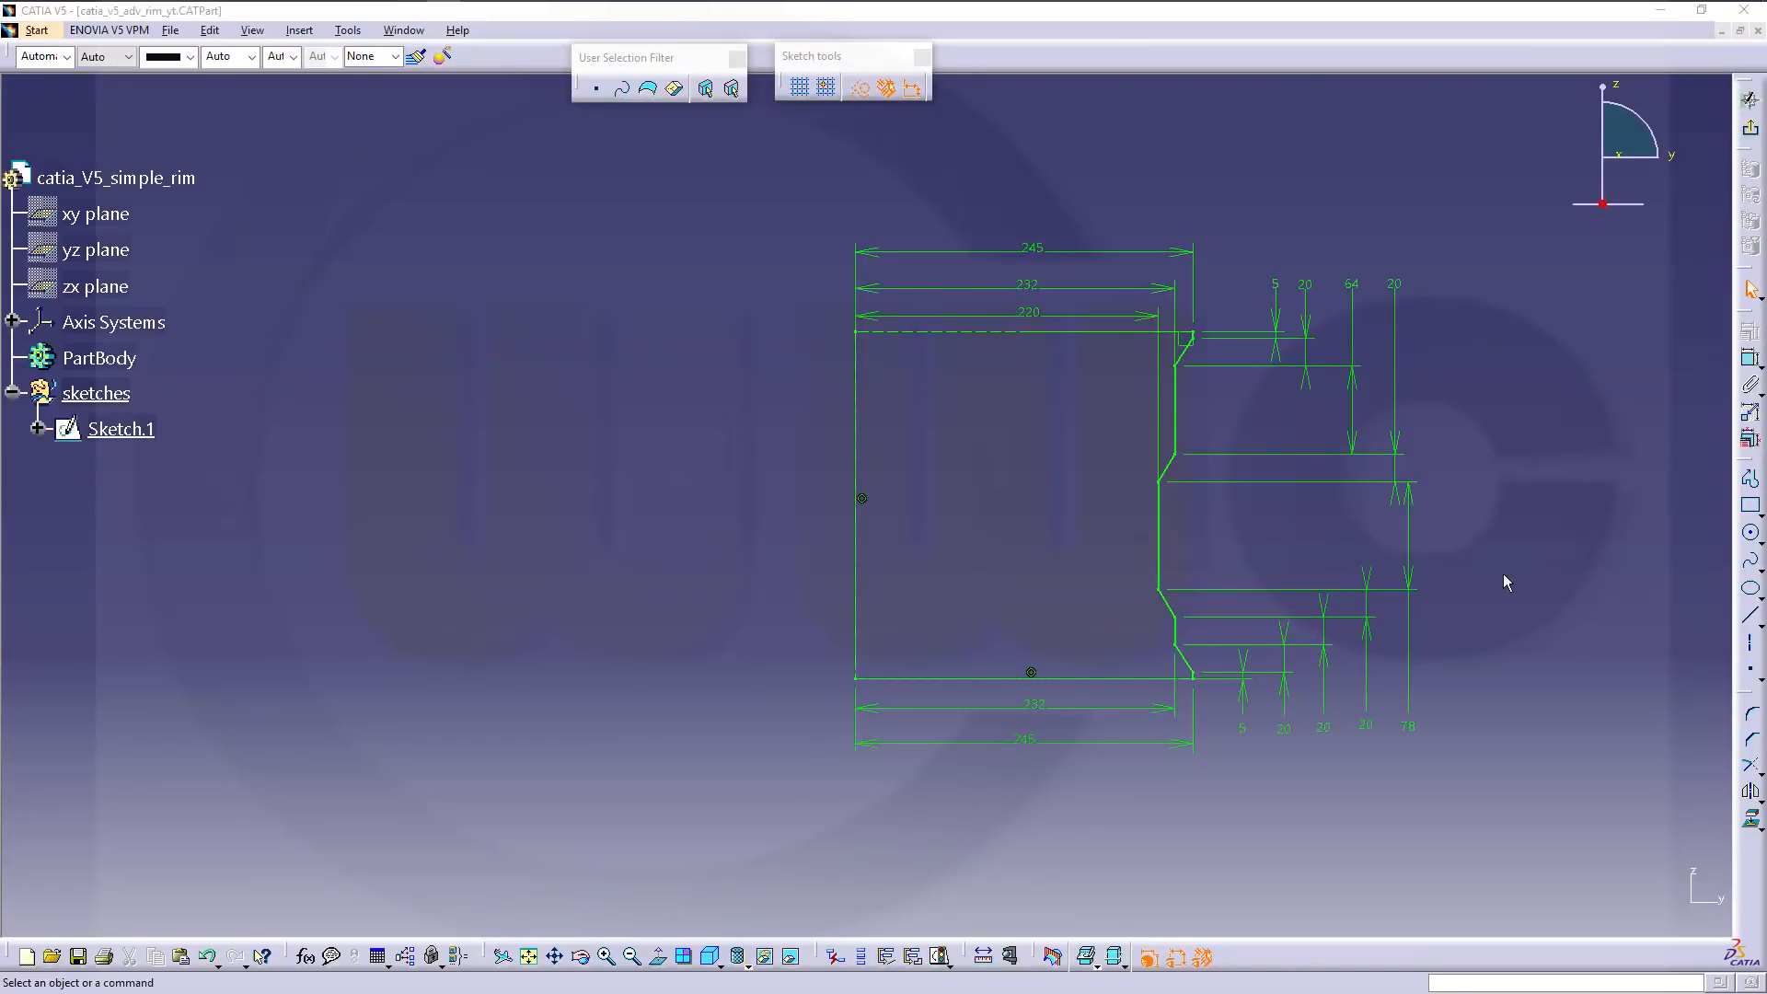
# Exit the rim profile sketch and return to the 3D part.
pyautogui.keyDown('ctrl'); pyautogui.moveTo(1504, 572); pyautogui.dragTo(1617, 543, button='middle'); pyautogui.keyUp('ctrl')
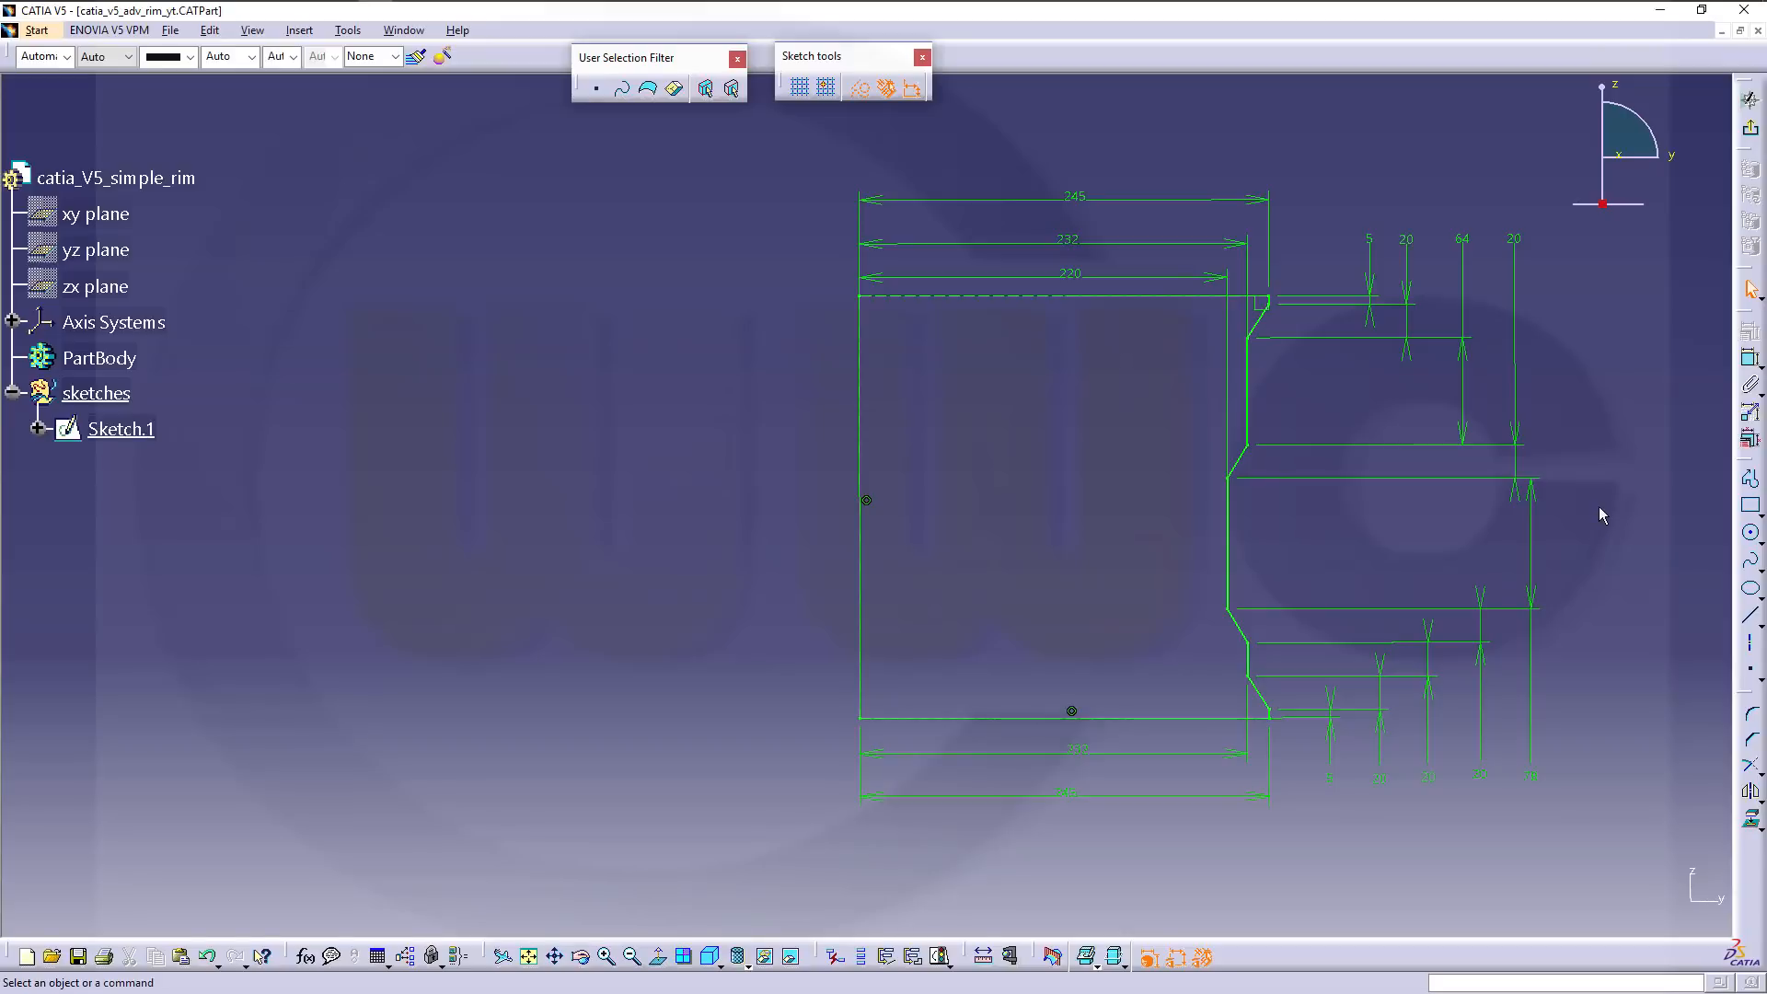
pyautogui.moveTo(1599, 508)
pyautogui.mouseDown(button='middle')
pyautogui.moveTo(1510, 505)
pyautogui.moveTo(1357, 547)
pyautogui.mouseUp(button='middle')
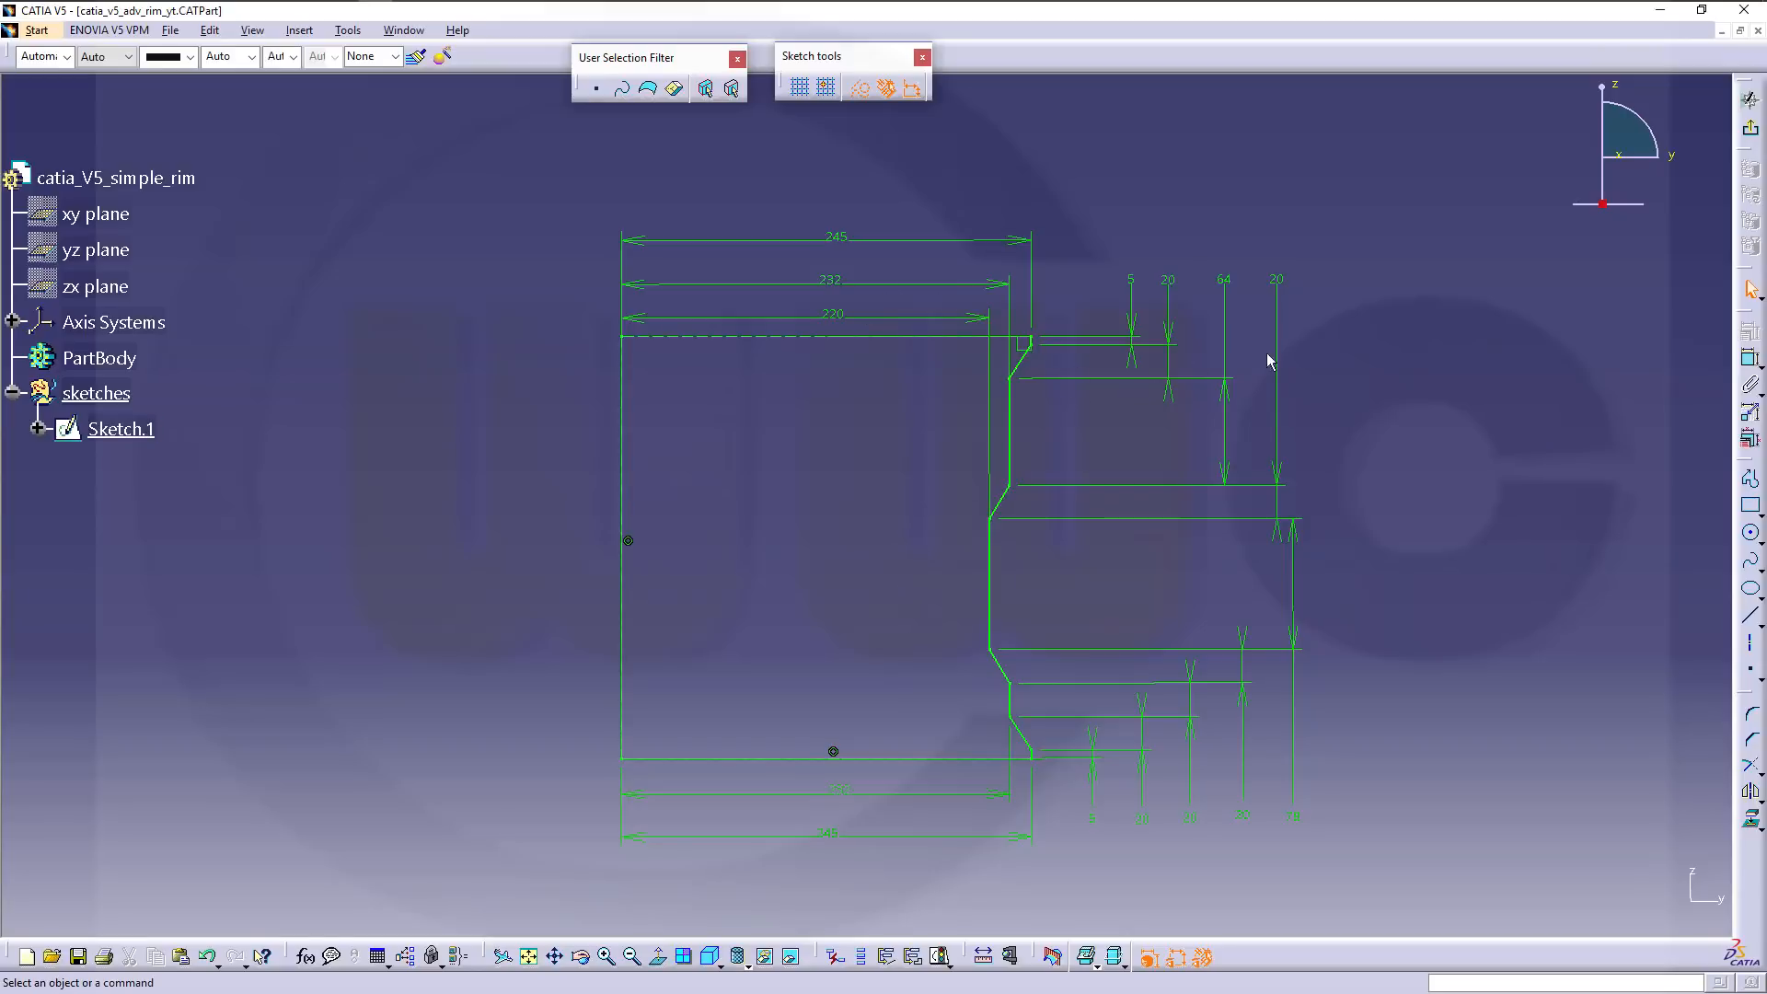
pyautogui.click(1751, 135)
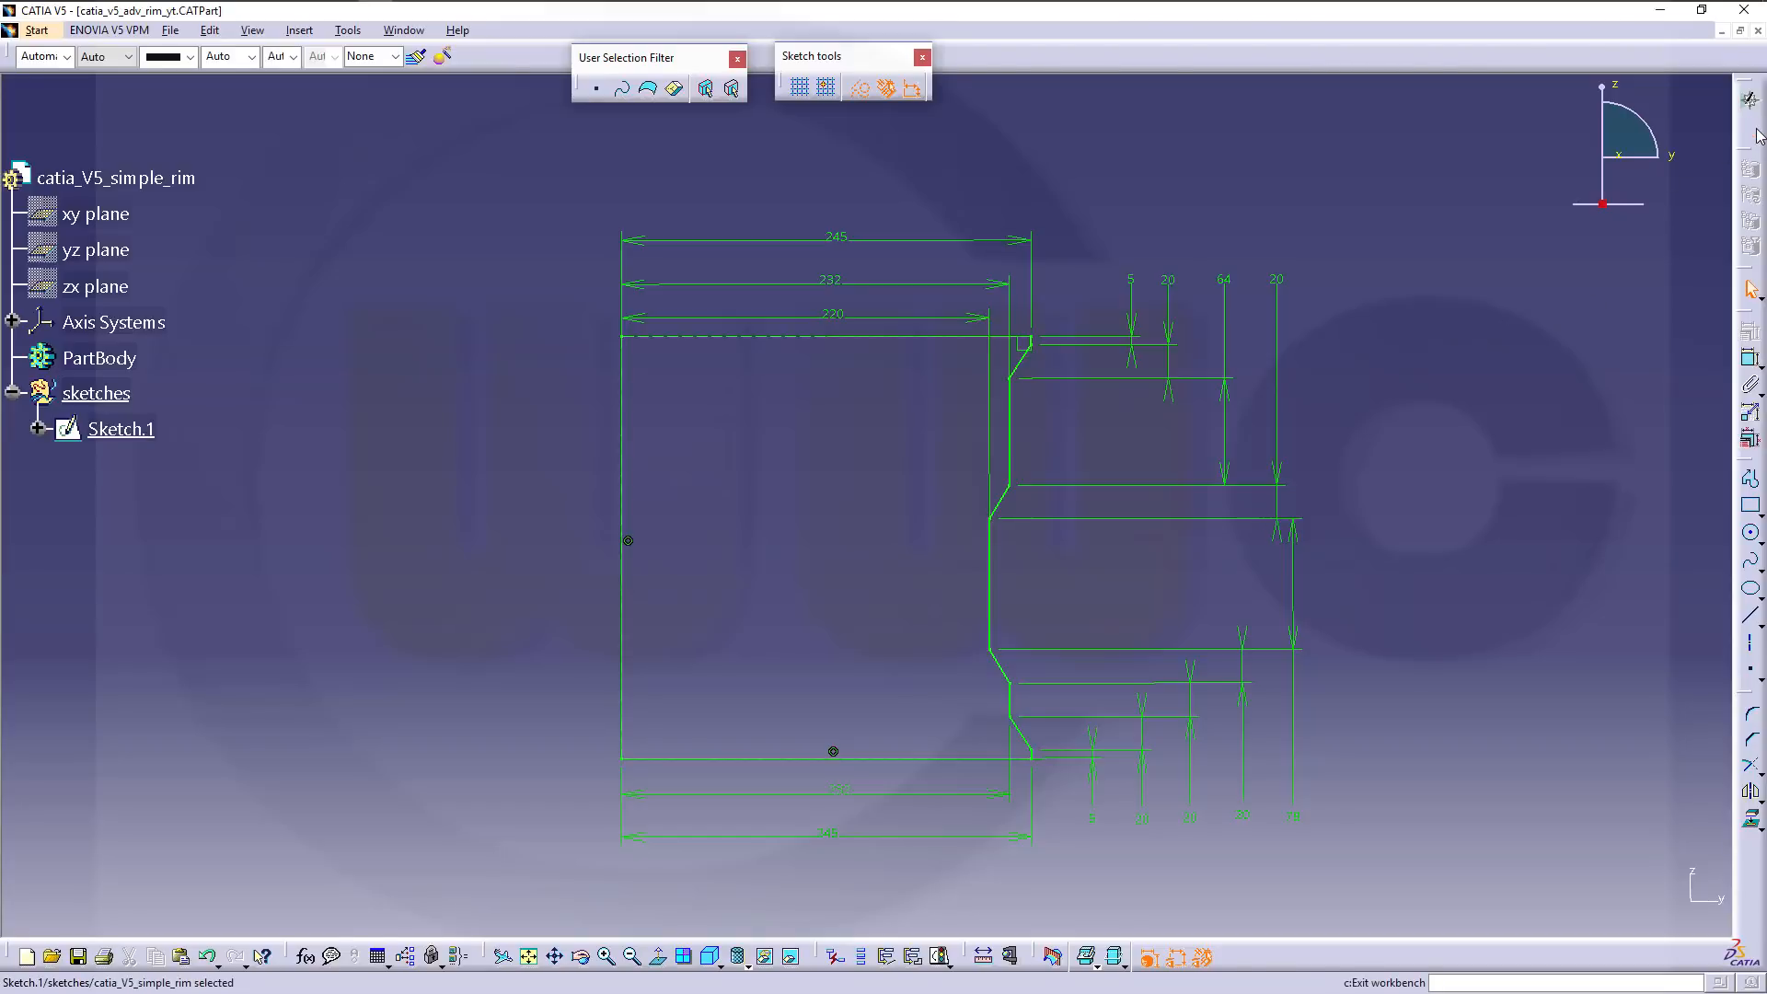
pyautogui.click(828, 302)
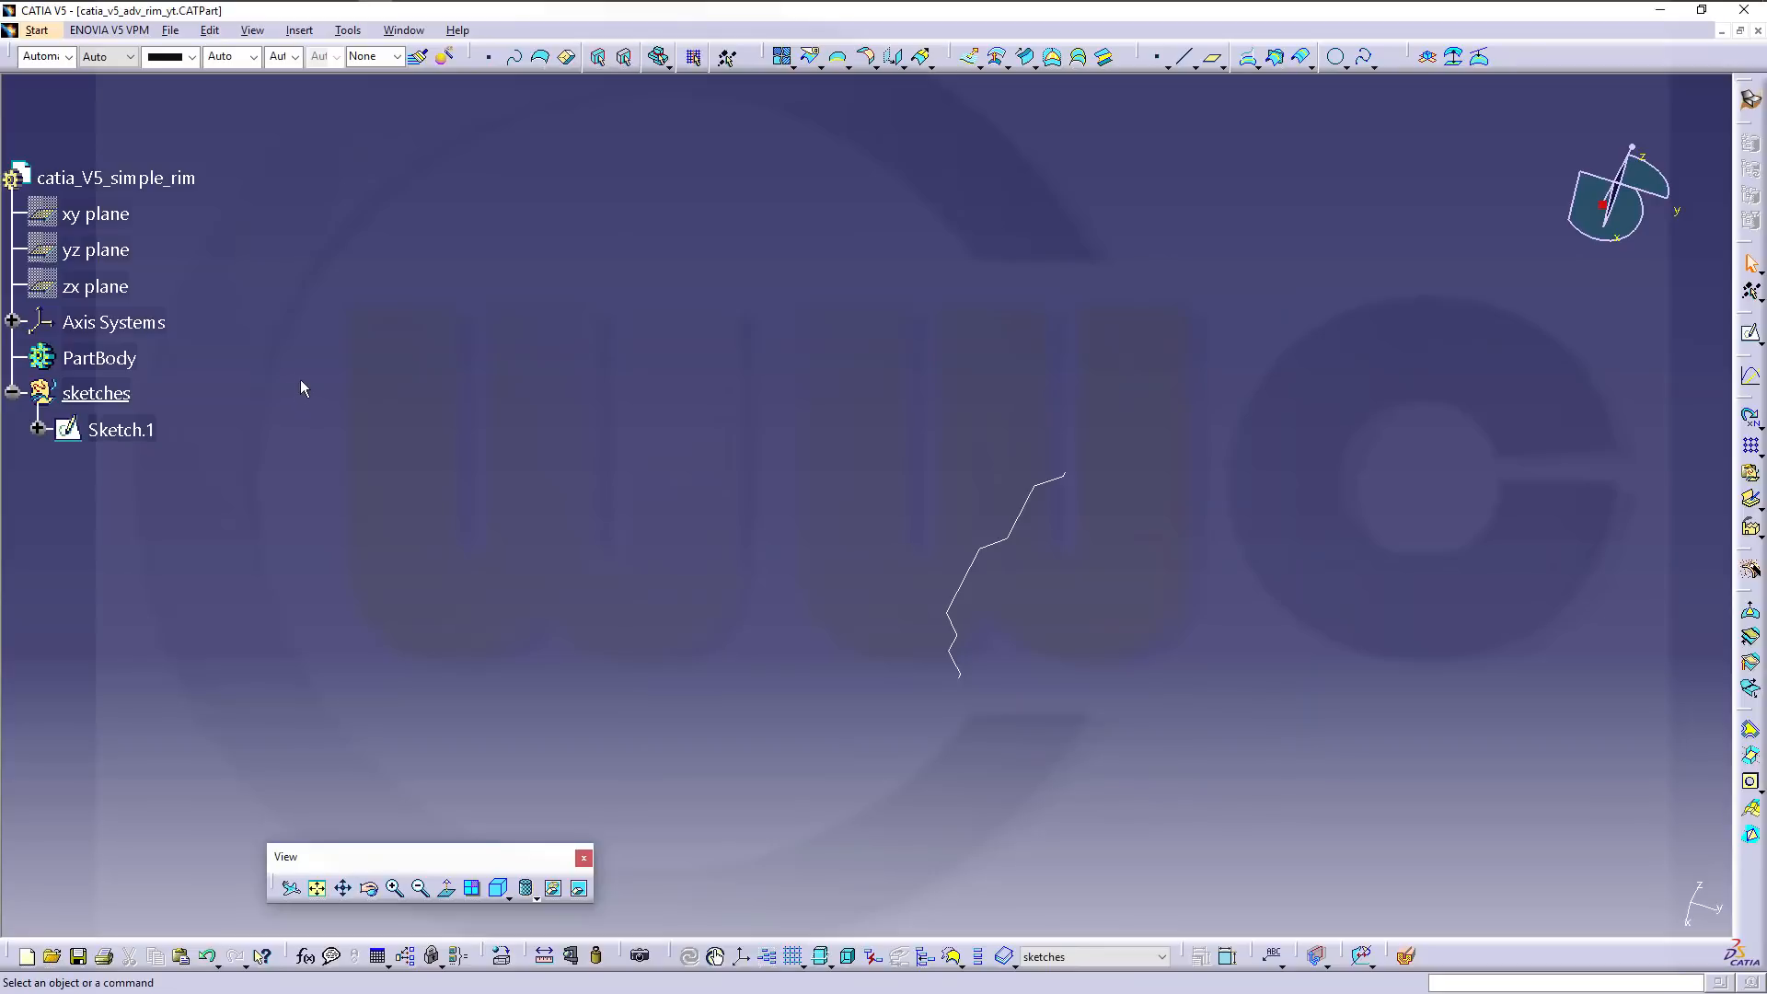
# Insert three empty geometrical sets in the part, named planes, curves and surfaces.
pyautogui.click(300, 30)
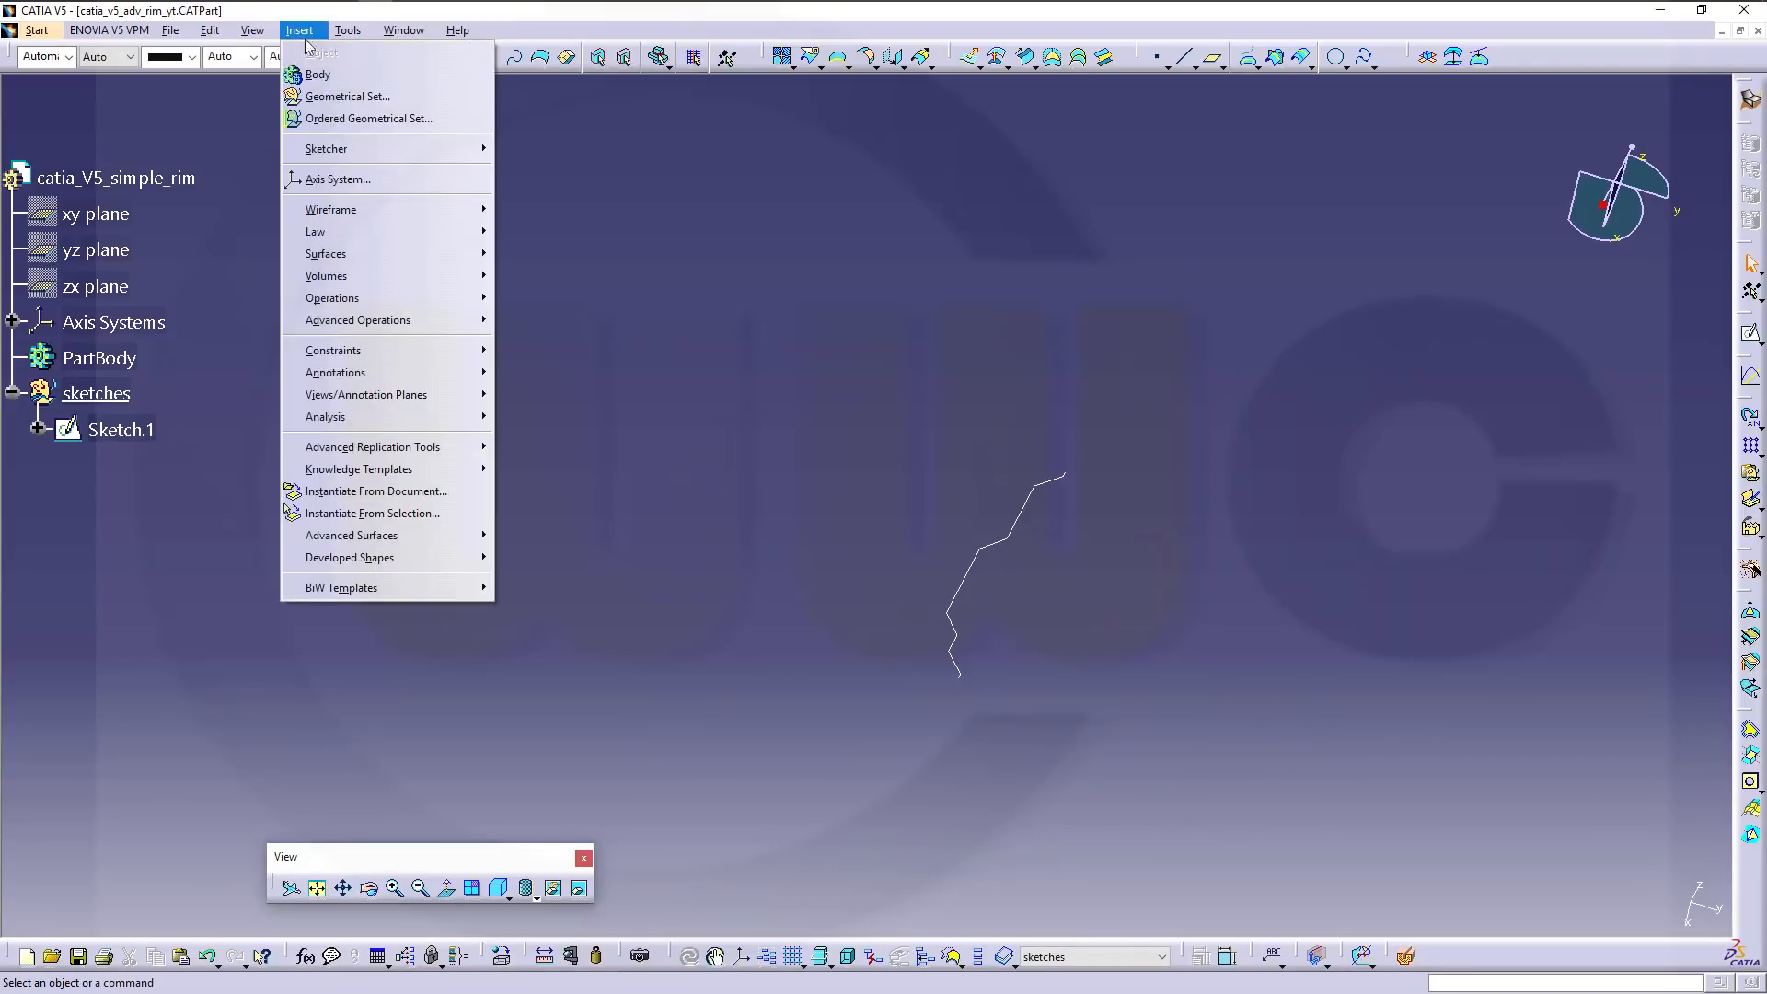
pyautogui.click(345, 94)
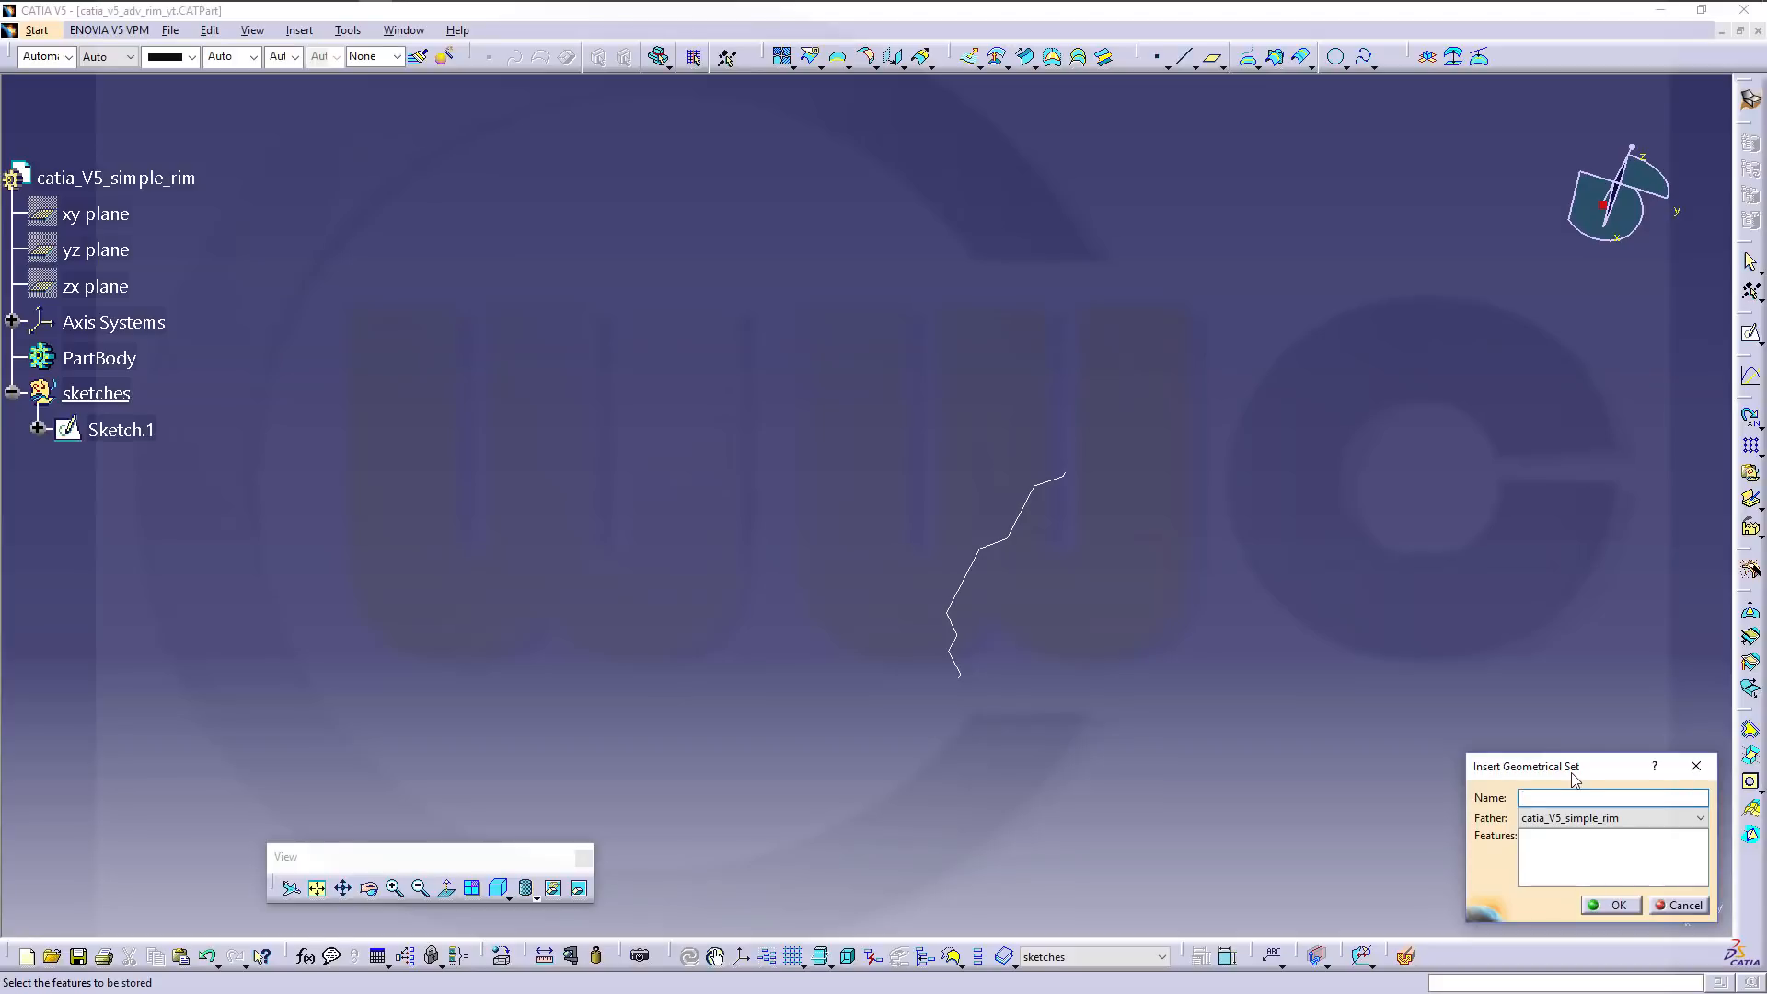
pyautogui.press('Return')
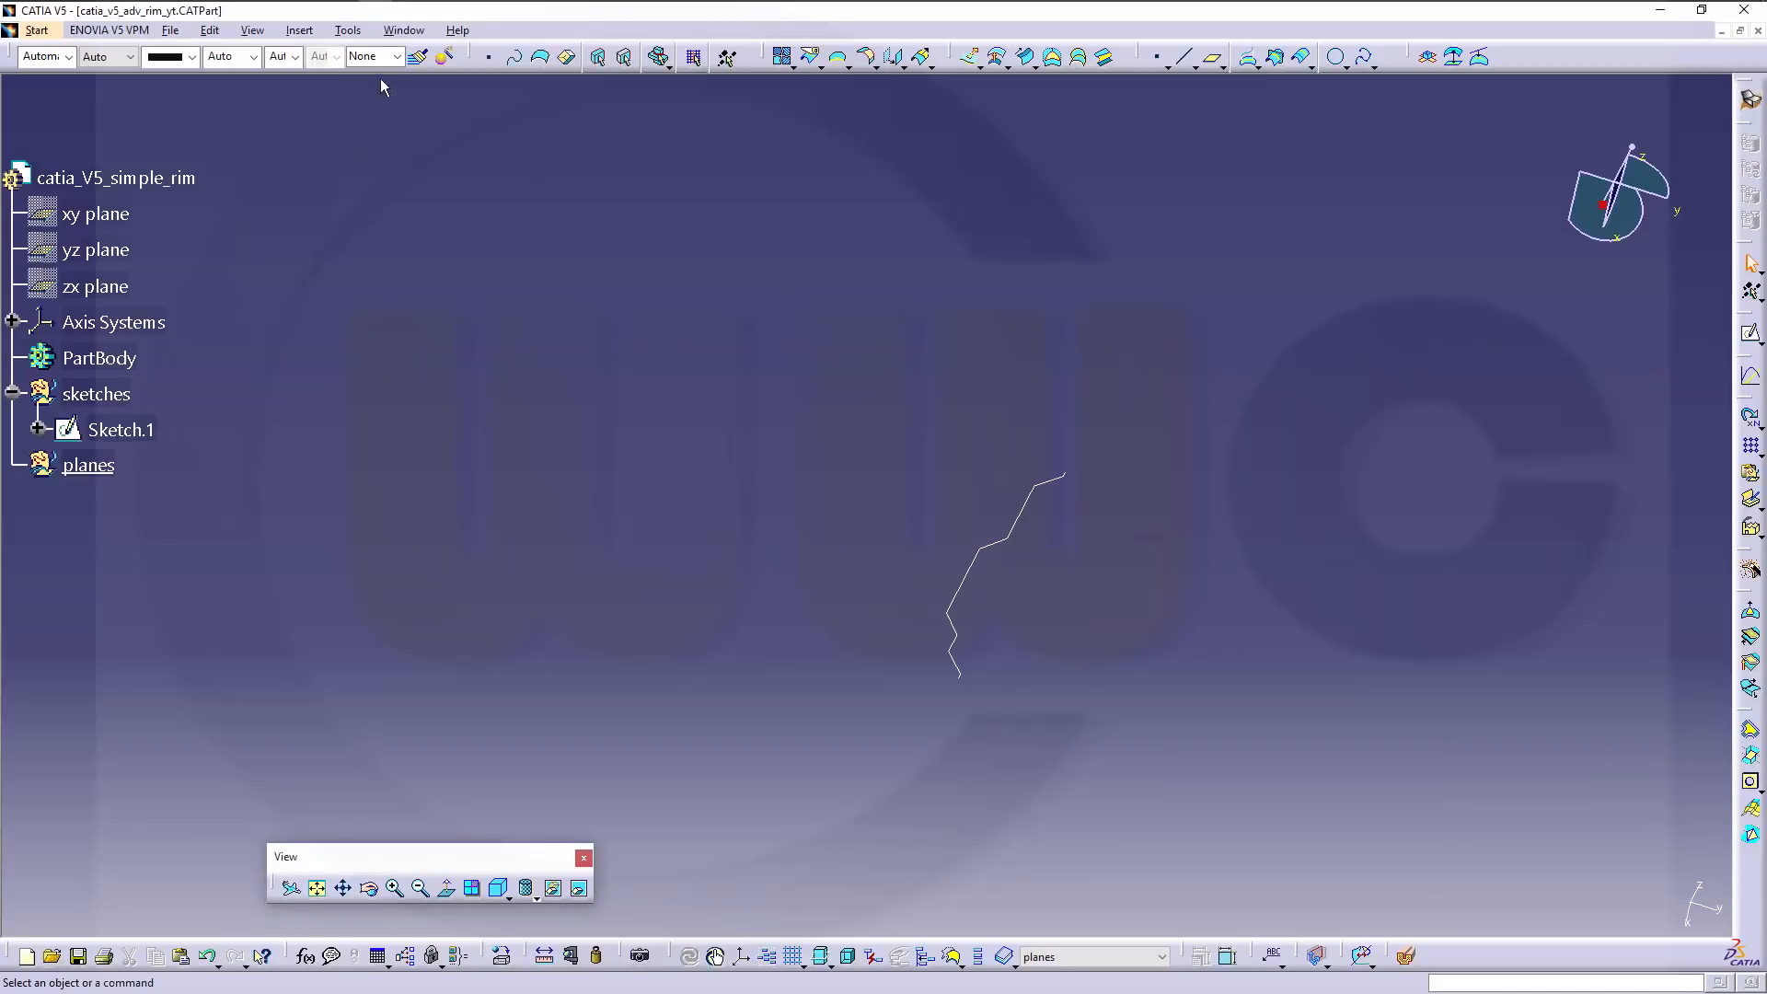
pyautogui.click(301, 31)
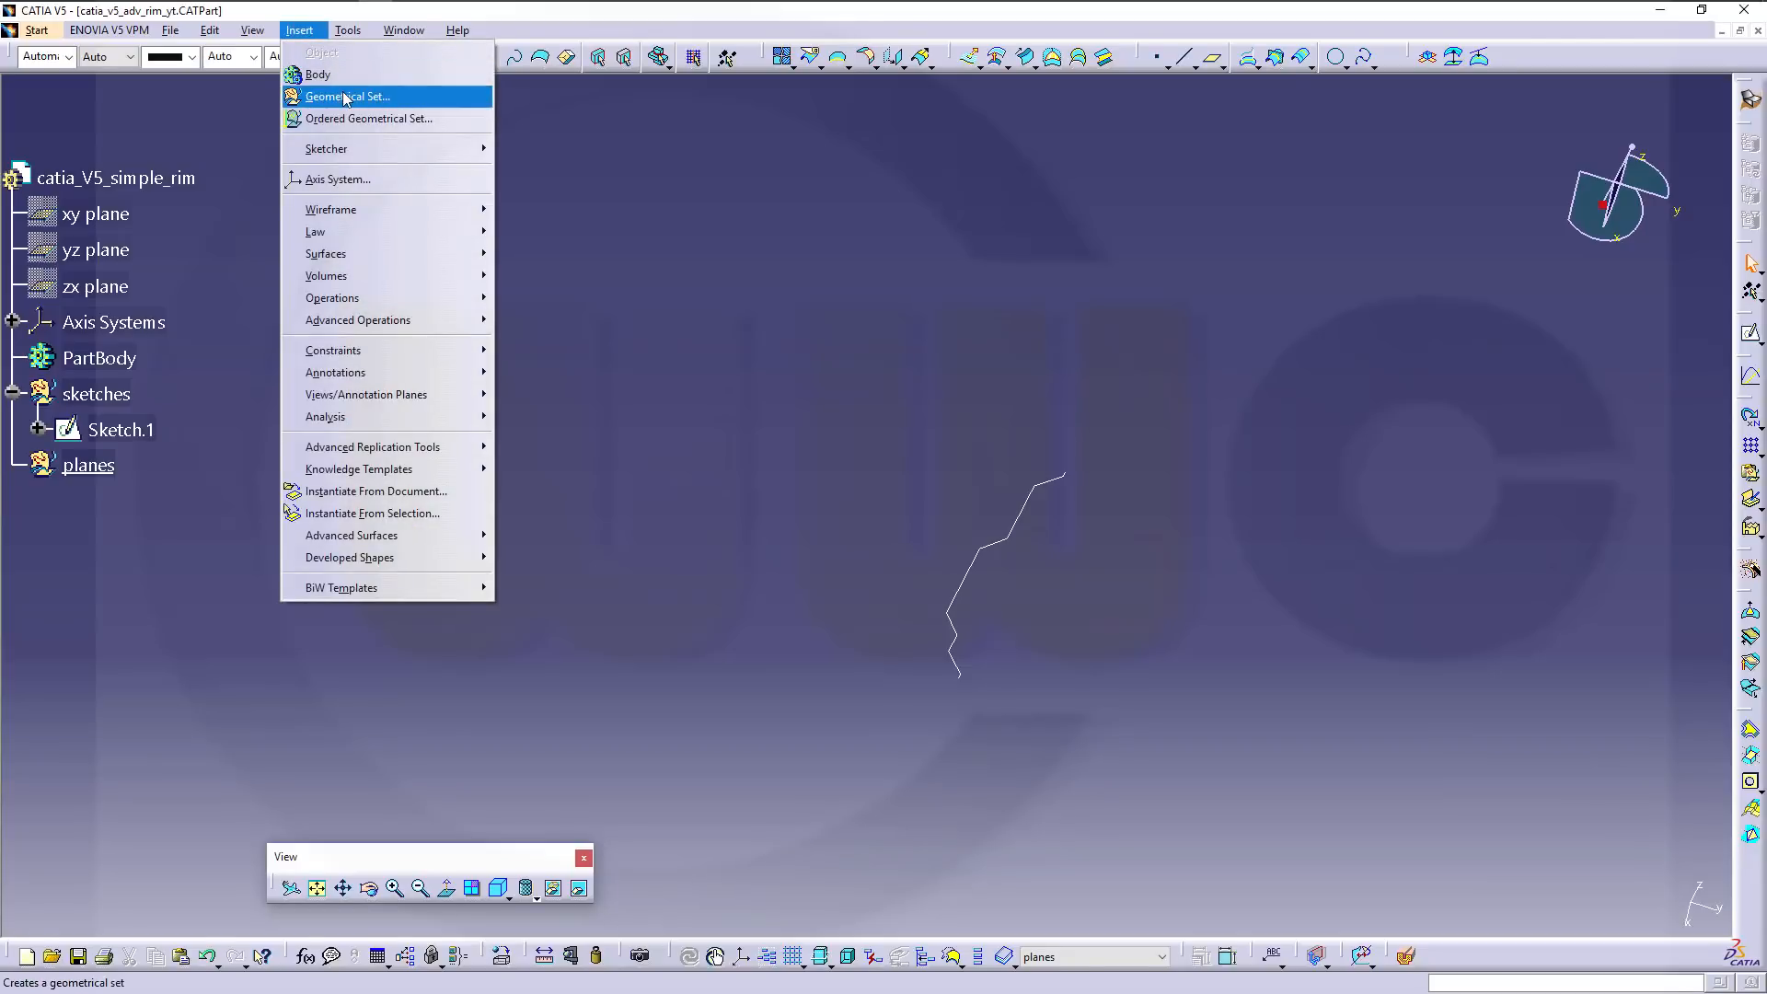
pyautogui.click(343, 97)
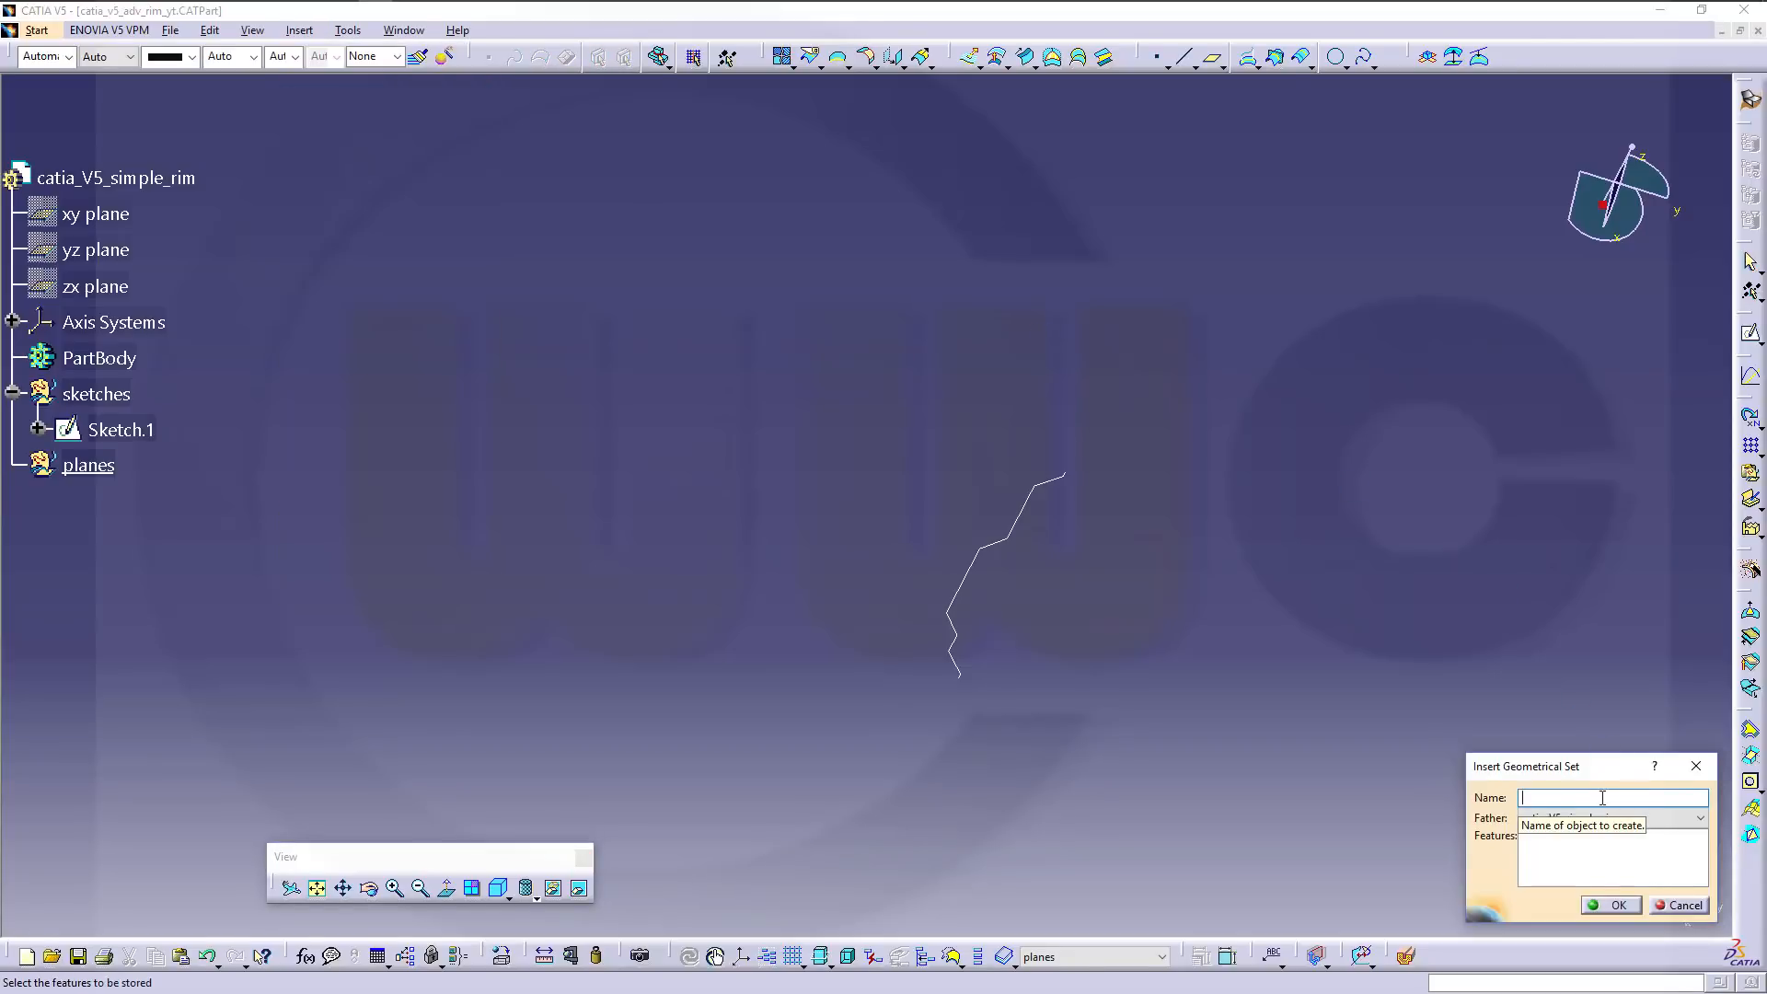
pyautogui.write('curves')
pyautogui.press('Return')
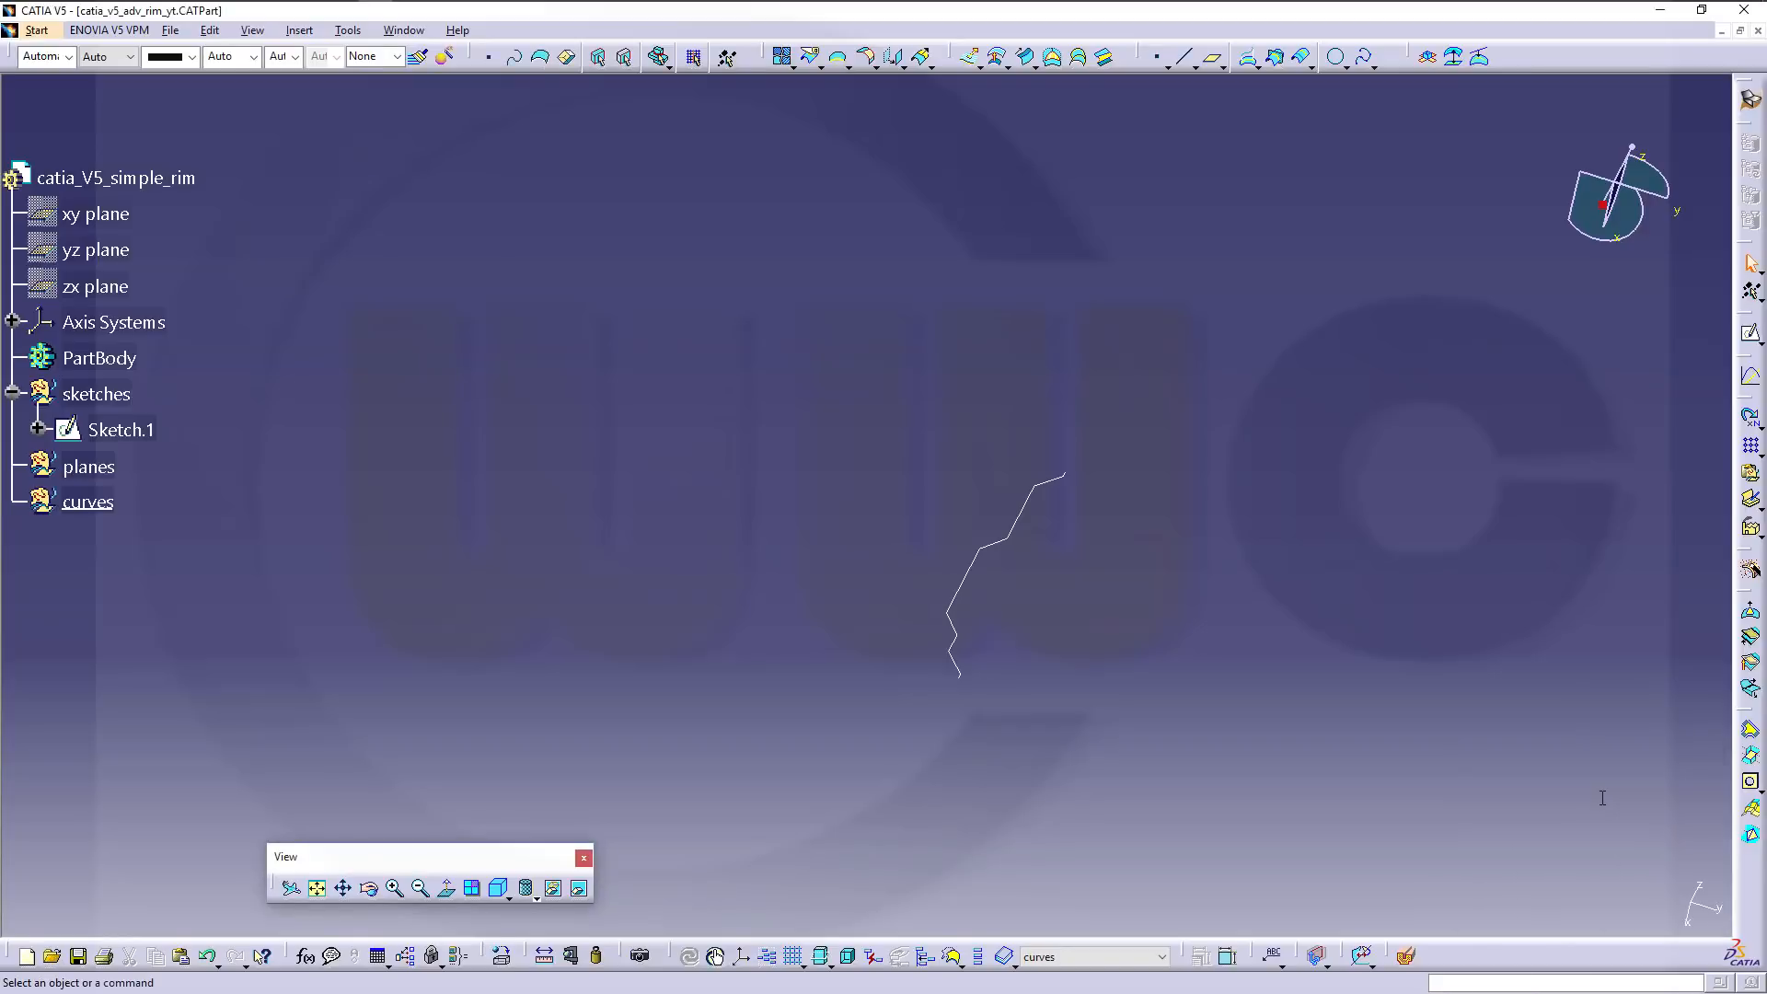
pyautogui.click(307, 31)
pyautogui.click(351, 95)
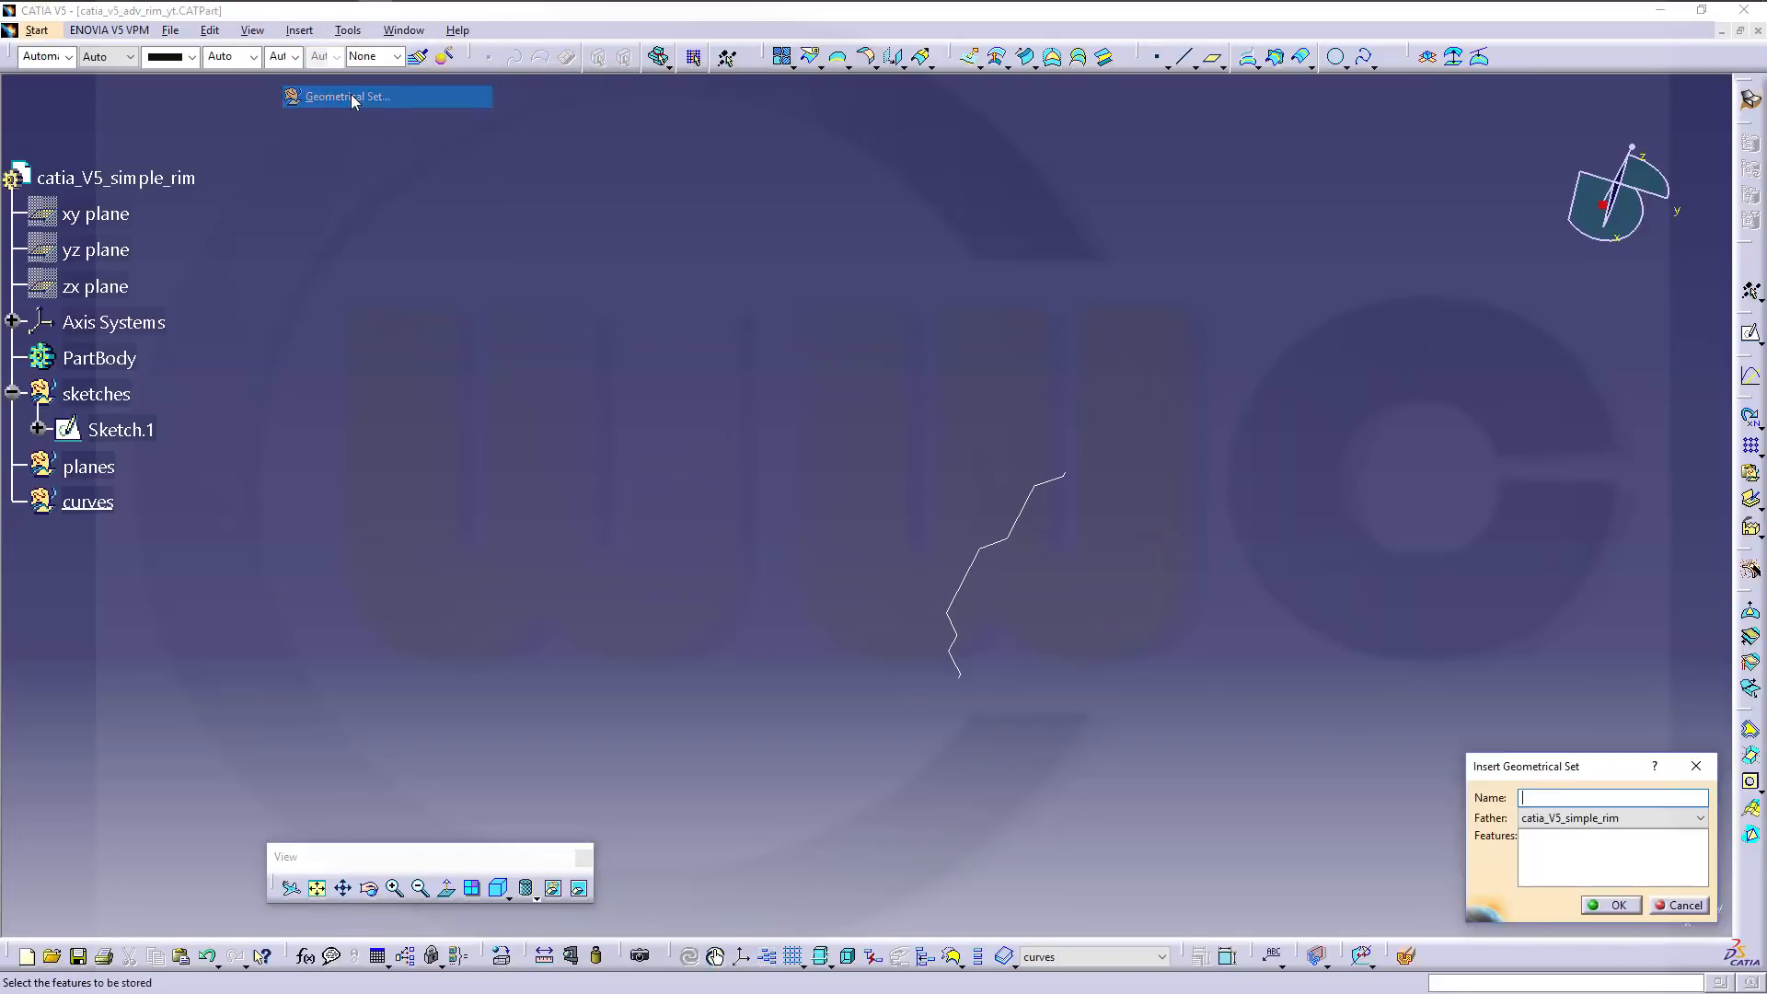
pyautogui.write('surfaces')
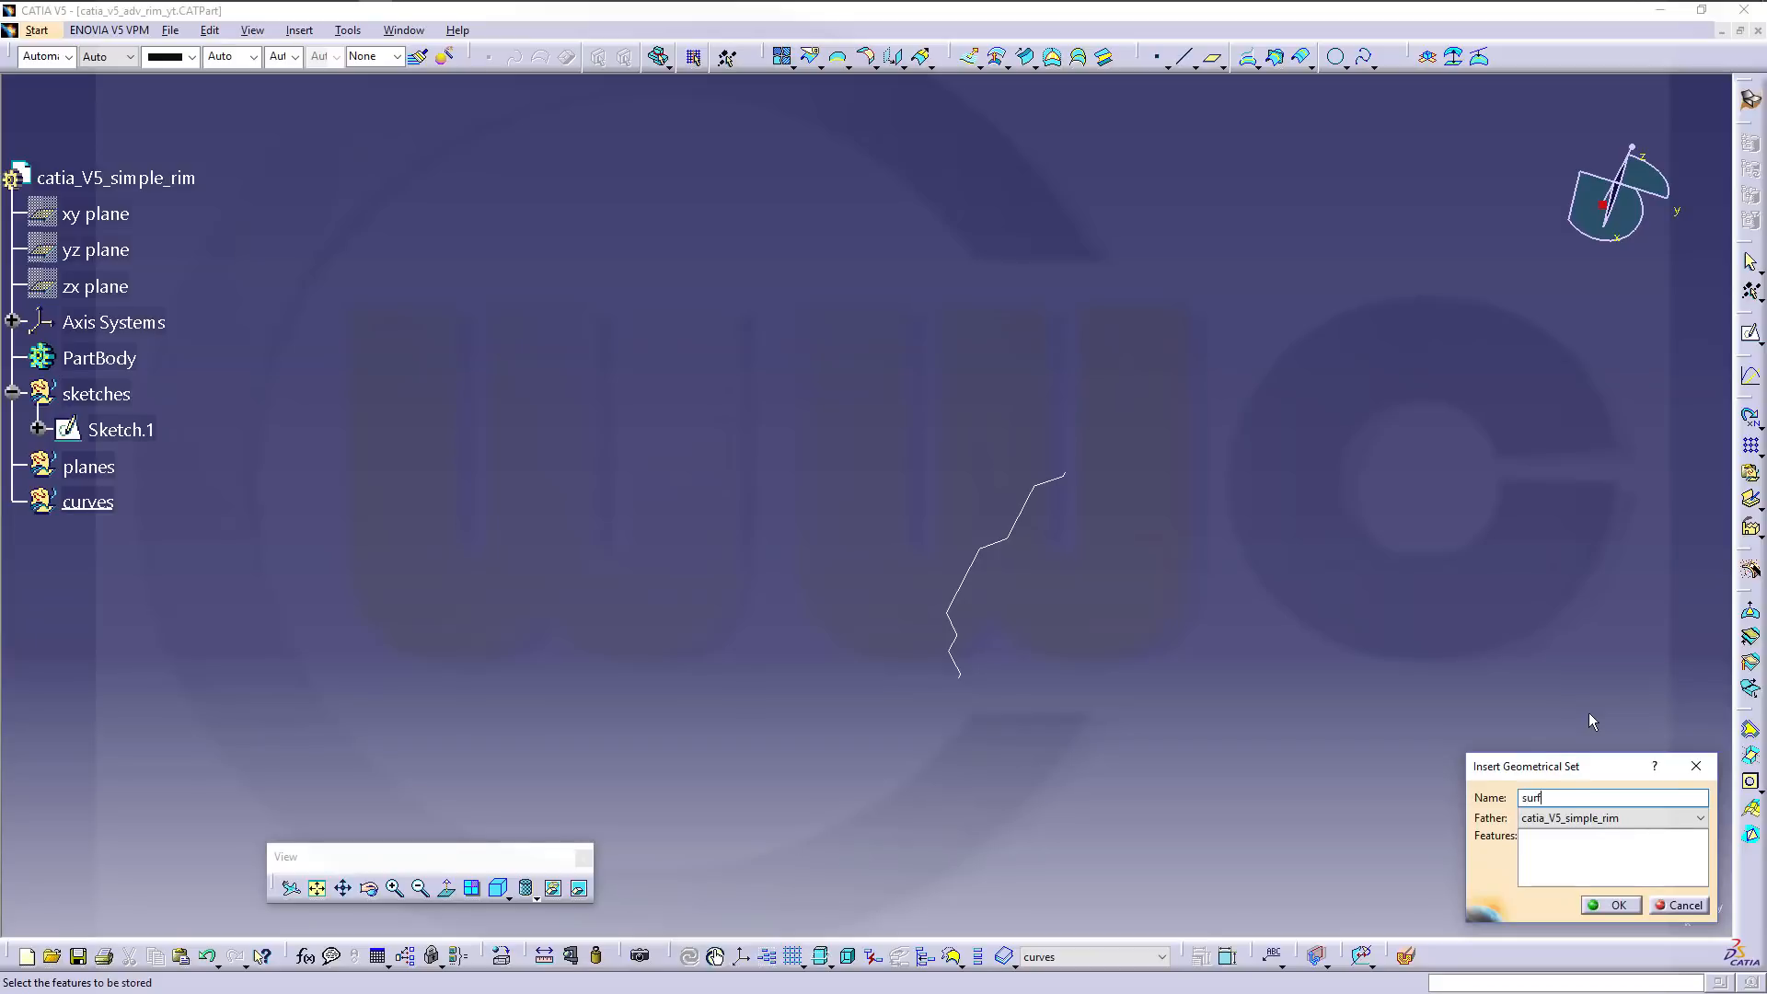
pyautogui.press('Return')
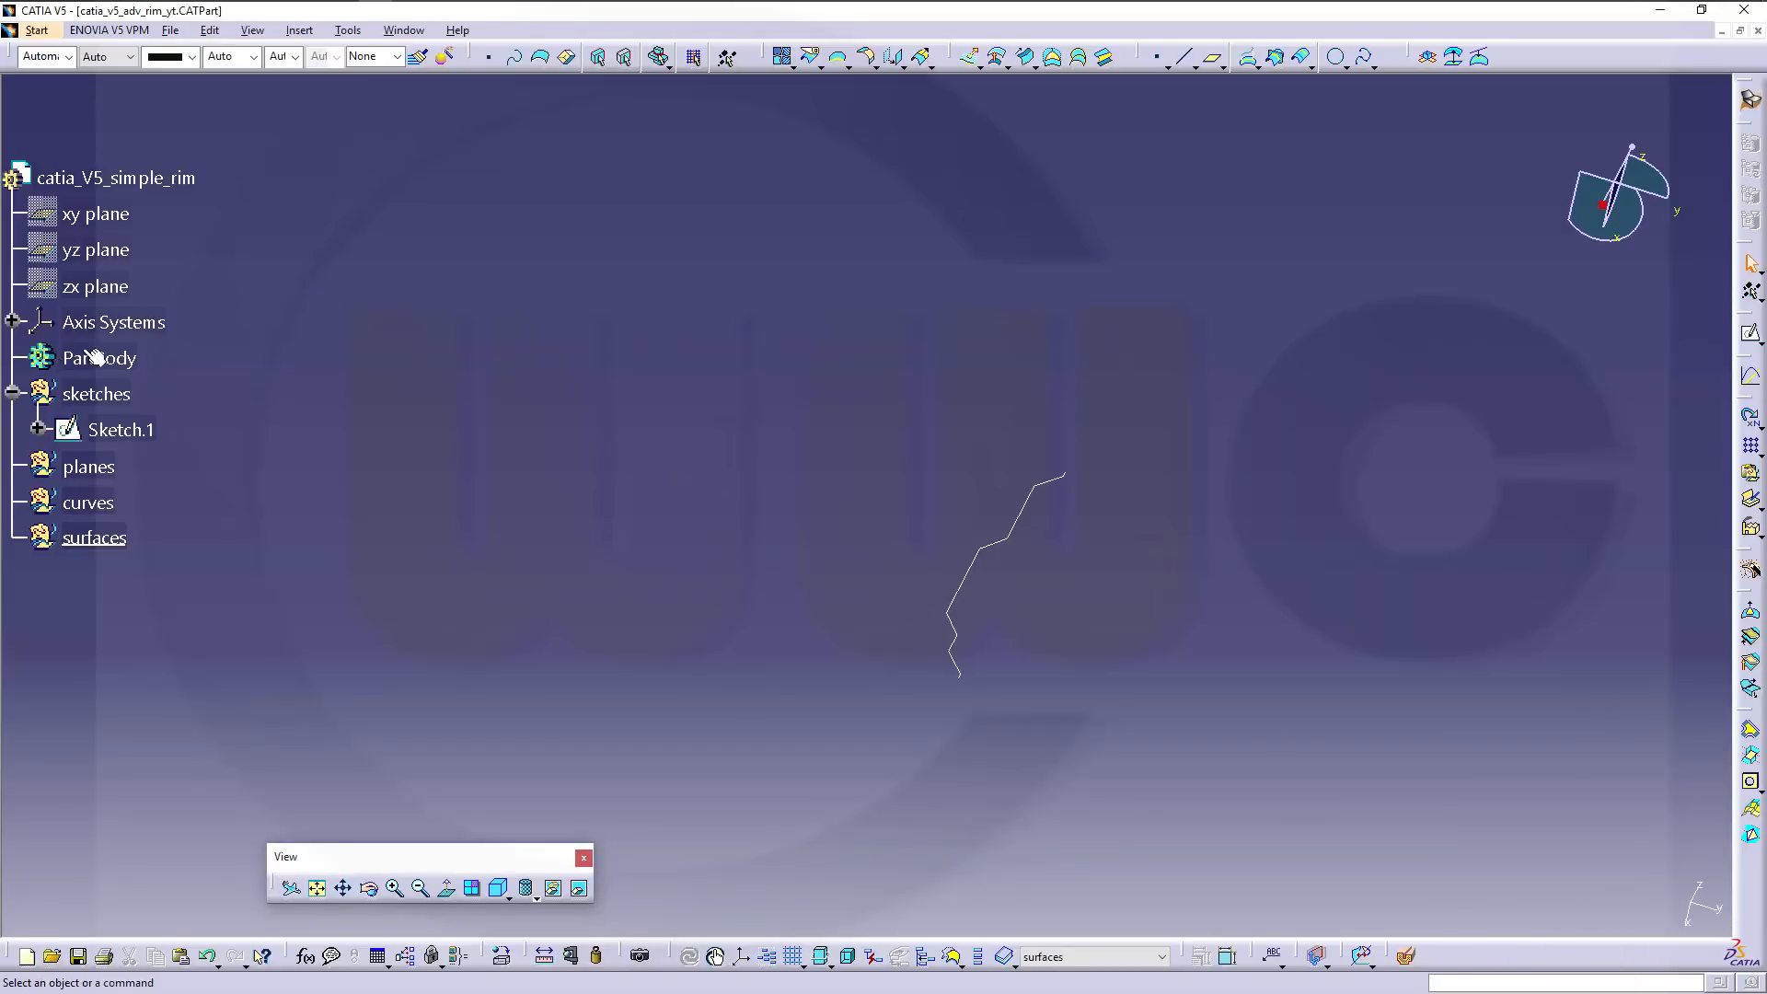
# Insert five new empty bodies into the part after the surfaces geometrical set.
pyautogui.click(299, 30)
pyautogui.click(329, 72)
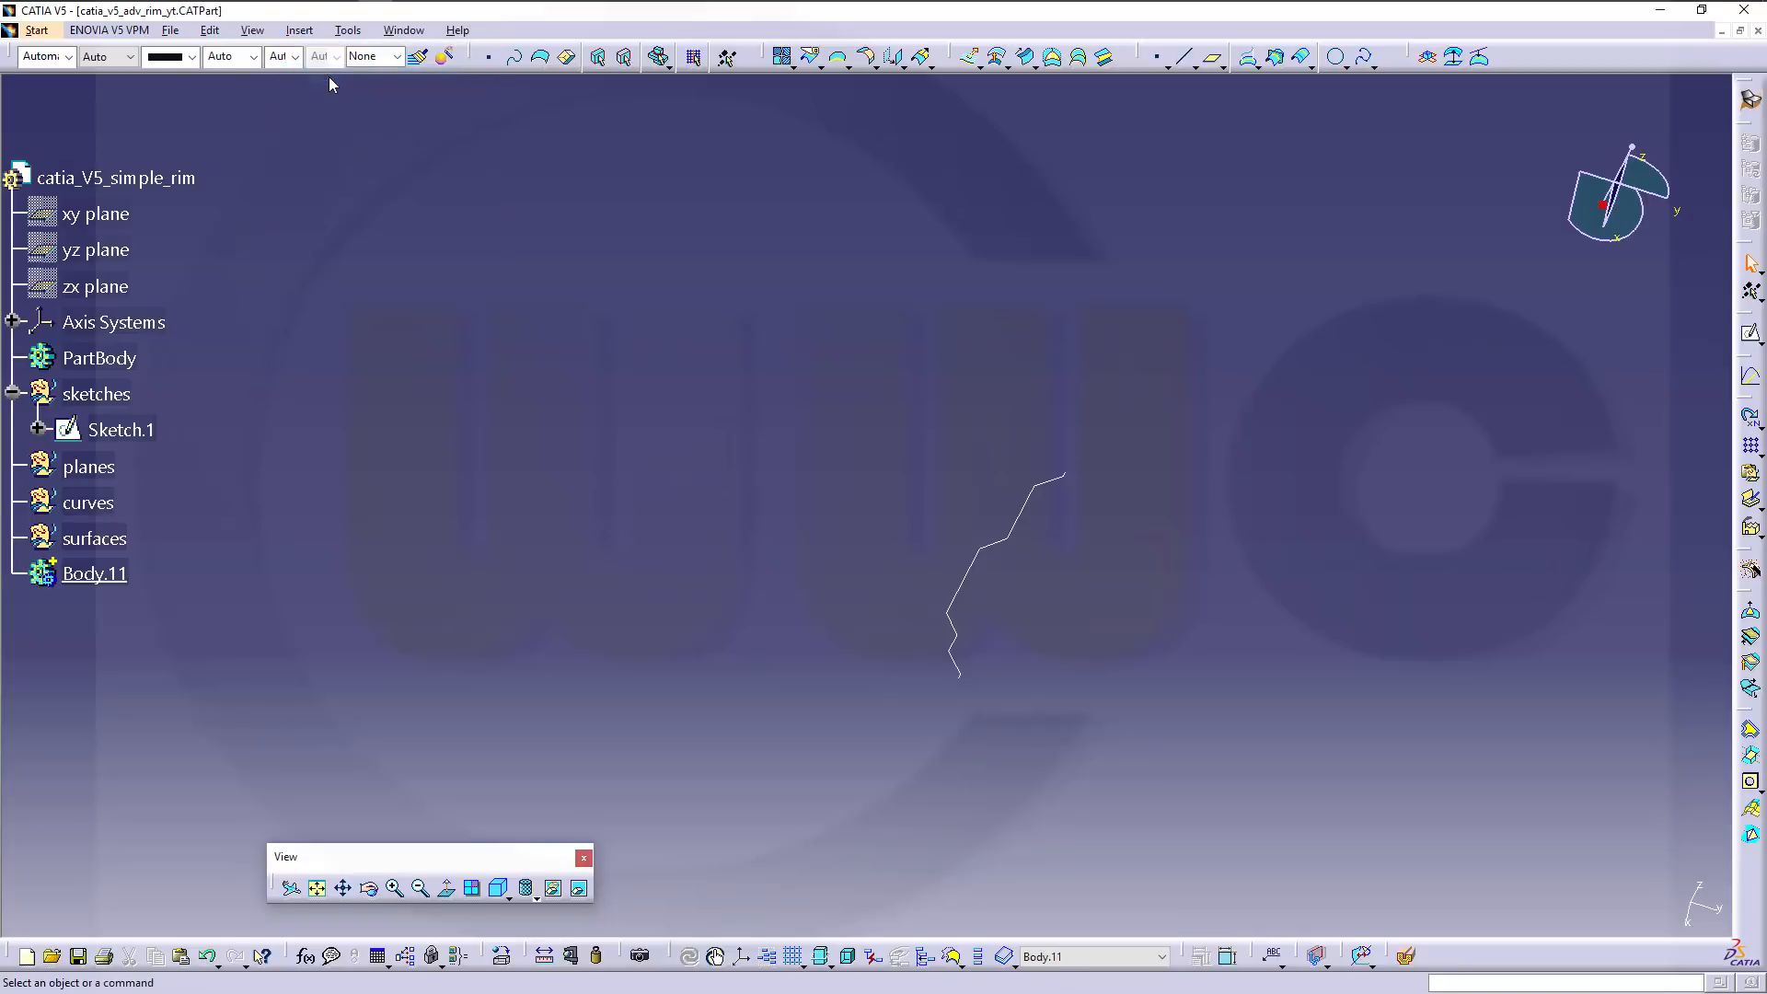
pyautogui.click(300, 30)
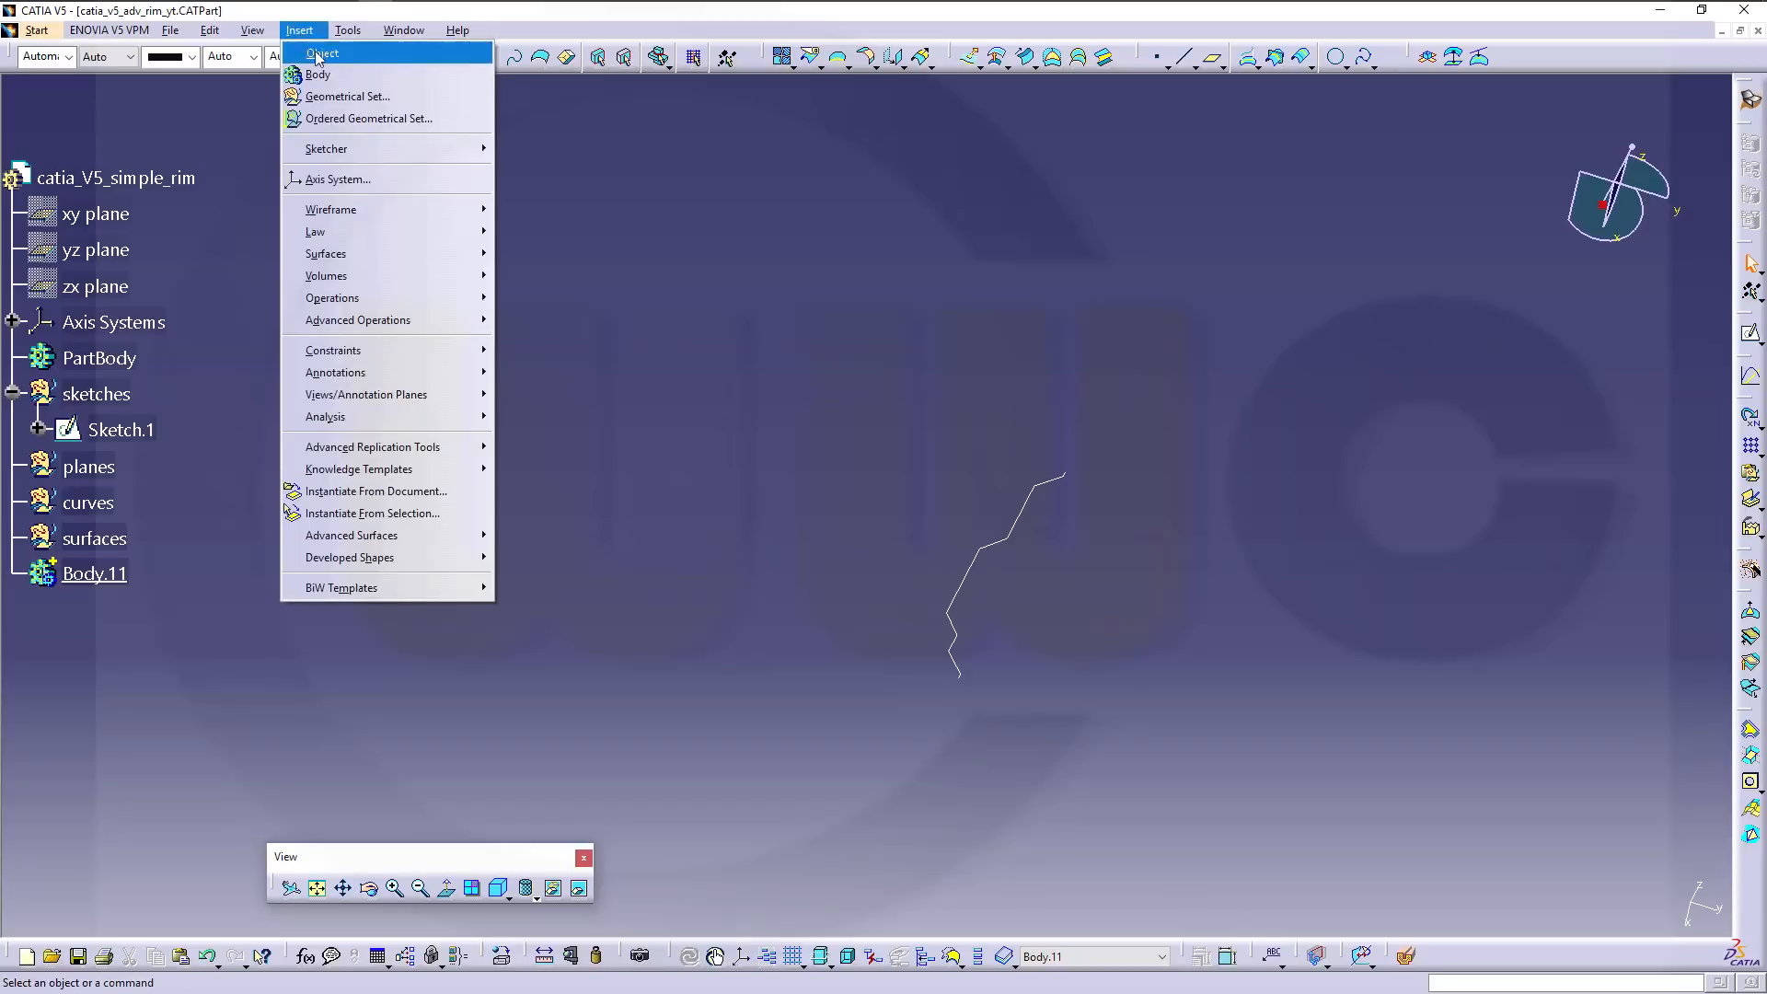
pyautogui.click(324, 73)
pyautogui.click(300, 31)
pyautogui.click(324, 75)
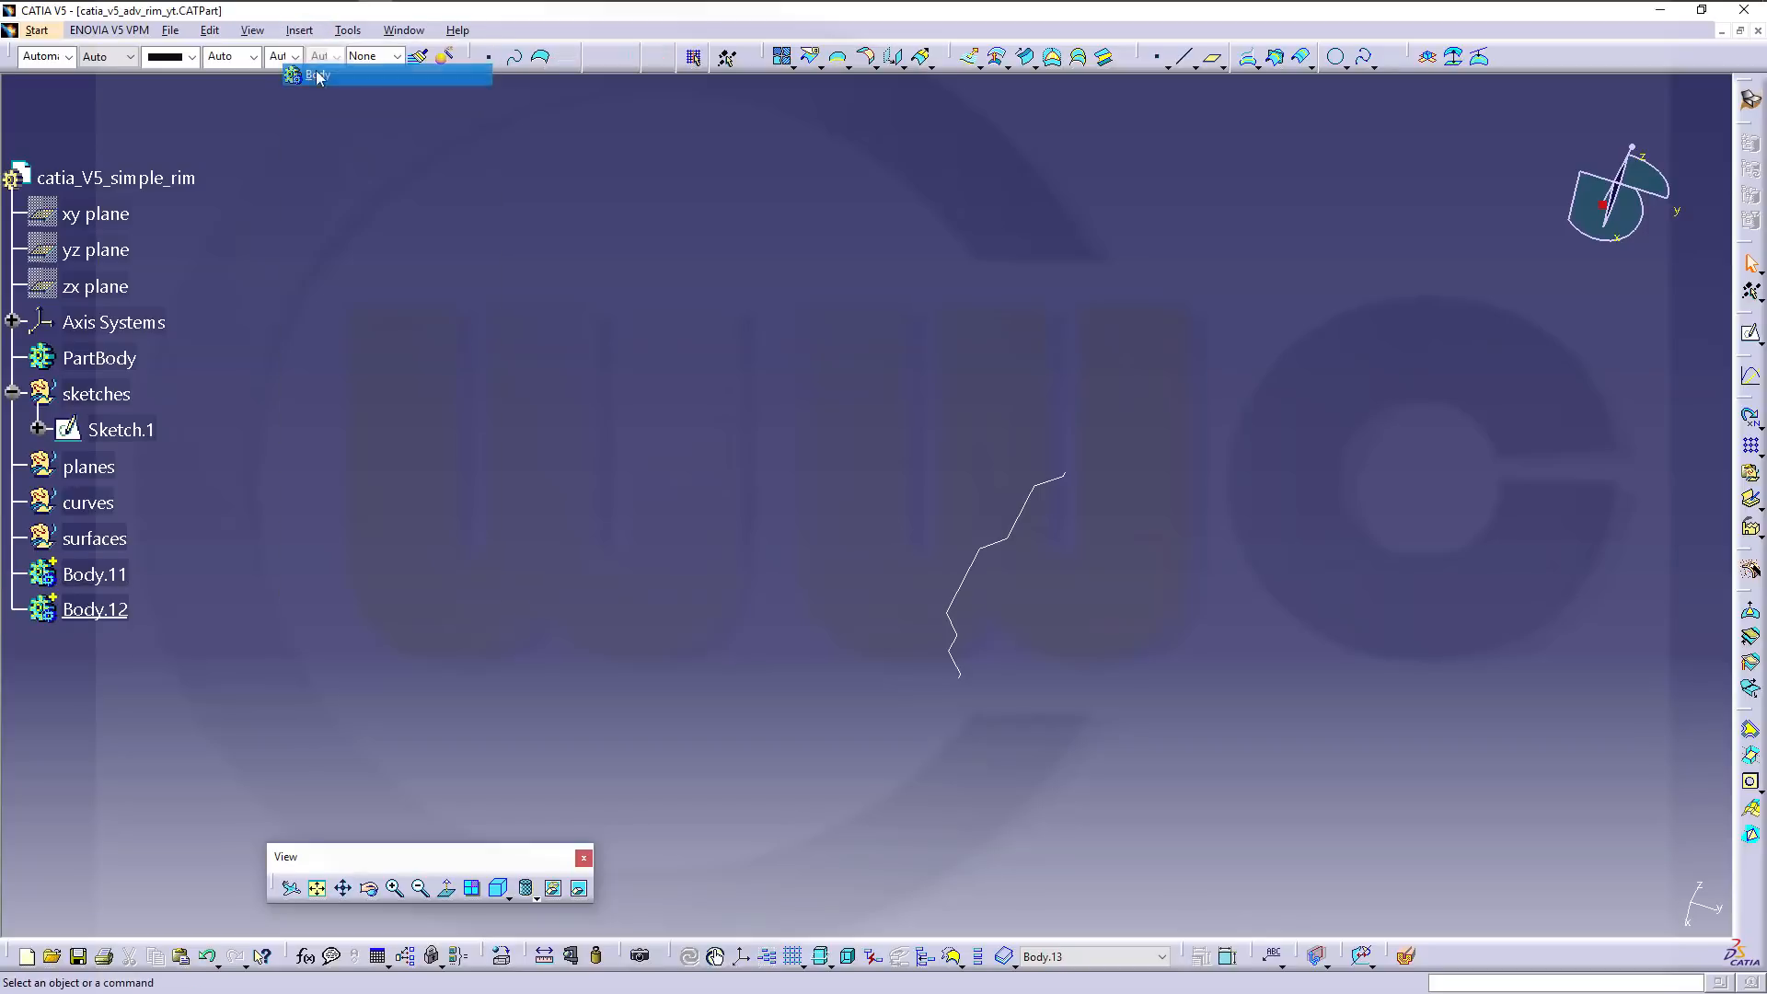
pyautogui.click(300, 30)
pyautogui.click(313, 74)
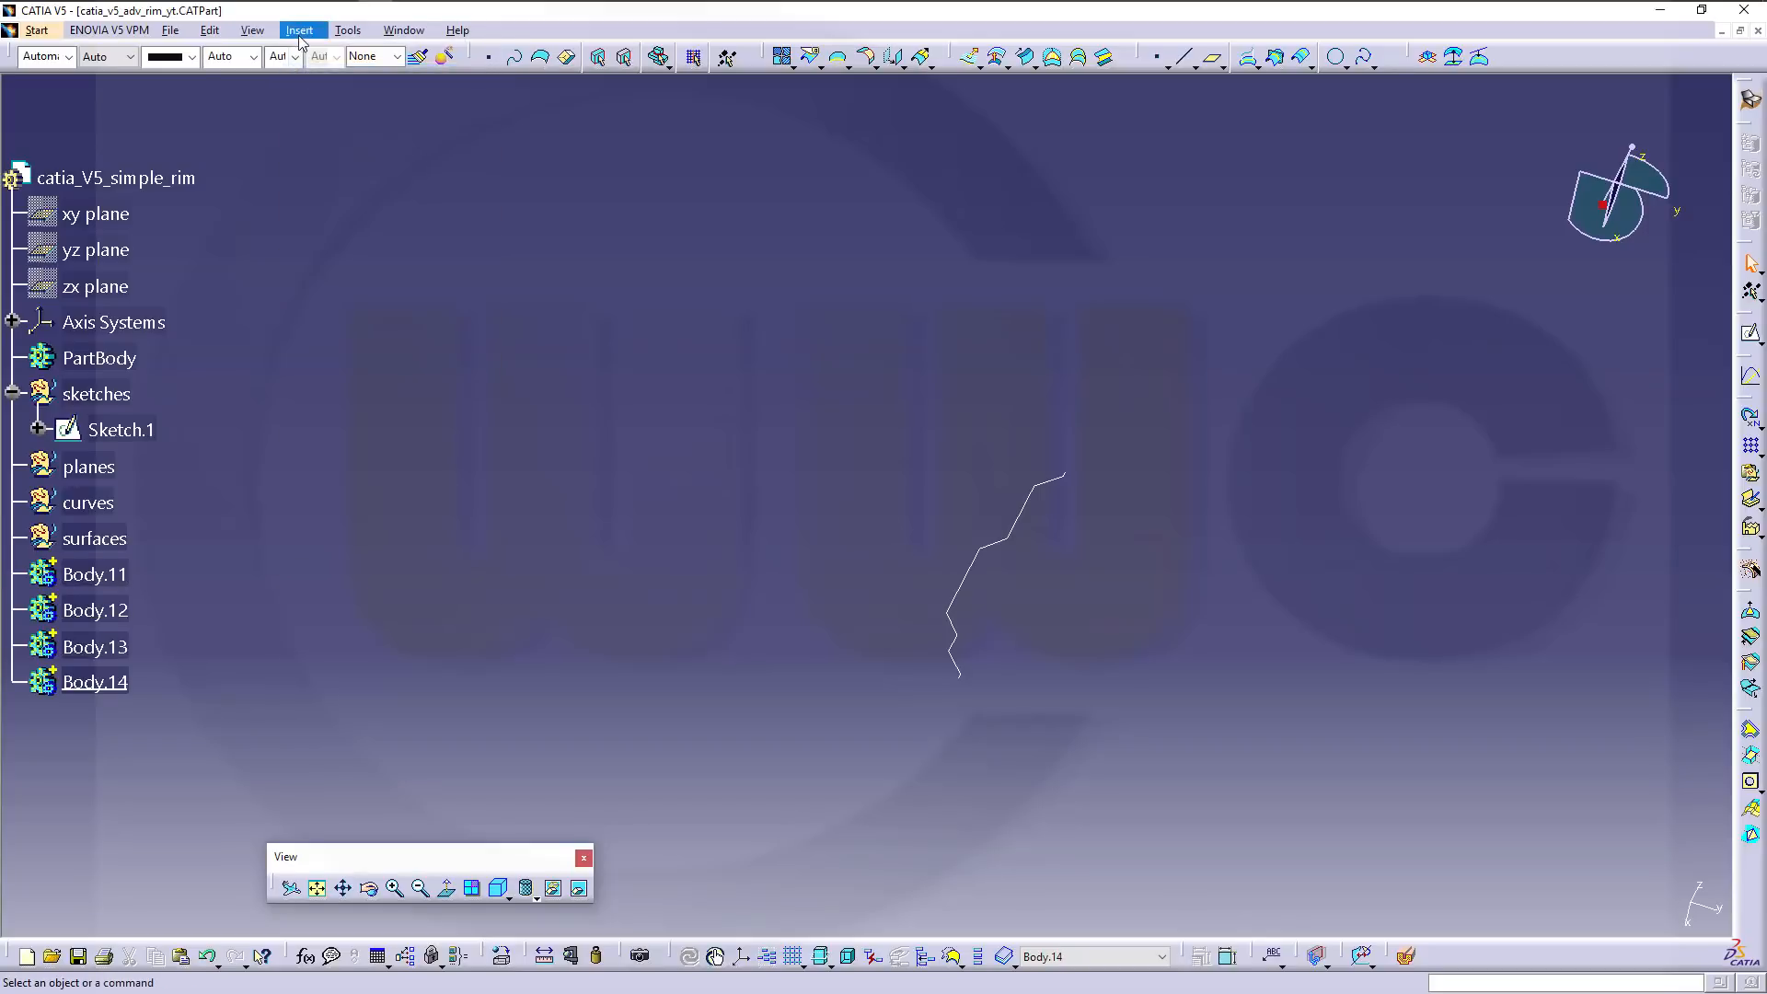
pyautogui.click(300, 30)
pyautogui.click(318, 74)
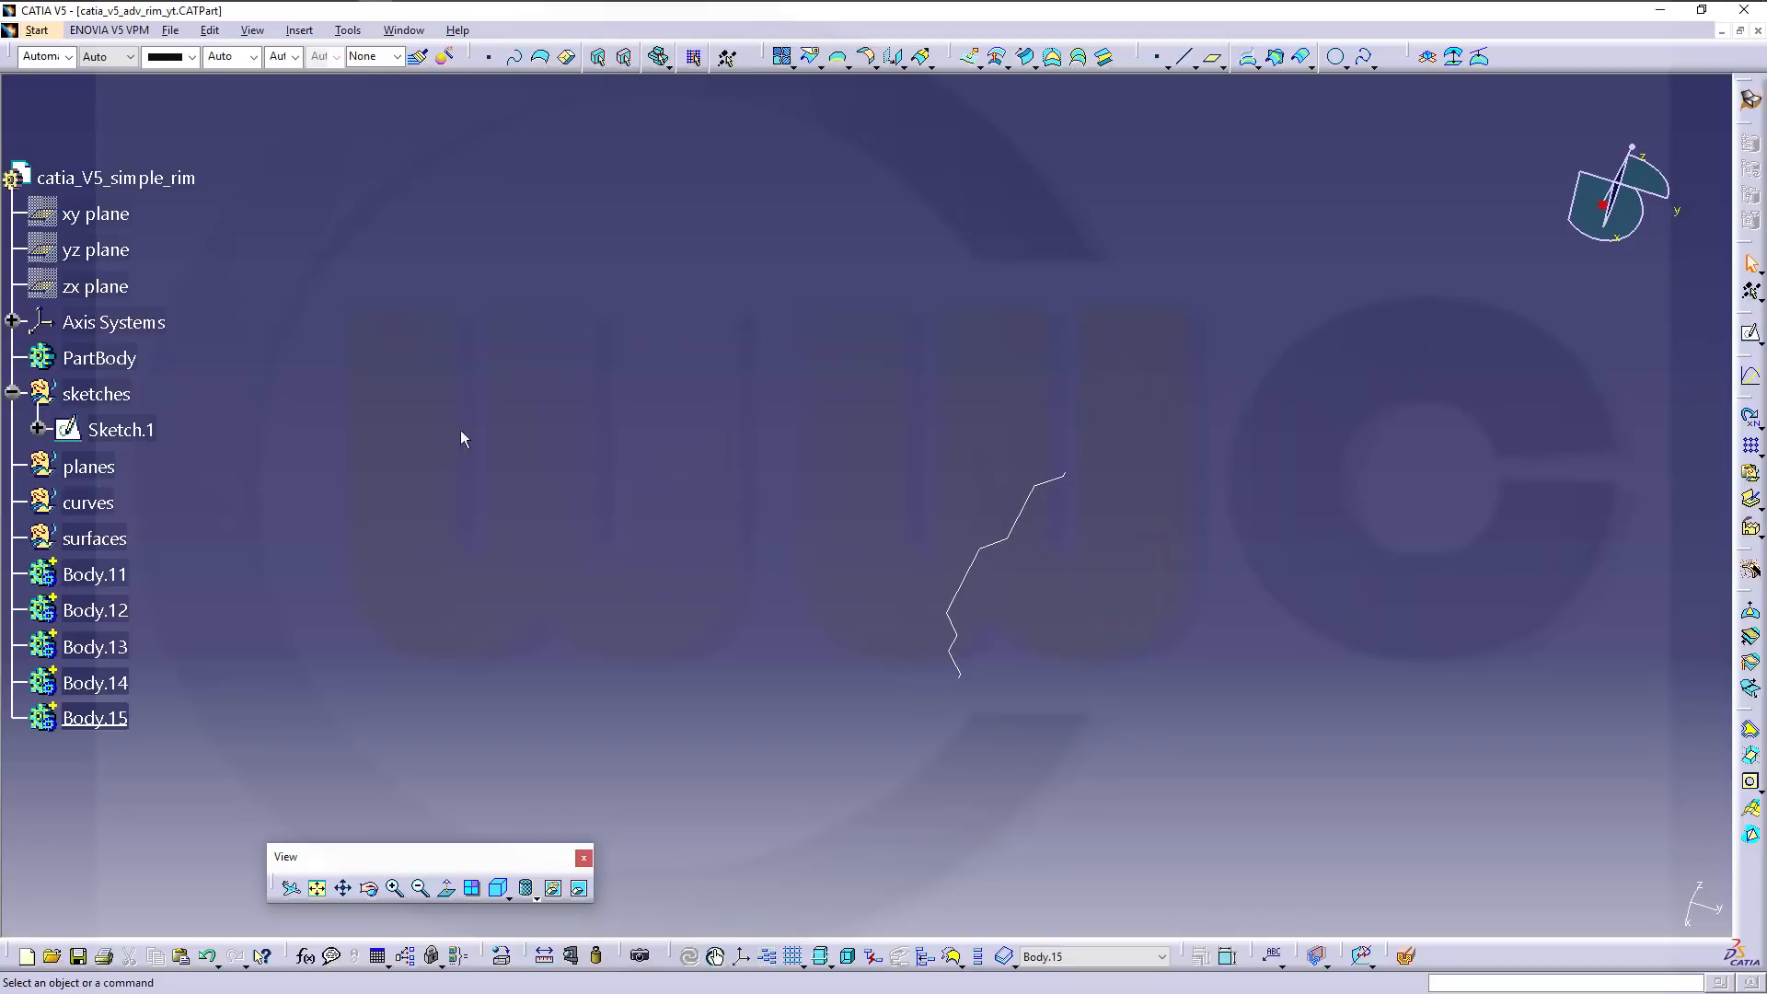
# Make the surfaces set the work object and revolve Sketch.1 through 360 degrees about its sketch axis as a surface.
pyautogui.rightClick(106, 539)
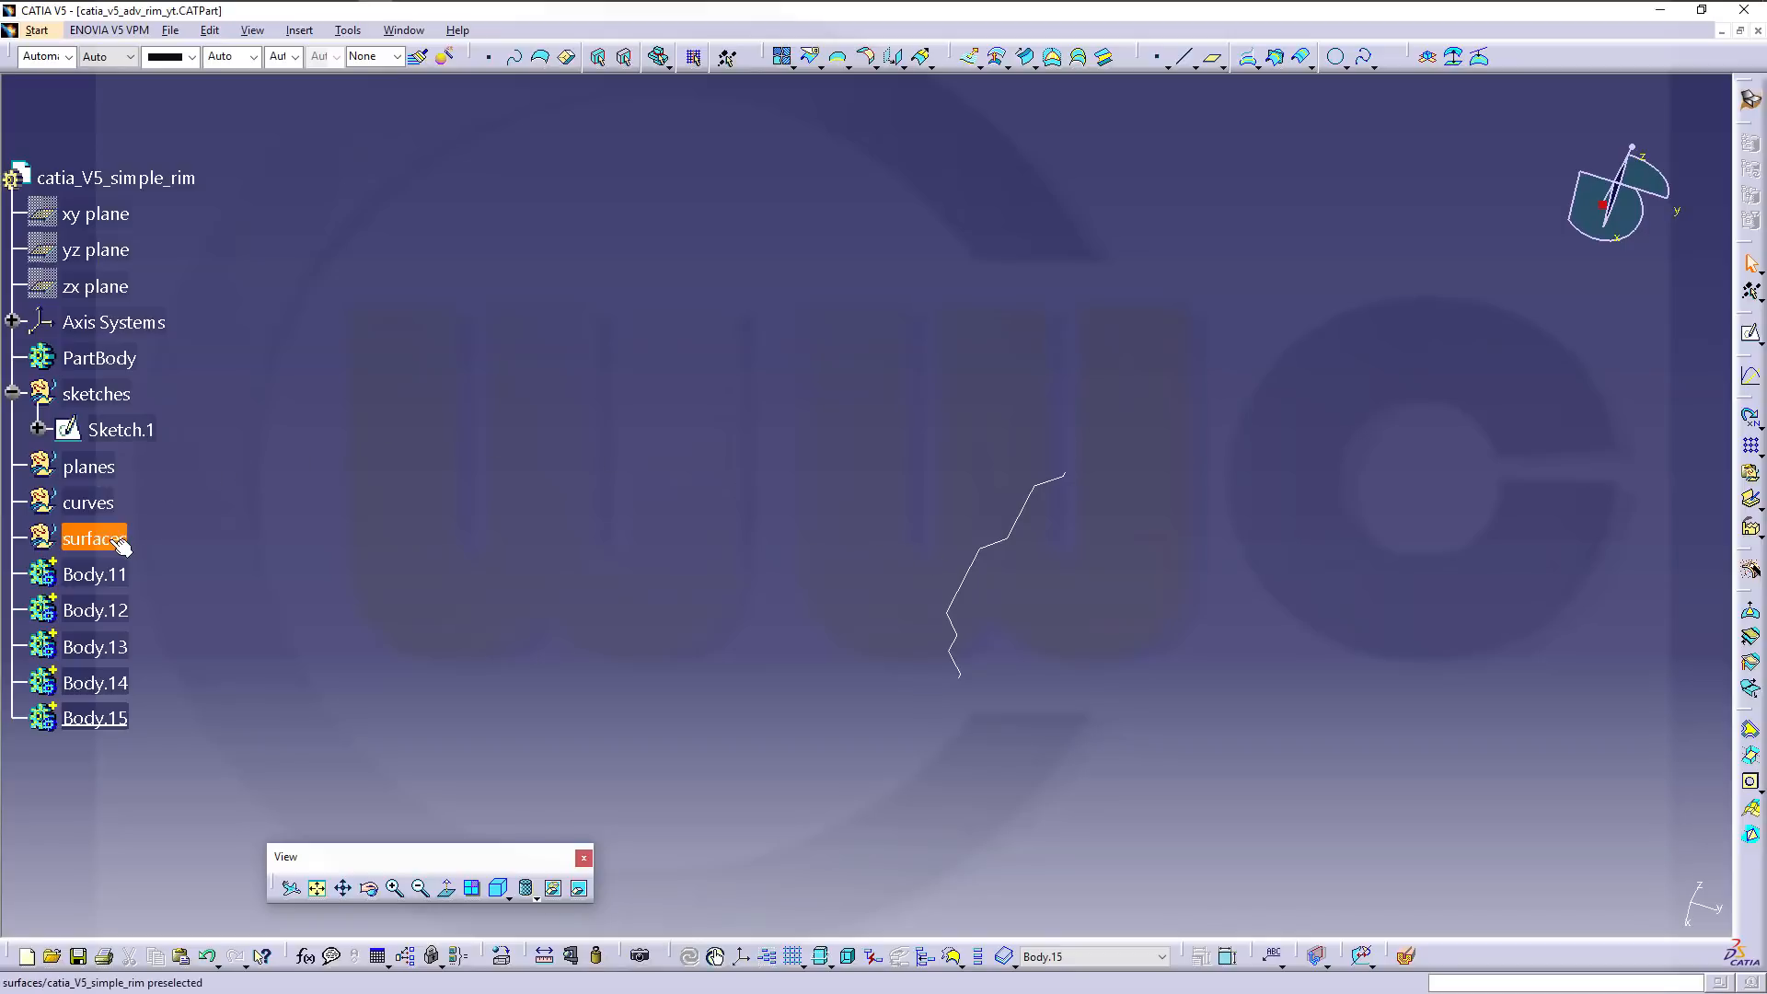
pyautogui.click(201, 672)
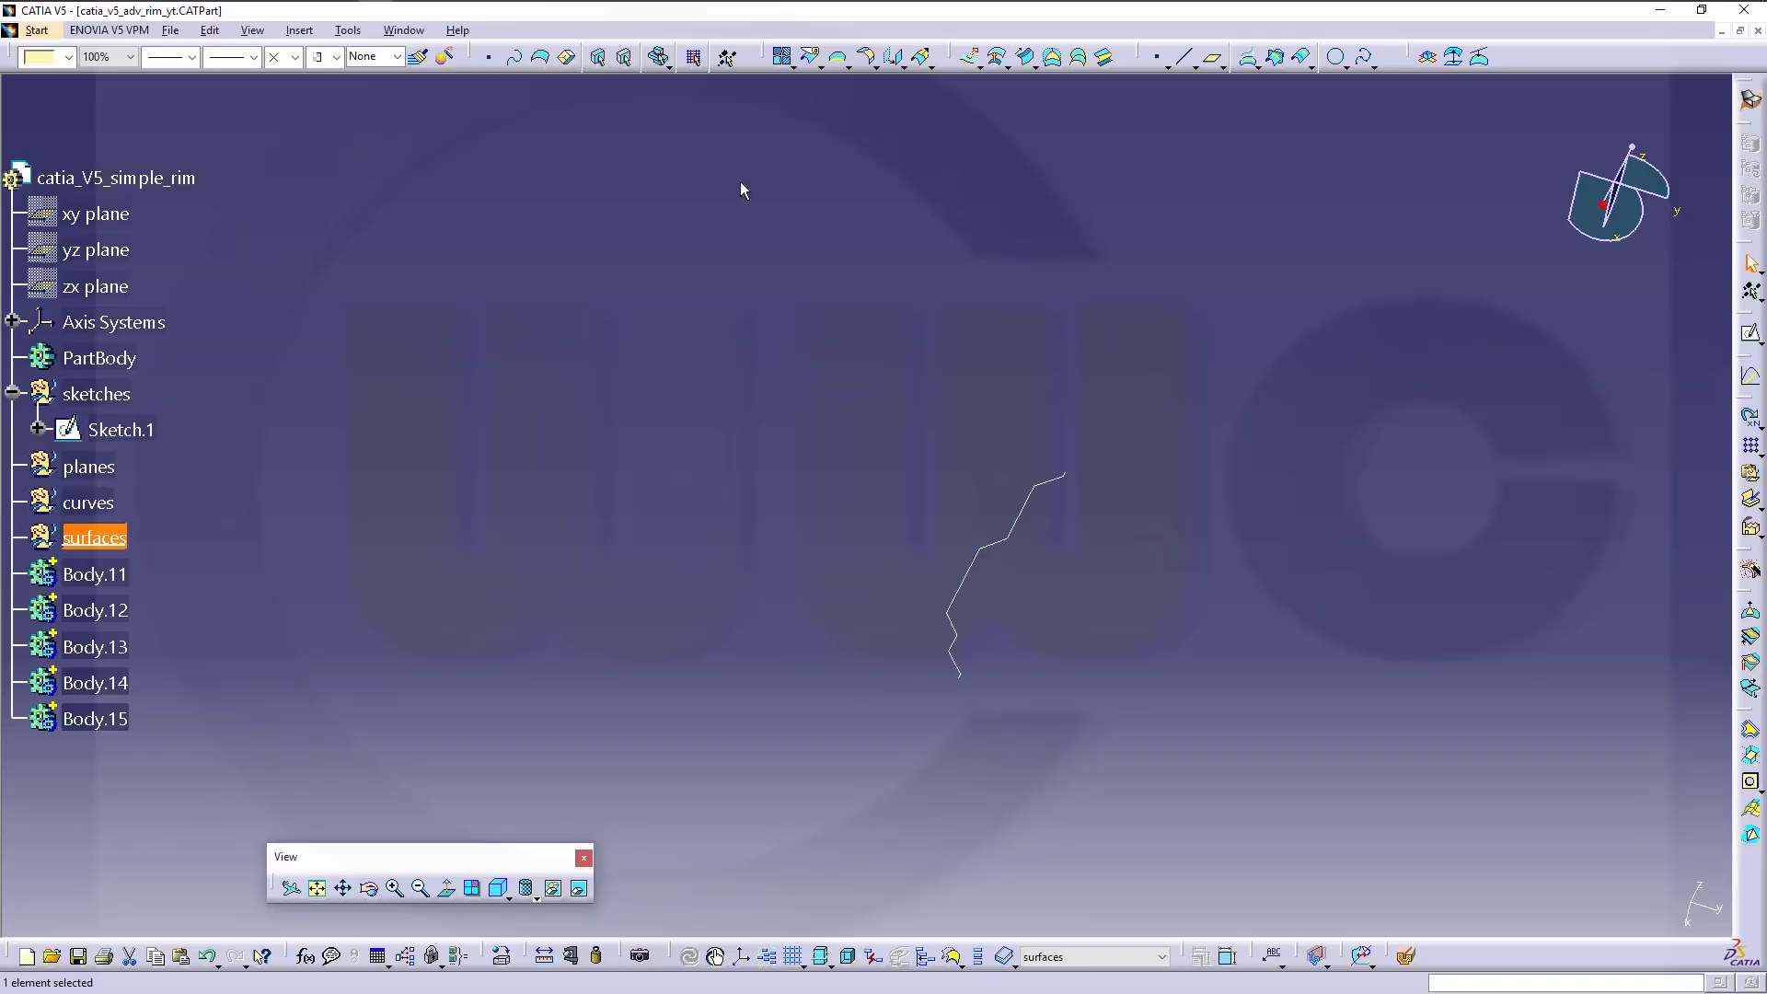
pyautogui.click(979, 66)
pyautogui.click(995, 90)
pyautogui.click(143, 429)
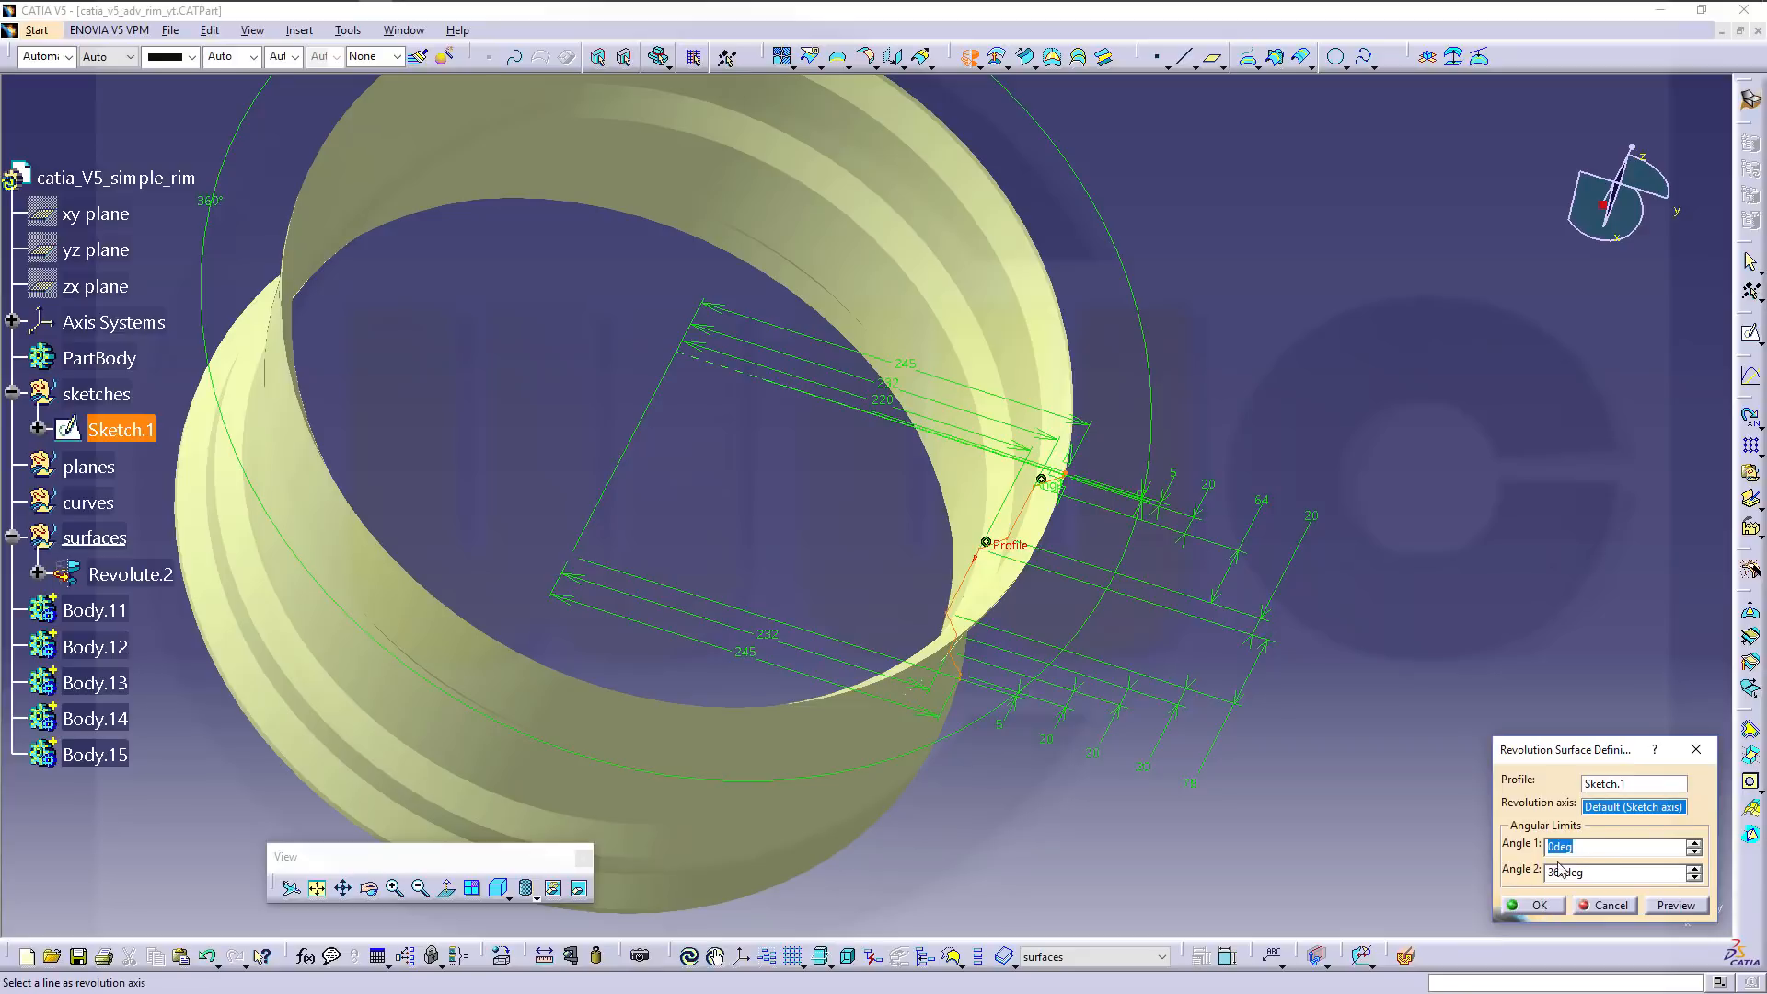
pyautogui.click(1537, 906)
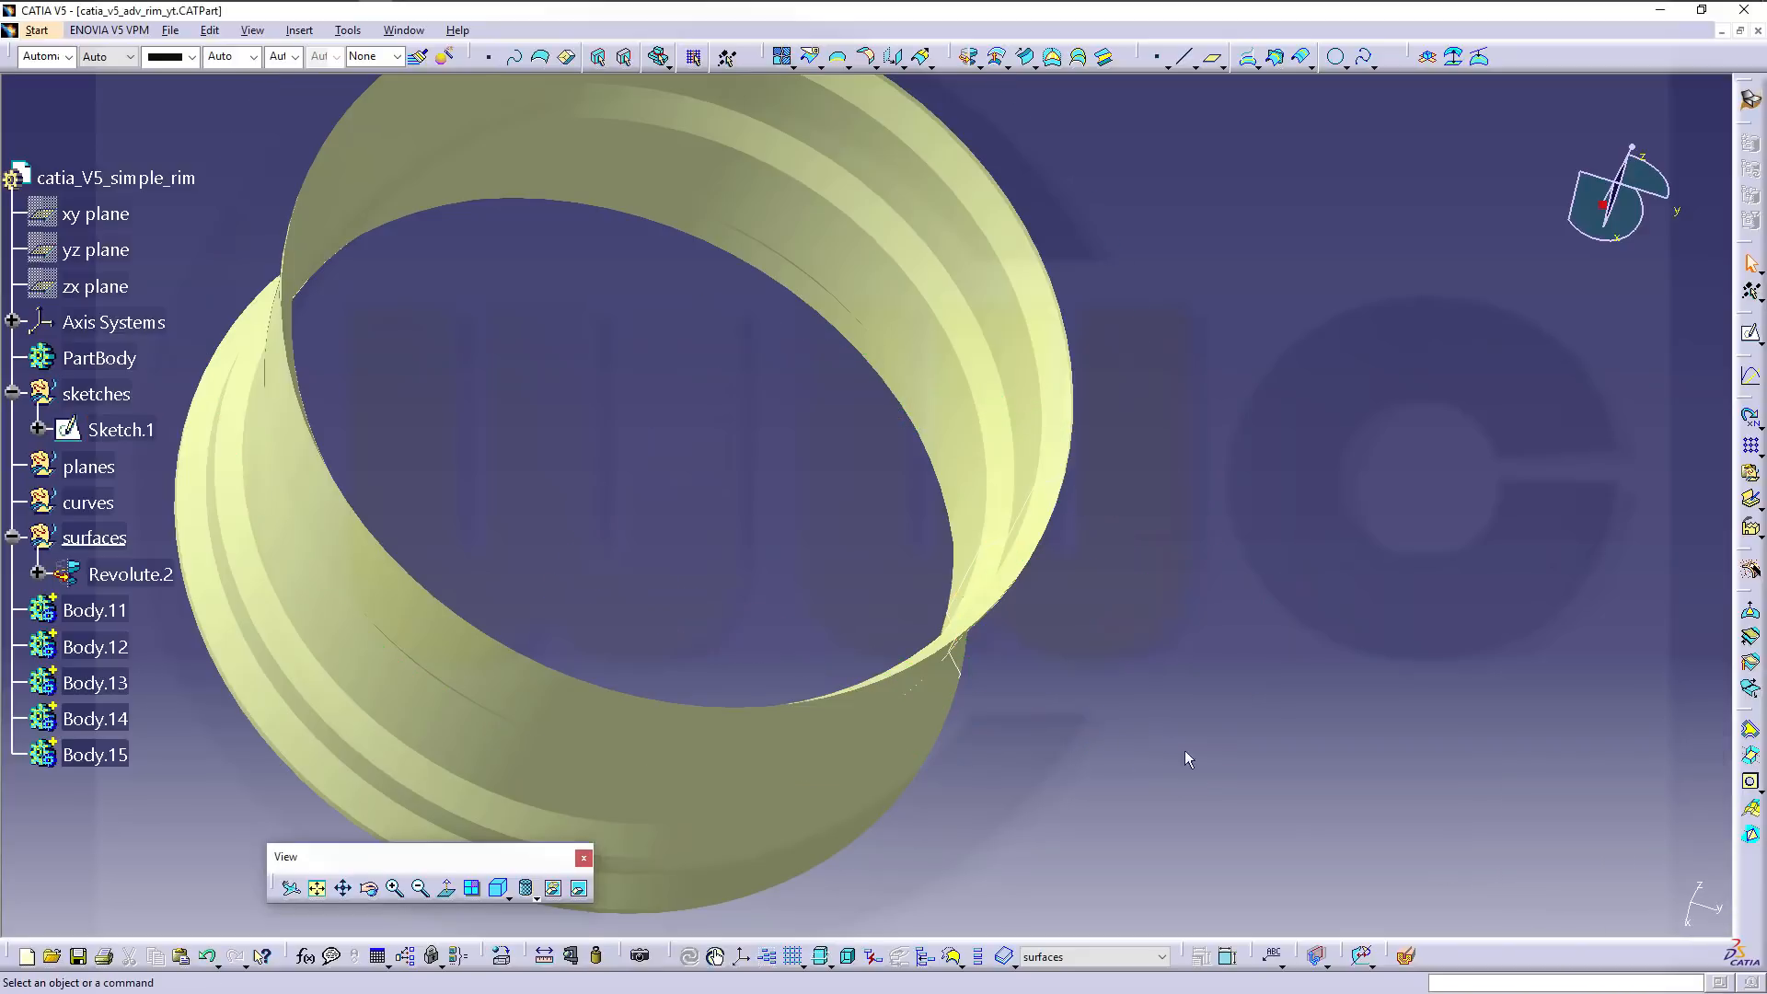
# Switch the display mode to shading with edges for the revolved rim surface.
pyautogui.moveTo(1184, 750)
pyautogui.mouseDown(button='middle')
pyautogui.moveTo(1255, 706)
pyautogui.moveTo(1321, 698)
pyautogui.mouseUp(button='middle')
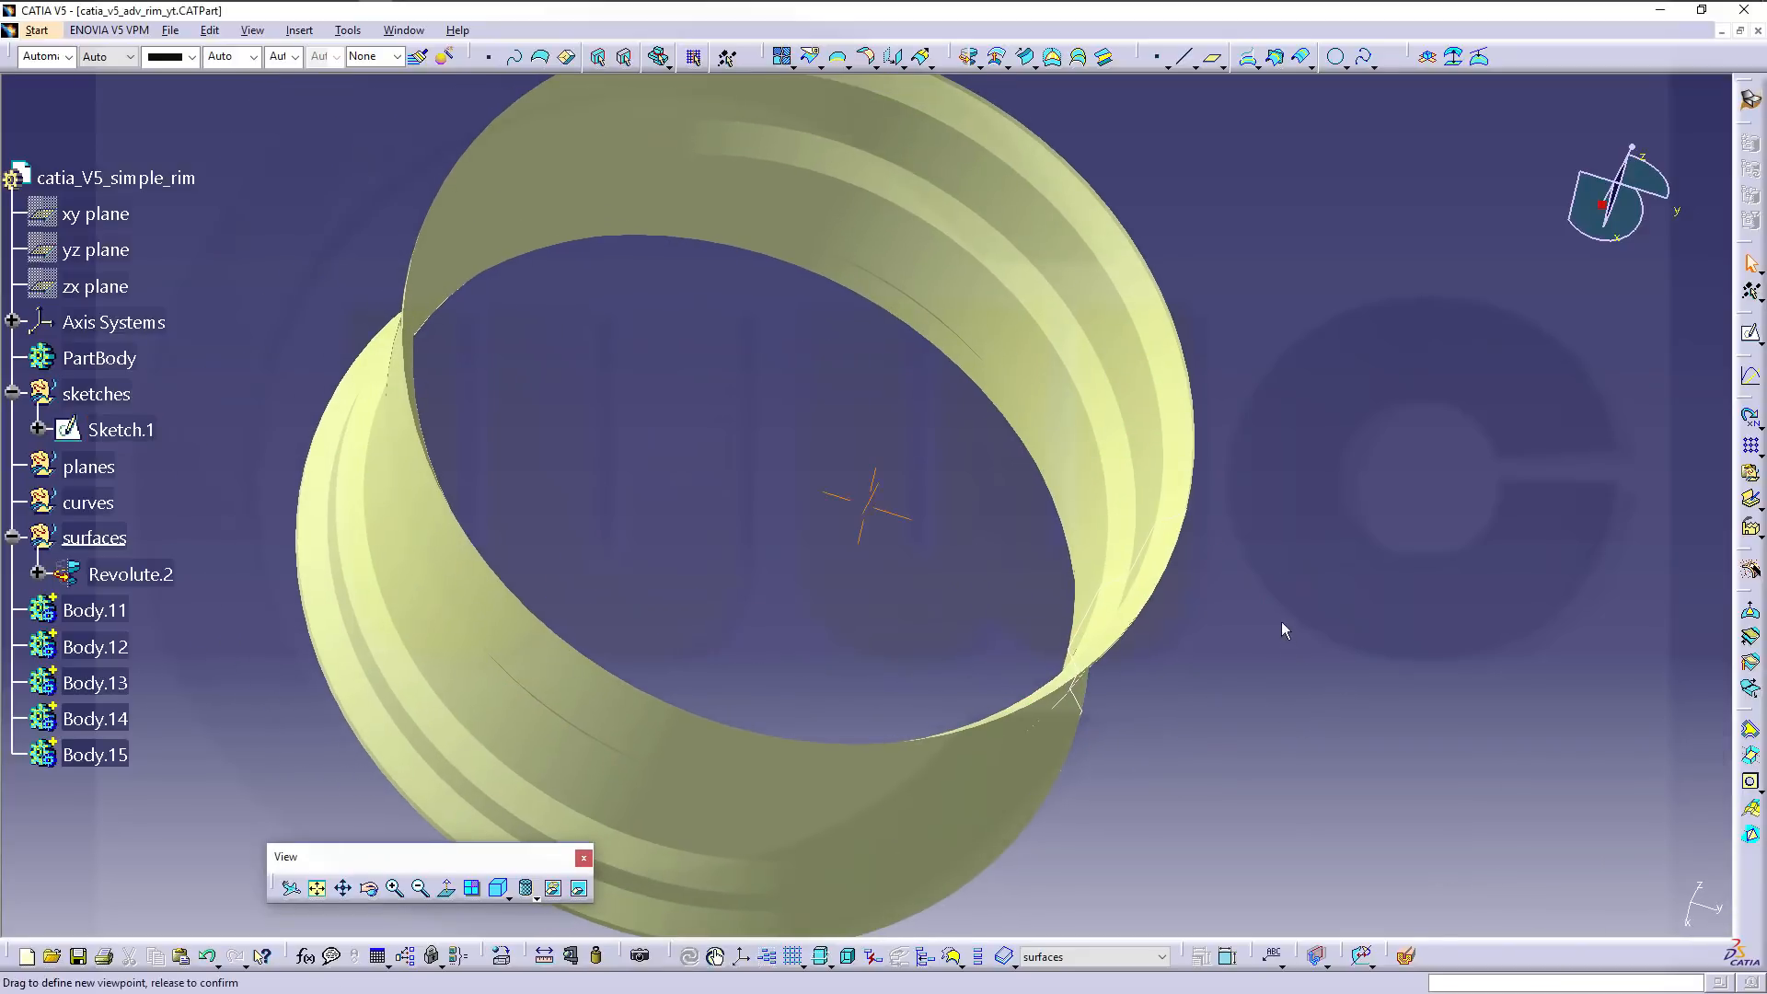
pyautogui.moveTo(1306, 592); pyautogui.dragTo(1089, 349, button='middle')
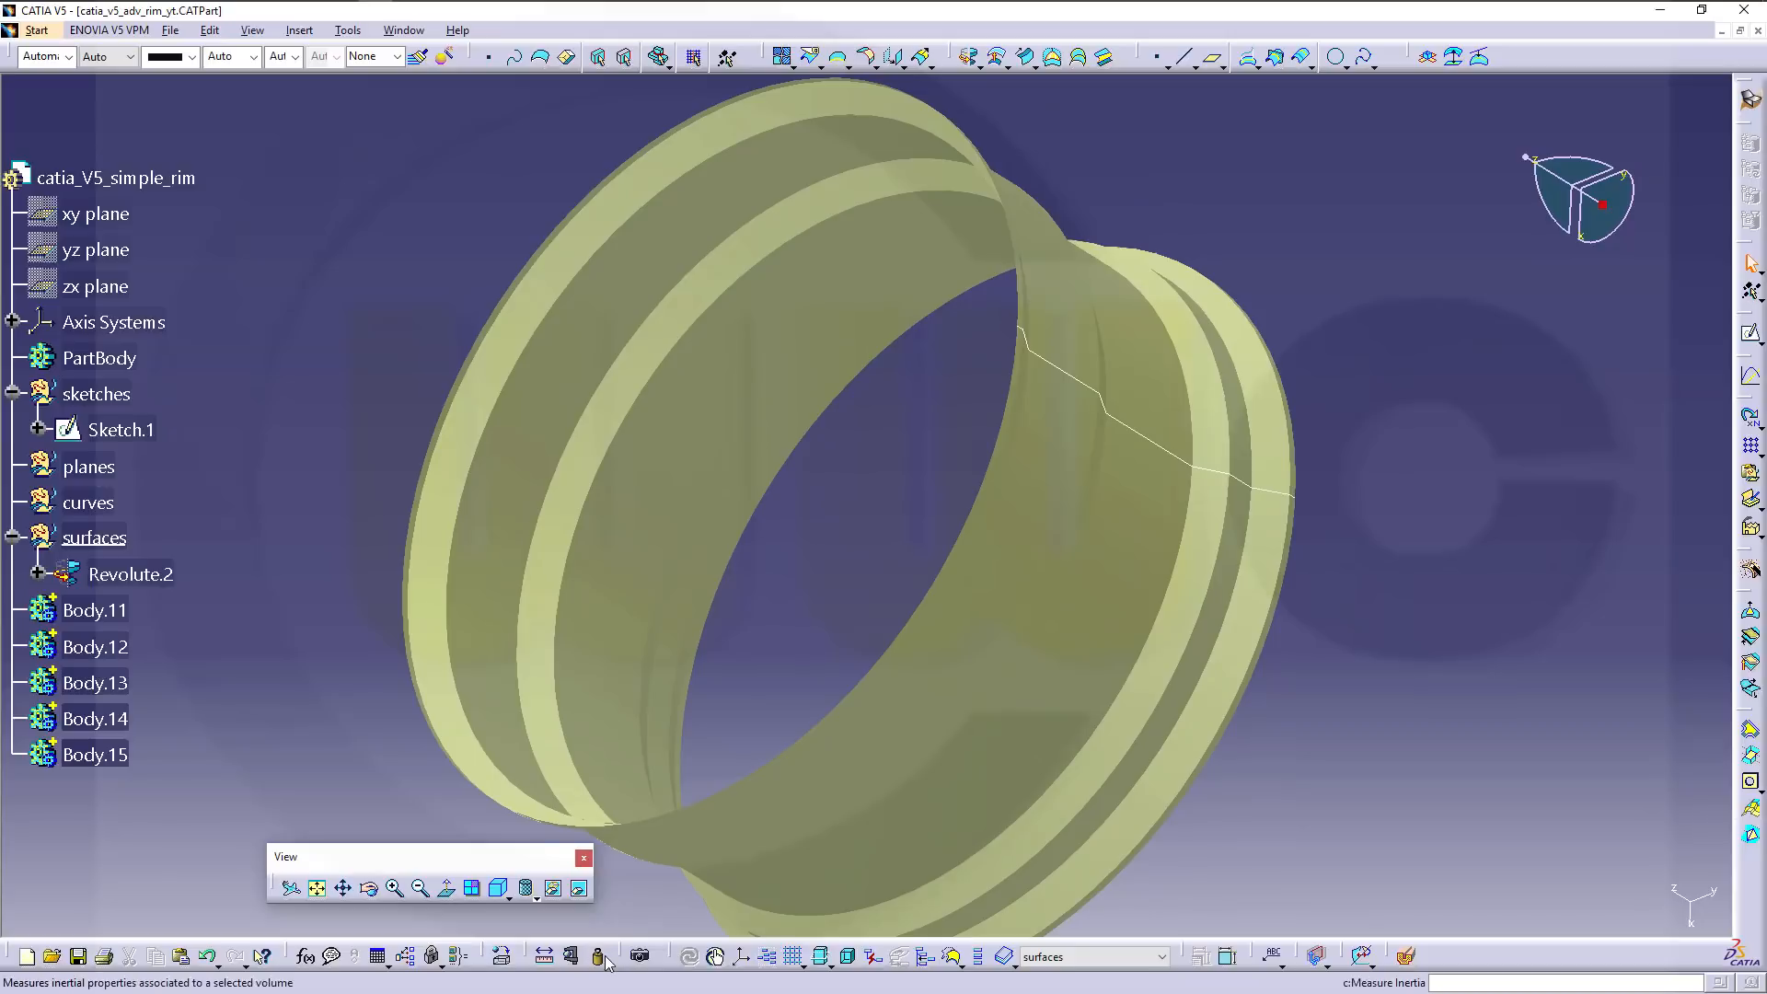
pyautogui.click(533, 894)
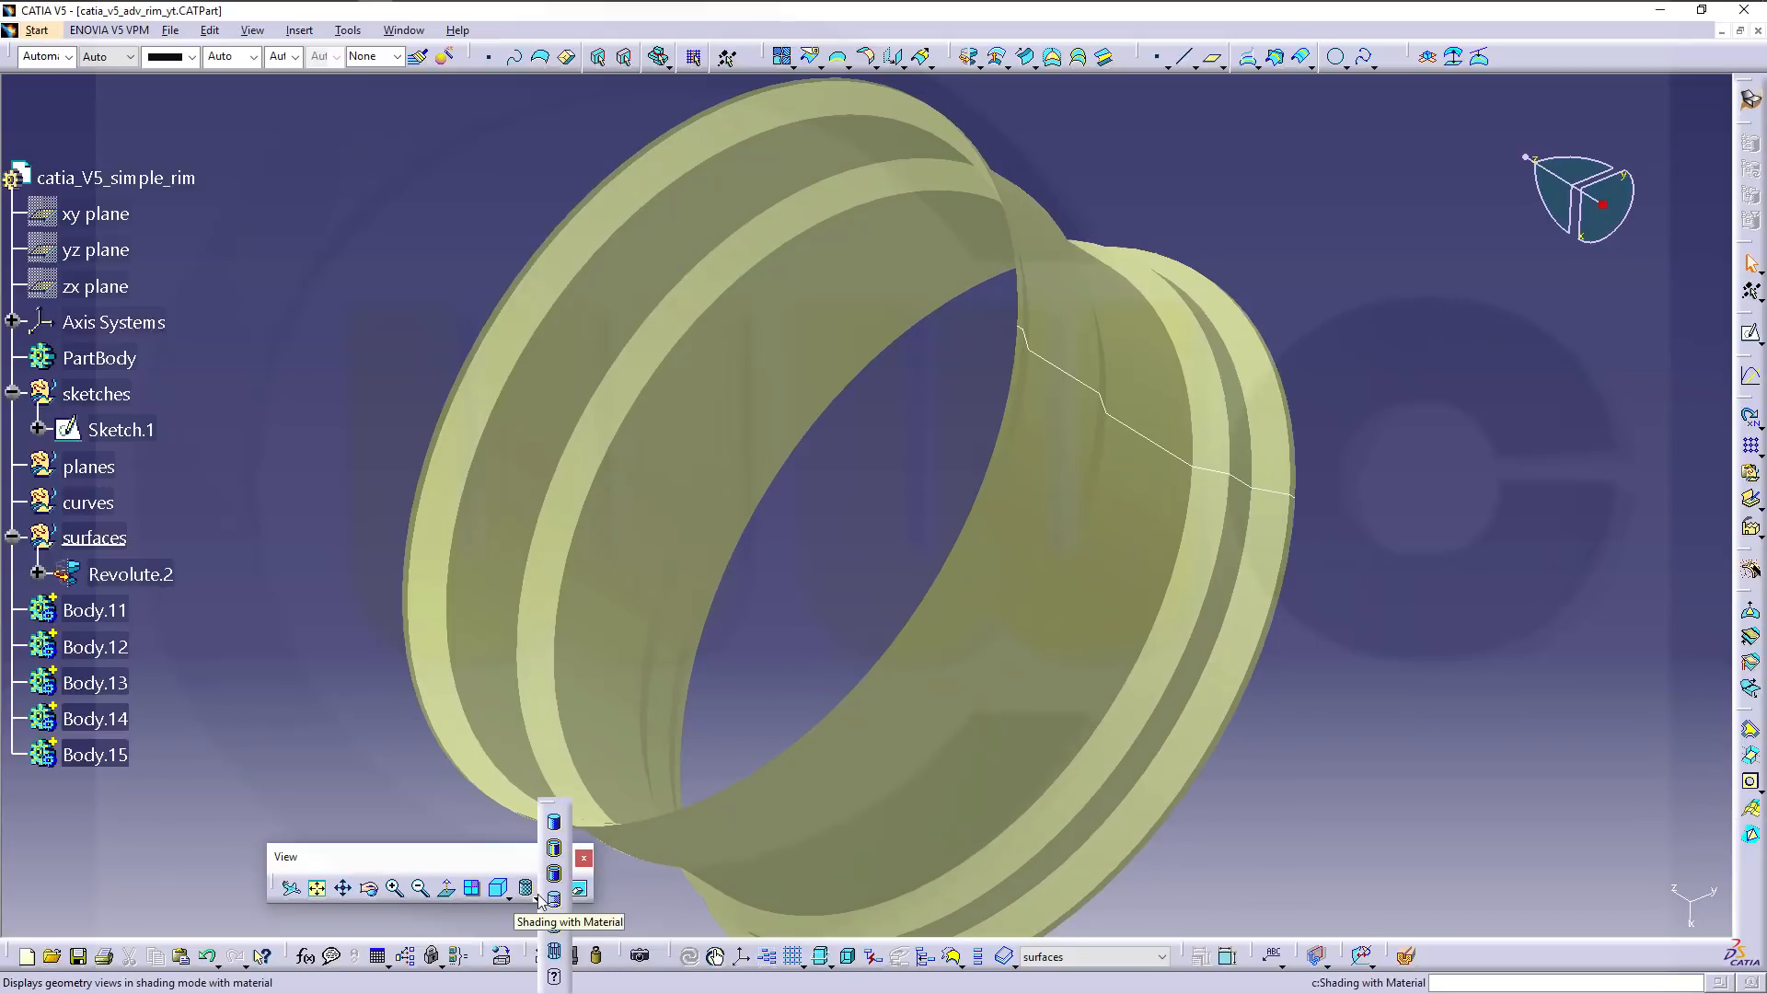
pyautogui.click(556, 850)
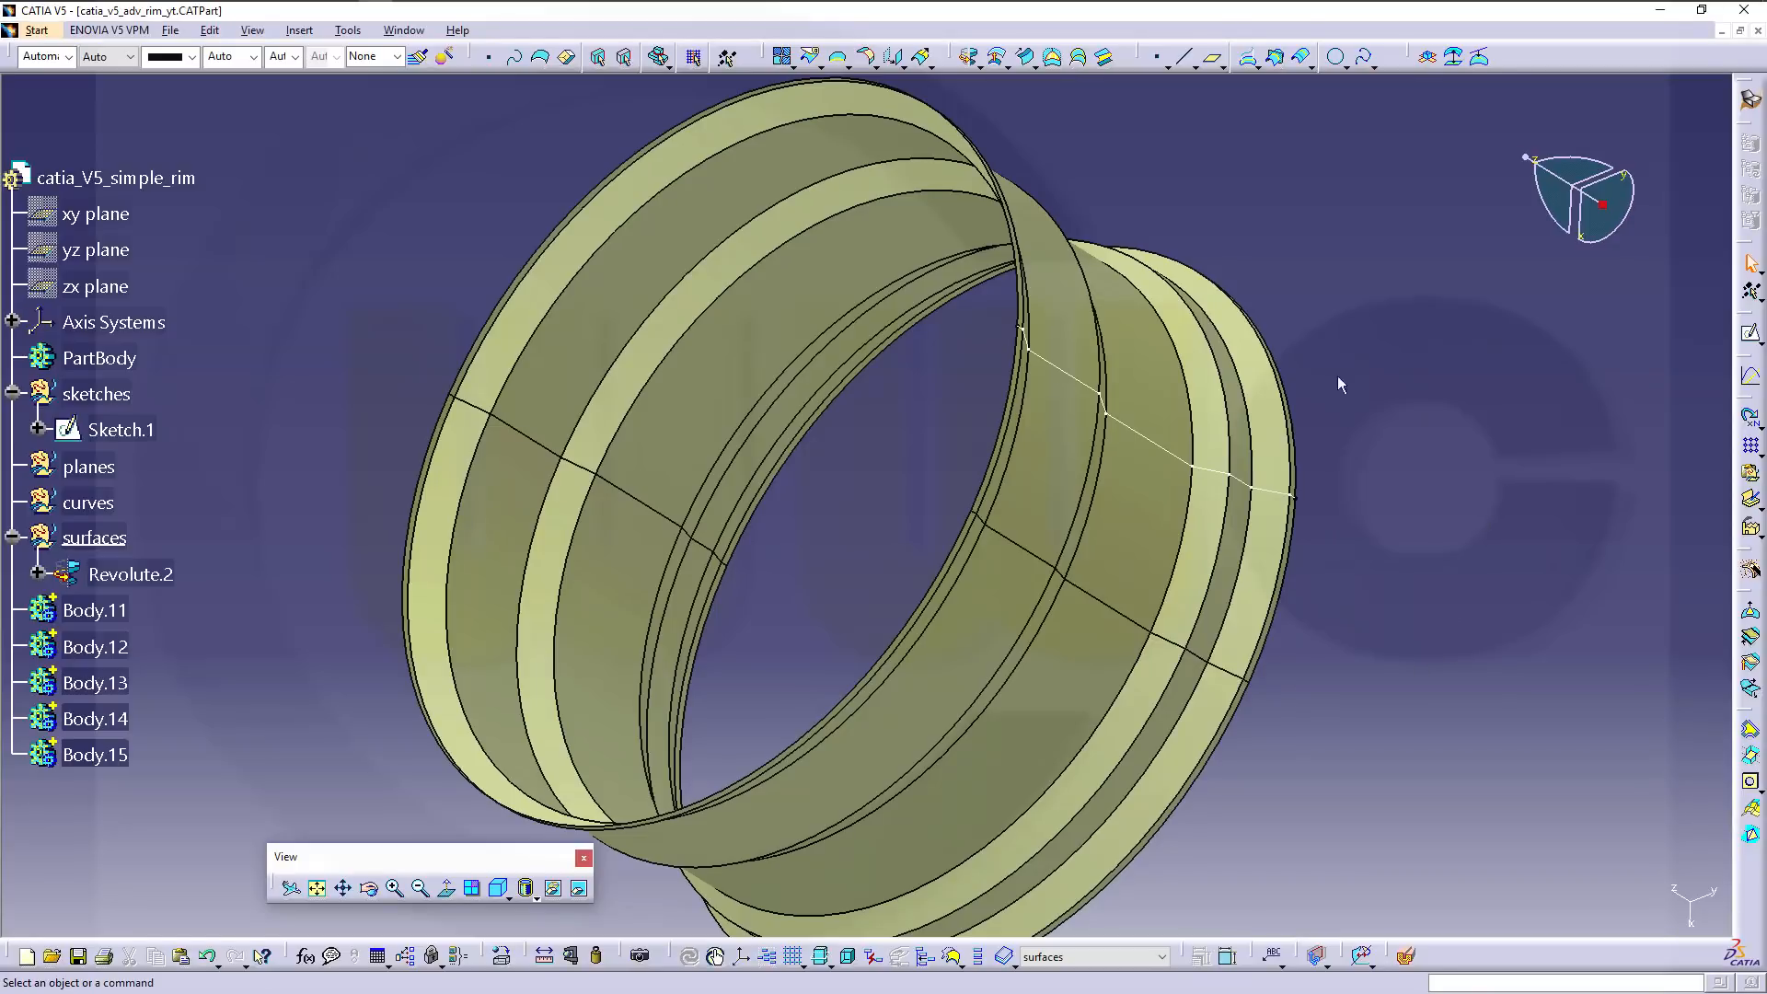
# Apply a 5 mm edge fillet with tangency selection to the six circular bend edges of the revolved rim surface.
pyautogui.click(948, 254)
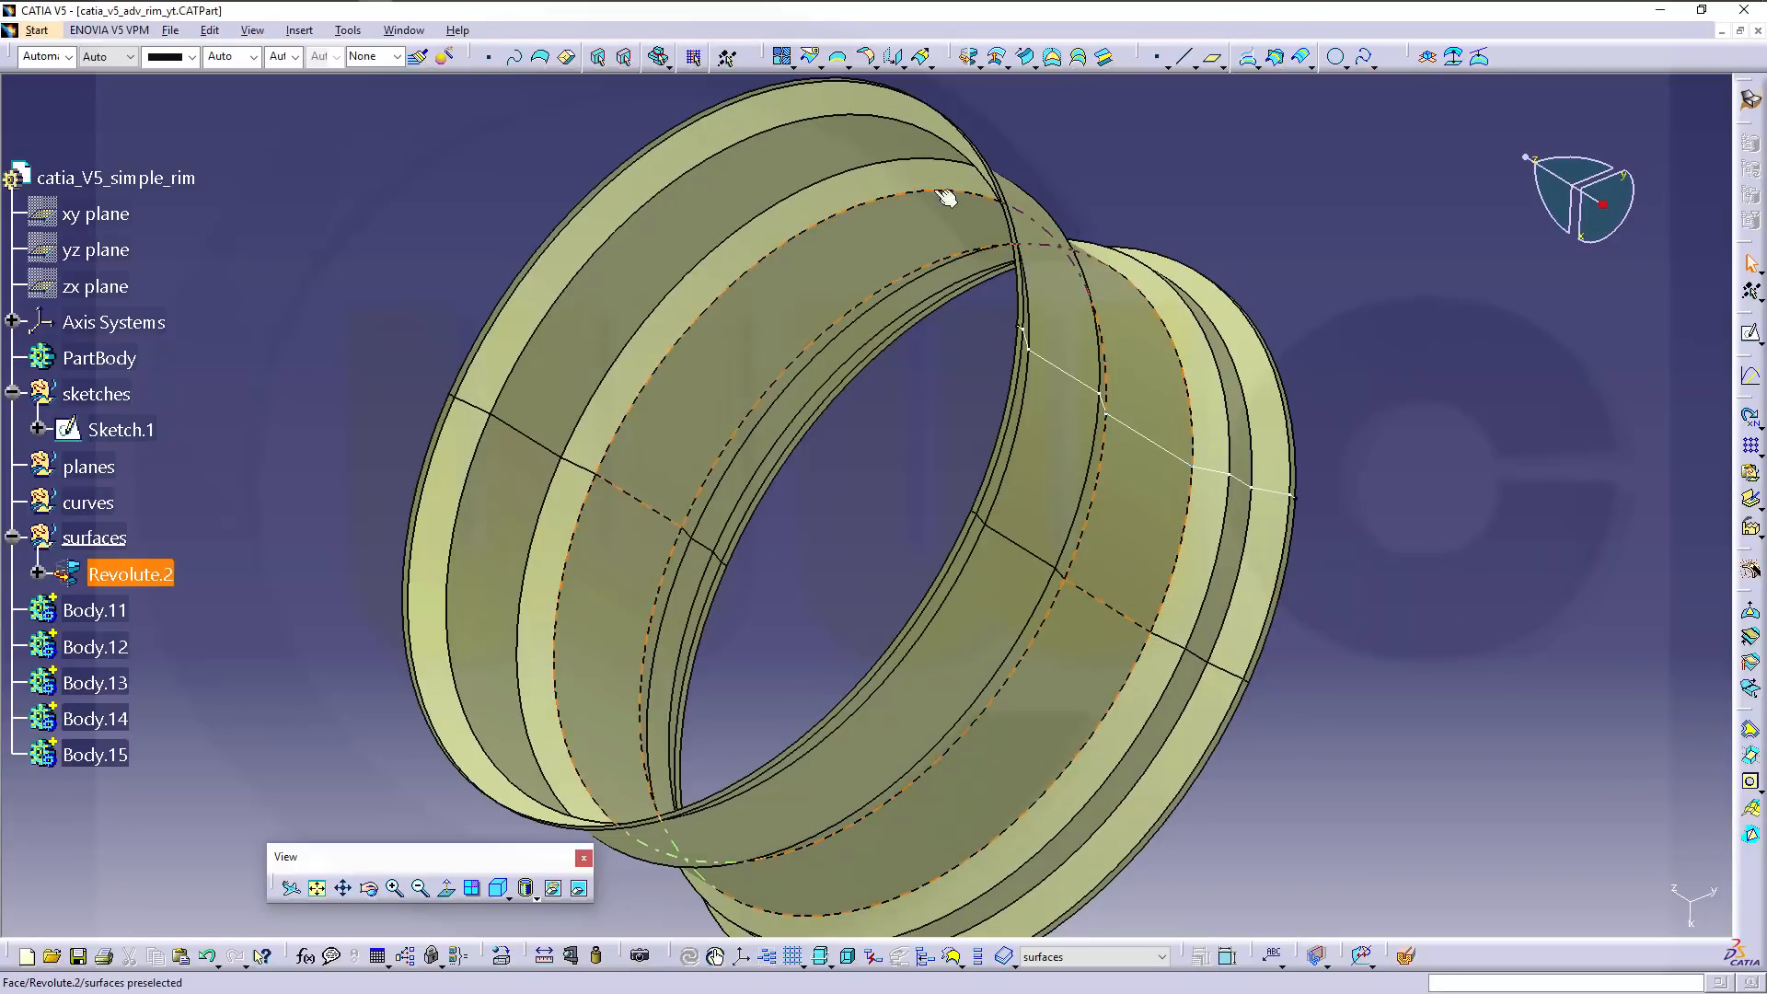
pyautogui.click(877, 66)
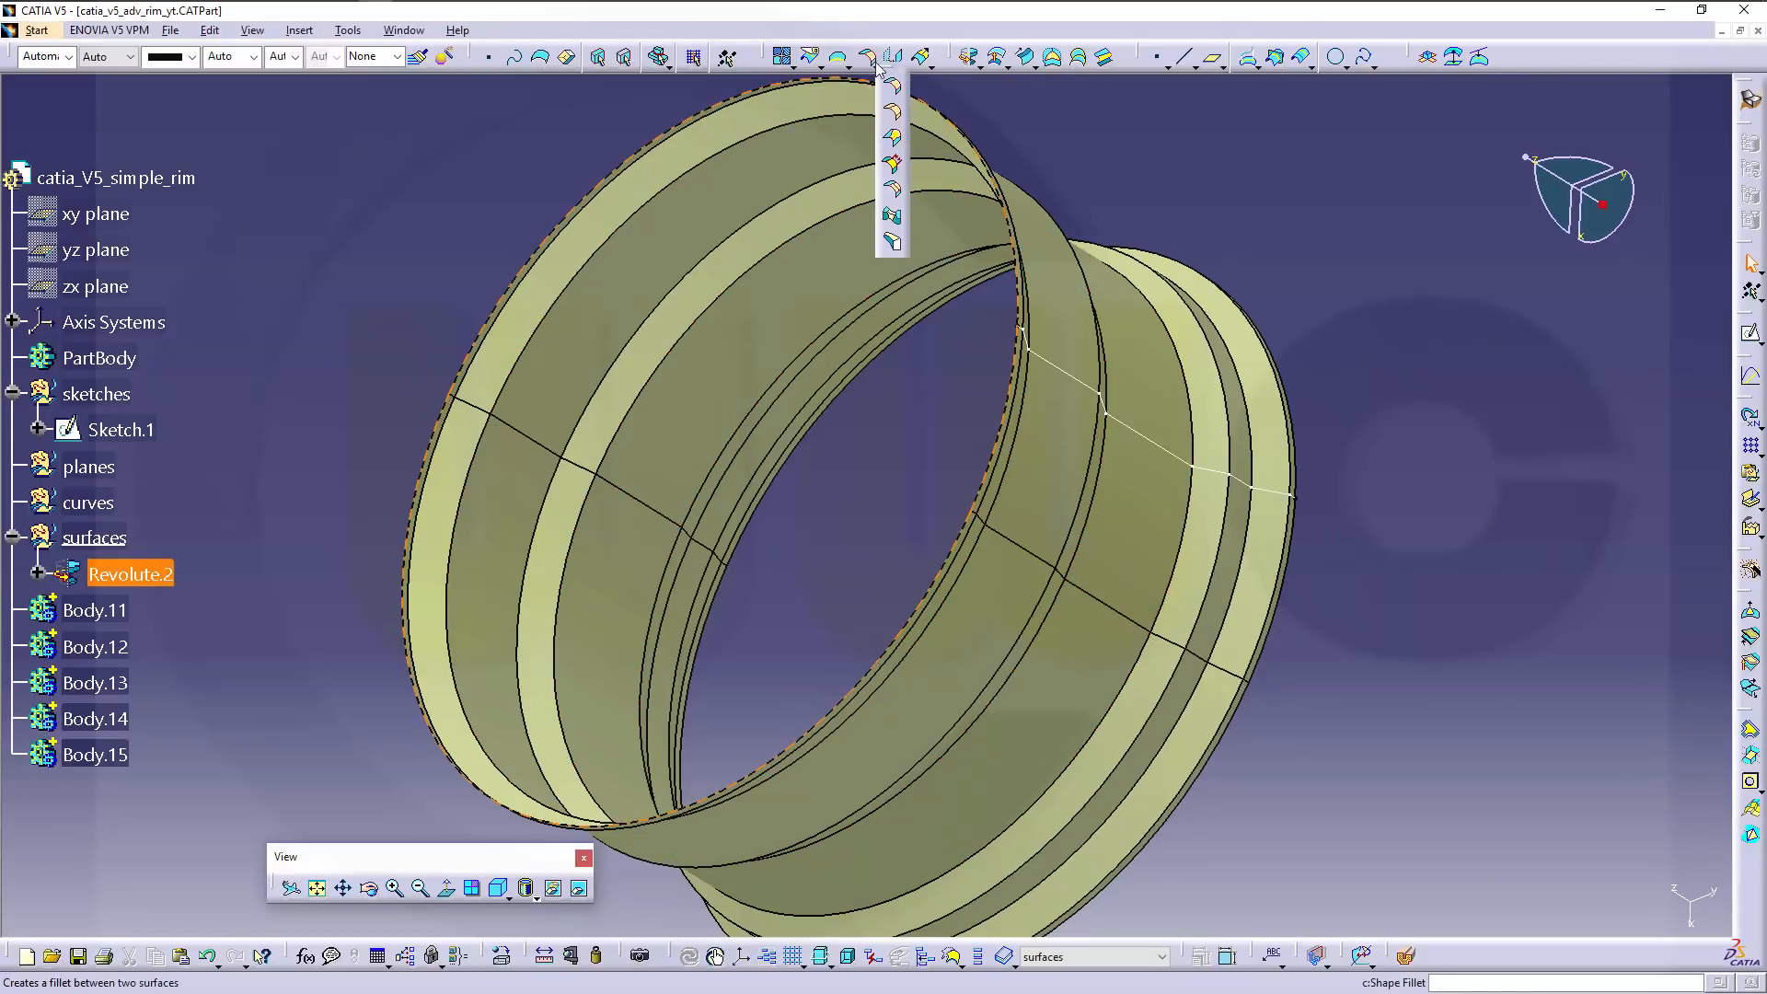
pyautogui.click(890, 113)
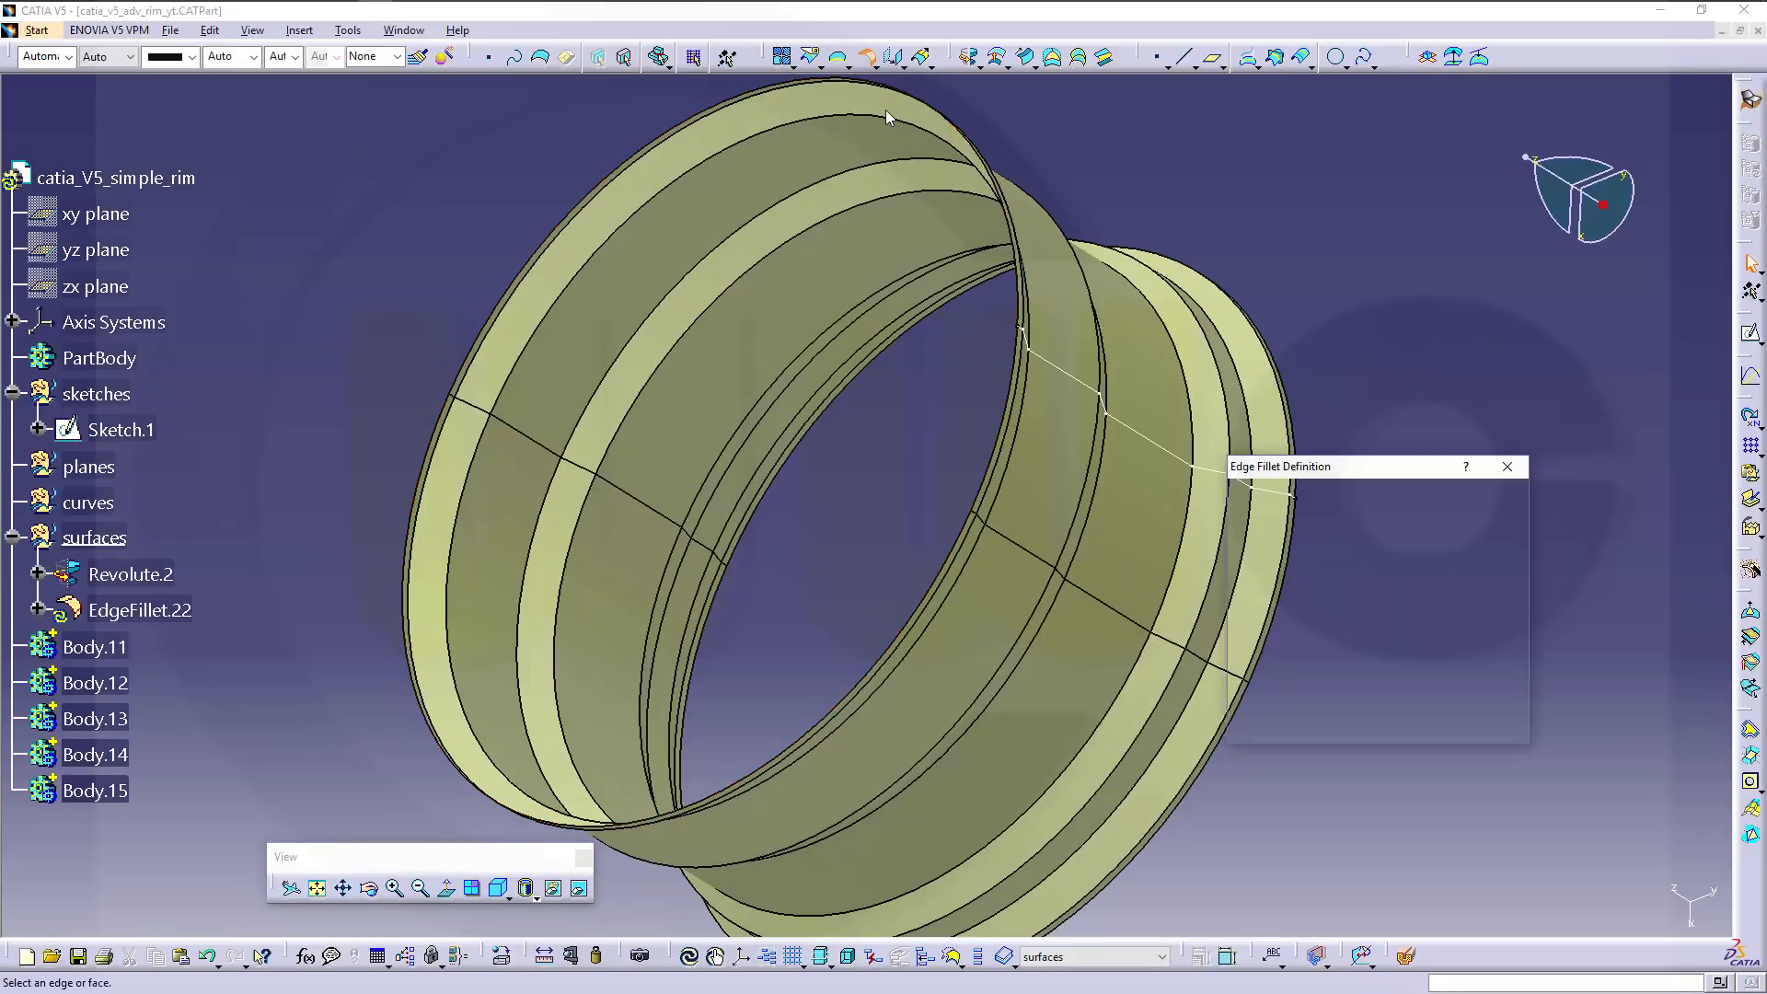
pyautogui.click(592, 274)
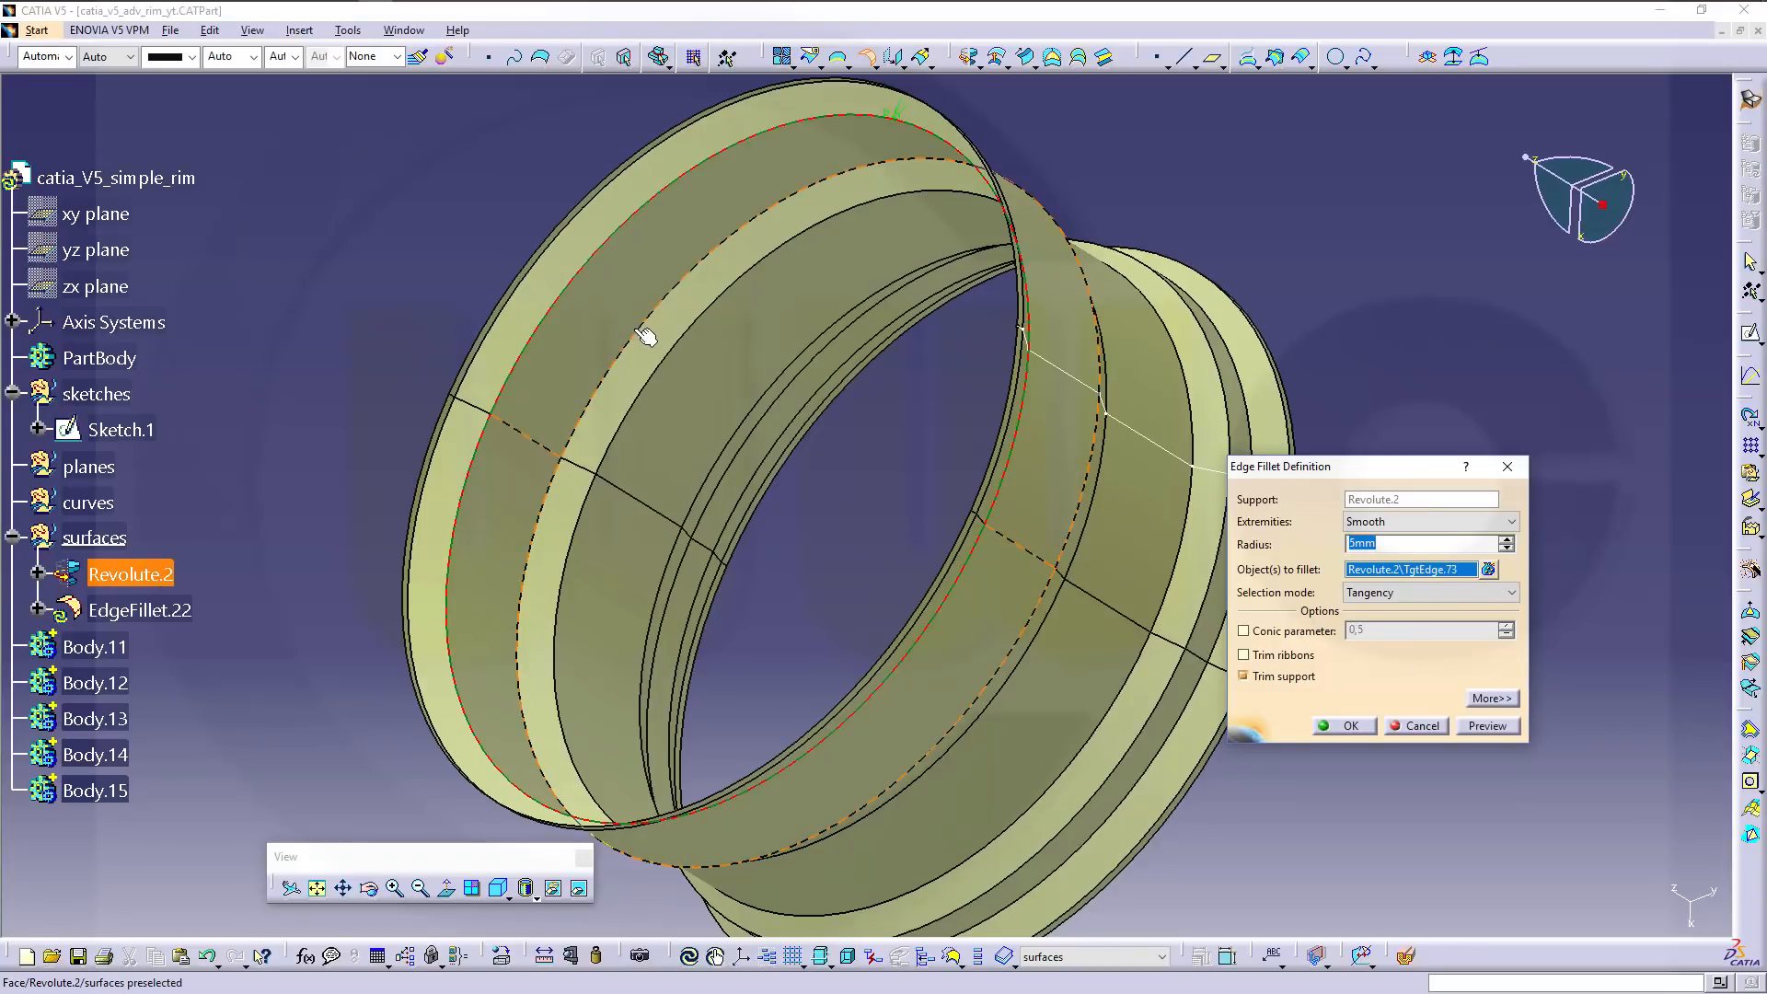
pyautogui.click(663, 362)
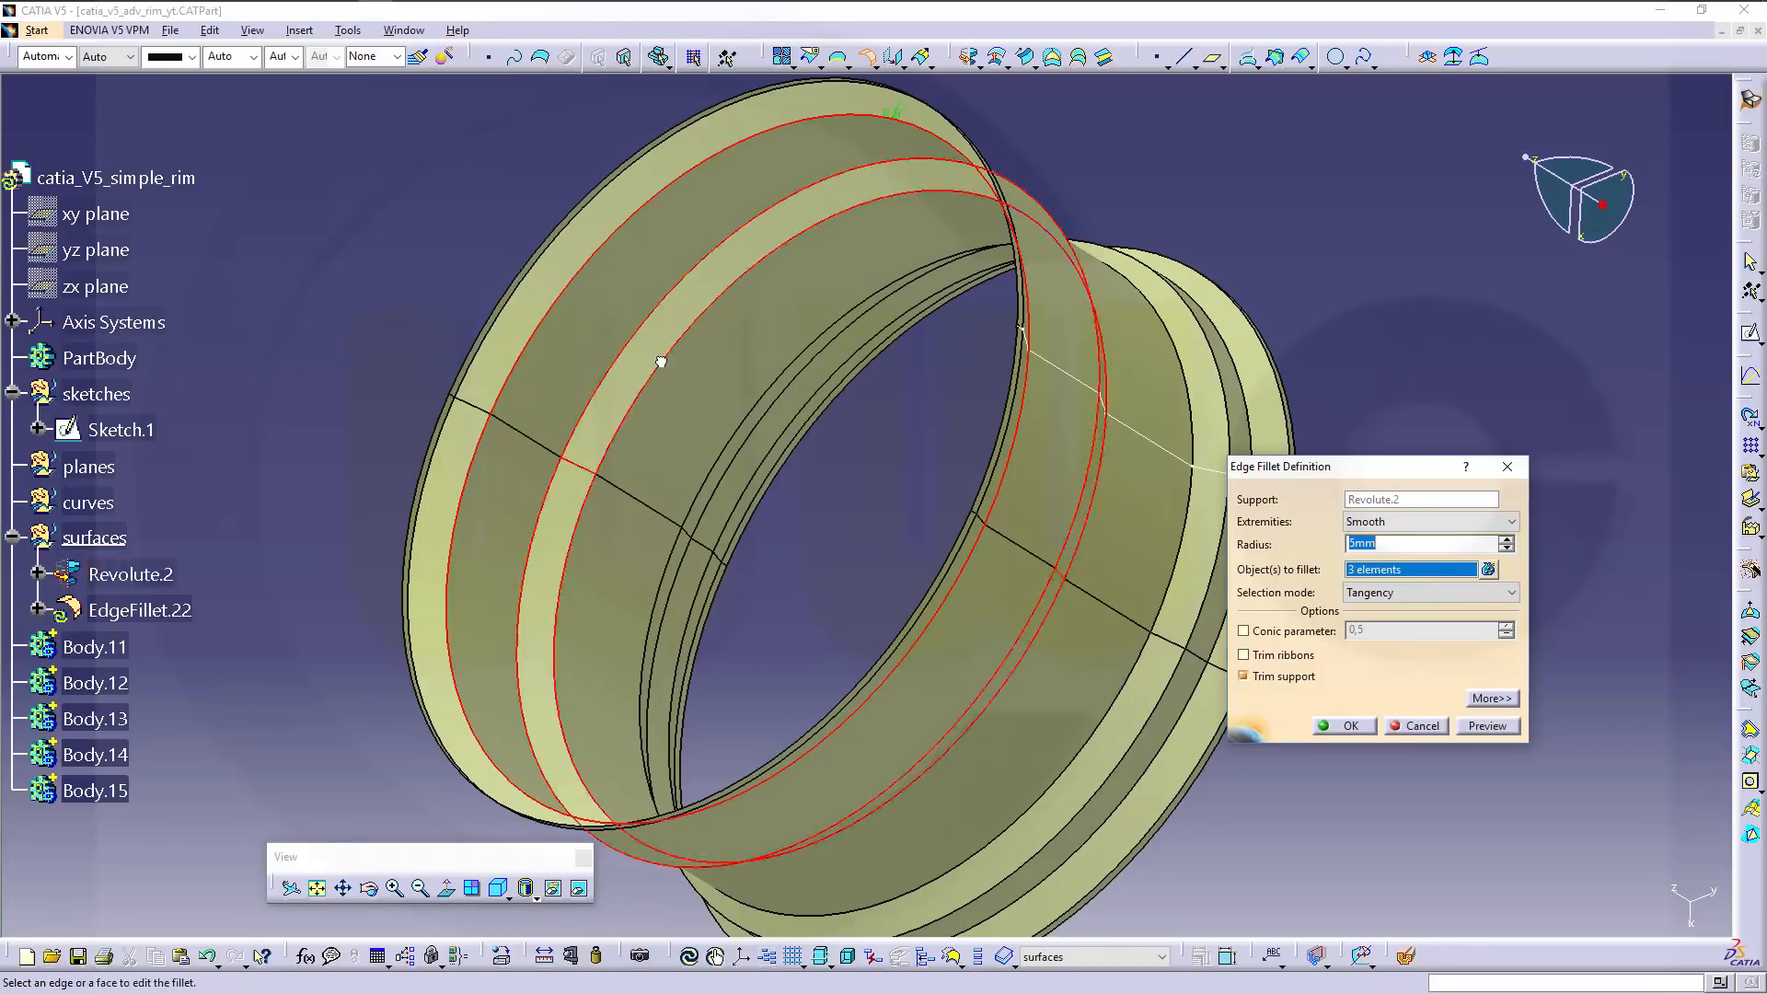
pyautogui.moveTo(820, 481); pyautogui.dragTo(636, 435, button='middle')
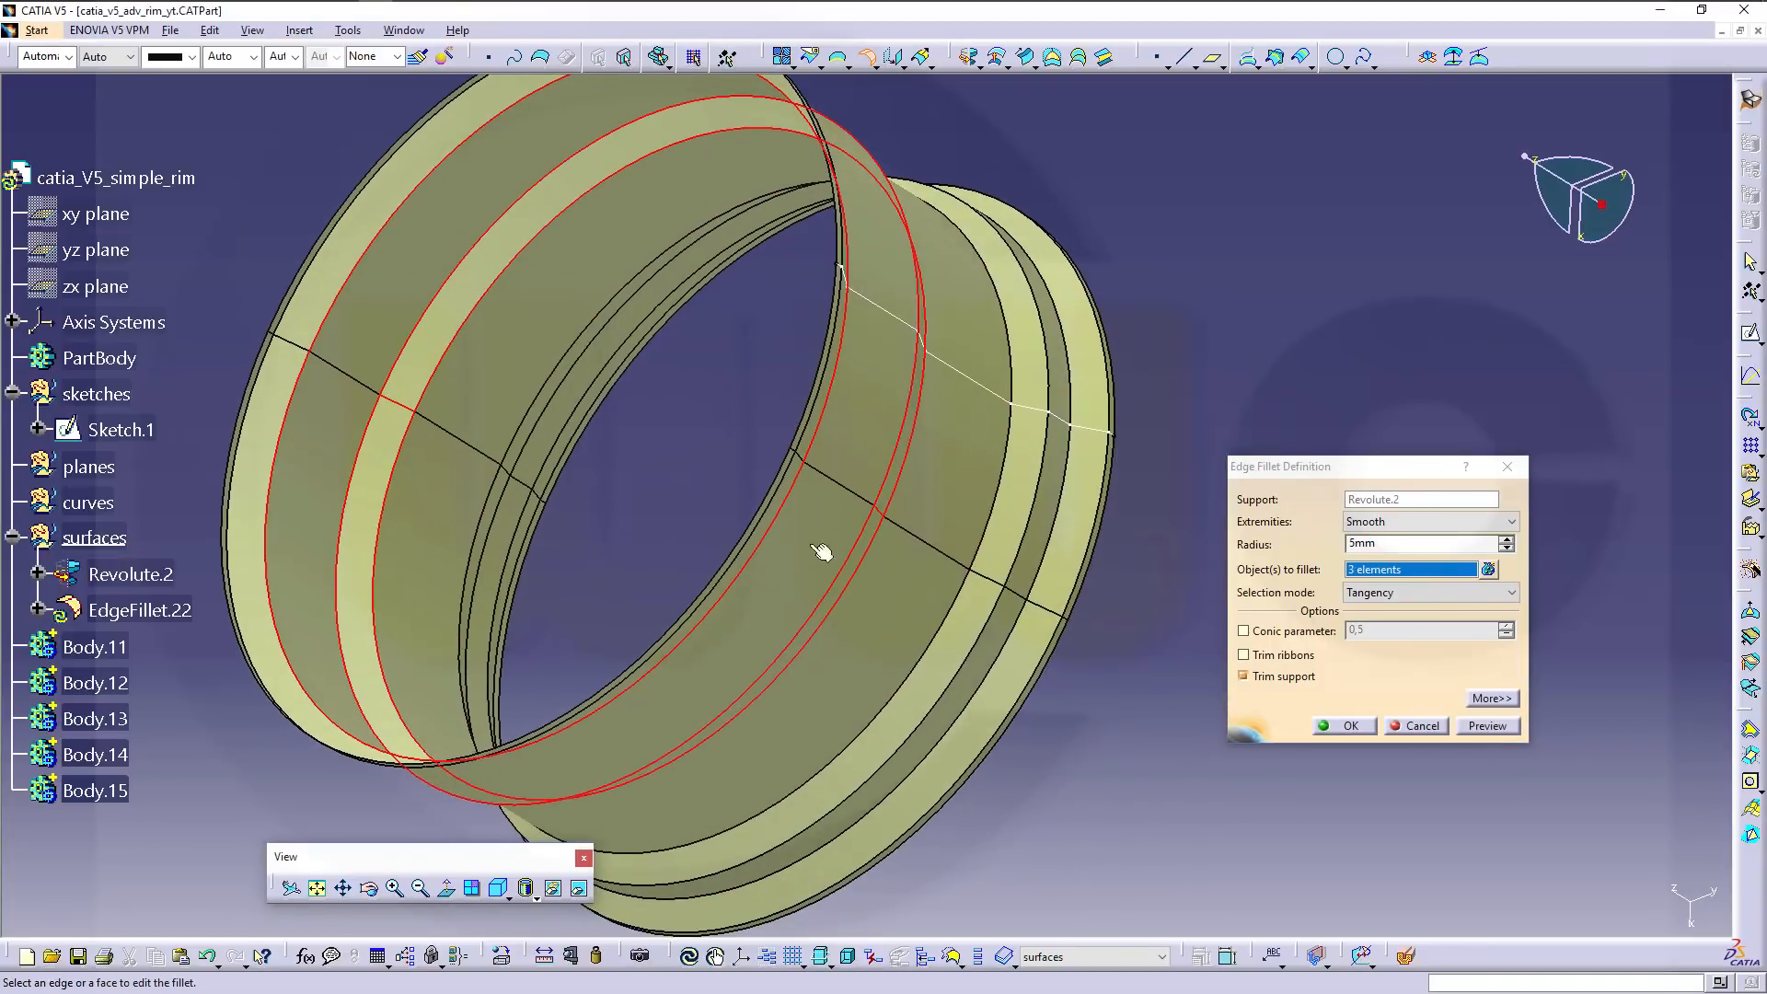
pyautogui.click(983, 533)
pyautogui.click(1042, 501)
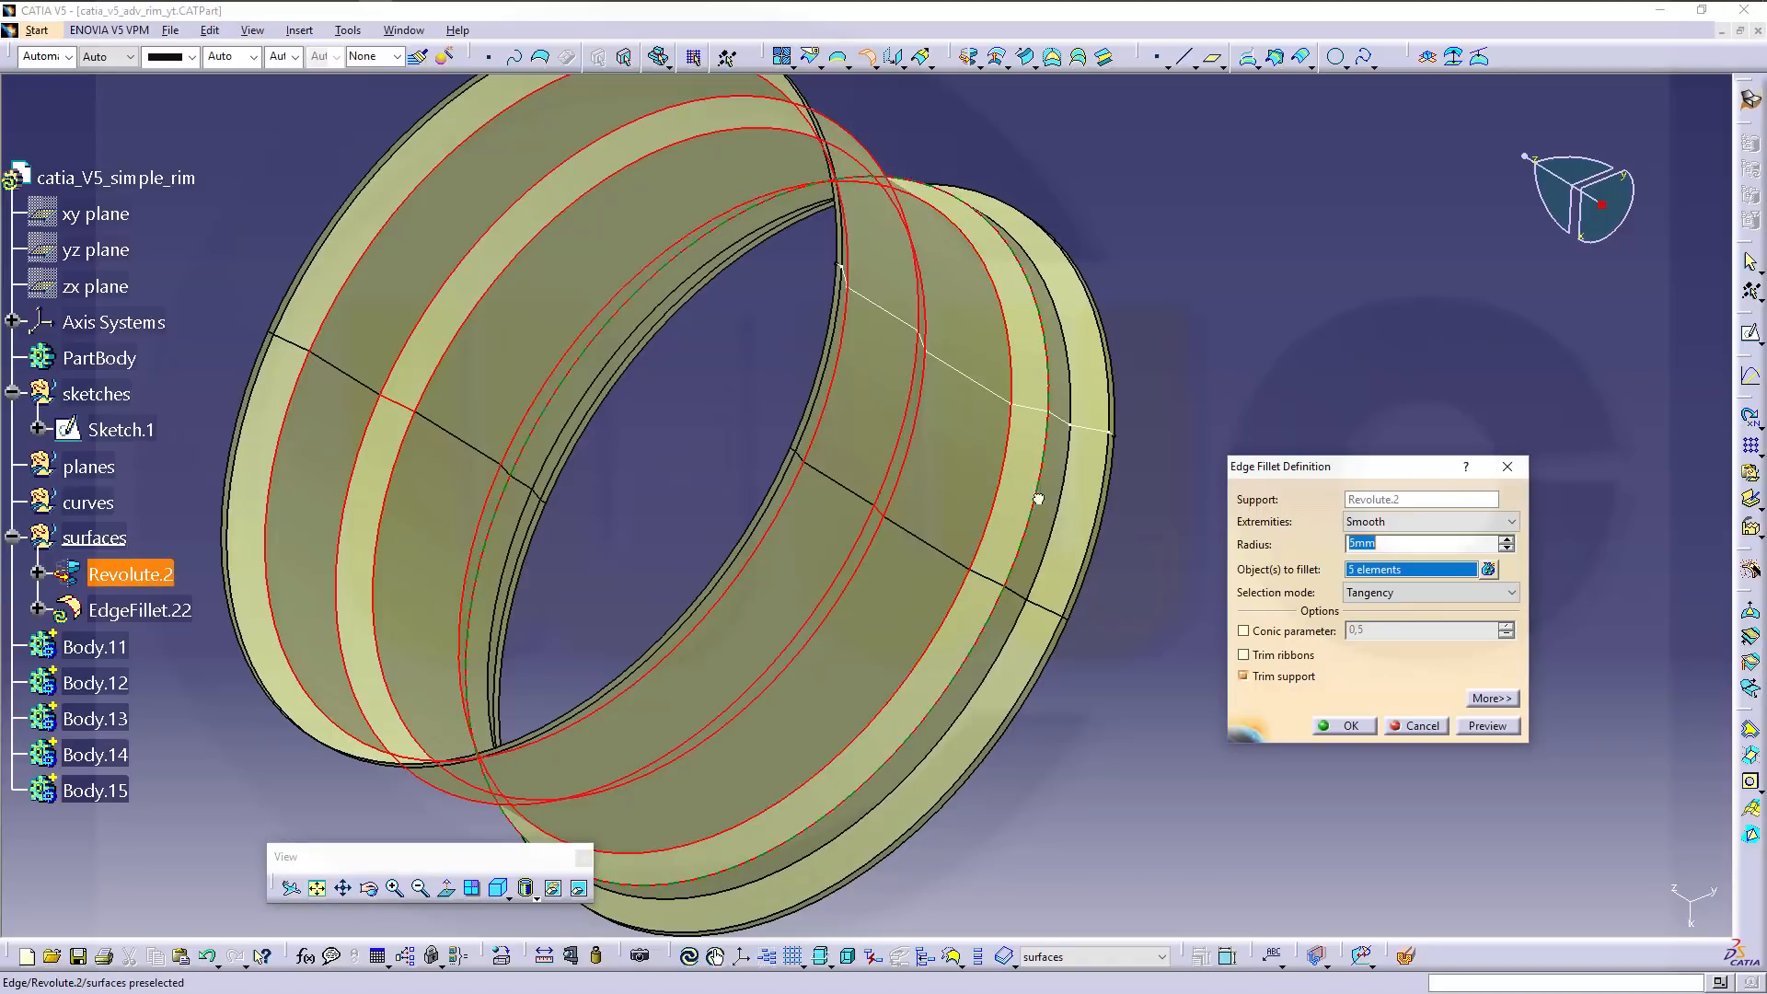
pyautogui.click(1061, 522)
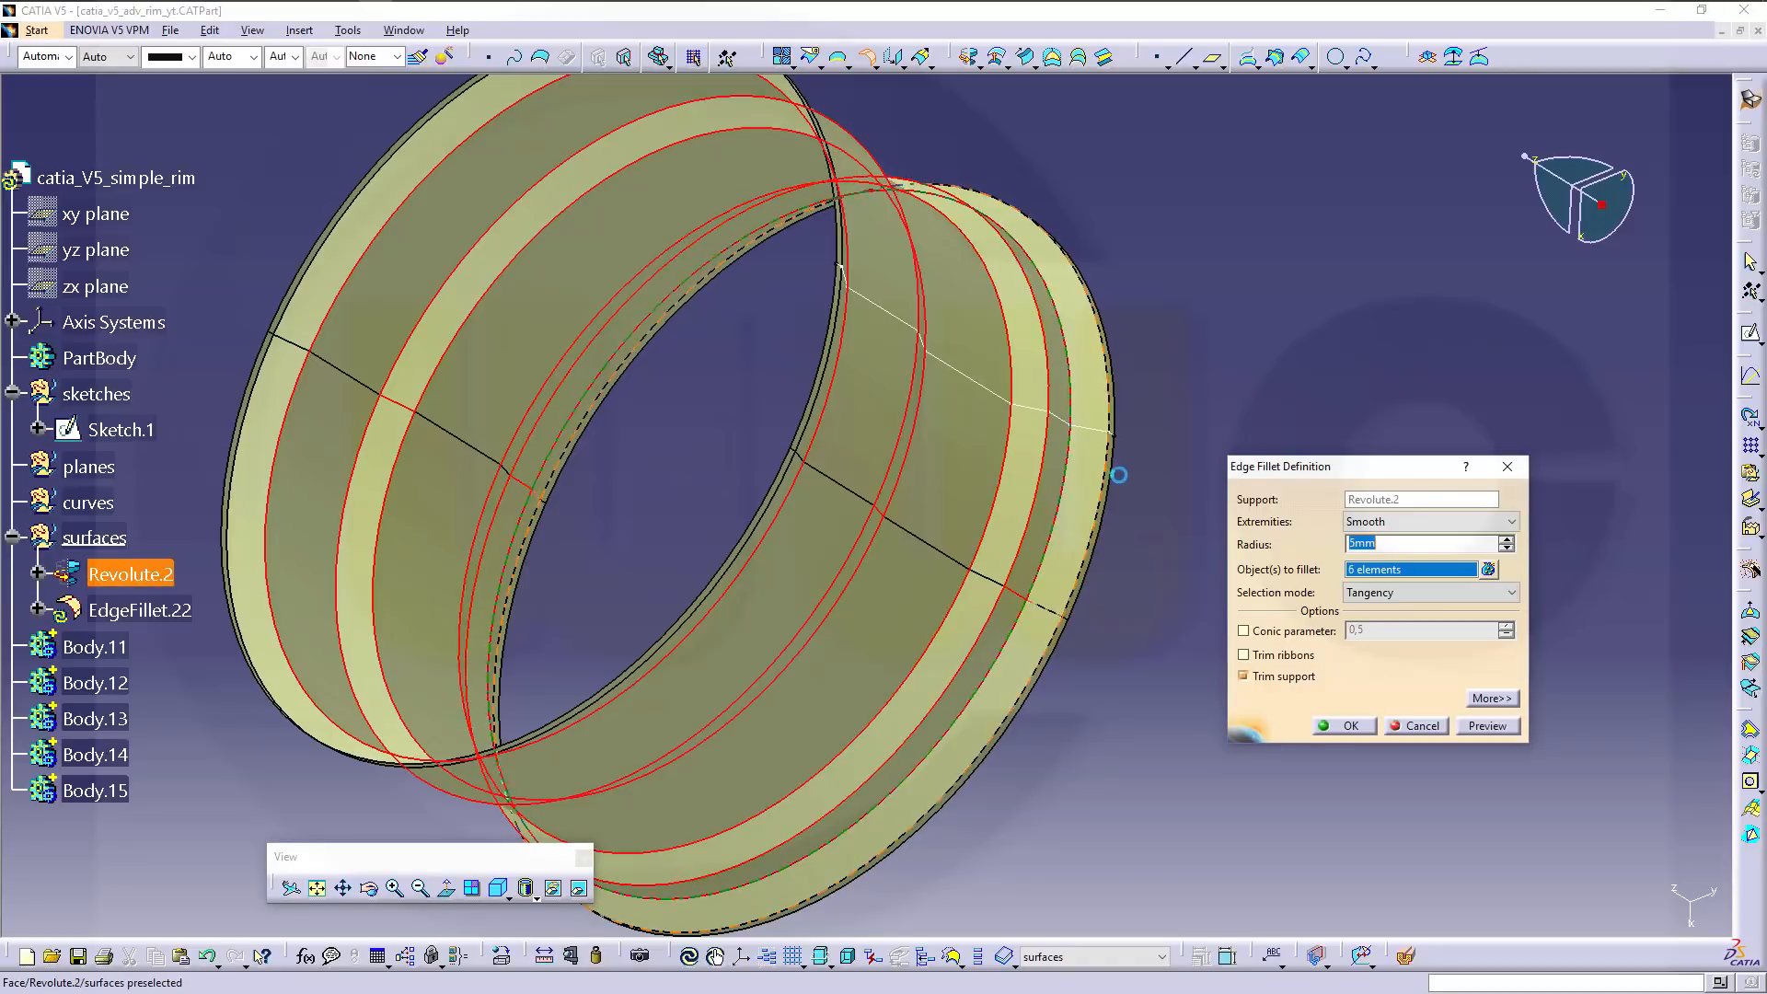
pyautogui.click(1353, 726)
pyautogui.moveTo(1132, 571); pyautogui.dragTo(1293, 585, button='middle')
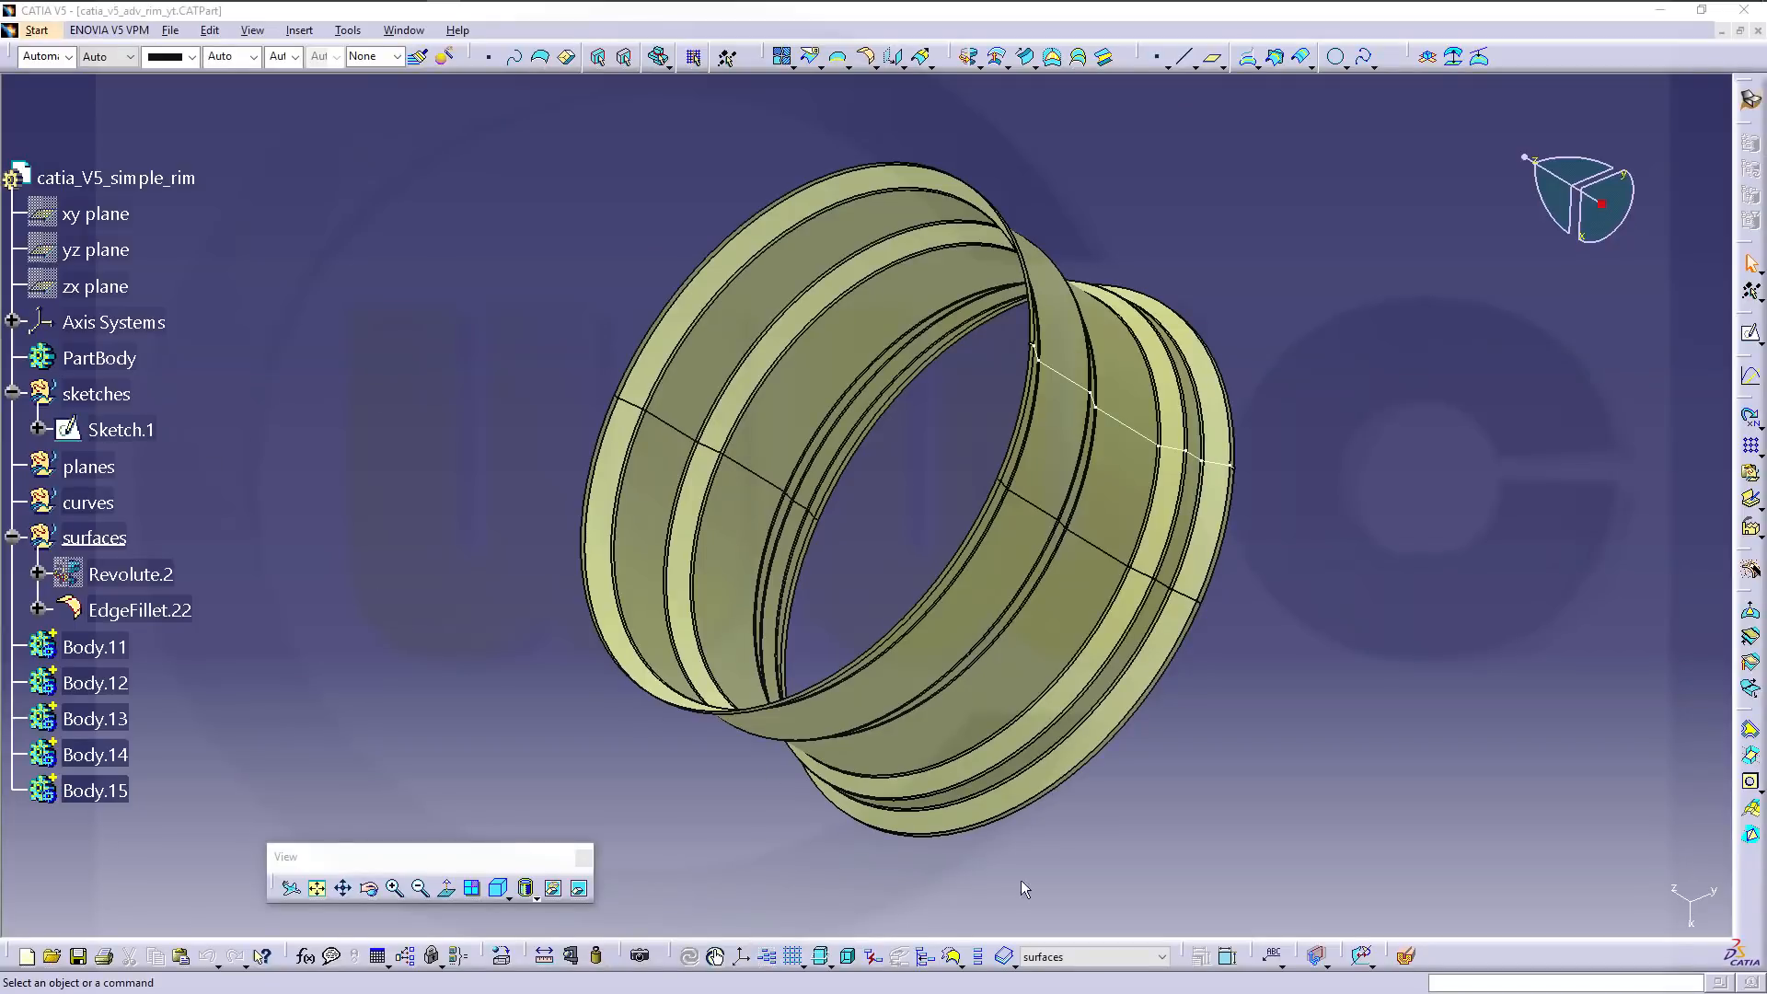
# Make the sketches set the work object and hide the filleted rim surface.
pyautogui.click(1161, 957)
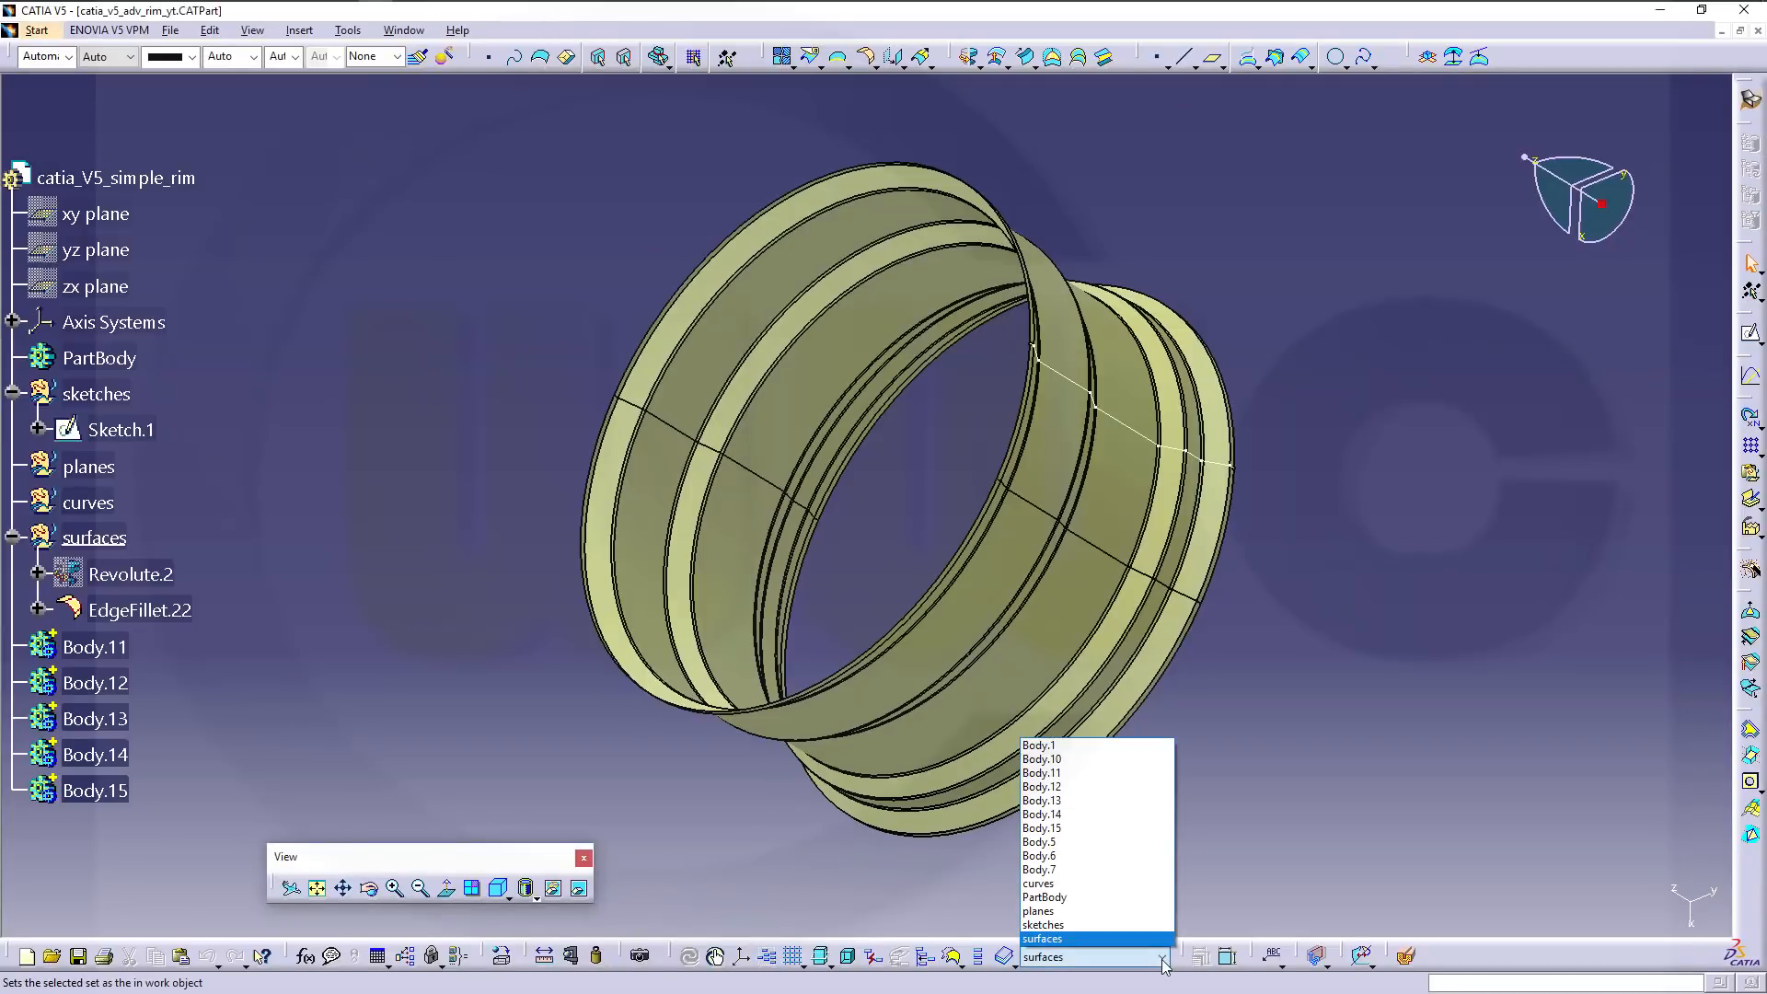
pyautogui.click(1058, 924)
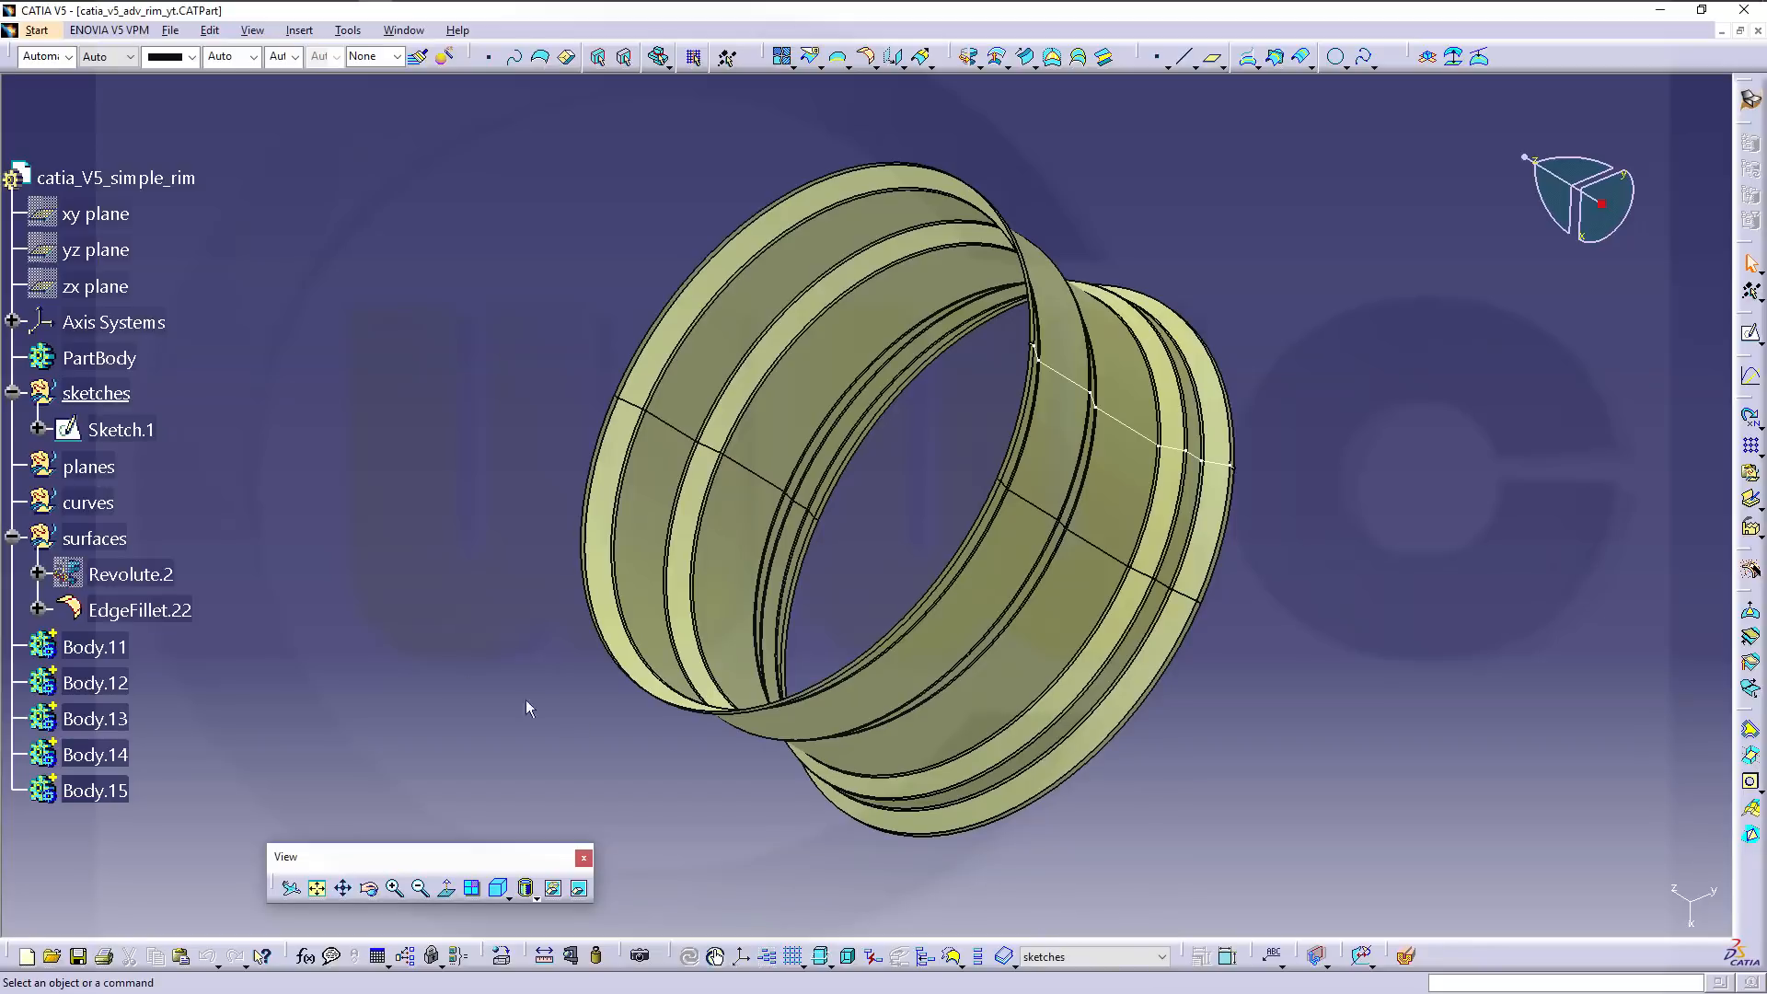
pyautogui.click(158, 609)
pyautogui.rightClick(147, 611)
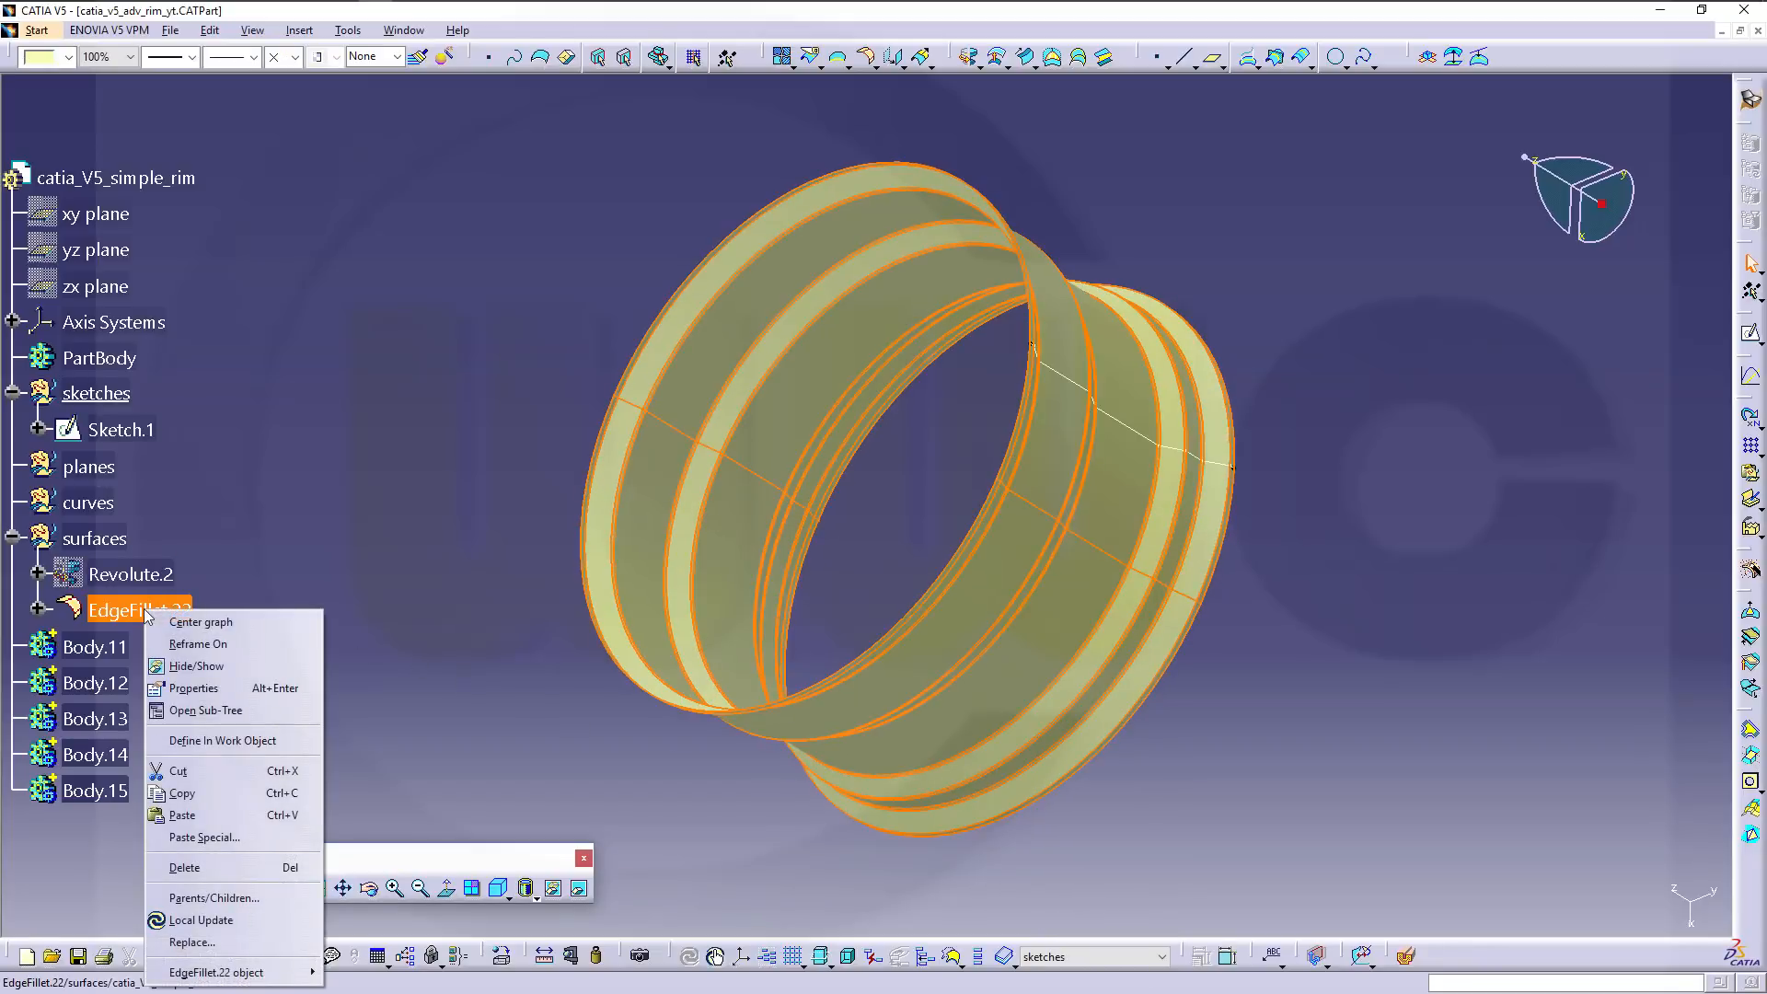
pyautogui.click(198, 666)
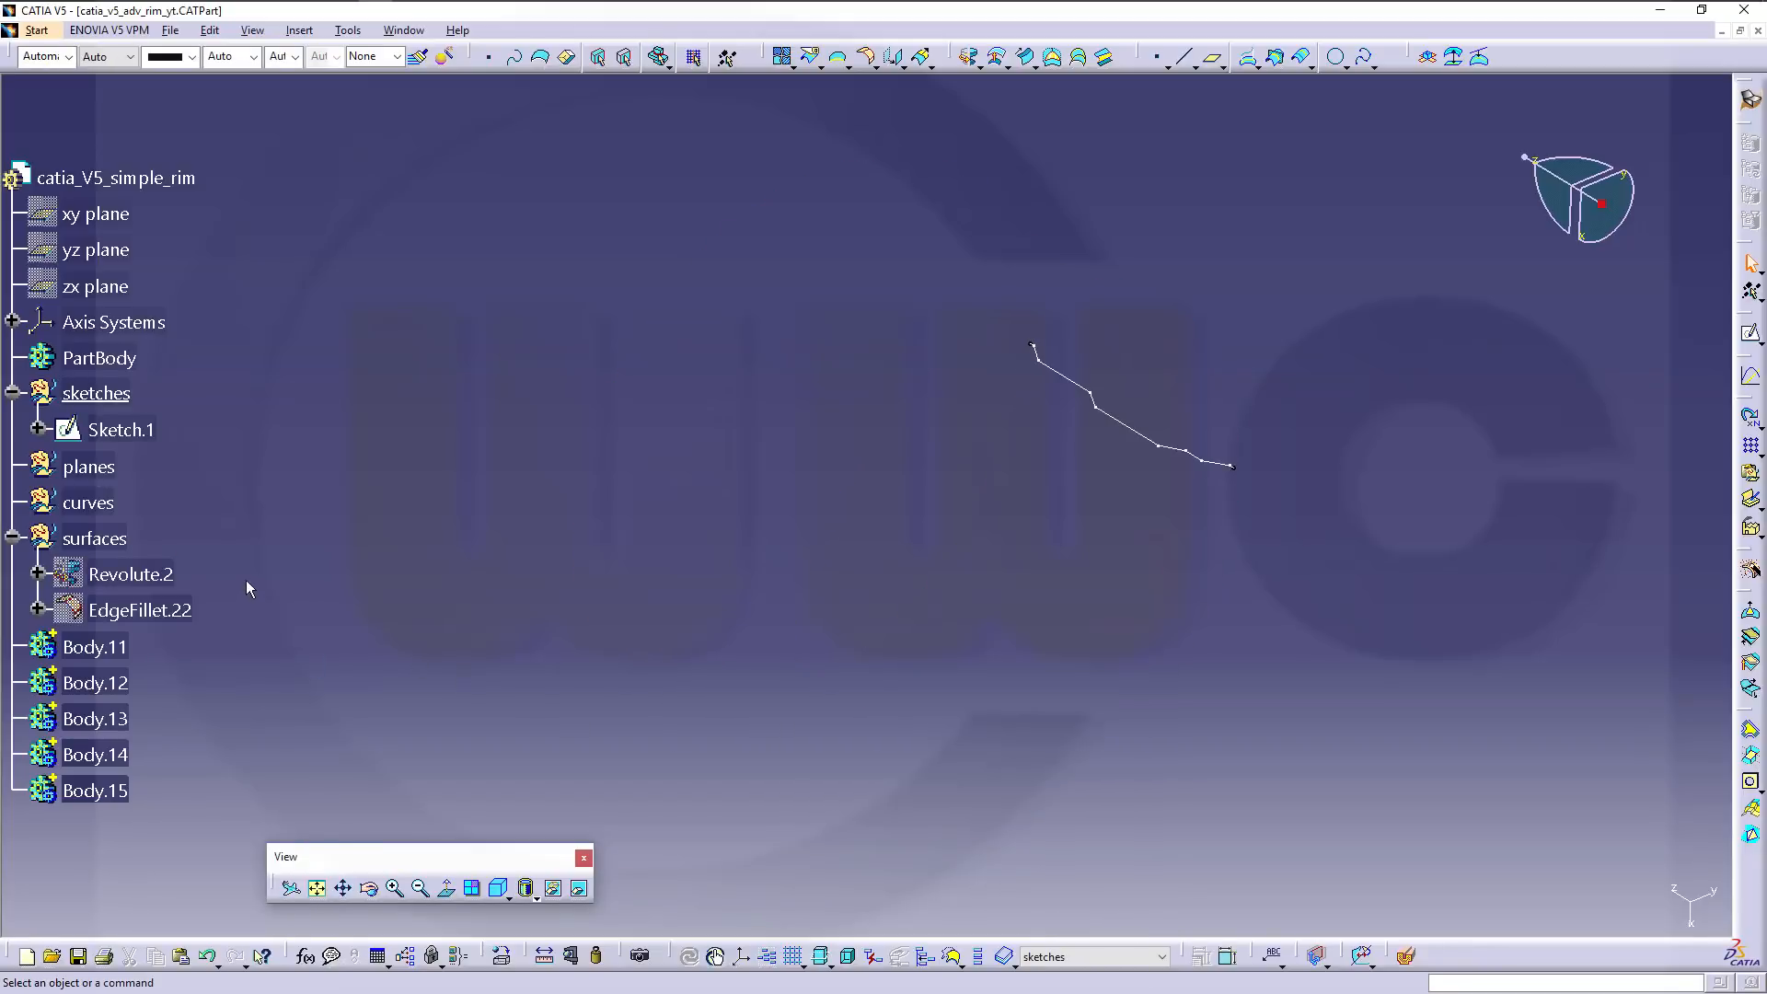
# Expand the axis systems in the tree and show the Absolute Axis System.
pyautogui.click(12, 322)
pyautogui.rightClick(178, 363)
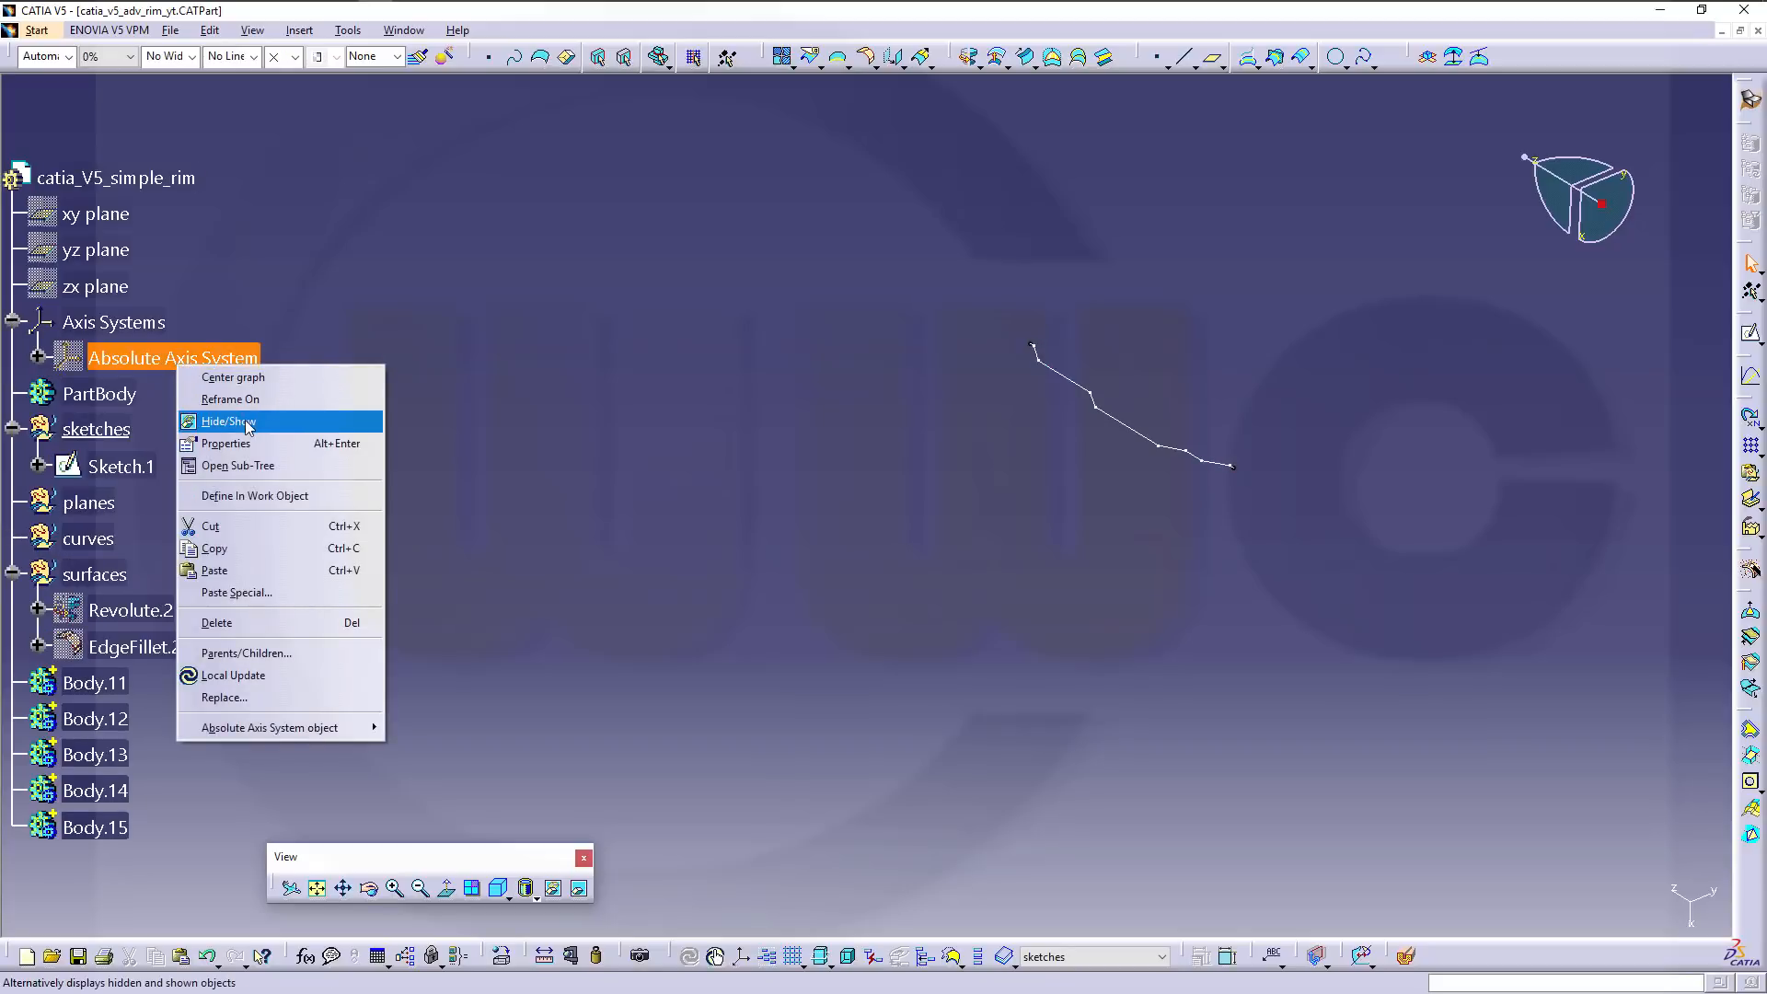
pyautogui.click(247, 423)
# Start a sketch on the yz plane of the Absolute Axis System and hide the sketch's own H and V axes.
pyautogui.moveTo(791, 434); pyautogui.dragTo(843, 375, button='middle')
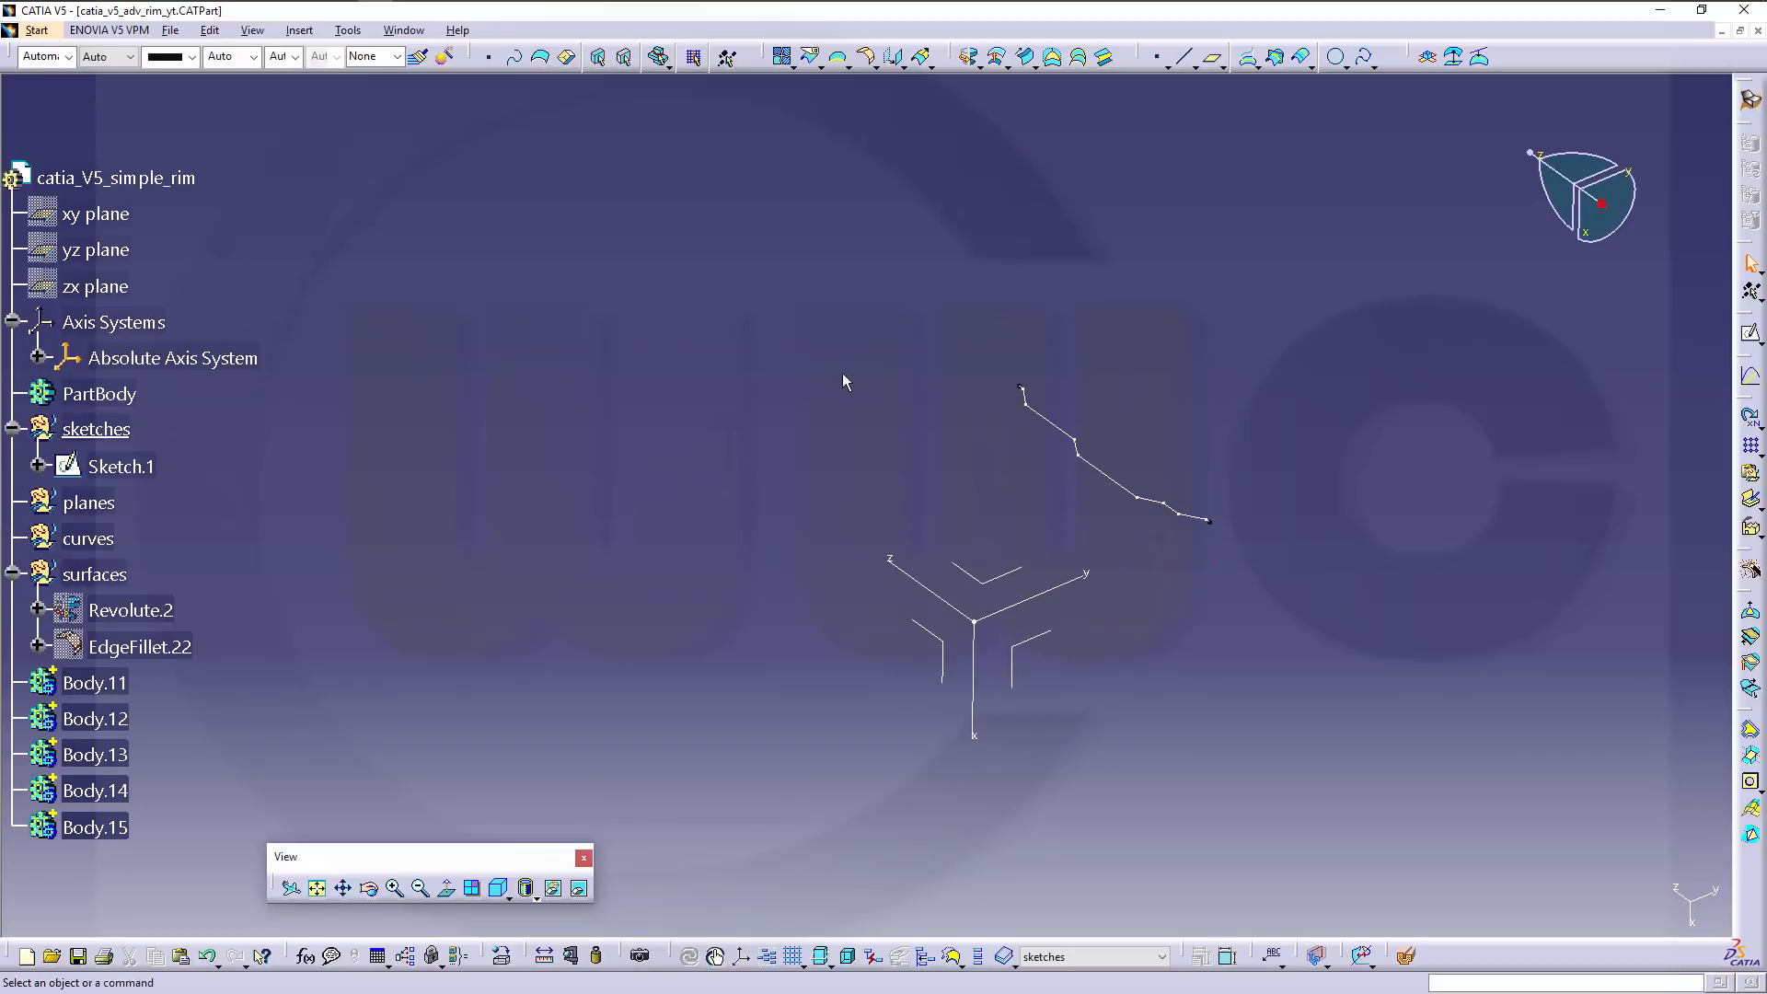
pyautogui.moveTo(619, 584)
pyautogui.mouseDown(button='middle')
pyautogui.moveTo(651, 481)
pyautogui.moveTo(635, 421)
pyautogui.mouseUp(button='middle')
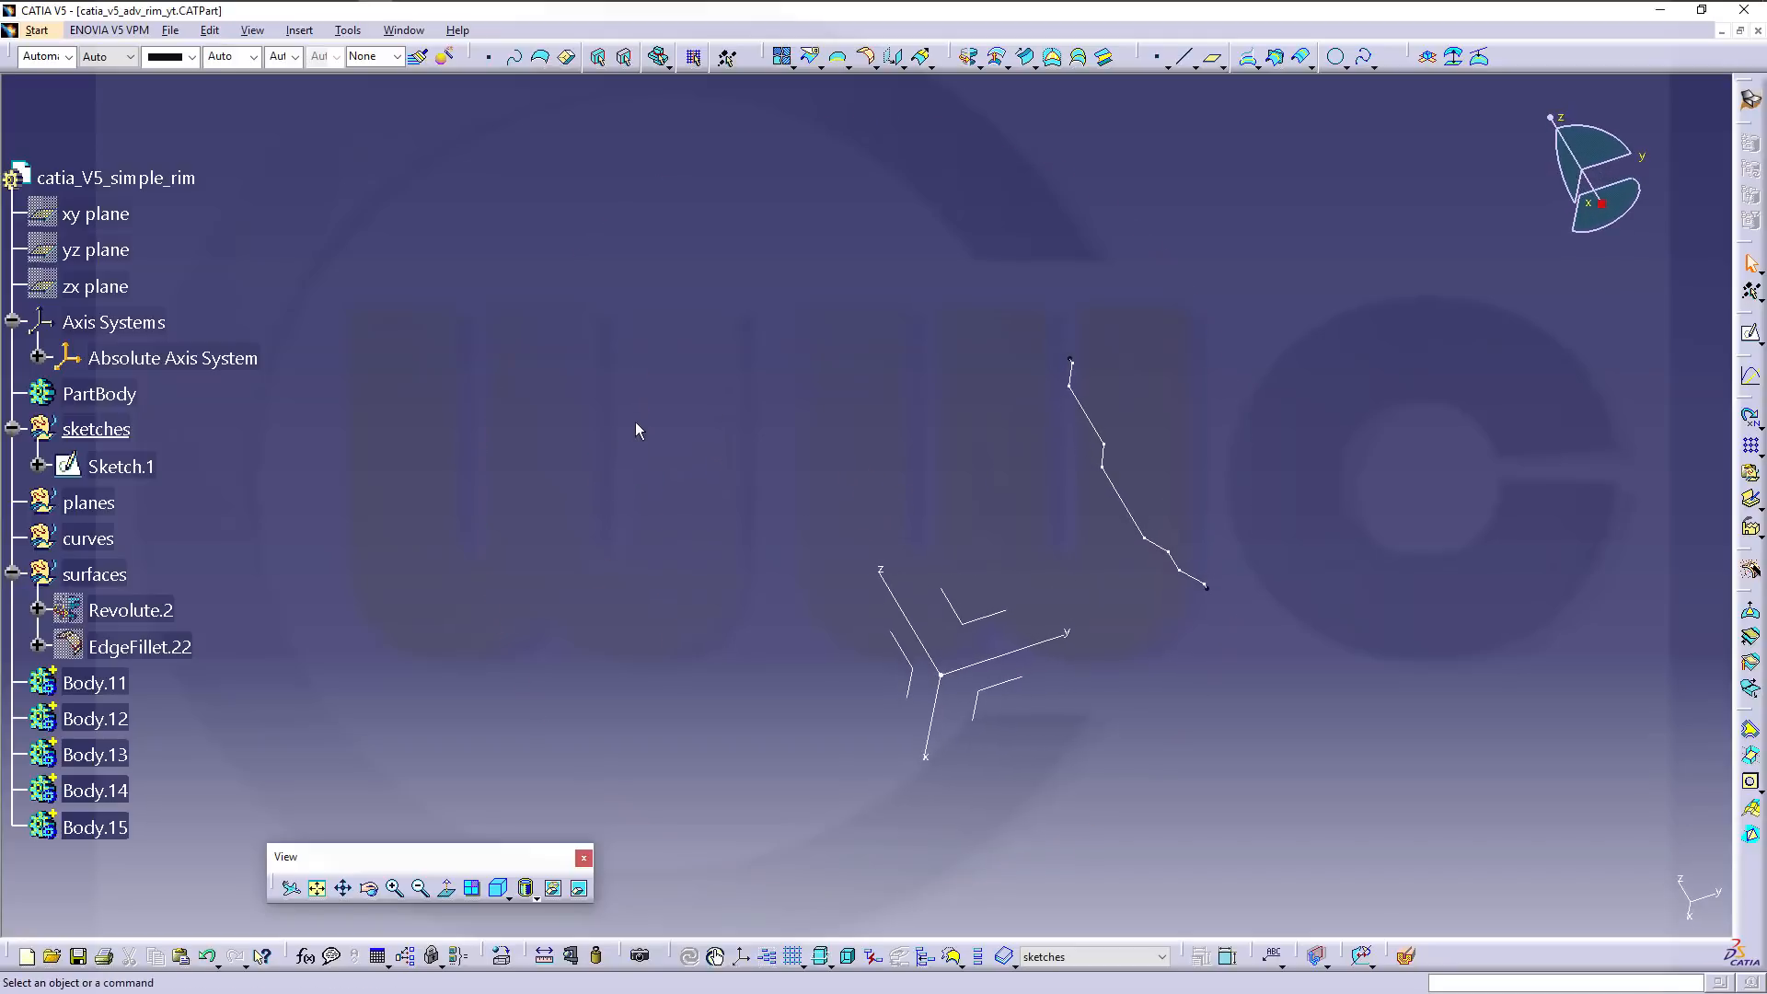
pyautogui.click(1750, 334)
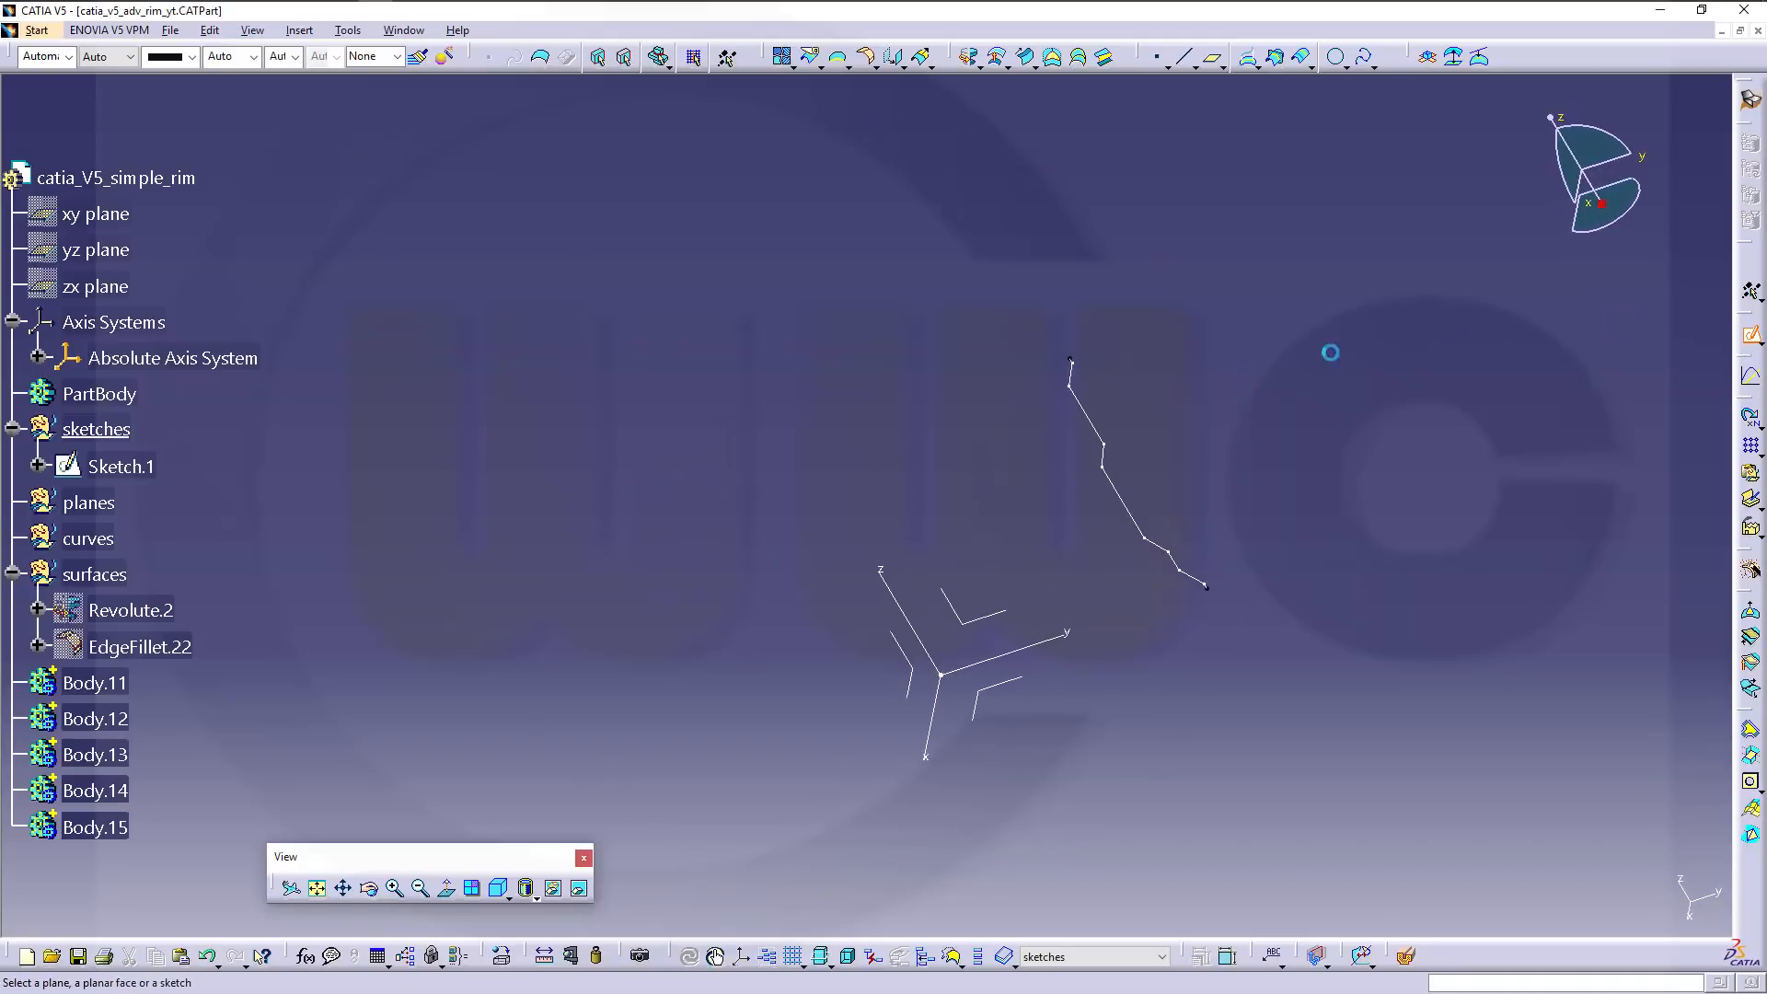
pyautogui.click(1001, 623)
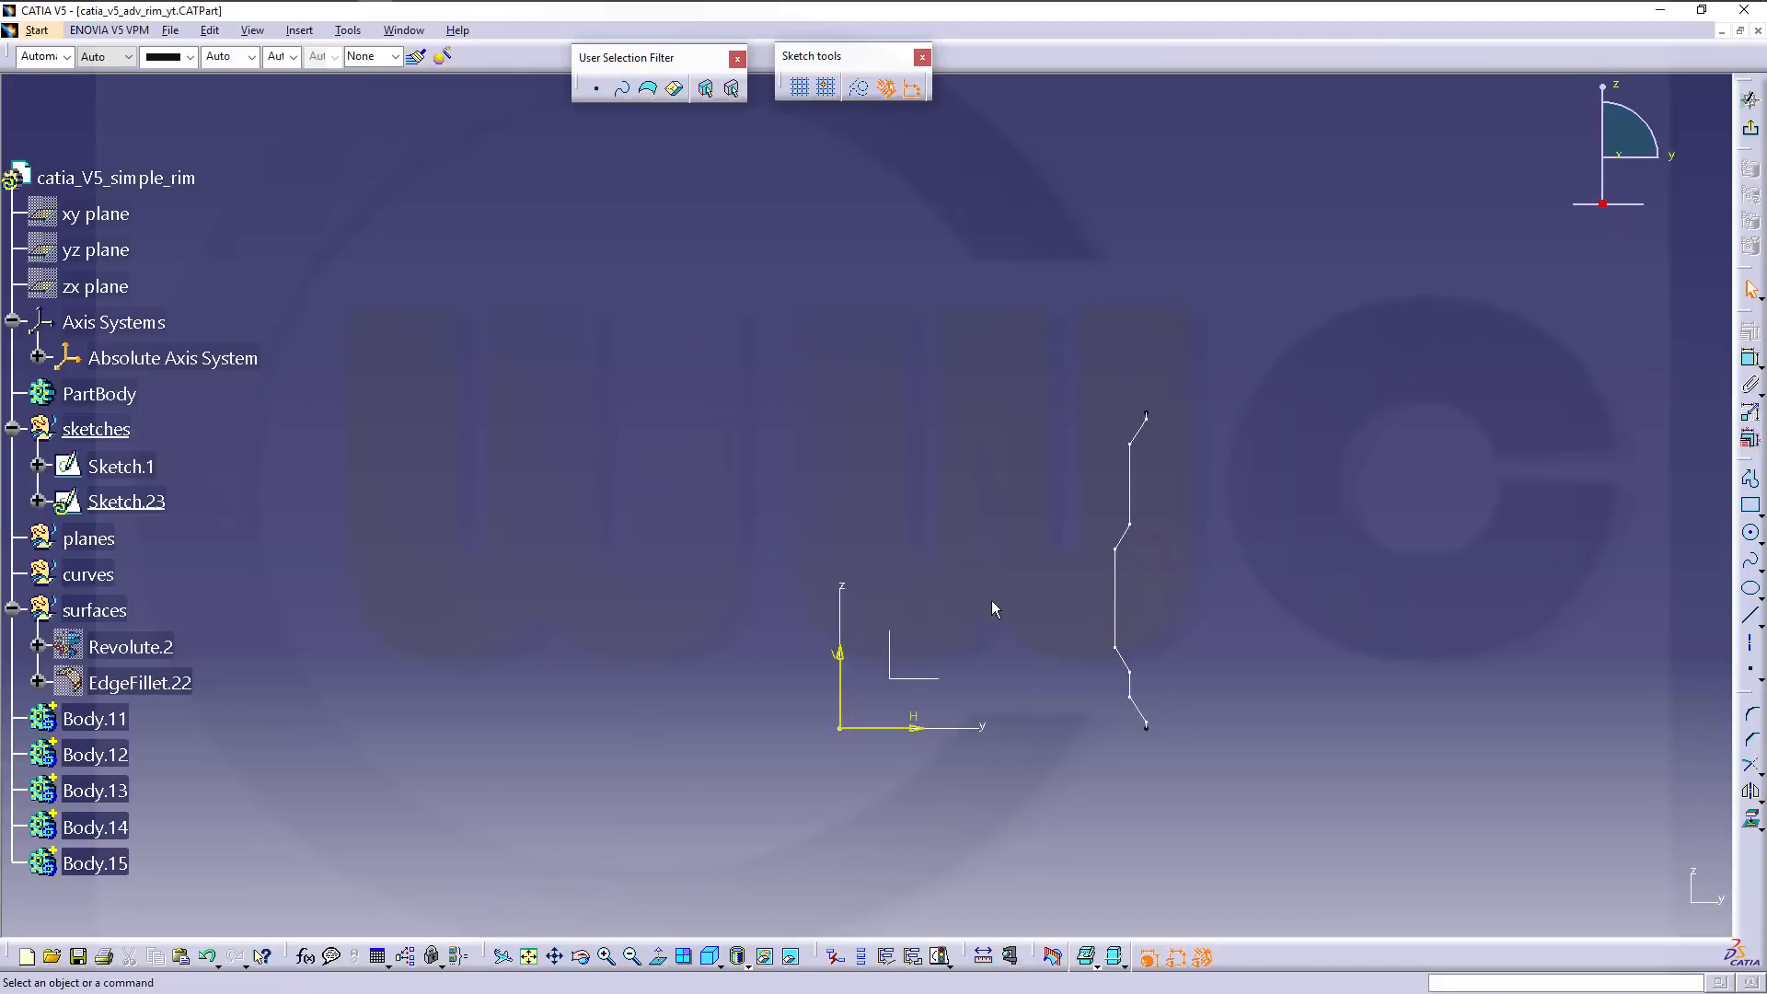
pyautogui.click(936, 759)
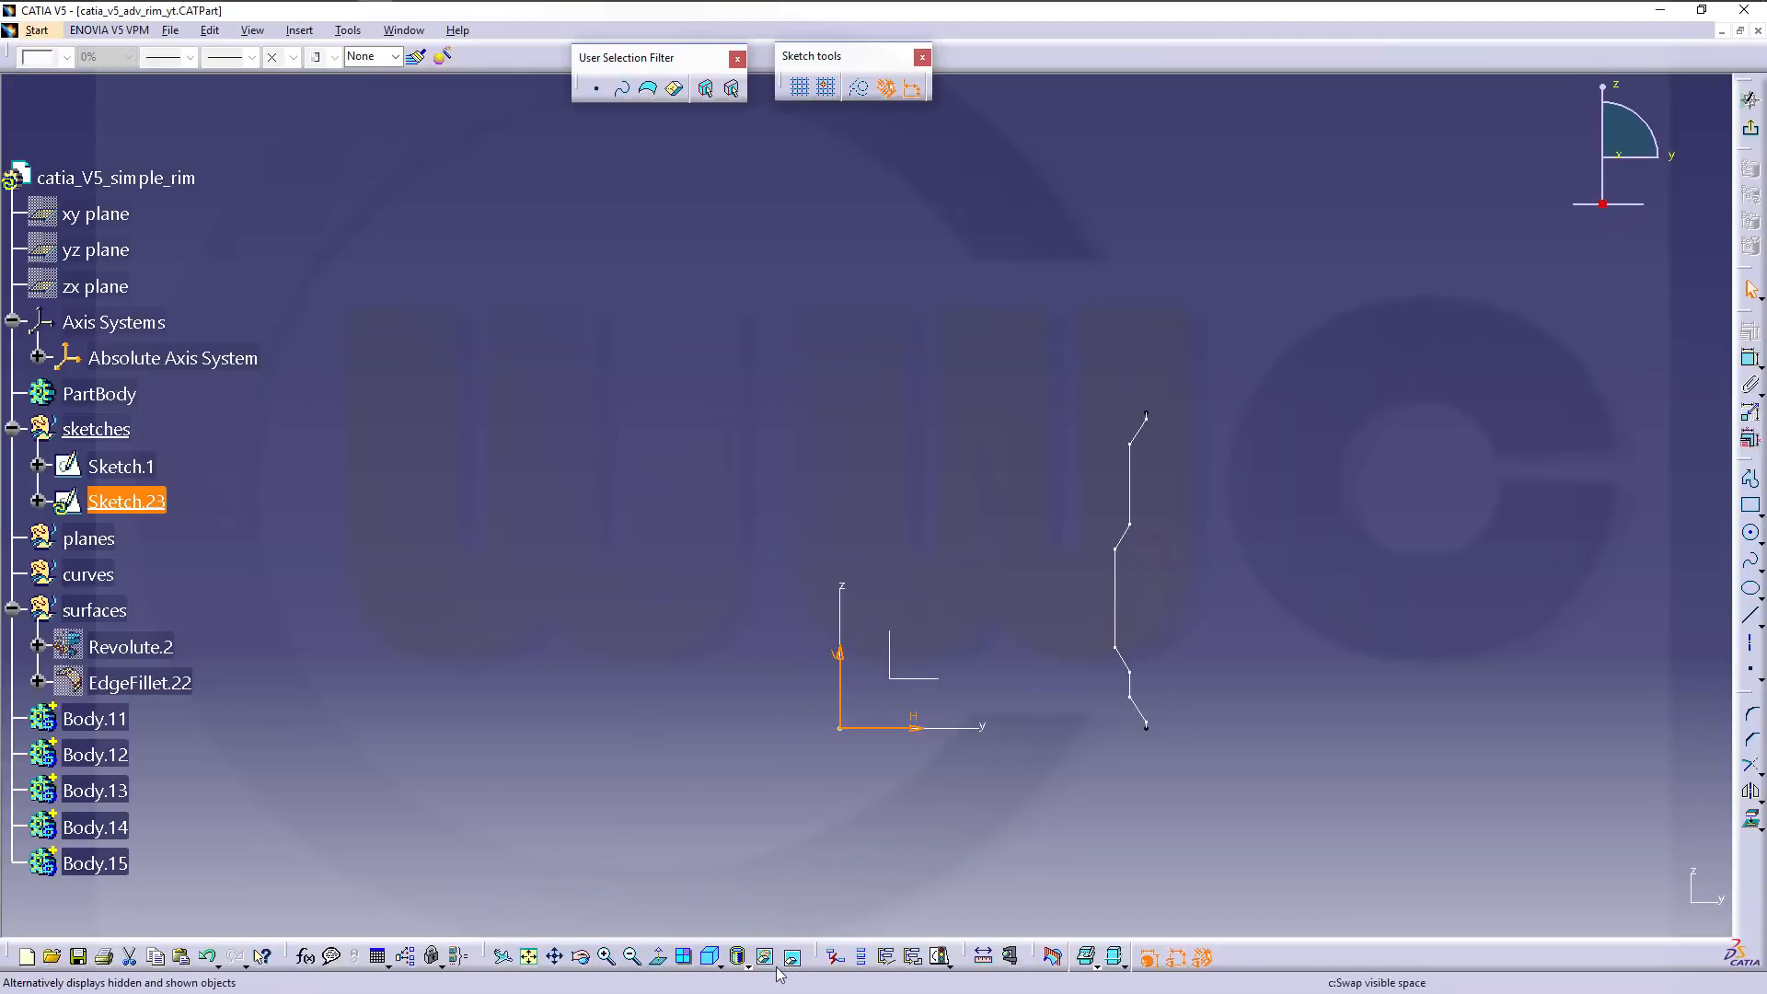
pyautogui.click(952, 585)
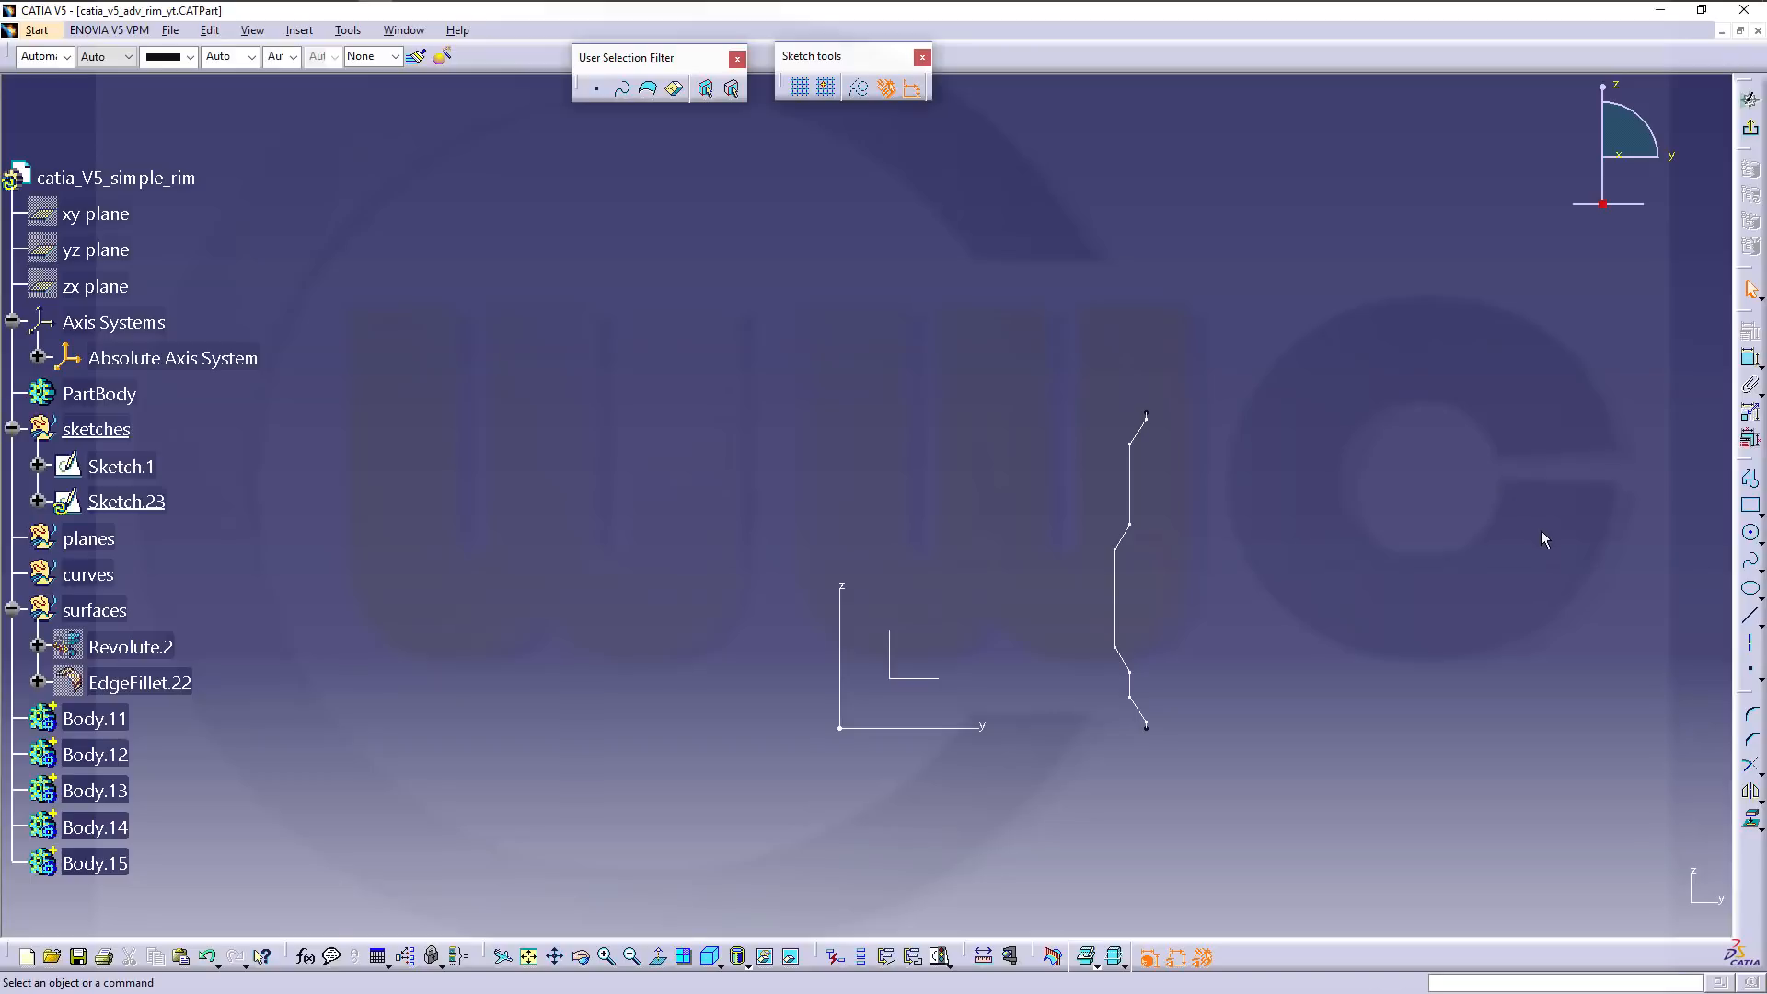
# Sketch a profile of a short horizontal line and a tangent arc of about 665 mm radius crossing the upper end of the rim profile.
pyautogui.click(1751, 479)
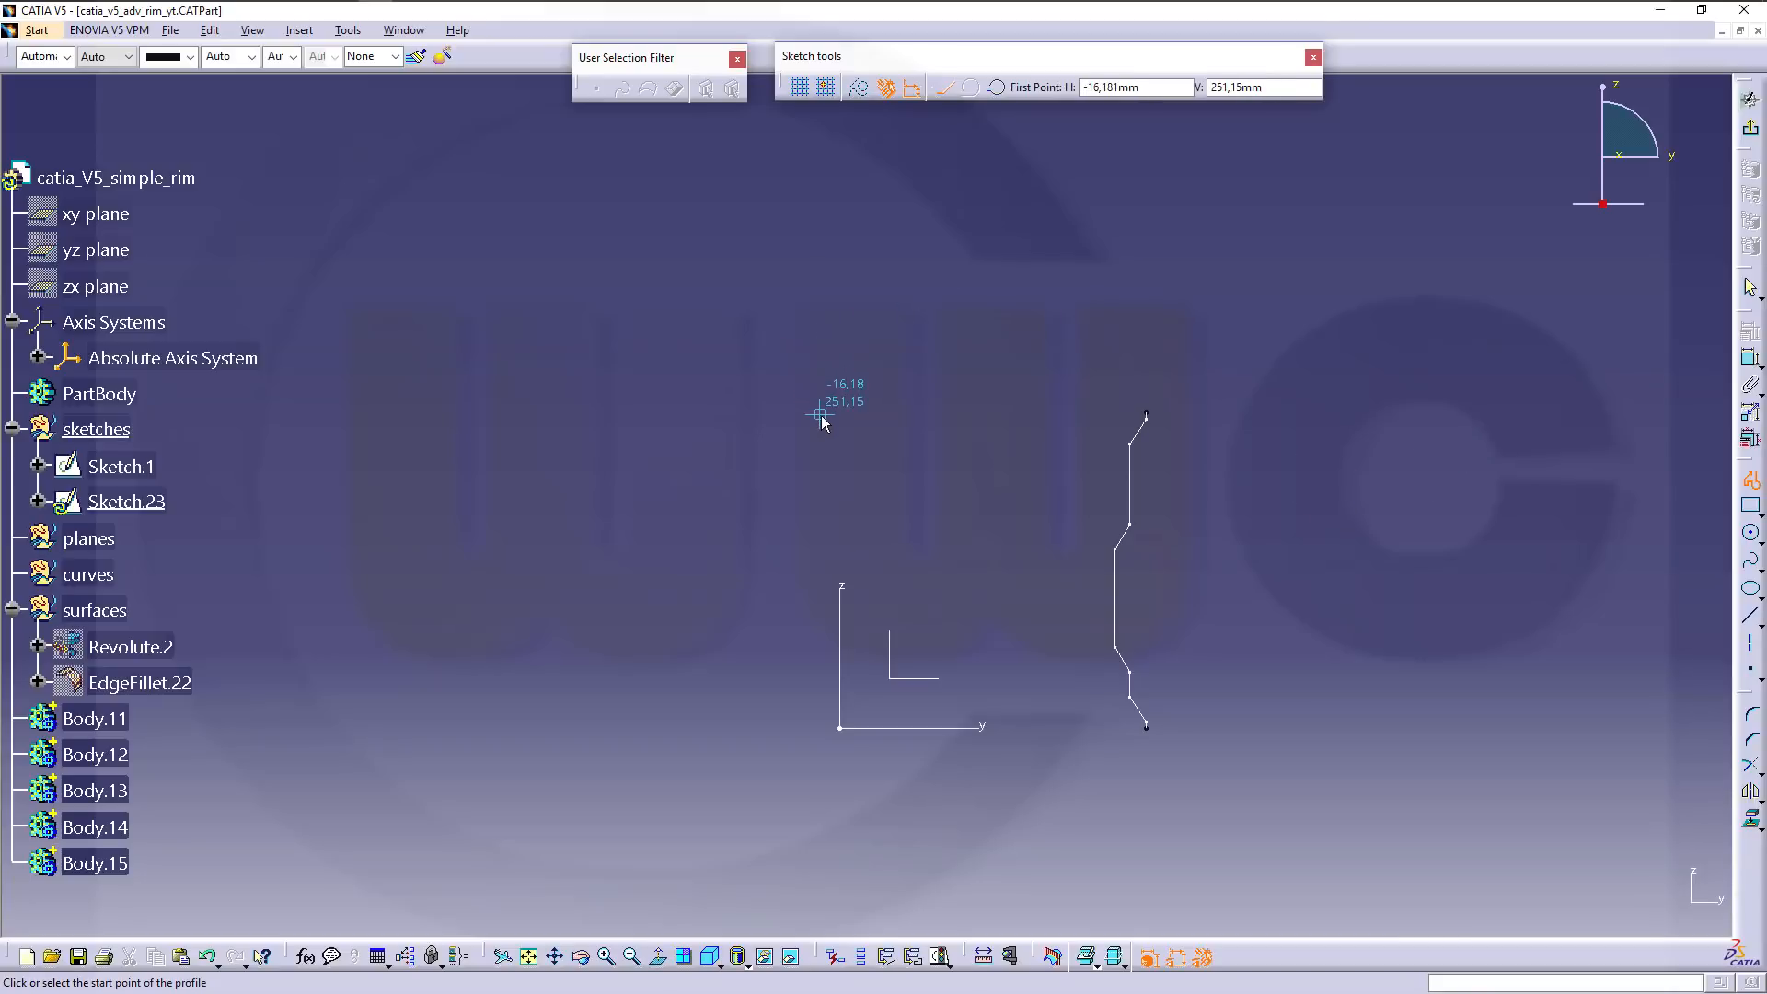
pyautogui.click(874, 428)
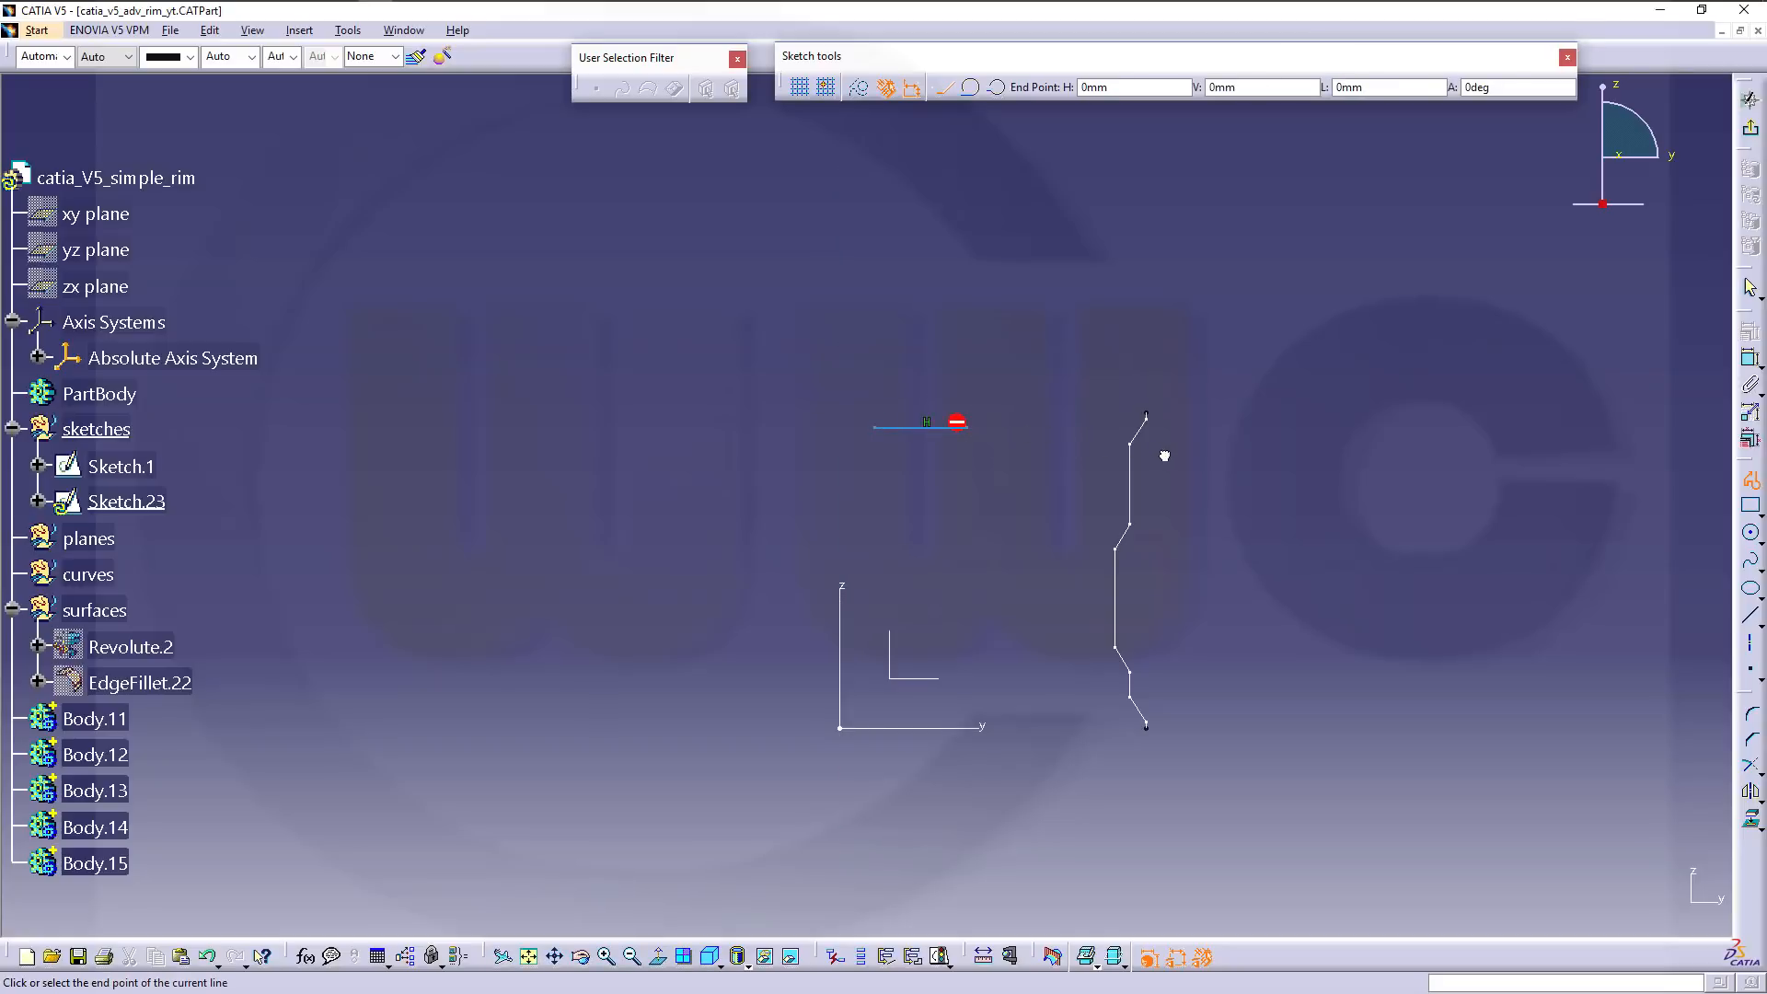
pyautogui.moveTo(1212, 477); pyautogui.dragTo(1215, 482)
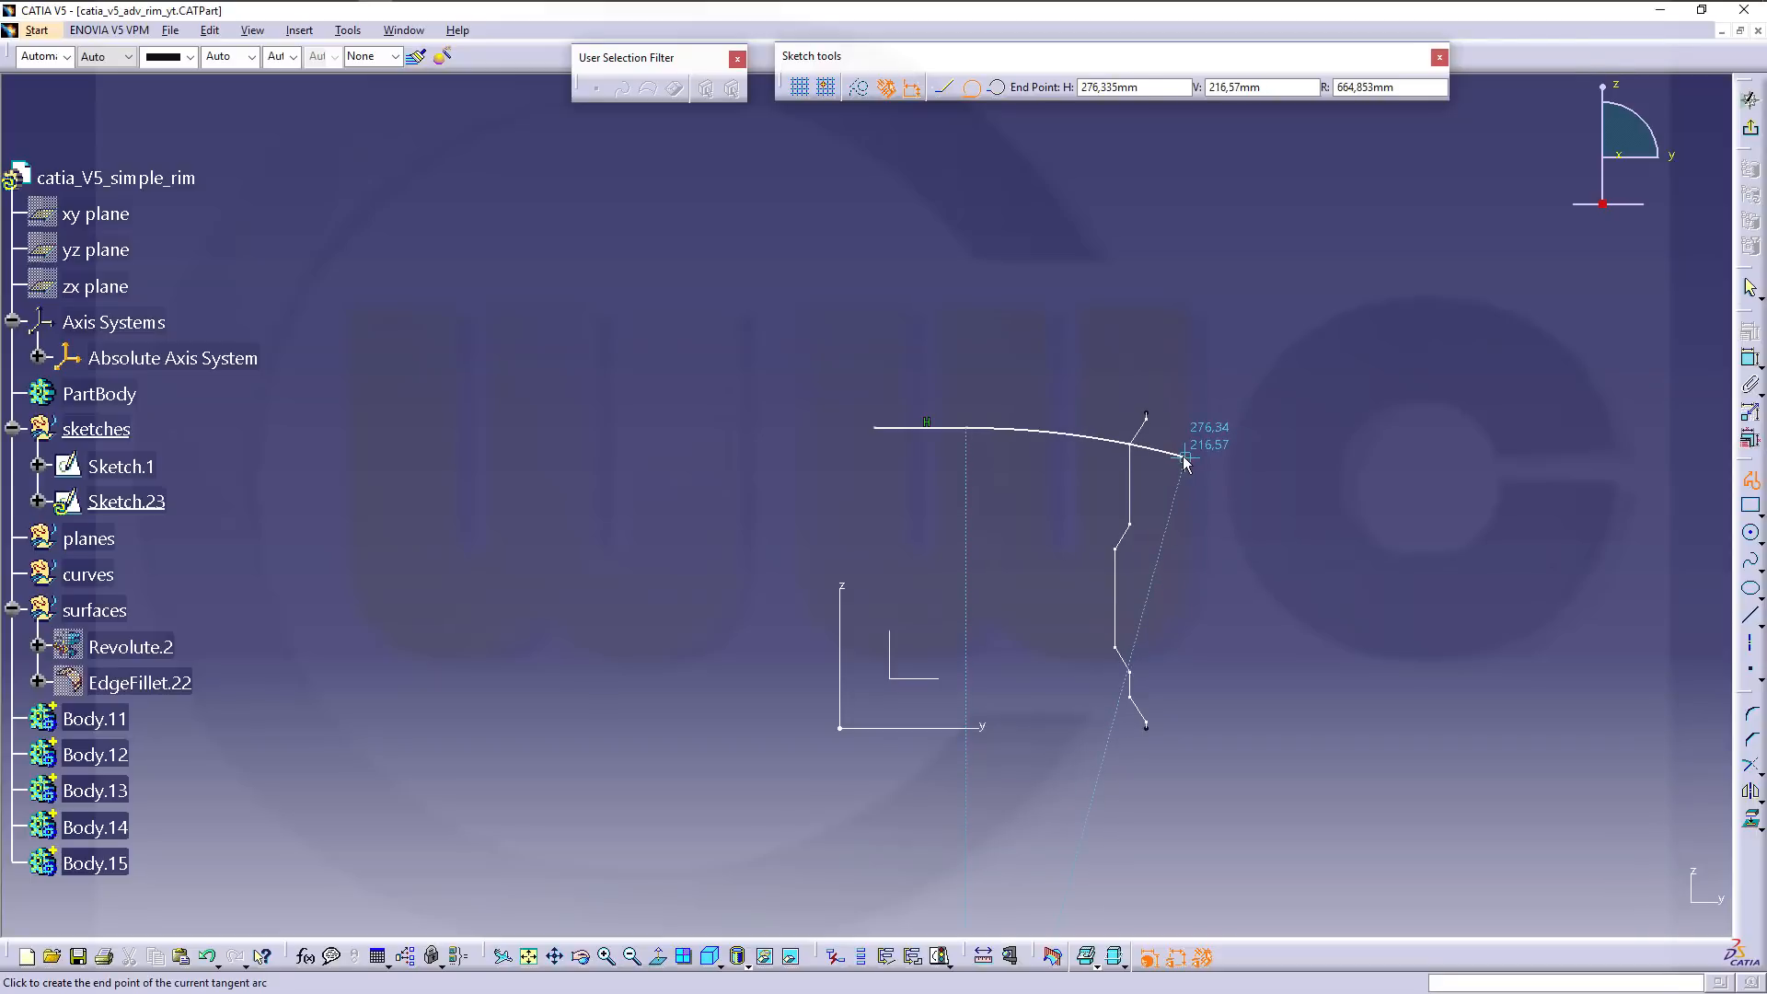
pyautogui.click(1185, 458)
pyautogui.press('Escape')
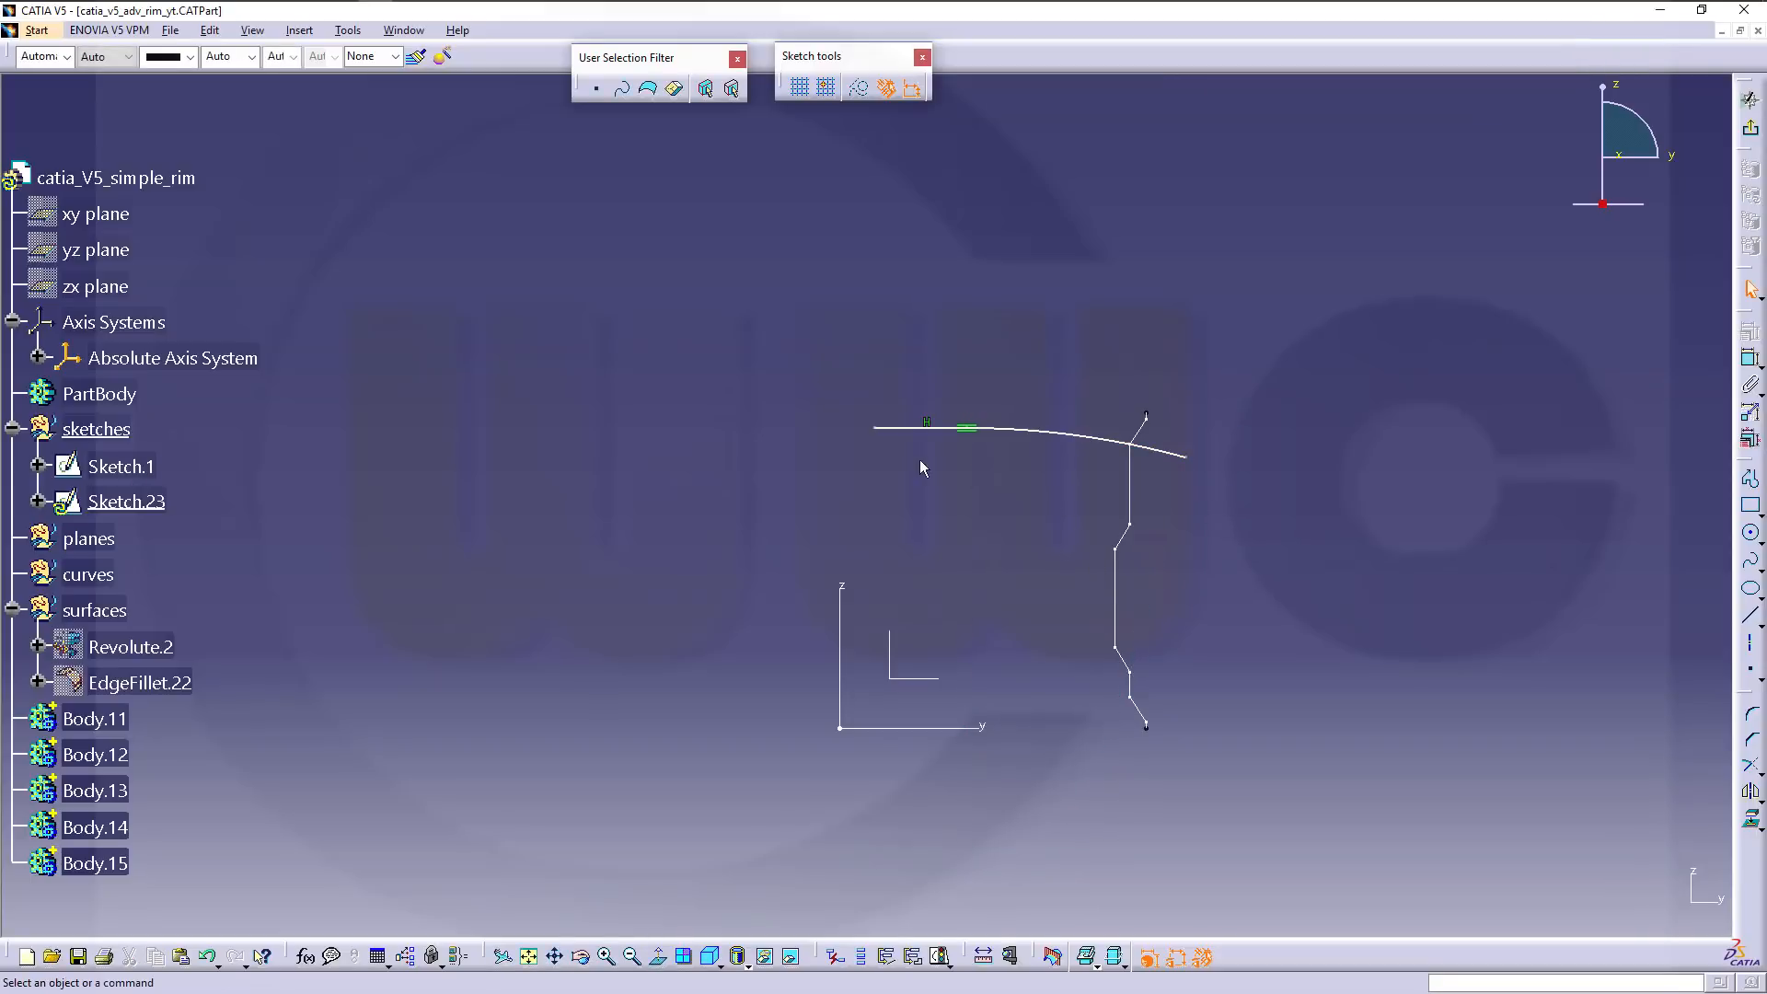
# Move the line and tangent arc slightly upward together and delete the line's horizontal constraint.
pyautogui.click(920, 428)
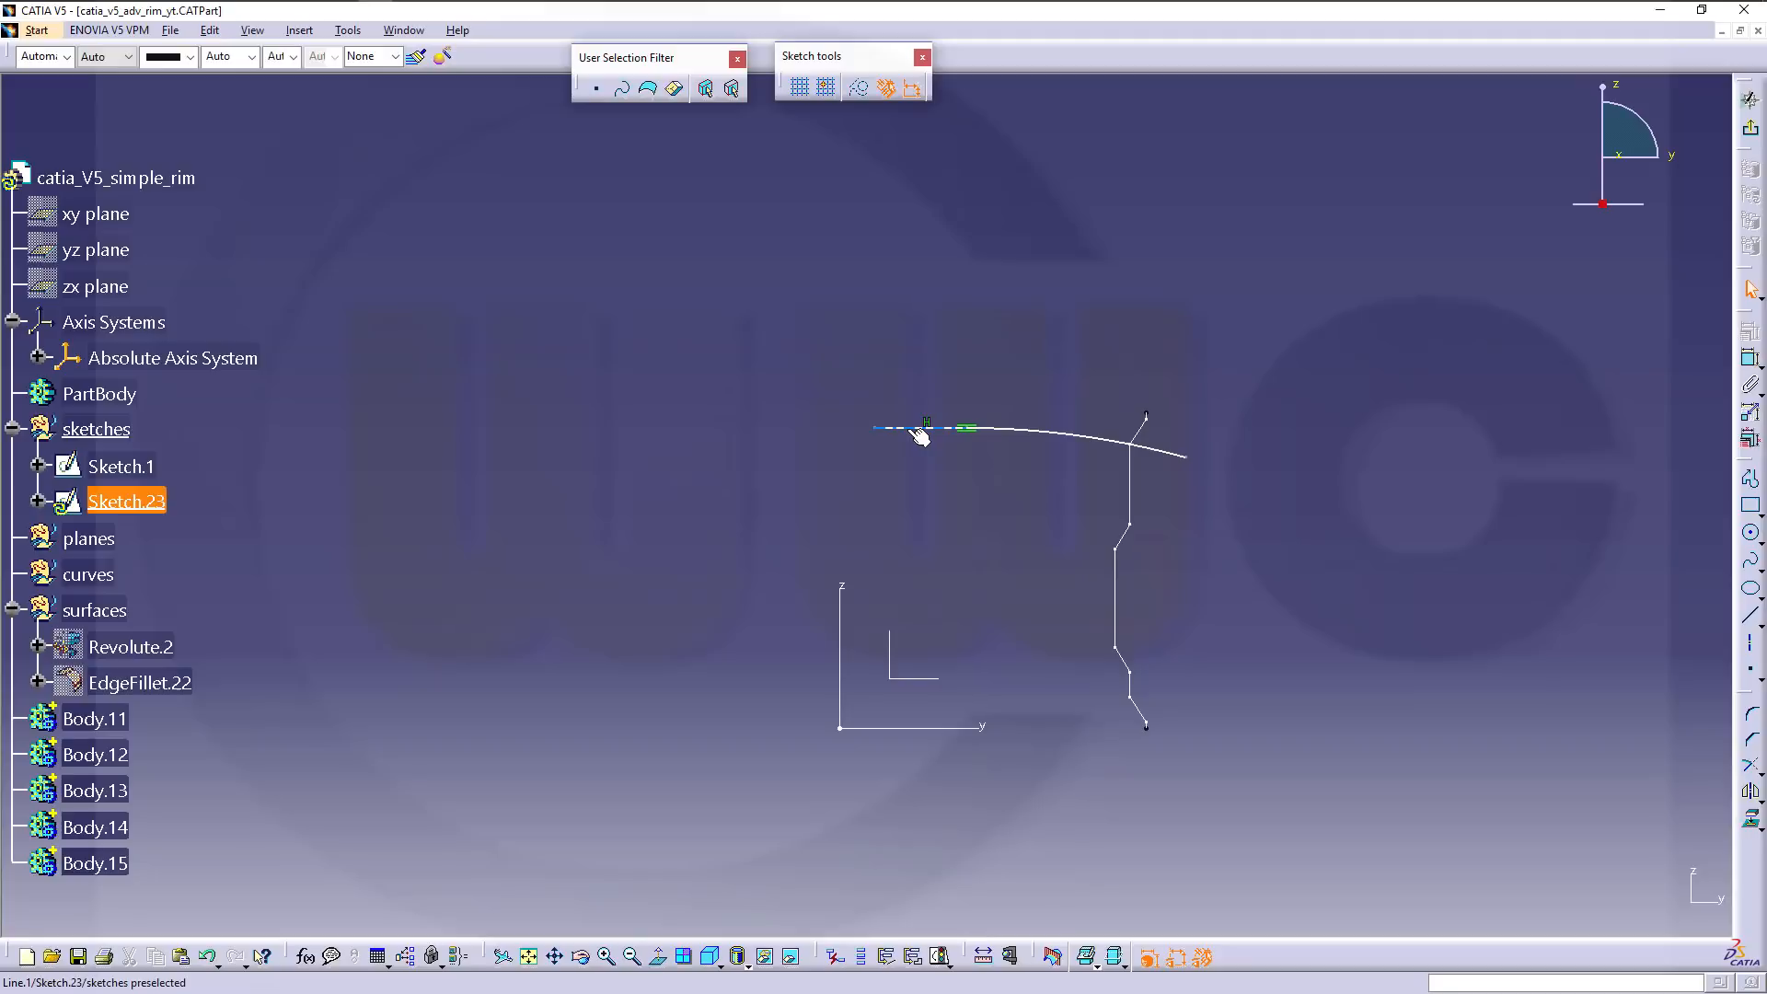
pyautogui.keyDown('ctrl'); pyautogui.click(1047, 432); pyautogui.keyUp('ctrl')
pyautogui.moveTo(954, 431); pyautogui.dragTo(935, 412)
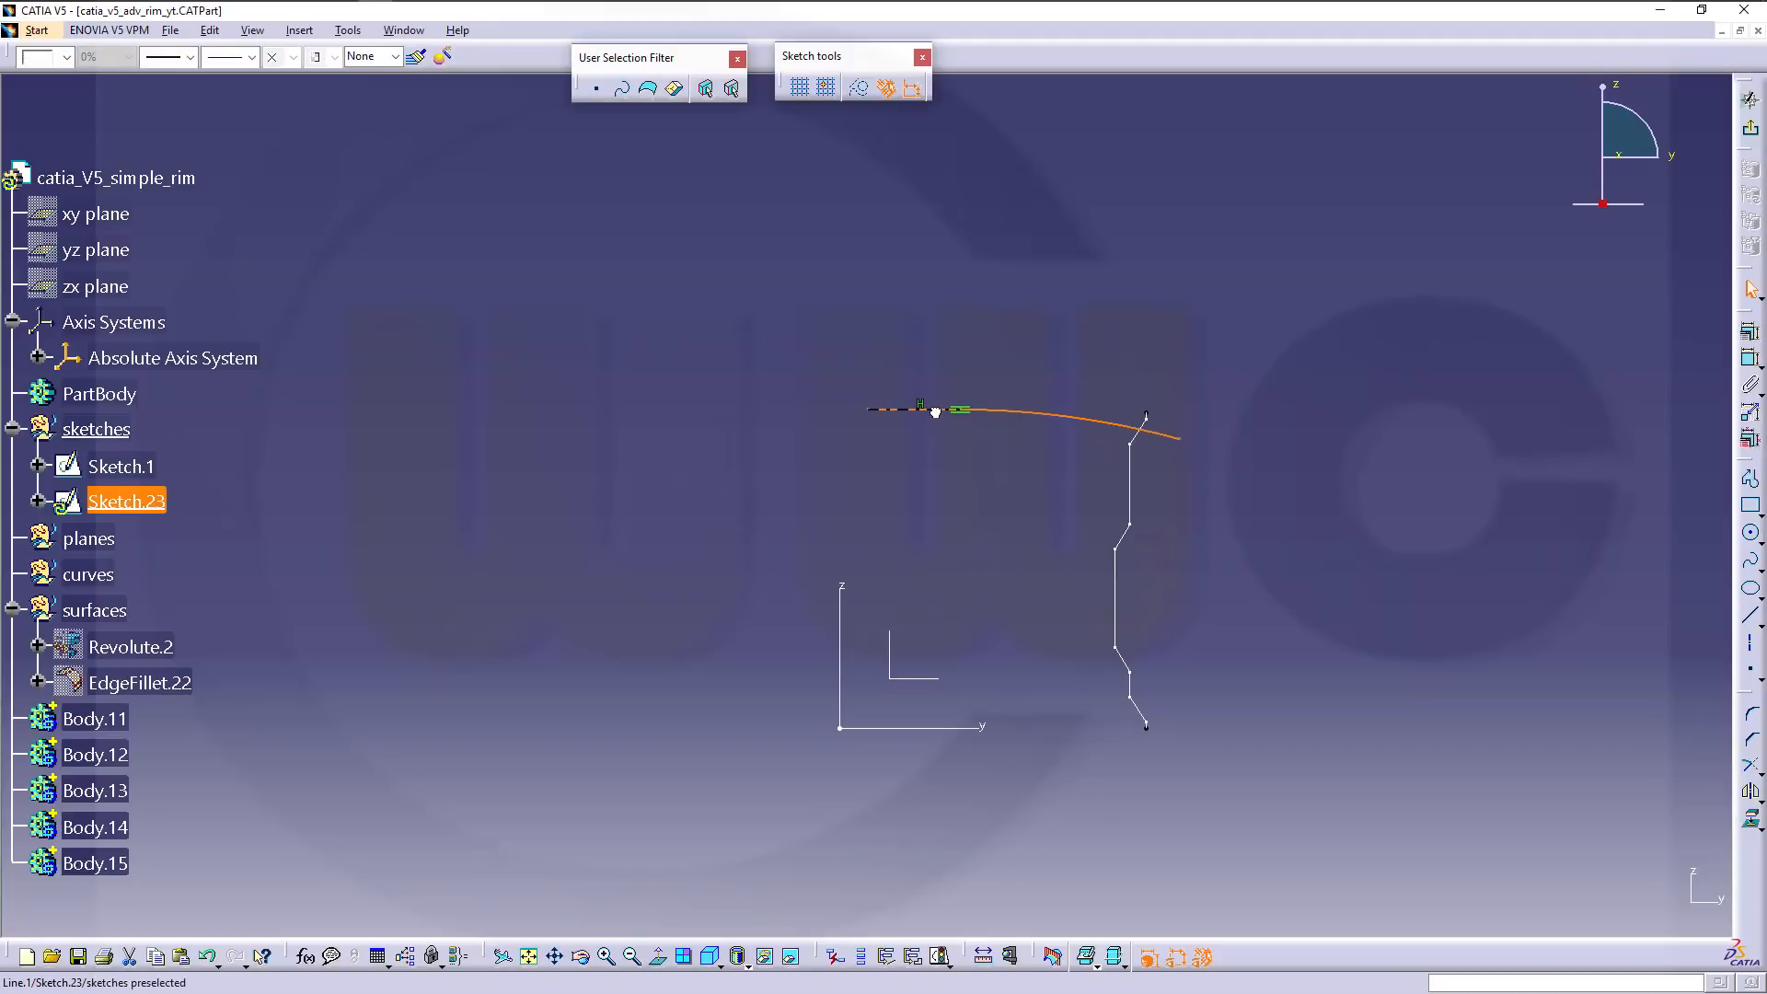
pyautogui.click(983, 468)
pyautogui.click(924, 403)
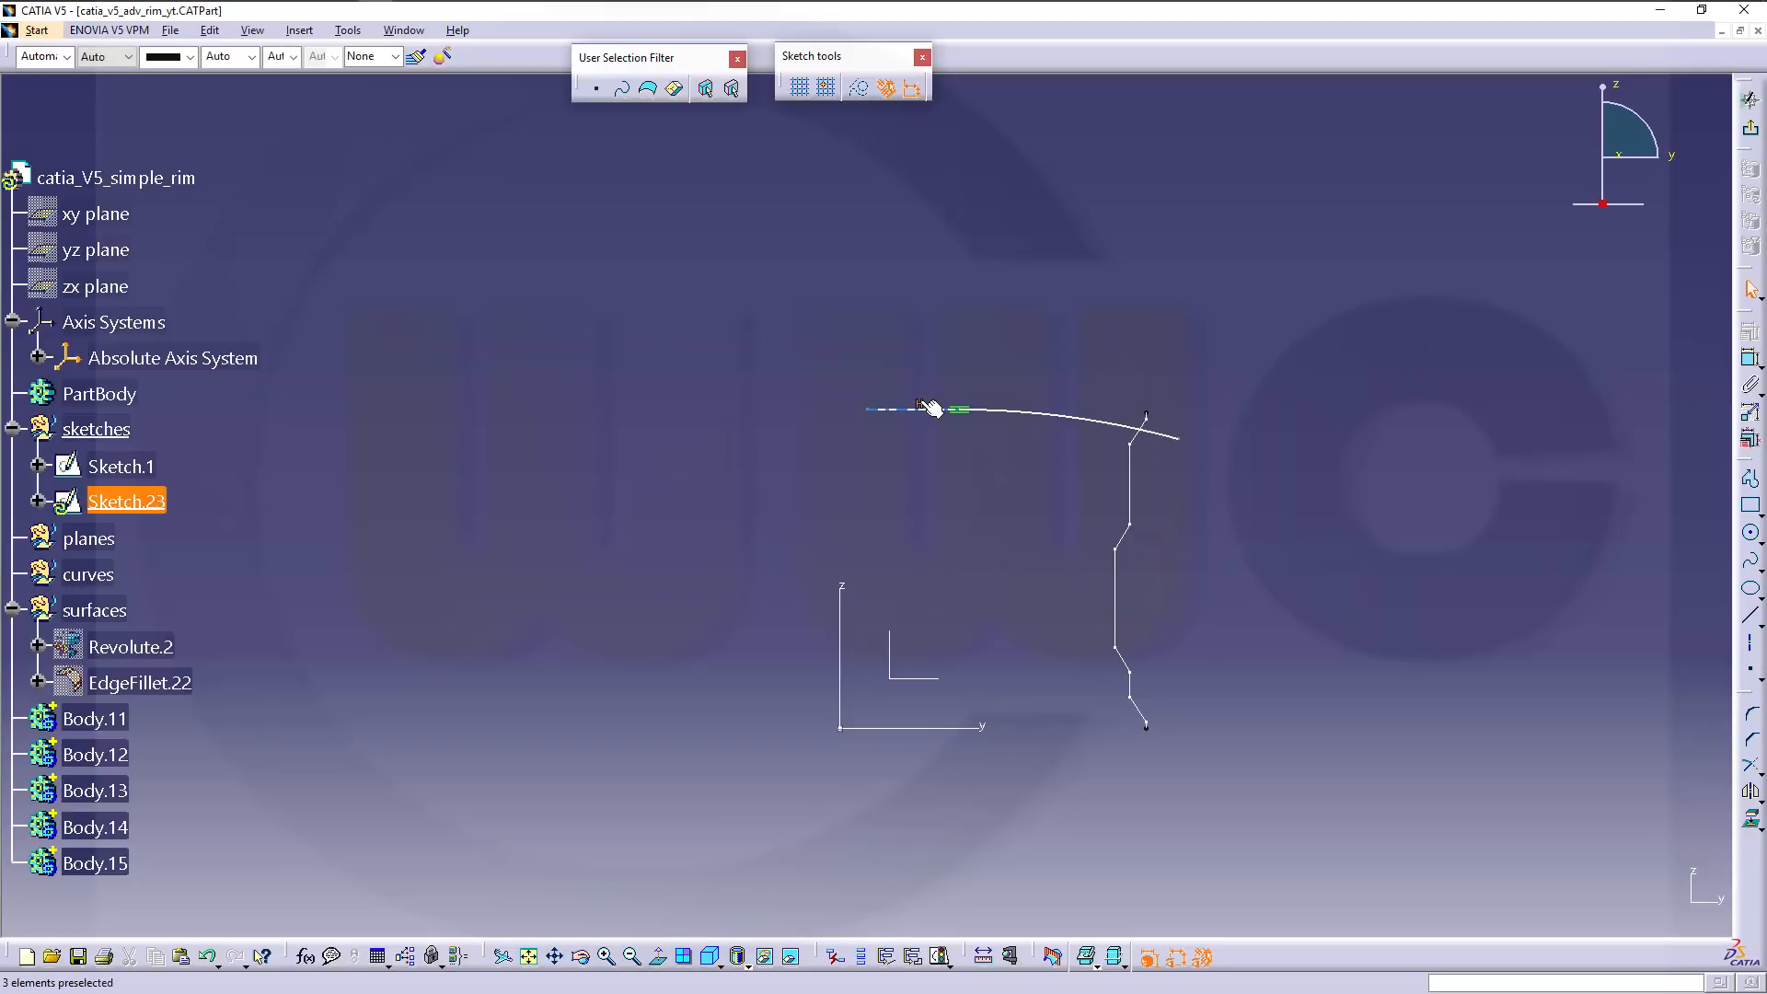
pyautogui.press('Delete')
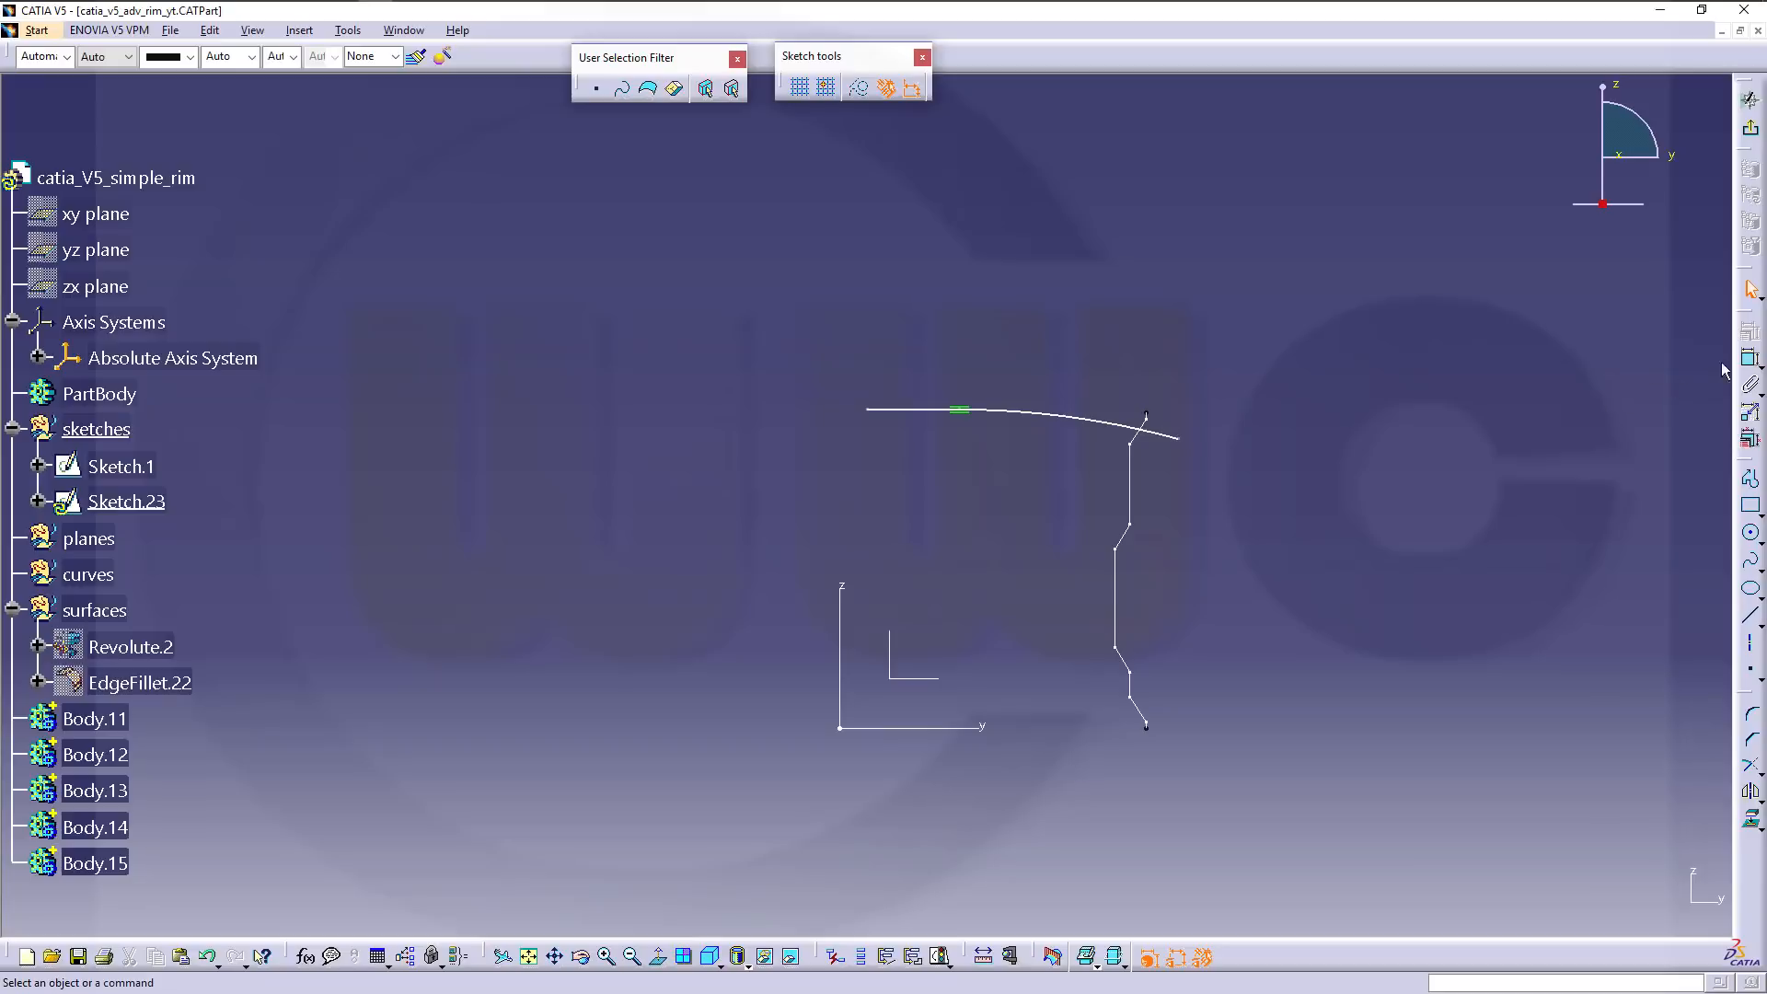
# Dimension the straight line's distance from the y axis as 255 mm and exit the sketch.
pyautogui.click(1749, 358)
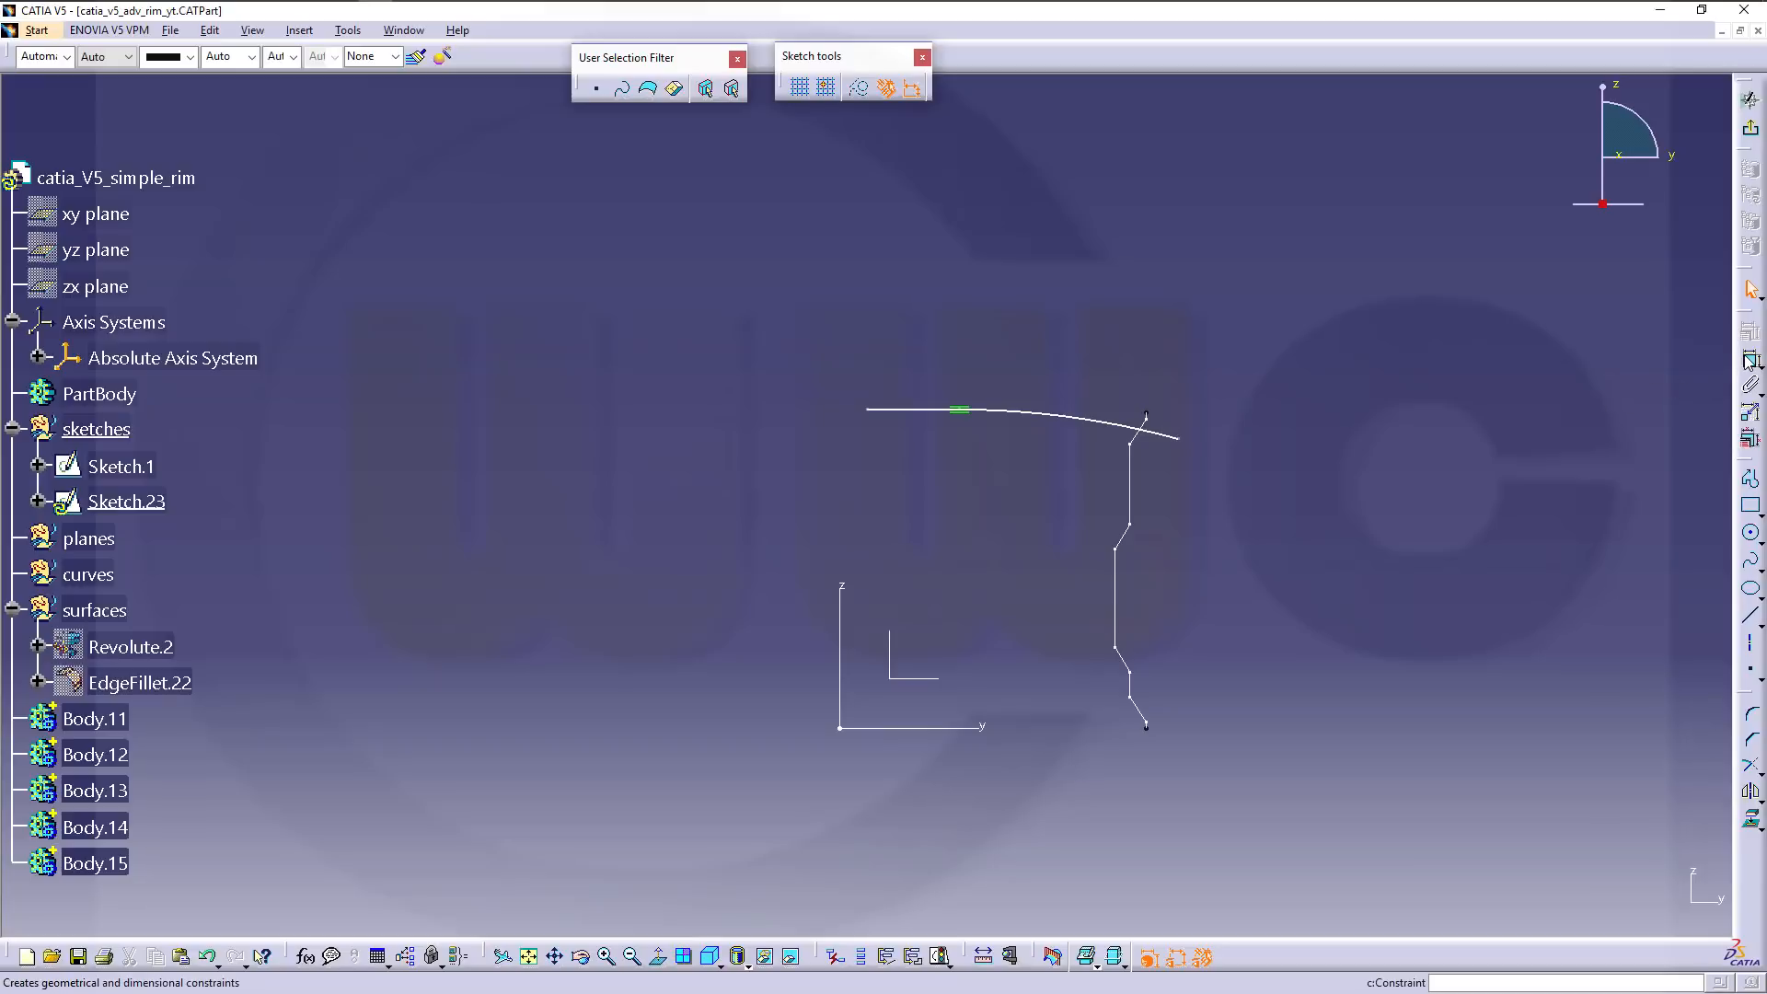
pyautogui.click(902, 410)
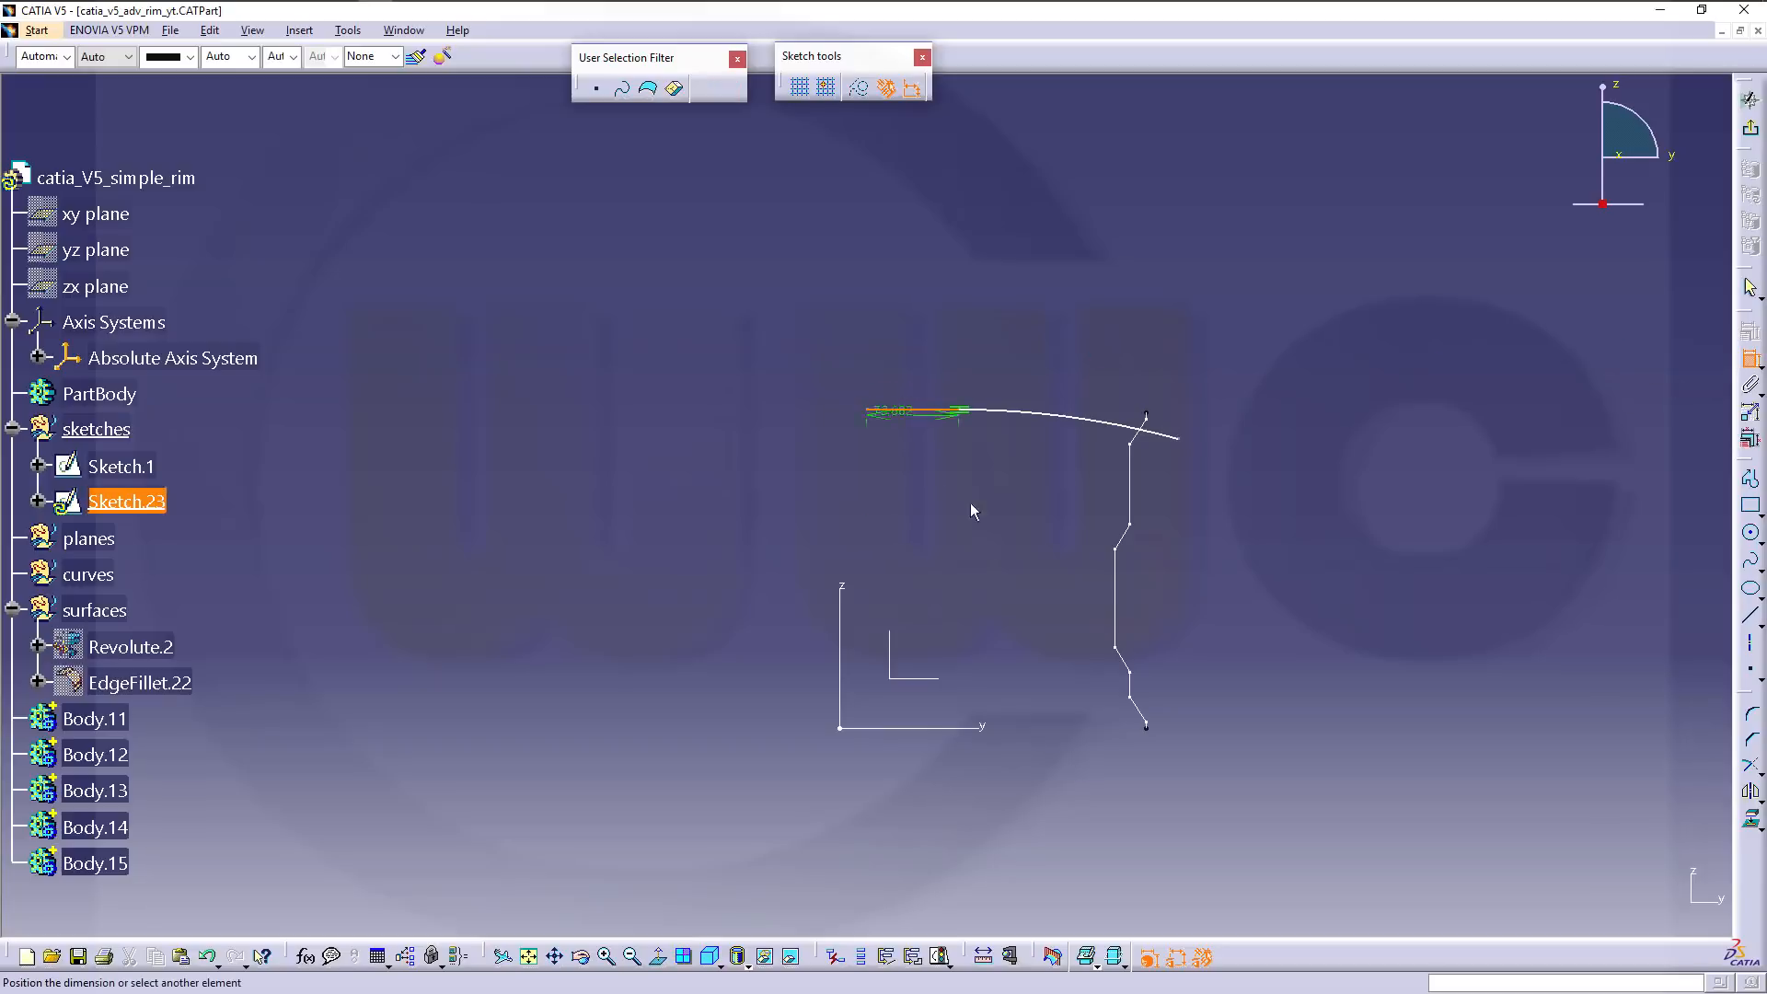
pyautogui.click(988, 726)
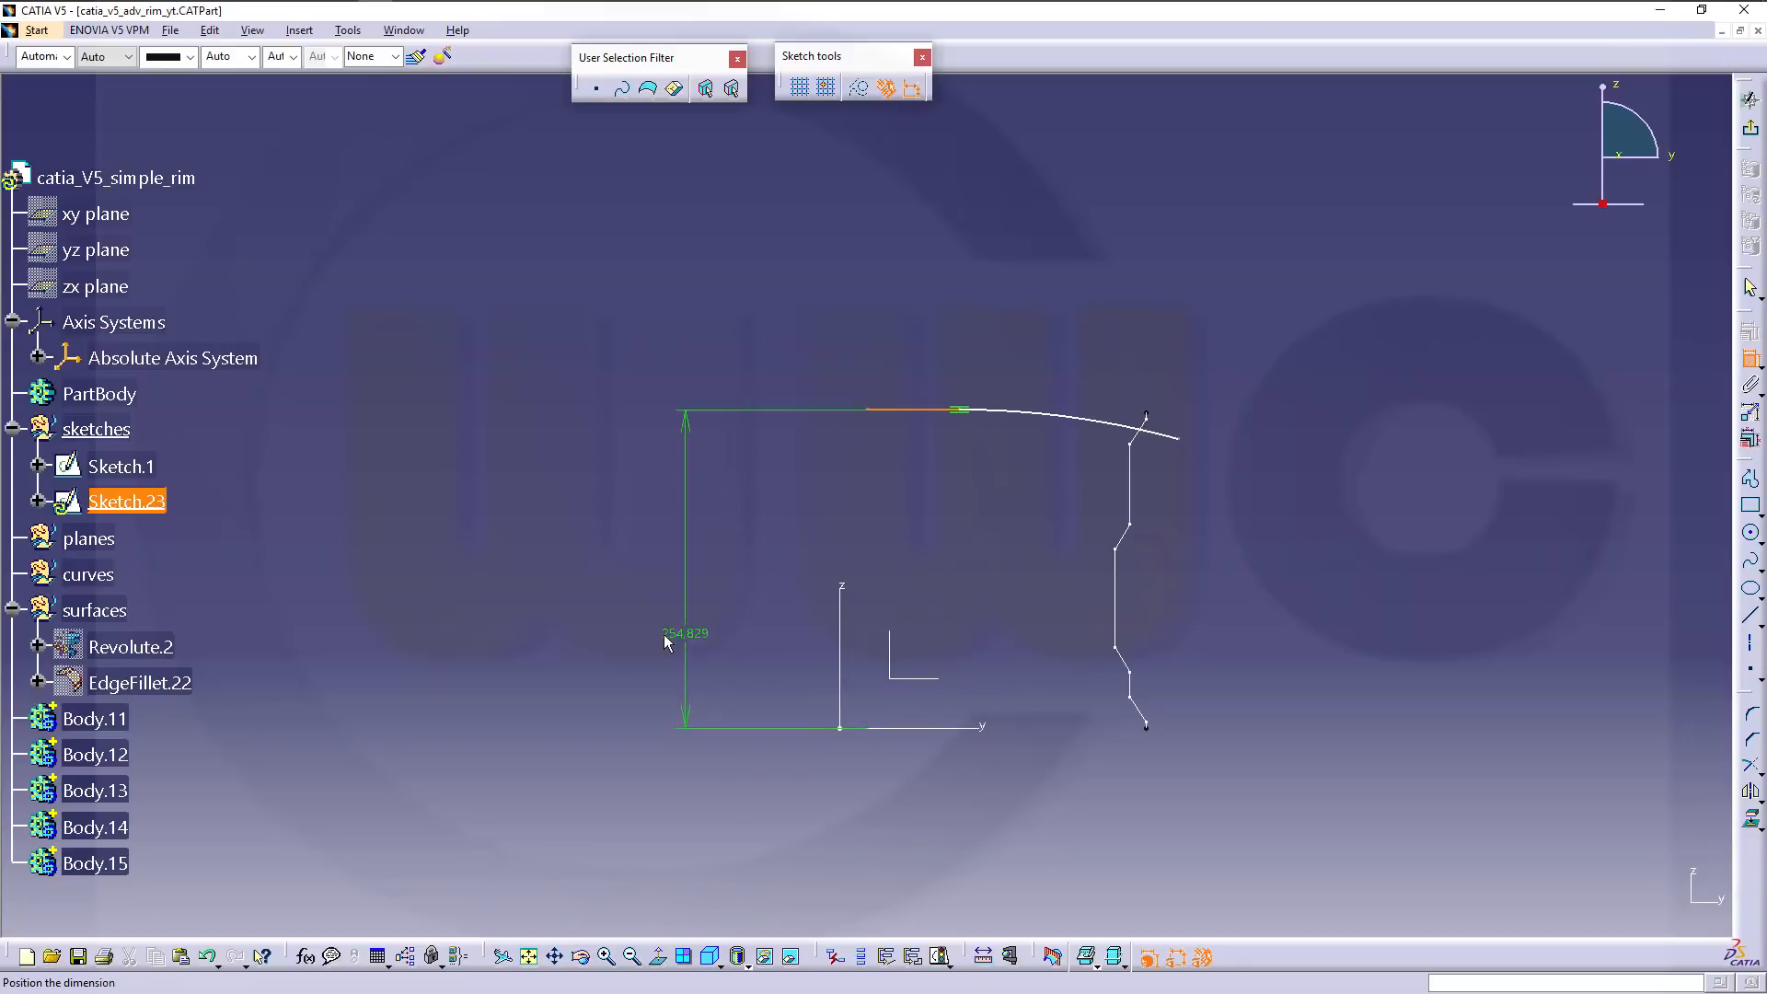
pyautogui.click(666, 634)
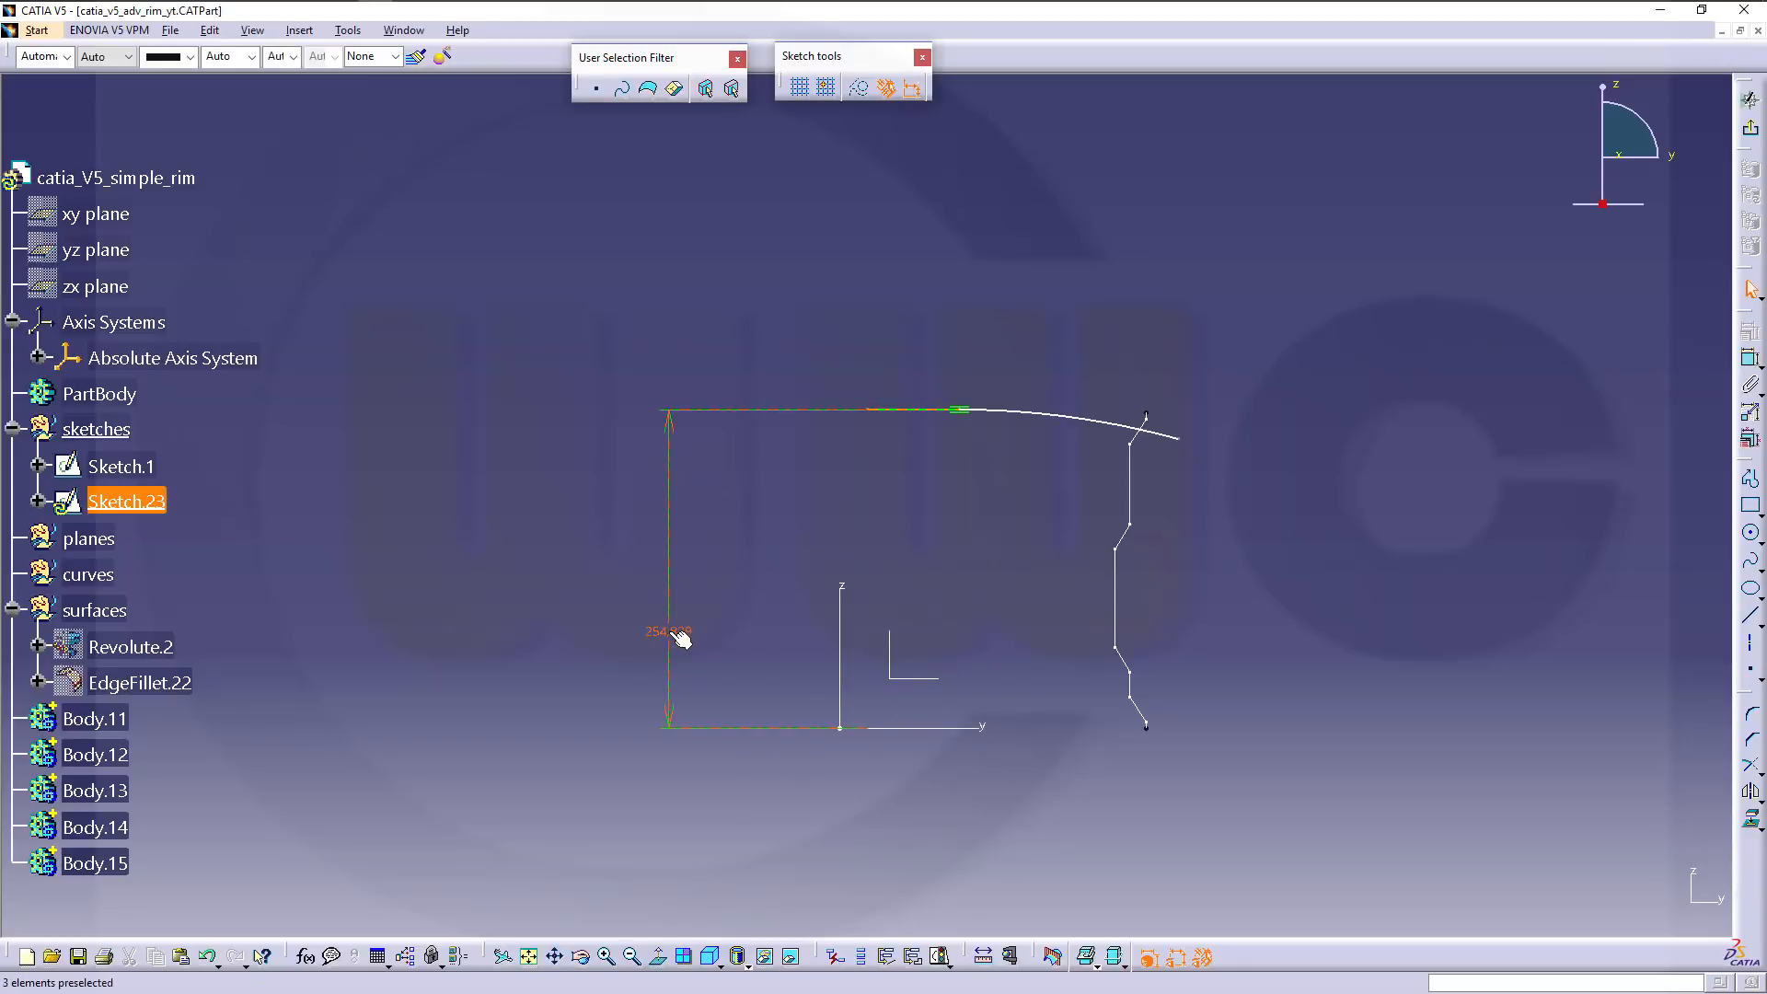
pyautogui.doubleClick(672, 632)
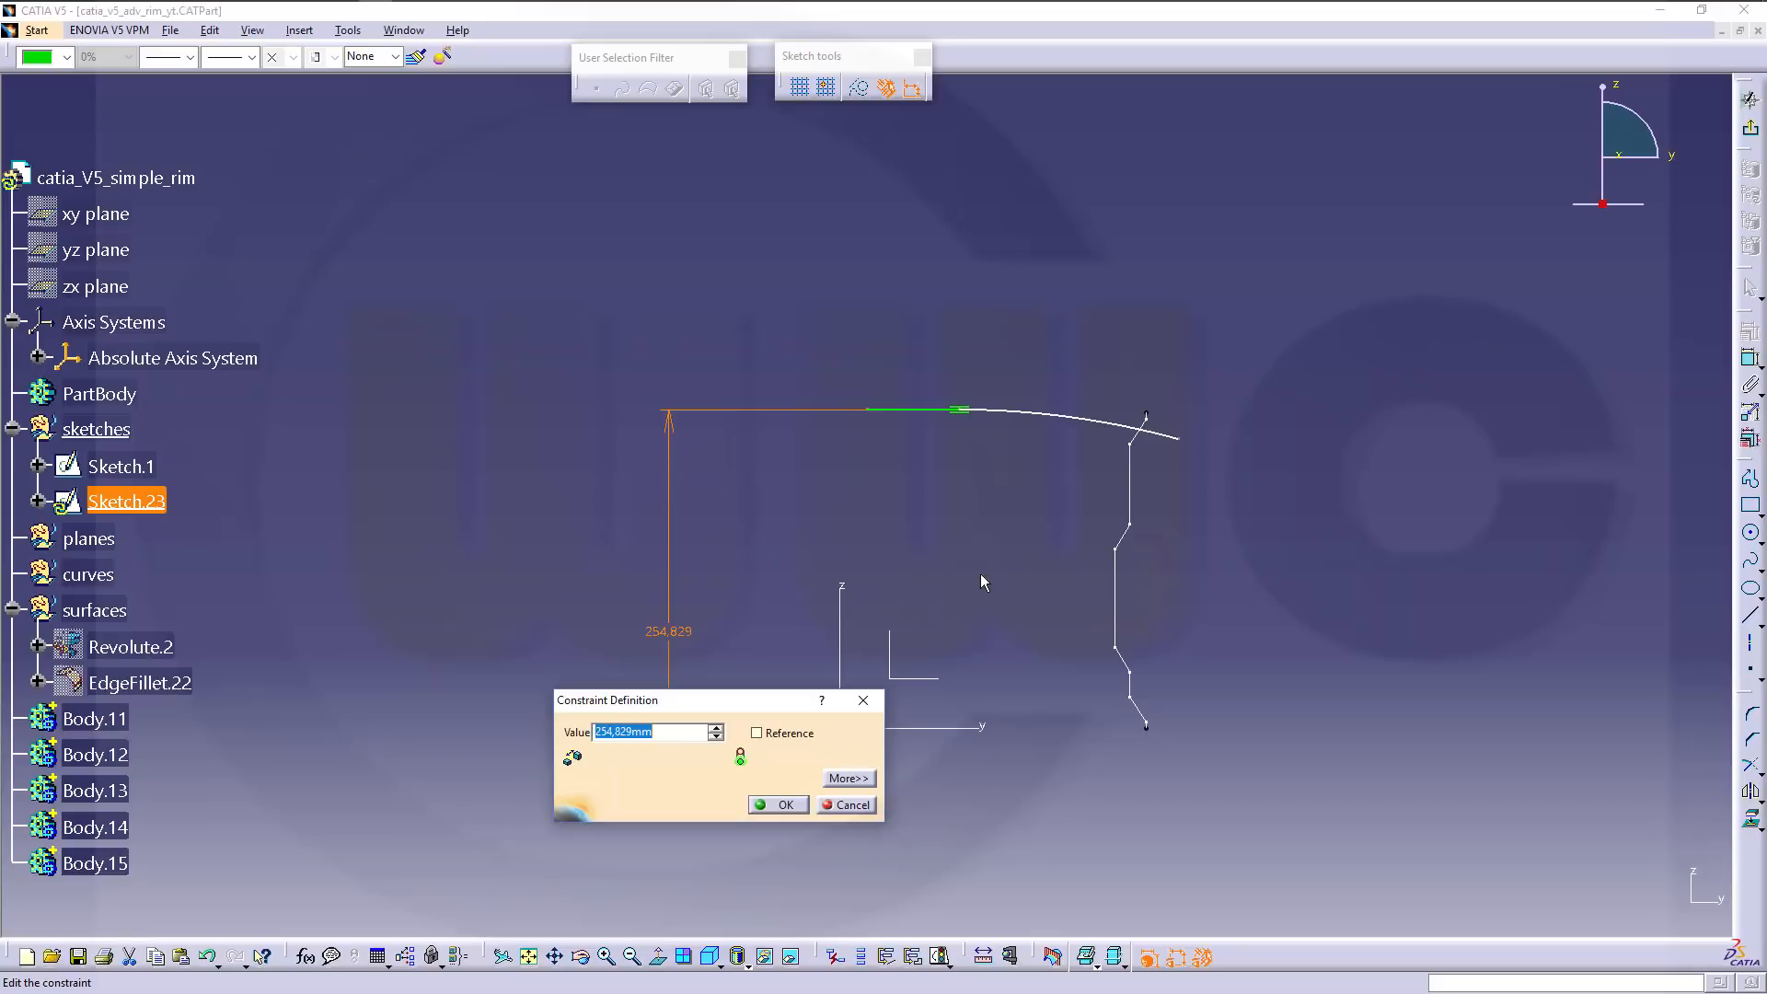
pyautogui.write('255')
pyautogui.press('Return')
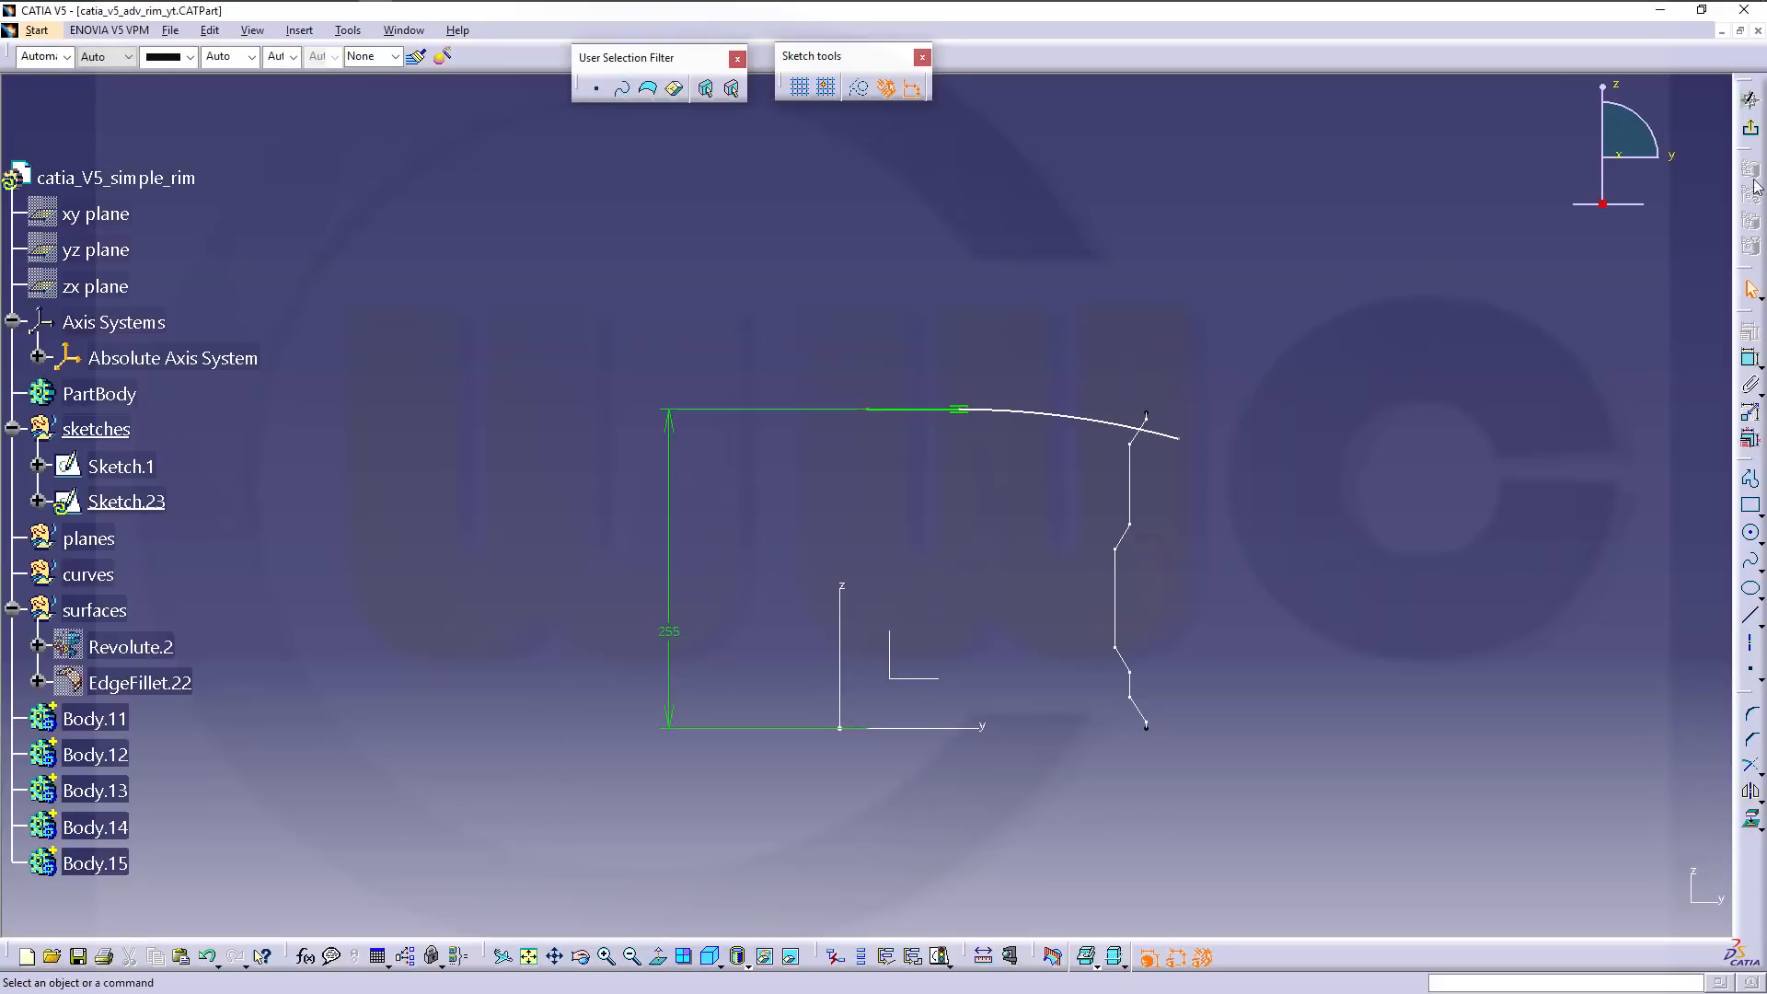
pyautogui.click(1753, 134)
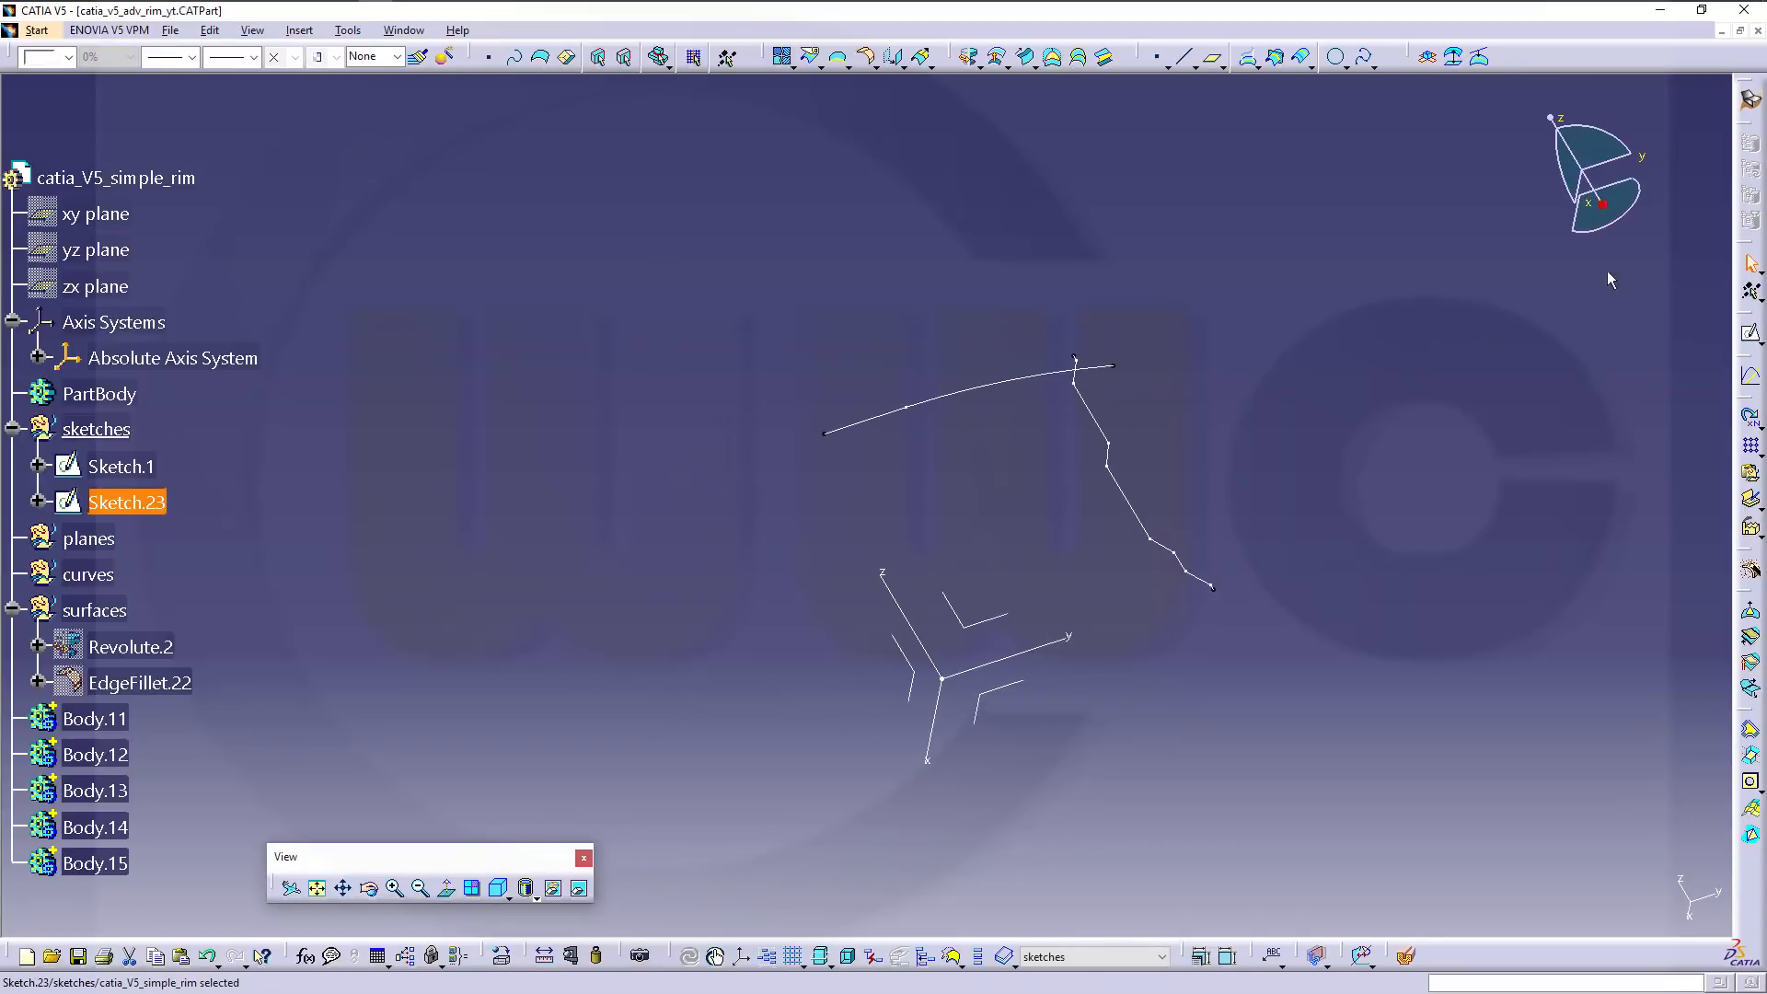
pyautogui.click(562, 399)
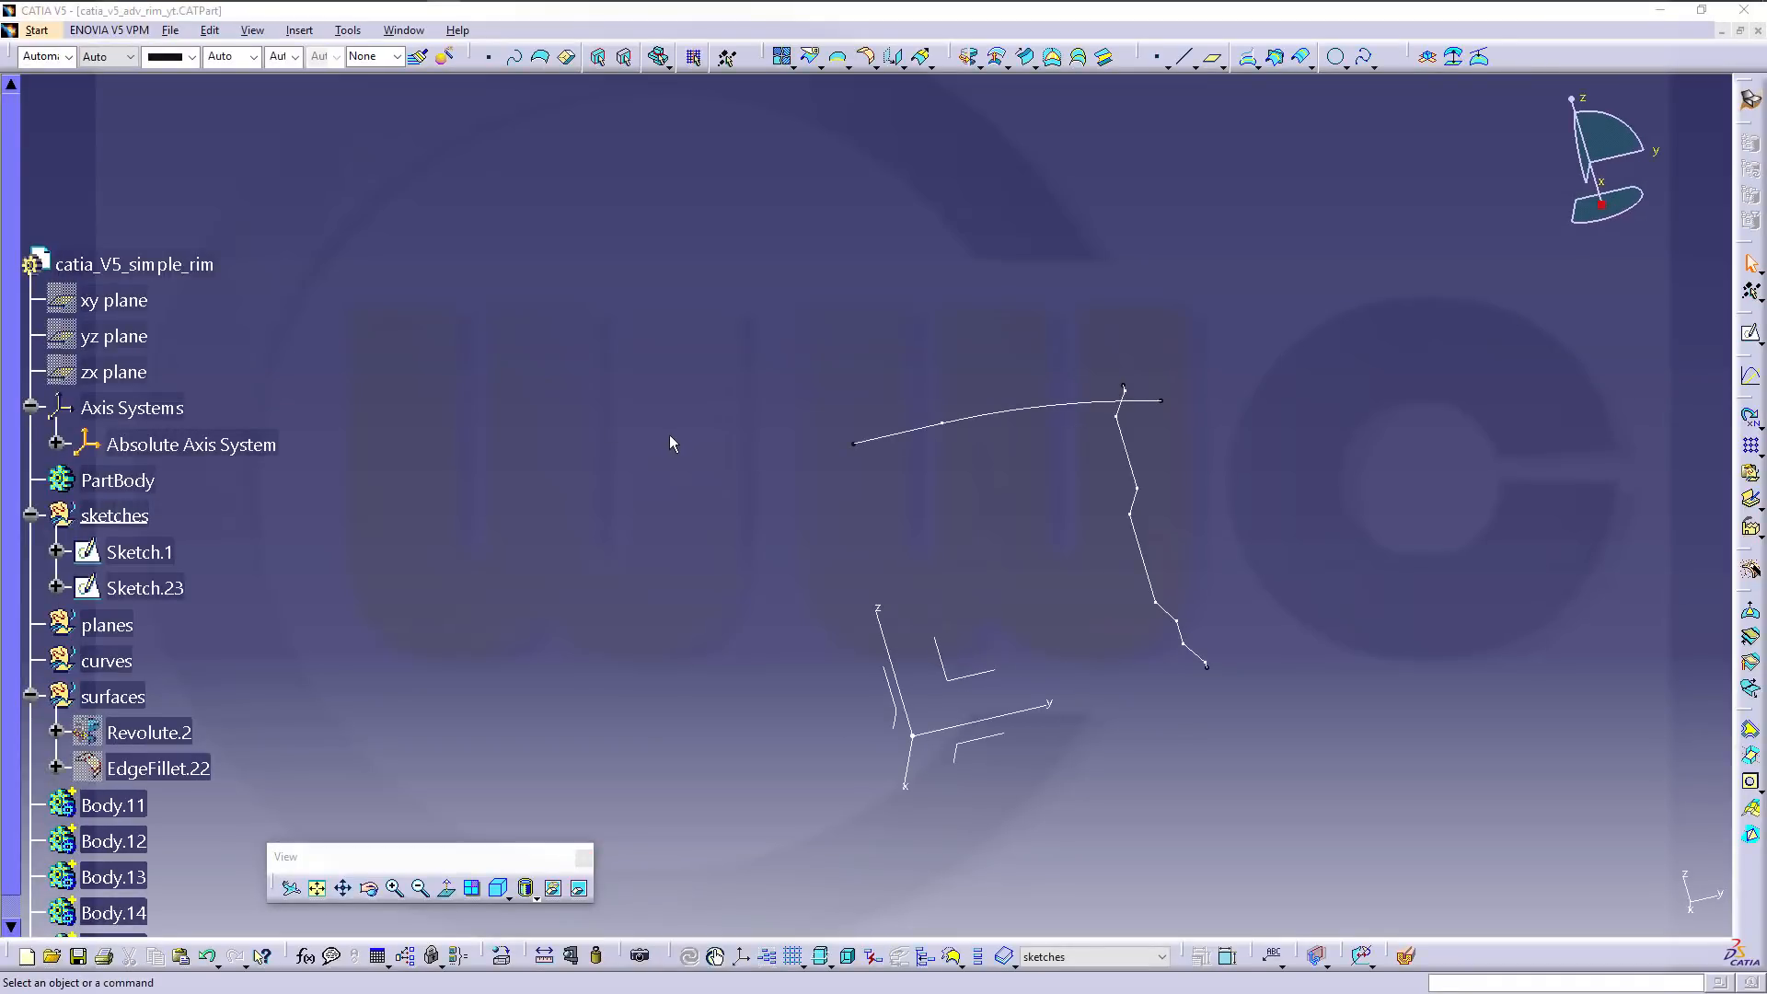
# Make the planes set the work object and create an Angle/Normal plane at 15 degrees to the yz plane about the absolute Z axis.
pyautogui.rightClick(129, 628)
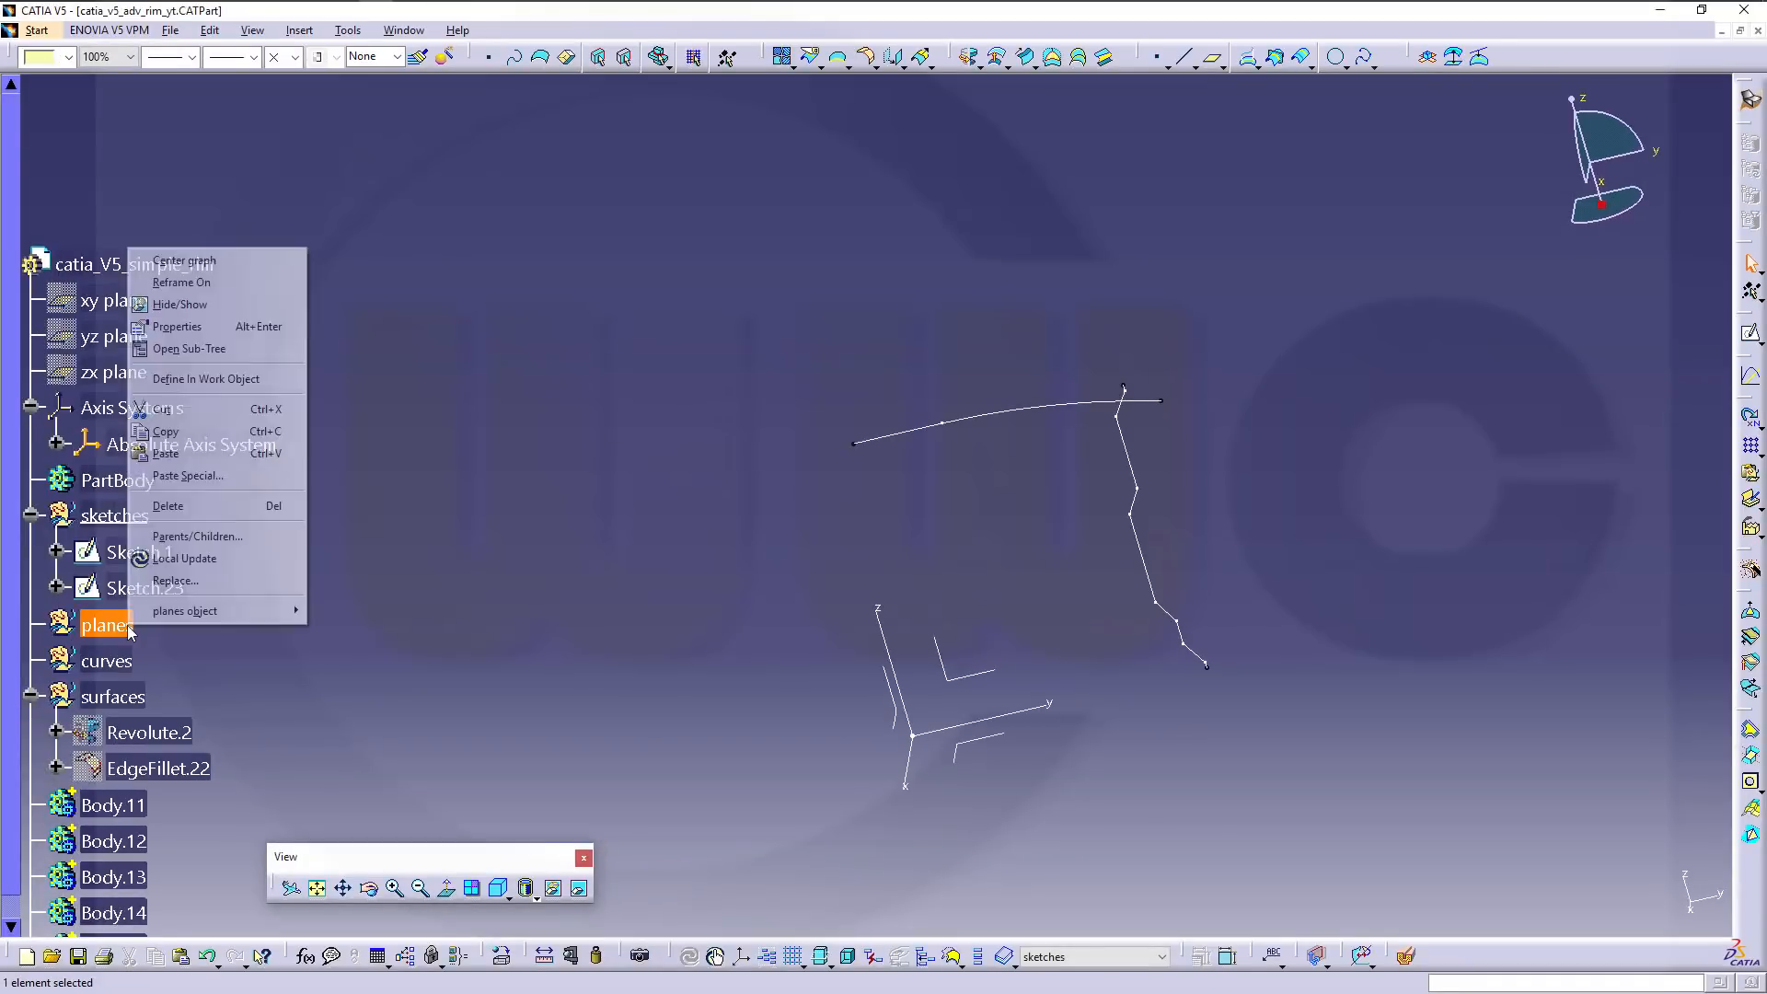
pyautogui.click(235, 380)
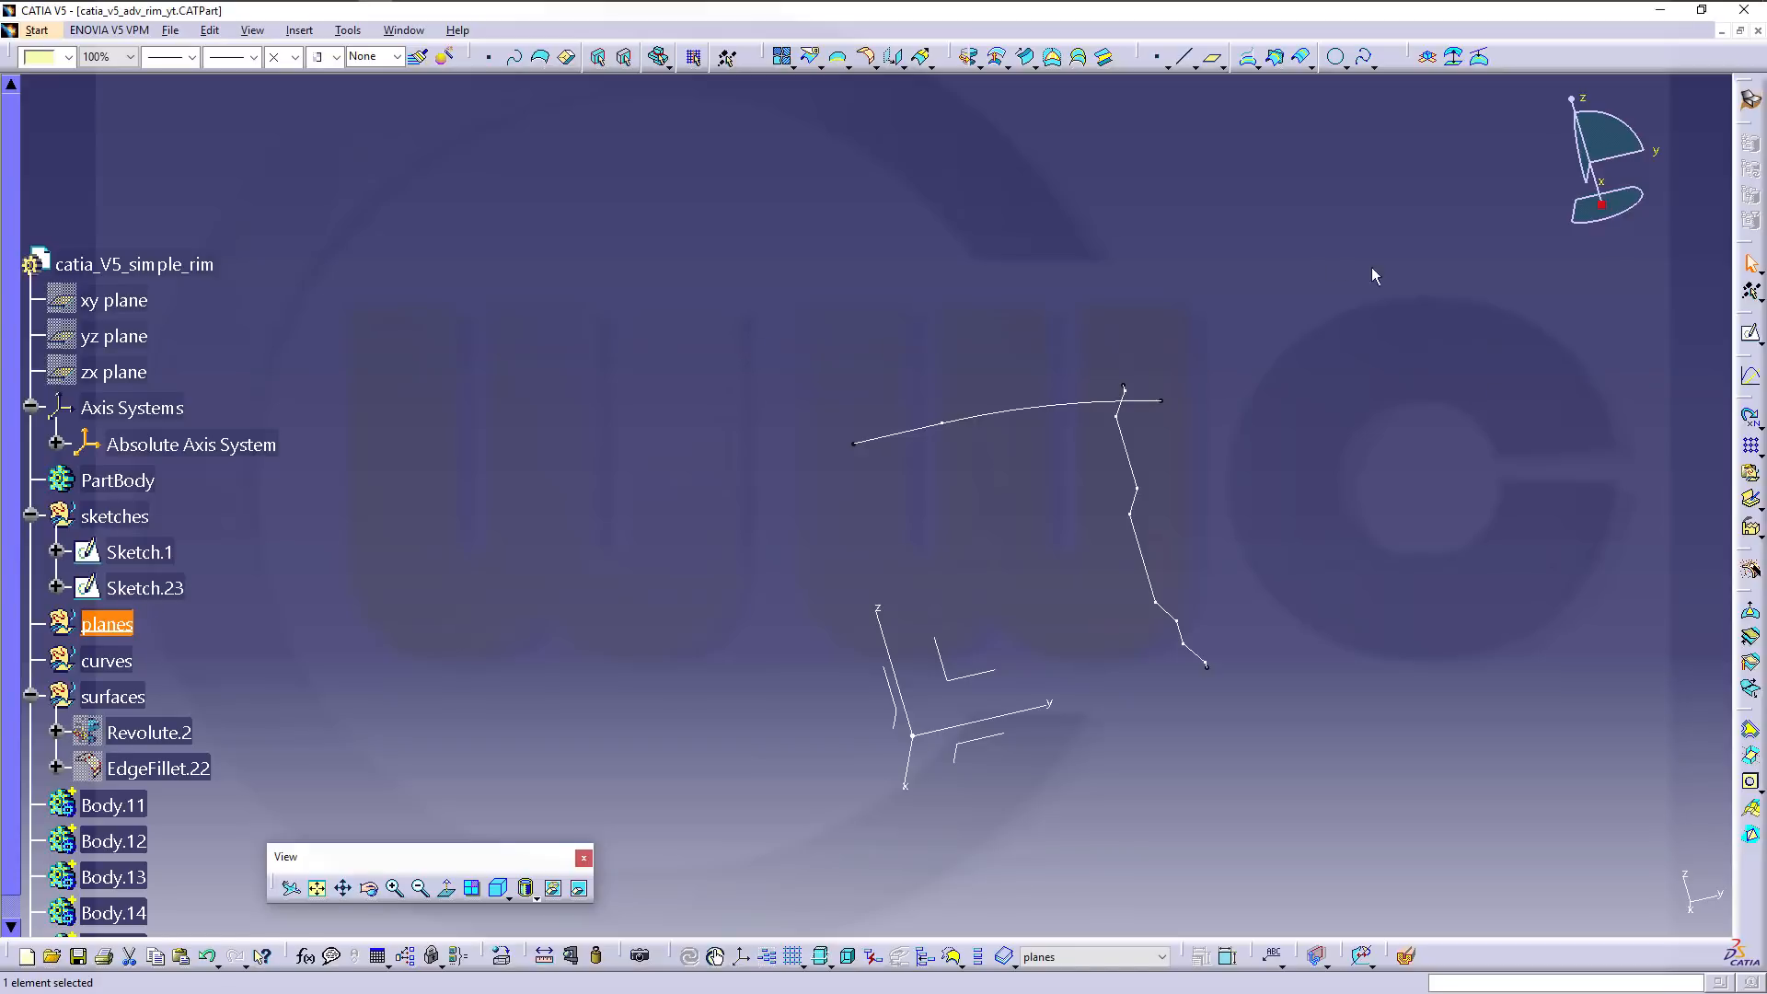
pyautogui.click(1212, 57)
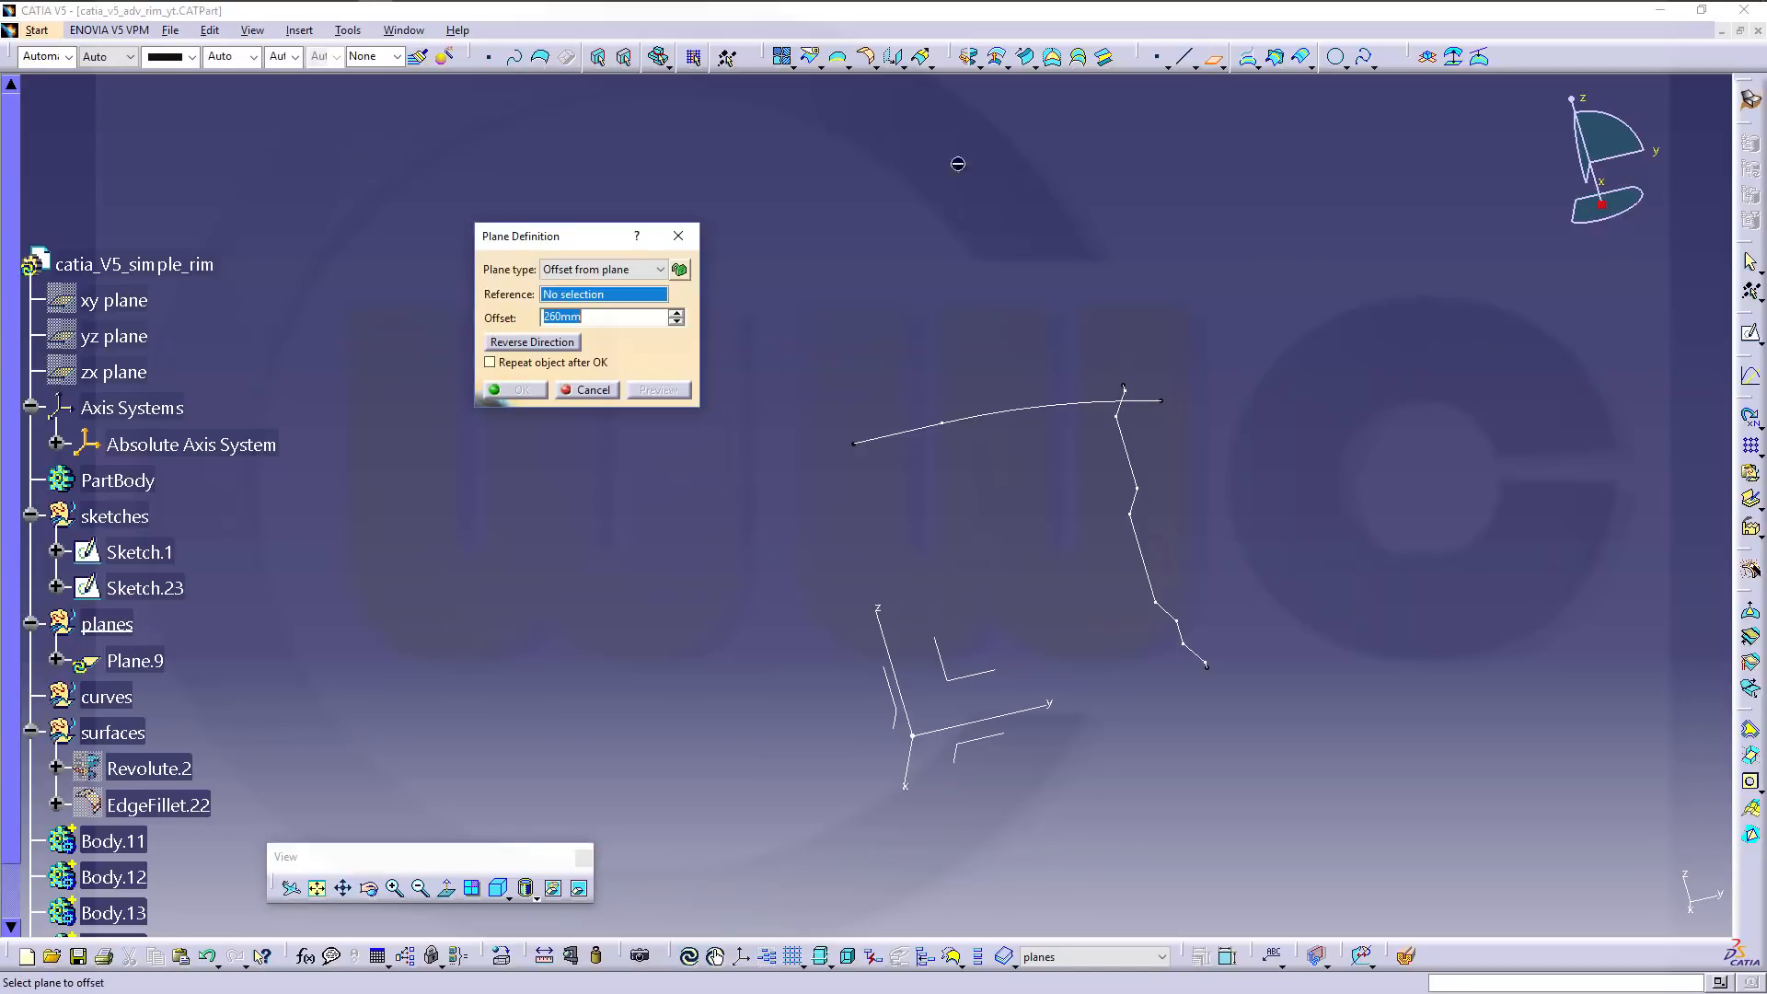
pyautogui.click(662, 269)
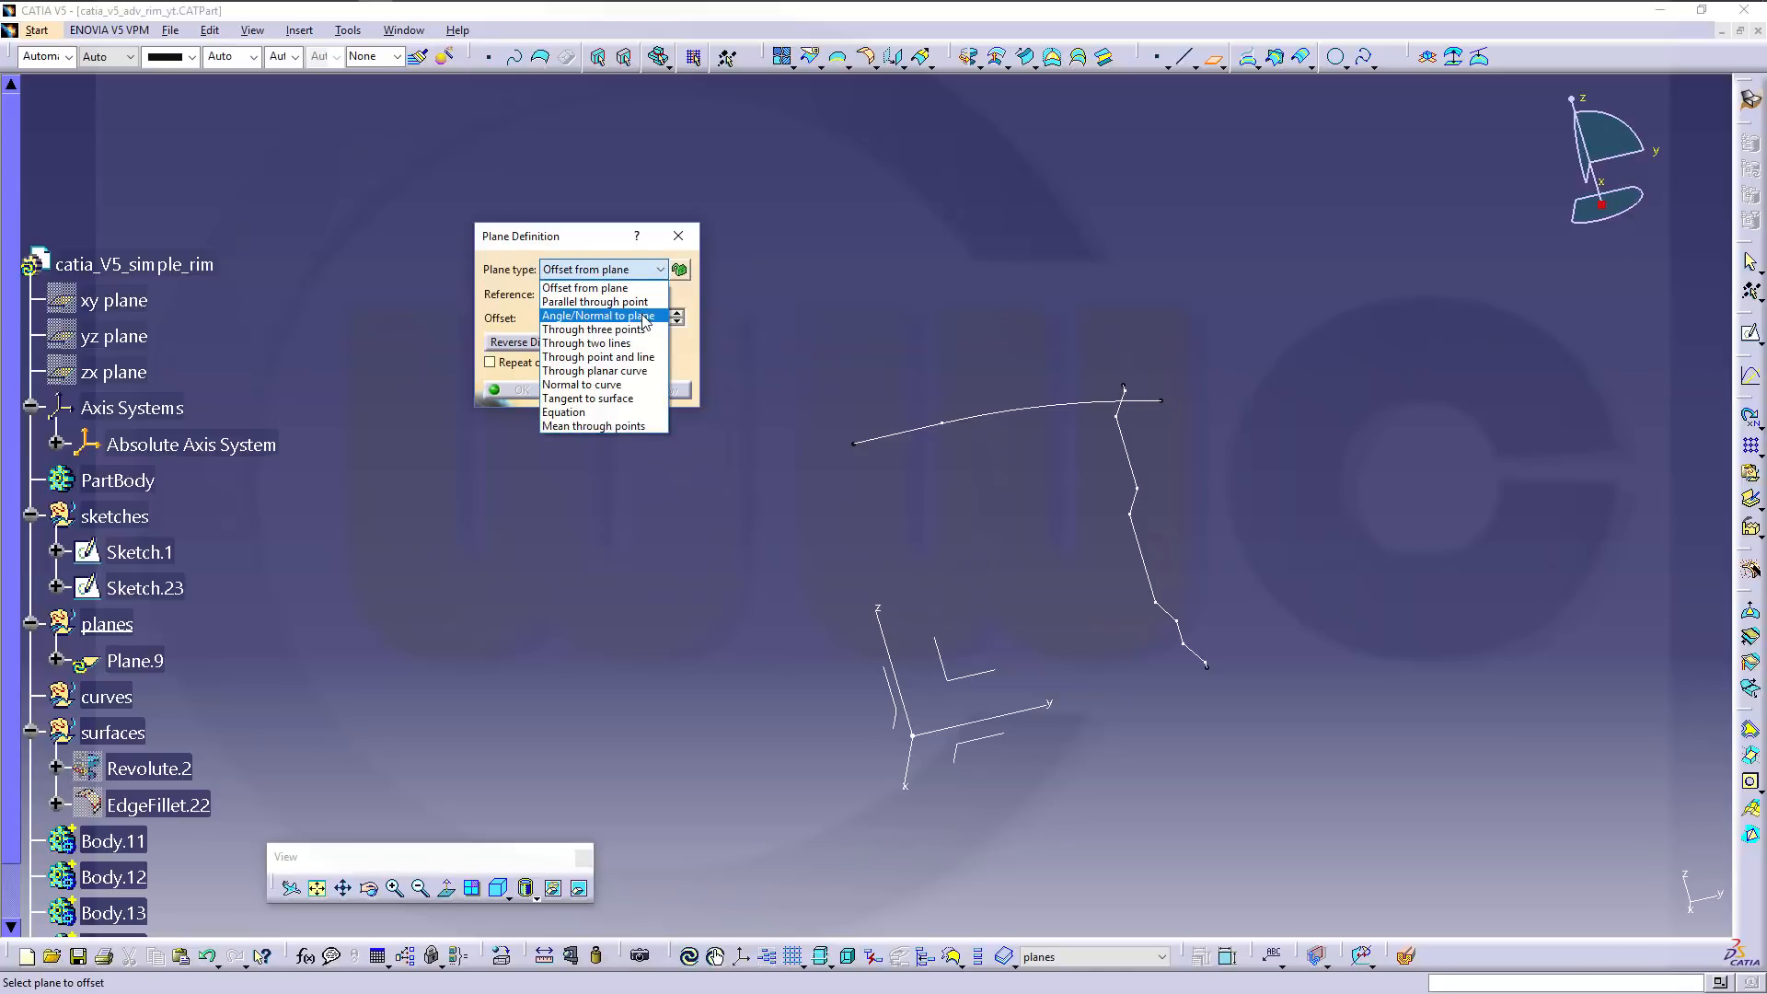
pyautogui.click(644, 315)
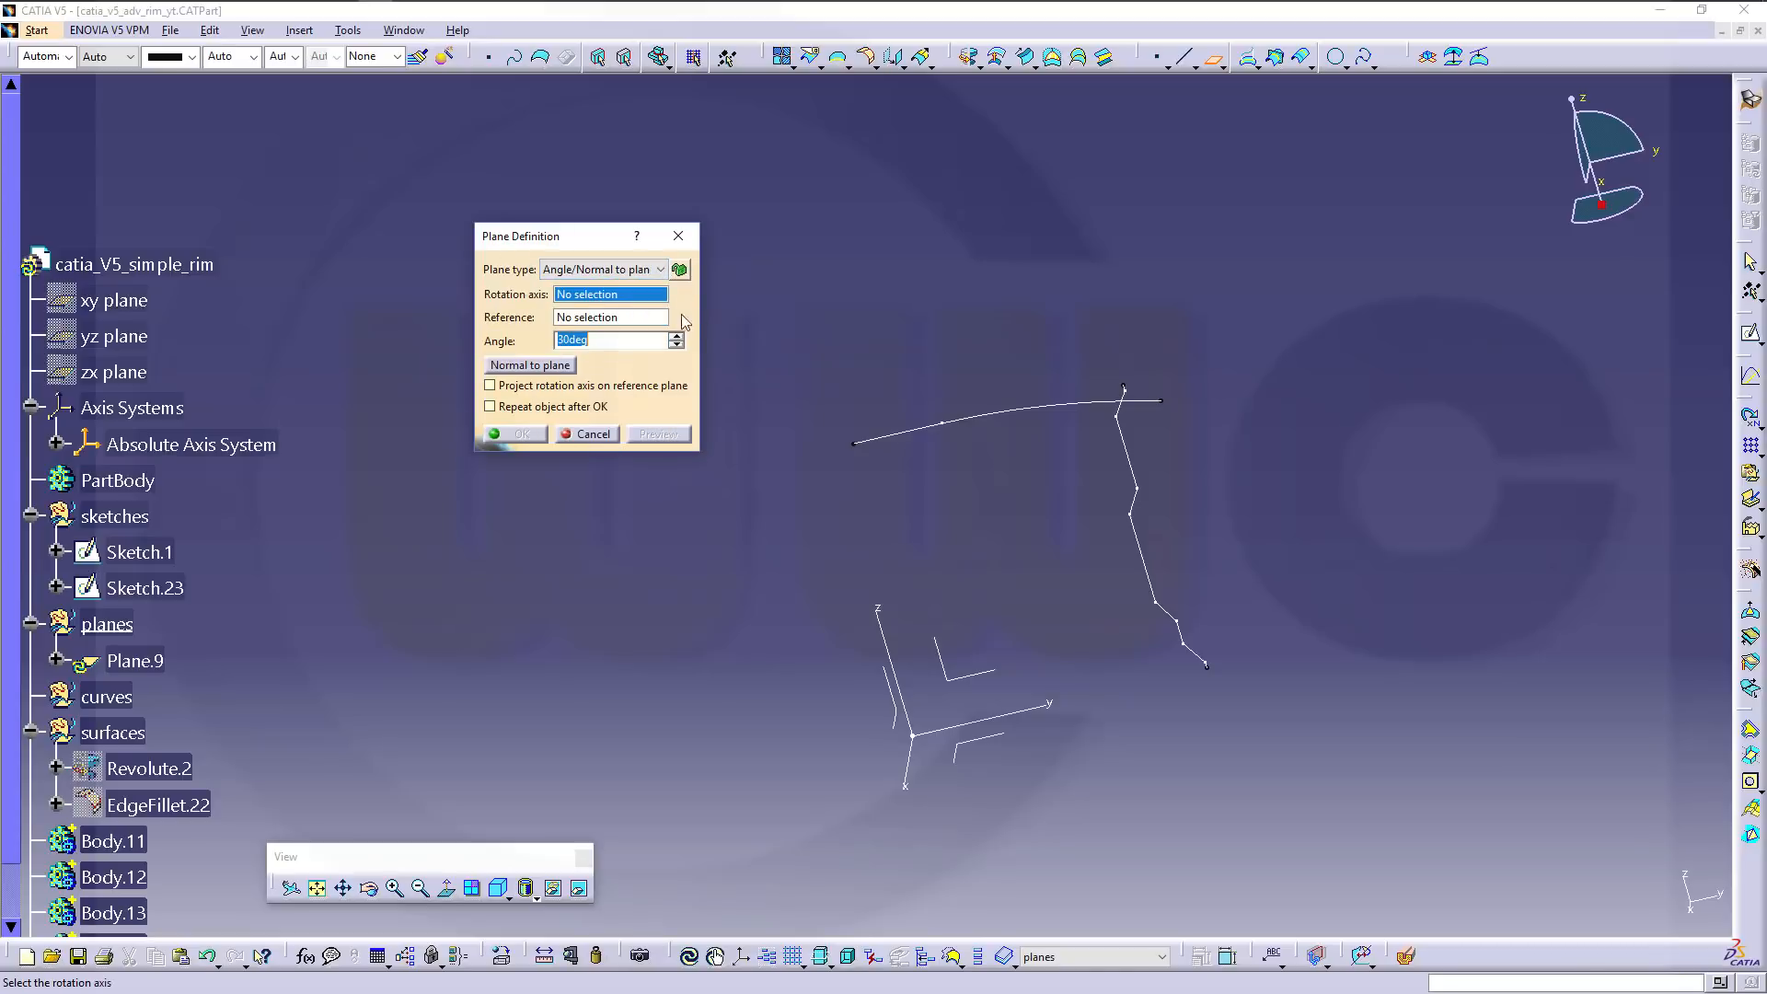
pyautogui.click(887, 618)
pyautogui.click(983, 673)
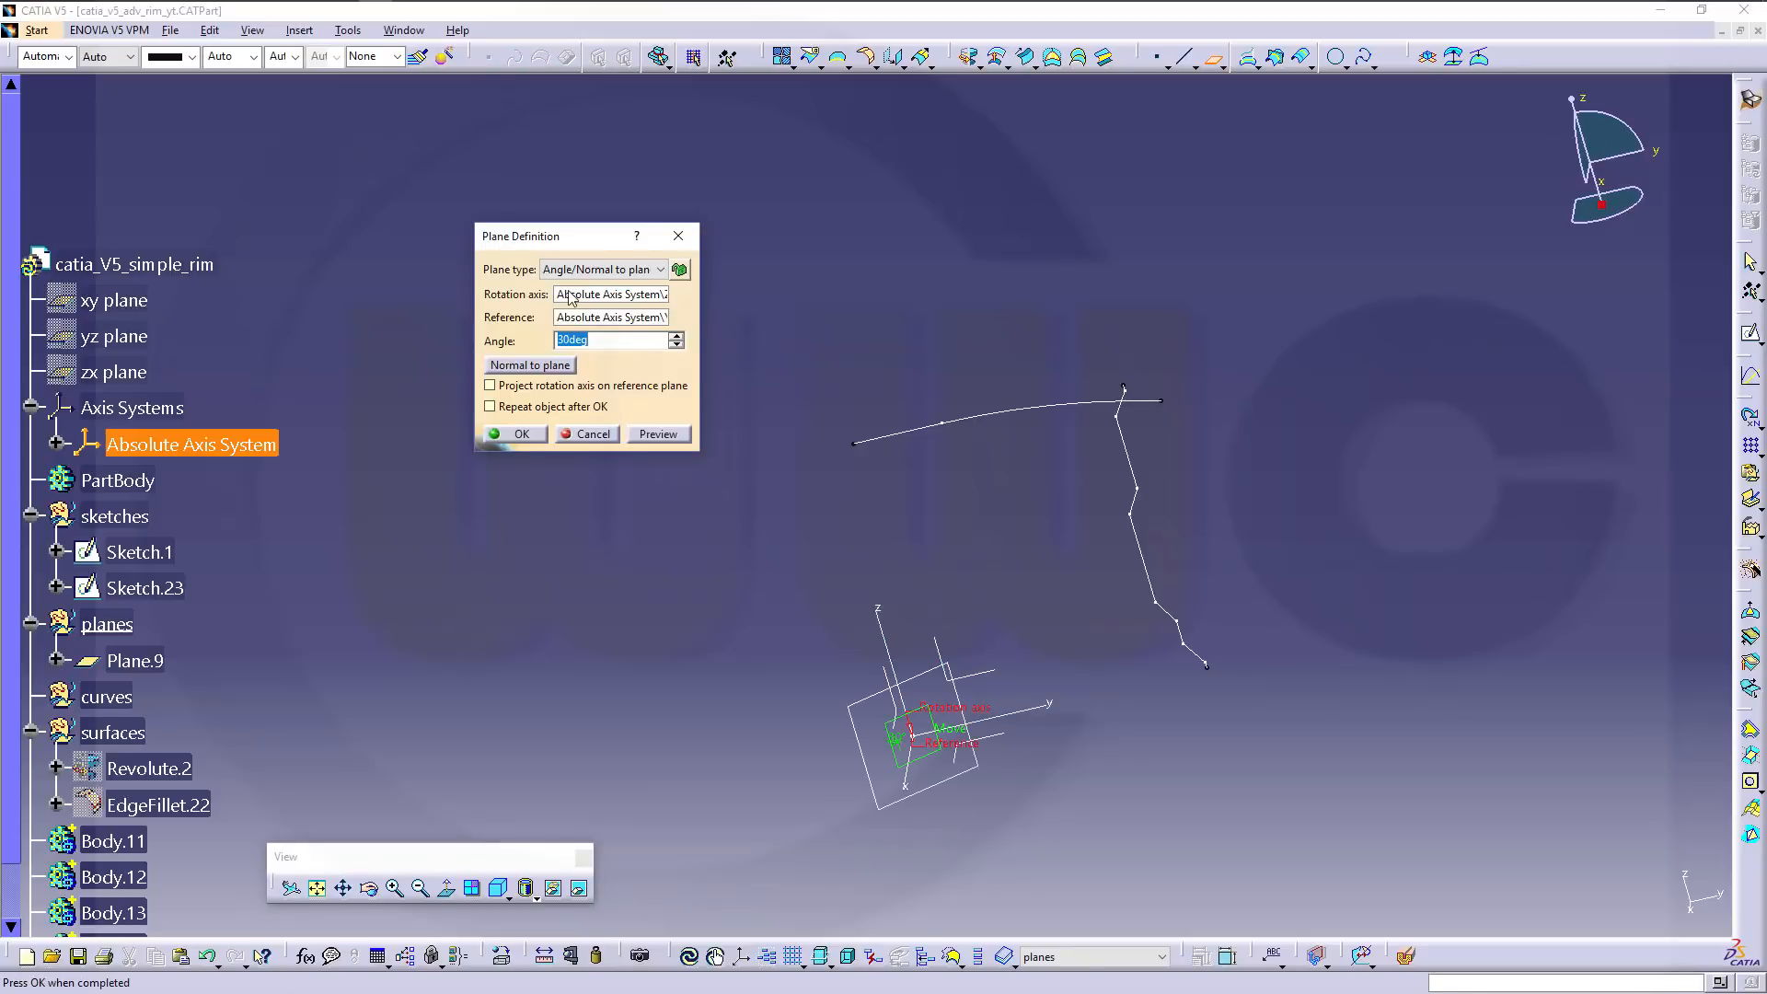
pyautogui.write('15')
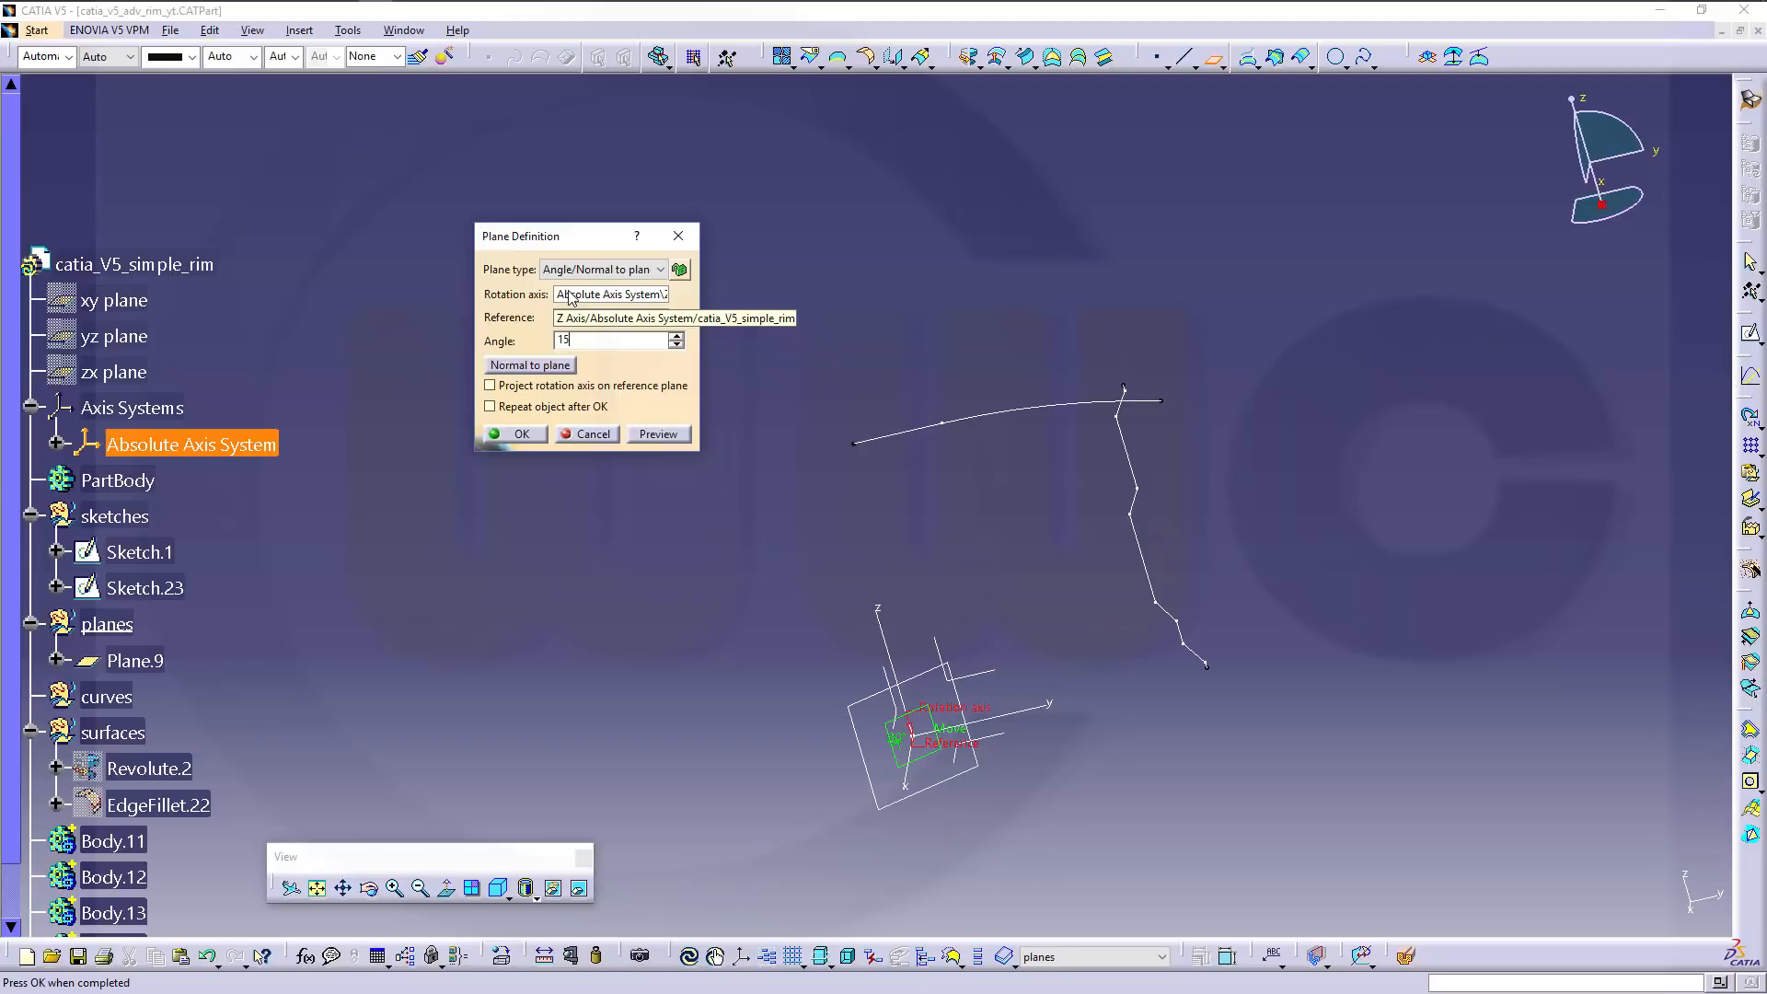
pyautogui.press('Escape')
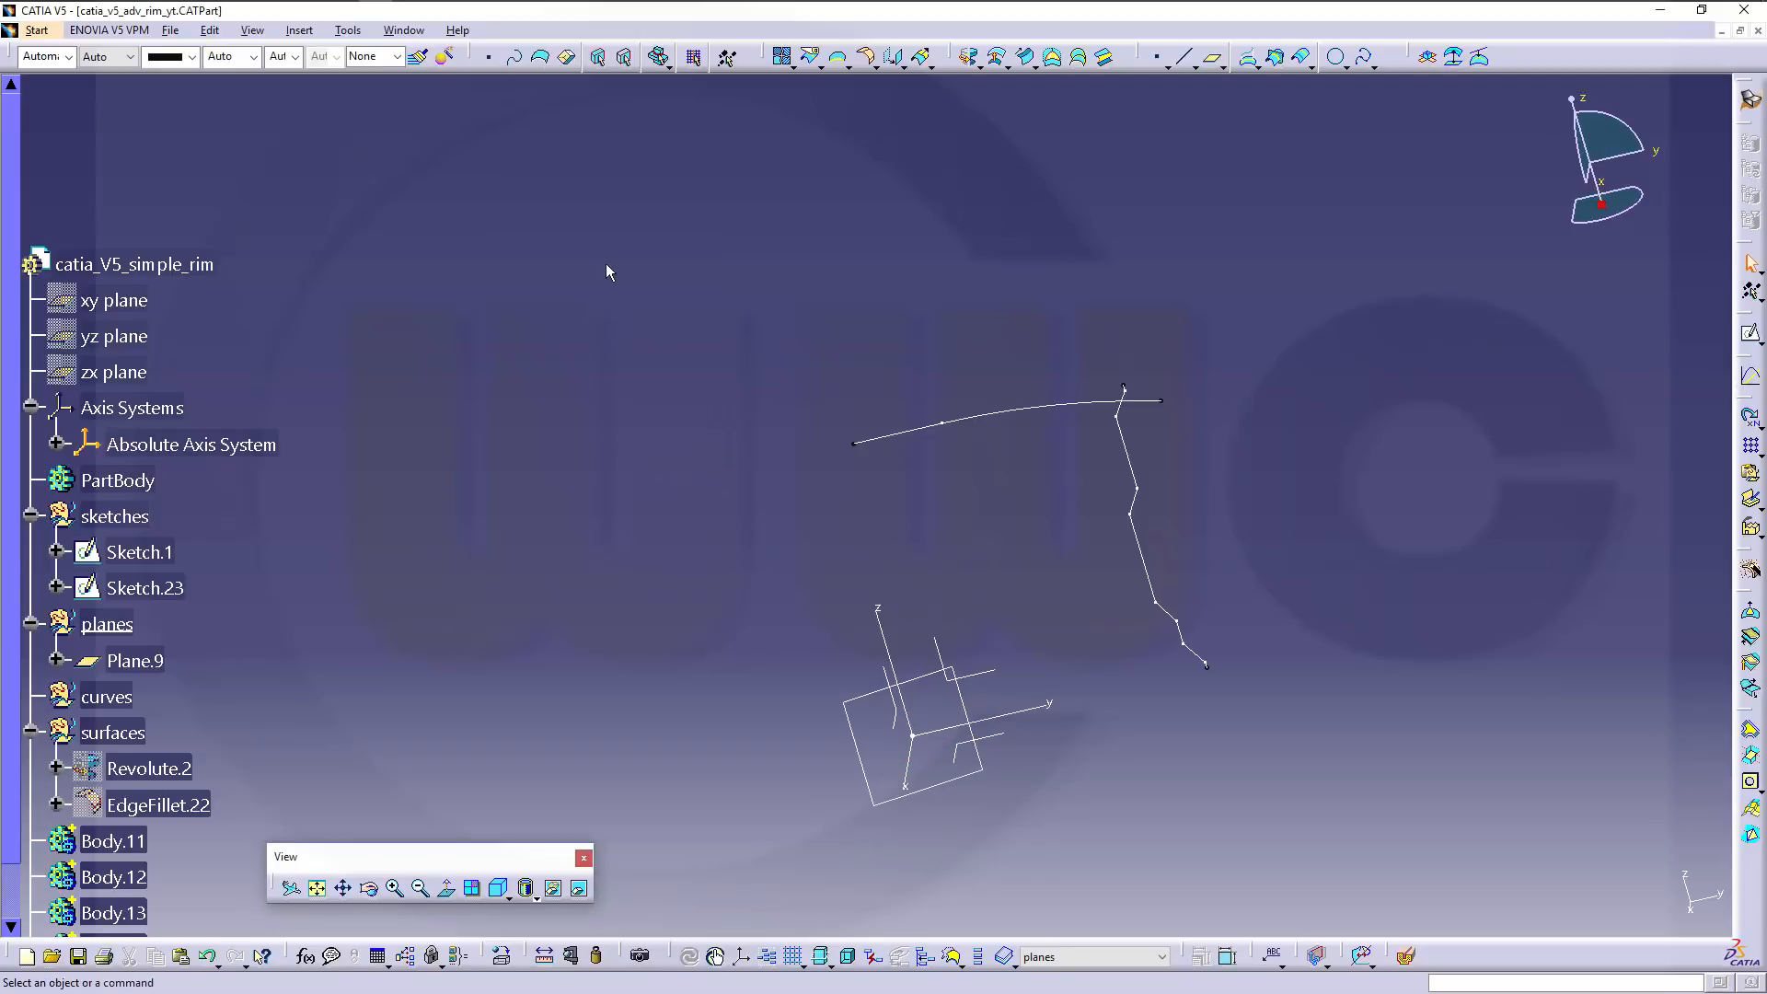
# Create an Angle/Normal plane at 30 degrees to the yz plane about the absolute Z axis.
pyautogui.click(1214, 62)
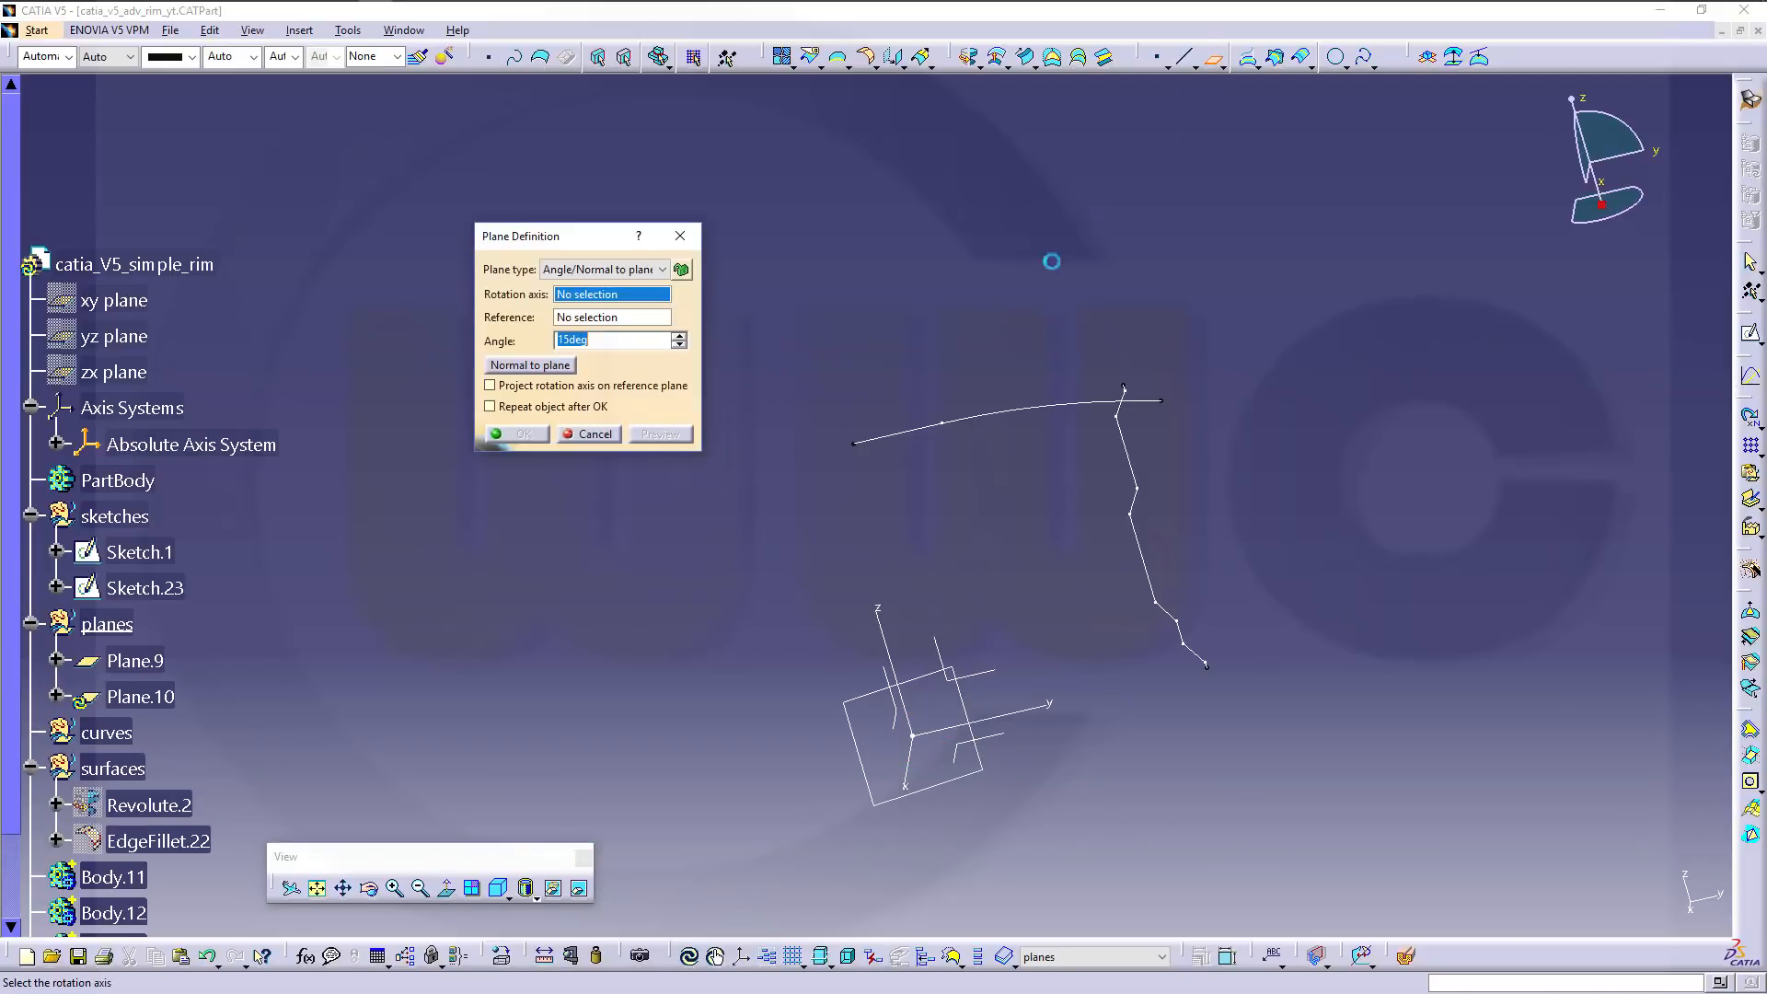
pyautogui.click(888, 619)
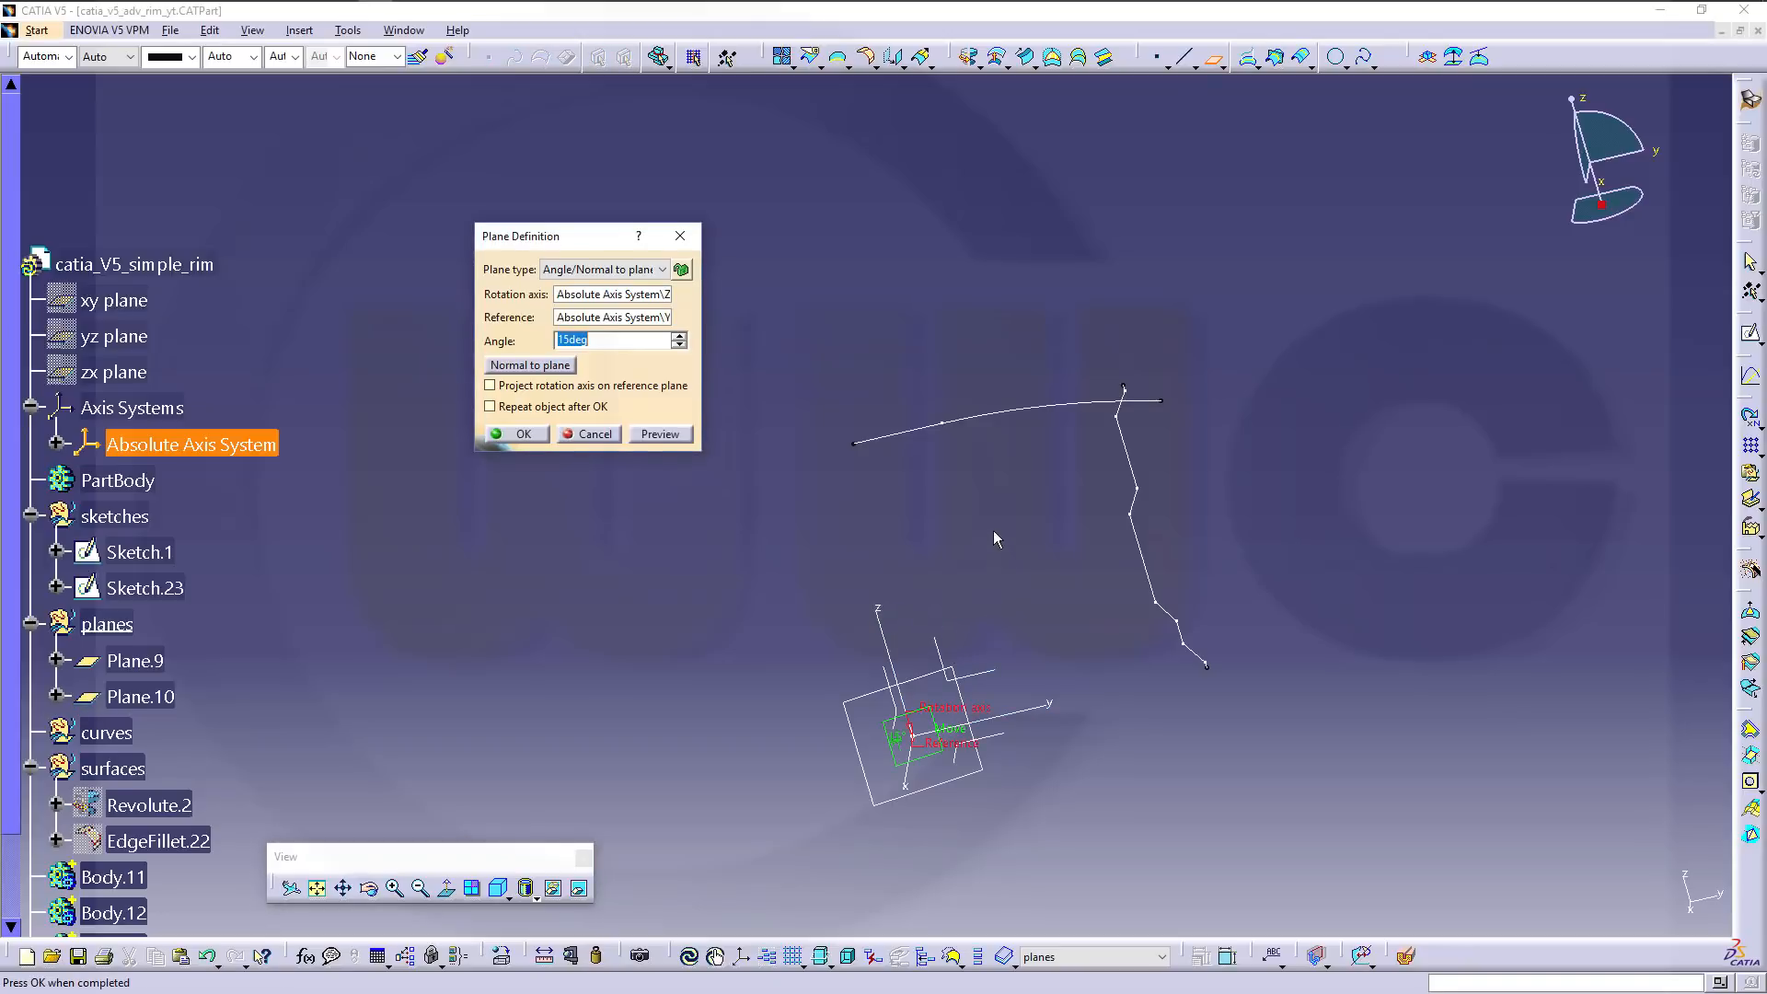
pyautogui.write('30')
pyautogui.press('Return')
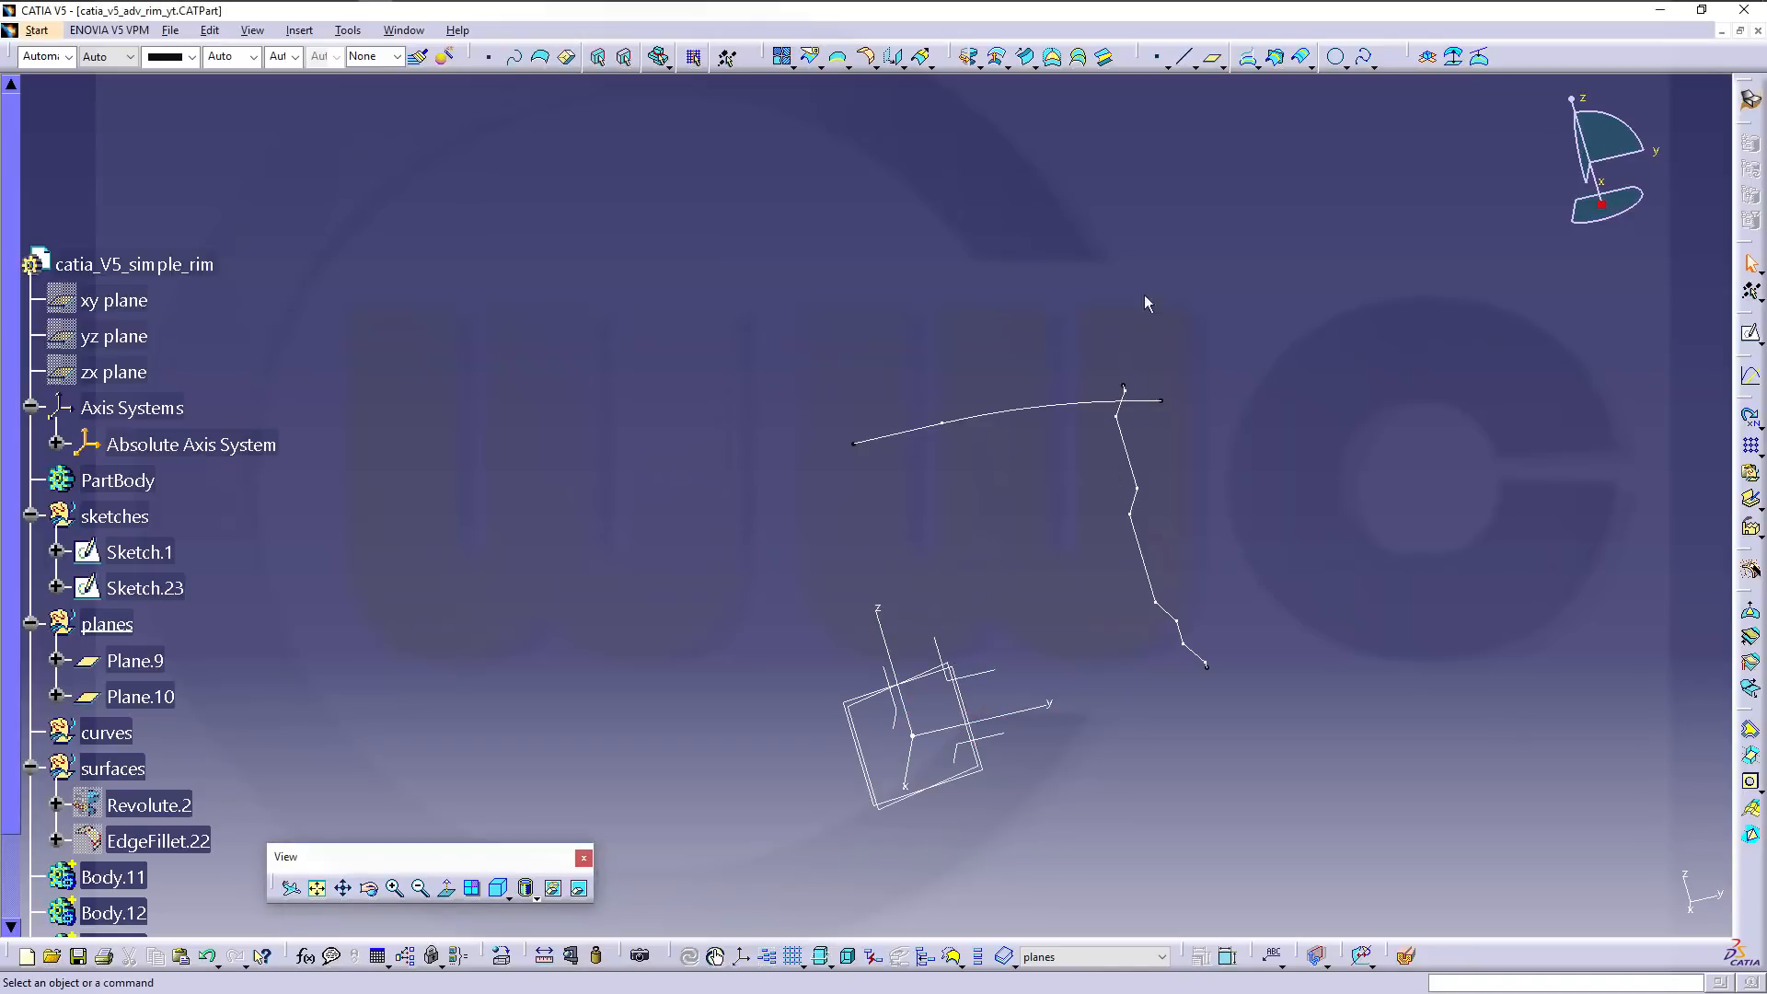
# Create an Angle/Normal plane at -15 degrees to the yz plane about the absolute Z axis.
pyautogui.click(1214, 61)
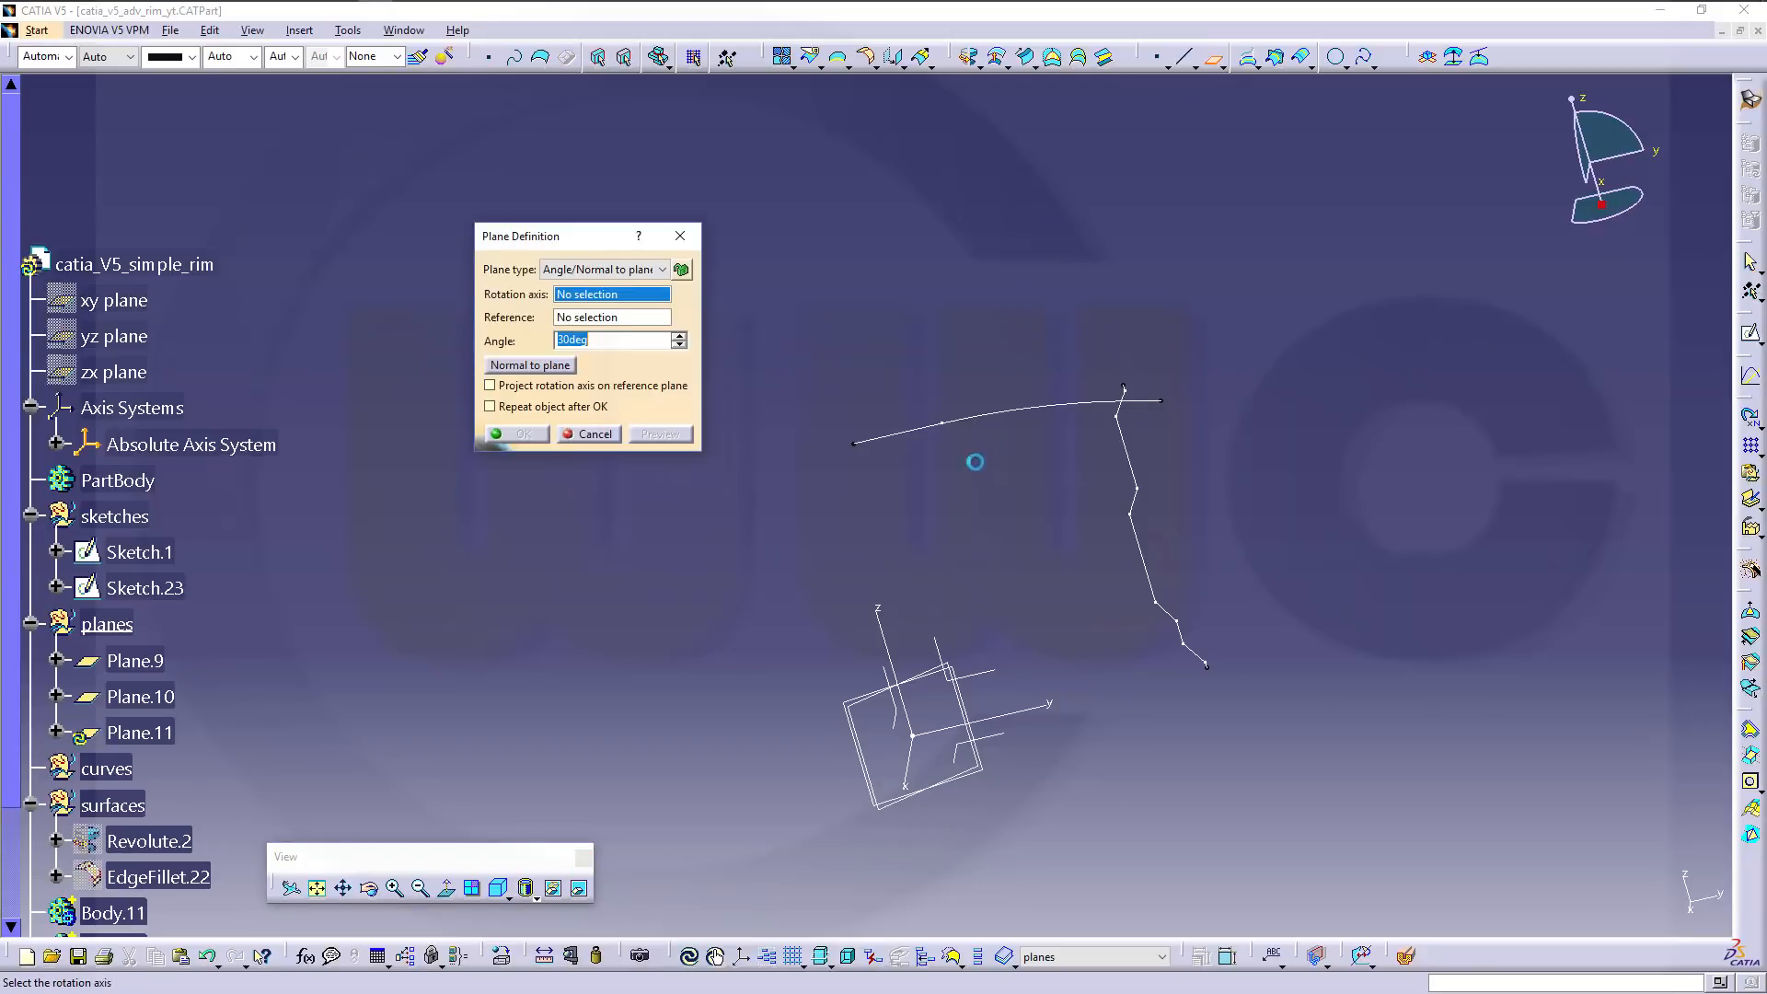
pyautogui.click(889, 619)
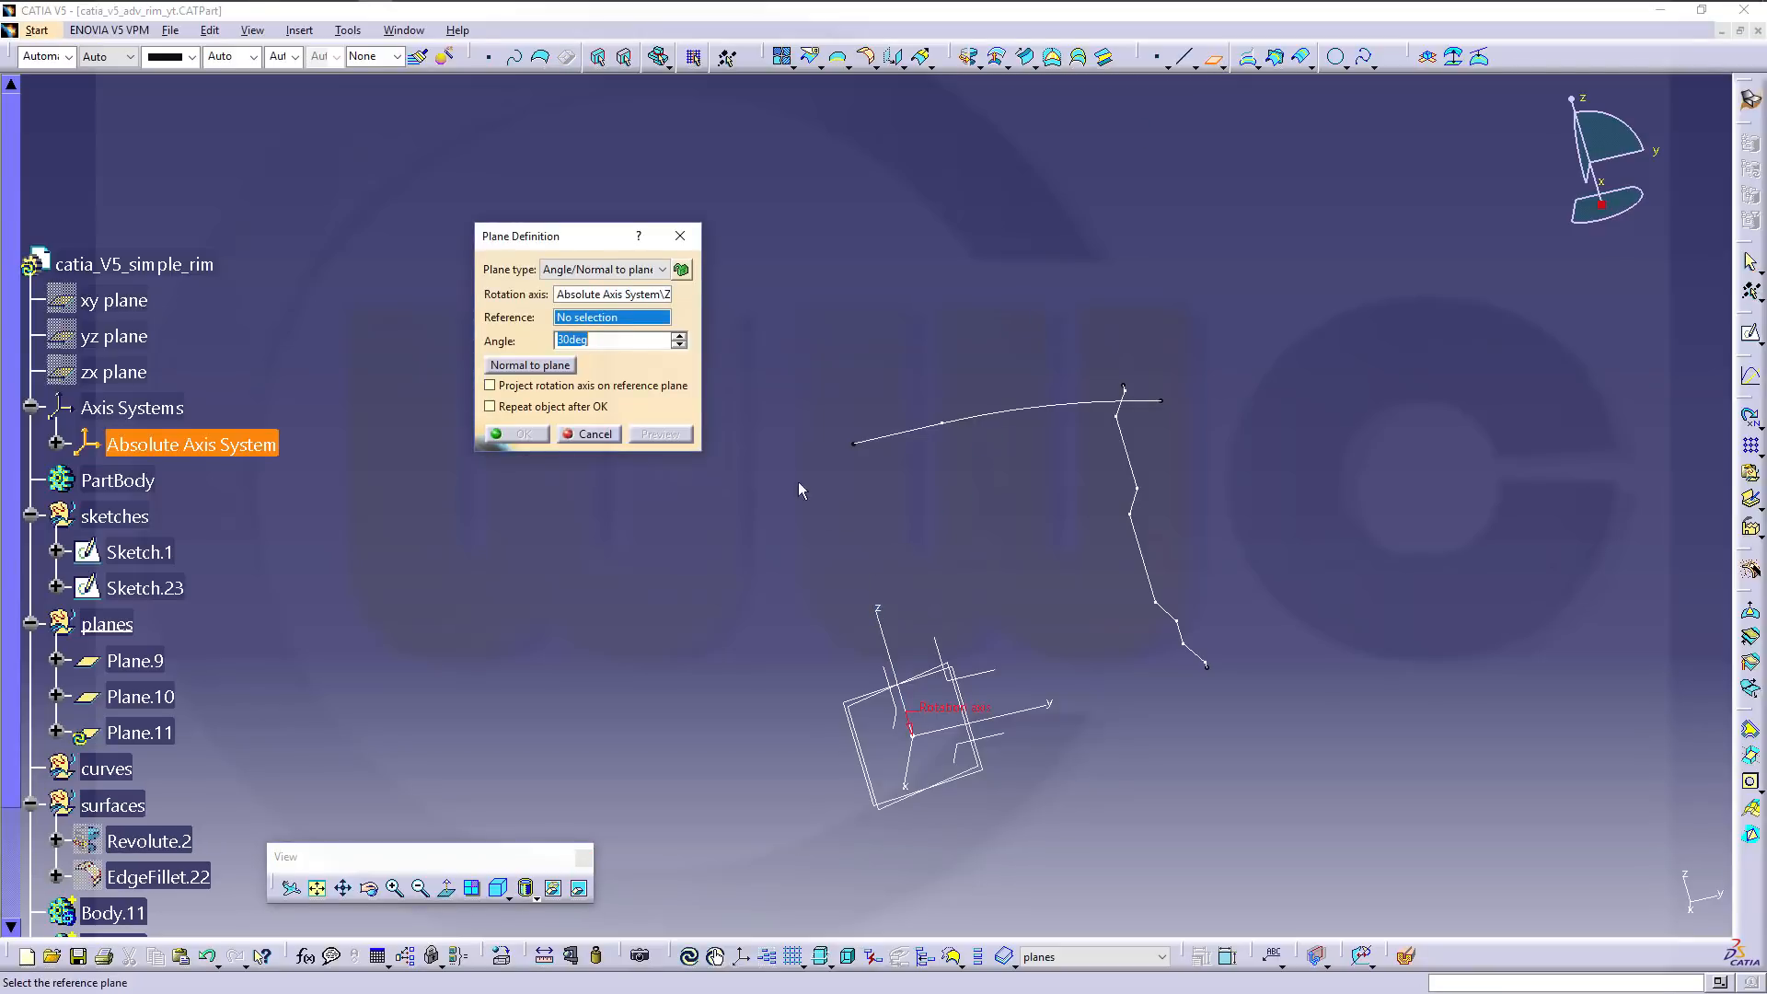
pyautogui.click(992, 681)
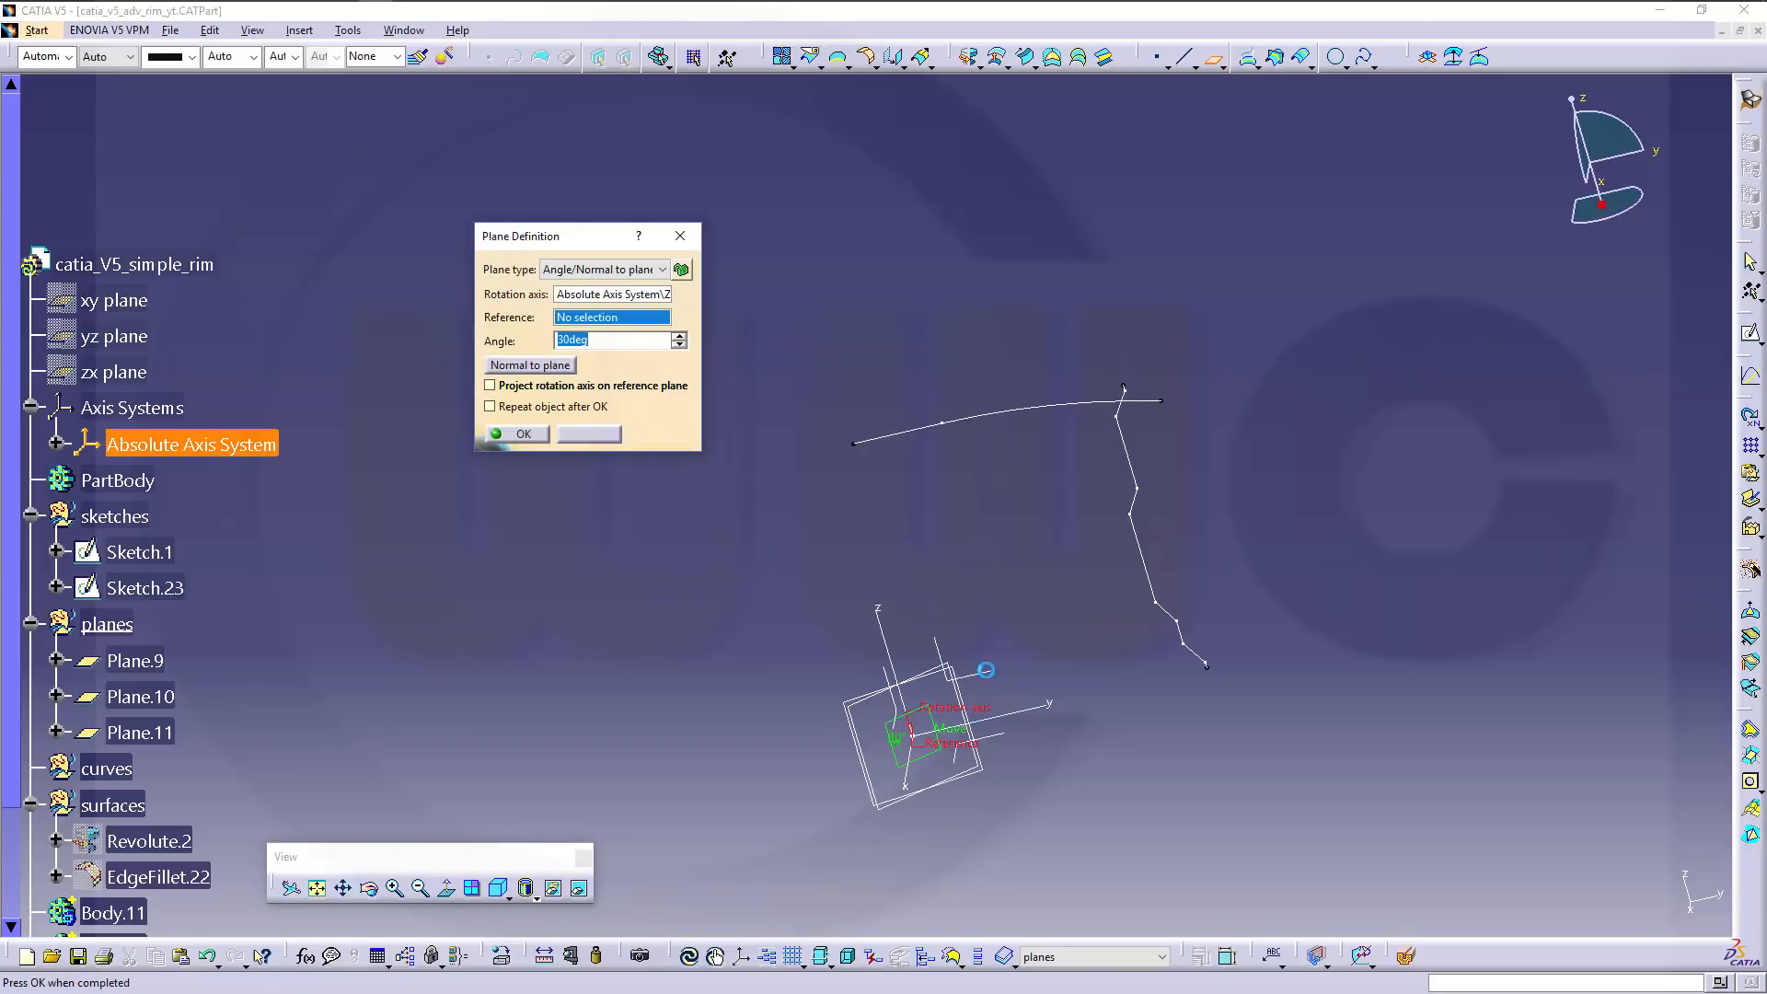
pyautogui.write('-15')
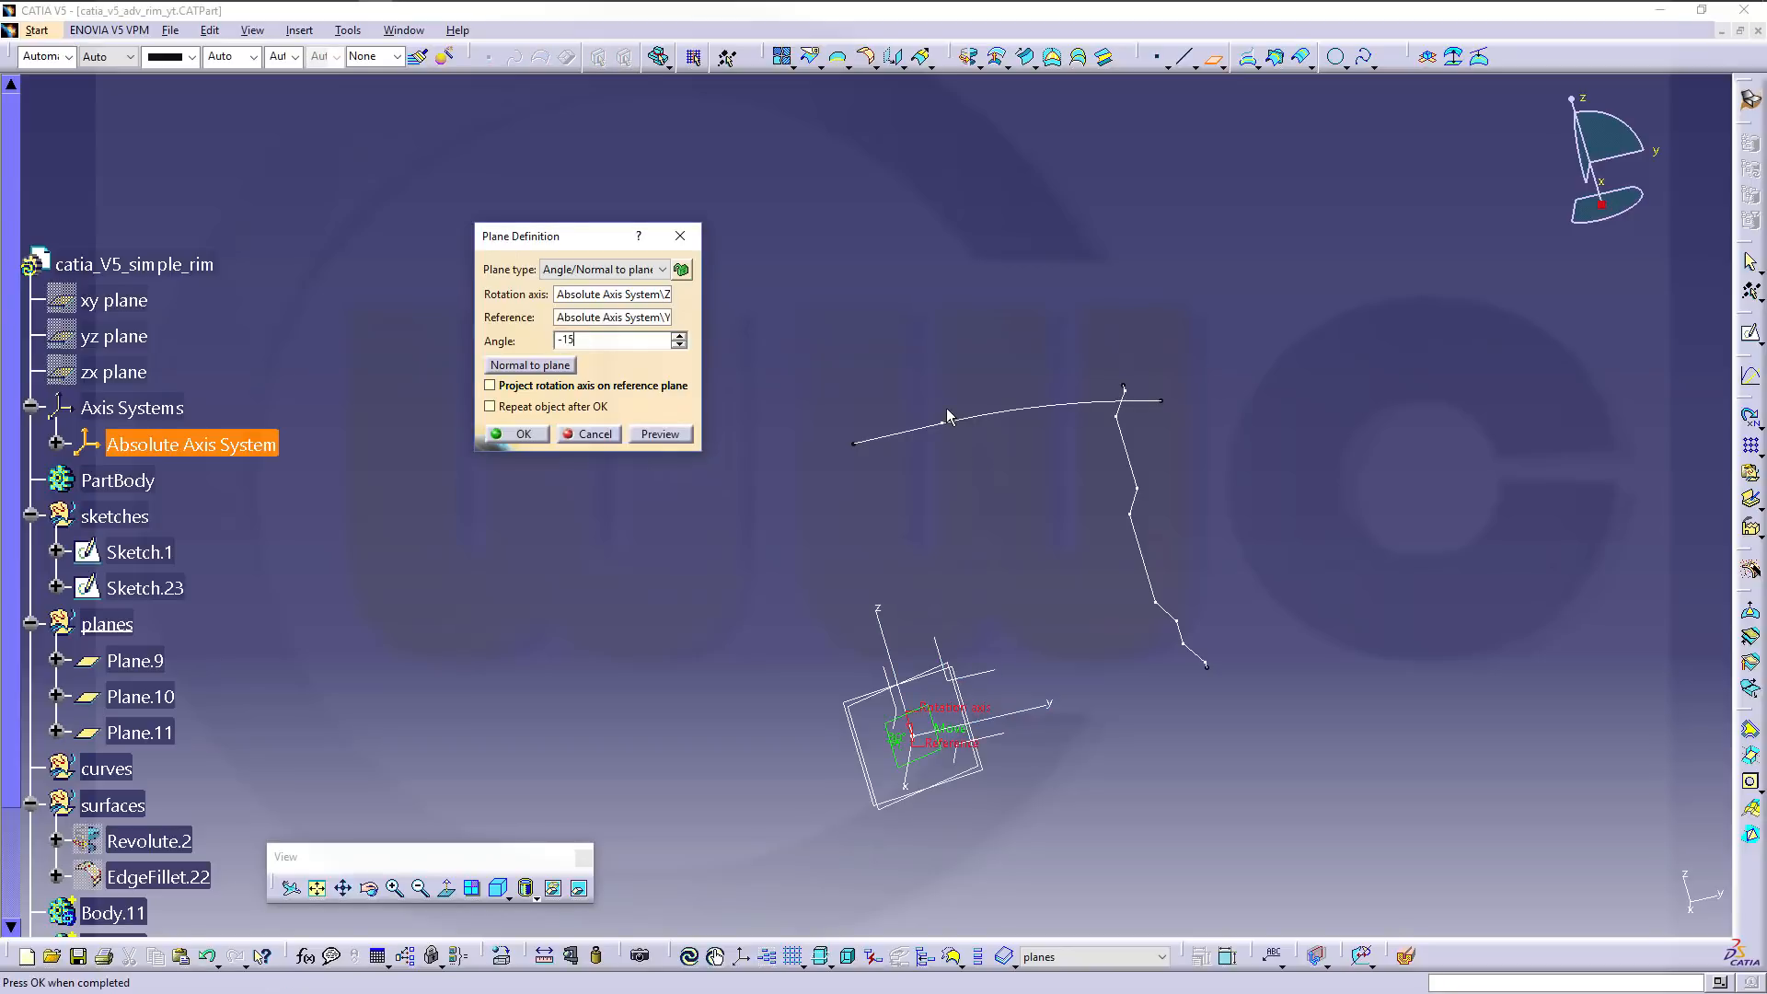
pyautogui.press('Return')
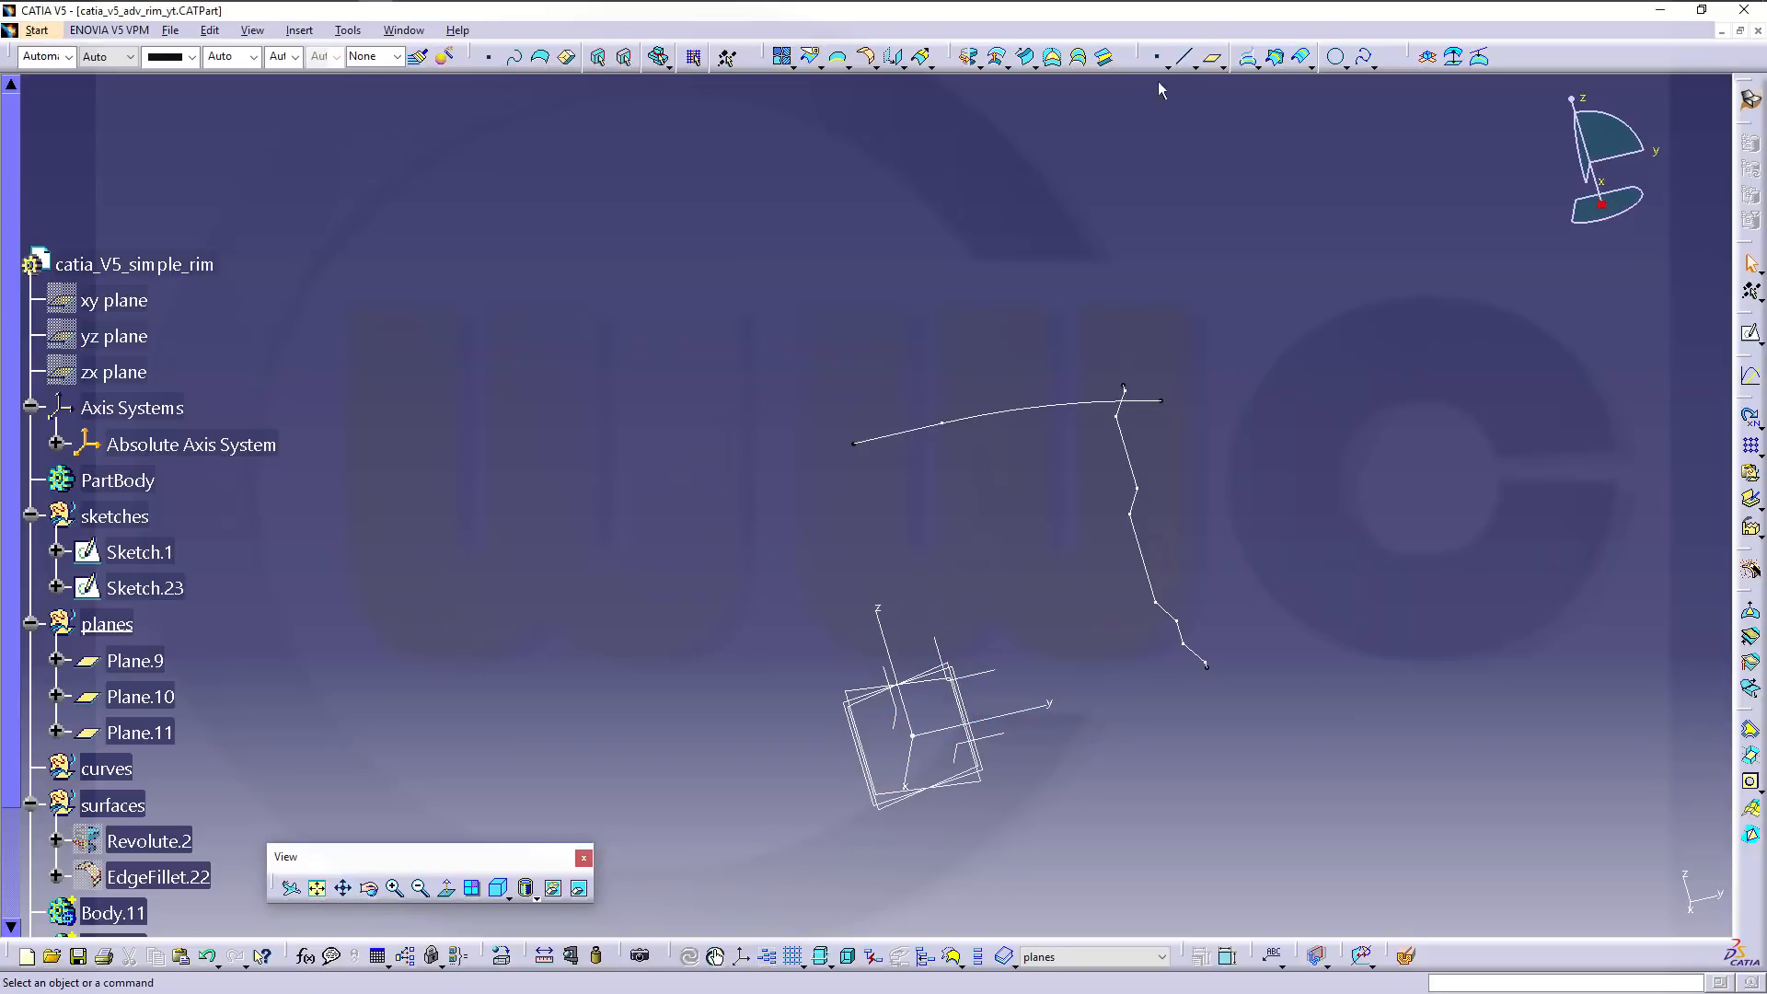
# Create an Angle/Normal plane at -30 degrees to the yz plane about the absolute Z axis.
pyautogui.click(1212, 58)
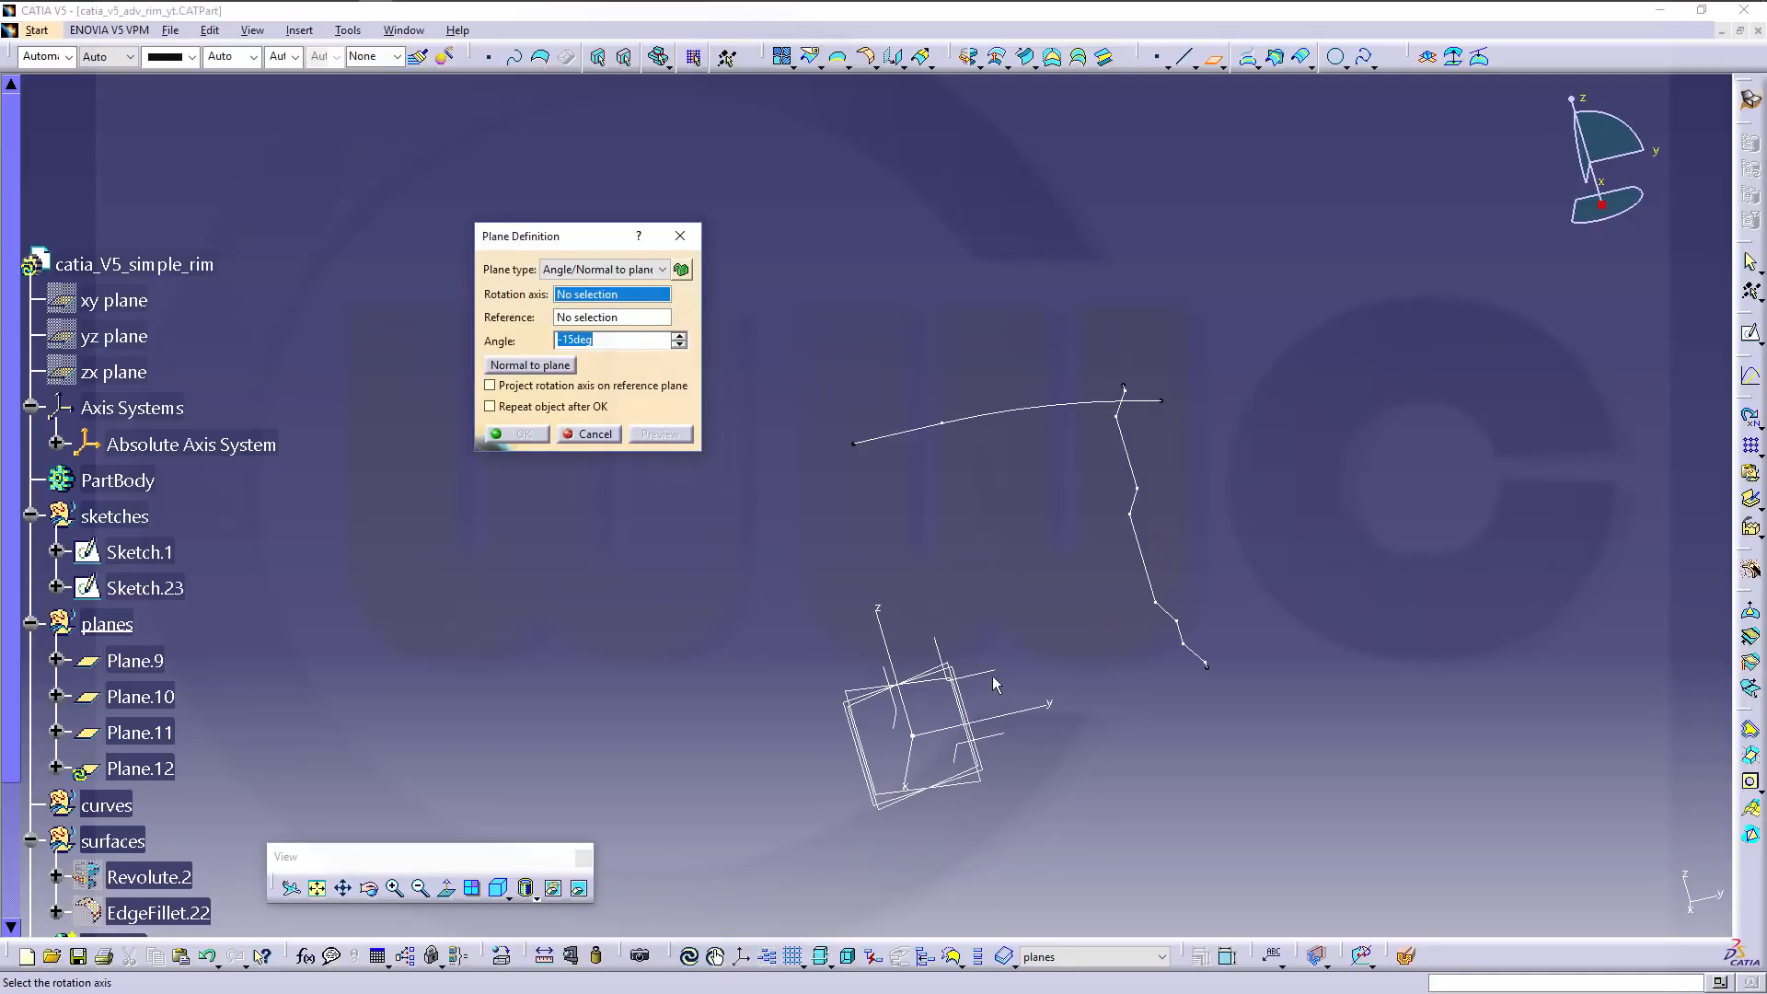
pyautogui.click(883, 619)
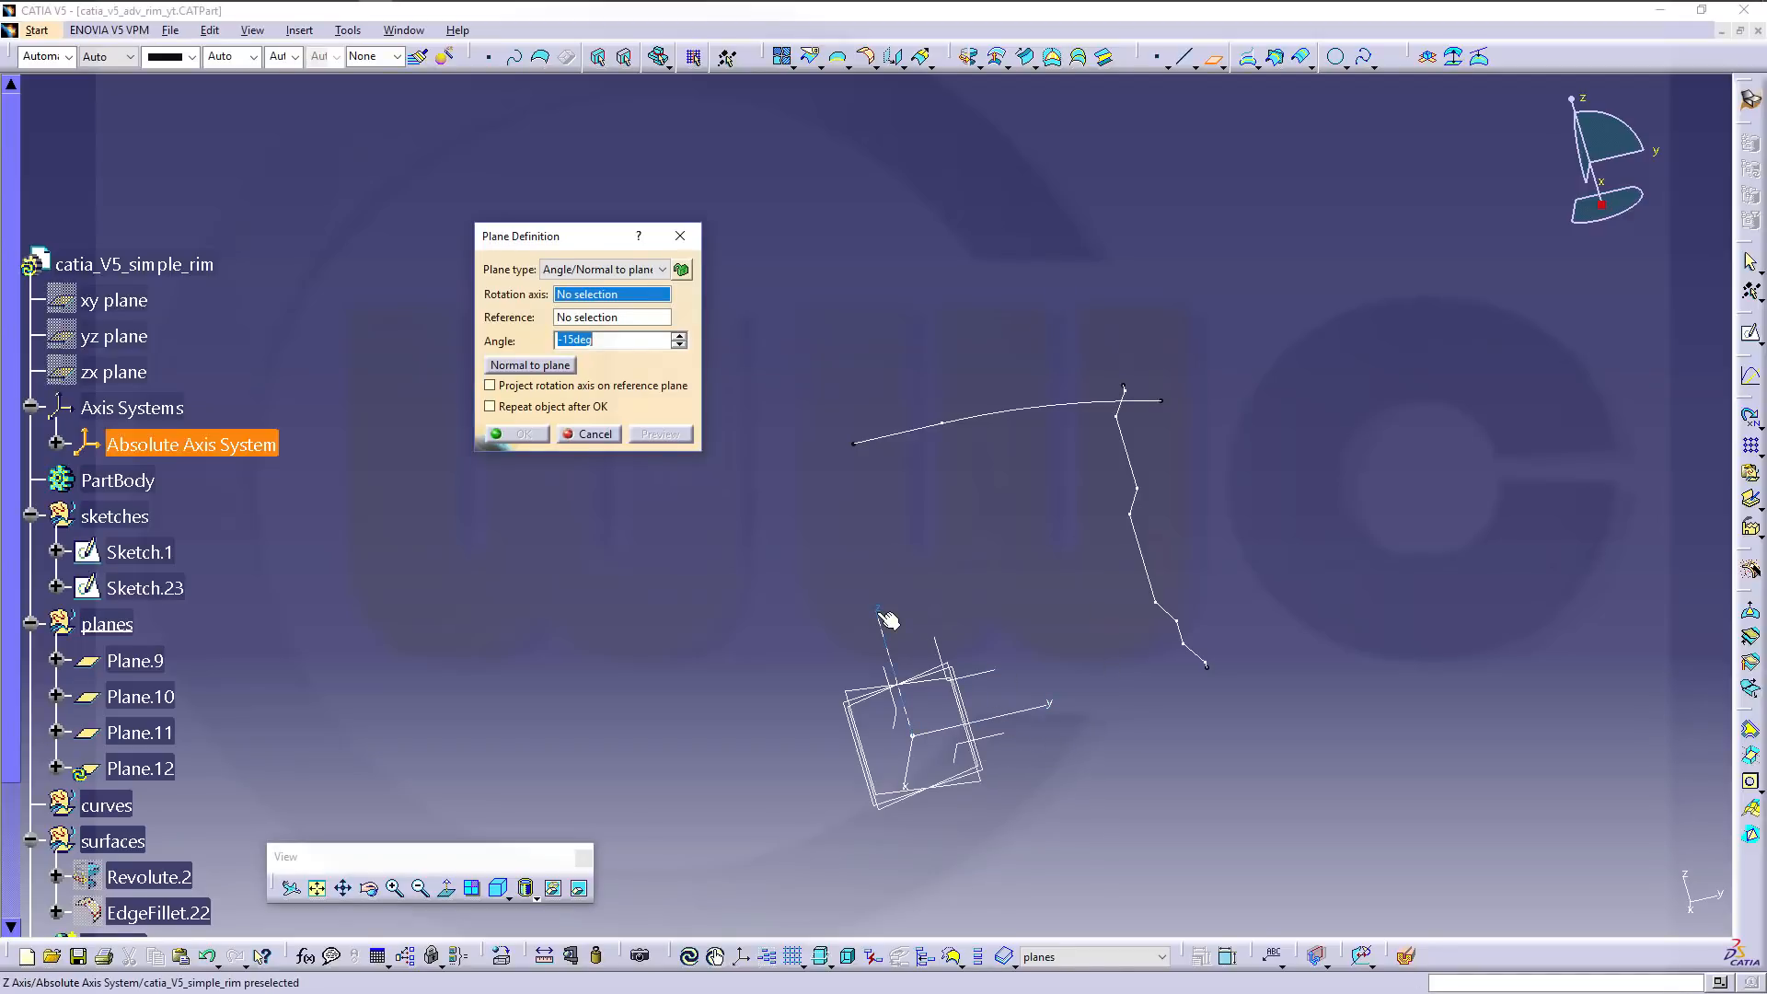
pyautogui.click(991, 670)
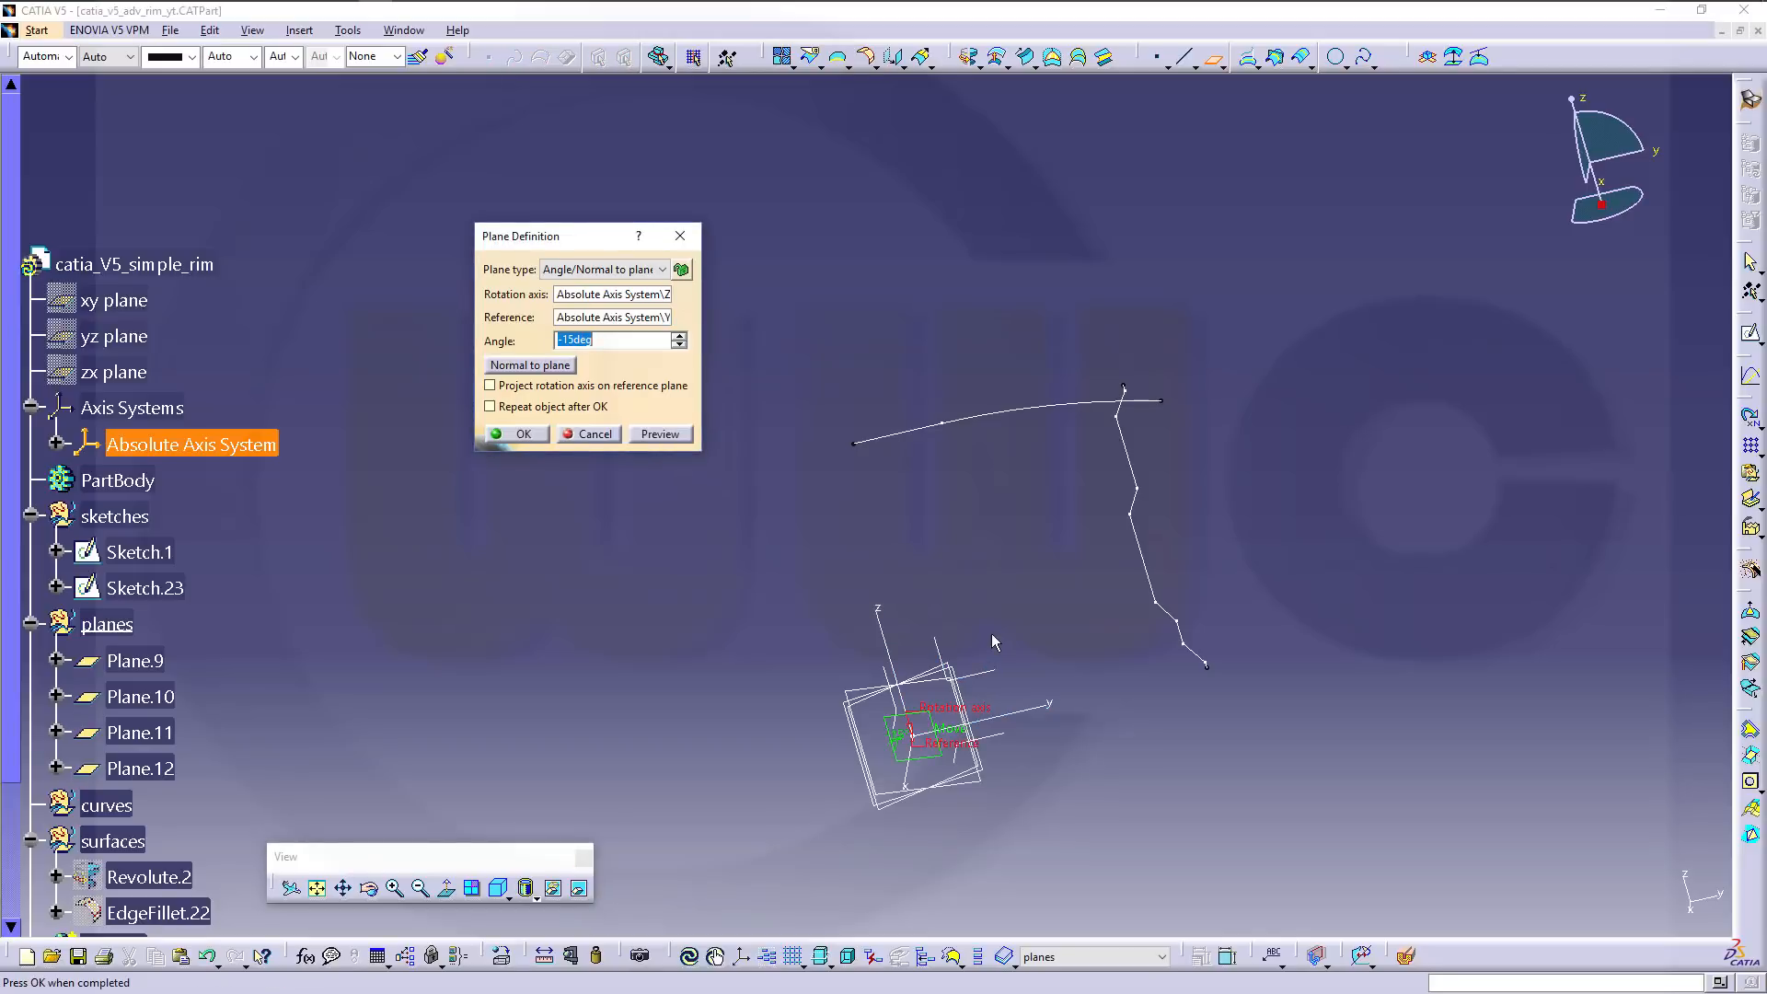
pyautogui.write('-30')
pyautogui.press('Return')
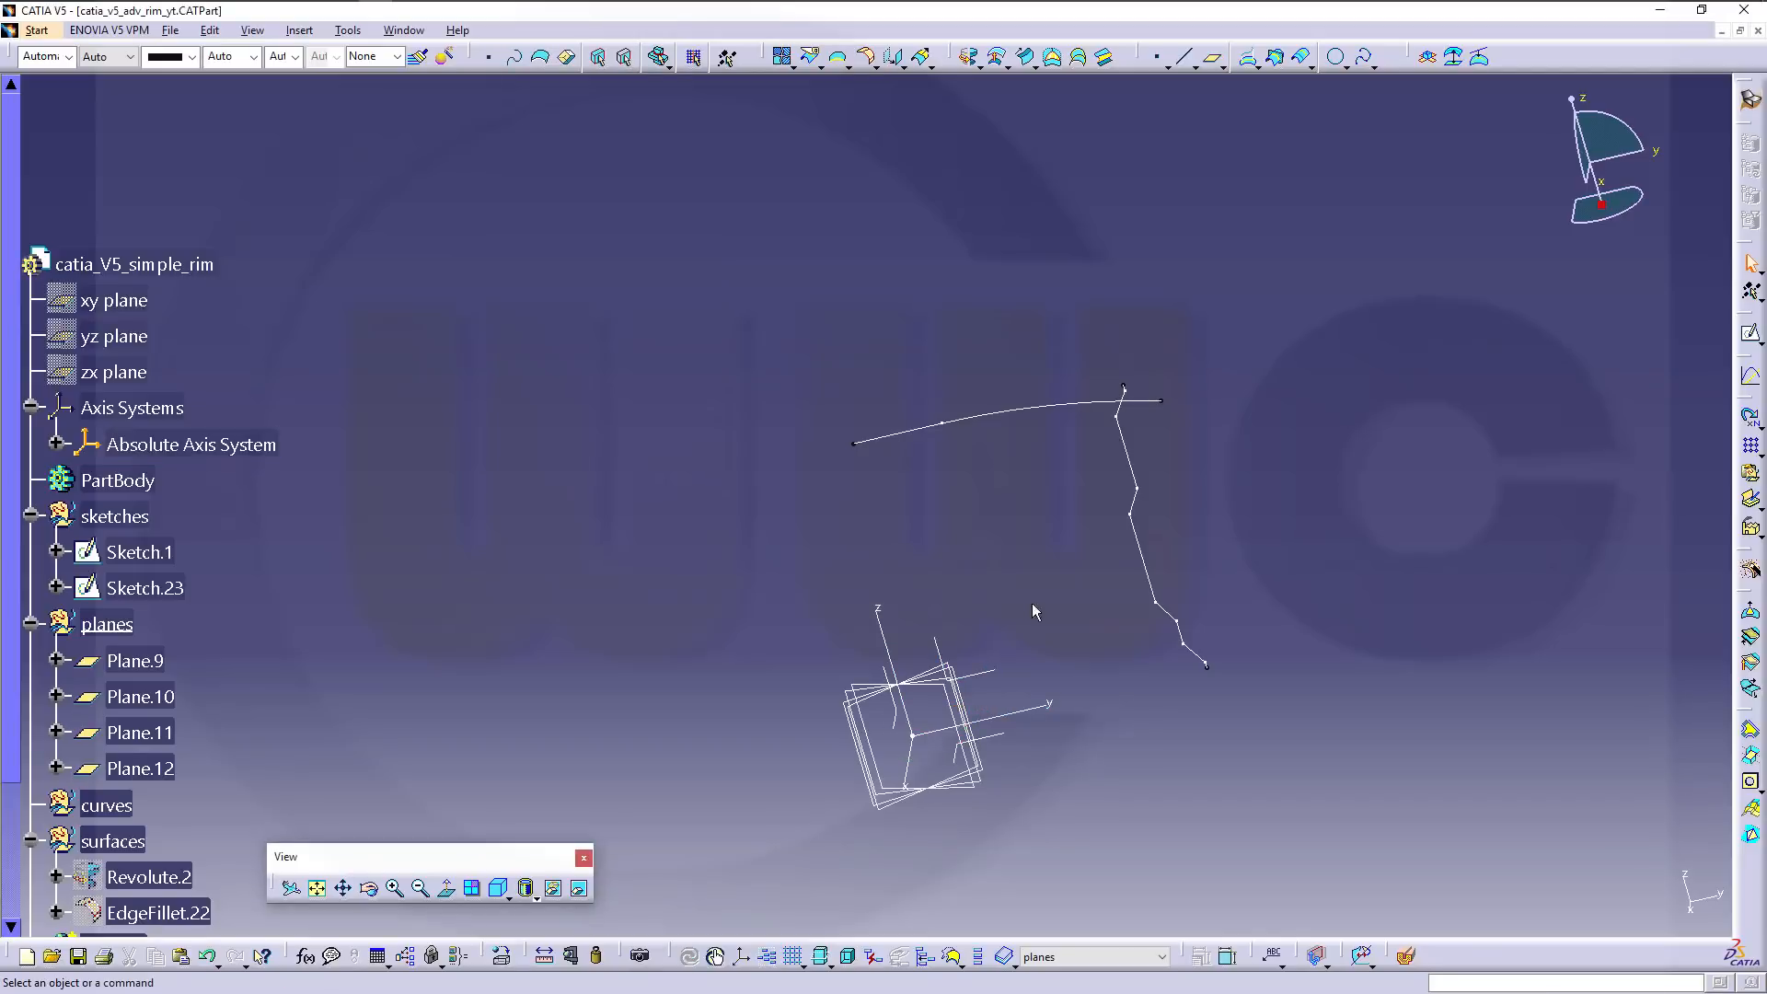
# Open a positioned sketch on the 15-degree plane, Plane.9, with implicit origin and orientation, and hide the sketch's own axes.
pyautogui.moveTo(1024, 558)
pyautogui.mouseDown(button='middle')
pyautogui.moveTo(1017, 694)
pyautogui.moveTo(1012, 642)
pyautogui.moveTo(966, 603)
pyautogui.moveTo(933, 445)
pyautogui.mouseUp(button='middle')
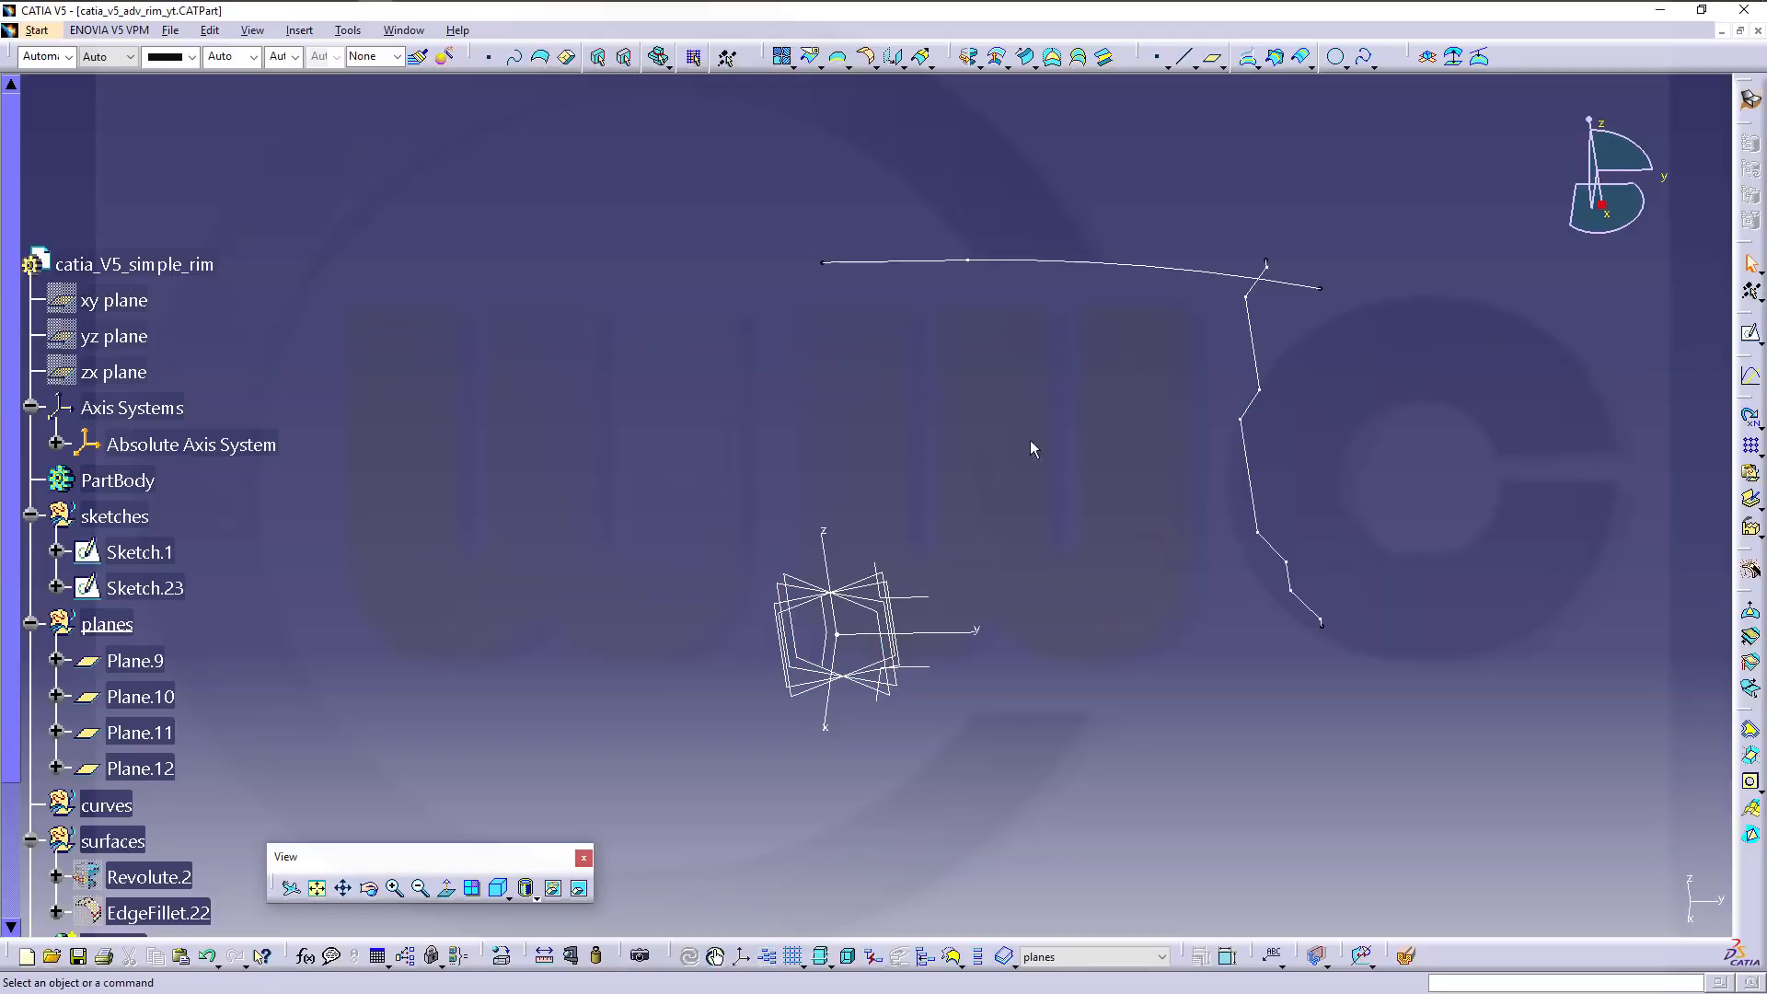
pyautogui.click(1758, 346)
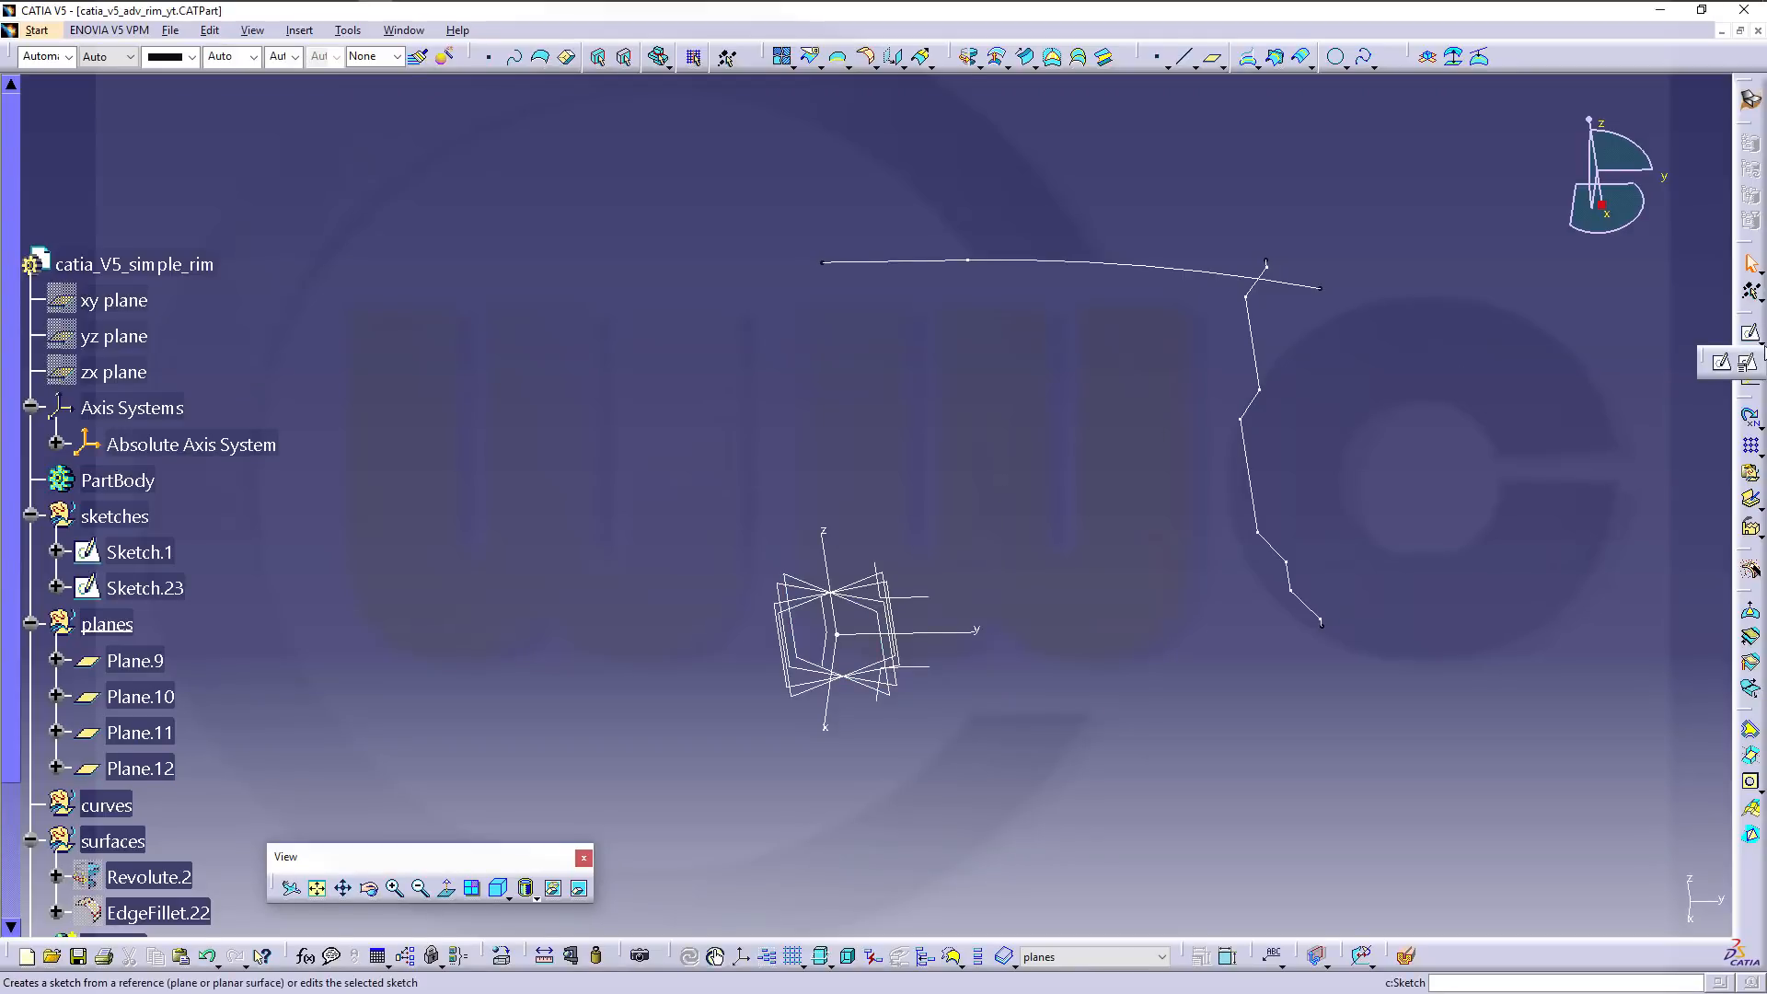
pyautogui.click(1748, 368)
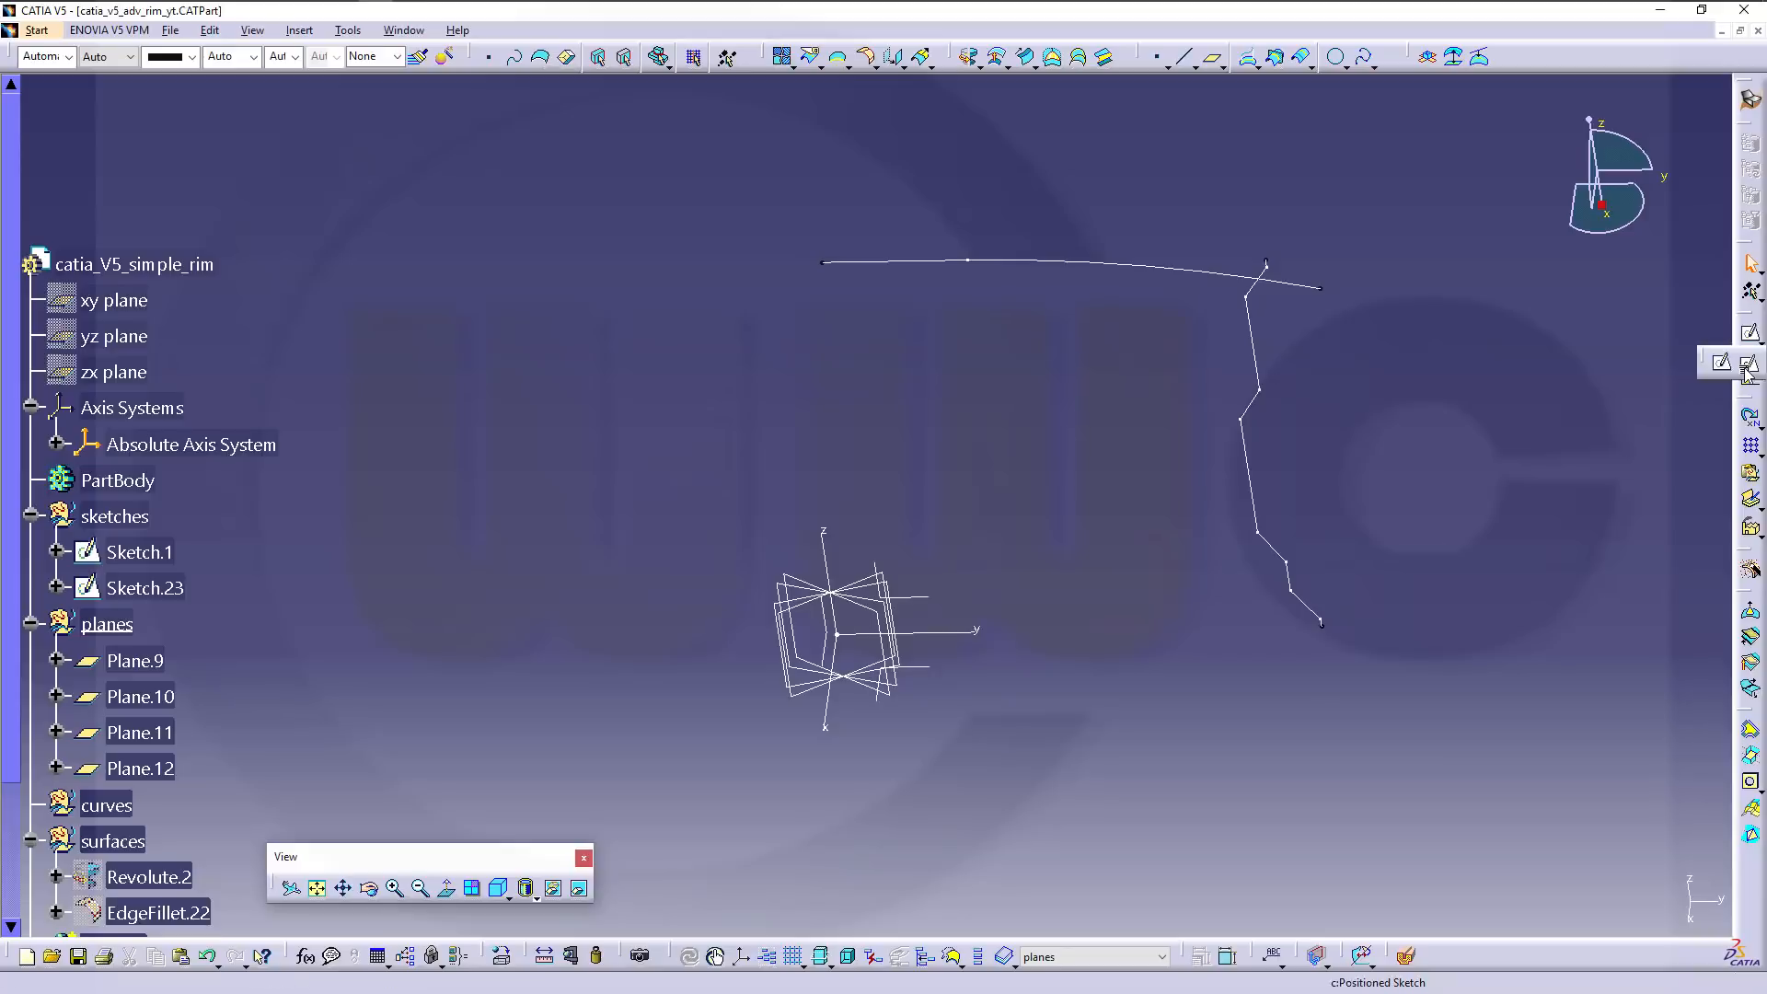
pyautogui.click(880, 590)
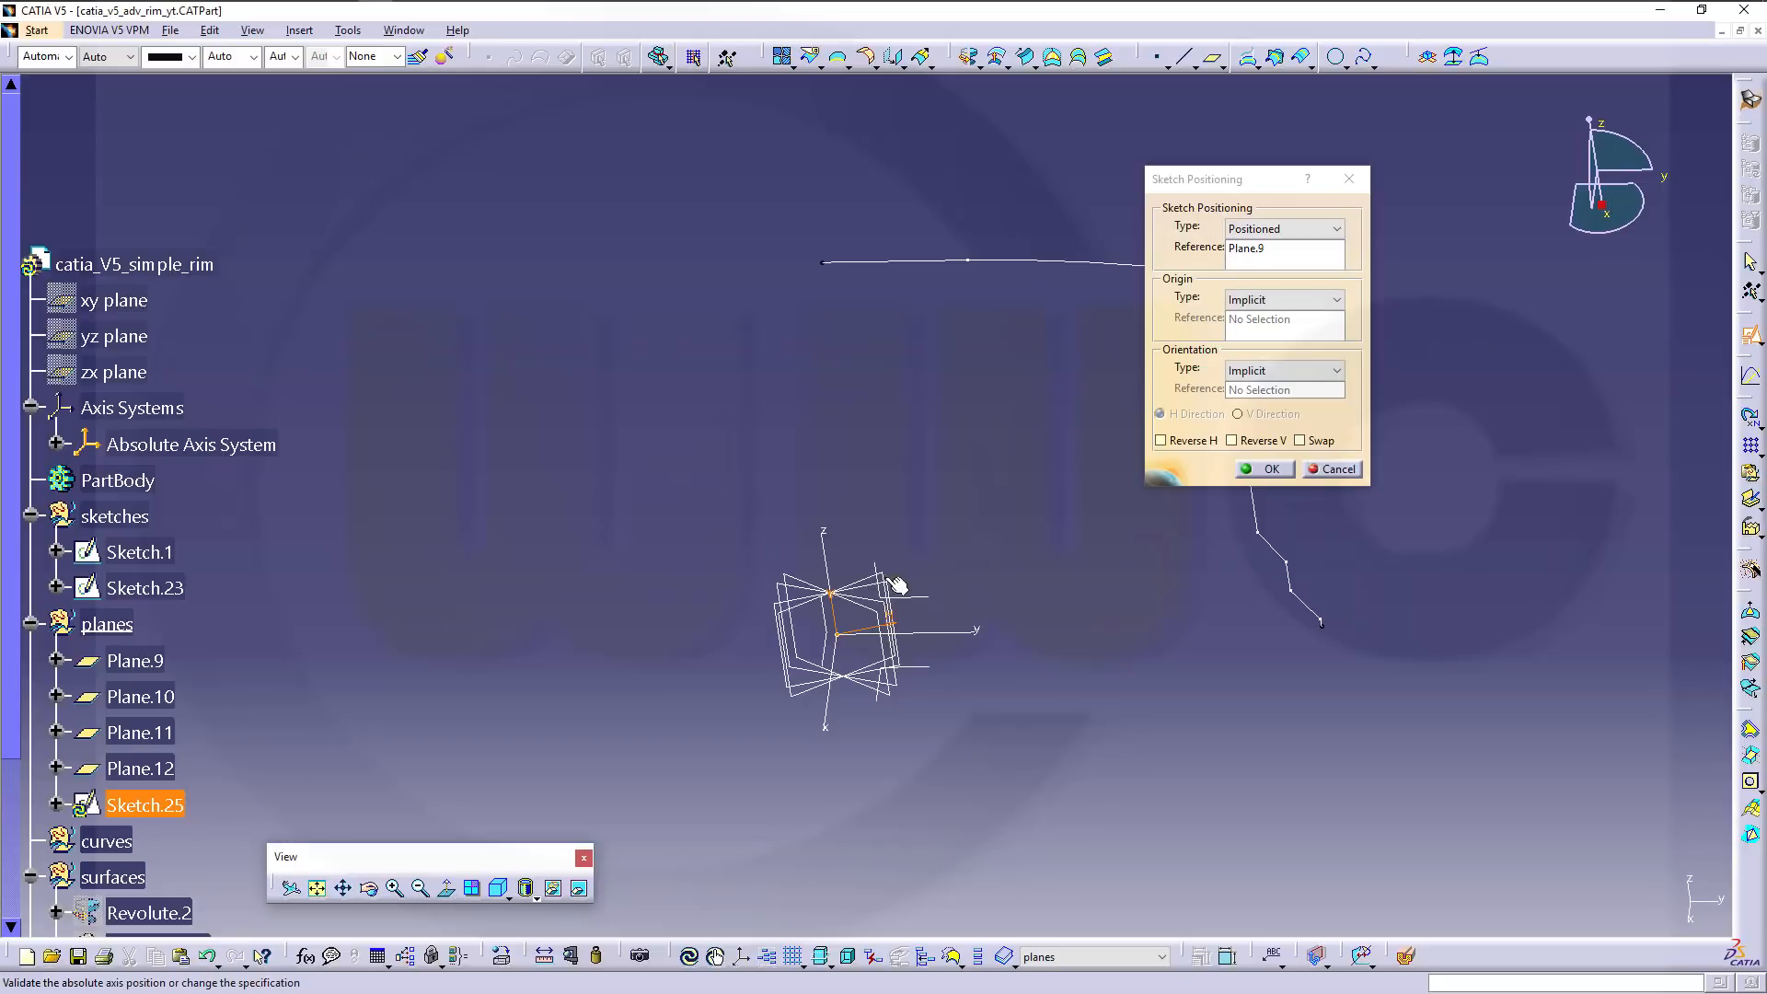
pyautogui.click(1262, 469)
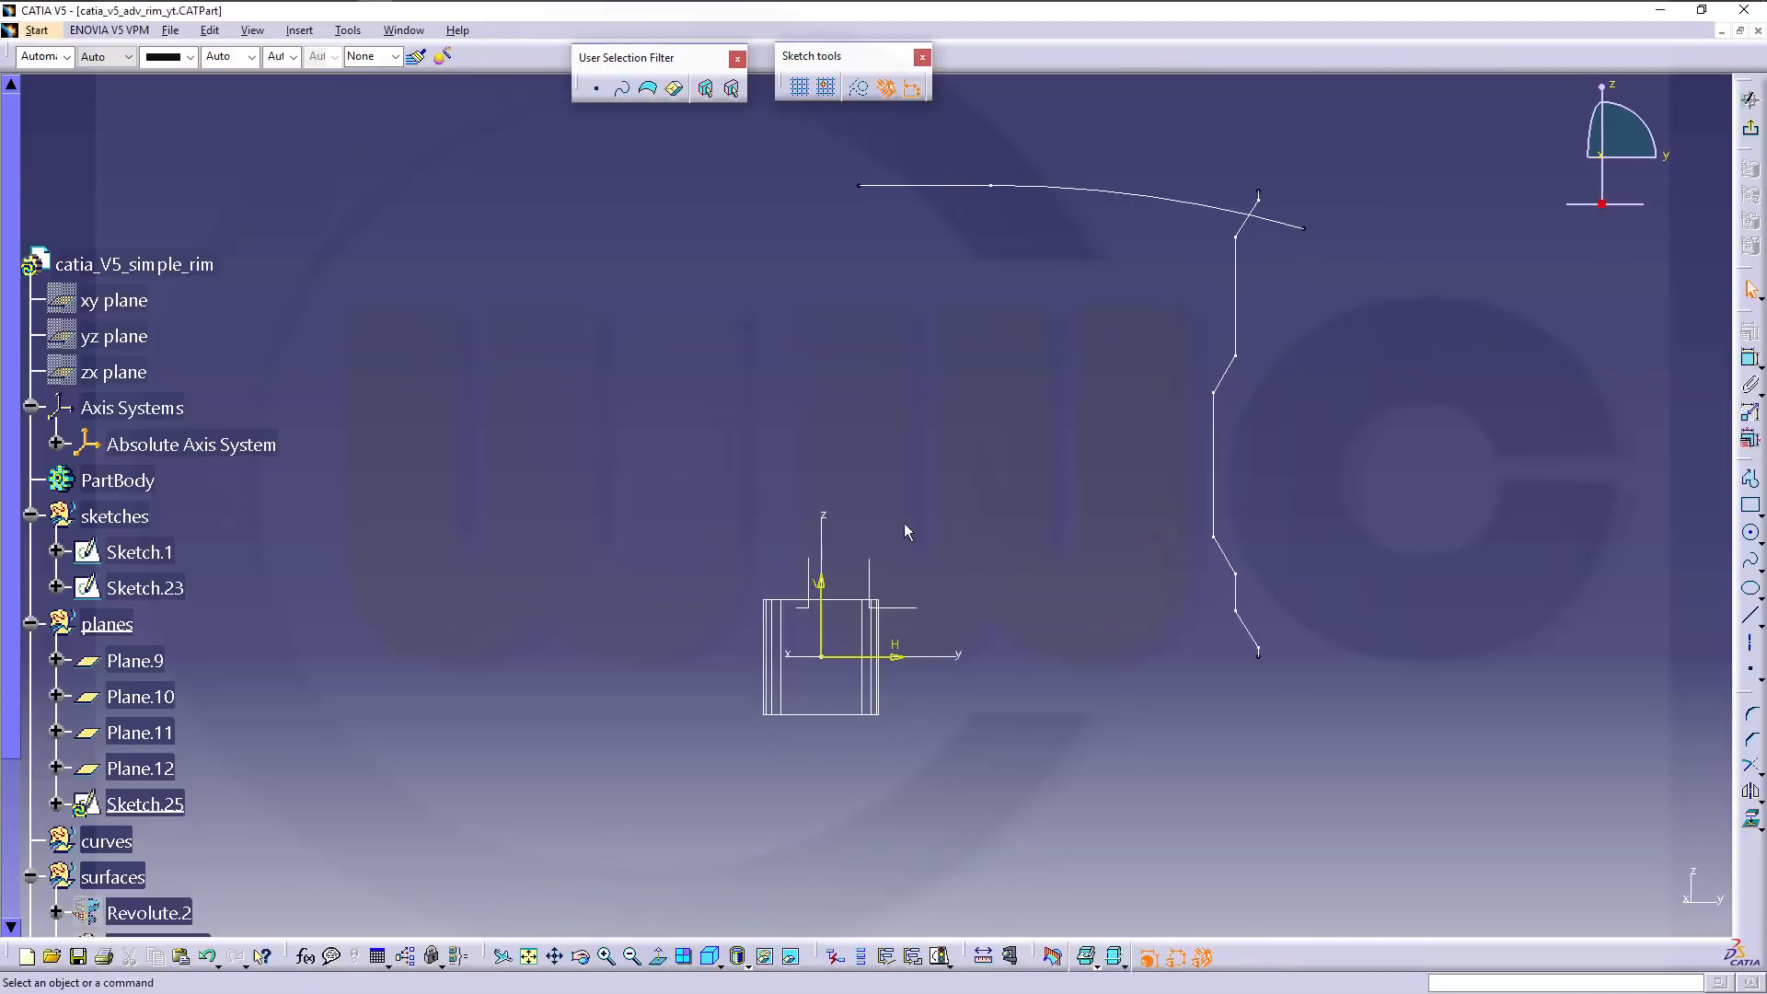
pyautogui.moveTo(804, 550); pyautogui.dragTo(925, 681)
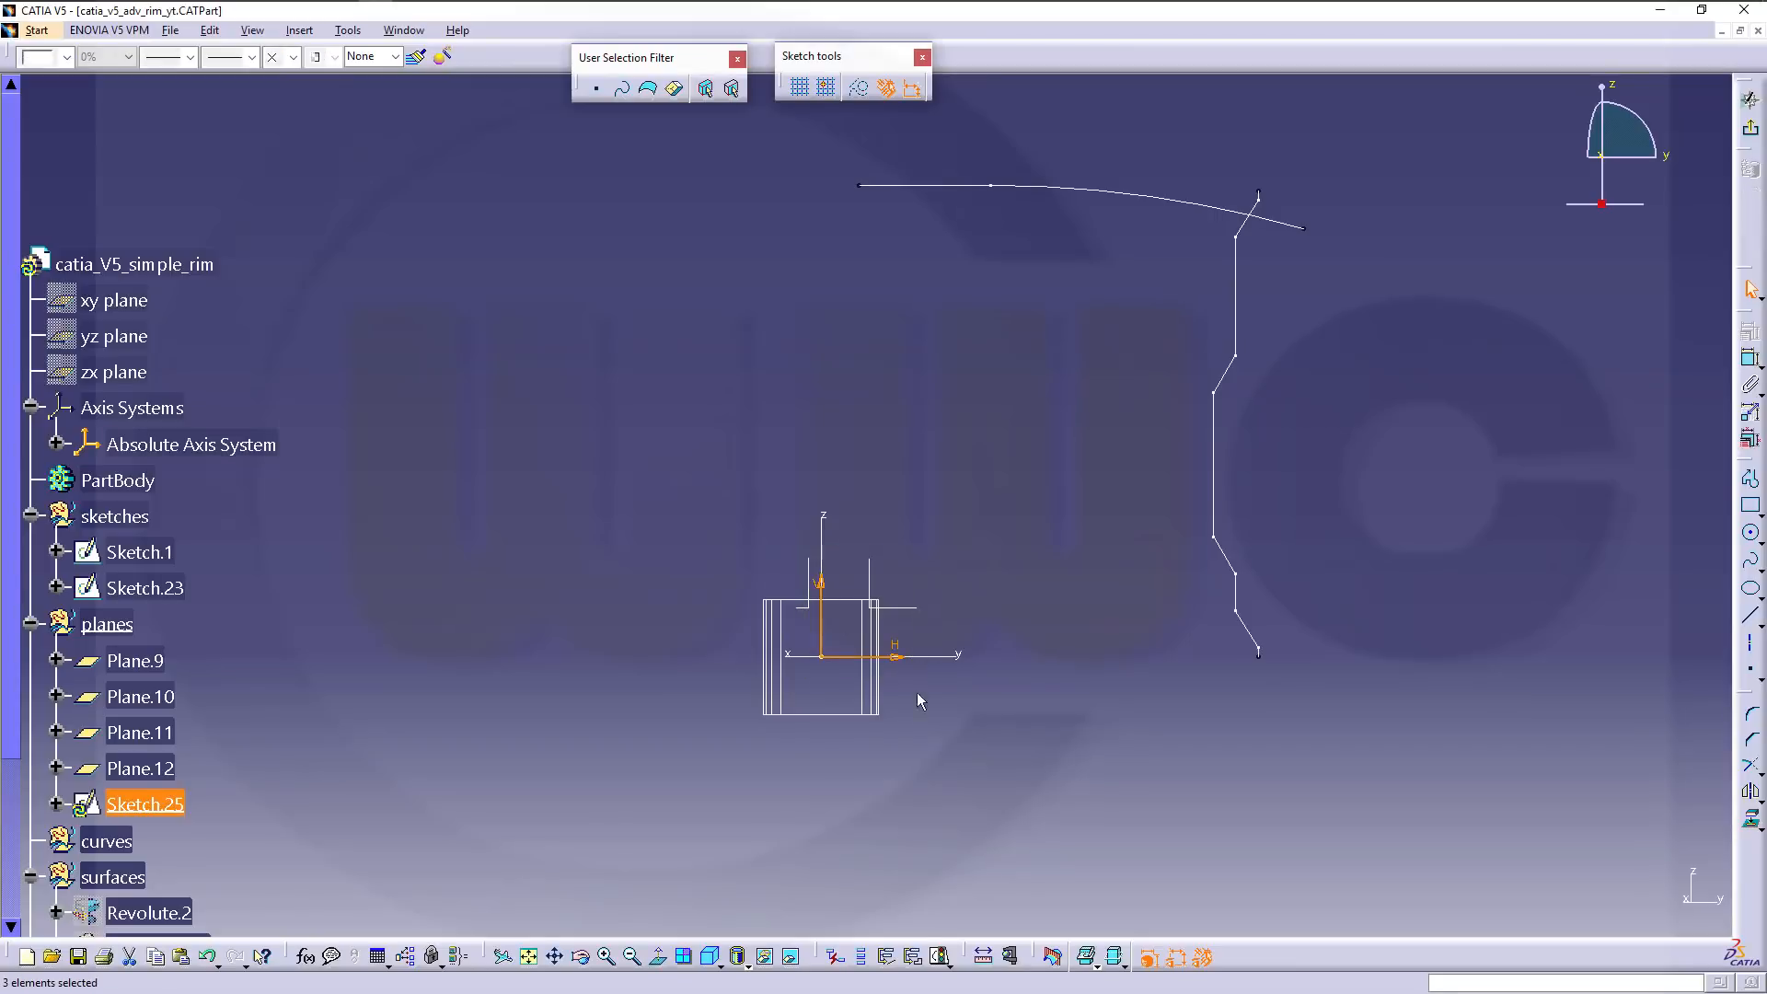
pyautogui.click(764, 957)
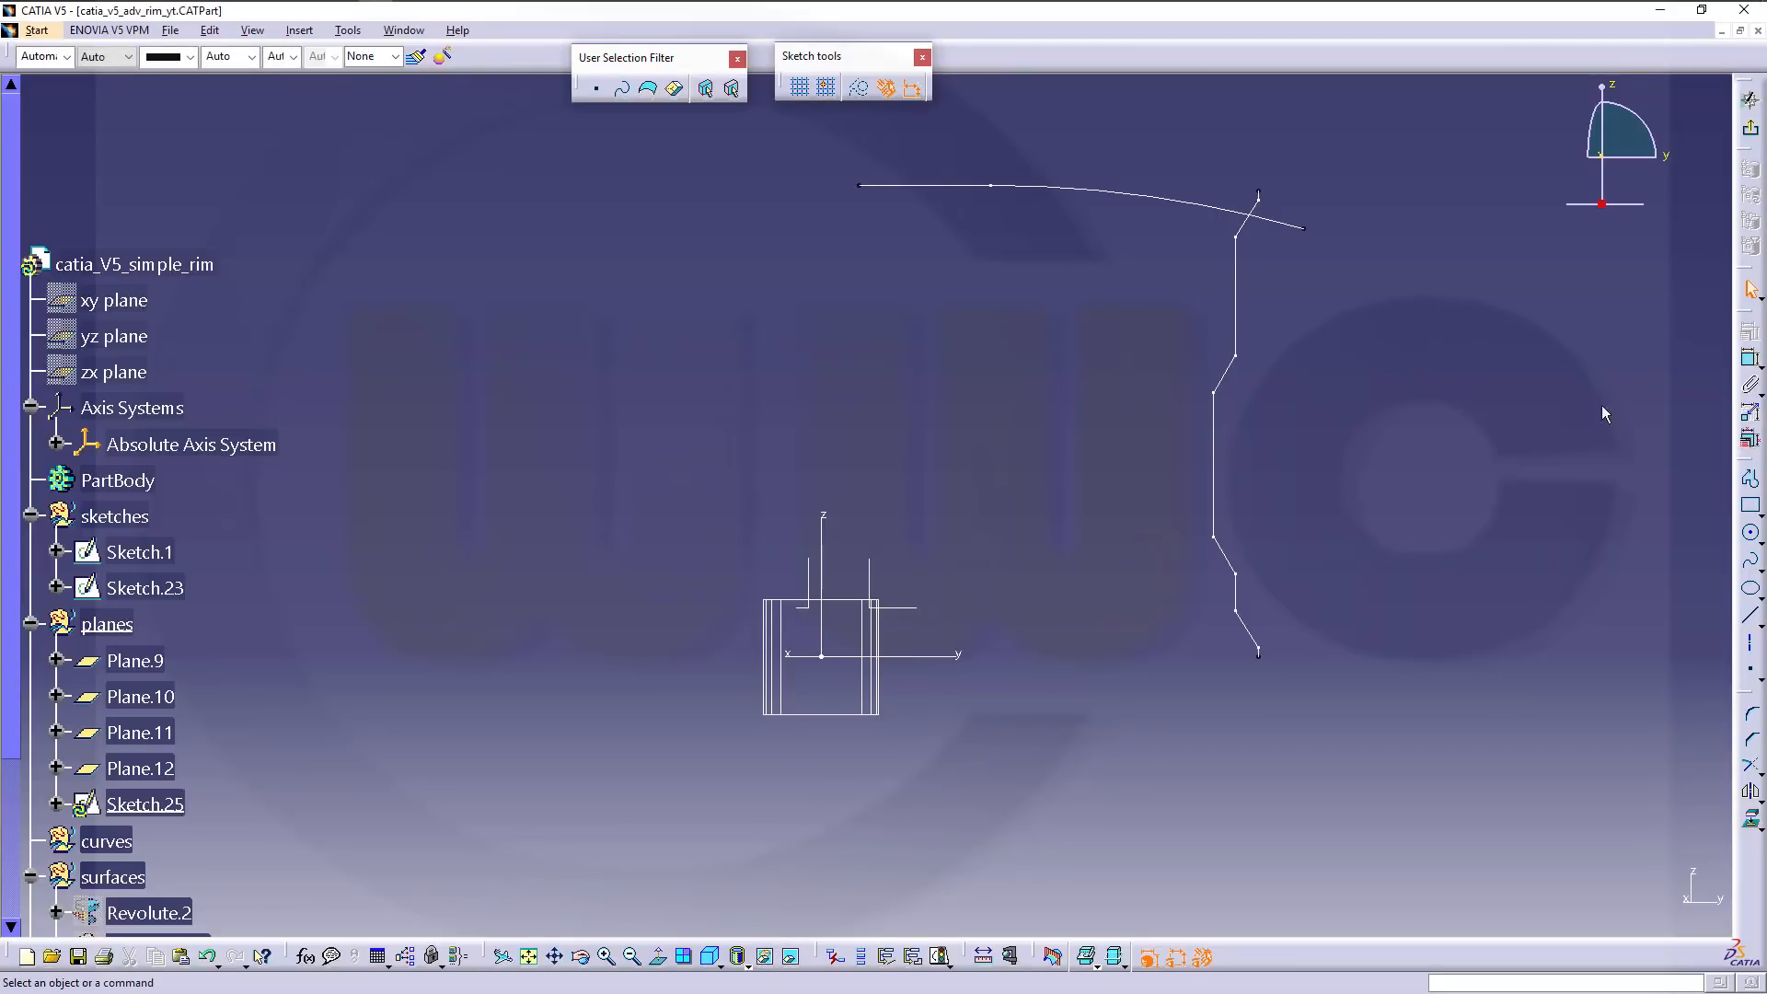
# Sketch a profile of a horizontal line about 58 mm long and a tangent arc of about 735 mm radius below the existing curve, crossing the rim profile.
pyautogui.click(1749, 479)
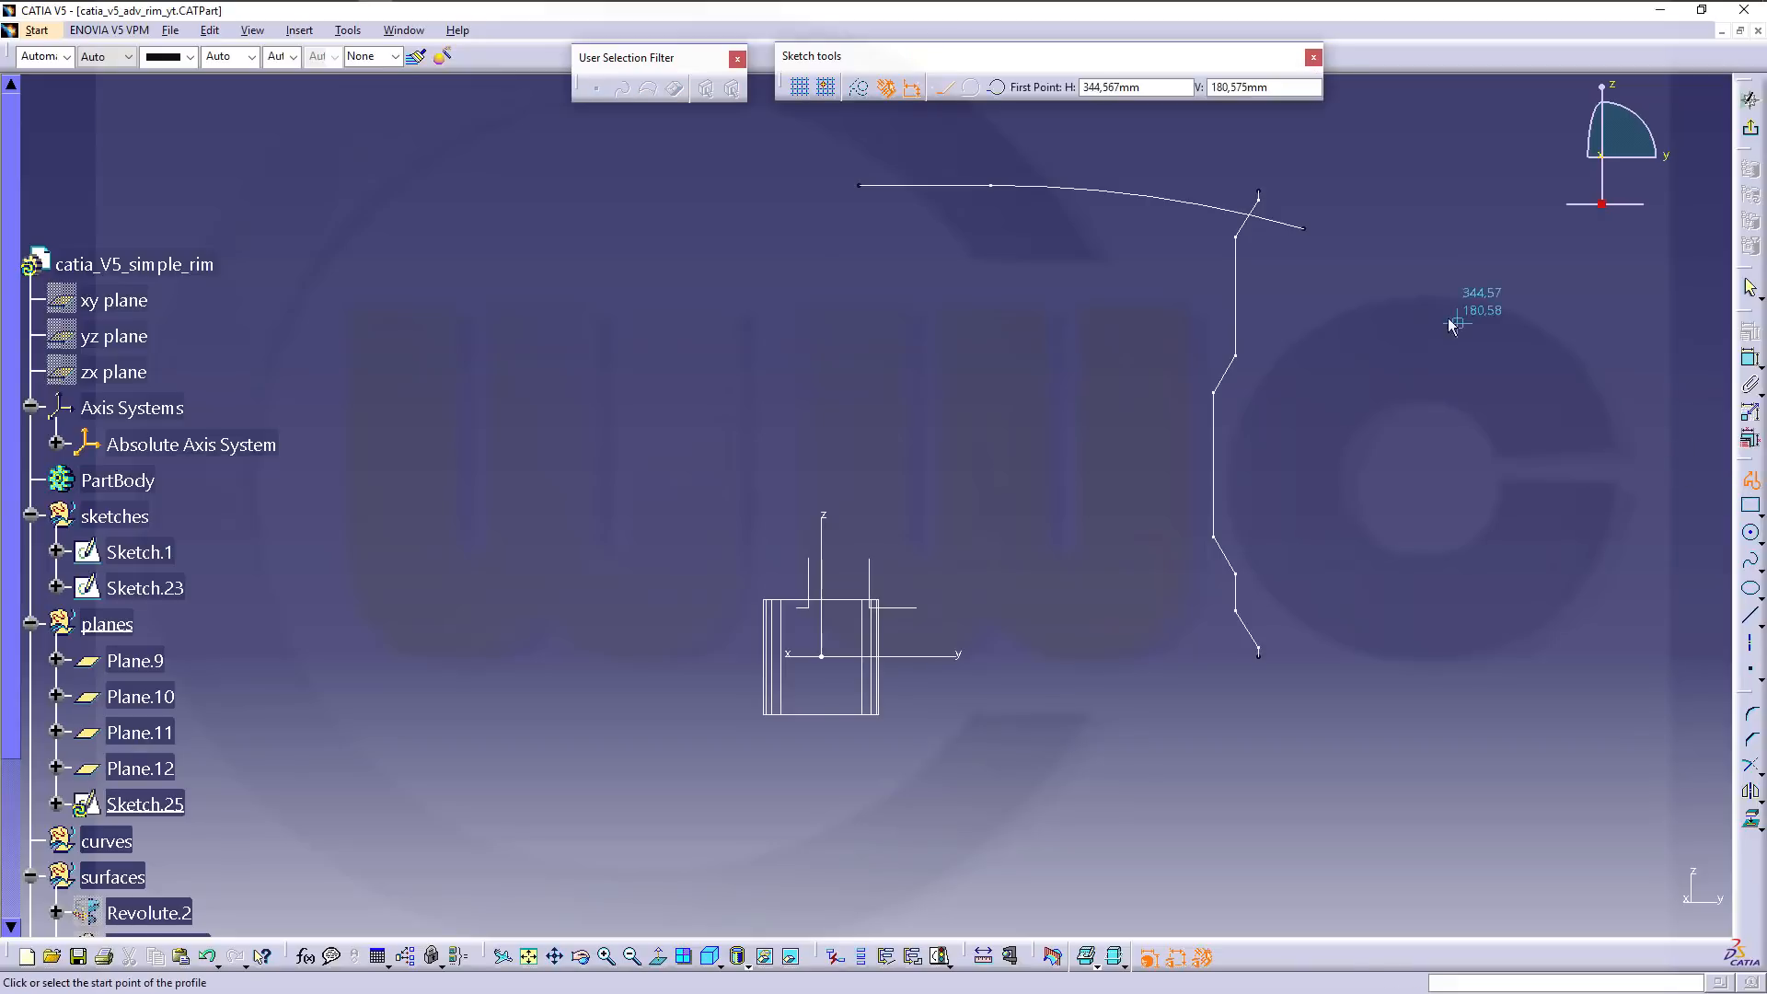
pyautogui.click(1377, 254)
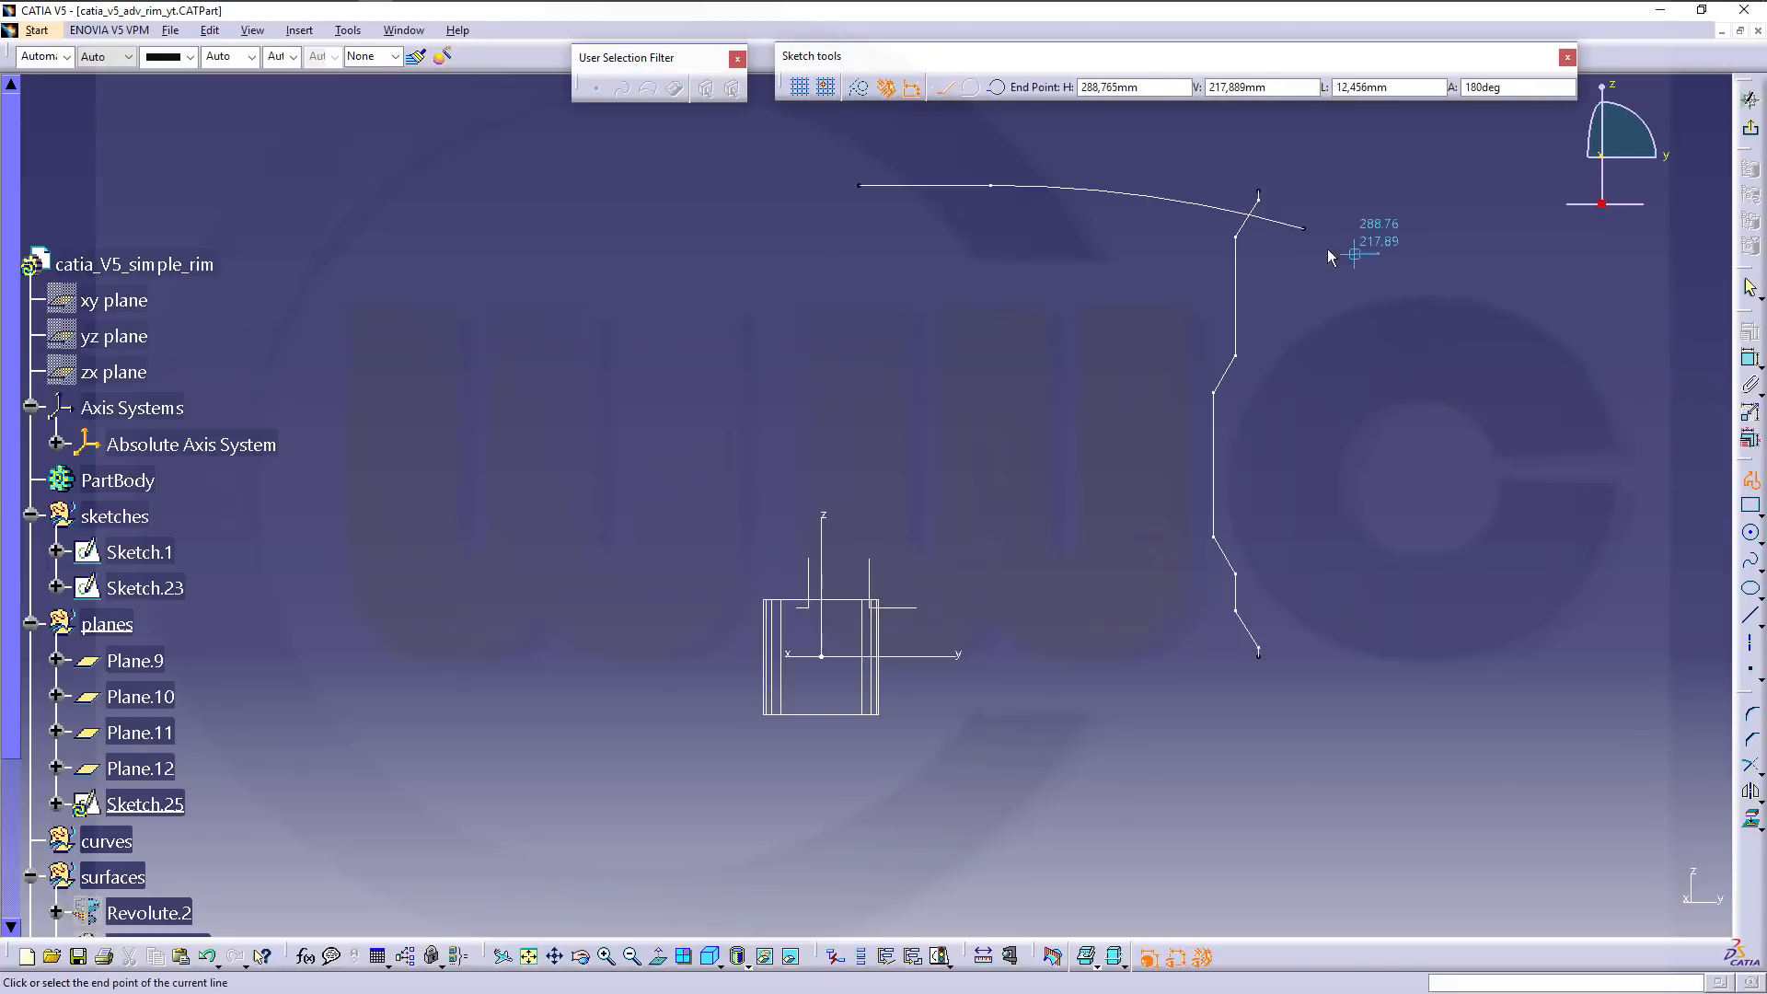
pyautogui.click(1270, 266)
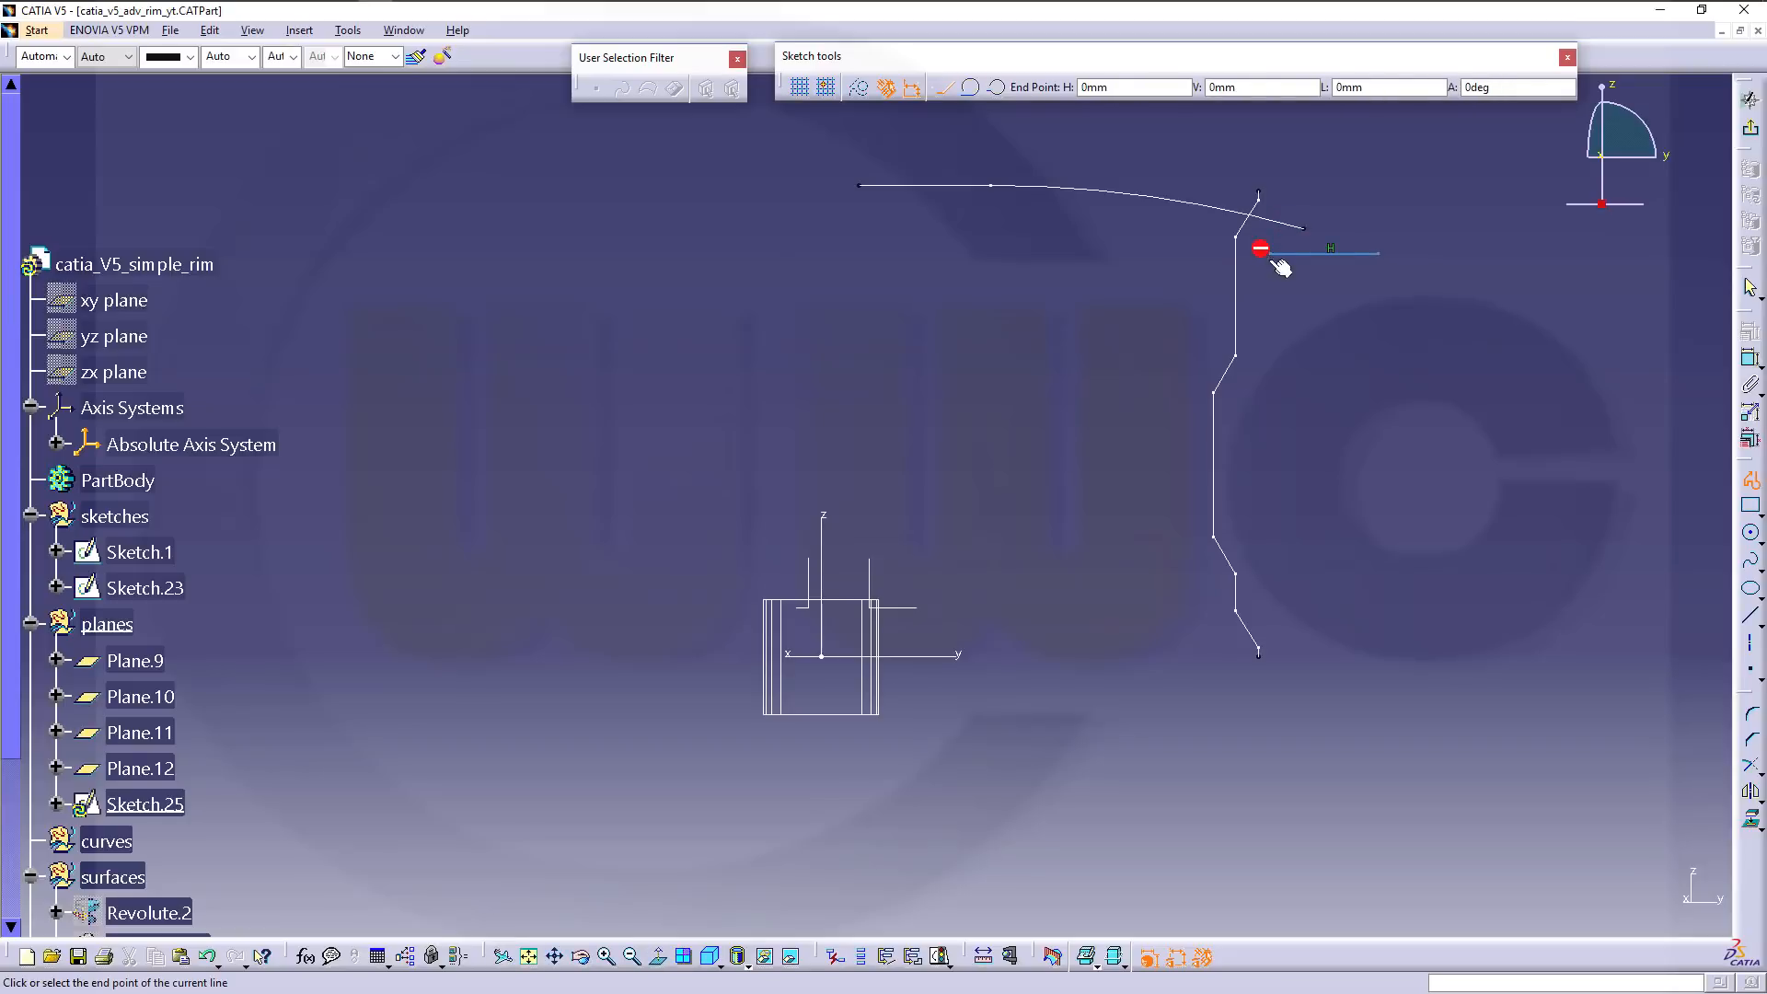
pyautogui.moveTo(1001, 321); pyautogui.dragTo(906, 316)
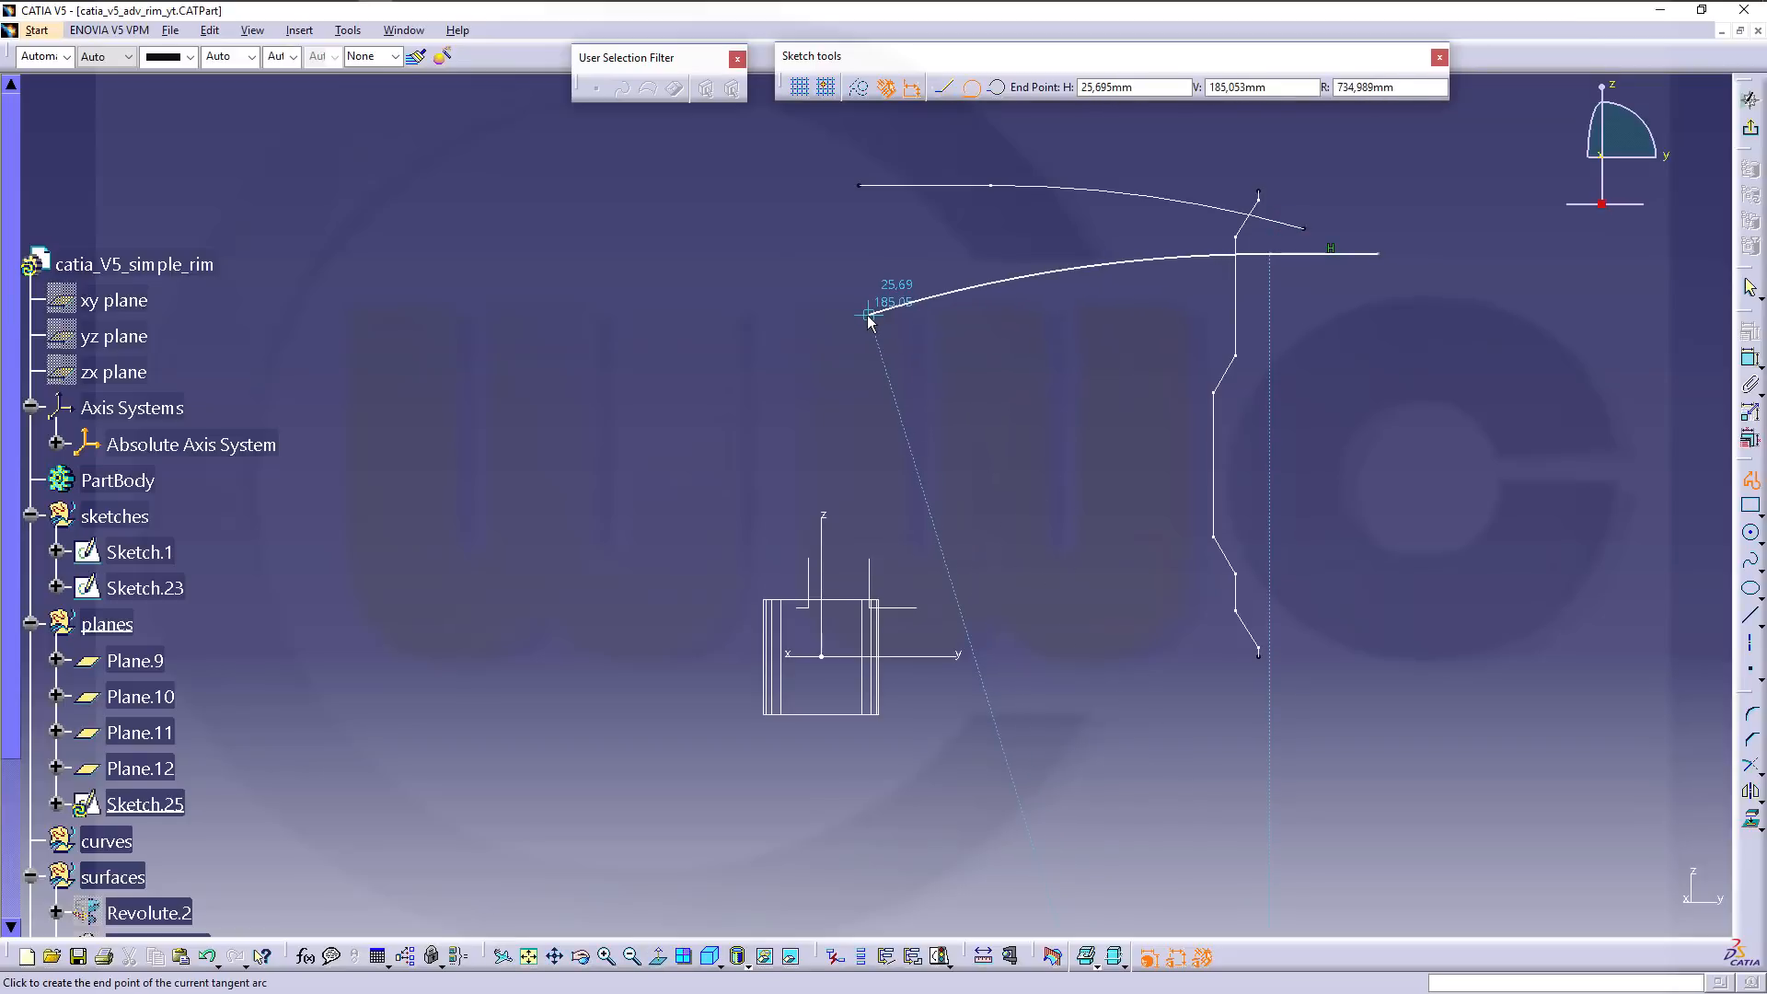
pyautogui.click(868, 314)
pyautogui.press('Escape')
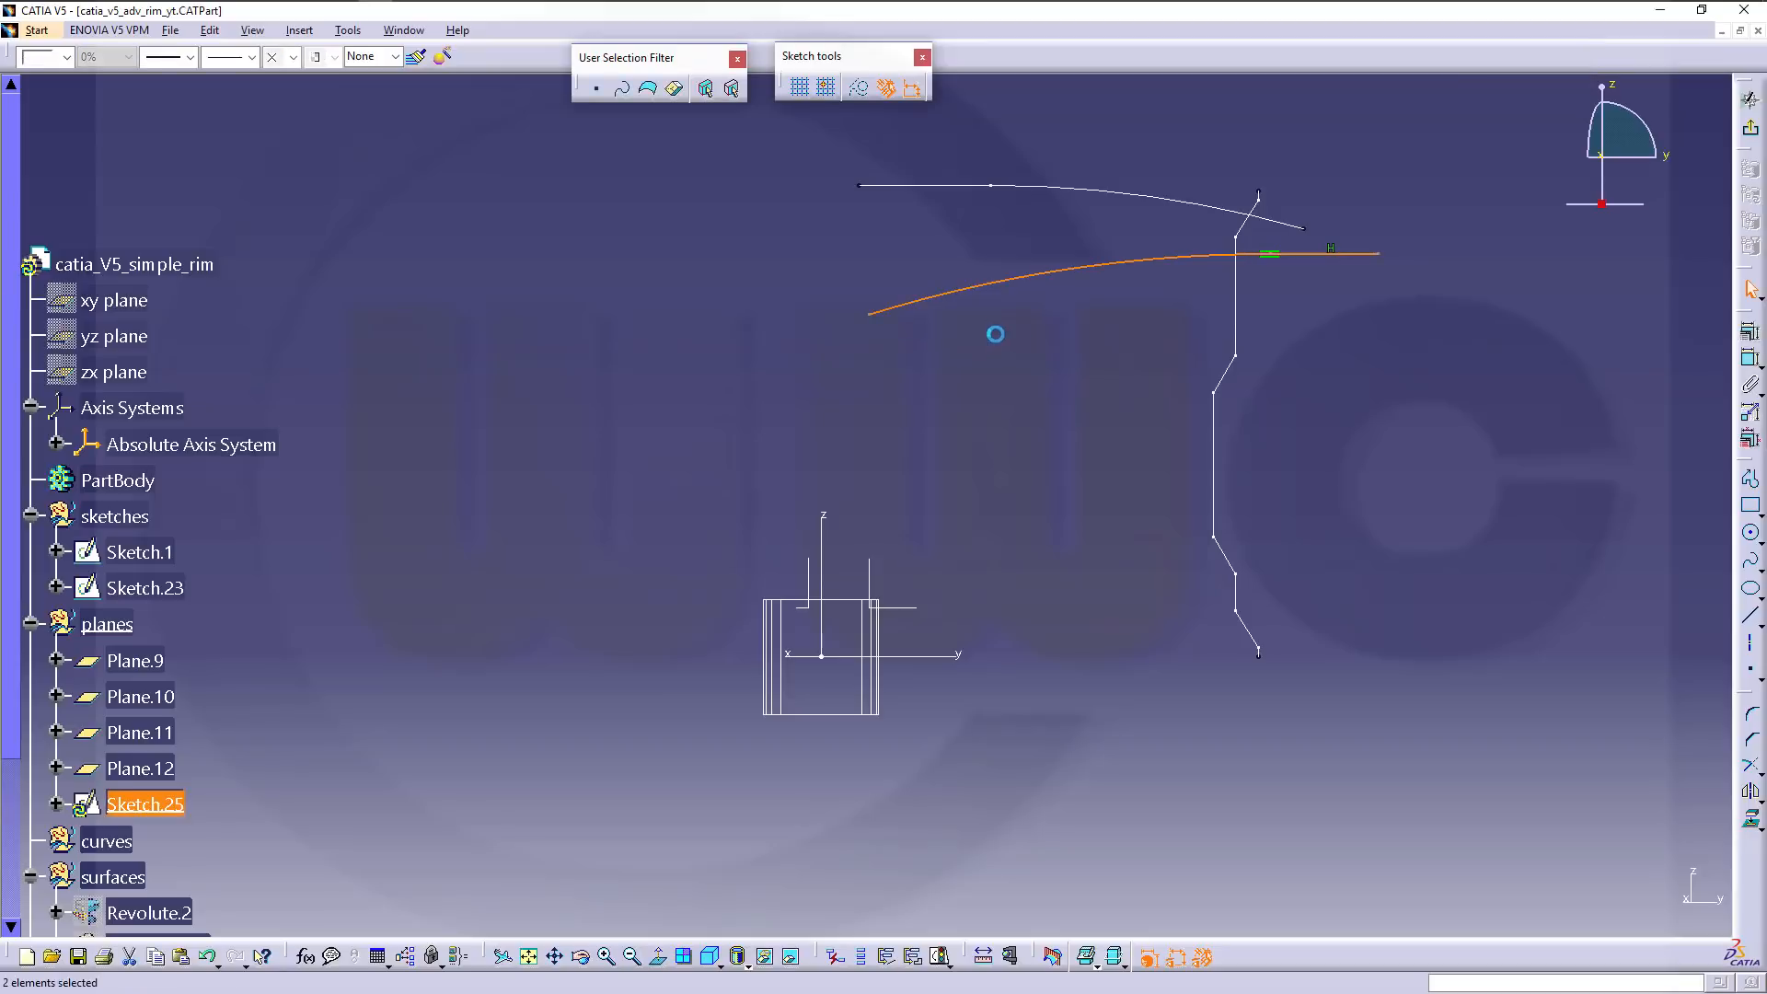
# Delete the line's horizontal constraint, dimension its distance from the y axis as 220 mm, and exit the sketch.
pyautogui.click(1331, 249)
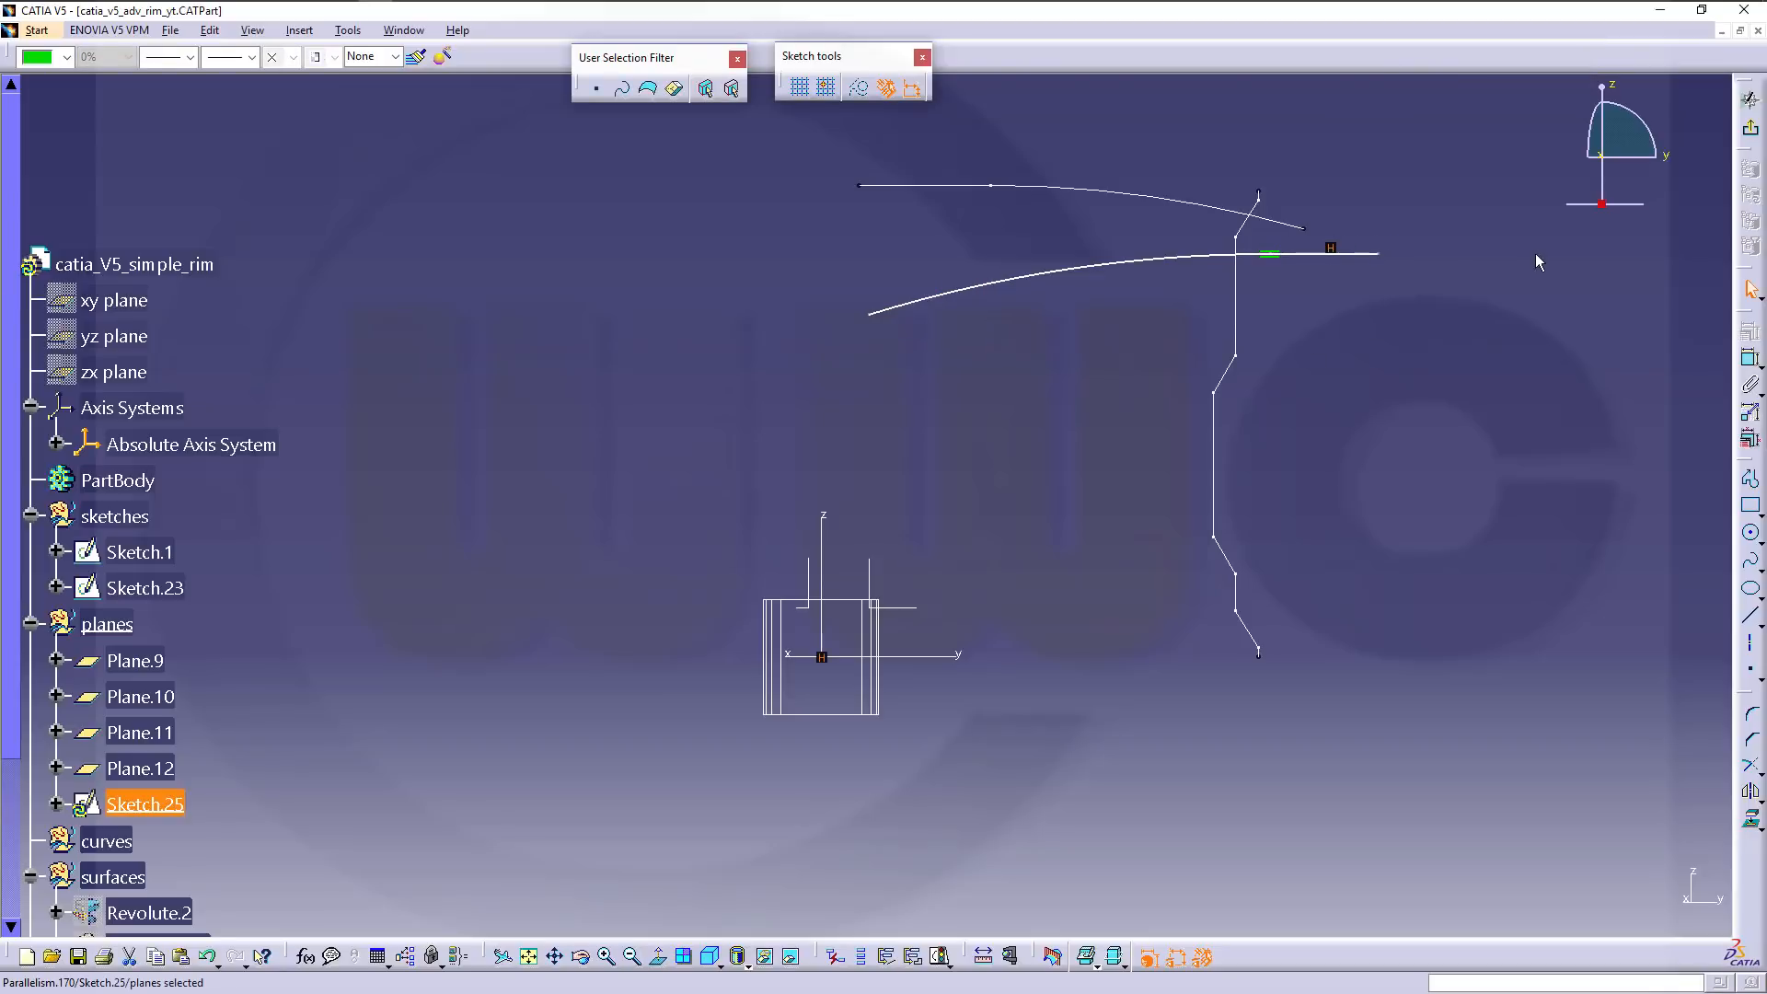
pyautogui.press('Delete')
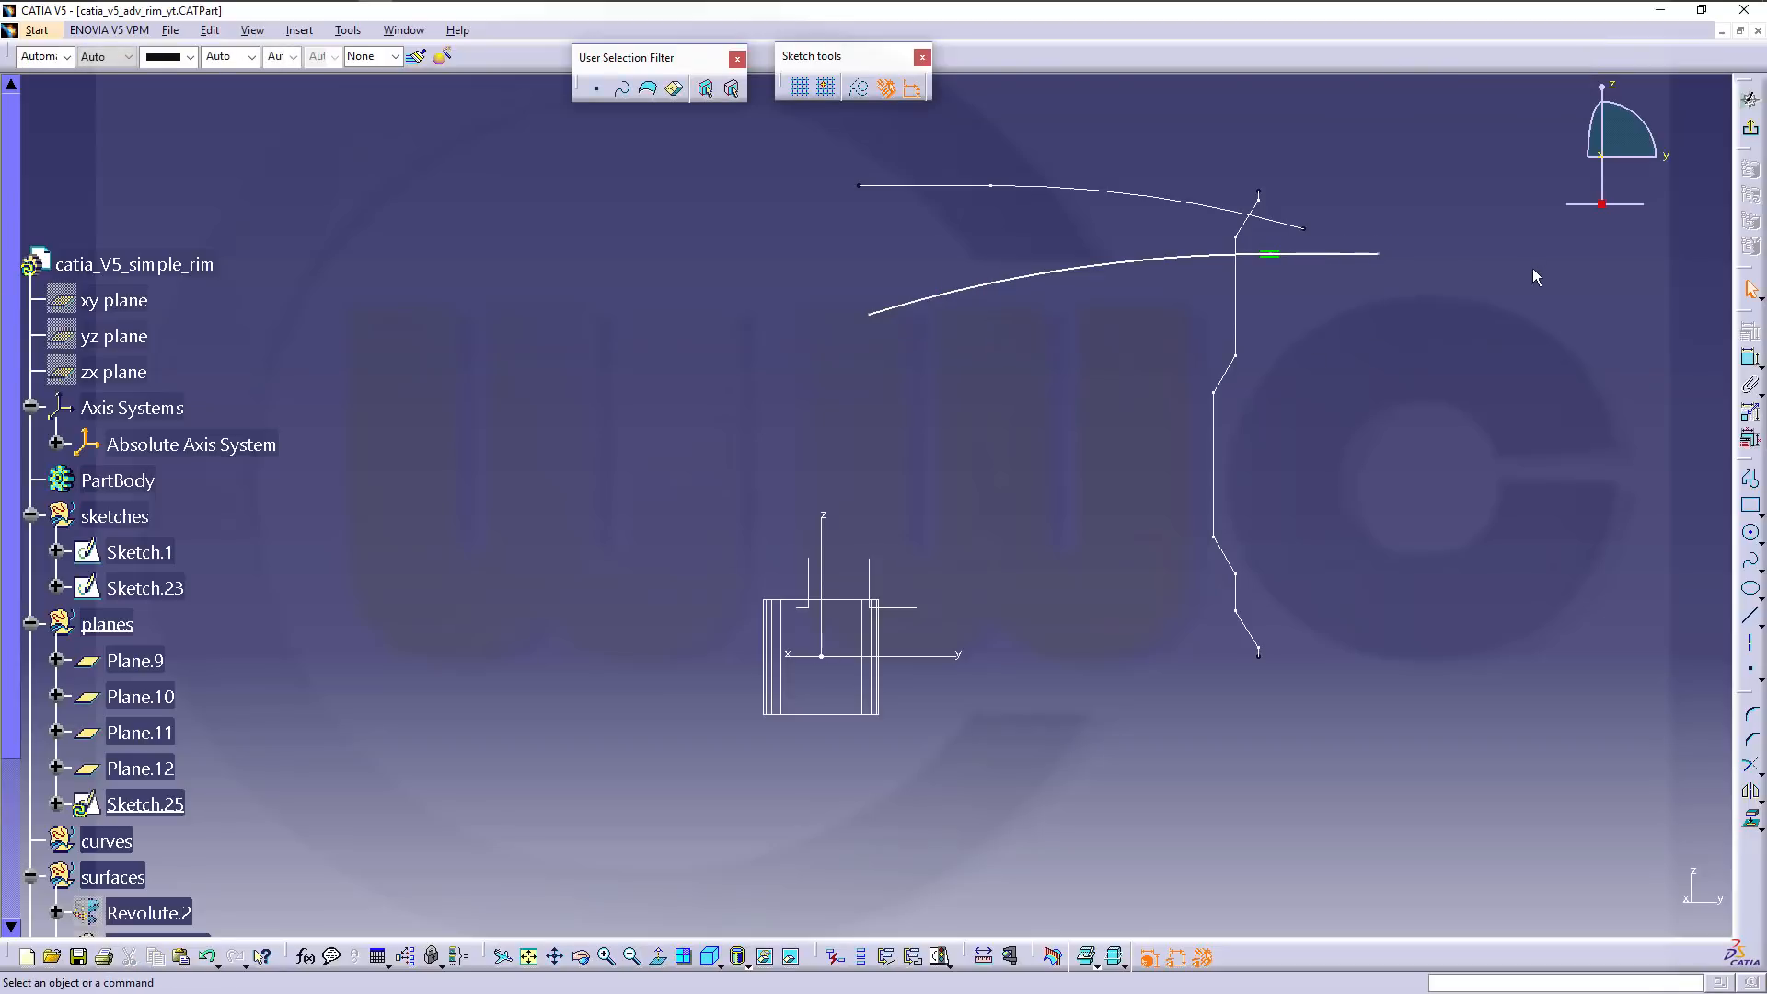
pyautogui.click(1752, 361)
pyautogui.click(1329, 254)
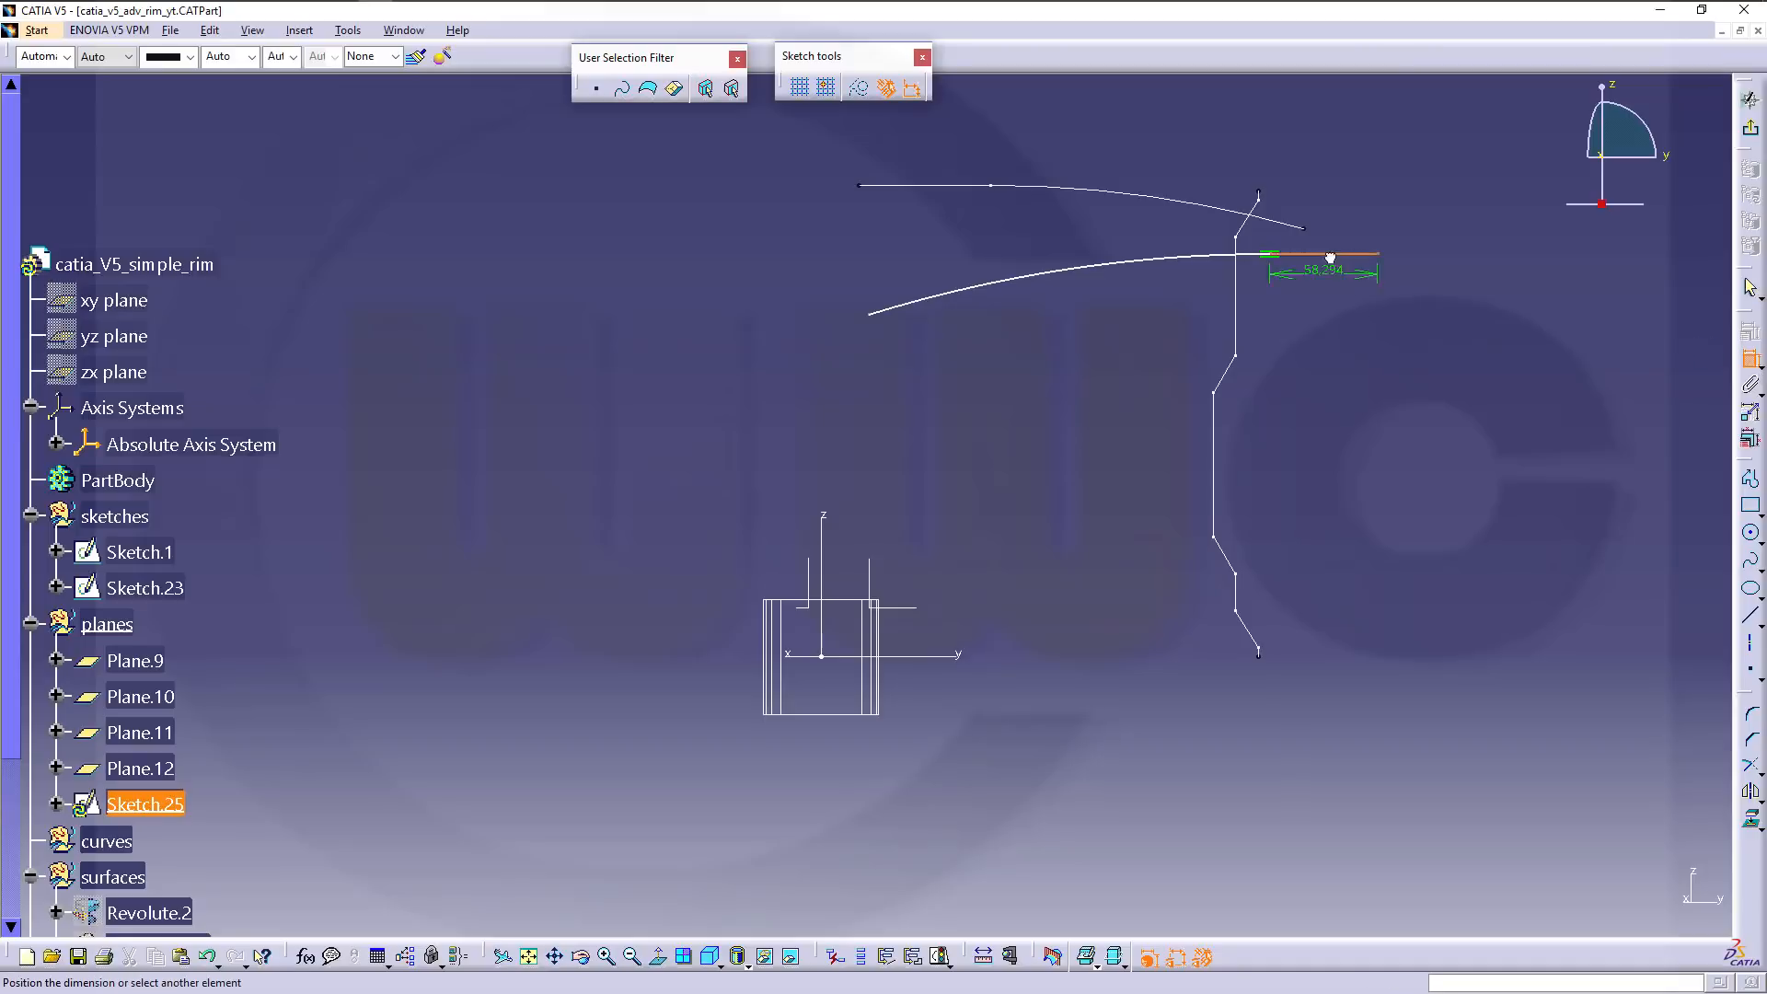
pyautogui.click(967, 653)
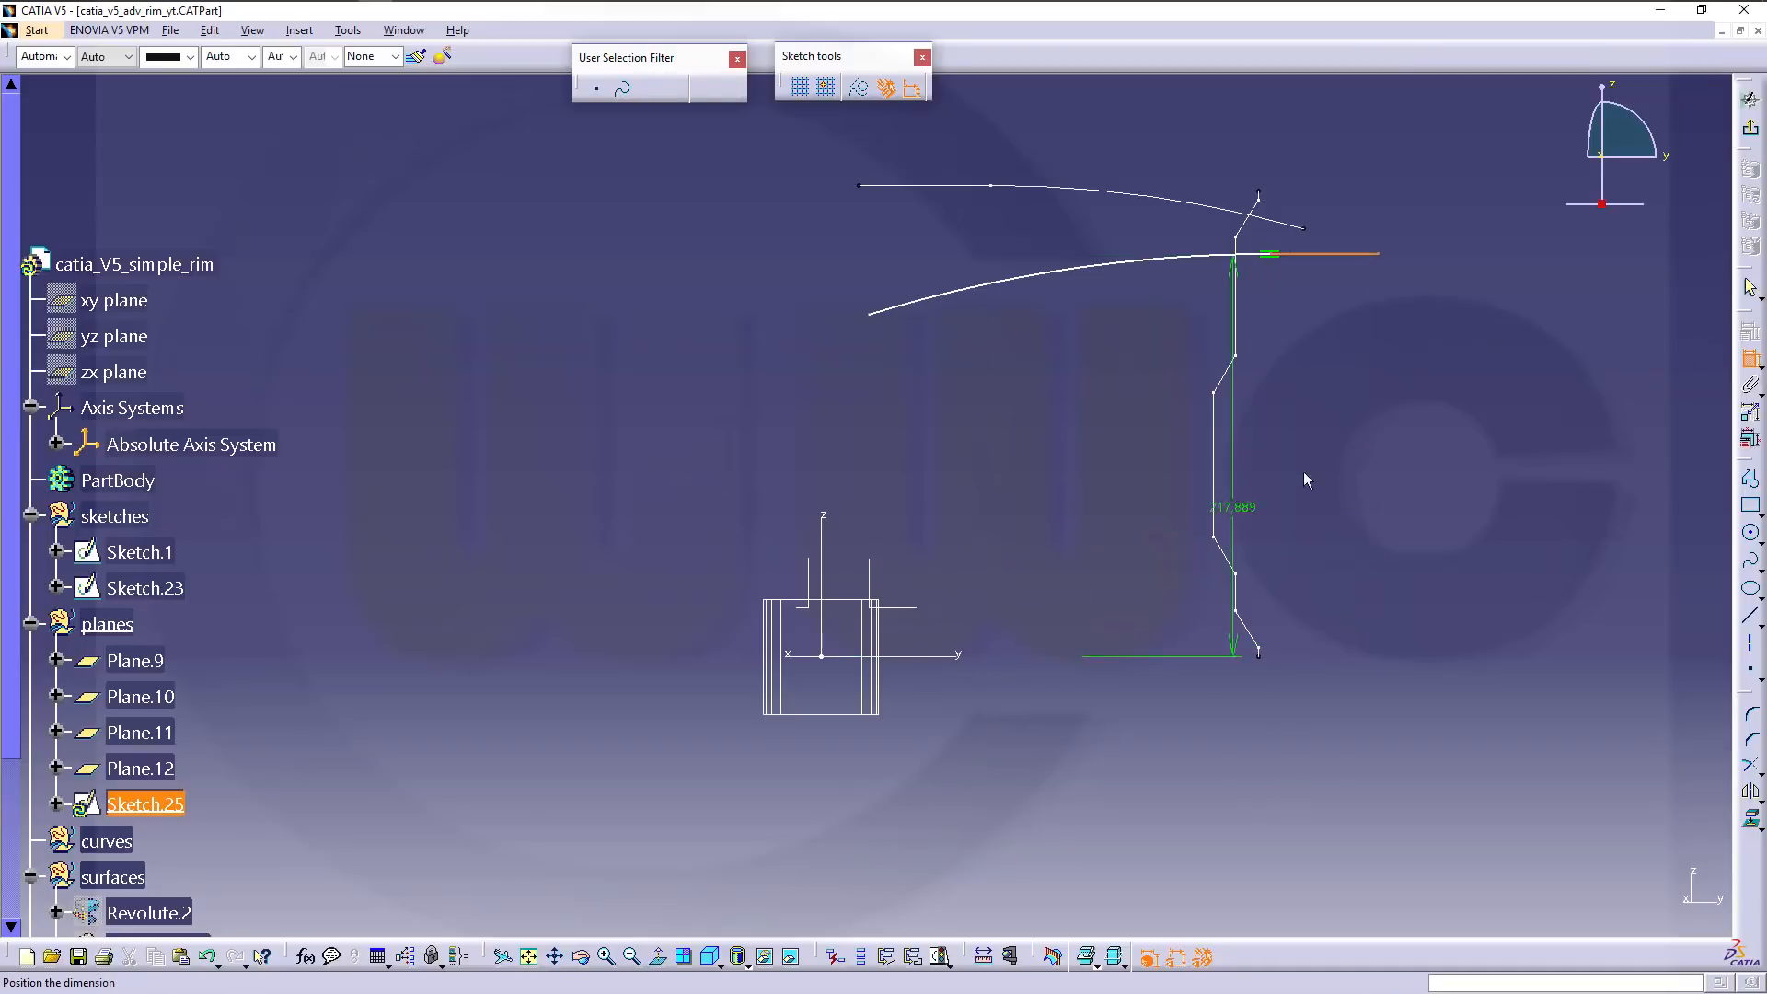
pyautogui.click(1328, 458)
pyautogui.doubleClick(1329, 456)
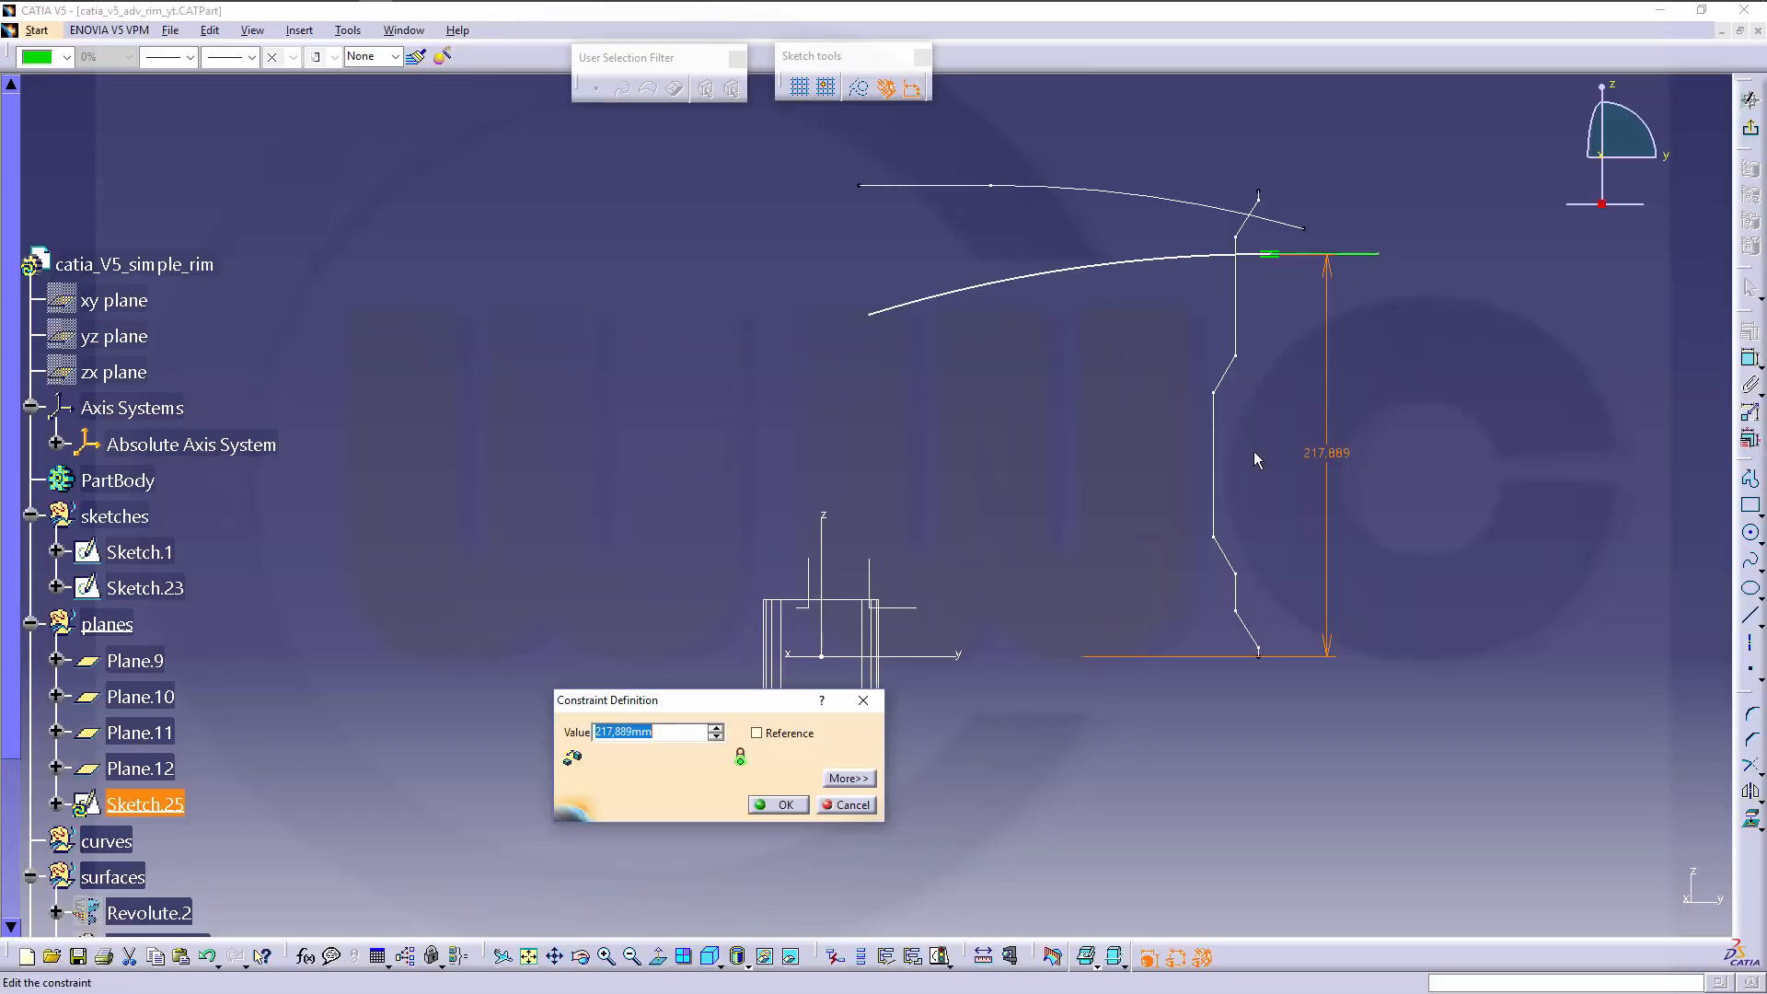
pyautogui.write('220')
pyautogui.press('Return')
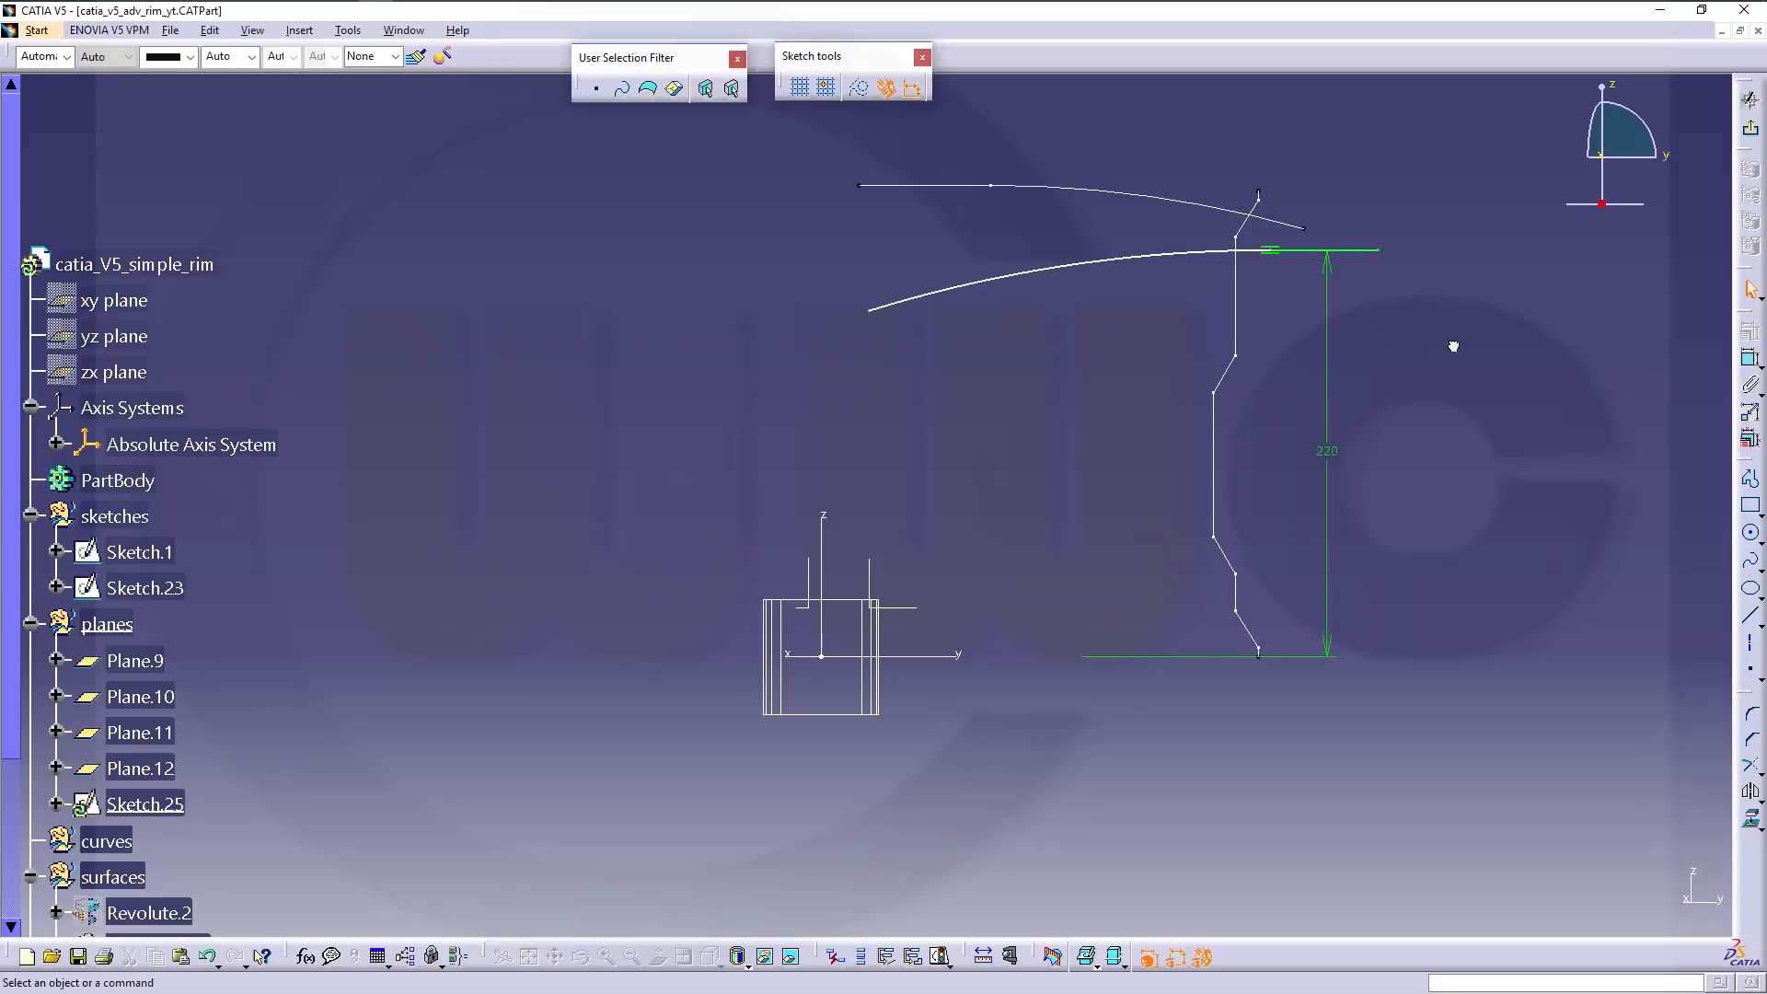
pyautogui.click(1749, 99)
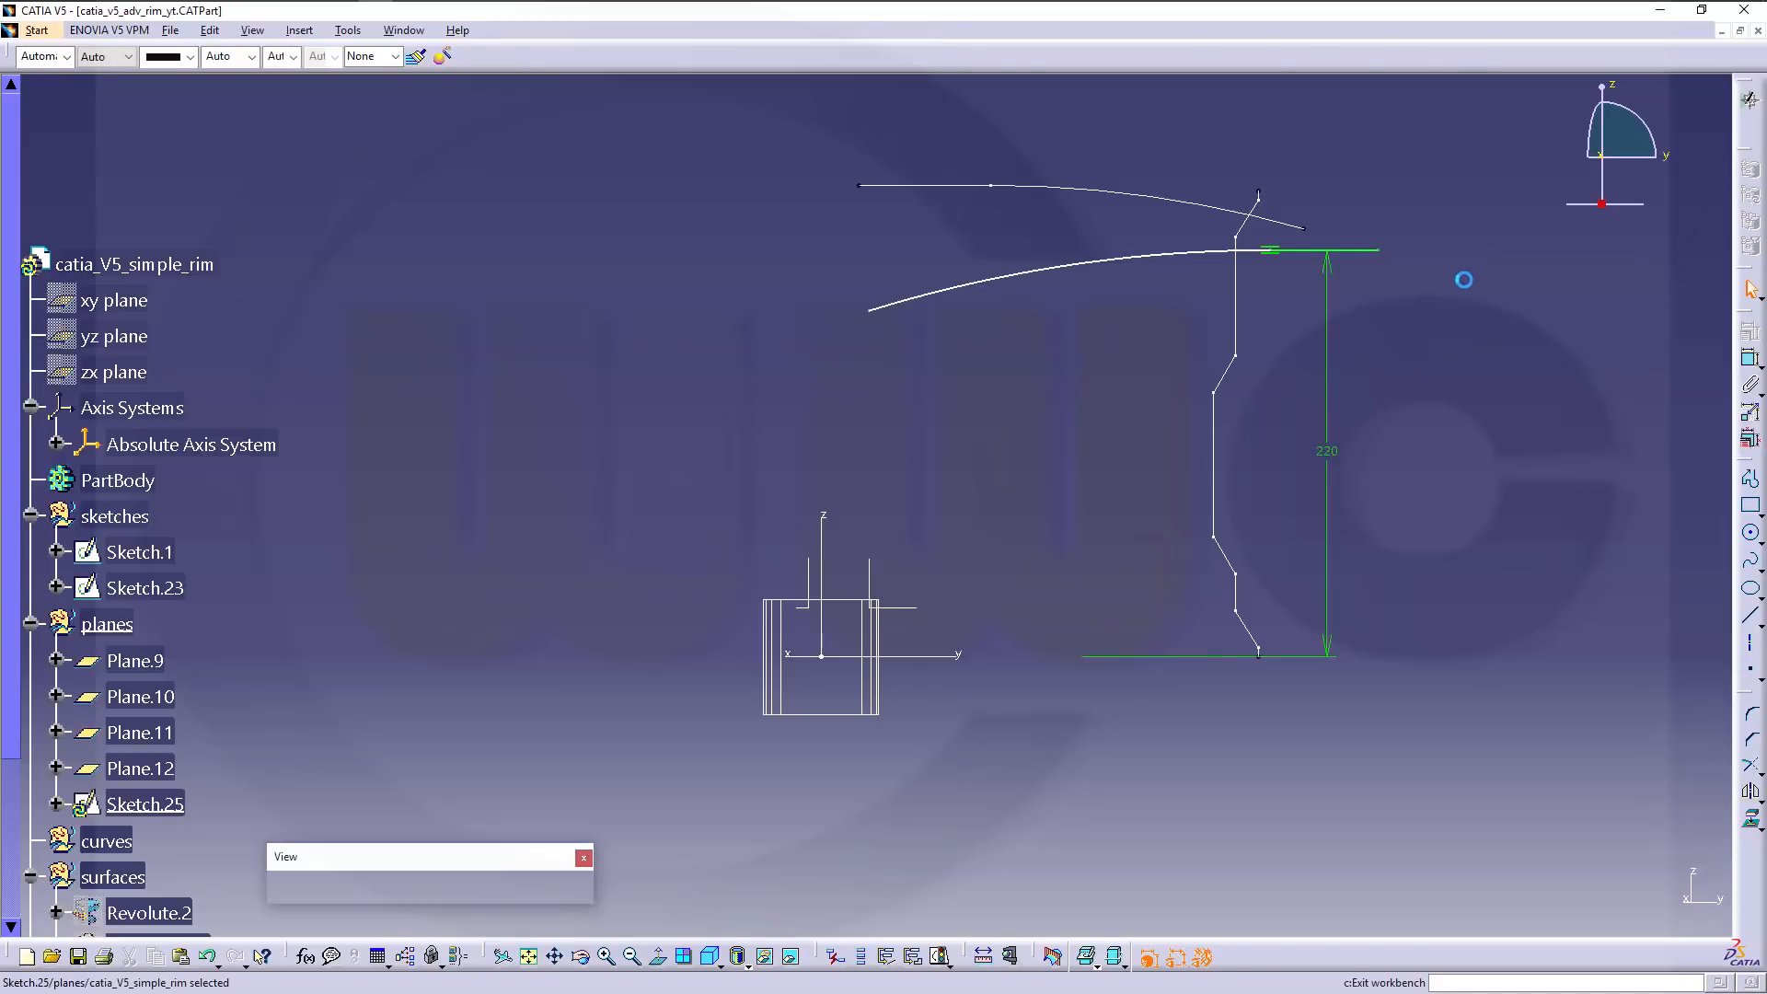
# Move the new sketch from the planes set into the sketches set and make the sketches set the work object.
pyautogui.moveTo(1037, 387)
pyautogui.mouseDown(button='middle')
pyautogui.moveTo(1049, 461)
pyautogui.moveTo(1030, 418)
pyautogui.mouseUp(button='middle')
pyautogui.moveTo(791, 421); pyautogui.dragTo(799, 398, button='middle')
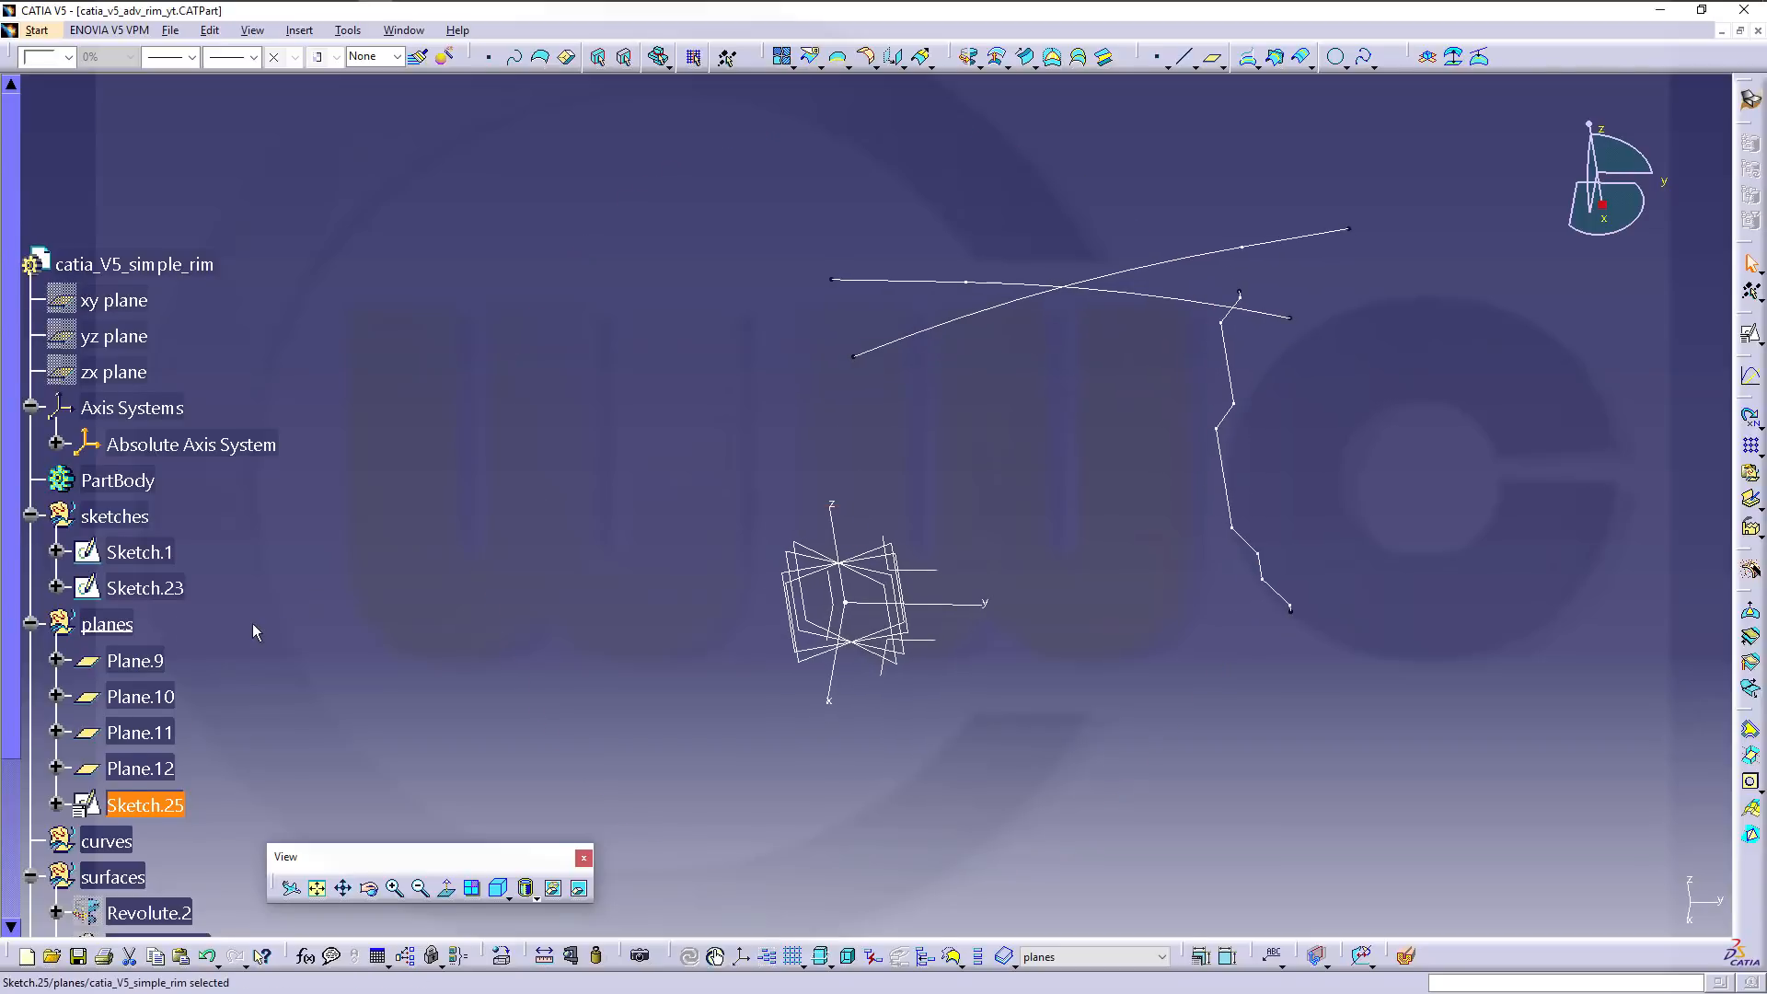
pyautogui.scroll(-1, 252, 622)
pyautogui.moveTo(161, 725)
pyautogui.mouseDown()
pyautogui.moveTo(249, 576)
pyautogui.moveTo(220, 474)
pyautogui.moveTo(114, 429)
pyautogui.mouseUp()
pyautogui.click(391, 457)
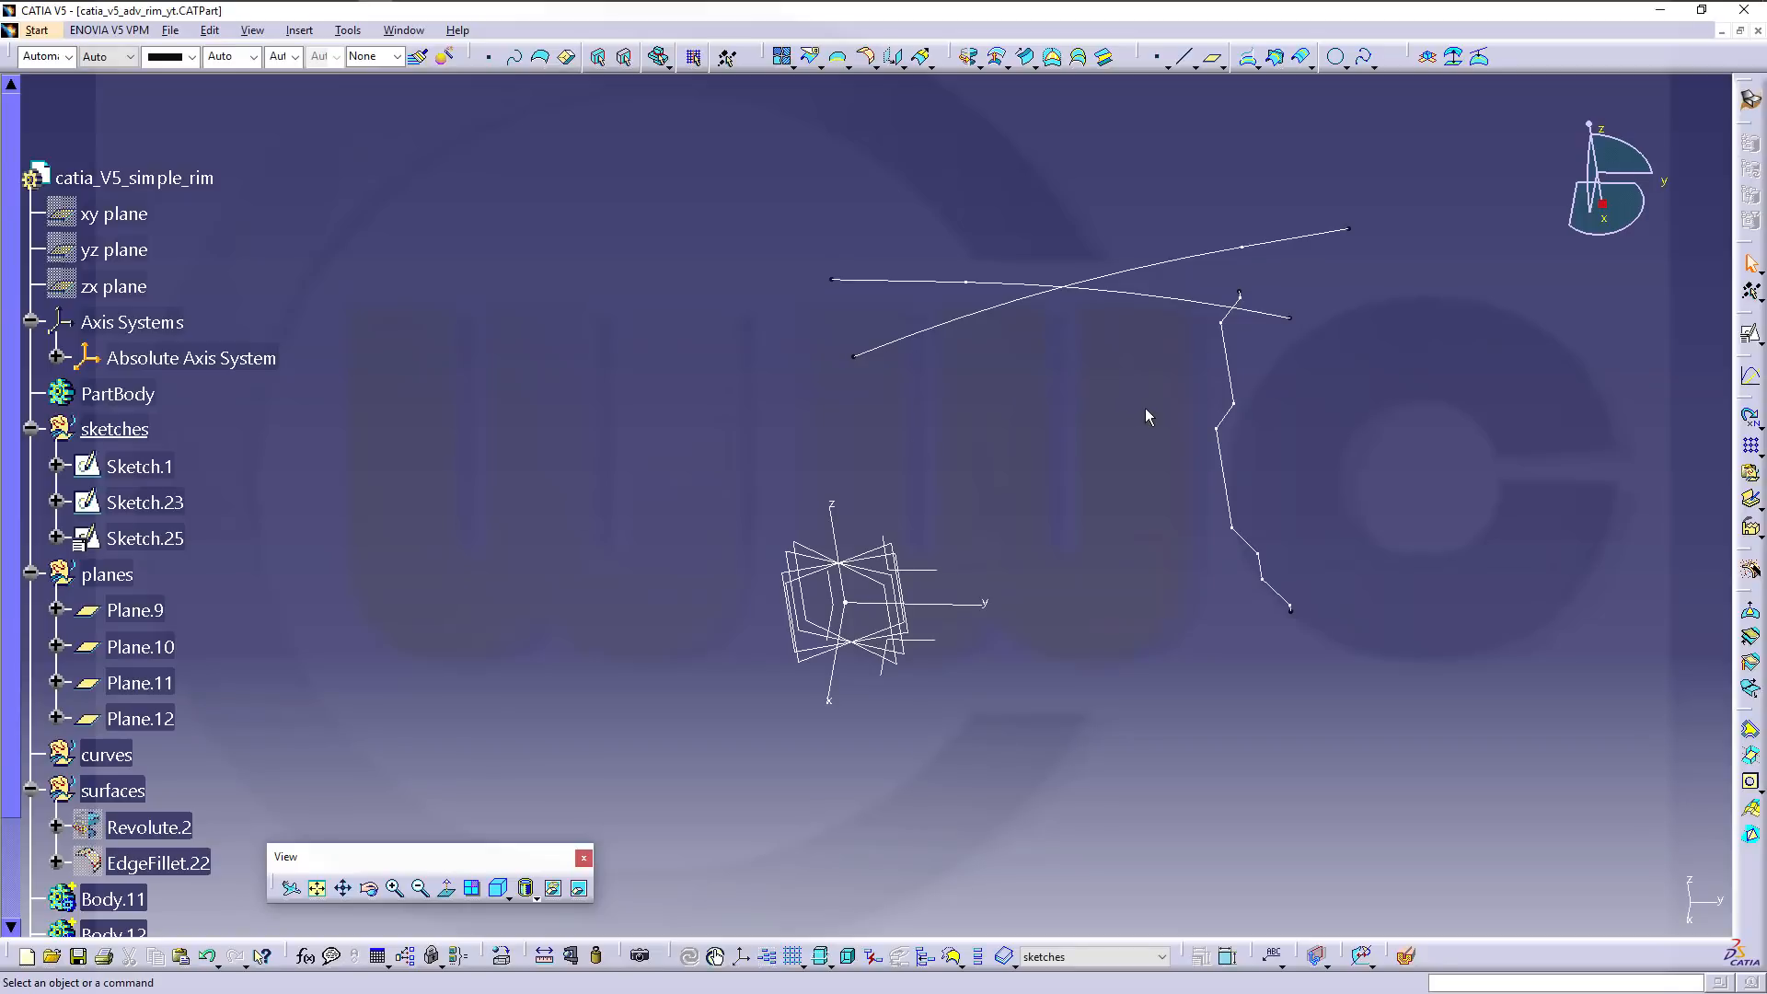
# Open a positioned sketch on Plane.11 with implicit origin and orientation, and hide the sketch's own axes.
pyautogui.click(1751, 336)
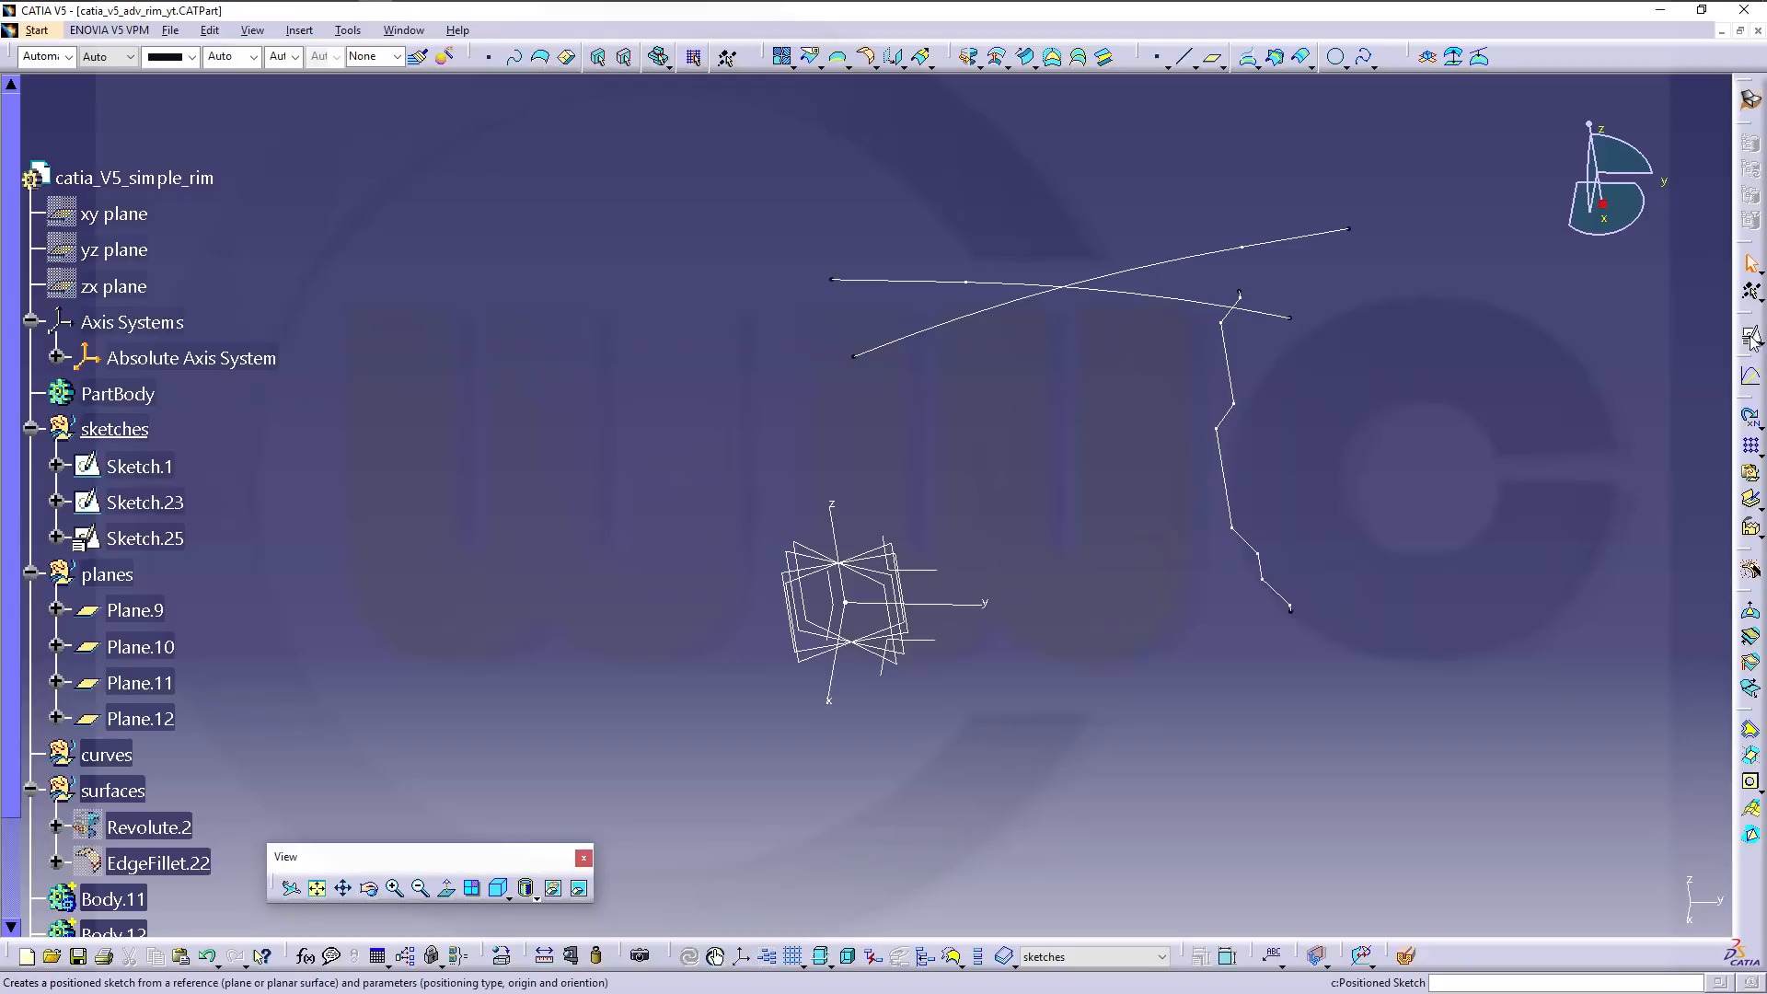
pyautogui.click(890, 579)
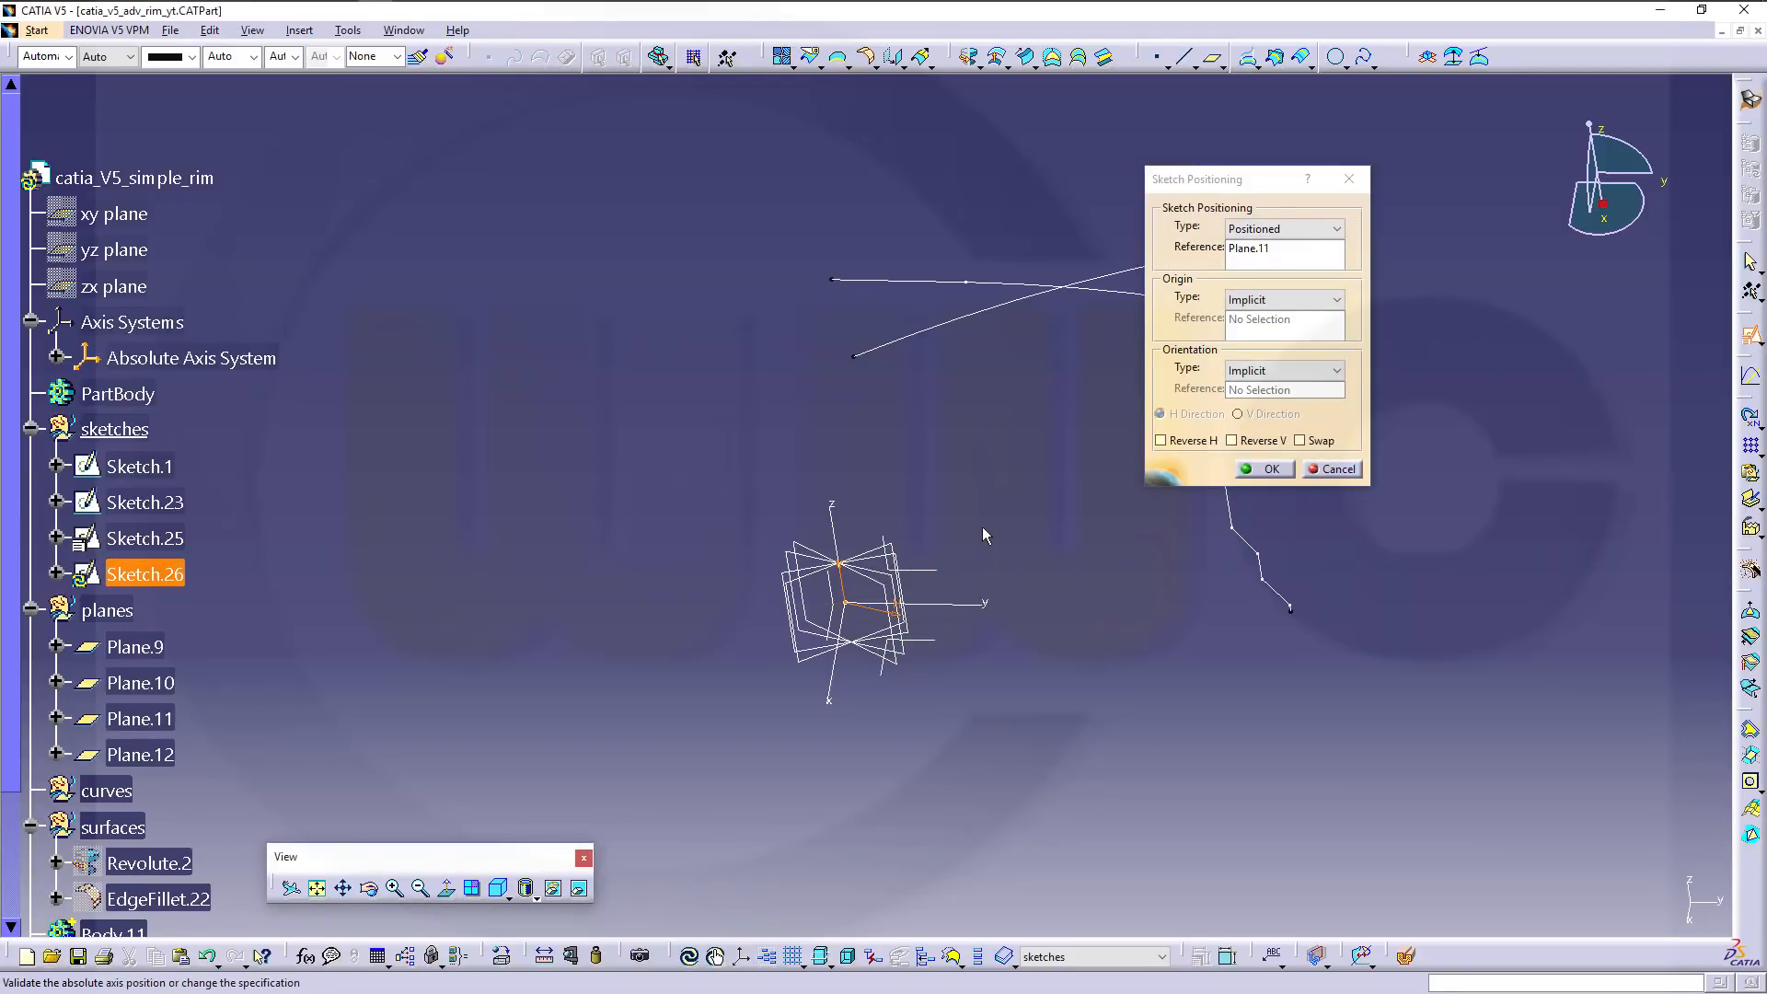
pyautogui.click(1270, 469)
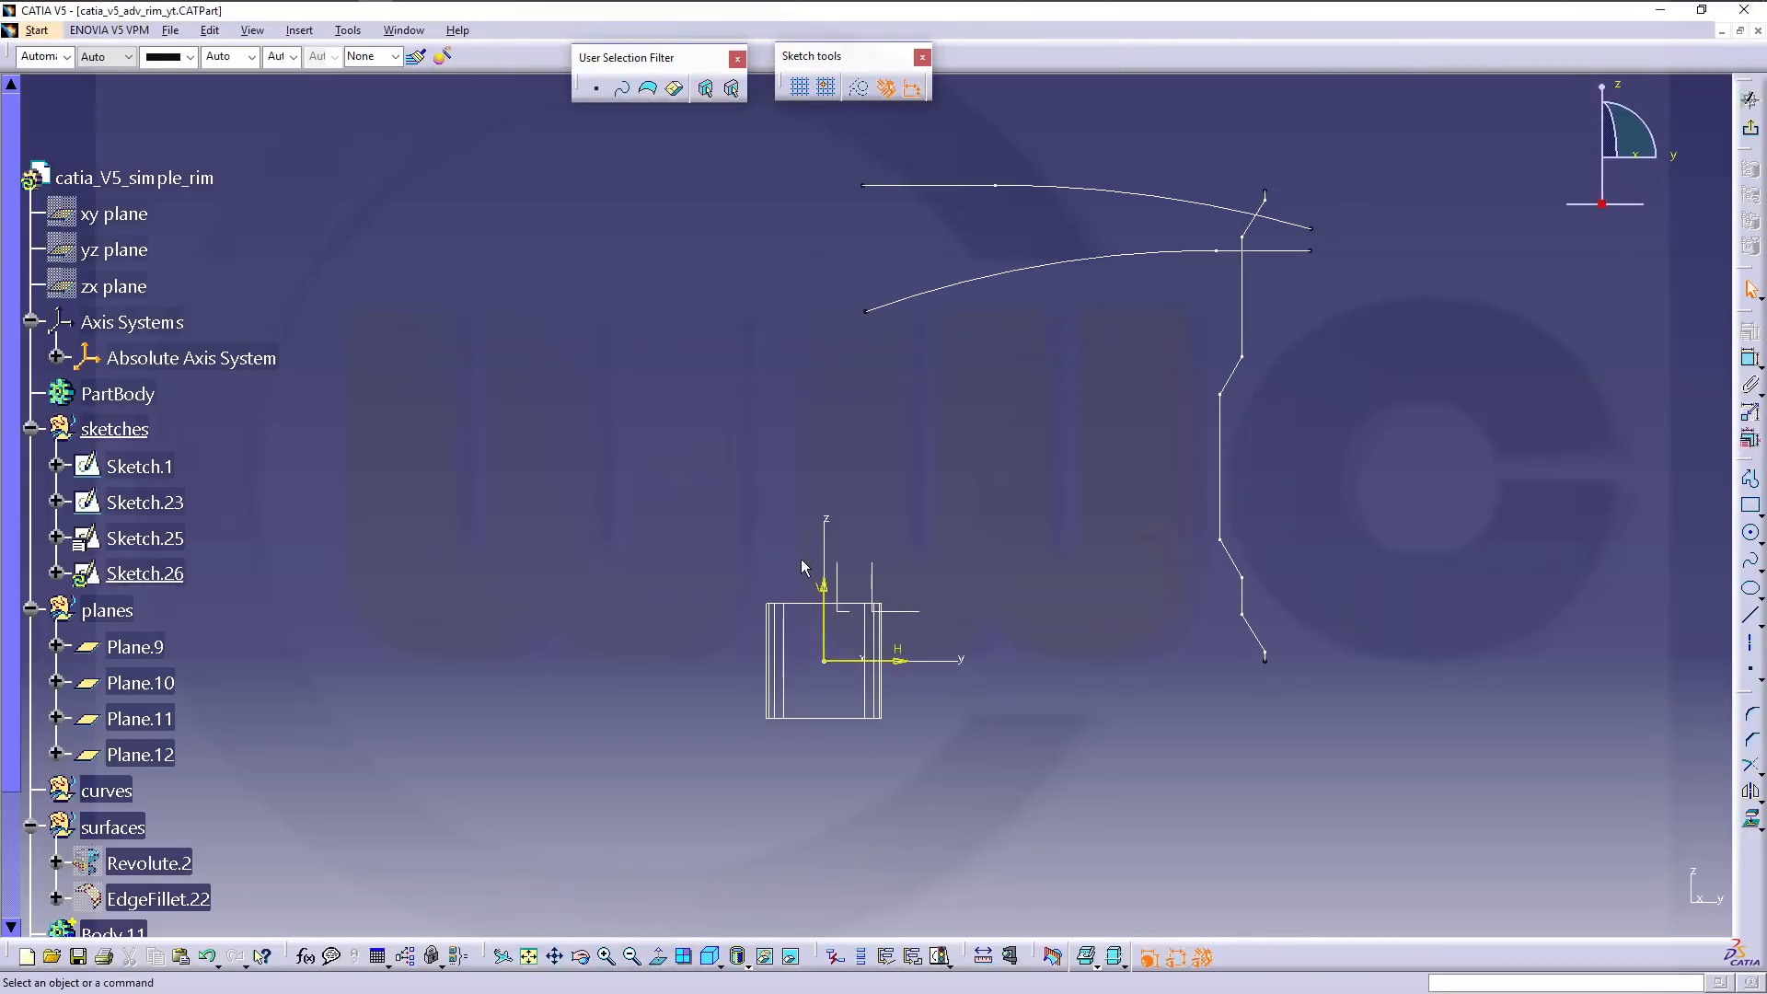
pyautogui.moveTo(802, 568); pyautogui.dragTo(923, 674)
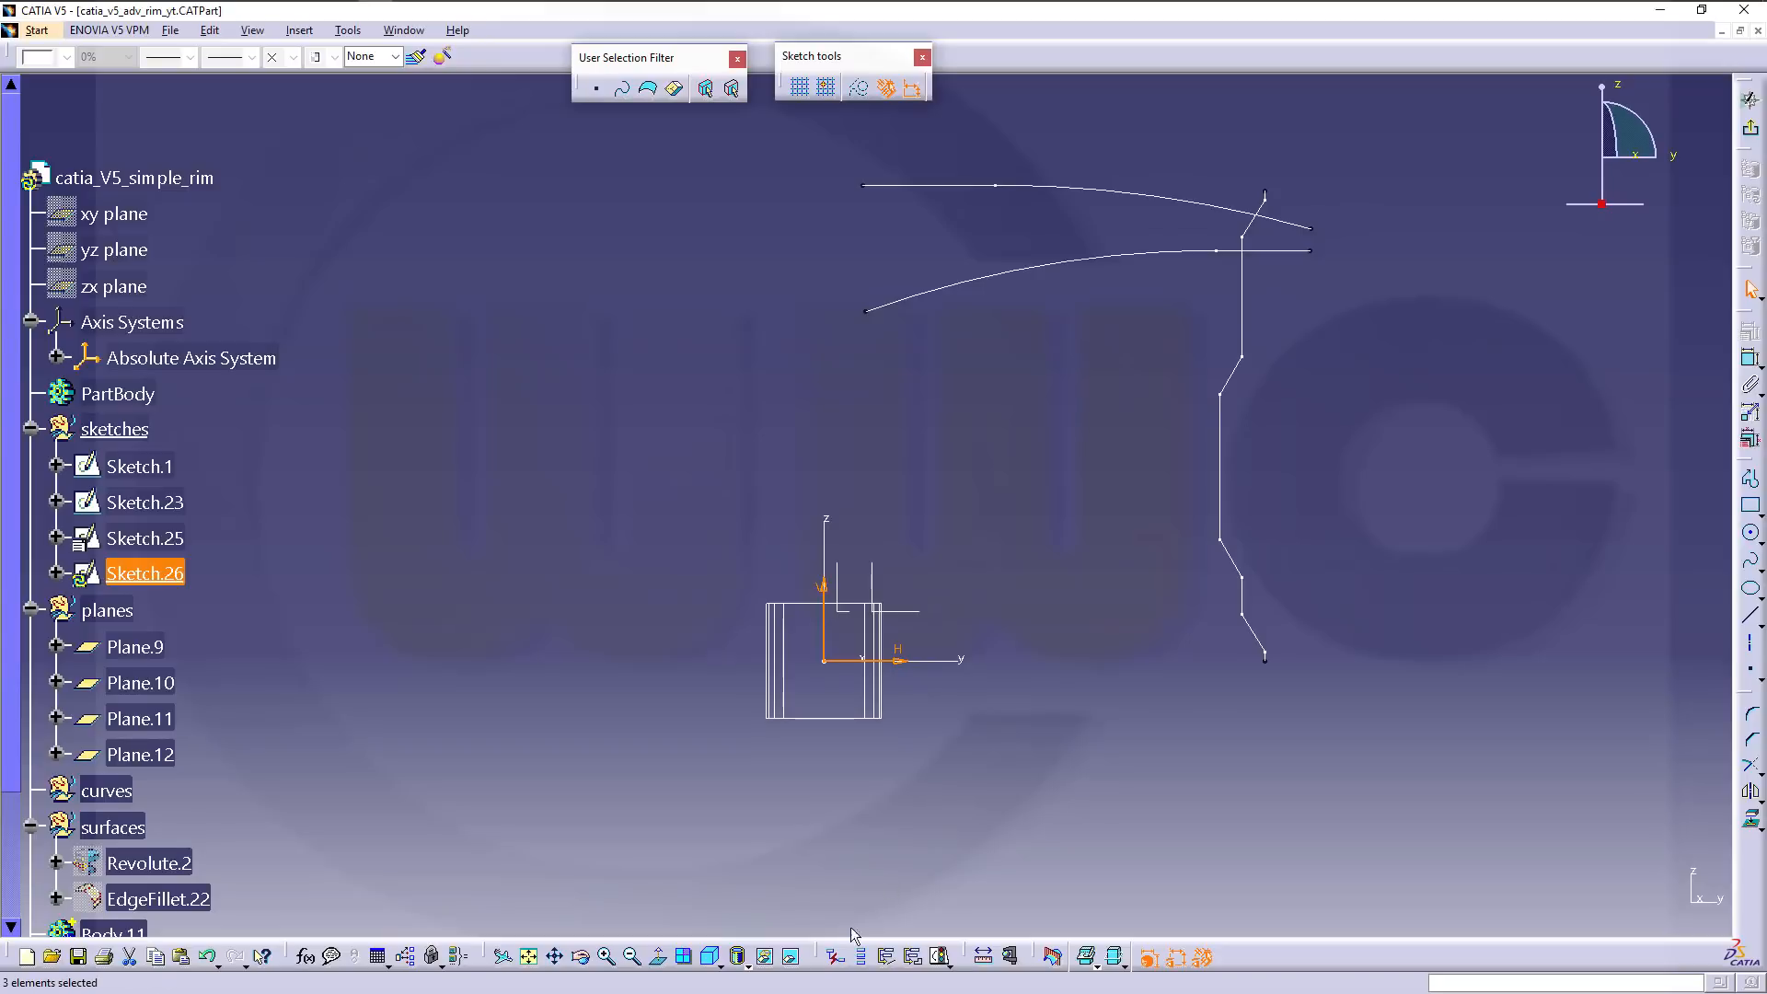
pyautogui.click(766, 956)
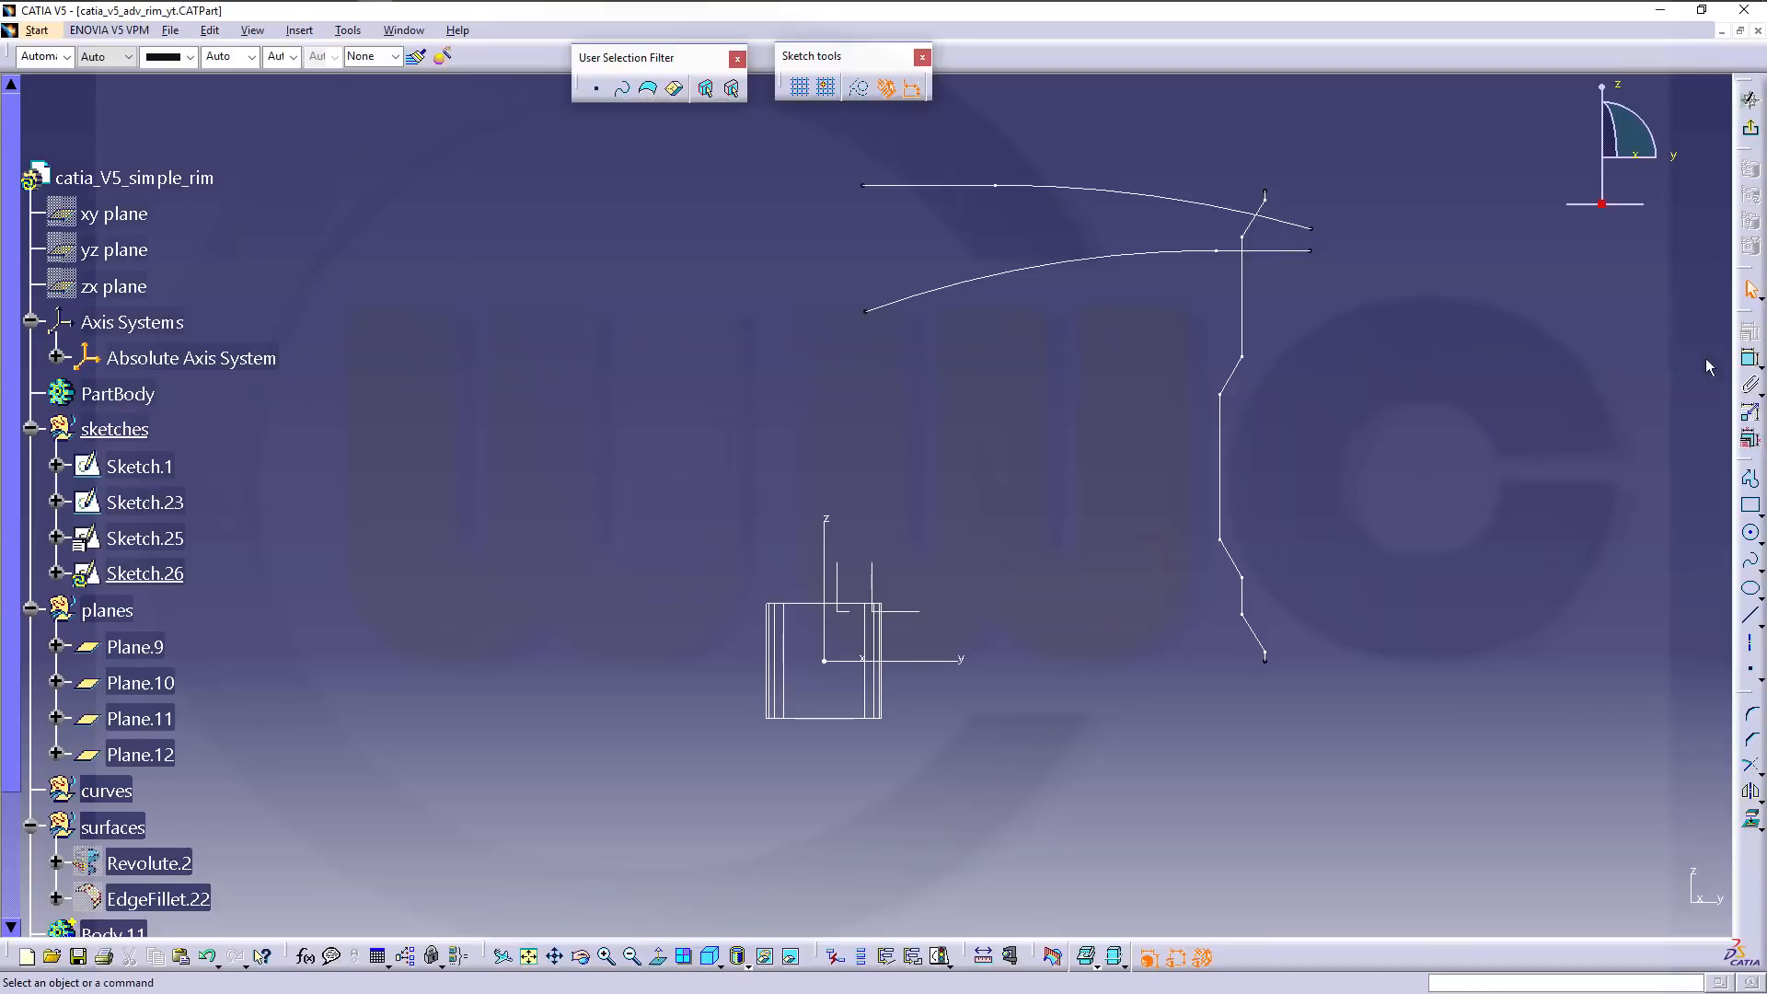
# Sketch a profile of a horizontal line about 72 mm long and a tangent arc curving down across the rim profile, below the existing curves.
pyautogui.click(1749, 359)
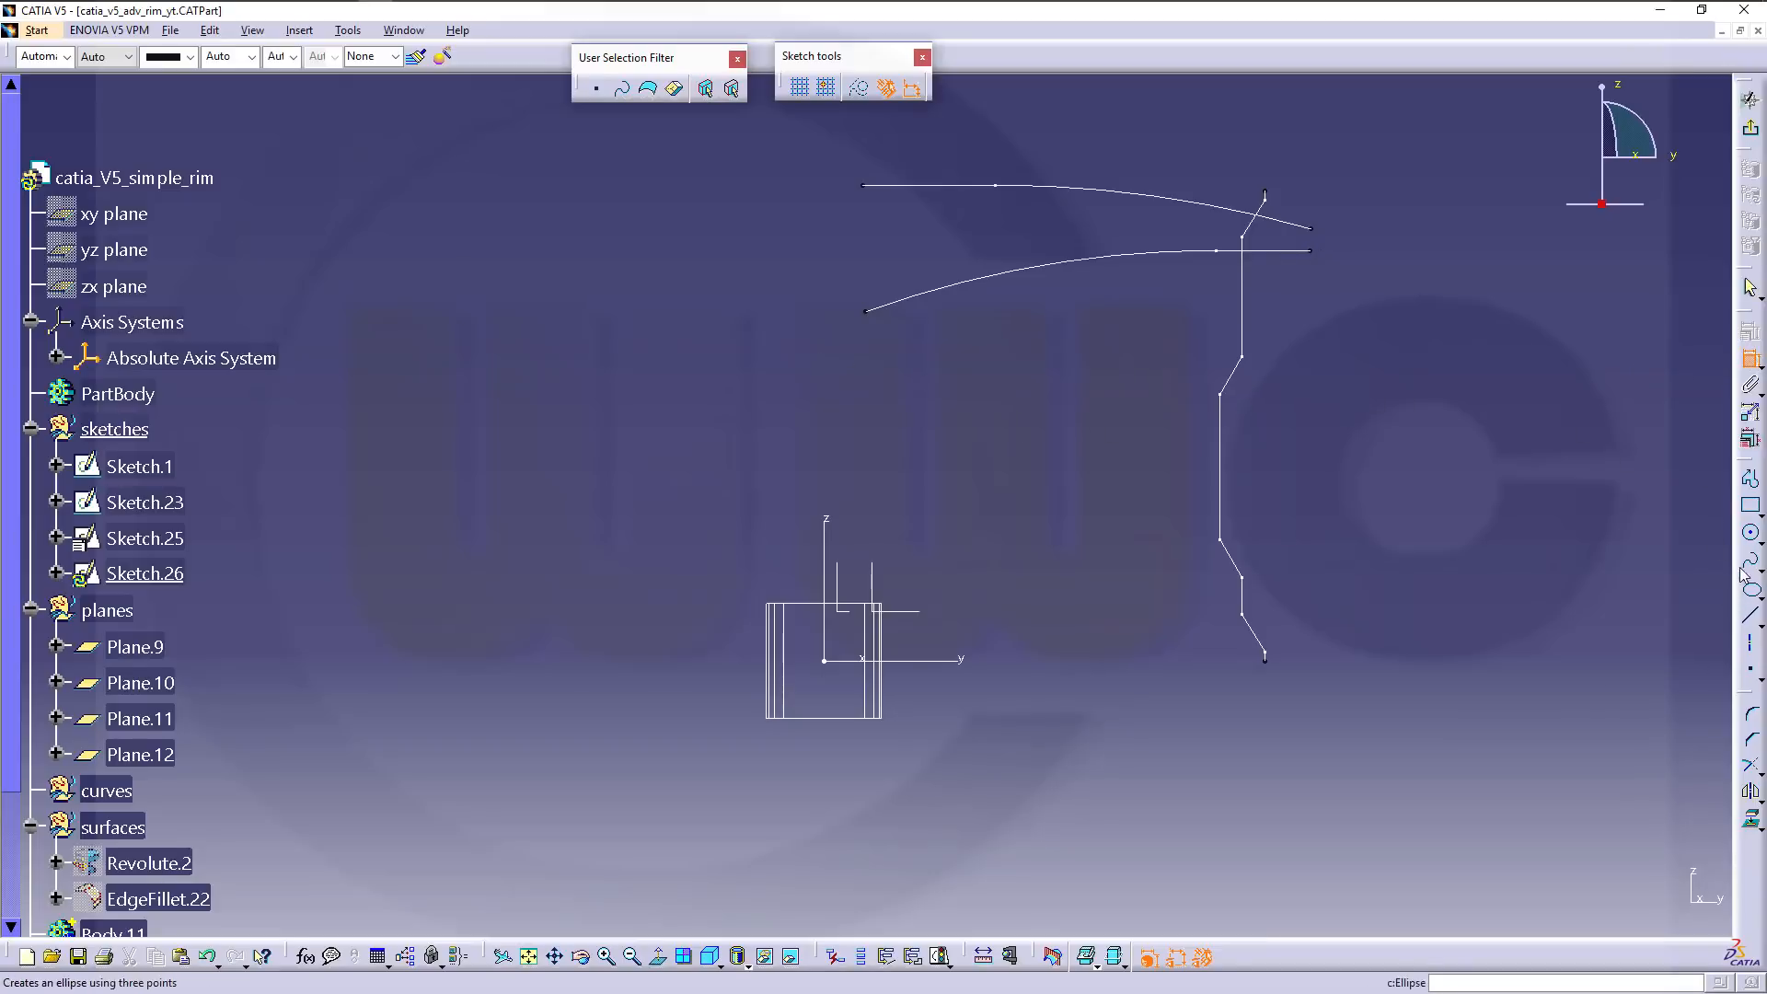
pyautogui.click(1750, 477)
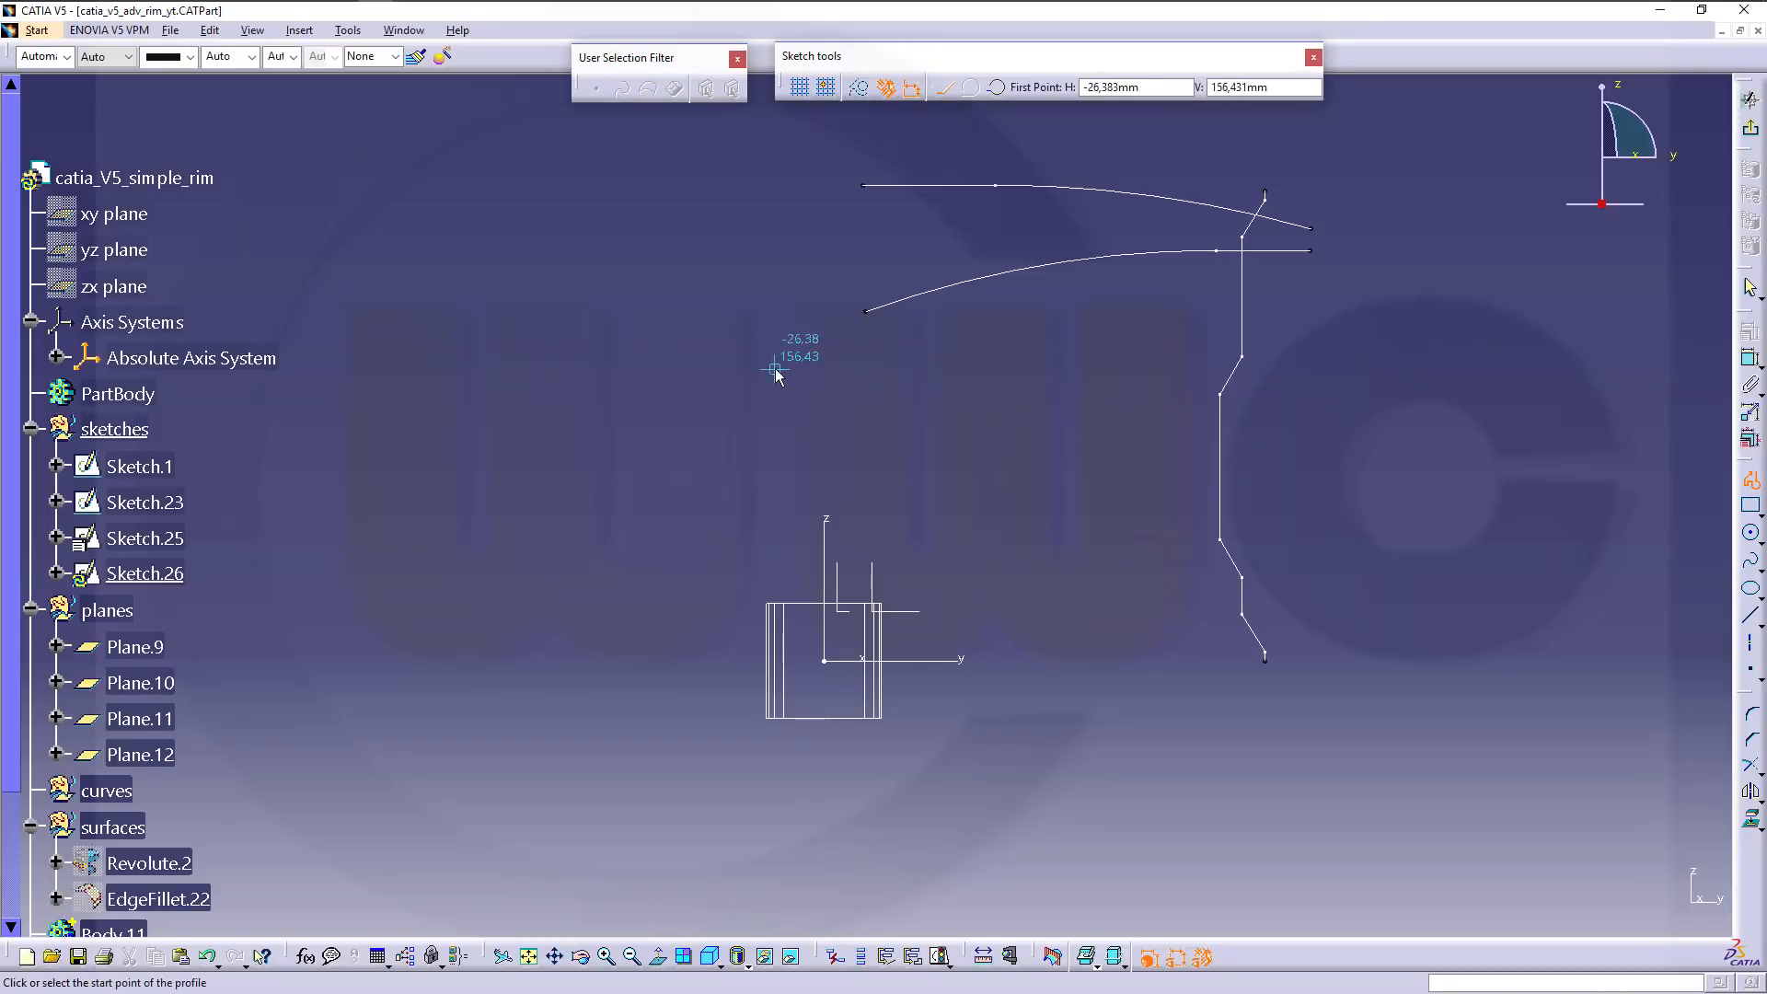
pyautogui.click(844, 358)
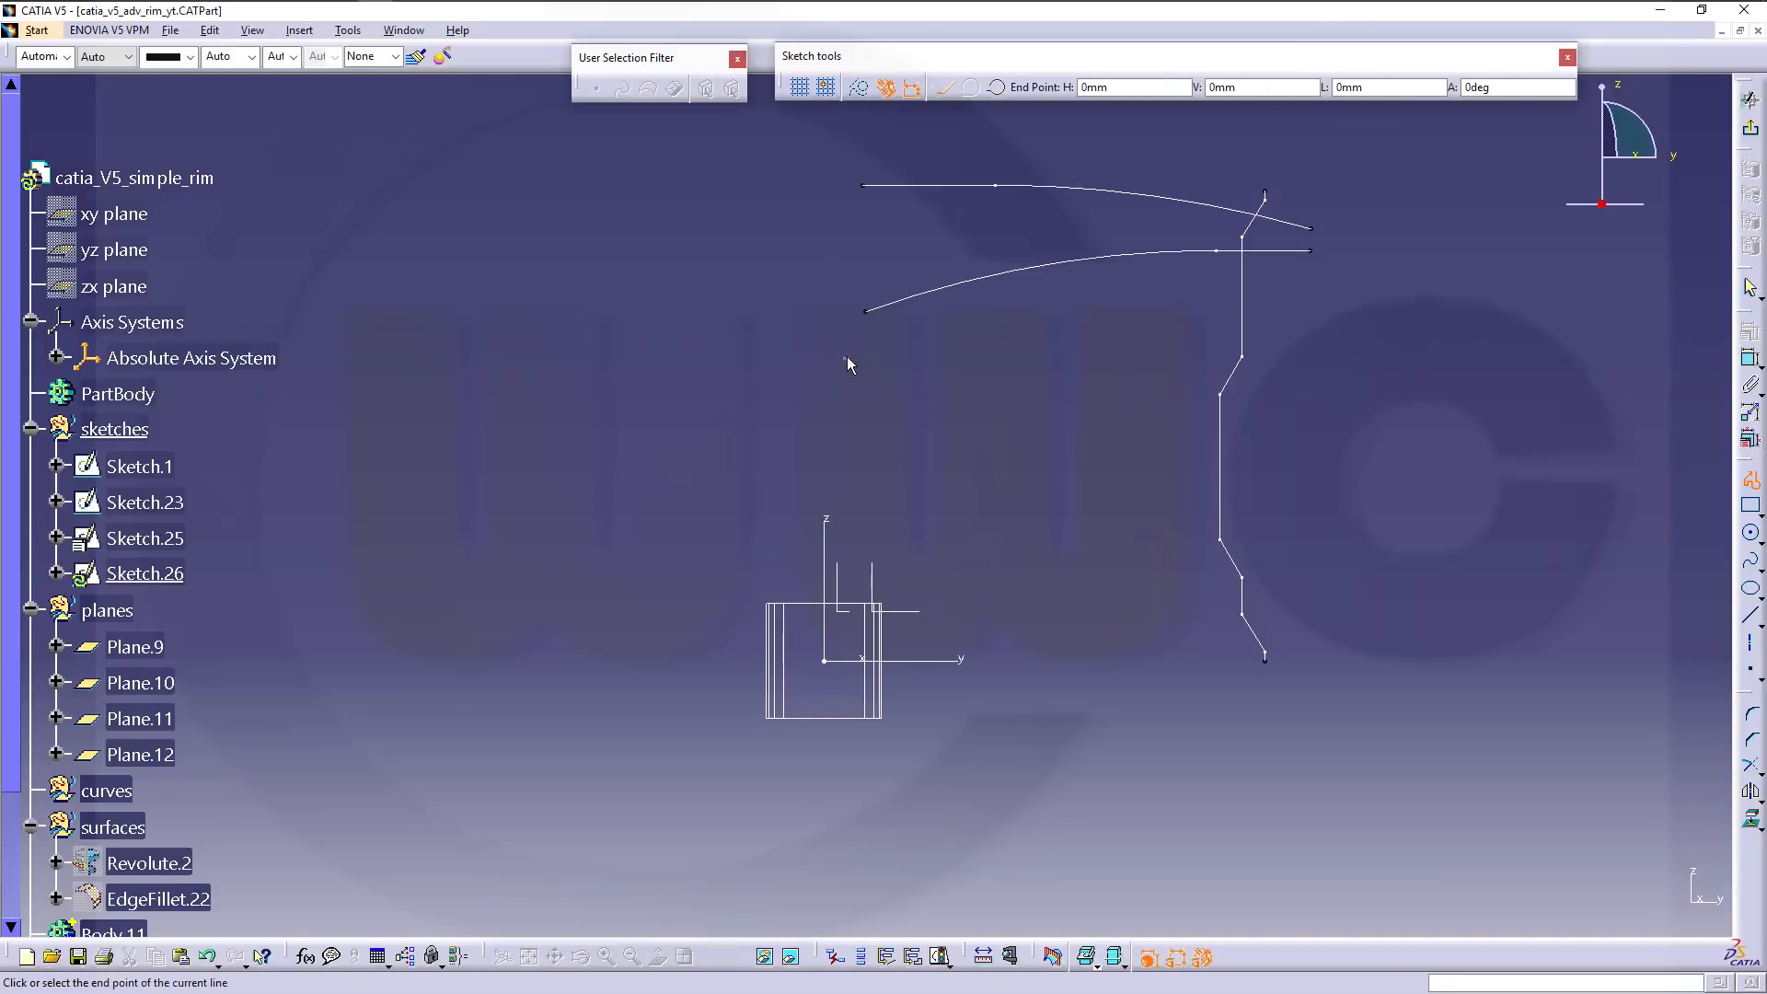
pyautogui.click(975, 358)
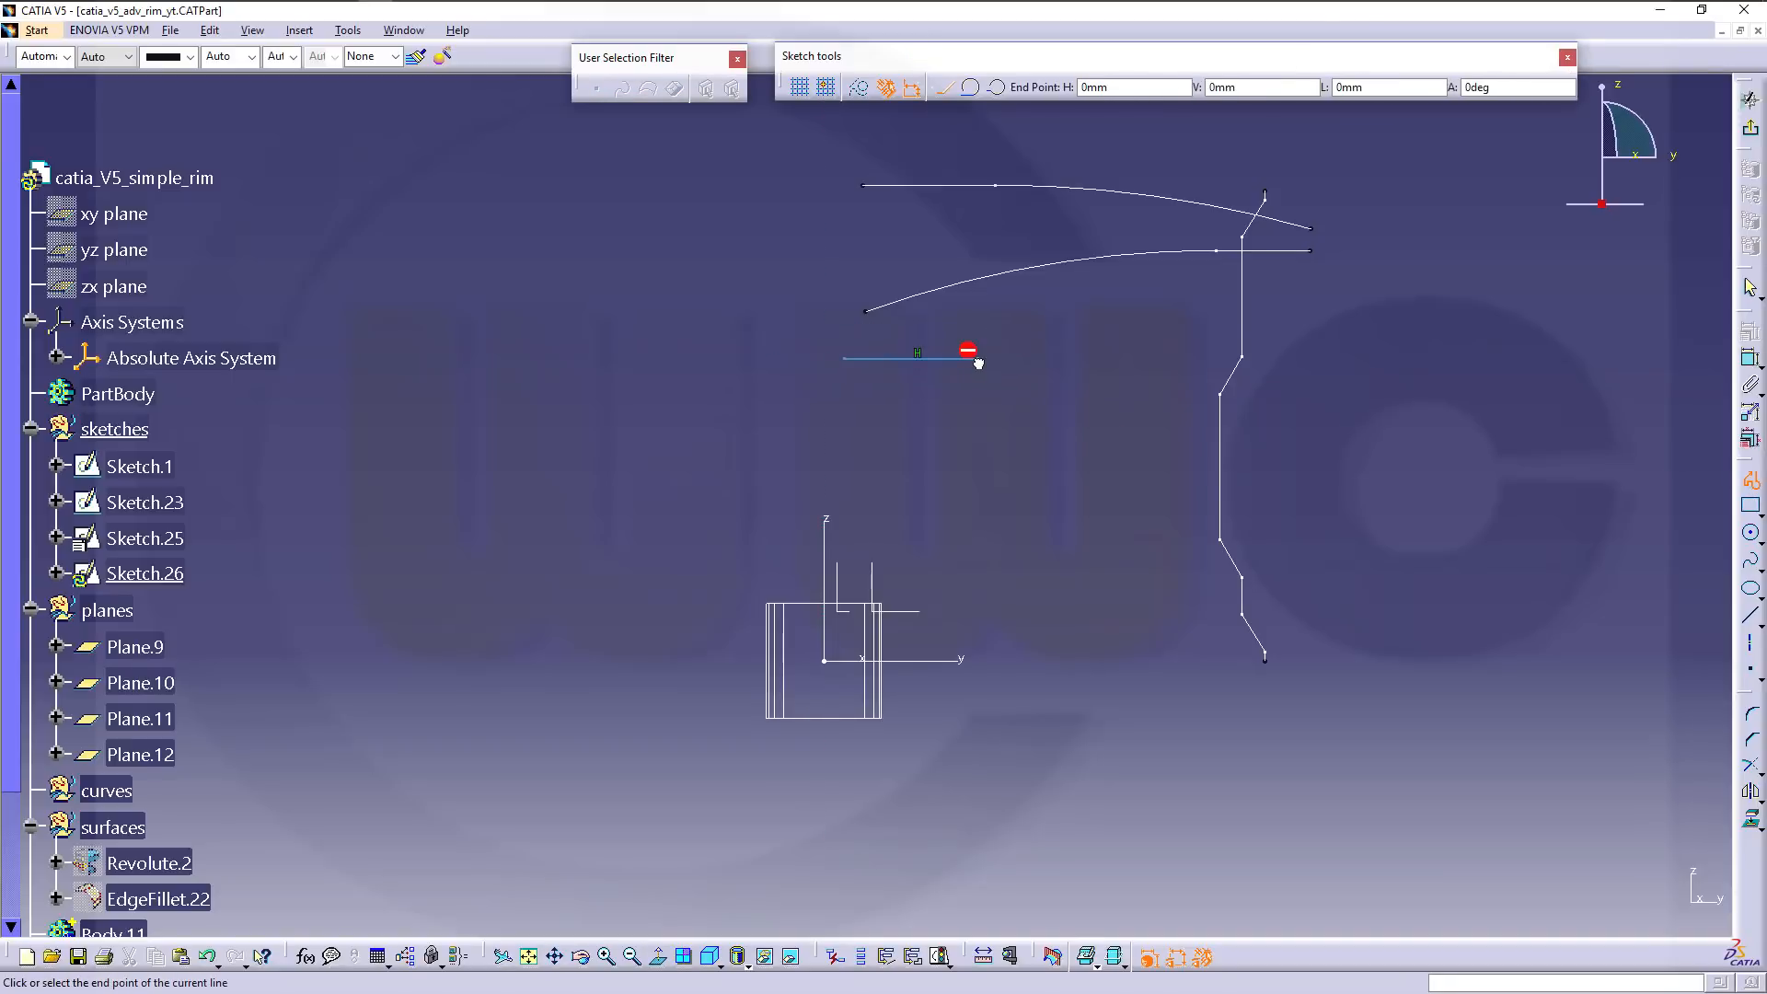
pyautogui.doubleClick(1305, 407)
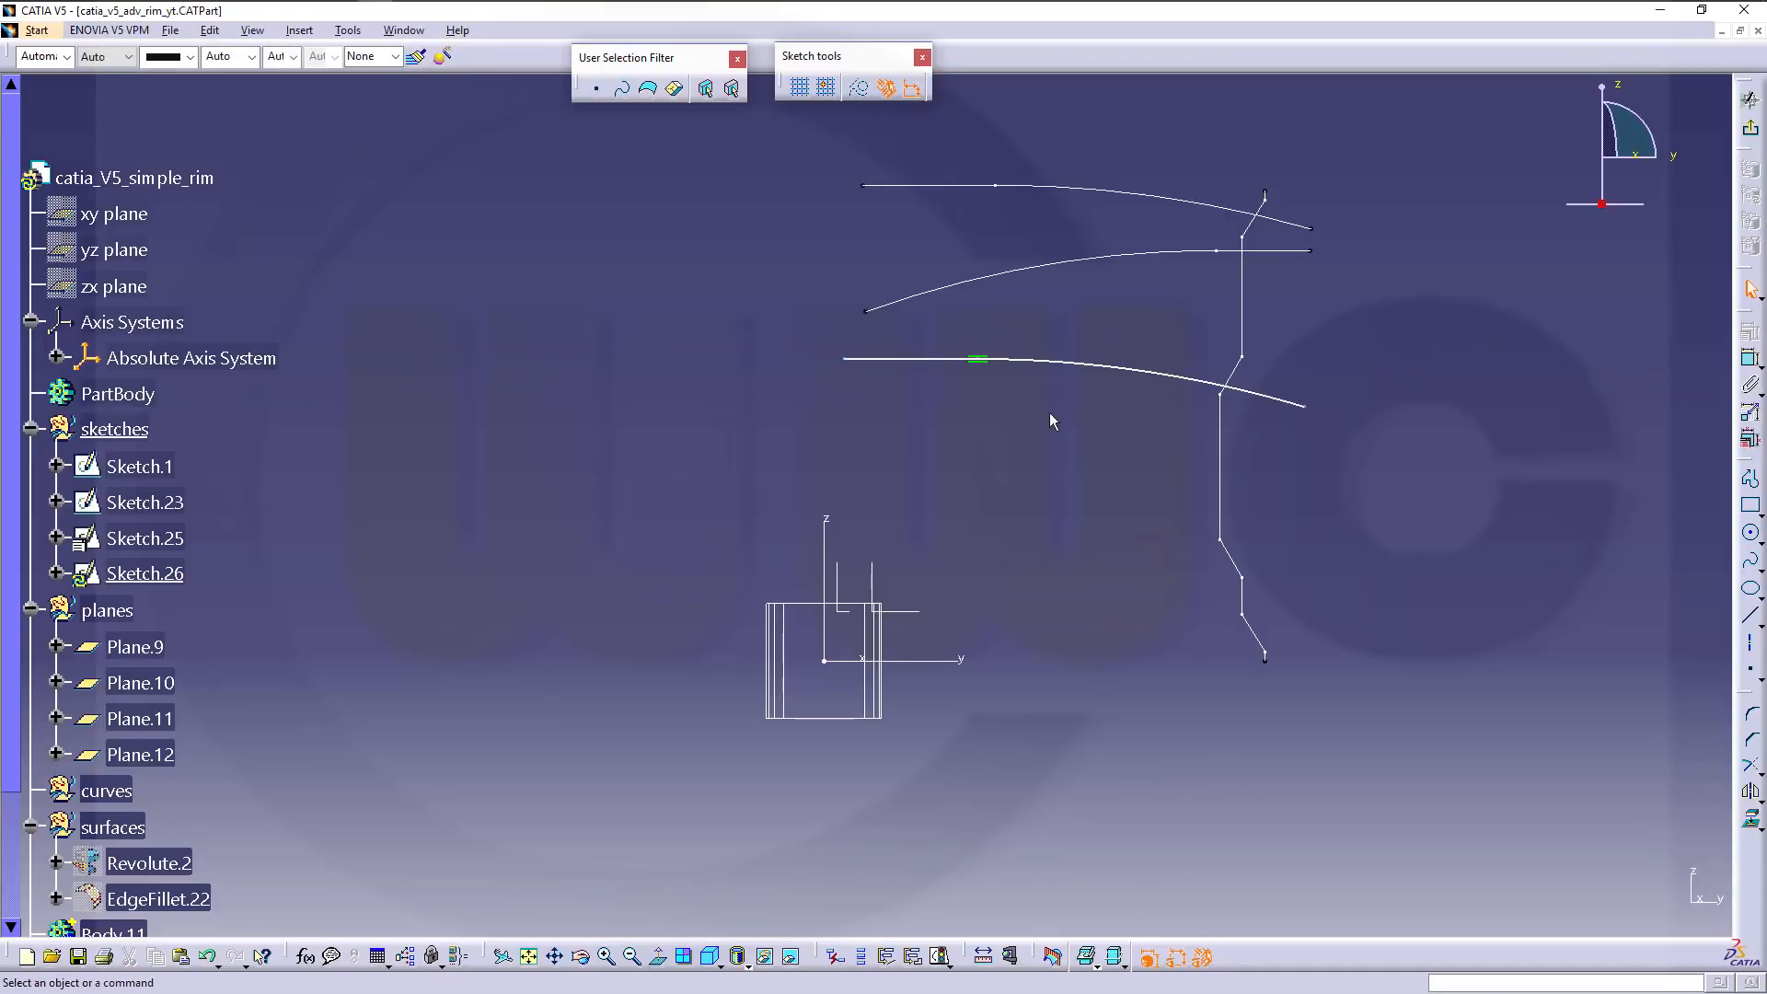
# Move the whole line-and-arc profile up between the existing curves, with its line about 221 mm above the y axis.
pyautogui.moveTo(789, 322)
pyautogui.mouseDown()
pyautogui.moveTo(893, 403)
pyautogui.moveTo(1354, 427)
pyautogui.mouseUp()
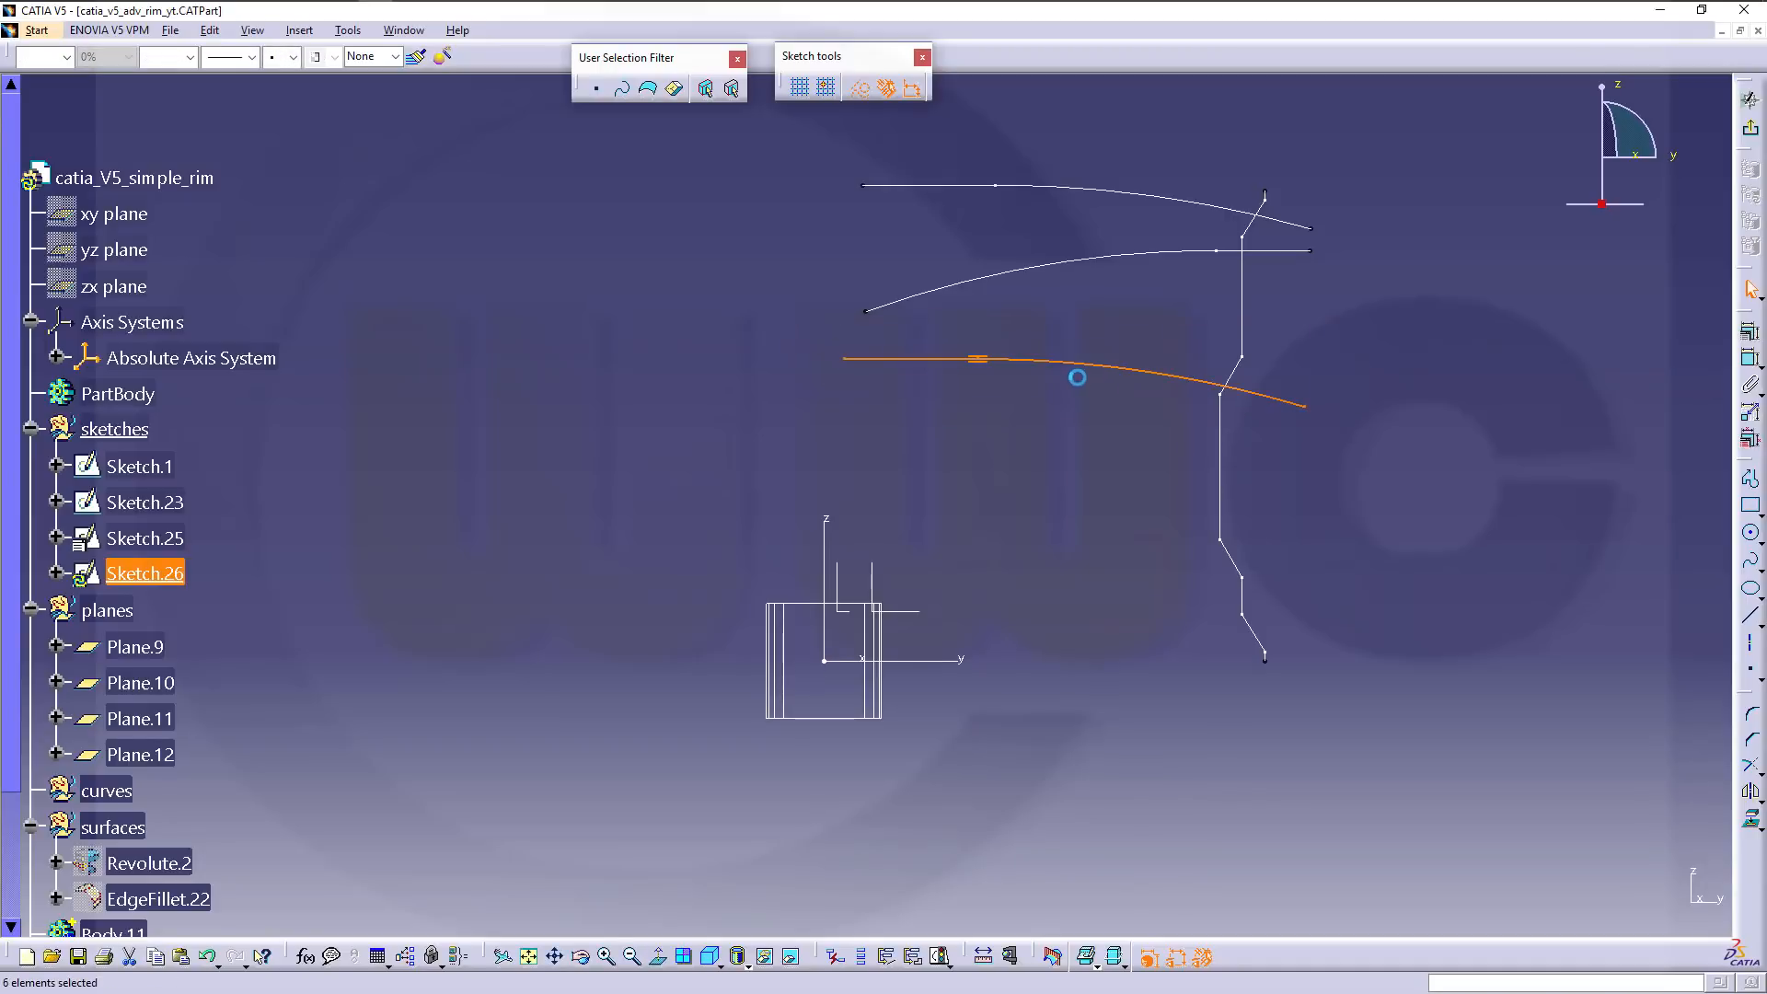
pyautogui.moveTo(1056, 365); pyautogui.dragTo(1065, 264)
pyautogui.moveTo(1052, 259); pyautogui.dragTo(1020, 242)
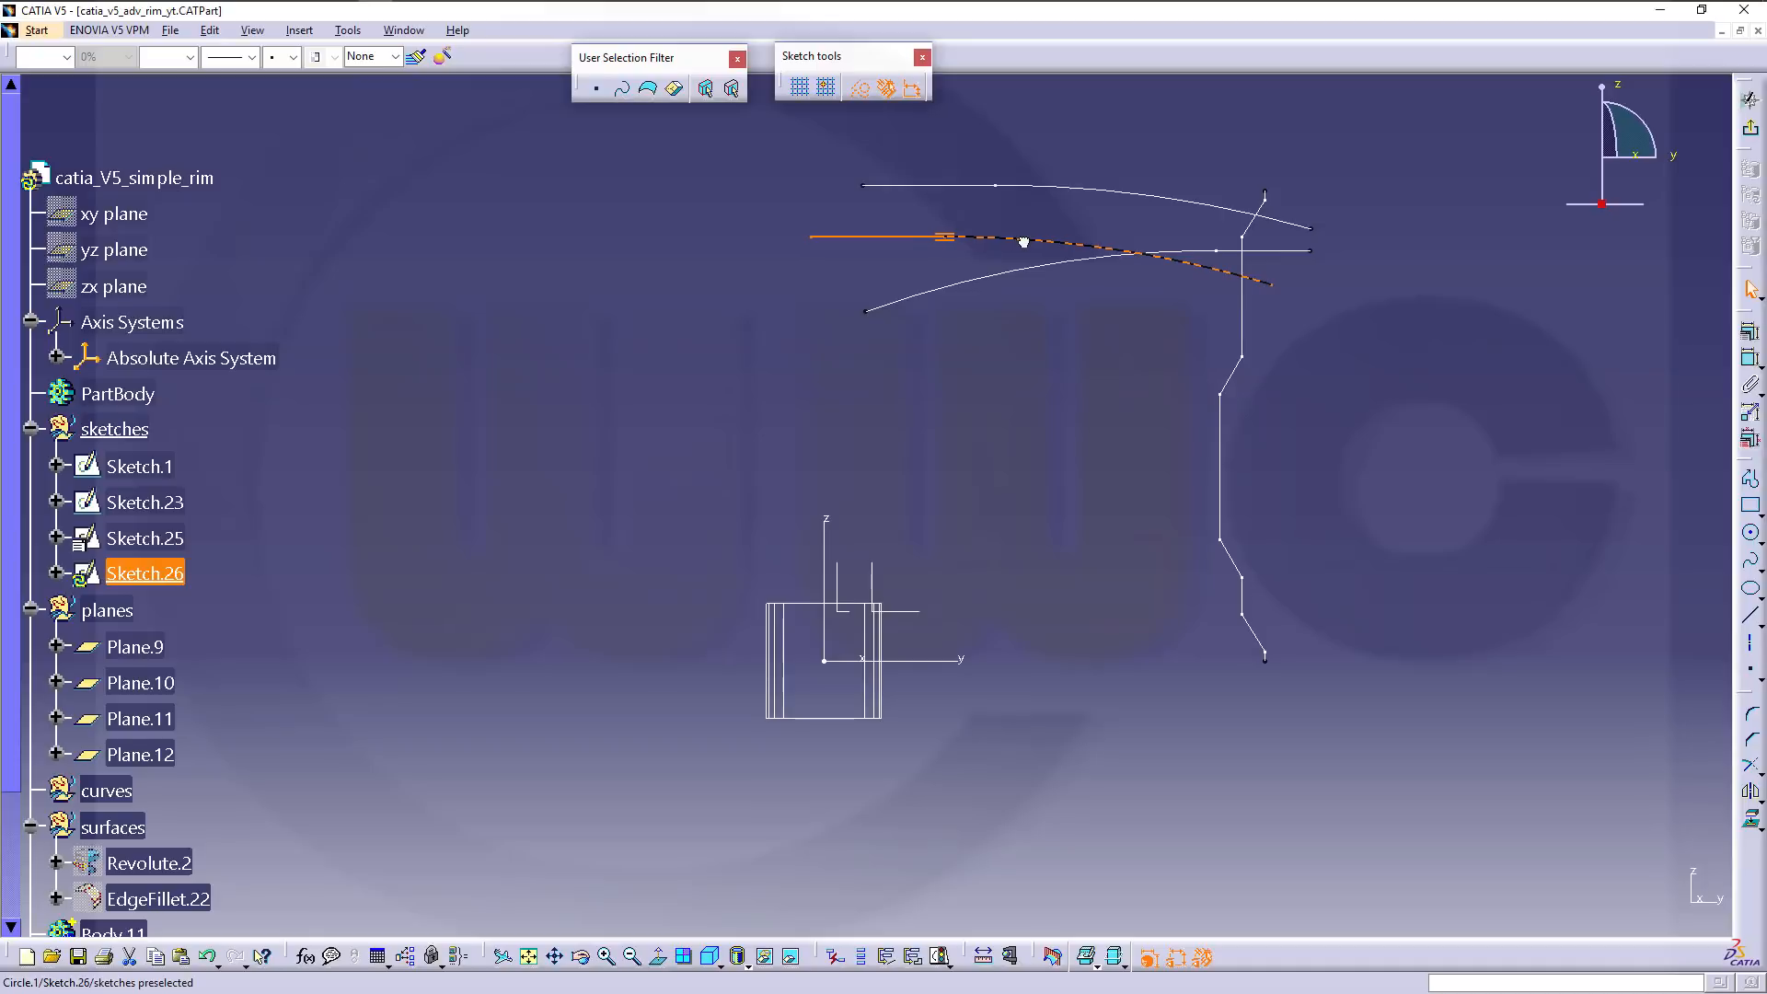
pyautogui.moveTo(1027, 242); pyautogui.dragTo(1019, 249)
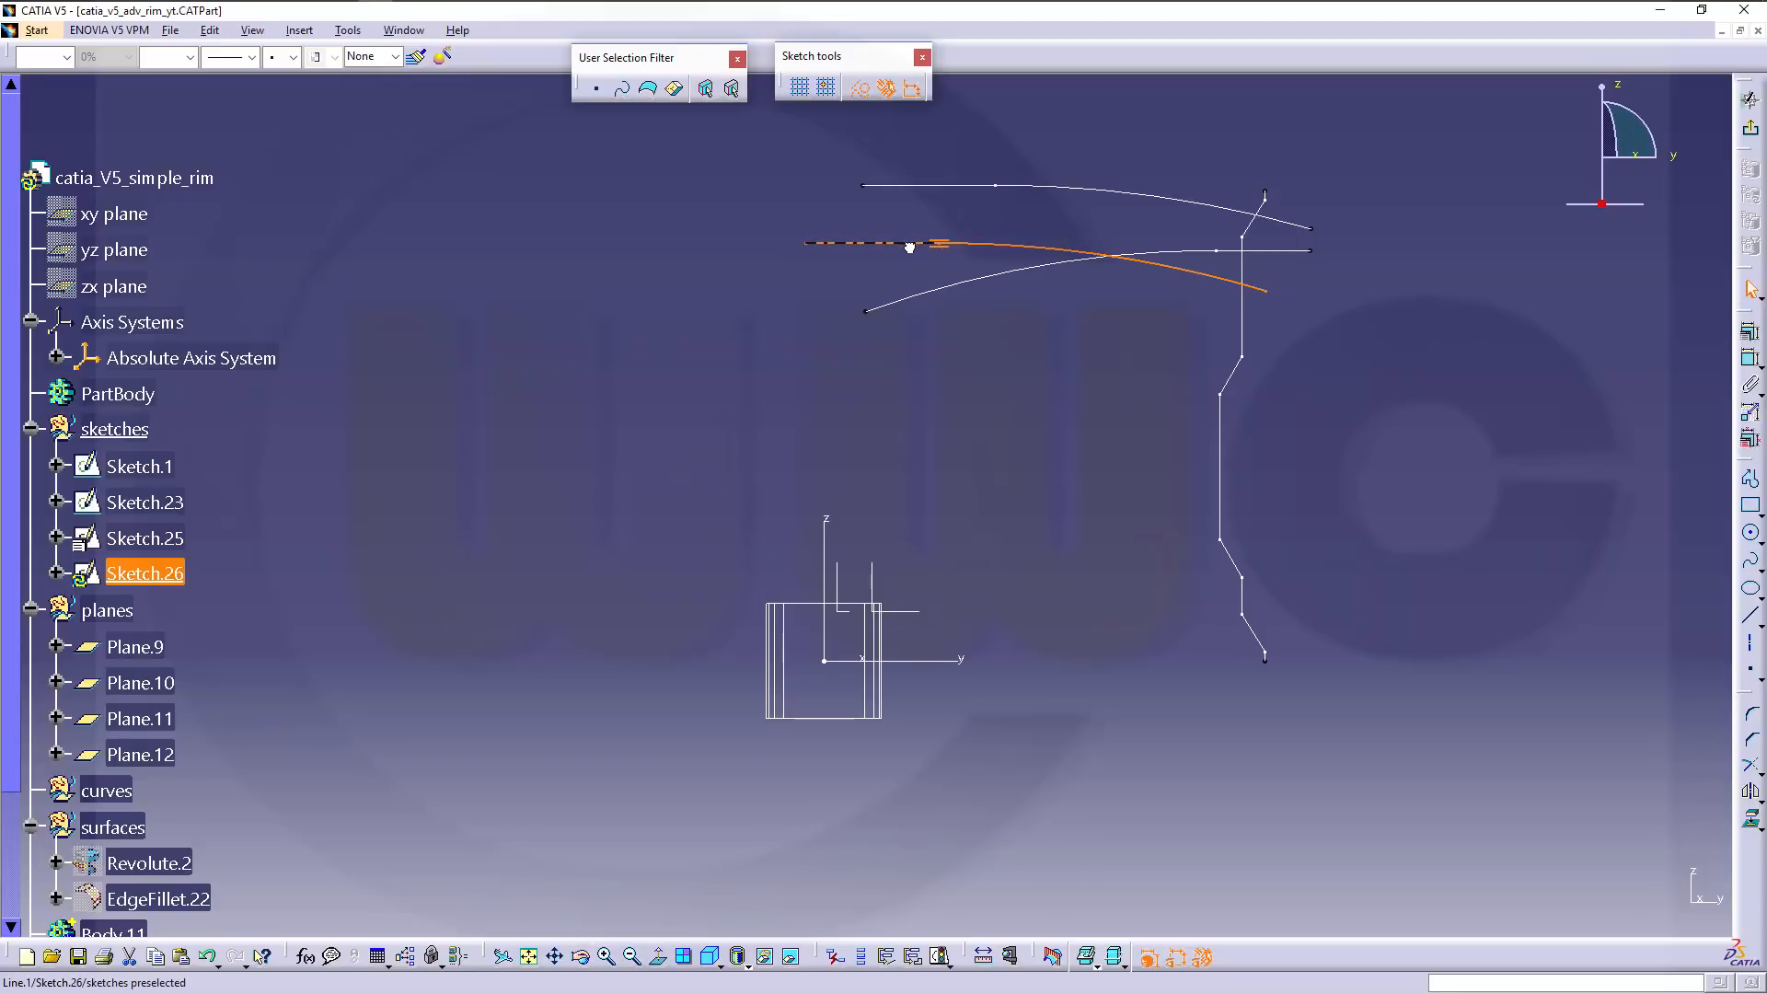
pyautogui.moveTo(909, 246); pyautogui.dragTo(909, 252)
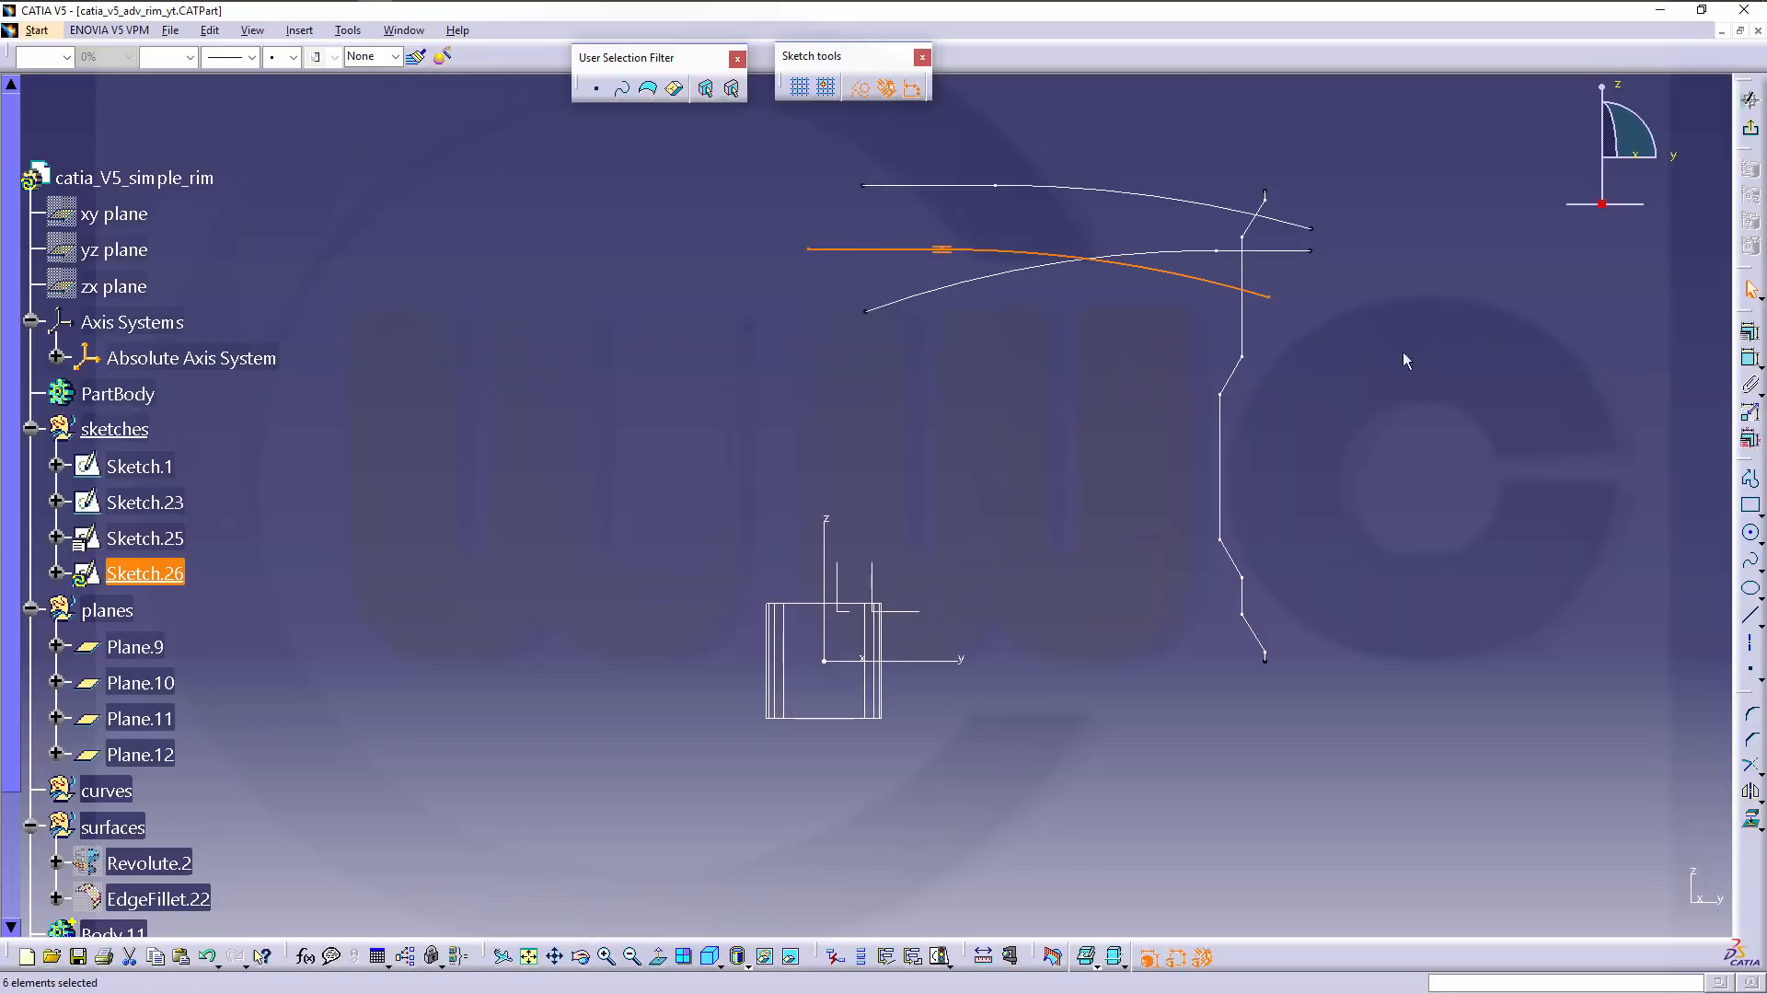
pyautogui.click(1433, 350)
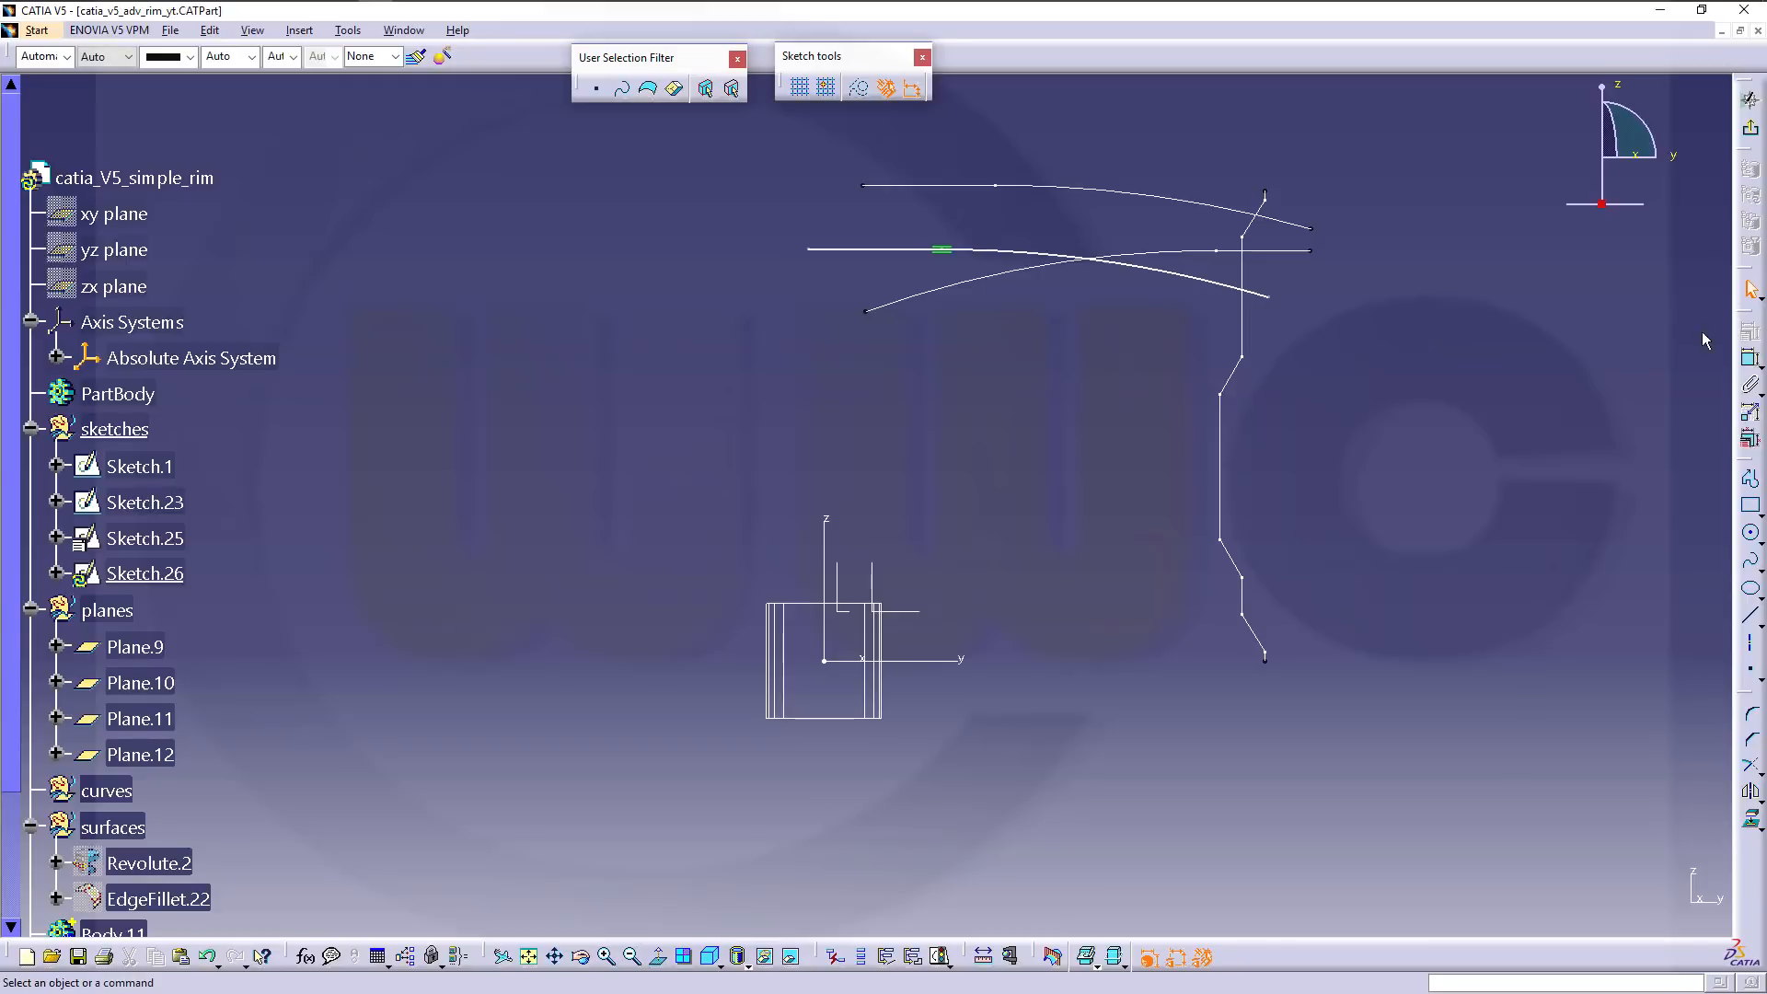
# Dimension the line's distance from the y axis as 220 mm and exit the sketch.
pyautogui.click(1750, 359)
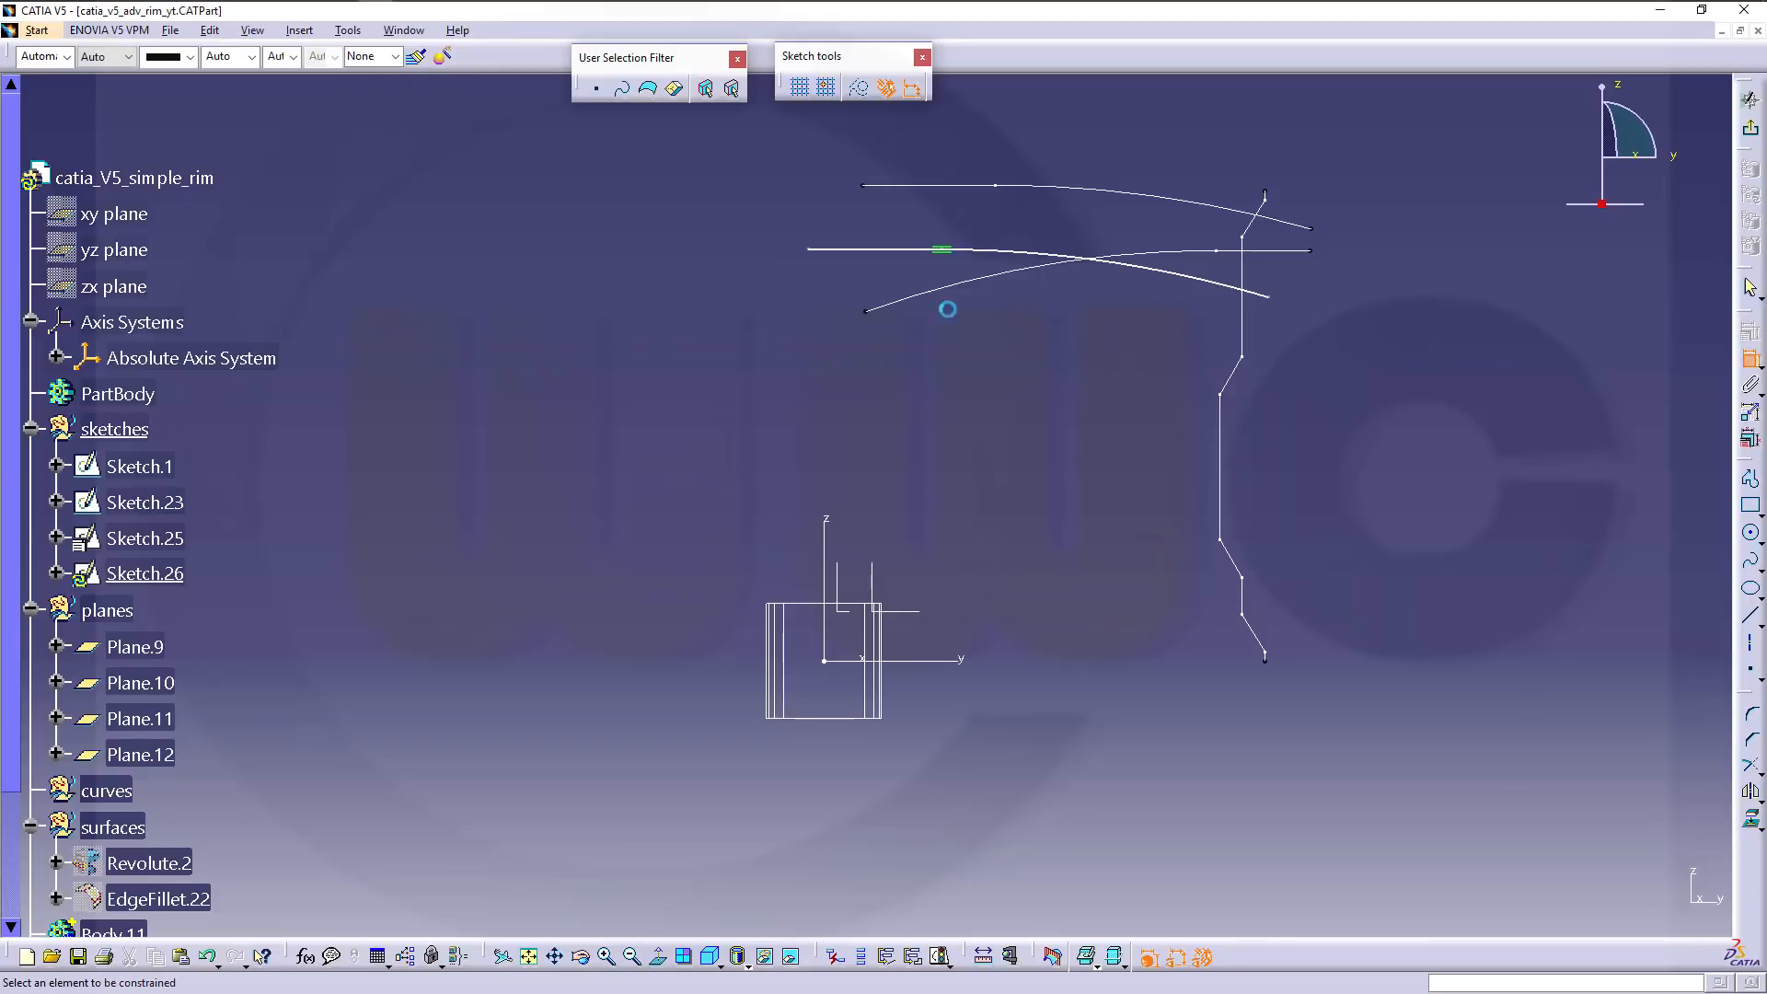
pyautogui.click(891, 253)
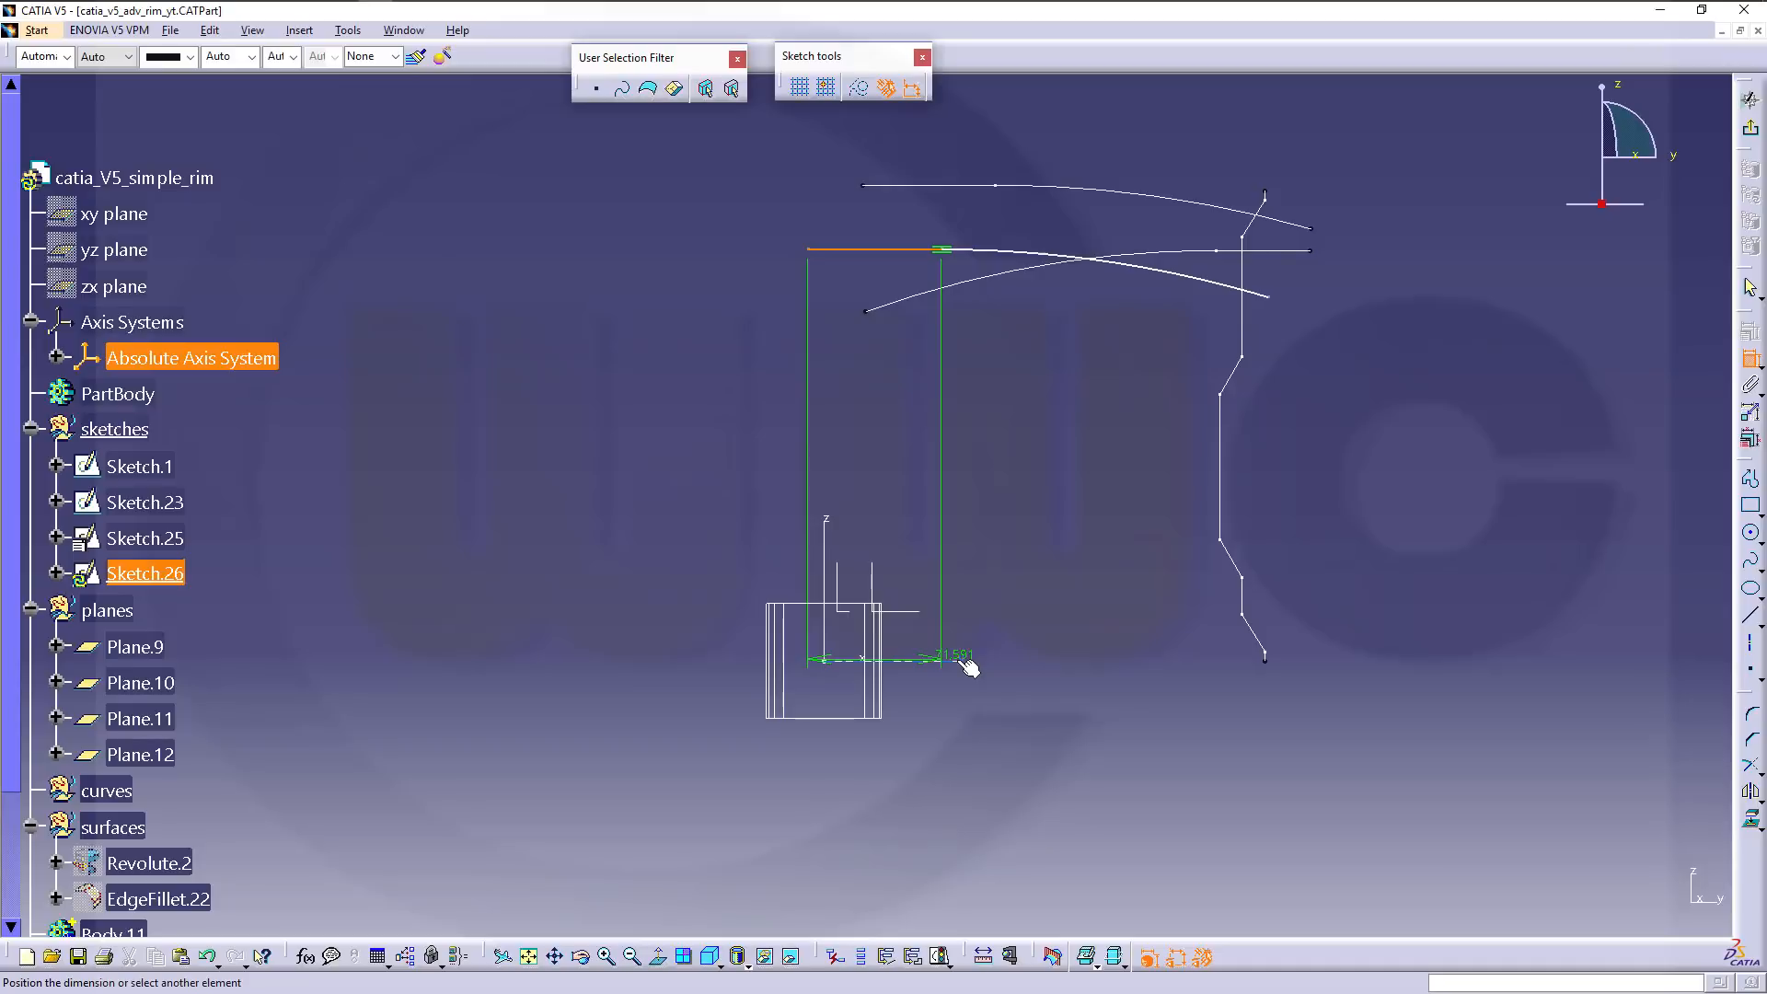
pyautogui.click(968, 667)
pyautogui.click(571, 509)
pyautogui.doubleClick(581, 505)
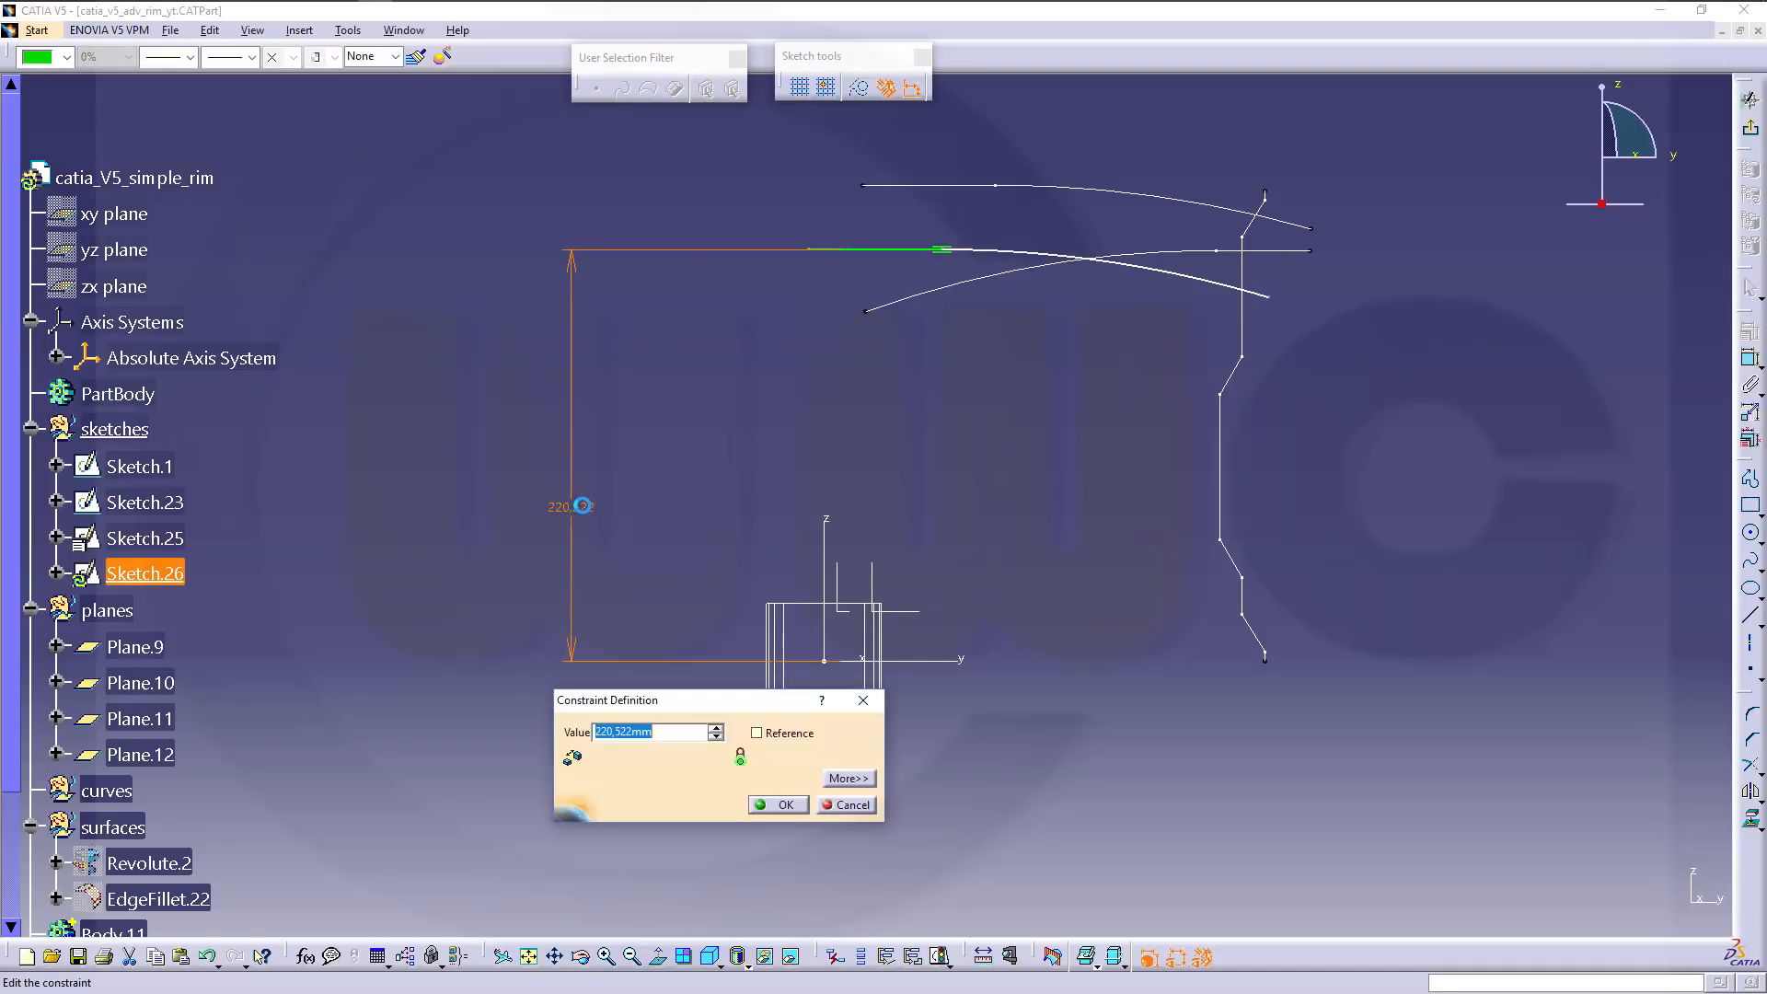
pyautogui.write('220')
pyautogui.press('Return')
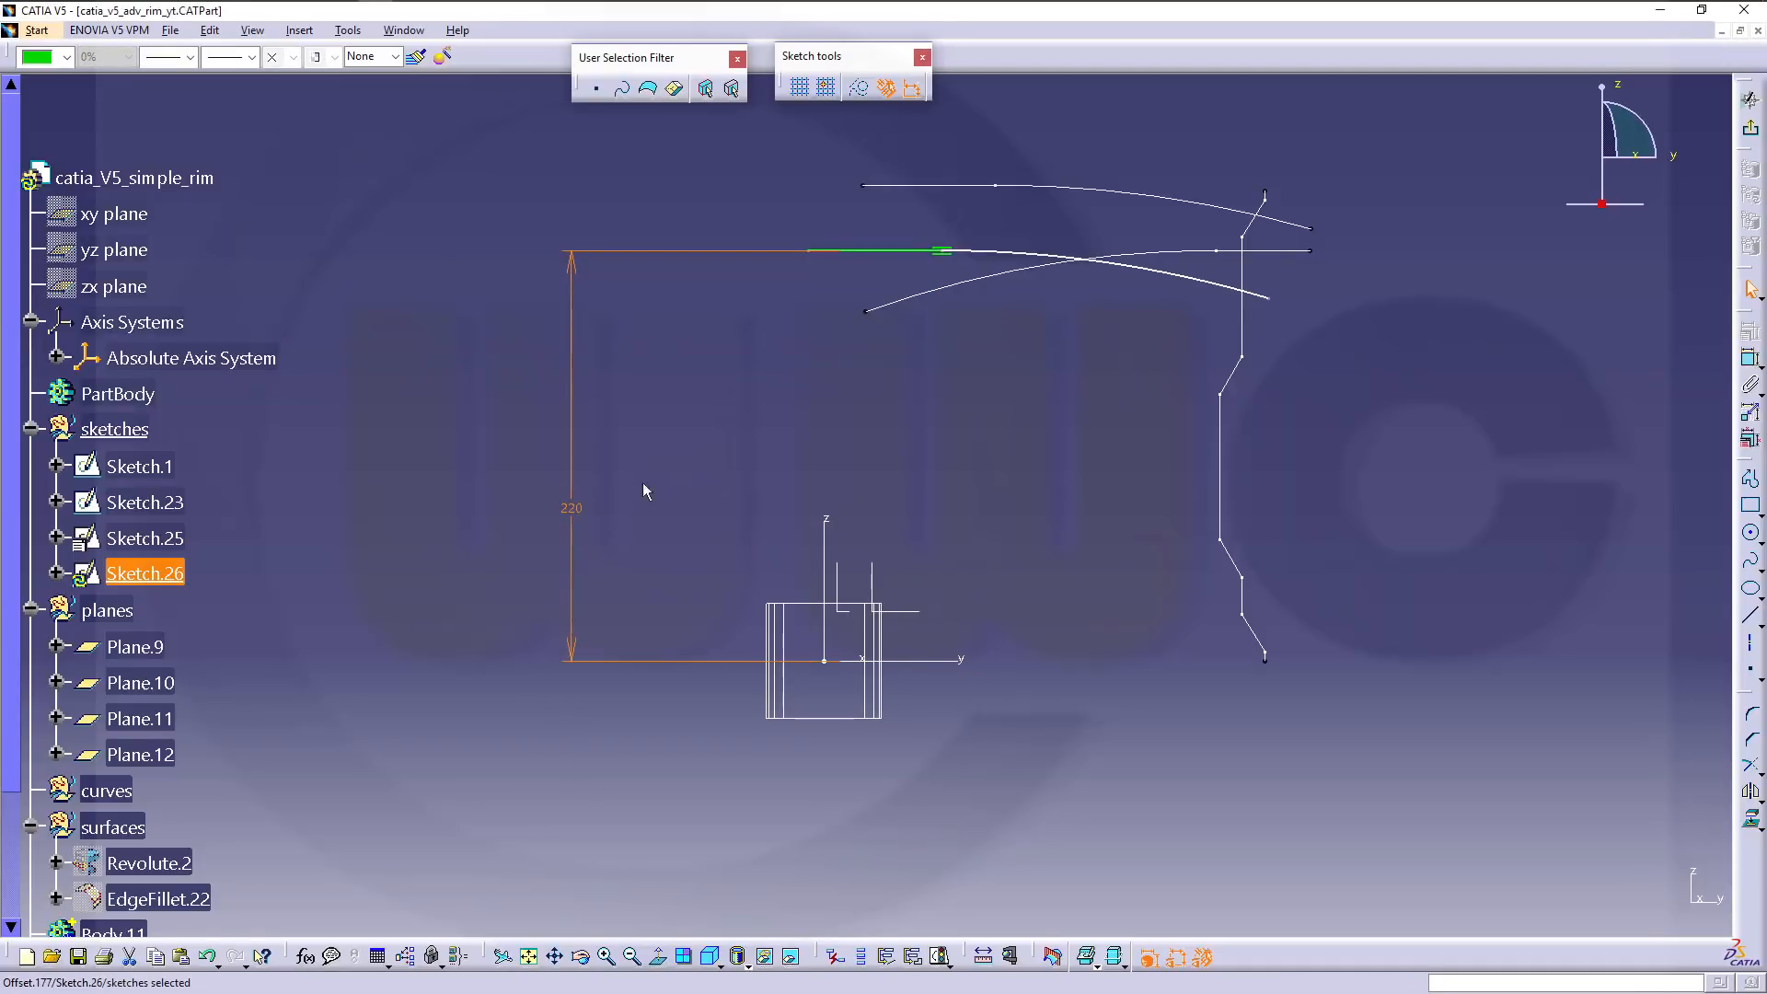
pyautogui.click(1617, 449)
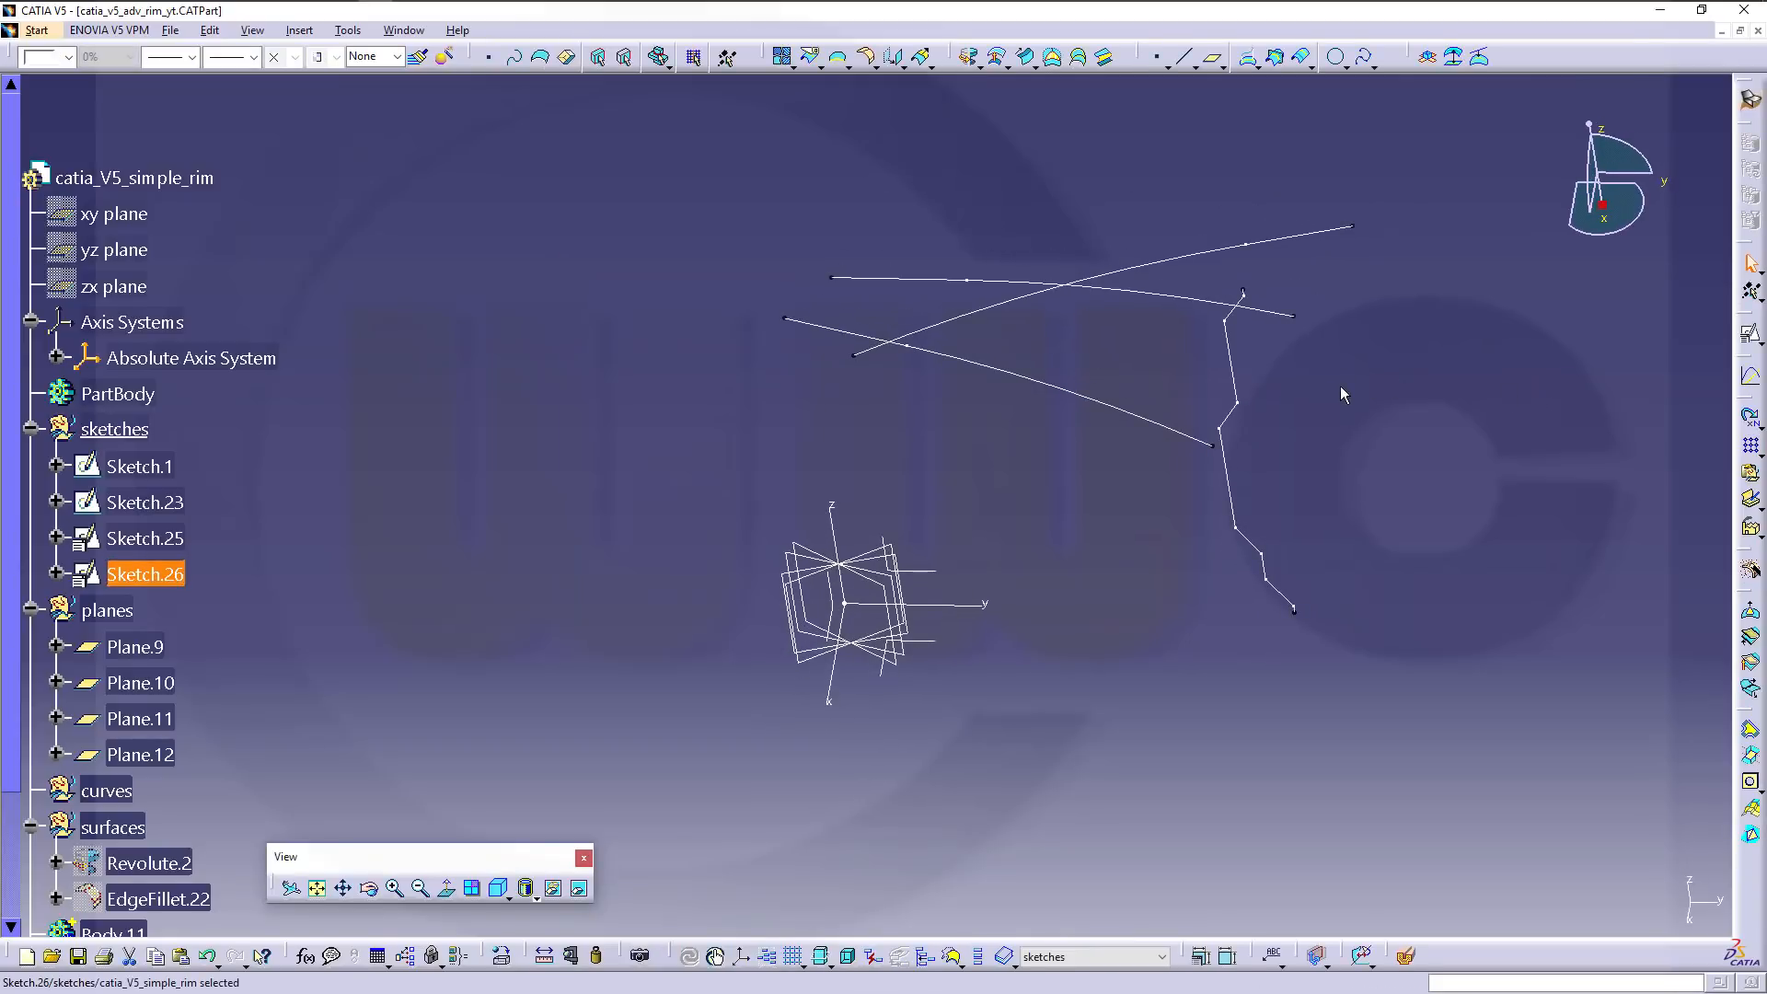
# Show the filleted rim surface, EdgeFillet.22, examine how the three sketched curves meet it, and hide it again.
pyautogui.moveTo(1339, 385)
pyautogui.mouseDown(button='middle')
pyautogui.moveTo(1311, 499)
pyautogui.moveTo(1119, 460)
pyautogui.moveTo(935, 291)
pyautogui.moveTo(859, 371)
pyautogui.moveTo(828, 446)
pyautogui.moveTo(887, 445)
pyautogui.moveTo(902, 468)
pyautogui.mouseUp(button='middle')
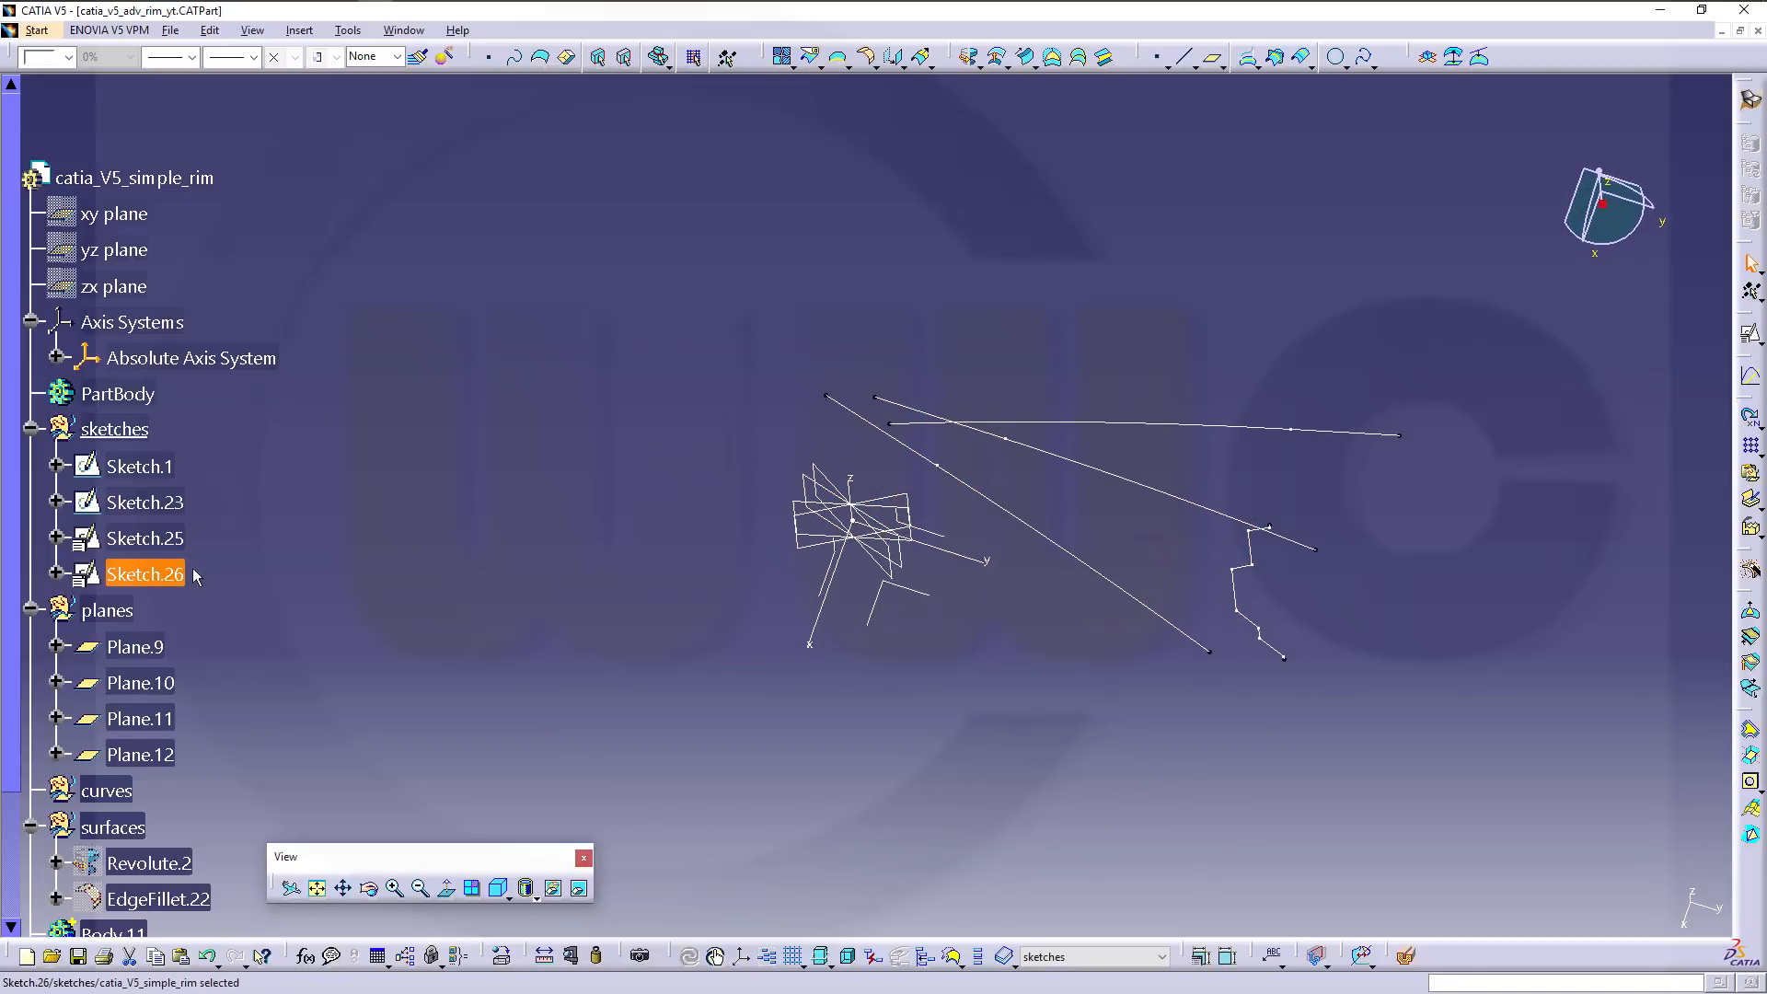
pyautogui.click(165, 899)
pyautogui.rightClick(172, 901)
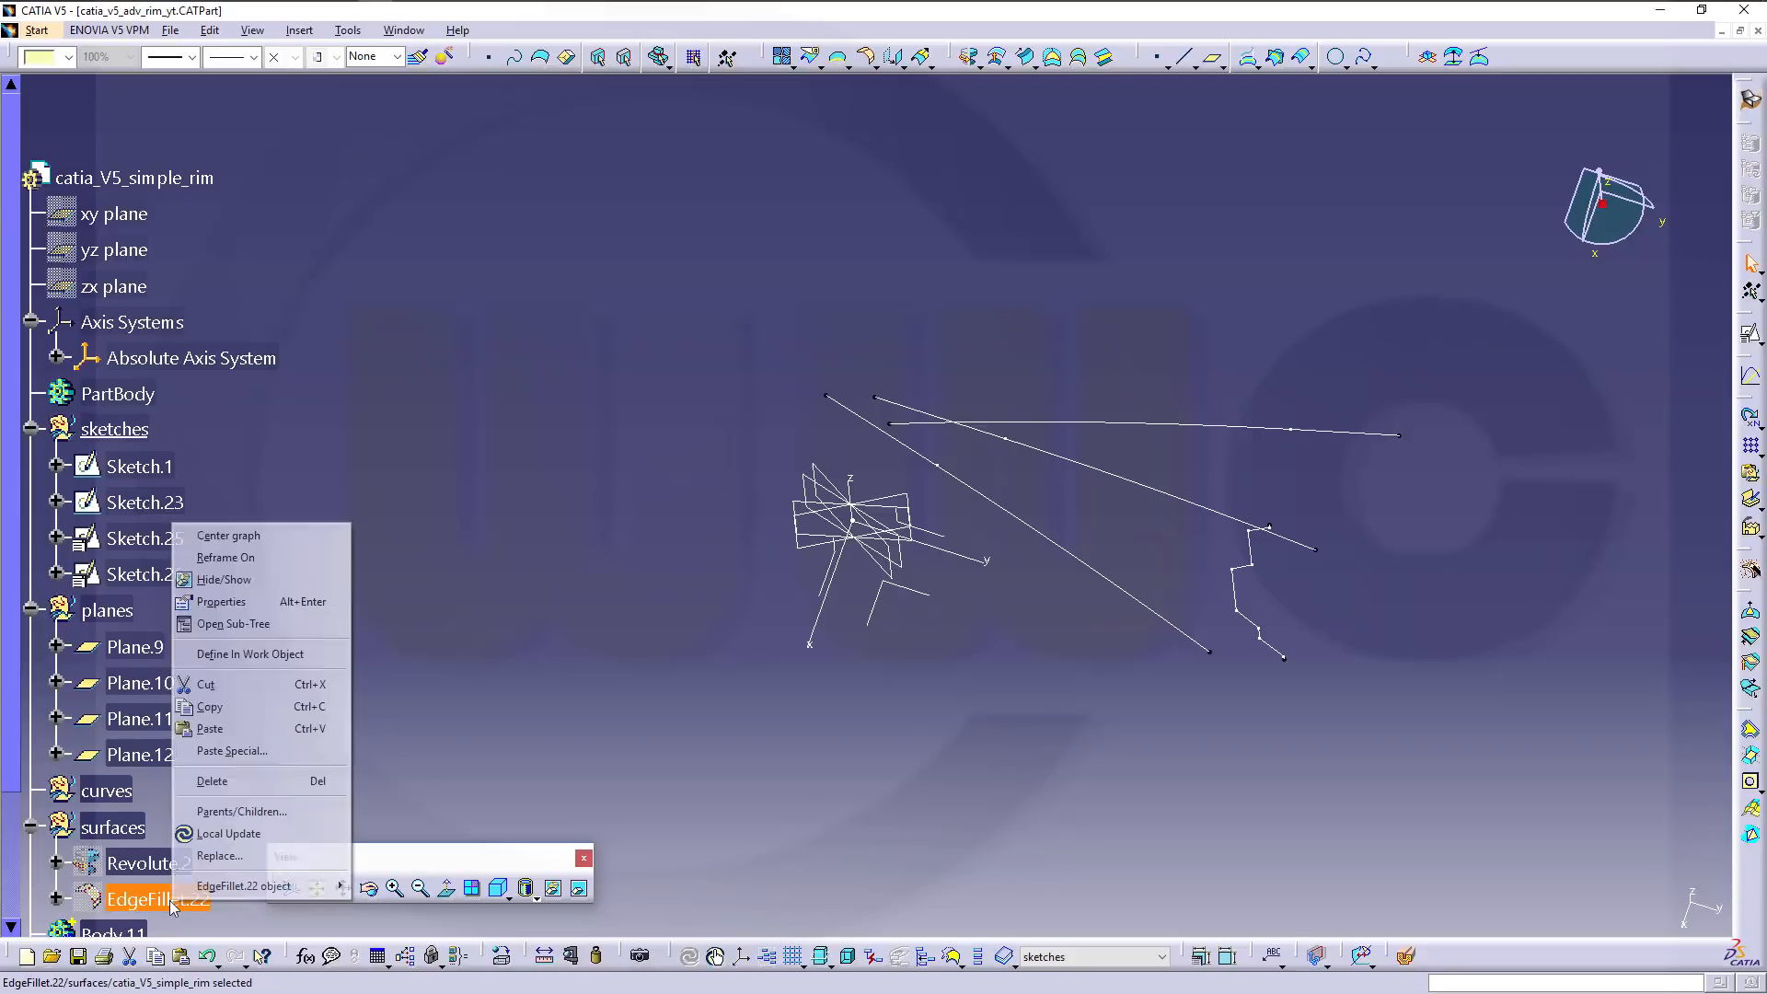
pyautogui.click(226, 579)
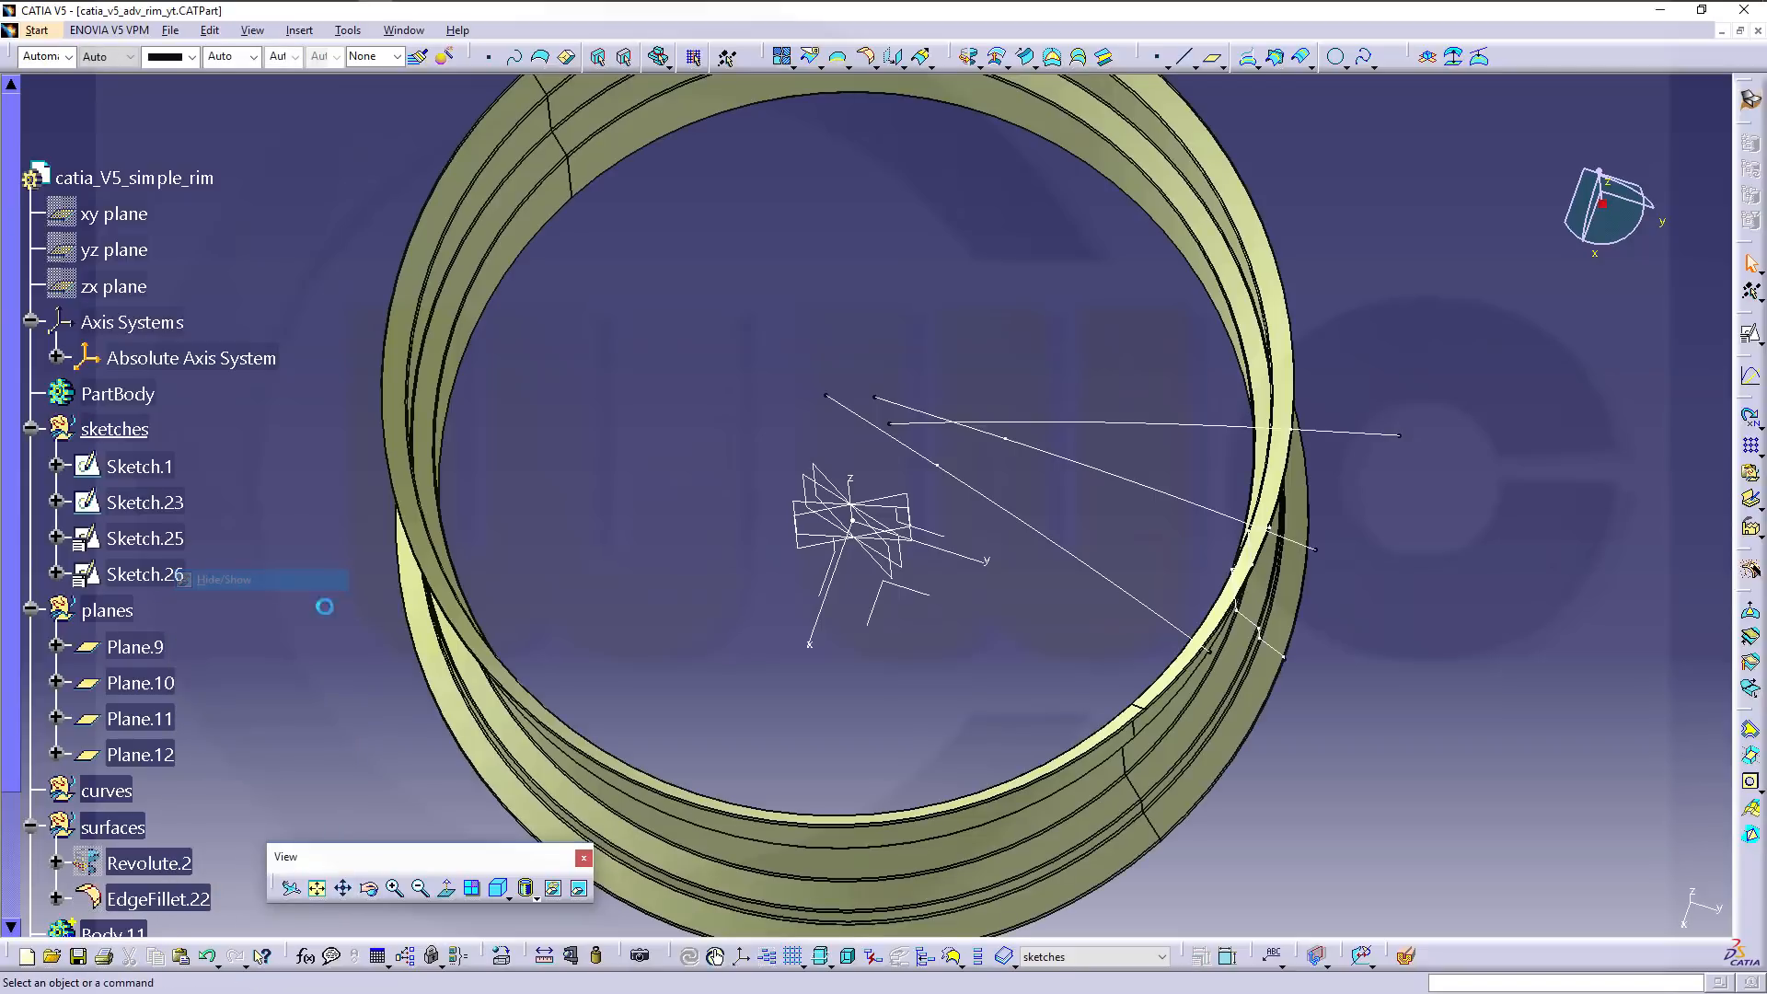
pyautogui.moveTo(1037, 603); pyautogui.dragTo(1086, 414, button='middle')
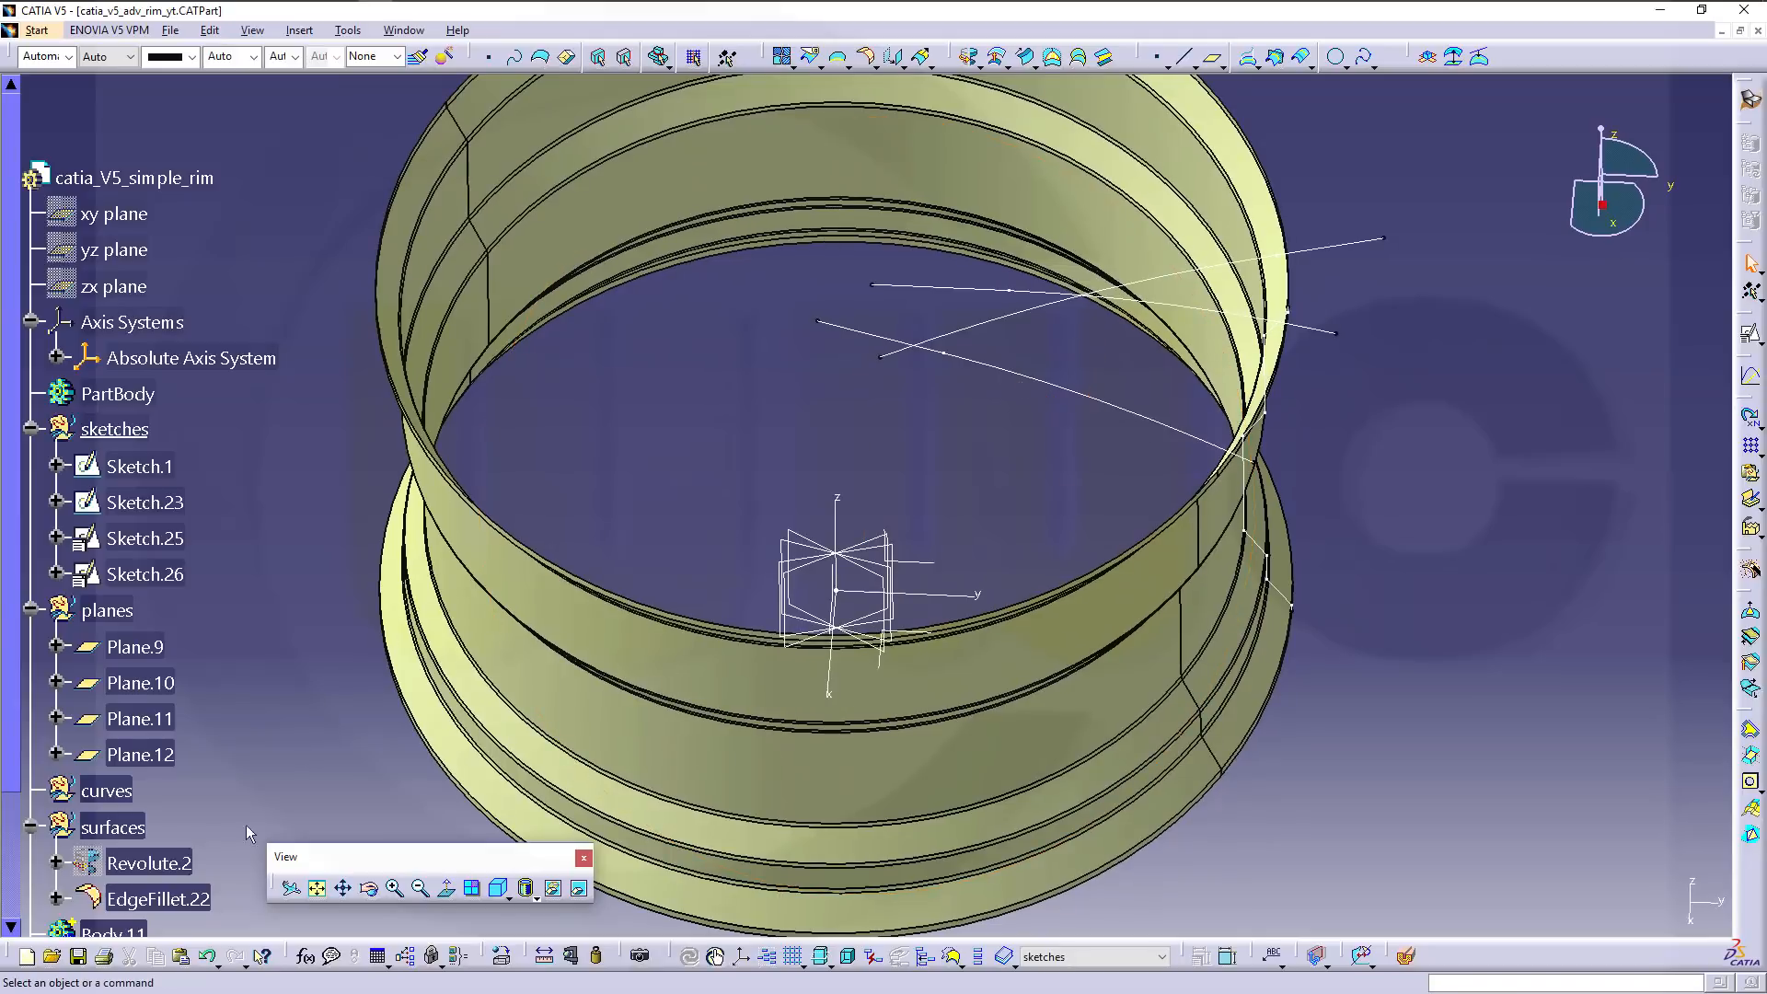
pyautogui.rightClick(129, 898)
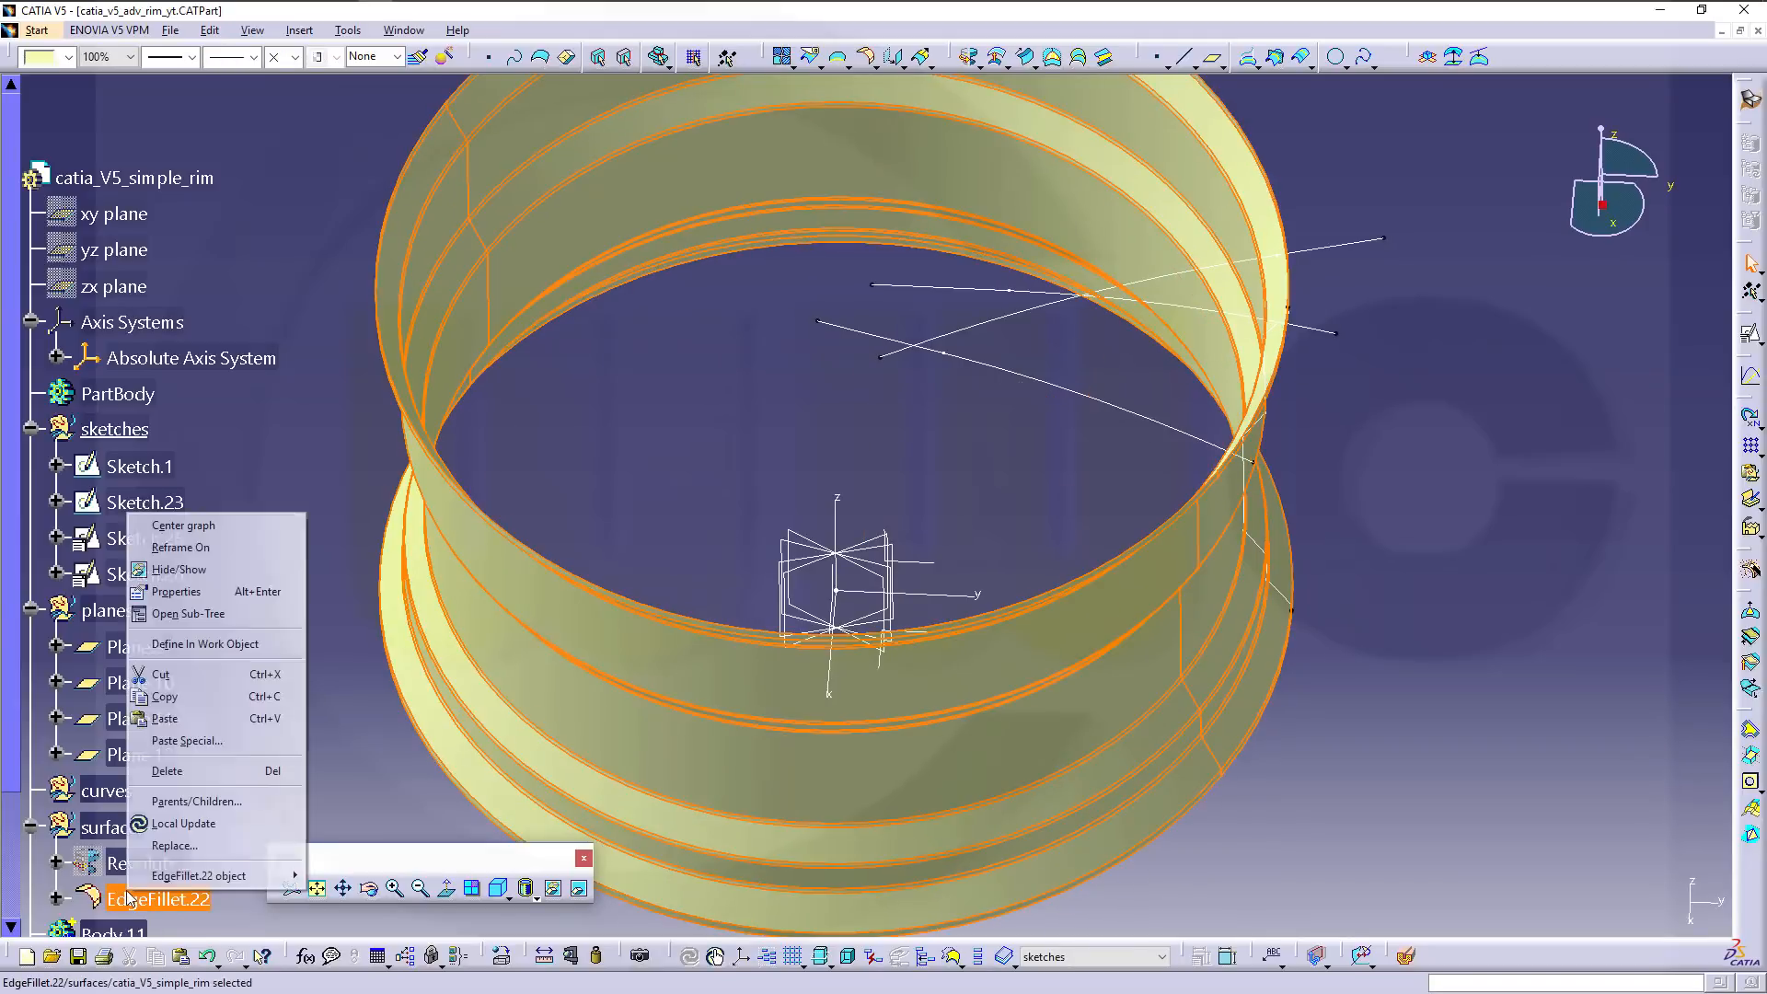
pyautogui.click(180, 571)
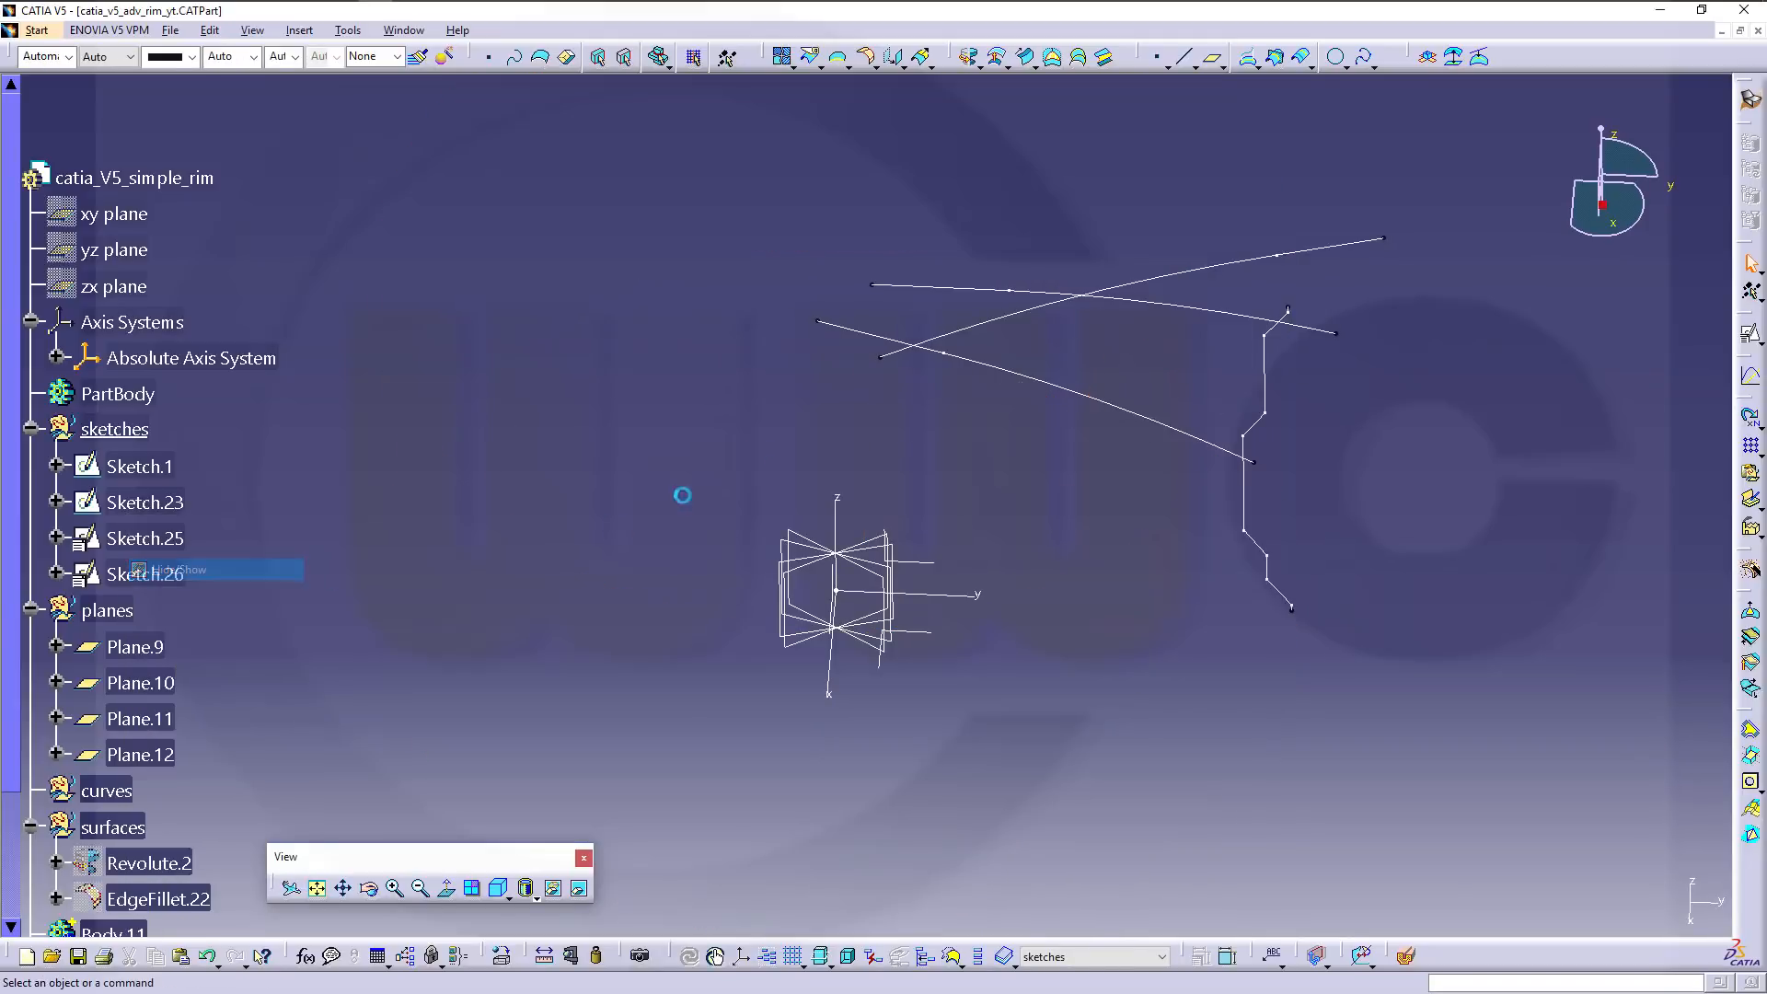
pyautogui.moveTo(991, 392); pyautogui.dragTo(984, 506, button='middle')
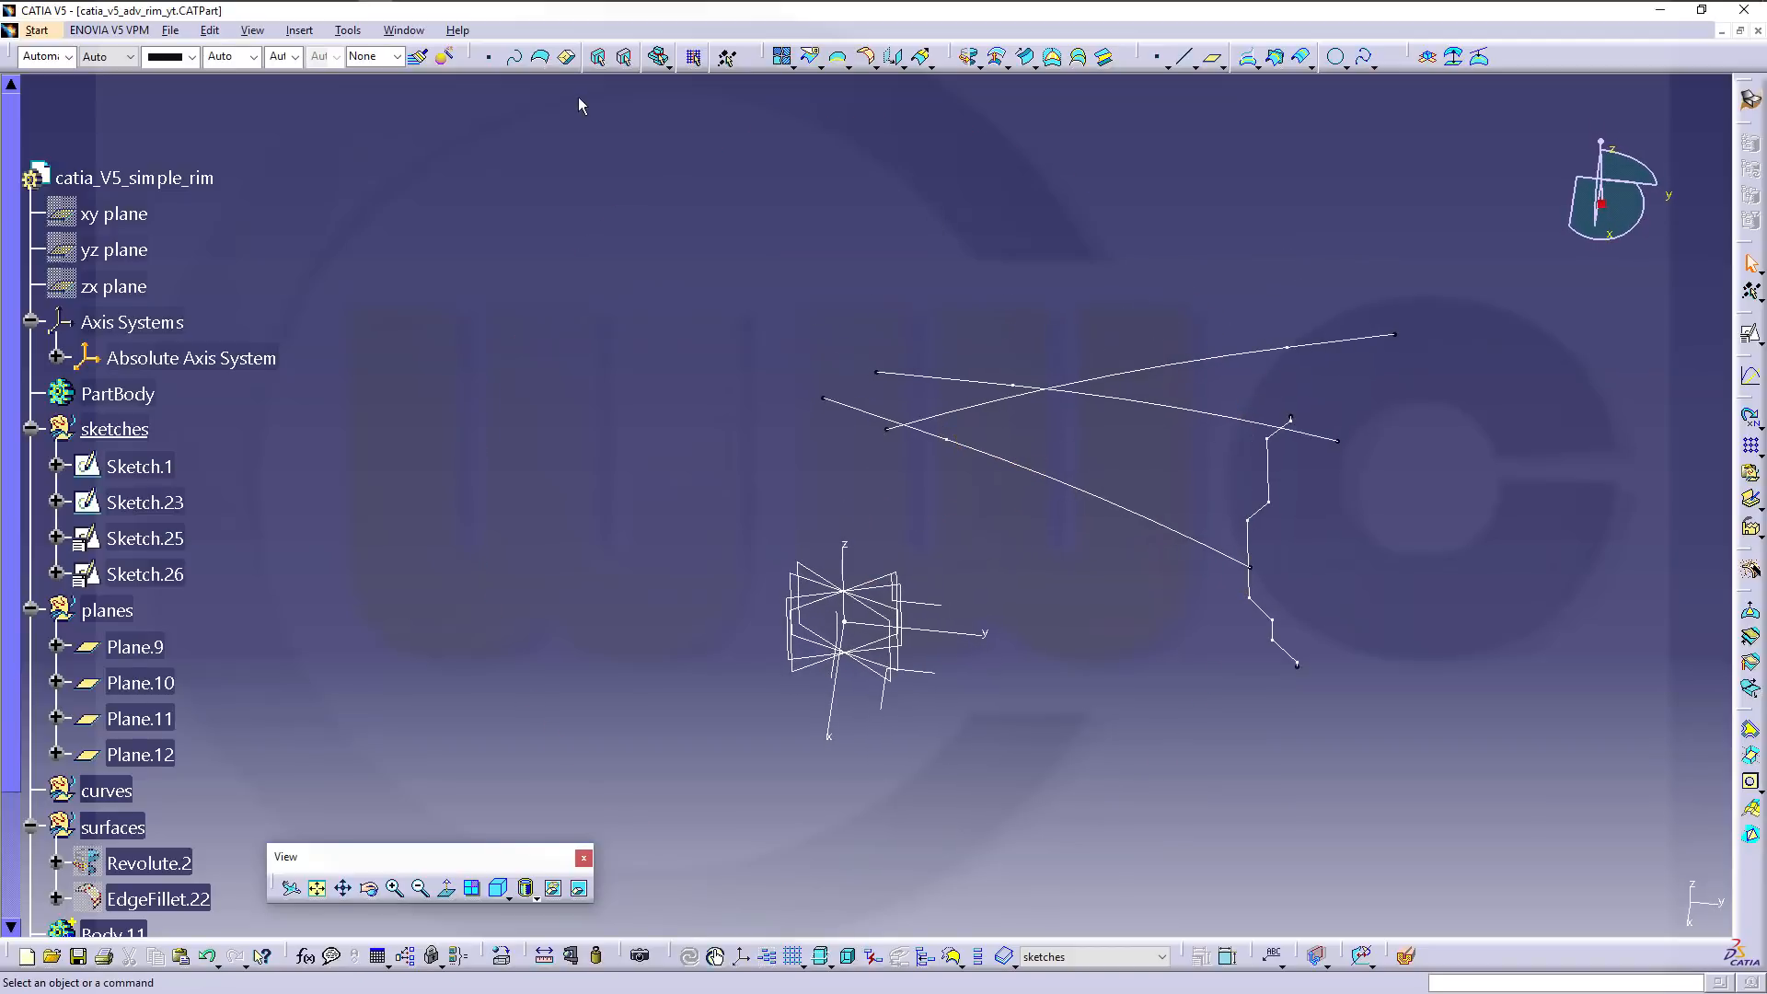
# Make the planes set the work object.
pyautogui.rightClick(114, 610)
pyautogui.click(251, 736)
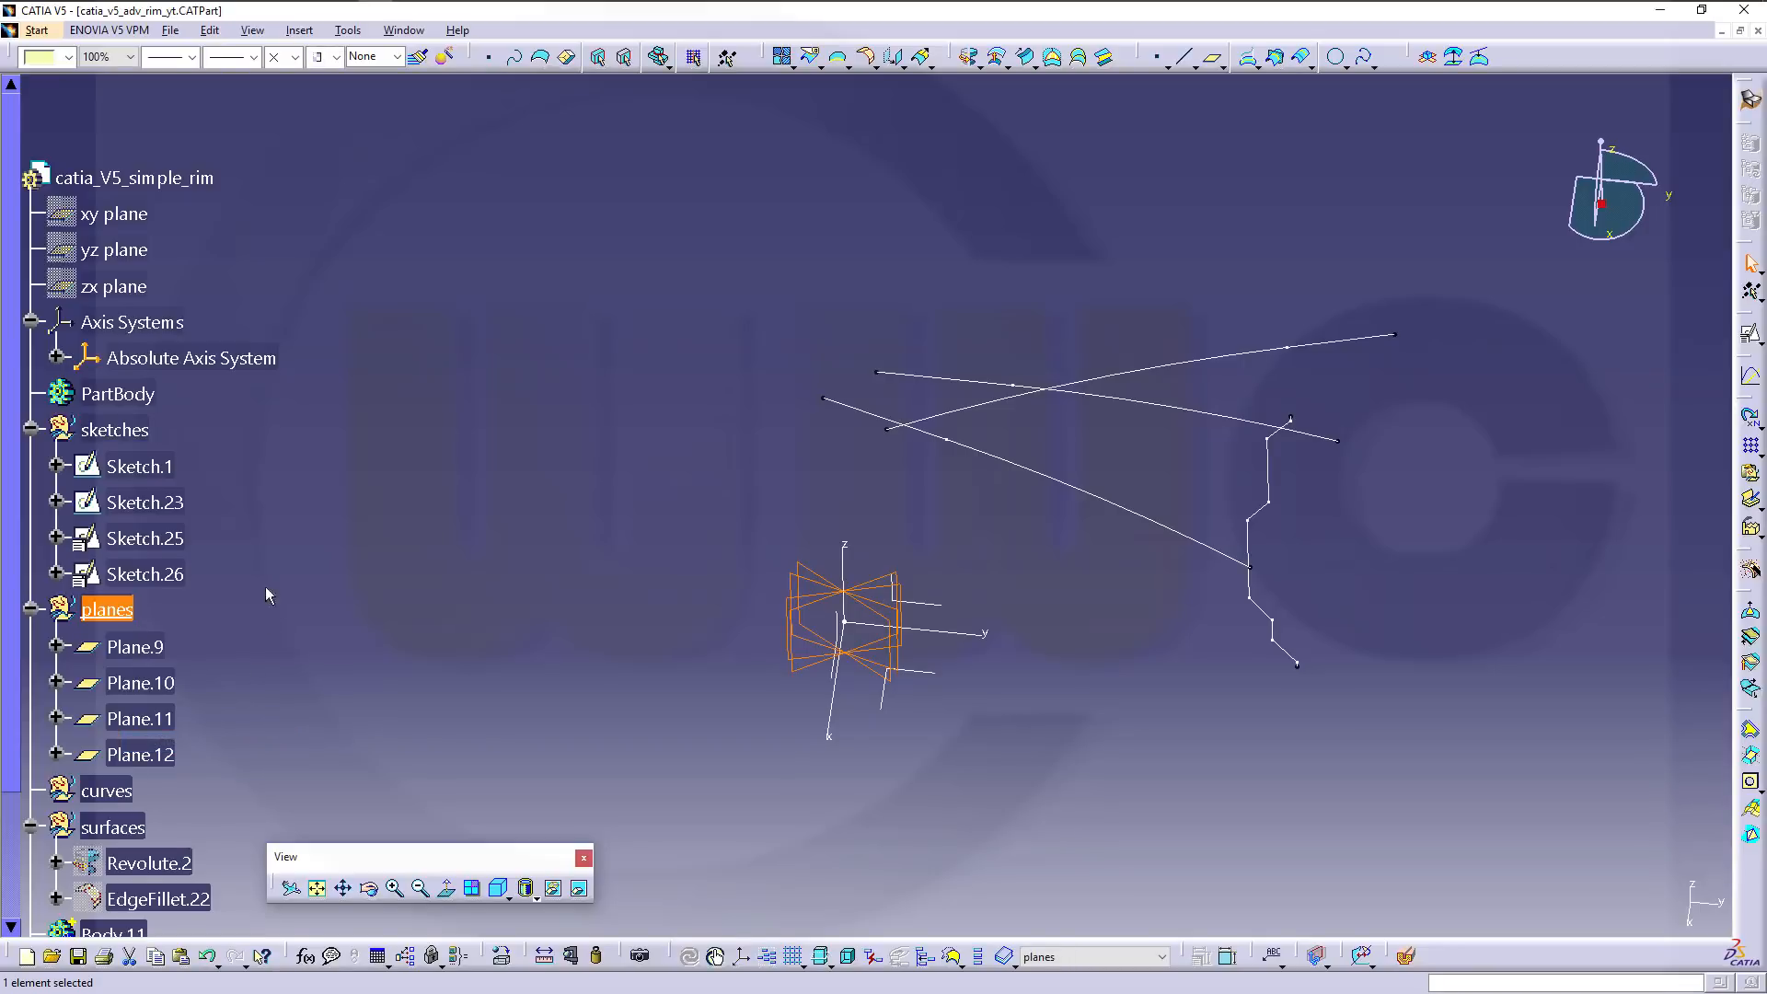
pyautogui.click(345, 546)
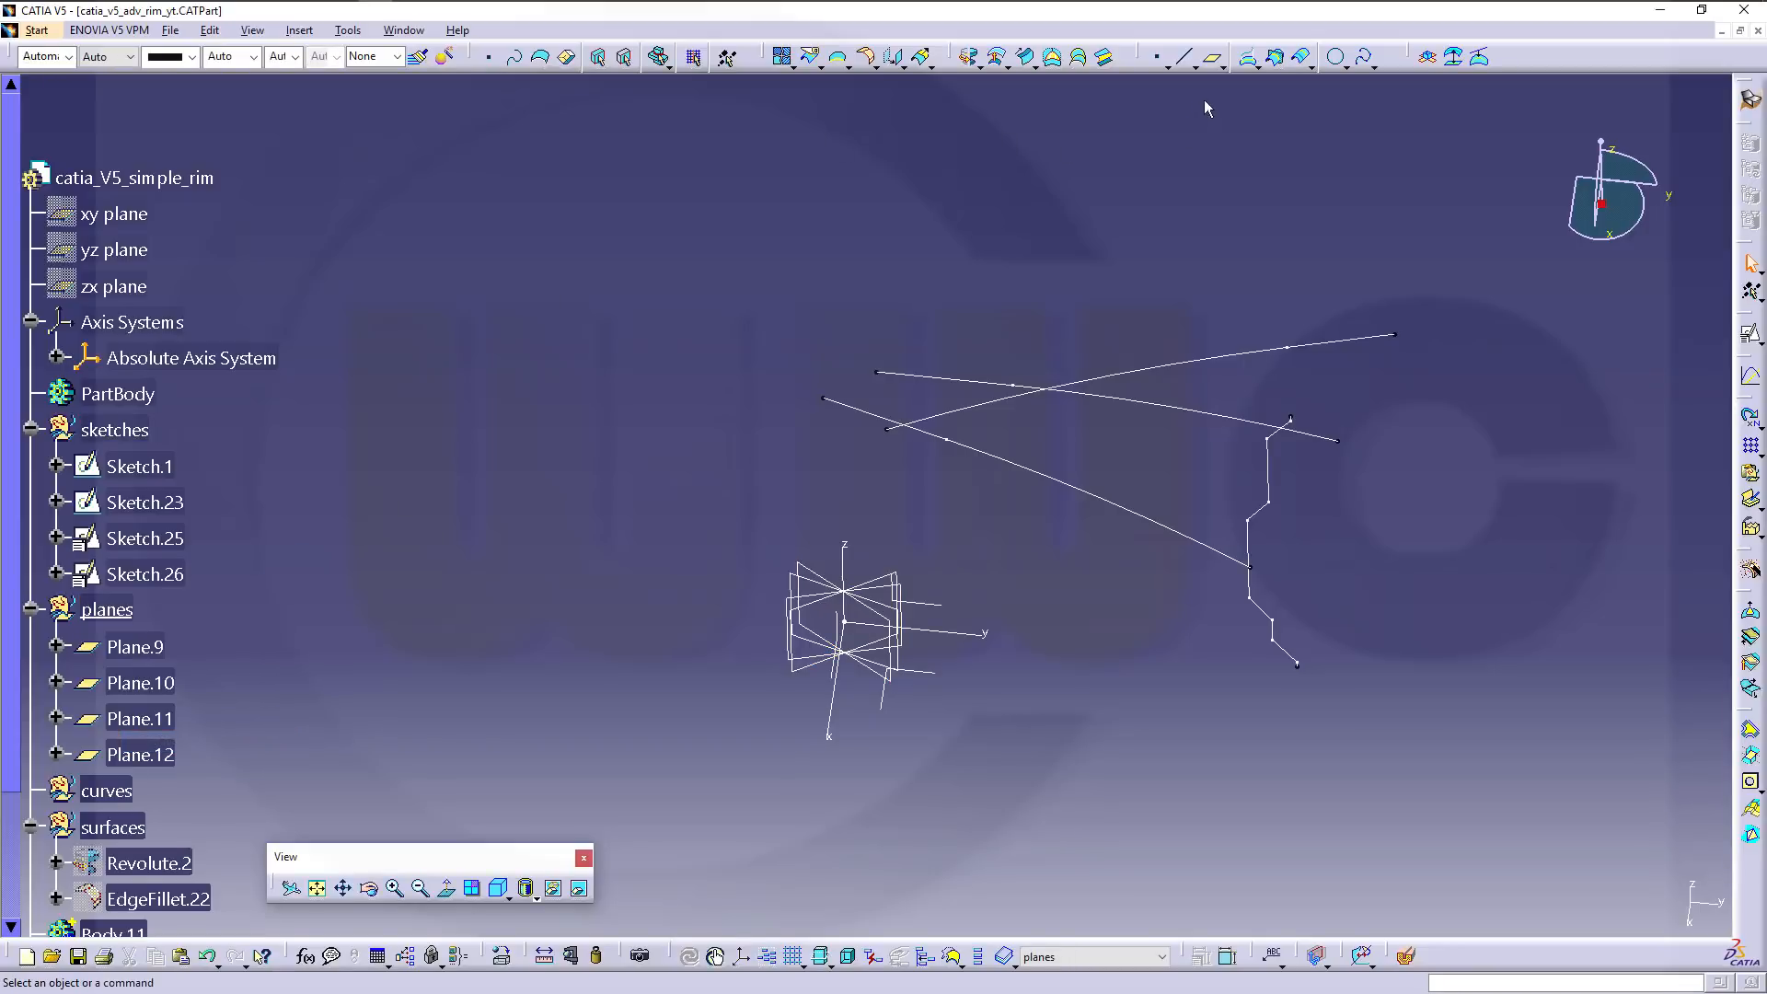
# Create a plane normal to the Sketch.25 curve at its outer end point.
pyautogui.click(1220, 61)
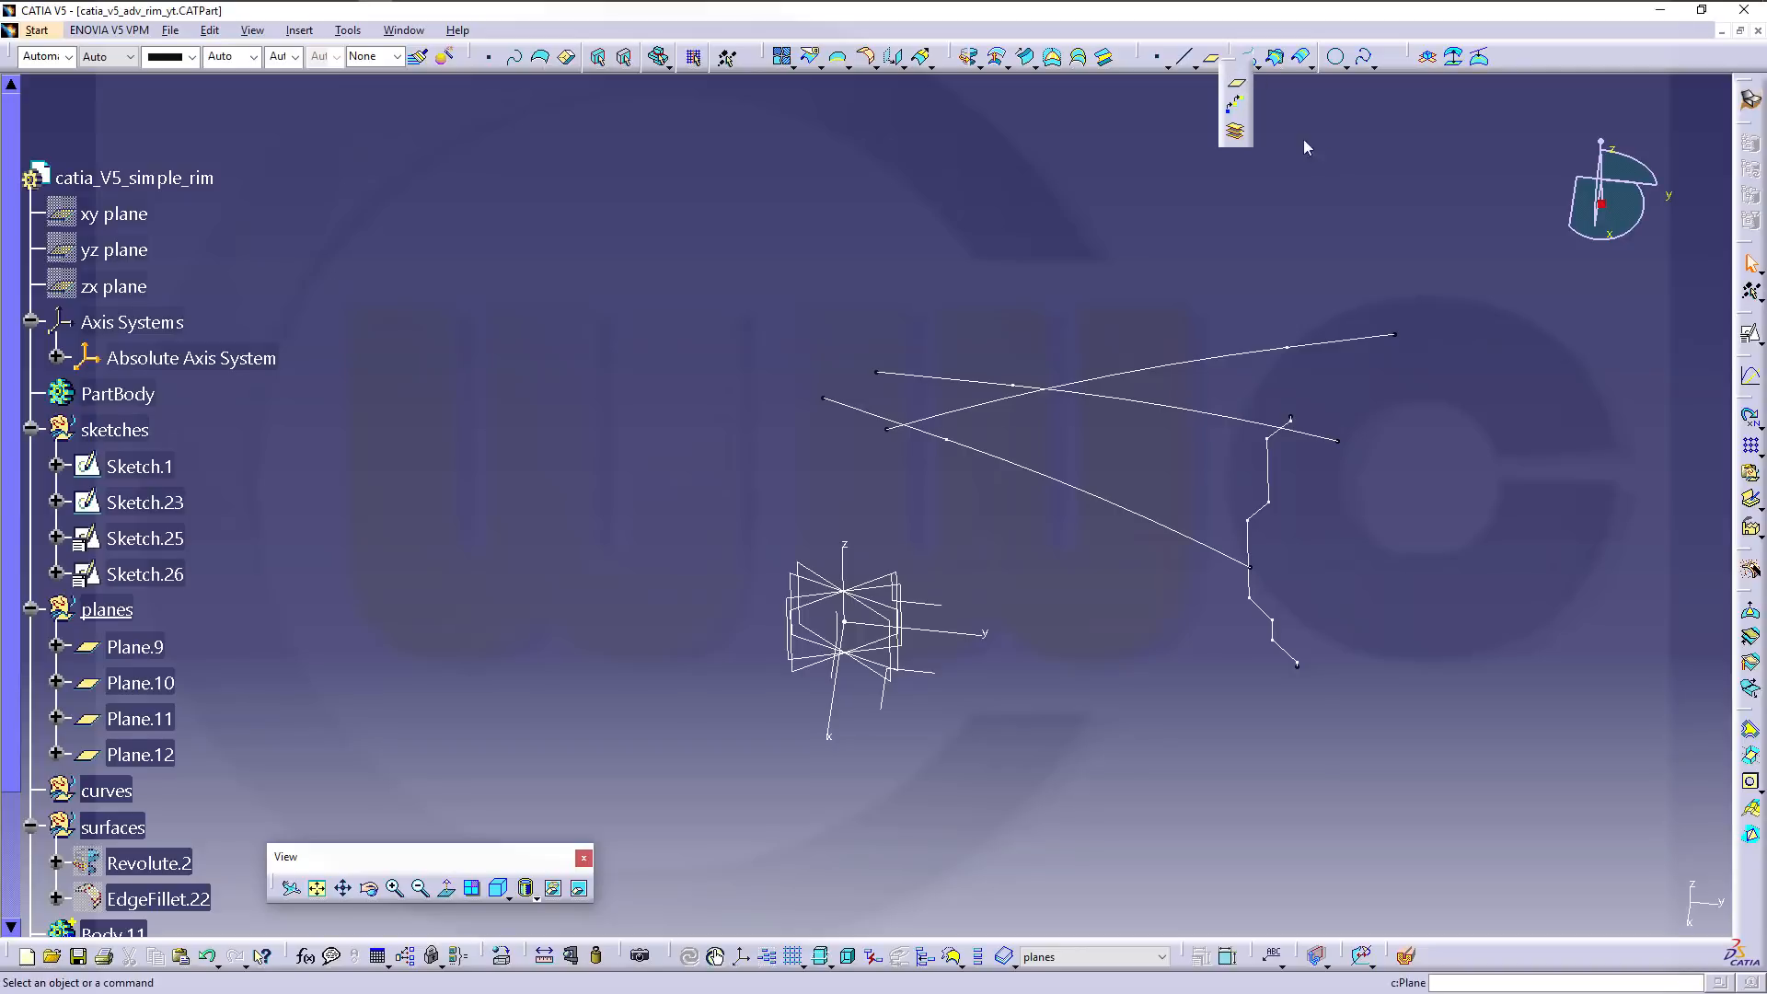
pyautogui.click(1236, 83)
pyautogui.moveTo(1432, 346); pyautogui.dragTo(1309, 577, button='middle')
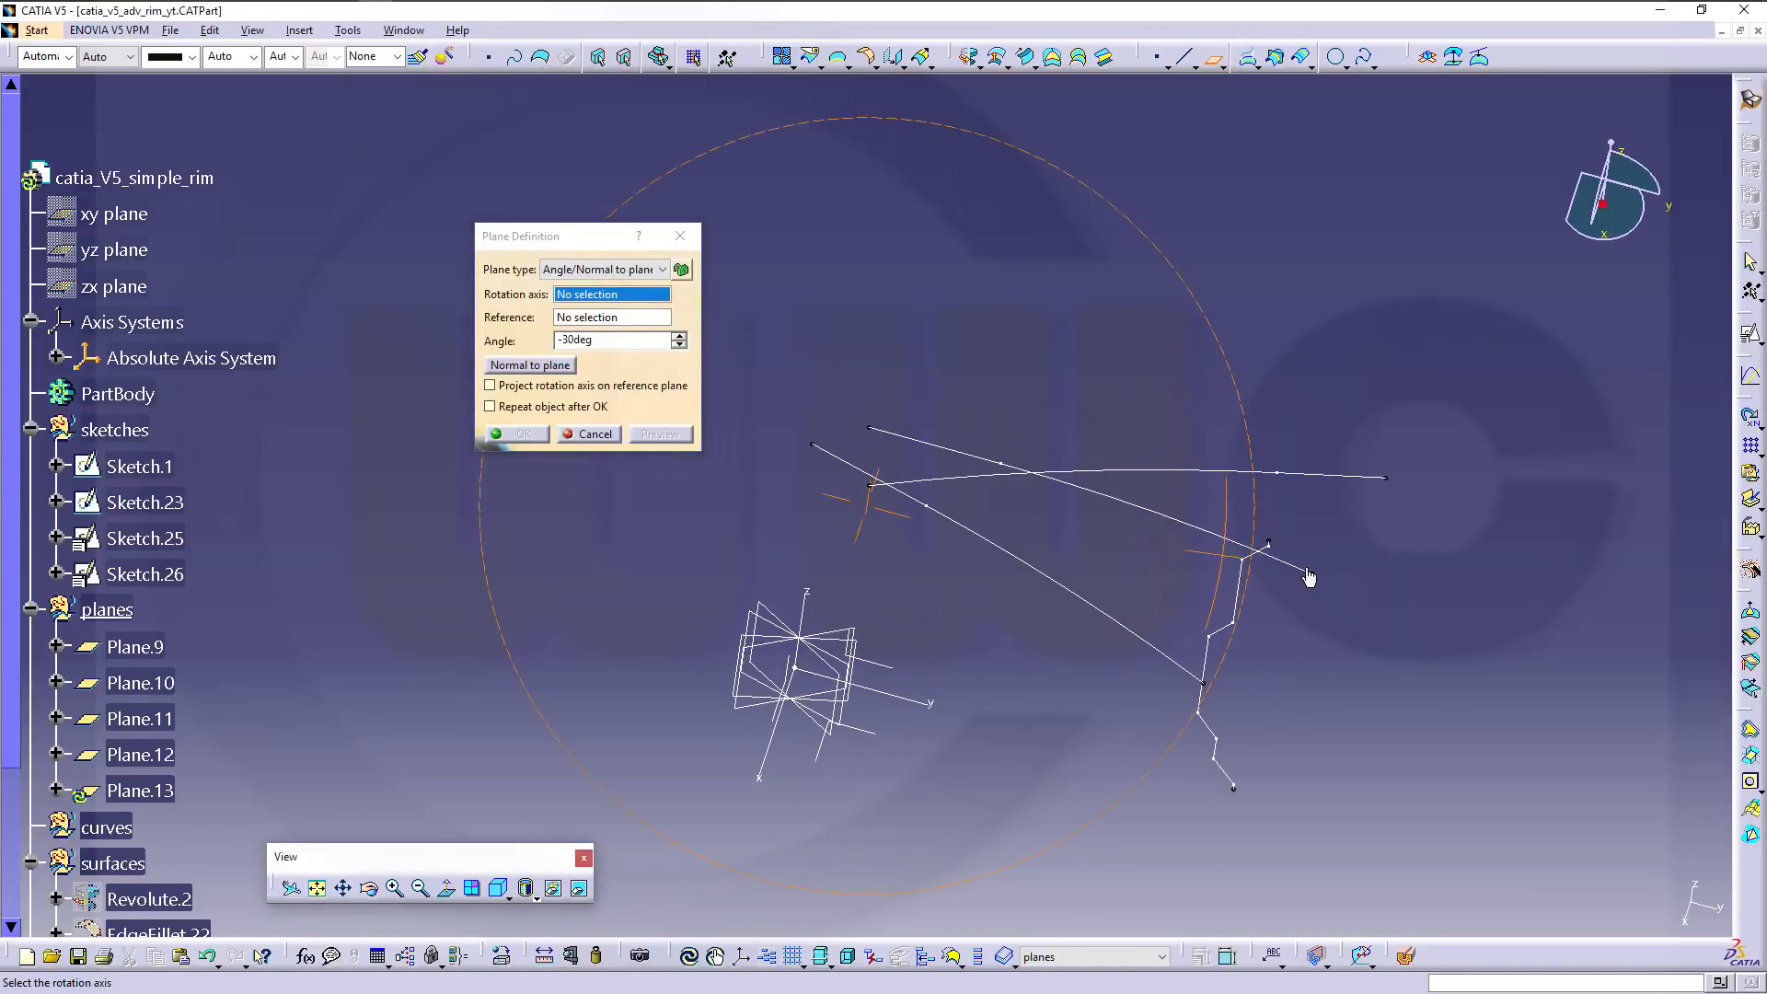
pyautogui.click(663, 269)
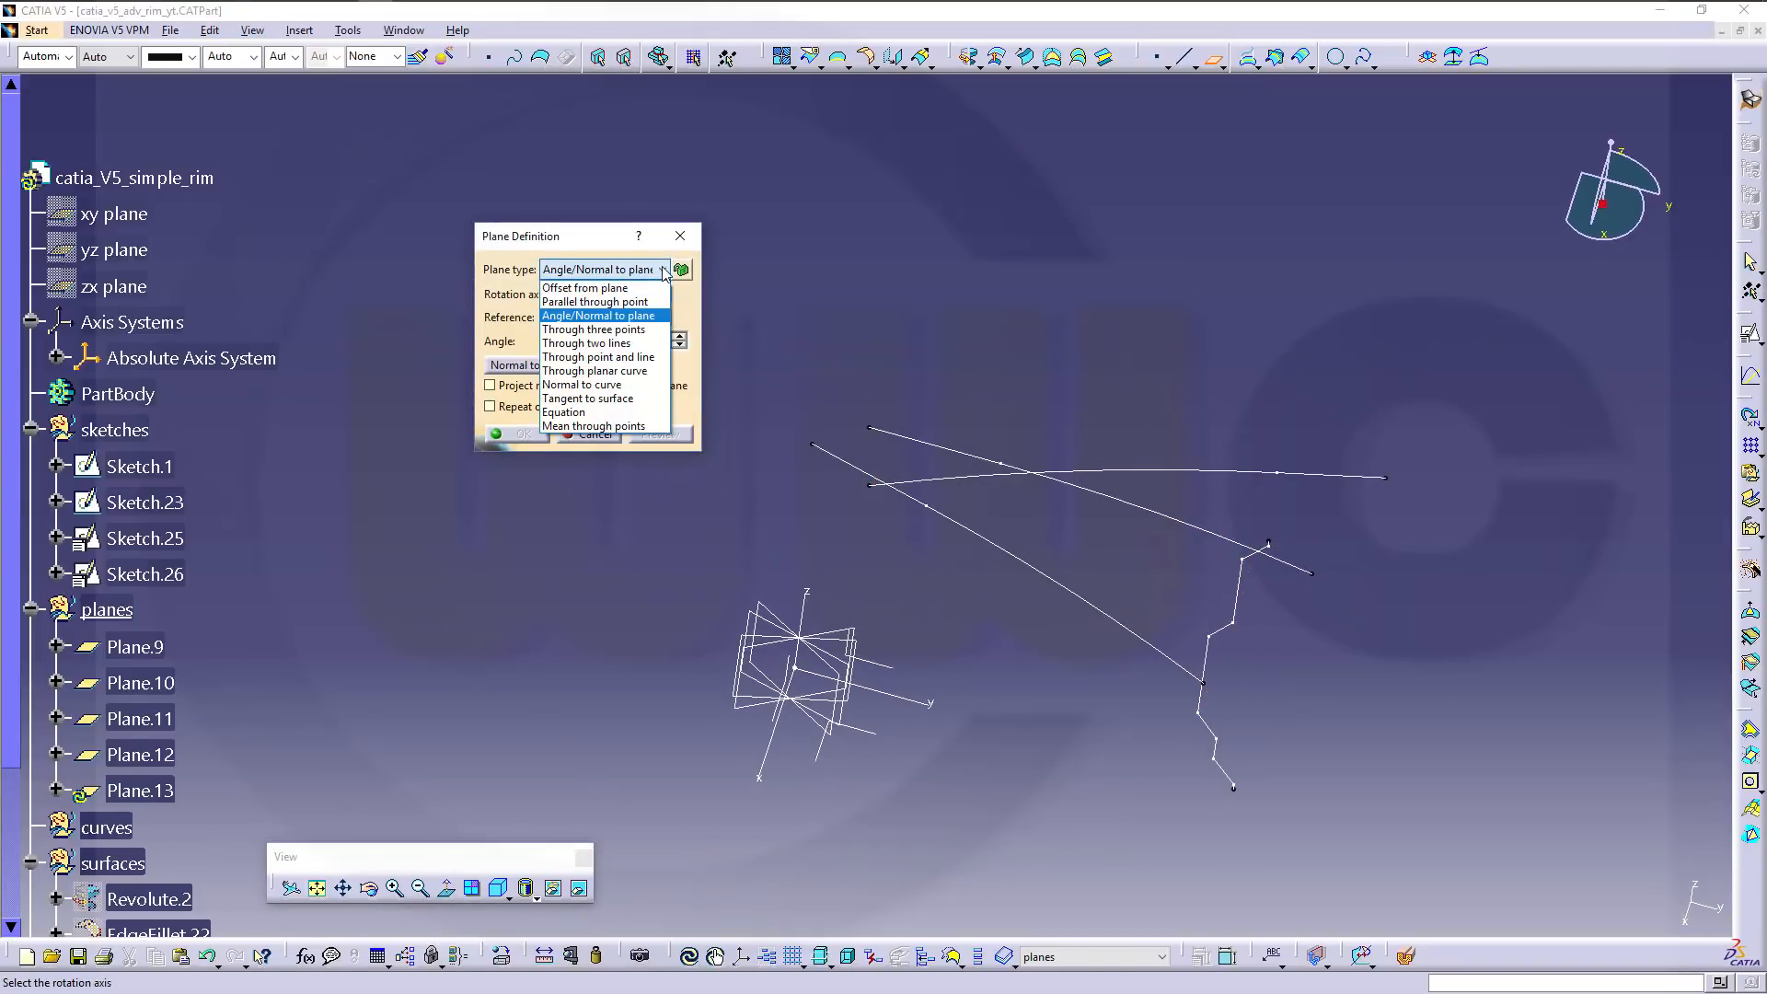
pyautogui.click(630, 384)
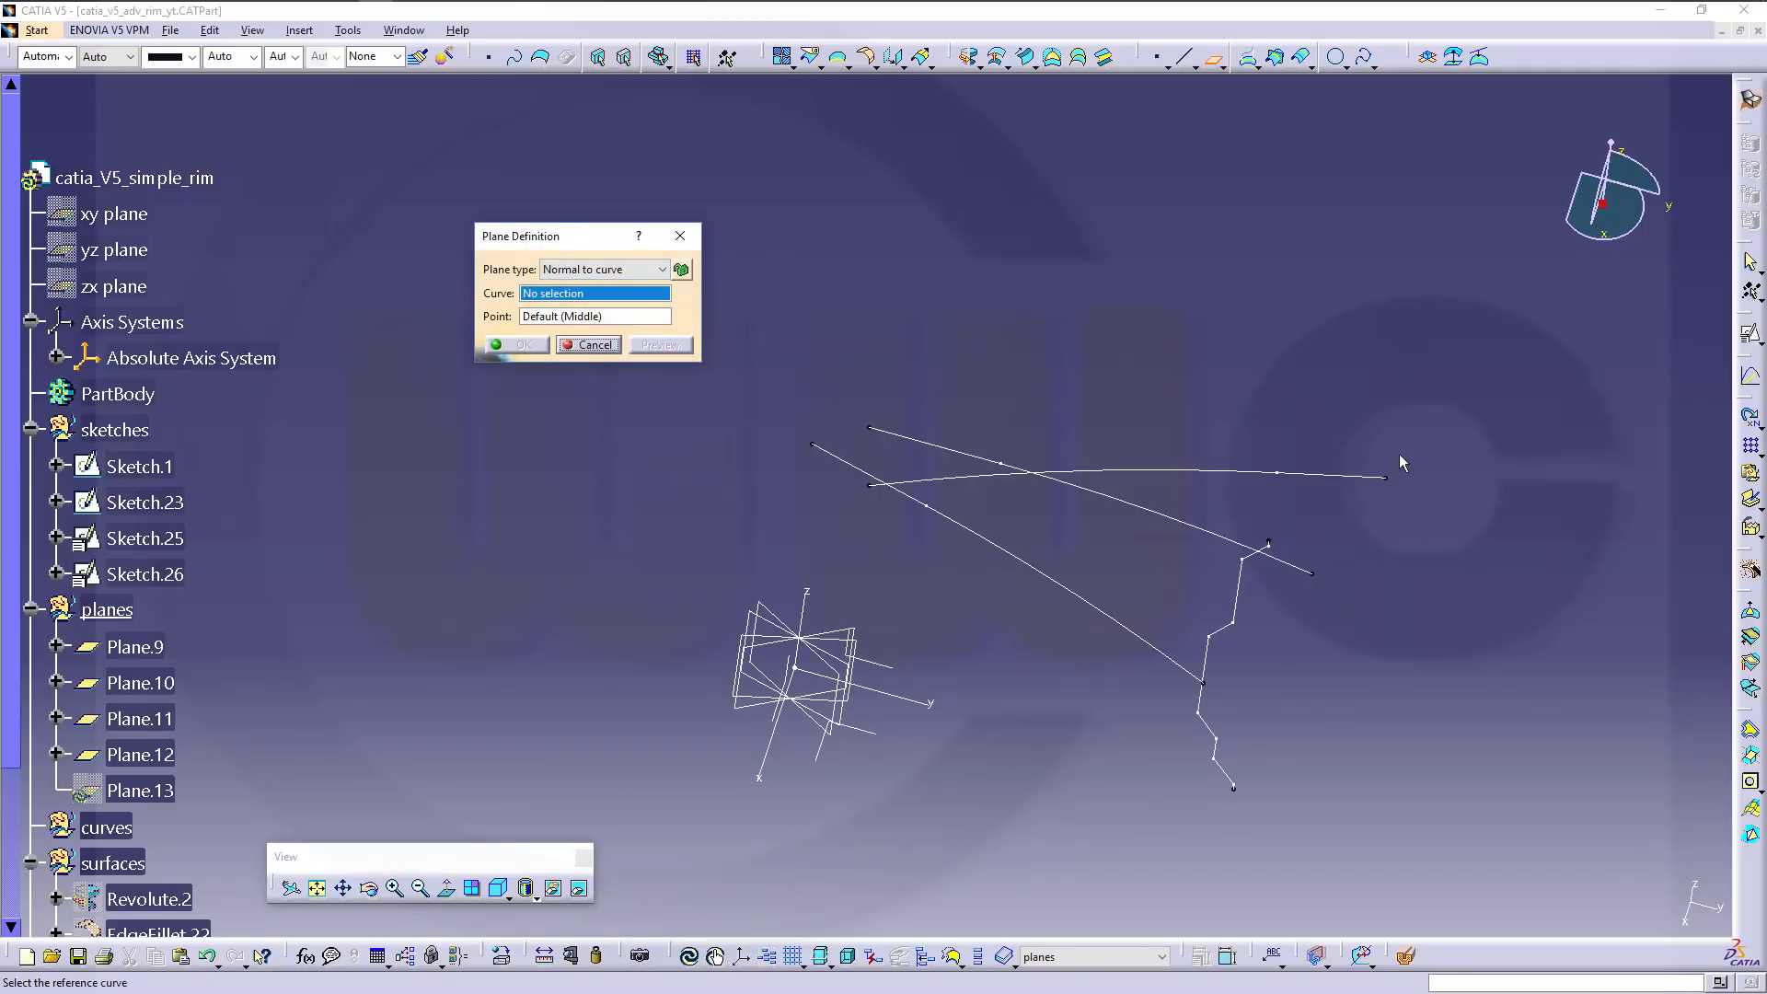
pyautogui.click(1392, 482)
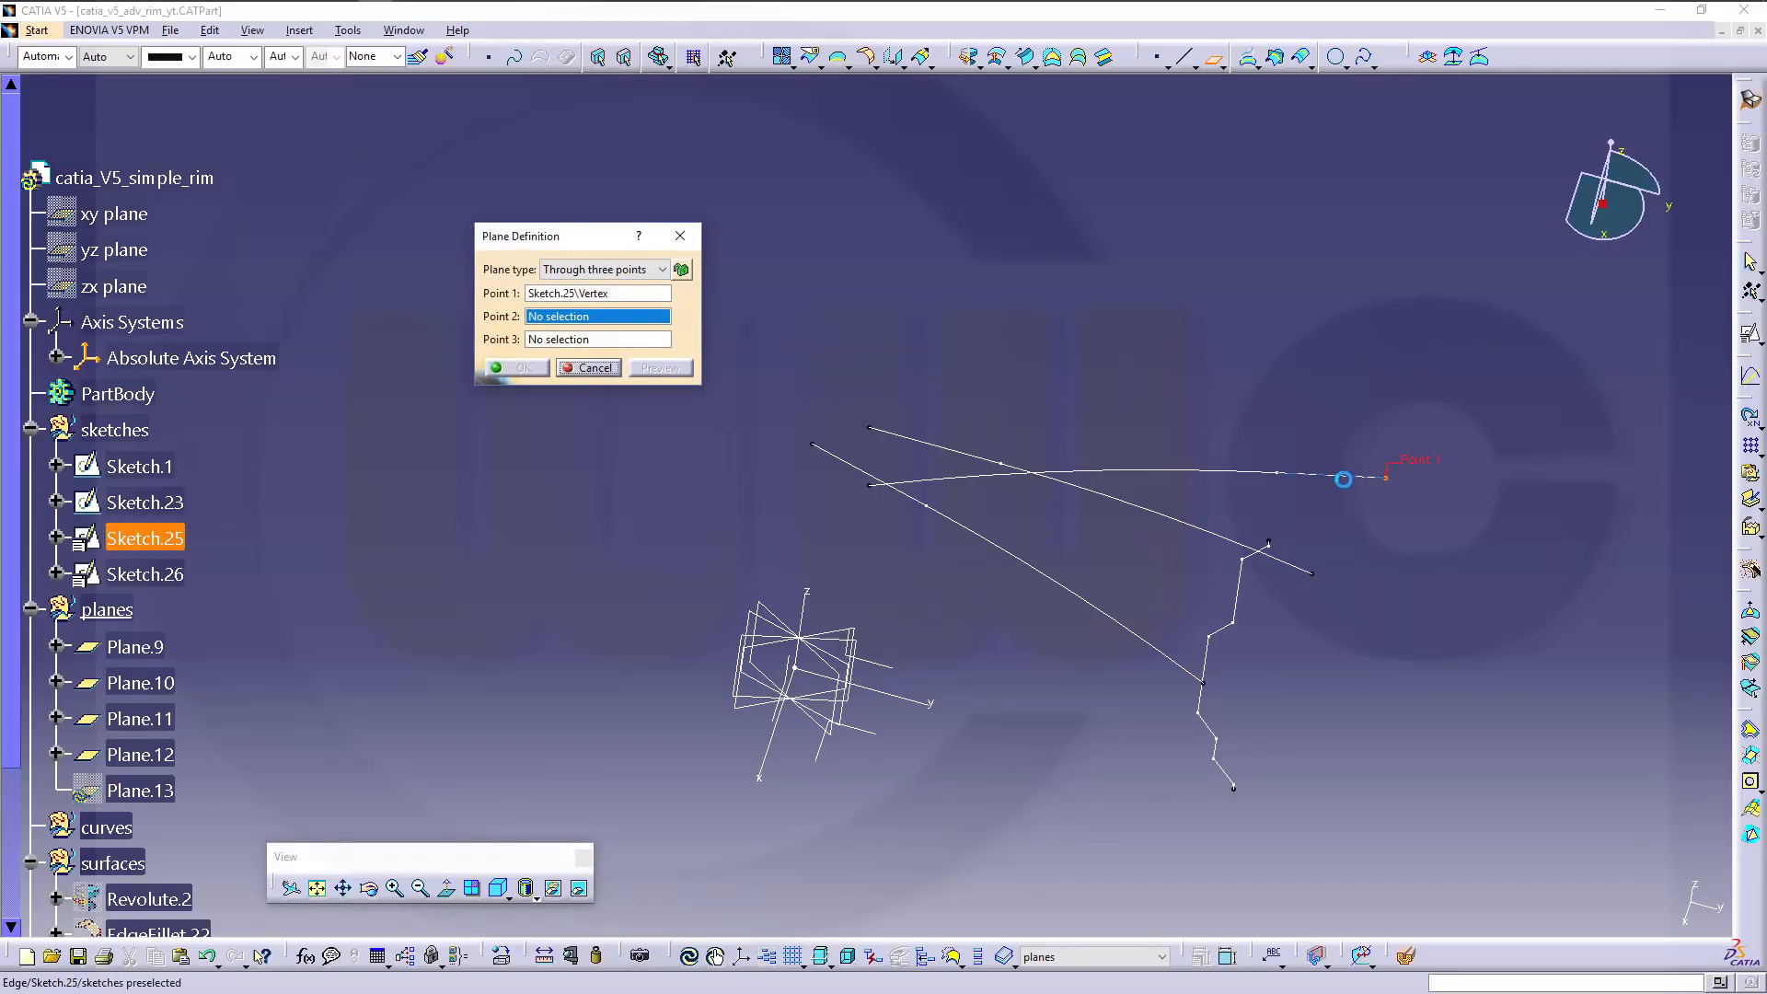
pyautogui.click(659, 271)
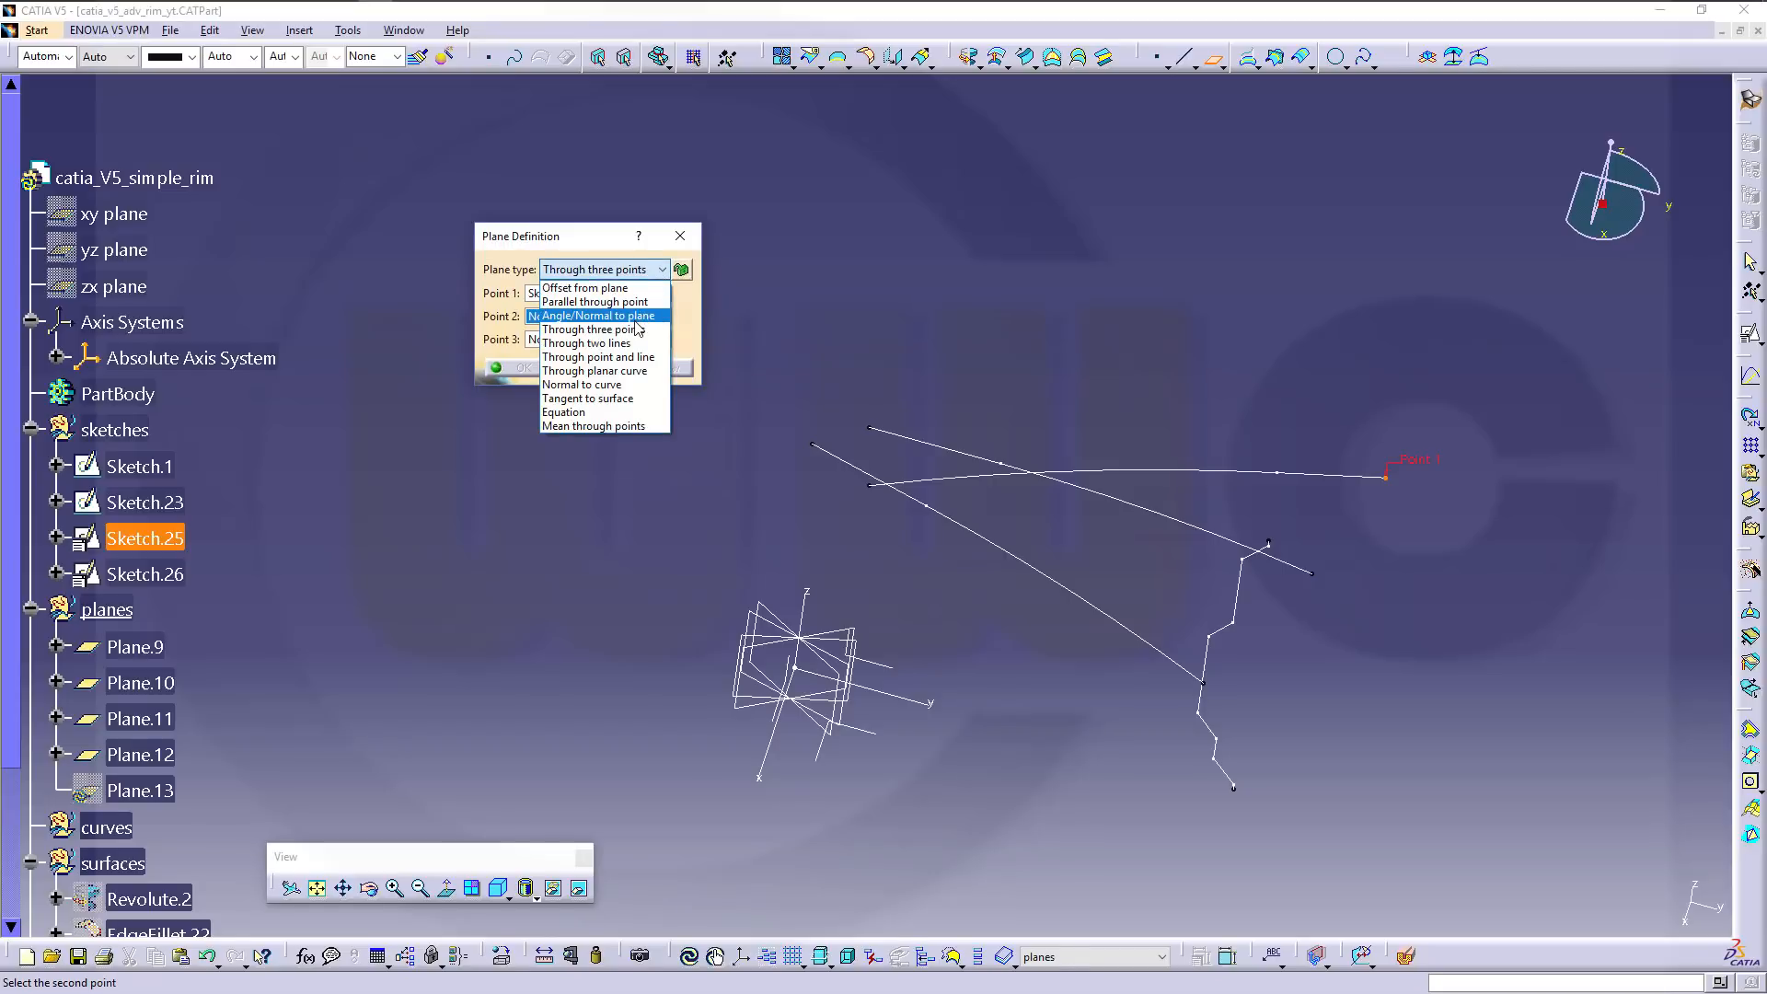
pyautogui.click(635, 384)
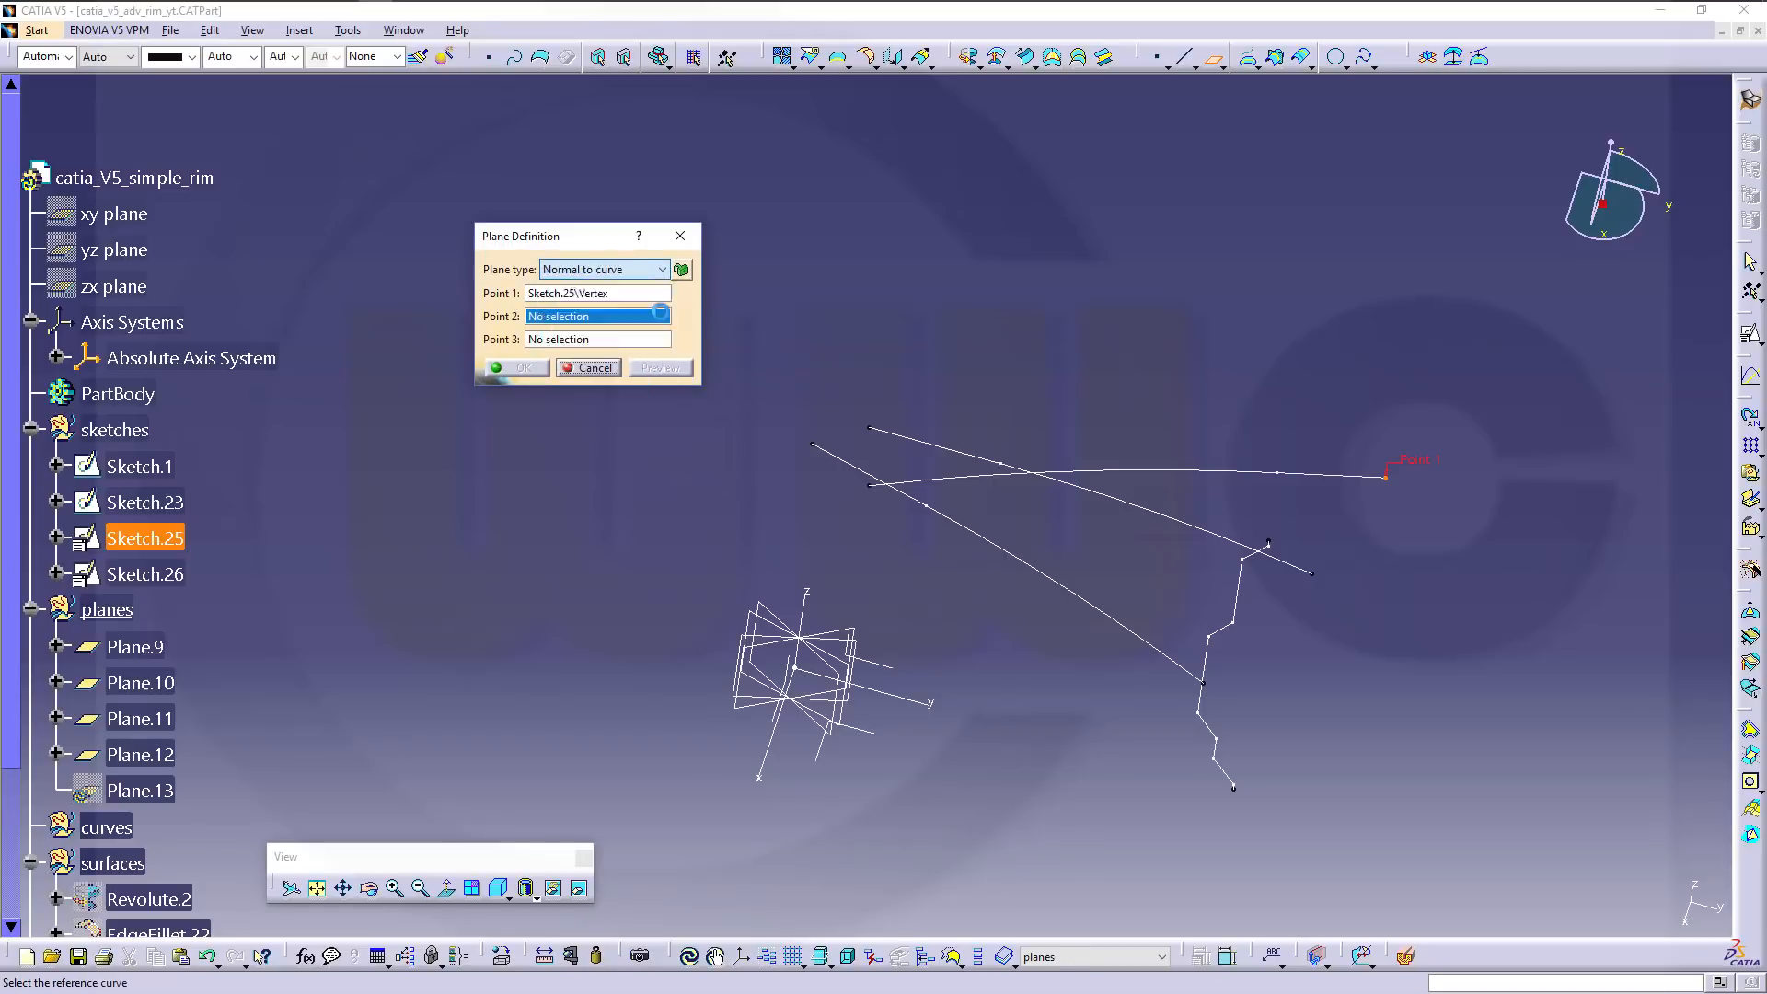
pyautogui.click(684, 270)
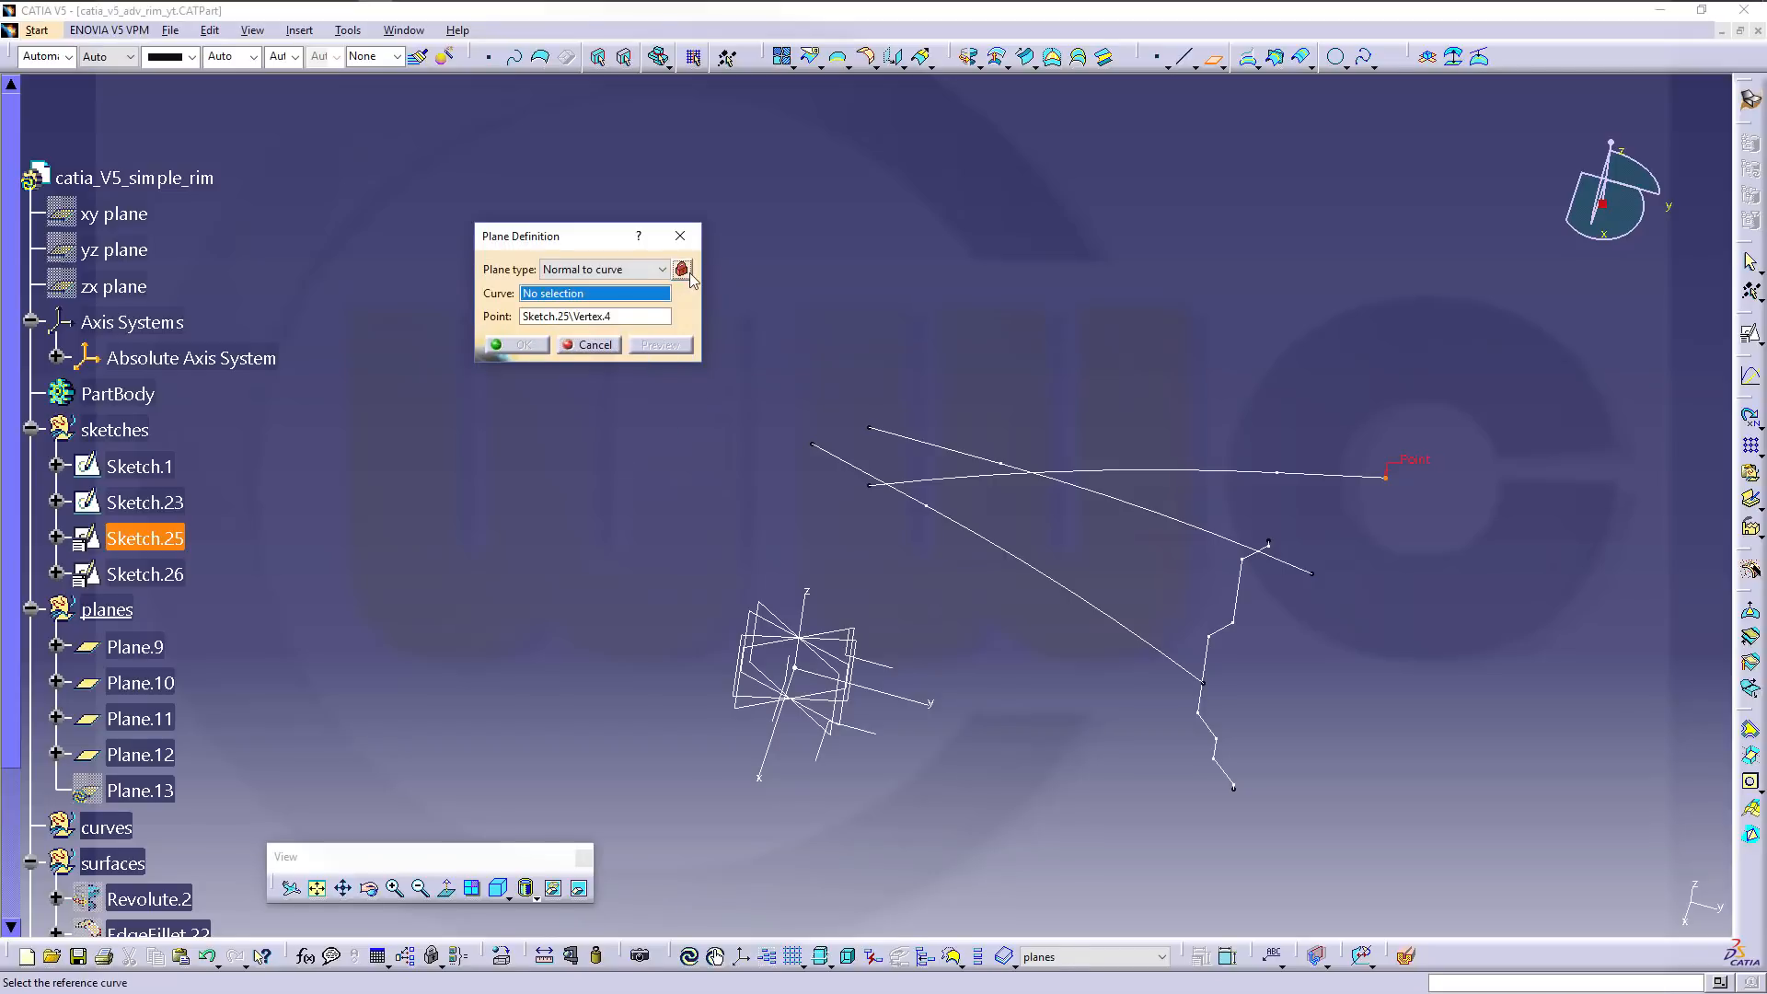
pyautogui.click(1333, 479)
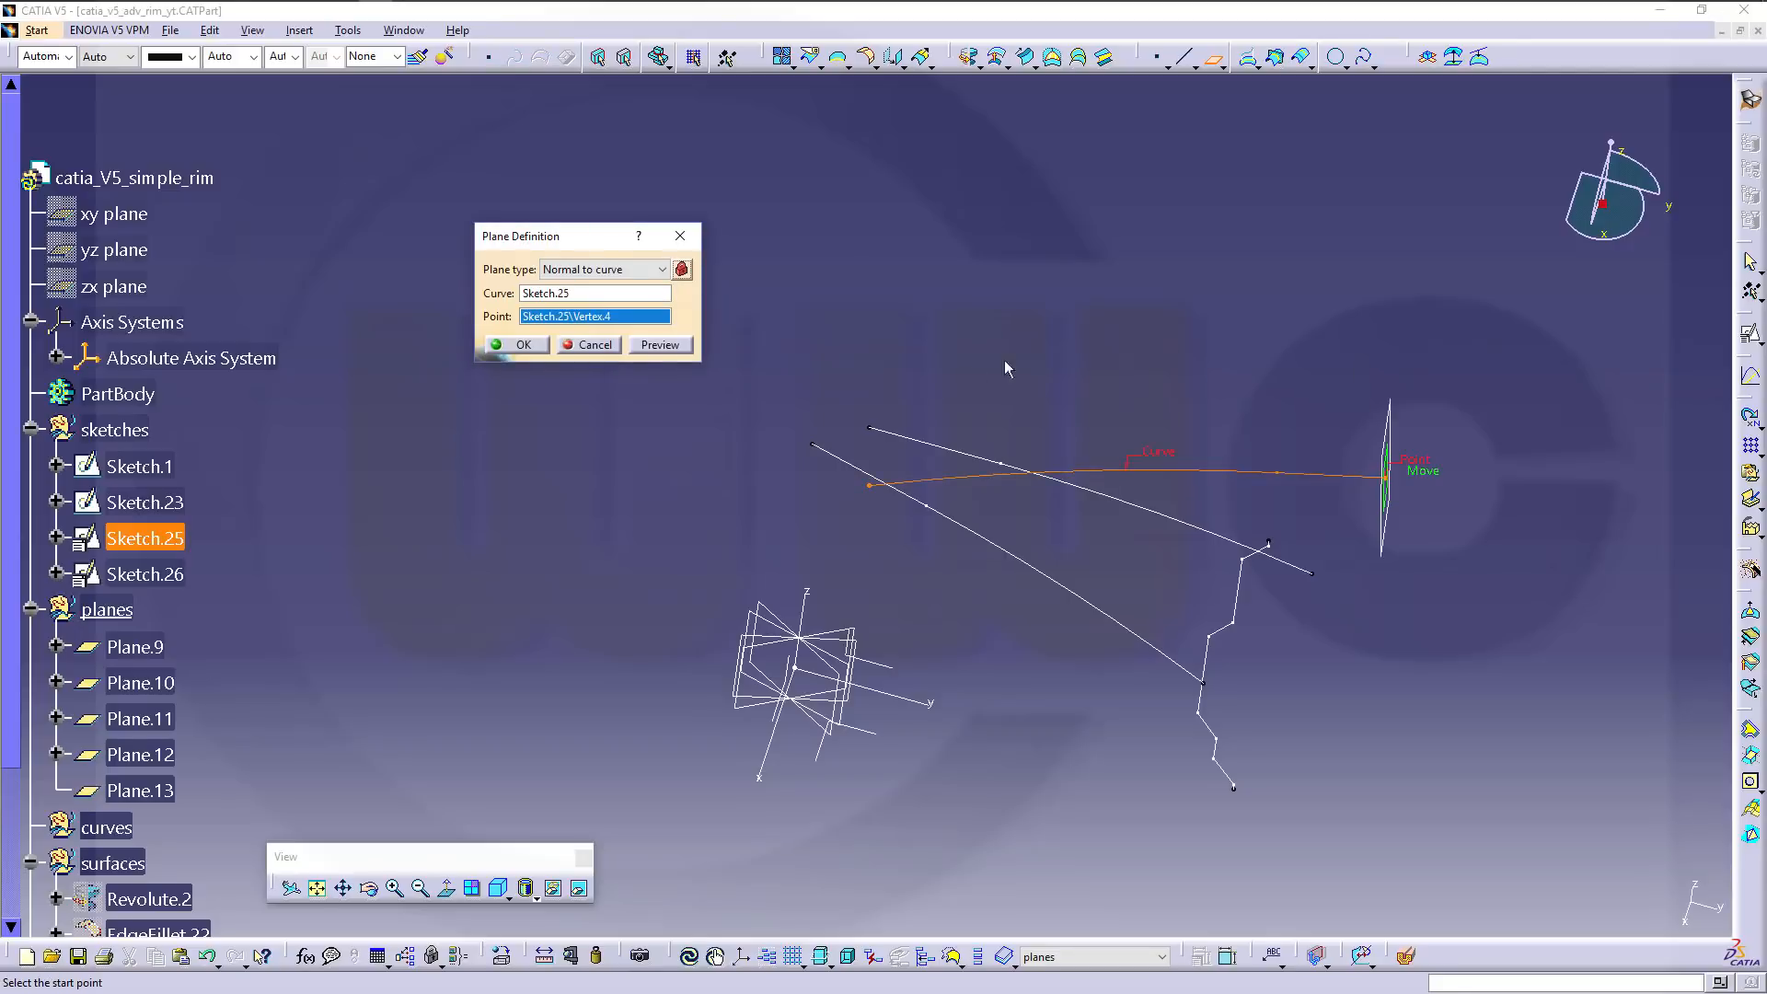
pyautogui.click(520, 347)
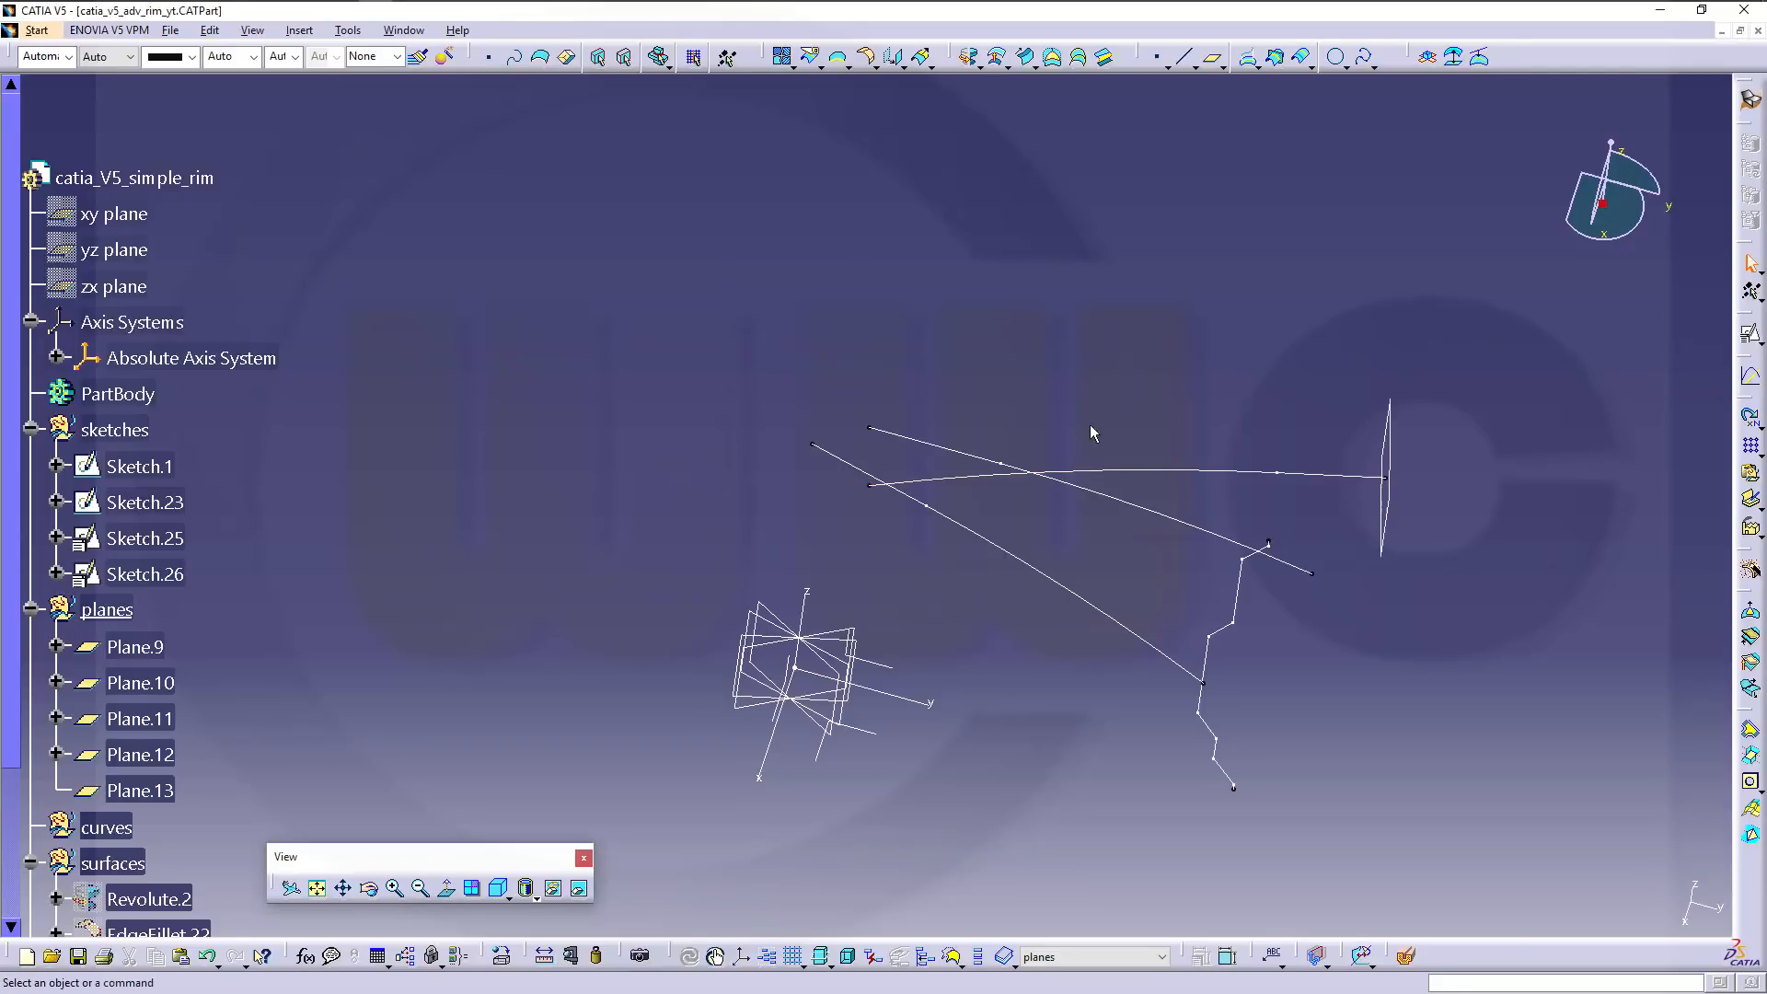
# Start a positioned sketch on the new curve-normal plane, Plane.13, with the horizontal direction reversed.
pyautogui.moveTo(1091, 432); pyautogui.dragTo(1124, 431, button='middle')
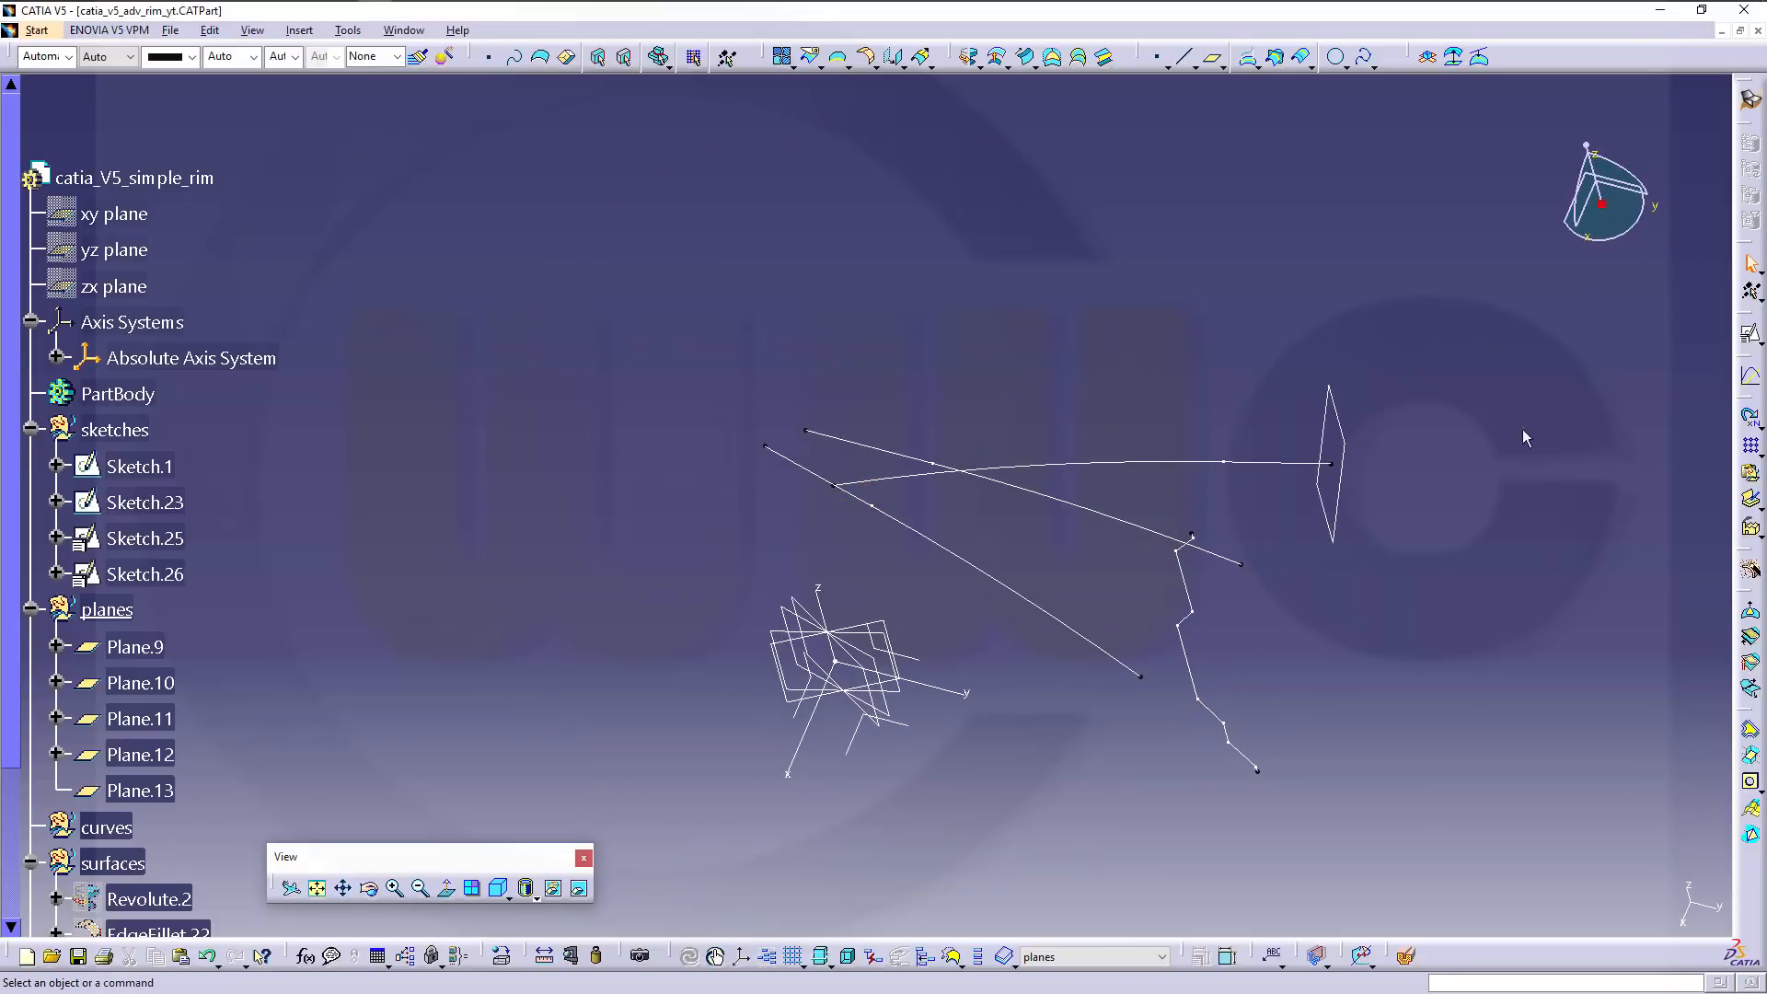
pyautogui.click(1747, 347)
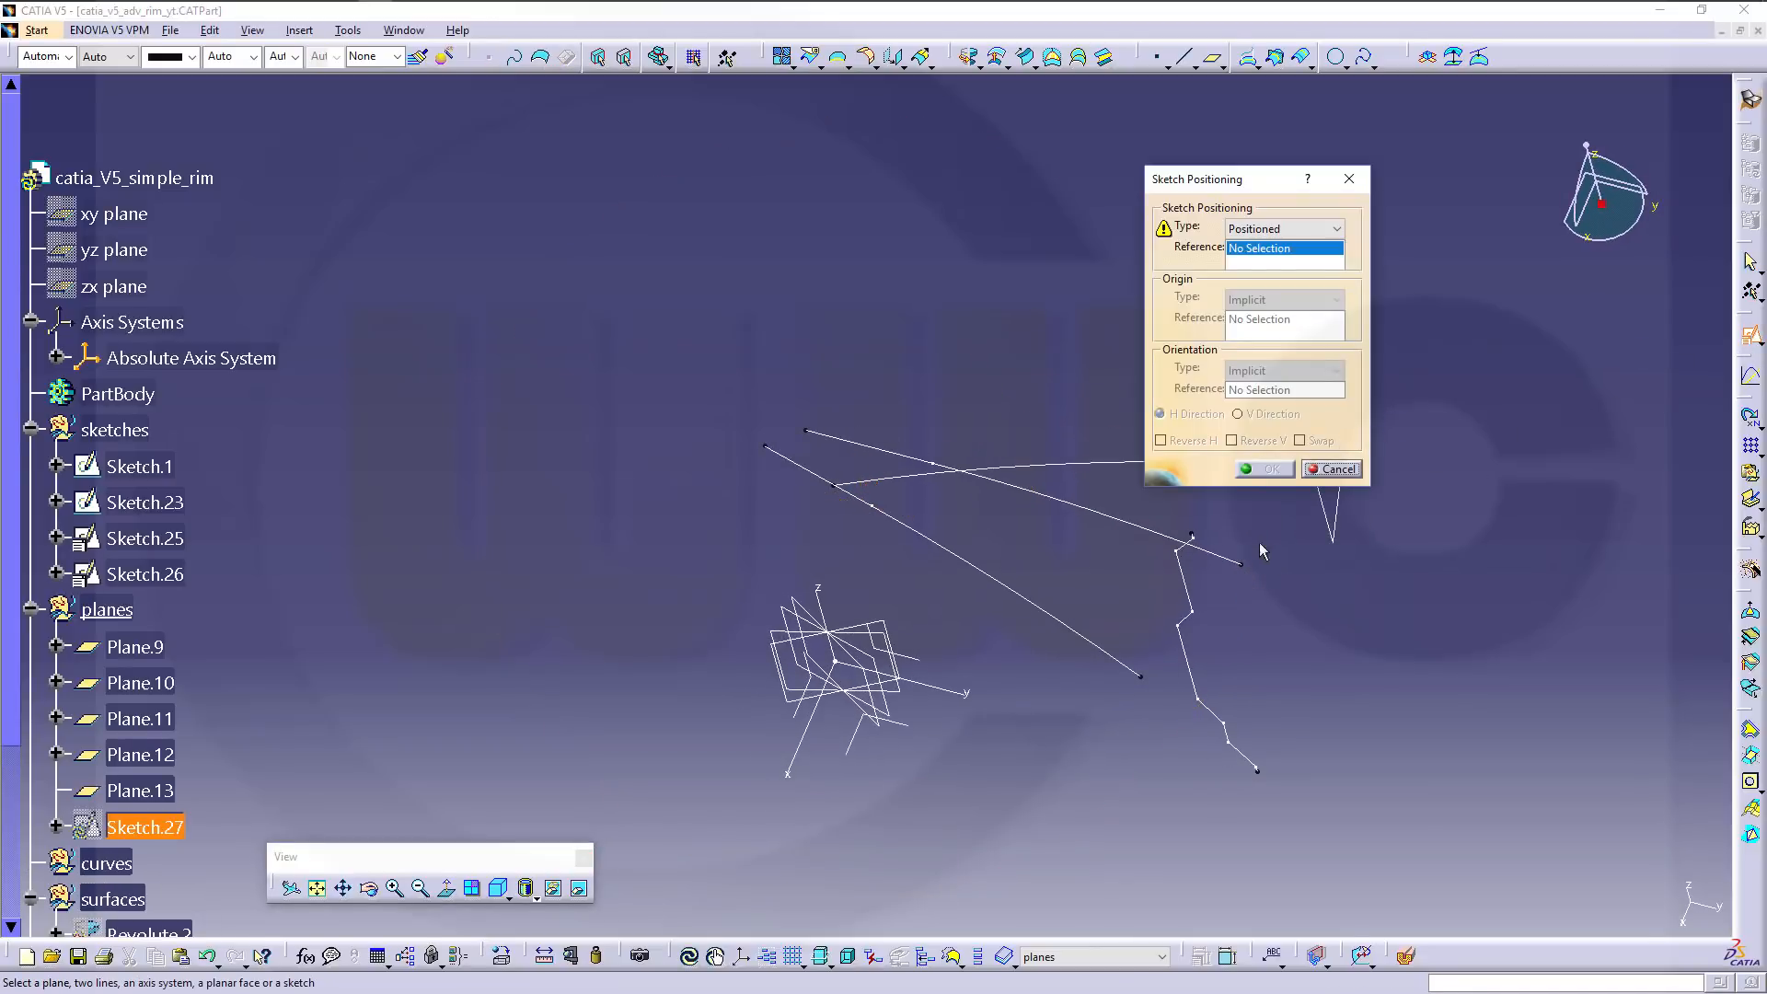
pyautogui.moveTo(1256, 597)
pyautogui.mouseDown(button='middle')
pyautogui.moveTo(998, 575)
pyautogui.moveTo(919, 671)
pyautogui.moveTo(994, 635)
pyautogui.moveTo(950, 584)
pyautogui.mouseUp(button='middle')
pyautogui.click(1029, 552)
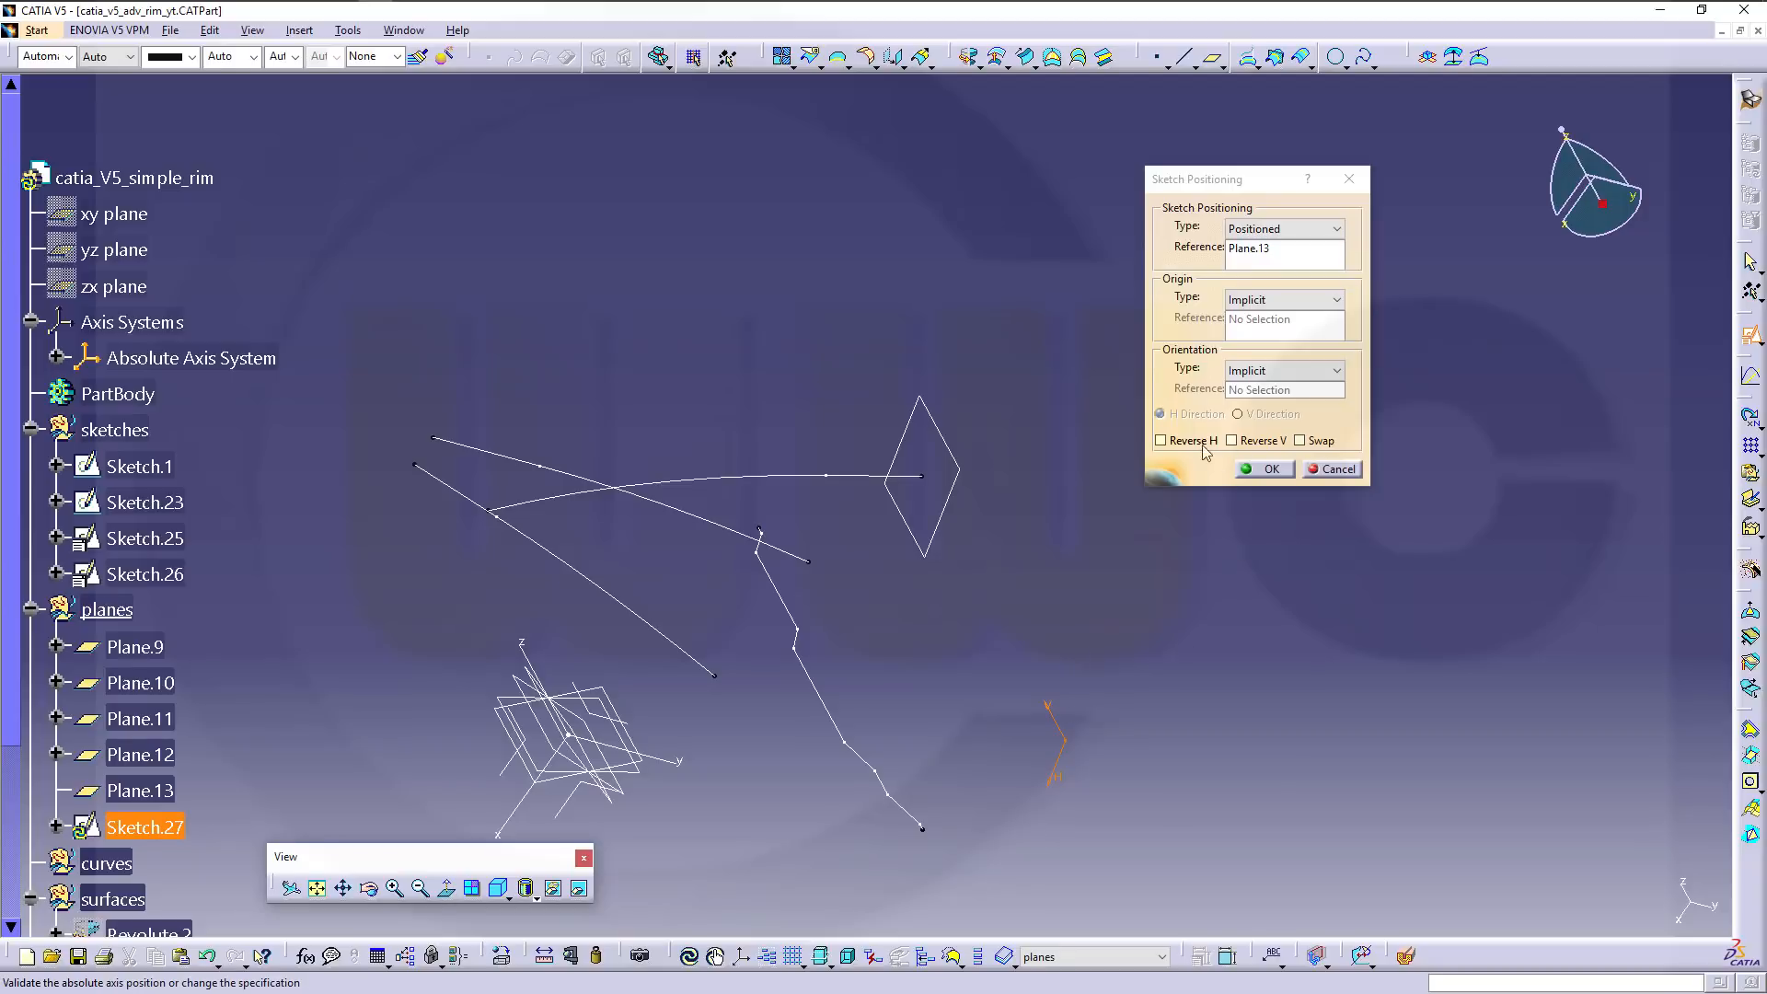
pyautogui.click(1160, 443)
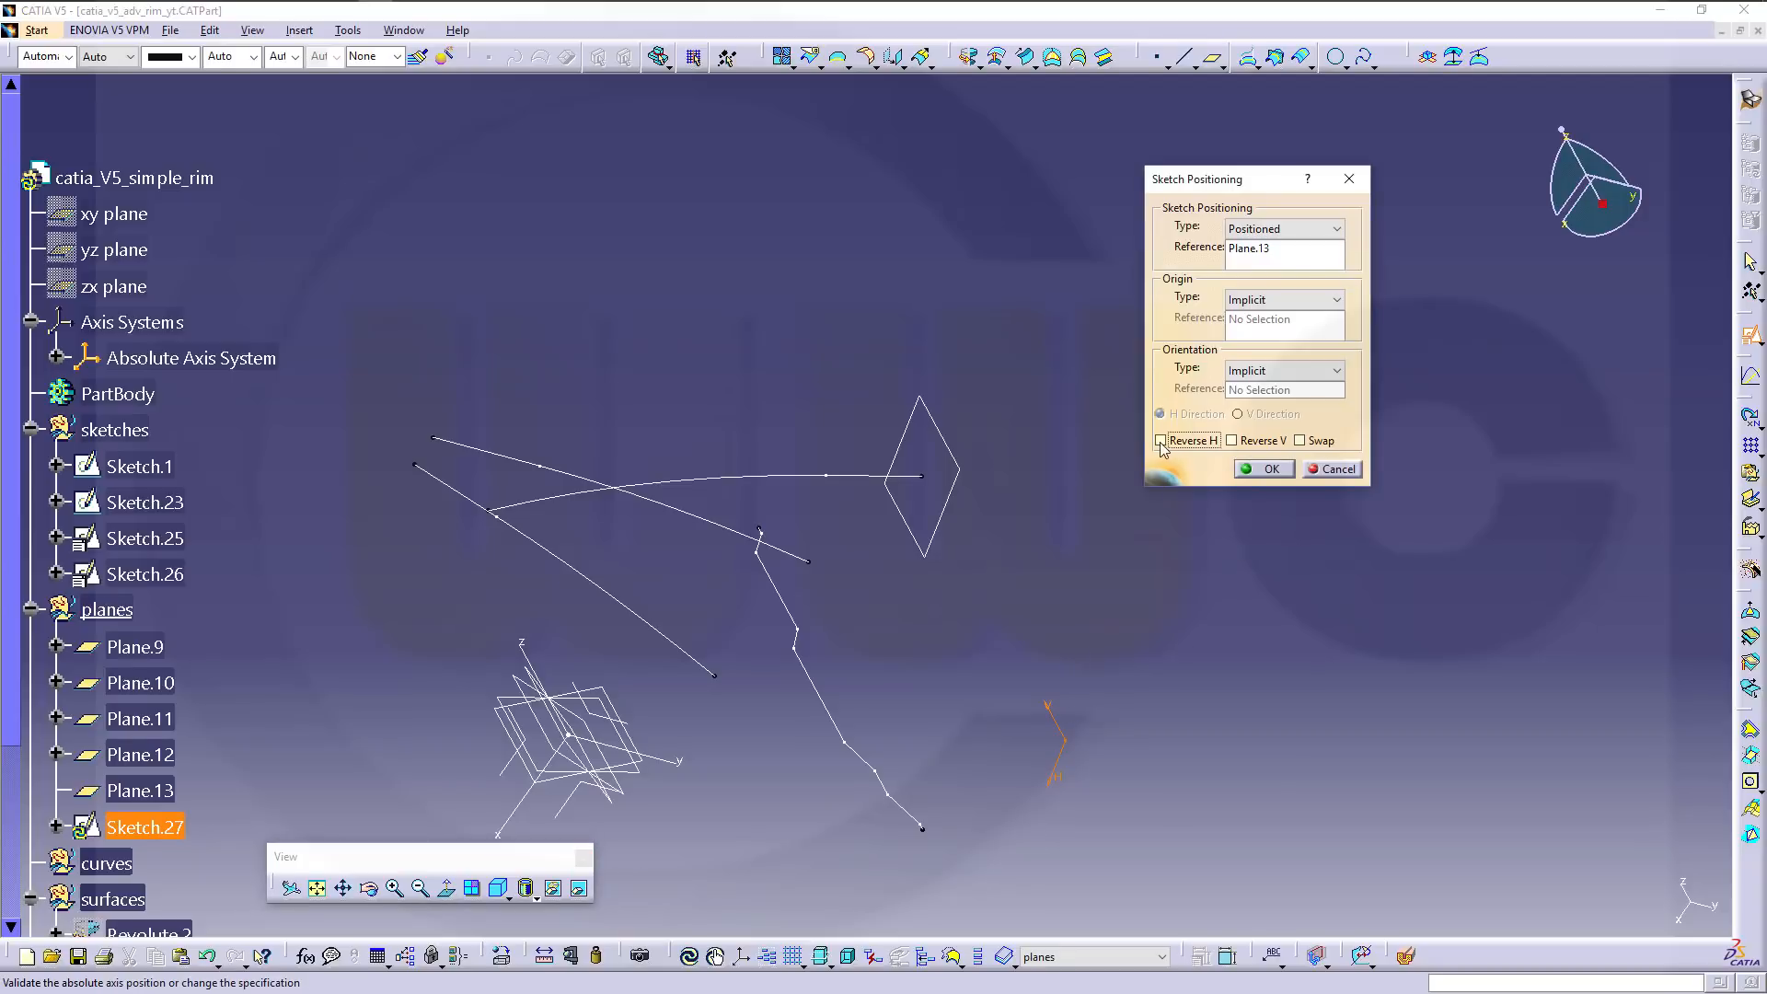
pyautogui.click(1271, 469)
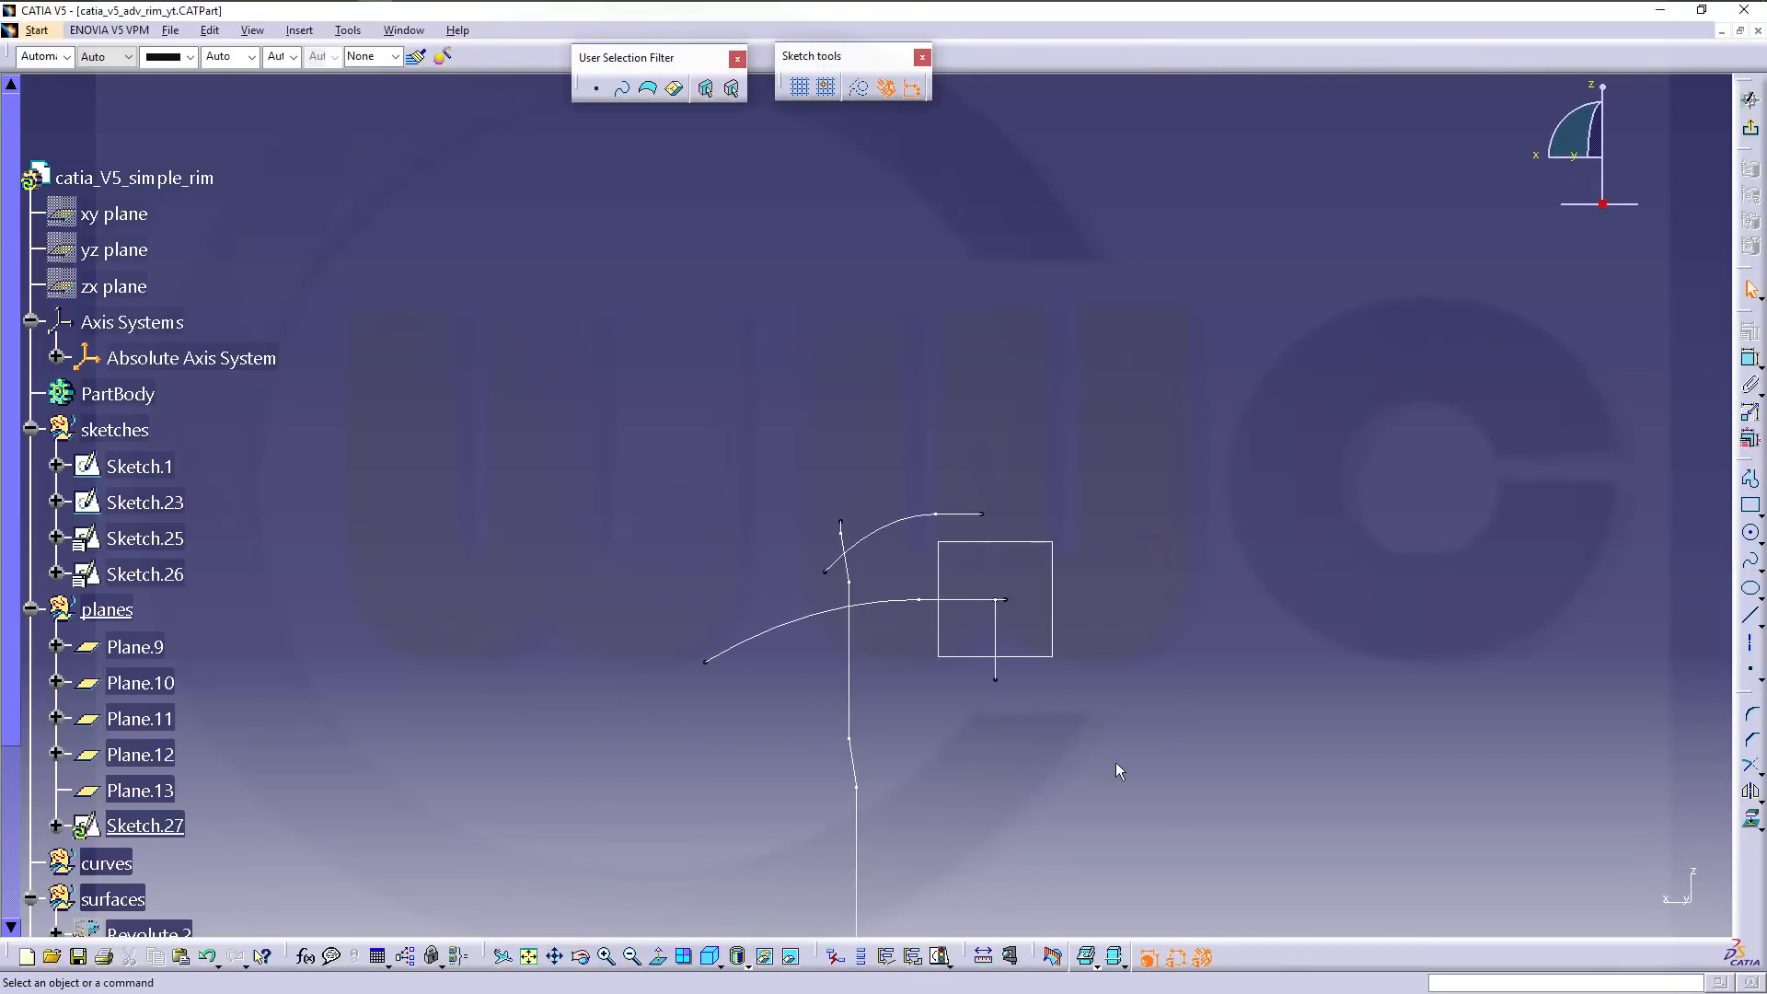
# Draw an upward-bulging three-point arc about 144 mm wide above the existing curves, spanning both sides of the z axis.
pyautogui.moveTo(1115, 762); pyautogui.dragTo(1131, 374, button='middle')
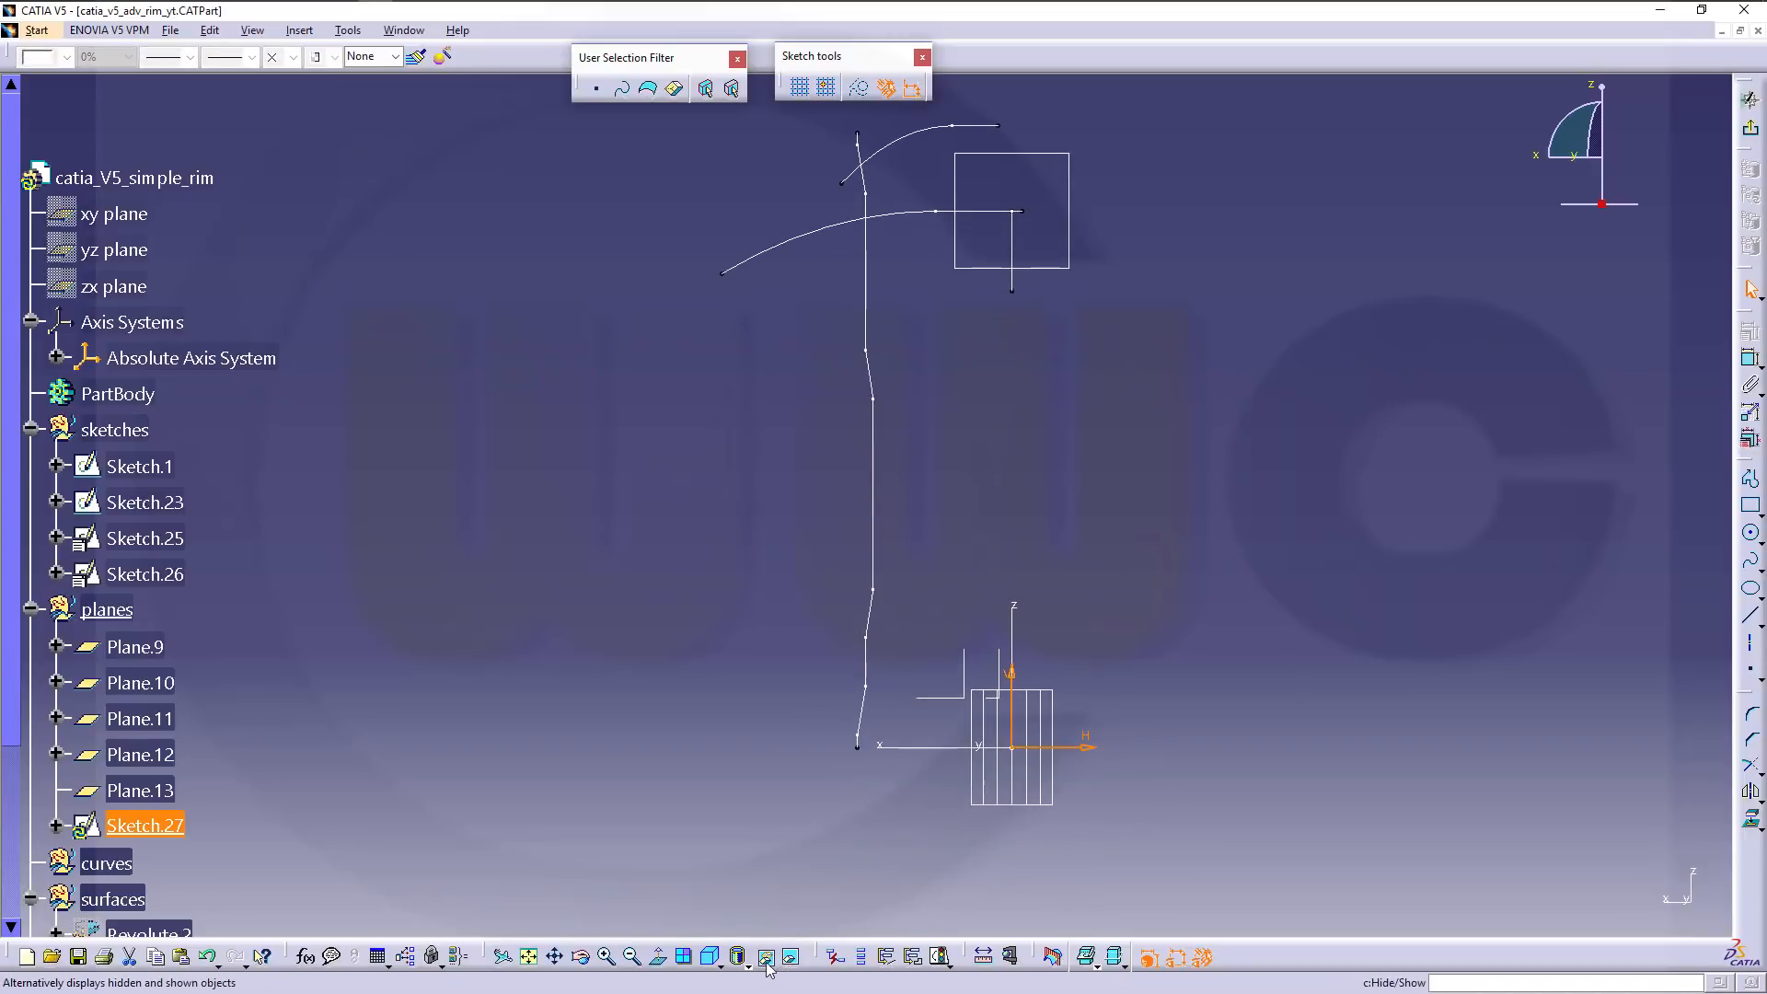
pyautogui.moveTo(1085, 461); pyautogui.dragTo(1109, 645, button='middle')
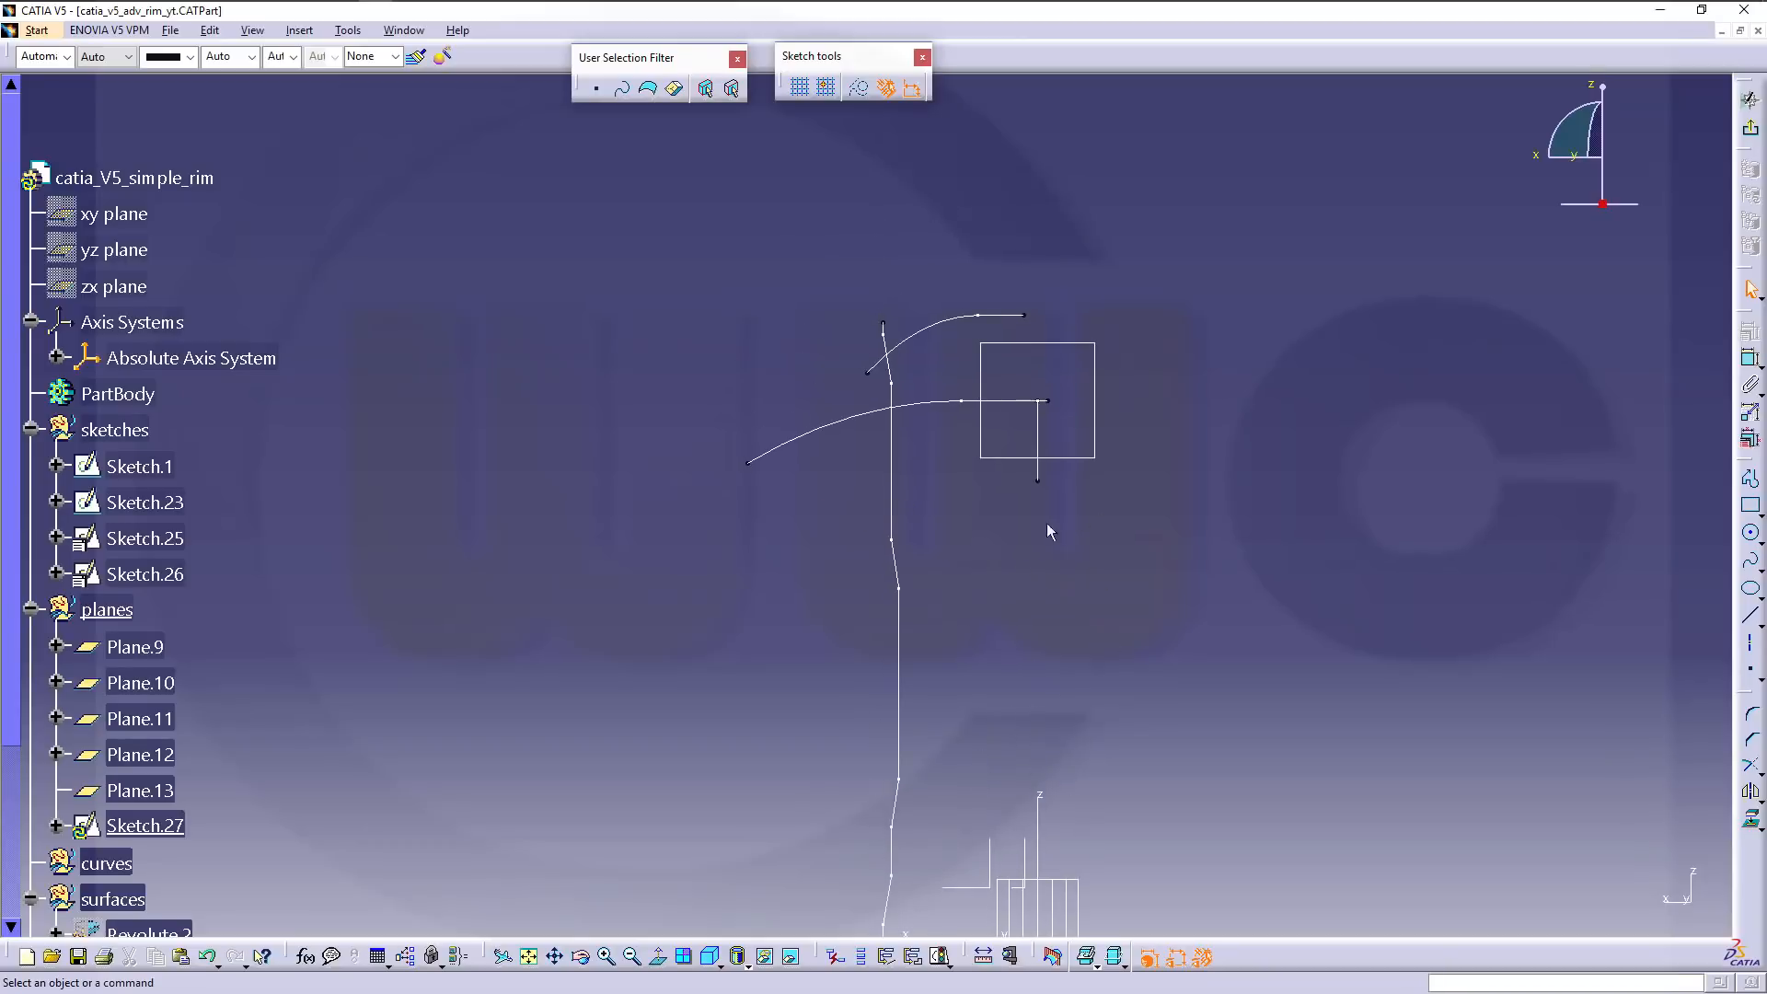
pyautogui.click(1760, 539)
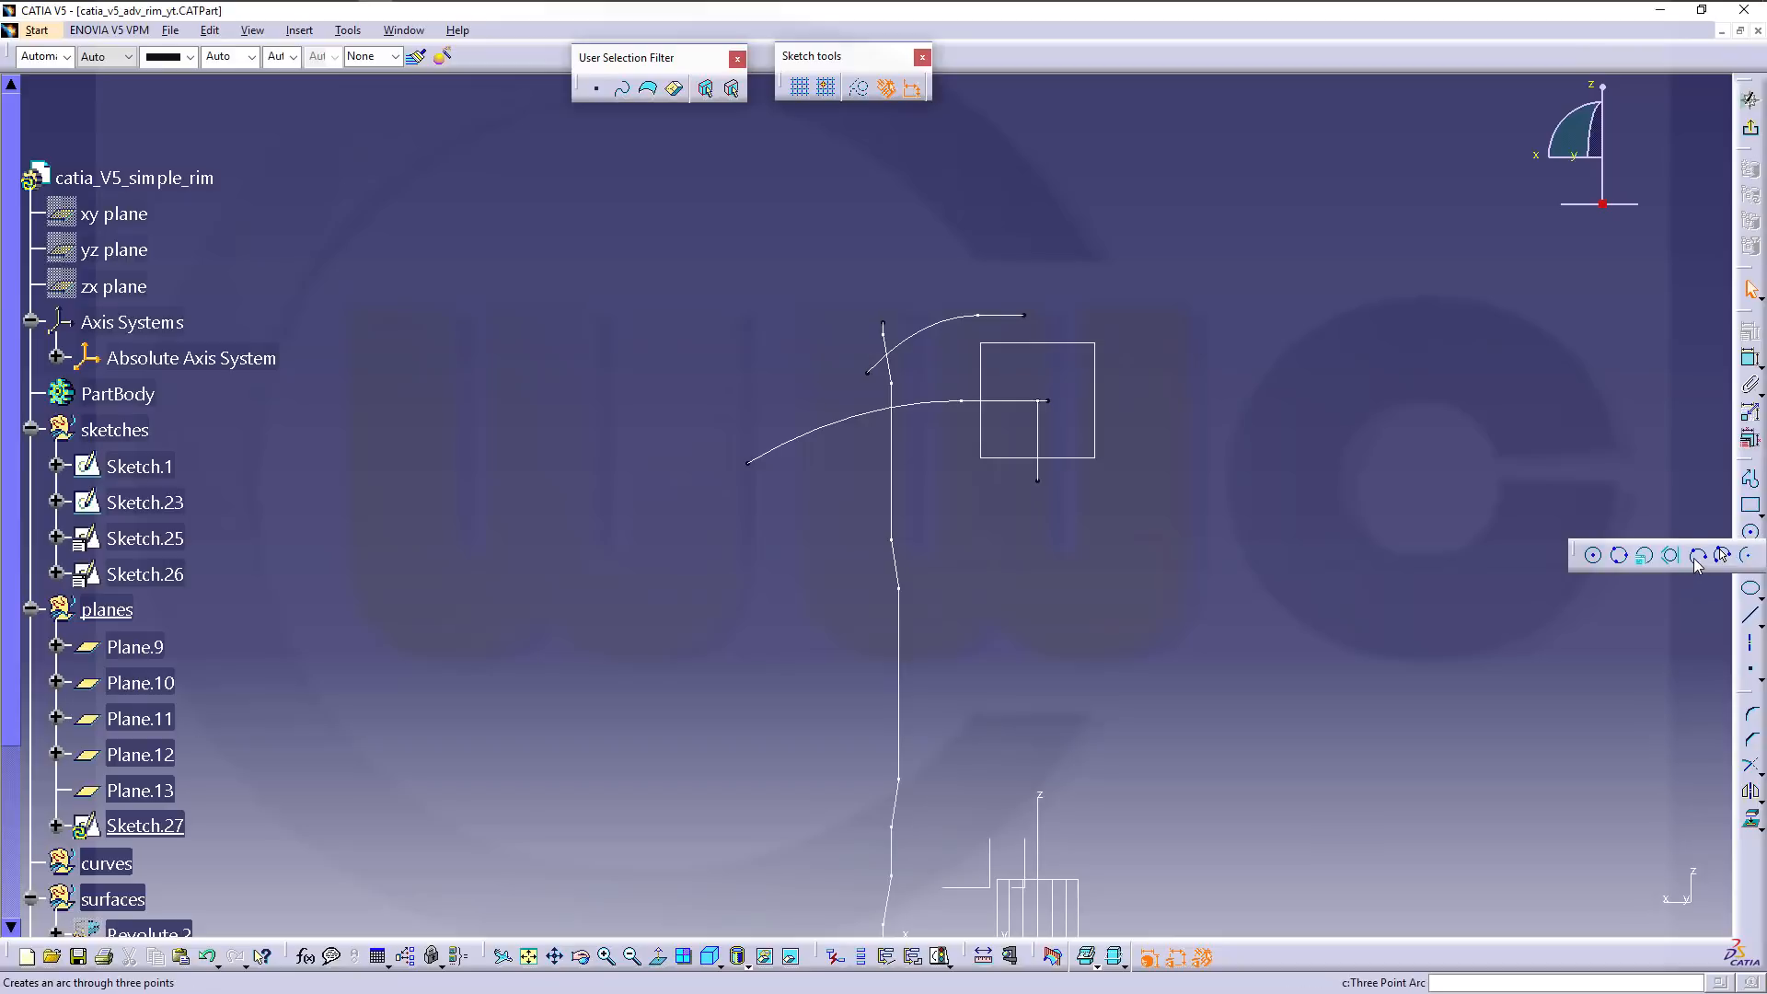
pyautogui.click(1698, 557)
pyautogui.click(852, 268)
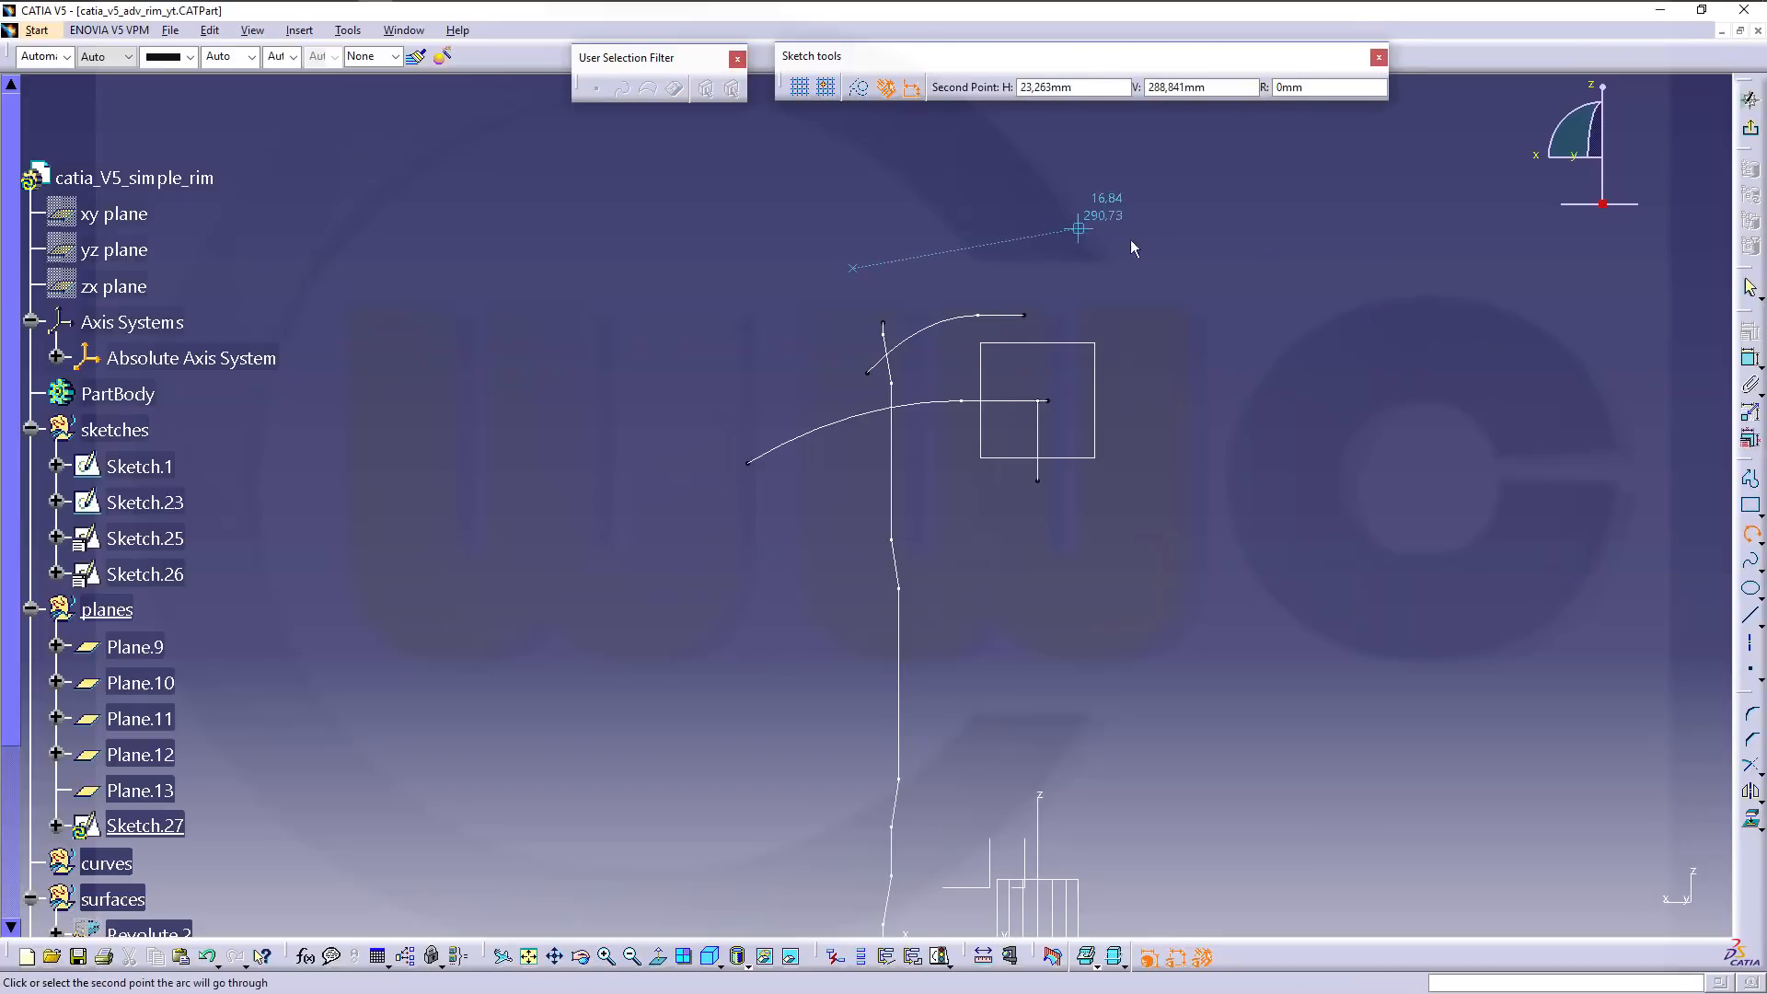
pyautogui.click(1050, 228)
pyautogui.click(1204, 274)
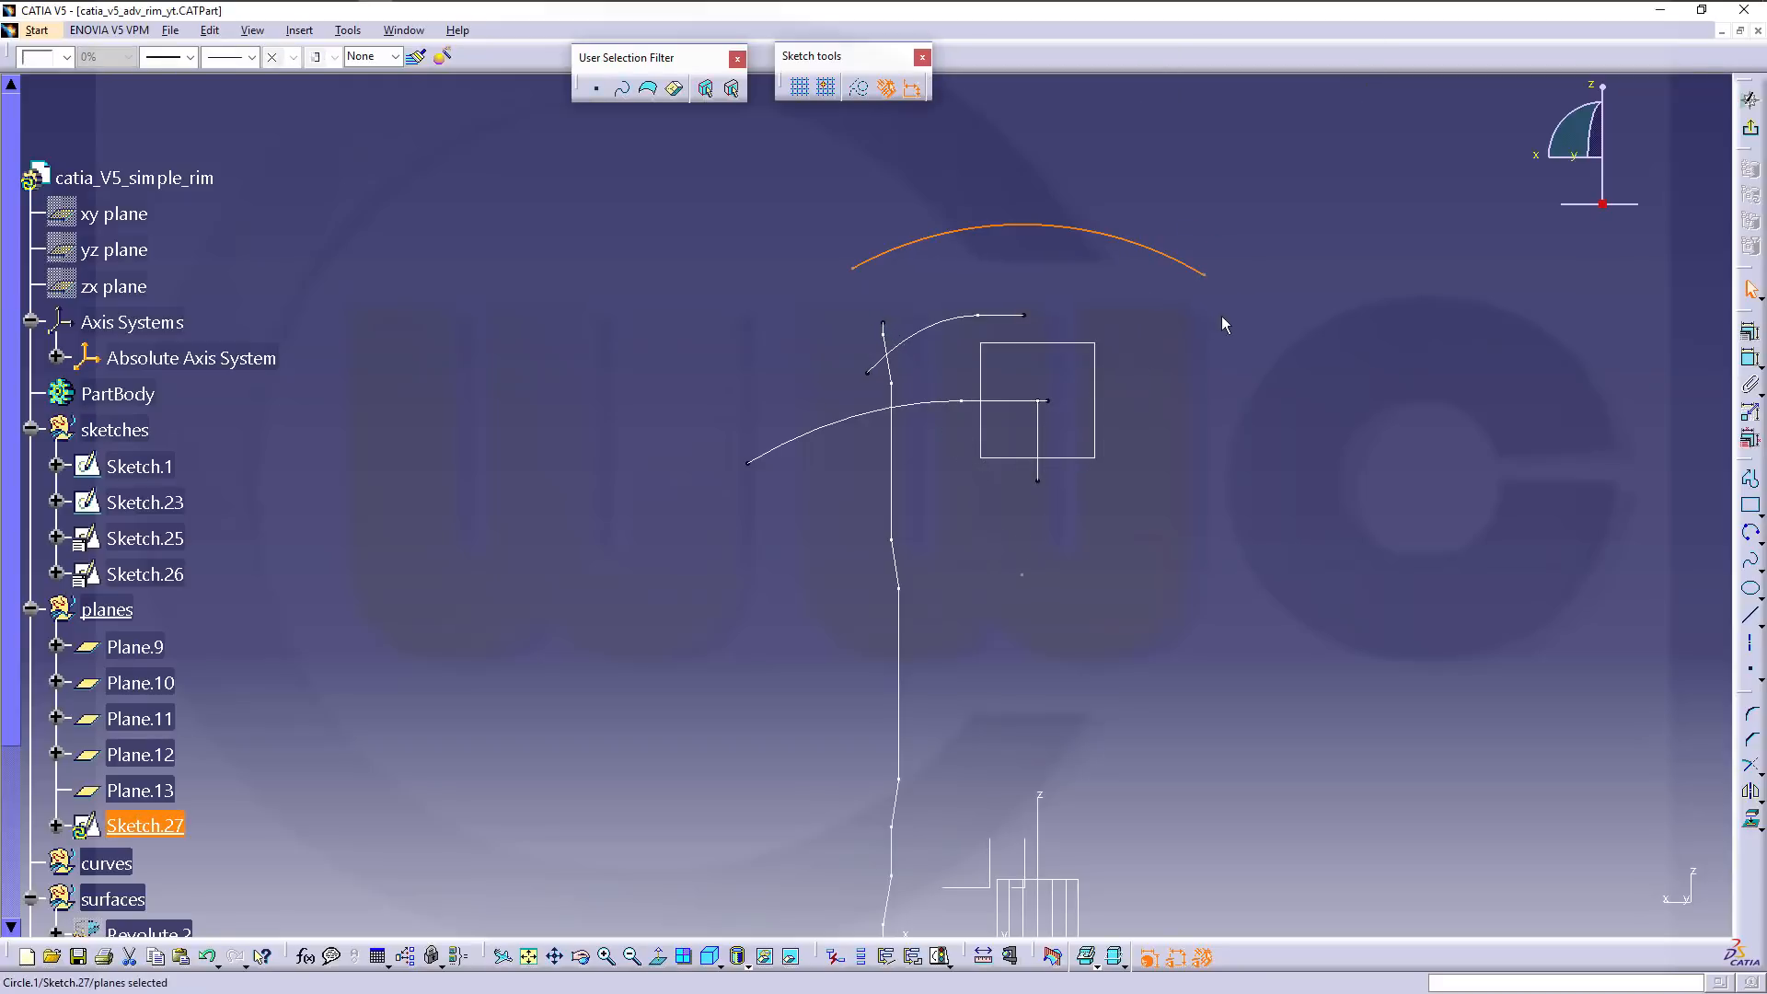
# Draw a construction line joining the arc's two end points.
pyautogui.click(1750, 615)
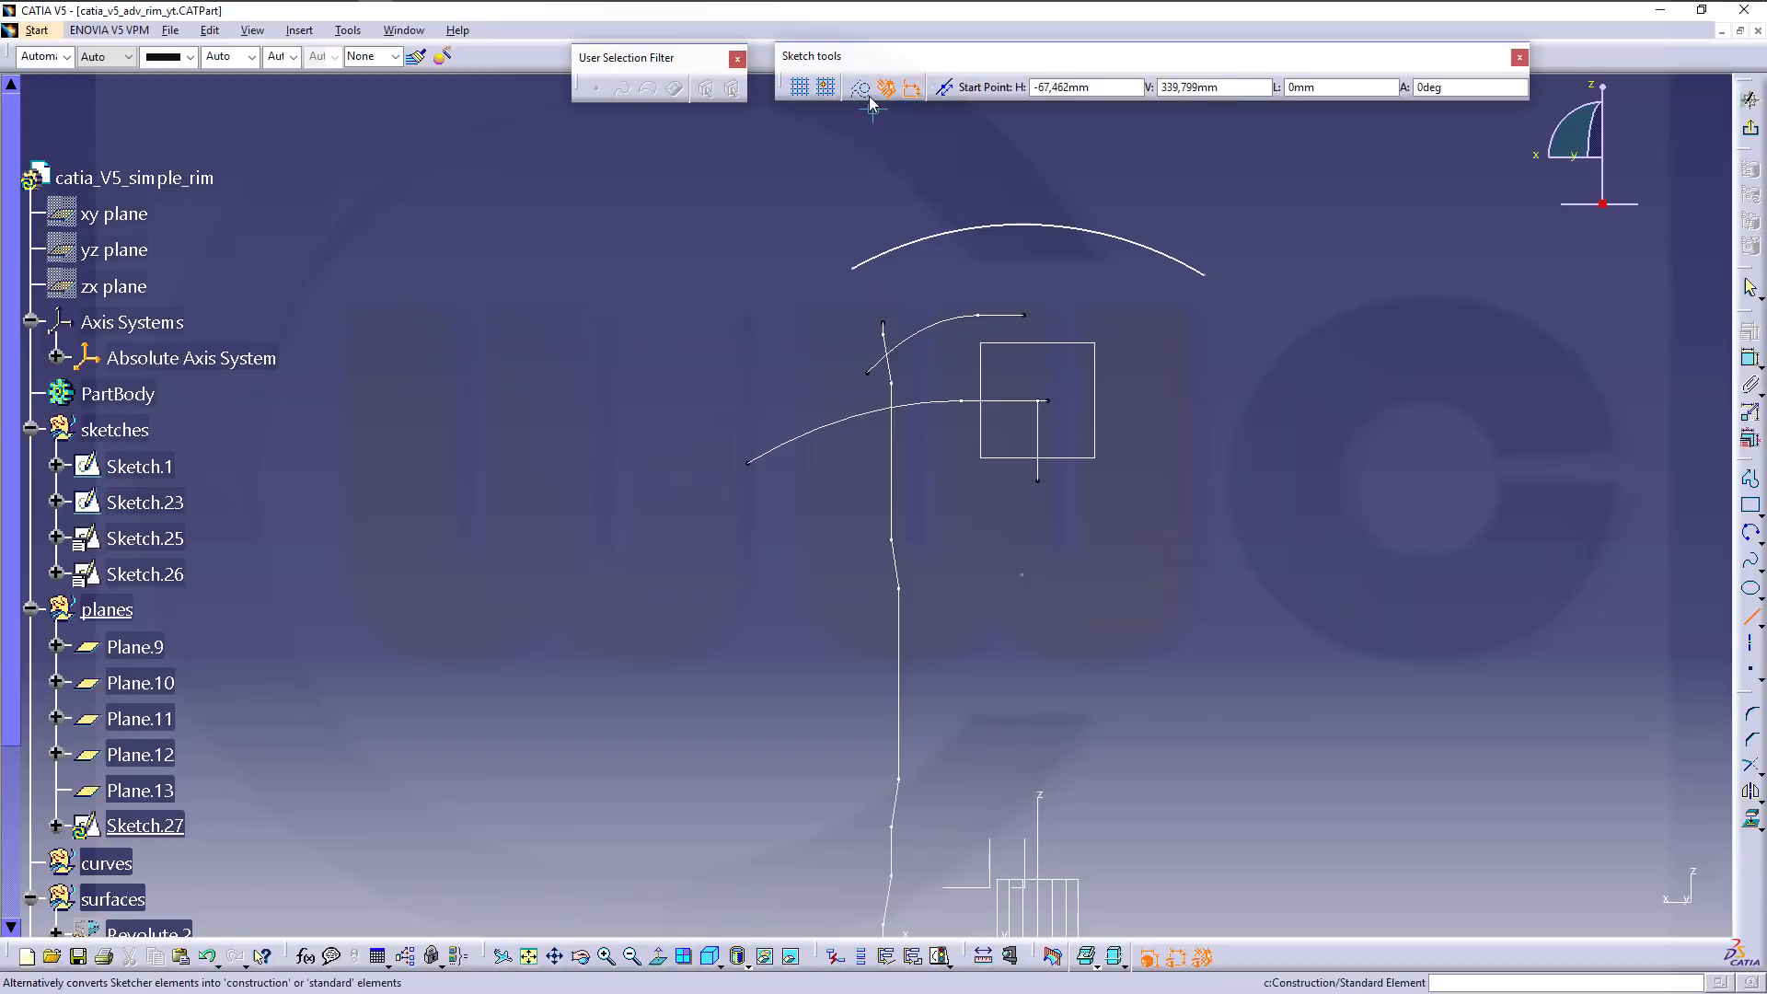
pyautogui.click(852, 268)
pyautogui.click(1204, 275)
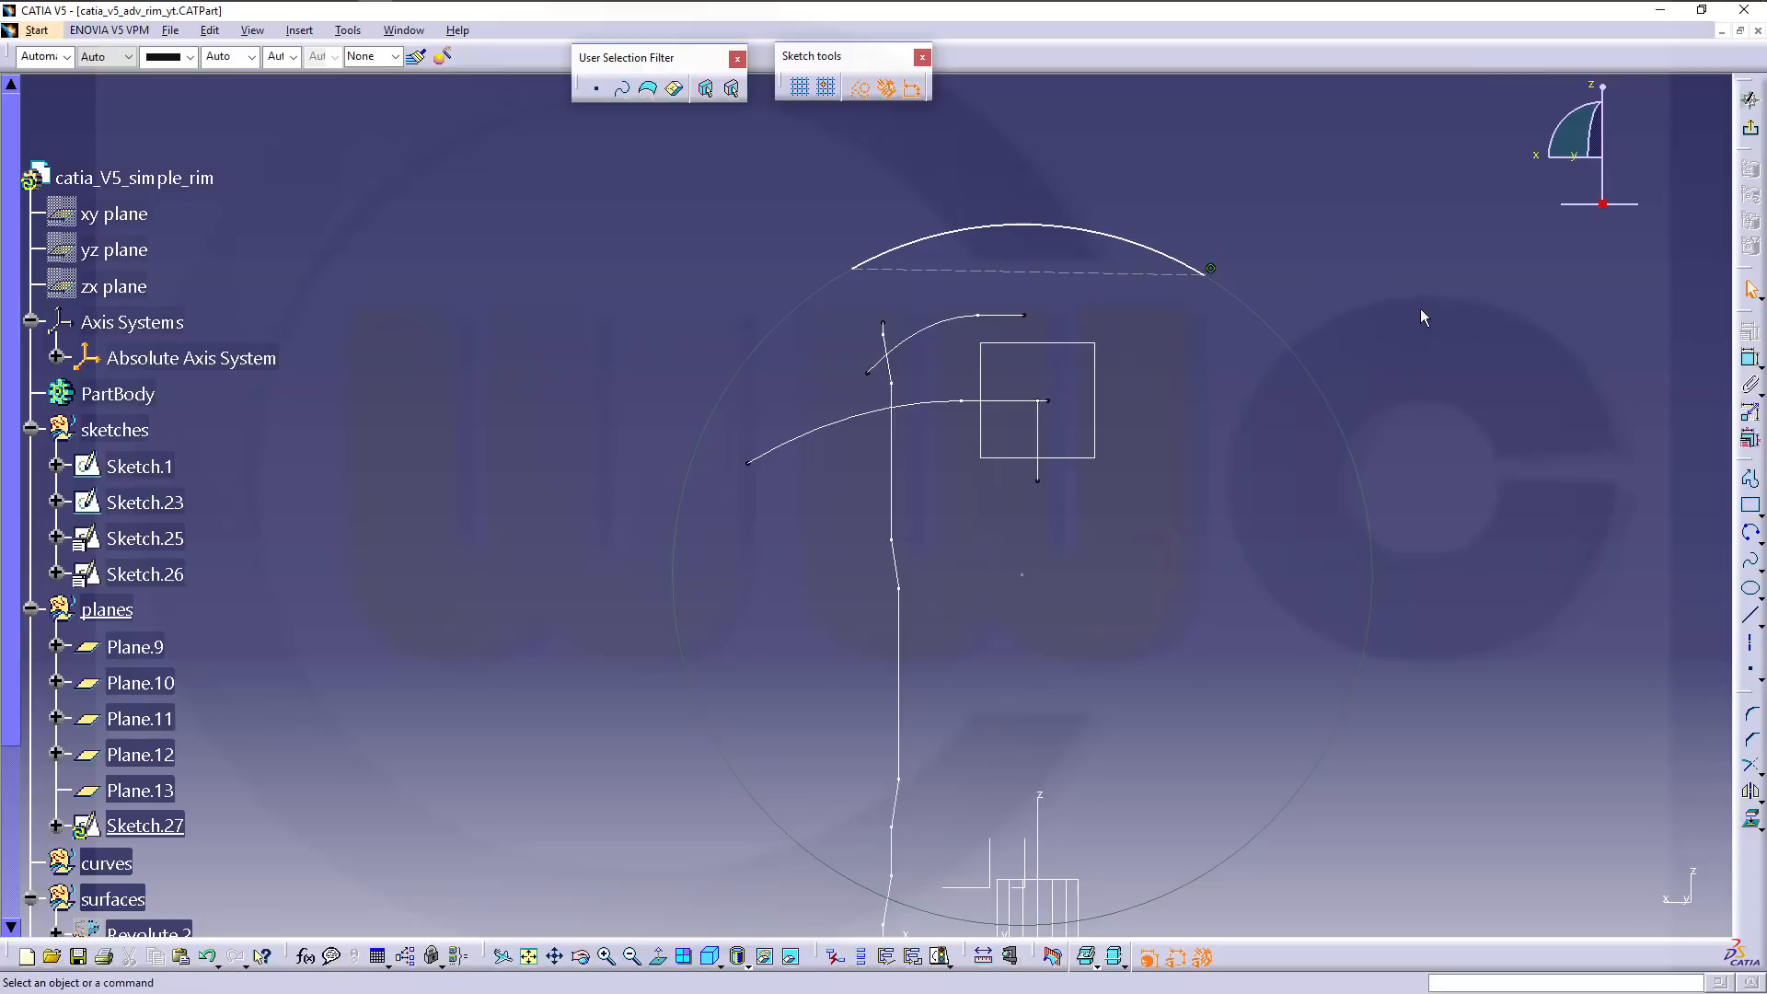
# Constrain the arc's two end points symmetric about the z axis.
pyautogui.click(1749, 359)
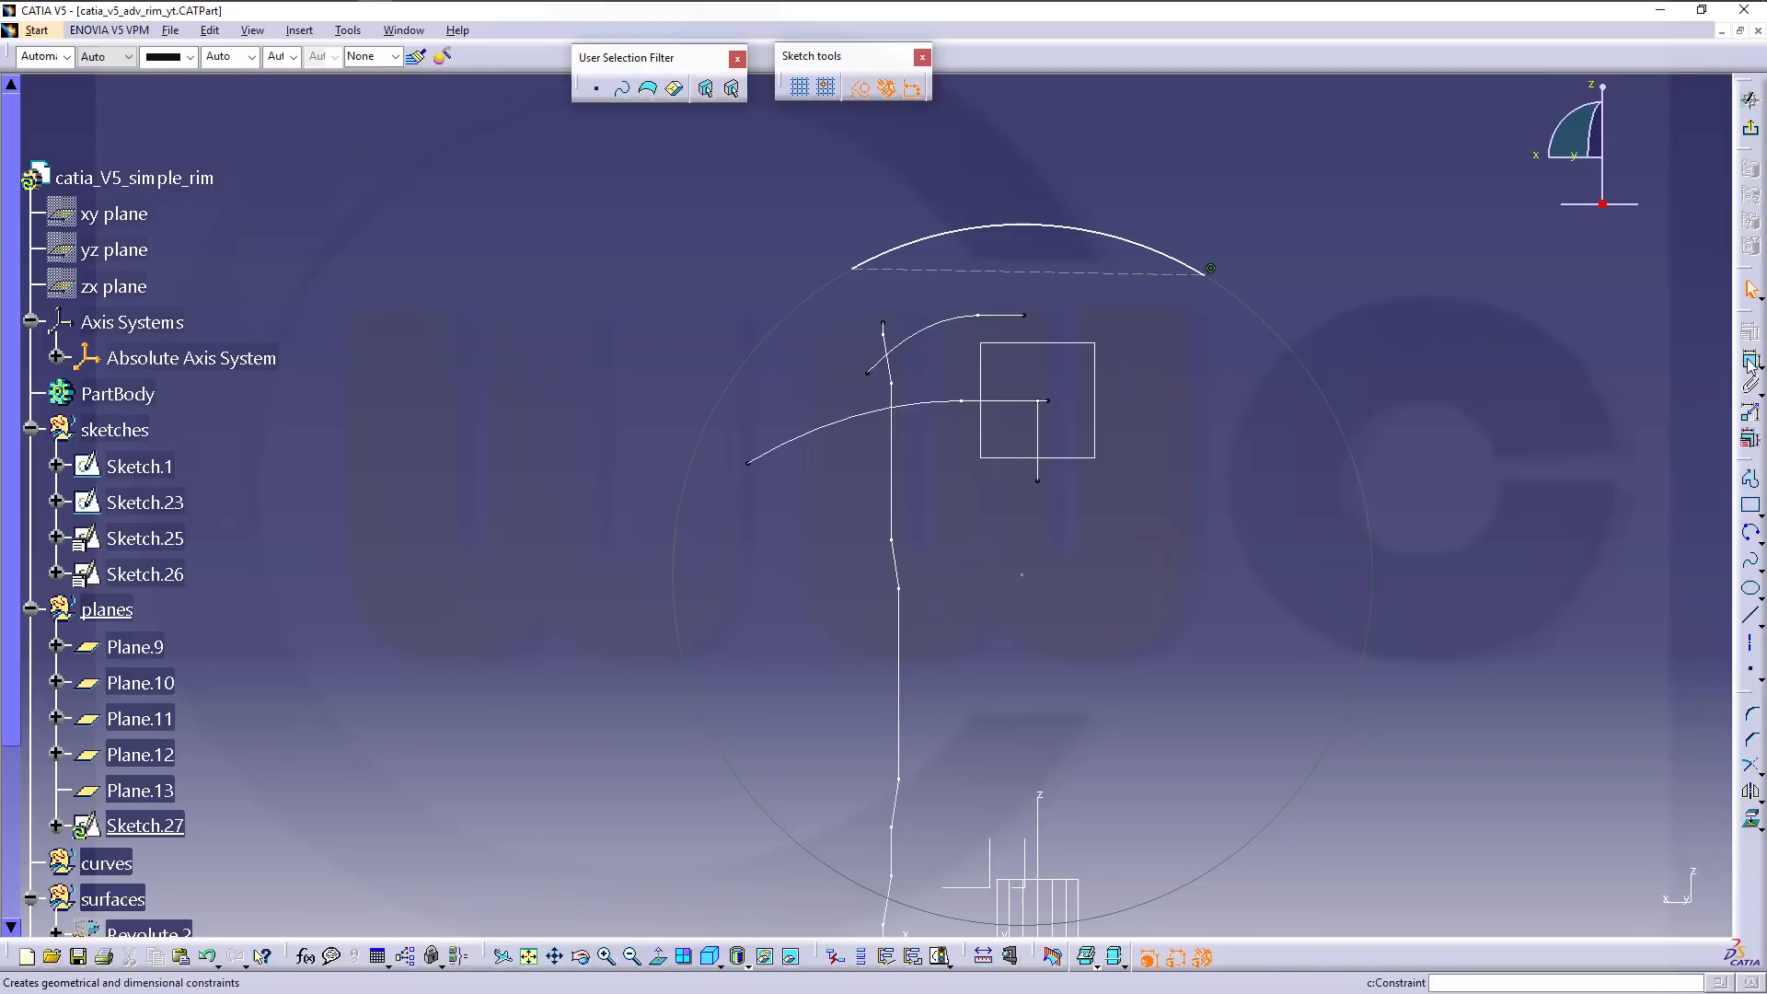
pyautogui.click(849, 269)
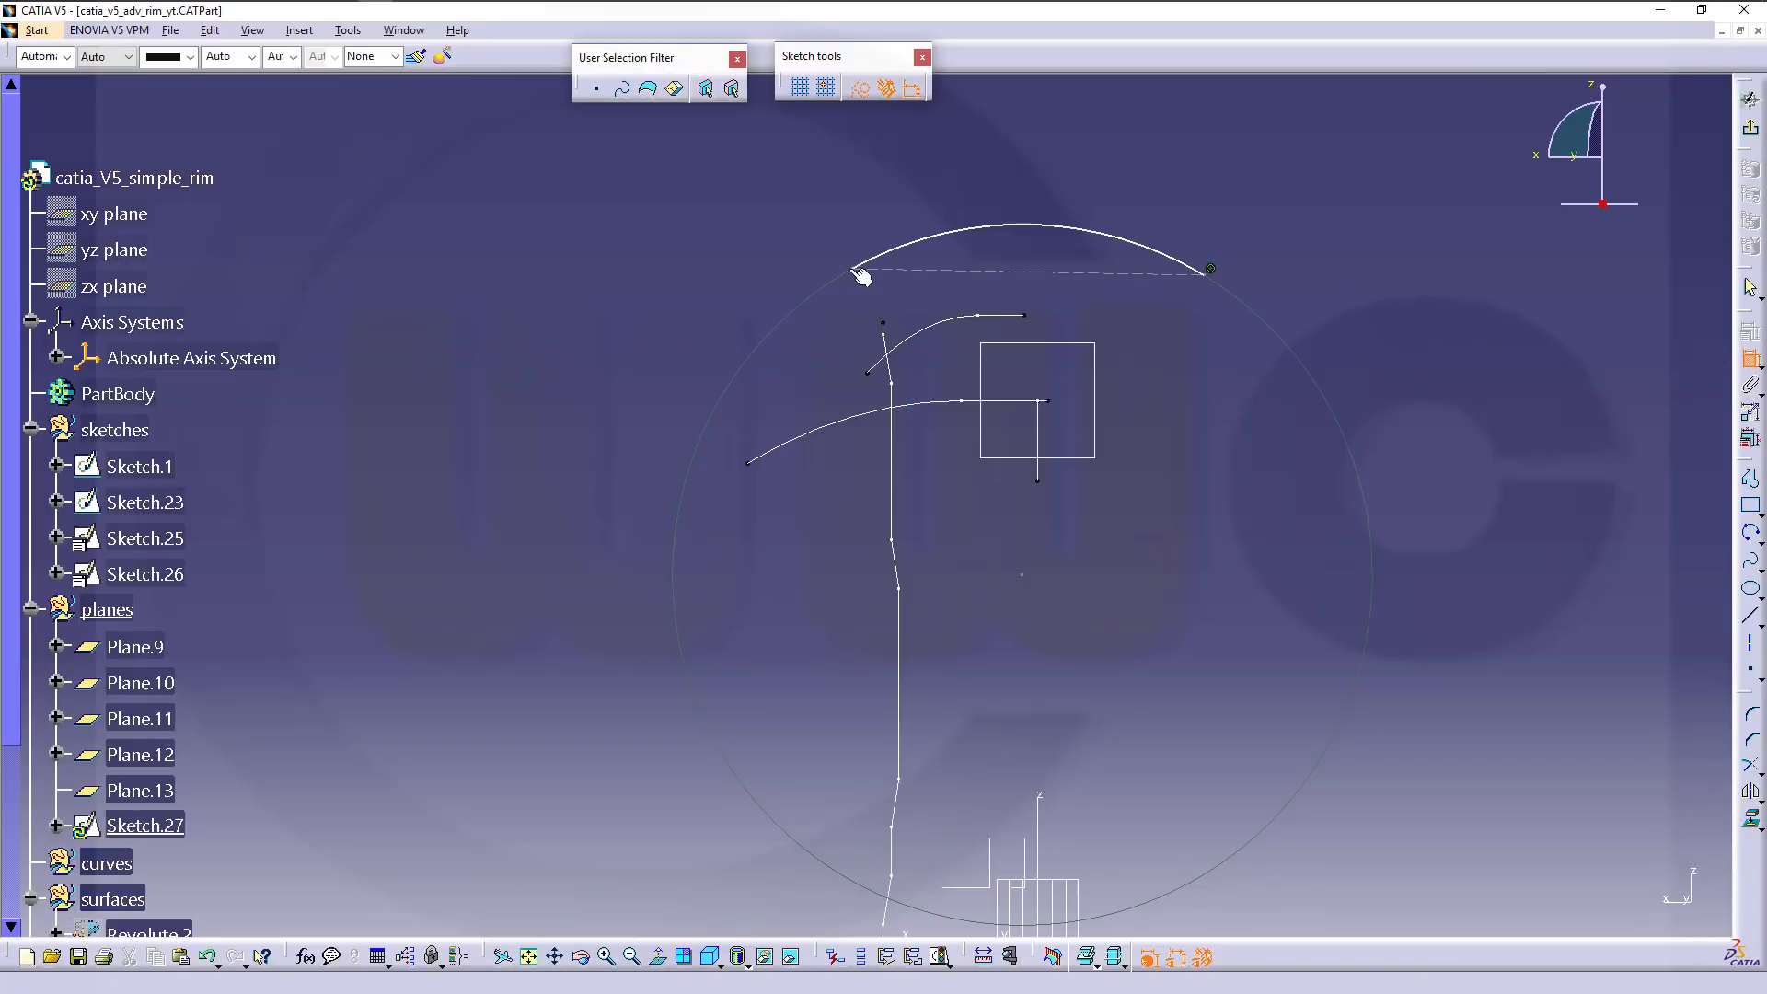
pyautogui.click(1211, 271)
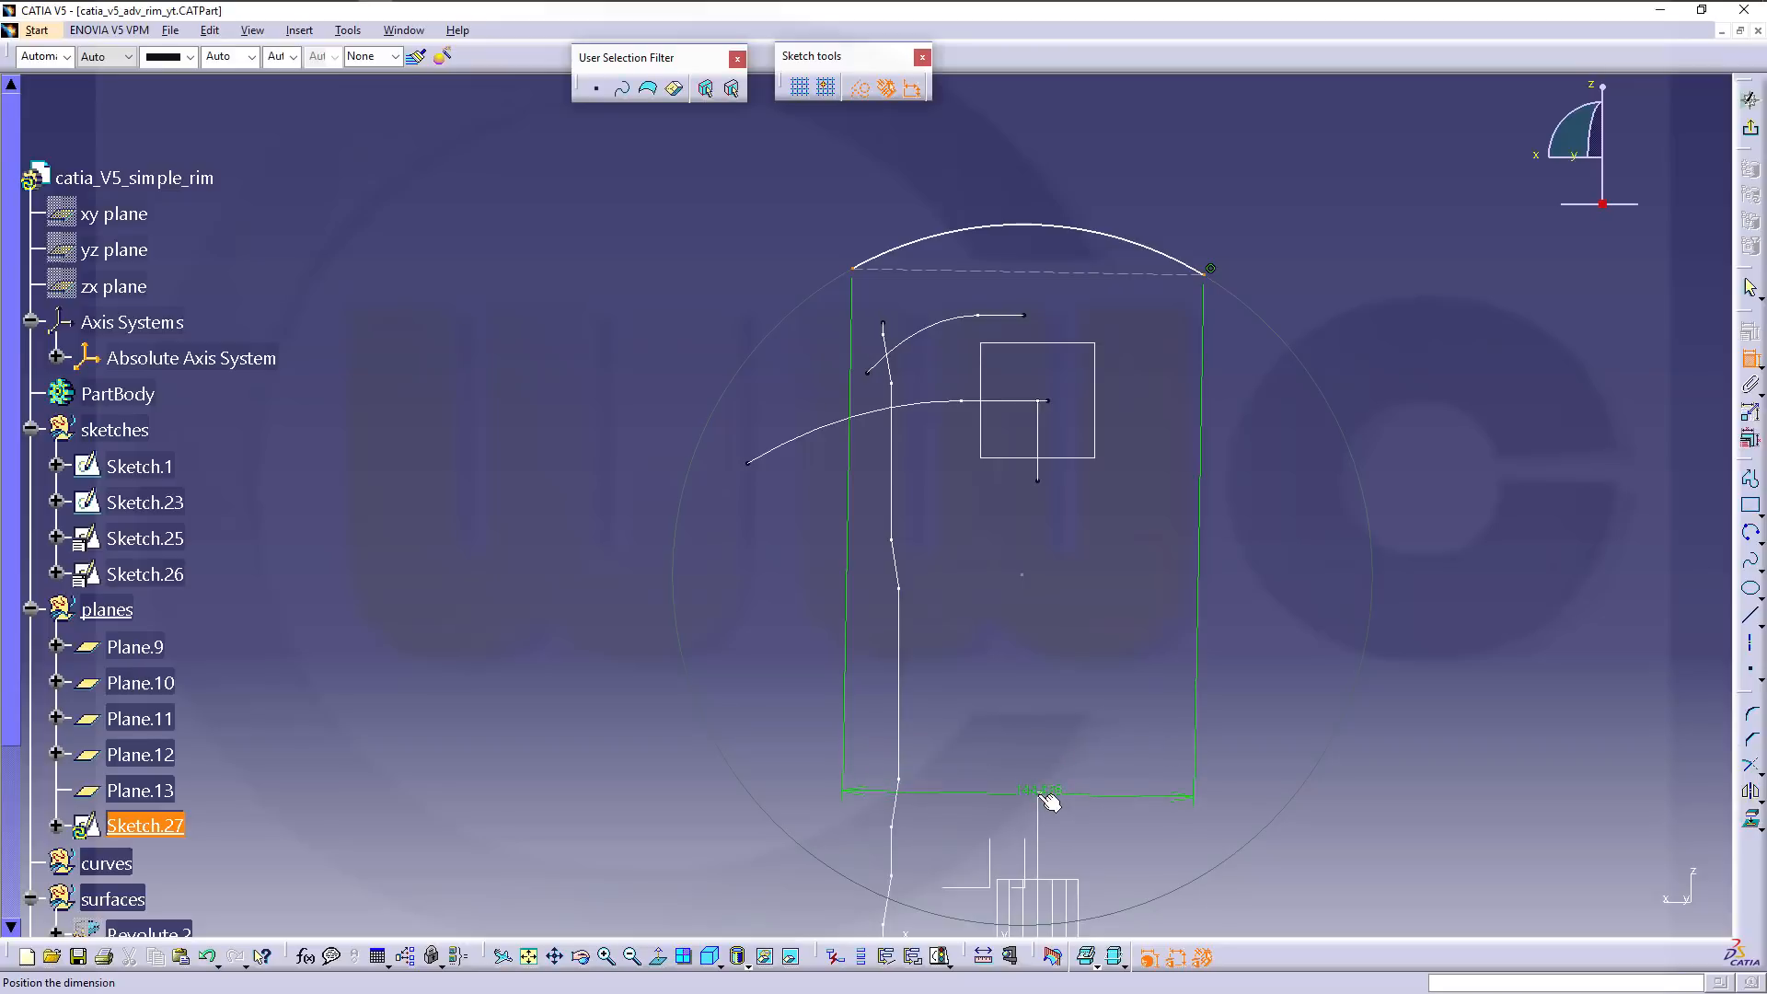
pyautogui.moveTo(1033, 599)
pyautogui.mouseDown(button='middle')
pyautogui.moveTo(1068, 544)
pyautogui.moveTo(1065, 598)
pyautogui.mouseUp(button='middle')
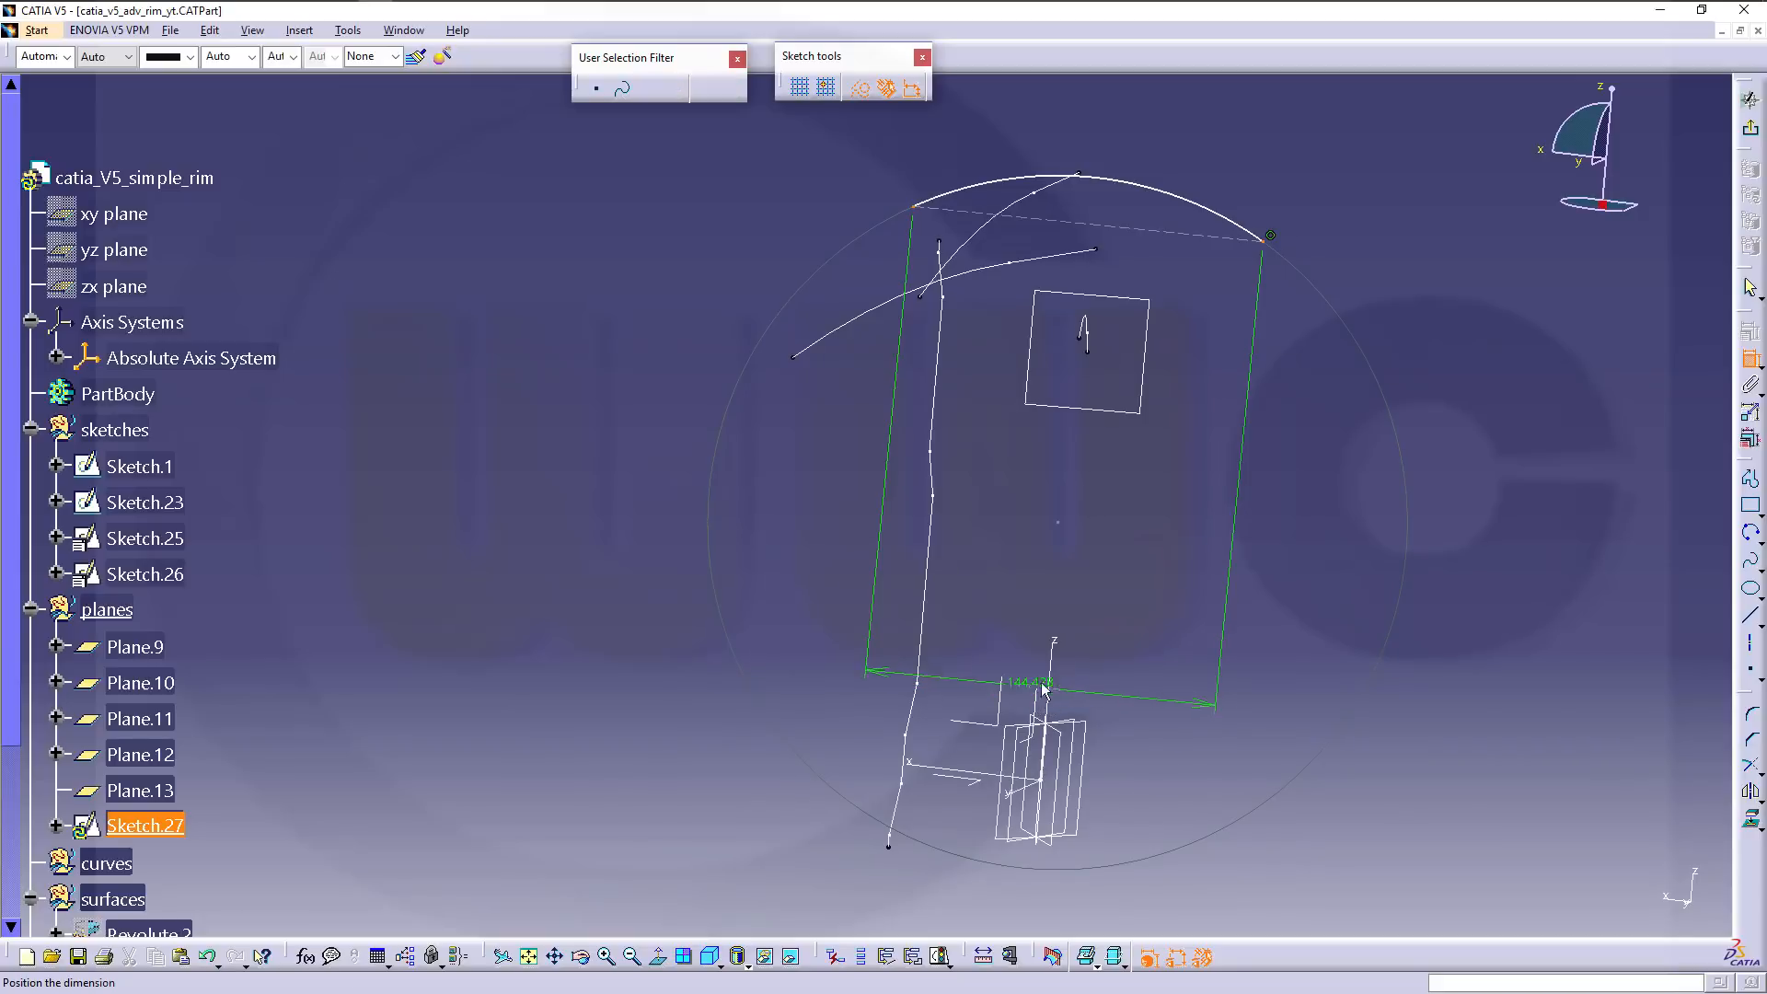
pyautogui.rightClick(1063, 458)
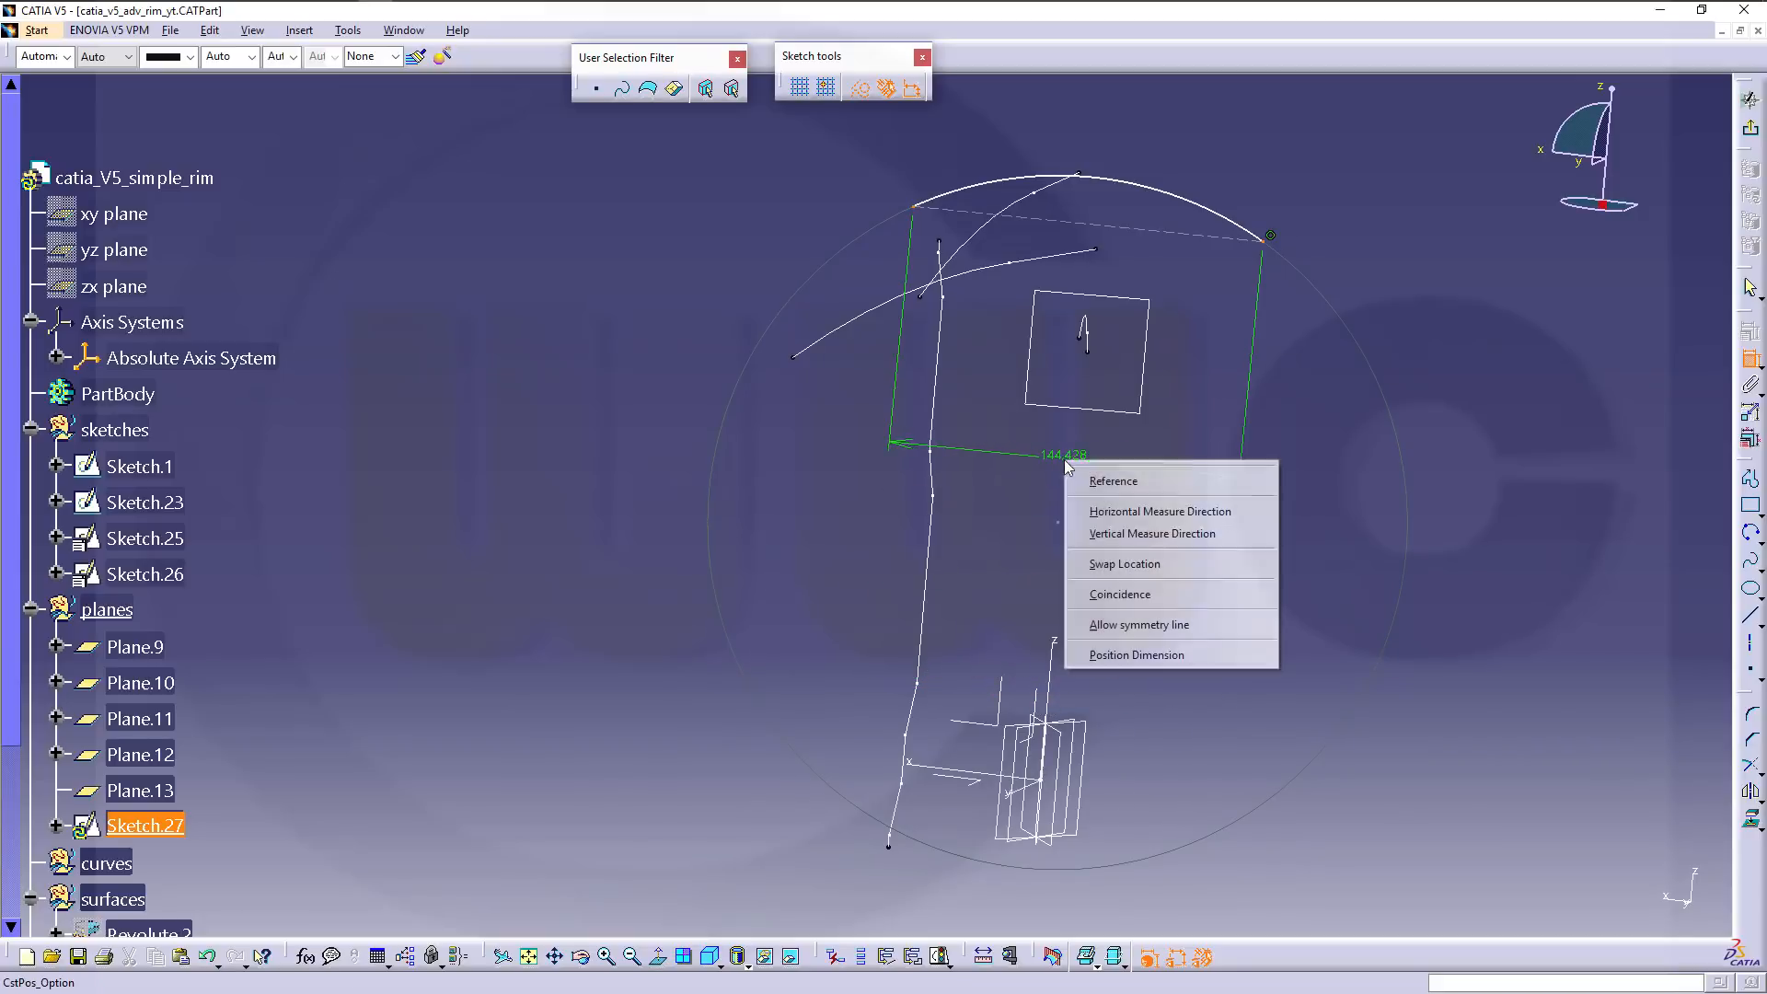
pyautogui.click(1088, 625)
pyautogui.click(1089, 646)
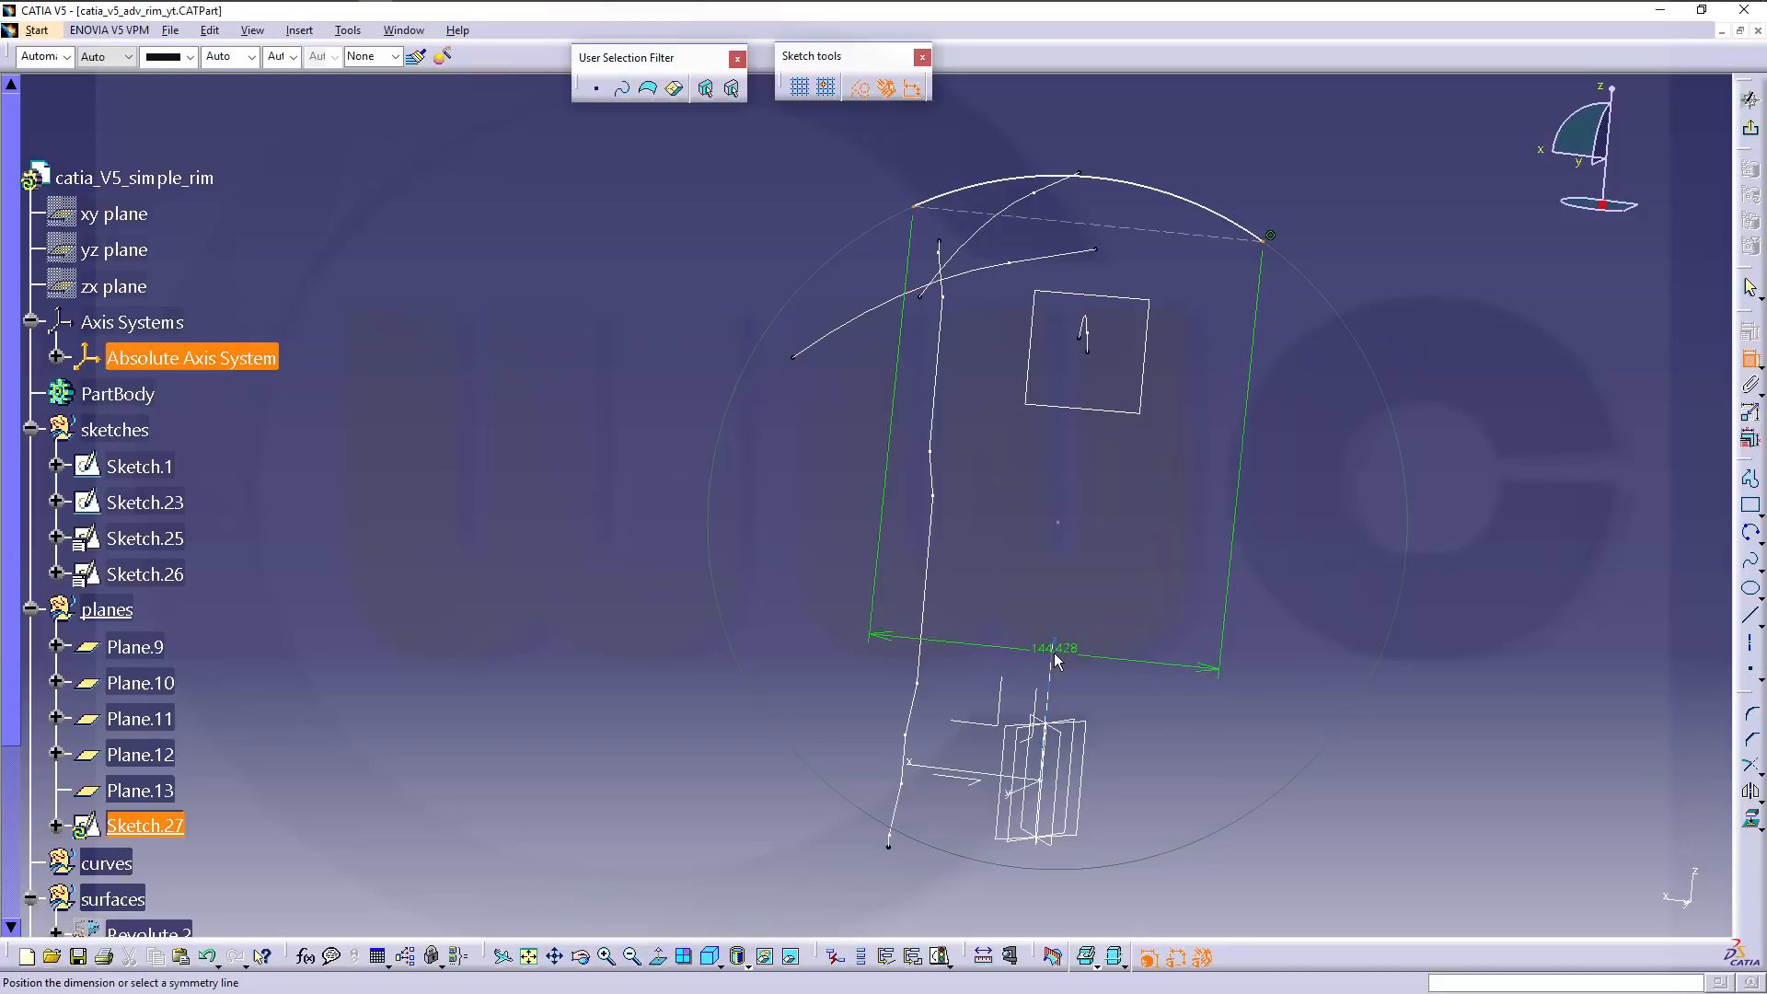
# Constrain the arc coincident with the outer end point of the Sketch.25 curve.
pyautogui.moveTo(1056, 514); pyautogui.dragTo(1054, 552, button='middle')
pyautogui.moveTo(1125, 480); pyautogui.dragTo(1018, 521, button='middle')
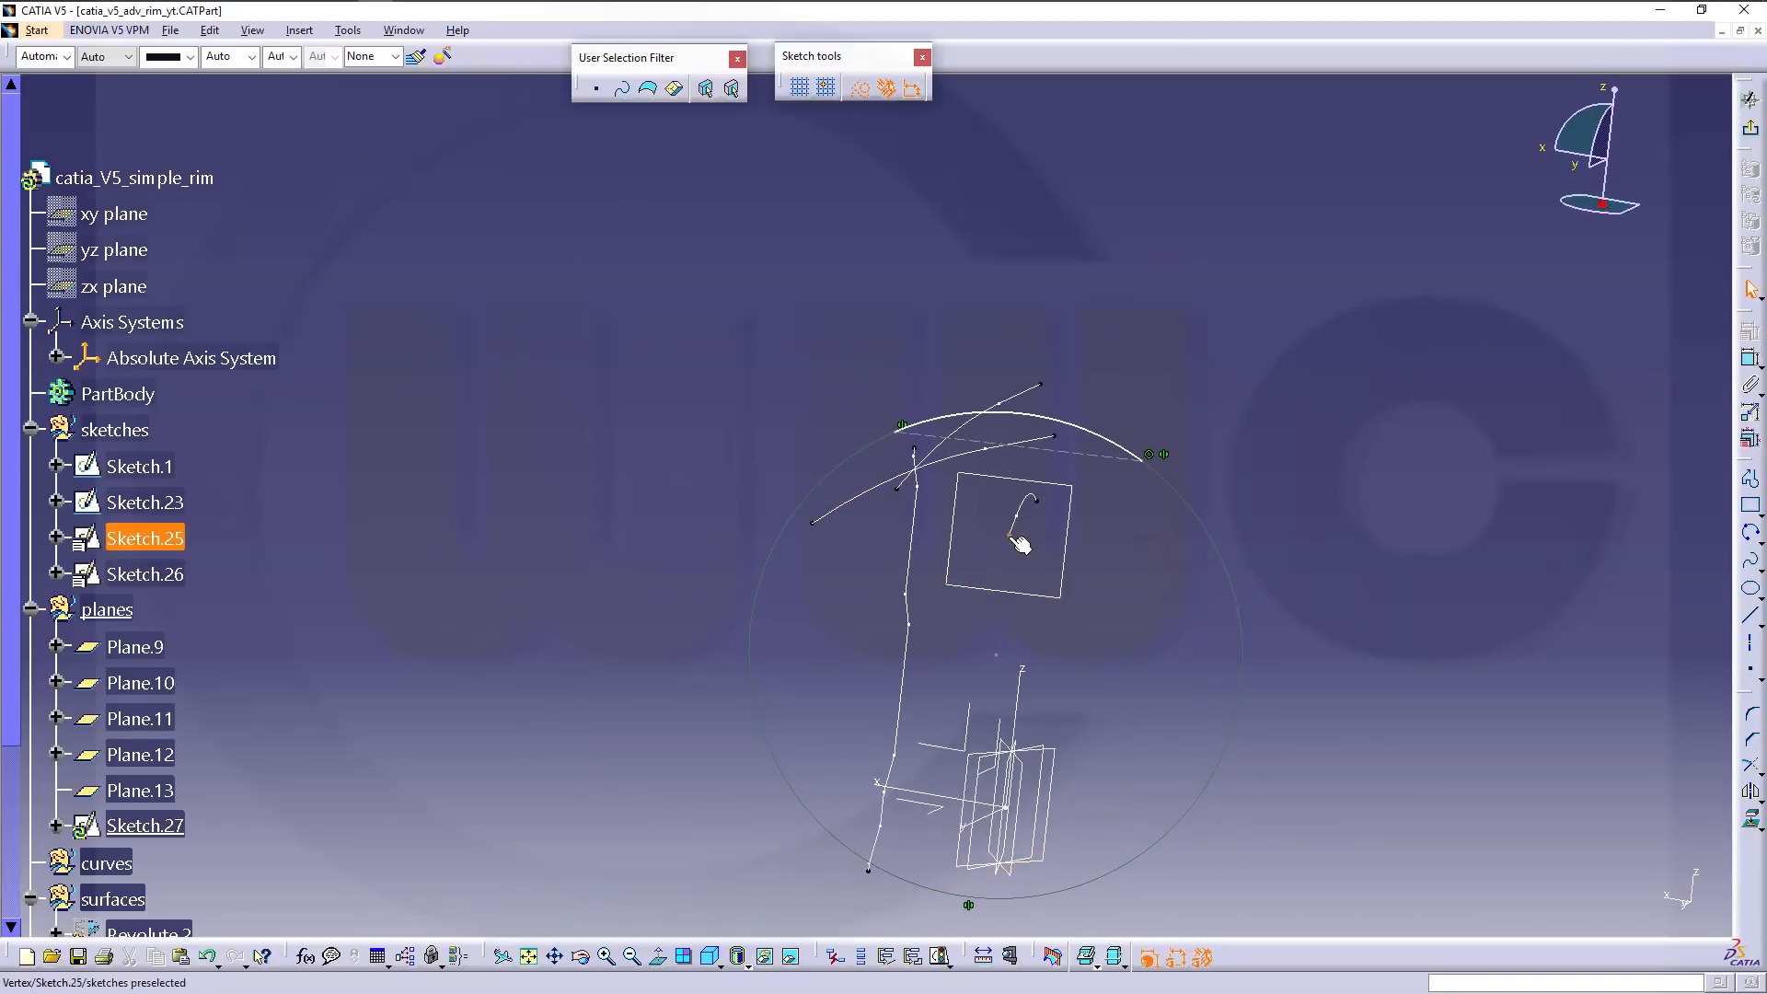
pyautogui.click(1750, 366)
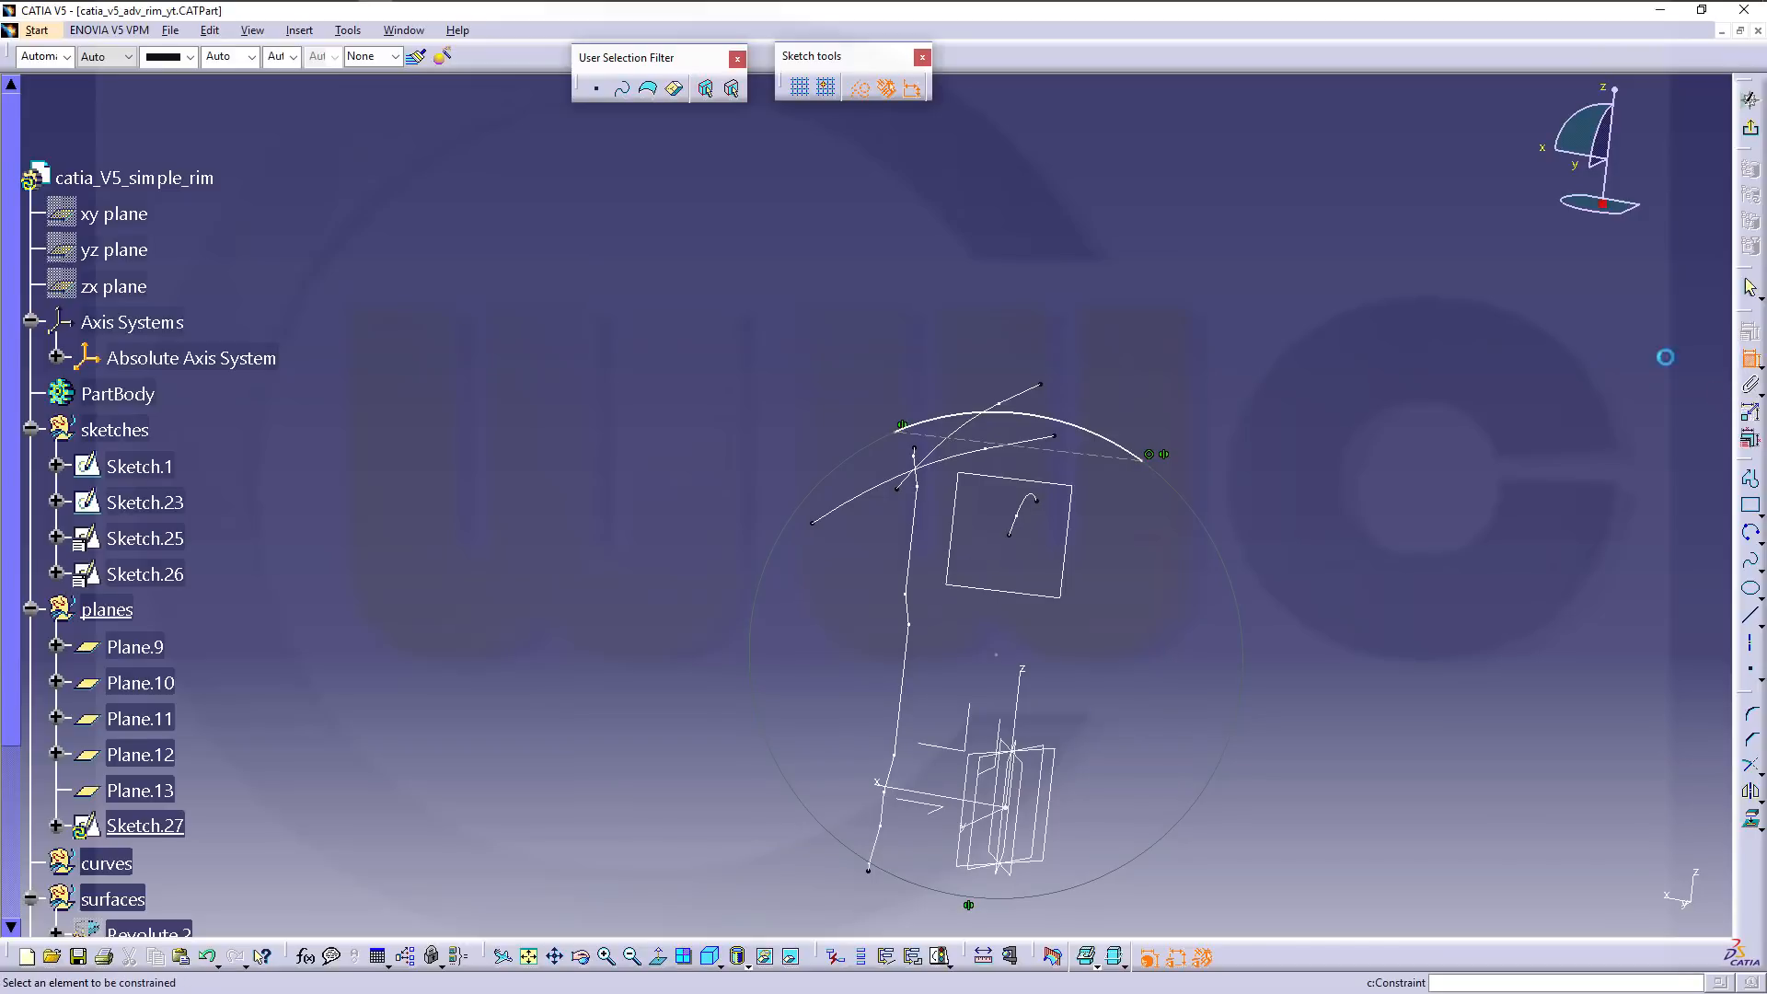
pyautogui.click(1011, 536)
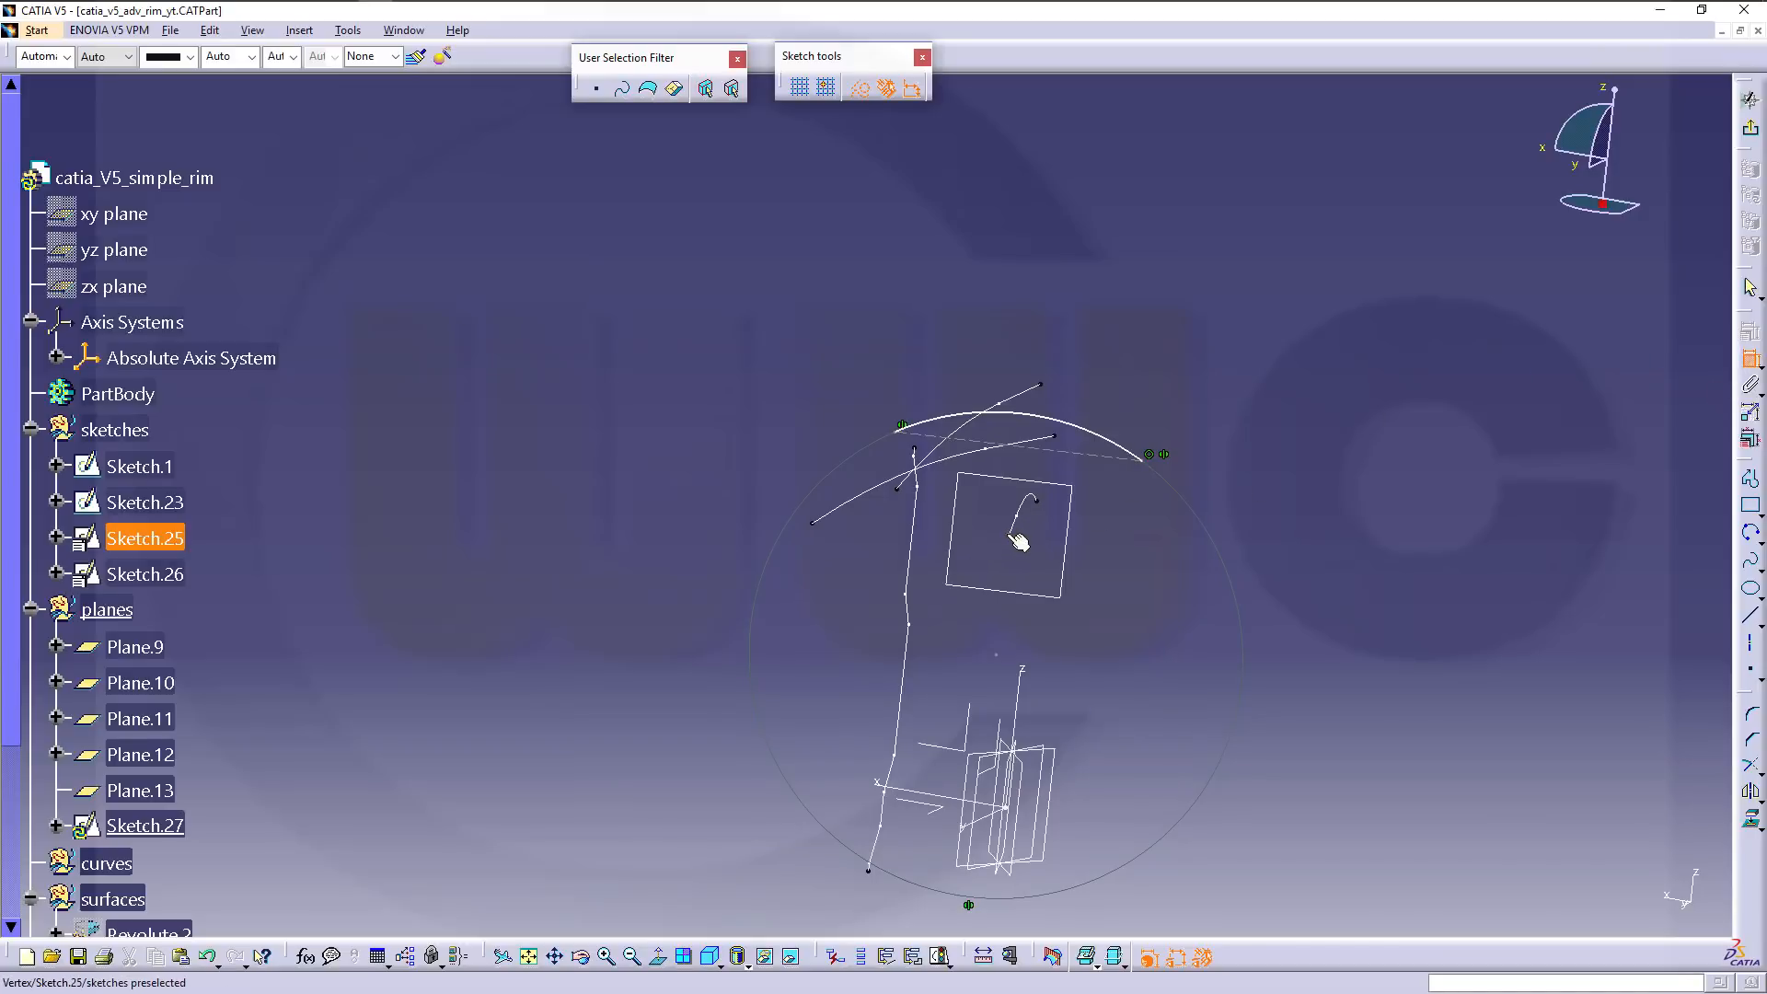
pyautogui.click(1045, 417)
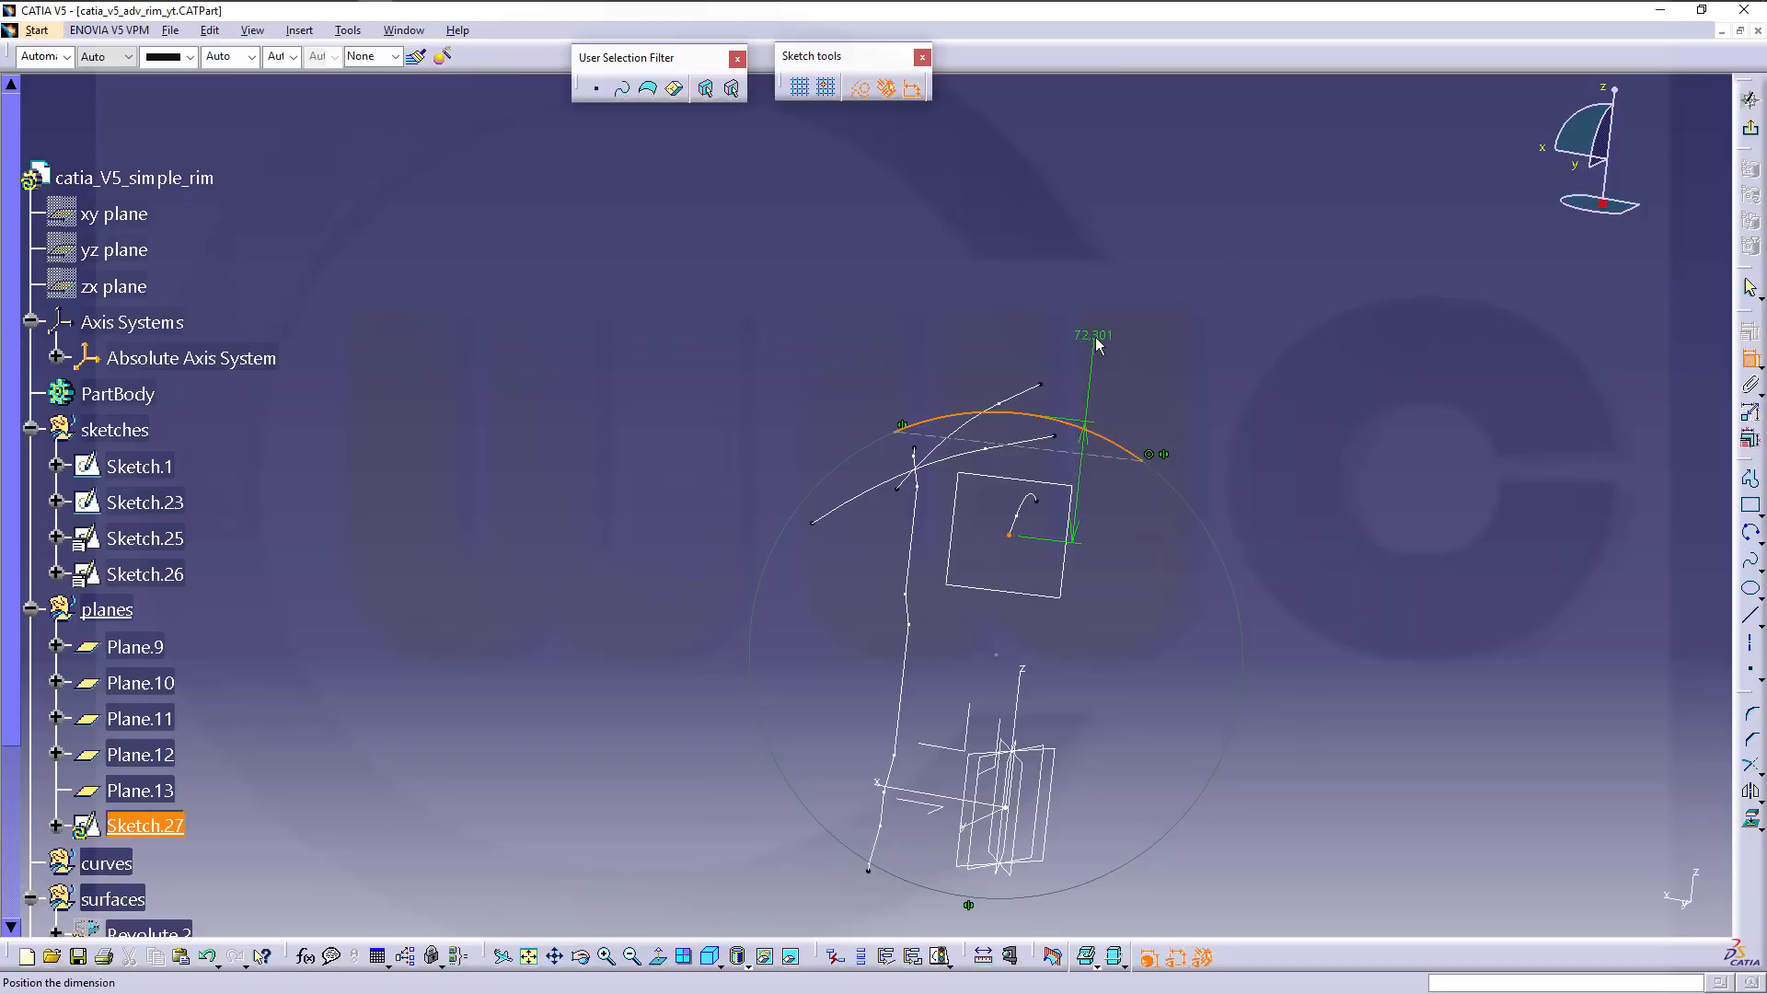
pyautogui.rightClick(1096, 338)
pyautogui.click(1194, 487)
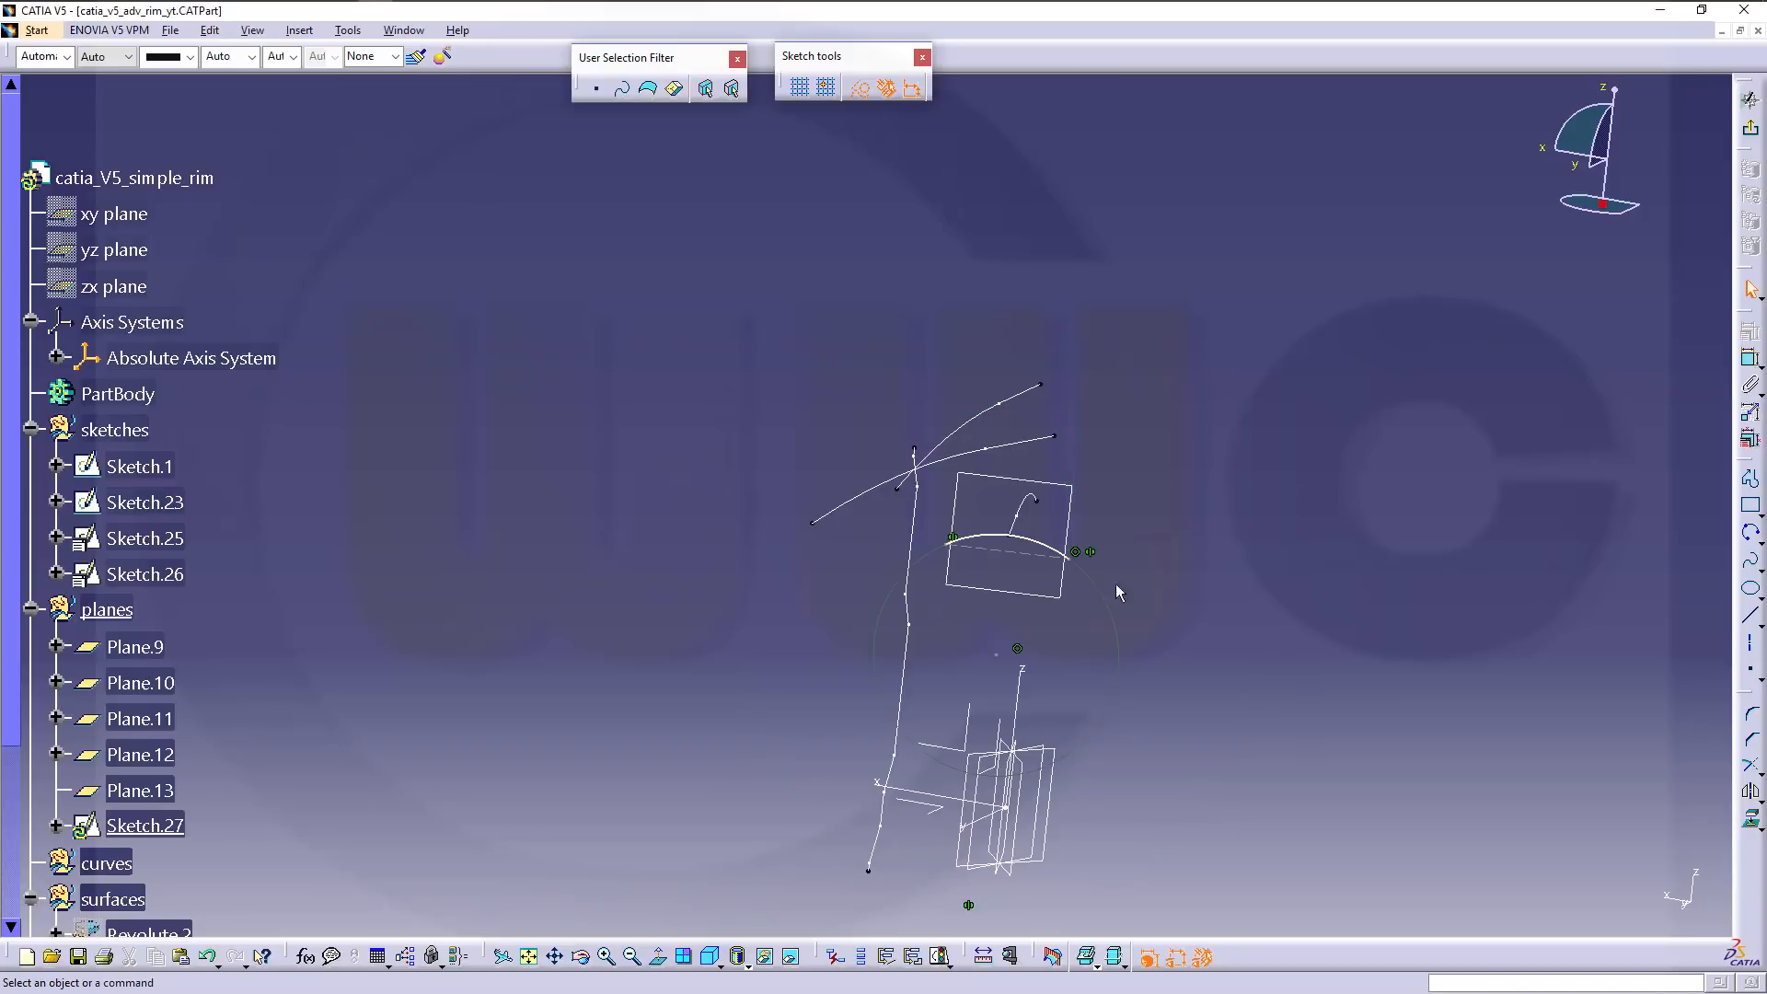
# Constrain the construction line joining the arc's ends parallel to the absolute axis system's x axis.
pyautogui.moveTo(1115, 586); pyautogui.dragTo(1104, 515, button='middle')
pyautogui.moveTo(1278, 536); pyautogui.dragTo(1254, 247, button='middle')
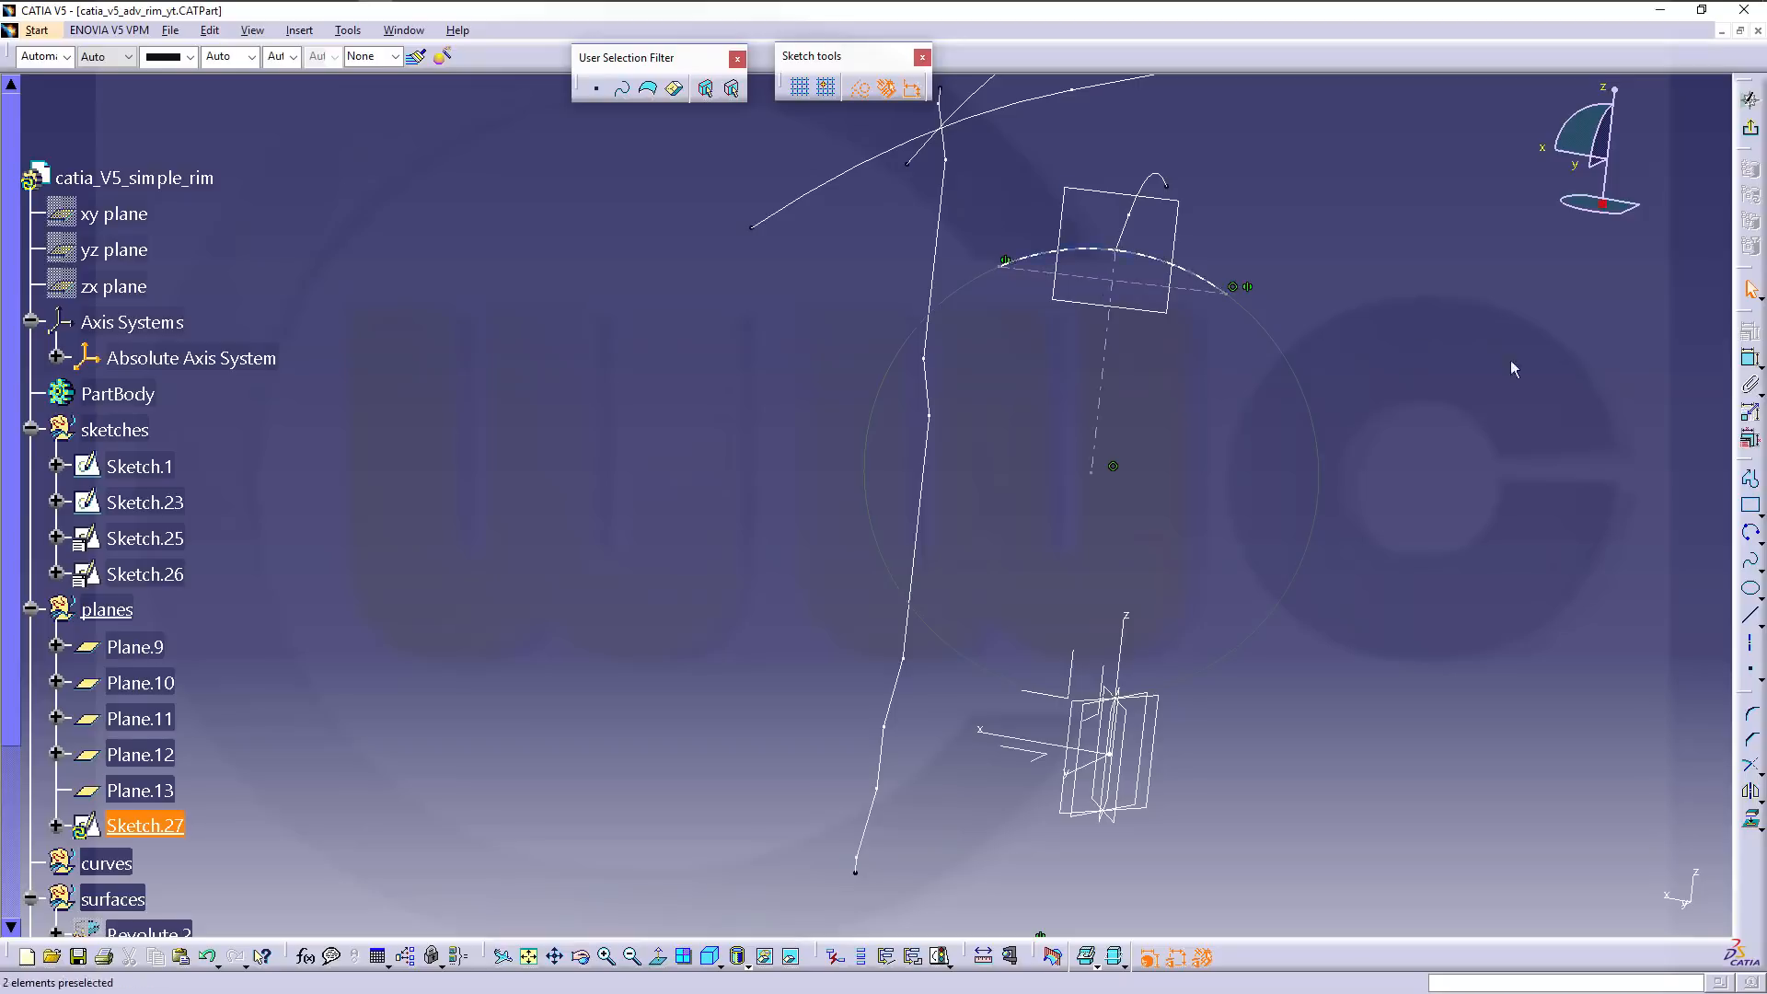
pyautogui.click(1749, 359)
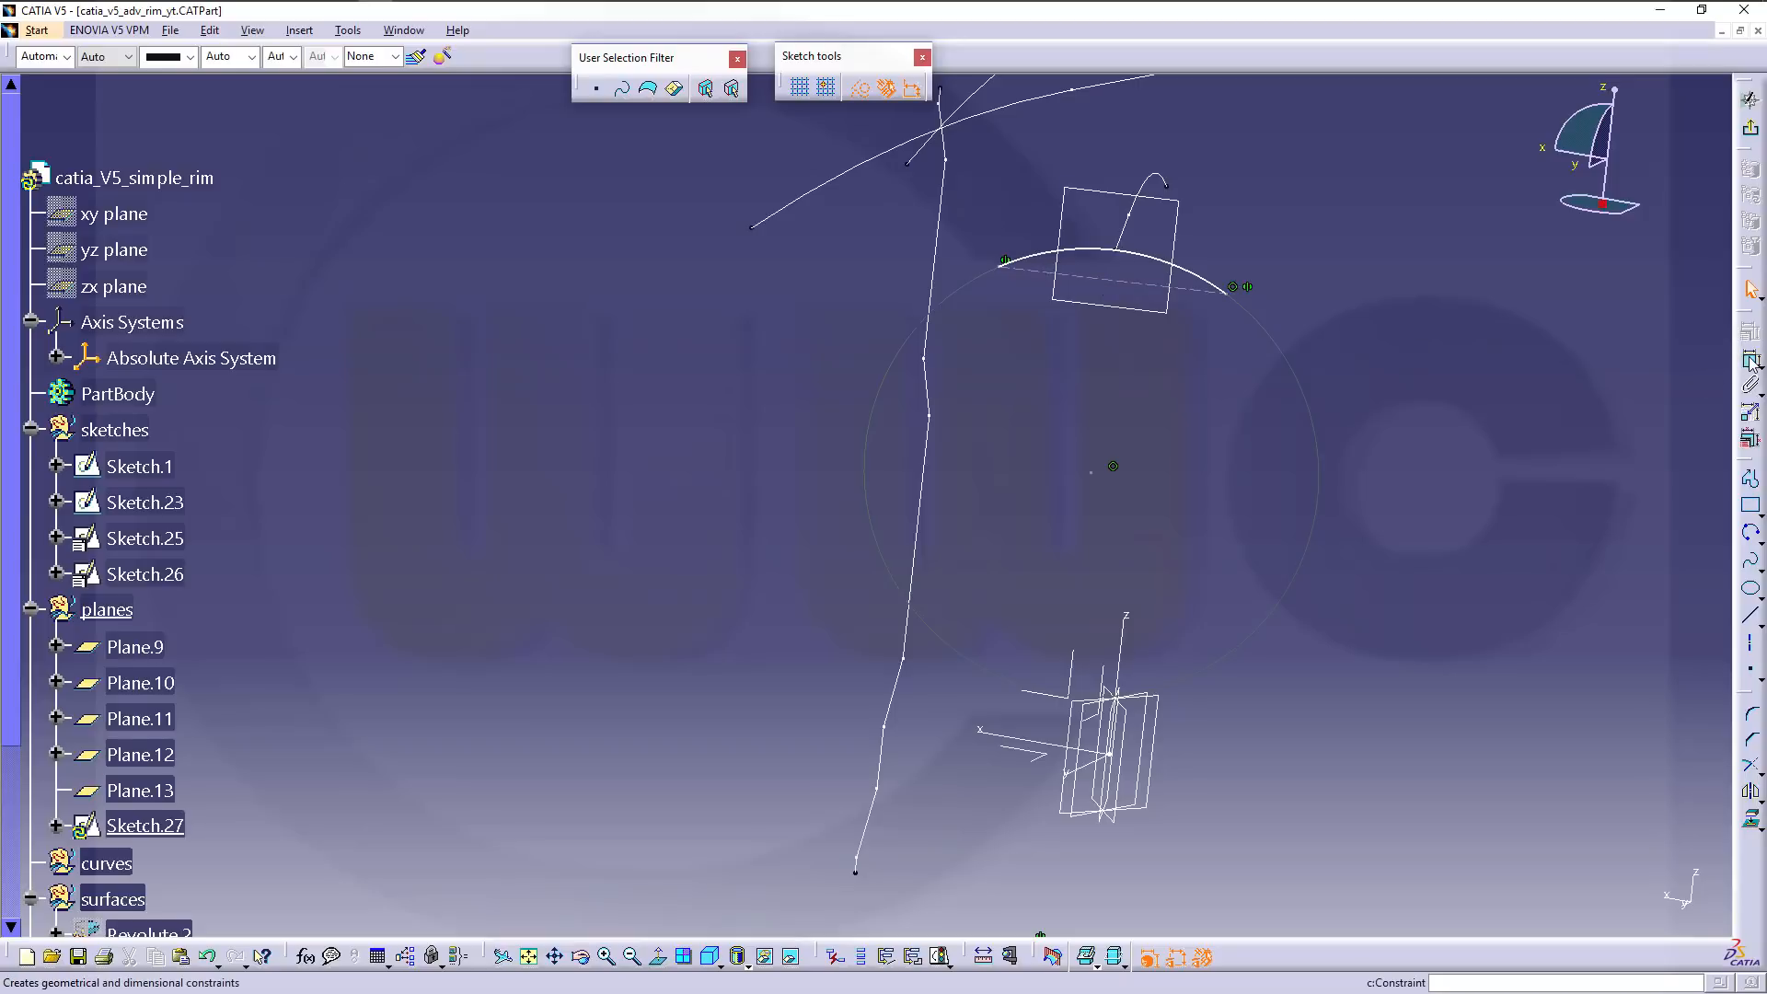
pyautogui.click(1130, 293)
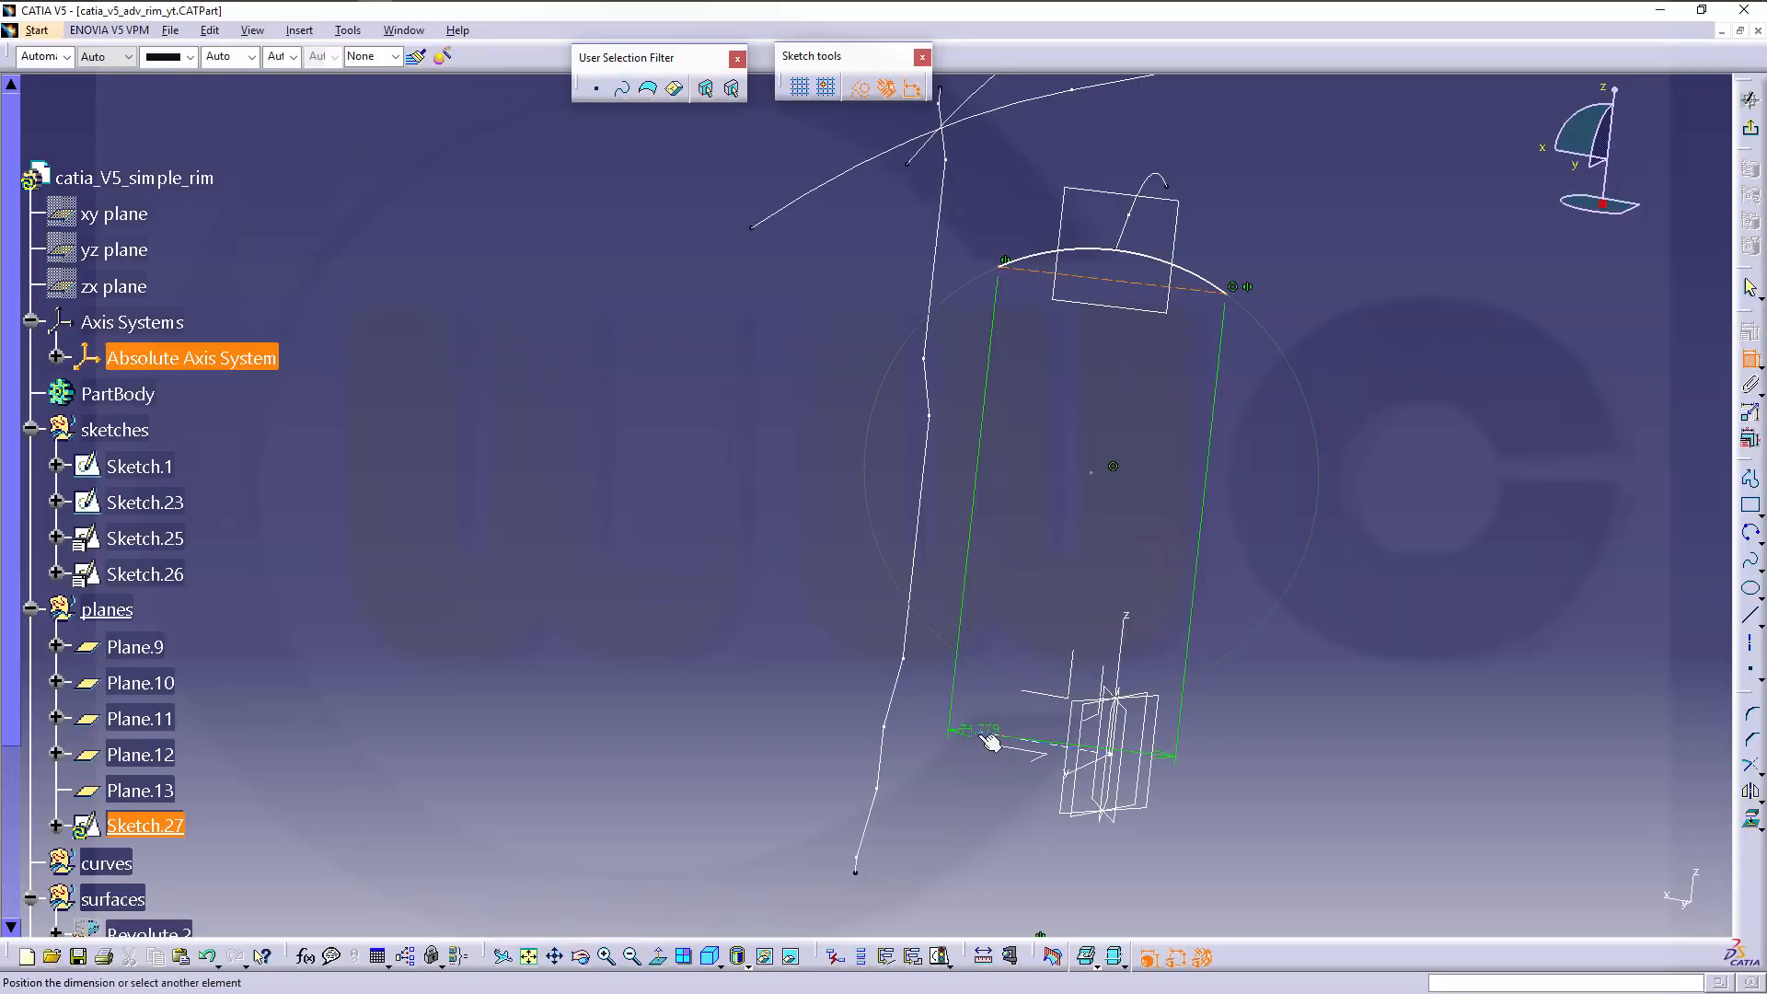
pyautogui.click(990, 741)
pyautogui.rightClick(1057, 536)
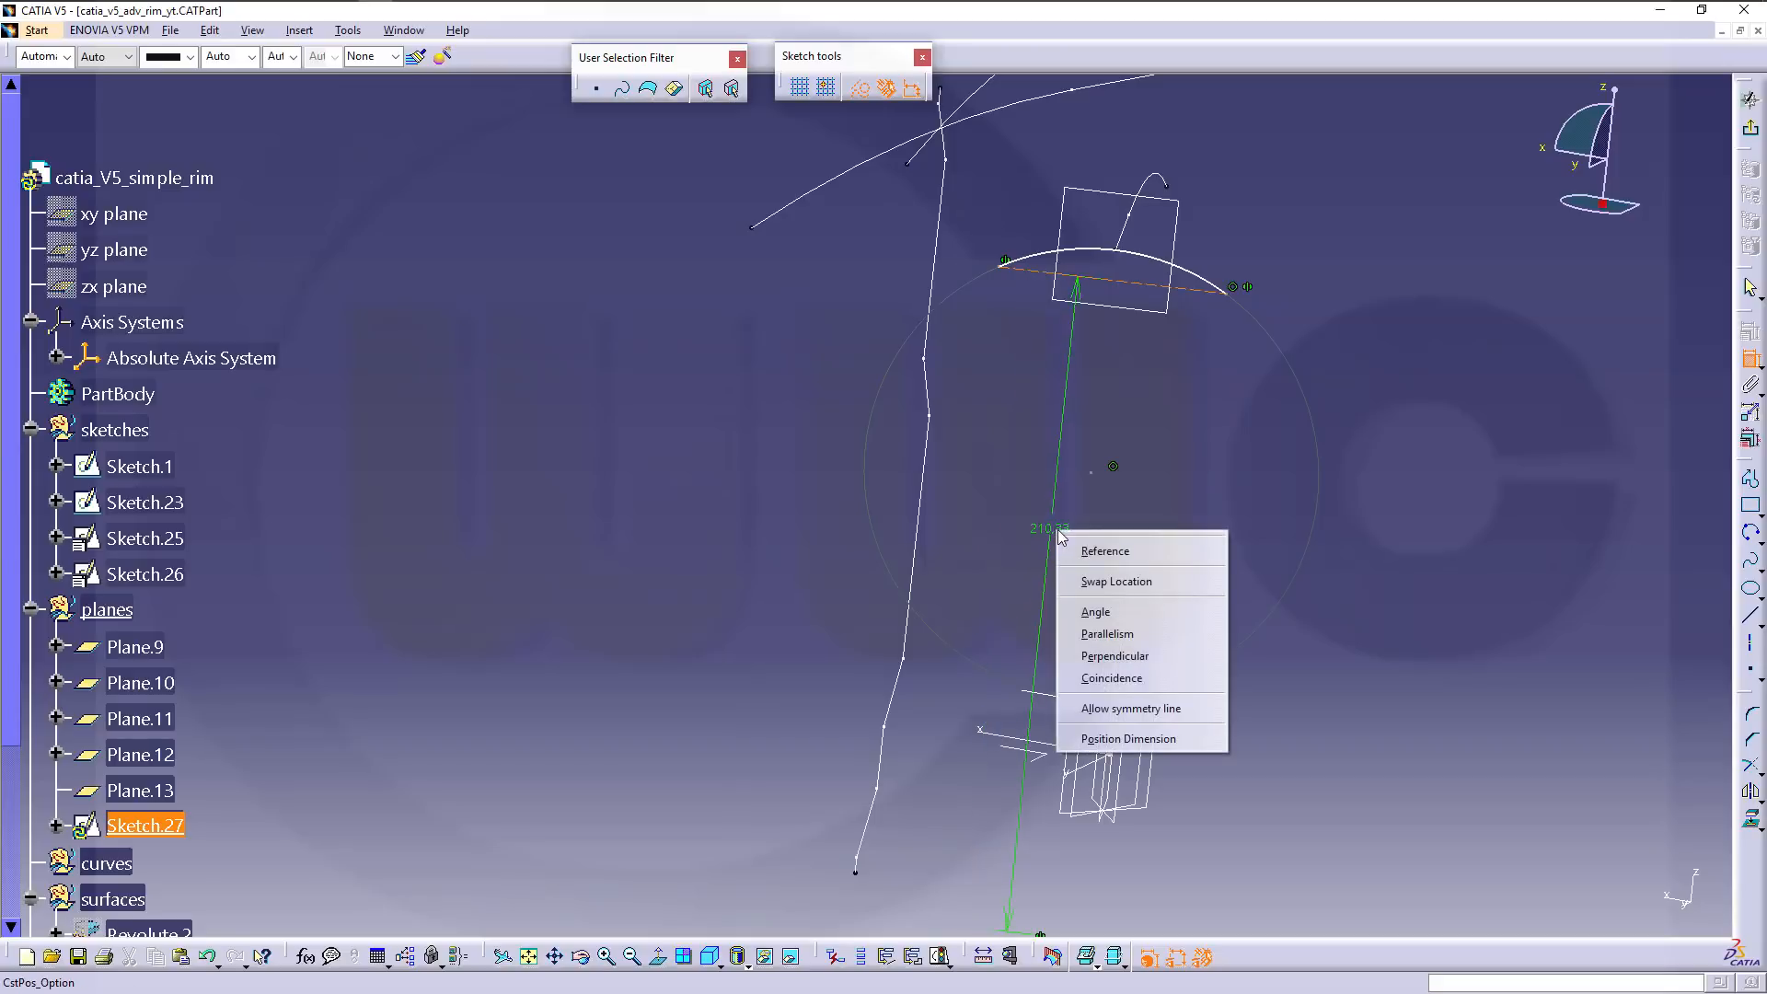
pyautogui.click(1106, 634)
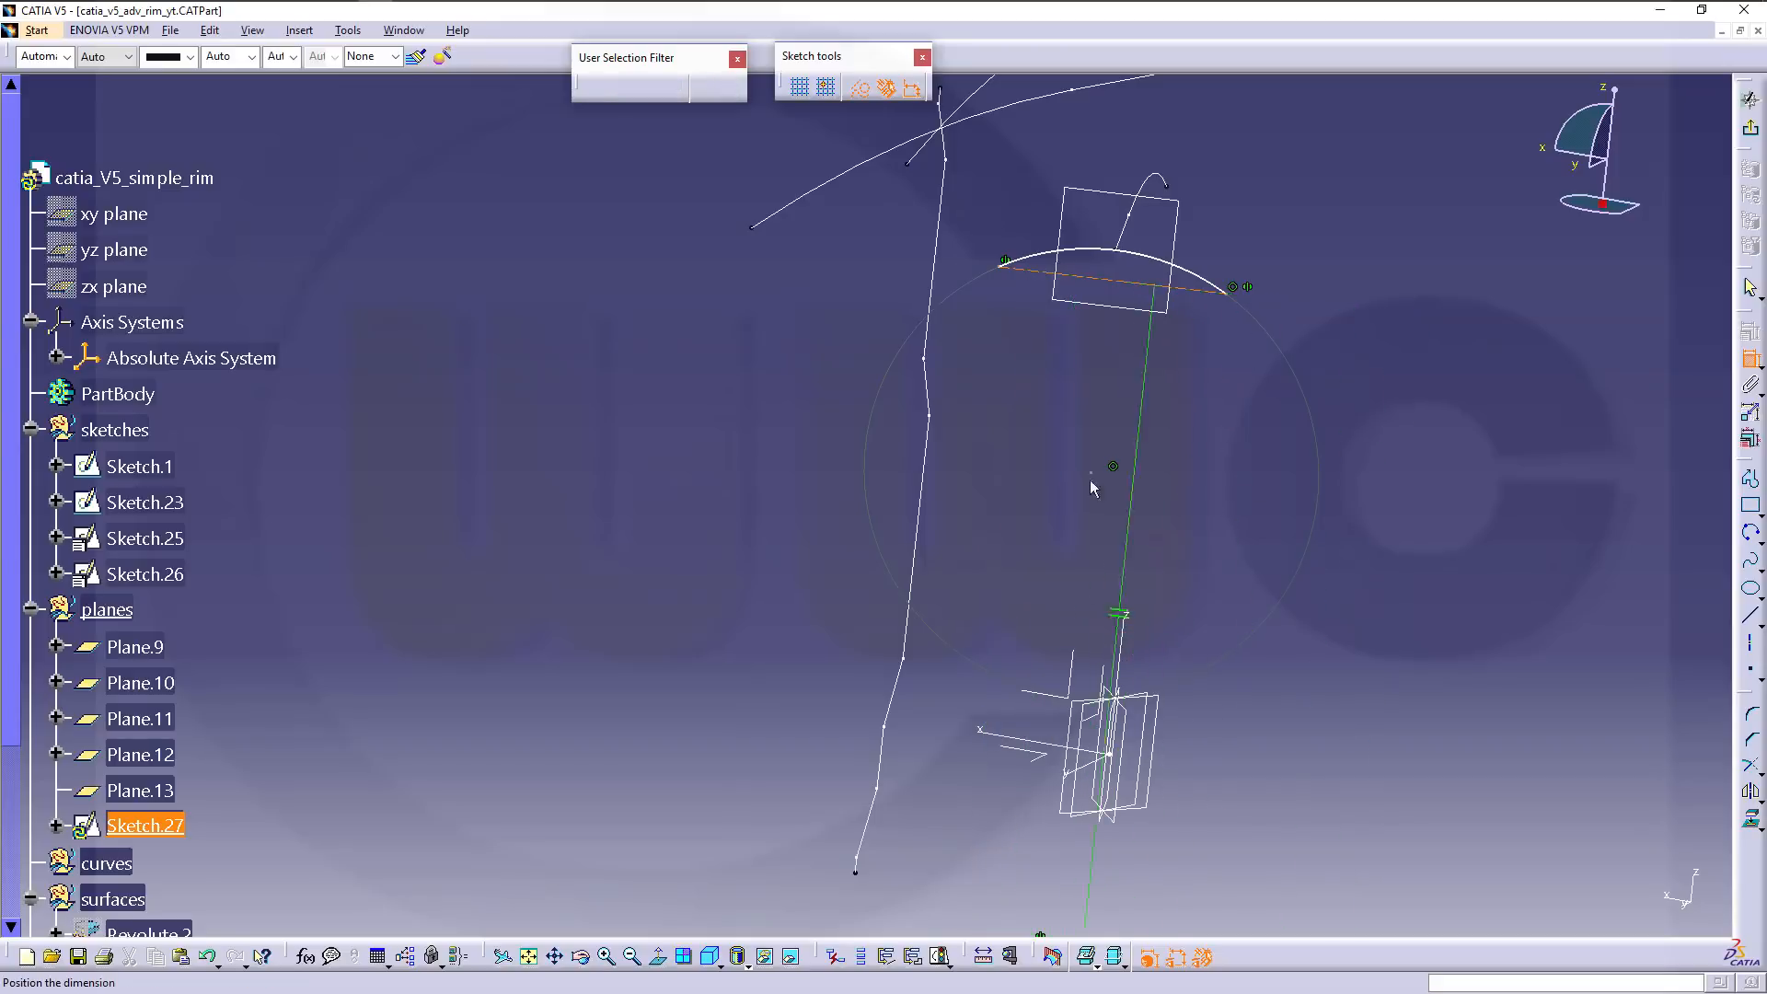
pyautogui.click(717, 458)
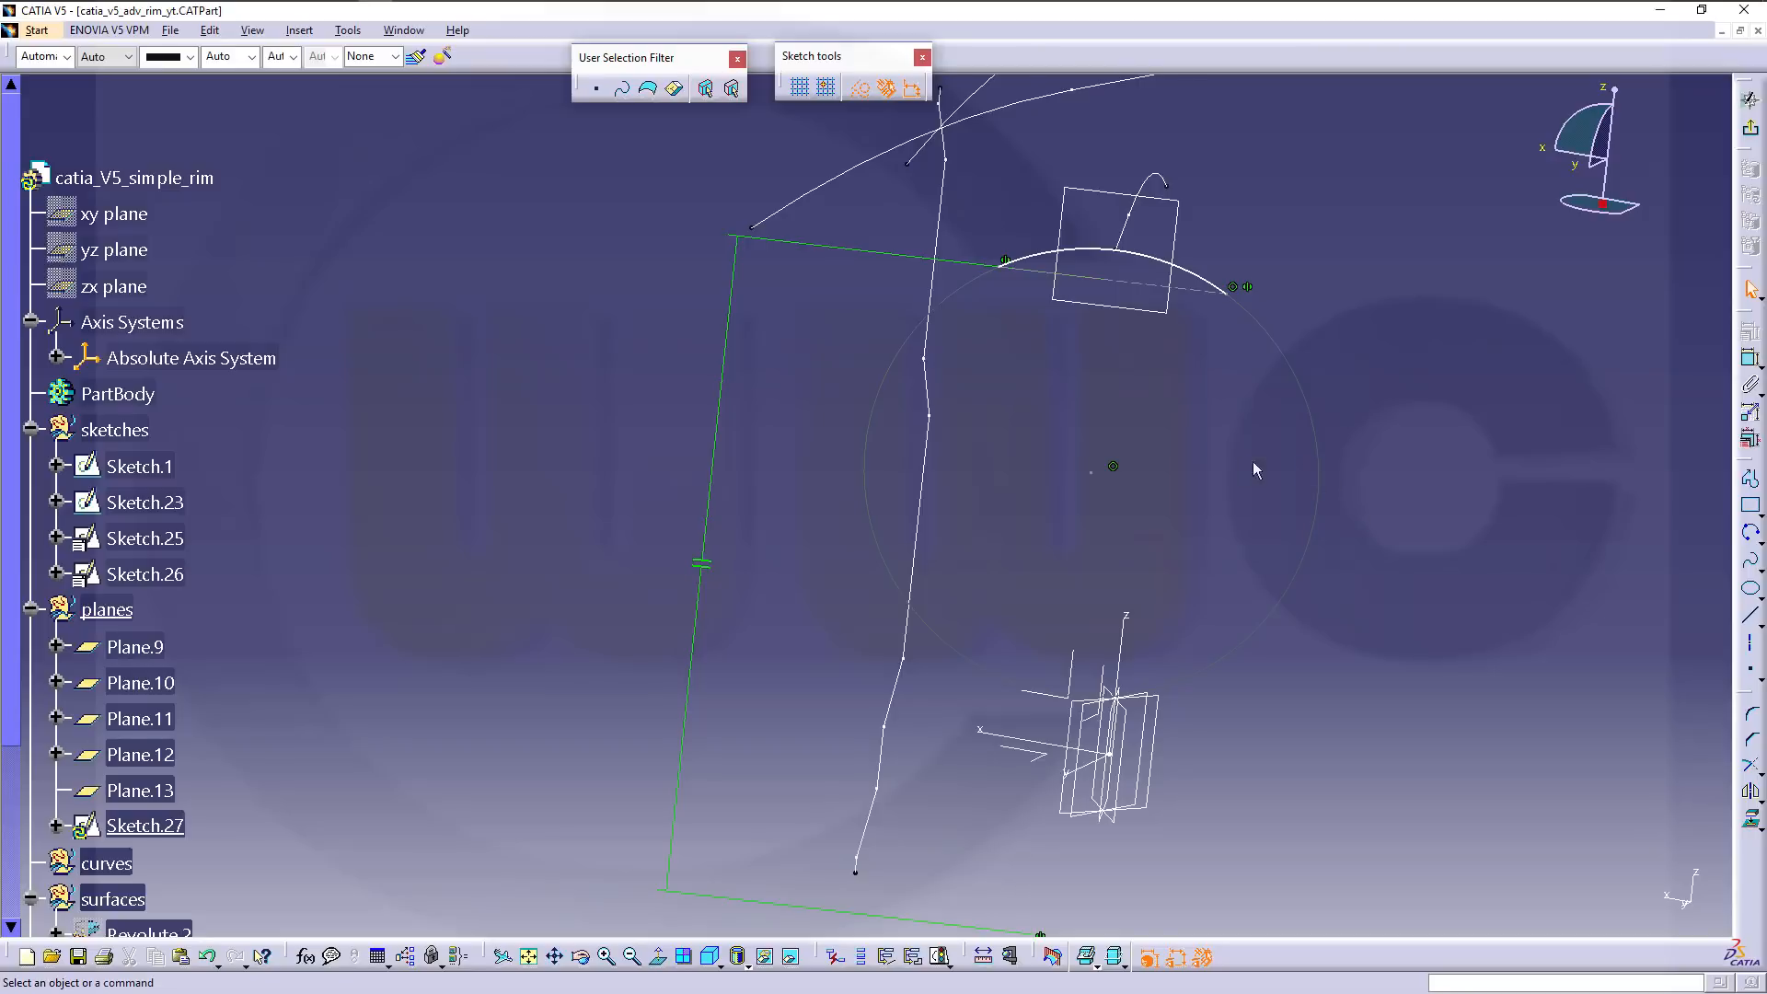
# Flatten and widen the arc by repositioning its construction line and end point, and exit the sketch.
pyautogui.moveTo(1251, 461)
pyautogui.mouseDown(button='middle')
pyautogui.moveTo(1242, 497)
pyautogui.moveTo(1286, 432)
pyautogui.mouseUp(button='middle')
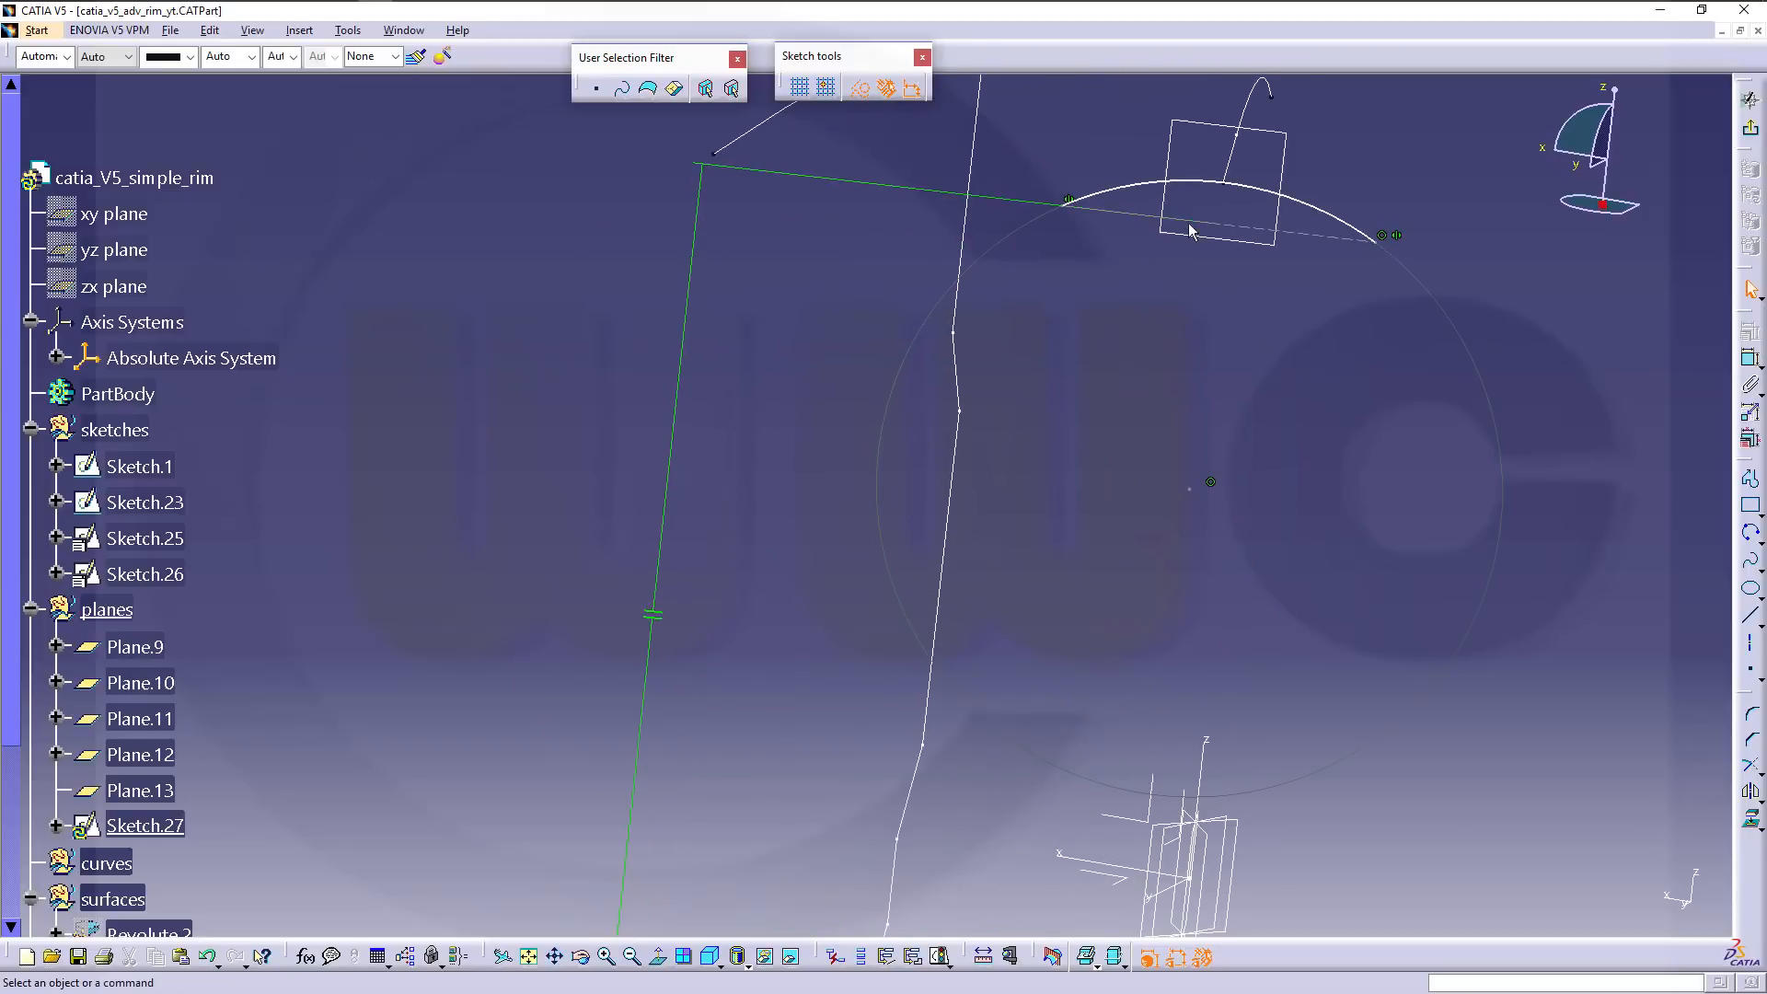
pyautogui.moveTo(1208, 223); pyautogui.dragTo(1215, 201)
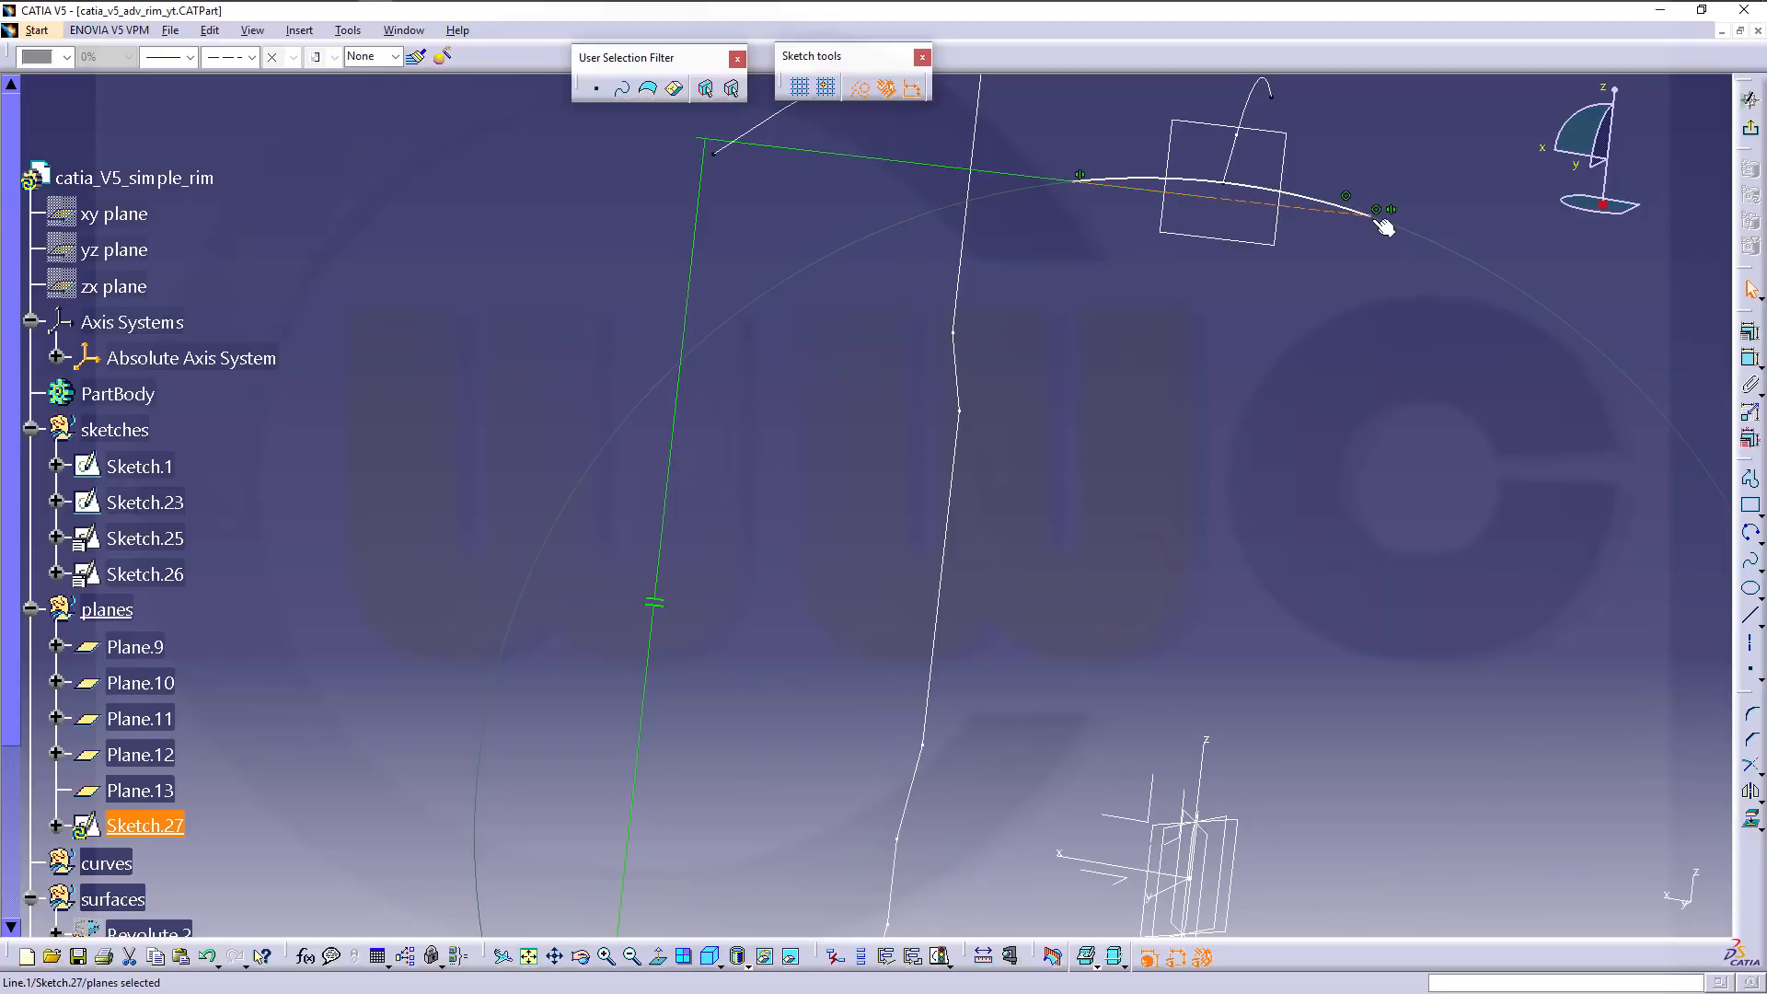
pyautogui.moveTo(1380, 221); pyautogui.dragTo(1425, 227)
pyautogui.click(1750, 99)
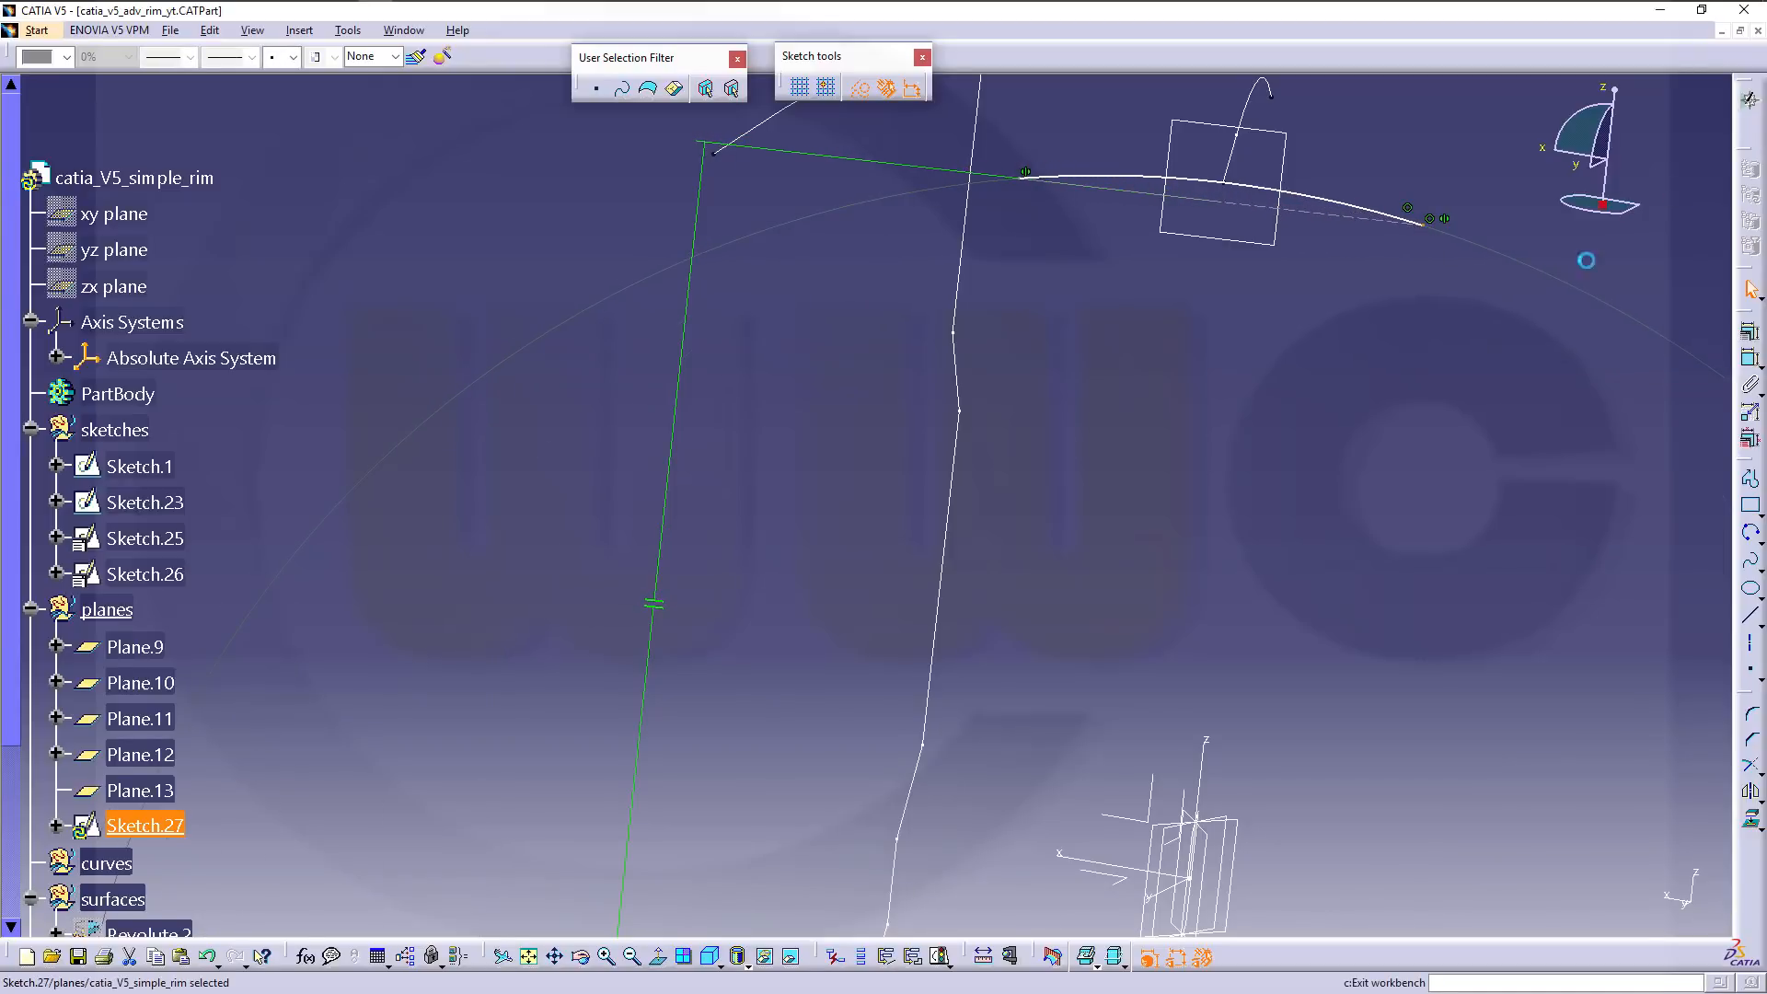
# Move Sketch.27 into the sketches set and define the surfaces set as the in-work object.
pyautogui.moveTo(1078, 360); pyautogui.dragTo(1142, 407, button='middle')
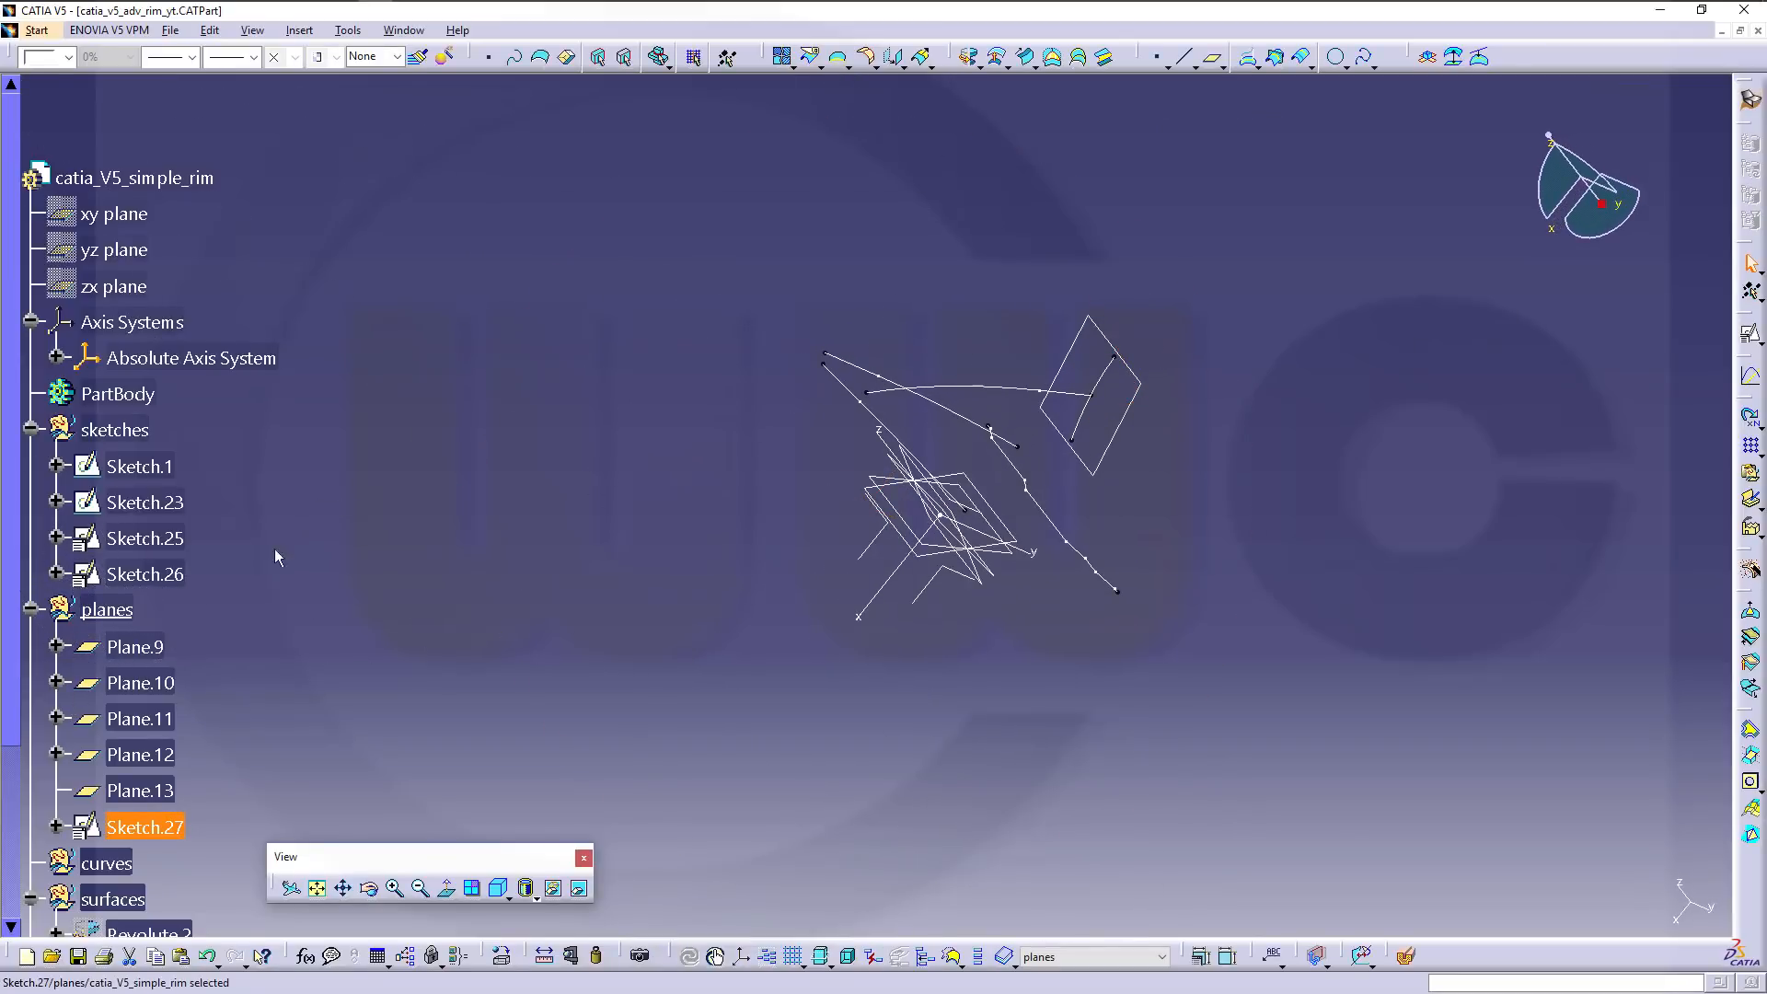
pyautogui.moveTo(249, 715)
pyautogui.mouseDown()
pyautogui.moveTo(138, 396)
pyautogui.moveTo(124, 431)
pyautogui.mouseUp()
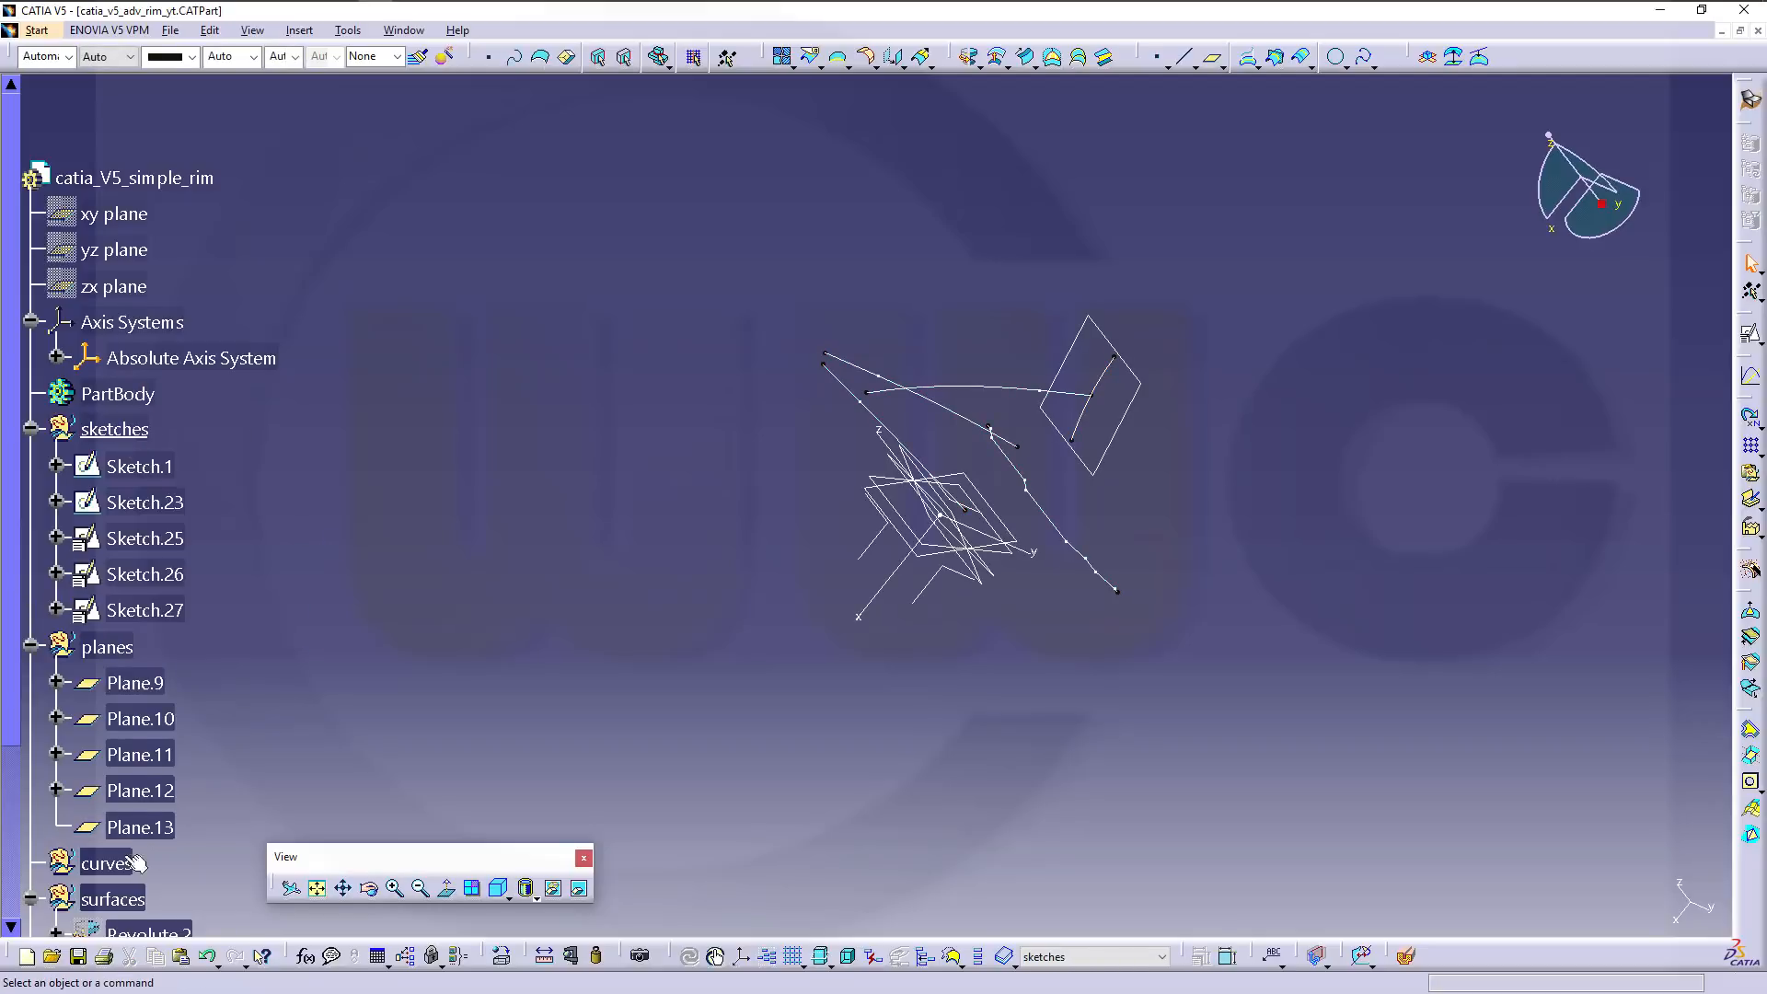
pyautogui.rightClick(118, 902)
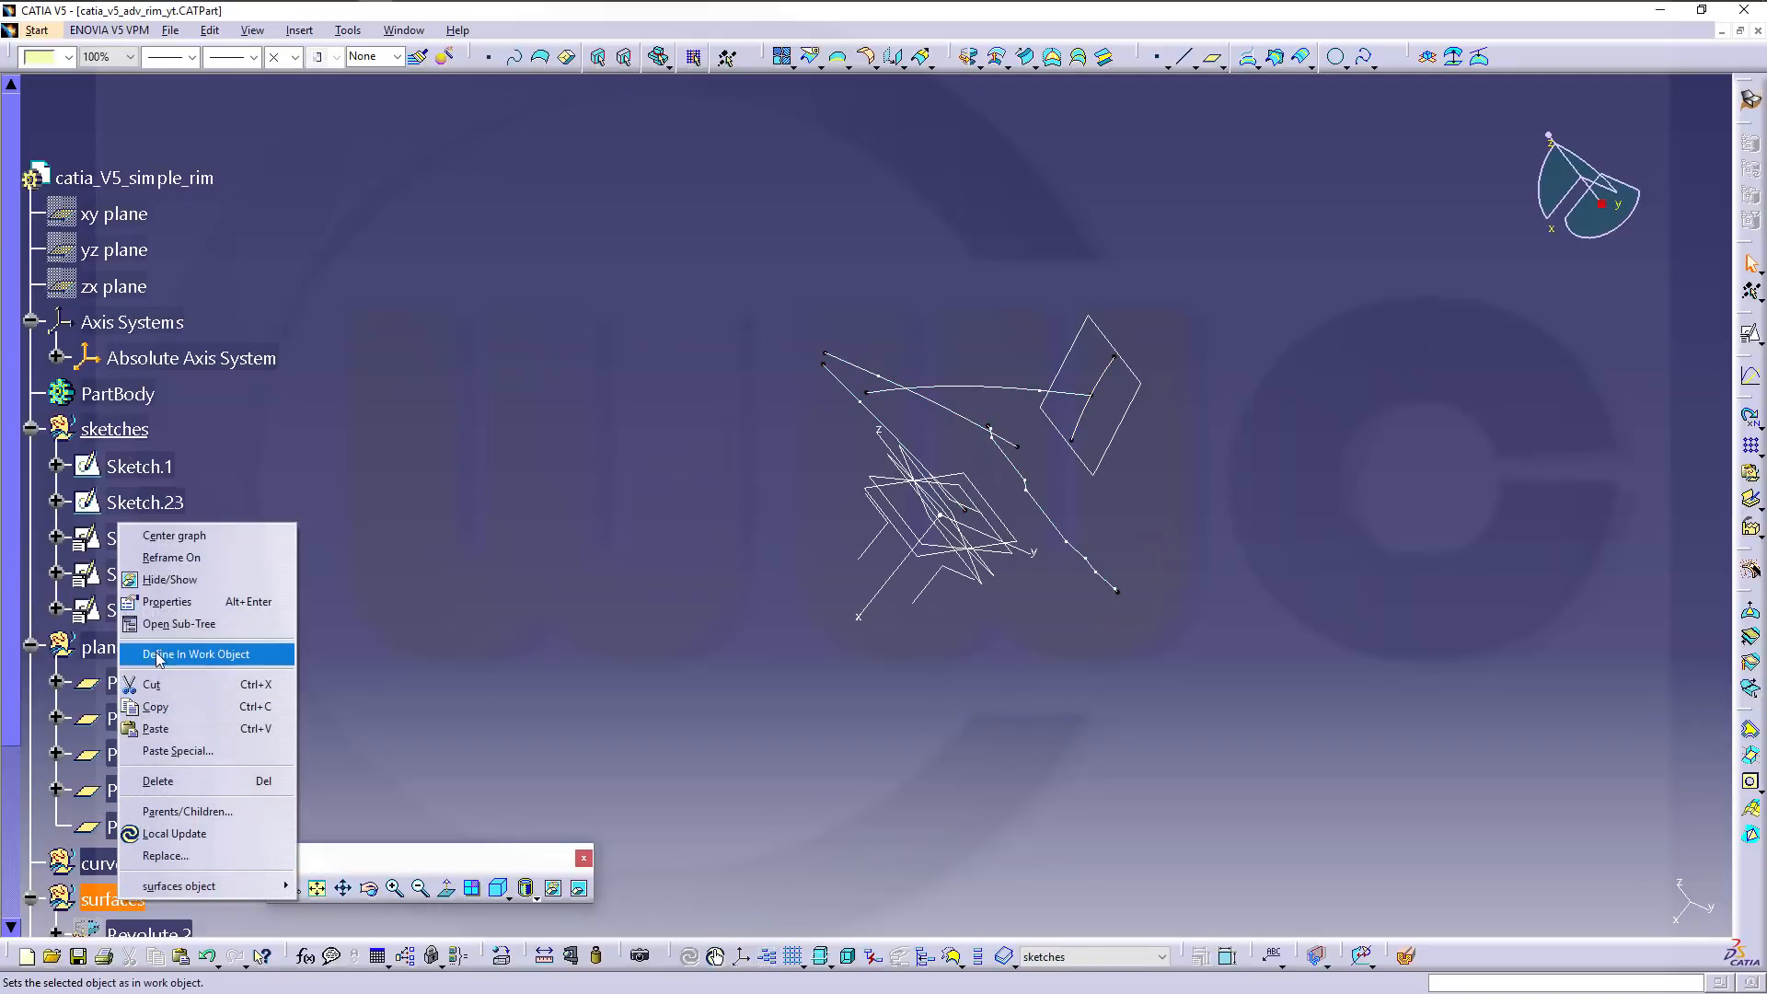
pyautogui.click(196, 654)
# Create an explicit swept surface with pulling direction, using Sketch.27 as profile, Sketch.25 as guide curve and the axis system's XY plane as direction.
pyautogui.moveTo(740, 477); pyautogui.dragTo(911, 399, button='middle')
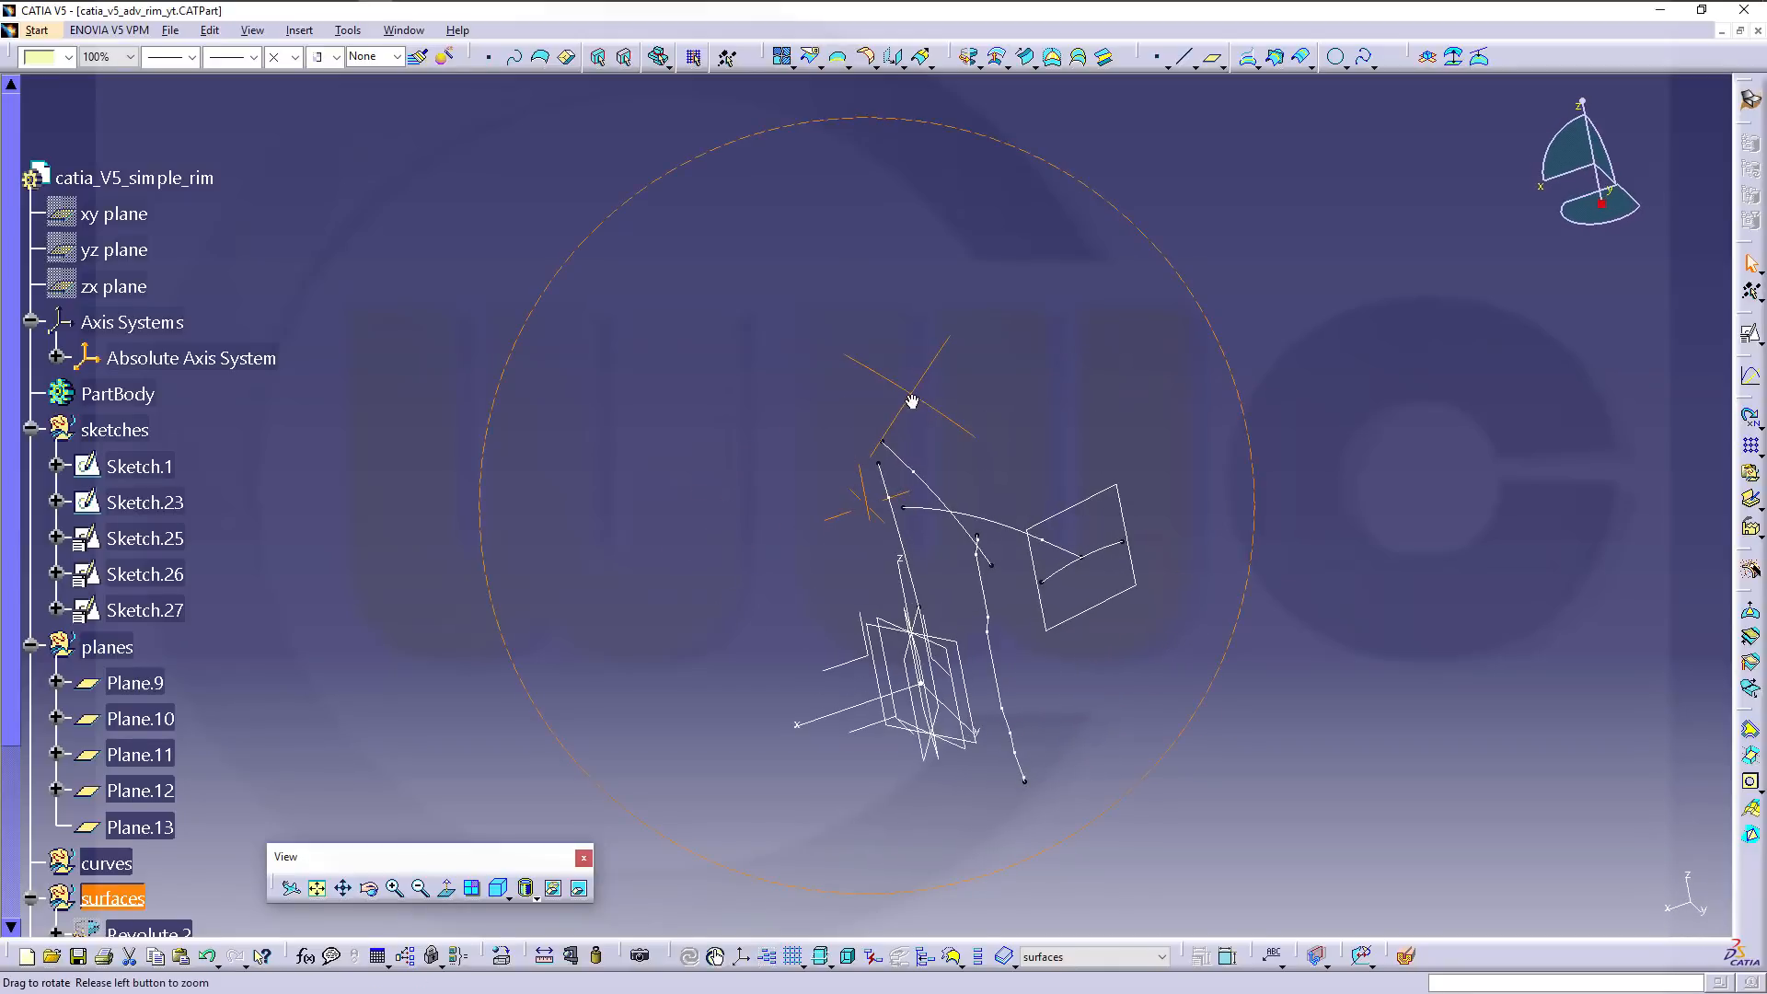
pyautogui.click(1025, 59)
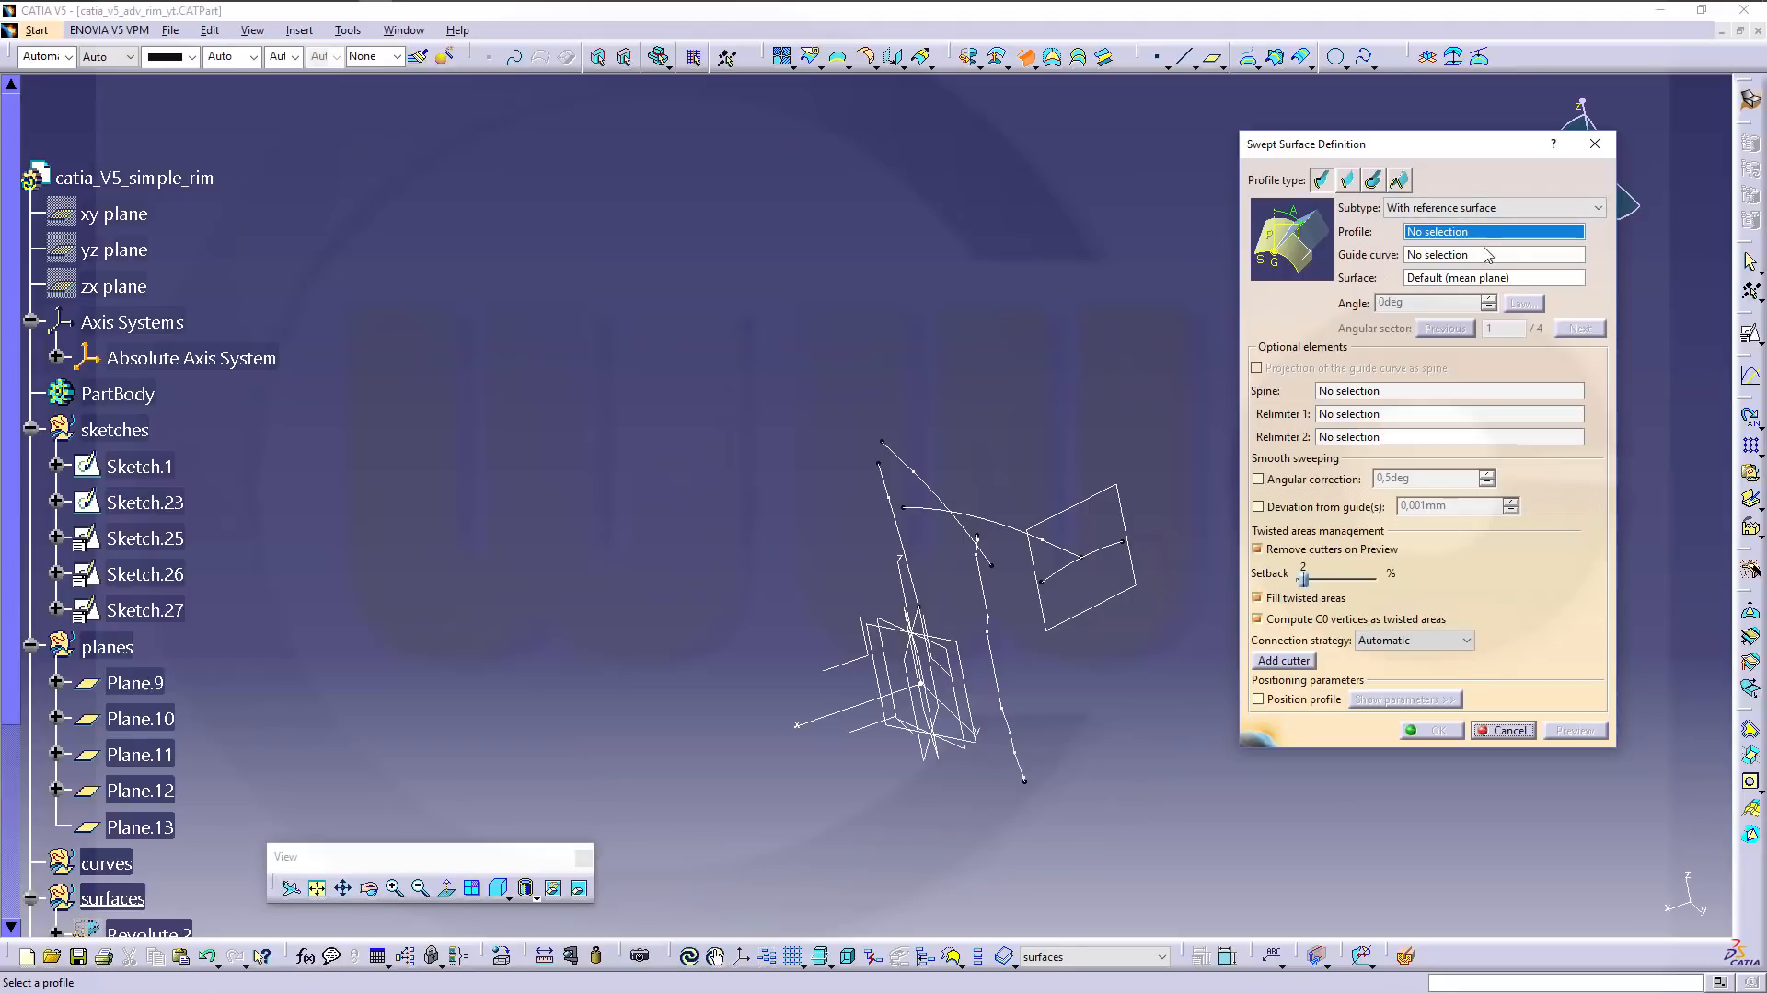
pyautogui.click(1588, 215)
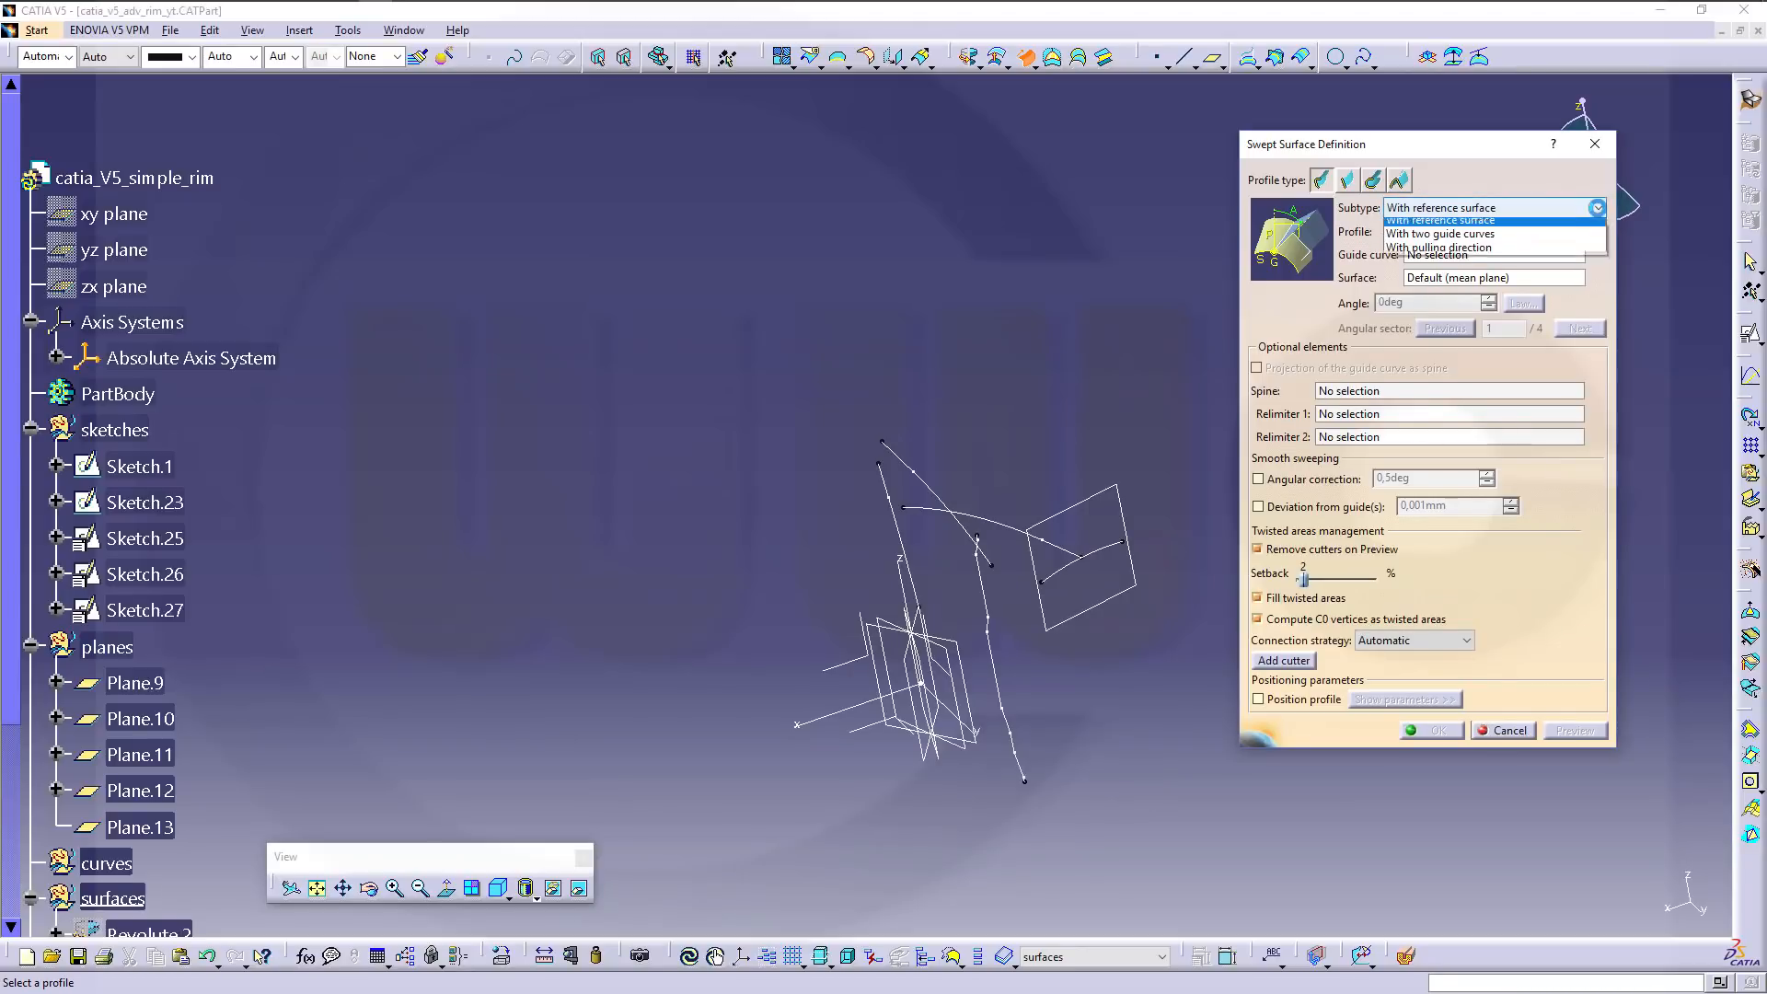
pyautogui.click(1496, 261)
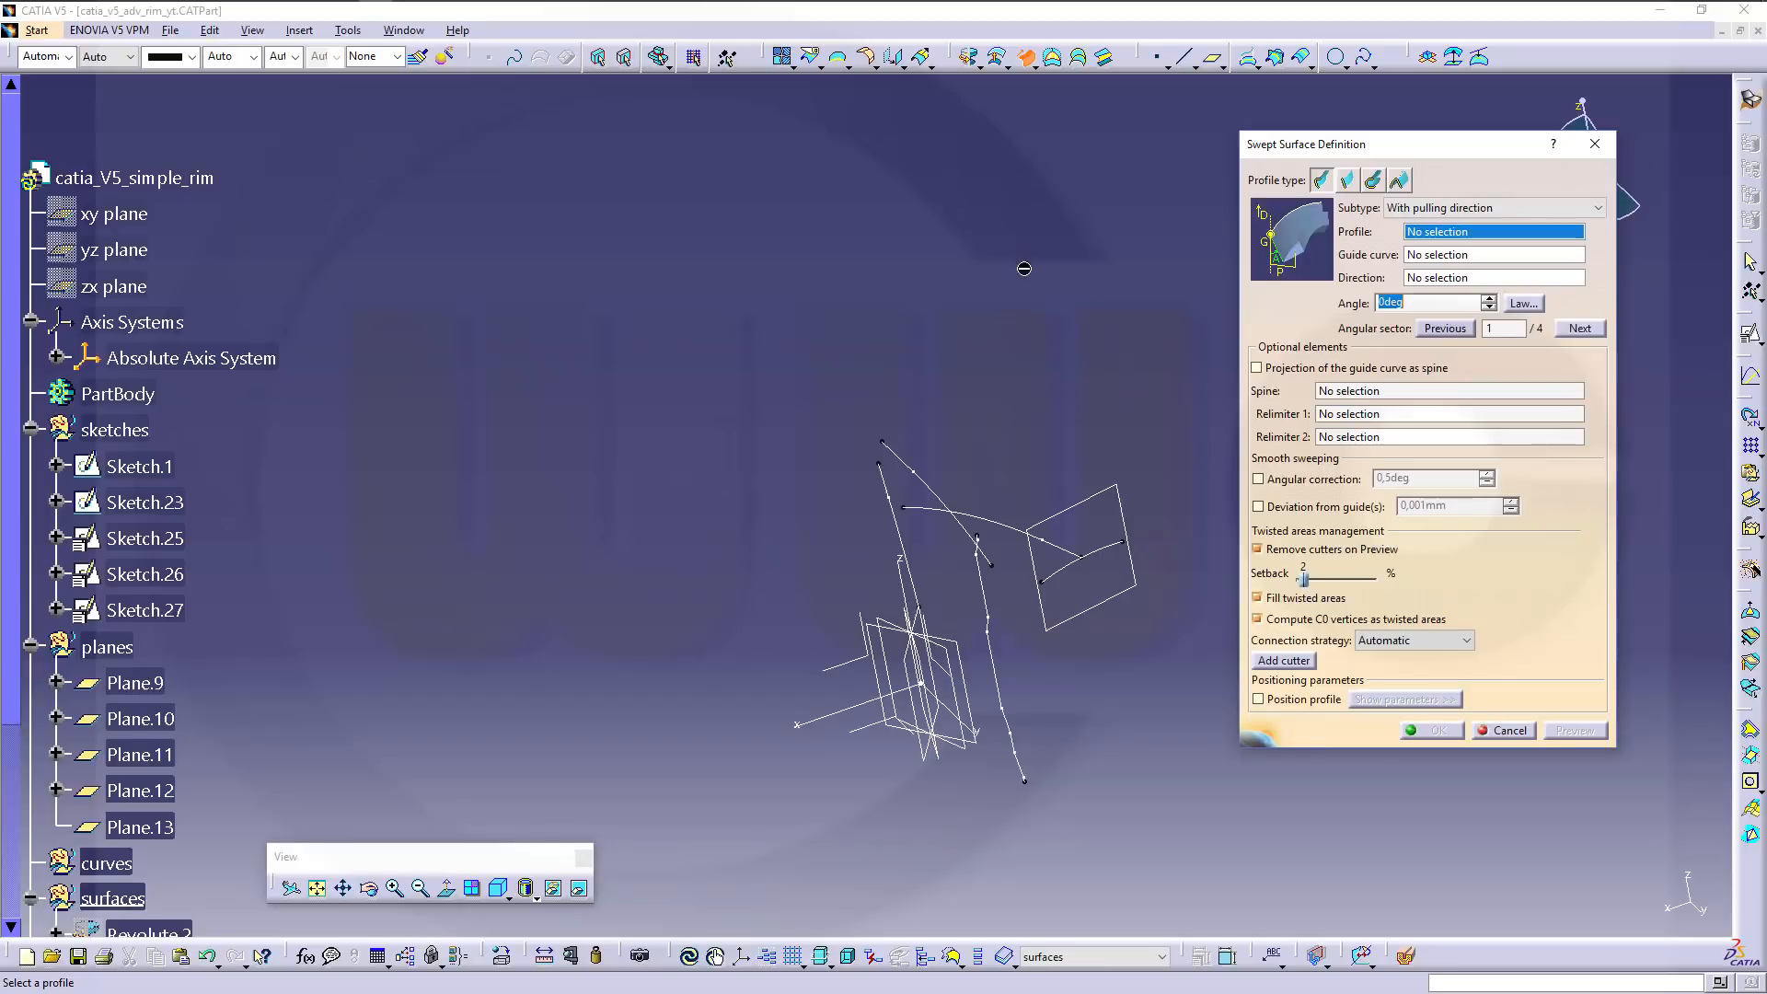
pyautogui.click(1086, 555)
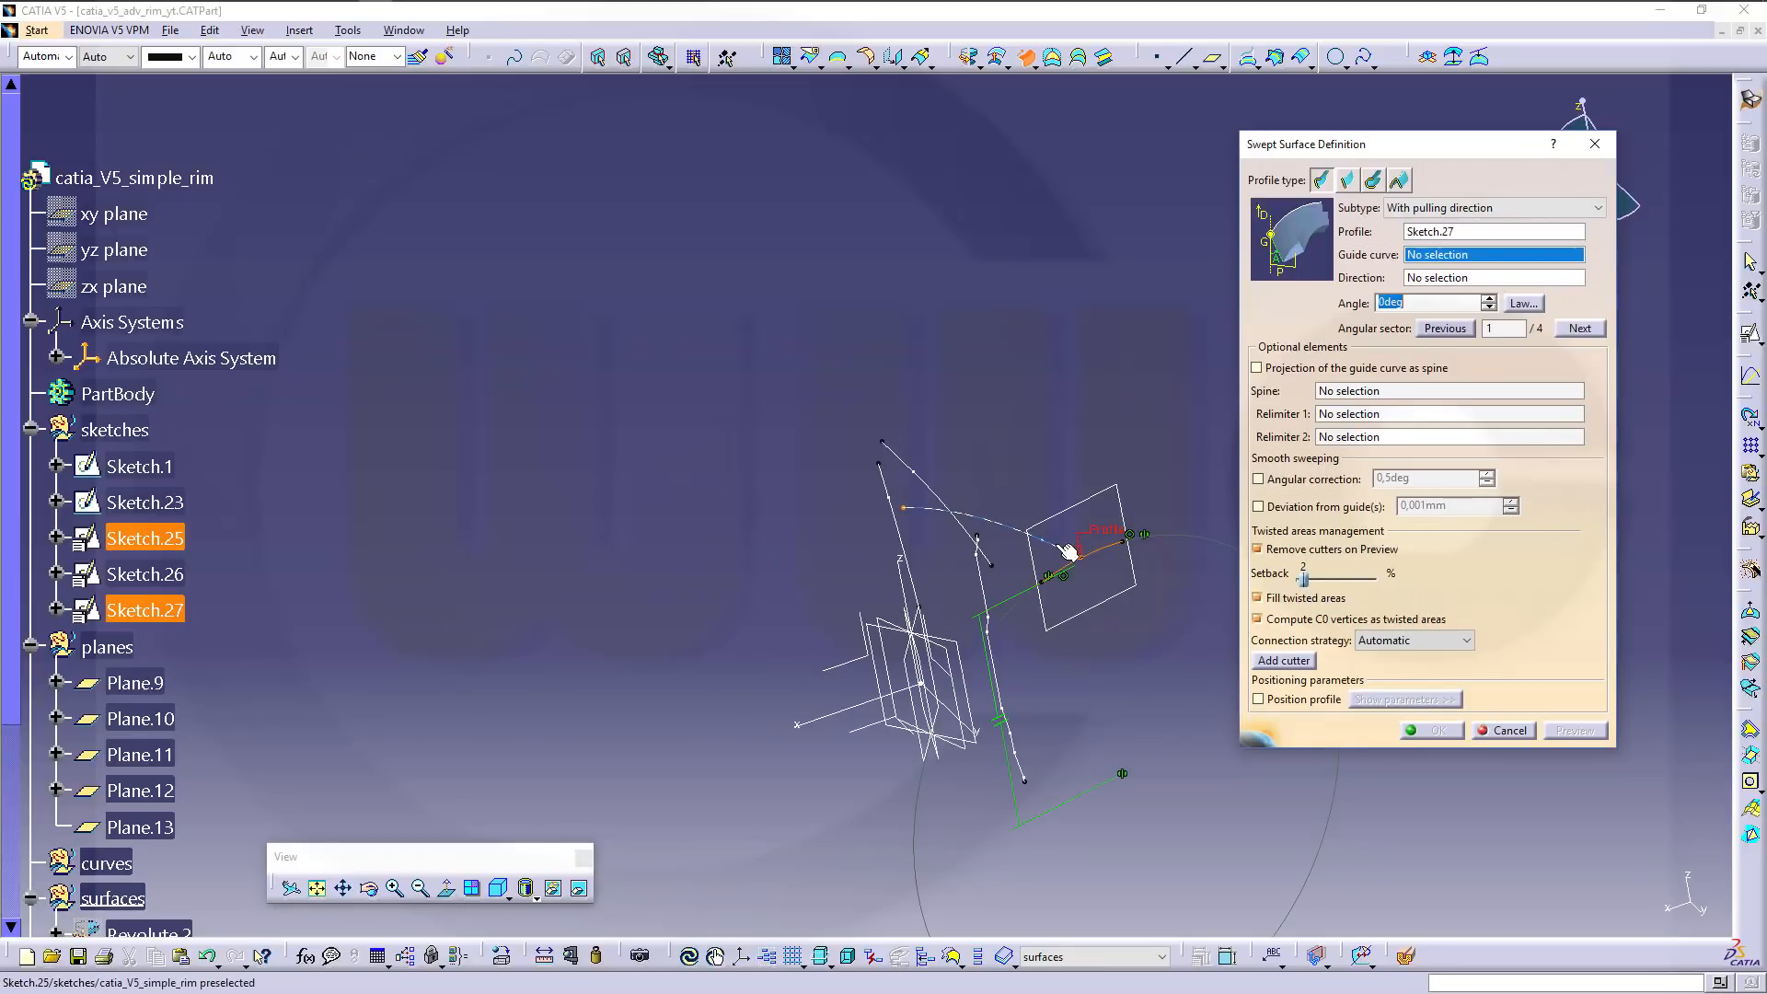
pyautogui.click(1068, 550)
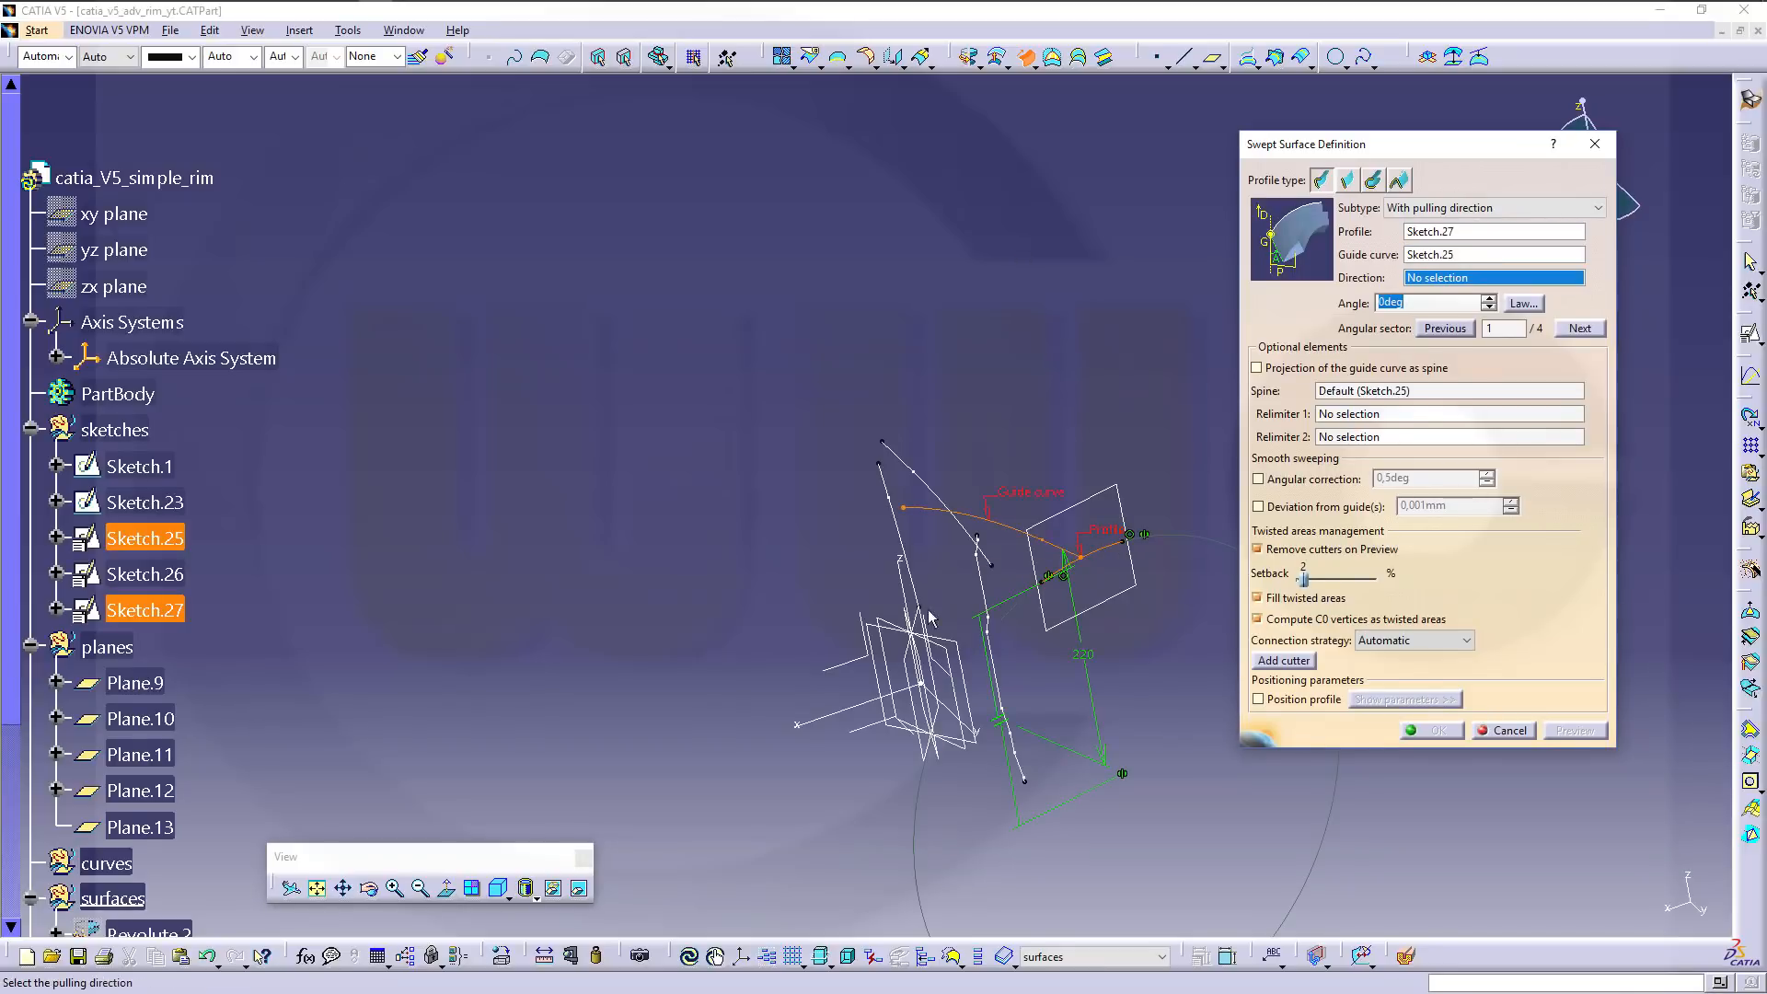
pyautogui.click(866, 732)
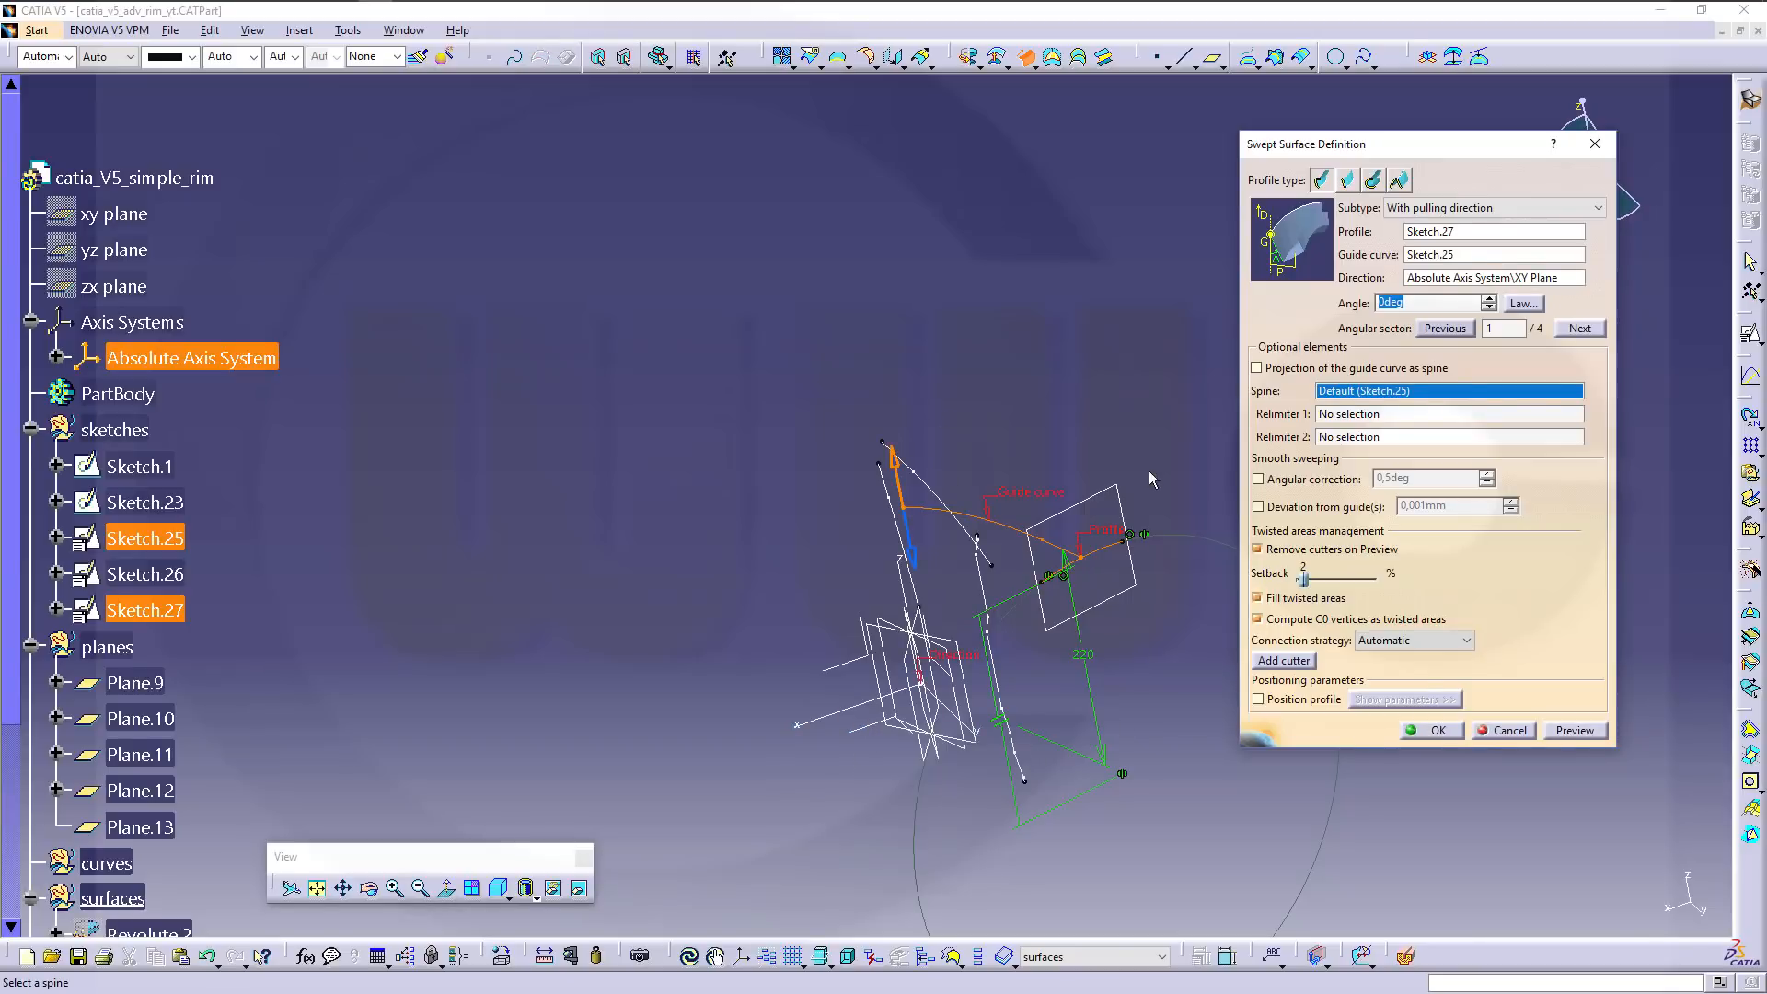
pyautogui.click(1432, 732)
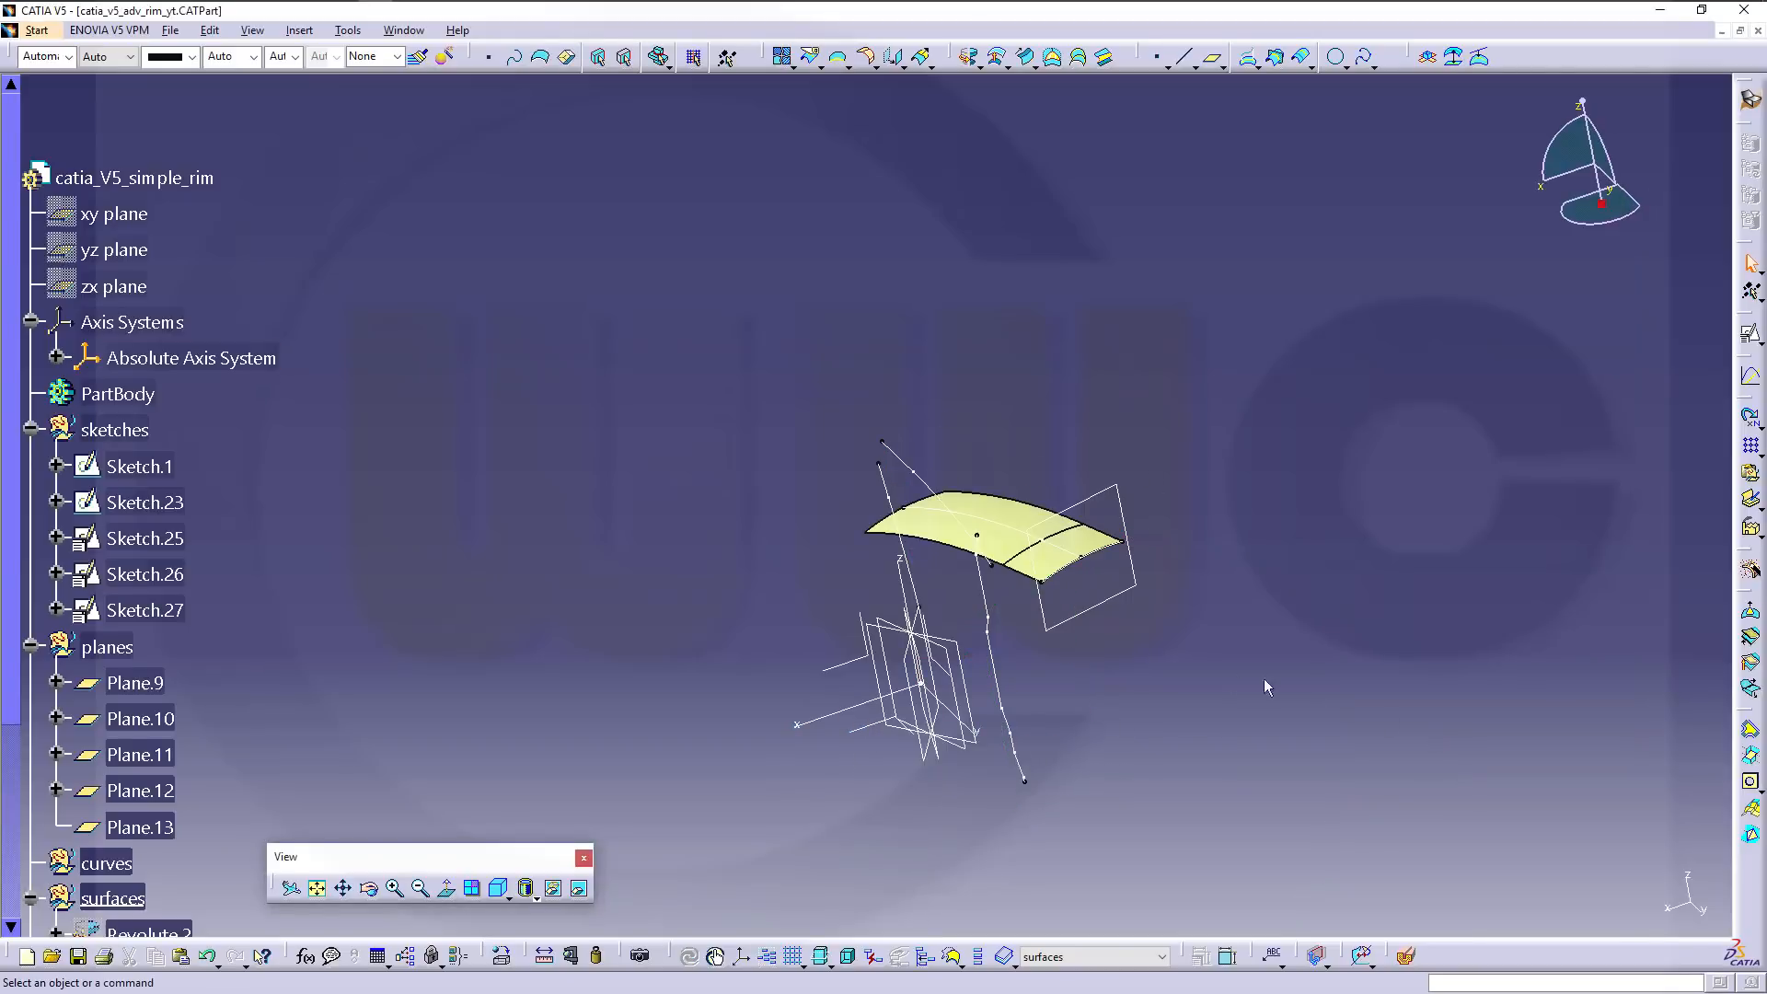
# Make the planes set in-work and create a plane normal to Sketch.26 at its end vertex opposite the existing curve-normal plane.
pyautogui.moveTo(1073, 627); pyautogui.dragTo(1028, 679, button='middle')
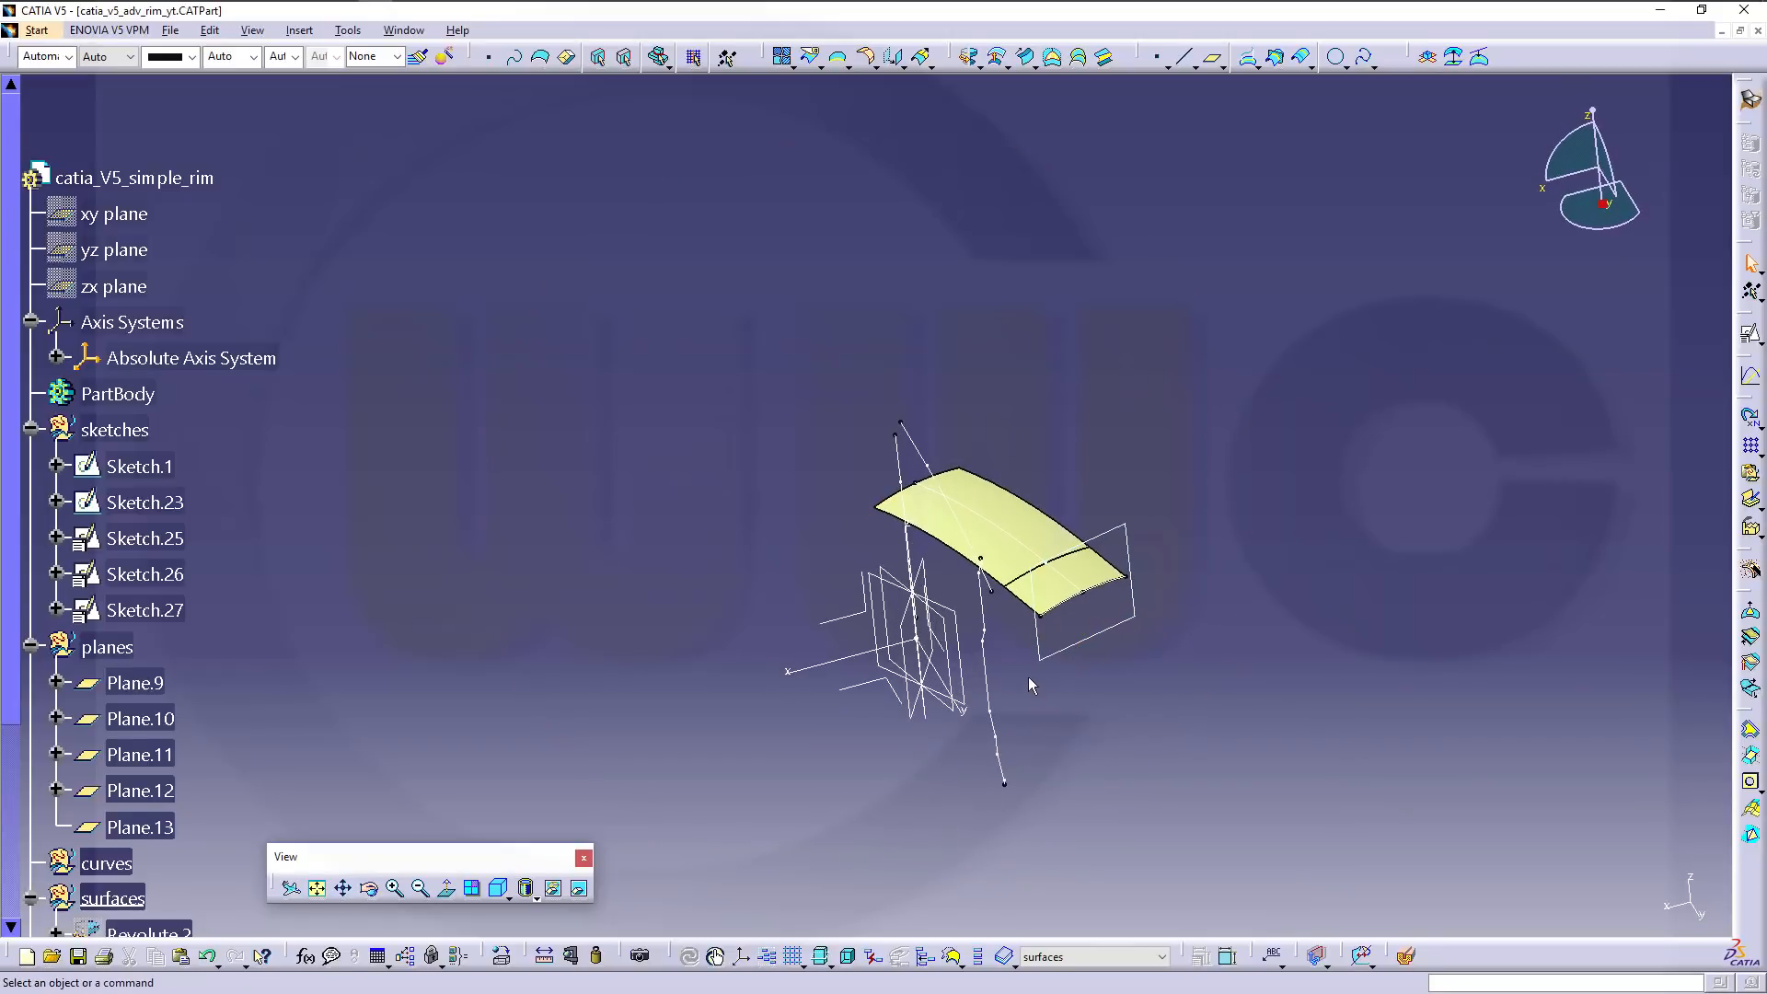
pyautogui.moveTo(1172, 804); pyautogui.dragTo(647, 547, button='middle')
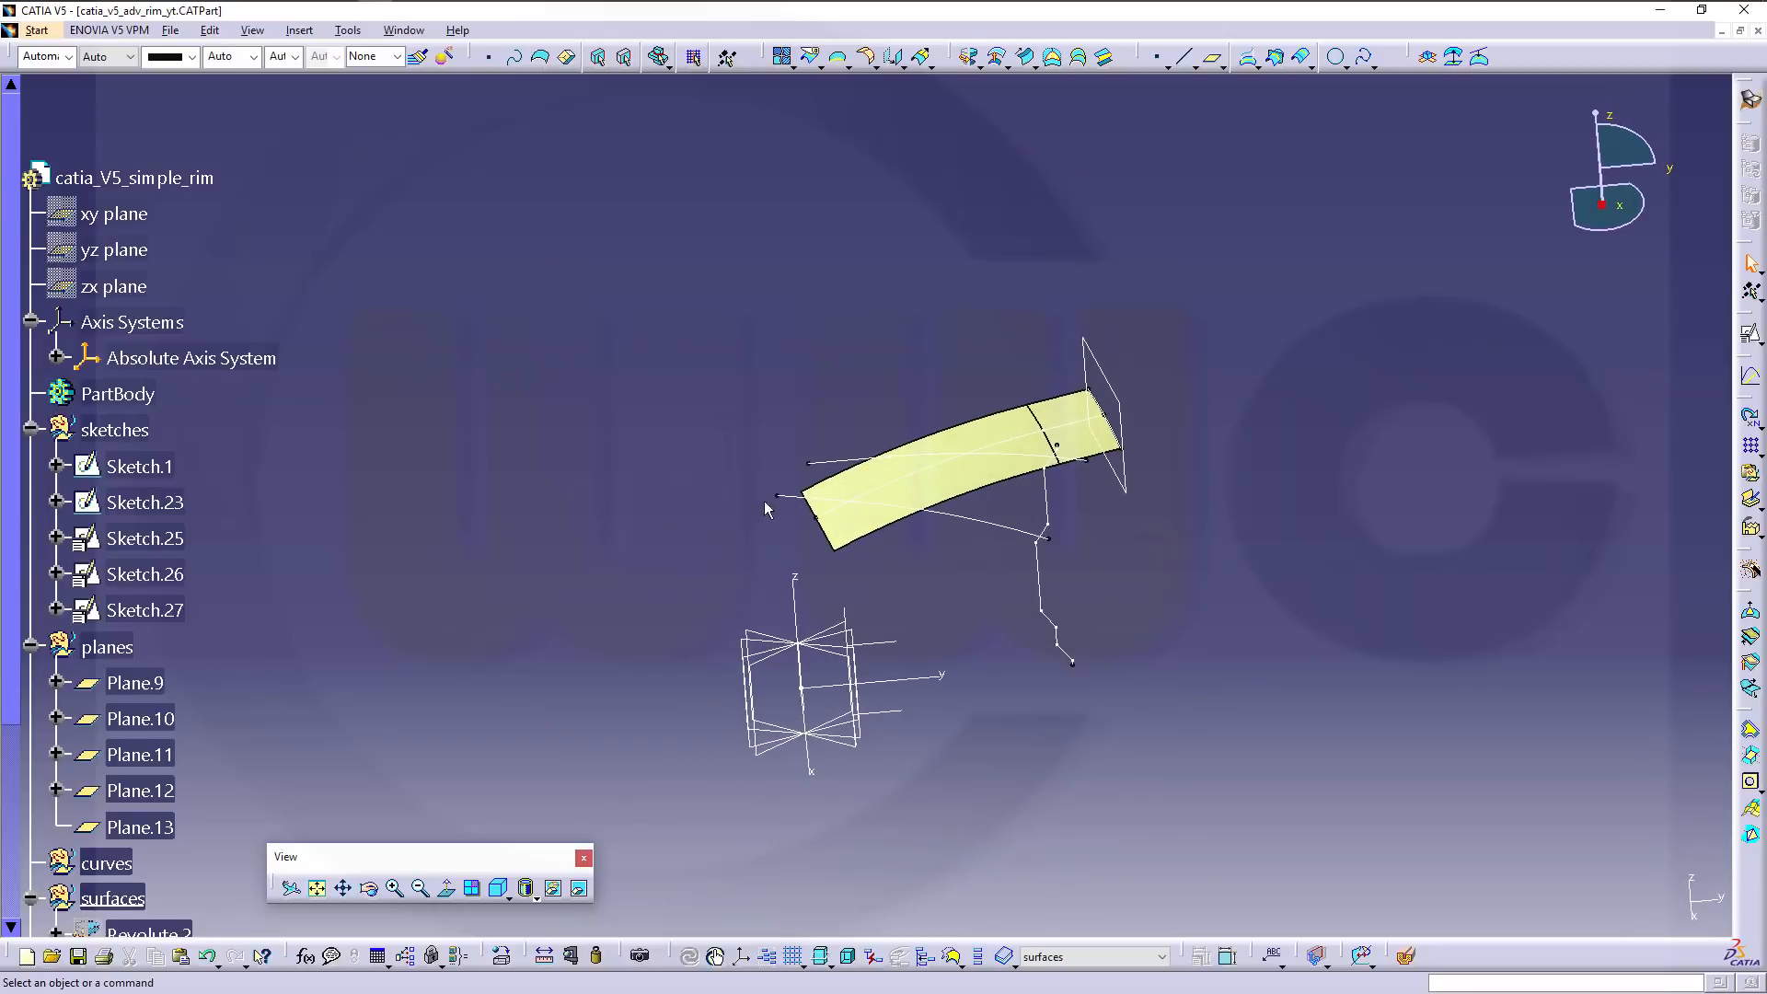
pyautogui.rightClick(134, 645)
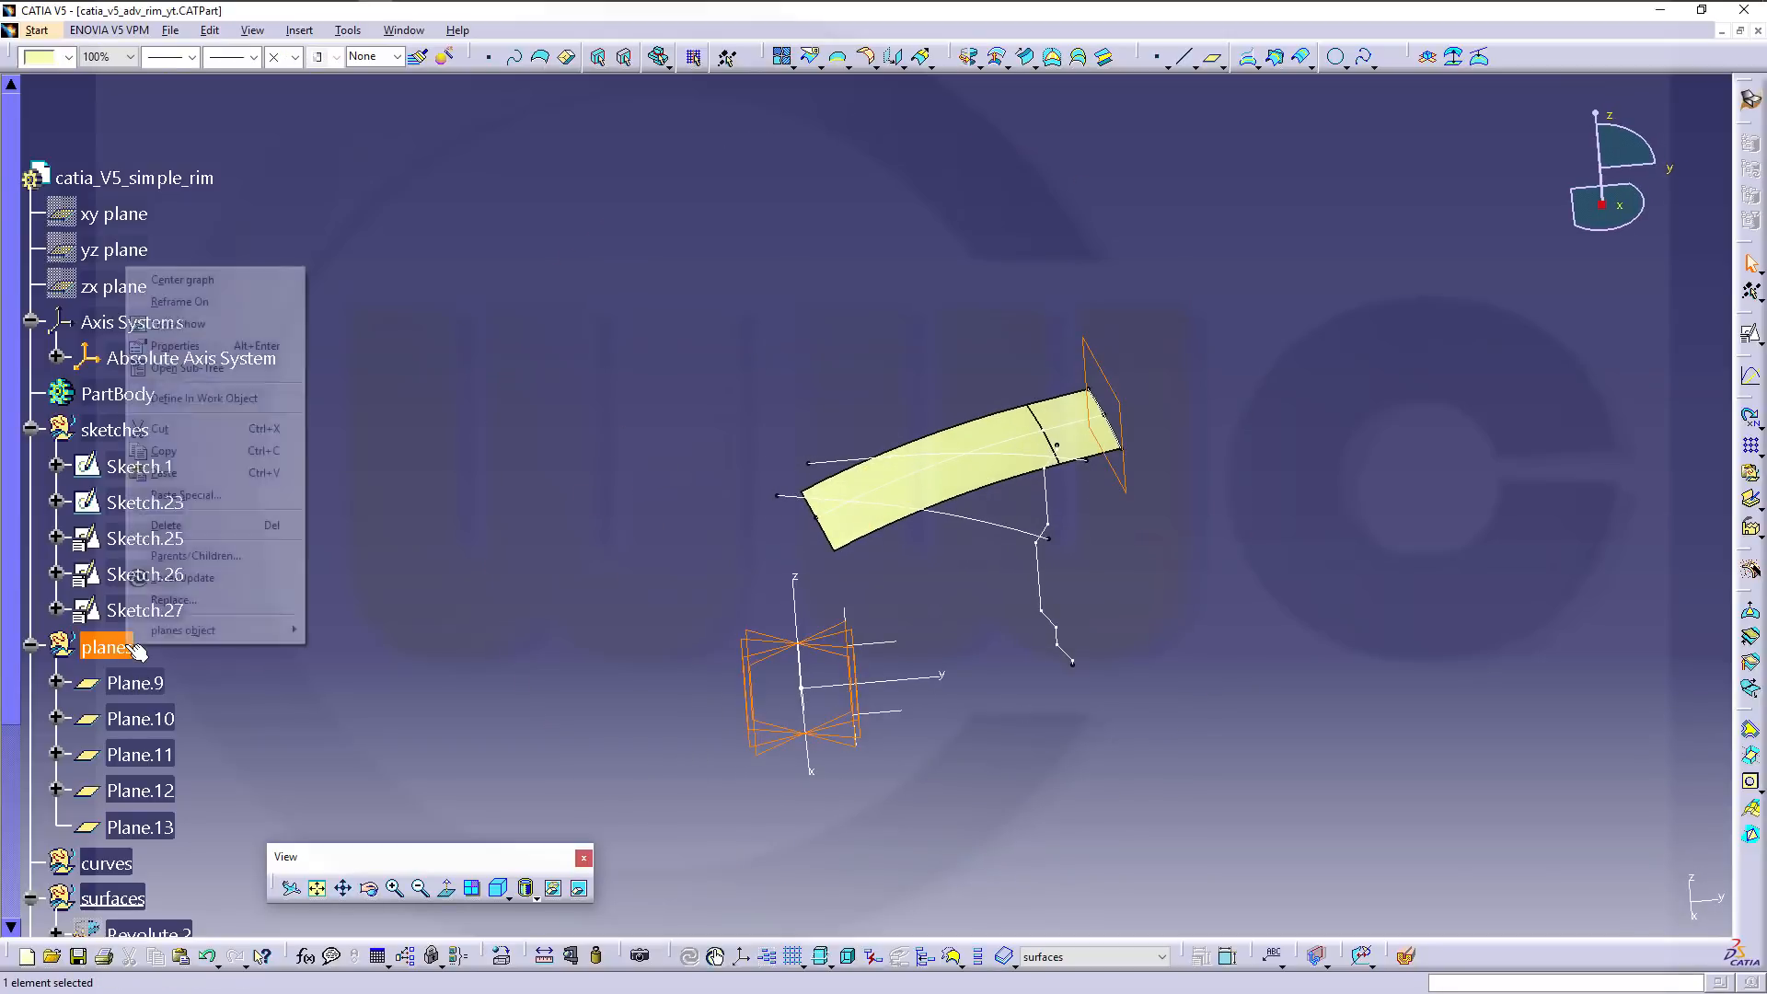
pyautogui.click(237, 398)
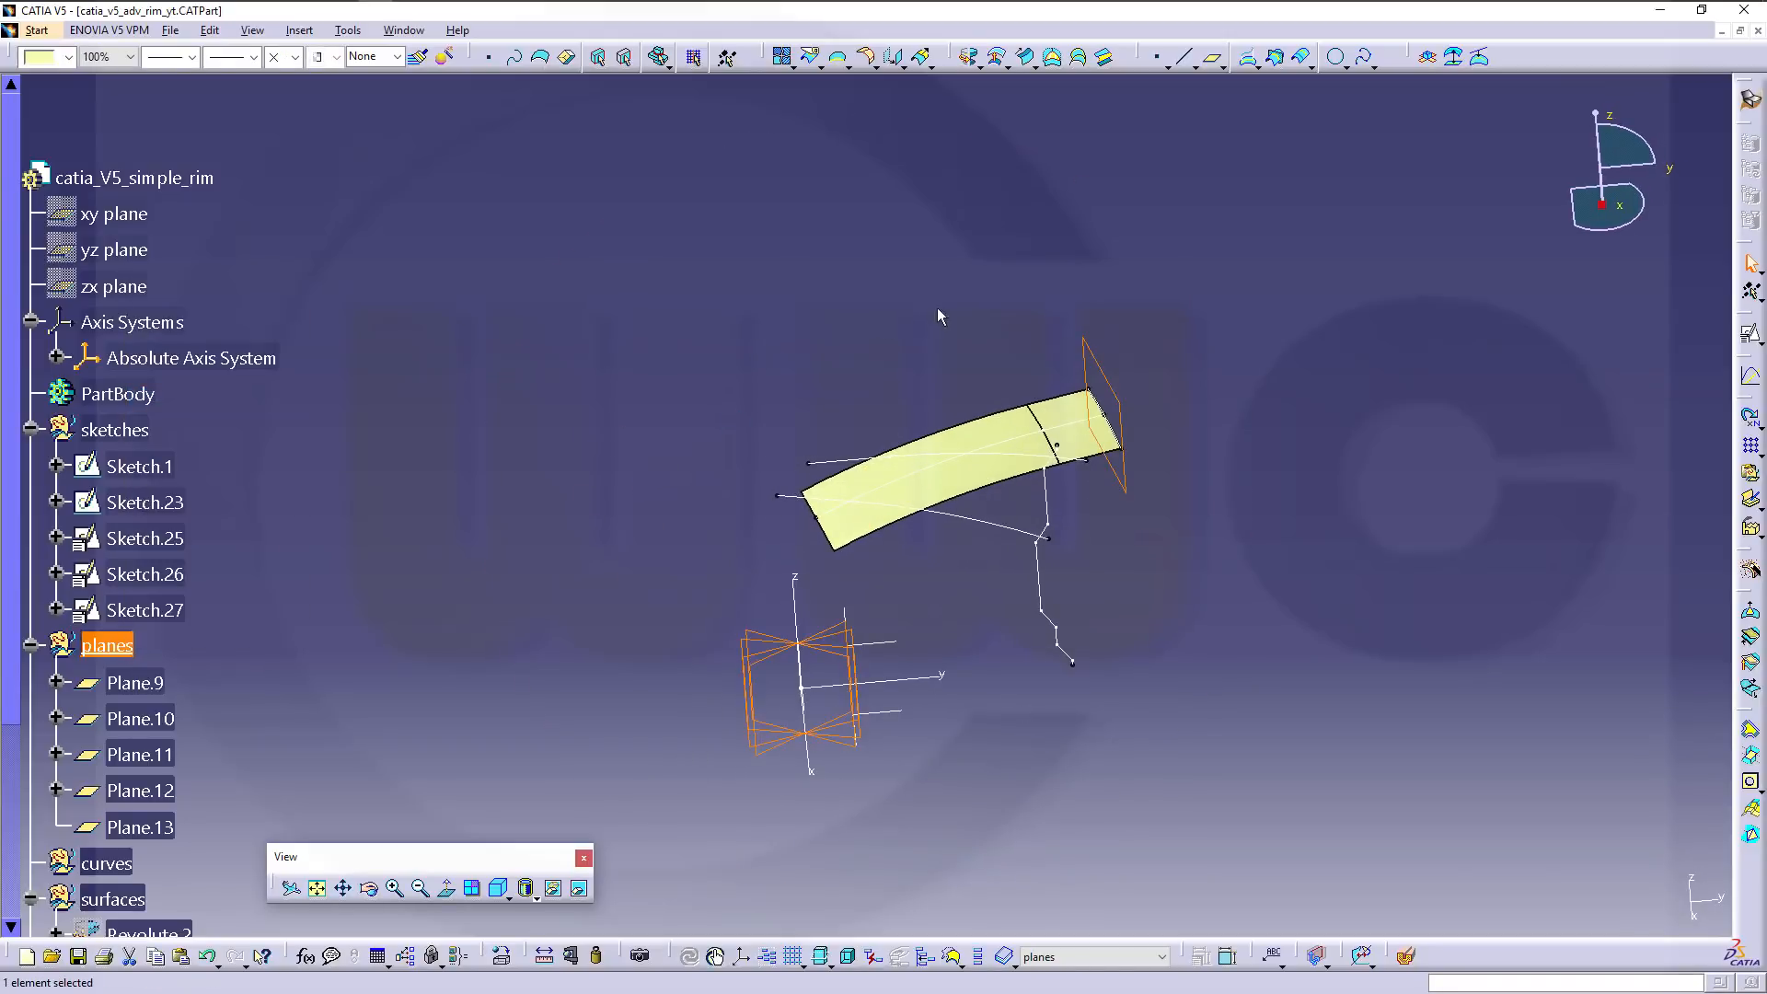
pyautogui.click(1216, 72)
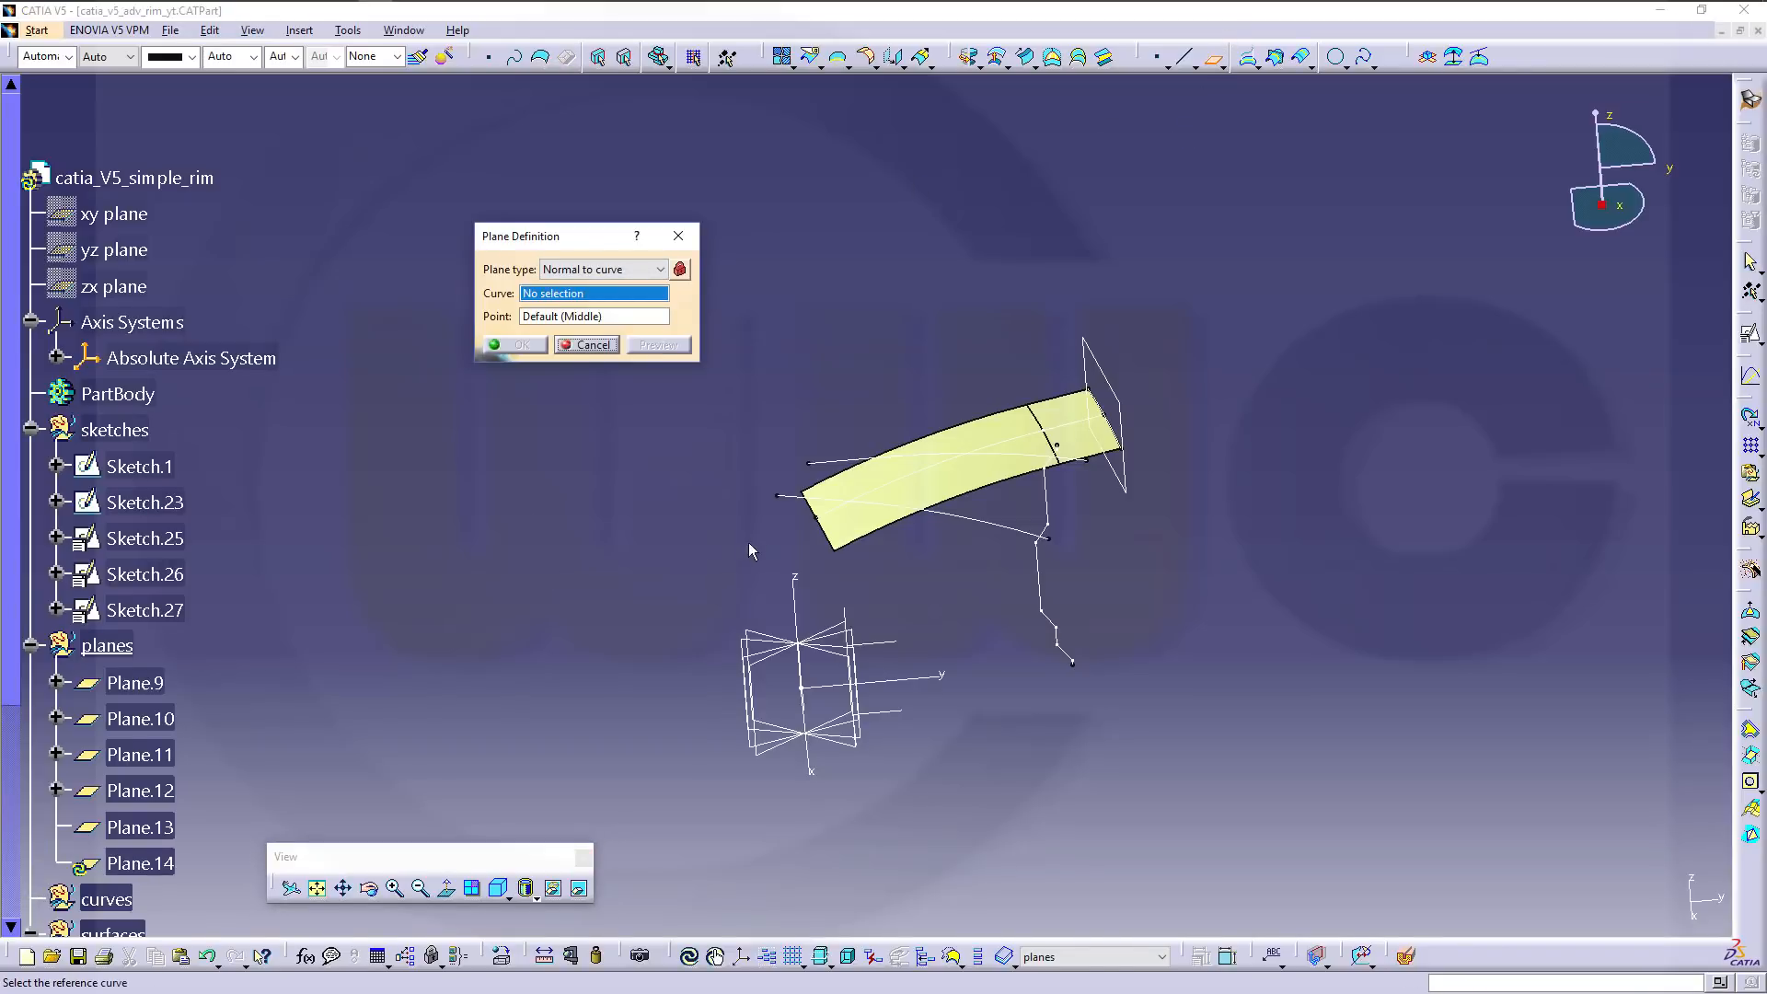
pyautogui.click(797, 501)
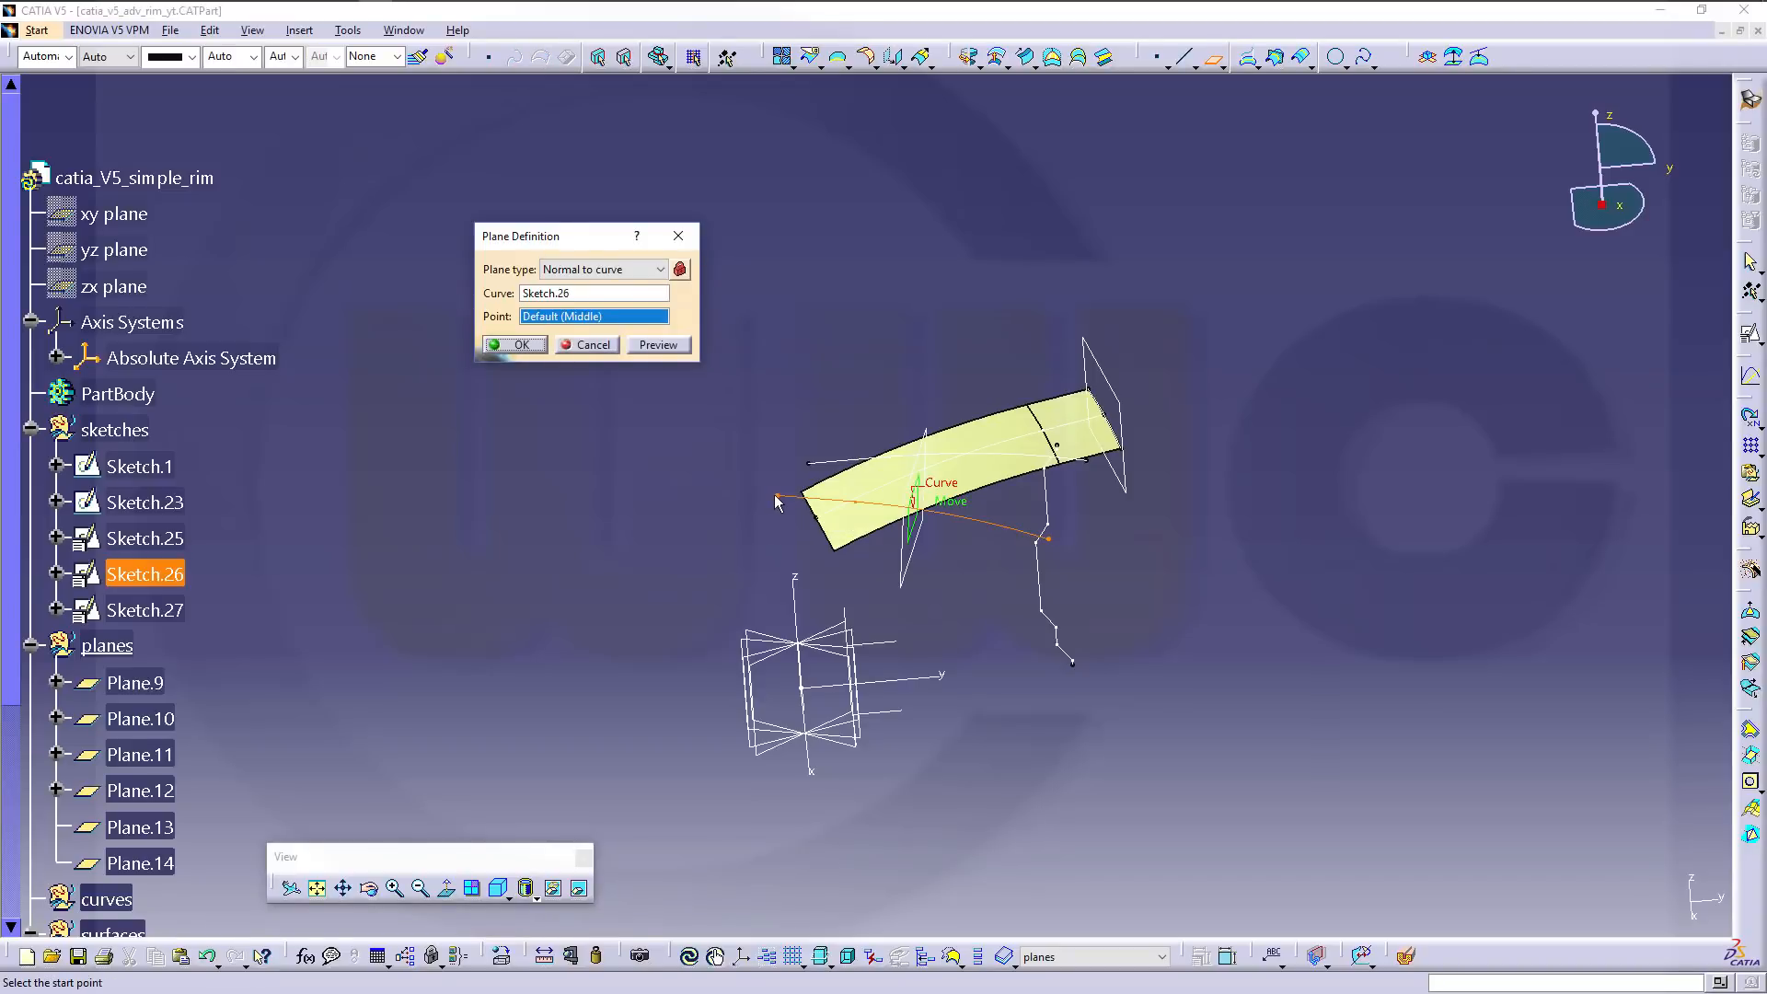
pyautogui.click(777, 498)
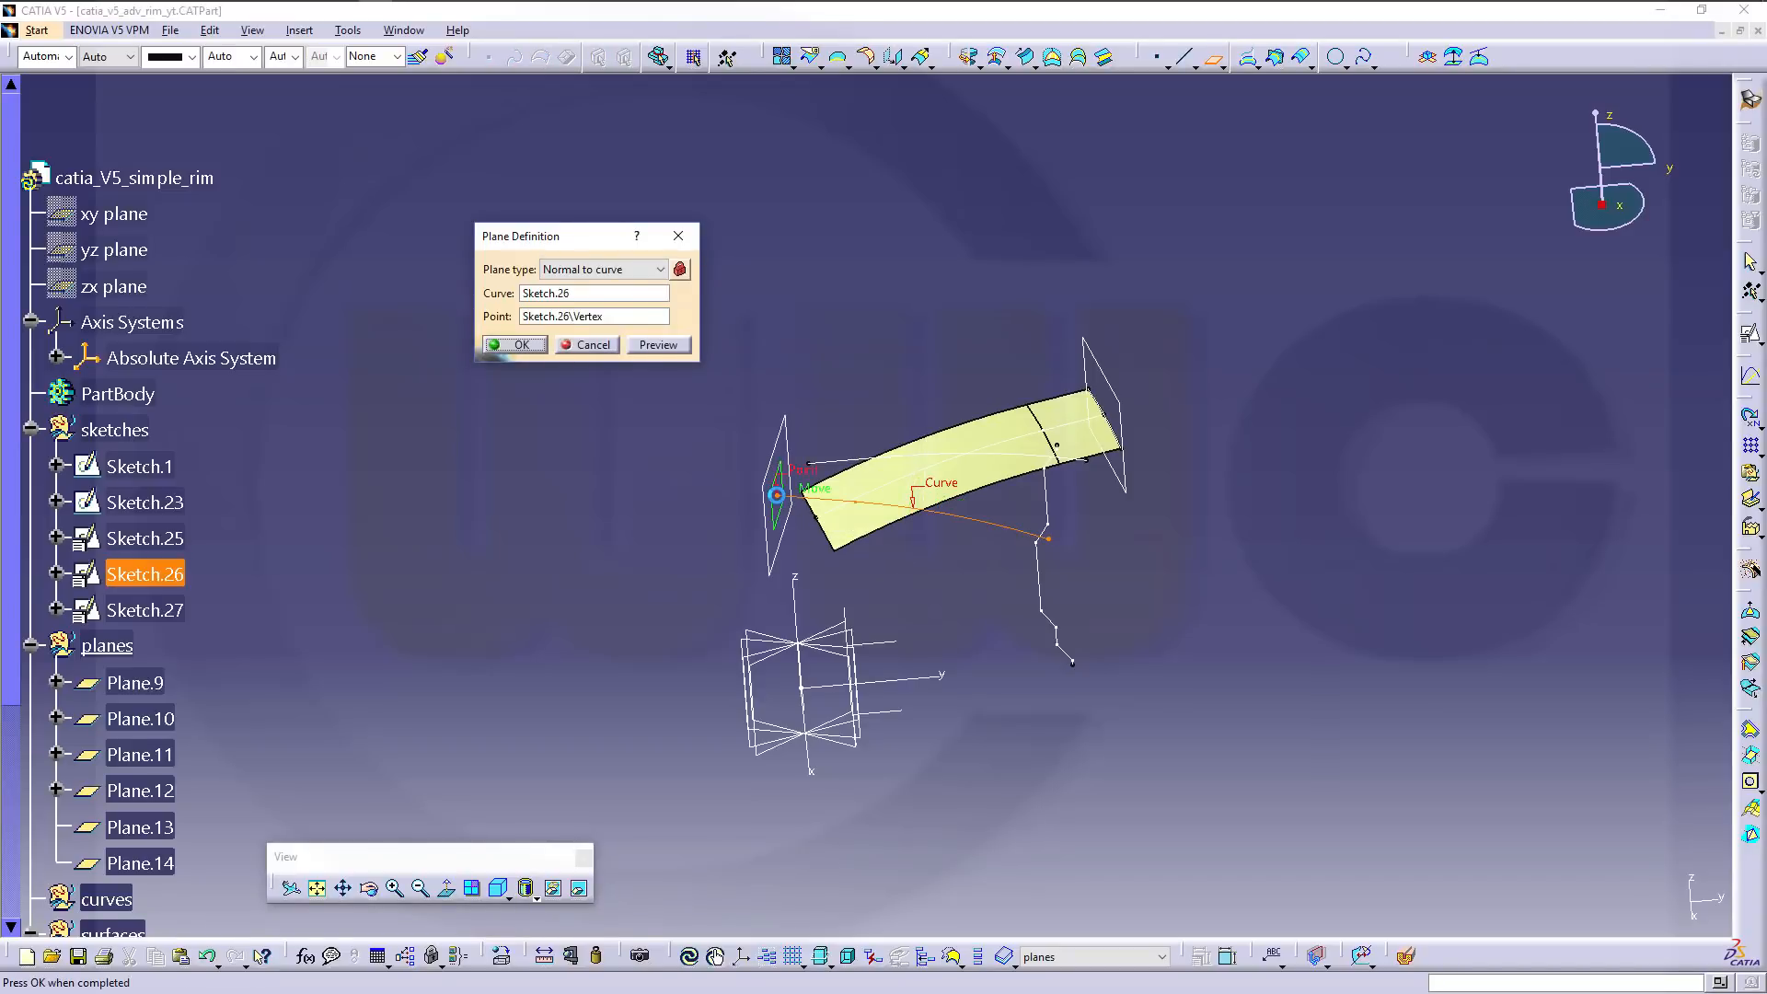
pyautogui.click(521, 345)
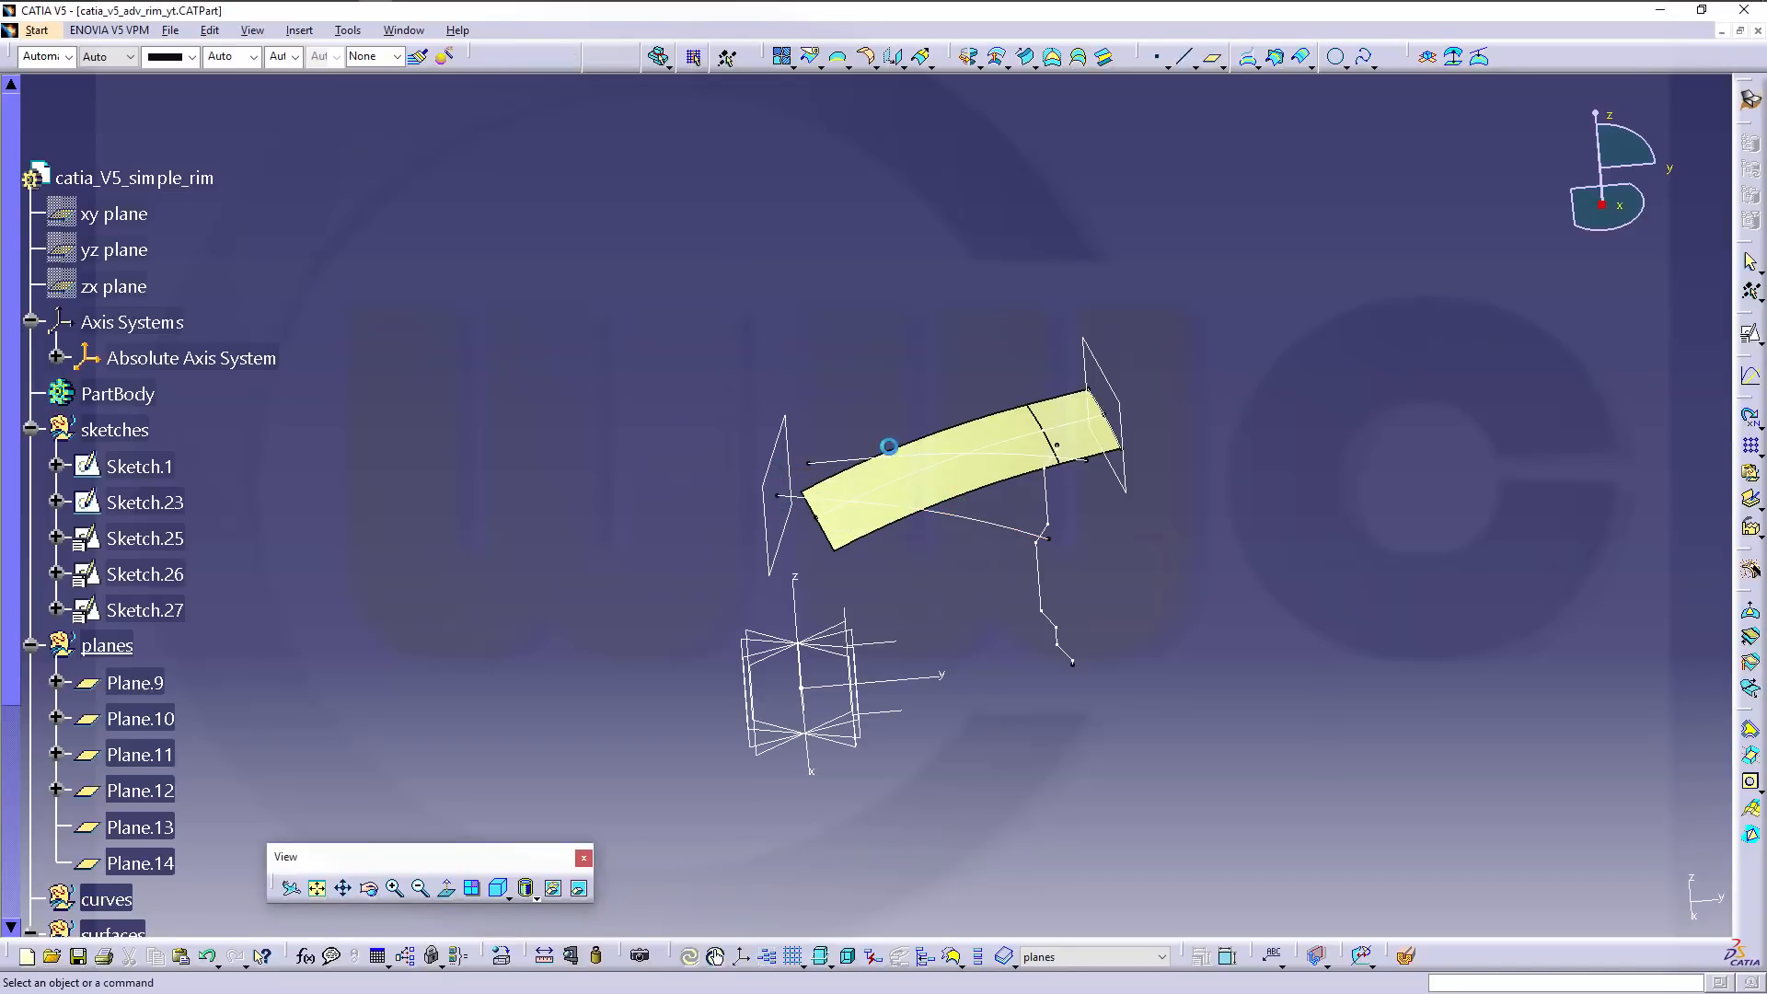
# Open a positioned sketch on the new plane at the end of Sketch.26 and hide its H and V axes.
pyautogui.click(1751, 338)
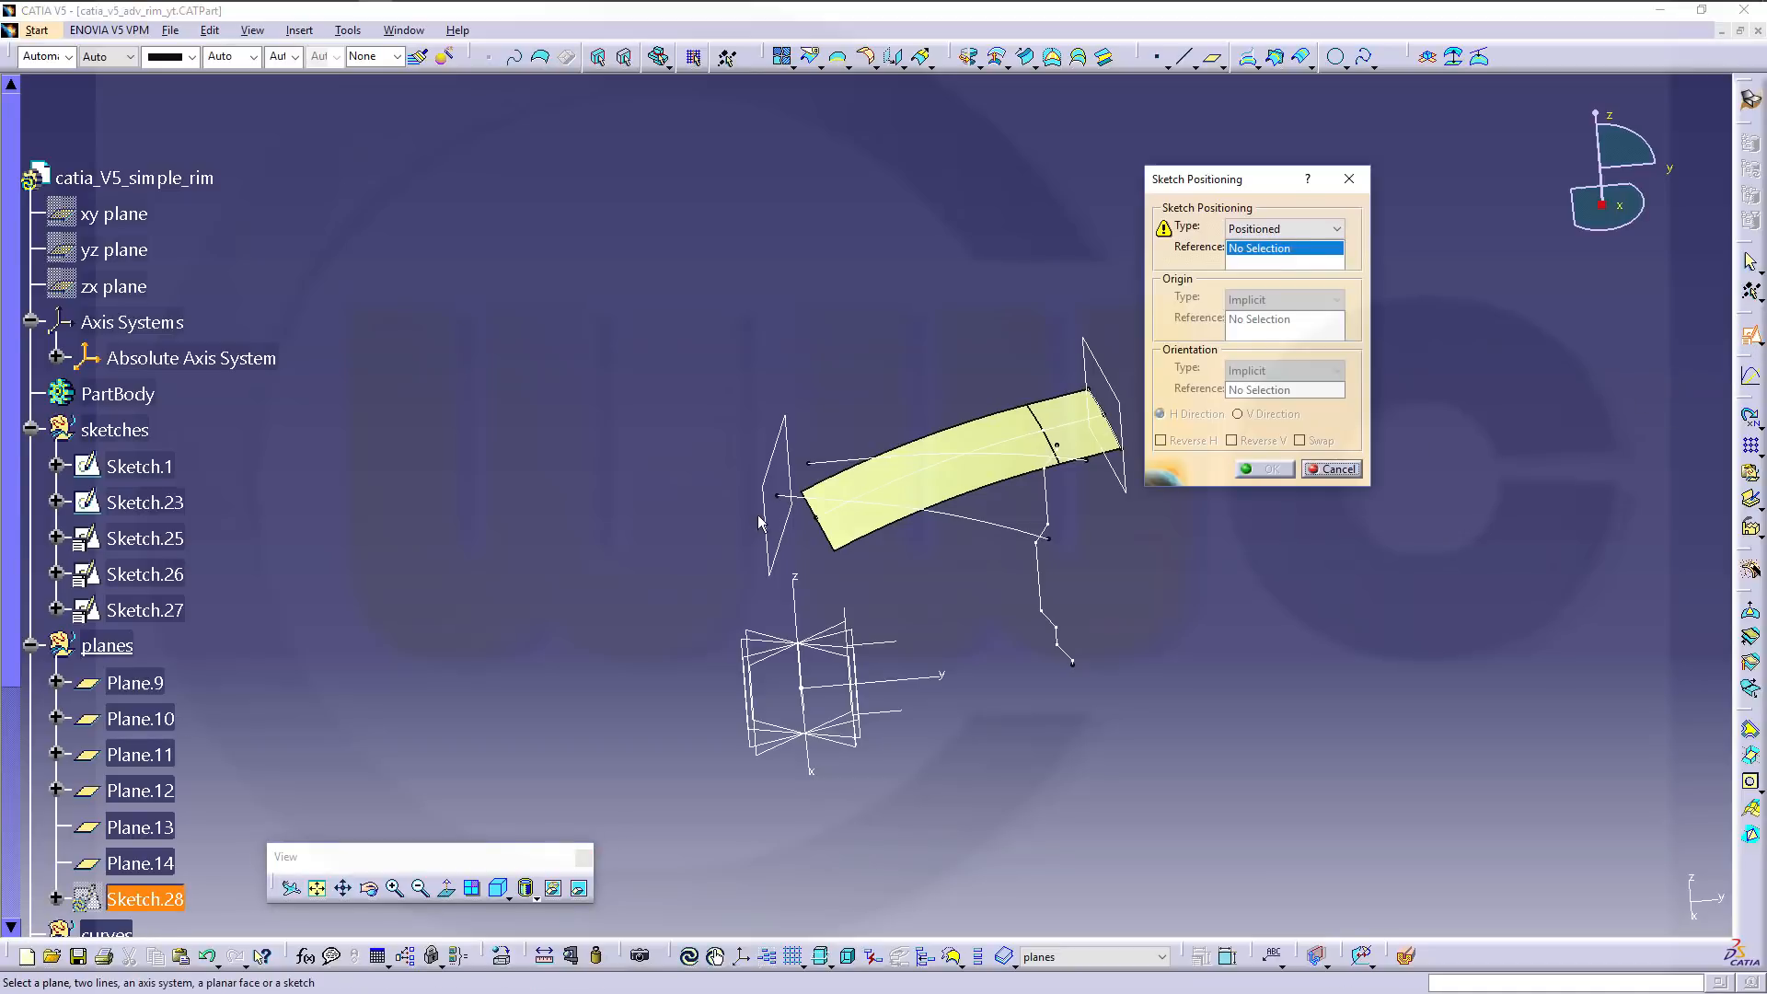
pyautogui.click(776, 531)
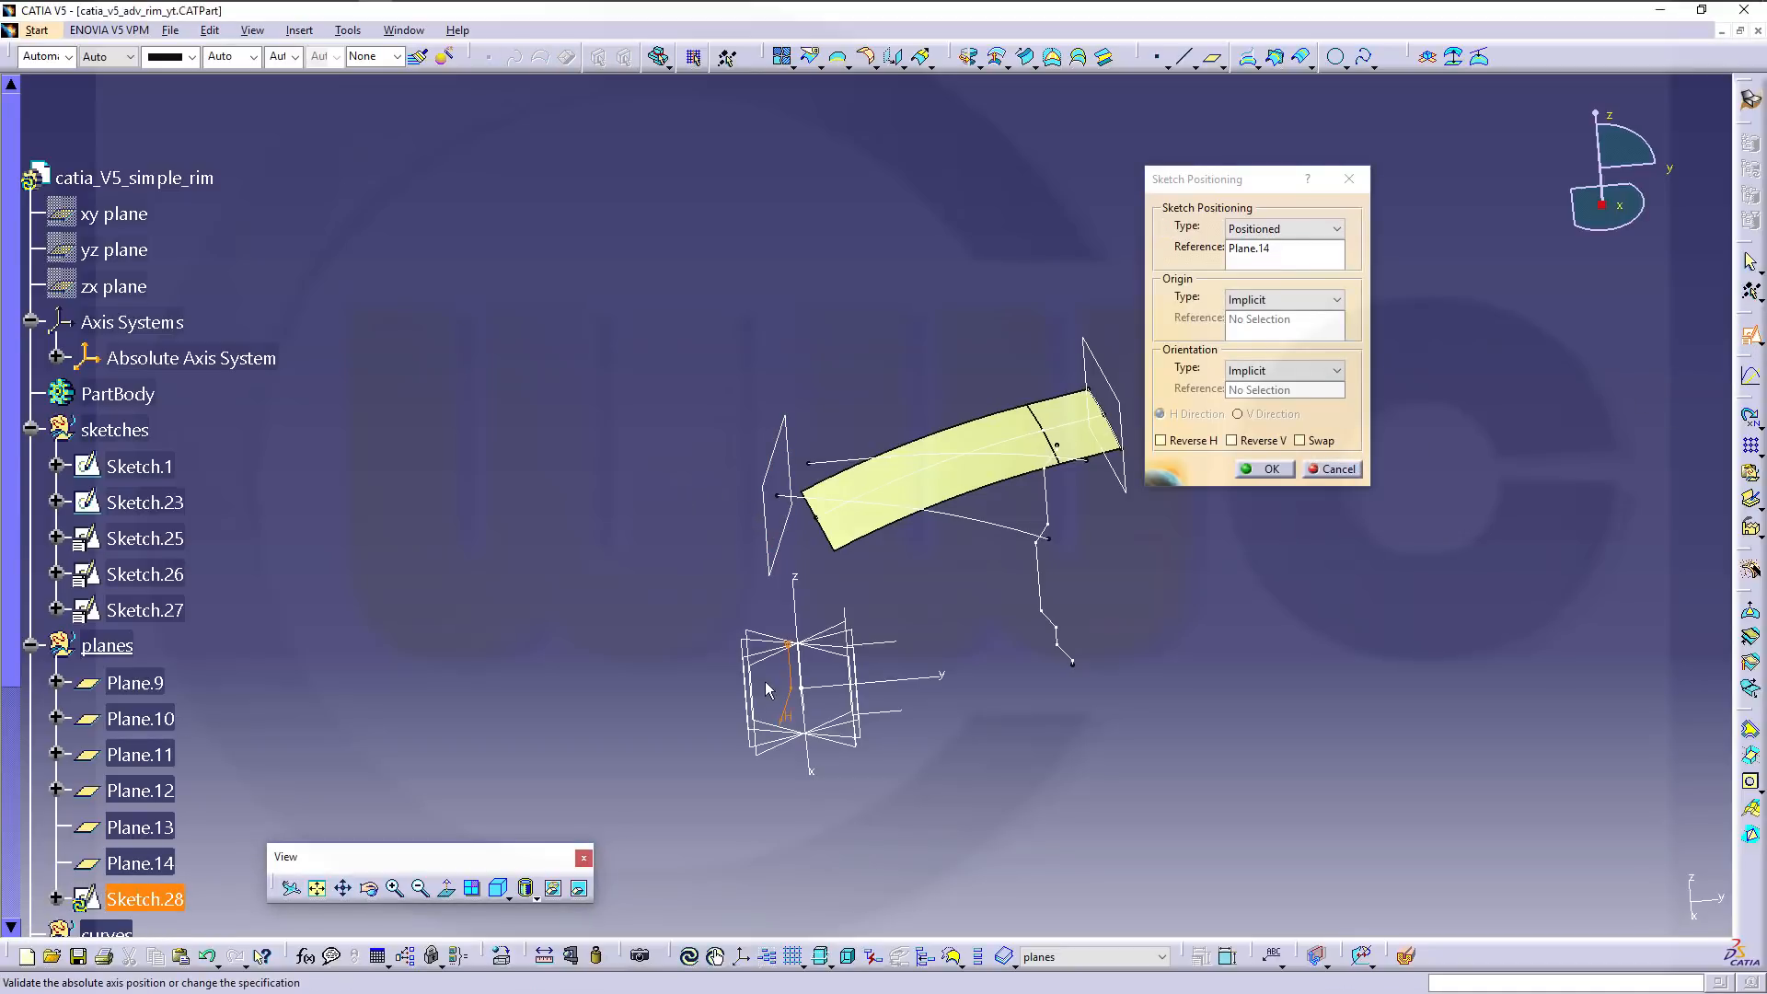
pyautogui.click(1273, 467)
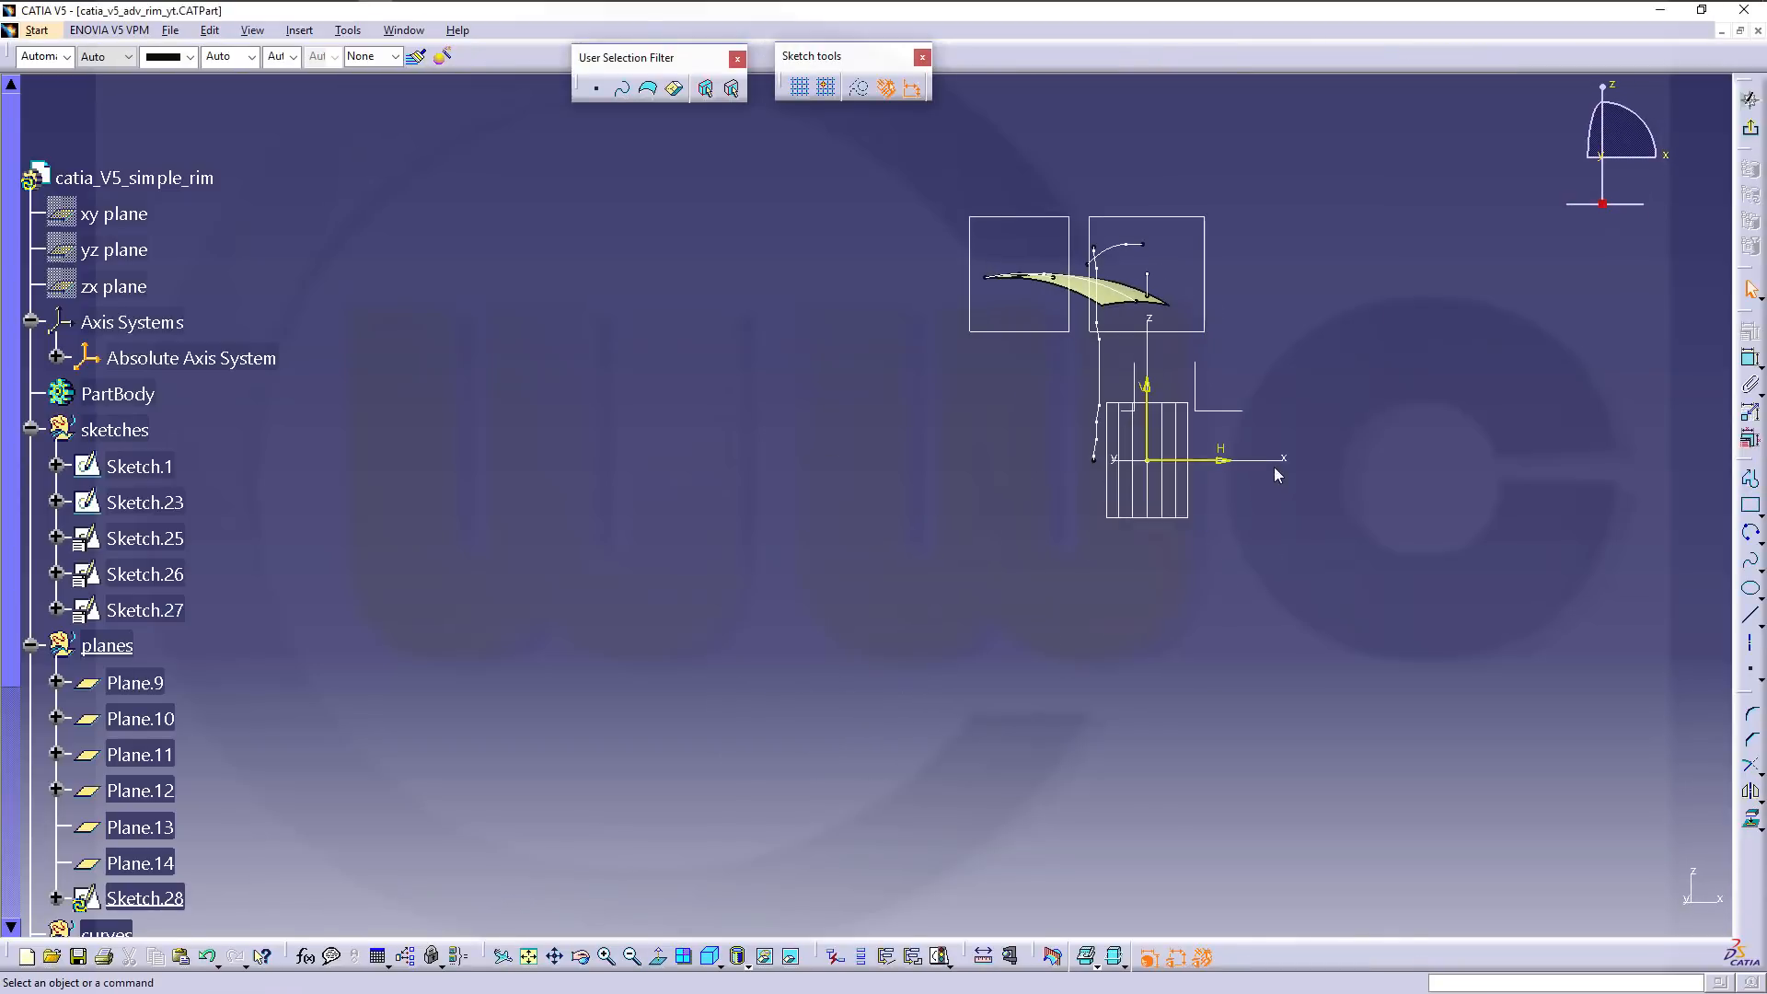
pyautogui.moveTo(1129, 350); pyautogui.dragTo(1245, 472)
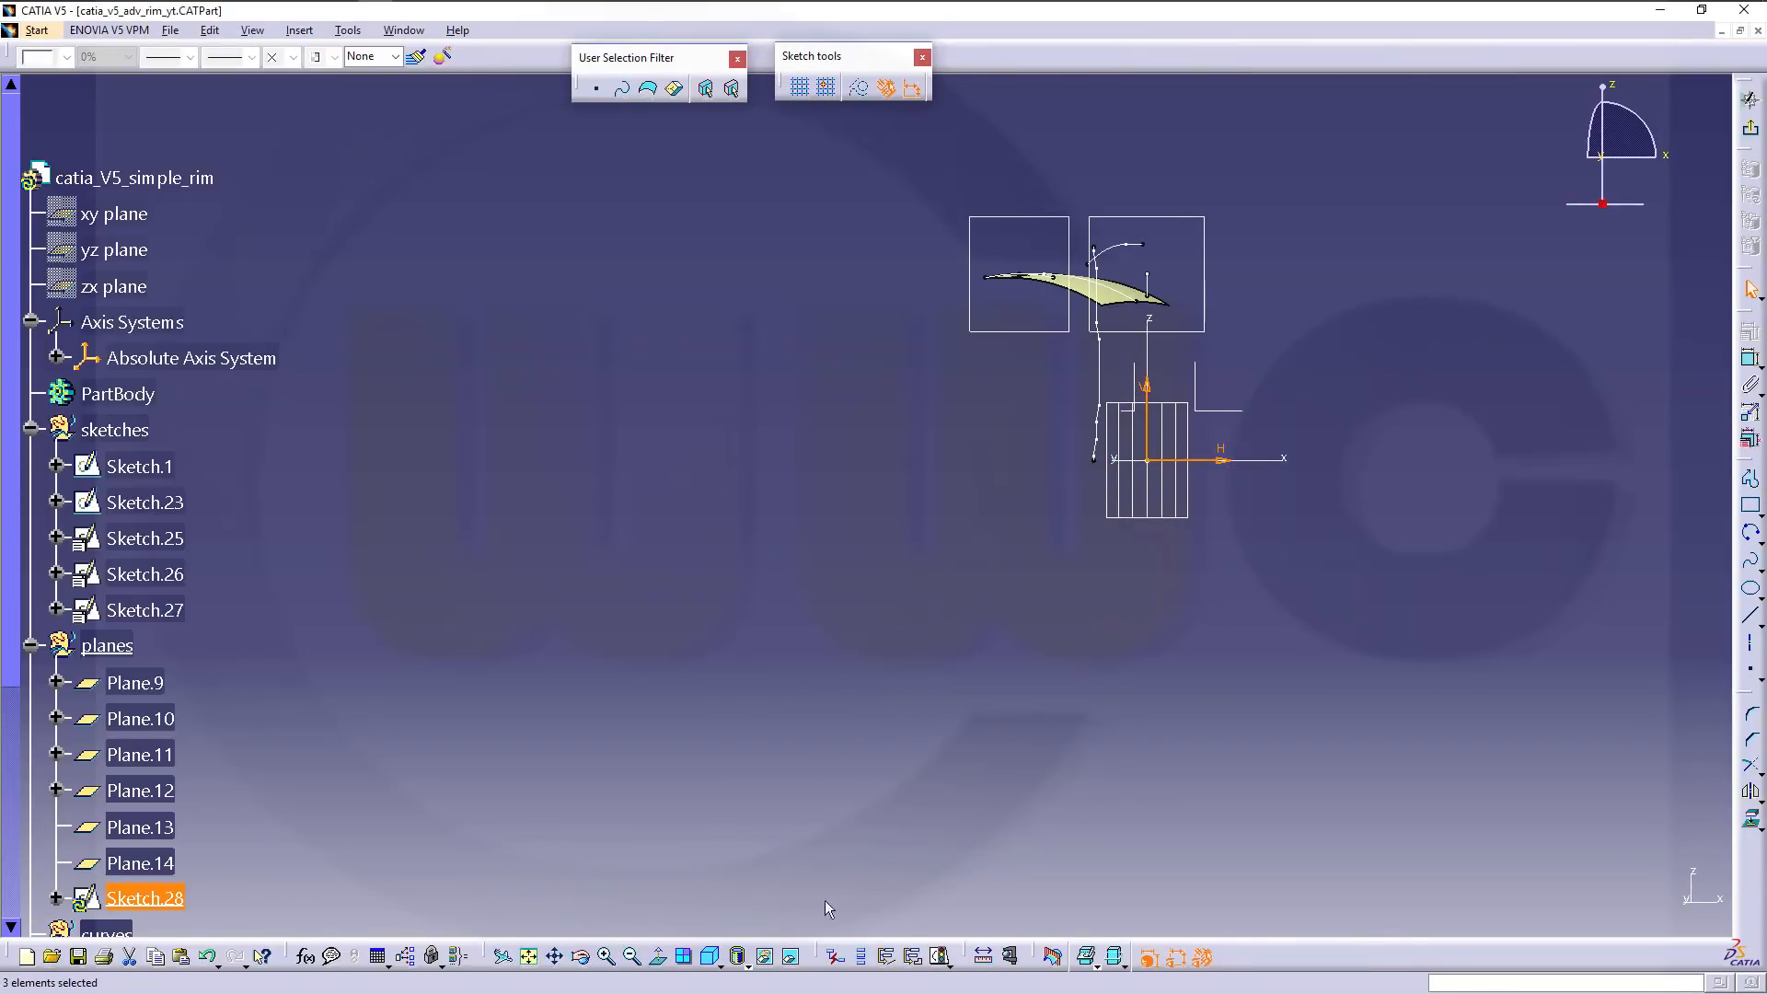
pyautogui.click(764, 957)
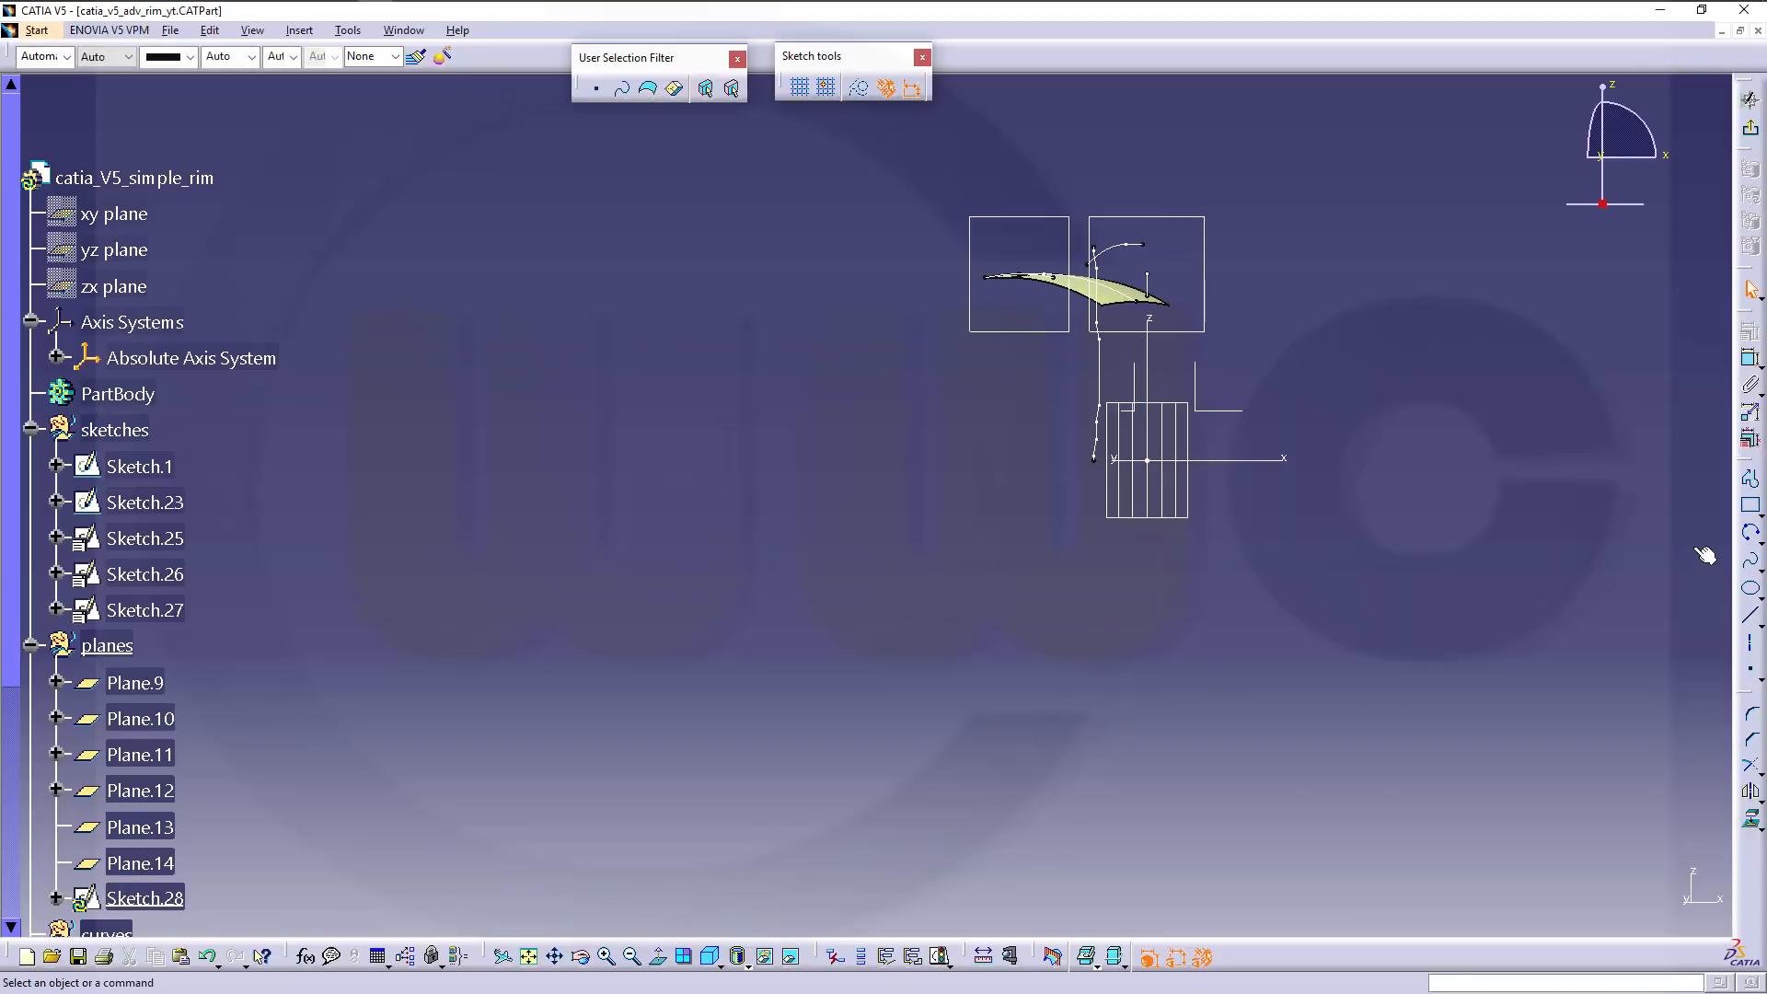
# Sketch a three-point arc about 453 mm wide below the sketch origin and set it as standard geometry.
pyautogui.click(1753, 533)
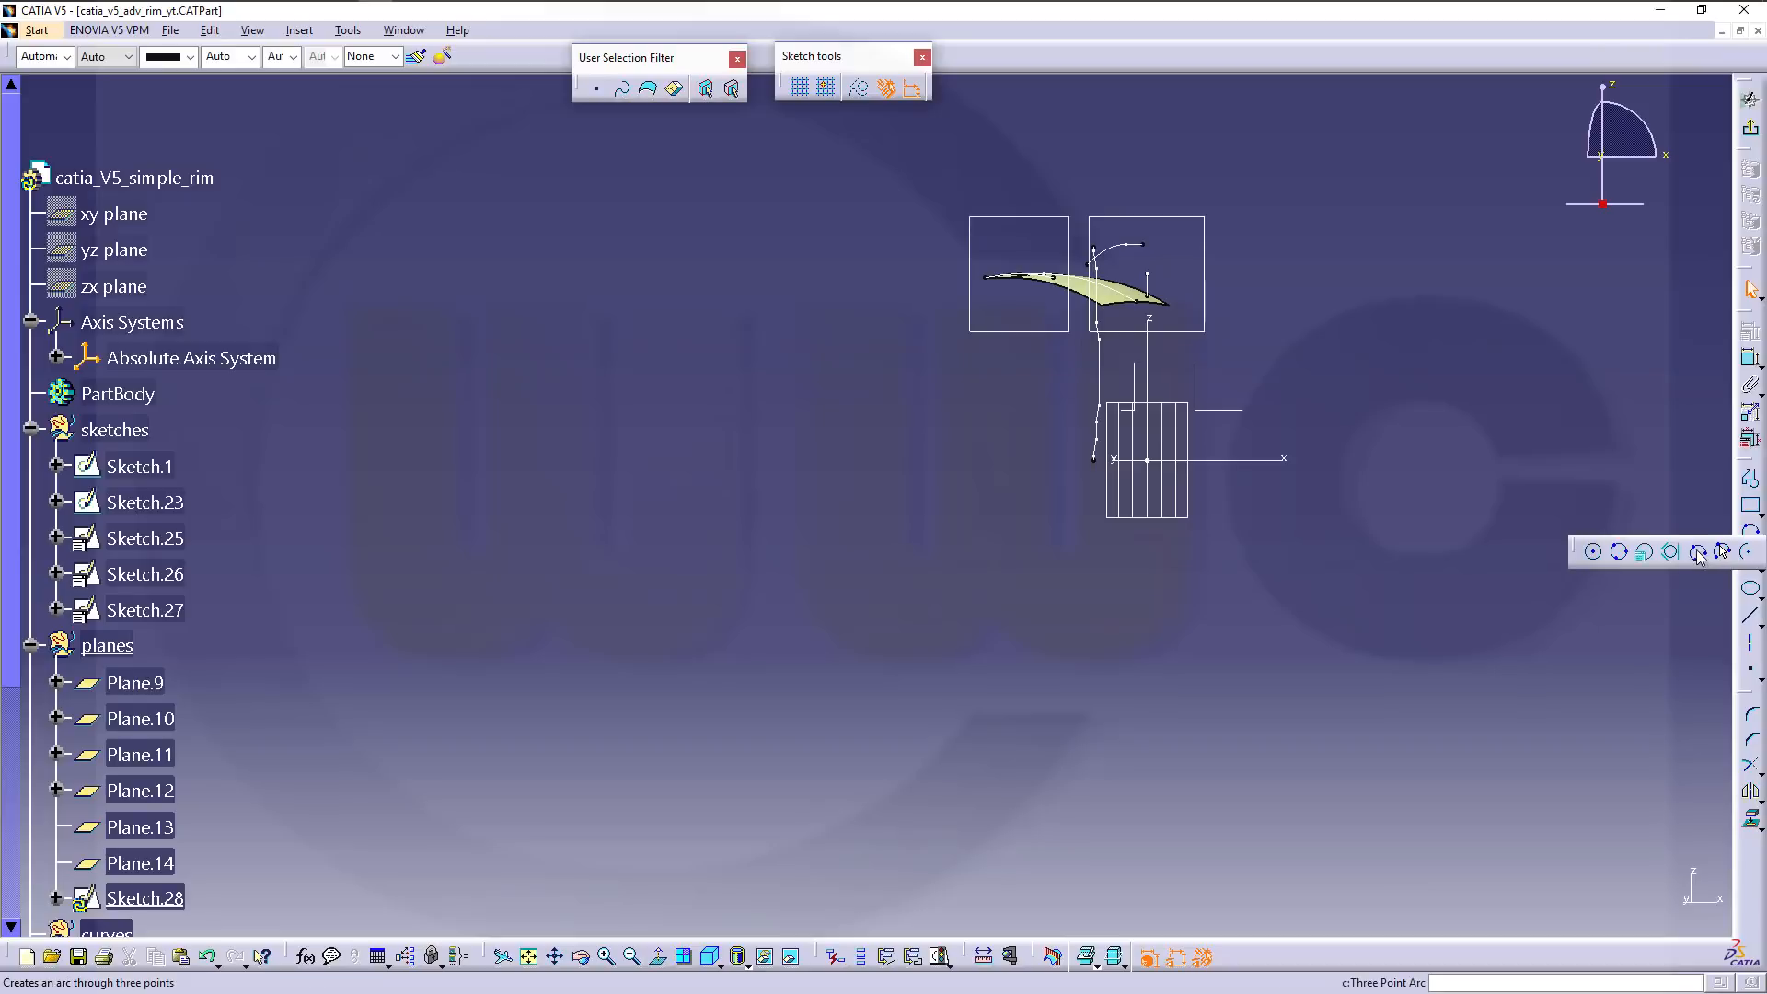
pyautogui.click(1698, 553)
pyautogui.click(920, 587)
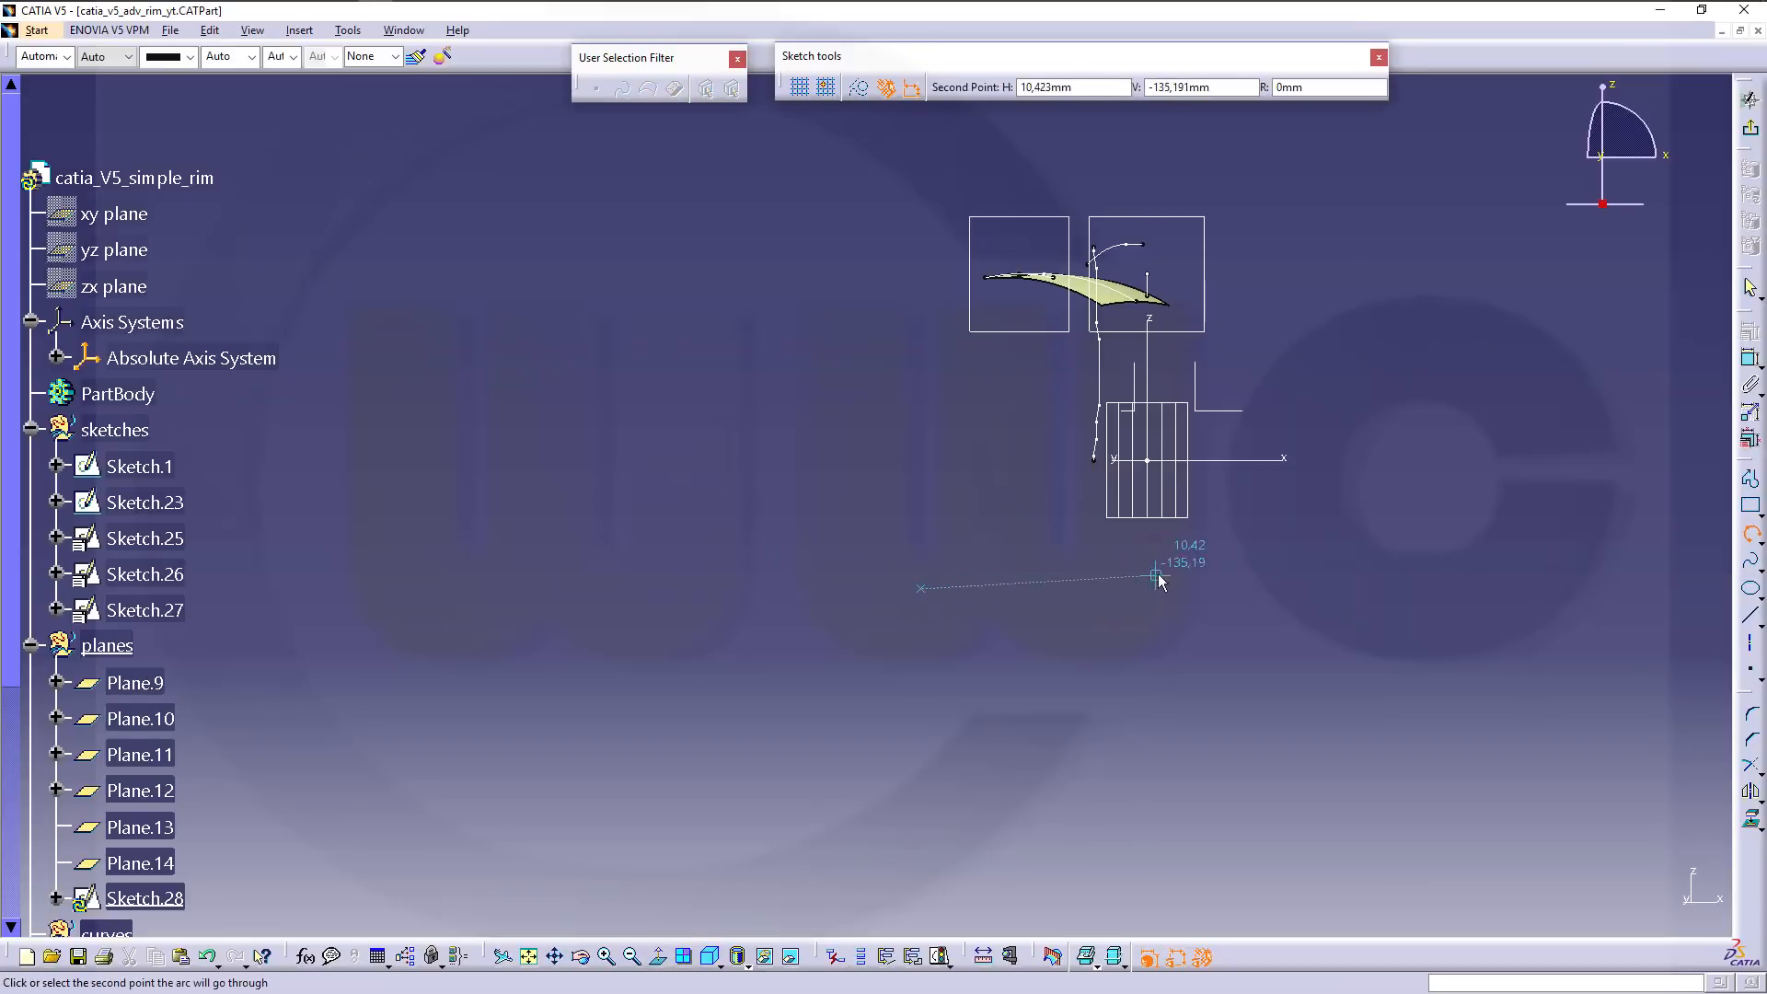
pyautogui.click(1054, 543)
pyautogui.click(1303, 590)
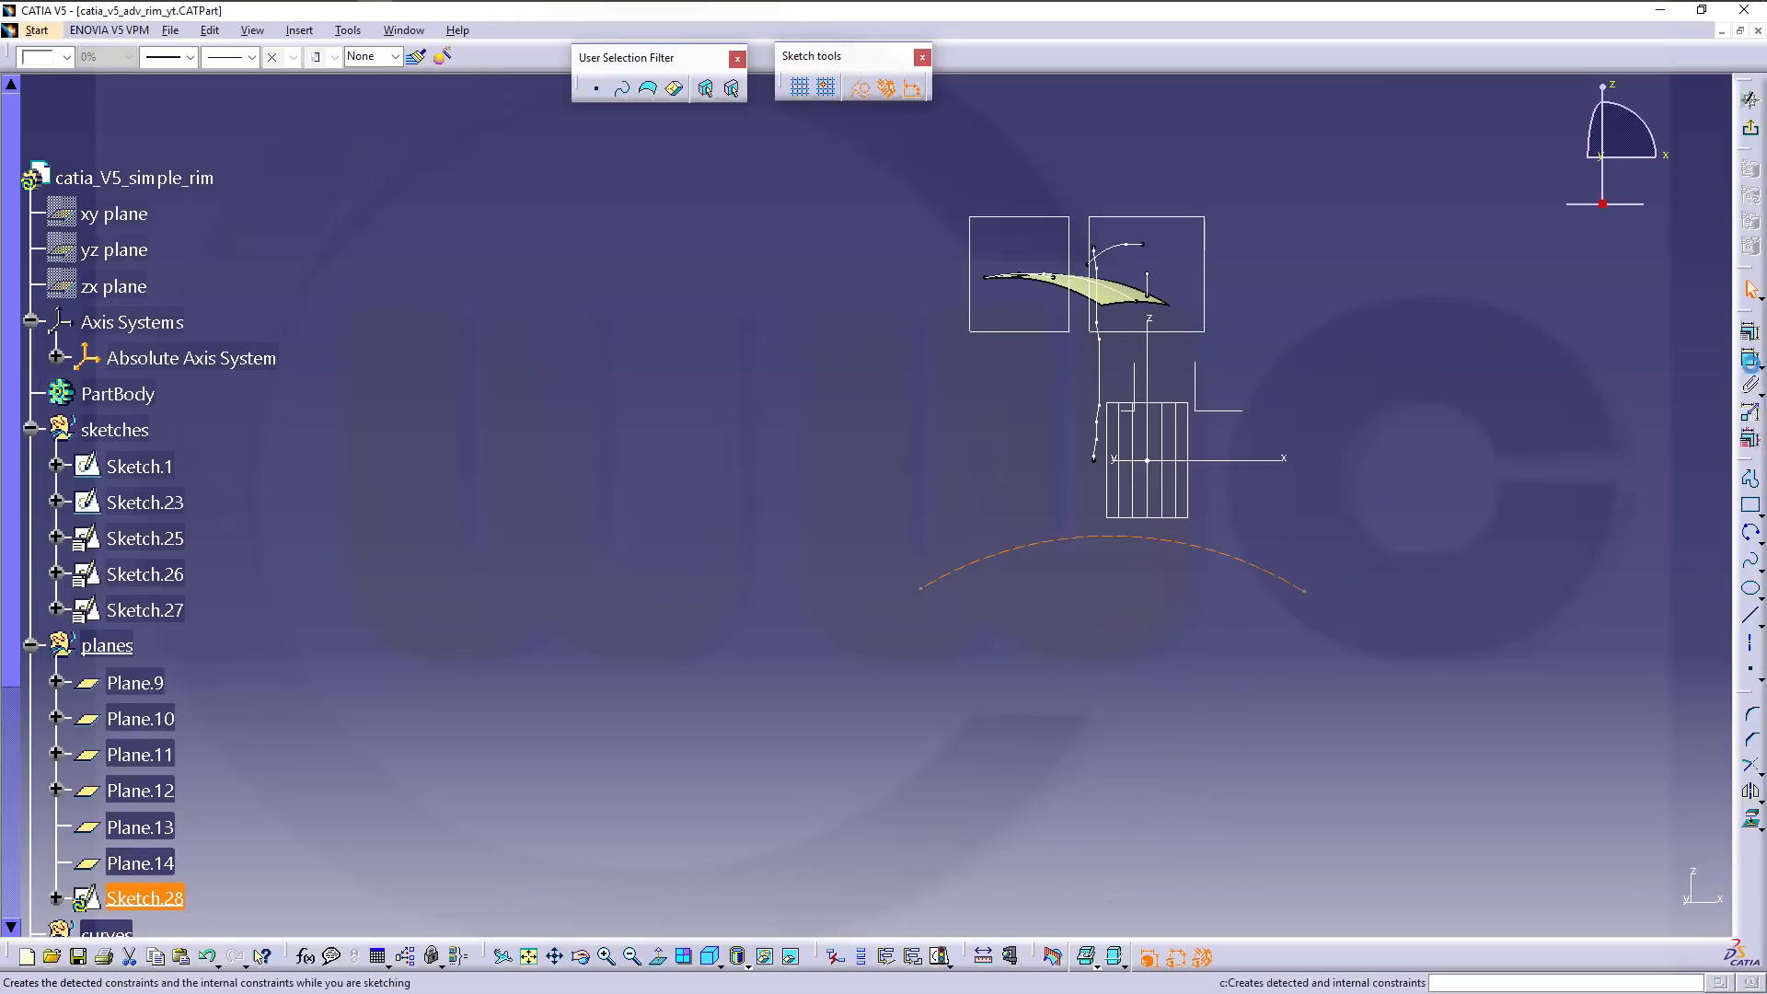
pyautogui.click(856, 93)
pyautogui.click(1393, 431)
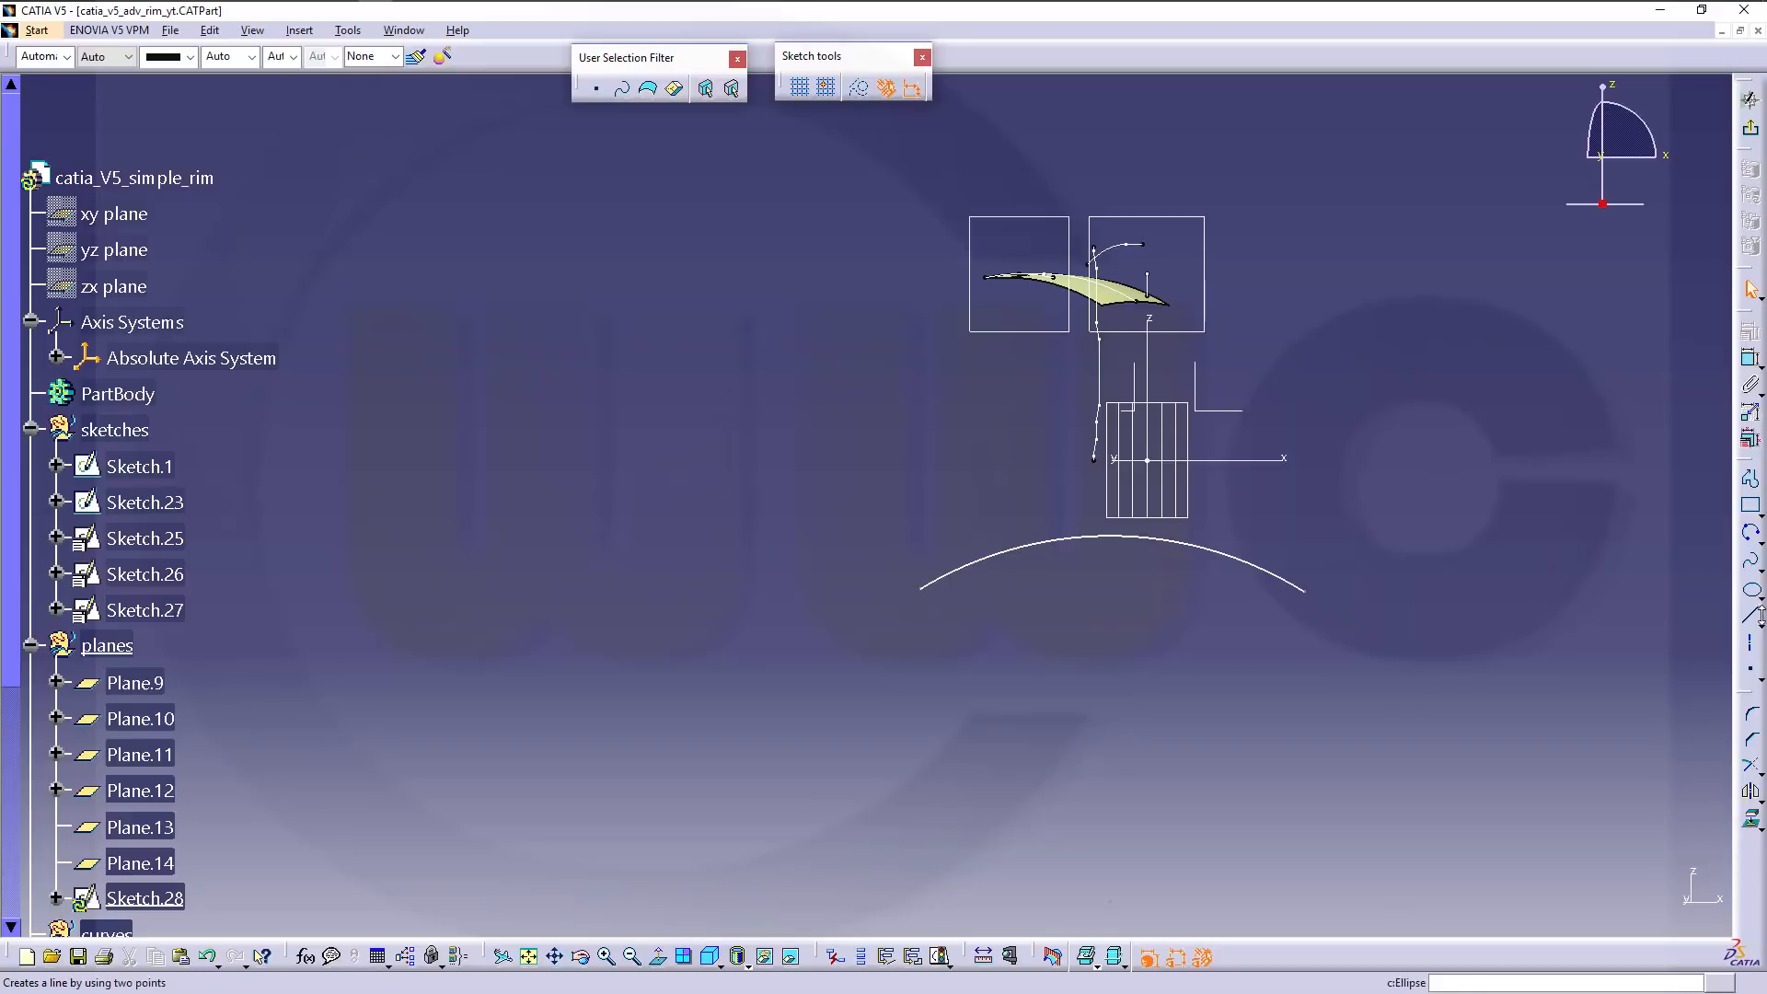
# Draw a line joining the arc's two endpoints and convert it to a construction element.
pyautogui.click(1761, 617)
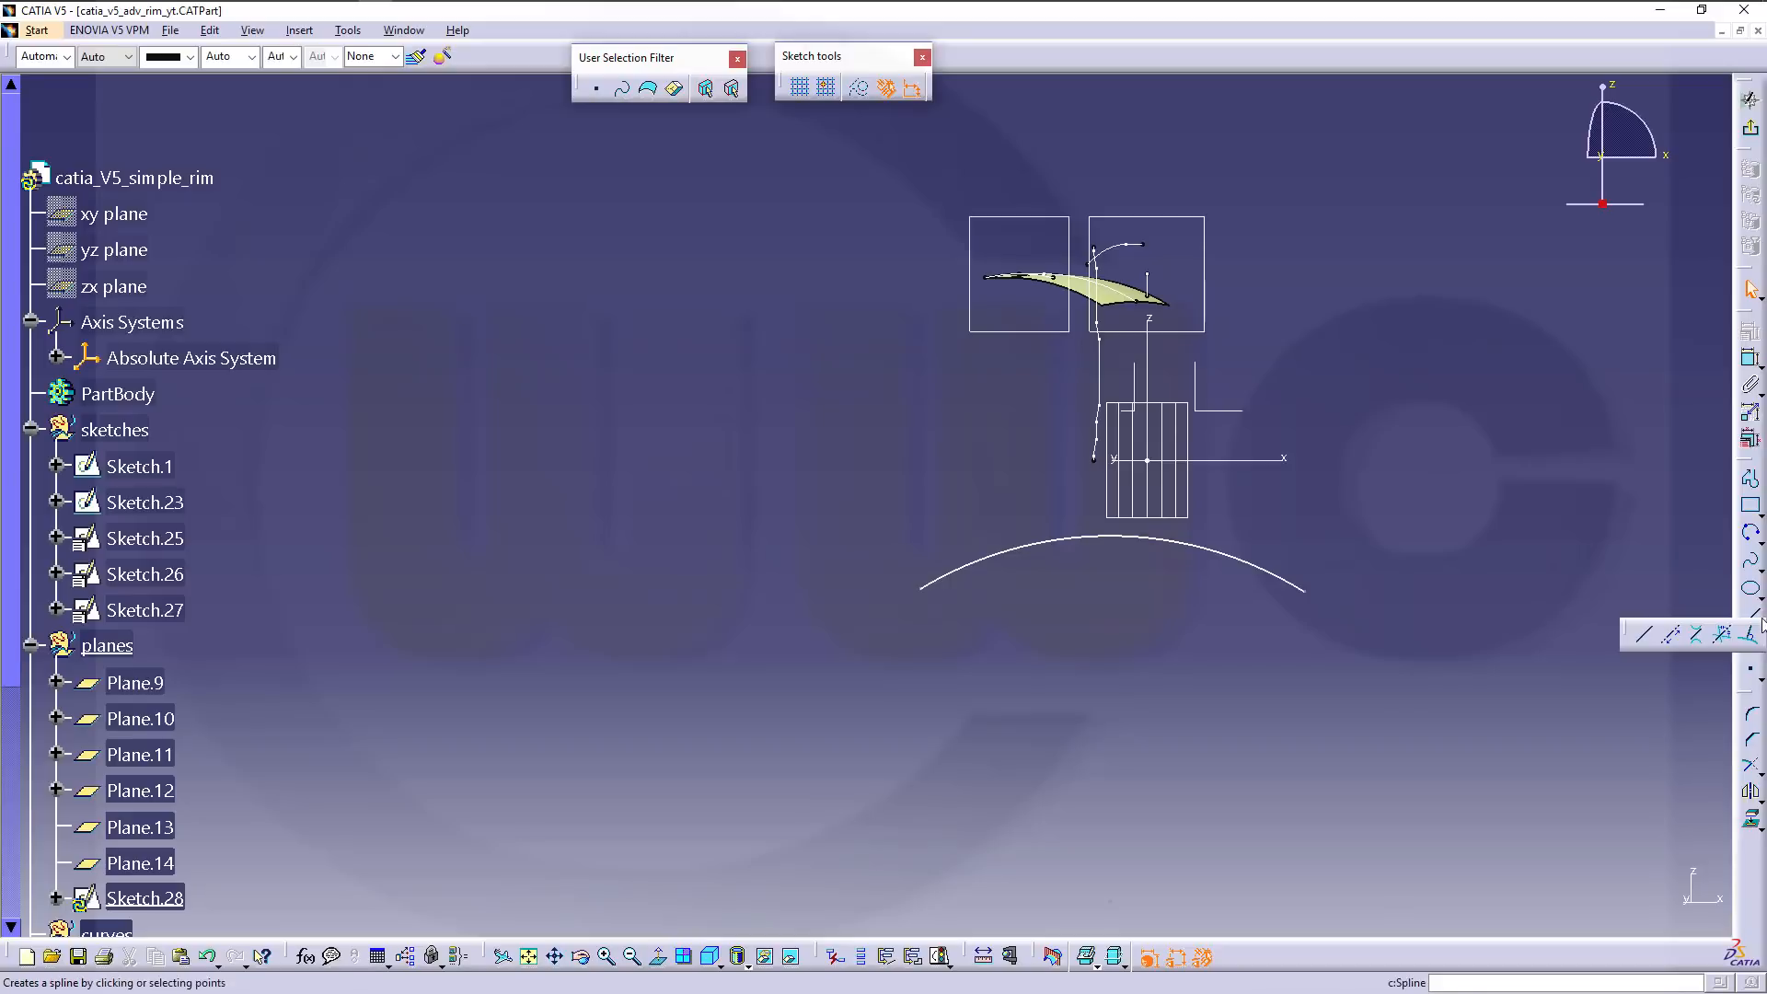
pyautogui.click(1642, 635)
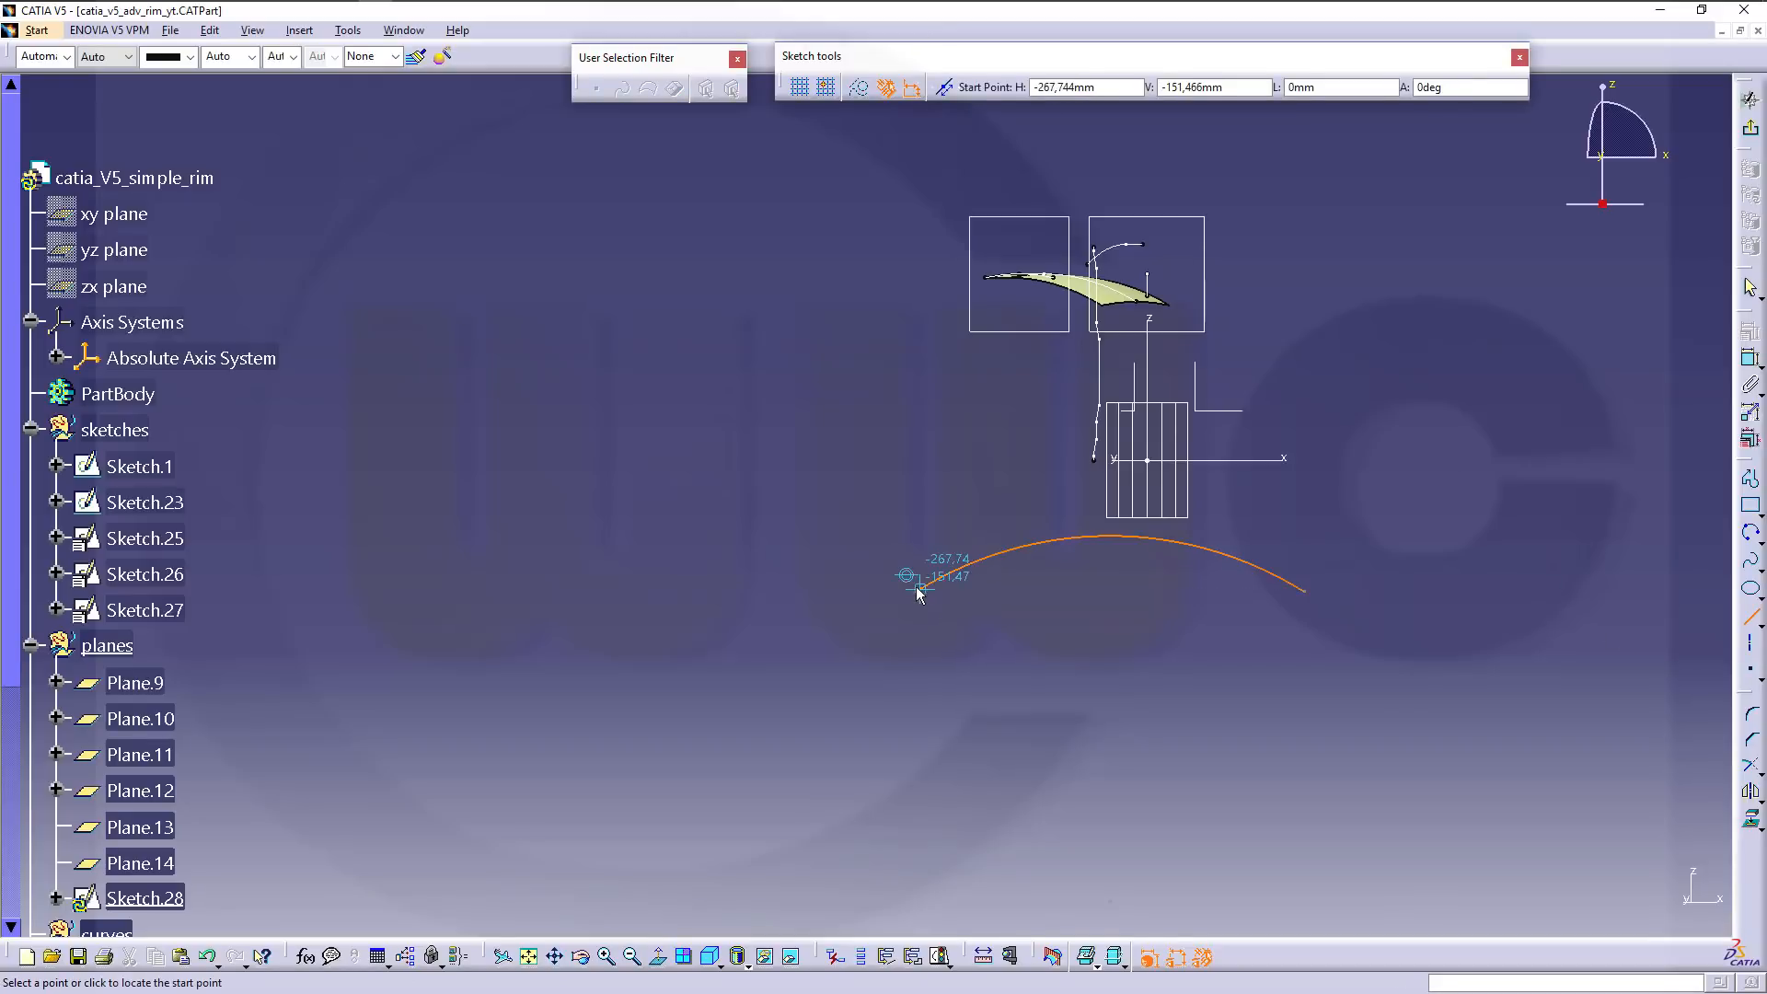
pyautogui.click(920, 589)
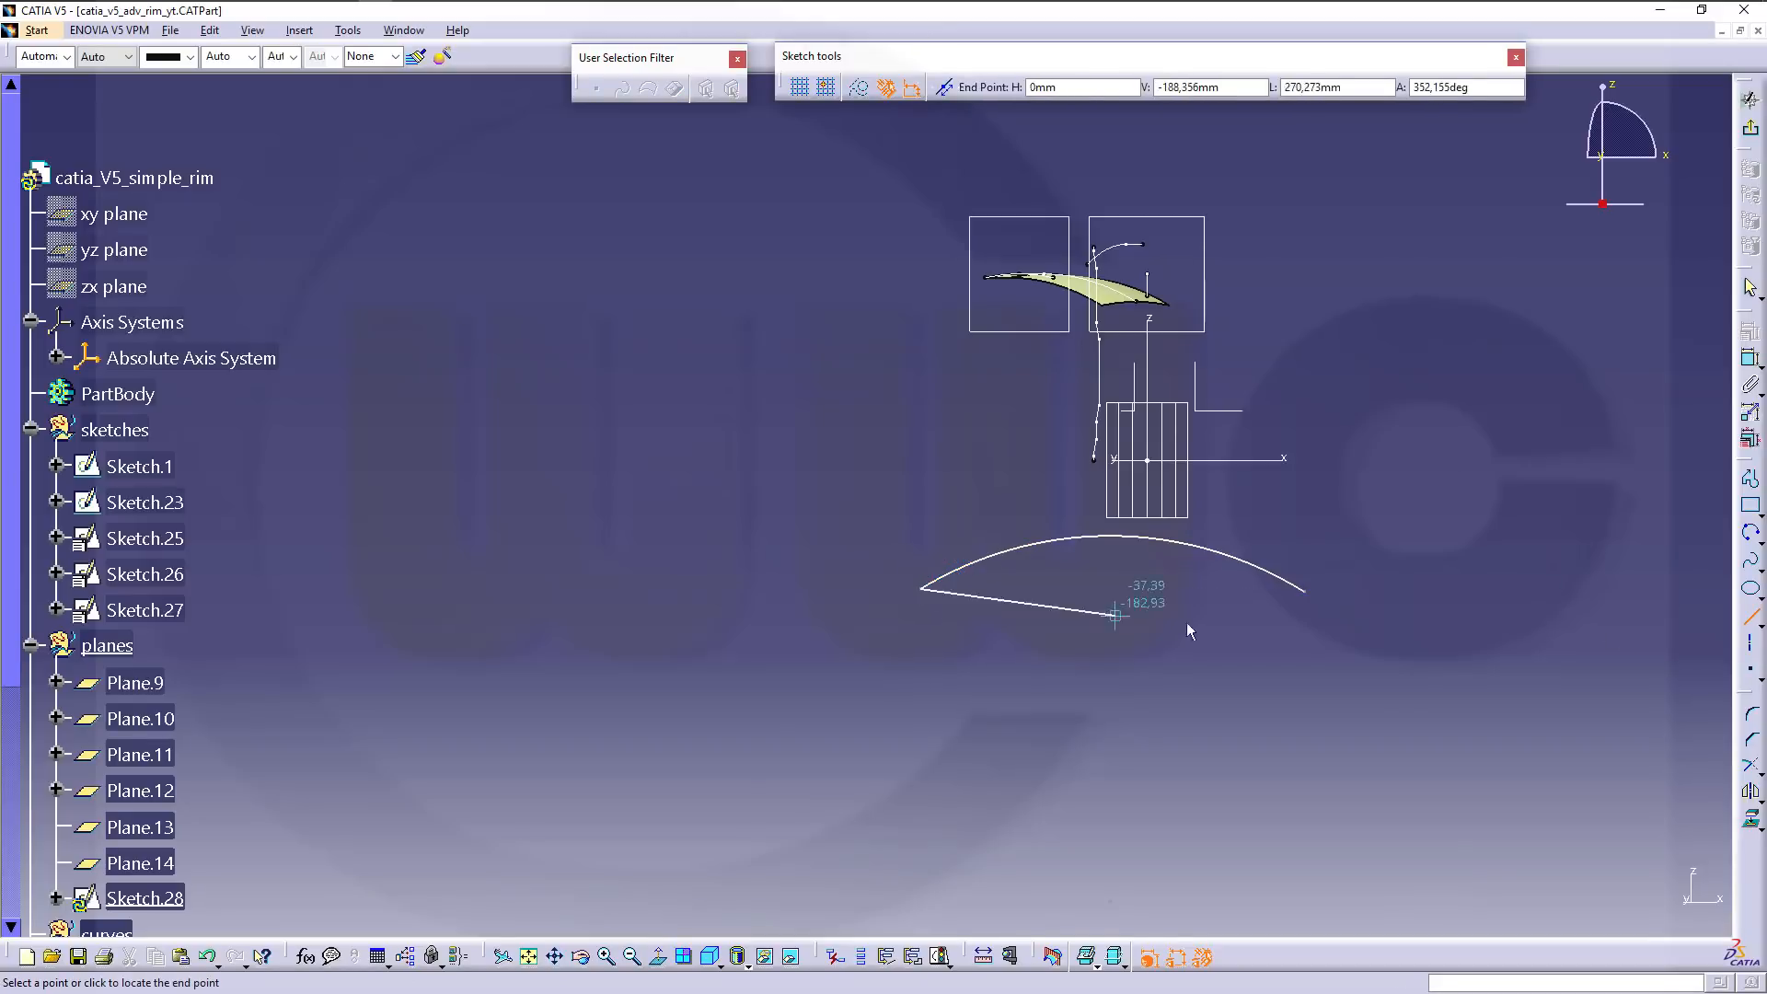
pyautogui.click(1303, 591)
pyautogui.press('c')
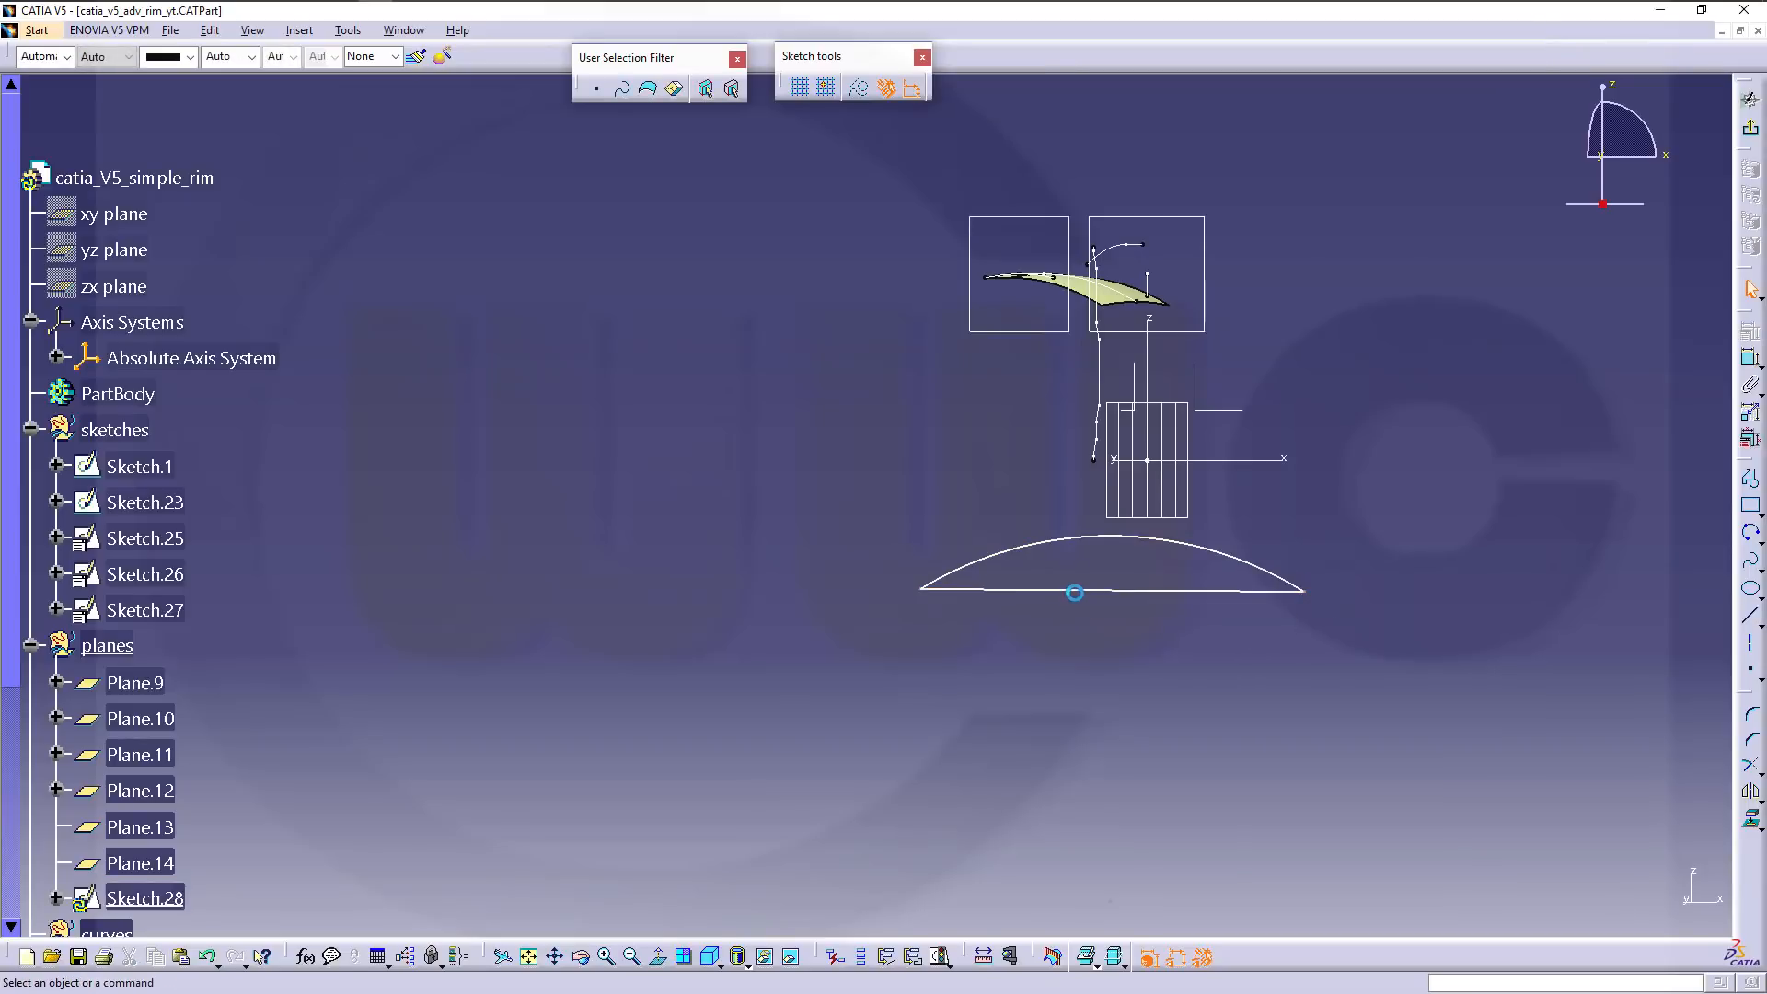
pyautogui.click(858, 87)
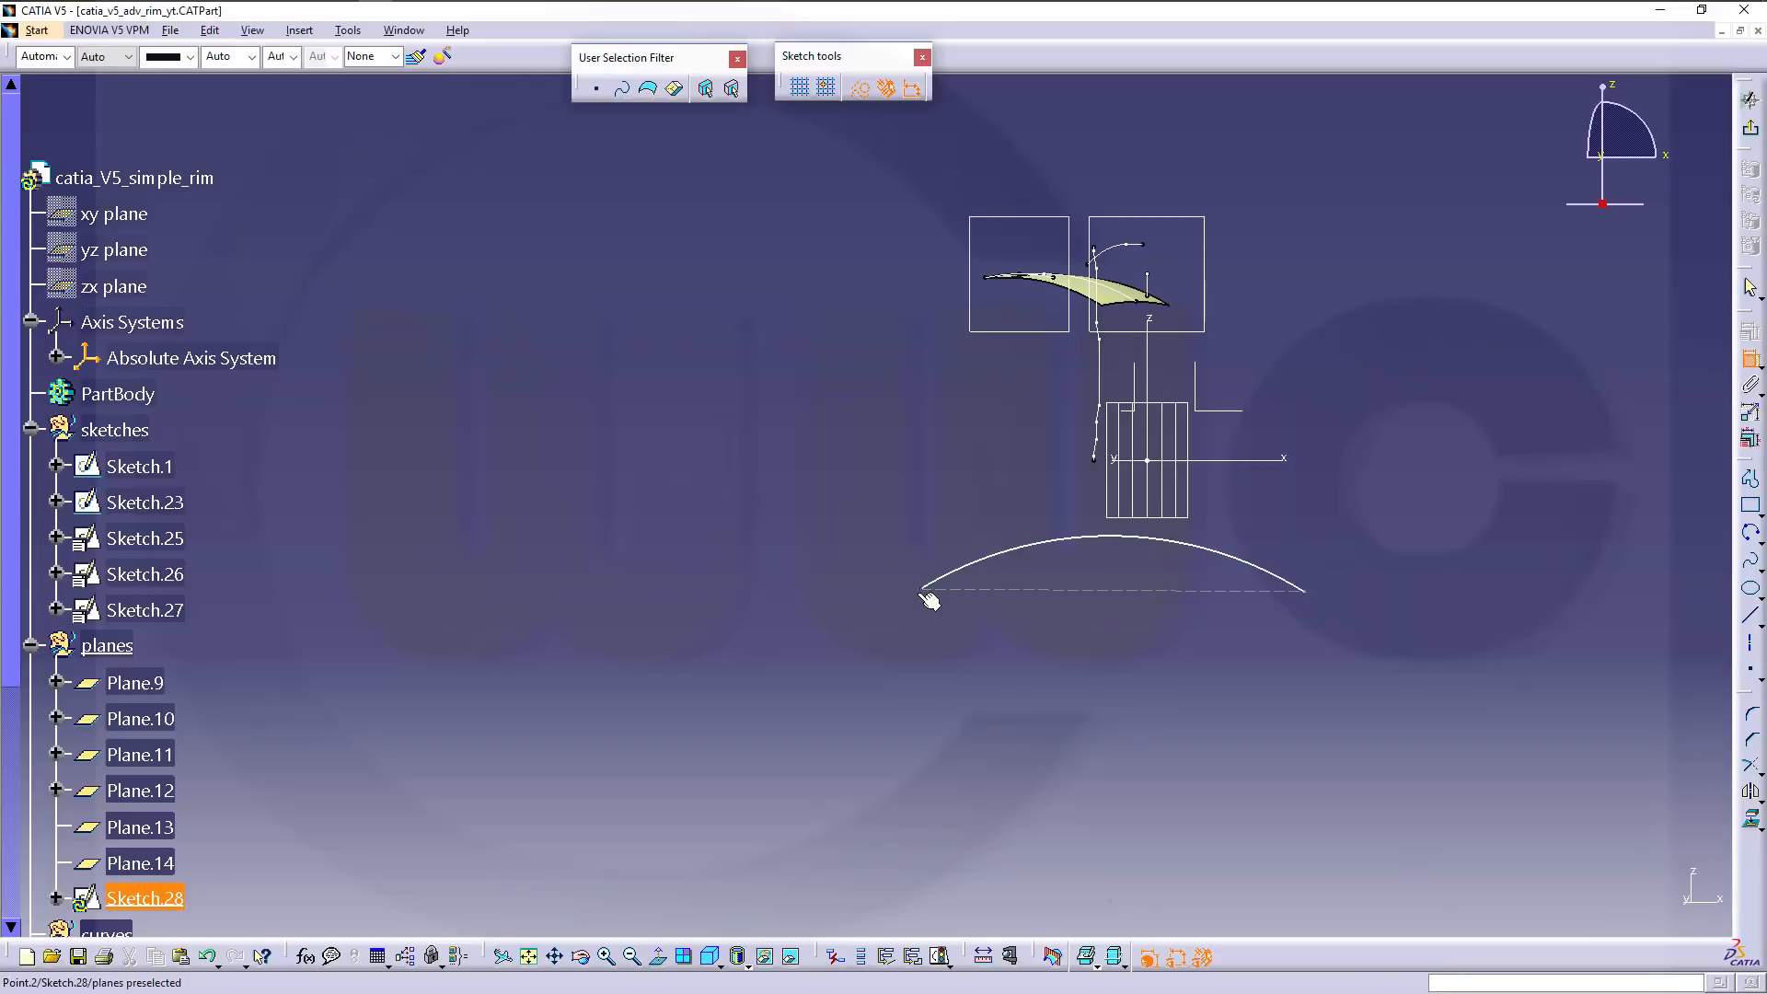
# Constrain the arc's two endpoints symmetric about the sketch's vertical axis.
pyautogui.click(1307, 592)
pyautogui.rightClick(1117, 633)
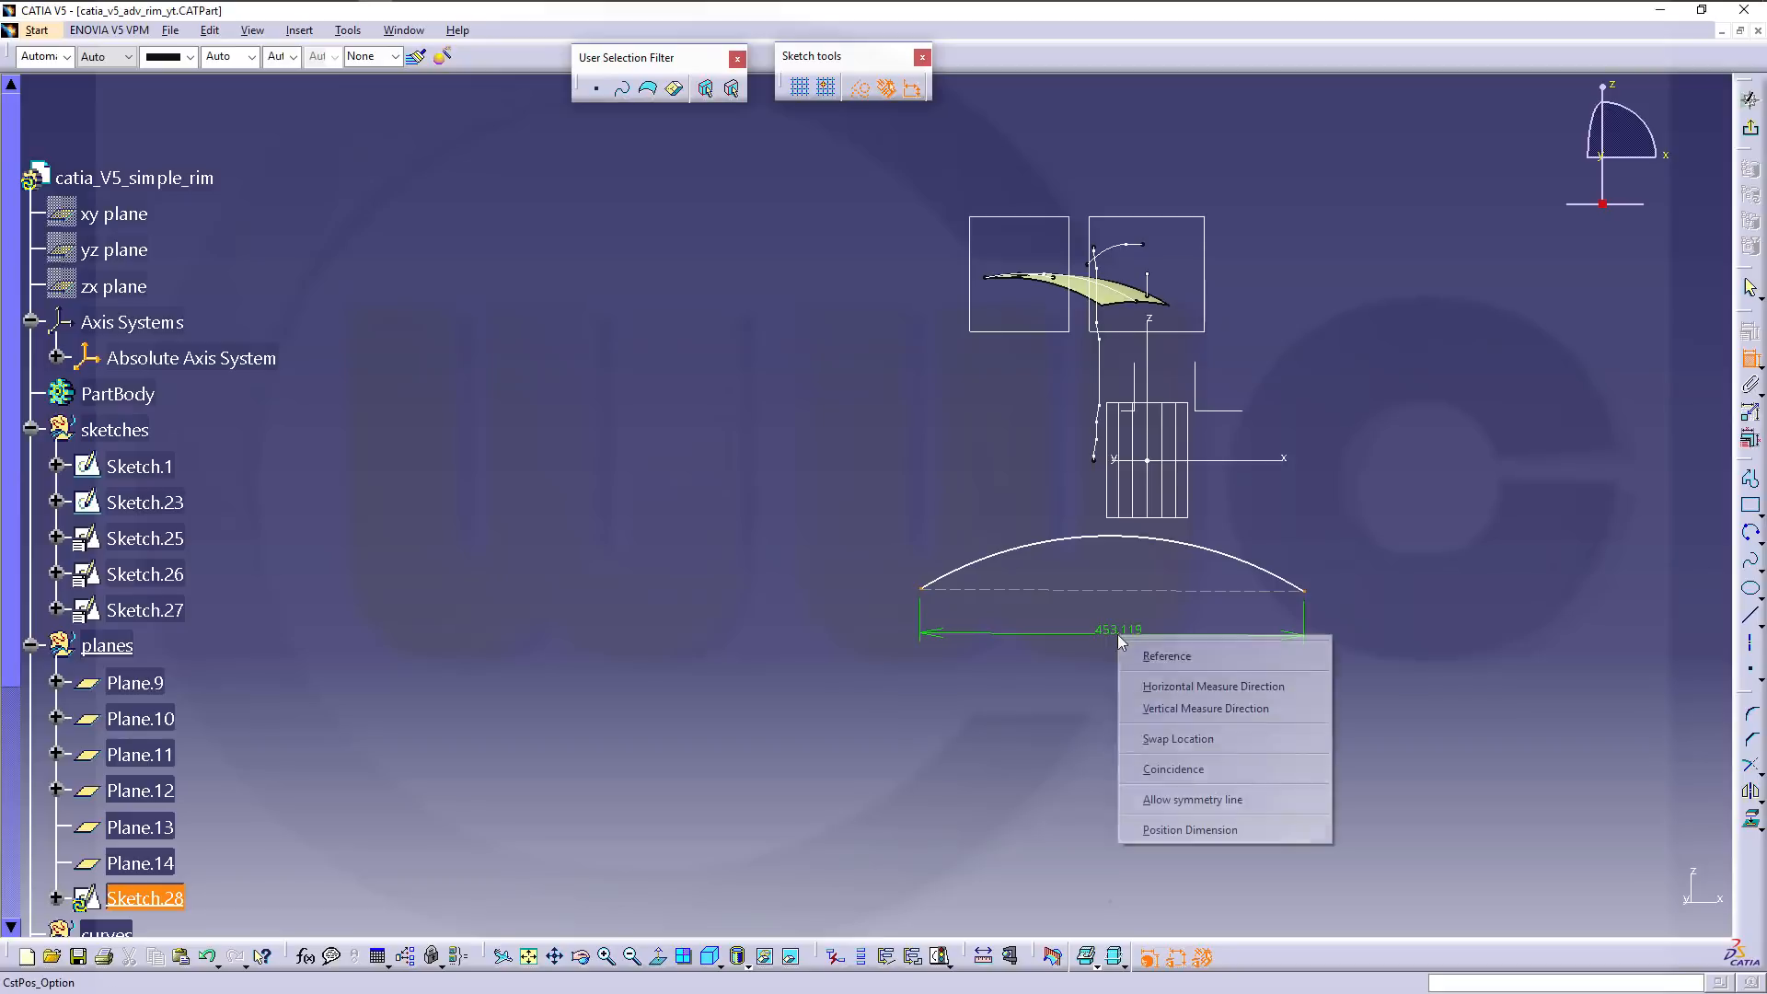
pyautogui.click(1200, 800)
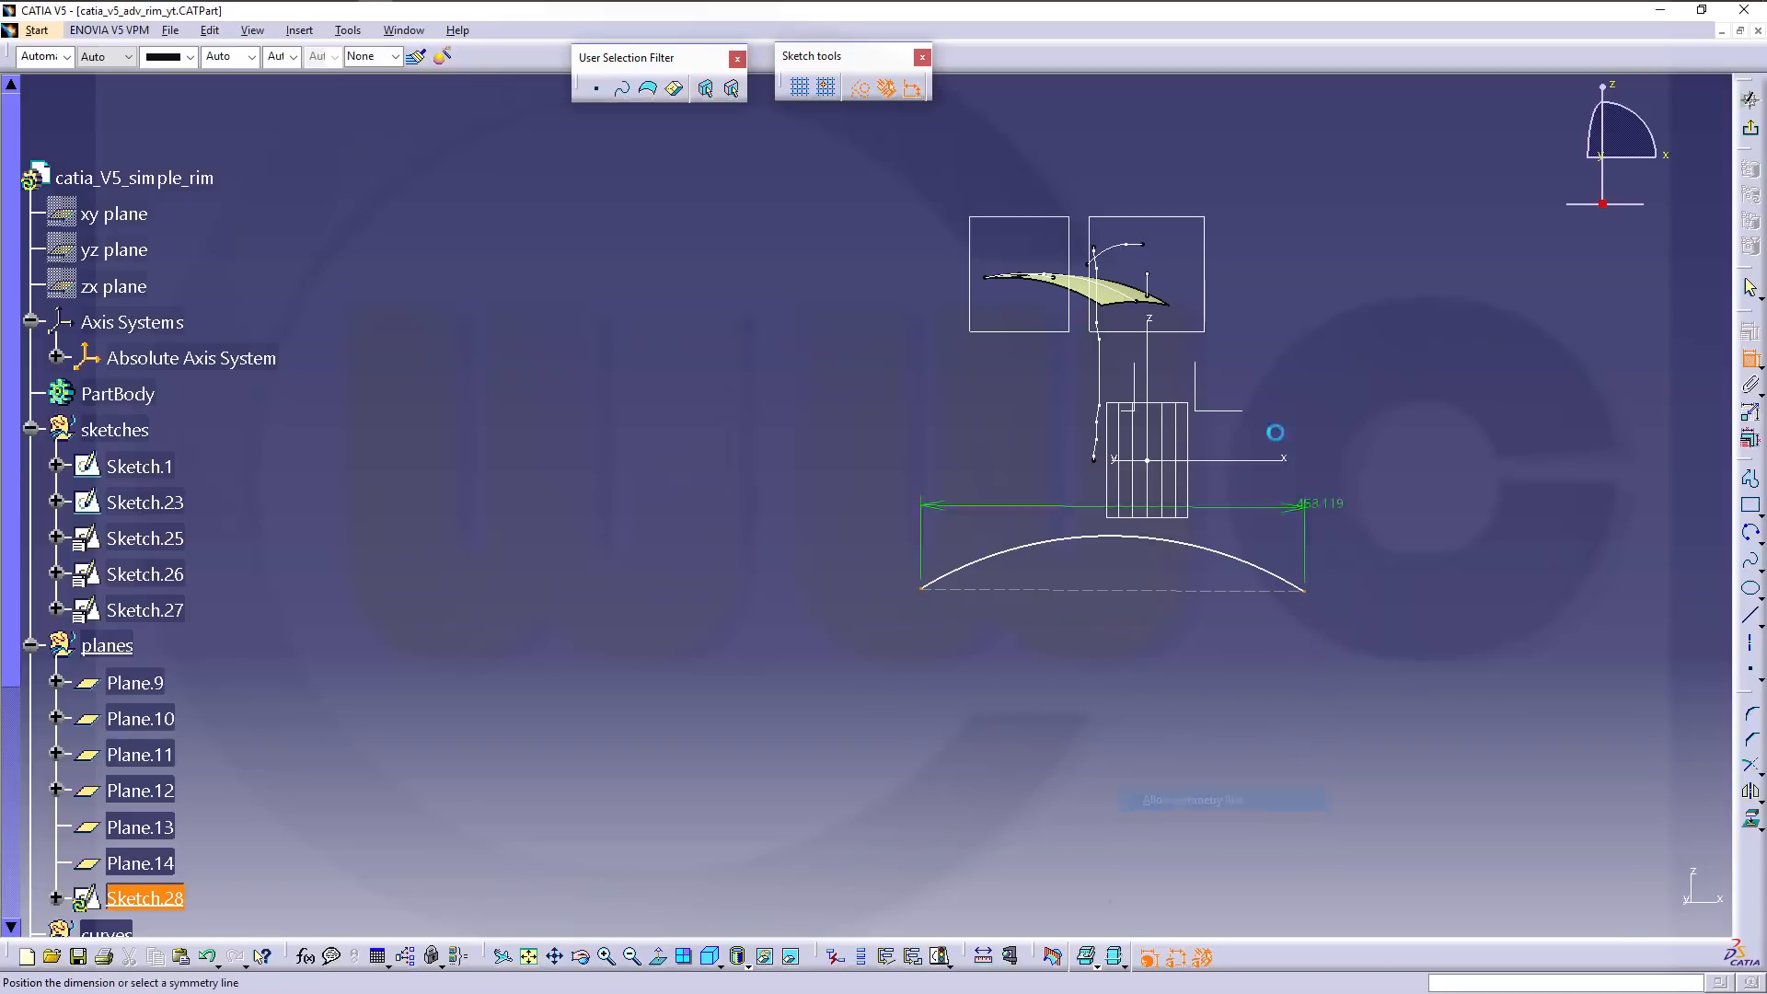
pyautogui.click(1150, 346)
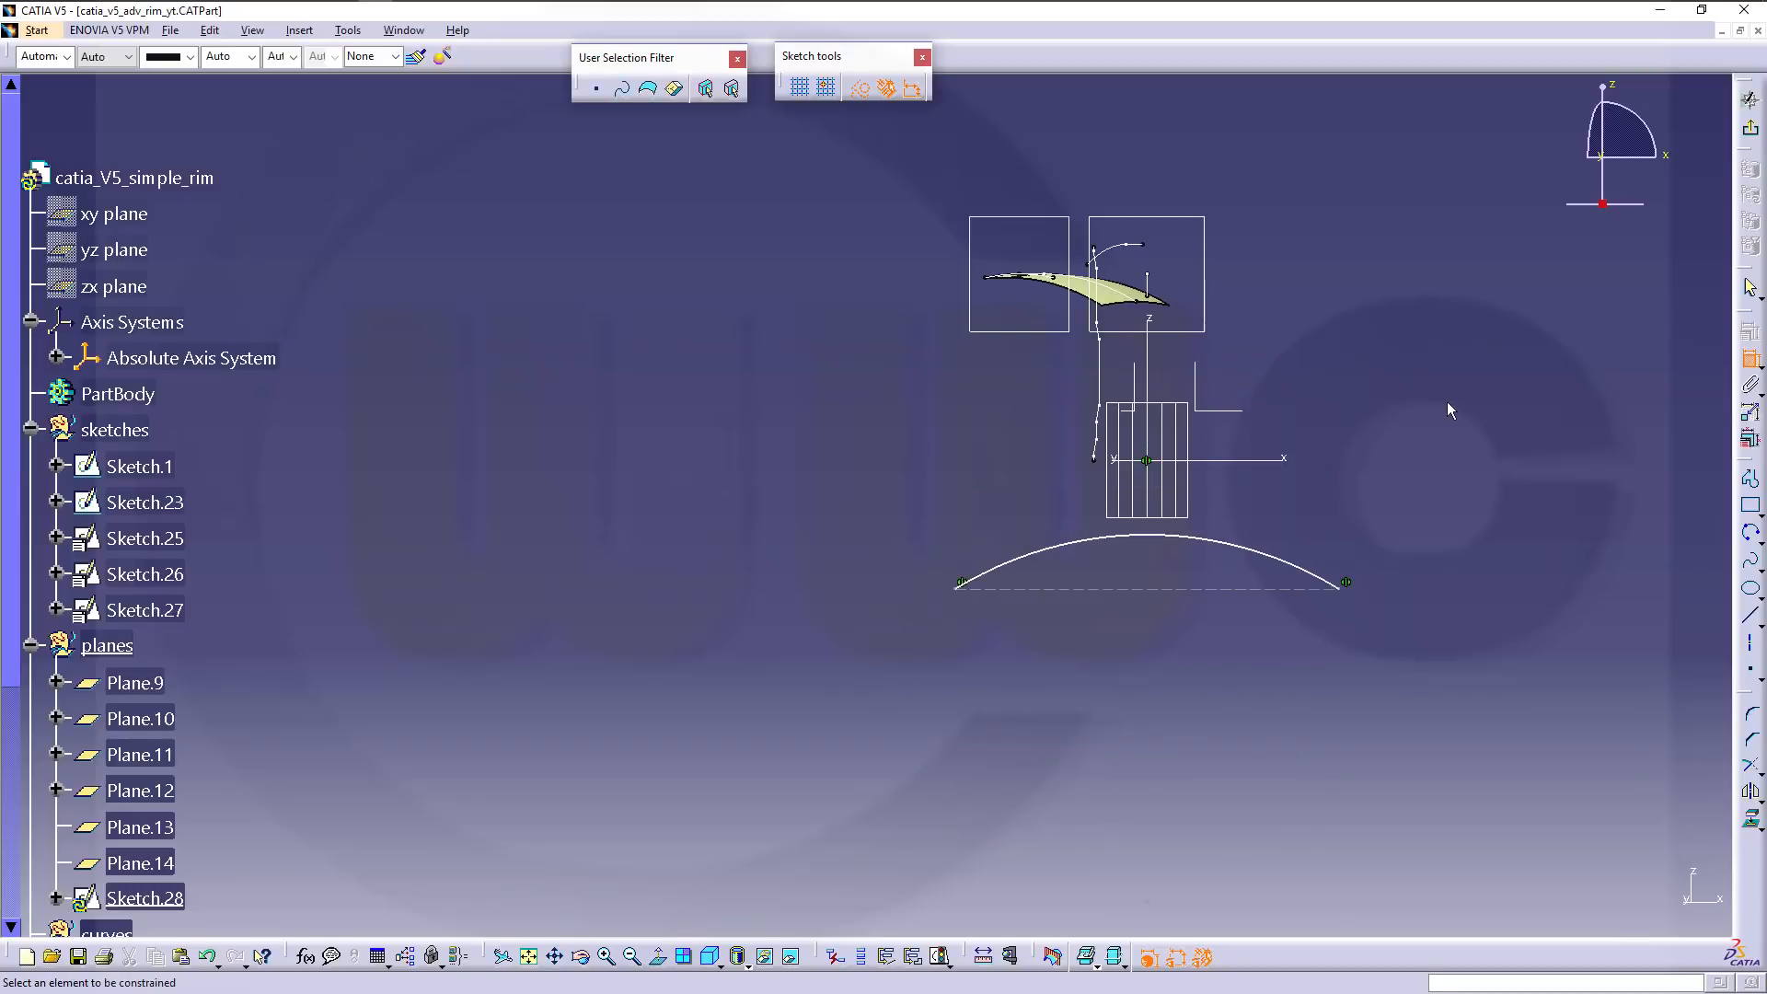
# Constrain the arc coincident with the end vertex of Sketch.26.
pyautogui.moveTo(1369, 408)
pyautogui.mouseDown(button='middle')
pyautogui.moveTo(1344, 386)
pyautogui.moveTo(1317, 433)
pyautogui.moveTo(1013, 340)
pyautogui.moveTo(874, 452)
pyautogui.mouseUp(button='middle')
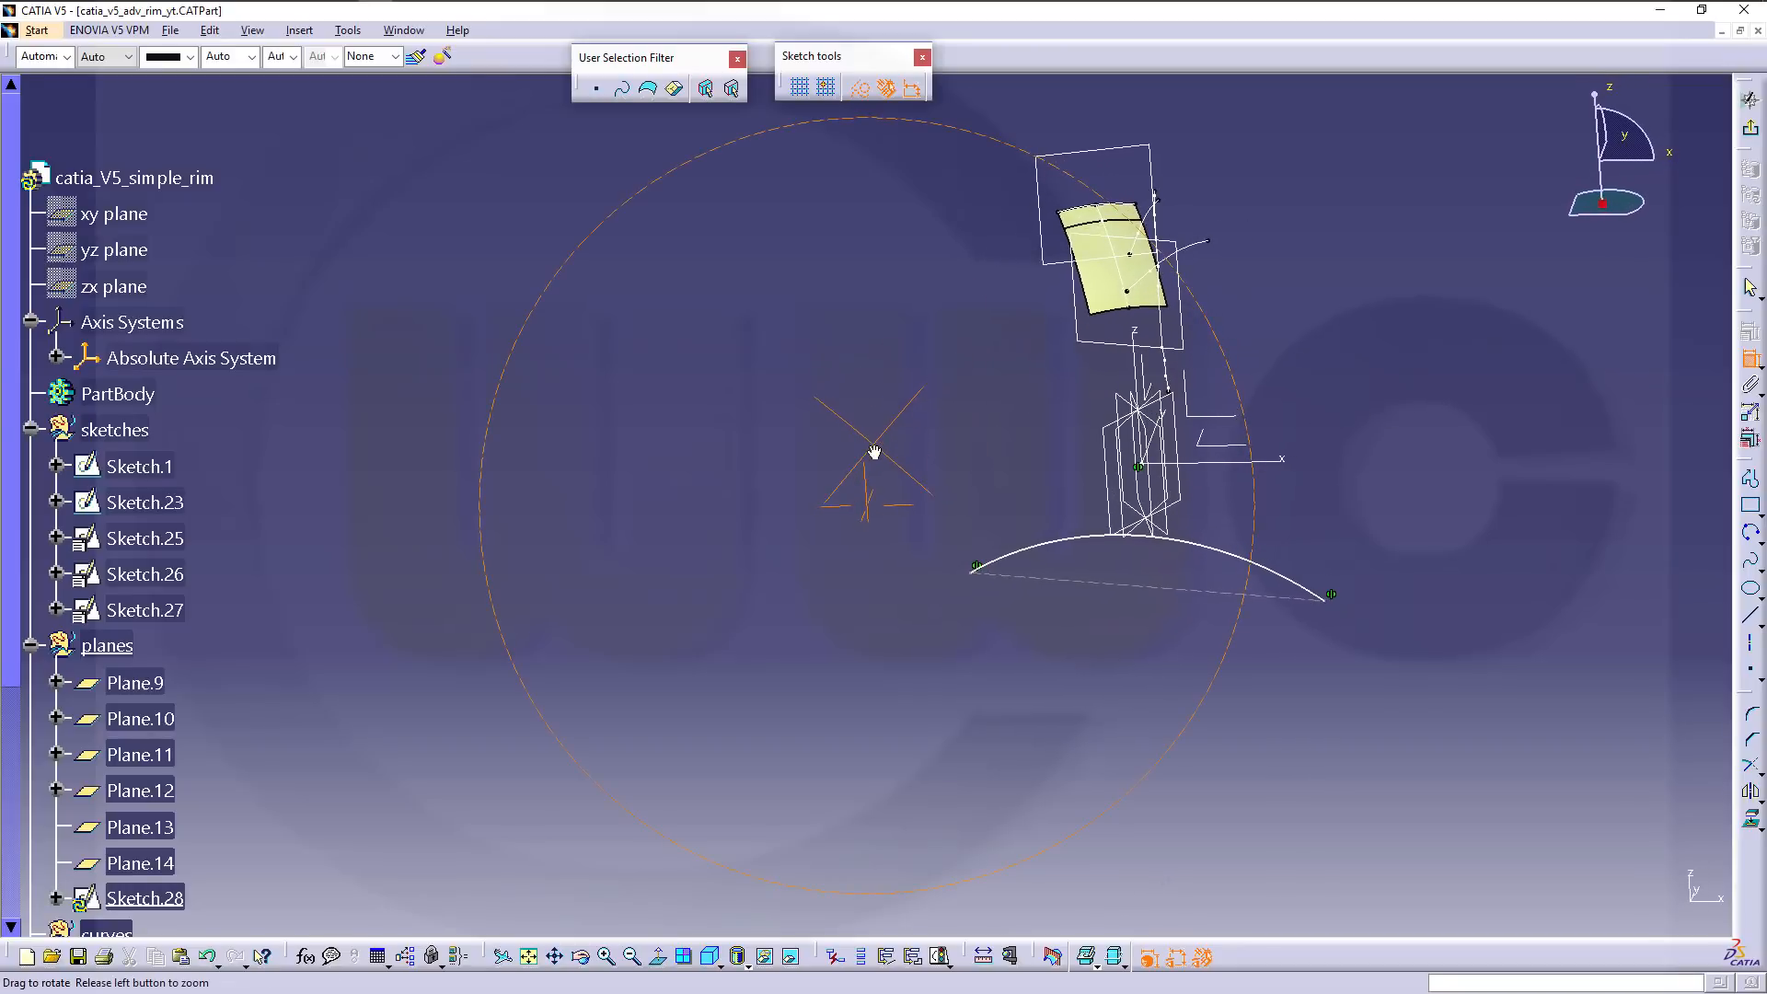
pyautogui.moveTo(1018, 372); pyautogui.dragTo(1107, 389, button='middle')
pyautogui.click(1198, 322)
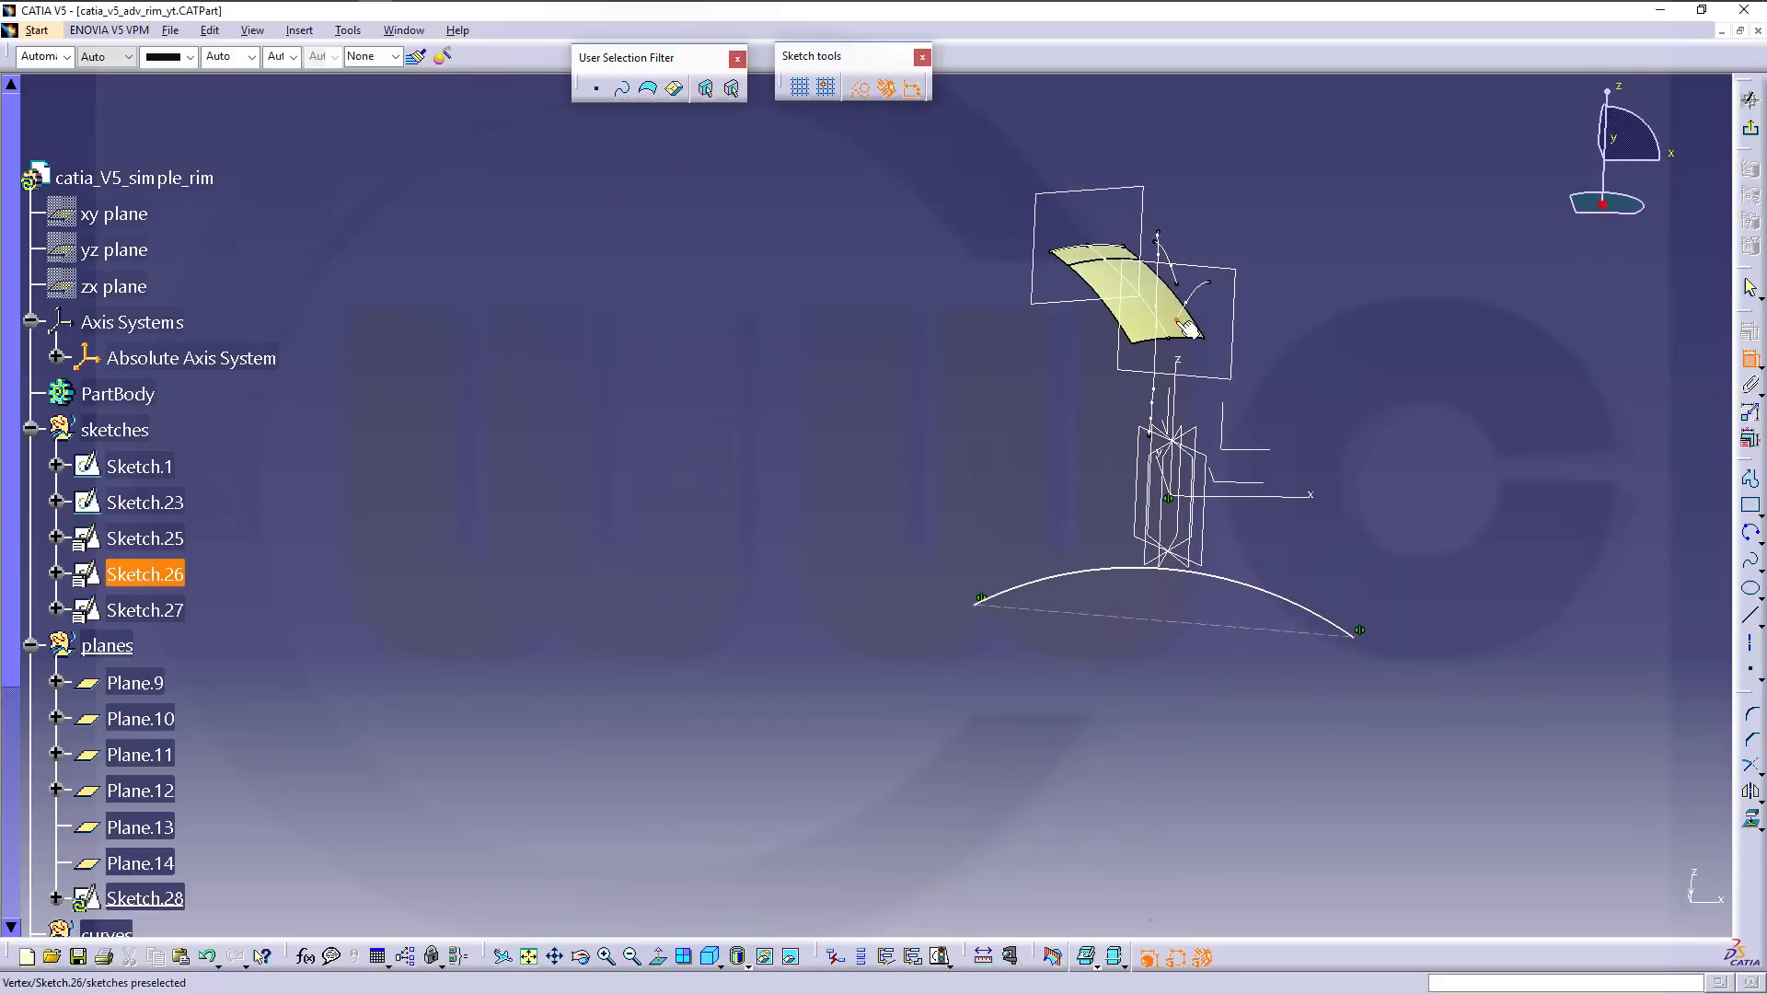
pyautogui.click(1239, 577)
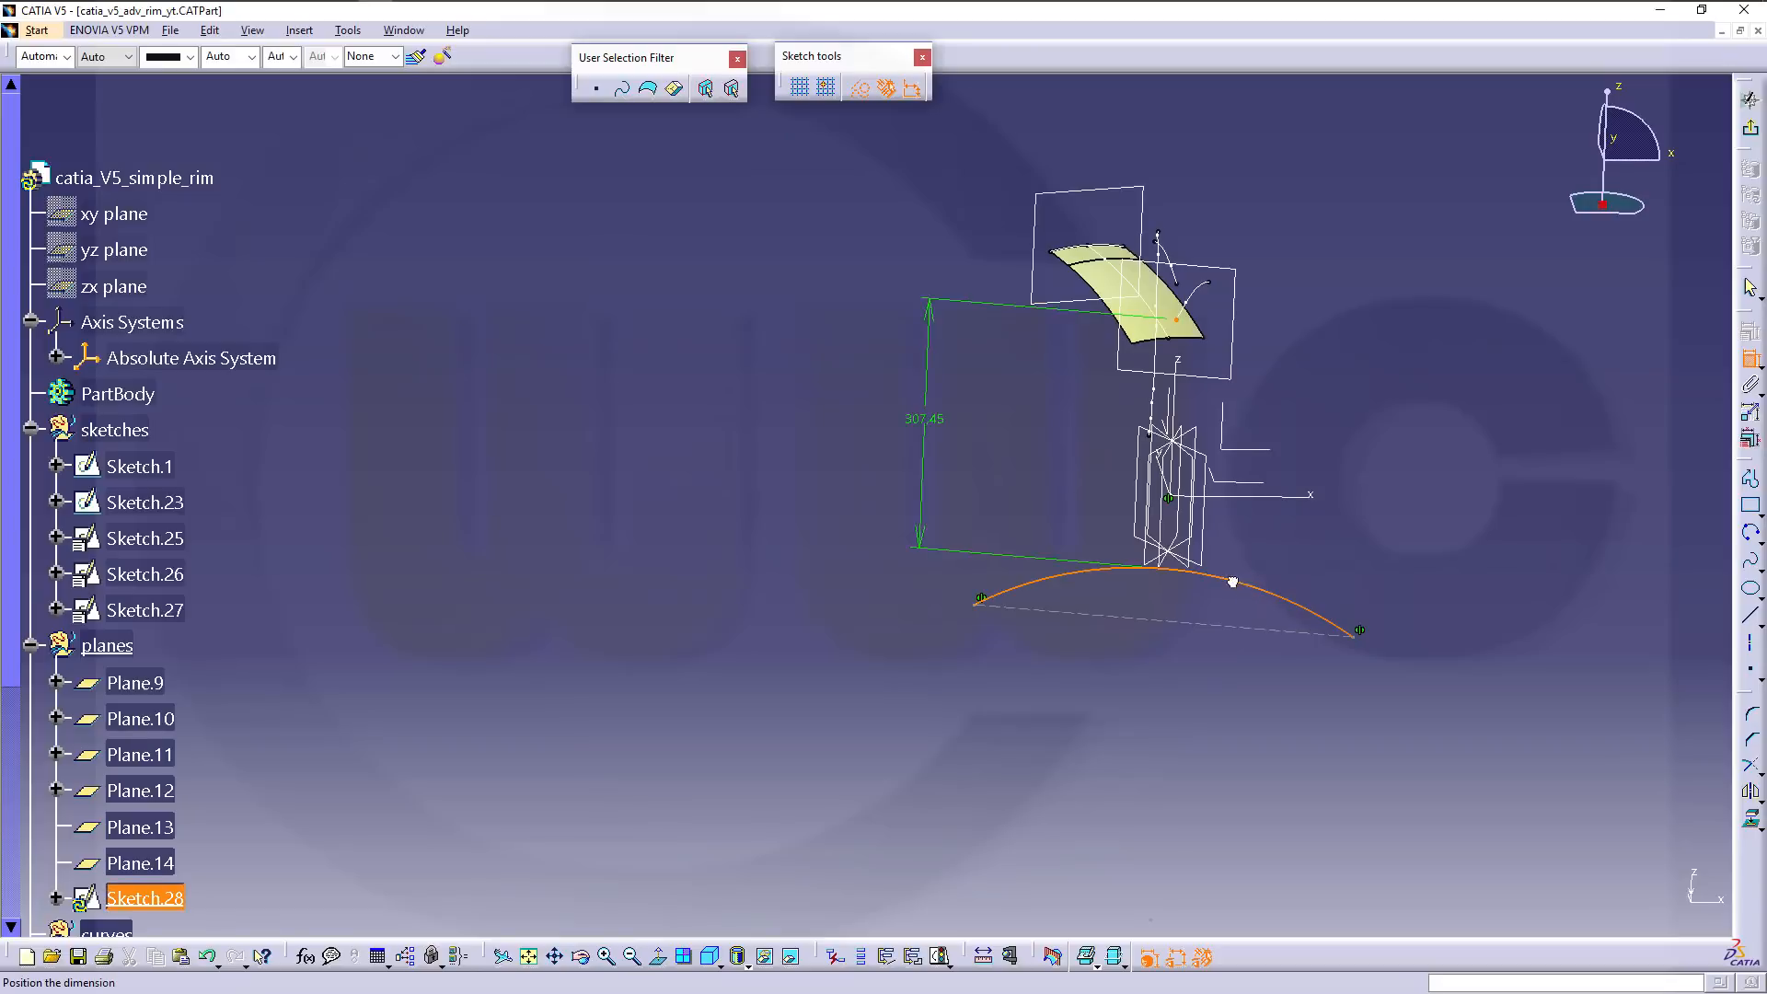
pyautogui.rightClick(1234, 563)
pyautogui.click(1288, 714)
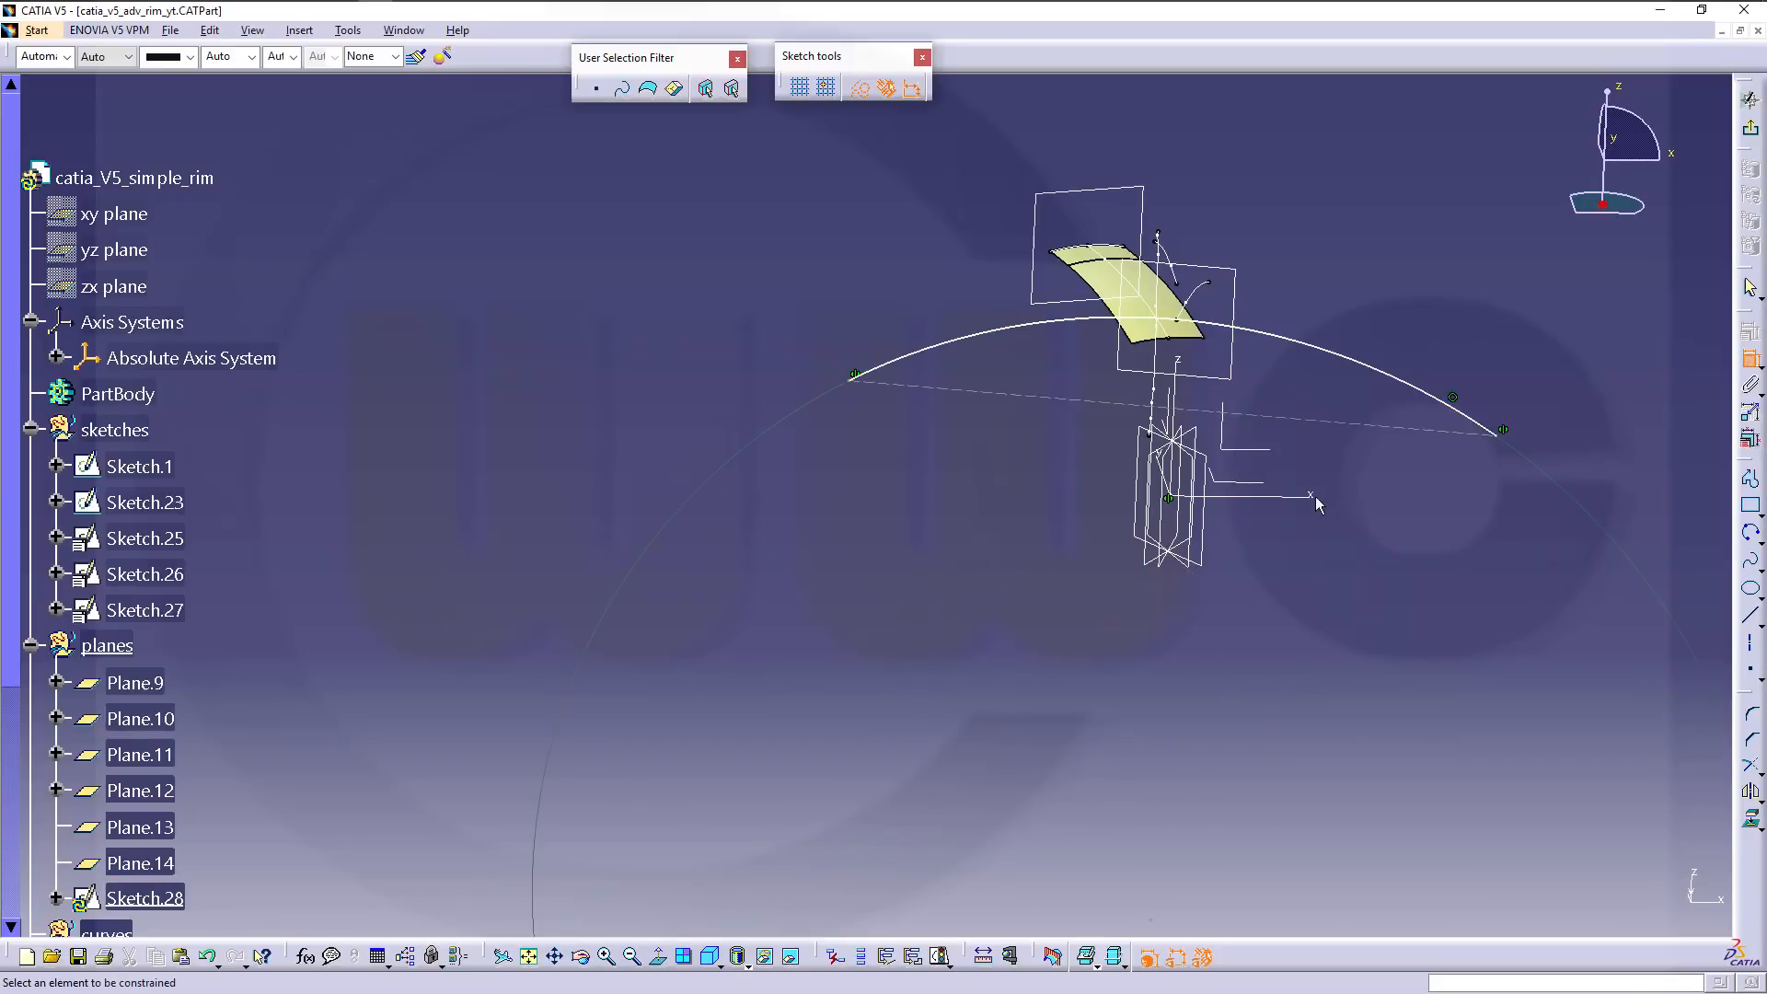
# Move the construction chord nearer the arc's crown and constrain it parallel to the sketch's horizontal axis.
pyautogui.moveTo(1079, 427); pyautogui.dragTo(1083, 435, button='middle')
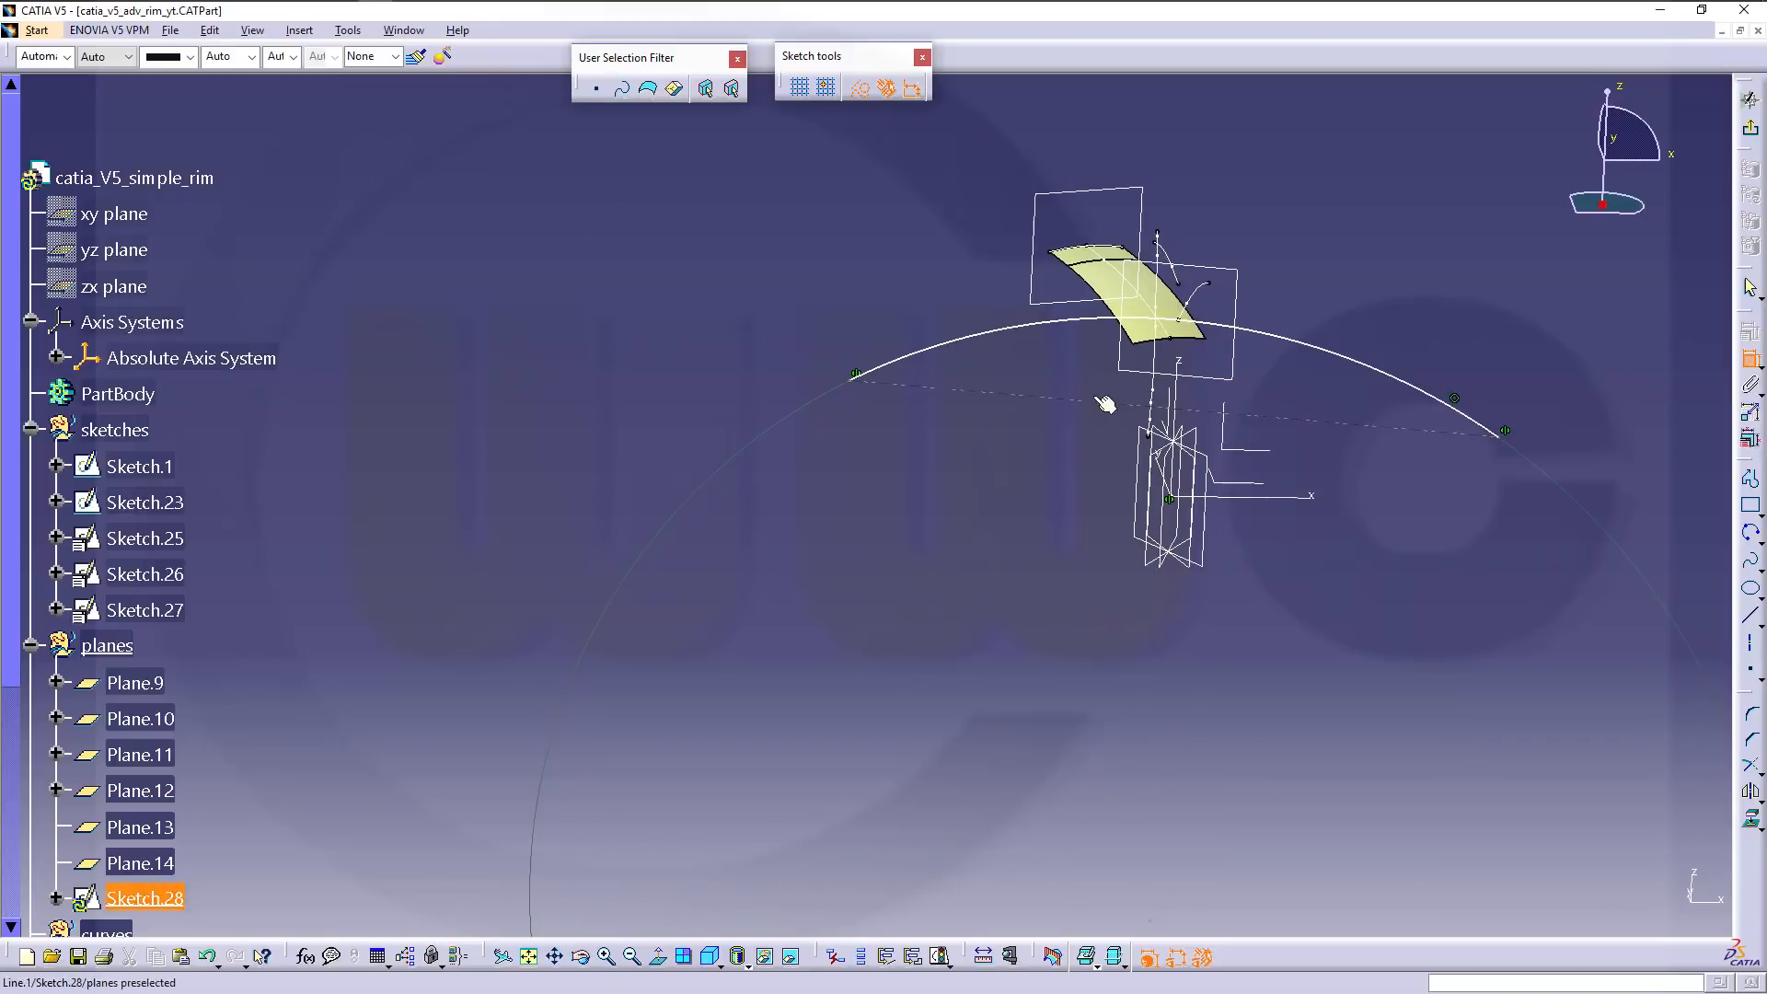
pyautogui.click(1096, 405)
pyautogui.press('Escape')
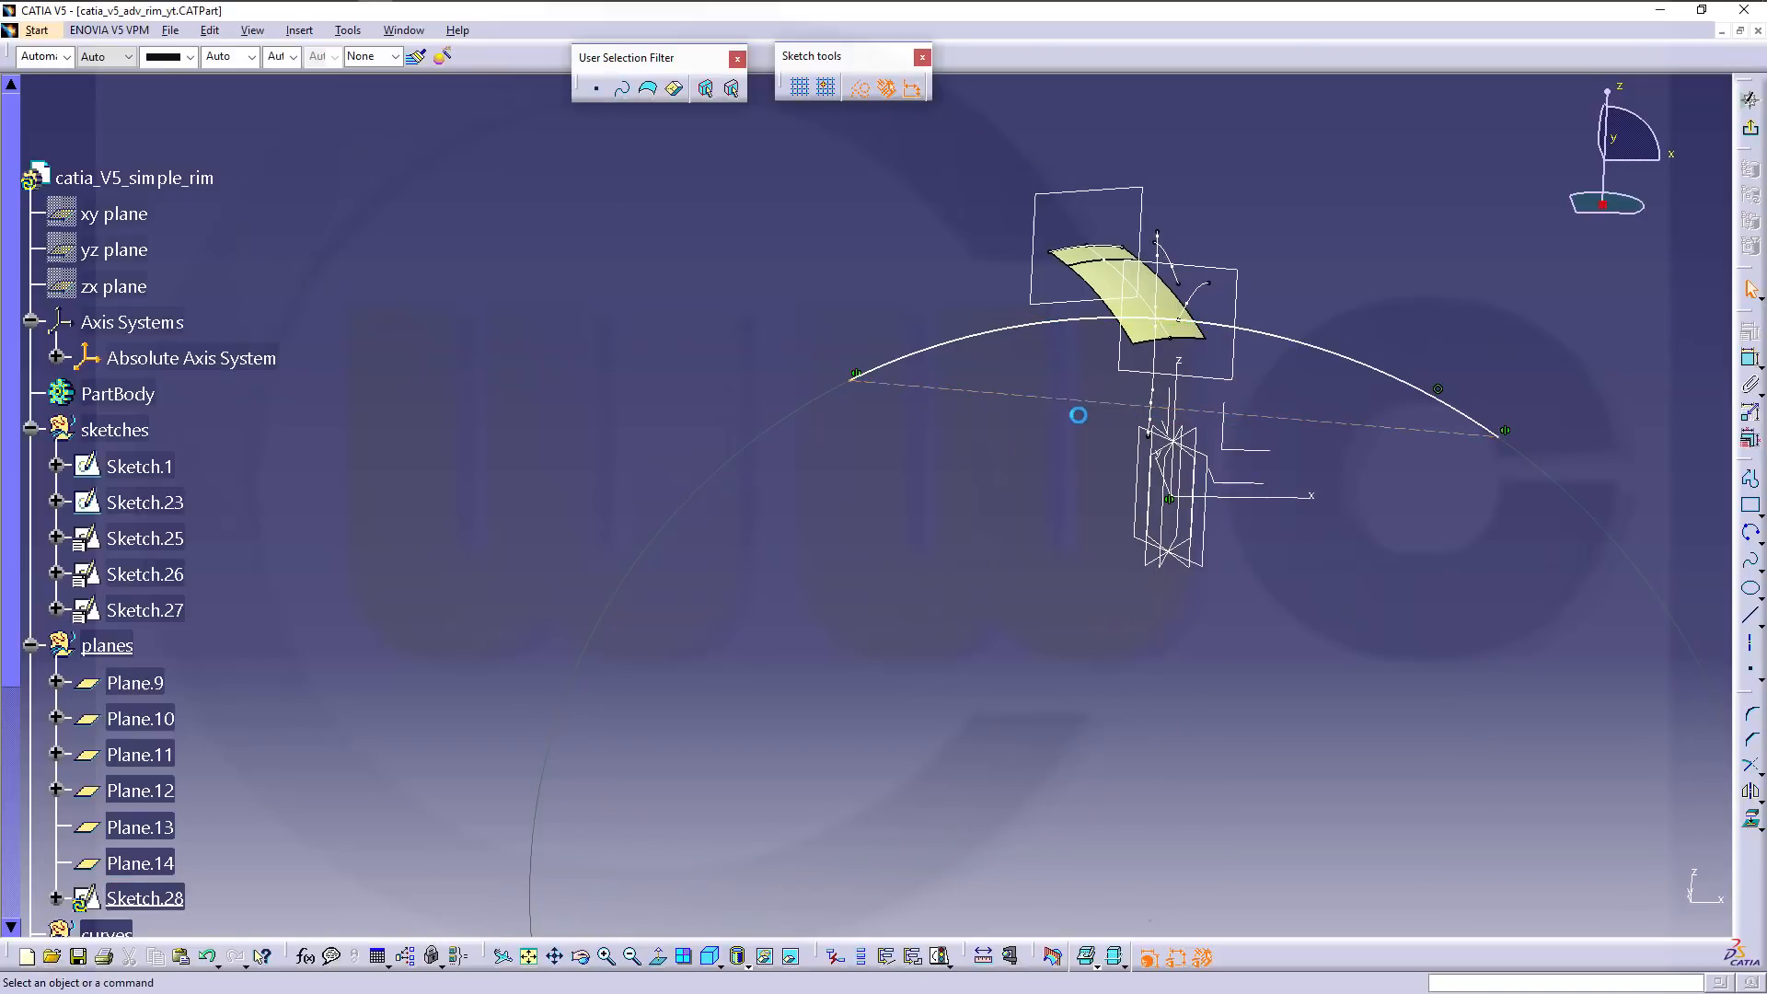
pyautogui.moveTo(1115, 405); pyautogui.dragTo(1109, 357)
pyautogui.click(1749, 358)
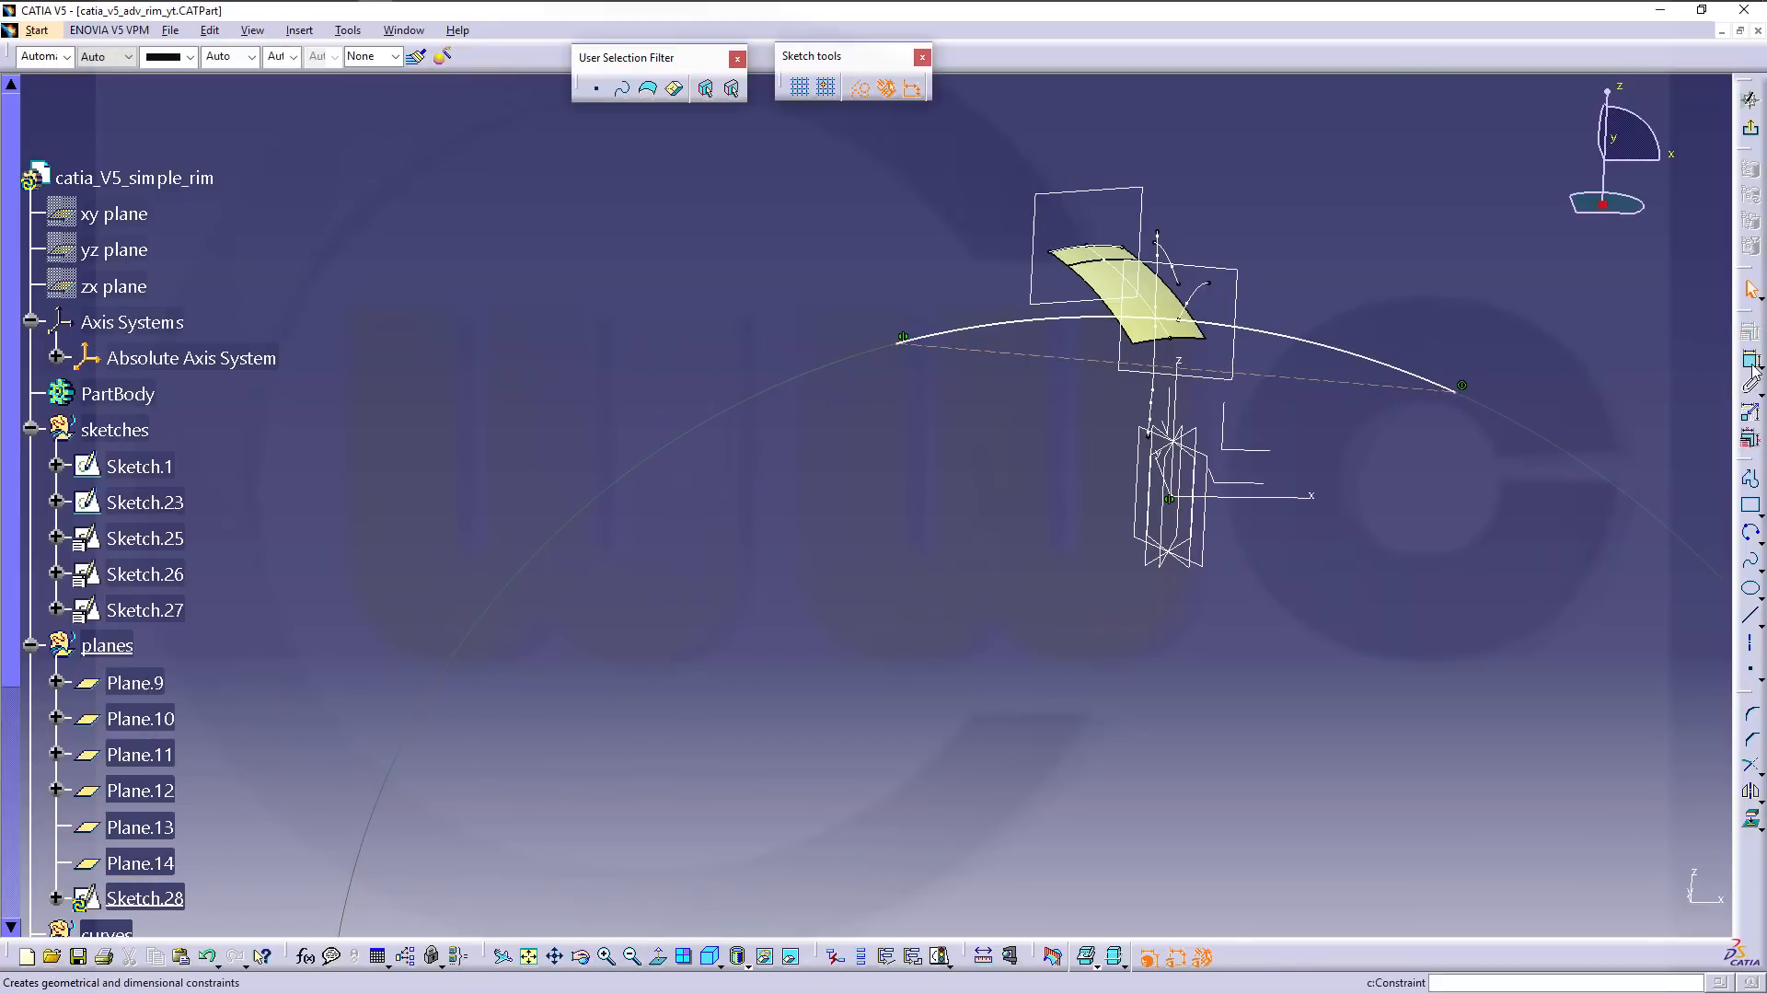
pyautogui.click(1325, 381)
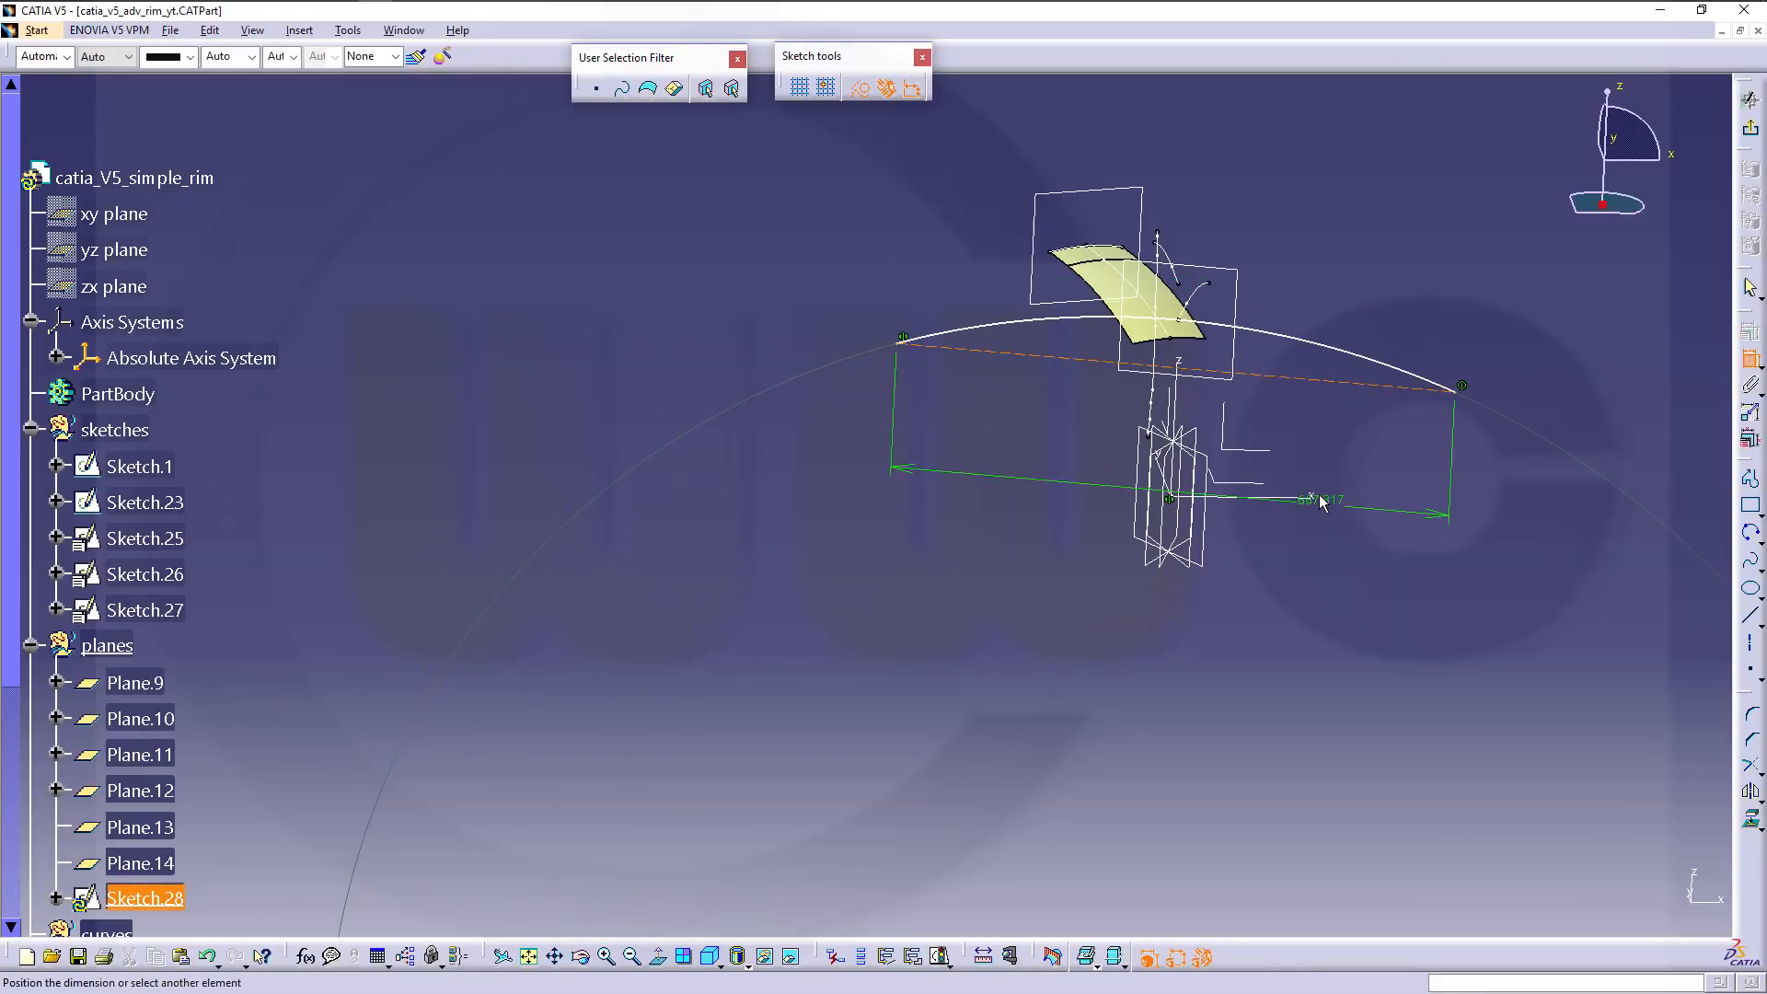
pyautogui.click(1325, 501)
pyautogui.rightClick(1345, 512)
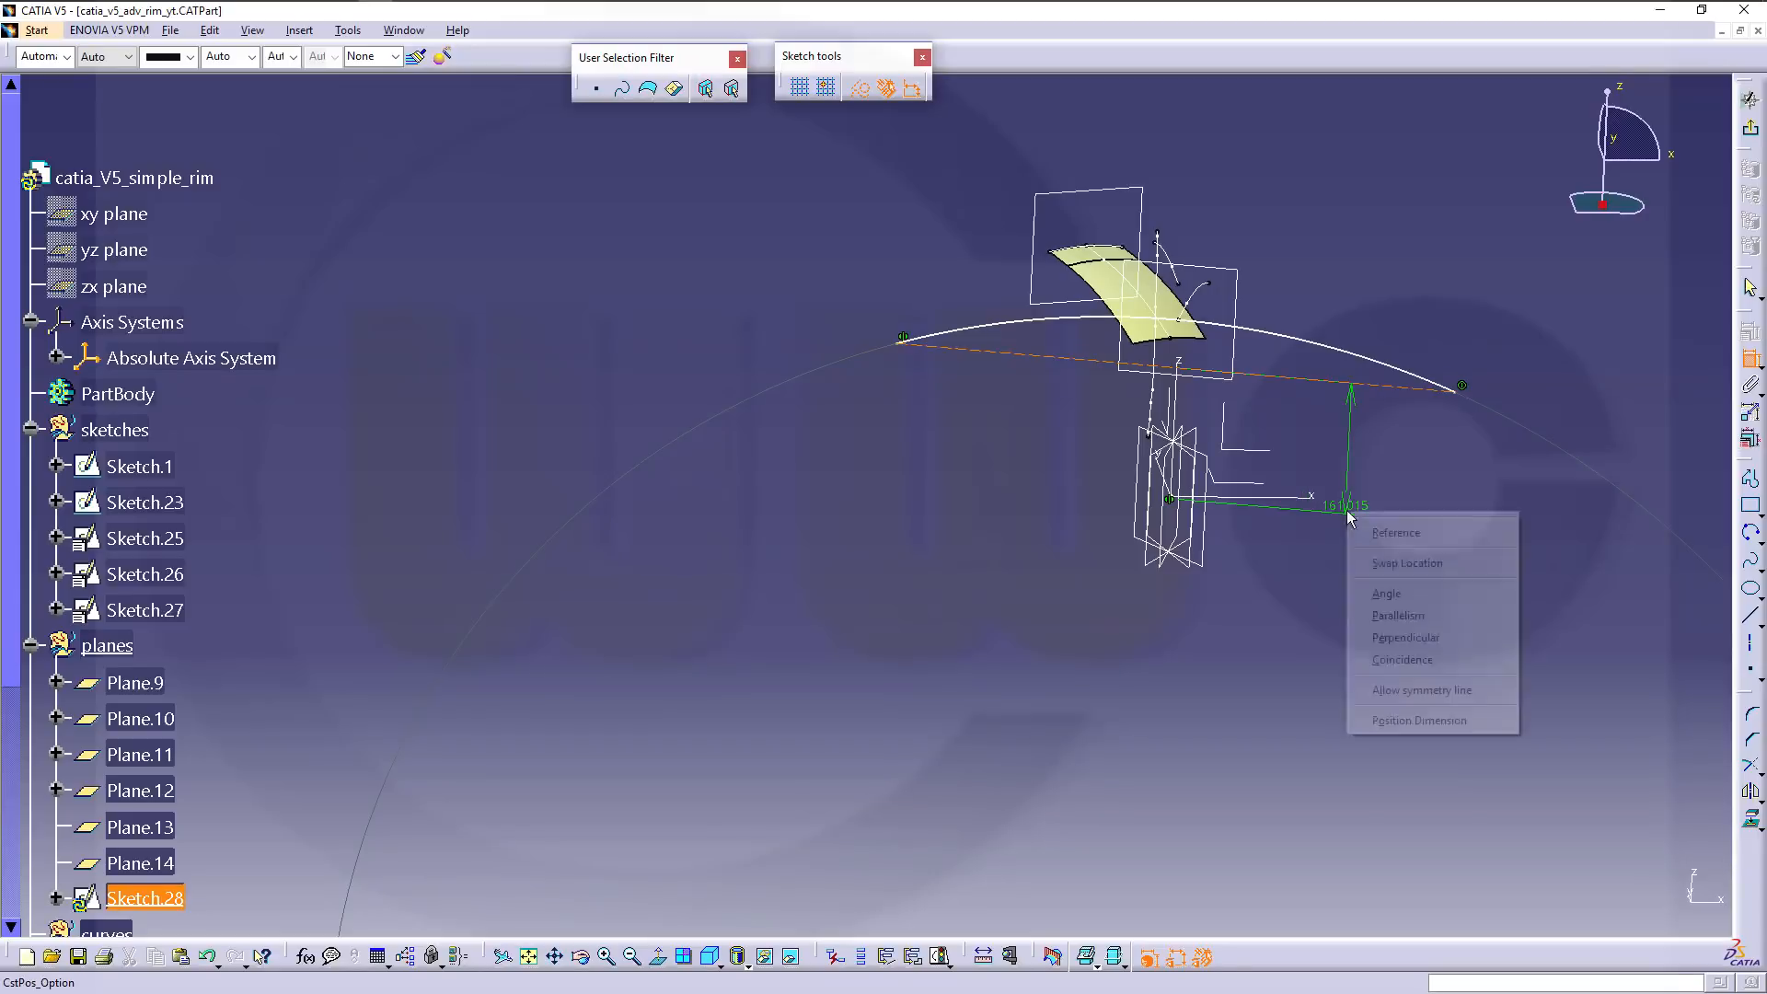
pyautogui.click(1415, 636)
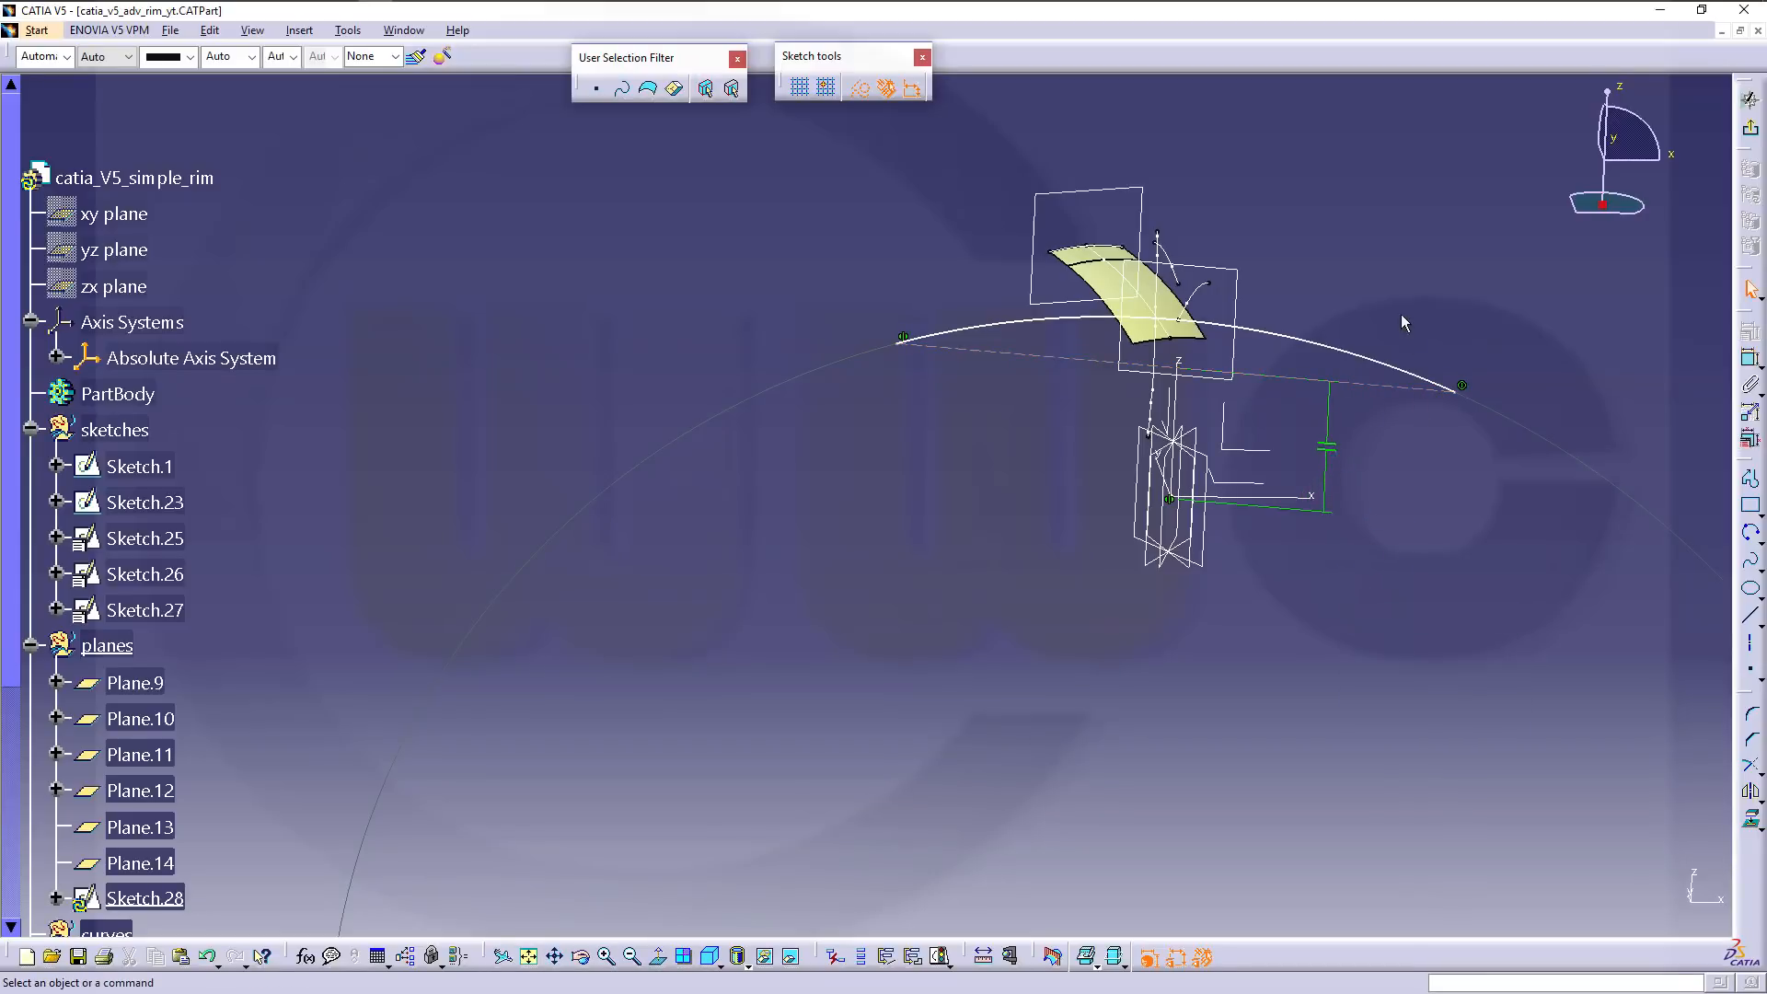
# Shorten the arc by pulling its chord upward and its endpoint inward, and exit the sketch.
pyautogui.moveTo(1250, 377); pyautogui.dragTo(1258, 359)
pyautogui.moveTo(1461, 377); pyautogui.dragTo(1329, 353)
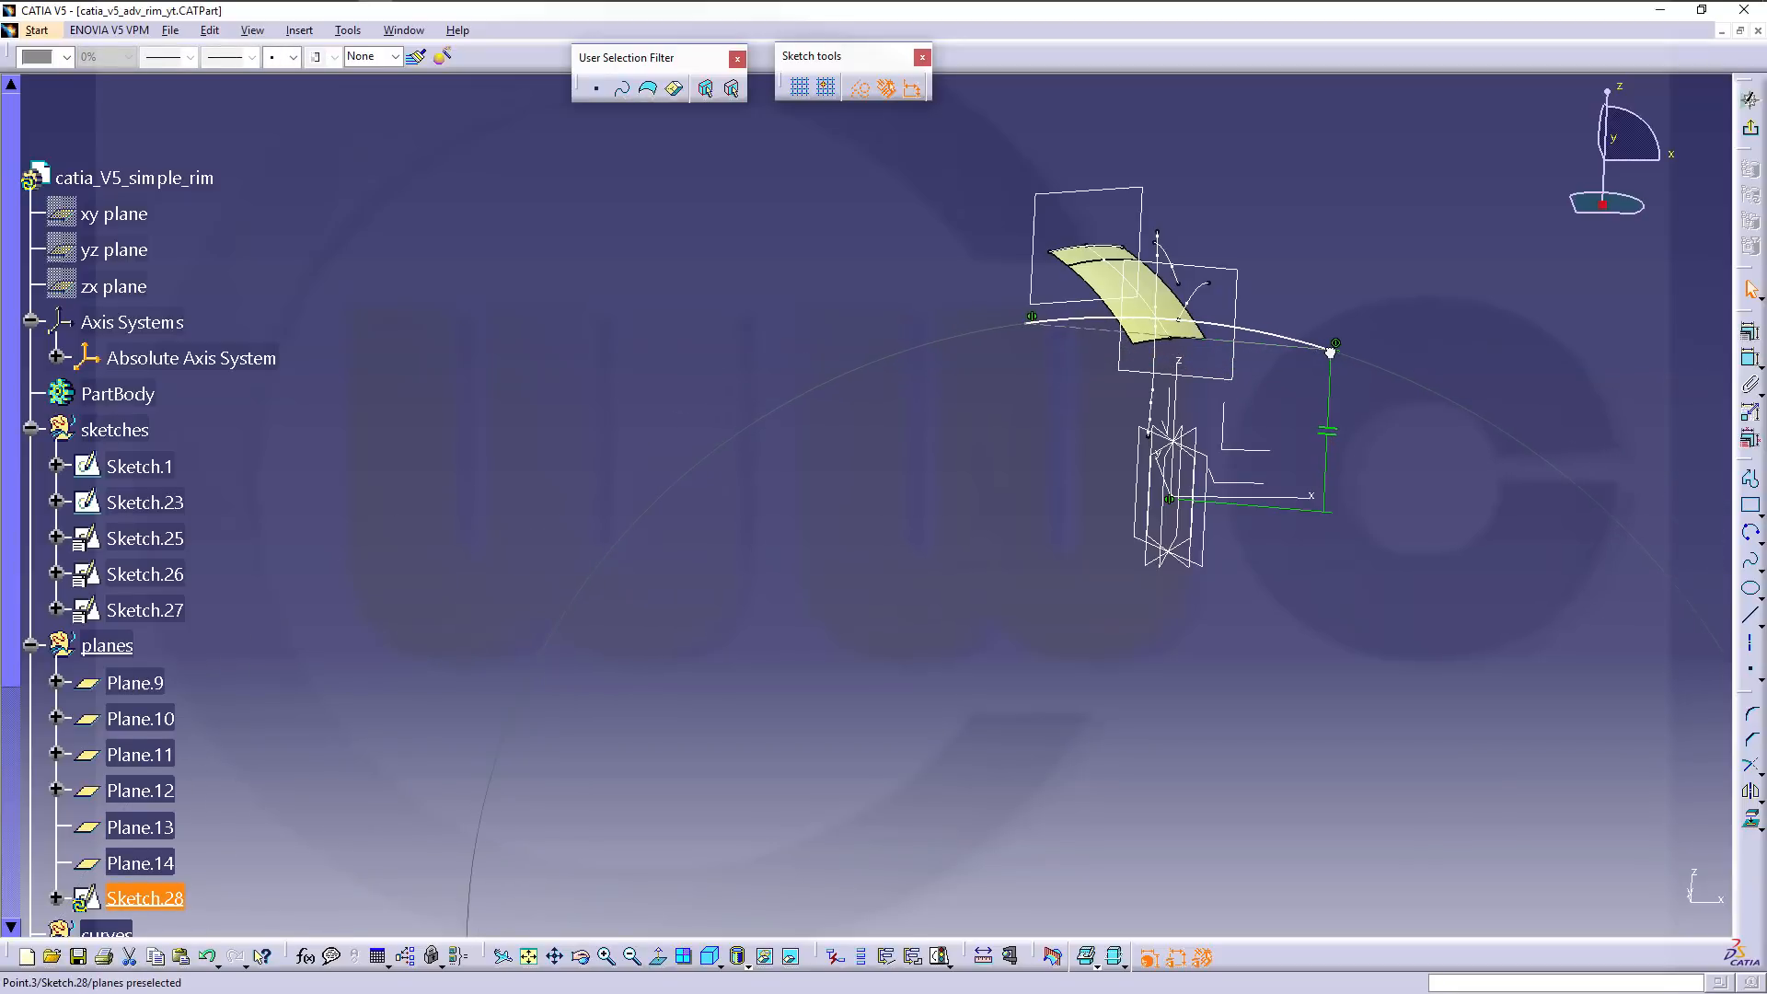
pyautogui.click(1750, 127)
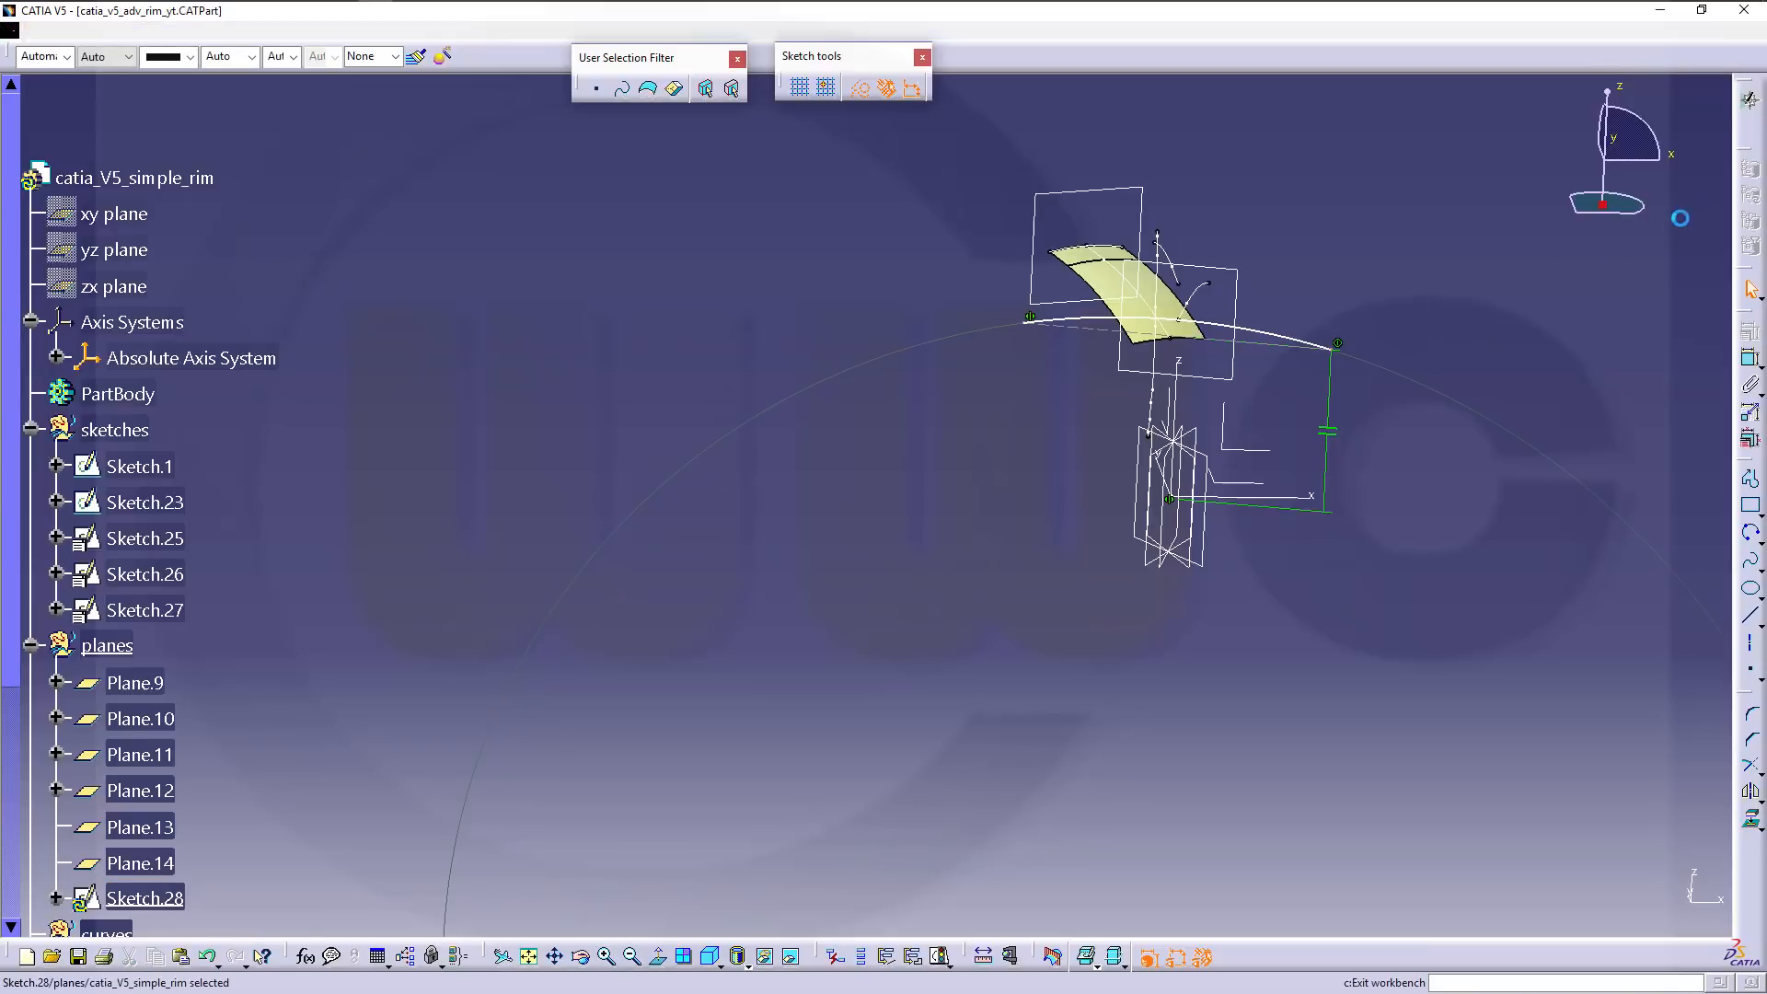
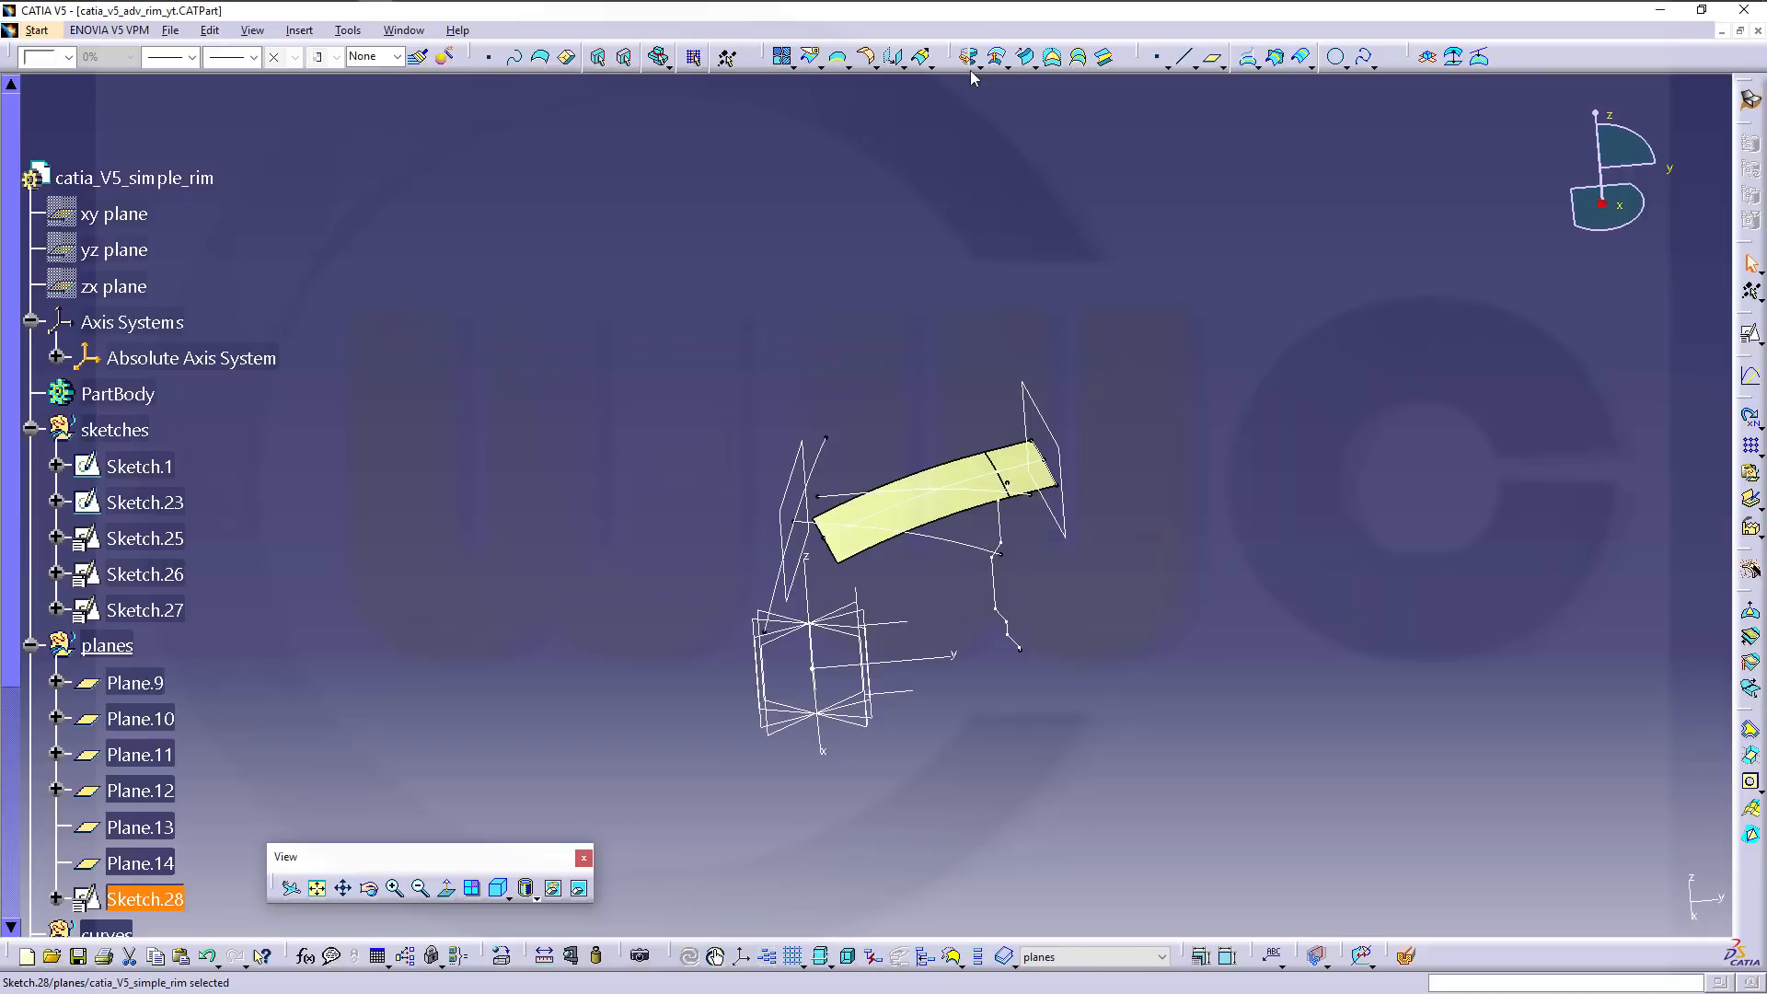
# Create a swept surface with pulling direction, using Sketch.28 as profile, Sketch.26 as guide curve and the axis system's XY plane as direction.
pyautogui.click(1026, 57)
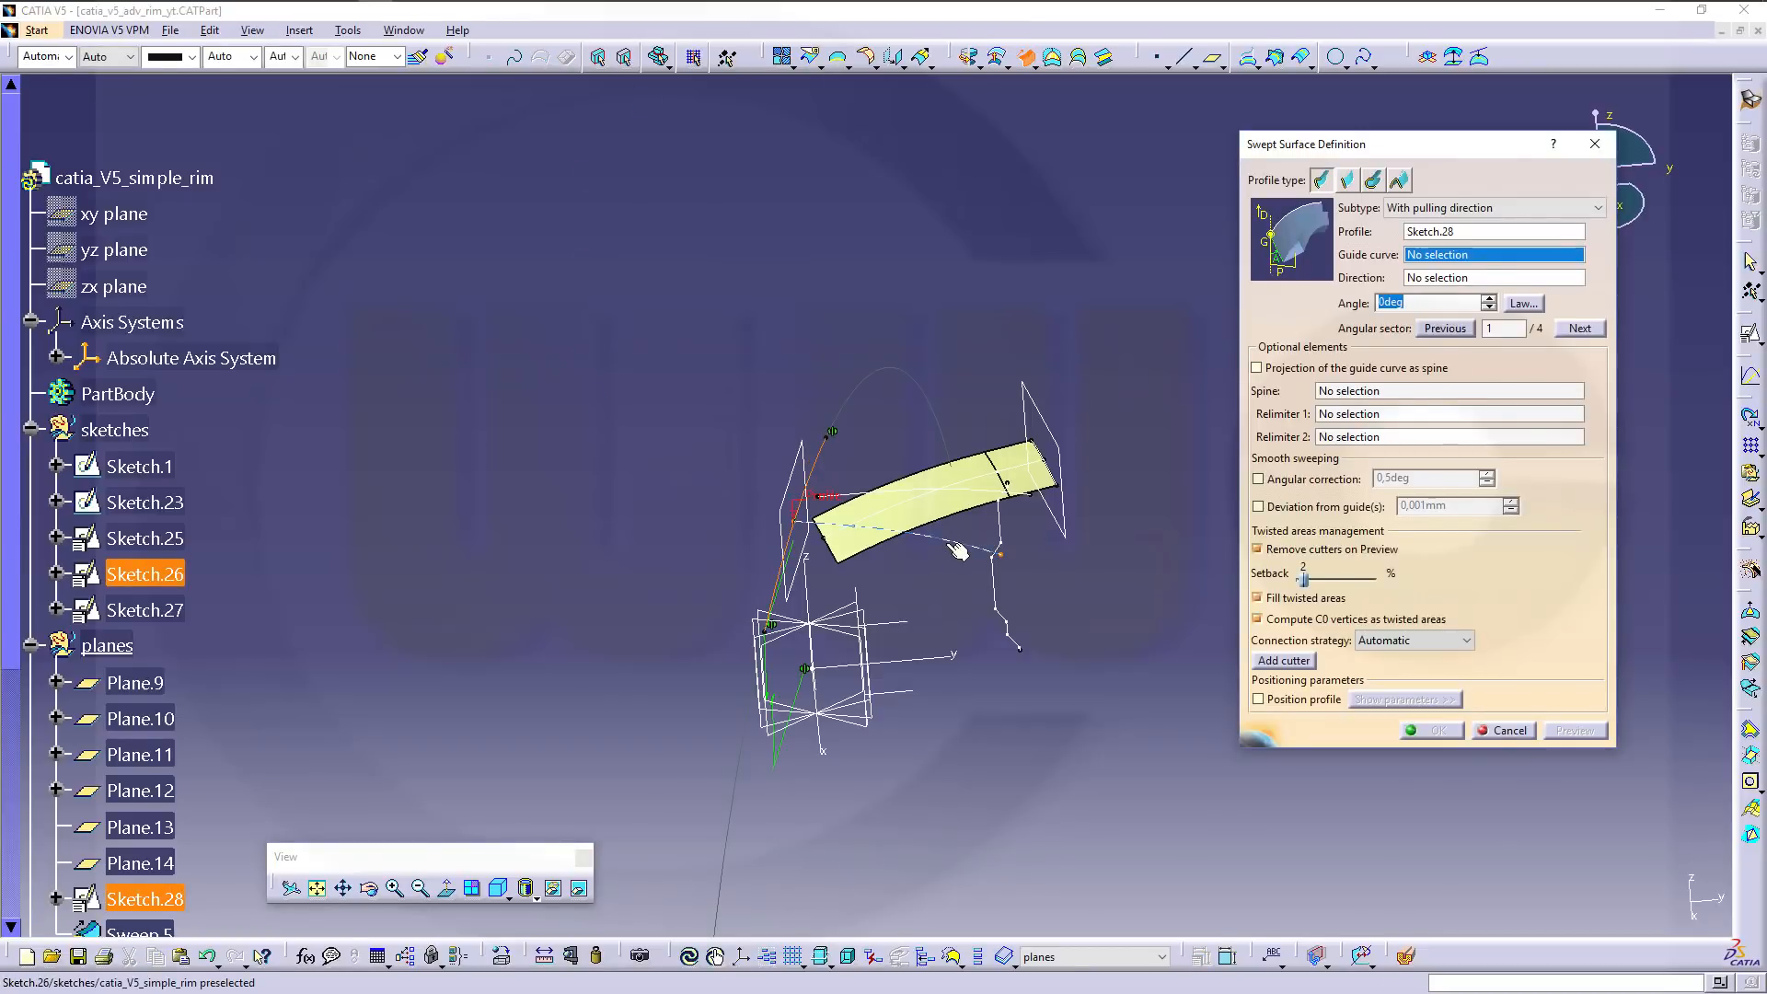
pyautogui.click(947, 545)
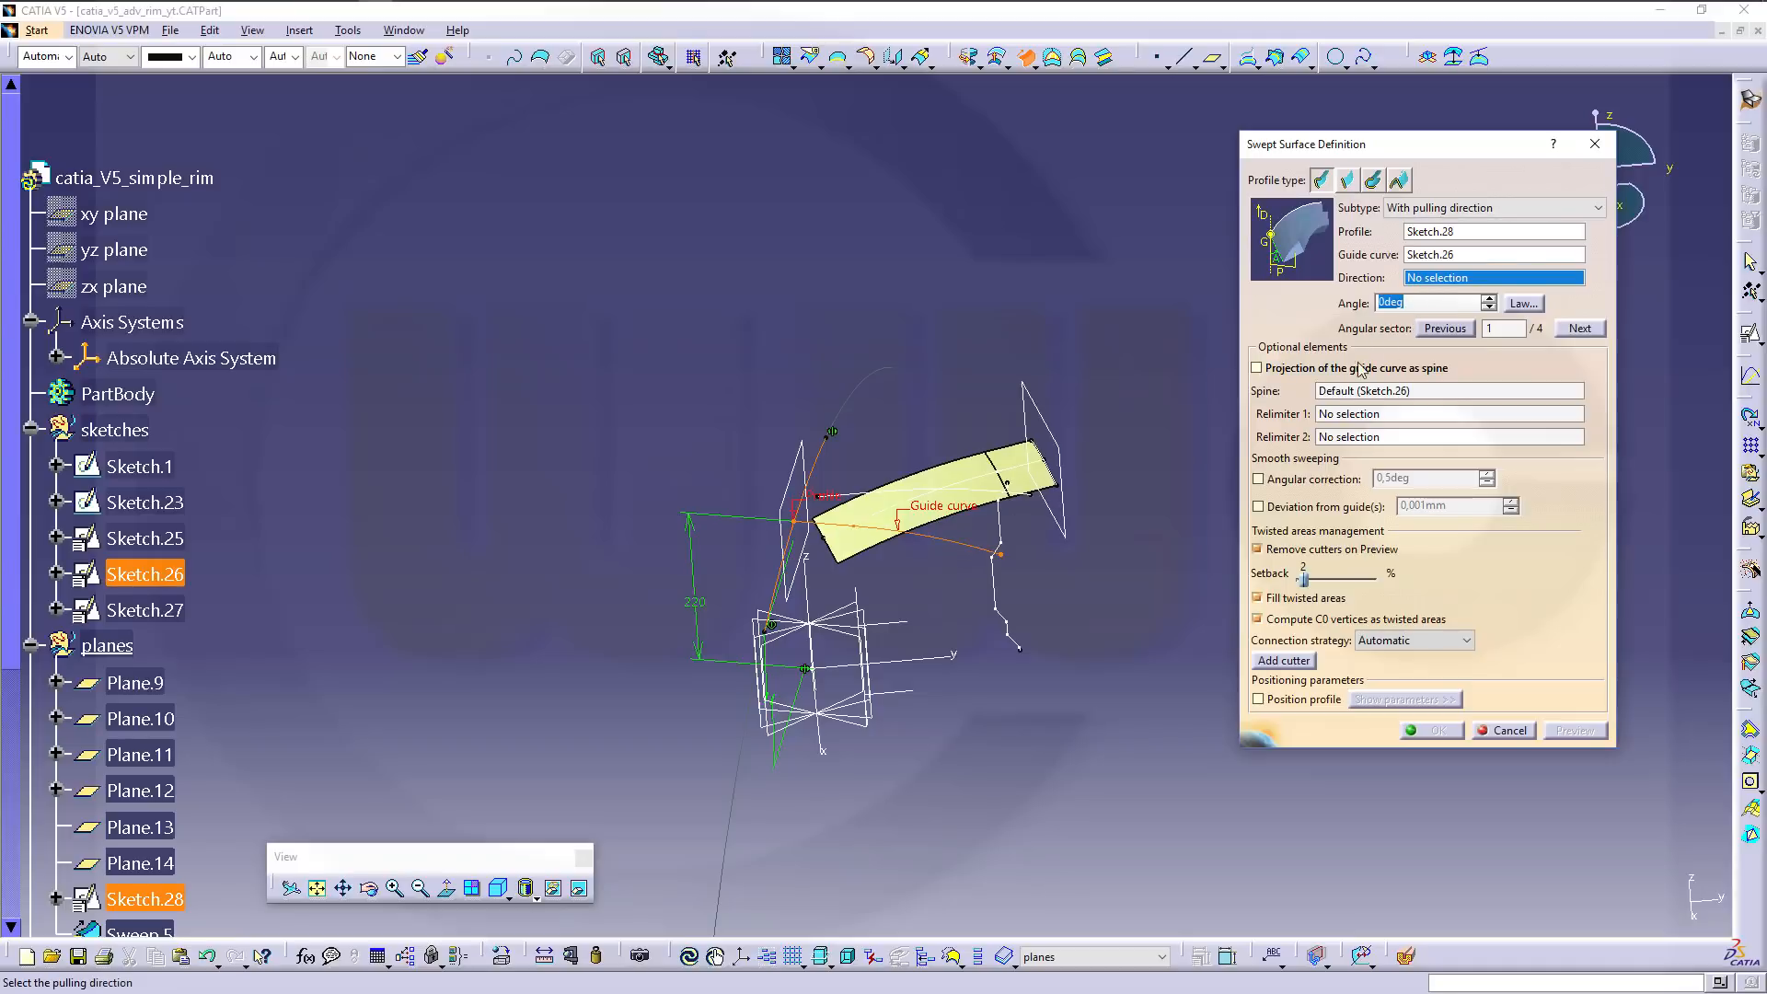
pyautogui.click(894, 701)
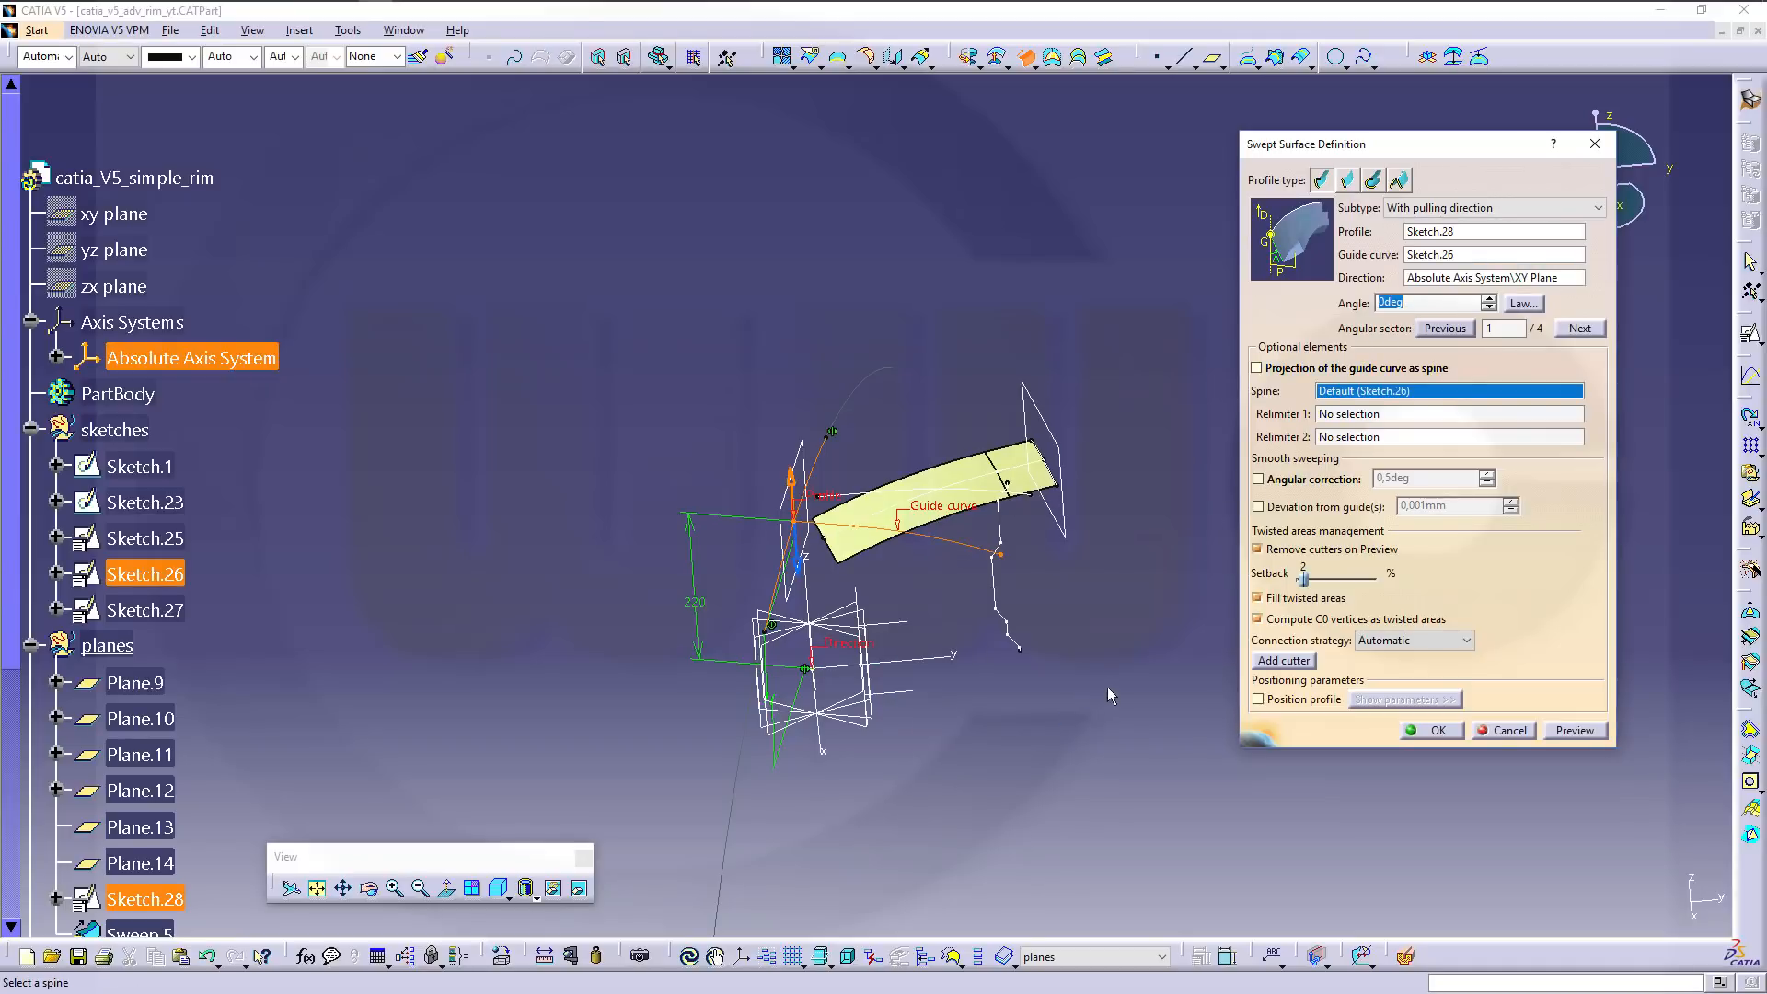
pyautogui.click(1438, 731)
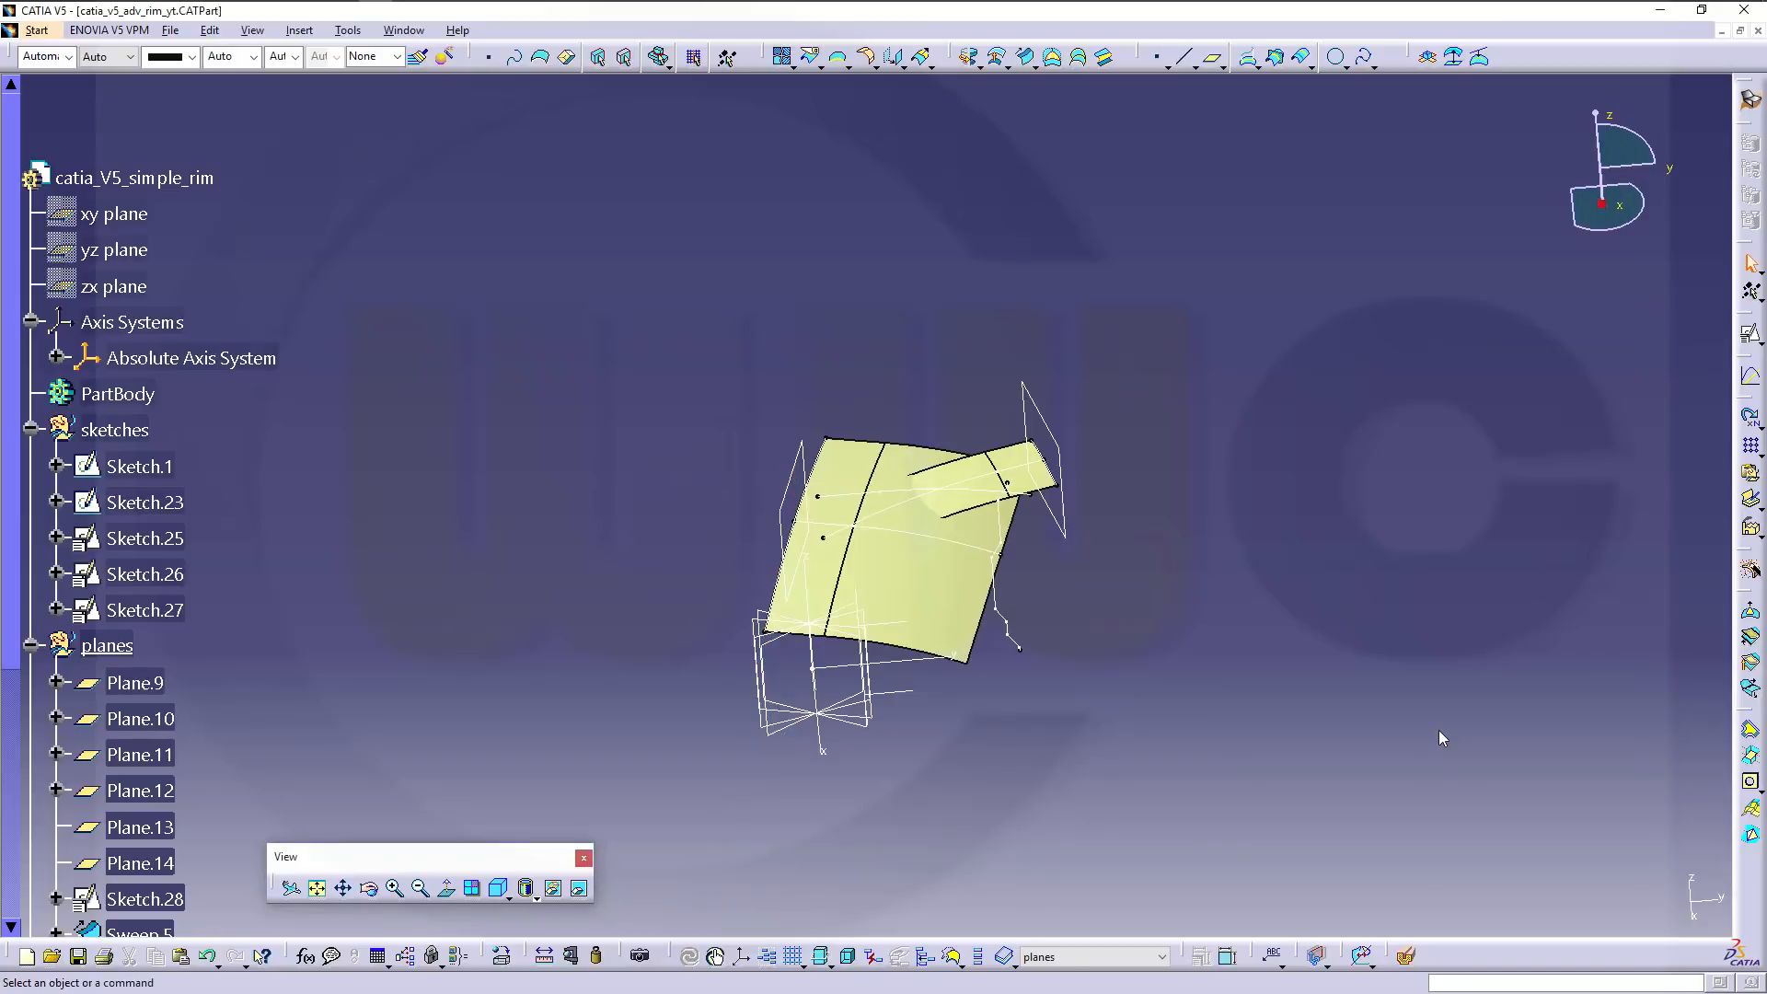
pyautogui.moveTo(1065, 536); pyautogui.dragTo(947, 594, button='middle')
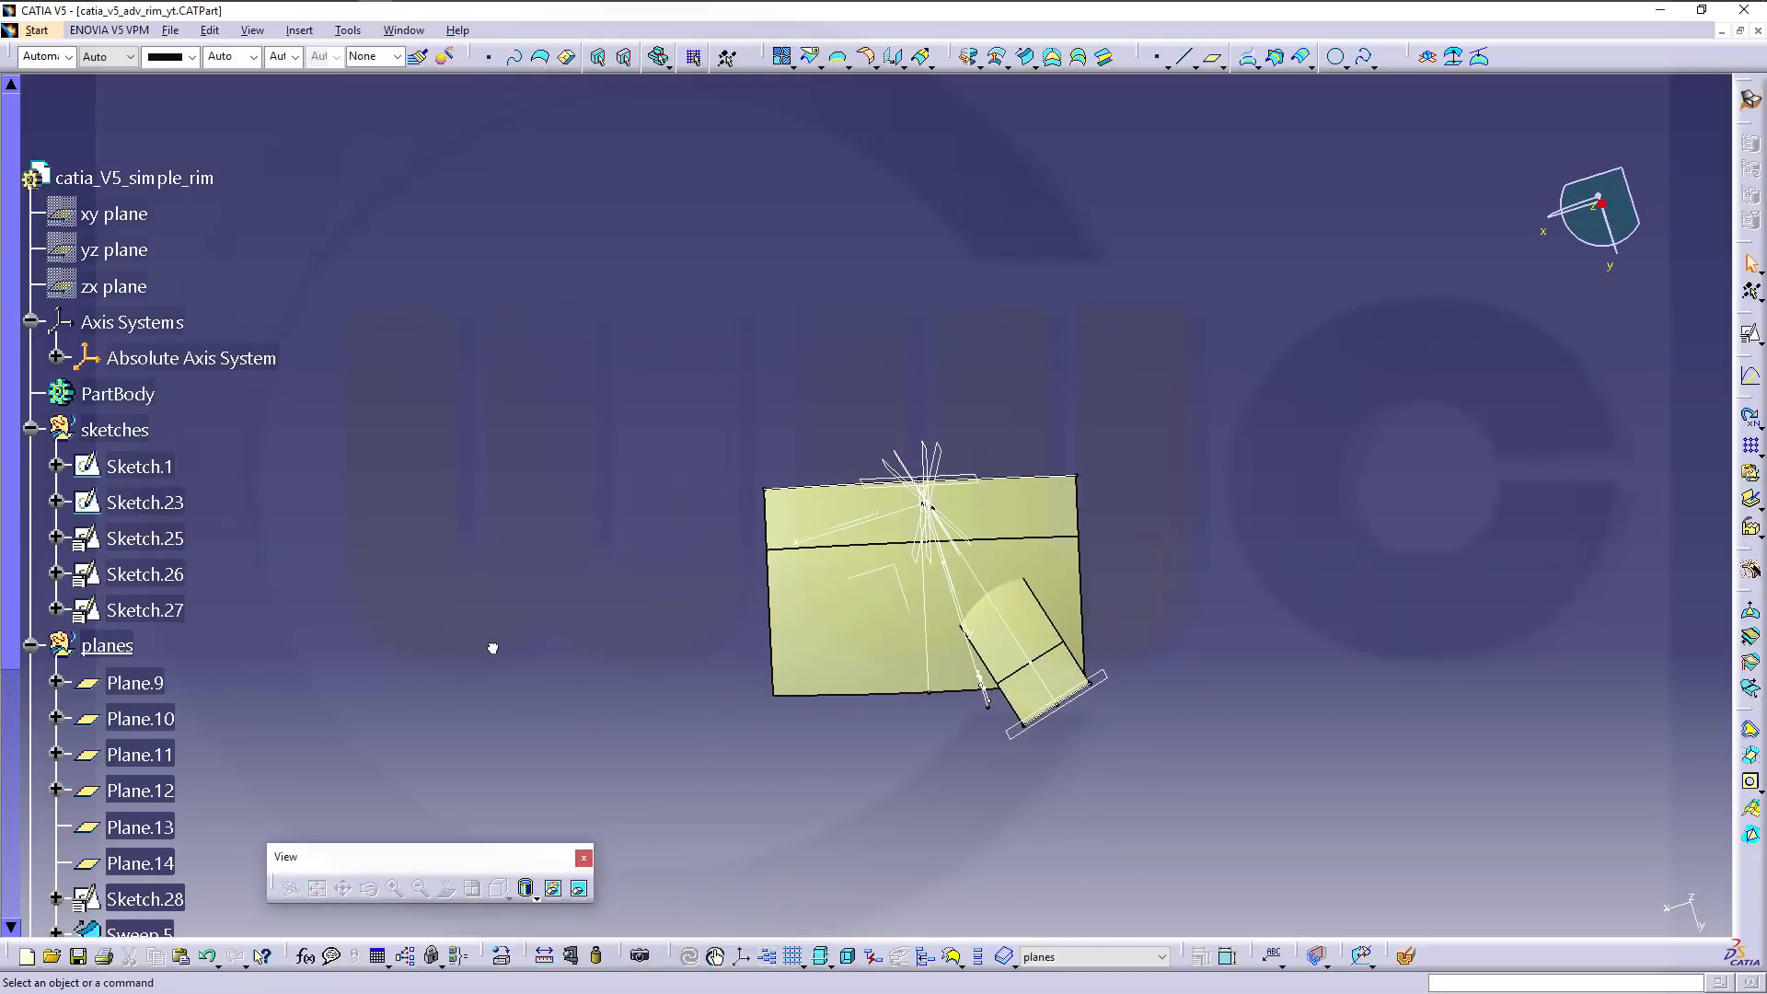
# Move Sweep.5 from the planes set into the surfaces set.
pyautogui.scroll(-2, 245, 580)
pyautogui.scroll(1, 234, 570)
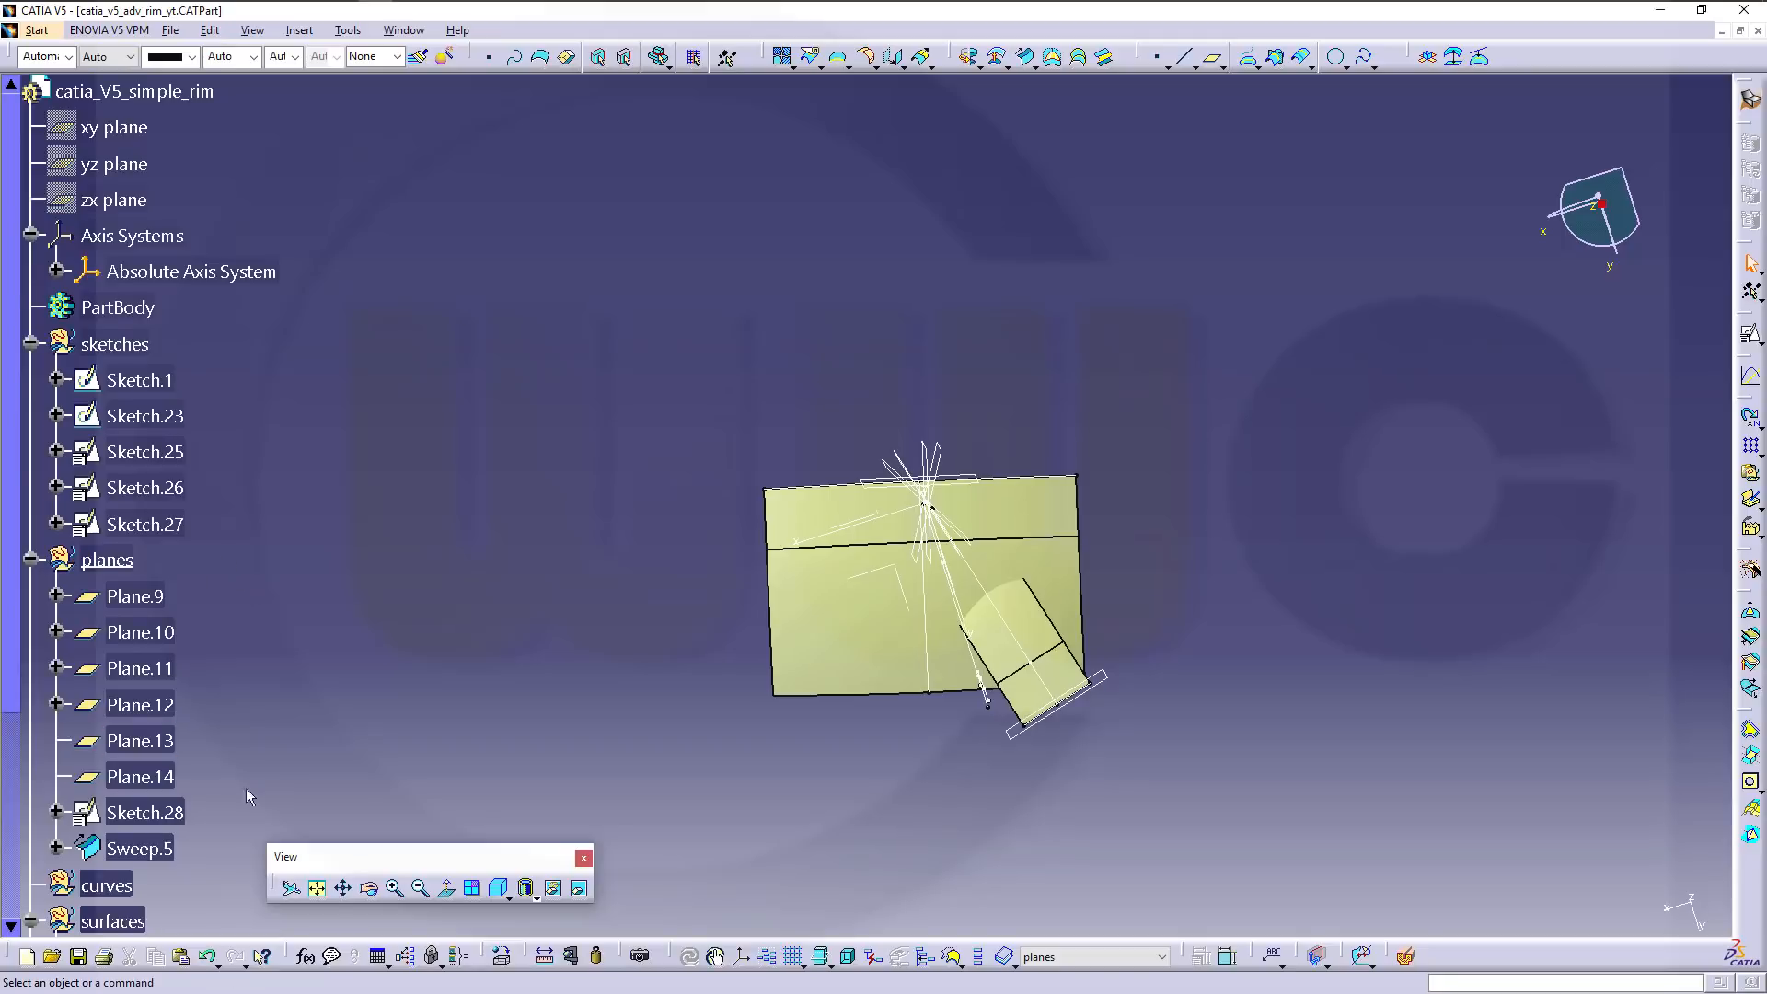
pyautogui.scroll(-3, 230, 736)
pyautogui.scroll(-3, 173, 600)
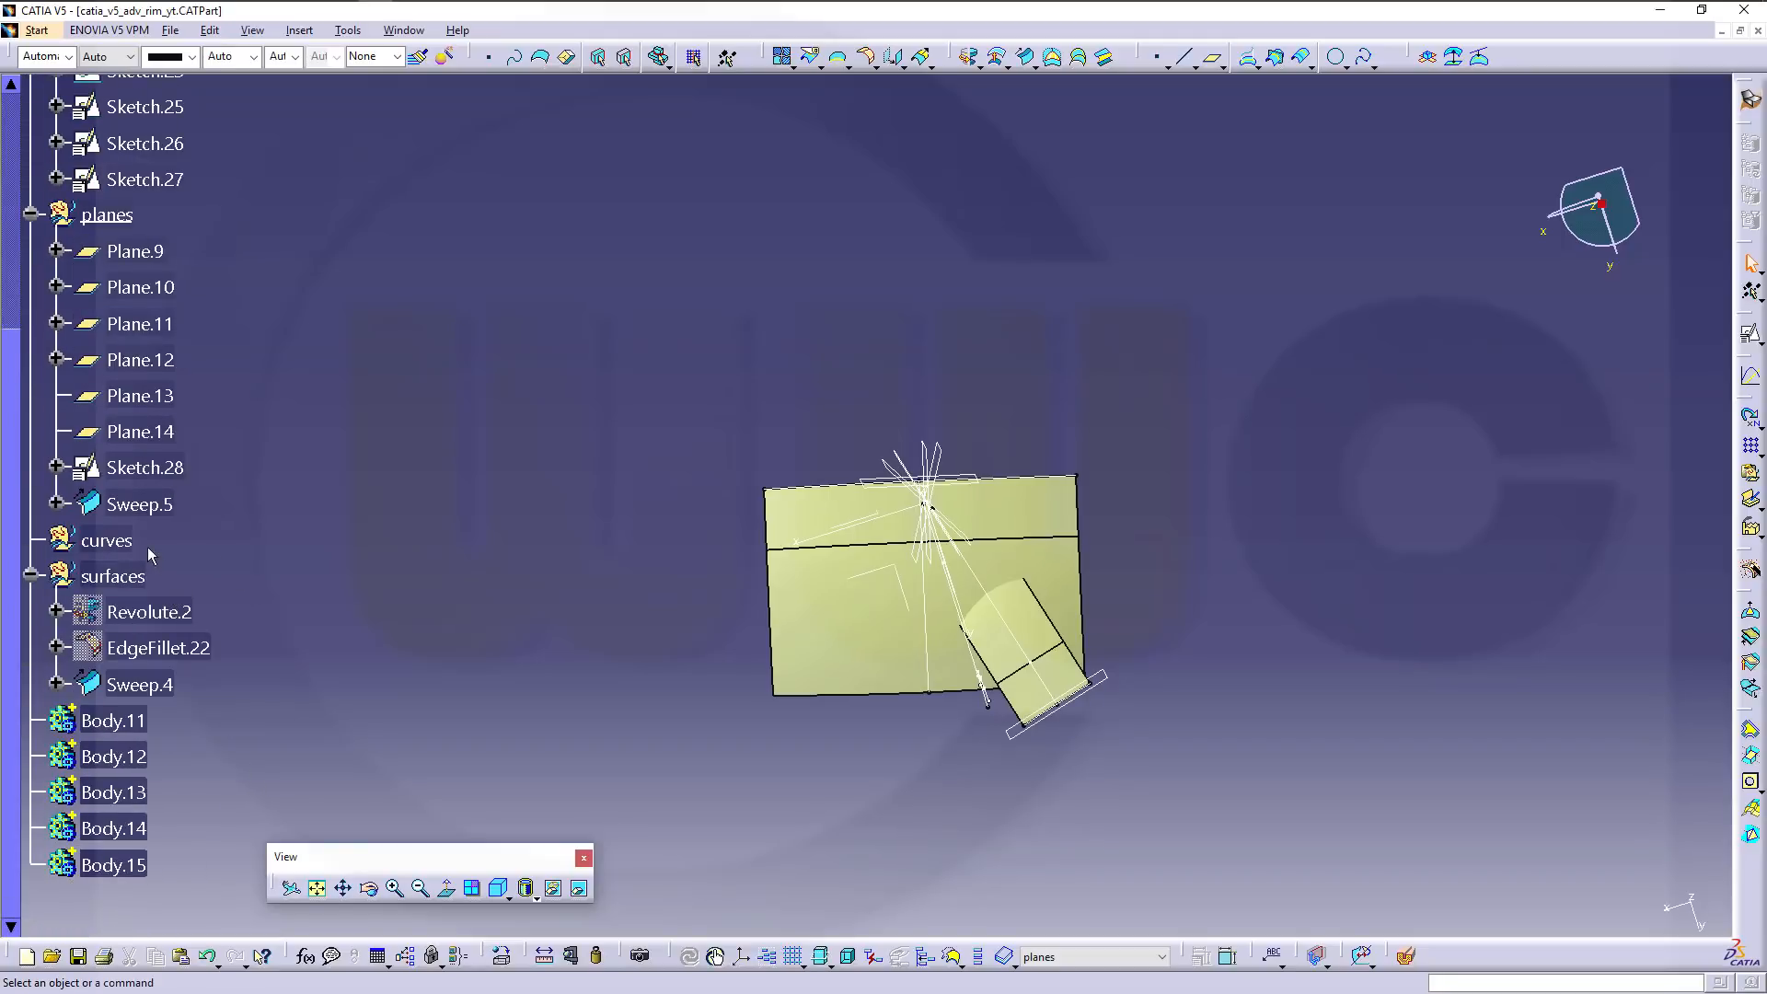
pyautogui.click(142, 504)
pyautogui.moveTo(136, 548); pyautogui.dragTo(113, 576)
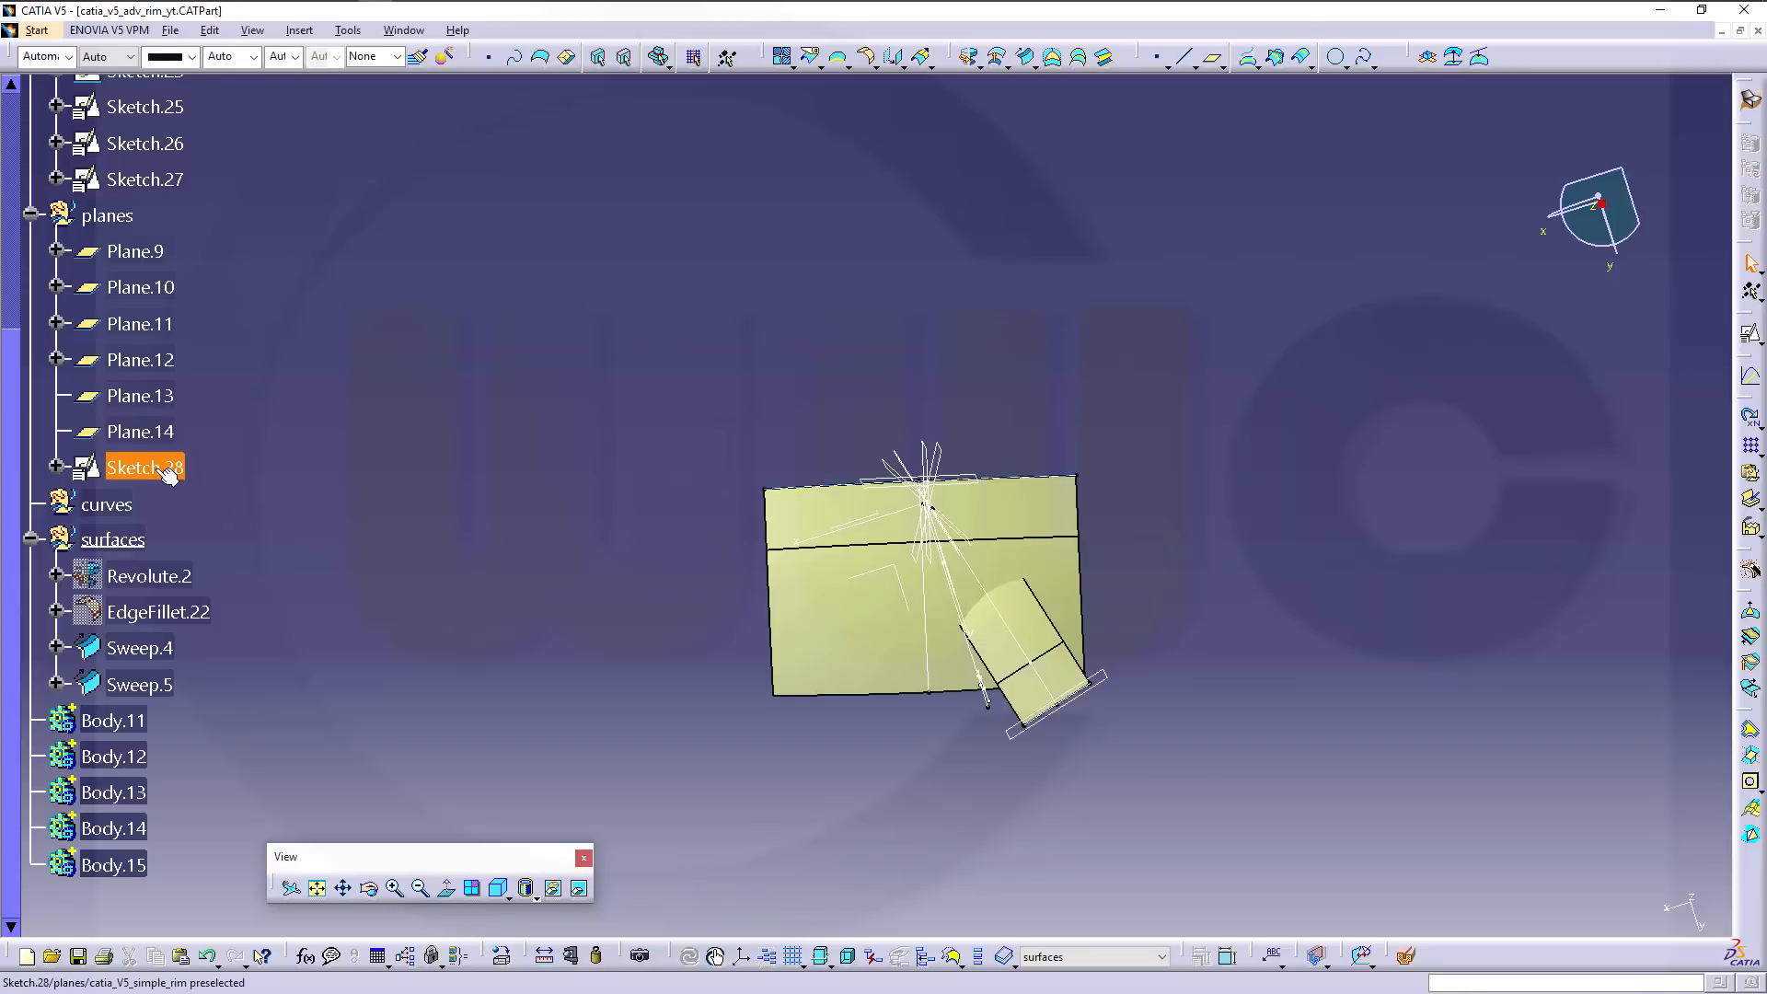
# Move Sketch.28 from the planes set into the sketches set.
pyautogui.moveTo(165, 469)
pyautogui.mouseDown()
pyautogui.moveTo(164, 260)
pyautogui.moveTo(133, 190)
pyautogui.moveTo(194, 383)
pyautogui.mouseUp()
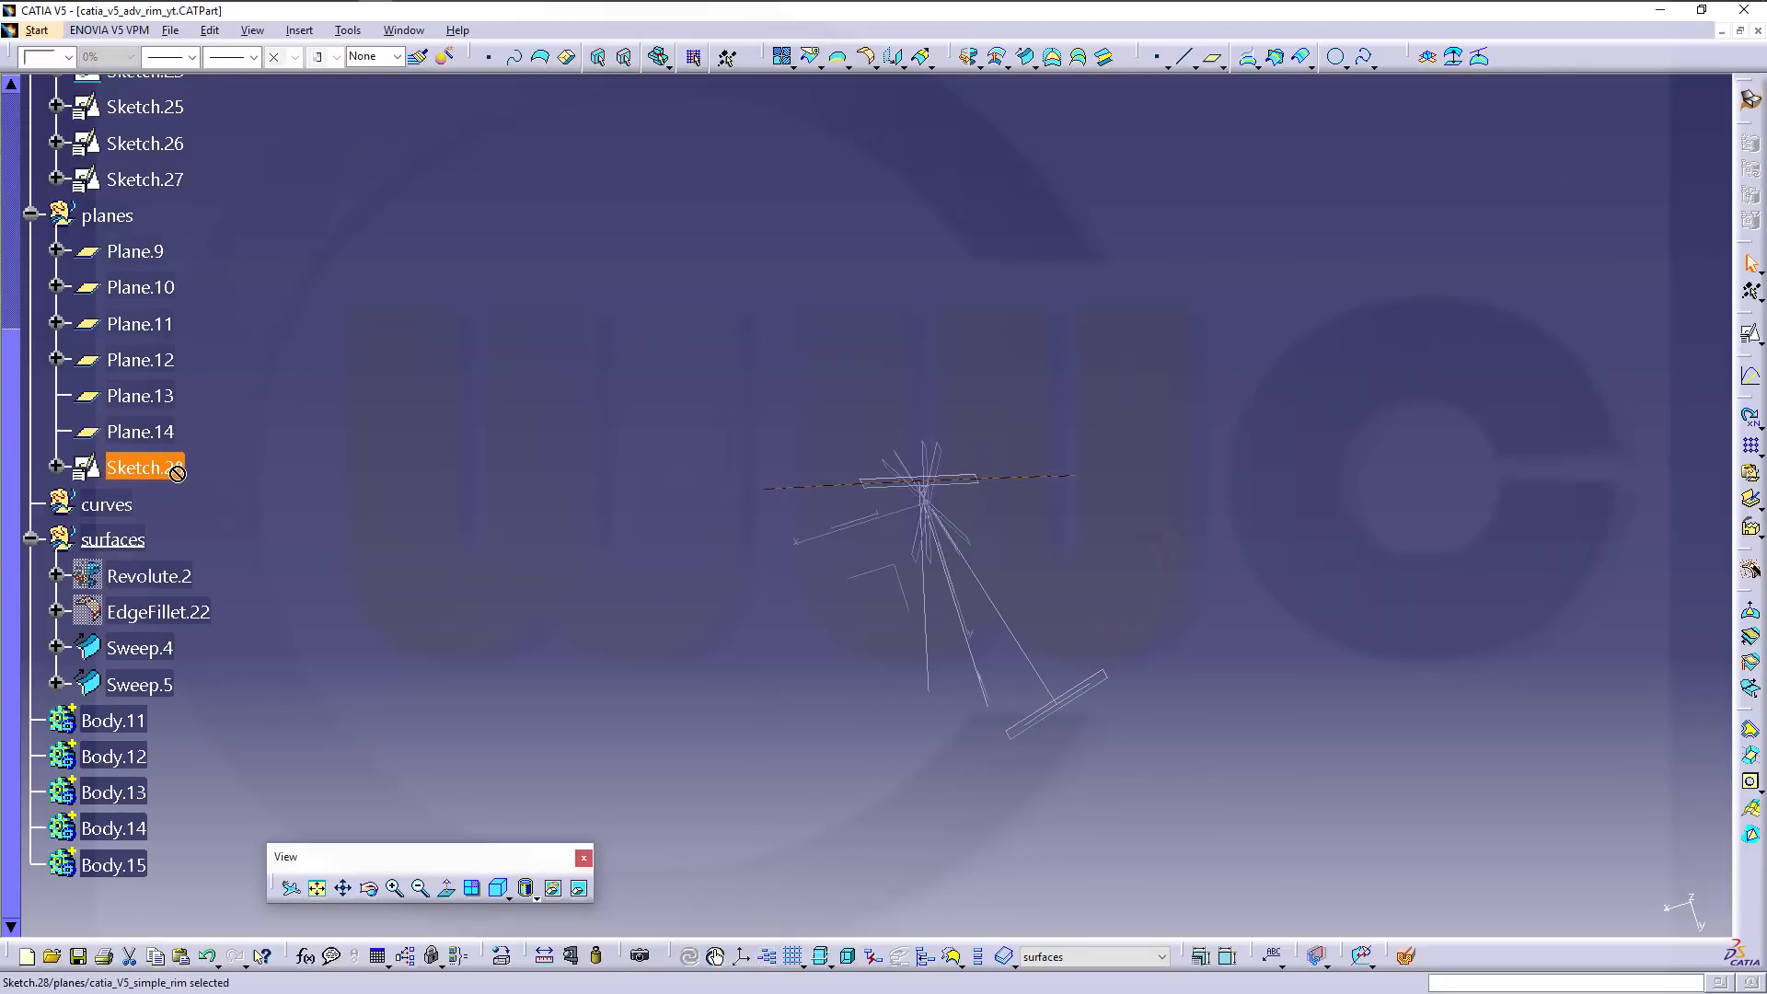
pyautogui.moveTo(177, 473); pyautogui.dragTo(179, 471)
pyautogui.scroll(5, 231, 412)
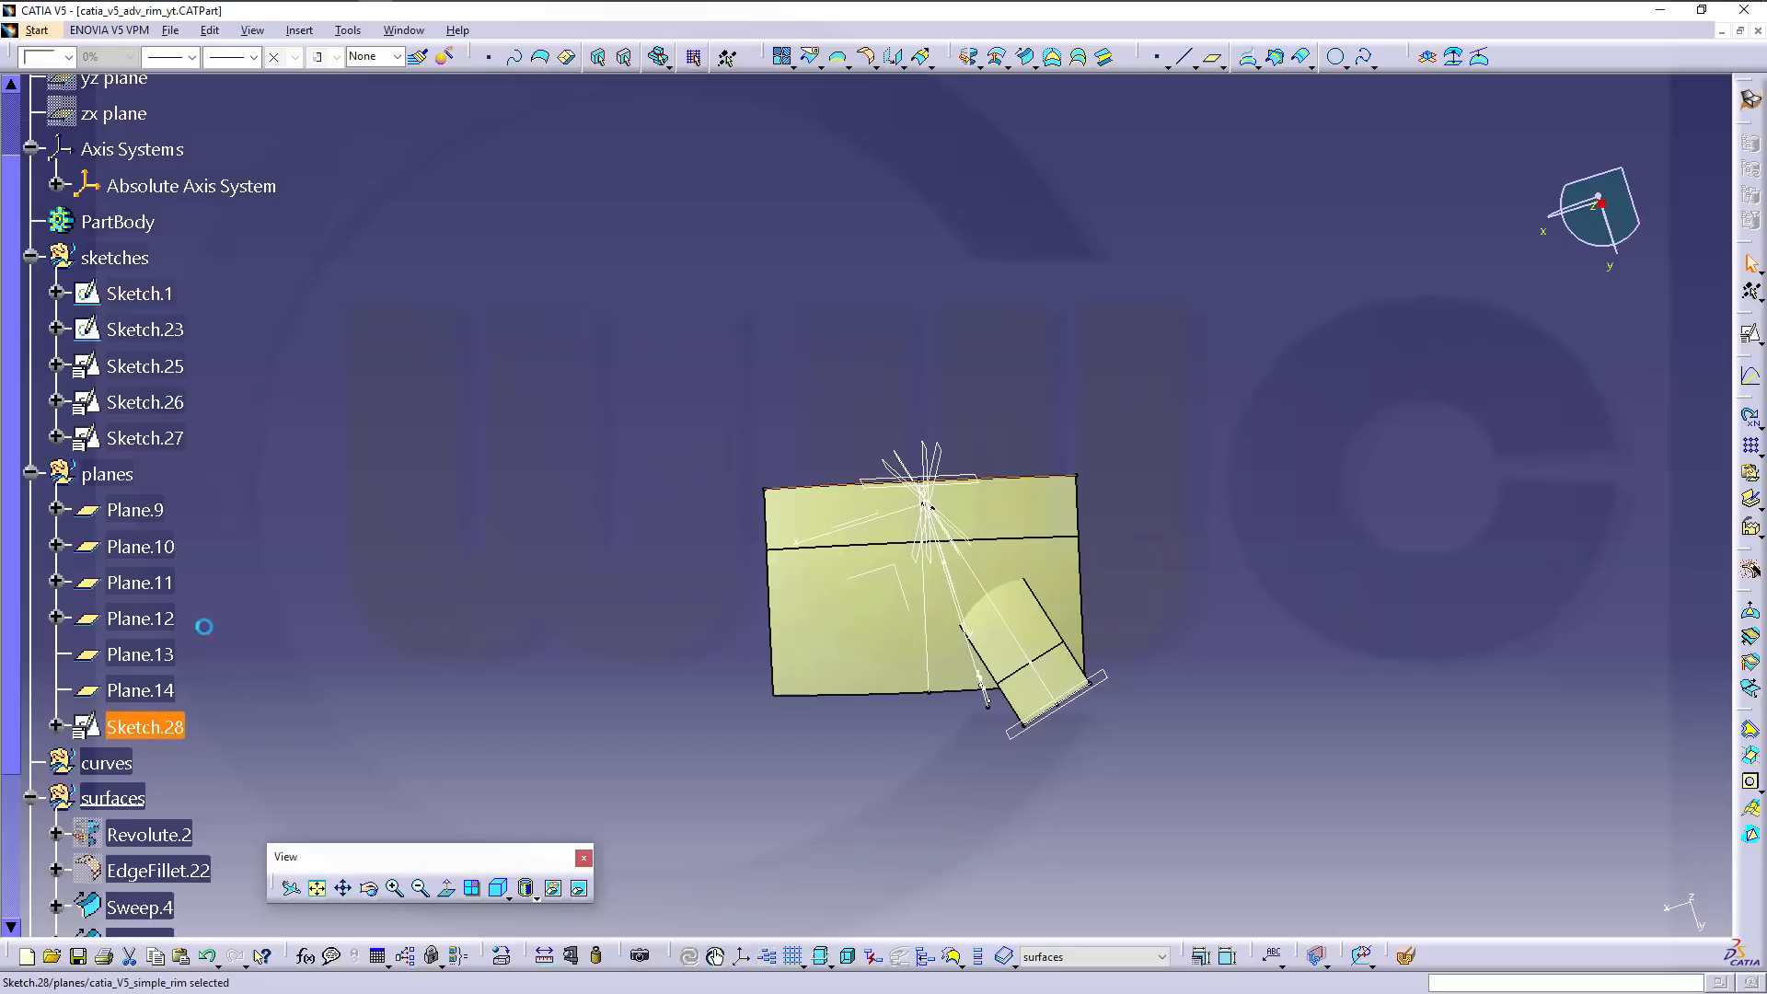
pyautogui.moveTo(203, 626)
pyautogui.mouseDown()
pyautogui.moveTo(138, 293)
pyautogui.moveTo(115, 257)
pyautogui.mouseUp()
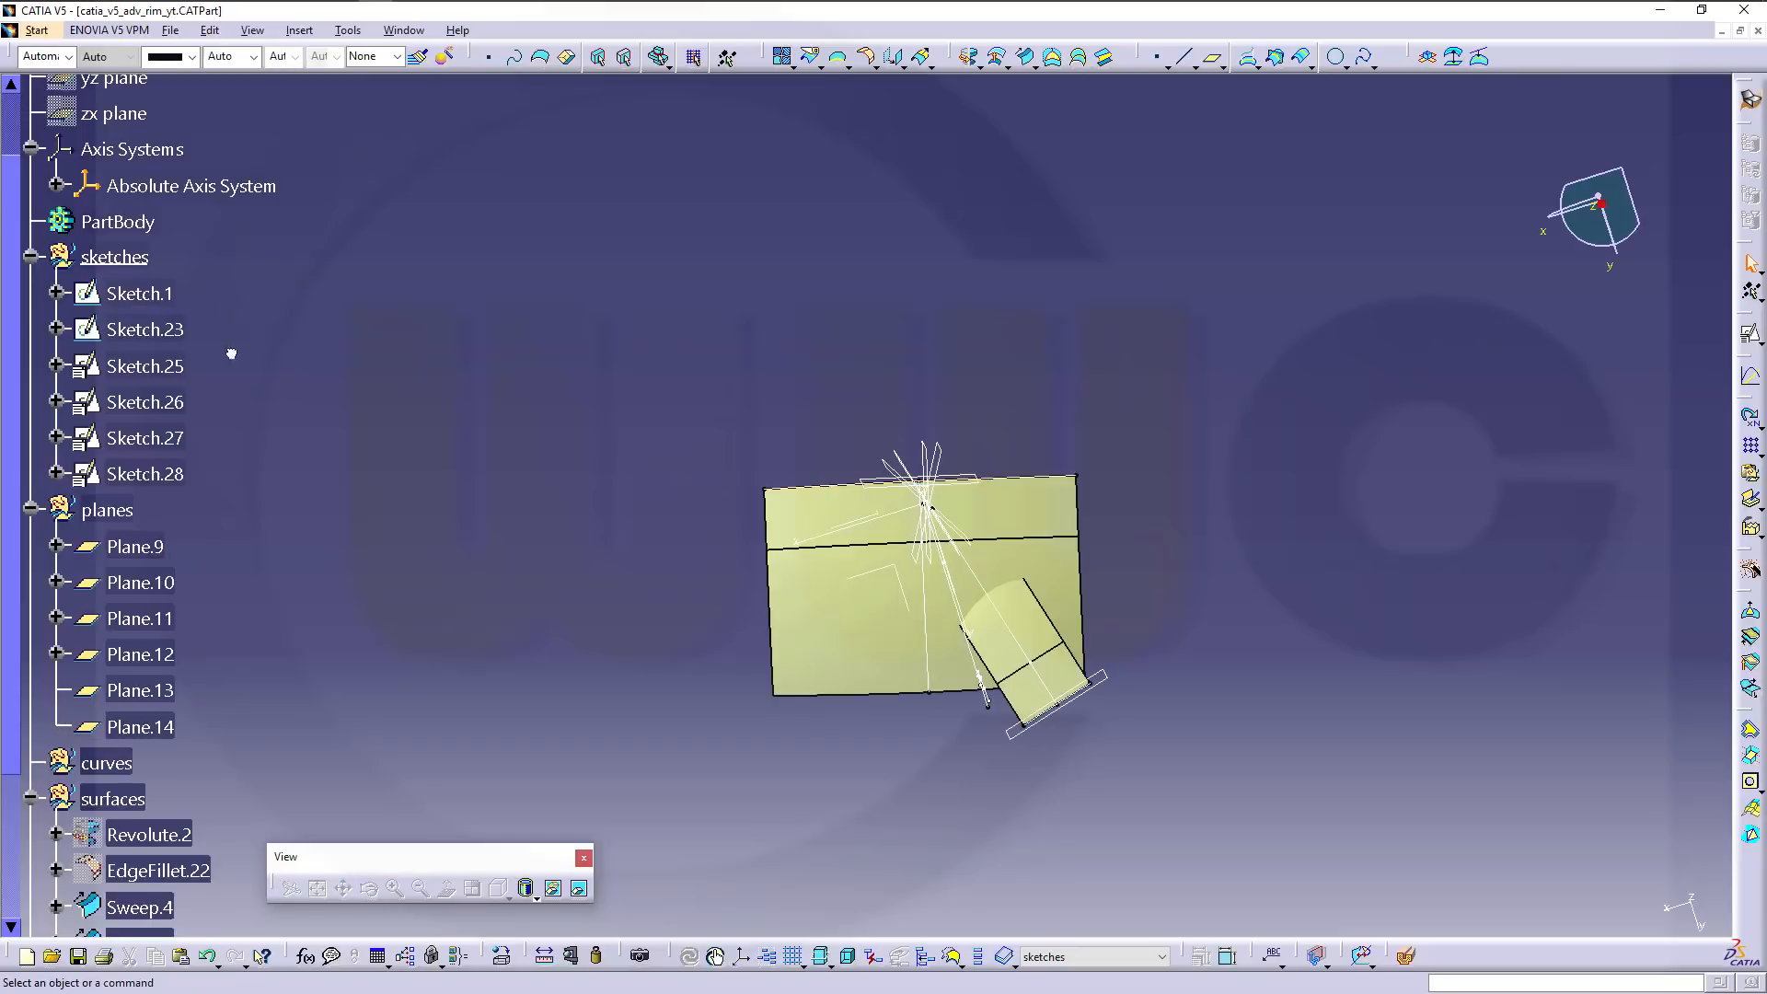
# Edit Sketch.27, lengthen its arc by pulling the endpoint outward, and exit the sketch.
pyautogui.click(146, 437)
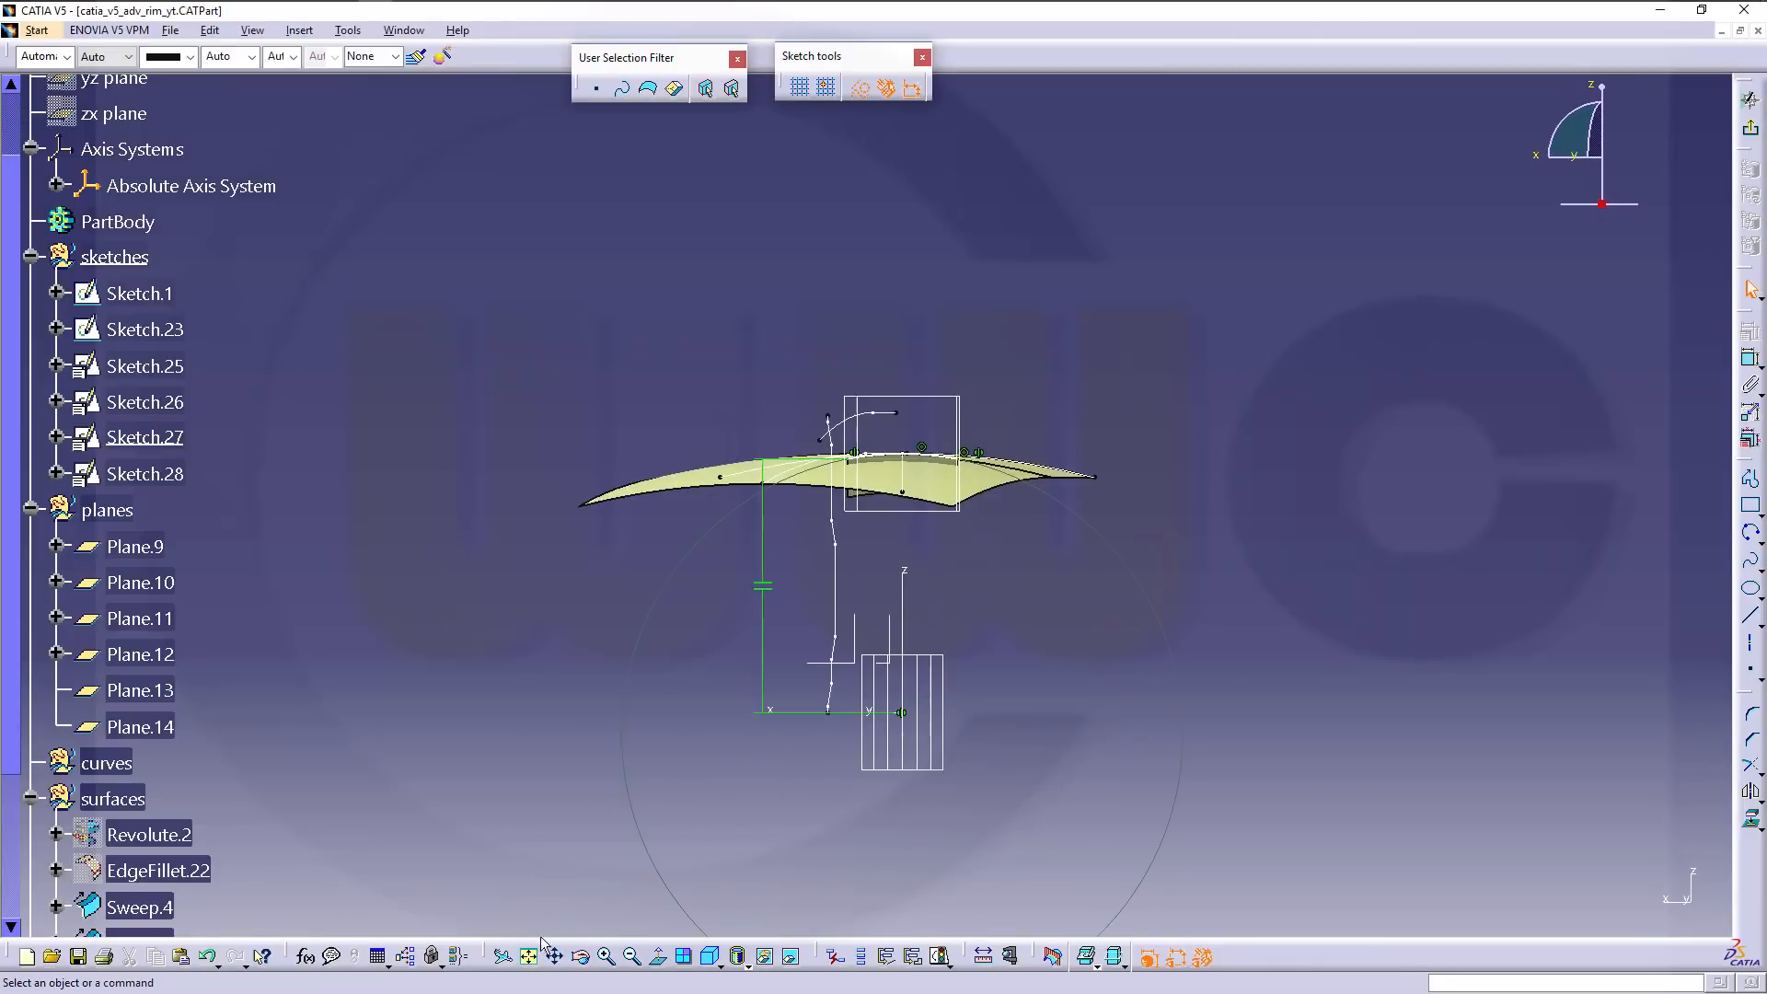
pyautogui.moveTo(886, 564); pyautogui.dragTo(897, 474, button='middle')
pyautogui.moveTo(1029, 423); pyautogui.dragTo(1179, 450)
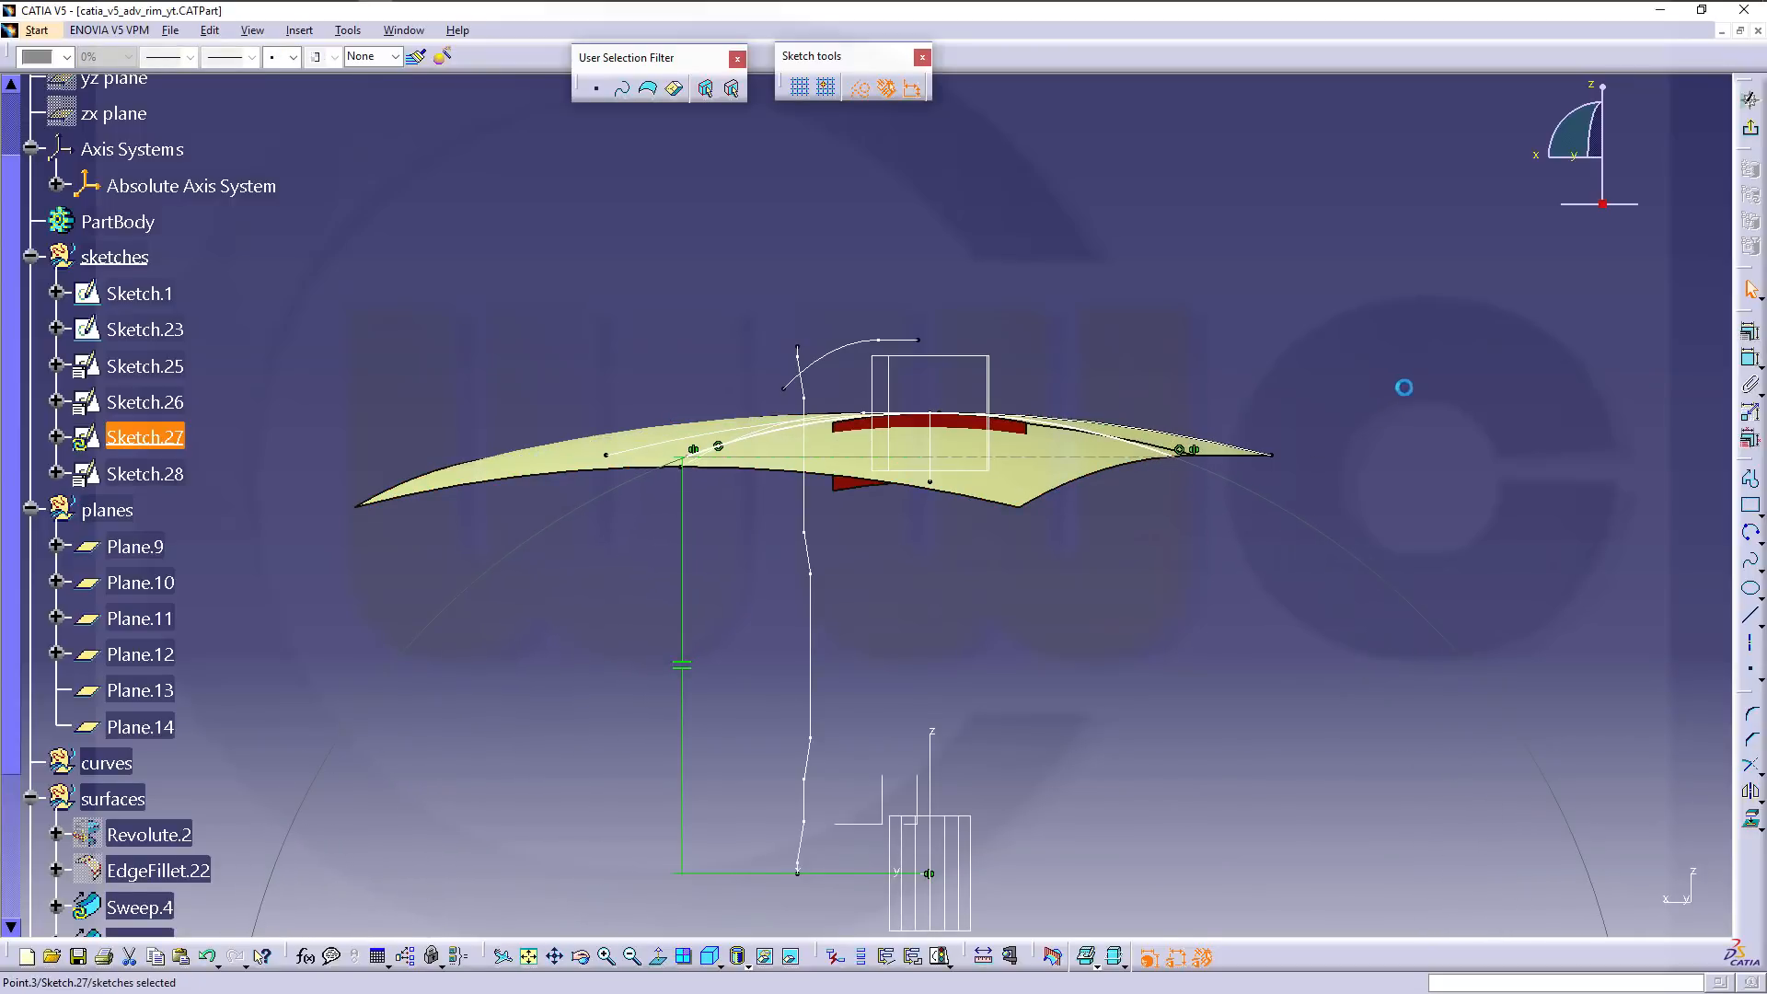
pyautogui.click(1751, 127)
# Edit Sketch.28, shorten its arc by pulling the endpoint inward, and exit the sketch.
pyautogui.moveTo(1084, 391); pyautogui.dragTo(1452, 531, button='middle')
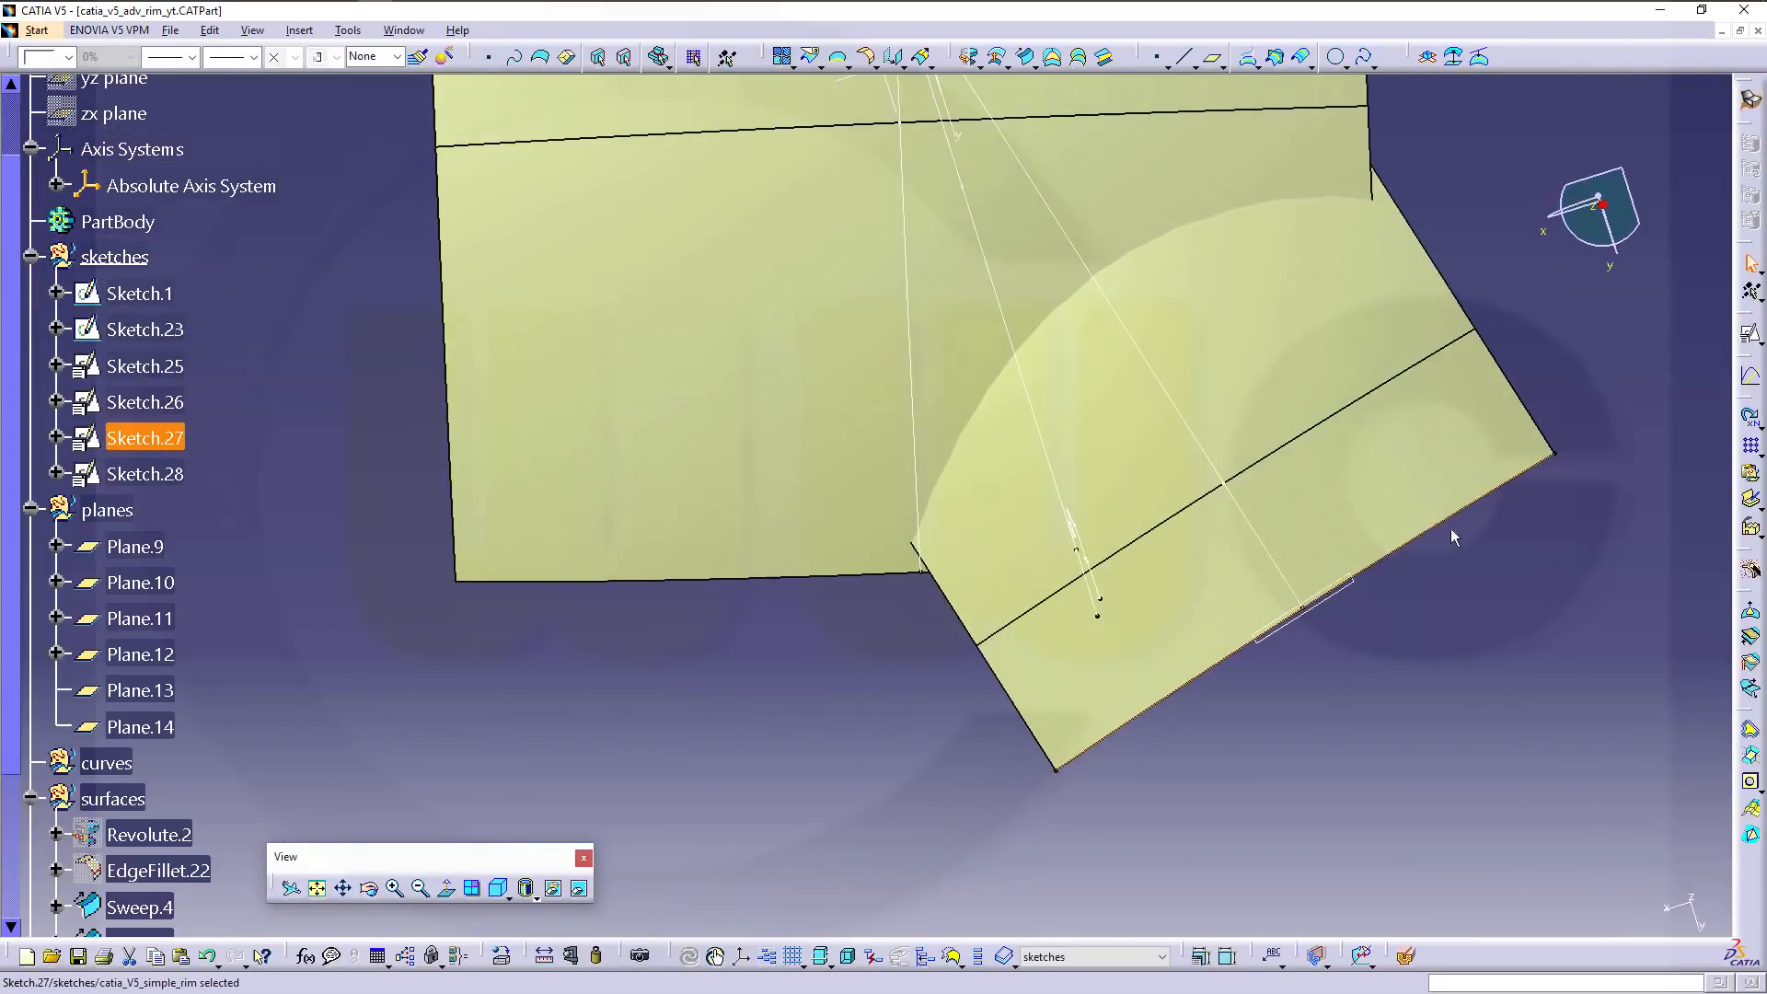
pyautogui.doubleClick(140, 475)
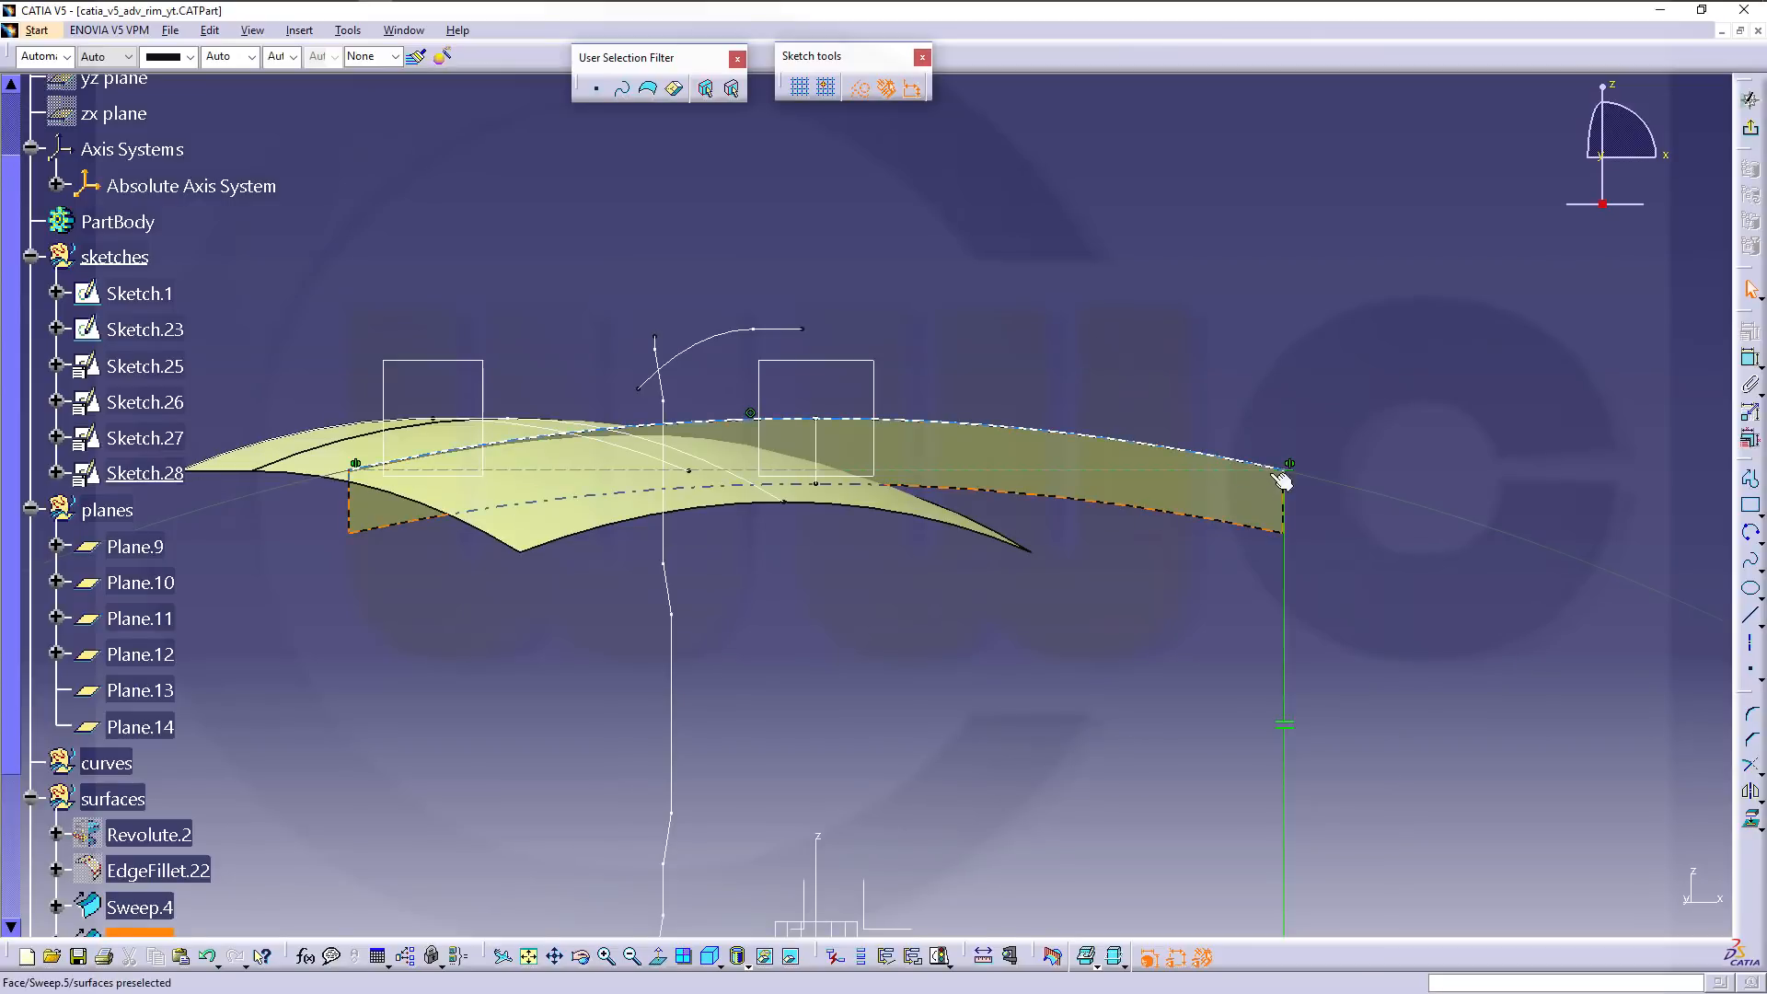
pyautogui.moveTo(1291, 474); pyautogui.dragTo(1082, 451)
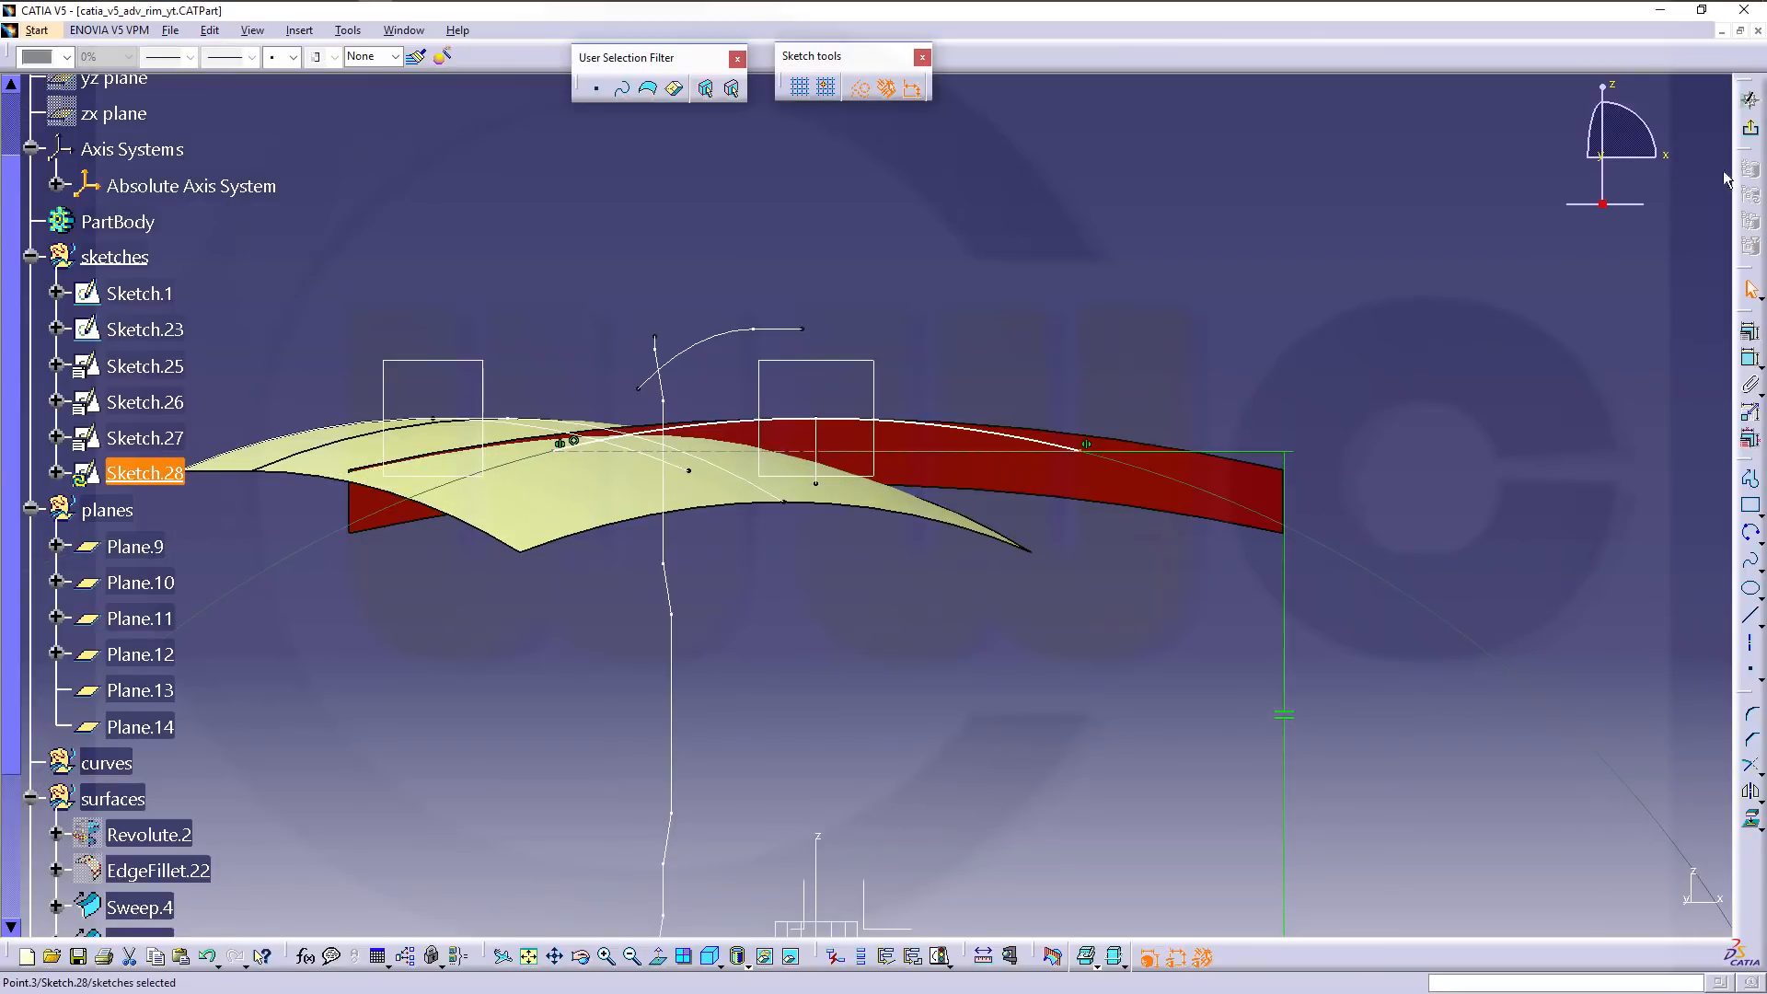
pyautogui.click(1750, 129)
# Start an extruded surface from Sketch.23, with the absolute axis system's XY plane as its direction.
pyautogui.moveTo(1258, 303); pyautogui.dragTo(958, 500, button='middle')
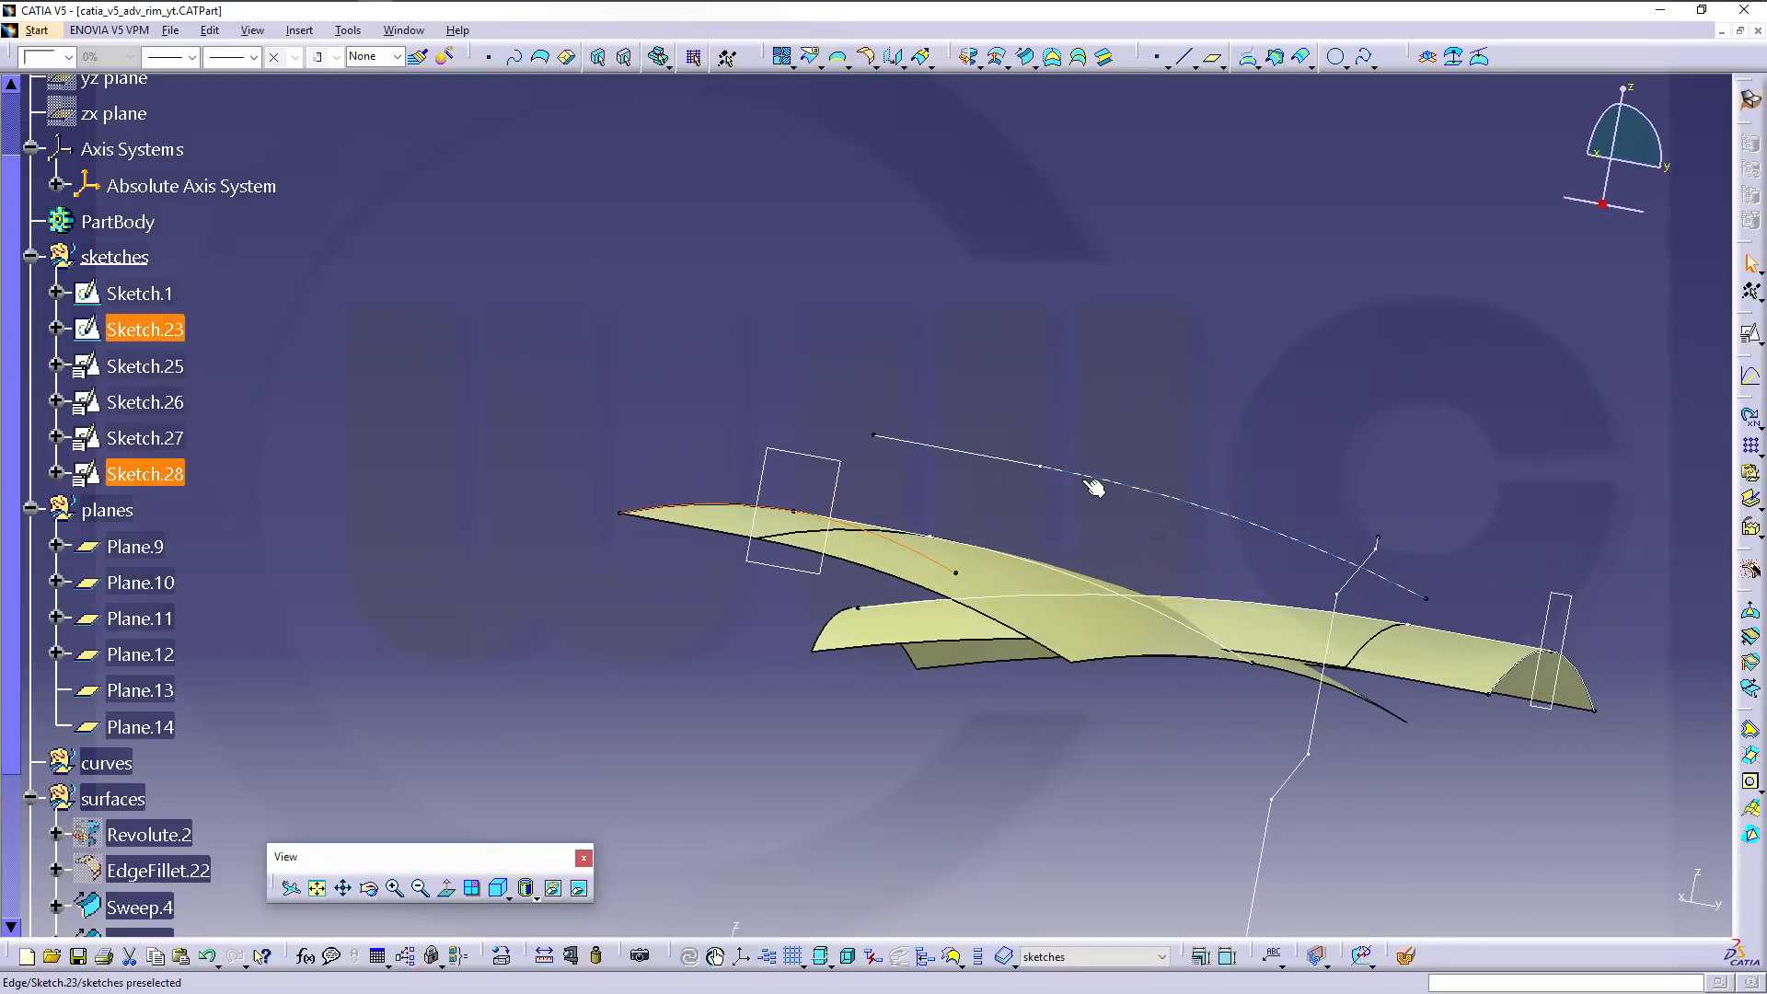
pyautogui.moveTo(1091, 543); pyautogui.dragTo(1136, 451, button='middle')
pyautogui.moveTo(919, 368)
pyautogui.mouseDown(button='middle')
pyautogui.moveTo(935, 485)
pyautogui.moveTo(966, 516)
pyautogui.mouseUp(button='middle')
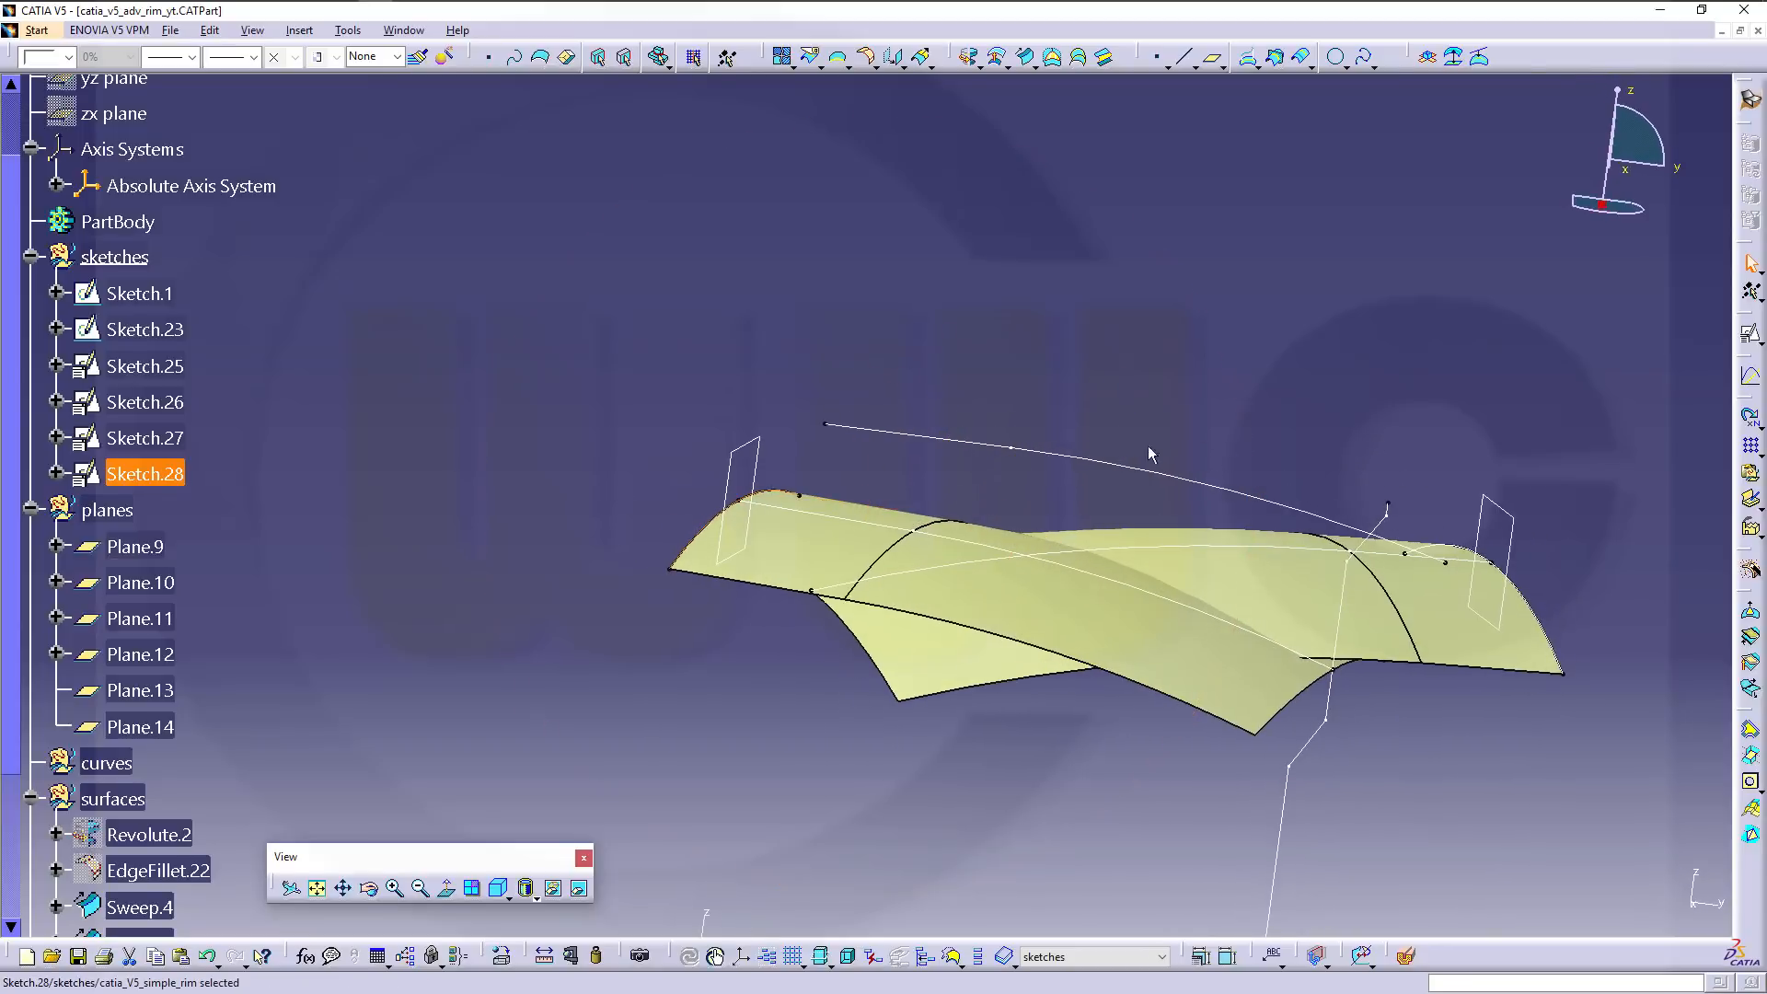
pyautogui.click(1402, 362)
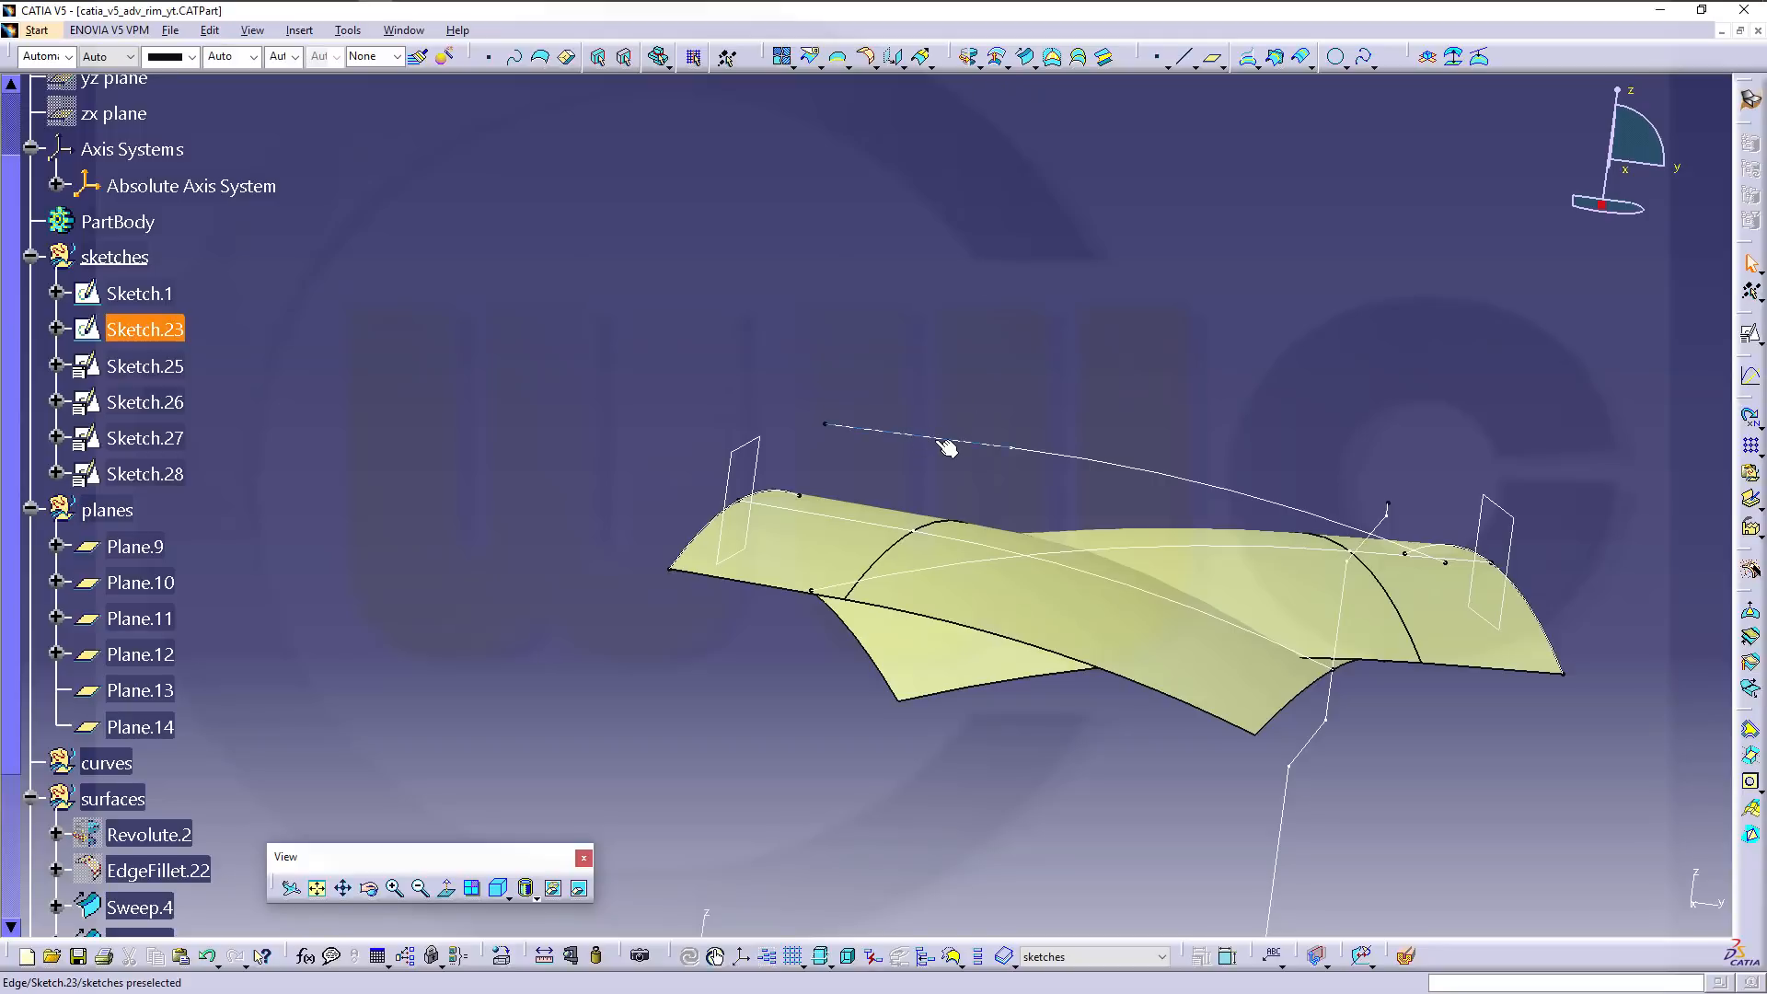
pyautogui.click(979, 65)
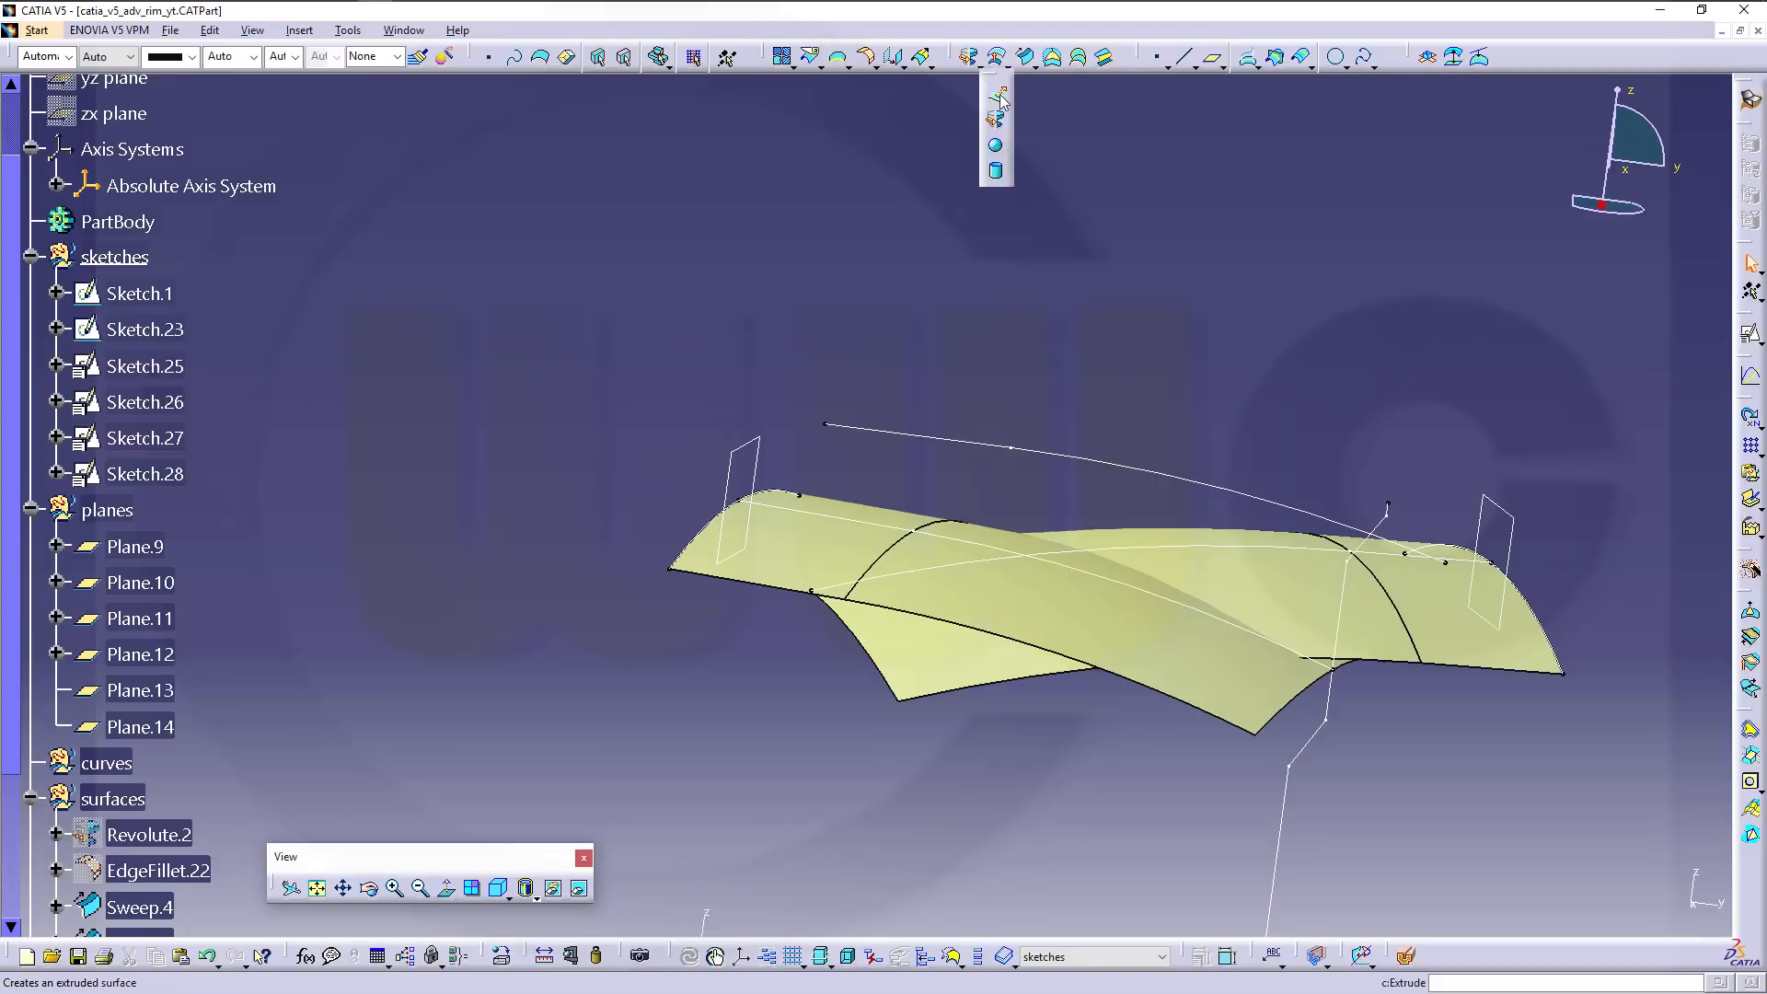
pyautogui.click(996, 99)
pyautogui.click(934, 438)
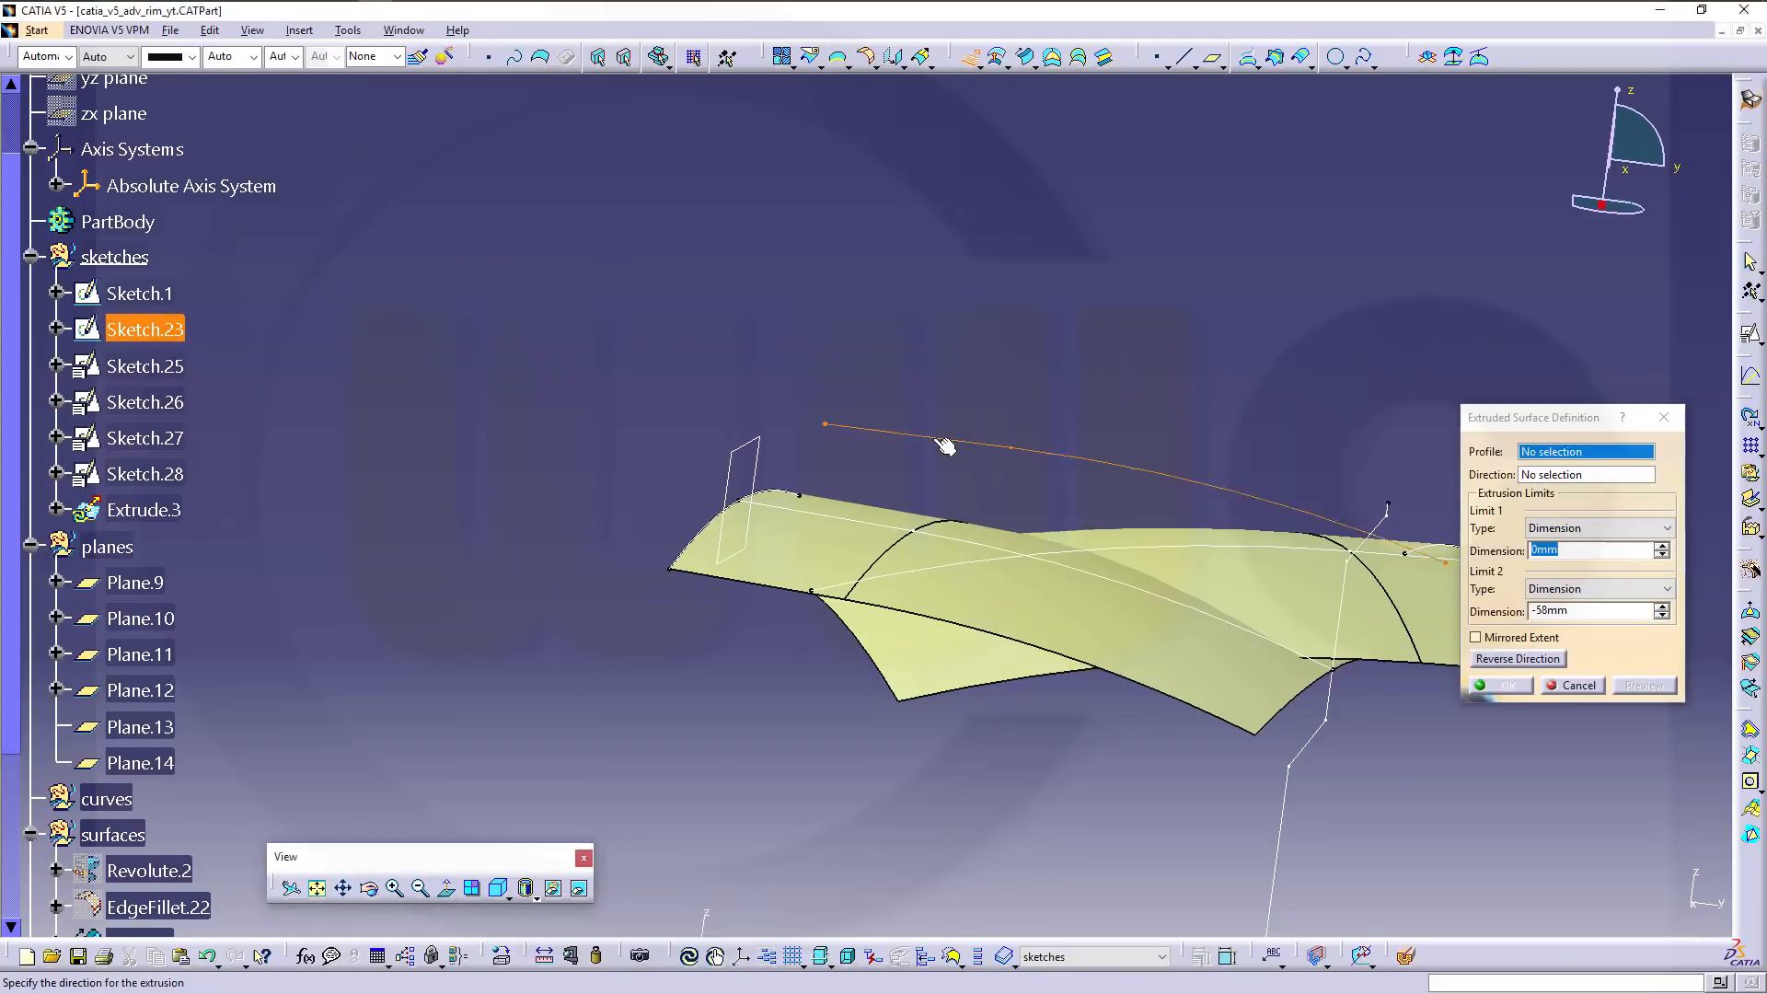
pyautogui.moveTo(1440, 513); pyautogui.dragTo(1146, 367, button='middle')
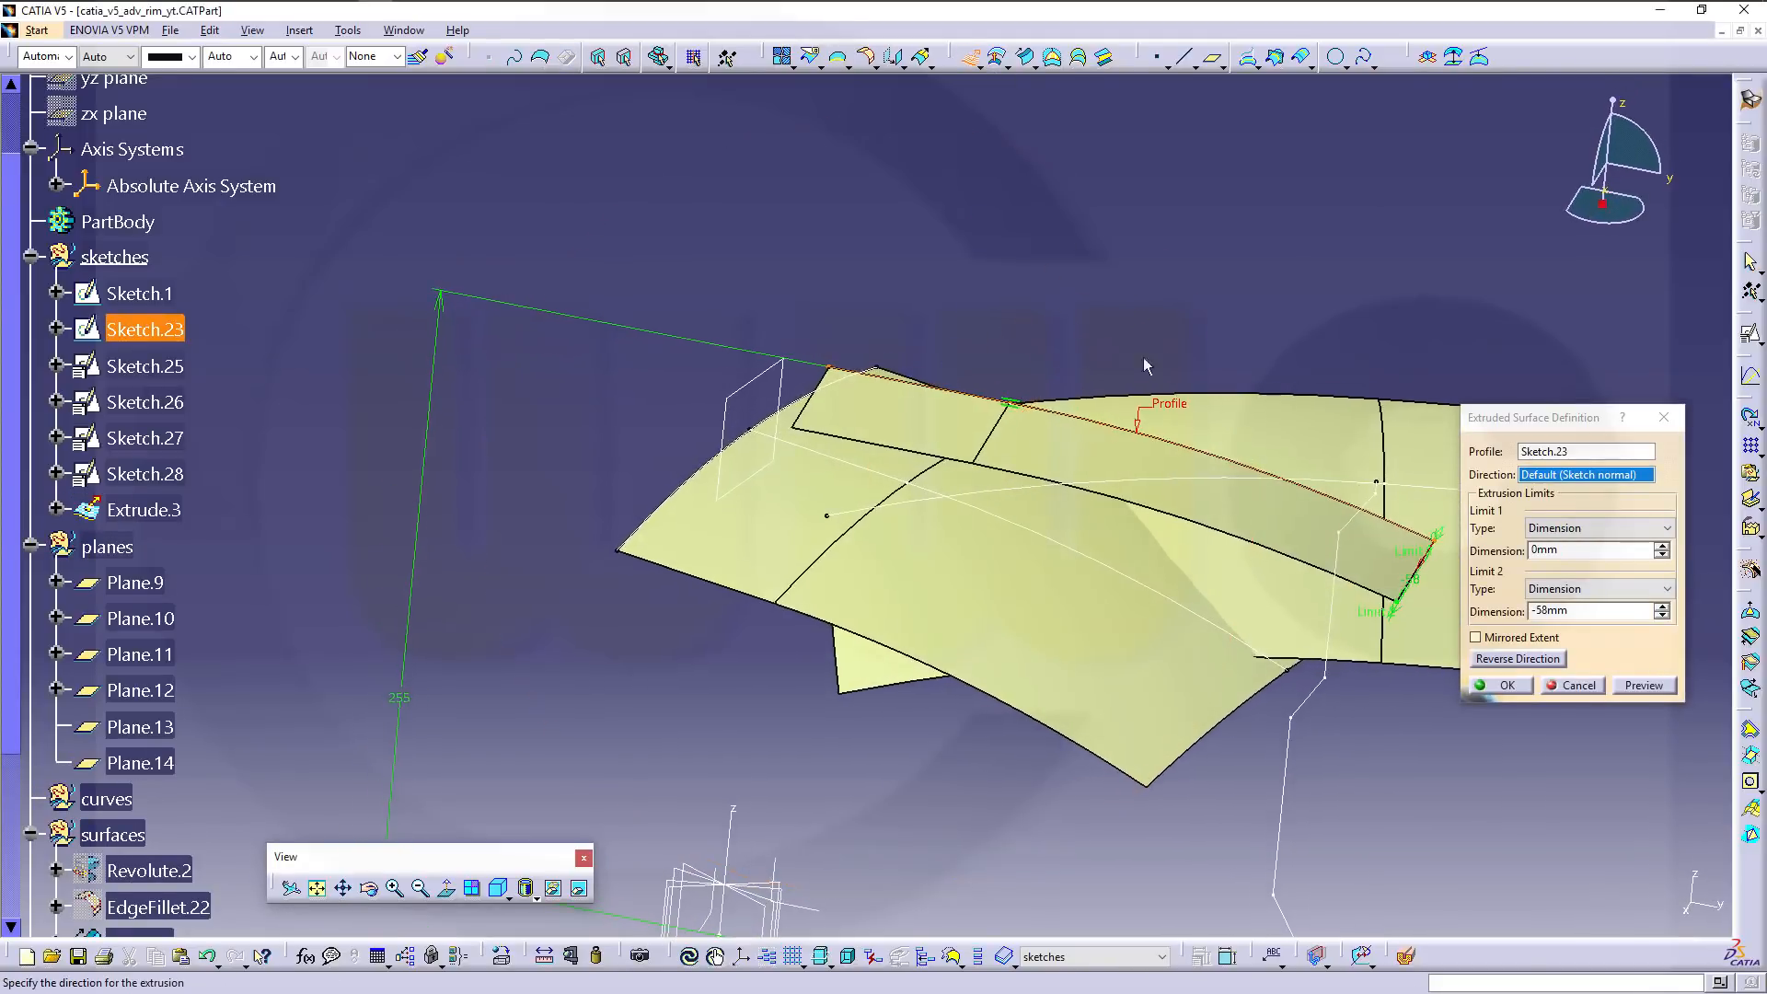
pyautogui.rightClick(1566, 477)
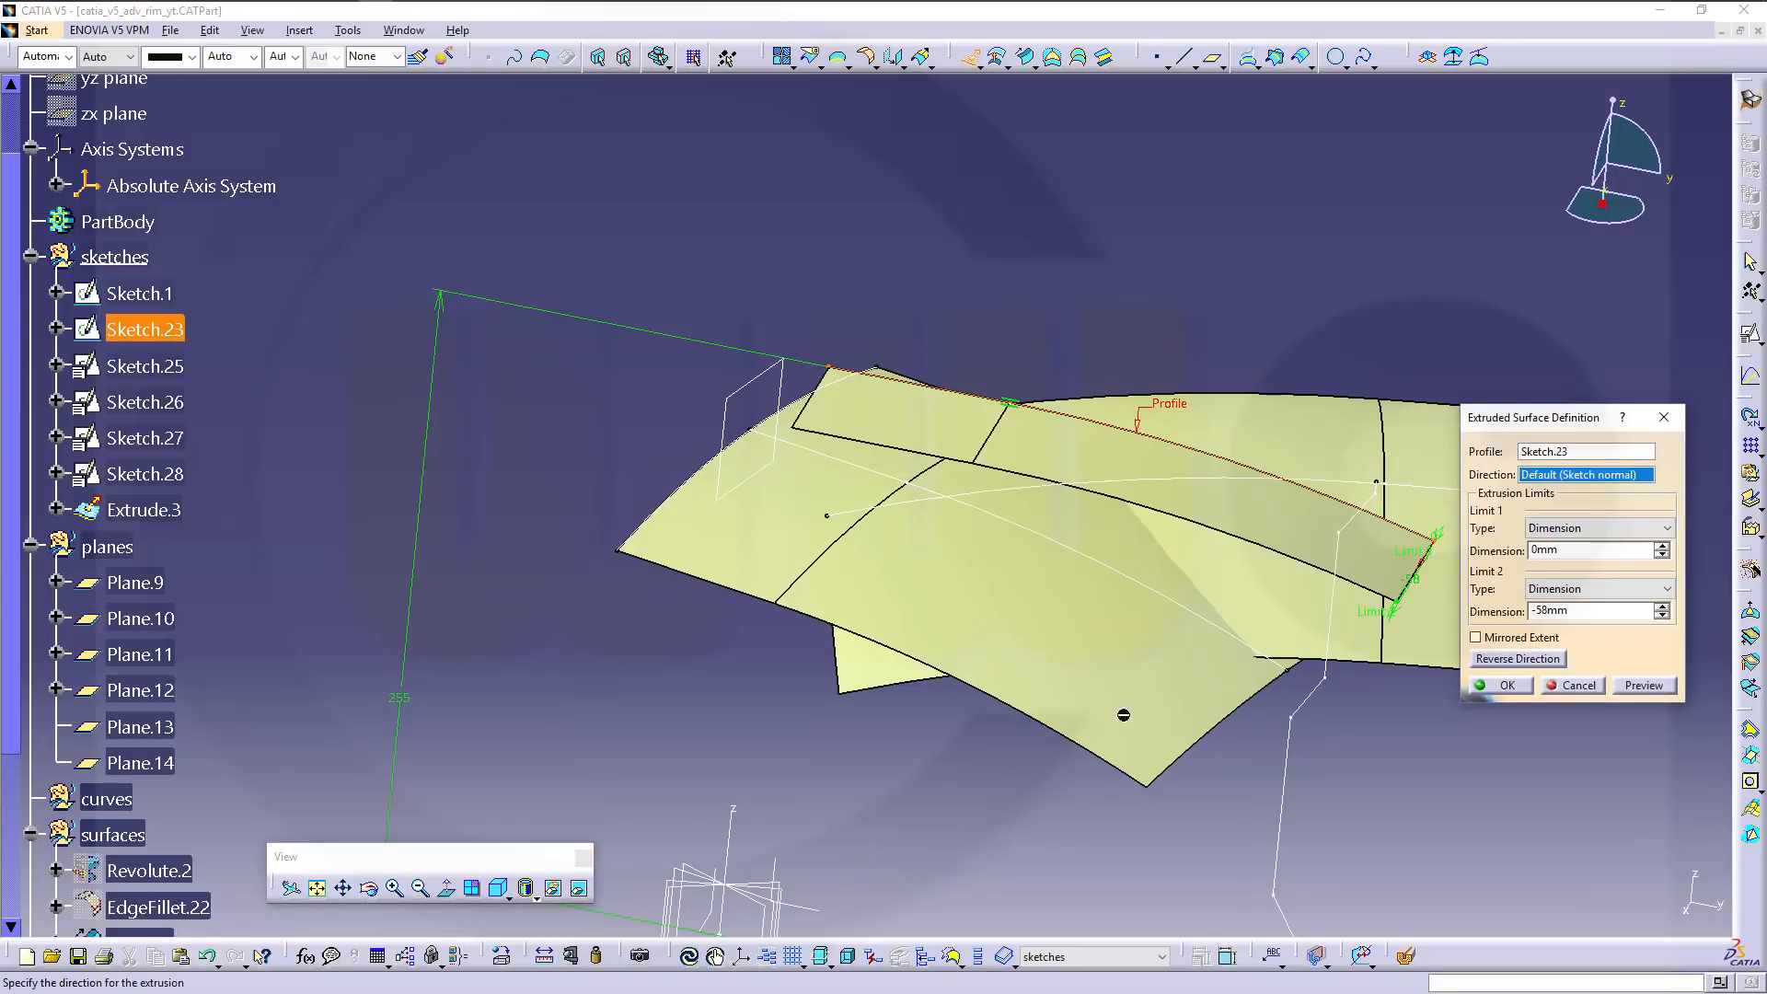
pyautogui.moveTo(756, 847); pyautogui.dragTo(791, 633, button='middle')
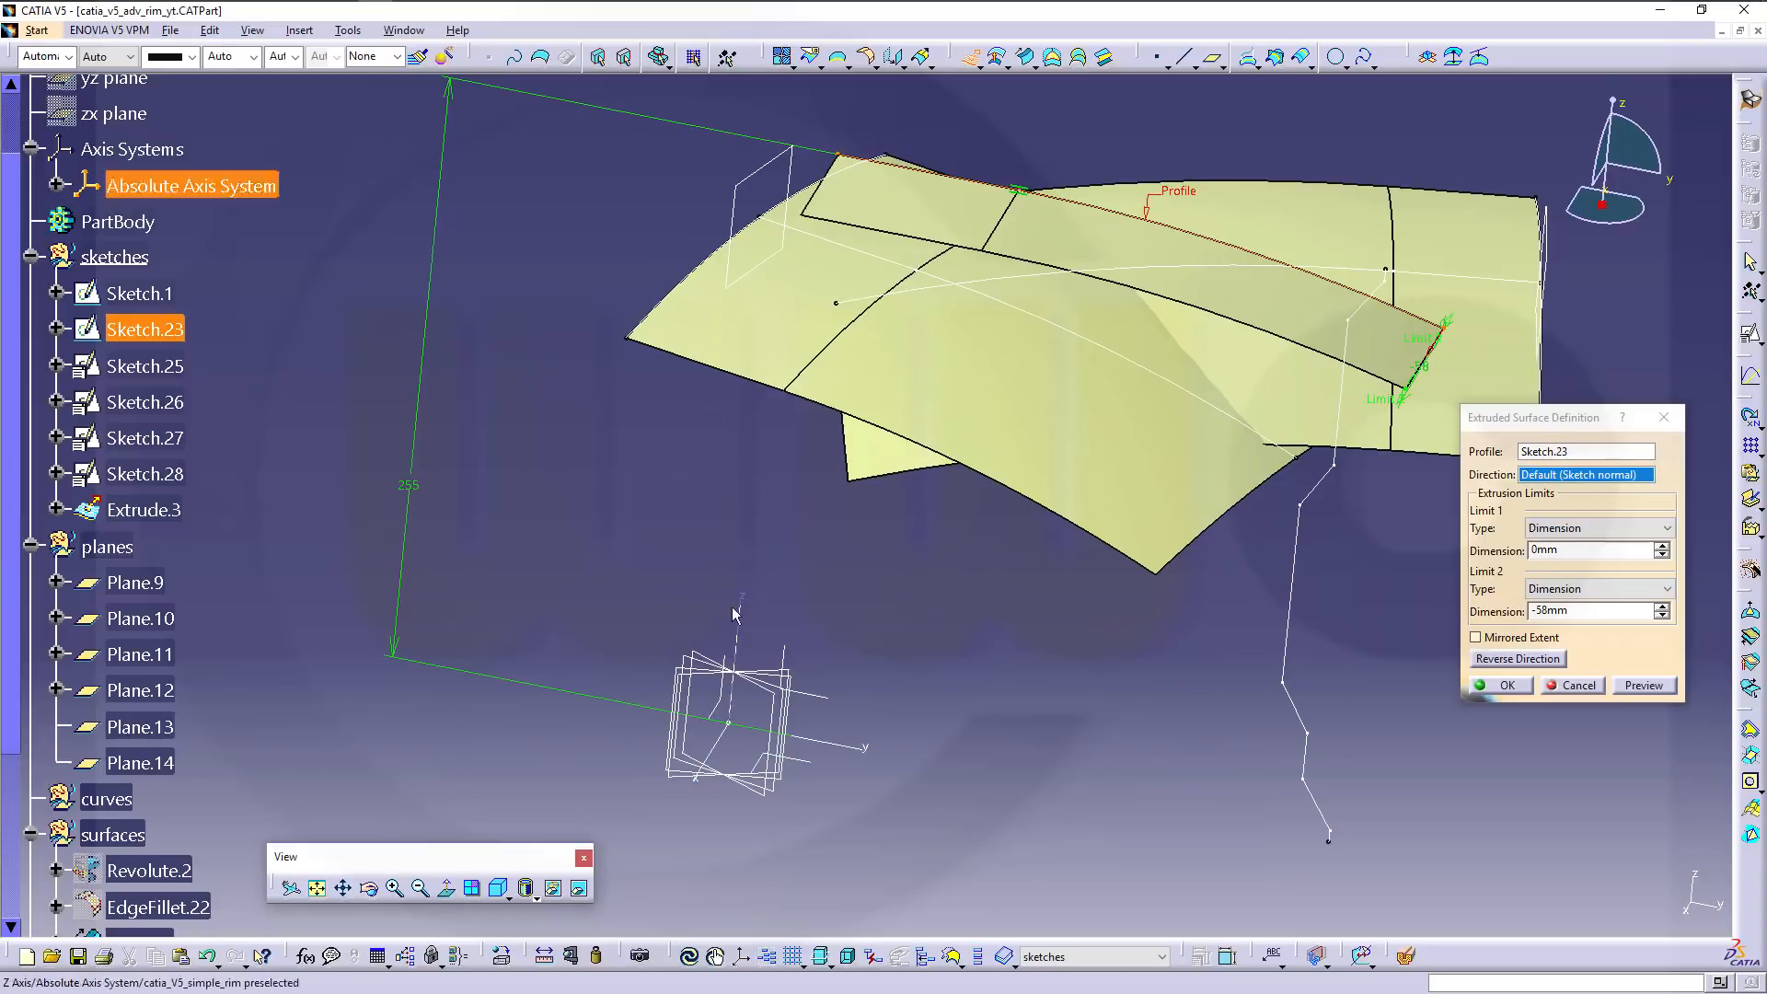
pyautogui.click(813, 773)
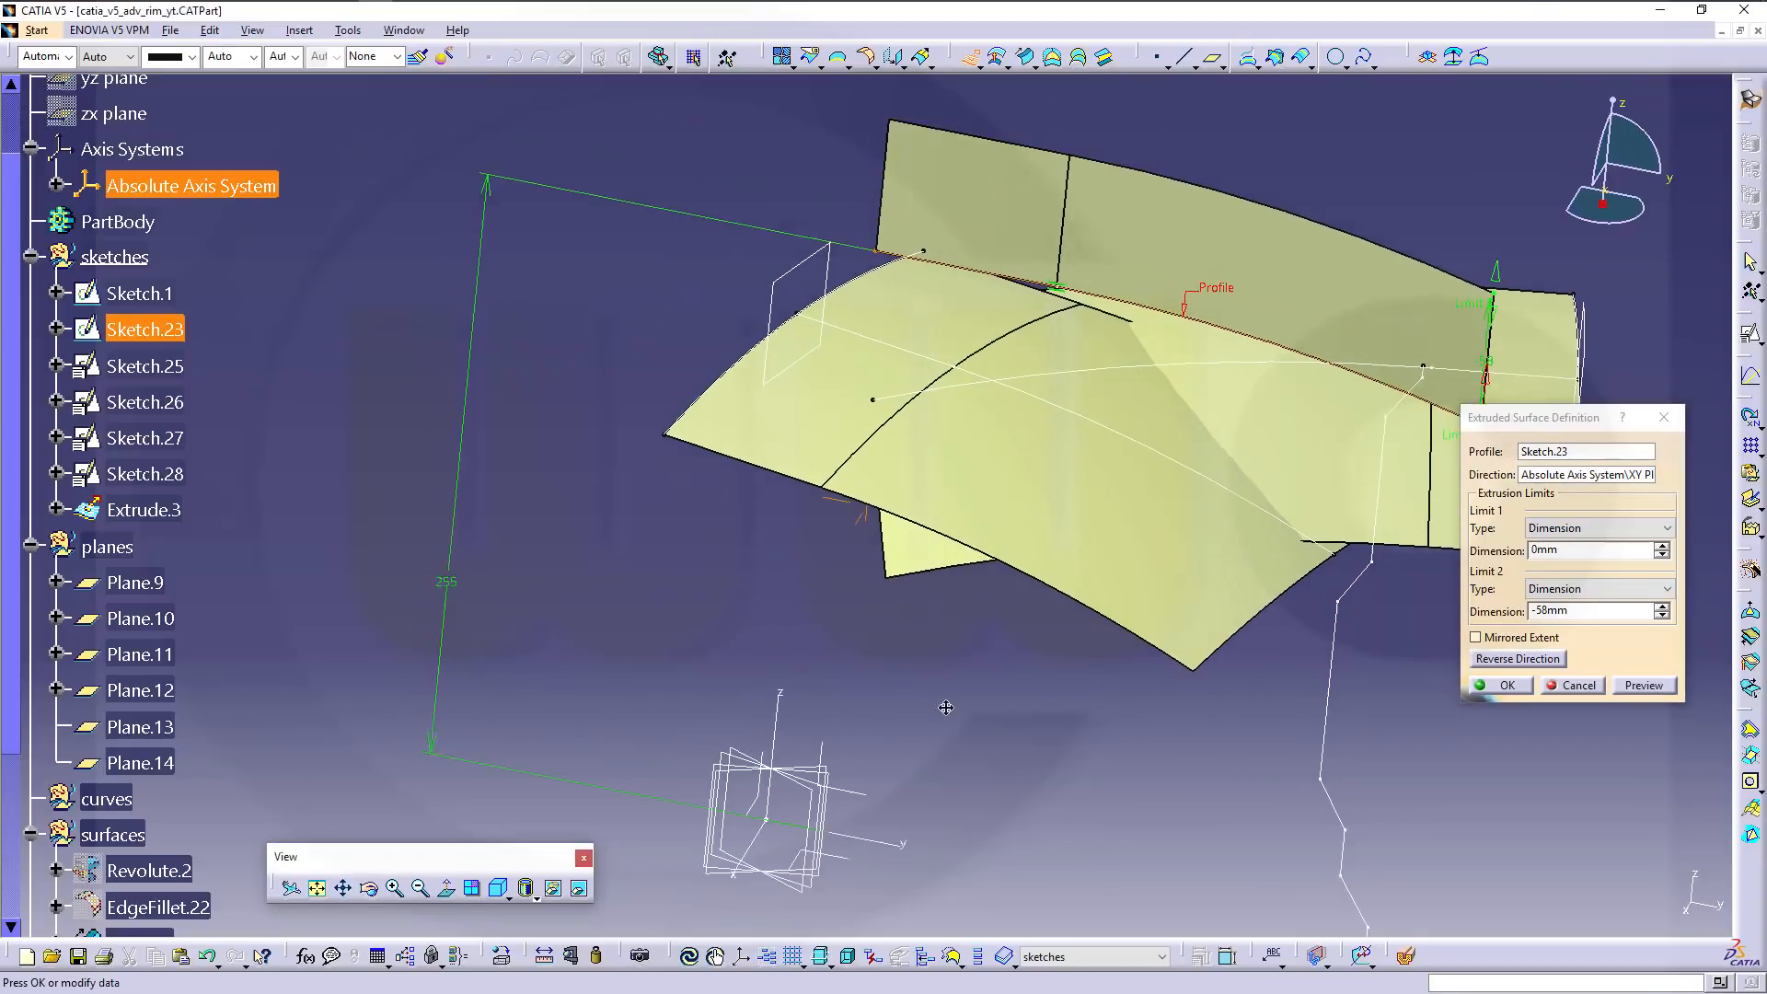
# Reverse the extrusion so it runs down through the swept surfaces, set Limit 2 to -92 mm, and create the surface.
pyautogui.click(1515, 658)
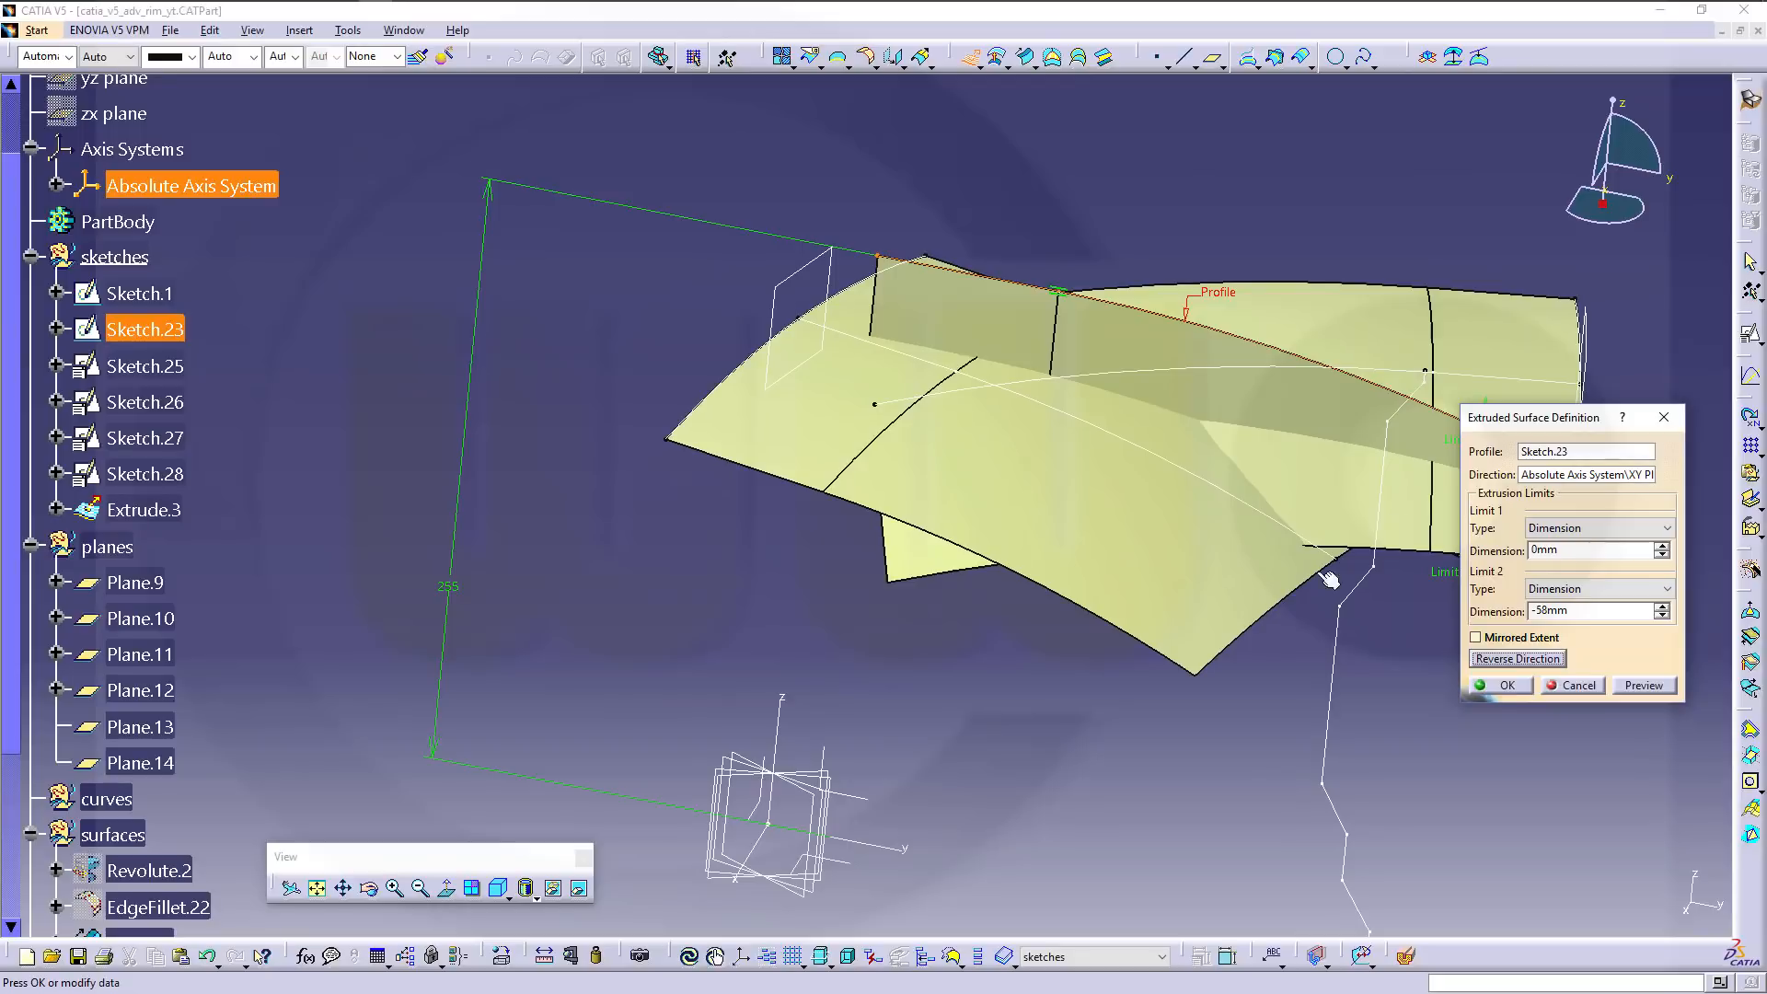
pyautogui.moveTo(1311, 588); pyautogui.dragTo(1171, 536, button='middle')
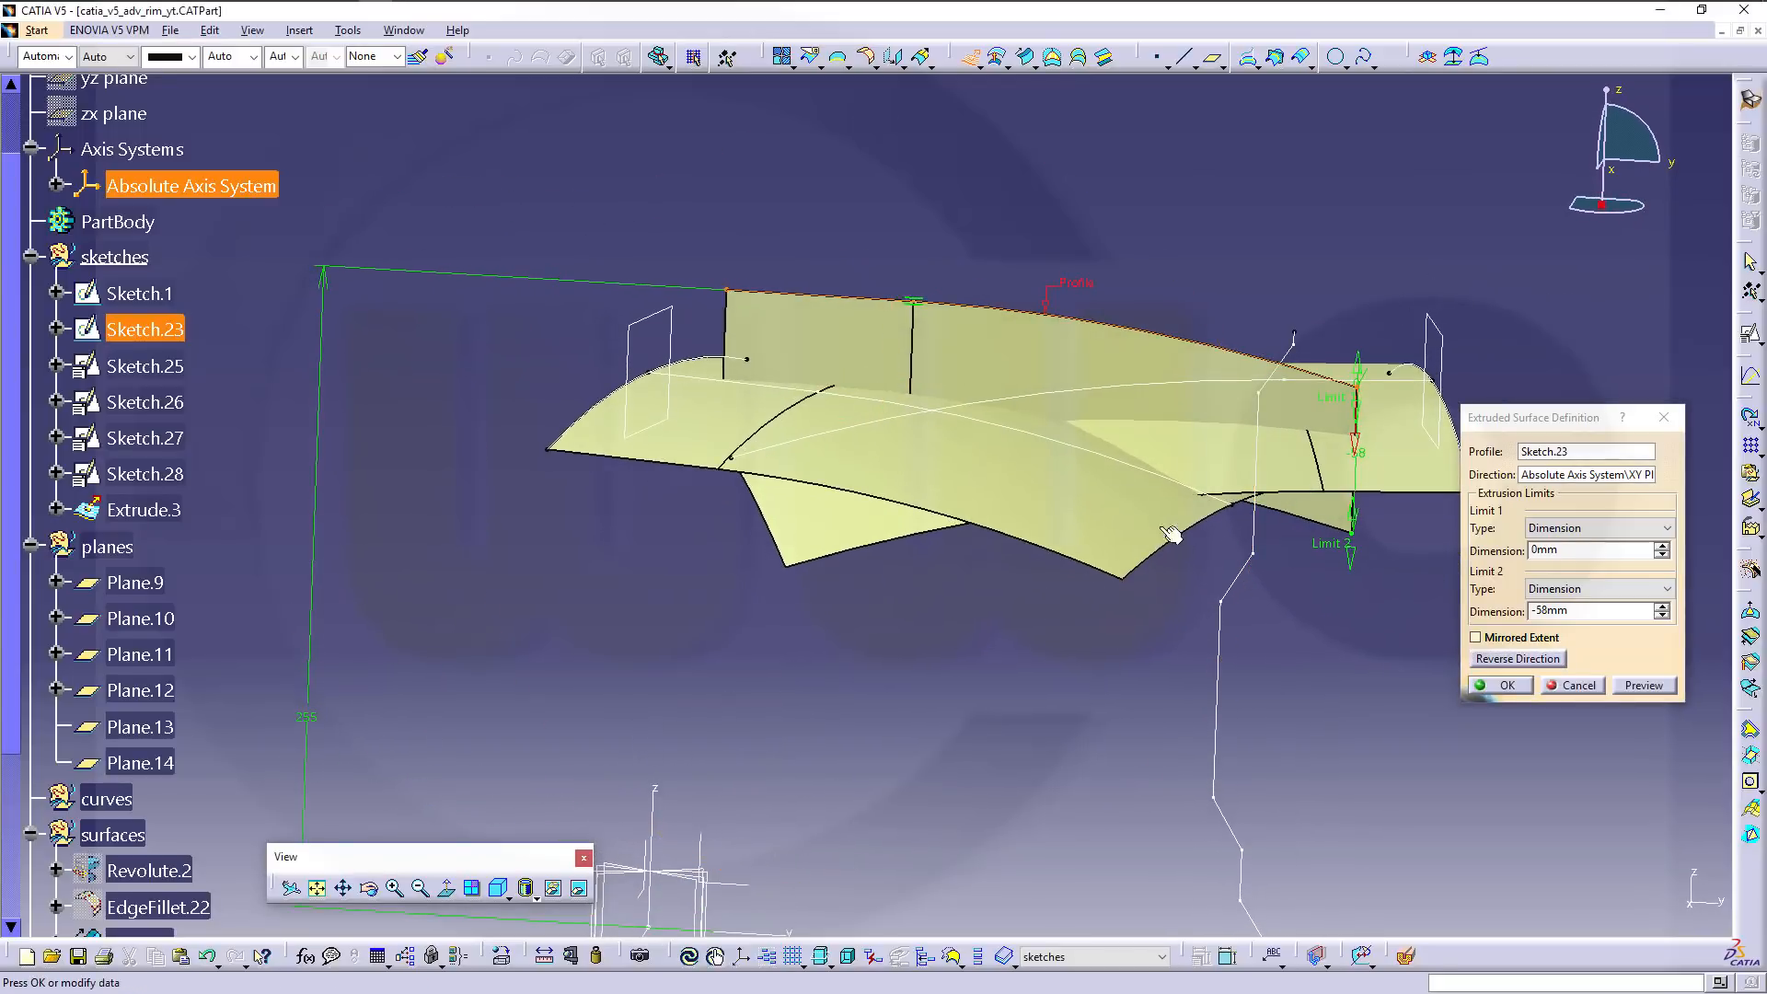
pyautogui.moveTo(1354, 565); pyautogui.dragTo(1322, 643)
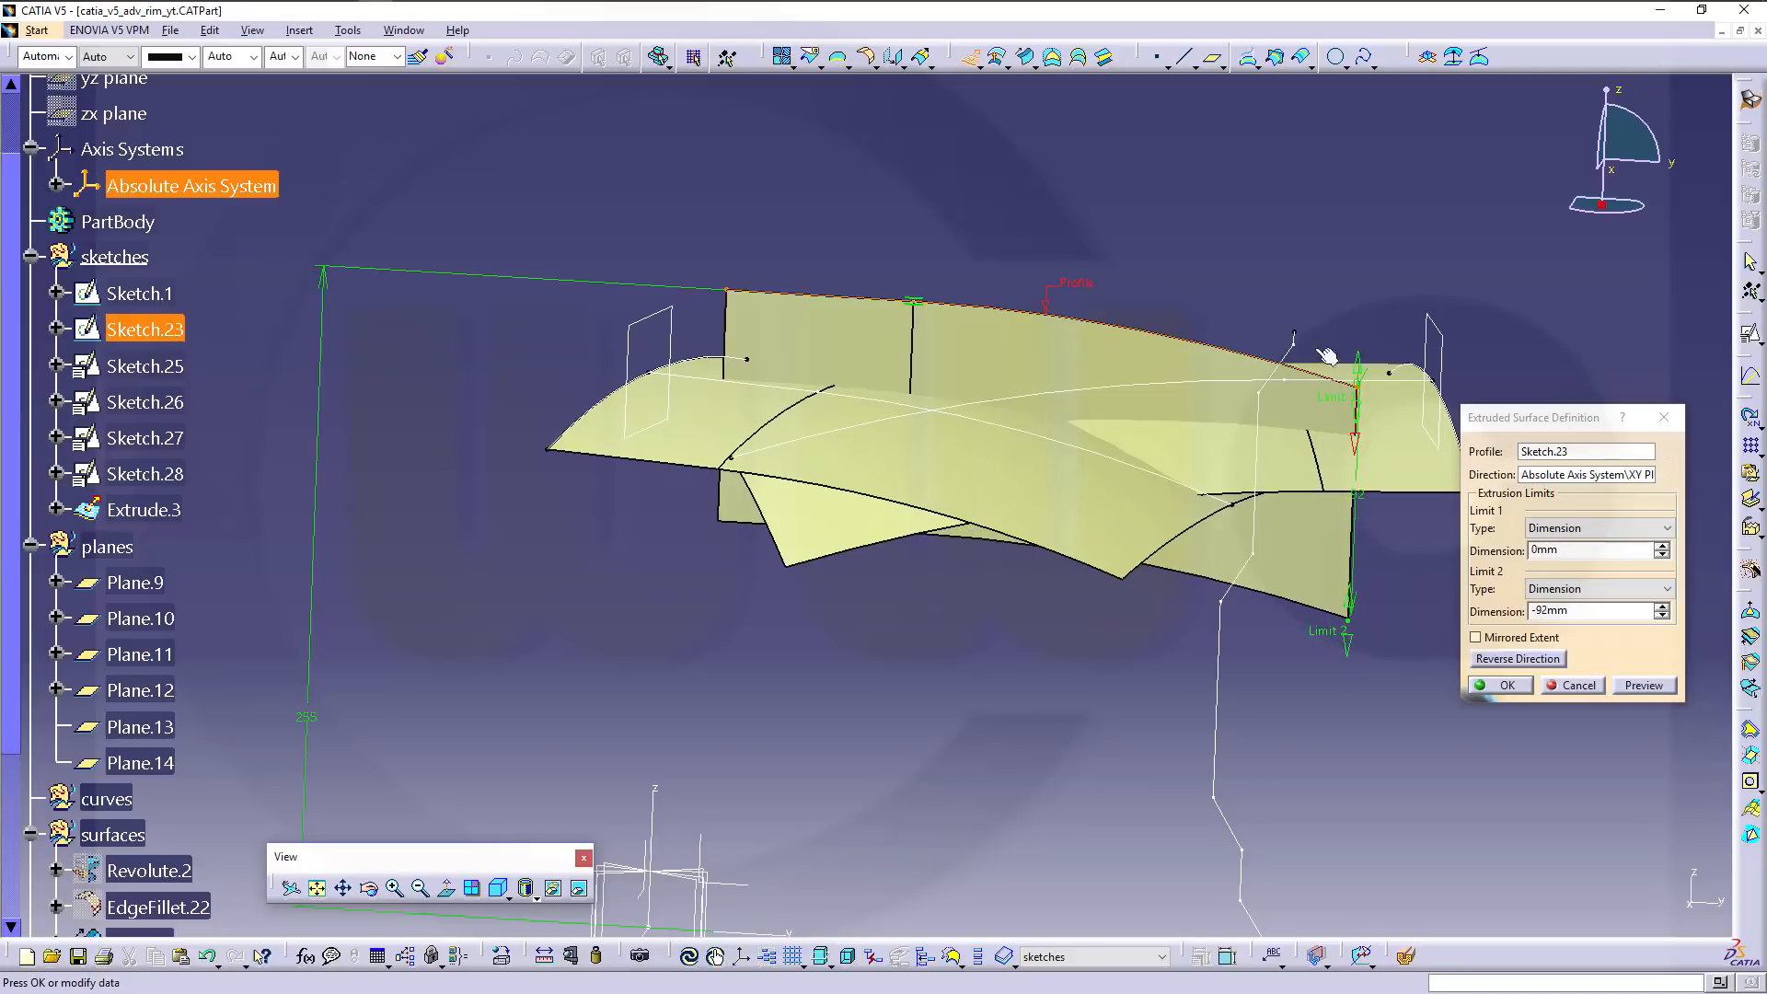
pyautogui.click(1512, 691)
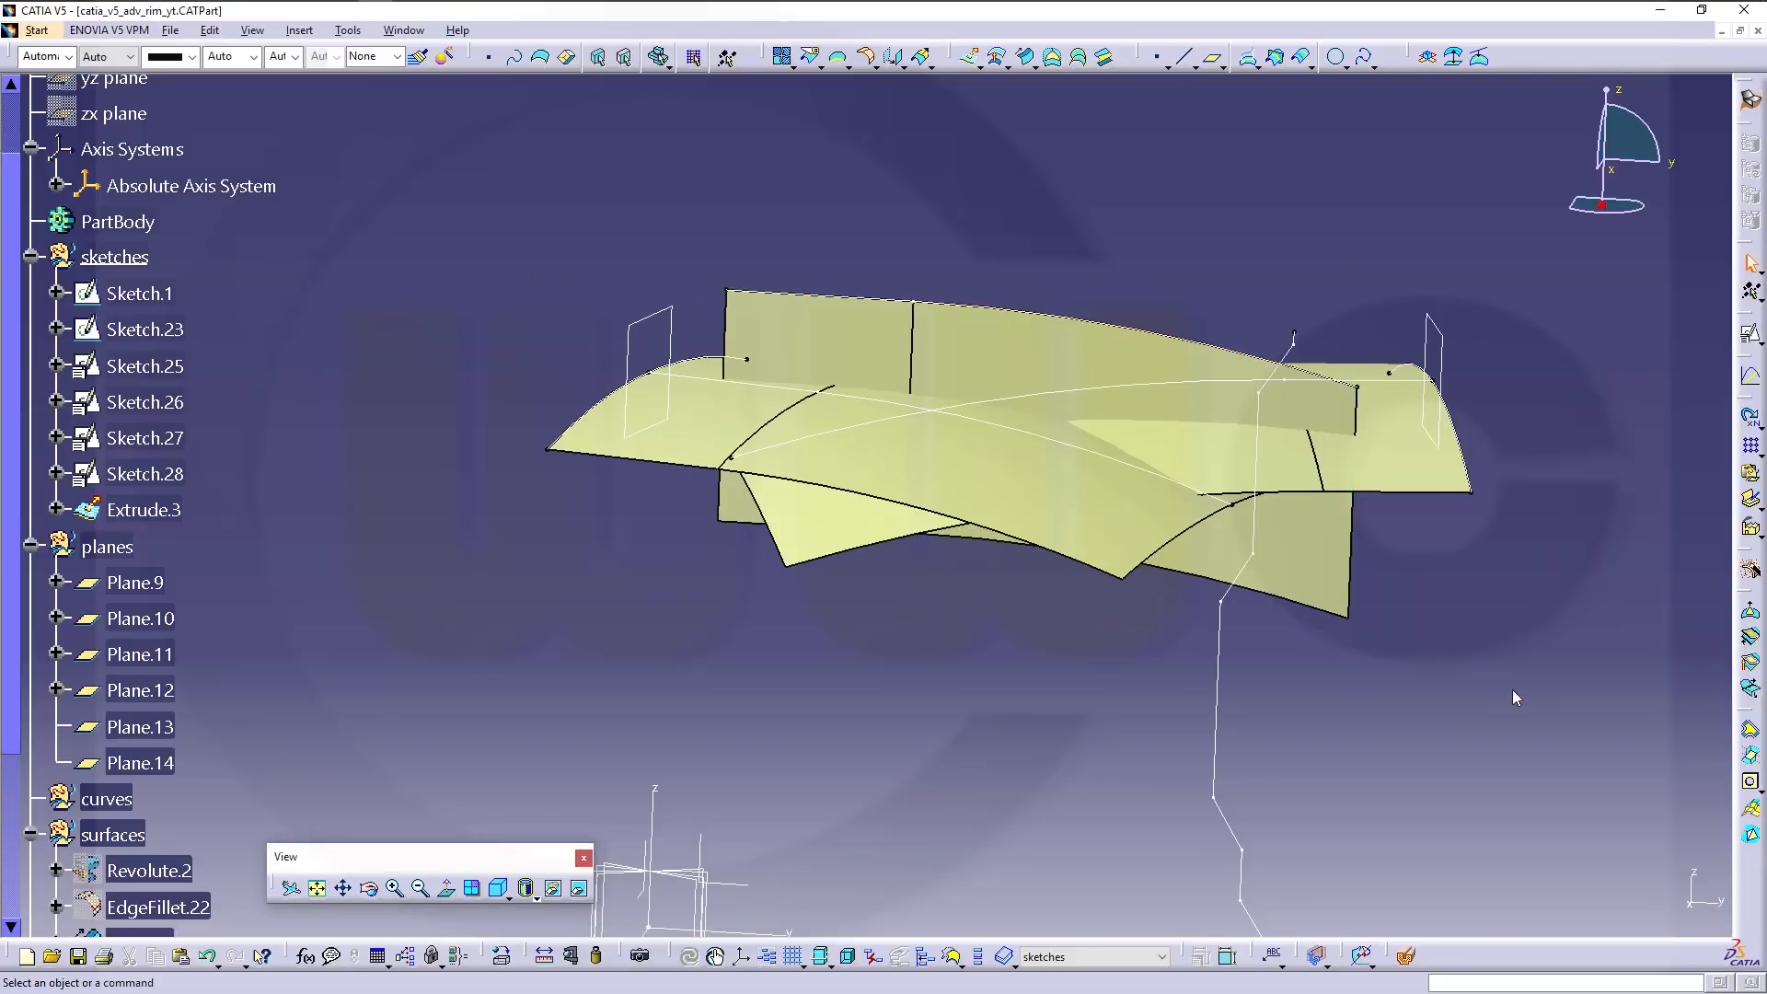
# Move Extrude.3 from the sketches set into the surfaces set.
pyautogui.moveTo(939, 553); pyautogui.dragTo(978, 564, button='middle')
pyautogui.moveTo(764, 469); pyautogui.dragTo(1034, 615, button='middle')
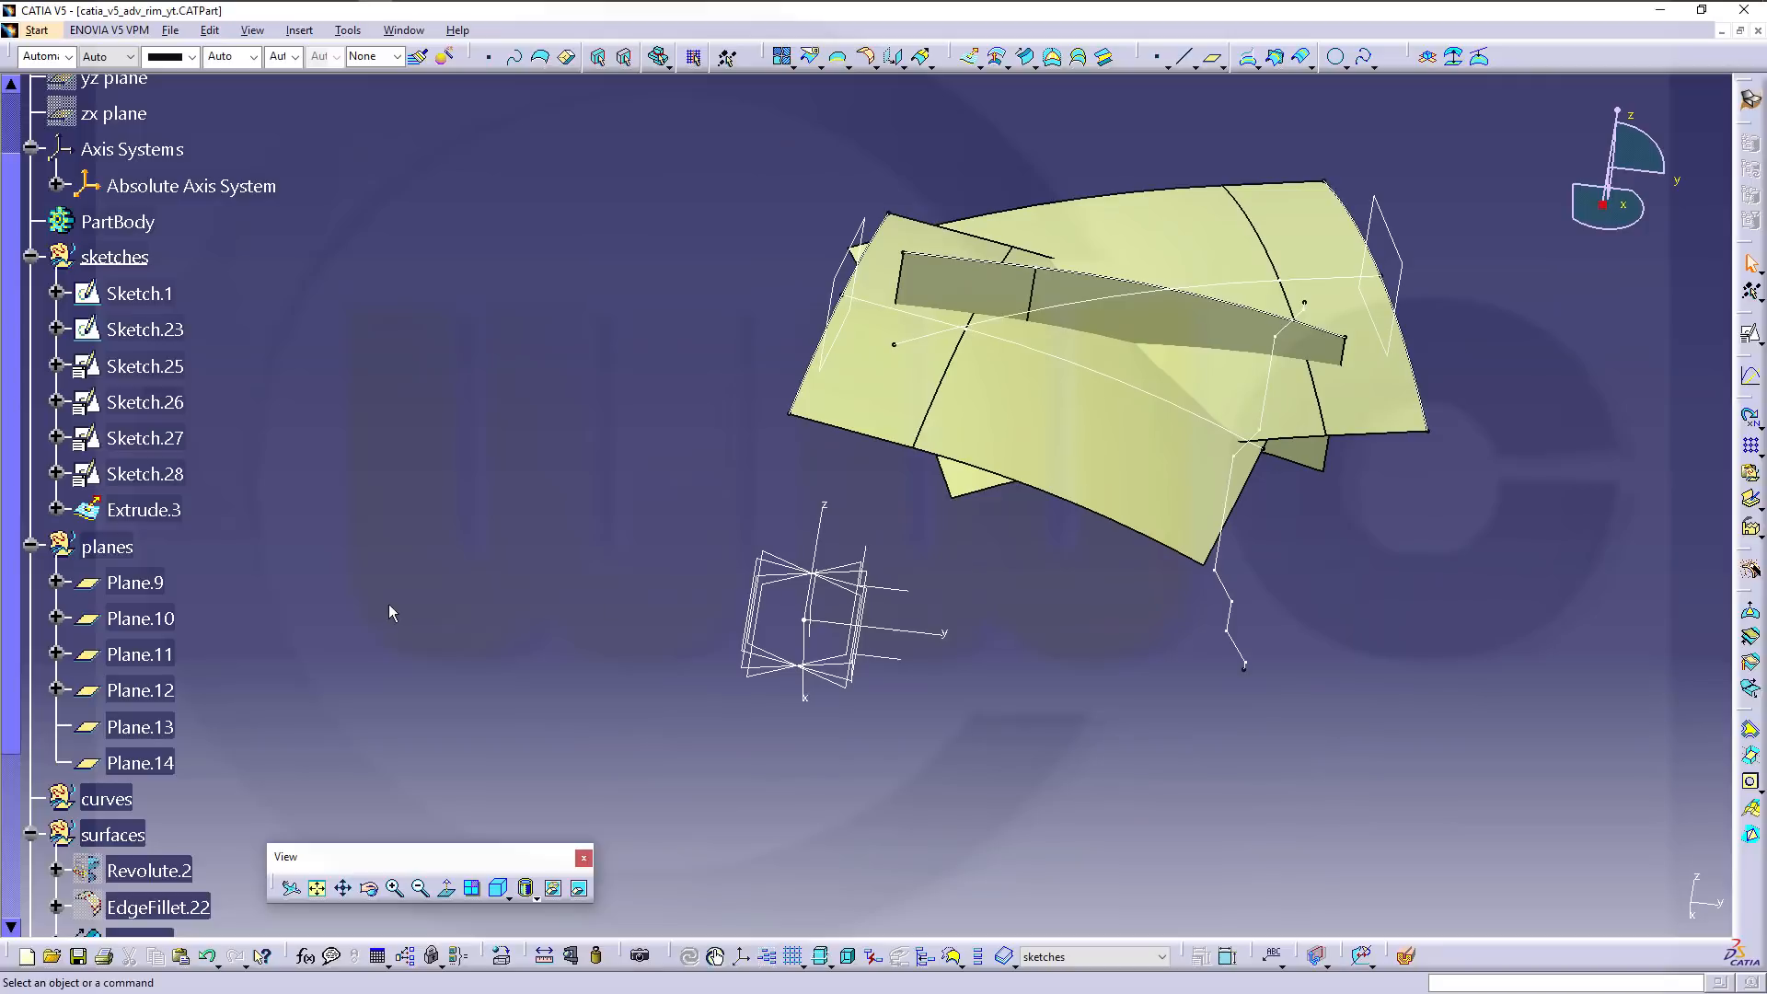
pyautogui.scroll(-5, 140, 468)
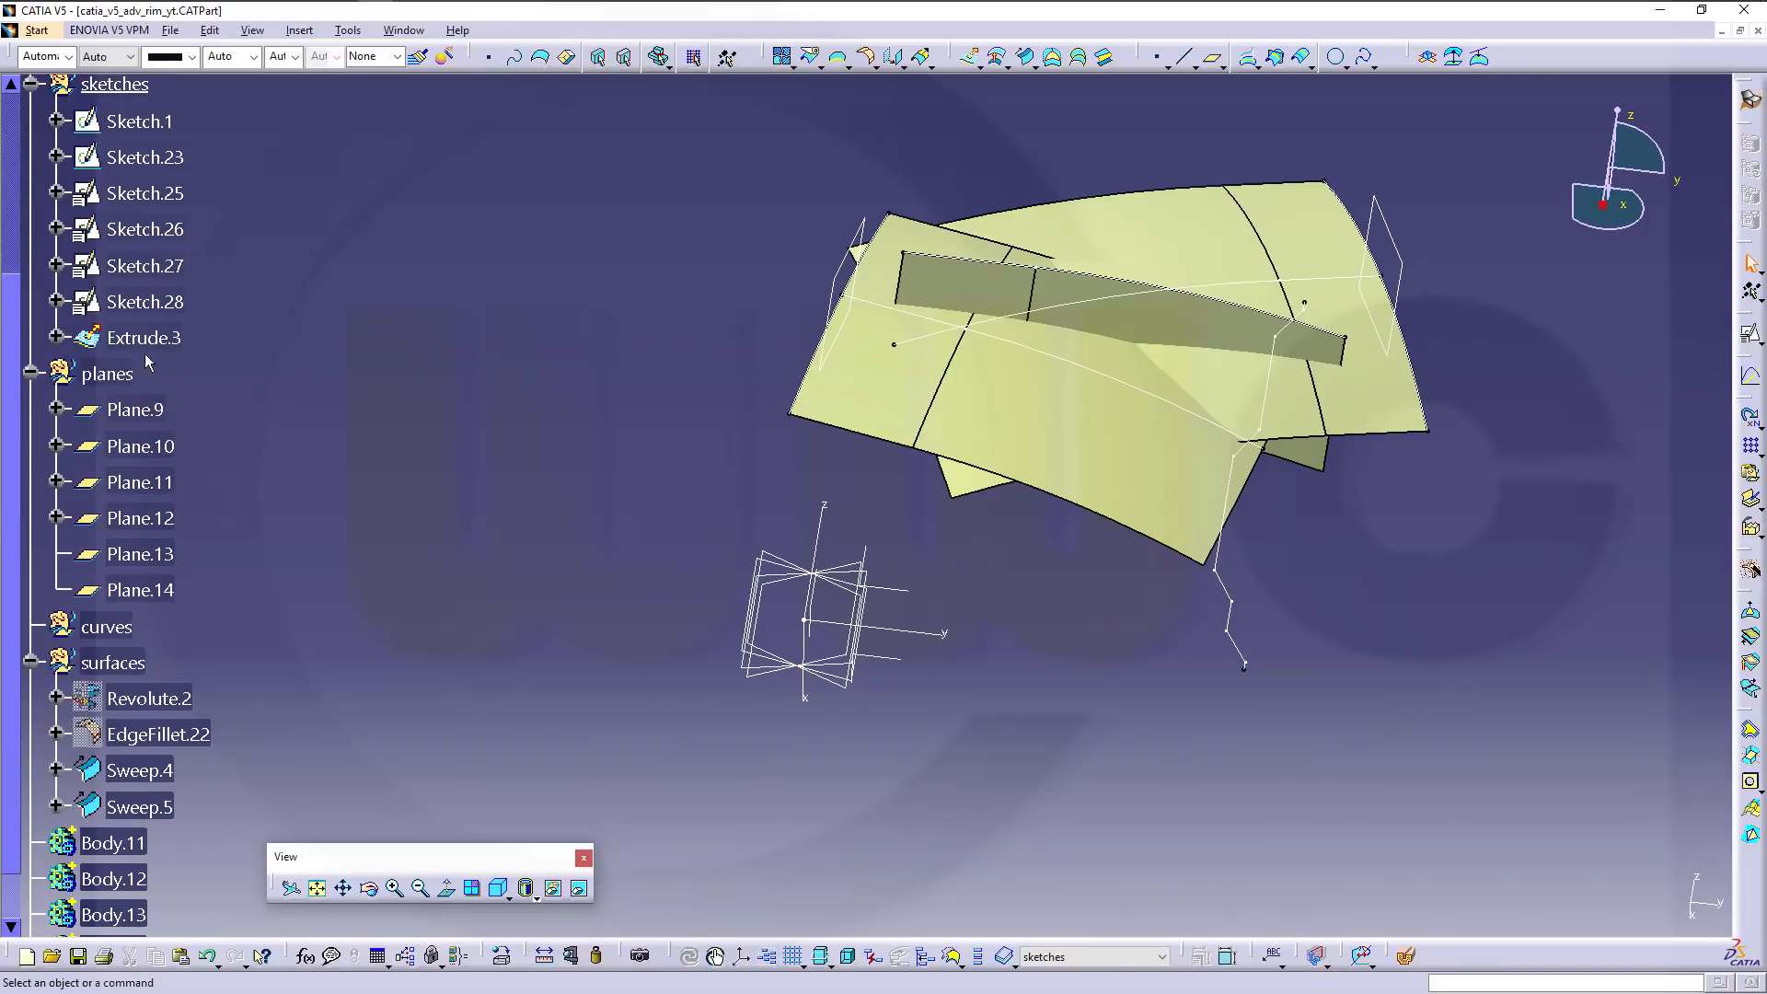
pyautogui.click(143, 338)
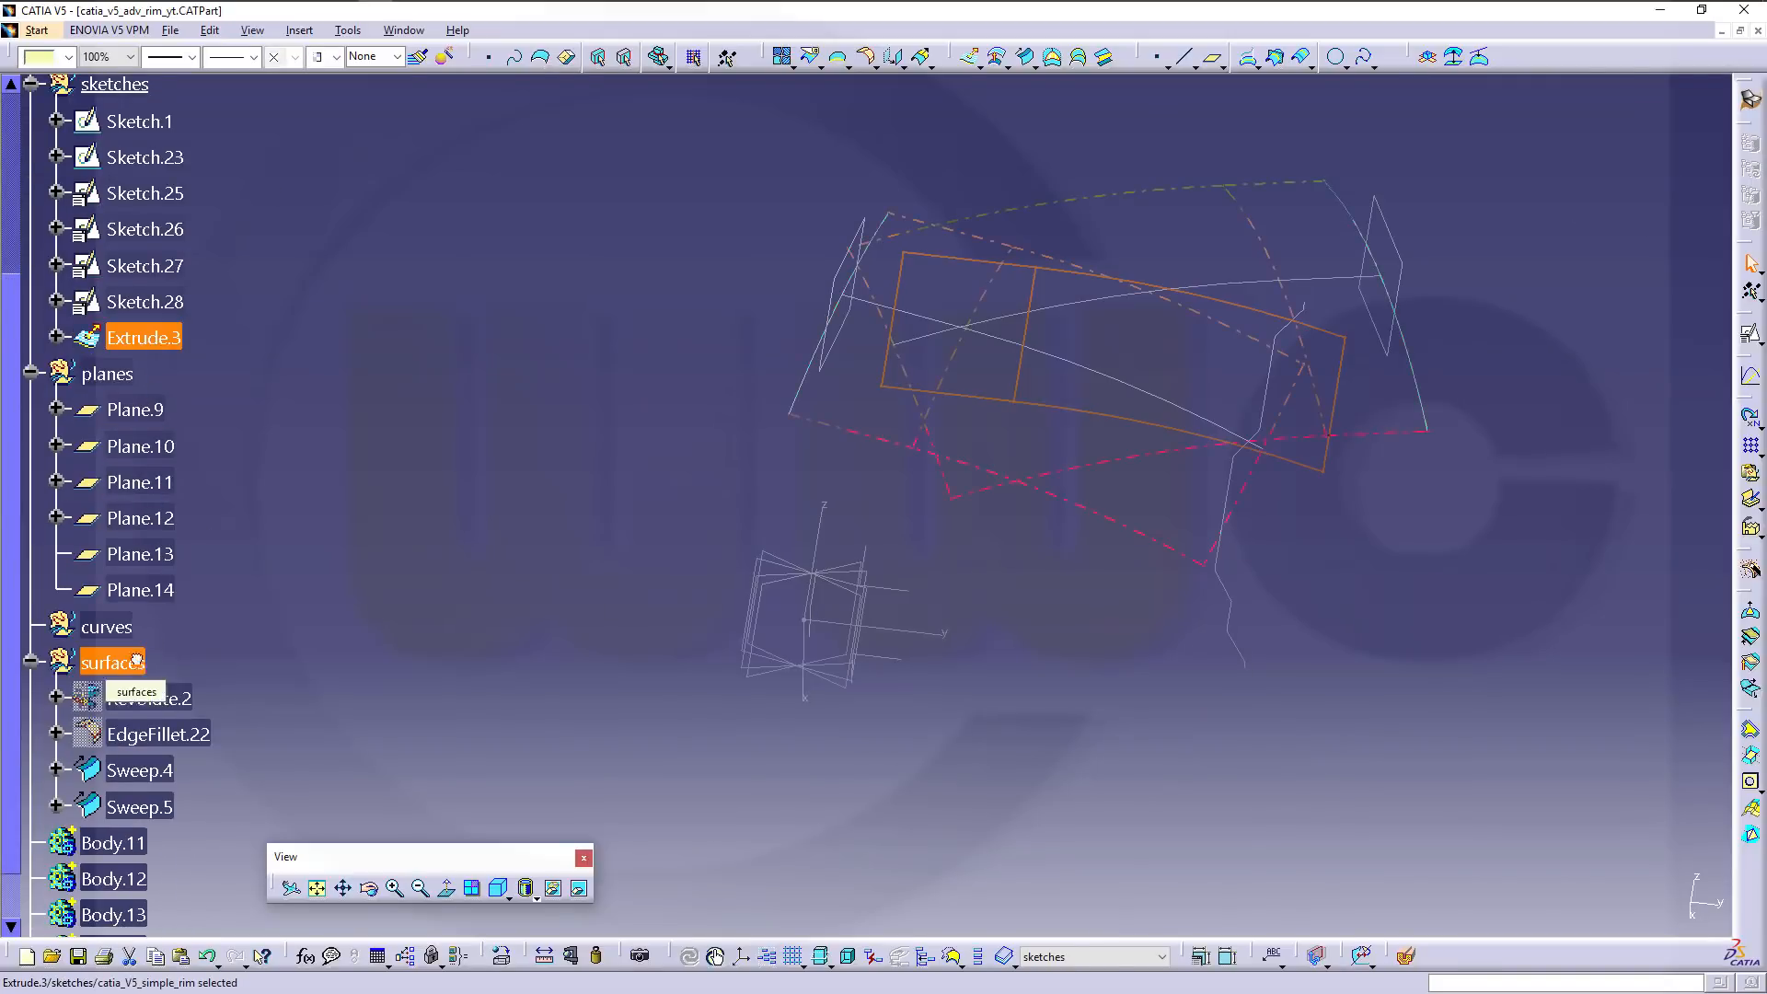
pyautogui.moveTo(136, 661); pyautogui.dragTo(136, 660)
# Start a new sketch on the absolute axis system's XY plane.
pyautogui.moveTo(714, 671); pyautogui.dragTo(714, 683, button='middle')
pyautogui.moveTo(885, 728); pyautogui.dragTo(905, 687, button='middle')
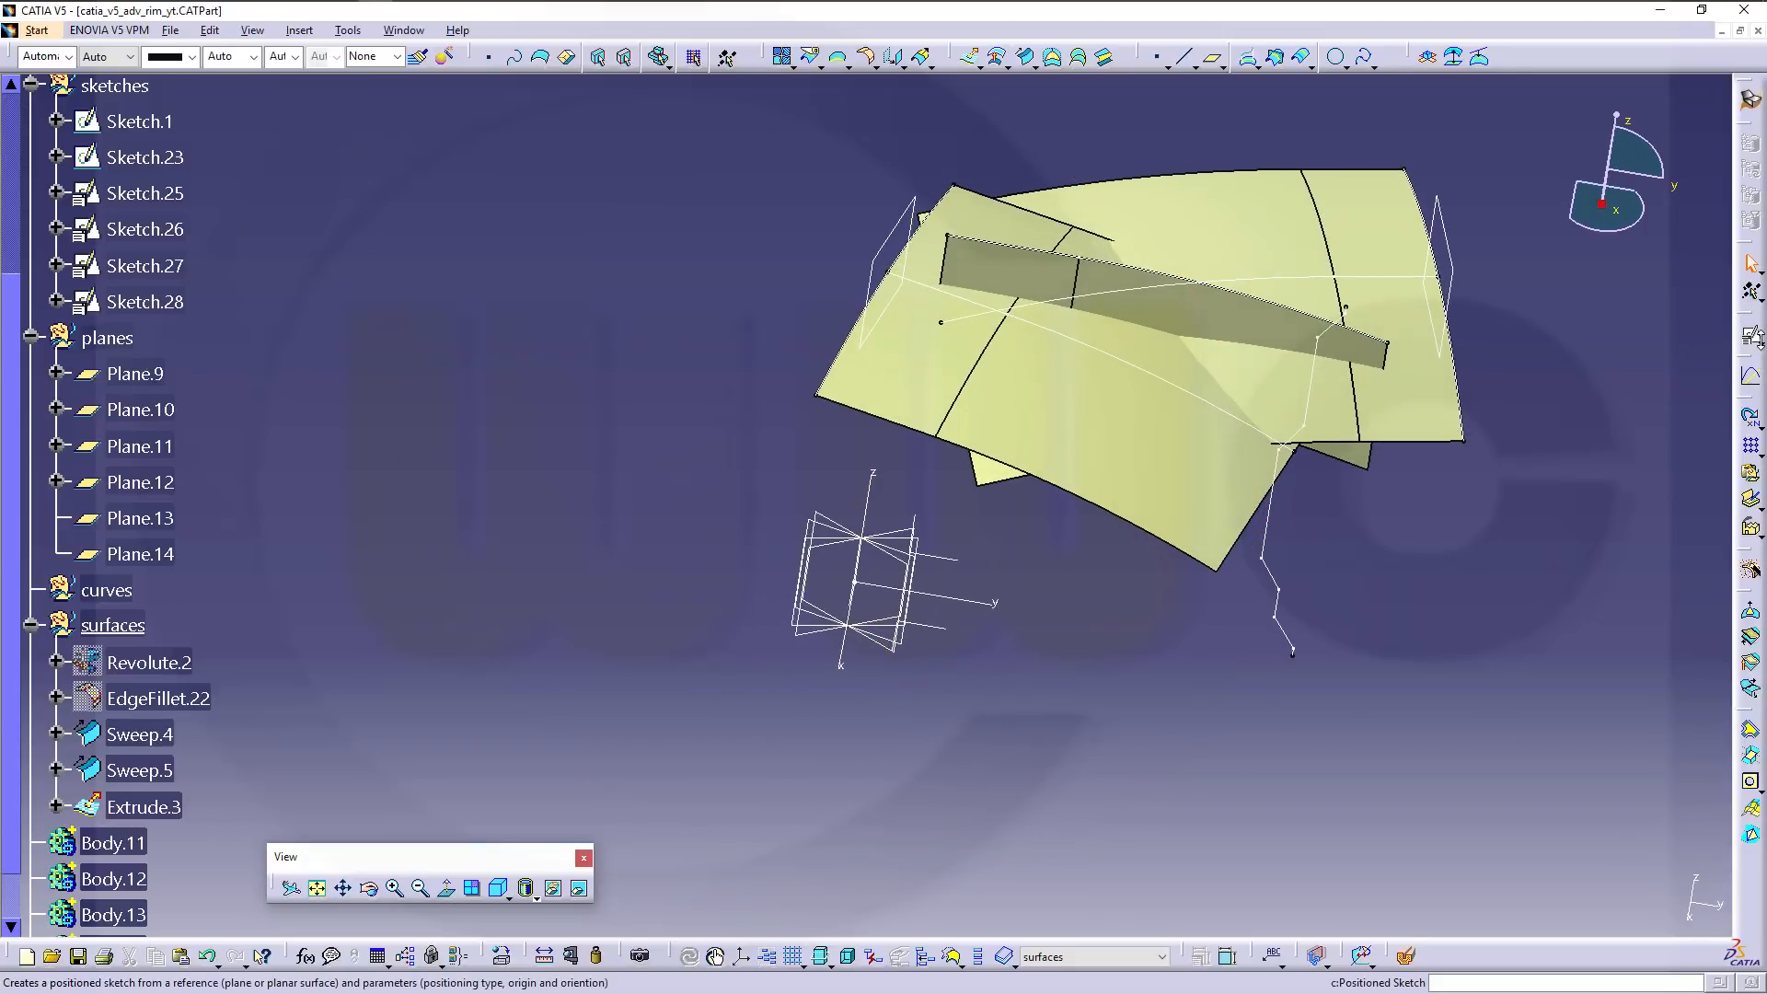
pyautogui.click(1753, 339)
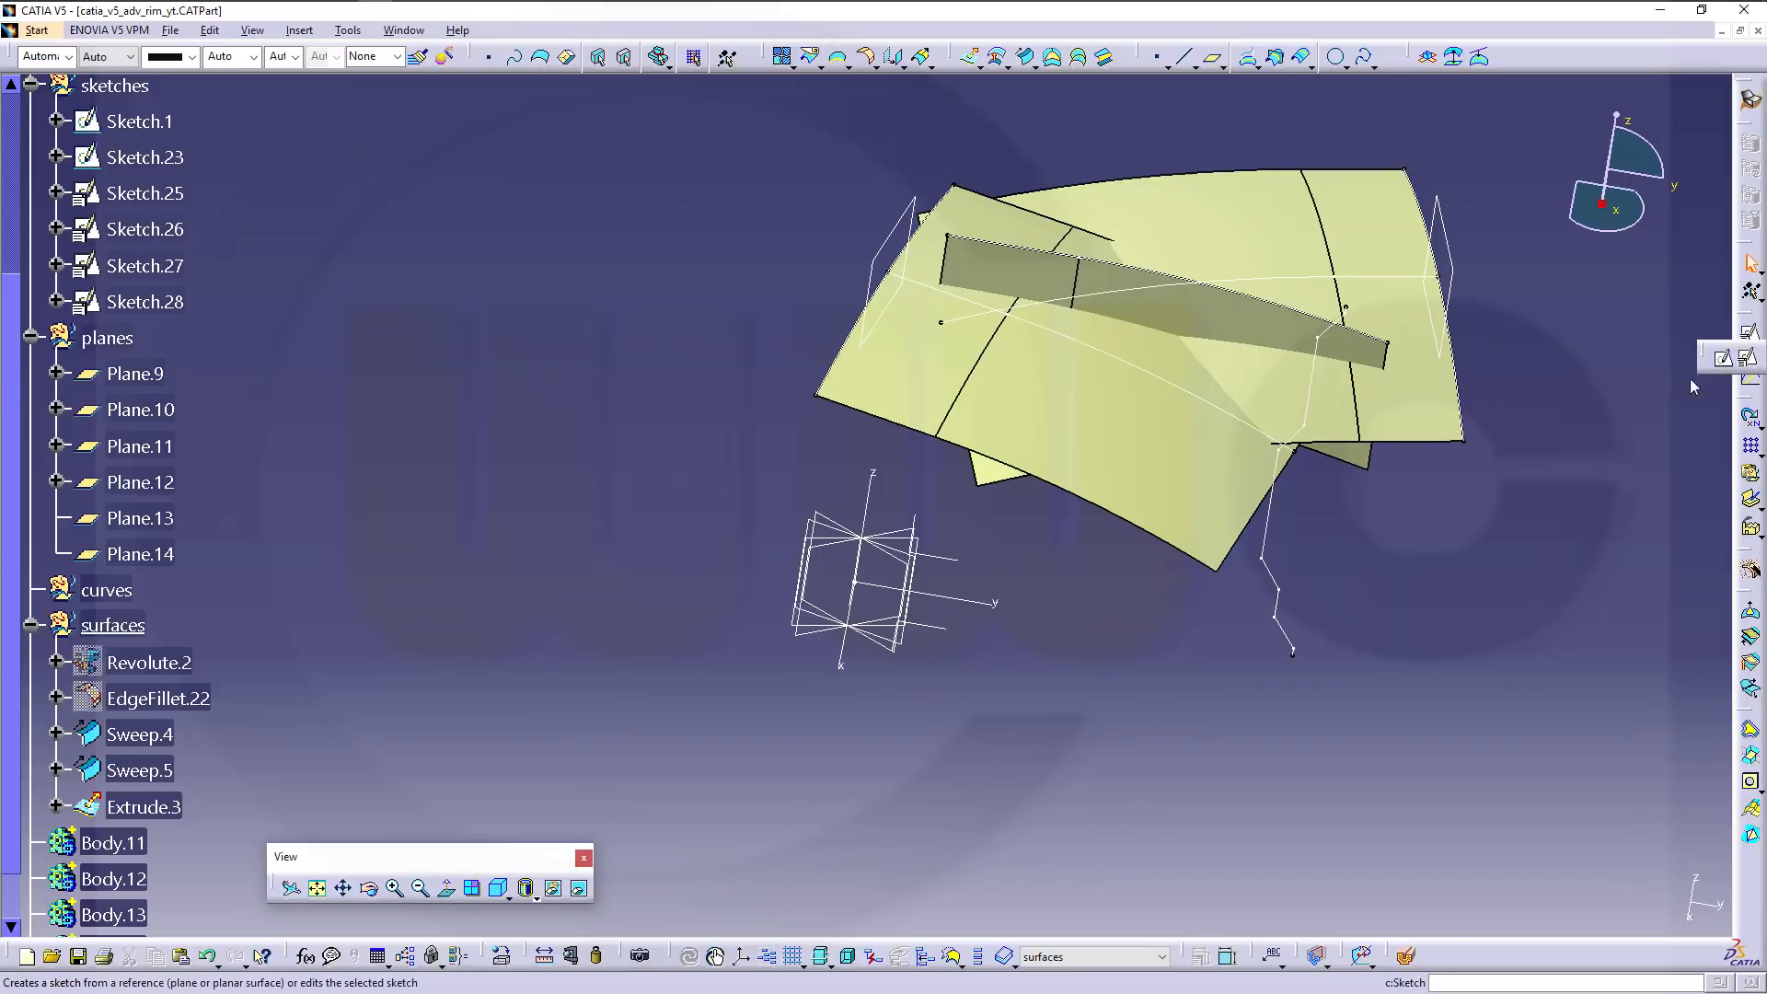
pyautogui.click(1721, 359)
pyautogui.click(937, 628)
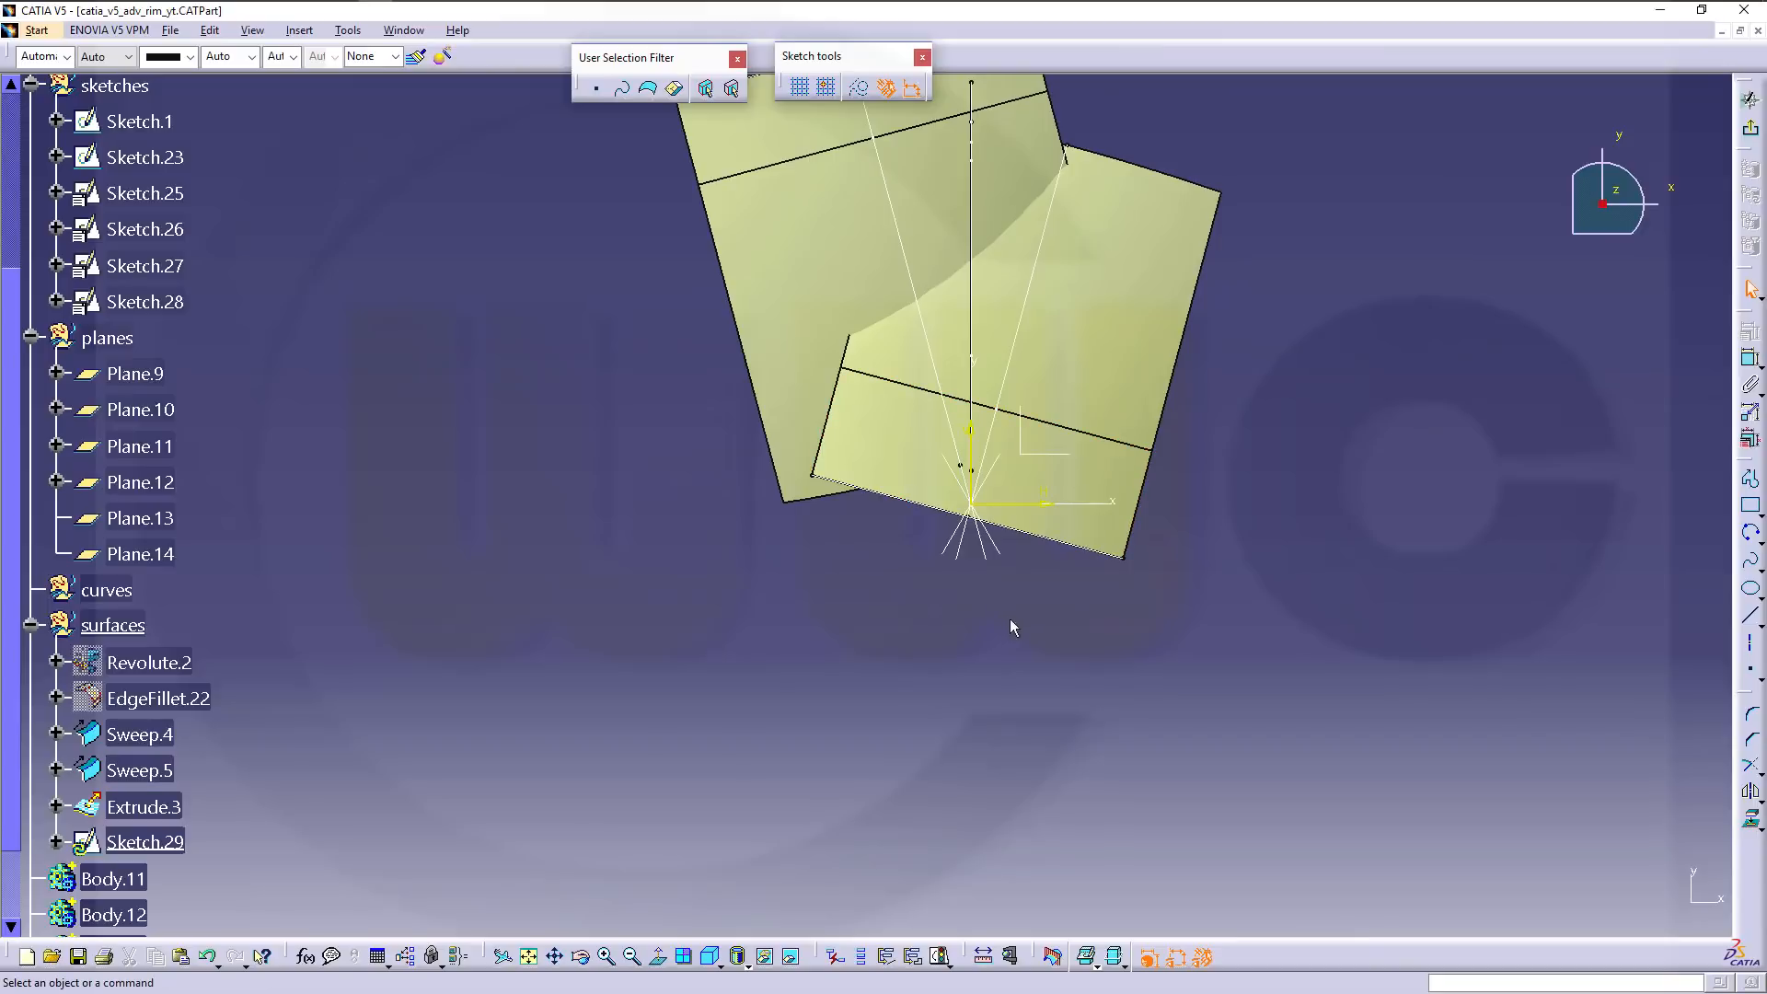
# Hide the origin, HDirection and VDirection of Sketch.29's absolute axis.
pyautogui.moveTo(1073, 607)
pyautogui.mouseDown()
pyautogui.moveTo(1030, 480)
pyautogui.moveTo(939, 407)
pyautogui.mouseUp()
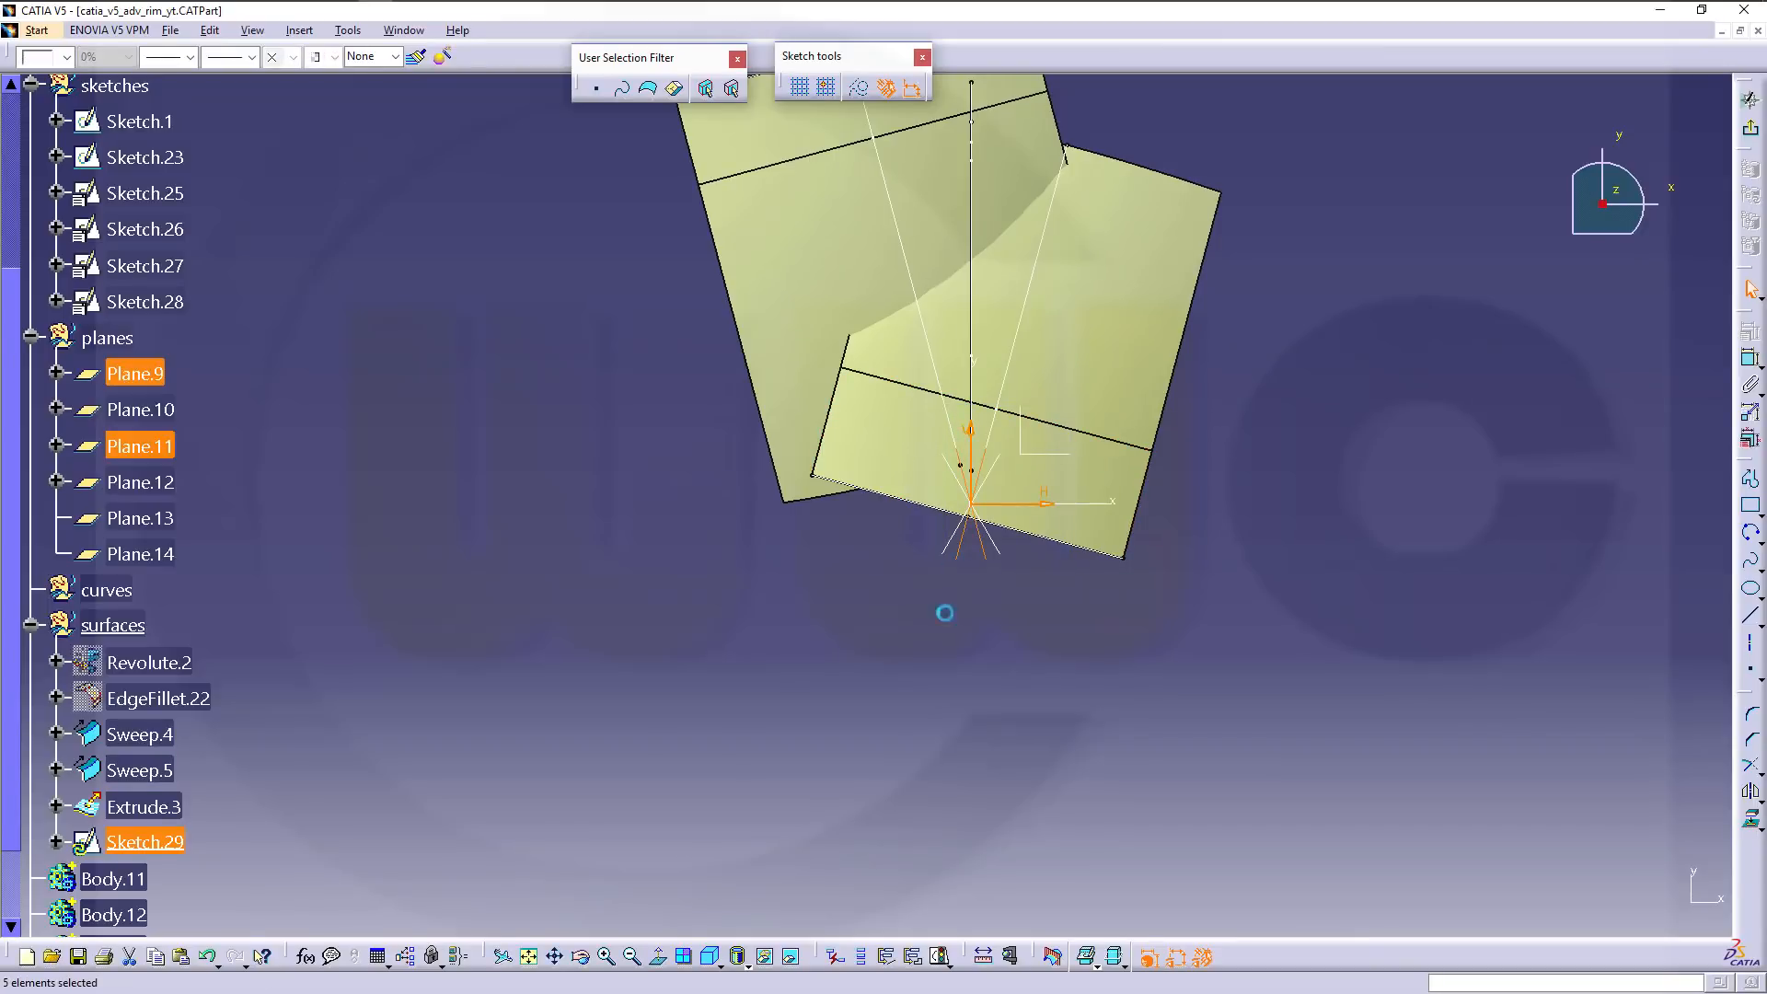
pyautogui.click(980, 751)
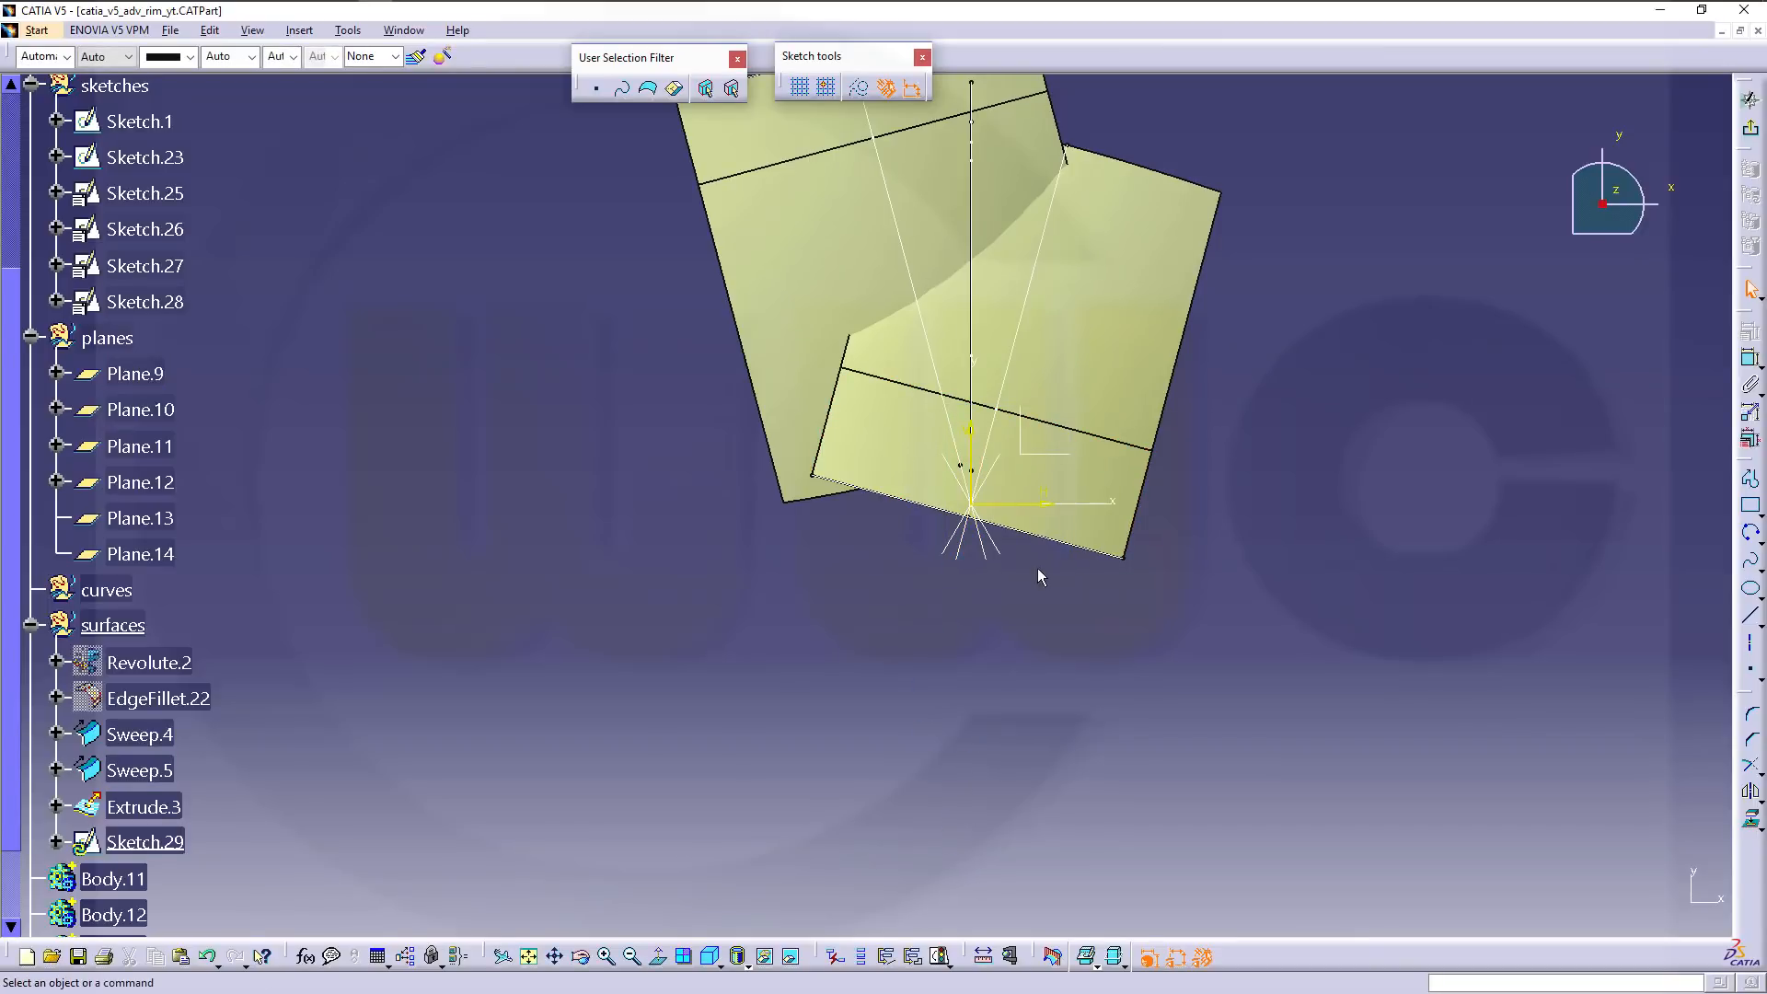
pyautogui.click(55, 842)
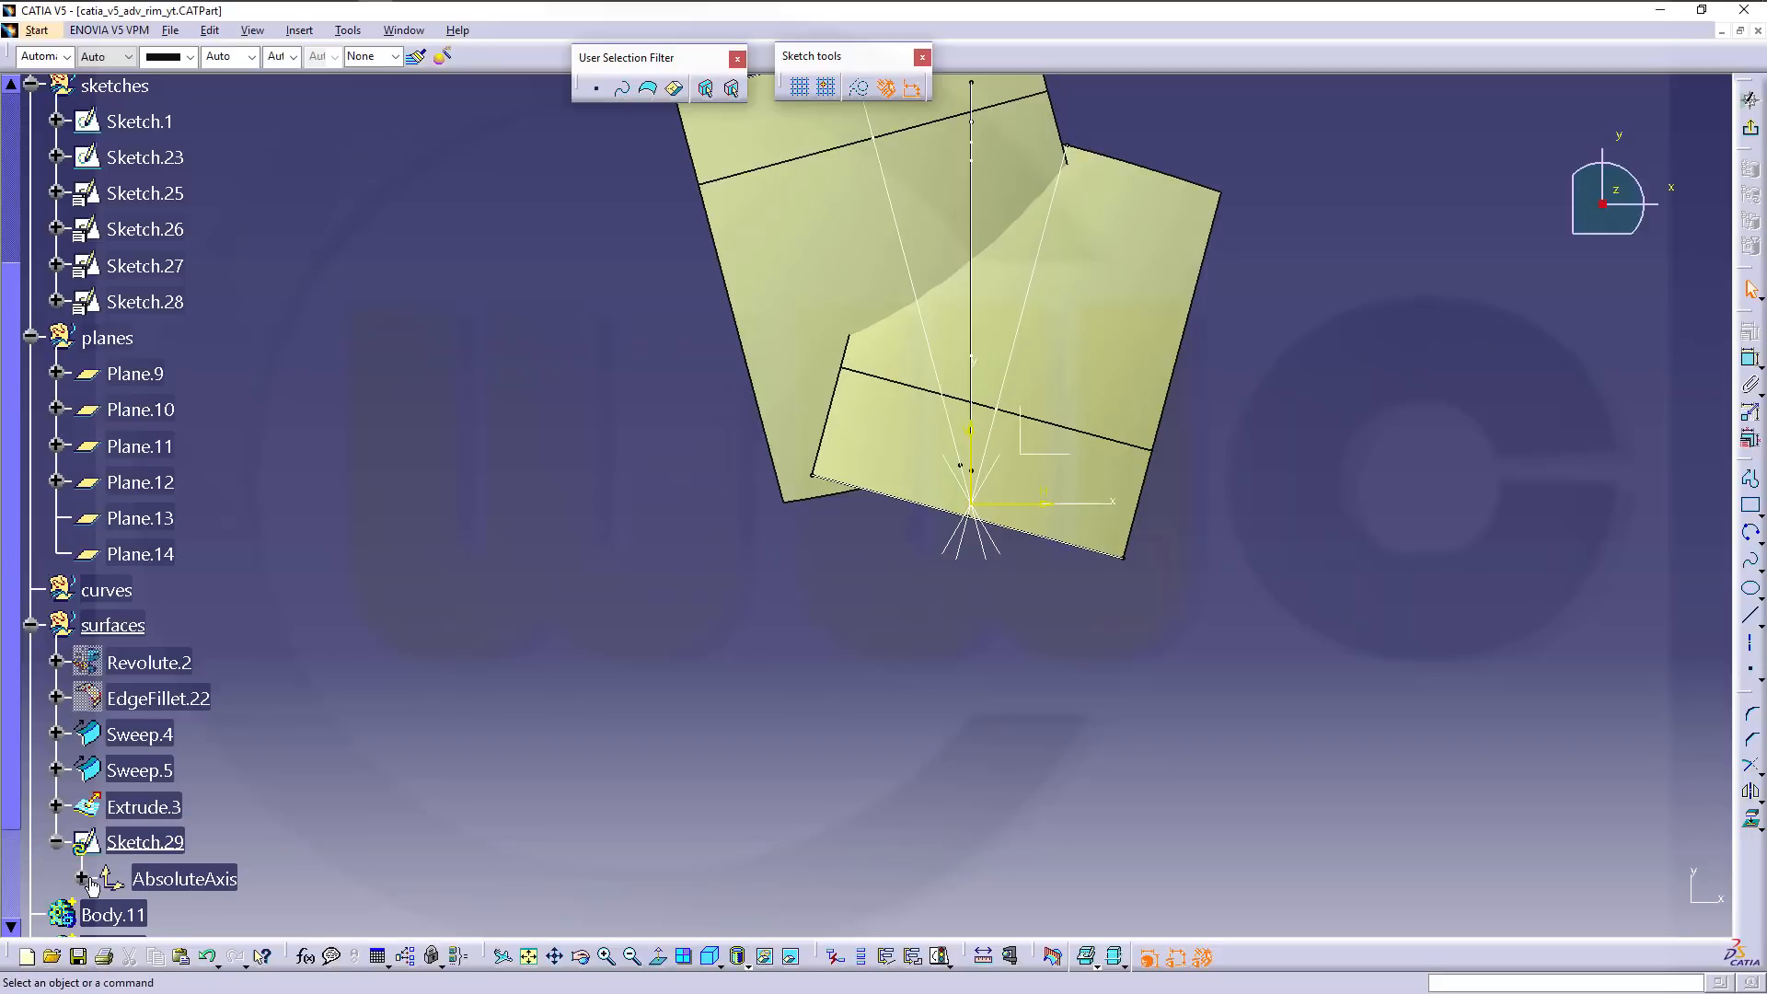
pyautogui.click(83, 878)
pyautogui.click(183, 814)
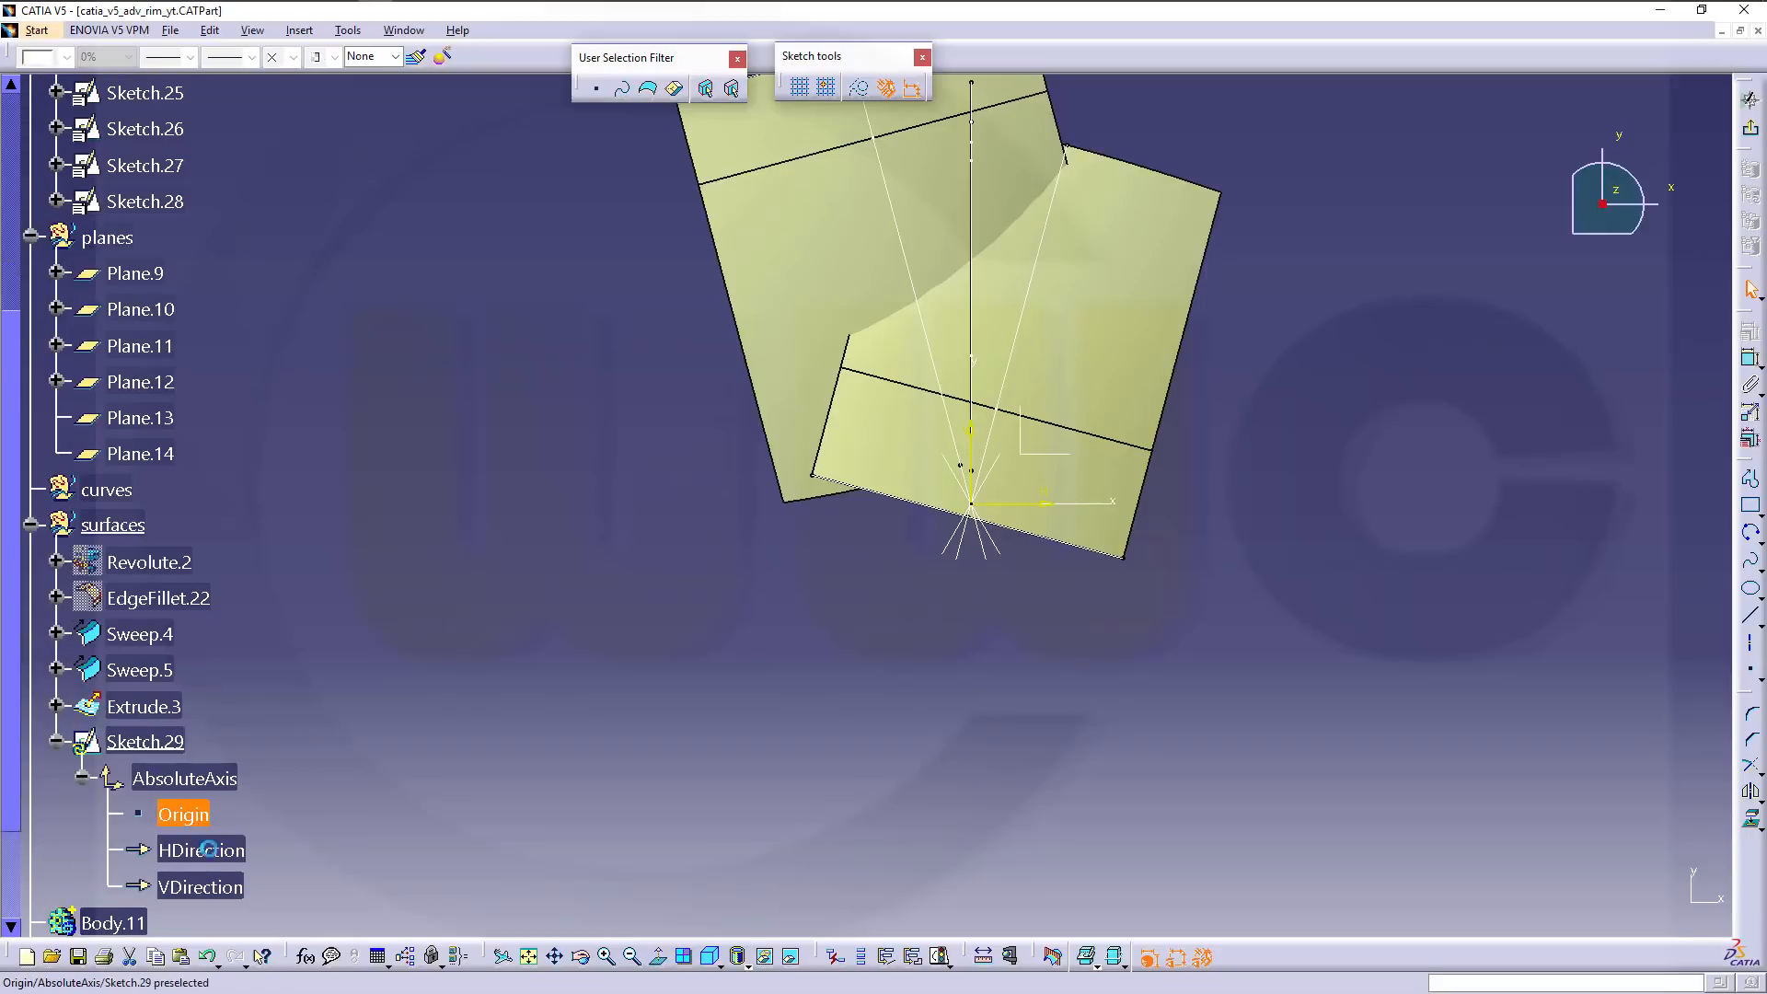
pyautogui.keyDown('shift'); pyautogui.click(221, 886); pyautogui.keyUp('shift')
pyautogui.rightClick(221, 886)
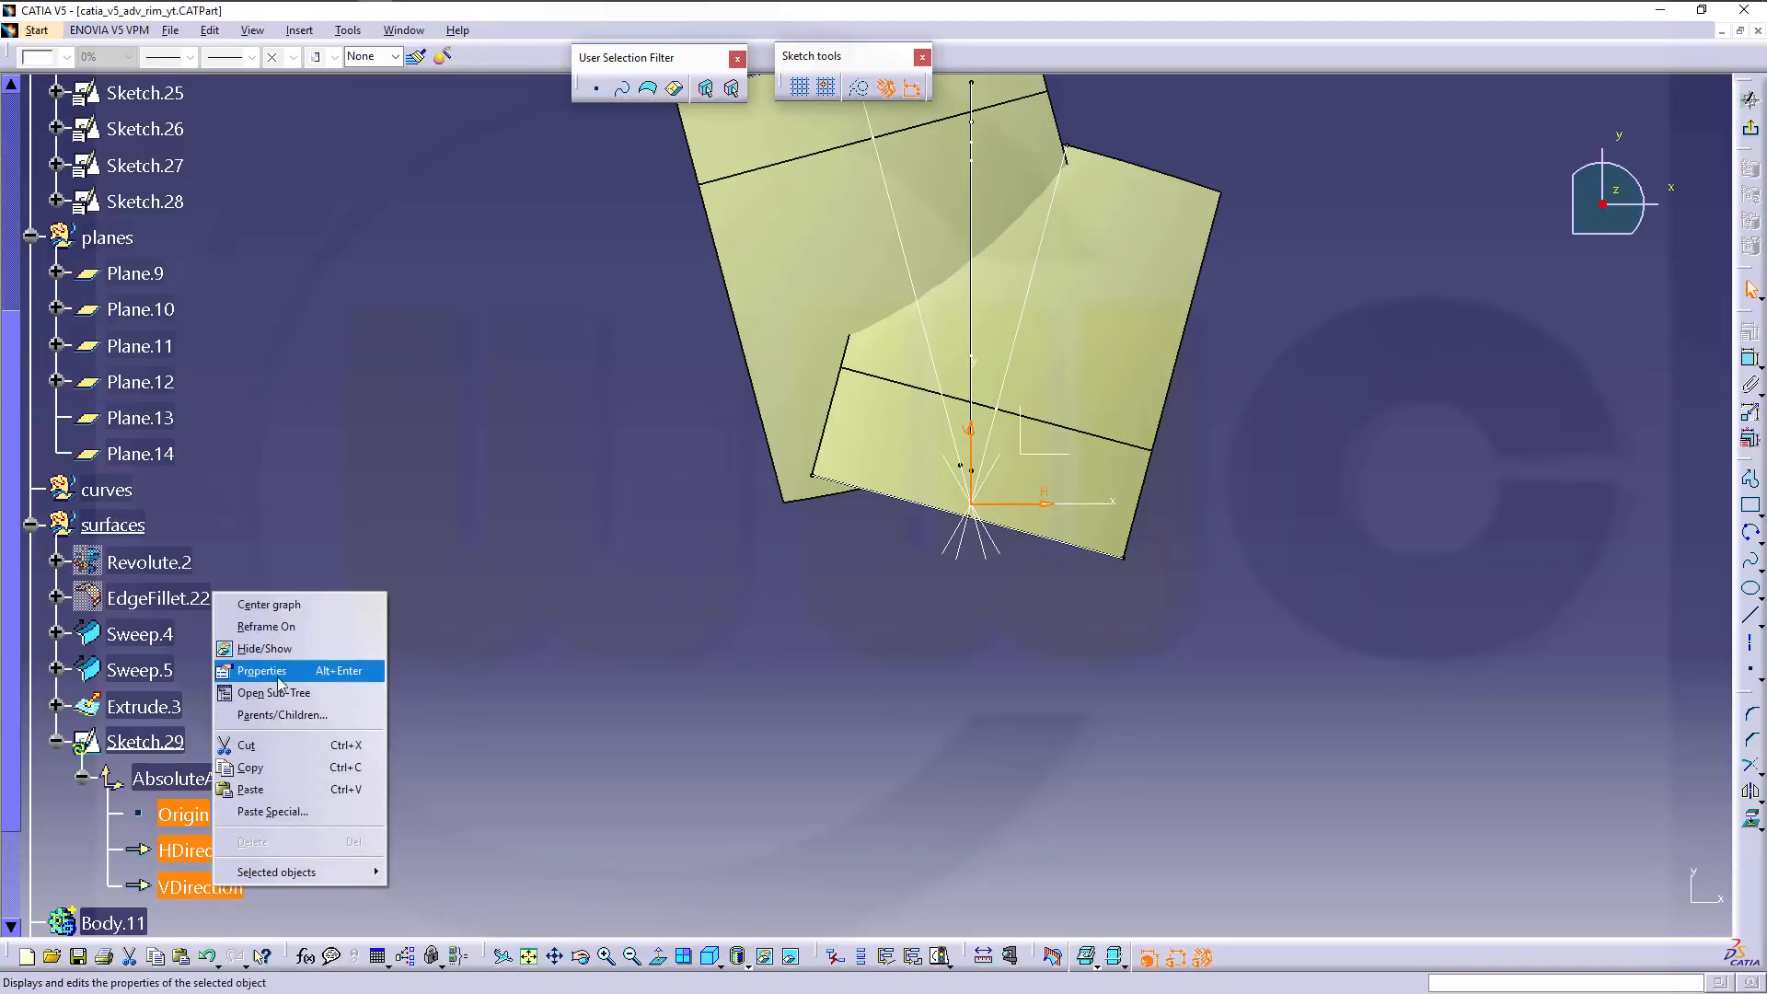
pyautogui.click(264, 648)
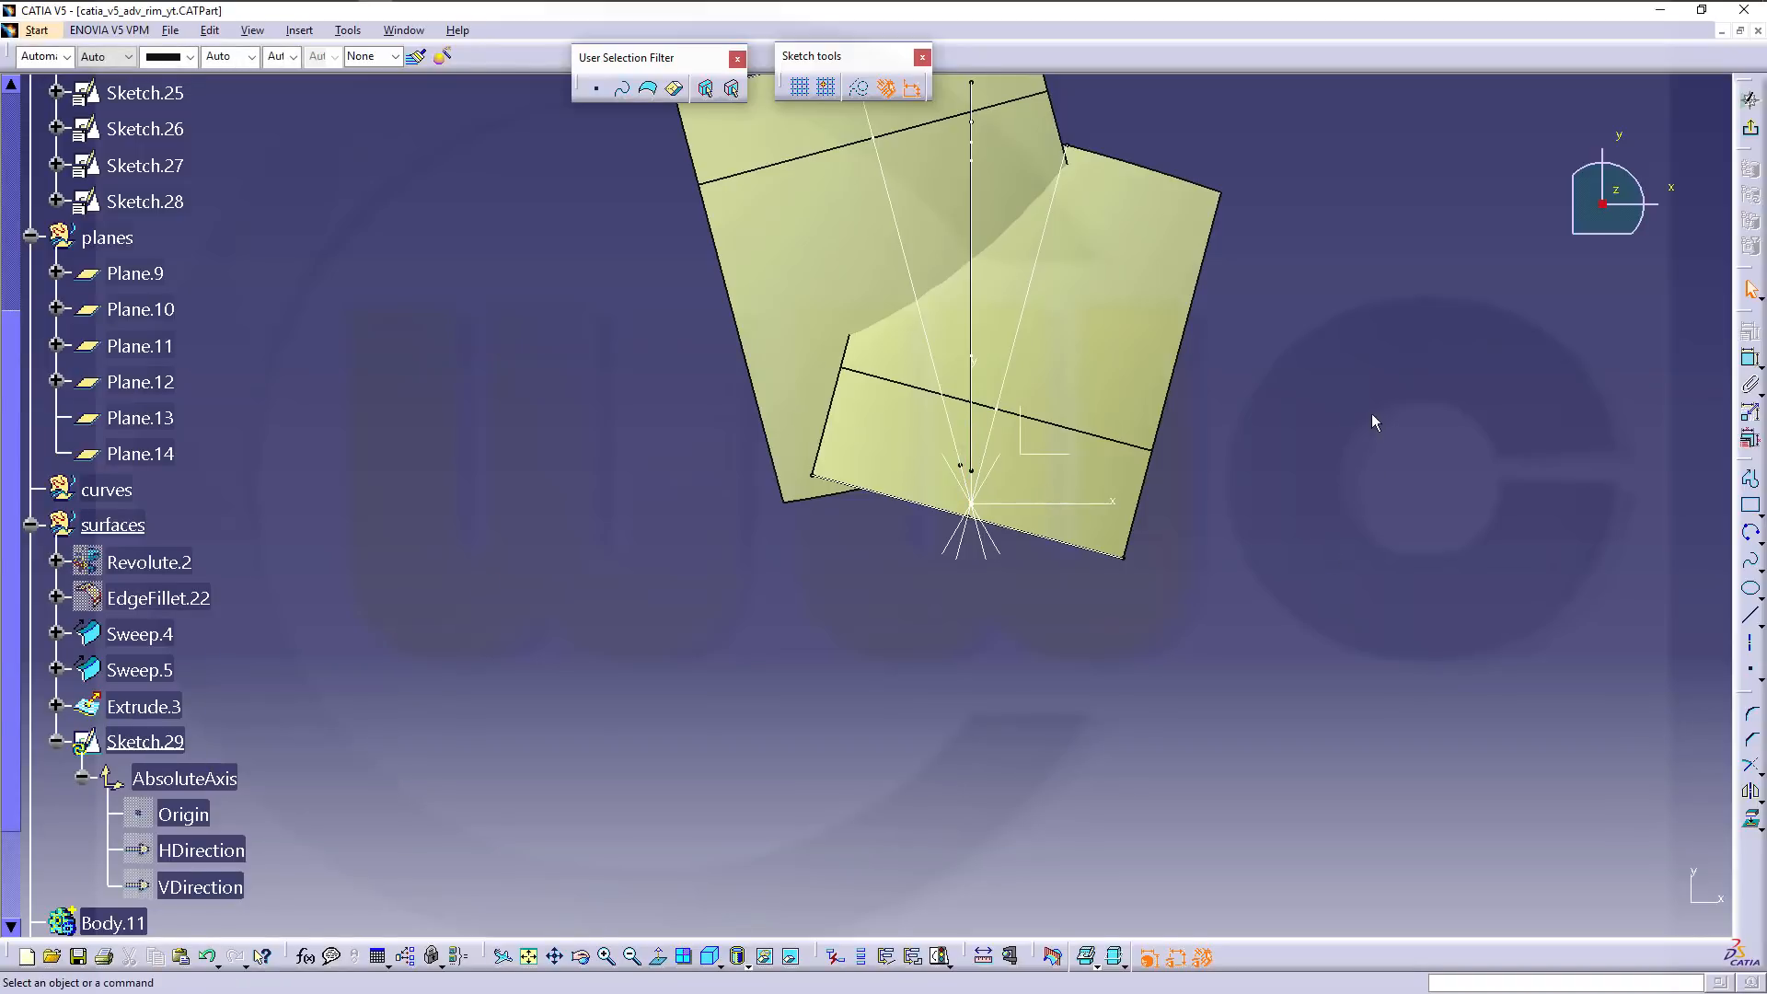
# Sketch a circle about 74 mm in diameter beside the swept surfaces and dimension its diameter.
pyautogui.click(1760, 541)
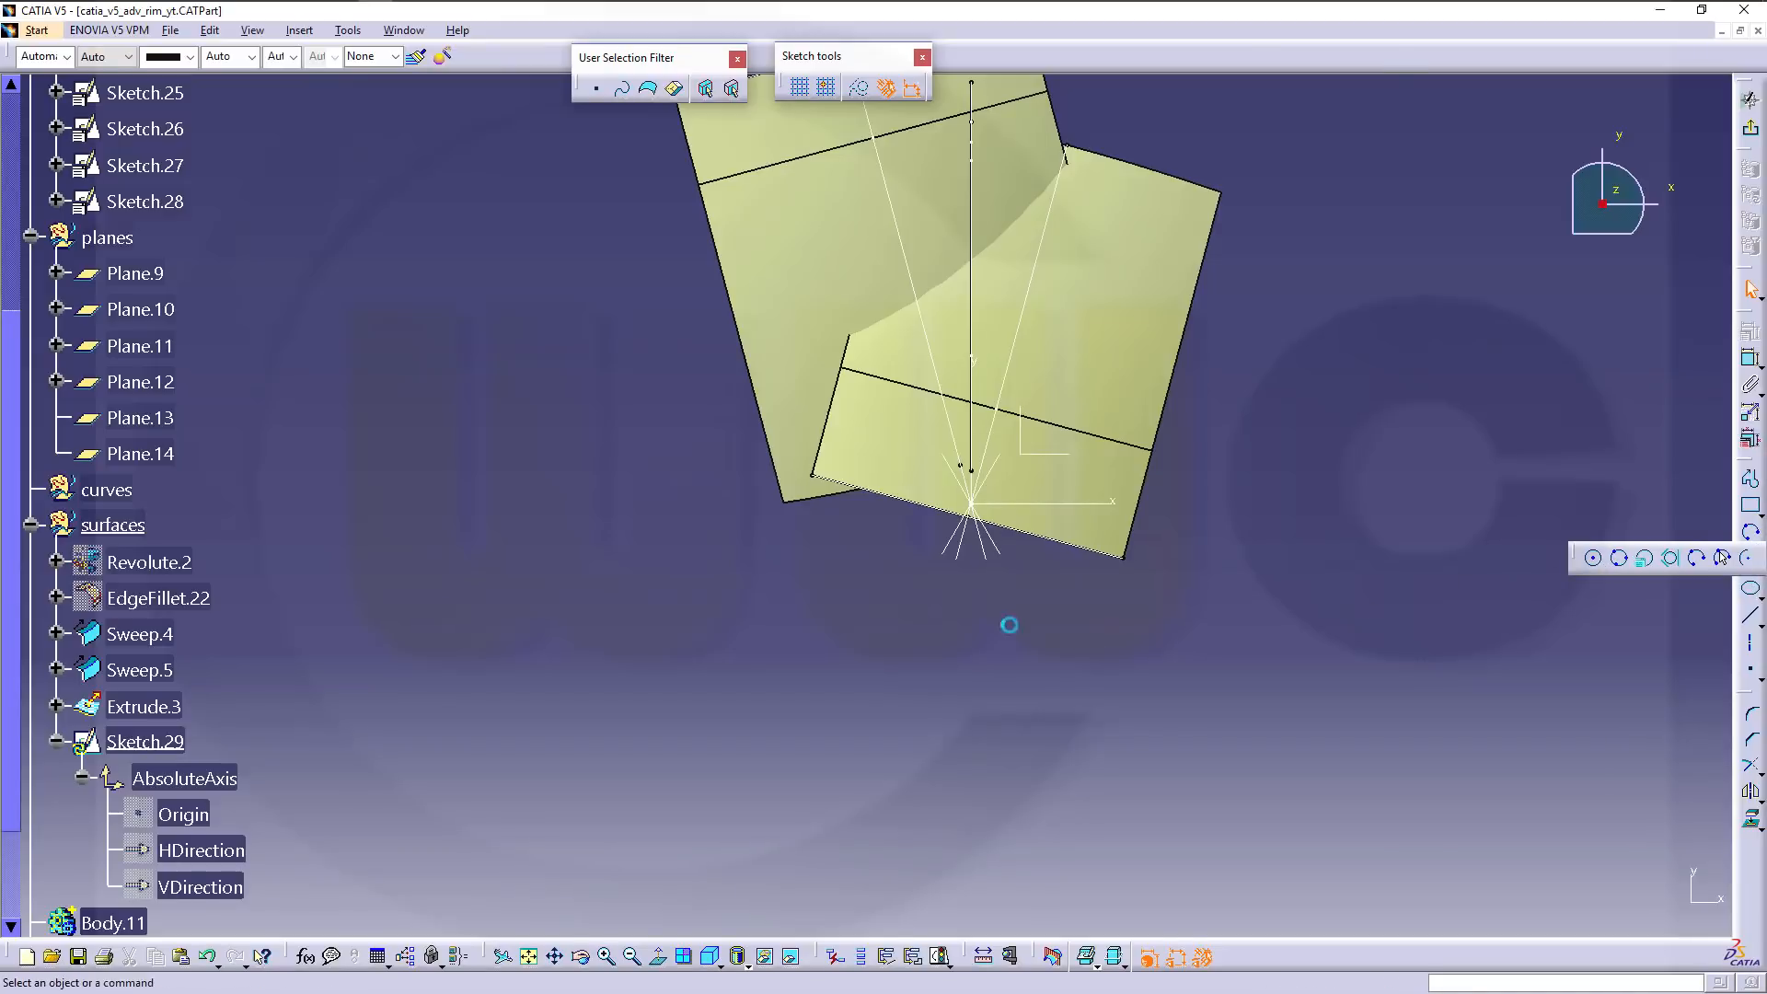
pyautogui.click(1215, 534)
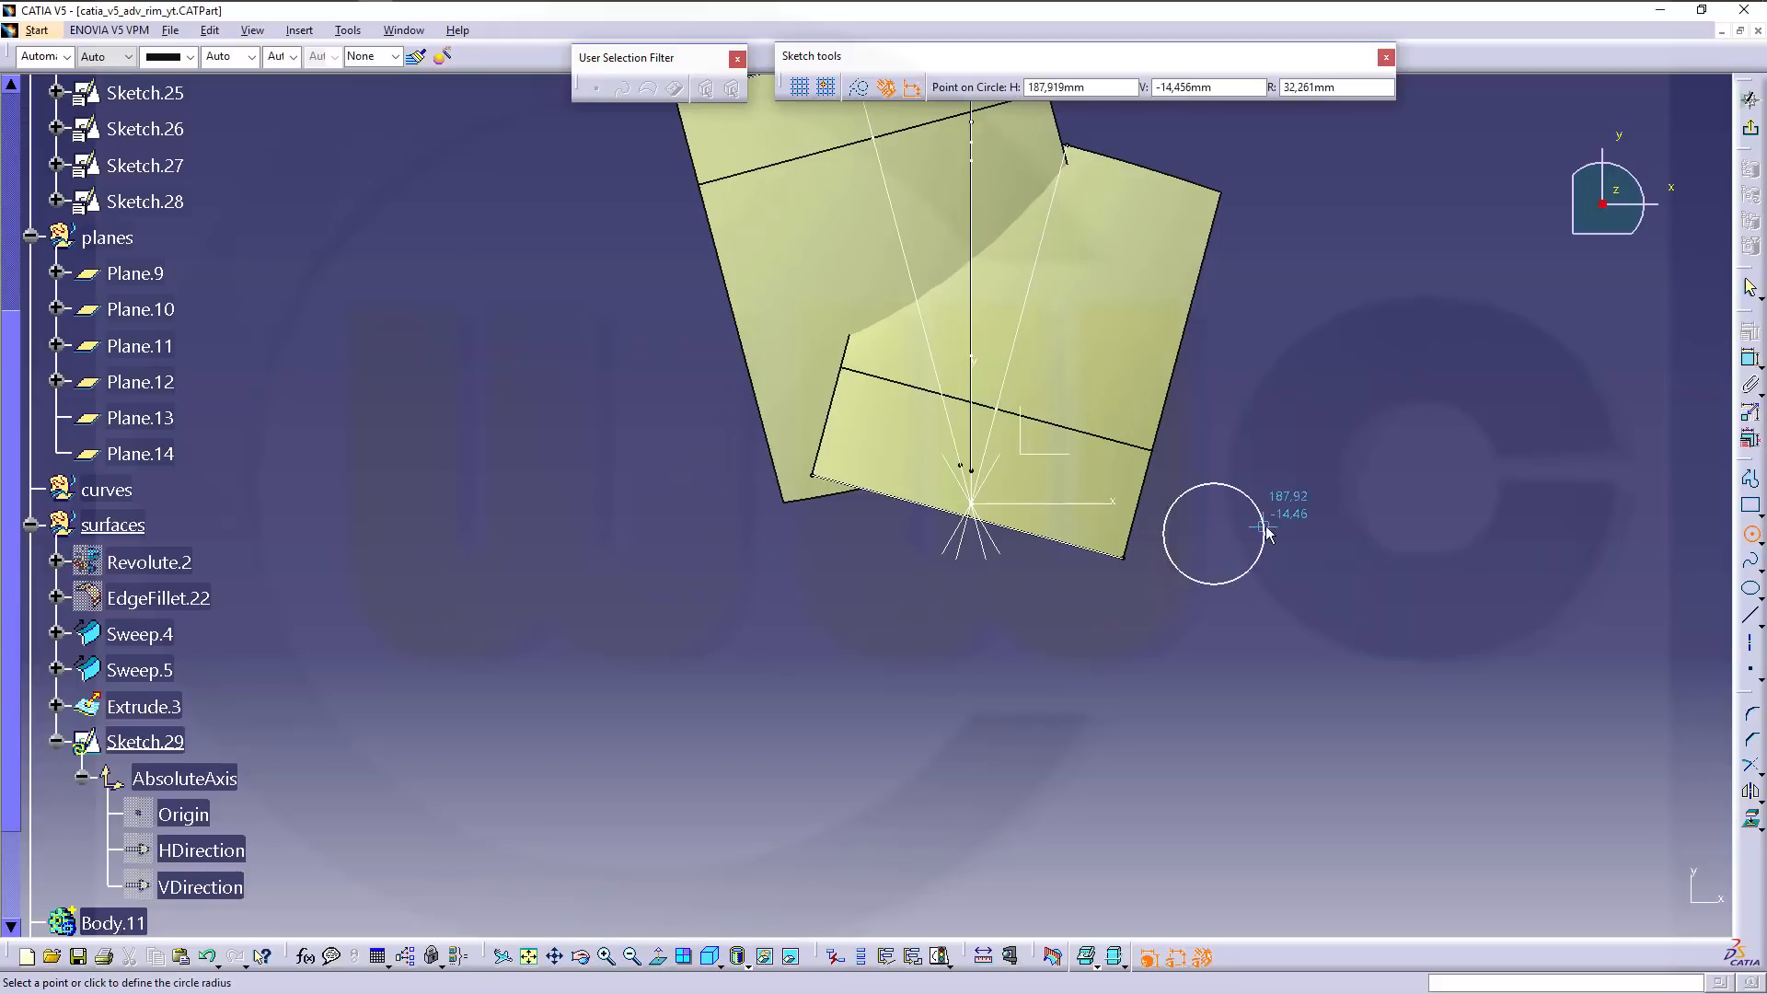
pyautogui.click(1270, 537)
pyautogui.click(1753, 361)
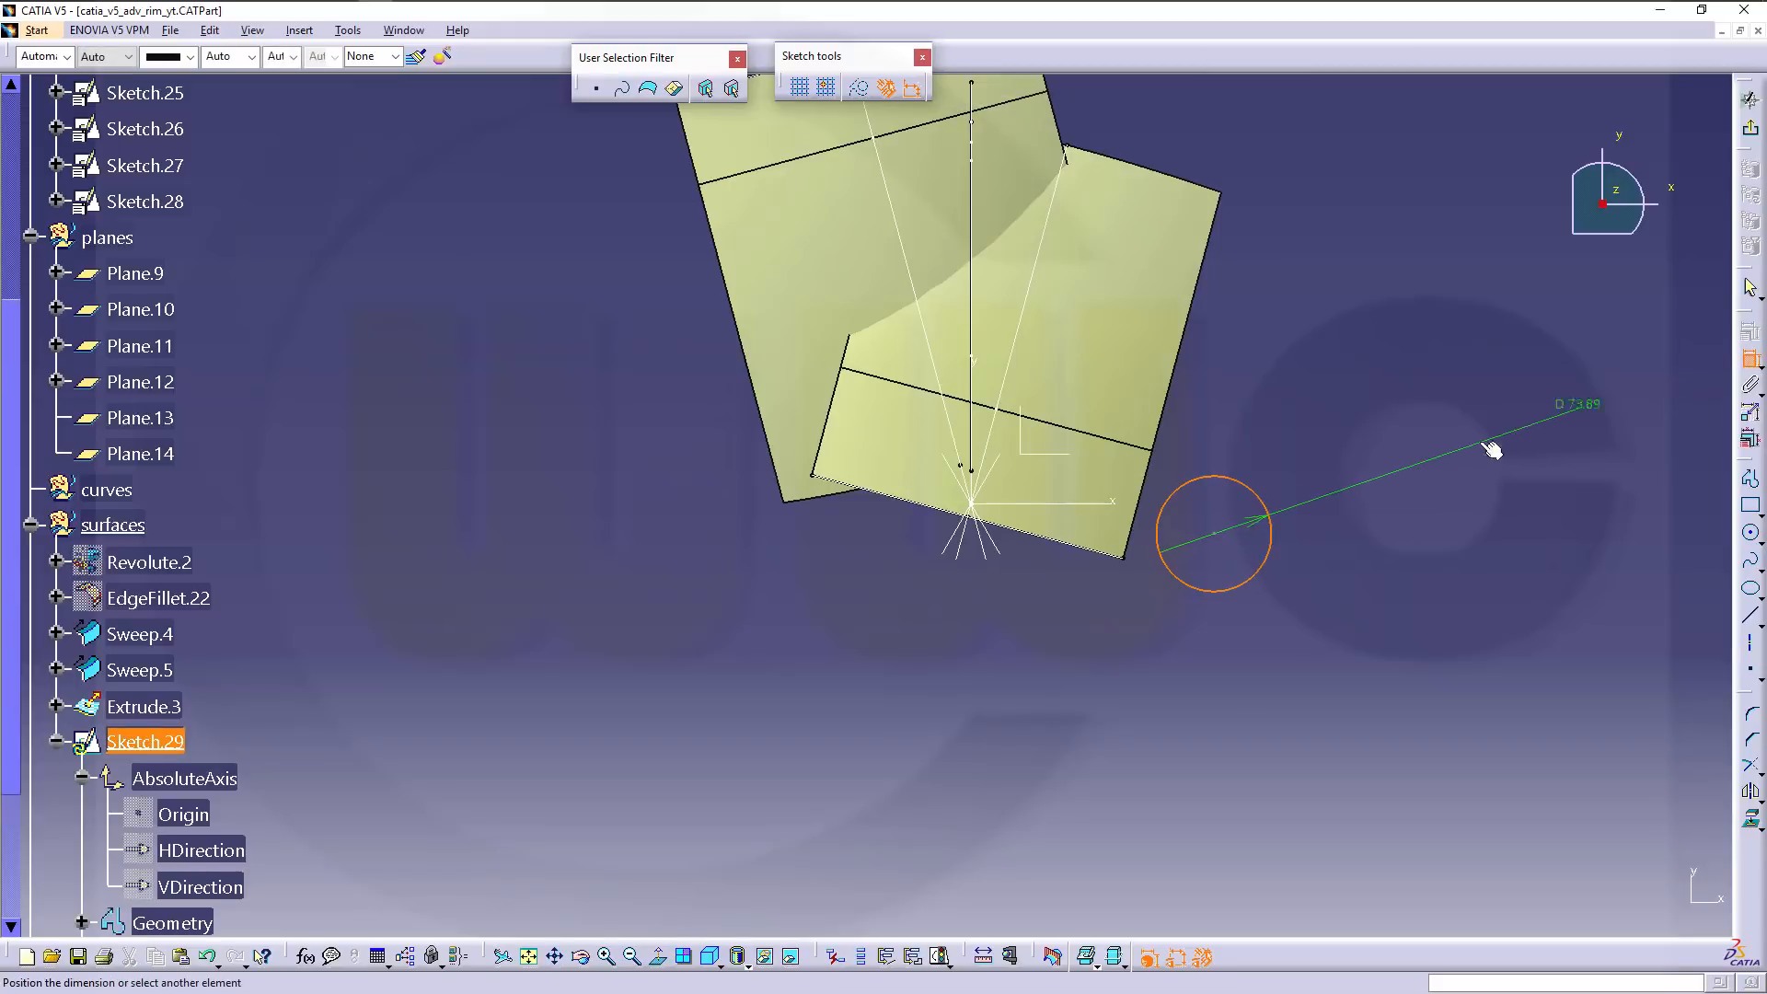
pyautogui.click(1328, 498)
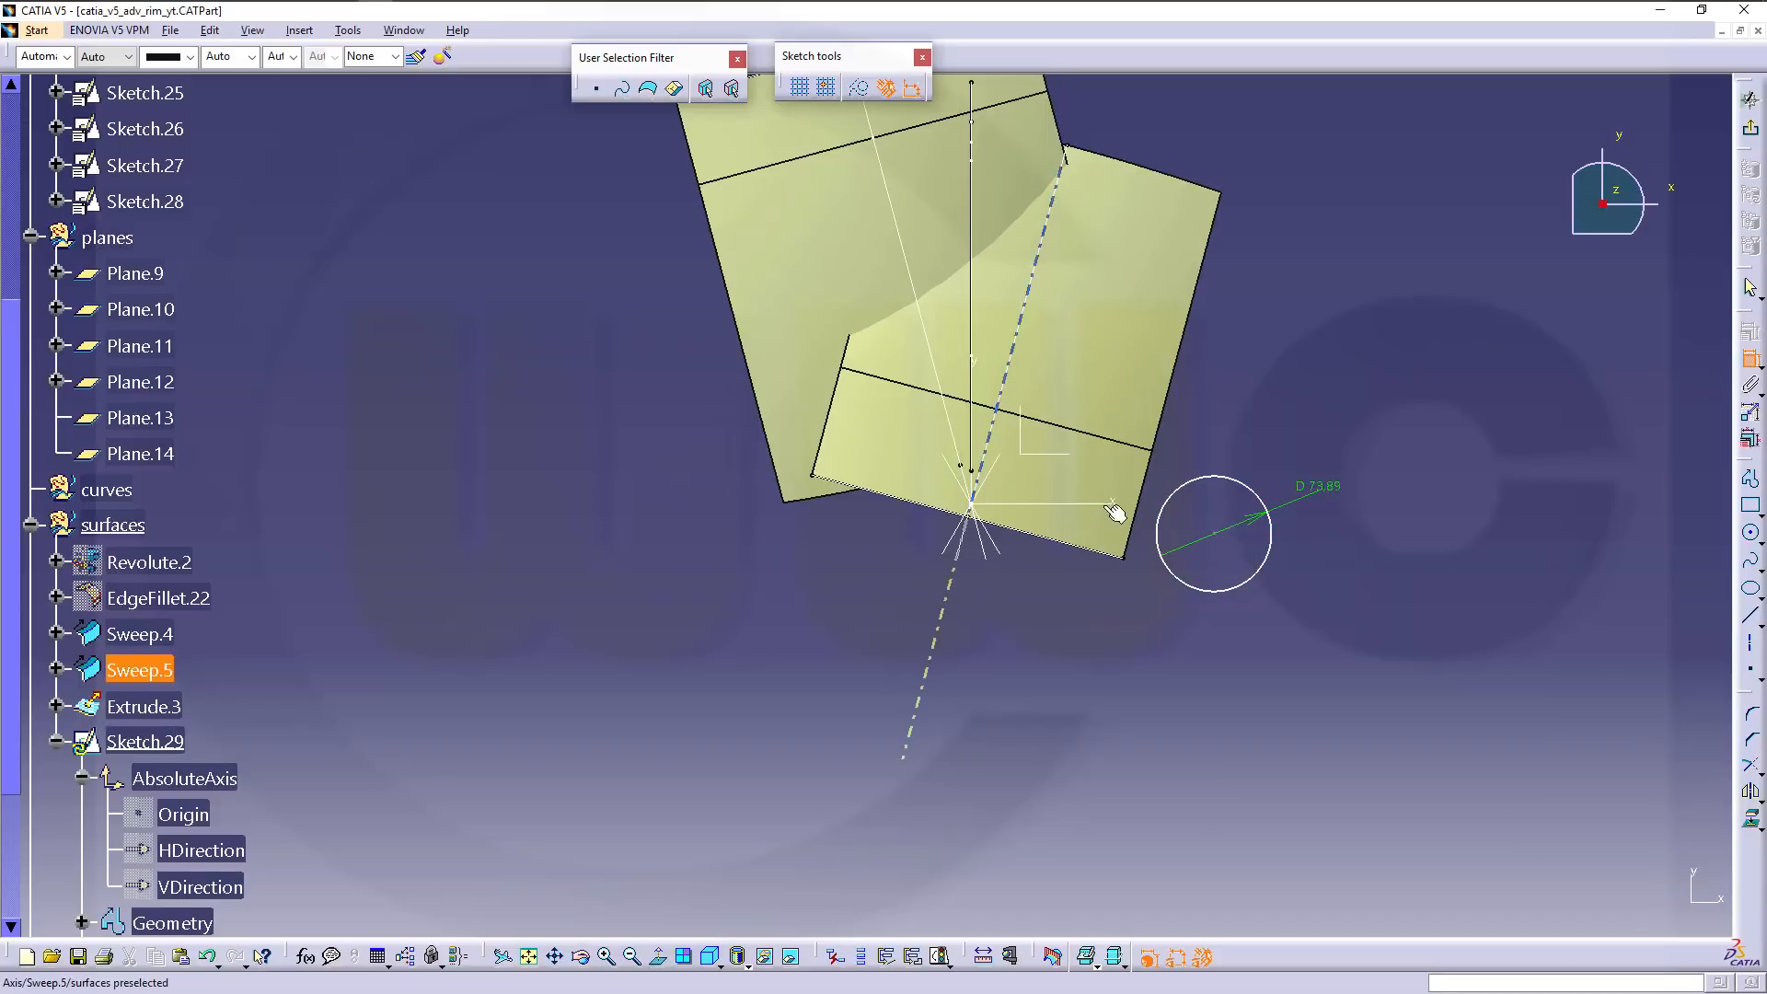
# Constrain the circle's centre to coincide with the sketch's horizontal and vertical axes.
pyautogui.click(1115, 512)
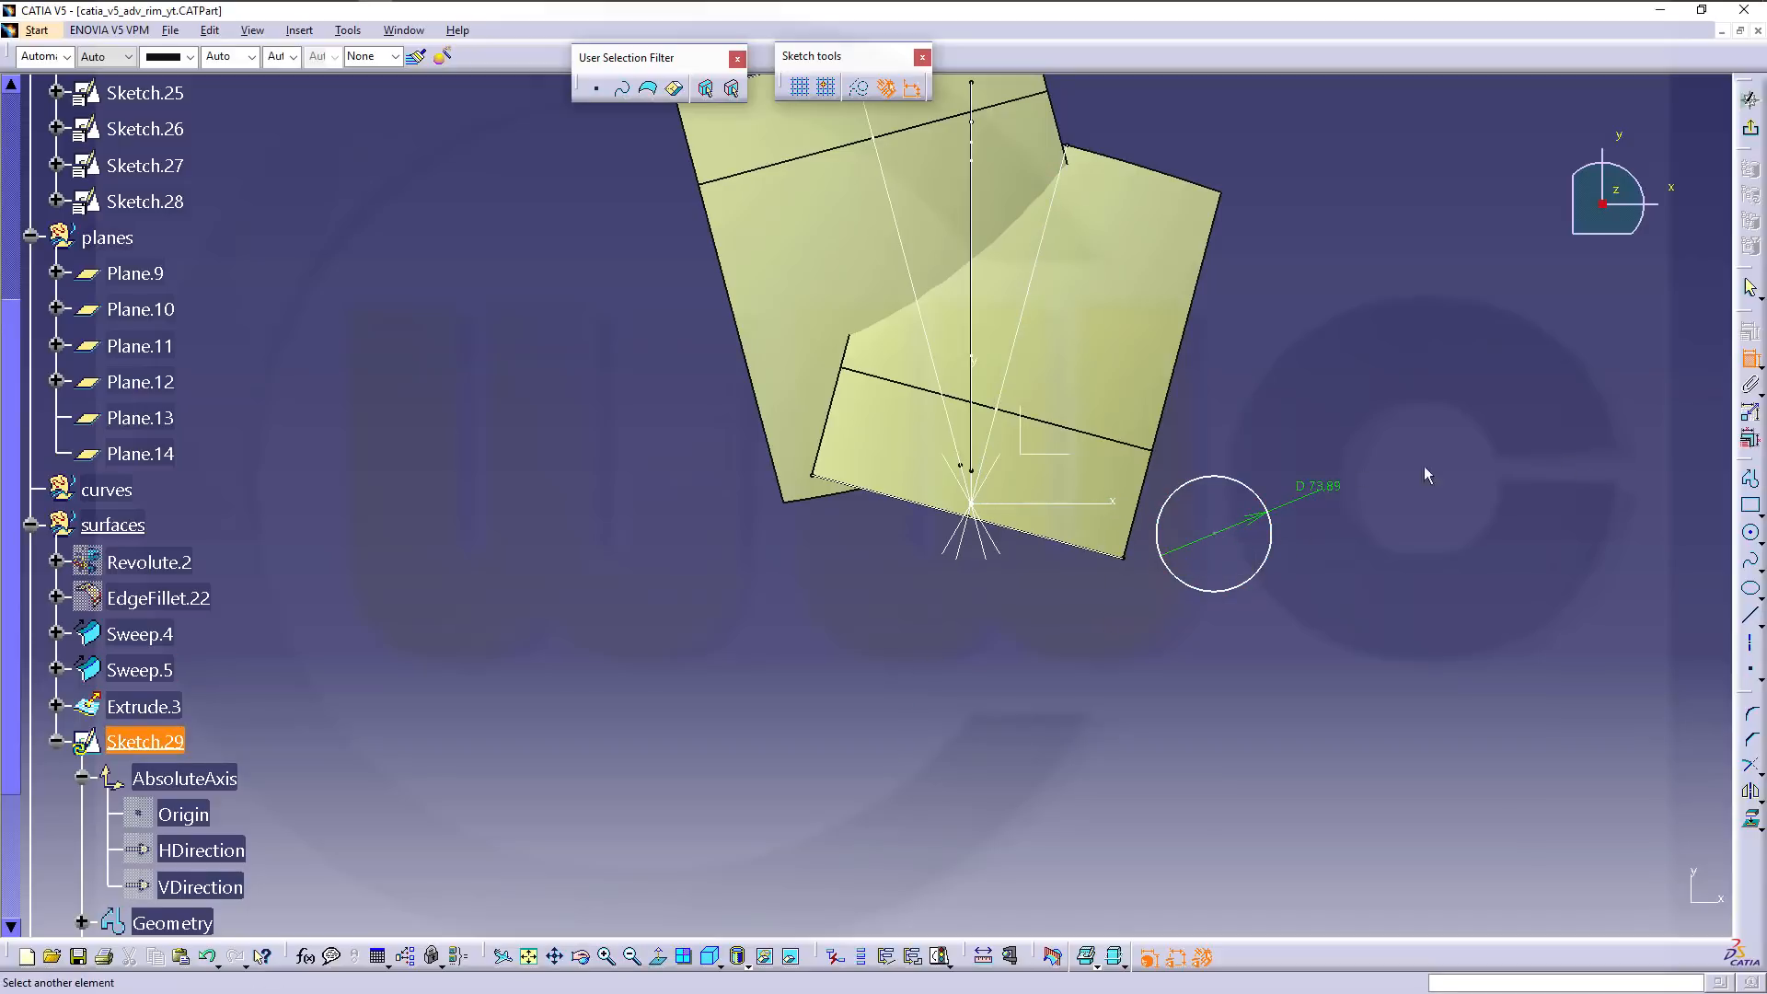
pyautogui.click(1216, 532)
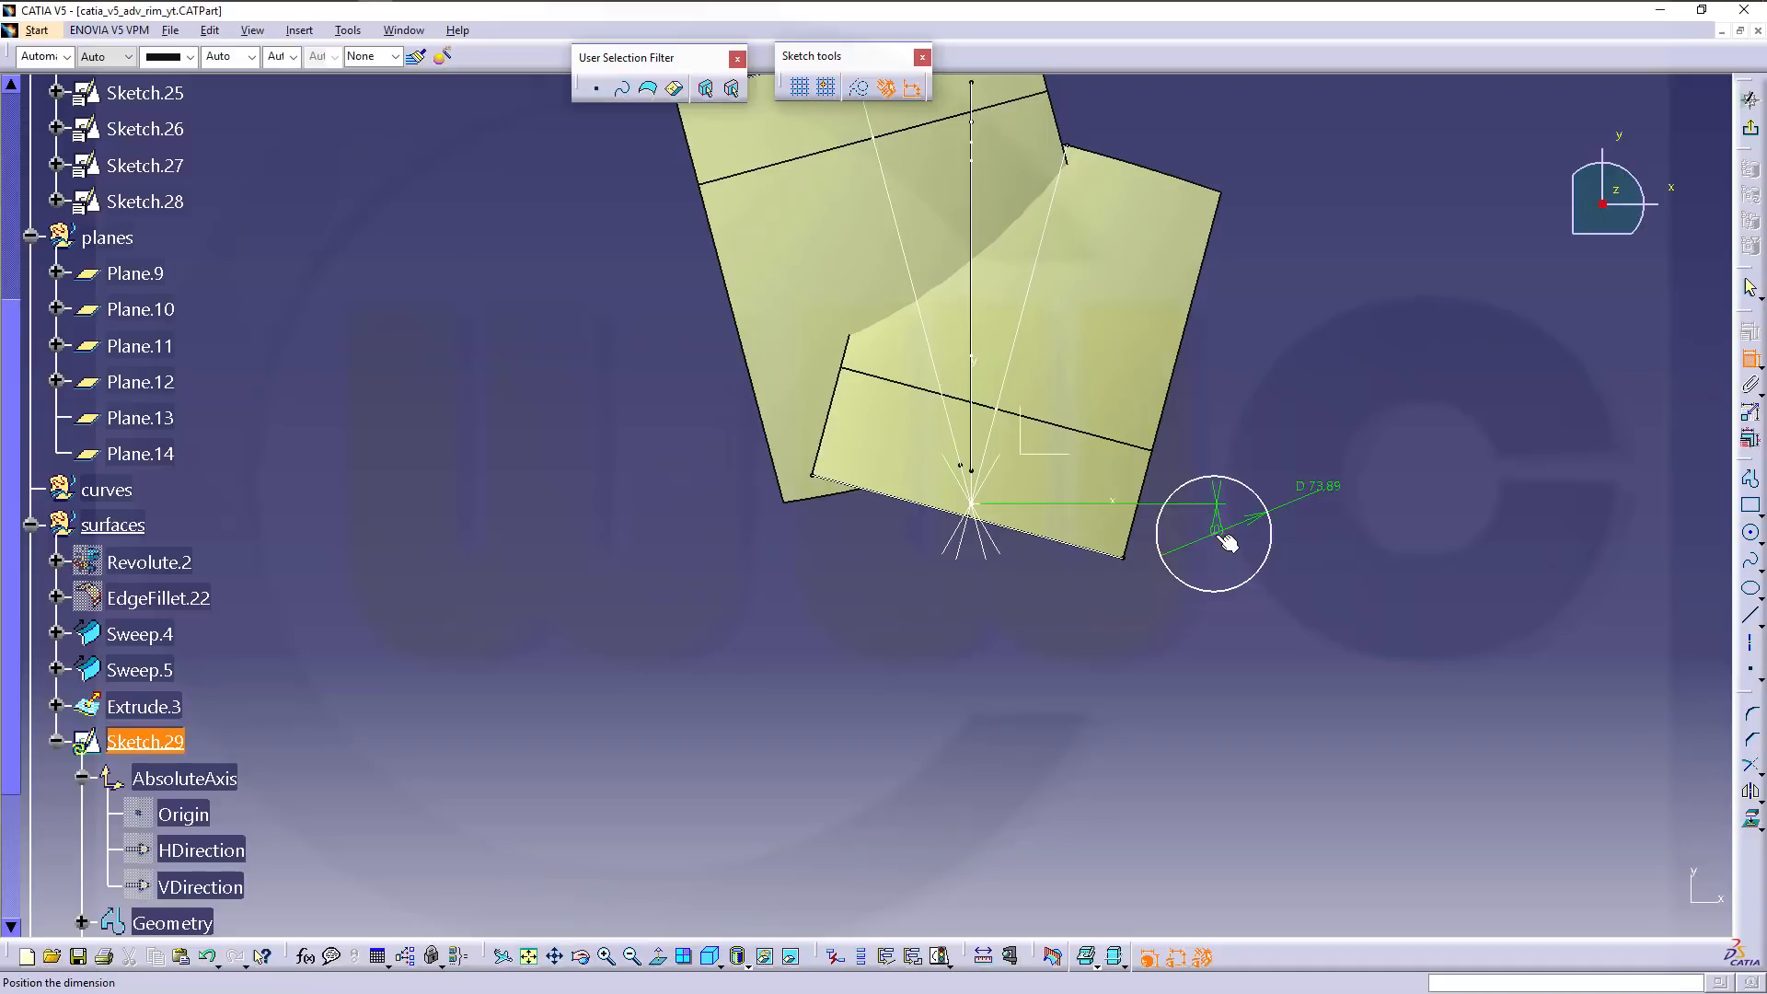
pyautogui.click(1226, 538)
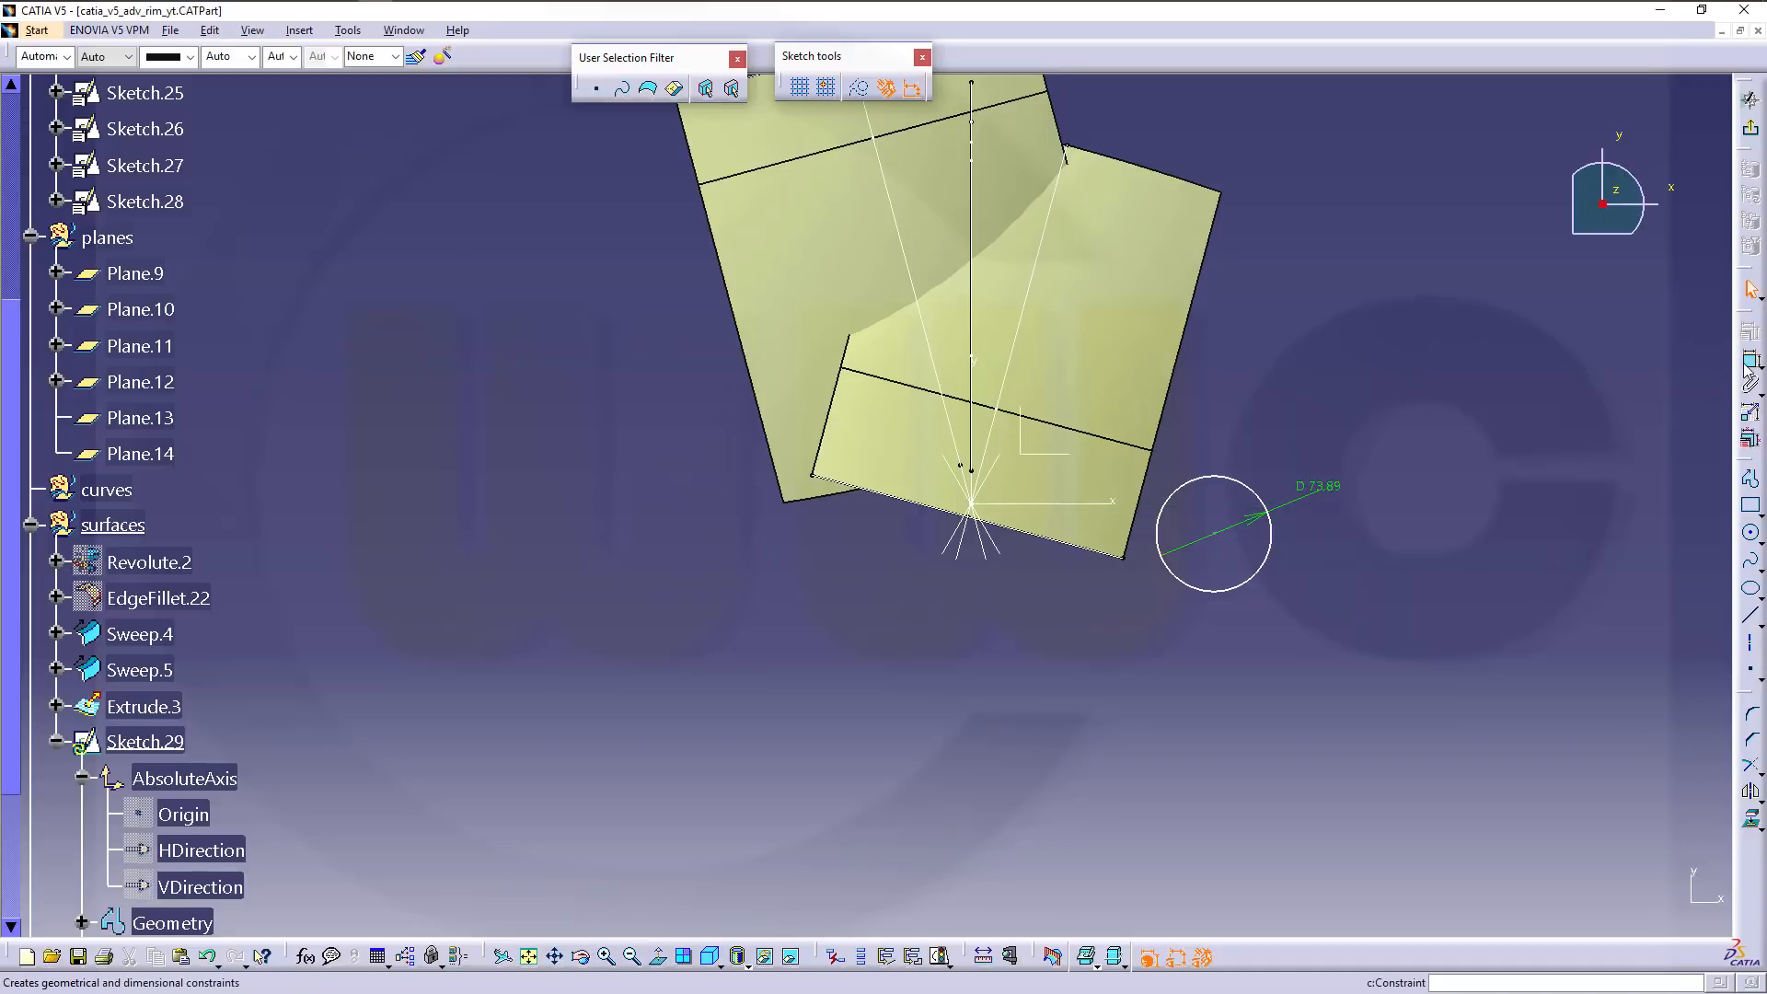
pyautogui.click(1120, 509)
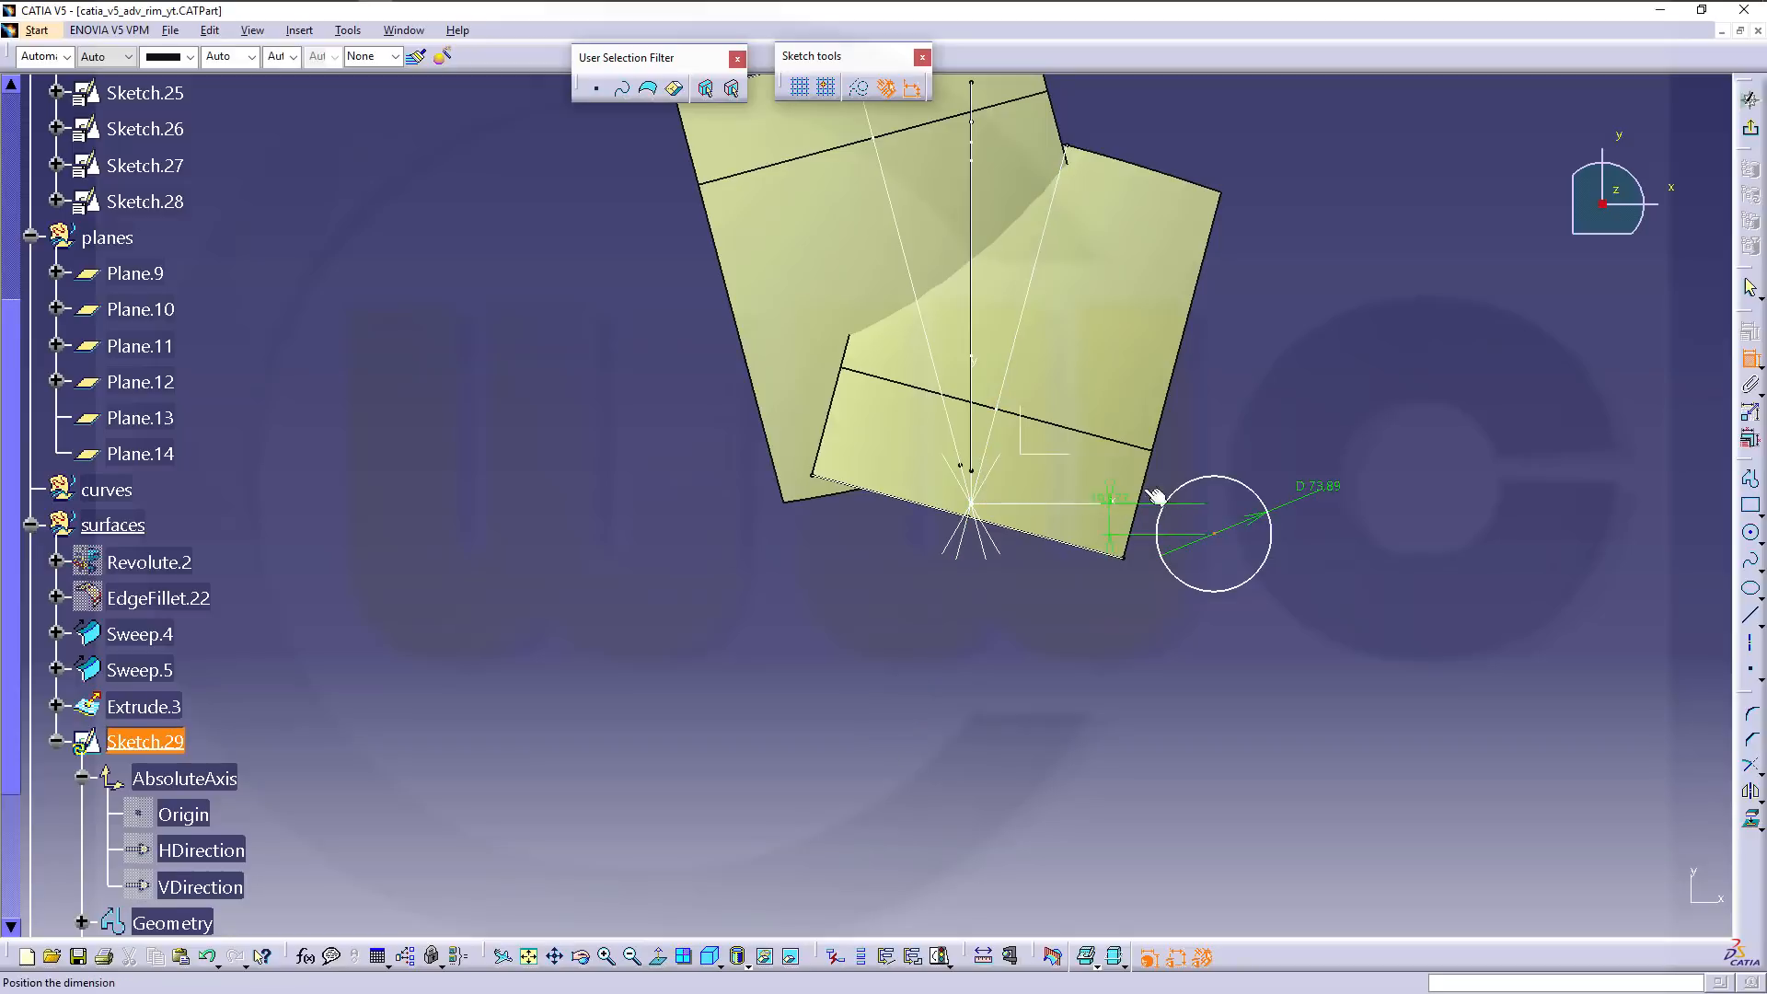
pyautogui.rightClick(1332, 426)
pyautogui.click(1375, 517)
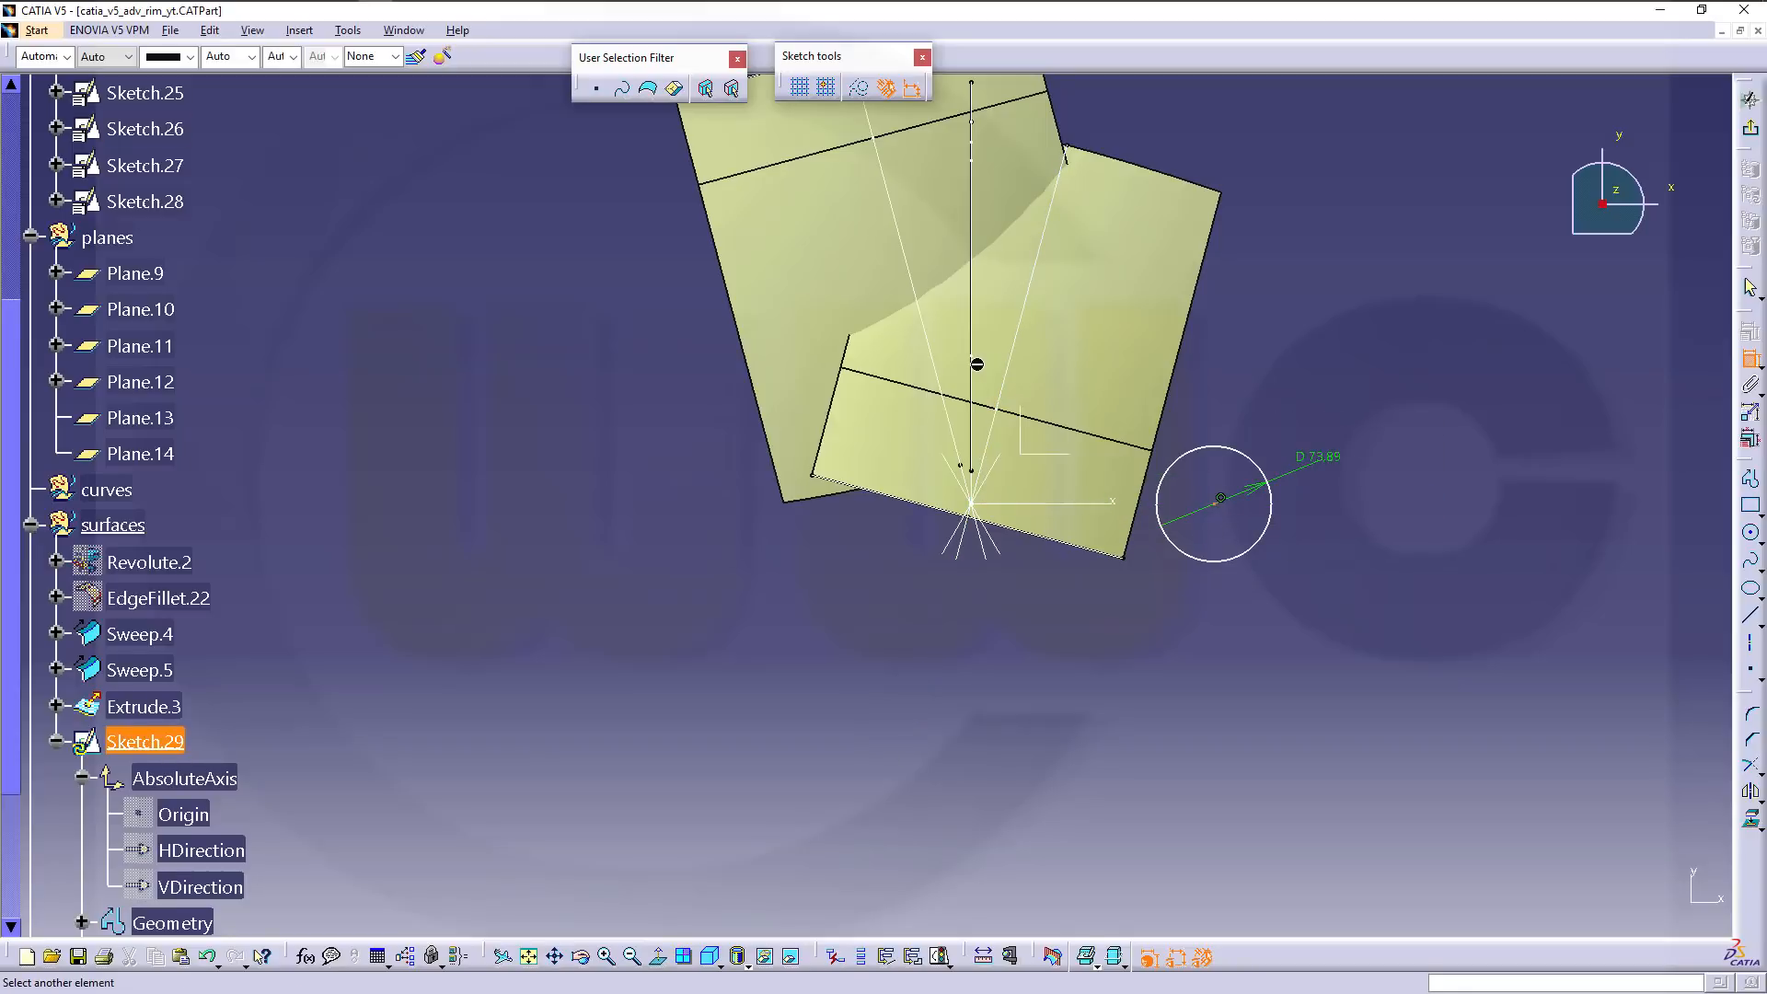
pyautogui.click(977, 365)
pyautogui.rightClick(1266, 343)
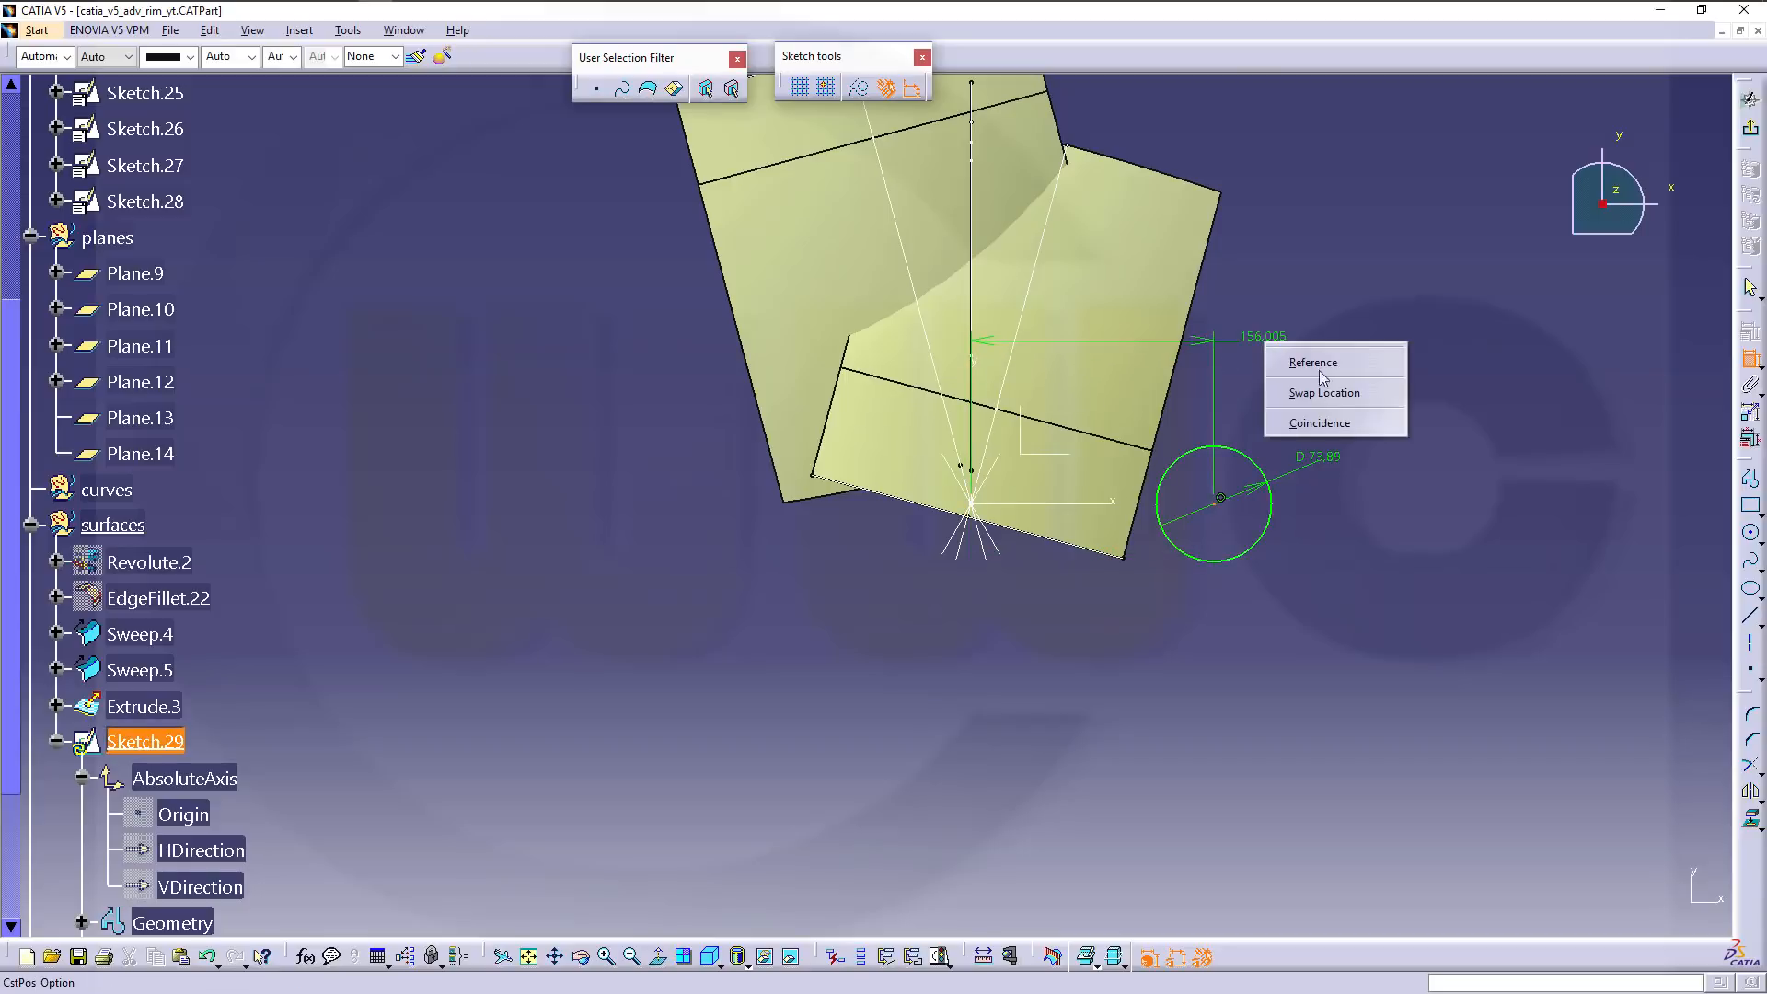
pyautogui.click(1328, 430)
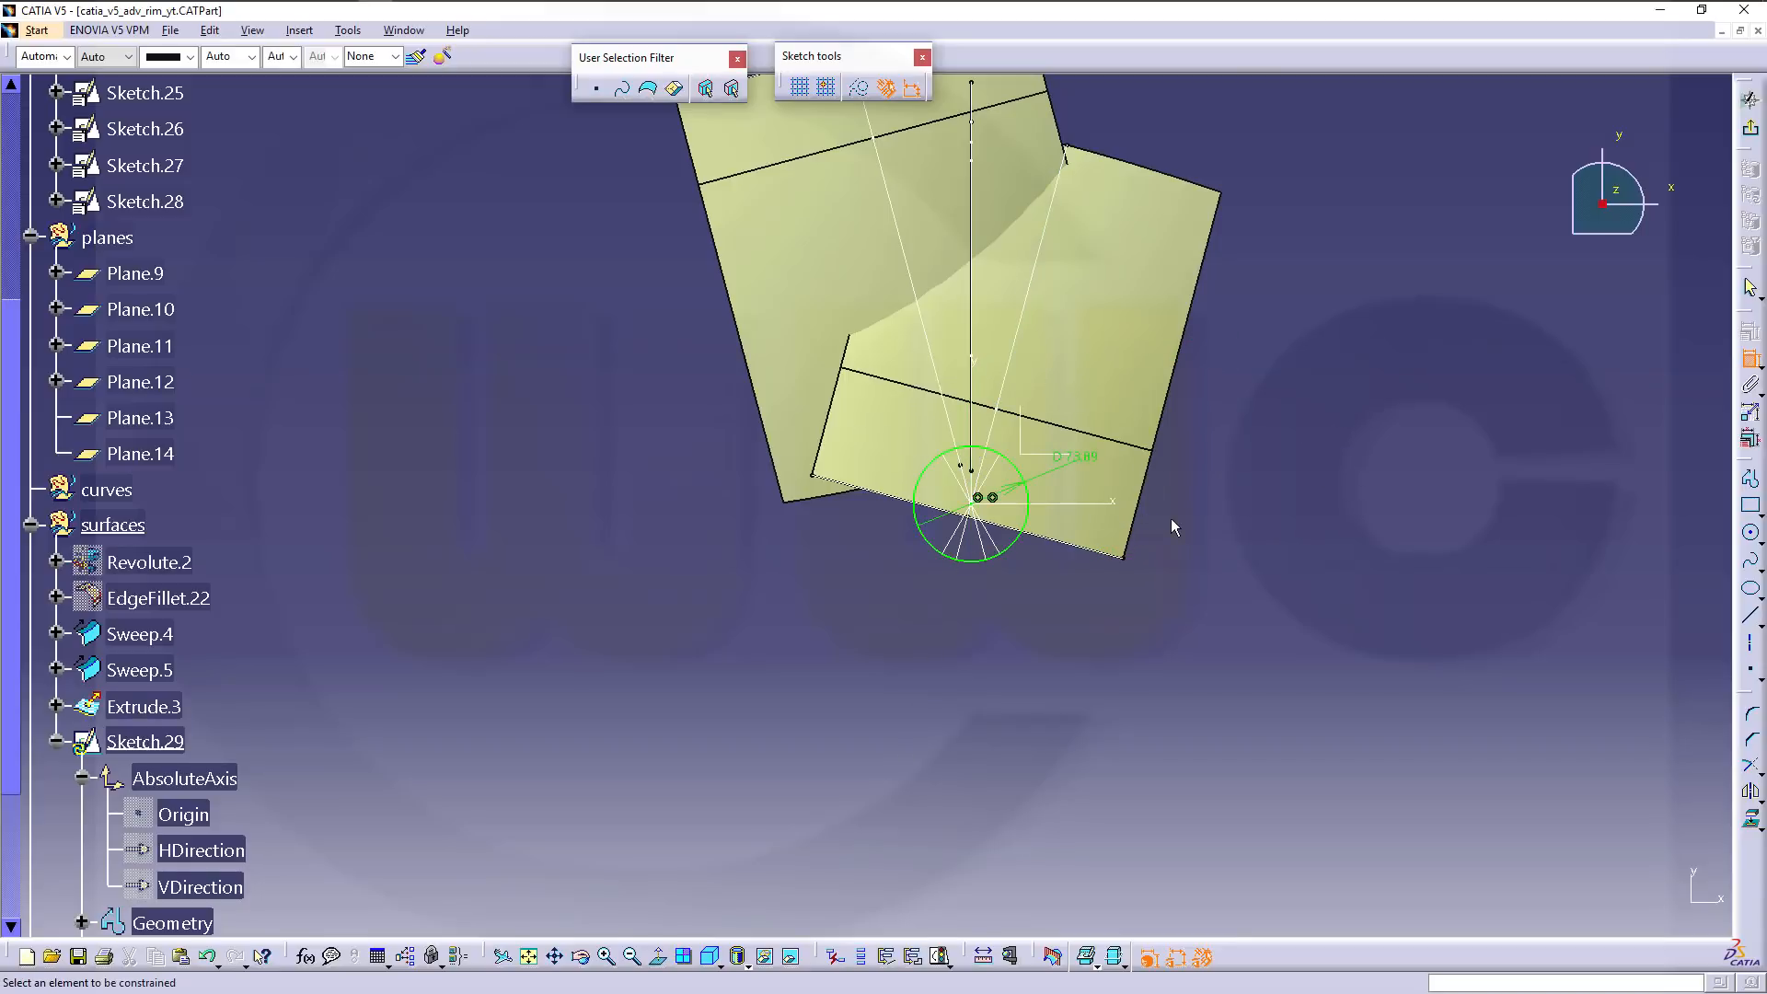
# Set the circle's diameter to 100 mm and exit the sketch.
pyautogui.doubleClick(1079, 460)
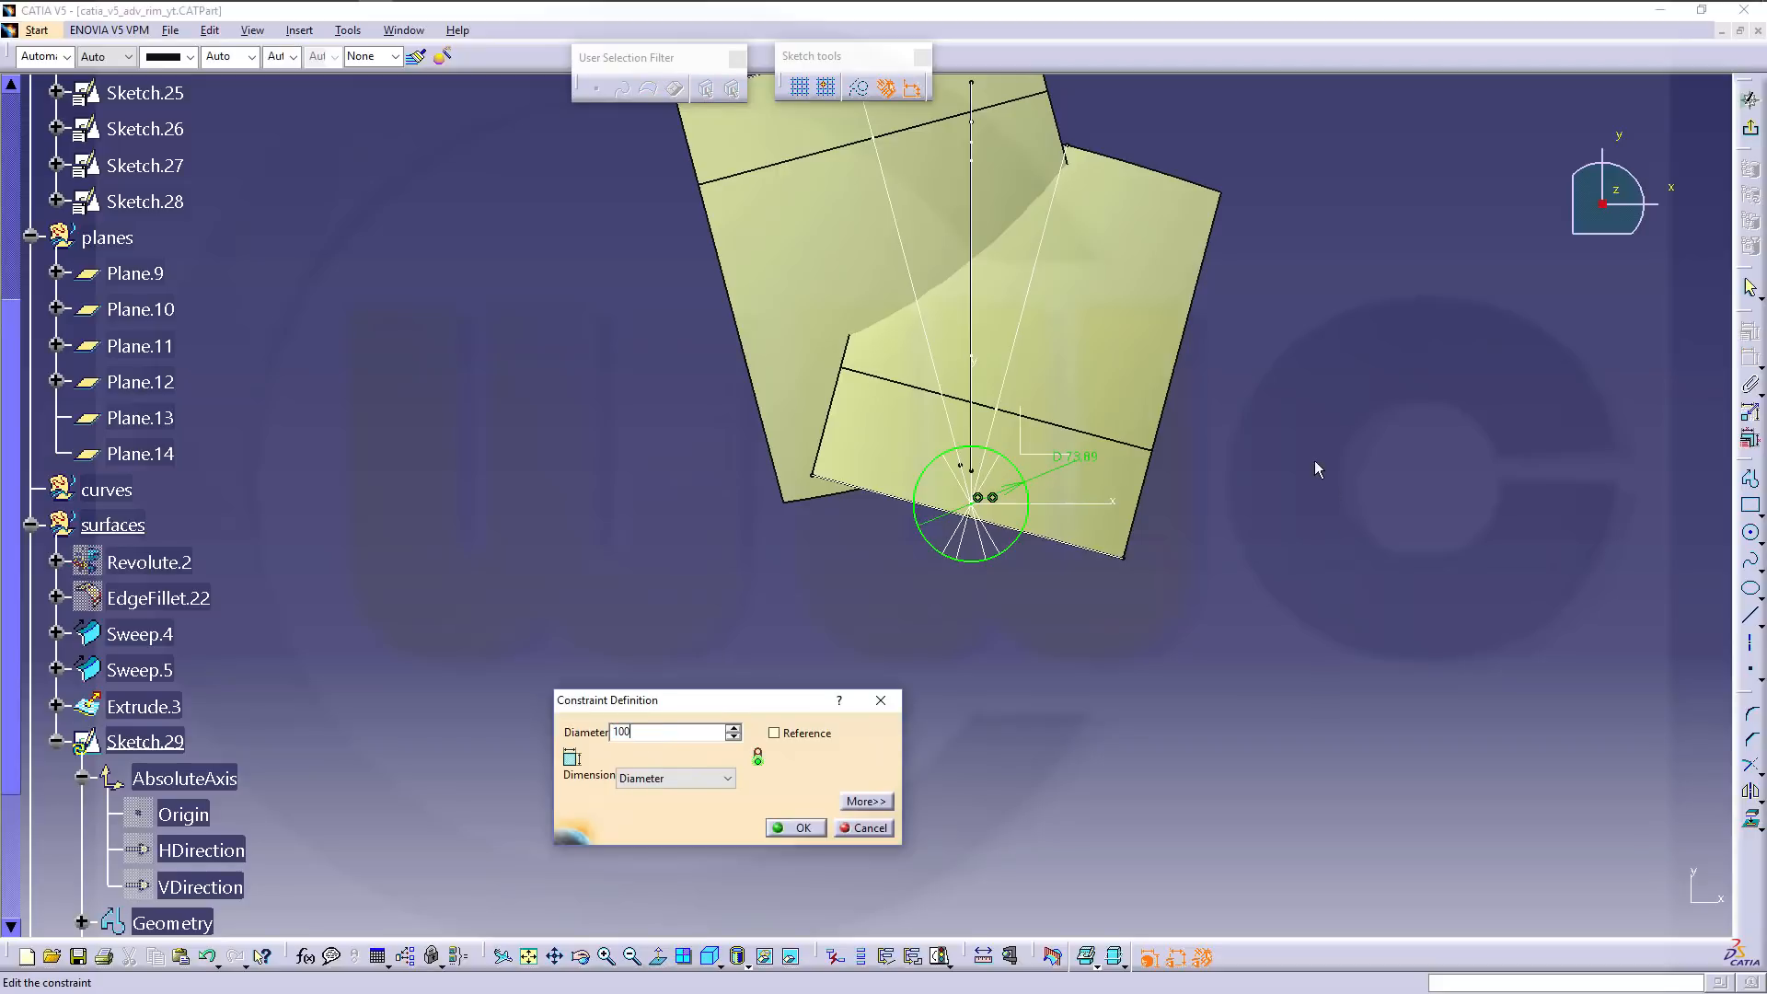
pyautogui.press('Return')
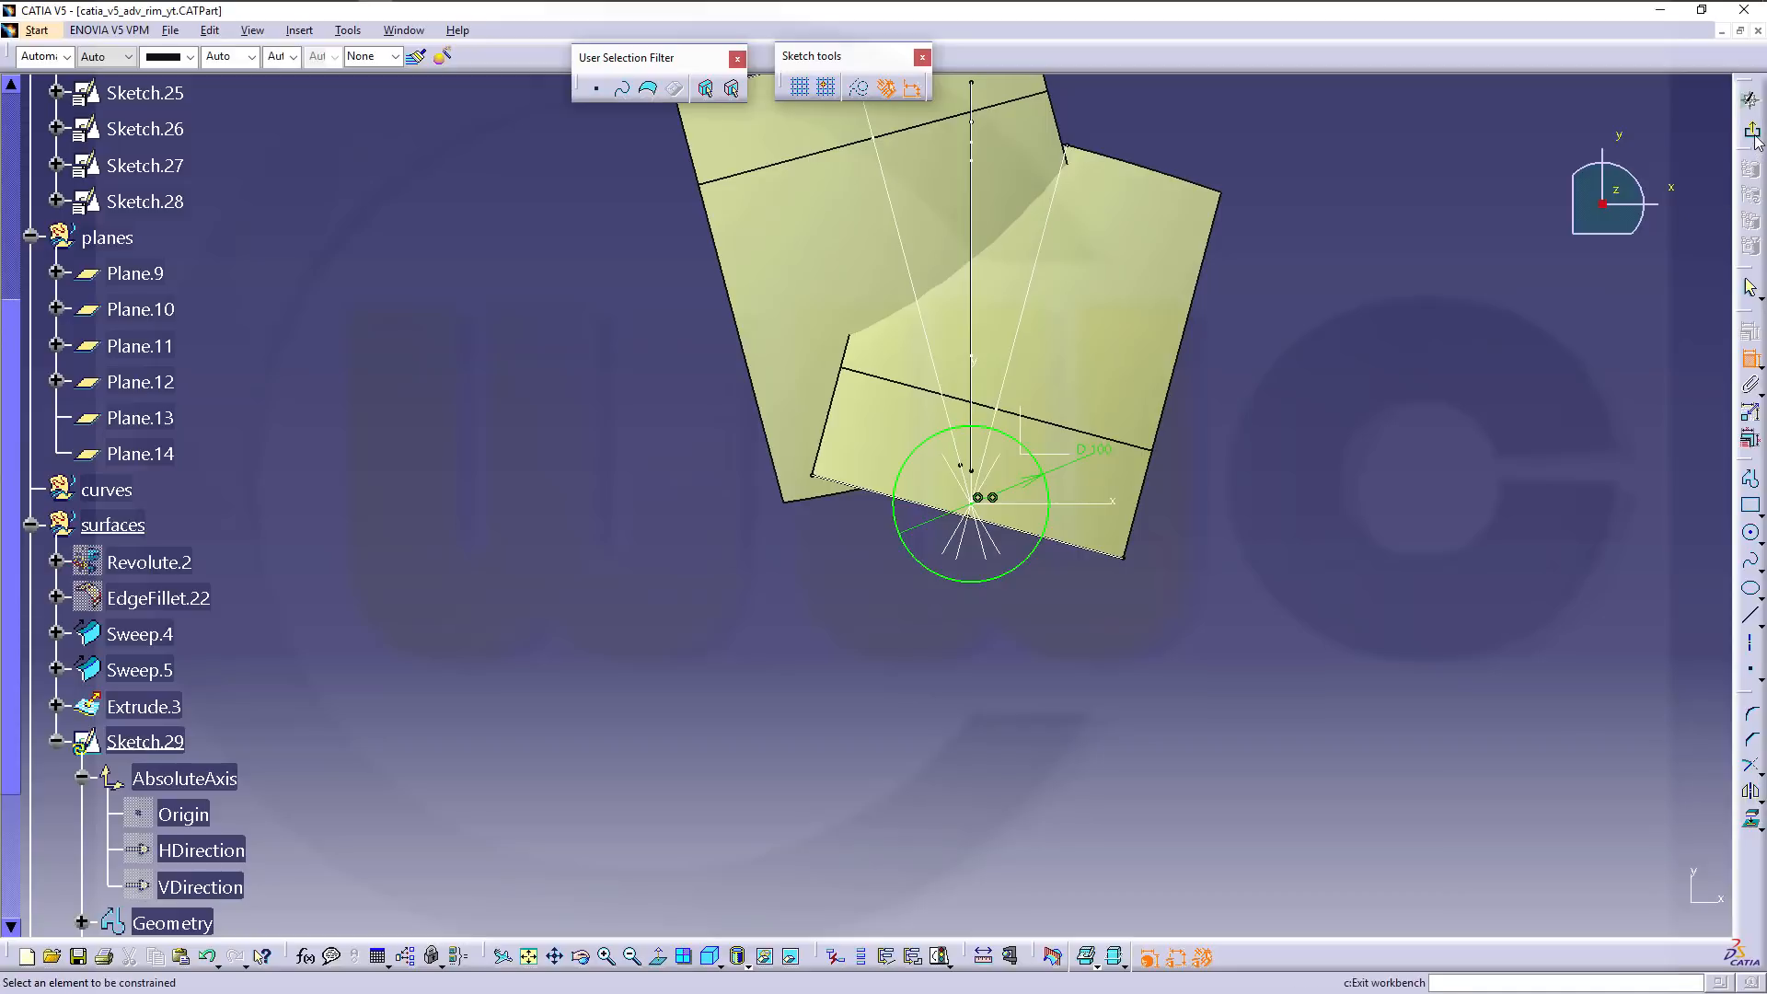
pyautogui.click(1749, 100)
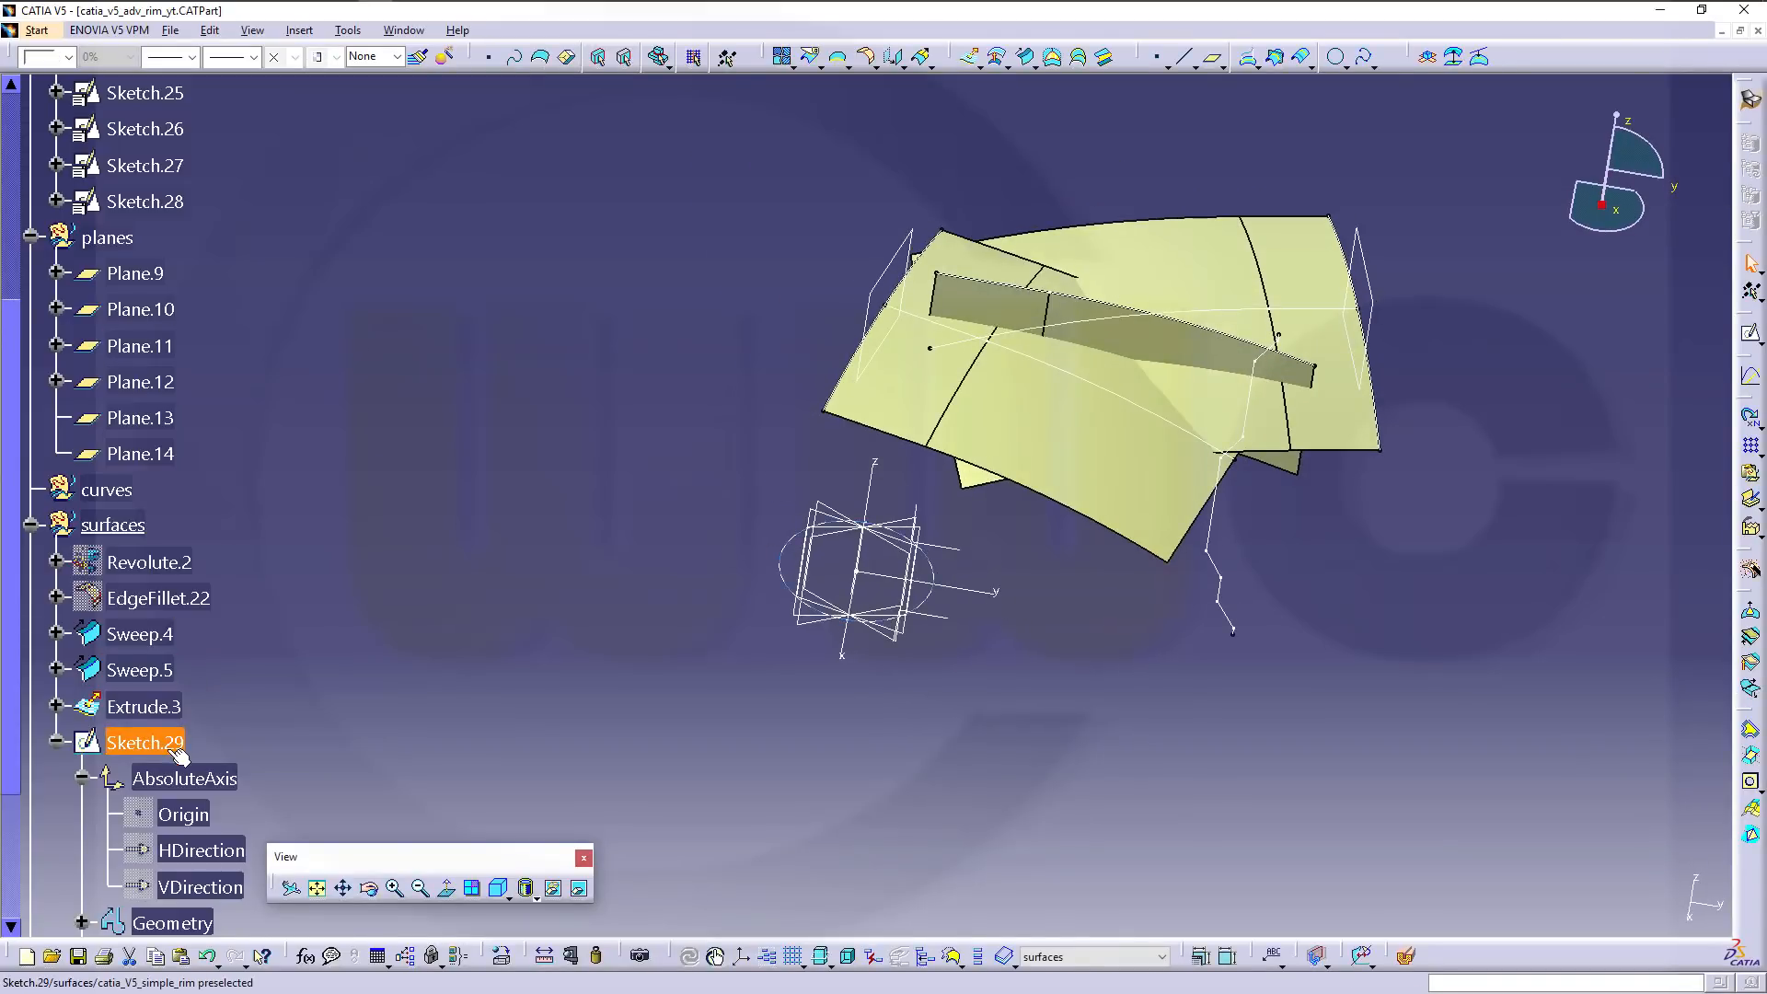
# Move Sketch.29 from the surfaces set into the sketches geometrical set.
pyautogui.moveTo(174, 742); pyautogui.dragTo(176, 346)
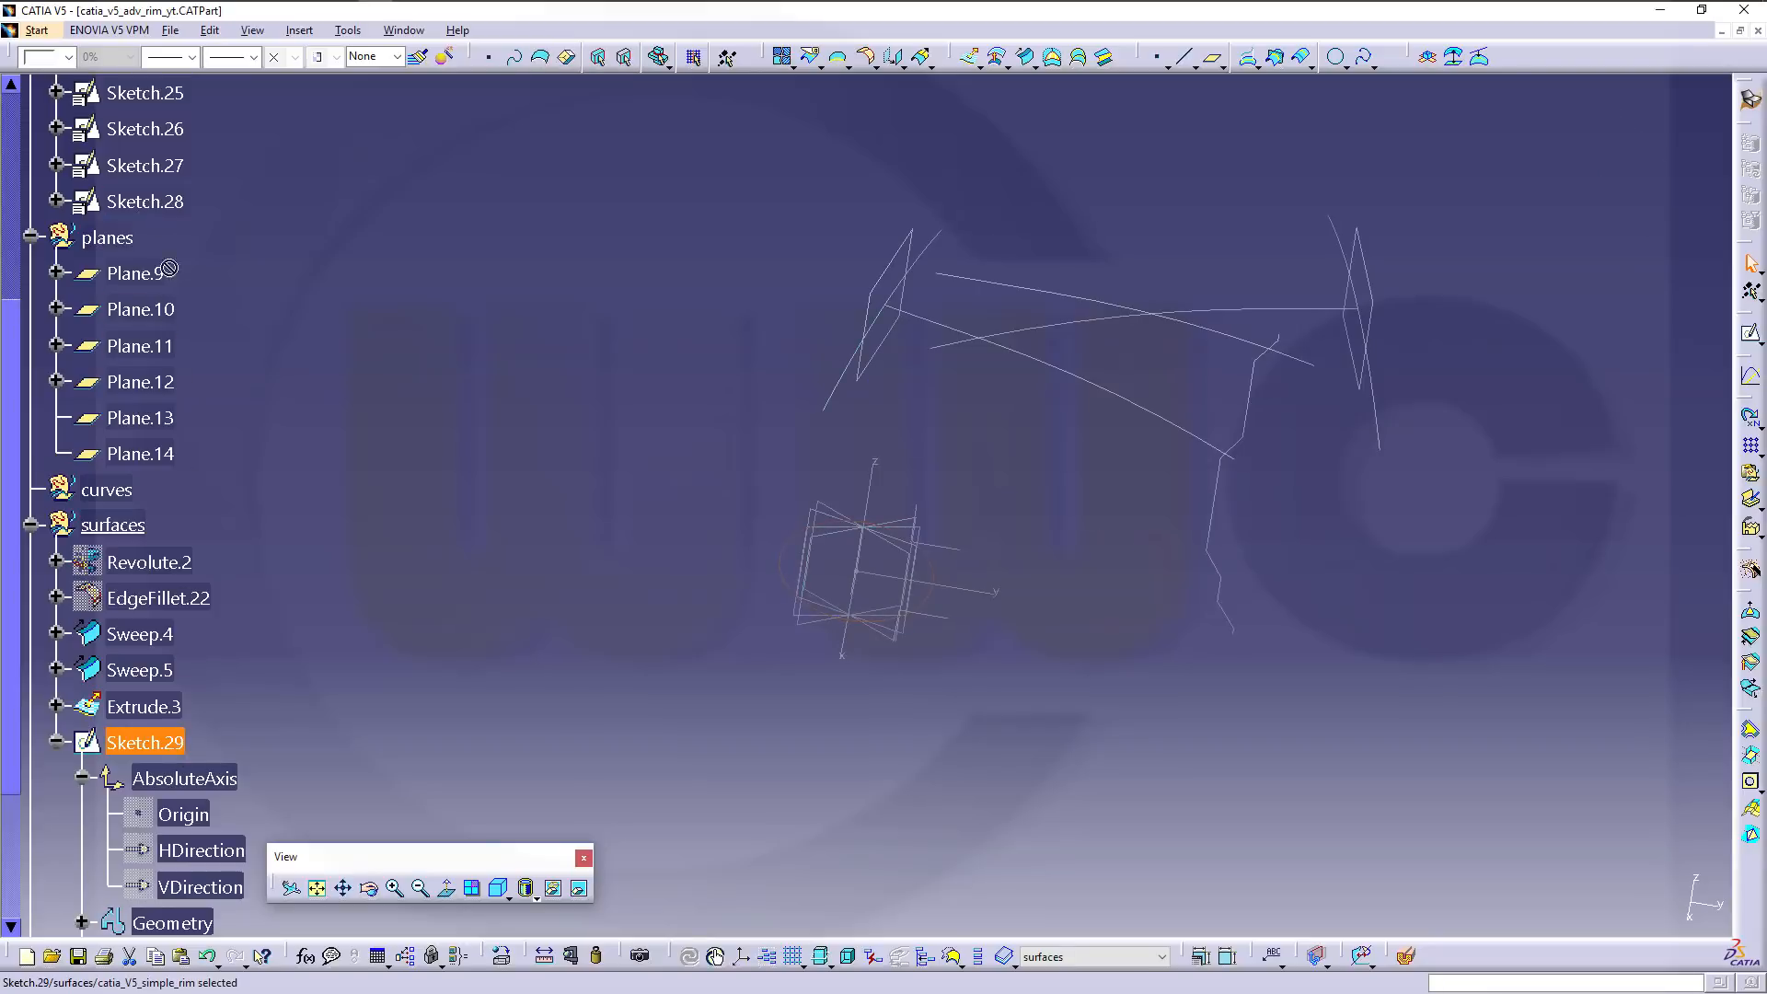
pyautogui.moveTo(179, 713); pyautogui.dragTo(174, 743)
pyautogui.scroll(2, 249, 467)
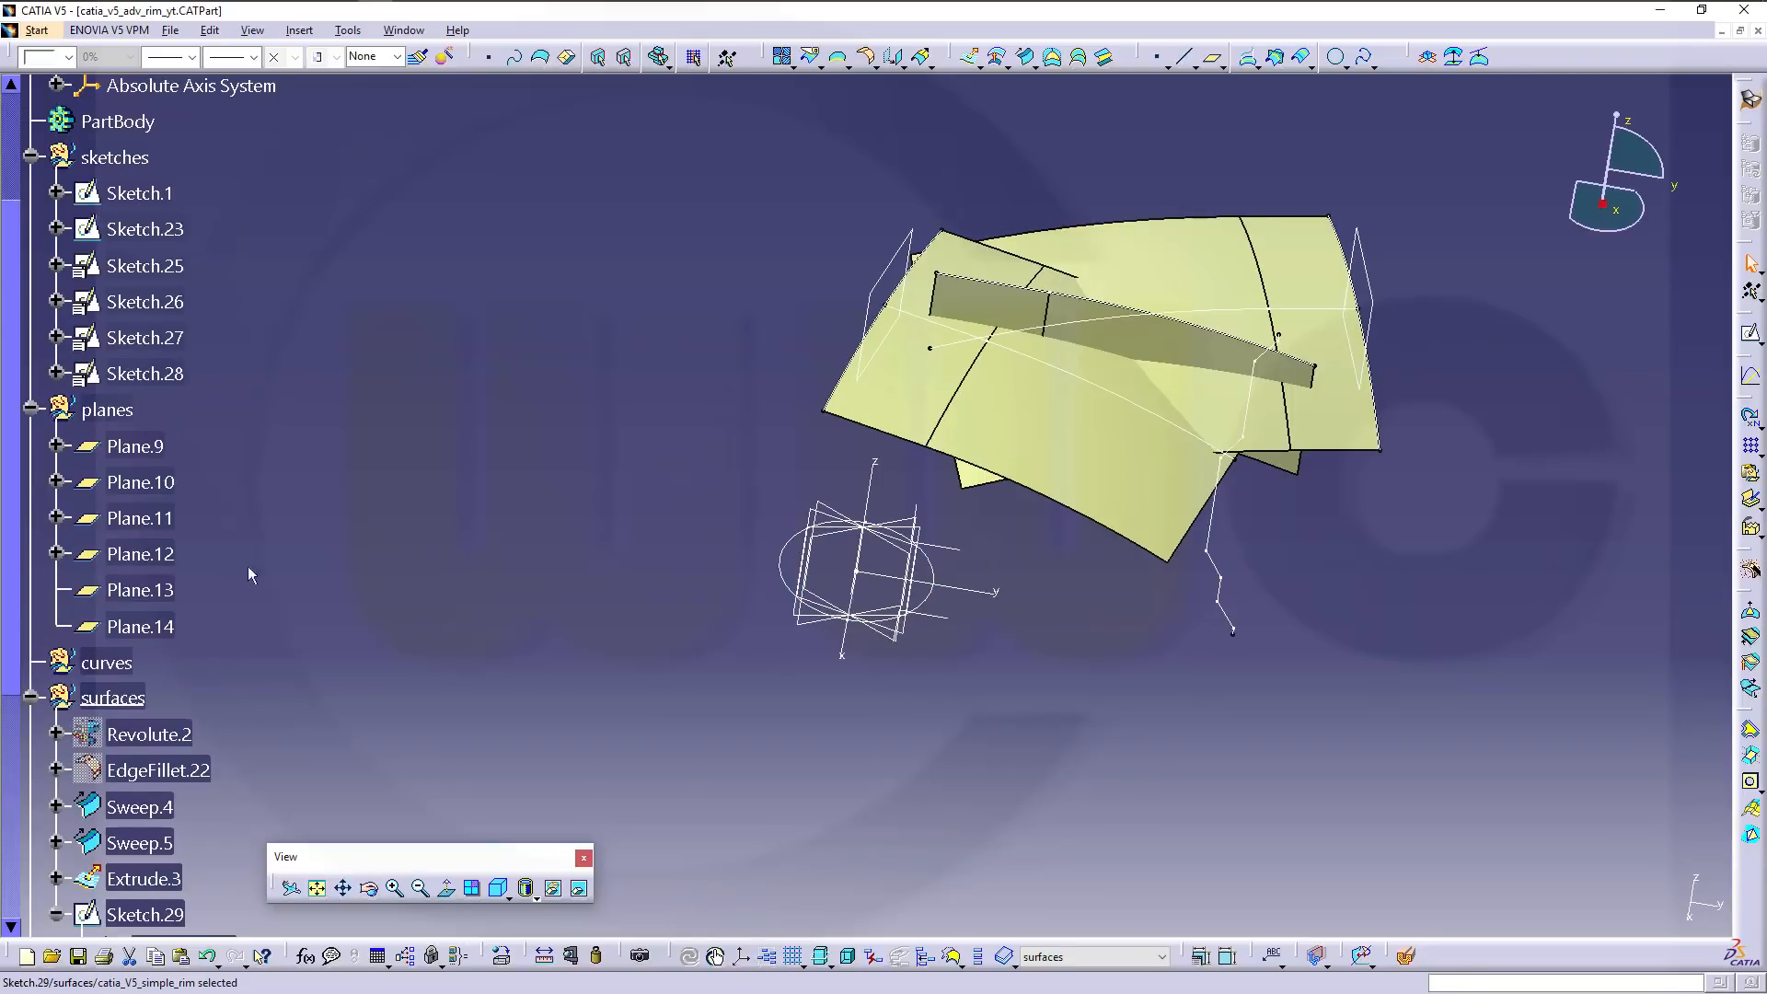
pyautogui.moveTo(213, 472); pyautogui.dragTo(114, 161)
pyautogui.scroll(-3, 320, 367)
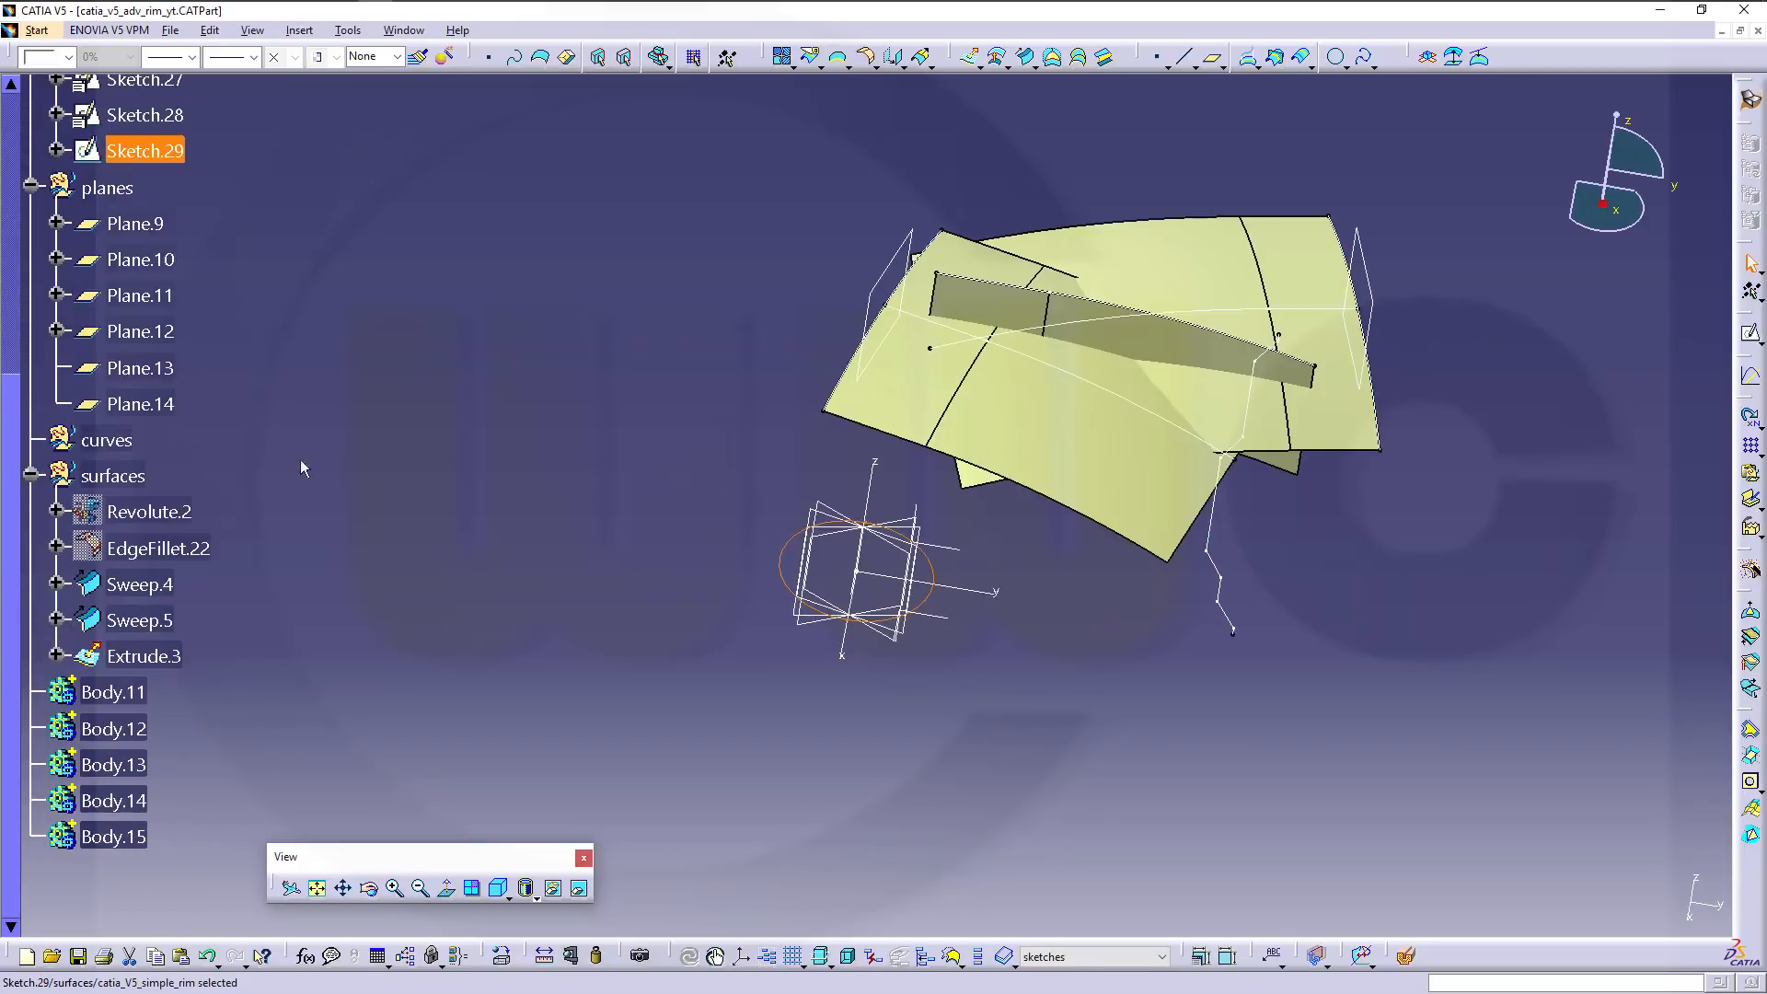
# Define the surfaces geometrical set as the in-work object.
pyautogui.rightClick(143, 470)
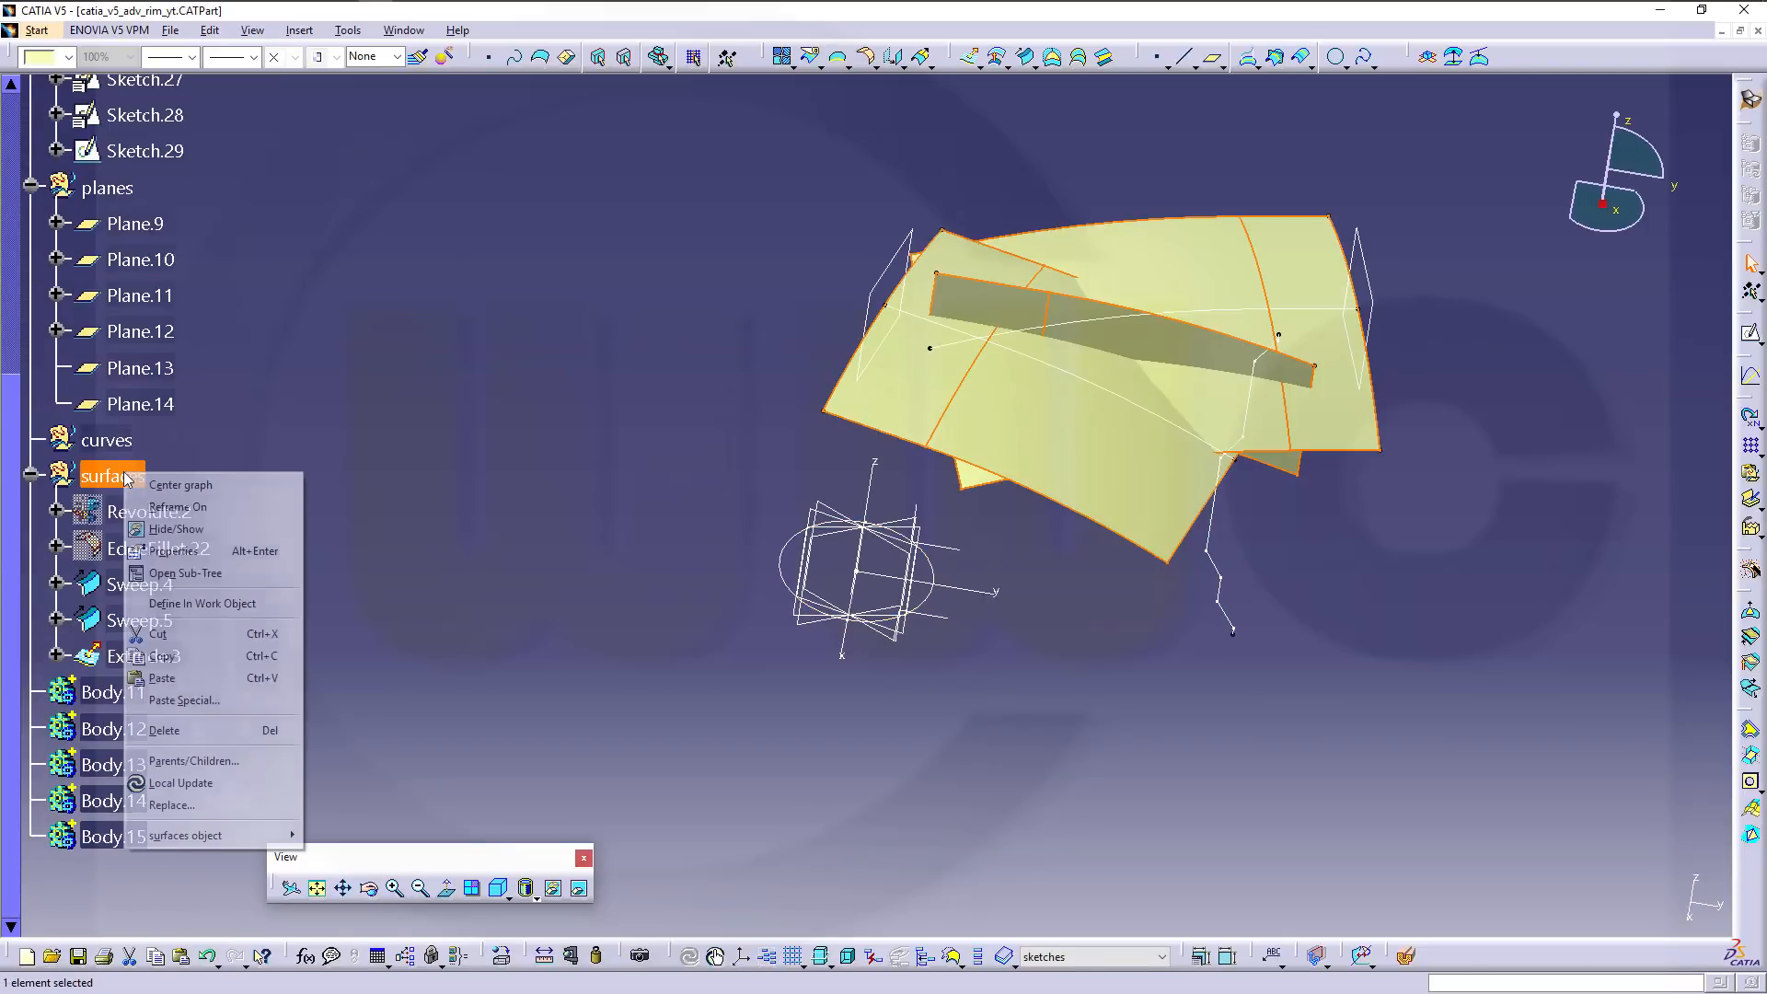
pyautogui.click(196, 605)
pyautogui.click(765, 240)
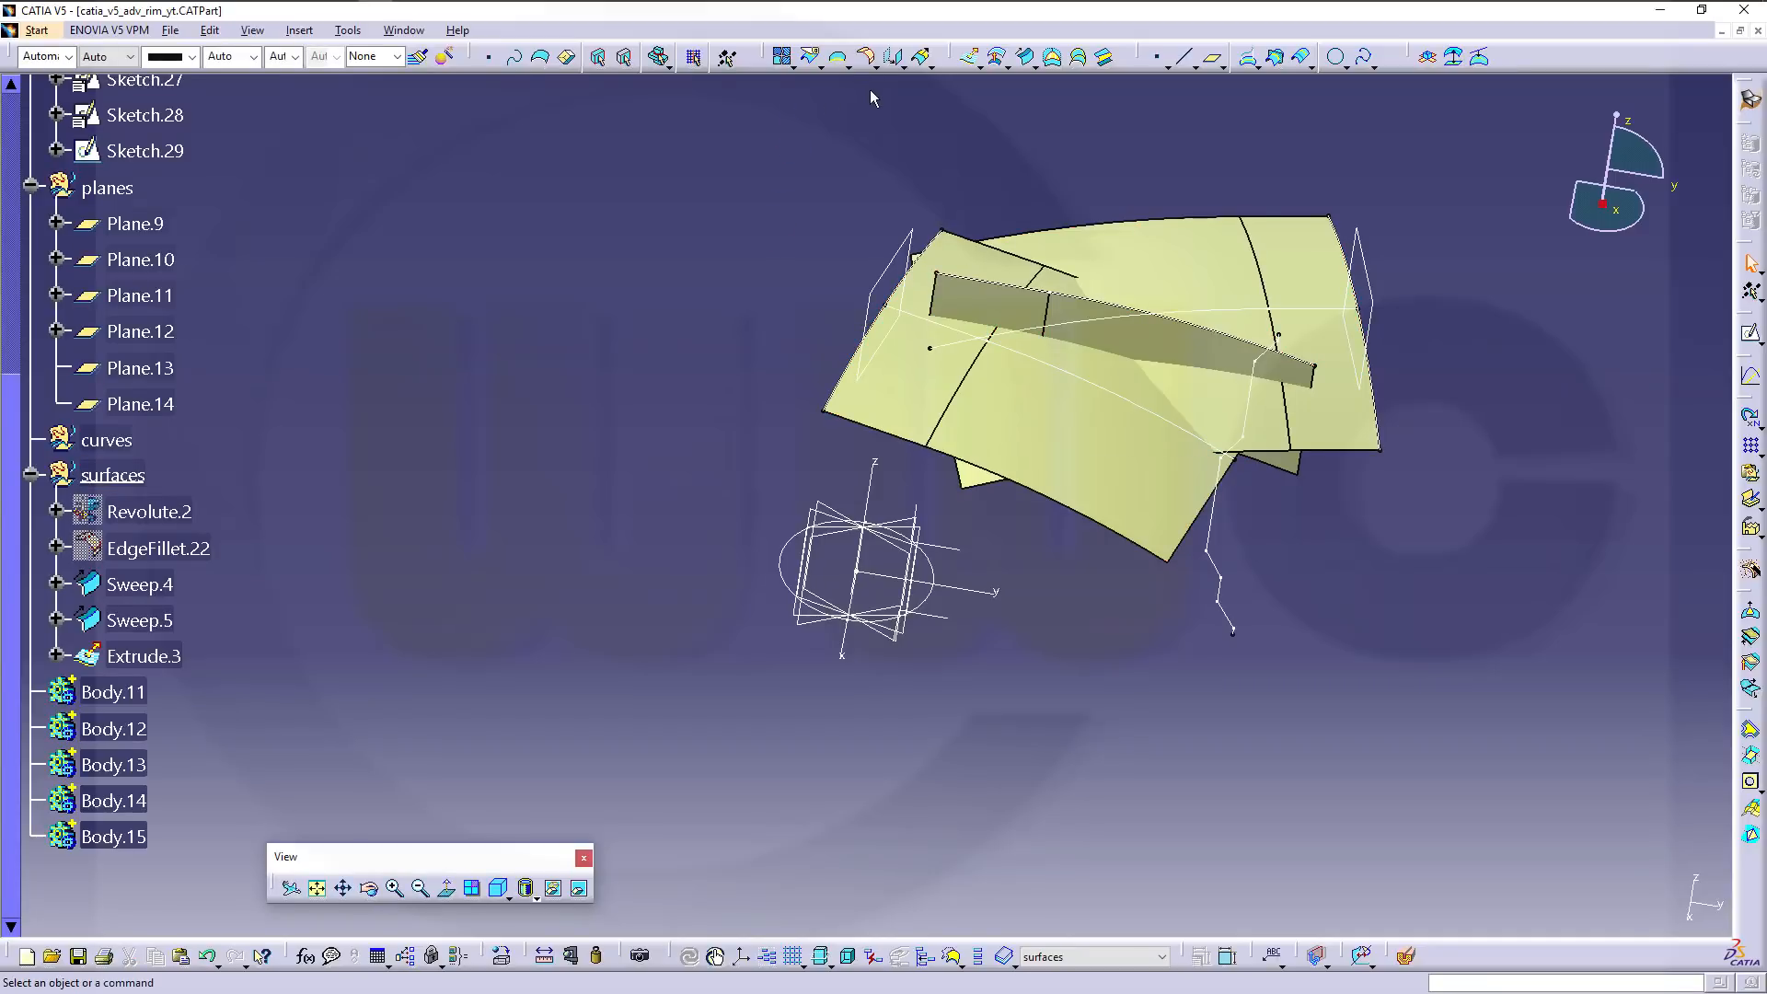
# Start an extruded surface from Sketch.29 and stretch its second limit upward past the spoke surfaces to about -266 mm.
pyautogui.click(969, 57)
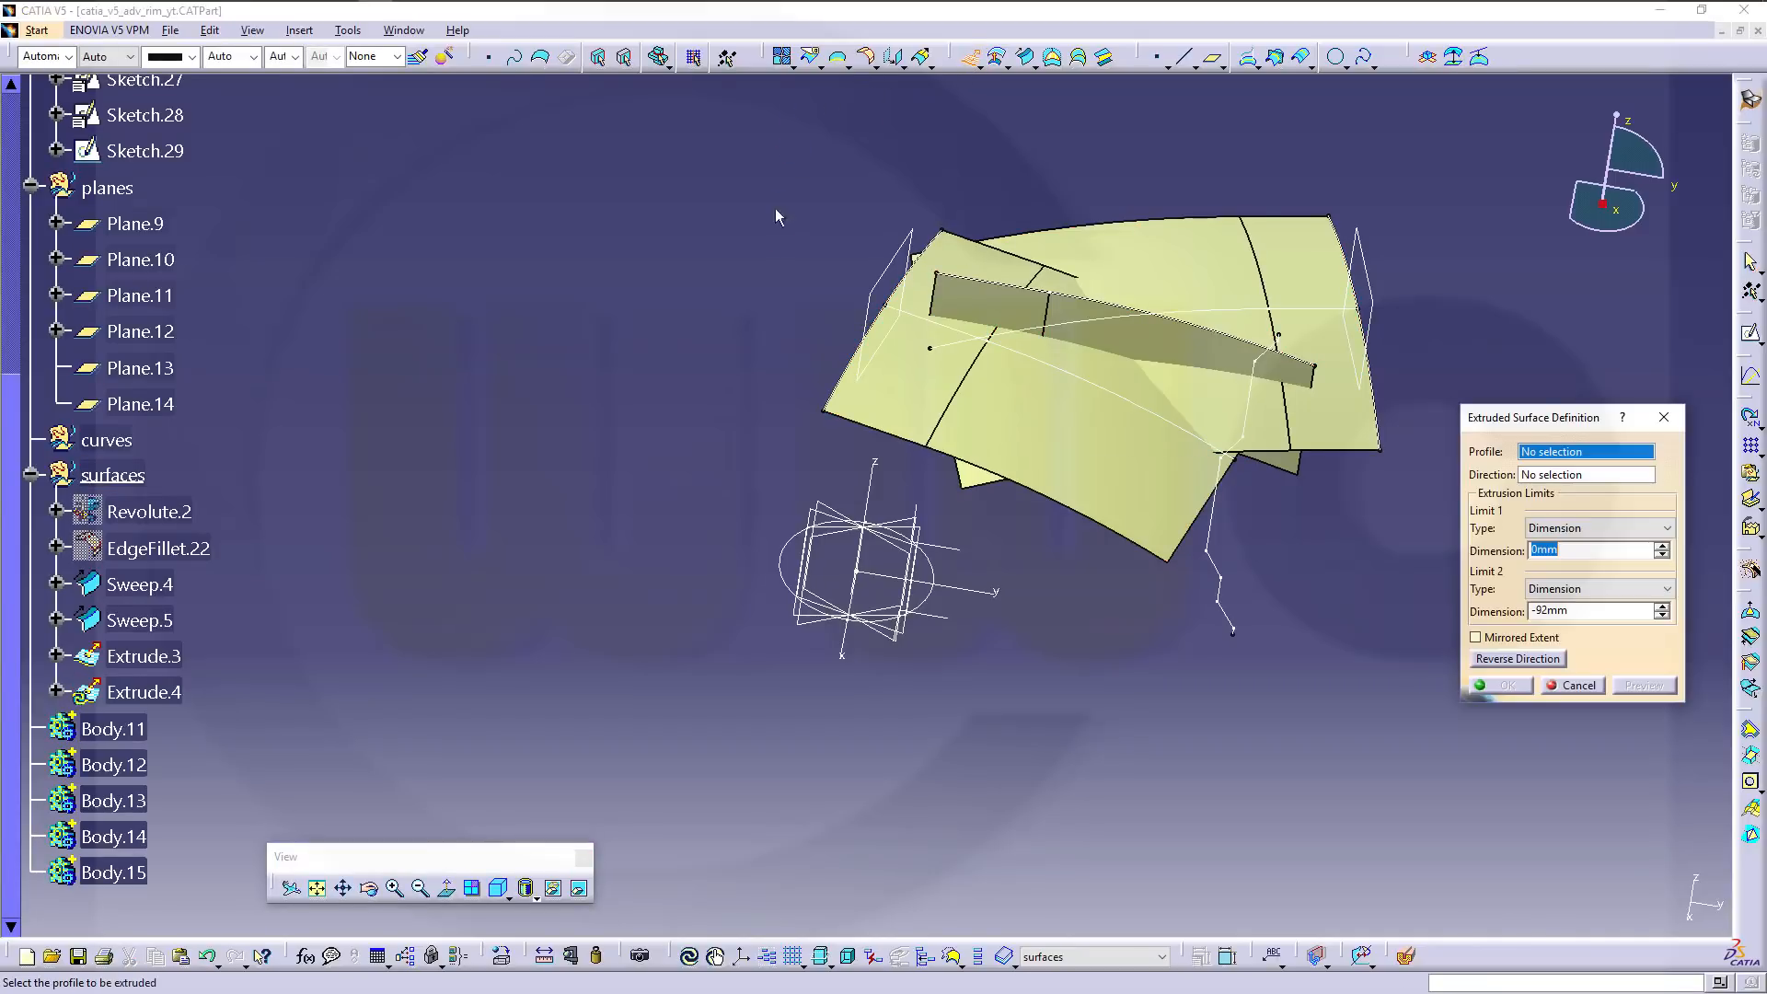
pyautogui.click(790, 572)
pyautogui.moveTo(1021, 671)
pyautogui.mouseDown(button='middle')
pyautogui.moveTo(1029, 717)
pyautogui.moveTo(877, 447)
pyautogui.mouseUp(button='middle')
pyautogui.moveTo(879, 456); pyautogui.dragTo(860, 201)
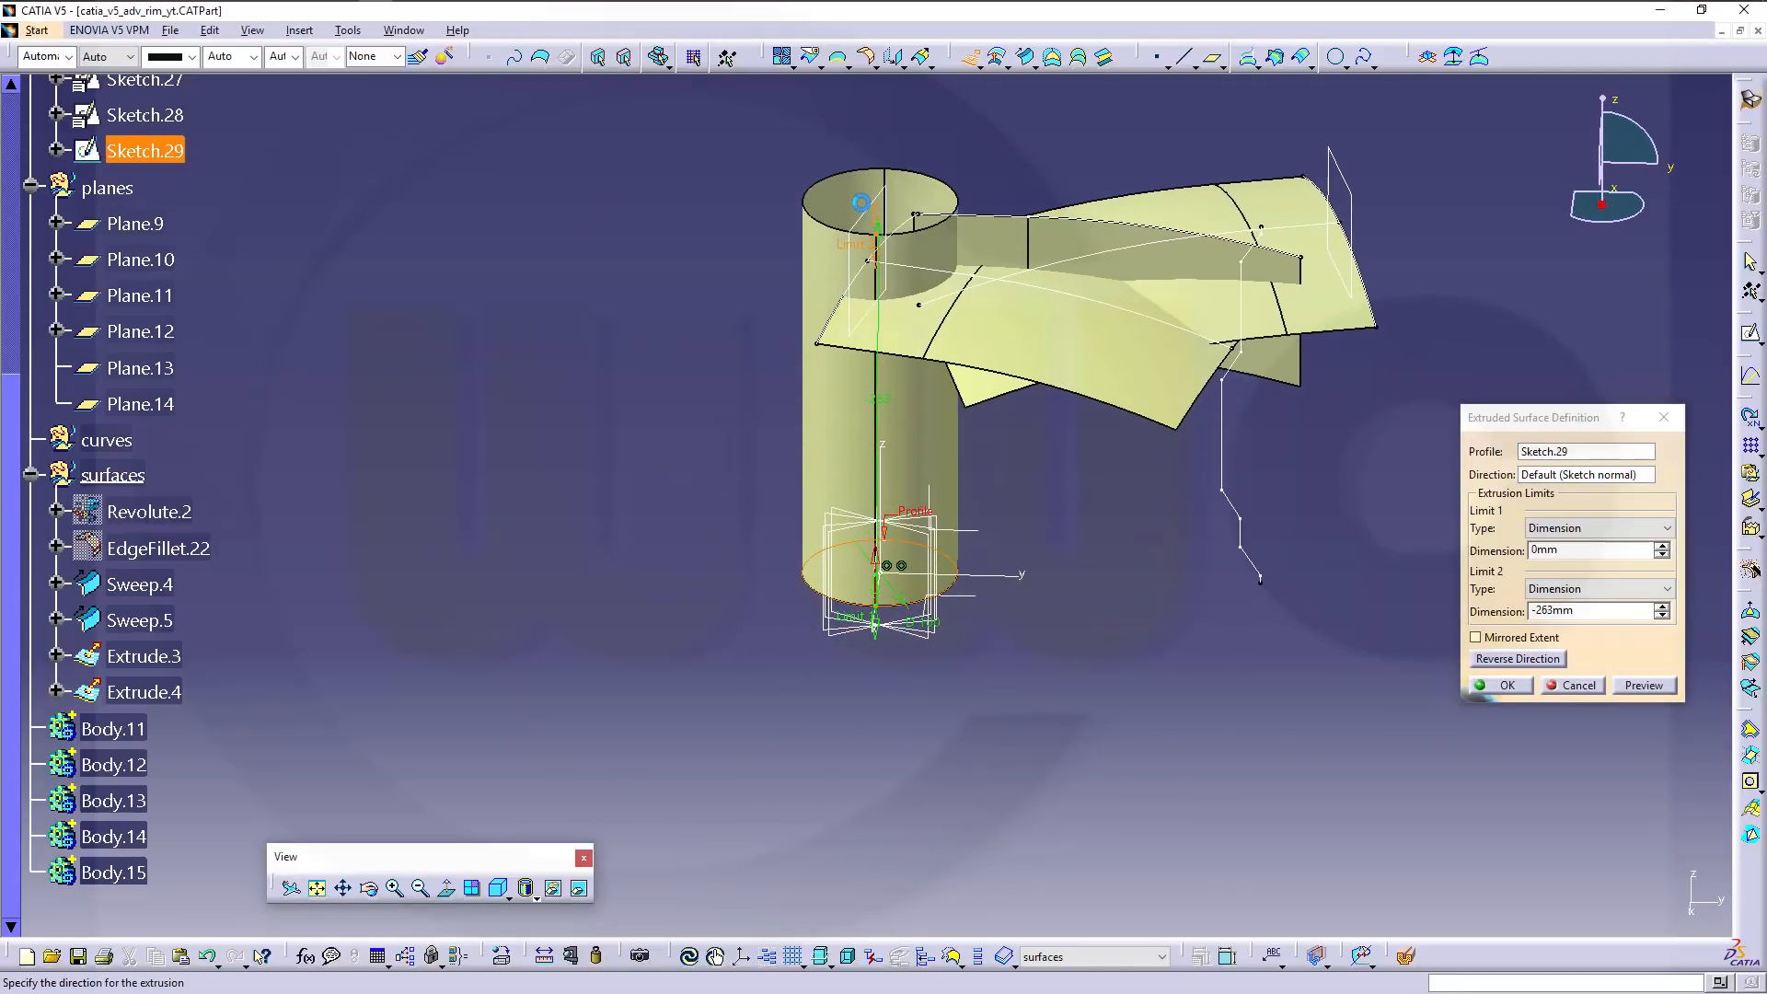
pyautogui.moveTo(866, 204); pyautogui.dragTo(1095, 552, button='middle')
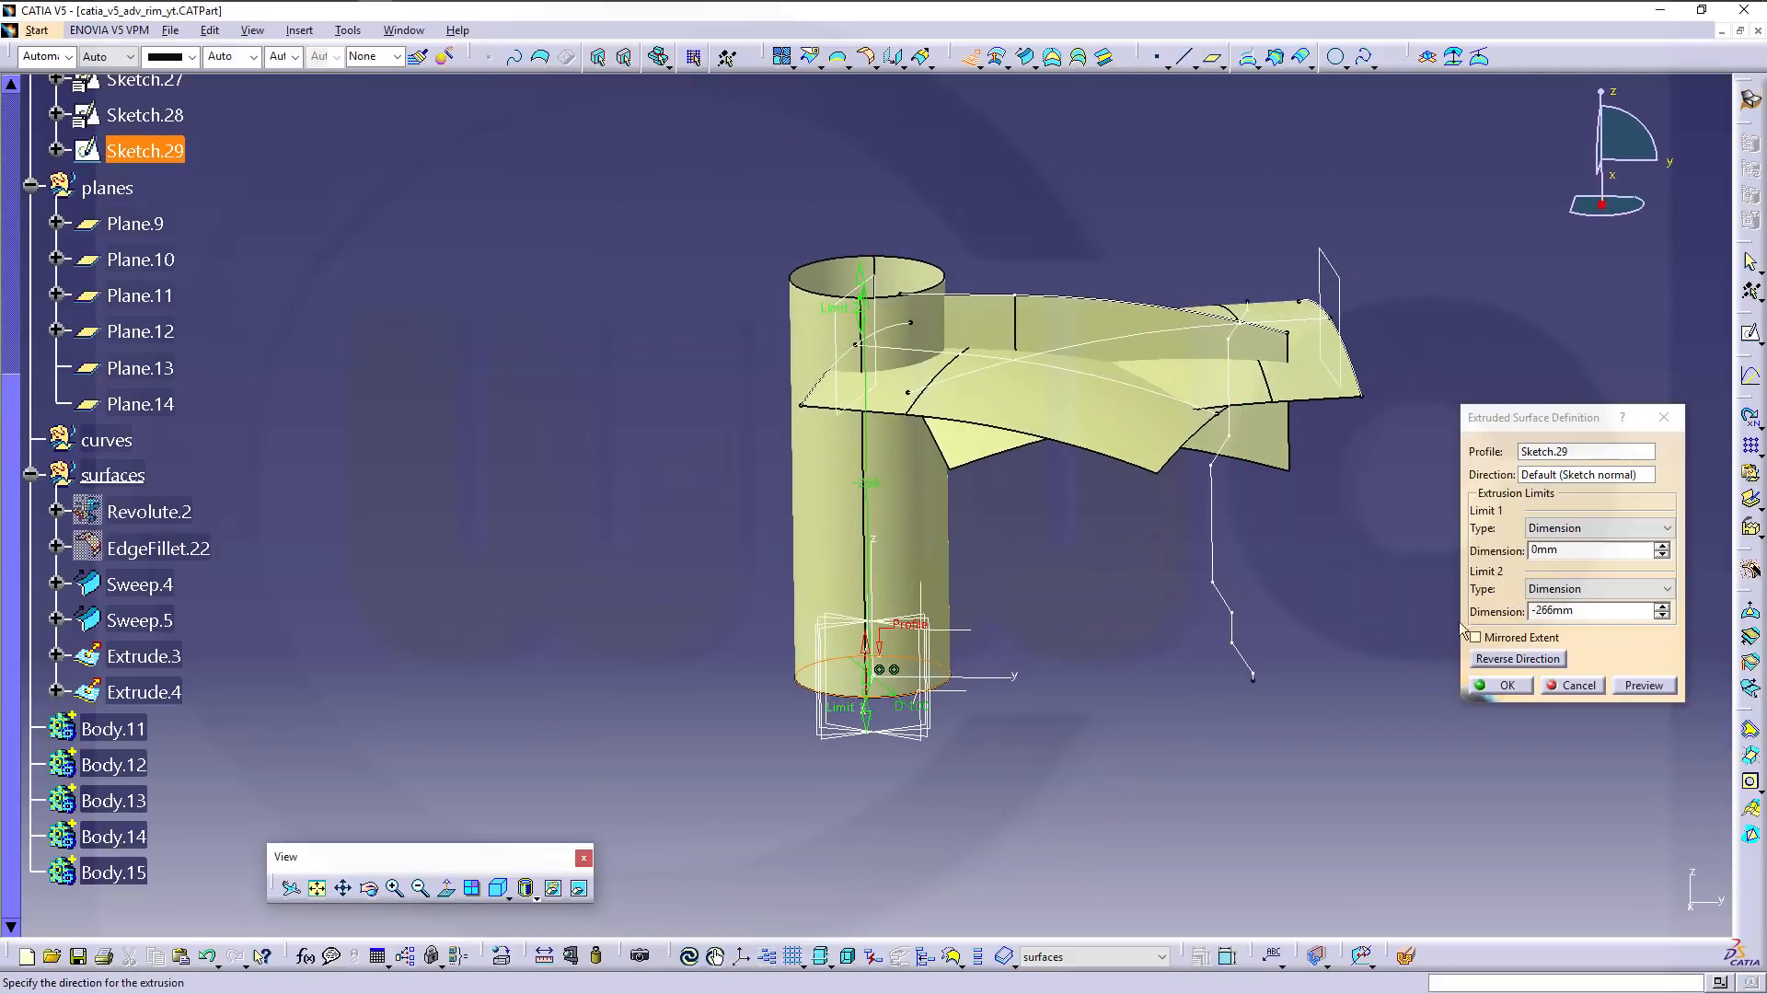
# Reverse the extrusion direction and stretch the second limit back up past the spoke surfaces to about 282 mm.
pyautogui.click(1531, 659)
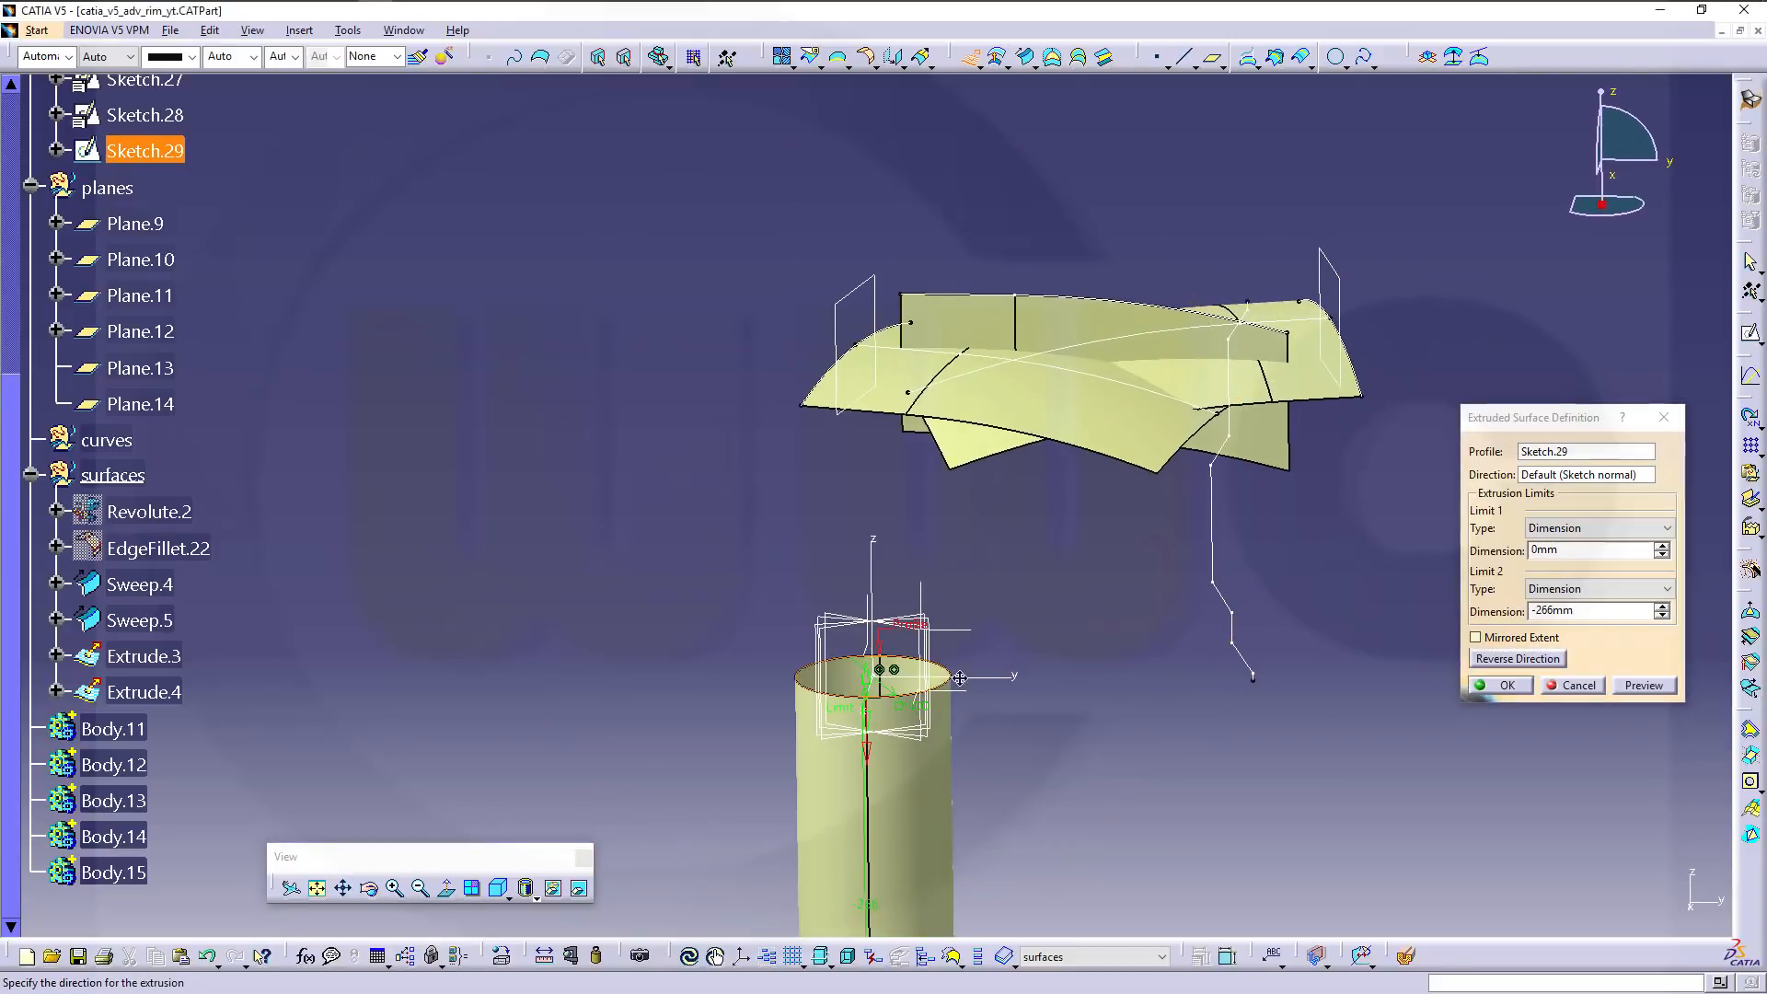
pyautogui.moveTo(960, 756); pyautogui.dragTo(964, 537, button='middle')
pyautogui.moveTo(875, 898); pyautogui.dragTo(798, 112)
pyautogui.moveTo(1070, 419); pyautogui.dragTo(1070, 642, button='middle')
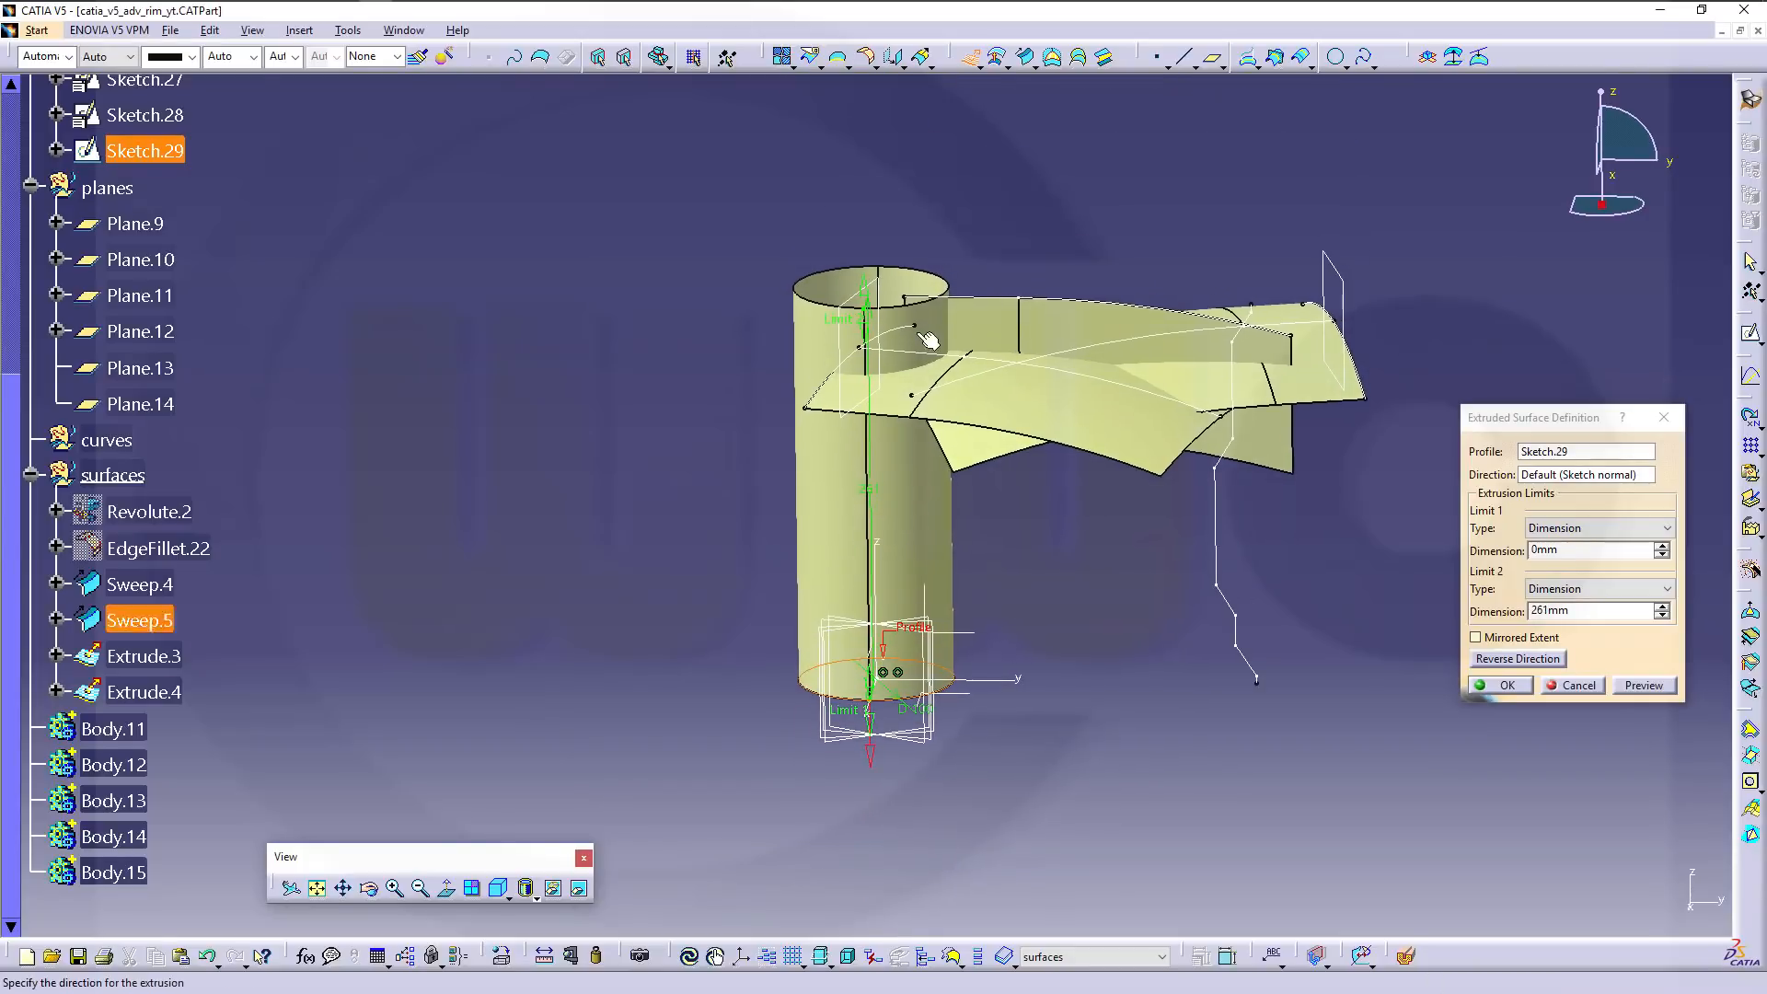
pyautogui.moveTo(863, 272); pyautogui.dragTo(858, 251)
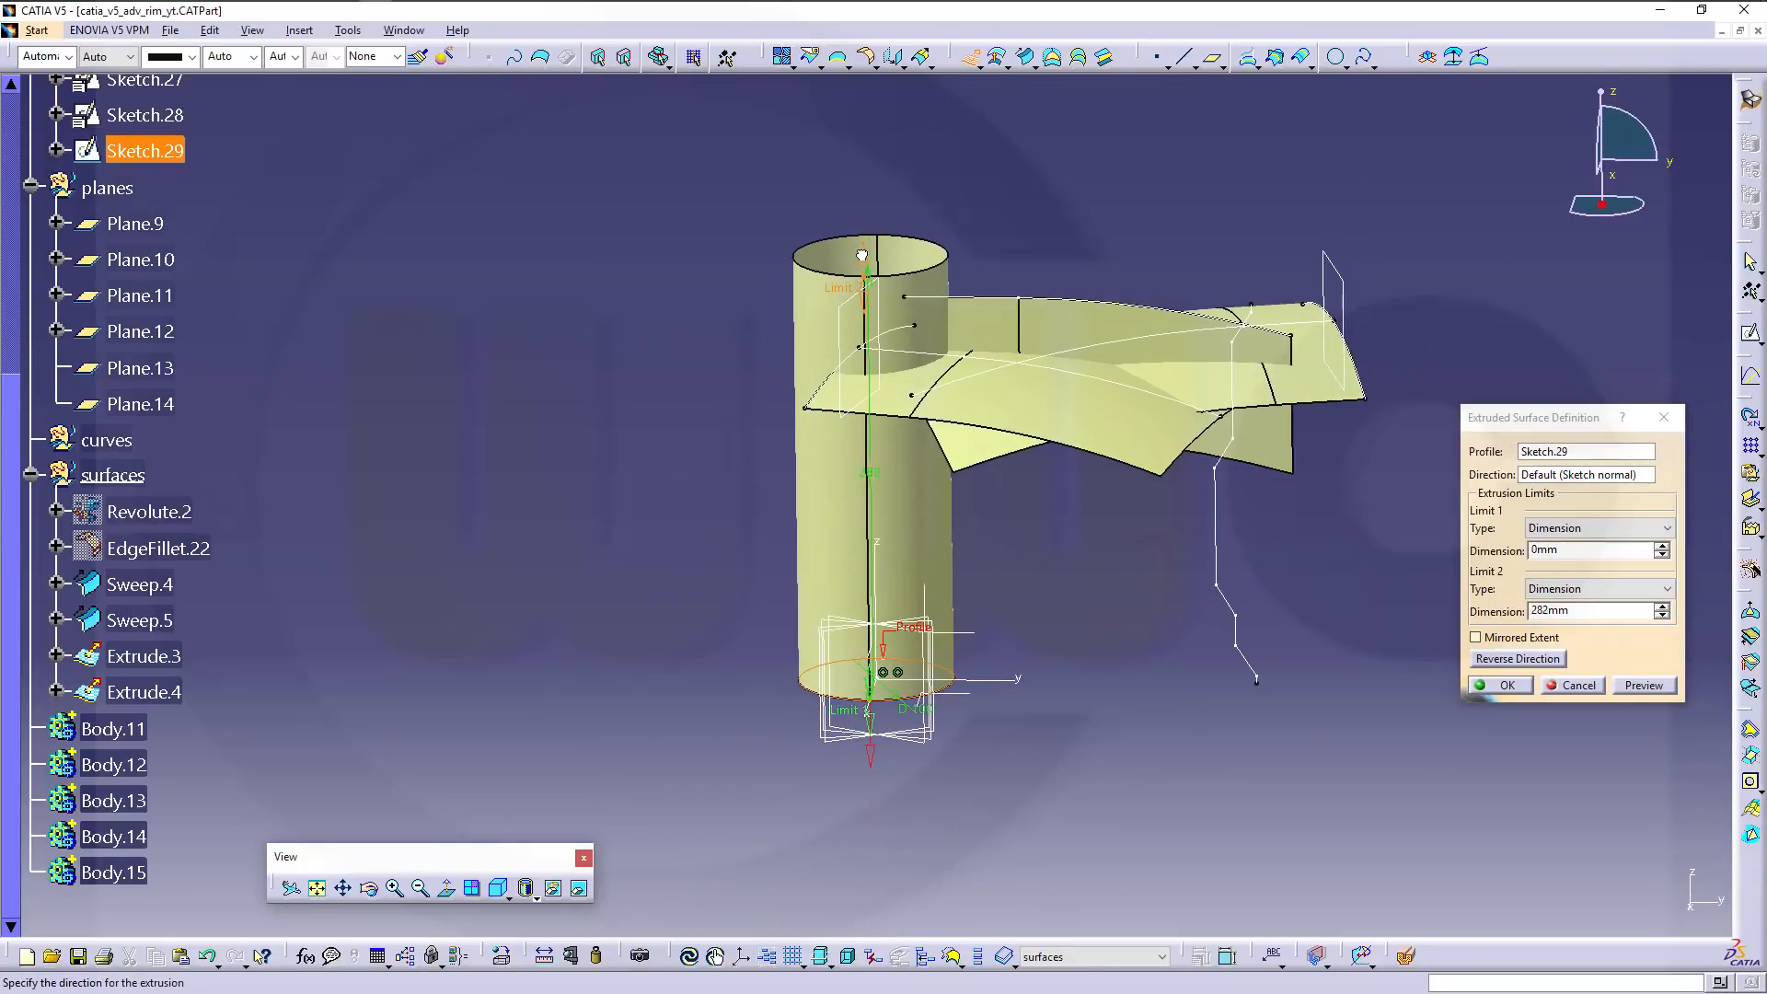
# Set the extrusion's second limit to 280 mm and create the cylindrical surface.
pyautogui.doubleClick(1573, 612)
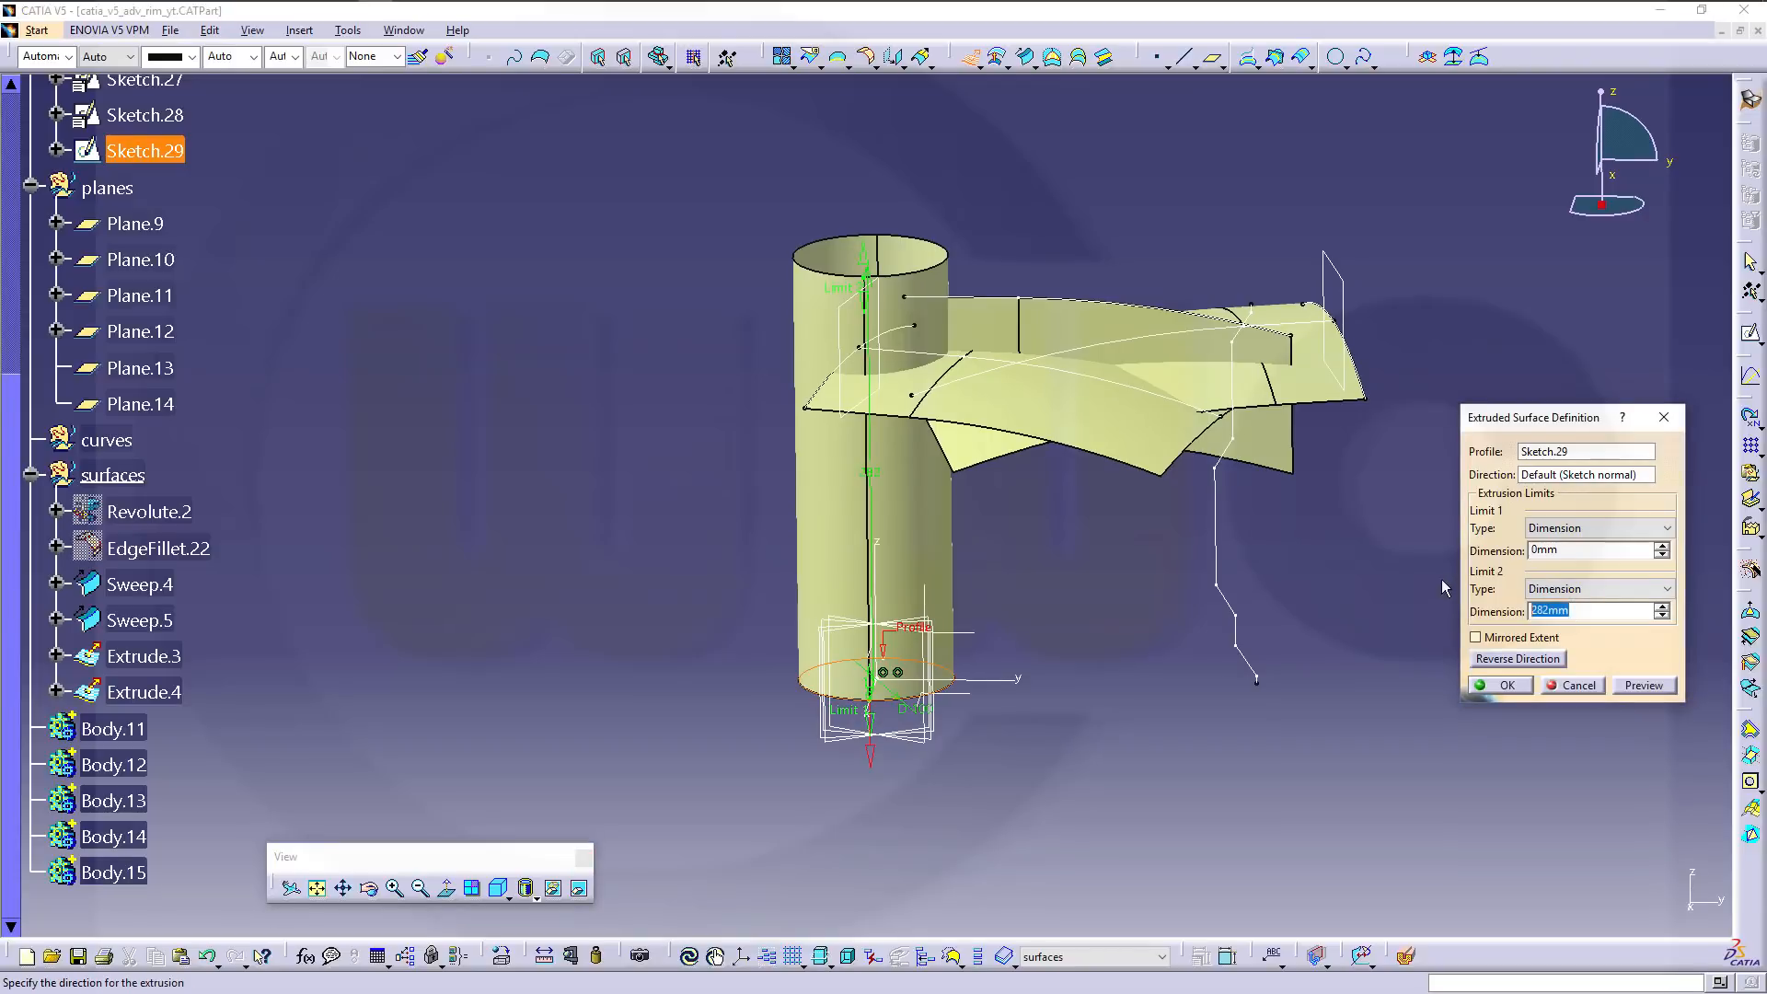
pyautogui.write('280')
pyautogui.press('Return')
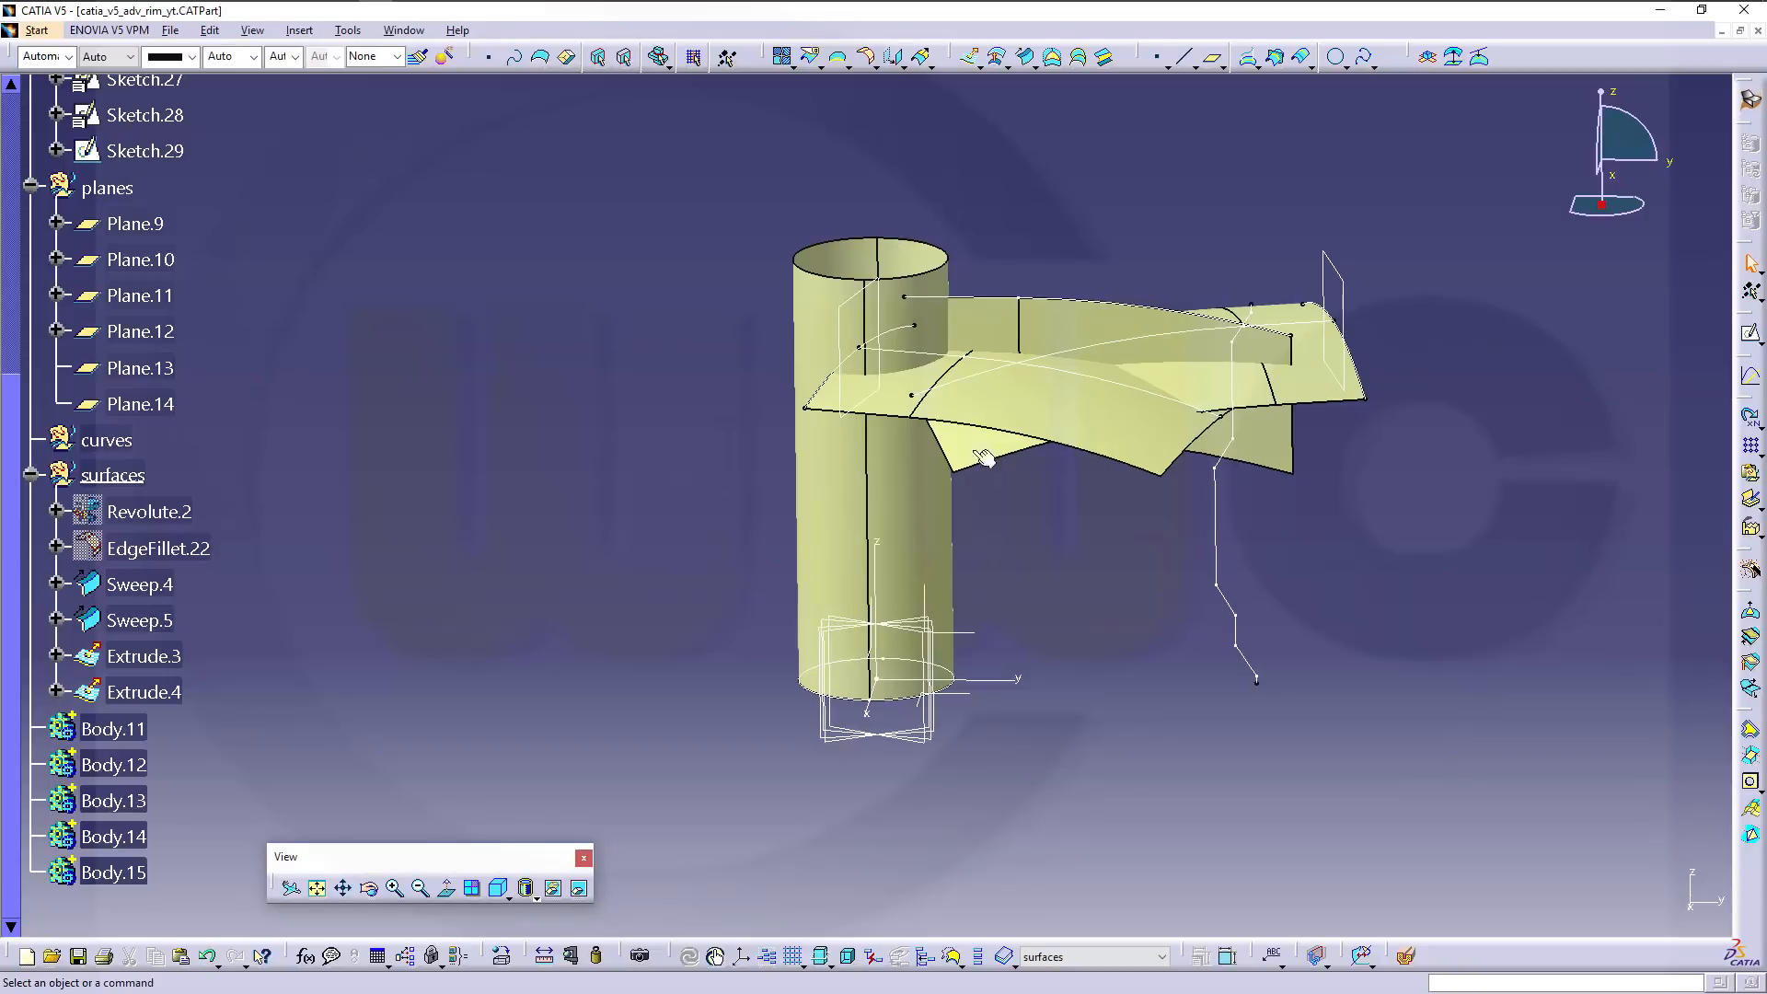
# Open Sketch.26 for editing, try to move the inner end of its line, and exit the sketch.
pyautogui.moveTo(983, 456); pyautogui.dragTo(939, 505, button='middle')
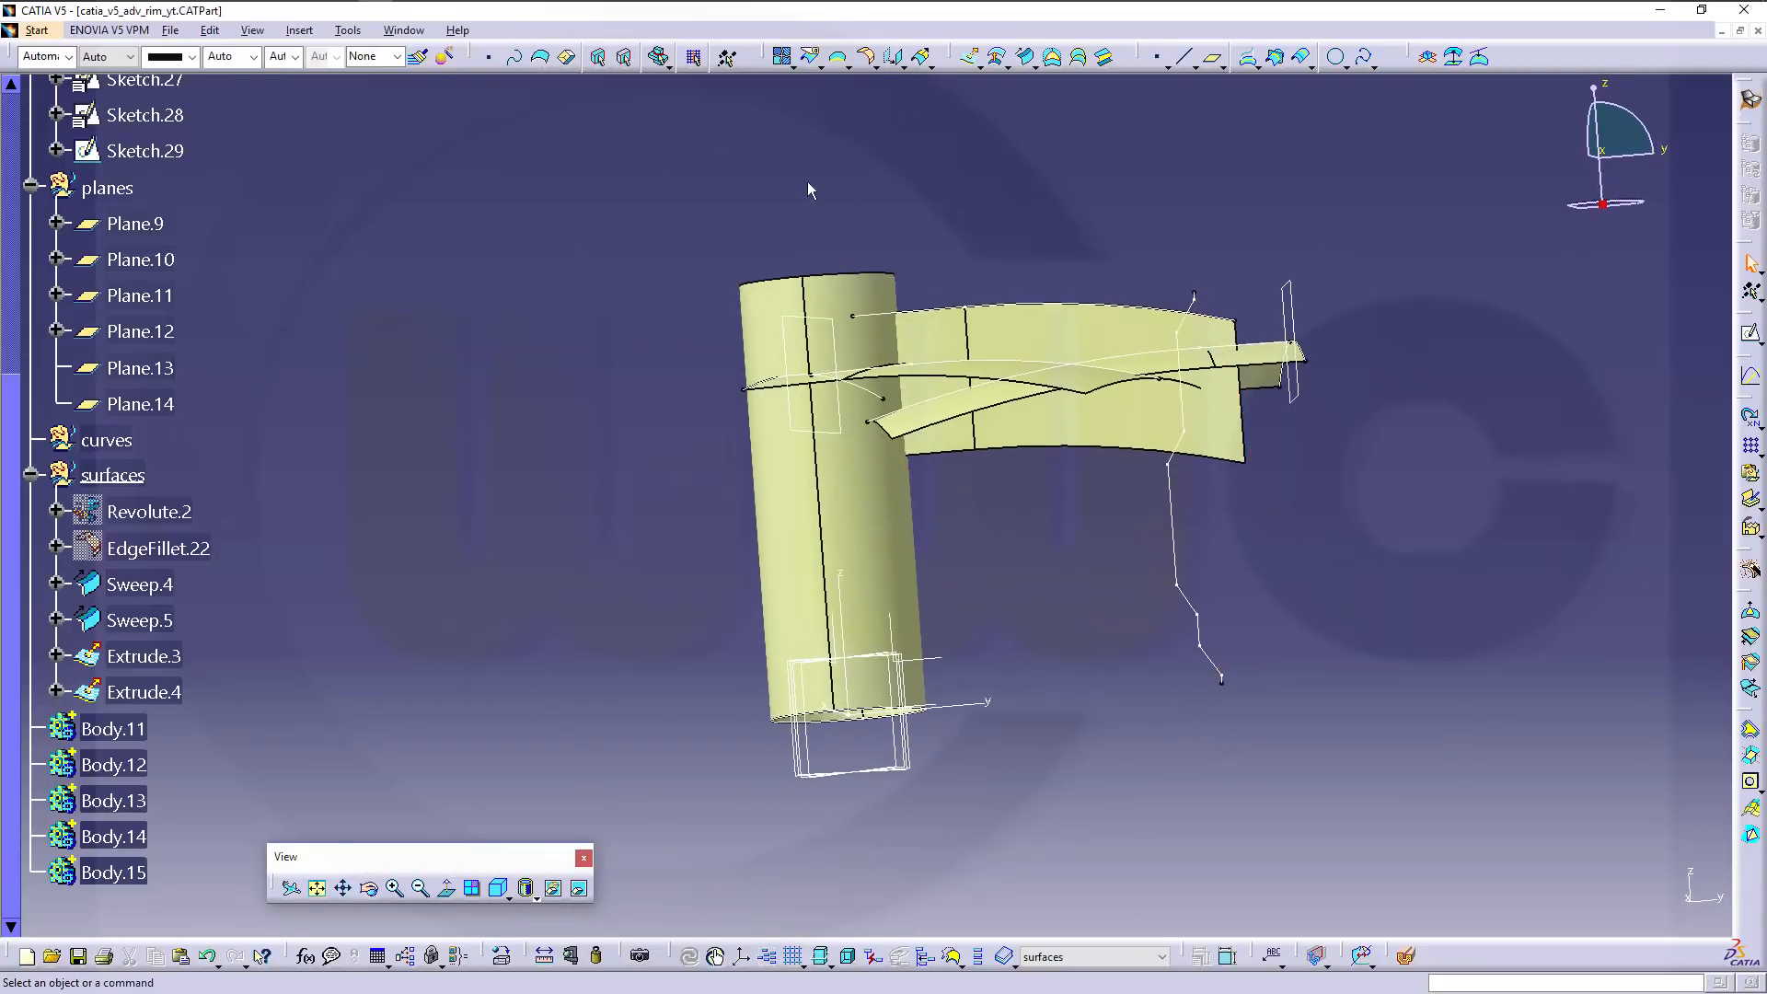
pyautogui.moveTo(1208, 435); pyautogui.dragTo(833, 549, button='middle')
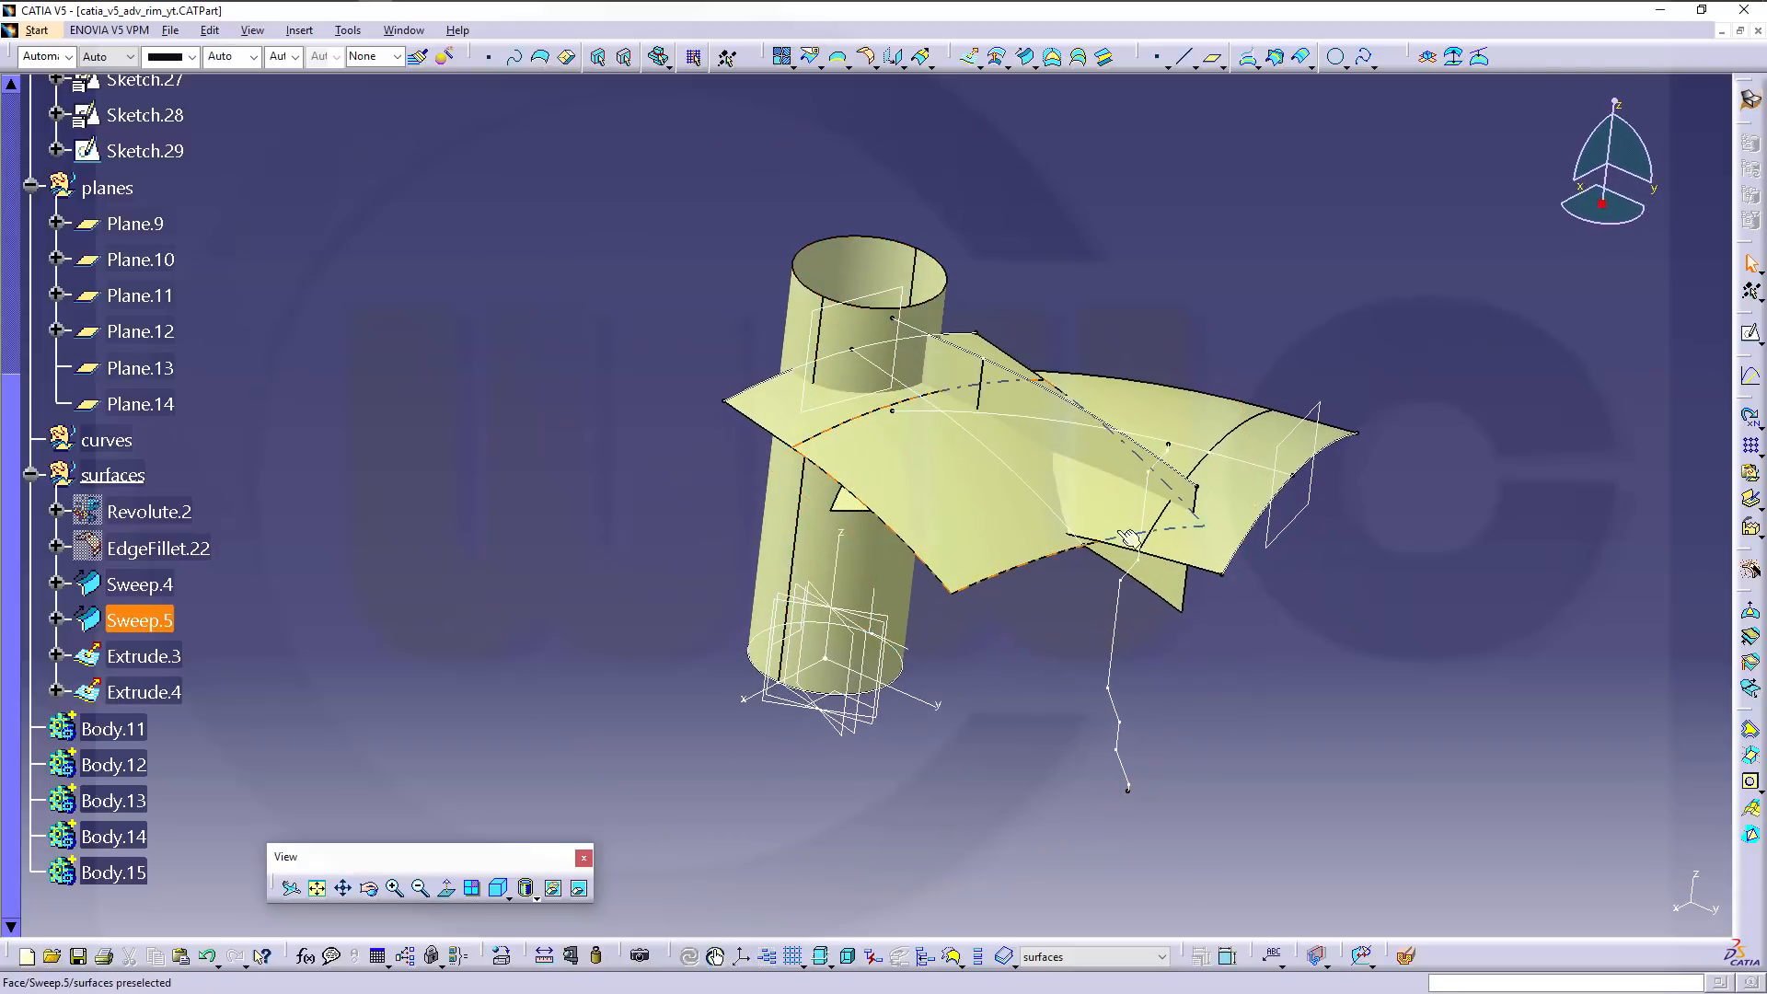
pyautogui.moveTo(1014, 679)
pyautogui.mouseDown(button='middle')
pyautogui.moveTo(1095, 605)
pyautogui.moveTo(1033, 643)
pyautogui.moveTo(1033, 841)
pyautogui.moveTo(1009, 848)
pyautogui.moveTo(911, 847)
pyautogui.moveTo(928, 692)
pyautogui.moveTo(772, 738)
pyautogui.moveTo(739, 703)
pyautogui.moveTo(674, 604)
pyautogui.moveTo(848, 395)
pyautogui.moveTo(803, 411)
pyautogui.mouseUp(button='middle')
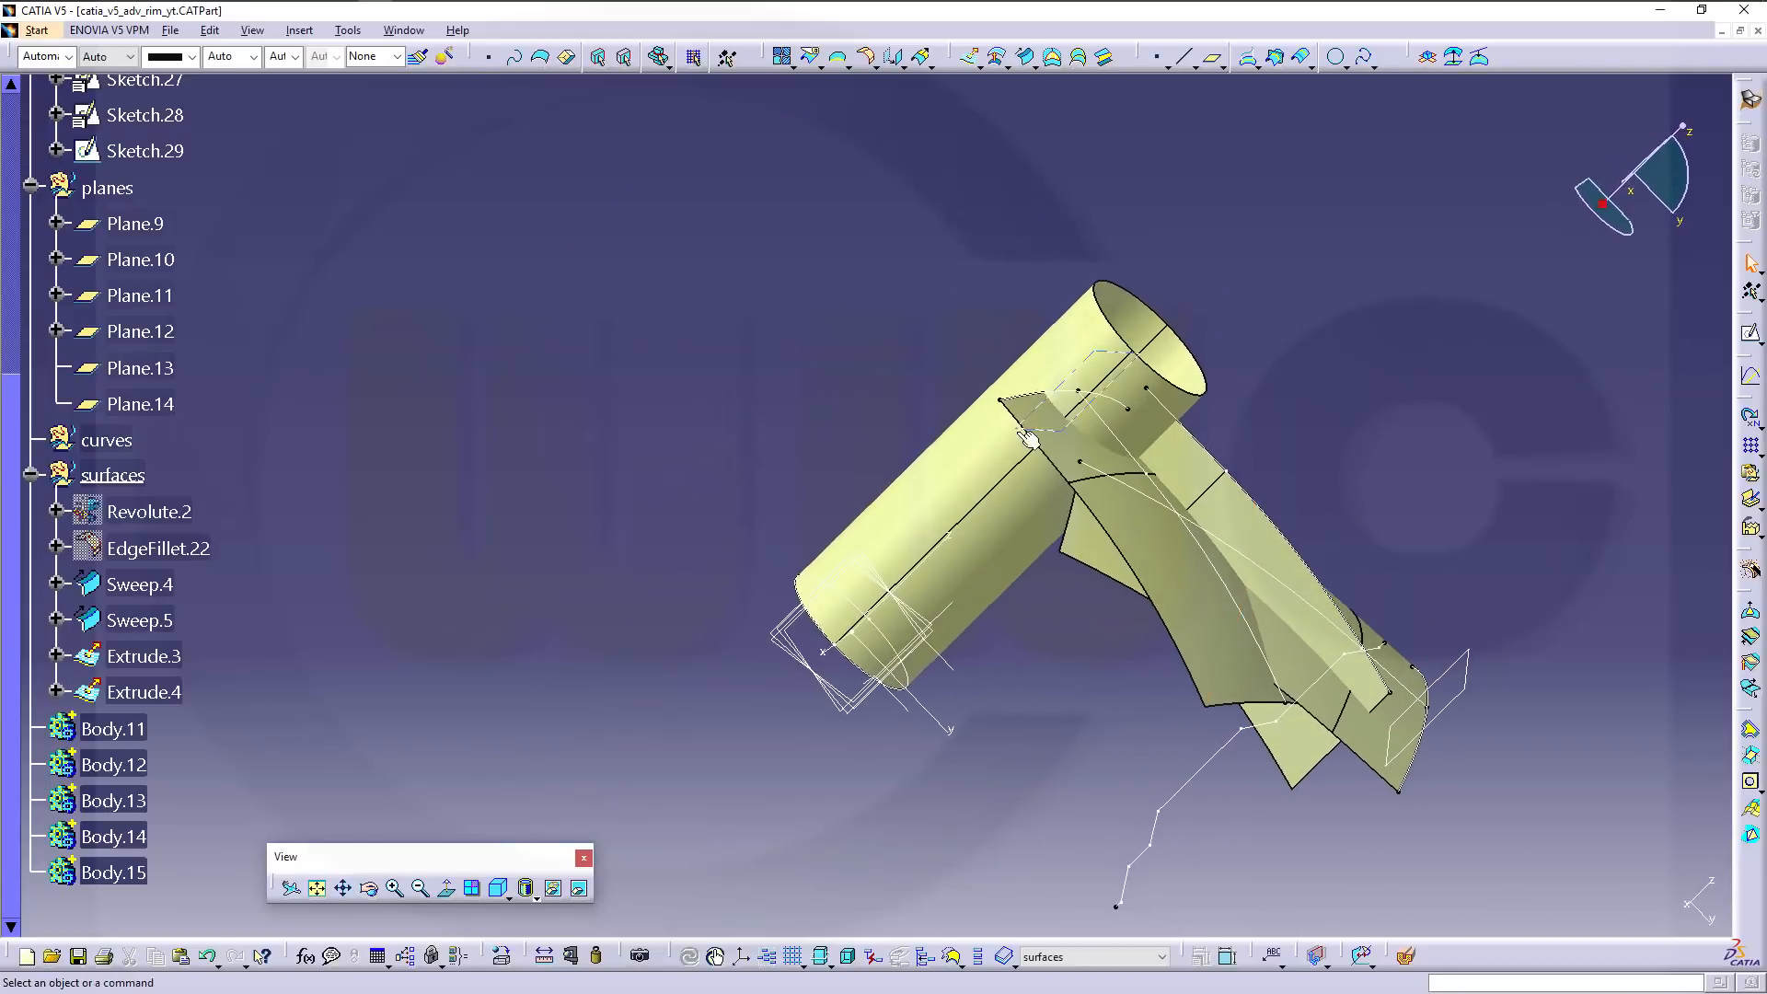
pyautogui.click(1117, 435)
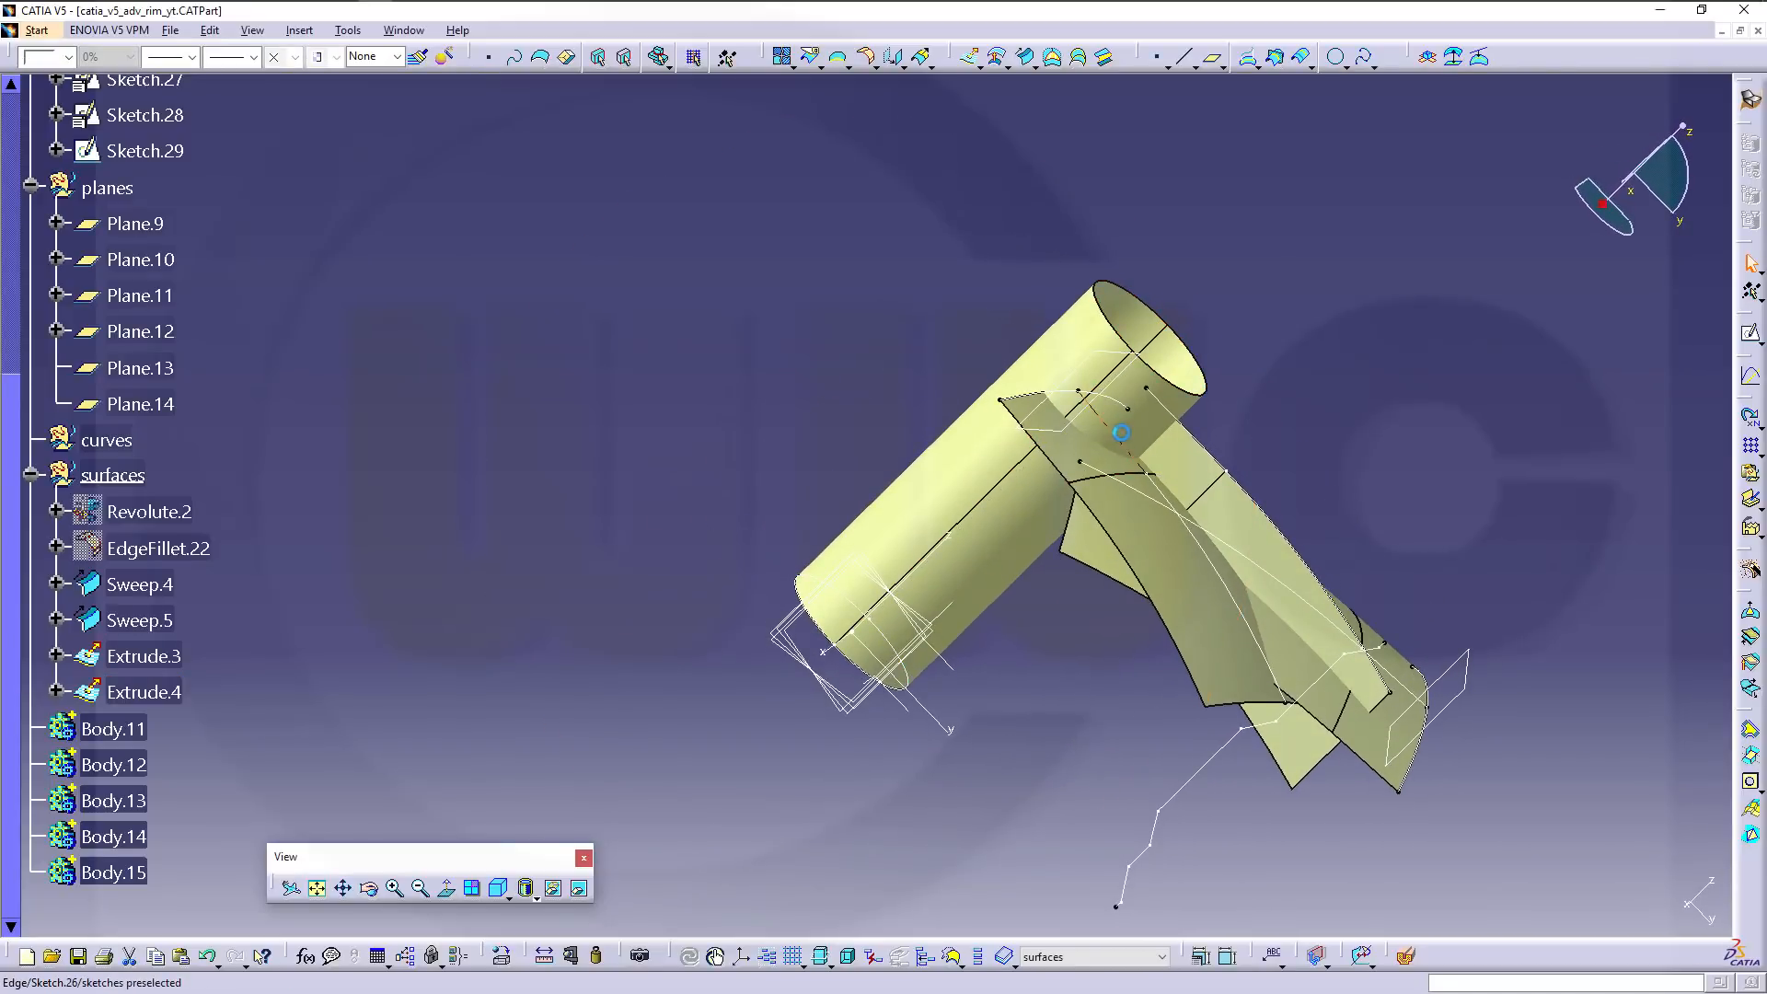
pyautogui.doubleClick(1117, 444)
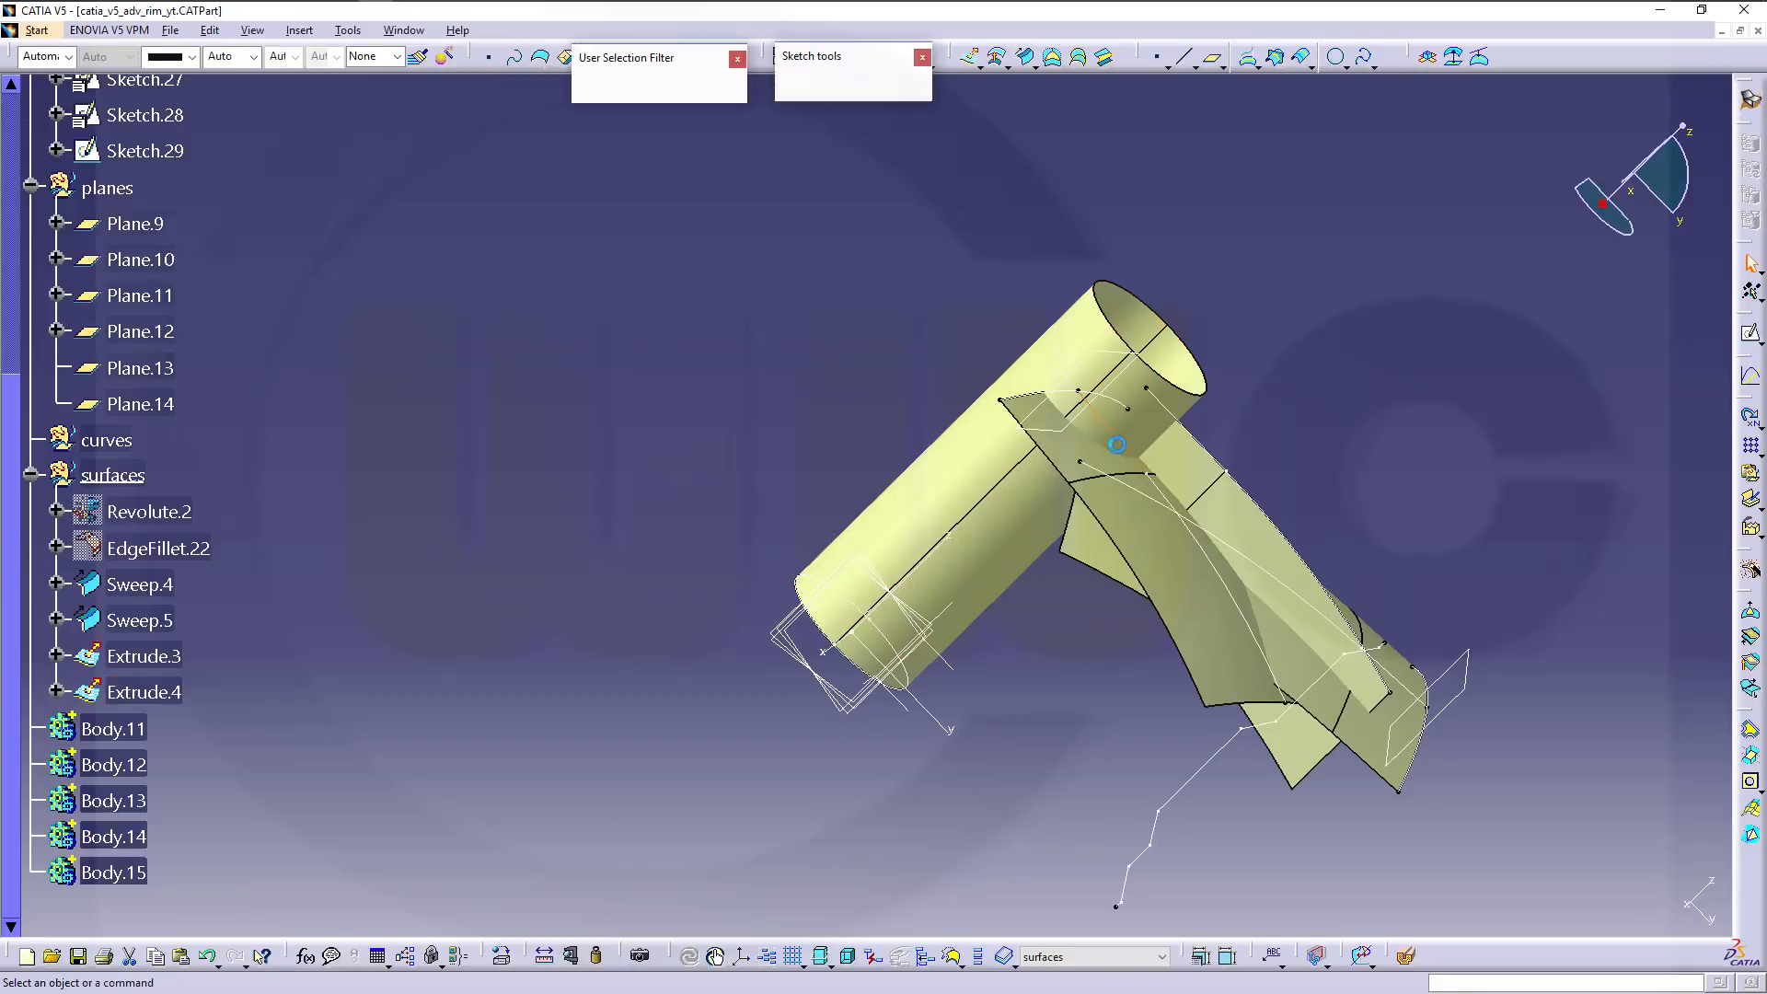
pyautogui.moveTo(945, 255); pyautogui.dragTo(983, 255)
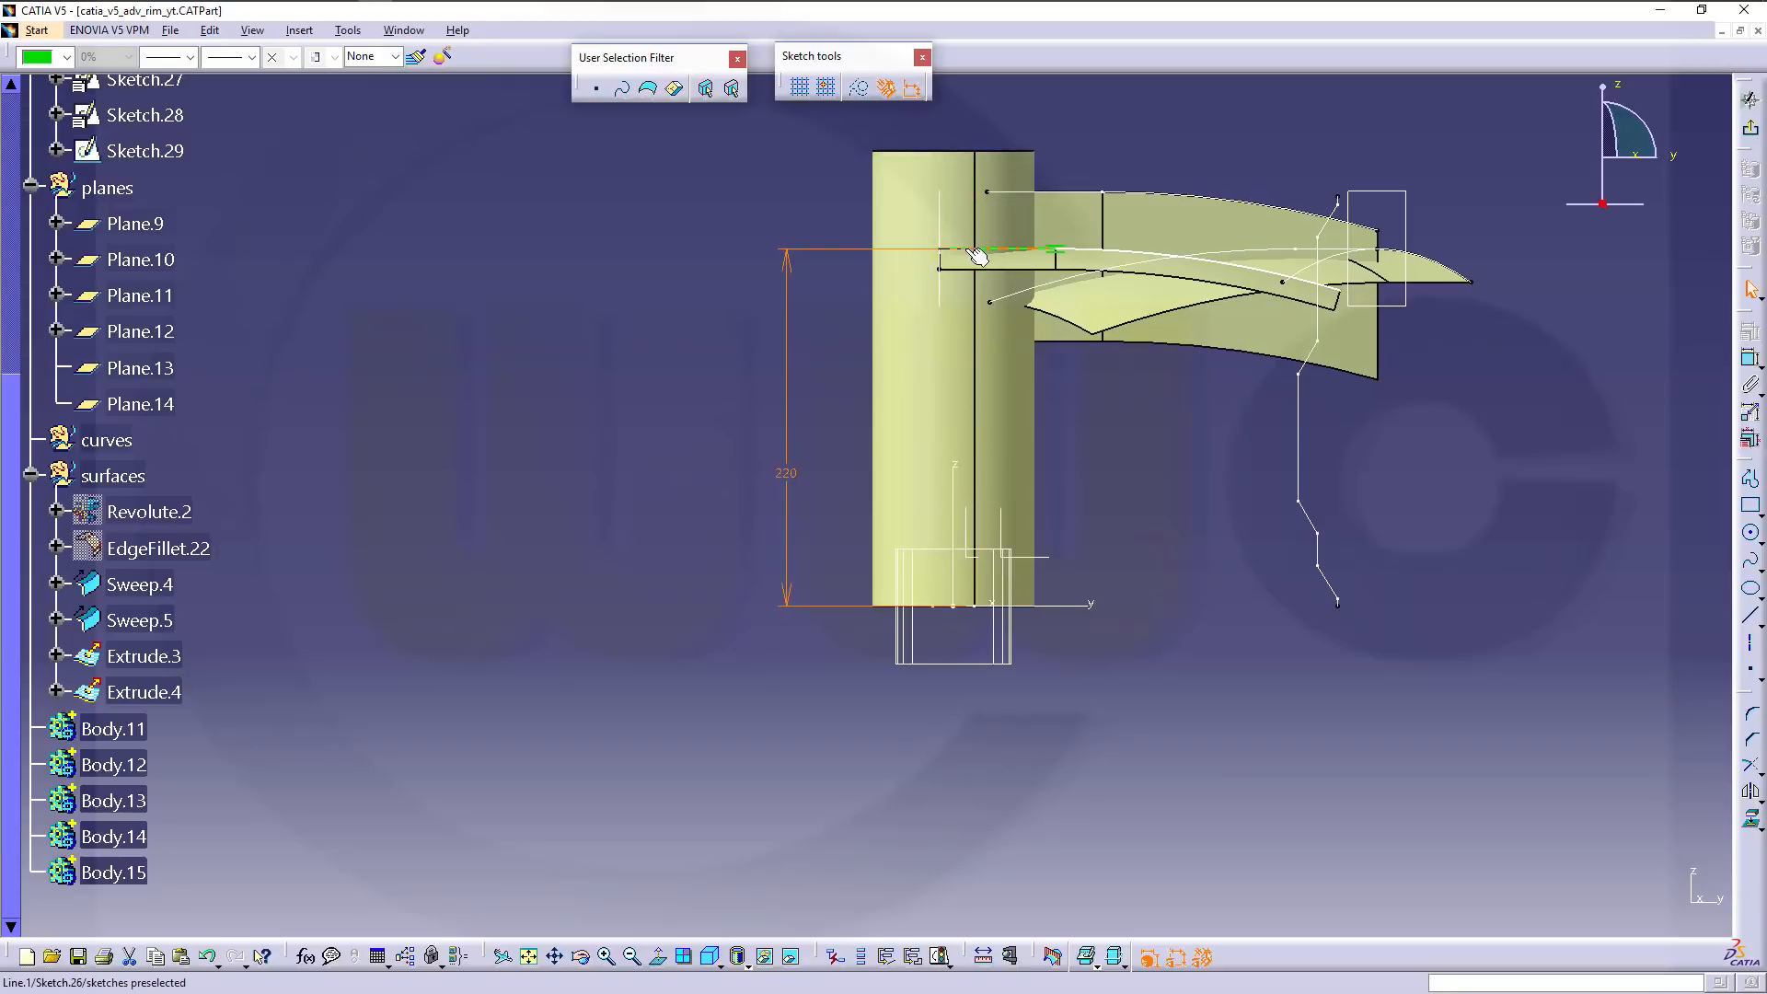
pyautogui.click(1068, 369)
pyautogui.click(1751, 129)
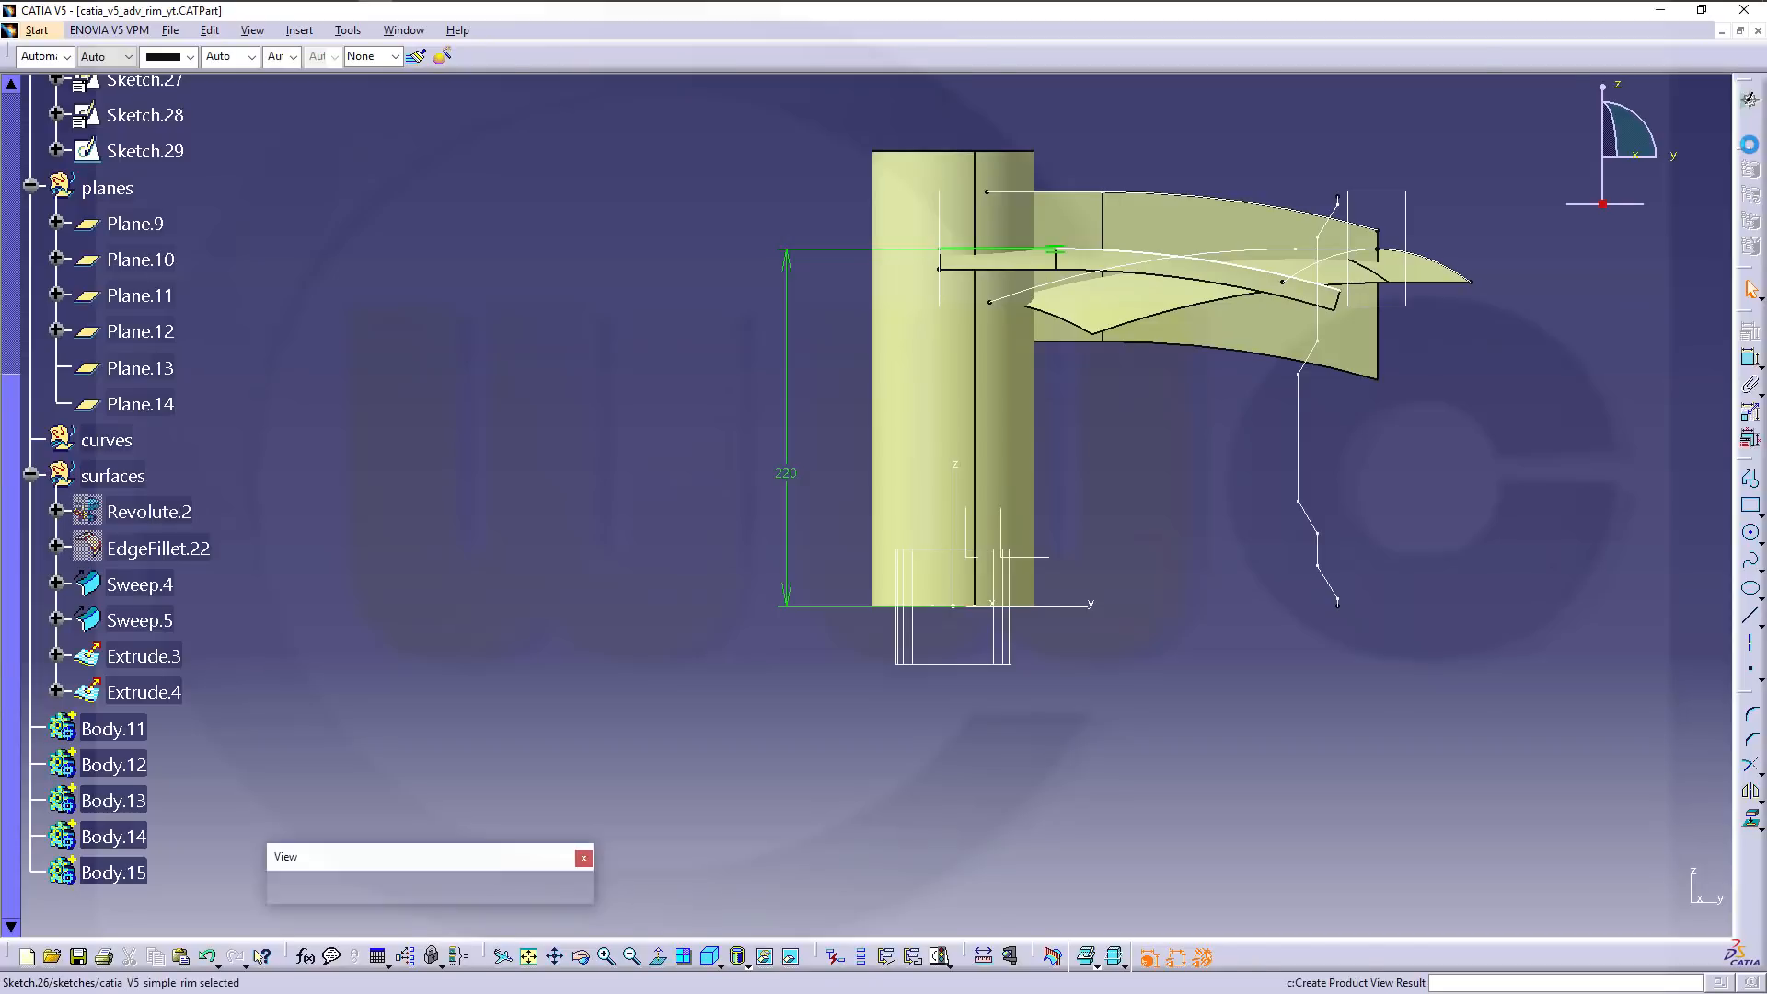
pyautogui.click(1422, 389)
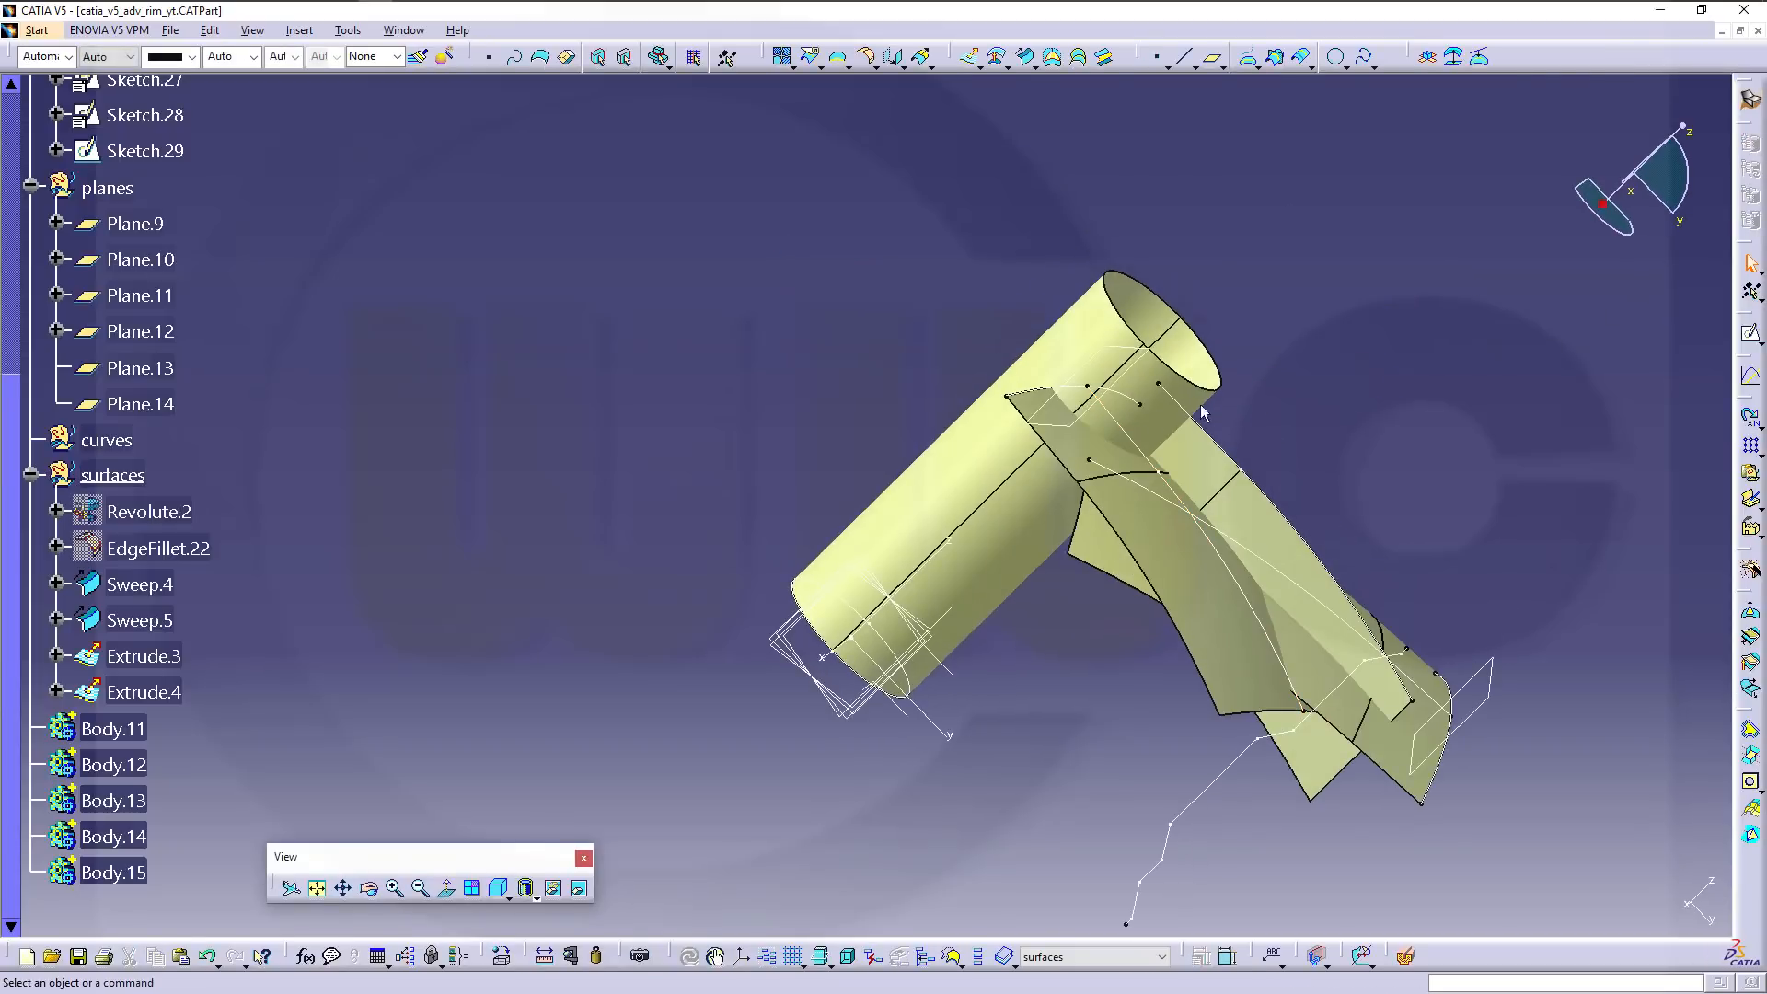
# Reopen Sketch.26, shift the line's inner end point inside the cylinder, and exit the sketch.
pyautogui.doubleClick(1115, 415)
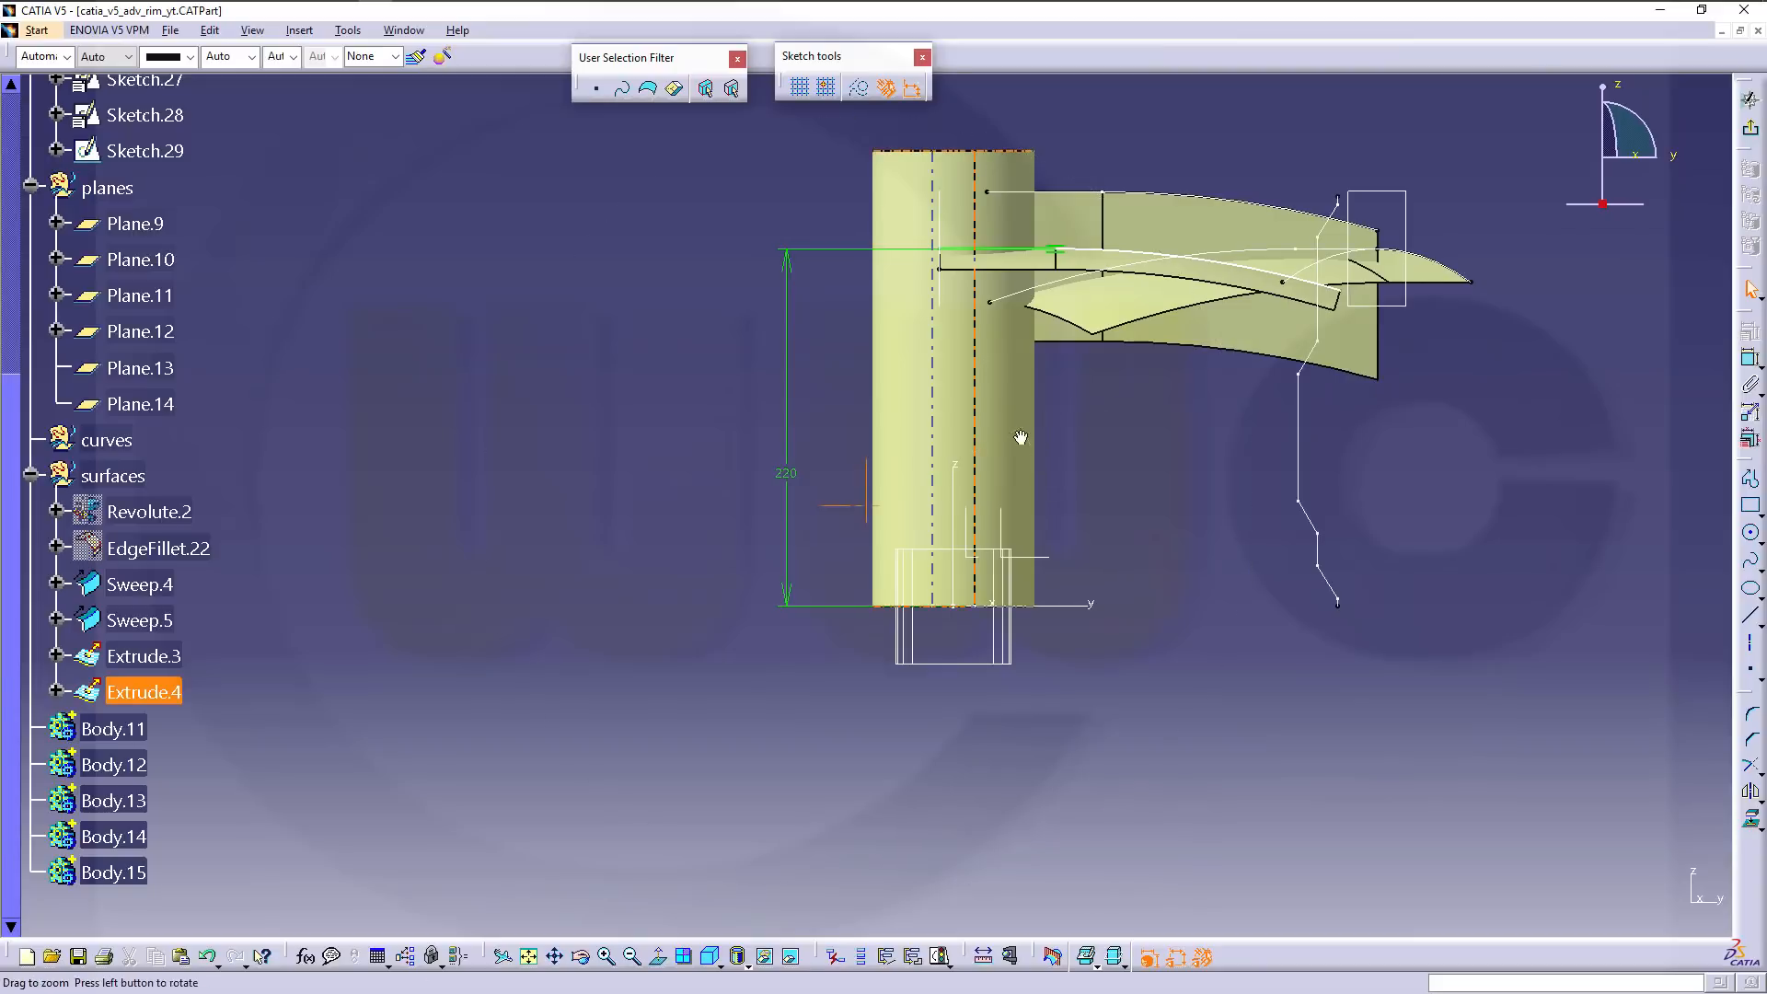
pyautogui.moveTo(1022, 433)
pyautogui.mouseDown(button='middle')
pyautogui.moveTo(966, 276)
pyautogui.moveTo(937, 387)
pyautogui.moveTo(973, 419)
pyautogui.moveTo(943, 379)
pyautogui.moveTo(860, 383)
pyautogui.moveTo(860, 403)
pyautogui.mouseUp(button='middle')
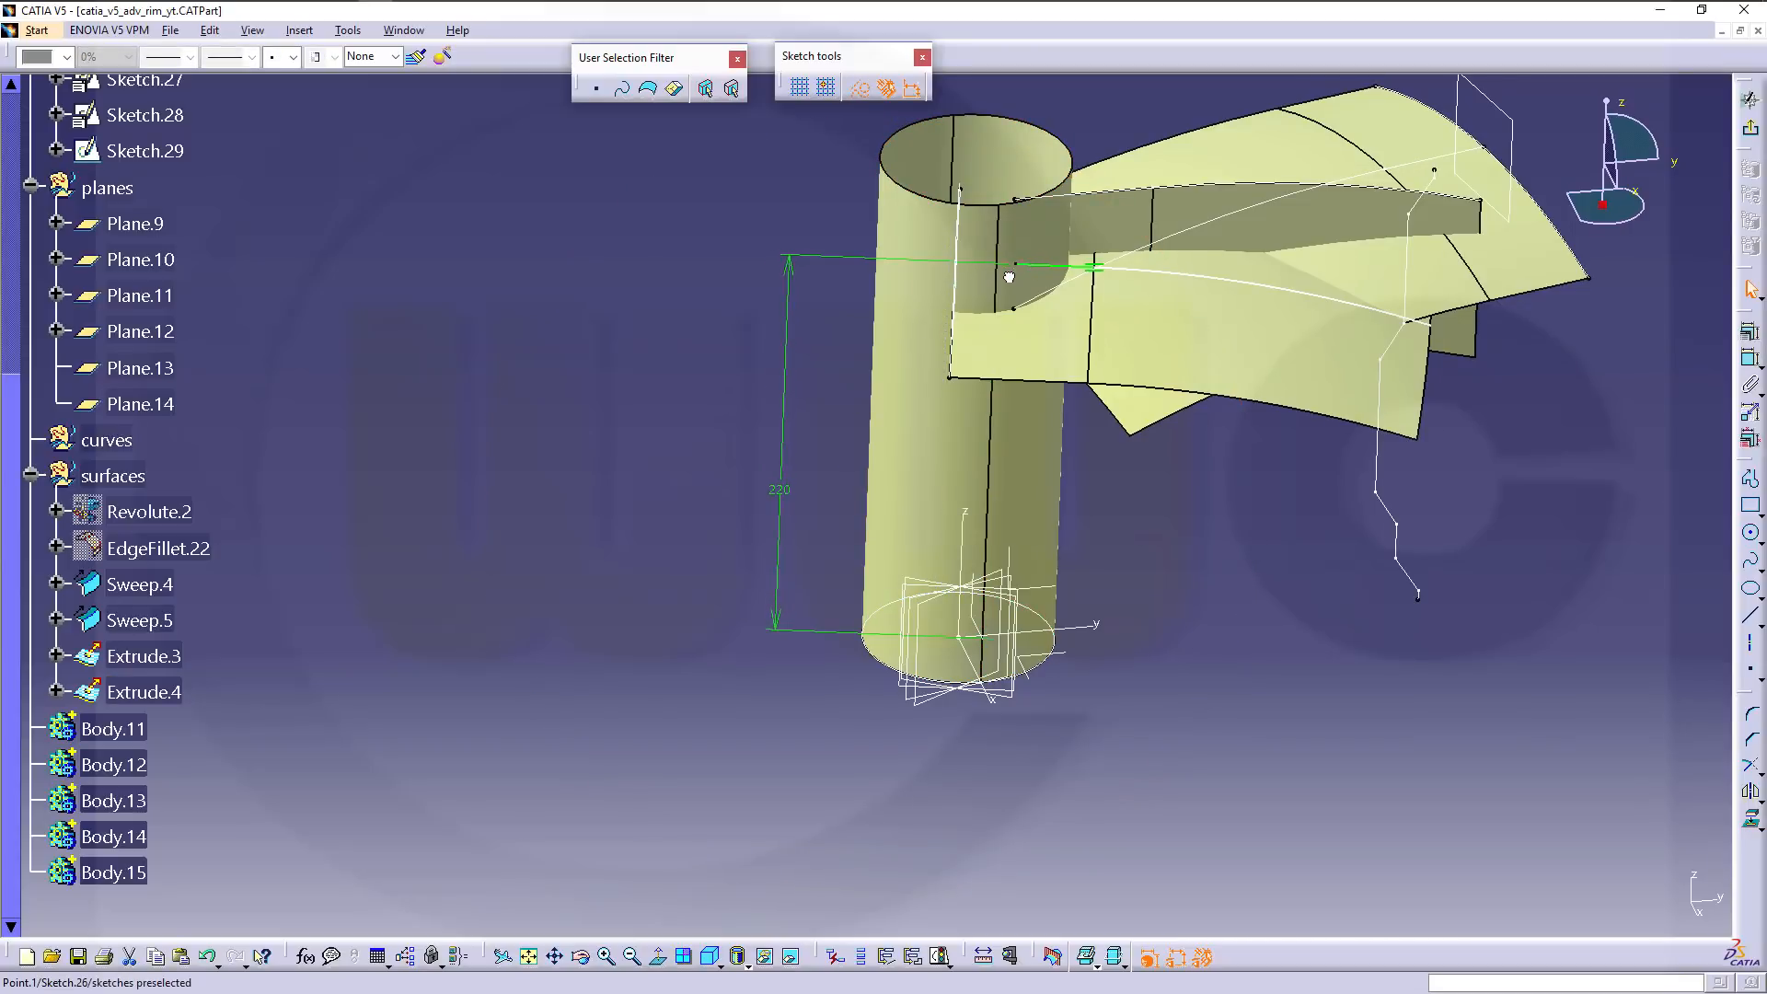
pyautogui.click(1008, 276)
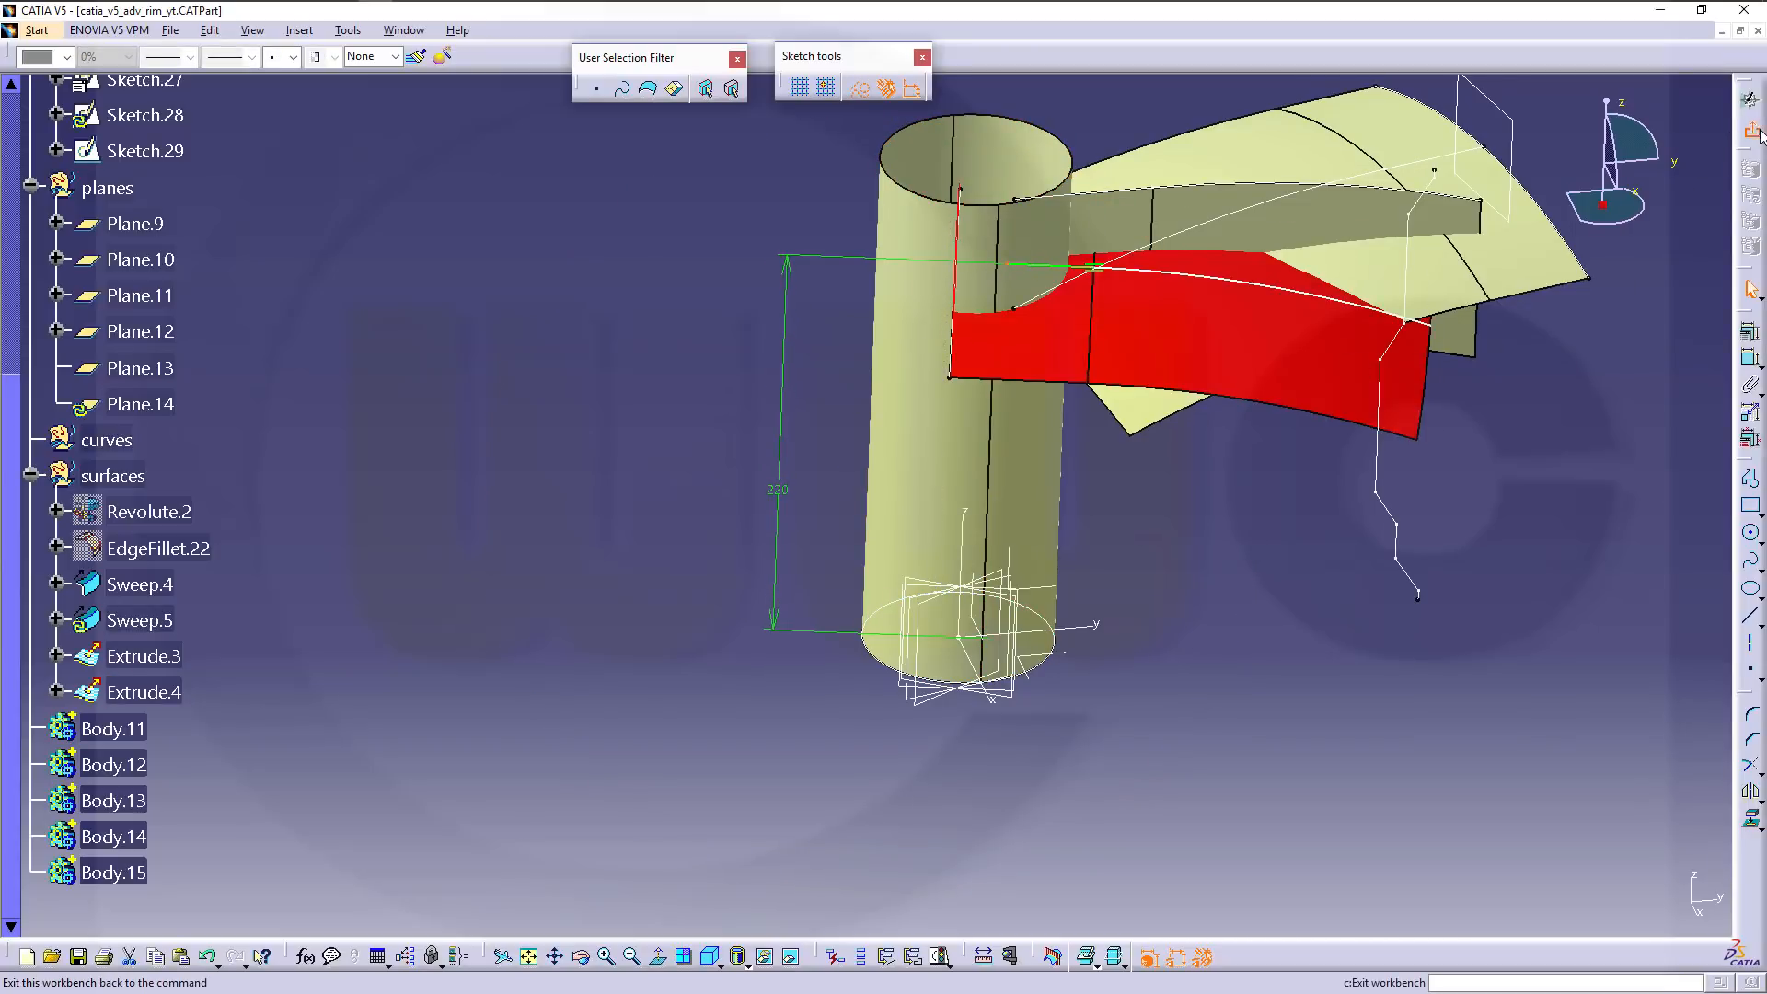
pyautogui.moveTo(1357, 339)
pyautogui.mouseDown(button='middle')
pyautogui.moveTo(868, 276)
pyautogui.moveTo(800, 298)
pyautogui.mouseUp(button='middle')
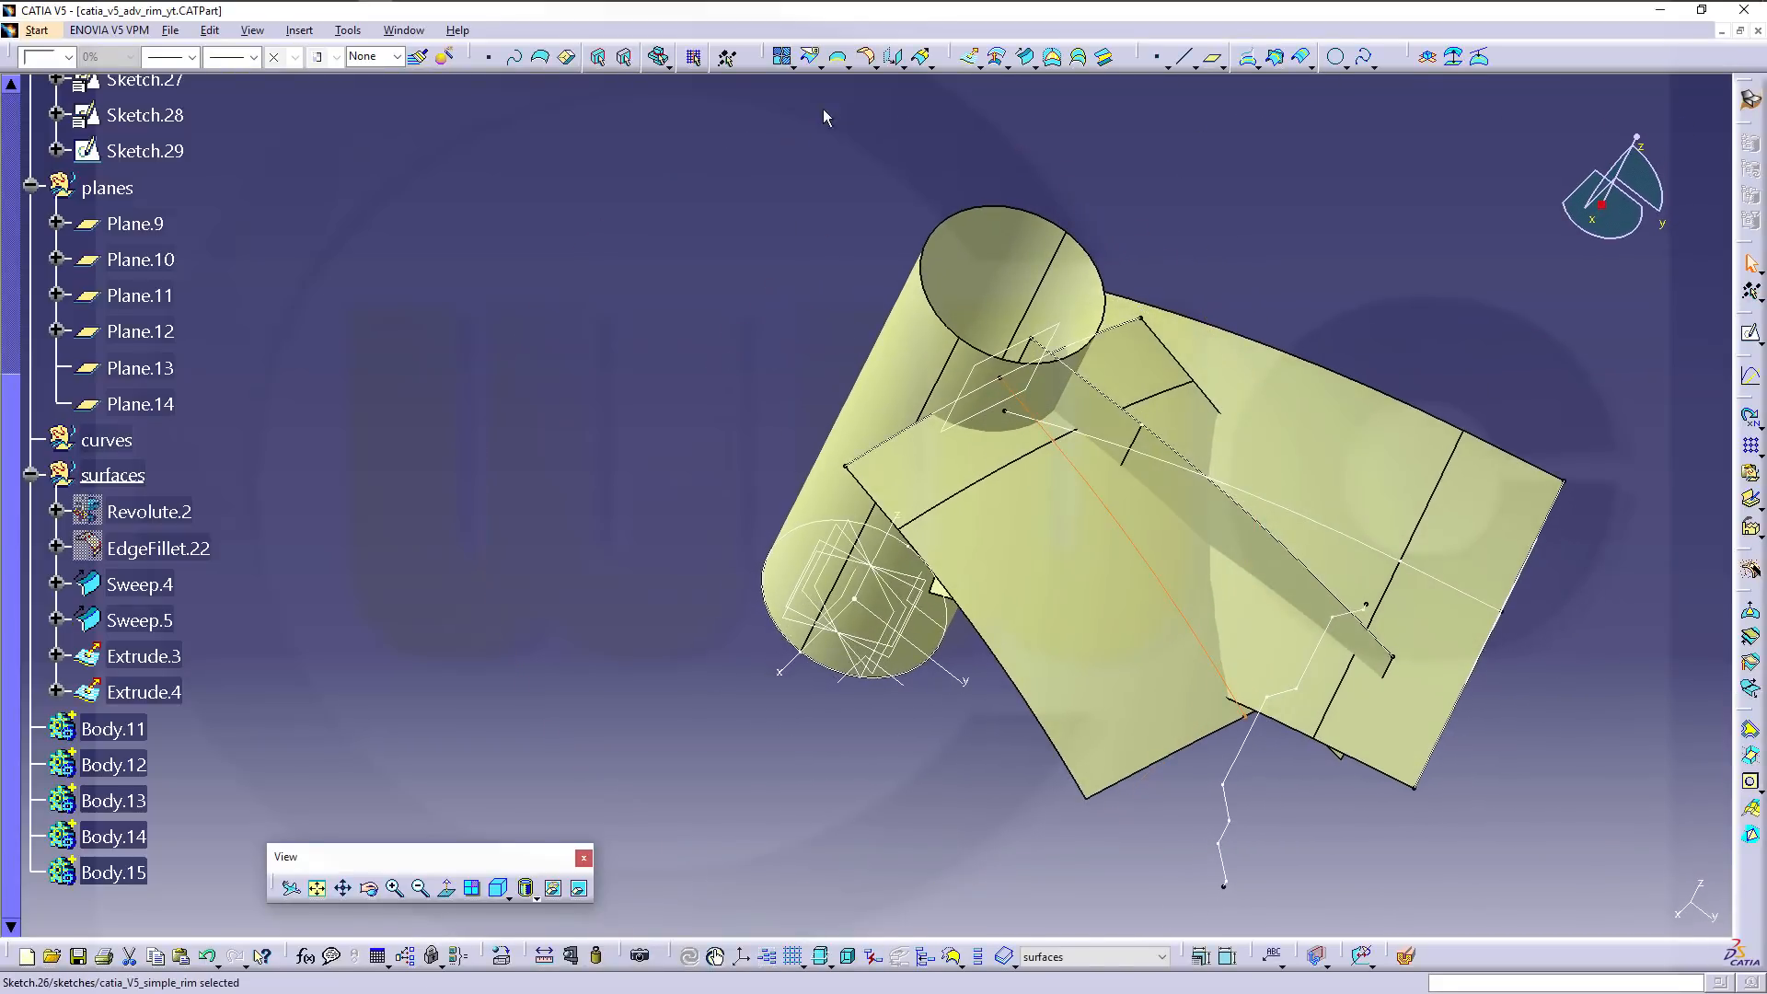
pyautogui.click(810, 59)
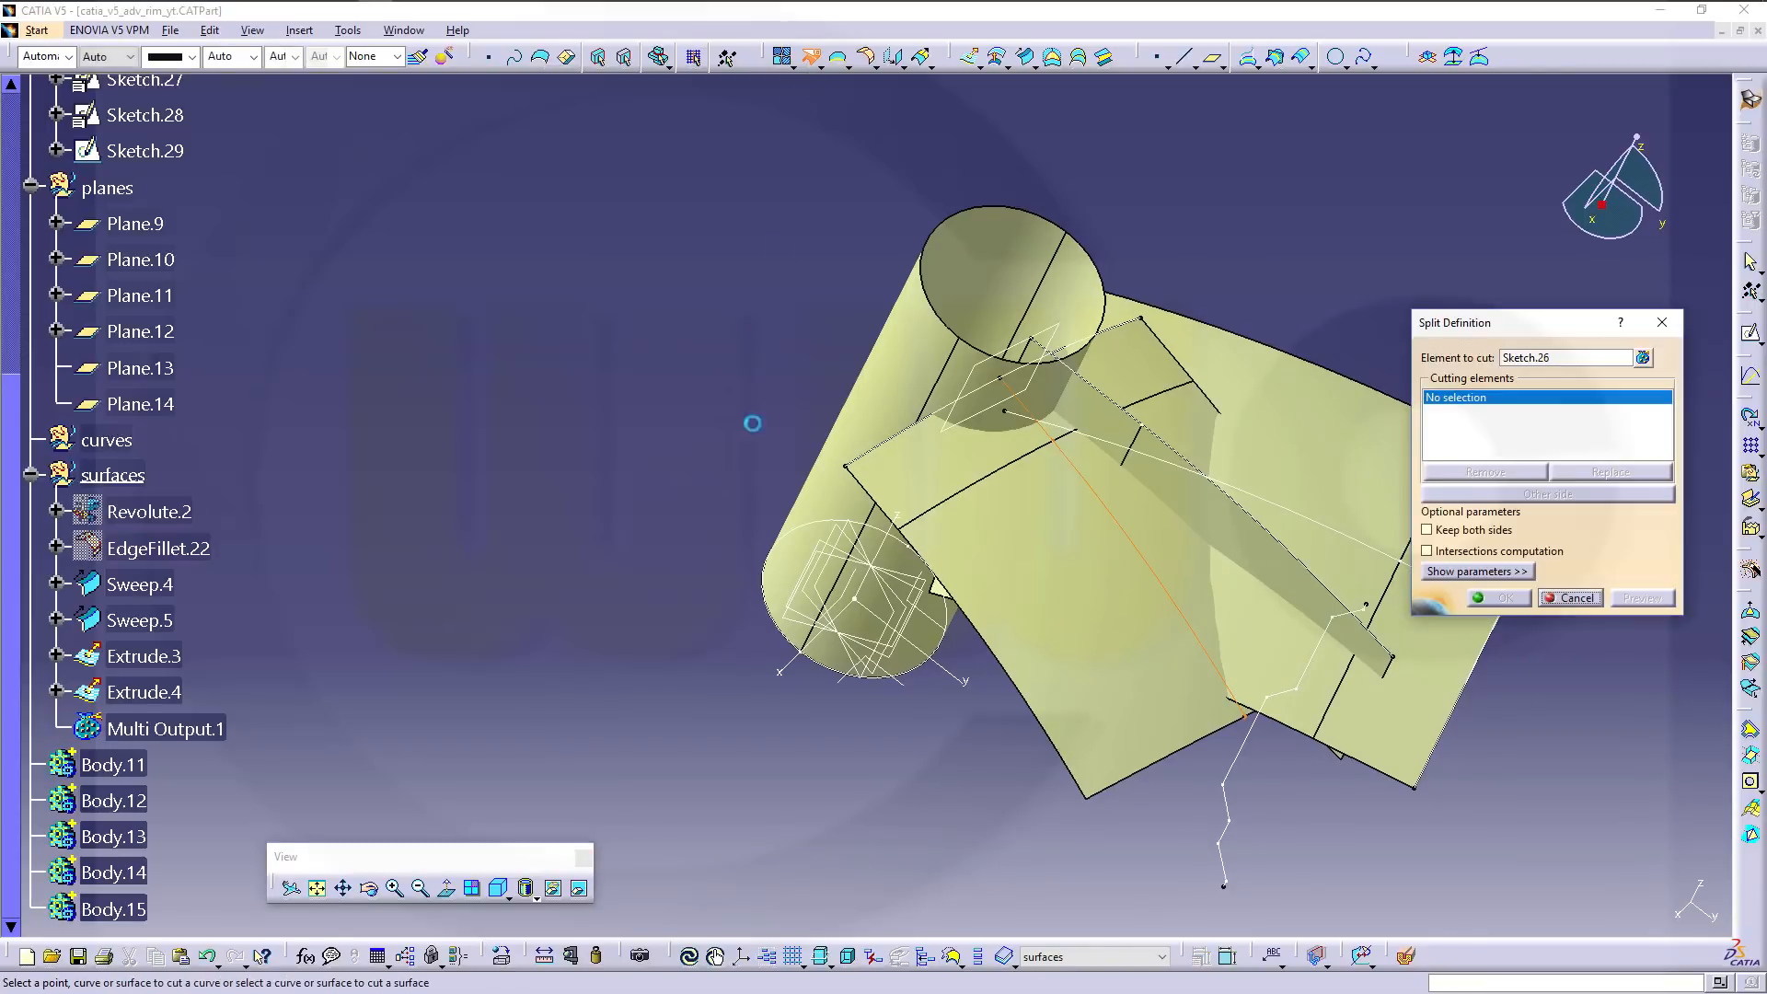
pyautogui.click(1101, 652)
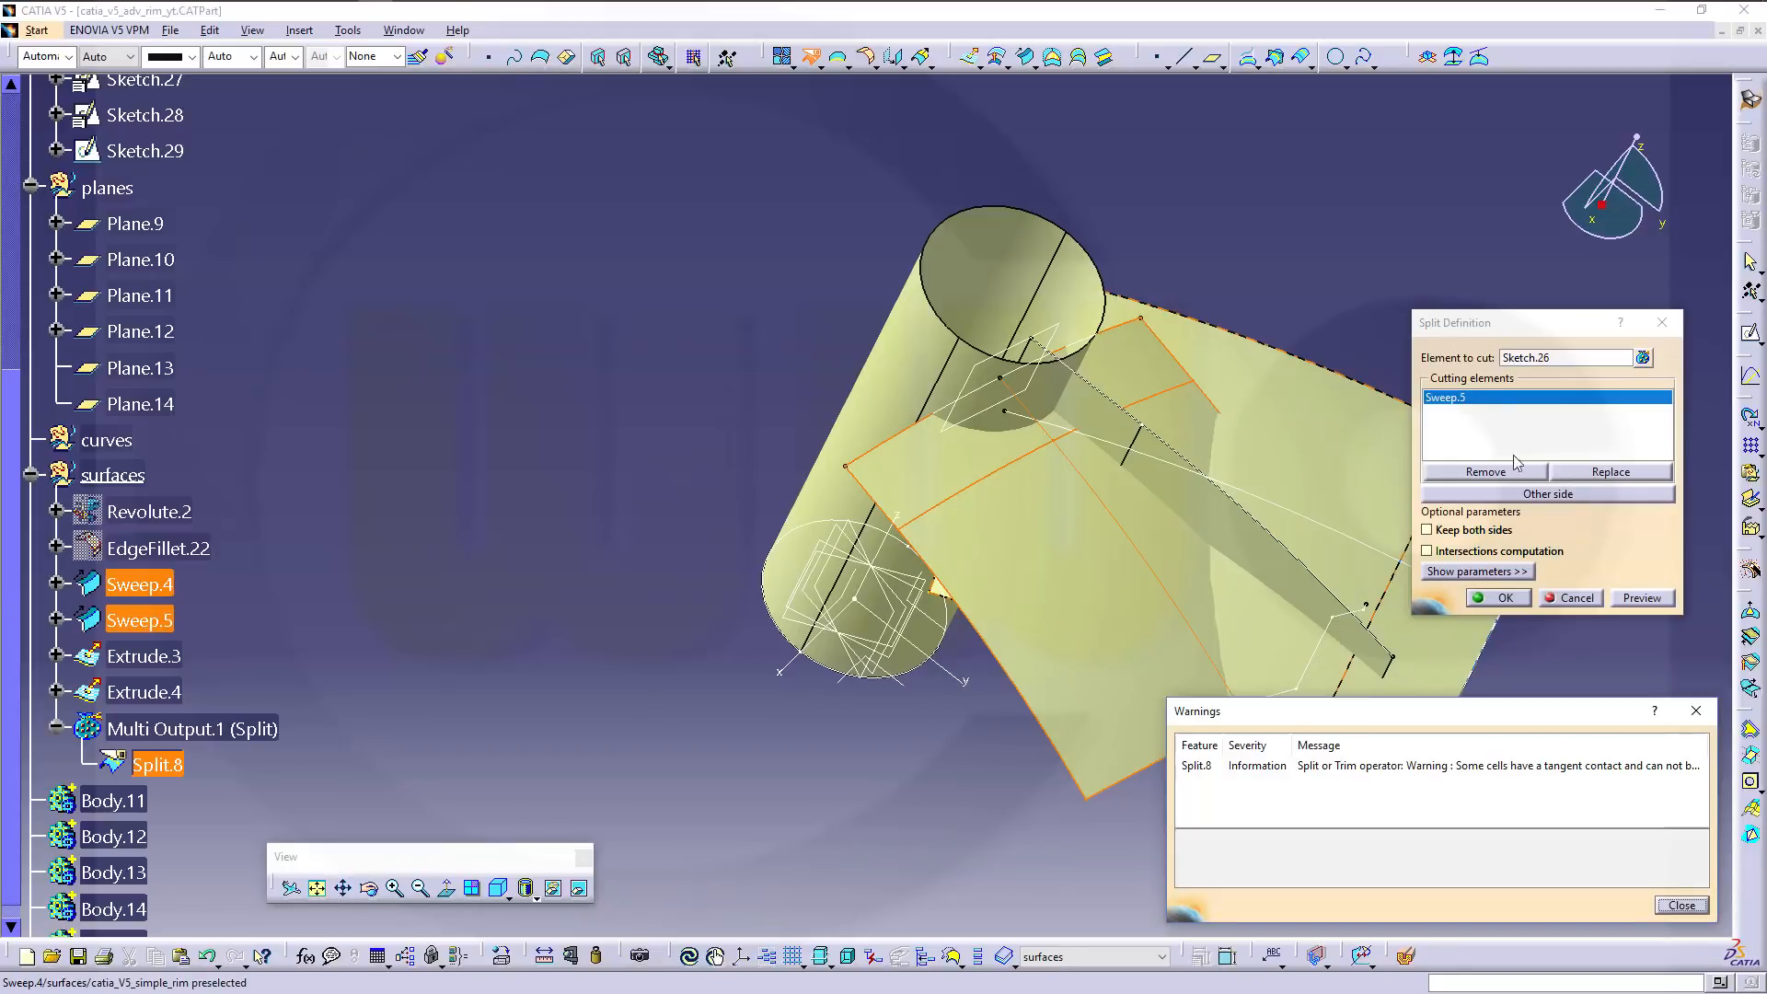
pyautogui.moveTo(1185, 237); pyautogui.dragTo(1156, 261, button='middle')
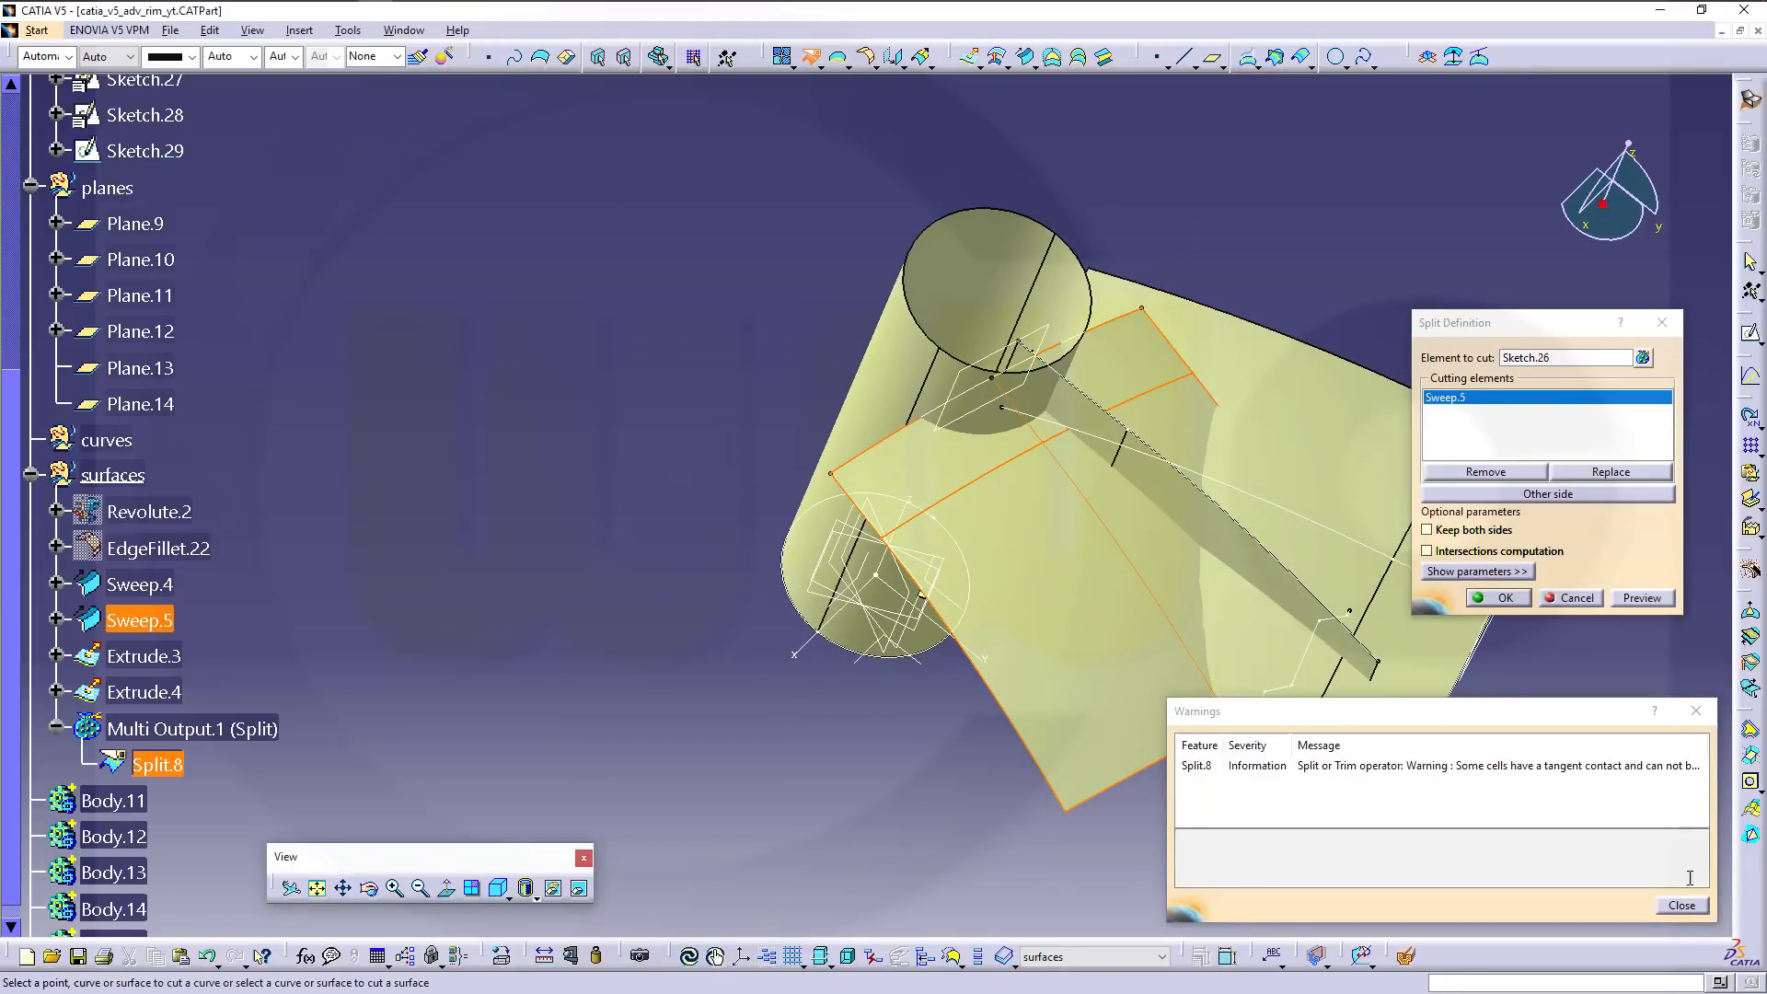
pyautogui.click(1702, 906)
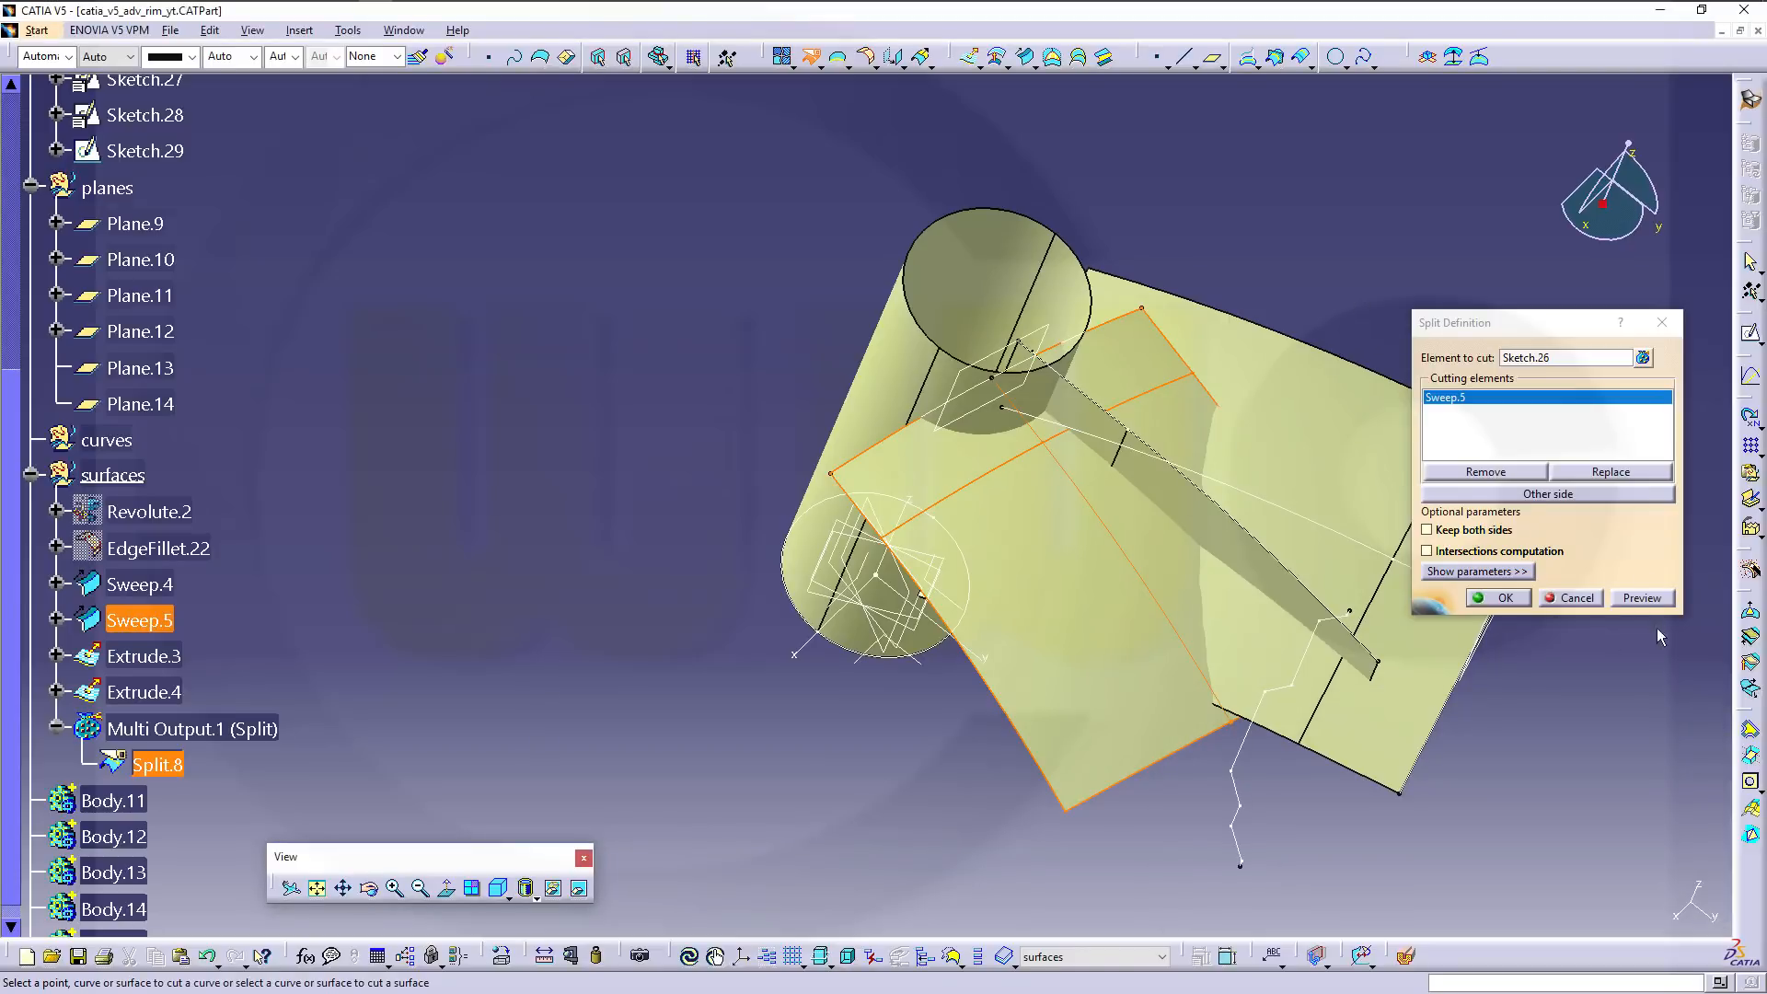
pyautogui.click(1579, 598)
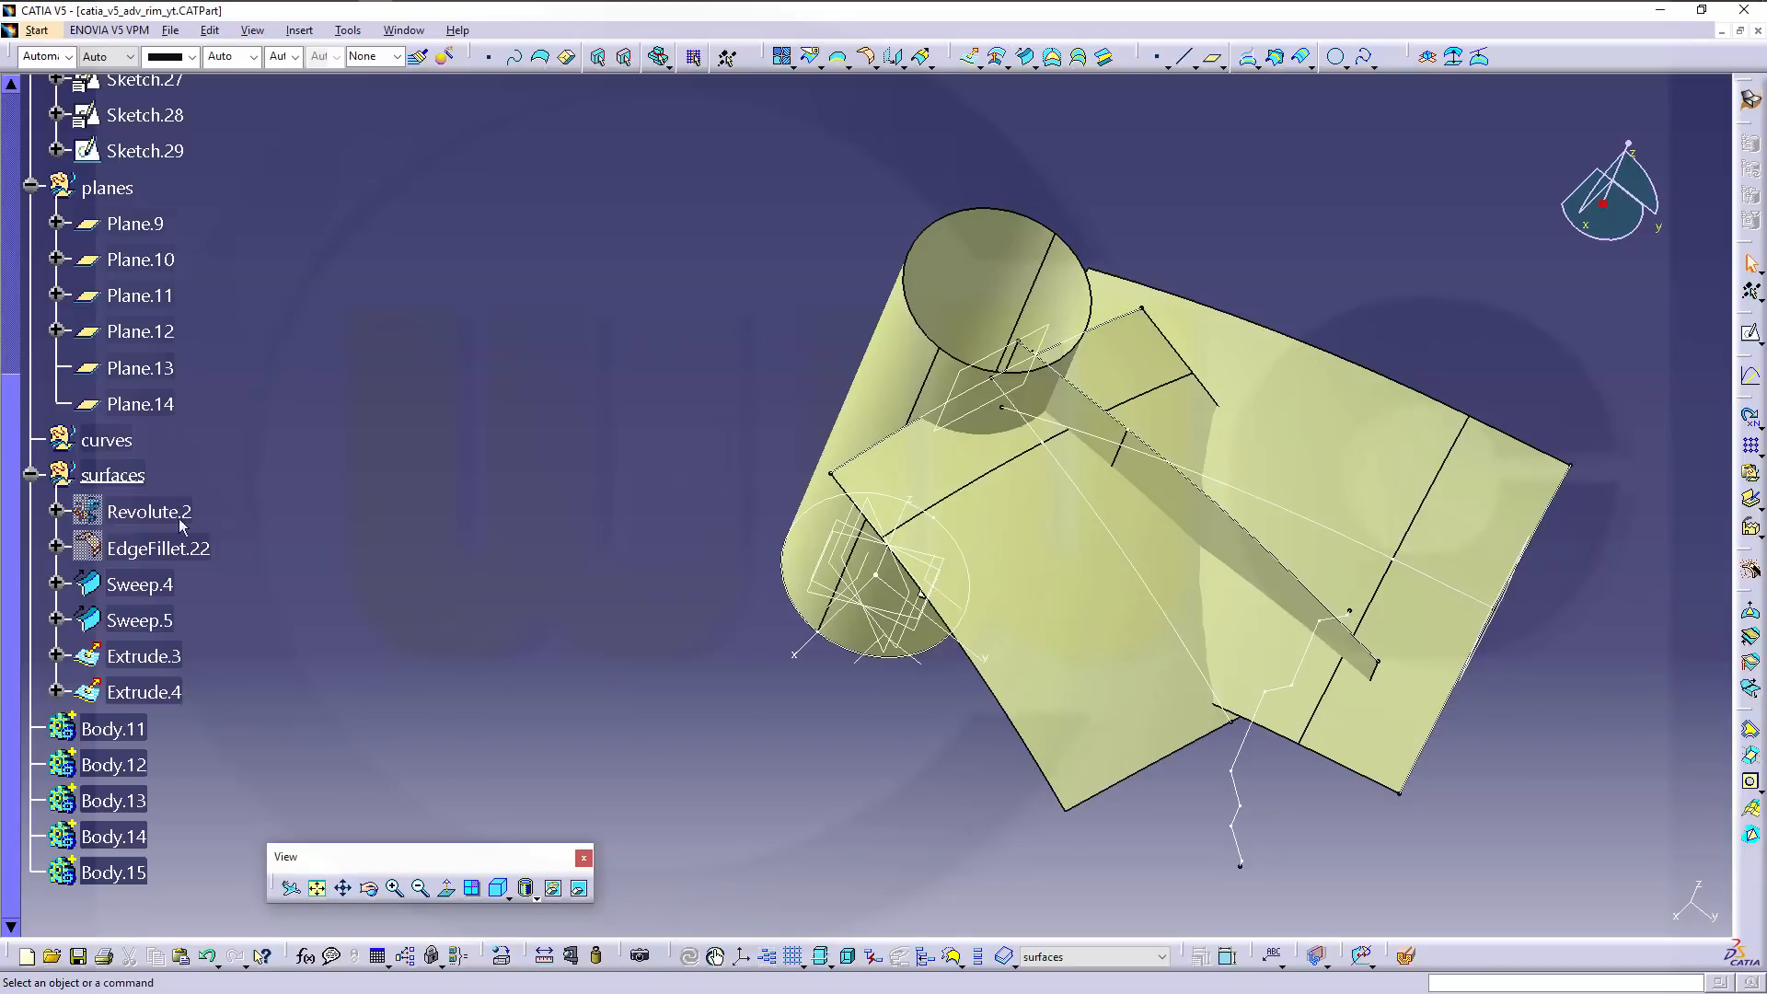
pyautogui.click(1065, 669)
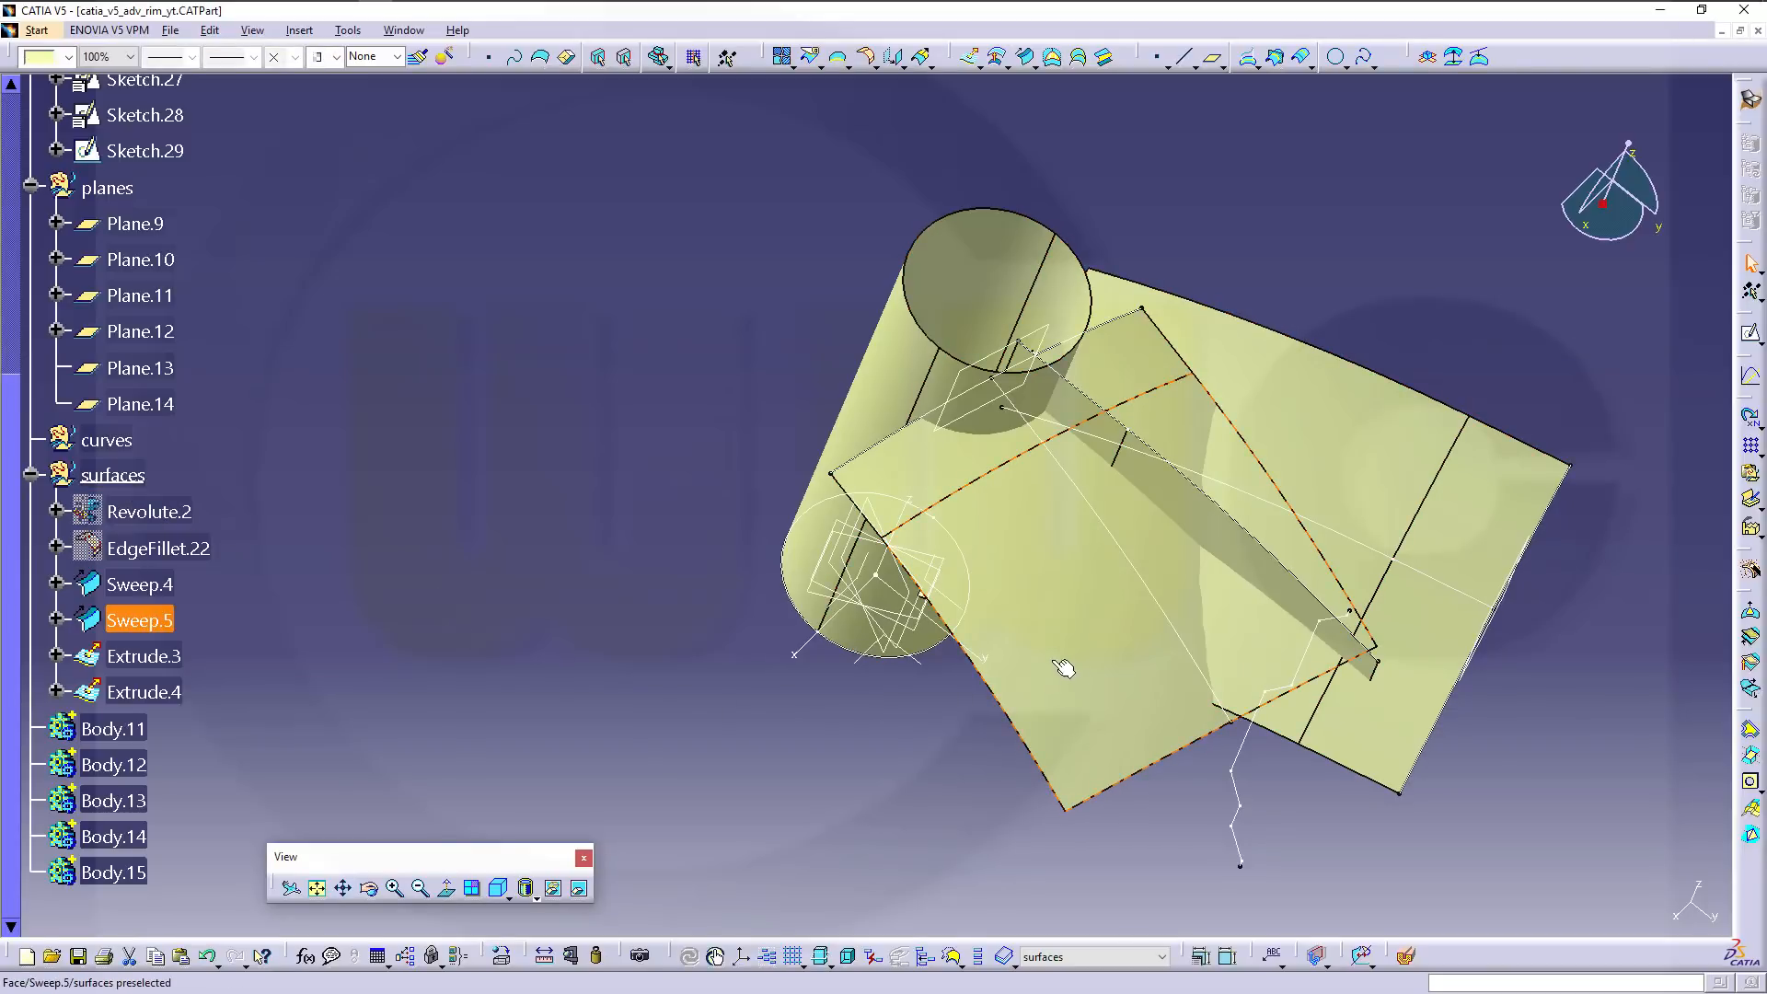
pyautogui.click(643, 329)
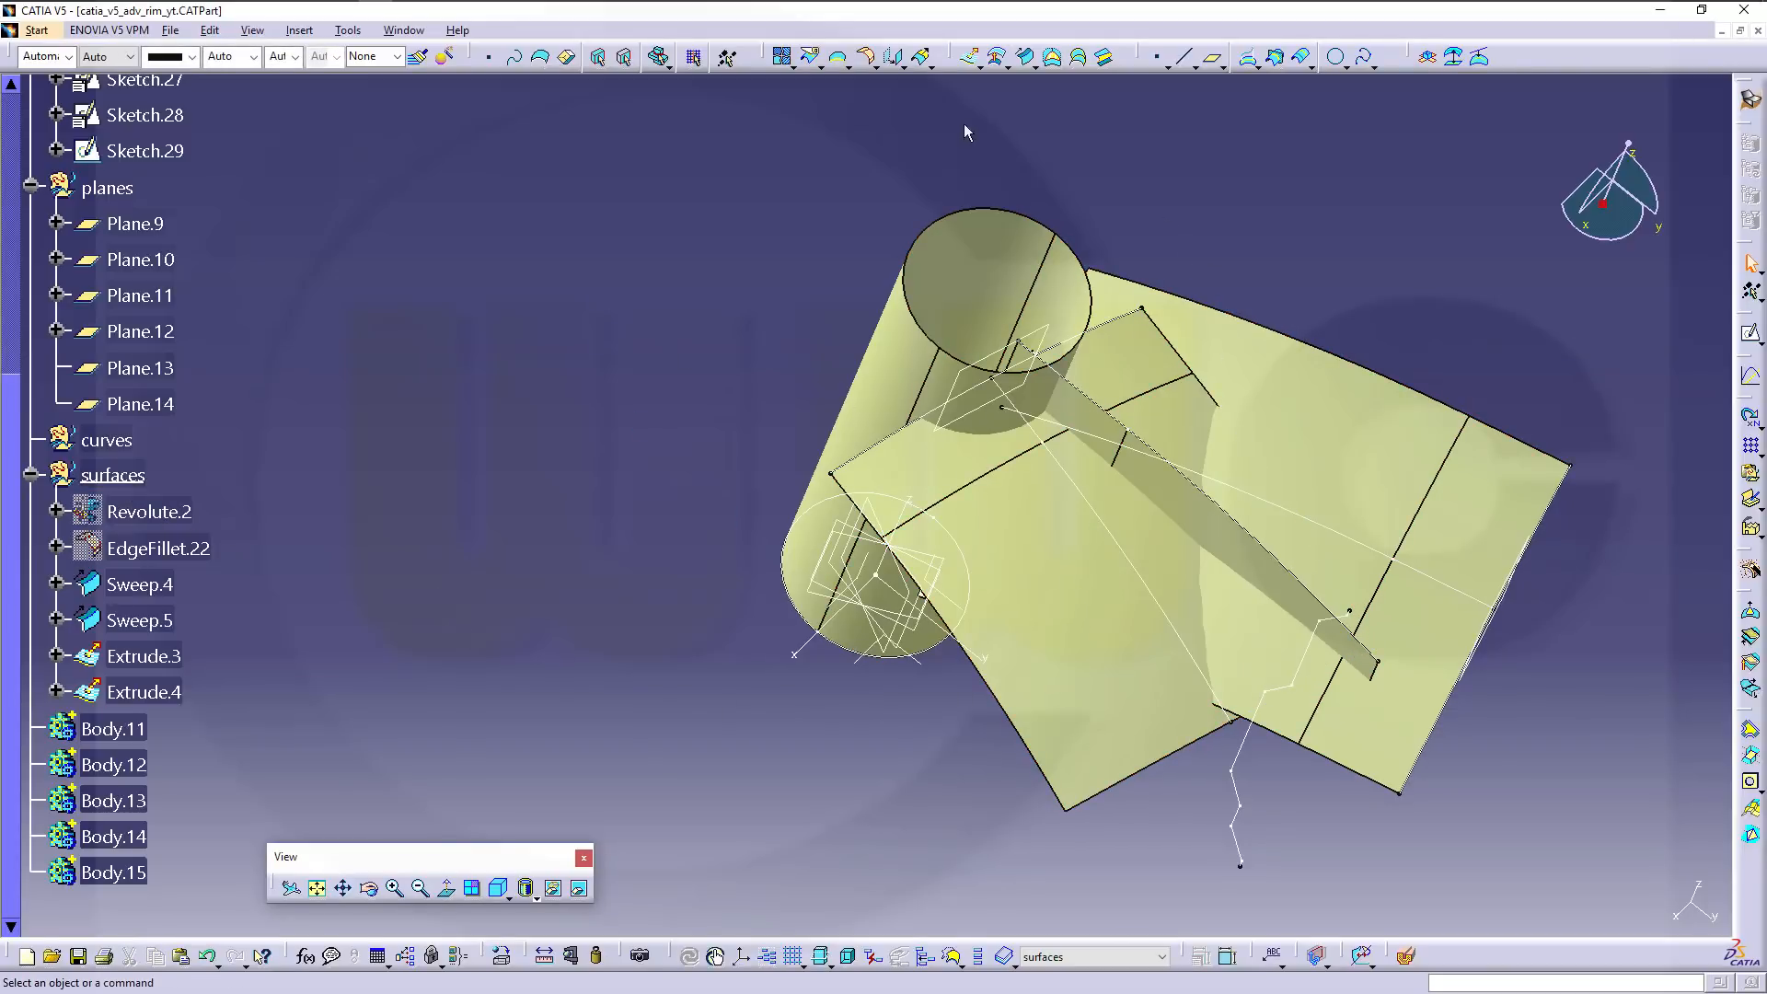
# Split the spoke surface Sweep.5 with Plane.12 and the YZ plane, keeping the wedge between them.
pyautogui.click(810, 57)
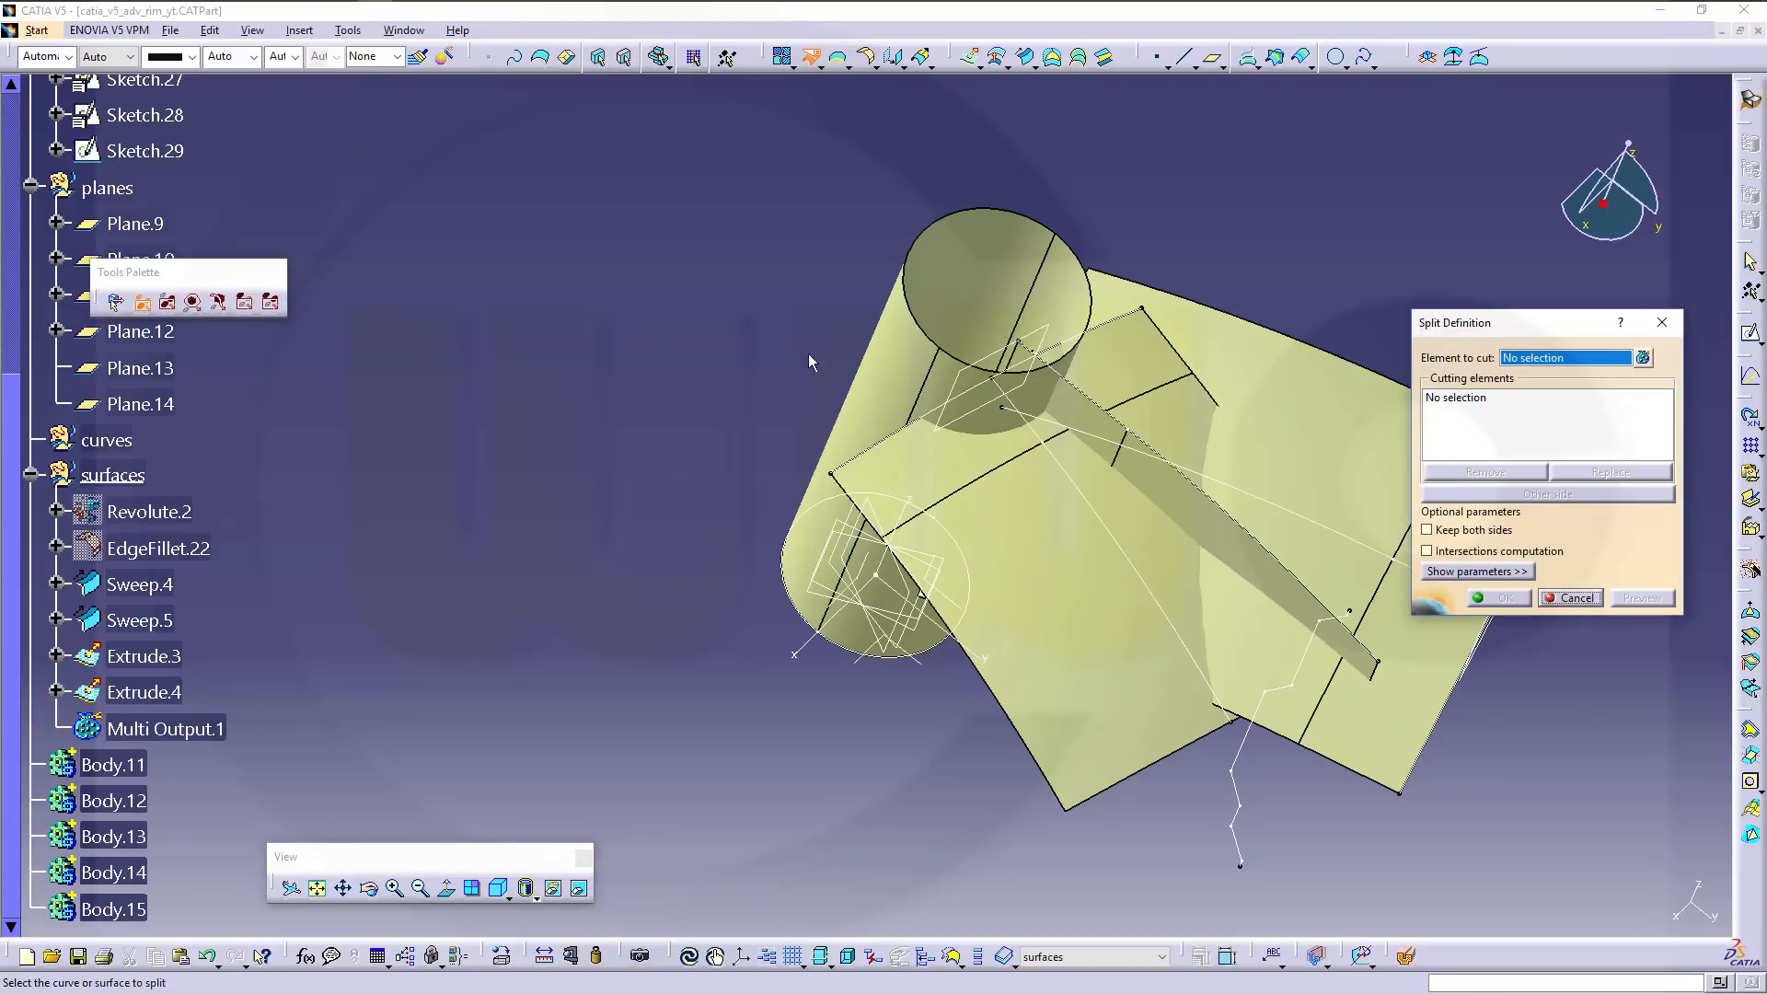
pyautogui.click(1122, 664)
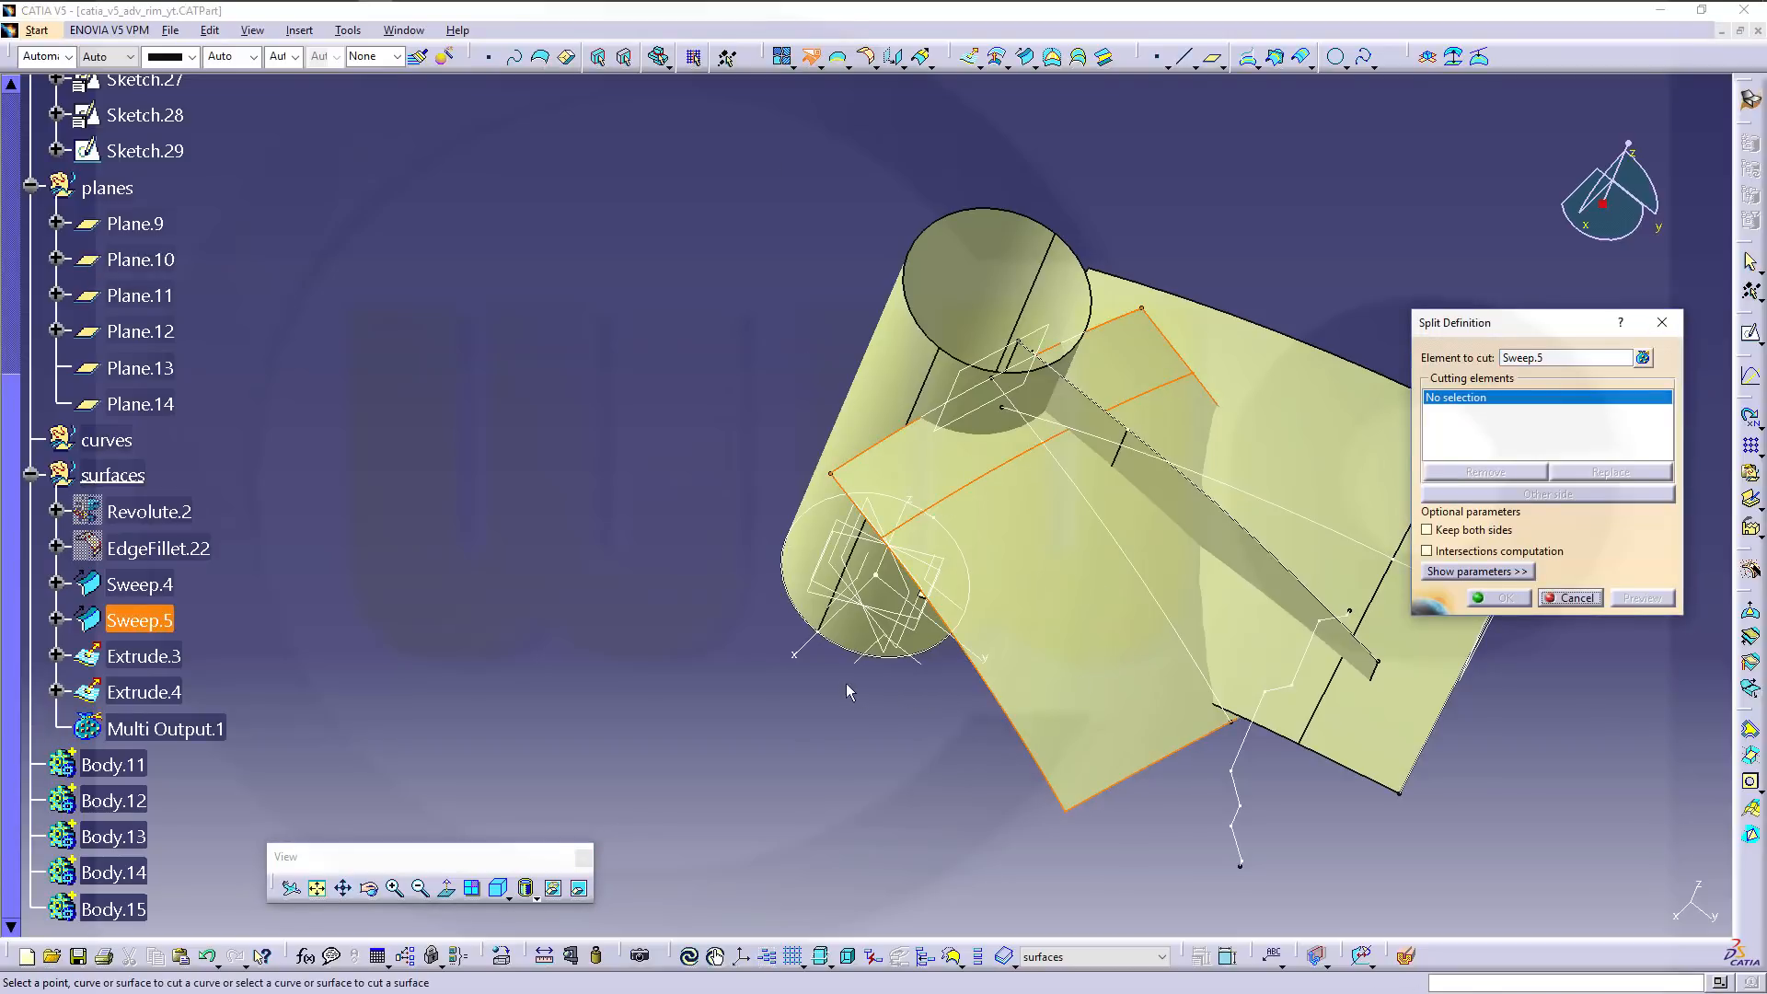
pyautogui.moveTo(776, 622)
pyautogui.mouseDown(button='middle')
pyautogui.moveTo(750, 654)
pyautogui.moveTo(773, 656)
pyautogui.mouseUp(button='middle')
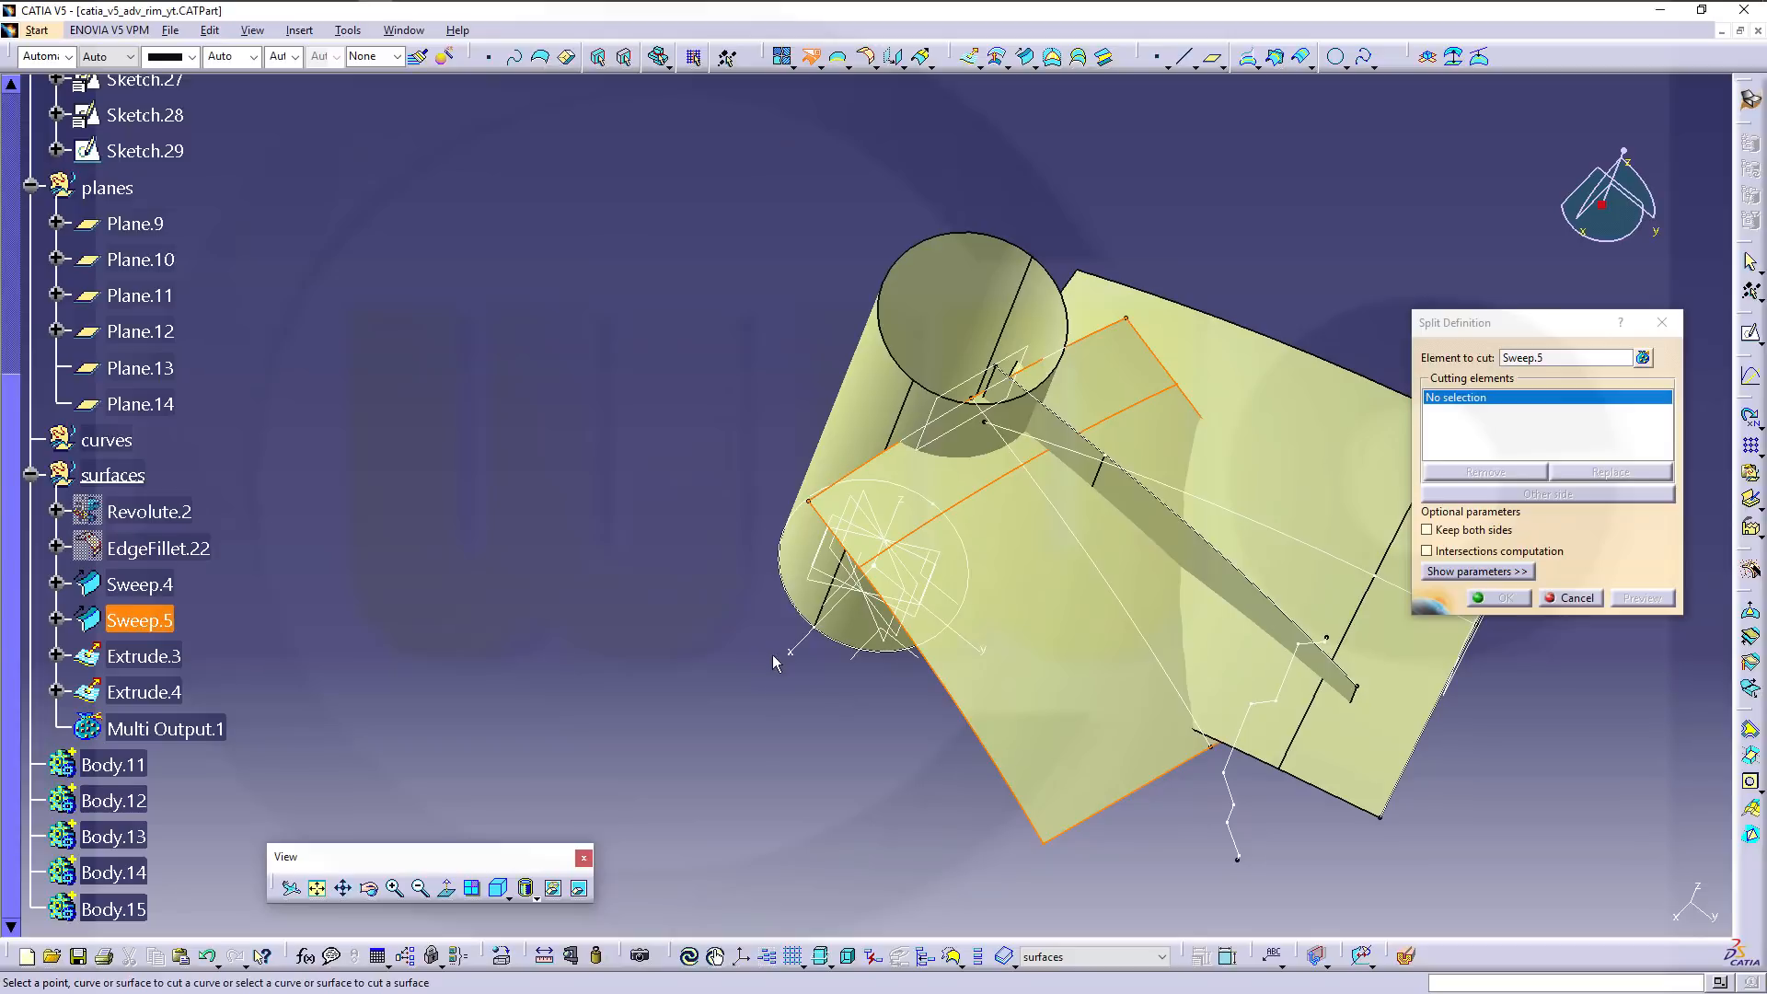
pyautogui.click(911, 623)
pyautogui.click(957, 603)
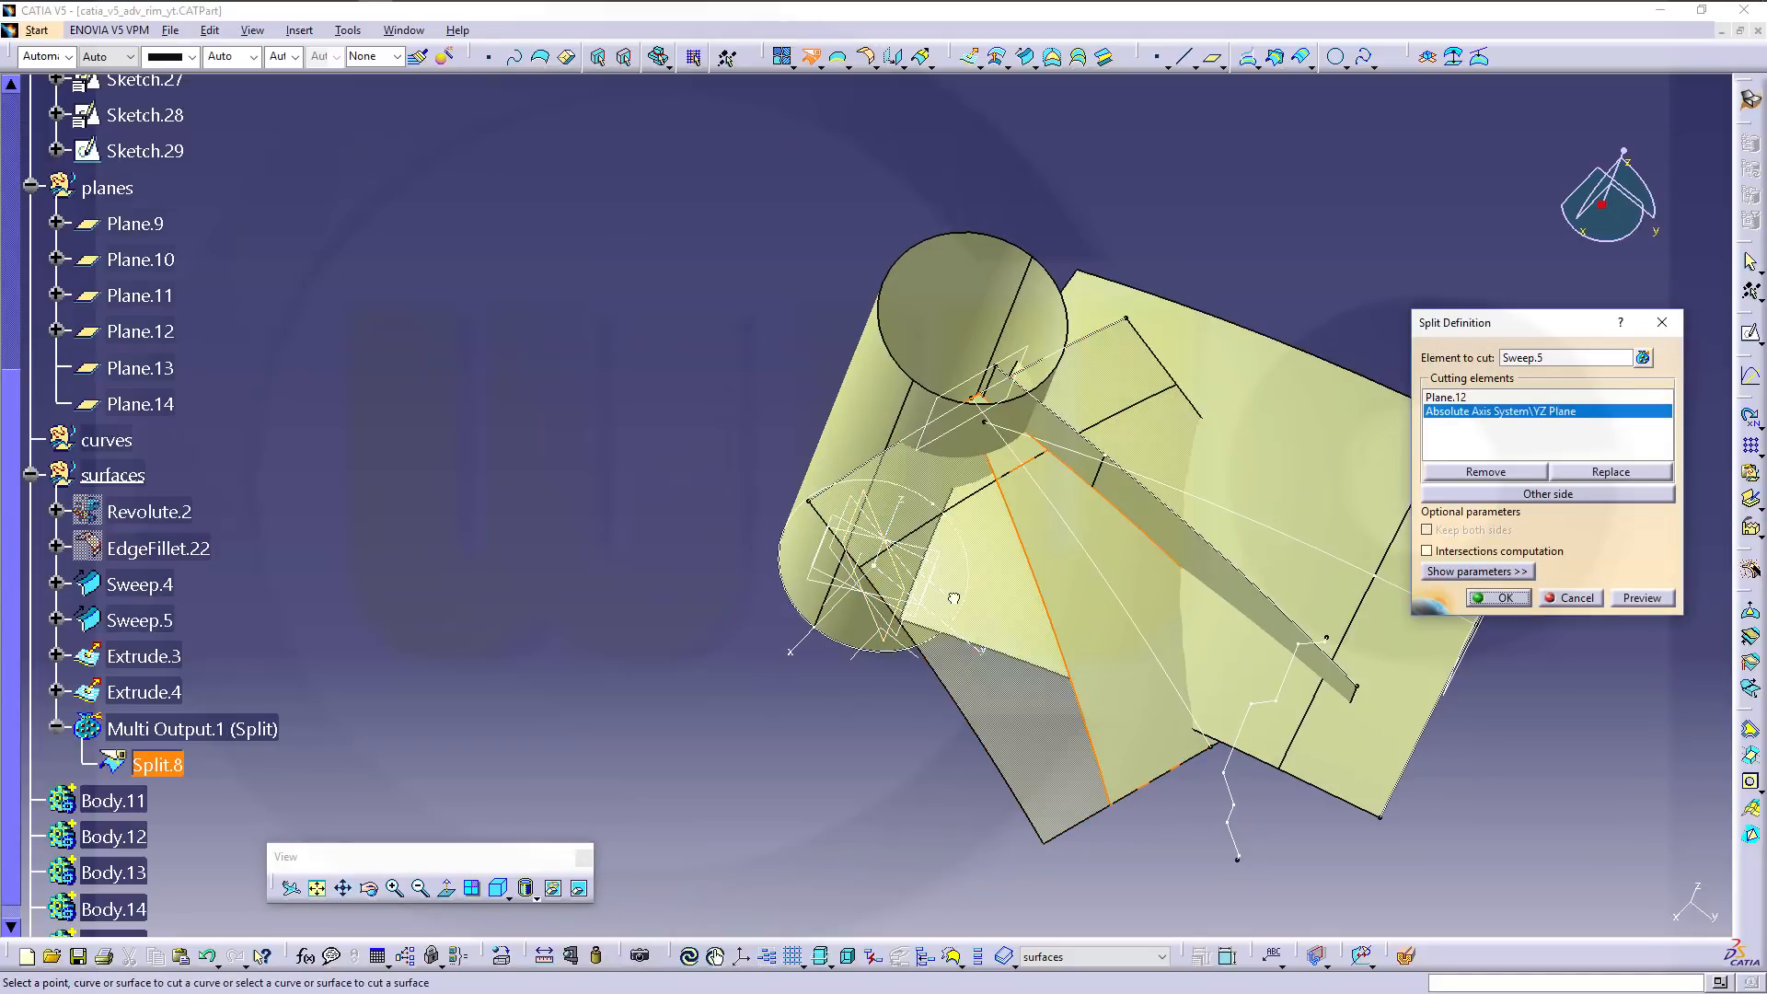
pyautogui.click(1506, 599)
# Split the spoke surface Sweep.4 with the YZ plane and Plane.10, keeping the wedge between them.
pyautogui.moveTo(1523, 631); pyautogui.dragTo(1270, 704, button='middle')
pyautogui.moveTo(992, 617); pyautogui.dragTo(1199, 320, button='middle')
pyautogui.moveTo(1352, 759); pyautogui.dragTo(1334, 828, button='middle')
pyautogui.moveTo(698, 511); pyautogui.dragTo(1407, 458, button='middle')
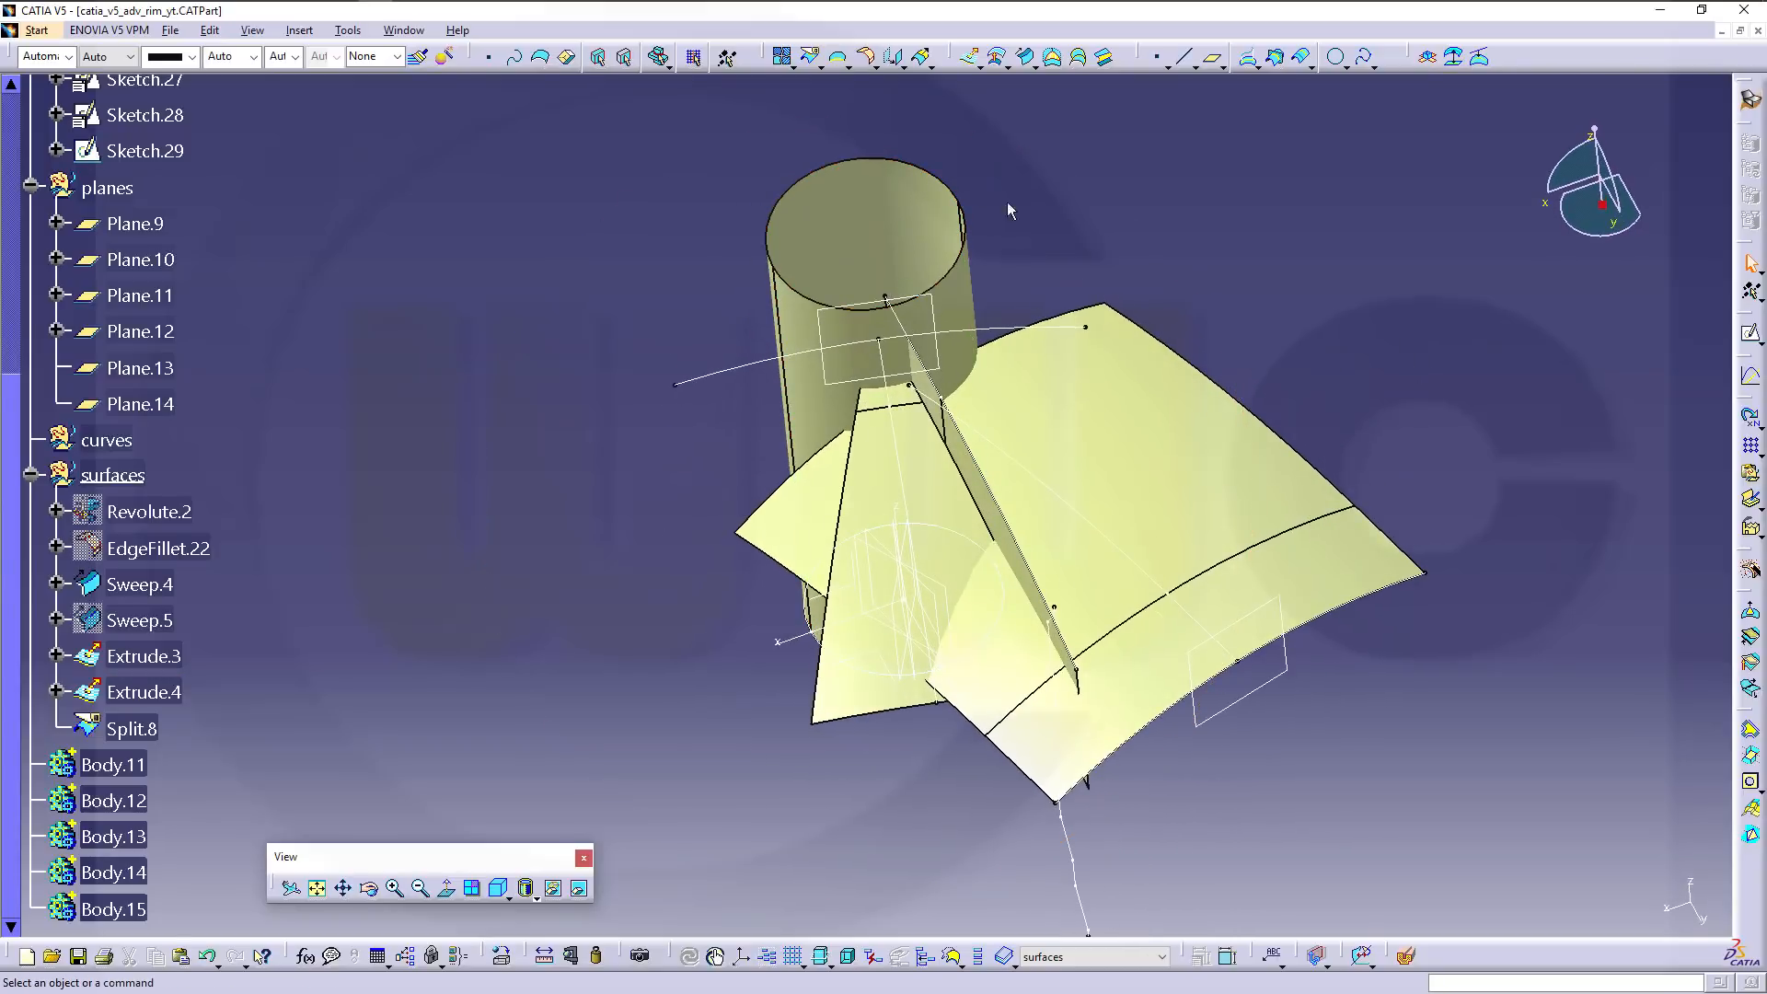
pyautogui.click(811, 58)
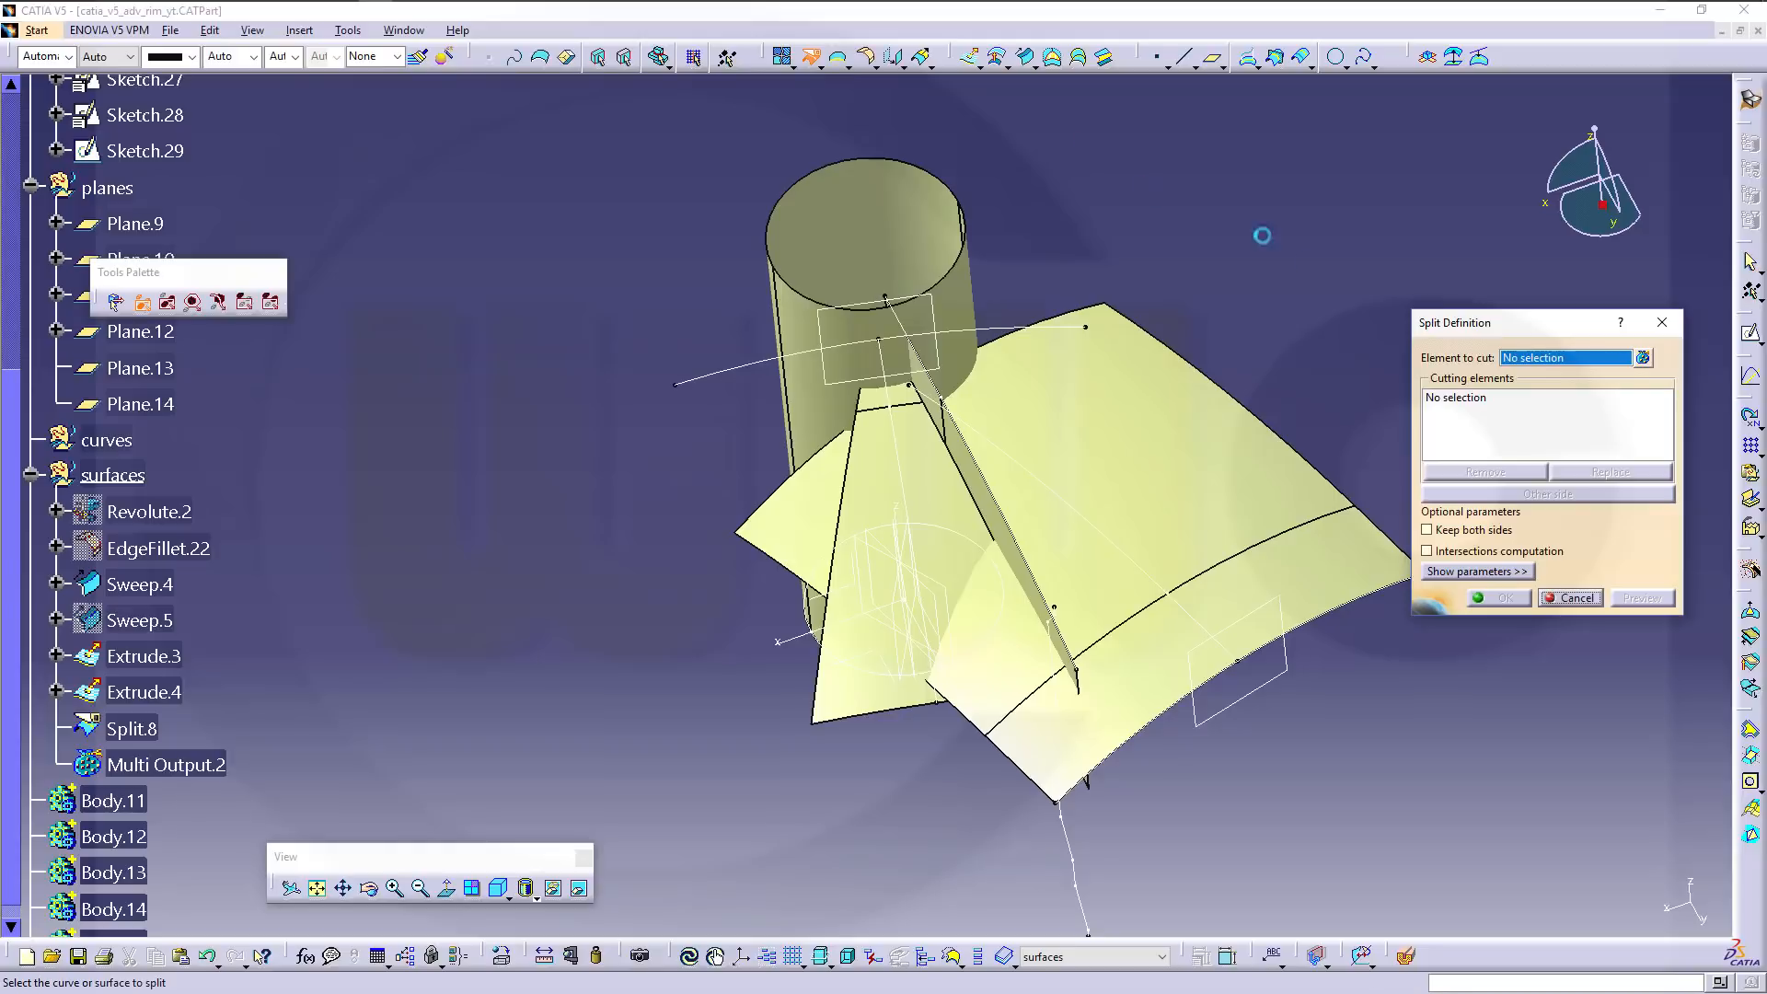
pyautogui.click(1223, 619)
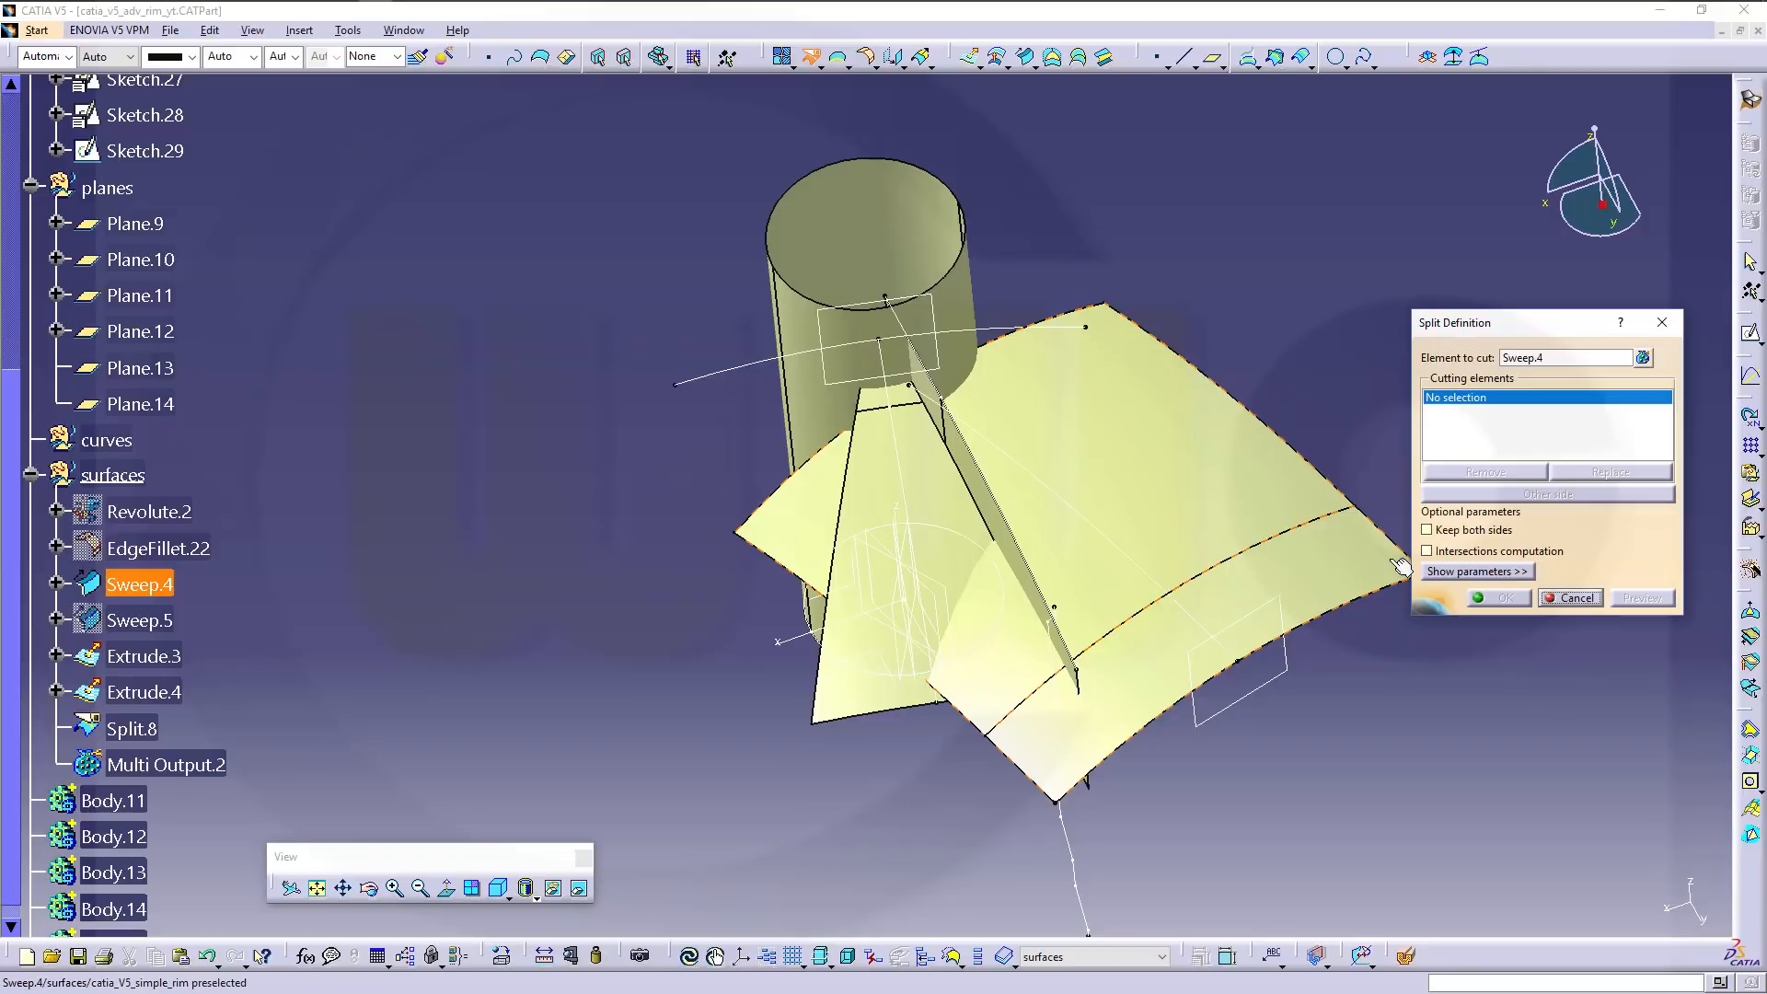
pyautogui.moveTo(848, 822)
pyautogui.mouseDown(button='middle')
pyautogui.moveTo(855, 638)
pyautogui.moveTo(918, 708)
pyautogui.mouseUp(button='middle')
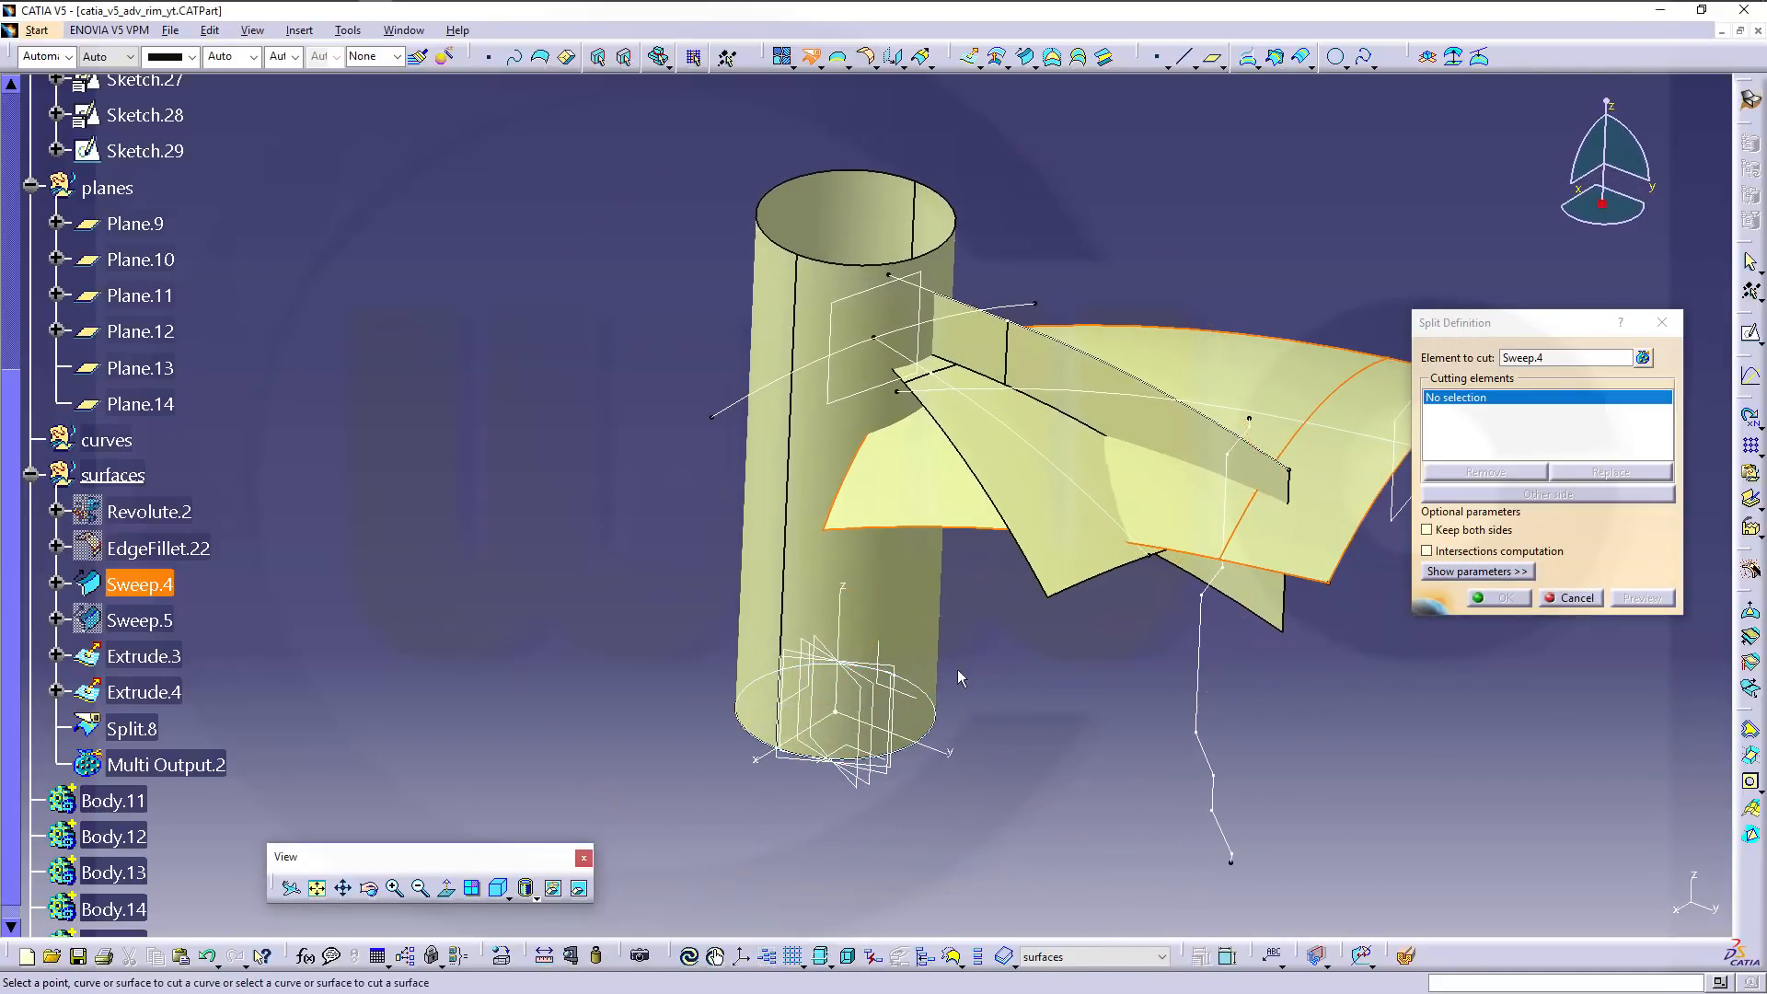
pyautogui.click(917, 707)
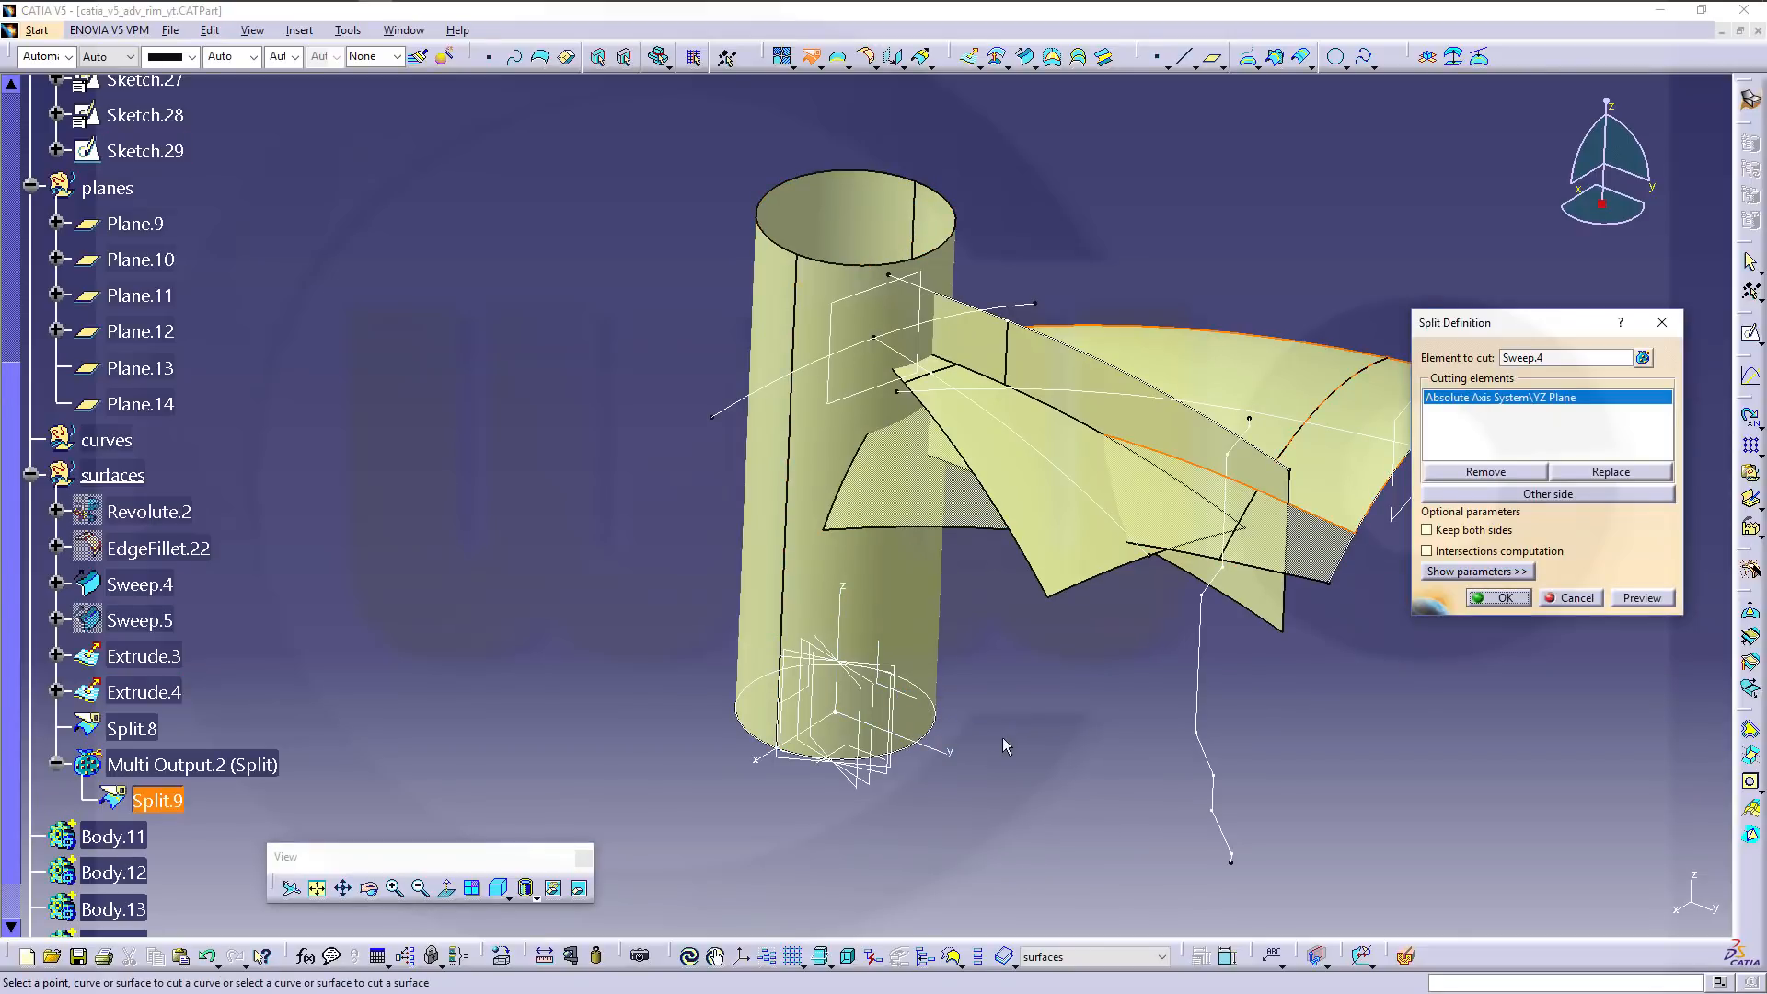
pyautogui.click(891, 699)
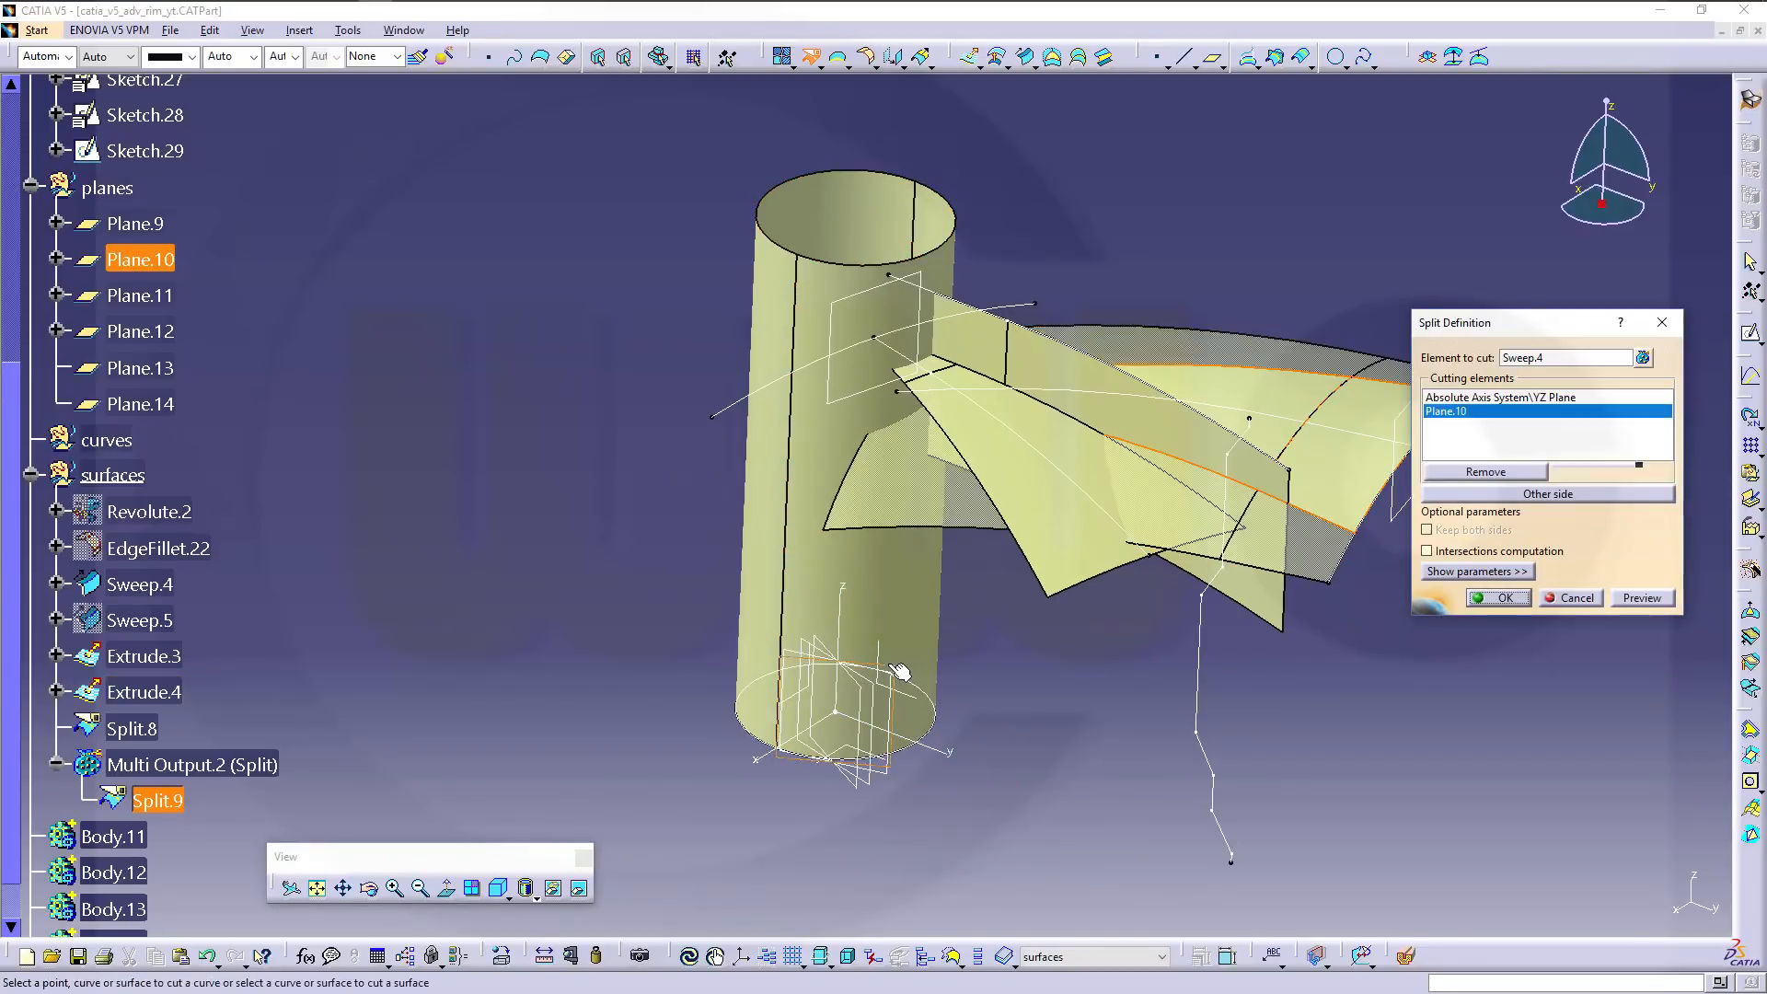
pyautogui.click(1509, 598)
# Show the hidden outer rim surface Revolute.2.
pyautogui.moveTo(899, 536); pyautogui.dragTo(1137, 677, button='middle')
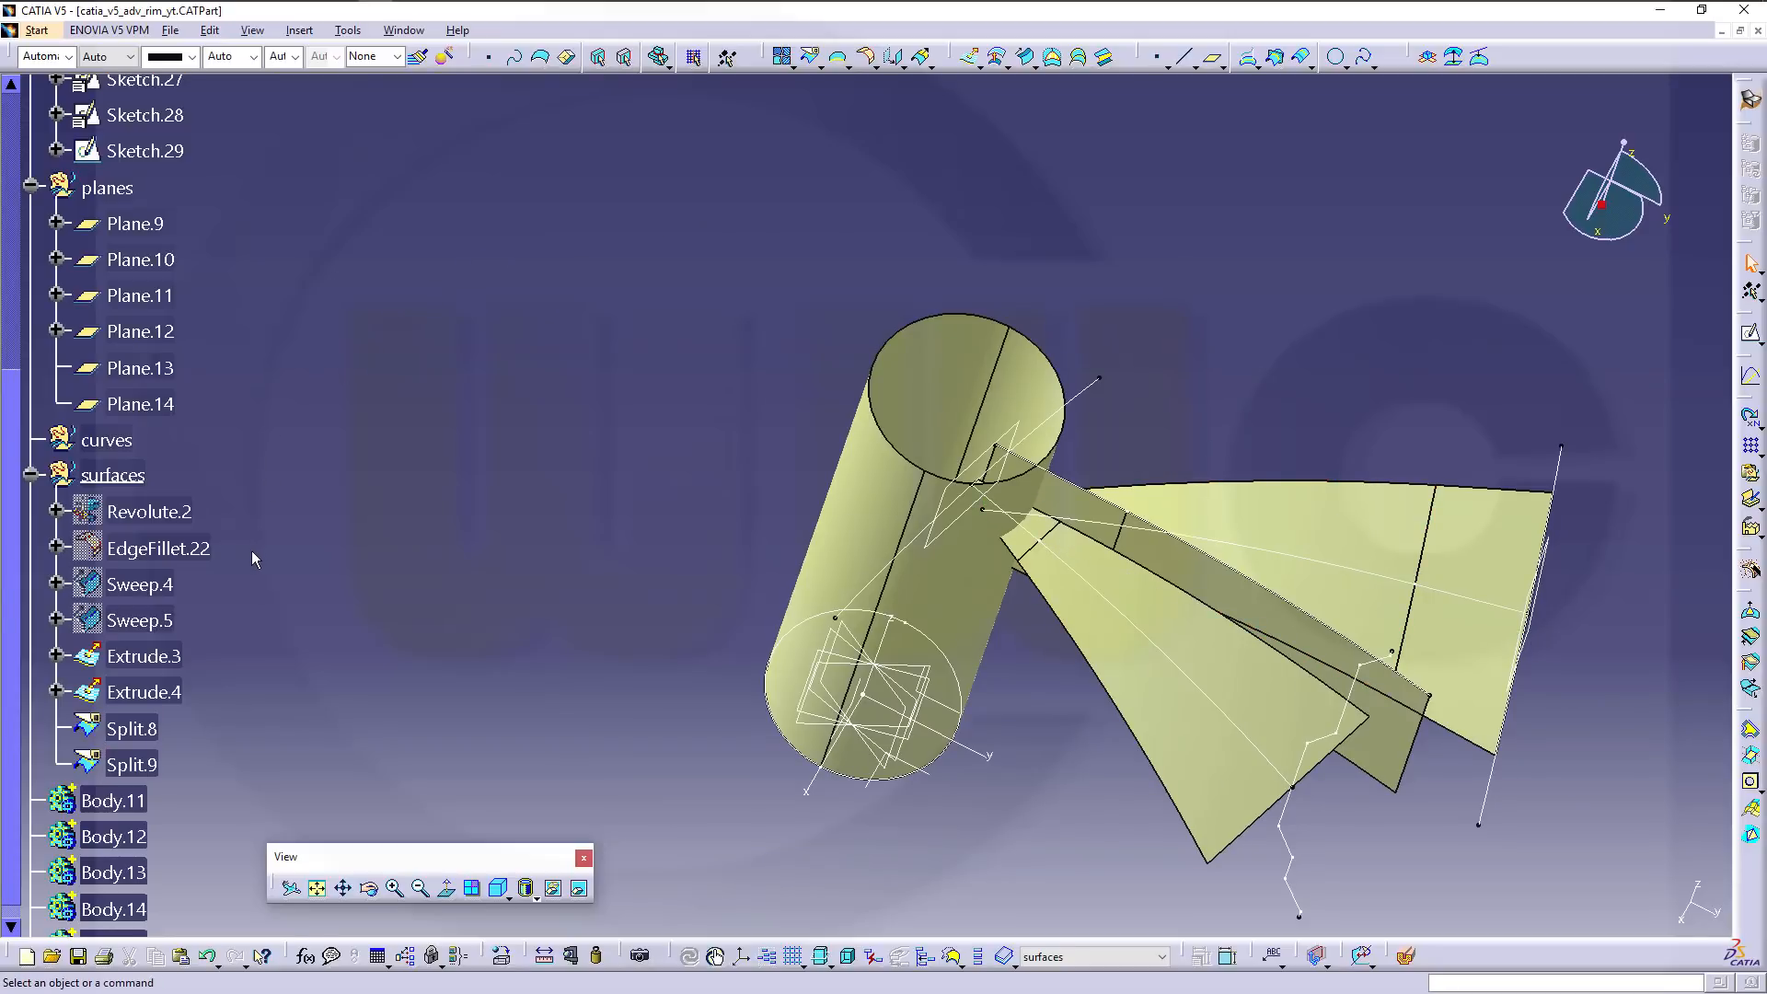
pyautogui.rightClick(171, 515)
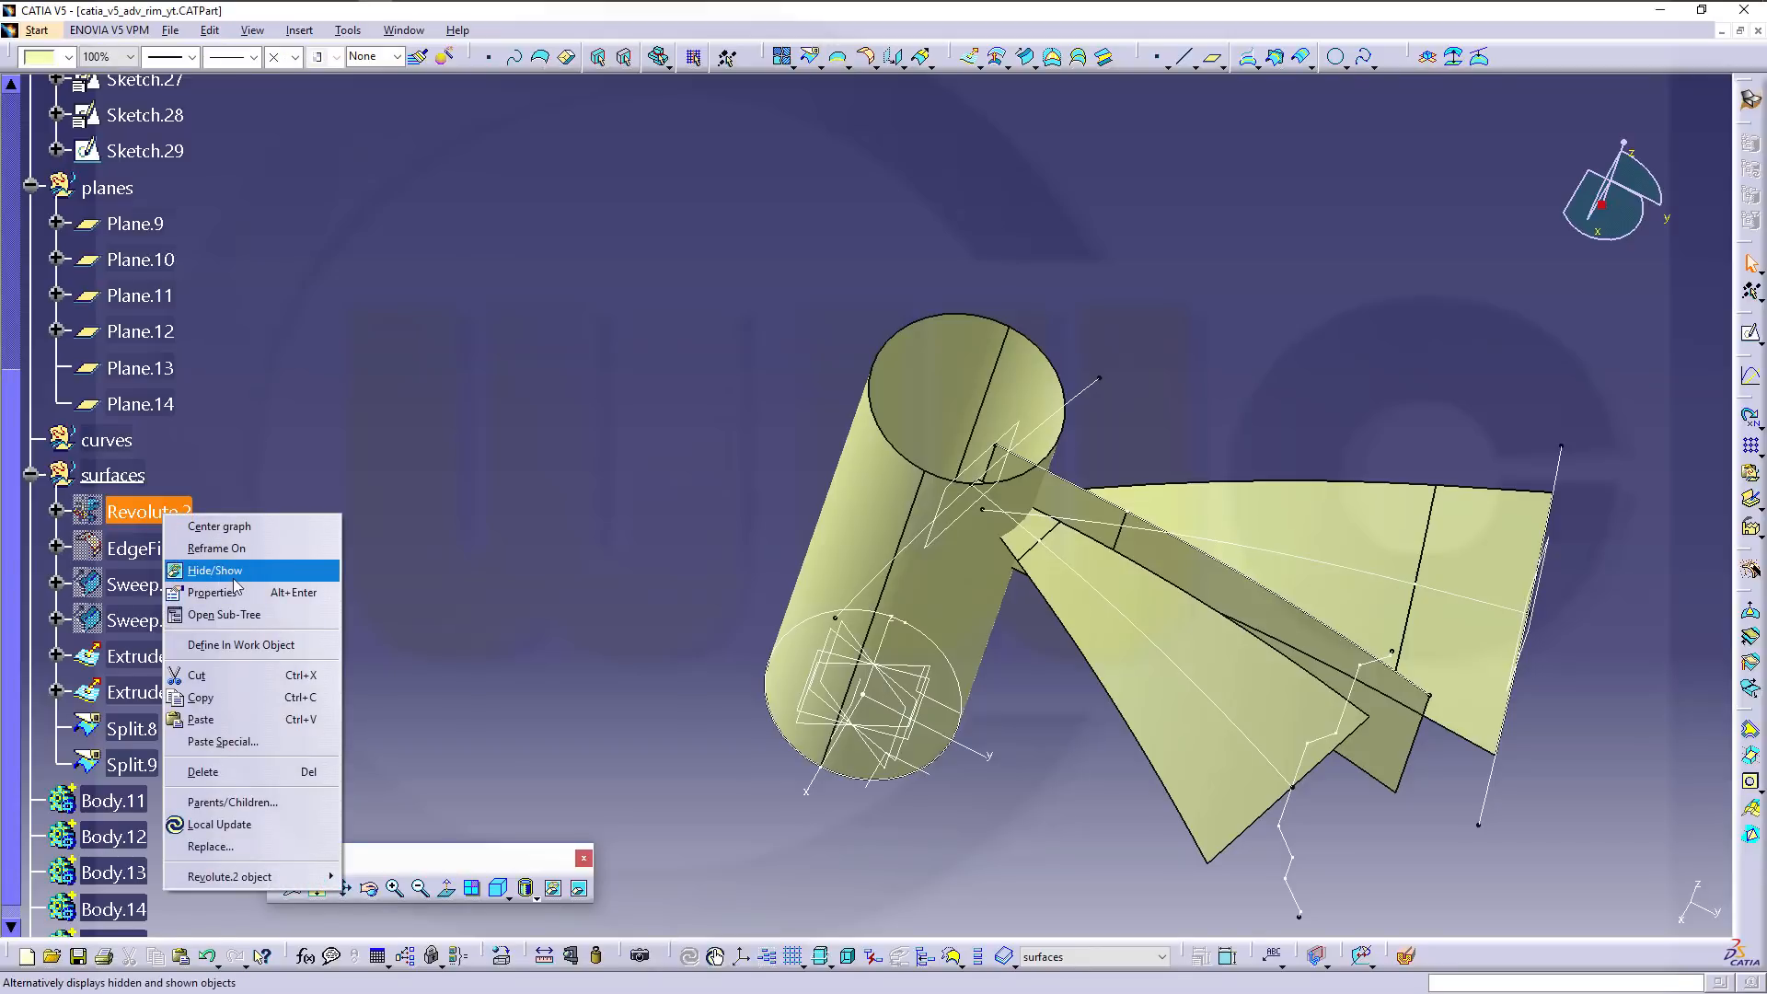
pyautogui.click(216, 570)
# Split the wedge surface Split.8 with the central cylinder Extrude.4 and the rim Revolute.2, keeping the portion between them.
pyautogui.moveTo(691, 368); pyautogui.dragTo(837, 572, button='middle')
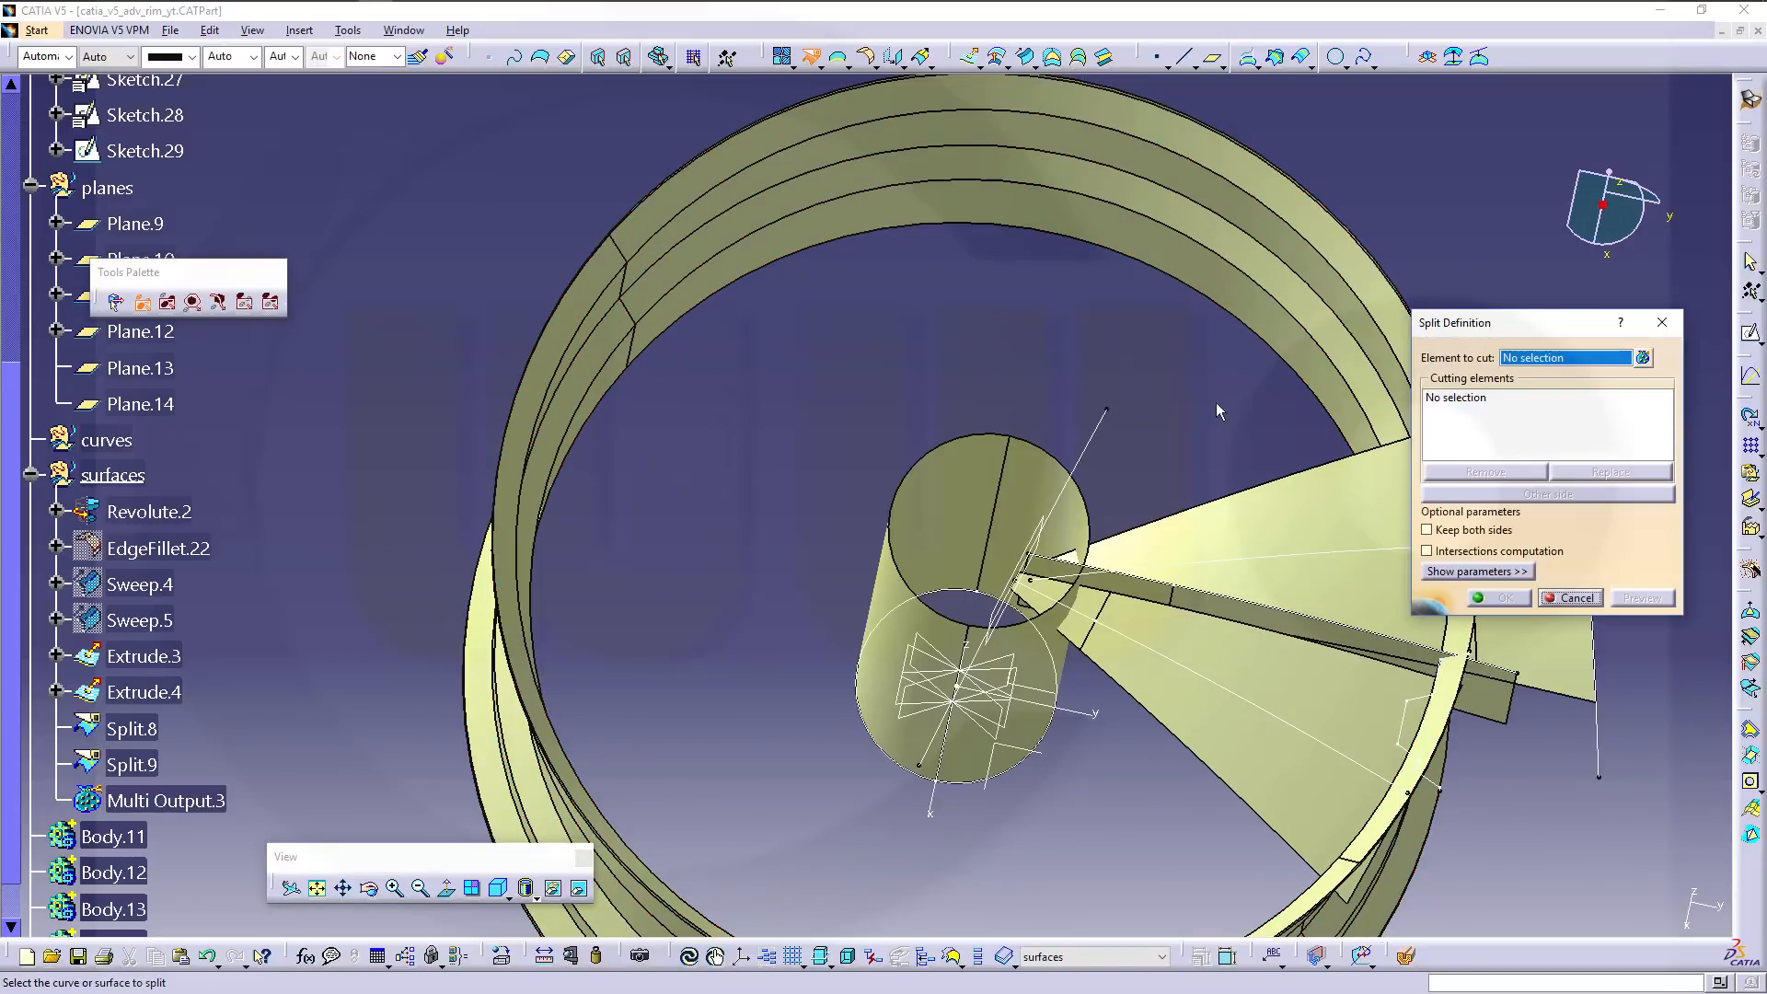
pyautogui.moveTo(1217, 410); pyautogui.dragTo(945, 263, button='middle')
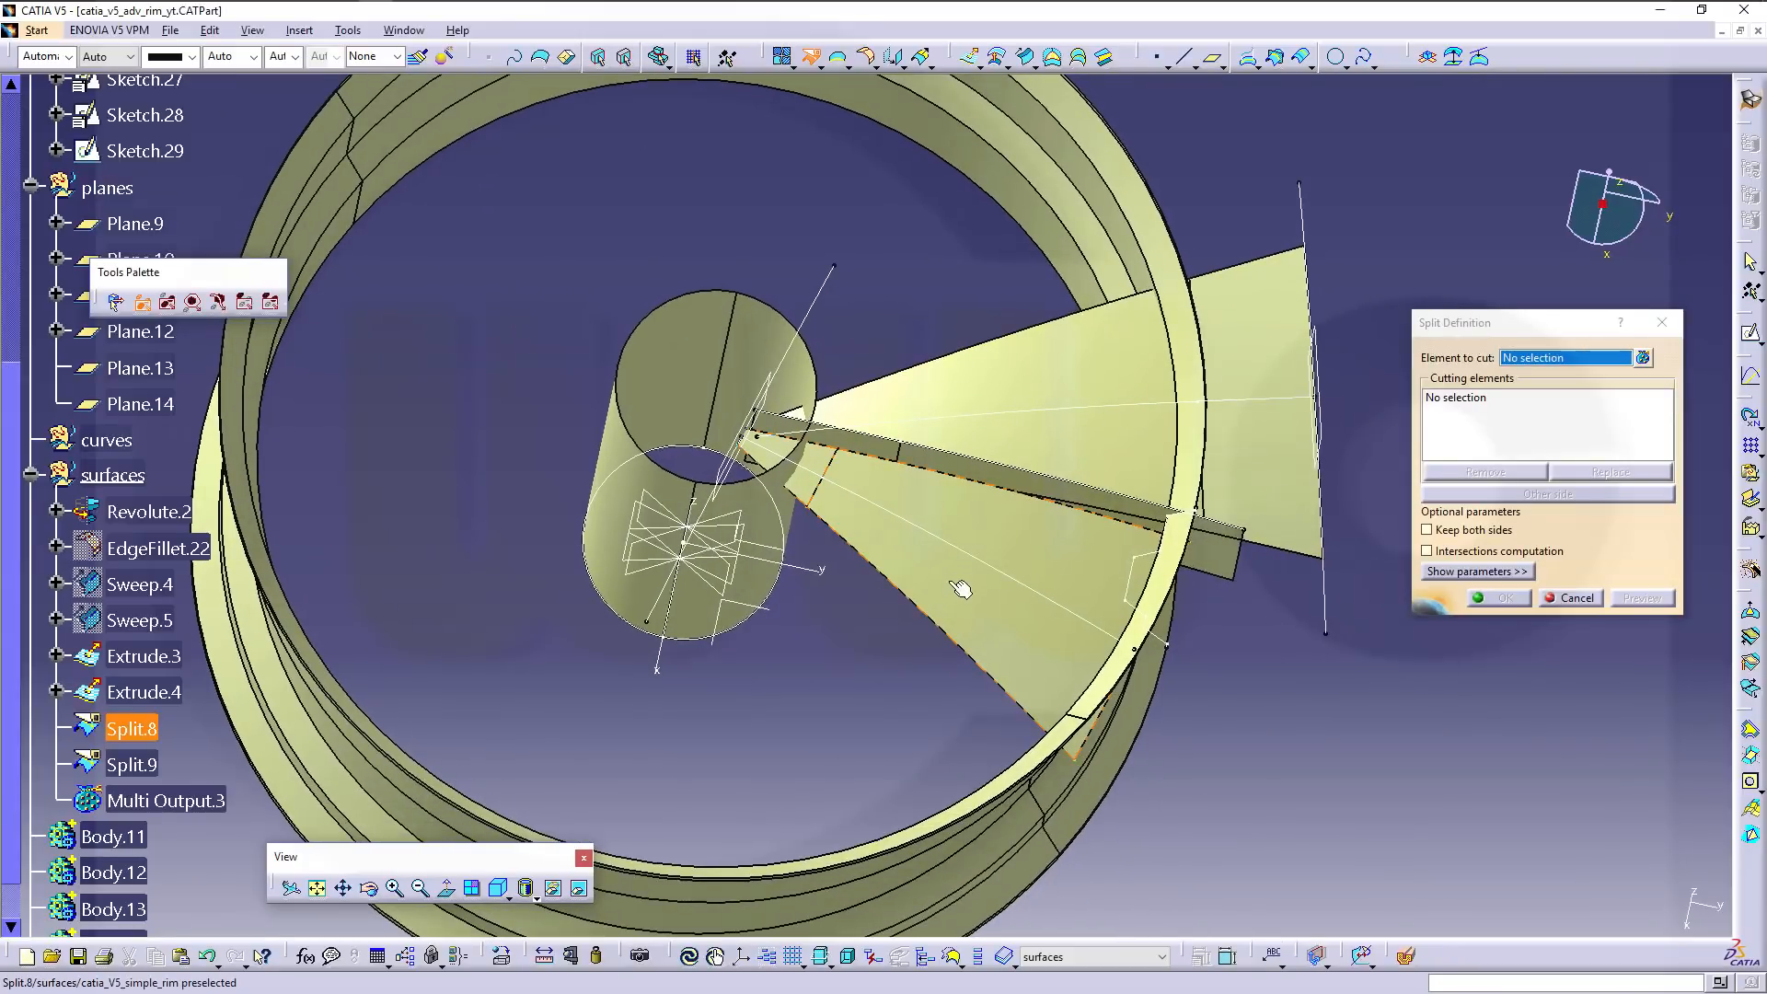
pyautogui.click(957, 587)
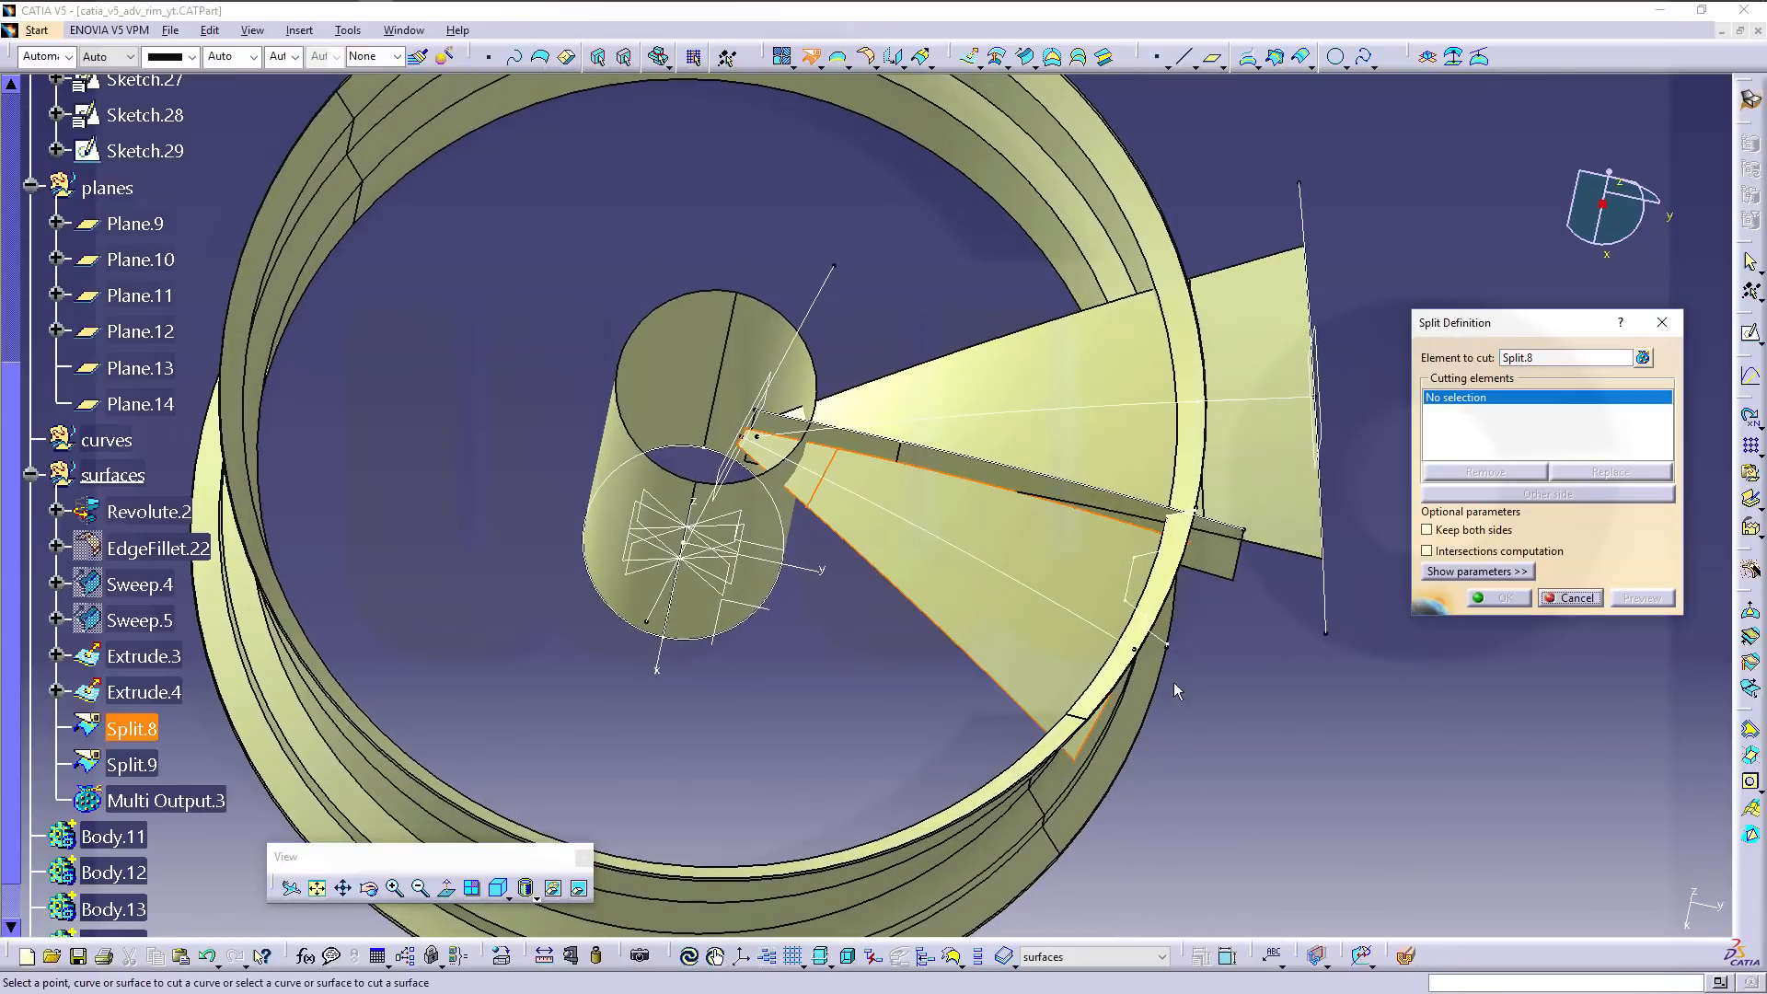
pyautogui.moveTo(948, 580); pyautogui.dragTo(1124, 766, button='middle')
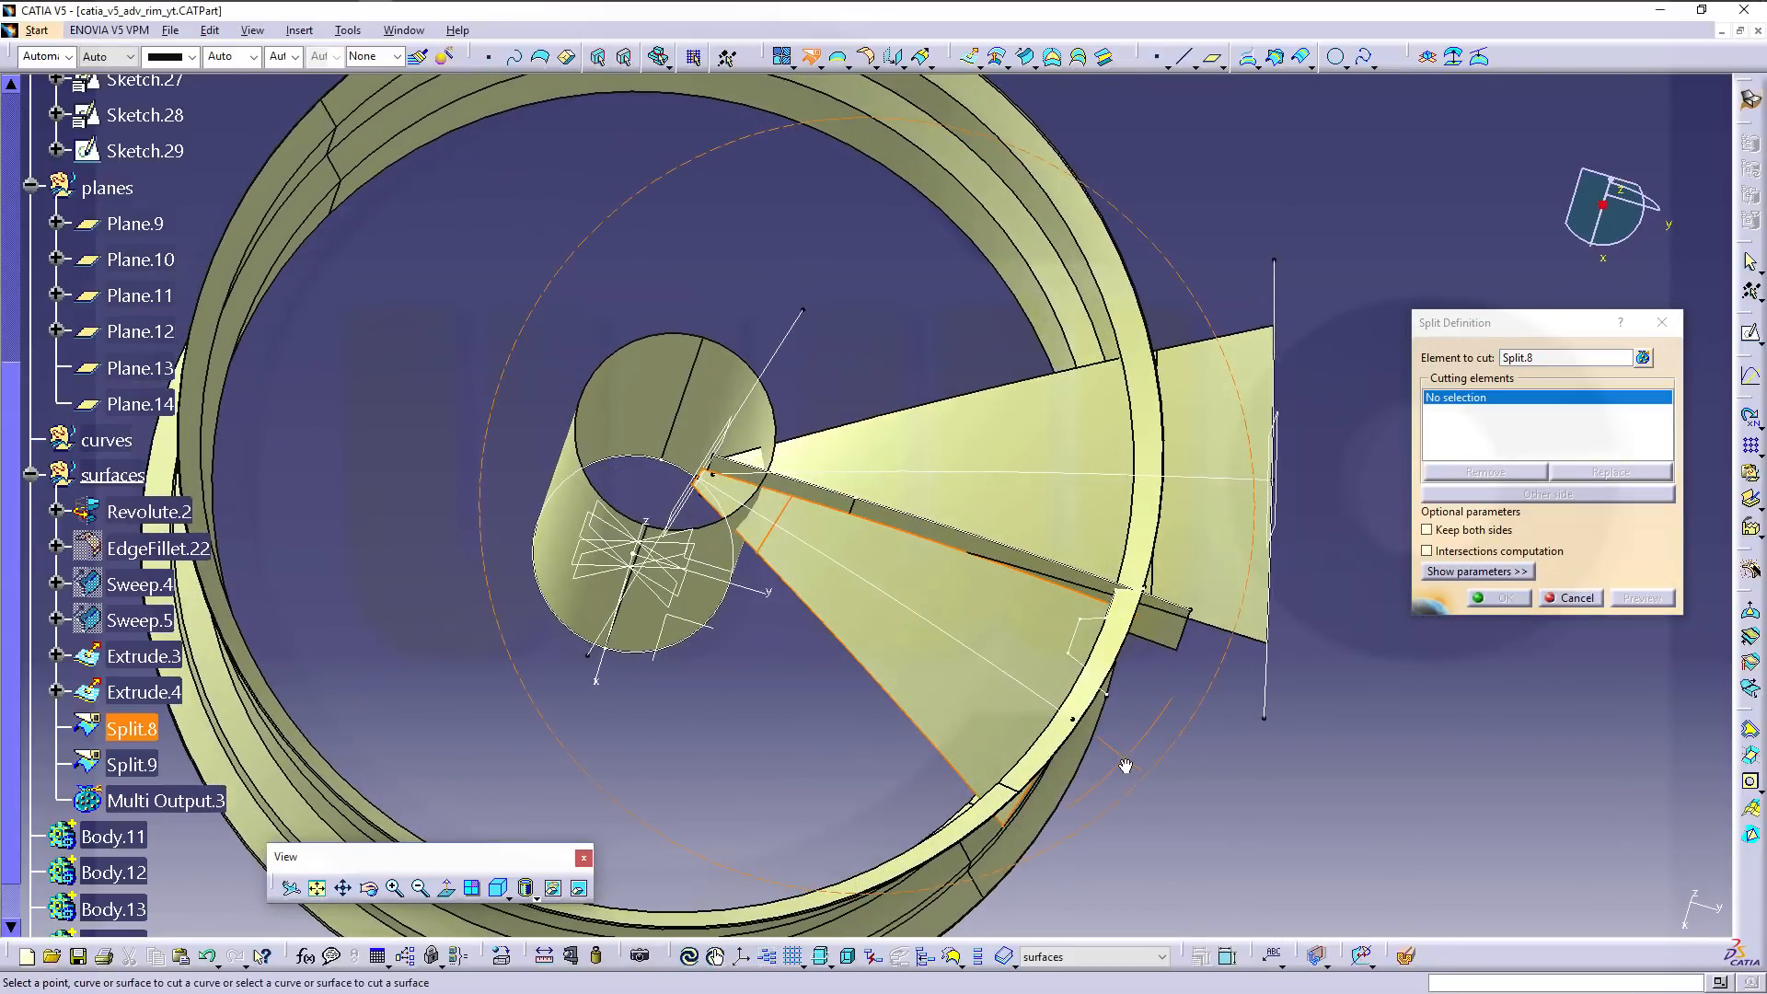
pyautogui.click(713, 417)
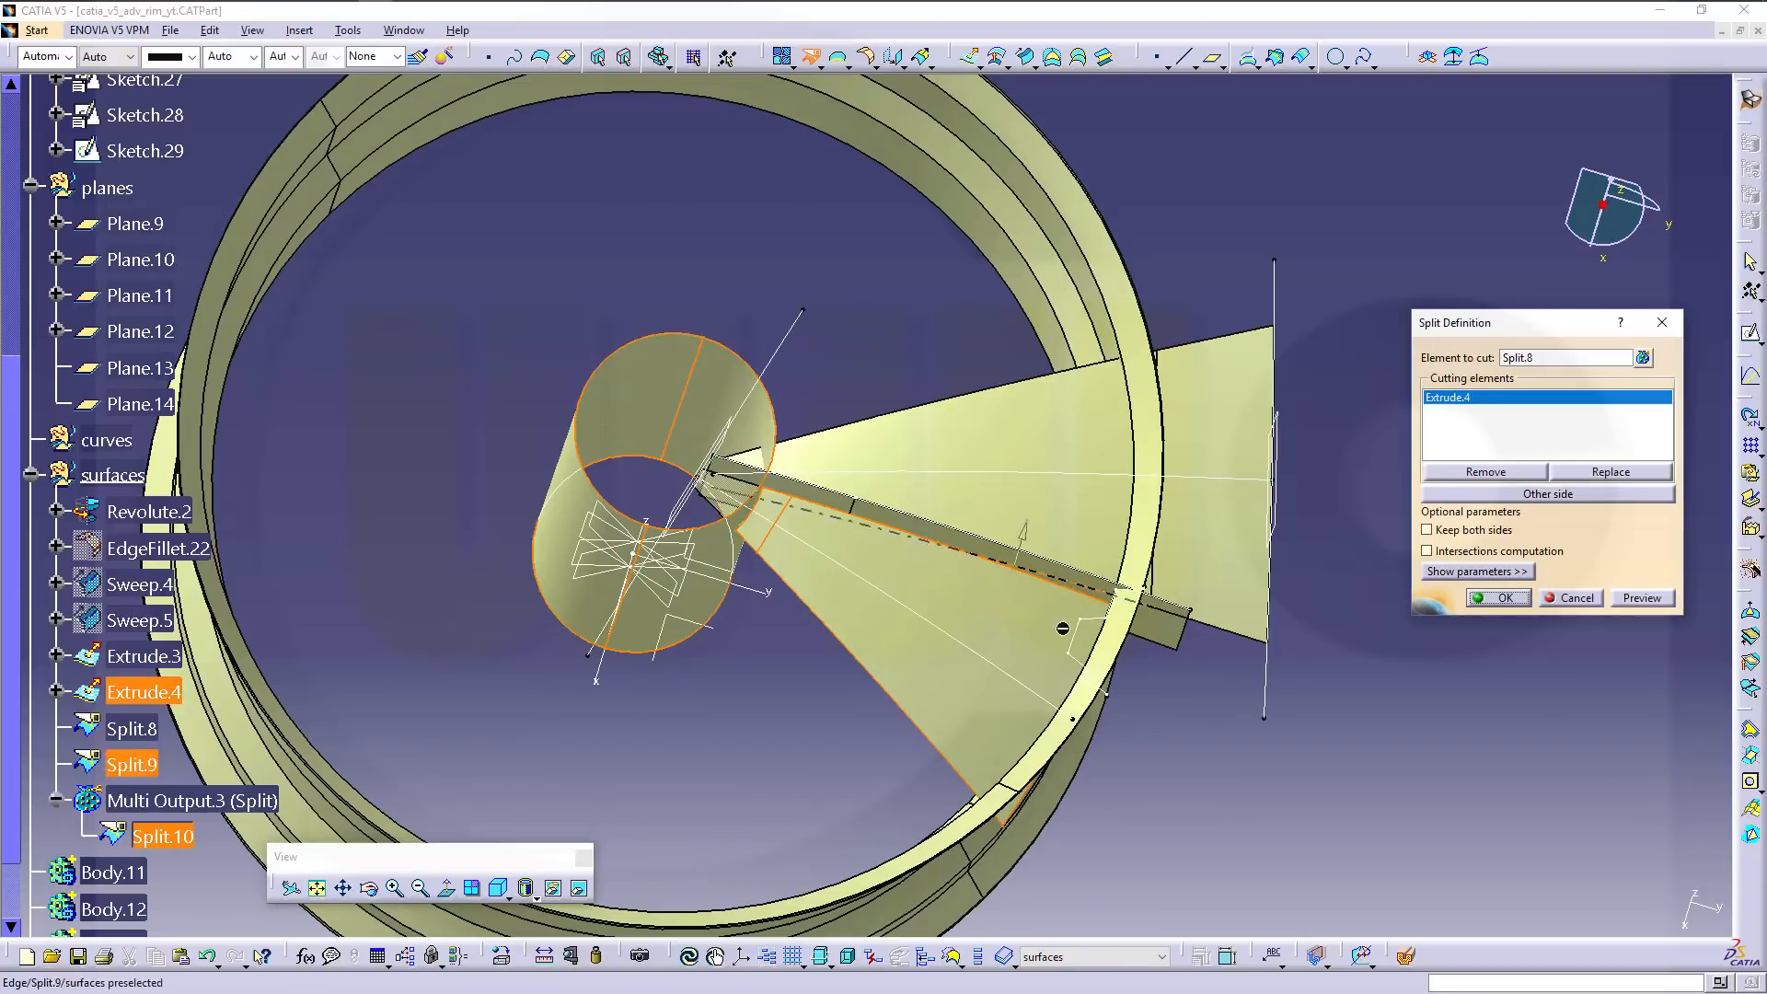
pyautogui.click(1049, 762)
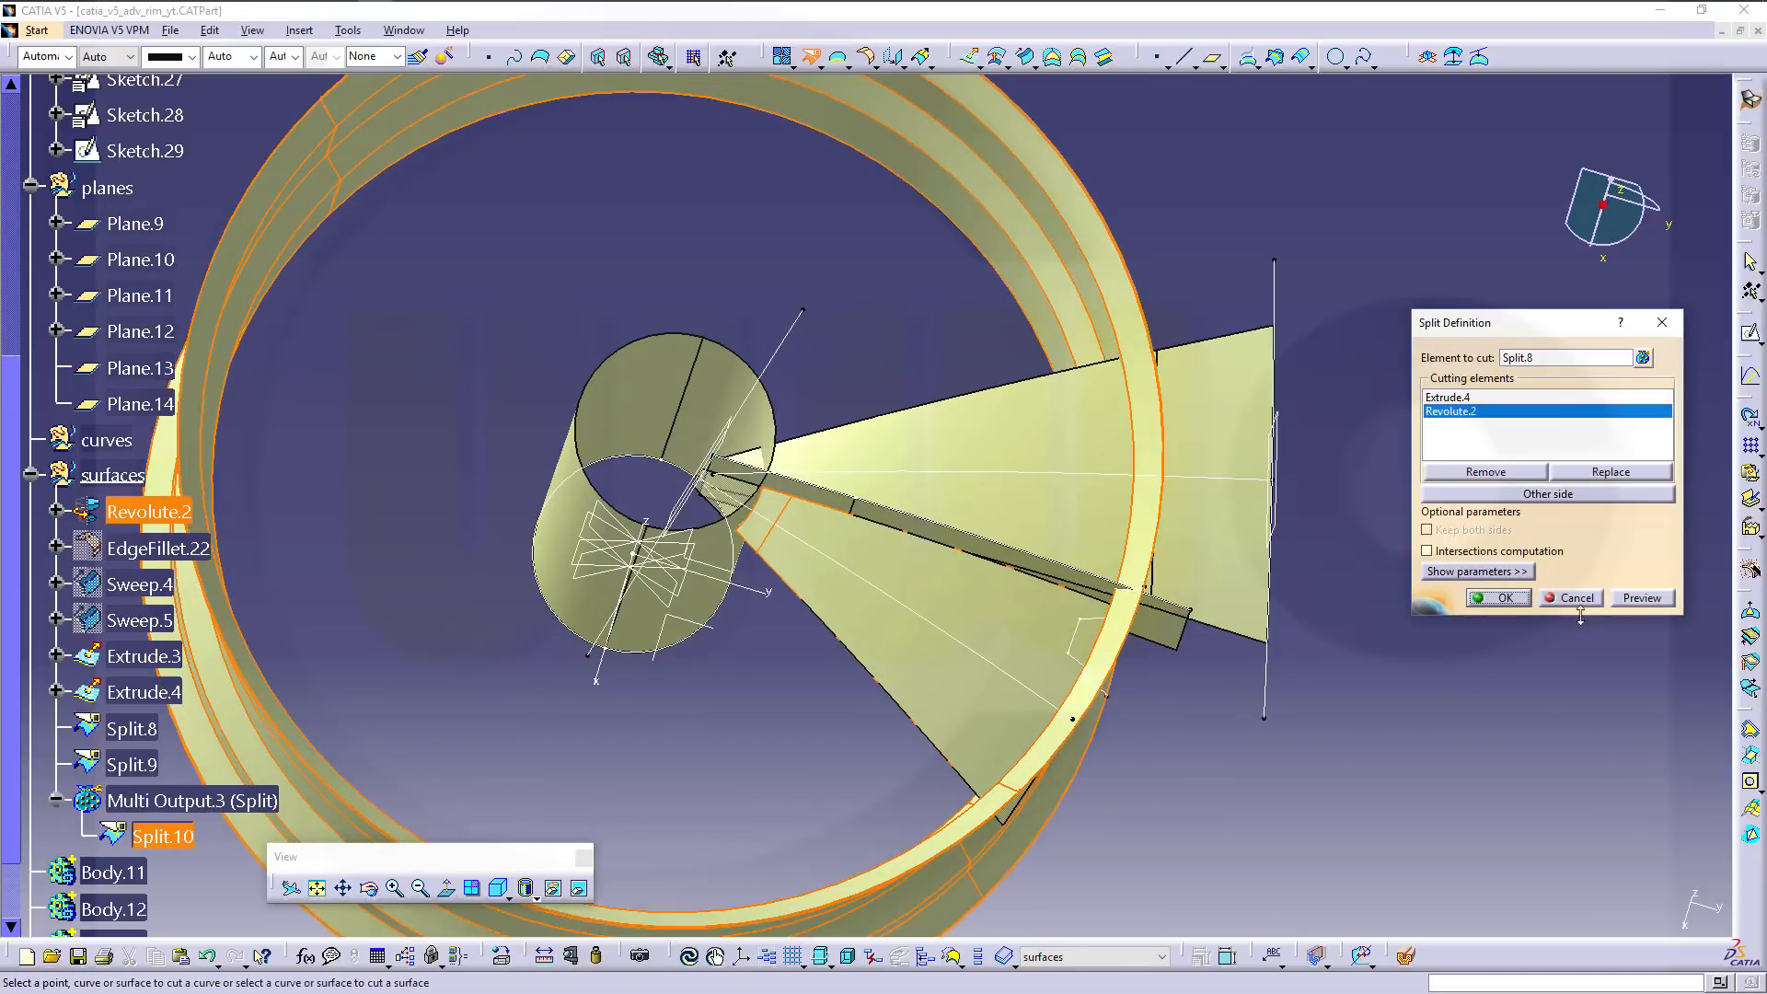
pyautogui.click(1499, 598)
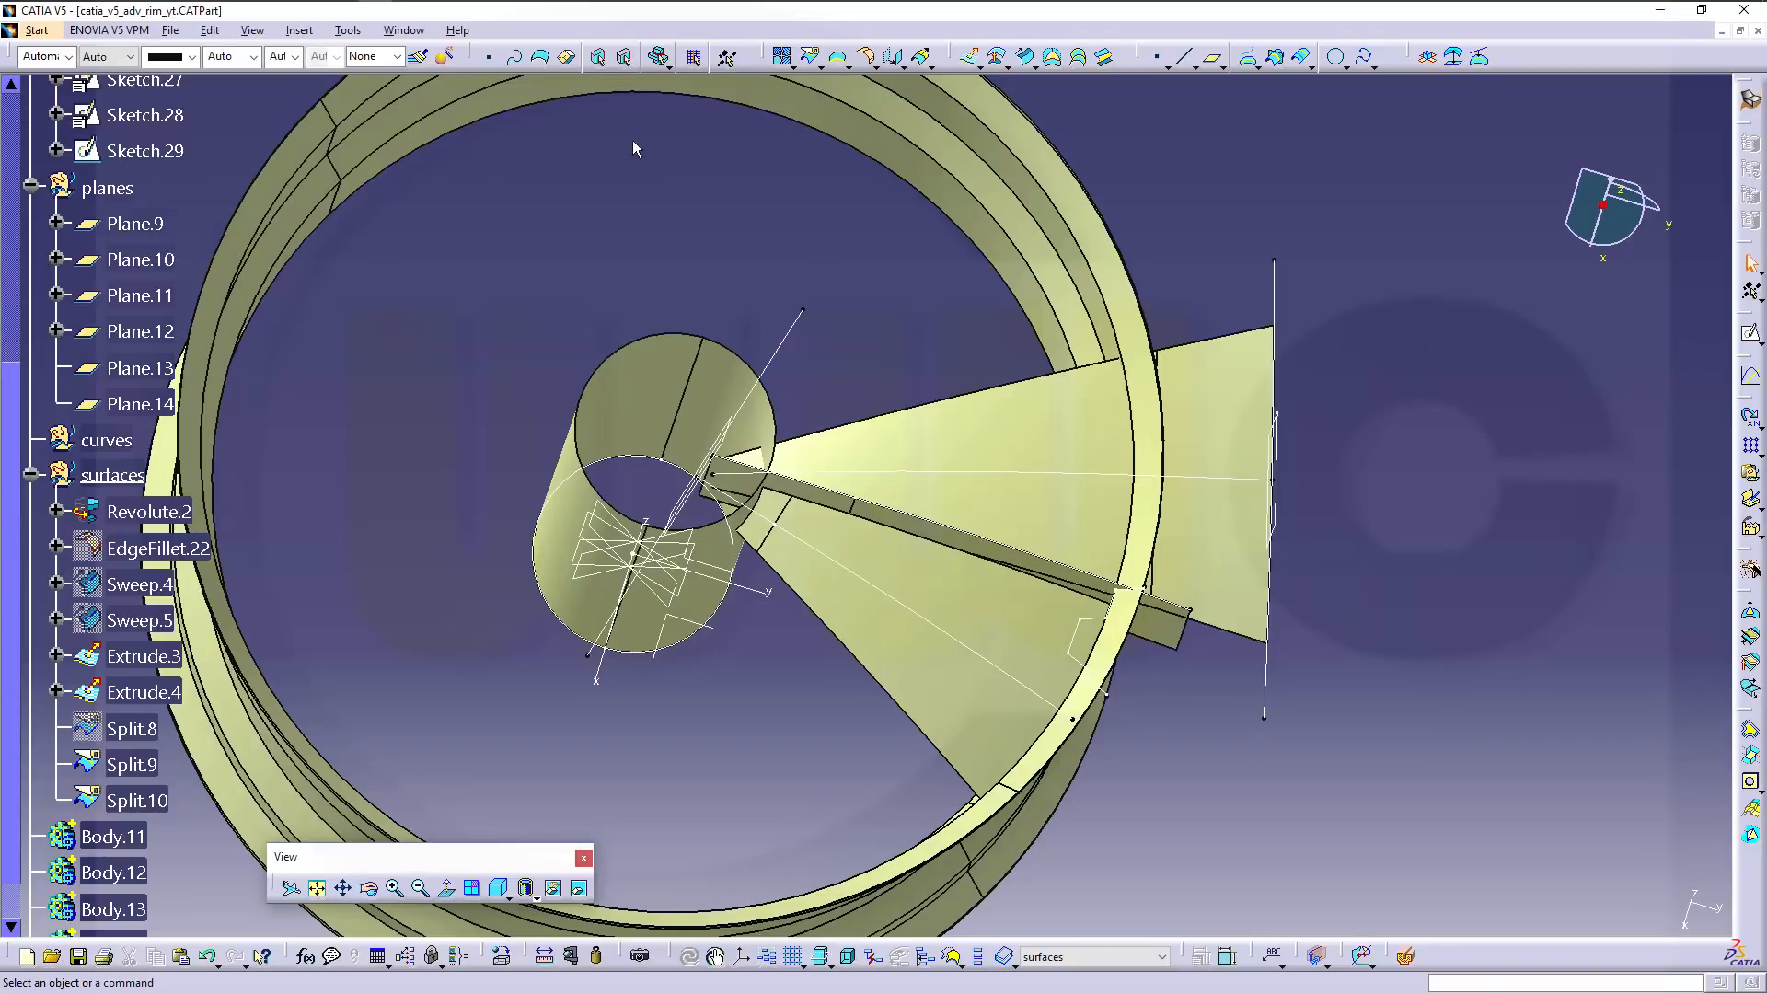
# Split the narrow surface Extrude.3 with the cylinder Extrude.4 and the rim Revolute.2, keeping the portion between them.
pyautogui.click(811, 58)
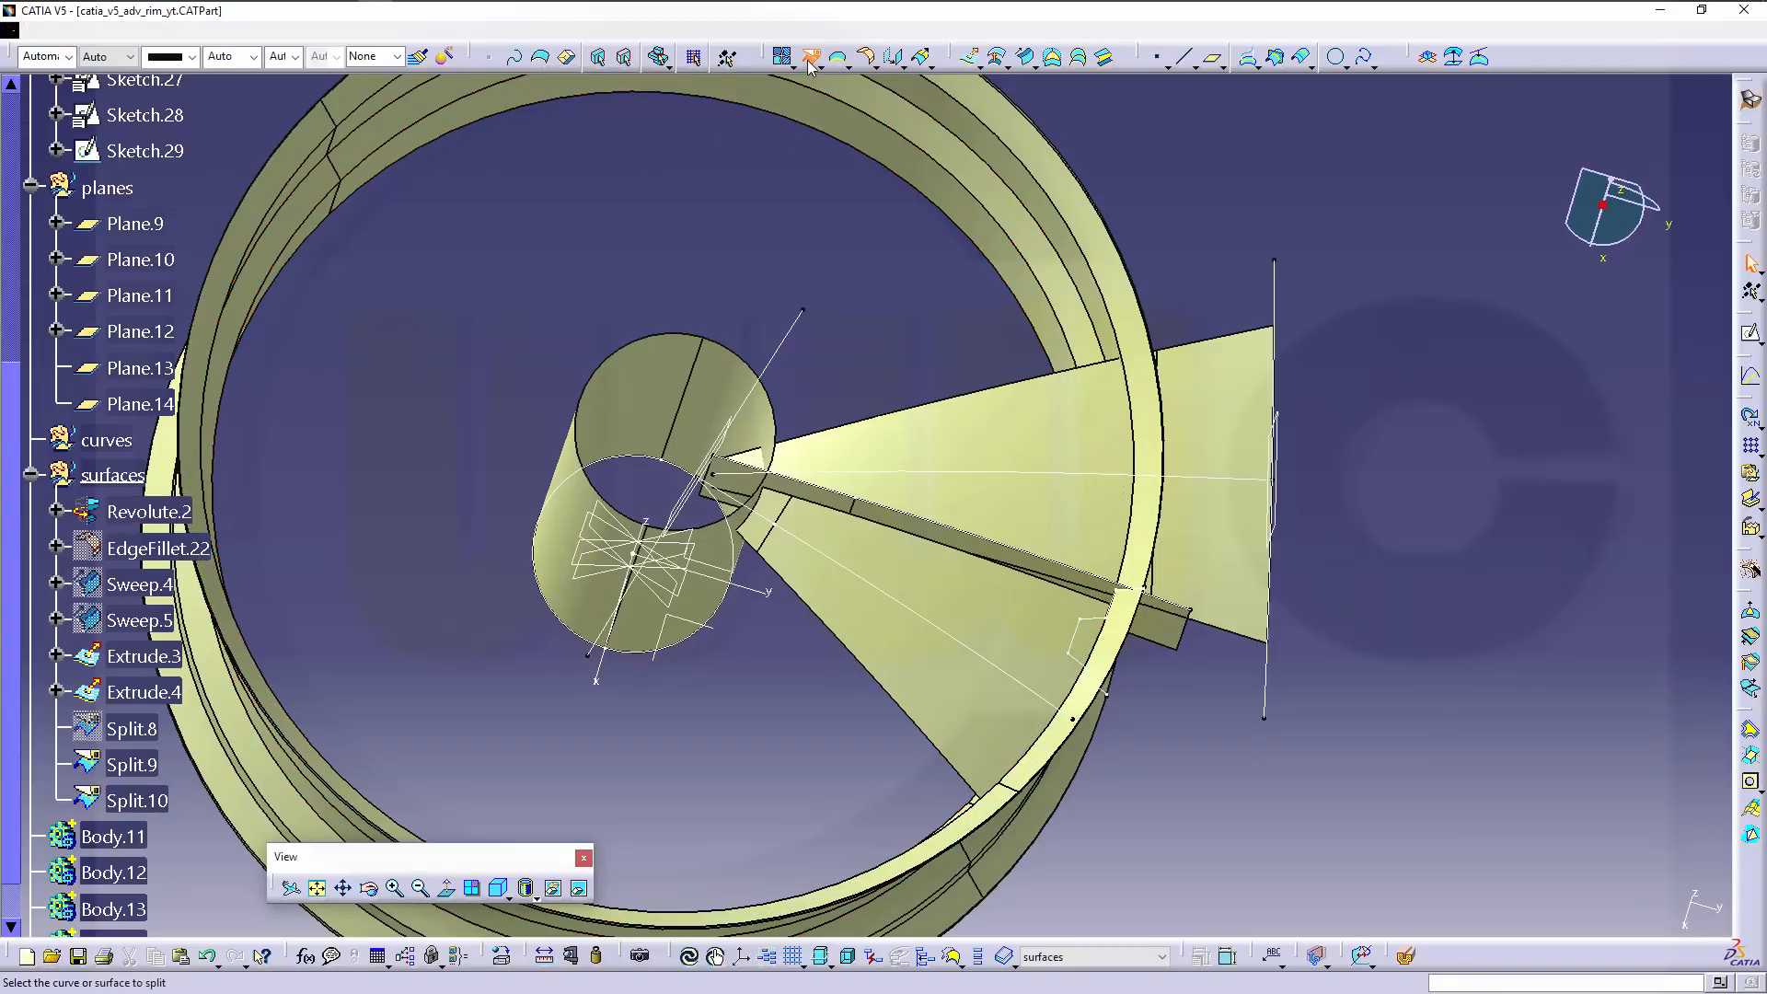
pyautogui.click(825, 499)
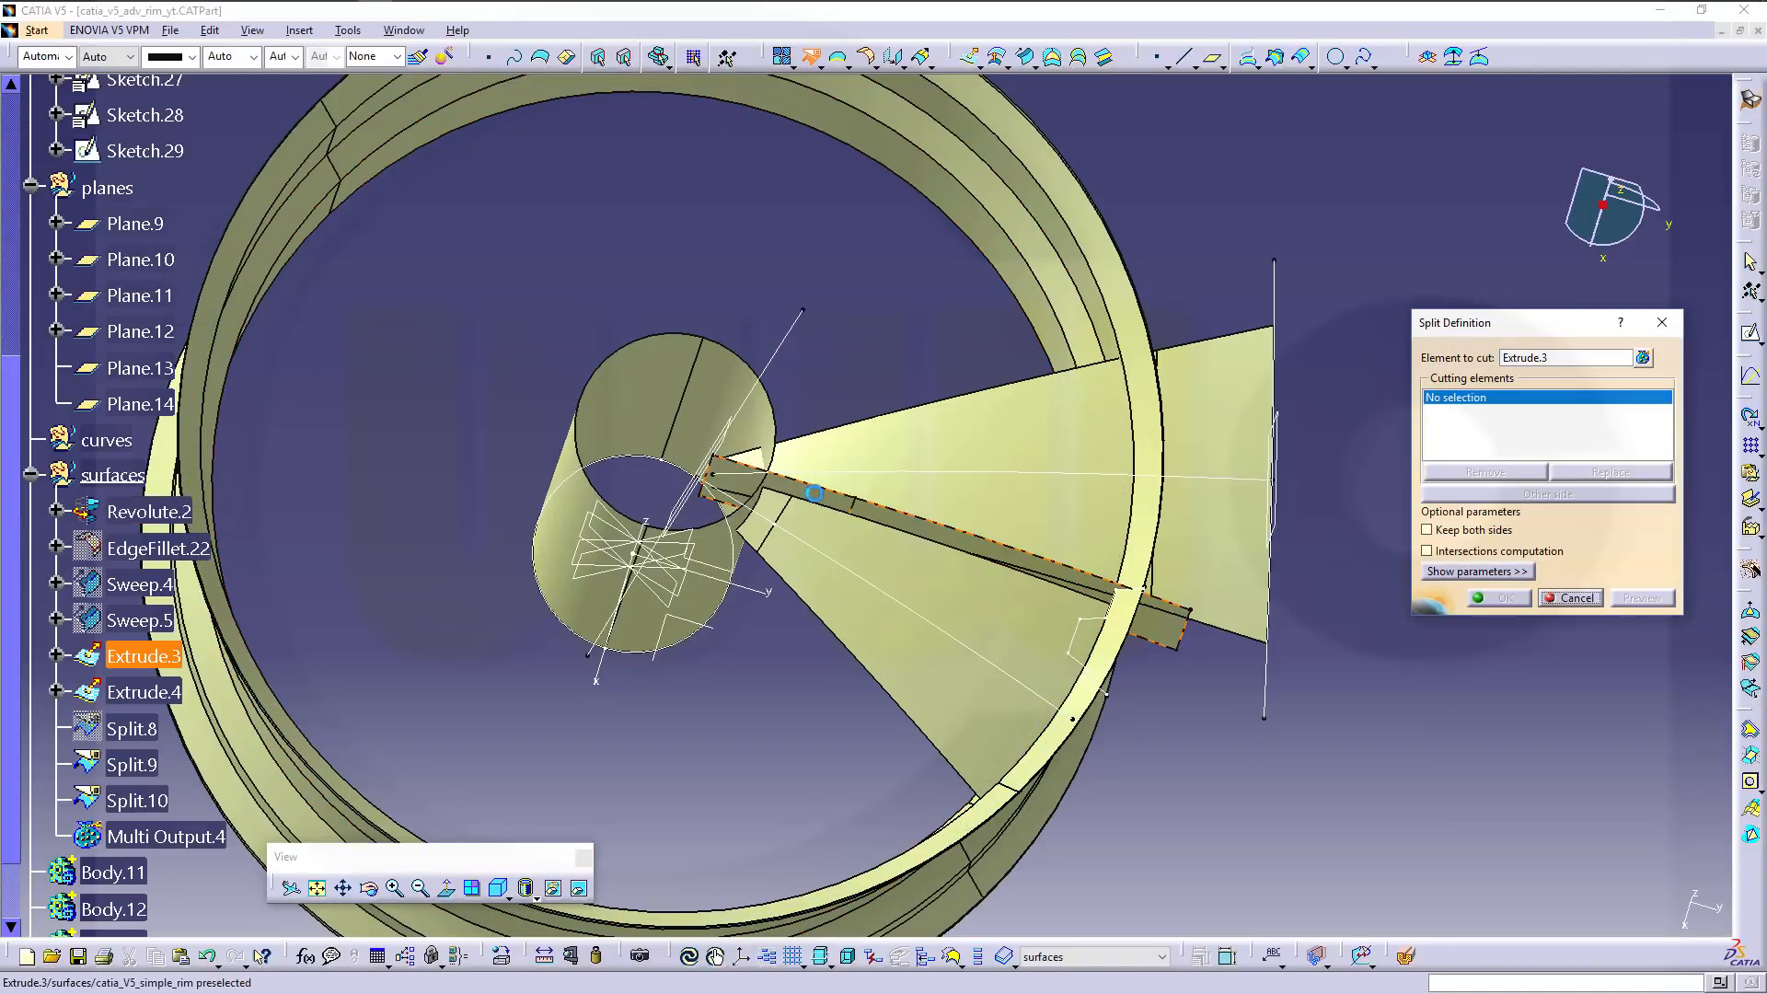
pyautogui.click(716, 391)
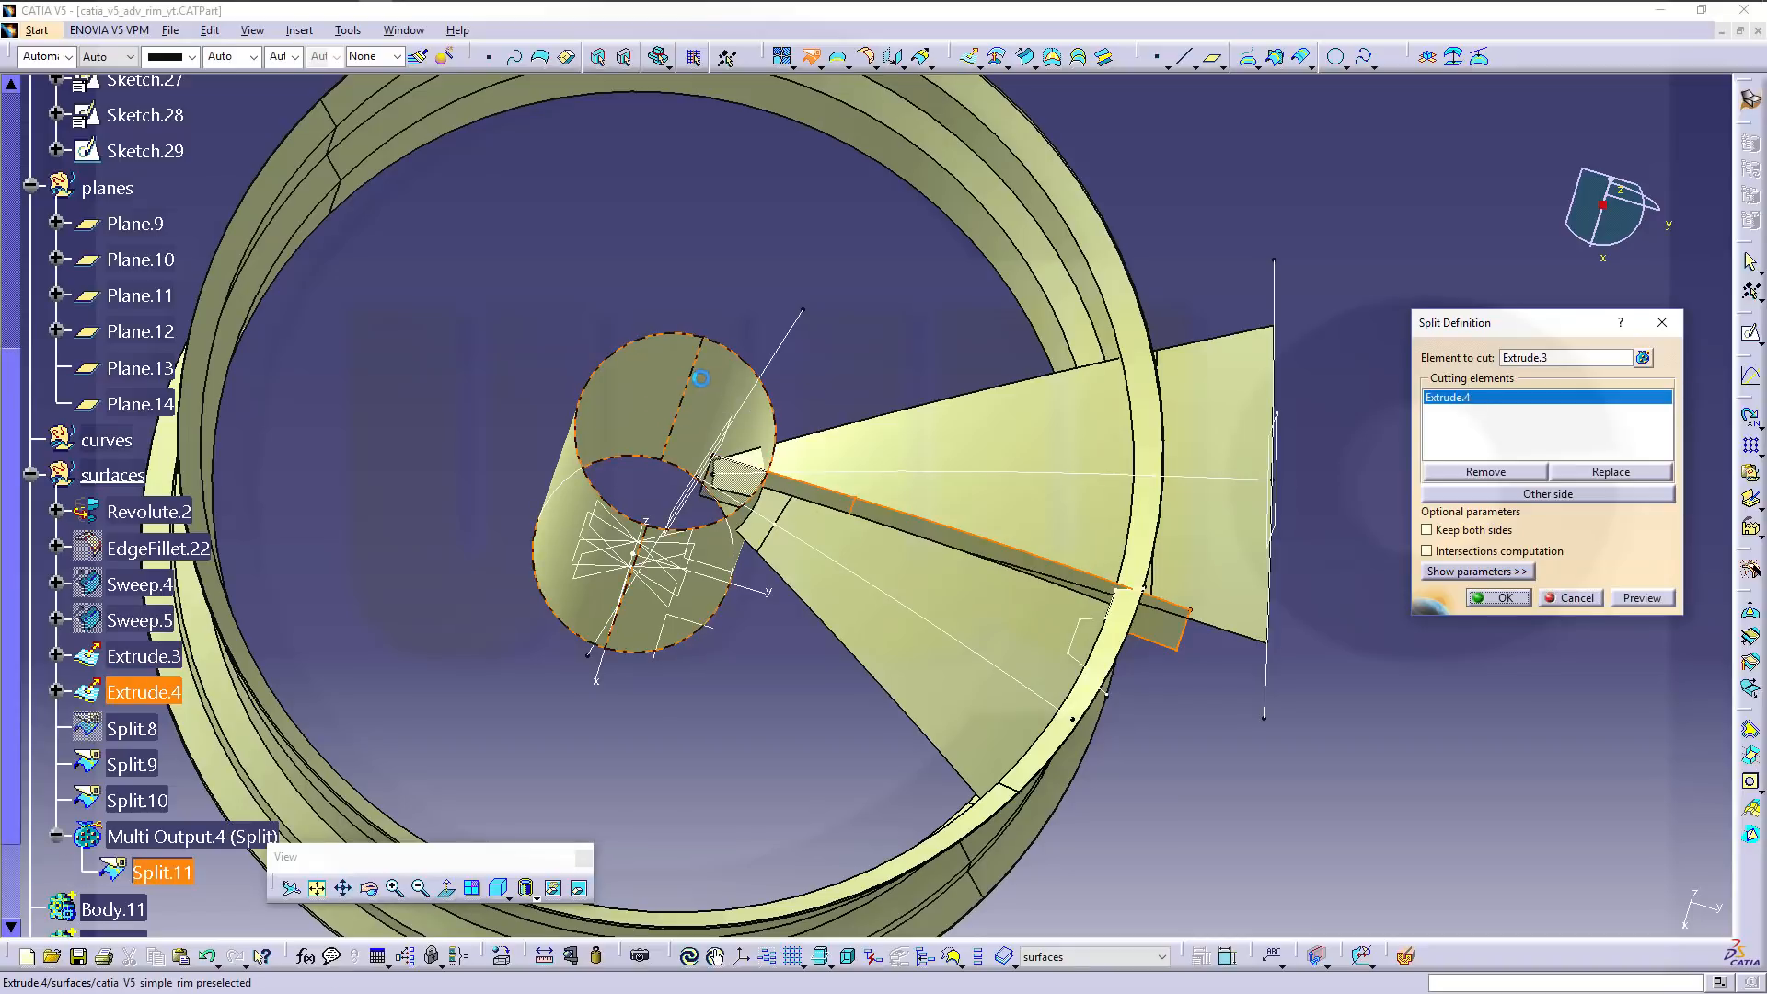
pyautogui.click(1113, 661)
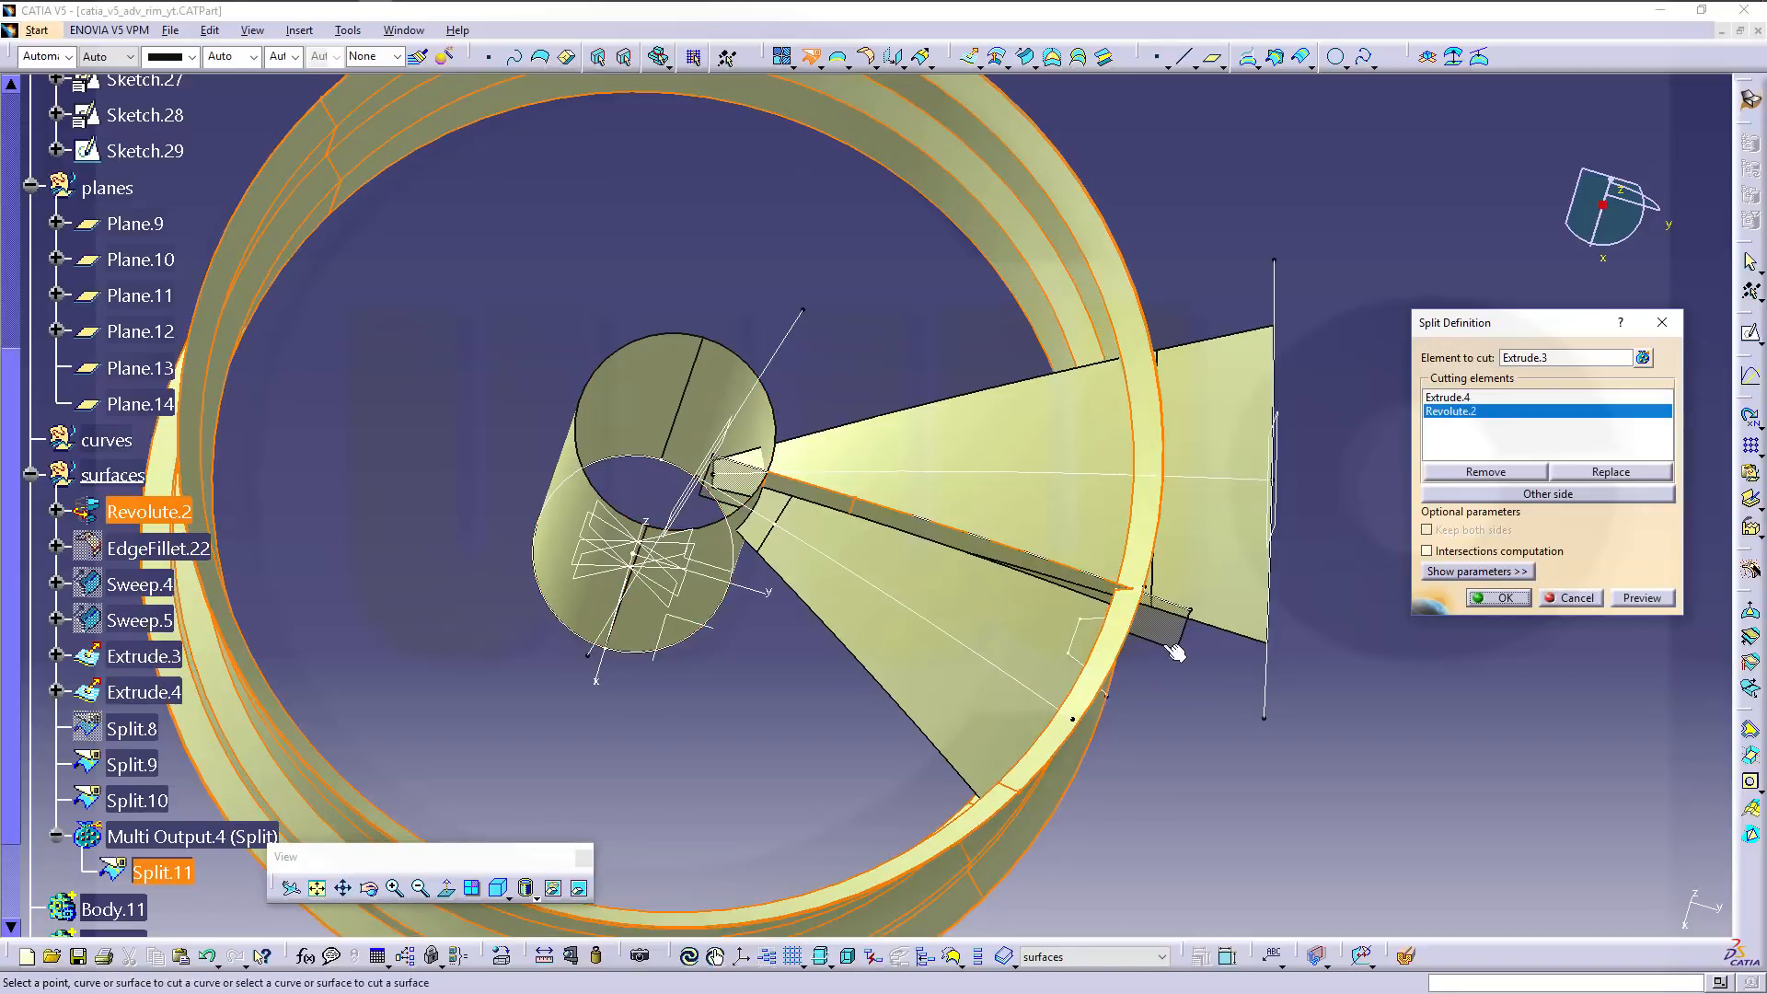
pyautogui.click(1517, 600)
# Split the remaining wedge surface Split.9 with the cylinder Extrude.4 and the rim Revolute.2, keeping the portion between them.
pyautogui.moveTo(1466, 583); pyautogui.dragTo(957, 431, button='middle')
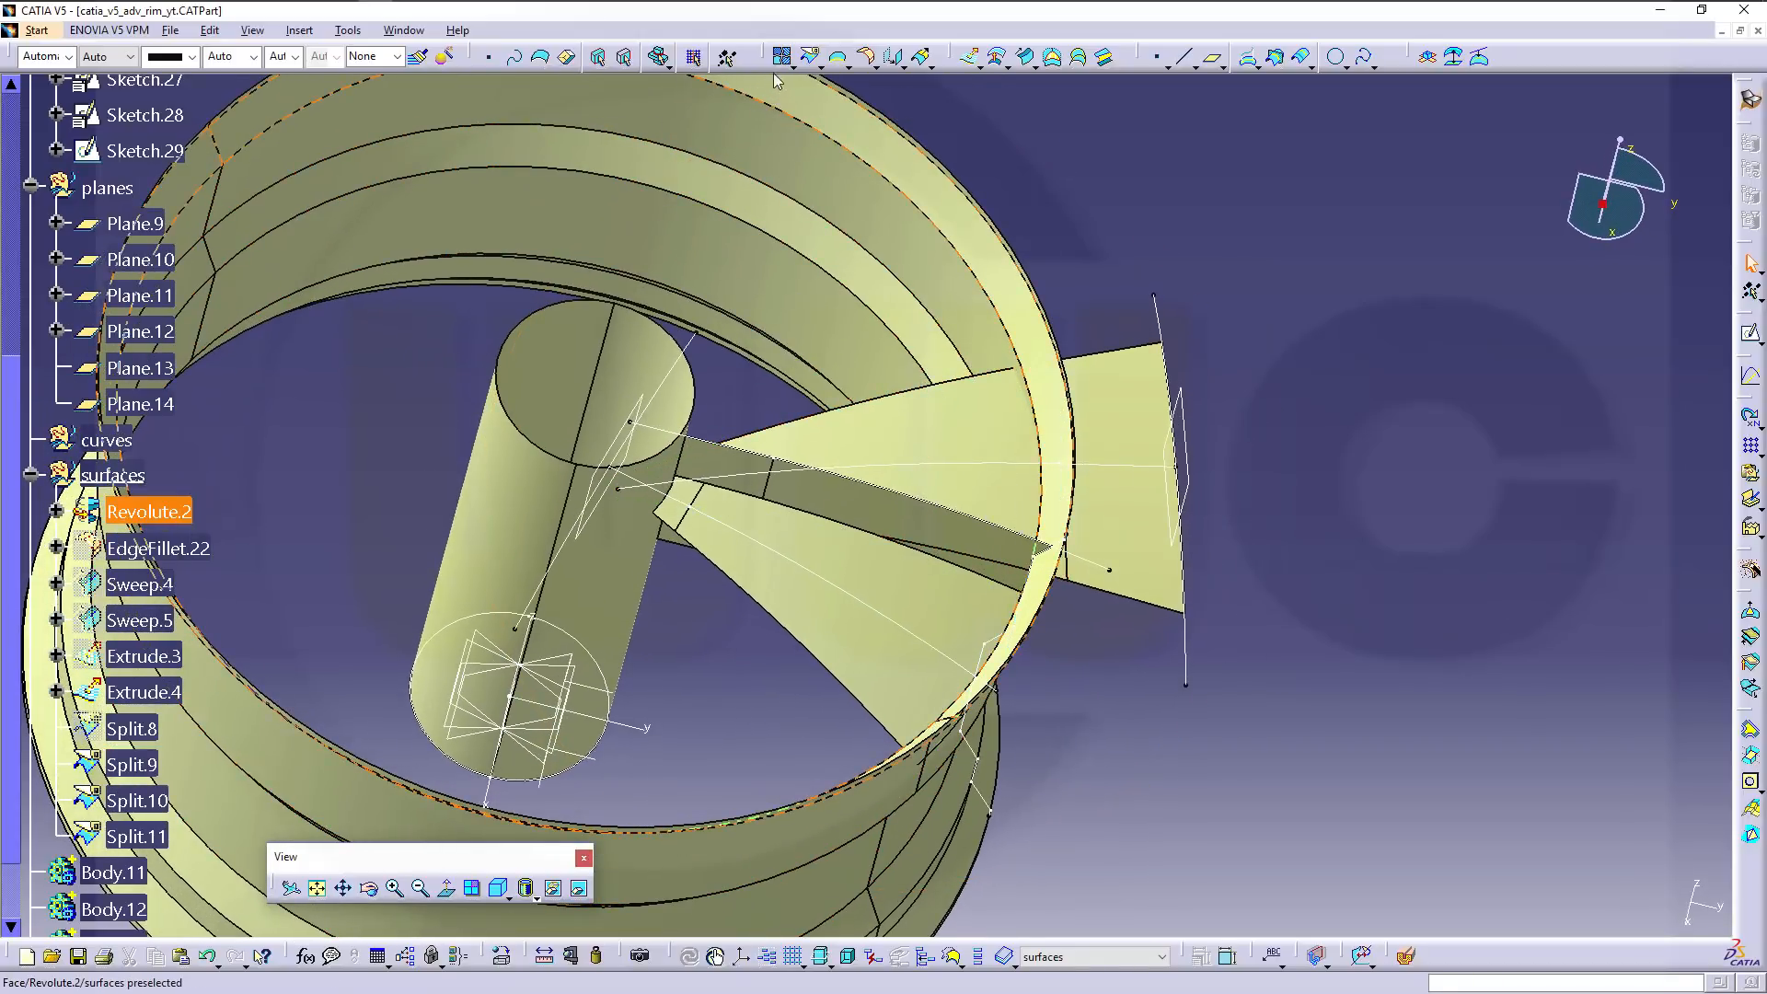
pyautogui.click(809, 57)
pyautogui.click(972, 446)
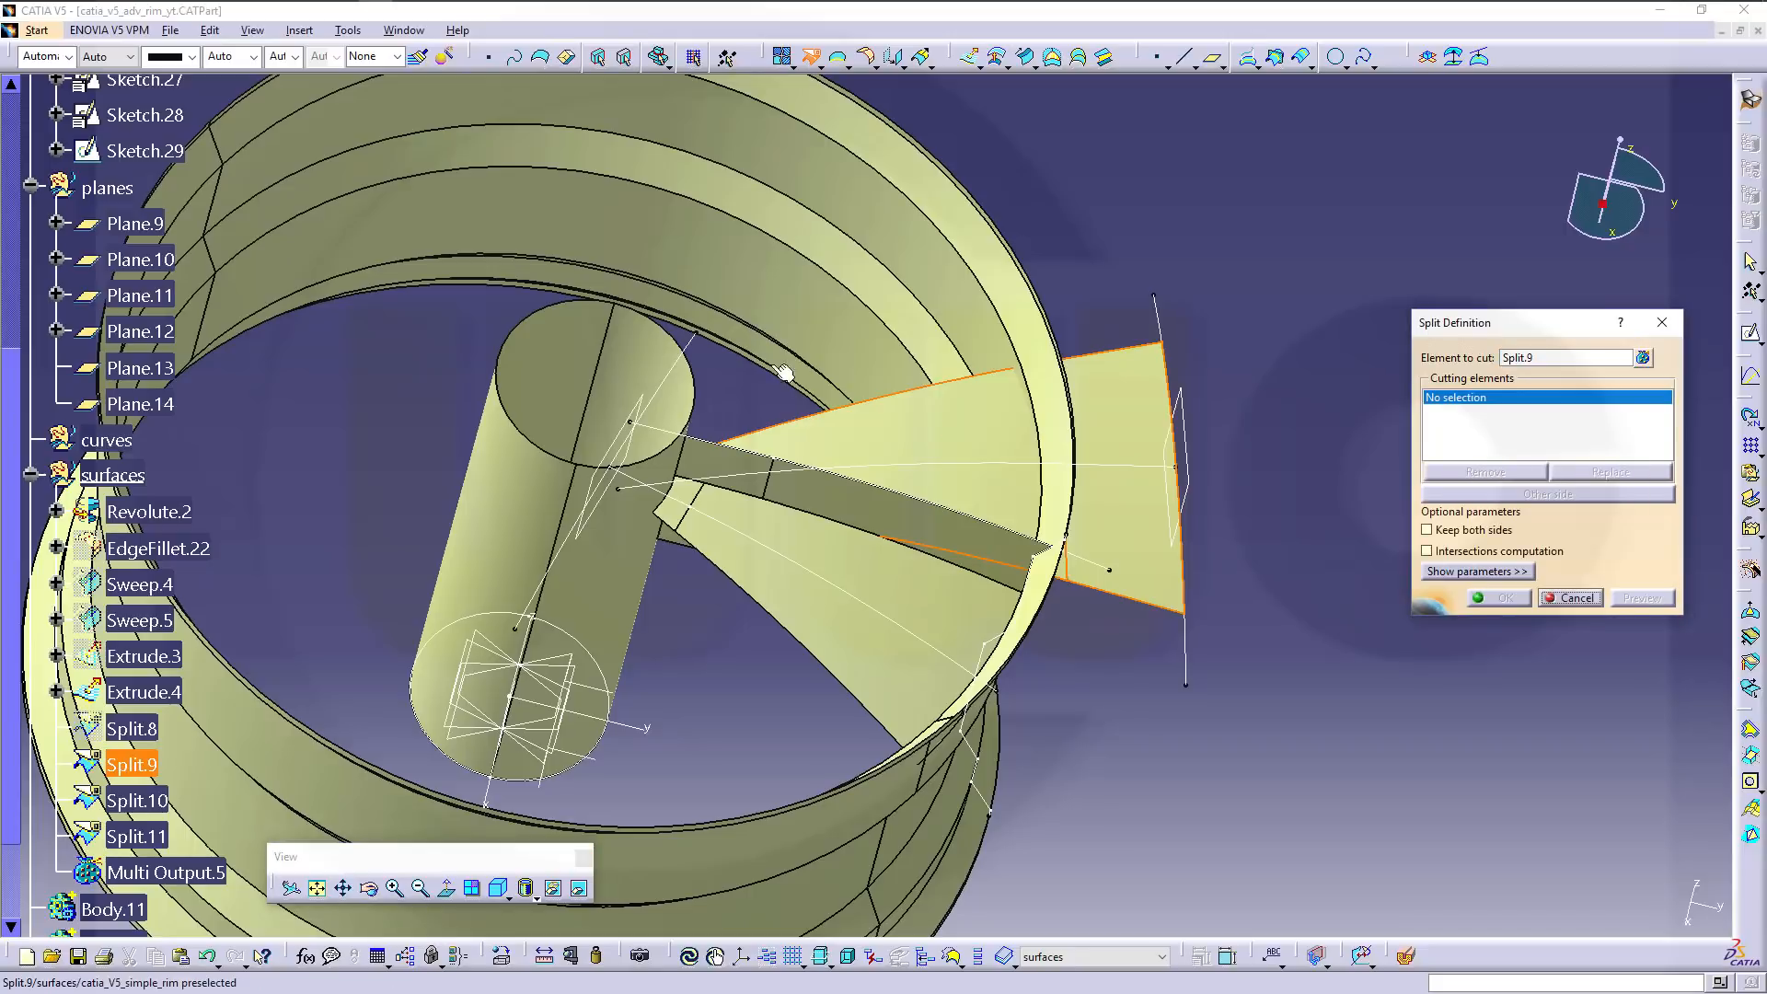
pyautogui.click(639, 357)
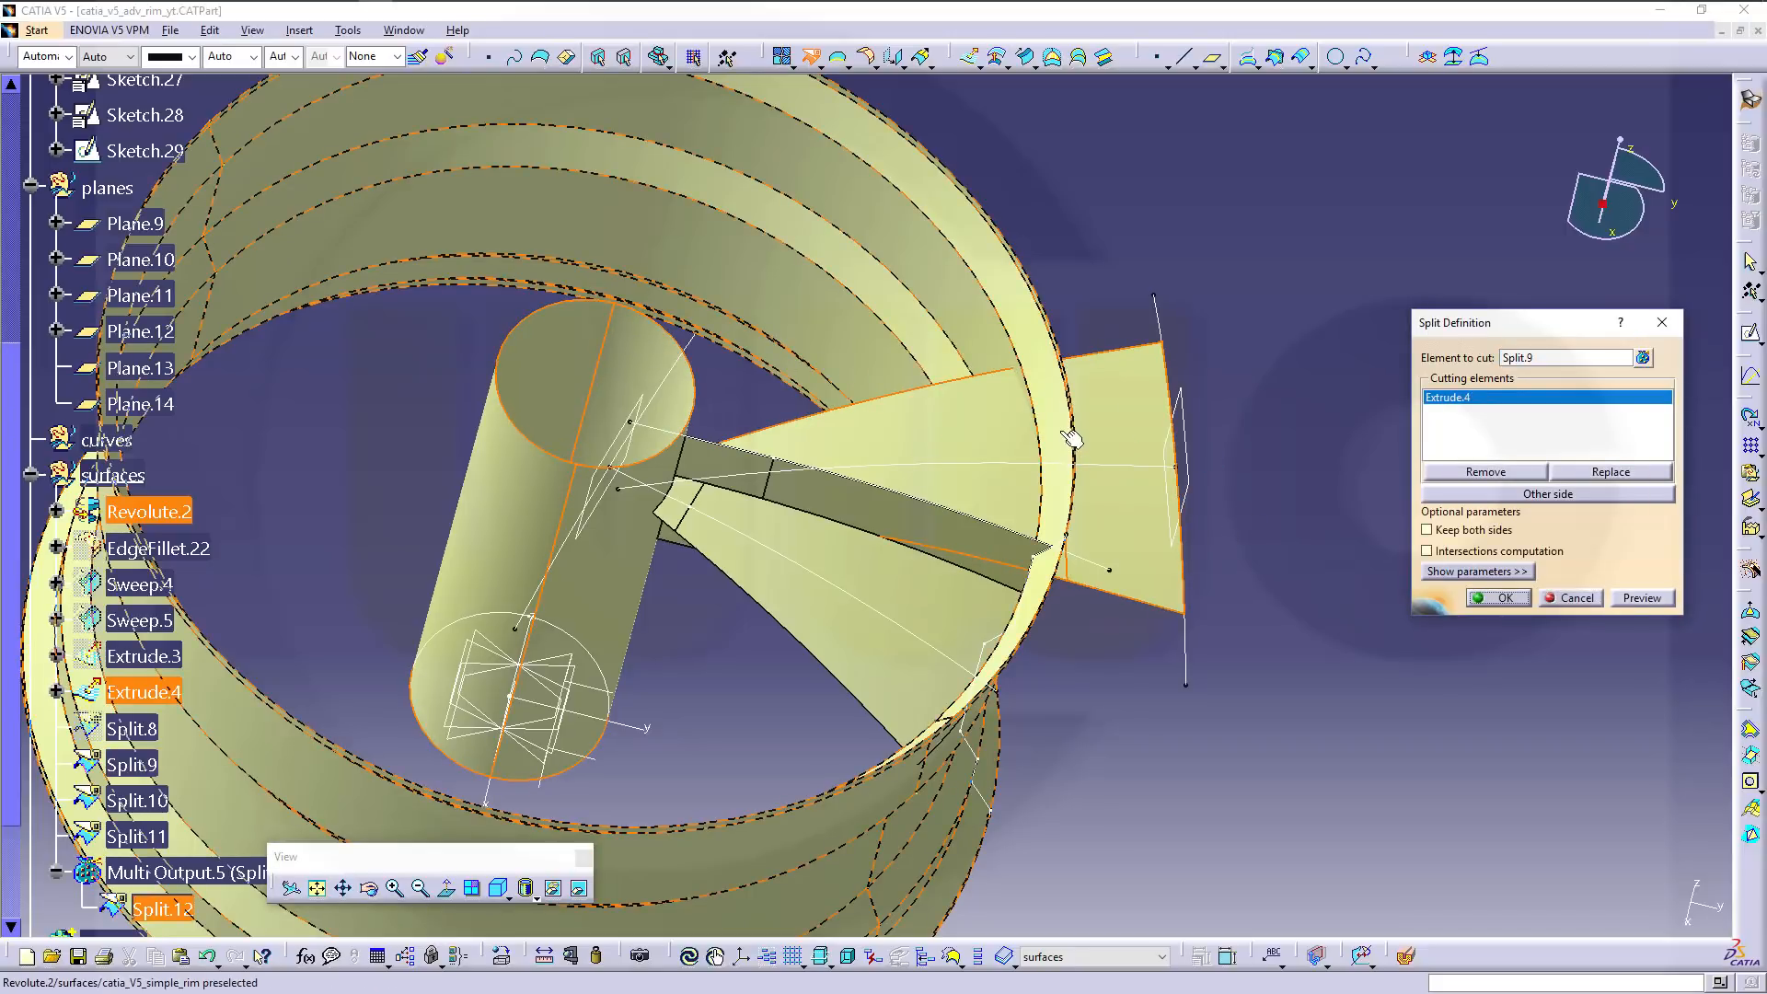
pyautogui.click(1068, 432)
pyautogui.click(1500, 598)
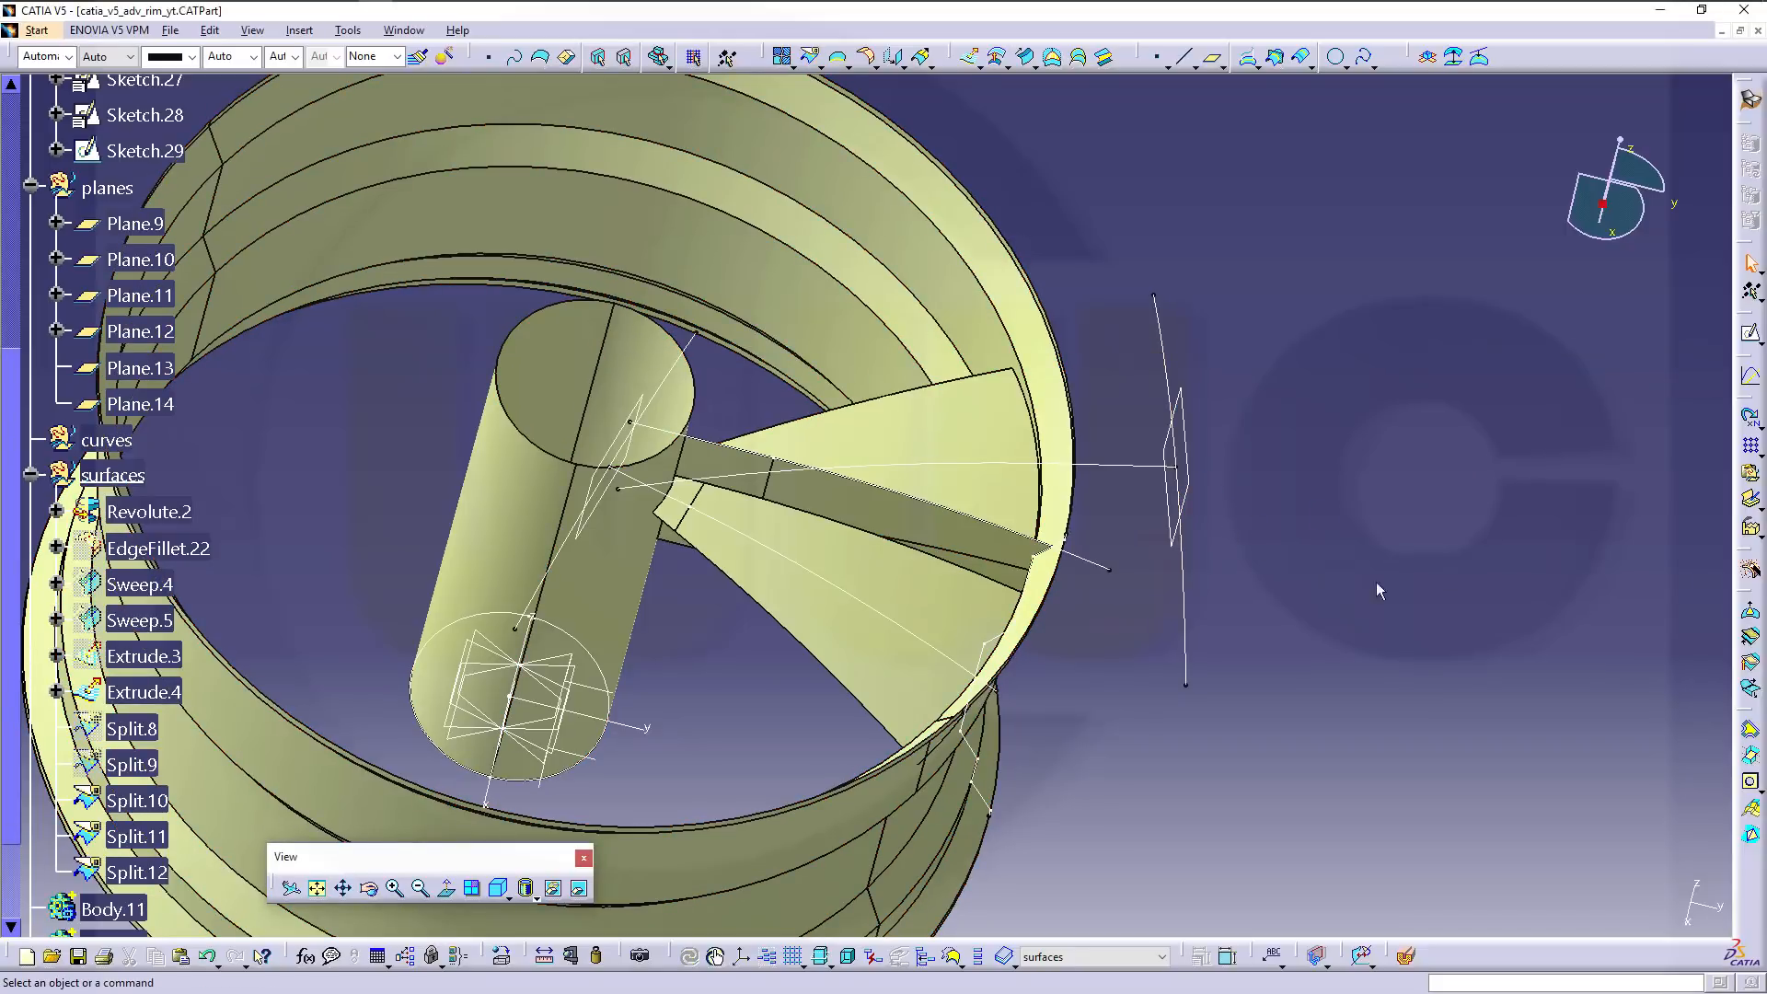
# Hide the central cylinder Extrude.4 and the outer rim surface Revolute.2.
pyautogui.click(501, 566)
pyautogui.rightClick(590, 578)
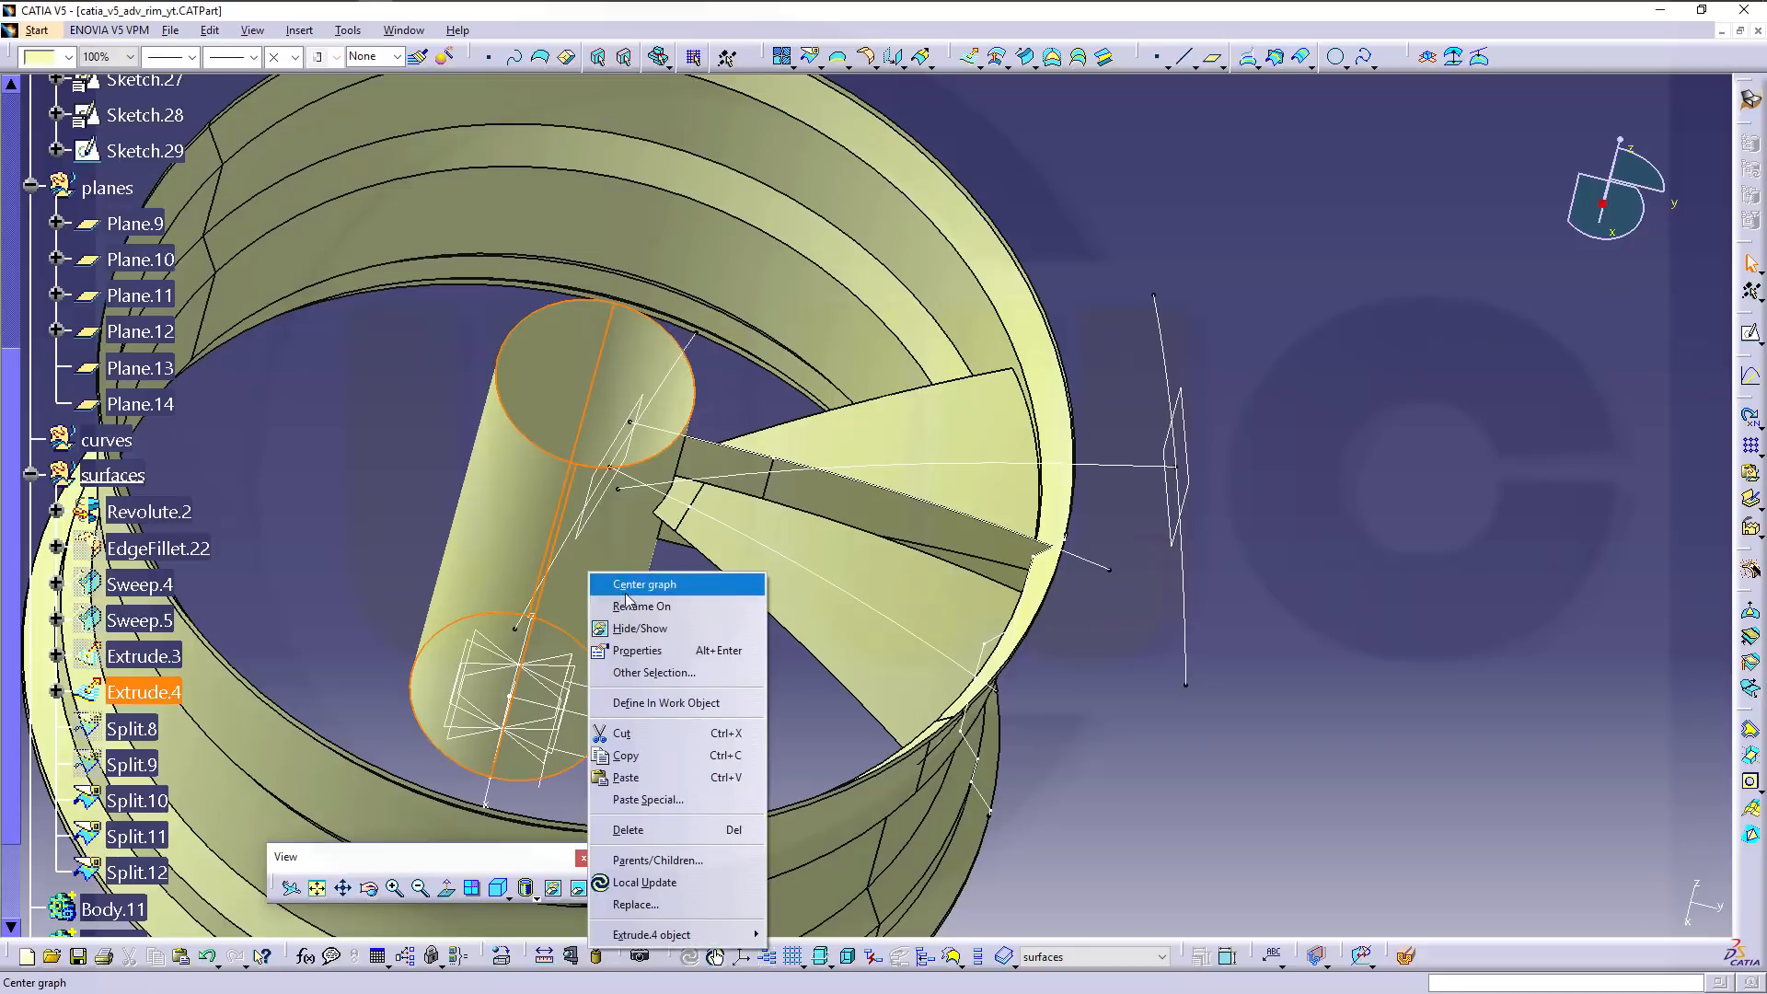
pyautogui.click(640, 629)
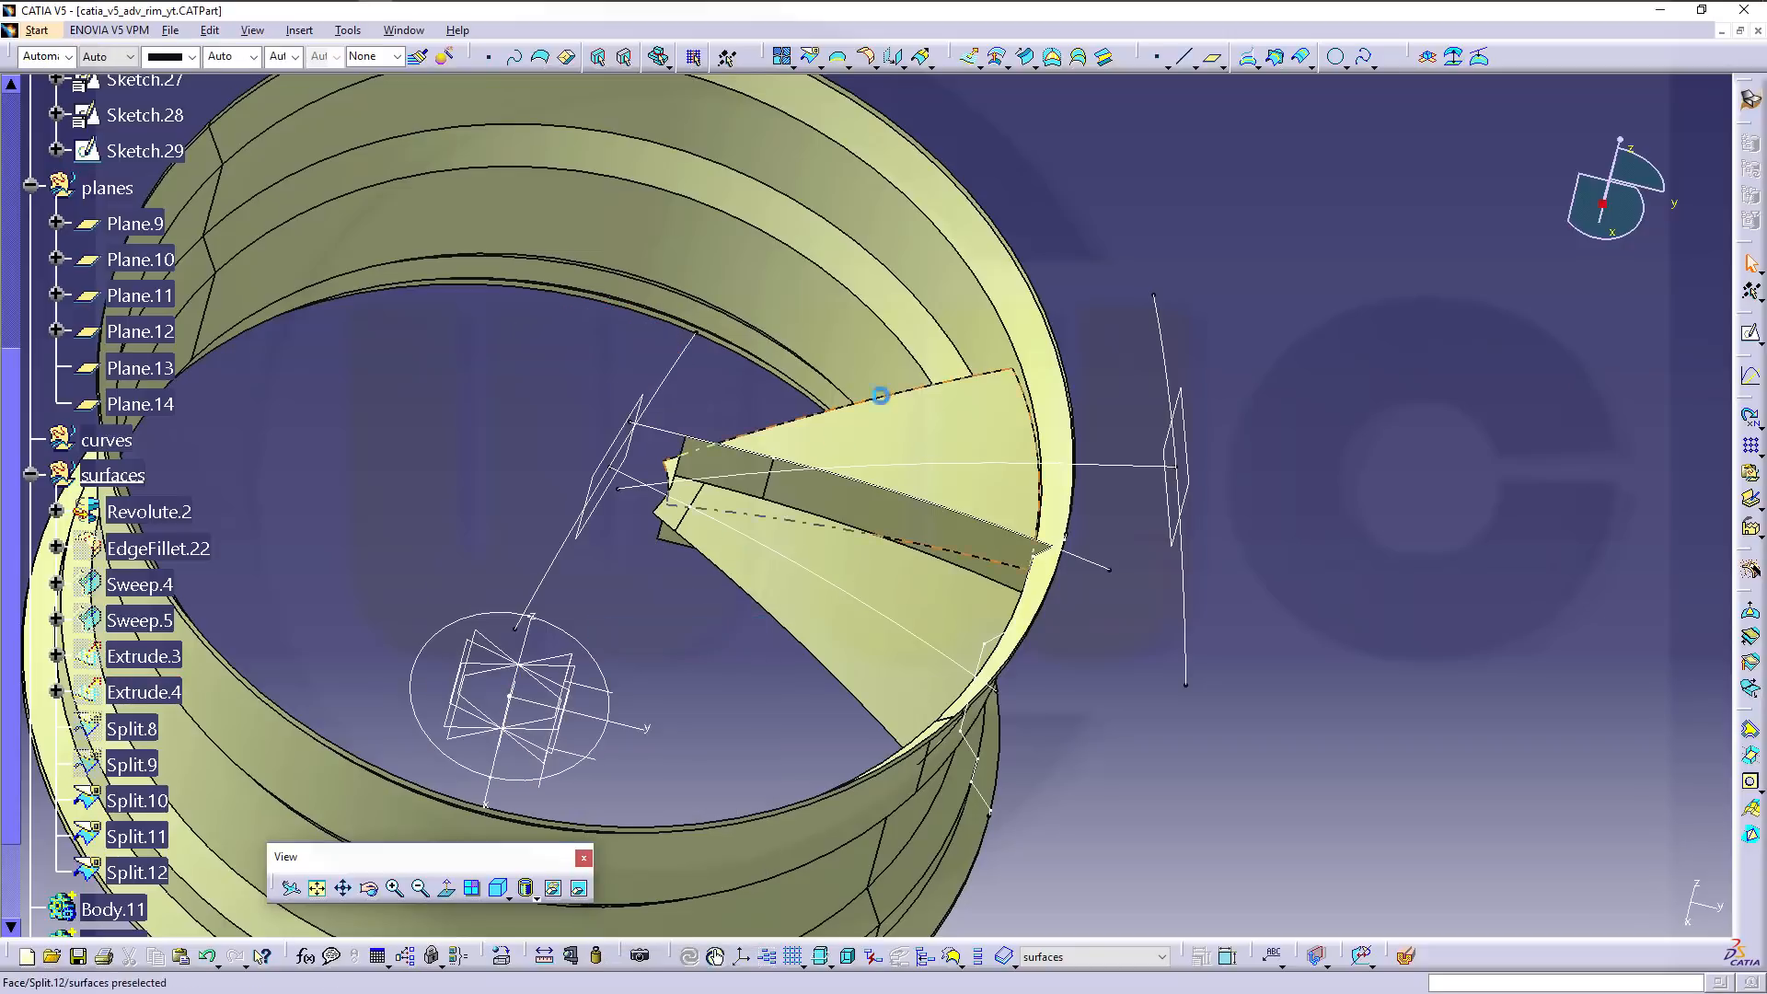
pyautogui.click(972, 312)
pyautogui.rightClick(969, 310)
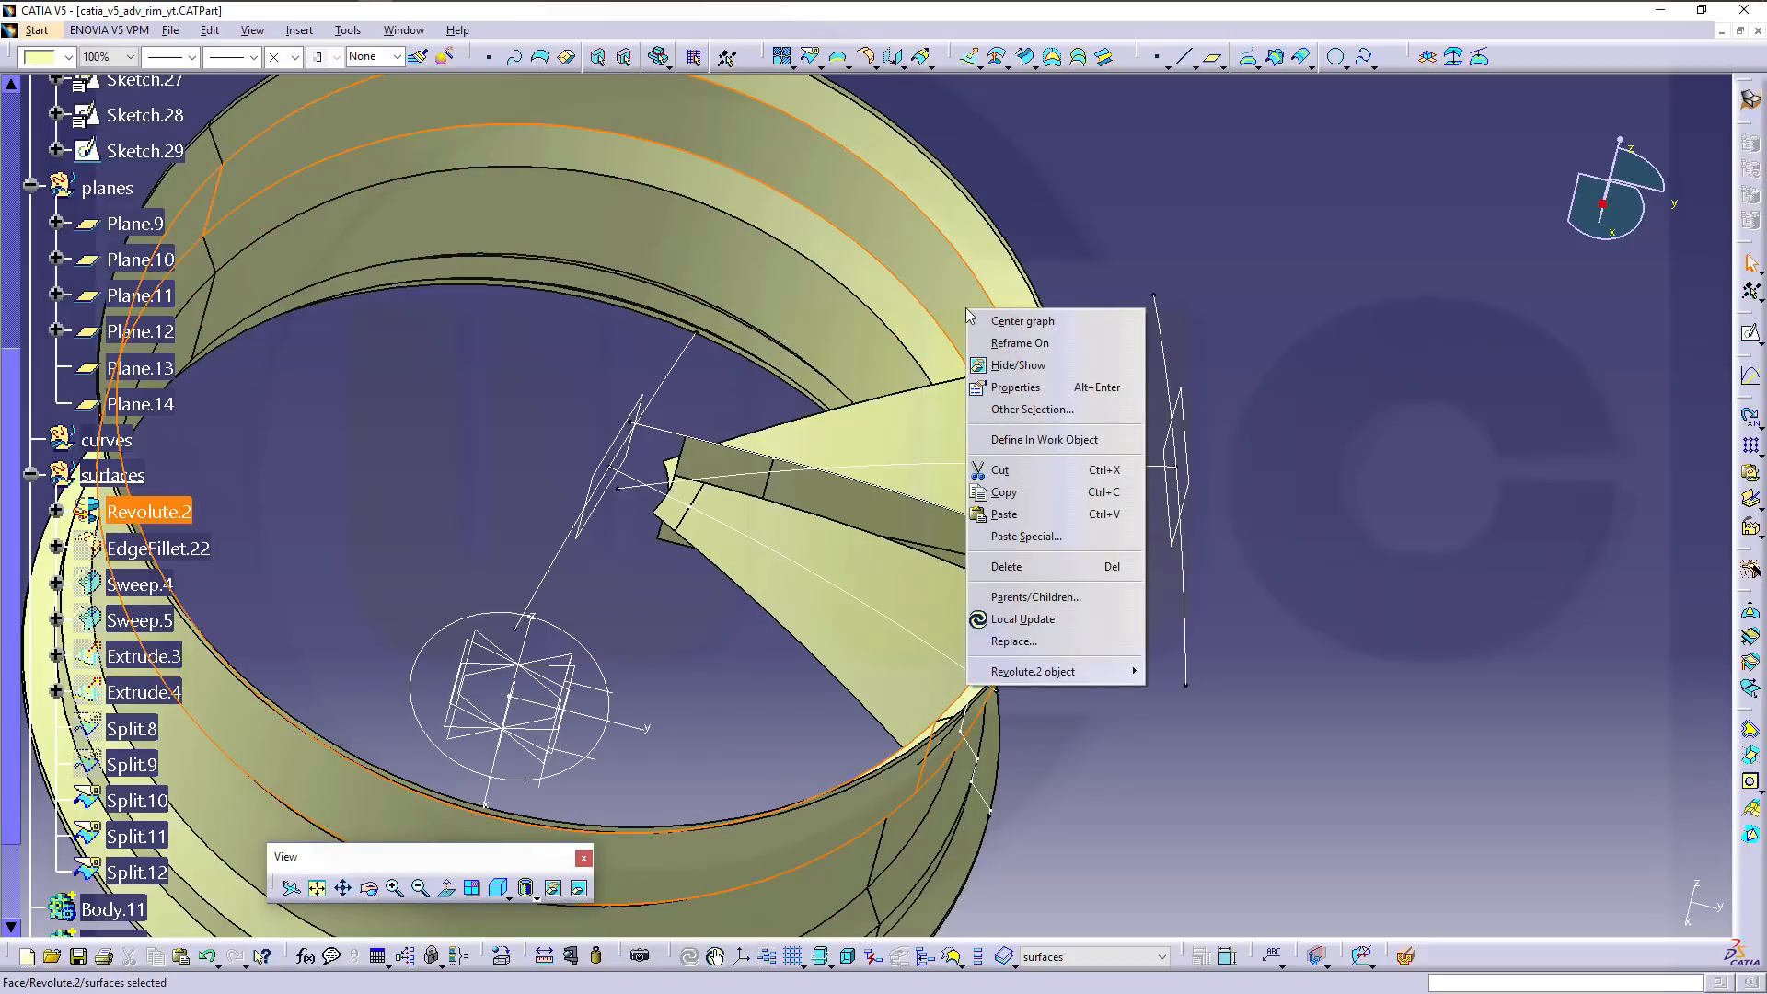
pyautogui.click(1007, 365)
# Edit the sketch of the spoke's central guide curve, moving the junction of its straight and curved segments slightly toward the wheel axis.
pyautogui.moveTo(671, 470)
pyautogui.mouseDown(button='middle')
pyautogui.moveTo(875, 430)
pyautogui.moveTo(838, 570)
pyautogui.moveTo(856, 216)
pyautogui.moveTo(789, 417)
pyautogui.moveTo(790, 301)
pyautogui.mouseUp(button='middle')
pyautogui.moveTo(797, 519); pyautogui.dragTo(875, 611, button='middle')
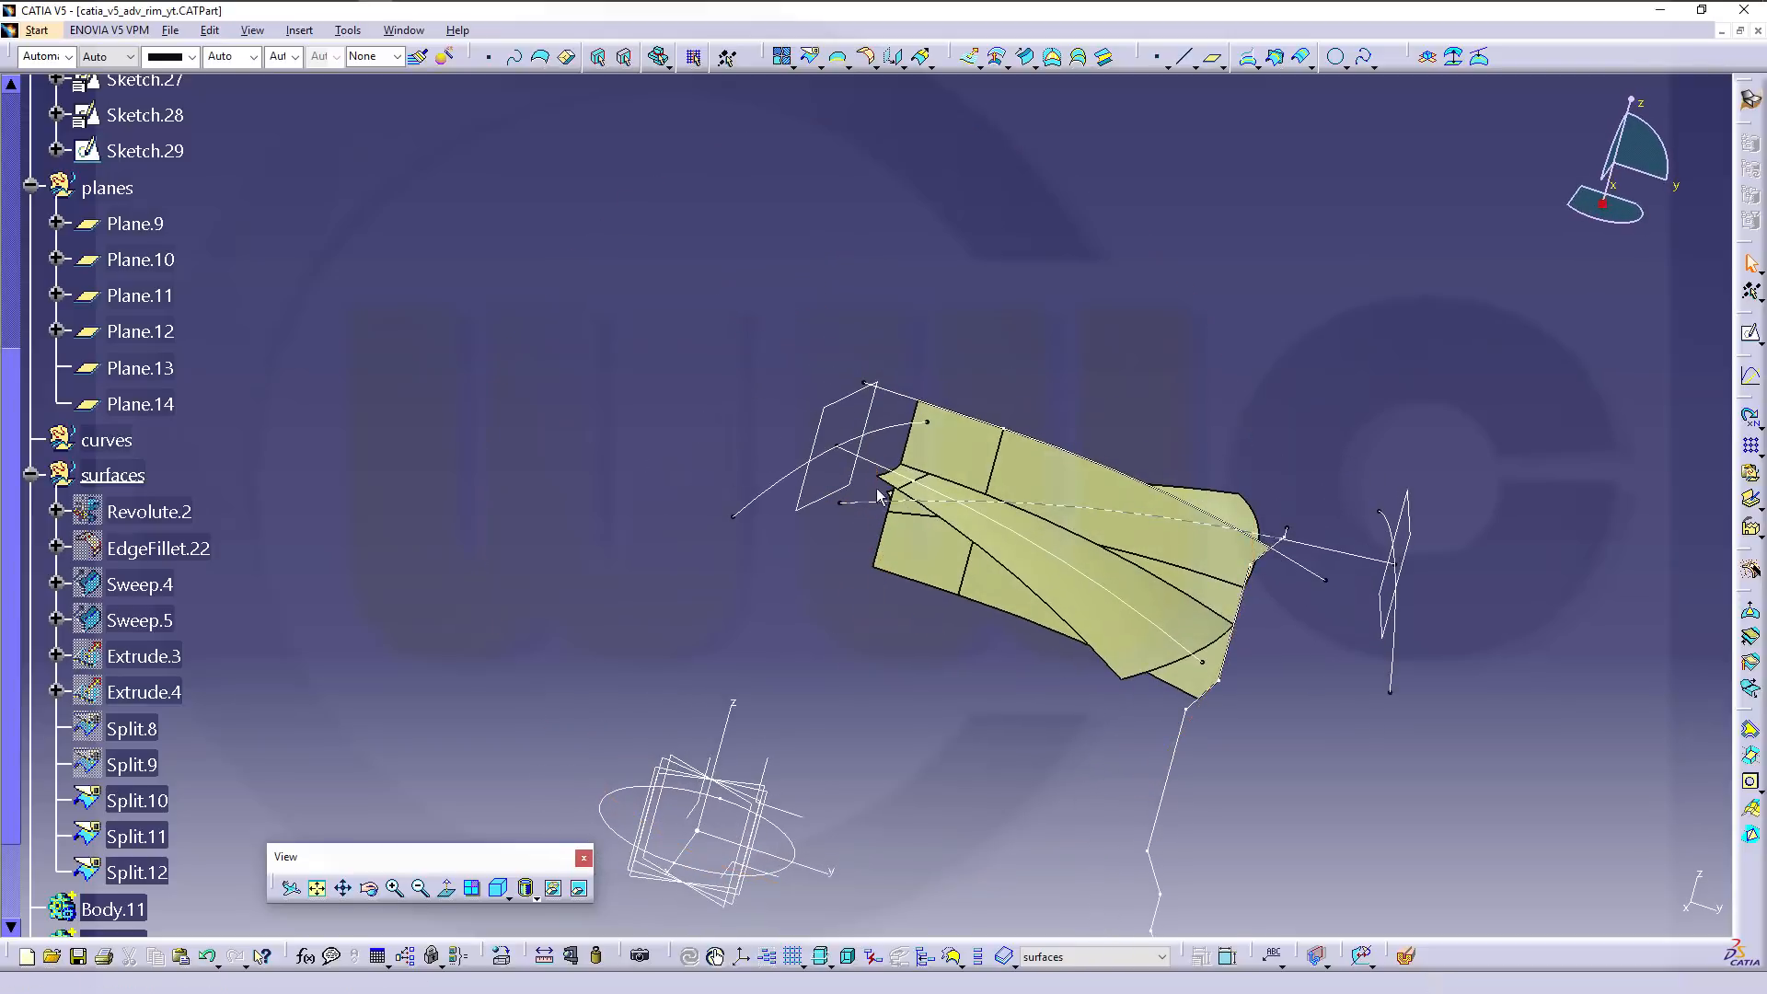
pyautogui.doubleClick(938, 496)
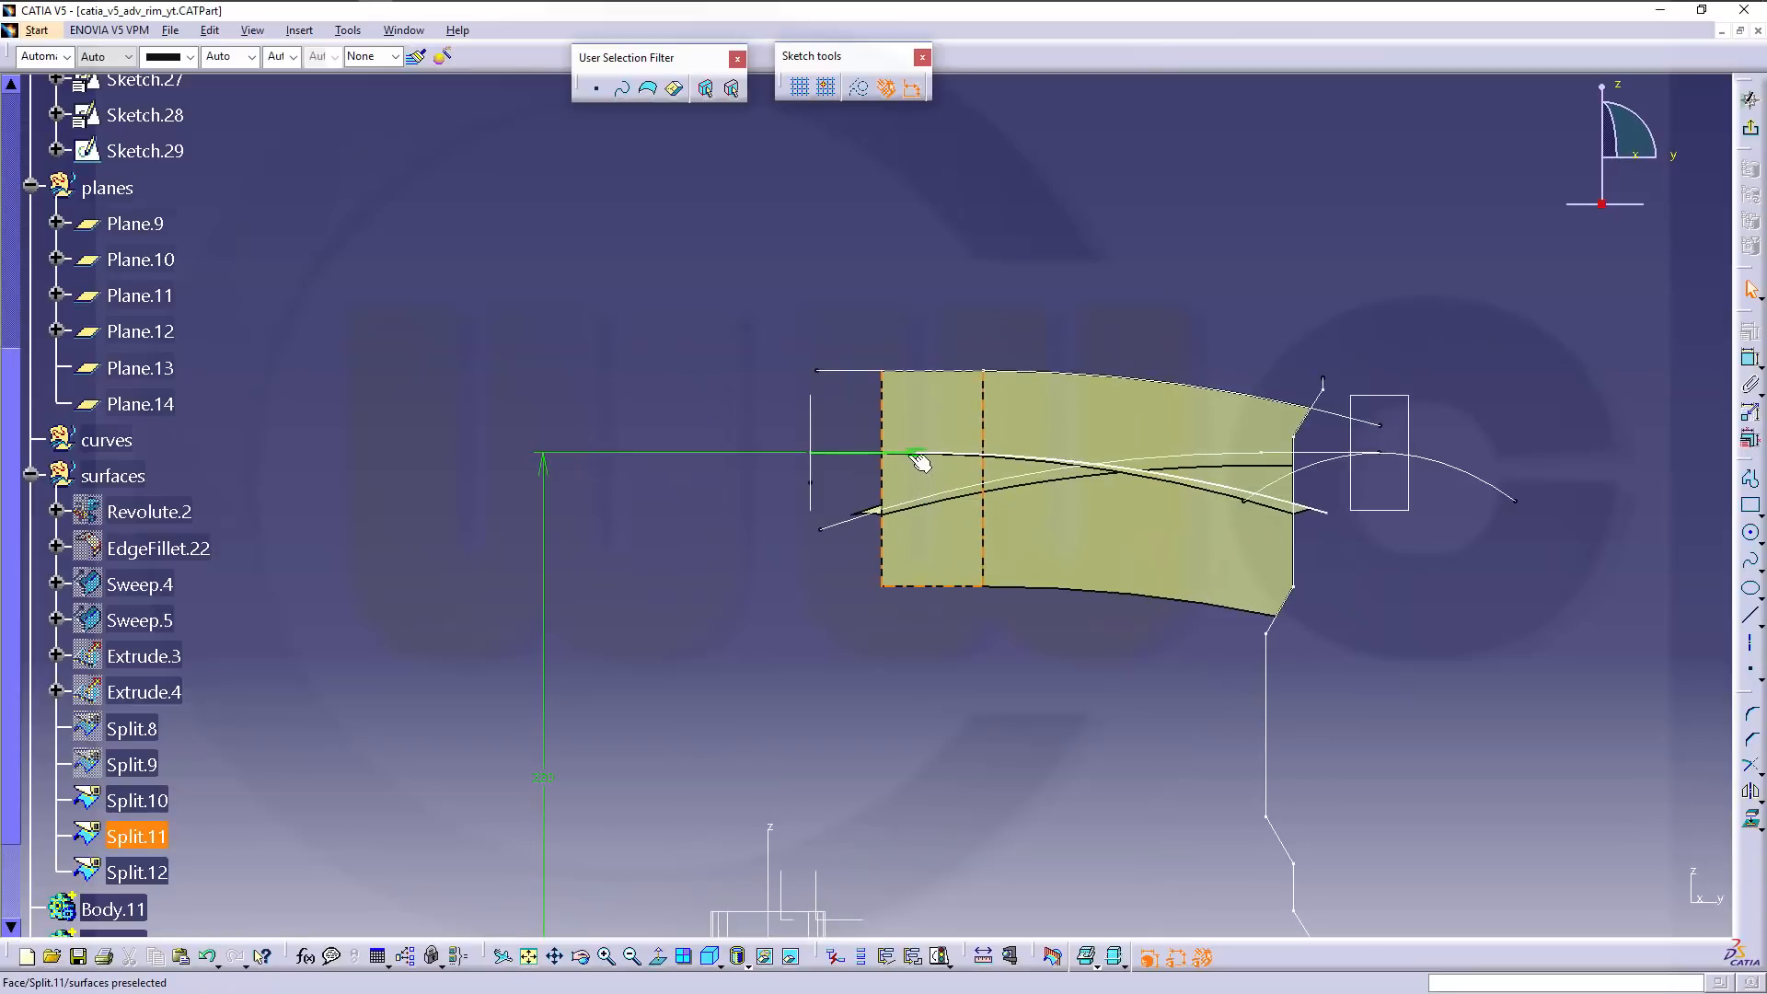
pyautogui.moveTo(923, 460); pyautogui.dragTo(869, 458)
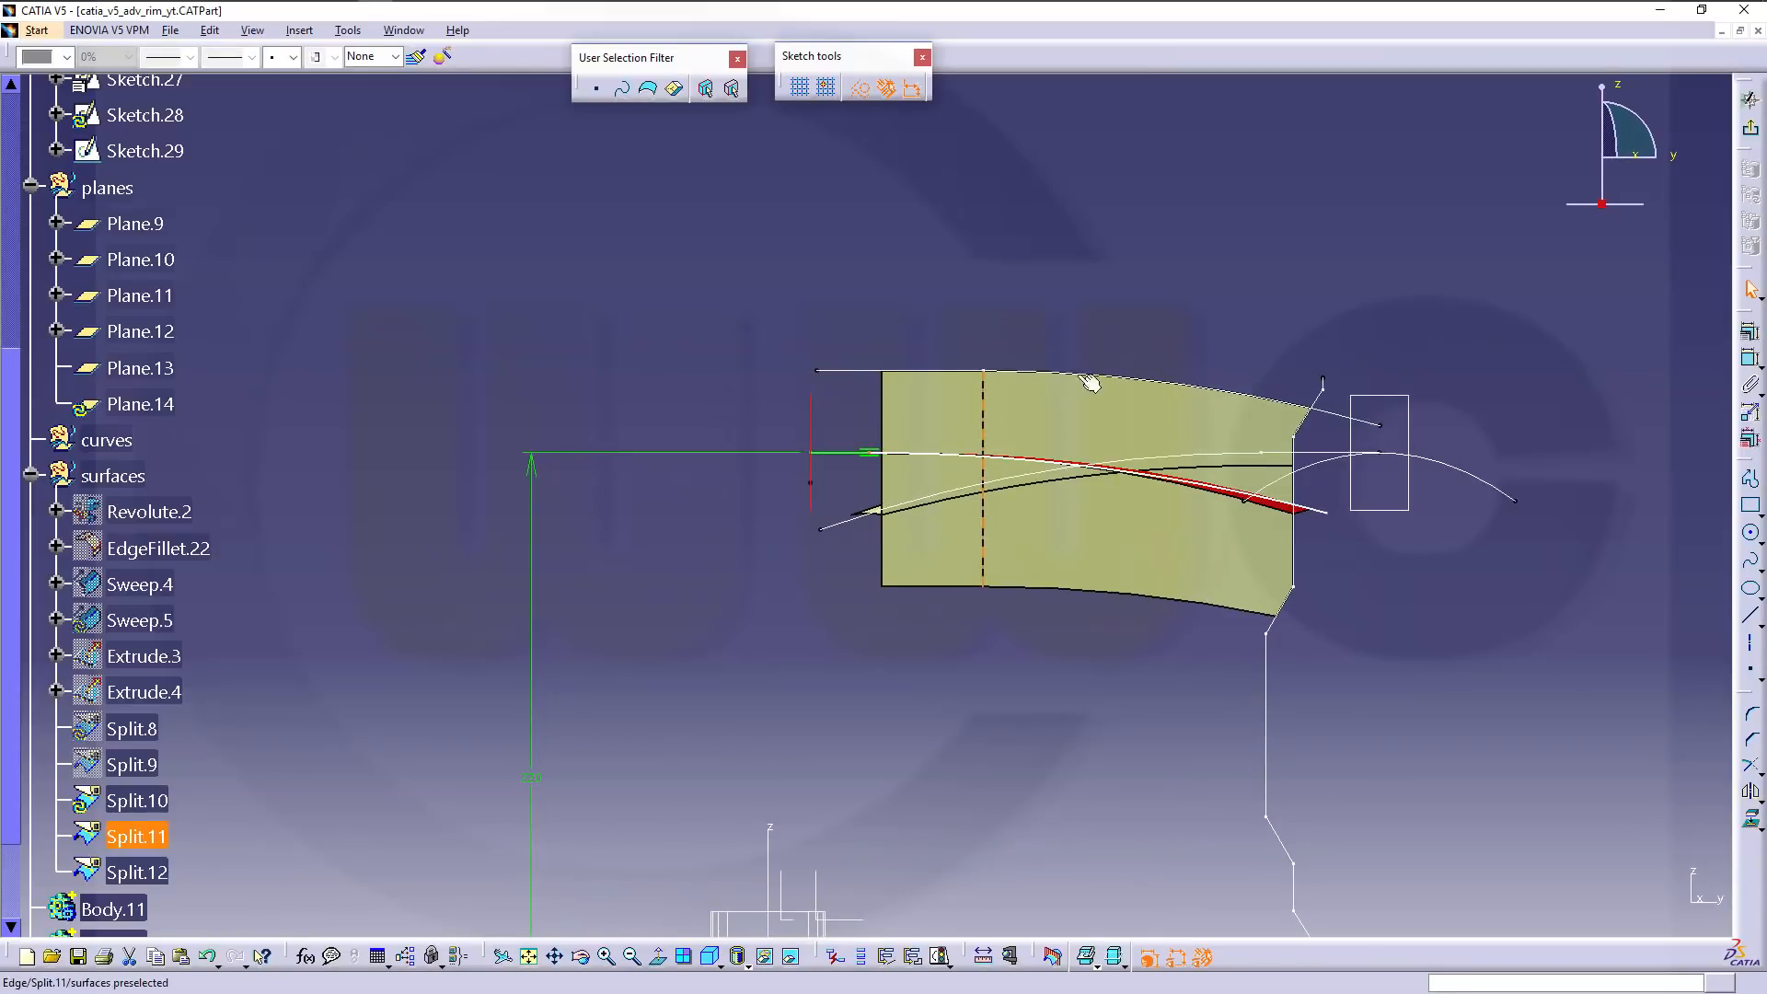
pyautogui.click(1339, 285)
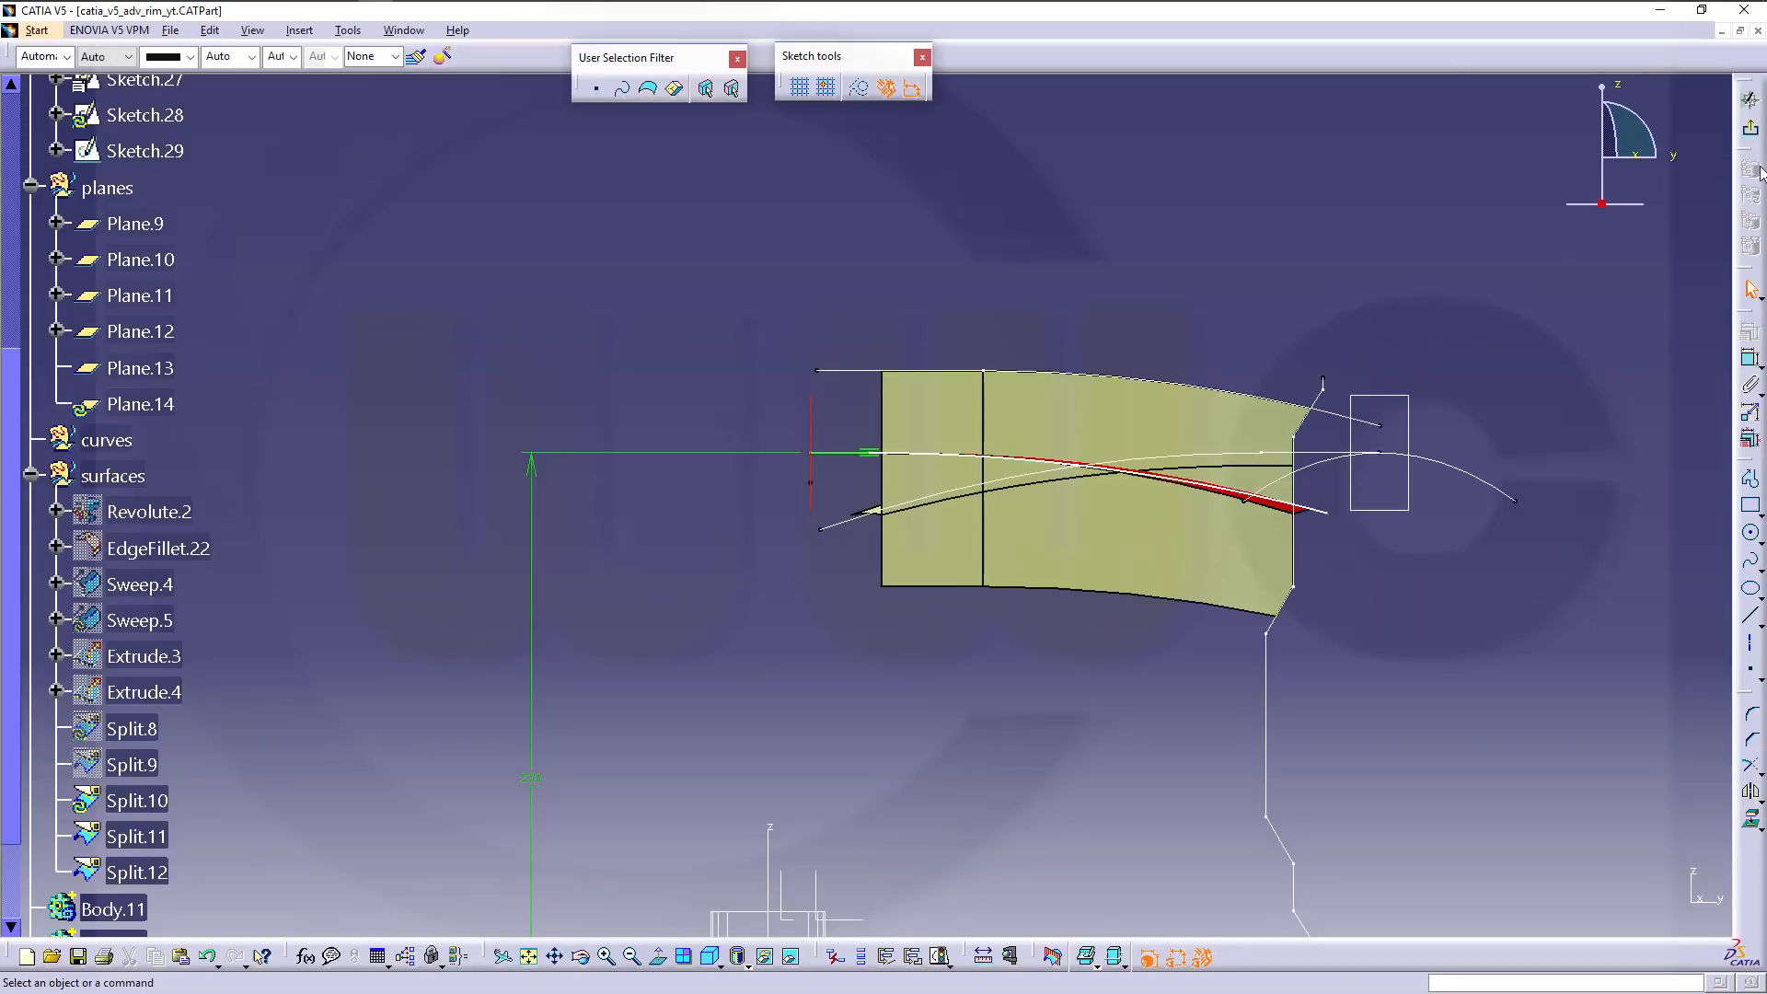
pyautogui.click(1753, 134)
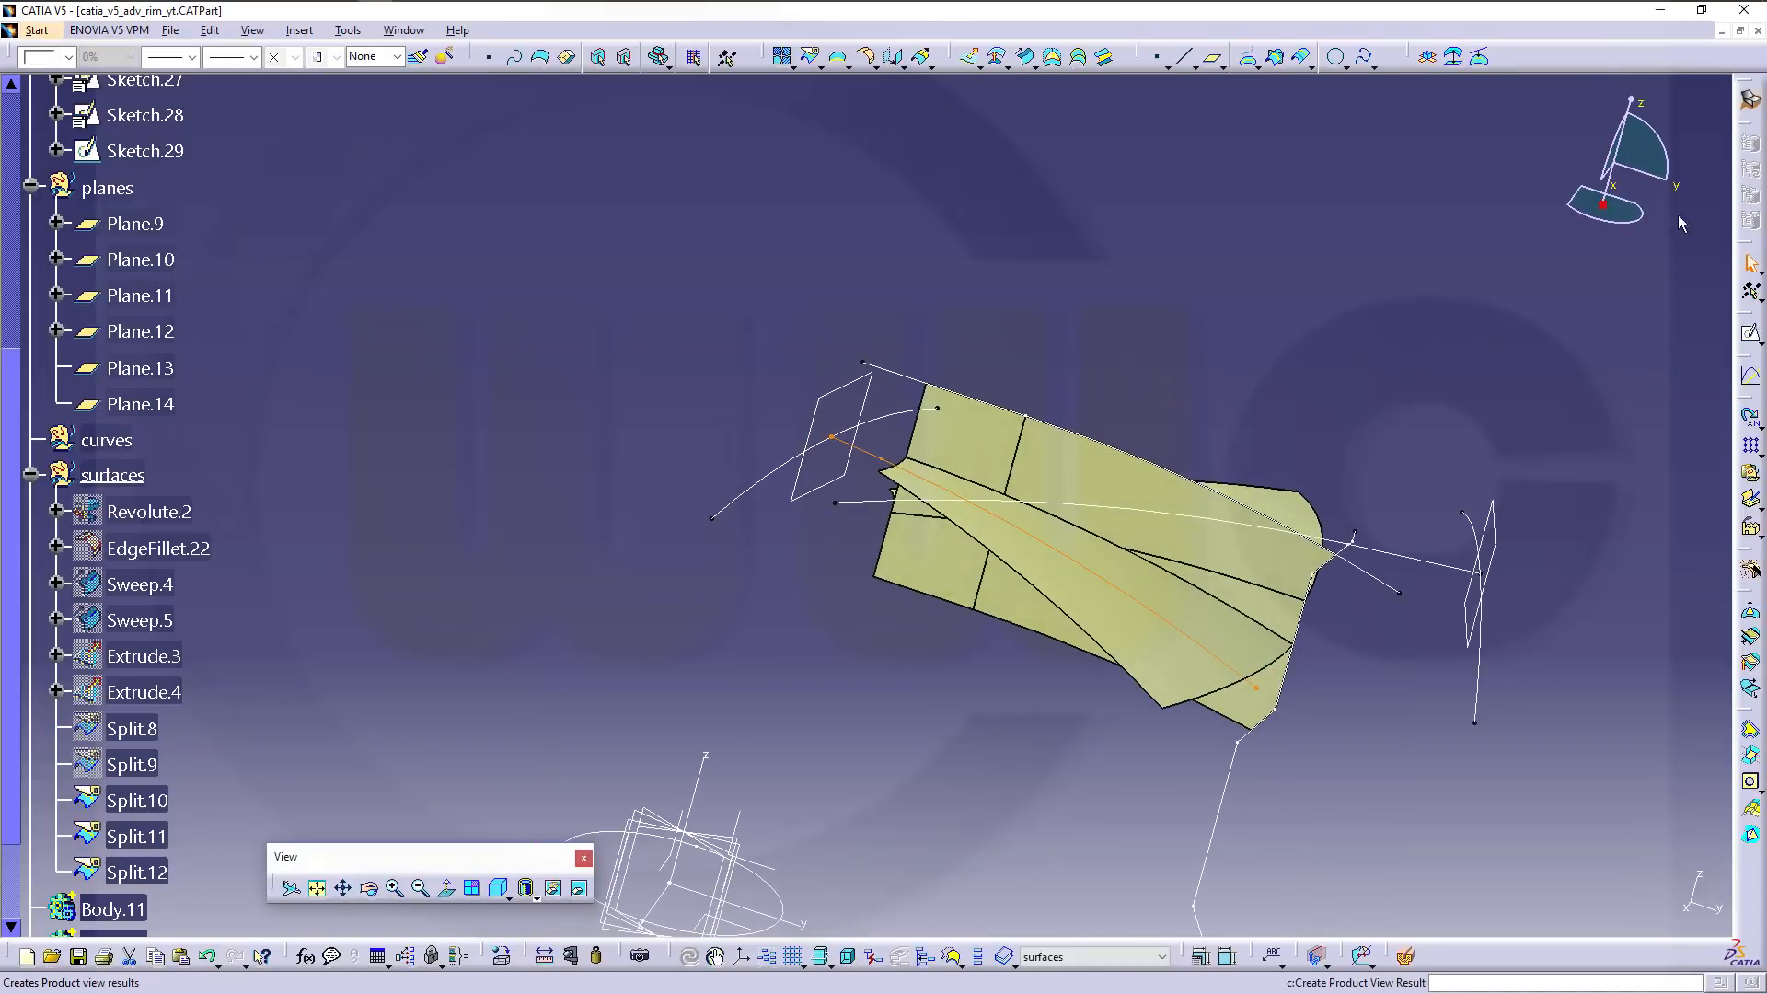
pyautogui.moveTo(1337, 323)
pyautogui.mouseDown(button='middle')
pyautogui.moveTo(990, 301)
pyautogui.moveTo(859, 469)
pyautogui.moveTo(804, 472)
pyautogui.moveTo(848, 526)
pyautogui.mouseUp(button='middle')
pyautogui.click(1381, 604)
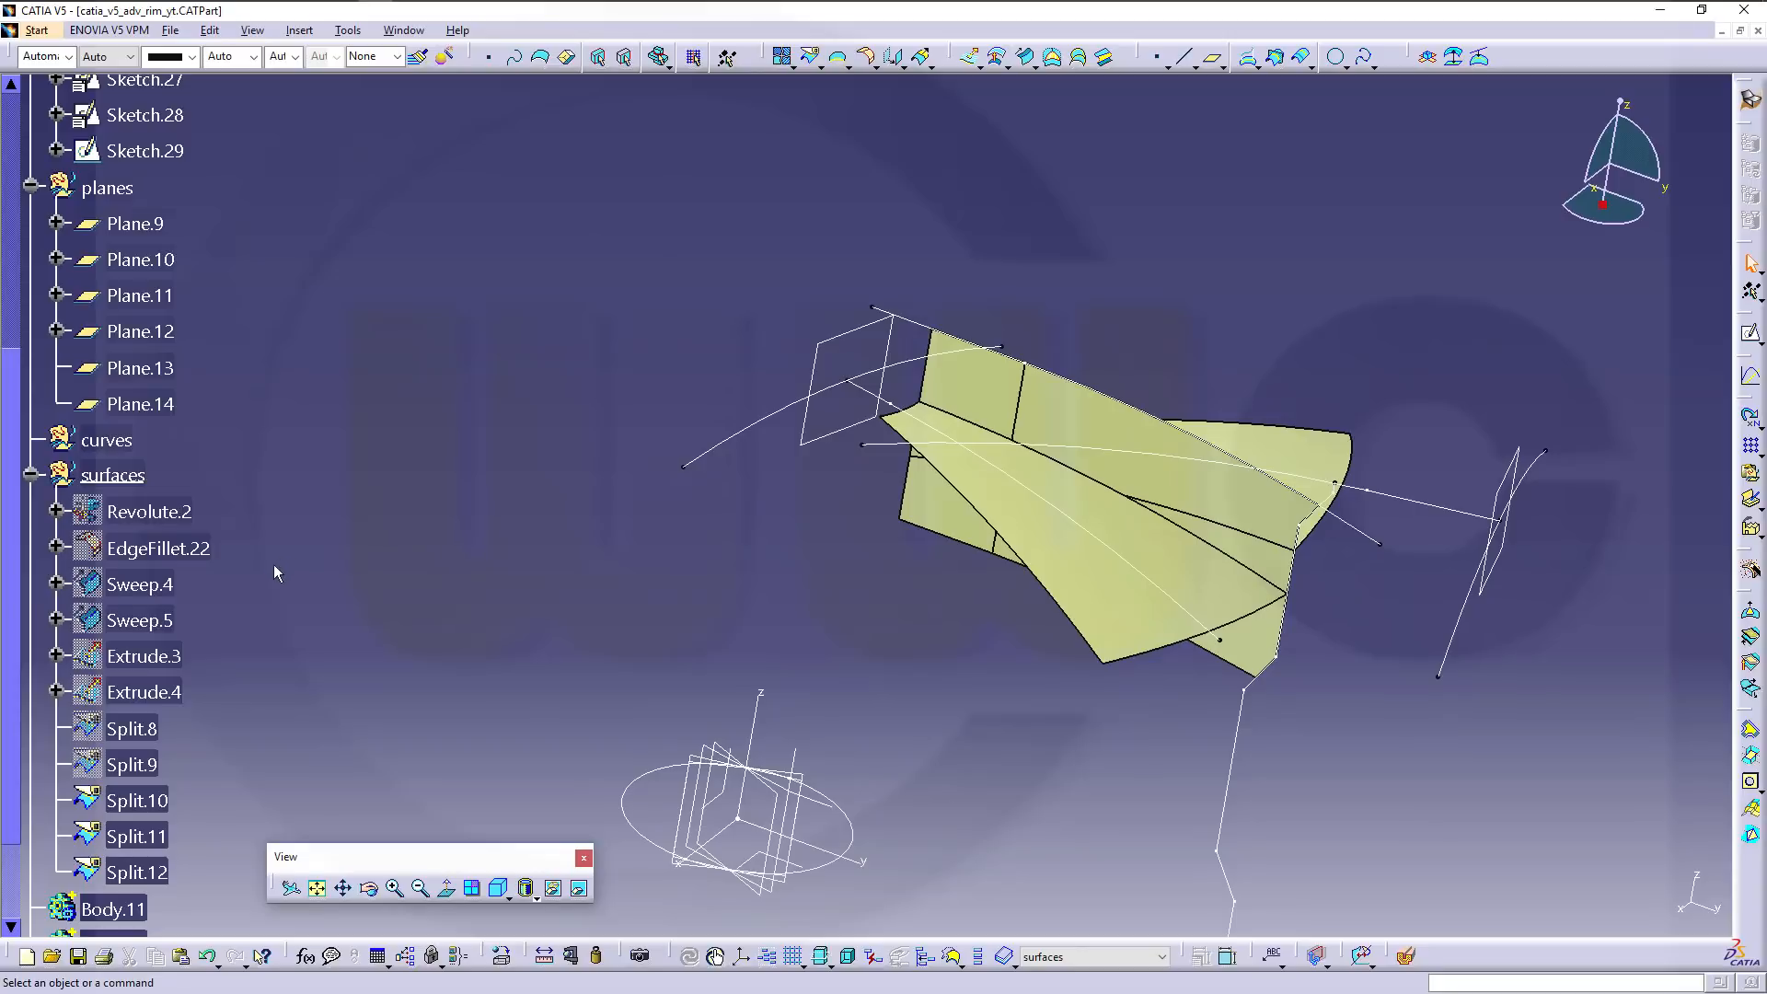
# Hide the construction sketches Sketch.23 through Sketch.29.
pyautogui.scroll(2, 241, 390)
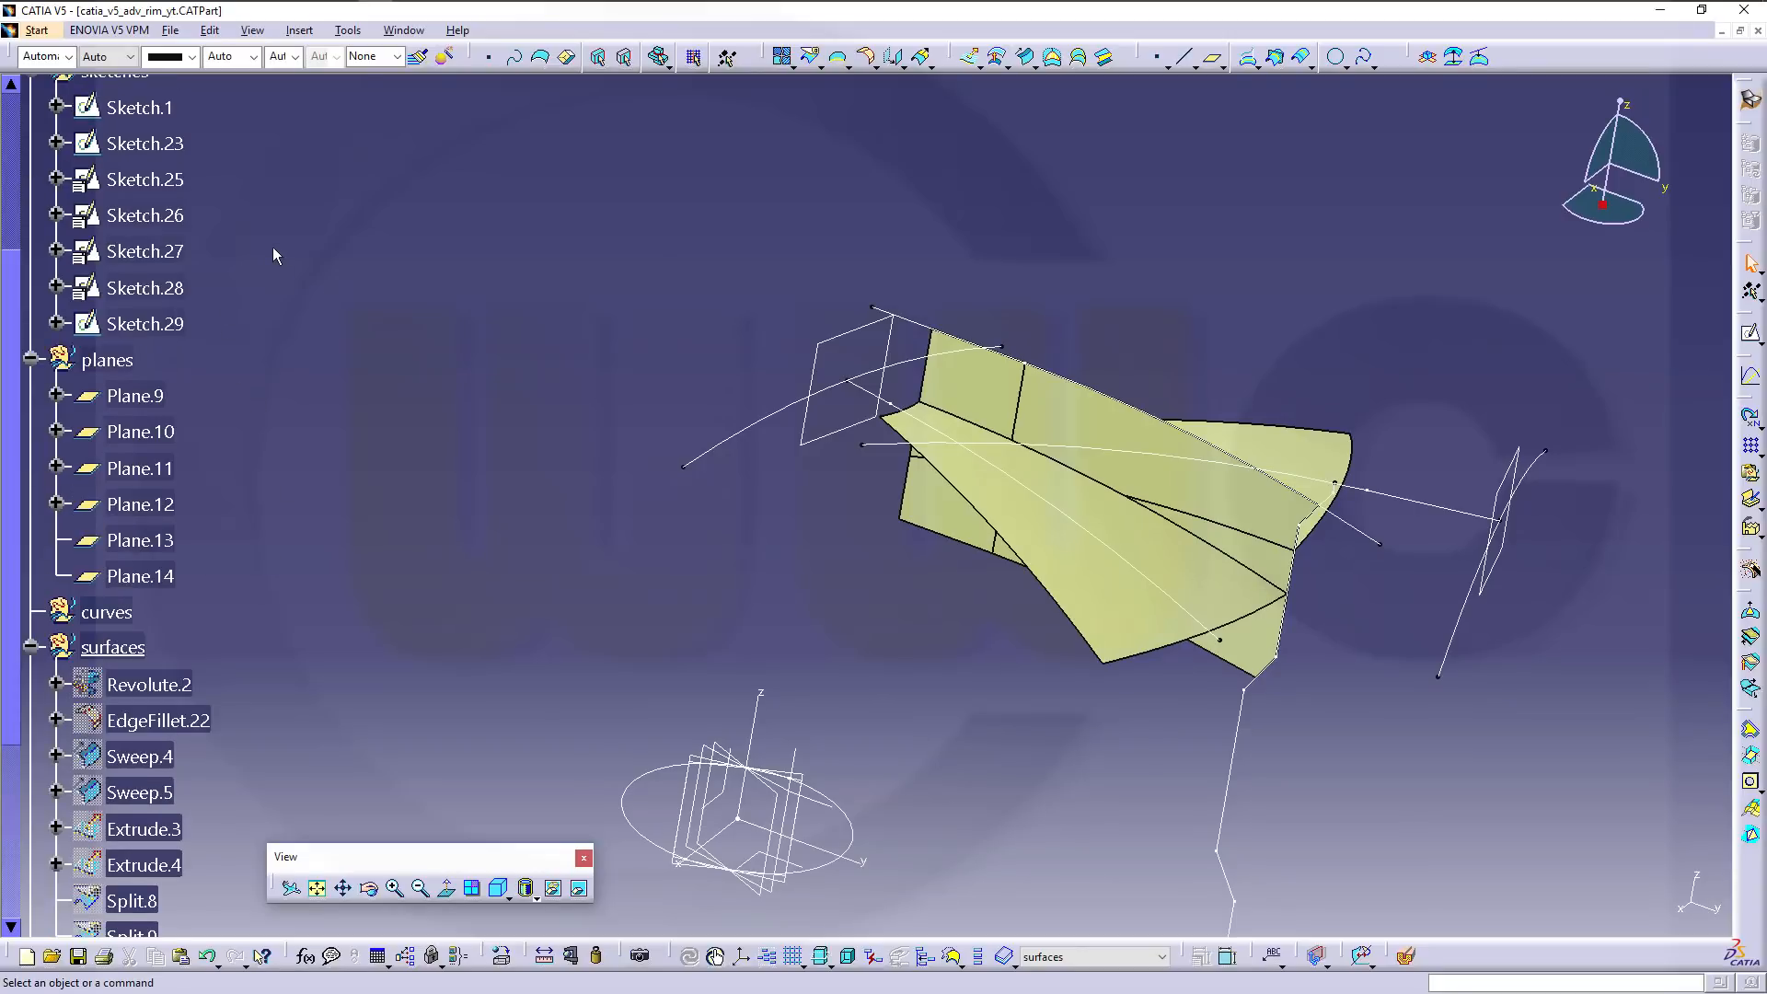
pyautogui.click(159, 148)
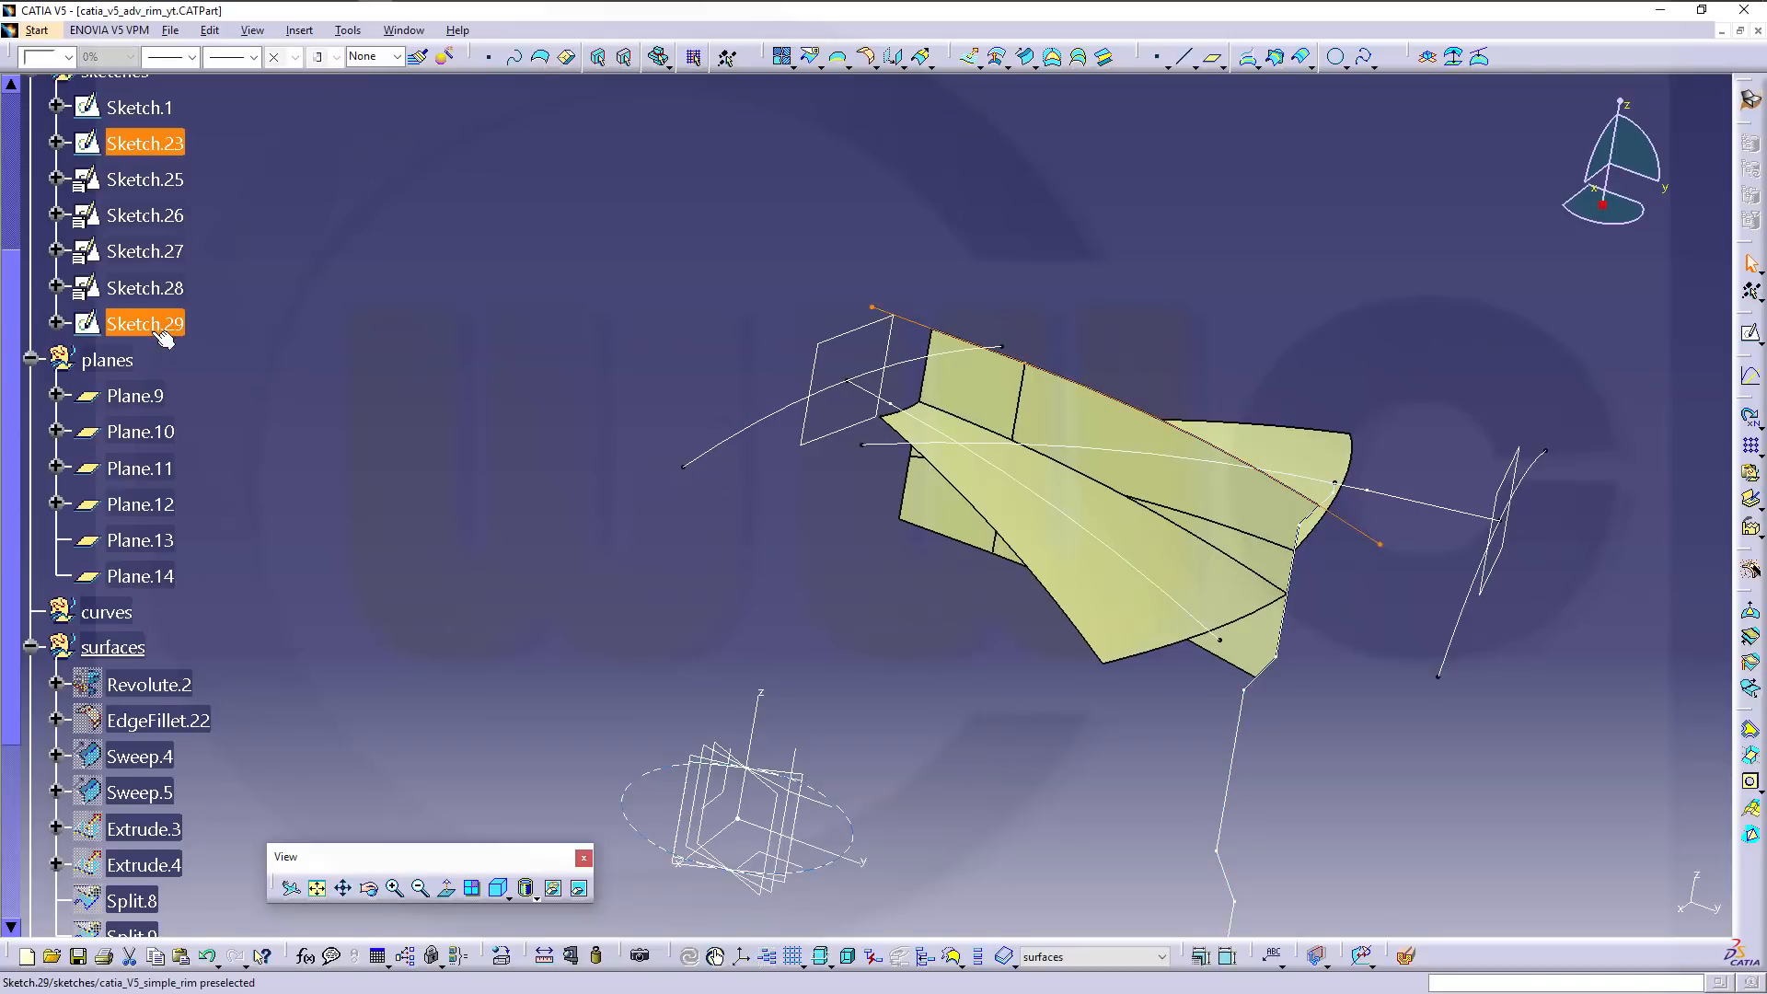
pyautogui.keyDown('shift'); pyautogui.click(154, 329); pyautogui.keyUp('shift')
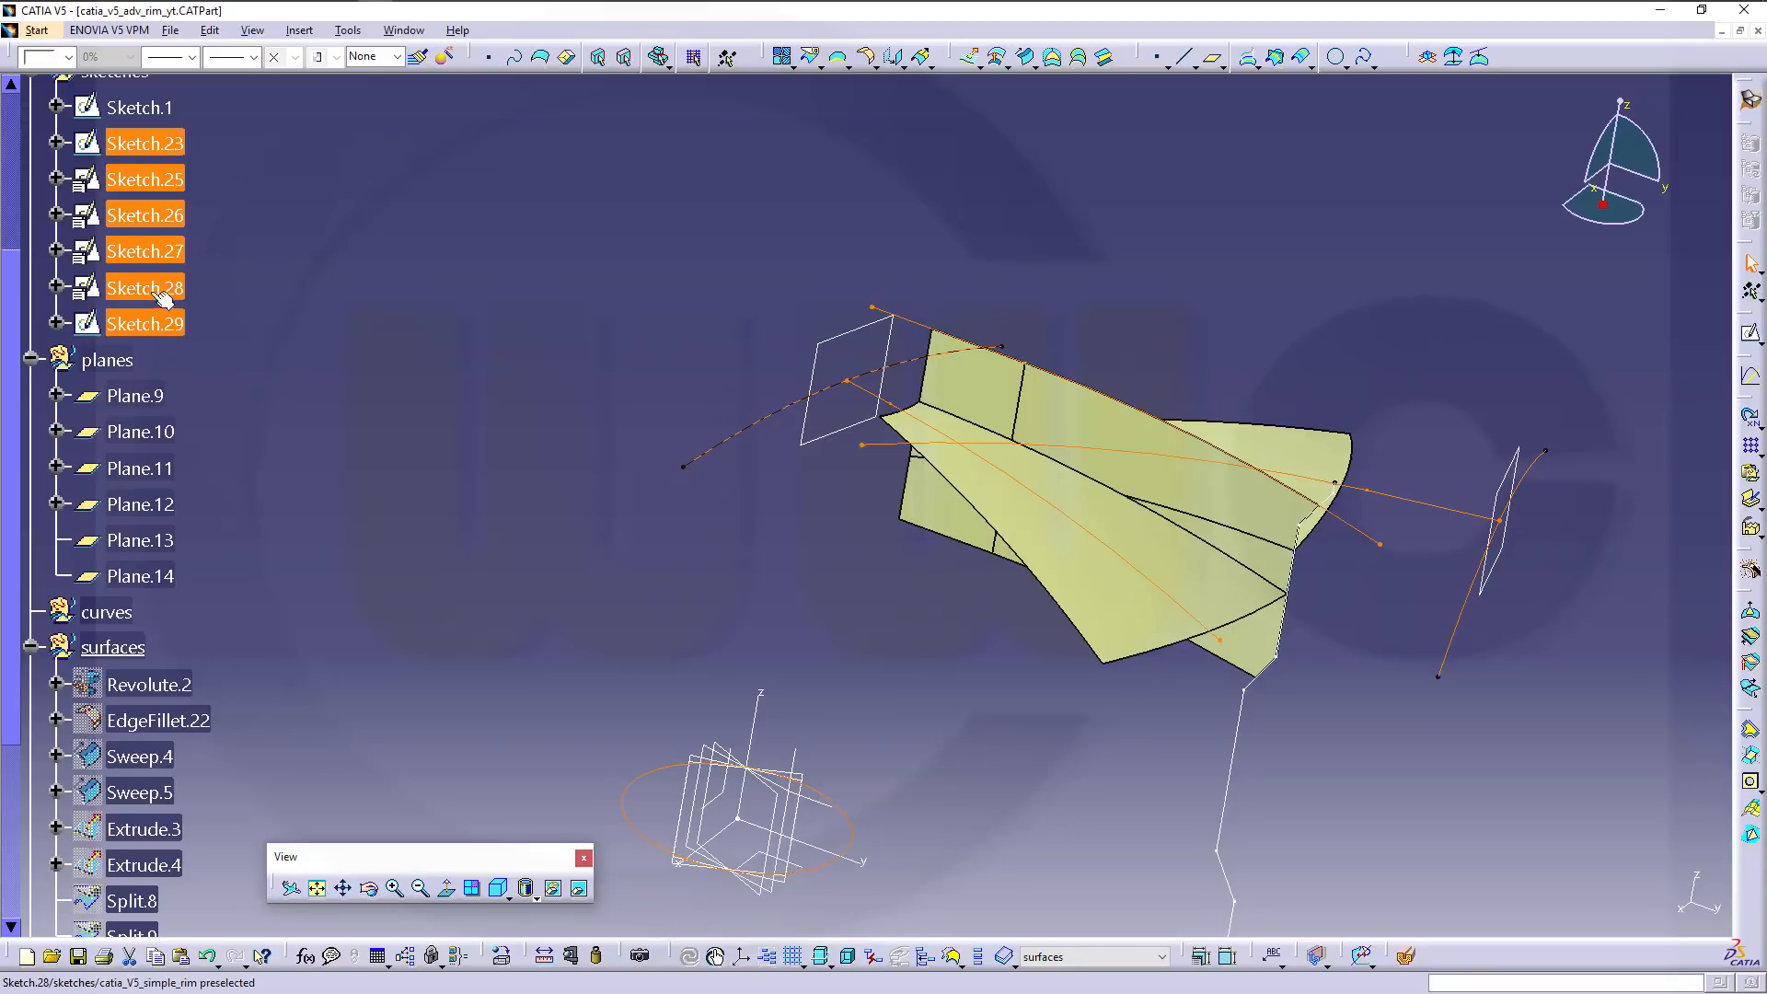
pyautogui.rightClick(165, 288)
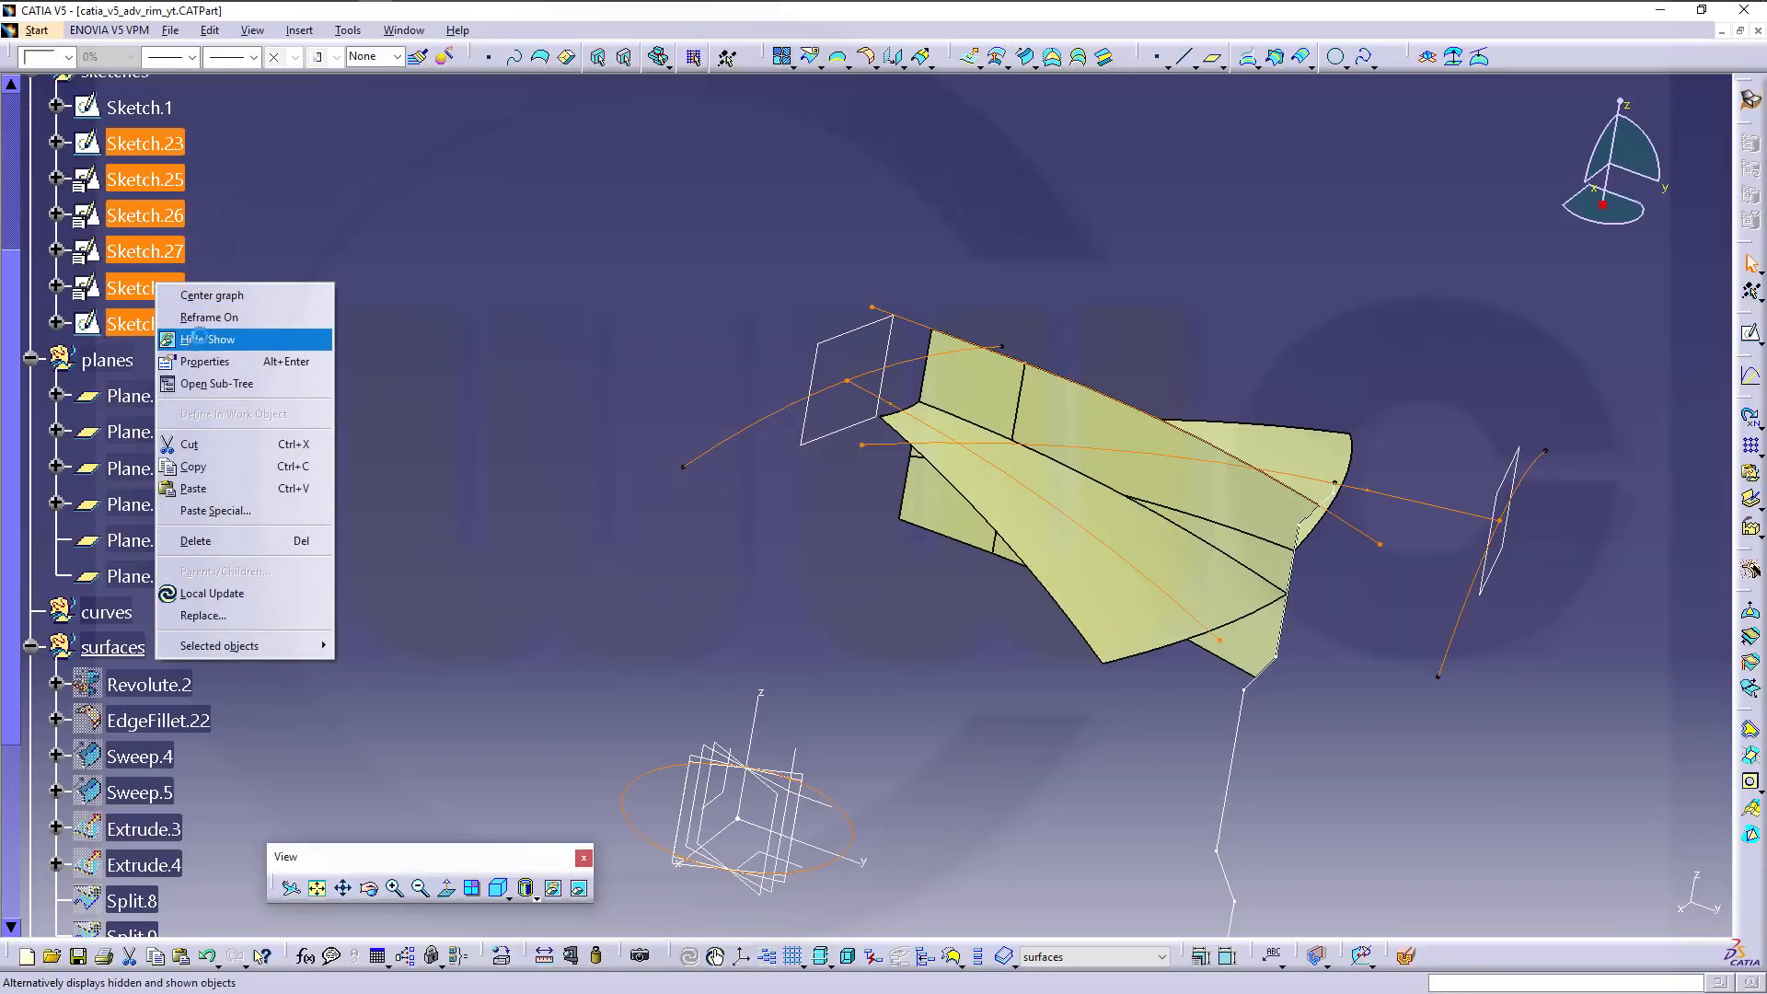
pyautogui.click(214, 340)
# Create a positioned sketch on the XY plane of the absolute axis system, keeping the implicit origin and orientation.
pyautogui.moveTo(1003, 690); pyautogui.dragTo(1020, 577, button='middle')
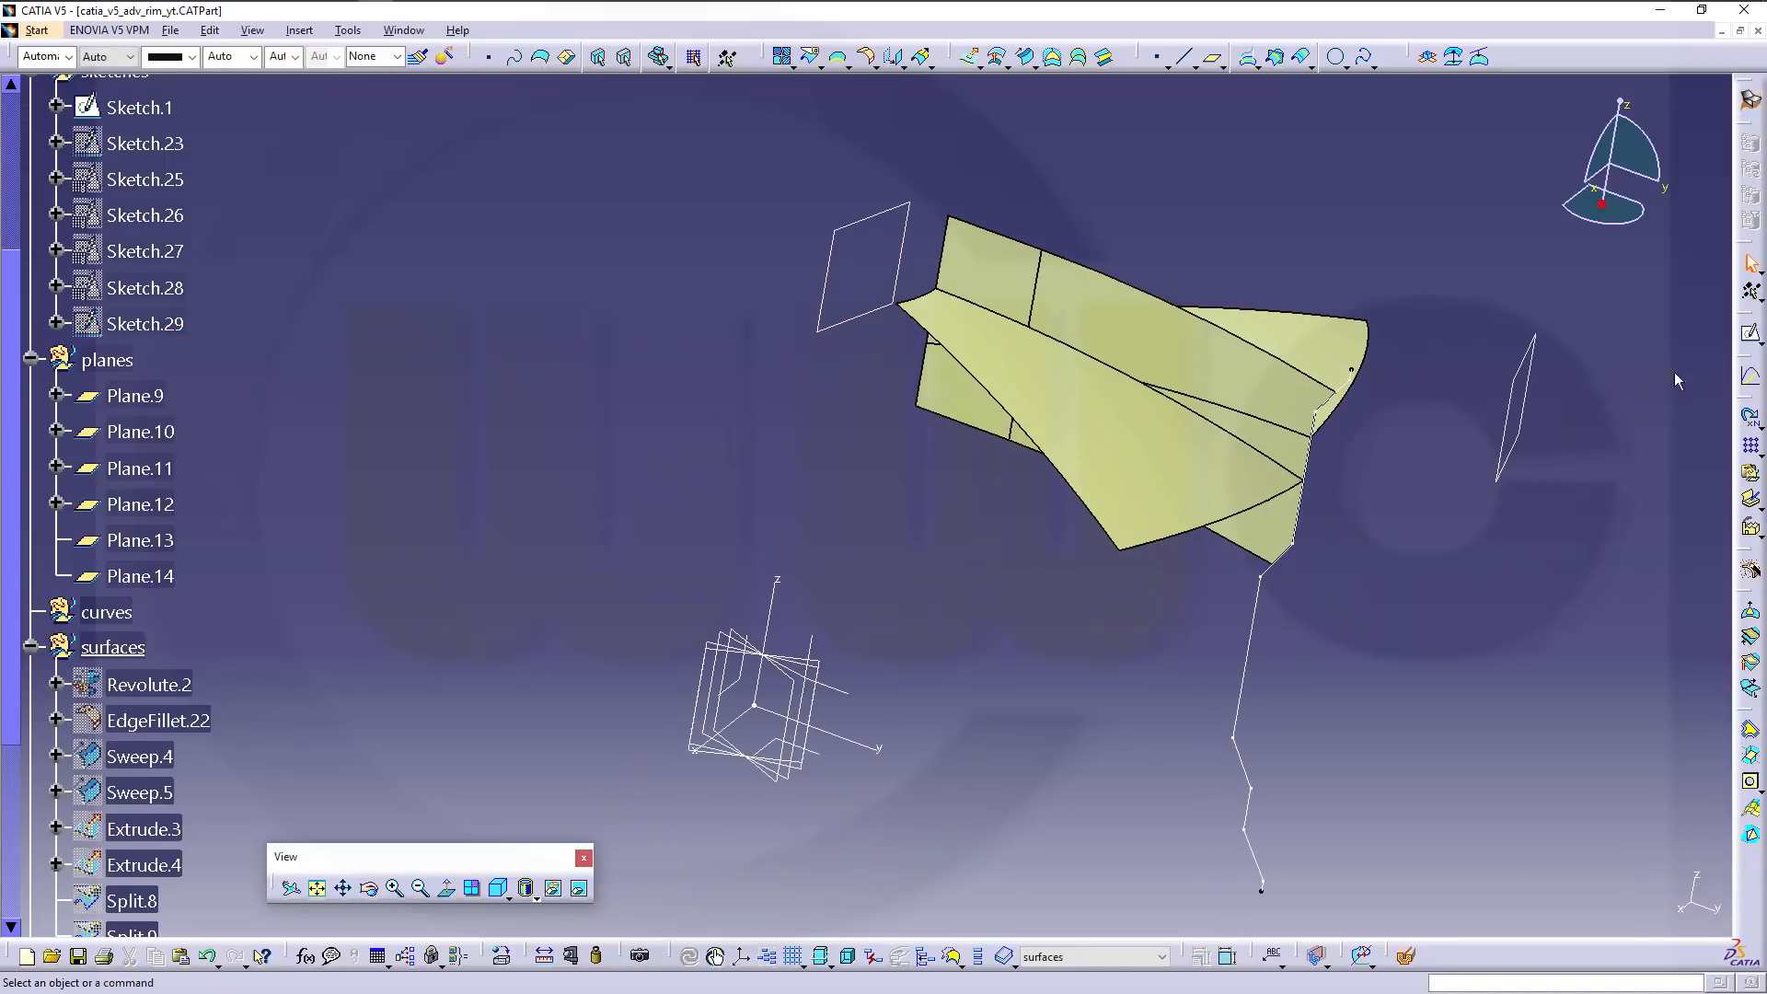
pyautogui.click(1761, 343)
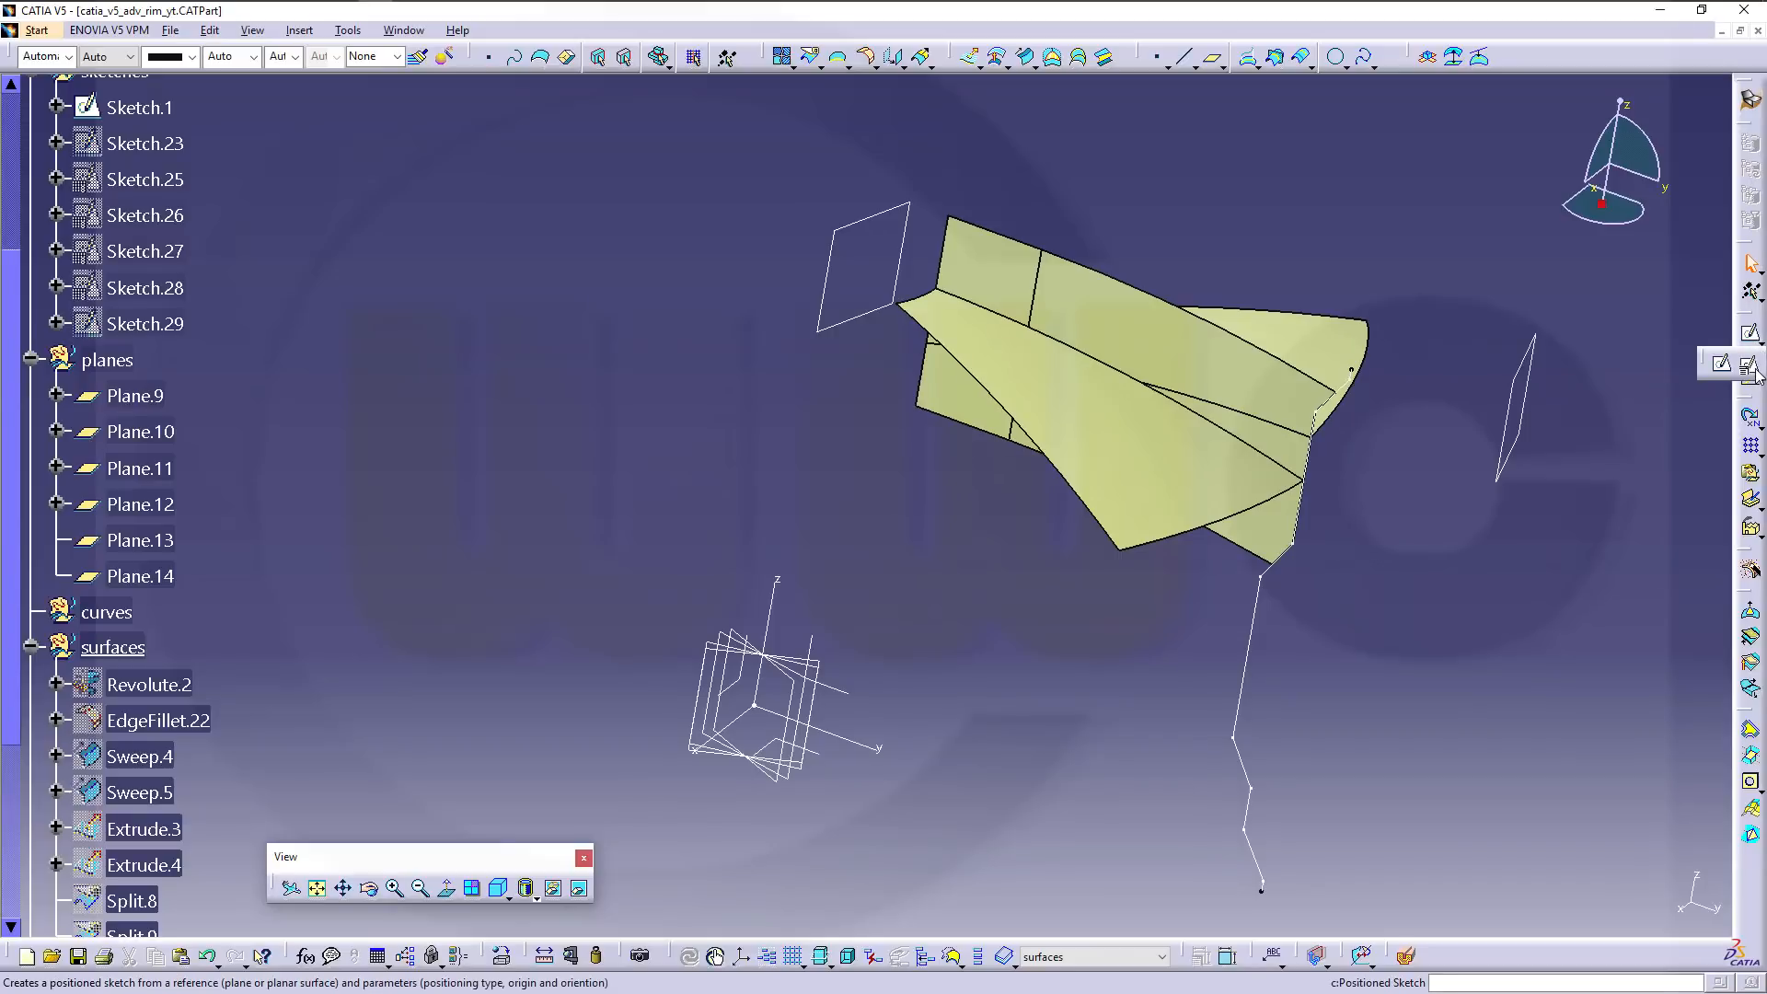
pyautogui.click(1753, 368)
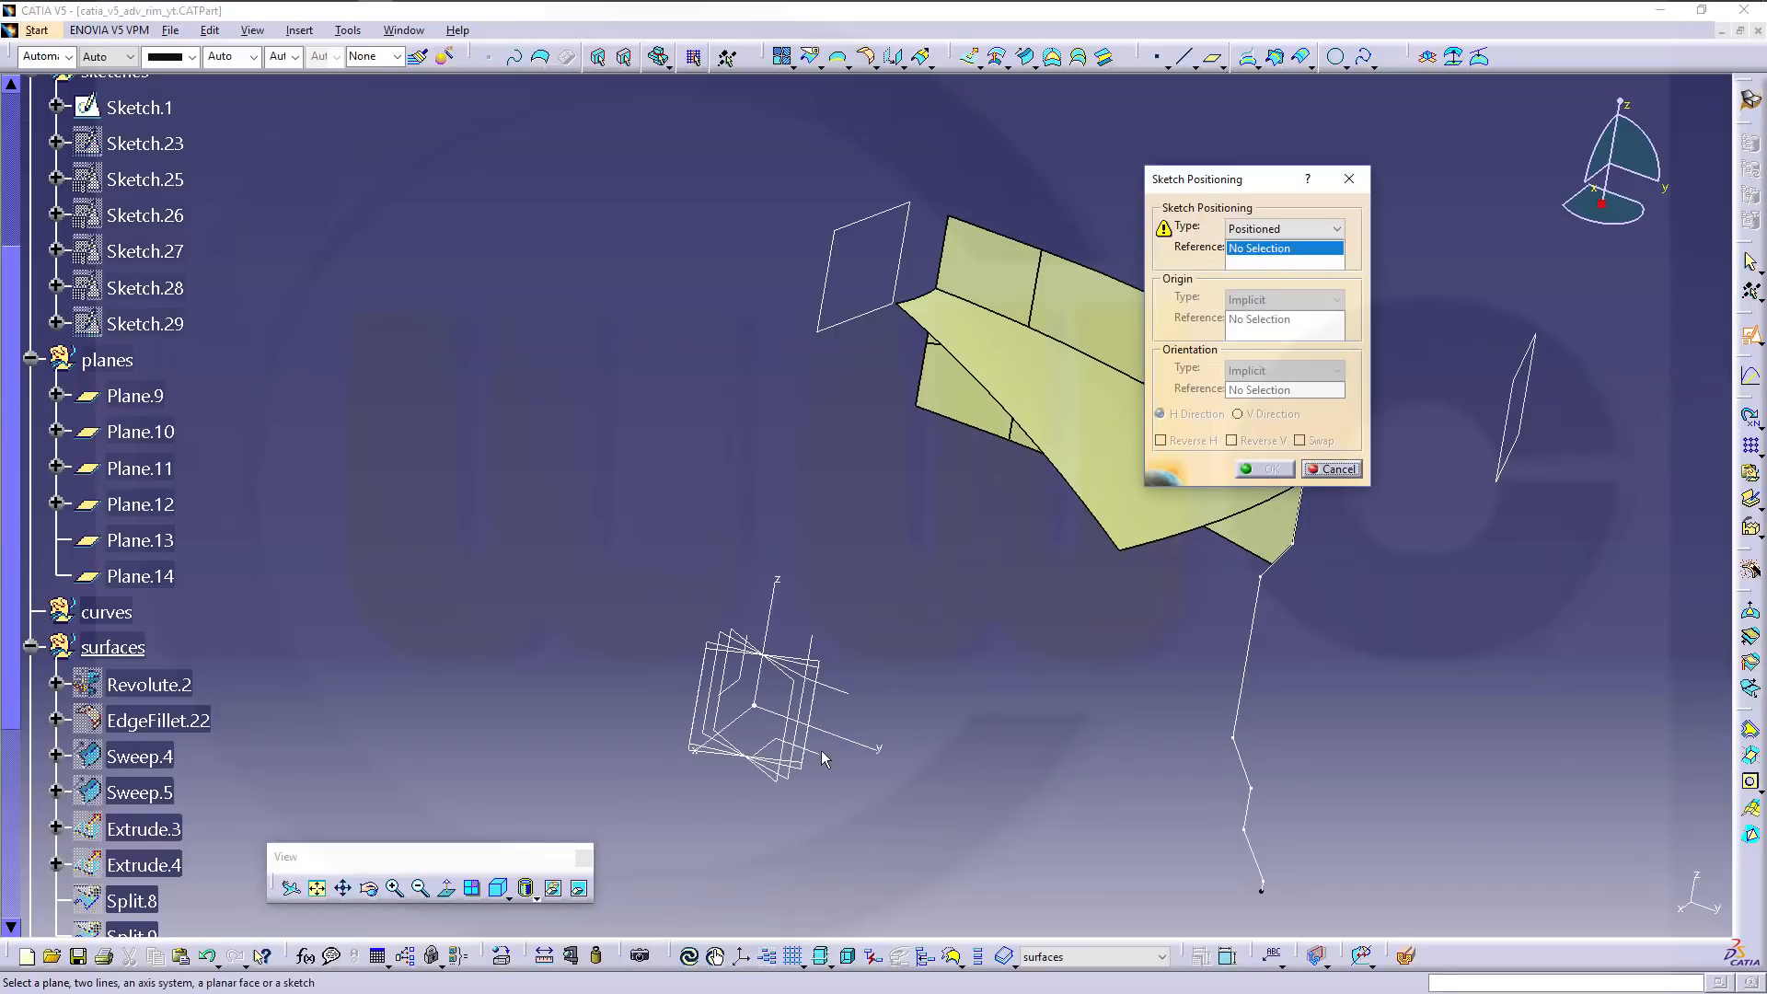
pyautogui.click(847, 751)
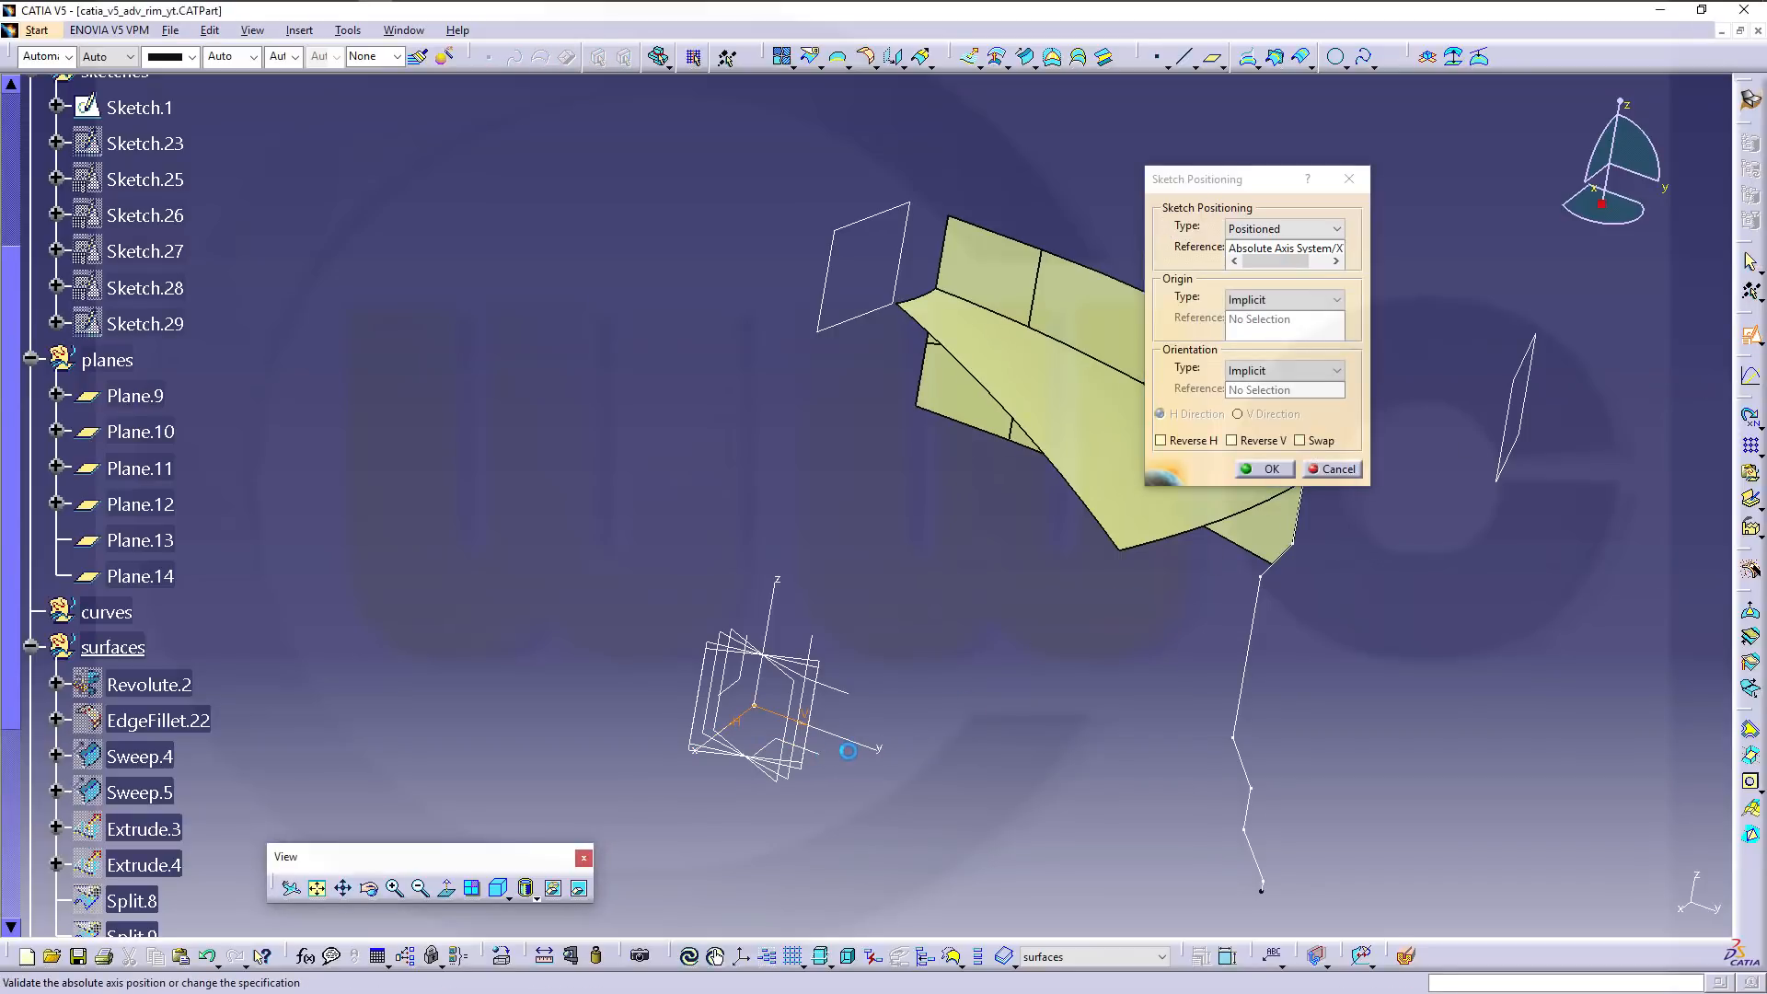
pyautogui.click(1271, 470)
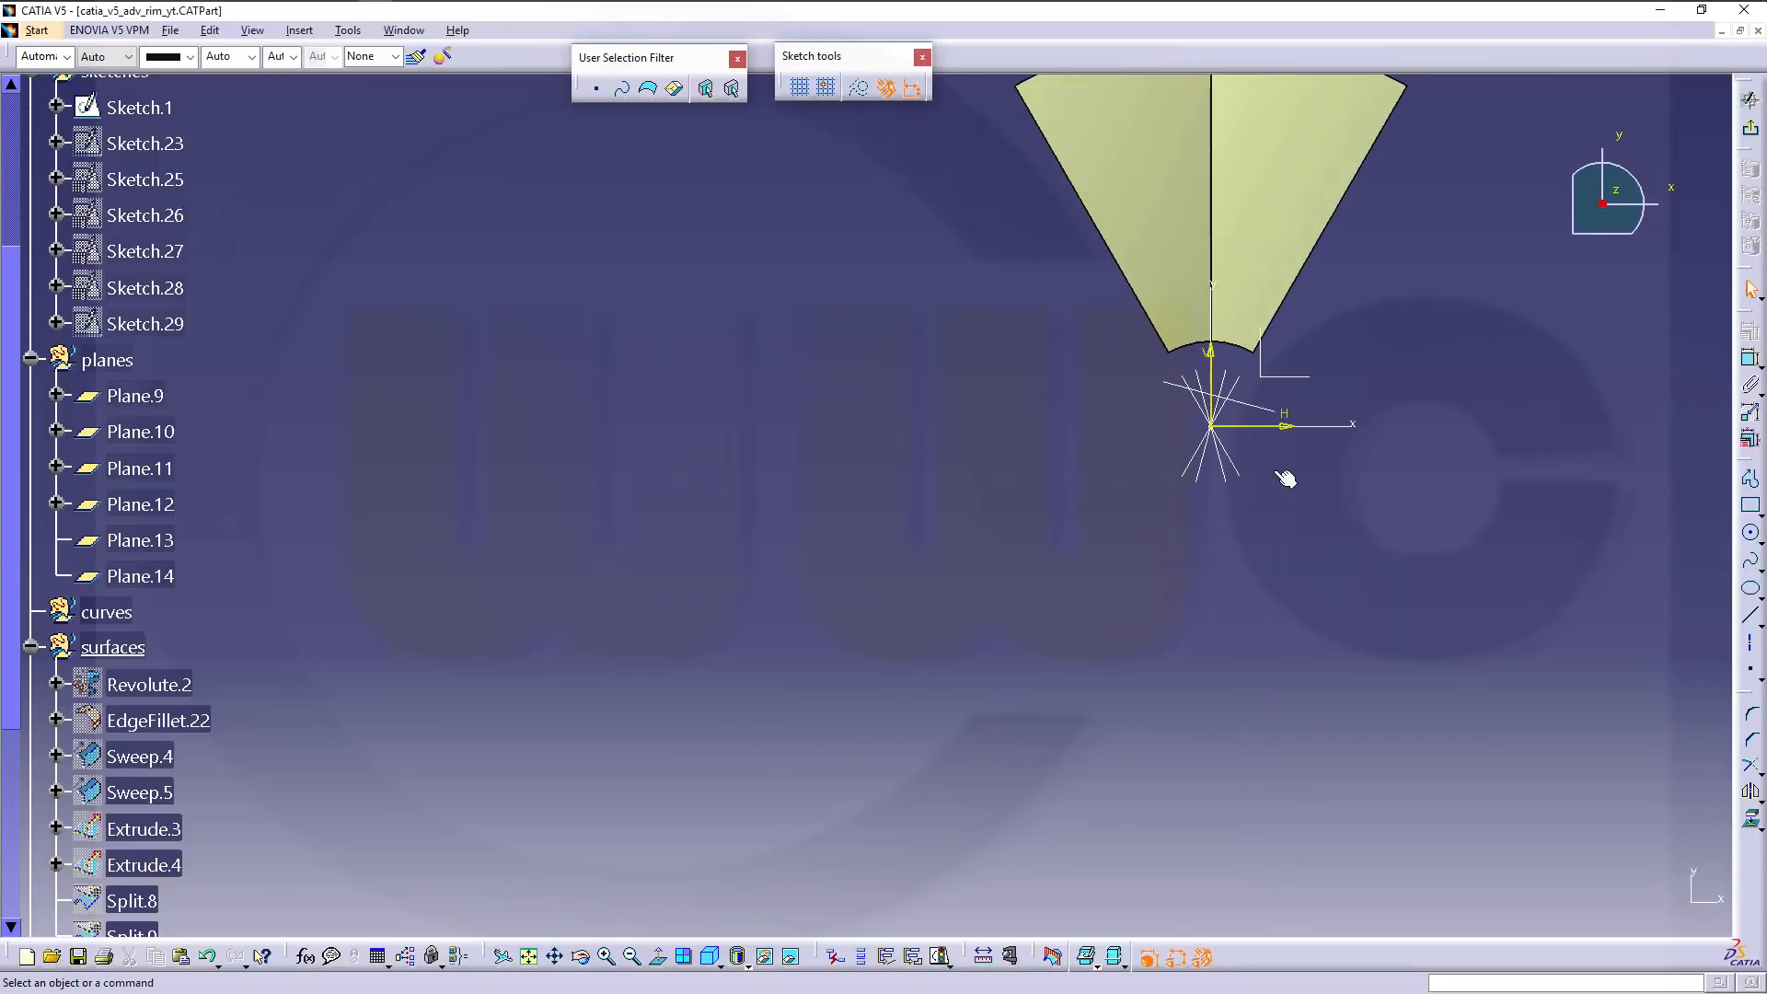
# Hide the origin, HDirection and VDirection of the new sketch's absolute axis.
pyautogui.scroll(1, 1288, 458)
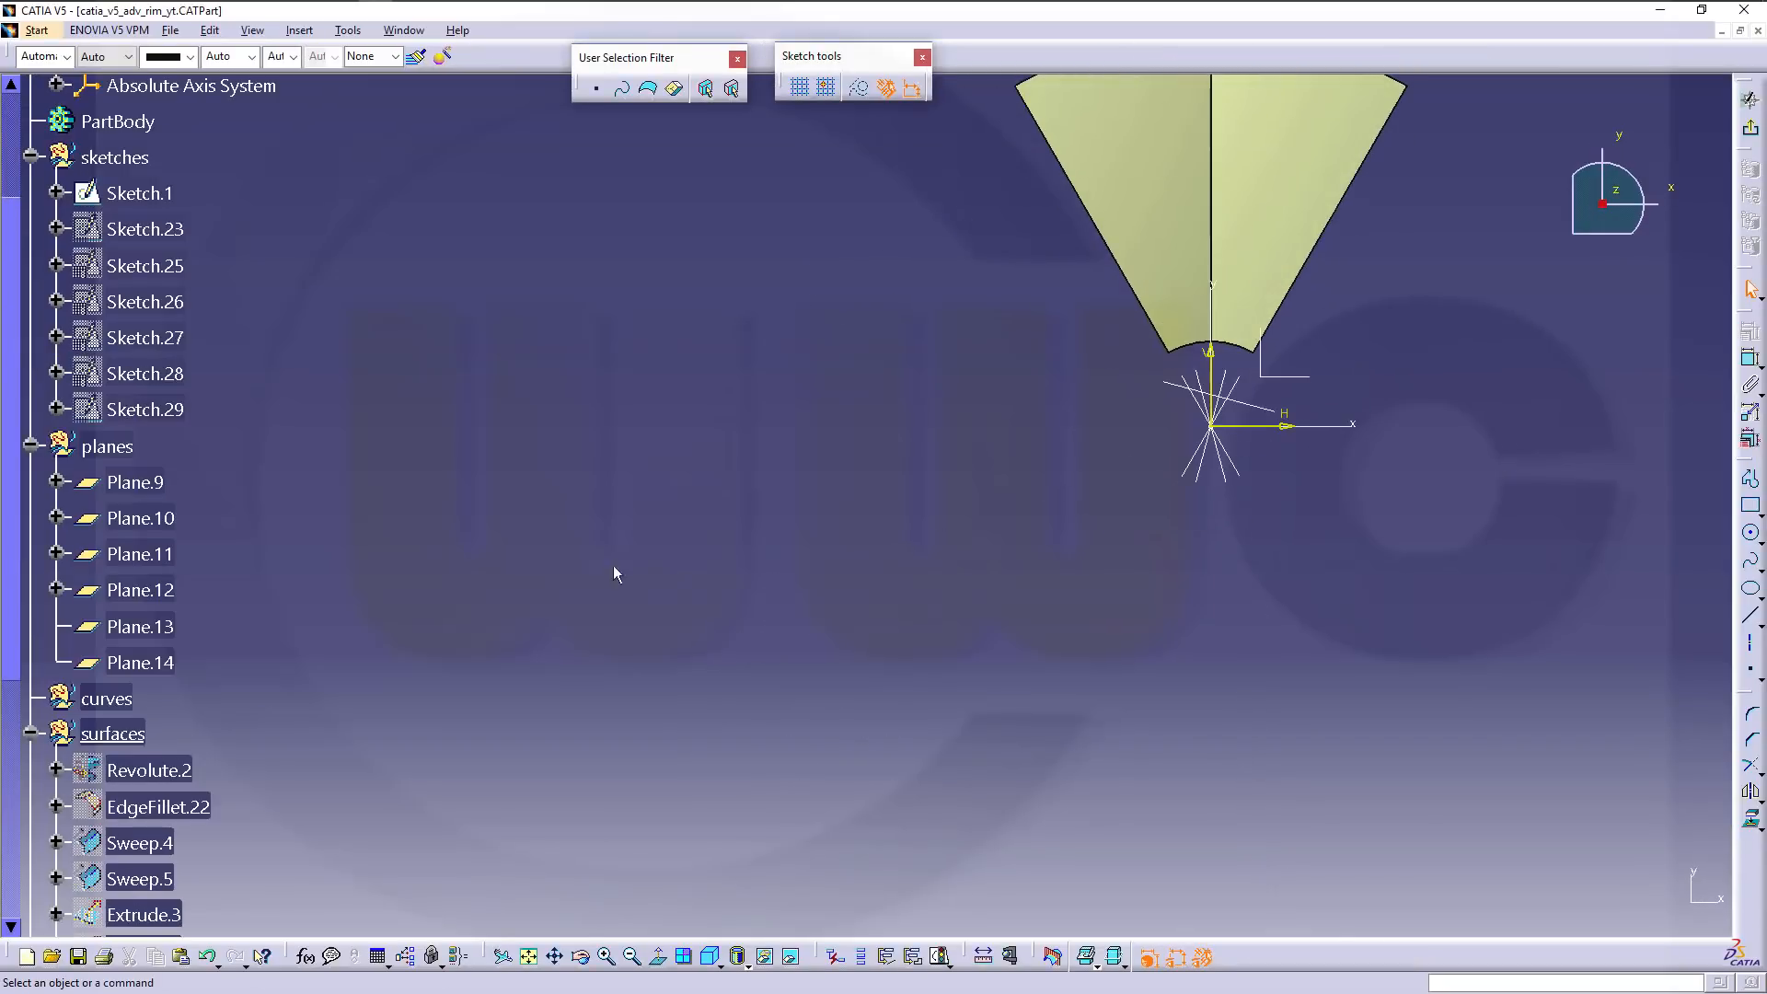
pyautogui.scroll(-5, 257, 453)
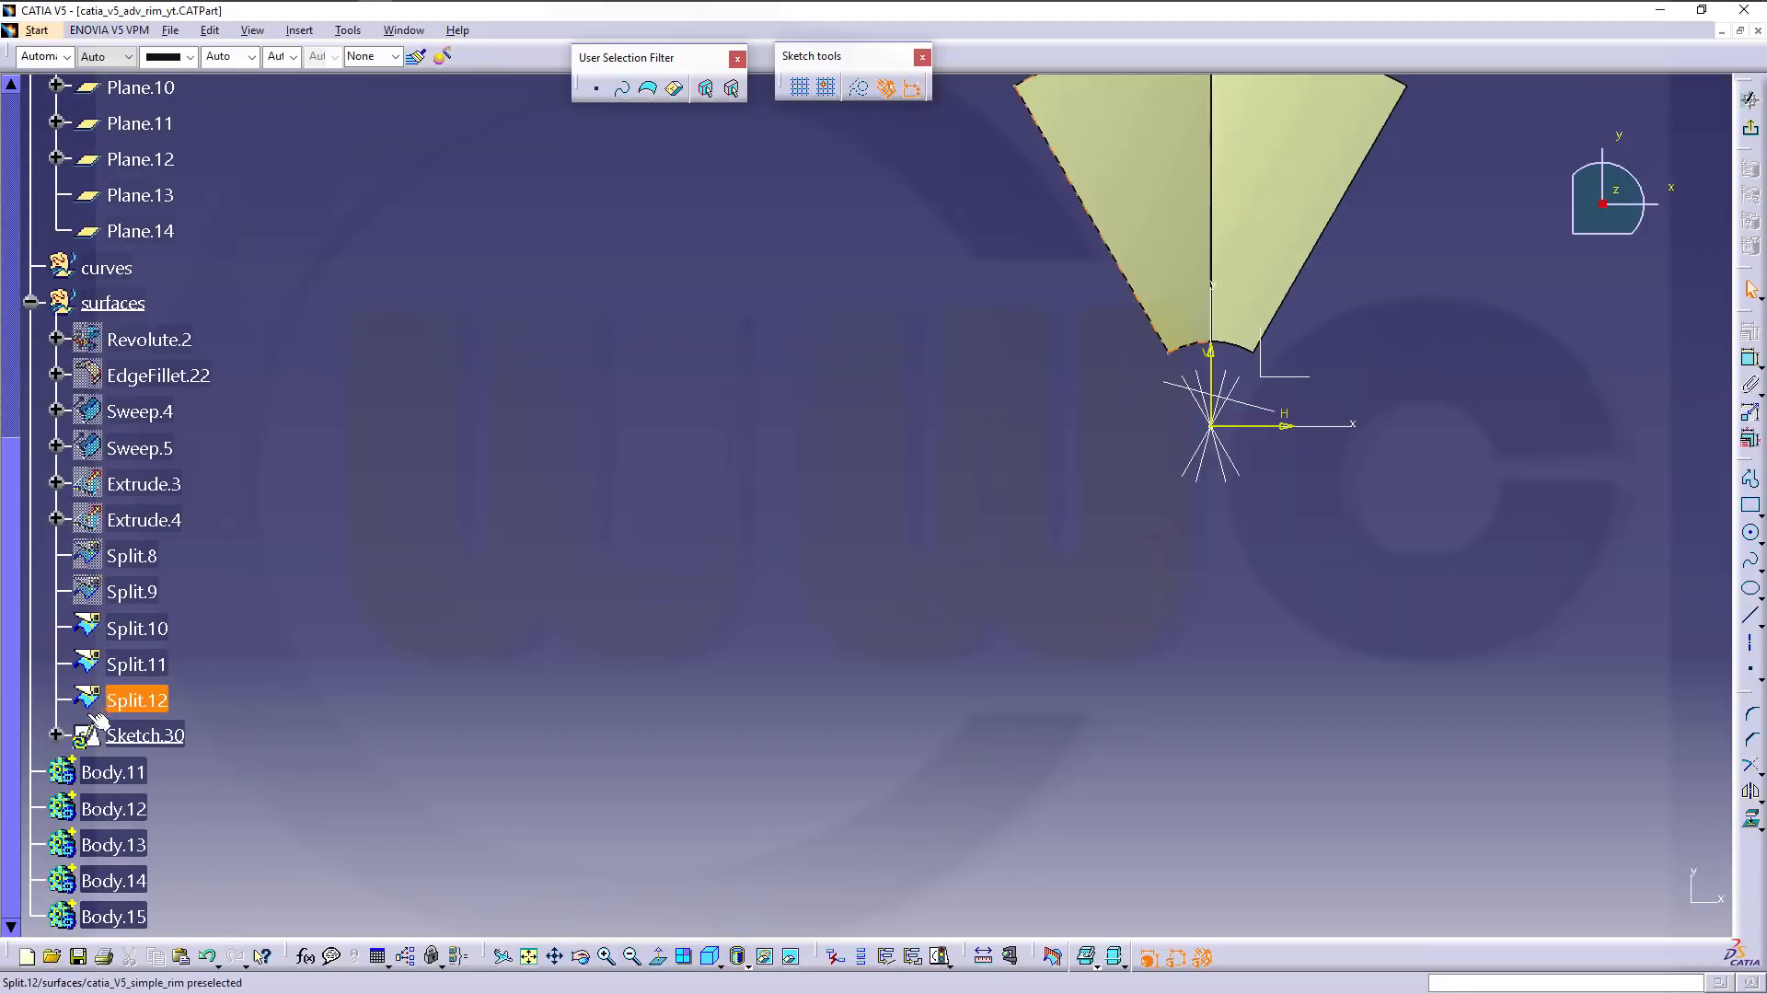
pyautogui.click(55, 735)
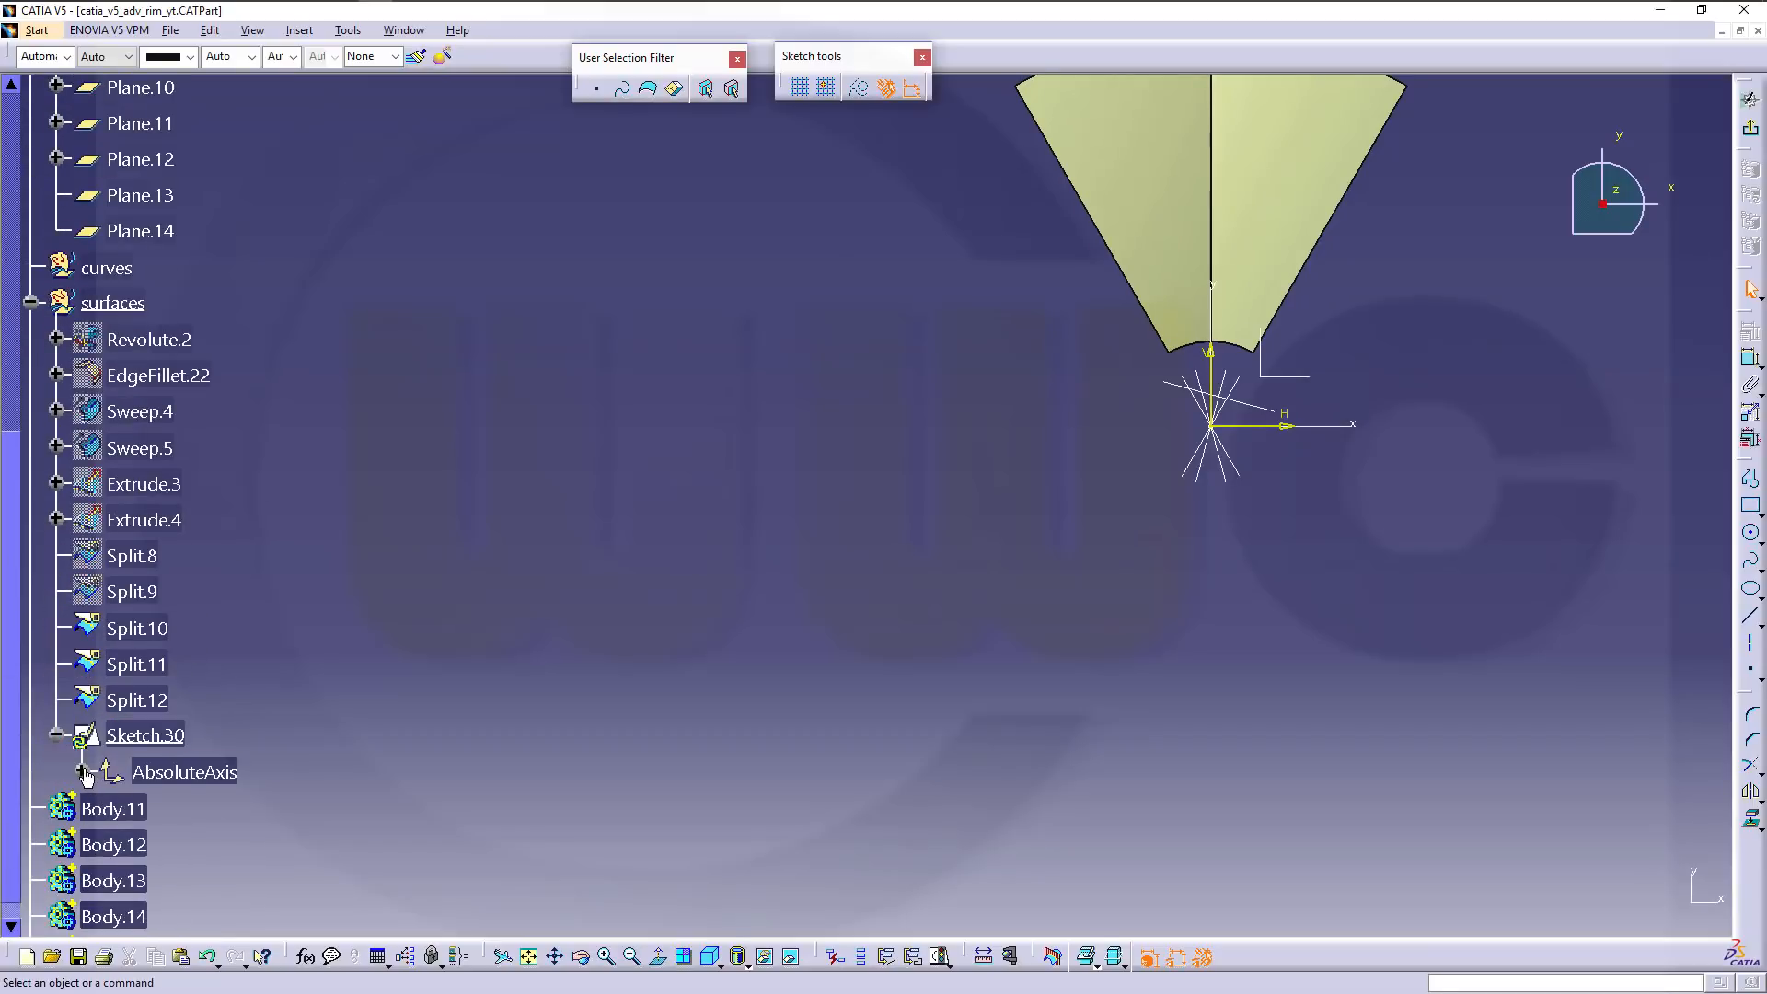
pyautogui.click(83, 771)
pyautogui.click(205, 808)
pyautogui.keyDown('shift'); pyautogui.click(219, 878); pyautogui.keyUp('shift')
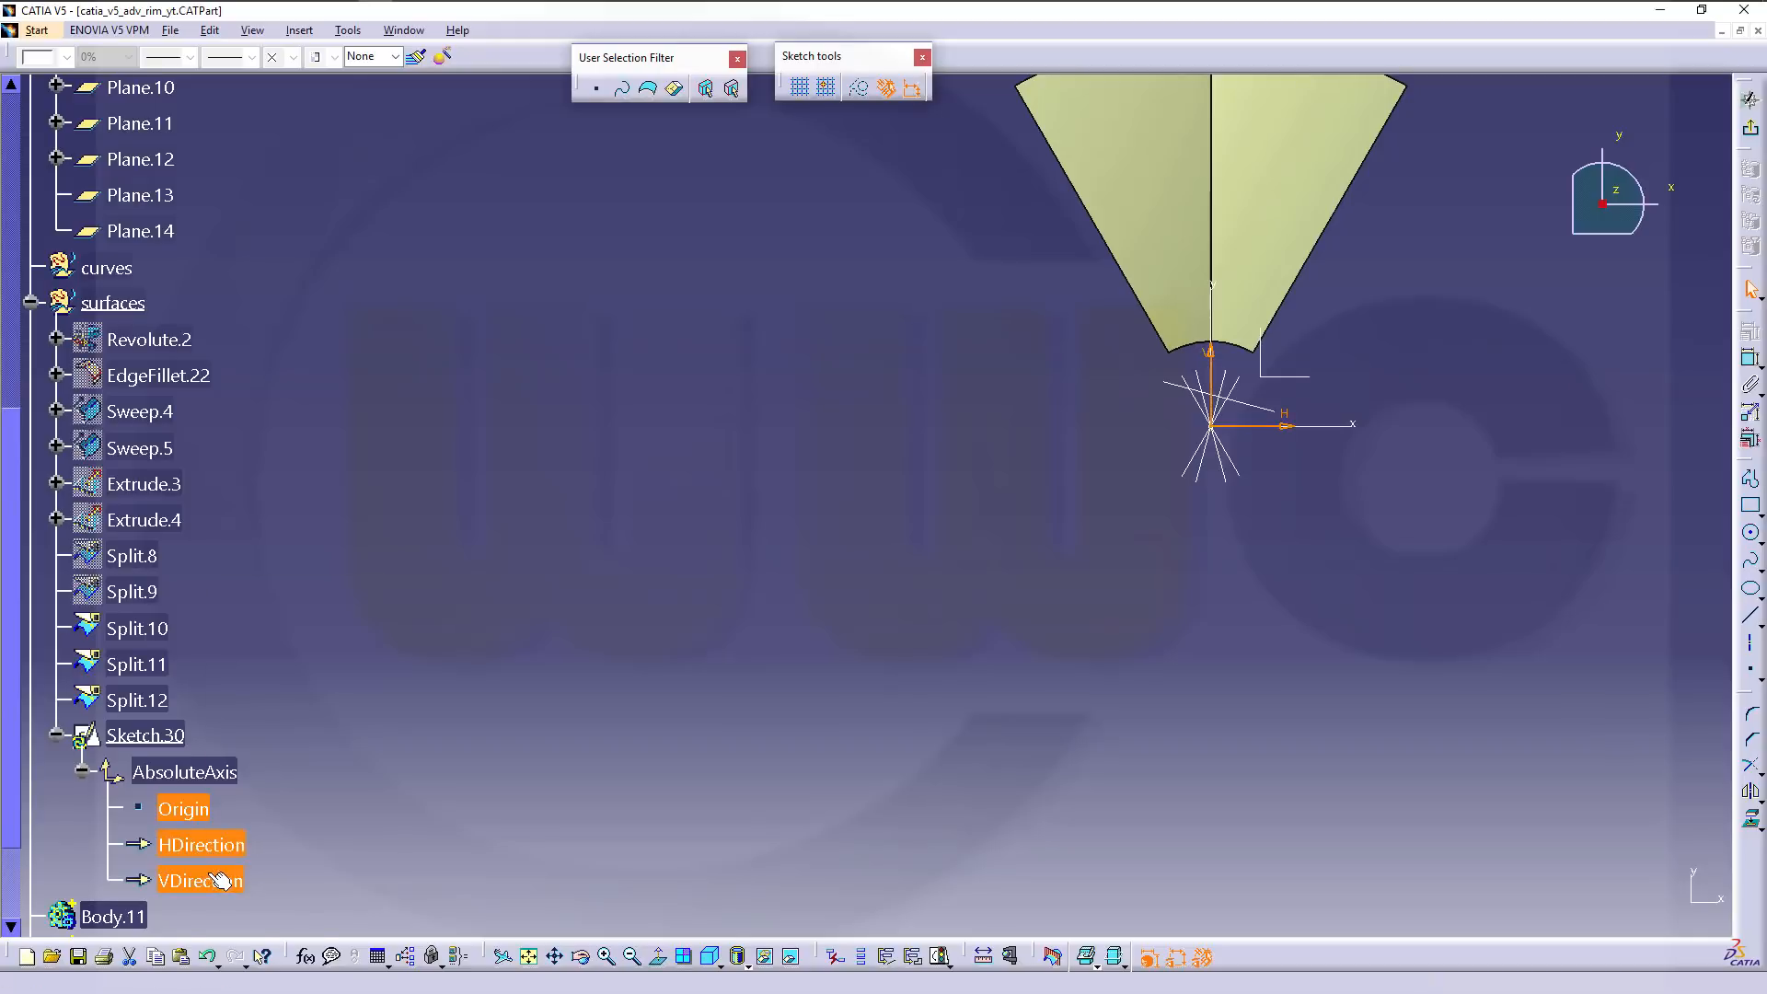
pyautogui.rightClick(219, 879)
pyautogui.click(261, 635)
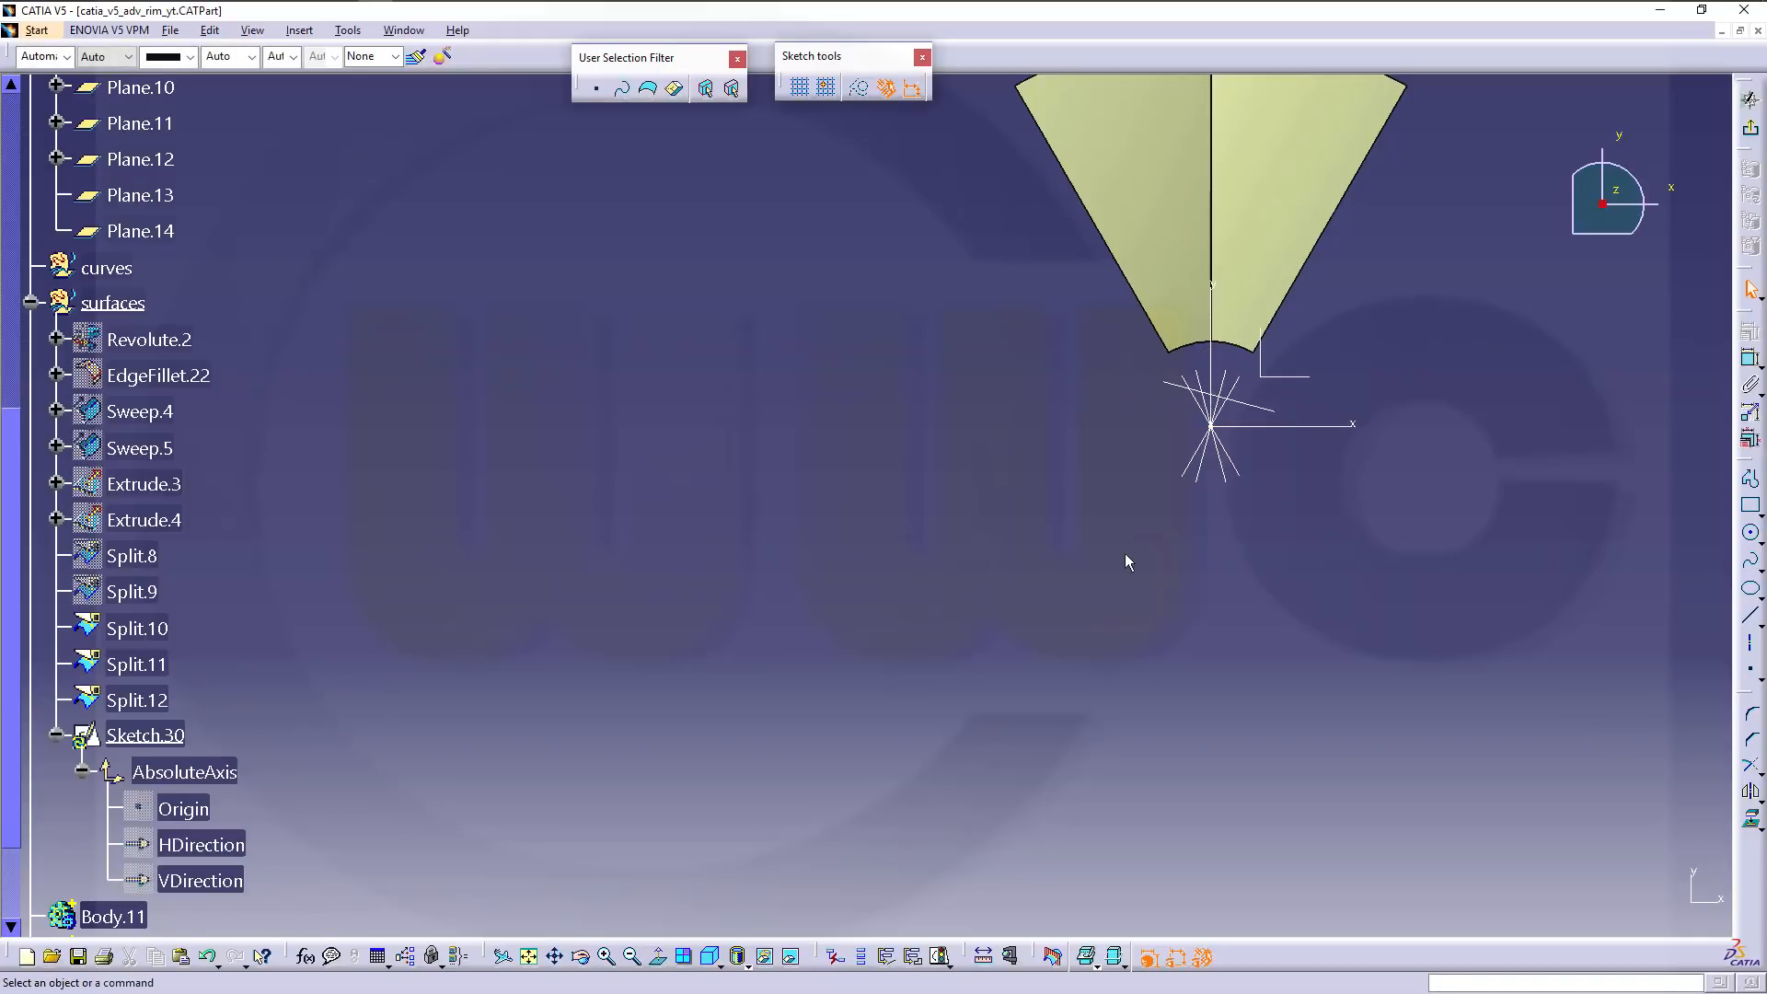
# Sketch an open V-shaped profile of two lines over the left wedge surface, with its apex toward the hub and its ends beyond the outer edge.
pyautogui.moveTo(1125, 552); pyautogui.dragTo(1091, 497, button='middle')
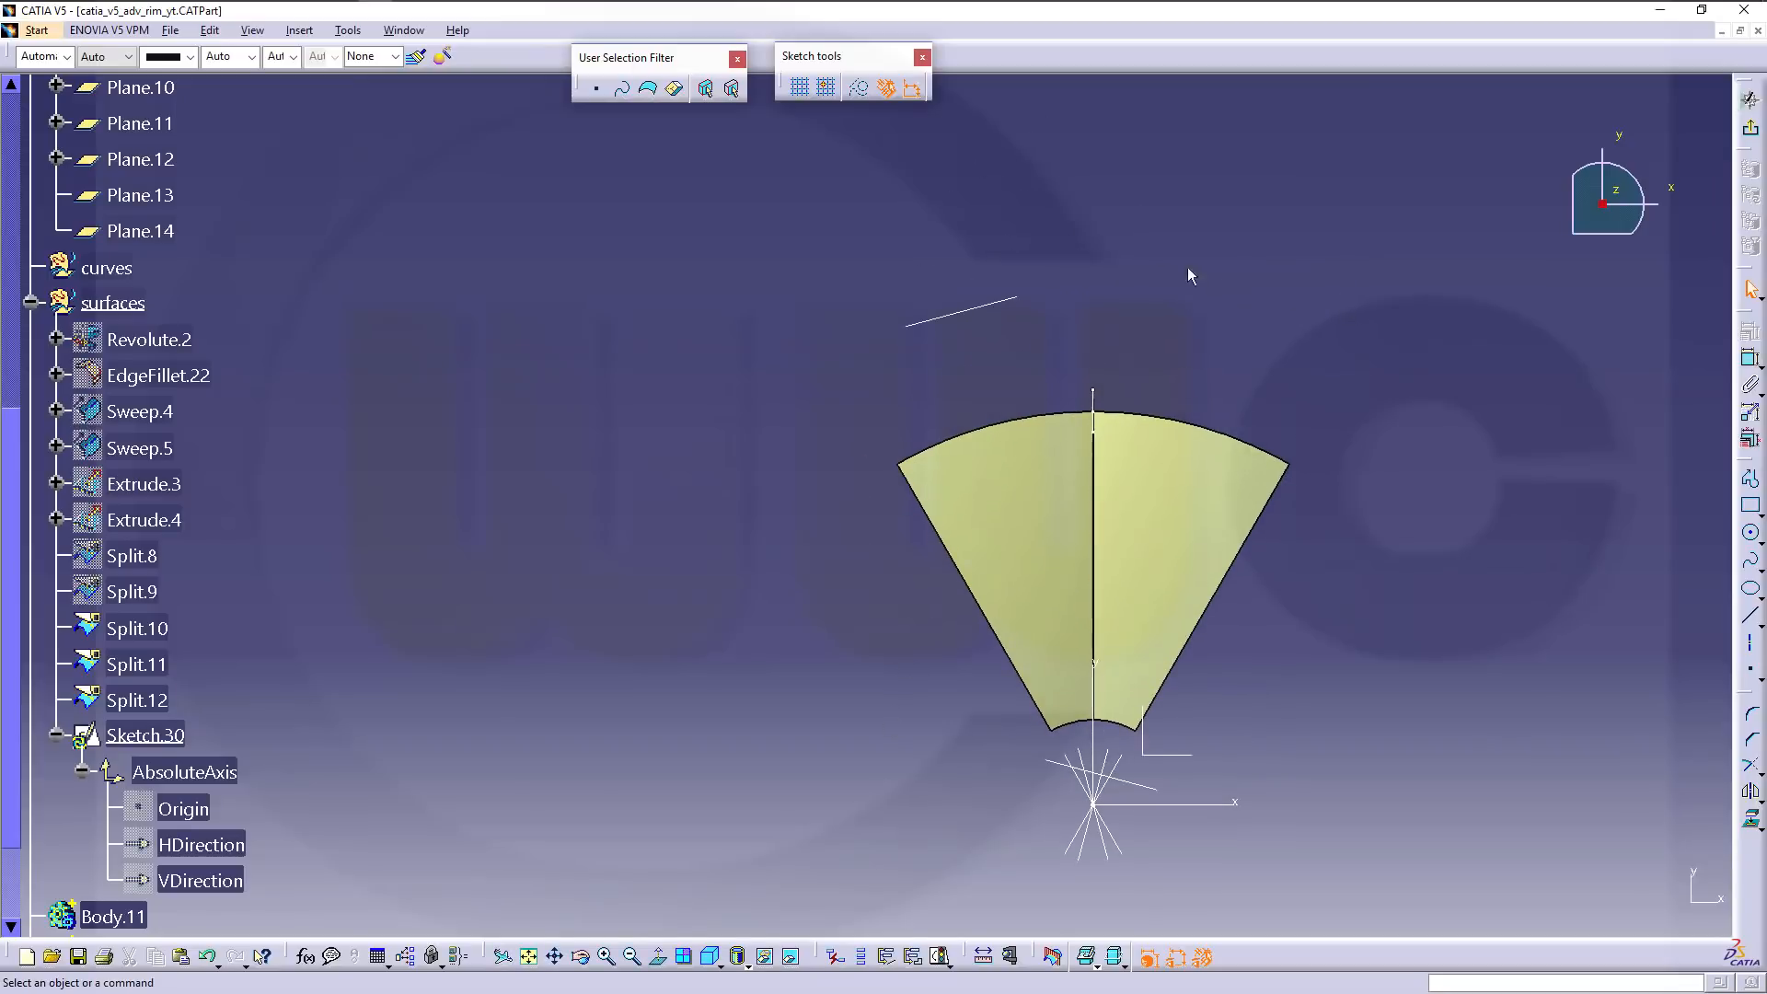
pyautogui.click(1749, 477)
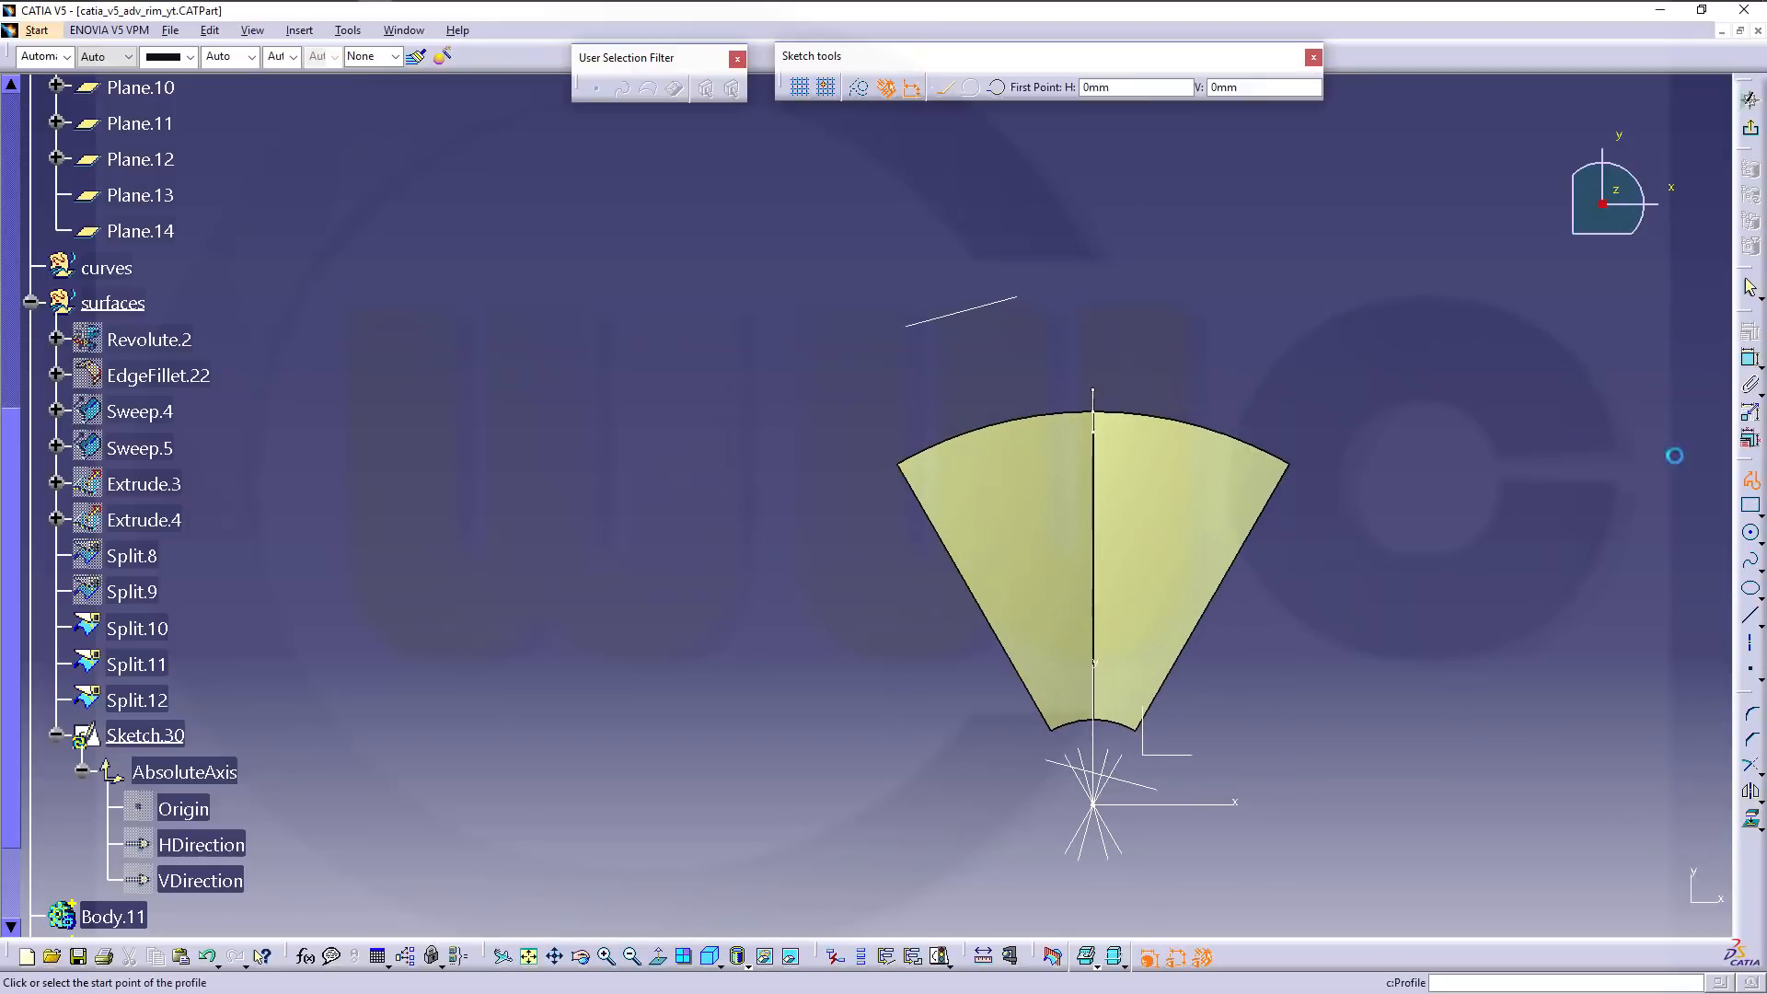
pyautogui.click(902, 385)
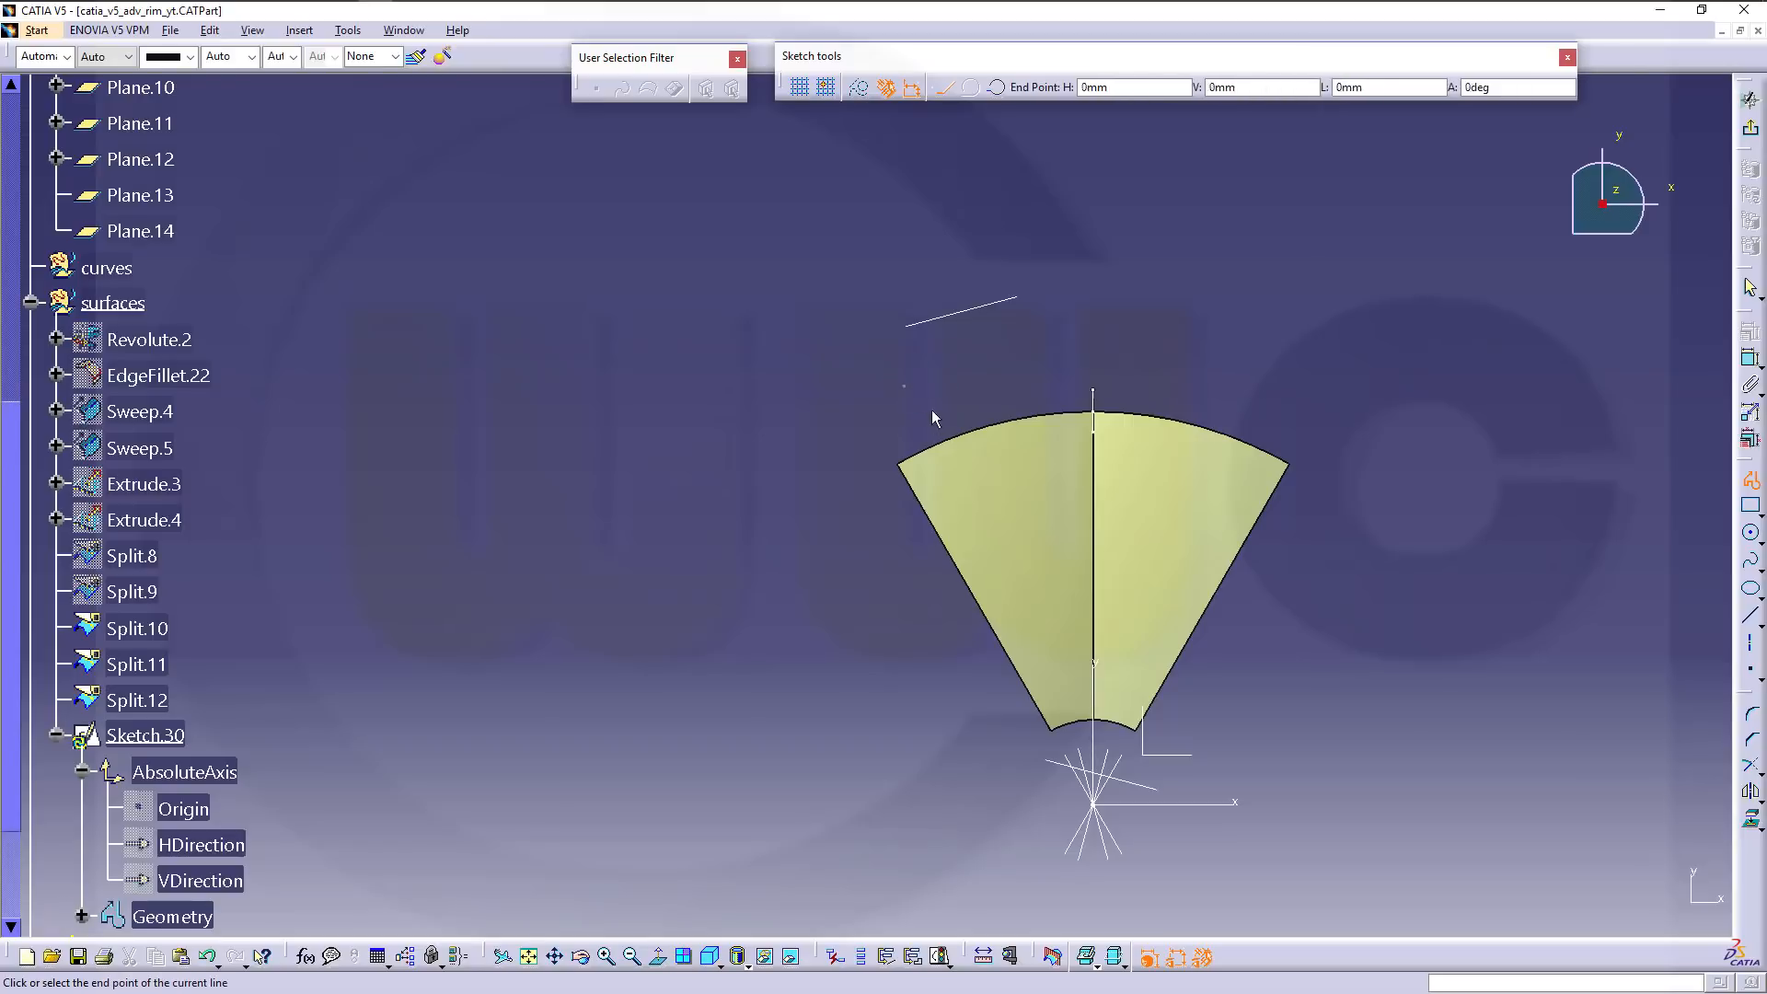
pyautogui.click(1031, 603)
pyautogui.click(1069, 365)
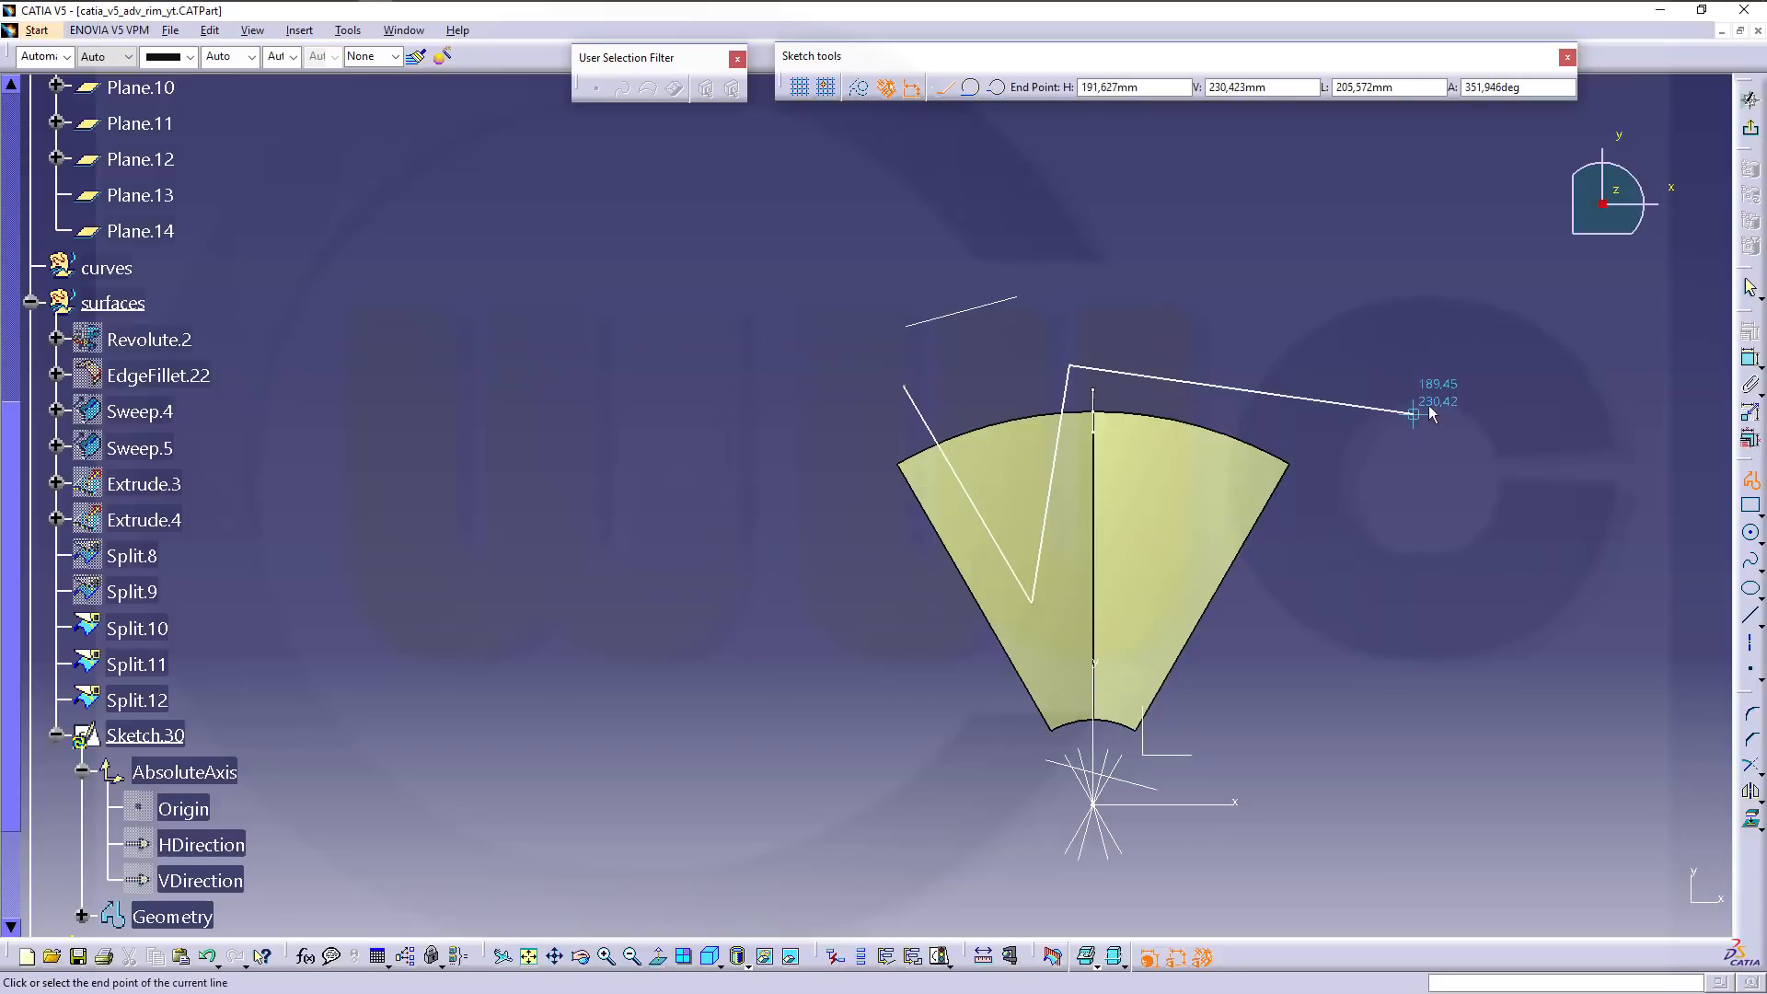
pyautogui.press('Escape')
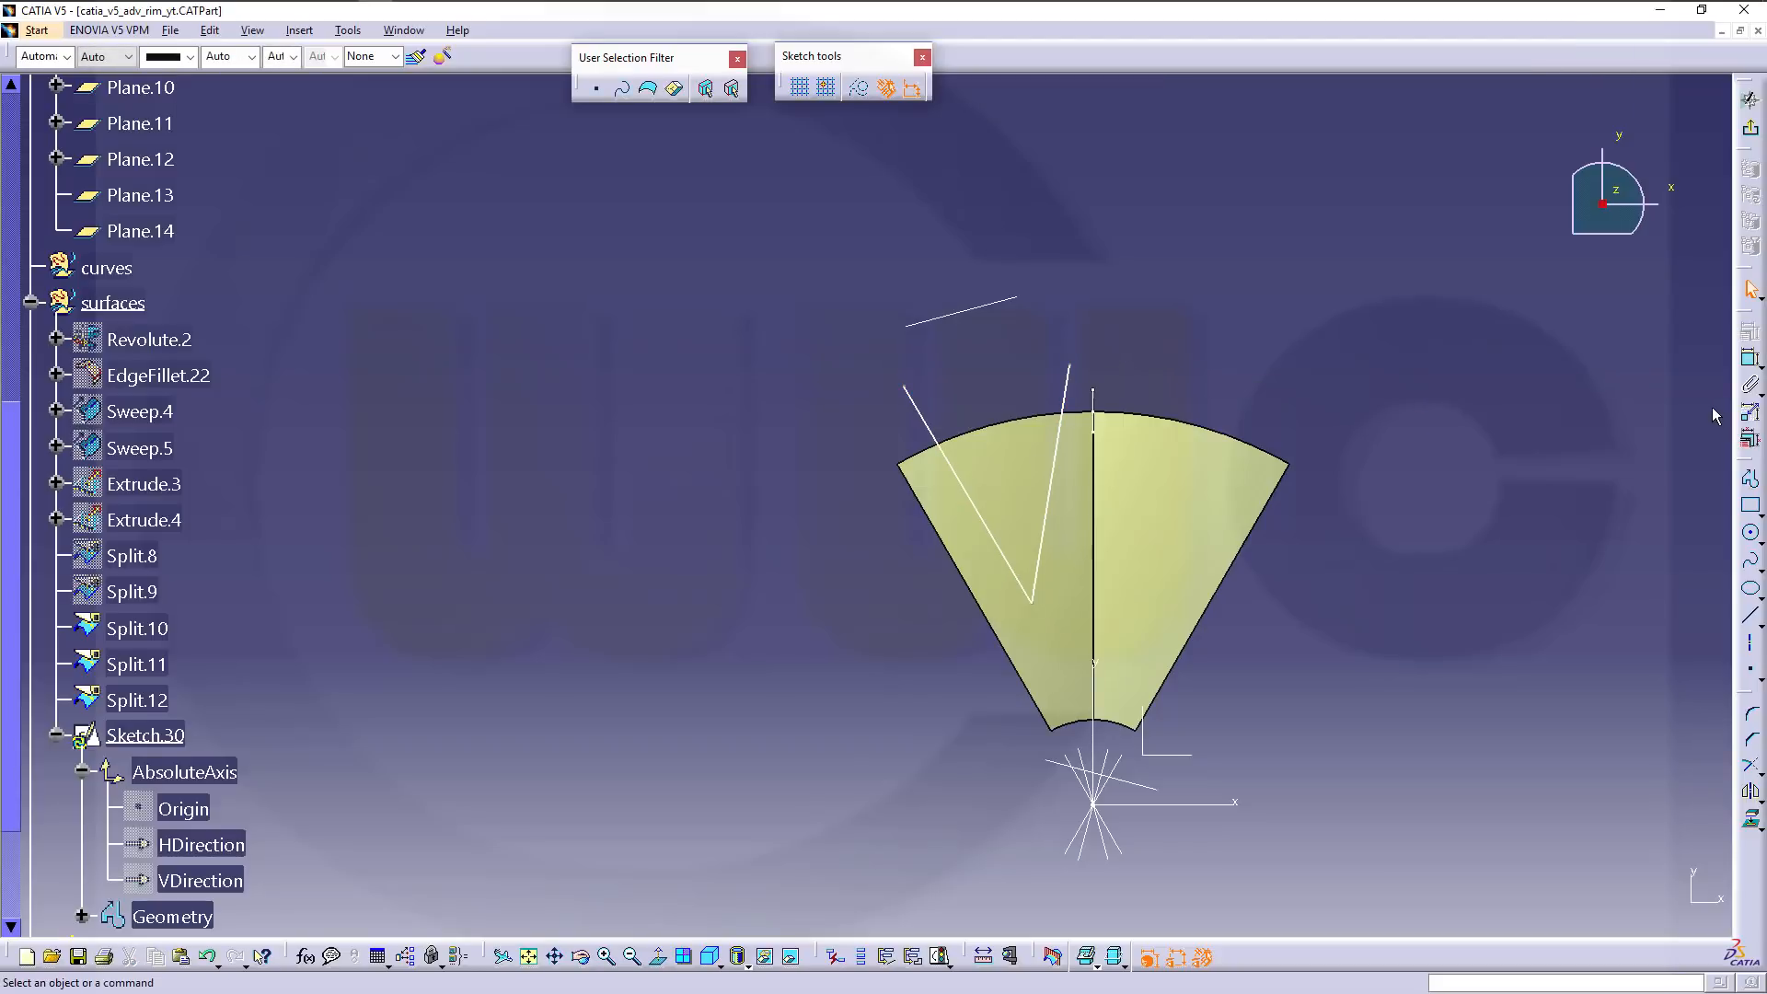
# Sketch a second open V-shaped profile over the right wedge surface, with its apex toward the hub.
pyautogui.click(1750, 487)
pyautogui.click(1163, 371)
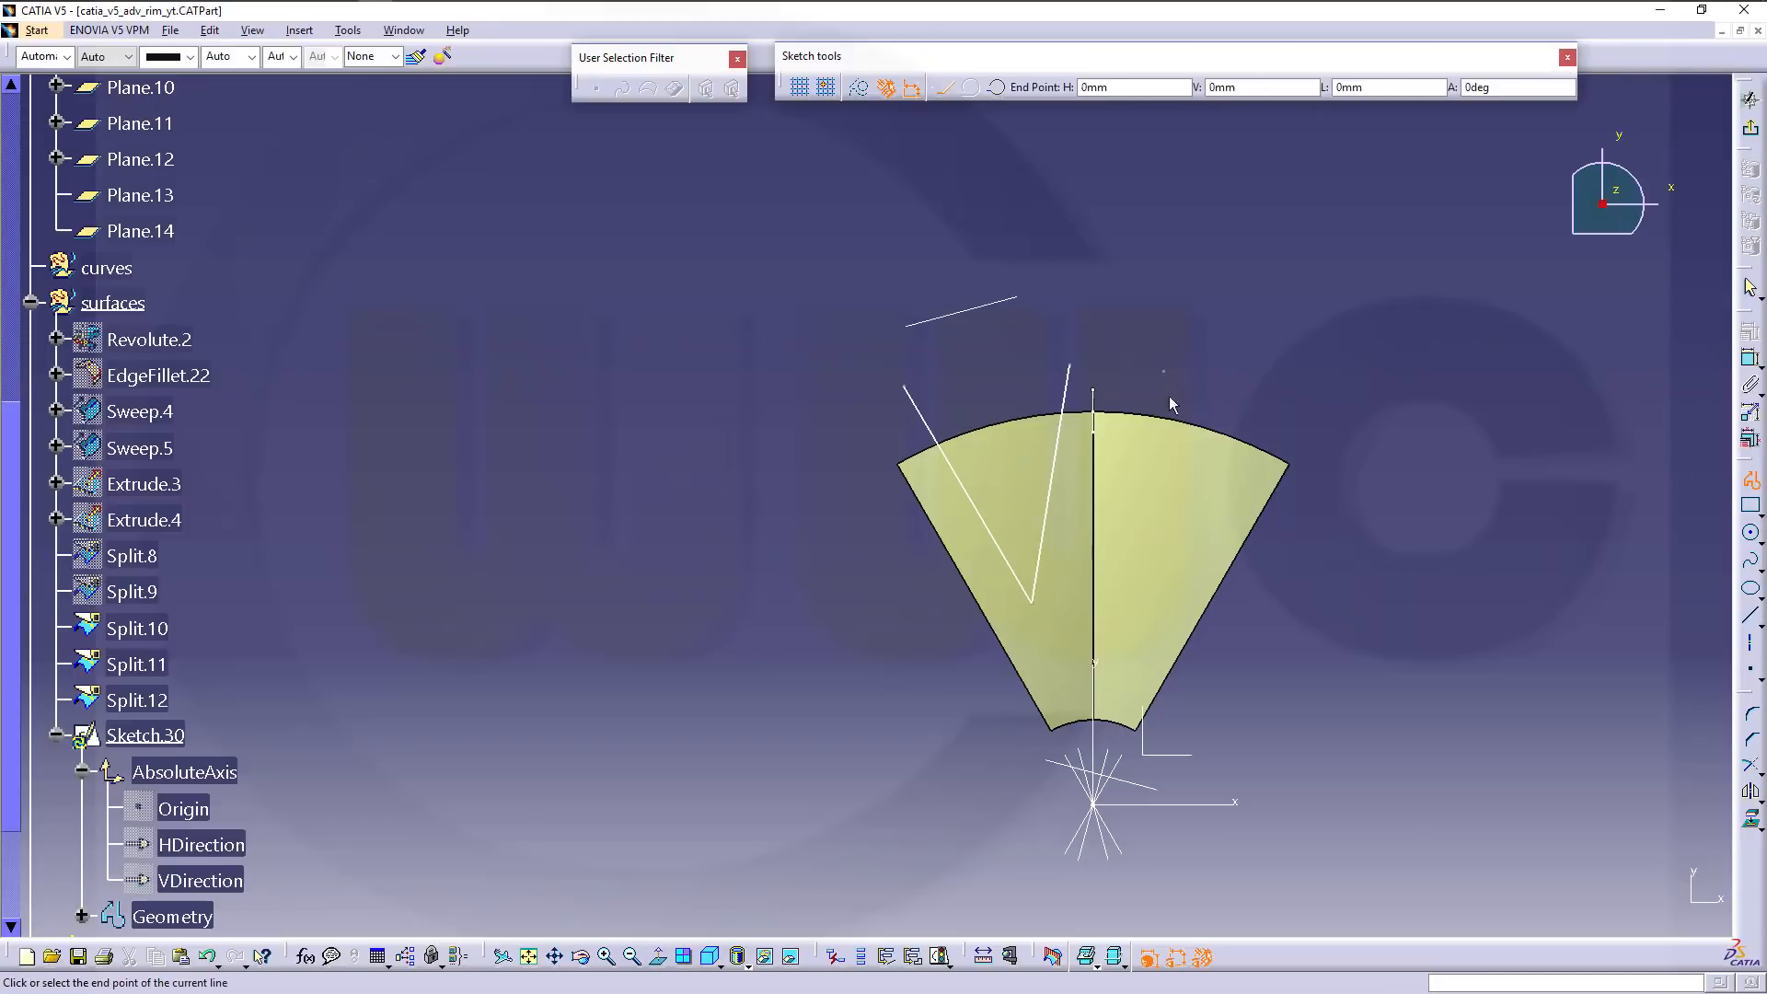
pyautogui.click(1137, 605)
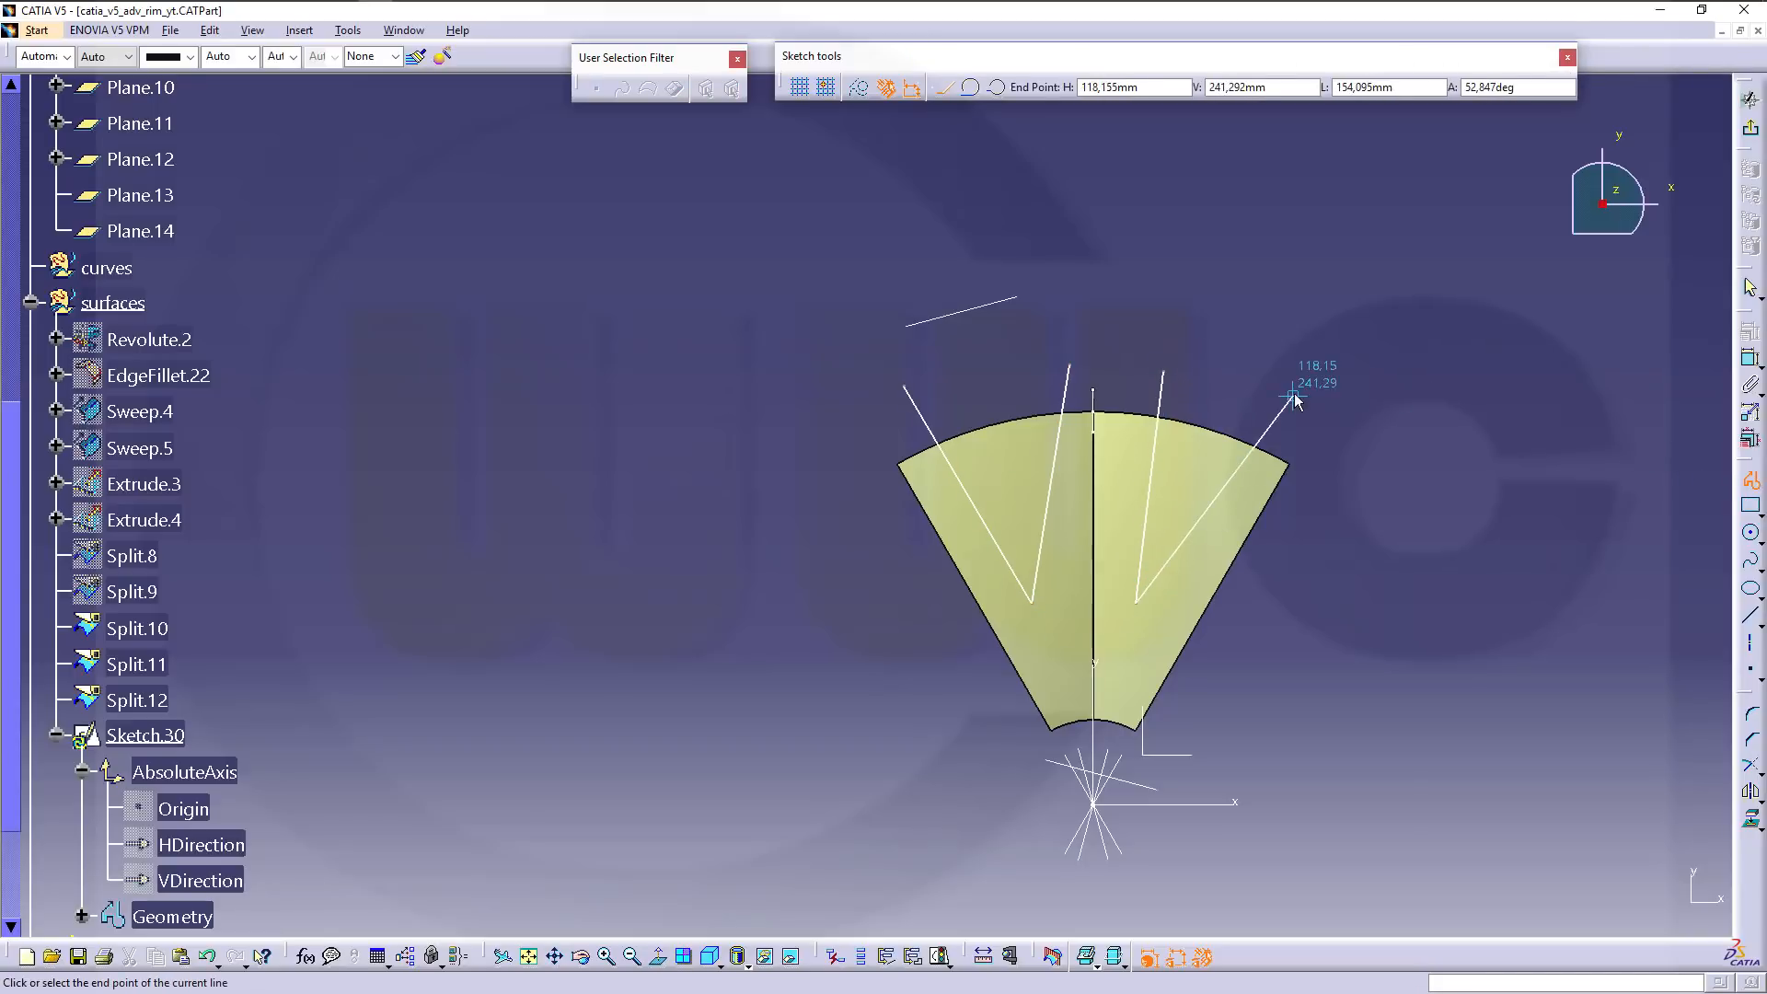
pyautogui.doubleClick(1275, 415)
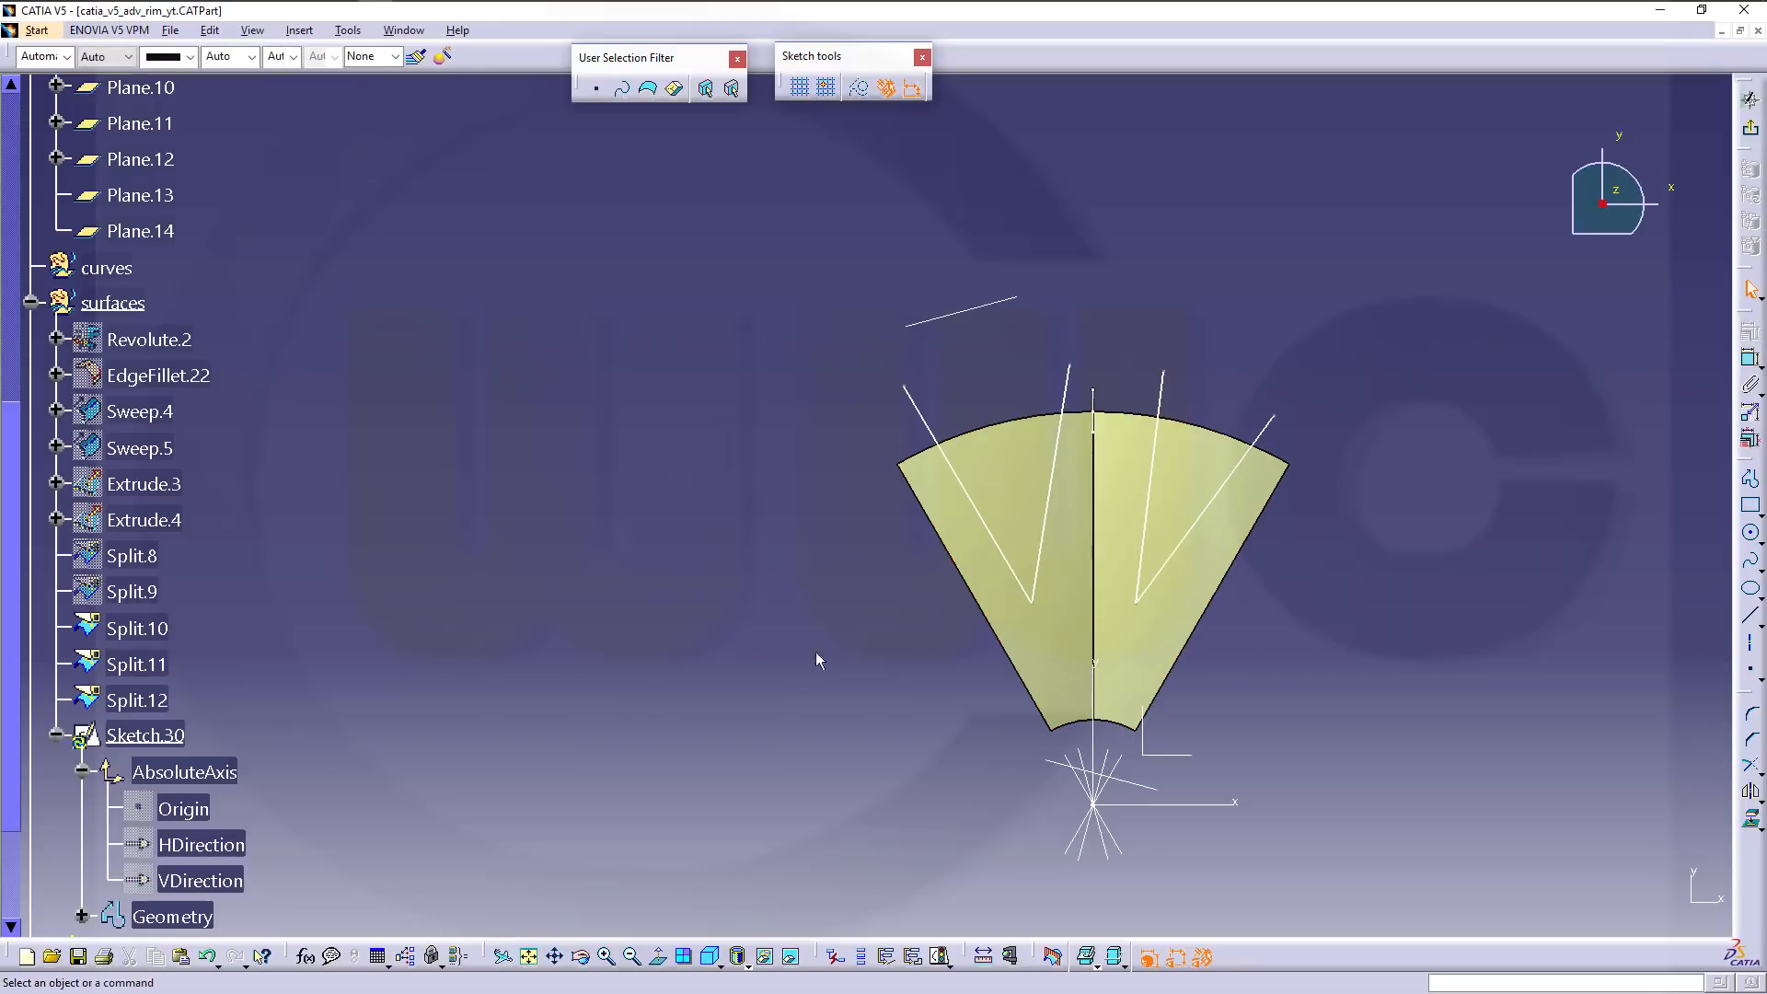
# Hide the spoke surfaces Split.12, Split.11 and Split.10 so only the sketch lines are displayed.
pyautogui.rightClick(155, 698)
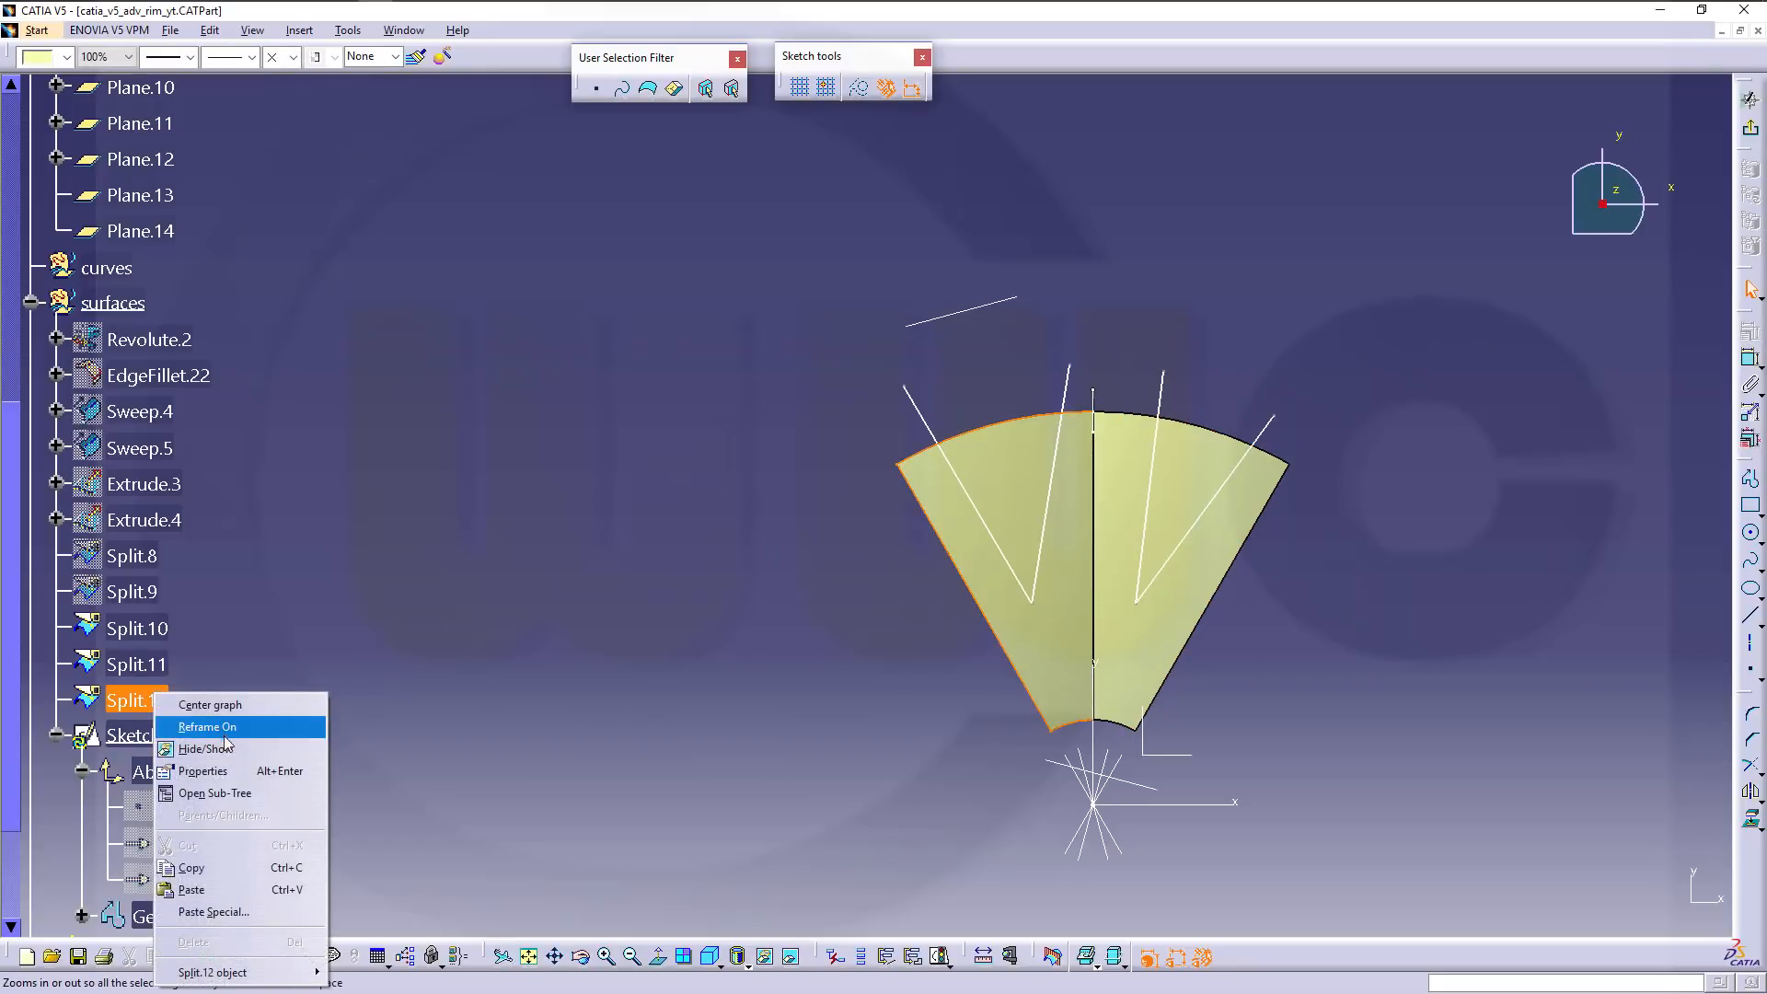
pyautogui.click(227, 749)
pyautogui.rightClick(152, 662)
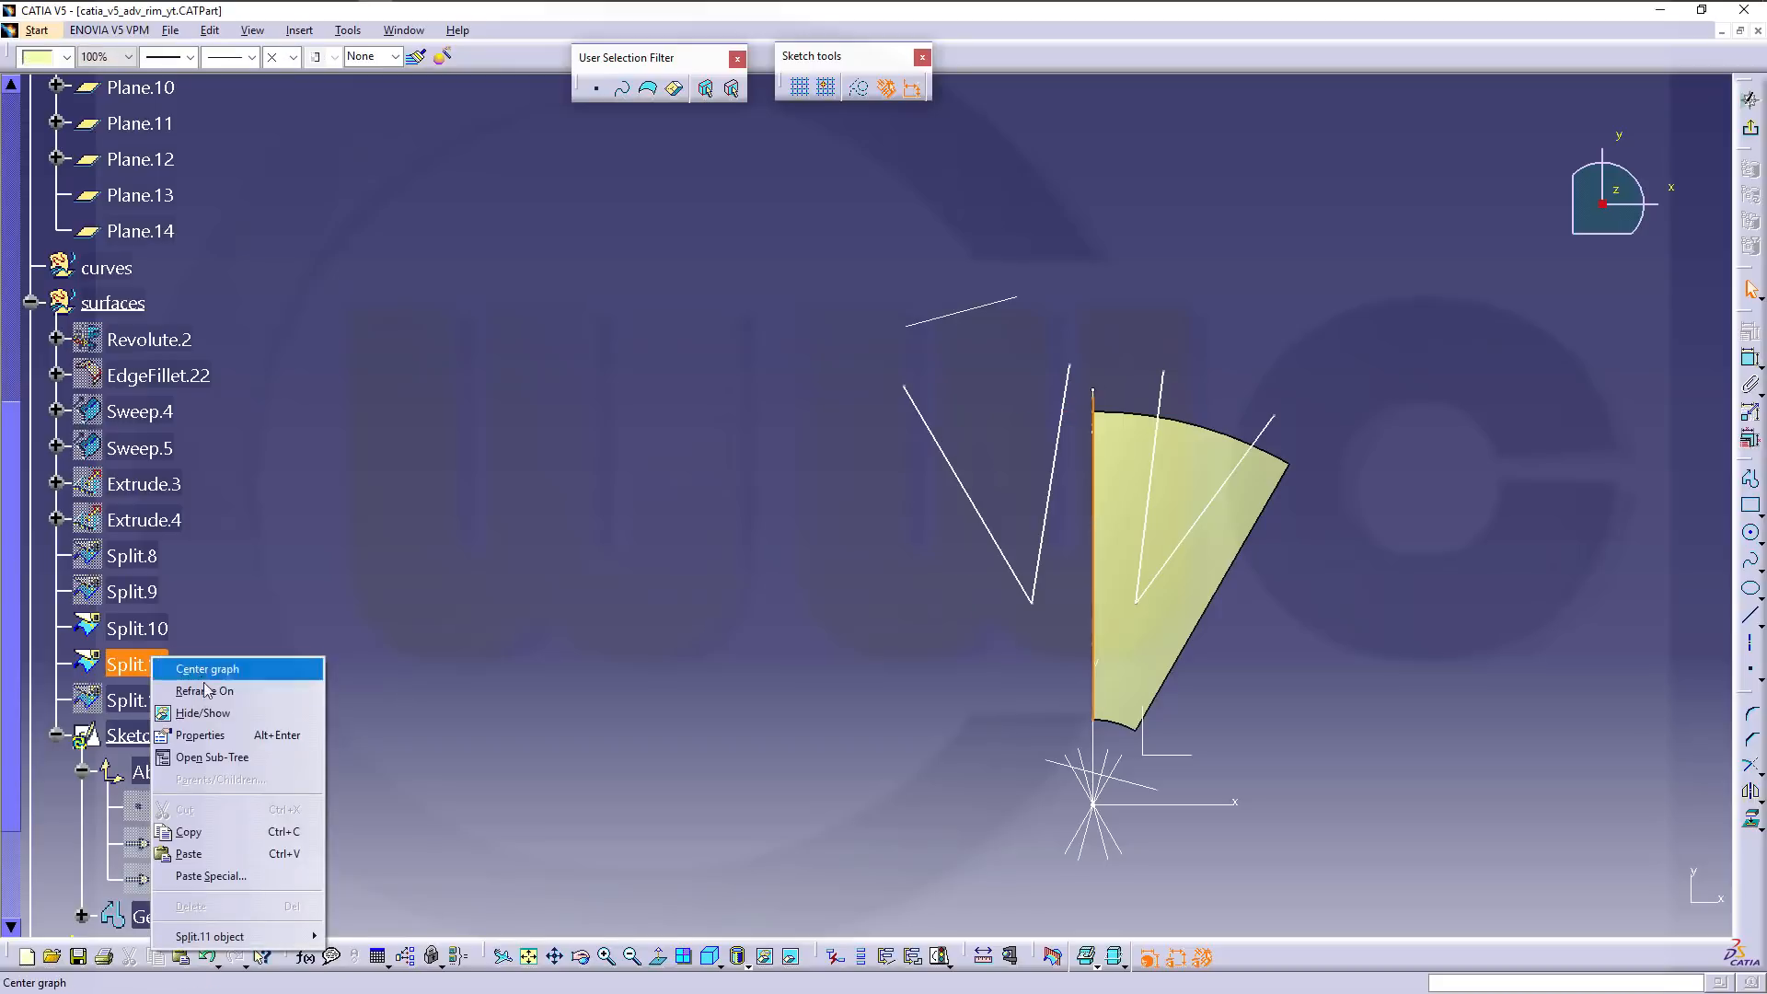
pyautogui.click(201, 715)
pyautogui.rightClick(137, 618)
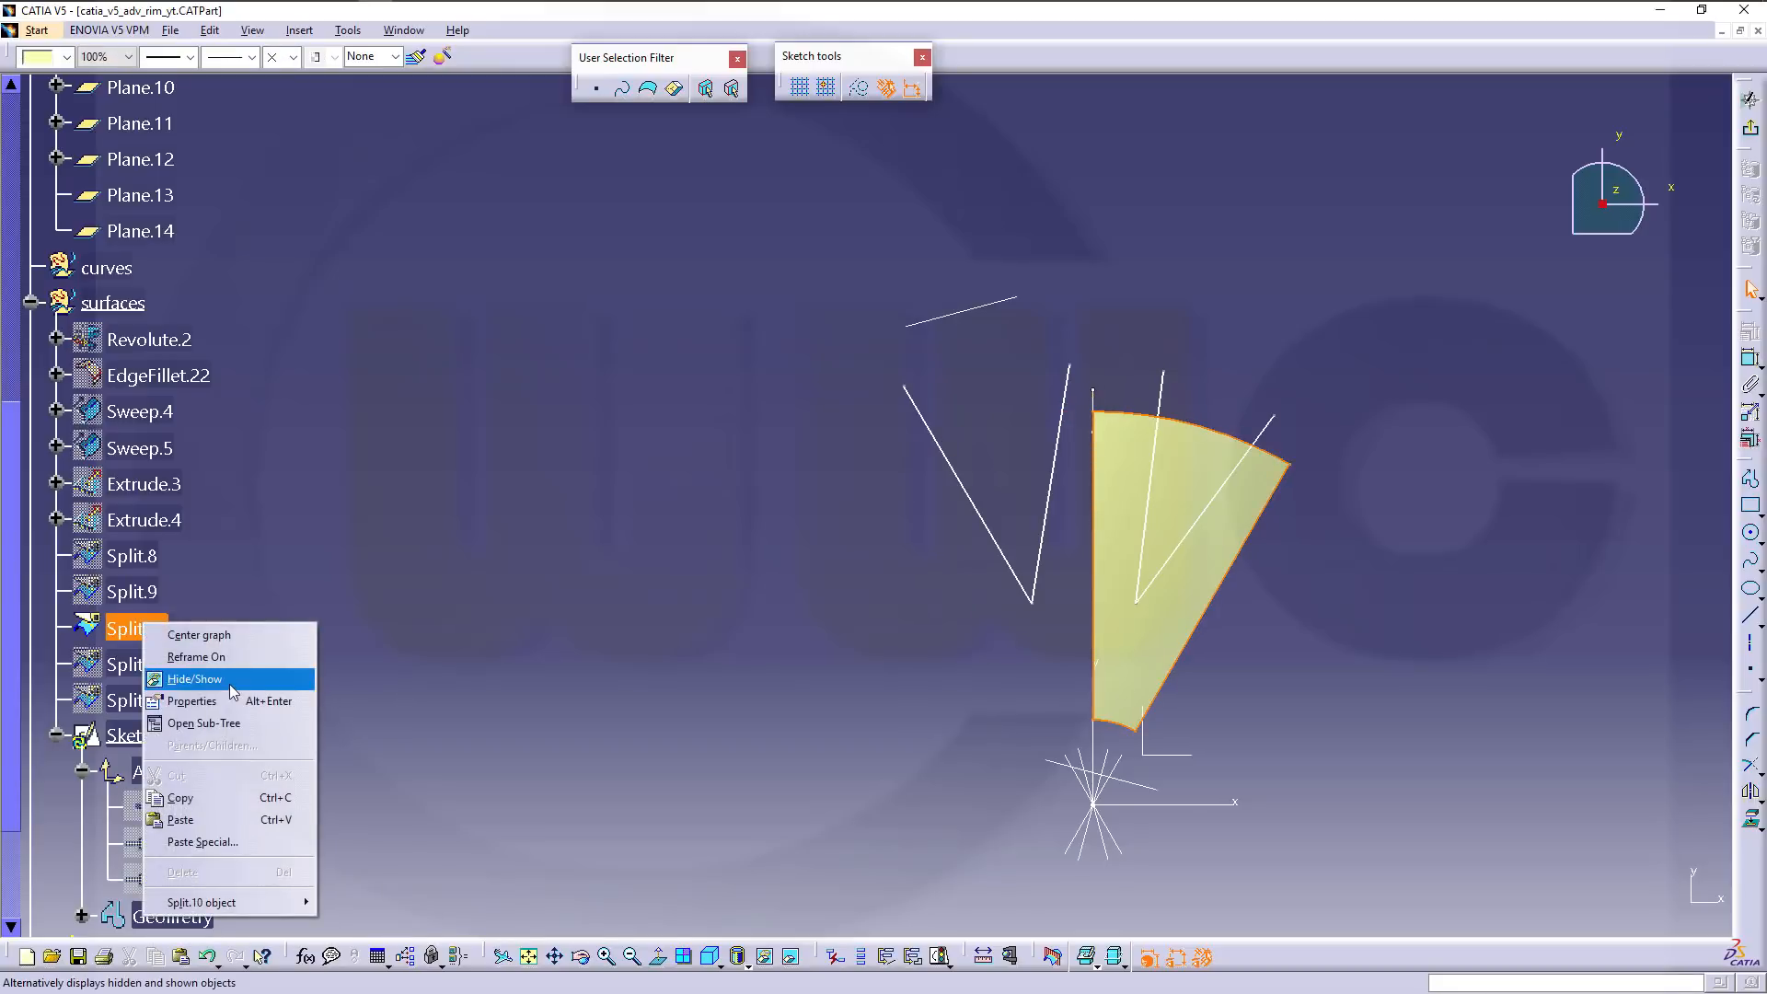
pyautogui.click(189, 680)
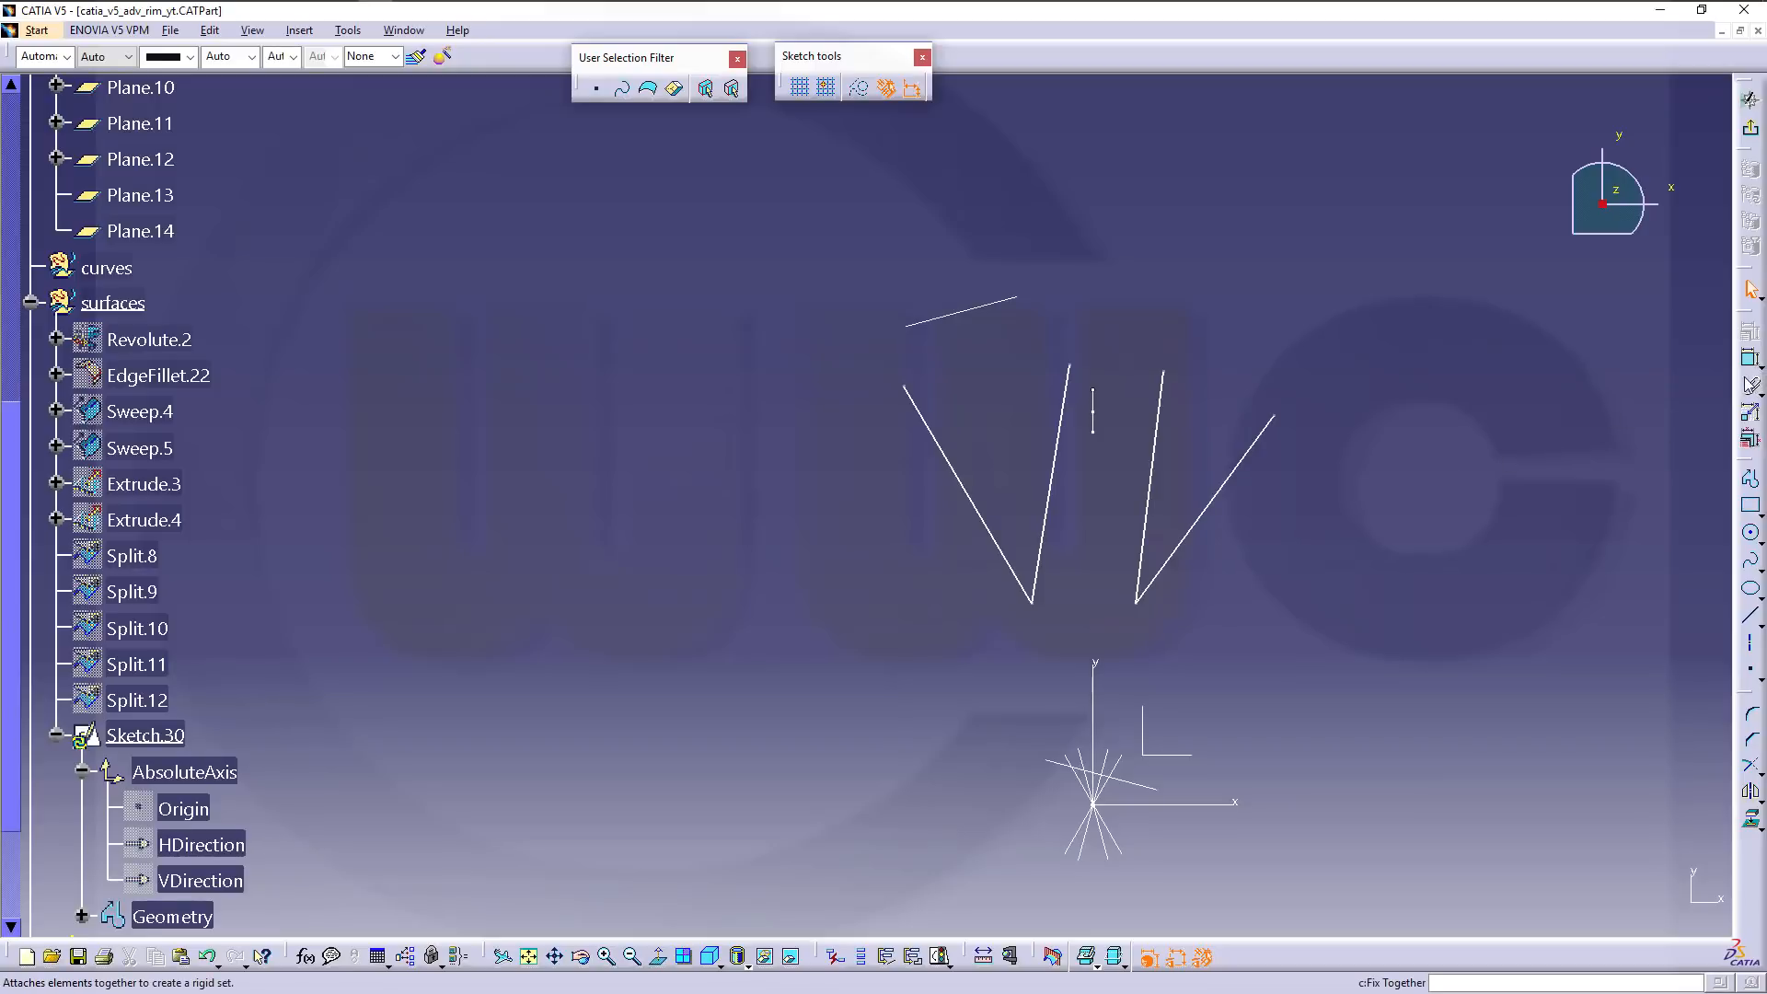
# Constrain the two lines of the left V profile to be symmetric about the left-leaning reference plane line through the hub centre.
pyautogui.click(1747, 358)
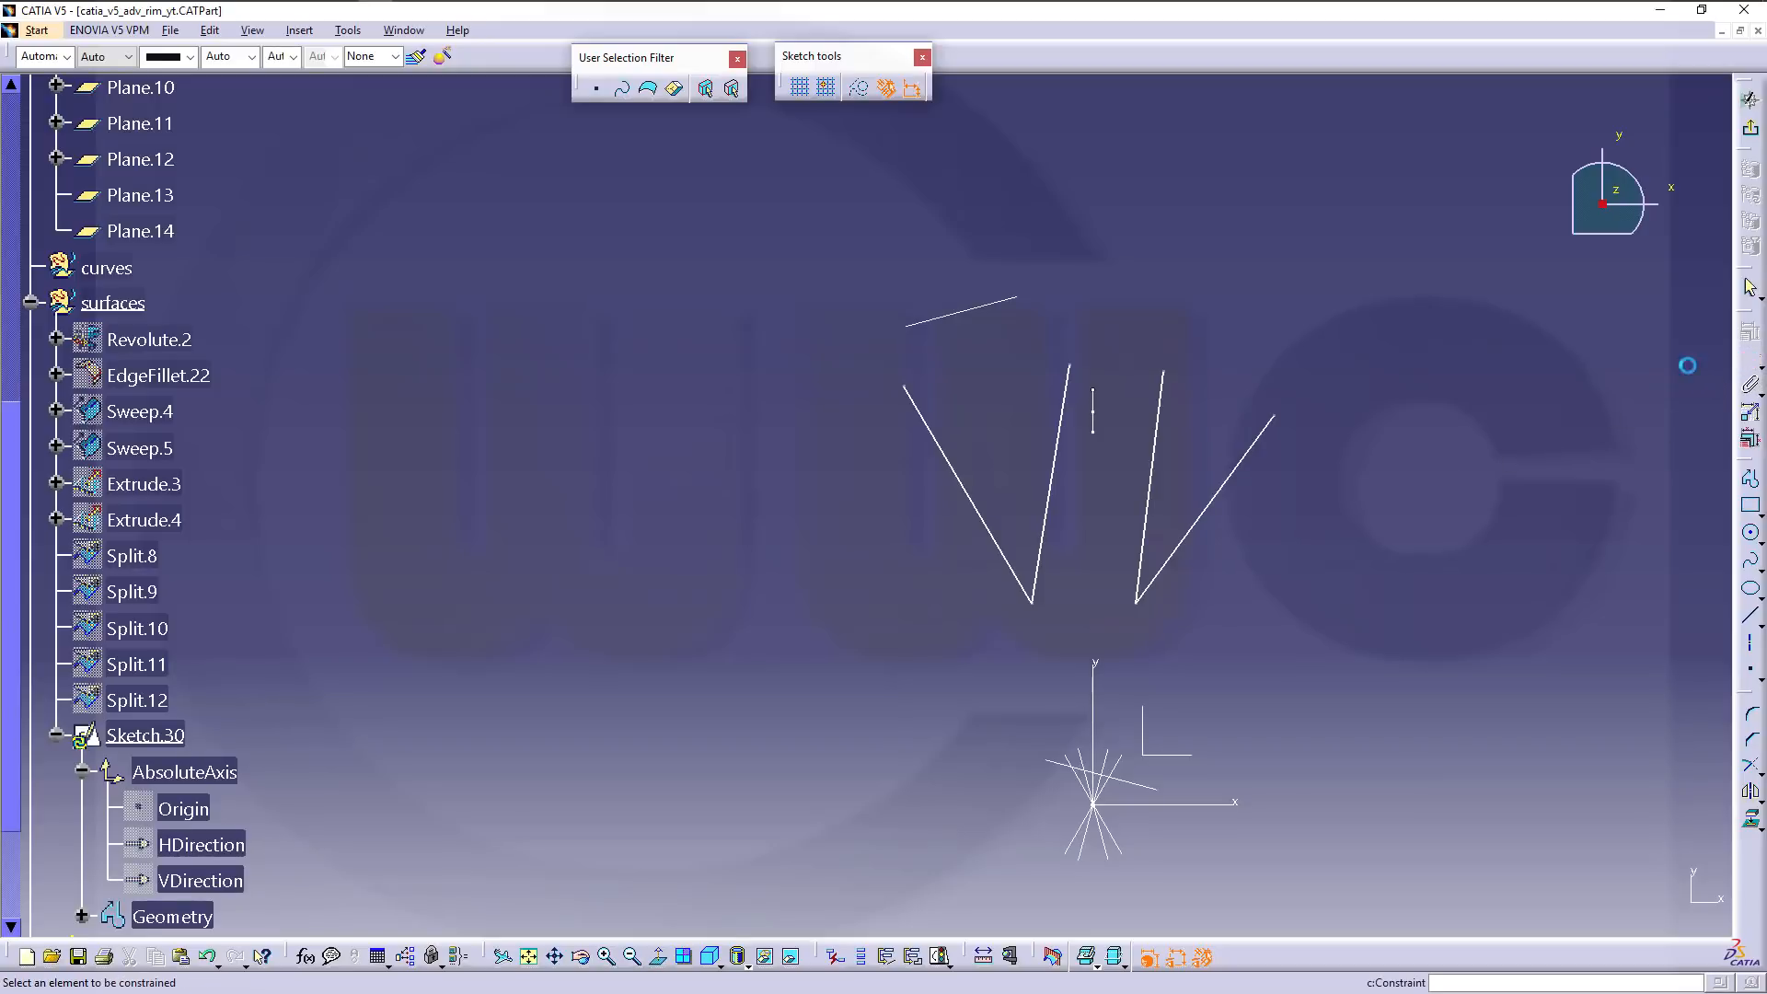
pyautogui.click(946, 458)
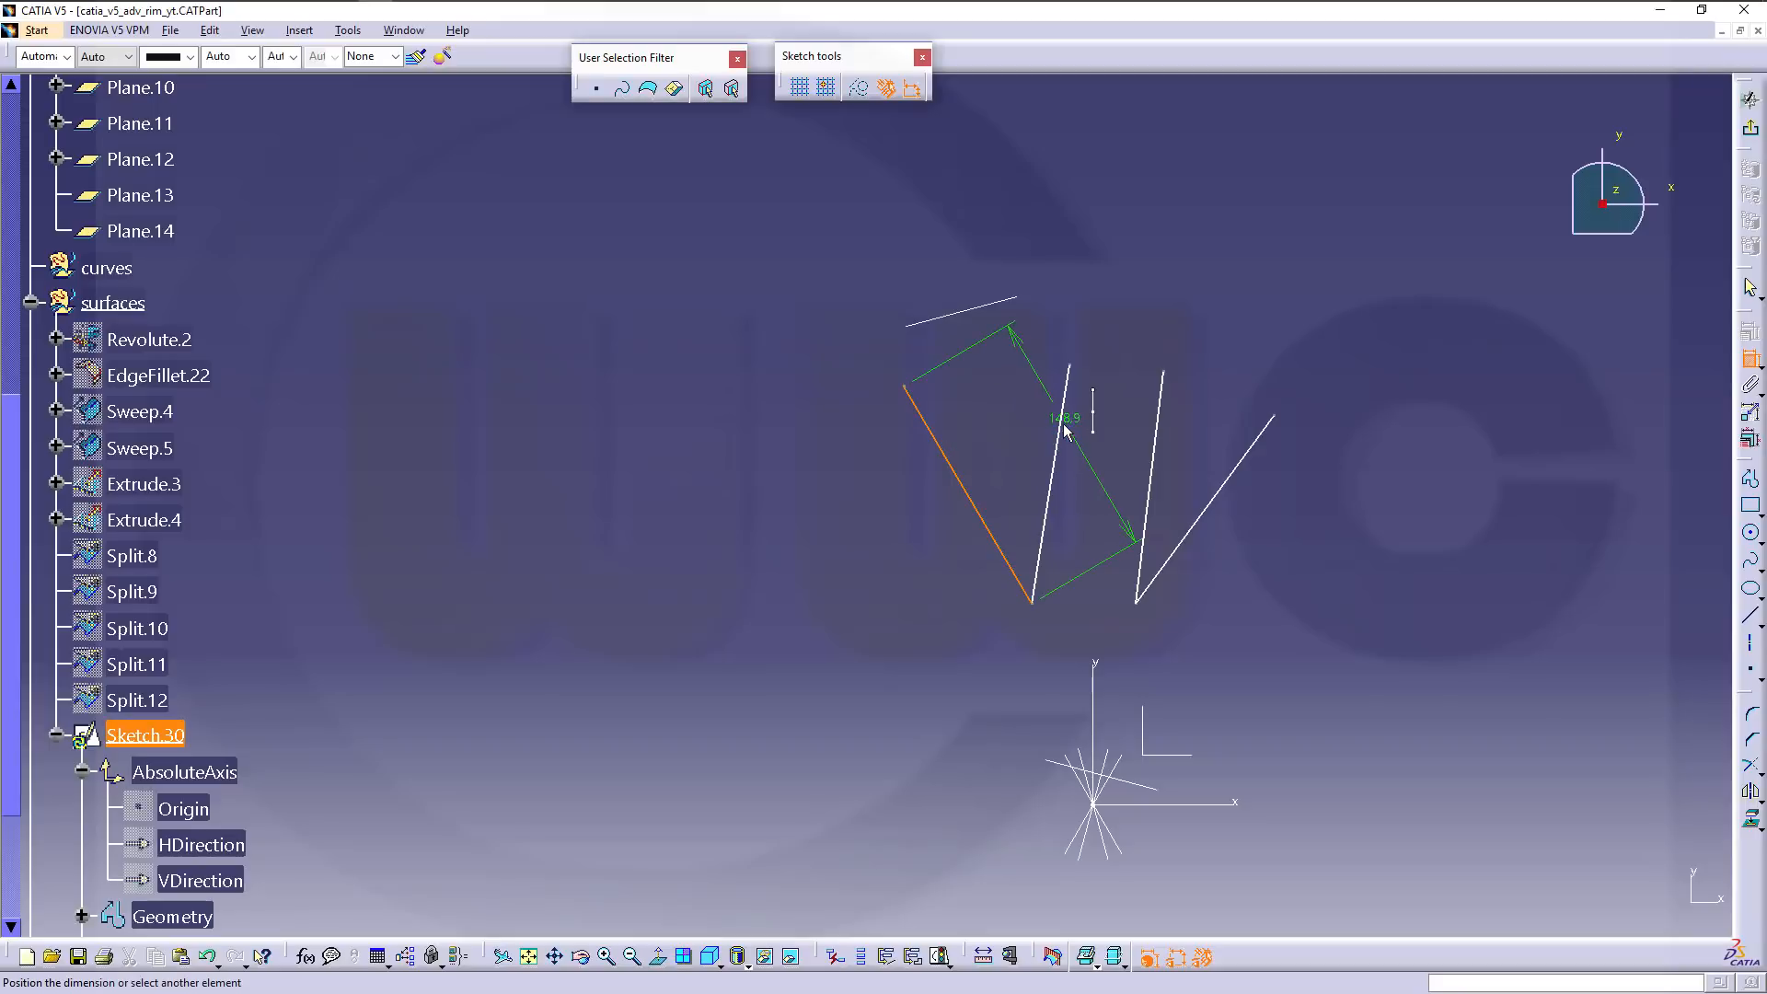
pyautogui.click(1060, 428)
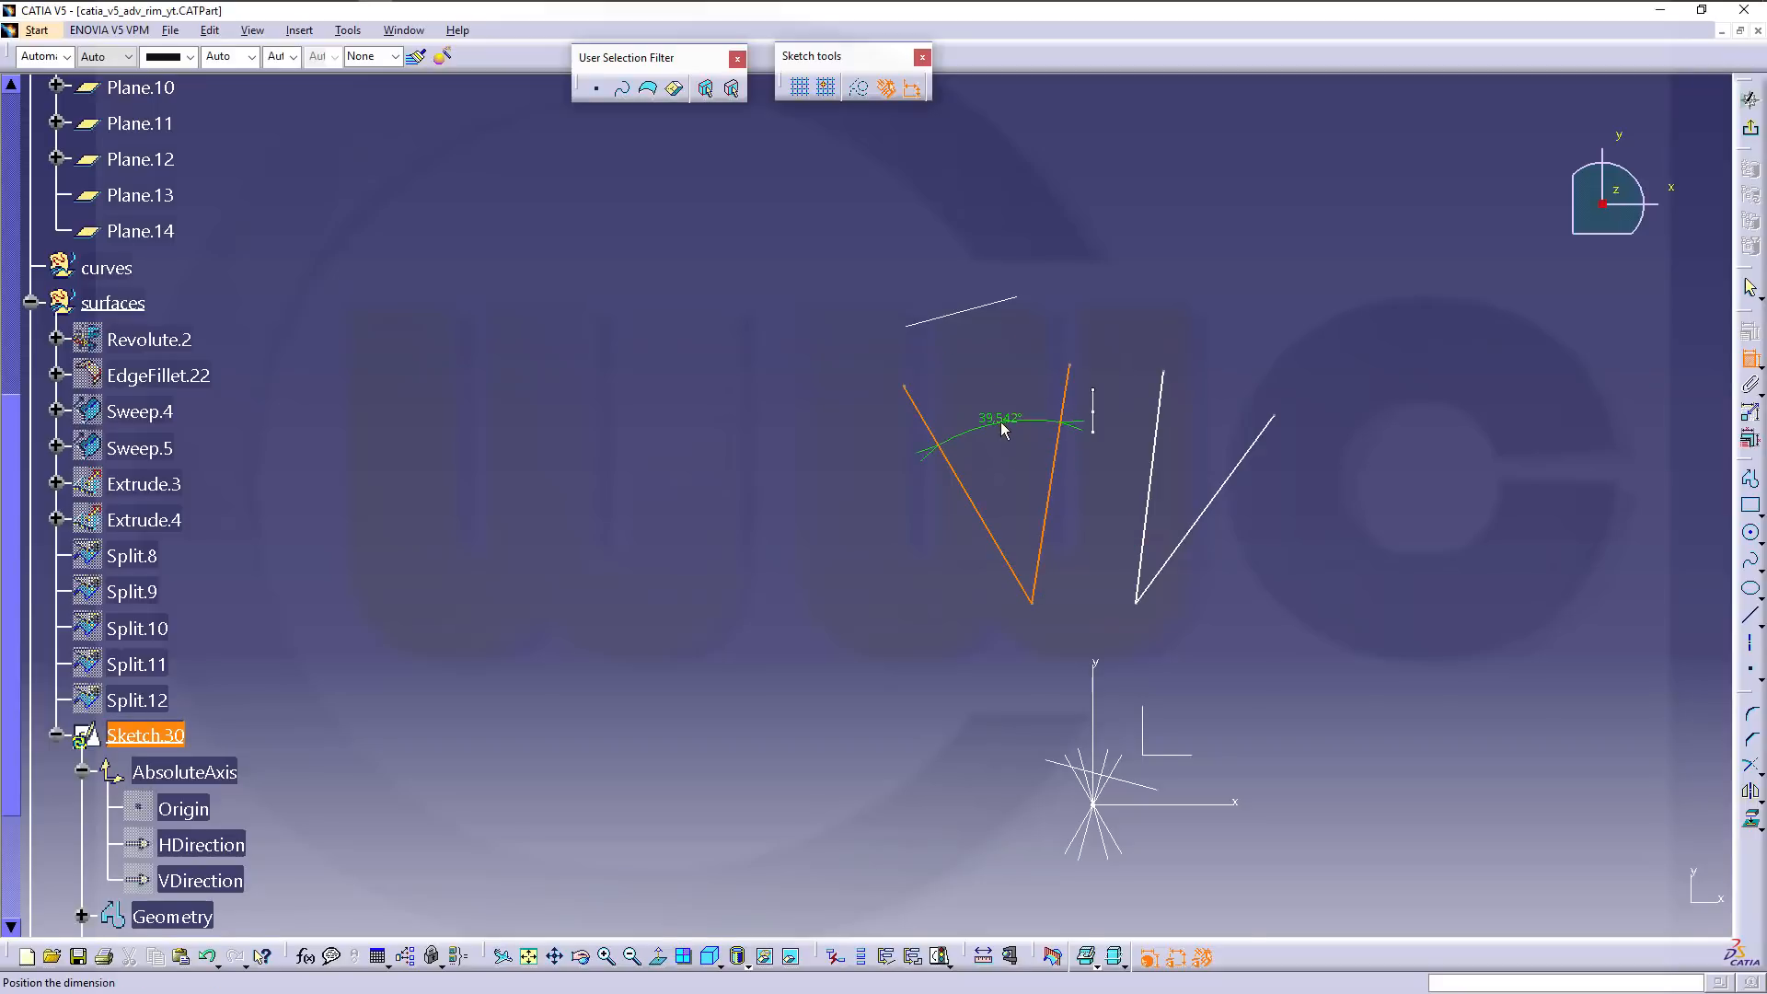
pyautogui.rightClick(1002, 424)
pyautogui.click(1055, 572)
pyautogui.click(1093, 768)
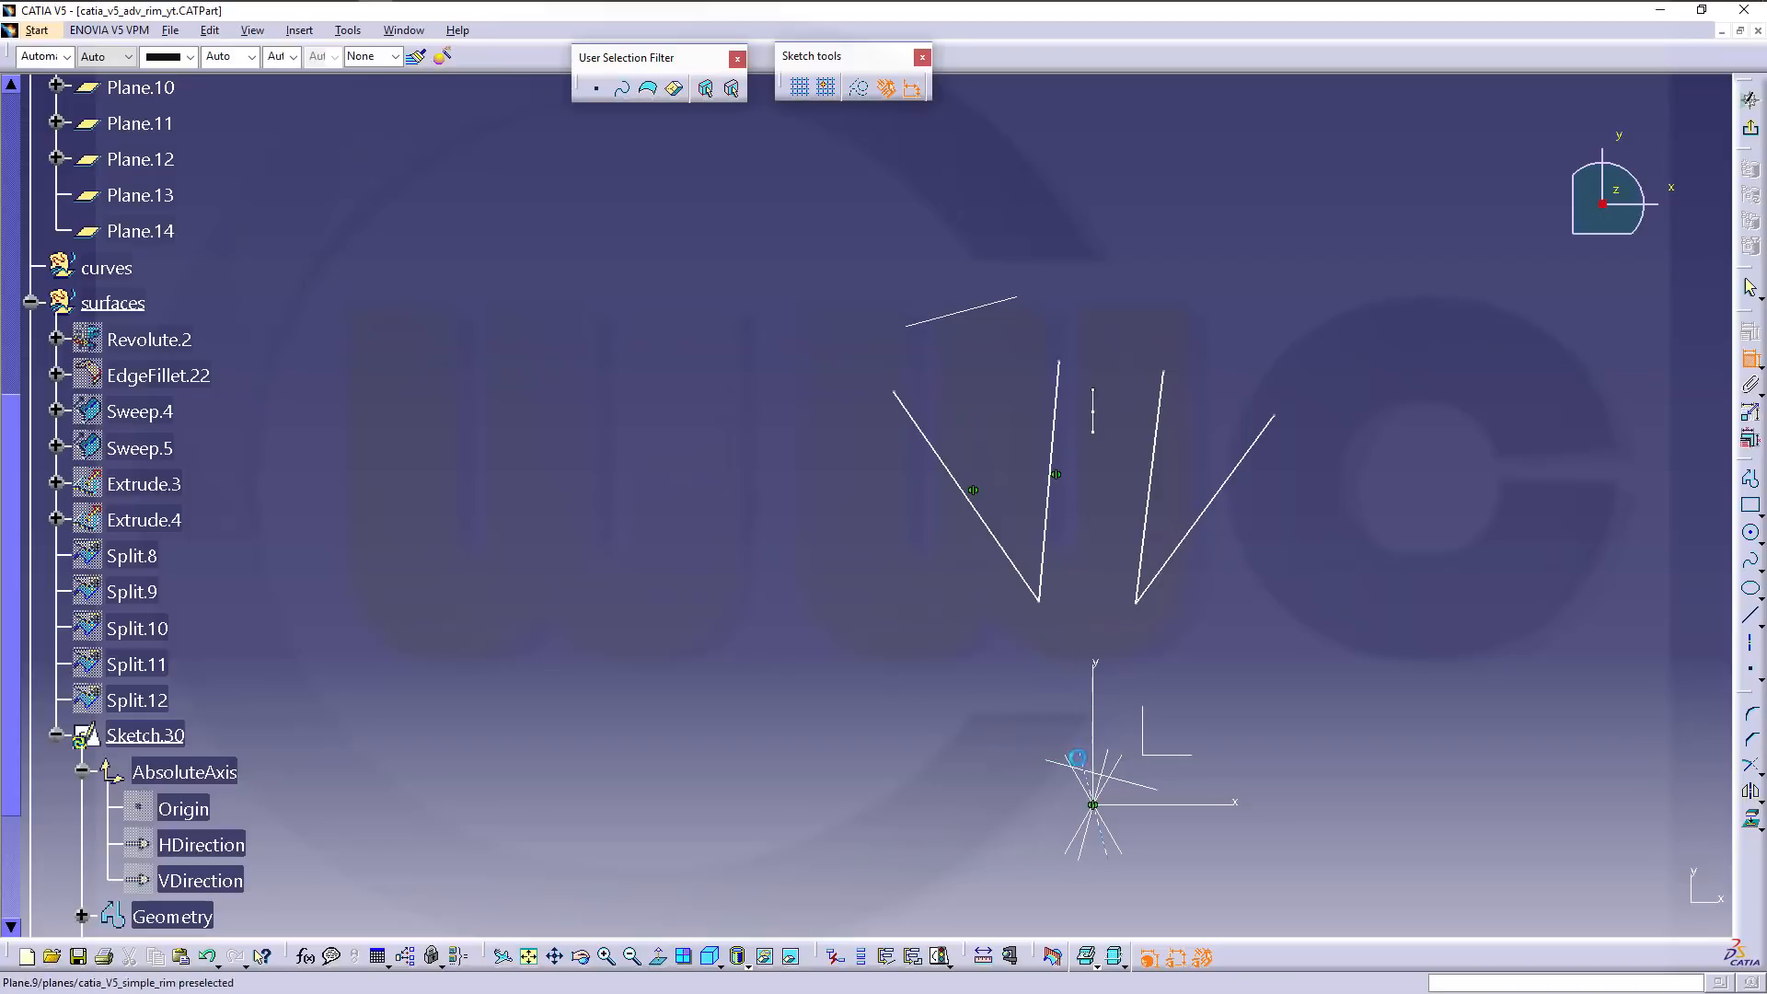
# Constrain the two lines of the right V profile to be symmetric about the right-leaning reference plane line through the hub centre.
pyautogui.click(1160, 483)
pyautogui.click(1211, 508)
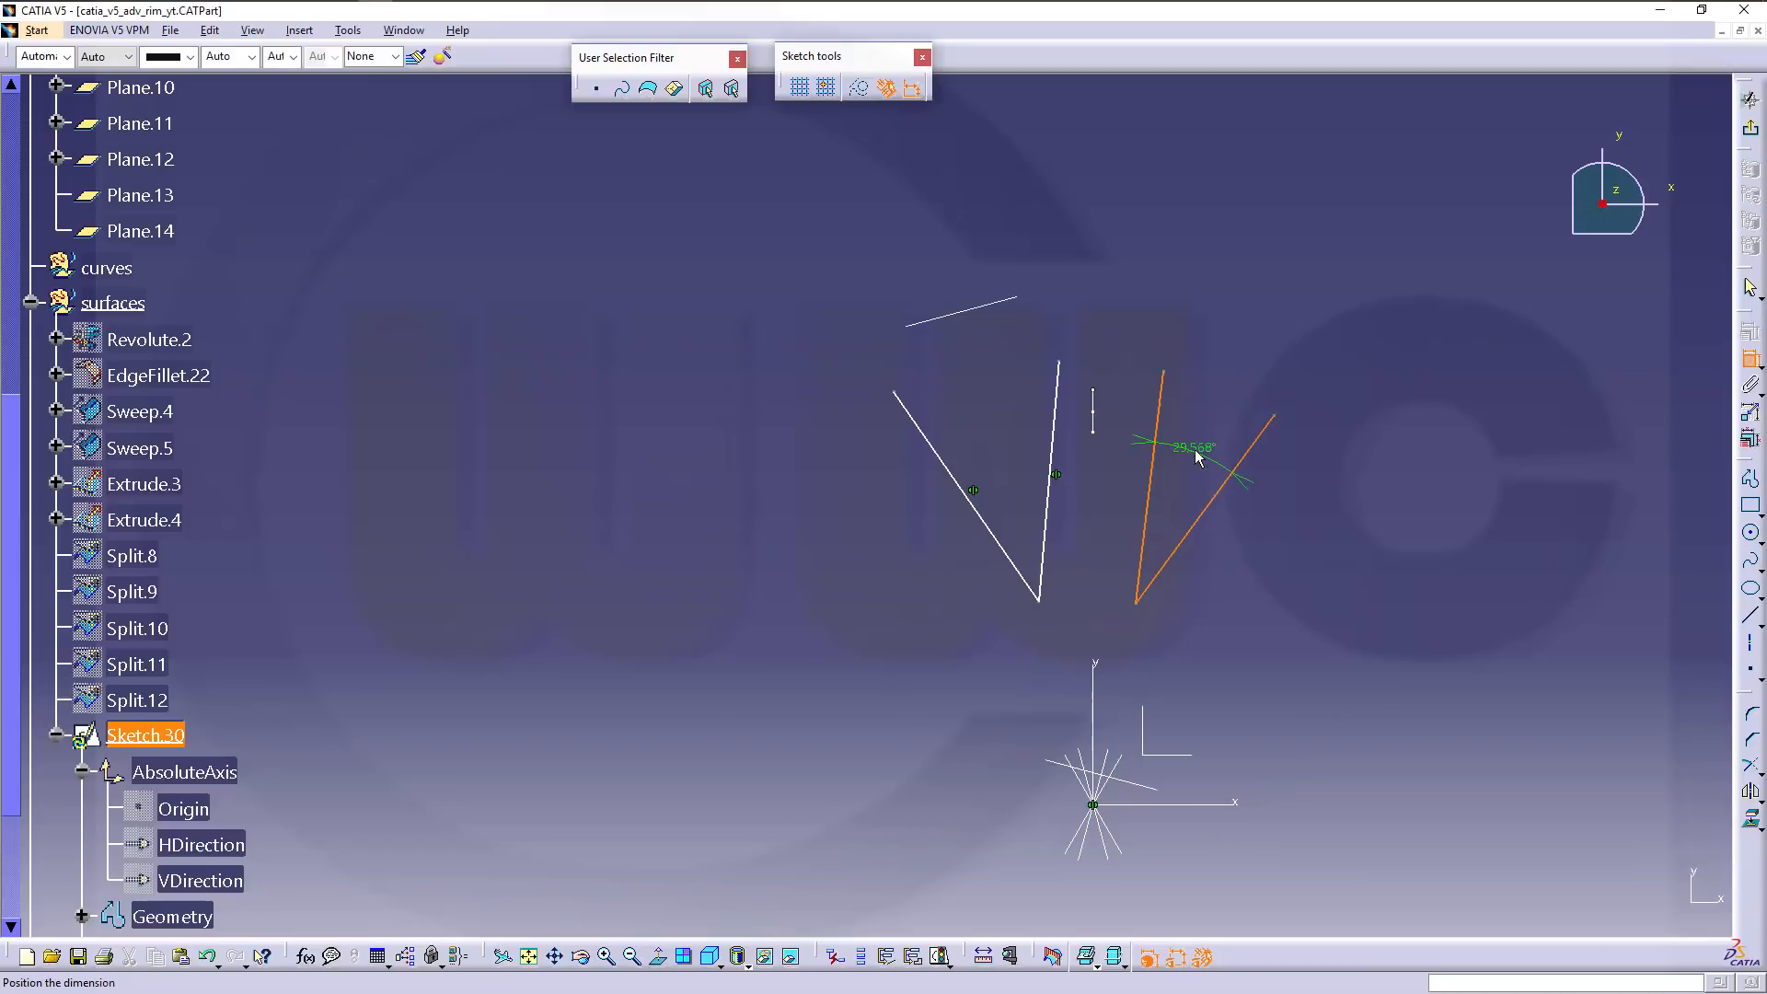
pyautogui.rightClick(1197, 451)
pyautogui.click(1270, 599)
pyautogui.click(1117, 758)
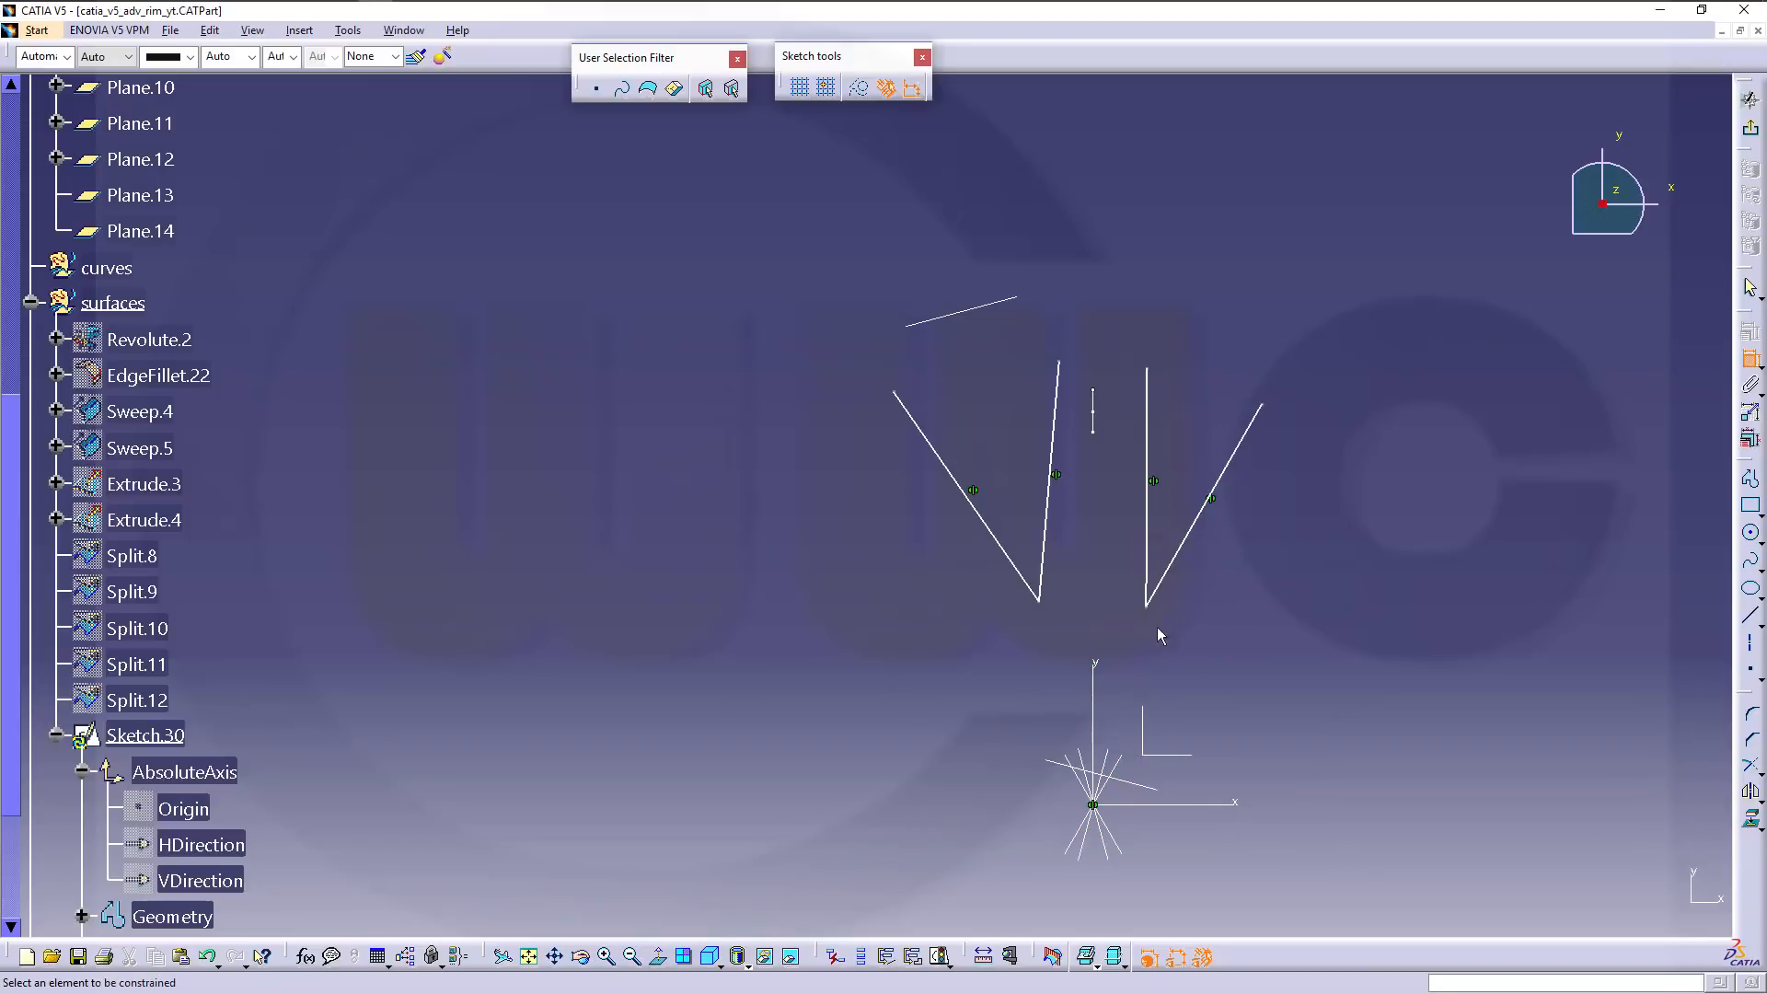
pyautogui.click(1038, 604)
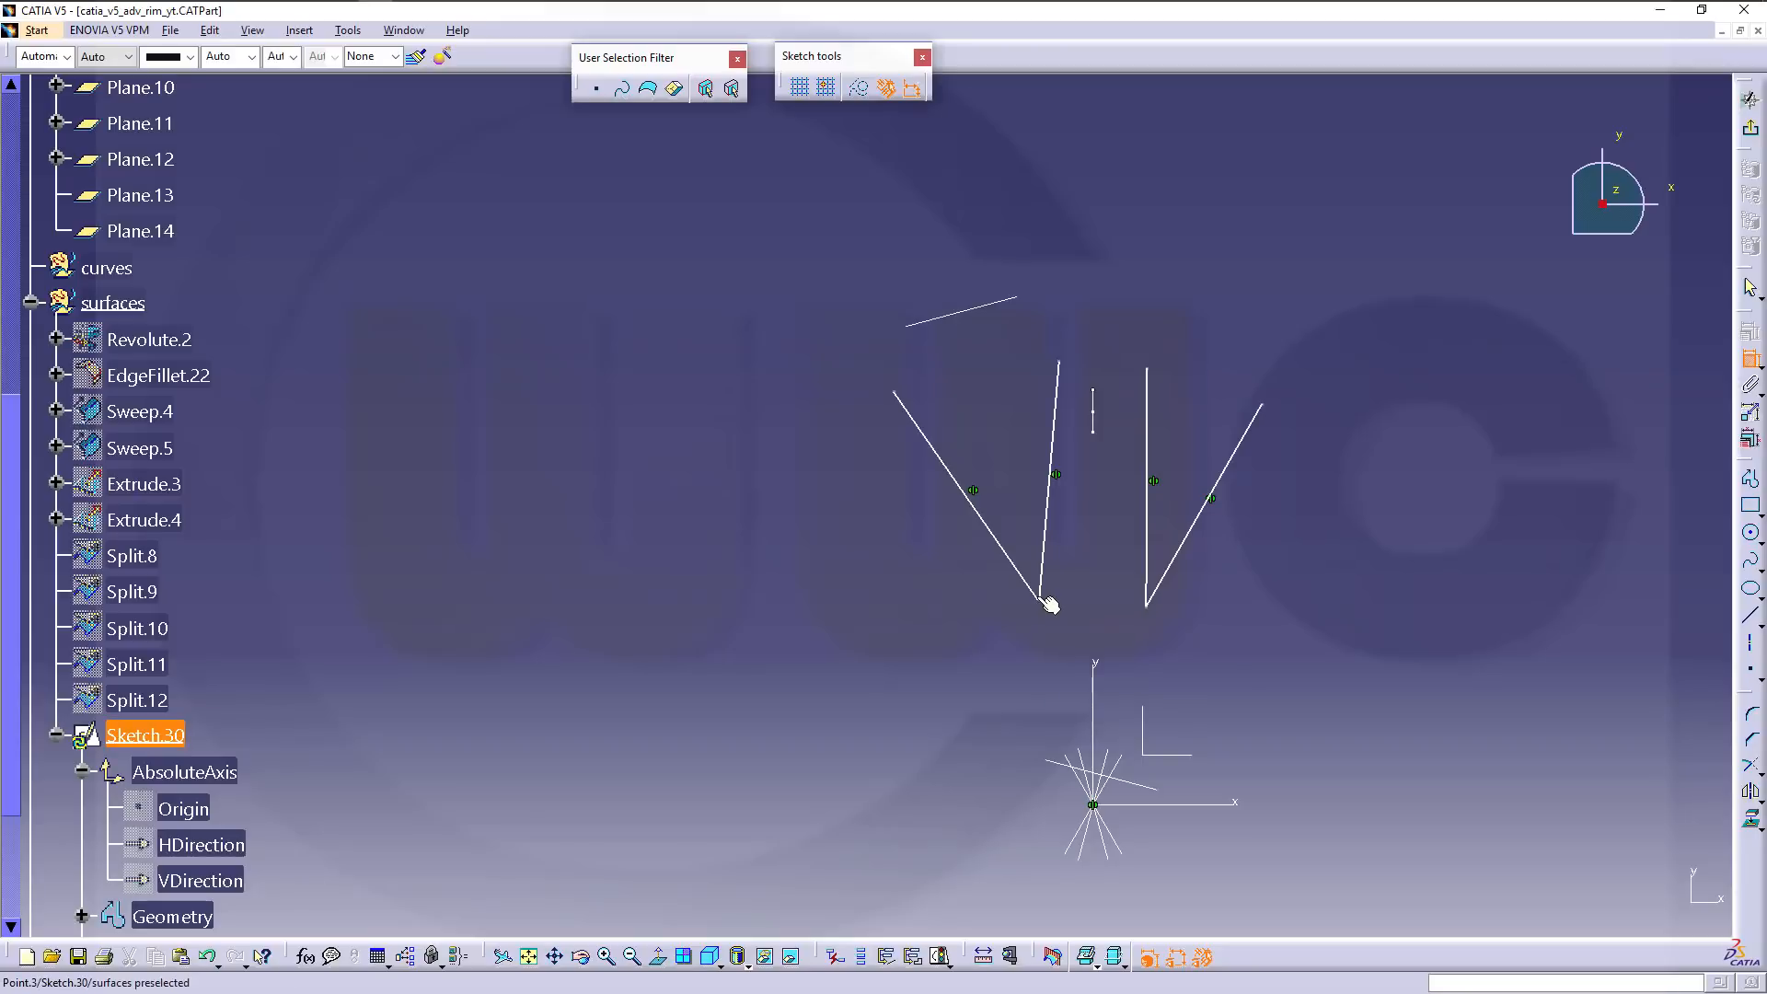
pyautogui.click(1089, 764)
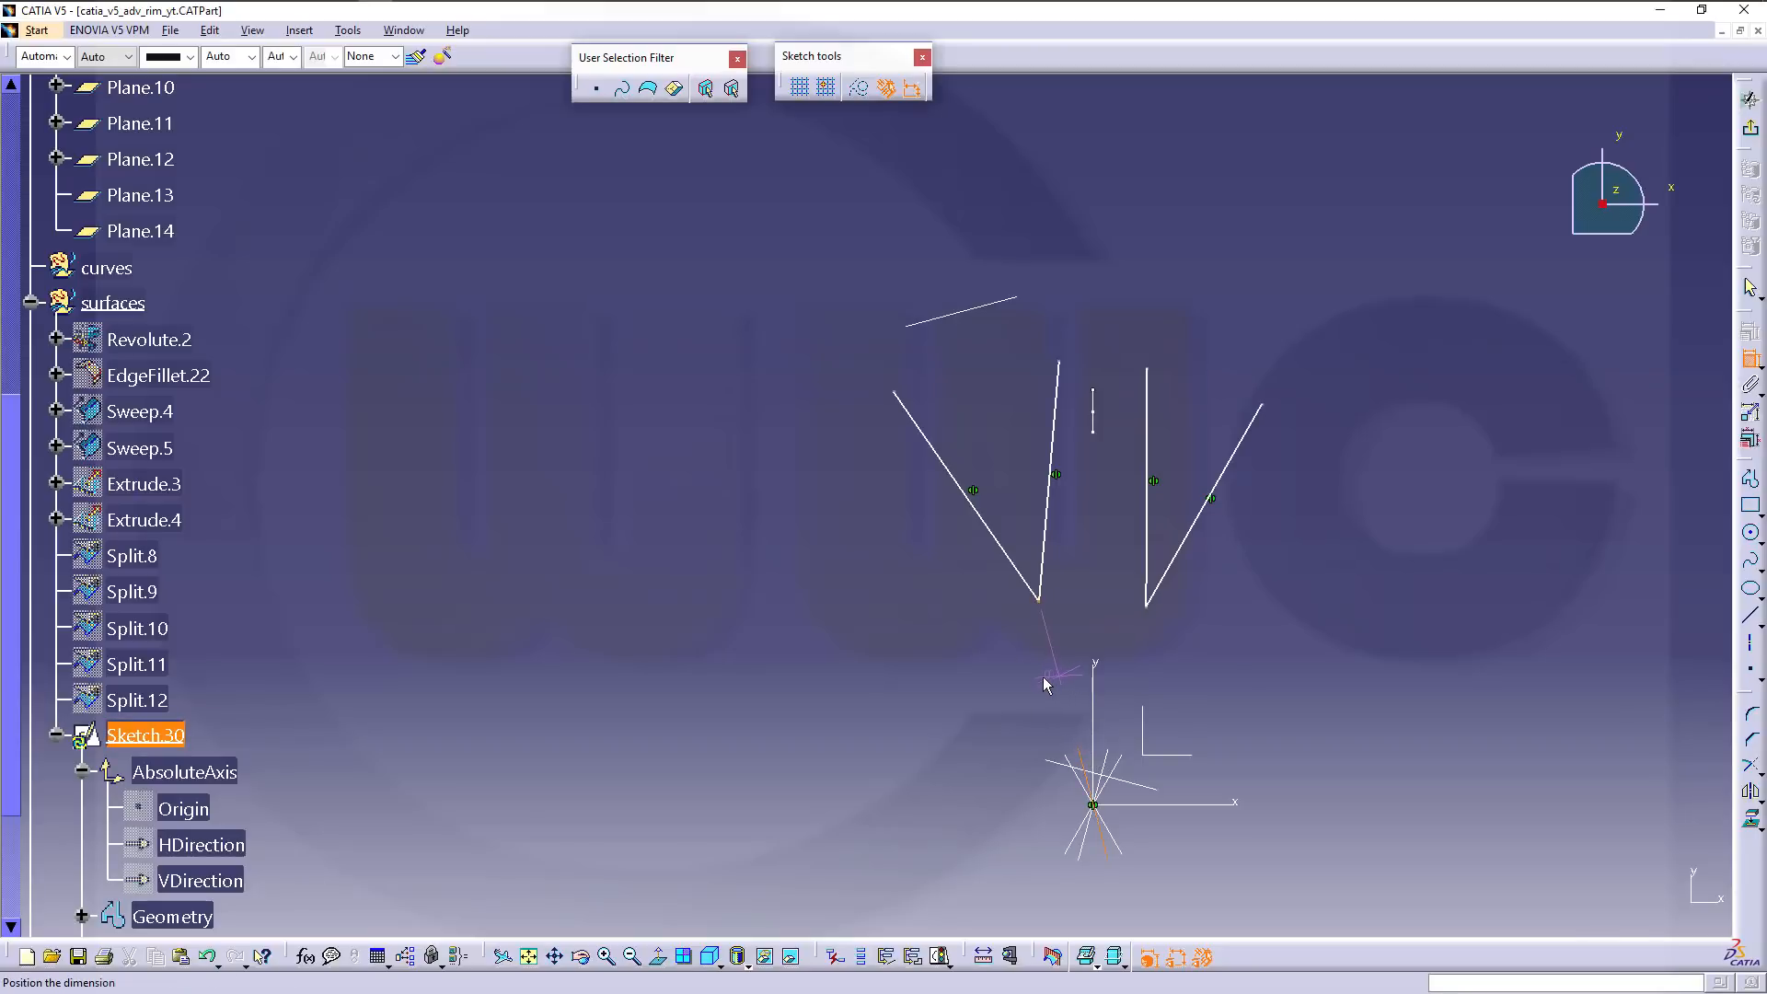
pyautogui.press('Escape')
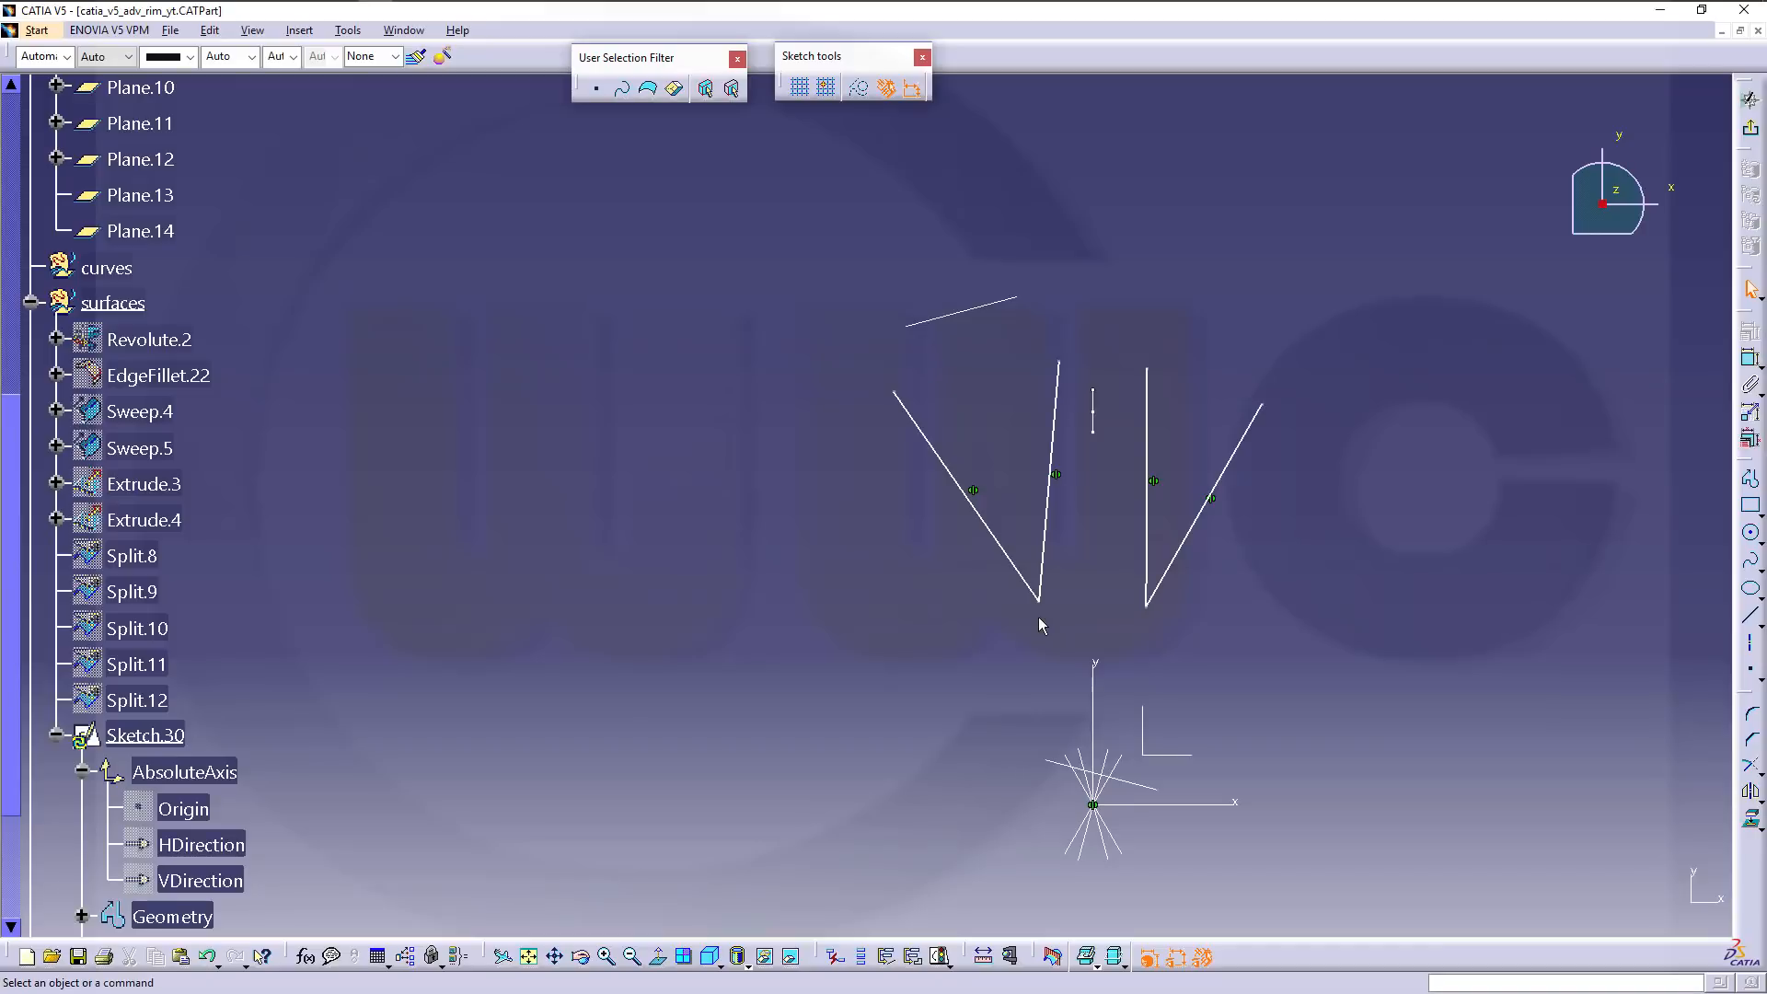
# Nudge the left V apex outward and the right one toward the hub, and round the left apex with a corner radius of about 18.9 mm.
pyautogui.moveTo(1044, 600)
pyautogui.mouseDown()
pyautogui.moveTo(970, 635)
pyautogui.moveTo(1025, 615)
pyautogui.moveTo(1037, 589)
pyautogui.mouseUp()
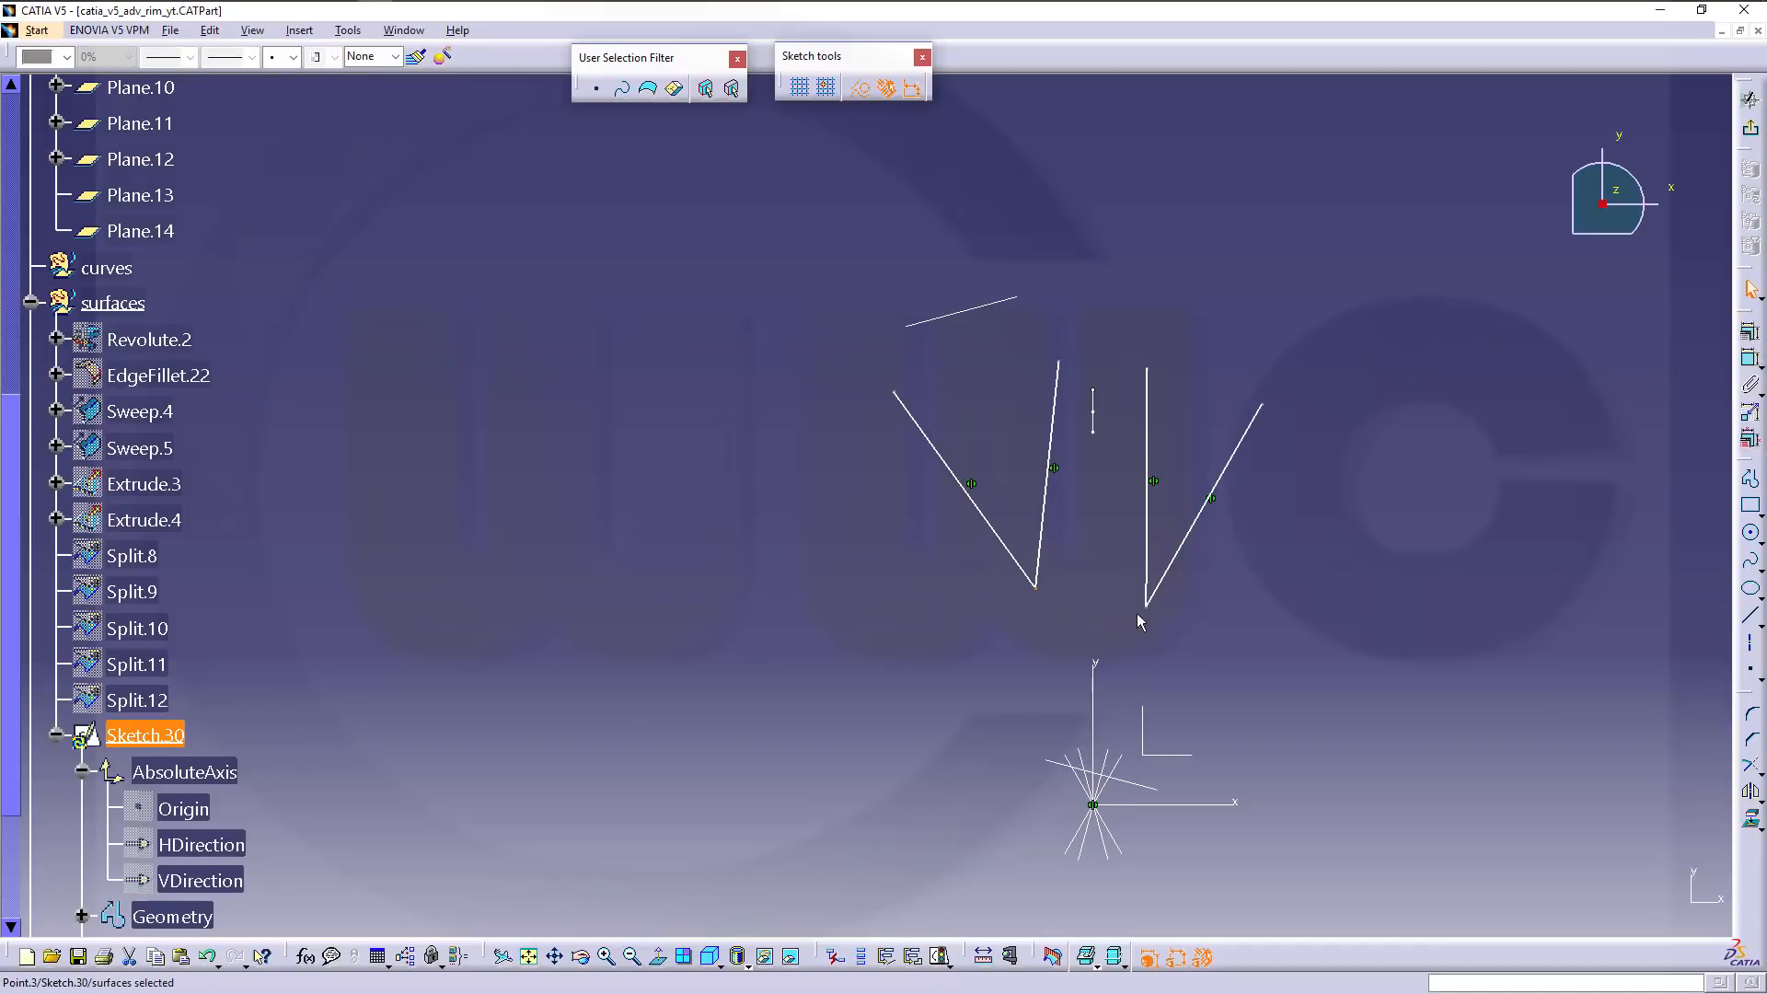
pyautogui.moveTo(1154, 609); pyautogui.dragTo(1152, 616)
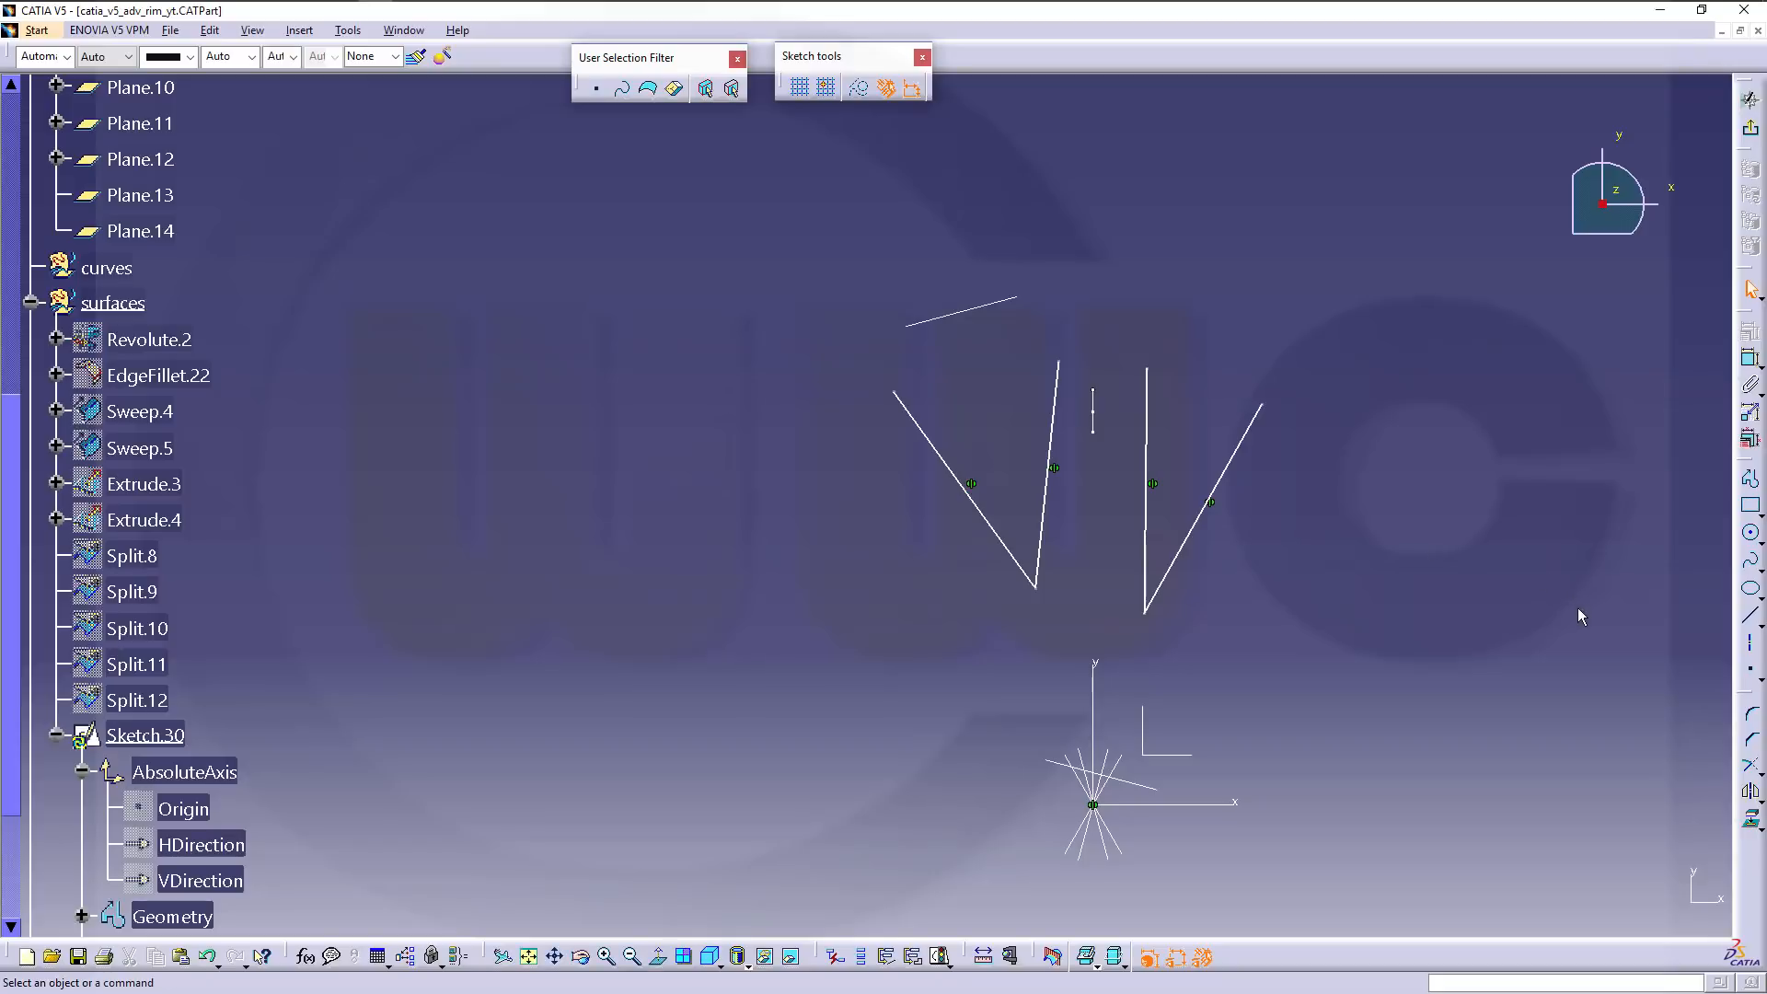
pyautogui.click(1751, 720)
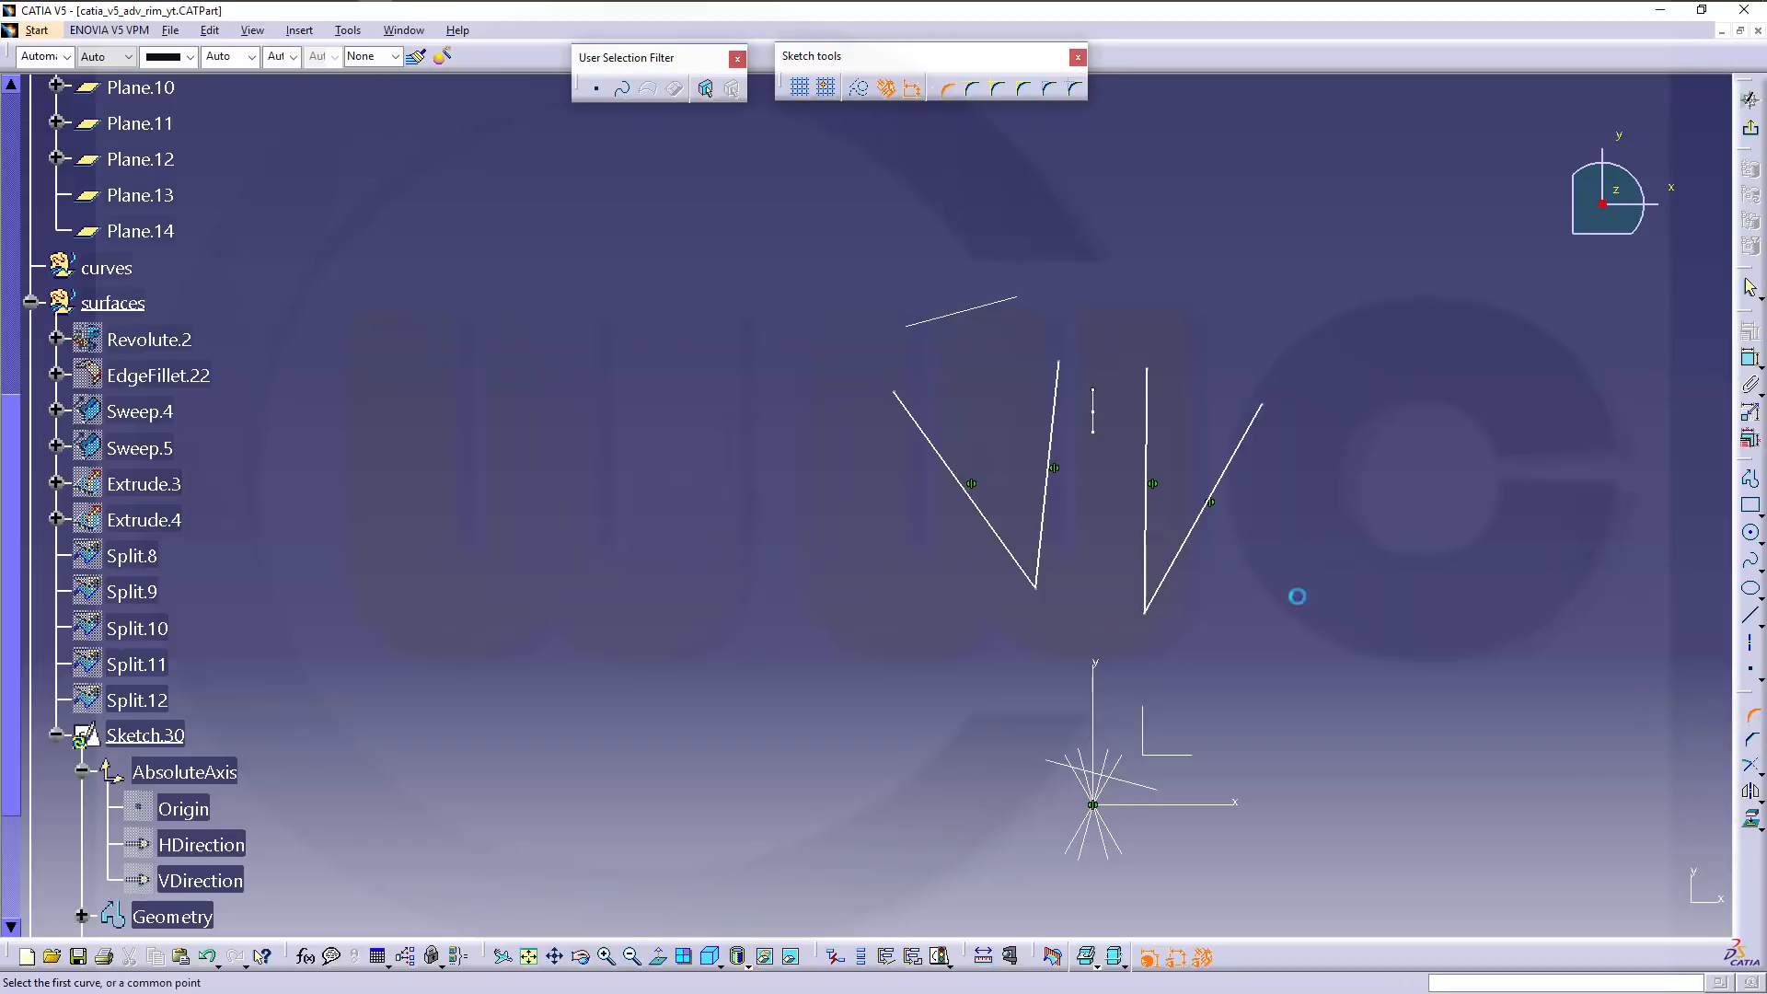
pyautogui.click(1007, 539)
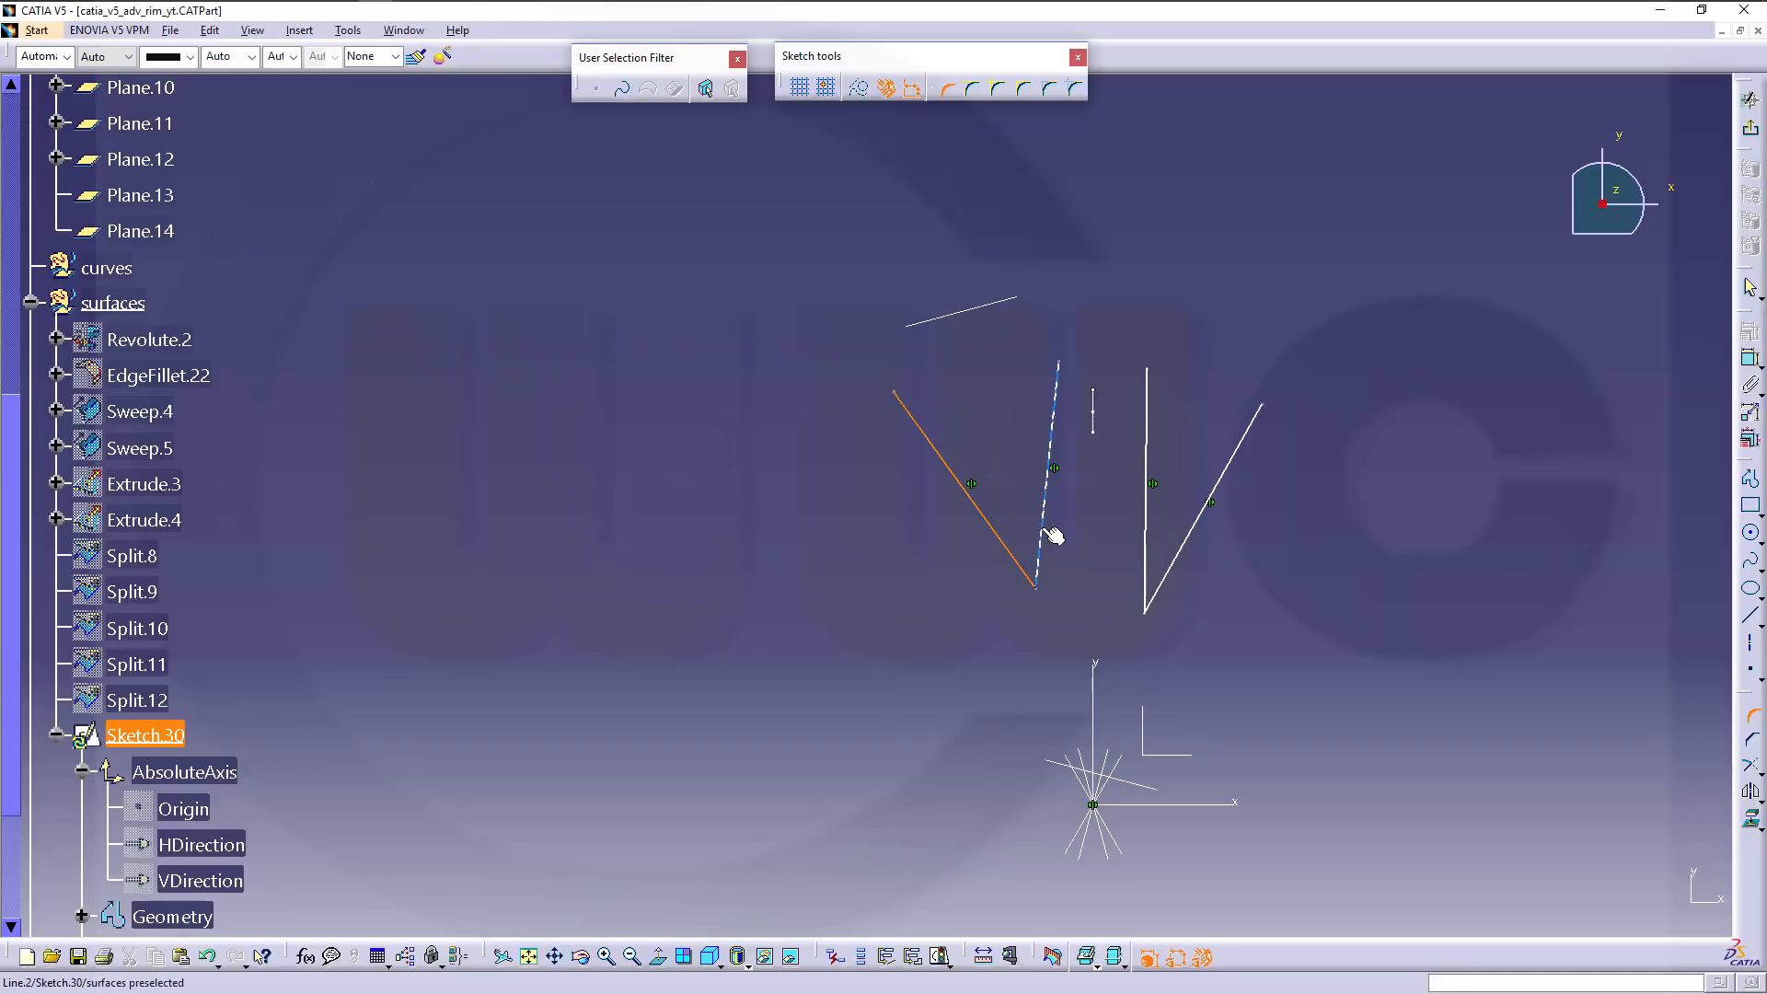
pyautogui.click(1049, 532)
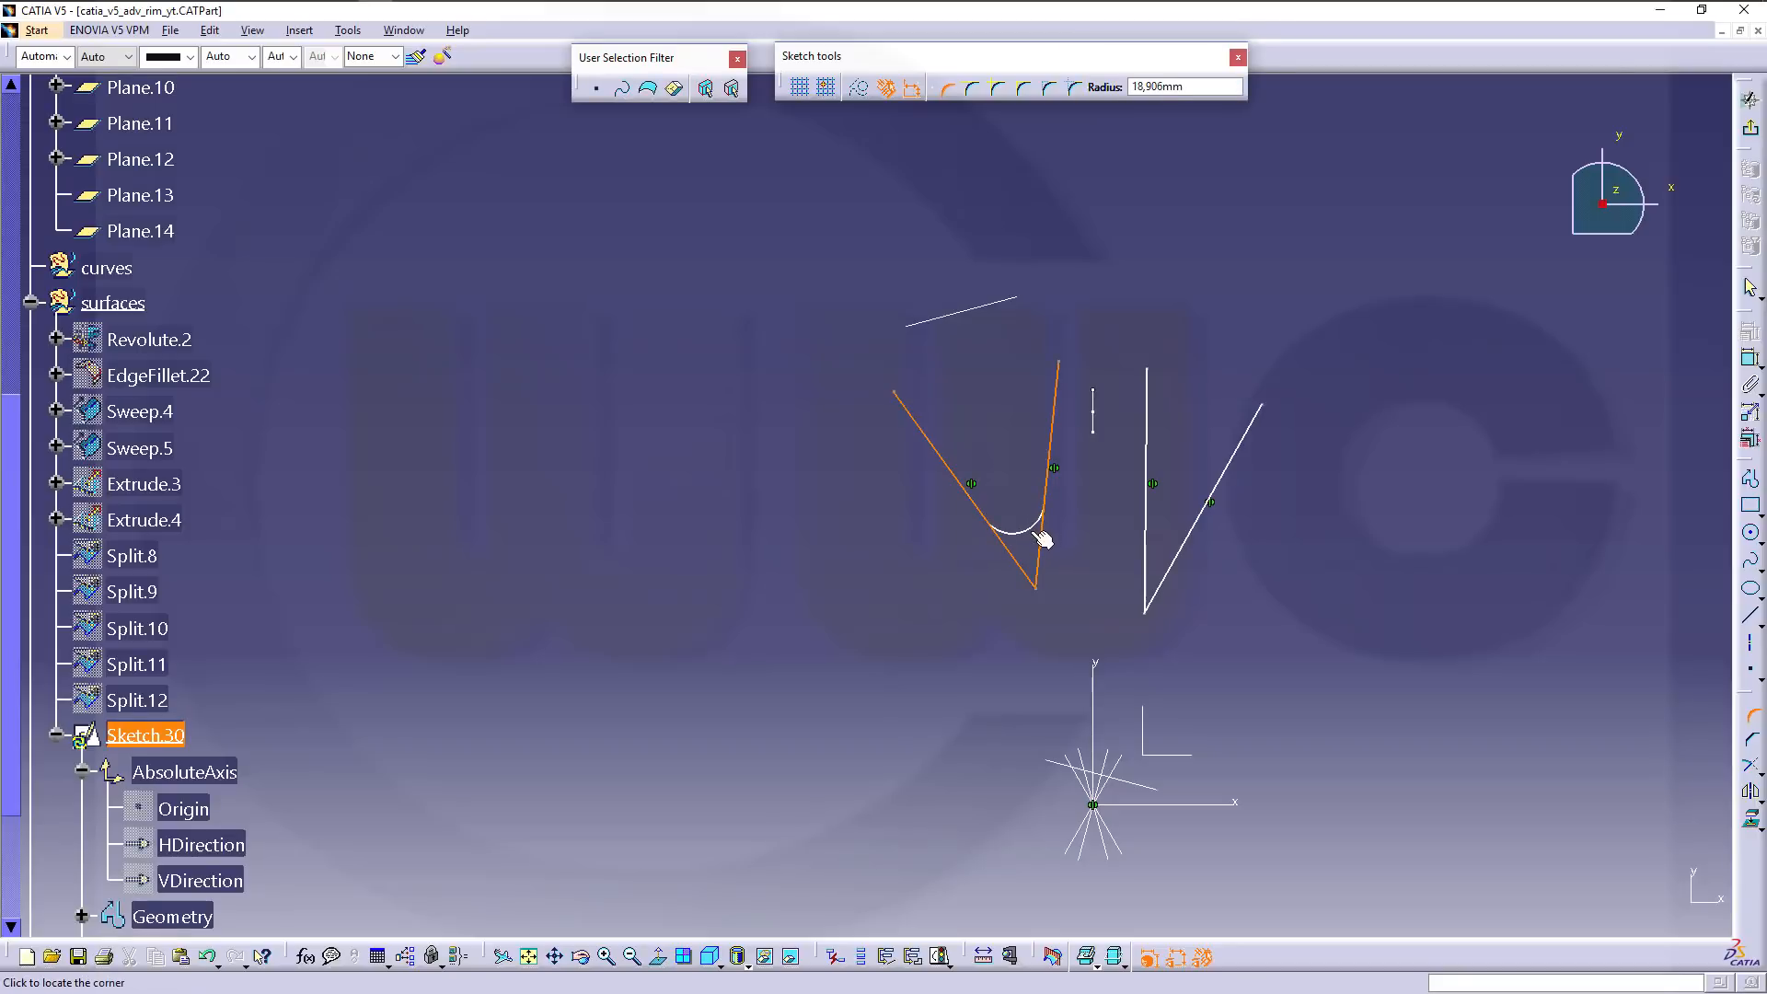
pyautogui.click(1043, 538)
# Round the apex of the right V profile with a corner of about 22.2 mm radius.
pyautogui.click(1751, 716)
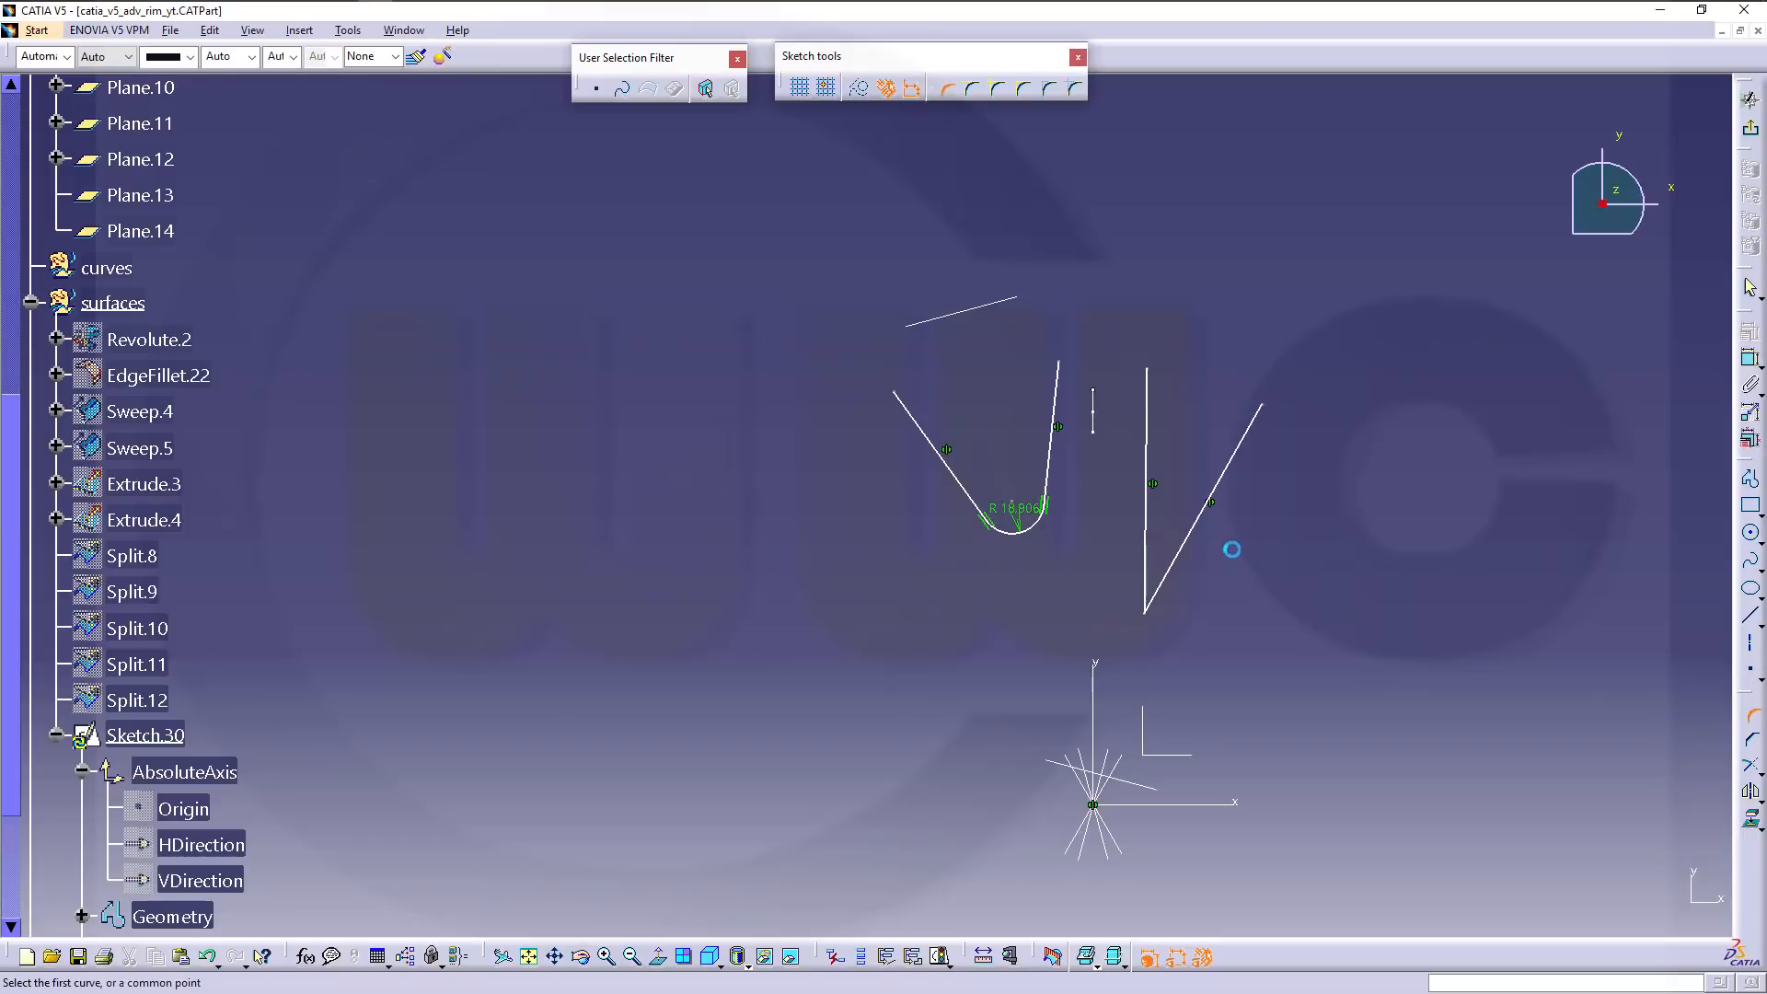
pyautogui.click(1150, 515)
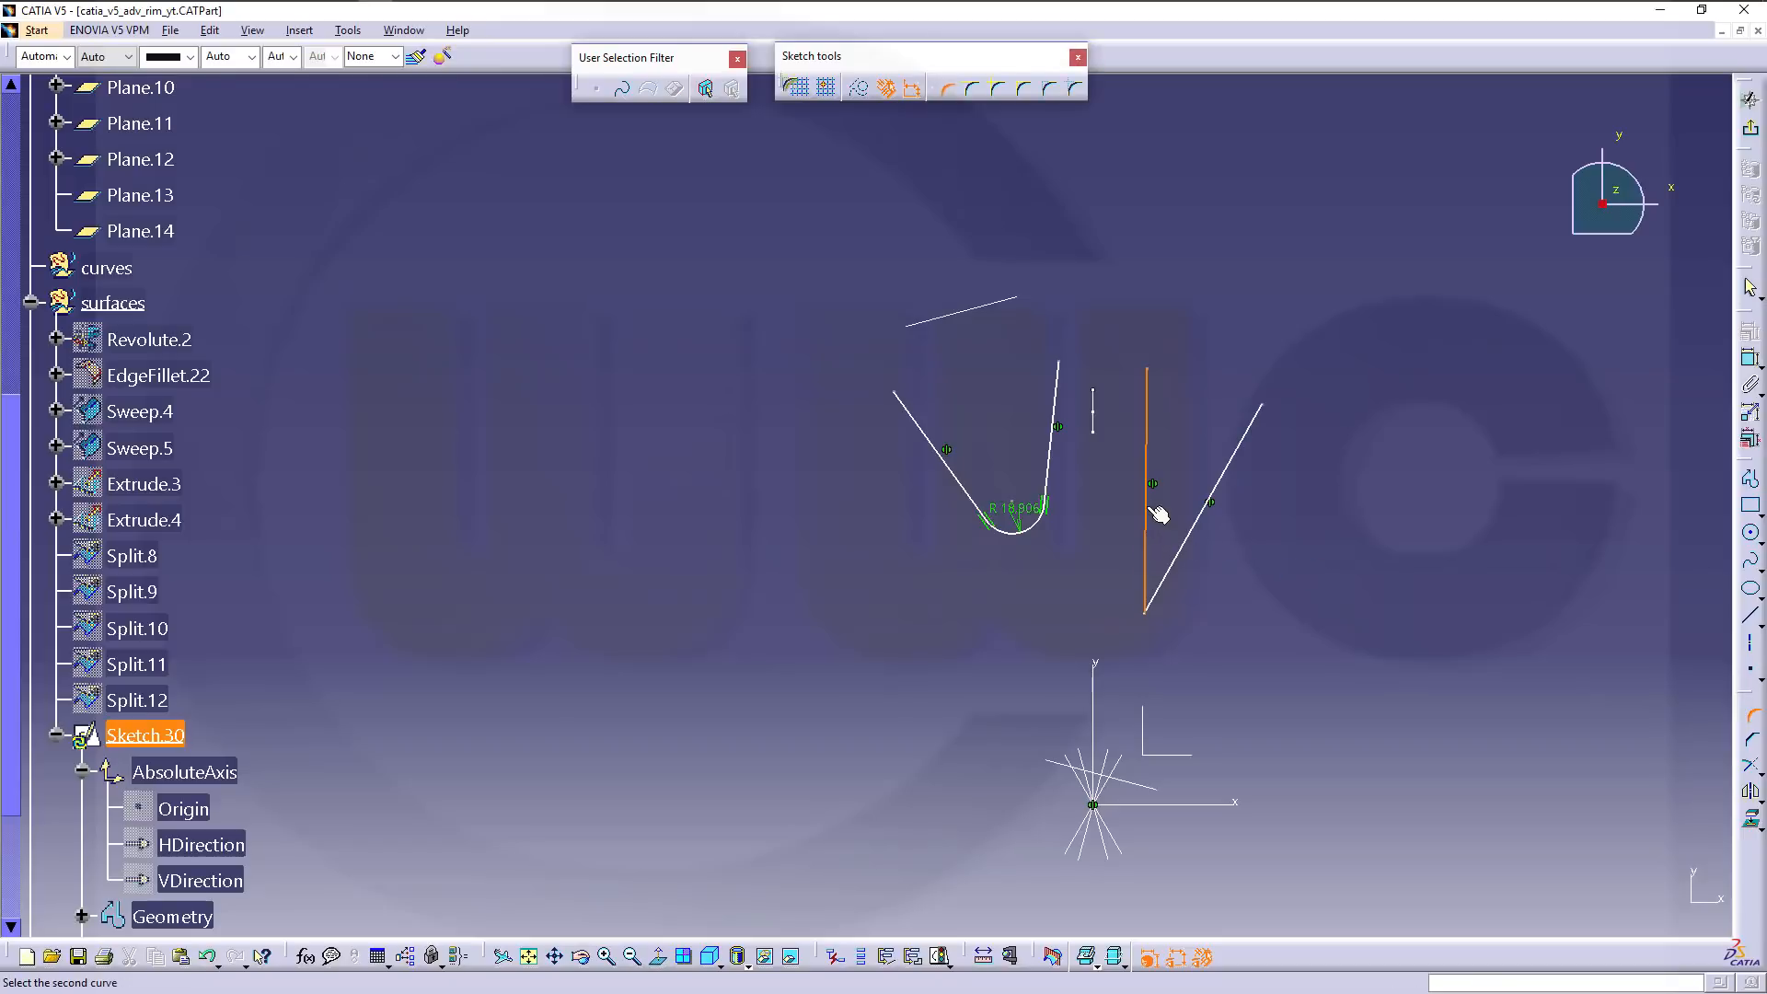
pyautogui.click(1188, 534)
pyautogui.click(1192, 513)
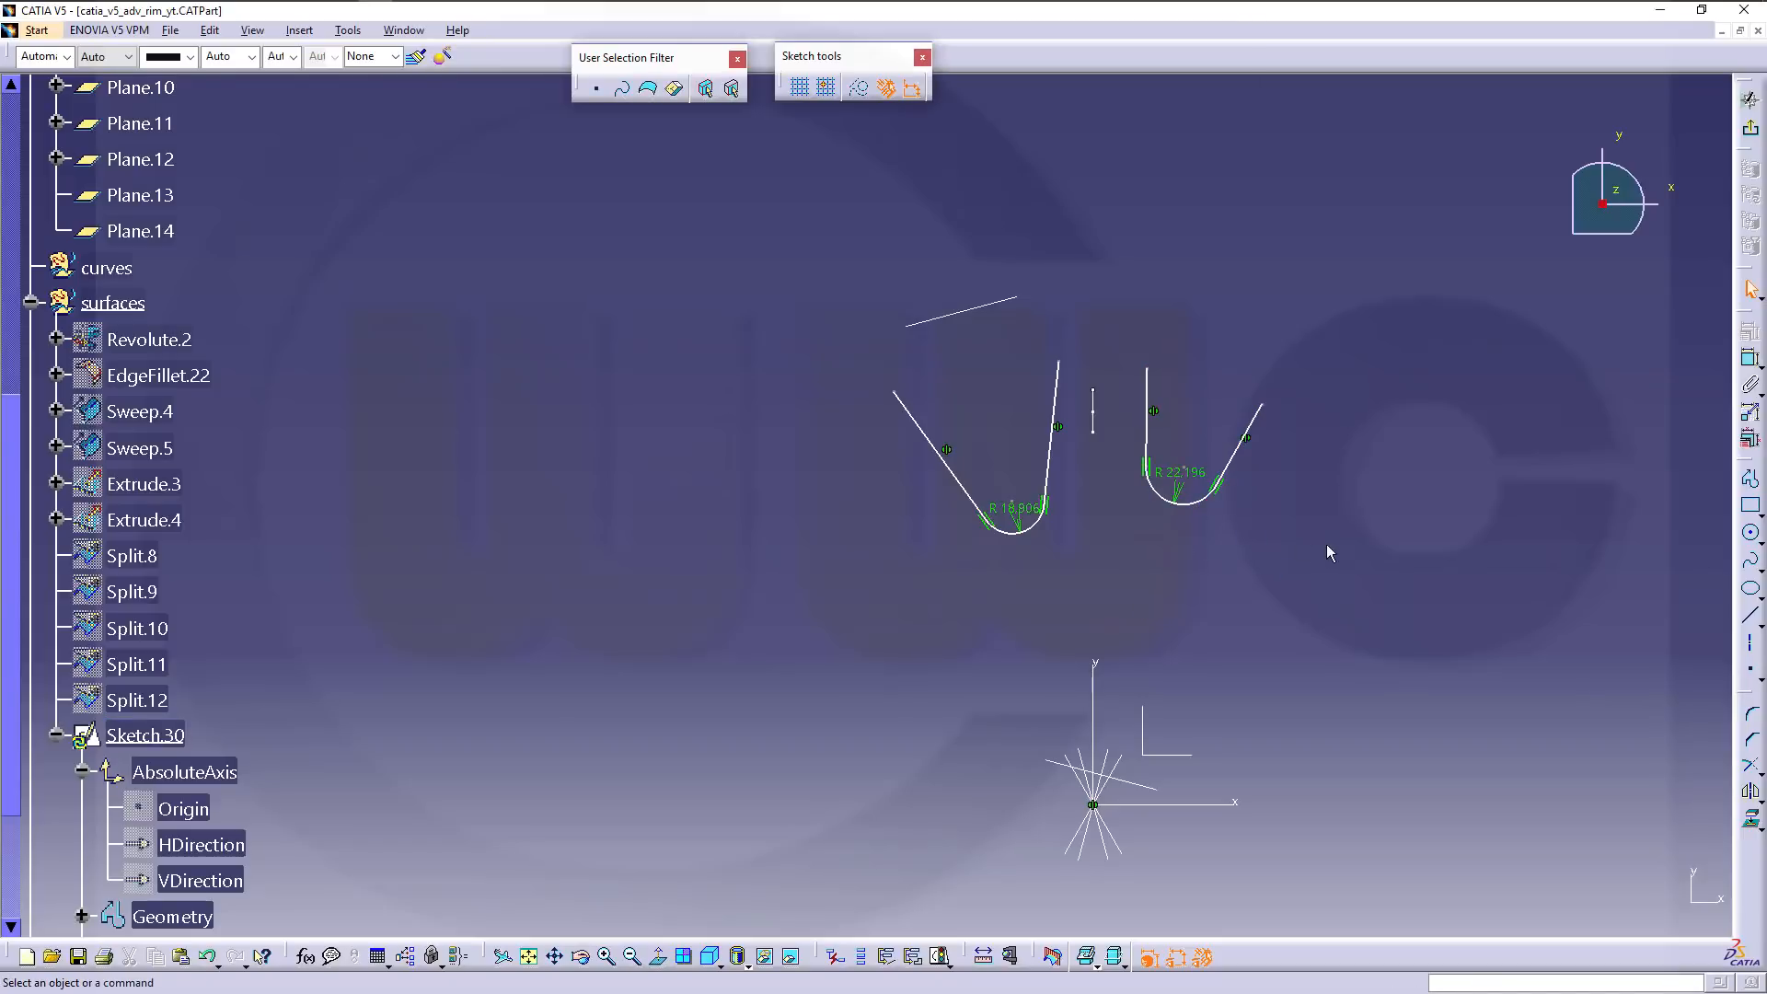
# Constrain the left profile's inner line parallel to the vertical reference line between the two profiles.
pyautogui.click(1749, 362)
pyautogui.click(1057, 396)
pyautogui.click(1093, 414)
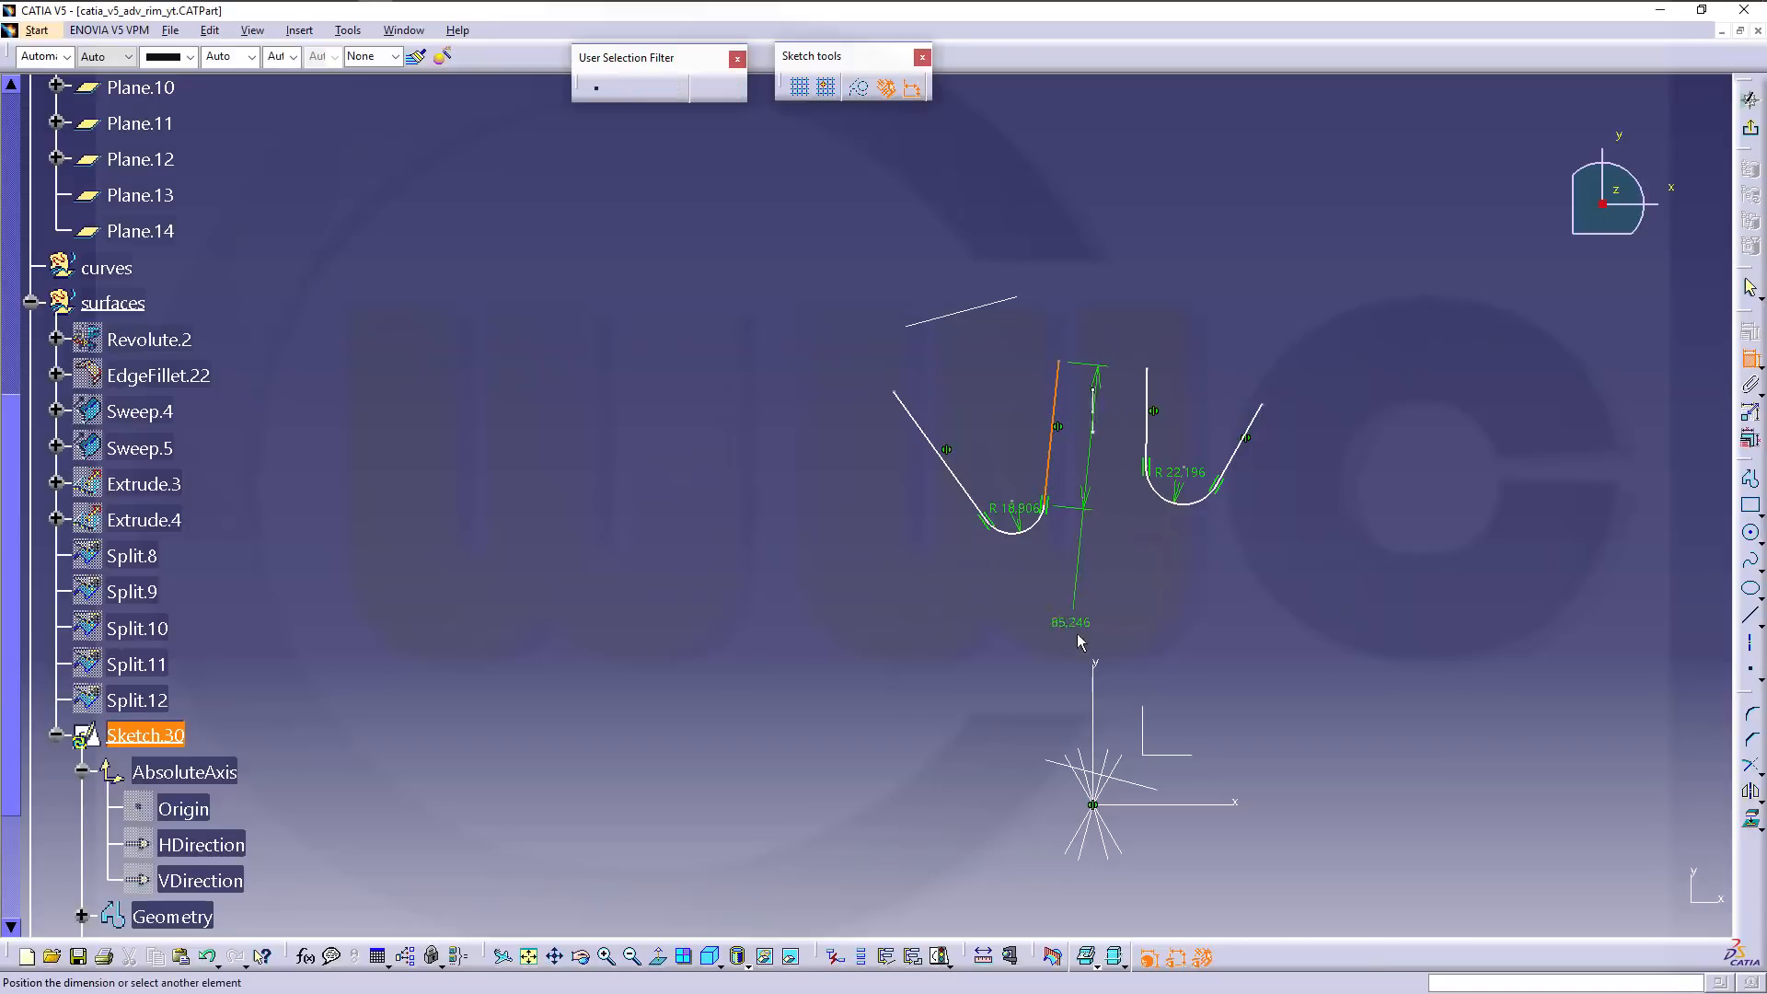
pyautogui.rightClick(1064, 615)
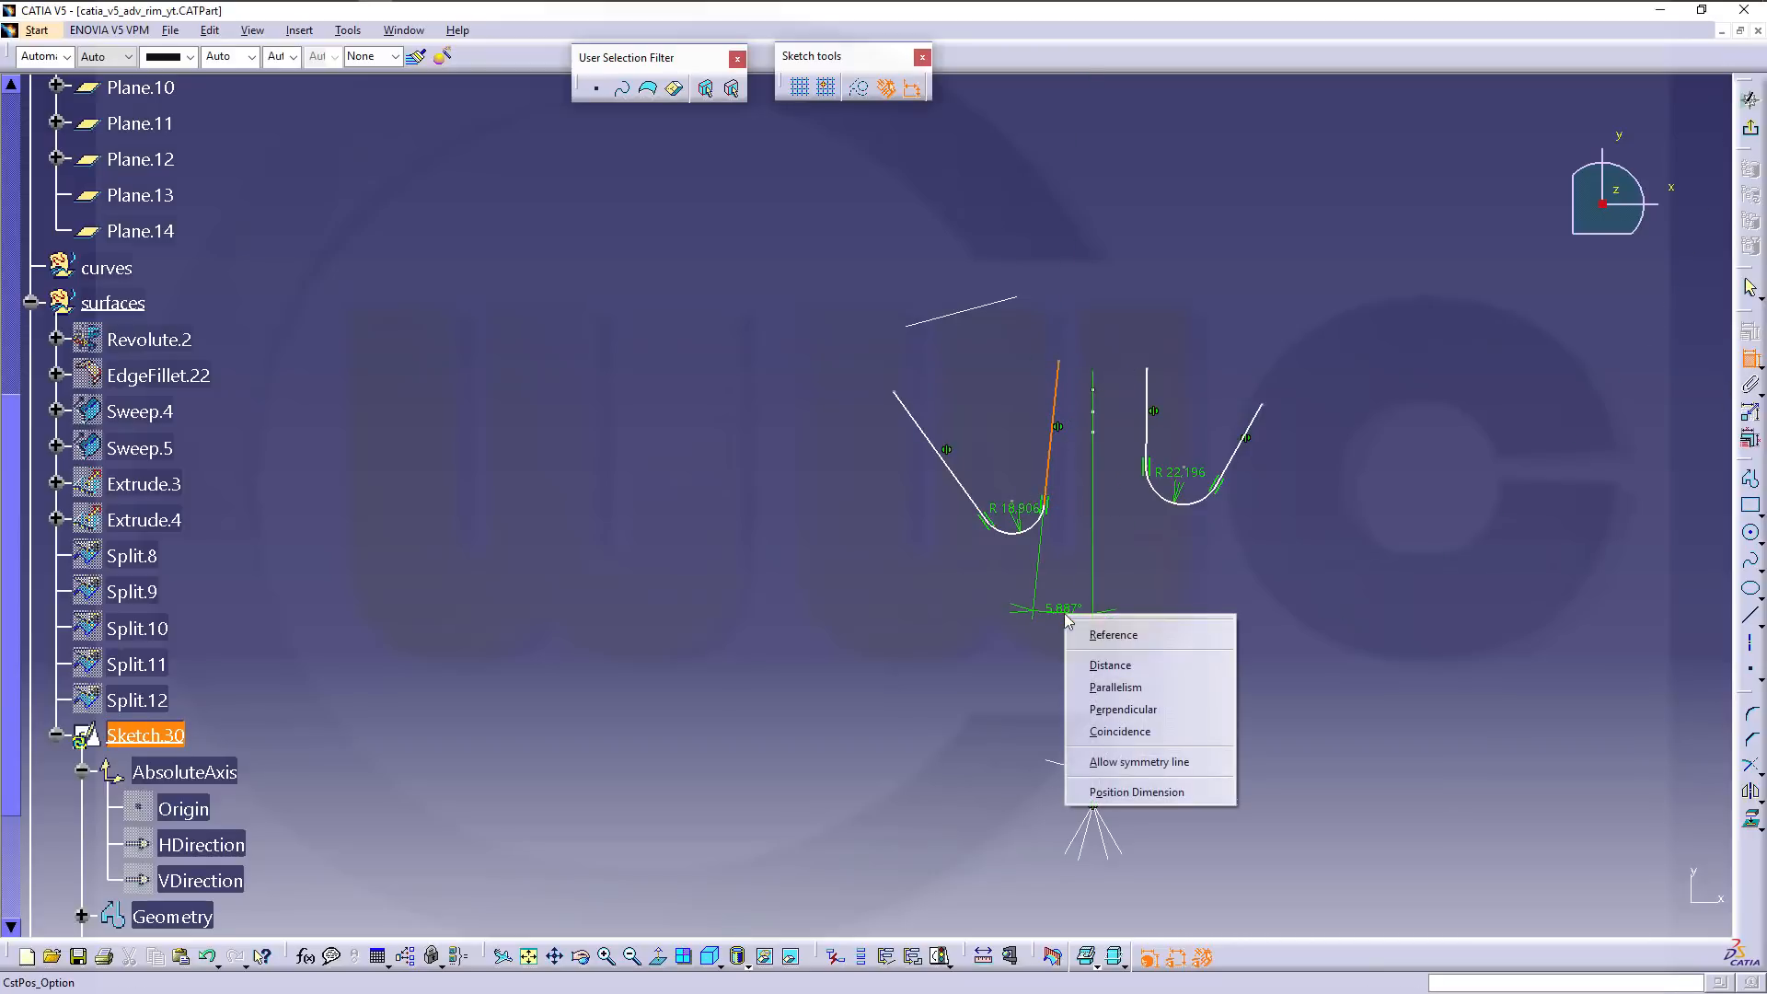
pyautogui.click(1115, 686)
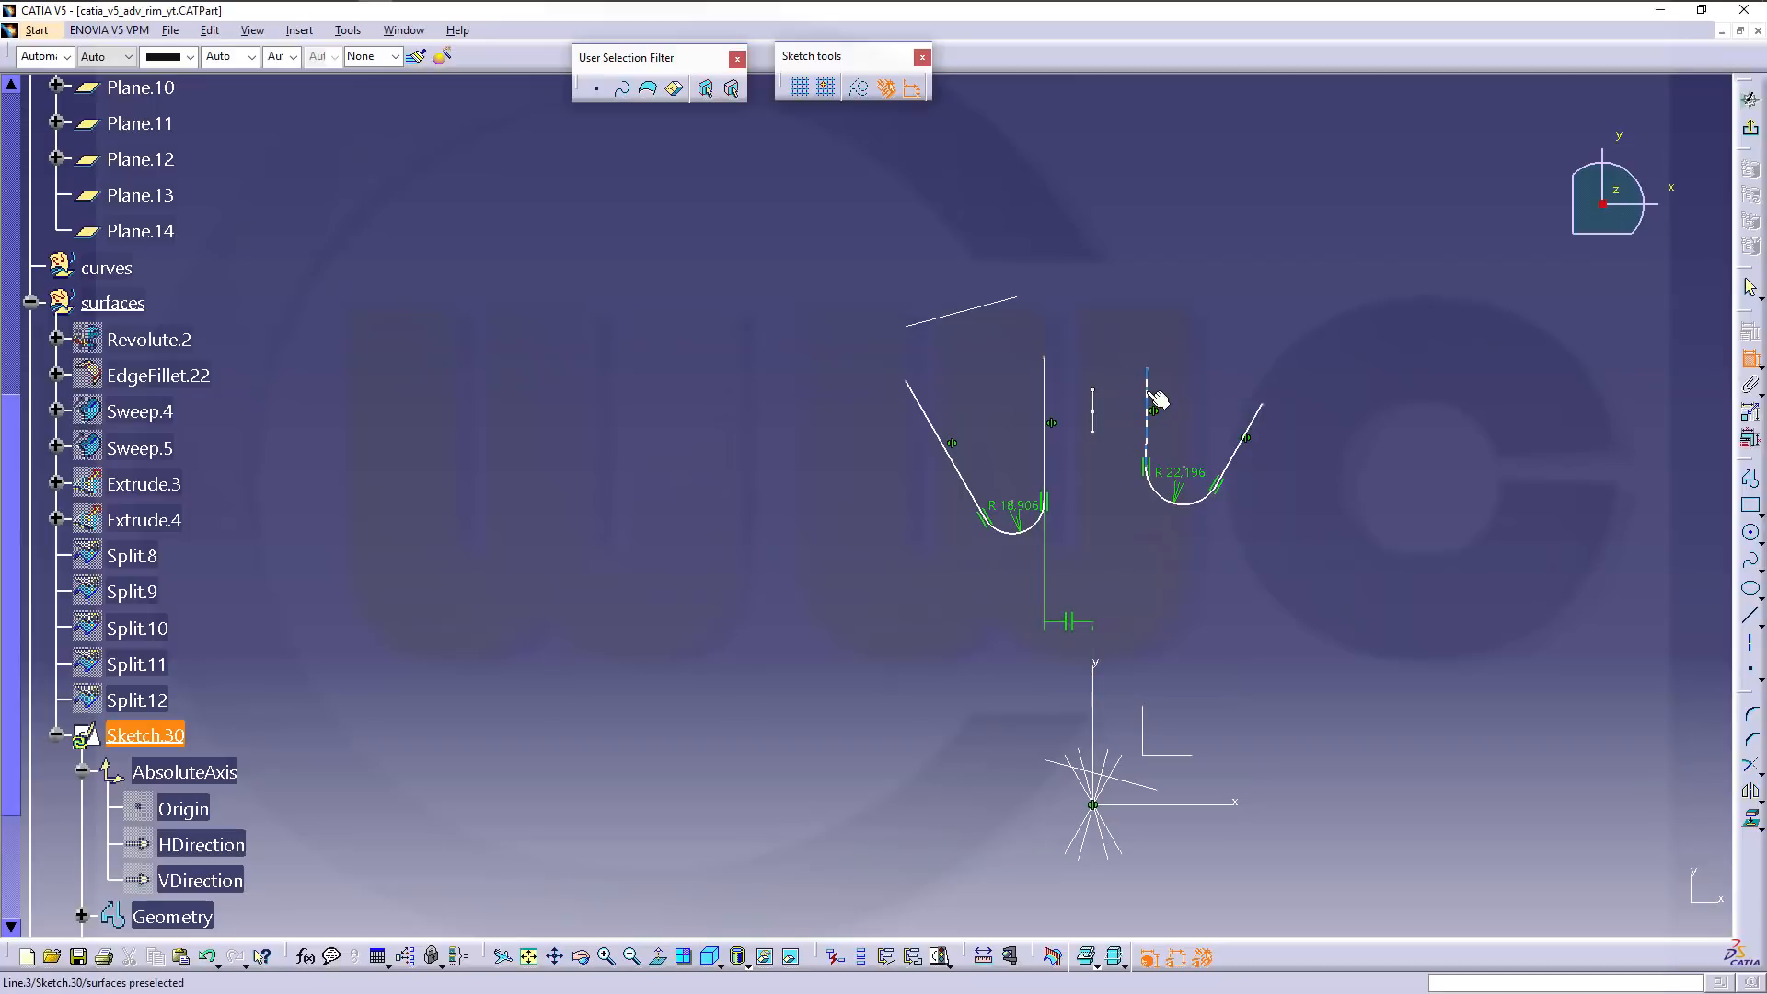
# Constrain the right profile's inner line parallel to the same central vertical reference line.
pyautogui.click(1148, 396)
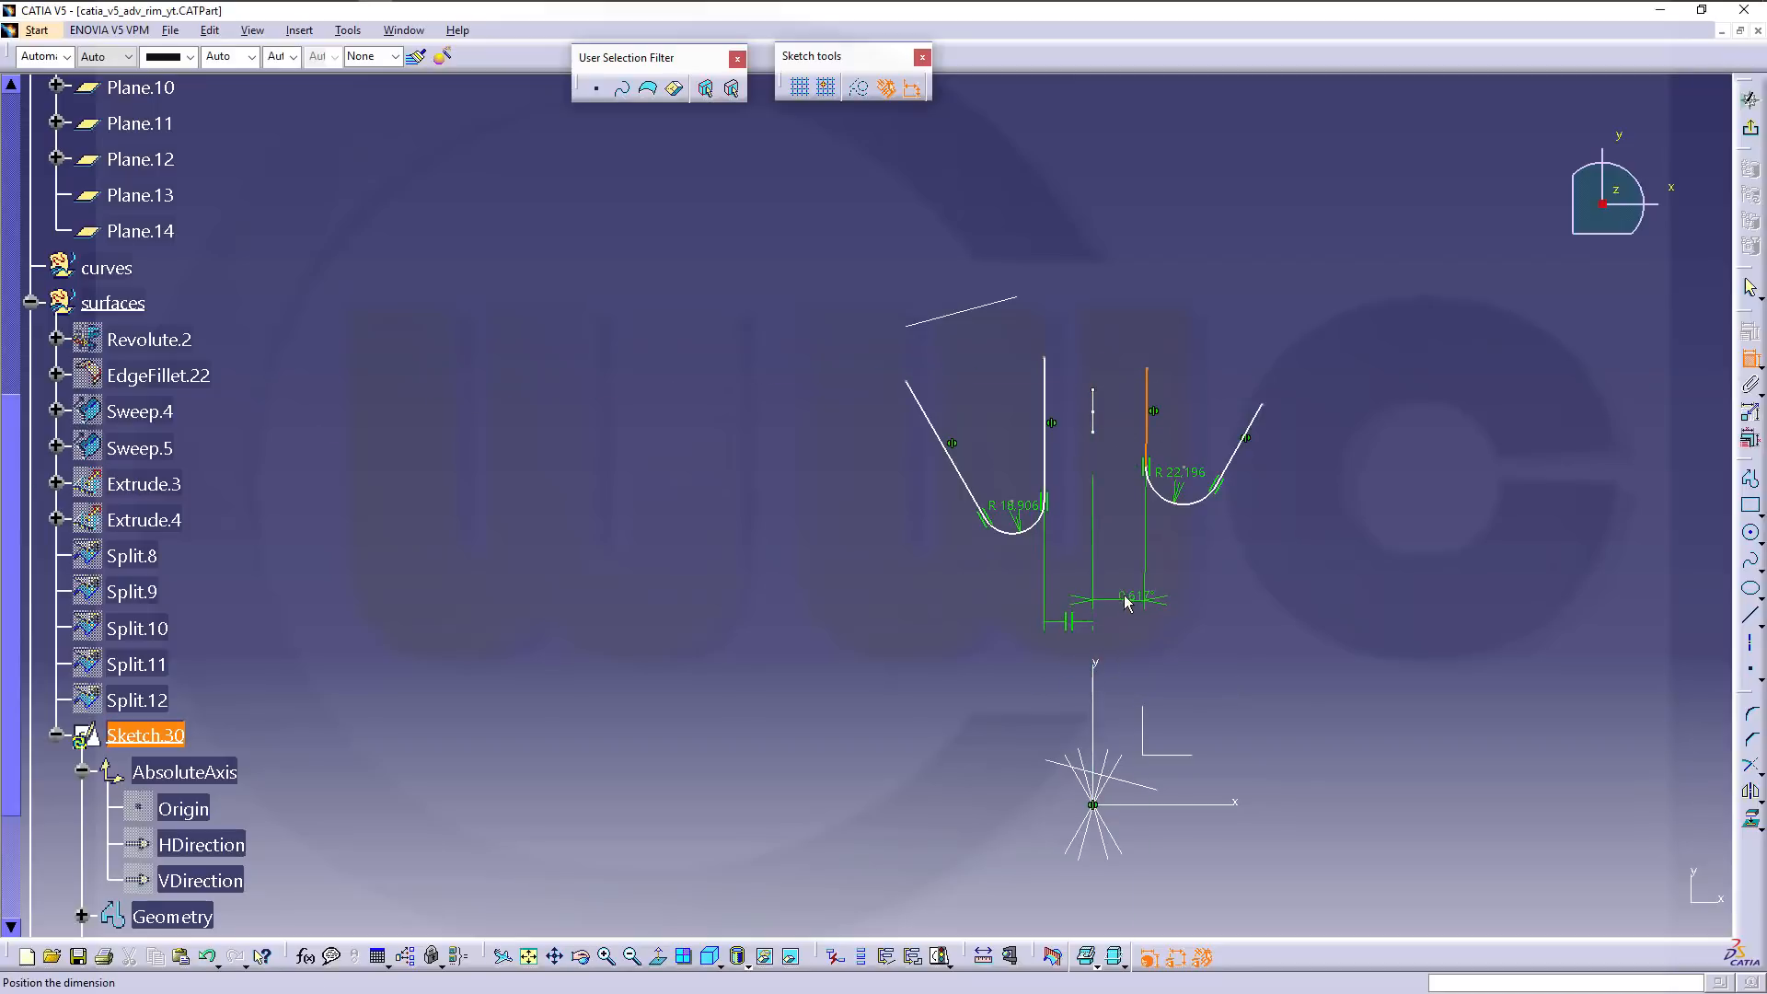
pyautogui.rightClick(1125, 601)
pyautogui.click(1164, 670)
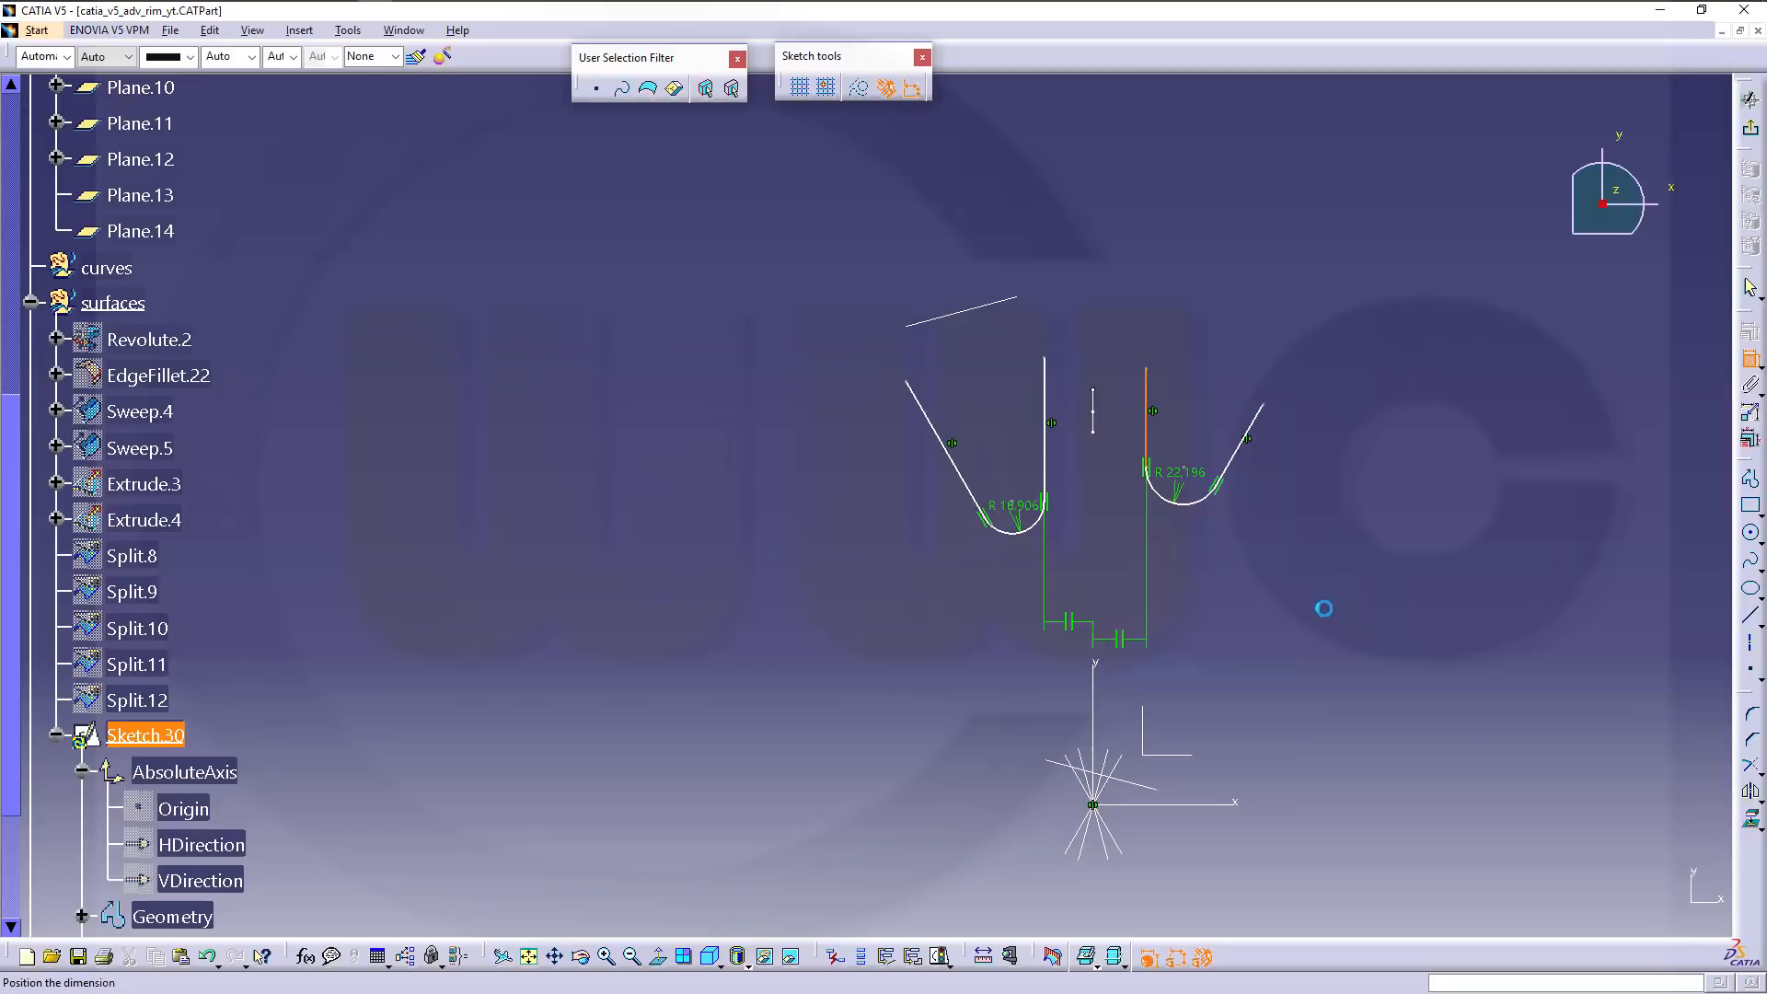
pyautogui.click(1260, 608)
pyautogui.click(1270, 425)
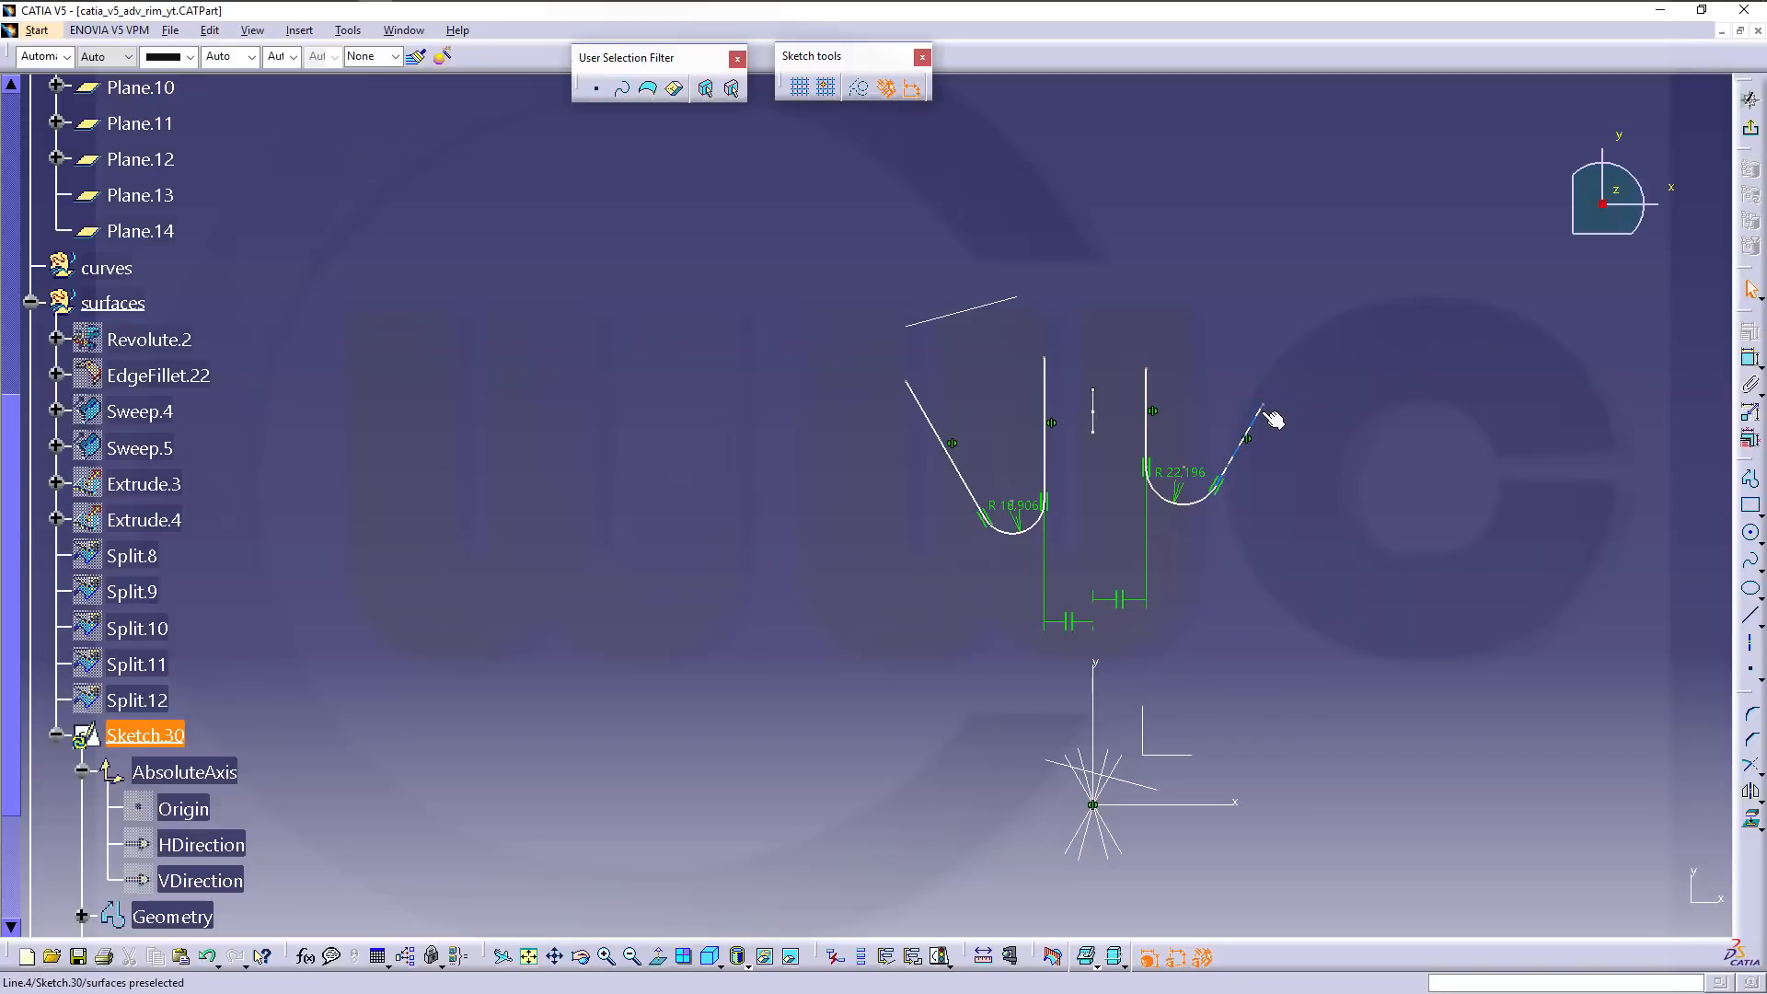
# Extend the right profile's open ends outward and shift the rounded ends of both profiles toward the hub.
pyautogui.moveTo(1270, 403); pyautogui.dragTo(1286, 371)
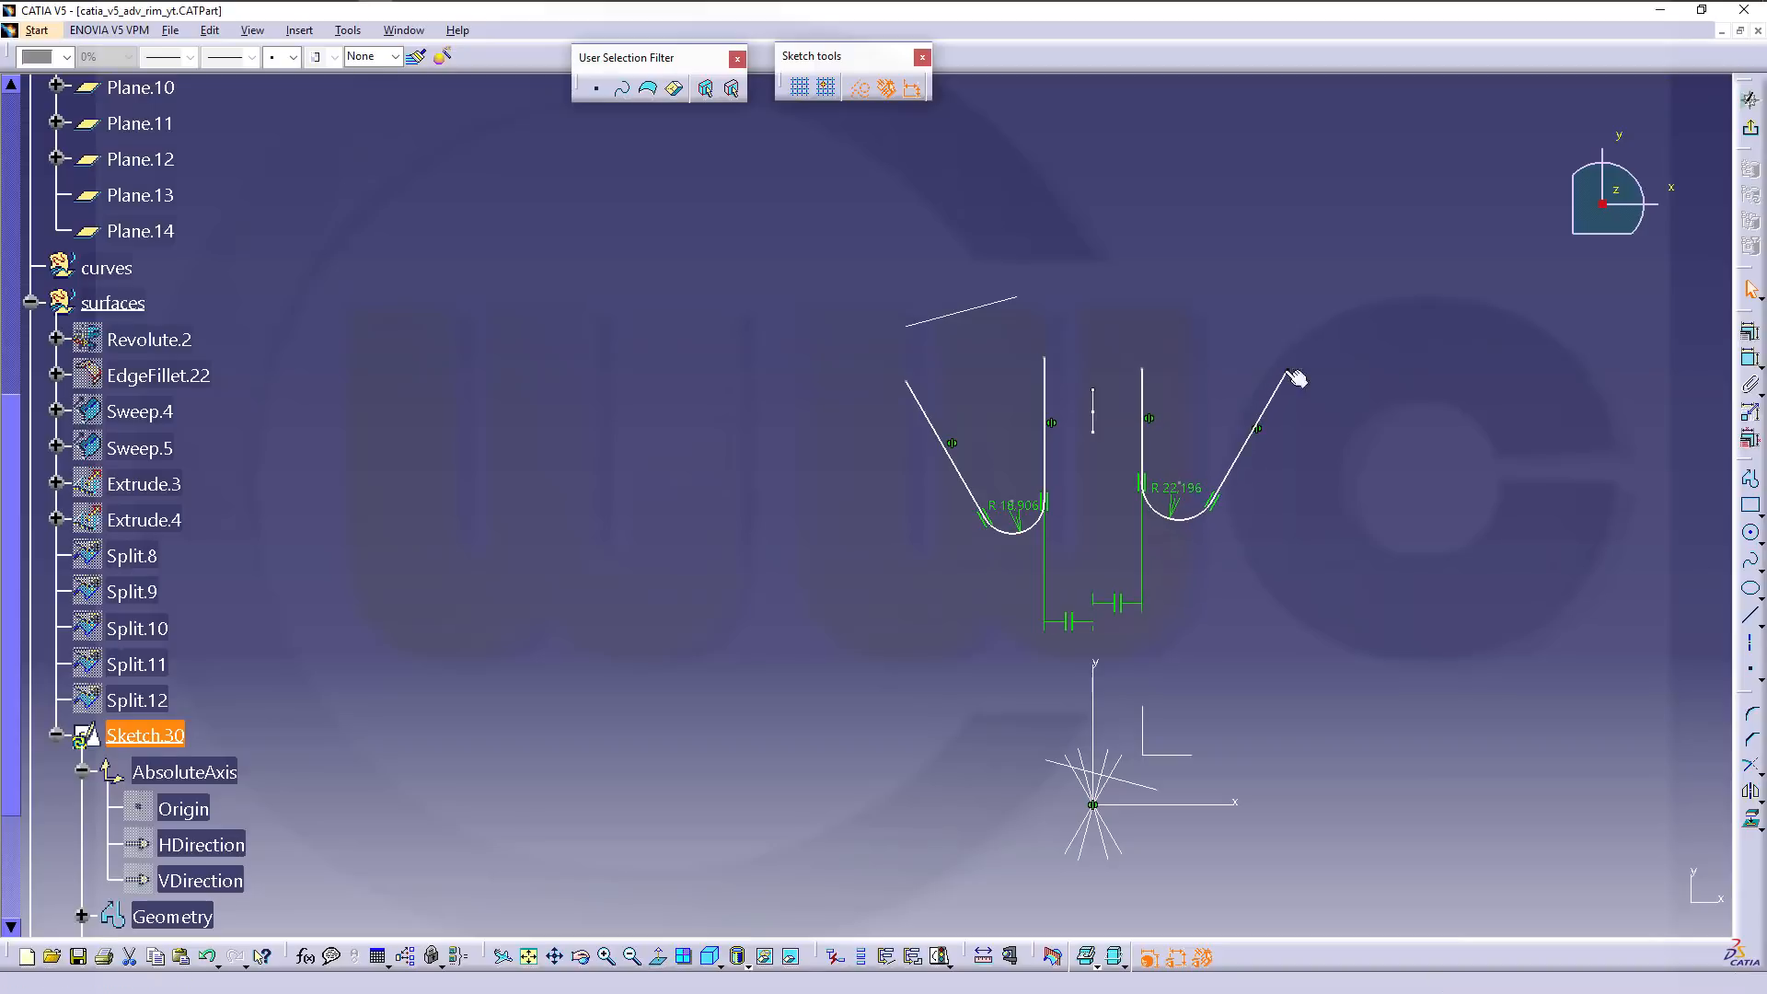
pyautogui.moveTo(1141, 365); pyautogui.dragTo(1148, 346)
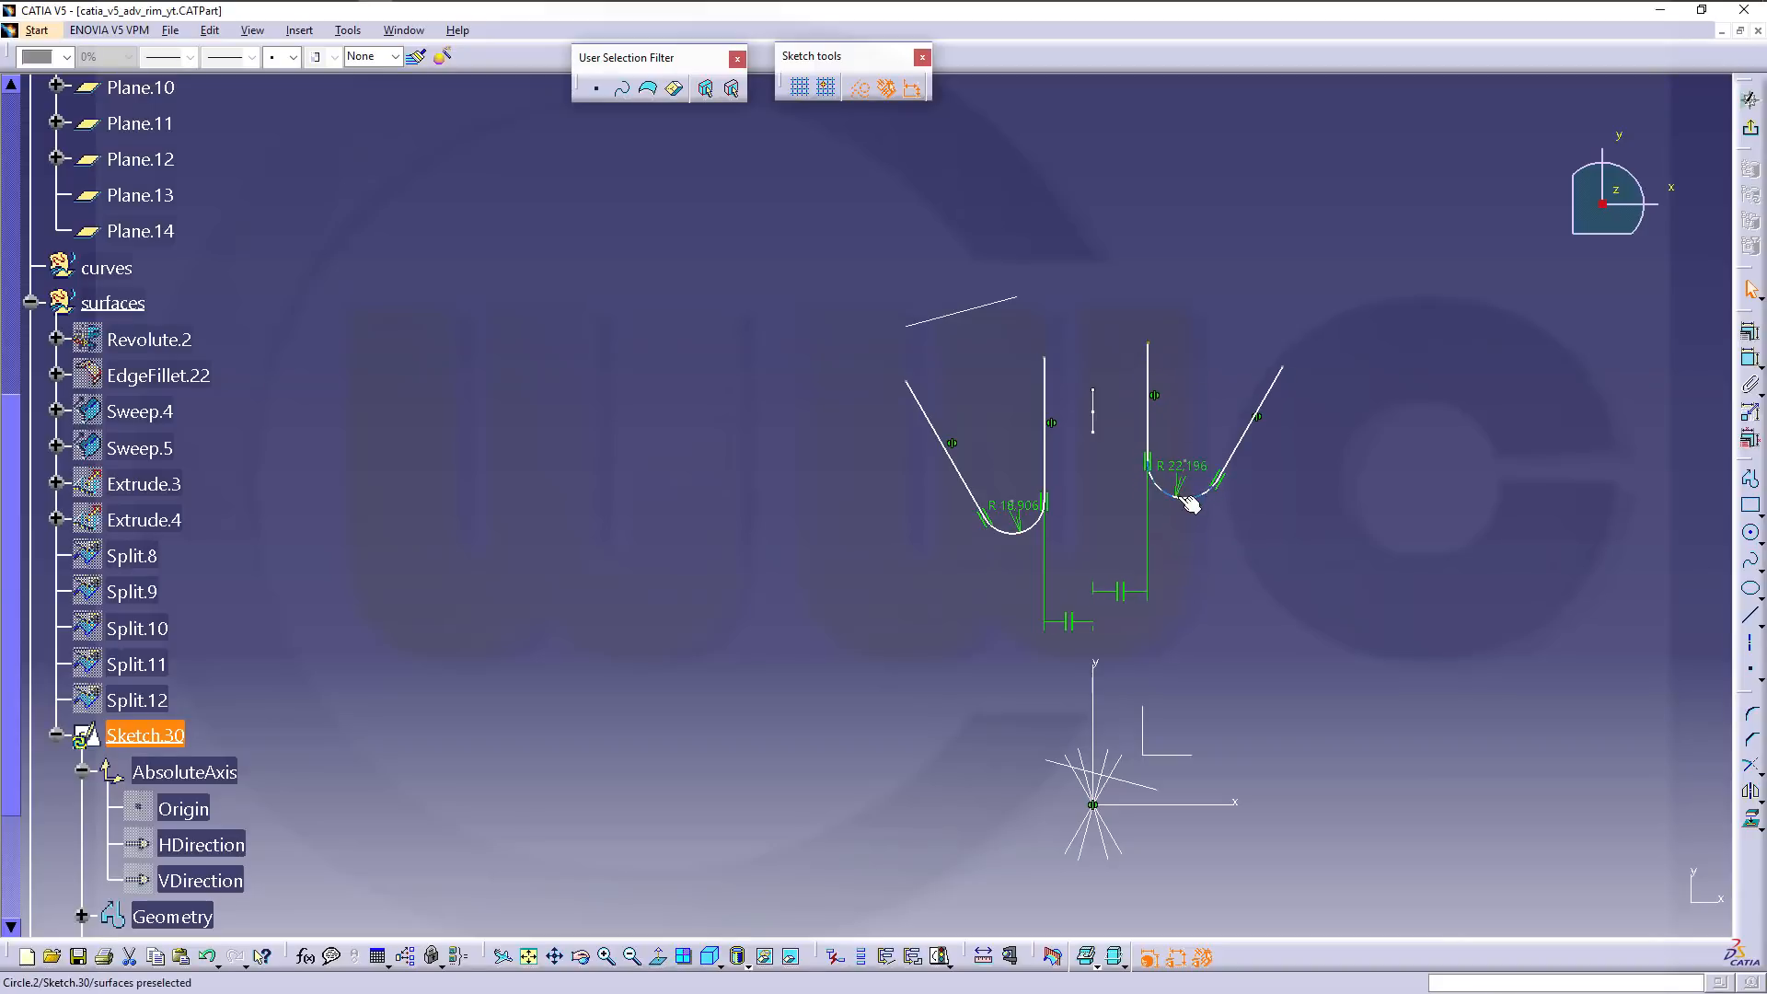
pyautogui.moveTo(1181, 498); pyautogui.dragTo(1165, 541)
pyautogui.moveTo(1034, 538); pyautogui.dragTo(1020, 585)
pyautogui.click(682, 527)
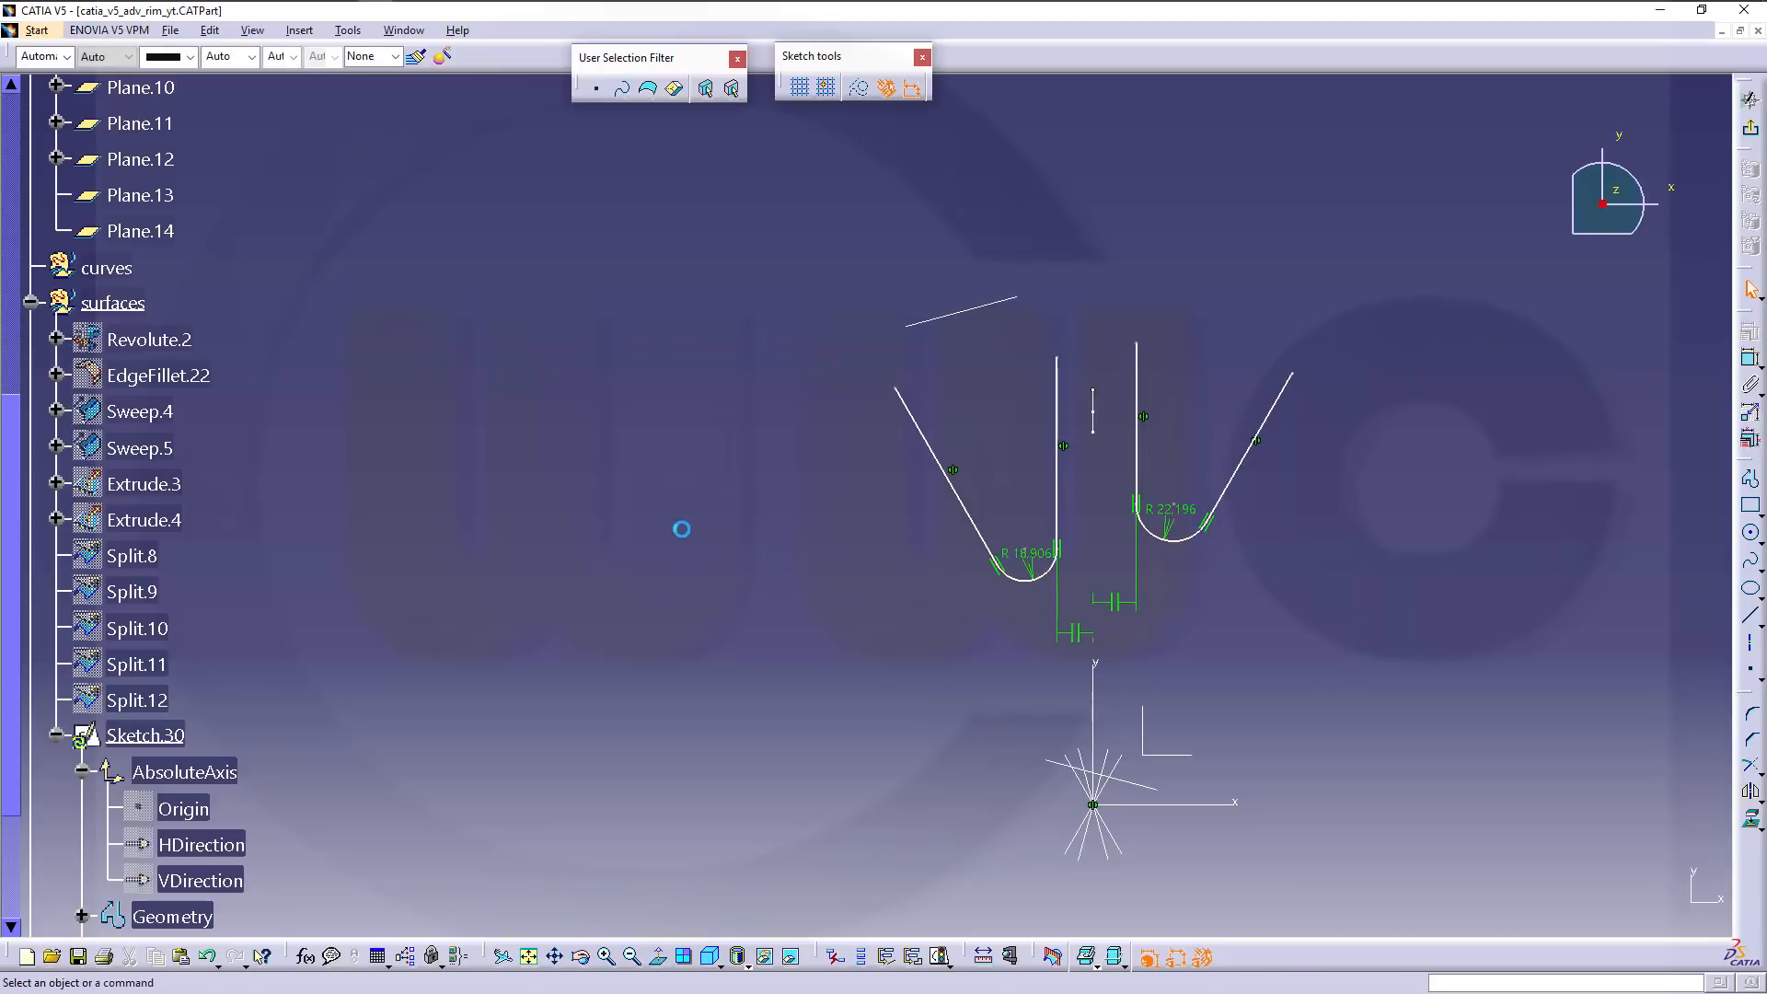
# Show the rim surface Revolute.2 and the spoke surfaces Split.10, Split.11 and Split.12 behind the sketch.
pyautogui.click(173, 340)
pyautogui.rightClick(173, 340)
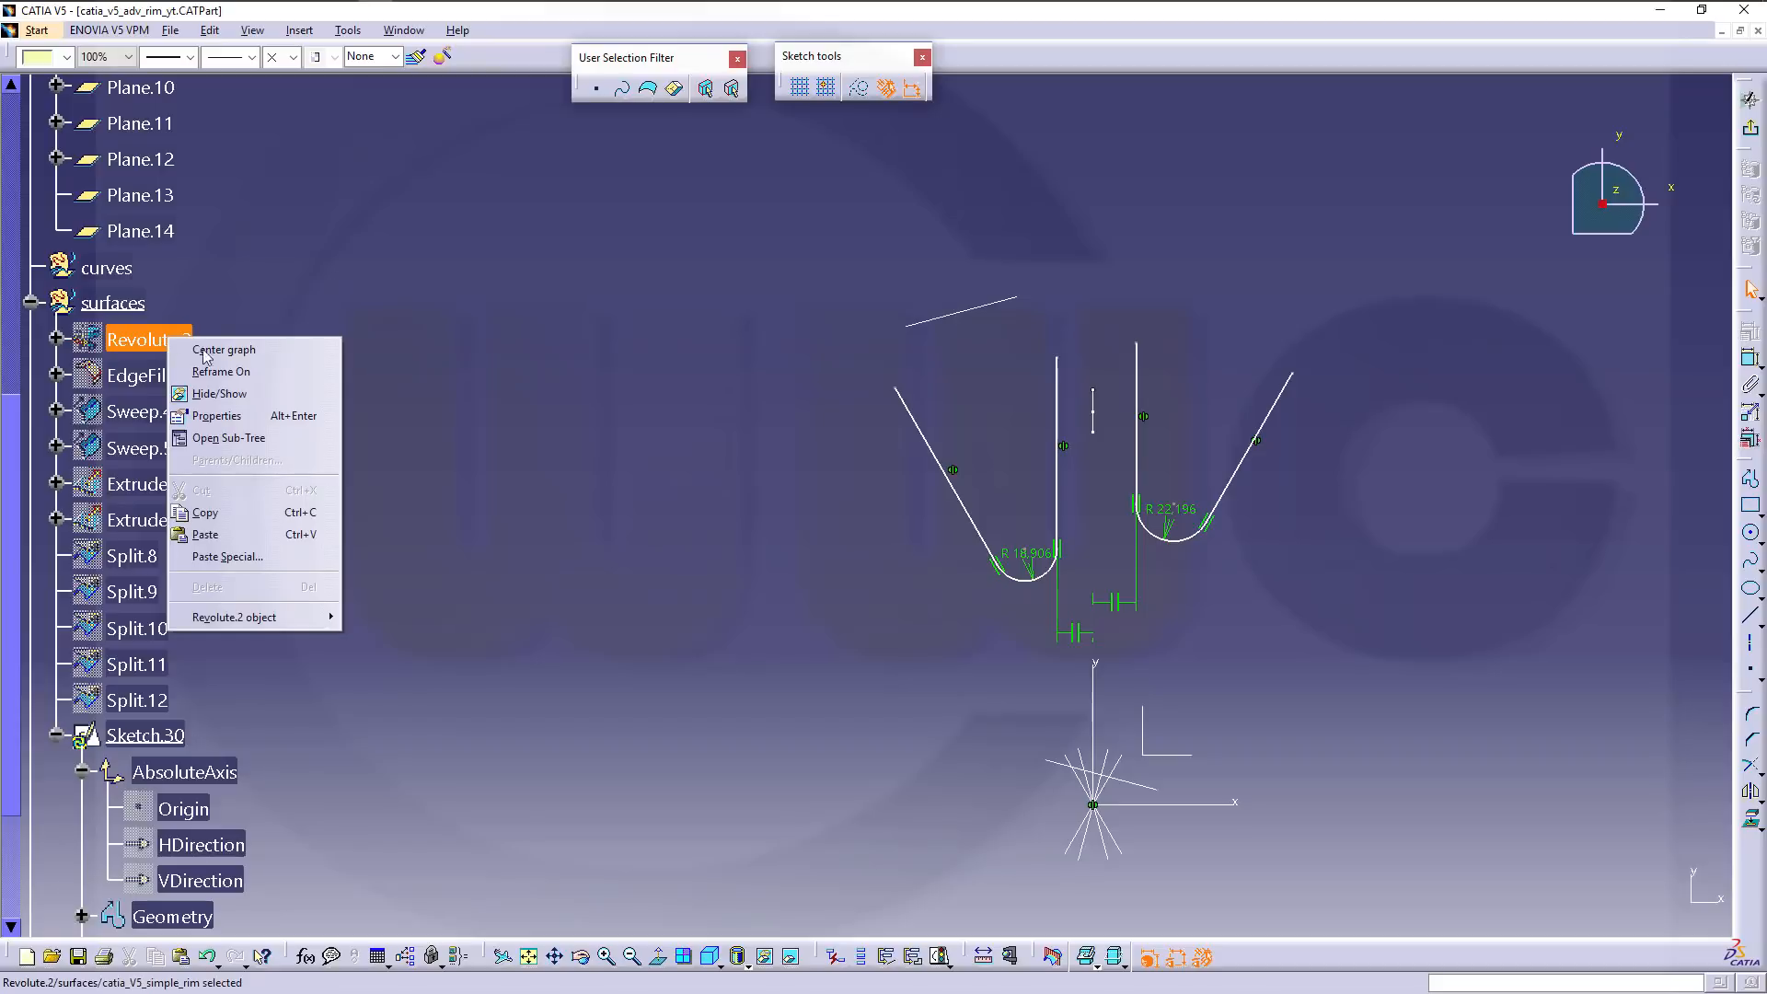
pyautogui.click(264, 394)
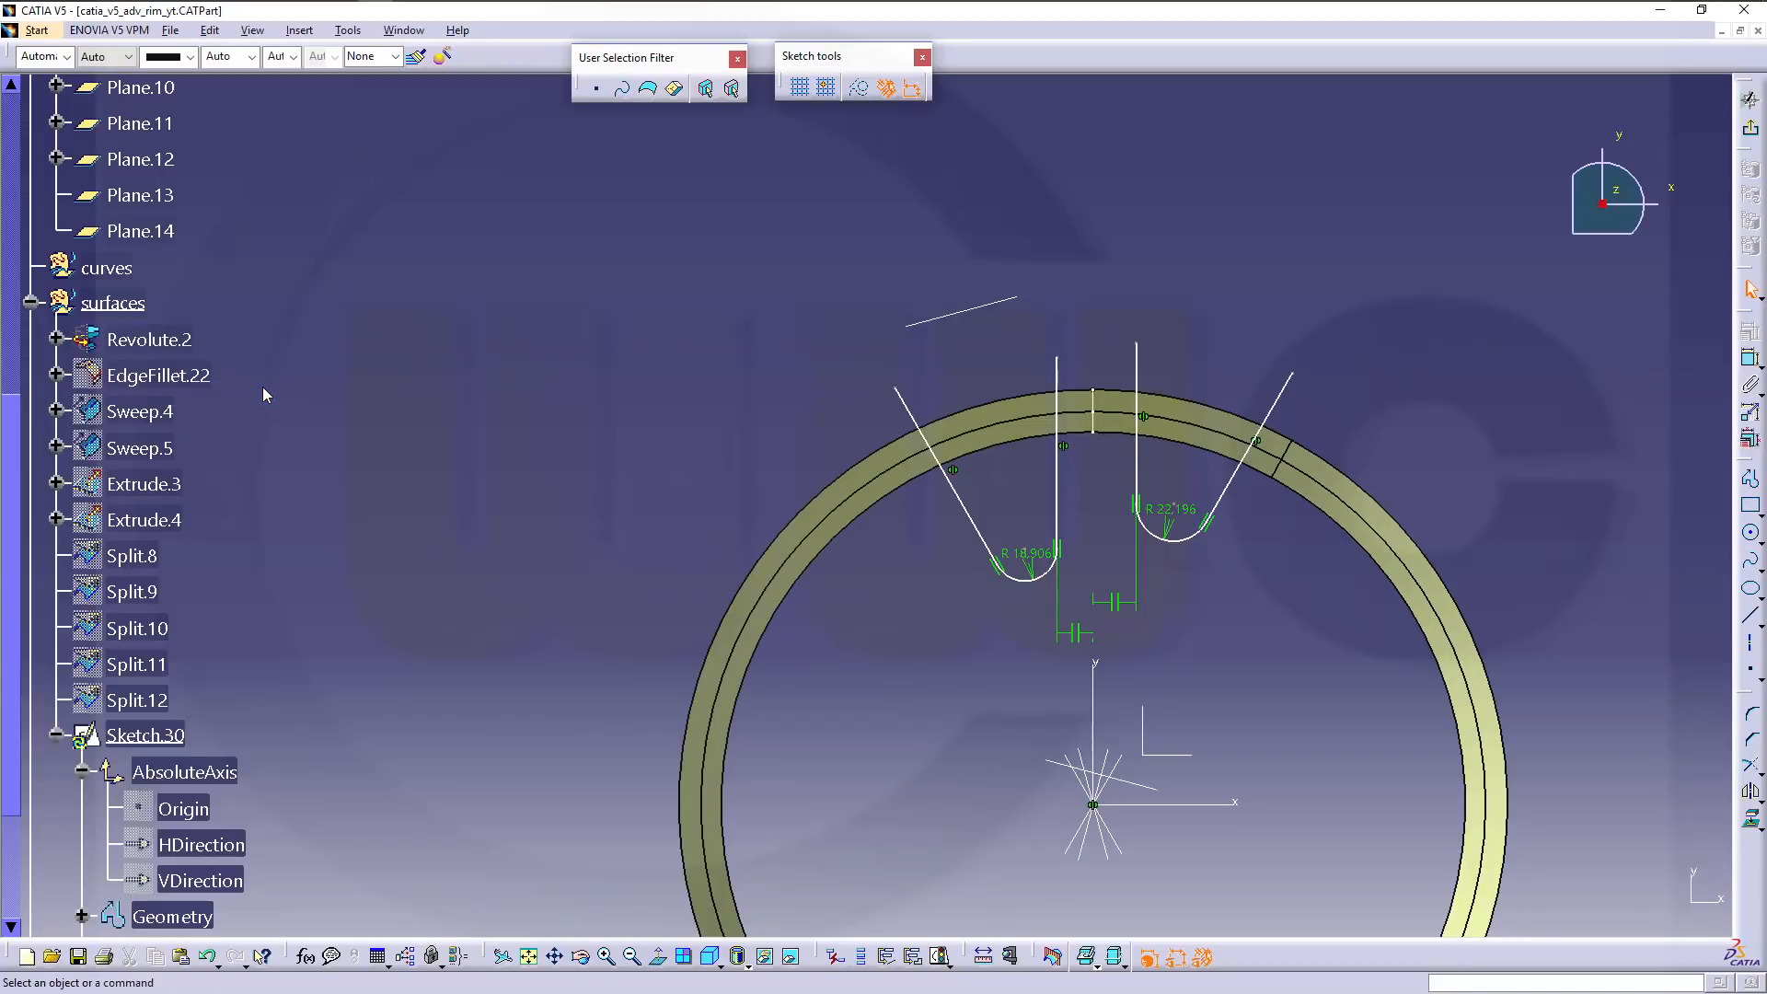
pyautogui.scroll(-3, 275, 512)
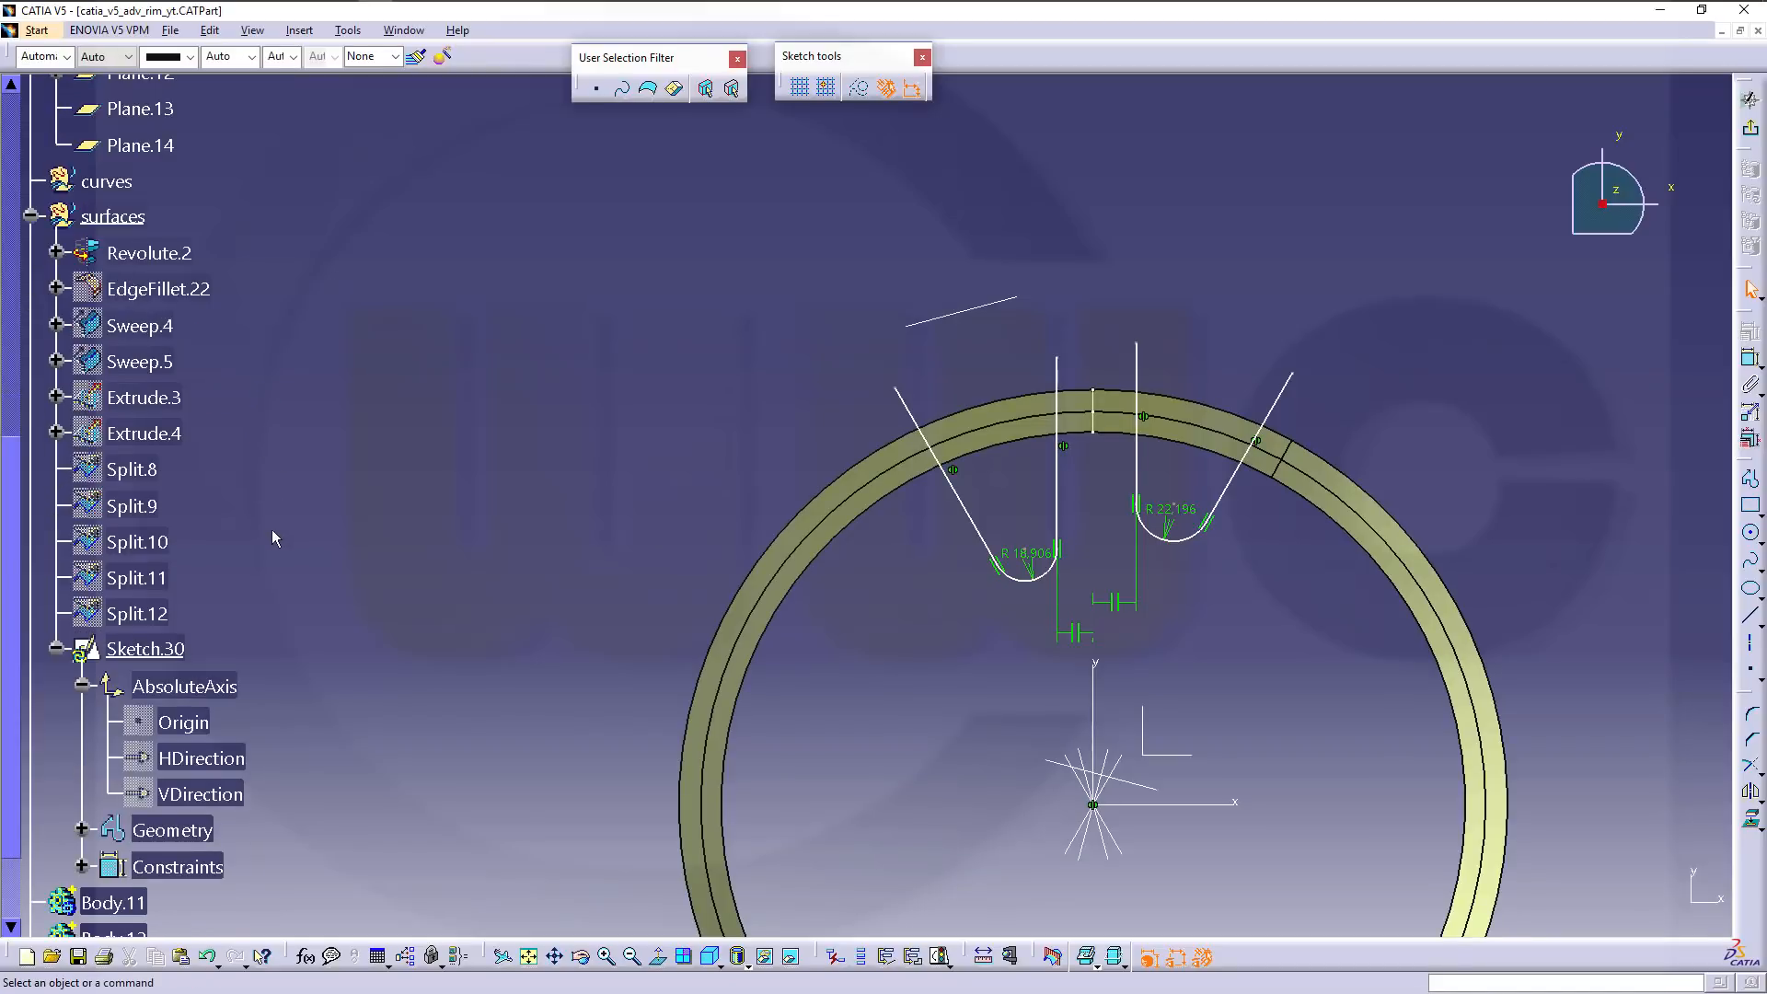
pyautogui.click(138, 546)
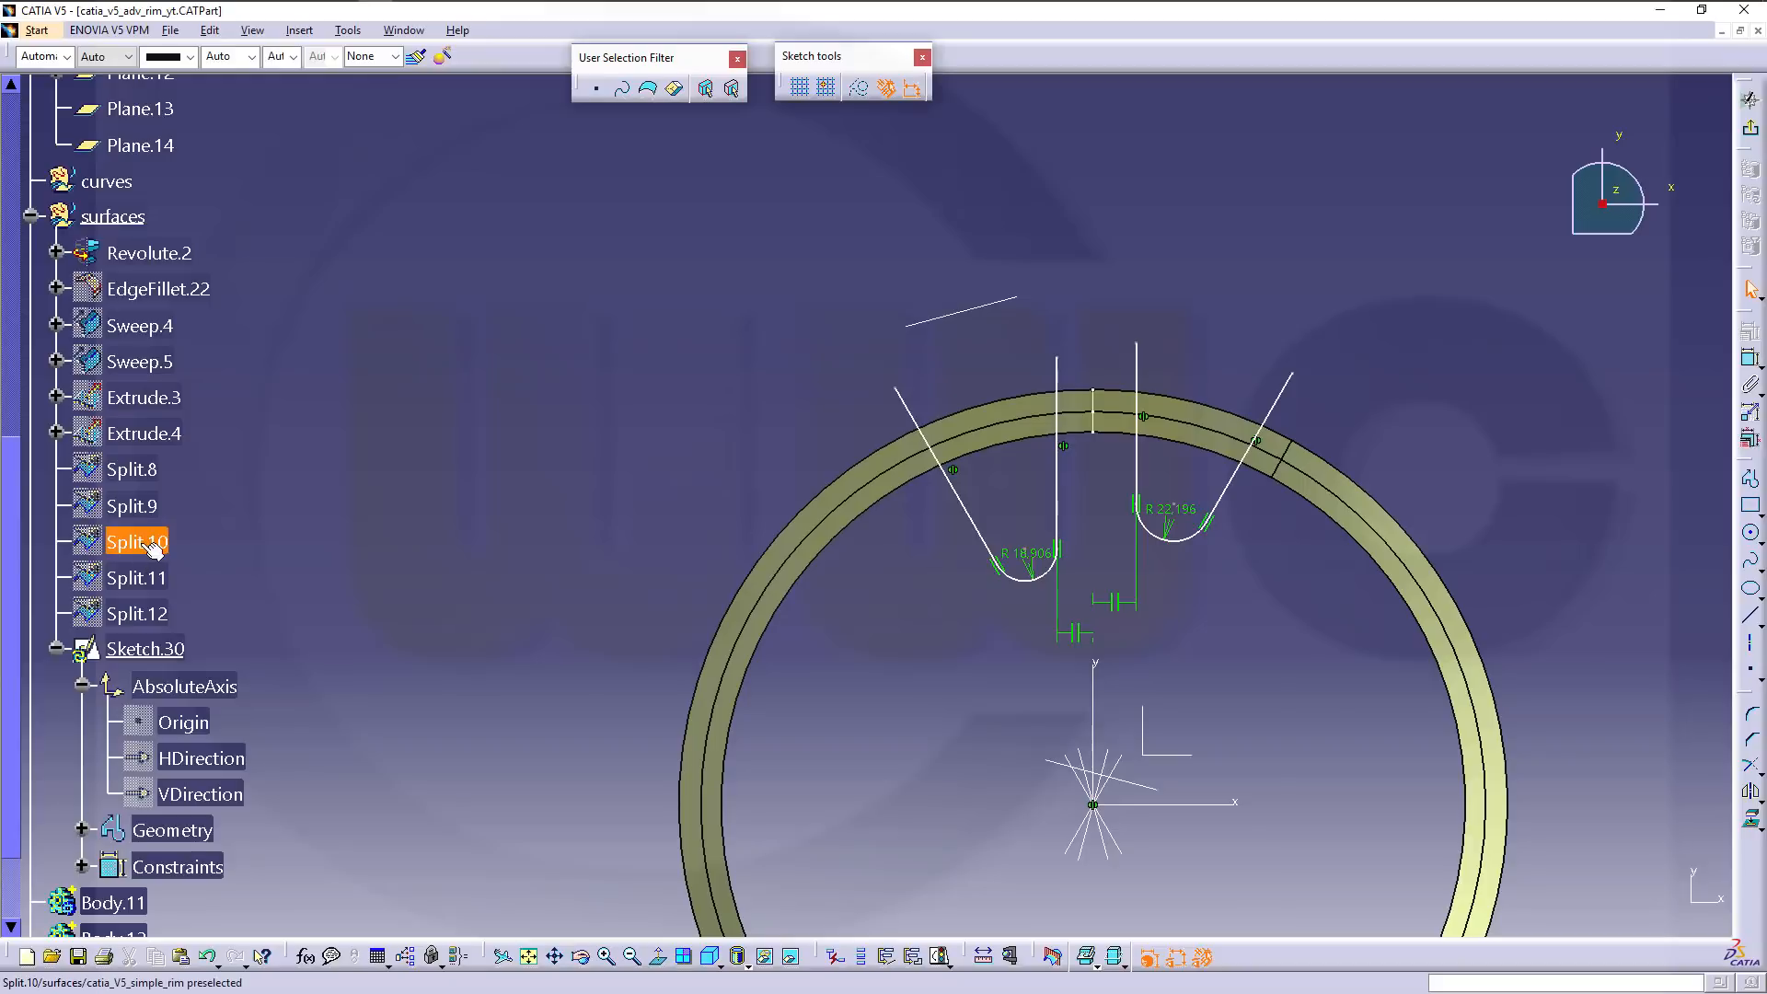
pyautogui.keyDown('shift'); pyautogui.click(154, 614); pyautogui.keyUp('shift')
pyautogui.rightClick(156, 615)
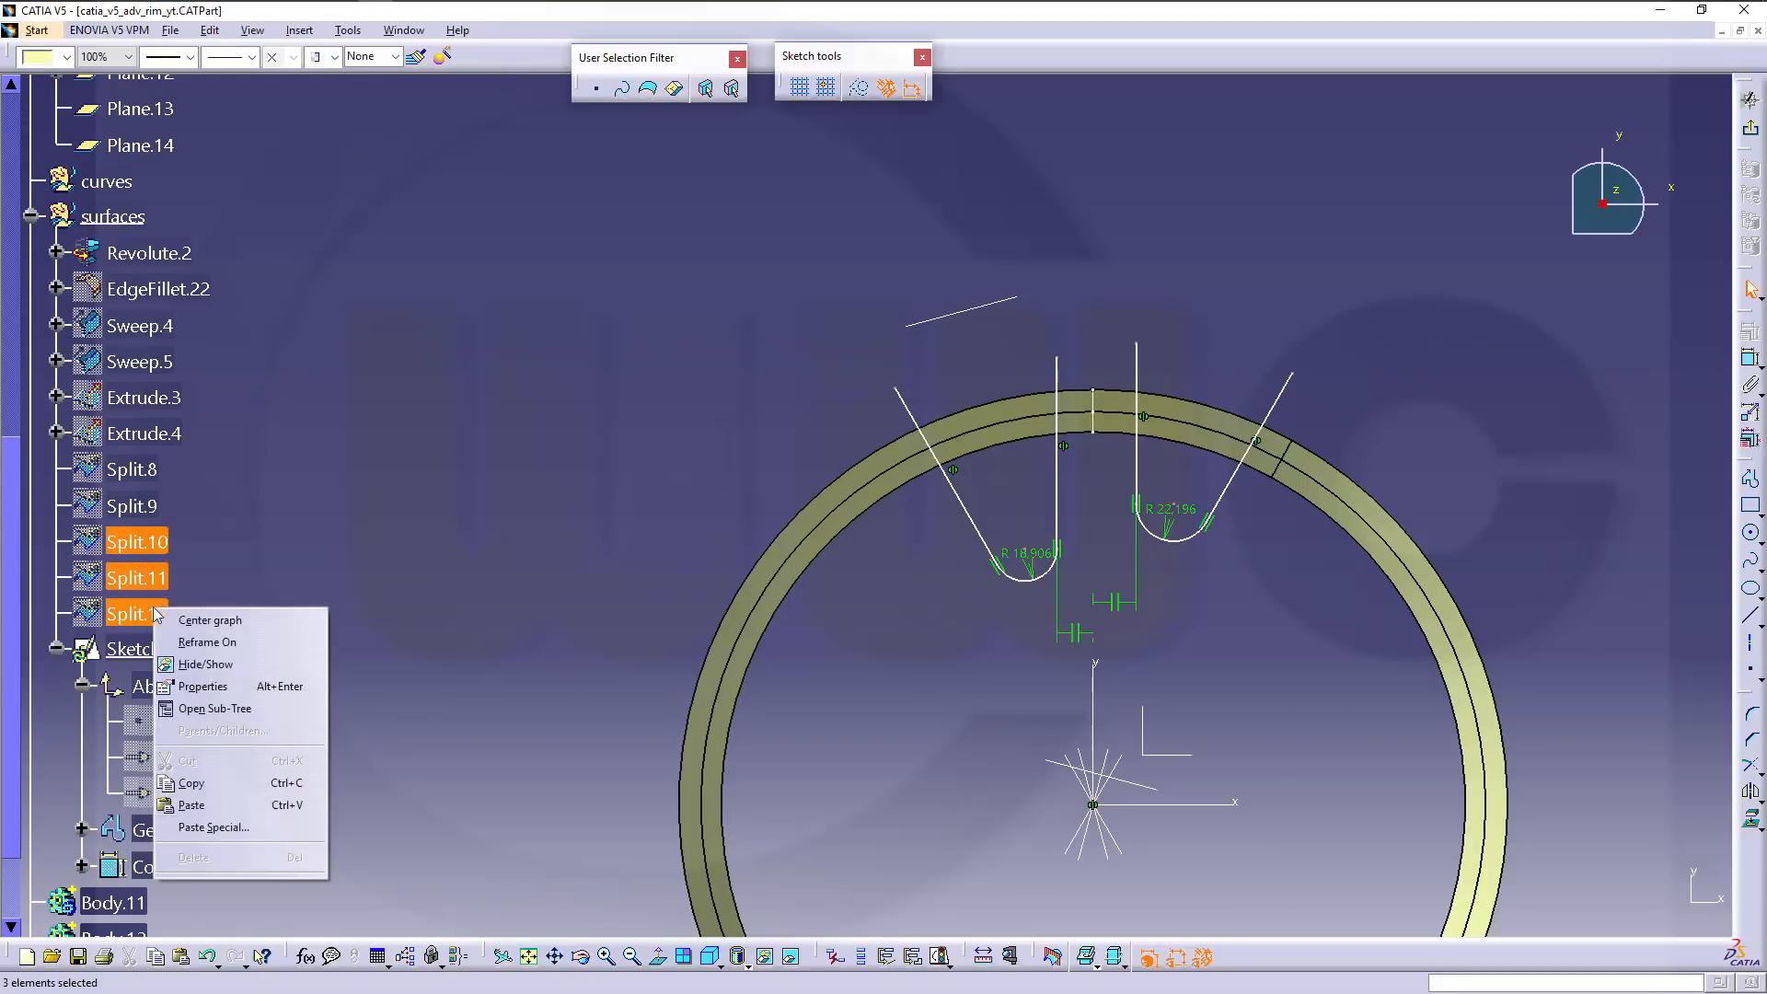
pyautogui.click(205, 664)
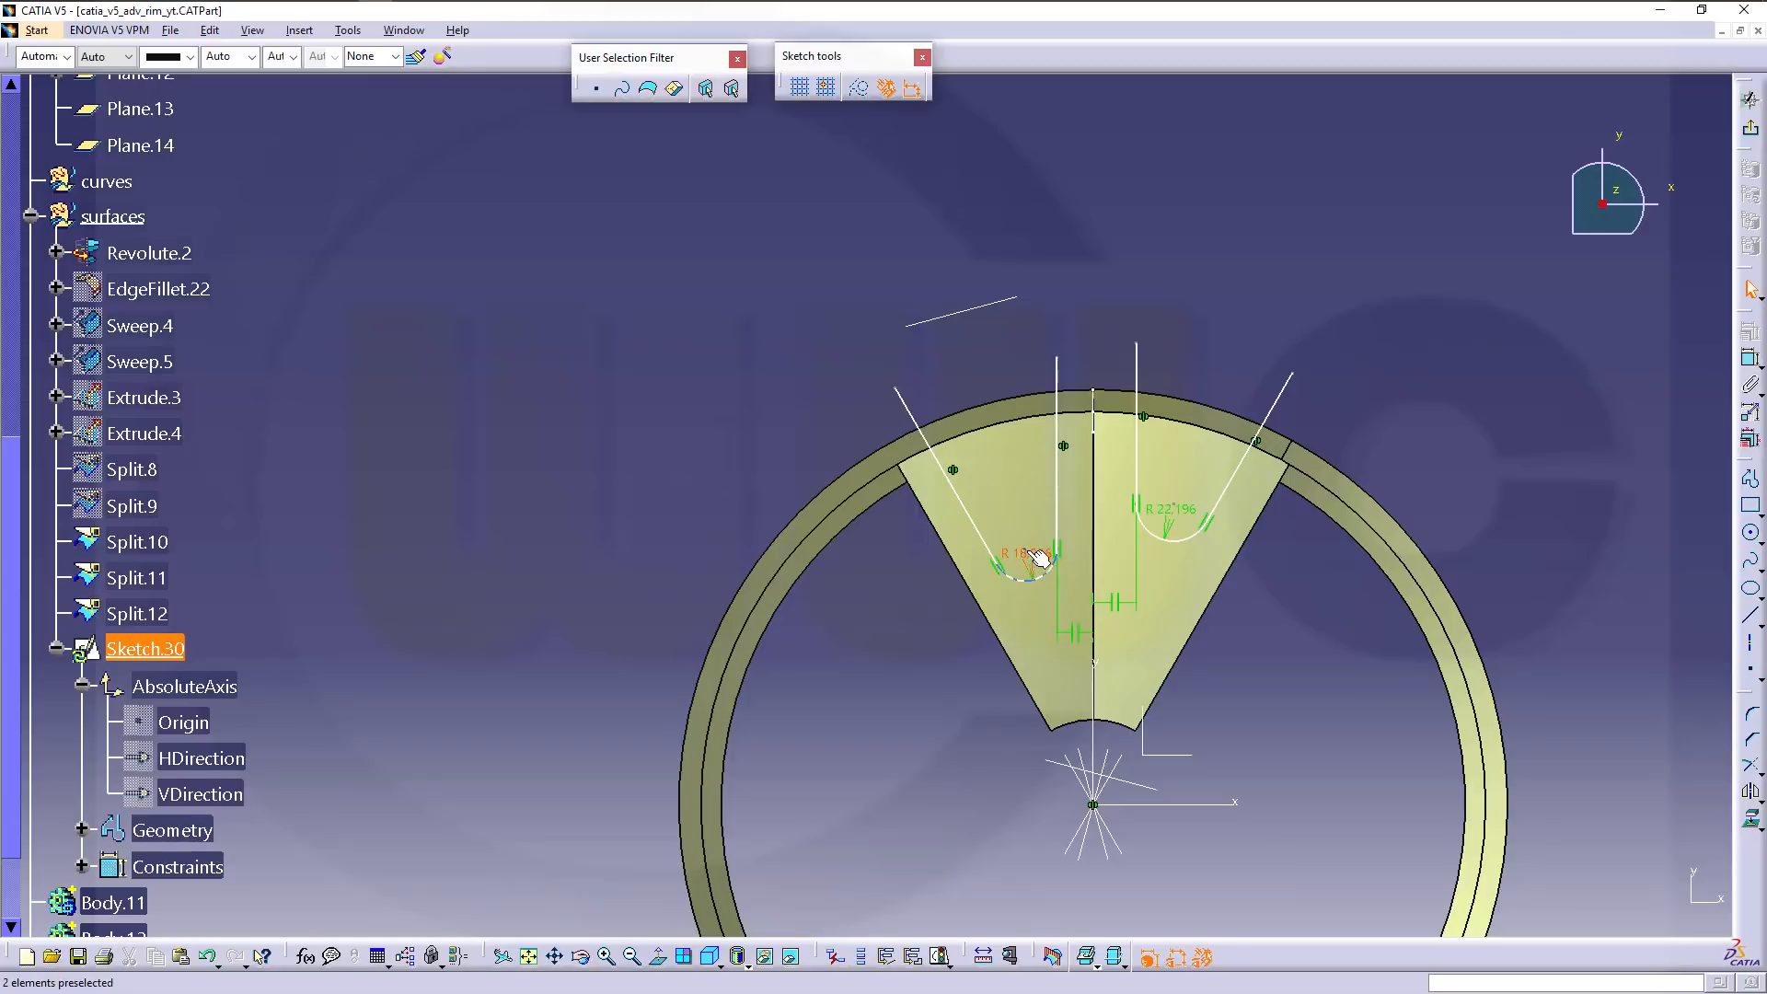
# Move the rounded ends of both cut-out profiles further toward the hub within the spoke surfaces, and exit the sketch.
pyautogui.moveTo(1033, 553); pyautogui.dragTo(1037, 589)
pyautogui.moveTo(1185, 507); pyautogui.dragTo(1177, 533)
pyautogui.click(1196, 295)
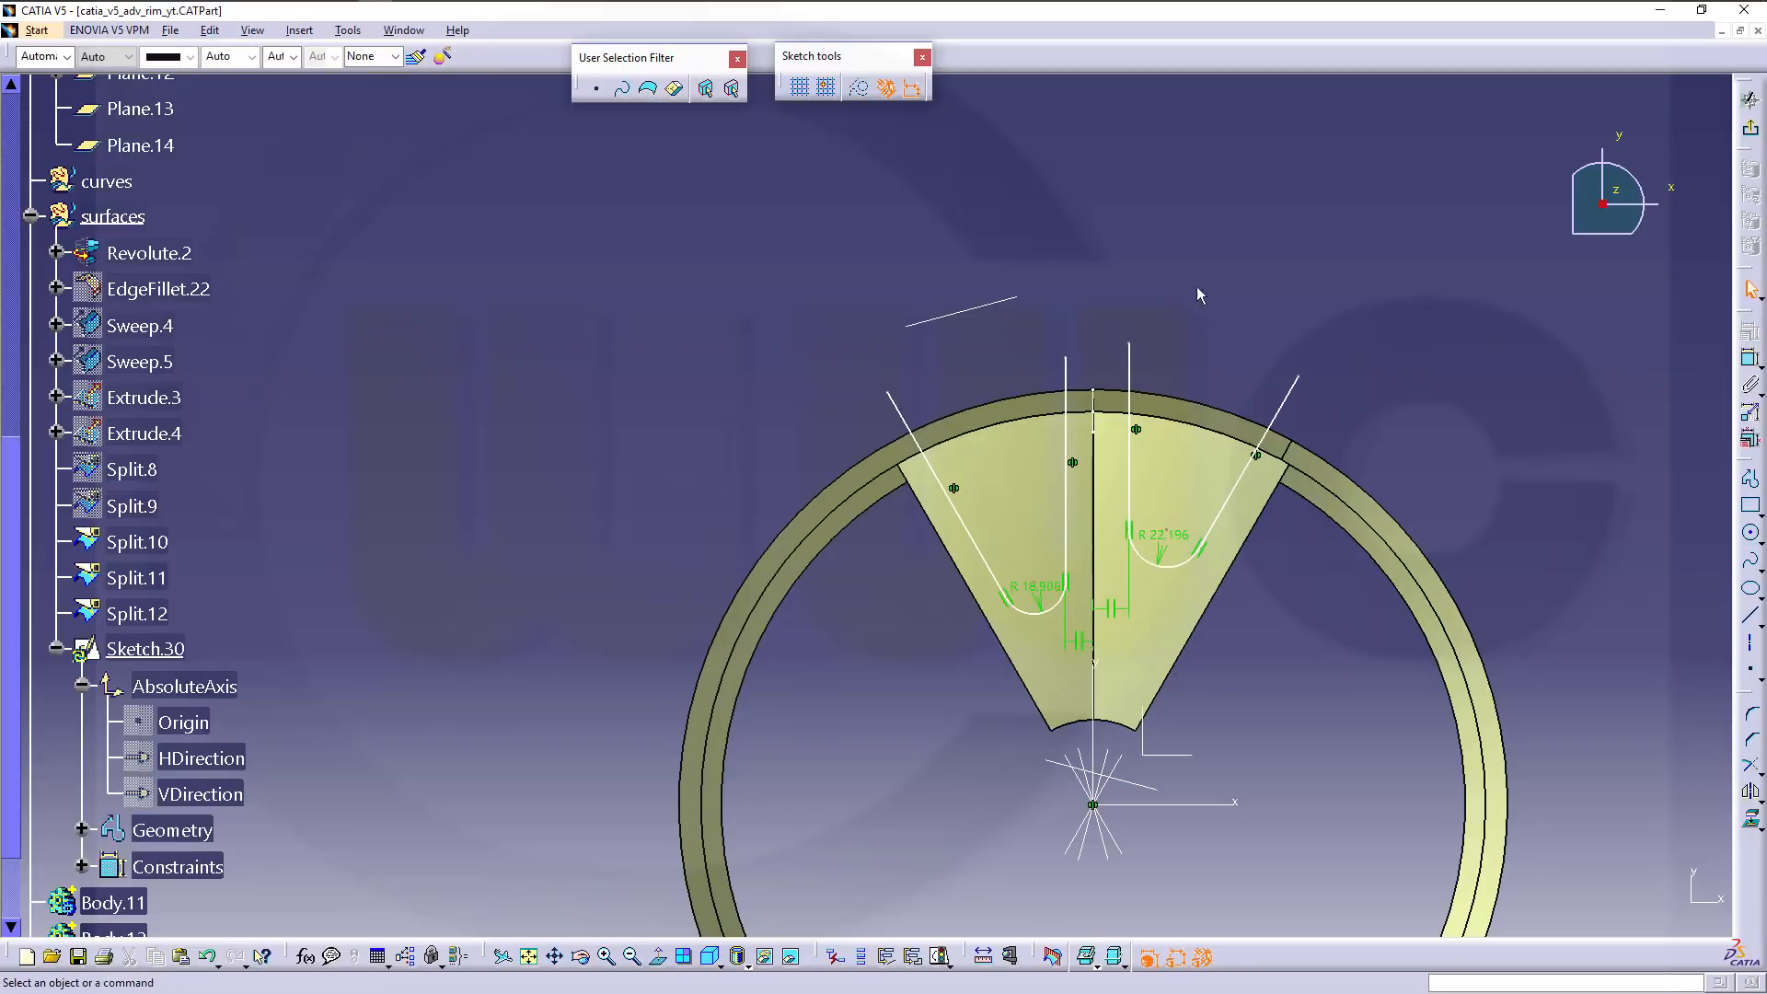
pyautogui.click(1750, 129)
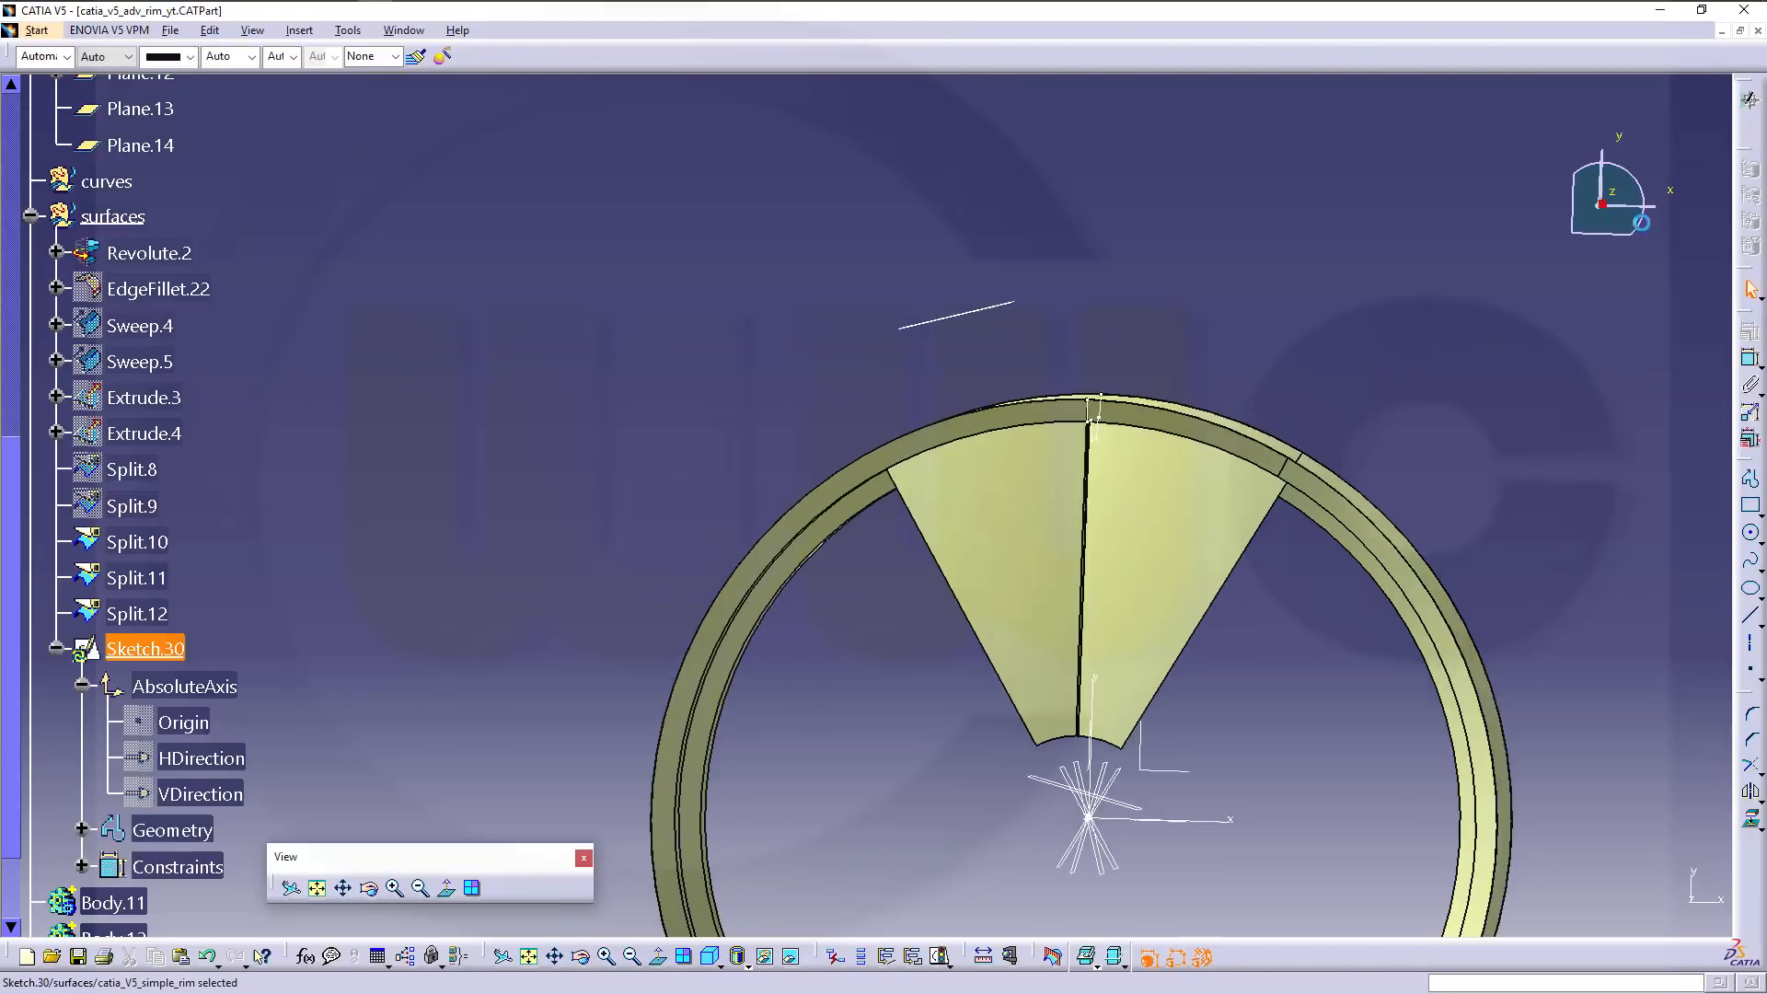
pyautogui.moveTo(1122, 495)
pyautogui.mouseDown(button='middle')
pyautogui.moveTo(1250, 543)
pyautogui.moveTo(1481, 557)
pyautogui.mouseUp(button='middle')
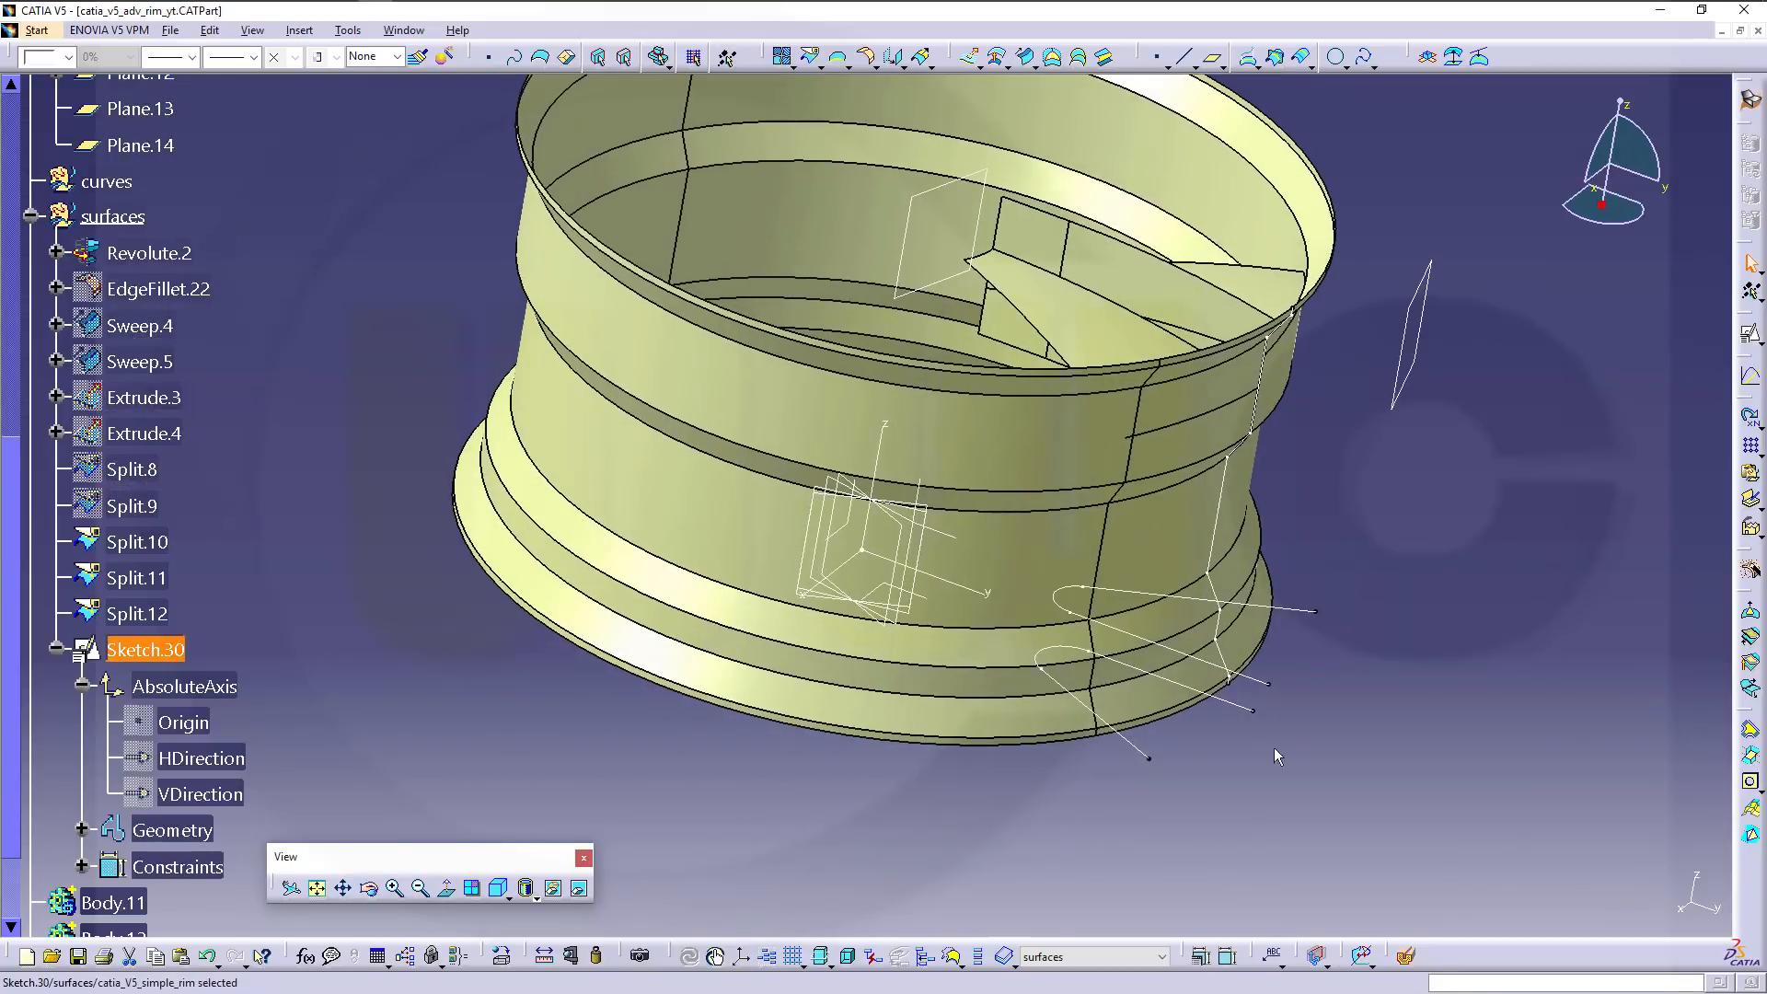
# Collapse the planes and sketches sets and move Sketch.30 from the surfaces set into the sketches set.
pyautogui.click(372, 511)
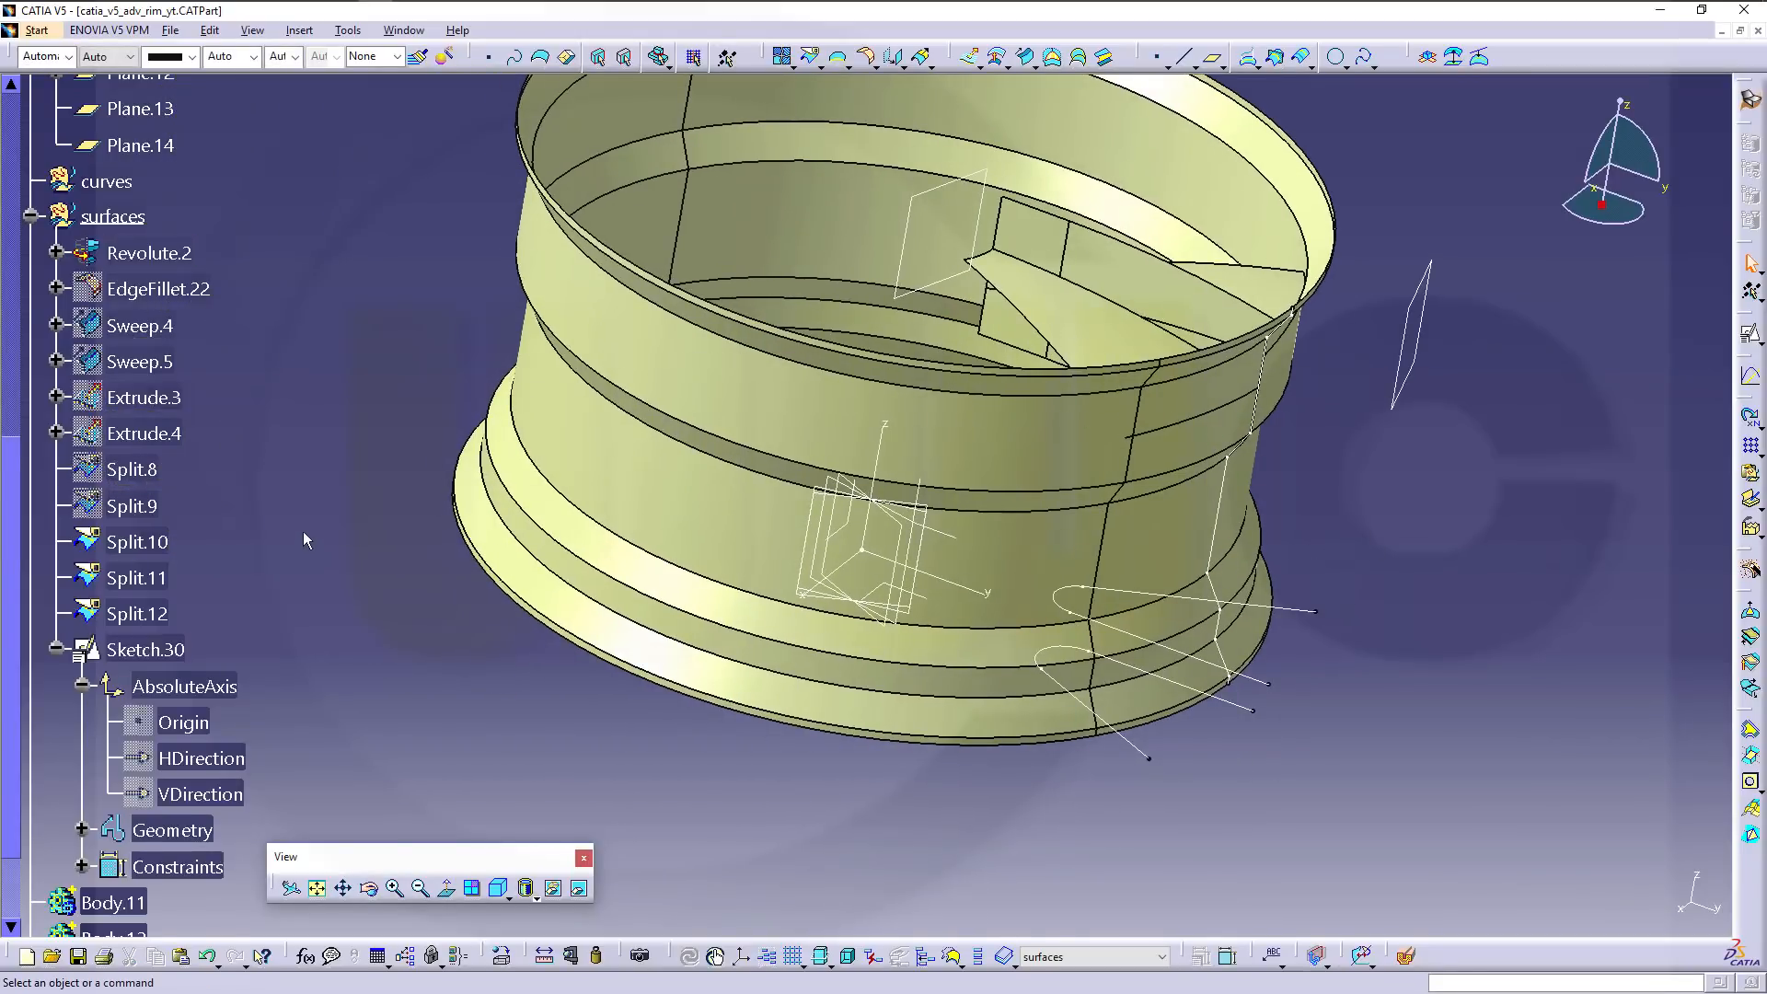
pyautogui.scroll(2, 302, 532)
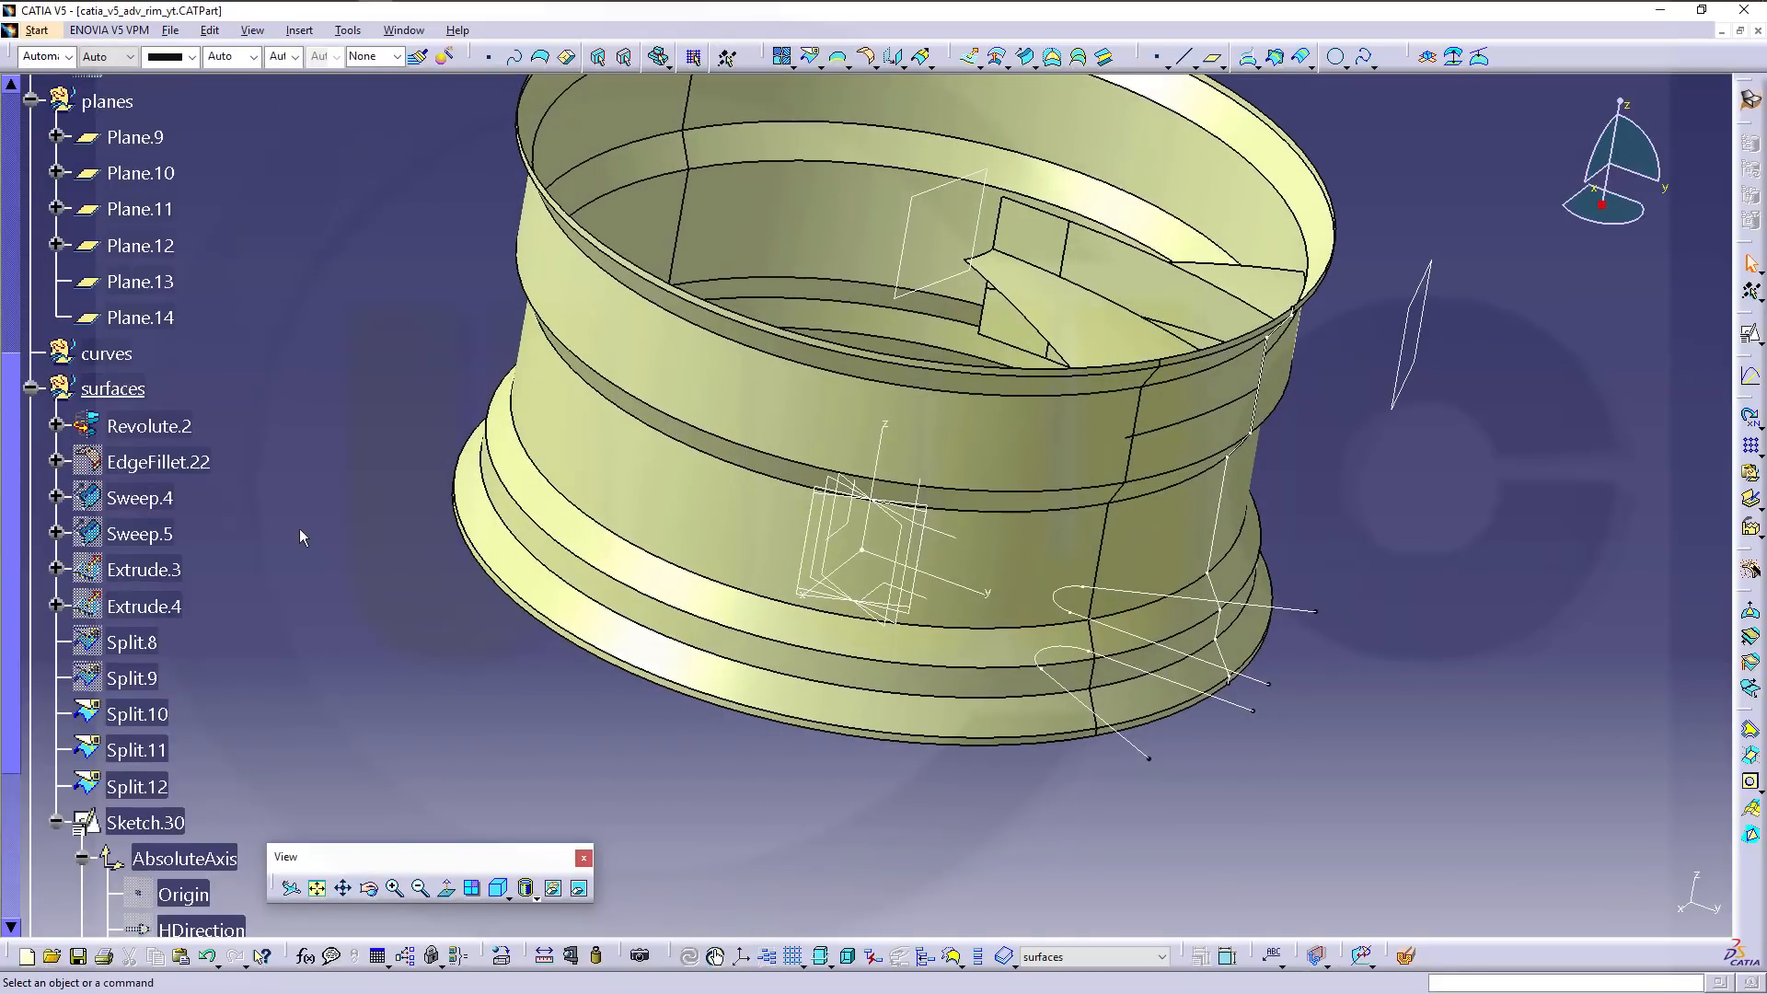
pyautogui.click(31, 100)
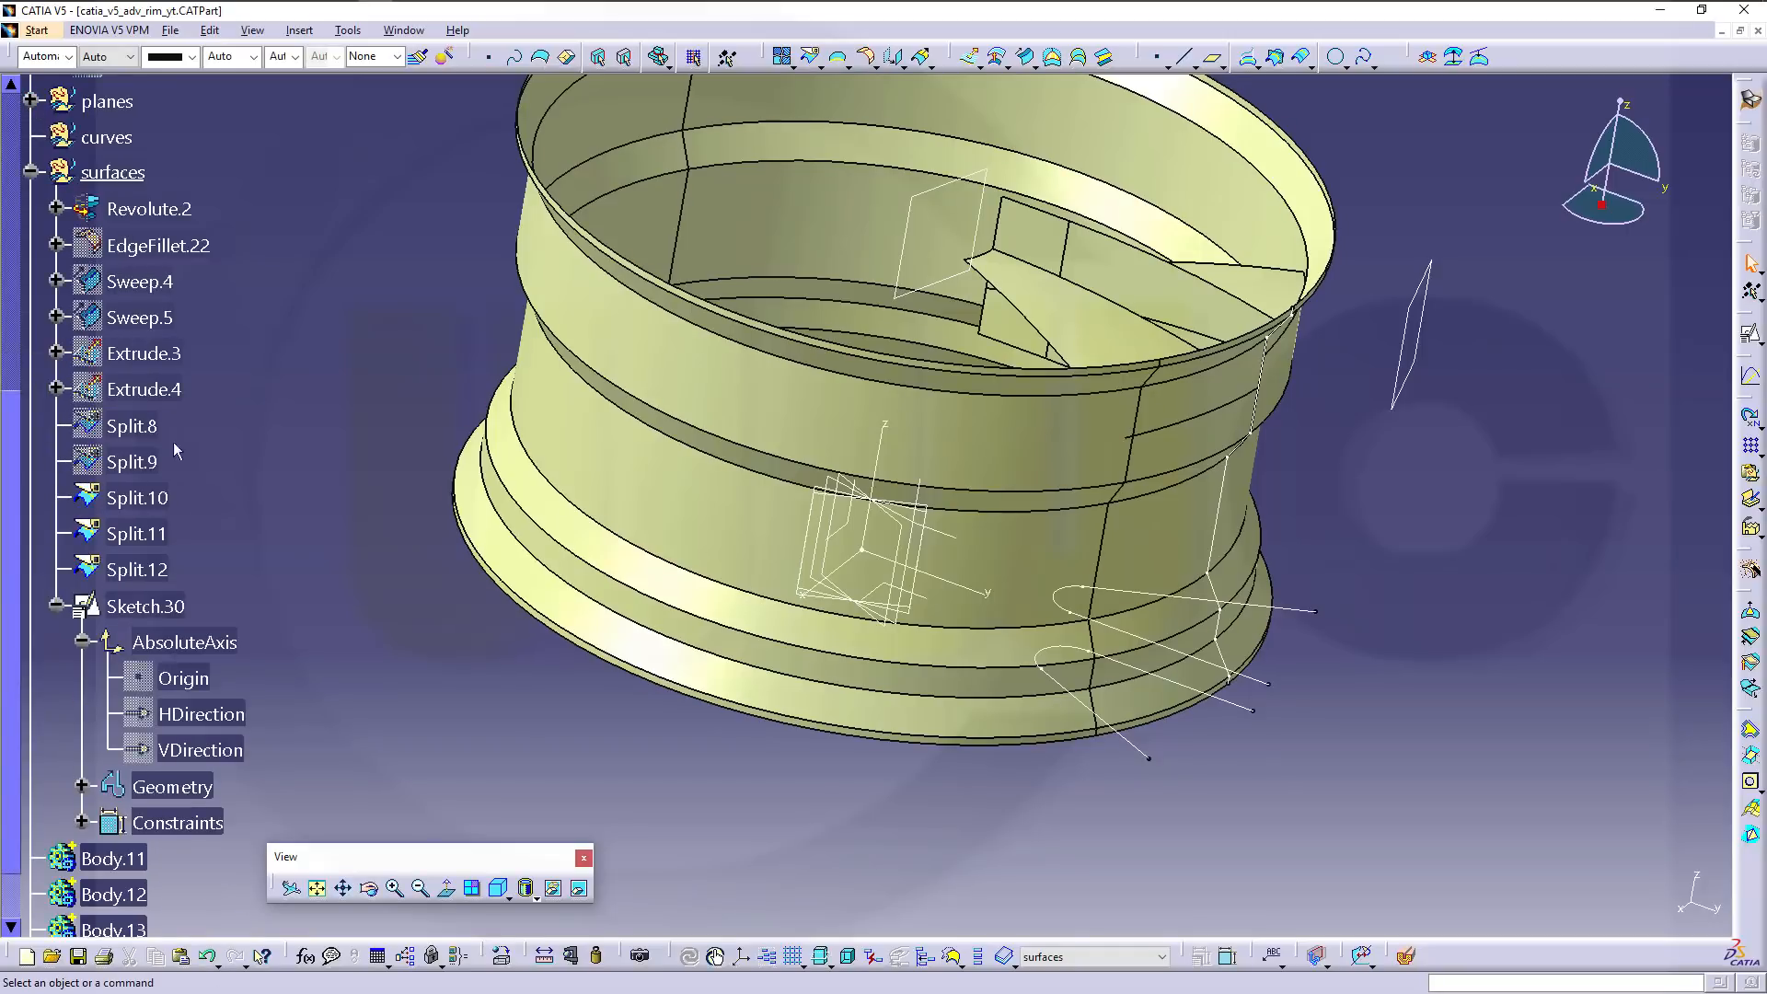
pyautogui.moveTo(168, 605)
pyautogui.mouseDown()
pyautogui.moveTo(195, 243)
pyautogui.moveTo(188, 598)
pyautogui.mouseUp()
pyautogui.scroll(1, 208, 504)
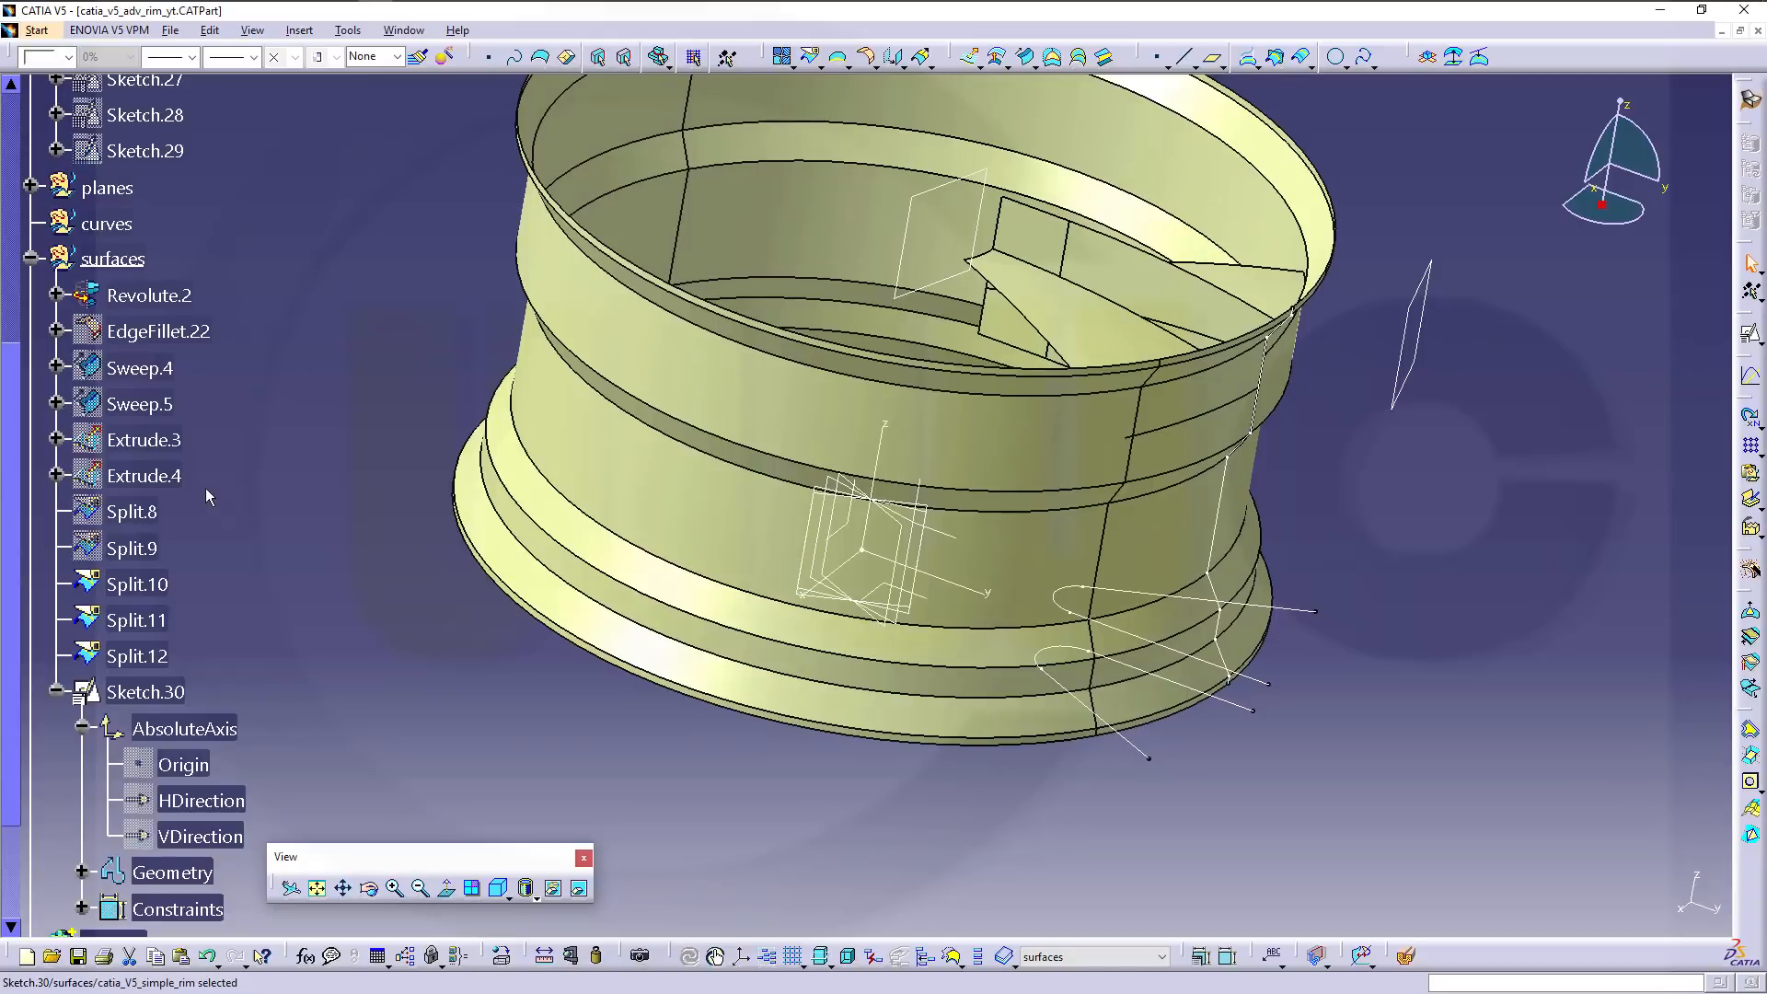
pyautogui.scroll(3, 202, 405)
pyautogui.click(32, 158)
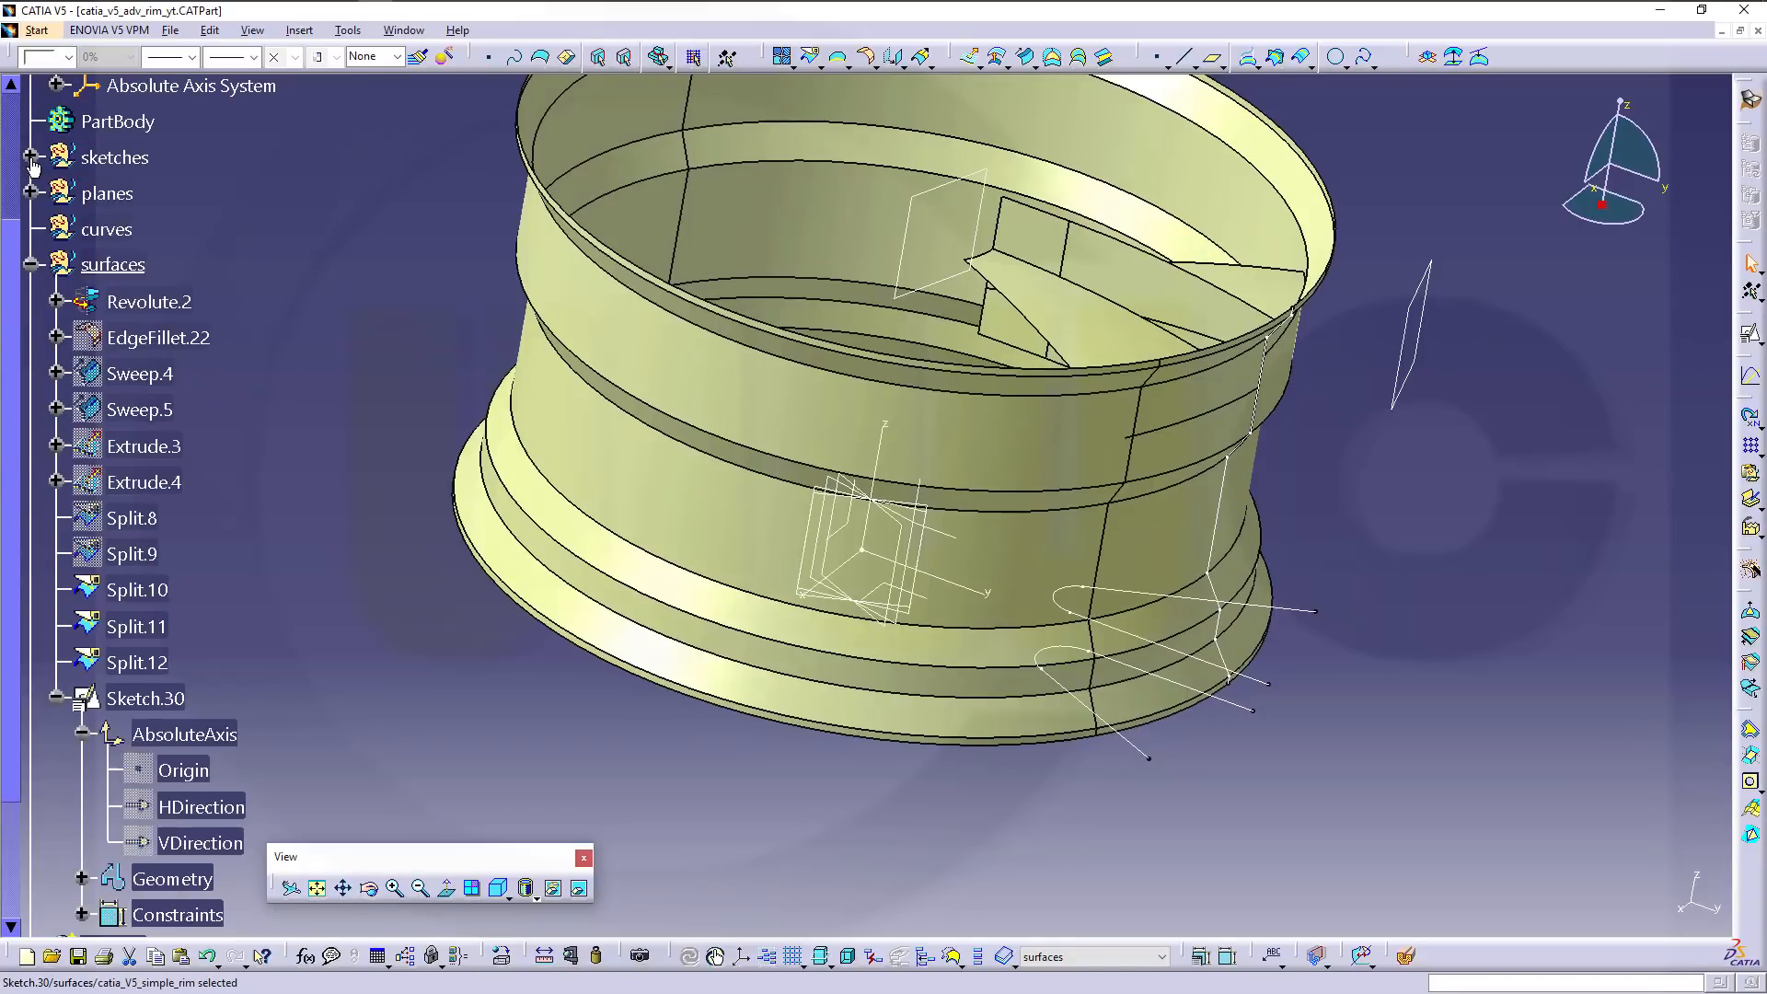
pyautogui.moveTo(146, 699)
pyautogui.mouseDown()
pyautogui.moveTo(195, 426)
pyautogui.moveTo(134, 269)
pyautogui.moveTo(136, 166)
pyautogui.mouseUp()
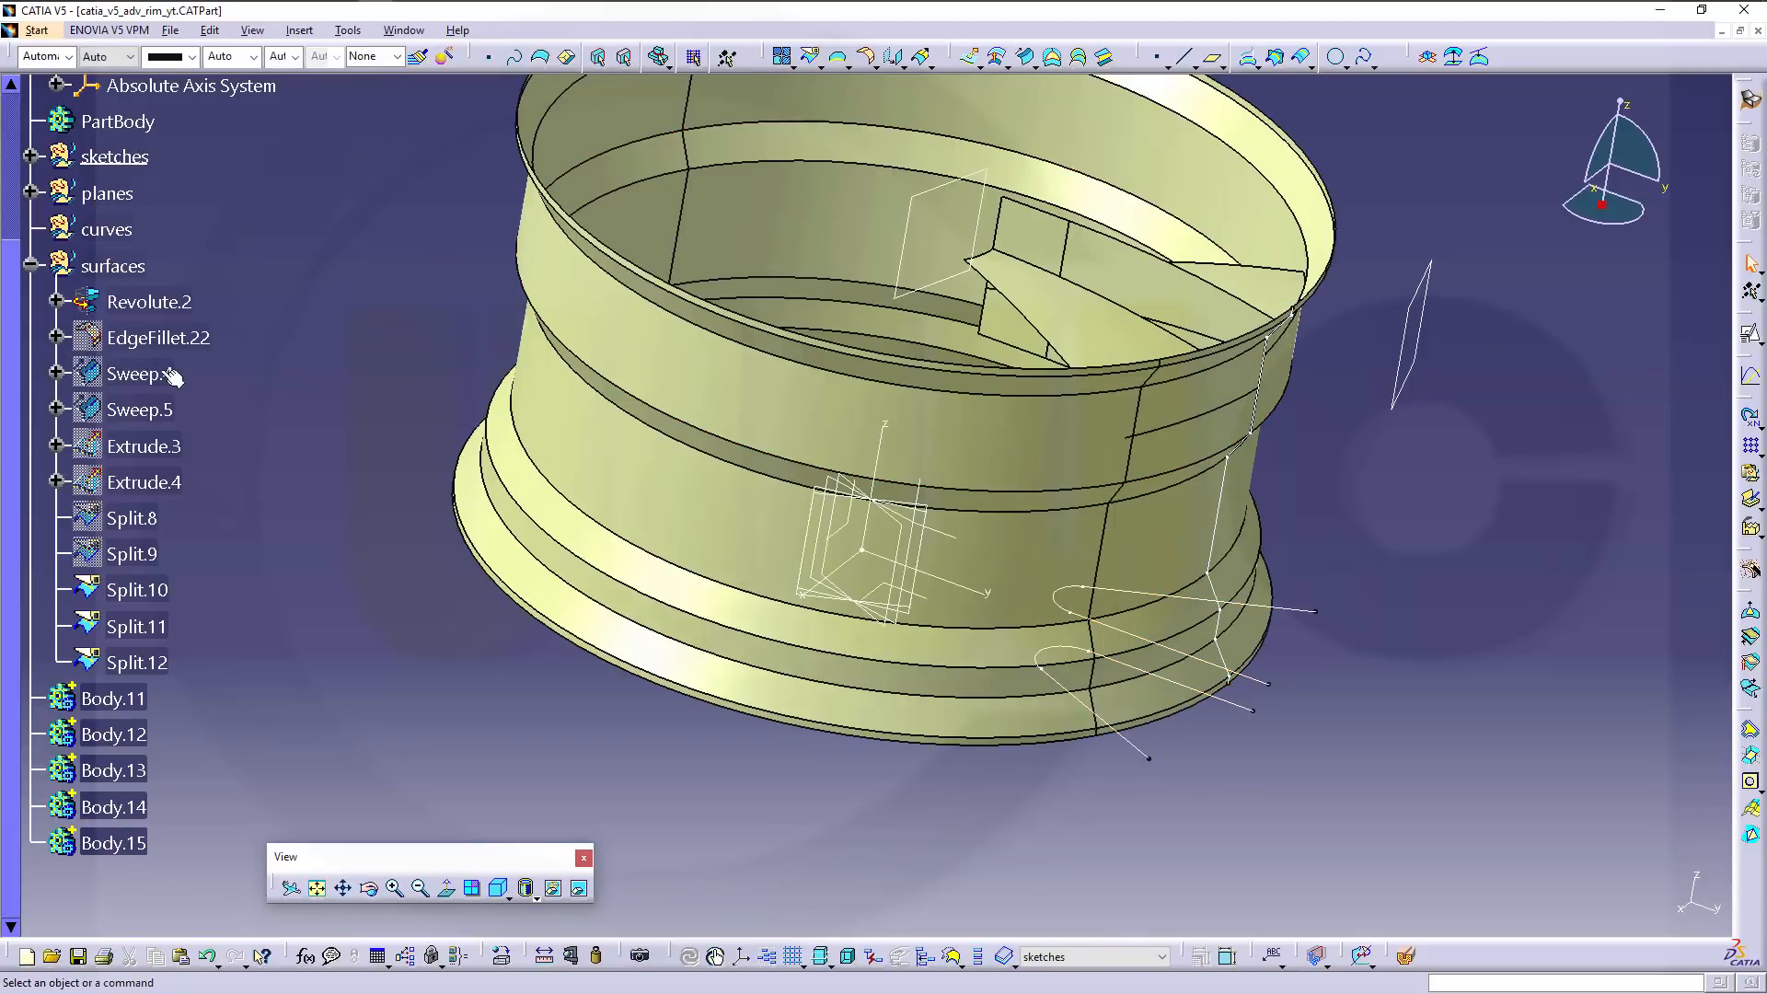
# Make the planes set the work object and create a plane offset upward from the absolute XY plane.
pyautogui.rightClick(109, 190)
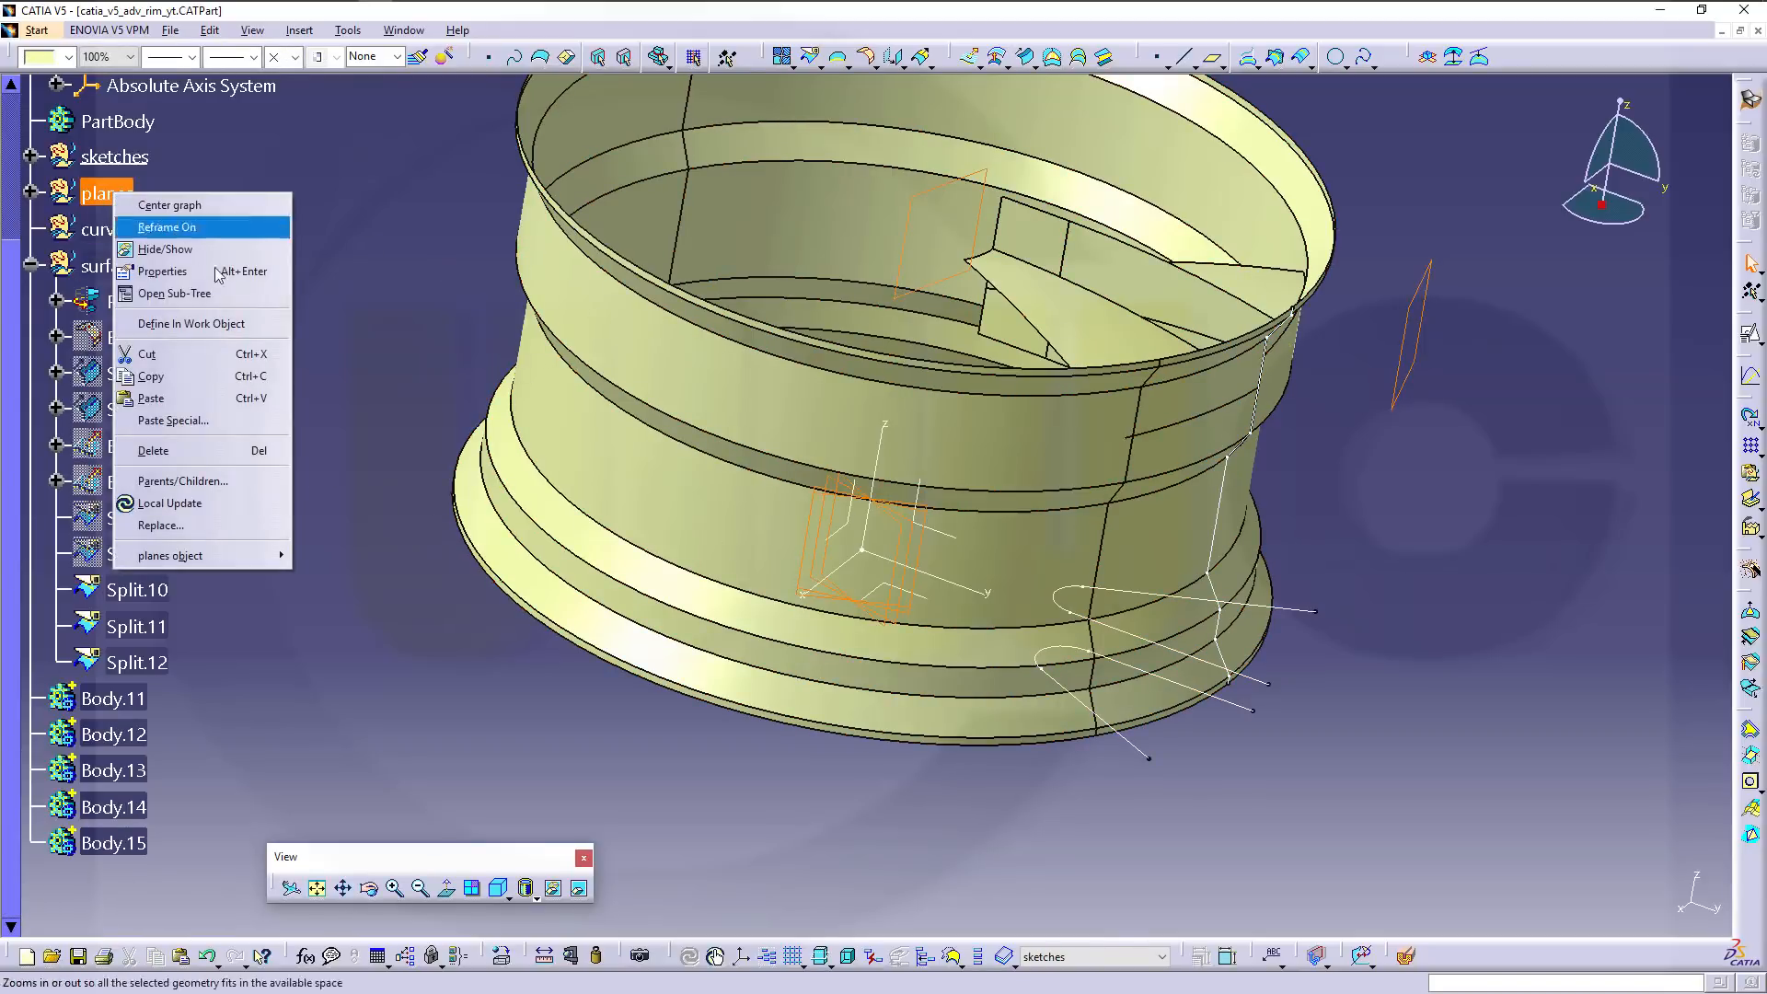
pyautogui.click(210, 324)
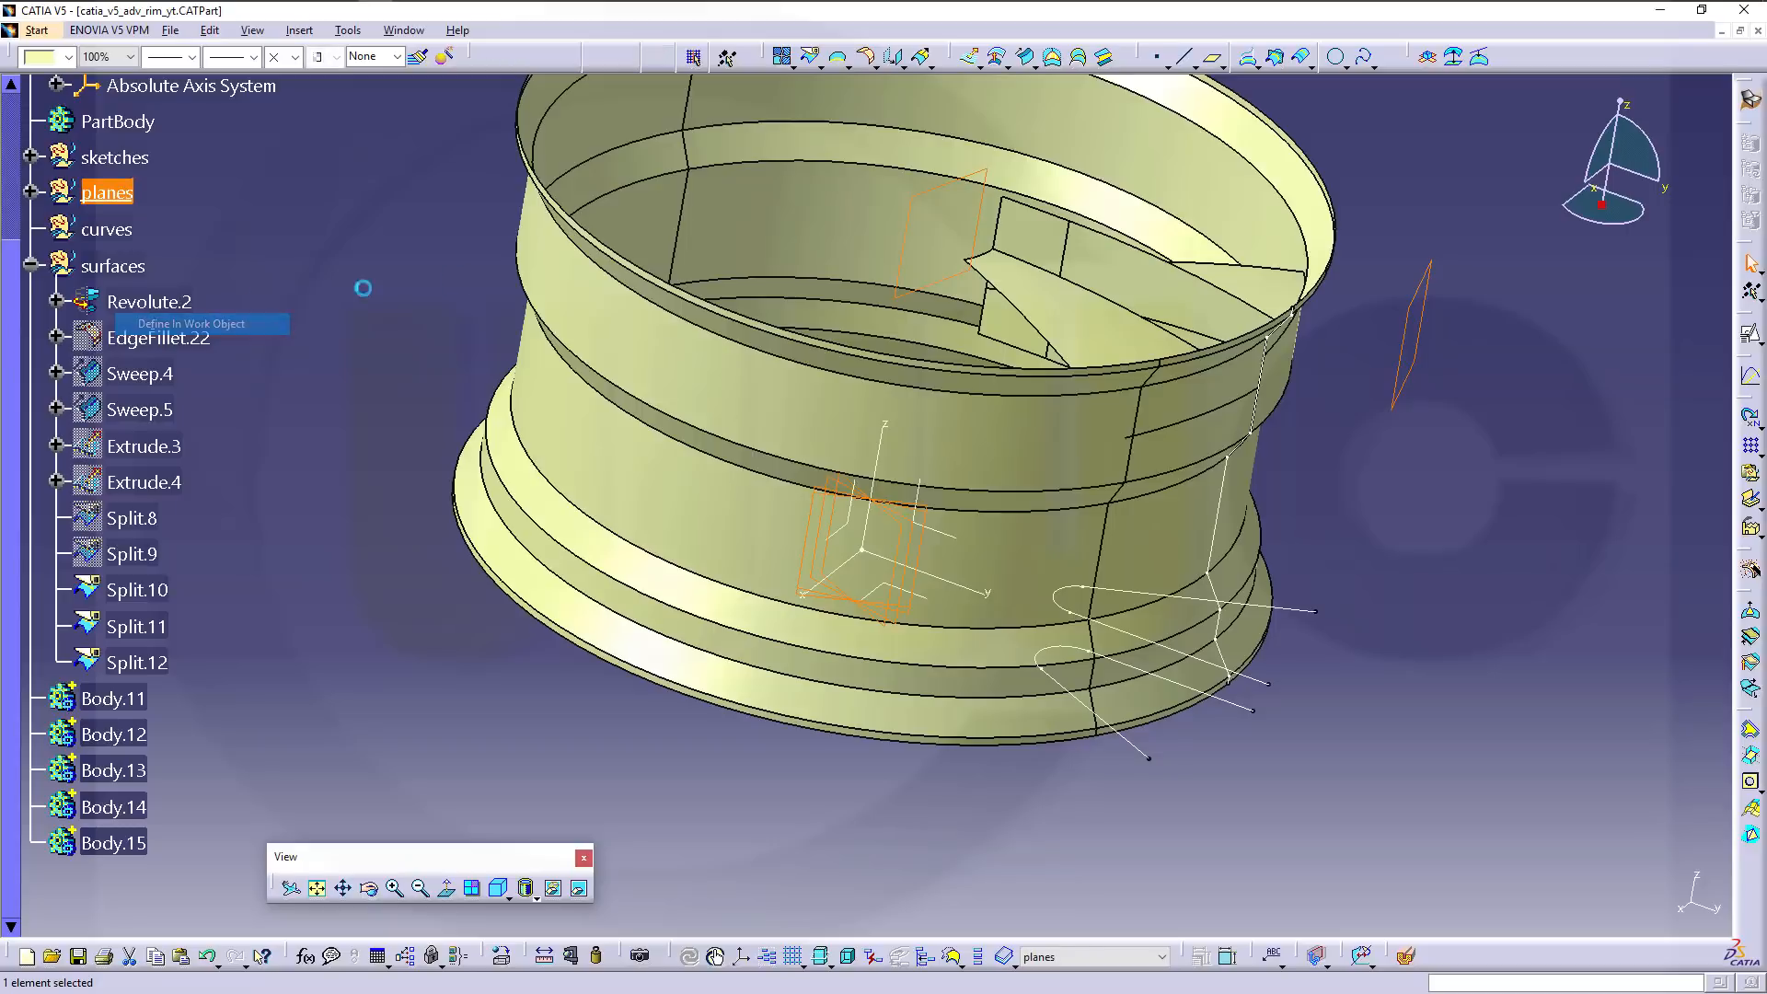
pyautogui.click(1213, 60)
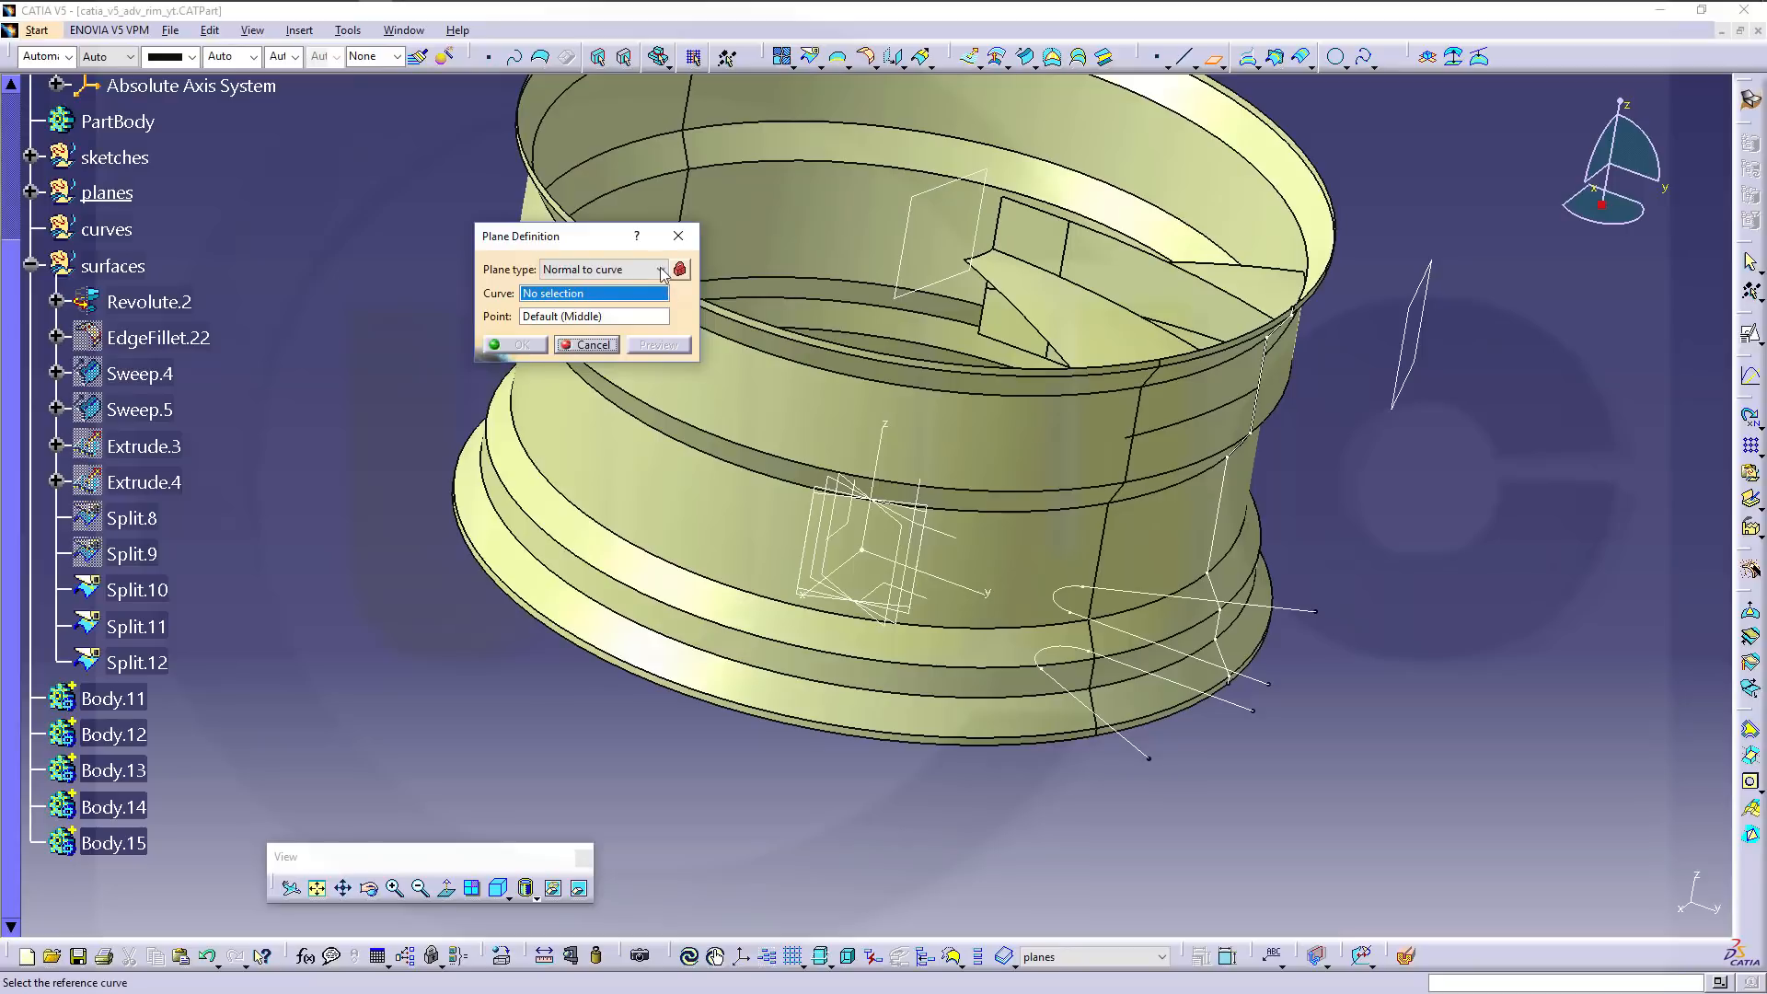
pyautogui.click(661, 270)
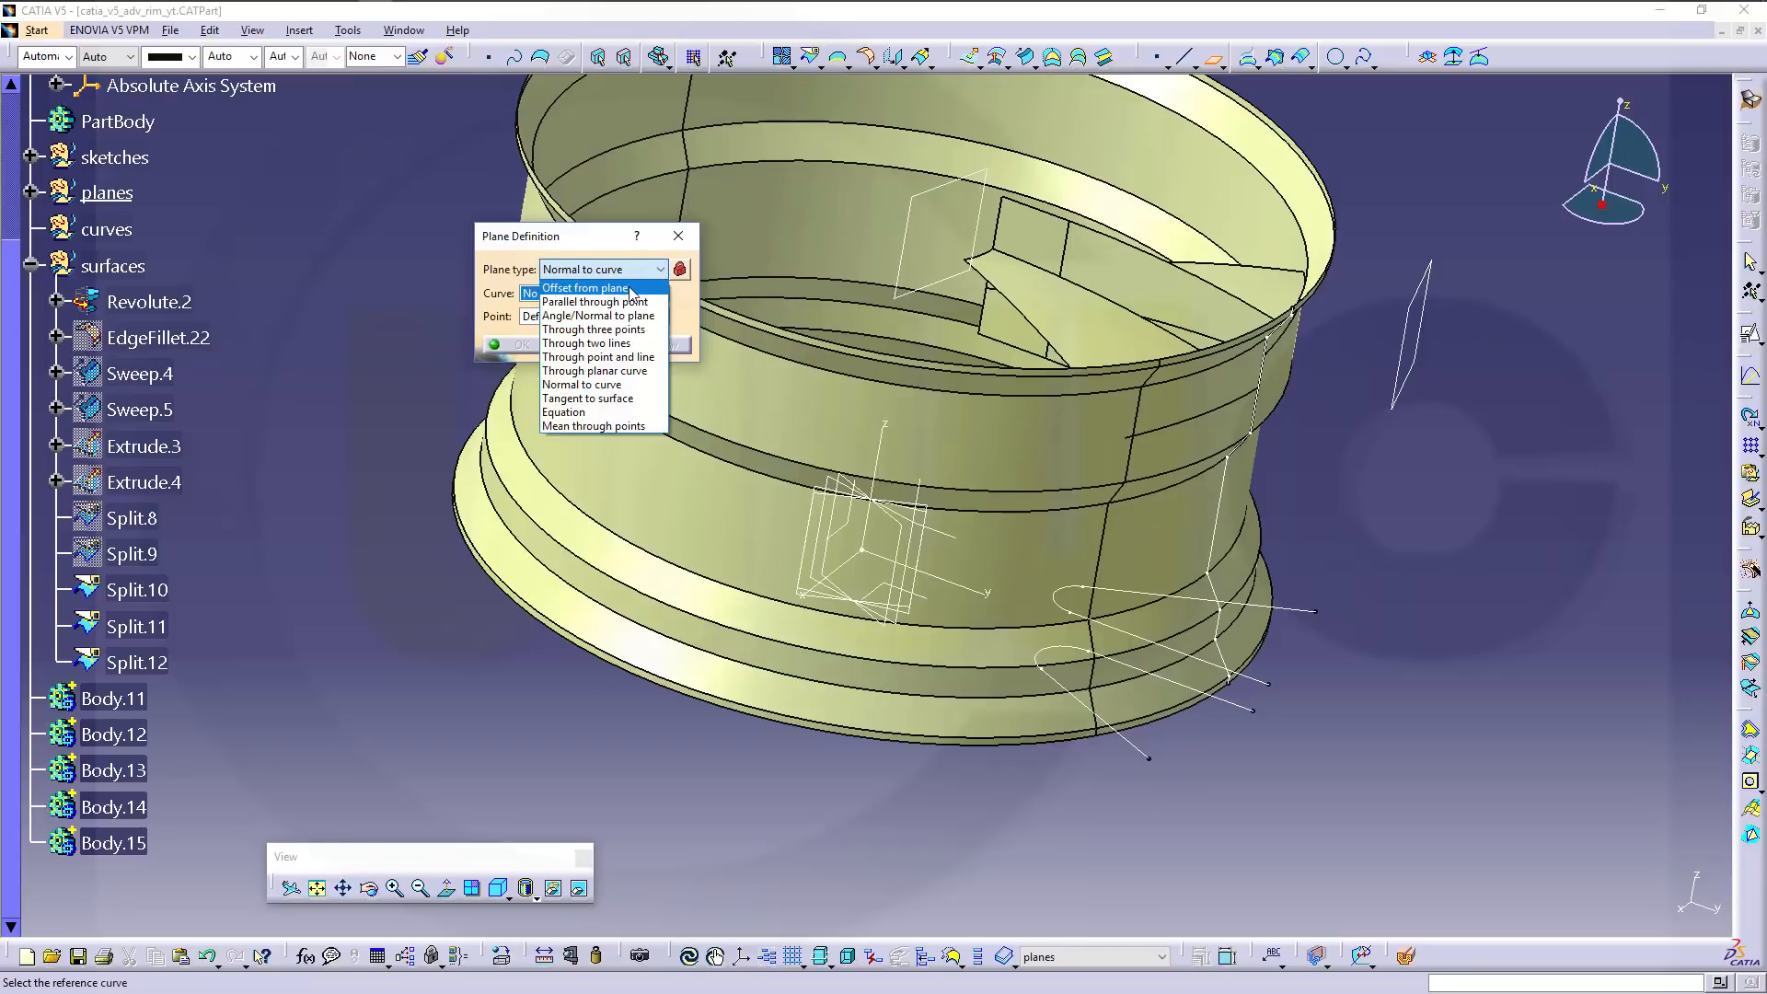
pyautogui.click(631, 291)
pyautogui.click(923, 592)
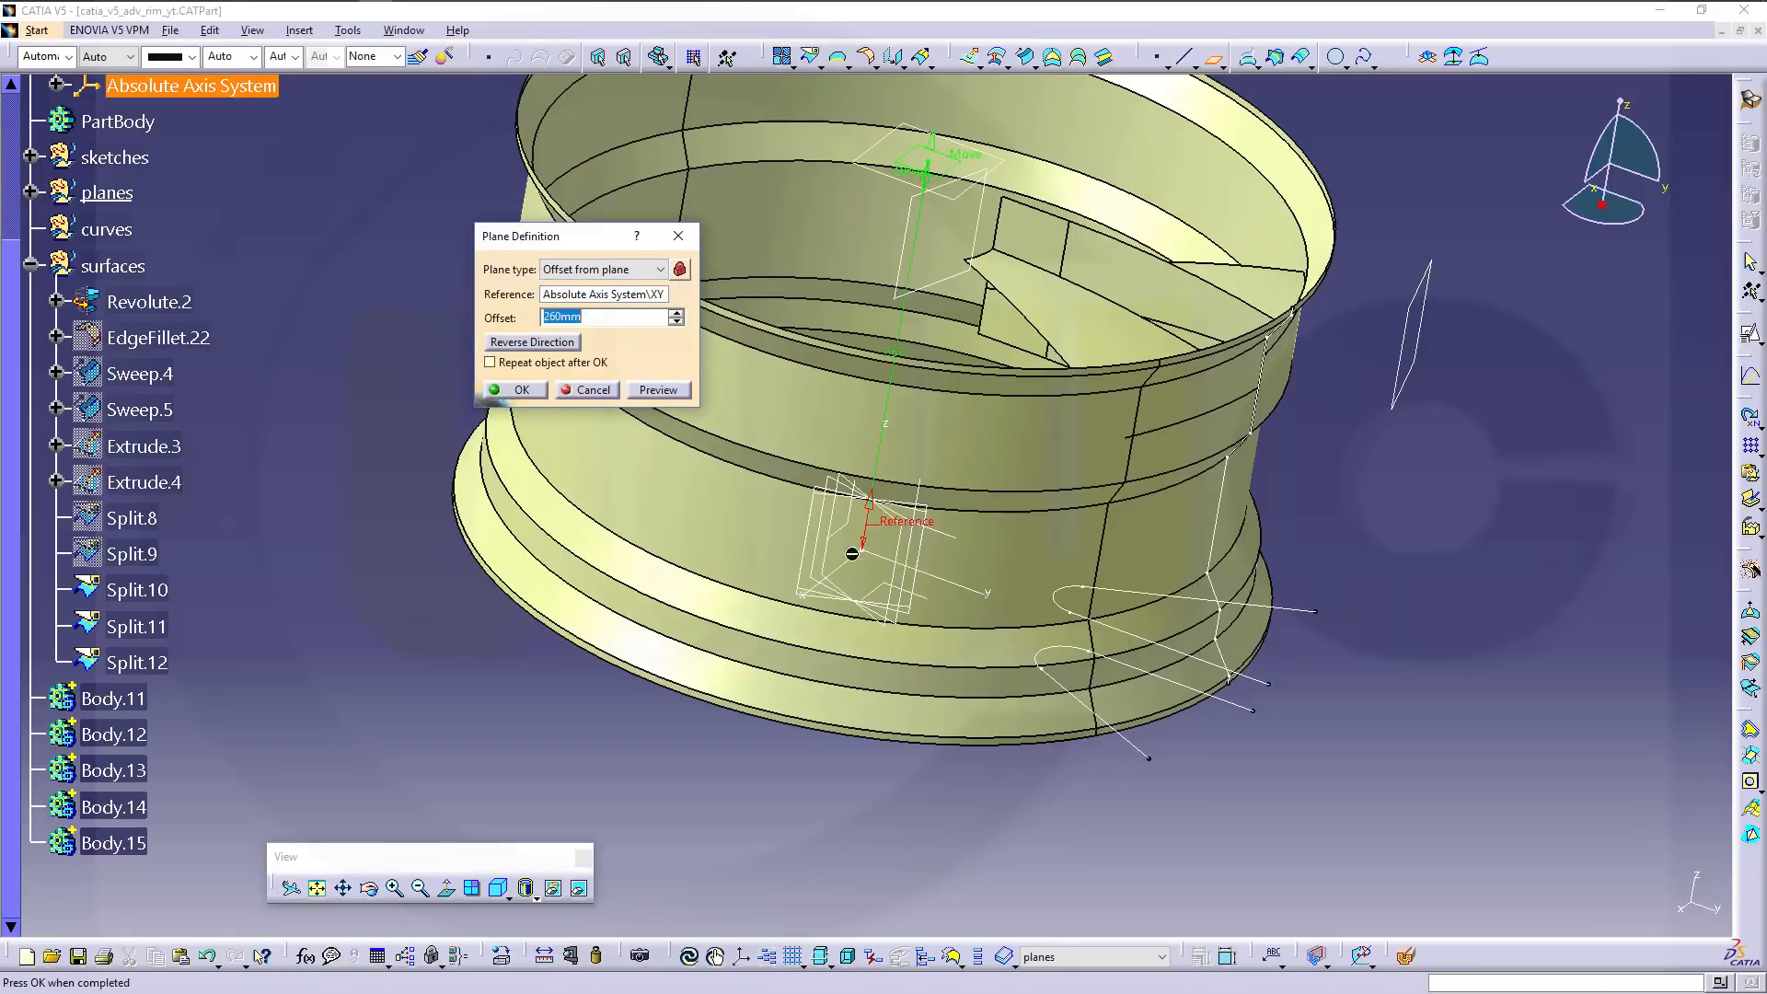
pyautogui.moveTo(923, 608); pyautogui.dragTo(931, 504, button='middle')
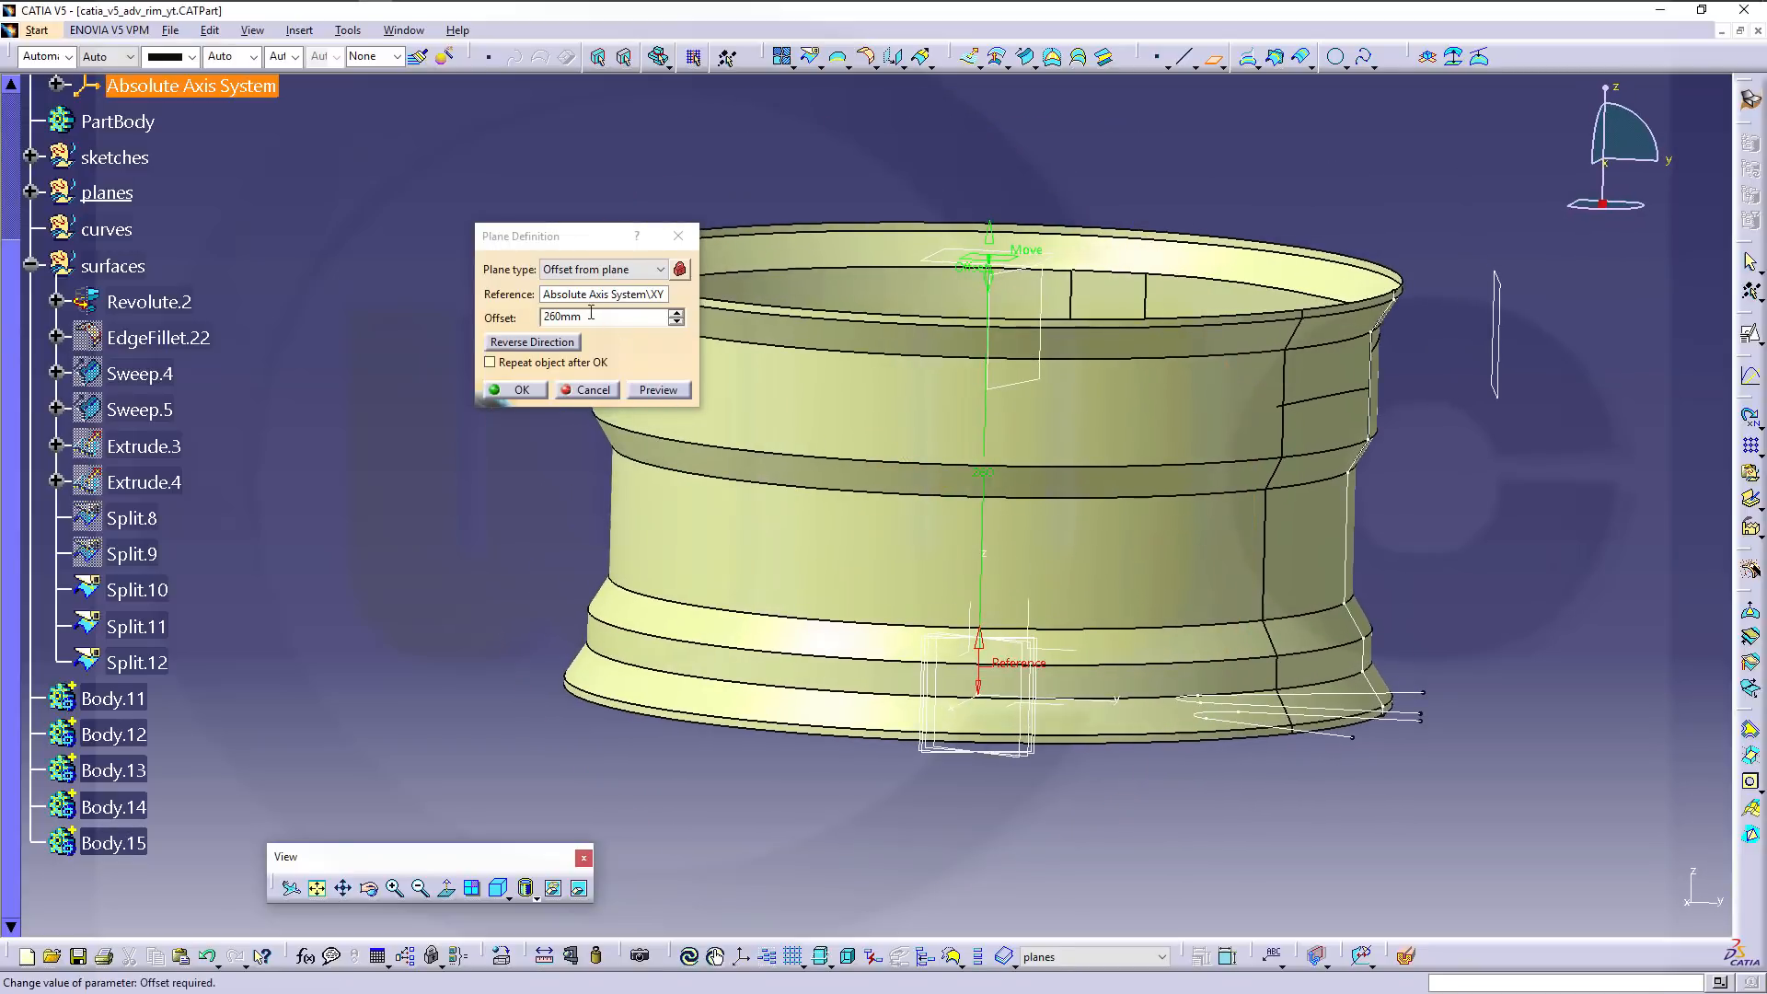
pyautogui.moveTo(600, 317); pyautogui.dragTo(482, 303)
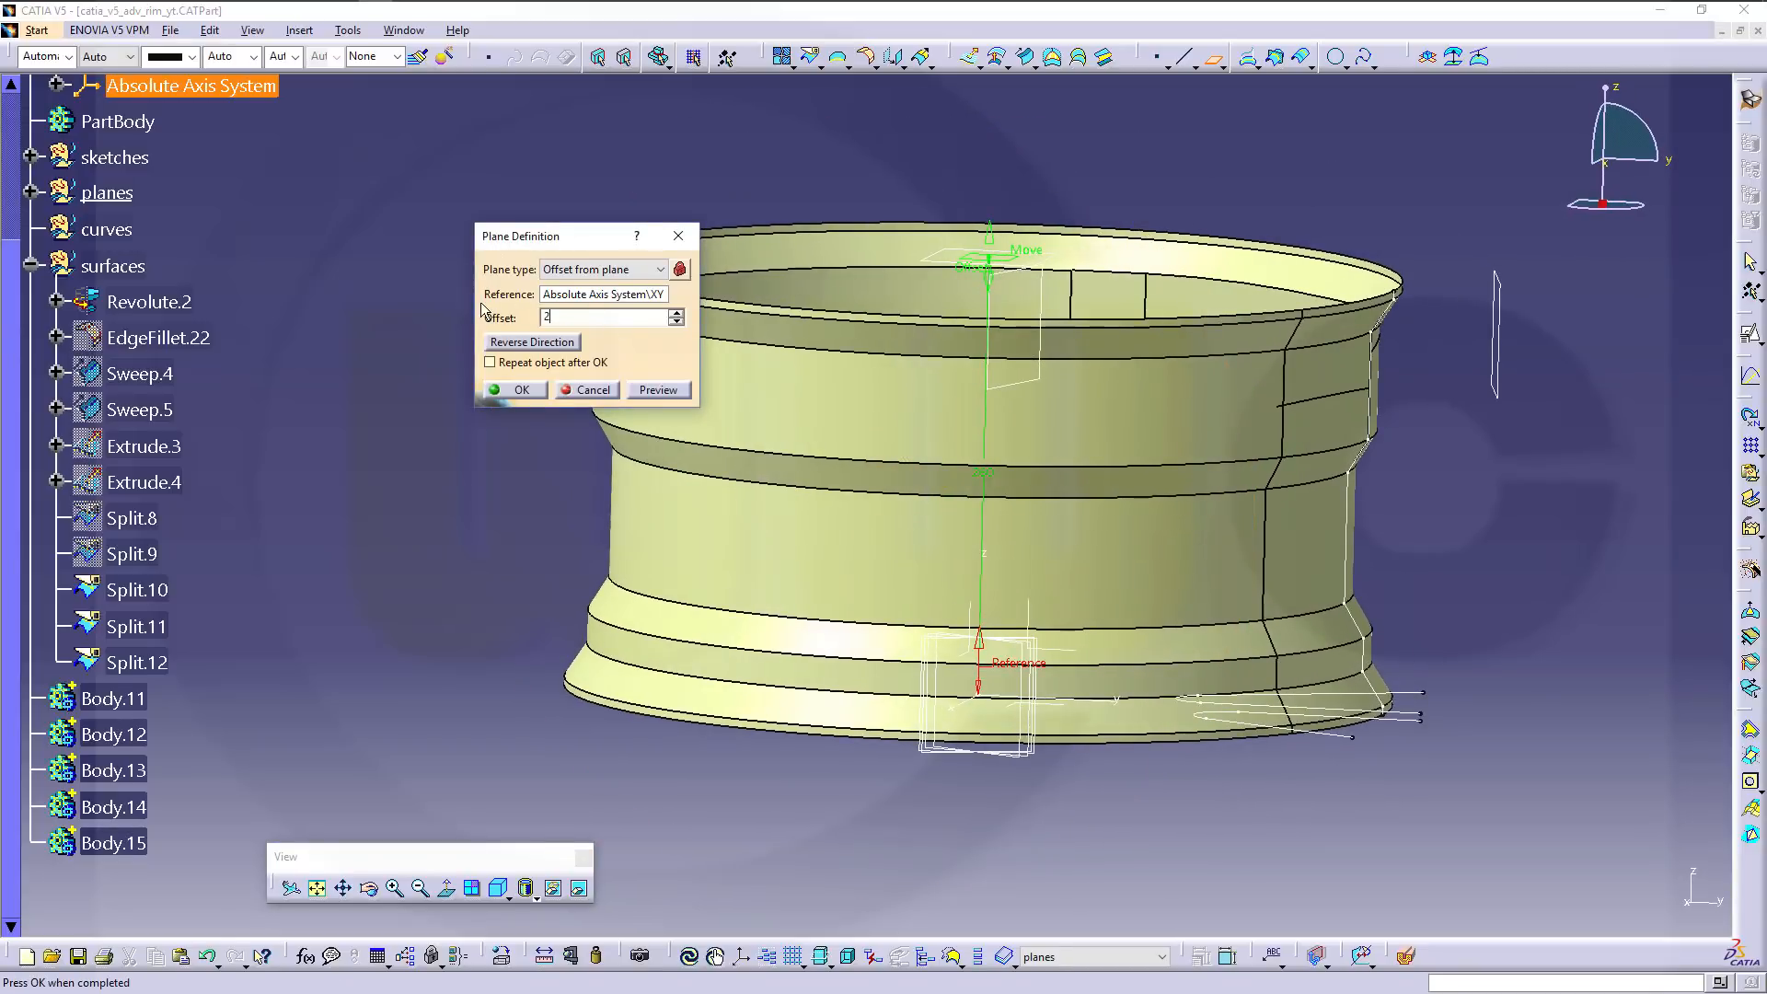
pyautogui.press('Return')
# Change the support of Sketch.30 to the offset plane Plane.15, keeping implicit origin and orientation.
pyautogui.moveTo(801, 299); pyautogui.dragTo(831, 401, button='middle')
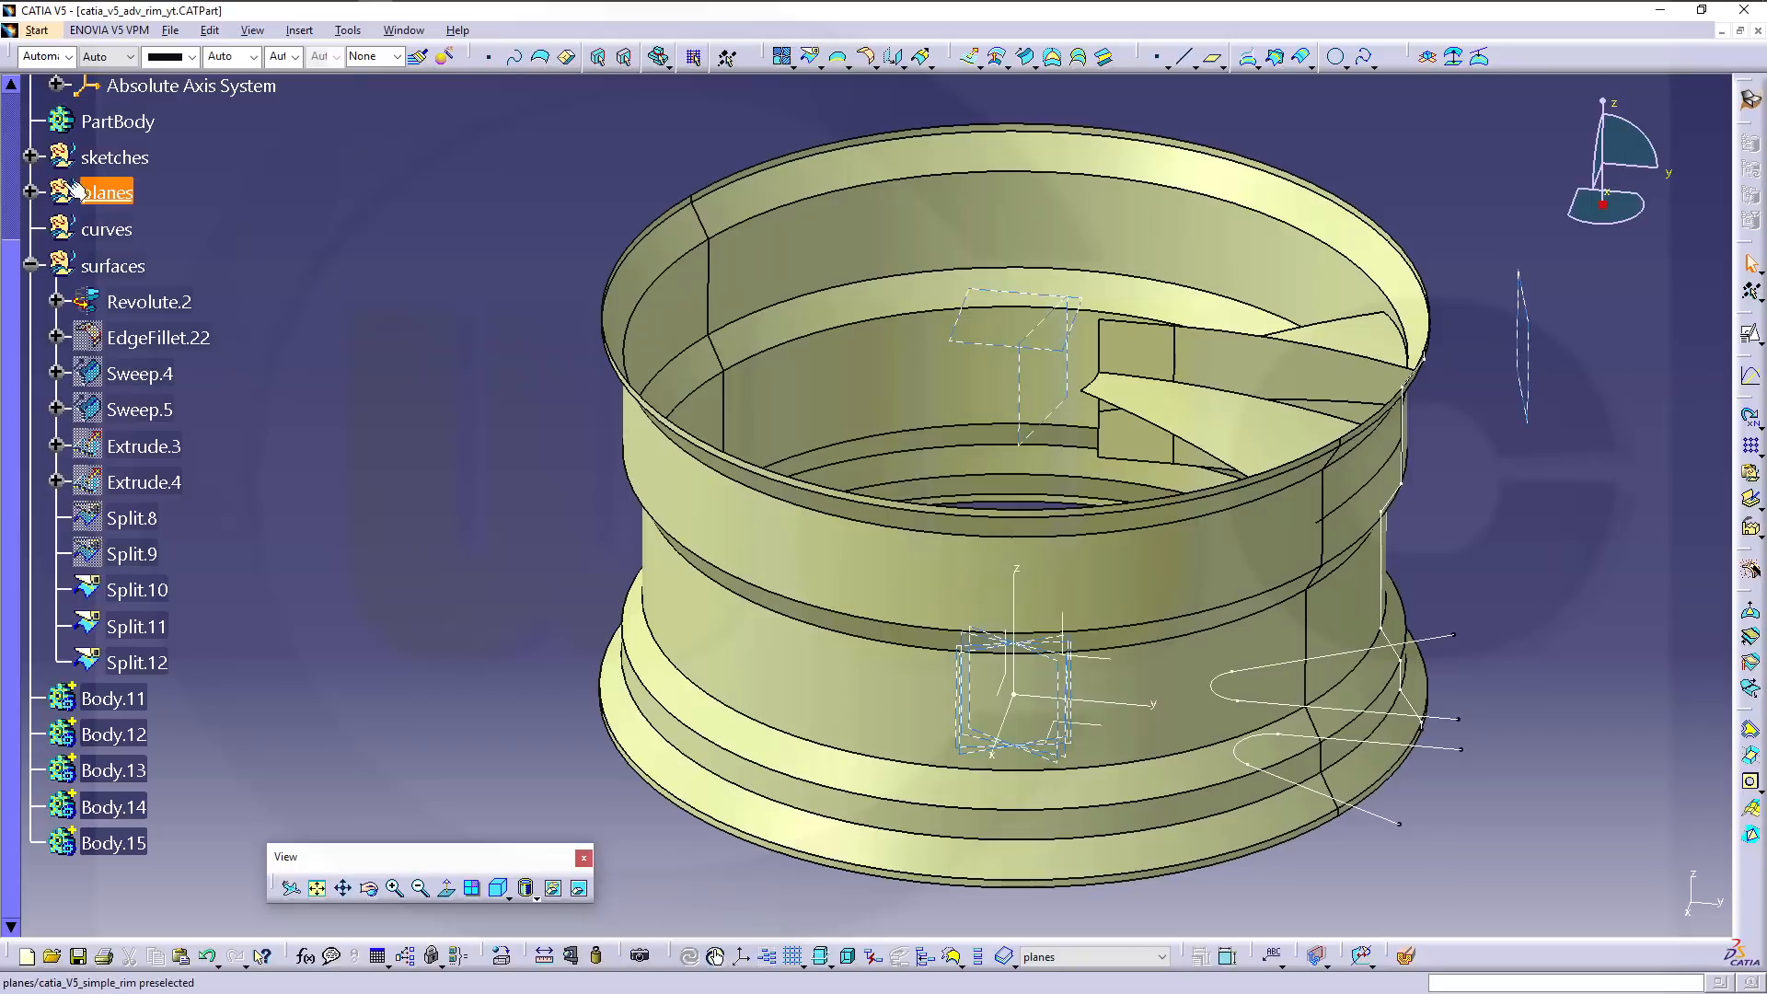
pyautogui.click(31, 156)
pyautogui.click(165, 442)
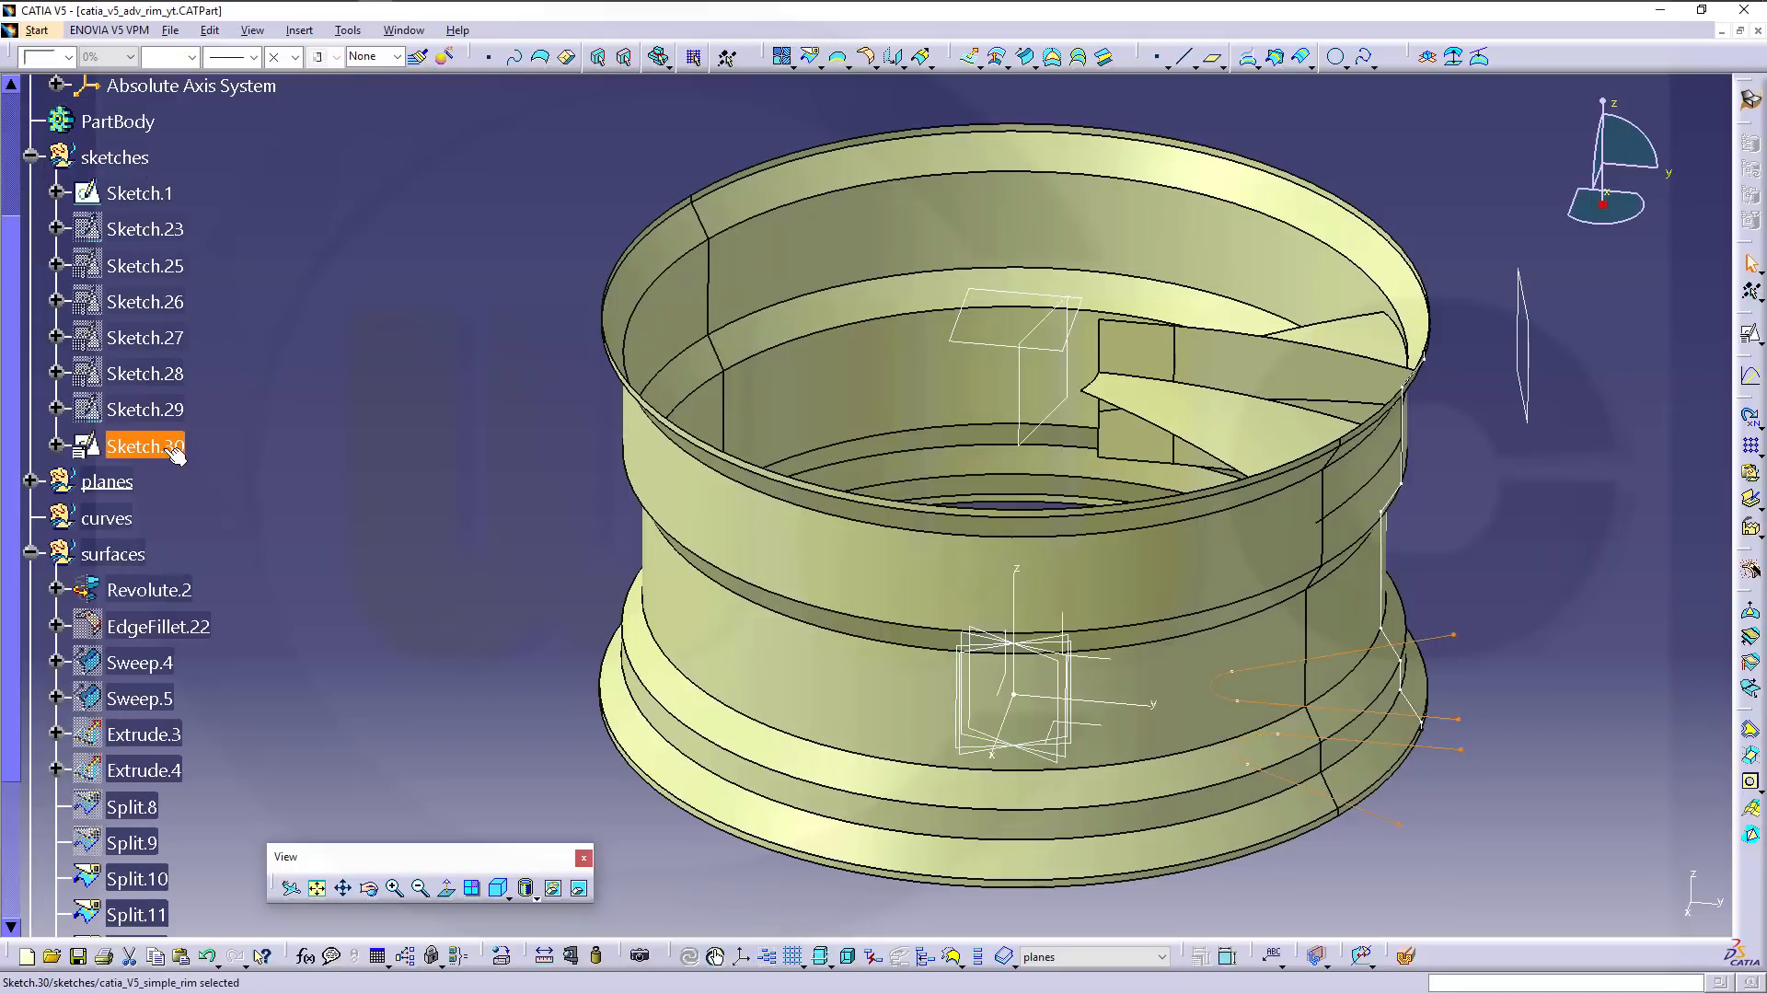
pyautogui.rightClick(167, 448)
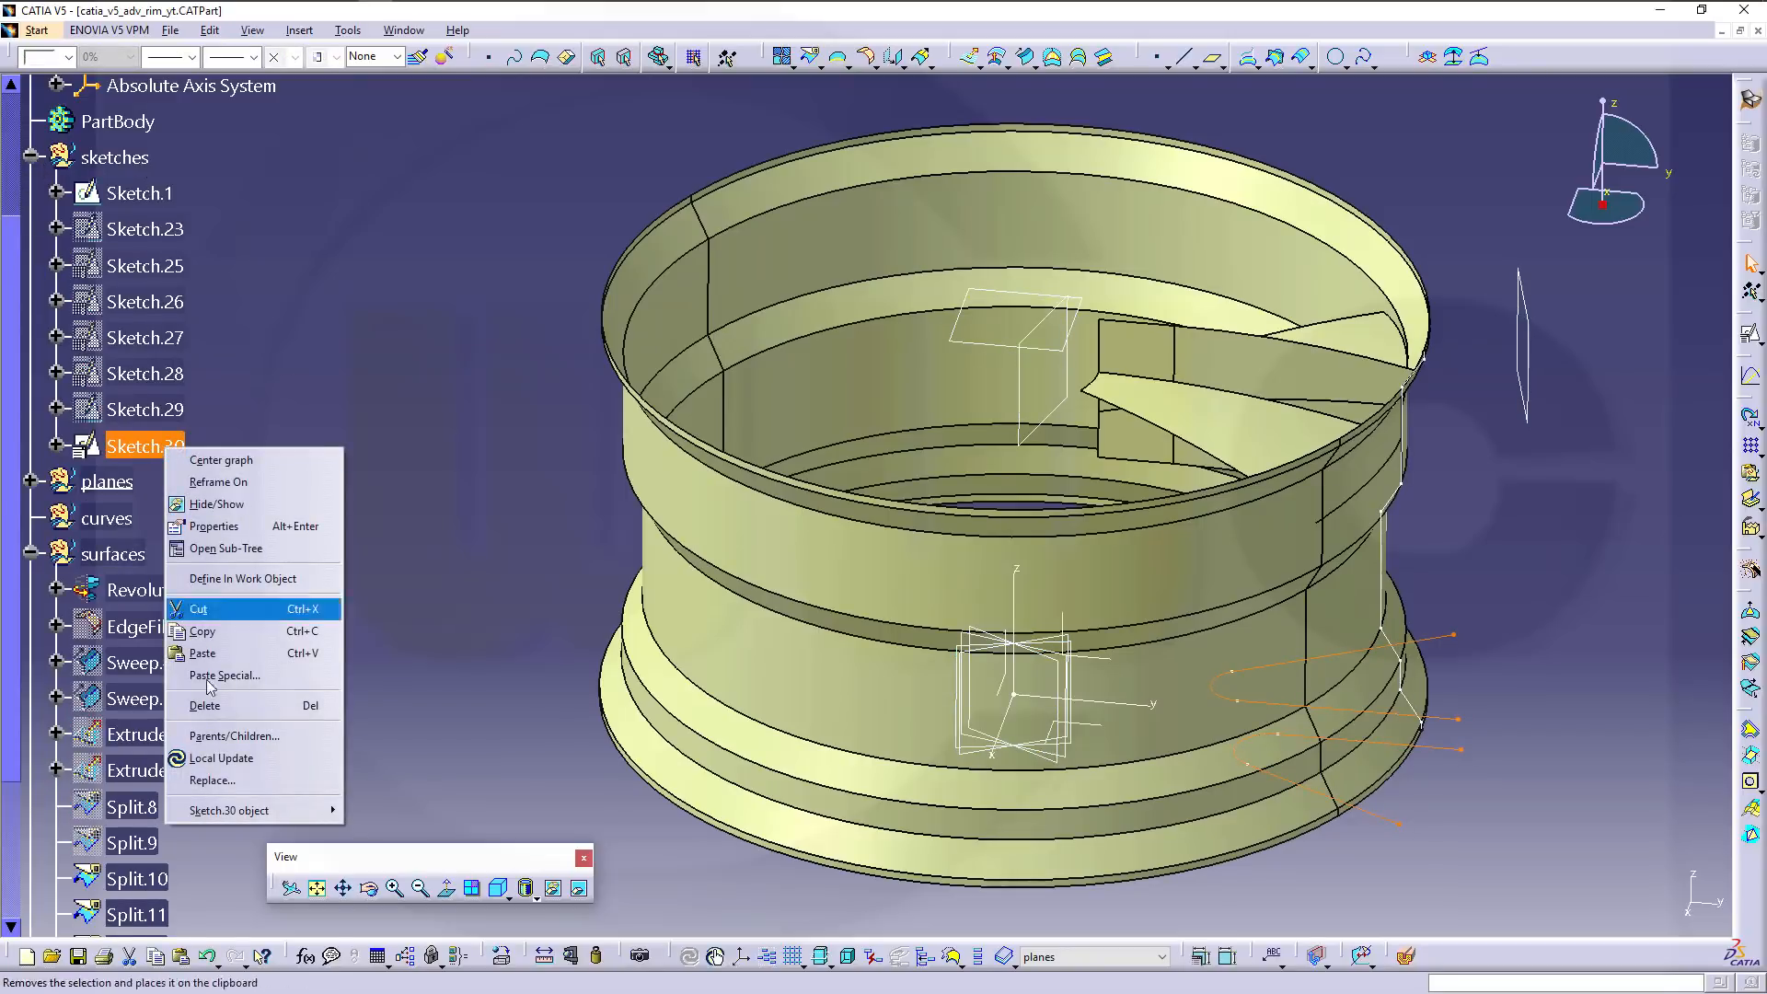
pyautogui.moveTo(294, 810)
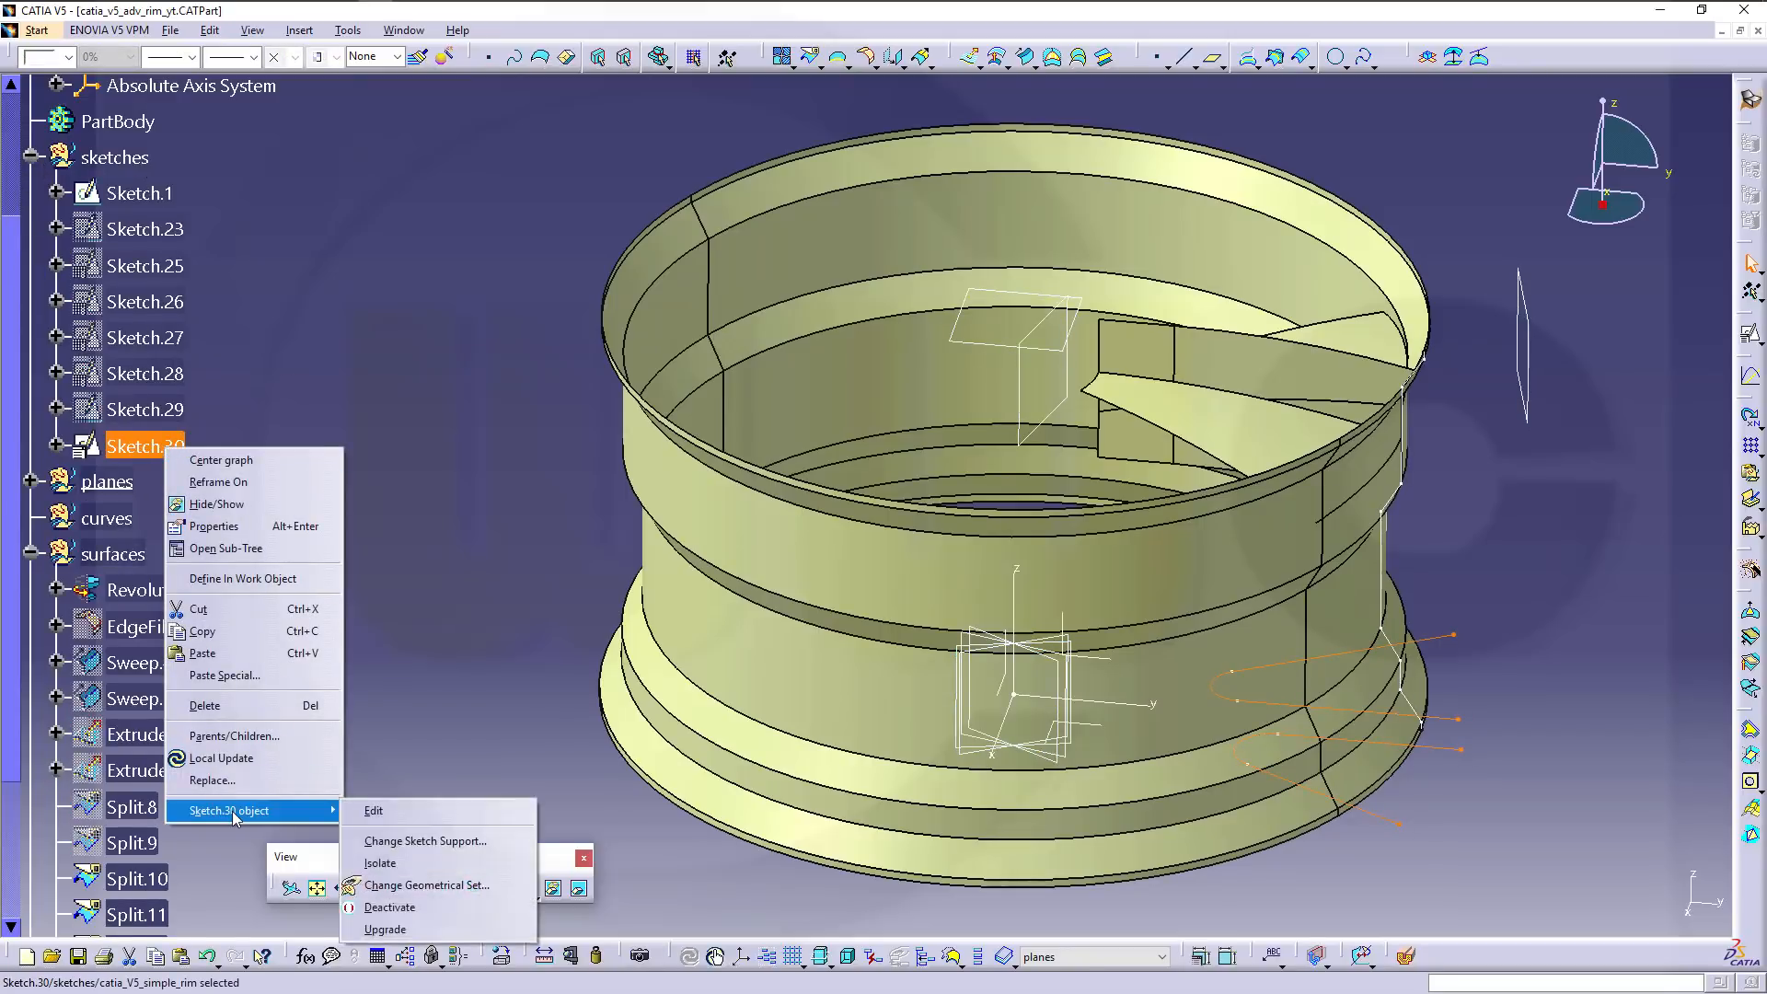
pyautogui.click(426, 841)
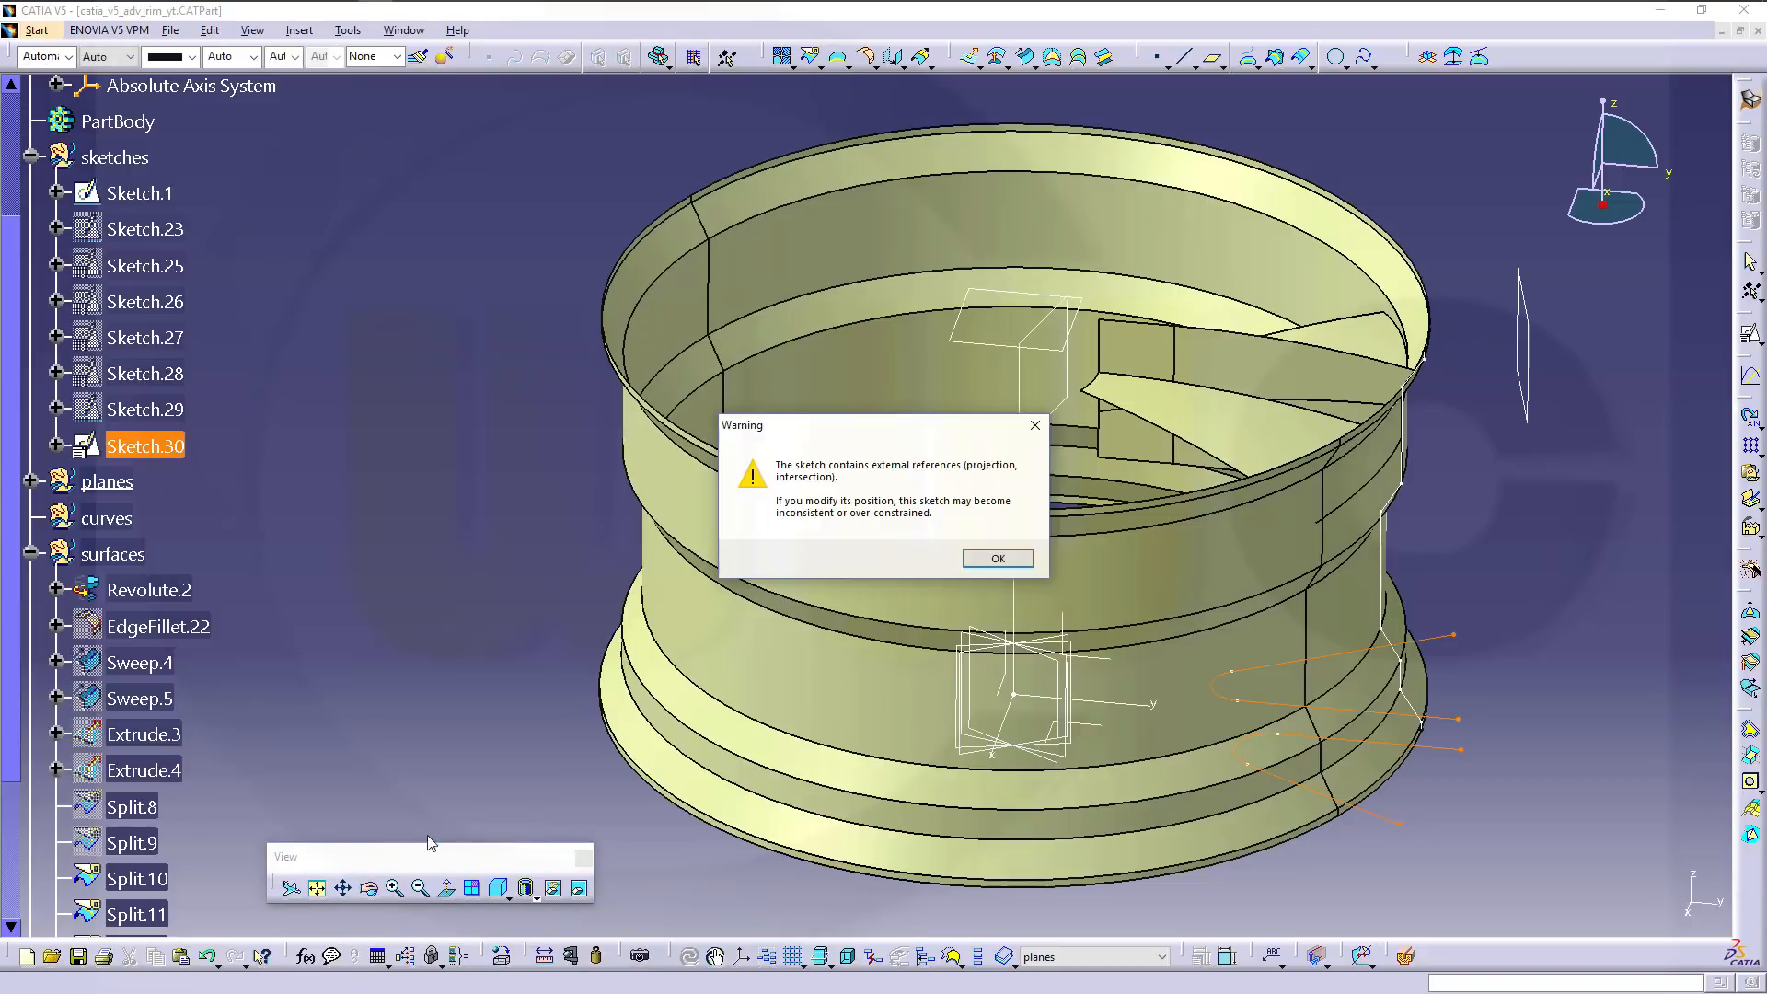
pyautogui.click(998, 558)
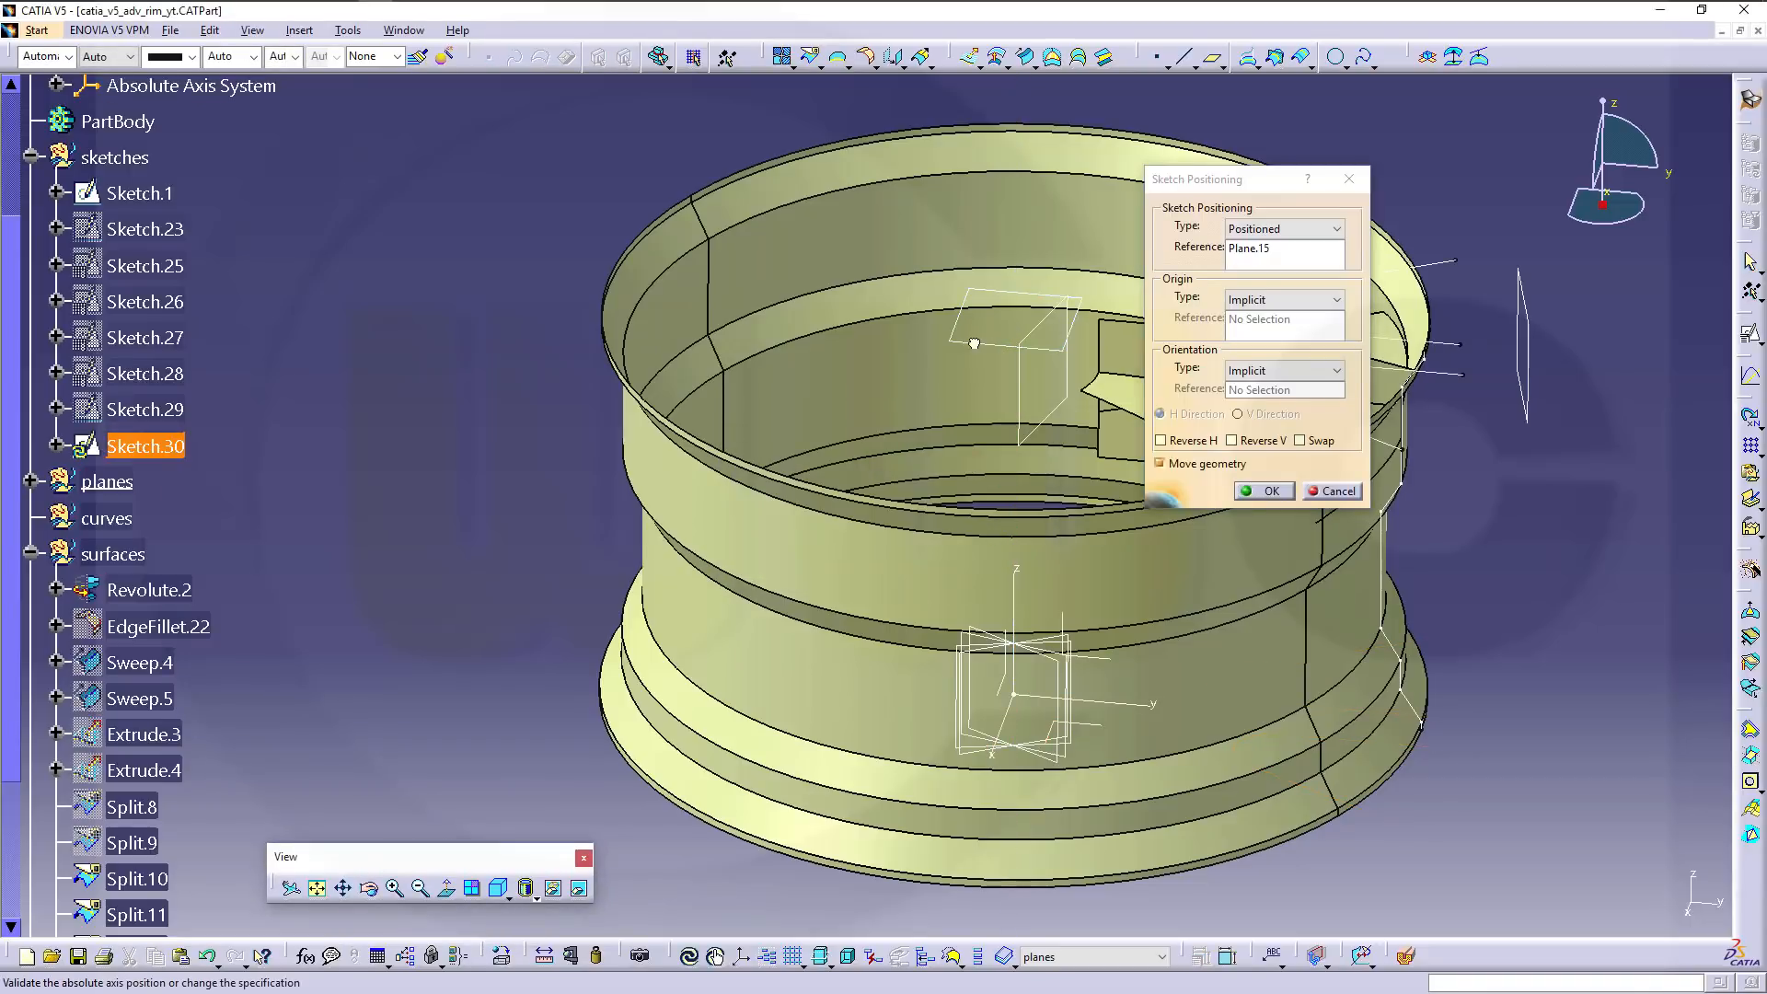
pyautogui.click(1268, 490)
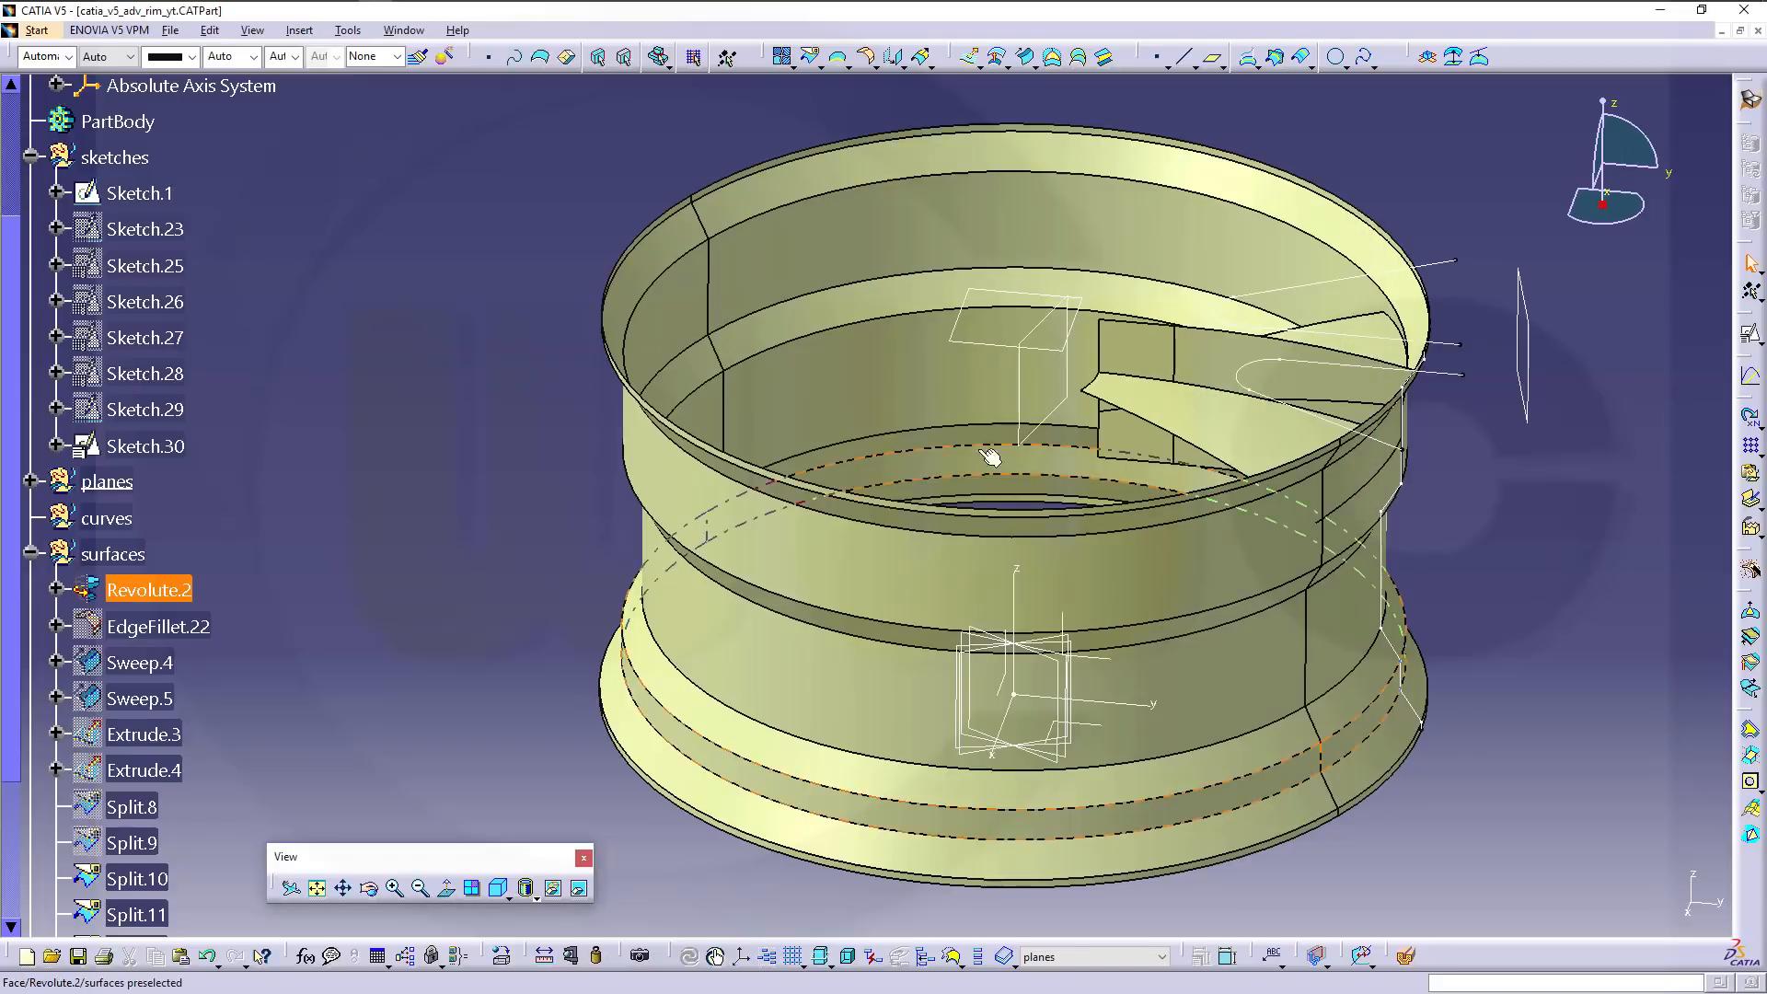
# Edit Sketch.30 and define each of its two rounded cut-out outlines as a separate wire profile feature with automatic propagation.
pyautogui.moveTo(992, 457)
pyautogui.mouseDown(button='middle')
pyautogui.moveTo(1025, 466)
pyautogui.moveTo(855, 574)
pyautogui.moveTo(950, 496)
pyautogui.moveTo(926, 309)
pyautogui.mouseUp(button='middle')
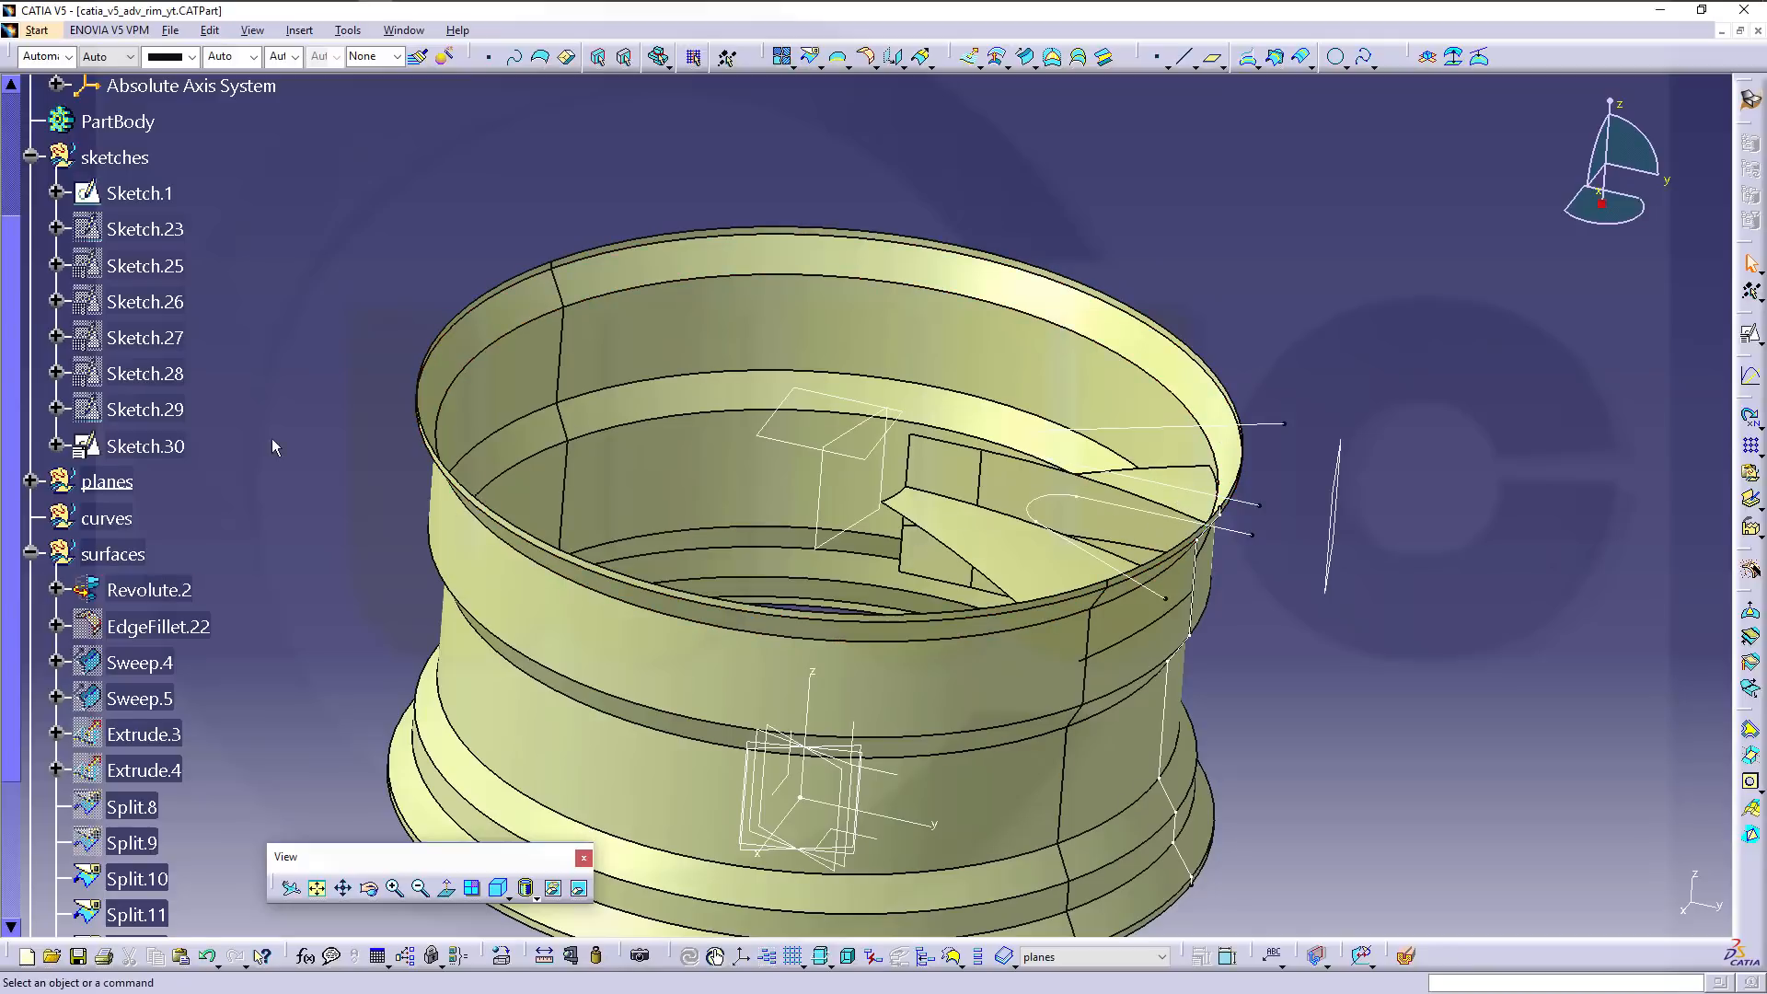
pyautogui.doubleClick(166, 448)
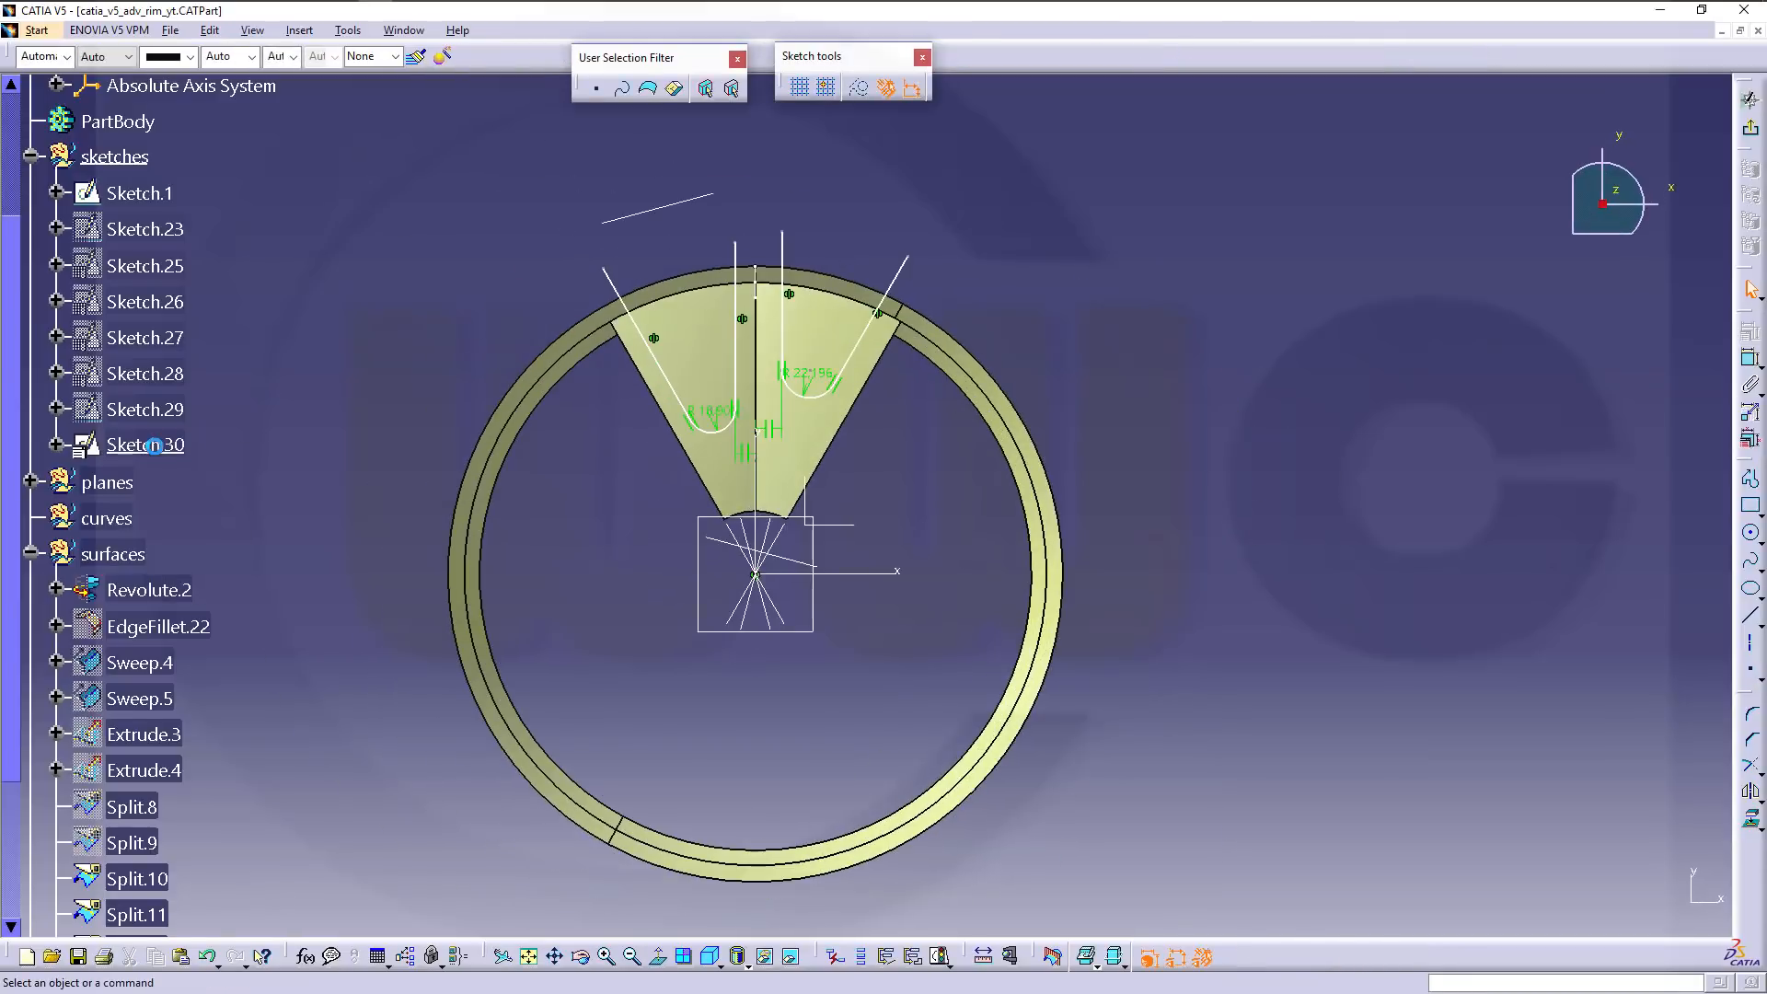
pyautogui.click(914, 959)
pyautogui.click(622, 290)
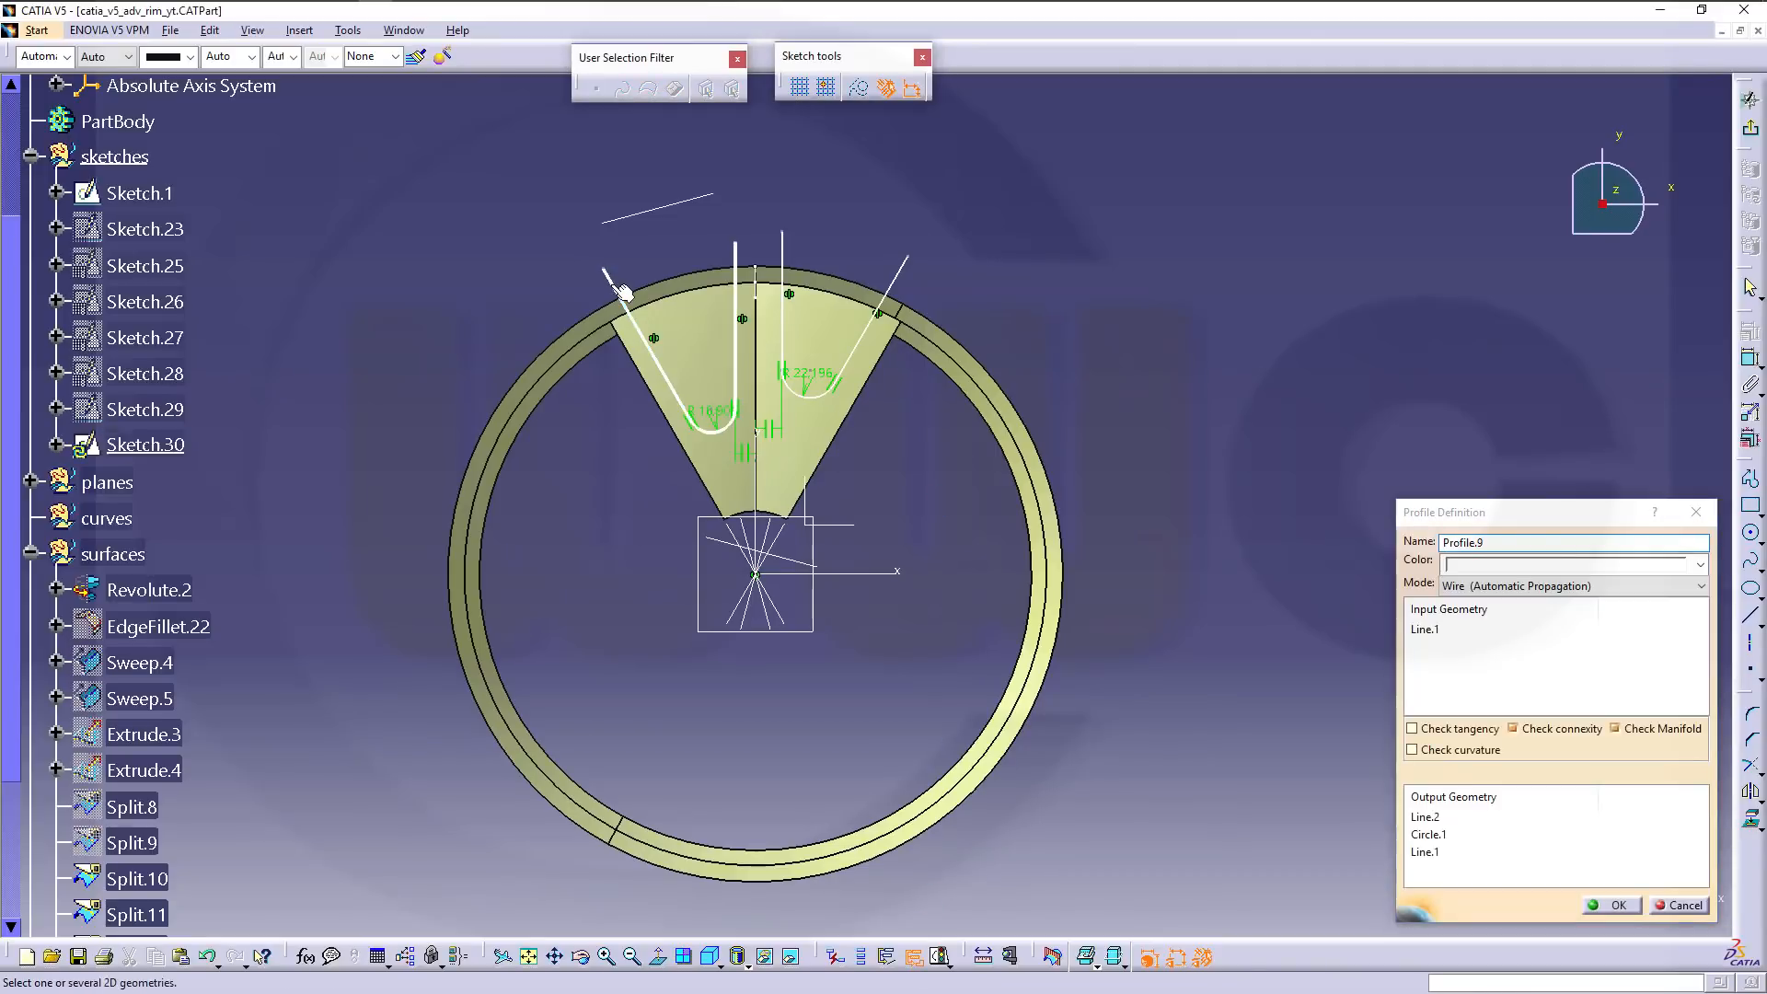
pyautogui.click(1617, 904)
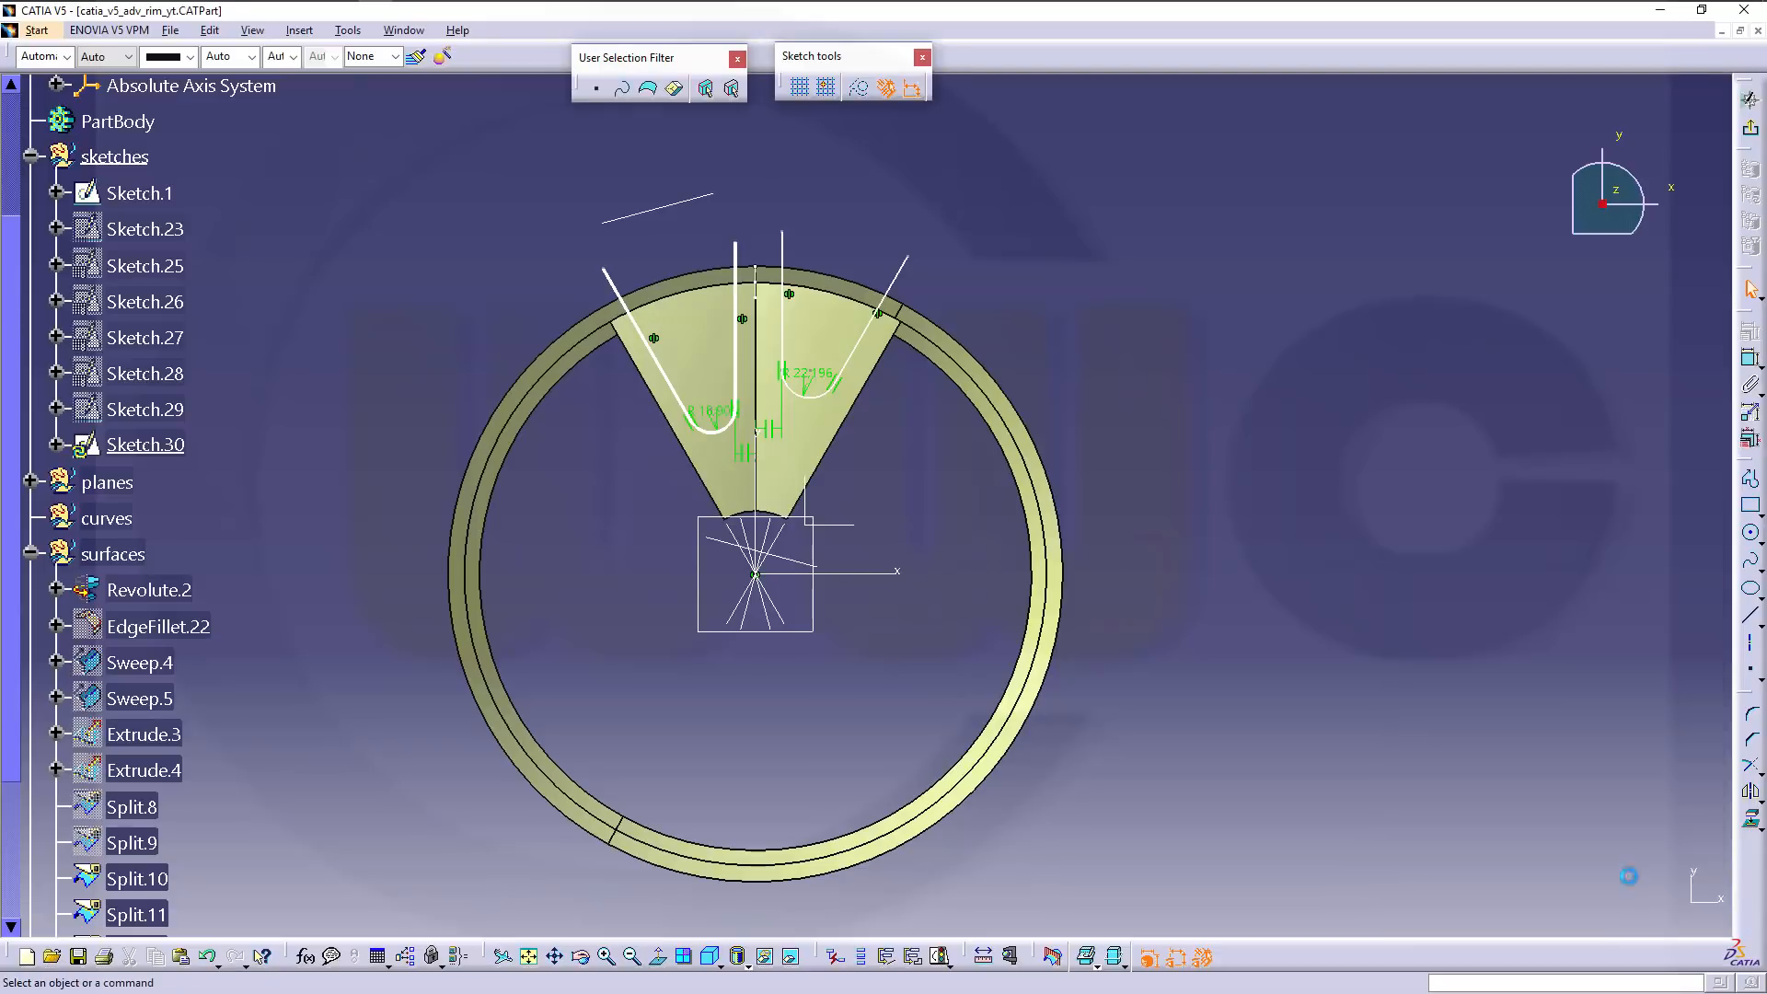
pyautogui.click(915, 959)
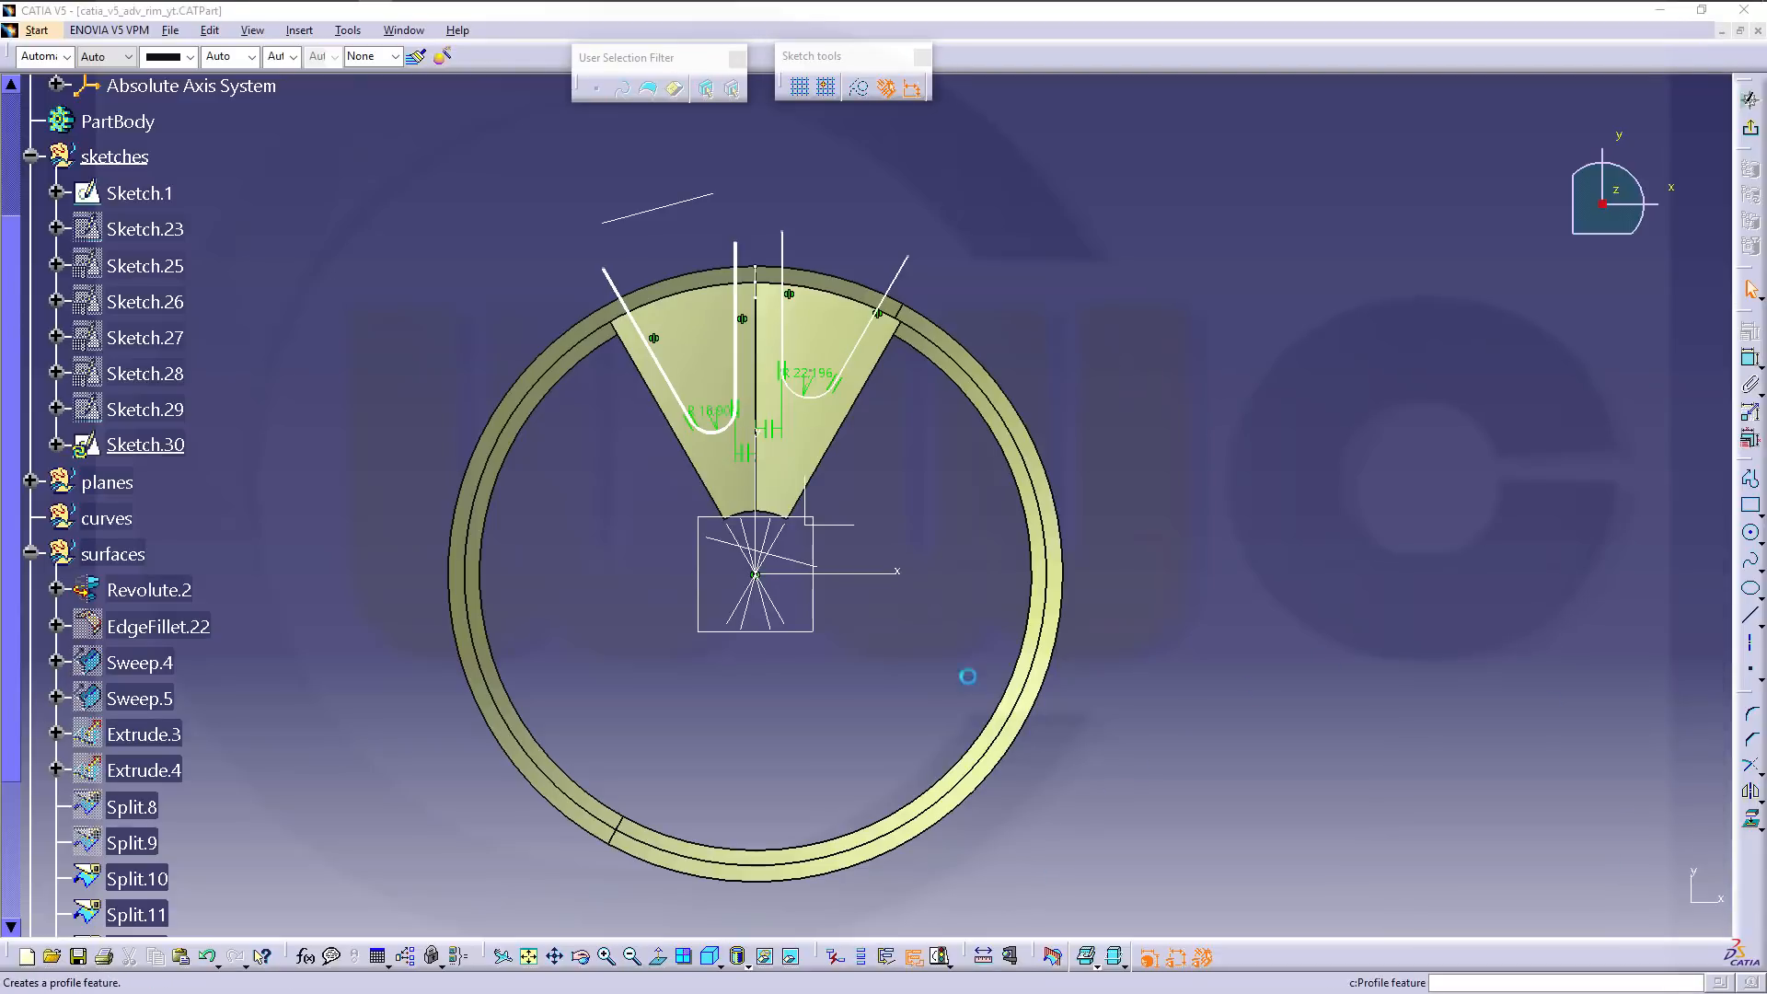
pyautogui.click(788, 260)
pyautogui.click(1612, 905)
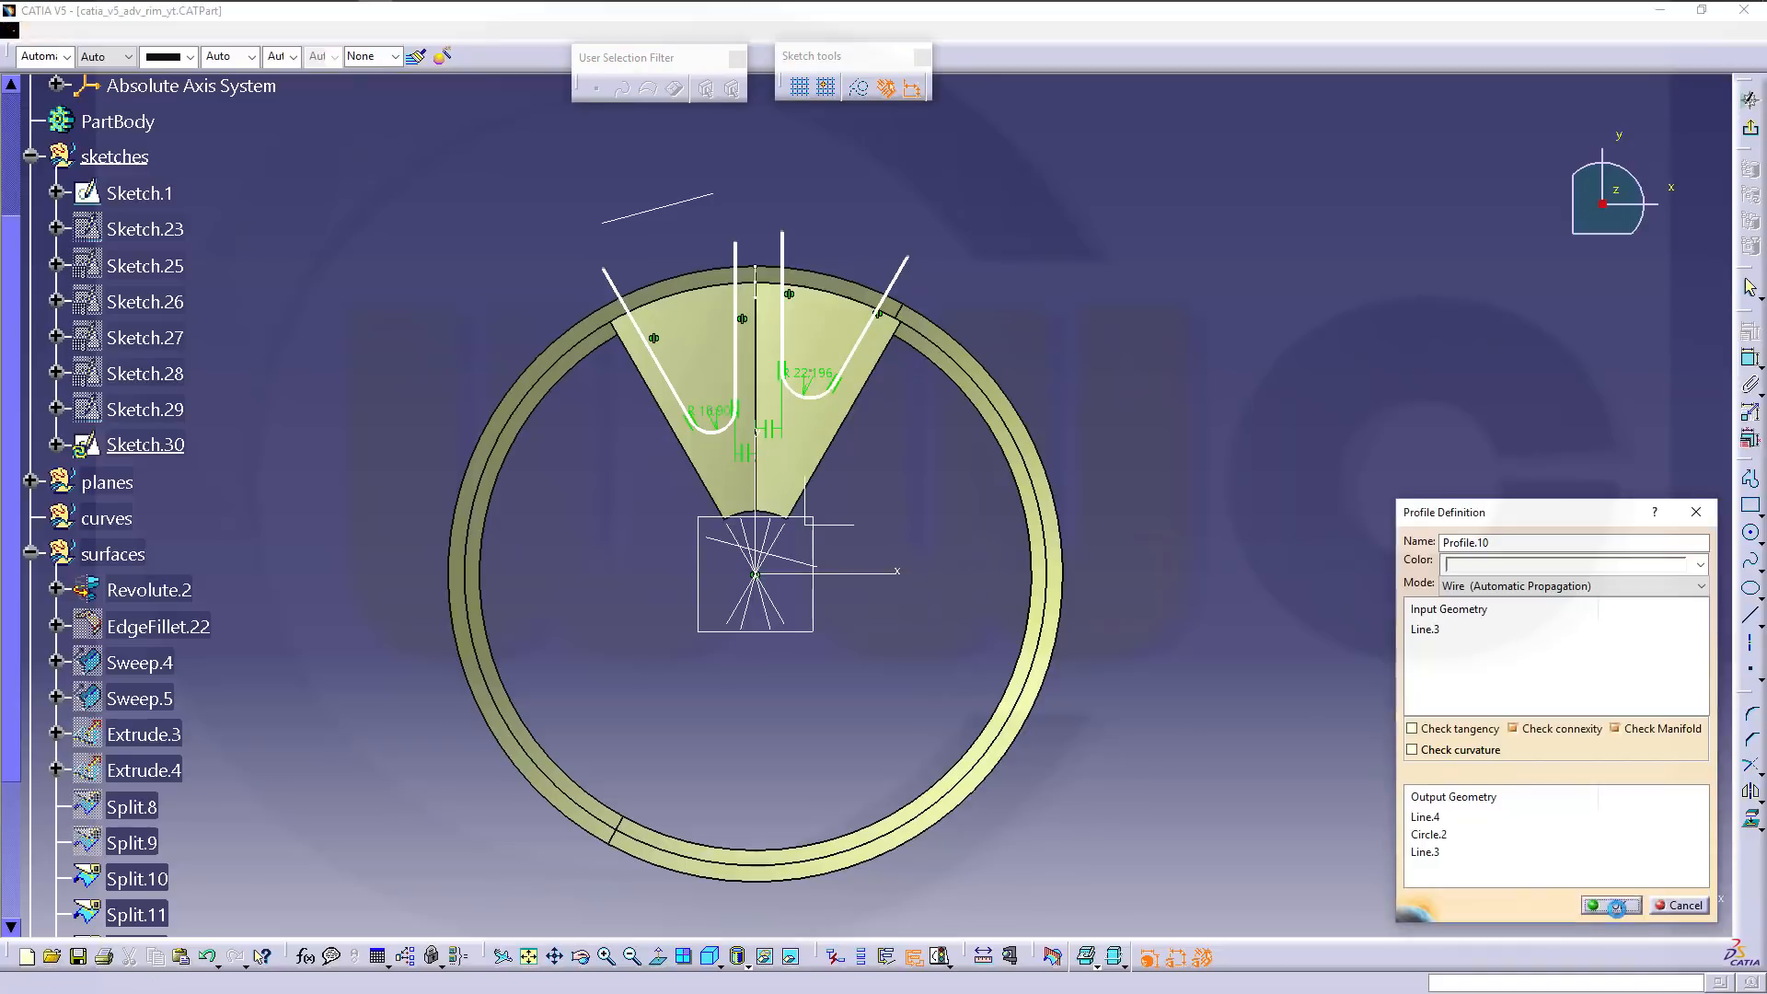
# Hide Sketch.30 and show it again.
pyautogui.moveTo(516, 497); pyautogui.dragTo(538, 433, button='middle')
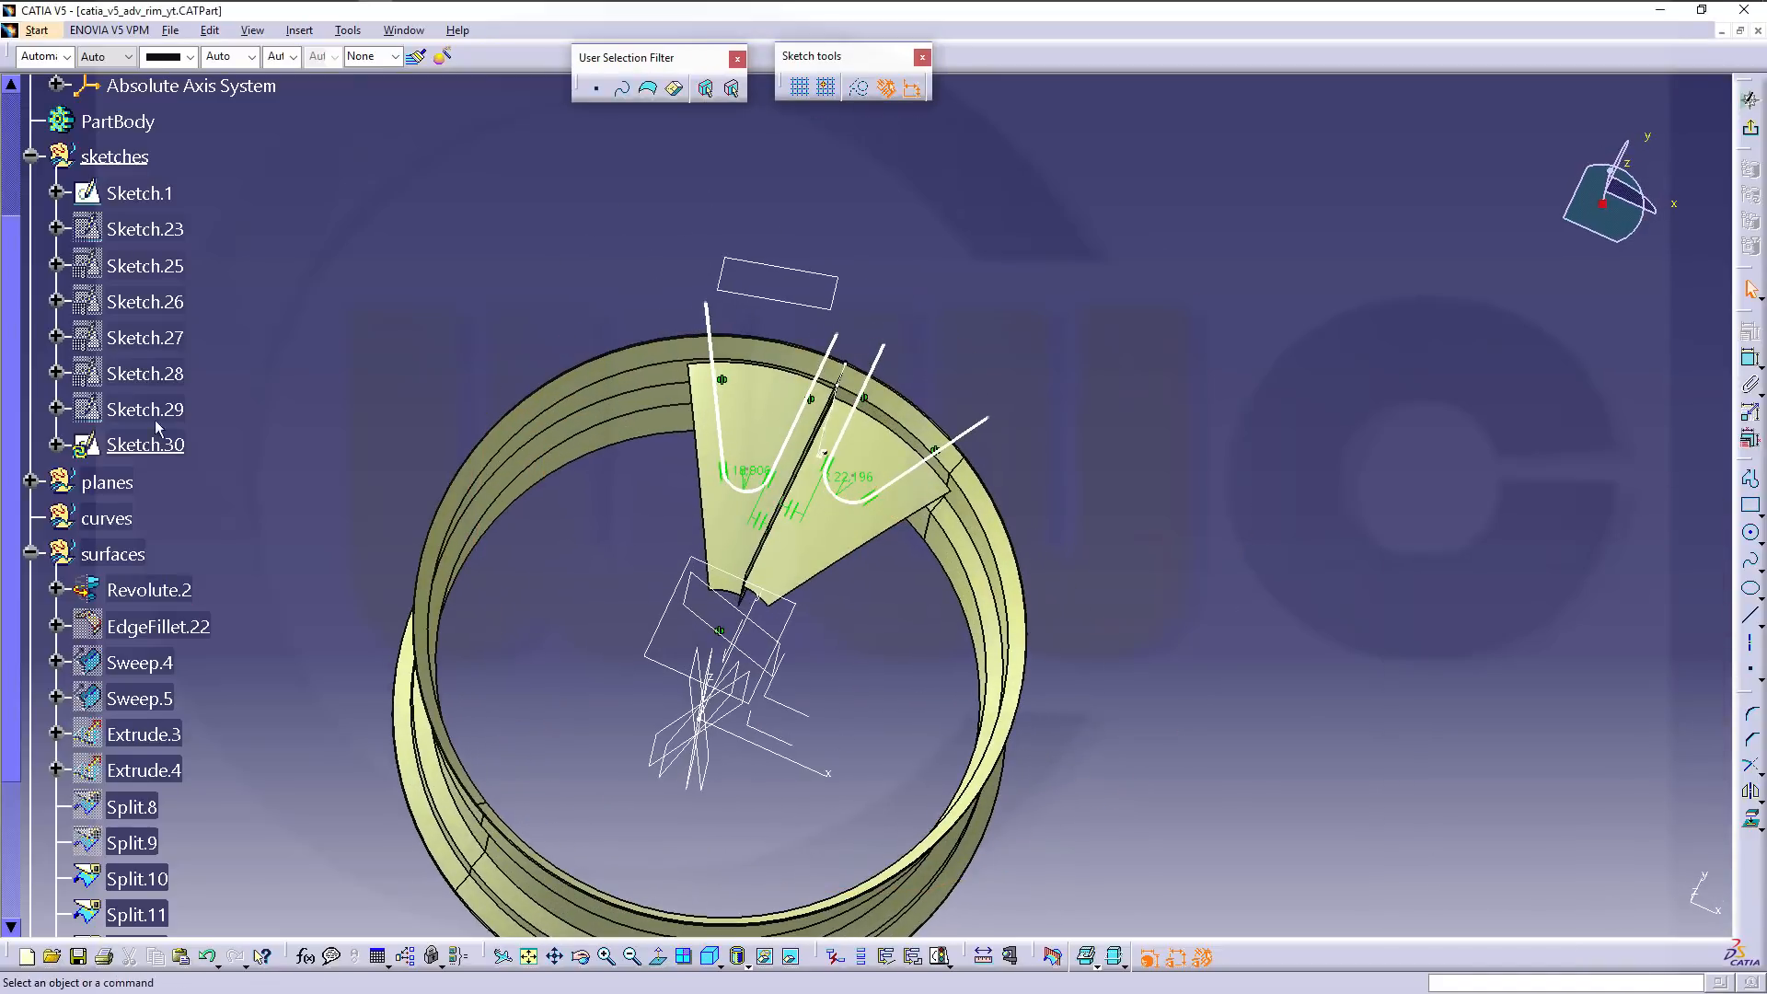
pyautogui.rightClick(147, 448)
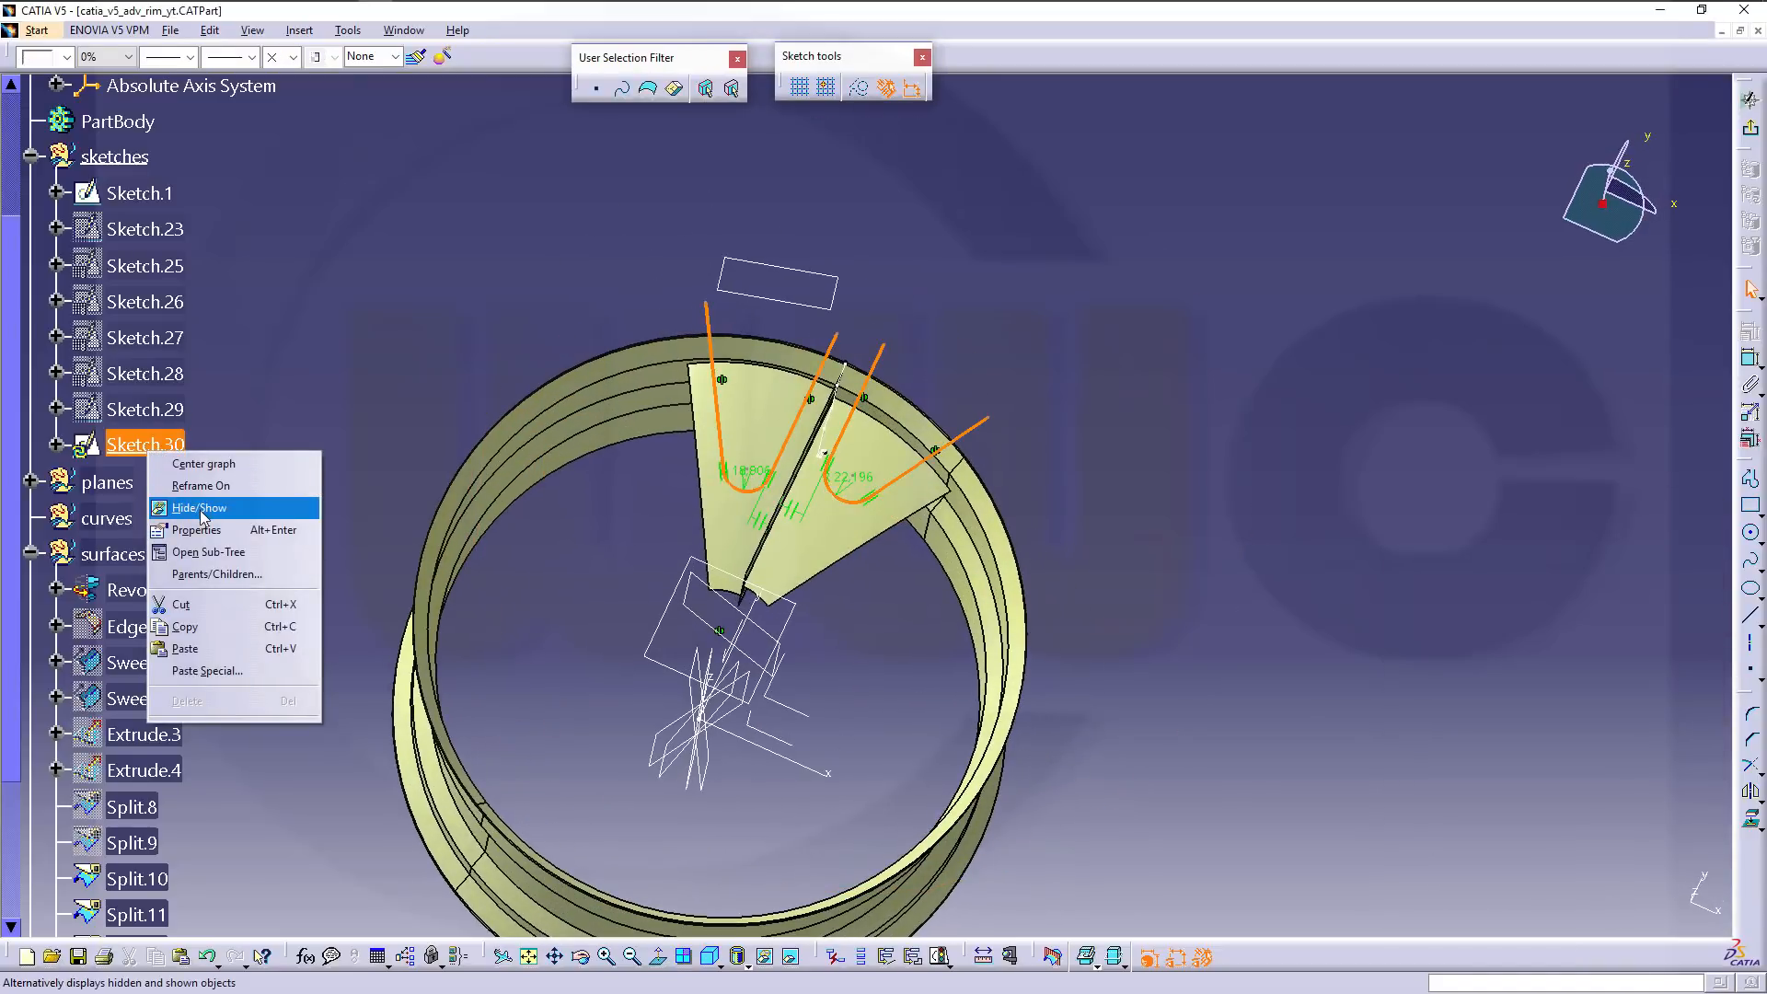
pyautogui.click(198, 507)
pyautogui.rightClick(147, 451)
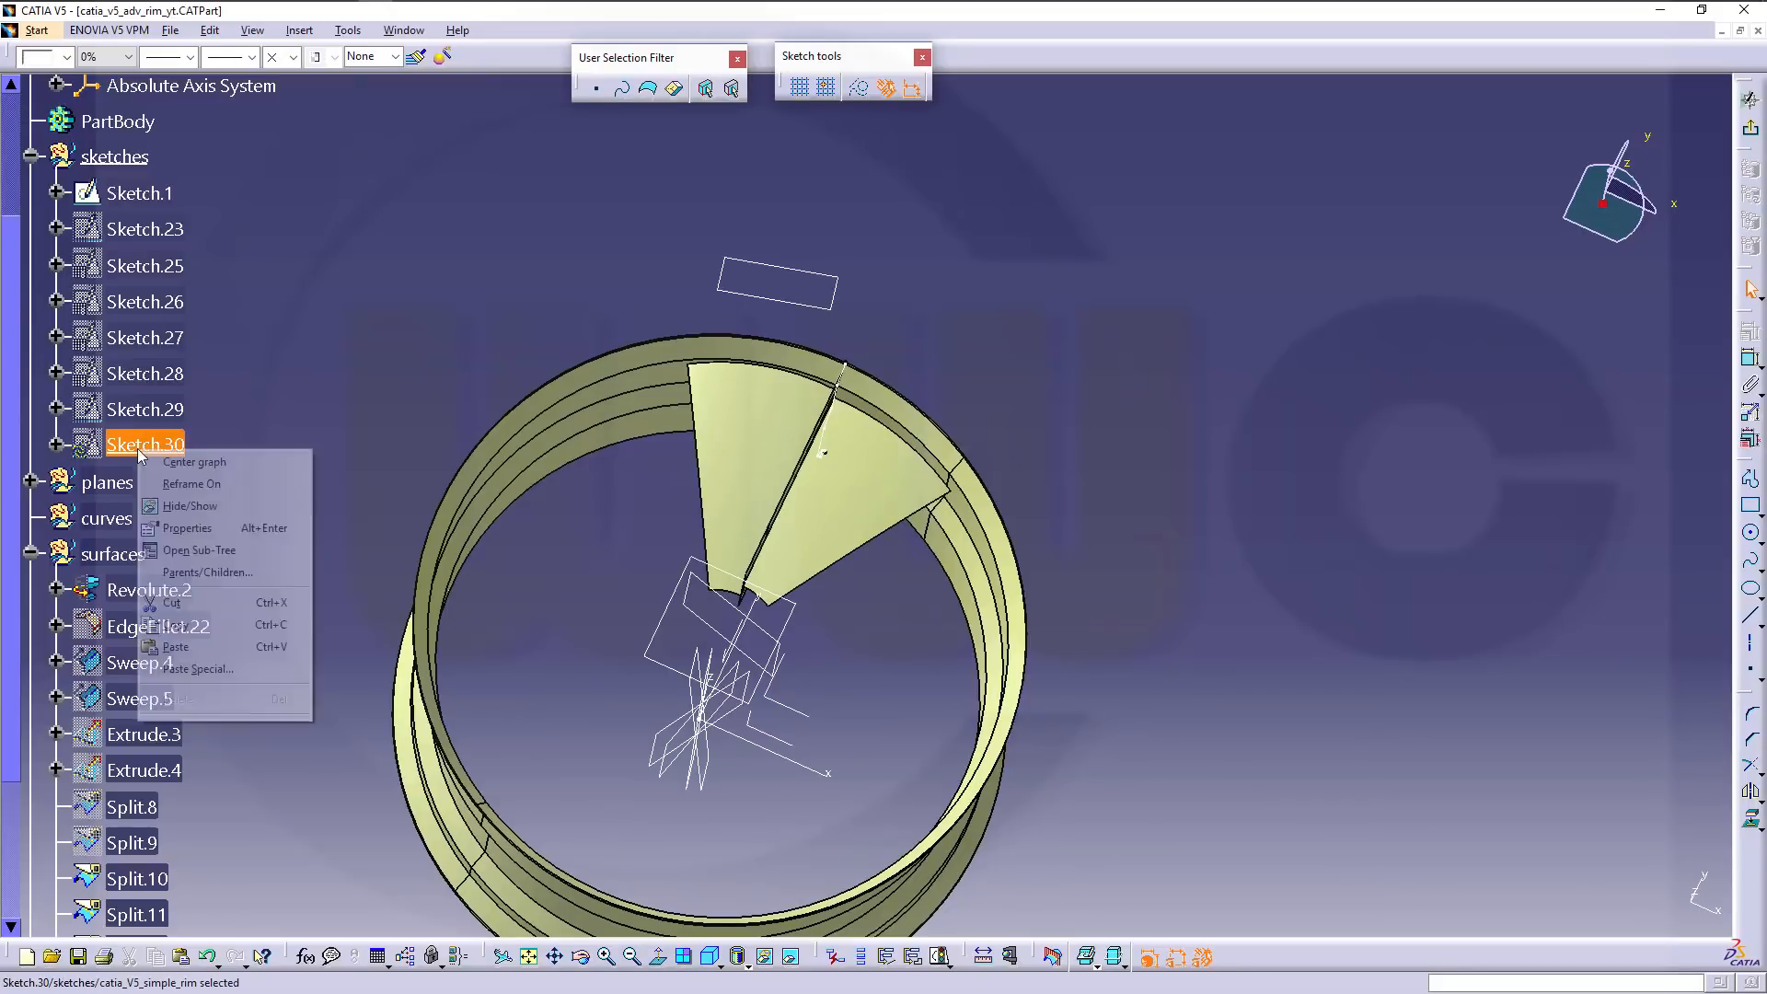
pyautogui.click(220, 512)
# Make the curves set the work object and project the right cut-out profile, Profile.10, normal onto the spoke surface Split.10.
pyautogui.moveTo(856, 487); pyautogui.dragTo(874, 455, button='middle')
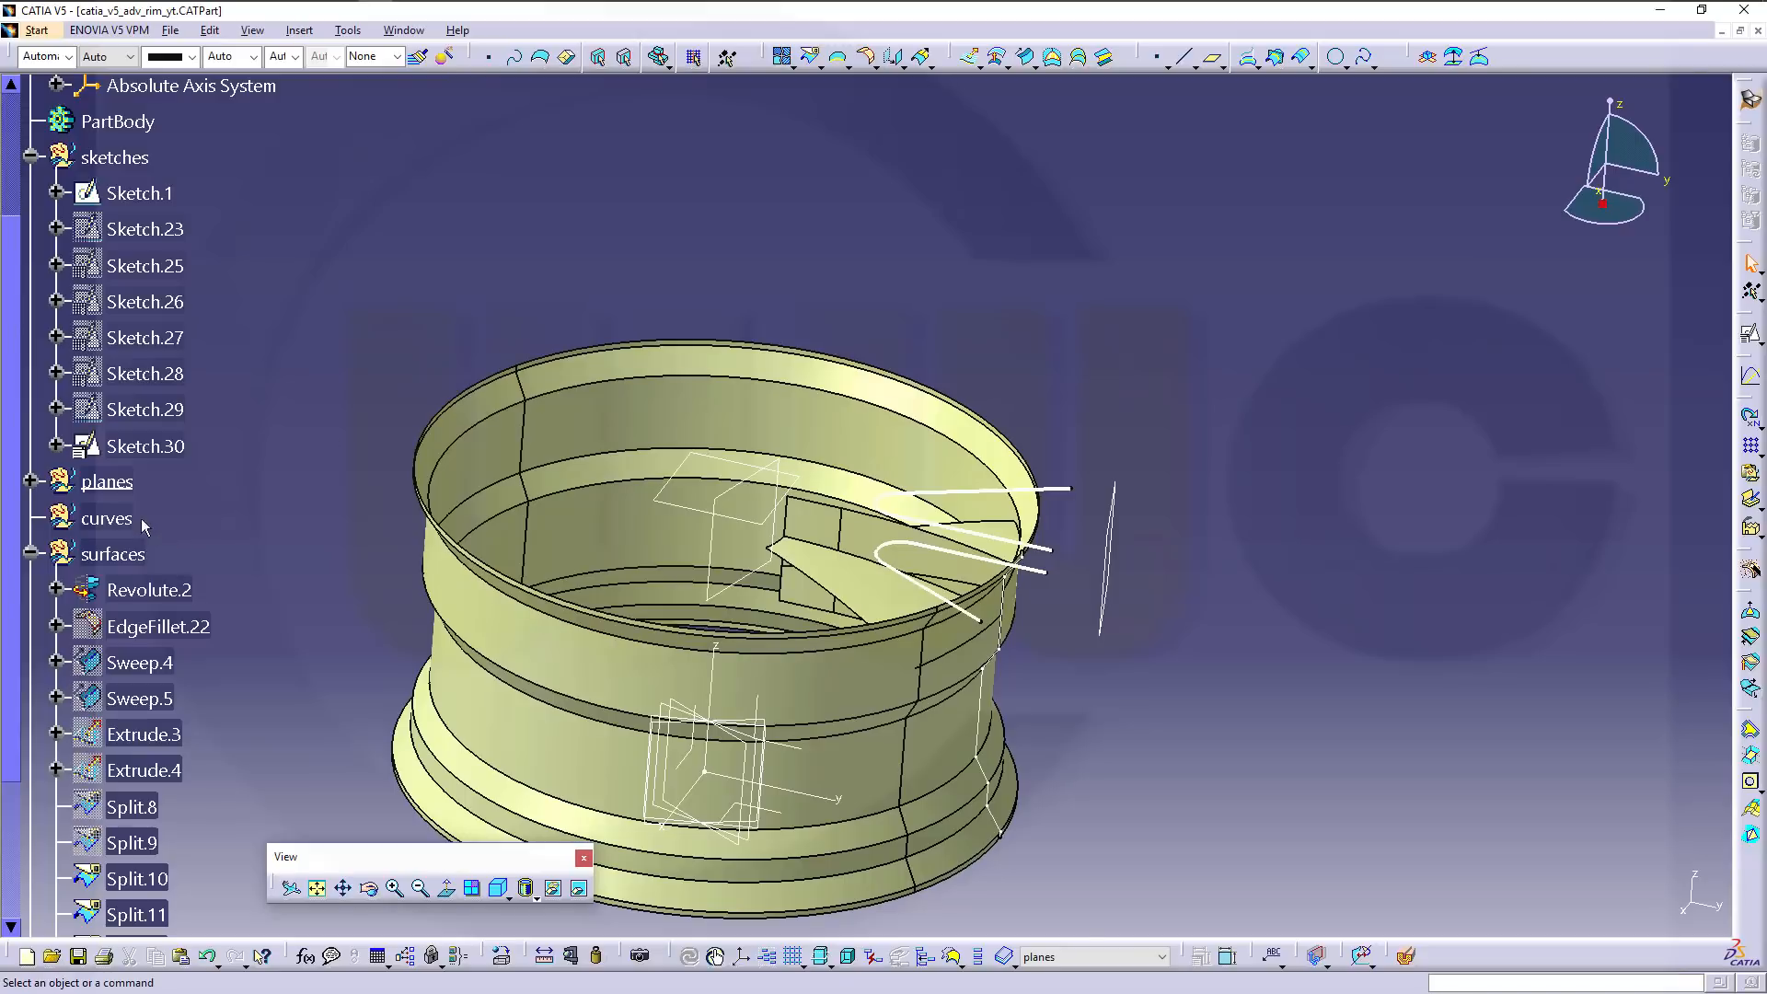
pyautogui.click(124, 519)
pyautogui.rightClick(128, 518)
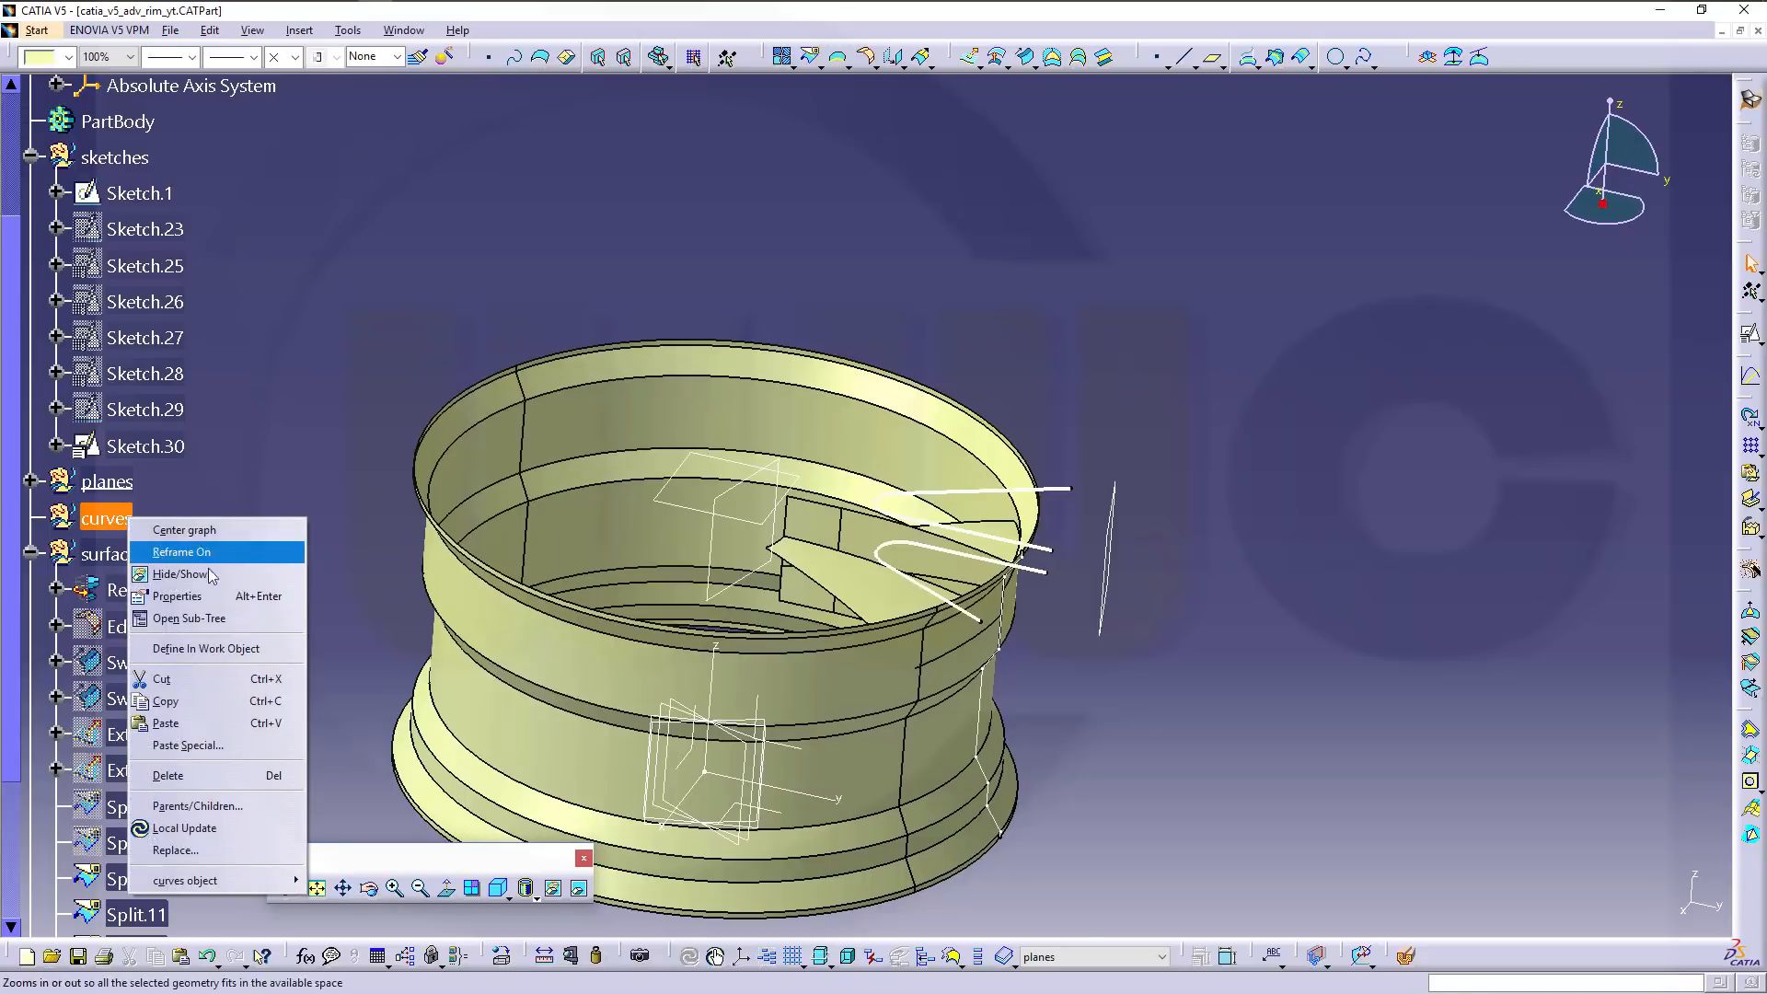
pyautogui.click(244, 649)
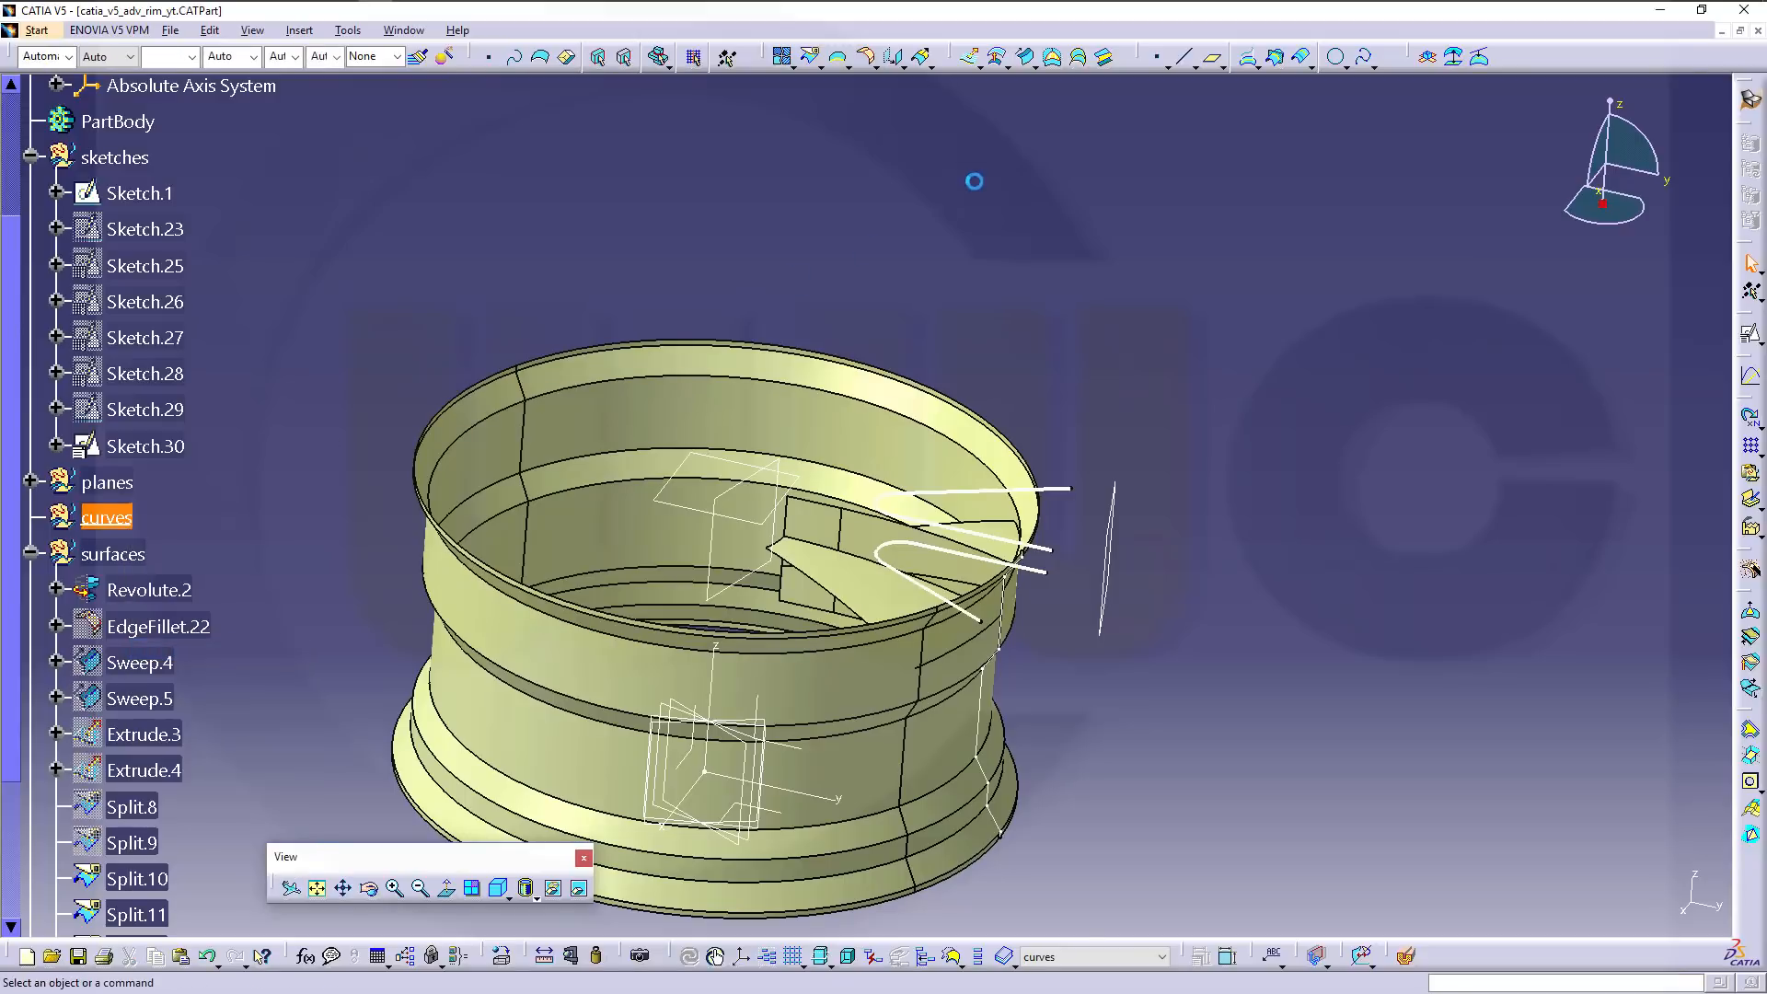
pyautogui.click(1251, 65)
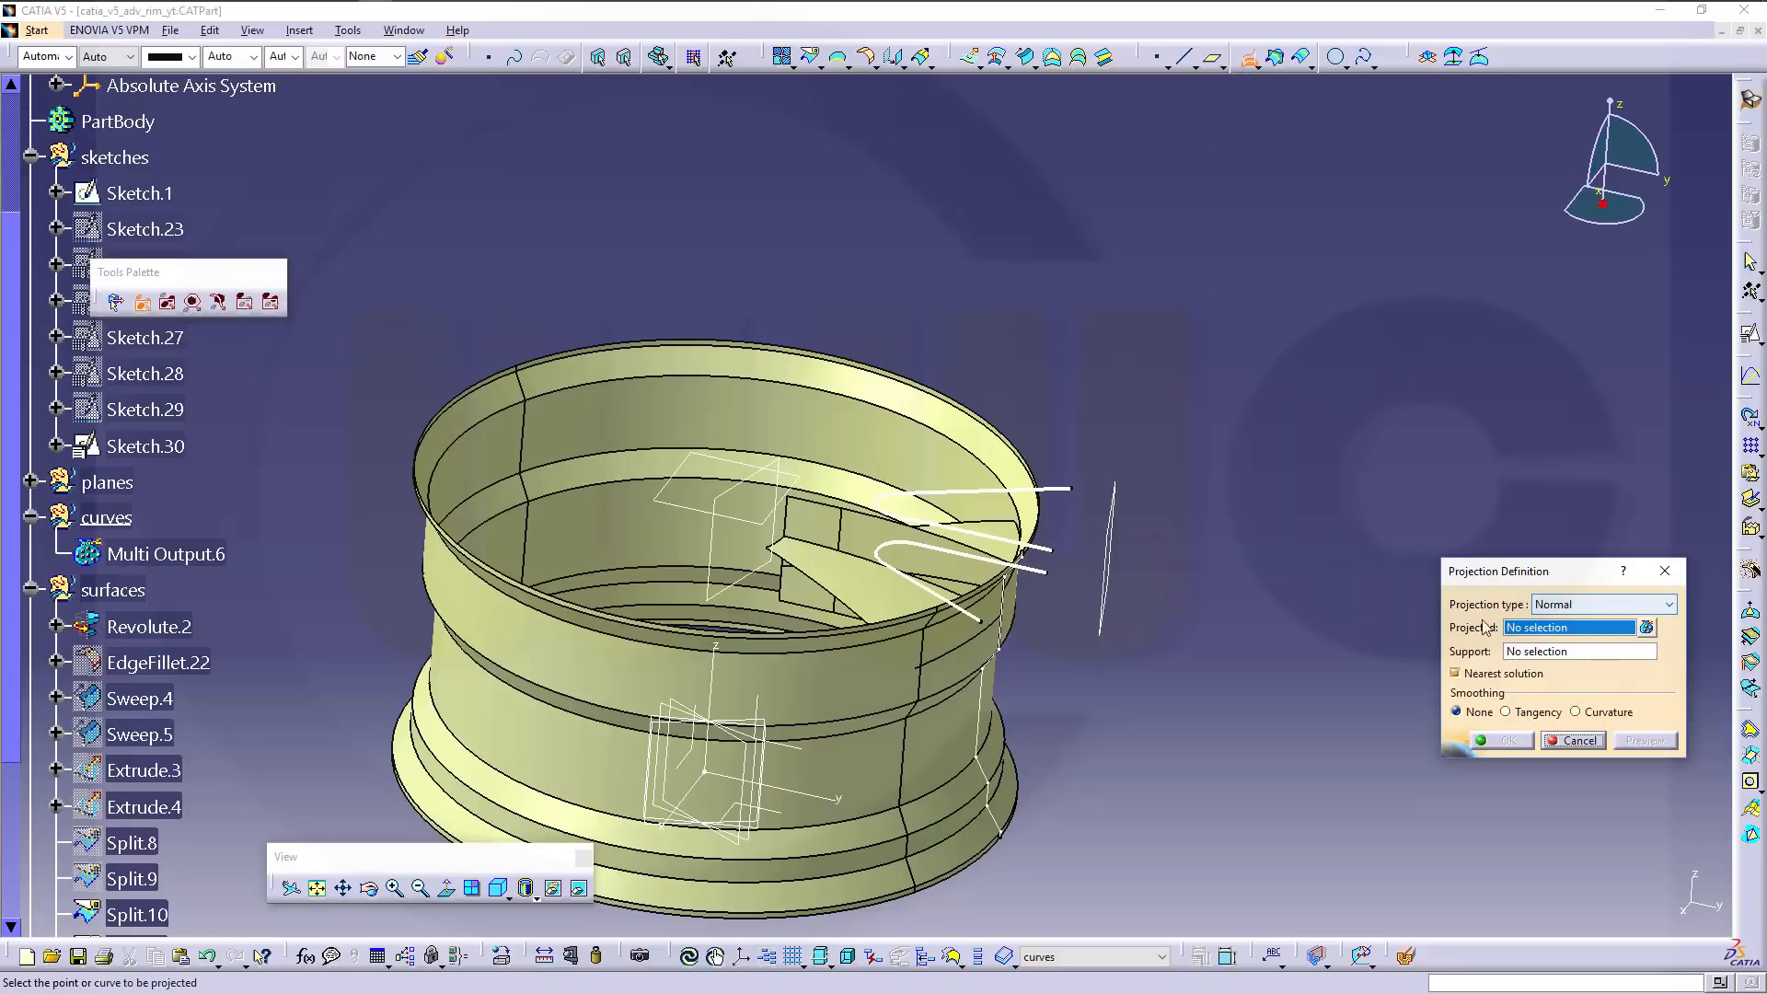
pyautogui.click(897, 558)
pyautogui.click(865, 591)
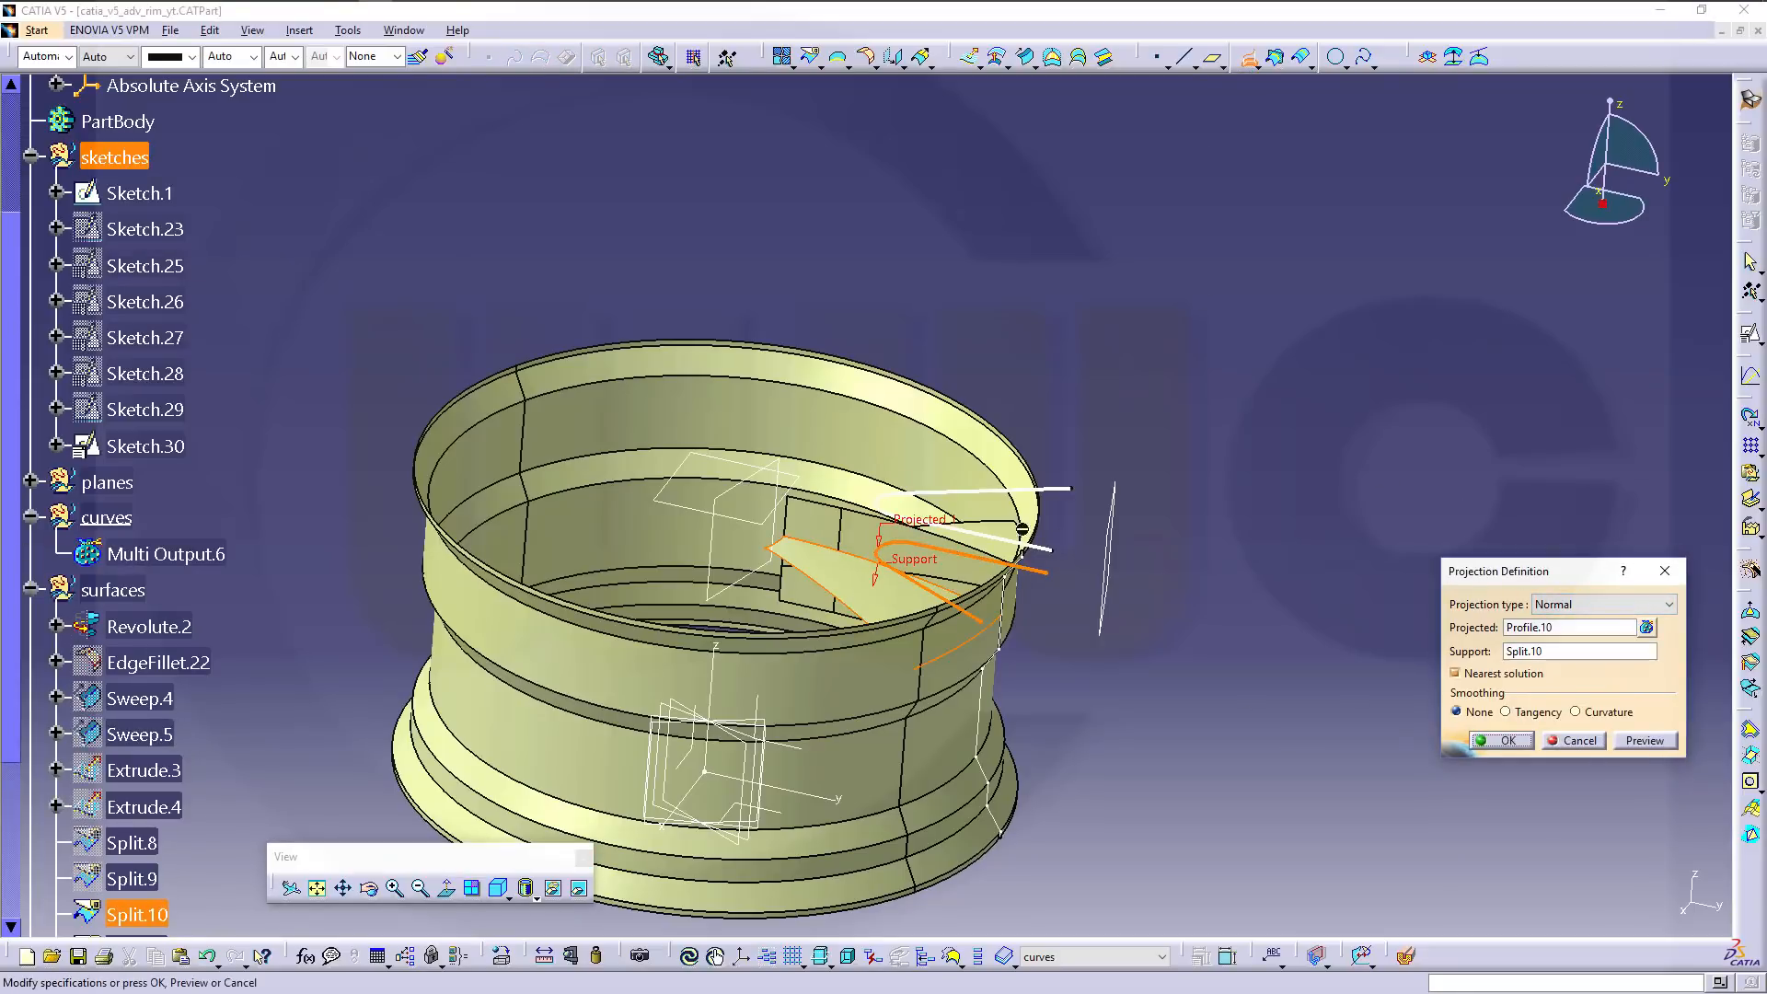
pyautogui.click(1501, 743)
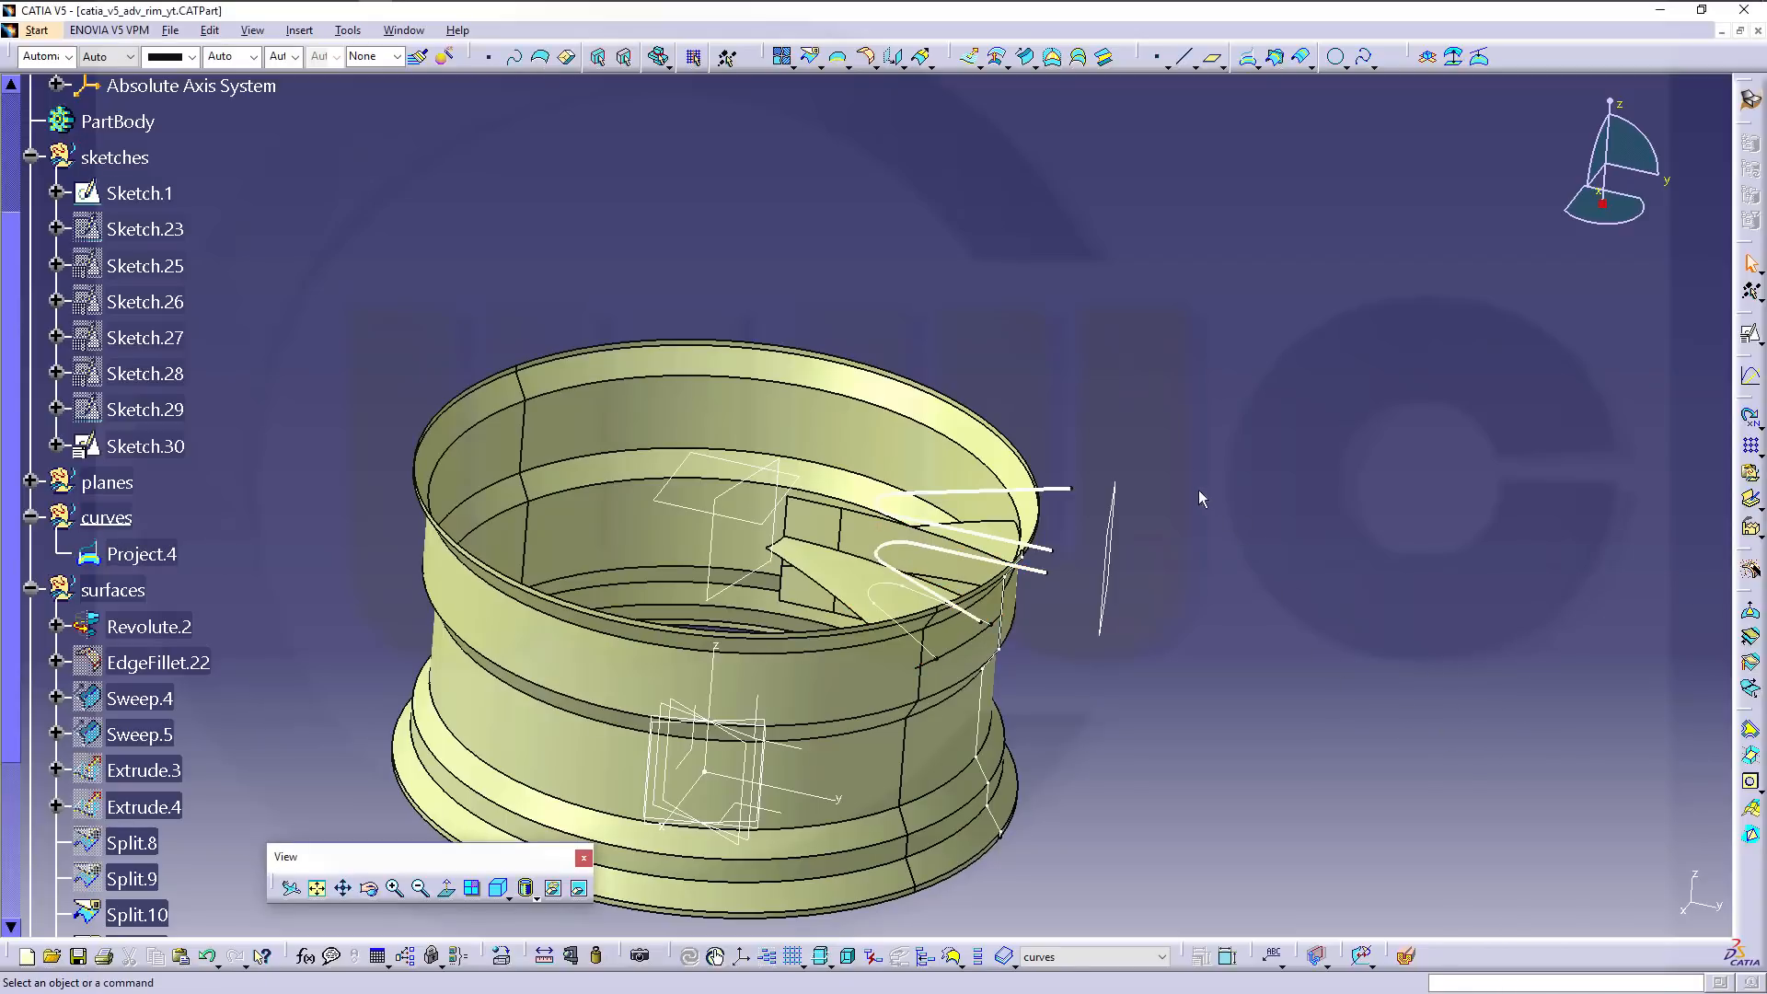
# Project the left cut-out profile, Profile.9, normal onto the spoke surface Split.12.
pyautogui.click(1249, 57)
pyautogui.click(962, 489)
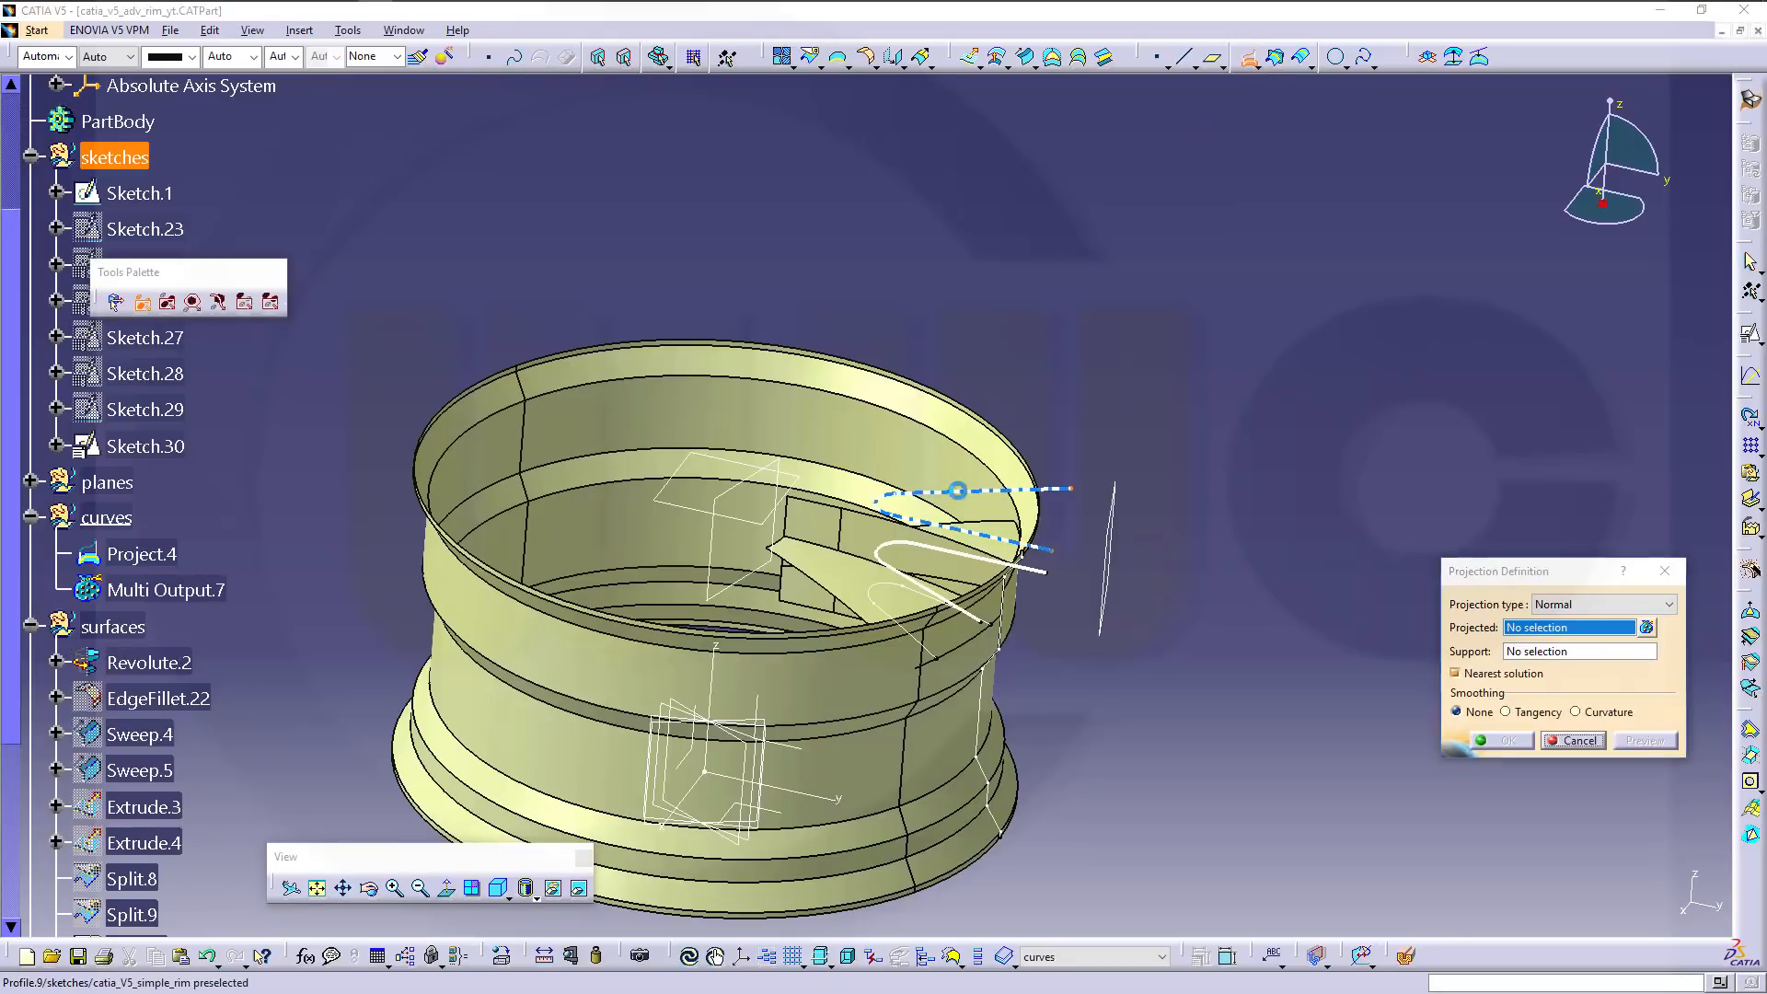
pyautogui.click(1000, 555)
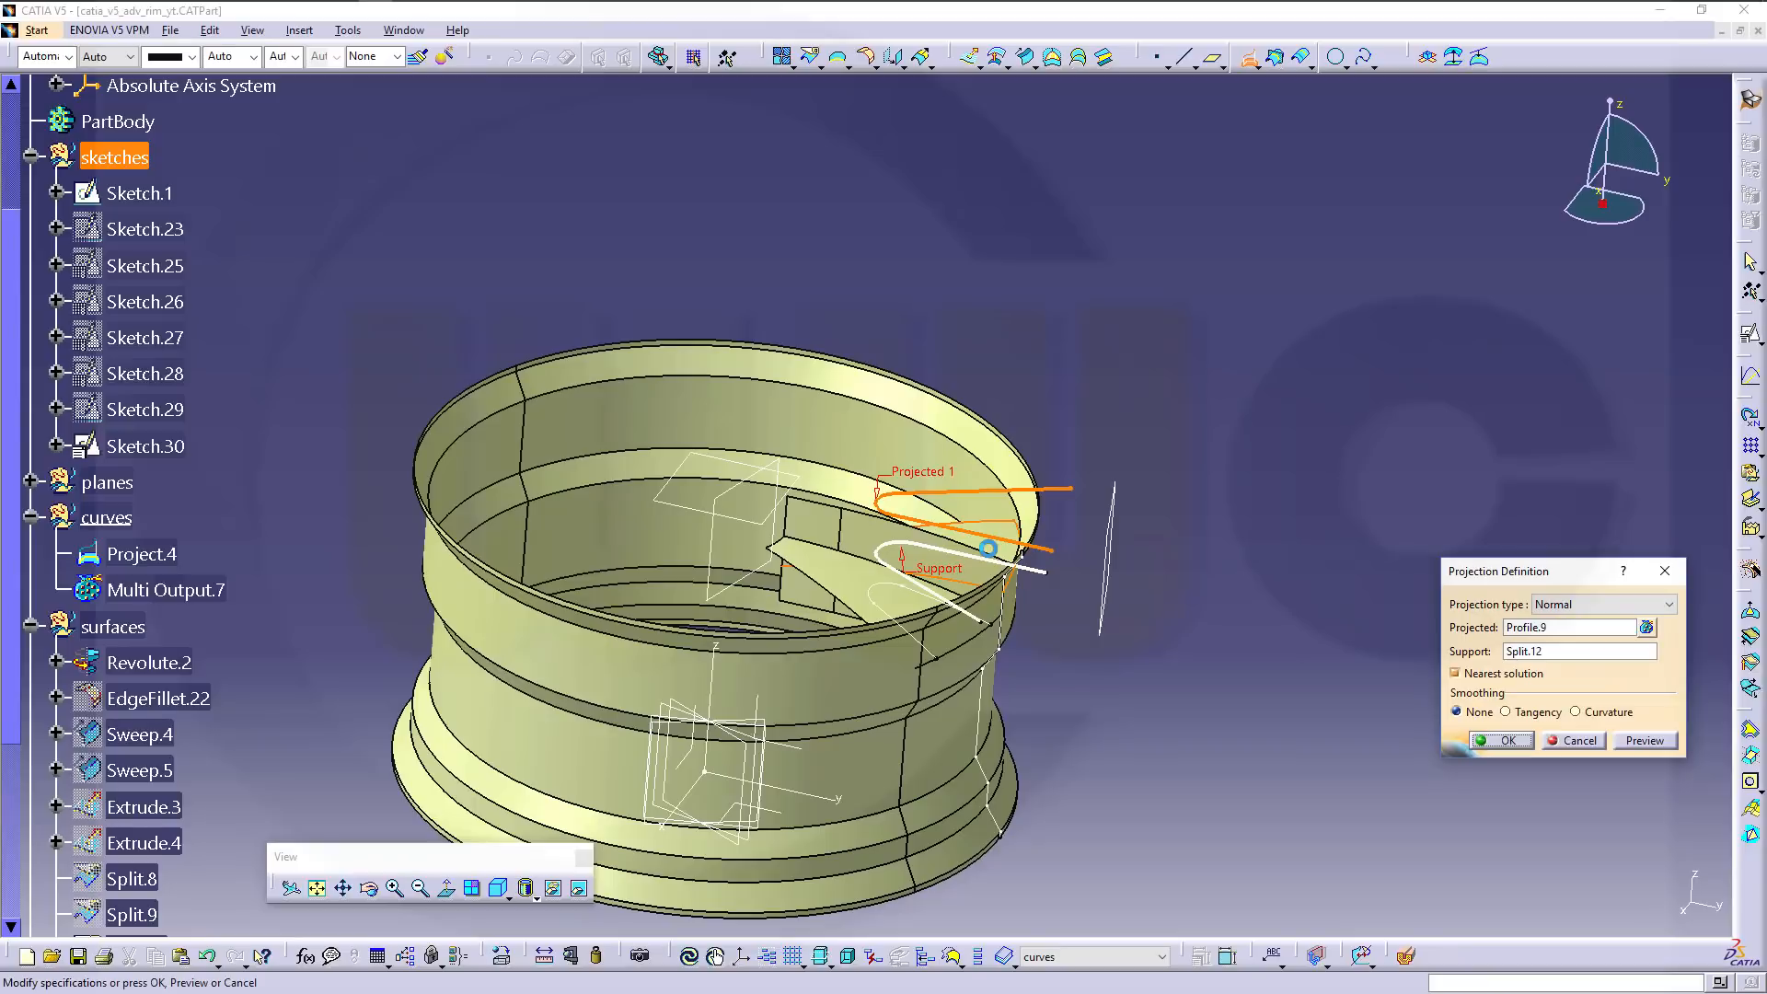
pyautogui.click(1511, 741)
# Edit Sketch.30, draw a small circle beside the right spoke, and make its centre coincident with the slanted reference line through the origin.
pyautogui.moveTo(631, 577)
pyautogui.mouseDown(button='middle')
pyautogui.moveTo(734, 476)
pyautogui.moveTo(820, 706)
pyautogui.moveTo(636, 334)
pyautogui.moveTo(521, 433)
pyautogui.moveTo(659, 556)
pyautogui.moveTo(1033, 461)
pyautogui.moveTo(828, 474)
pyautogui.moveTo(584, 599)
pyautogui.moveTo(947, 512)
pyautogui.moveTo(1038, 576)
pyautogui.moveTo(880, 433)
pyautogui.moveTo(871, 399)
pyautogui.moveTo(998, 531)
pyautogui.mouseUp(button='middle')
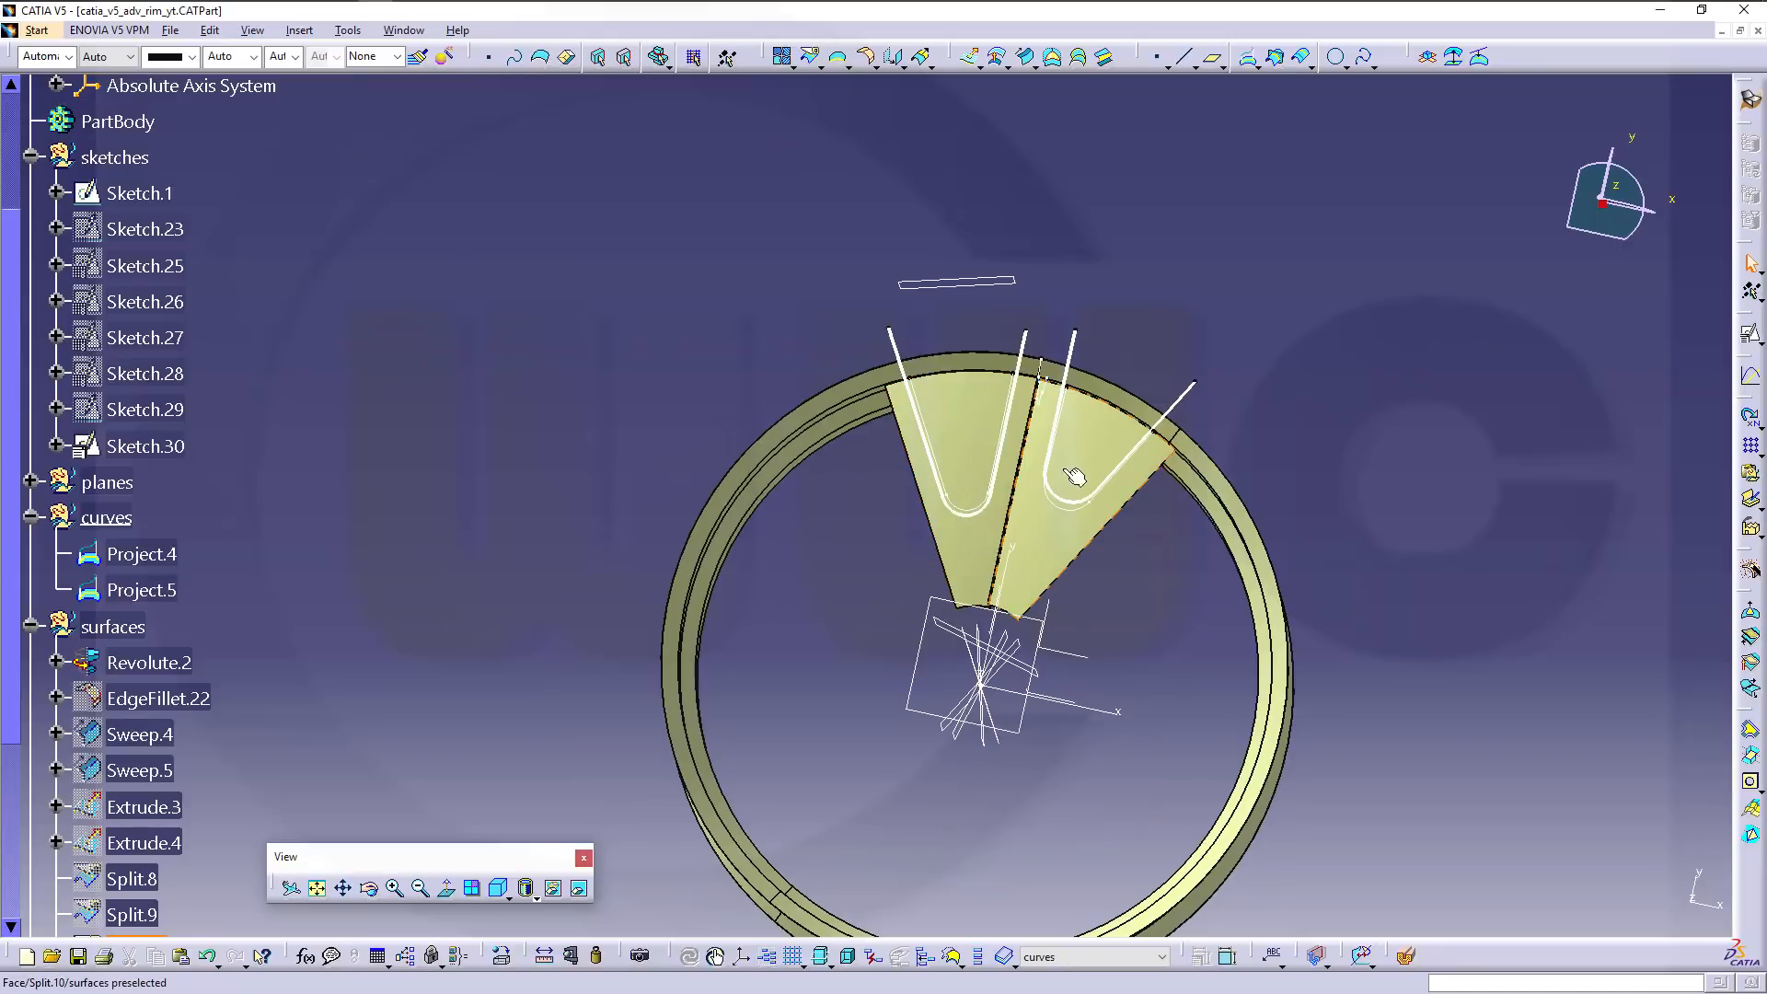
pyautogui.moveTo(1161, 553); pyautogui.dragTo(819, 328, button='middle')
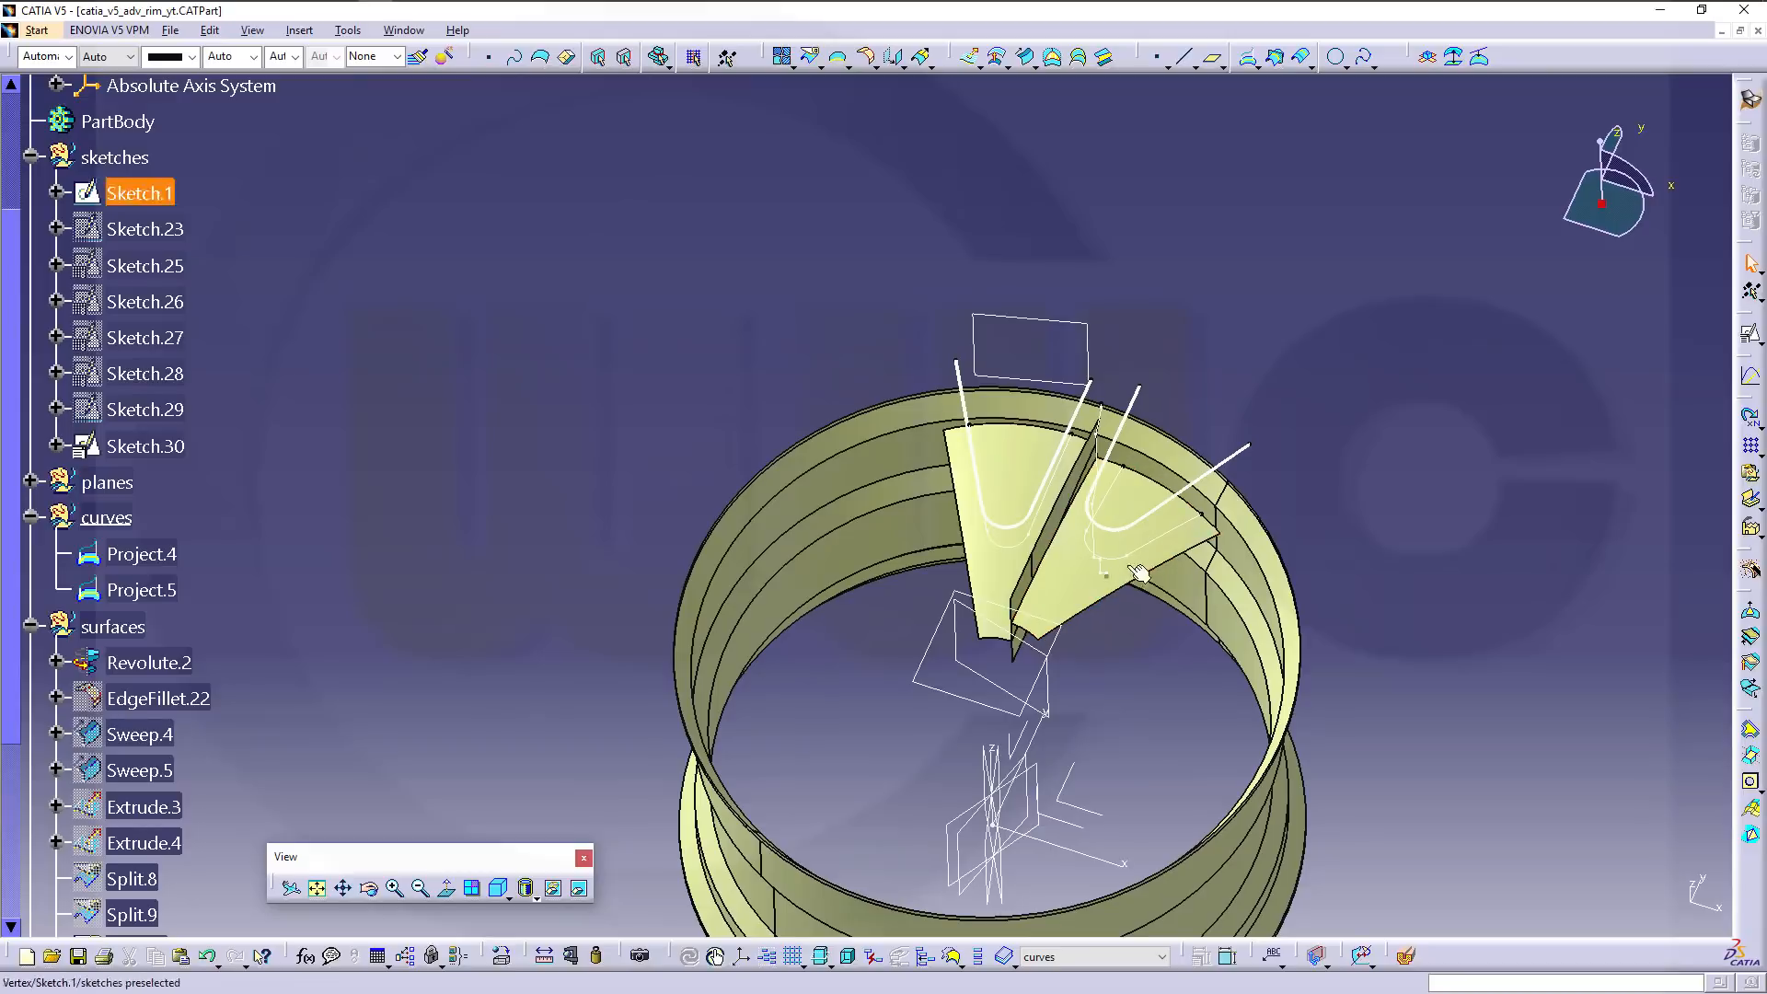
pyautogui.click(147, 446)
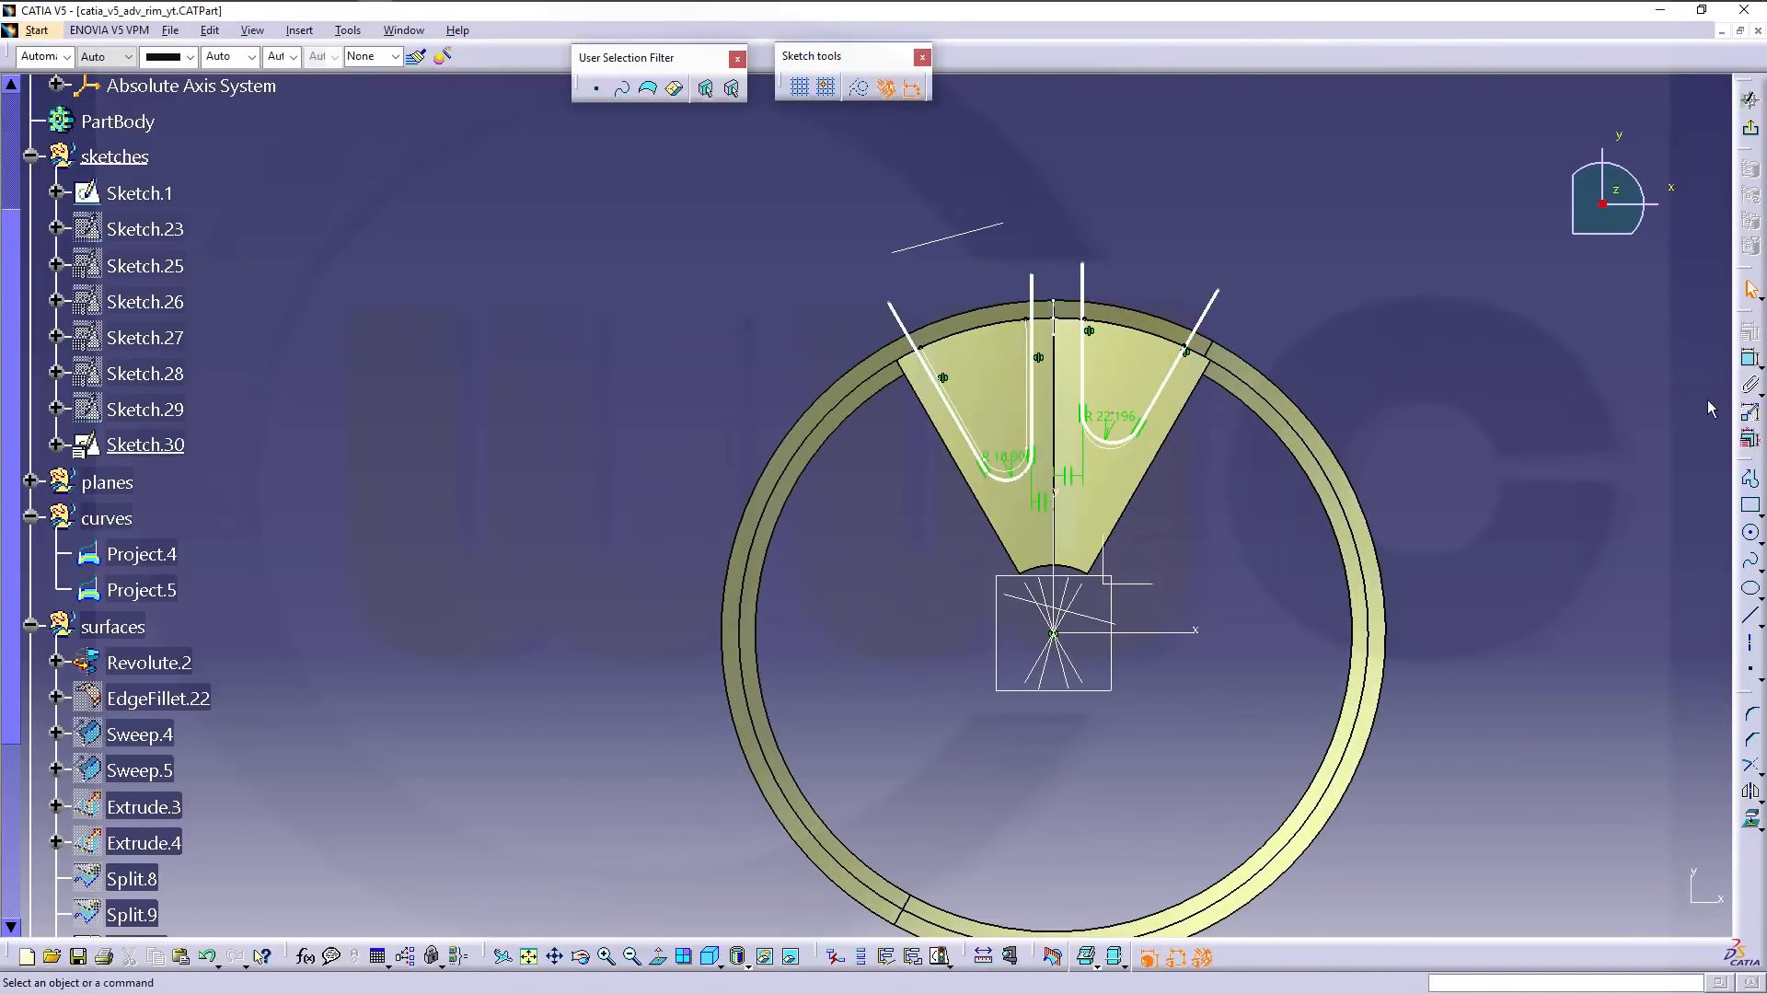
pyautogui.click(1751, 536)
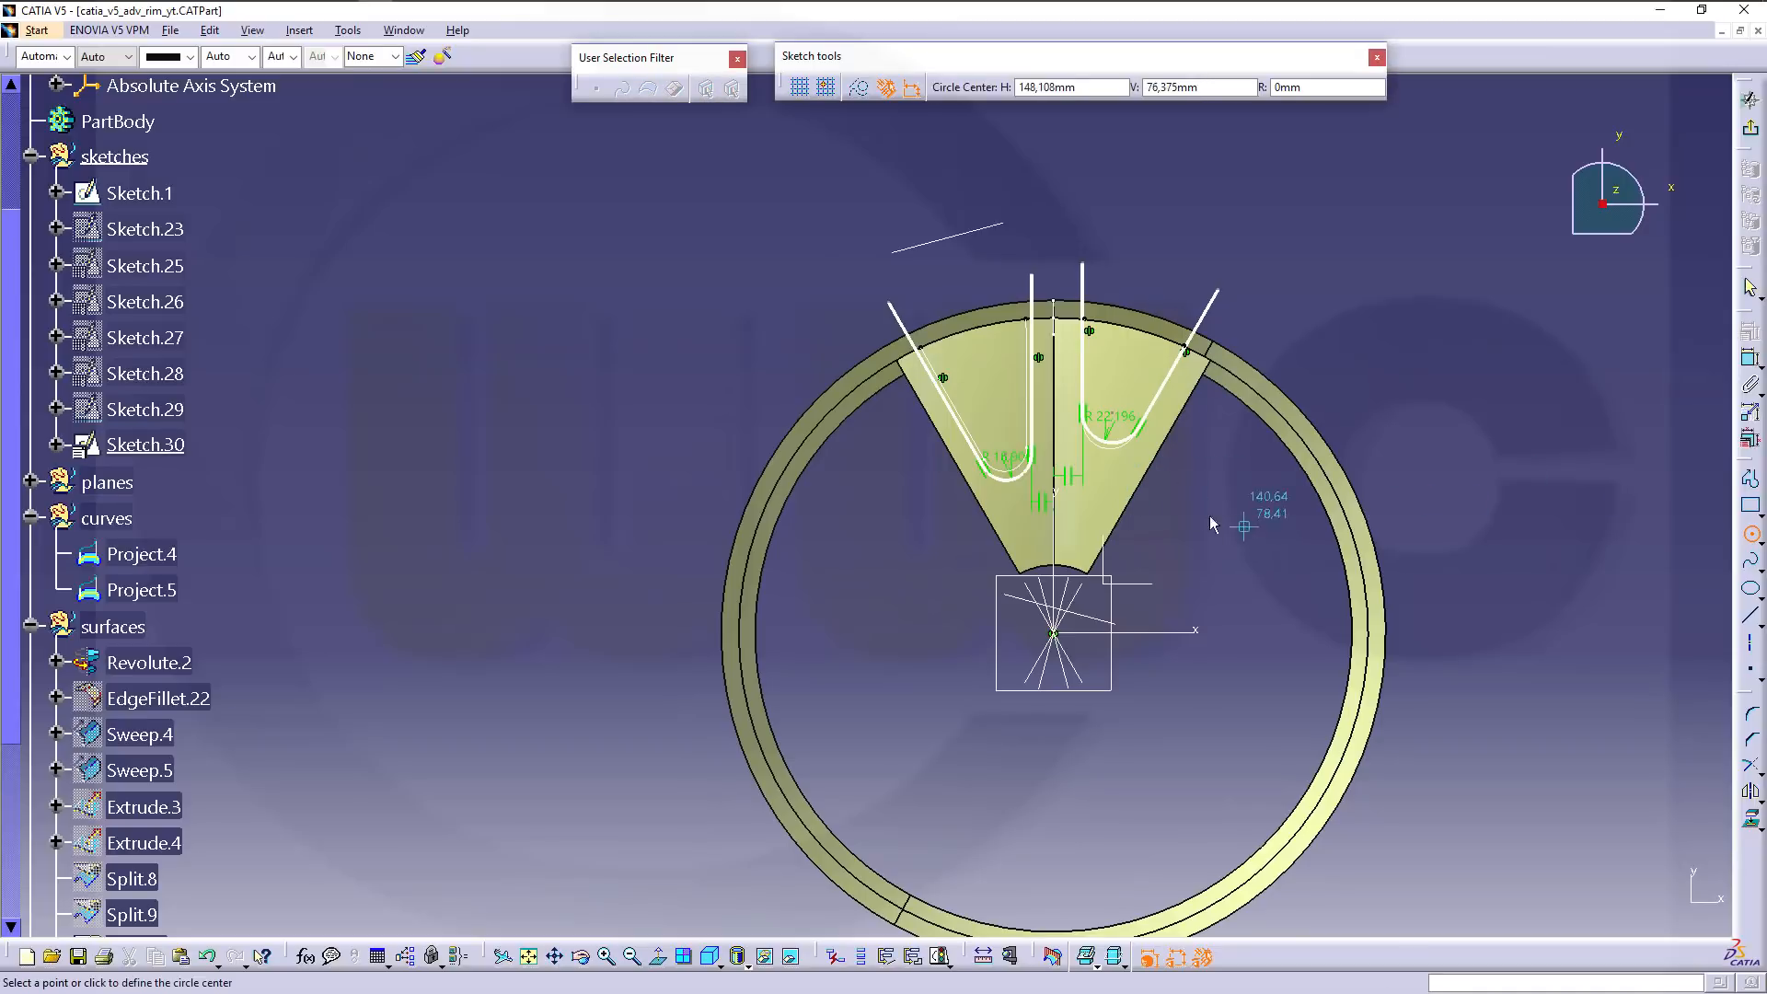
pyautogui.click(1186, 511)
pyautogui.click(1218, 524)
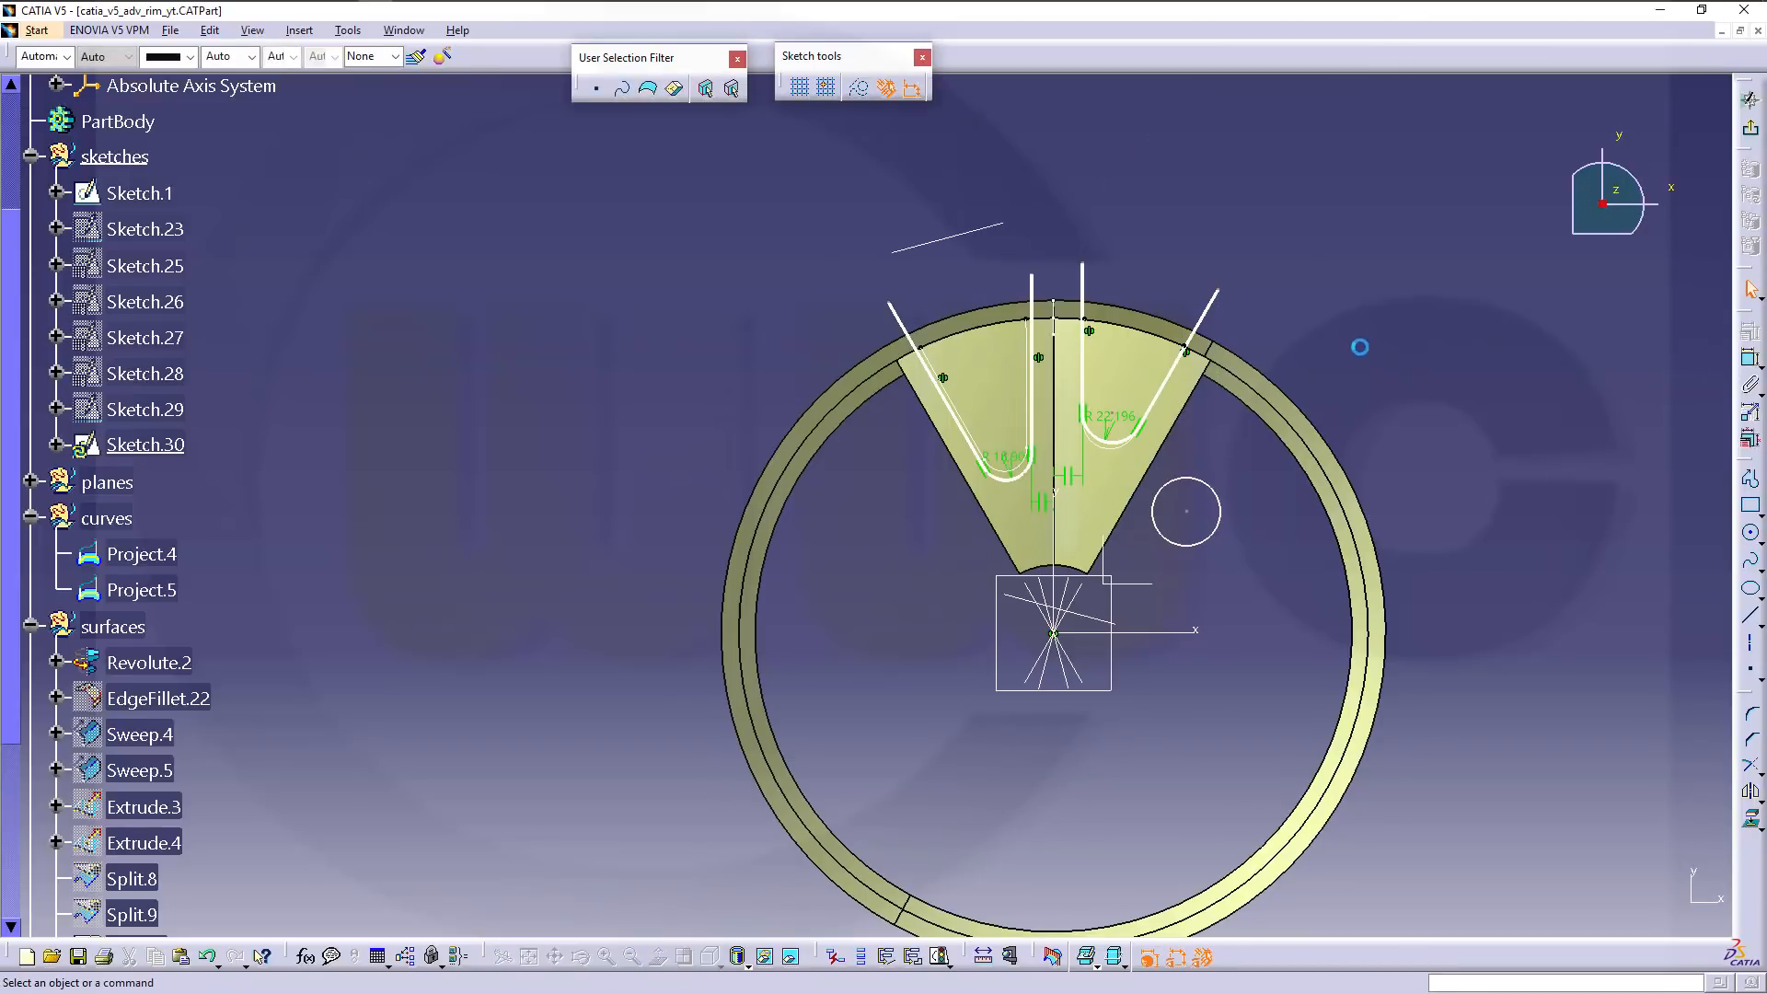
pyautogui.click(1748, 362)
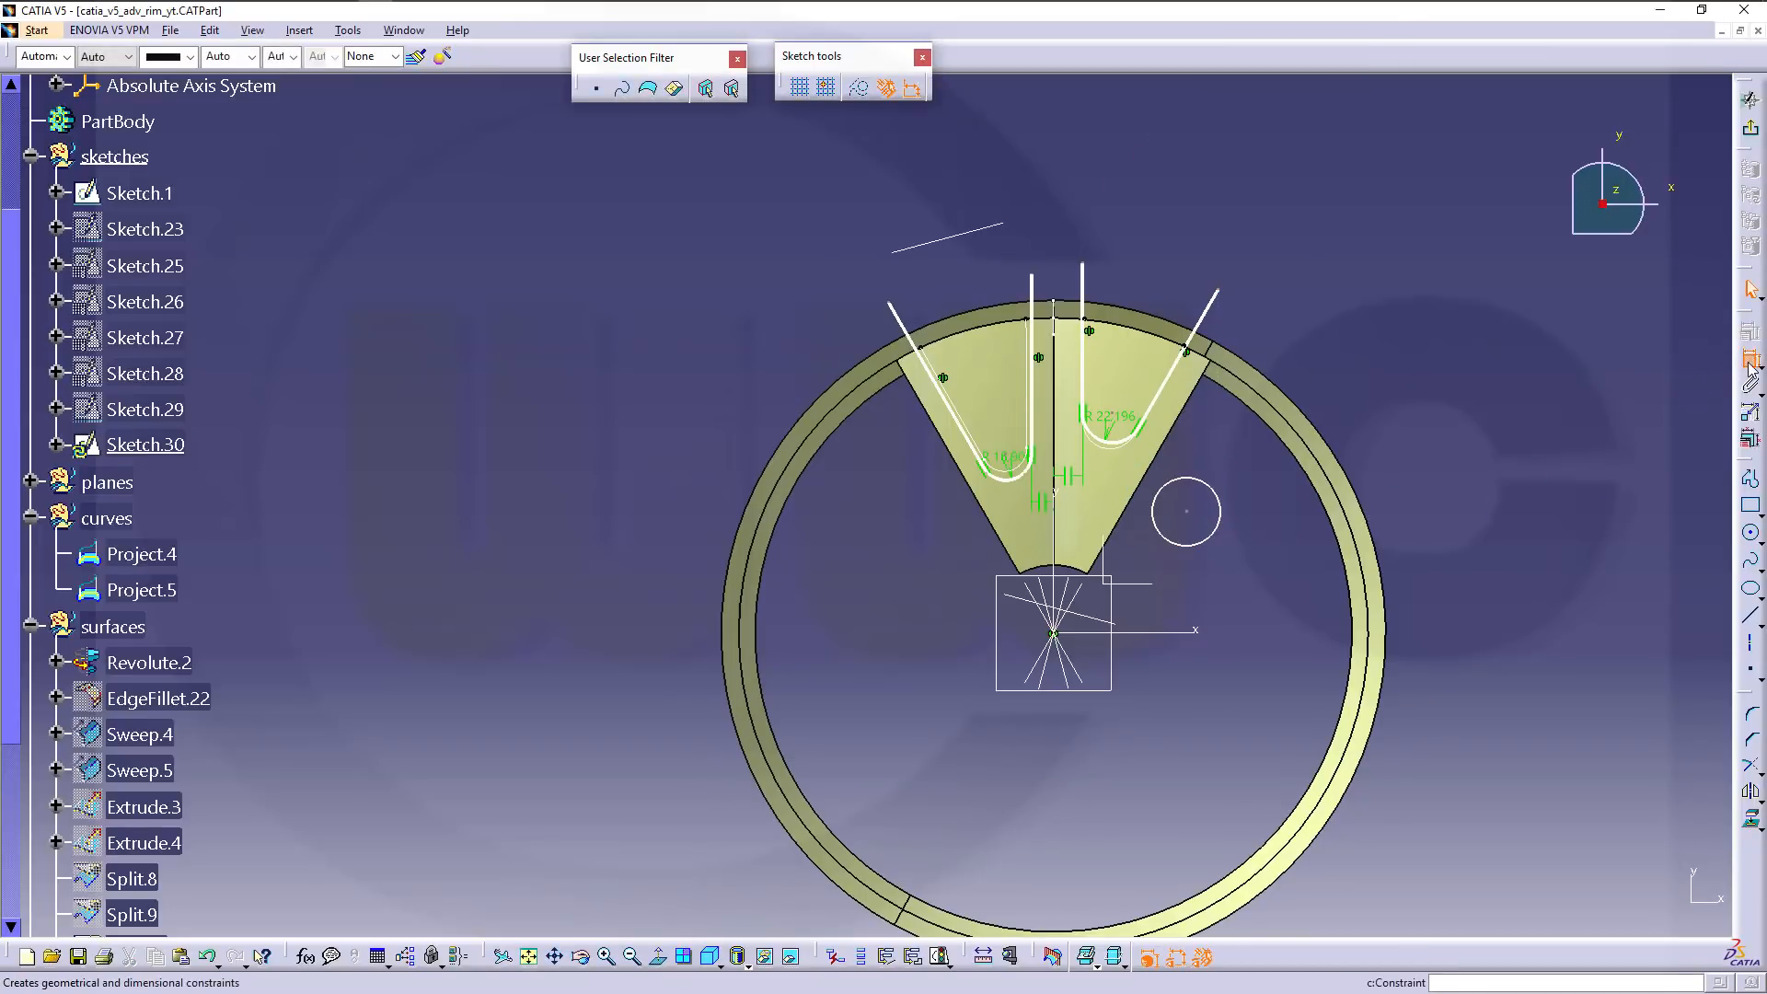
pyautogui.click(1065, 586)
pyautogui.rightClick(1378, 366)
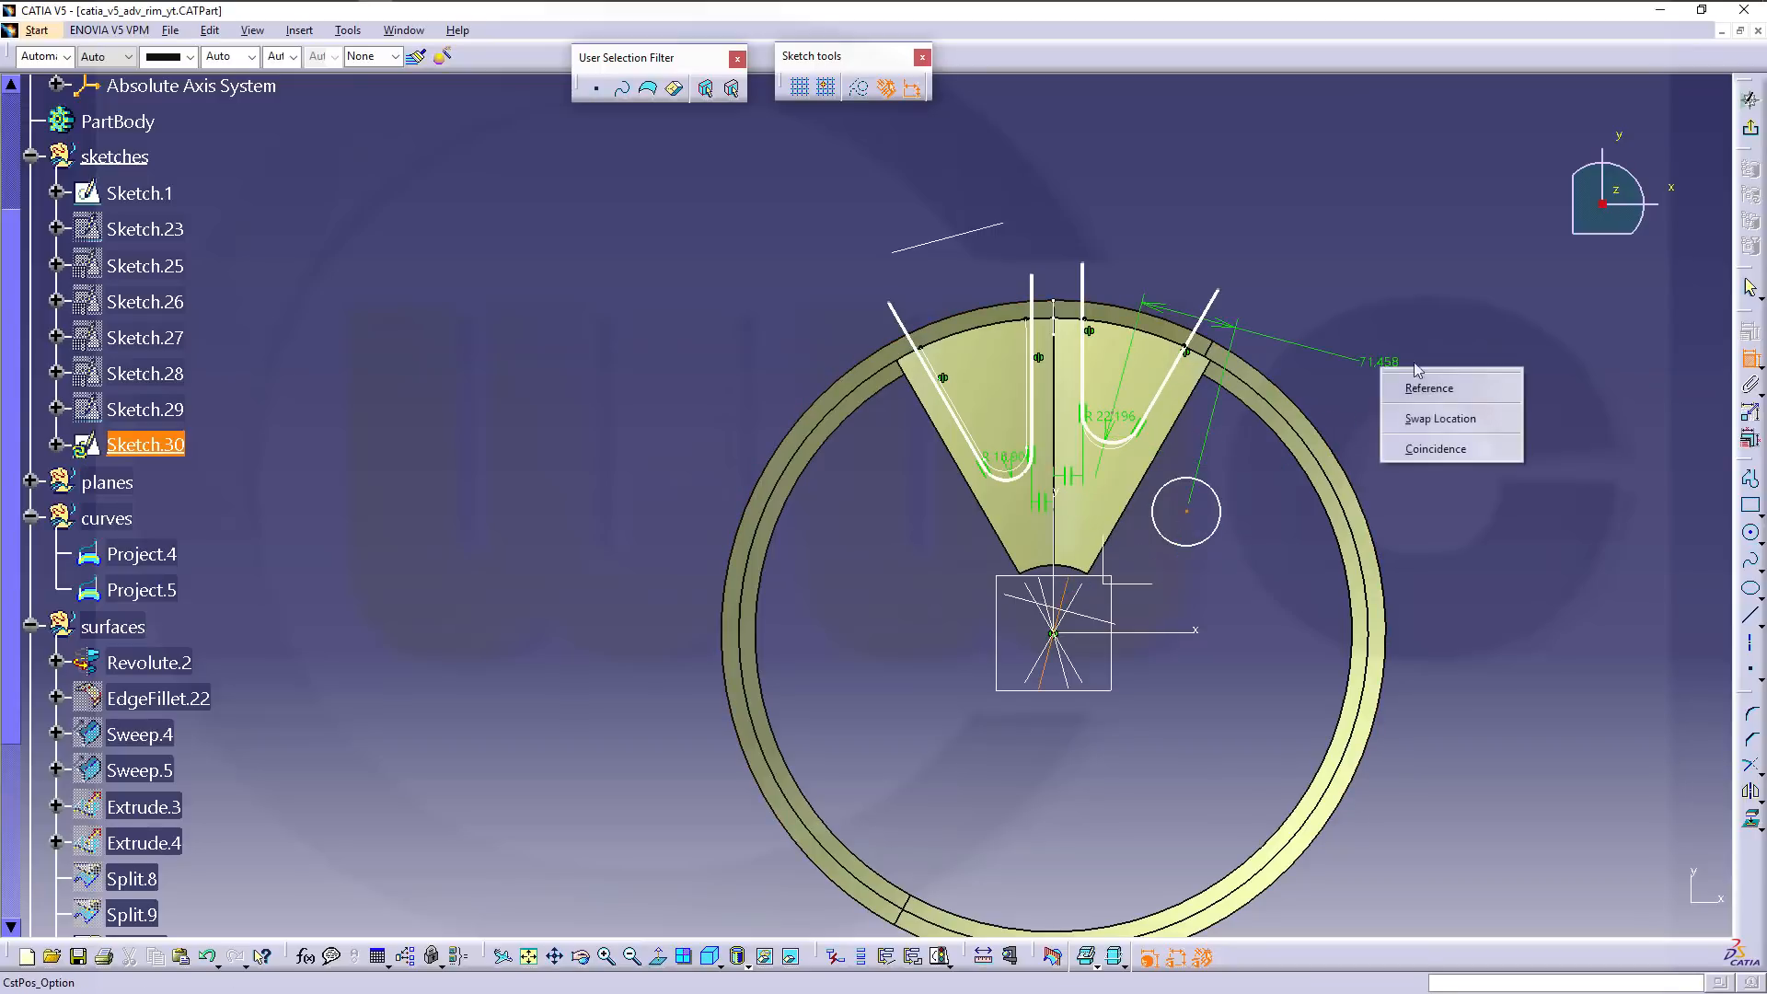
pyautogui.click(1422, 451)
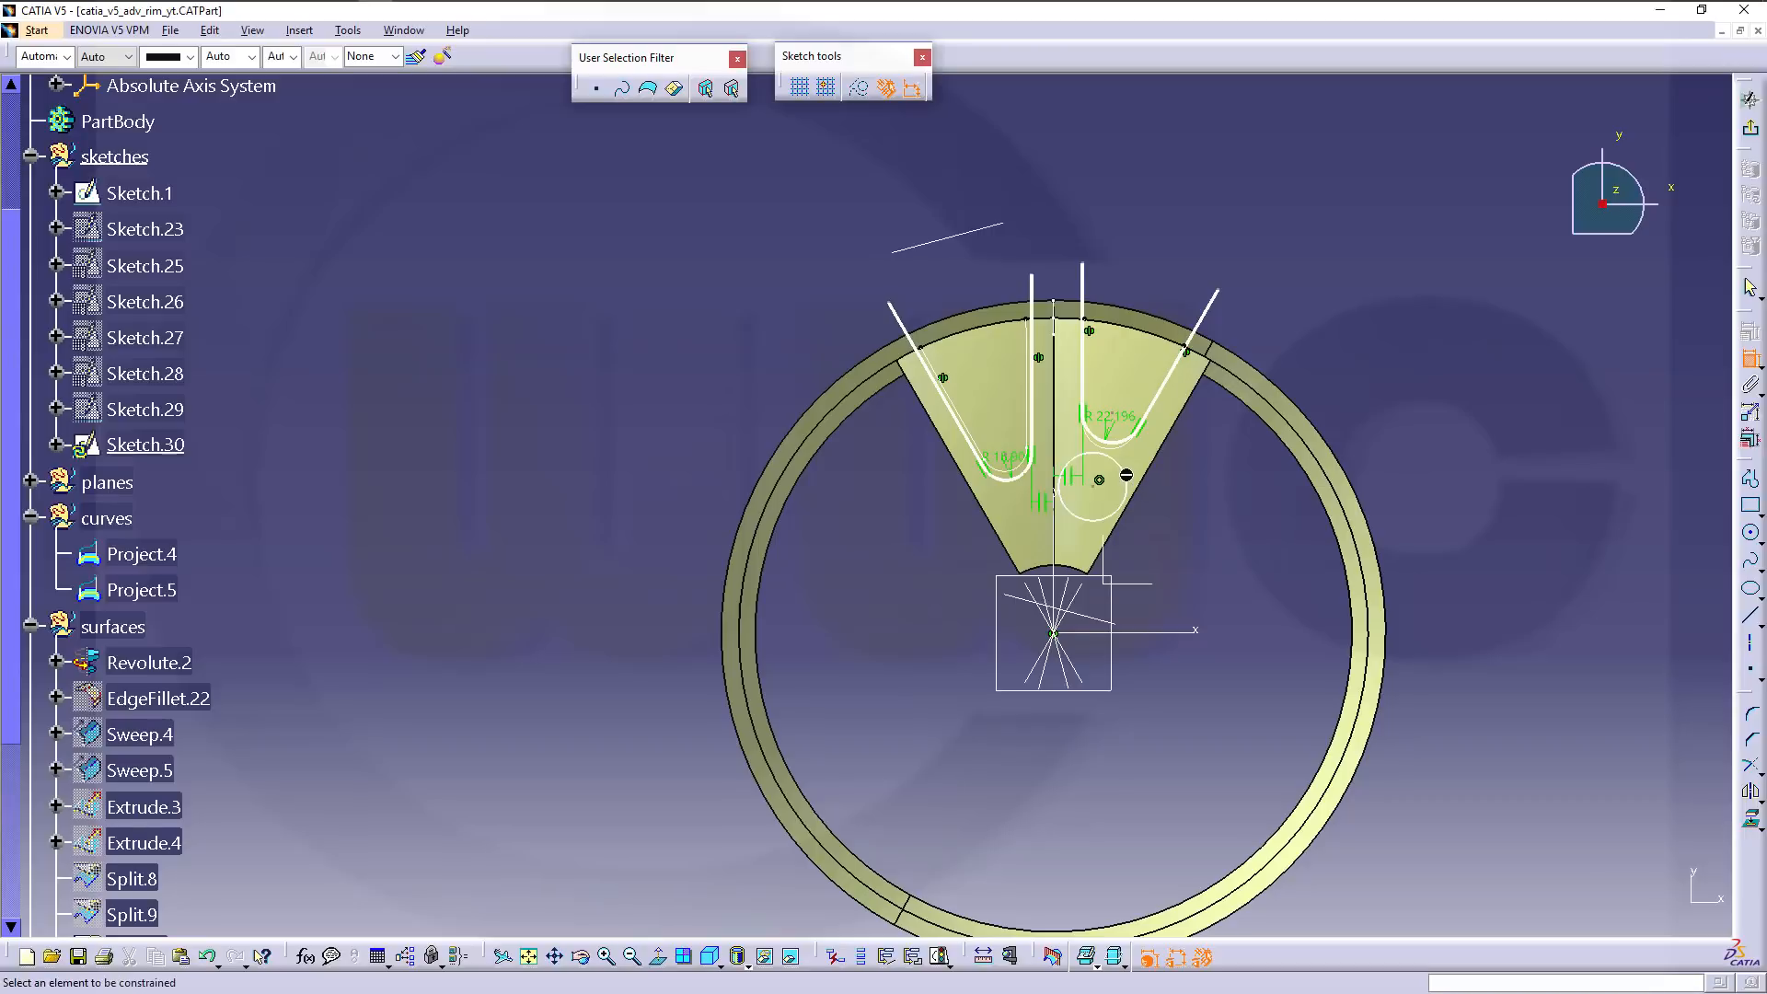
# Reposition the circle inside the right spoke, just below the rounded end of its cut-out, and exit the sketch.
pyautogui.press('Escape')
pyautogui.click(1110, 483)
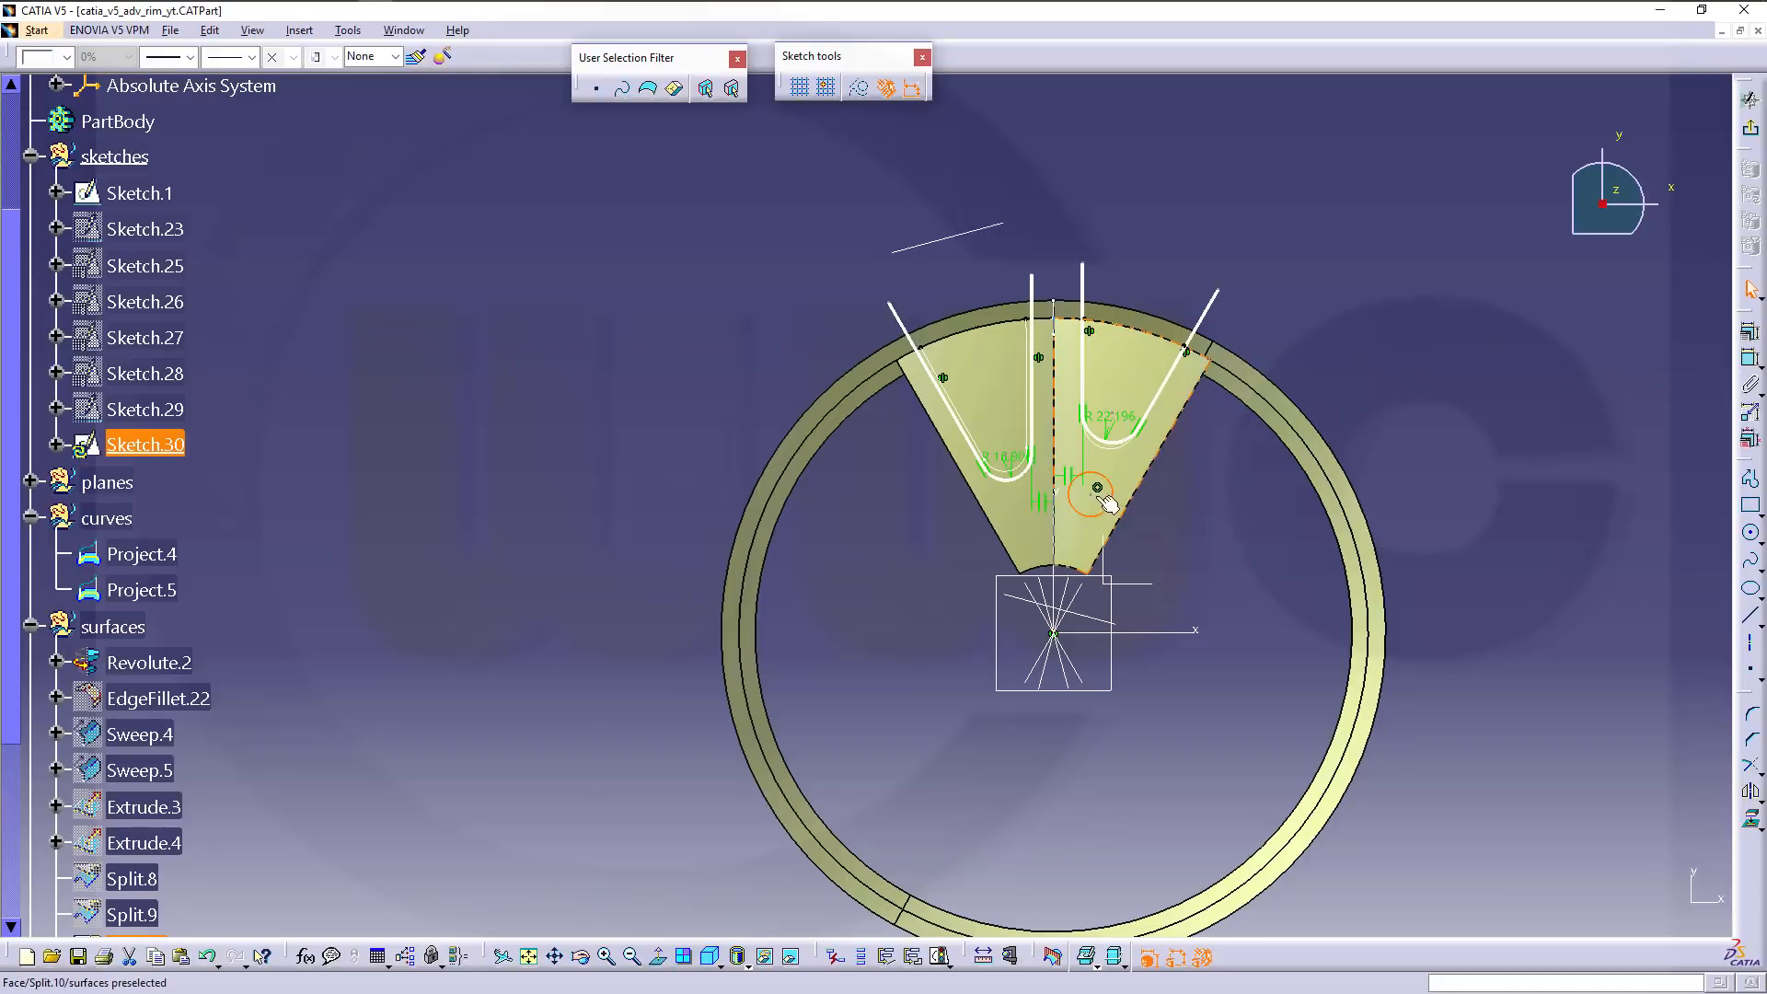
pyautogui.click(1100, 497)
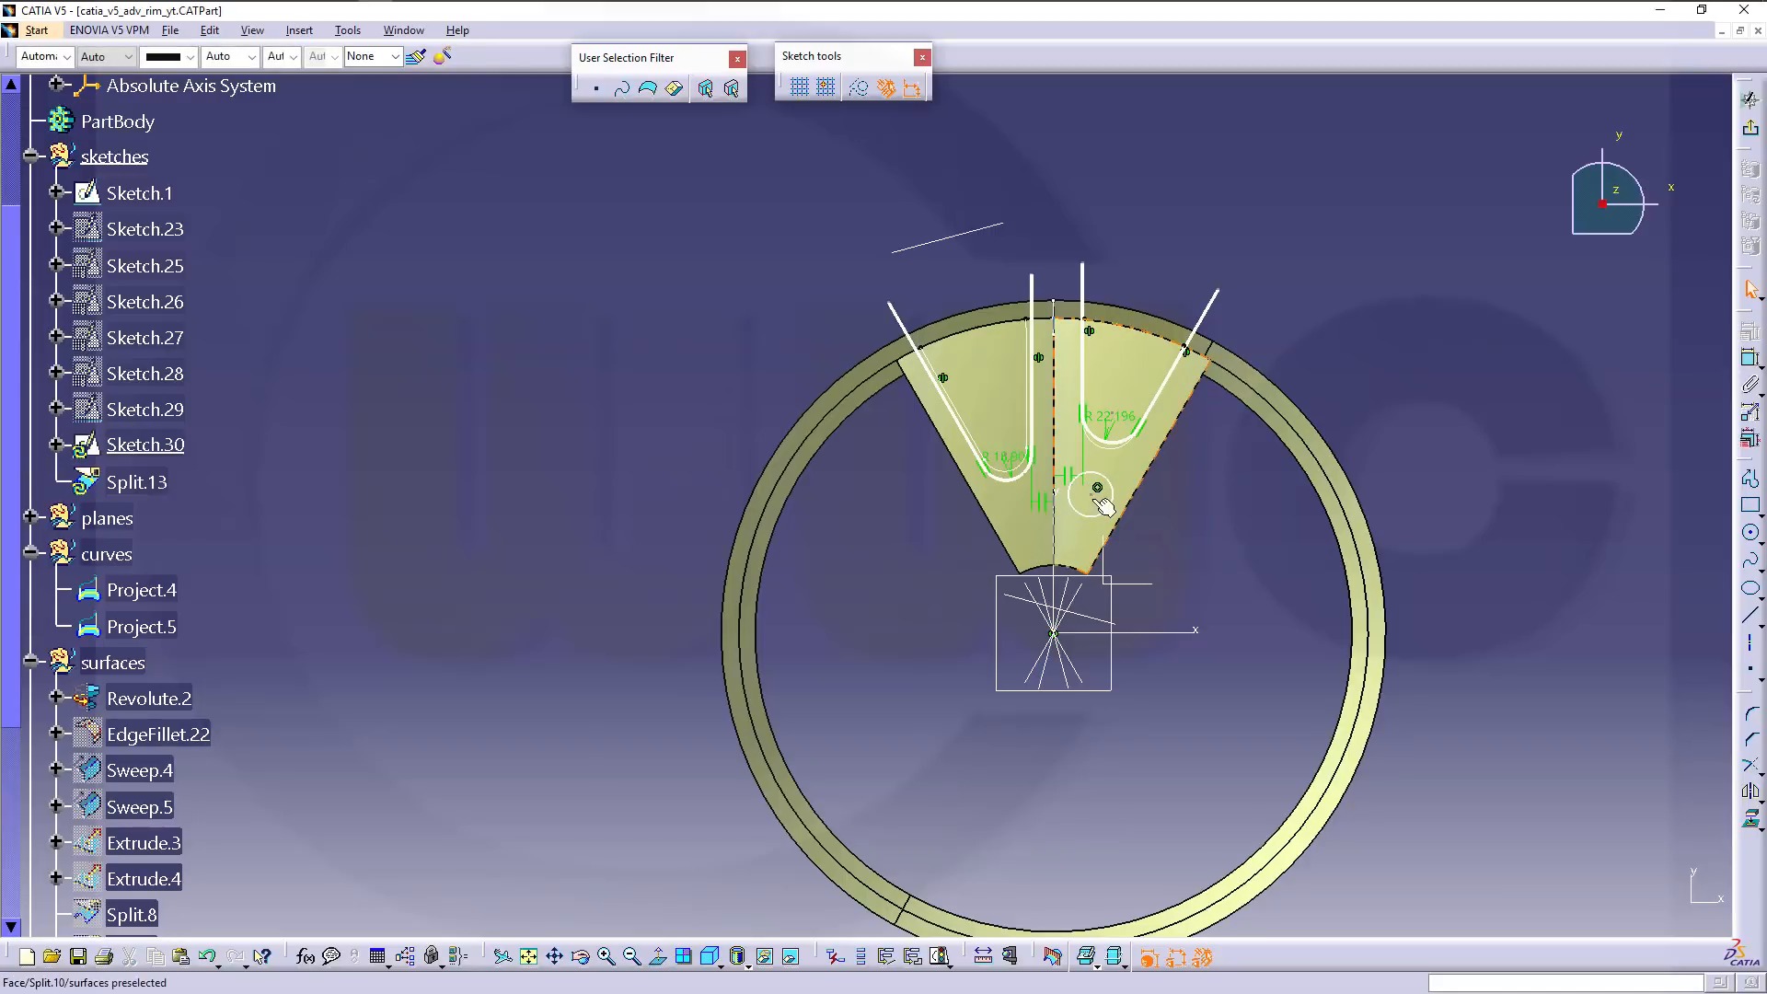
pyautogui.click(1102, 504)
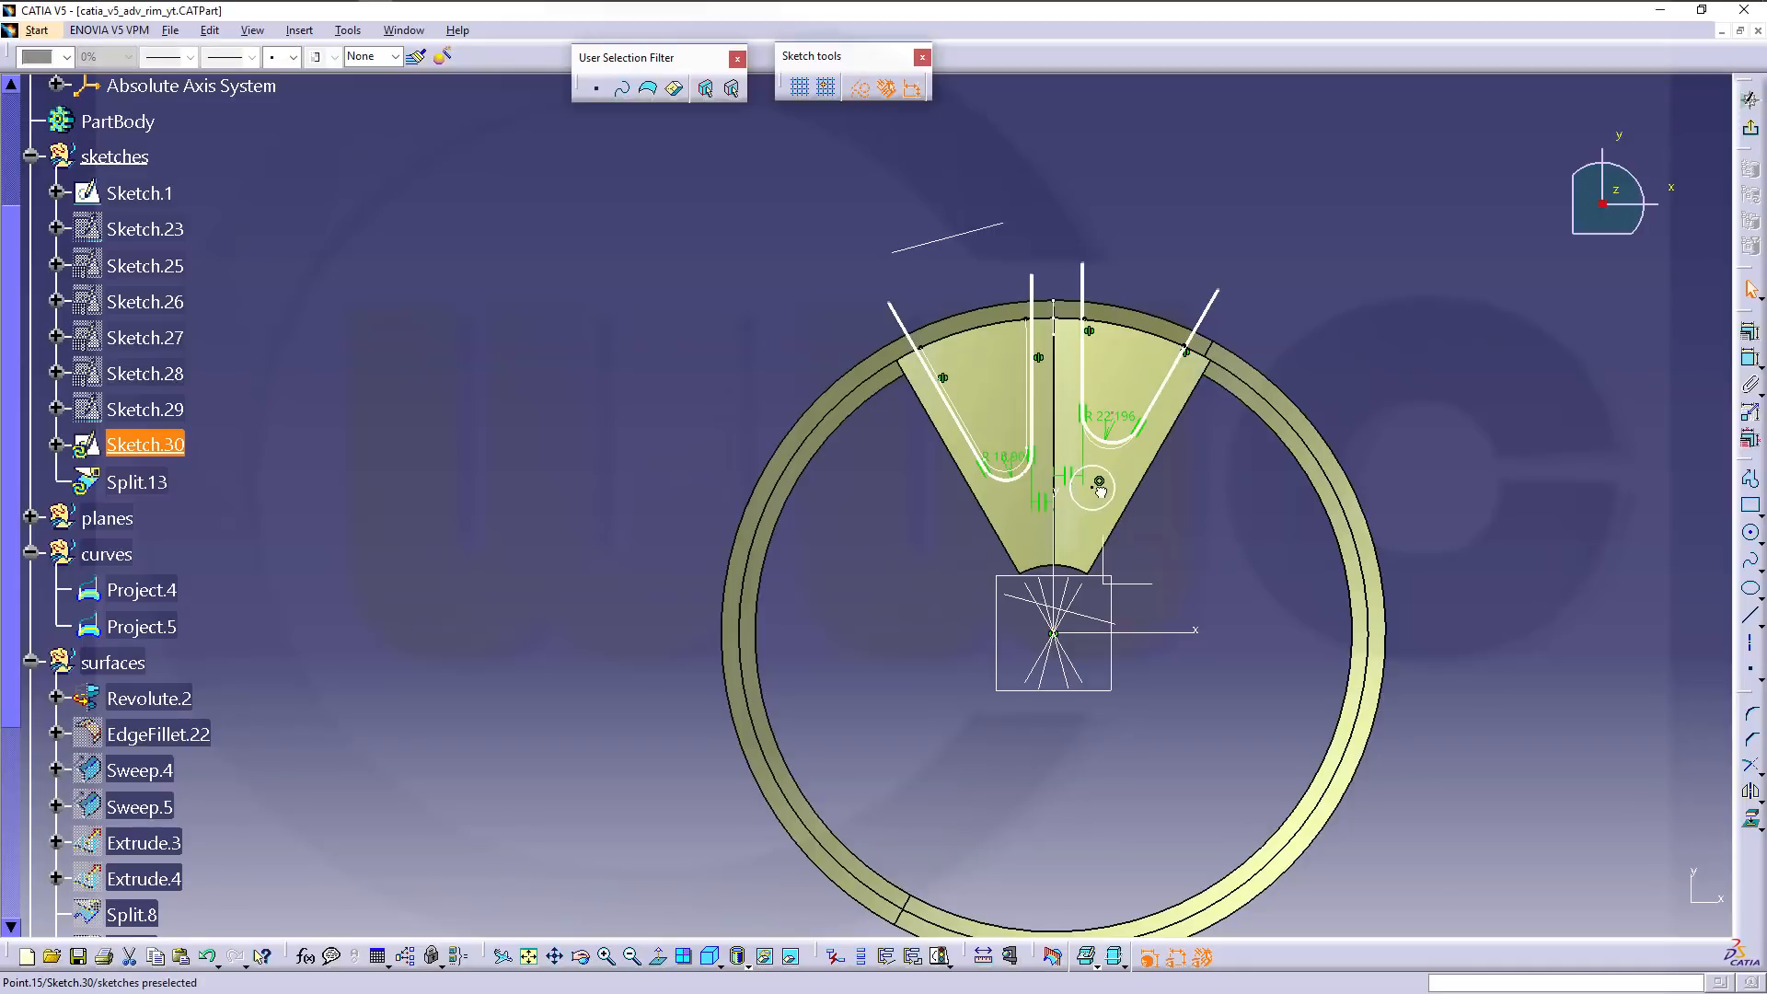
pyautogui.click(1371, 374)
pyautogui.click(1747, 127)
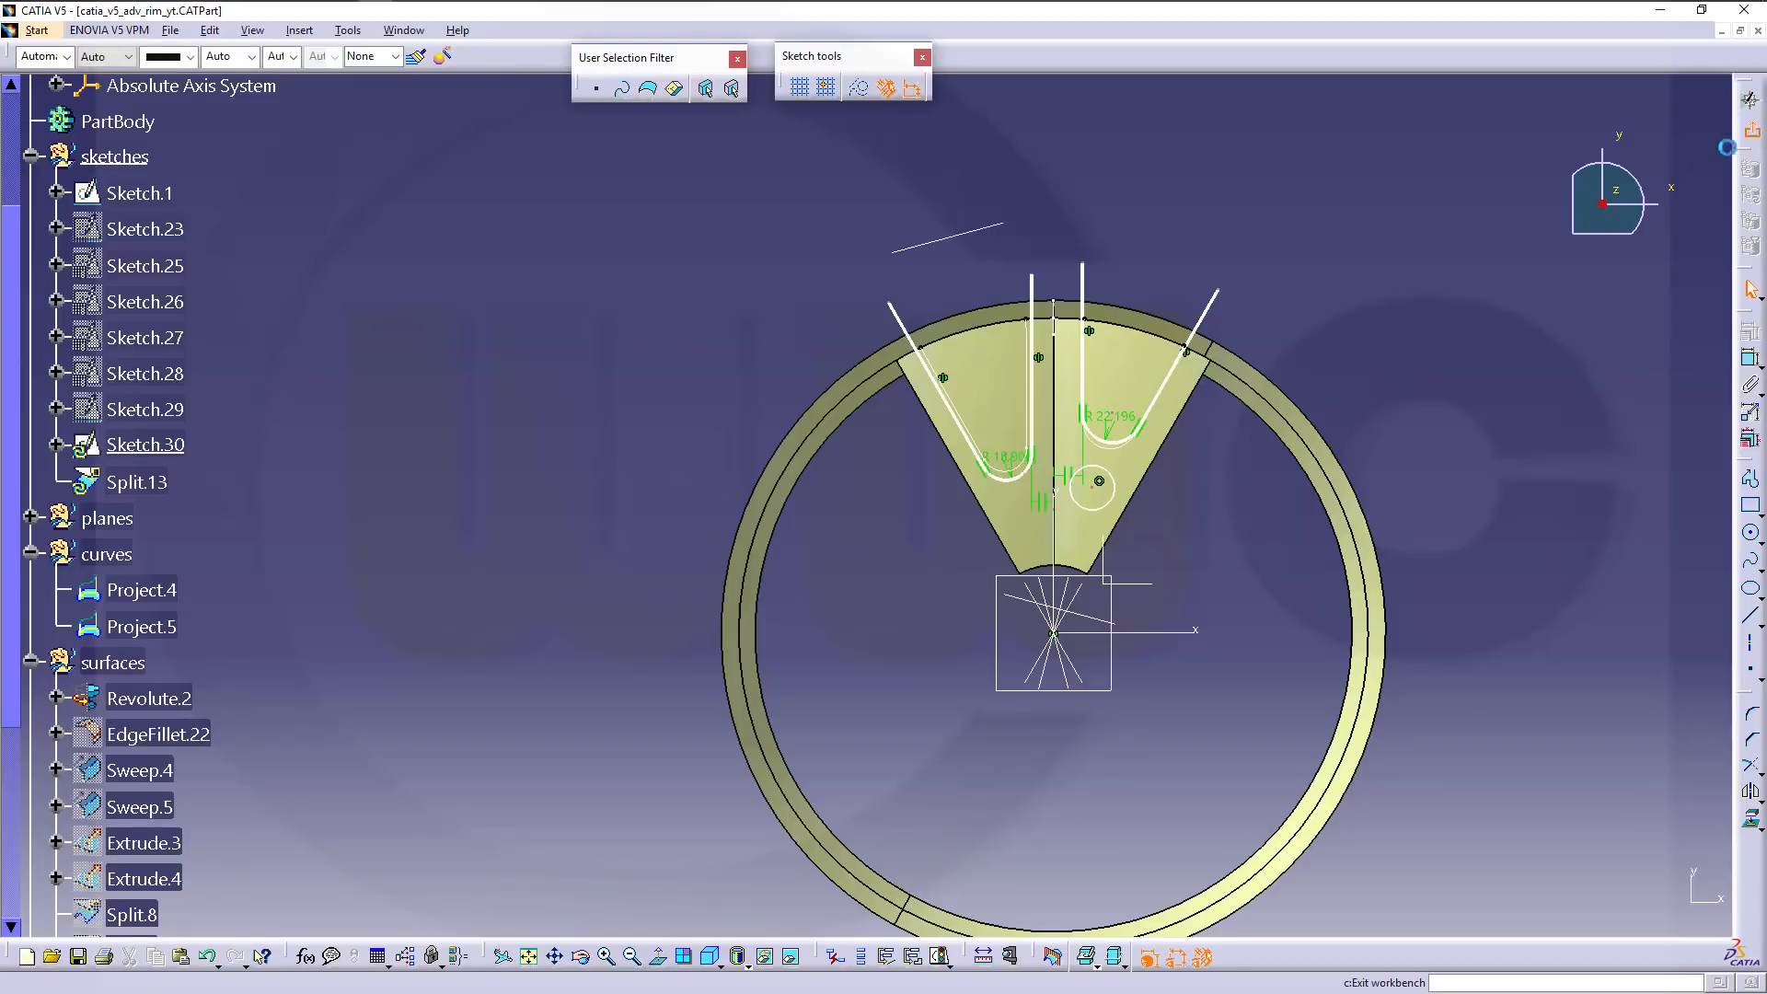
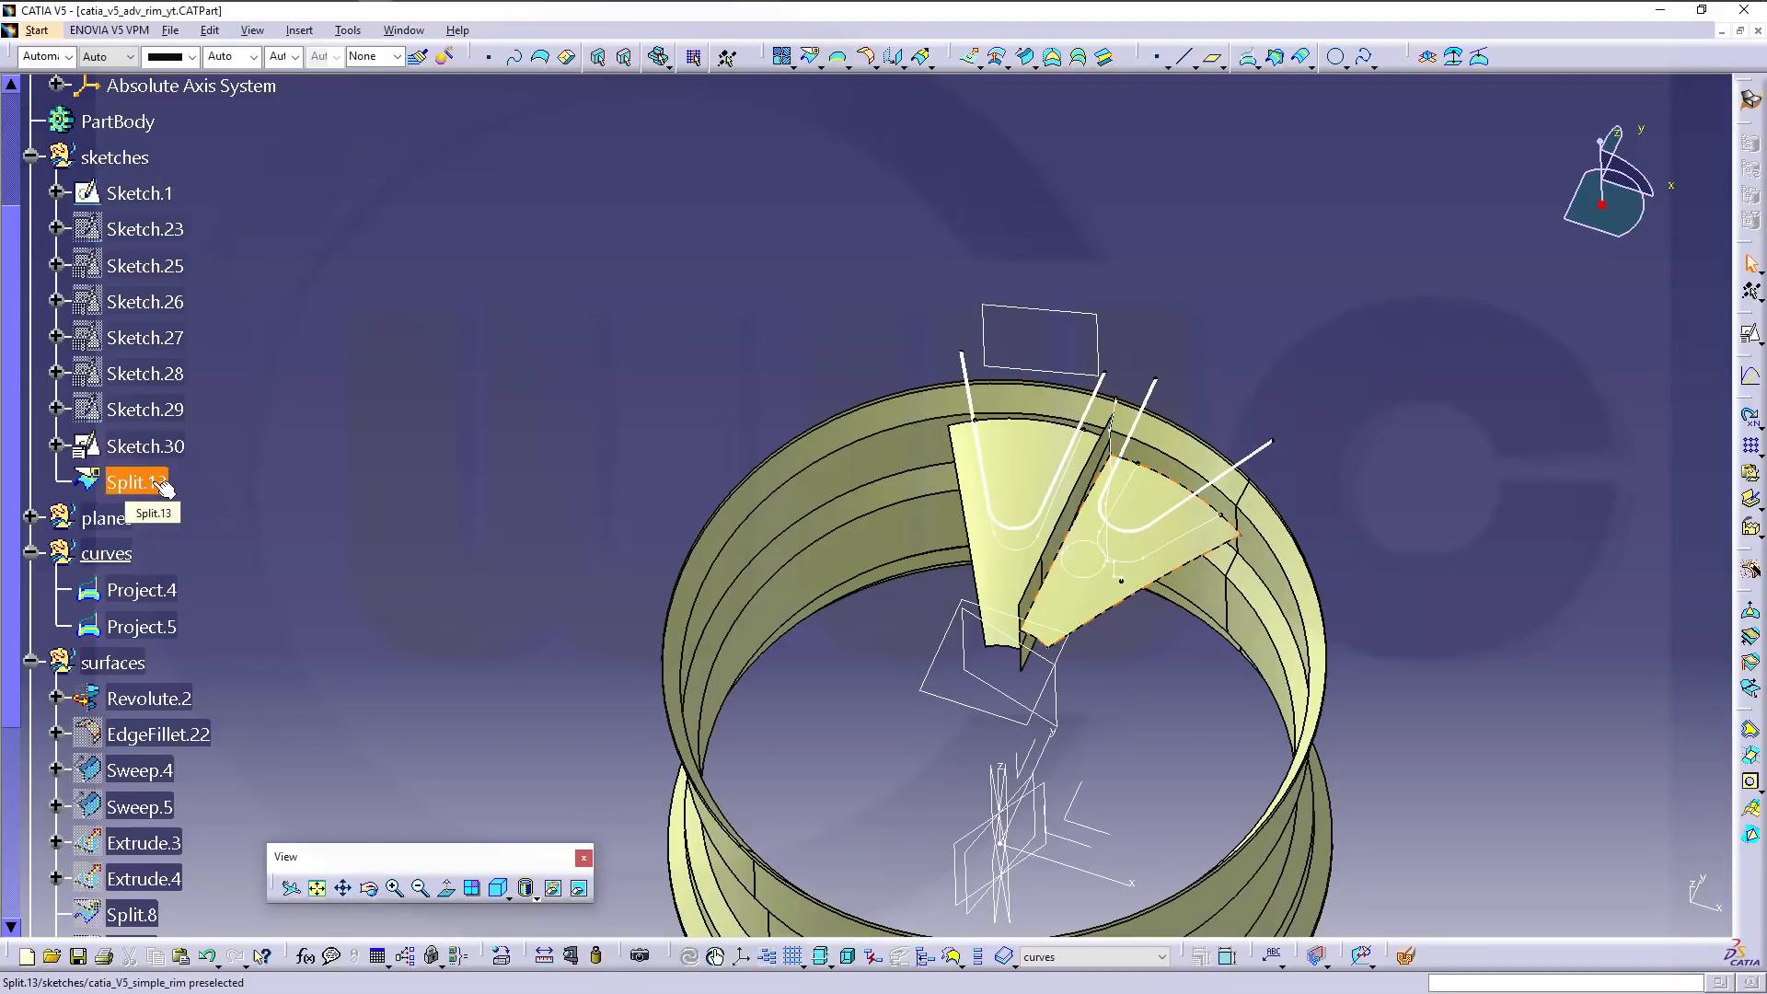
# Reopen Sketch.30 and define the circle as a separate wire profile feature with automatic propagation, then exit the sketch.
pyautogui.doubleClick(147, 445)
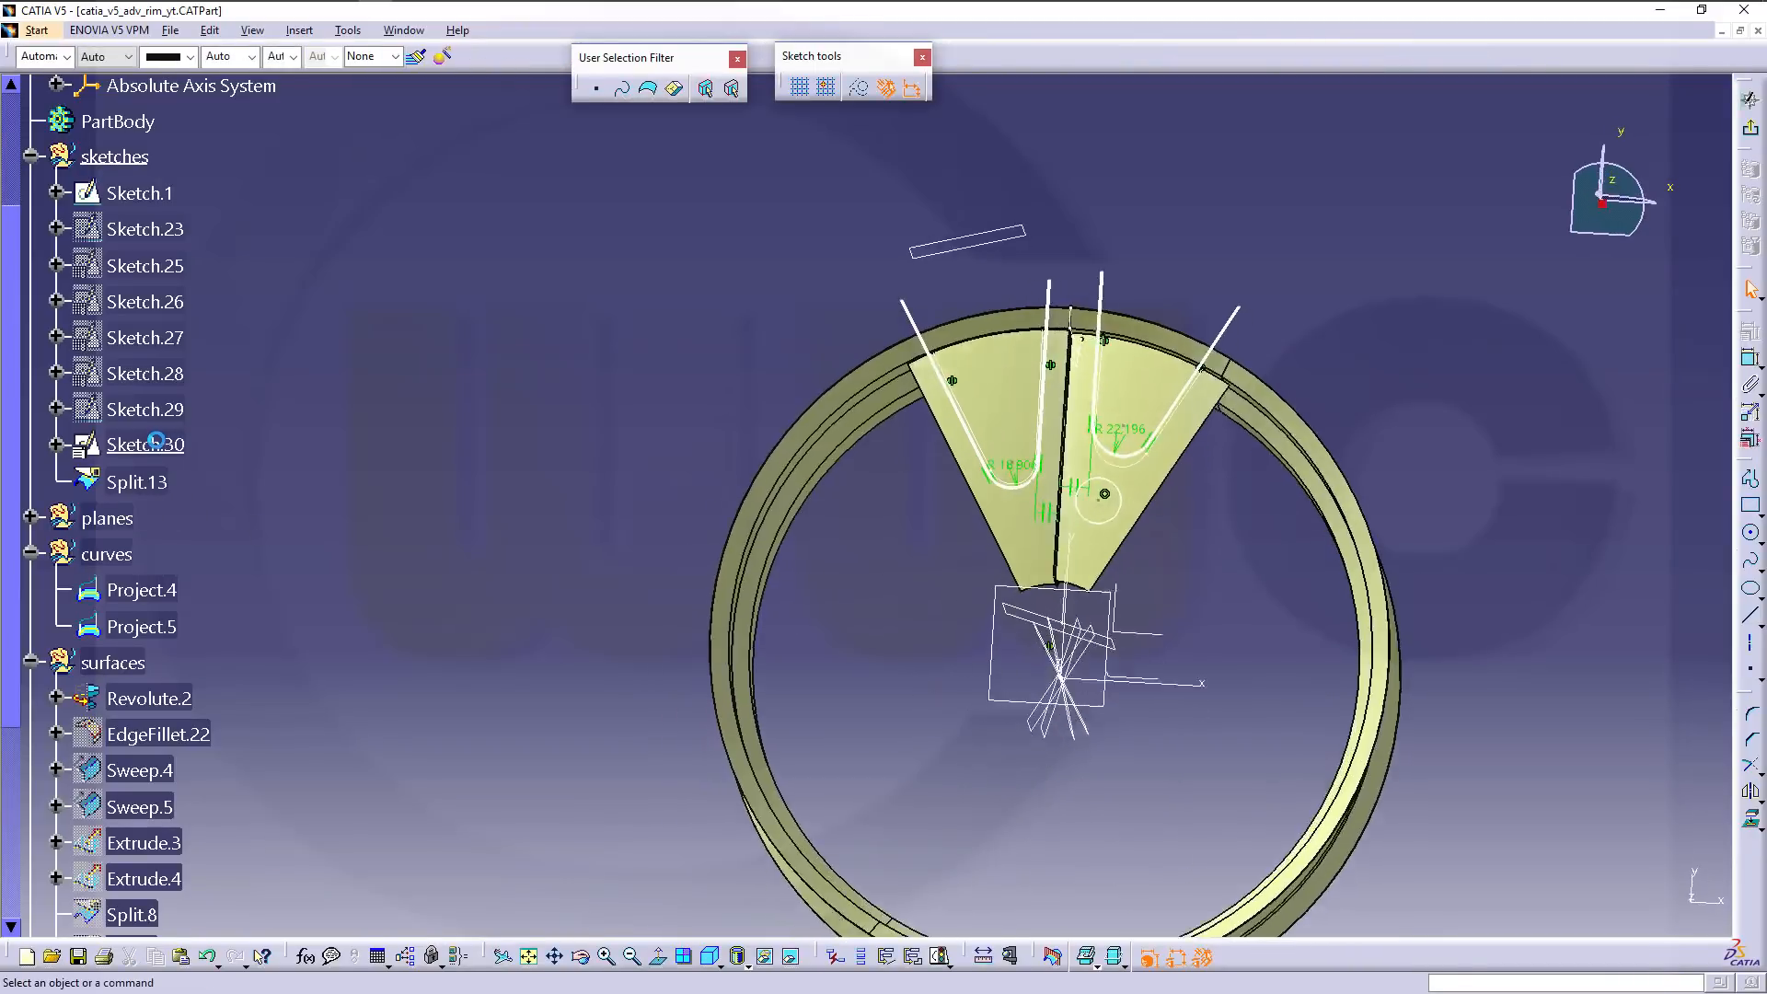
pyautogui.click(1102, 507)
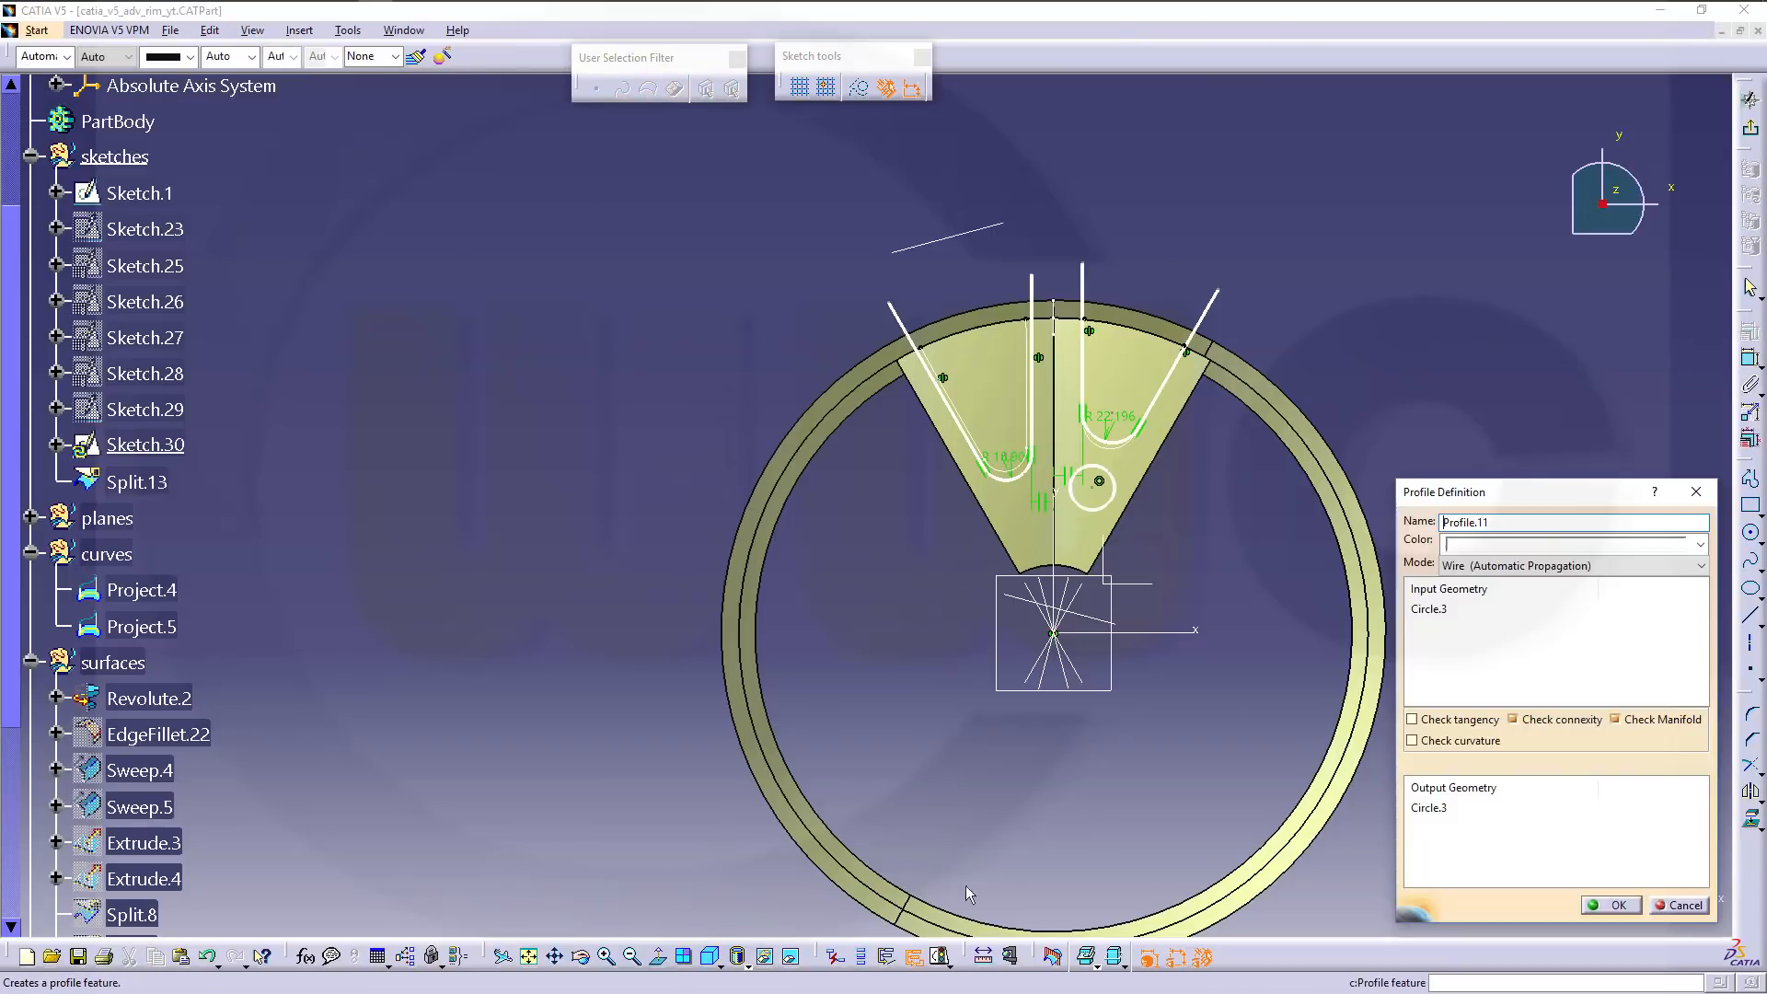
pyautogui.click(912, 957)
pyautogui.click(1611, 905)
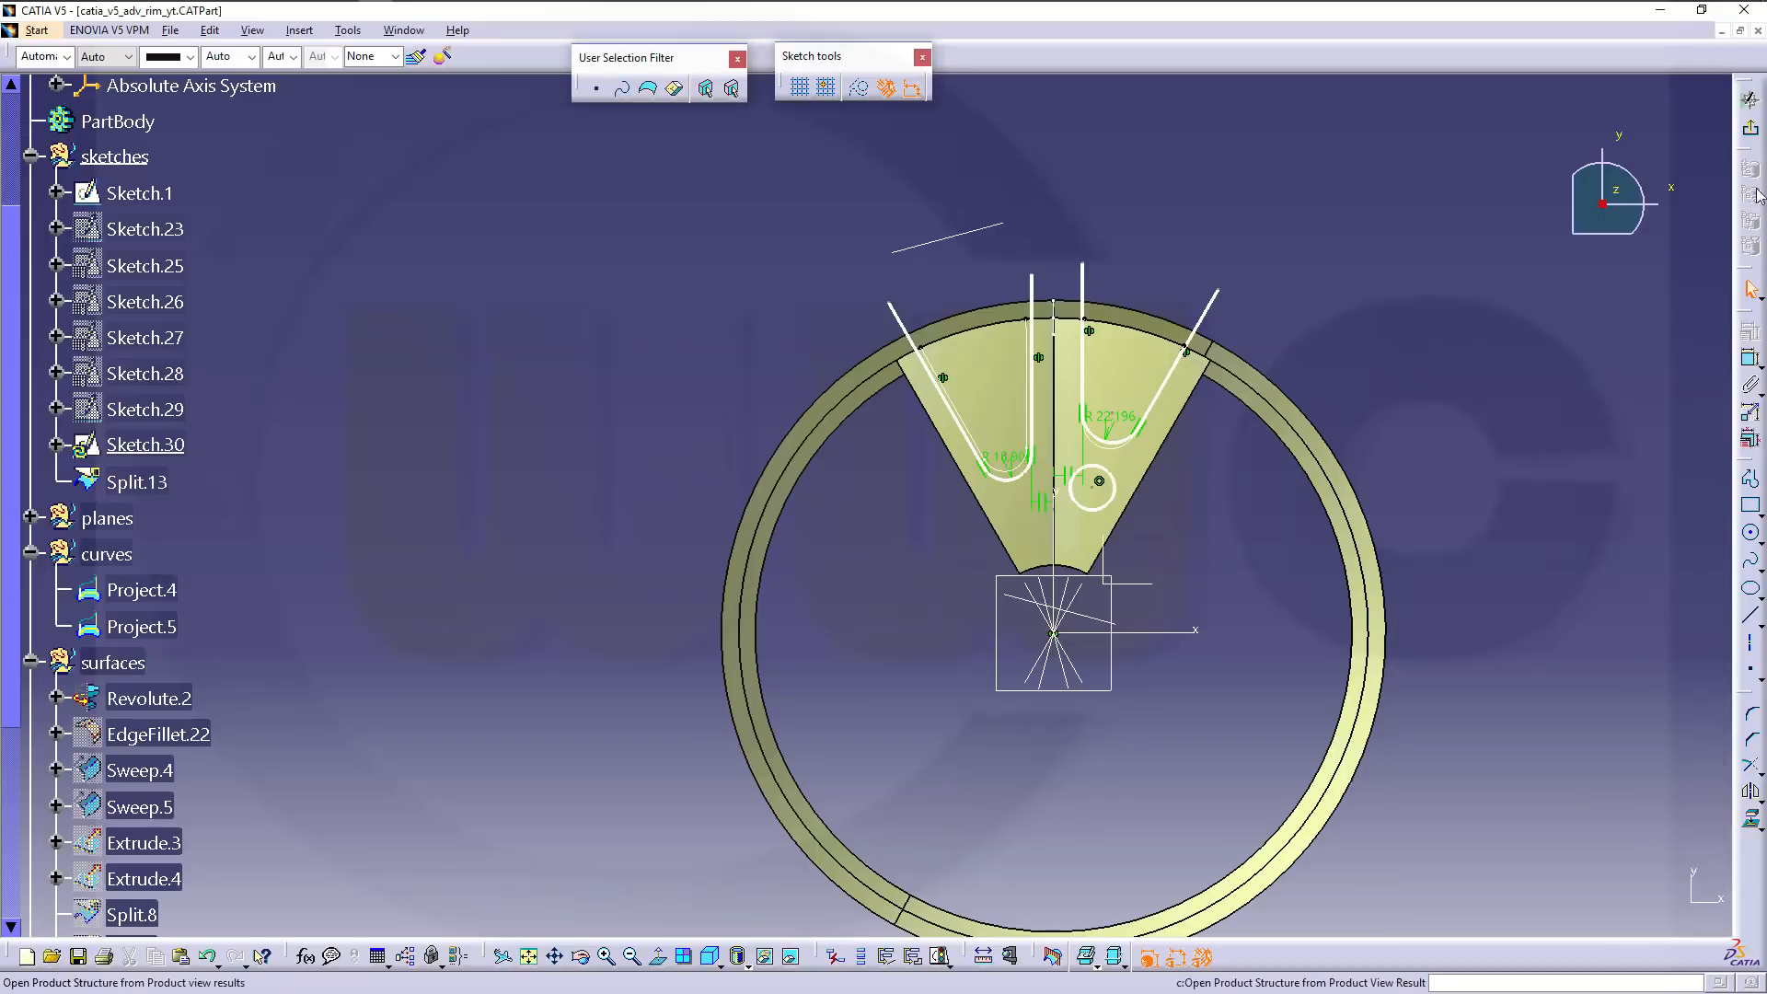
pyautogui.click(1749, 131)
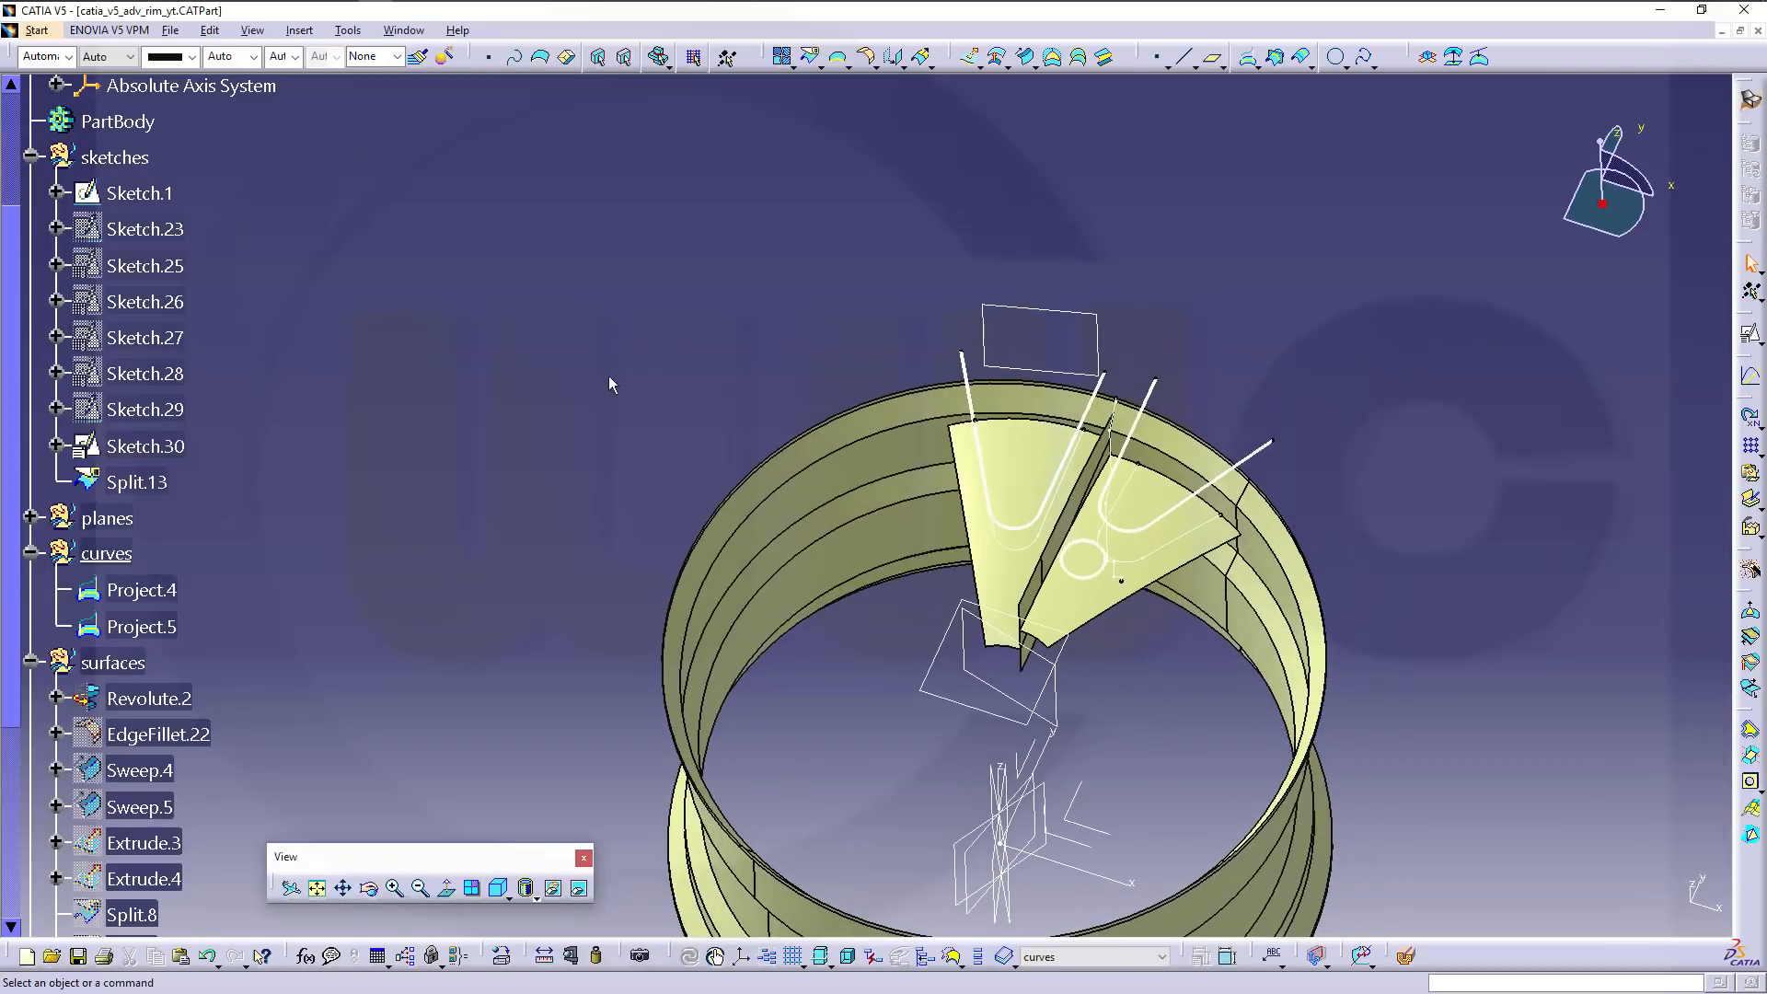
# Move Split.13 from the sketches set to the surfaces set.
pyautogui.scroll(-1, 483, 445)
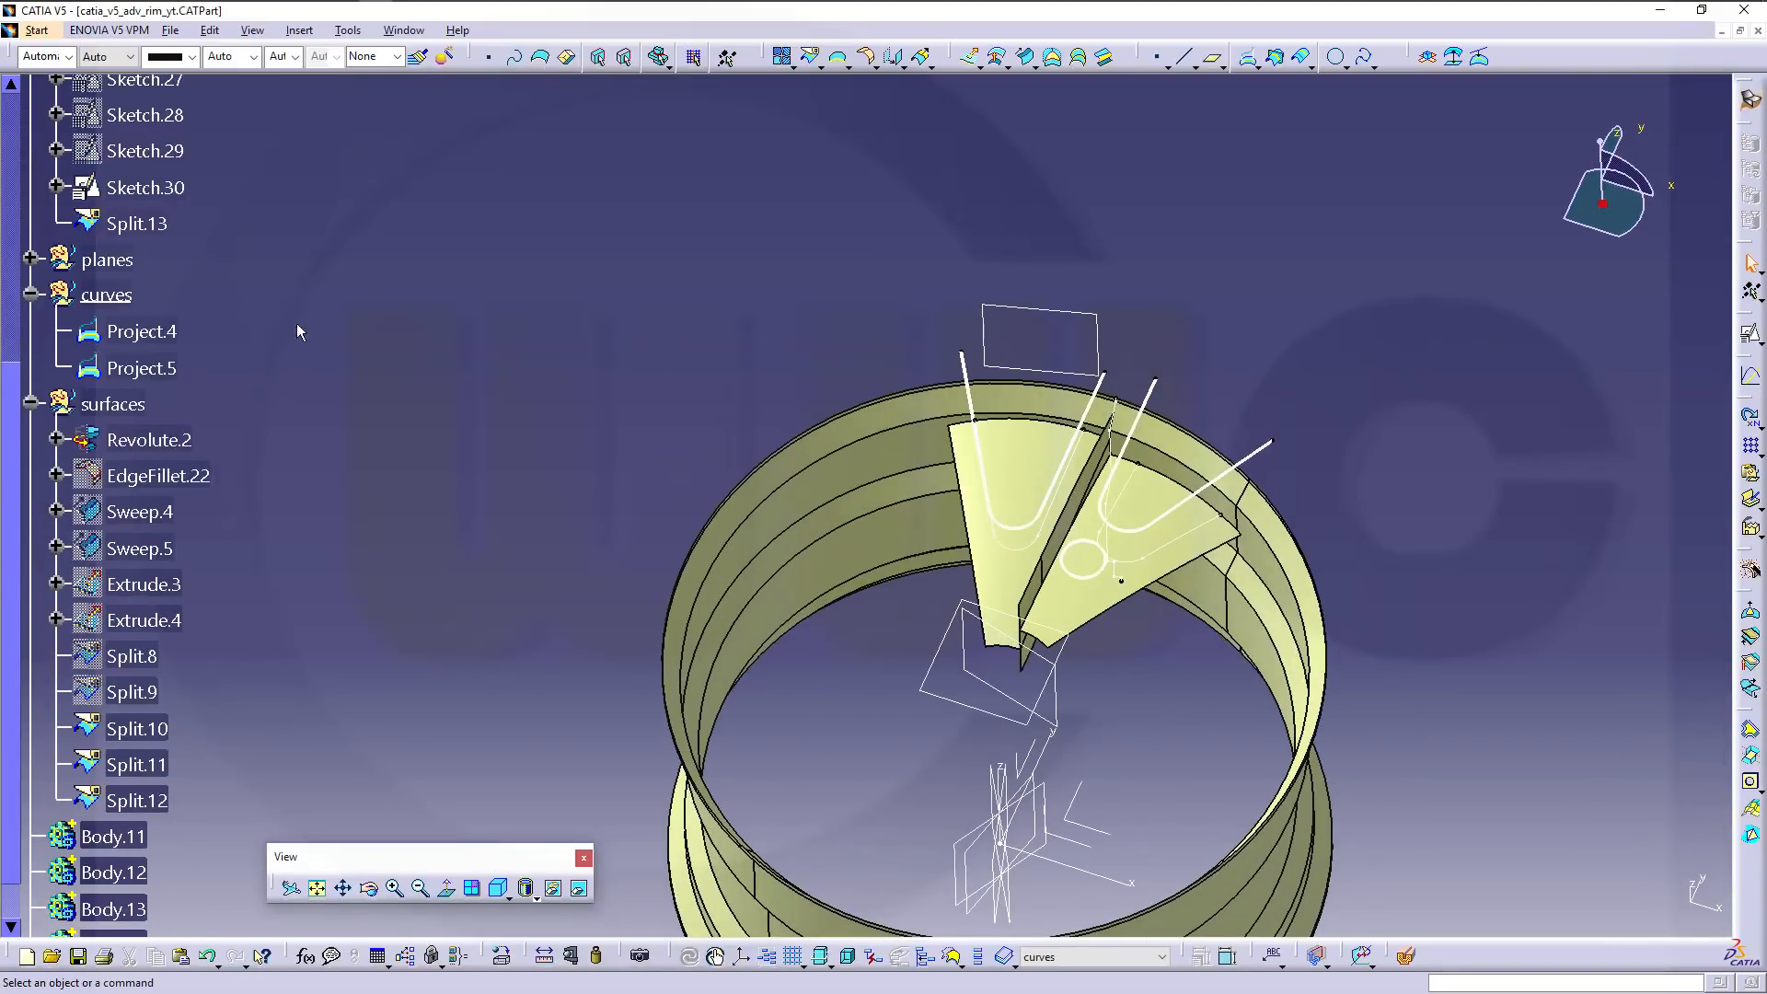
pyautogui.click(138, 223)
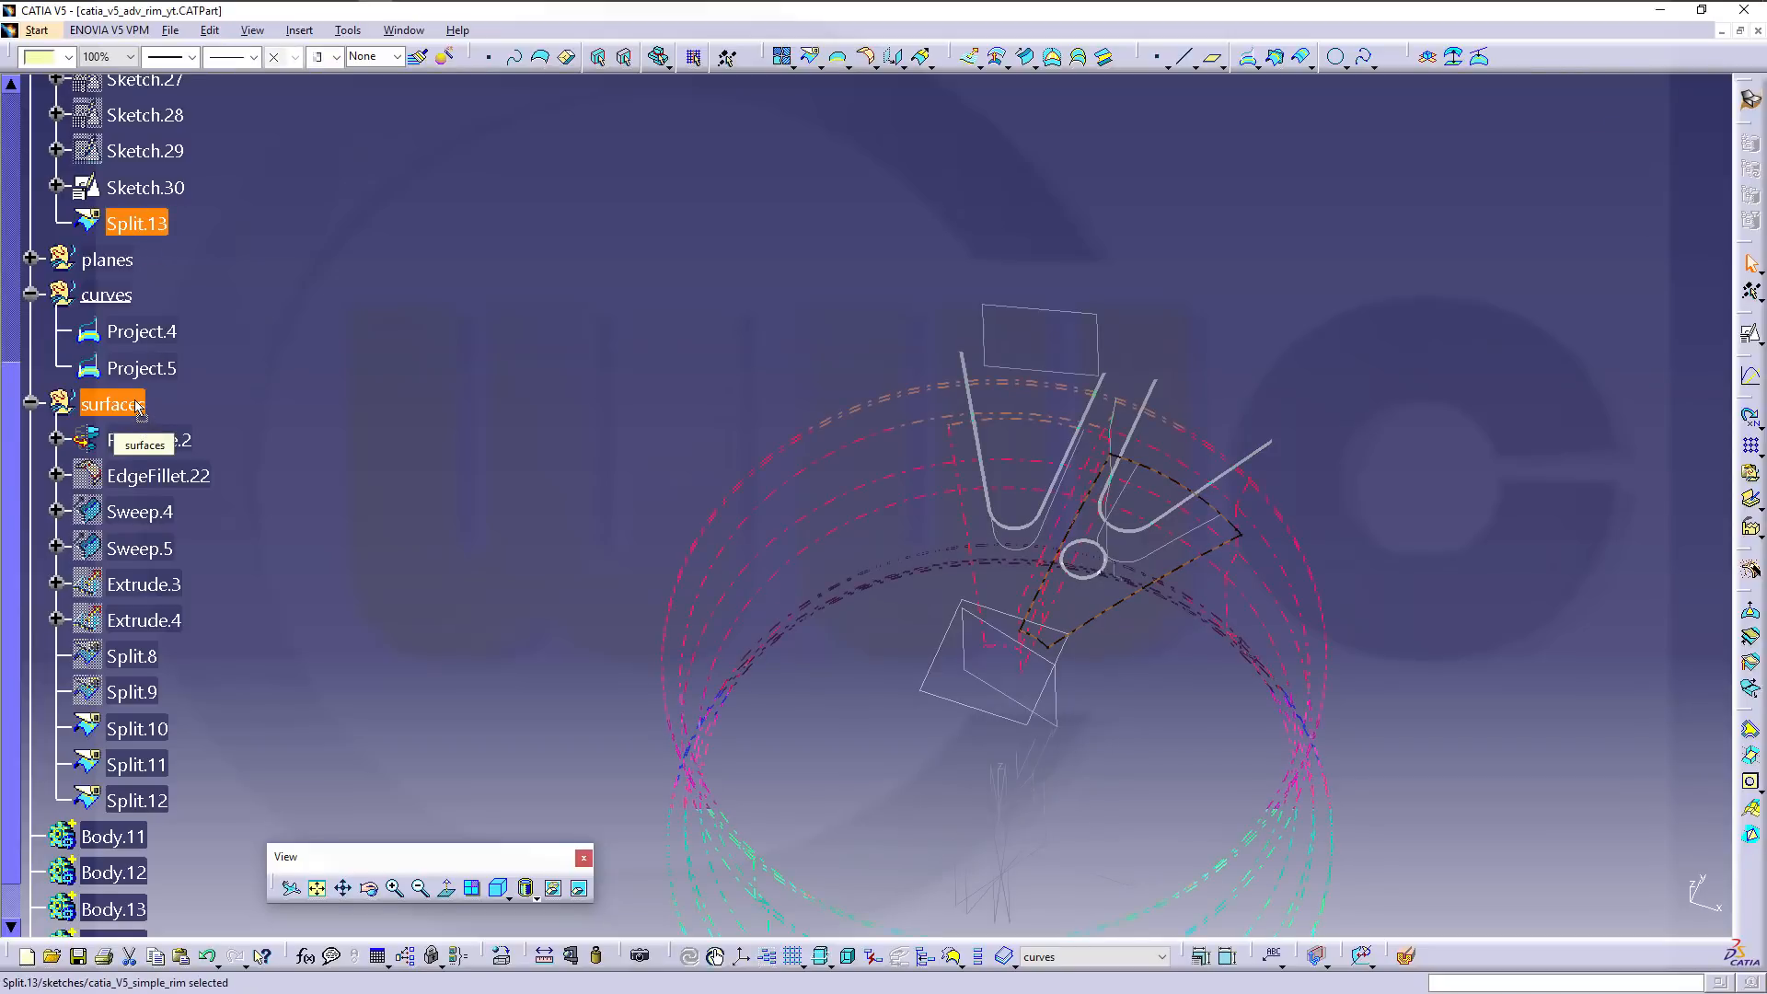
pyautogui.moveTo(138, 407); pyautogui.dragTo(140, 406)
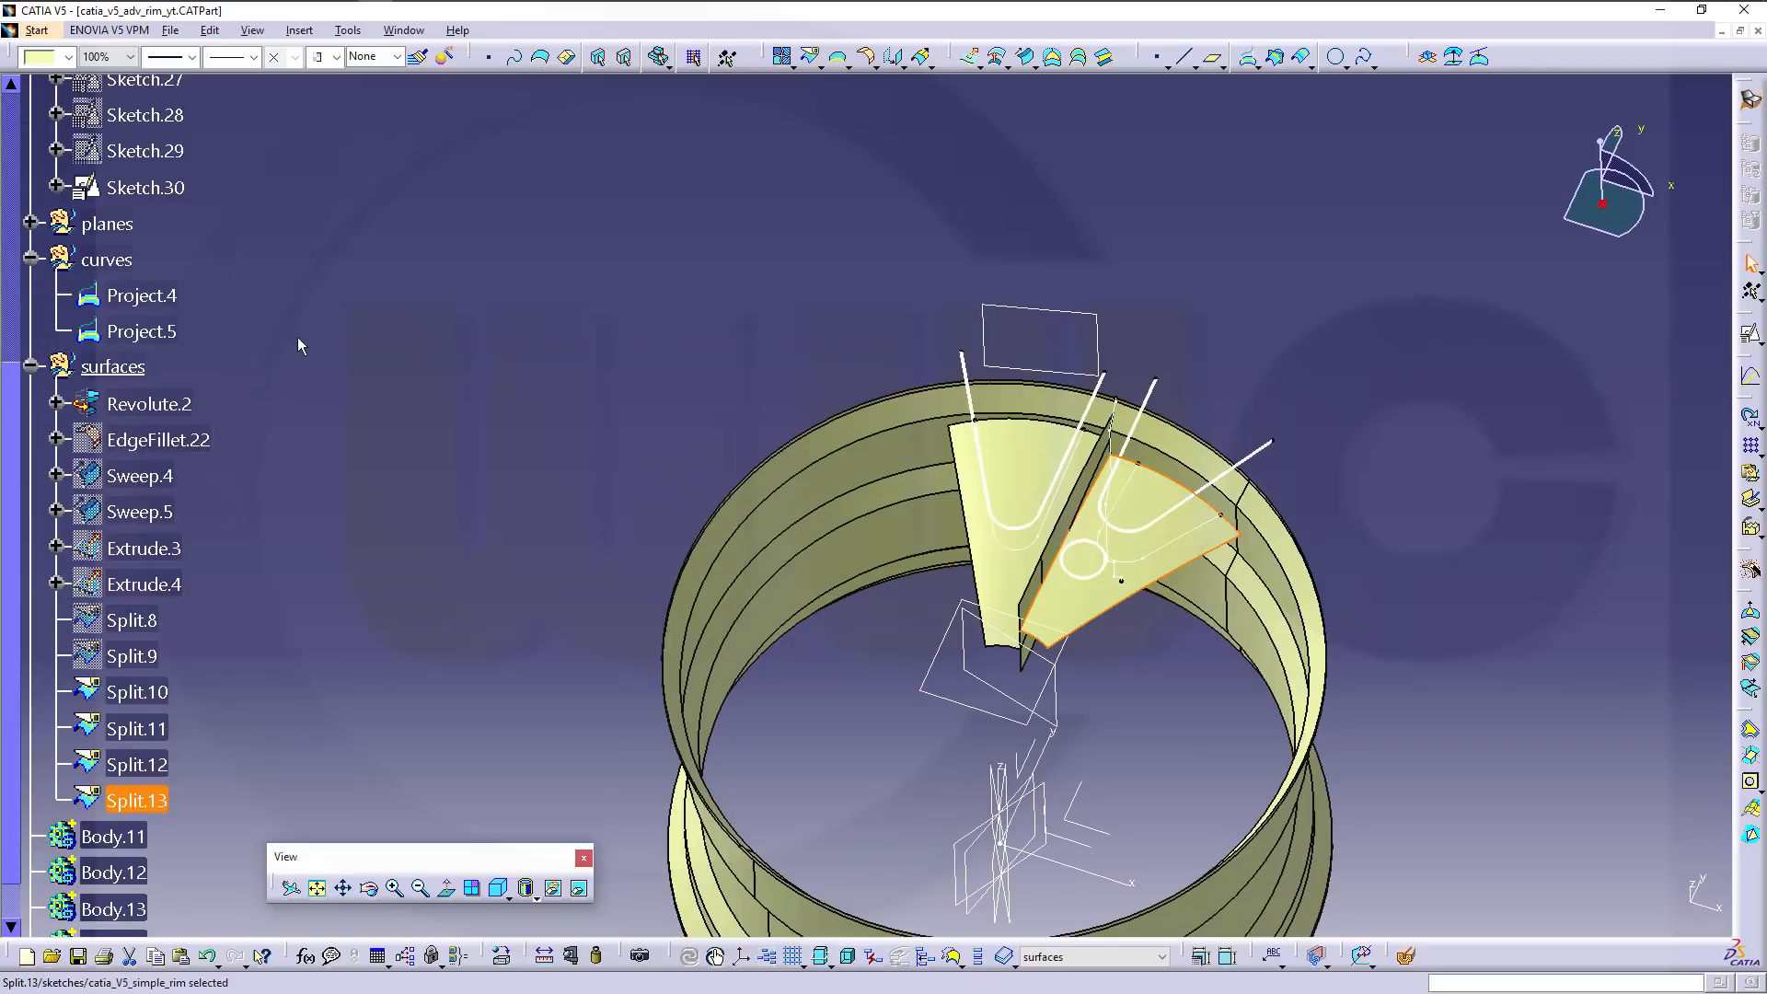
pyautogui.click(406, 346)
pyautogui.moveTo(661, 406); pyautogui.dragTo(646, 281, button='middle')
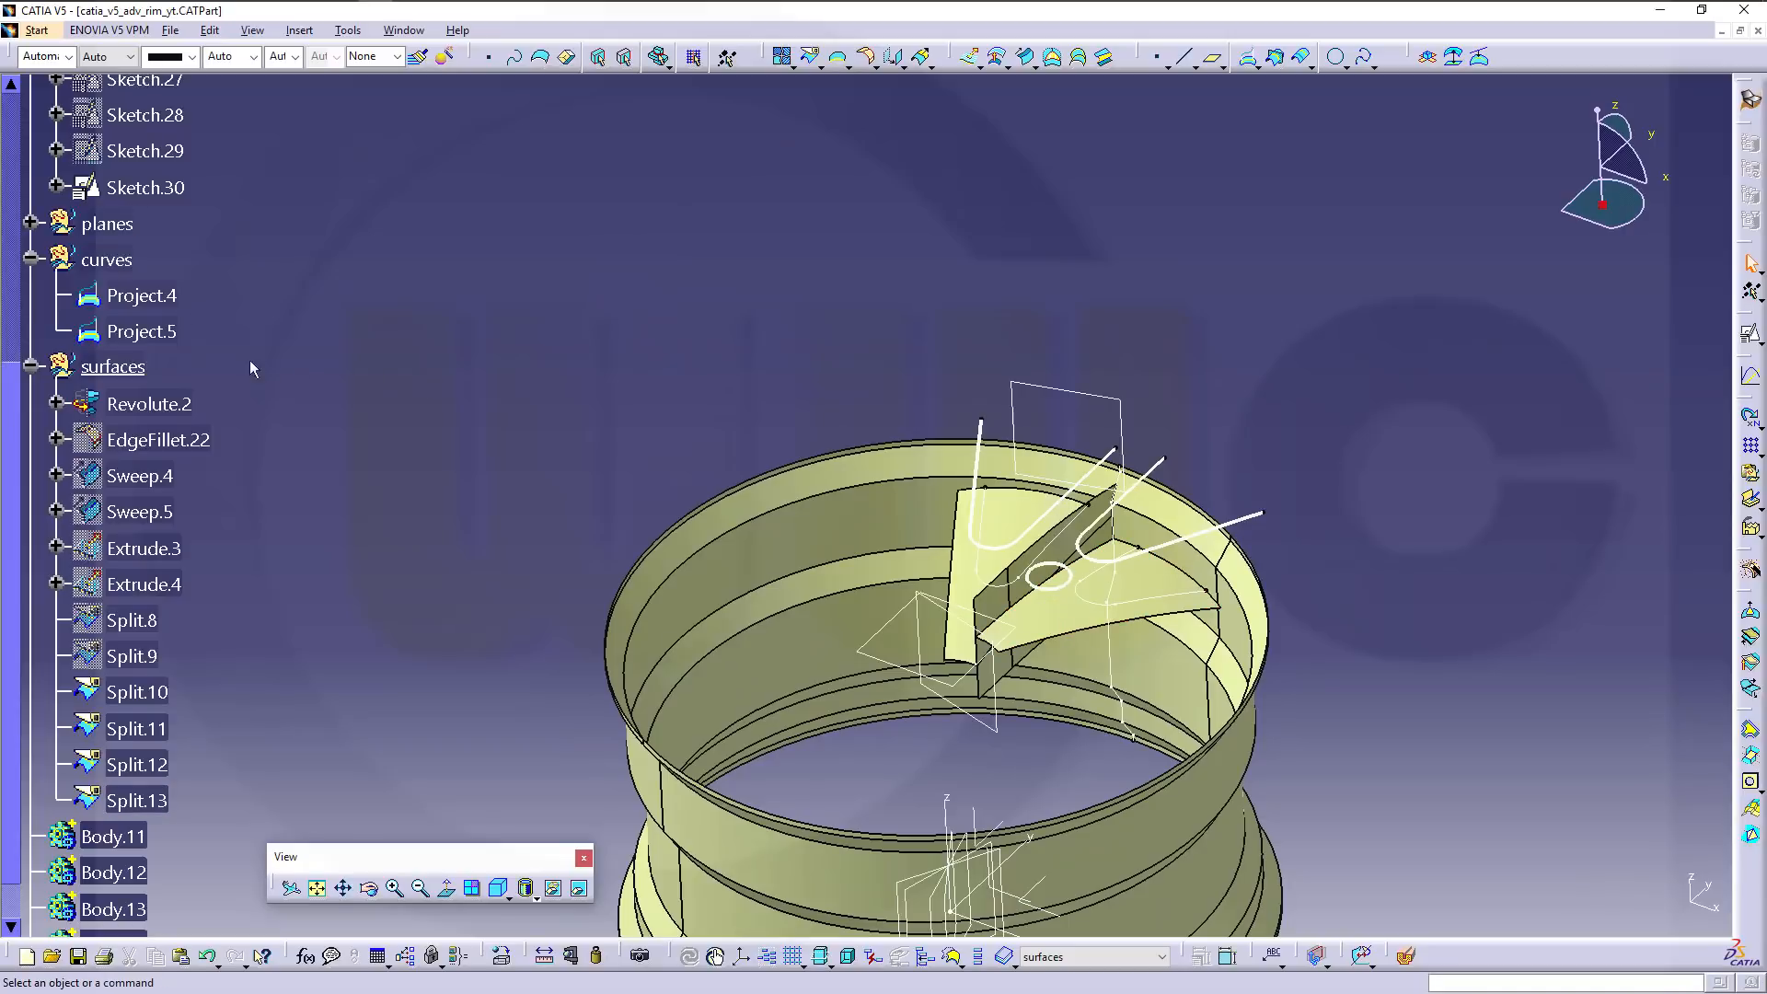
# Make the curves set the work object and project the circle profile, Profile.11, normal onto the spoke surface Split.13.
pyautogui.click(106, 259)
pyautogui.rightClick(106, 258)
pyautogui.click(179, 402)
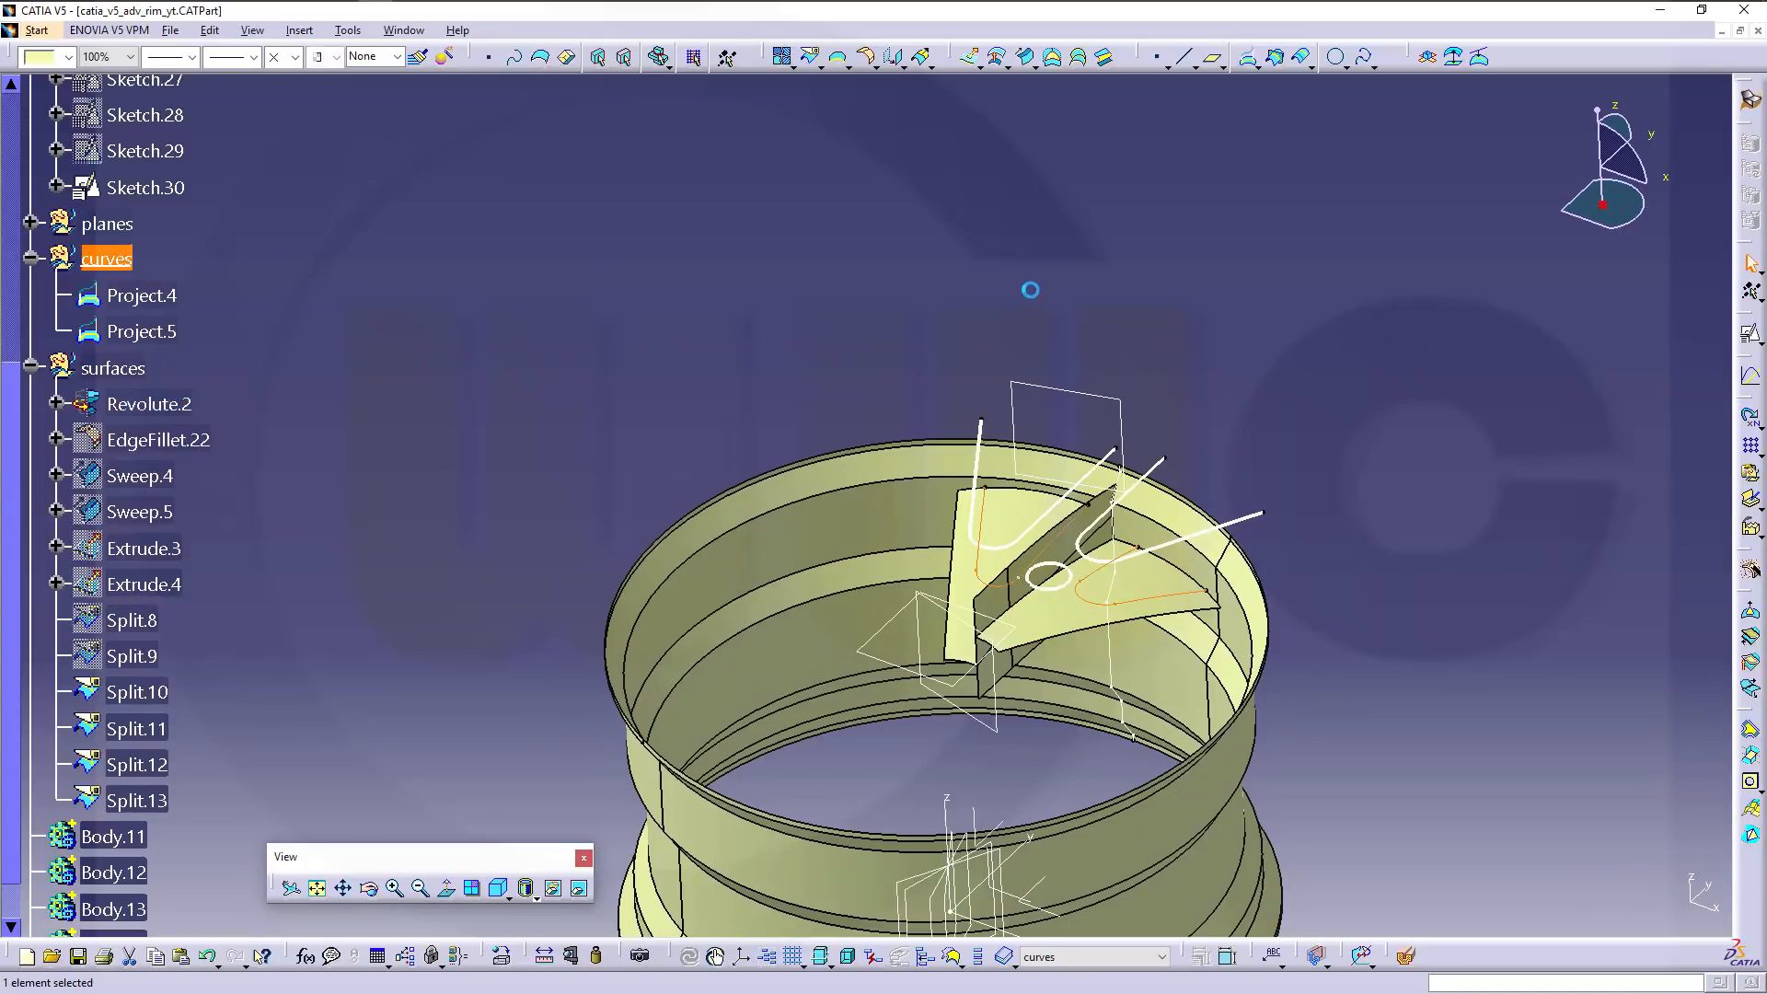
pyautogui.click(1248, 58)
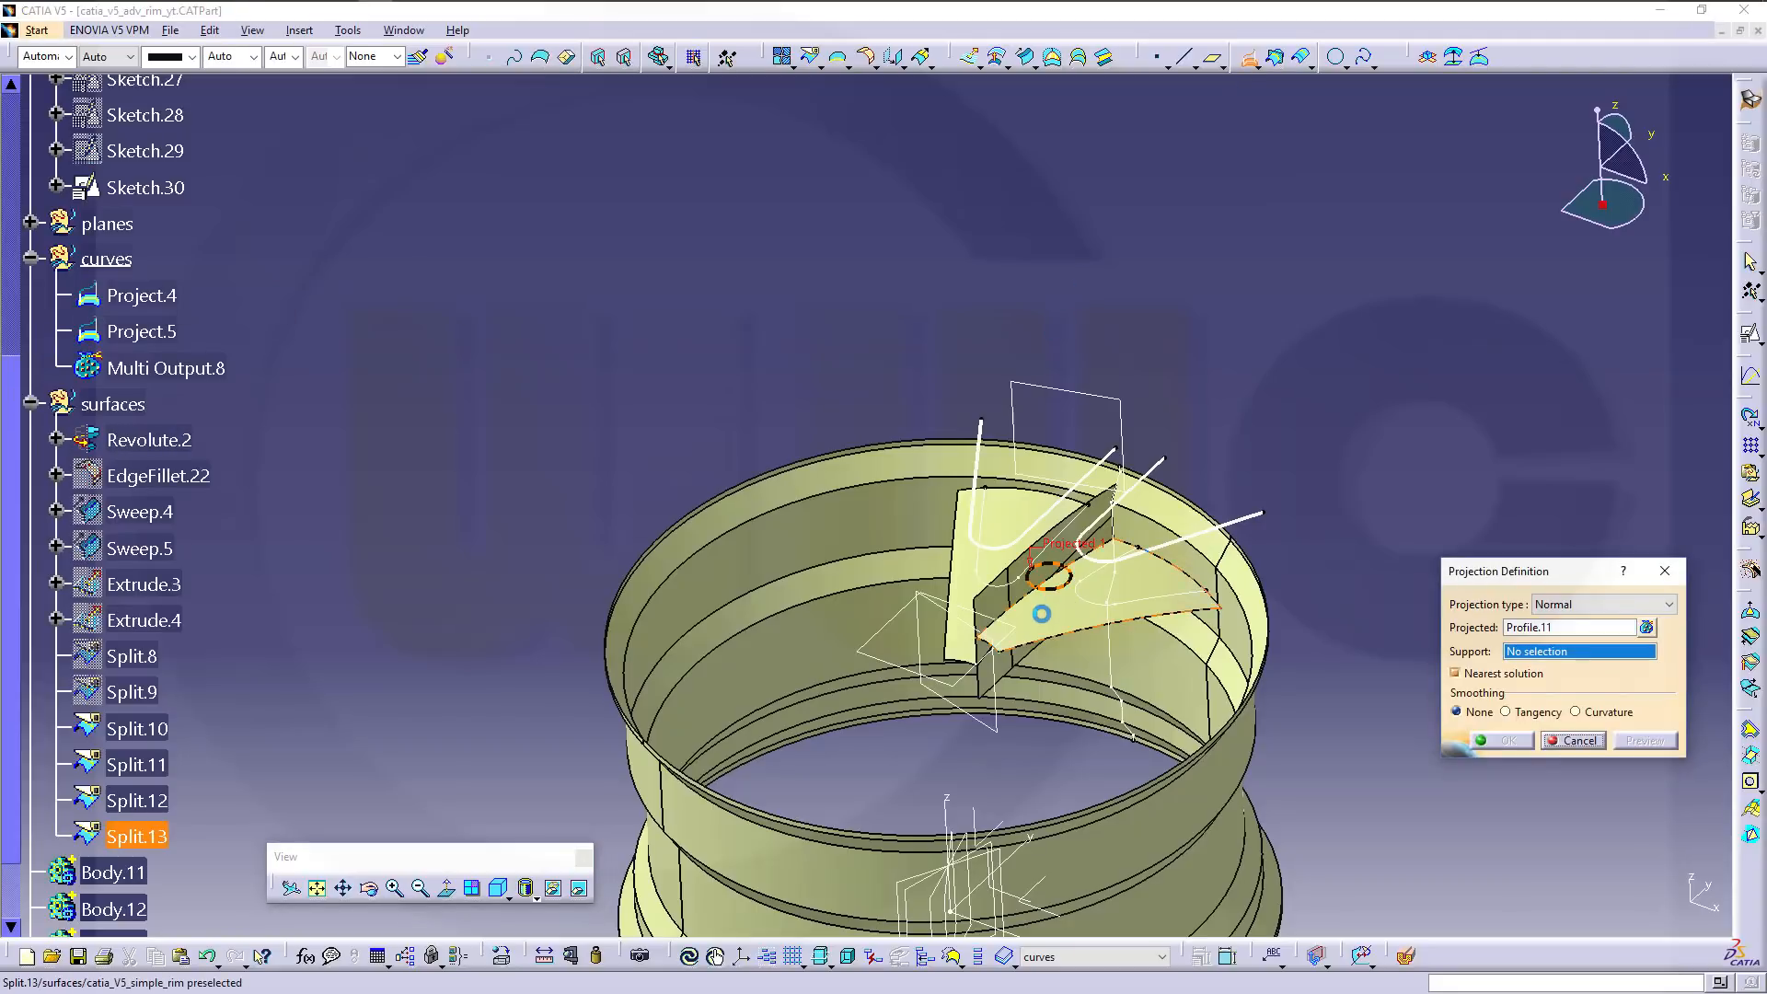
pyautogui.click(1040, 614)
pyautogui.click(1496, 741)
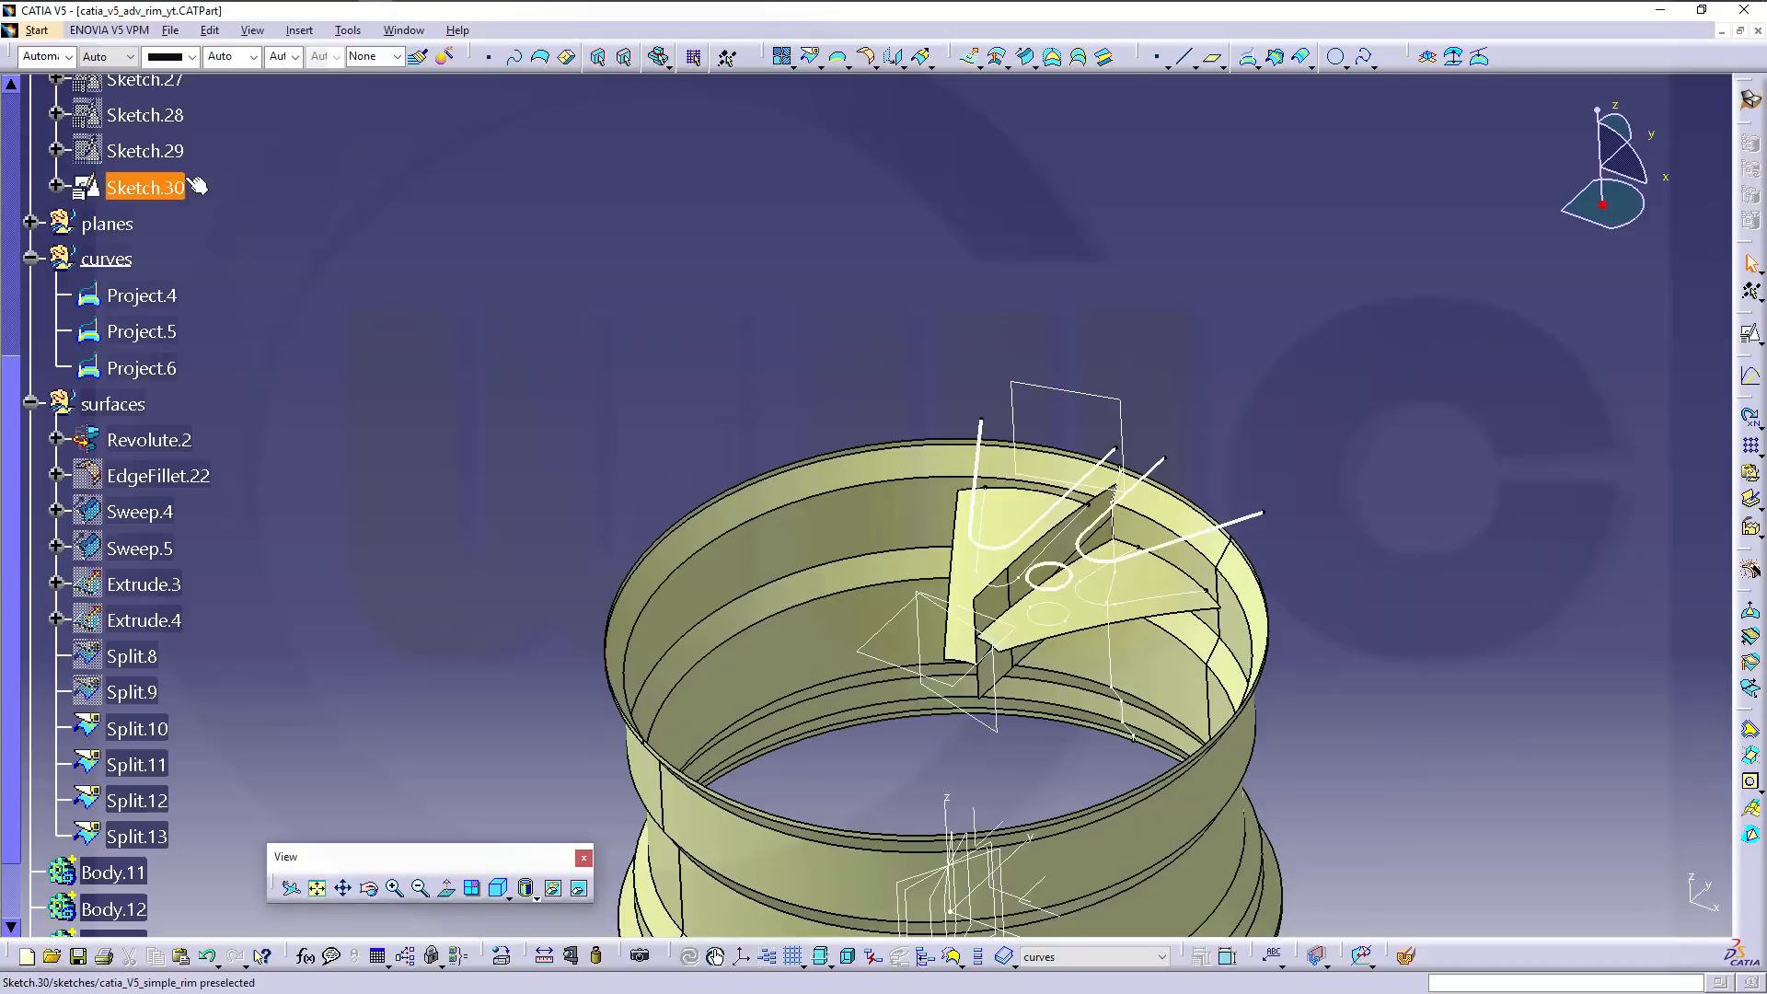
# Hide Sketch.30 and its output profiles Profile.9, Profile.10 and Profile.11.
pyautogui.rightClick(158, 190)
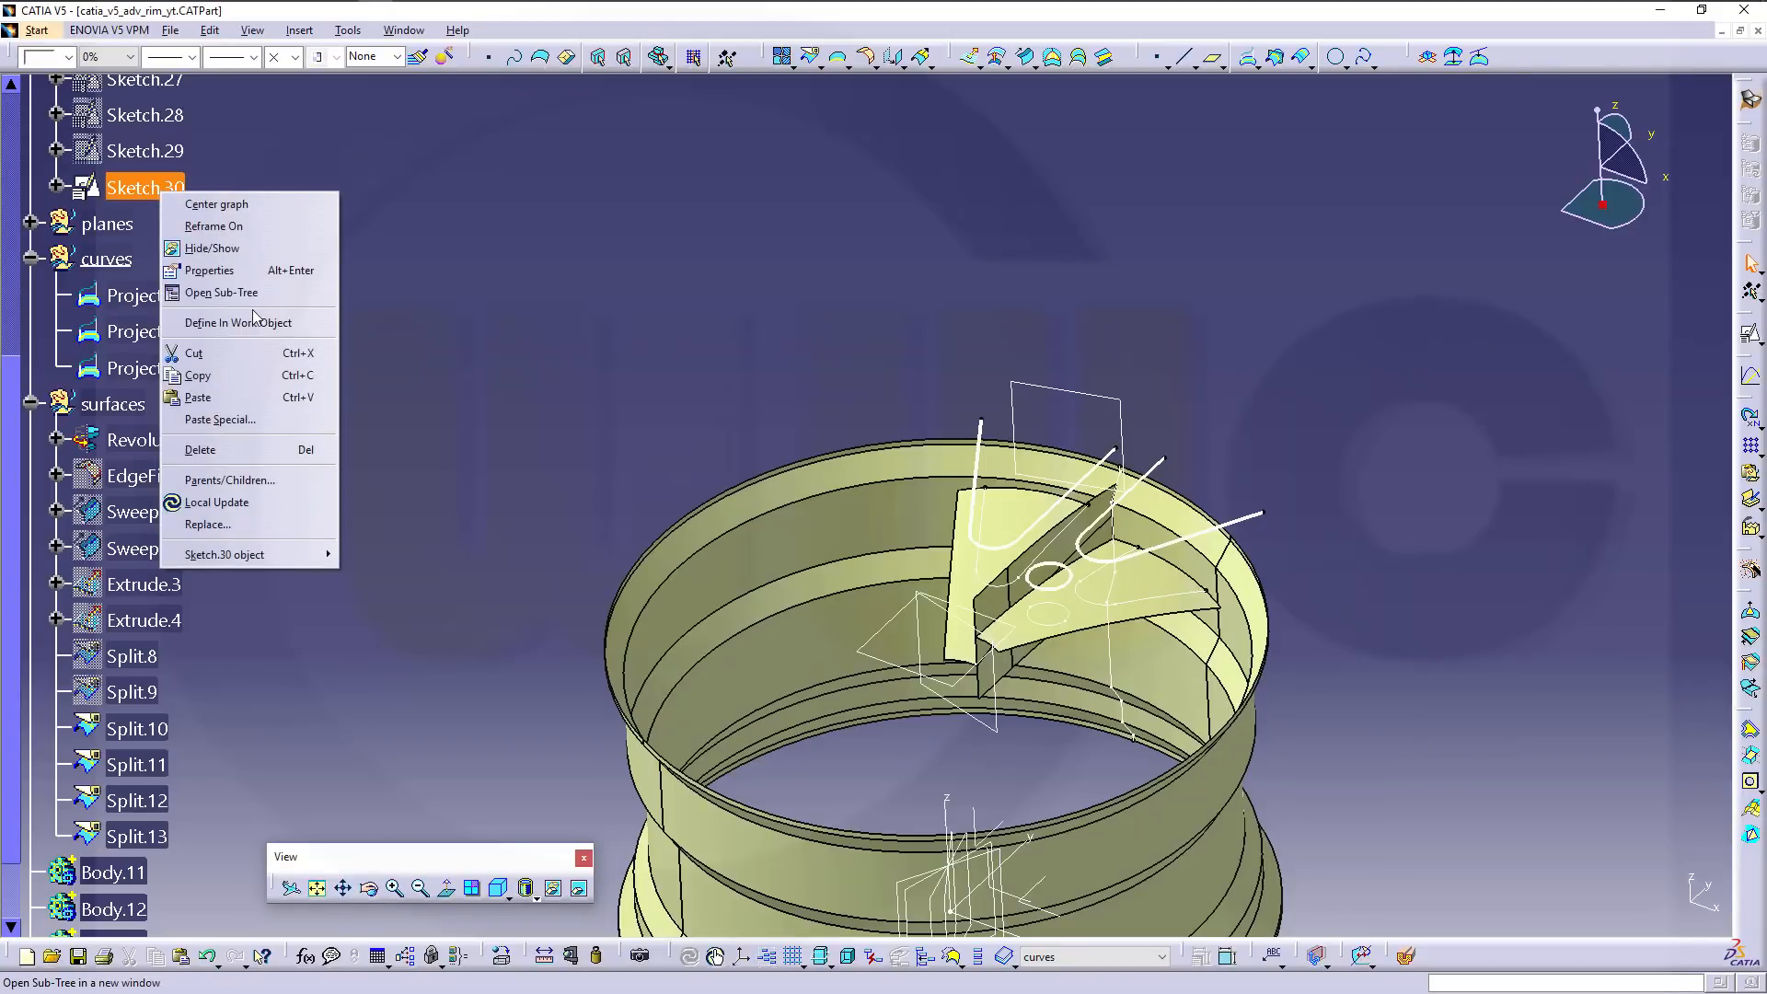
pyautogui.click(256, 258)
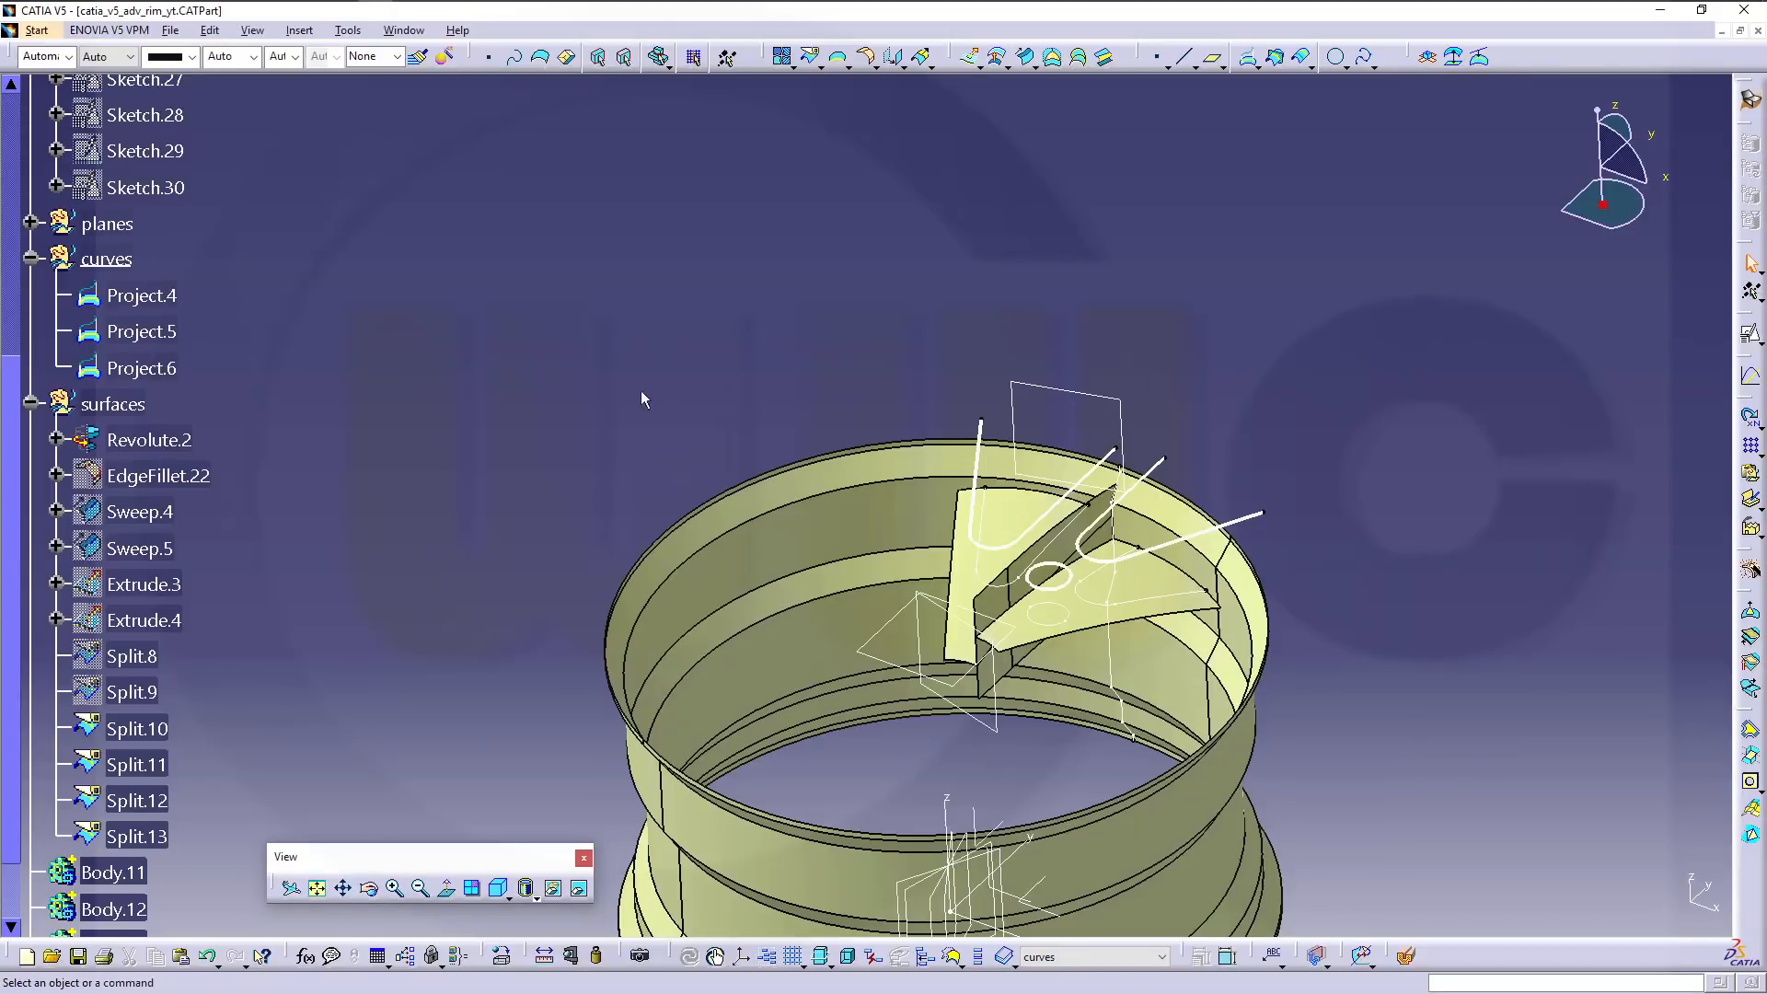
pyautogui.moveTo(520, 344); pyautogui.dragTo(991, 470, button='middle')
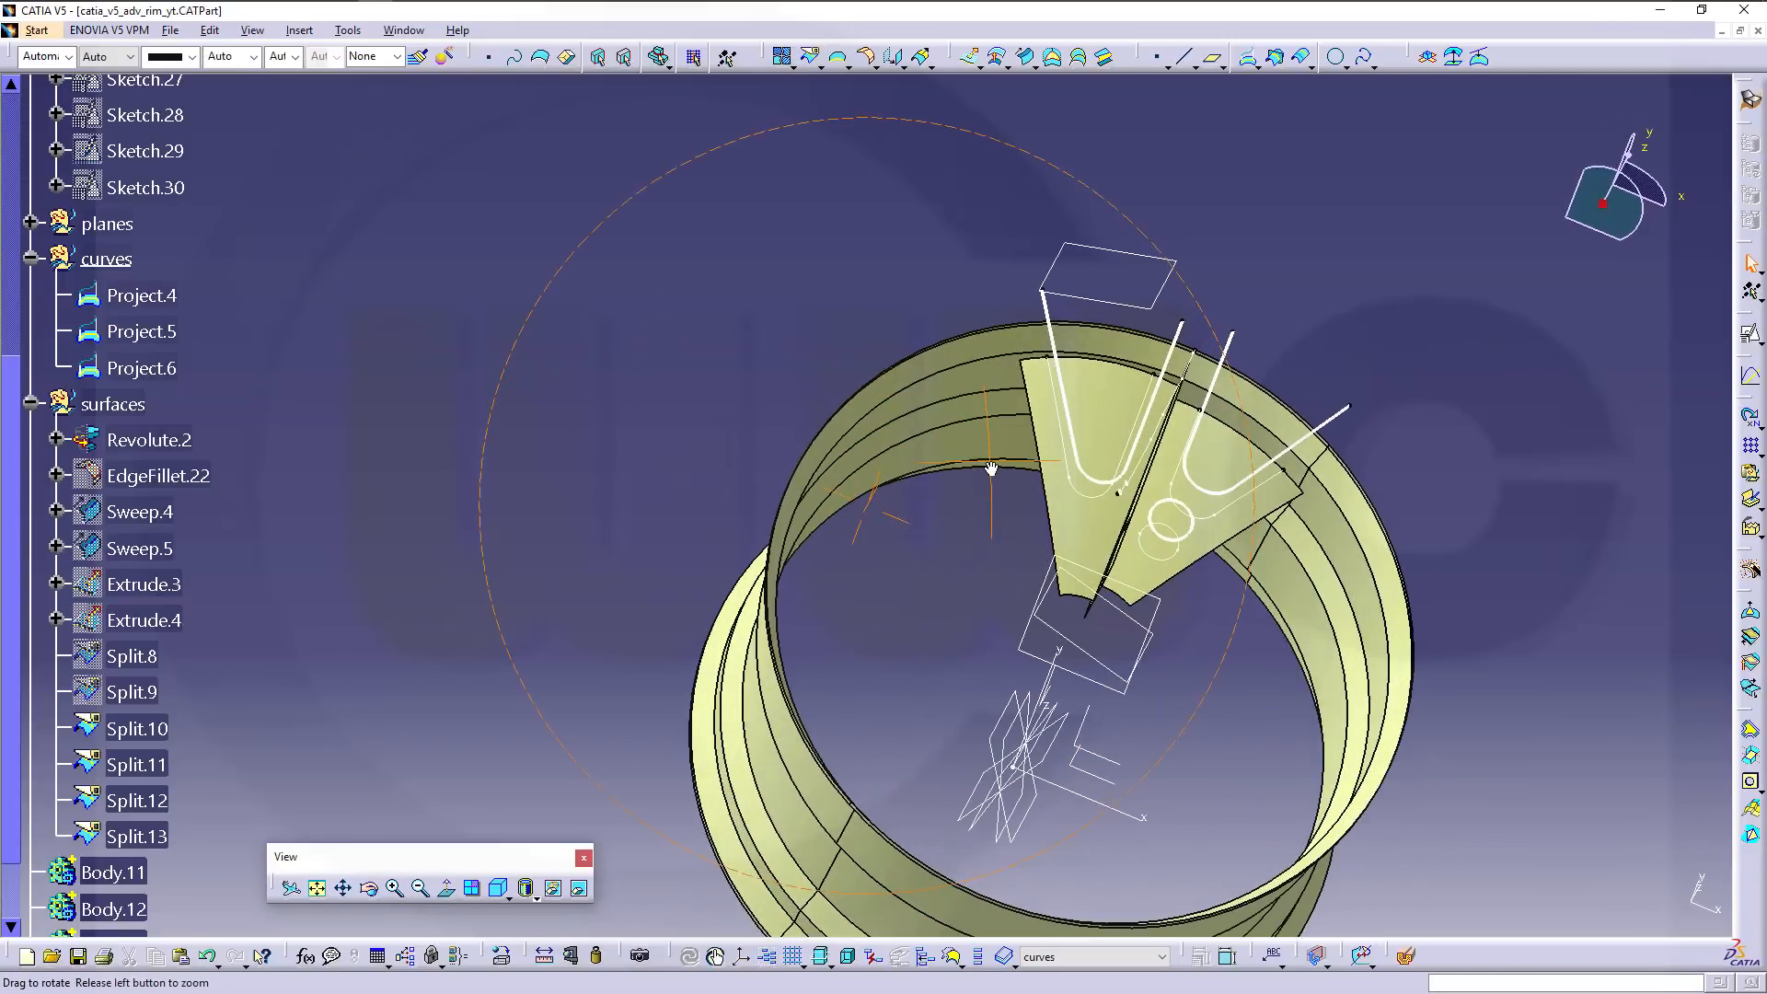
pyautogui.scroll(5, 329, 256)
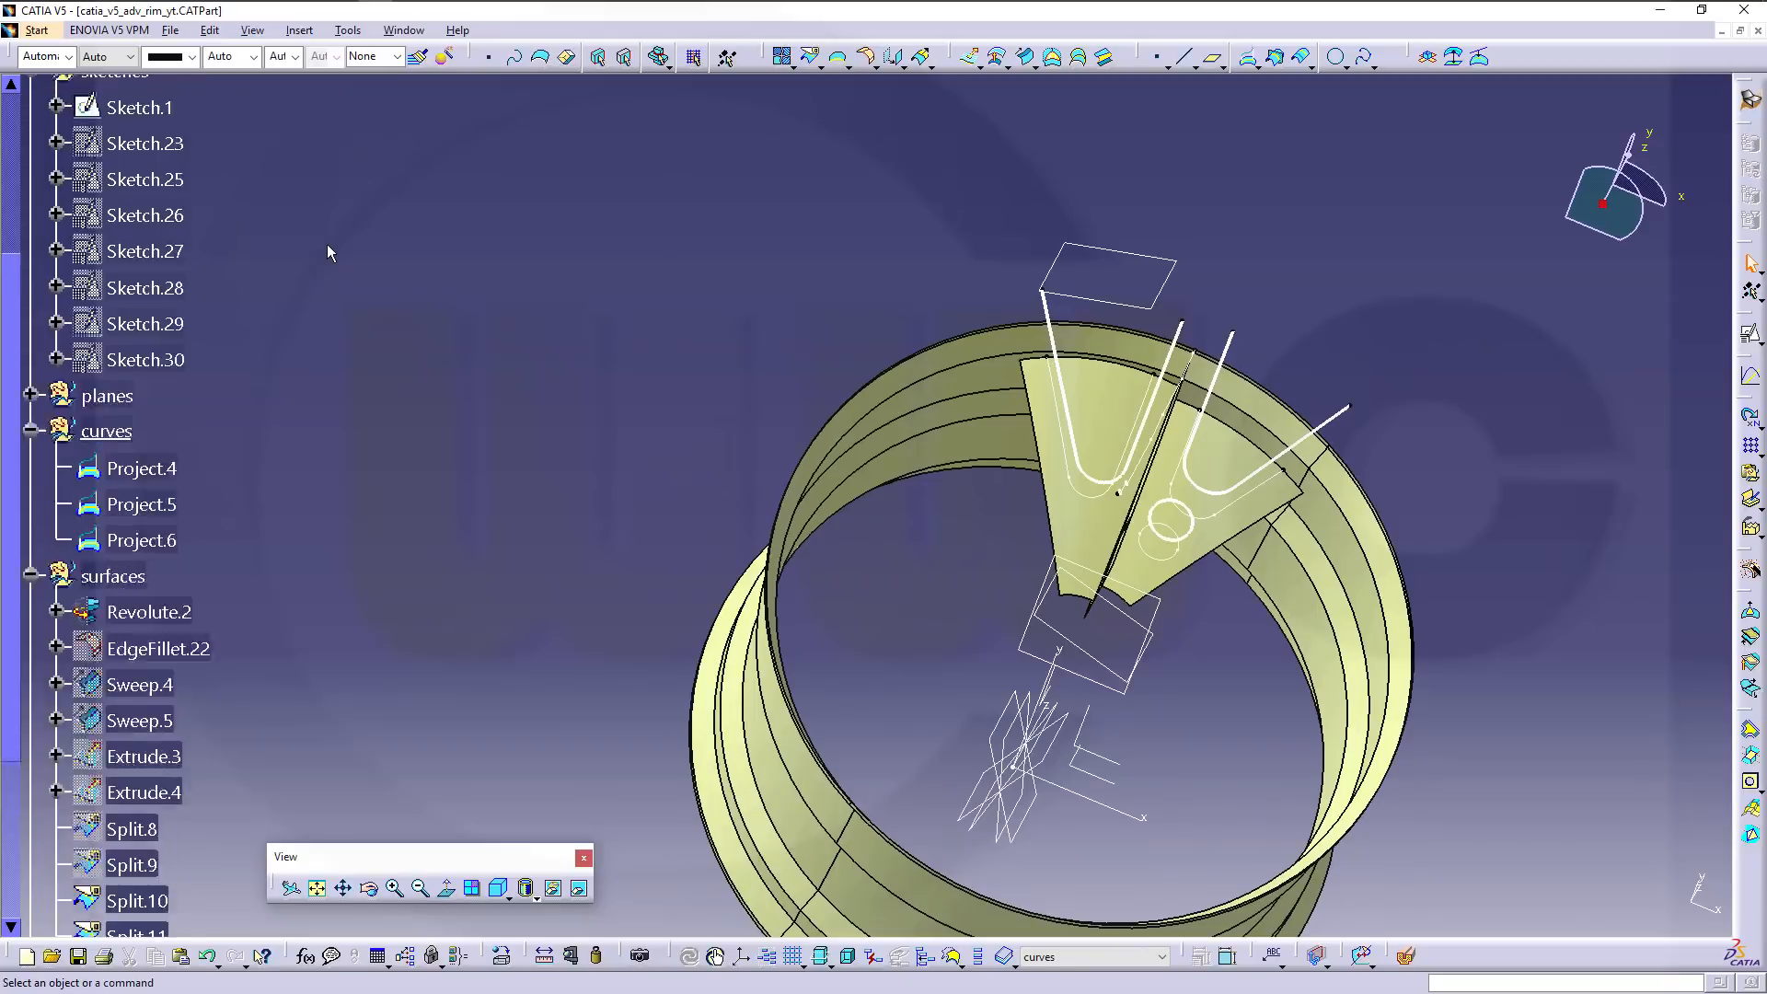
pyautogui.moveTo(830, 603); pyautogui.dragTo(1096, 411, button='middle')
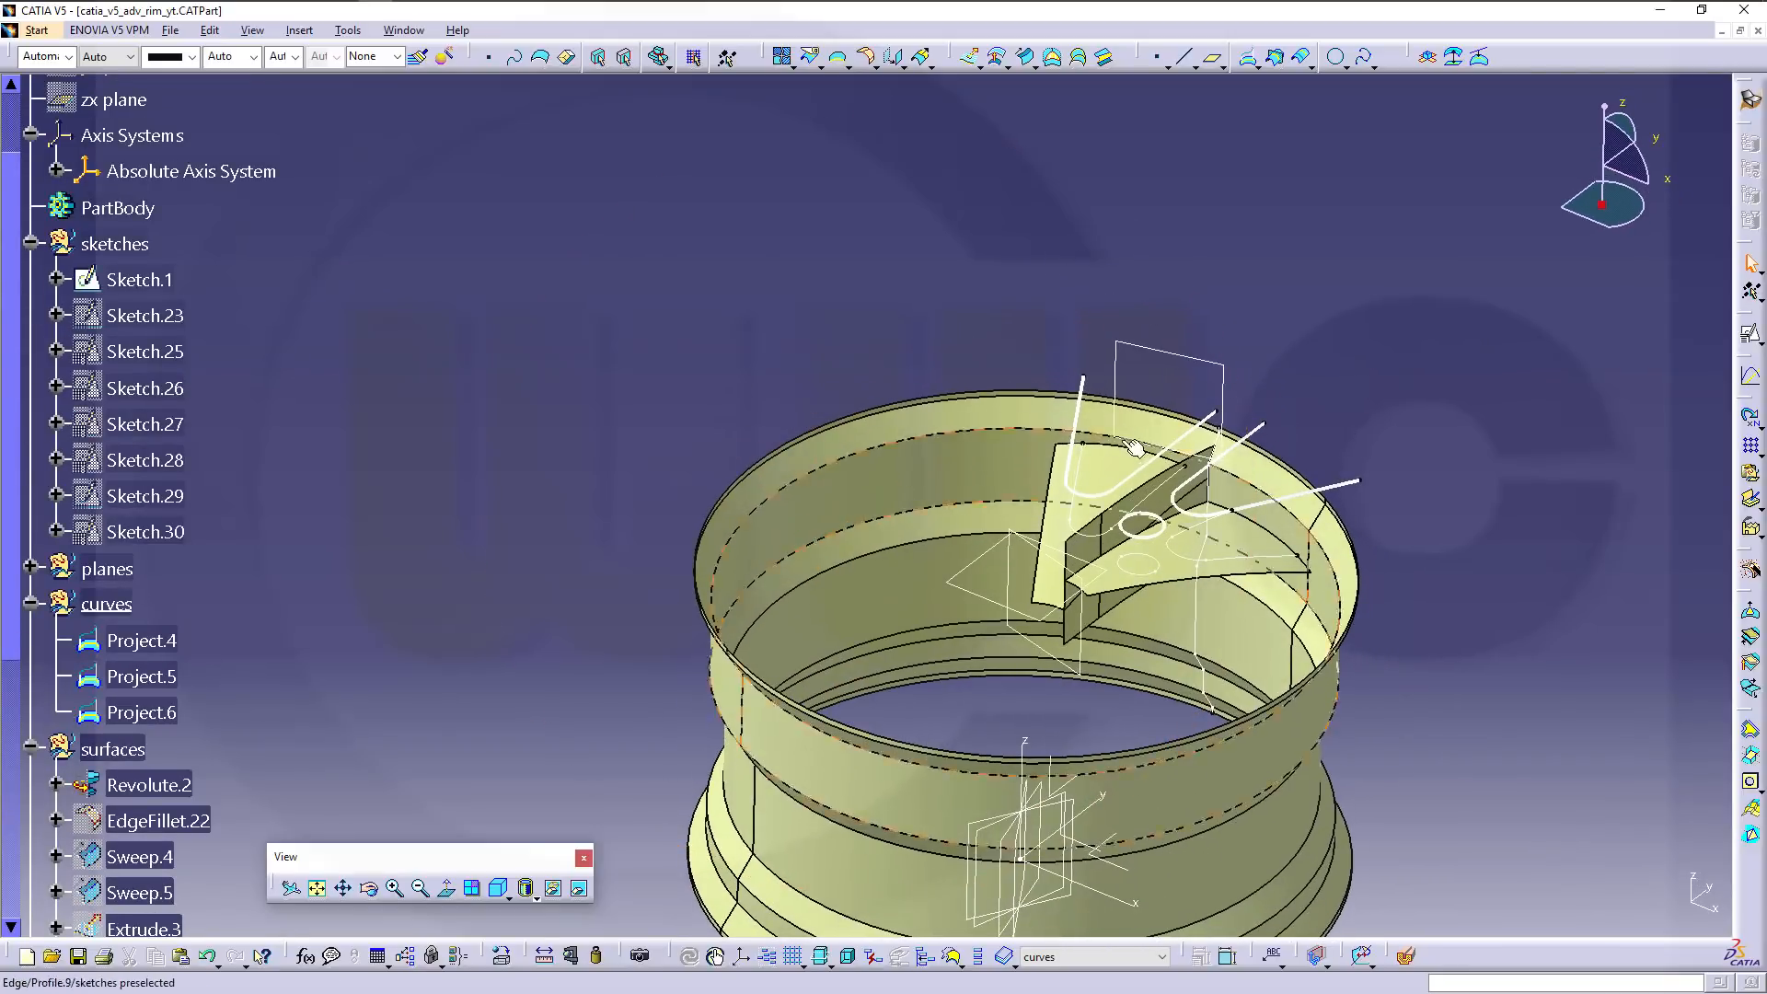
pyautogui.rightClick(1080, 402)
pyautogui.click(1128, 464)
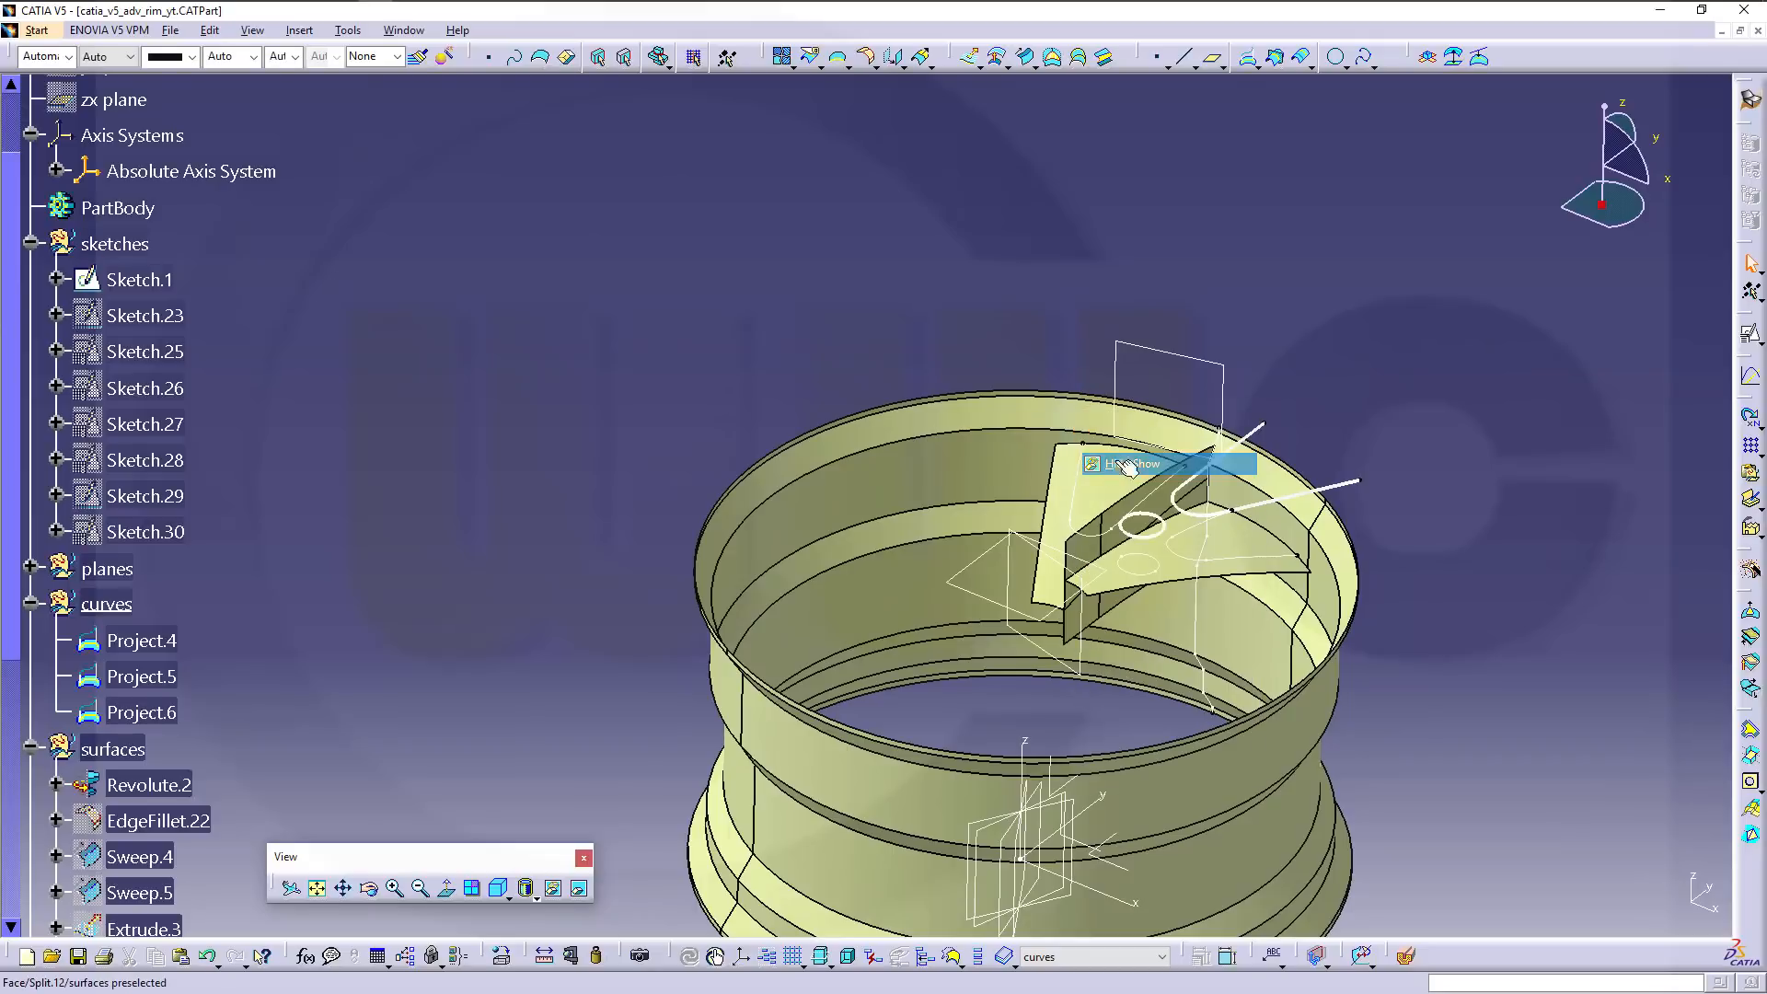
pyautogui.rightClick(1284, 501)
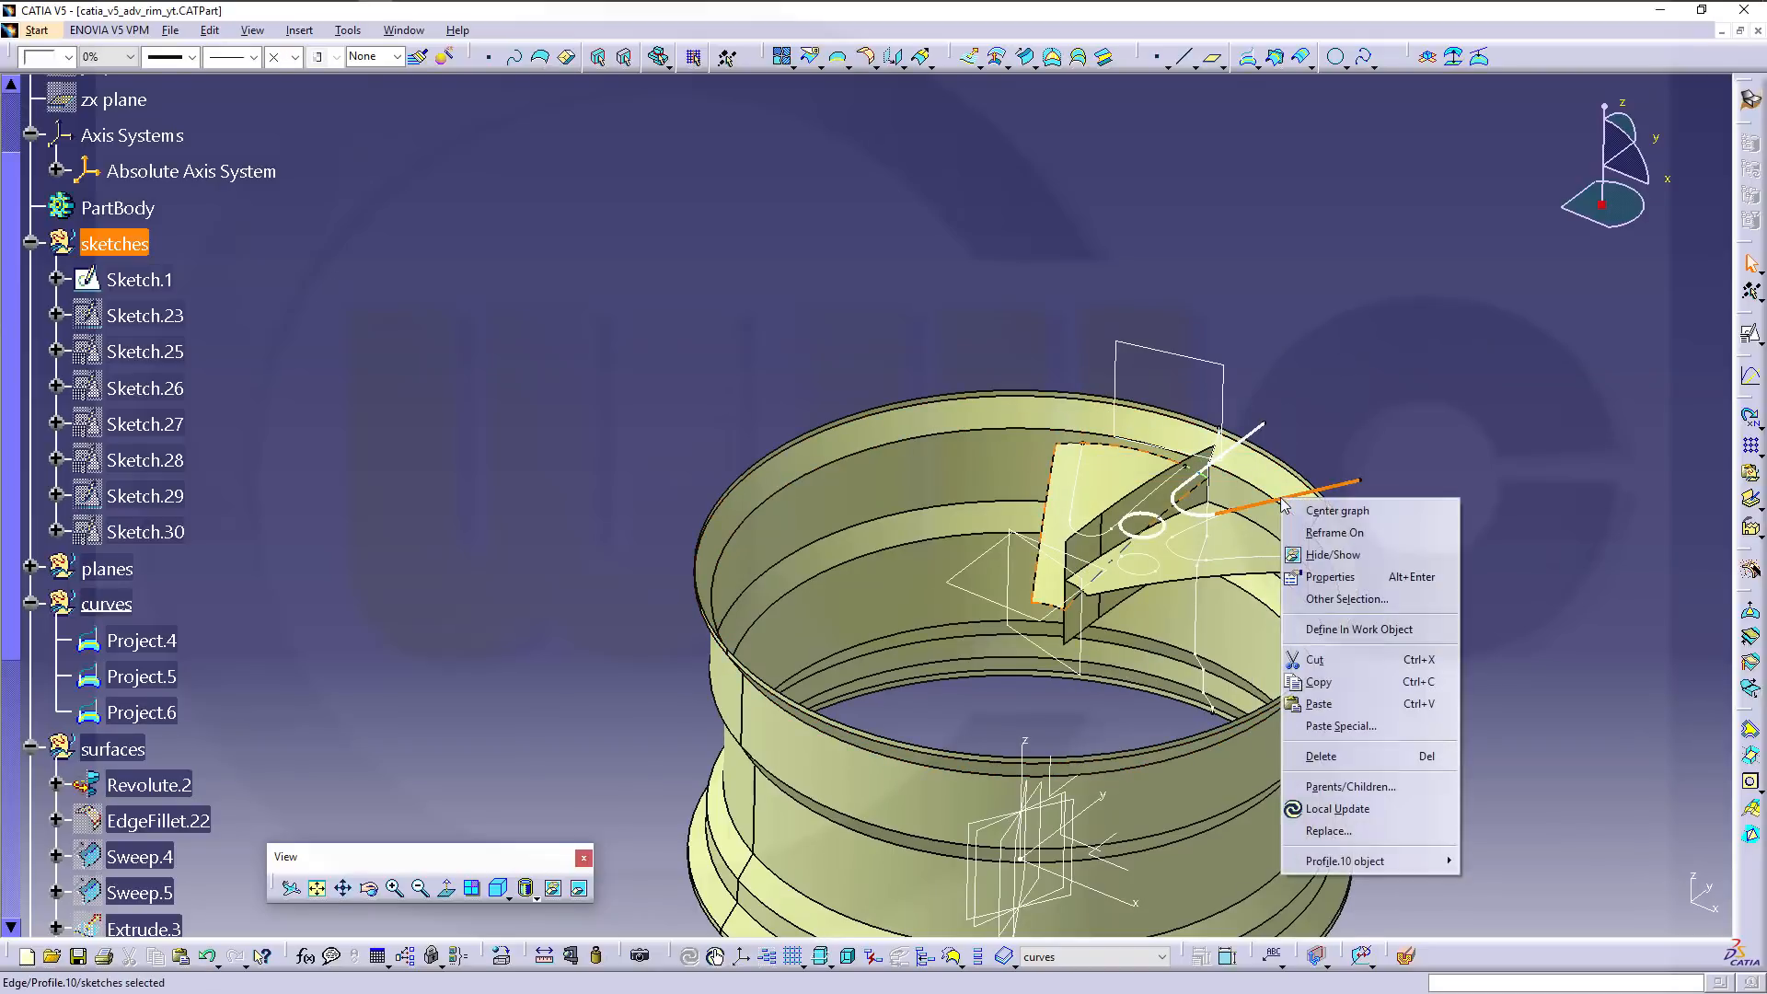
pyautogui.click(1333, 554)
pyautogui.rightClick(1141, 545)
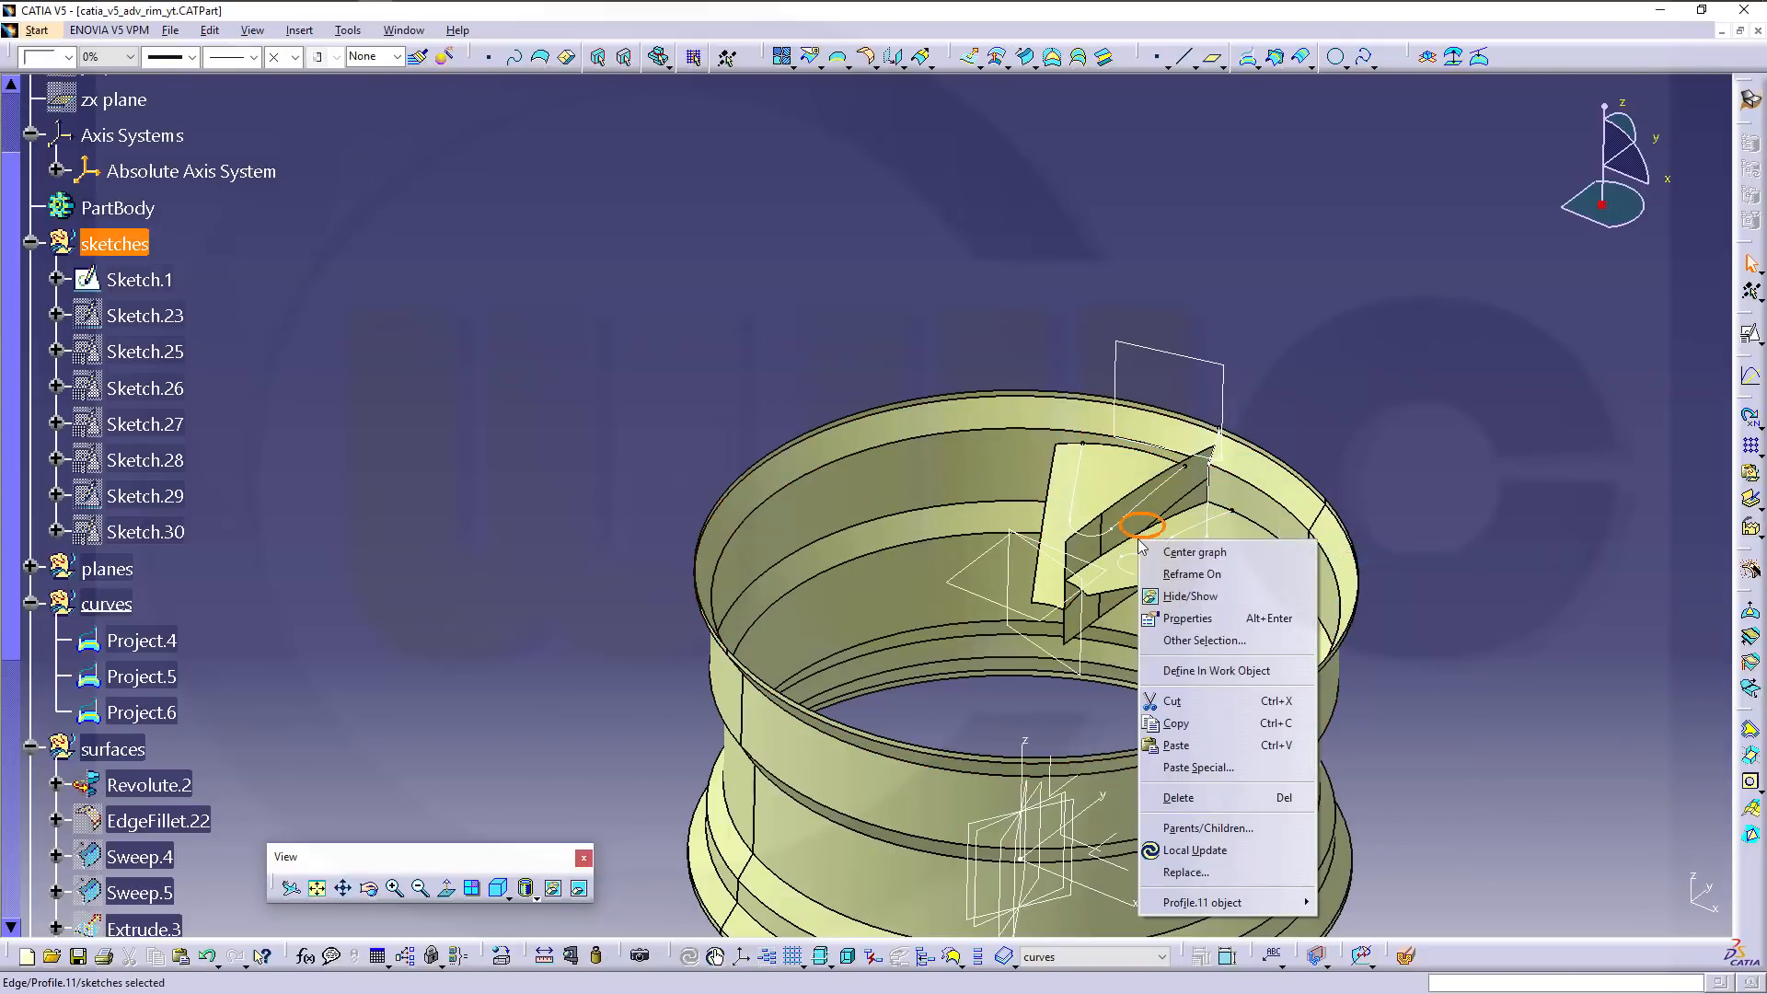
pyautogui.click(1214, 605)
pyautogui.moveTo(1058, 548); pyautogui.dragTo(1045, 662, button='middle')
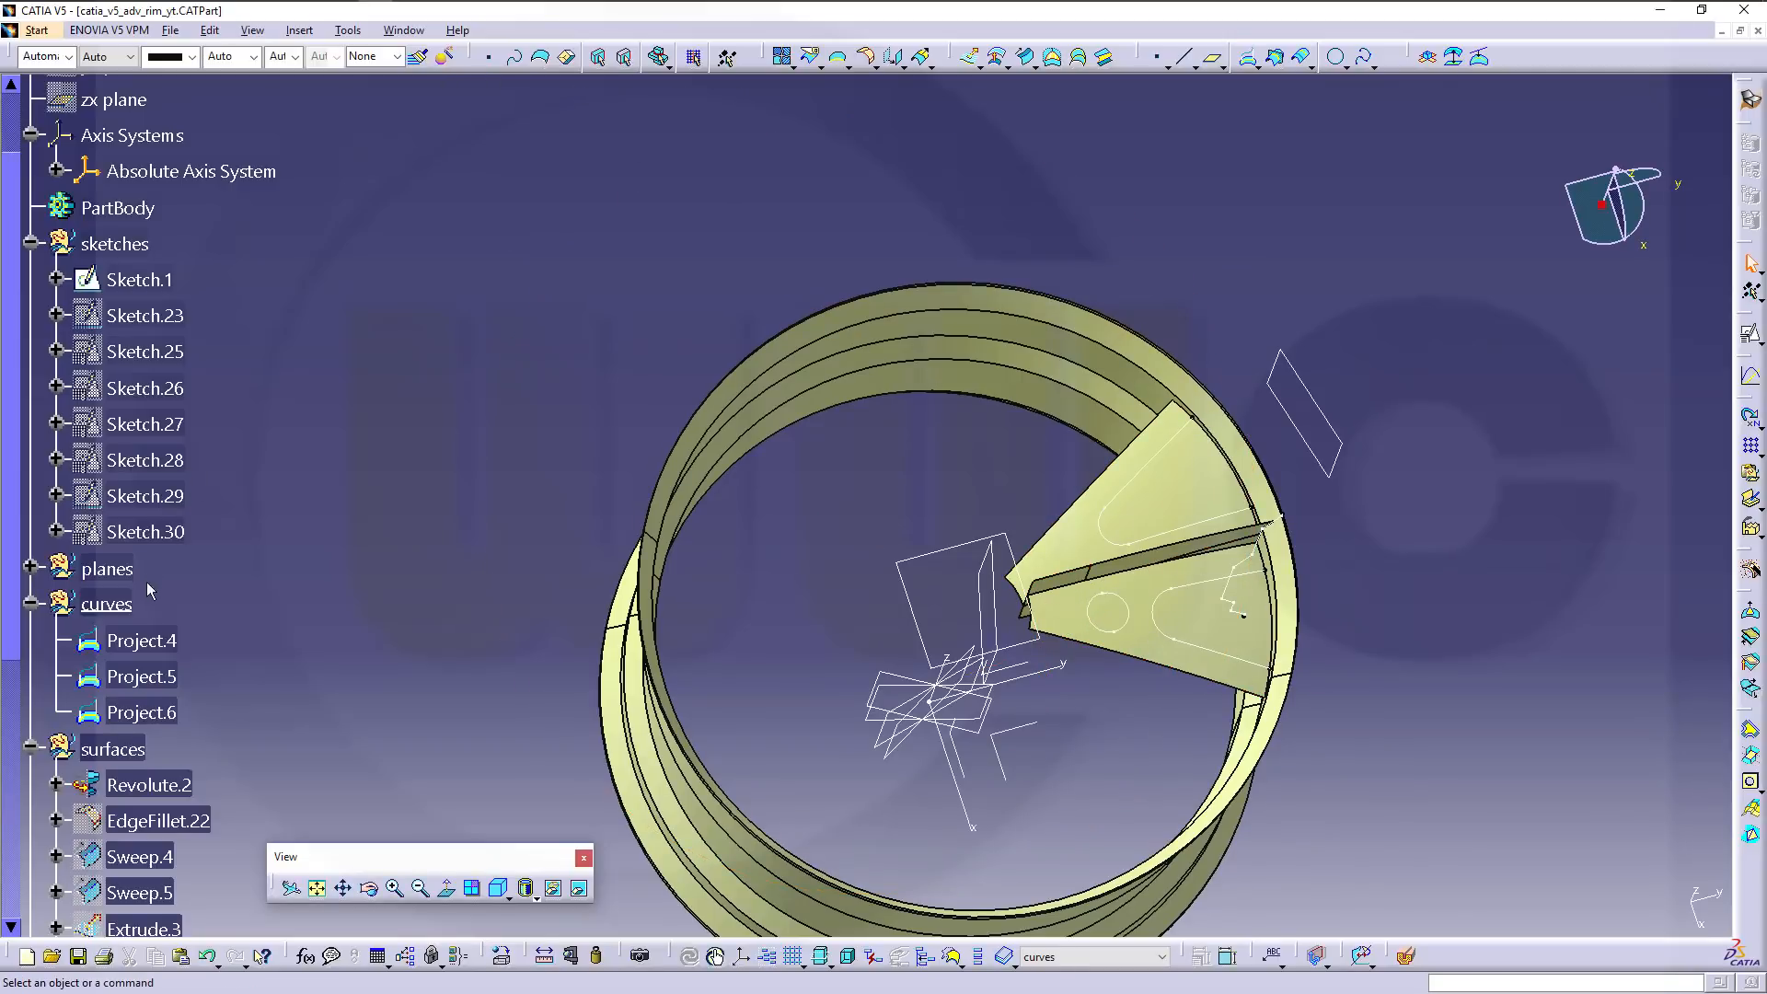
# Make the surfaces set the work object.
pyautogui.rightClick(136, 748)
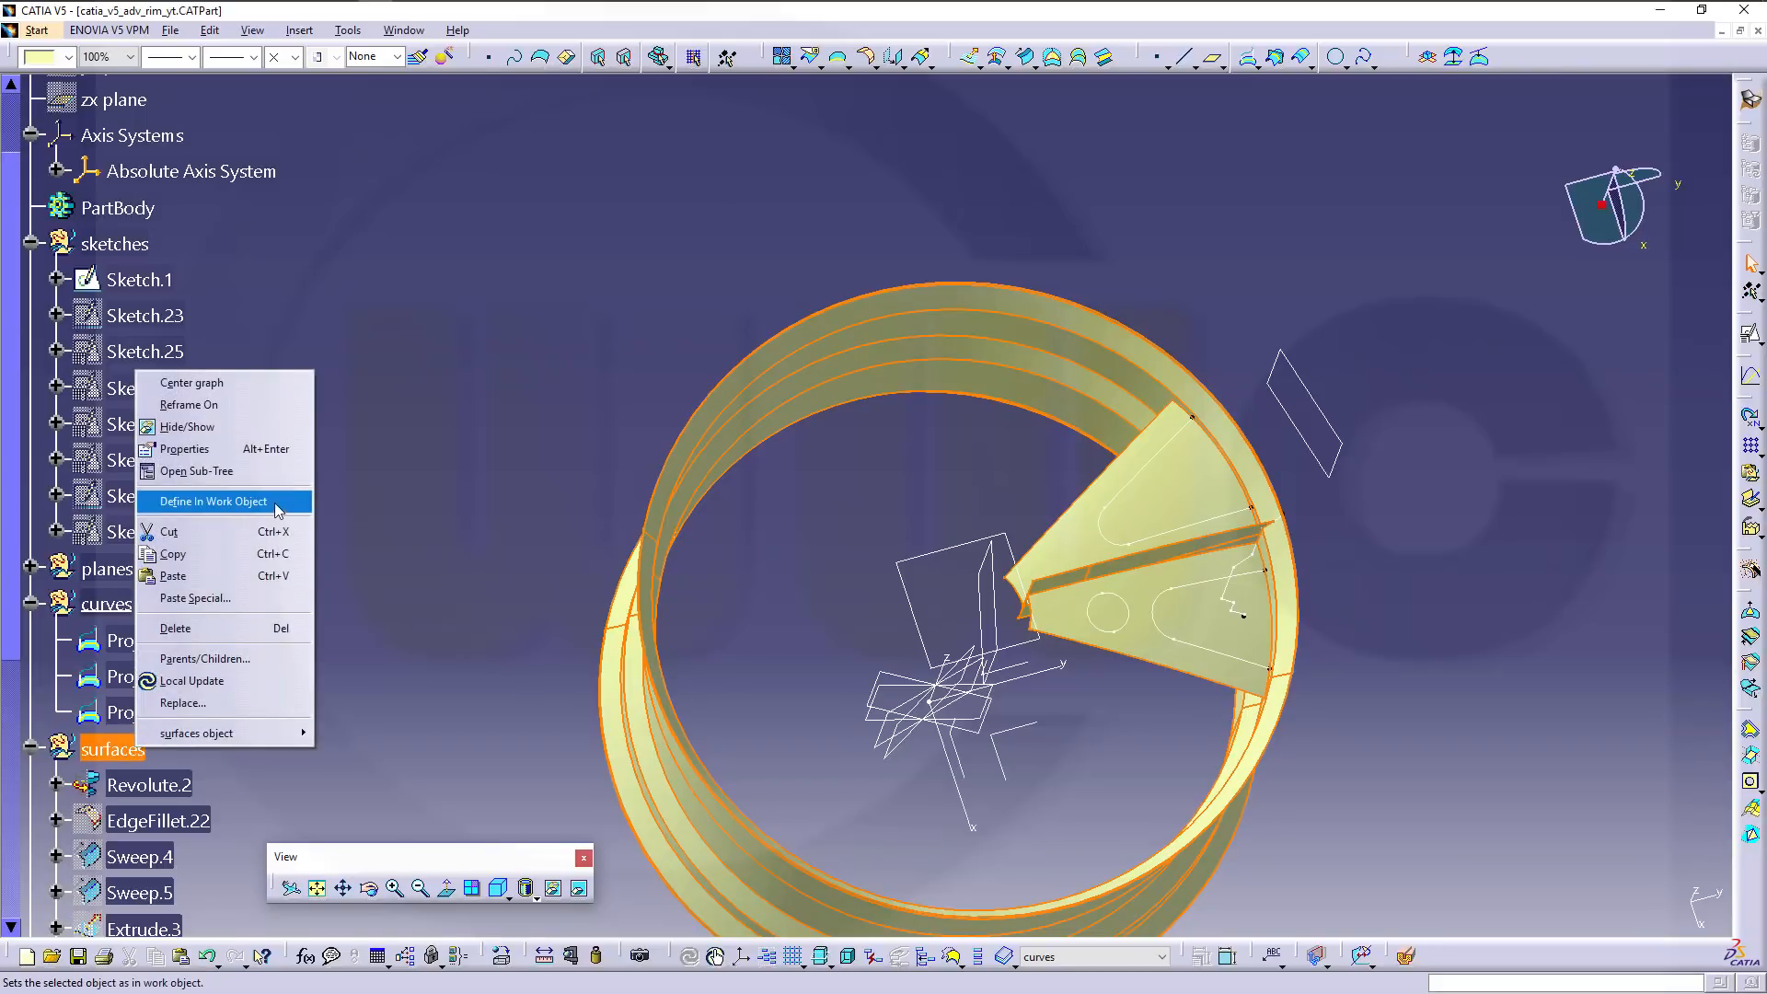
pyautogui.click(276, 506)
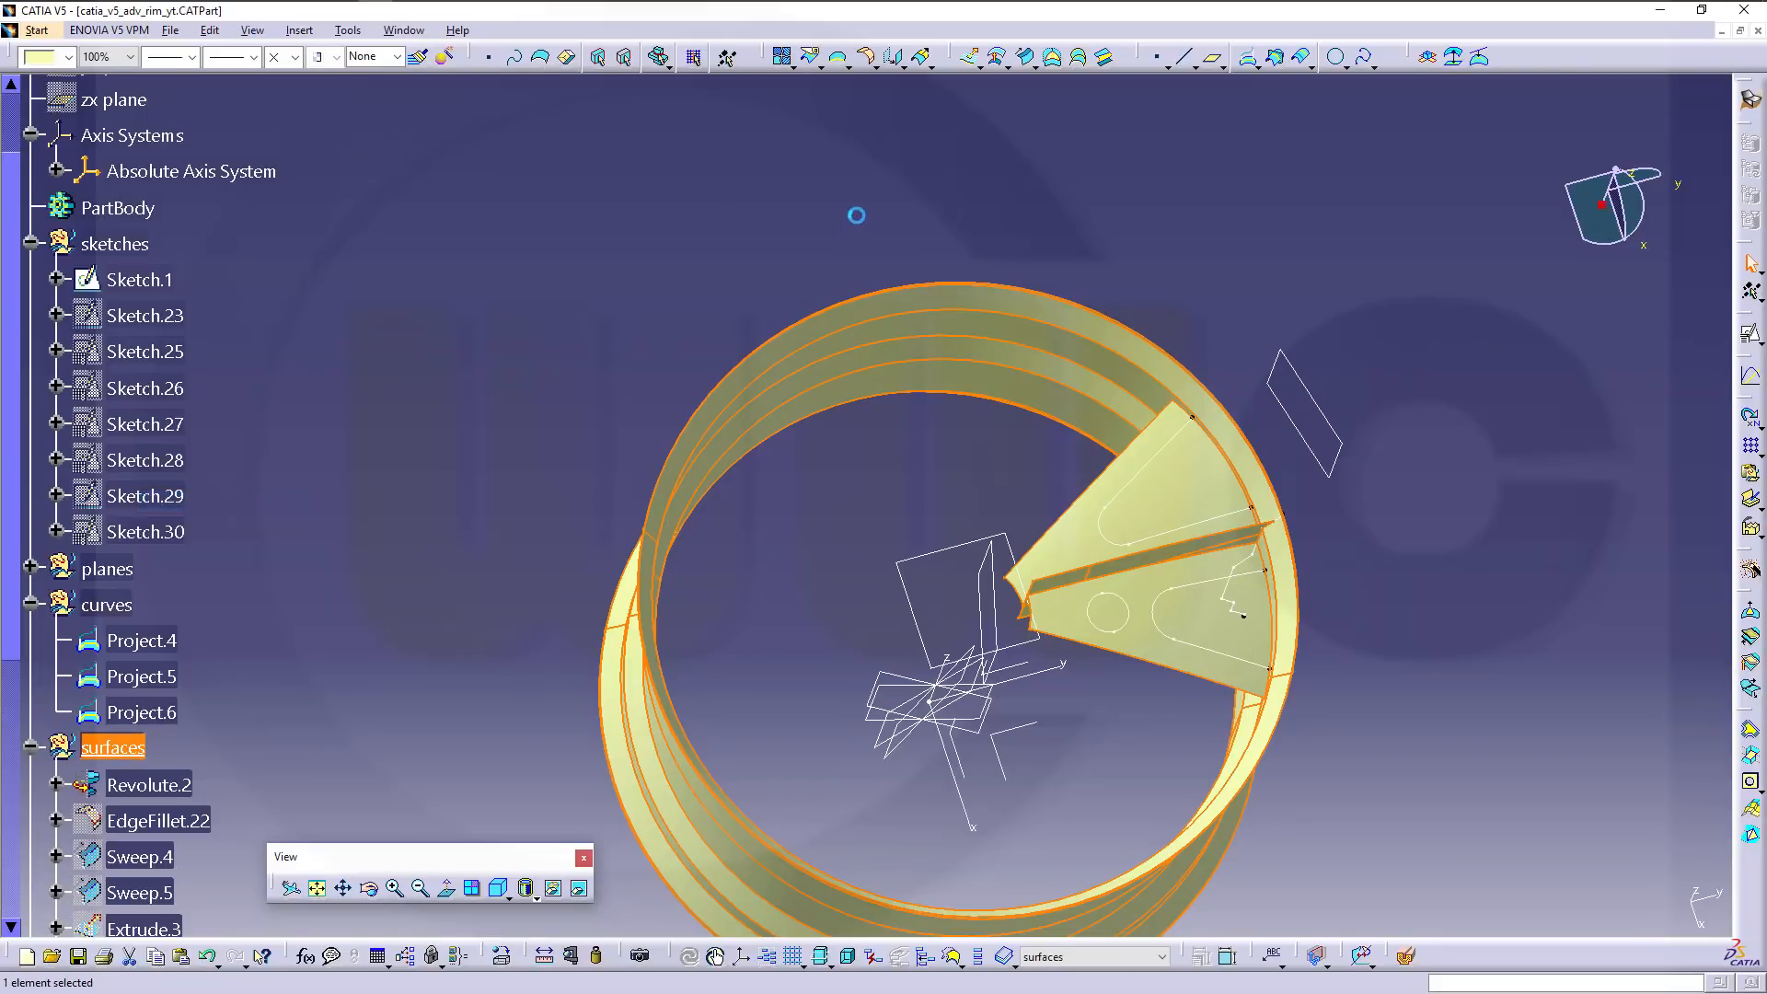
# Try to split the spoke surface Split.13 with the projected curves Project.6 and Project.4, inverting the kept side.
pyautogui.click(812, 58)
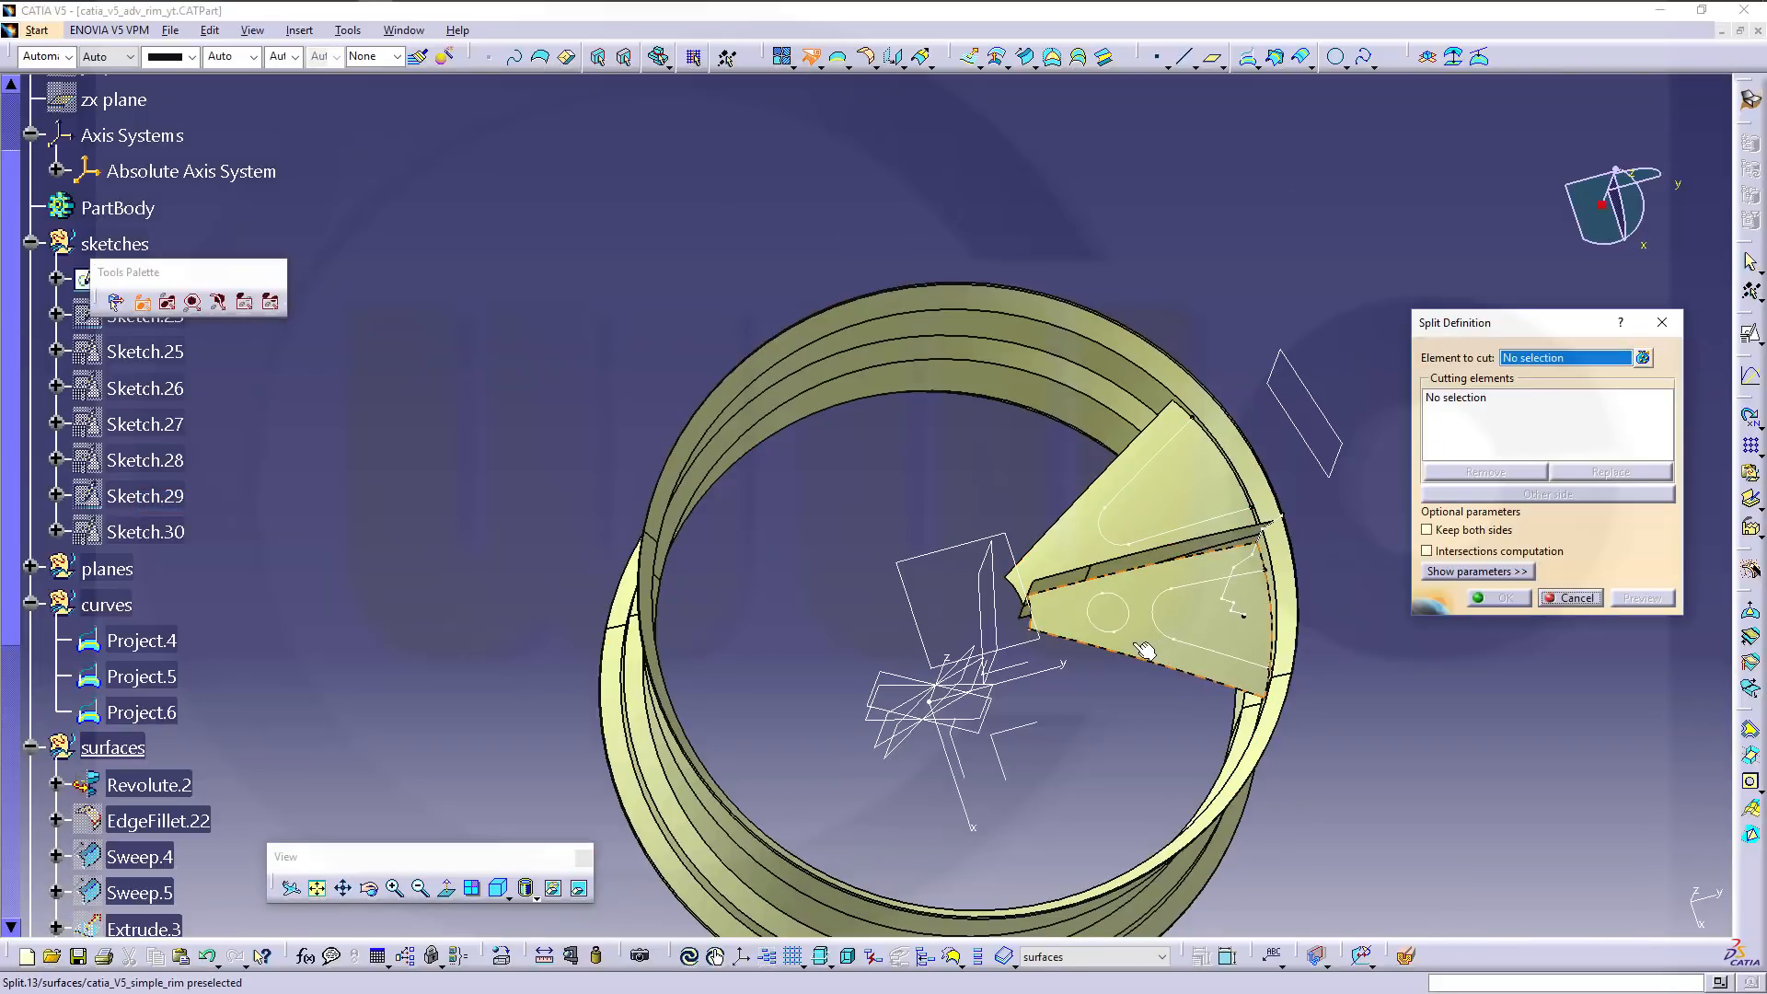
pyautogui.click(1141, 647)
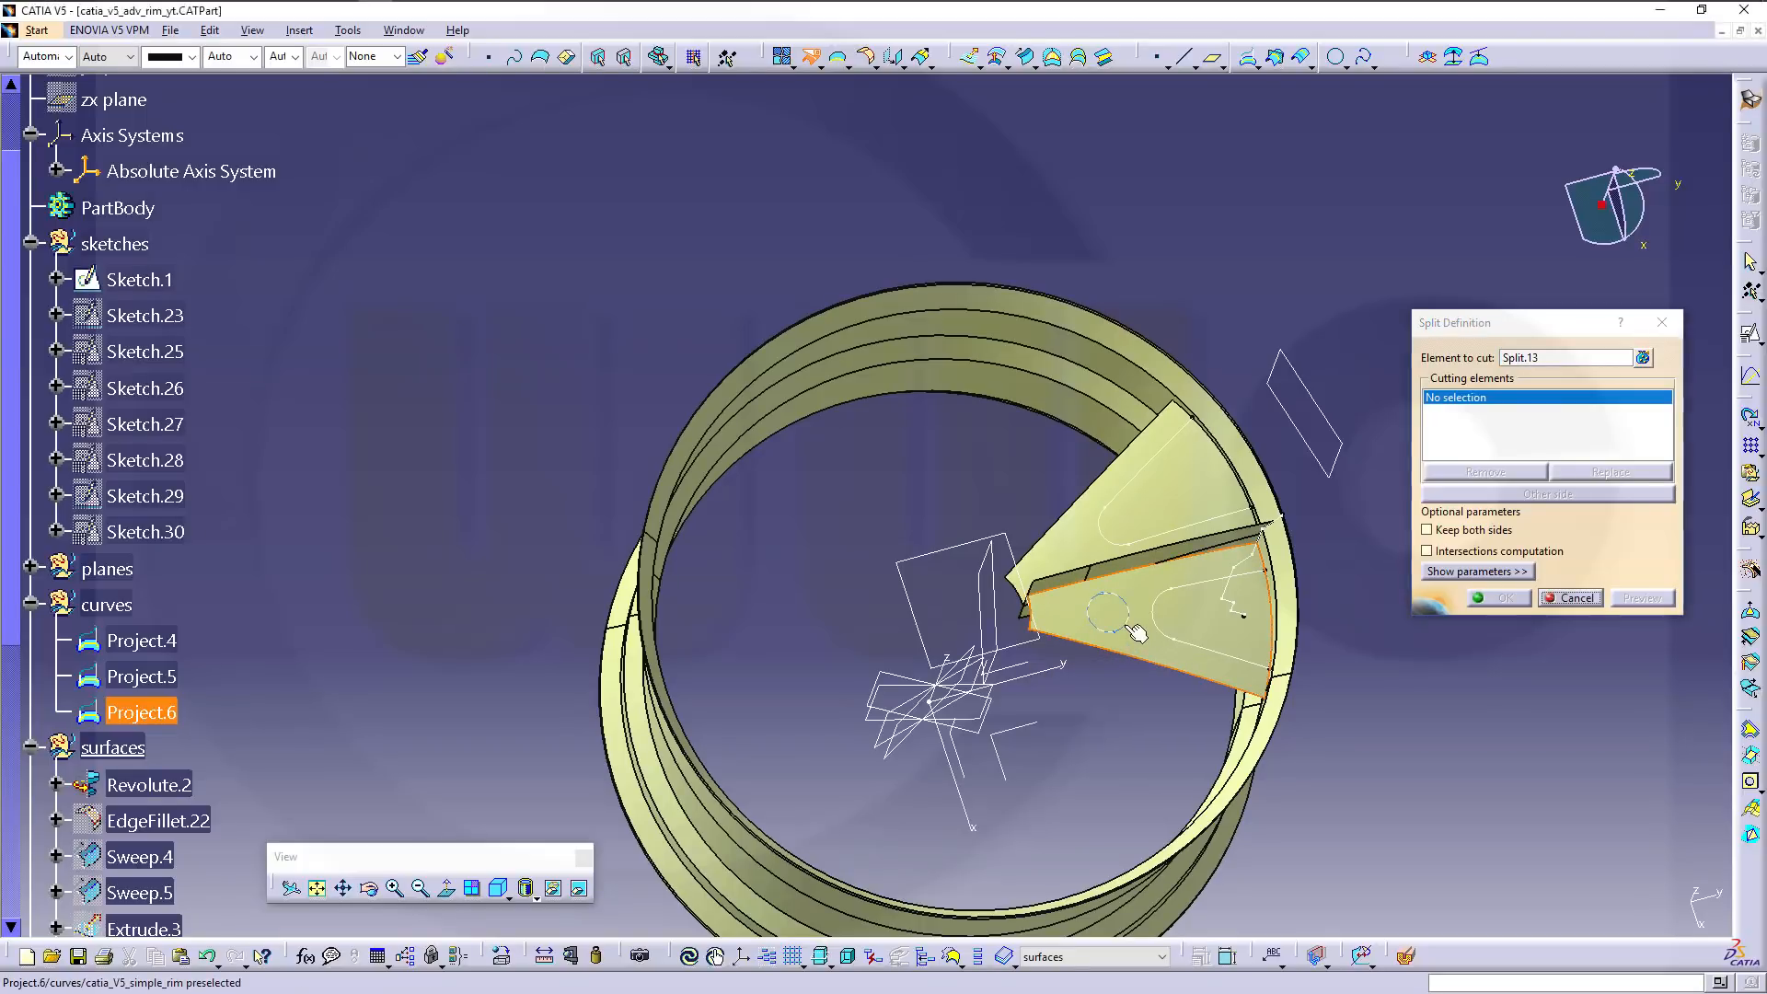
pyautogui.click(1128, 607)
pyautogui.click(1155, 602)
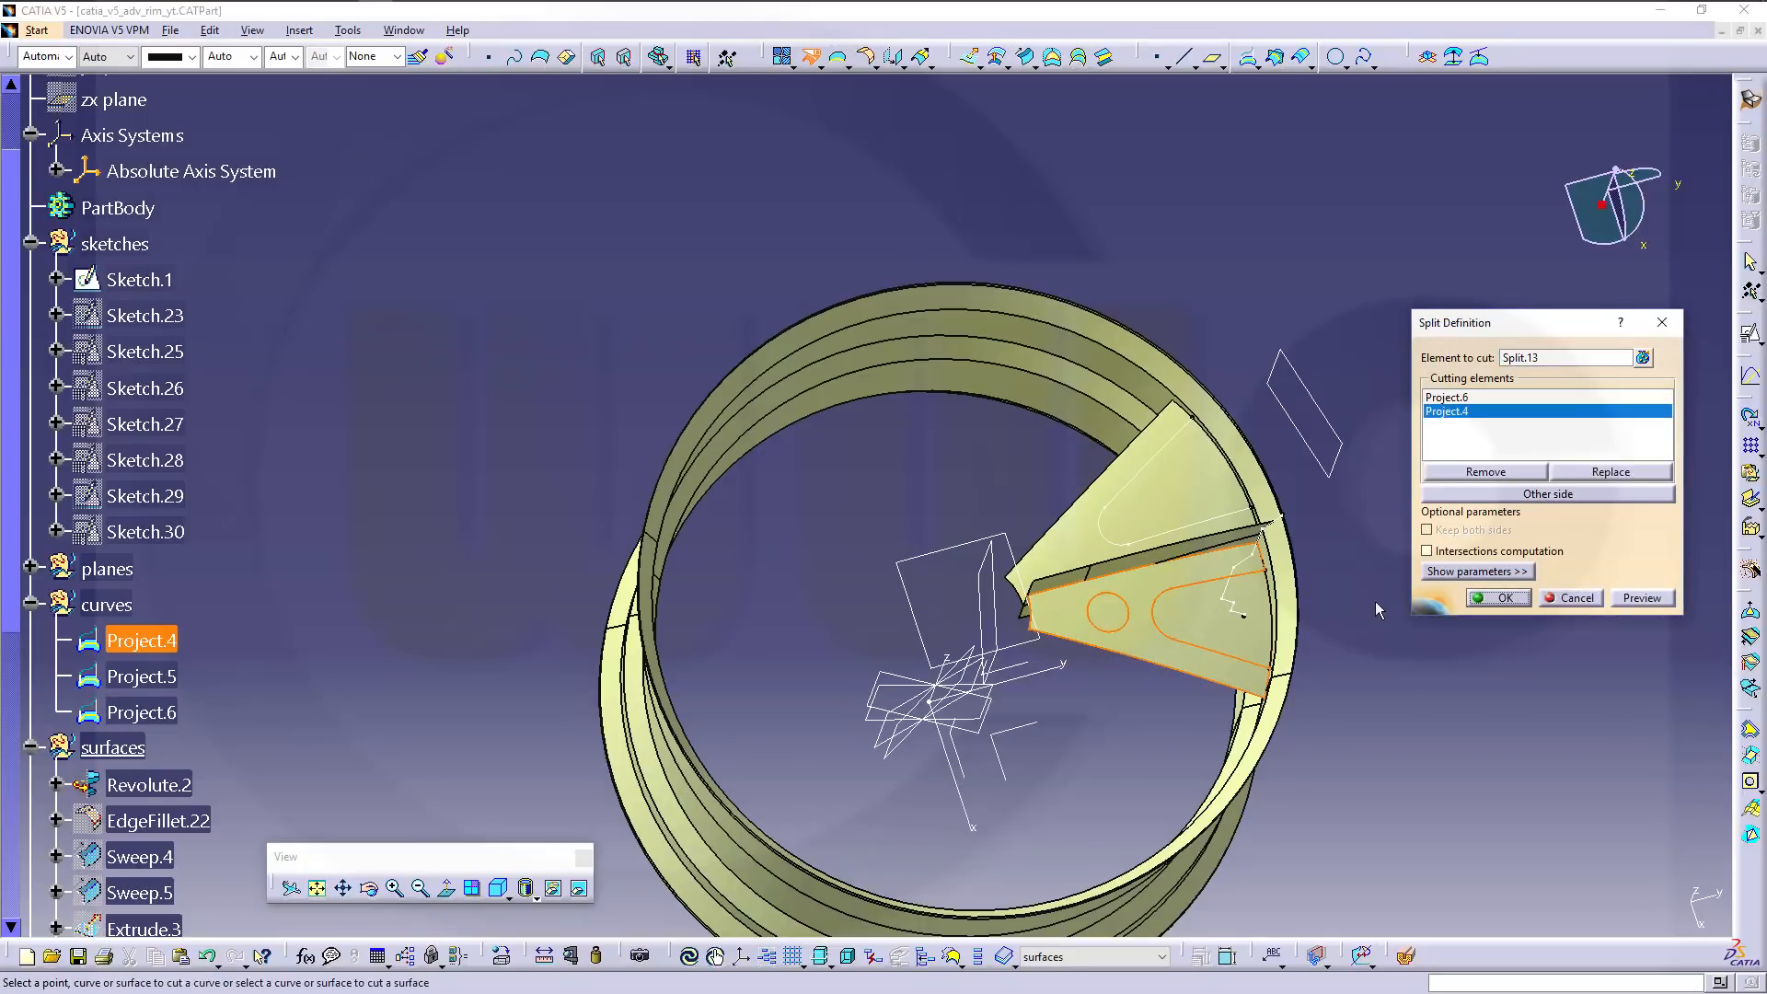
pyautogui.click(1520, 495)
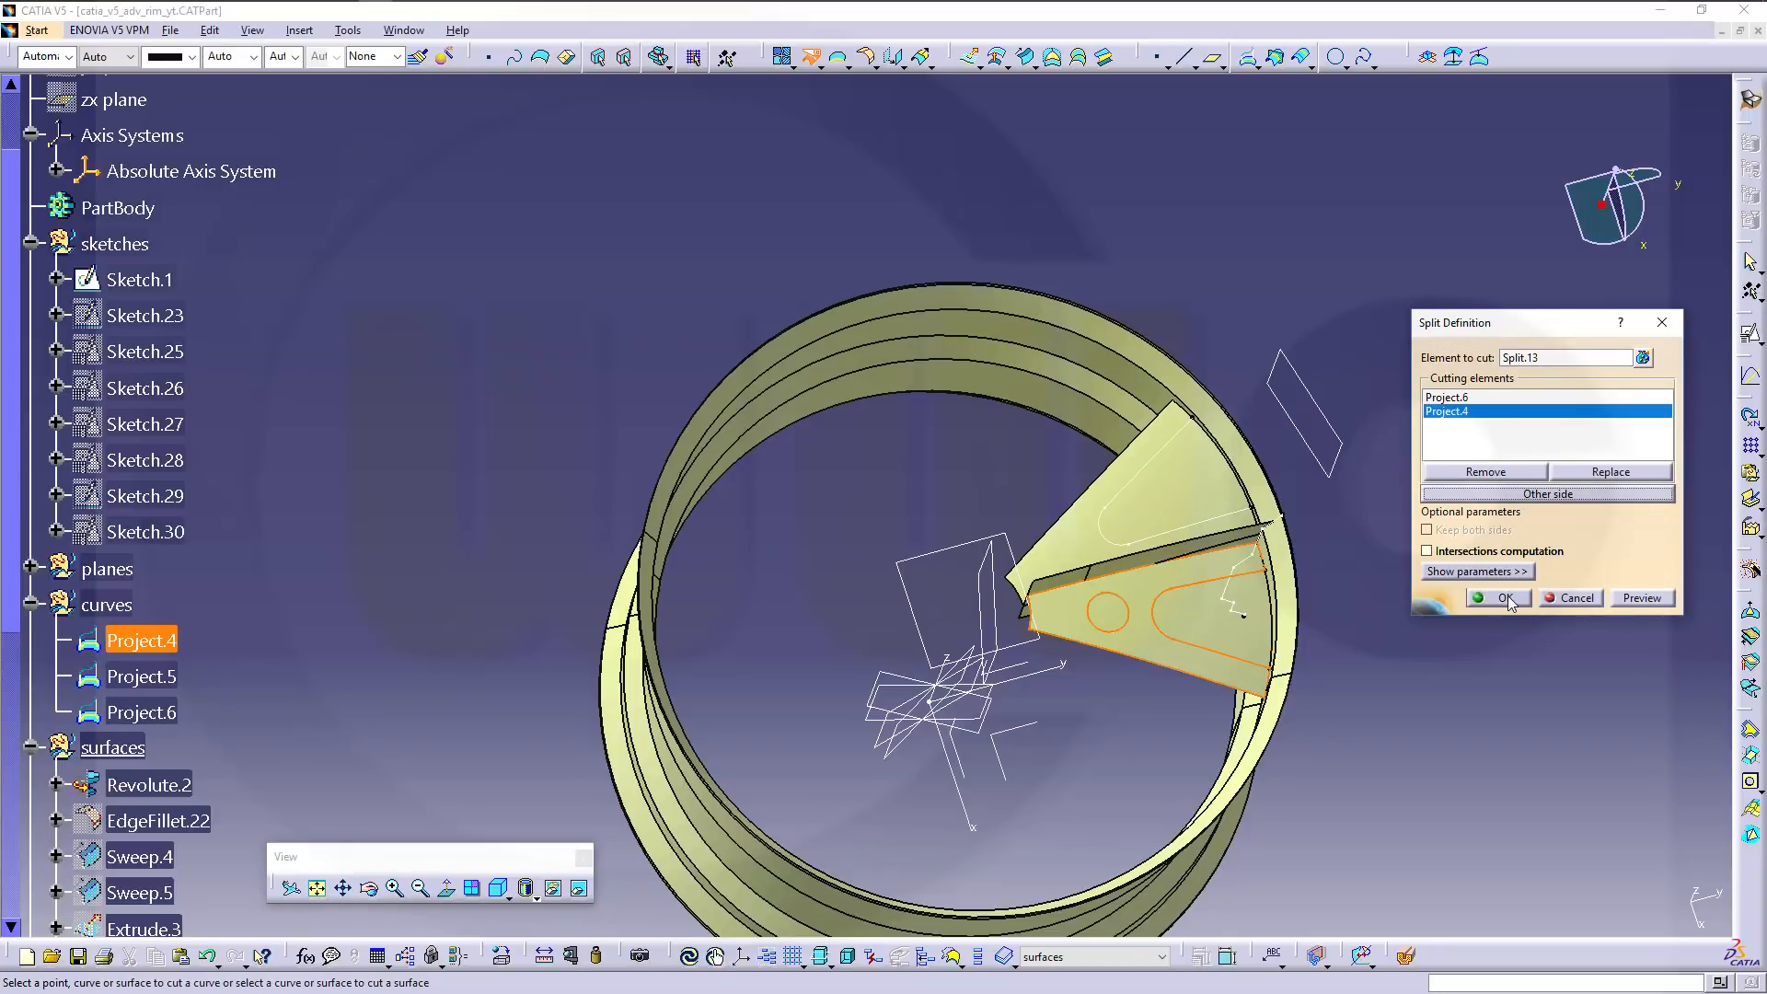
pyautogui.click(1652, 606)
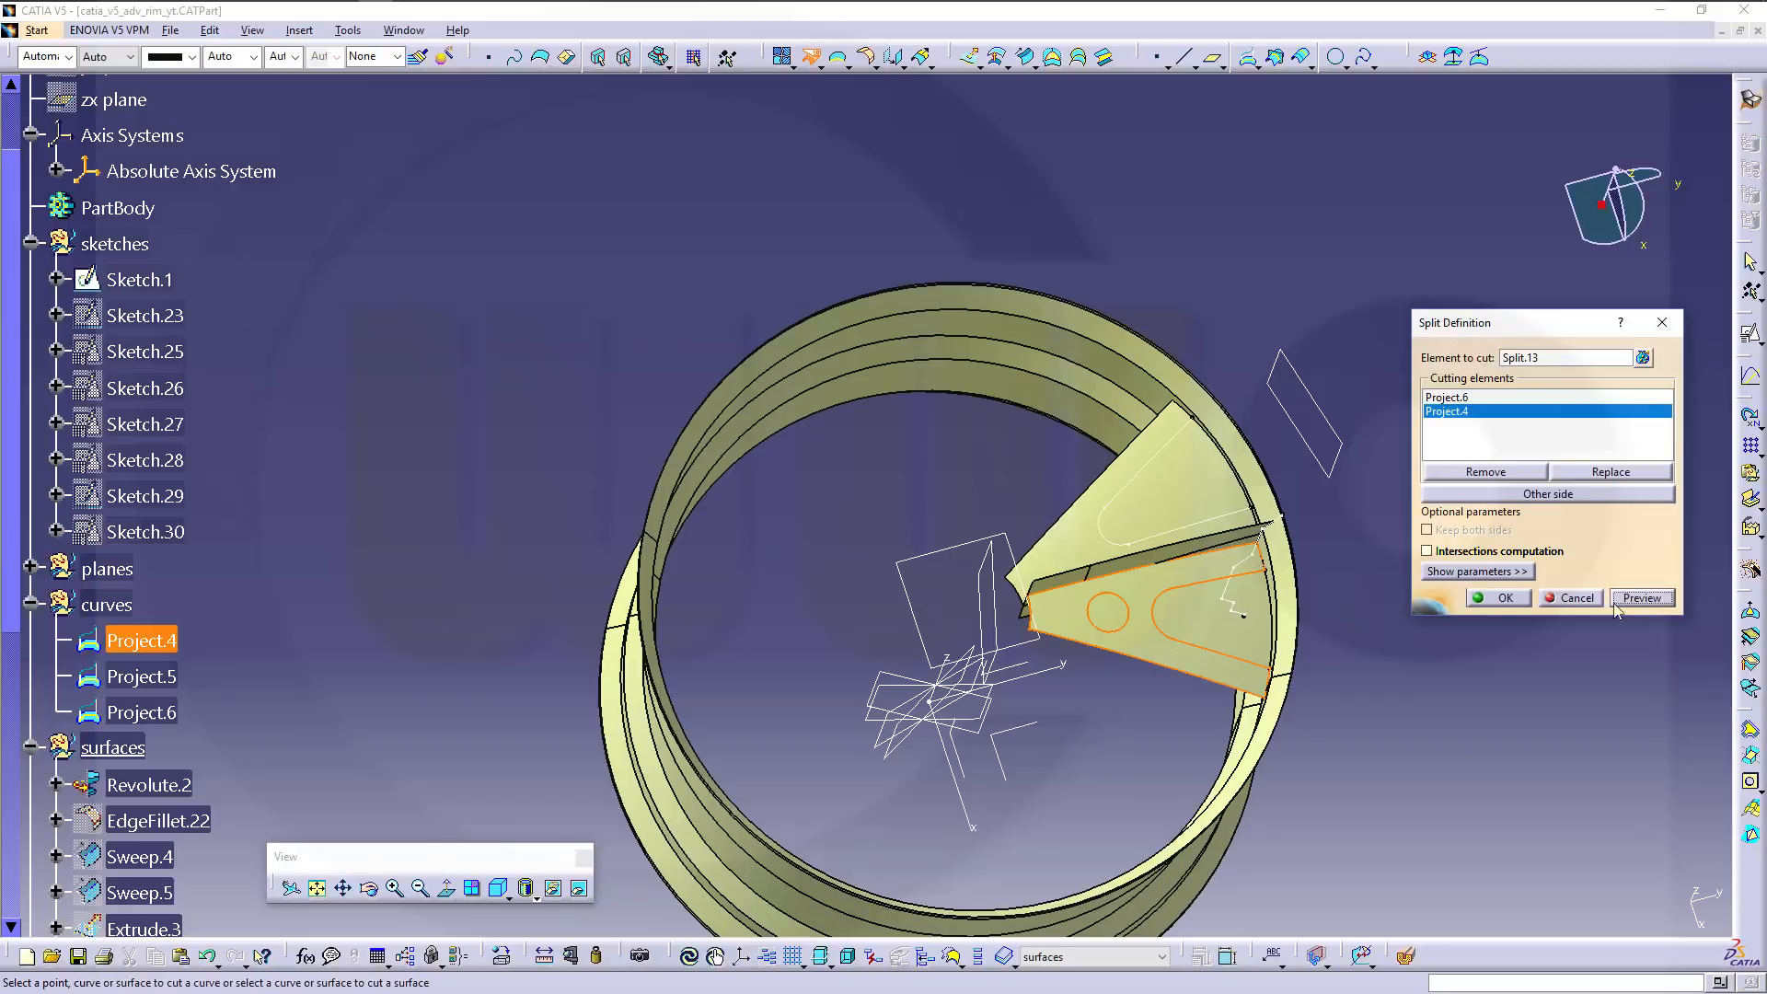
pyautogui.click(1496, 599)
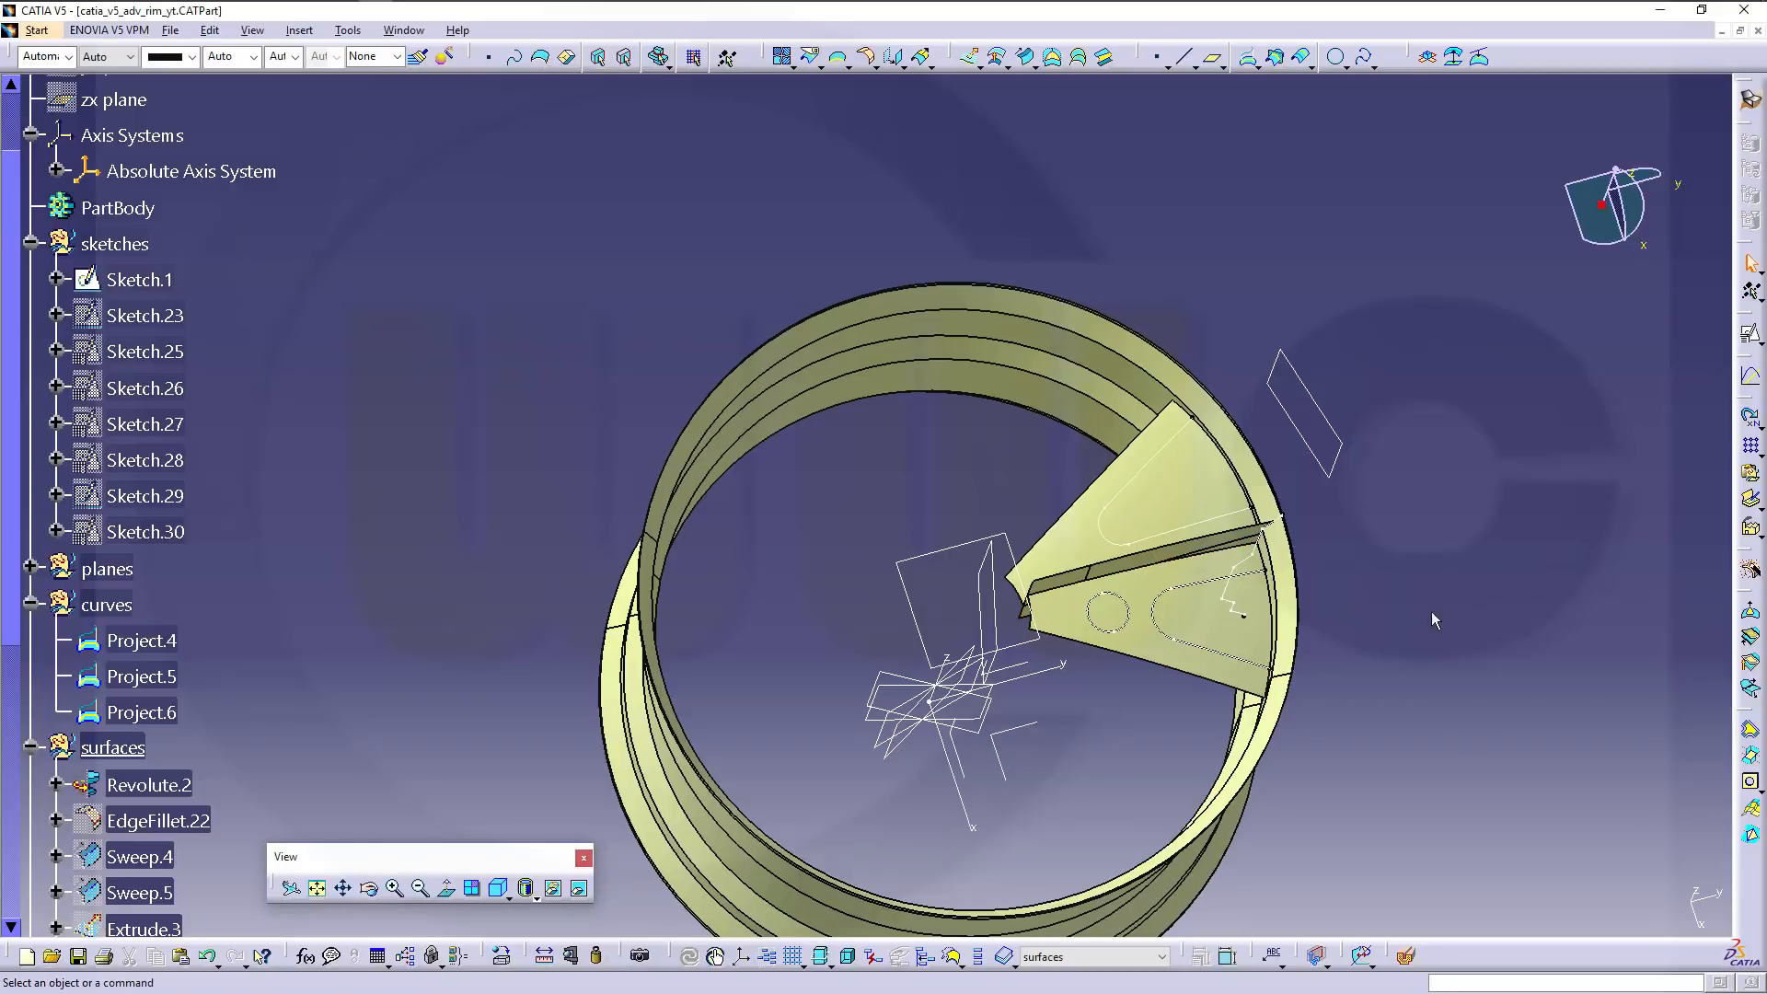
# Delete Split.14 from the surfaces set without deleting its exclusive parents.
pyautogui.moveTo(1432, 611); pyautogui.dragTo(966, 435, button='middle')
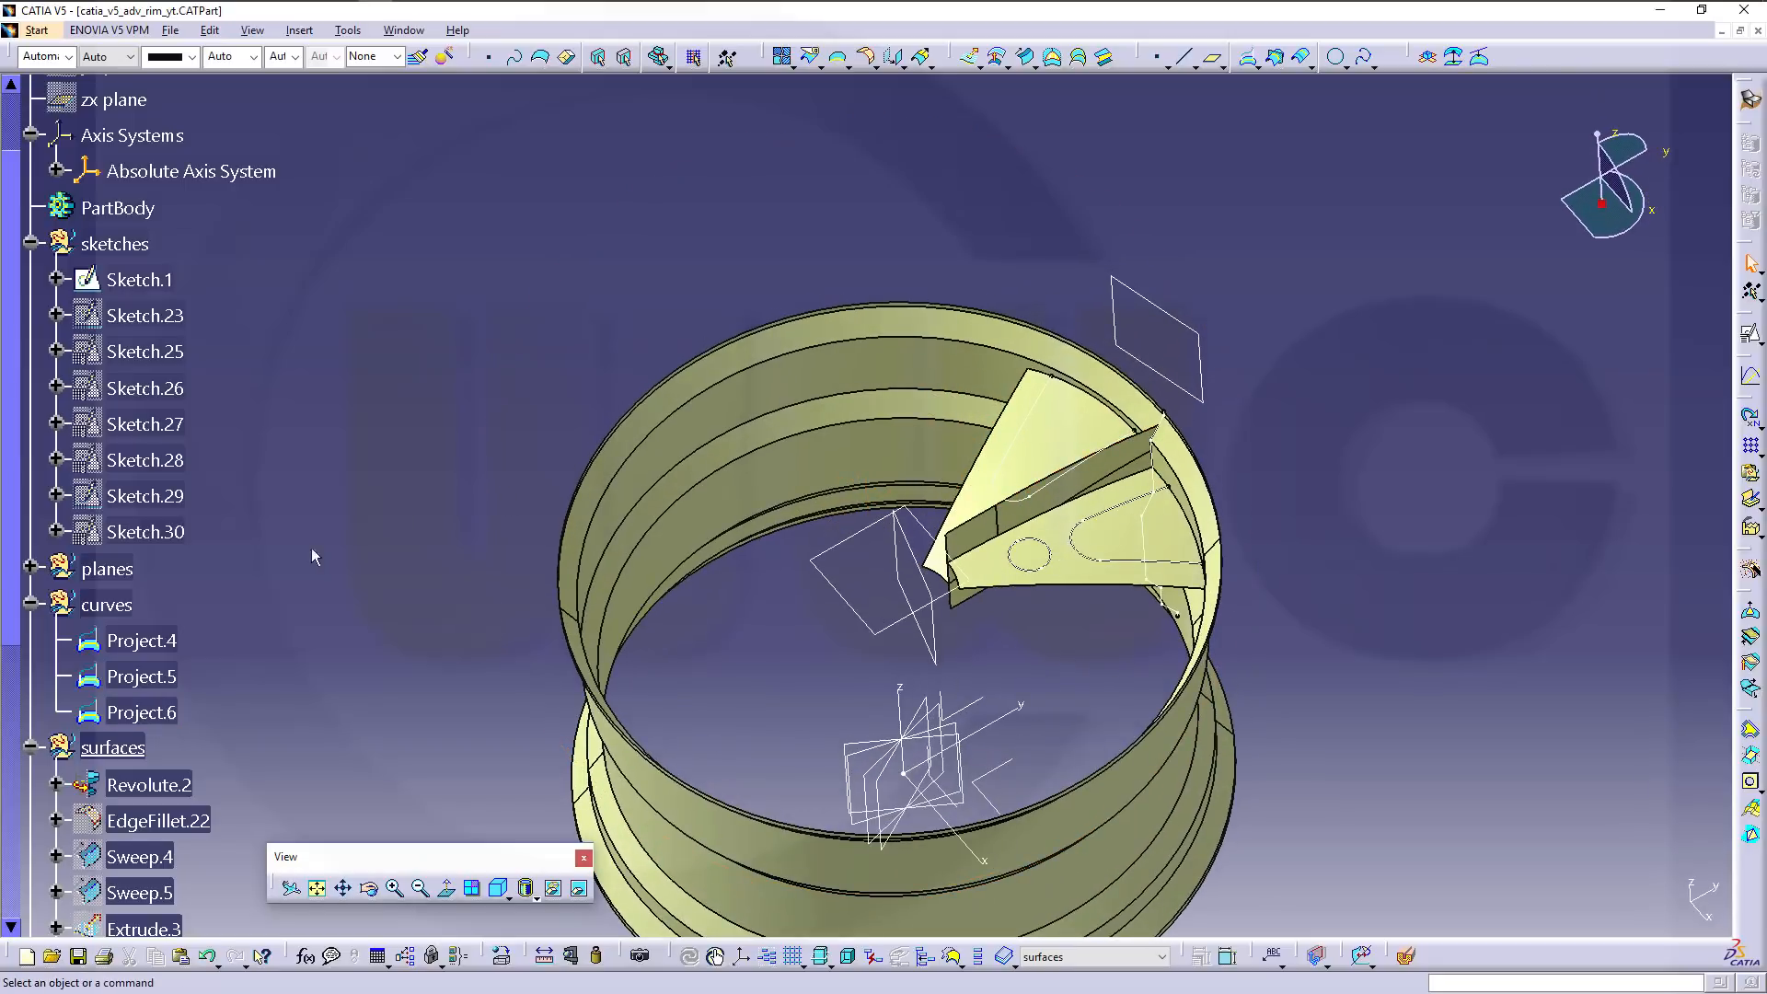
pyautogui.scroll(-6, 164, 765)
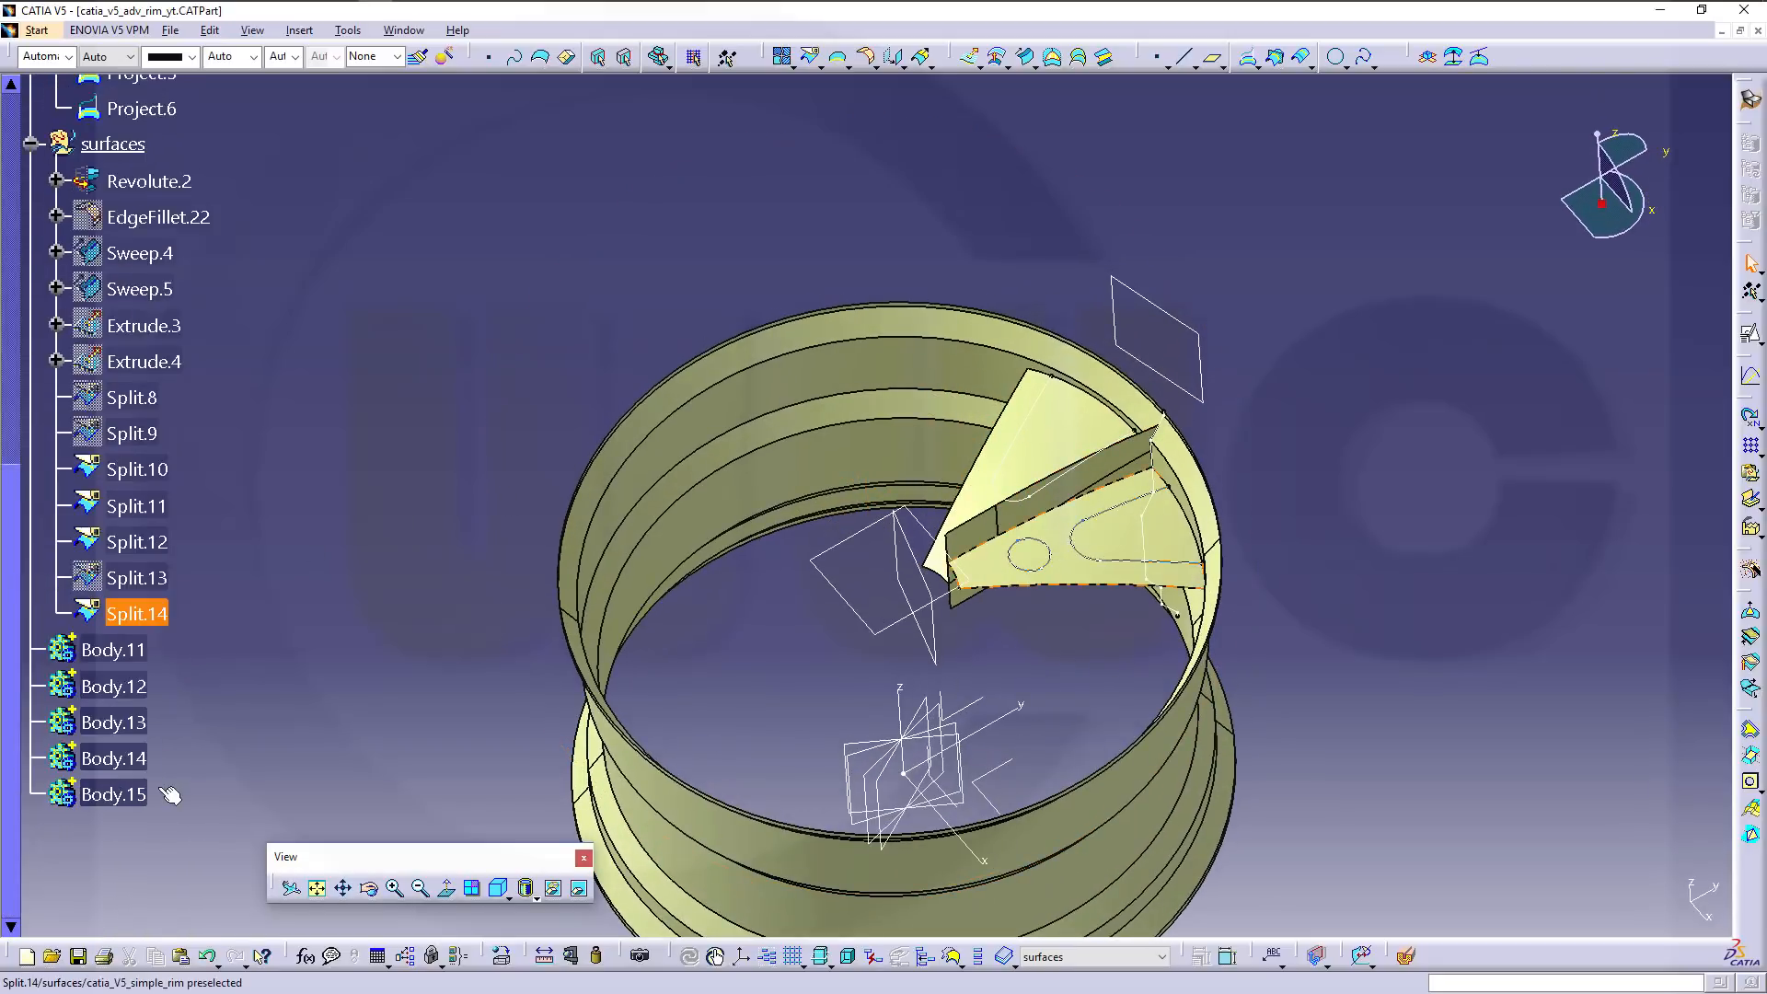
pyautogui.click(134, 614)
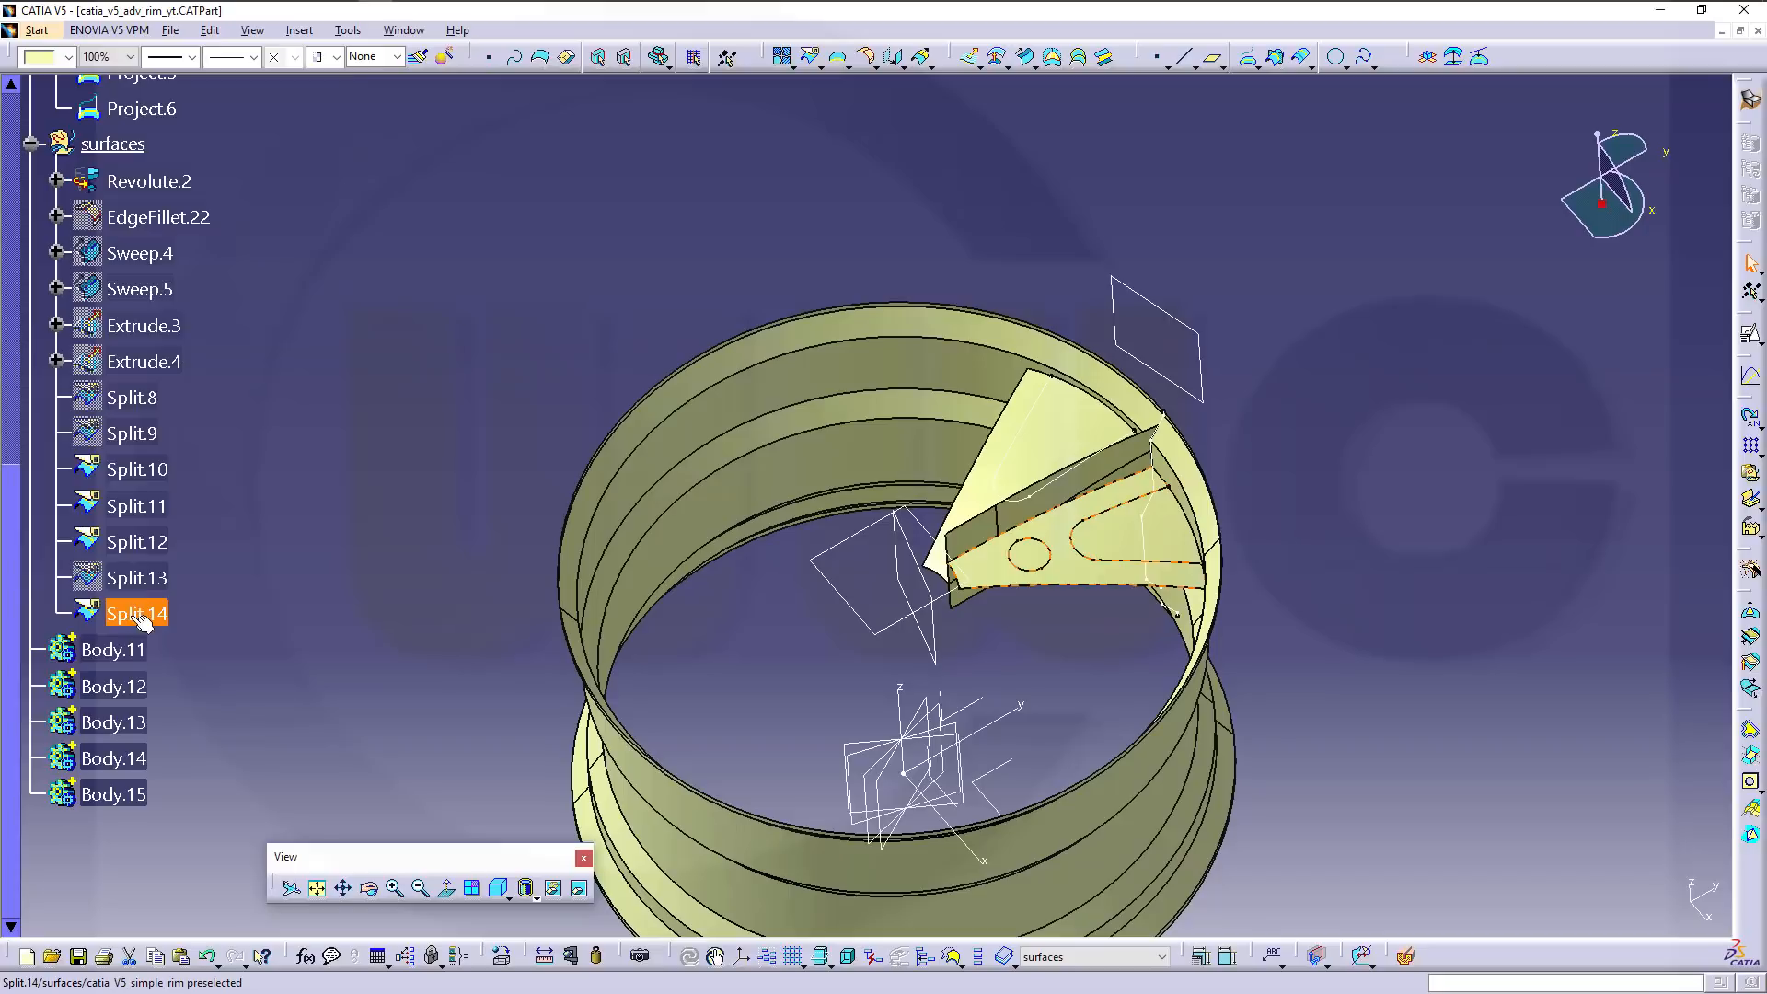
pyautogui.rightClick(138, 617)
pyautogui.moveTo(237, 981)
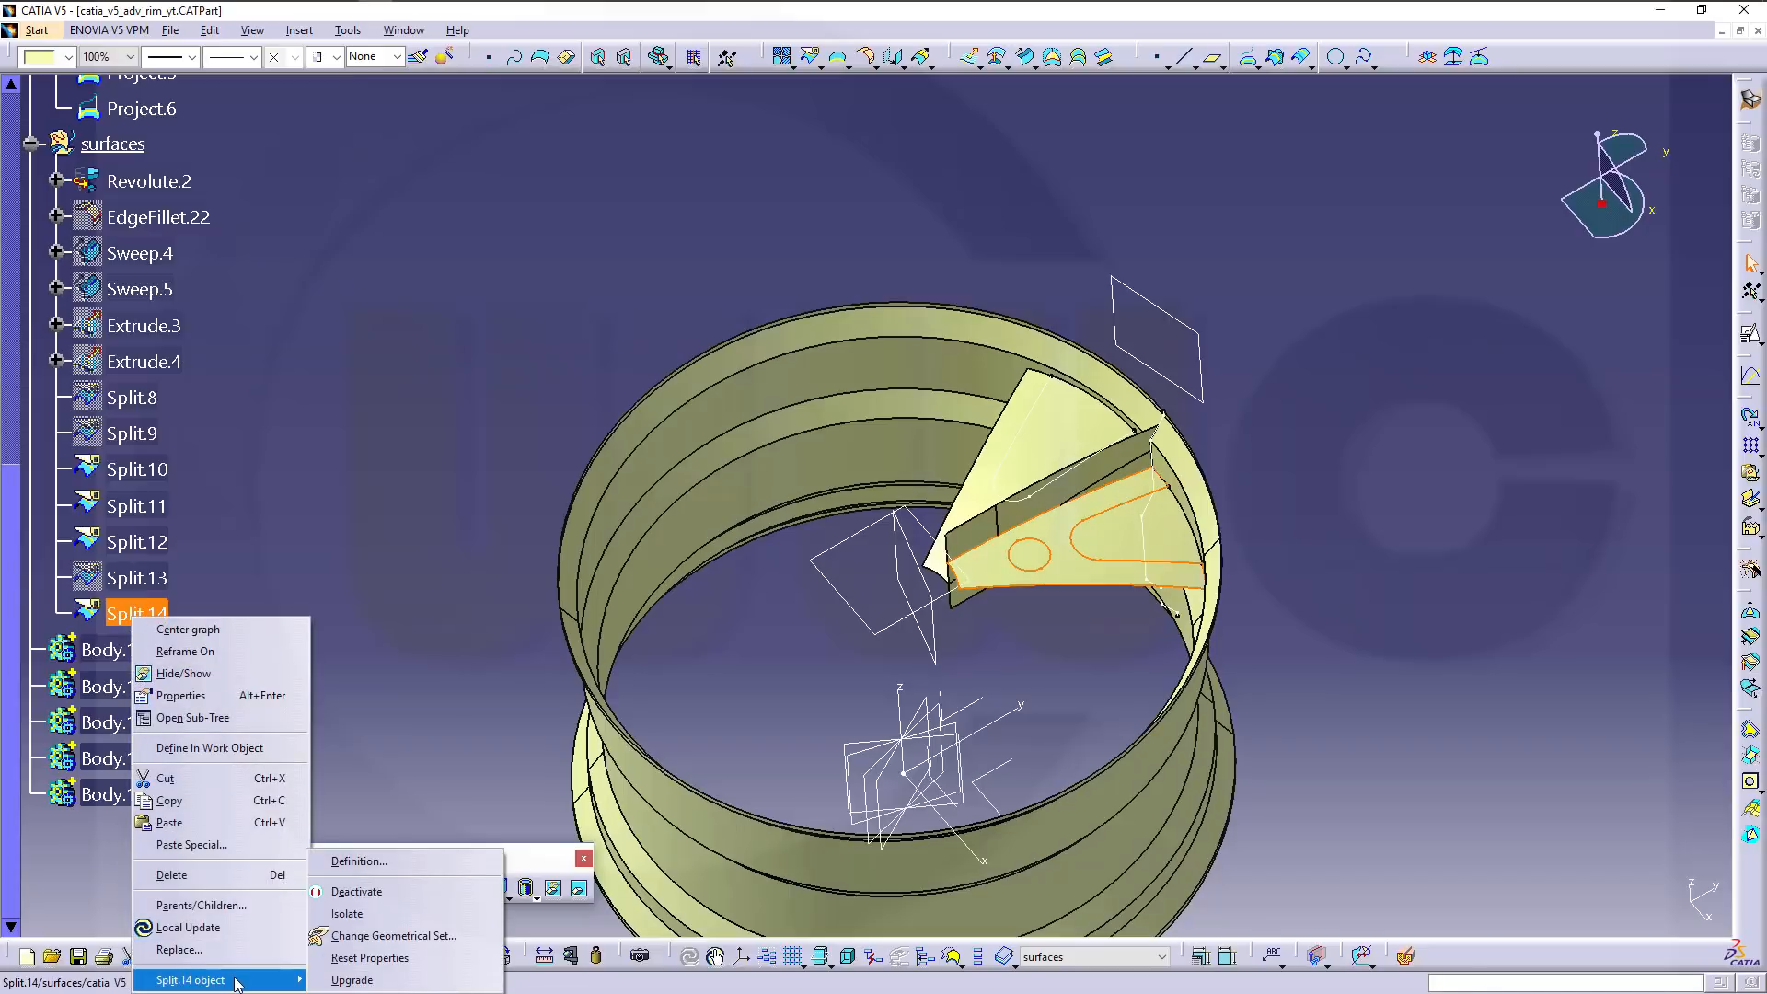
pyautogui.click(185, 875)
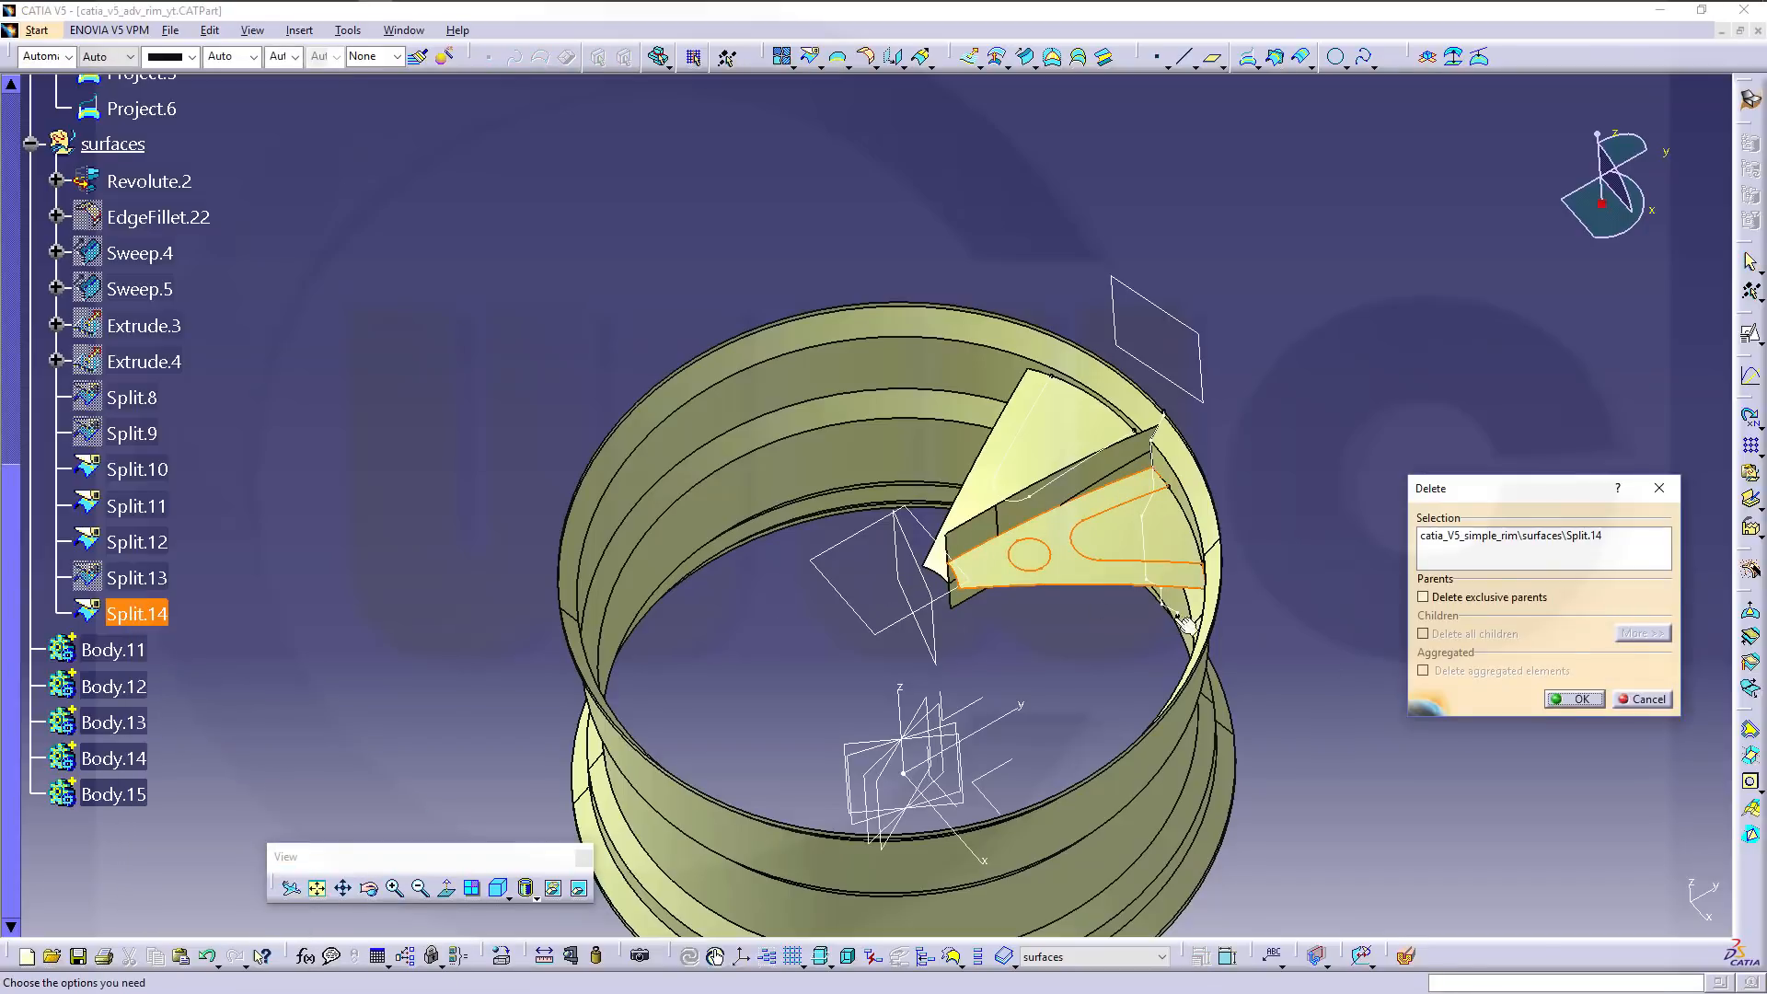
pyautogui.click(1575, 700)
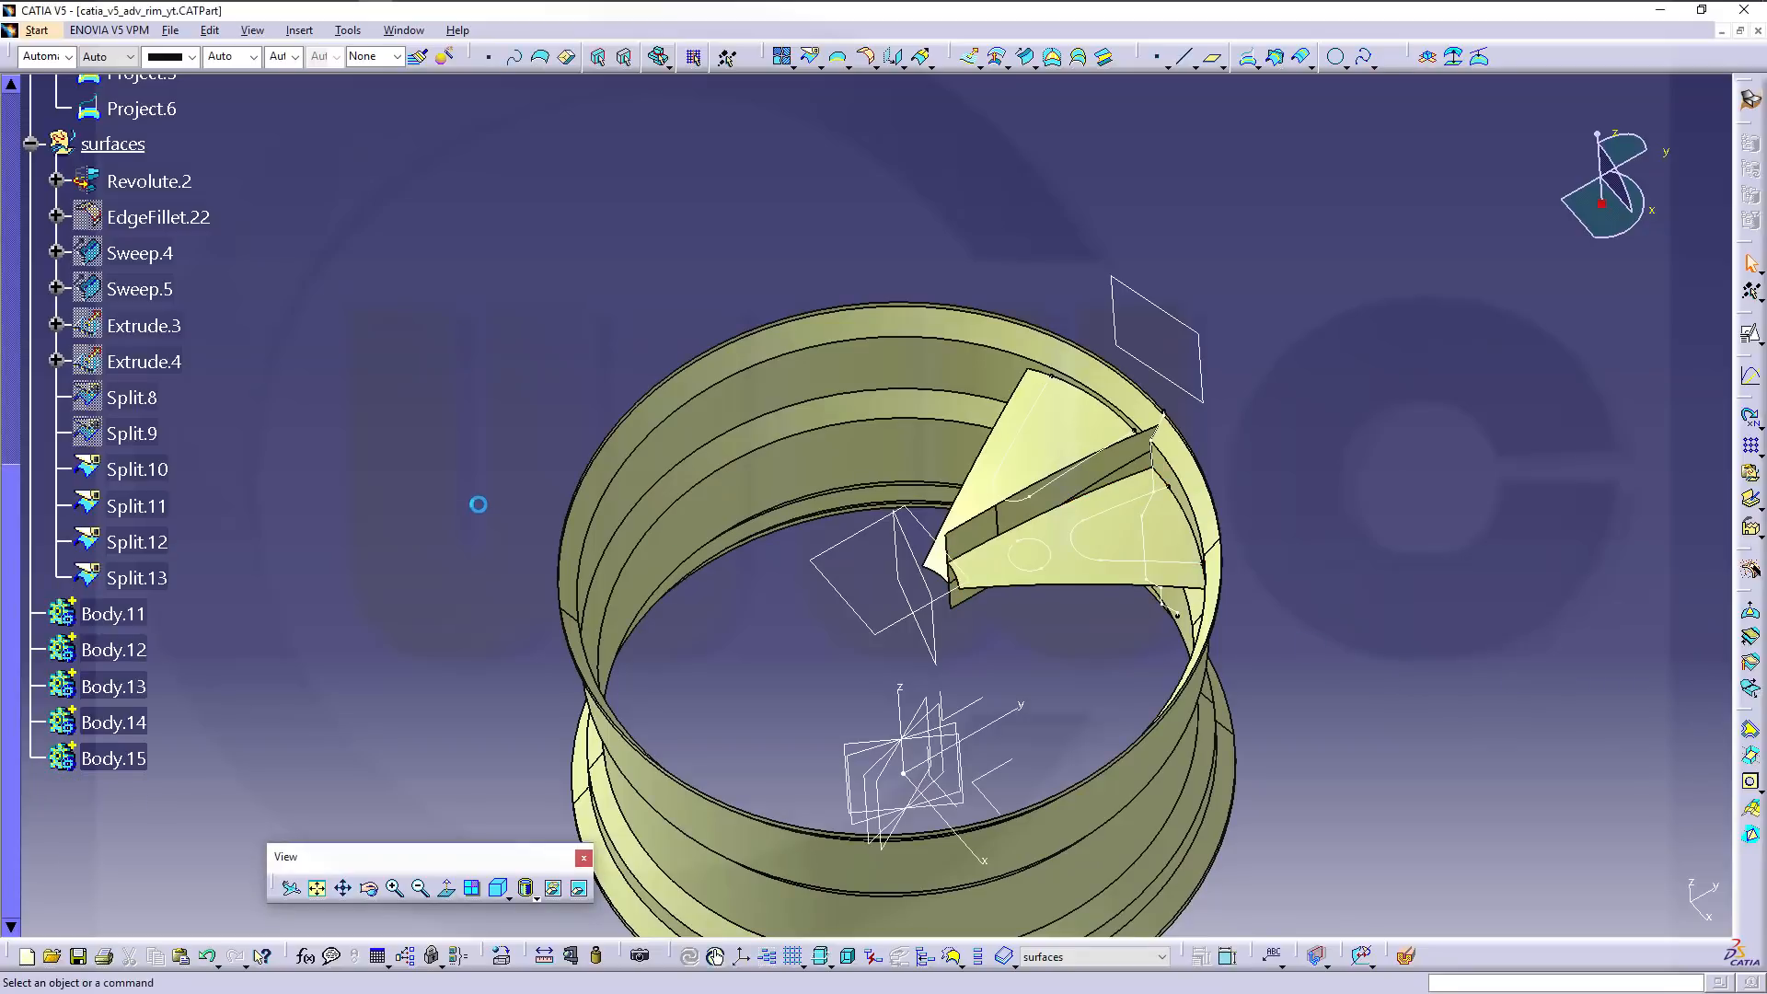
# Hide the overlapping spoke surface Split.10 and delete it from the surfaces set, keeping its children.
pyautogui.moveTo(710, 589); pyautogui.dragTo(749, 399, button='middle')
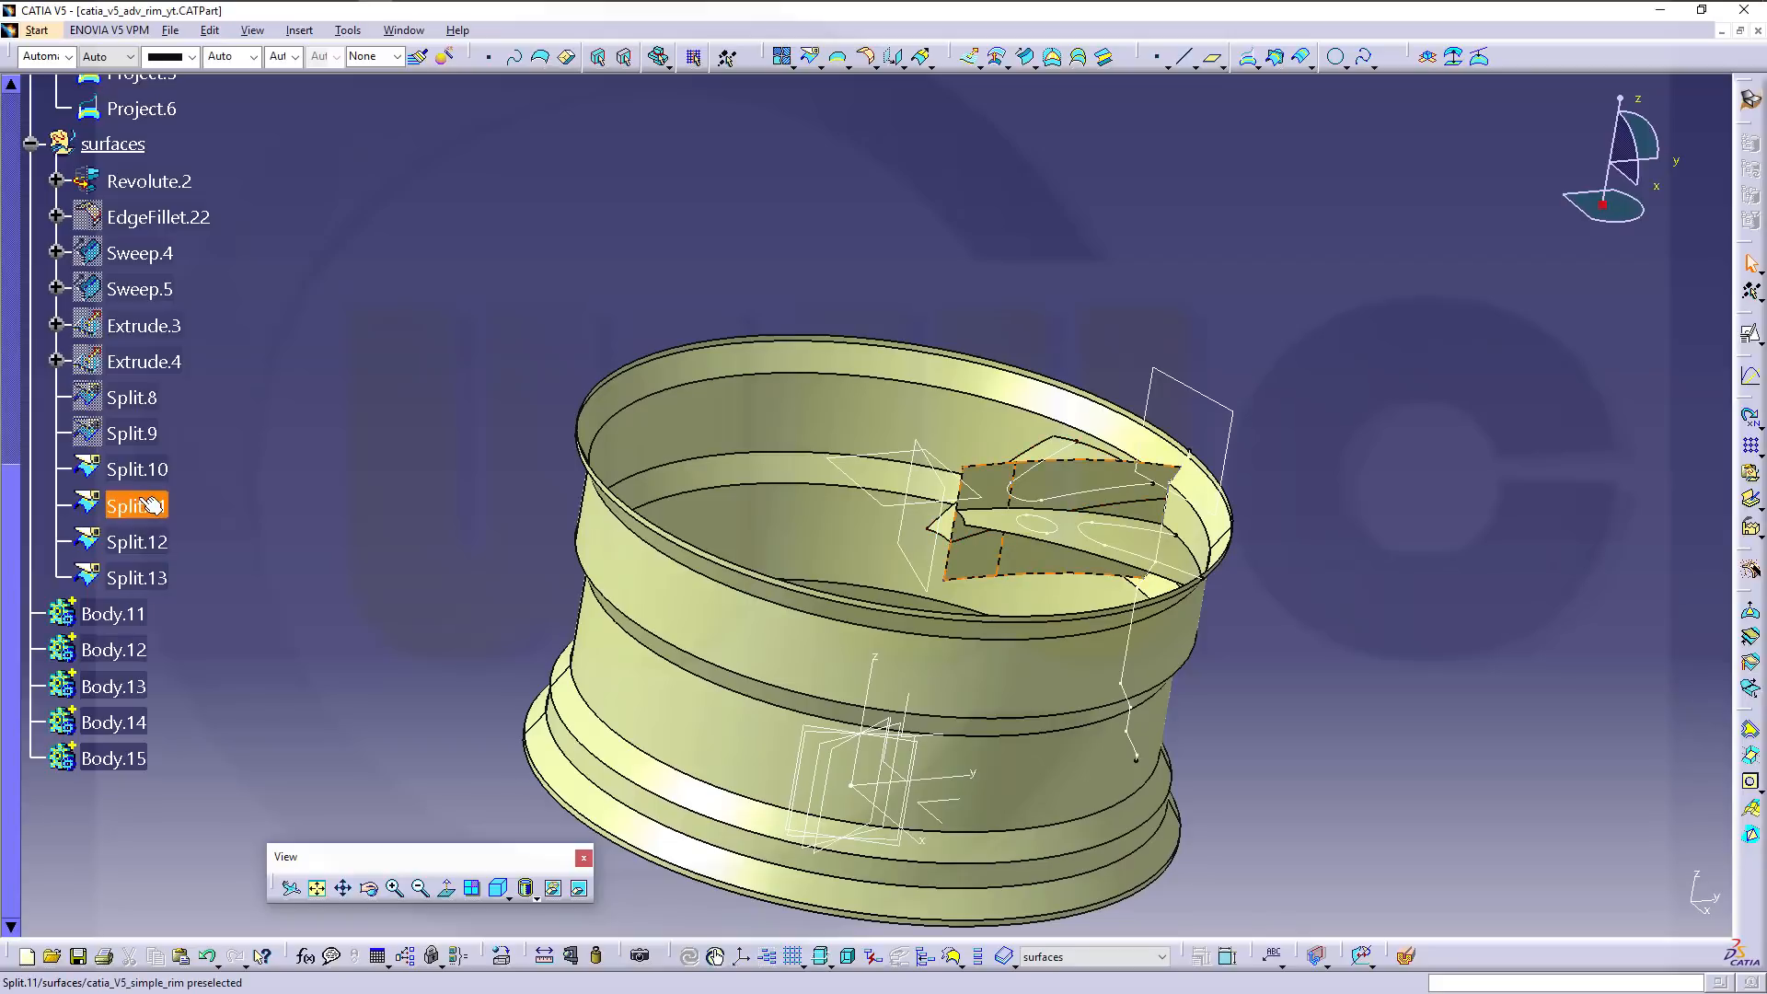
pyautogui.click(137, 582)
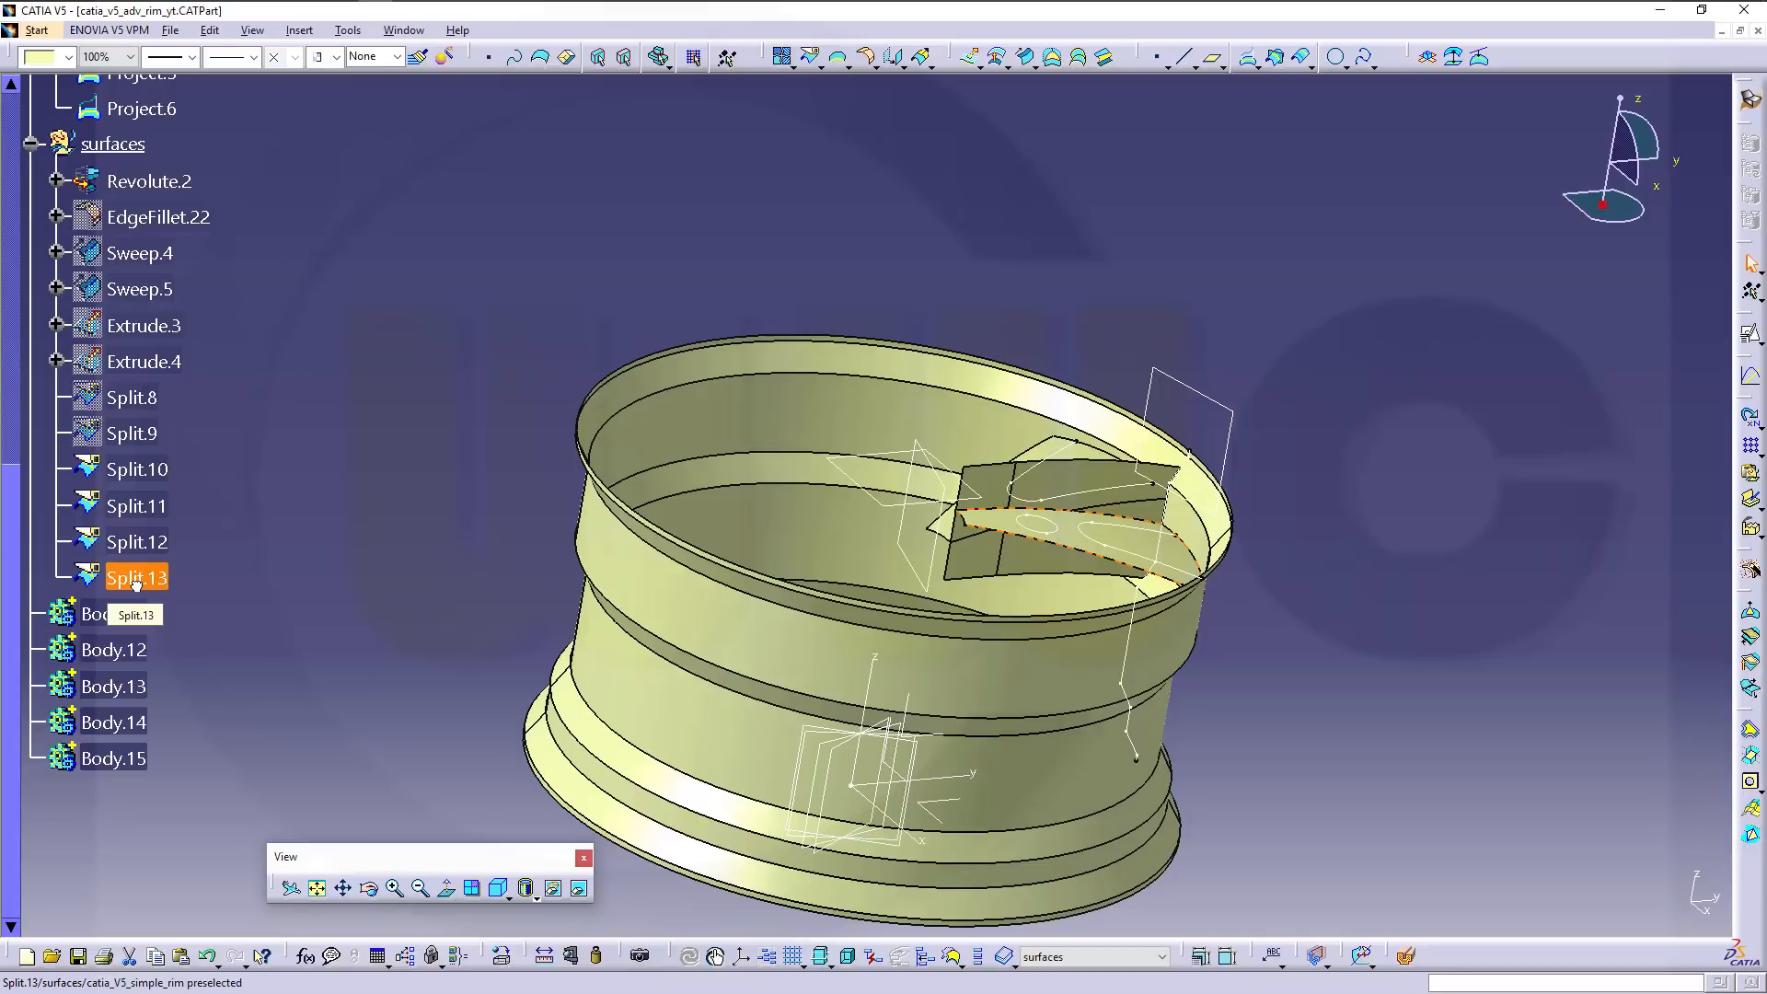
pyautogui.rightClick(173, 476)
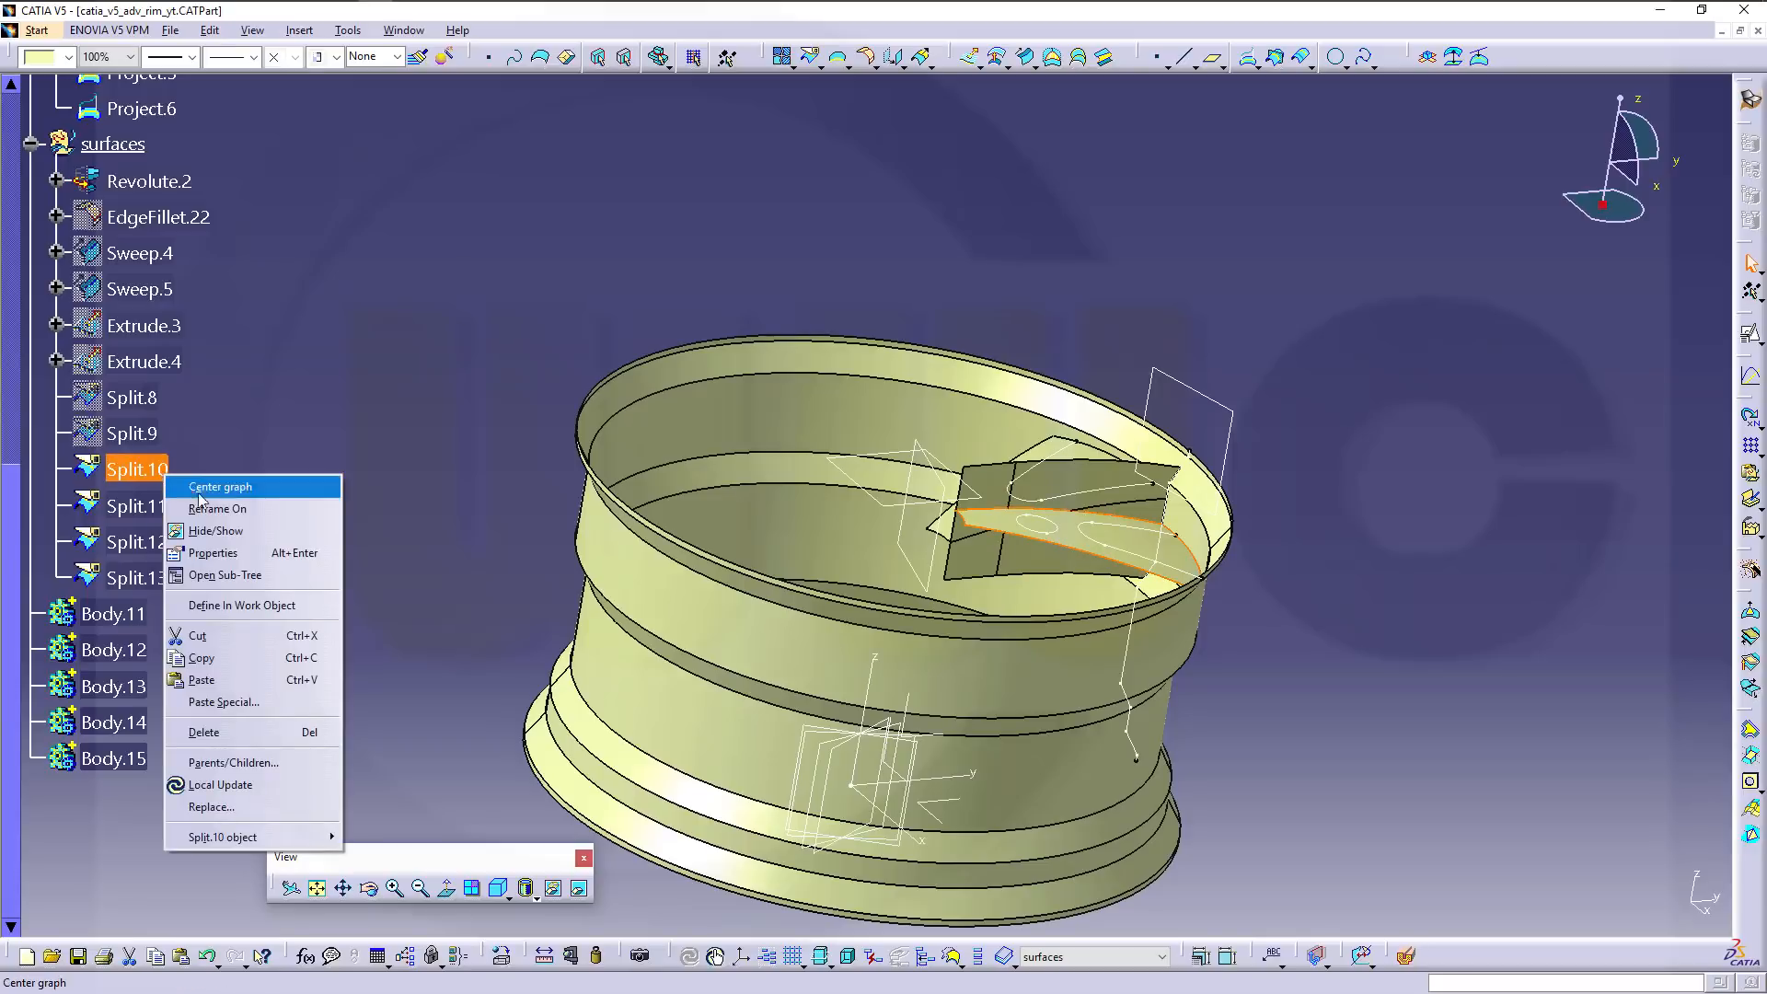
pyautogui.click(214, 538)
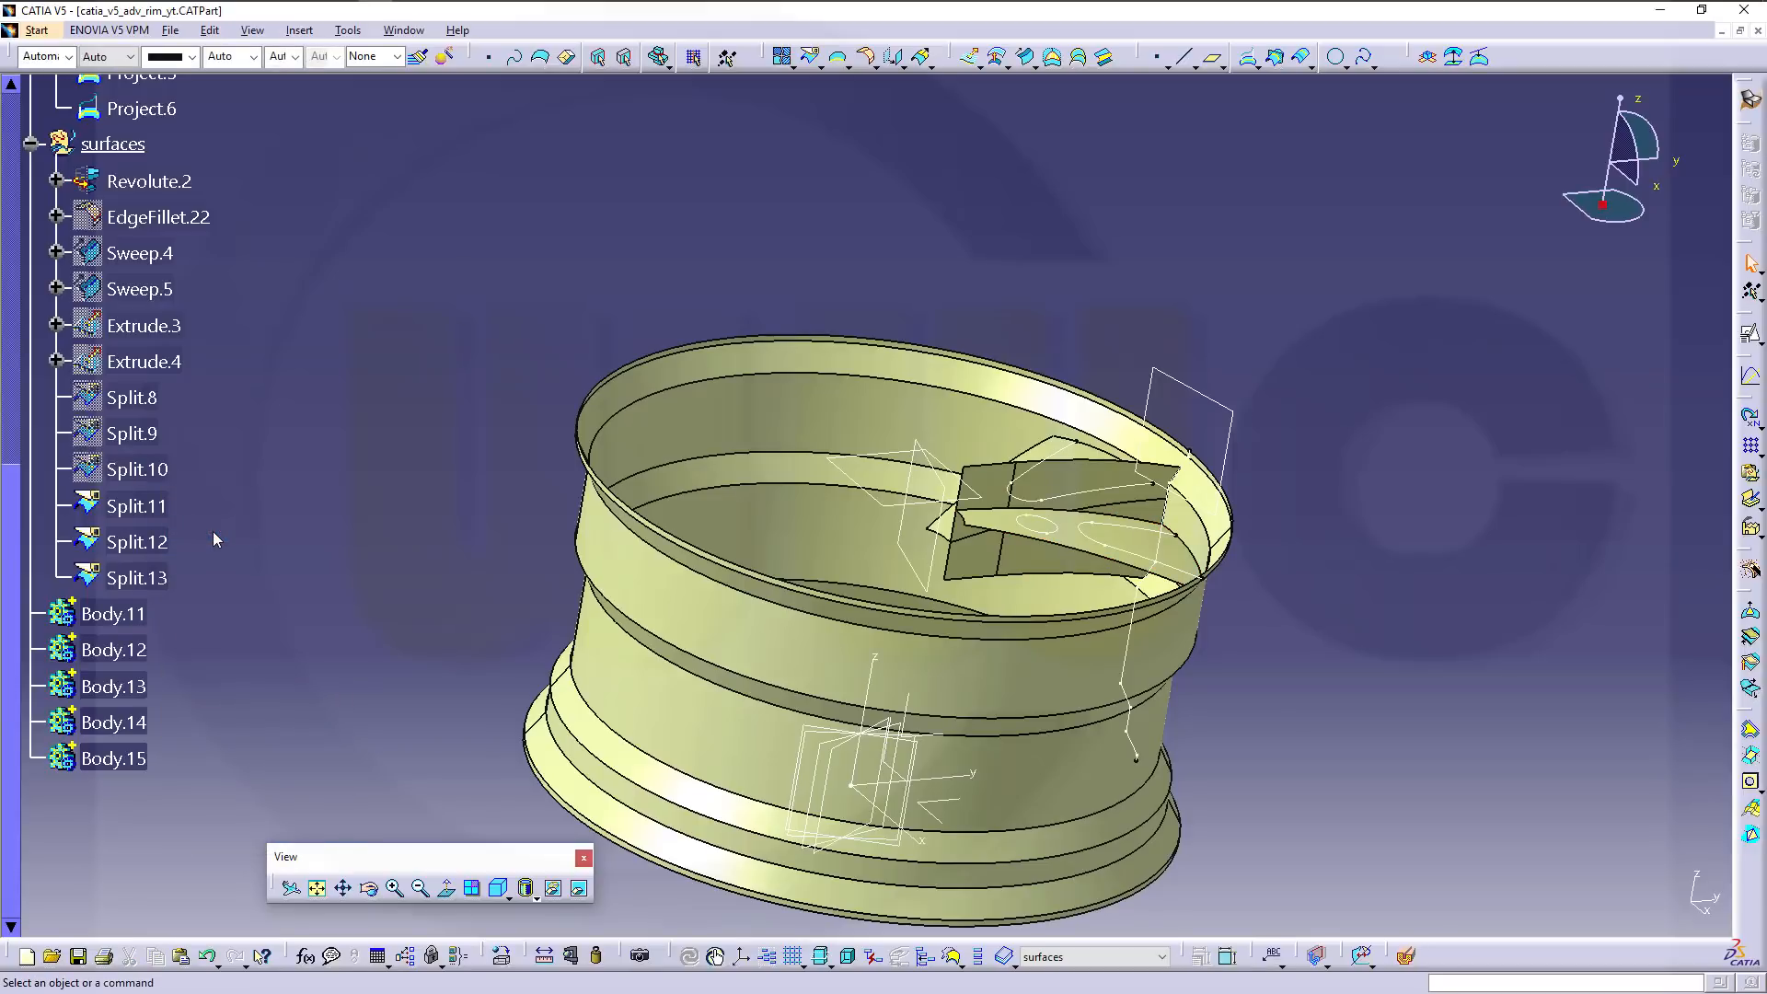
pyautogui.click(136, 471)
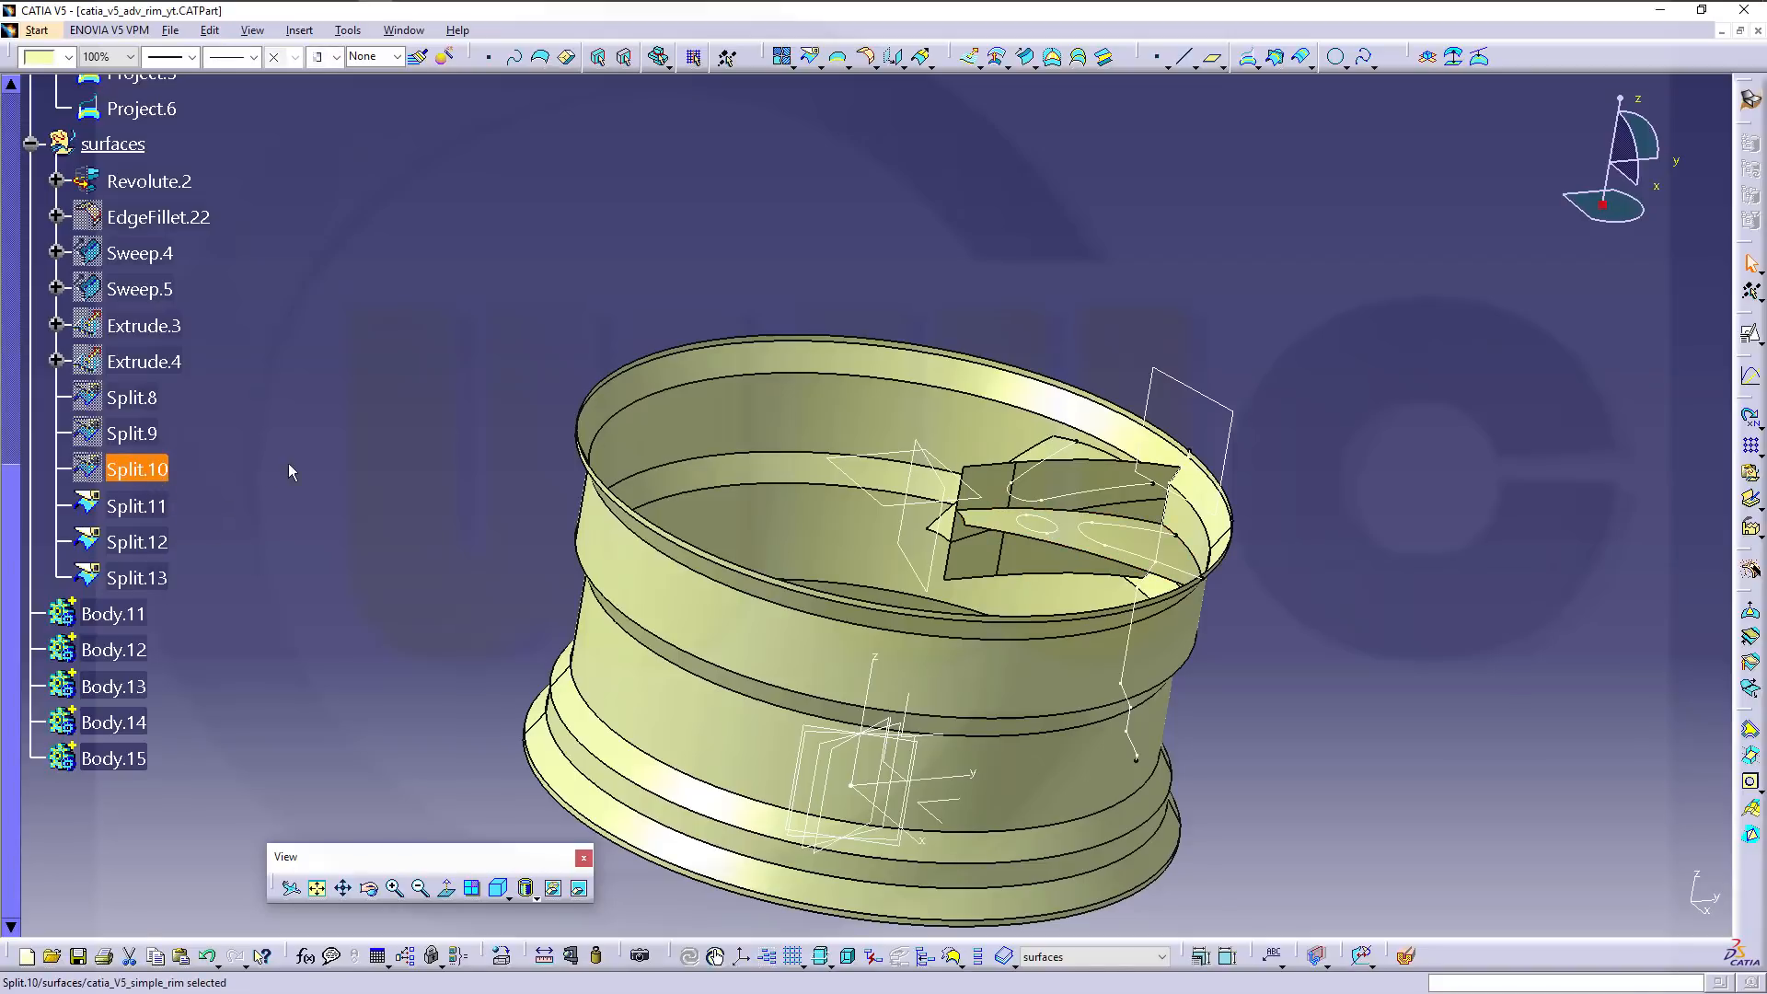
pyautogui.moveTo(698, 332); pyautogui.dragTo(875, 592, button='middle')
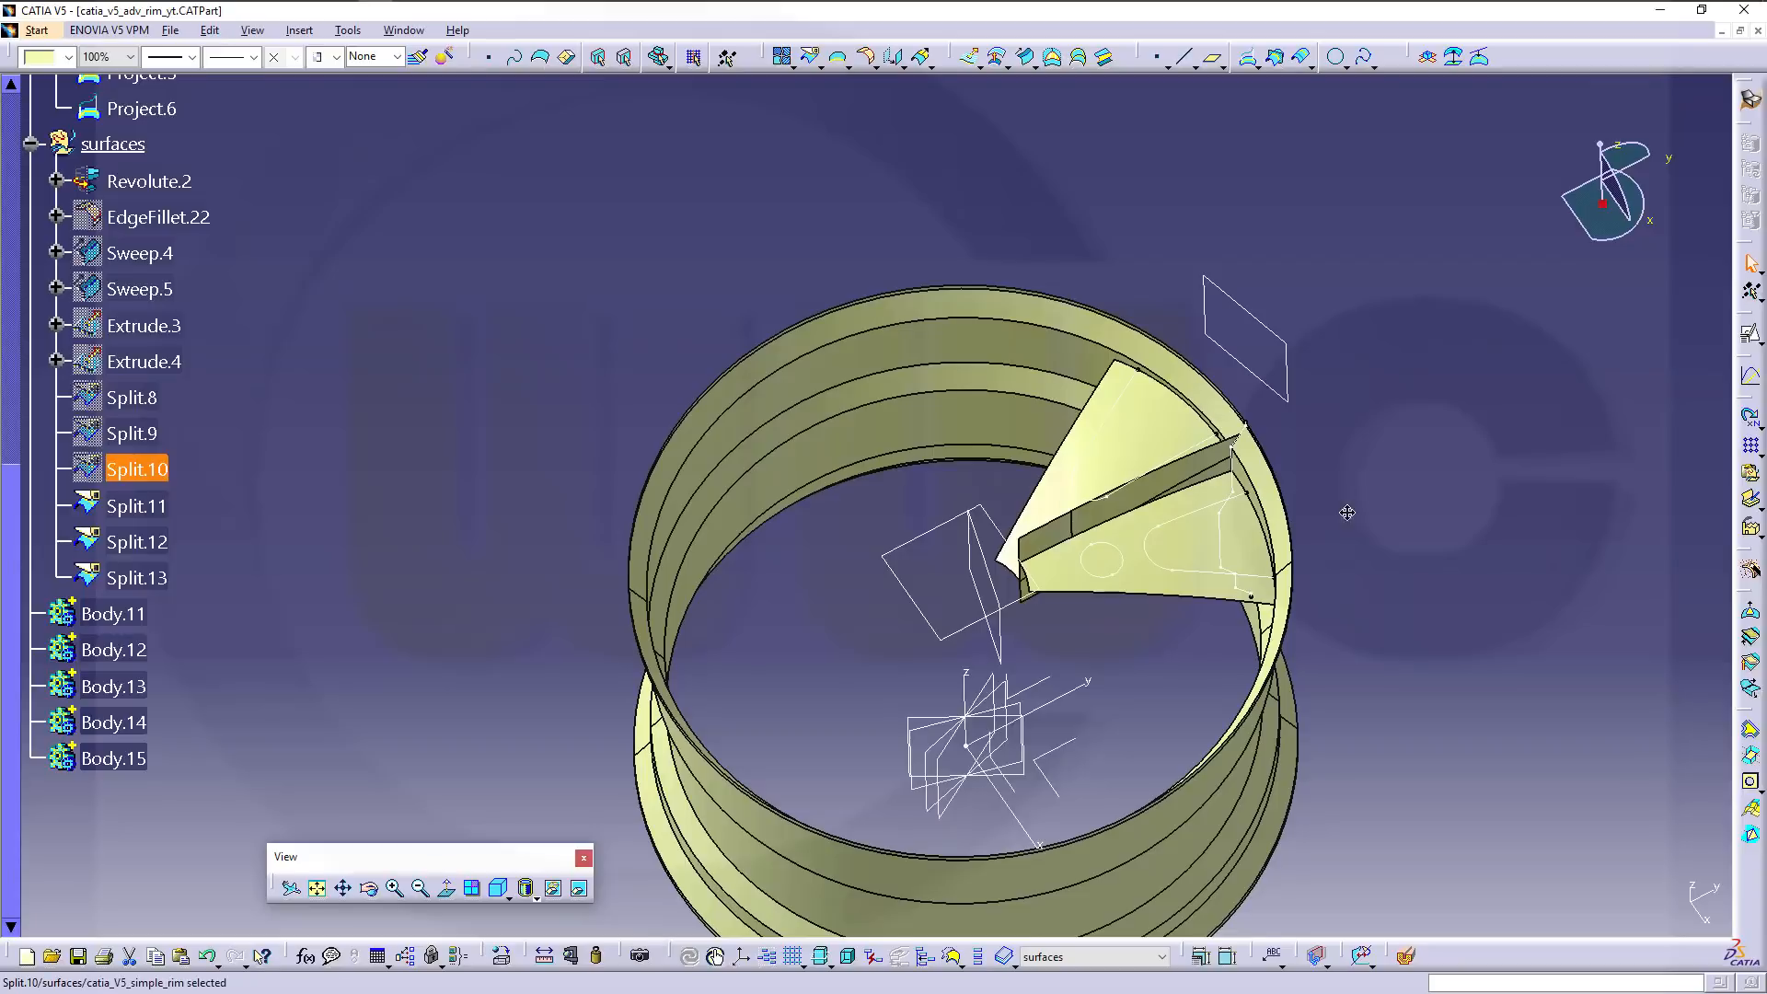
pyautogui.moveTo(1303, 506); pyautogui.dragTo(1293, 580, button='middle')
pyautogui.moveTo(755, 474); pyautogui.dragTo(711, 448, button='middle')
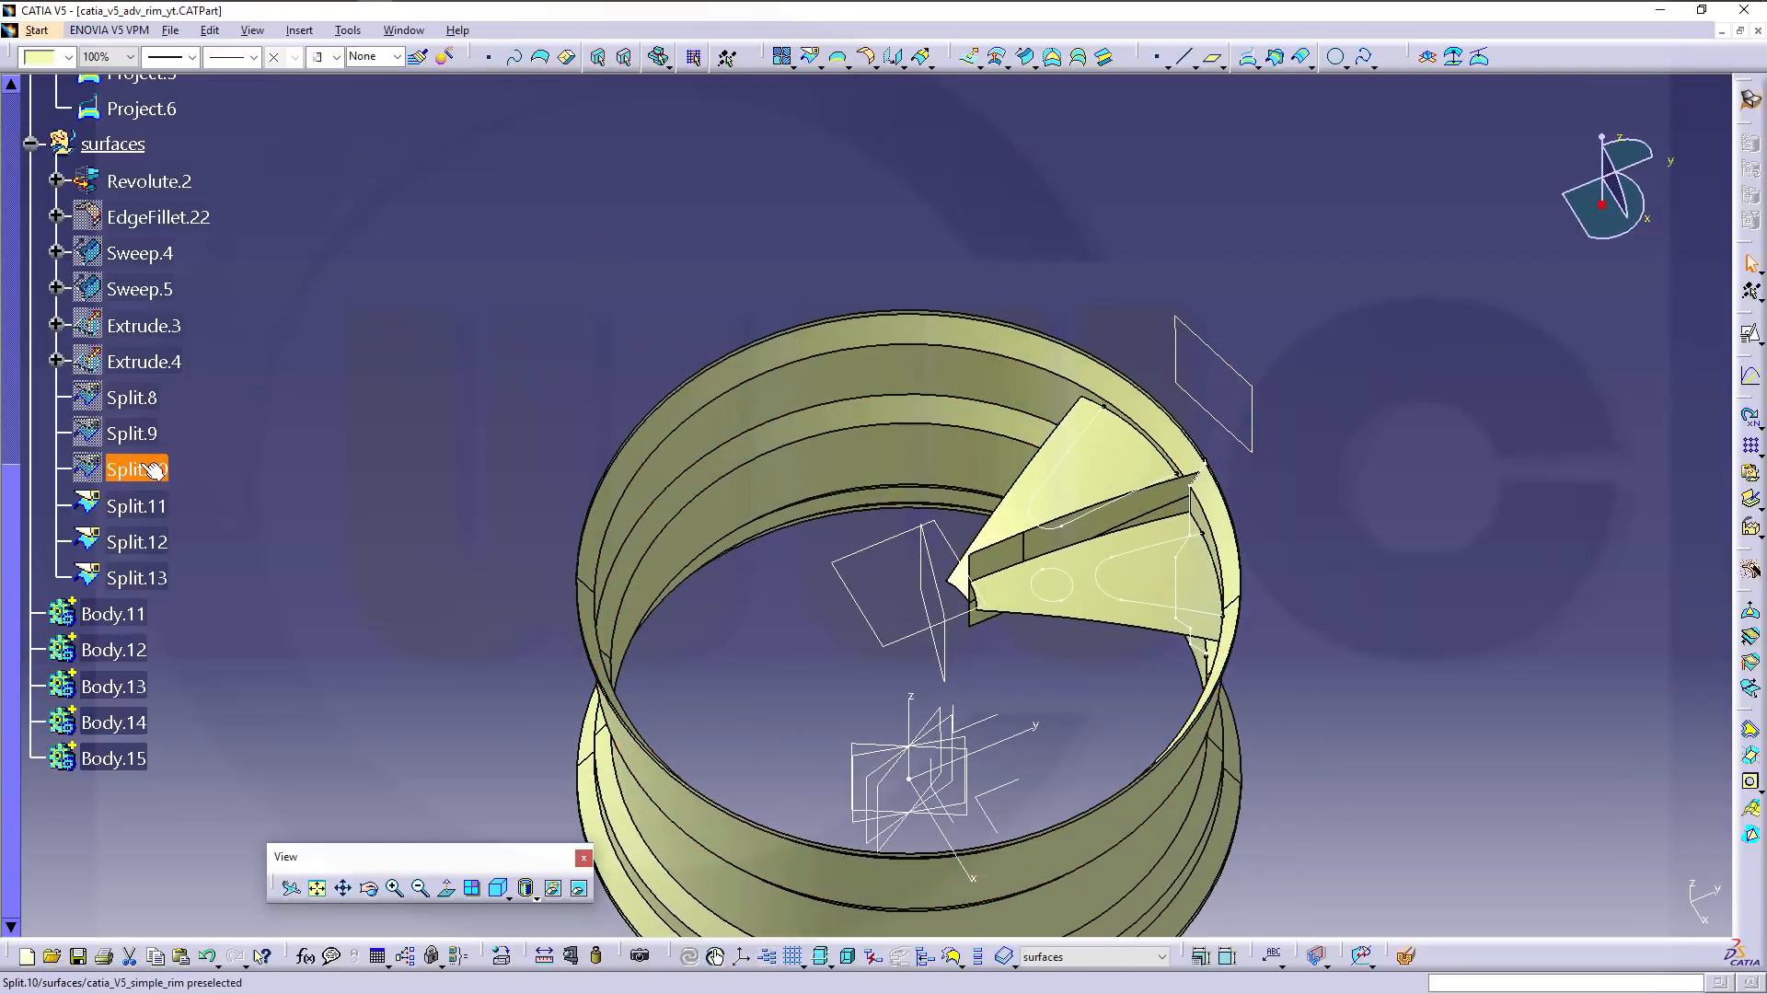
pyautogui.rightClick(138, 471)
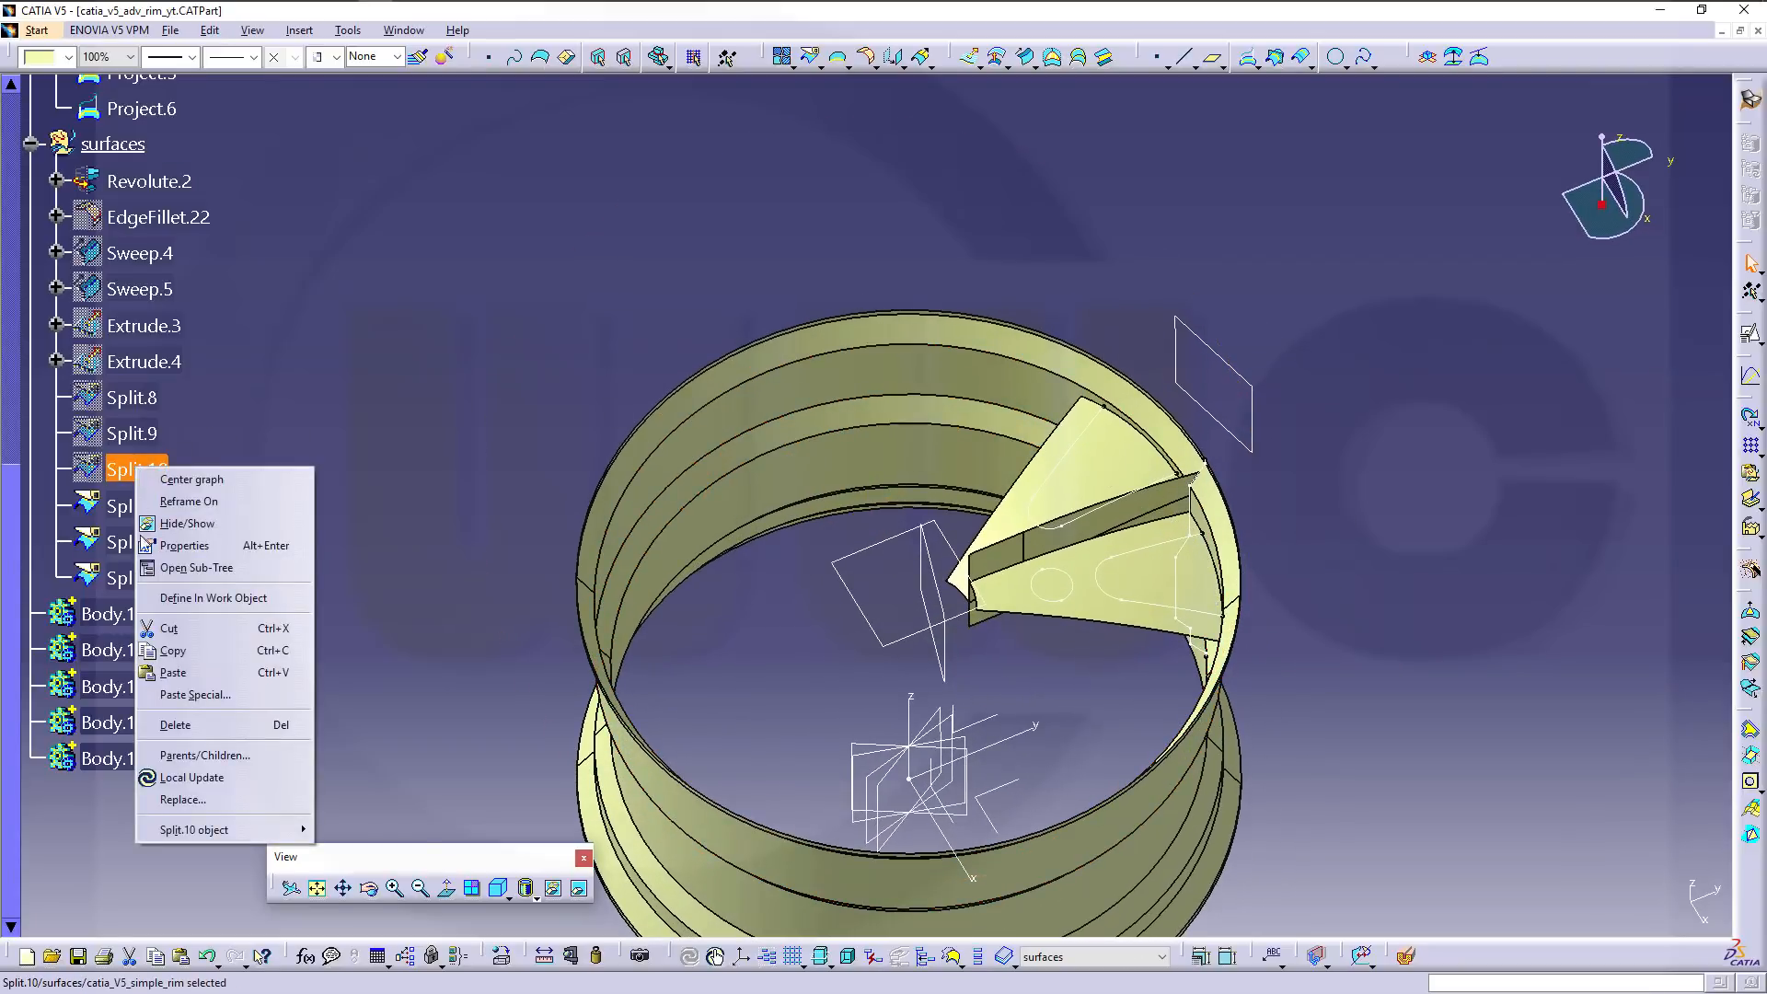
pyautogui.click(175, 725)
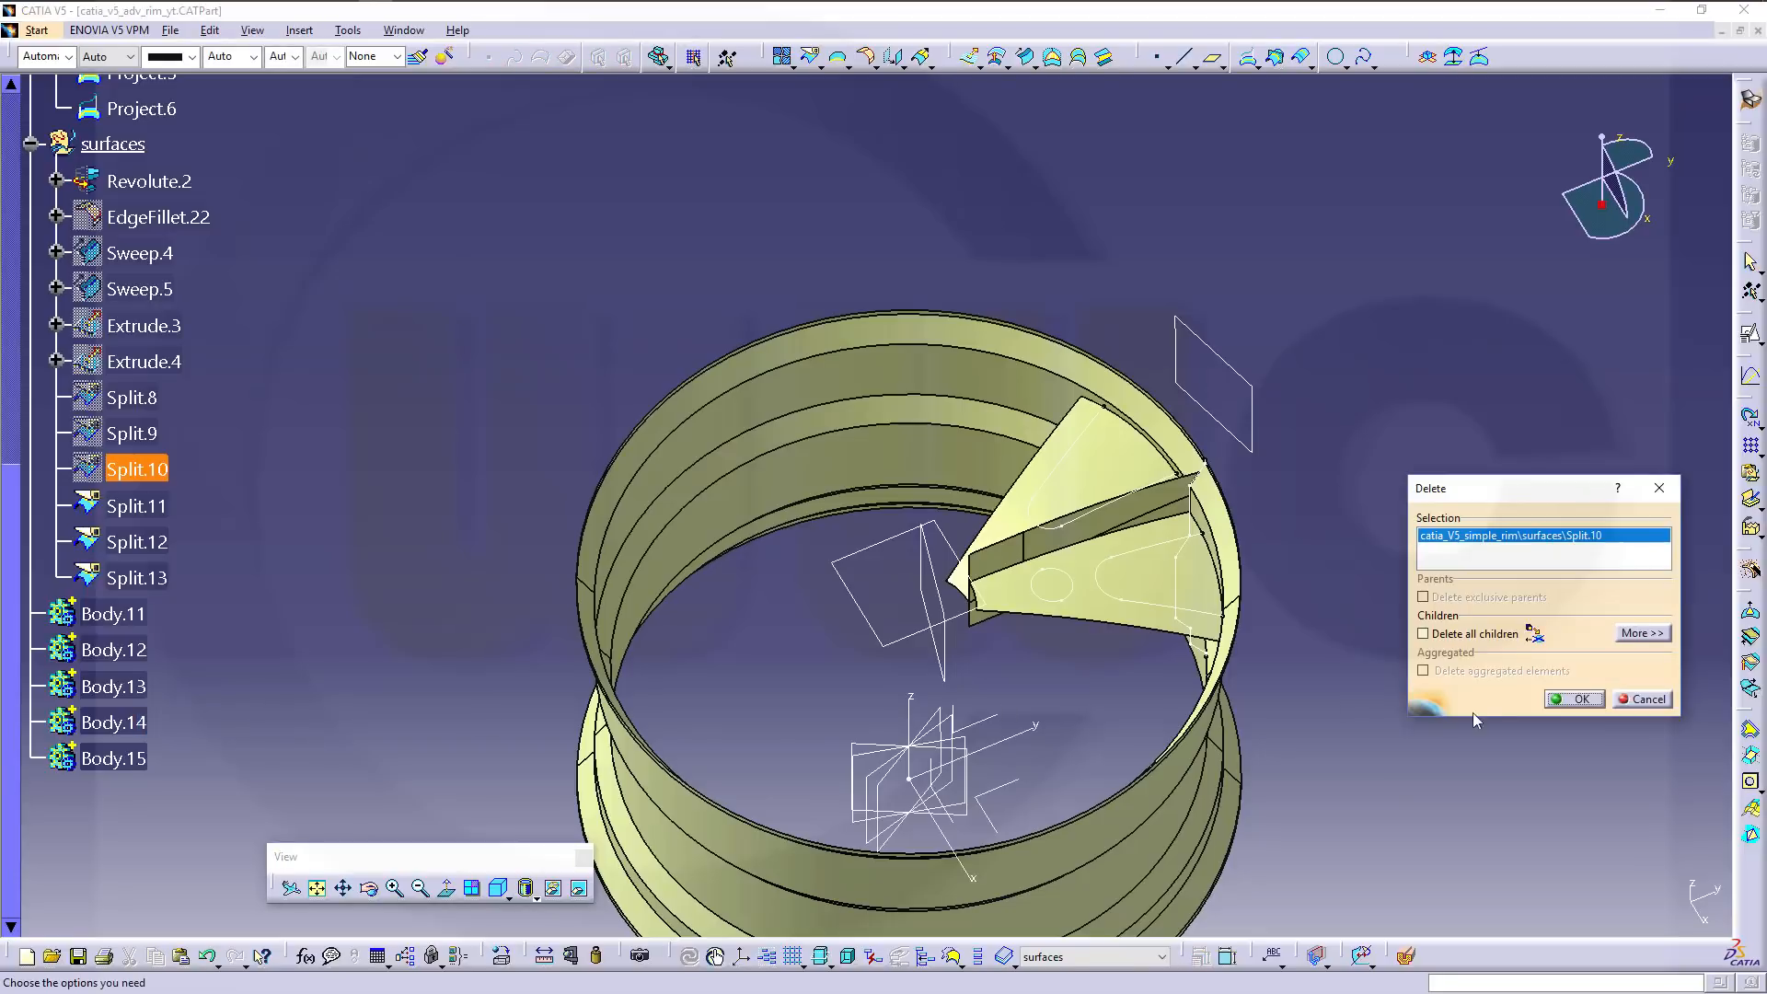
pyautogui.click(1592, 706)
# Split the spoke surface Split.13 with the projected circle Project.6 and the rounded V curve Project.4 to cut out both openings.
pyautogui.moveTo(1012, 631); pyautogui.dragTo(881, 550, button='middle')
pyautogui.moveTo(1304, 590); pyautogui.dragTo(1304, 518, button='middle')
pyautogui.click(1304, 590)
pyautogui.moveTo(1289, 619); pyautogui.dragTo(1171, 521, button='middle')
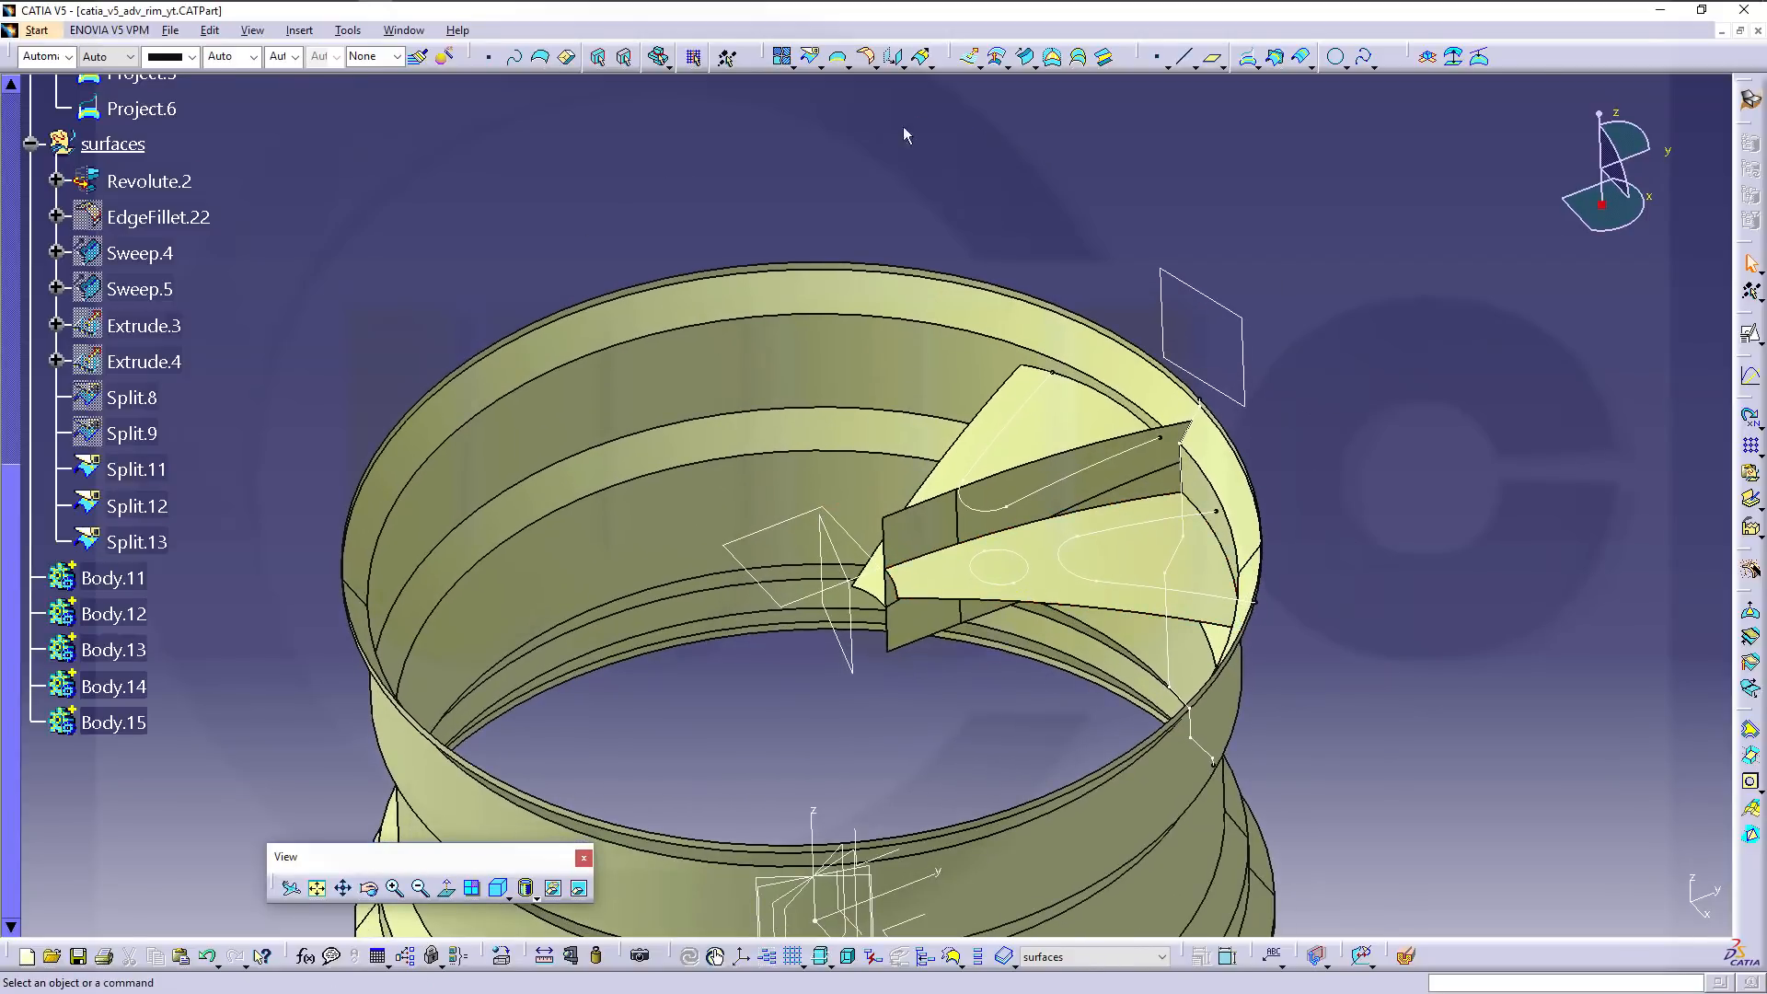
pyautogui.click(809, 59)
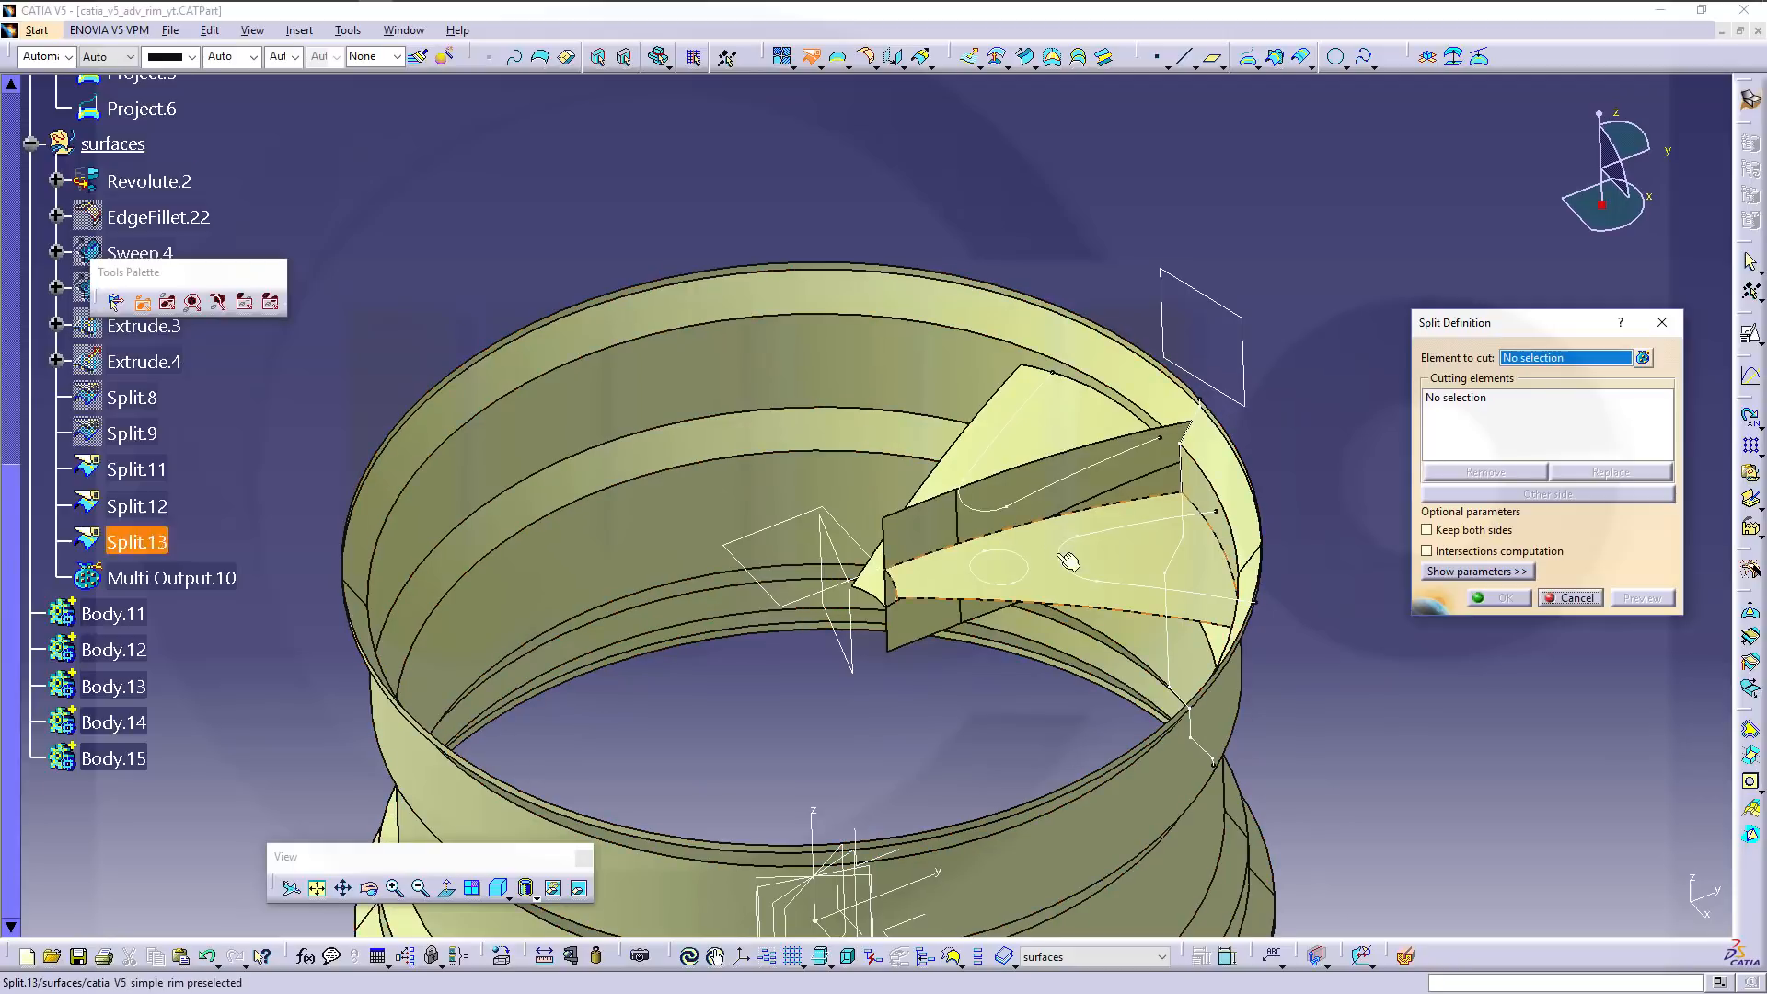
pyautogui.click(1058, 585)
pyautogui.click(1023, 580)
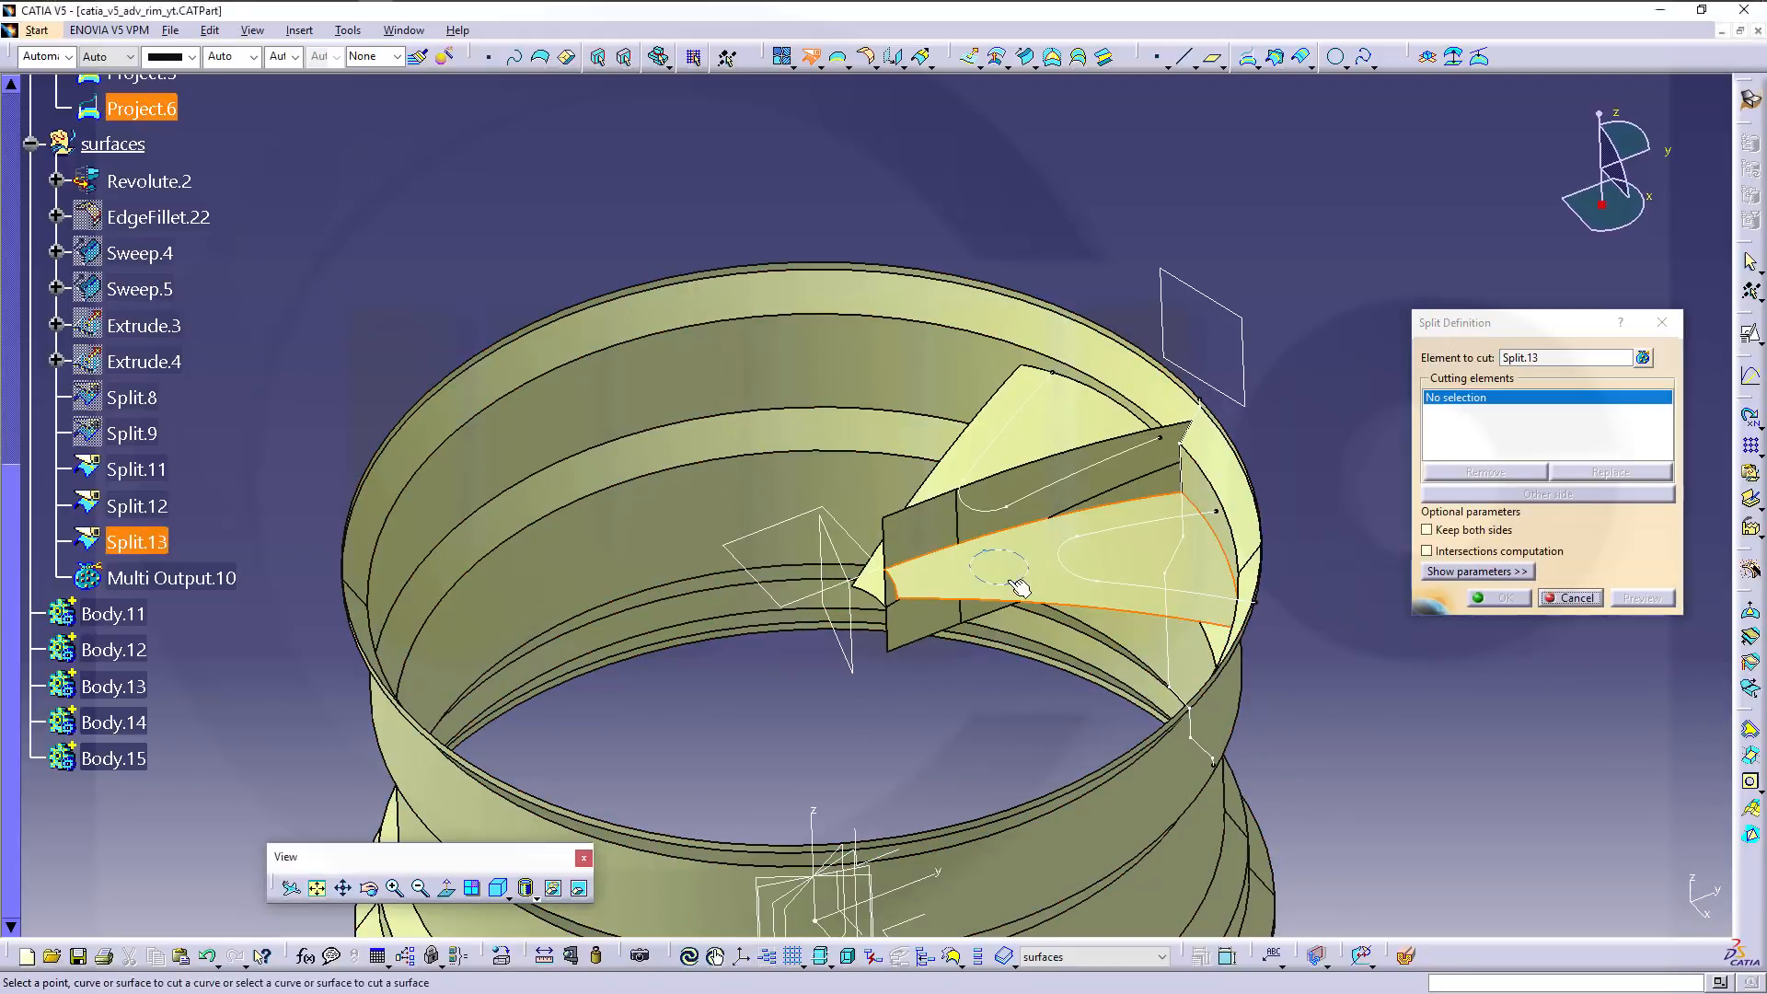
pyautogui.click(1088, 584)
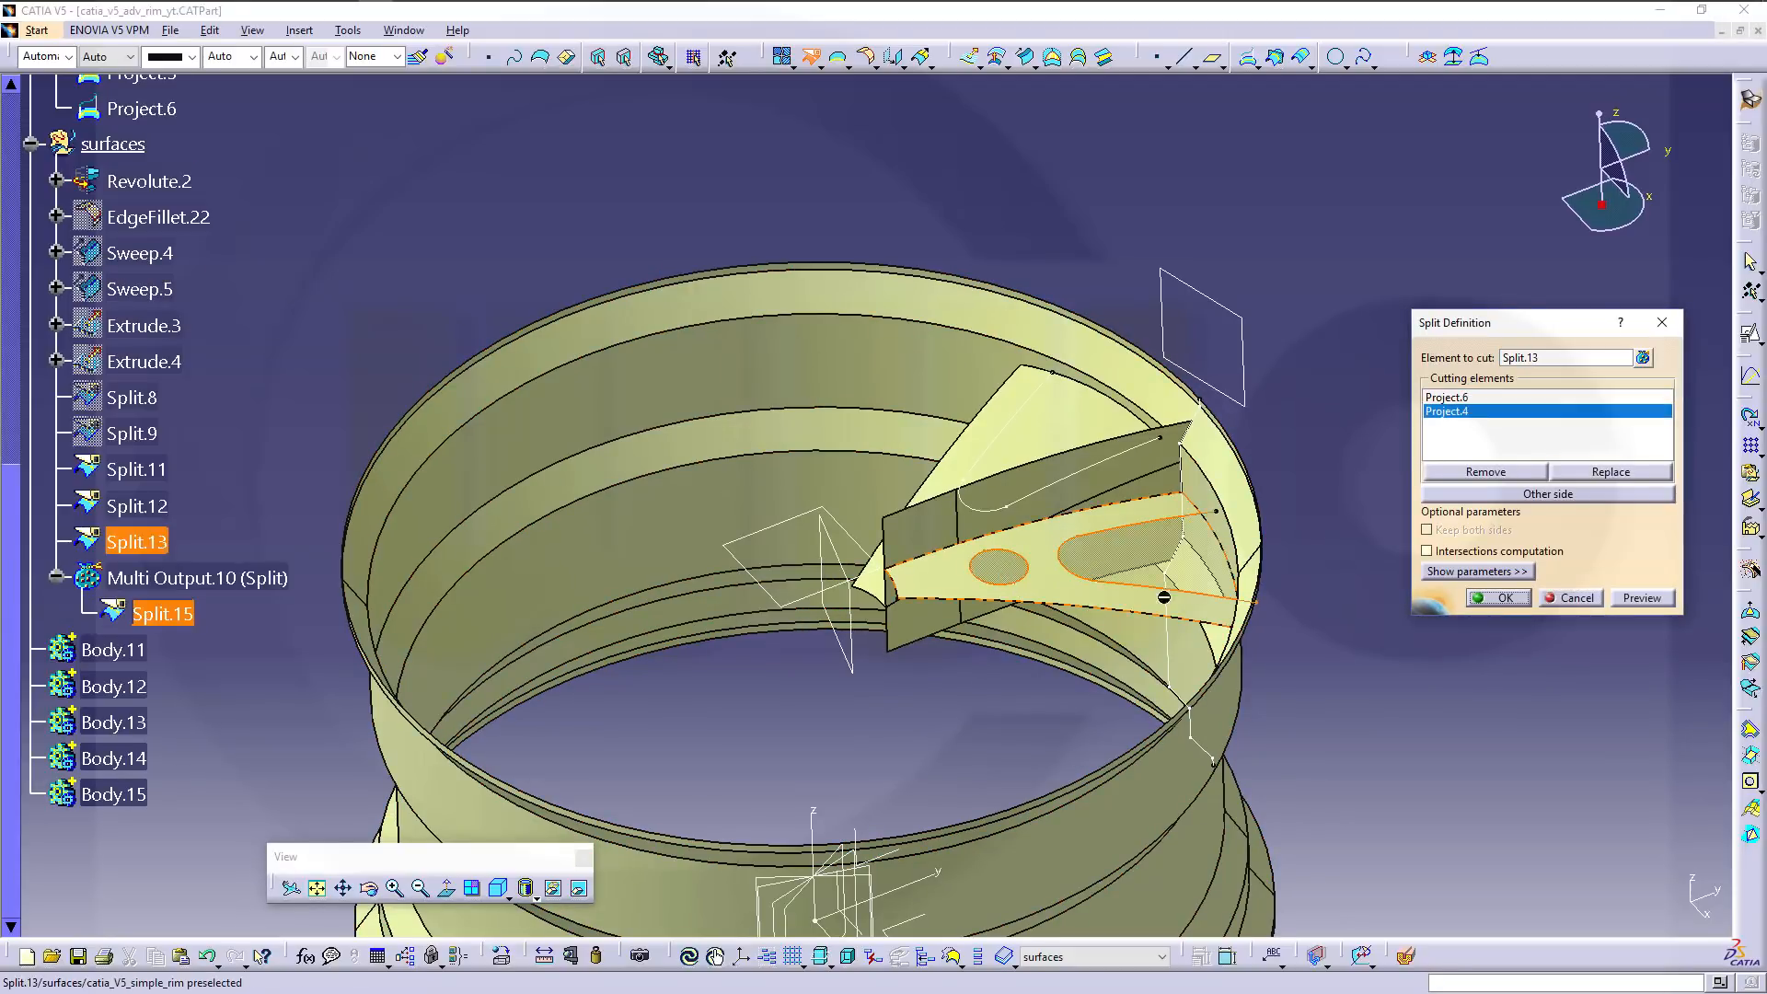
pyautogui.click(1507, 598)
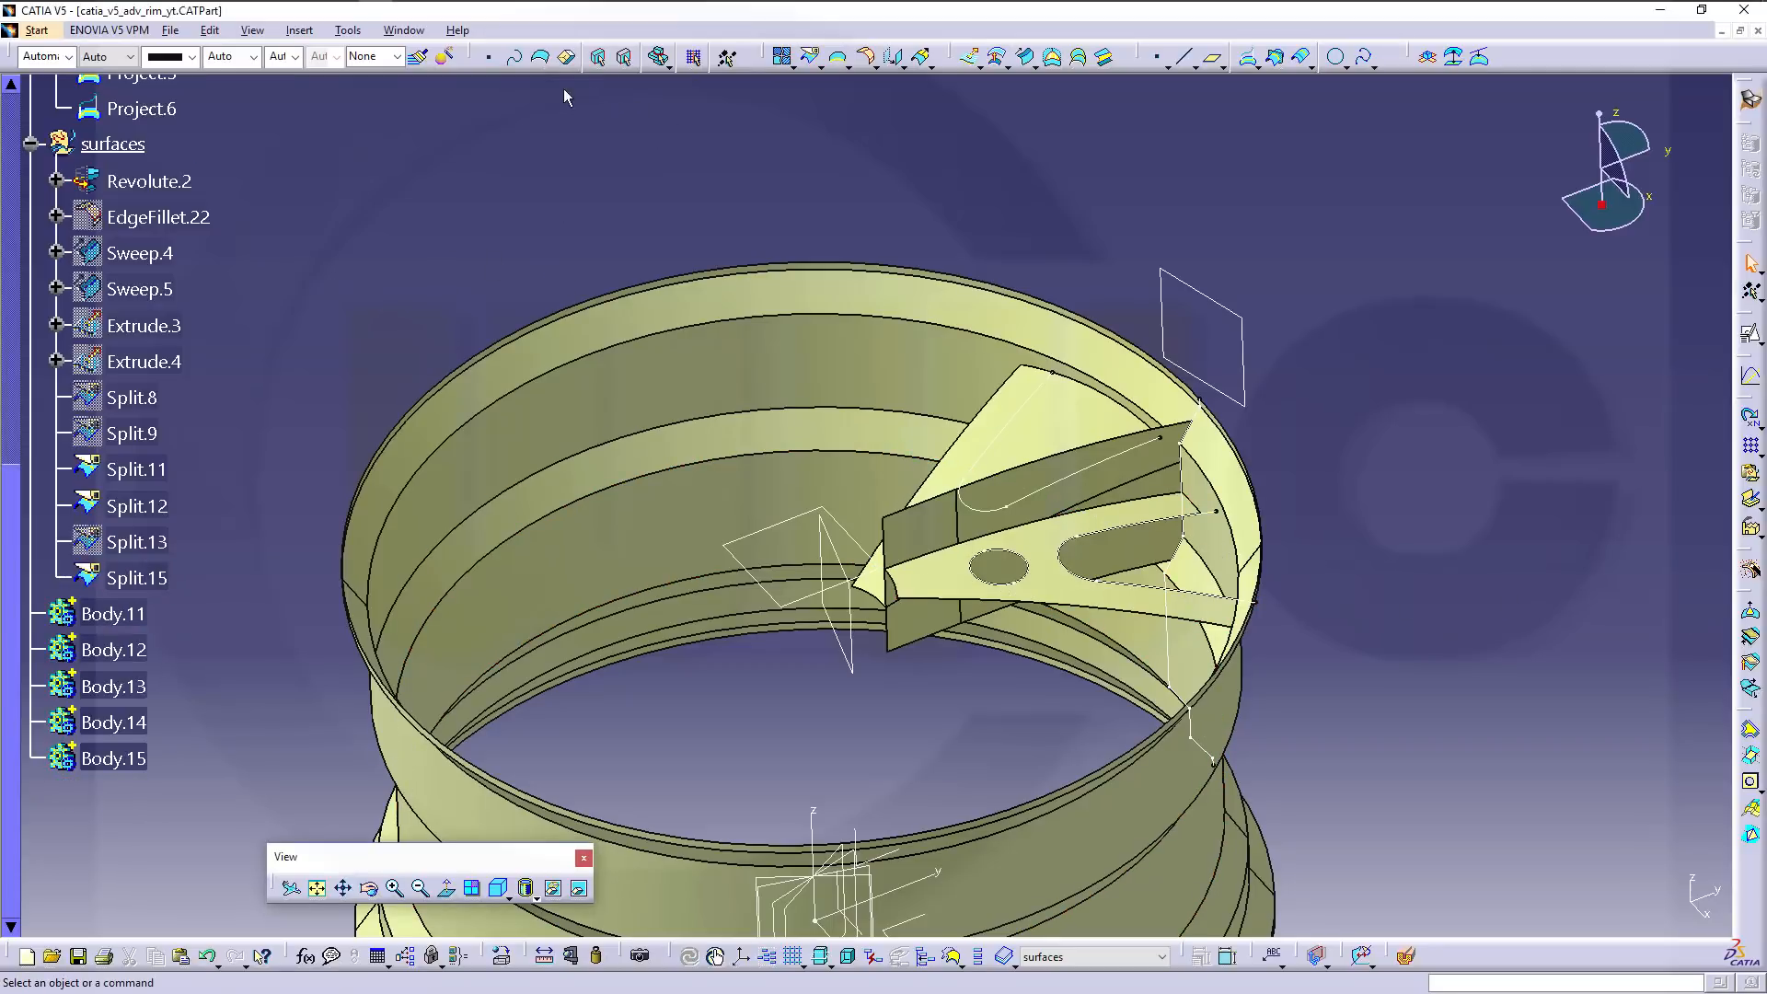
# Split the second spoke surface, Split.12, with the projected curve Project.5 to open its rounded V-shaped cut-out.
pyautogui.click(810, 57)
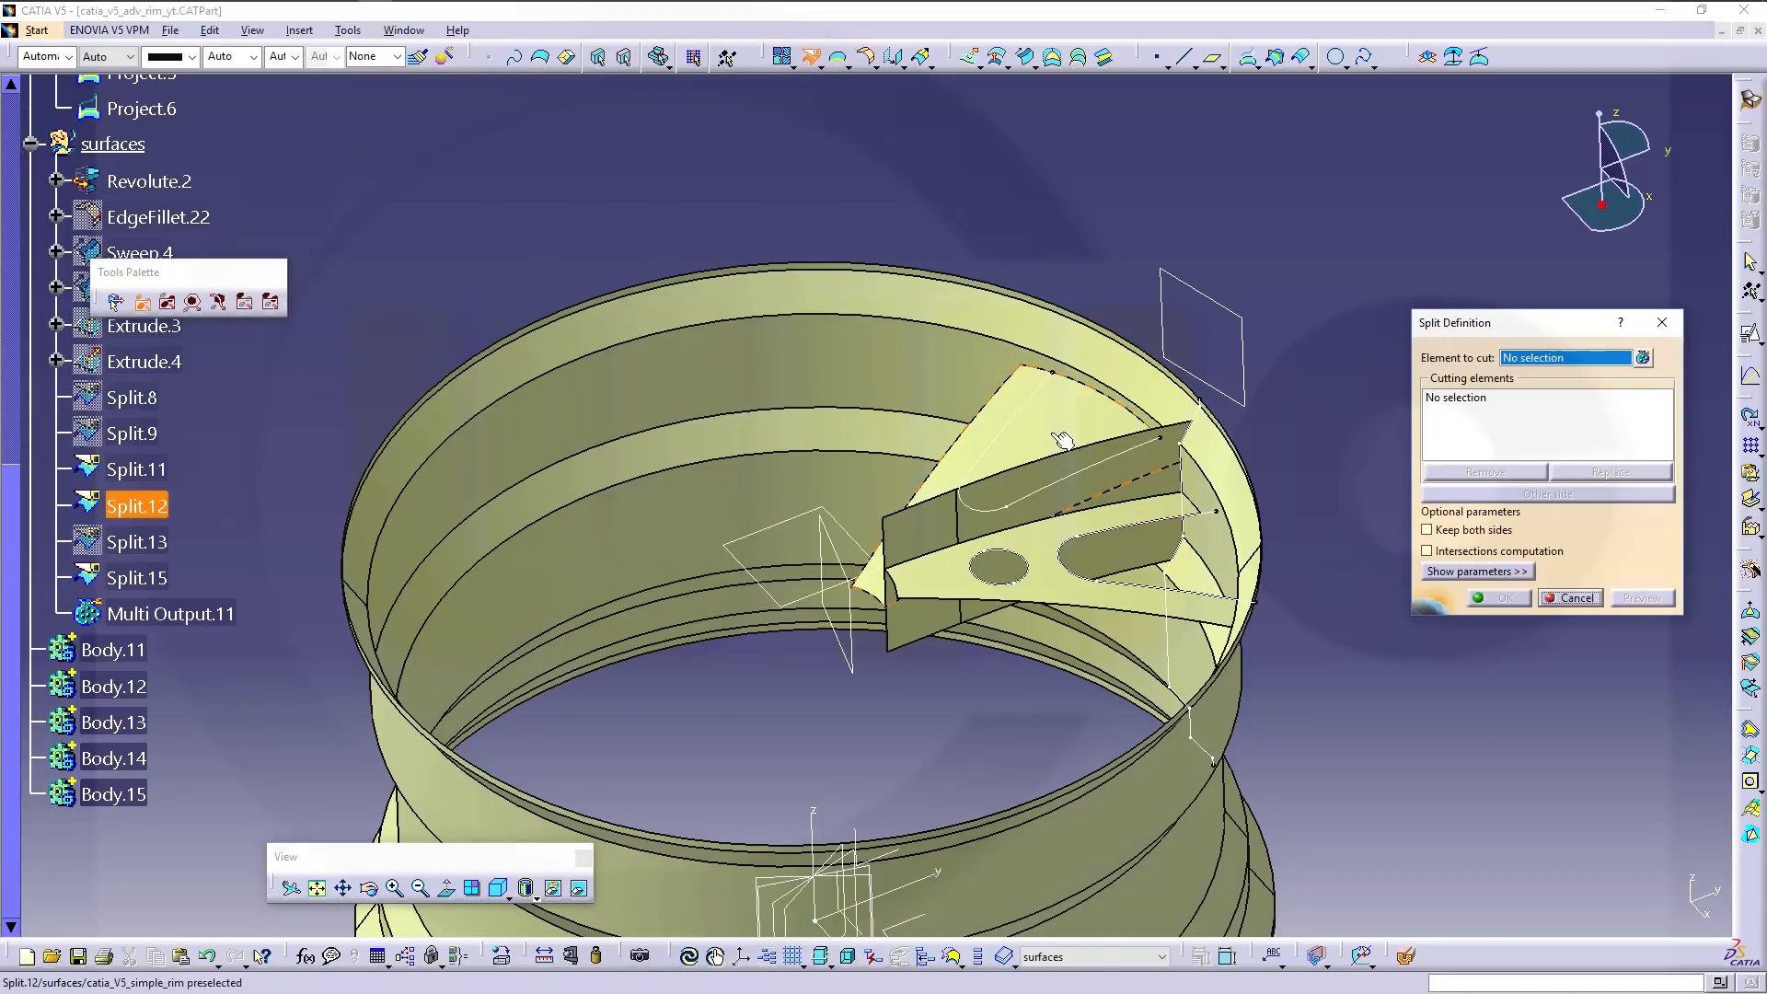
pyautogui.click(997, 425)
pyautogui.click(1013, 433)
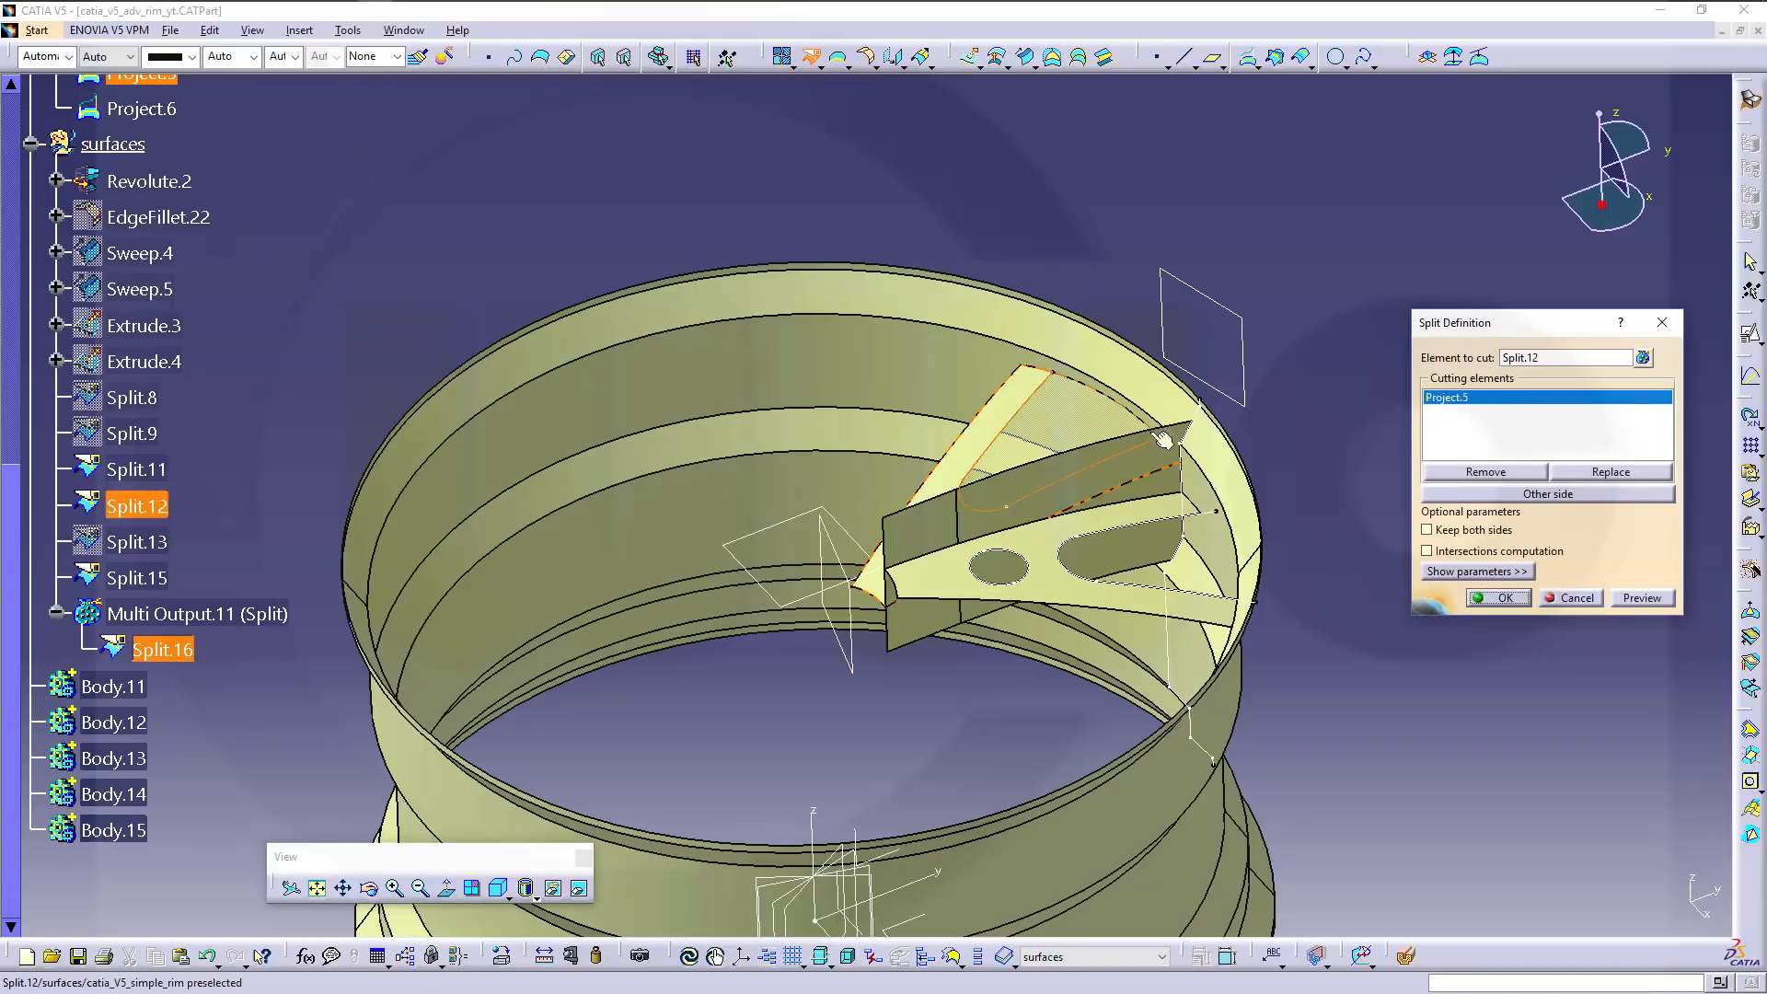
pyautogui.click(1504, 598)
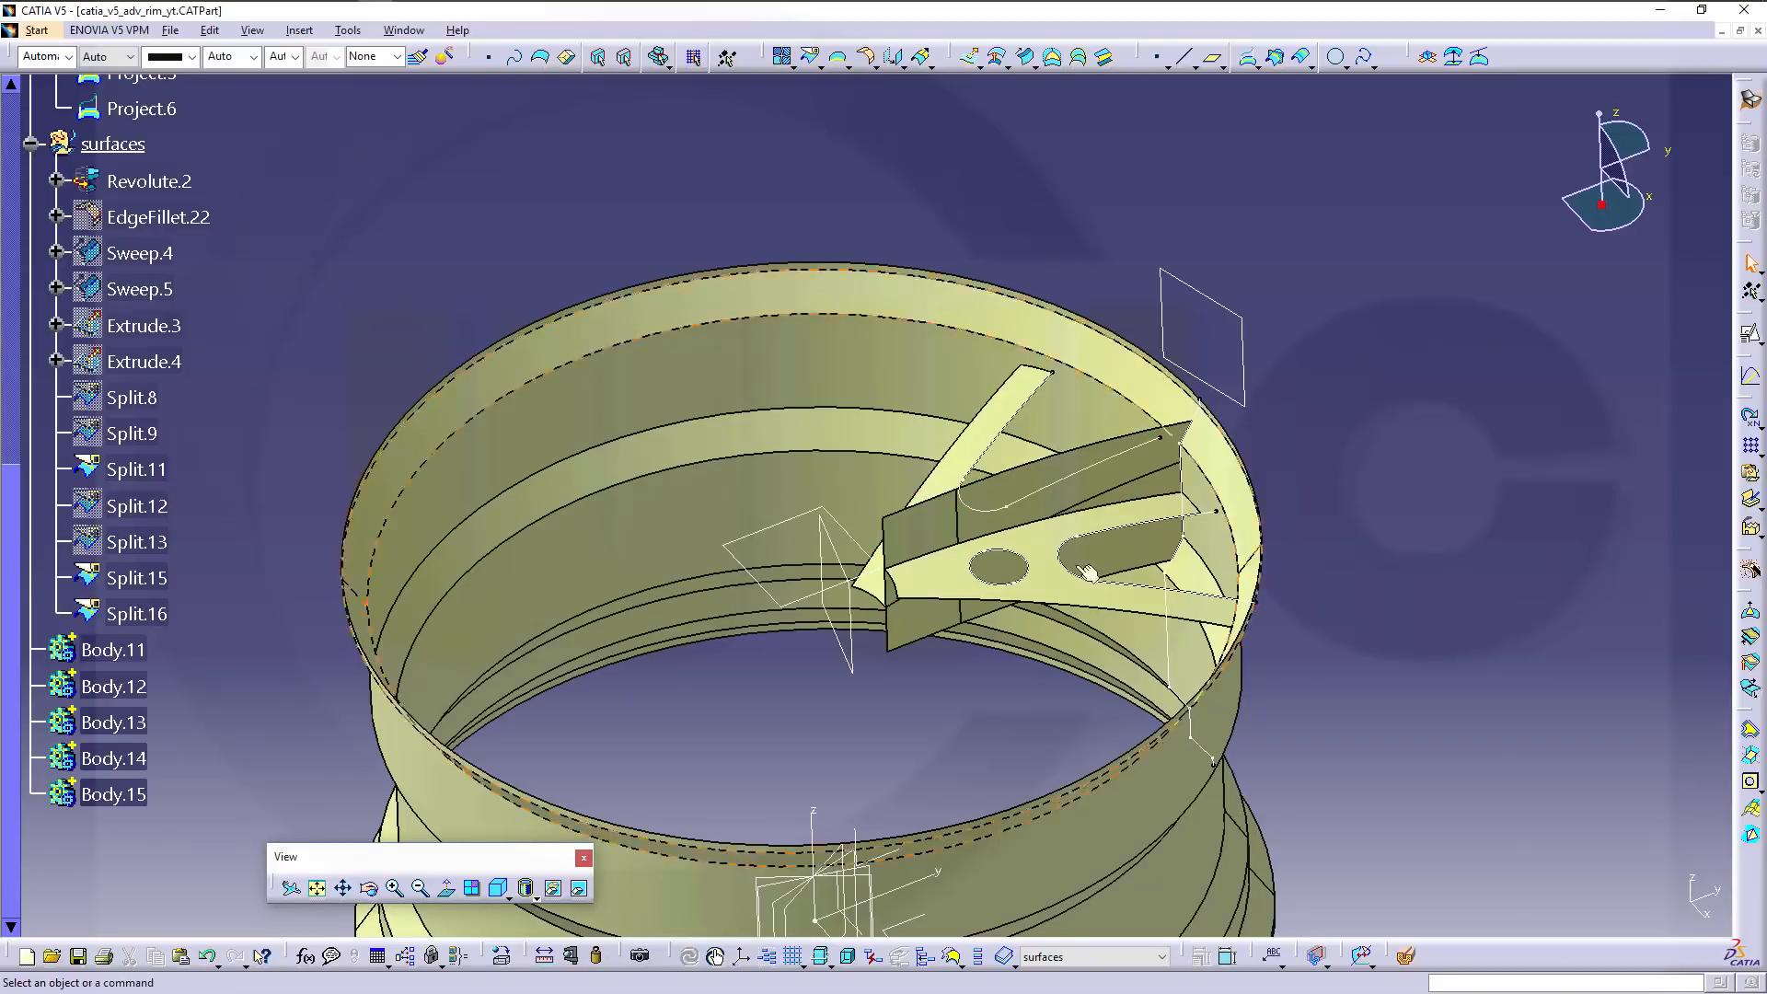
# In the Part Design workbench, make Body.11 the work object.
pyautogui.moveTo(1088, 572); pyautogui.dragTo(976, 552, button='middle')
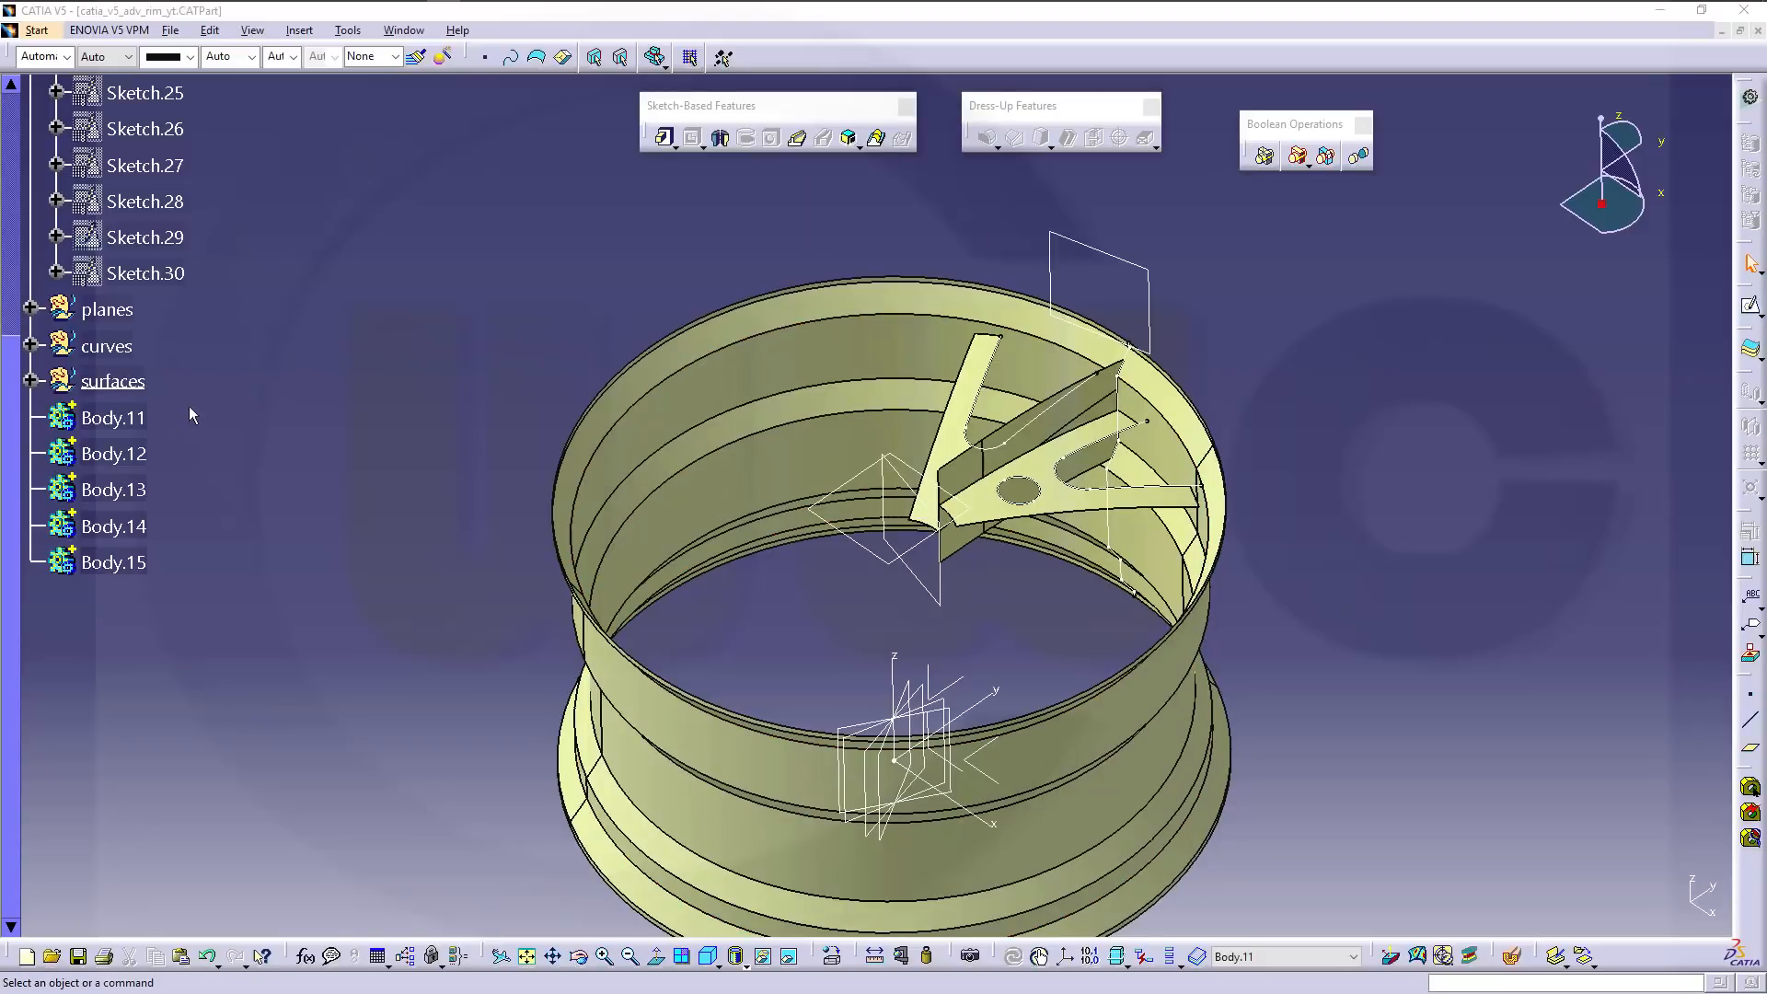
pyautogui.click(115, 417)
pyautogui.rightClick(130, 416)
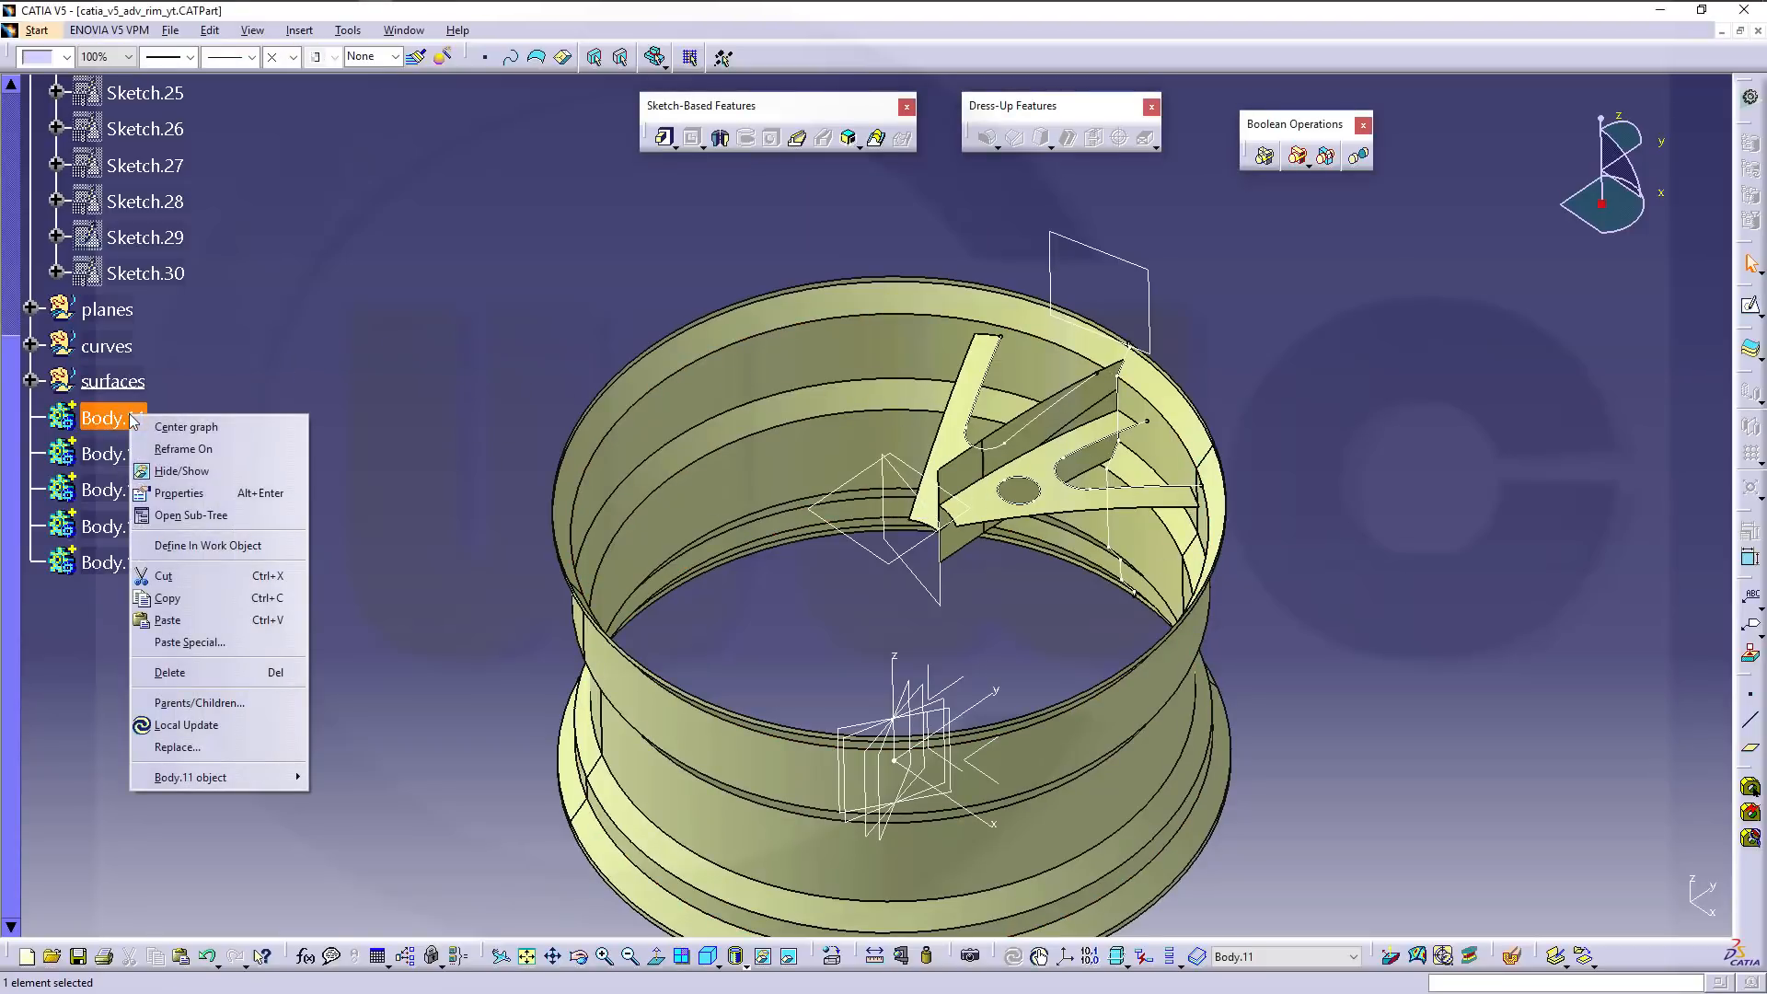
pyautogui.click(221, 547)
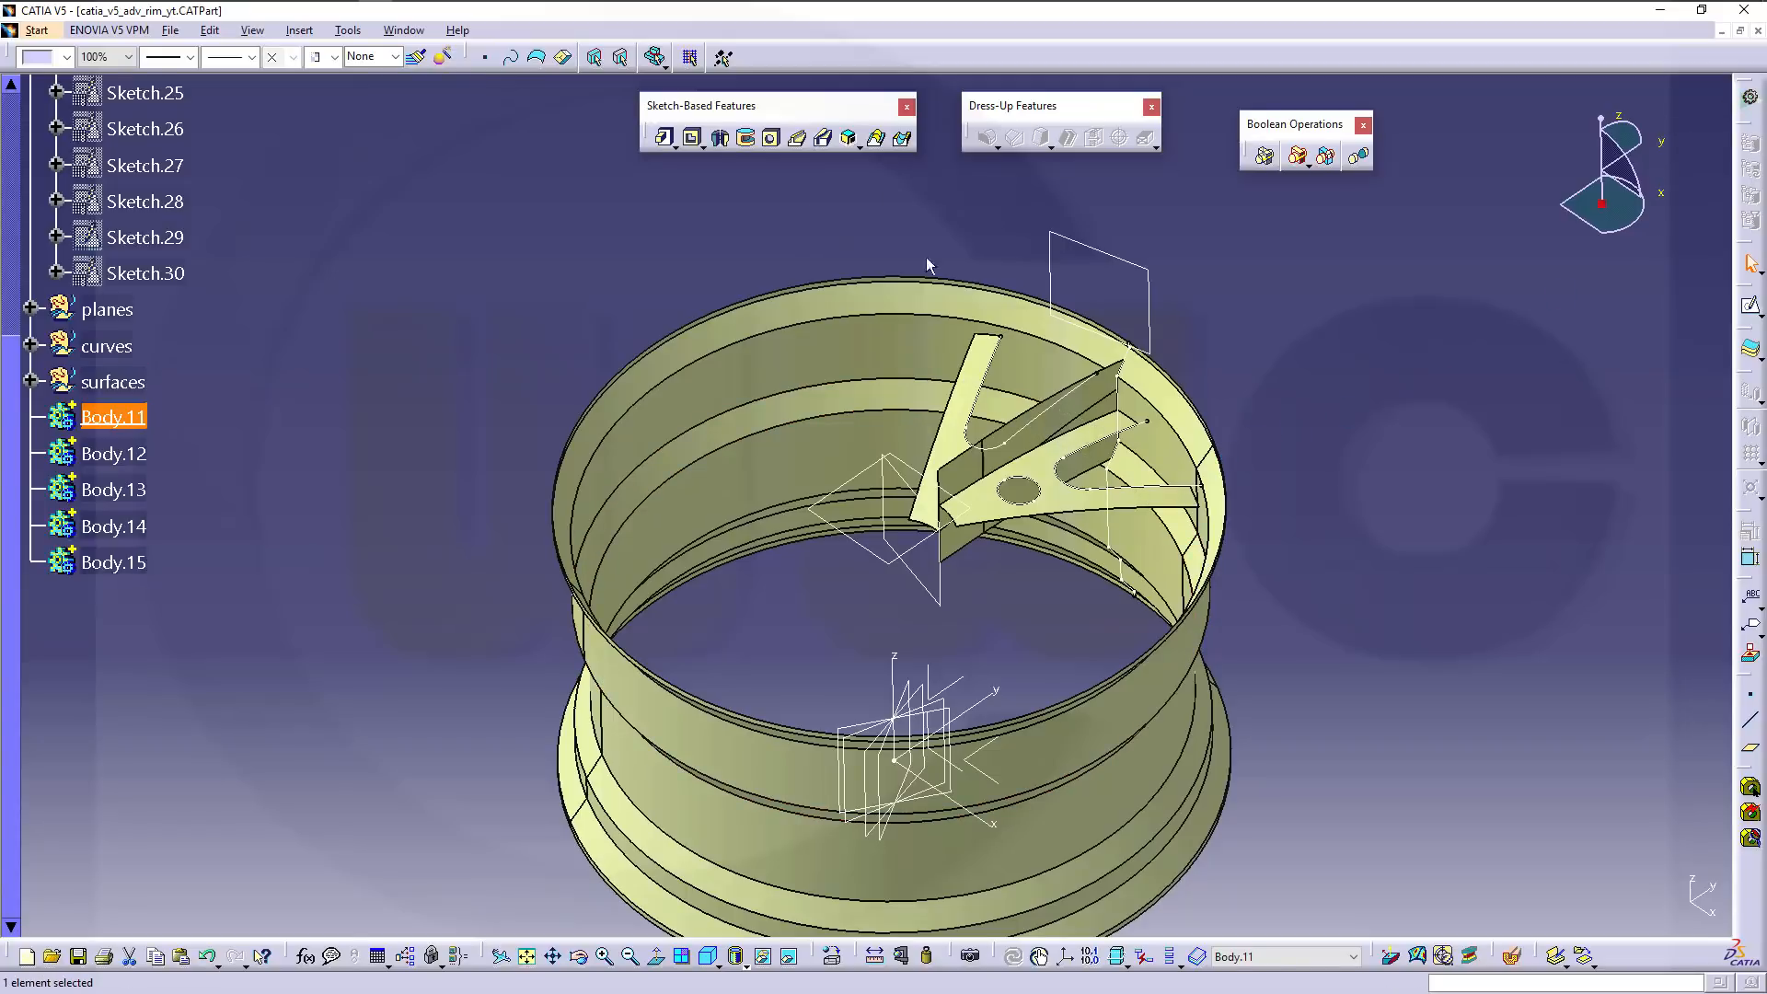
pyautogui.moveTo(1387, 355); pyautogui.dragTo(1333, 440, button='middle')
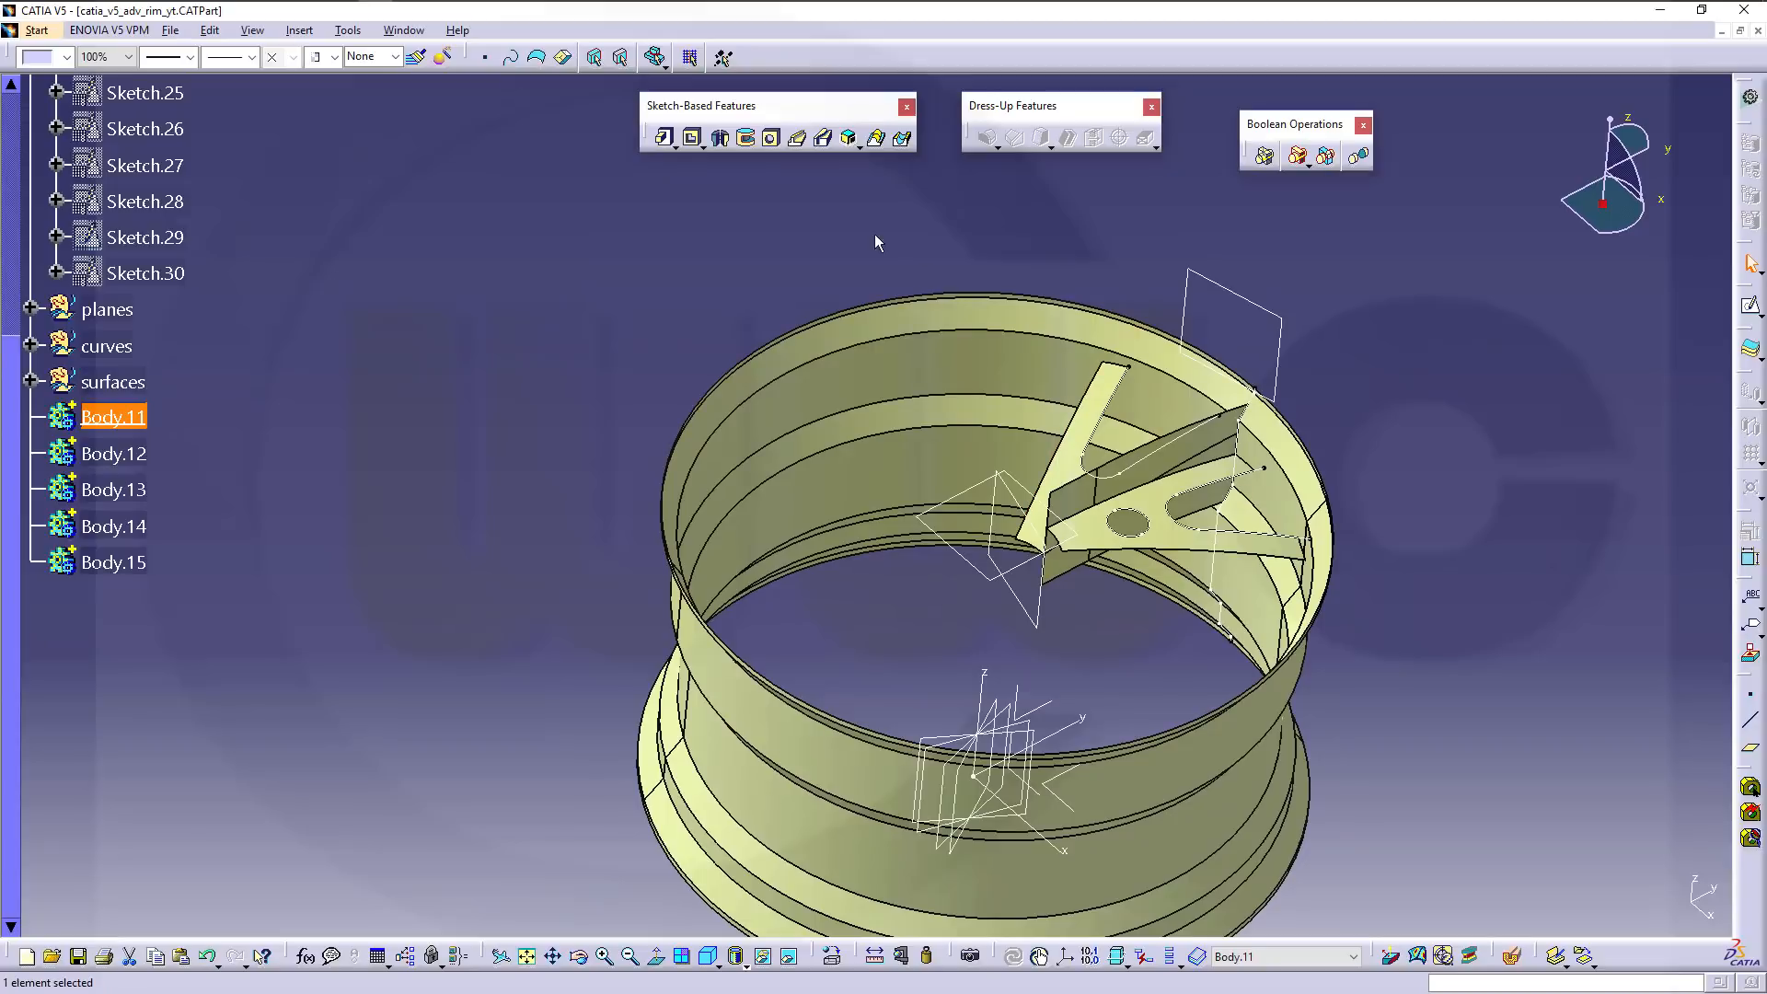
# Thicken the spoke surface with the circular and V-shaped openings, Split.15, using a 5 mm first offset and 0 mm second offset.
pyautogui.click(1749, 351)
pyautogui.click(1171, 537)
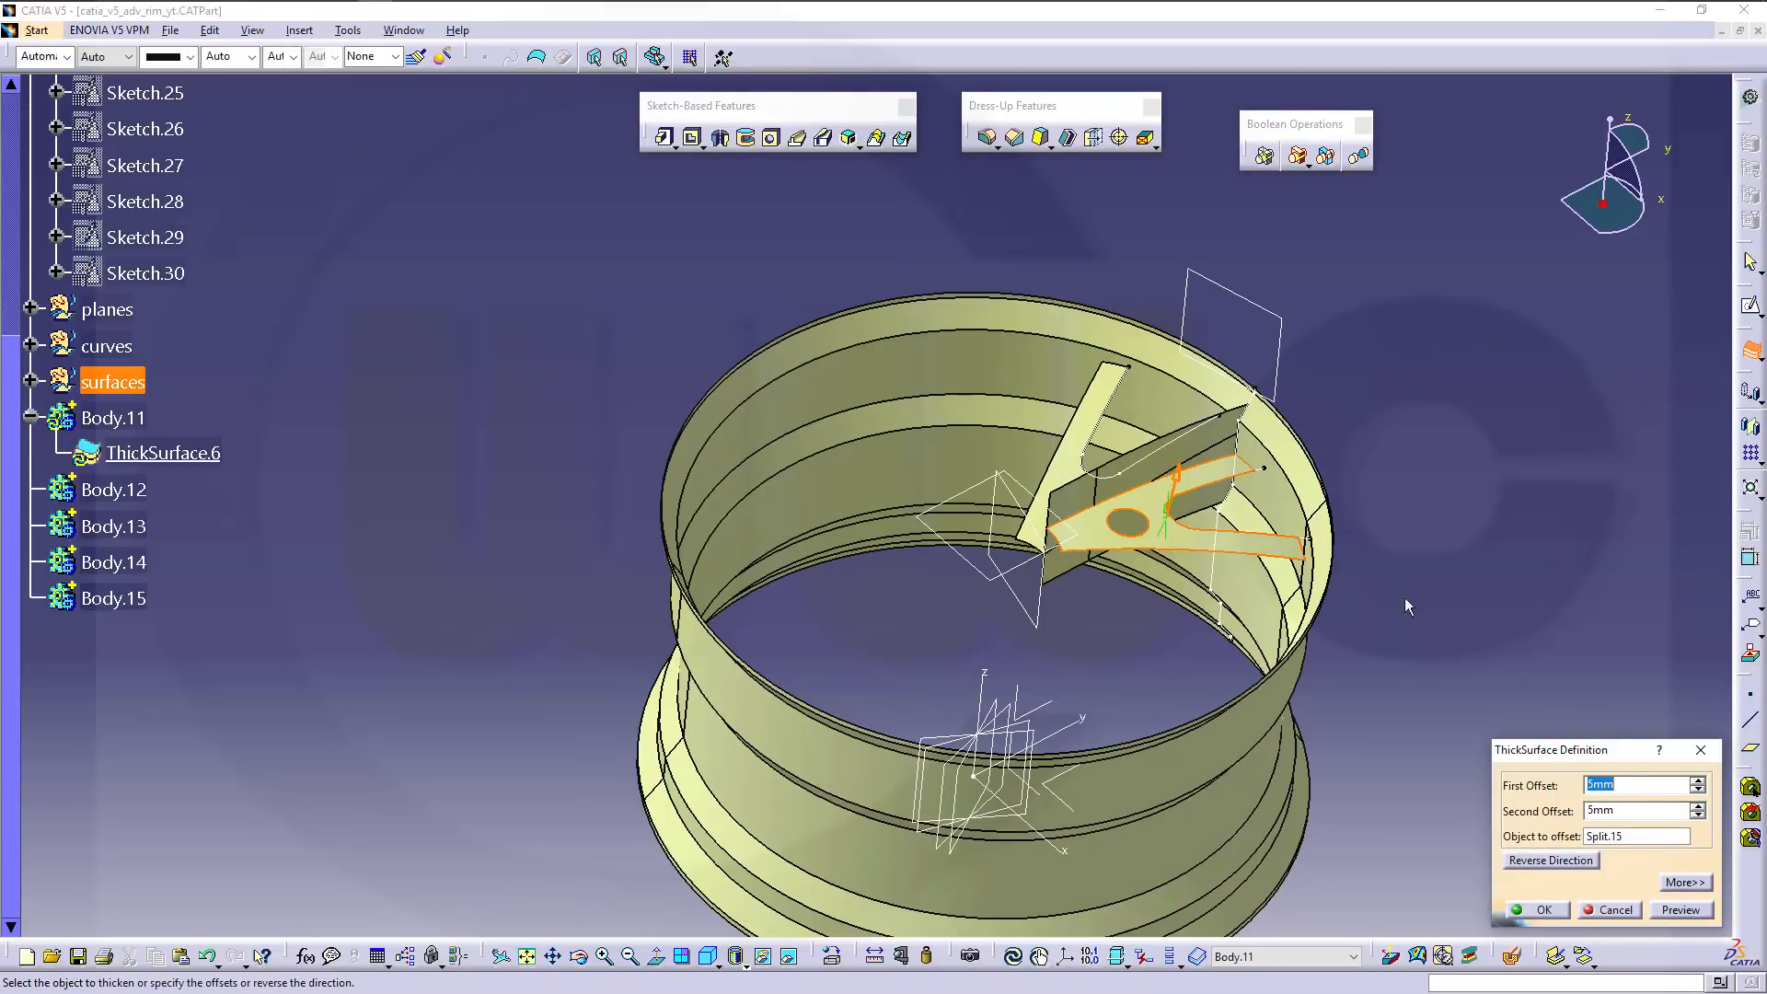
pyautogui.press('Tab')
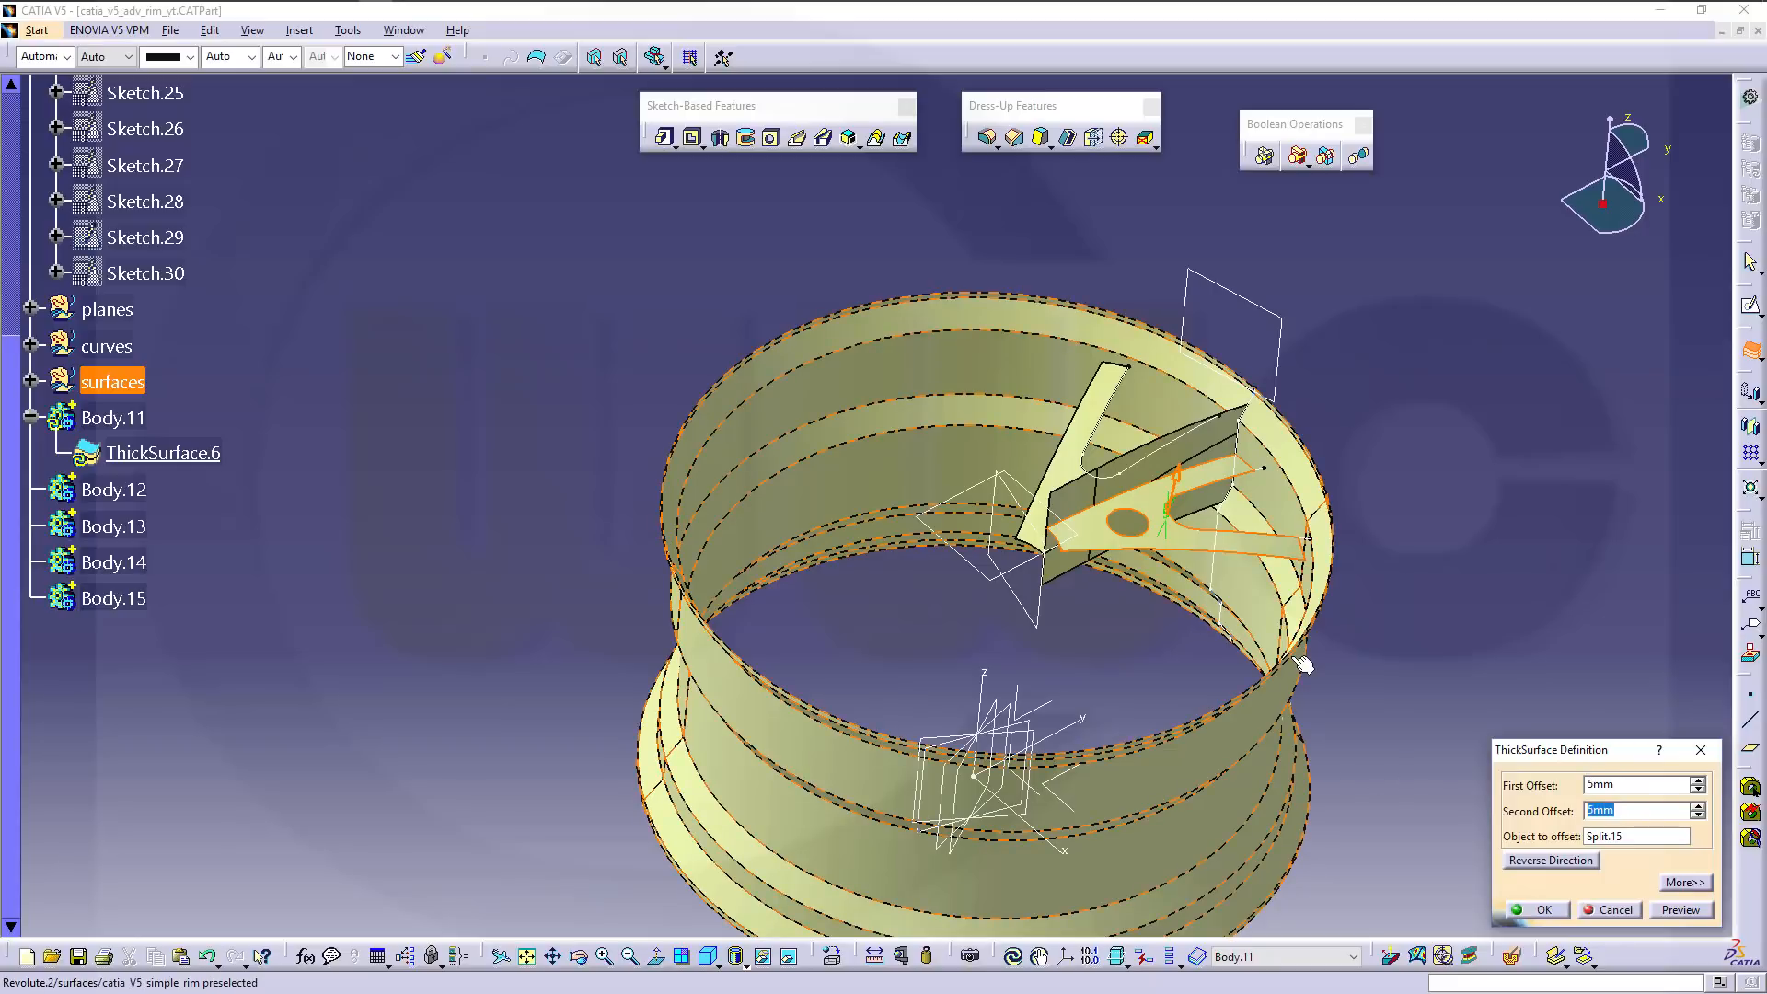
pyautogui.write('0')
pyautogui.press('Return')
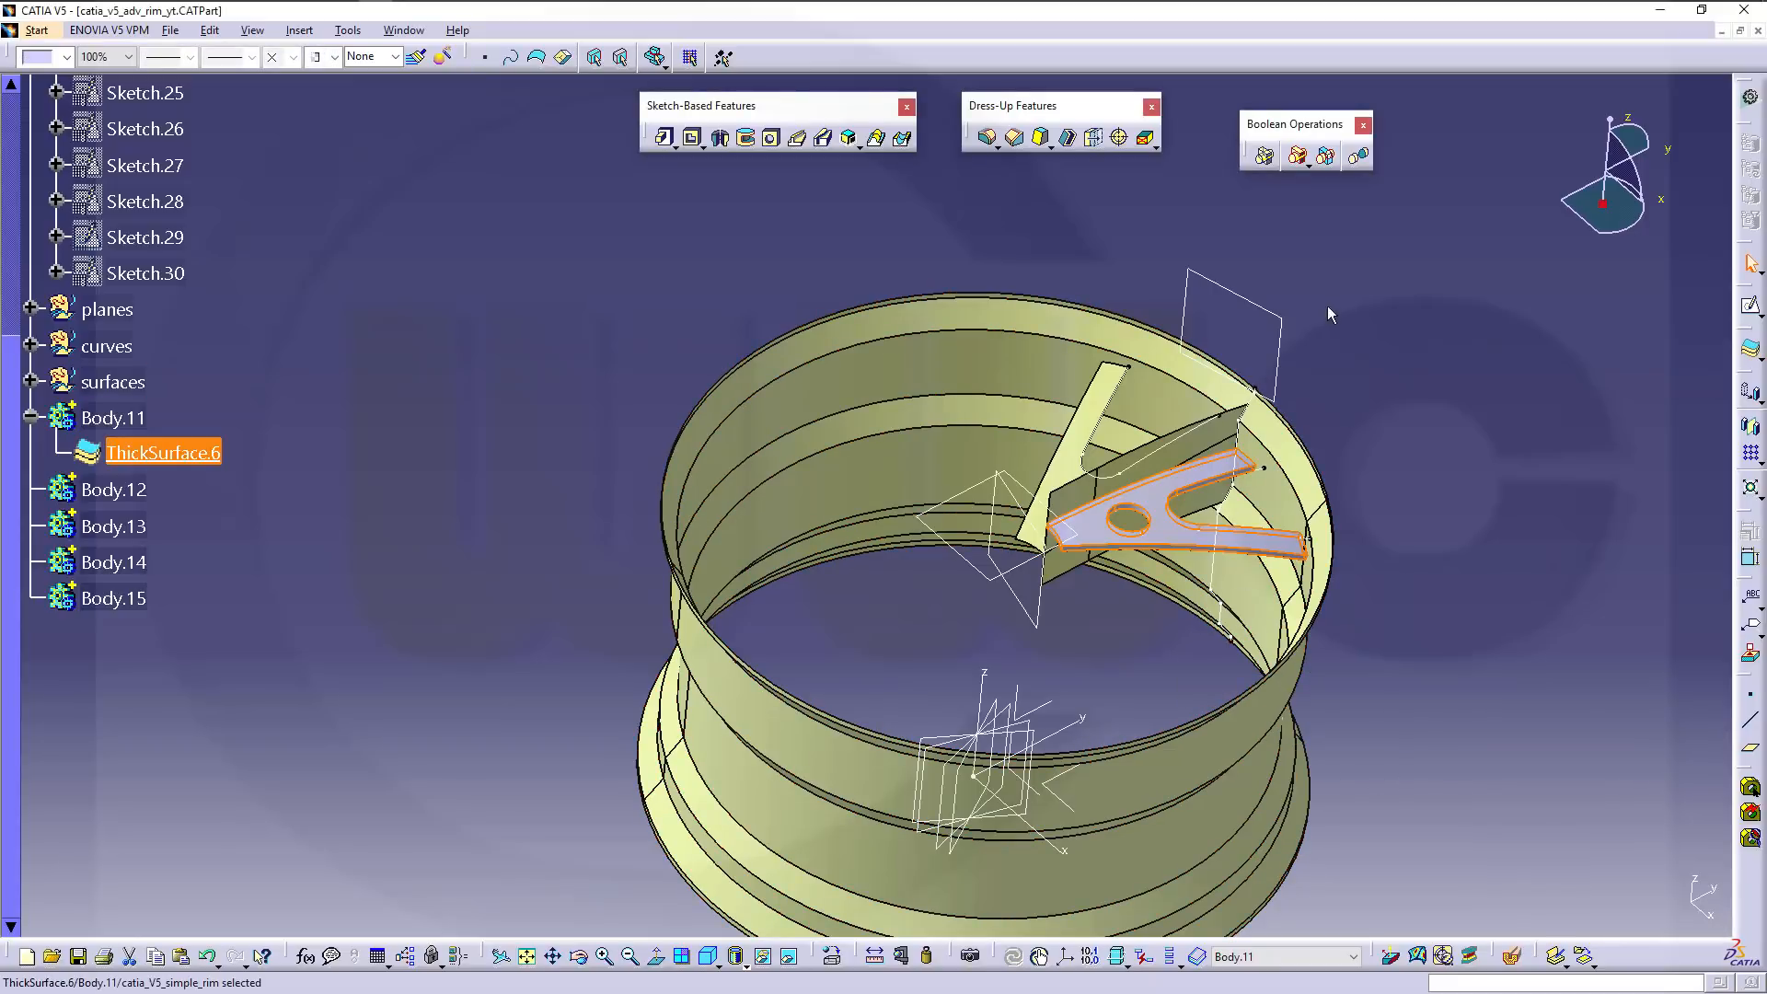
# Make Body.12 the work object and thicken the second spoke surface, Split.16, by 5 mm on its reversed side with 0 mm second offset.
pyautogui.rightClick(75, 488)
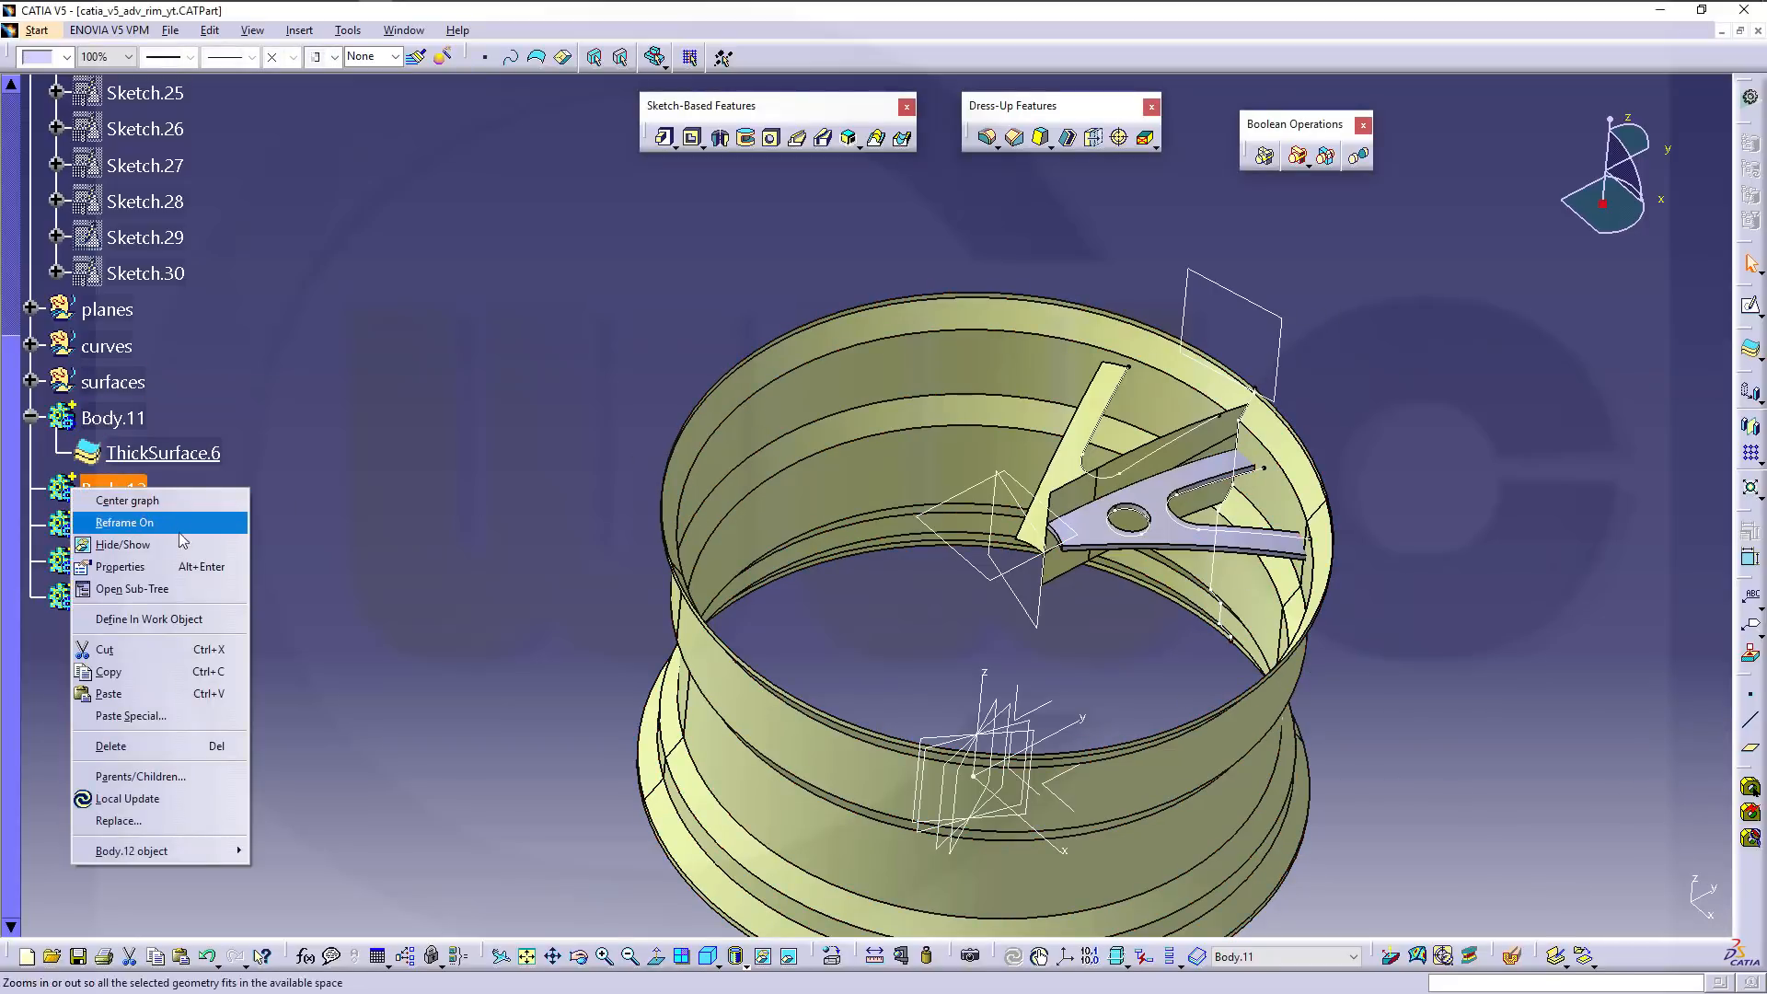
pyautogui.click(161, 619)
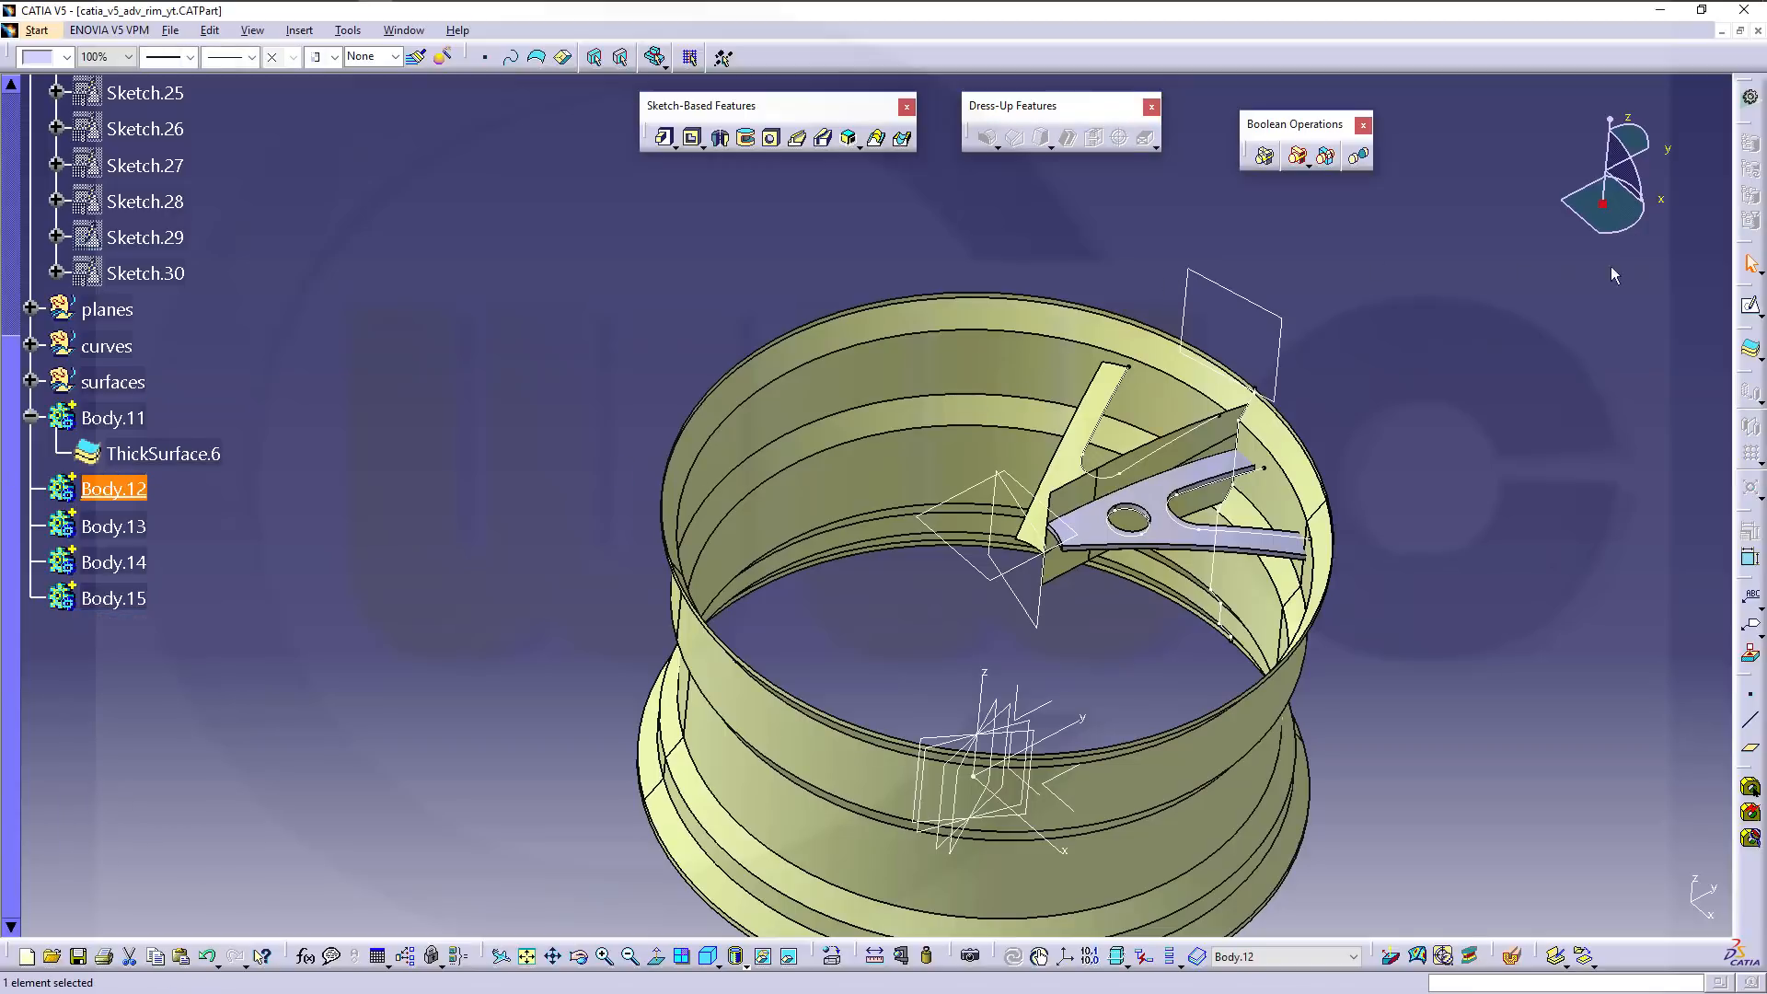
pyautogui.click(1749, 356)
pyautogui.click(1085, 432)
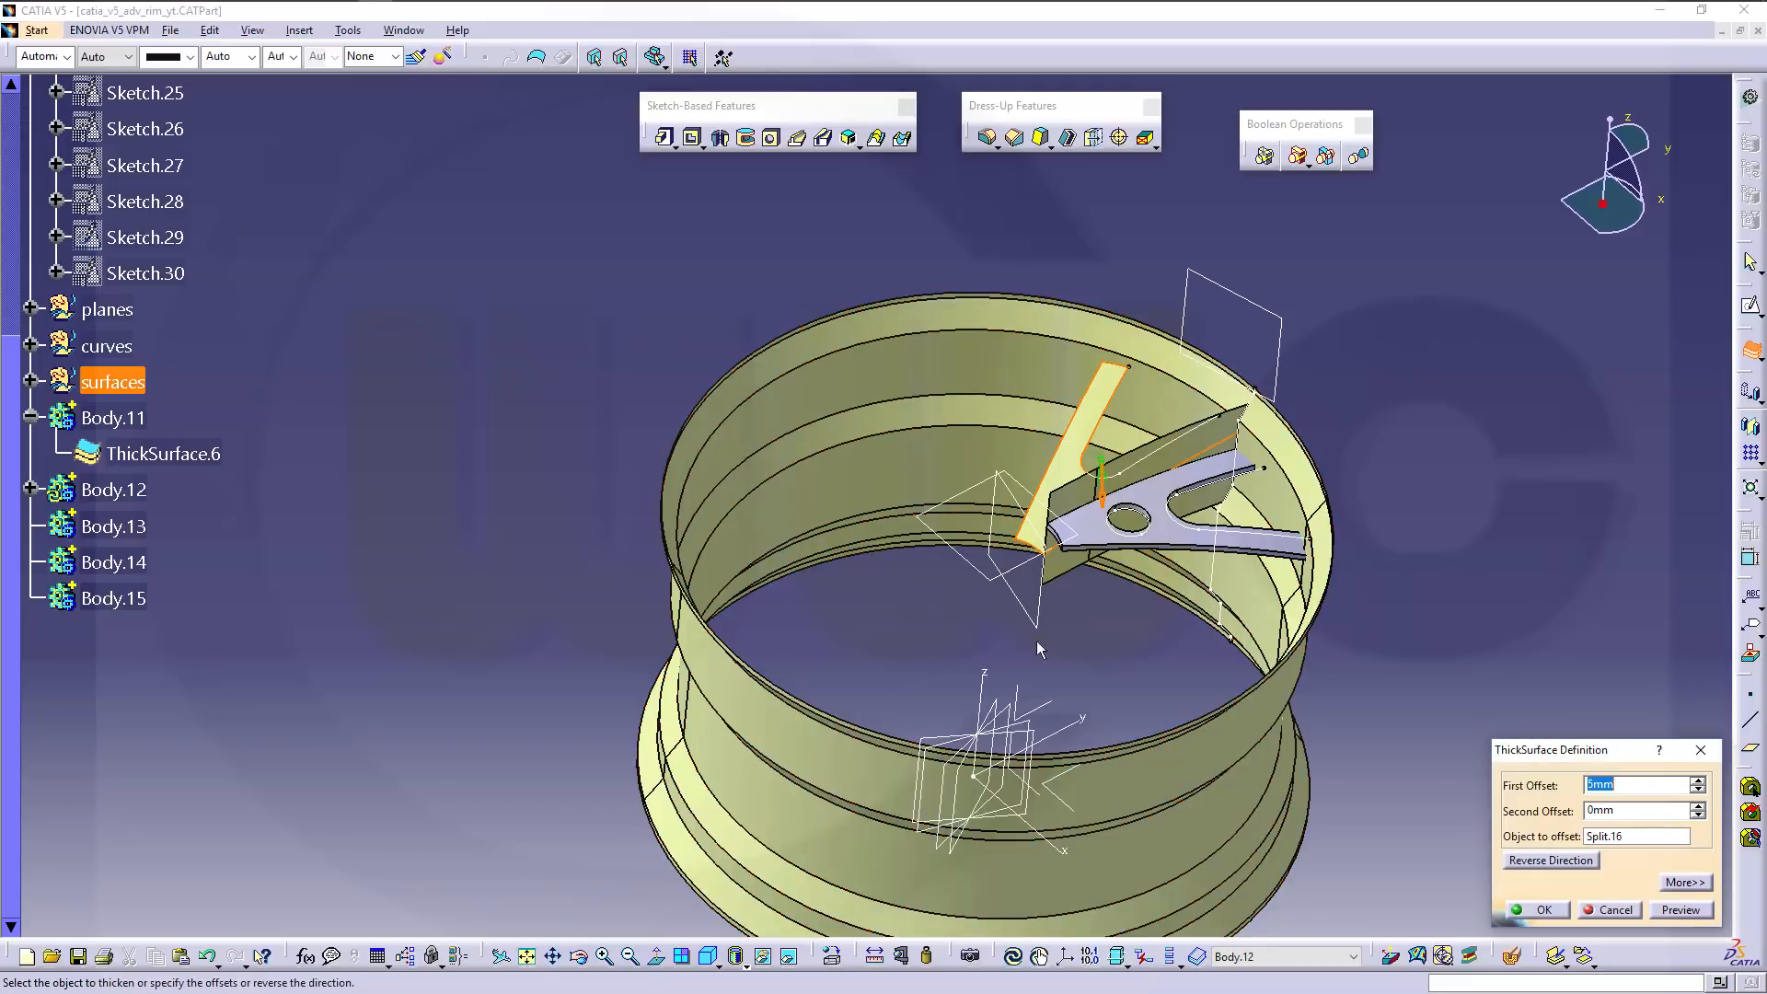
pyautogui.moveTo(1037, 631); pyautogui.dragTo(1191, 675, button='middle')
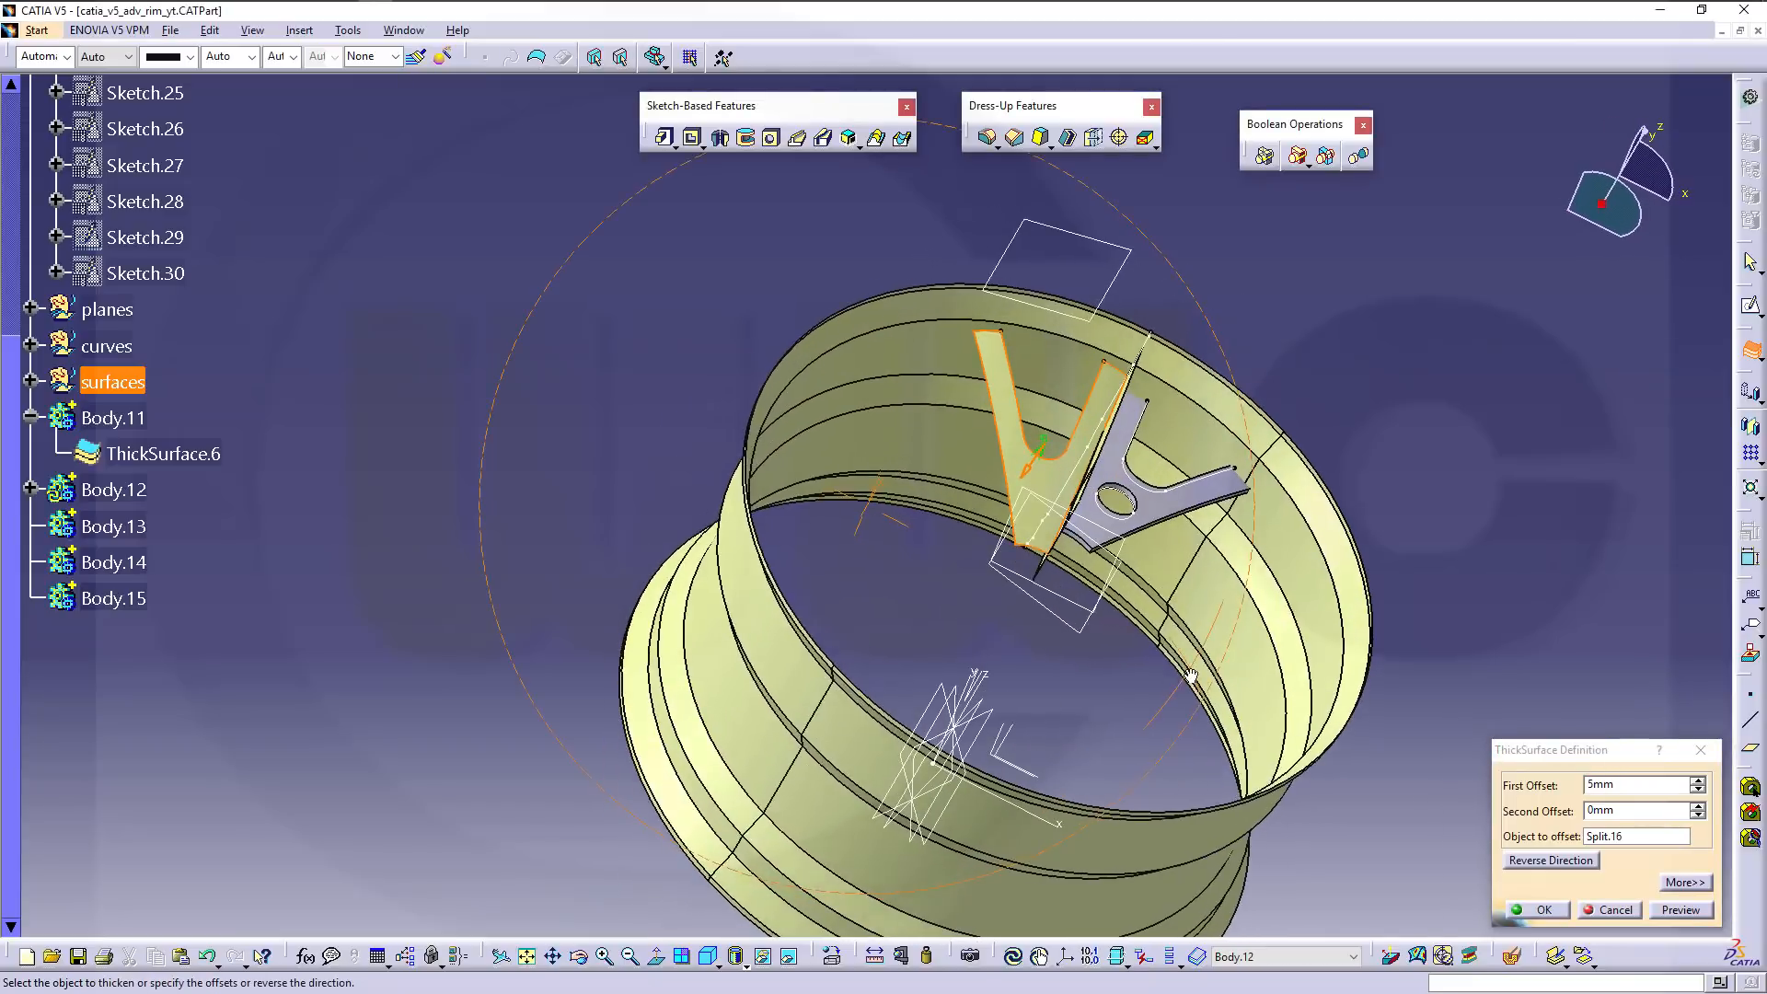
pyautogui.click(1555, 861)
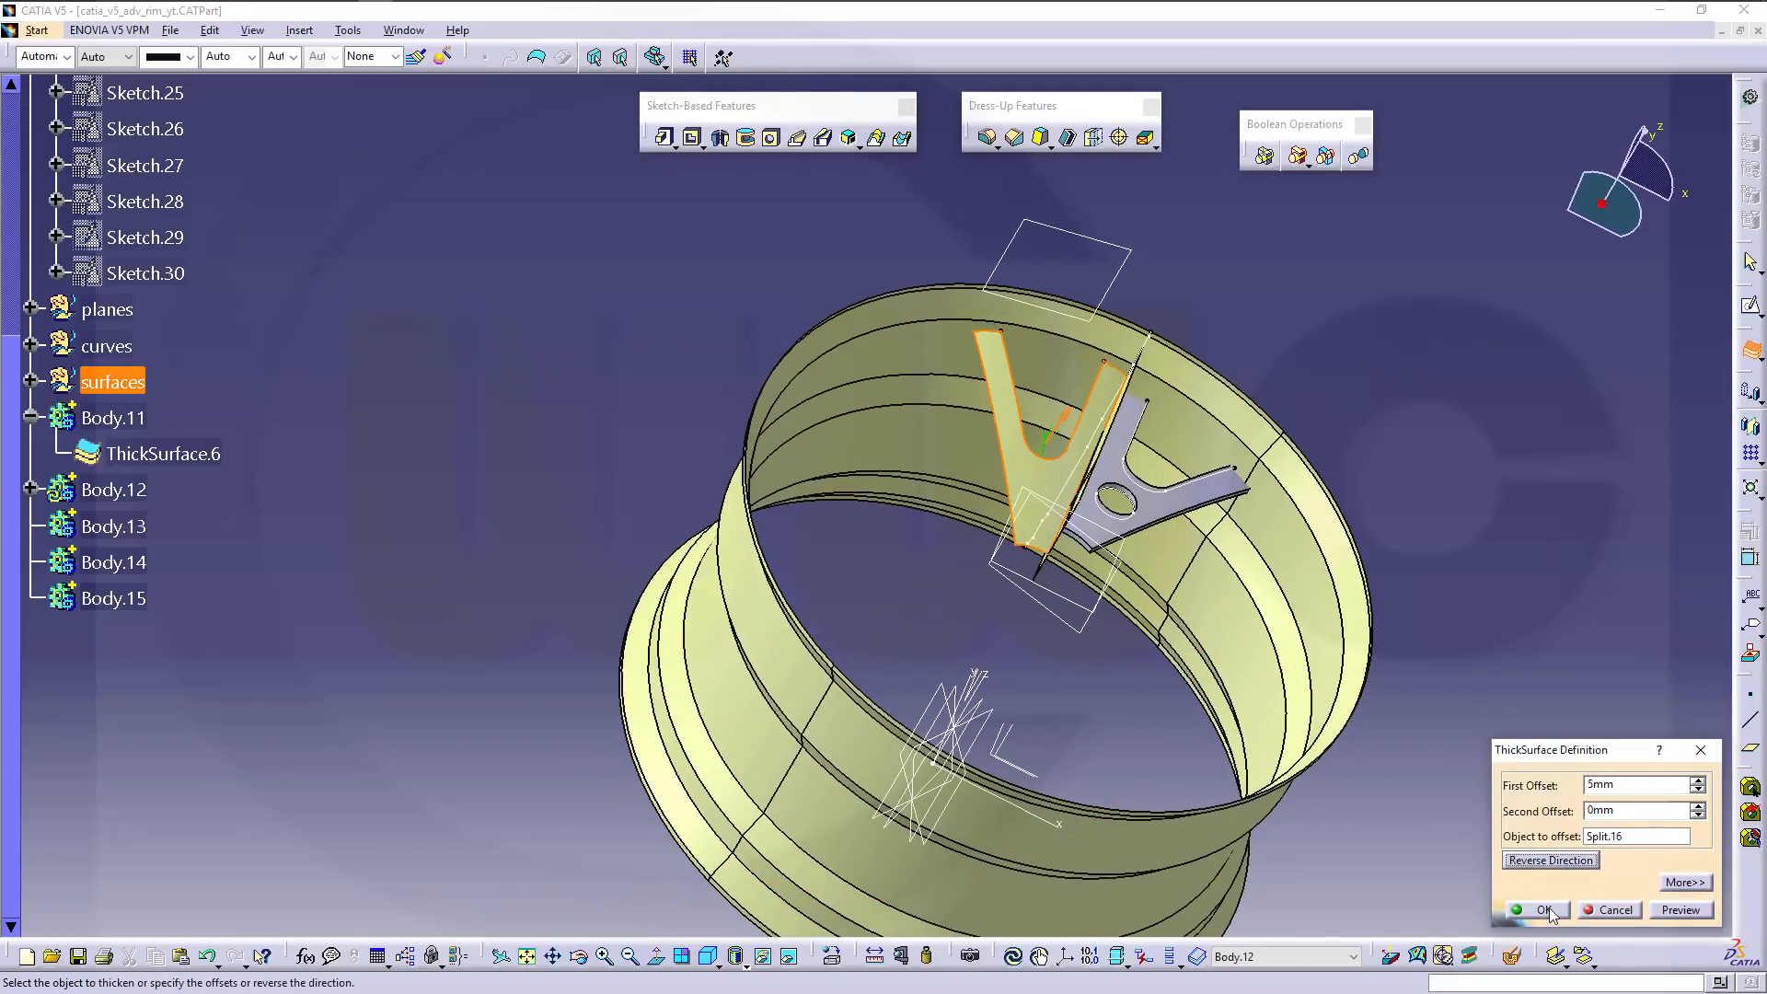
pyautogui.click(1546, 909)
# Make Body.13 the work object.
pyautogui.moveTo(1454, 711); pyautogui.dragTo(1105, 611, button='middle')
pyautogui.rightClick(115, 525)
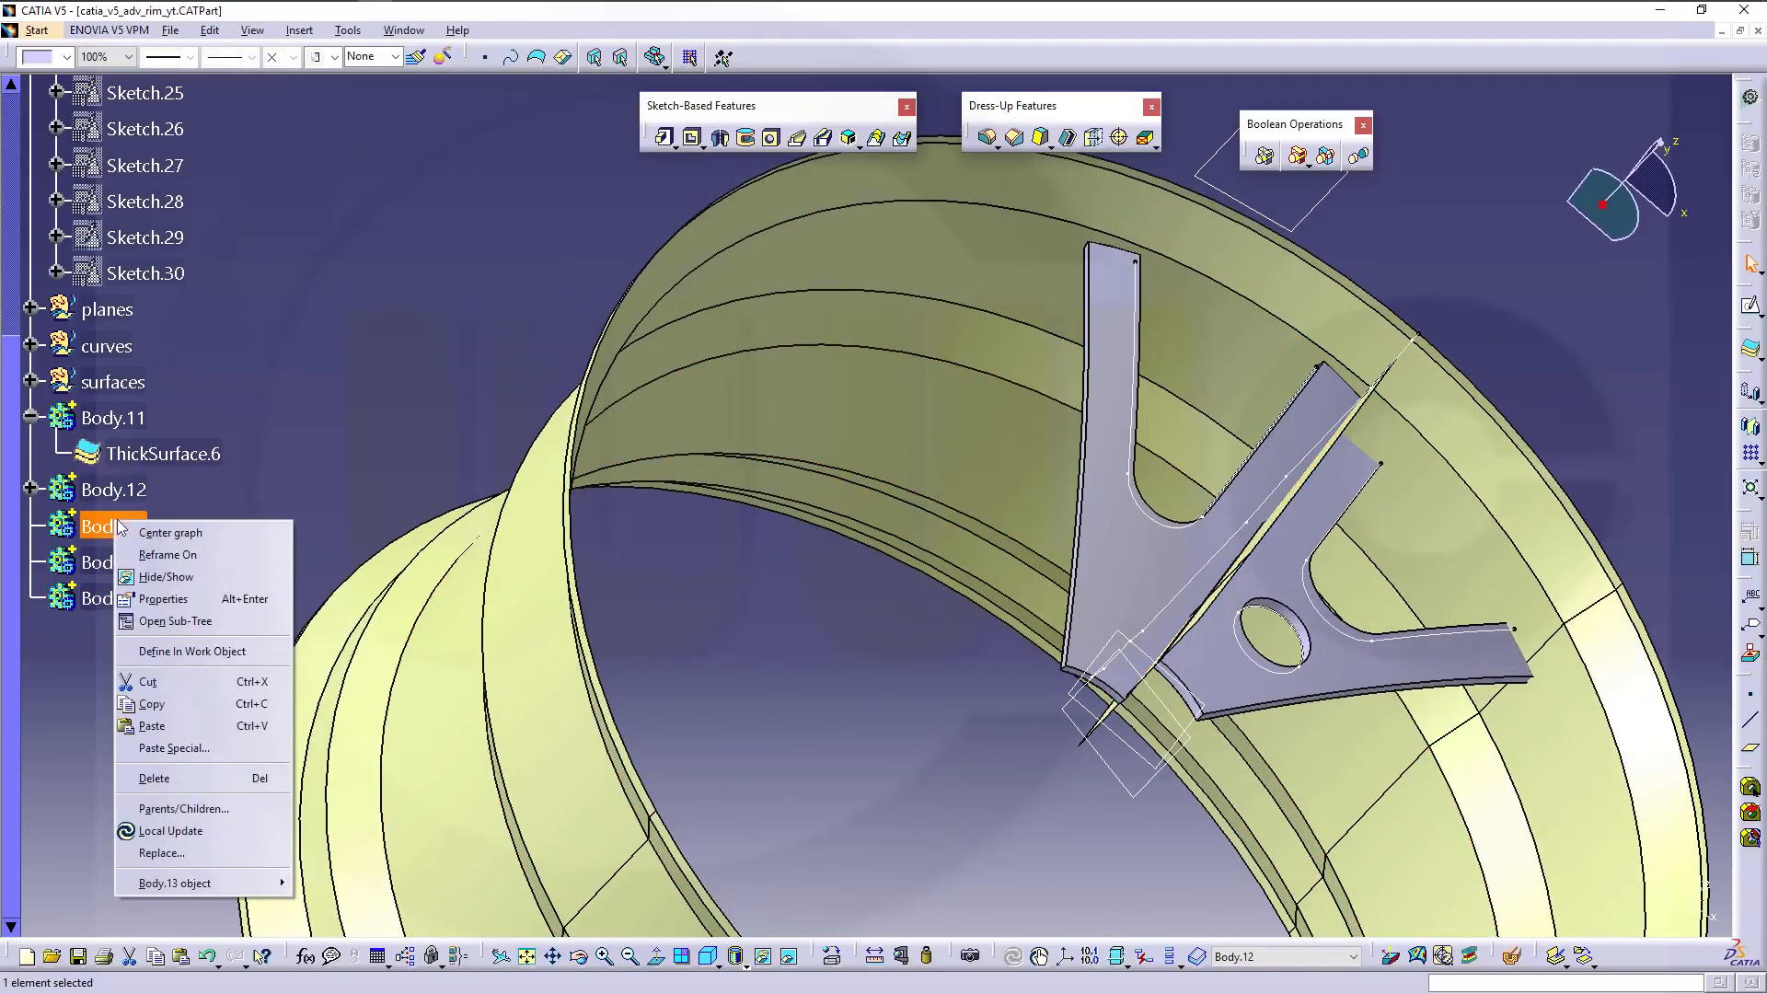
pyautogui.click(191, 650)
pyautogui.moveTo(828, 552); pyautogui.dragTo(792, 626, button='middle')
pyautogui.moveTo(923, 709); pyautogui.dragTo(985, 400, button='middle')
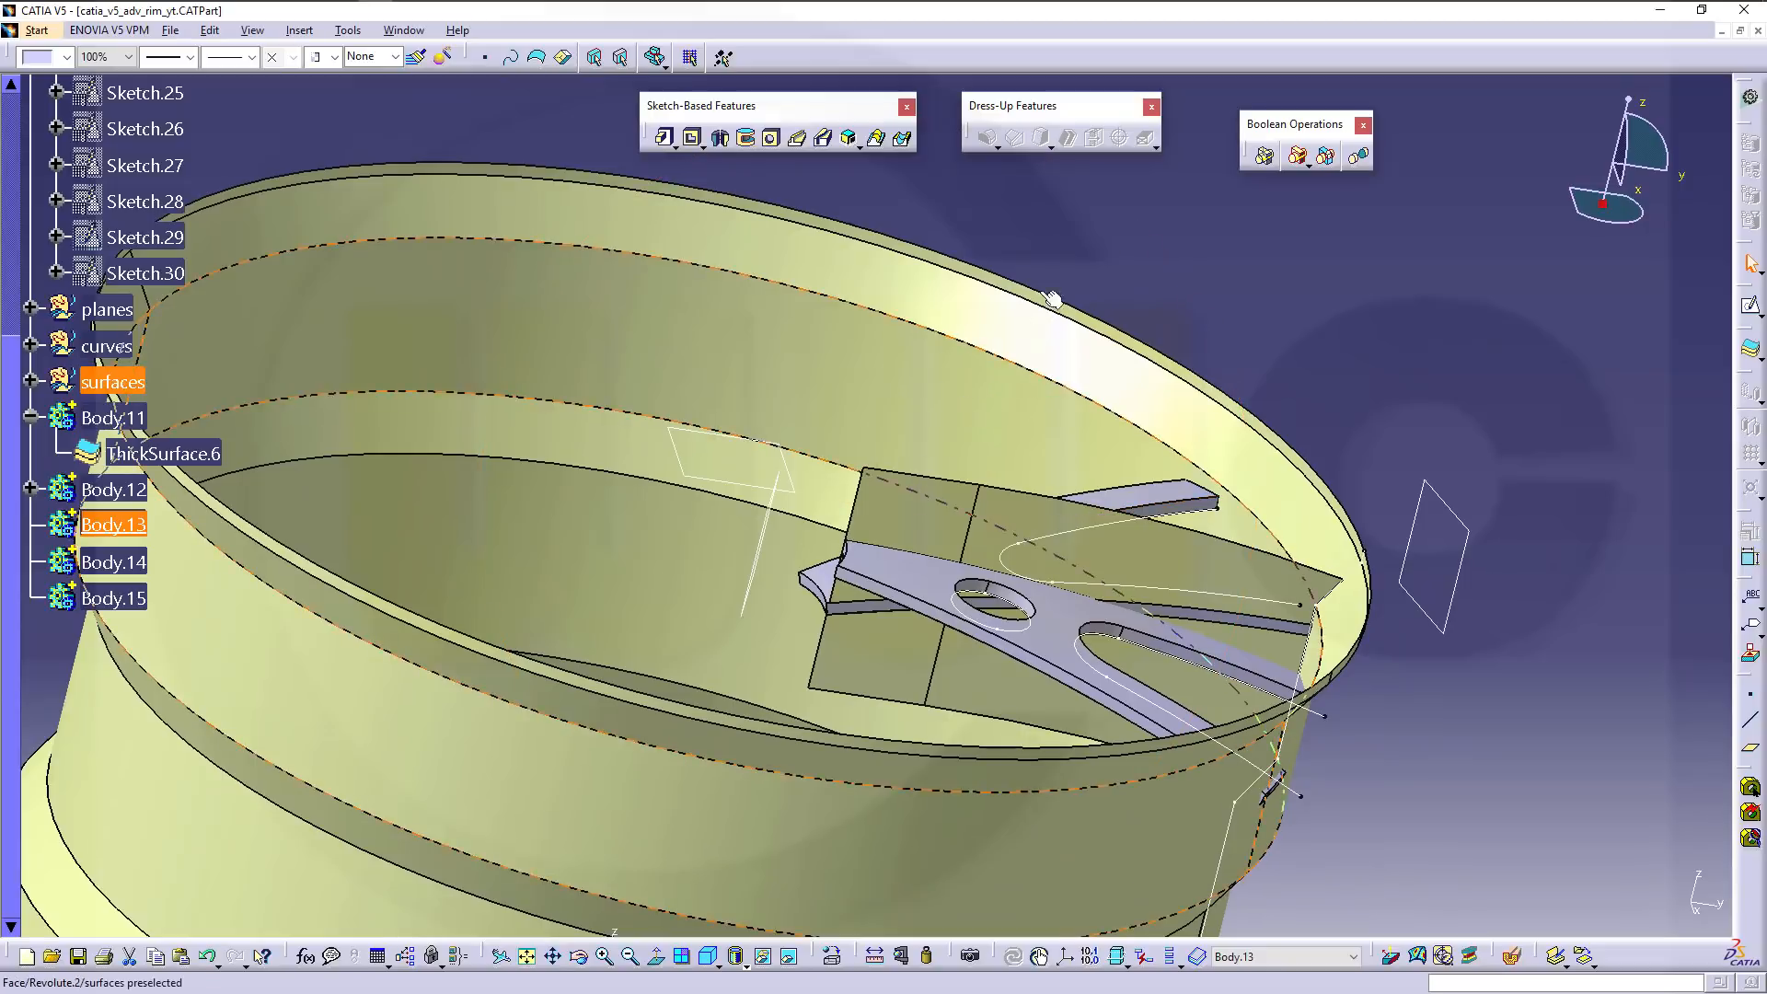
pyautogui.click(1155, 232)
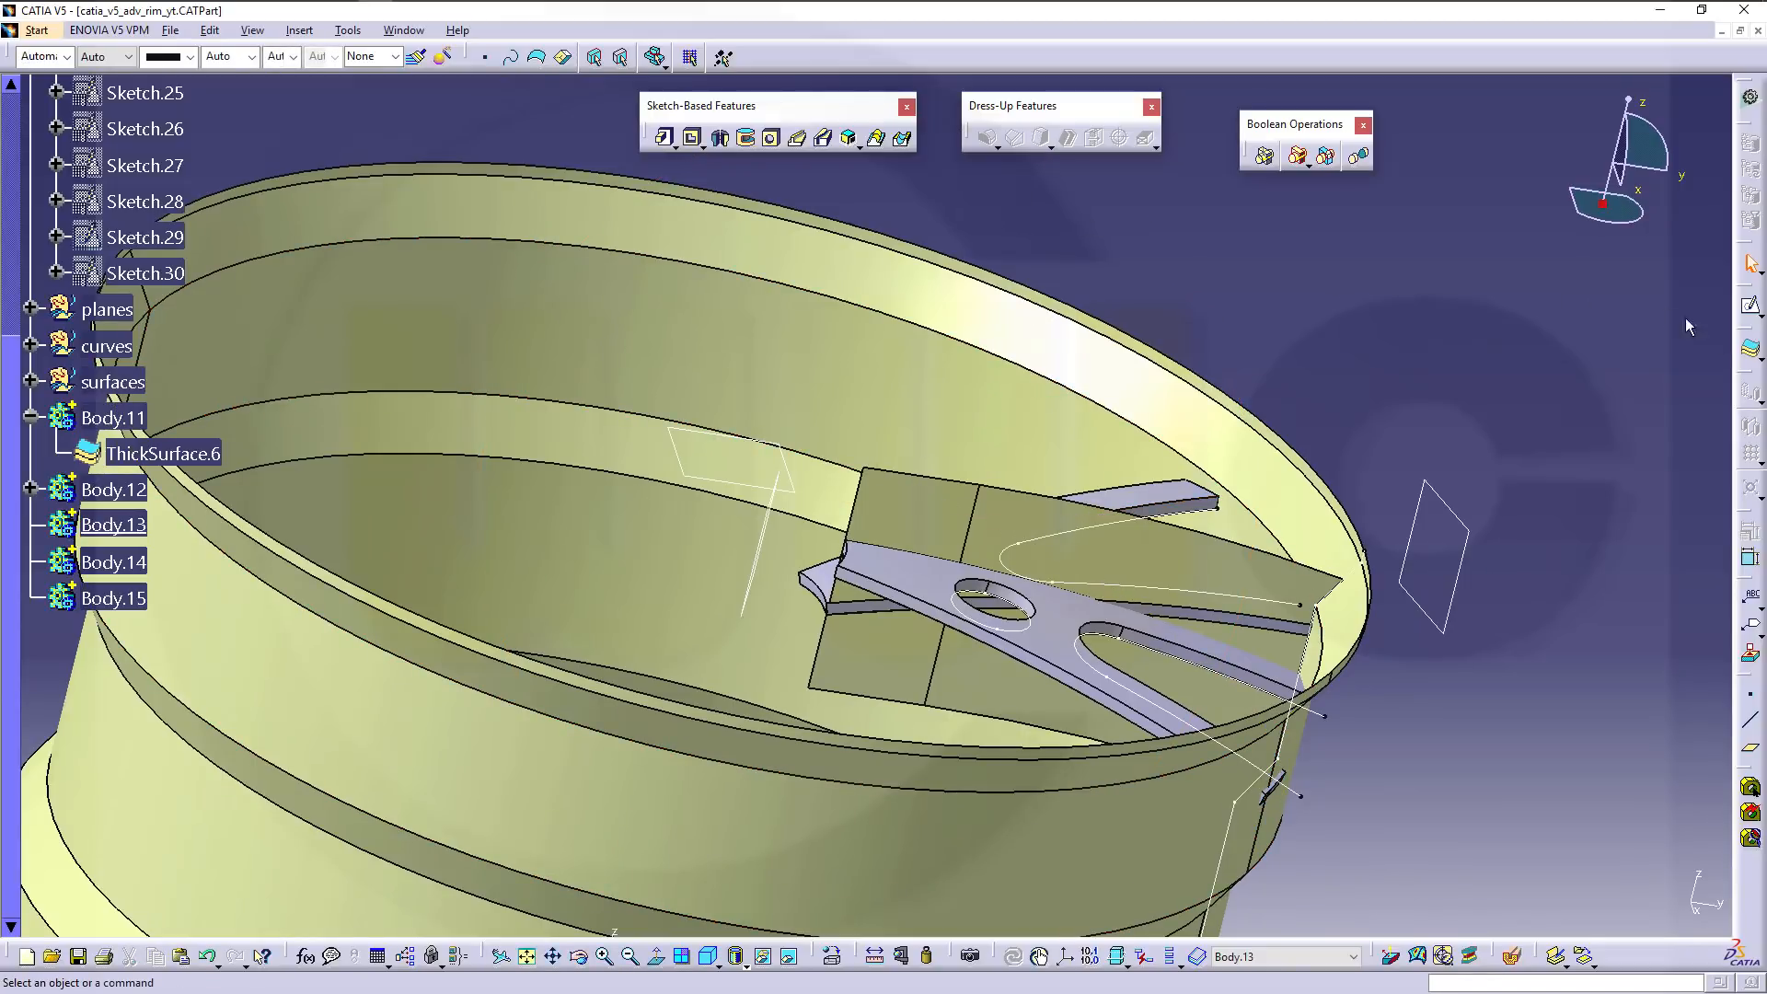
# Thicken the upright surface between the two spokes, Split.11, with first and second offsets of 5 mm each.
pyautogui.click(1751, 347)
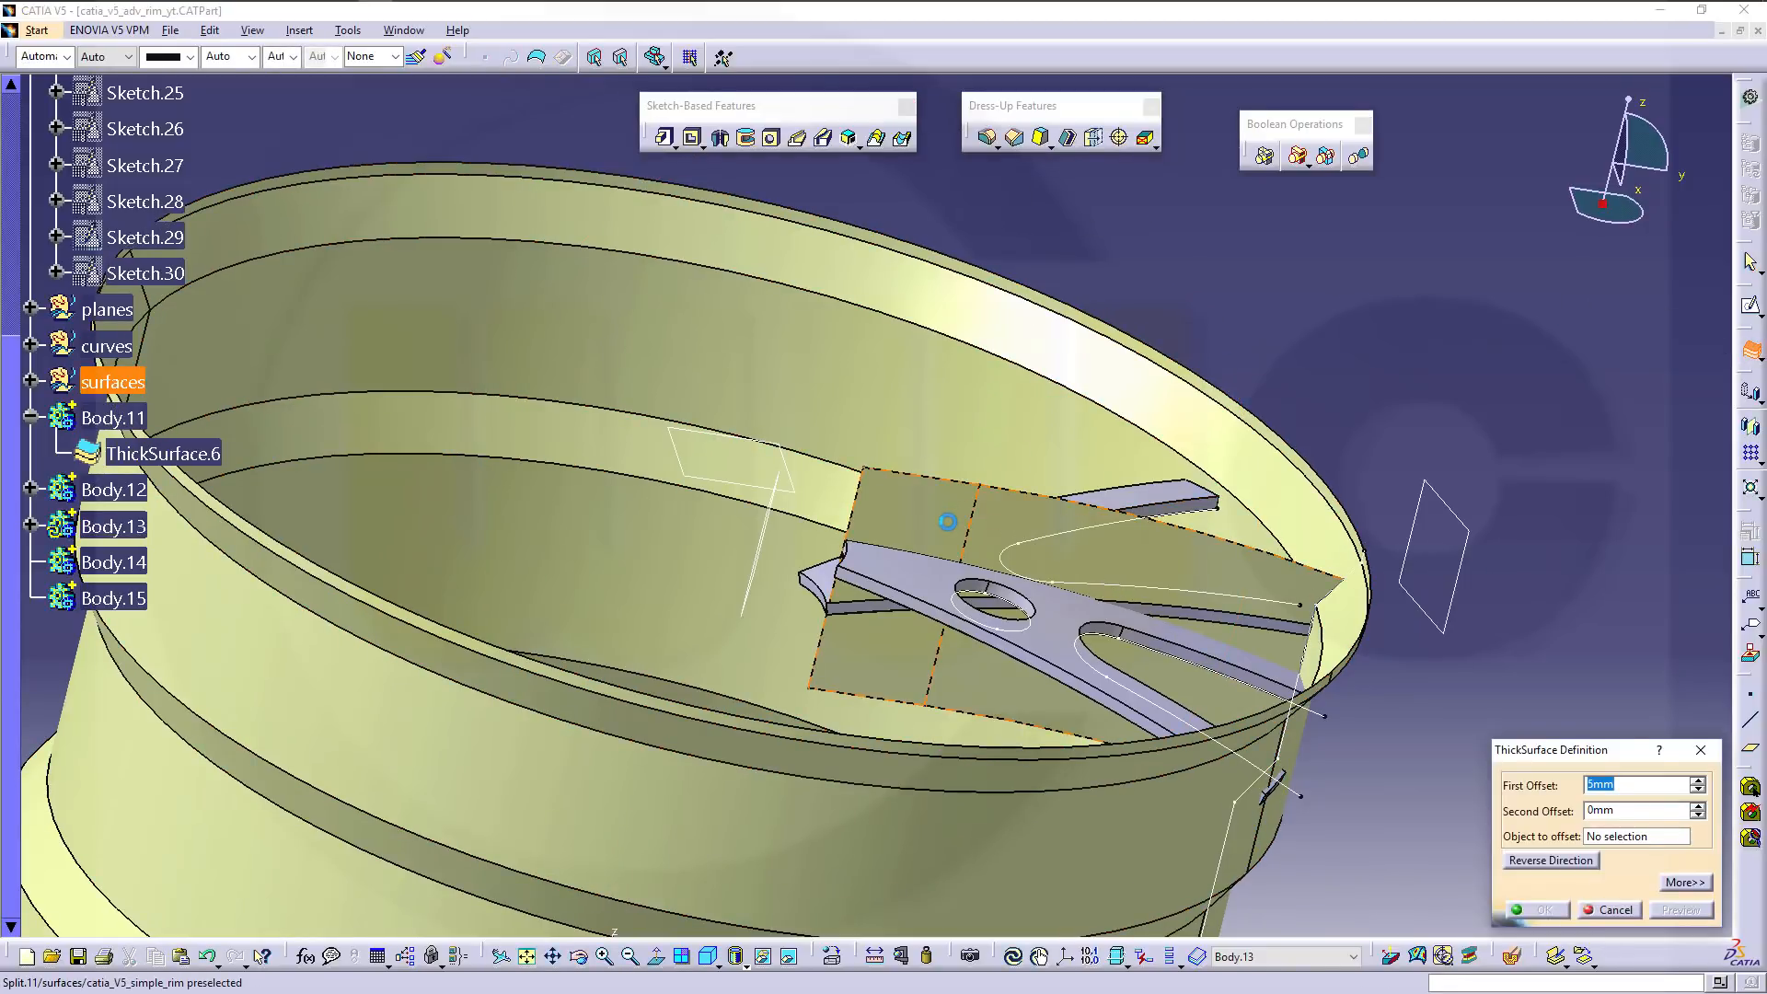
pyautogui.click(947, 522)
pyautogui.click(1626, 808)
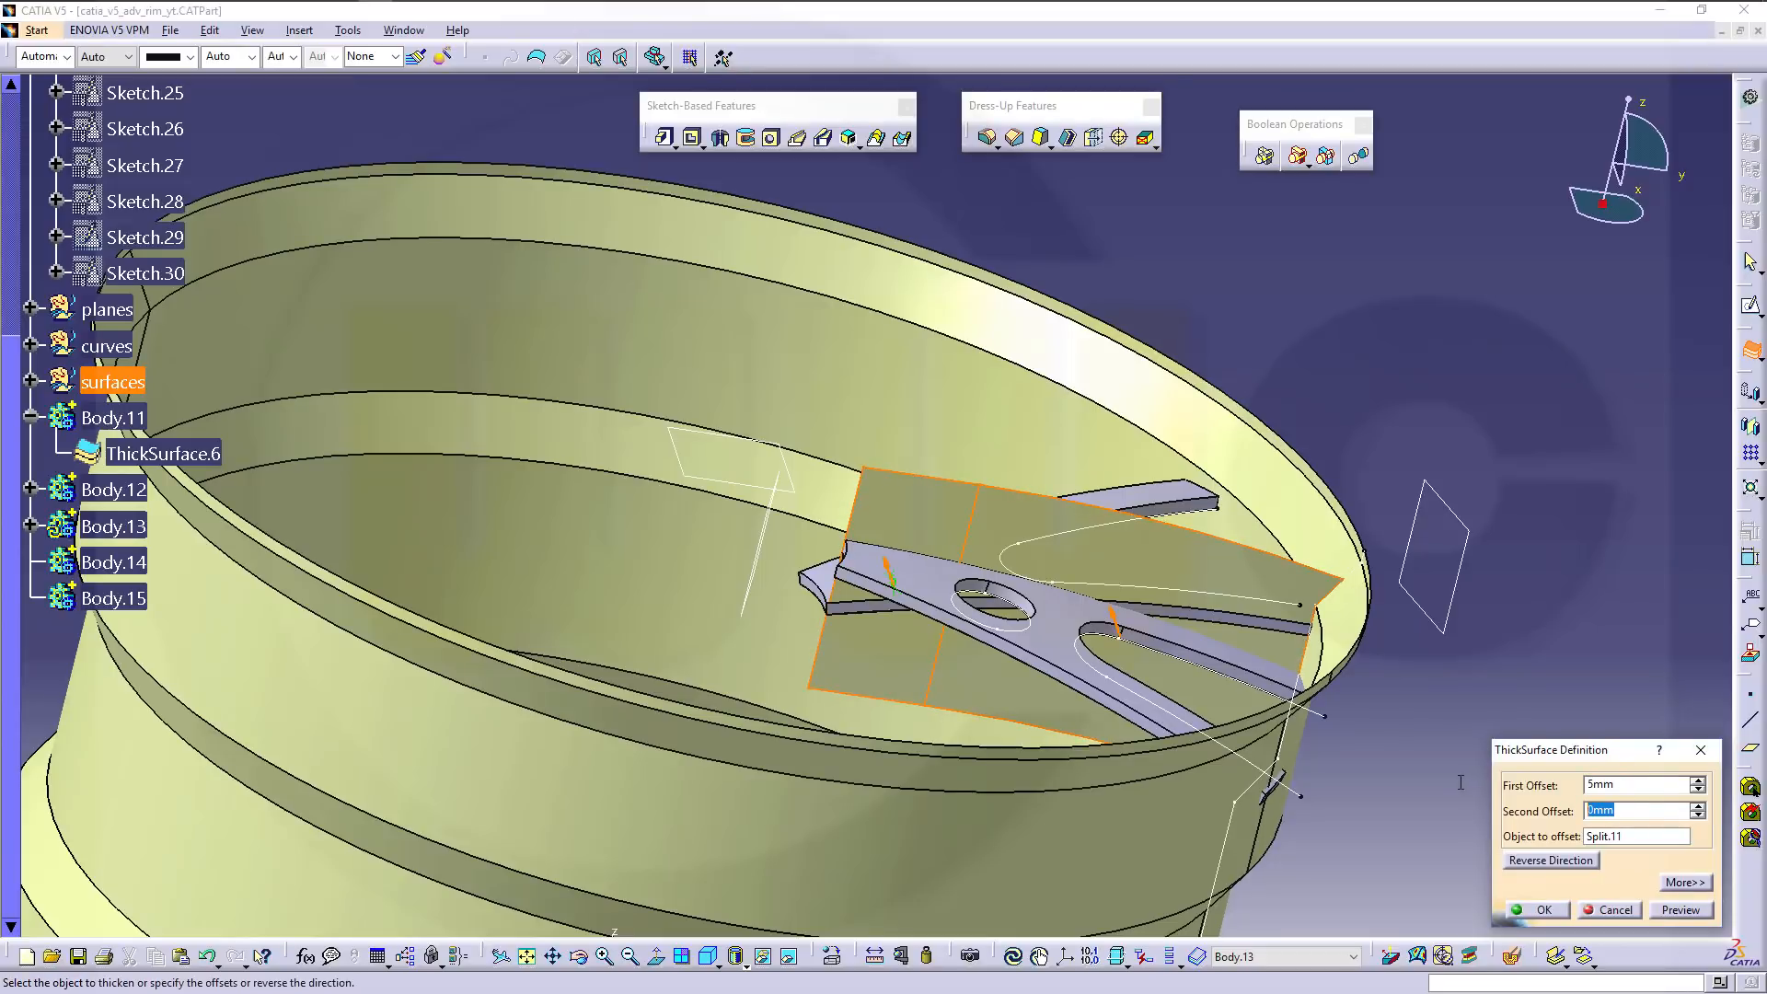
pyautogui.write('5mm')
pyautogui.moveTo(843, 592); pyautogui.dragTo(947, 588, button='middle')
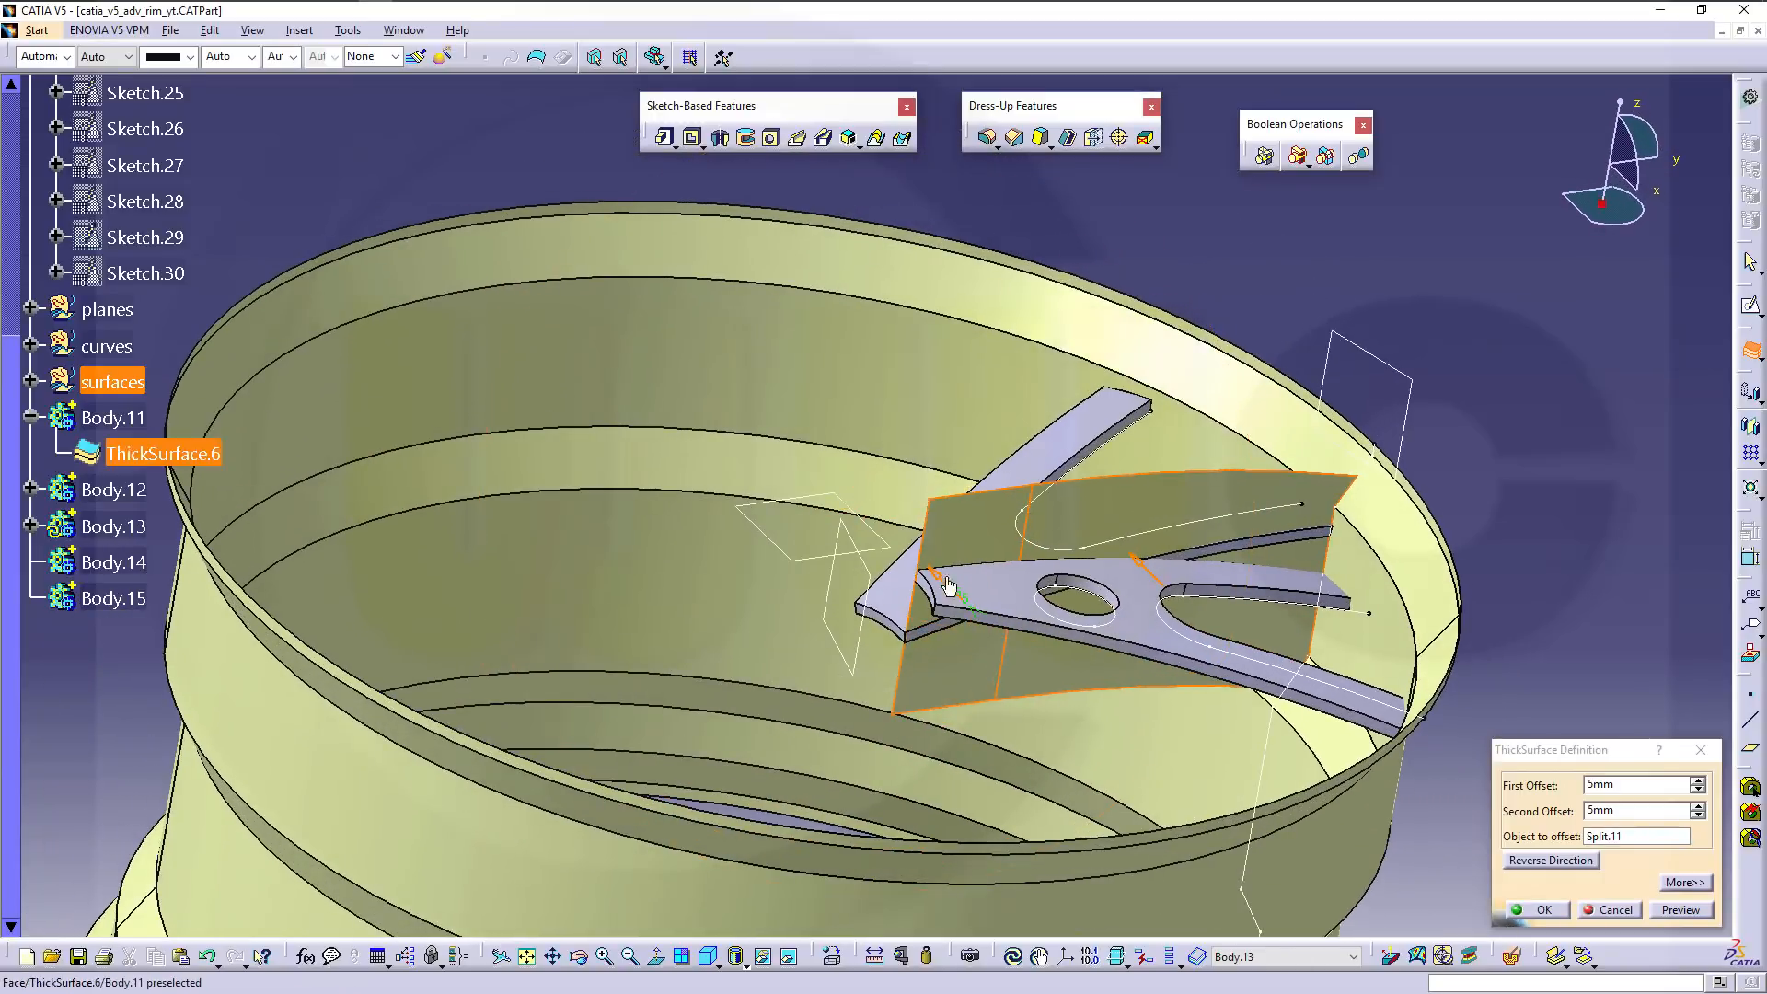
pyautogui.click(973, 527)
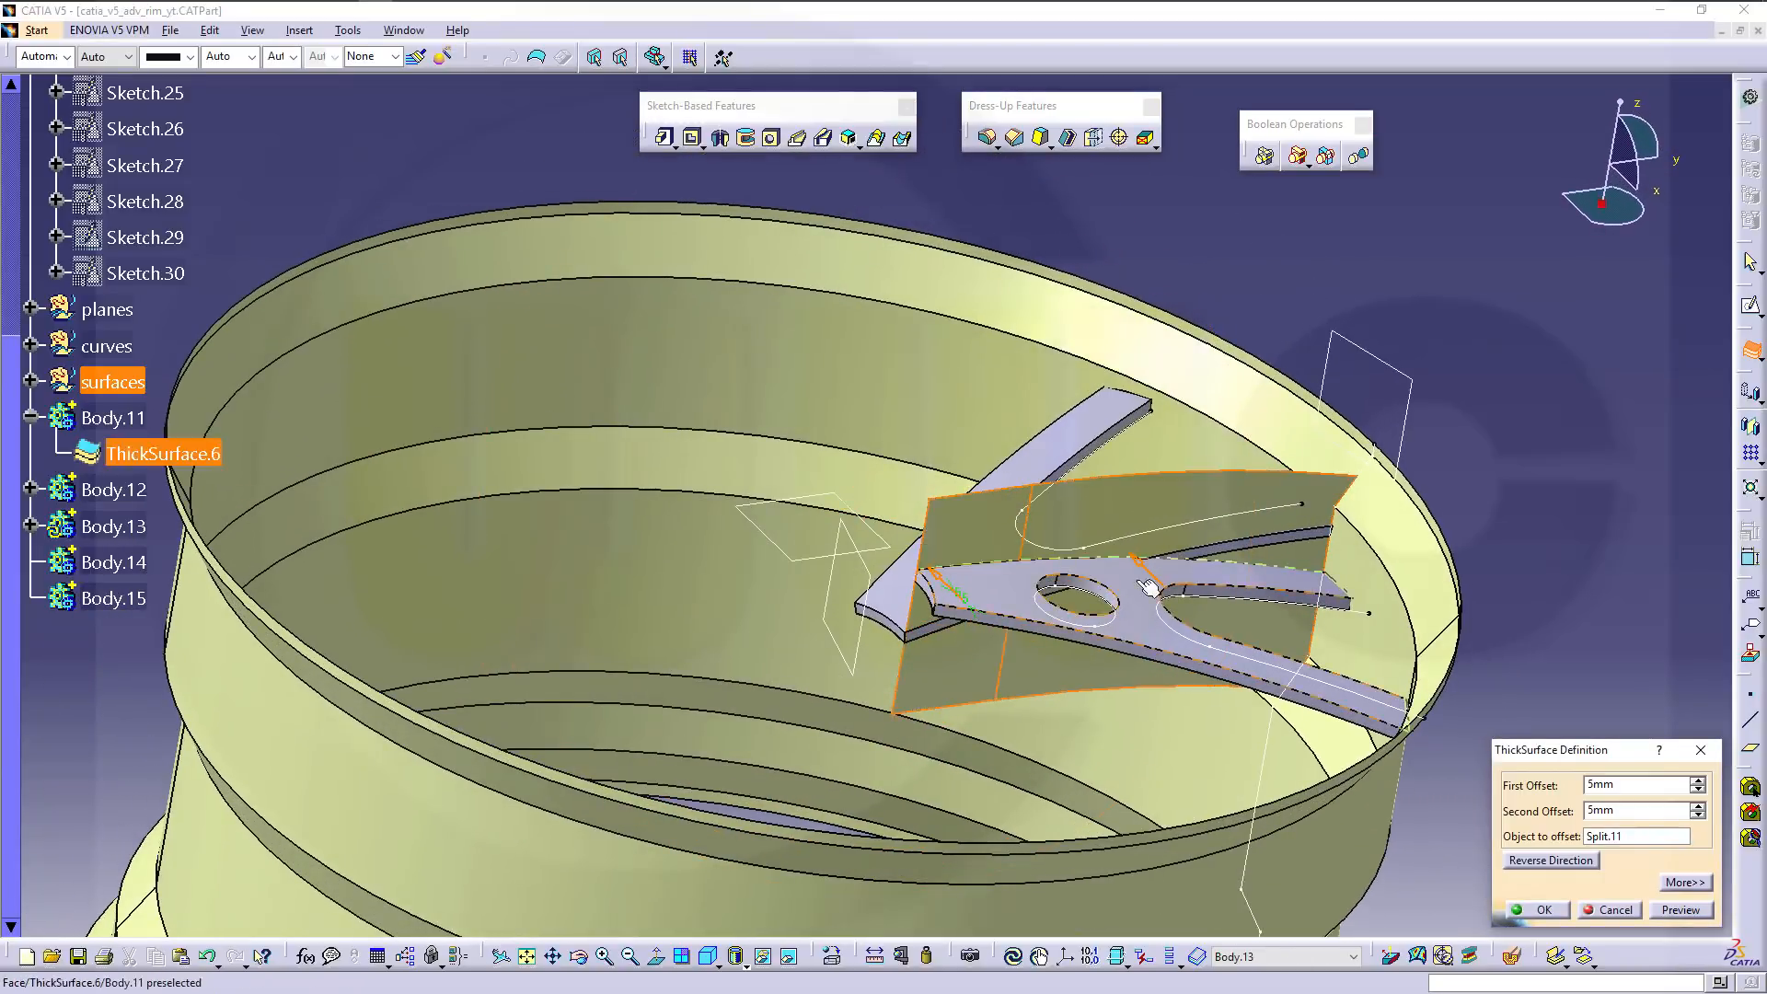
pyautogui.moveTo(1012, 644); pyautogui.dragTo(1023, 633, button='middle')
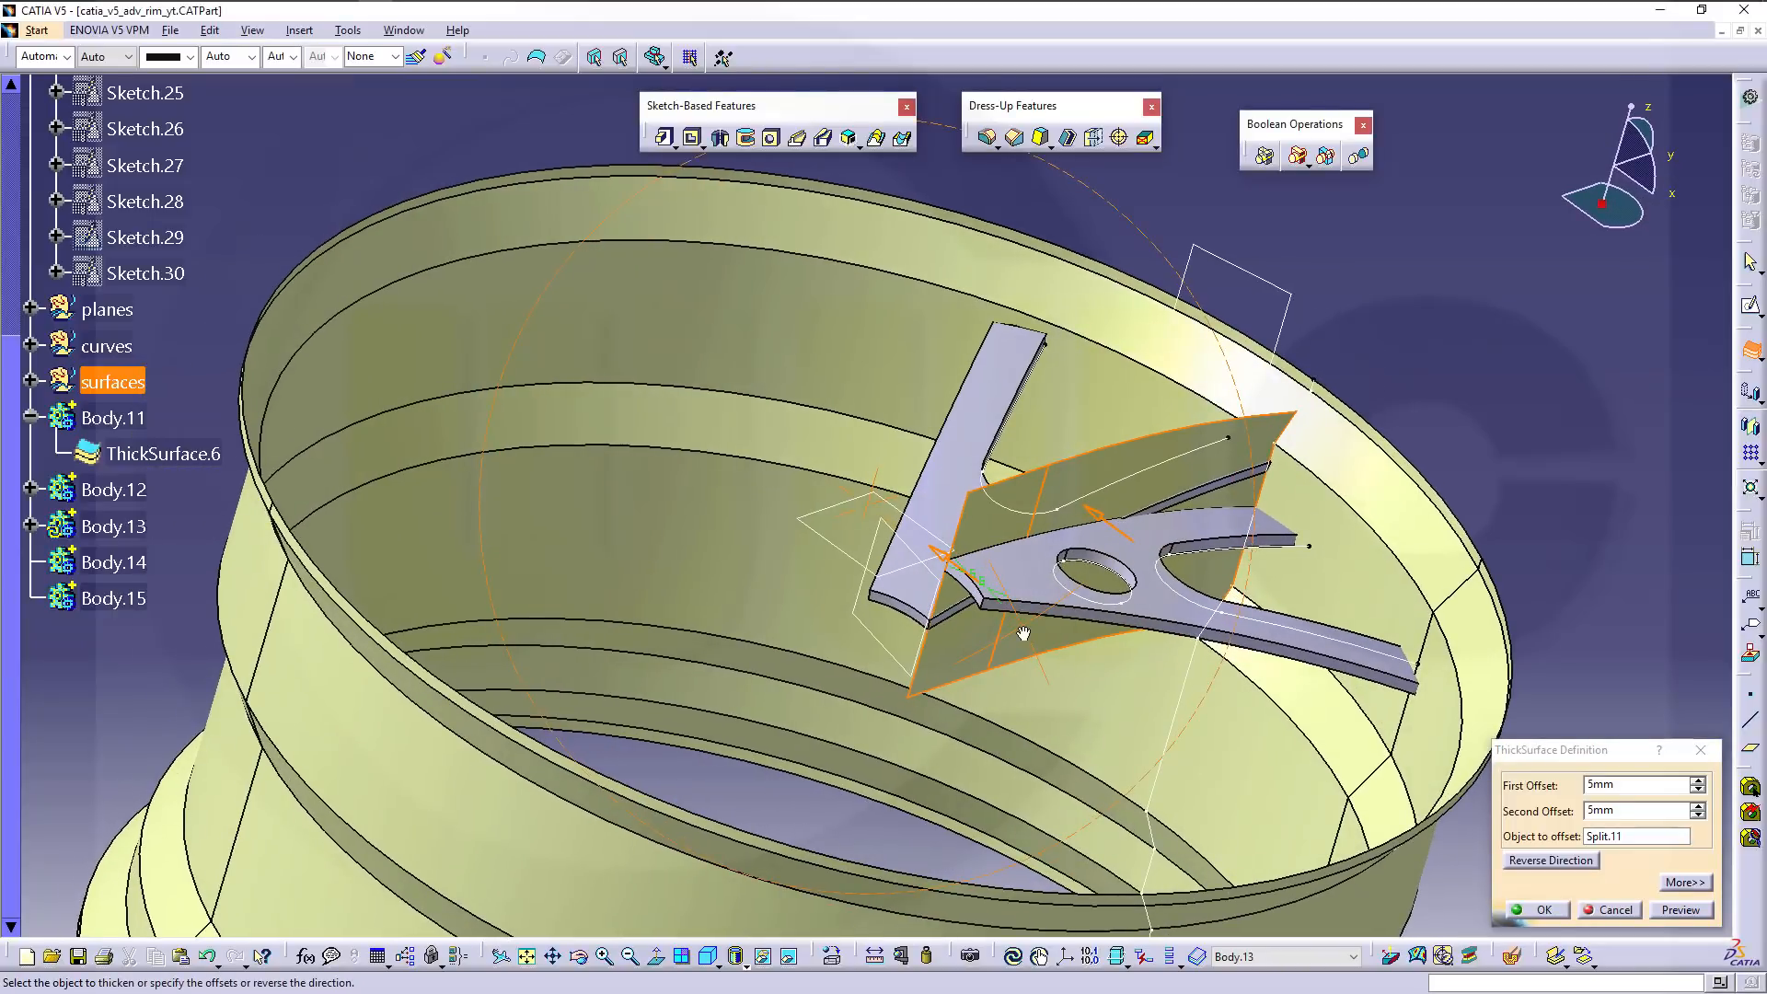
pyautogui.moveTo(1023, 633); pyautogui.dragTo(1127, 683, button='middle')
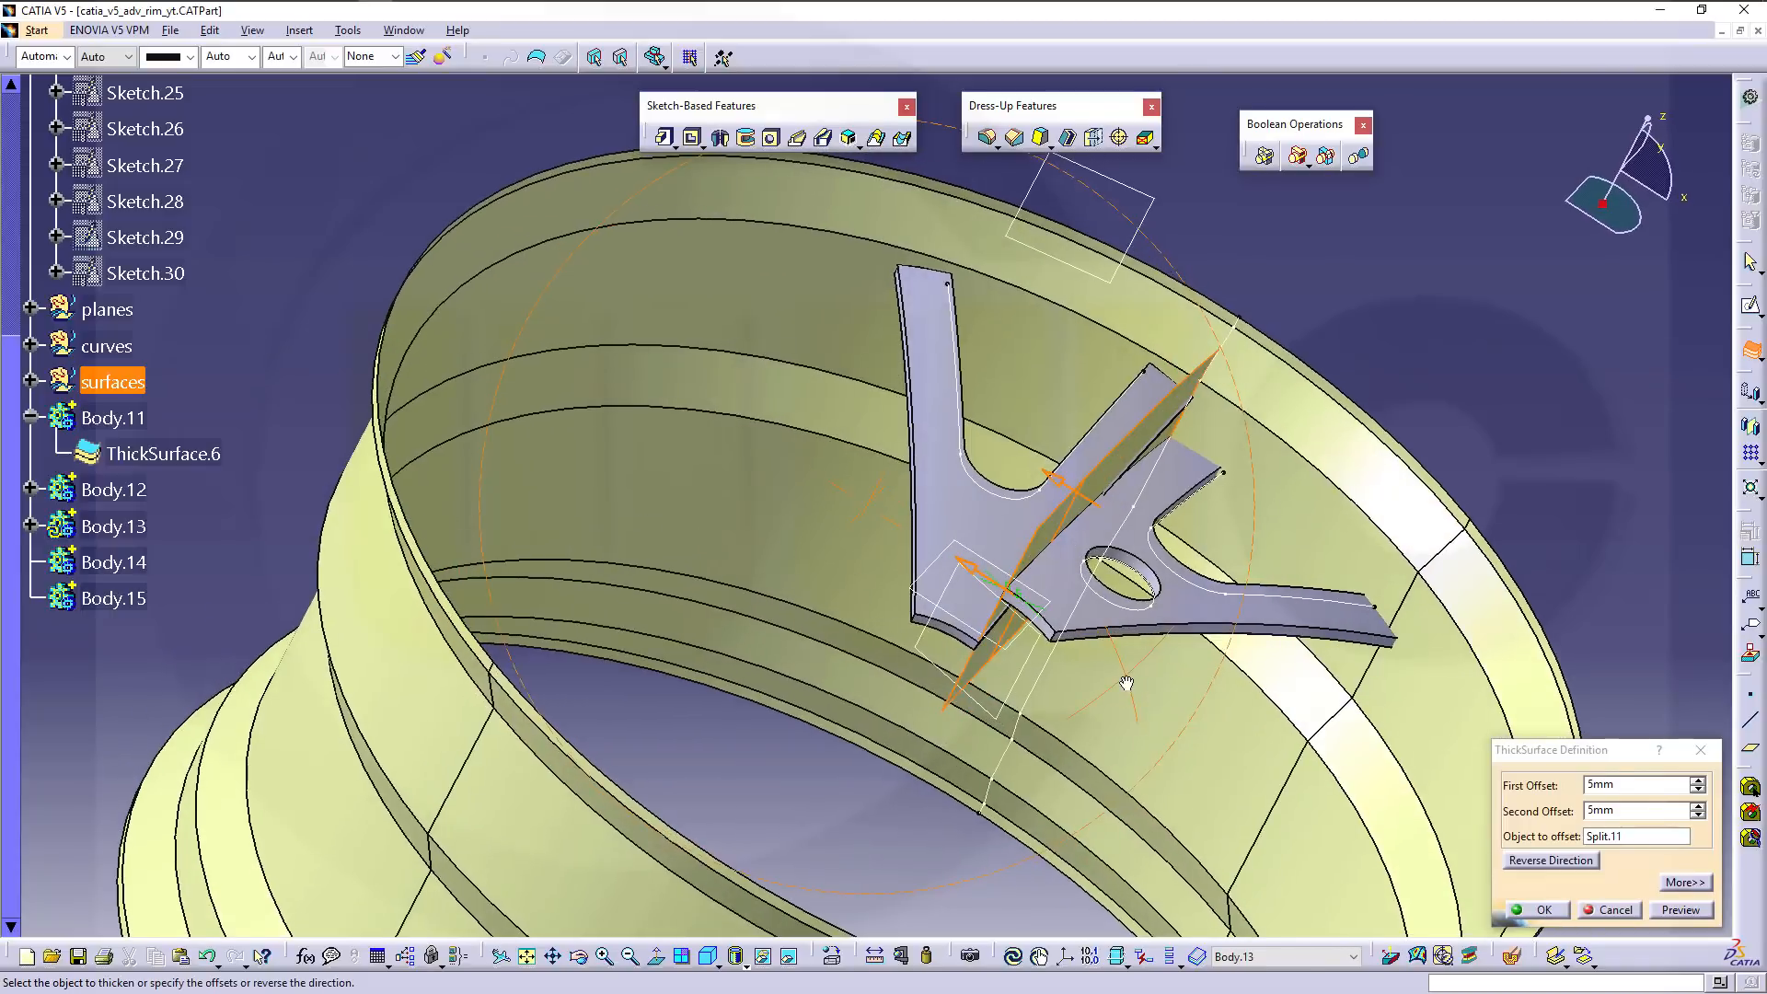
pyautogui.click(1538, 911)
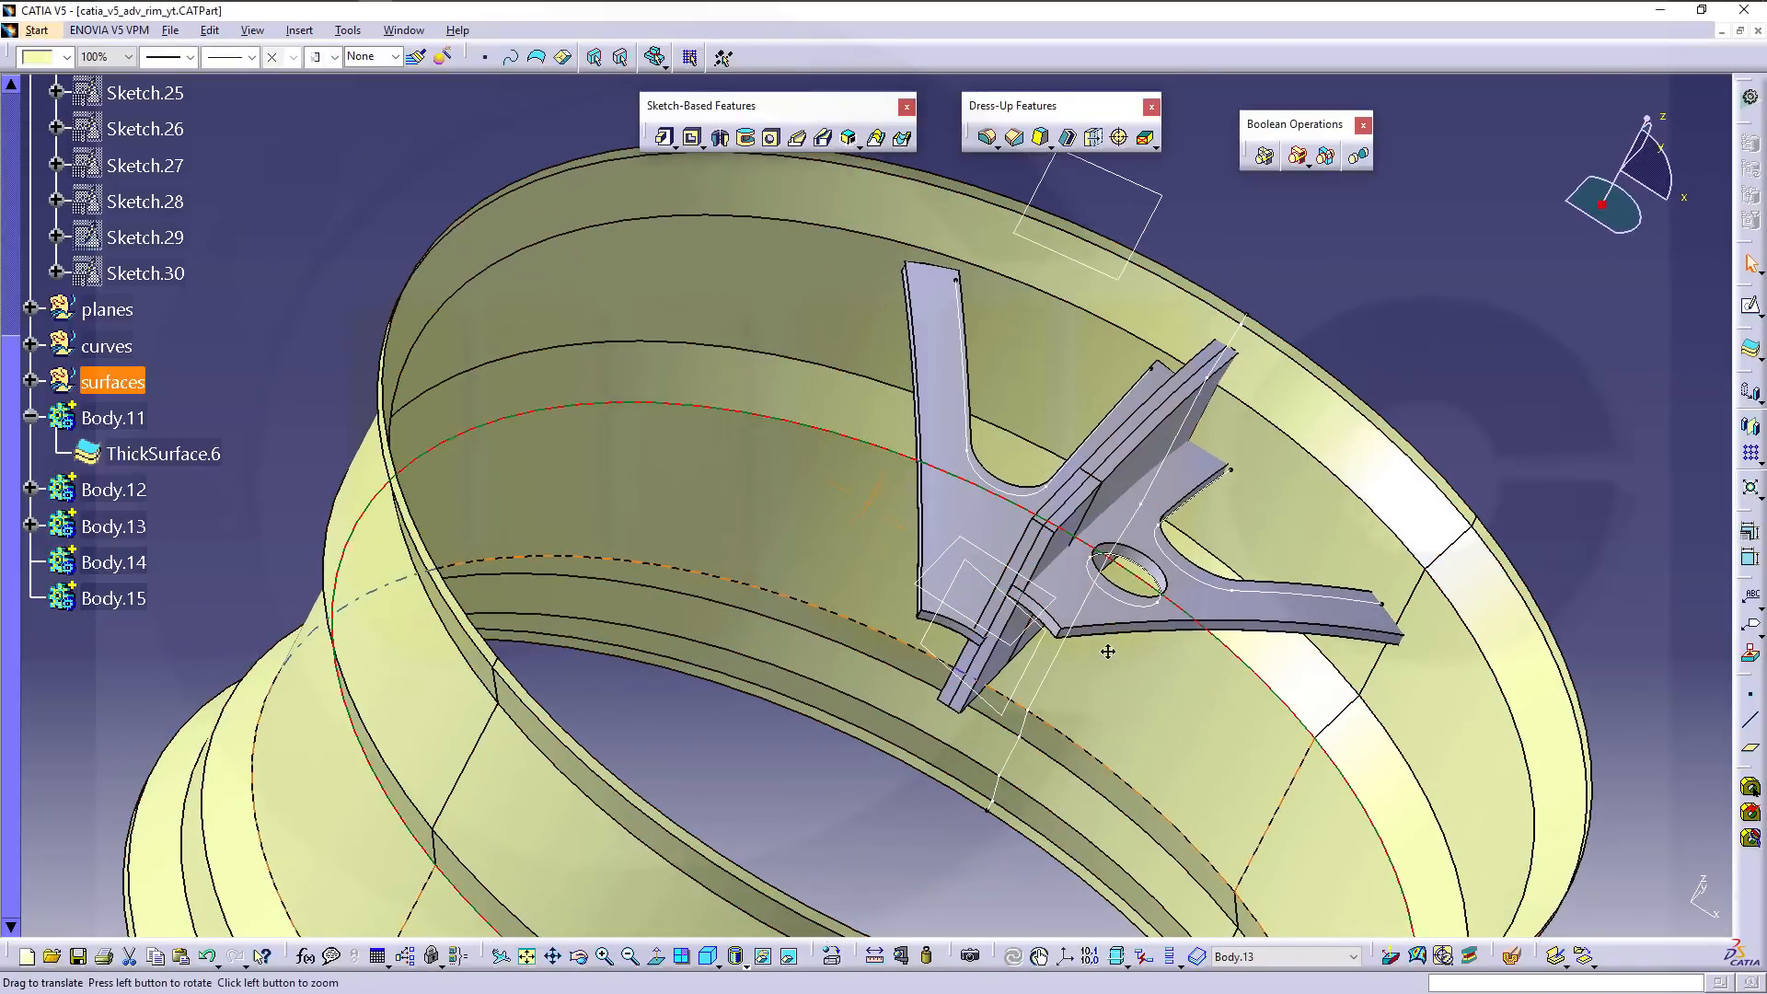
# Expand Body.12 and Body.13 in the specification tree to show their thickened surfaces.
pyautogui.moveTo(1107, 652); pyautogui.dragTo(773, 424, button='middle')
pyautogui.click(31, 490)
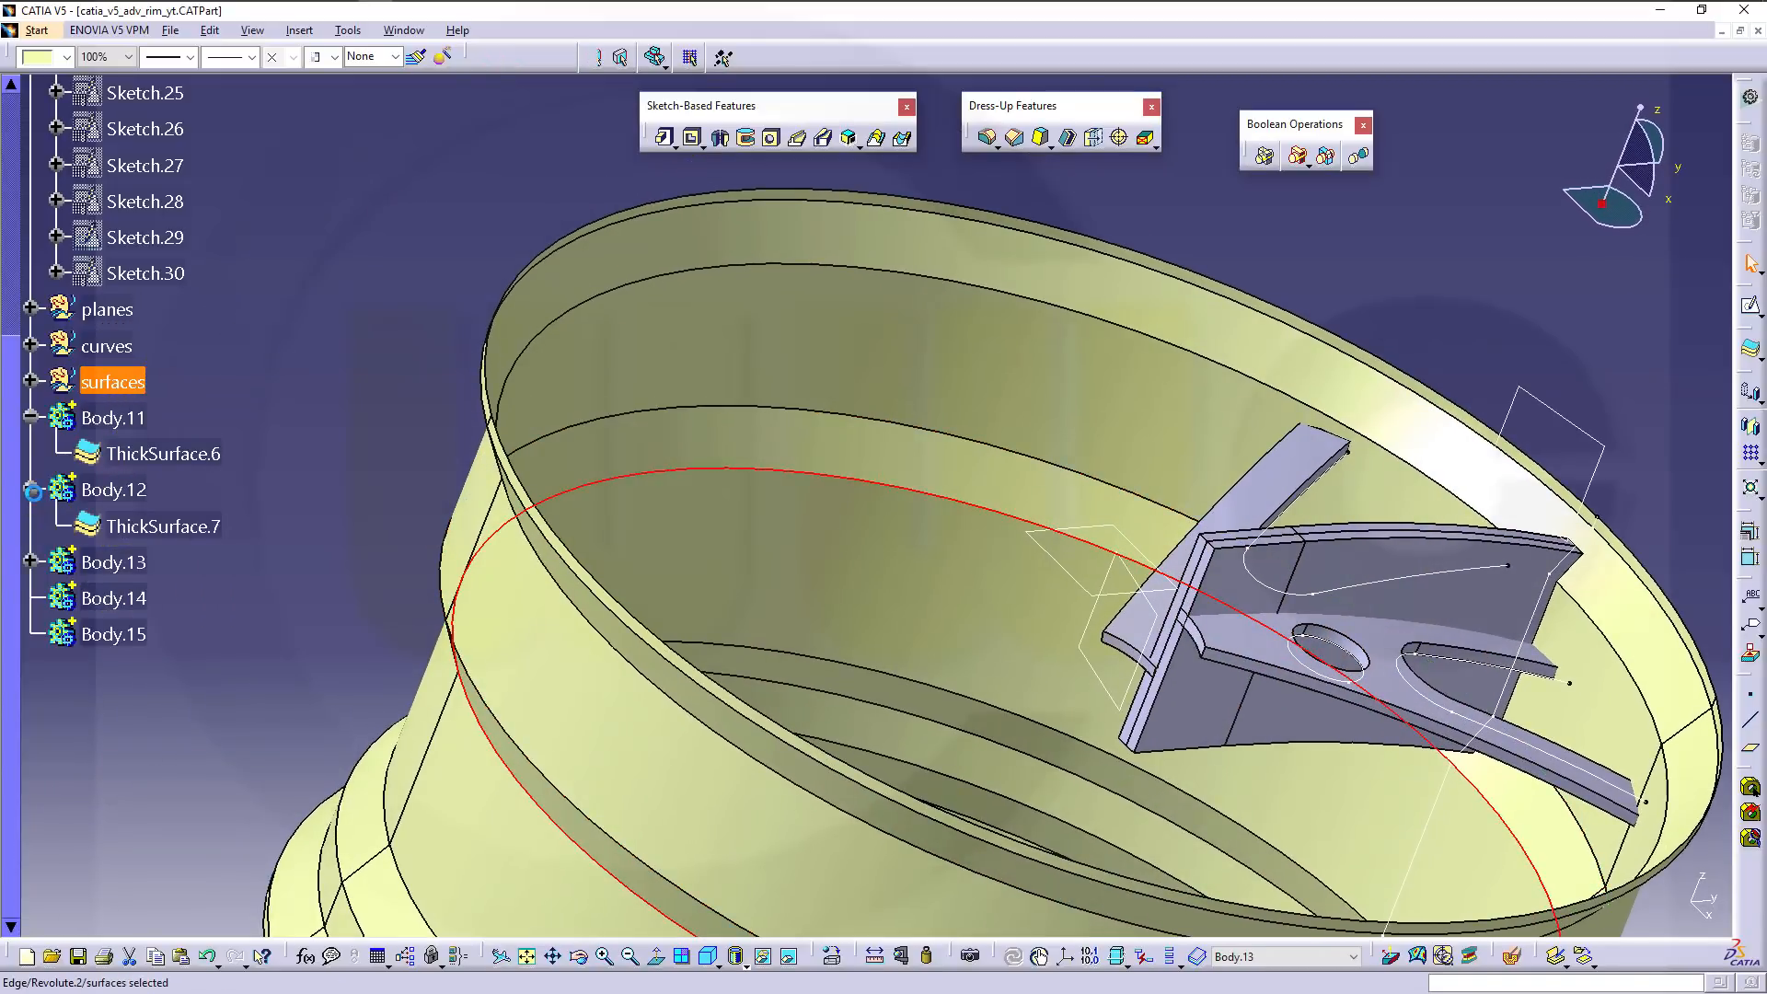
pyautogui.click(32, 562)
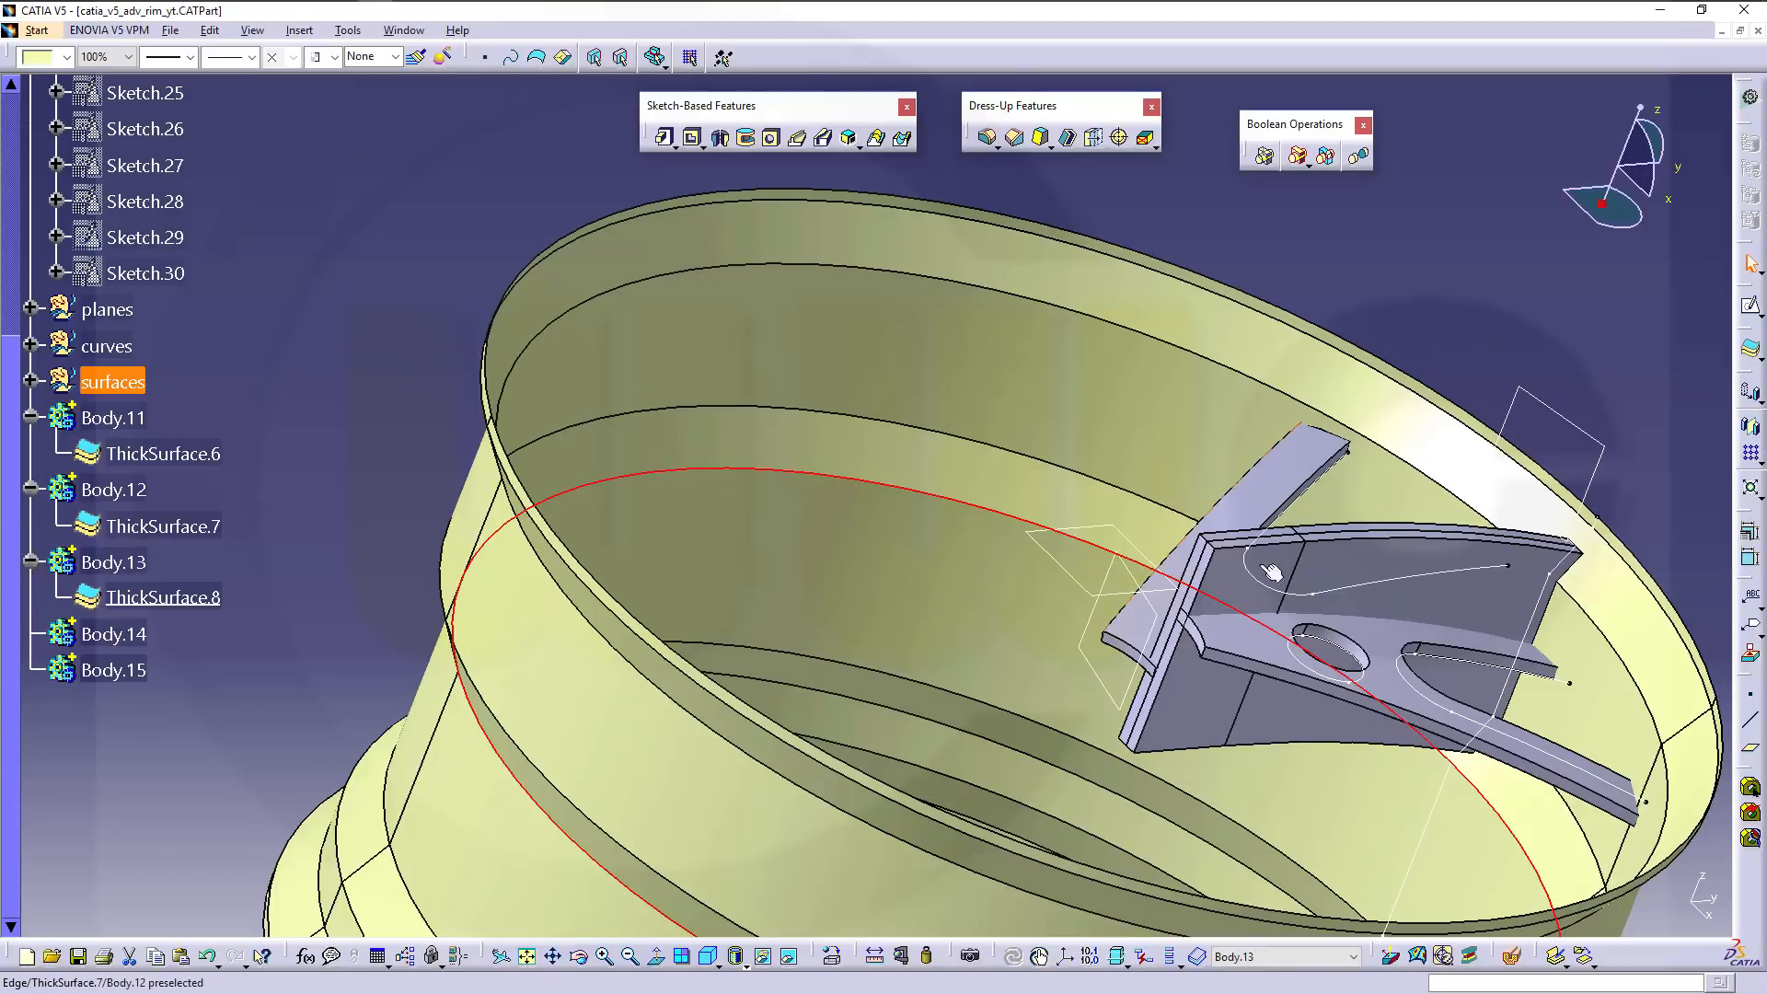
# Hide the upright solid ThickSurface.8 between the spokes and its source surface Split.11.
pyautogui.moveTo(1030, 506); pyautogui.dragTo(1035, 560, button='middle')
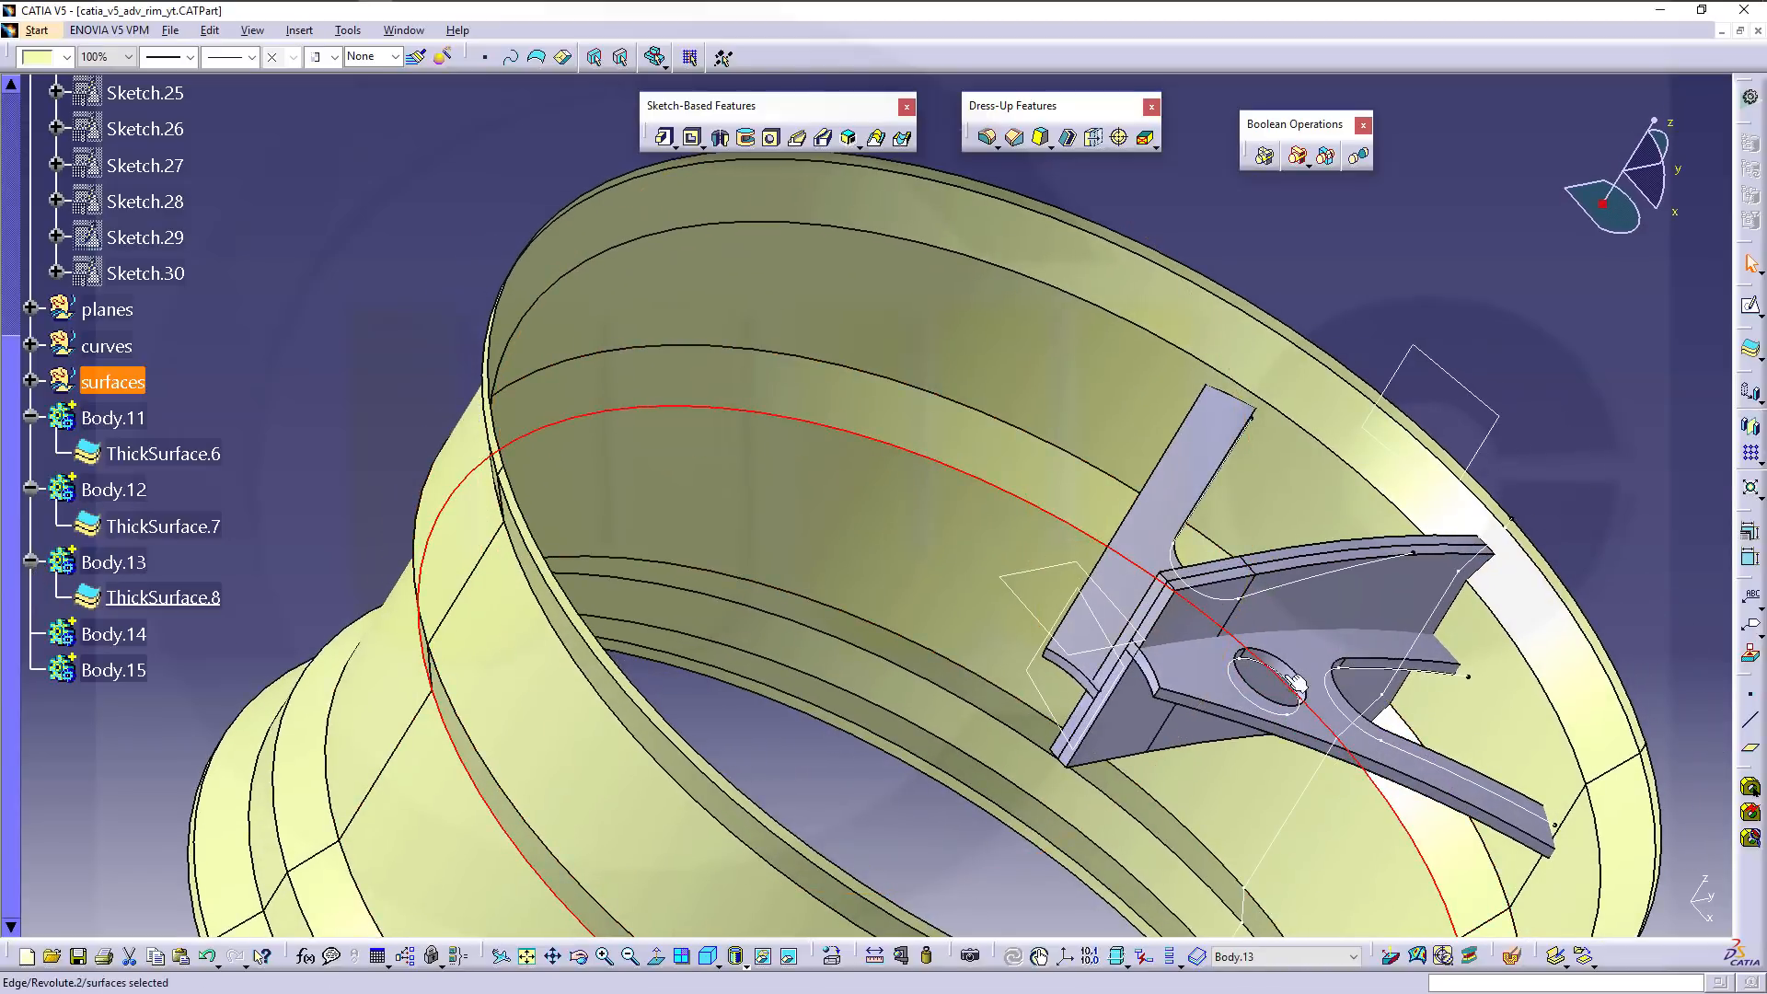
pyautogui.rightClick(1322, 619)
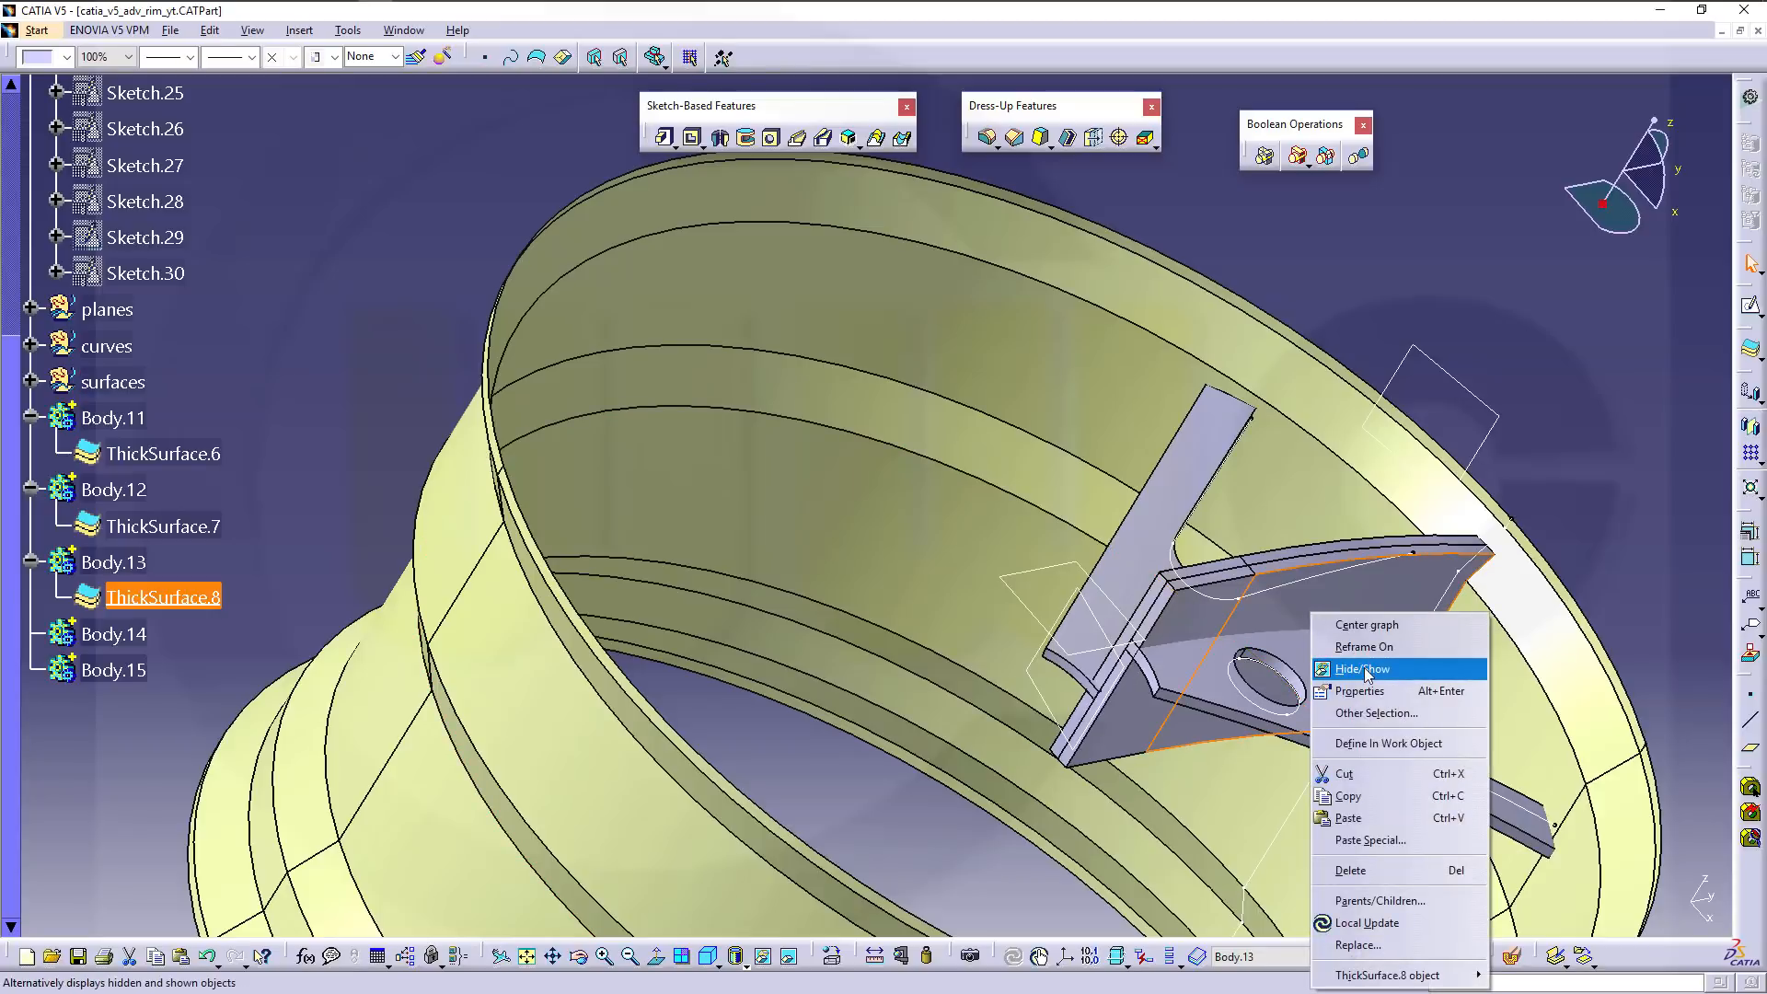
pyautogui.click(1366, 672)
pyautogui.rightClick(1305, 597)
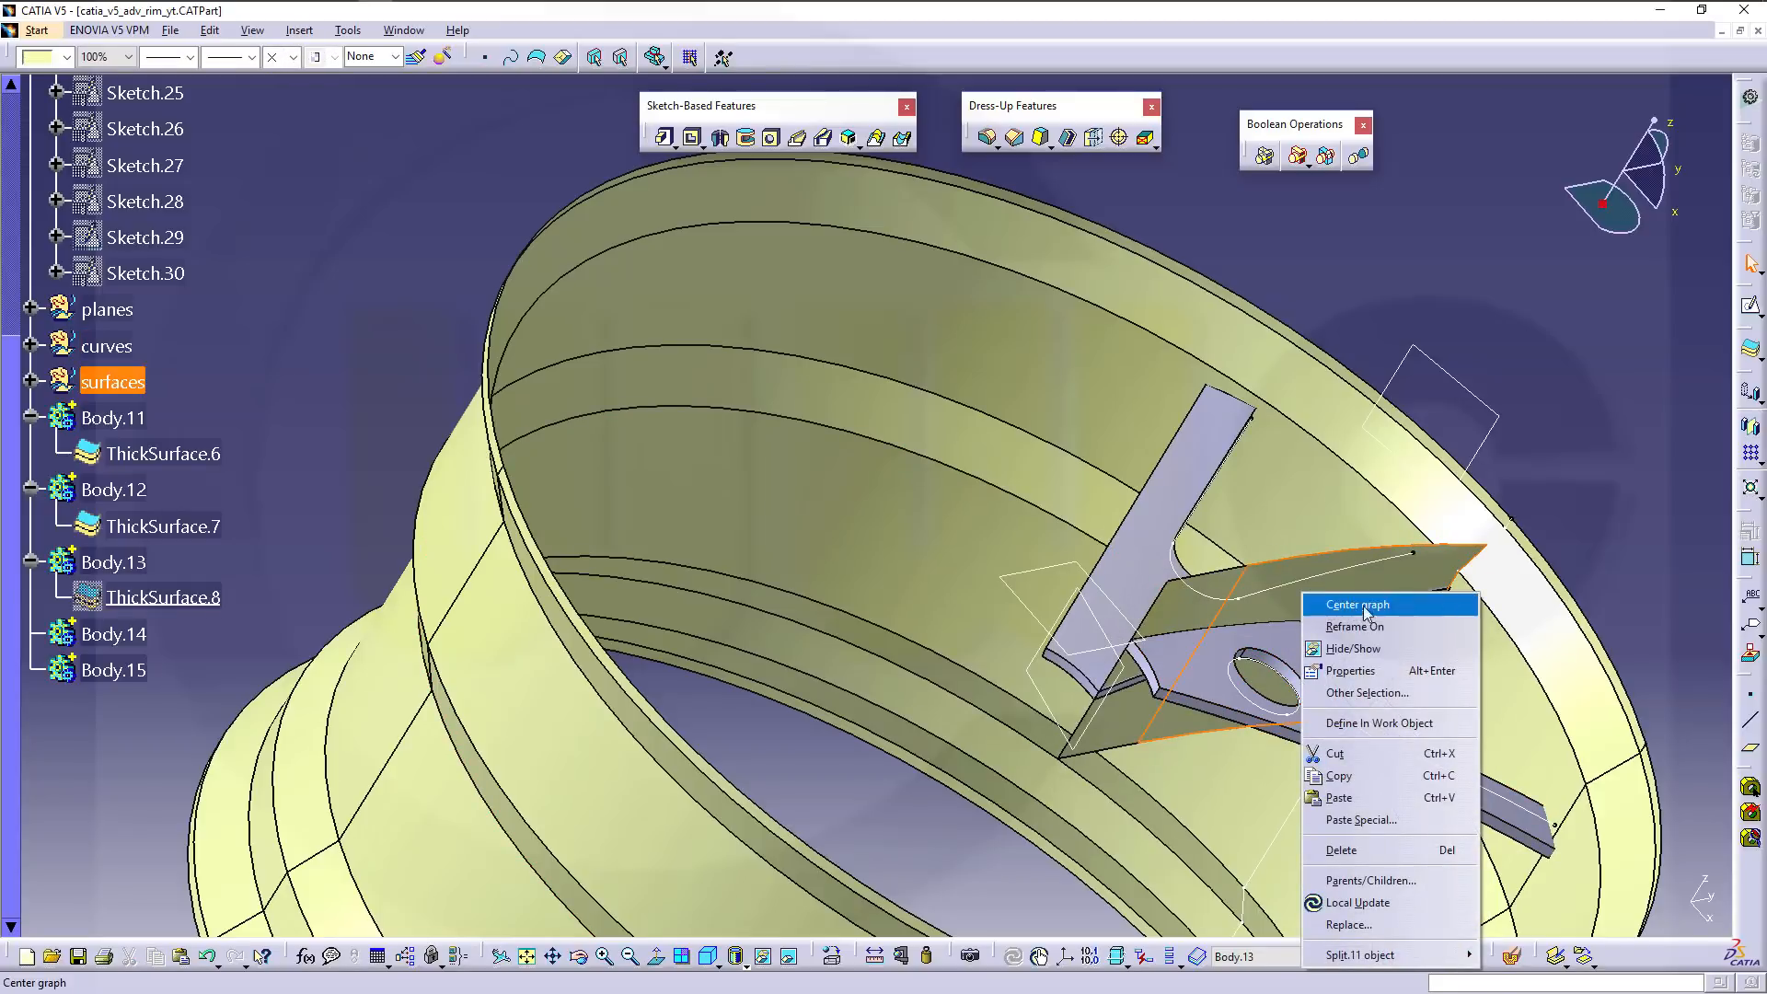
pyautogui.click(1360, 649)
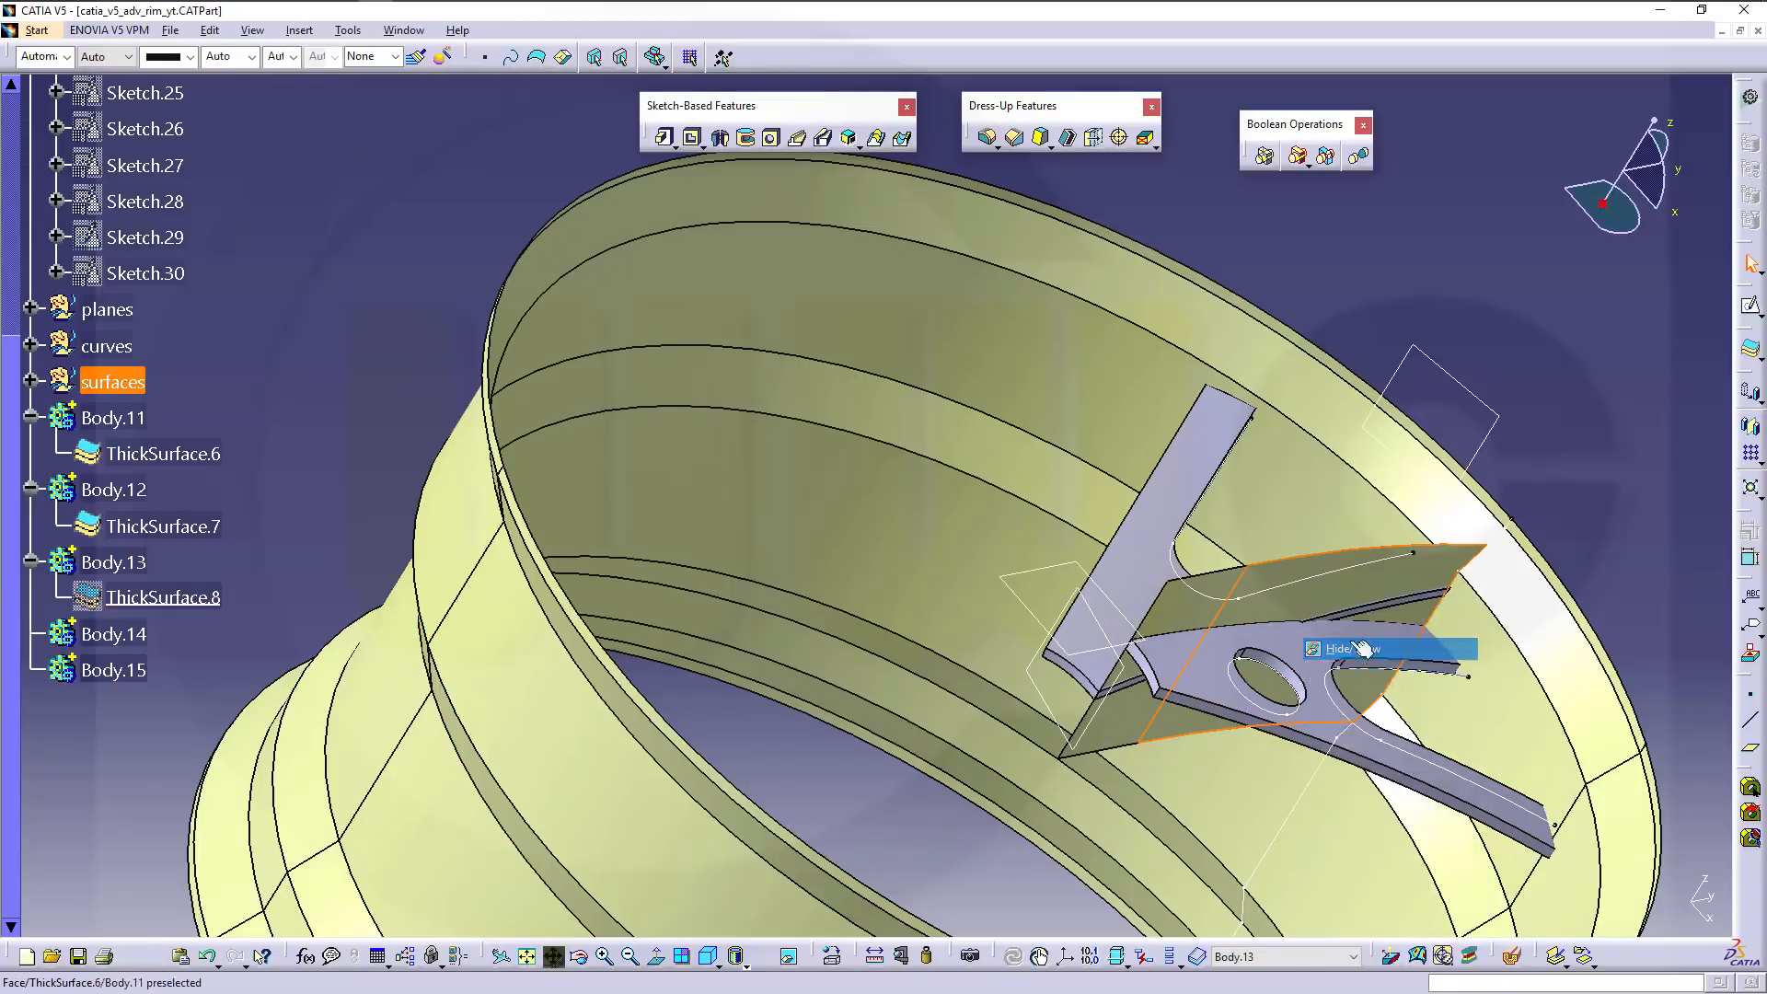
# Hide the Split.15 and Split.16 surfaces in the surfaces set.
pyautogui.click(31, 381)
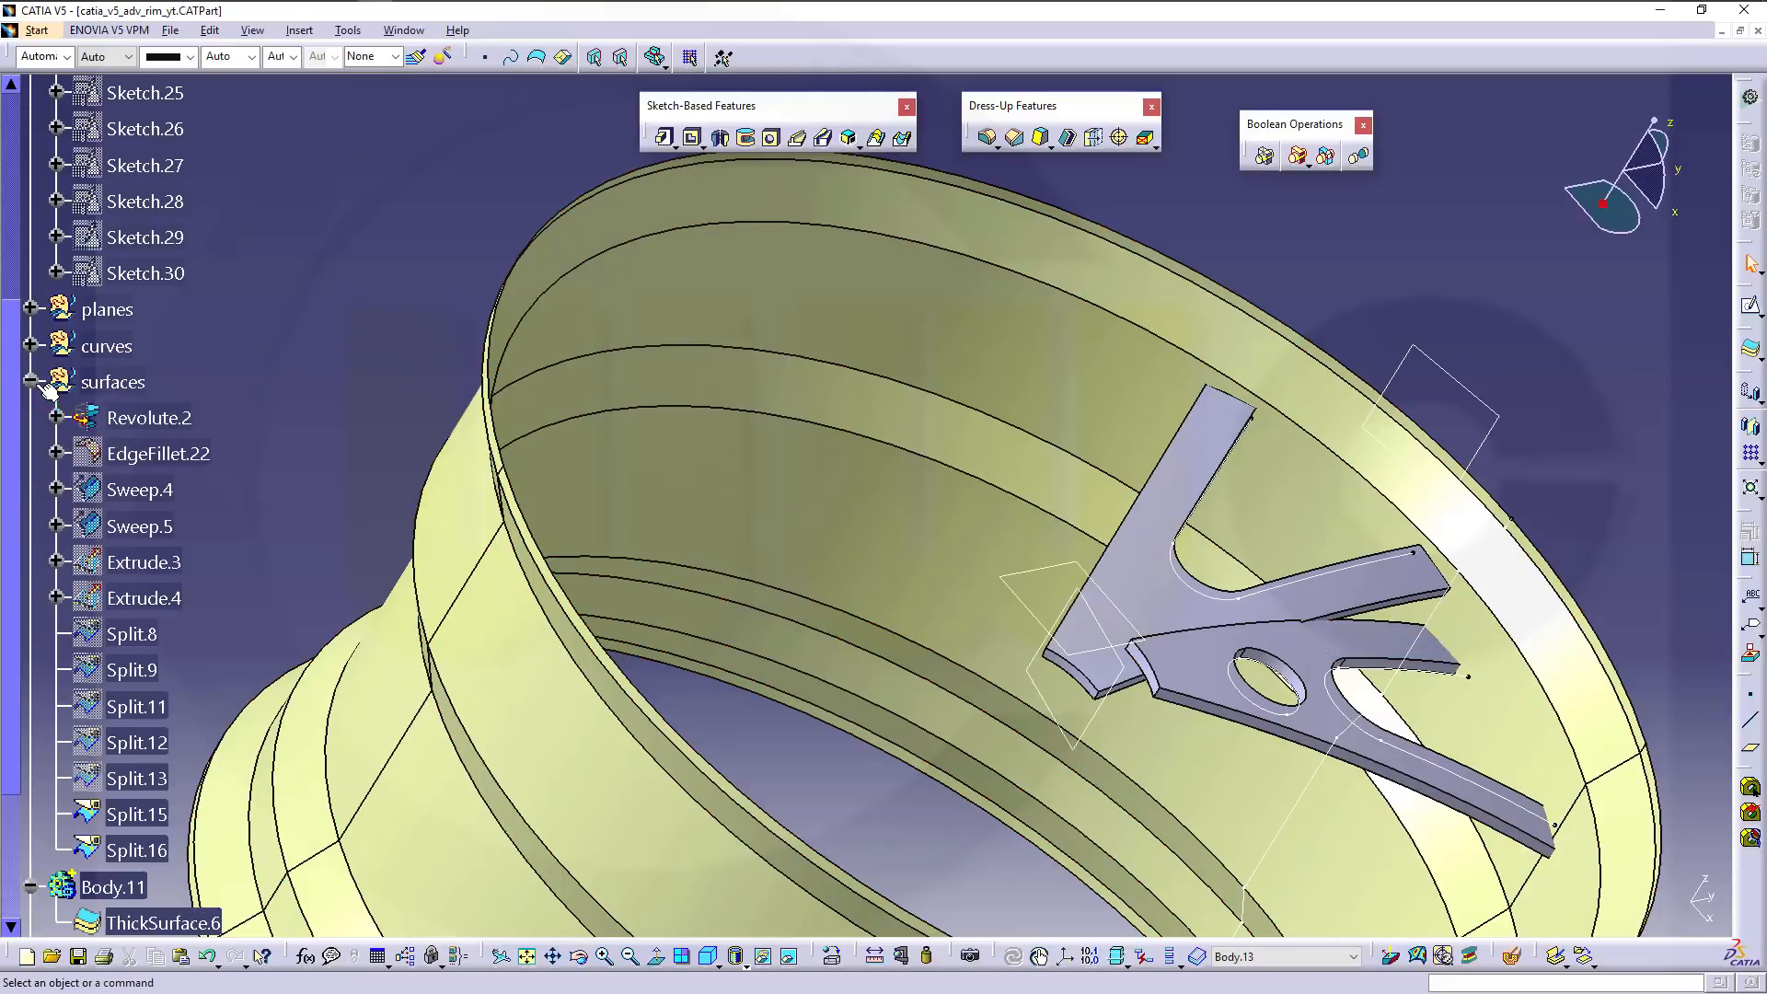
pyautogui.click(138, 815)
pyautogui.rightClick(129, 848)
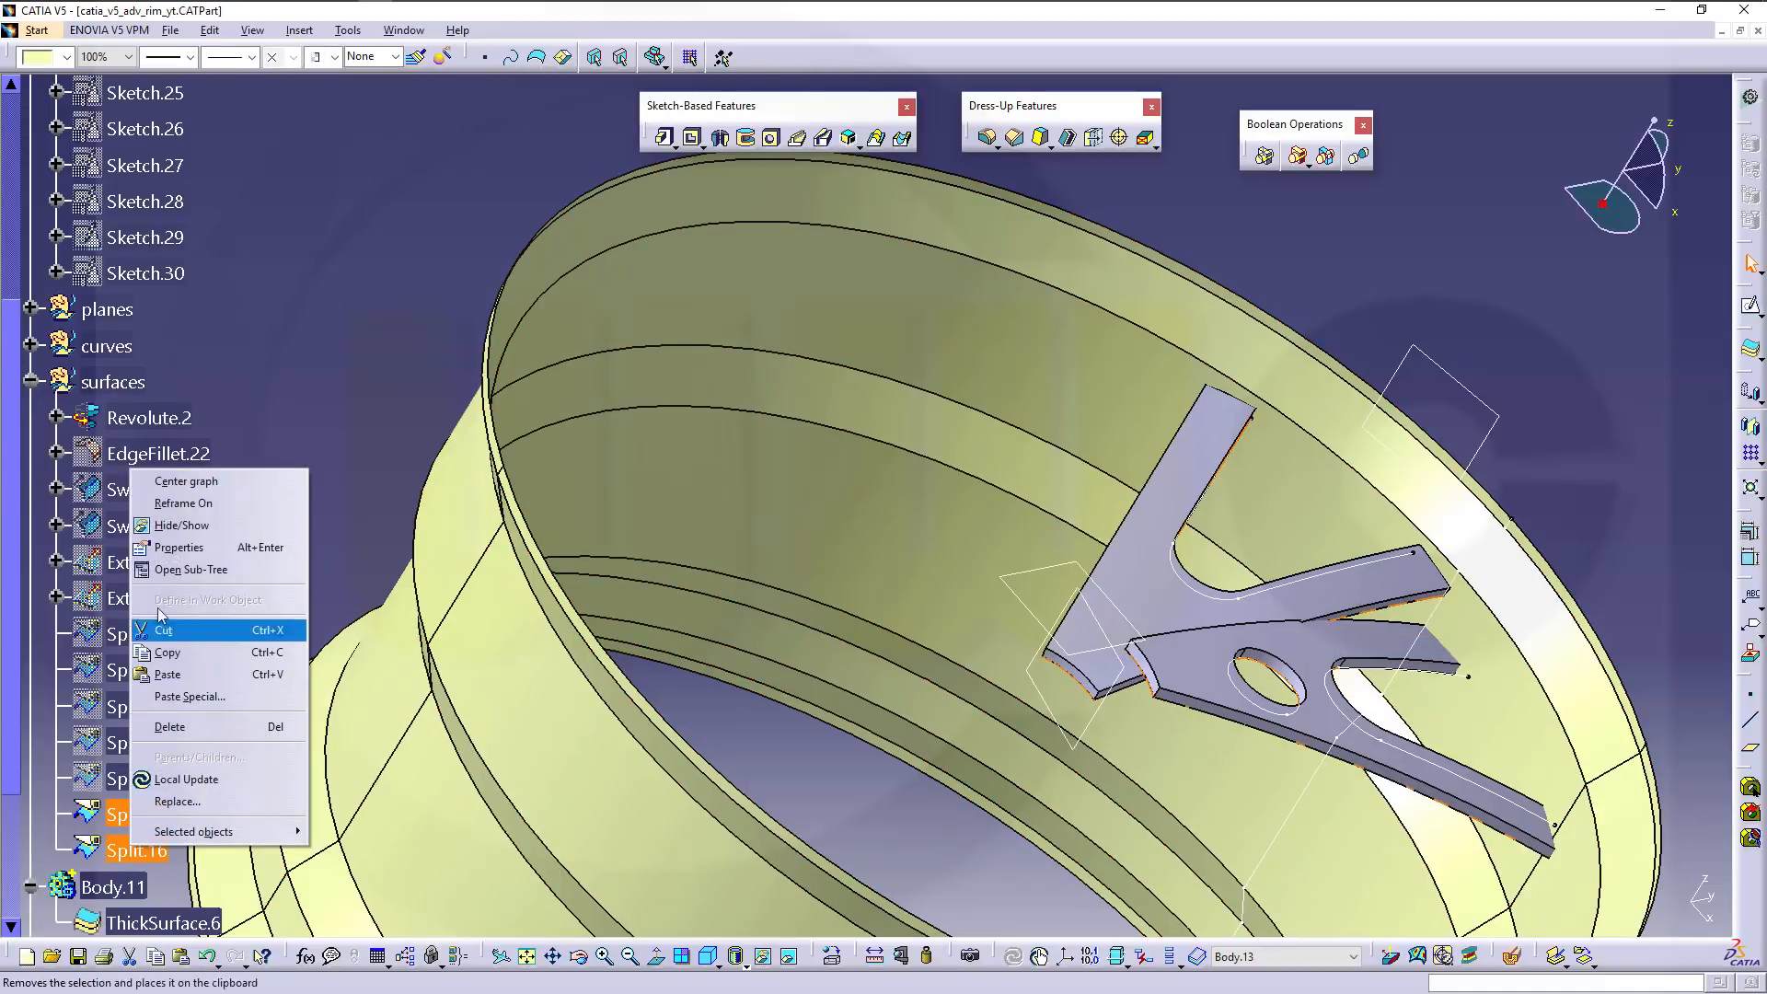
pyautogui.click(171, 537)
pyautogui.moveTo(943, 570); pyautogui.dragTo(800, 487, button='middle')
pyautogui.moveTo(1073, 633); pyautogui.dragTo(947, 347, button='middle')
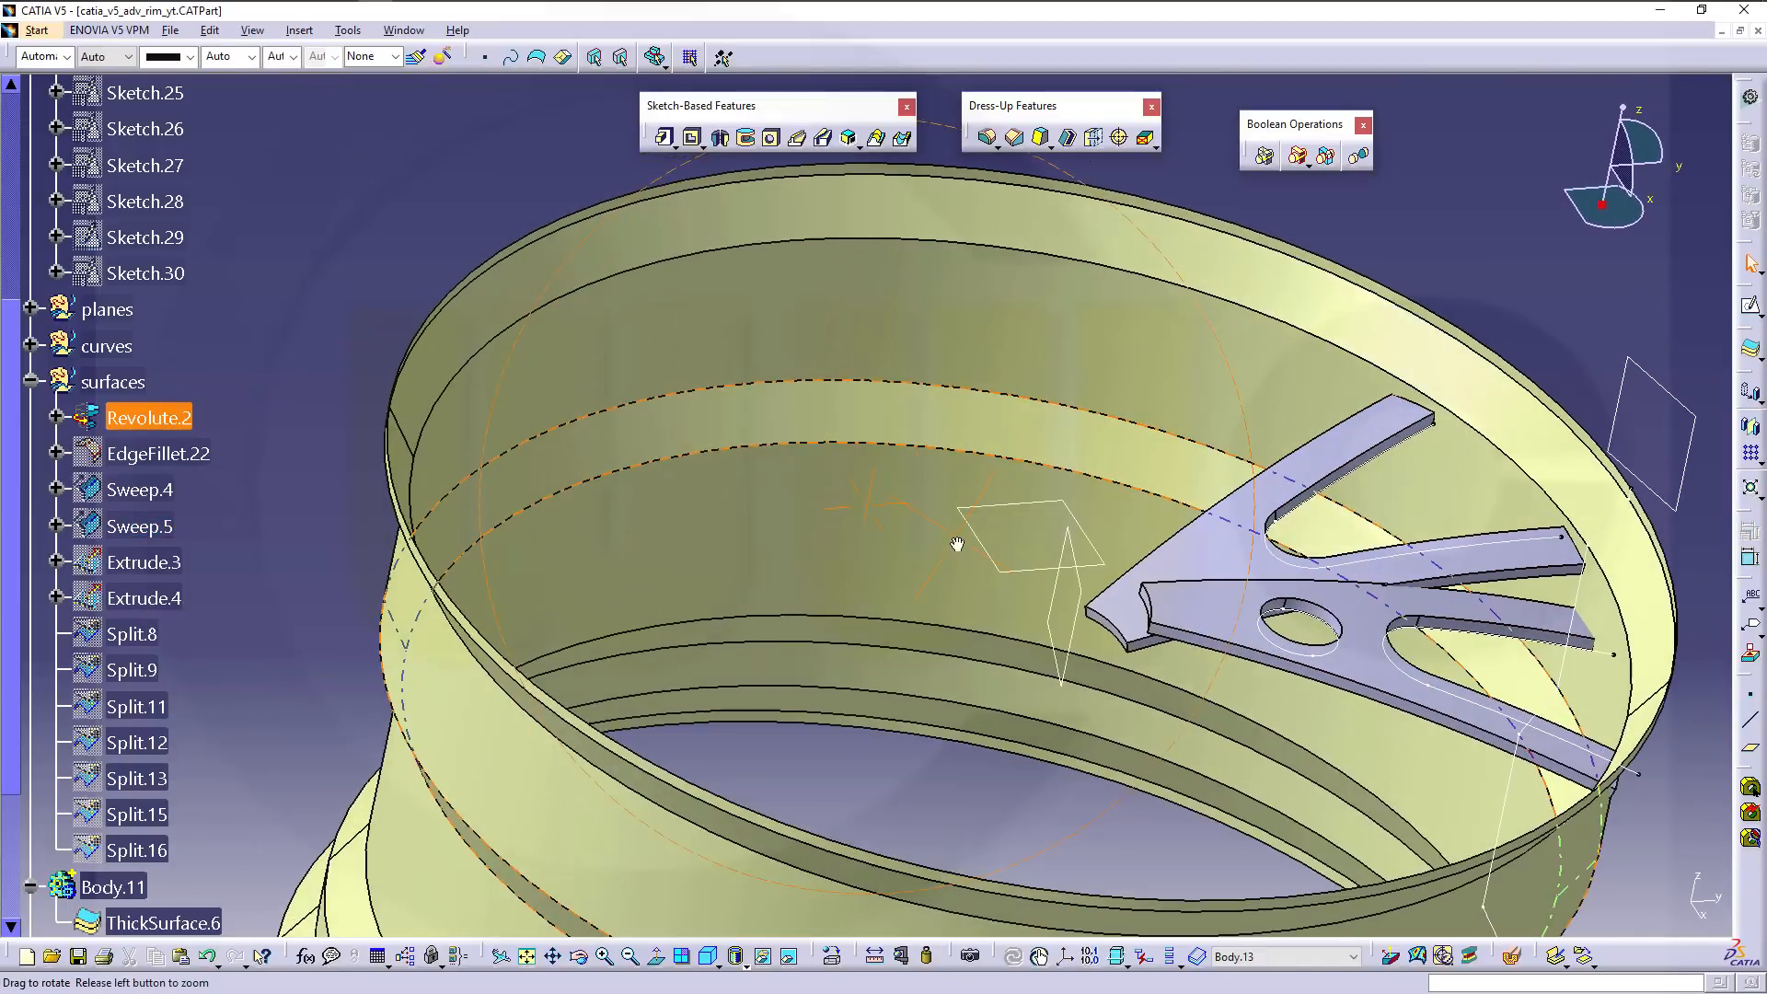
# Make Body.12 the active work object.
pyautogui.scroll(-4, 202, 571)
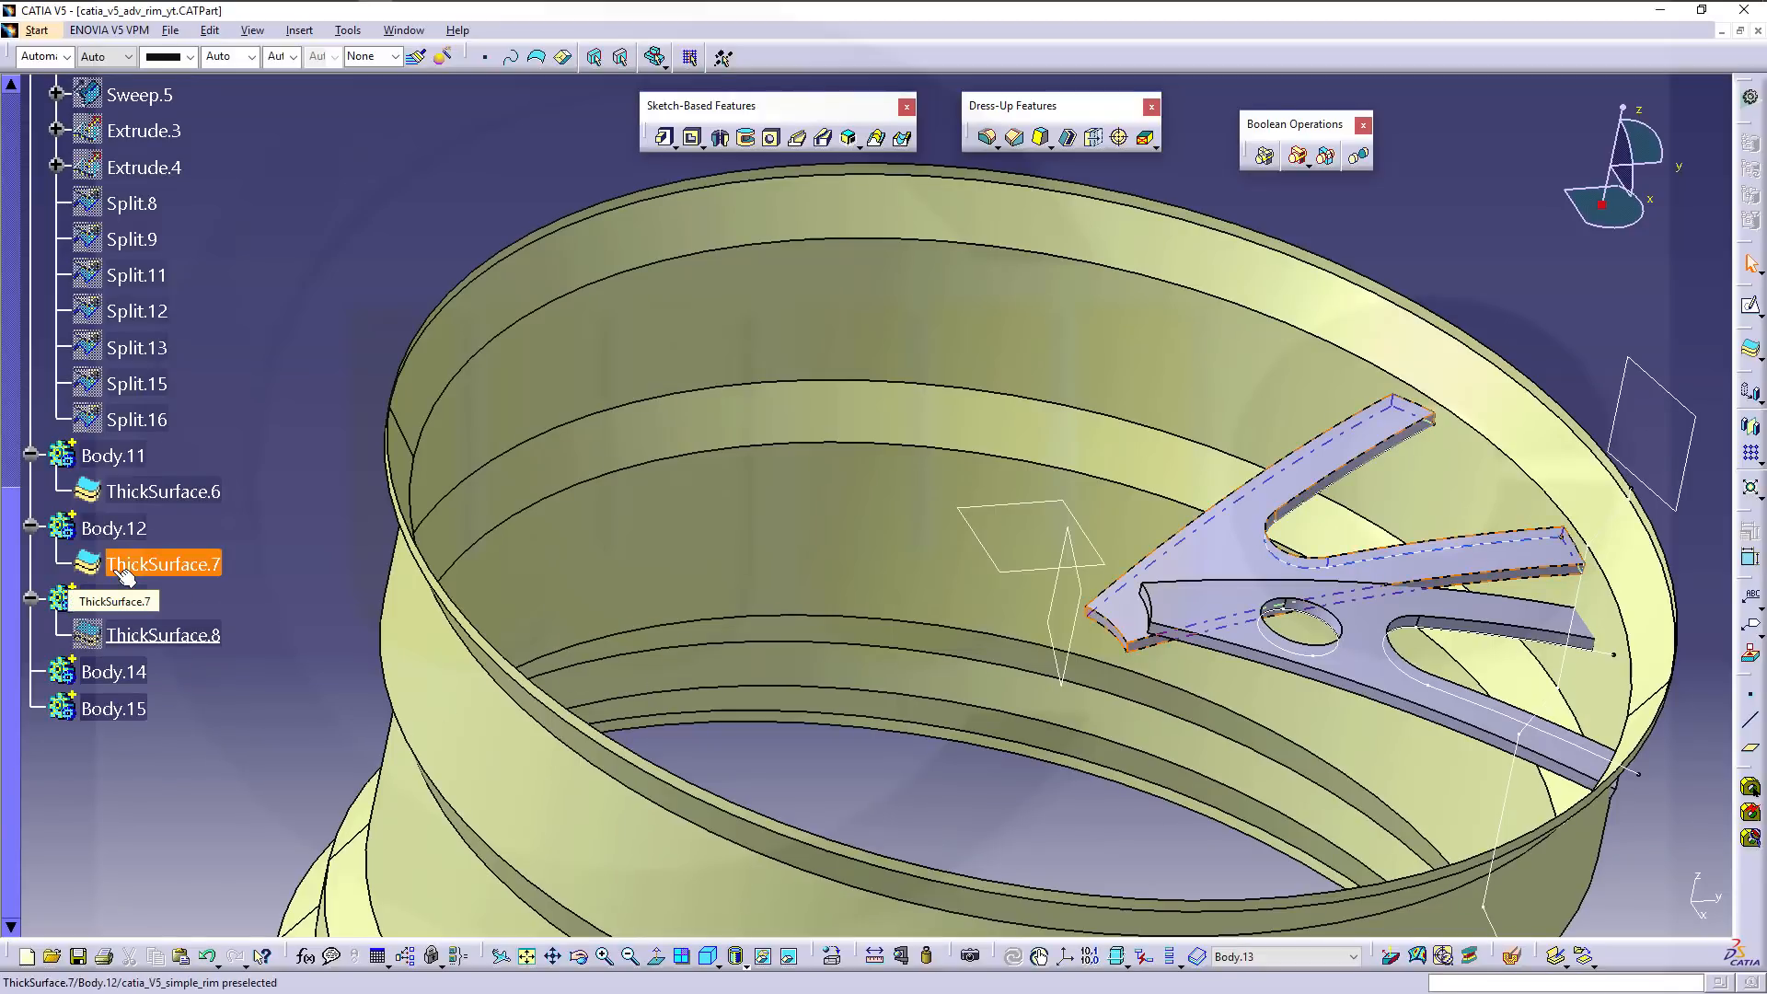
pyautogui.rightClick(128, 532)
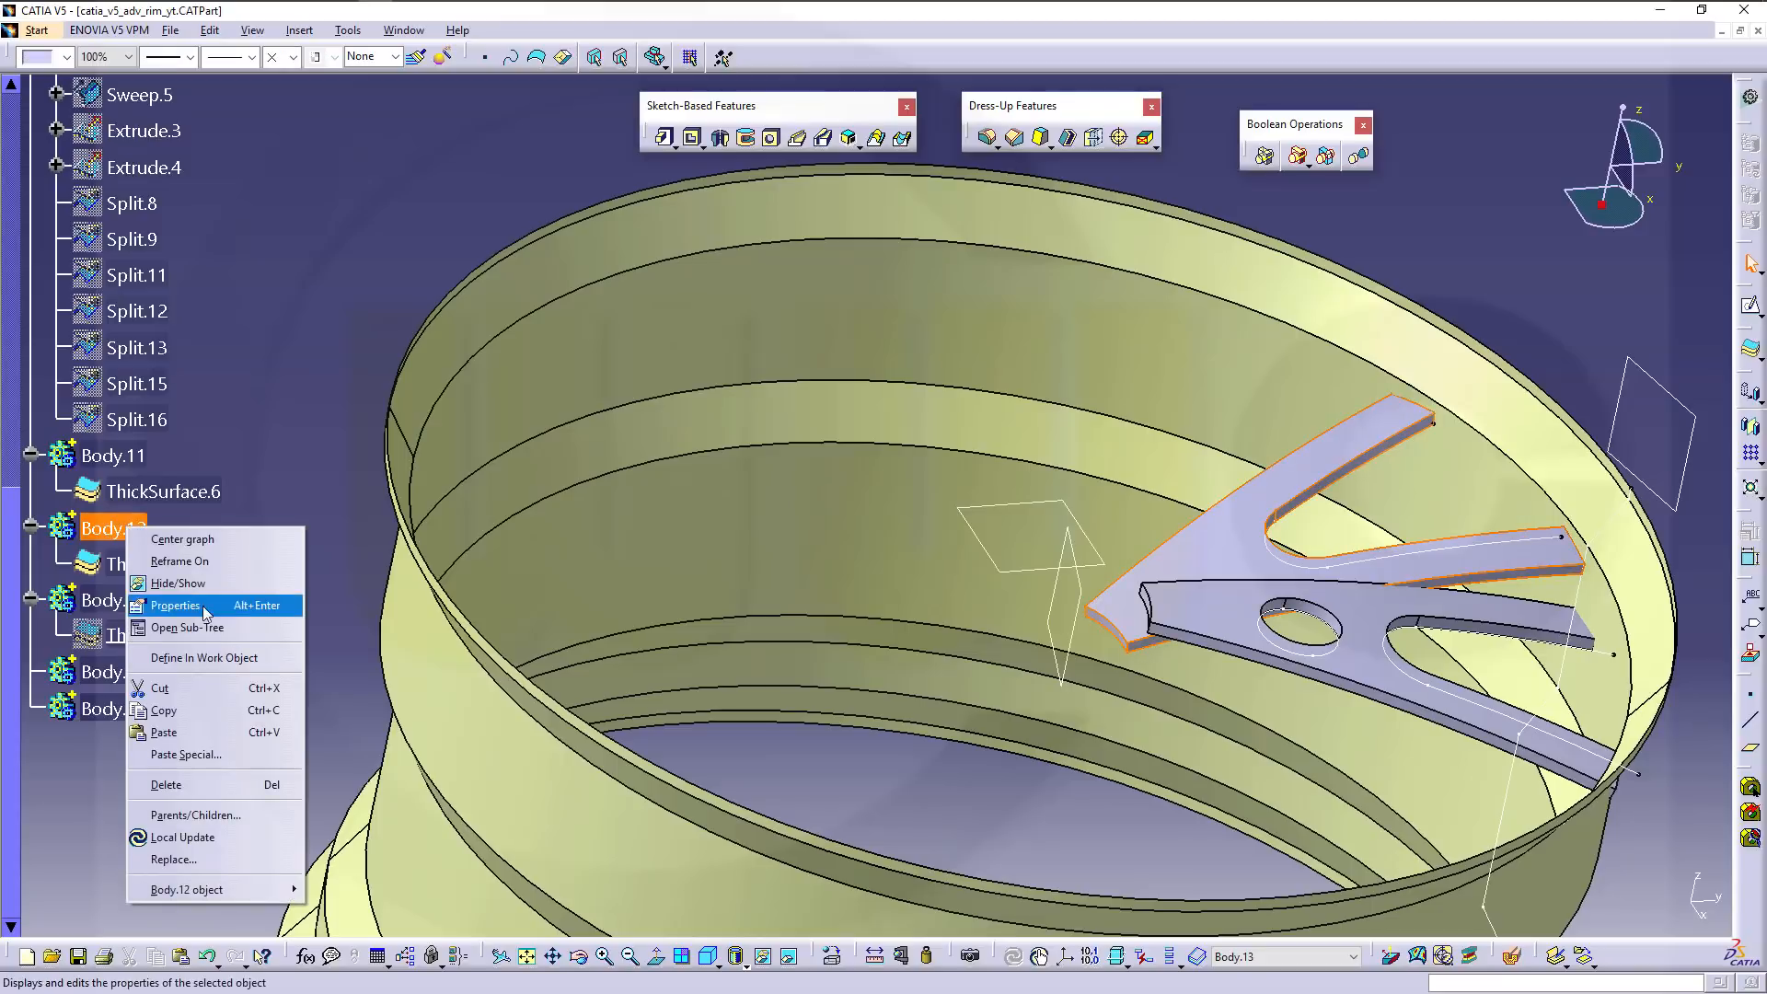
pyautogui.click(210, 658)
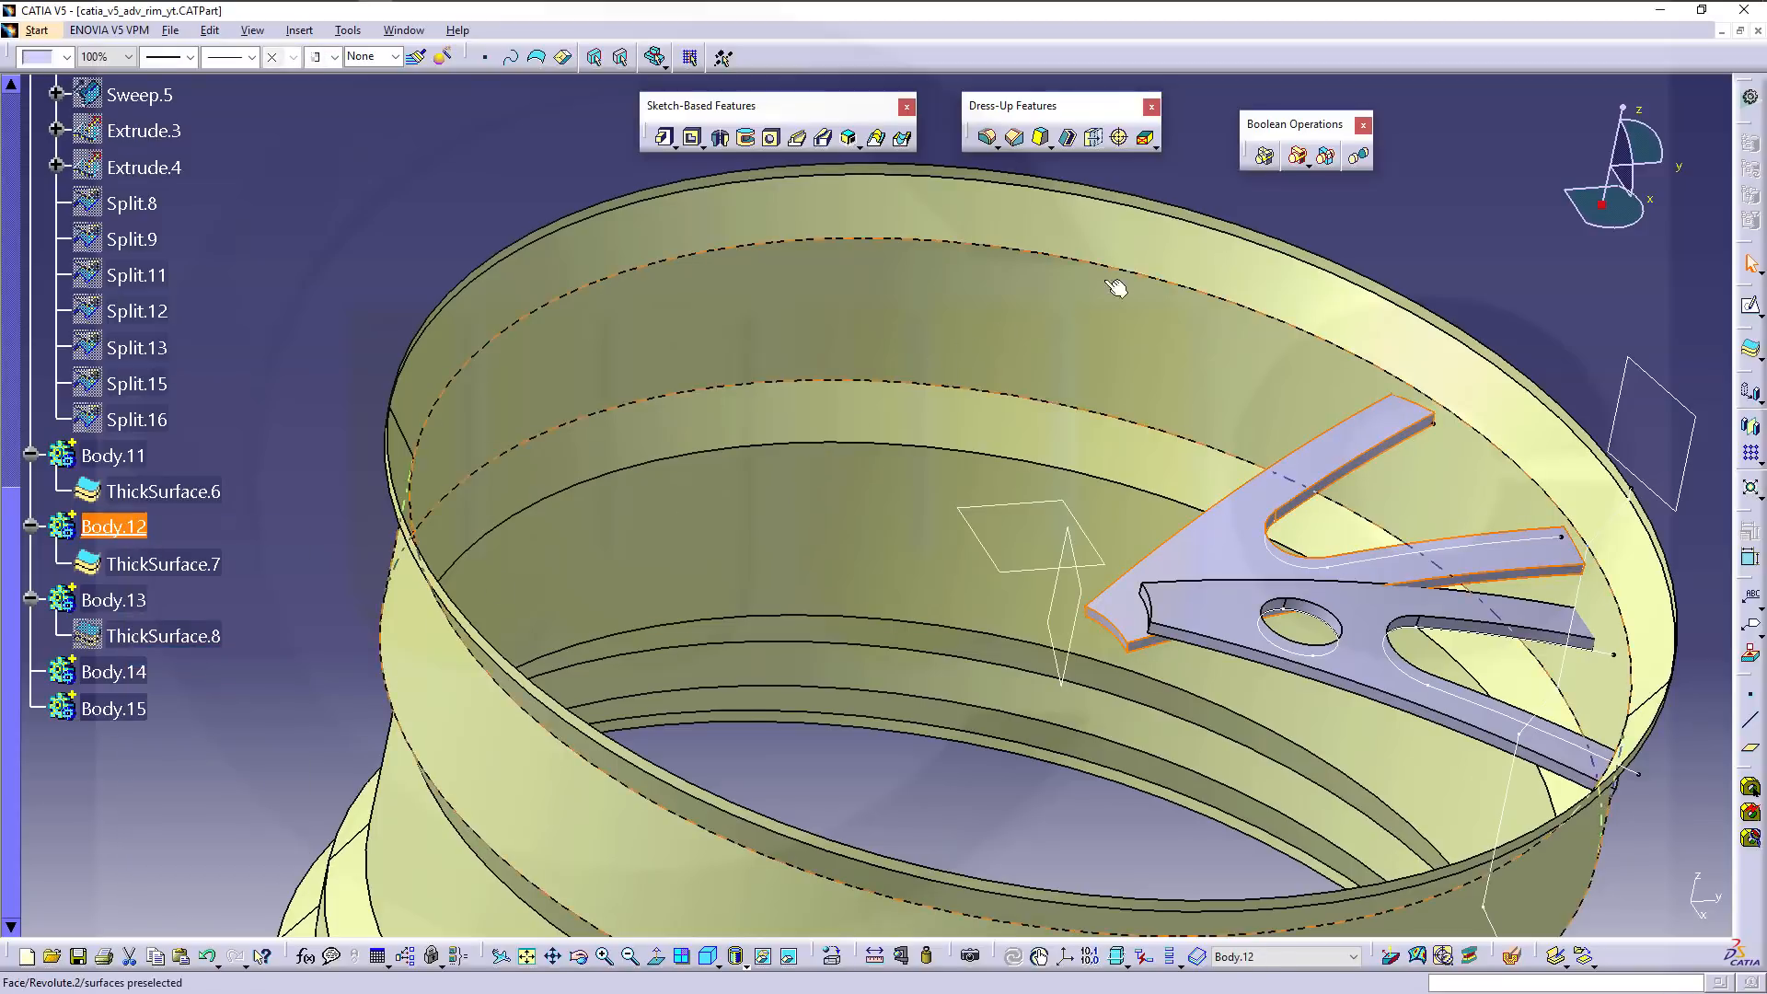
# Shell Body.12 with 2 mm inside thickness, removing its top, inner end, two outer long sides and both arm end faces.
pyautogui.click(1067, 137)
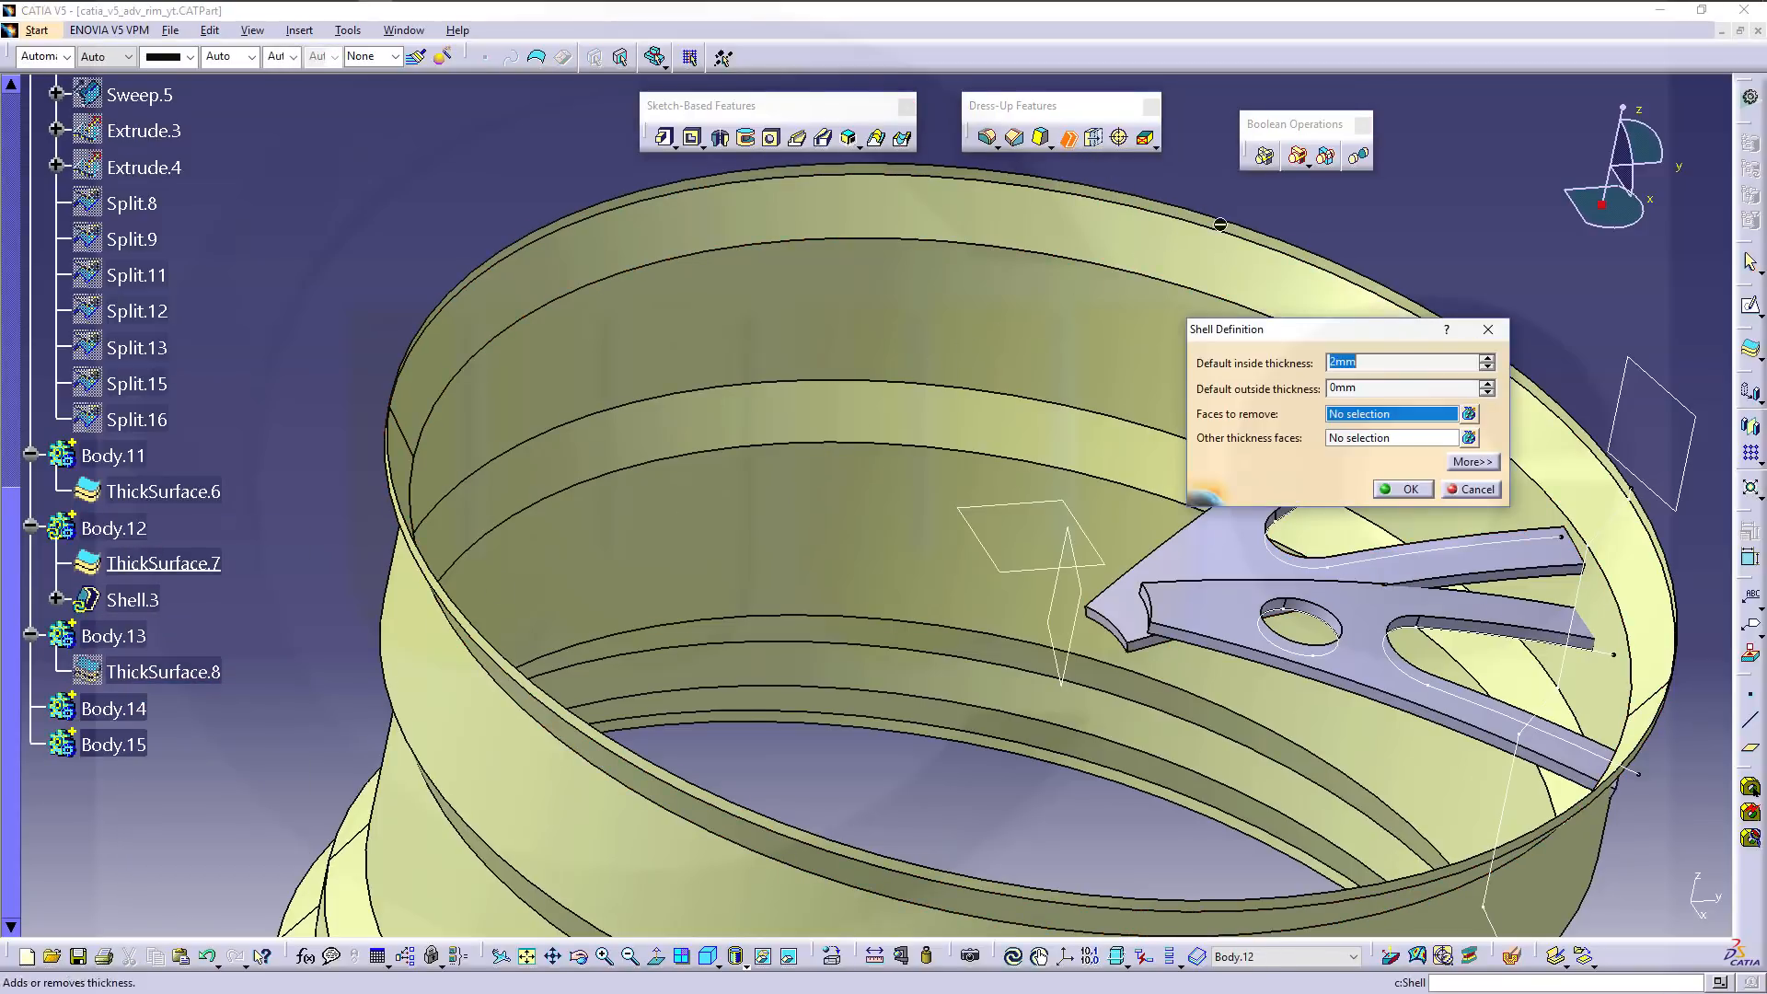
pyautogui.moveTo(996, 441); pyautogui.dragTo(592, 388, button='middle')
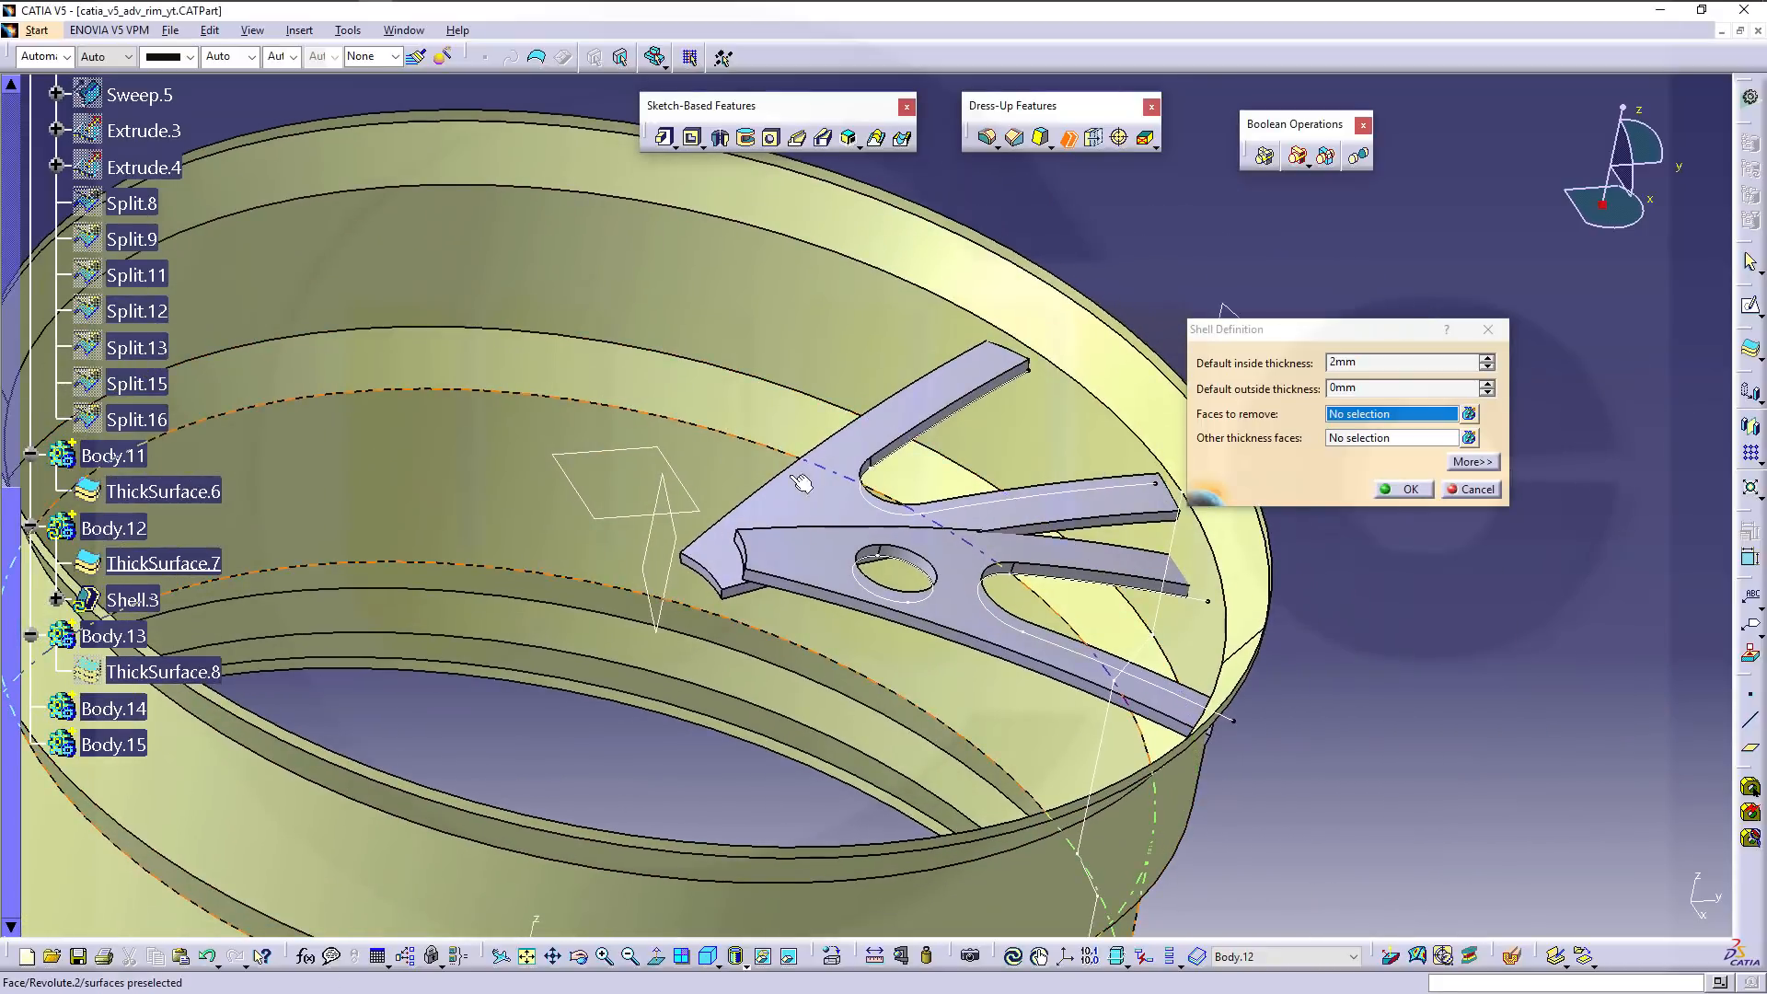
pyautogui.click(816, 498)
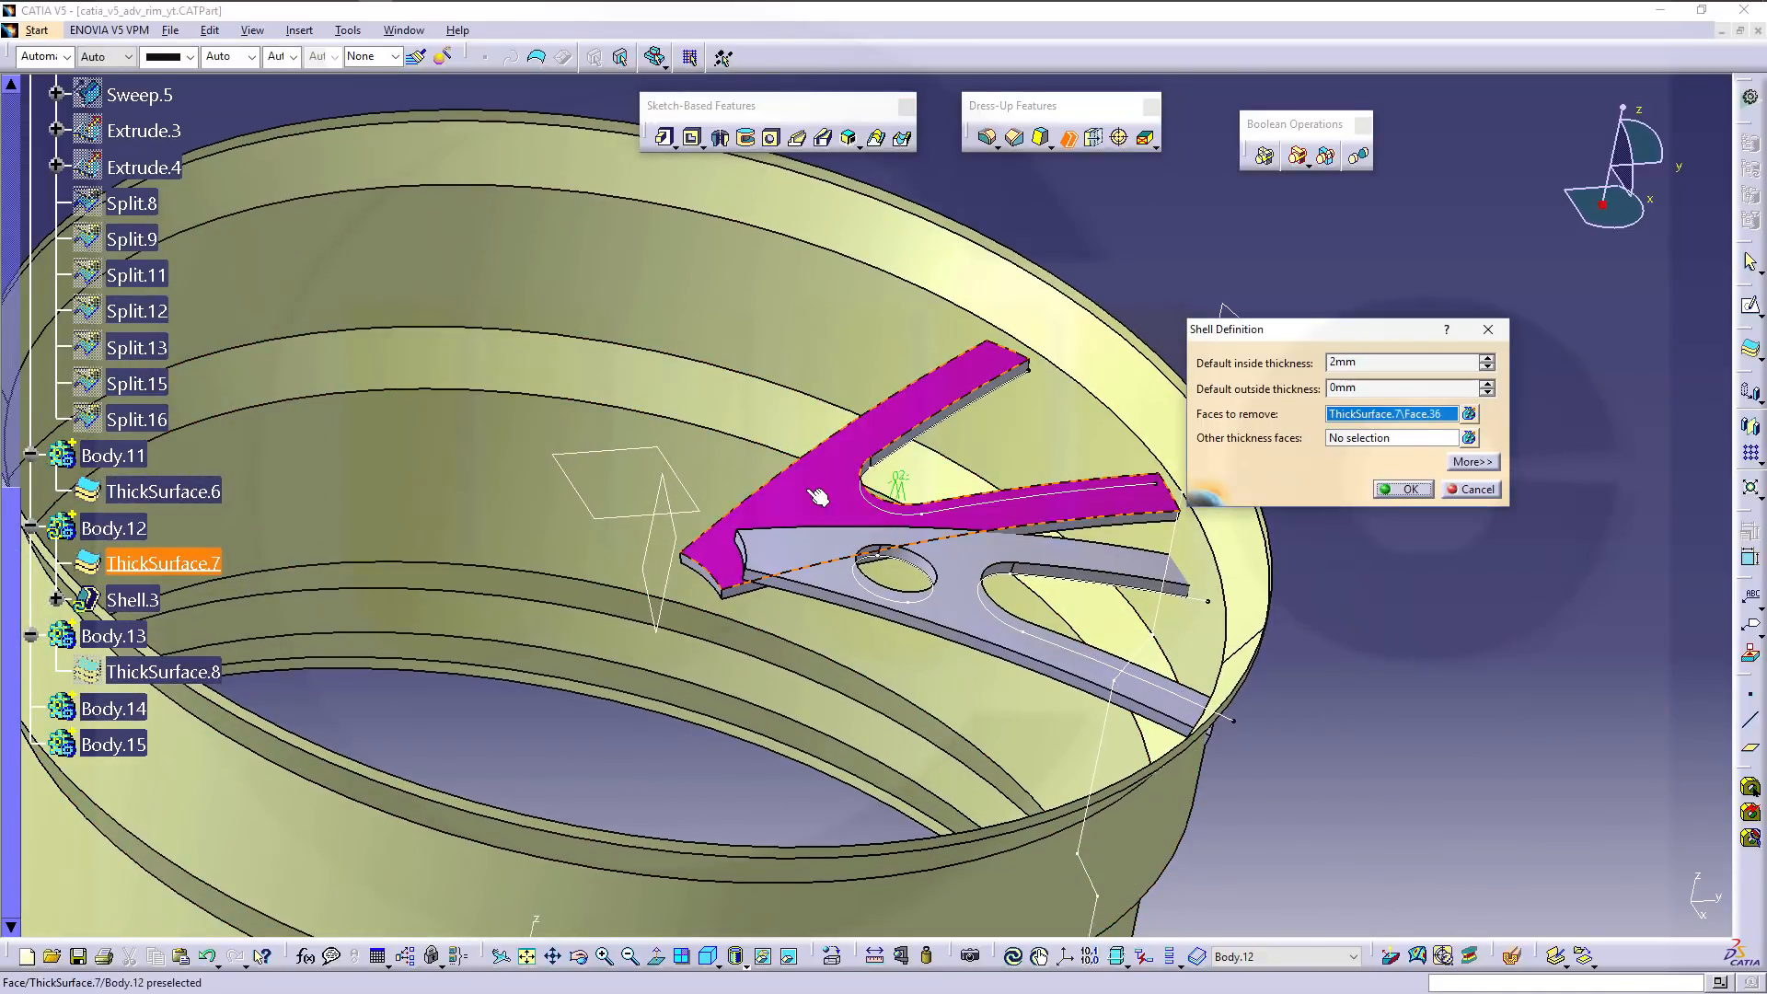
pyautogui.moveTo(767, 552); pyautogui.dragTo(753, 587, button='middle')
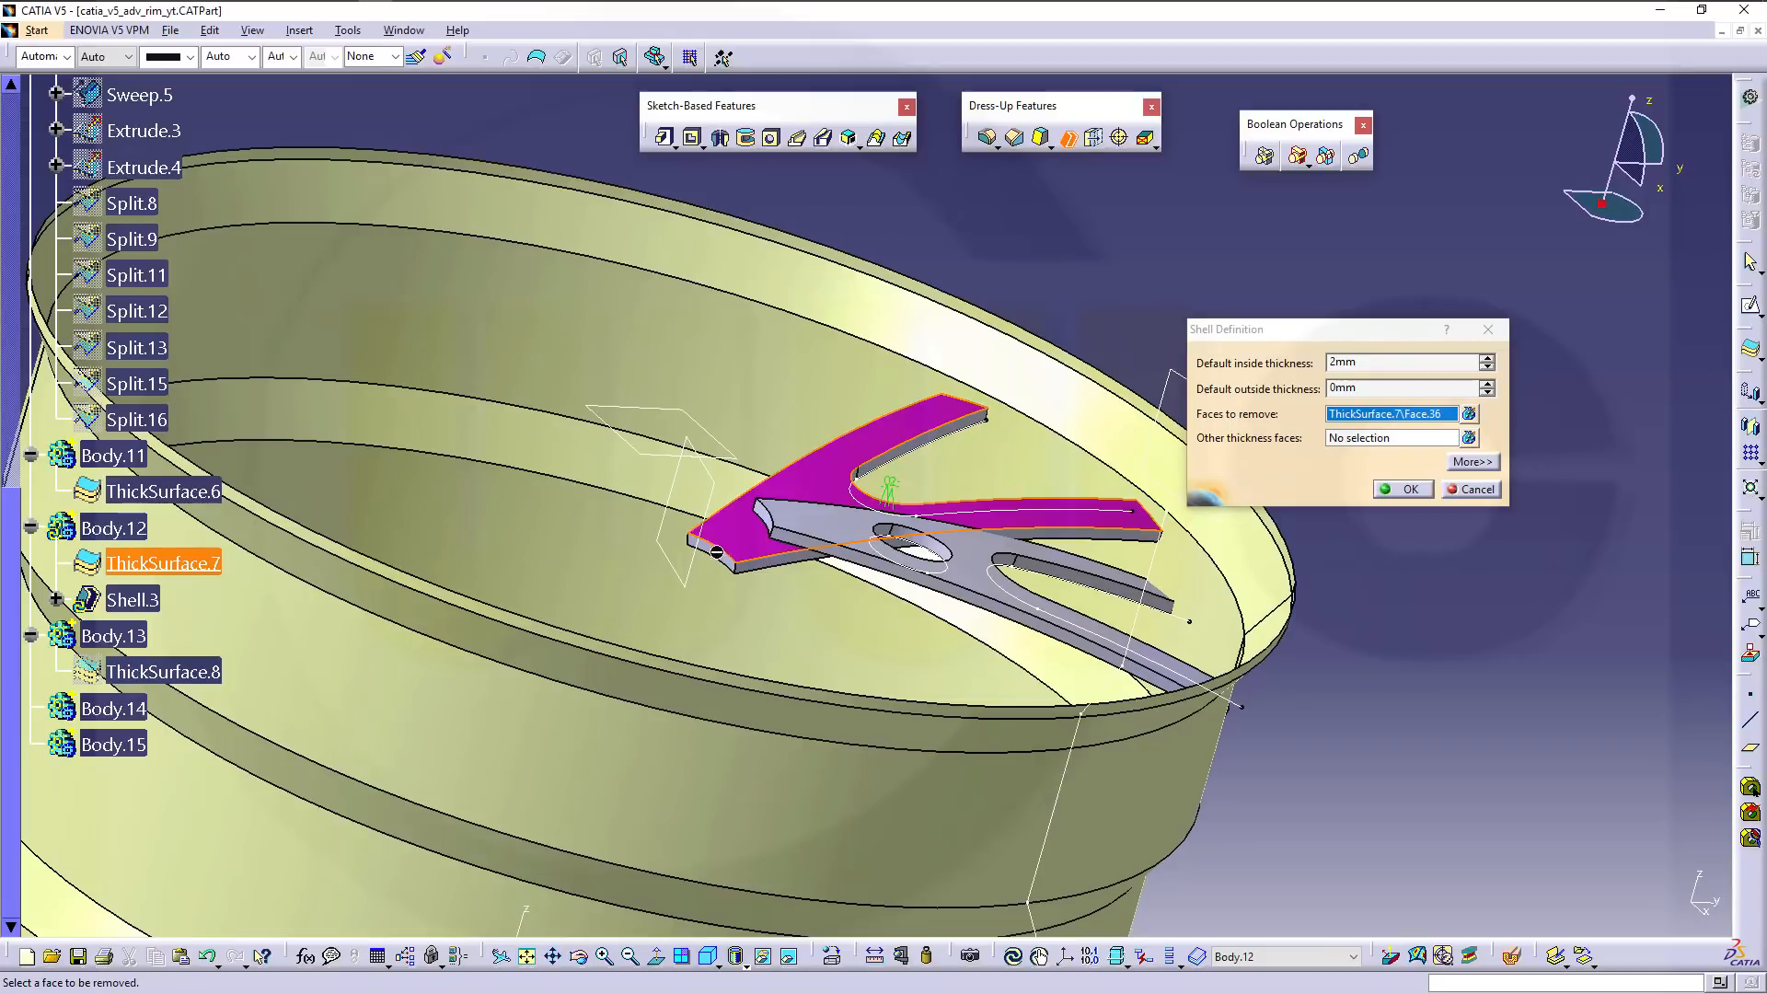
pyautogui.click(732, 564)
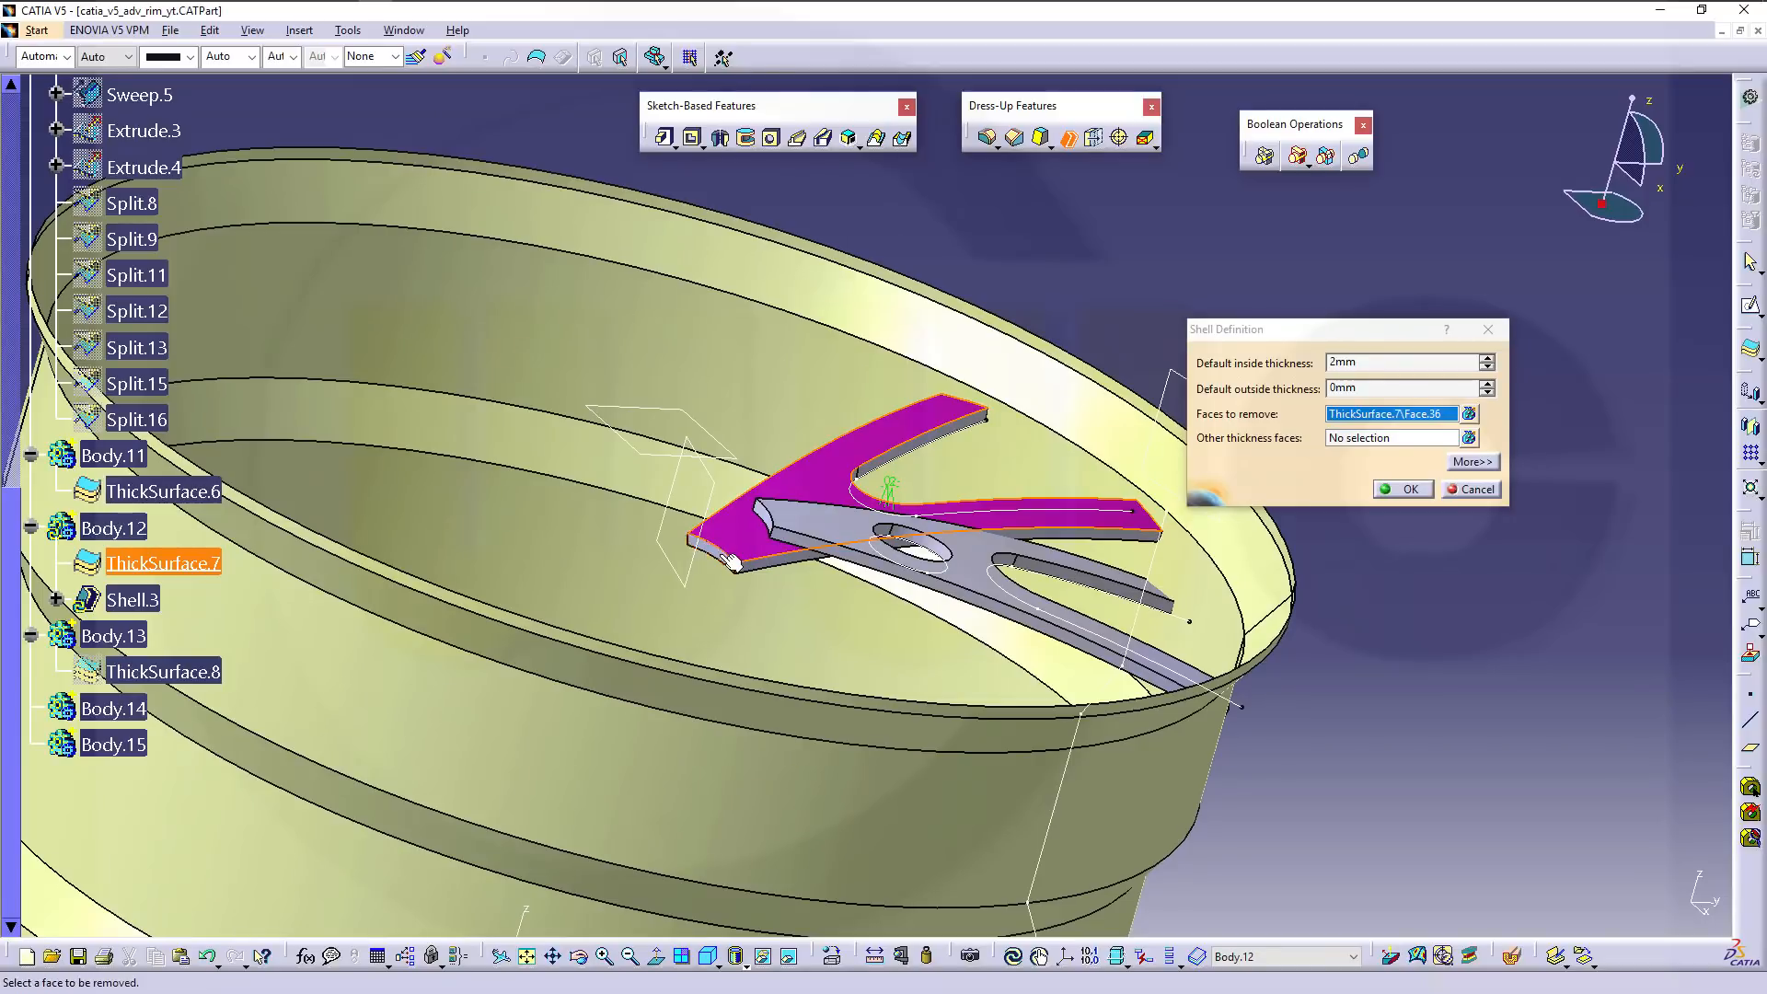
pyautogui.click(781, 563)
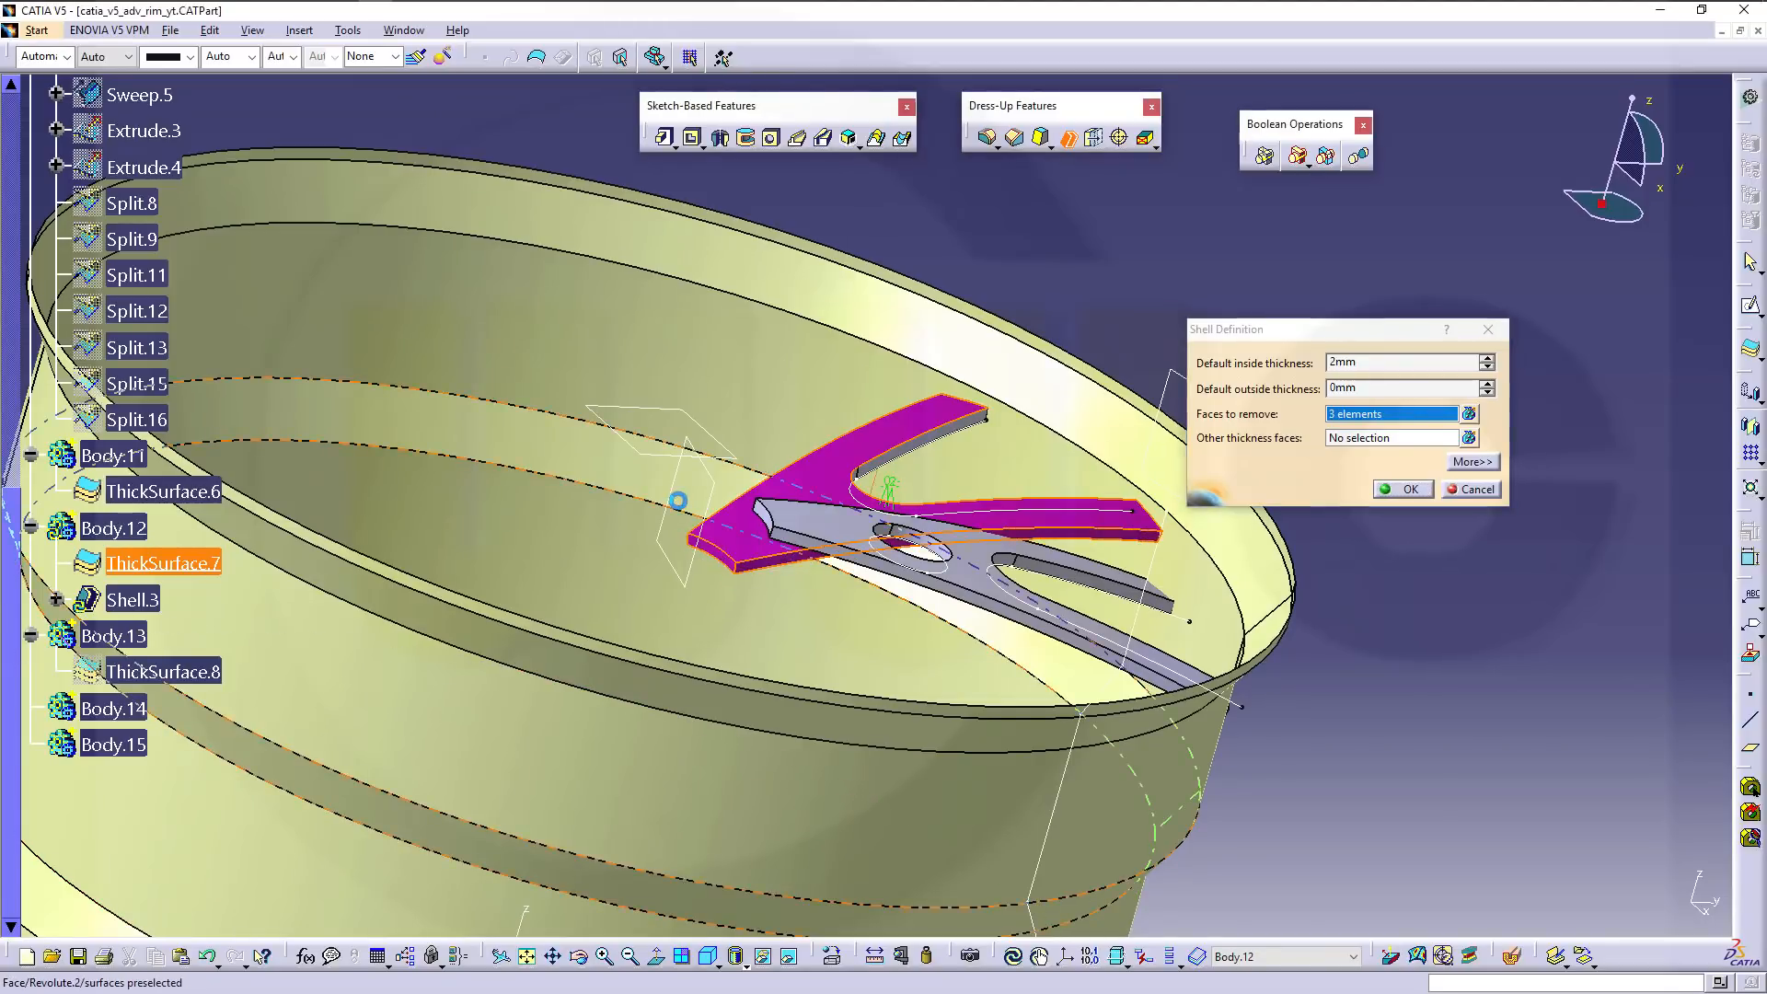
pyautogui.moveTo(678, 501); pyautogui.dragTo(768, 580, button='middle')
pyautogui.click(951, 632)
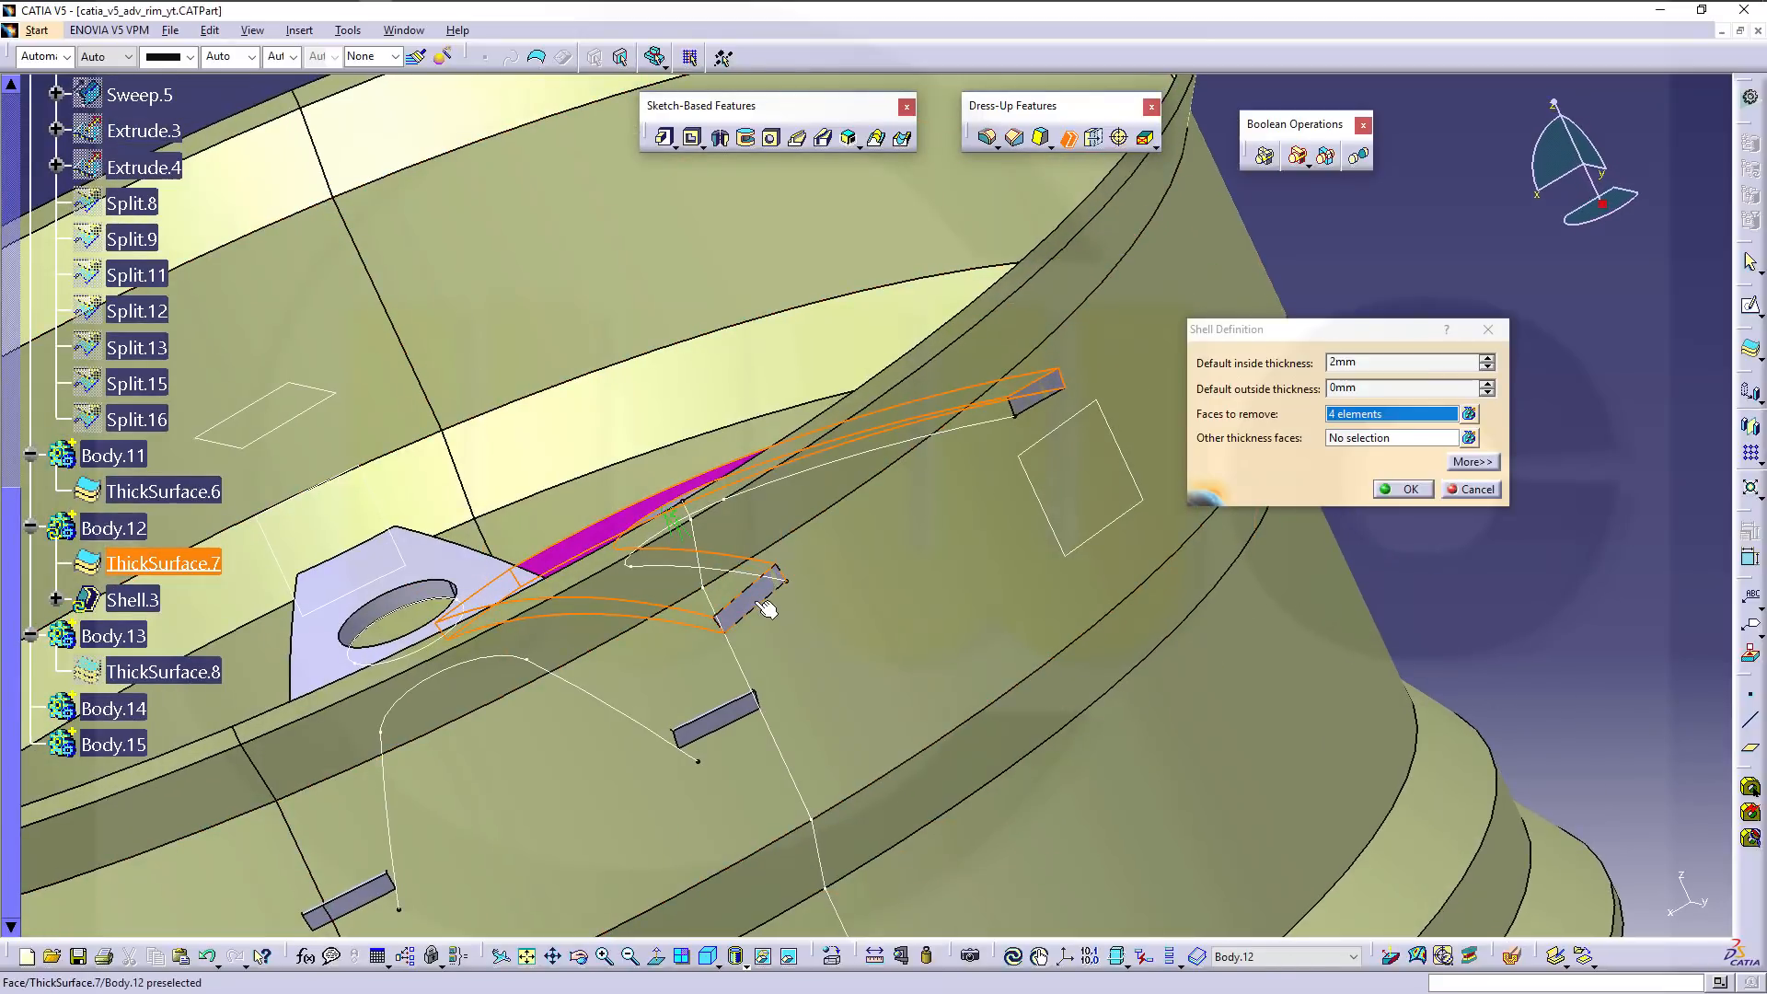
pyautogui.click(764, 608)
pyautogui.click(1037, 405)
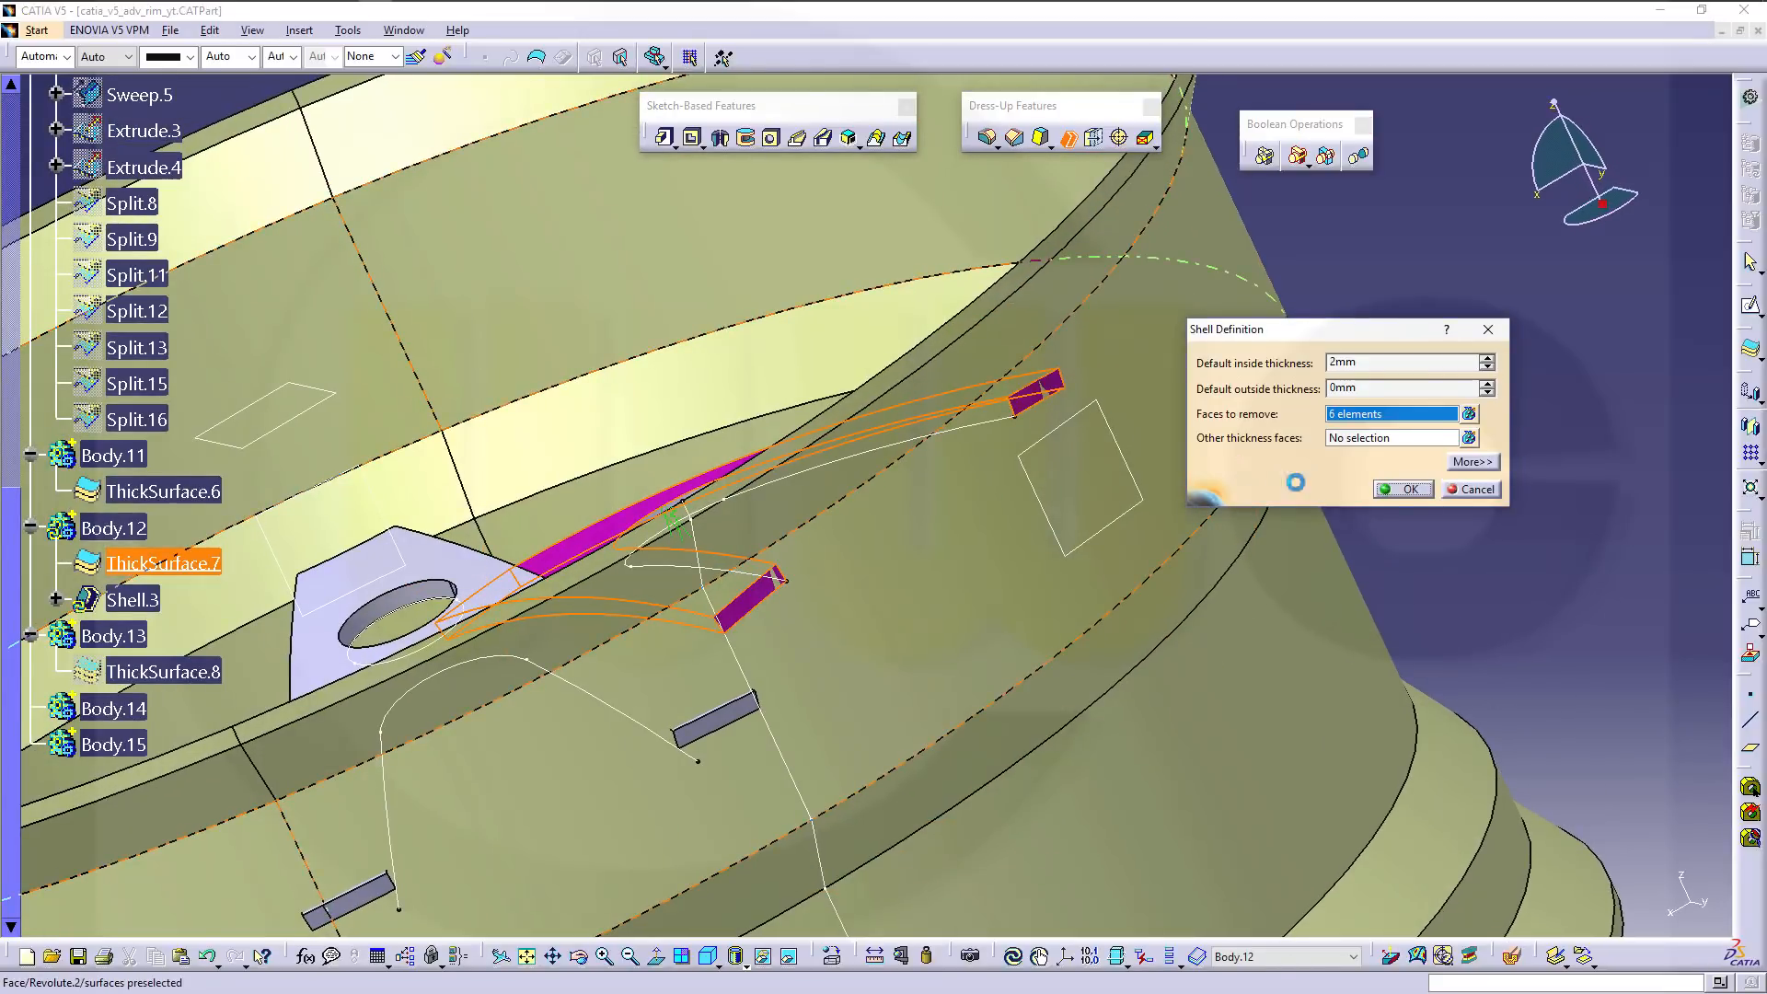
pyautogui.click(1410, 489)
pyautogui.moveTo(651, 573); pyautogui.dragTo(957, 520, button='middle')
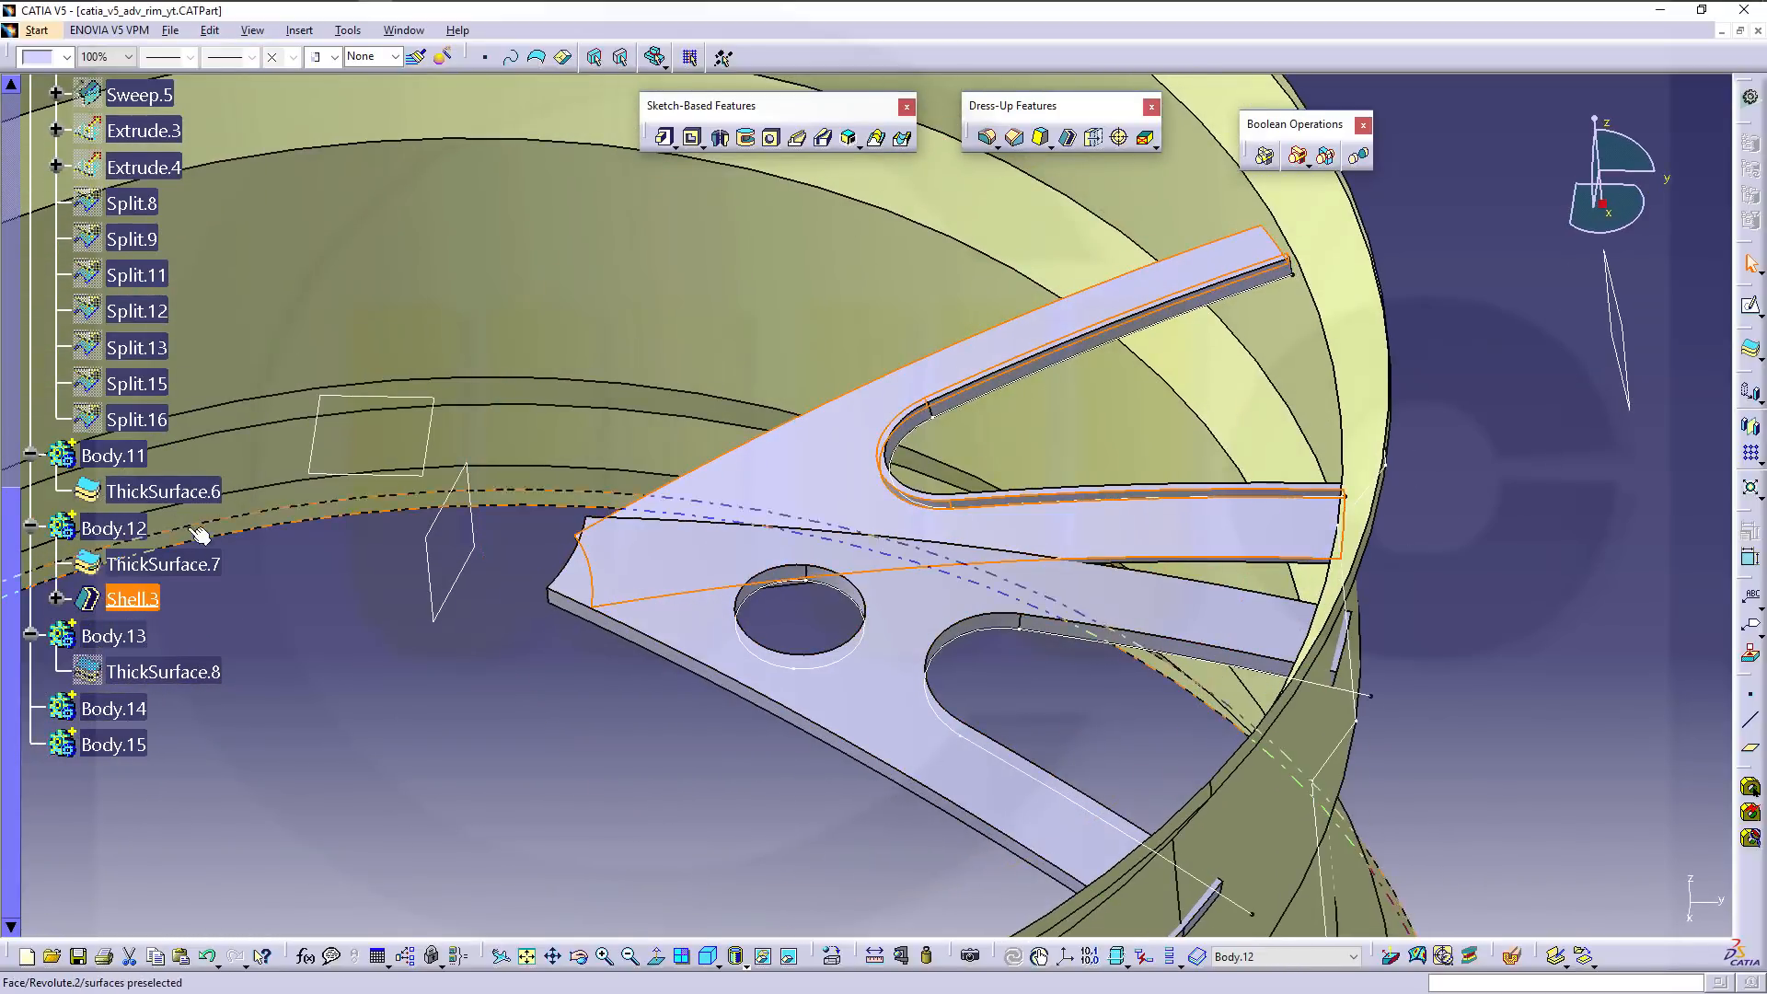
# Make Body.11, the spoke with the round hole, the active work object.
pyautogui.rightClick(115, 456)
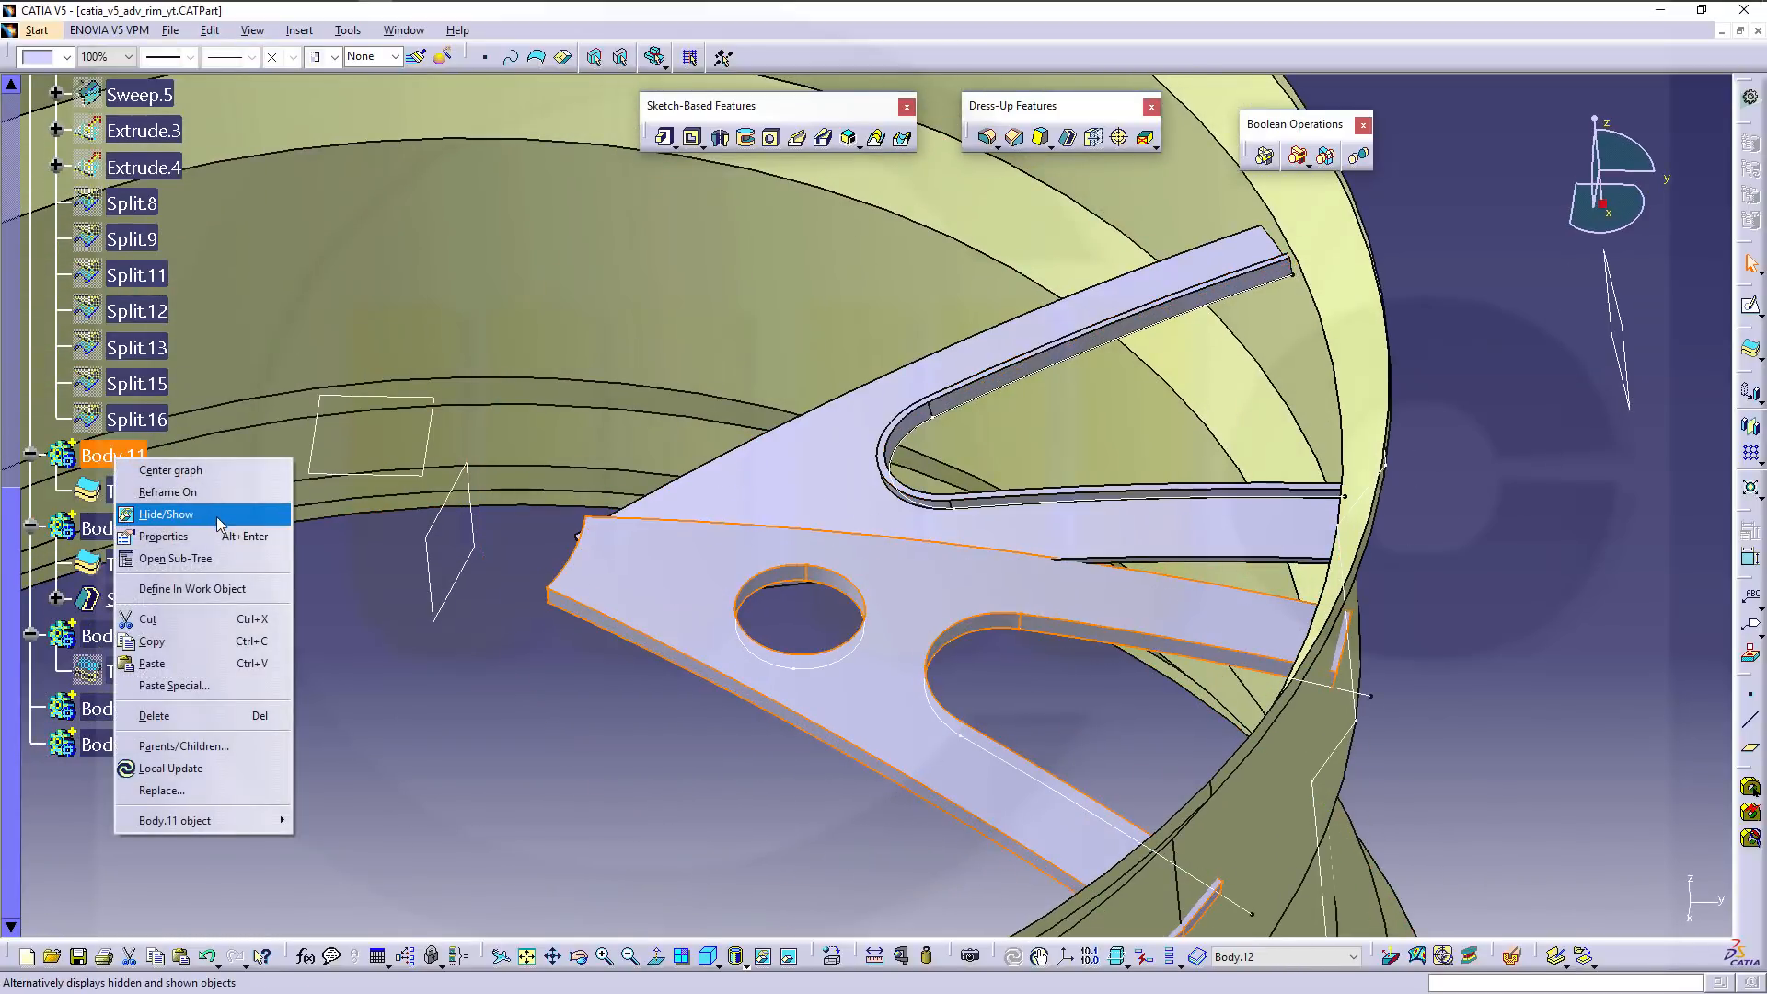
pyautogui.click(192, 588)
pyautogui.moveTo(911, 589); pyautogui.dragTo(952, 621, button='middle')
# Shell Body.11 with 2 mm inside thickness, removing six faces including its top, inner end and both arm end faces.
pyautogui.click(1069, 140)
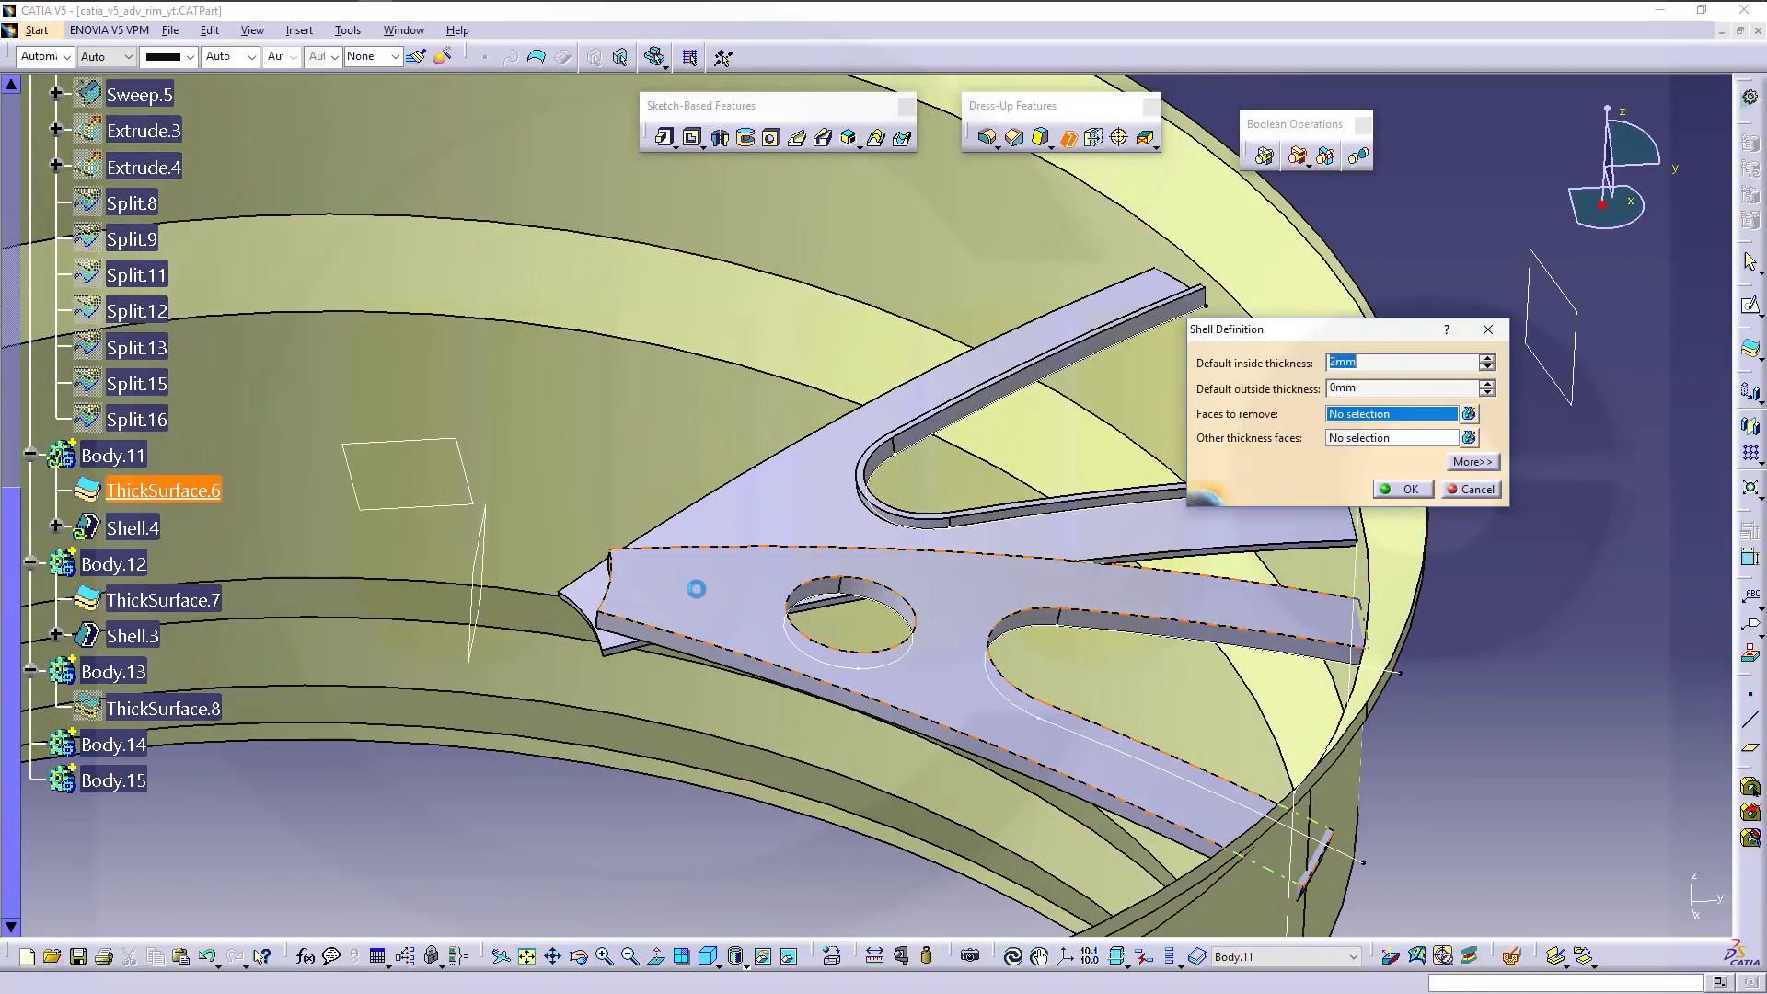
pyautogui.click(696, 589)
pyautogui.moveTo(723, 708); pyautogui.dragTo(832, 649, button='middle')
pyautogui.click(831, 575)
pyautogui.moveTo(831, 575); pyautogui.dragTo(520, 448, button='middle')
pyautogui.click(957, 644)
pyautogui.click(1144, 707)
pyautogui.click(600, 669)
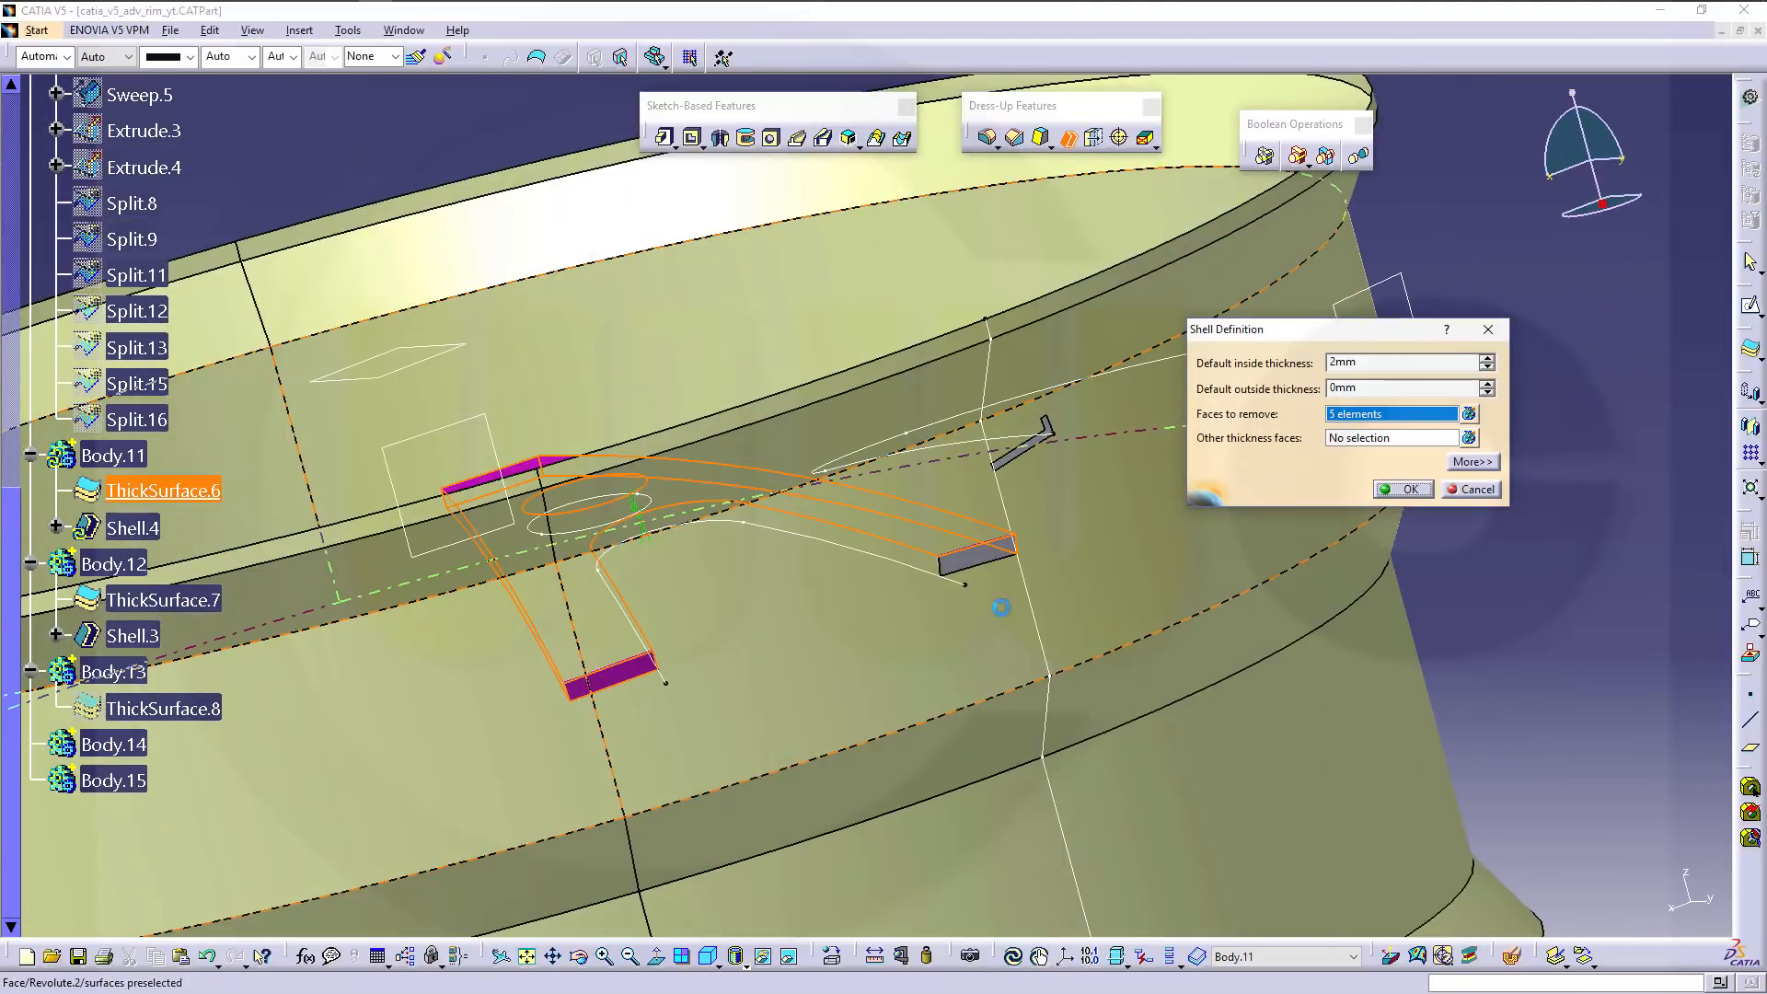
pyautogui.click(988, 563)
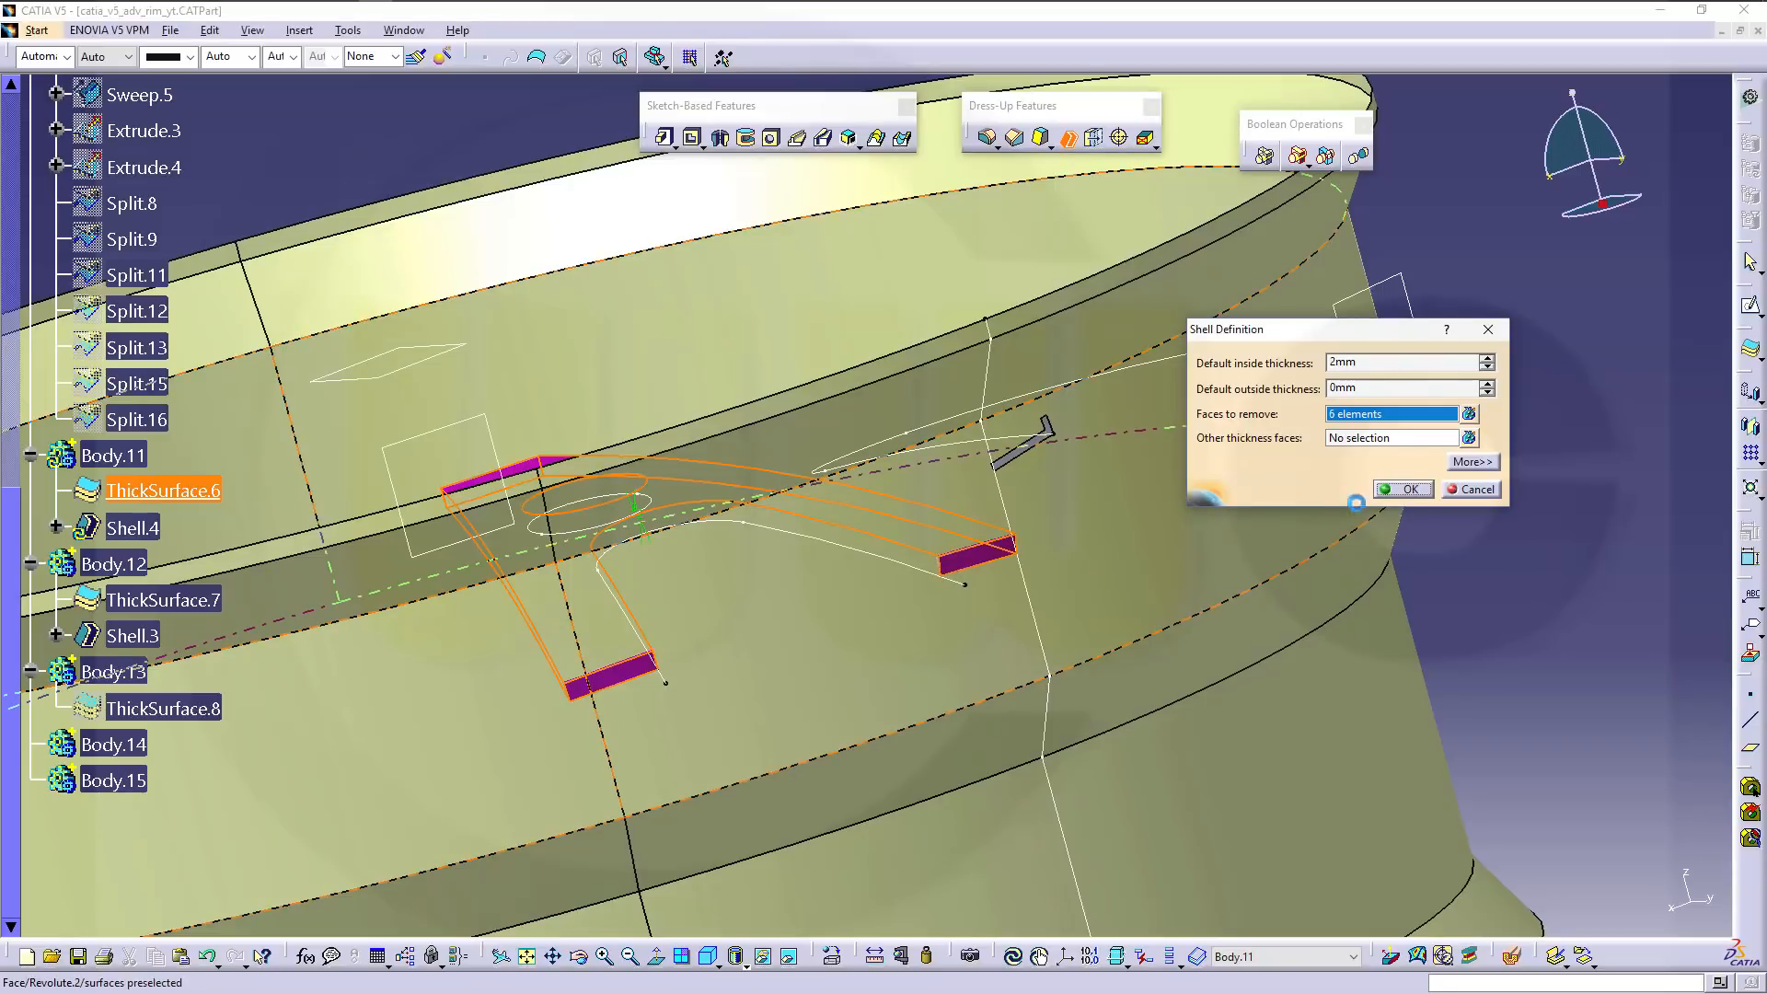
pyautogui.click(1407, 489)
pyautogui.moveTo(1150, 598); pyautogui.dragTo(1041, 608, button='middle')
pyautogui.doubleClick(935, 624)
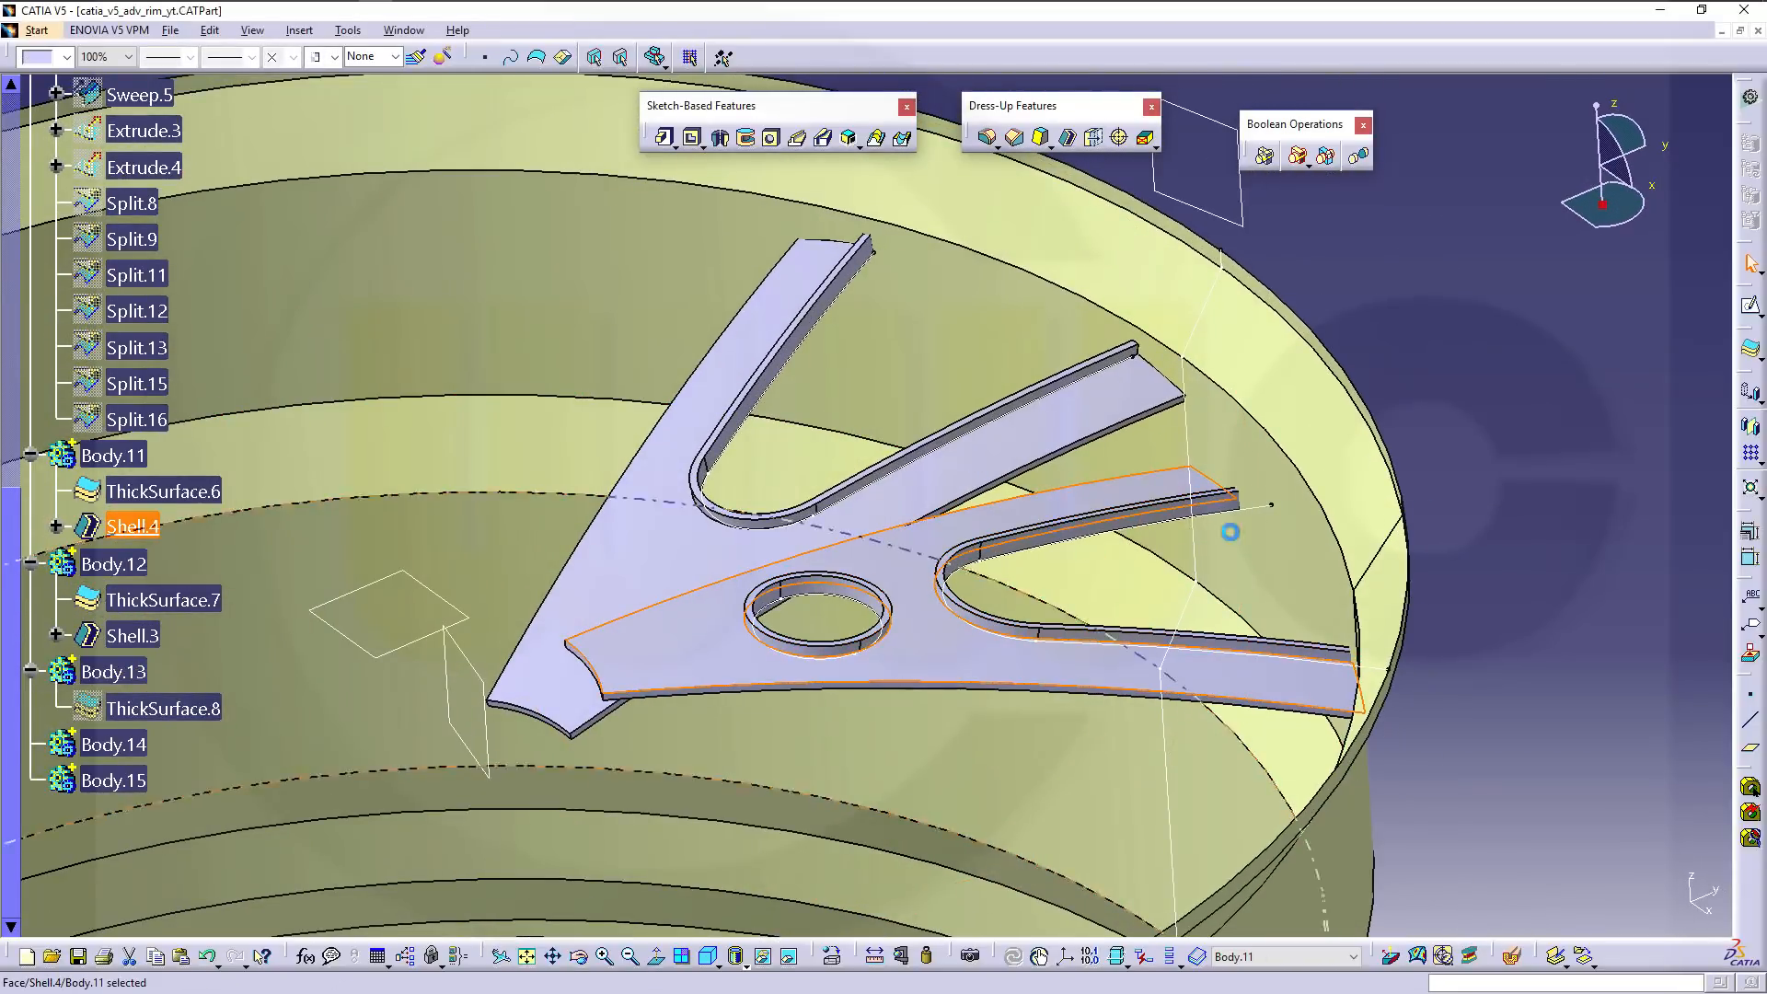
pyautogui.click(1590, 436)
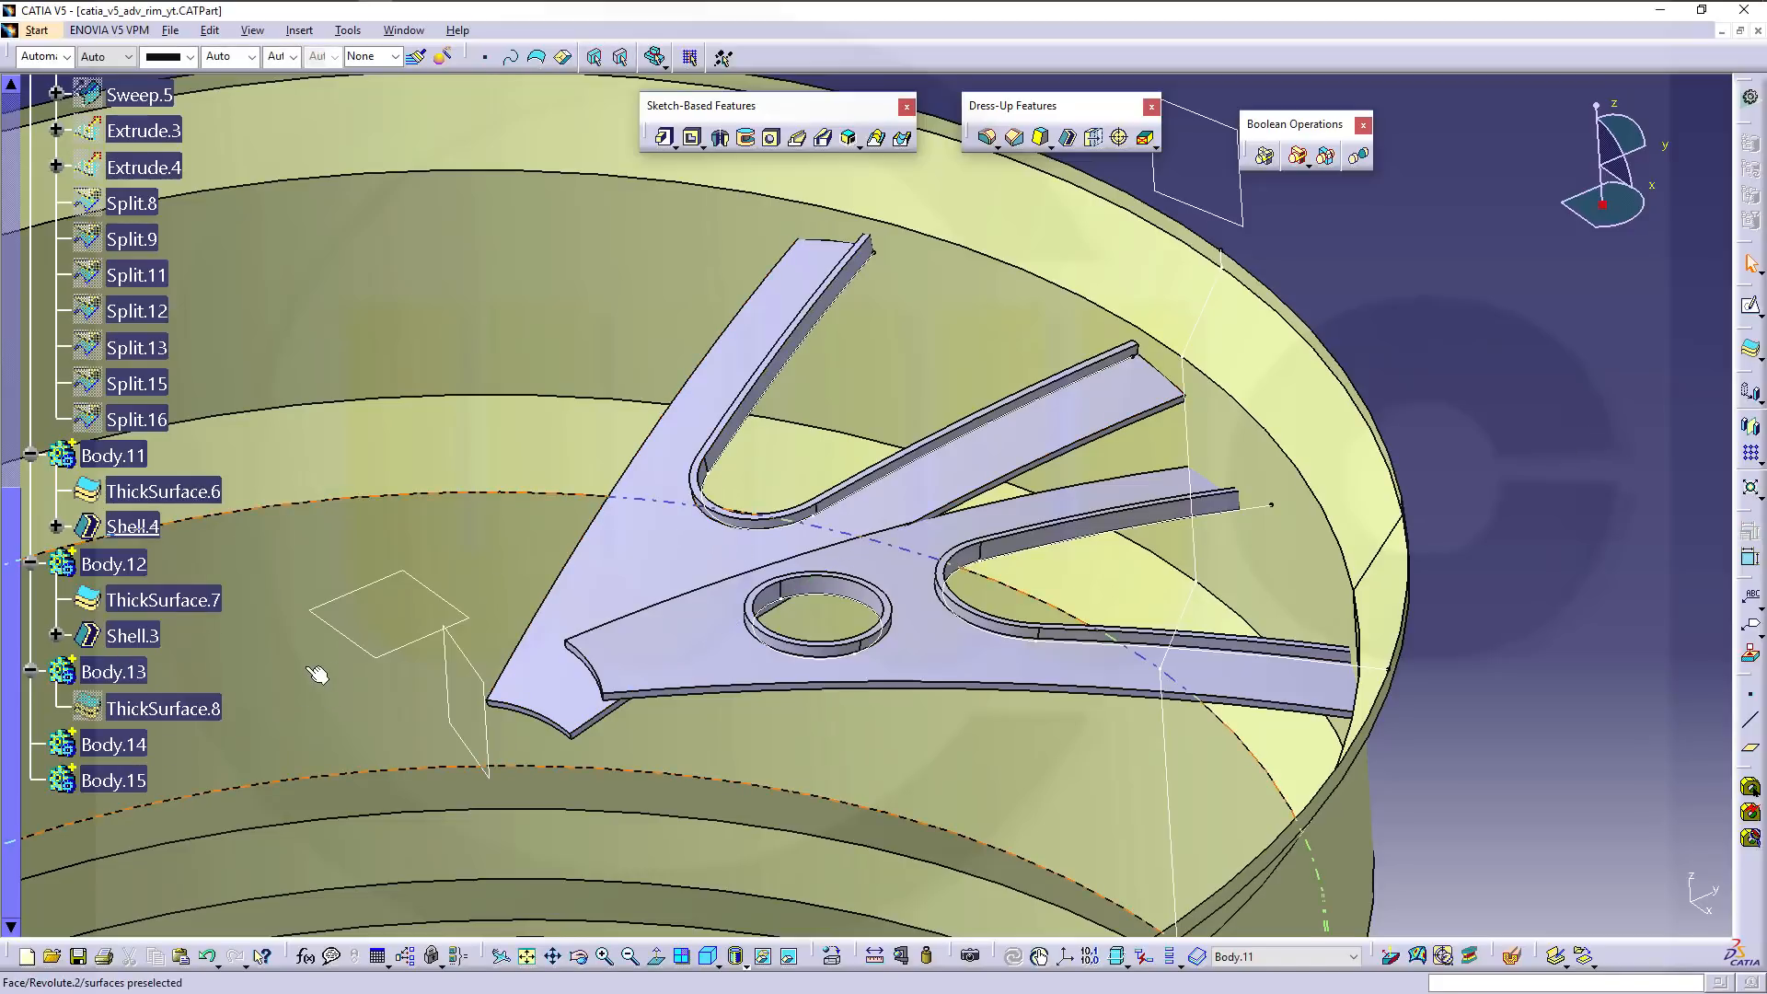
# Hide Sketch.1 in the sketches set.
pyautogui.moveTo(1047, 676); pyautogui.dragTo(1128, 714, button='middle')
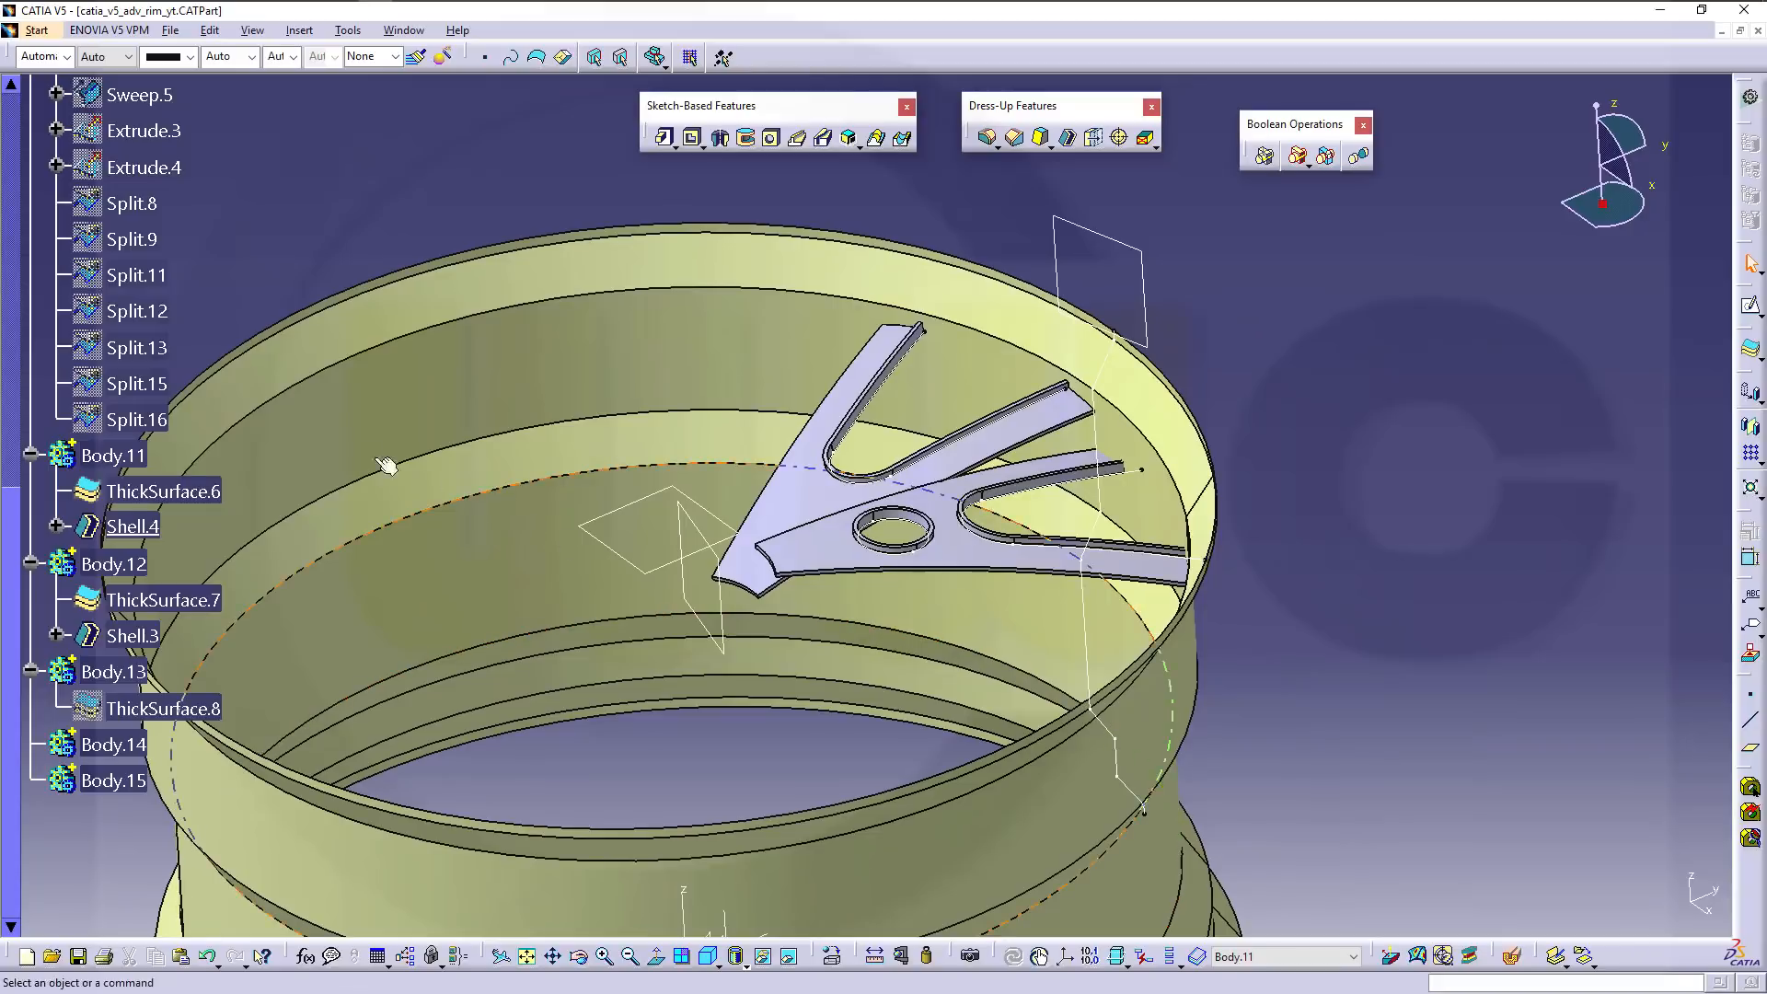
pyautogui.scroll(7, 267, 405)
pyautogui.click(152, 366)
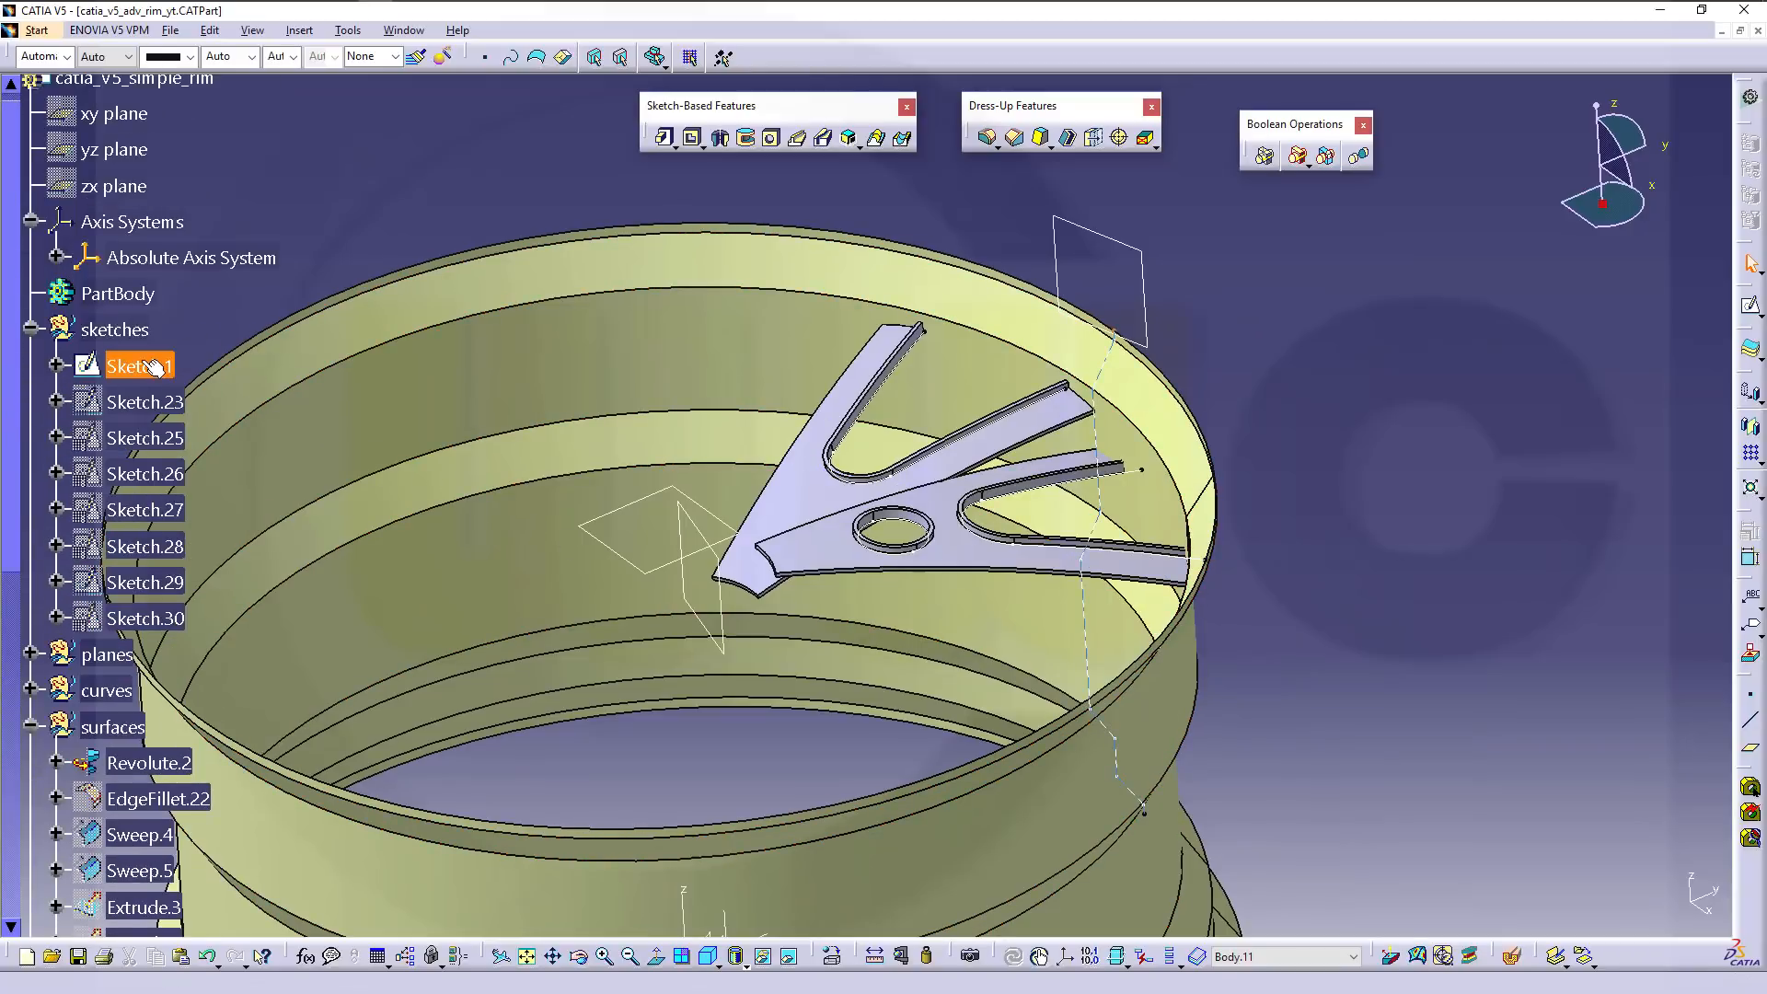
pyautogui.rightClick(150, 364)
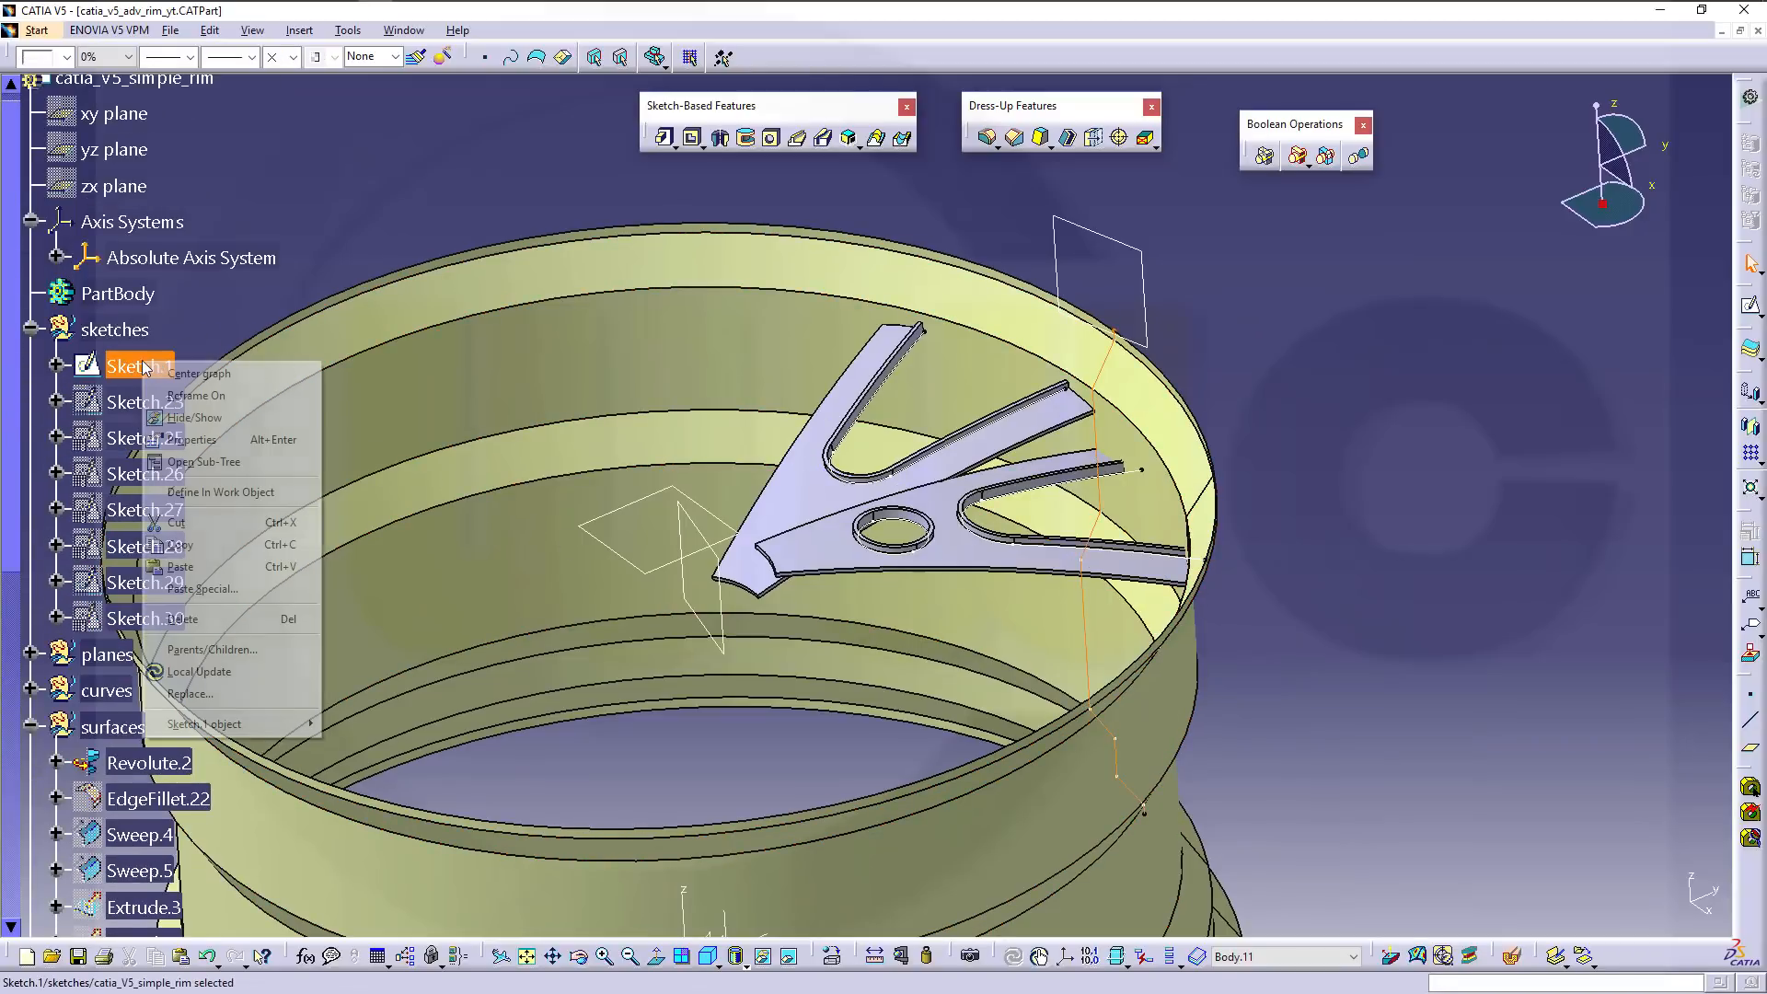
pyautogui.click(197, 421)
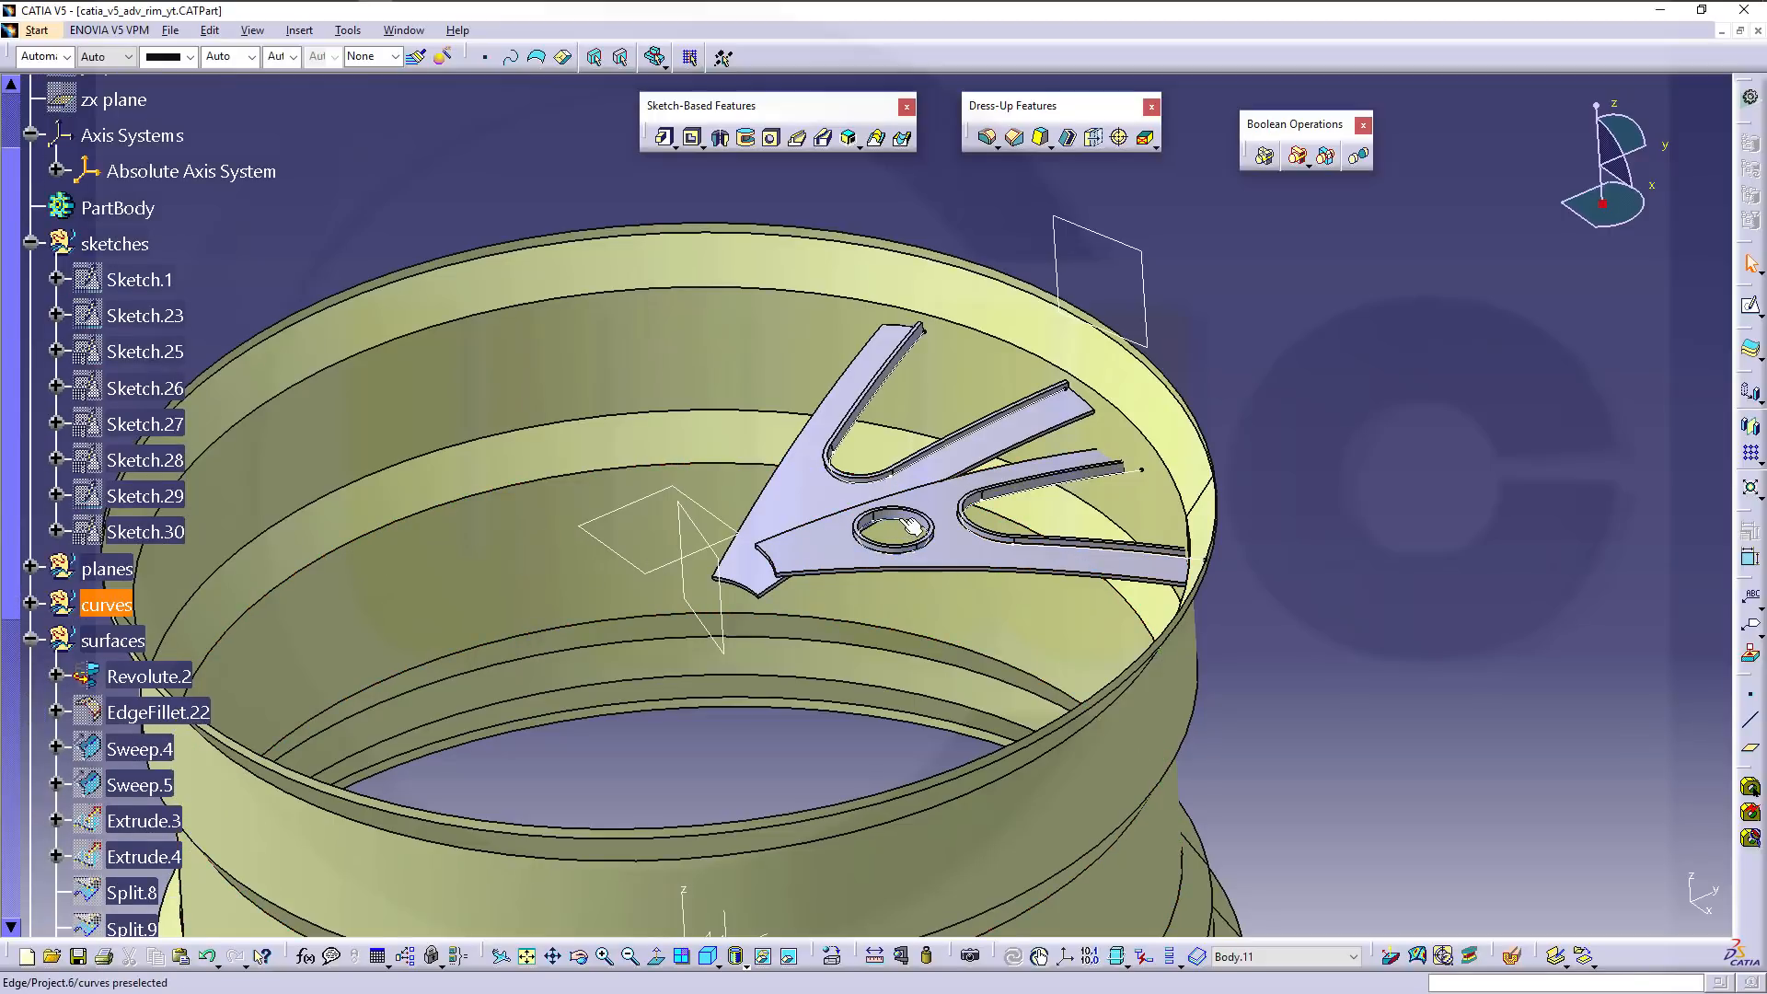
# Hide the projected curves Project.4, Project.5 and Project.6 in the curves set.
pyautogui.click(33, 610)
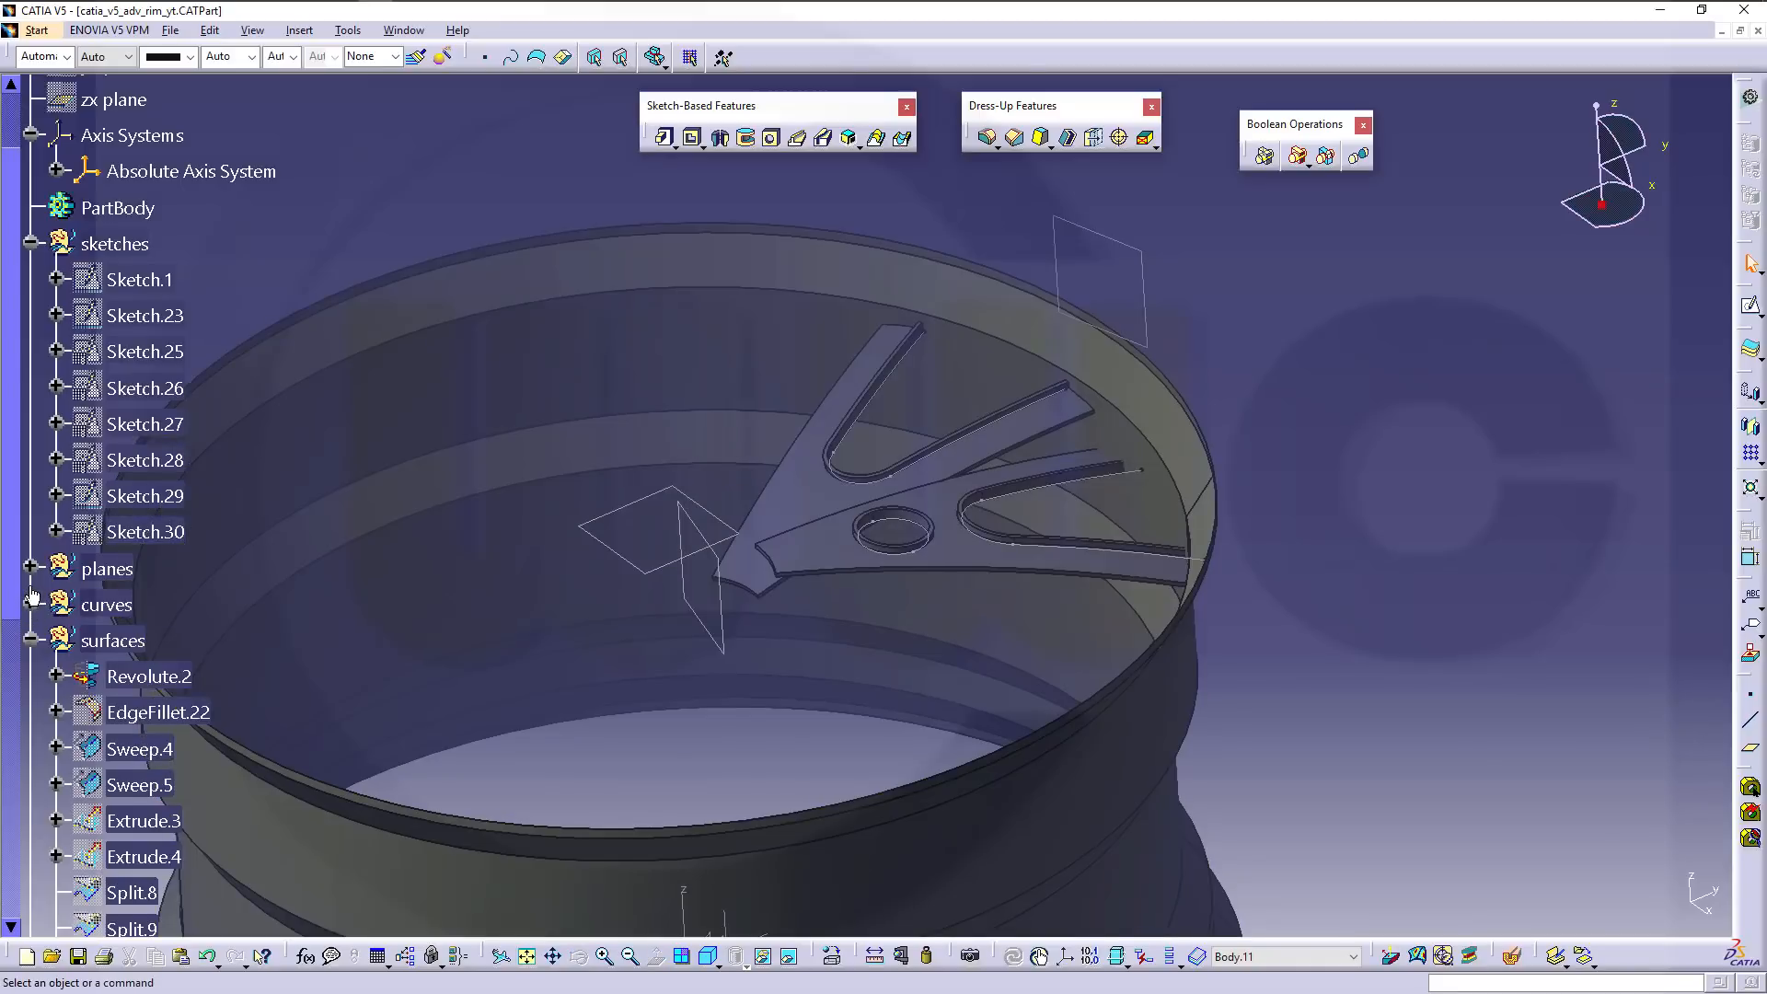
pyautogui.click(33, 598)
pyautogui.click(32, 604)
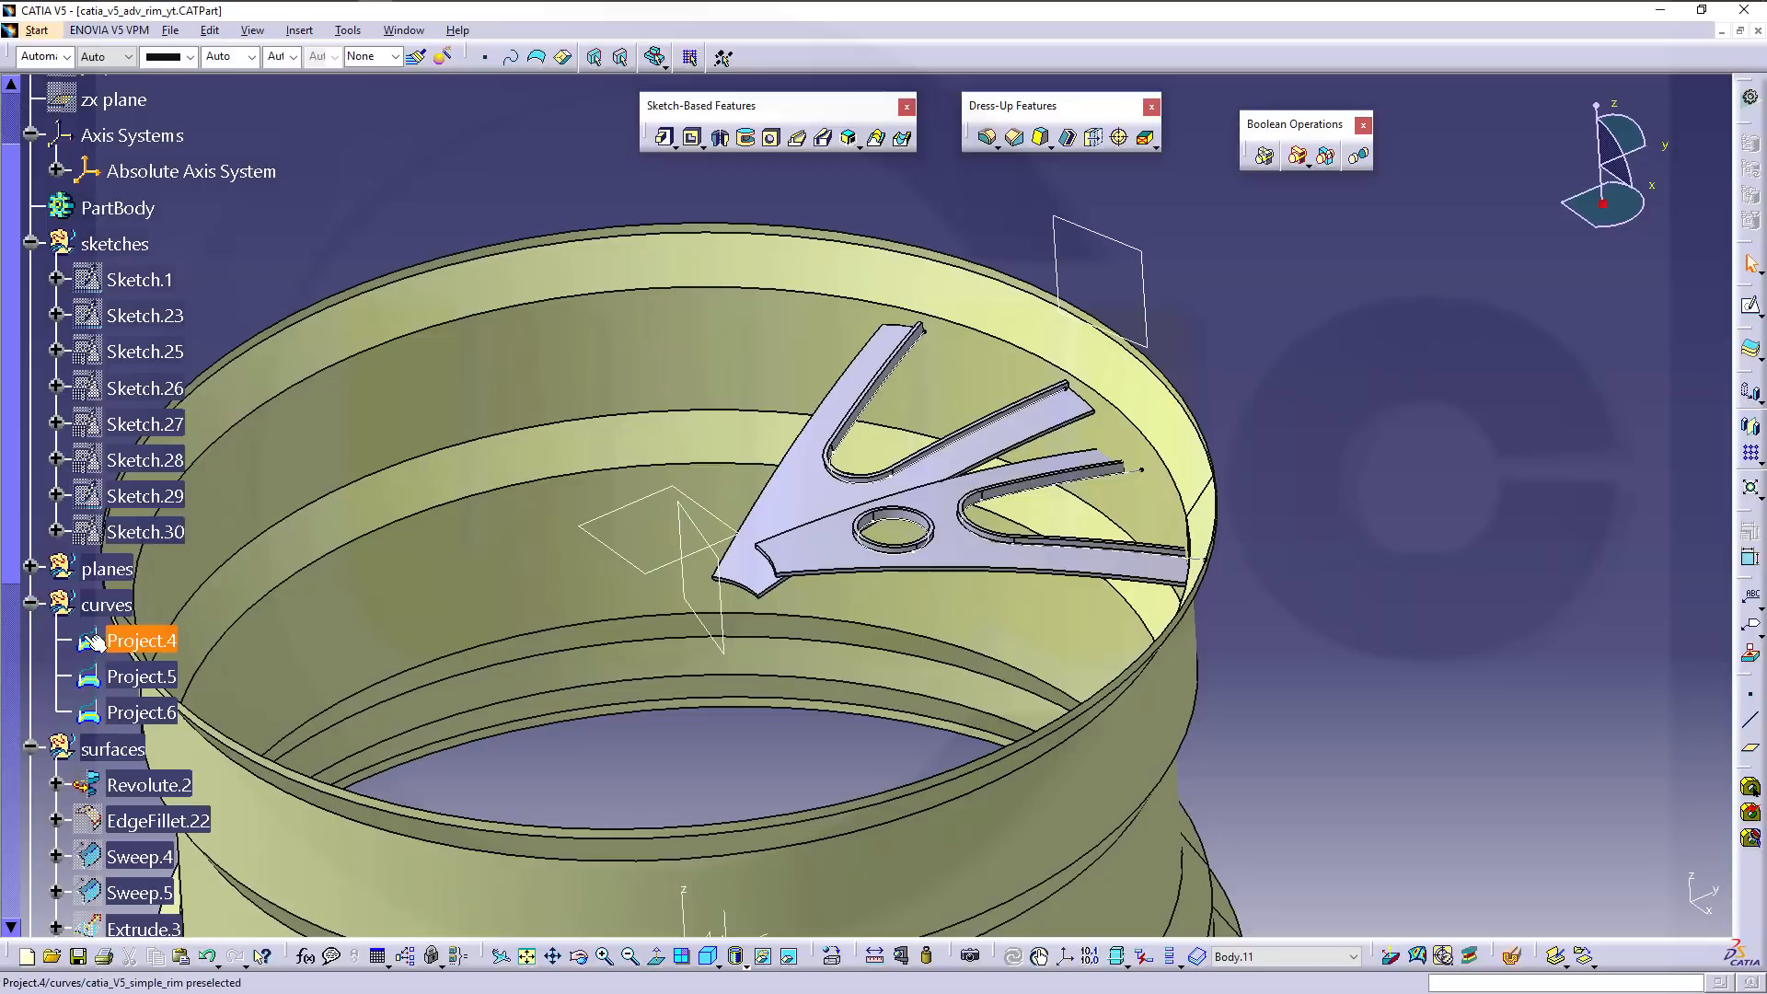
pyautogui.click(138, 641)
pyautogui.keyDown('shift'); pyautogui.click(133, 715); pyautogui.keyUp('shift')
pyautogui.rightClick(123, 718)
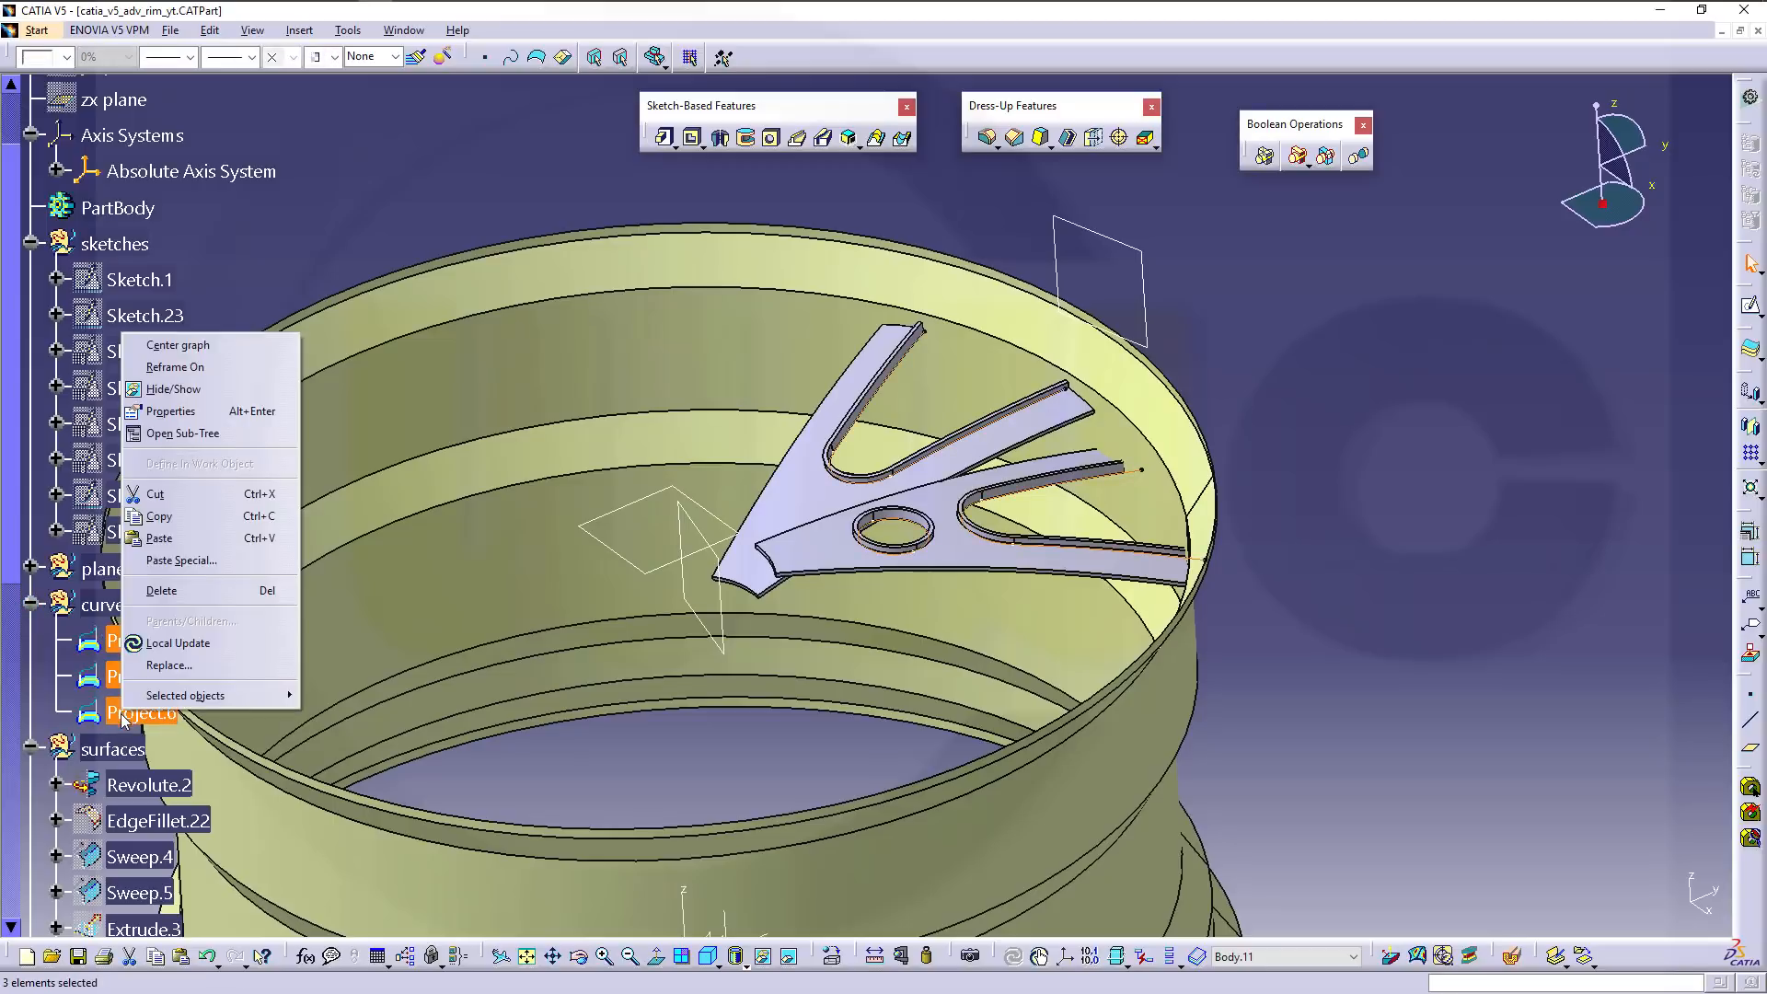
pyautogui.click(173, 388)
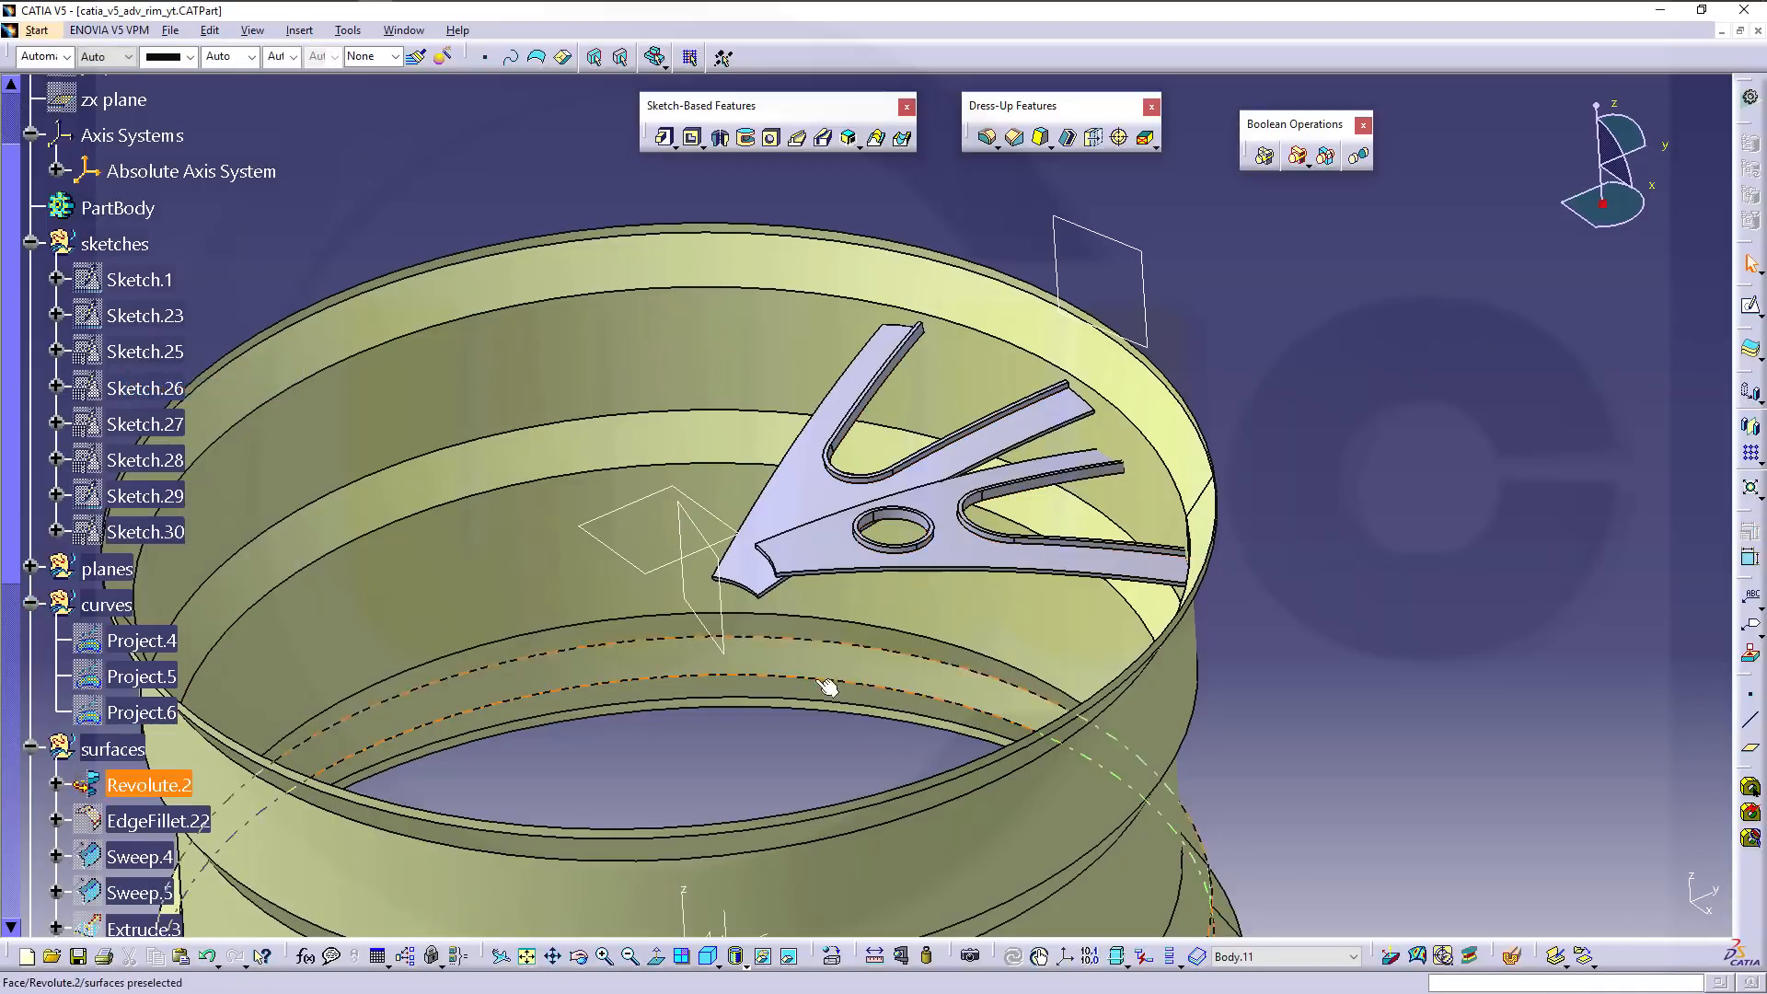
# Toggle the visibility of Body.13 off and back on.
pyautogui.moveTo(822, 684); pyautogui.dragTo(985, 668, button='middle')
pyautogui.scroll(-7, 169, 755)
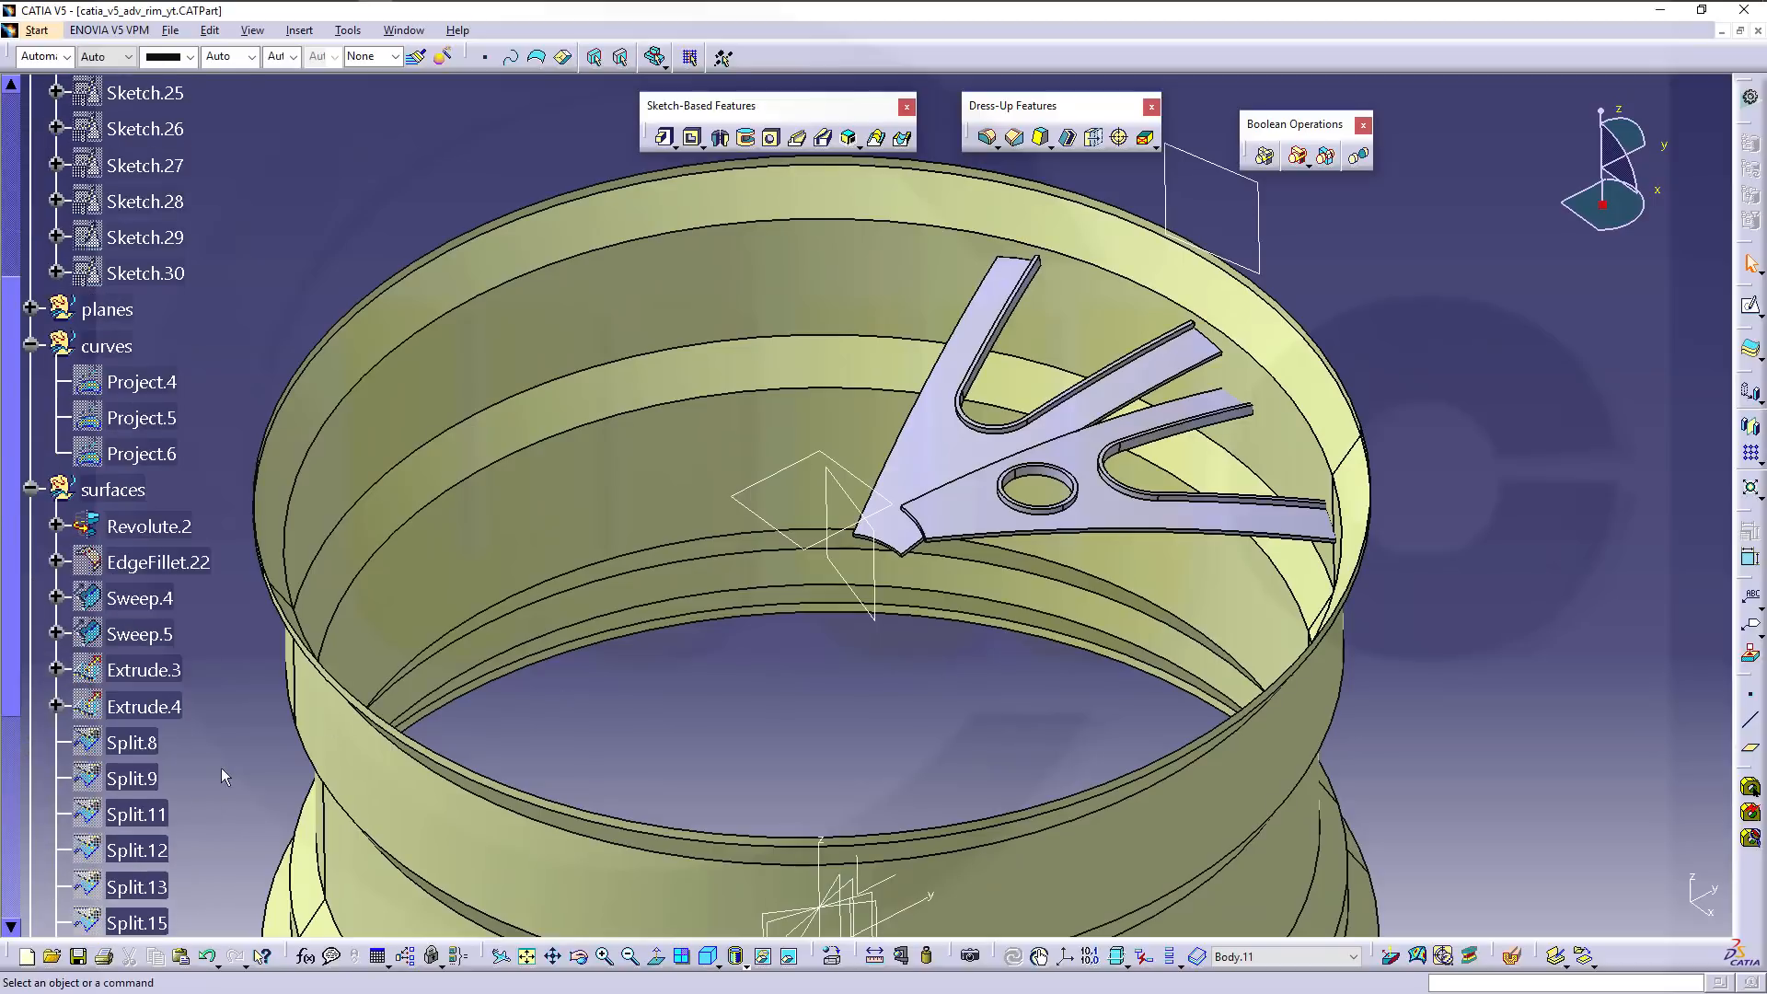
pyautogui.scroll(-1, 214, 748)
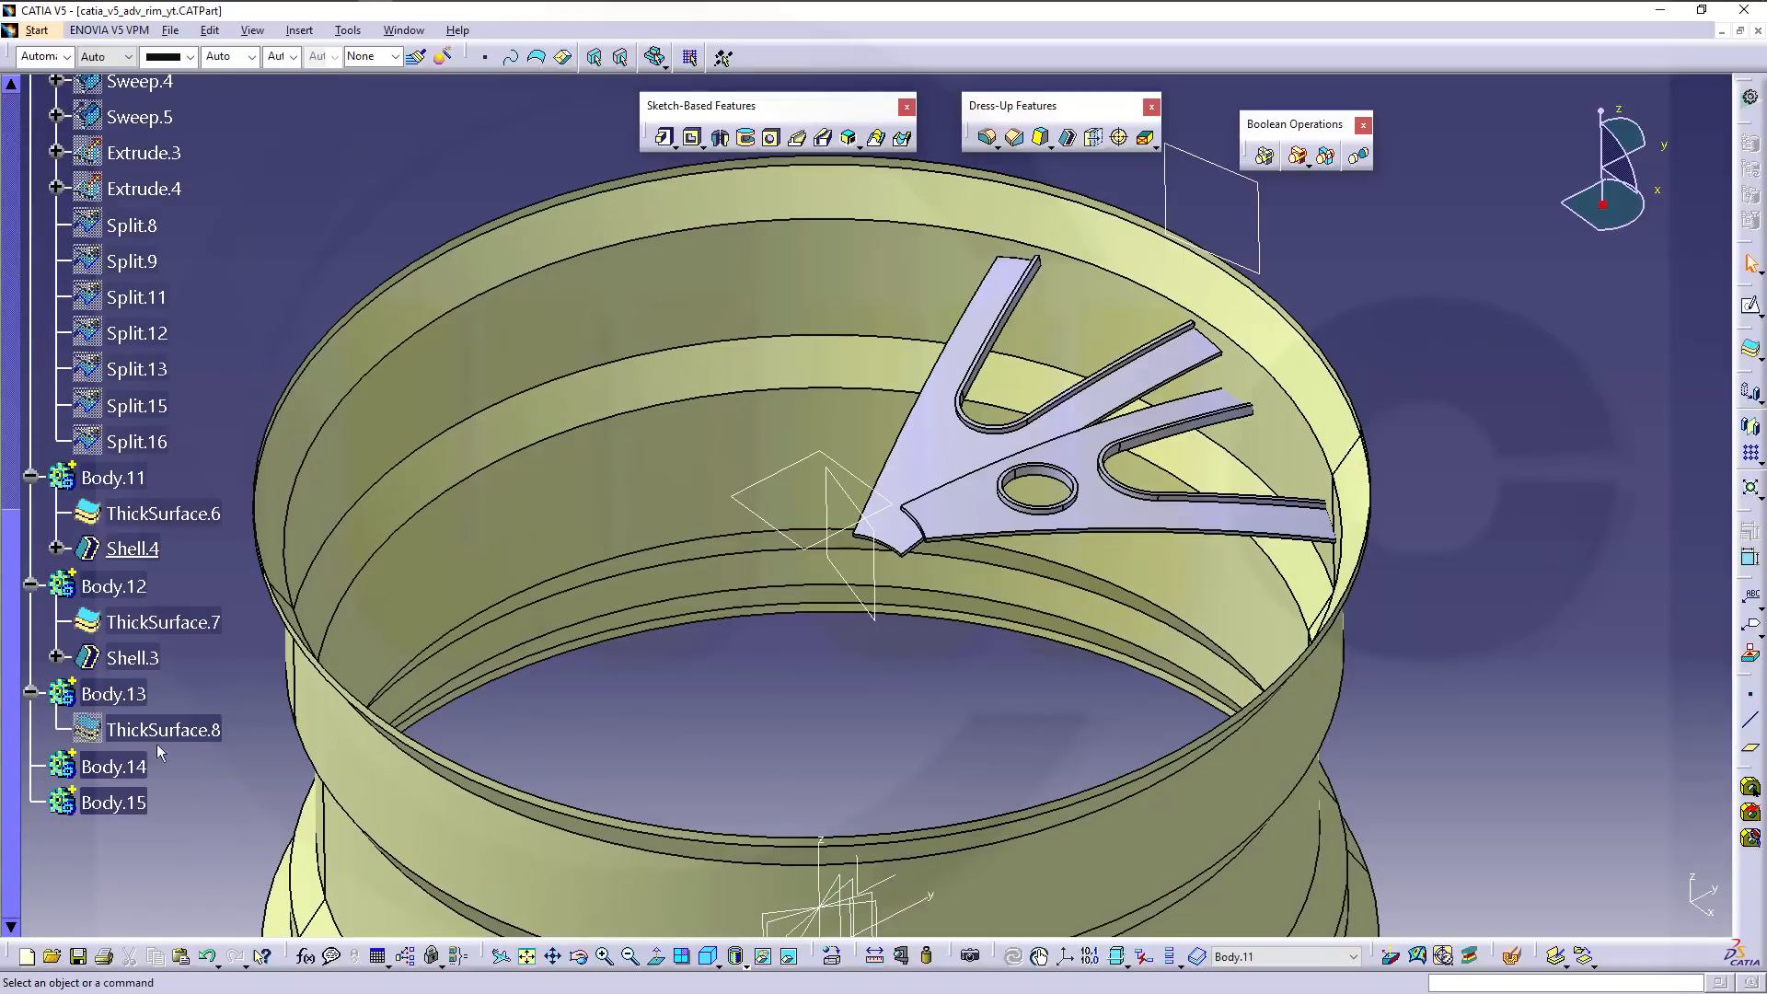
pyautogui.click(114, 697)
pyautogui.rightClick(116, 704)
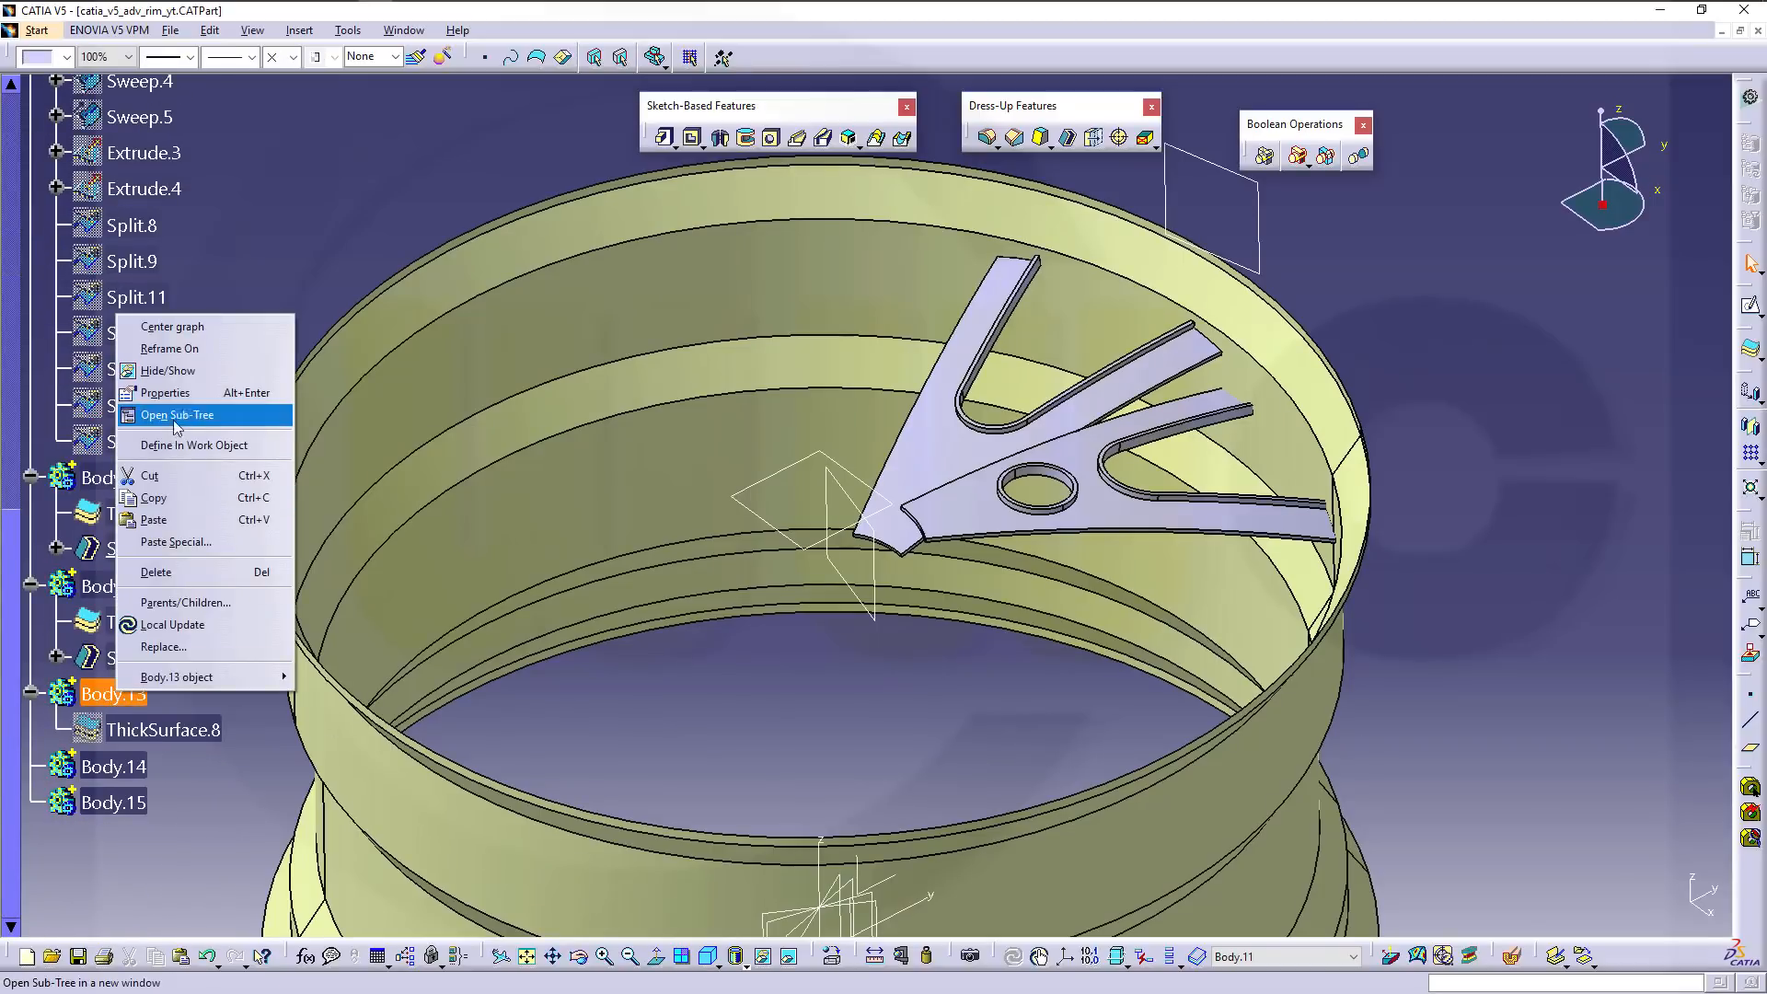
pyautogui.click(191, 373)
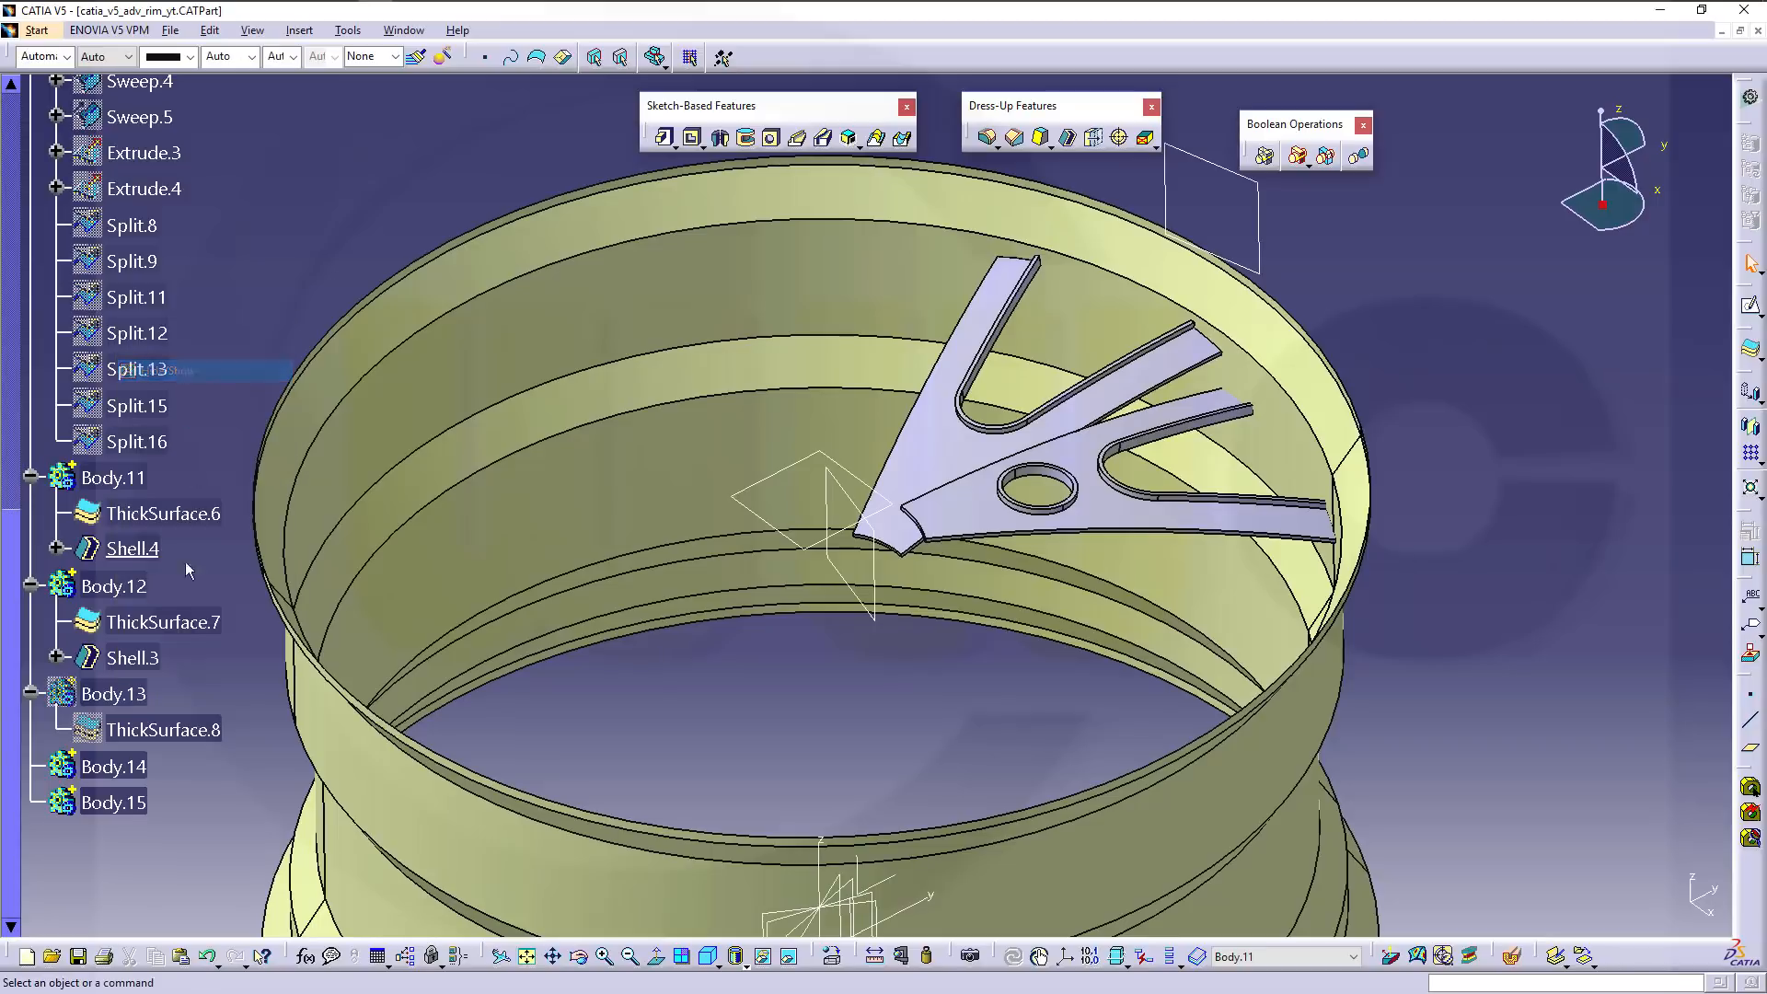
pyautogui.rightClick(136, 697)
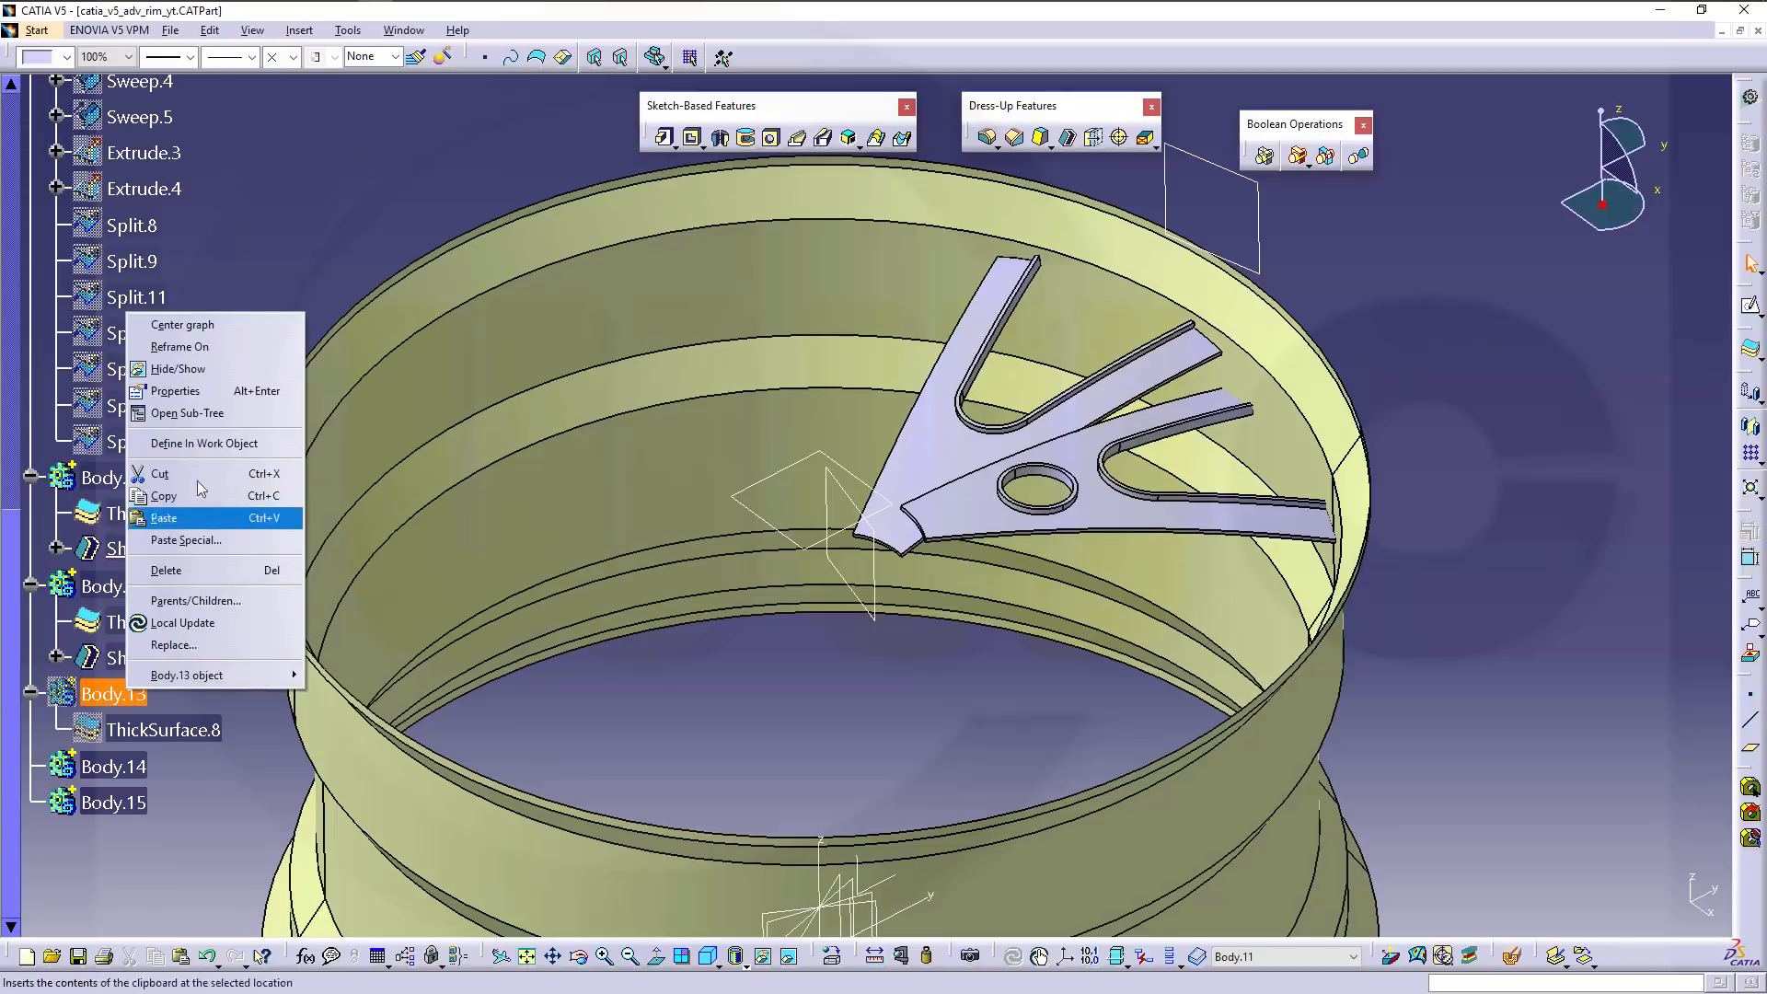
pyautogui.click(190, 369)
# Show ThickSurface.8 of Body.13 and define Body.13 as the work object.
pyautogui.click(158, 730)
pyautogui.rightClick(158, 730)
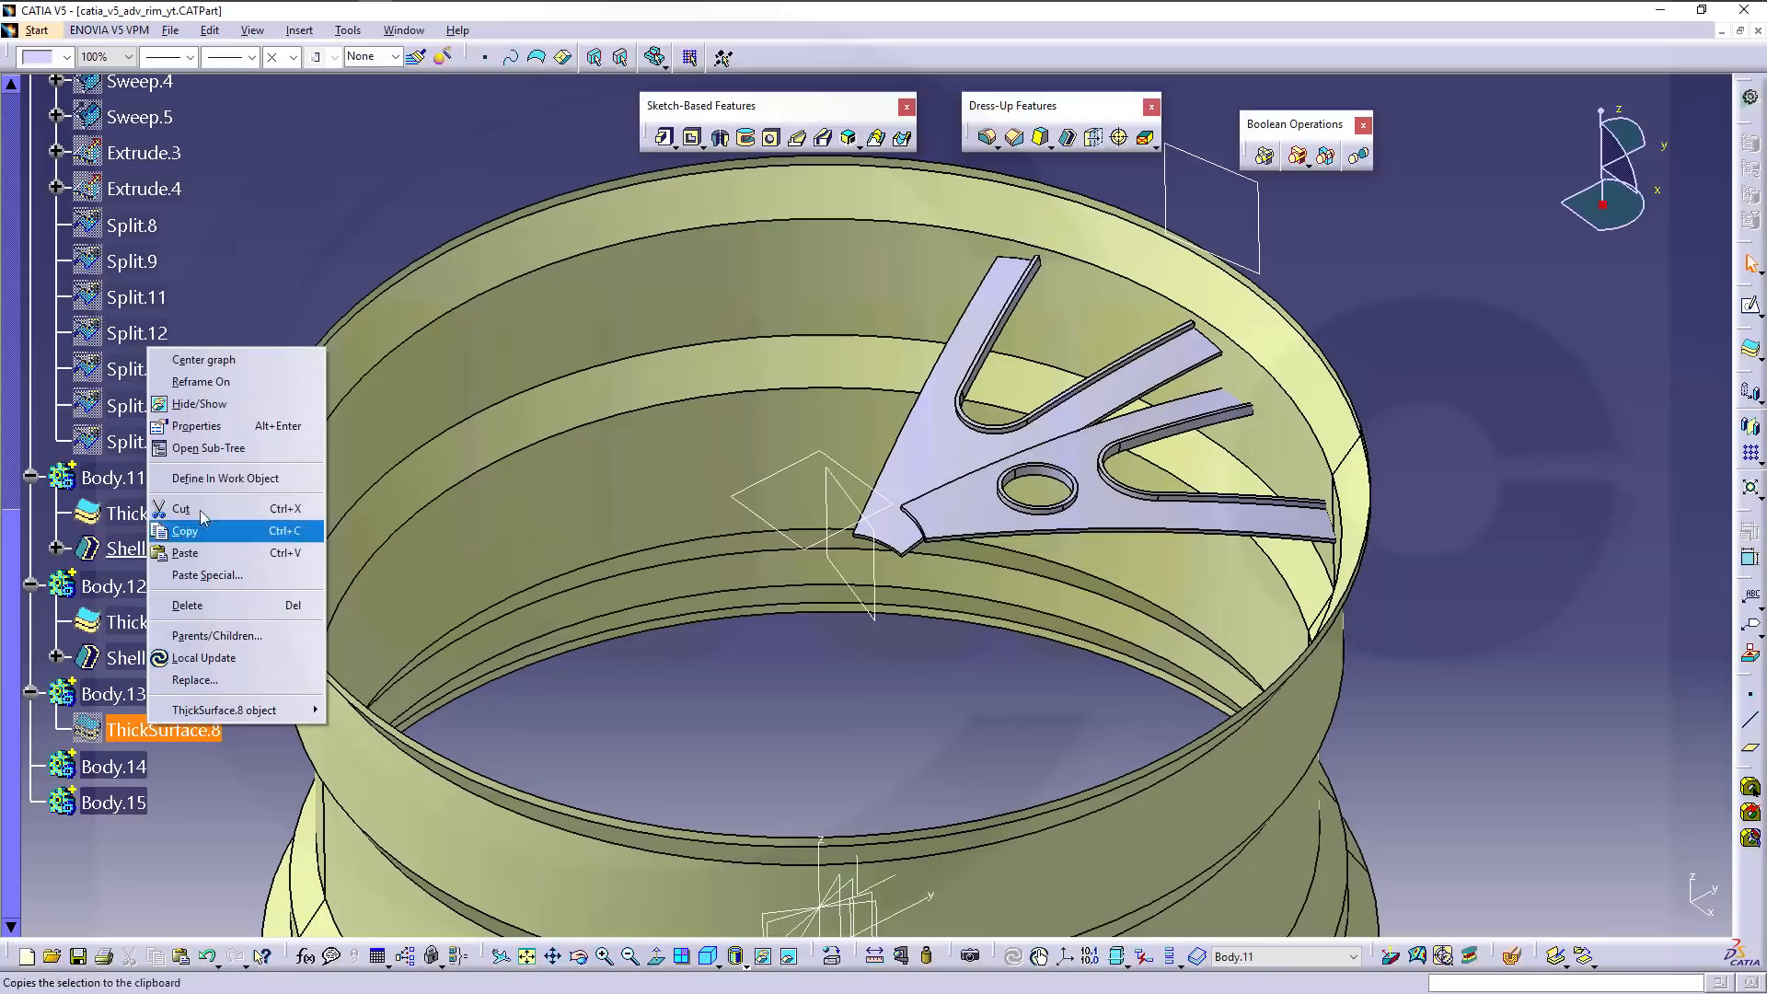
pyautogui.click(200, 405)
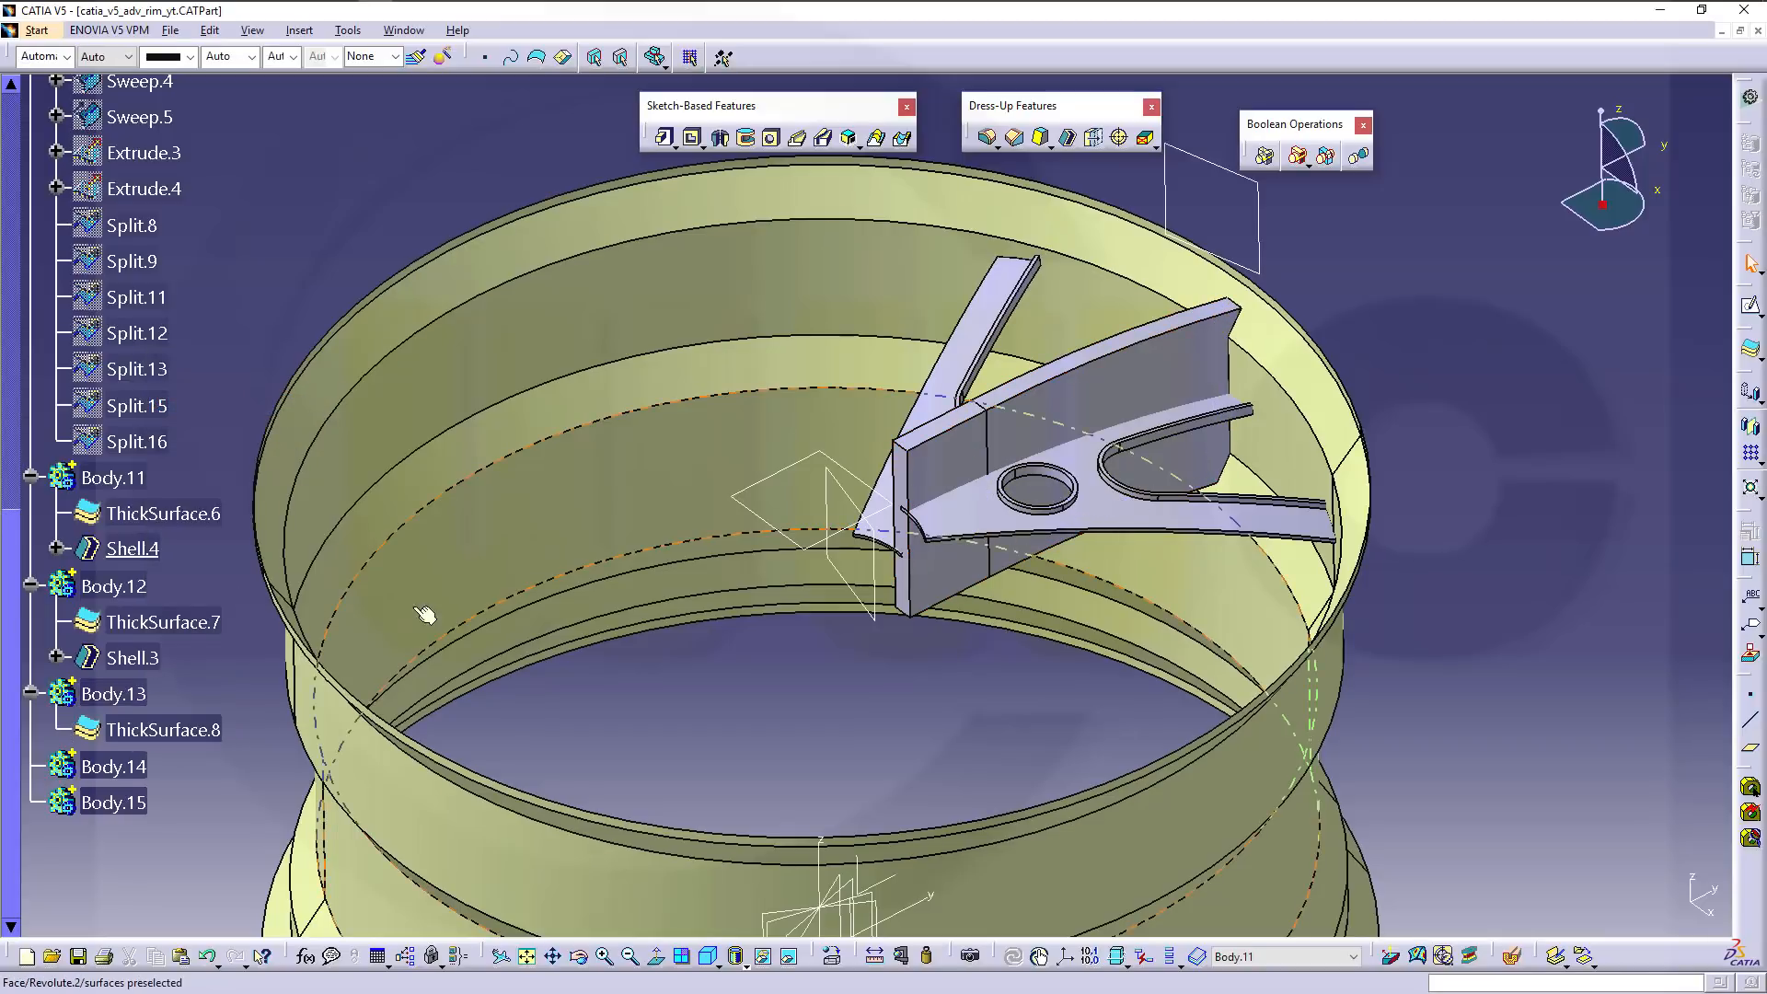
pyautogui.click(103, 694)
pyautogui.rightClick(103, 693)
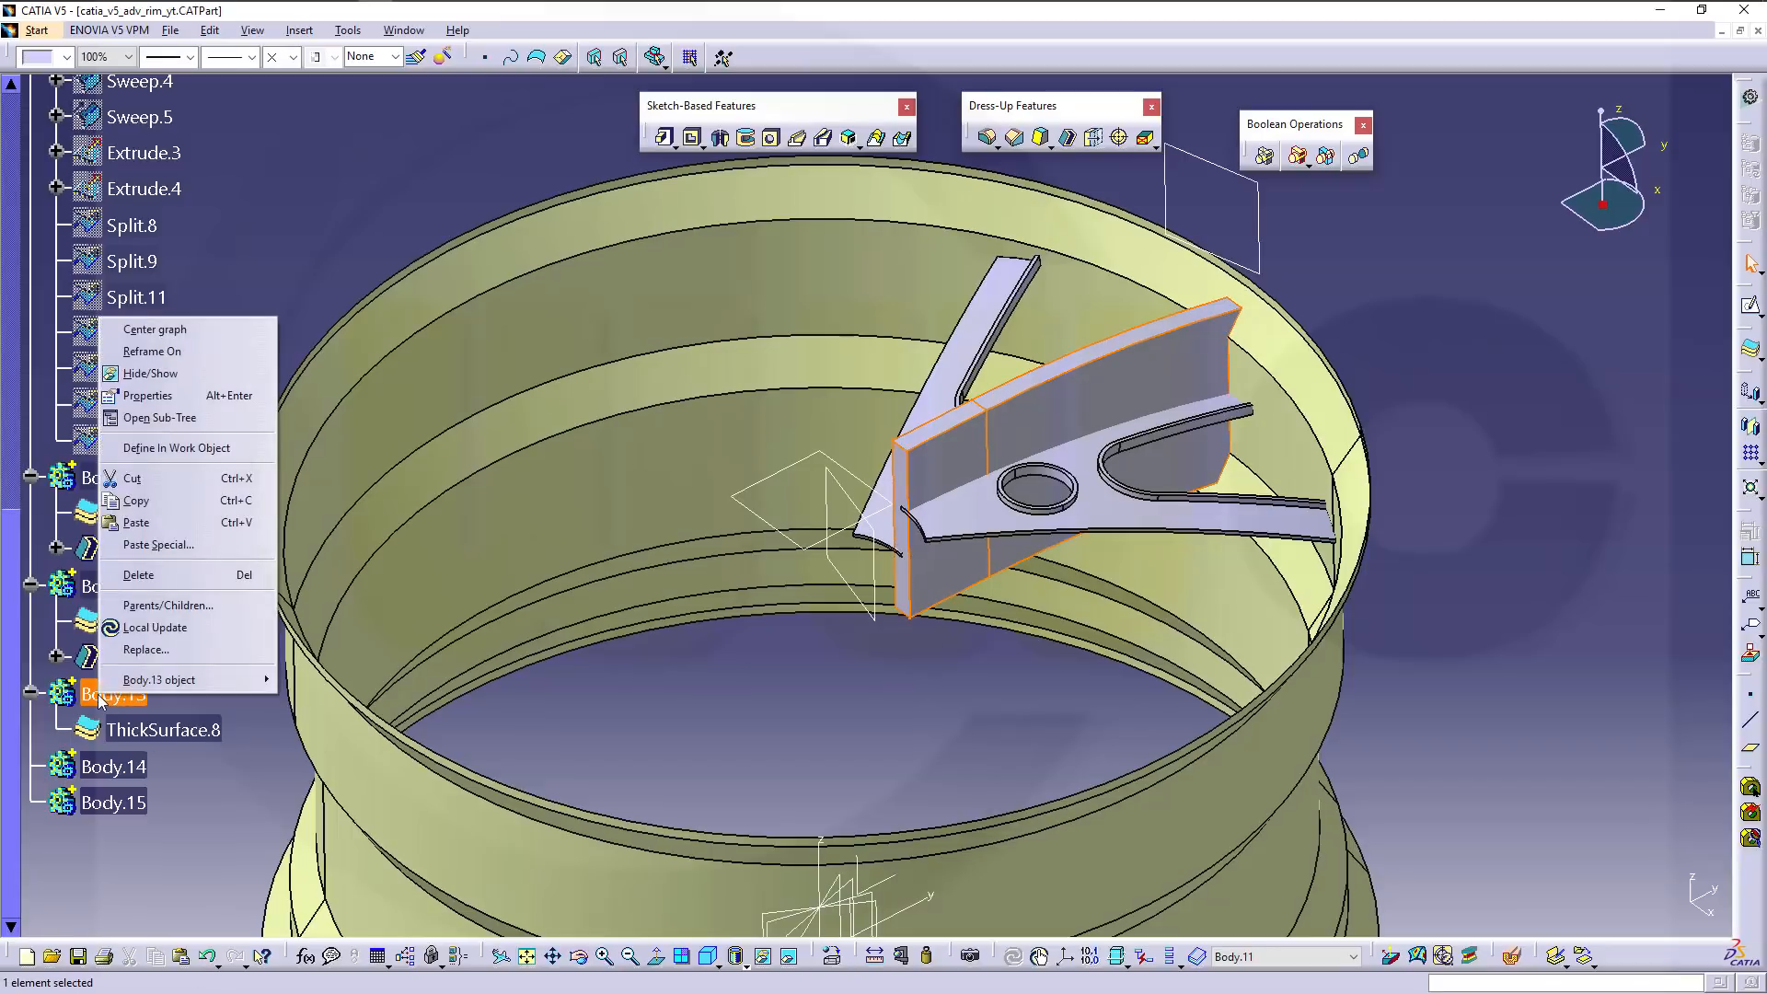
pyautogui.click(223, 449)
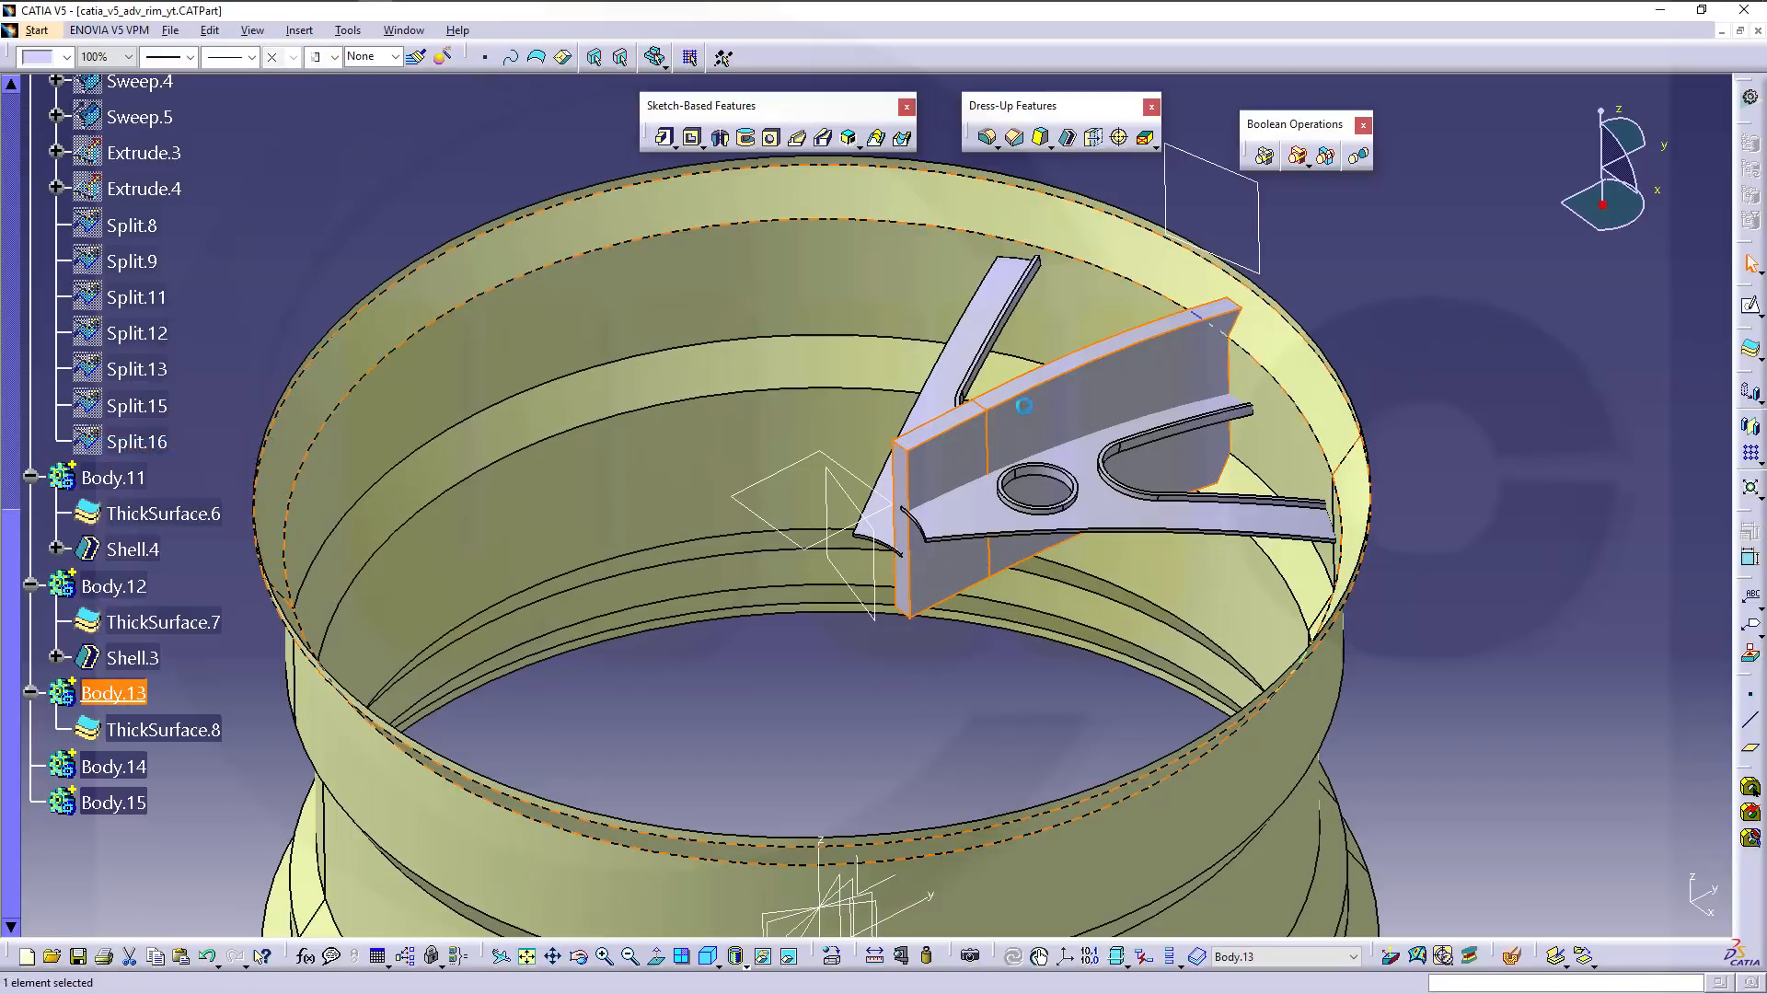
# Fillet the two long upper edges of the Body.13 rib with a 5 mm radius.
pyautogui.moveTo(832, 571); pyautogui.dragTo(1025, 626, button='middle')
pyautogui.moveTo(1169, 575); pyautogui.dragTo(1088, 618, button='middle')
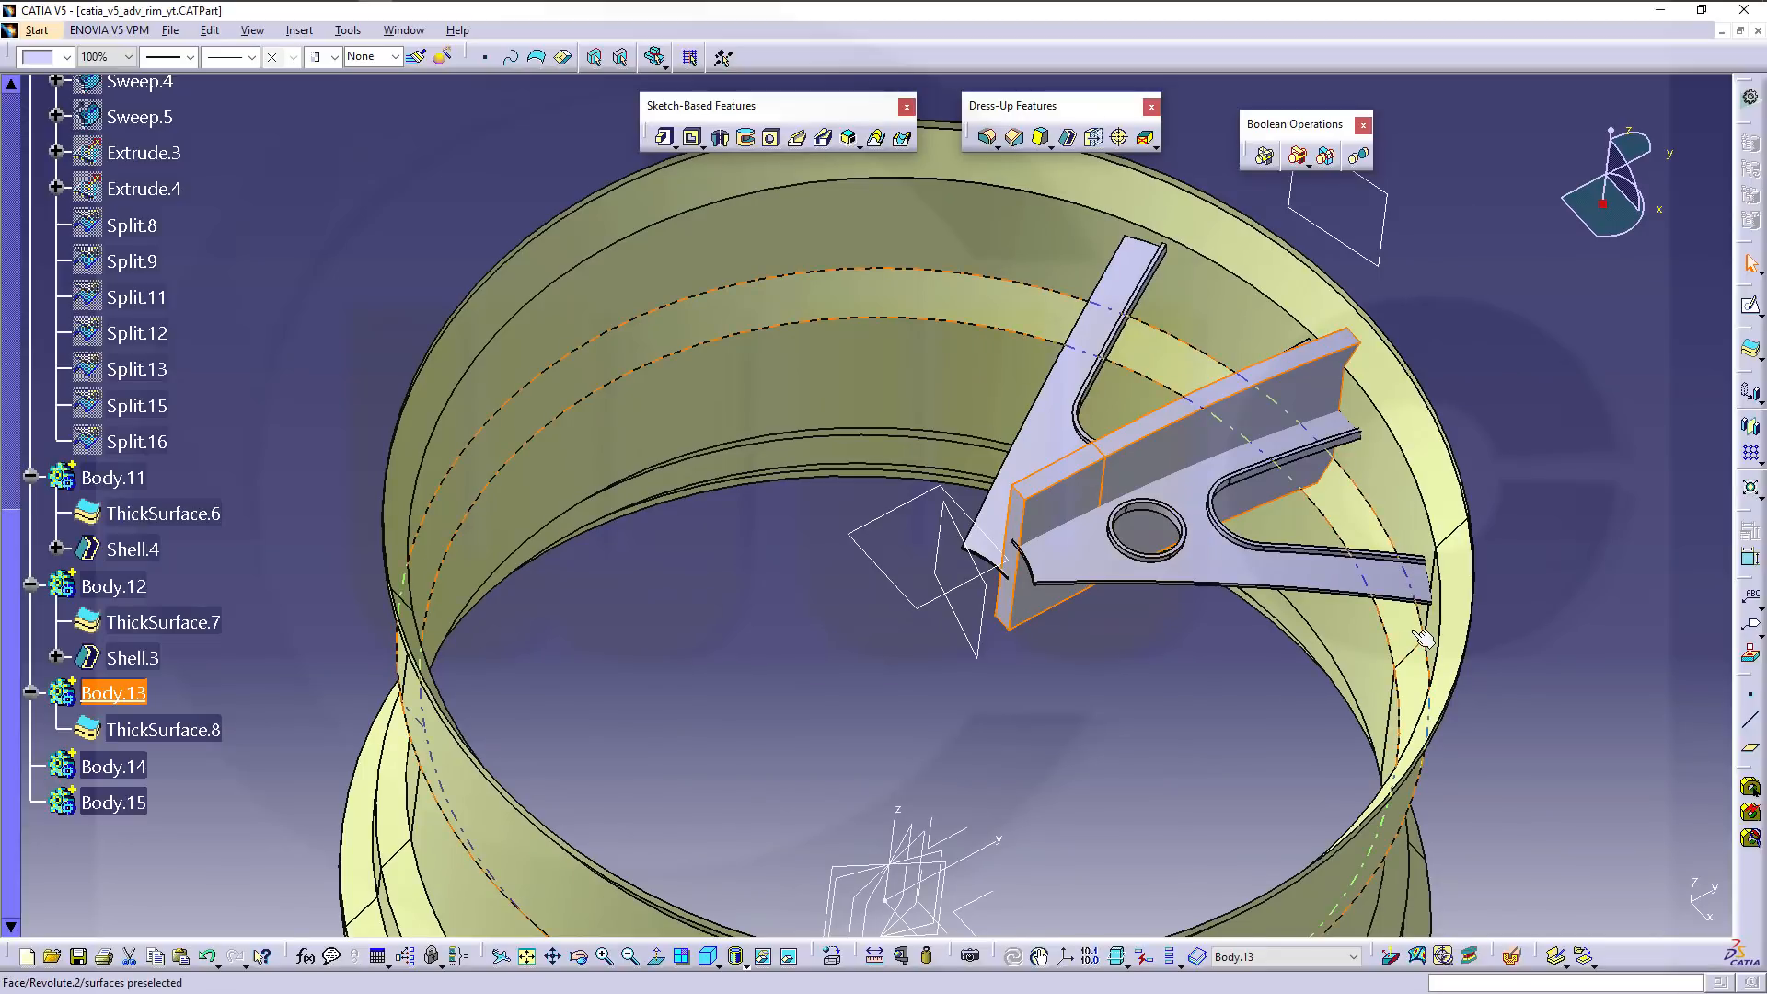
pyautogui.moveTo(1167, 655); pyautogui.dragTo(1082, 609, button='middle')
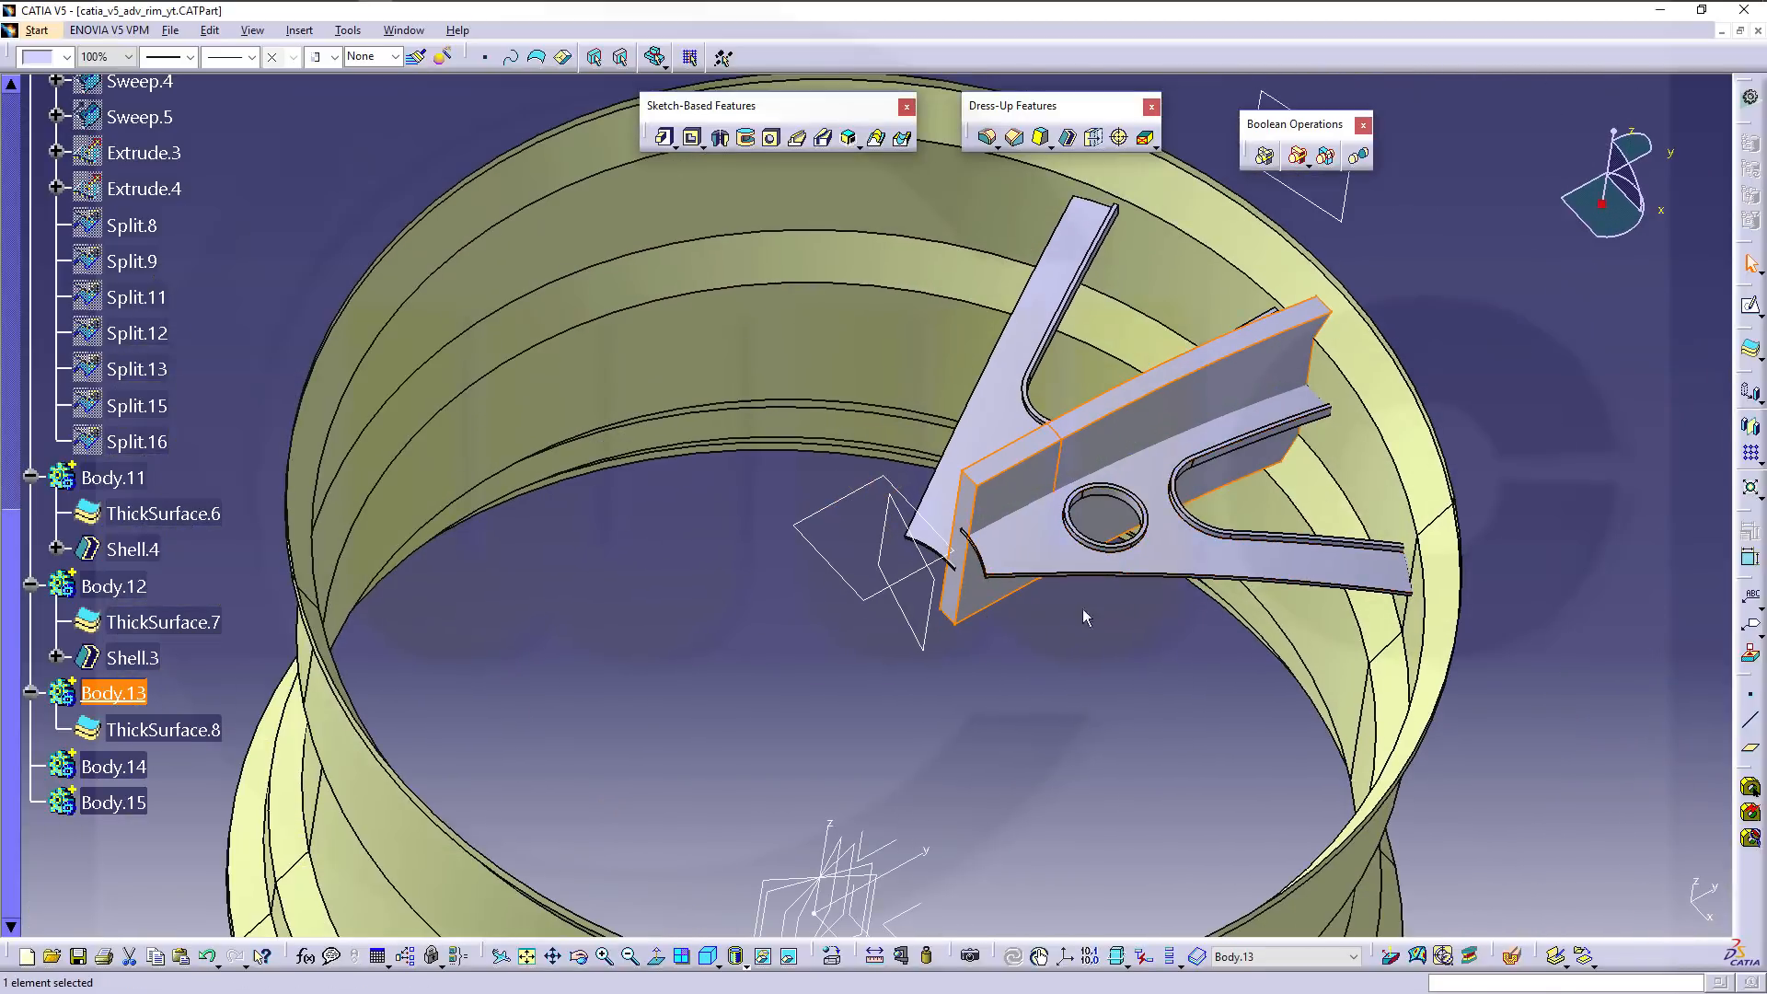
pyautogui.click(990, 138)
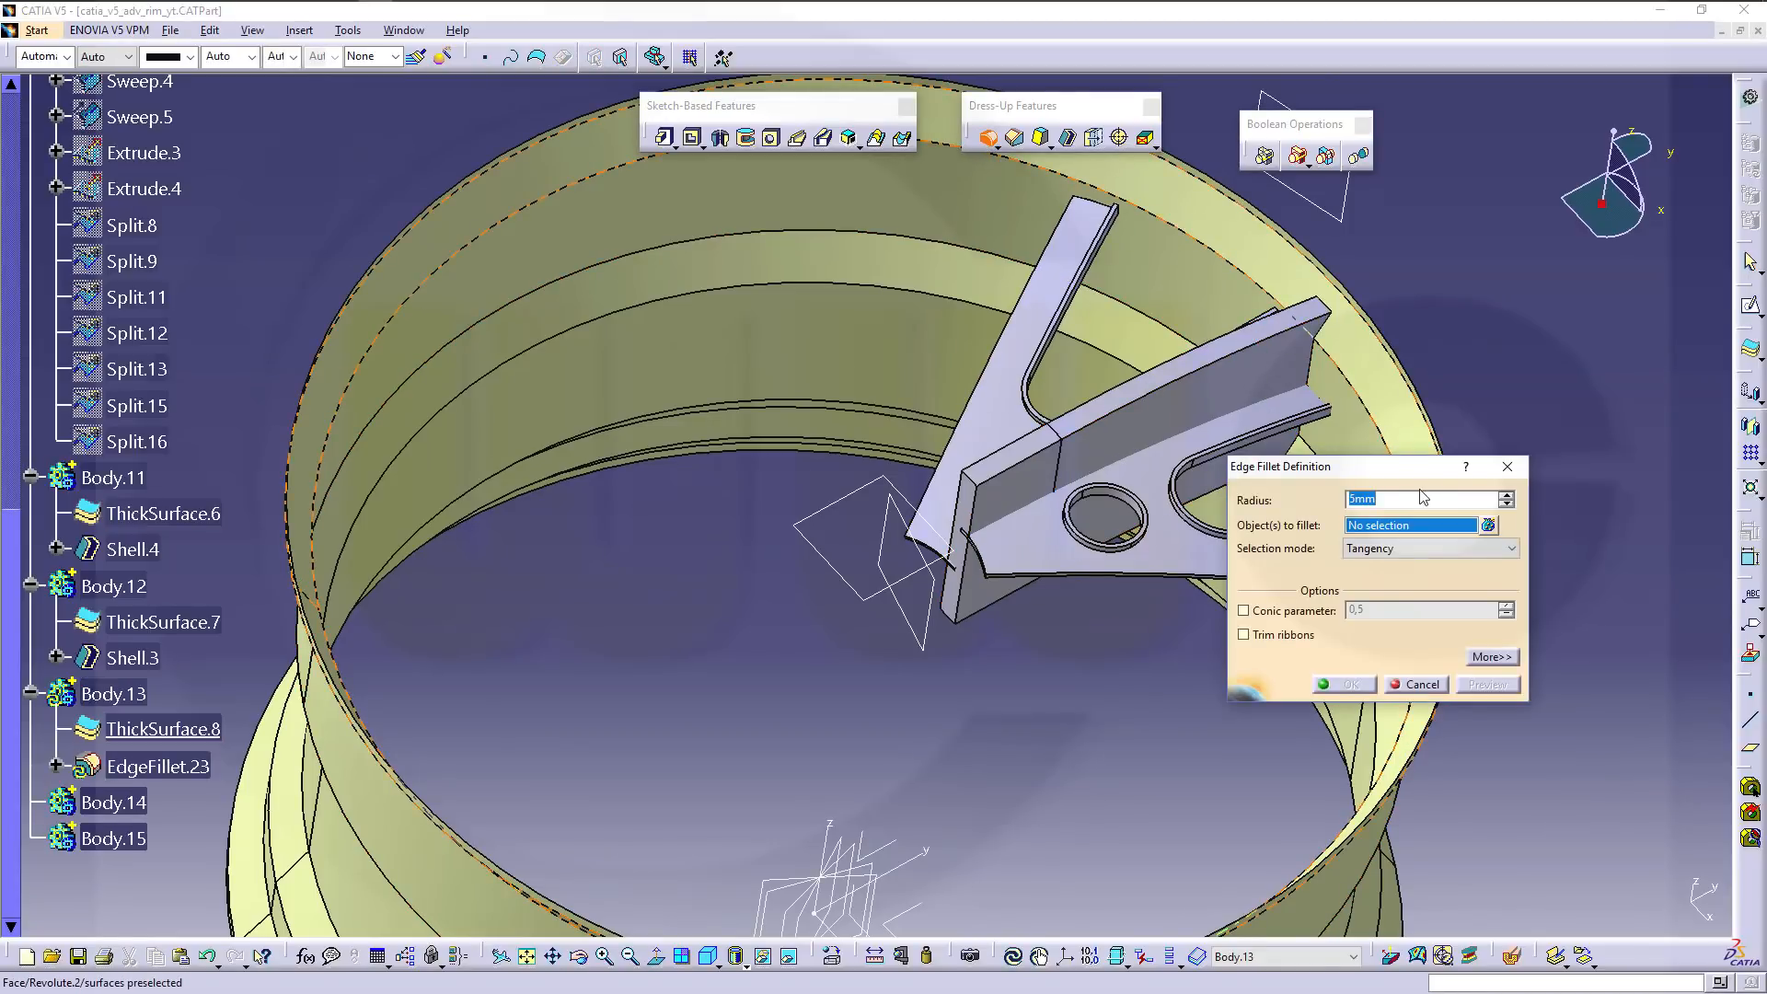
pyautogui.click(1116, 414)
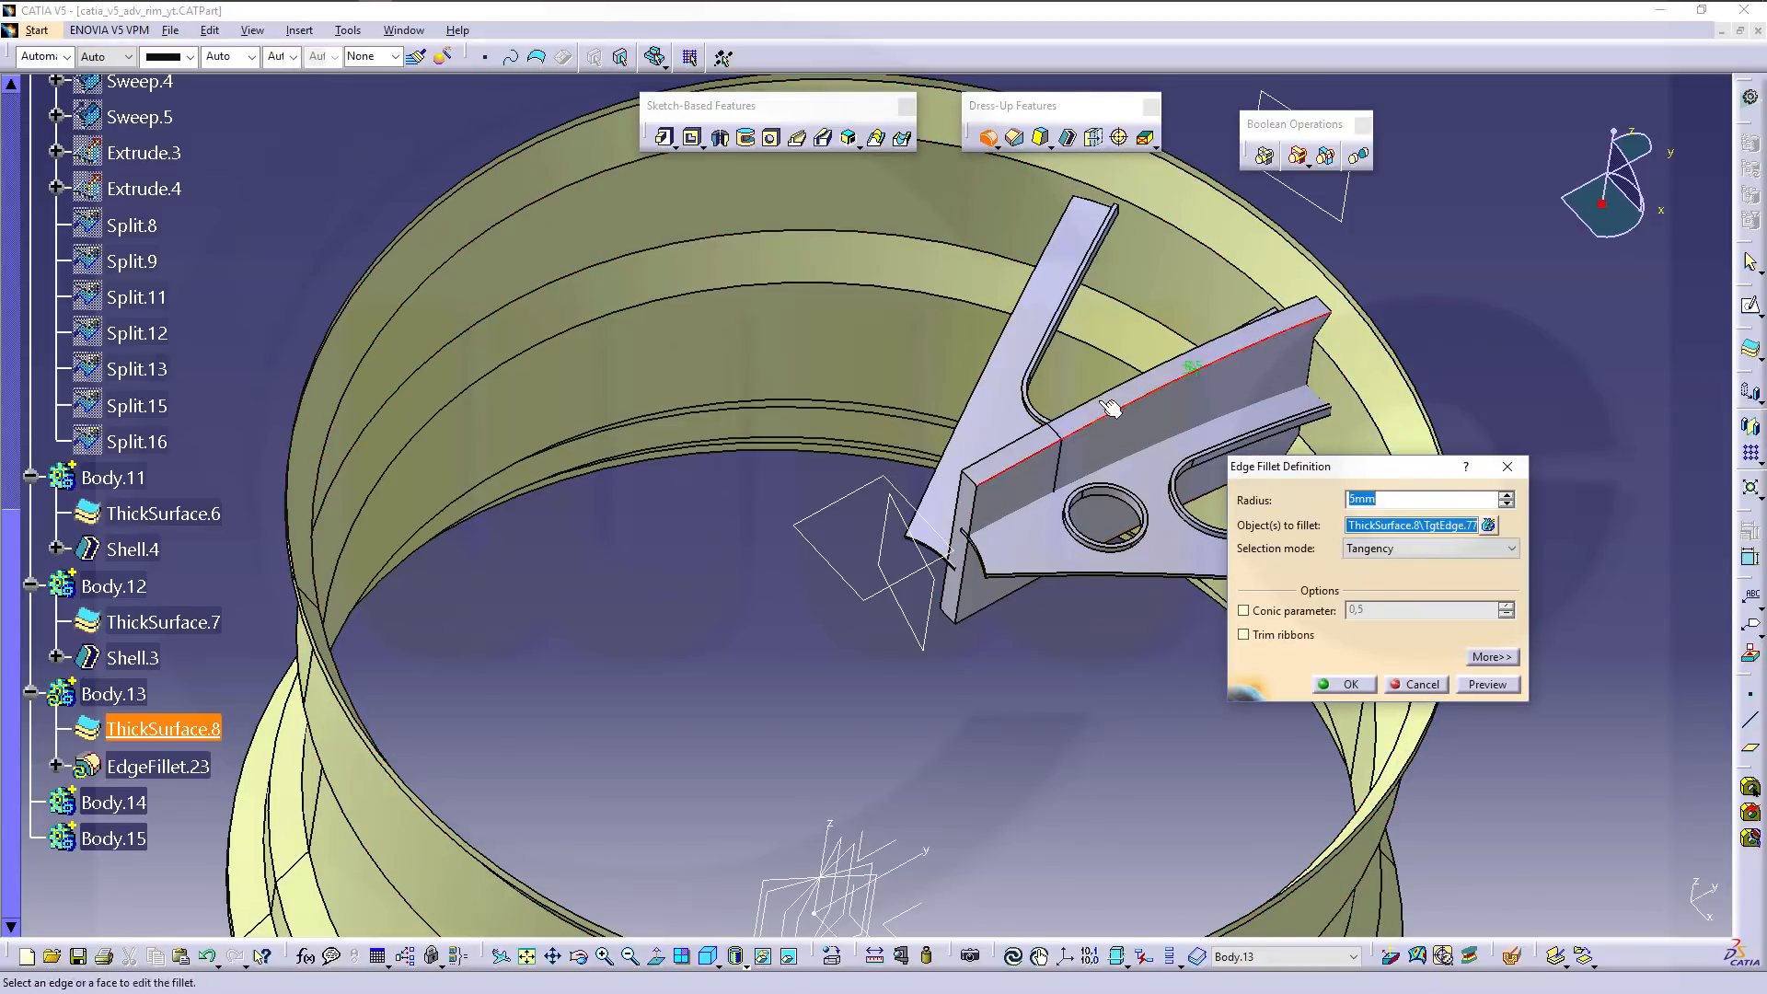
pyautogui.click(1104, 402)
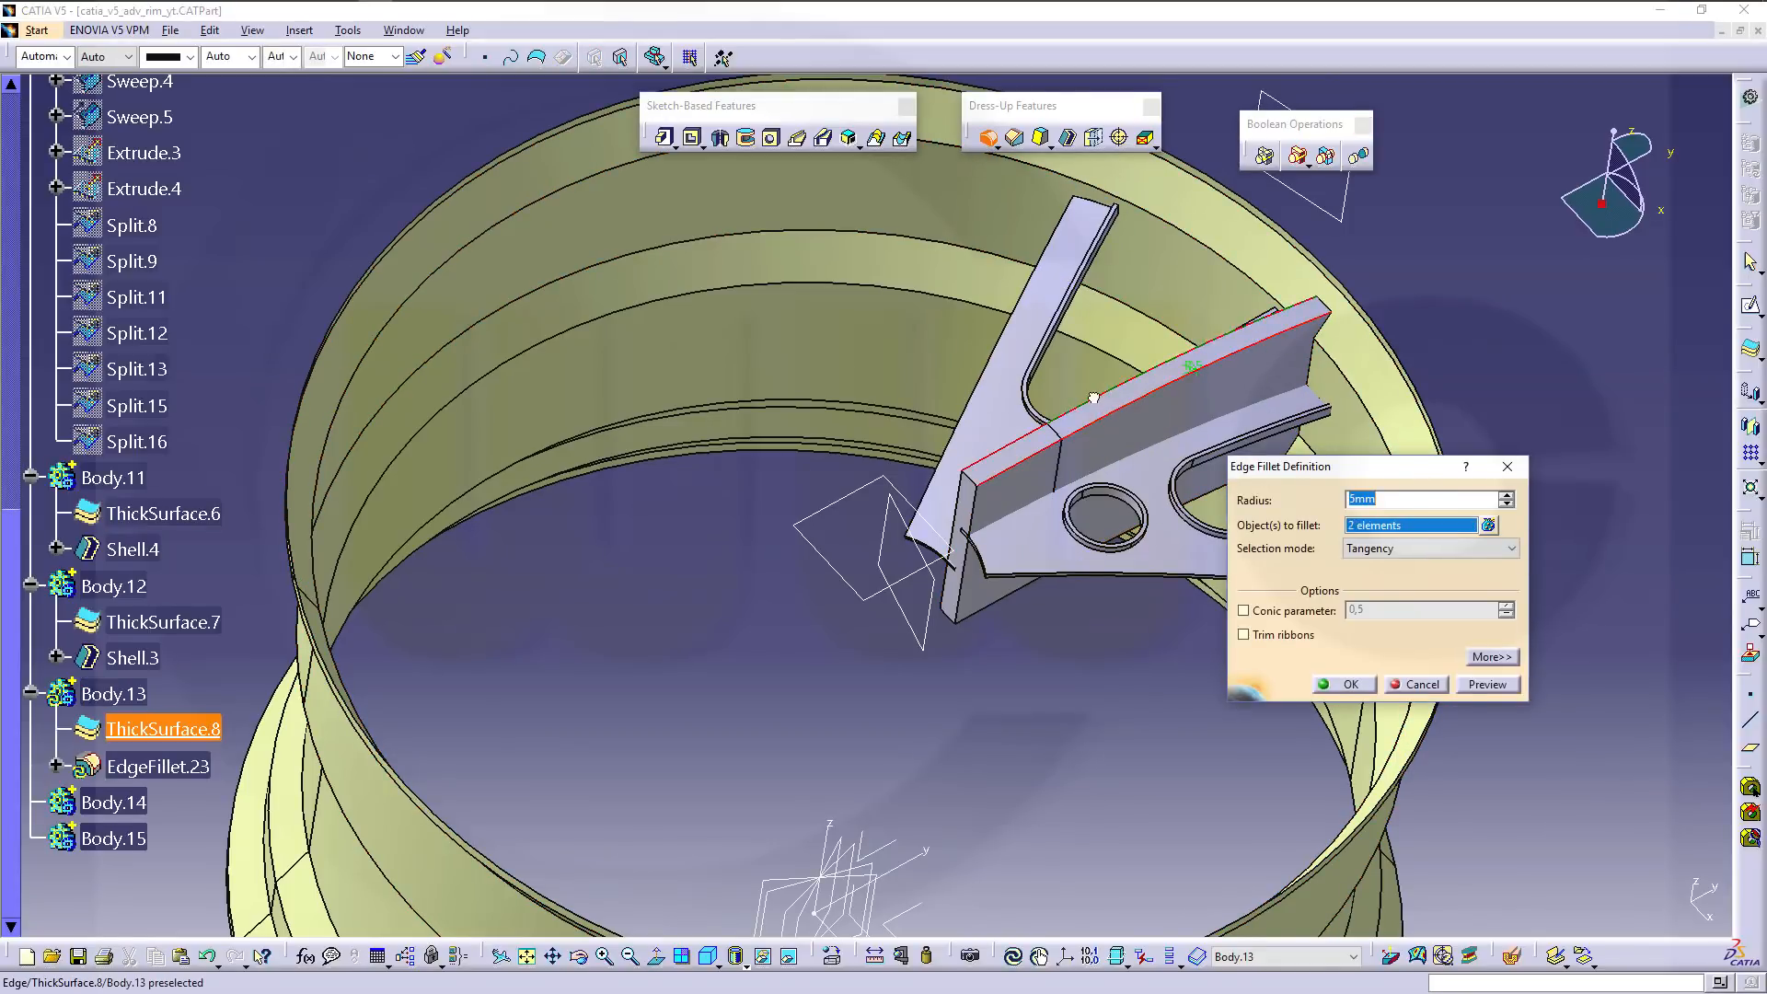
pyautogui.click(1349, 683)
# Fillet the two long underside edges of the Body.13 rib with a 2 mm radius.
pyautogui.moveTo(1104, 626); pyautogui.dragTo(934, 230, button='middle')
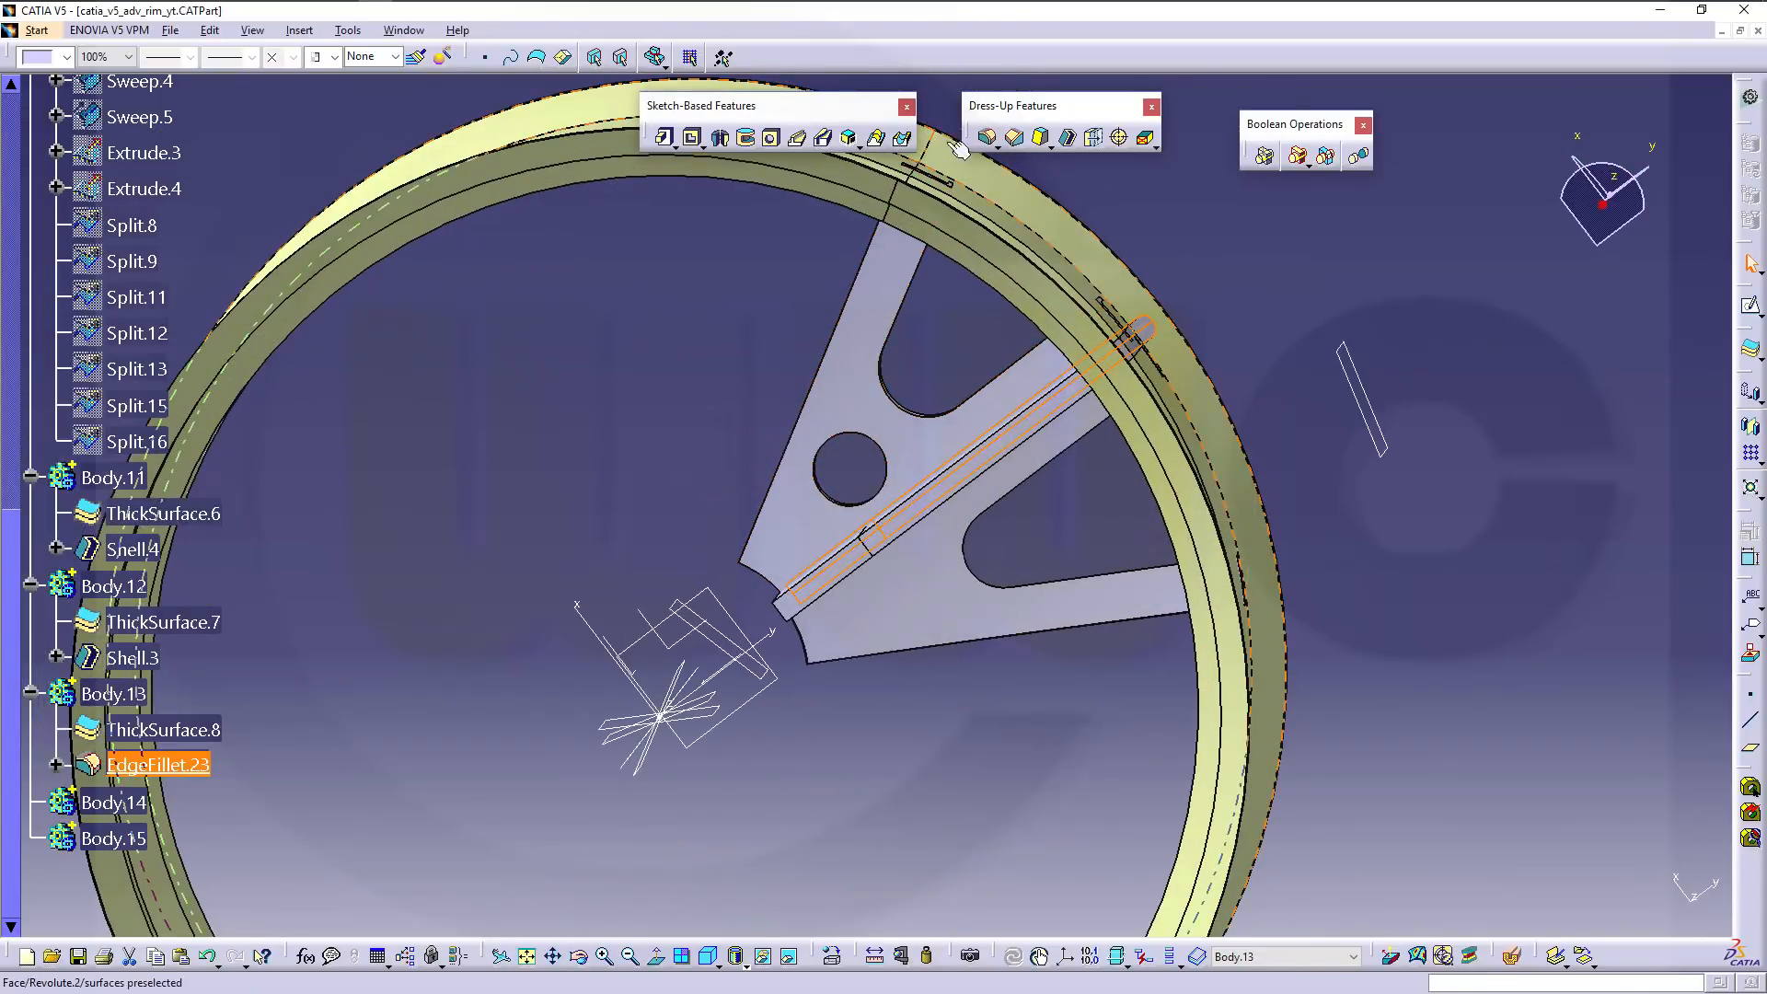
pyautogui.click(986, 138)
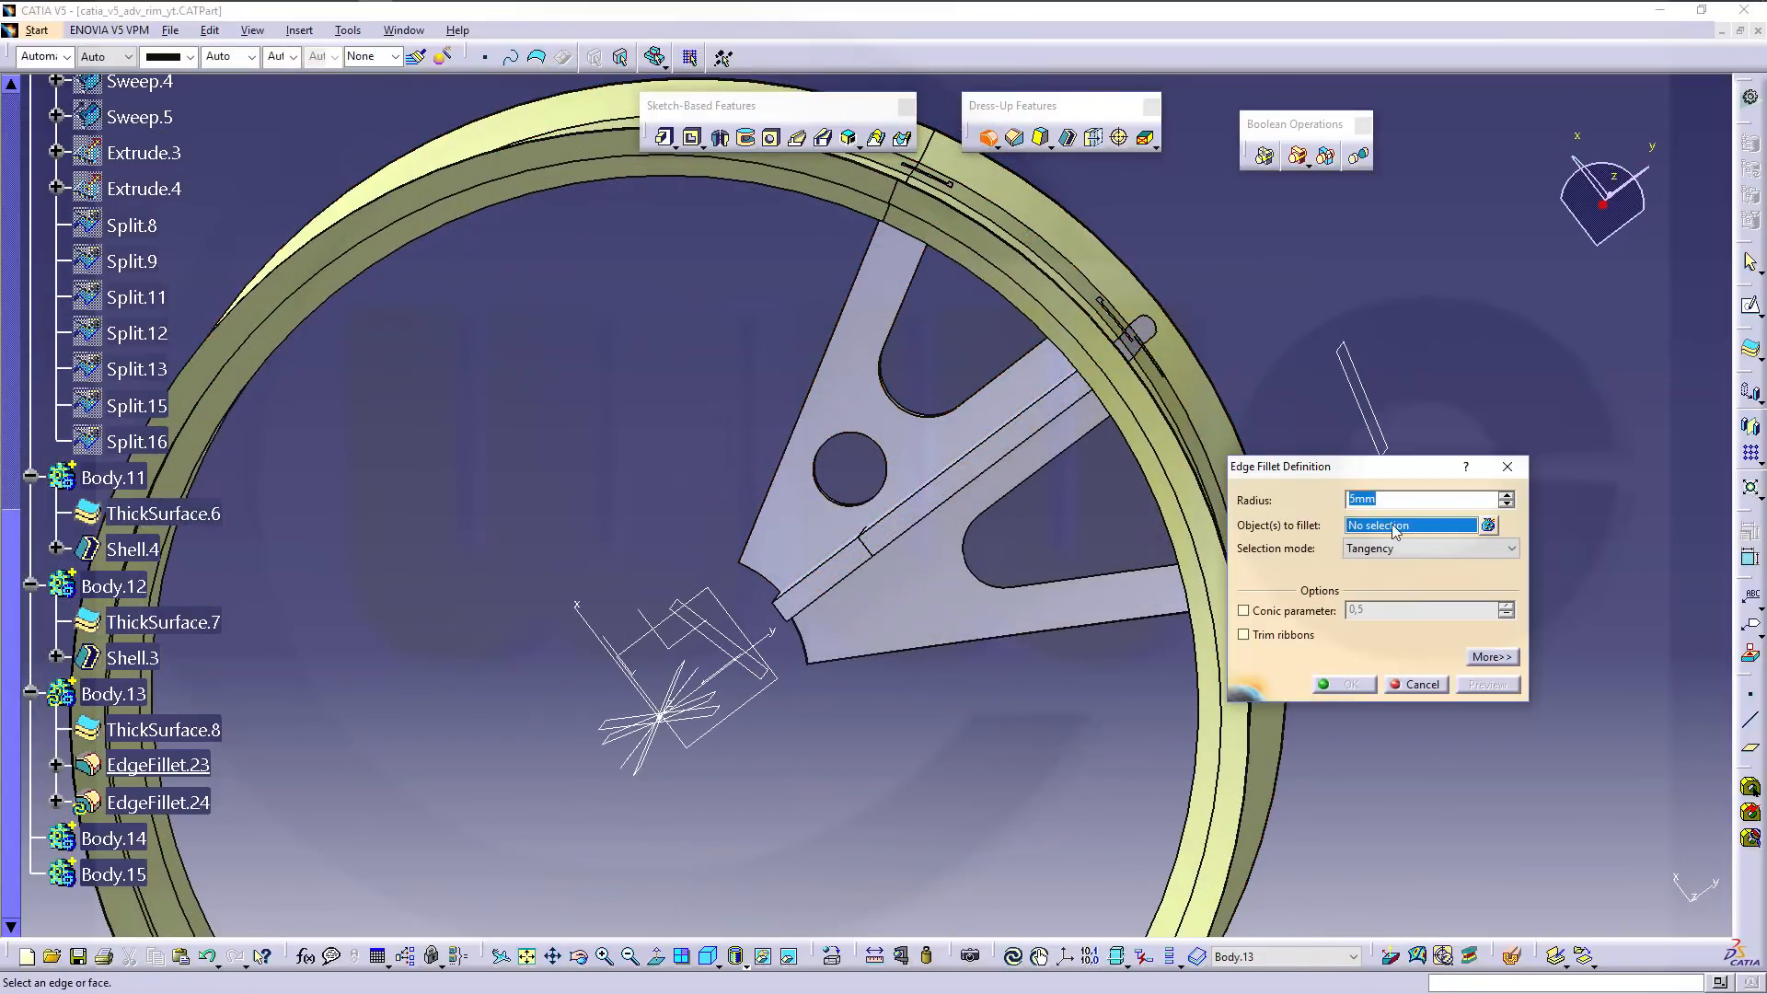
pyautogui.write('2')
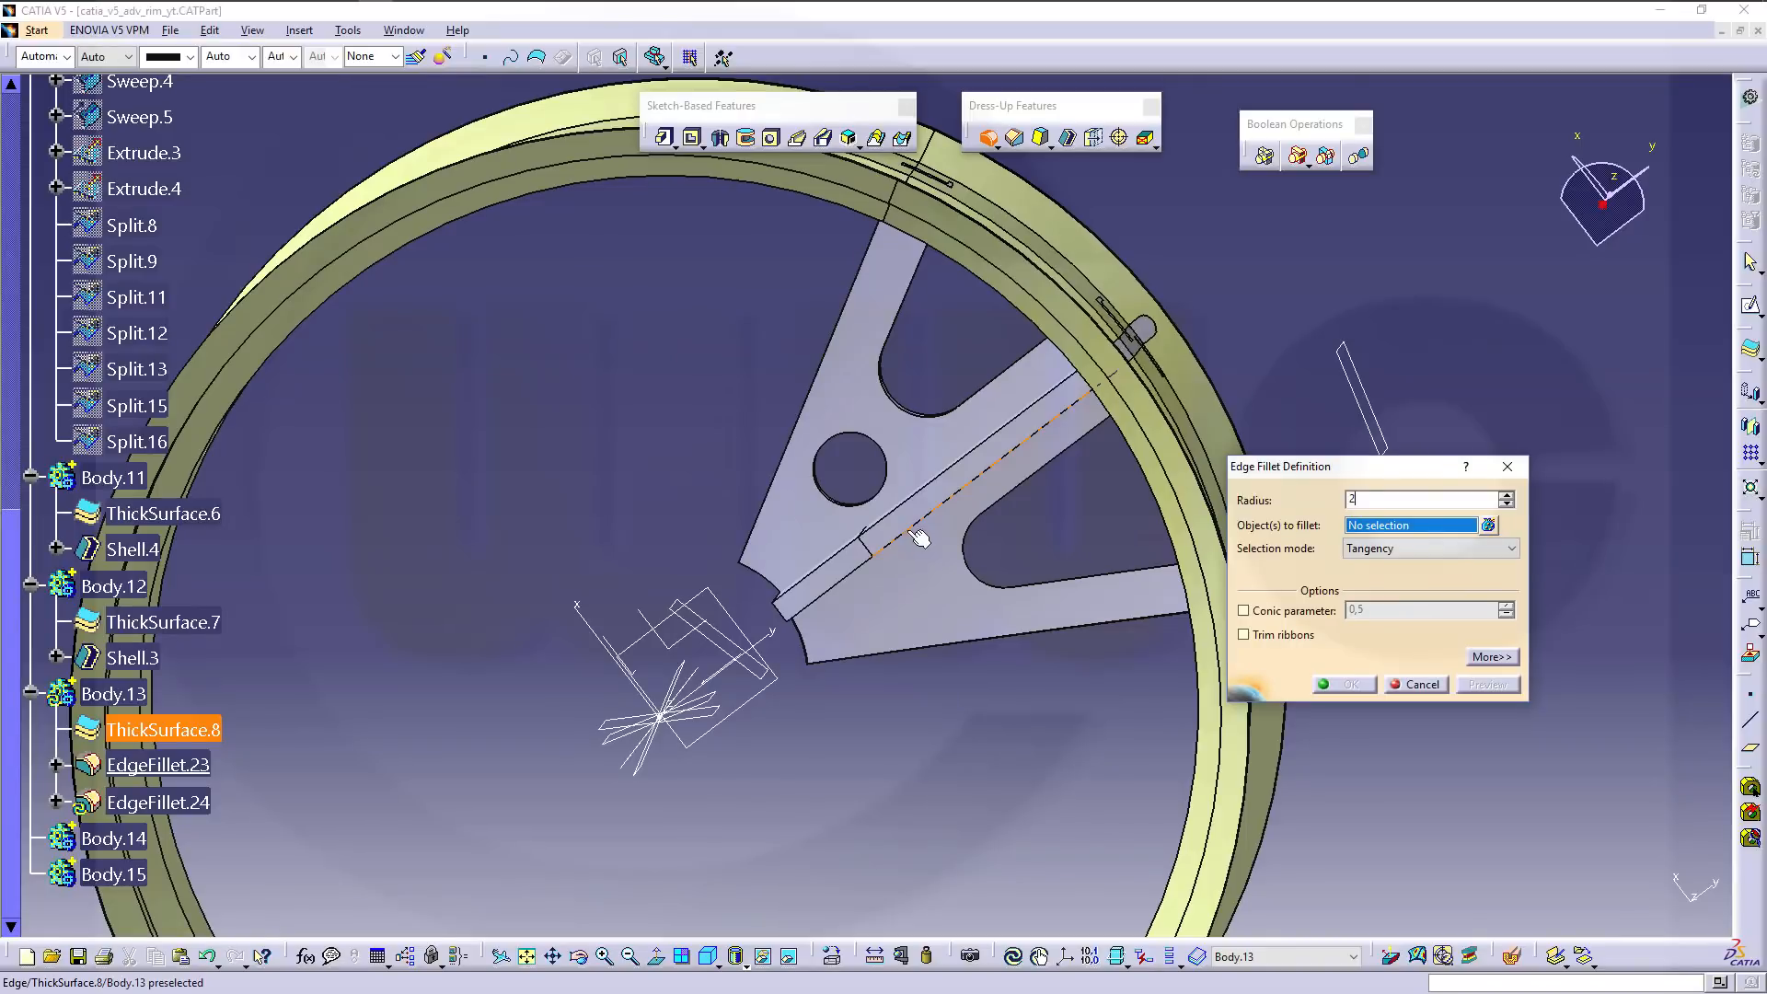
pyautogui.click(889, 509)
pyautogui.click(889, 509)
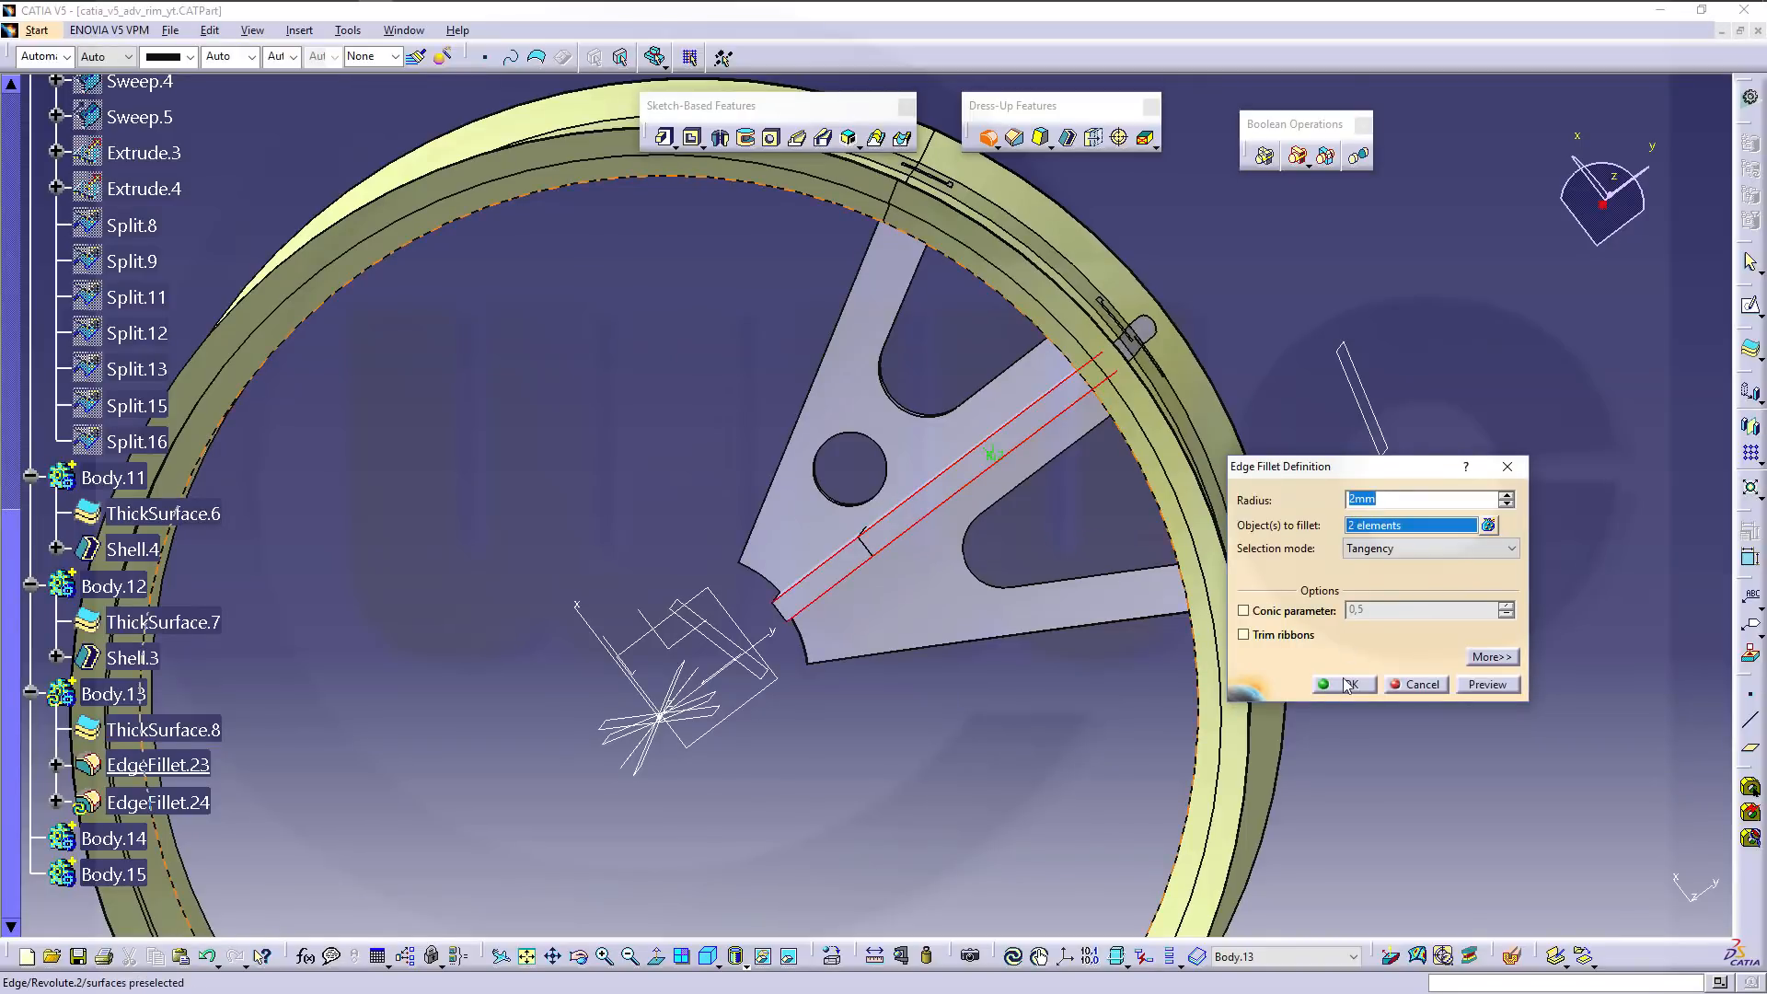
pyautogui.click(1346, 685)
# Set up a circular pattern of the Body.13 solid with 3 instances at 30deg spacing around the absolute axis system's Z axis.
pyautogui.moveTo(920, 516); pyautogui.dragTo(1320, 432, button='middle')
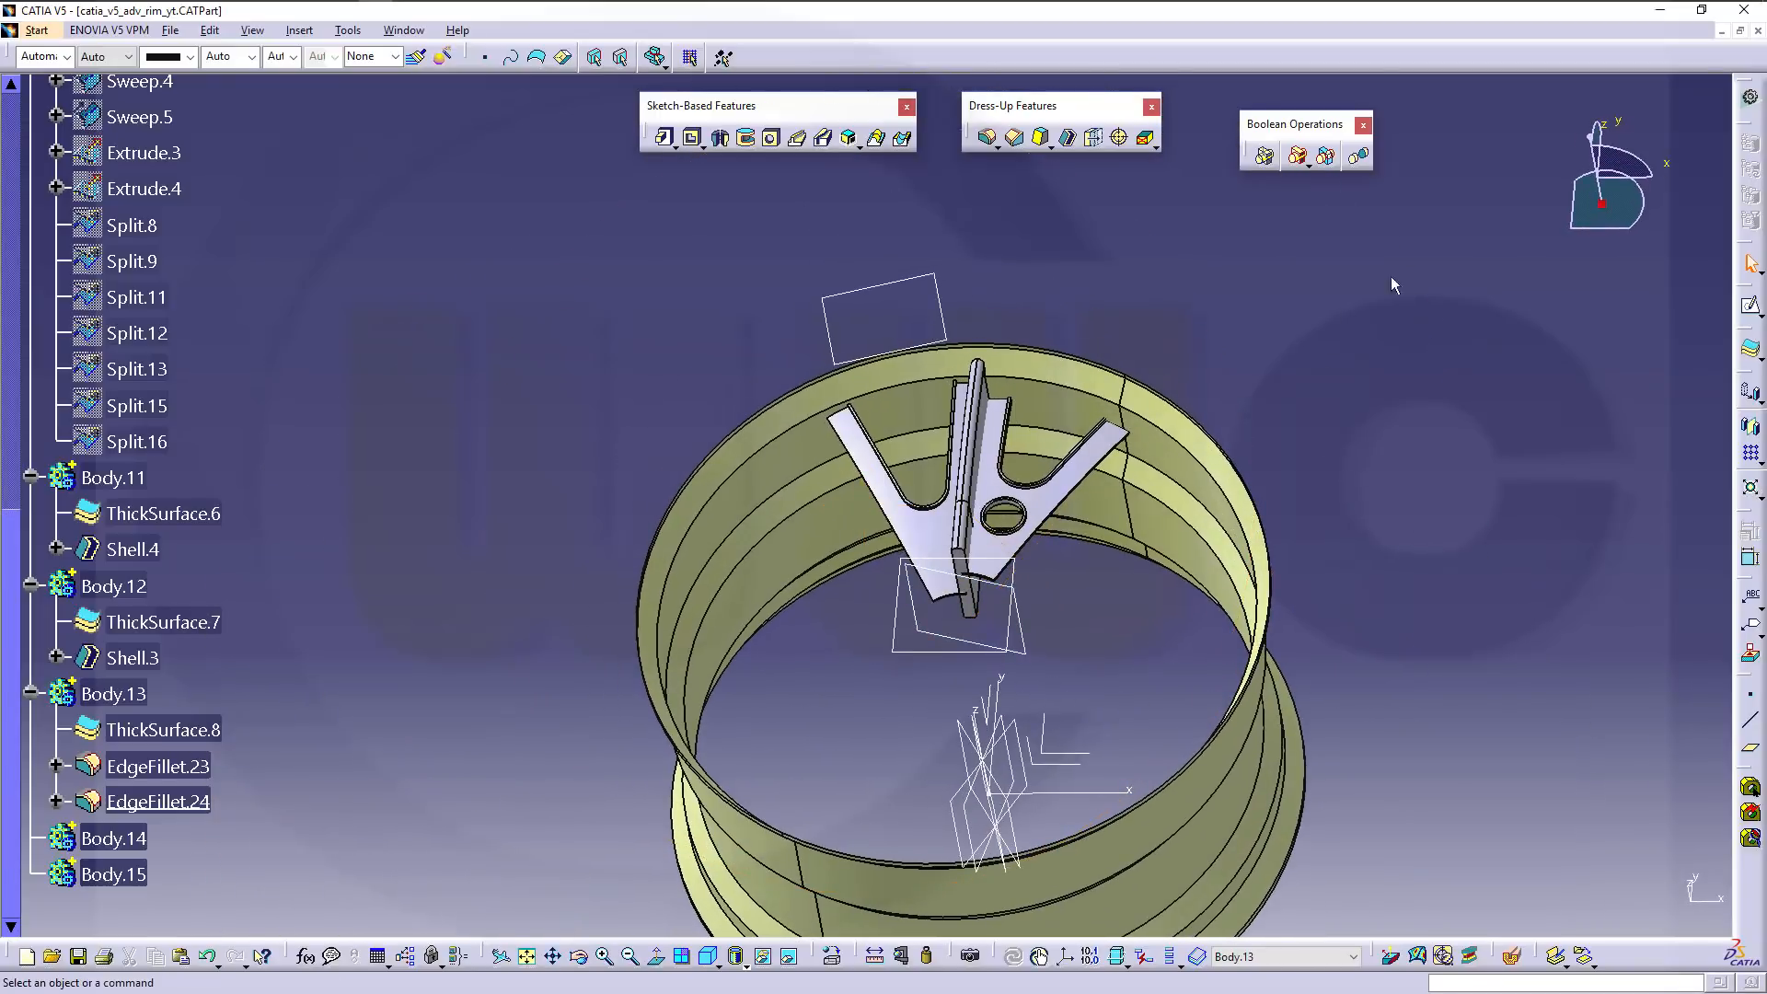
pyautogui.click(1760, 465)
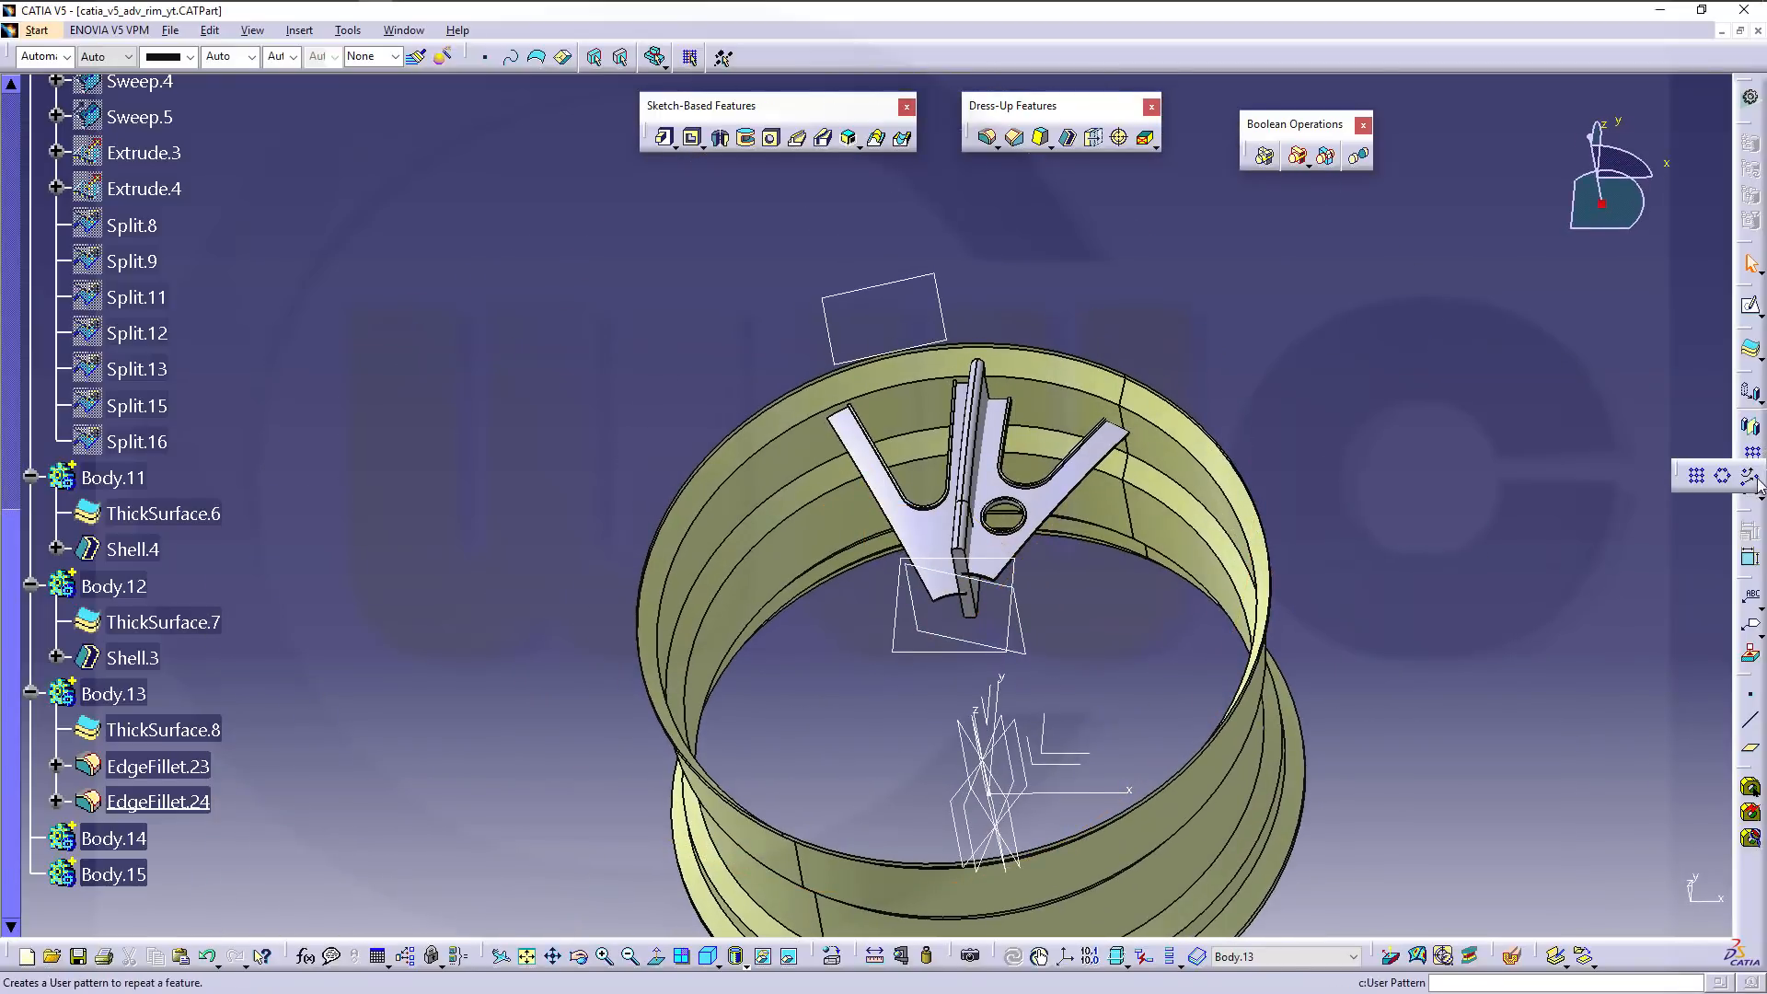
pyautogui.click(1723, 477)
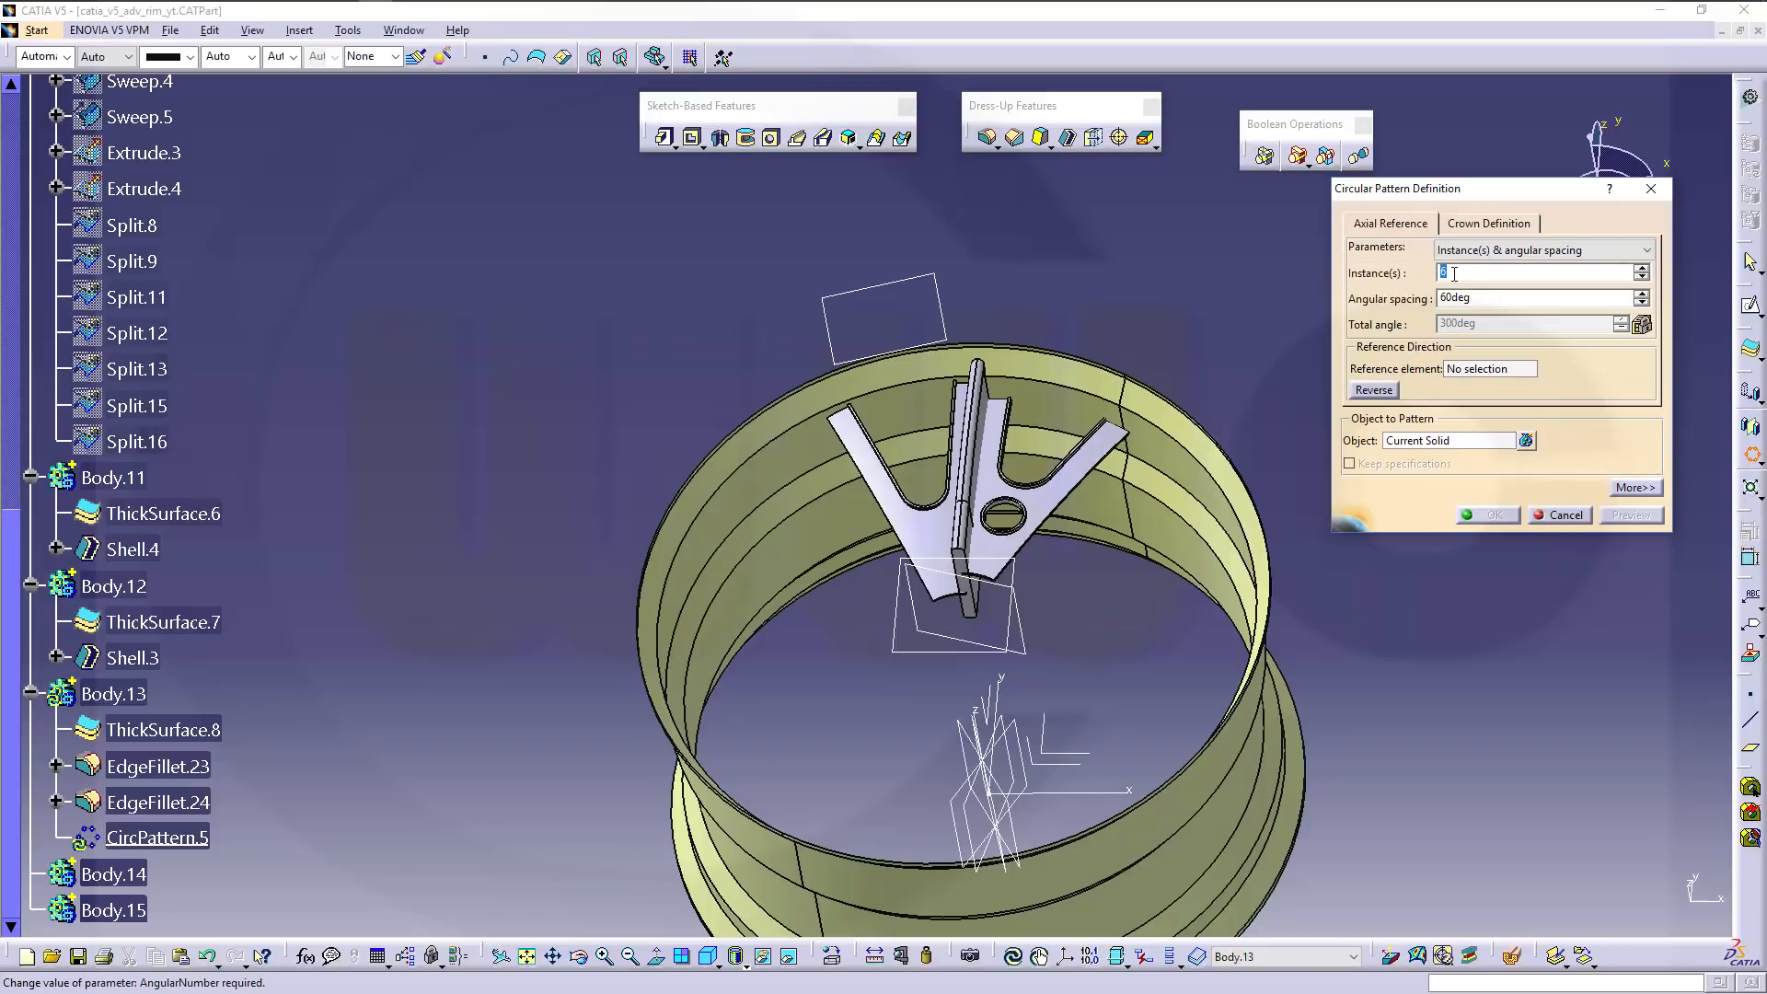
pyautogui.write('3')
pyautogui.press('Tab')
pyautogui.click(1491, 368)
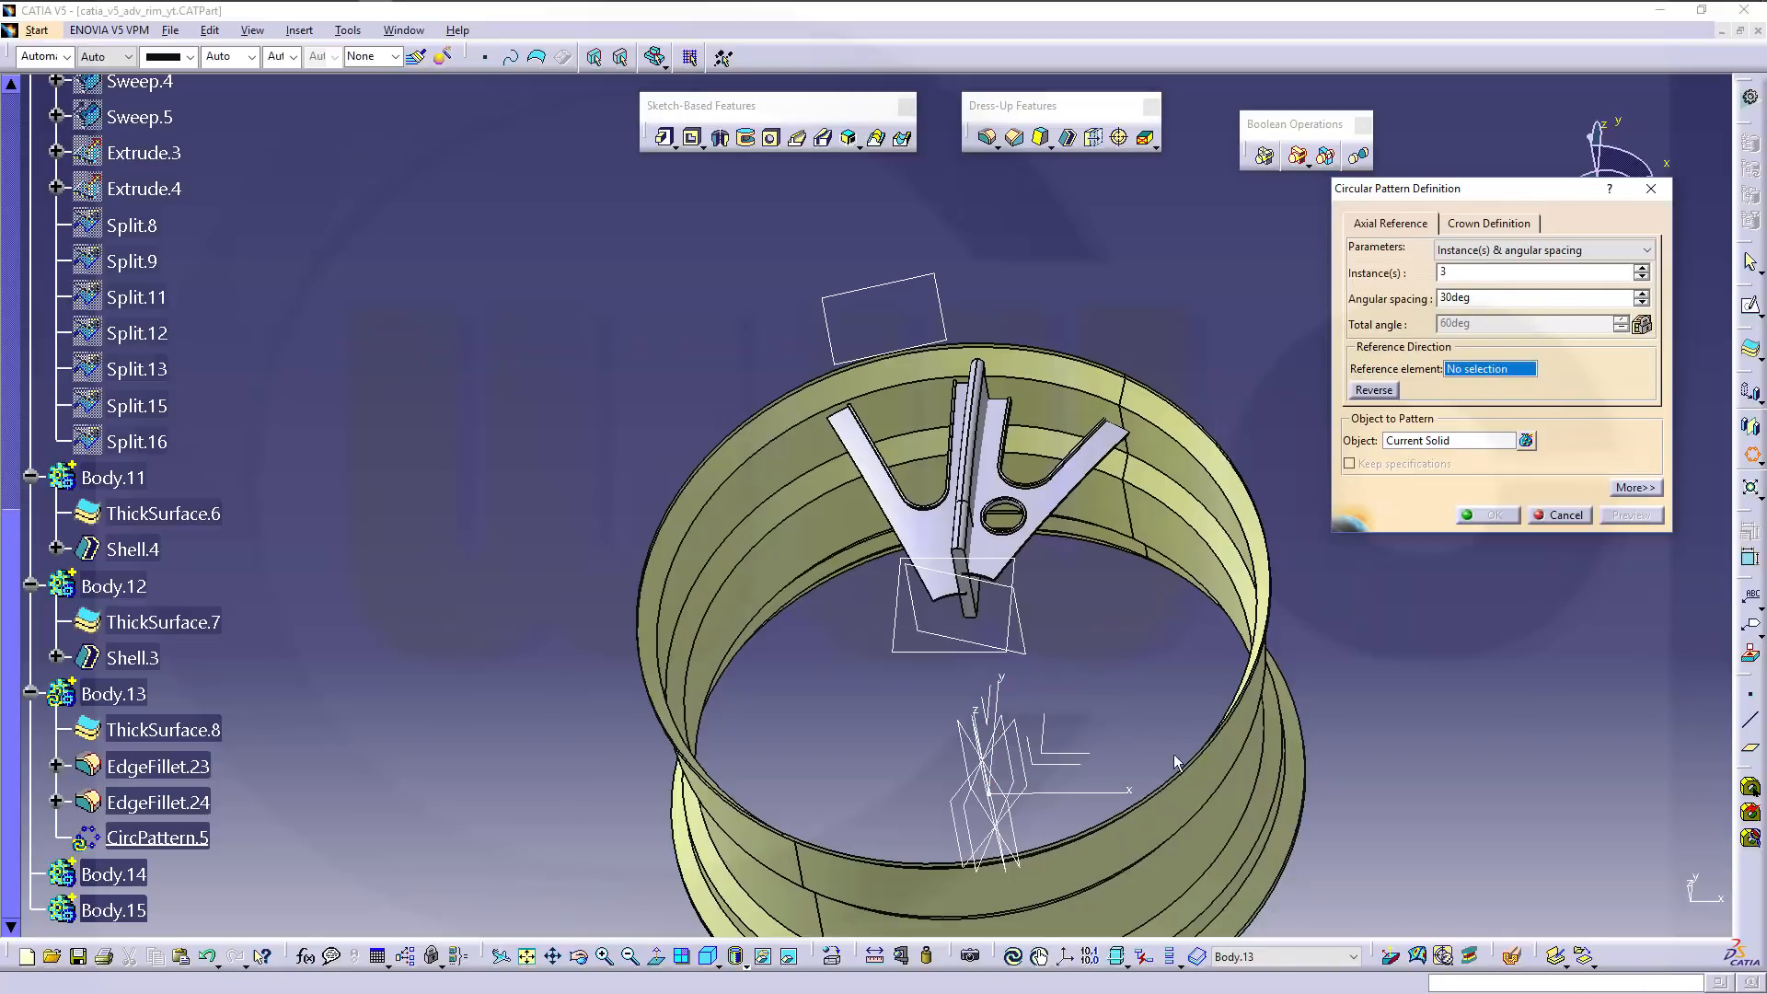
pyautogui.moveTo(1003, 711); pyautogui.dragTo(938, 744, button='middle')
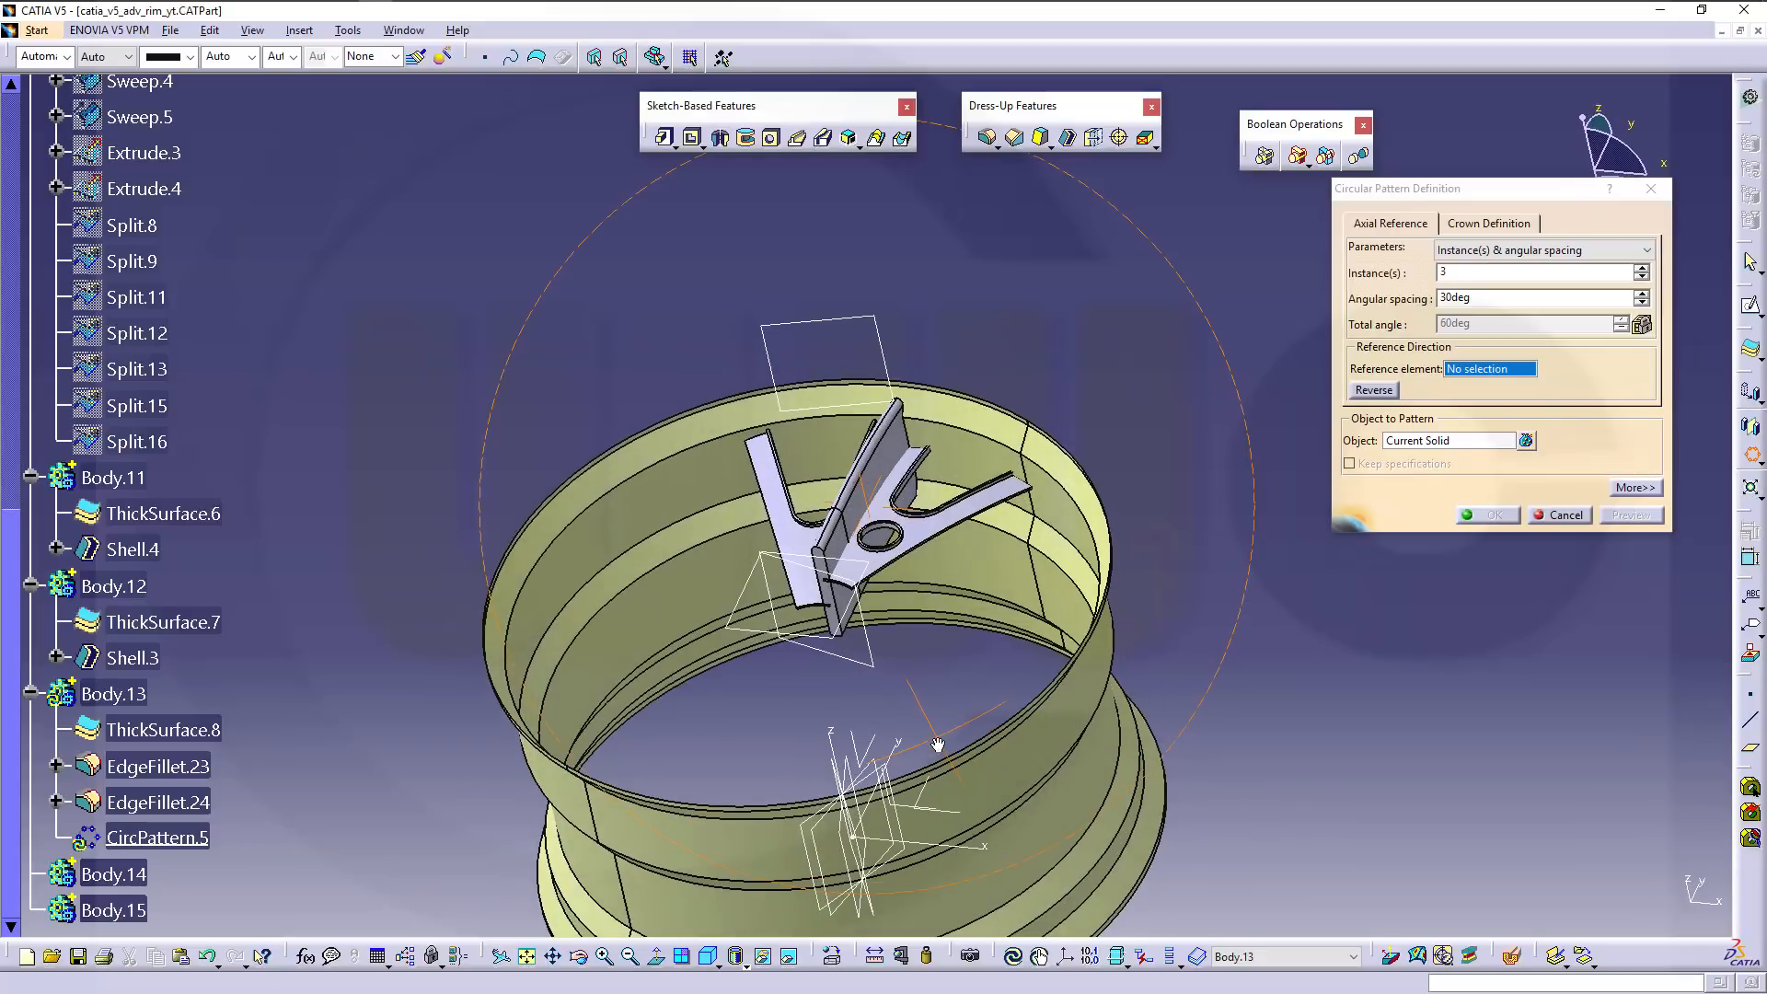
pyautogui.click(836, 736)
pyautogui.moveTo(764, 629); pyautogui.dragTo(894, 694, button='middle')
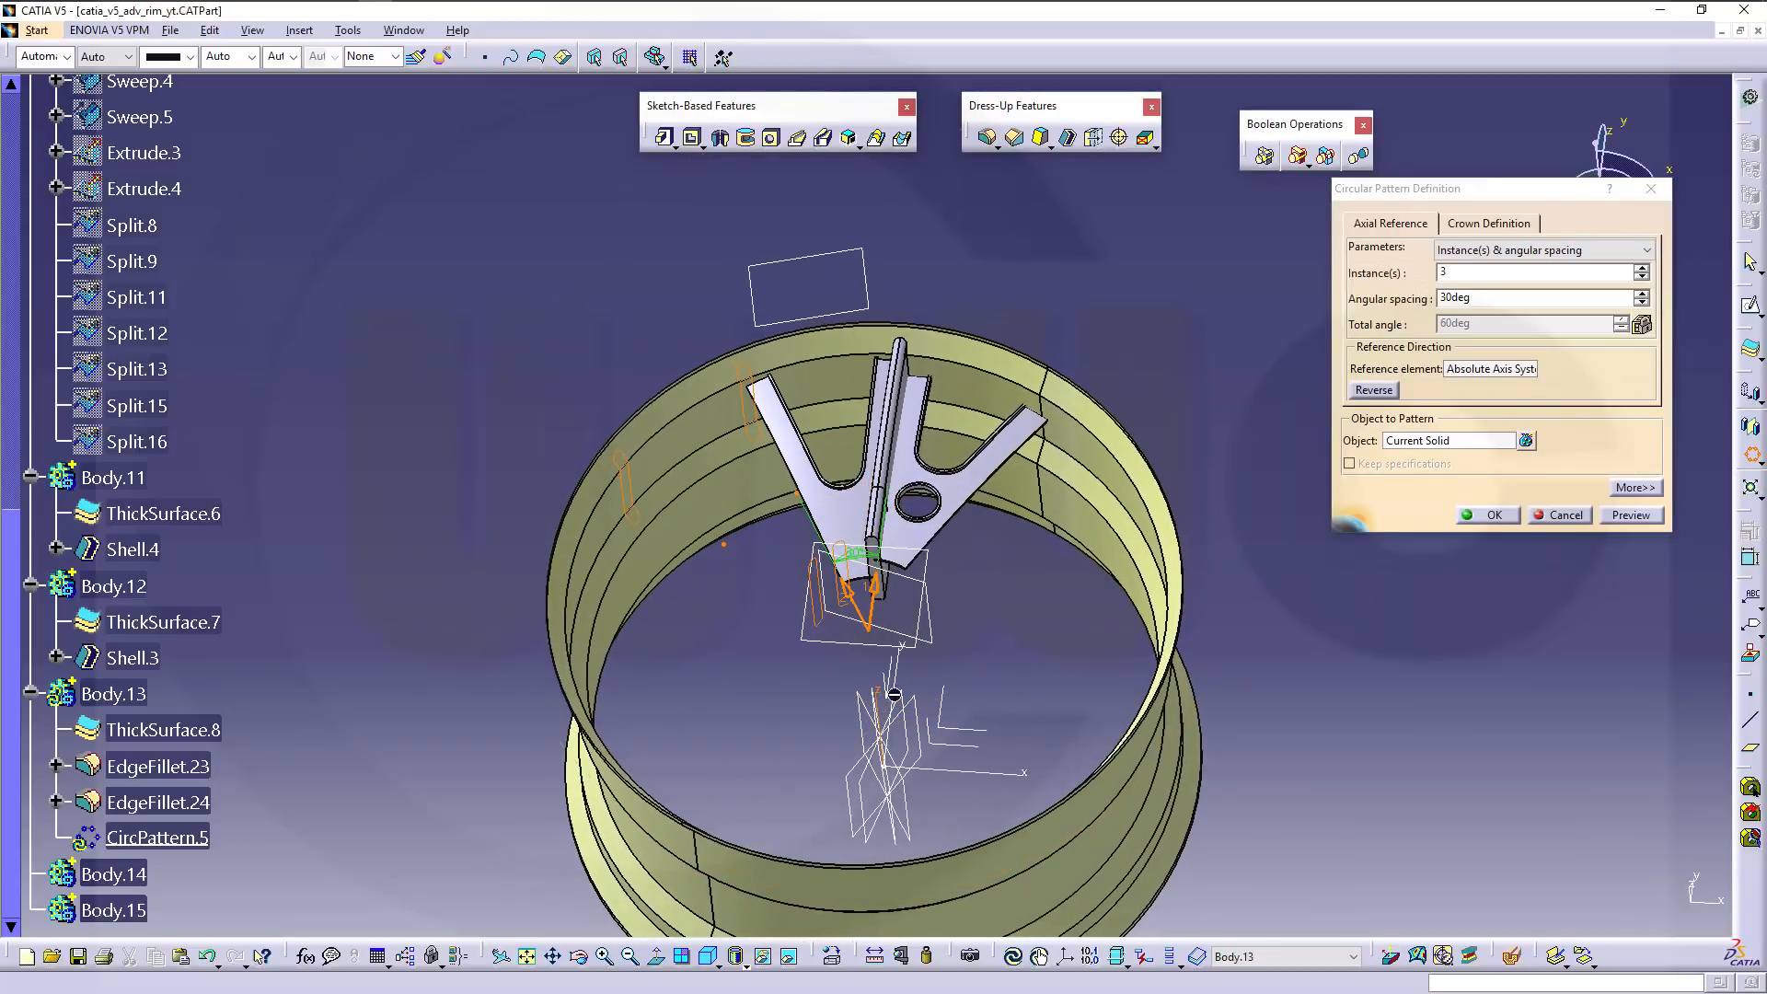
# Set the circular pattern's row in angular direction to 2 and create the pattern.
pyautogui.click(1634, 489)
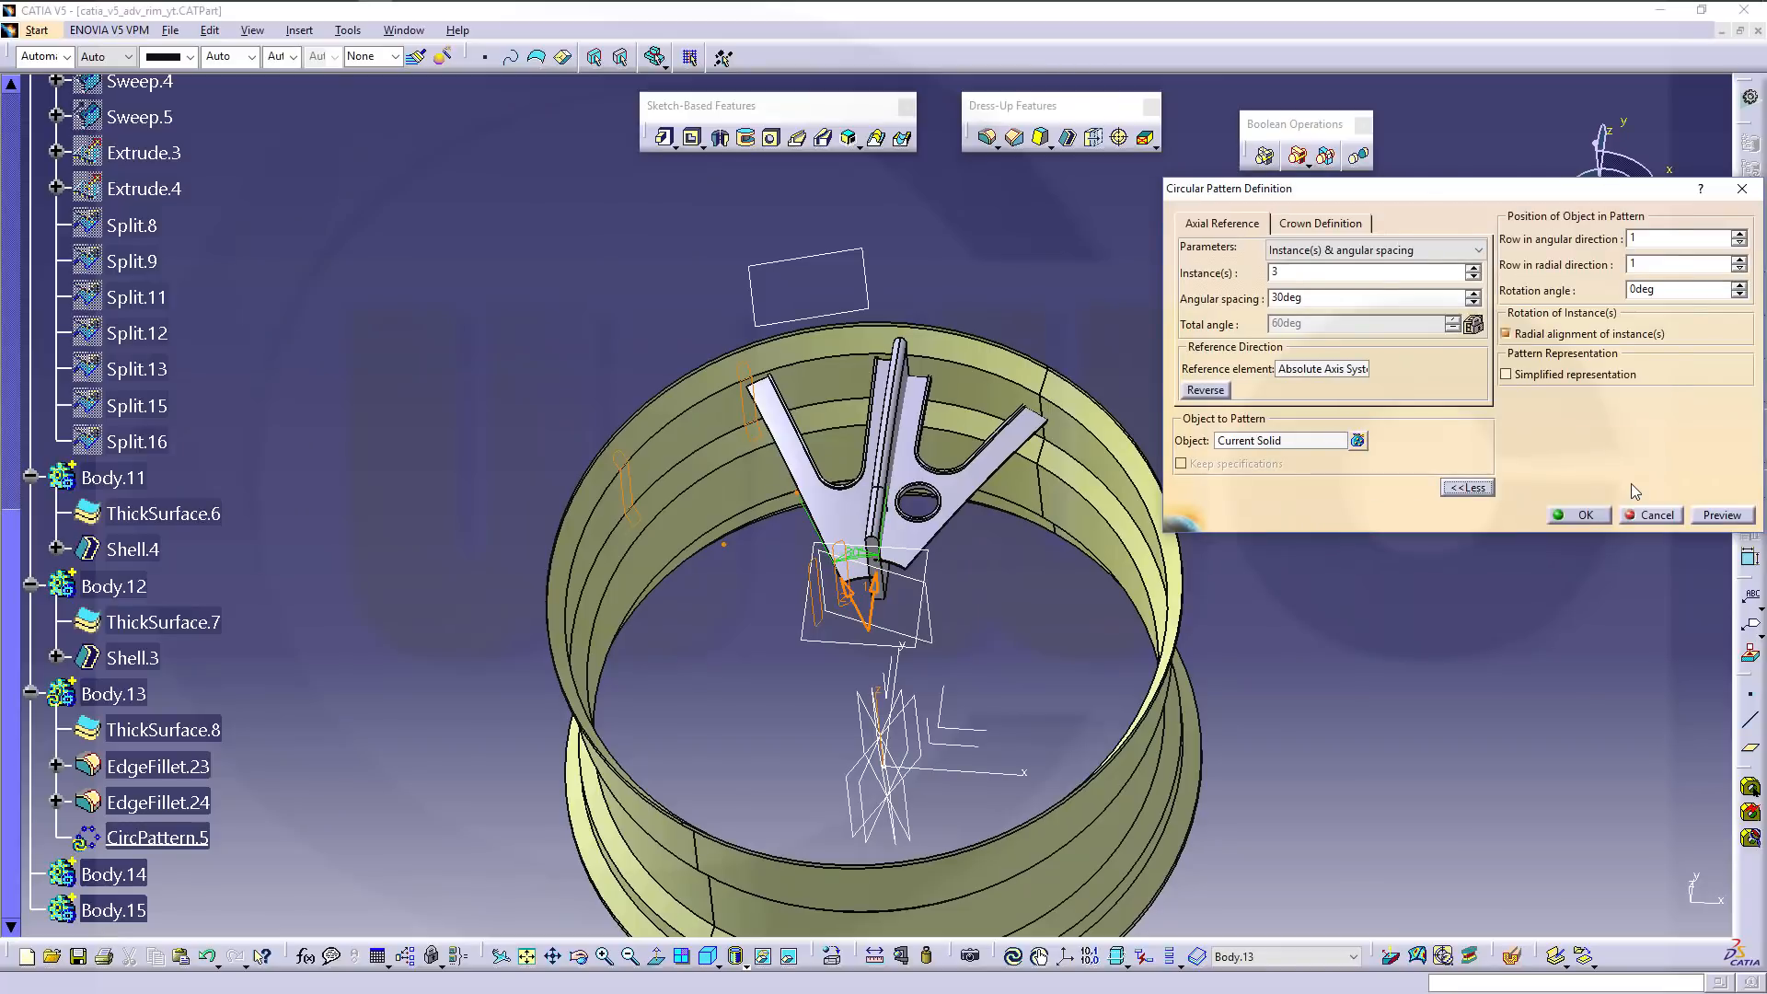
pyautogui.click(1738, 236)
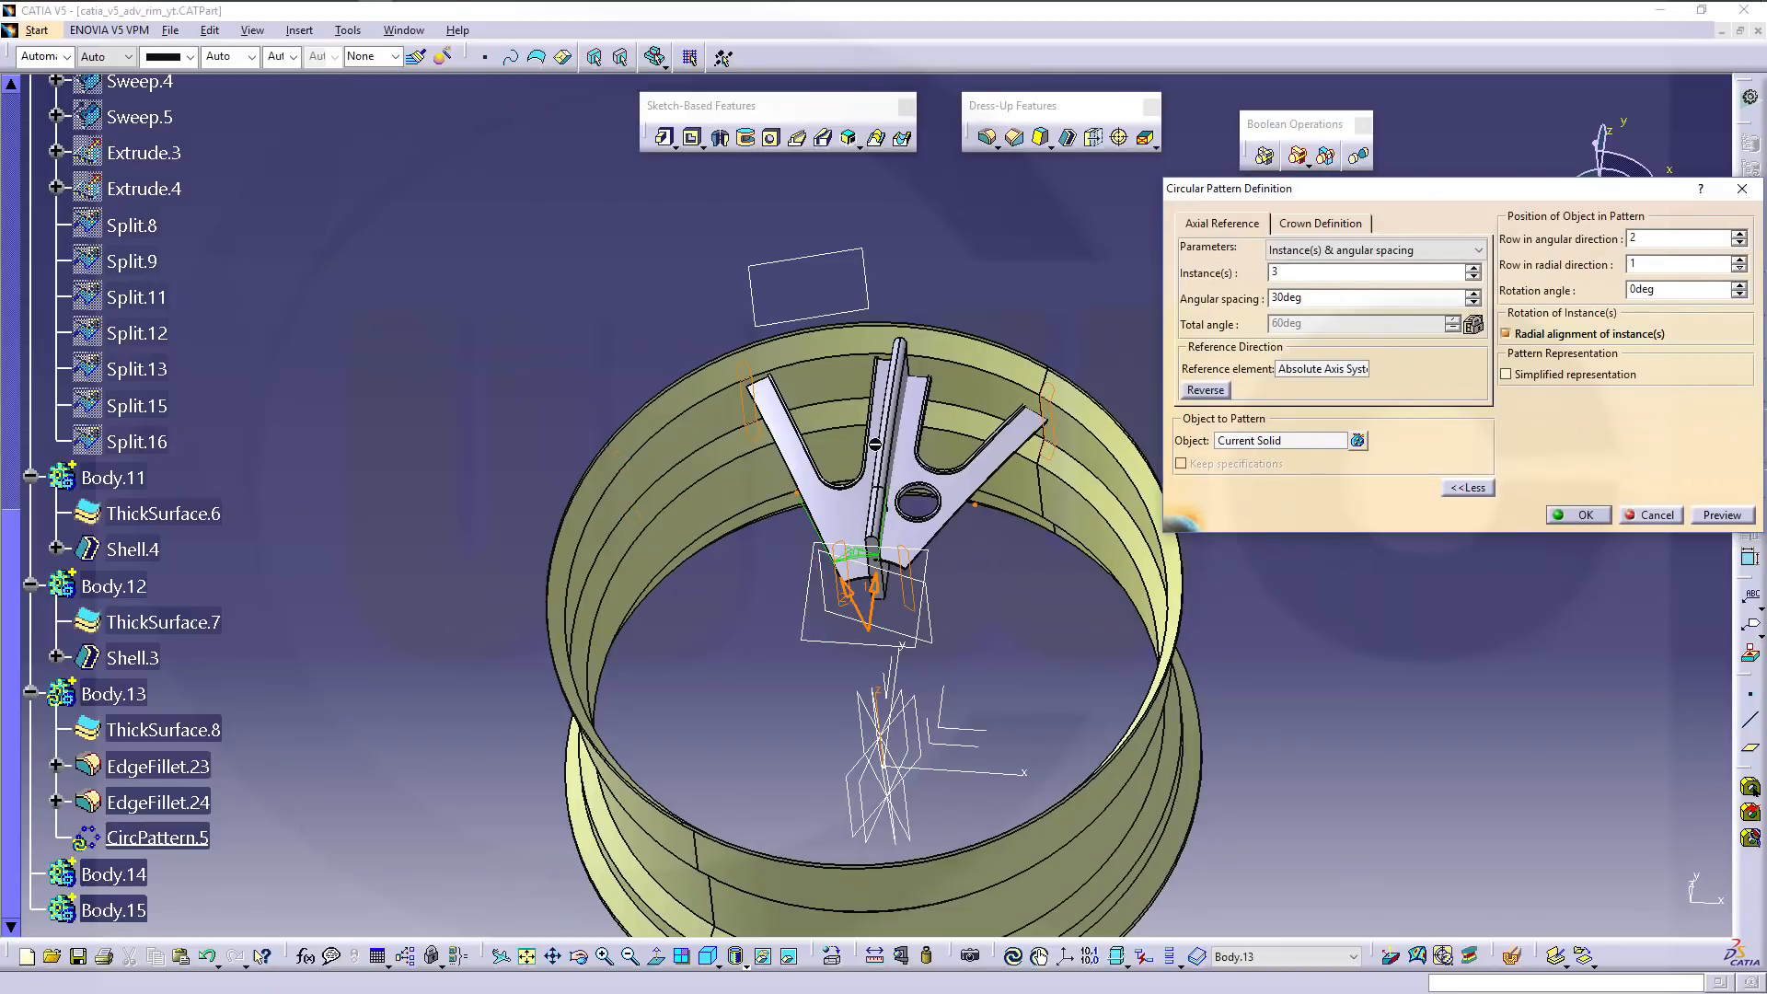
pyautogui.click(1583, 516)
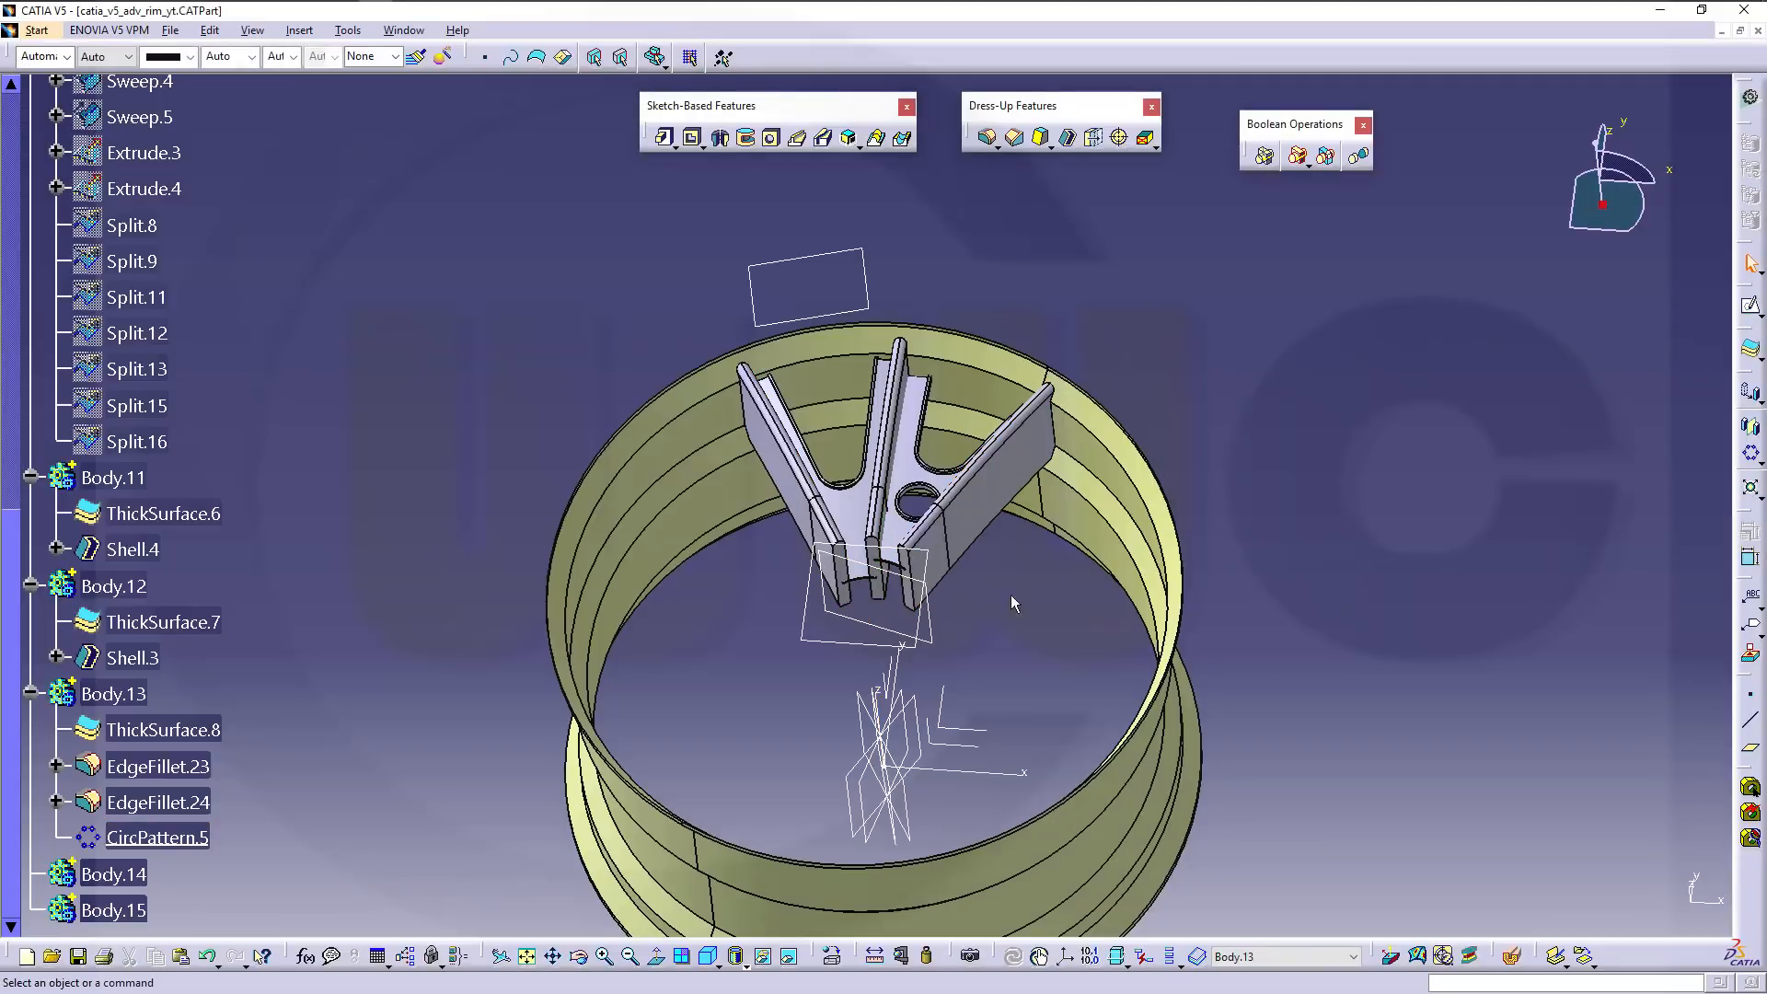
# Define Body.14 as the work object and assemble Body.11, Body.12 and Body.13 into it.
pyautogui.moveTo(1010, 595); pyautogui.dragTo(497, 707, button='middle')
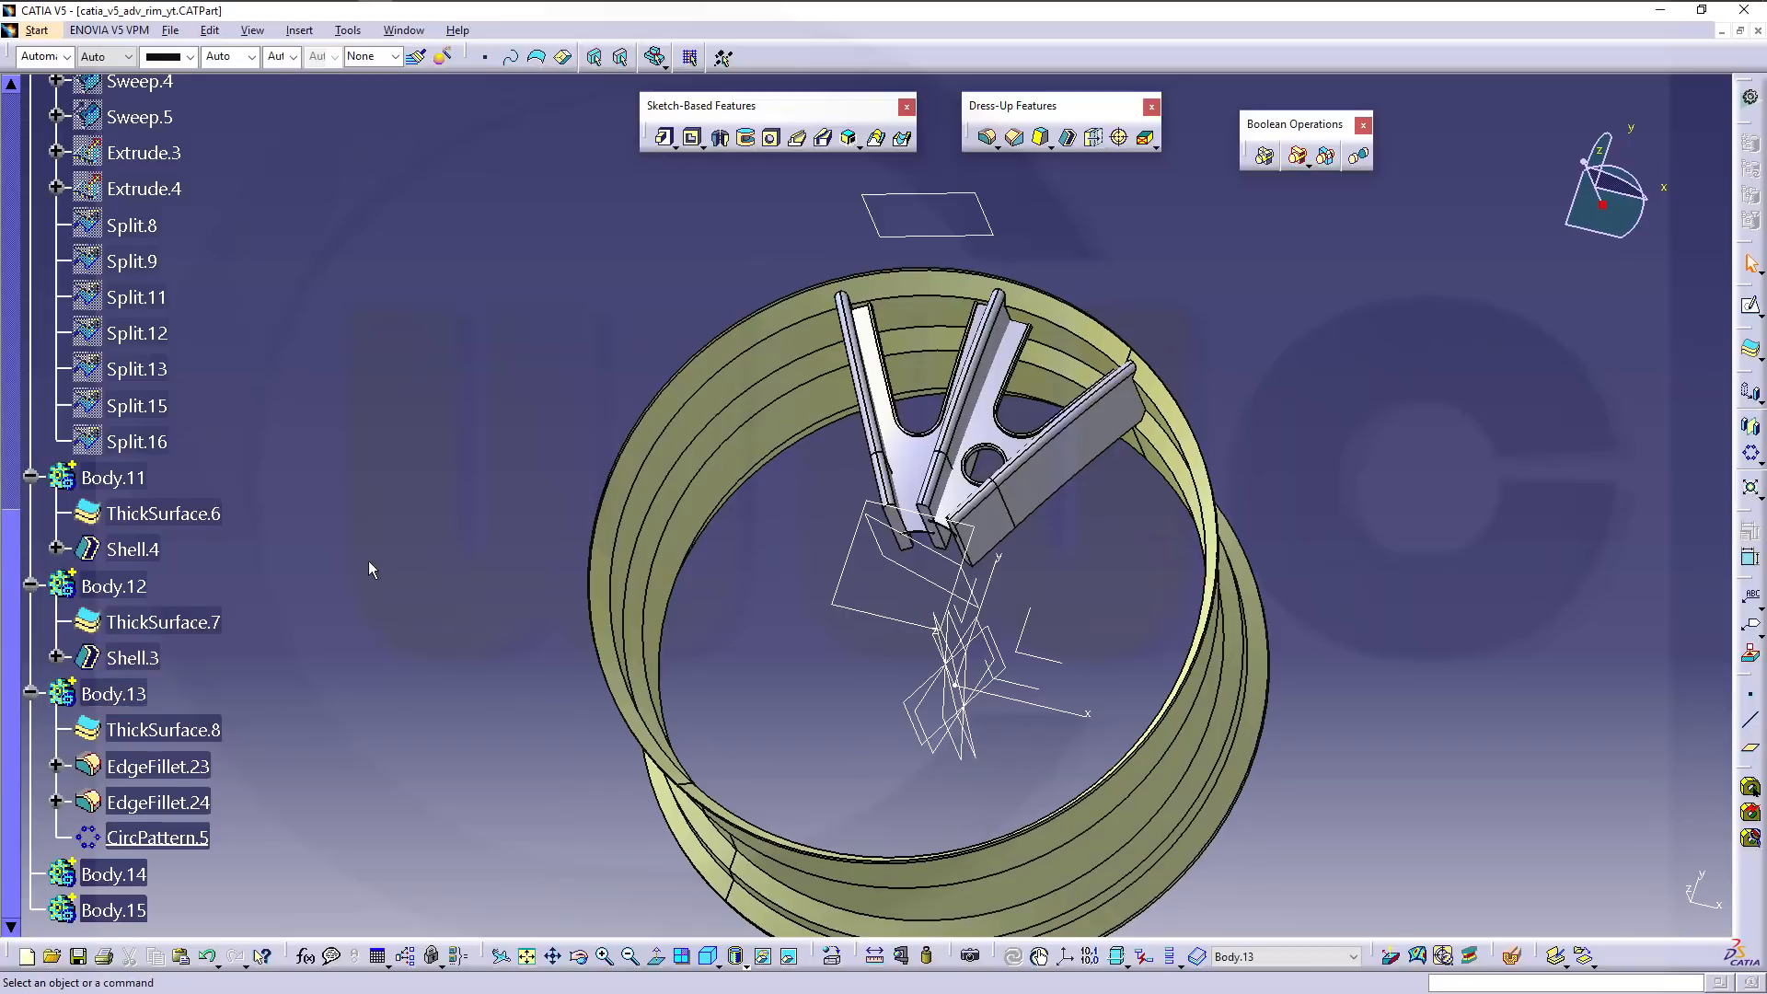
pyautogui.scroll(-2, 366, 561)
pyautogui.rightClick(113, 702)
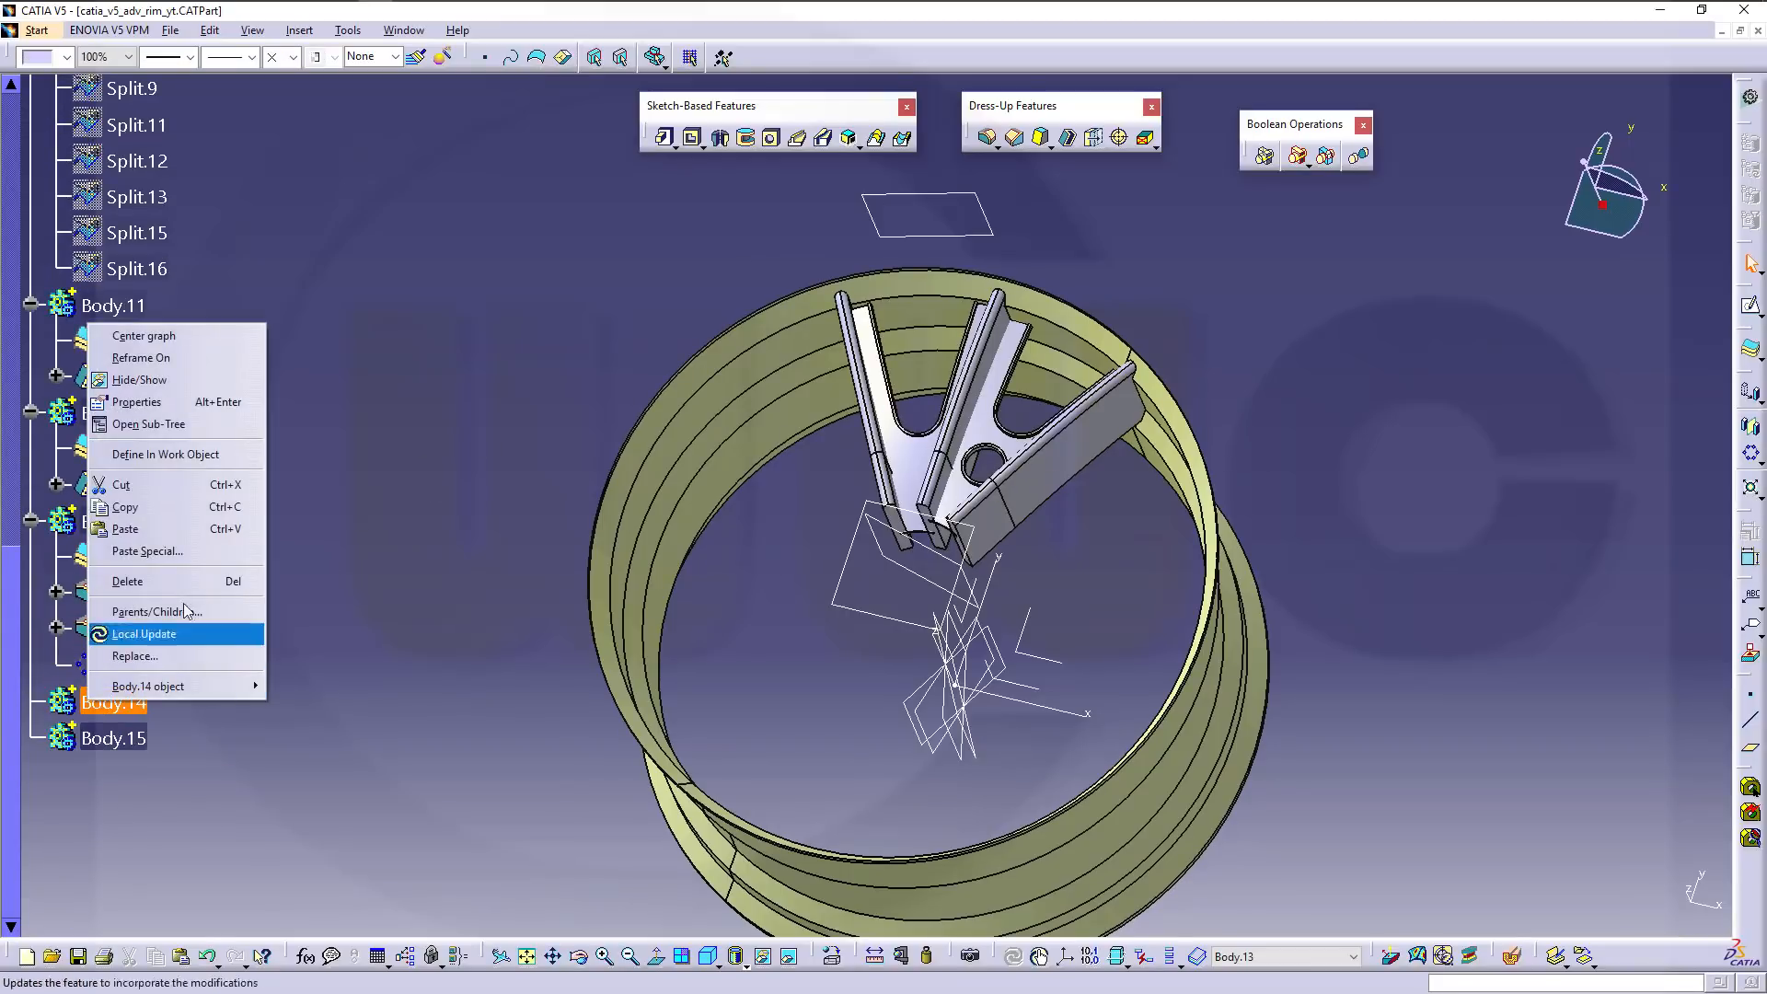
pyautogui.click(173, 455)
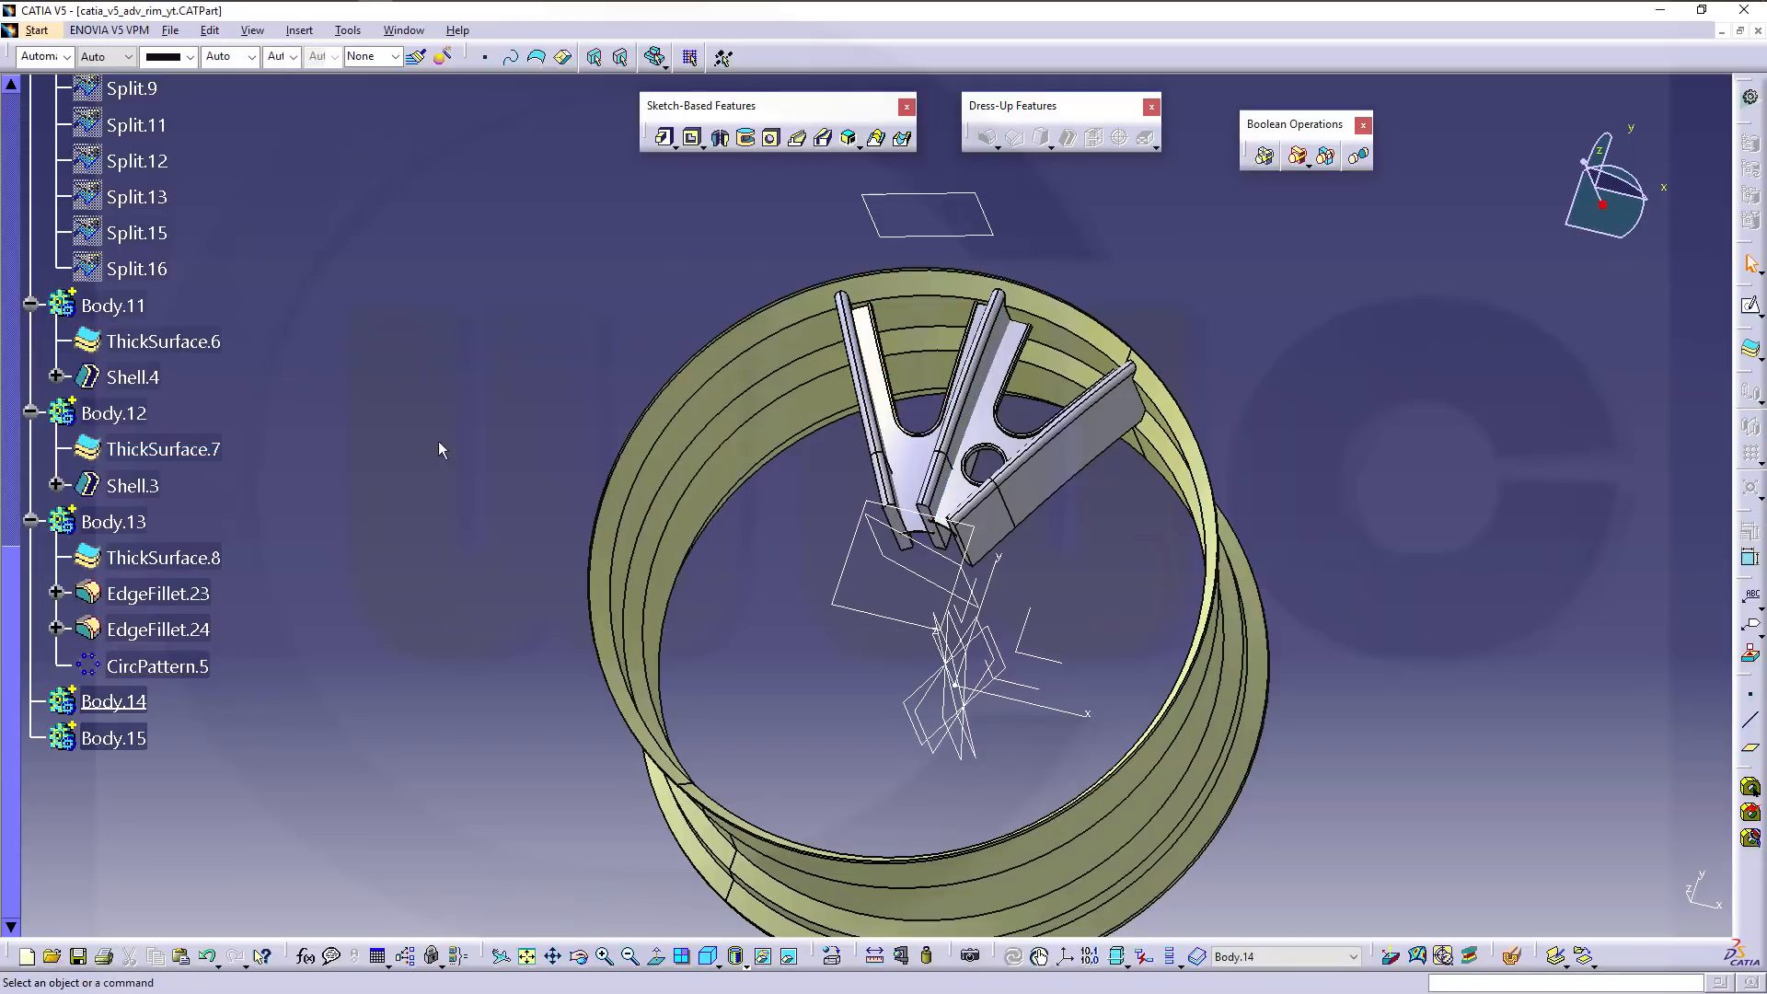
pyautogui.click(112, 305)
pyautogui.keyDown('ctrl'); pyautogui.click(112, 414); pyautogui.keyUp('ctrl')
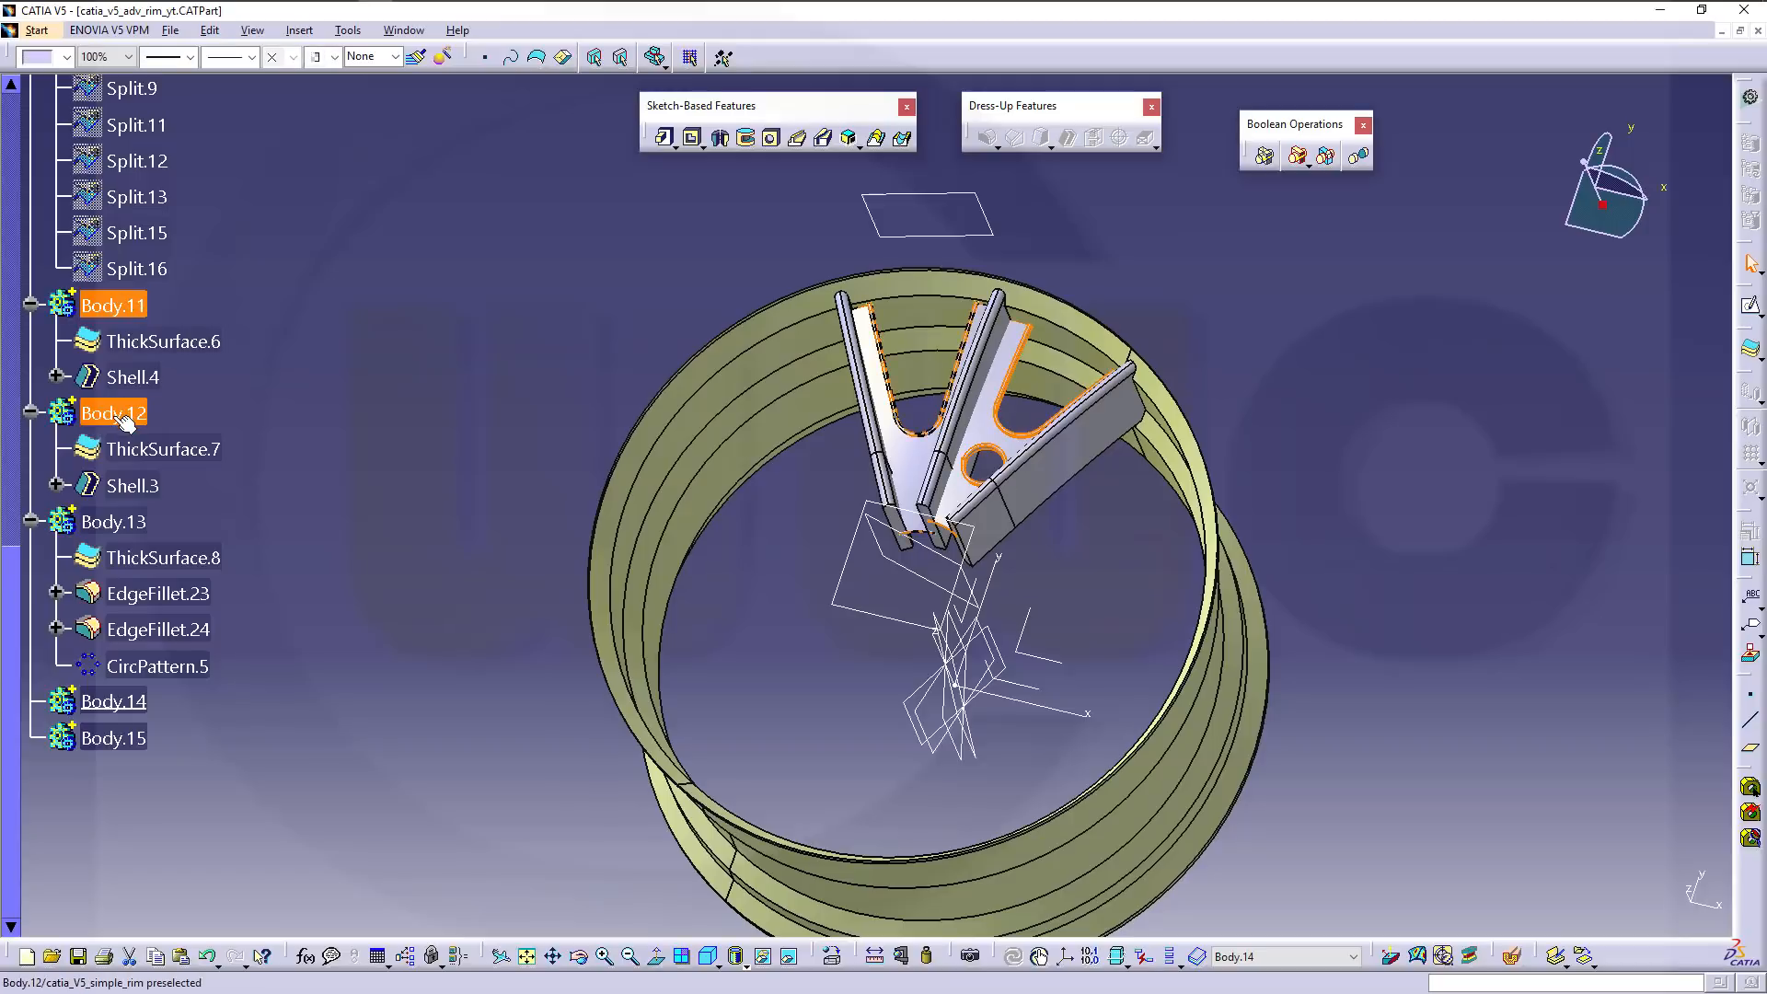
pyautogui.keyDown('ctrl'); pyautogui.click(114, 520); pyautogui.keyUp('ctrl')
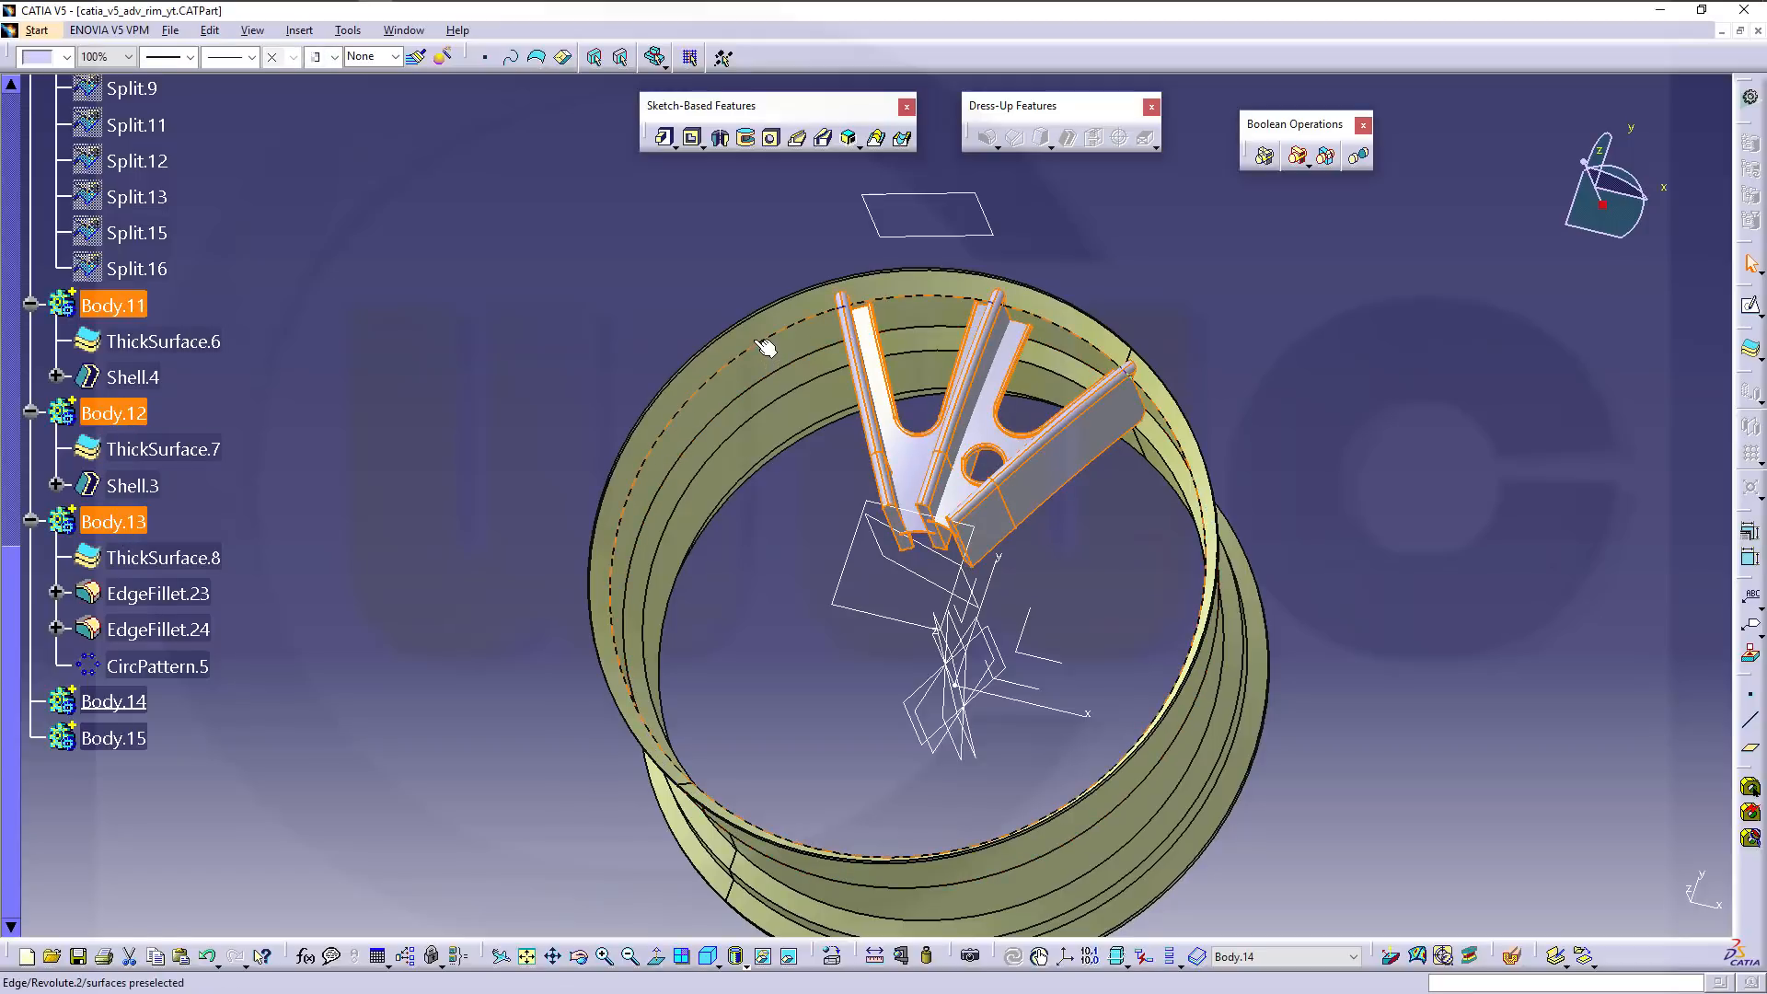
pyautogui.click(1265, 157)
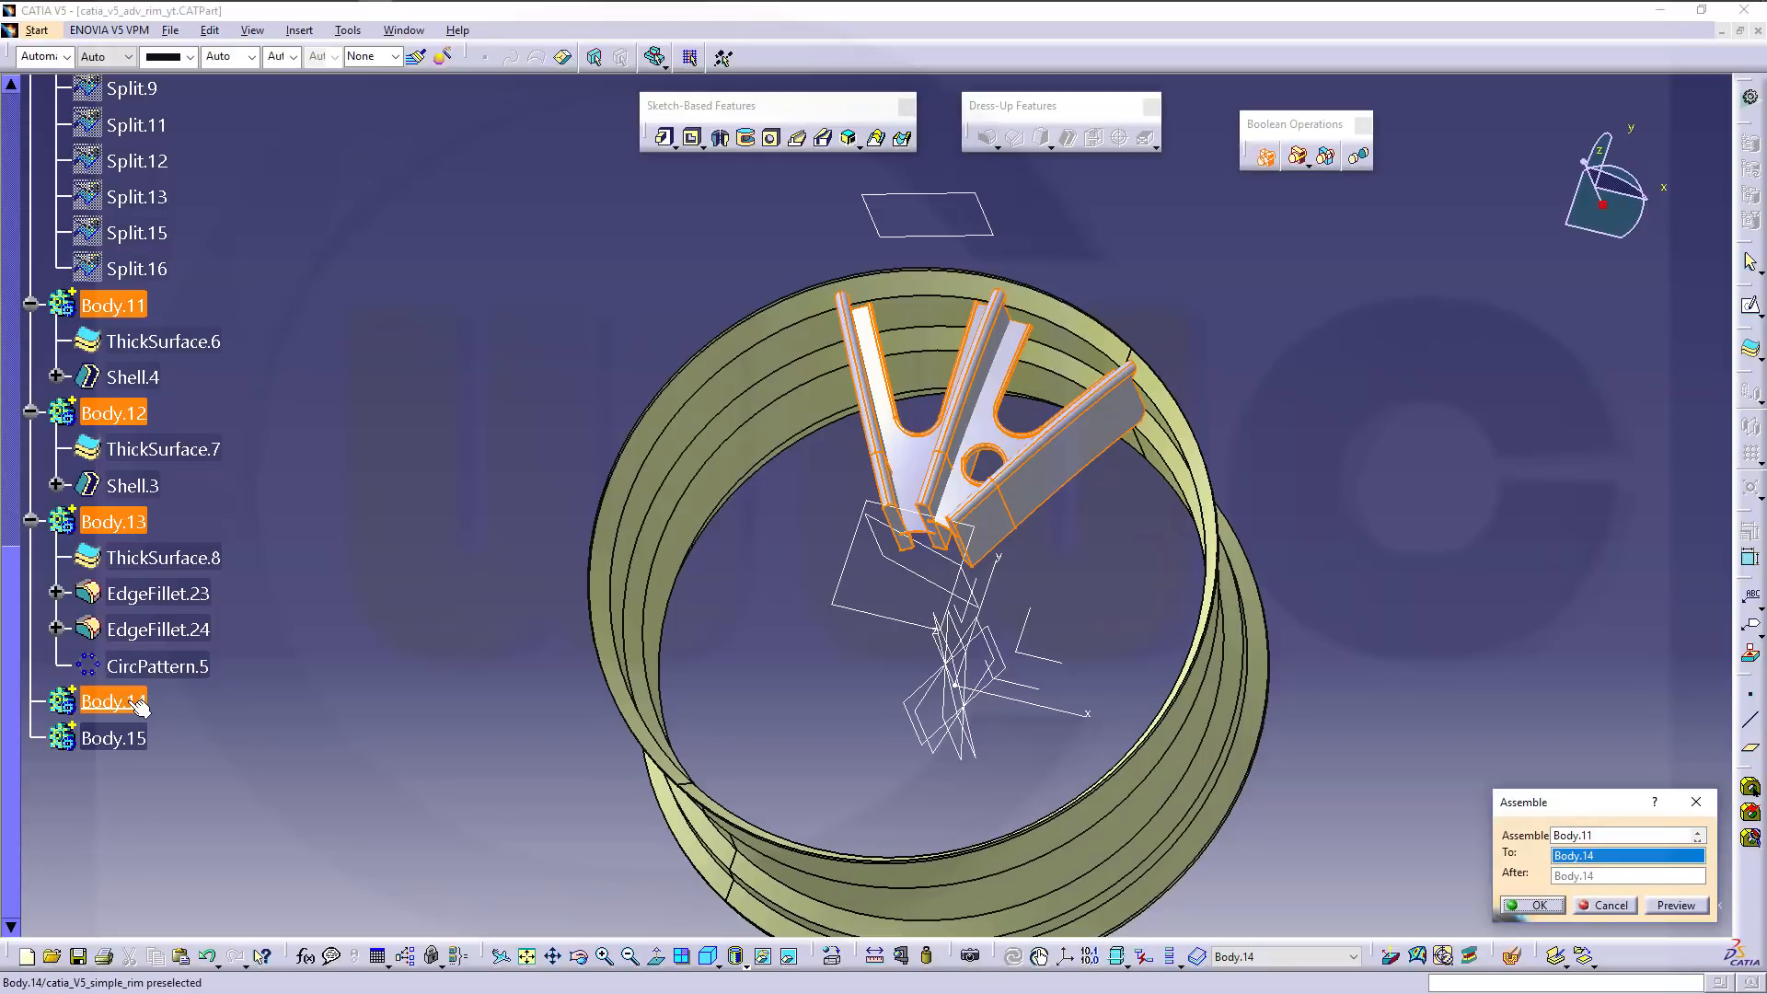
pyautogui.click(1541, 906)
# Fillet the two edges where an outer rib and the middle rib meet the spoke plate between them with a 5 mm radius.
pyautogui.moveTo(1301, 743); pyautogui.dragTo(874, 545, button='middle')
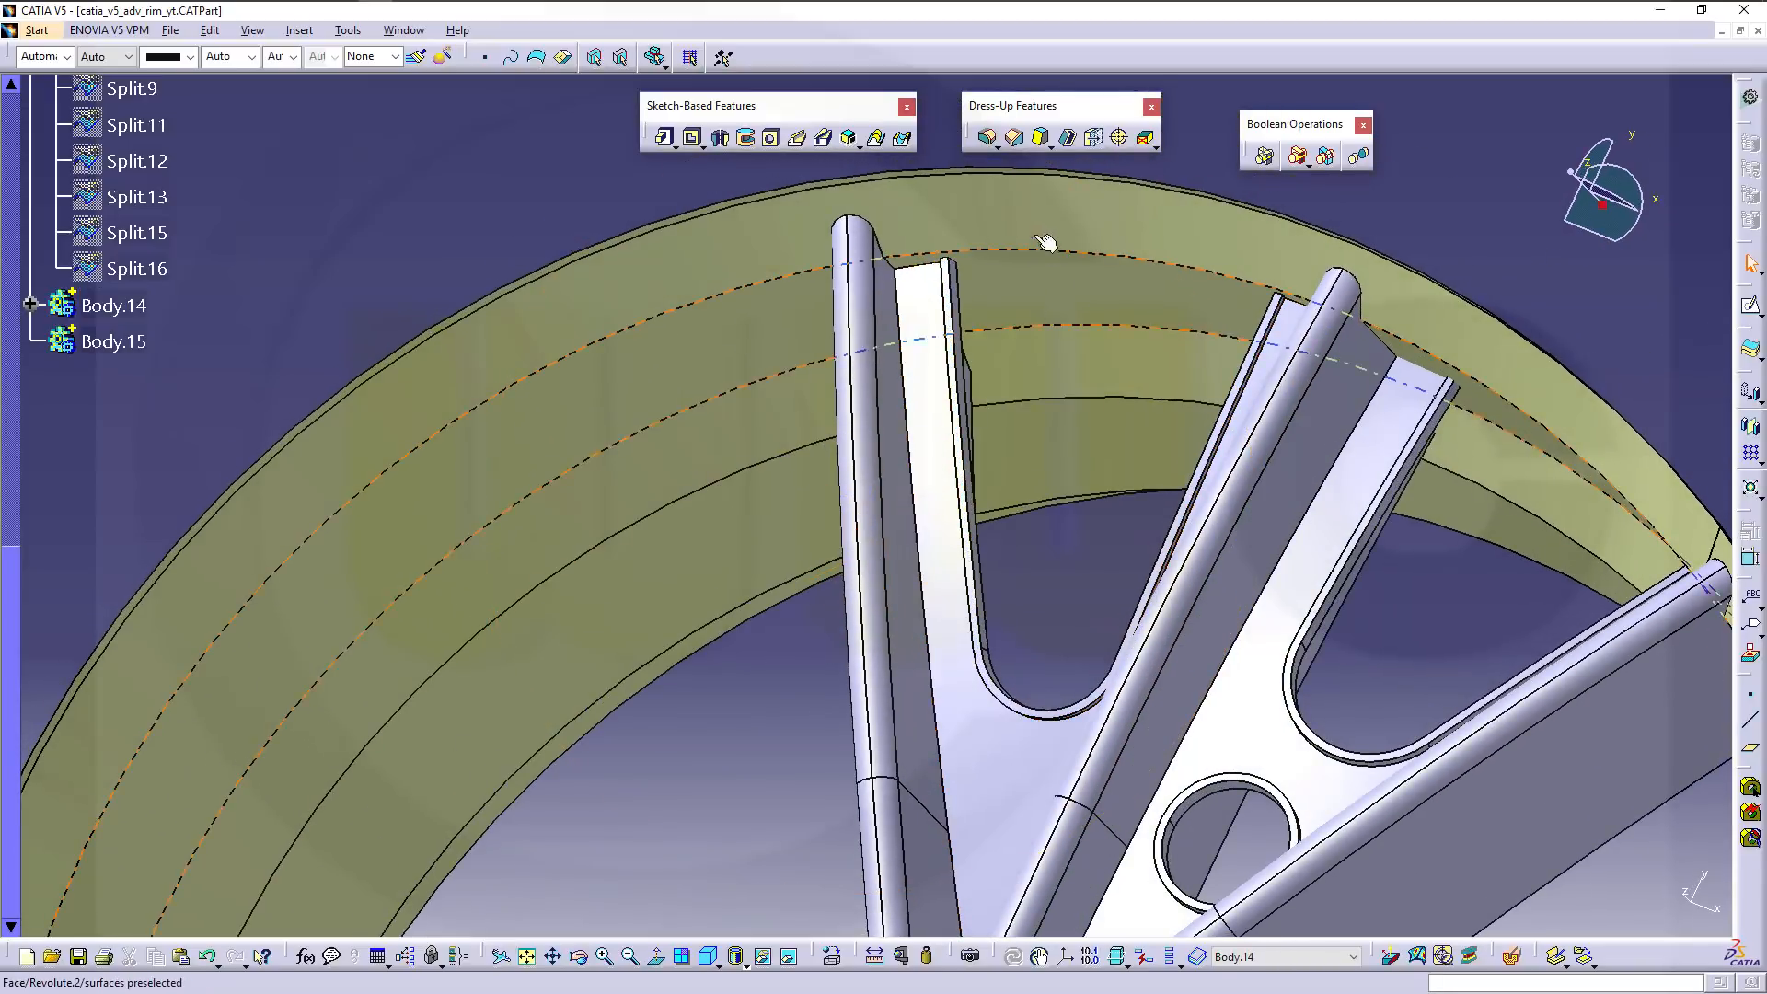
pyautogui.click(990, 138)
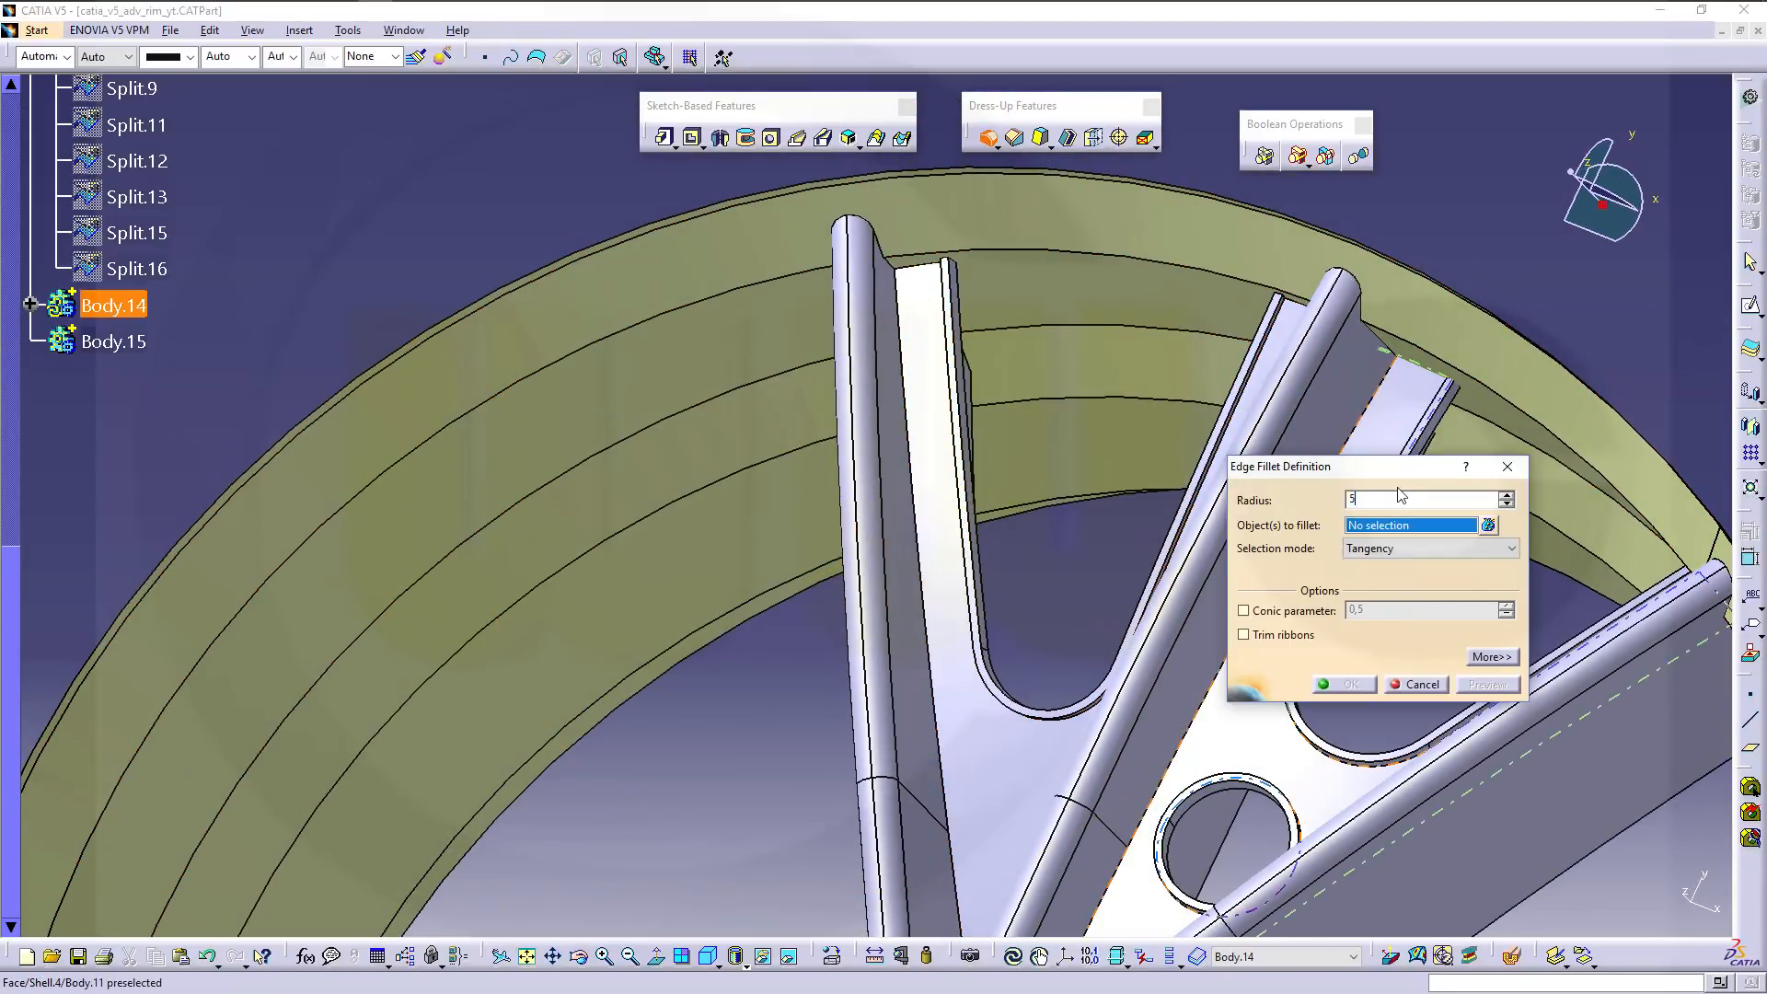
pyautogui.click(931, 623)
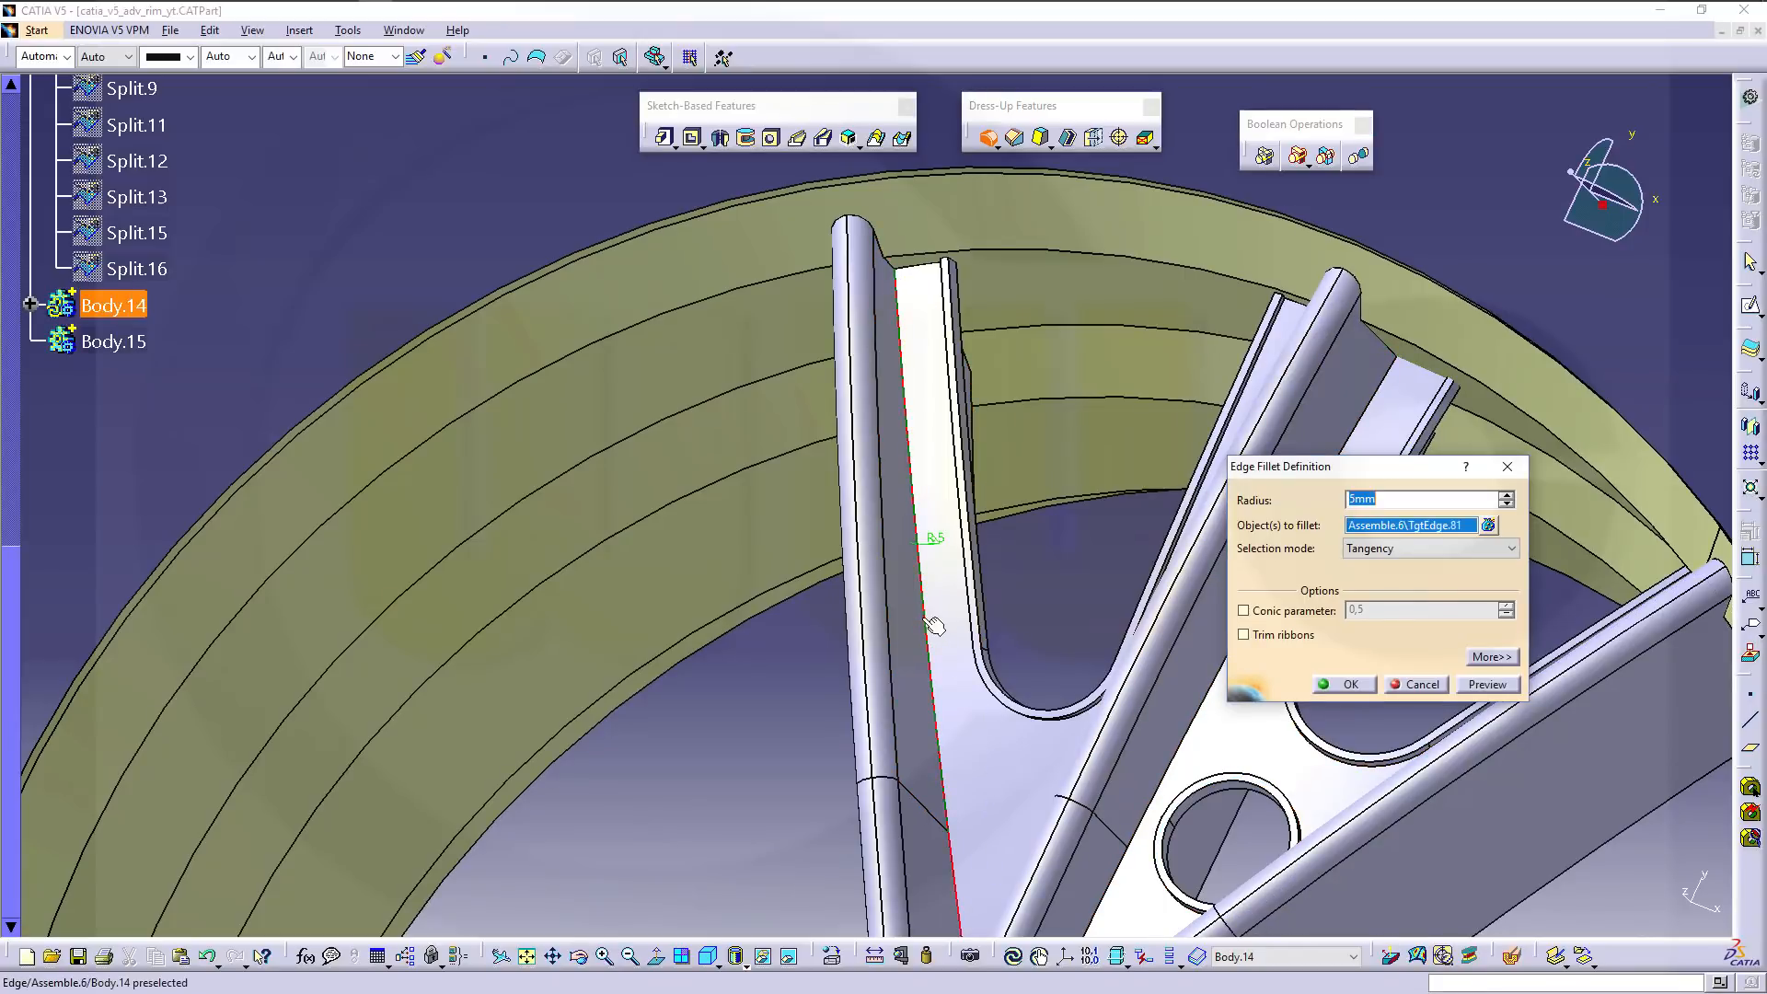
pyautogui.moveTo(949, 651); pyautogui.dragTo(1119, 487, button='middle')
pyautogui.click(987, 480)
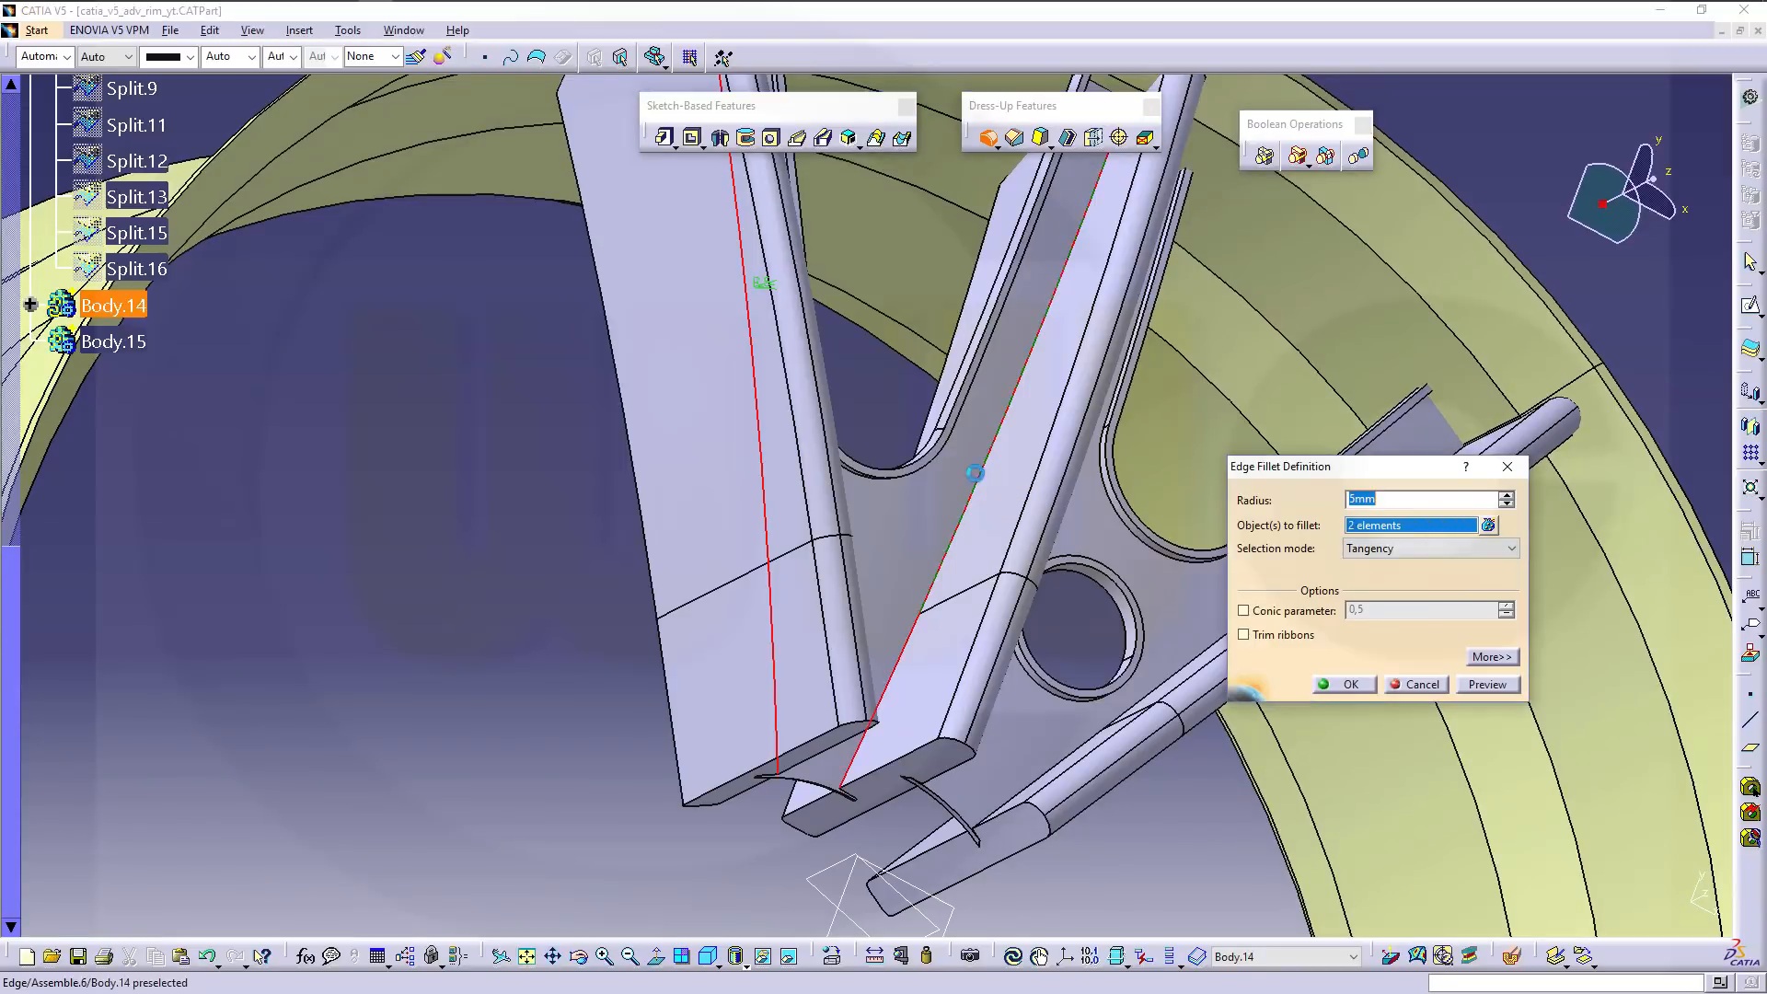
pyautogui.click(1346, 687)
# Expand Body.14 in the tree and select its EdgeFillet.25 to examine the filleted rib edges.
pyautogui.moveTo(1018, 511); pyautogui.dragTo(852, 490, button='middle')
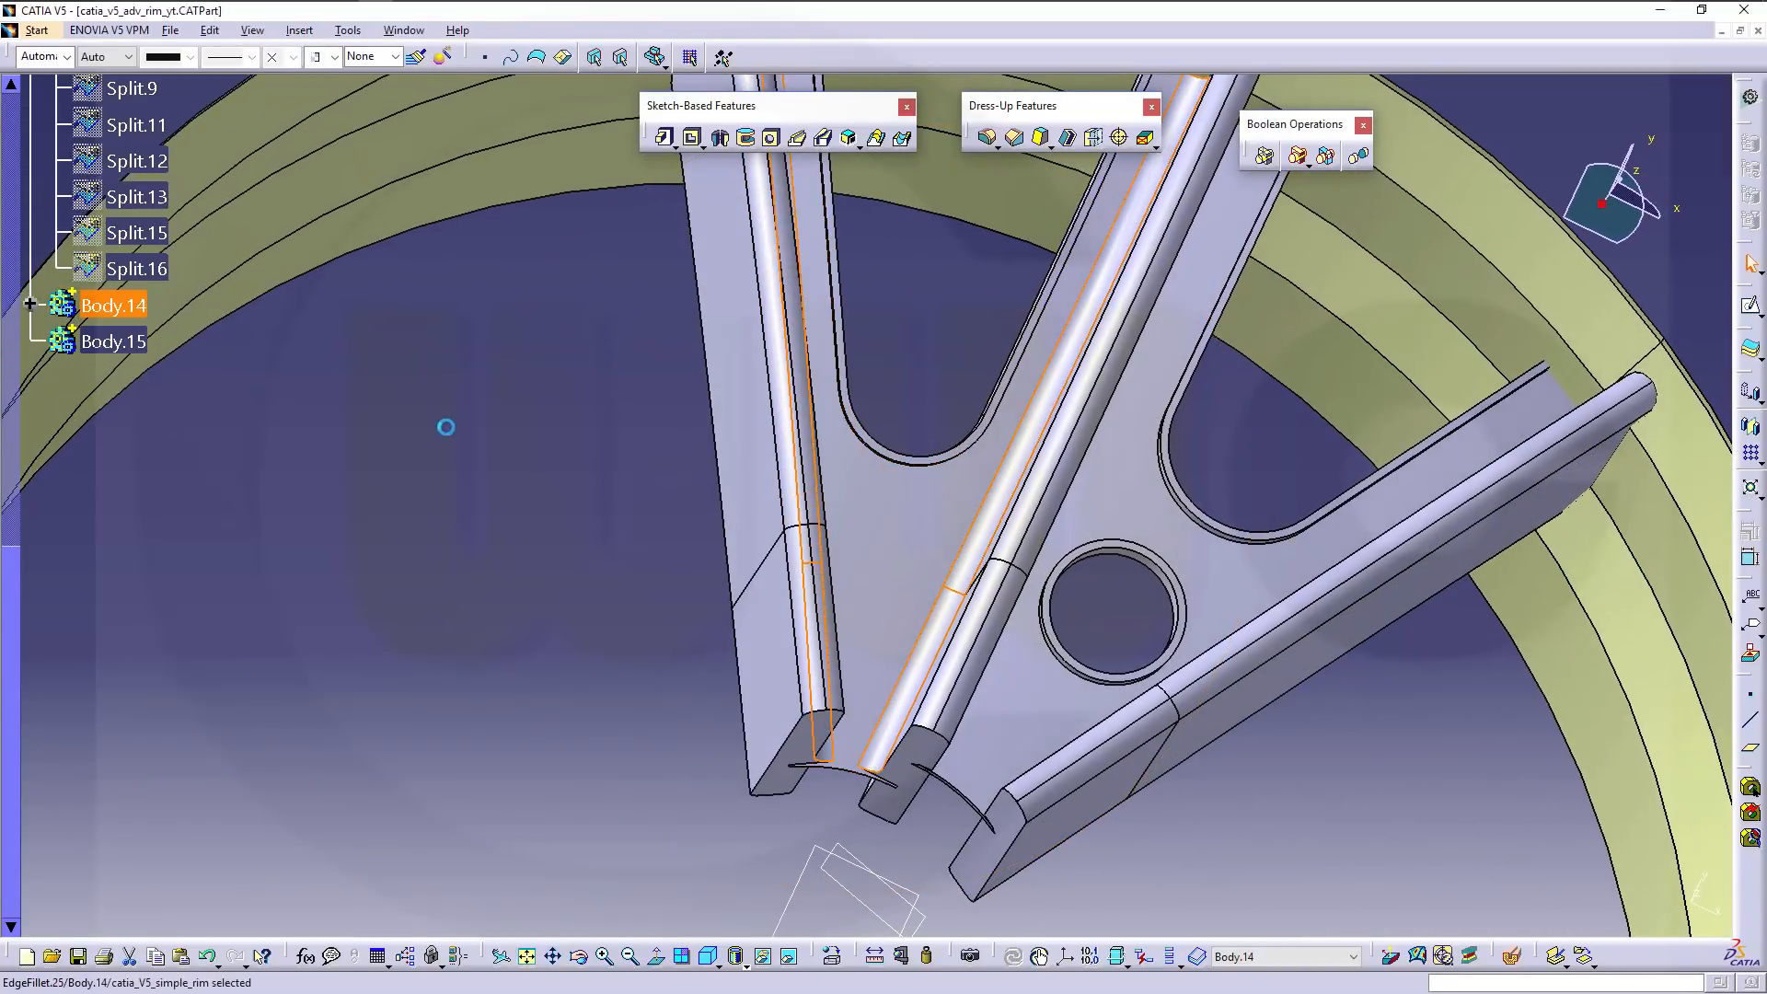
pyautogui.click(29, 304)
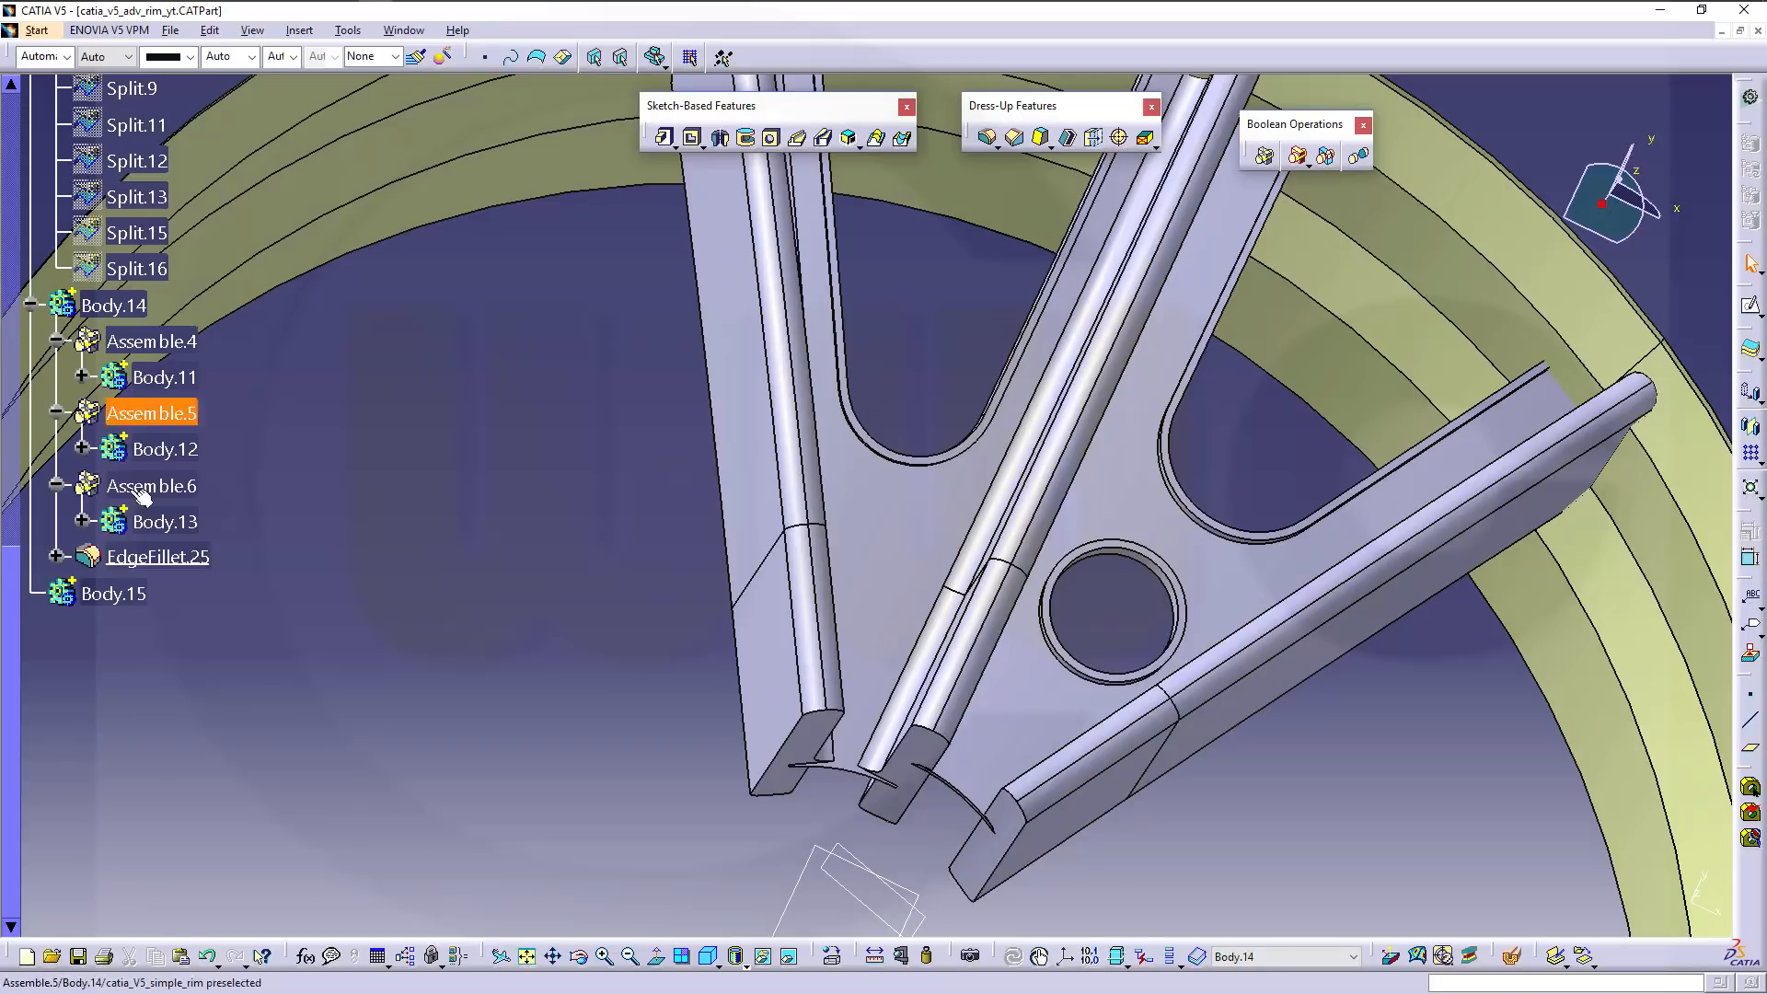
pyautogui.click(157, 557)
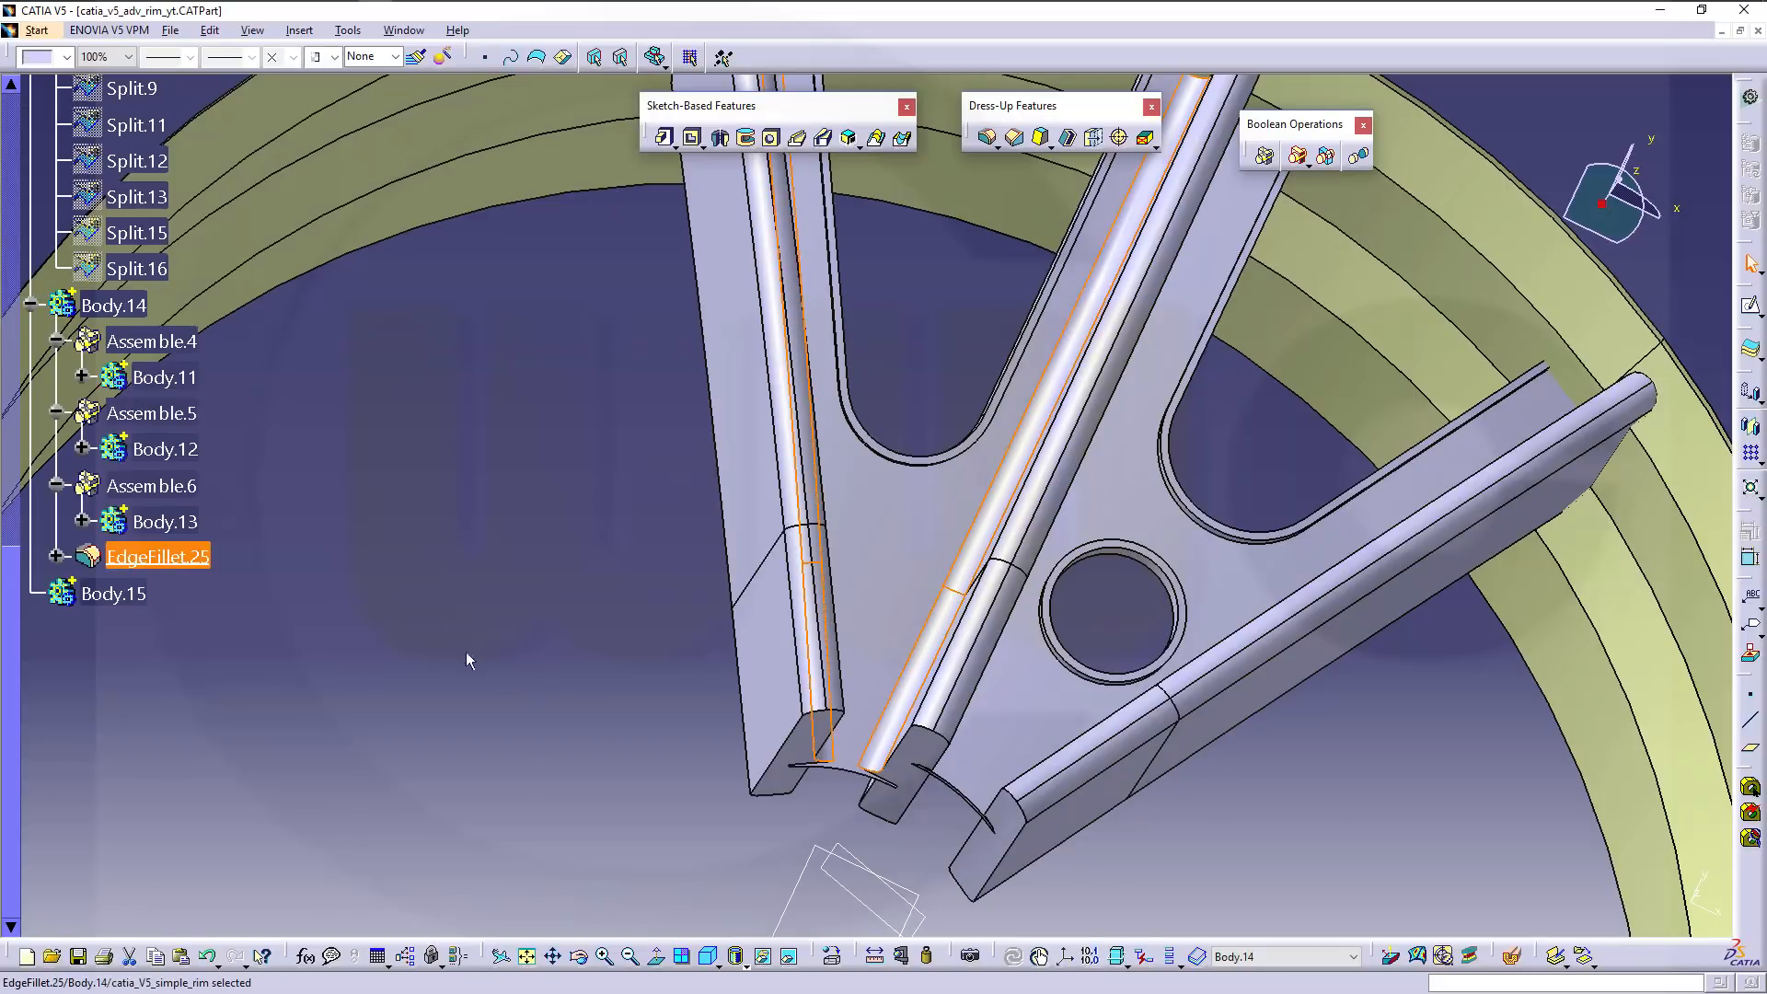
# Edit EdgeFillet.25 to also include the two rib edges along the second spoke plate, keeping the 5 mm radius.
pyautogui.doubleClick(197, 560)
pyautogui.moveTo(1132, 737); pyautogui.dragTo(1133, 622, button='middle')
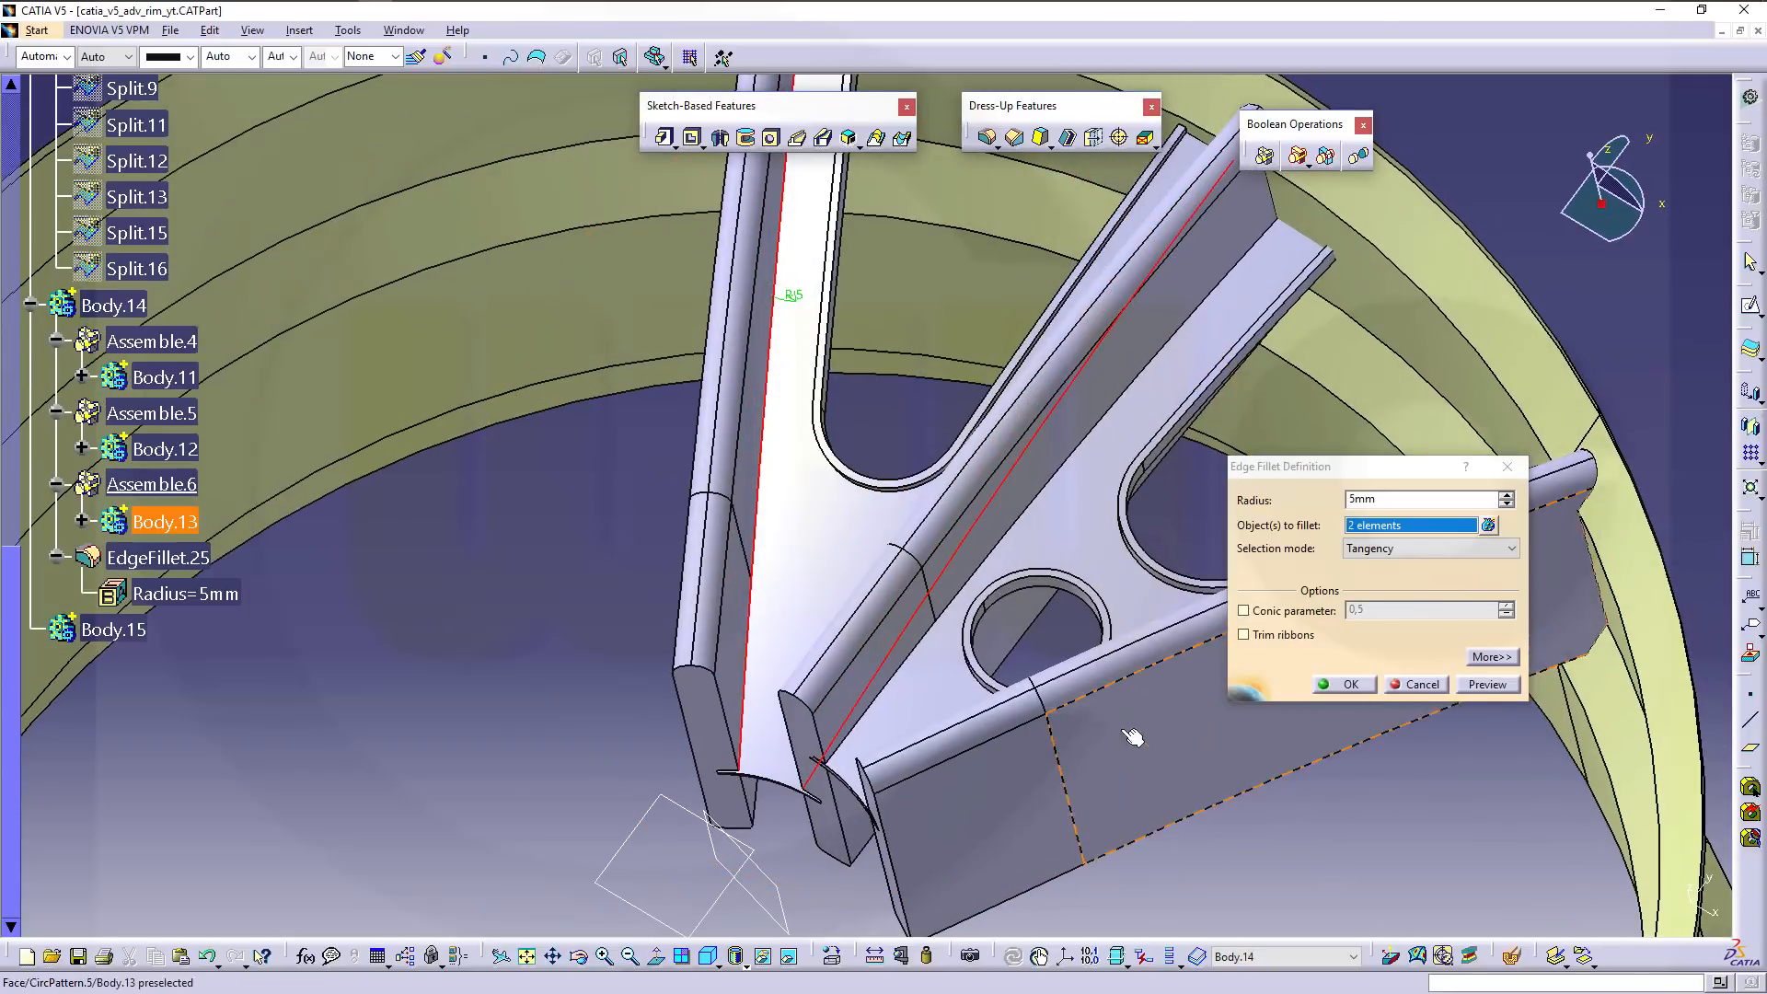
pyautogui.click(1030, 519)
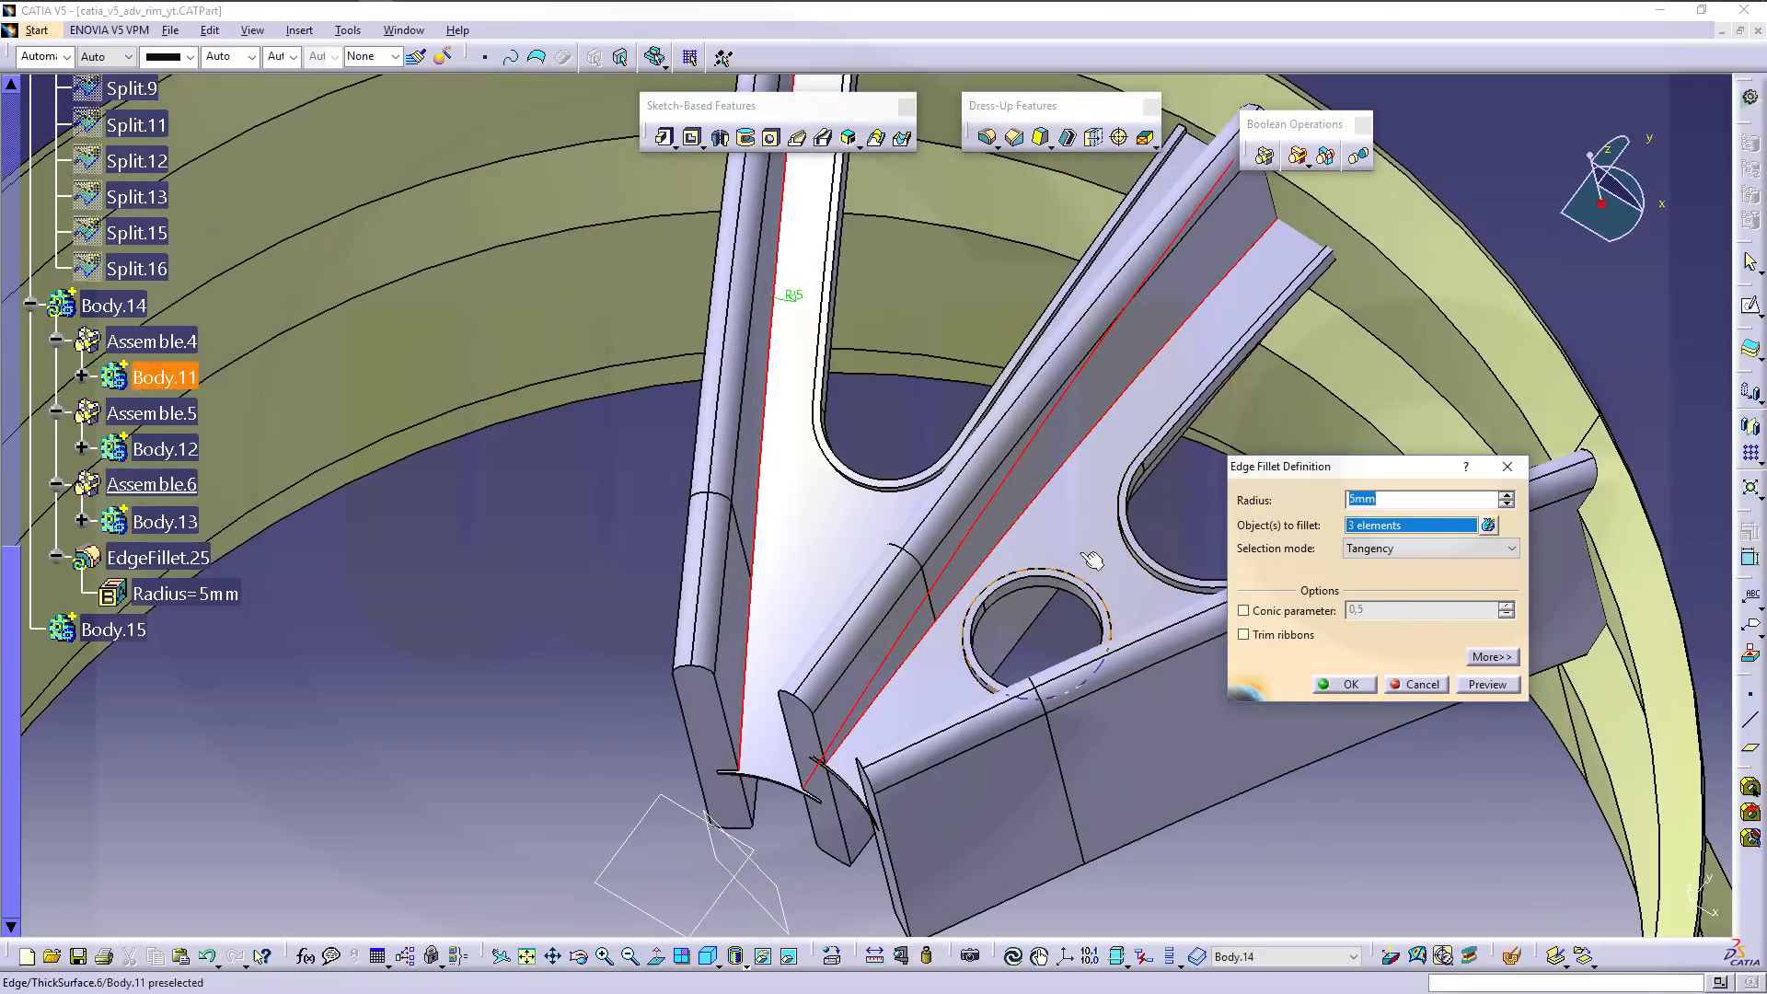
pyautogui.click(1060, 482)
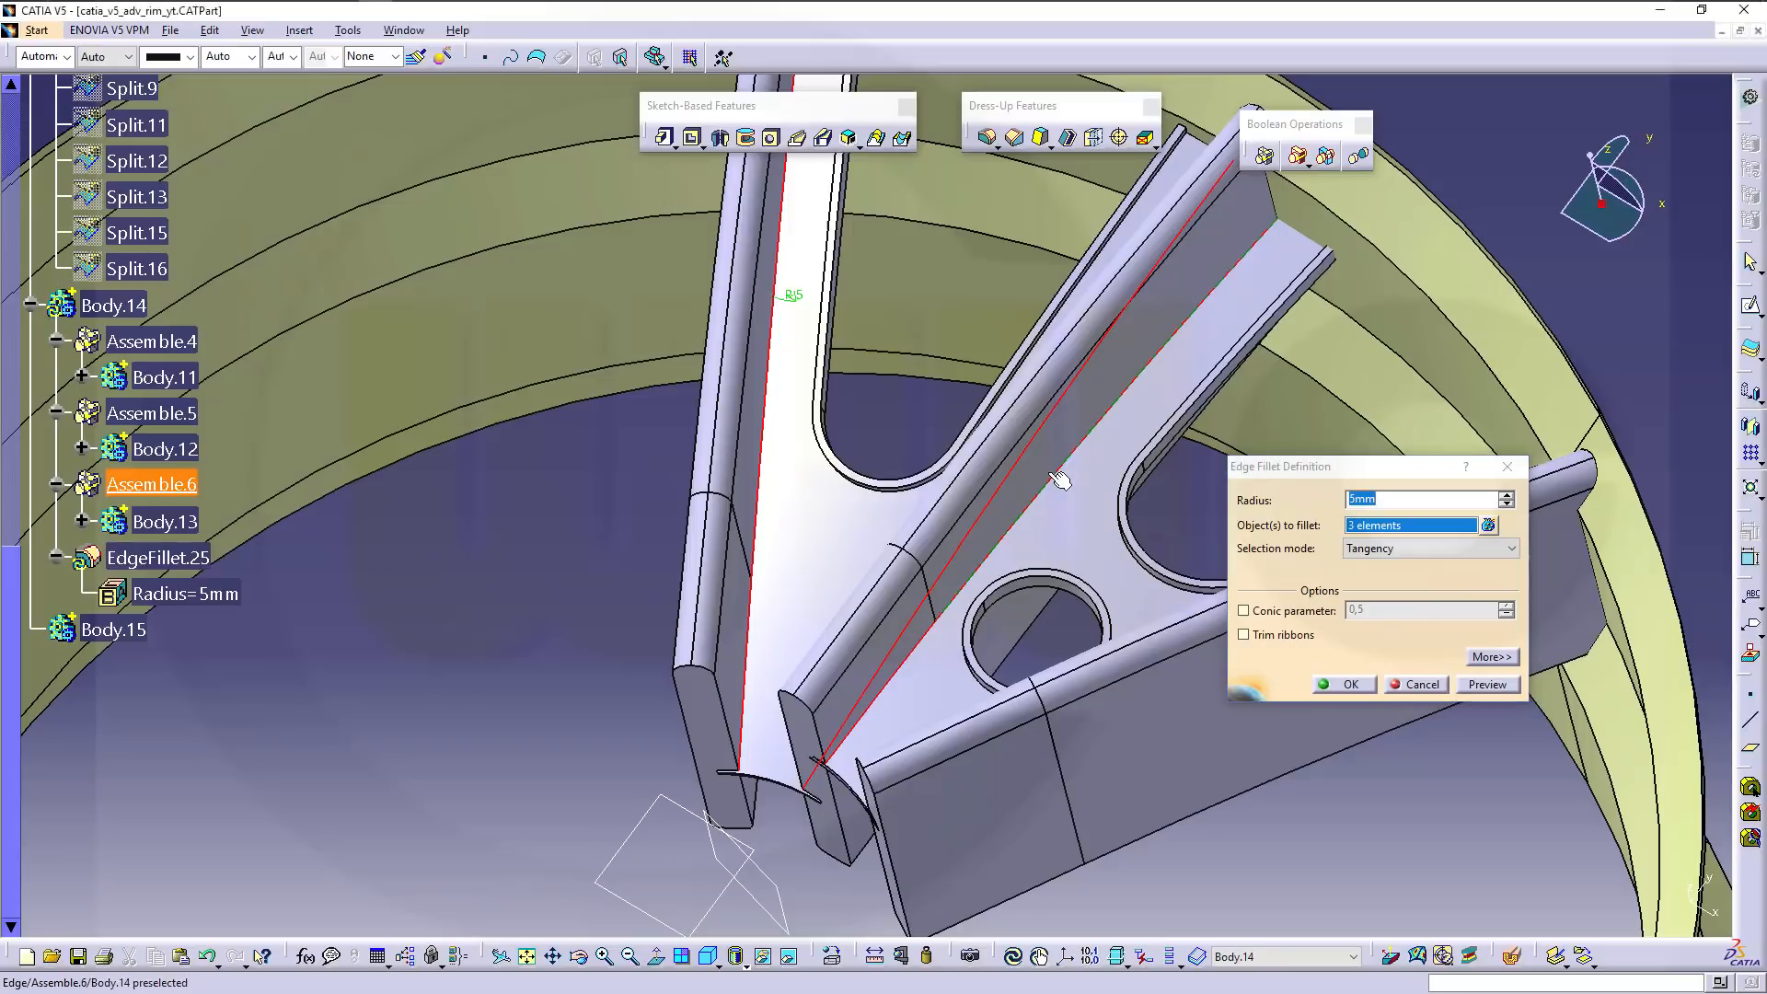
pyautogui.moveTo(1063, 563); pyautogui.dragTo(1032, 543, button='middle')
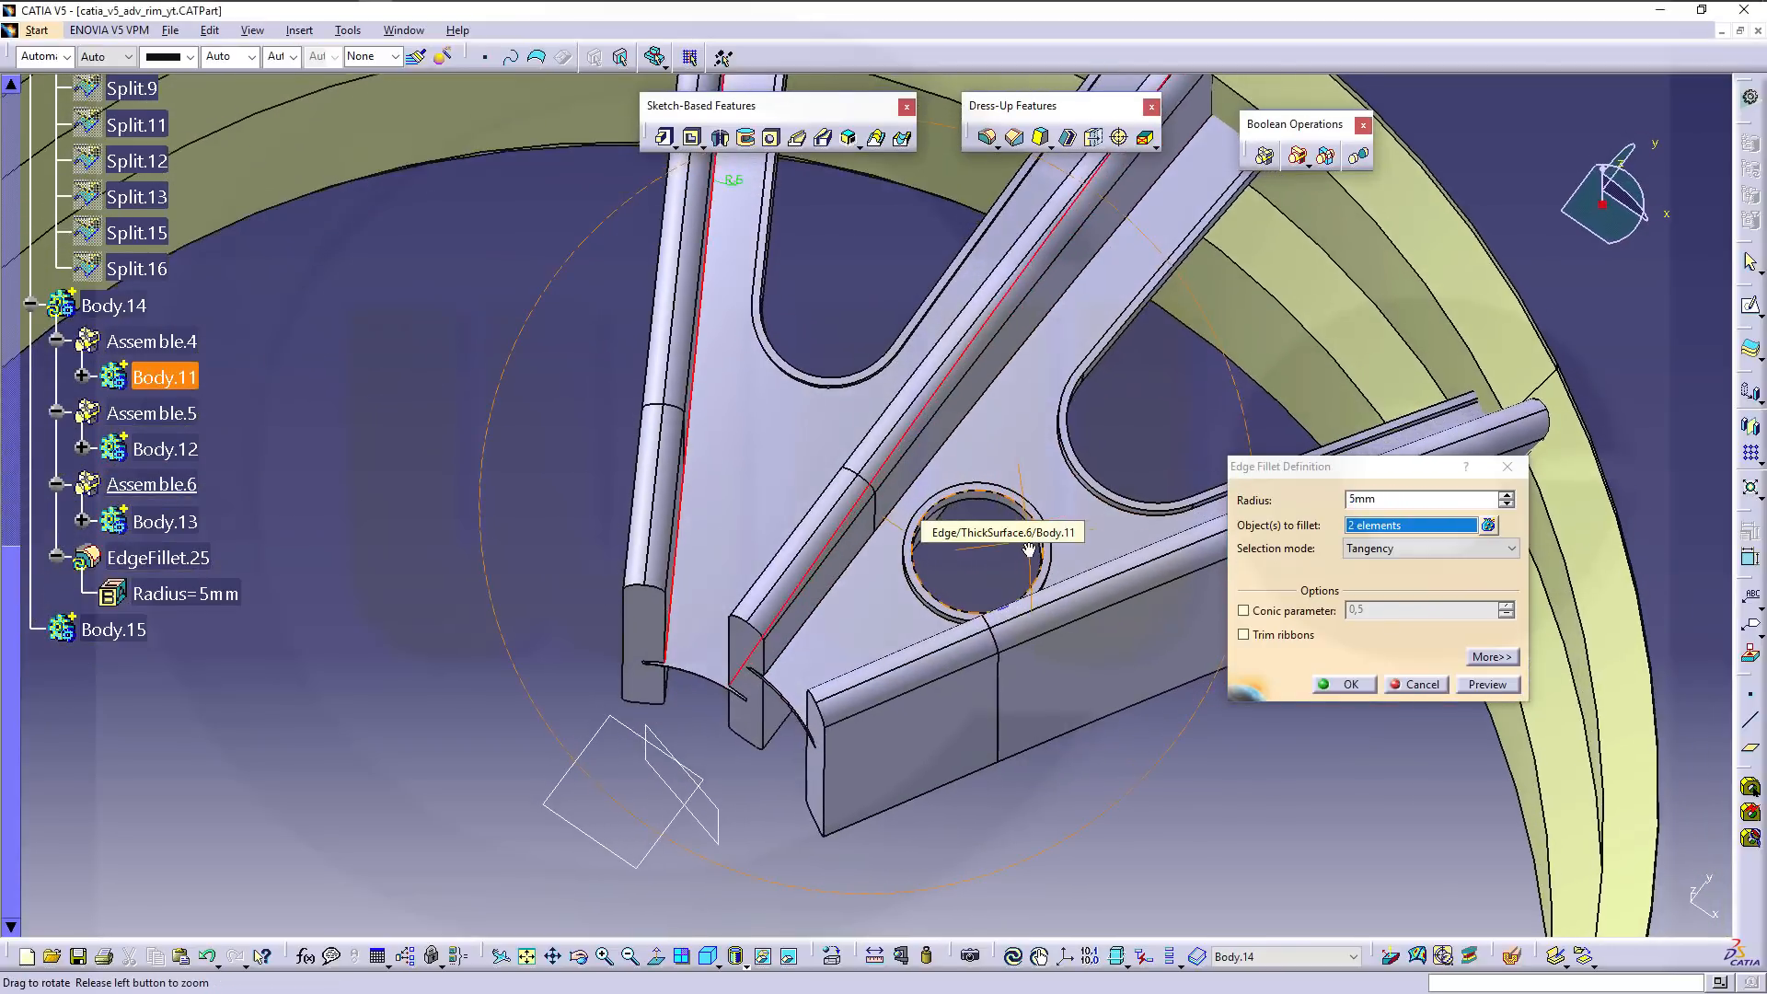
pyautogui.click(979, 407)
pyautogui.moveTo(1027, 462); pyautogui.dragTo(1113, 588, button='middle')
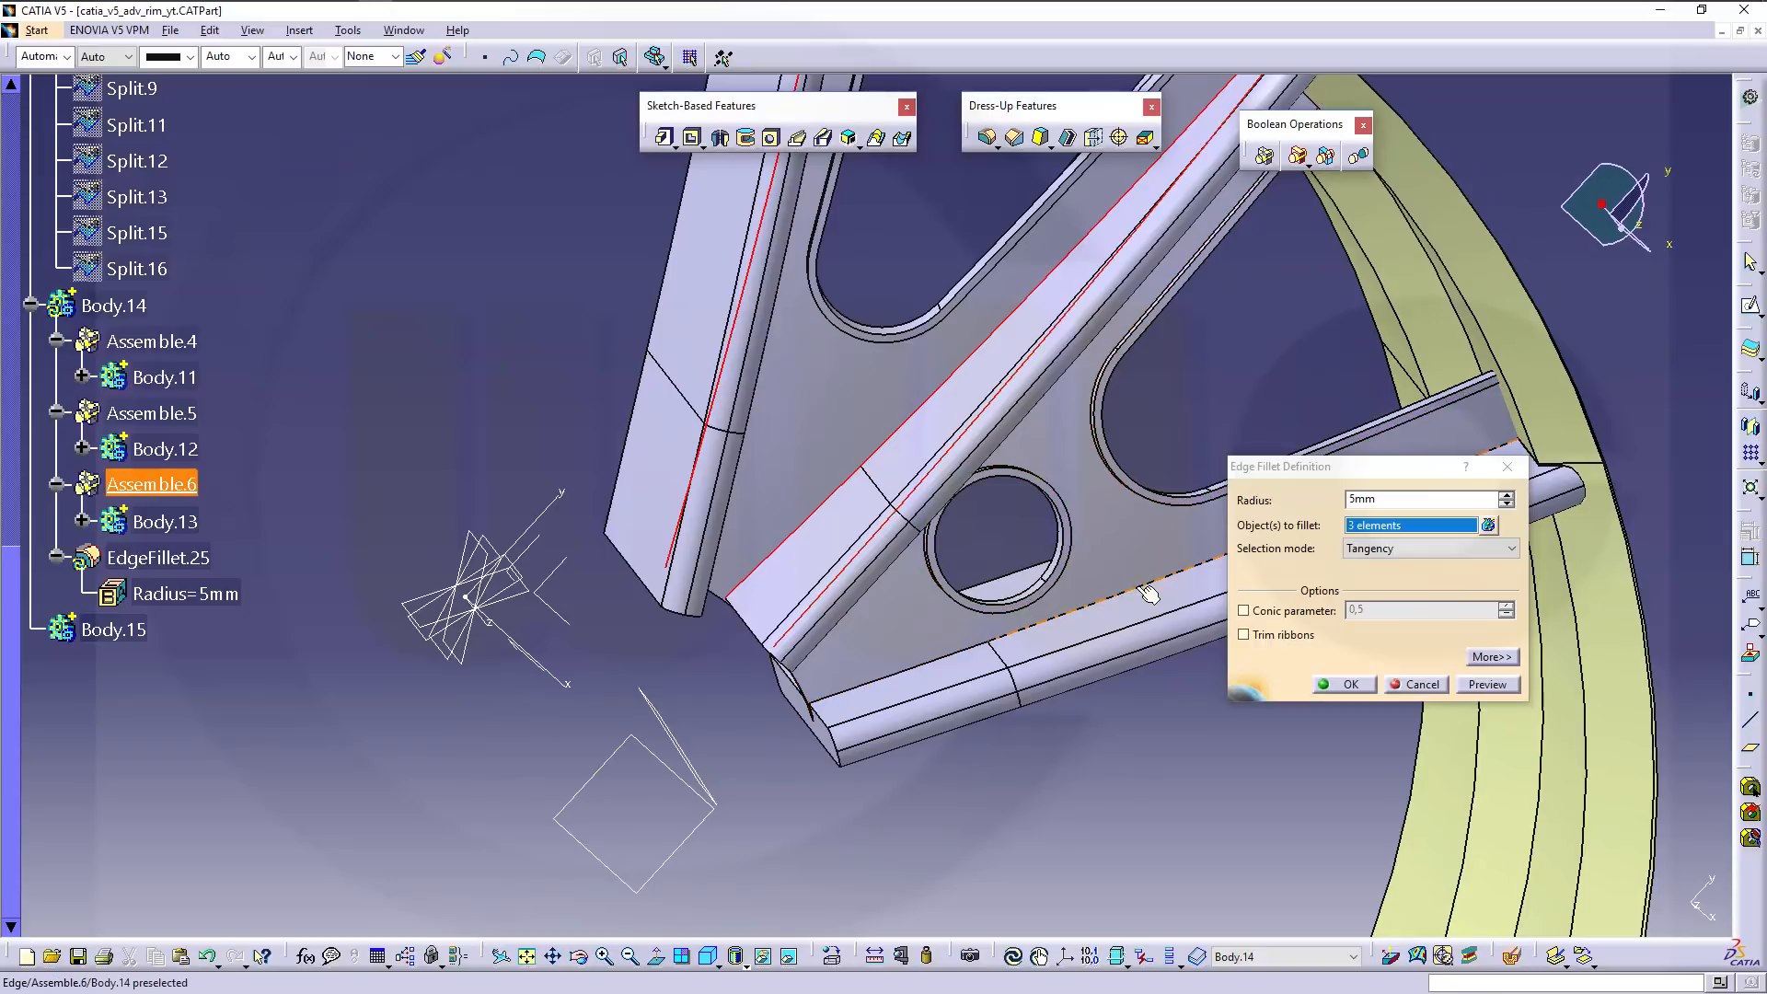
pyautogui.click(1148, 593)
pyautogui.click(1345, 685)
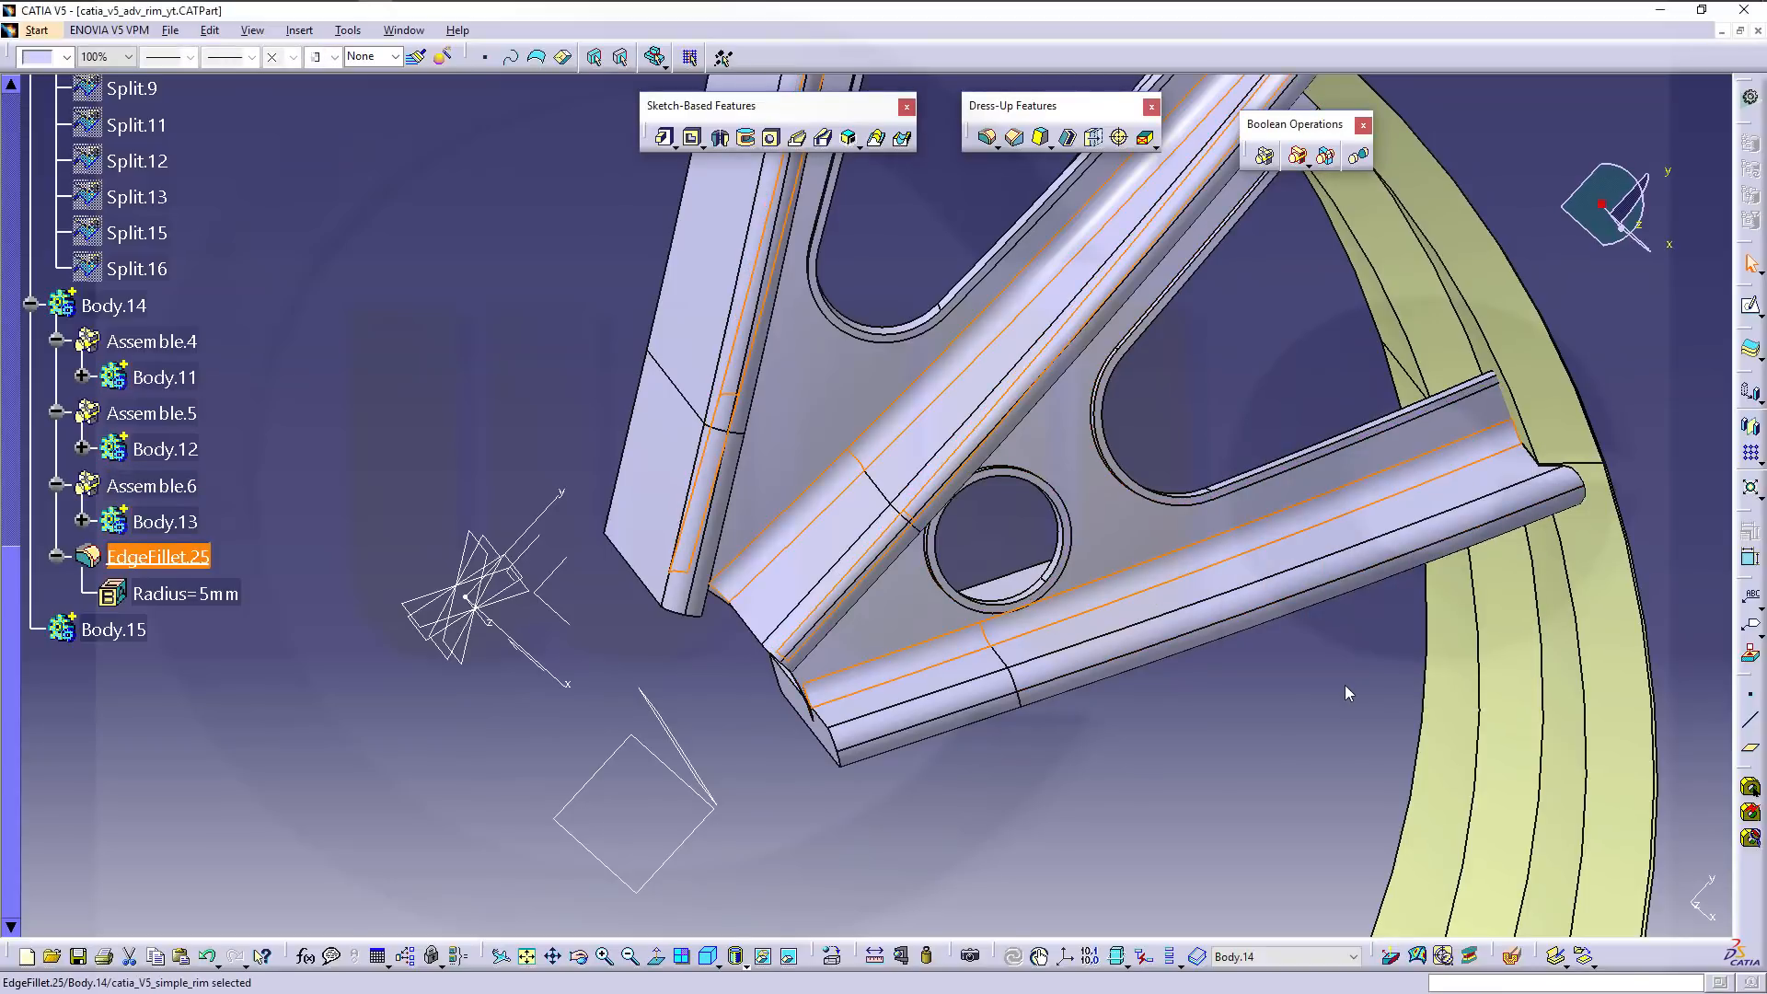
# Fillet the four edges where the ribs meet the opposite side of the two spoke plates with a 5 mm radius.
pyautogui.moveTo(1096, 651); pyautogui.dragTo(948, 265, button='middle')
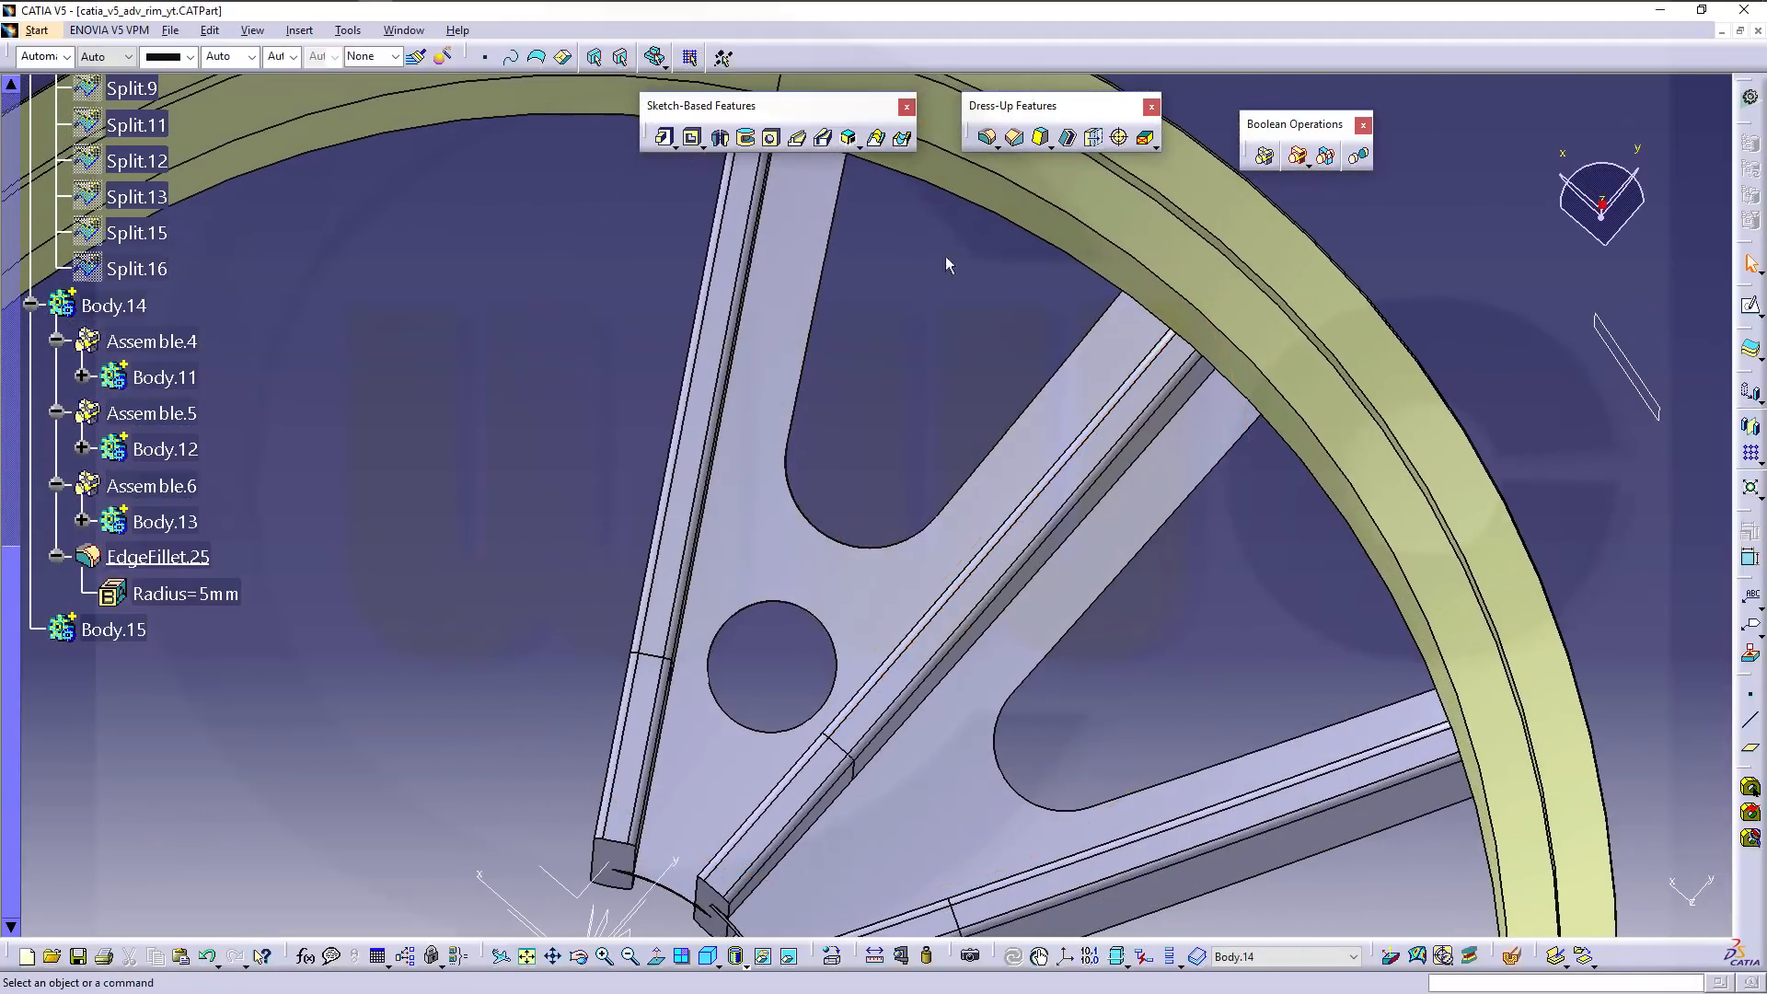
pyautogui.click(988, 138)
pyautogui.moveTo(678, 820); pyautogui.dragTo(1095, 851, button='middle')
pyautogui.click(600, 713)
pyautogui.click(888, 728)
pyautogui.click(860, 704)
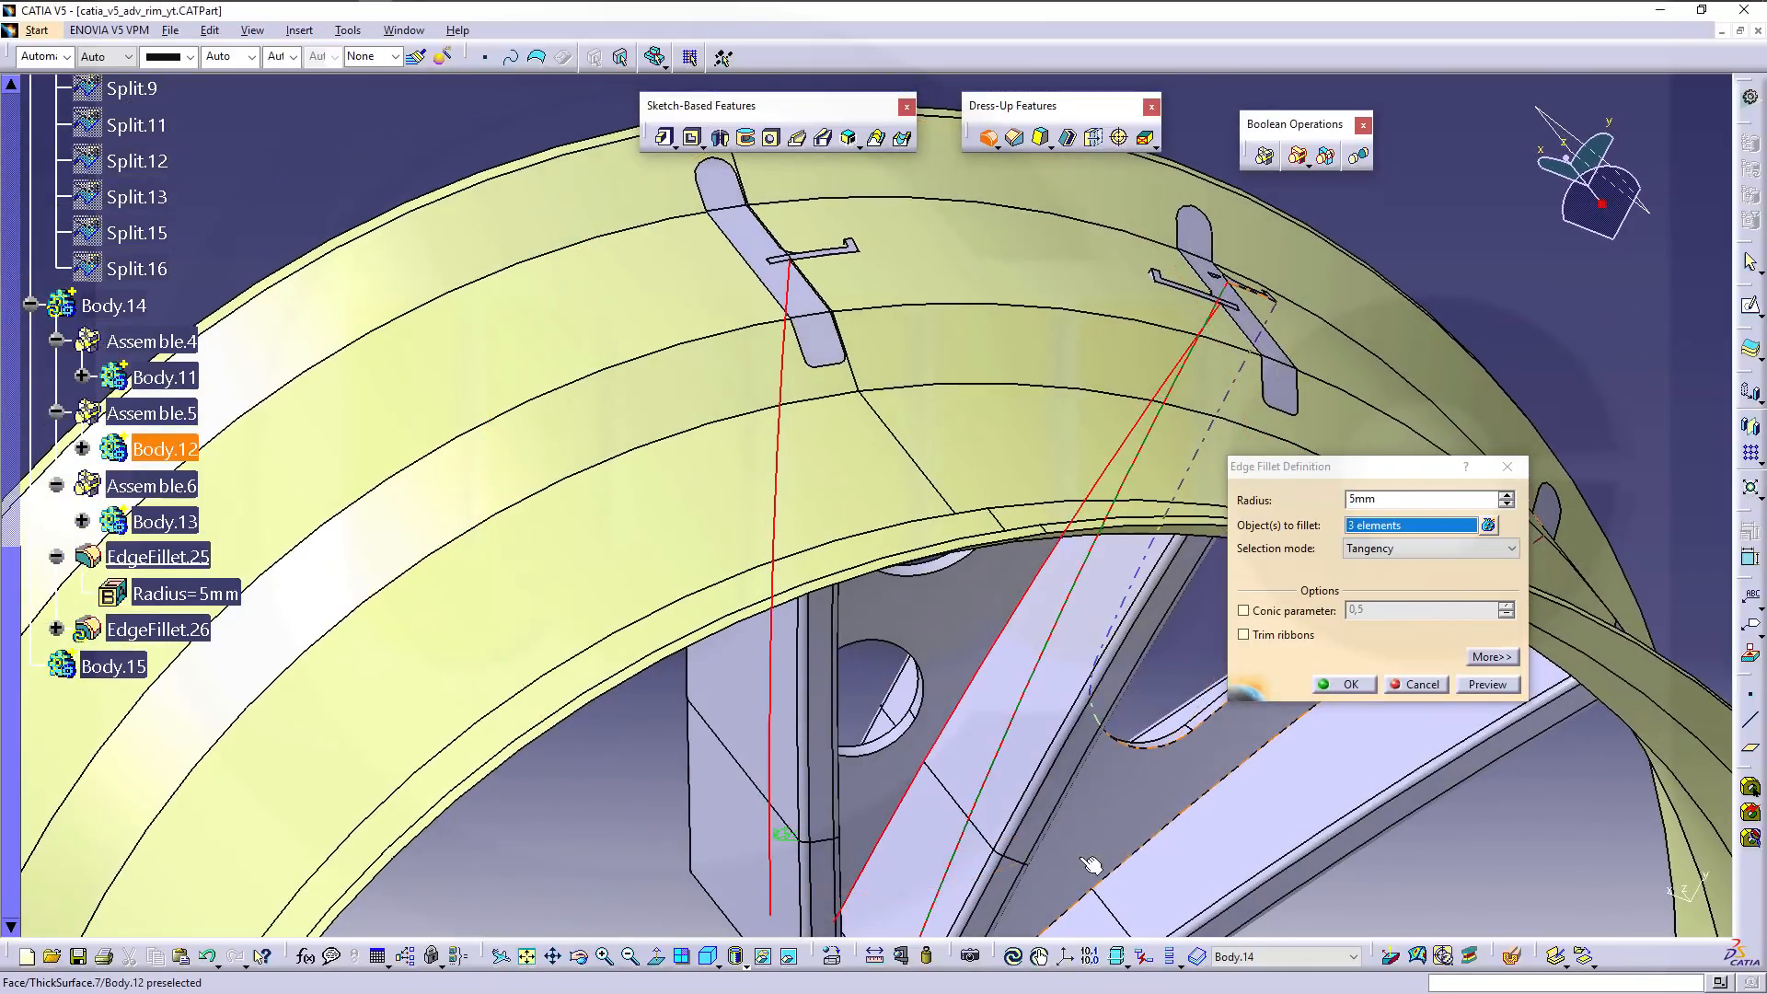
pyautogui.click(1189, 820)
pyautogui.click(1349, 685)
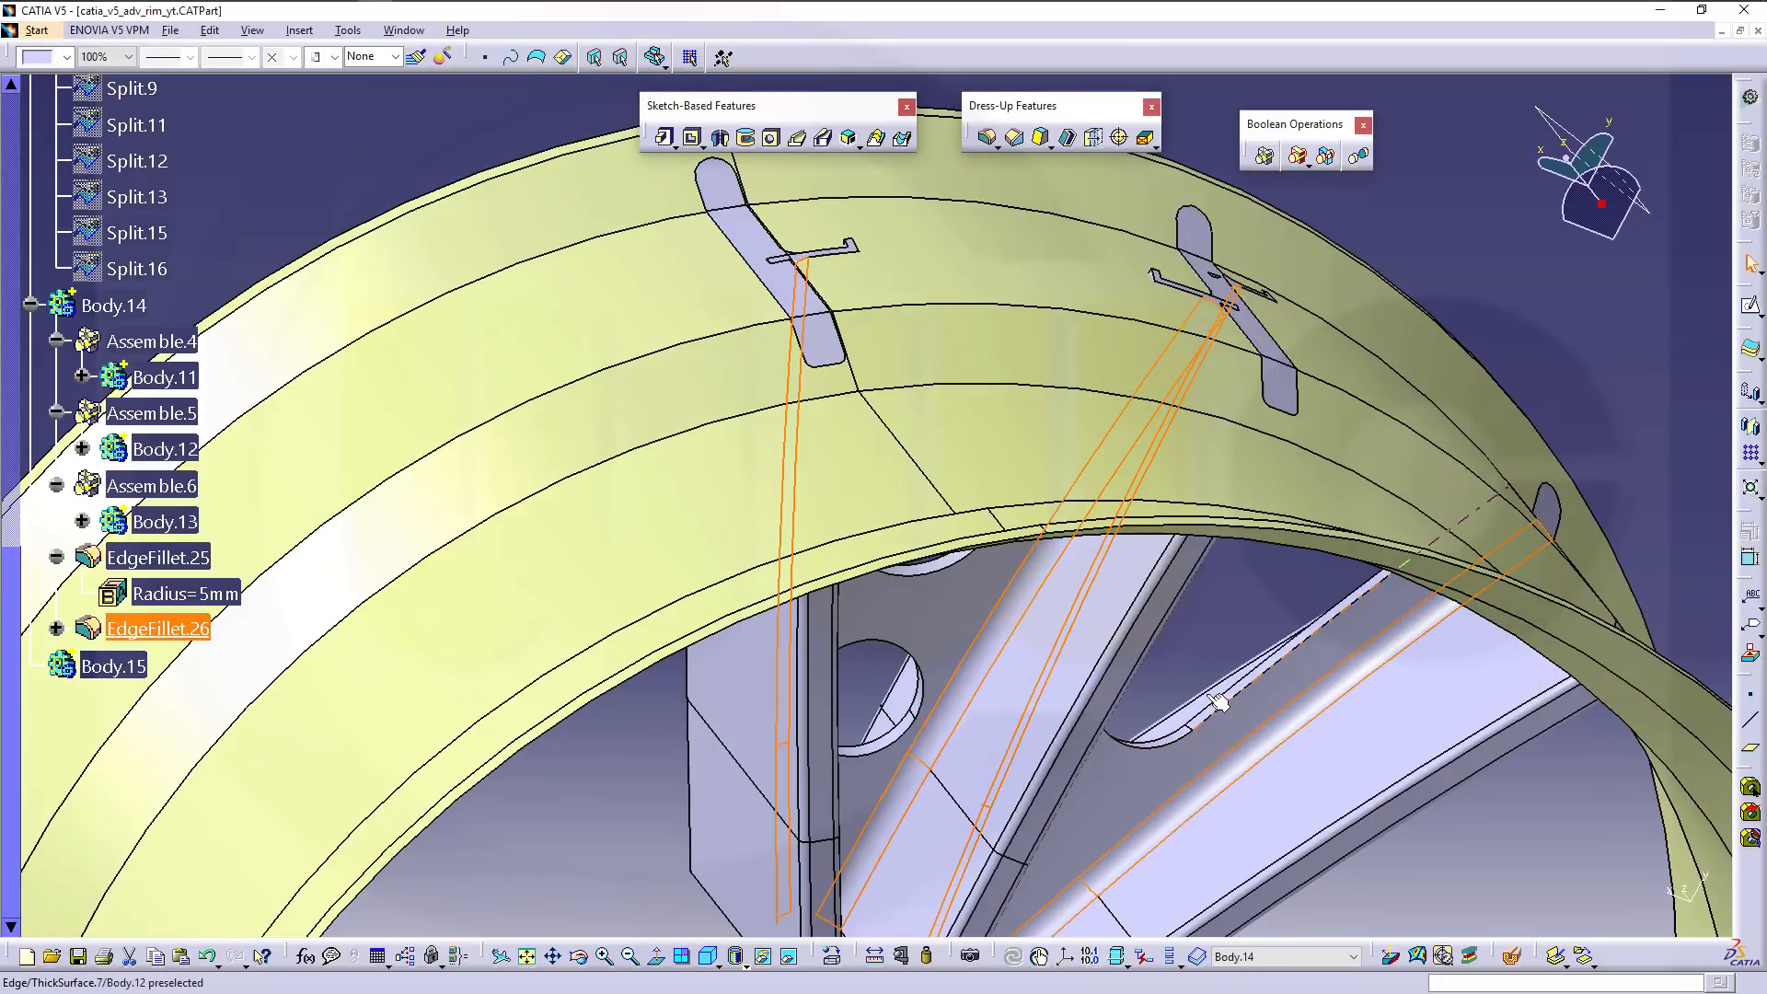
# Hide the rim surface Revolute.2 so only the spoke geometry is displayed.
pyautogui.moveTo(1174, 665); pyautogui.dragTo(1006, 620, button='middle')
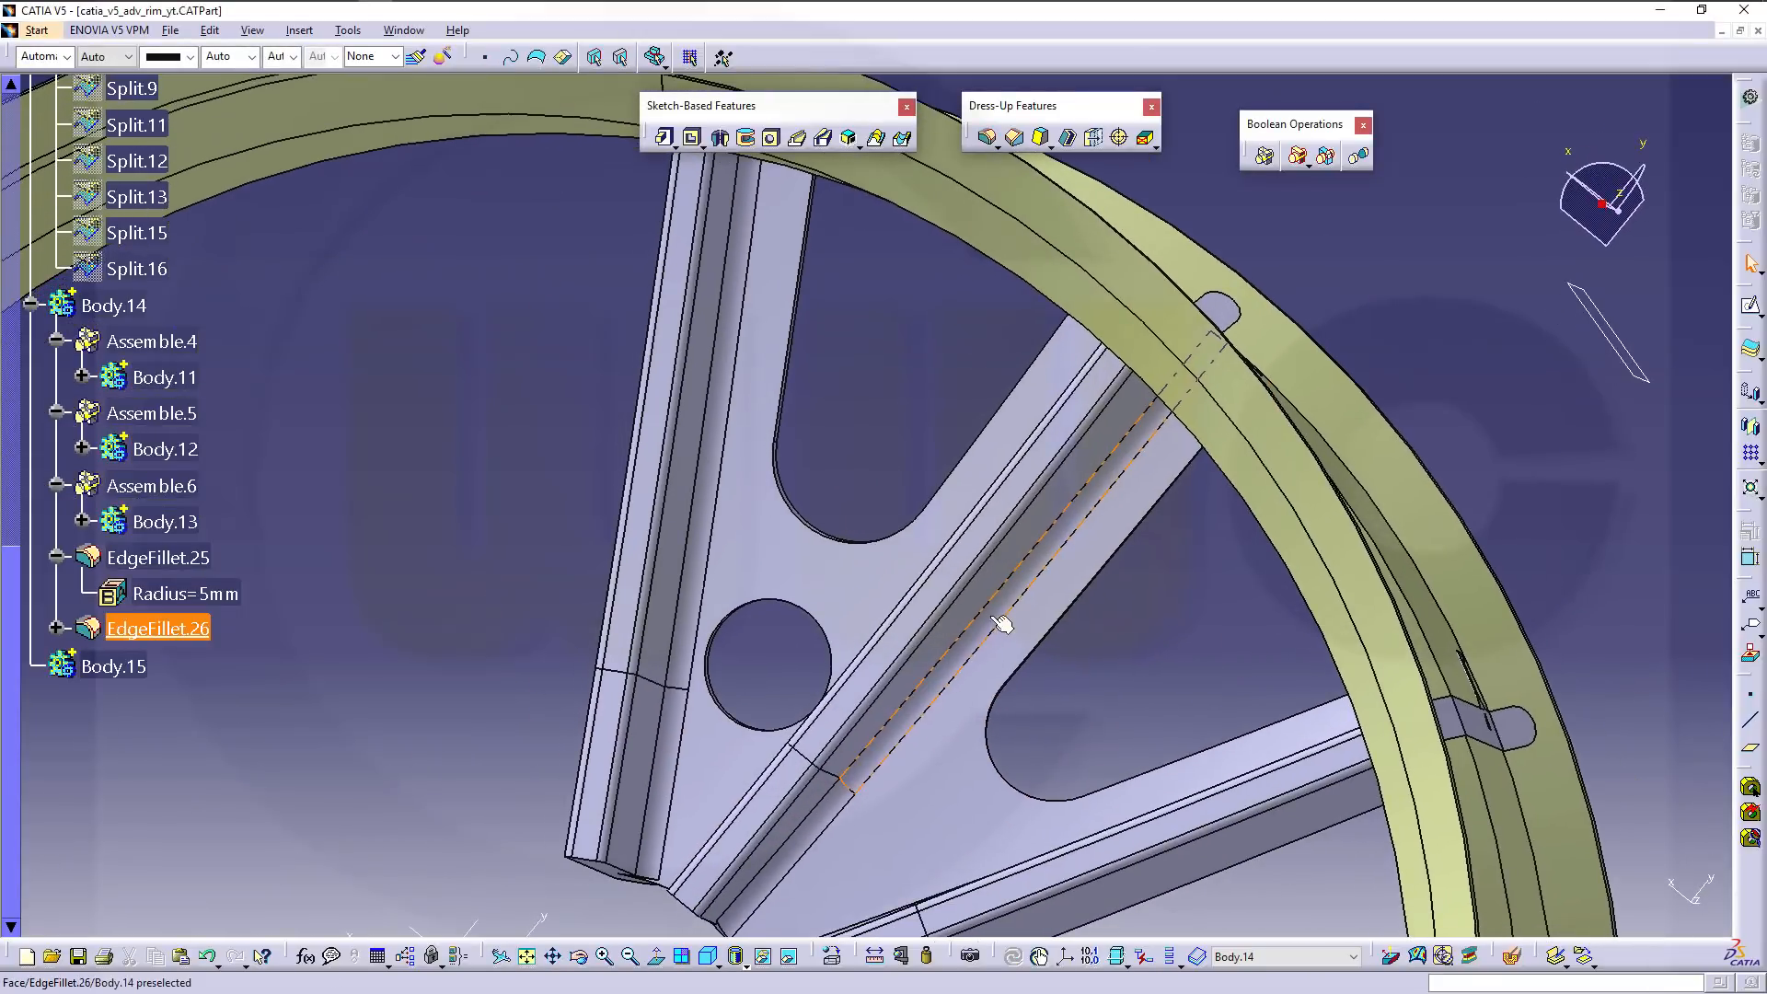
pyautogui.click(1093, 507)
pyautogui.moveTo(922, 497); pyautogui.dragTo(652, 654, button='middle')
pyautogui.moveTo(897, 667); pyautogui.dragTo(947, 695, button='middle')
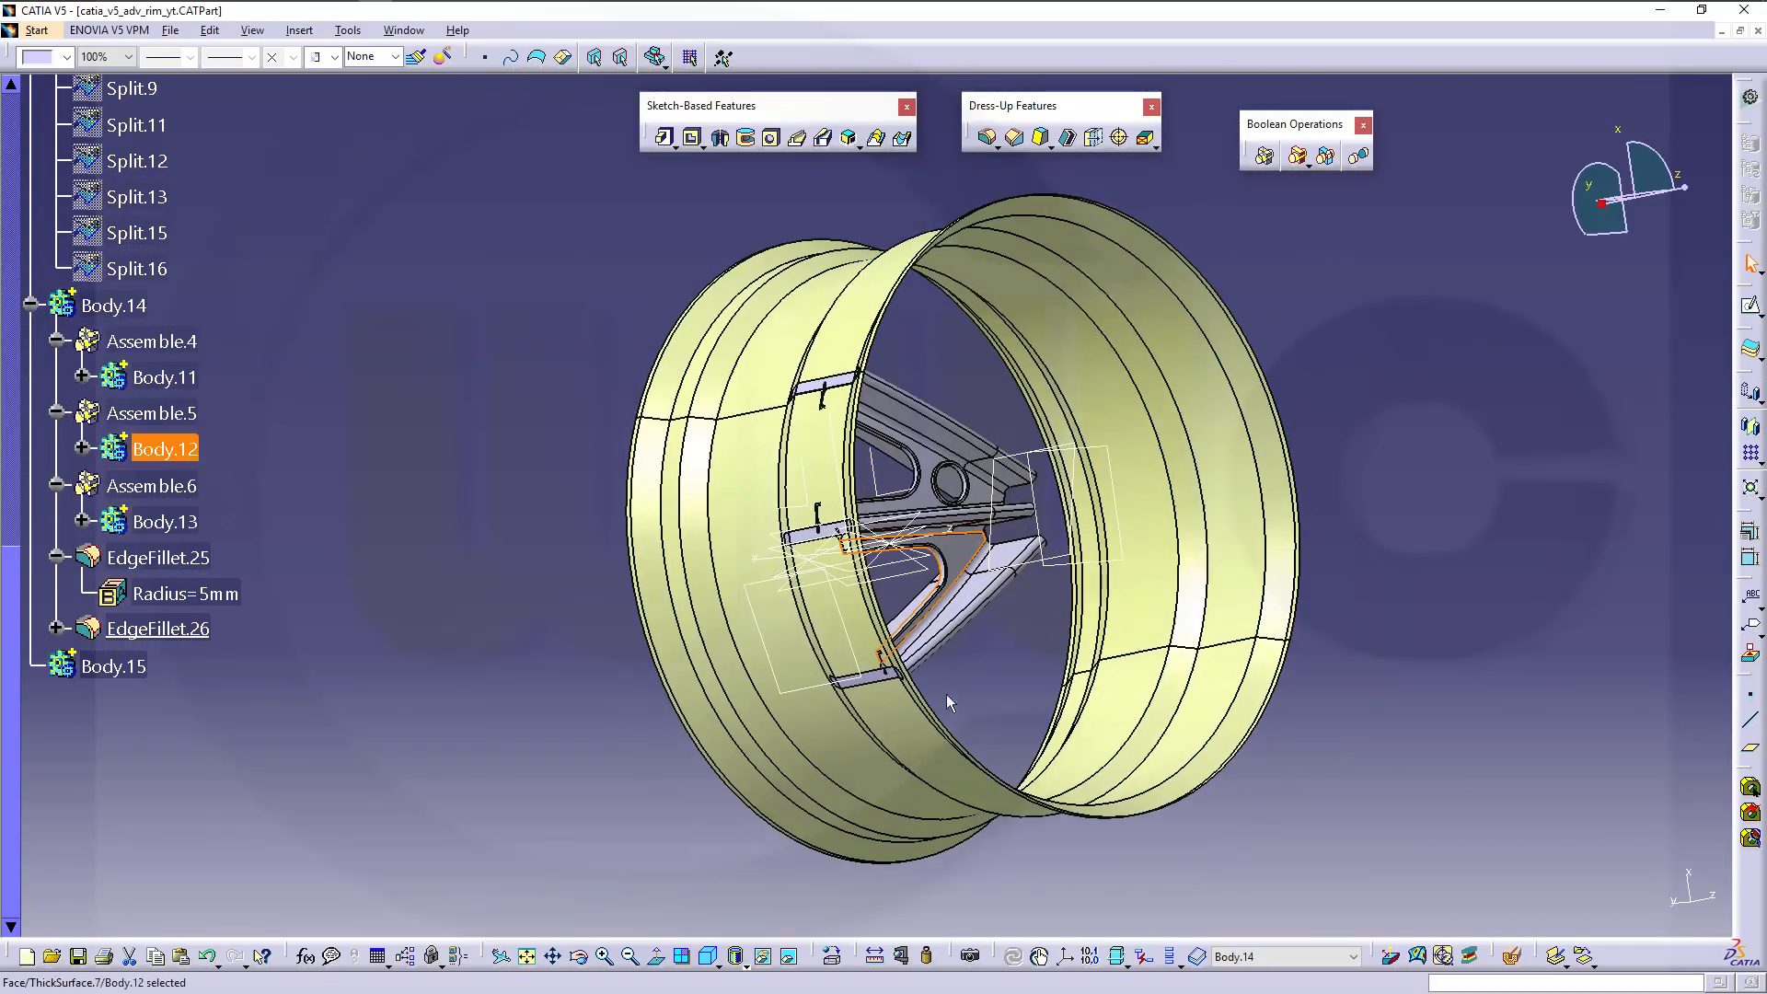
pyautogui.rightClick(738, 529)
pyautogui.click(308, 436)
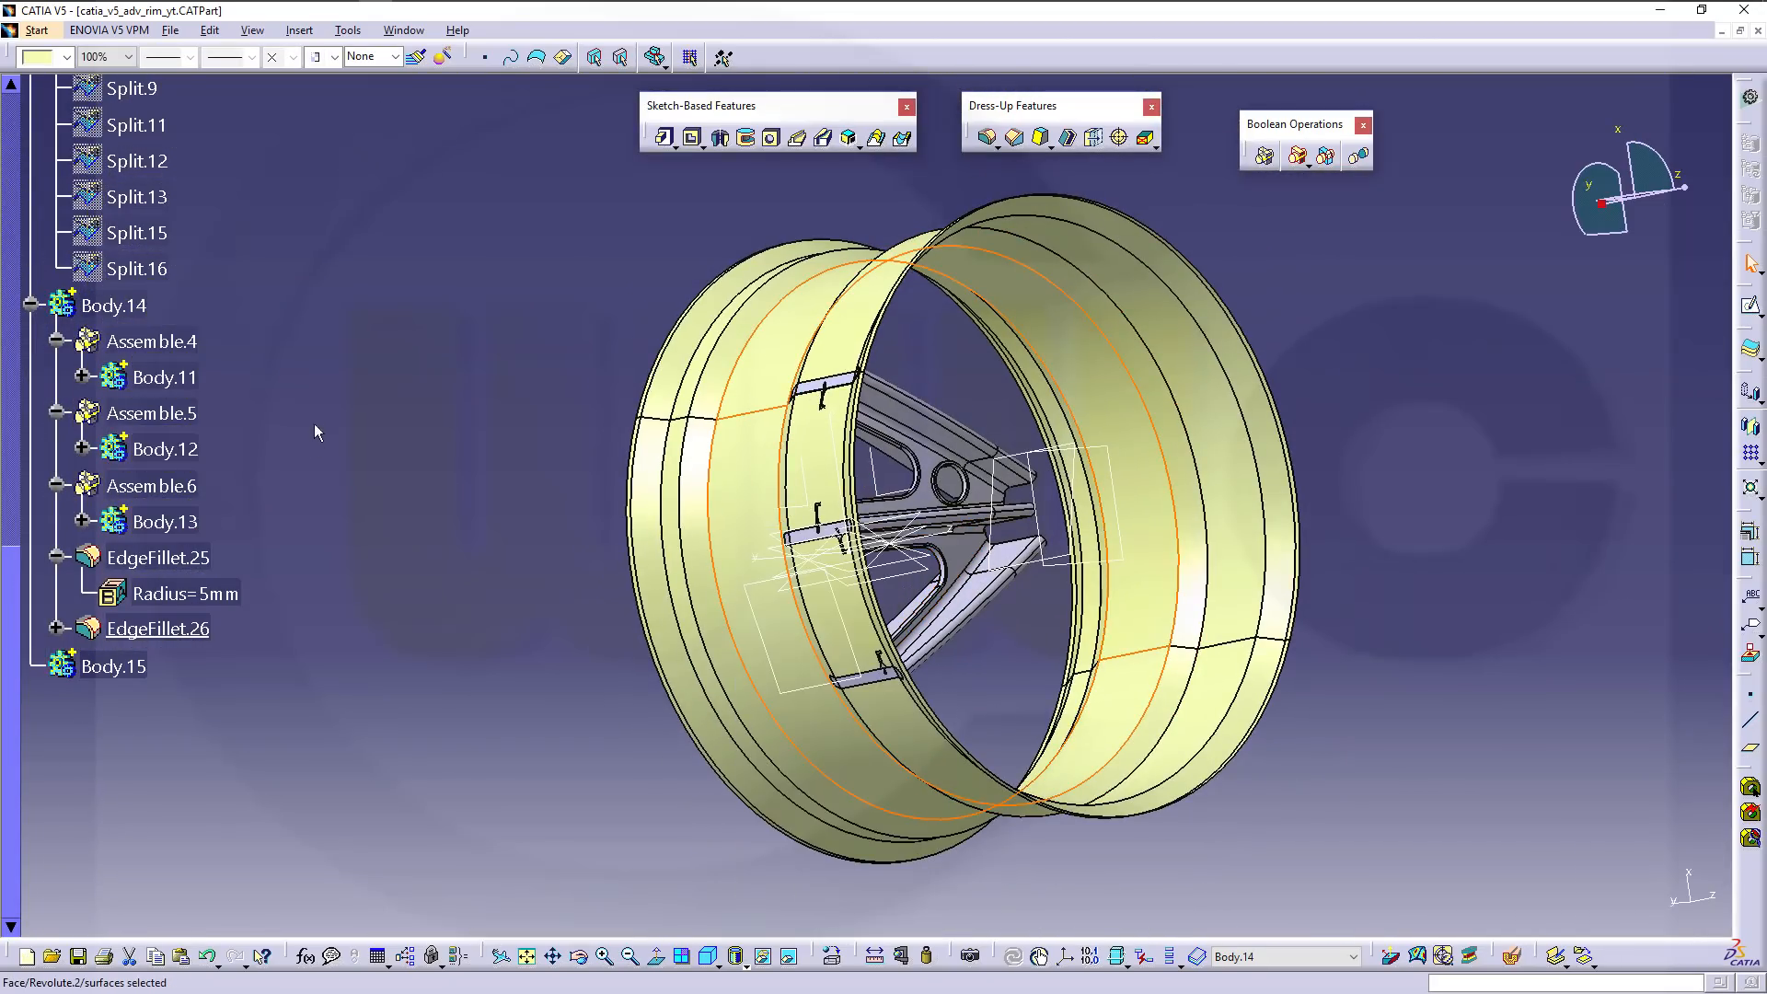
pyautogui.scroll(5, 315, 409)
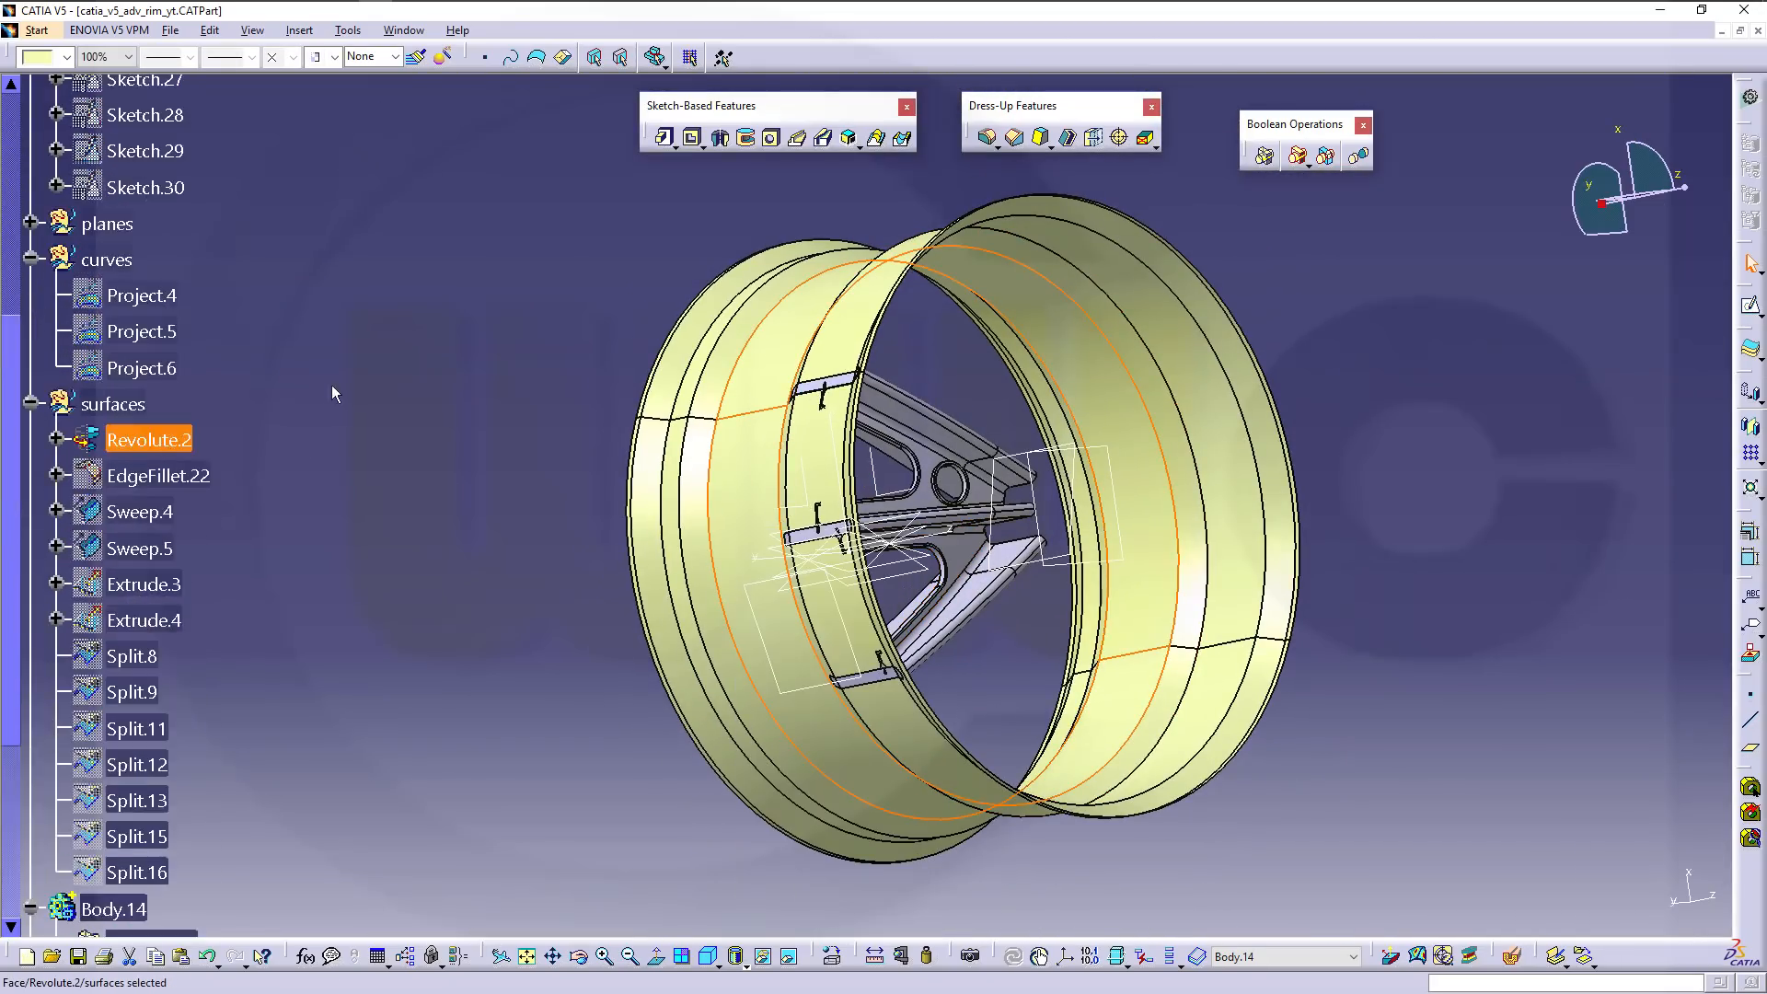
pyautogui.rightClick(163, 441)
pyautogui.click(215, 494)
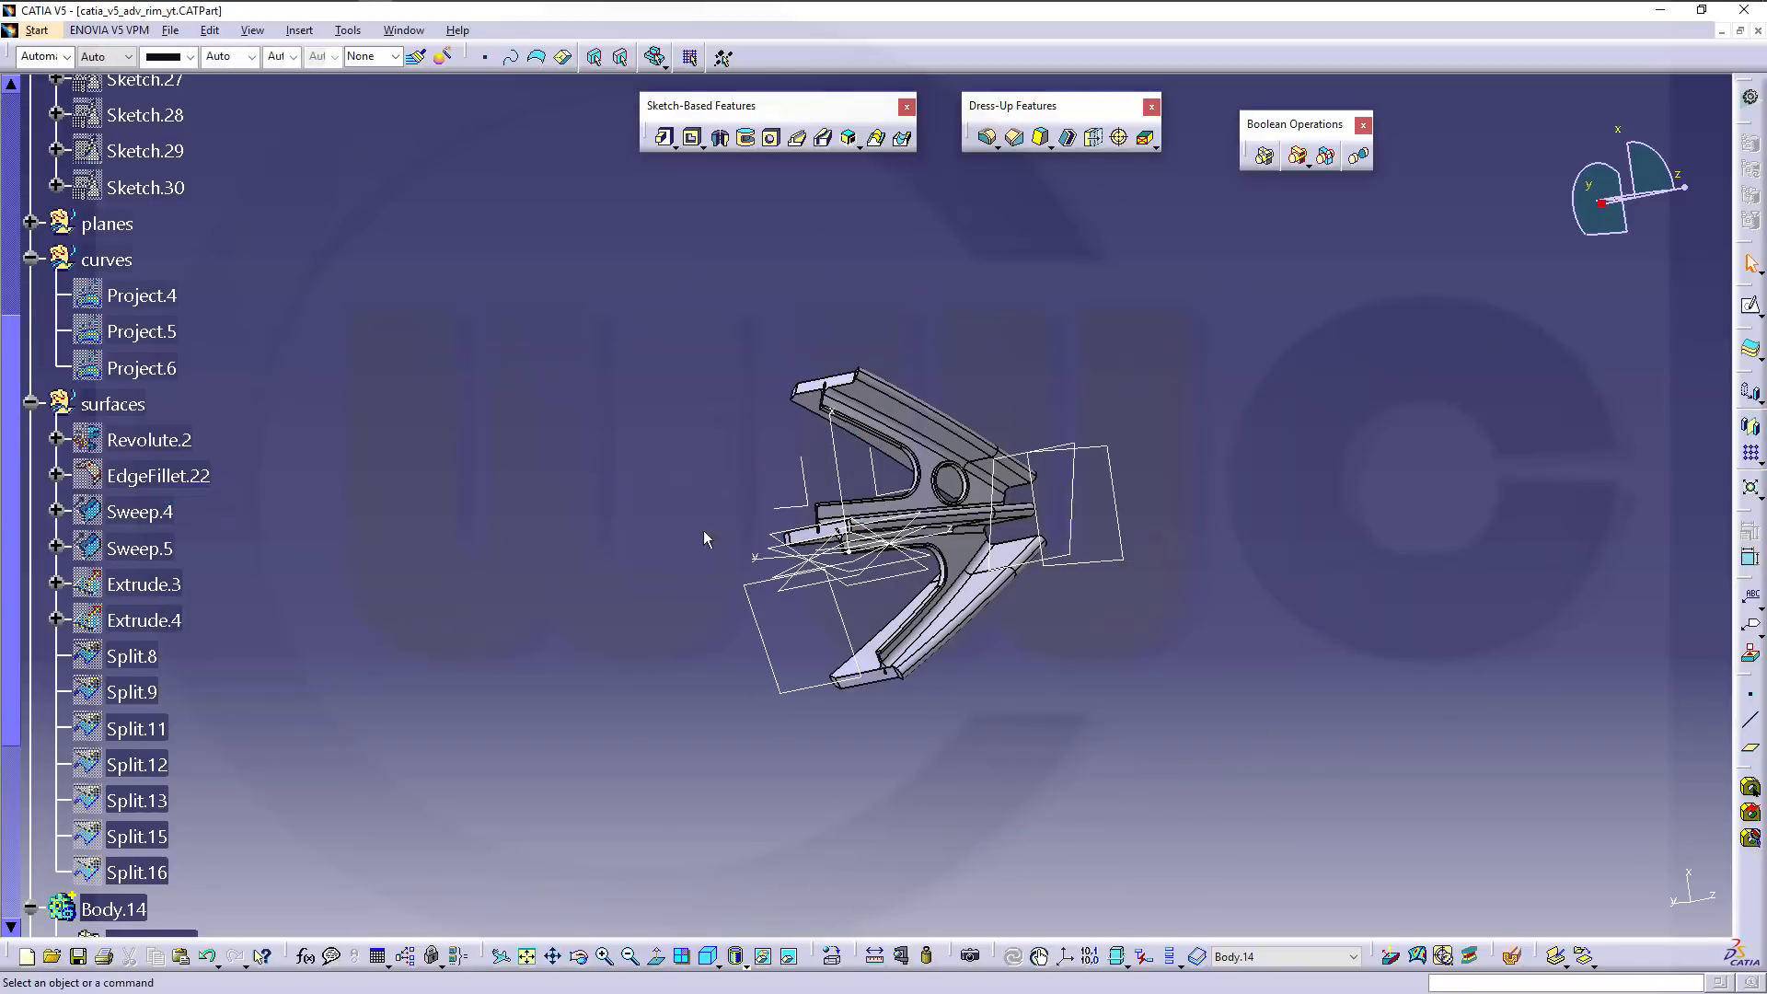
# Expand the planes set and hide Plane.9 through Plane.15.
pyautogui.moveTo(703, 530); pyautogui.dragTo(427, 456, button='middle')
pyautogui.scroll(5, 278, 355)
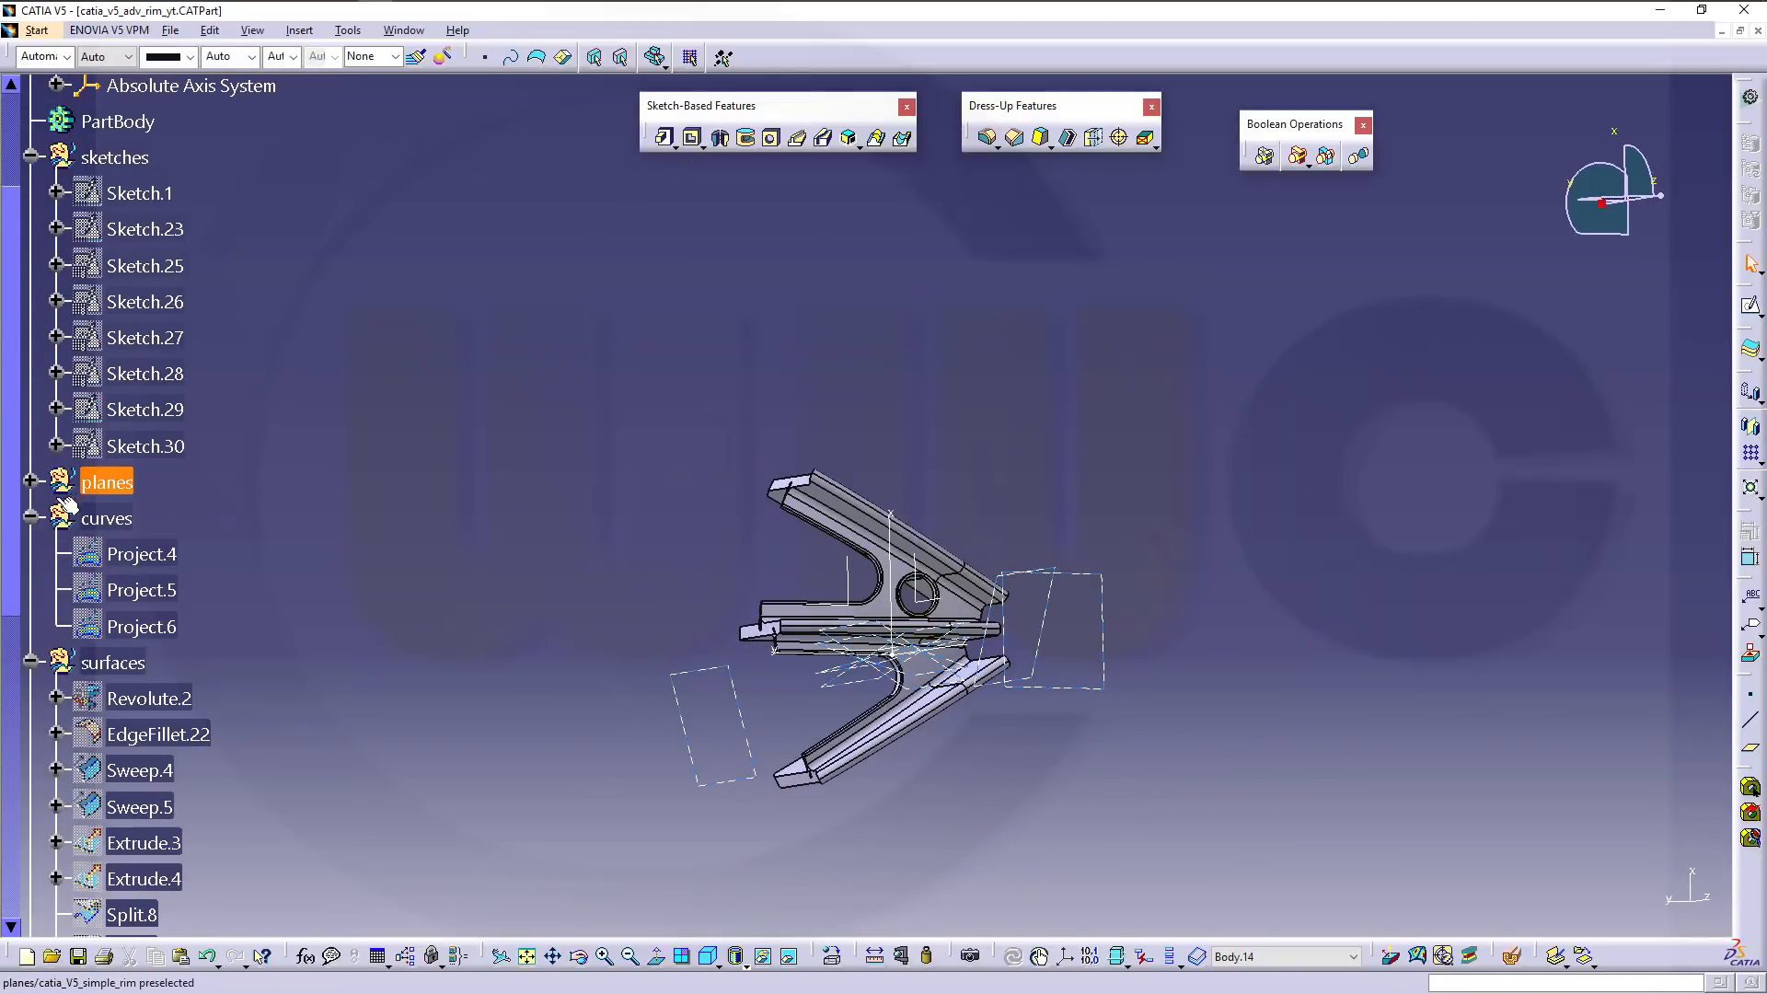
pyautogui.click(33, 481)
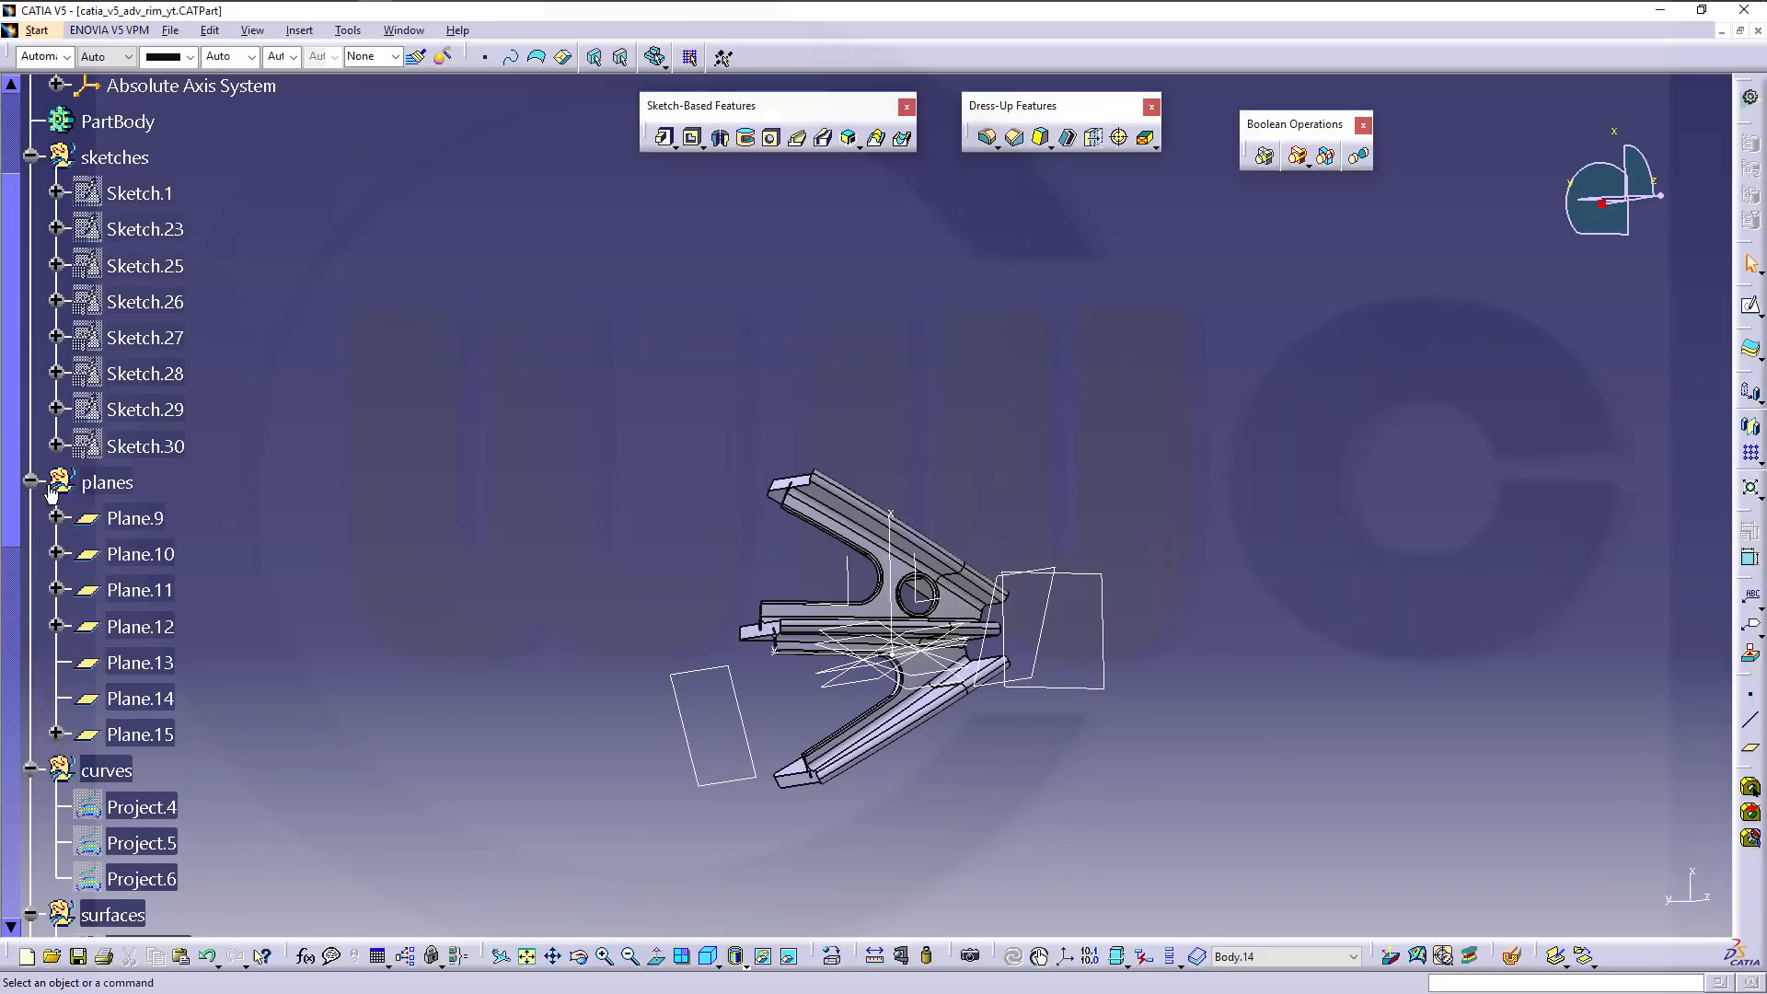
pyautogui.click(143, 519)
pyautogui.keyDown('shift'); pyautogui.click(174, 734); pyautogui.keyUp('shift')
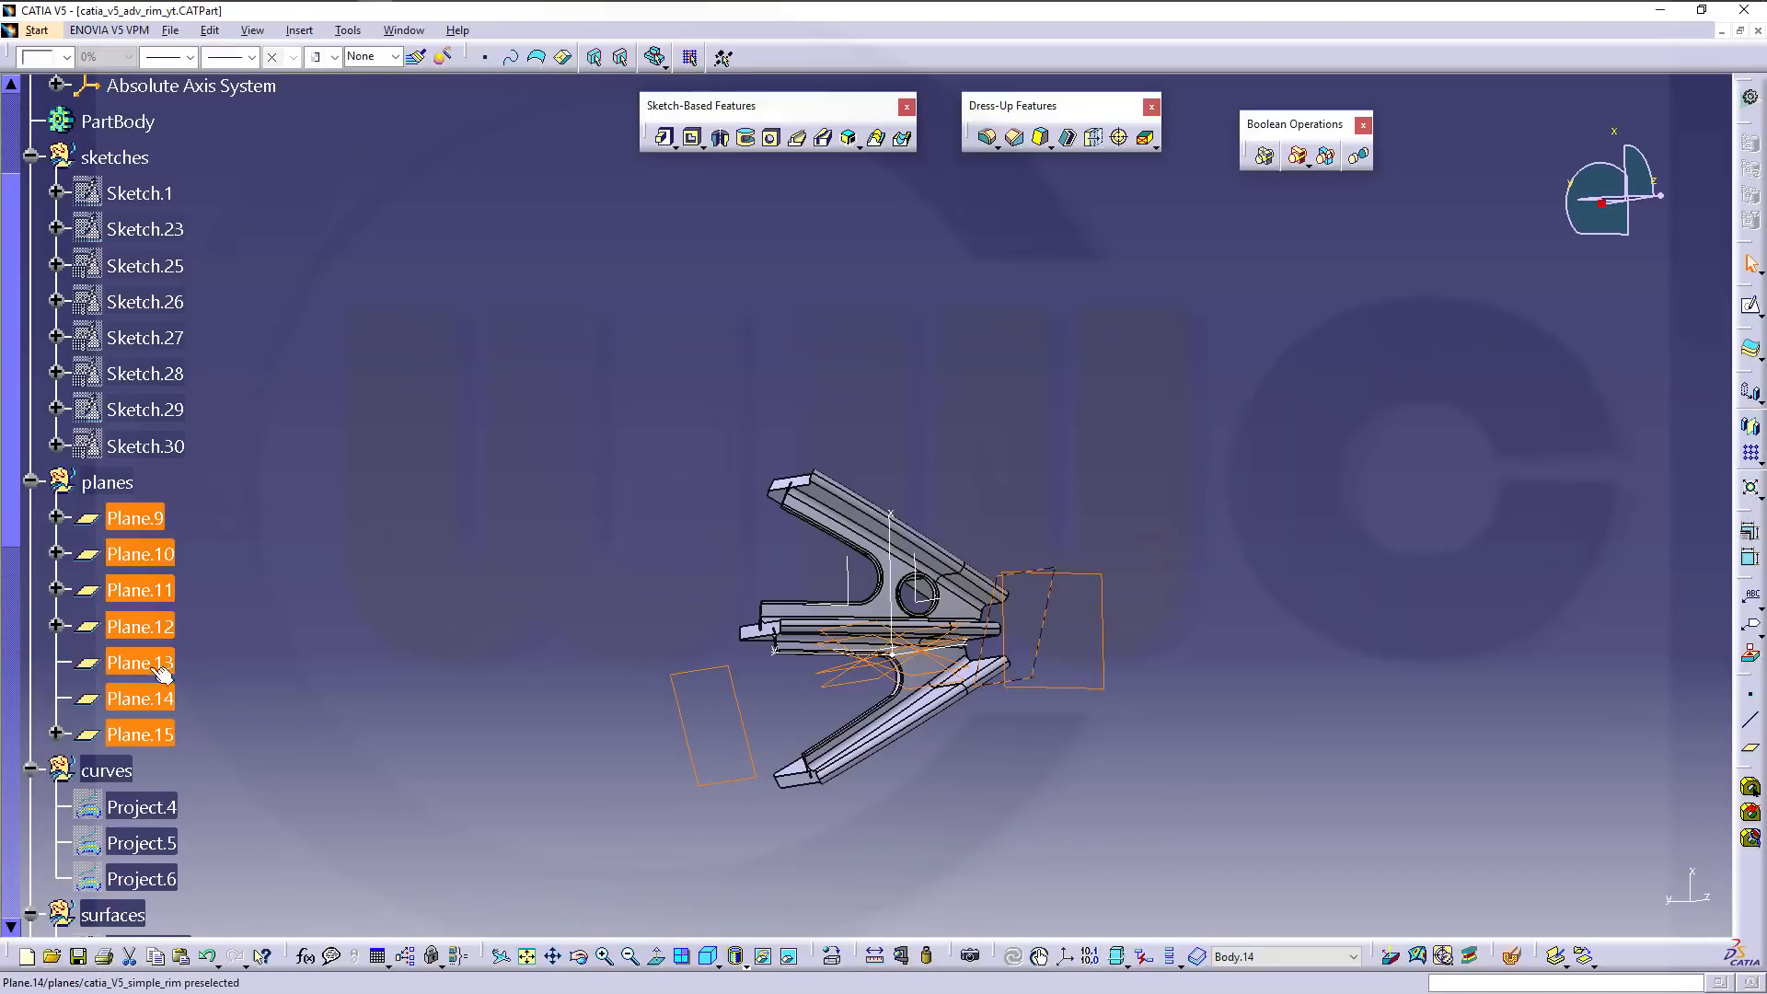
pyautogui.rightClick(148, 629)
pyautogui.click(204, 309)
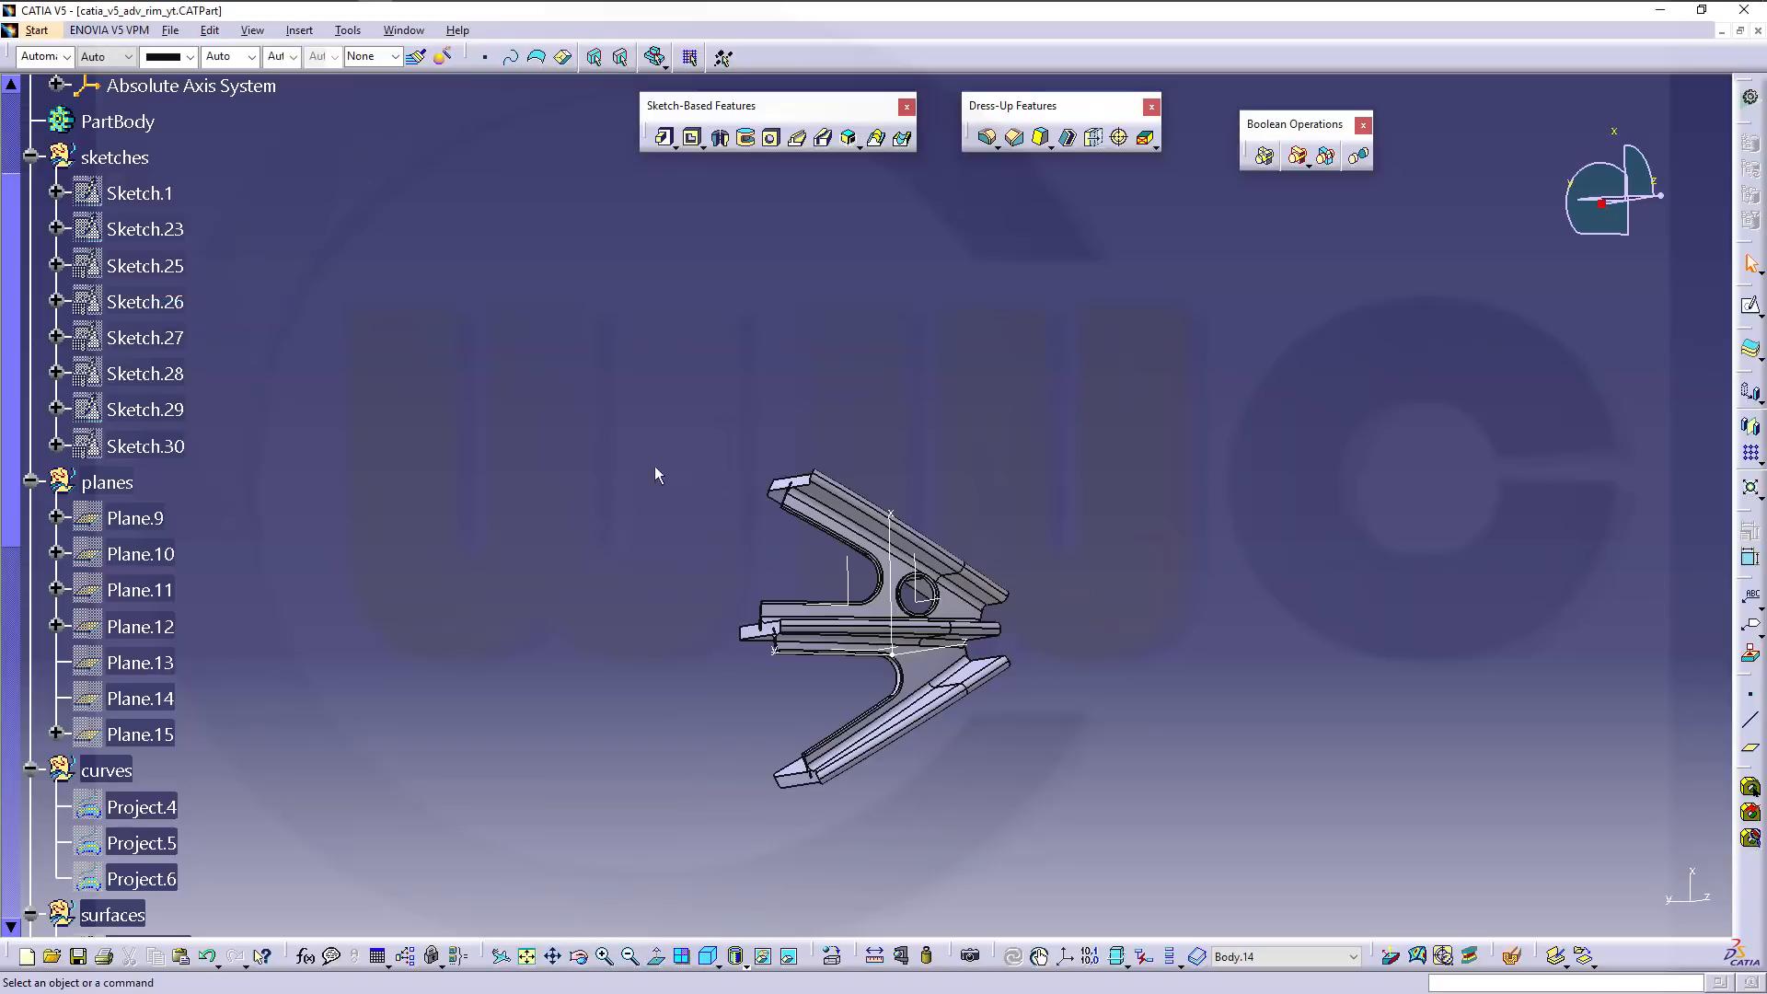
# Fillet the two step edges along the U-shaped cutout of the spoke plate with the round hole, using a 1 mm radius.
pyautogui.moveTo(654, 465); pyautogui.dragTo(883, 468, button='middle')
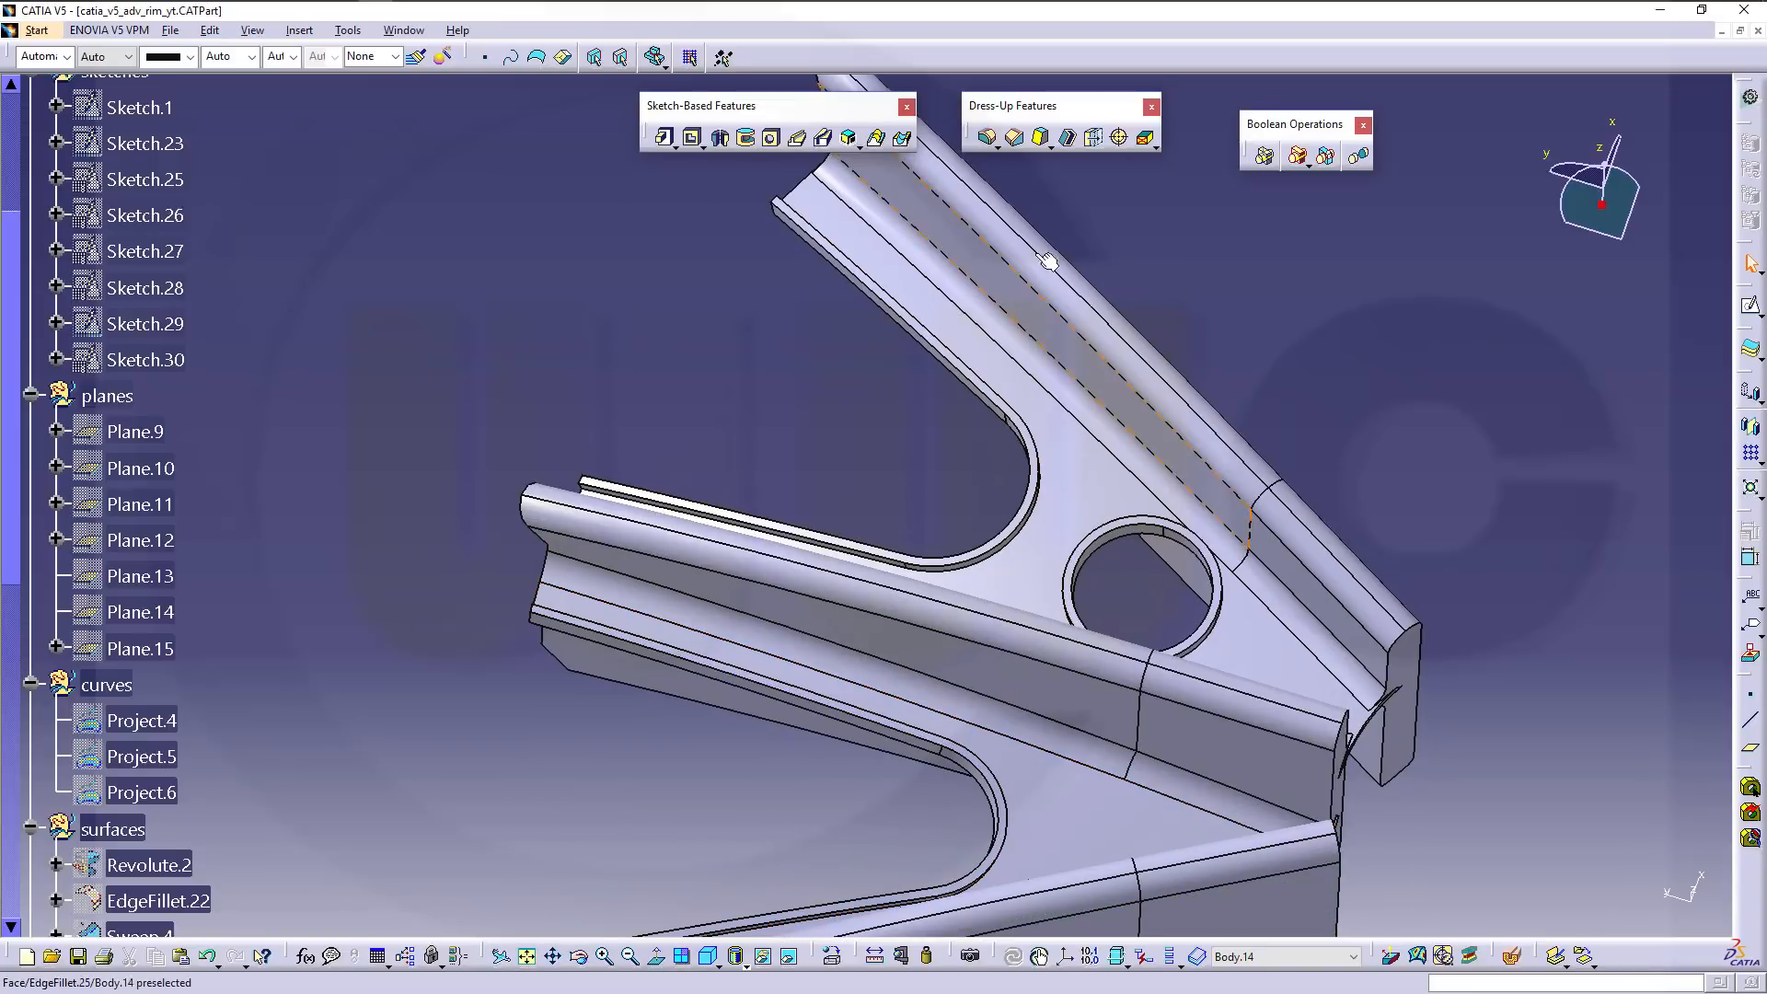
pyautogui.click(989, 138)
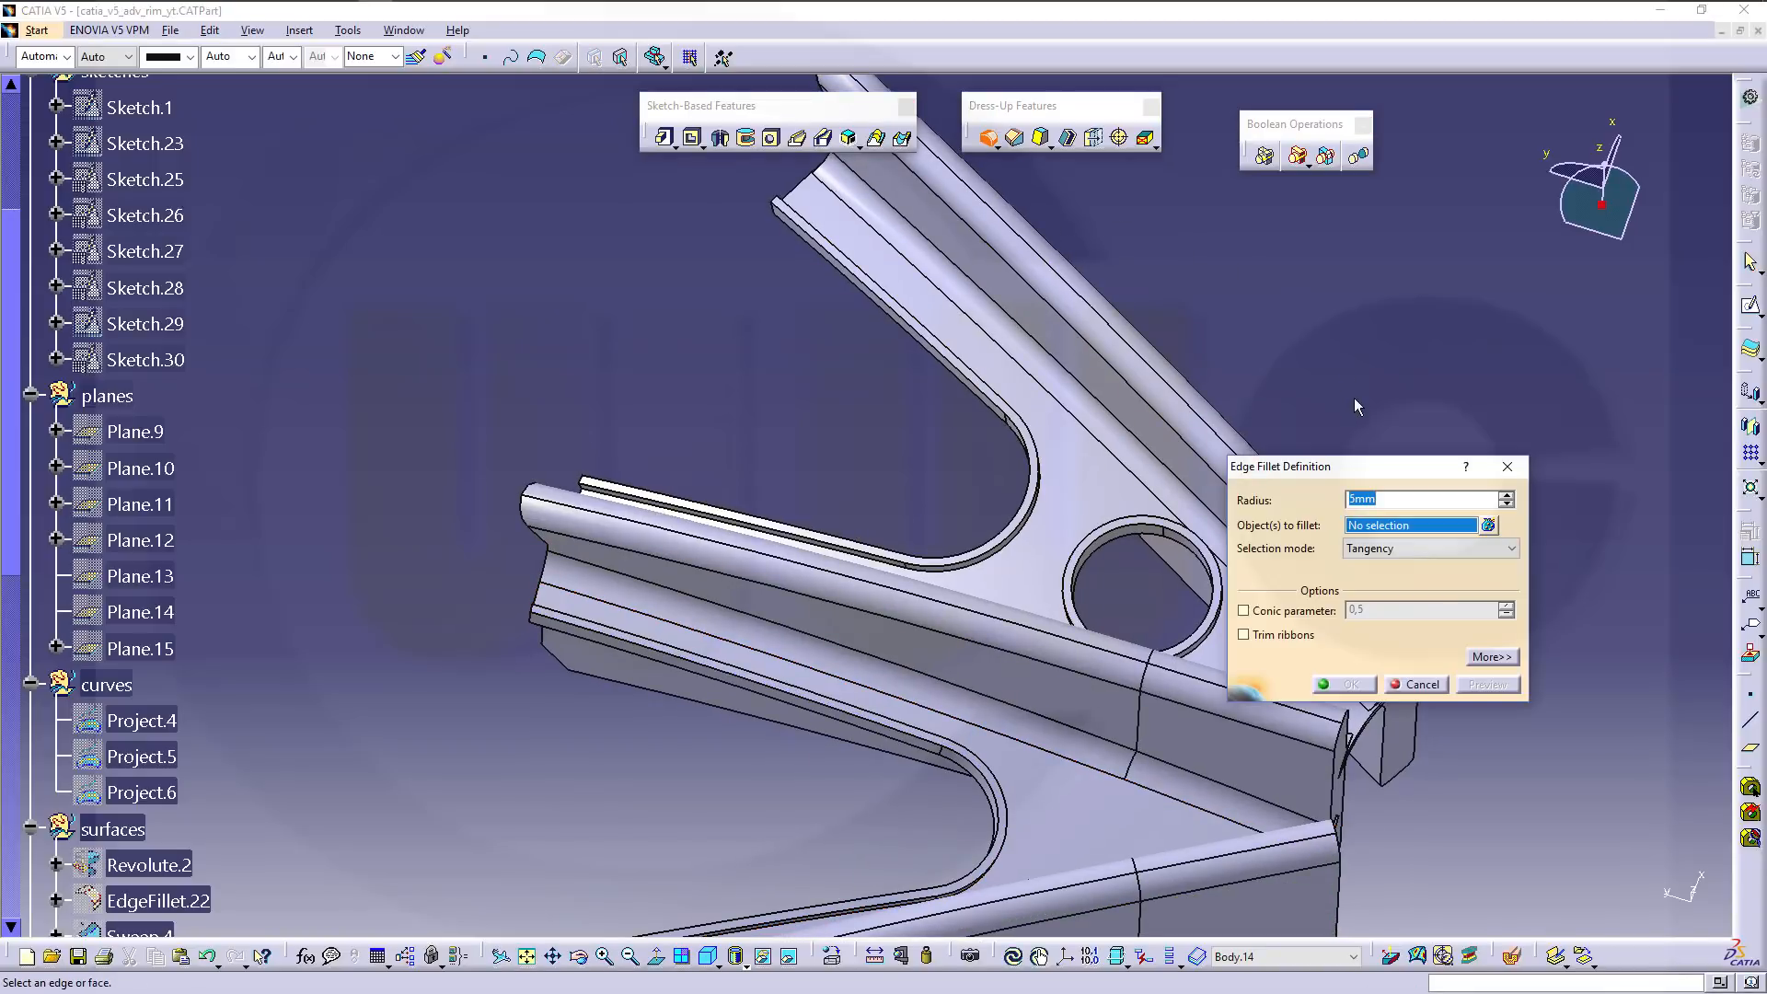
pyautogui.write('1mm')
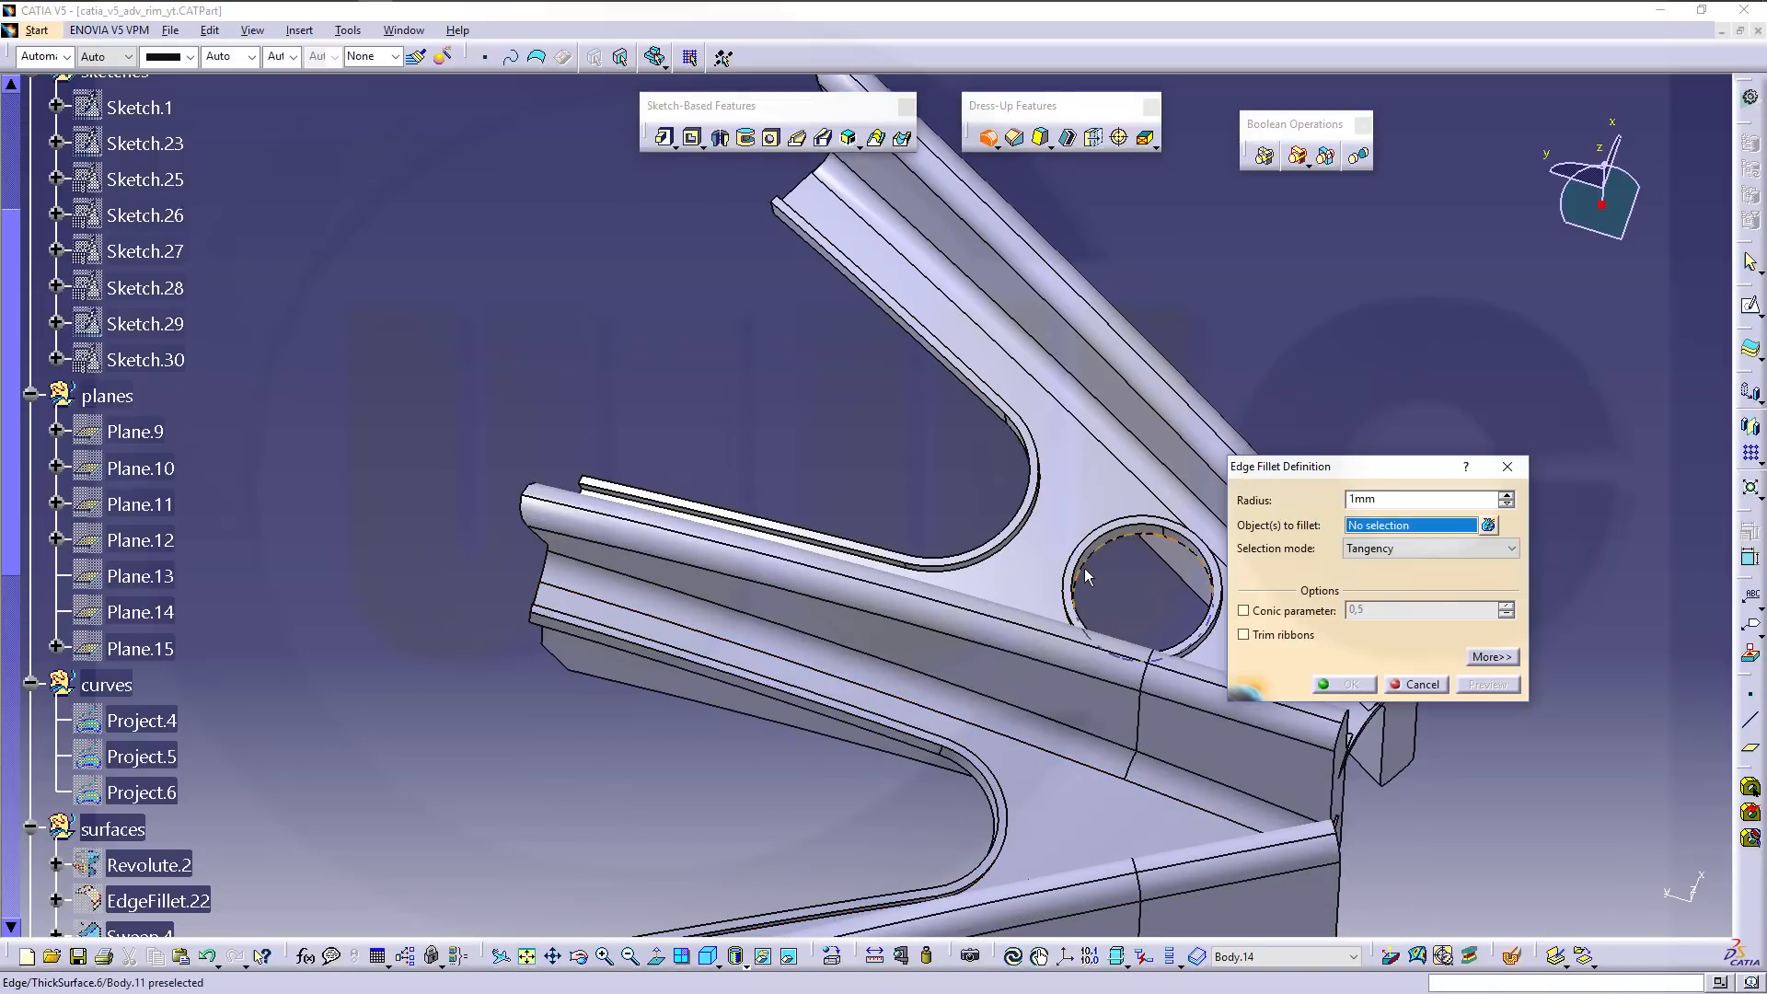
pyautogui.click(991, 563)
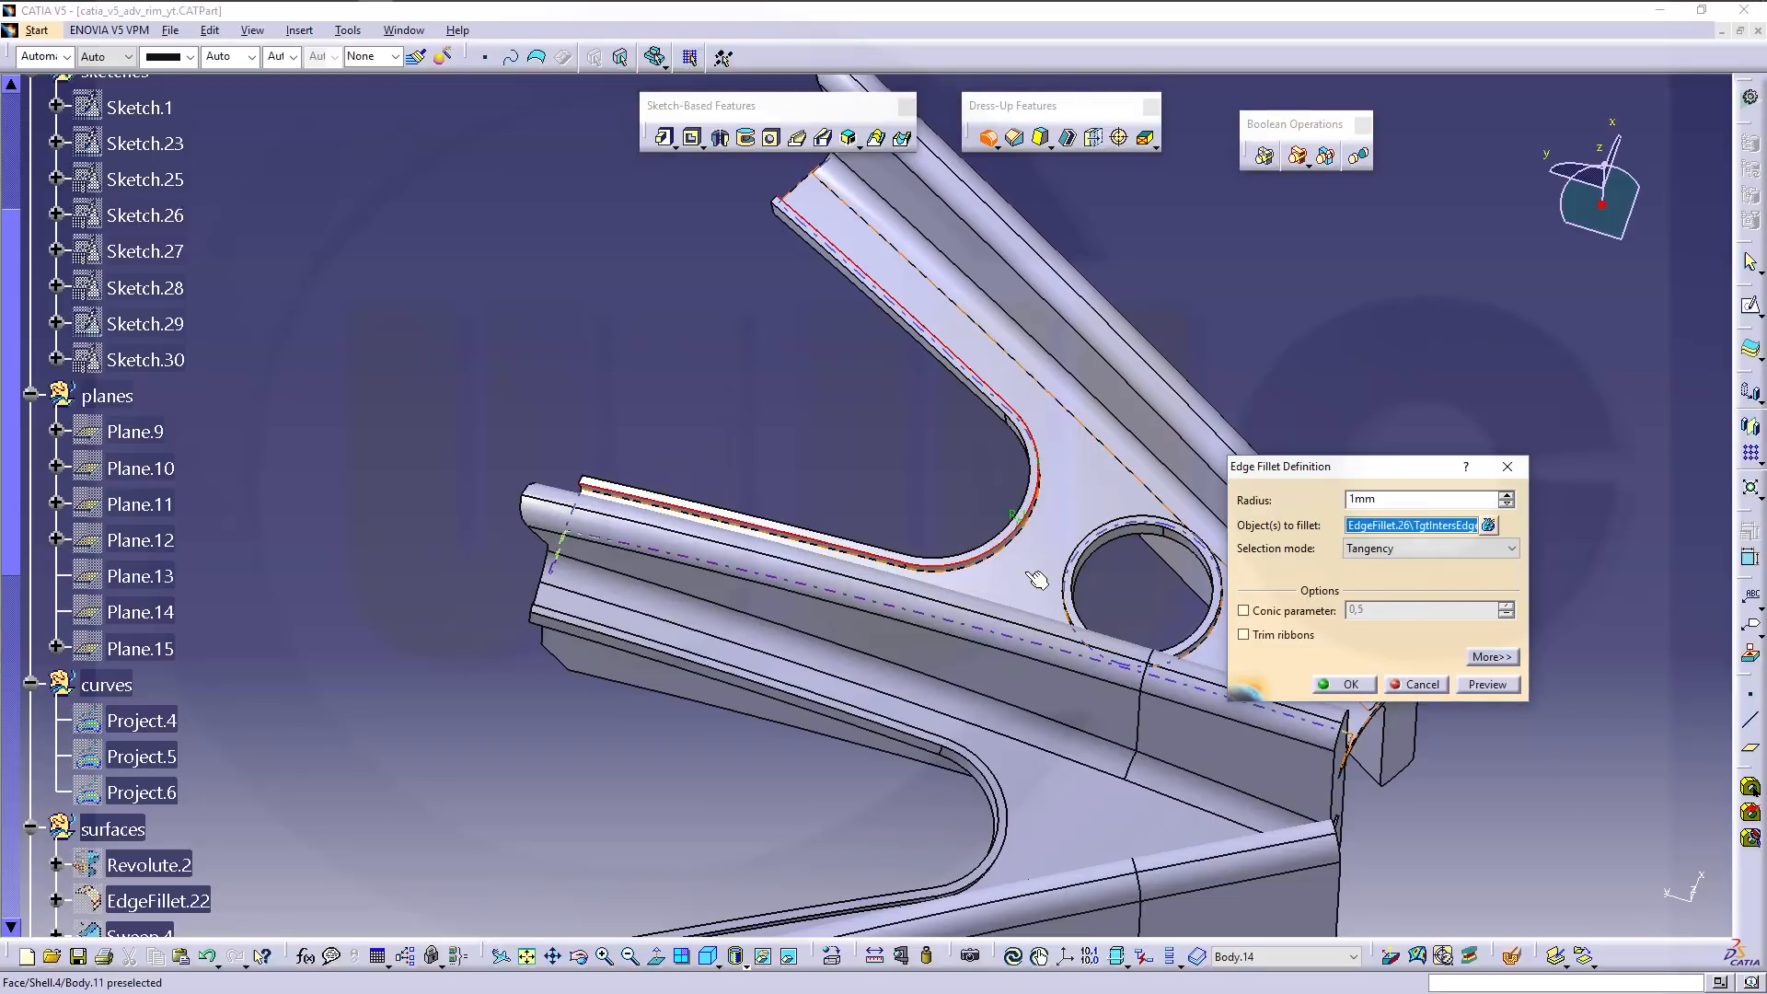
pyautogui.keyDown('ctrl'); pyautogui.moveTo(967, 552); pyautogui.dragTo(771, 311, button='middle'); pyautogui.keyUp('ctrl')
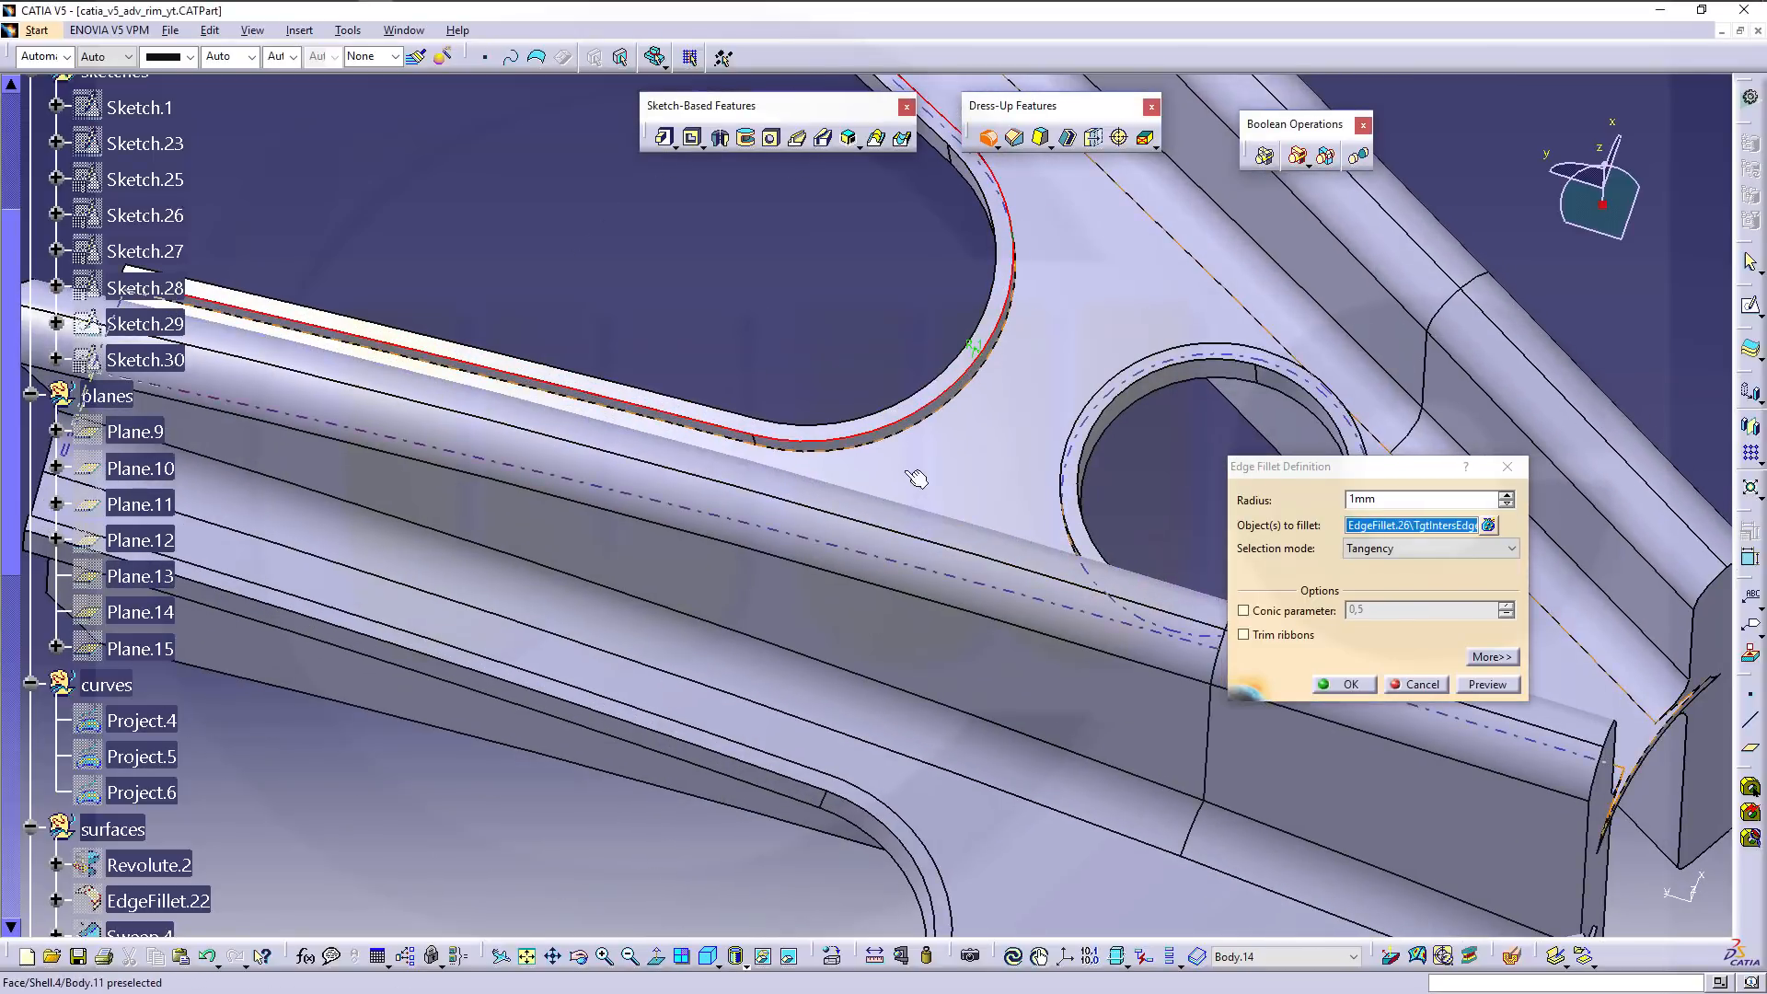
pyautogui.click(908, 433)
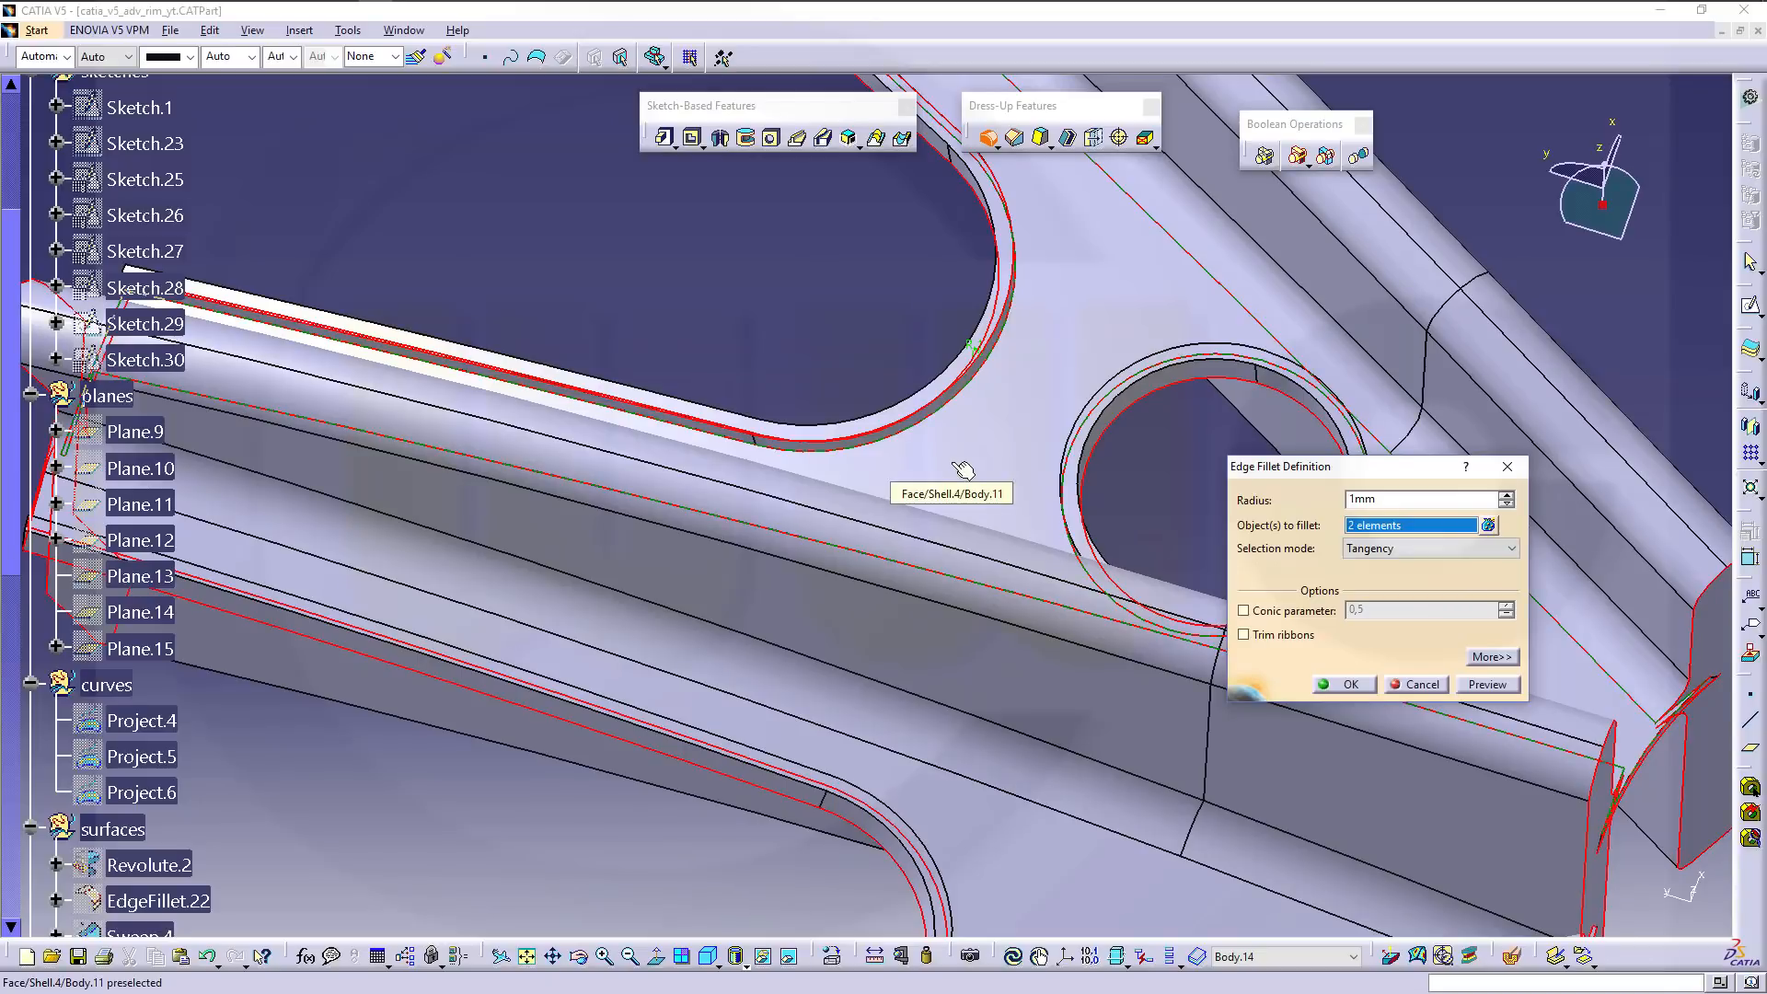
pyautogui.click(923, 439)
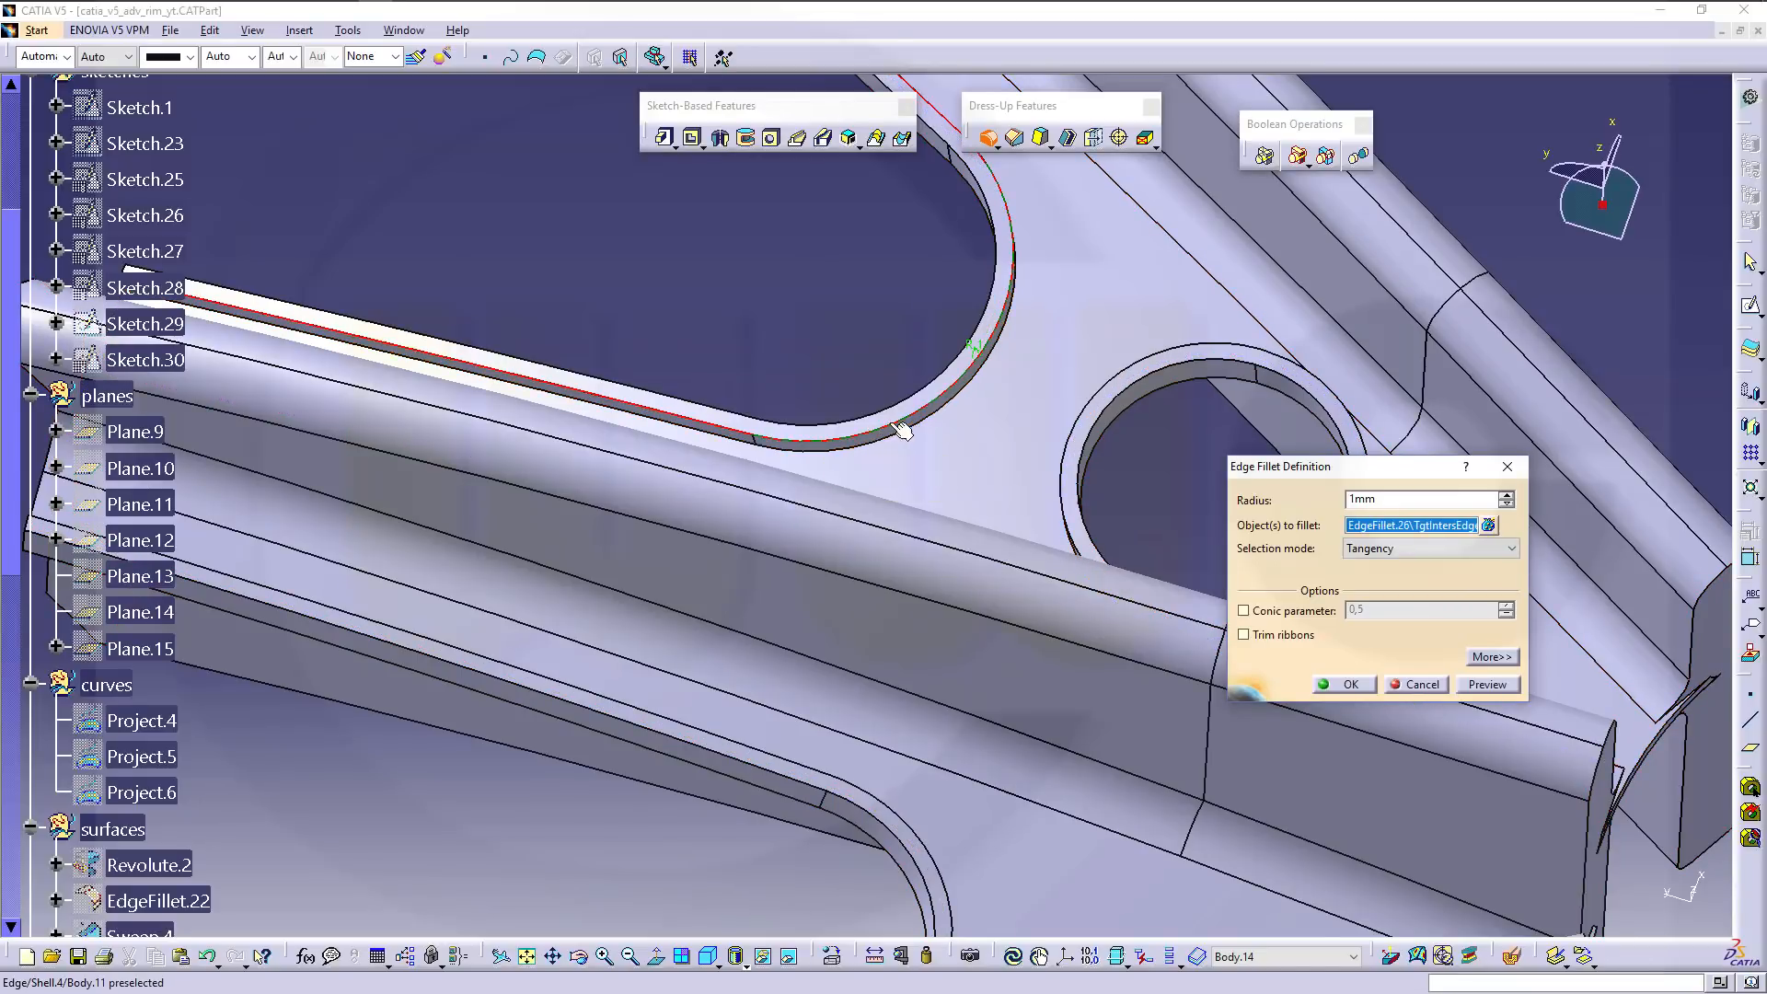
pyautogui.click(945, 416)
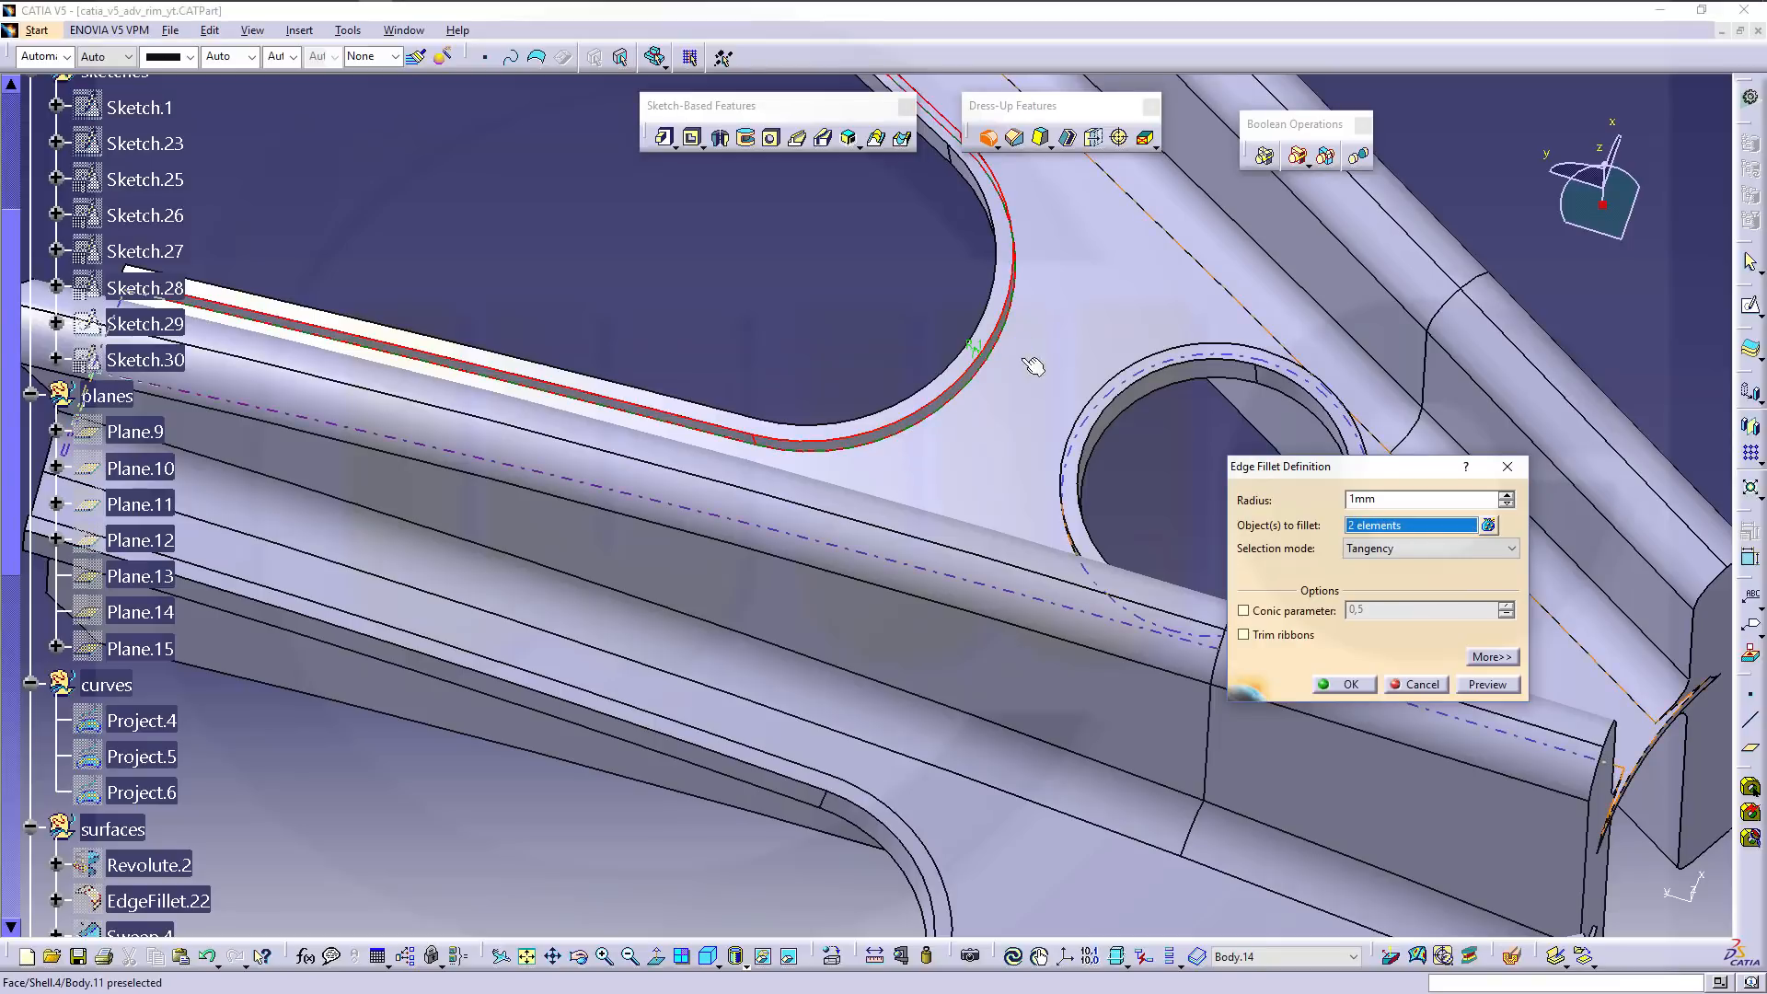
pyautogui.moveTo(980, 441); pyautogui.dragTo(1093, 370, button='middle')
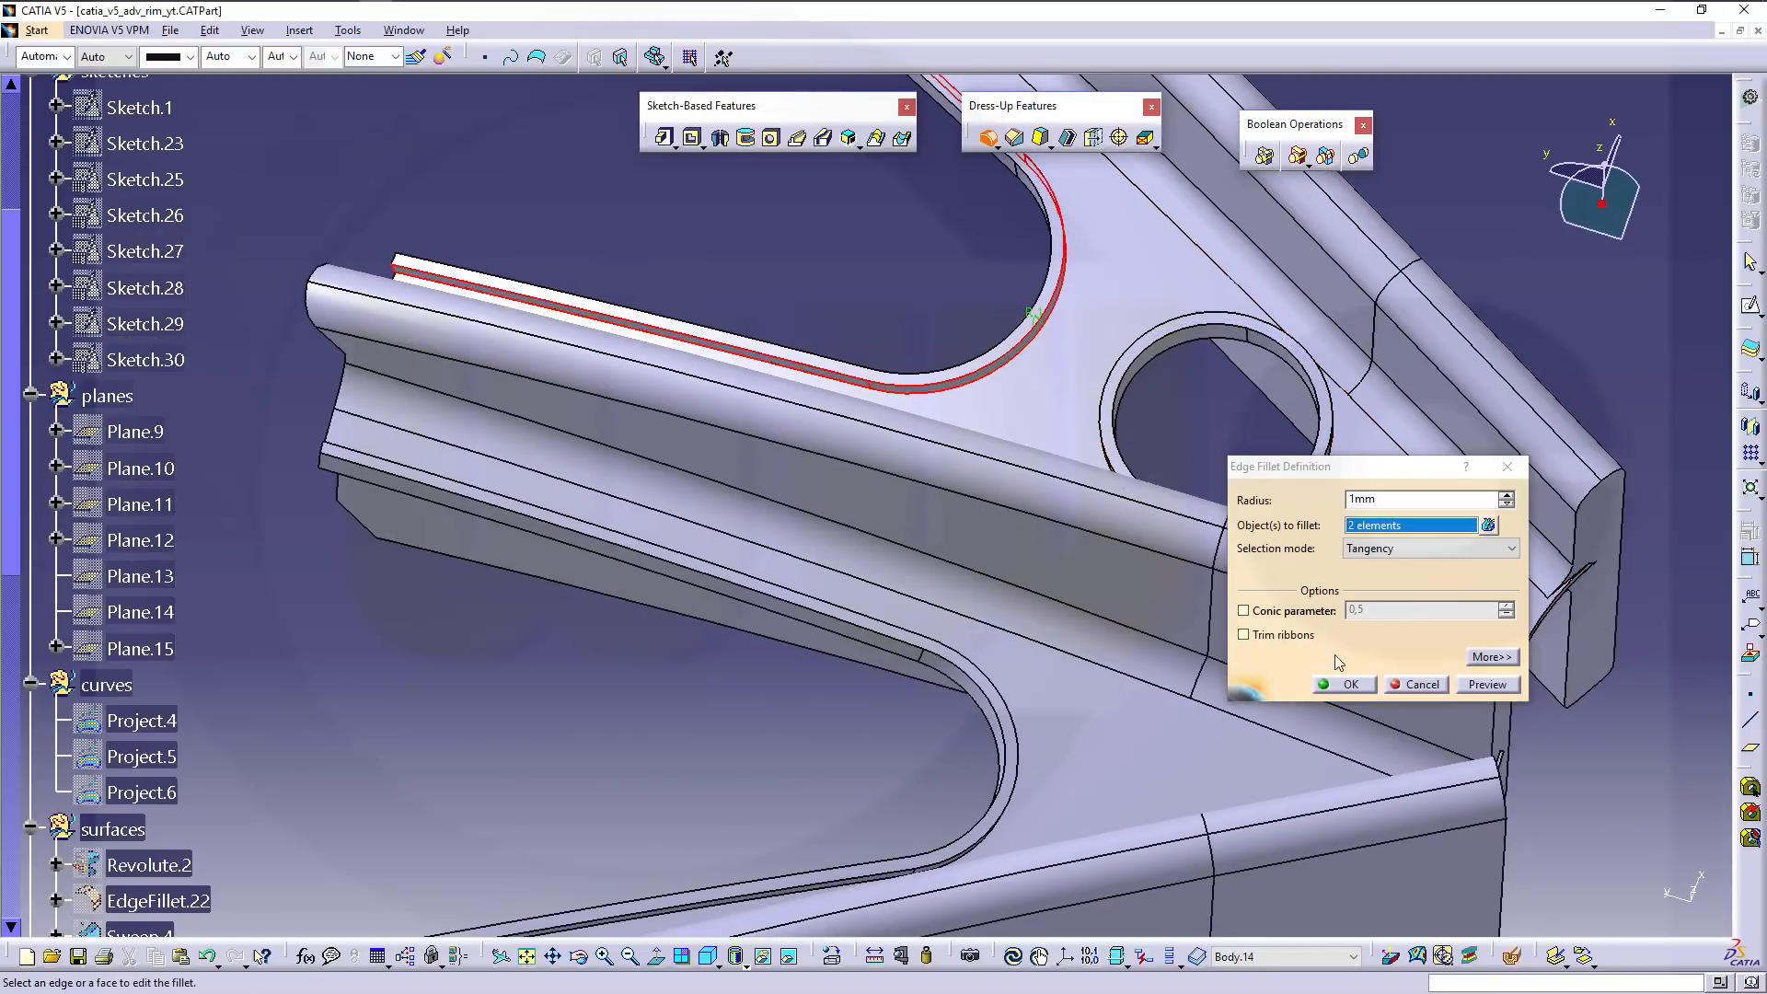
pyautogui.click(1349, 686)
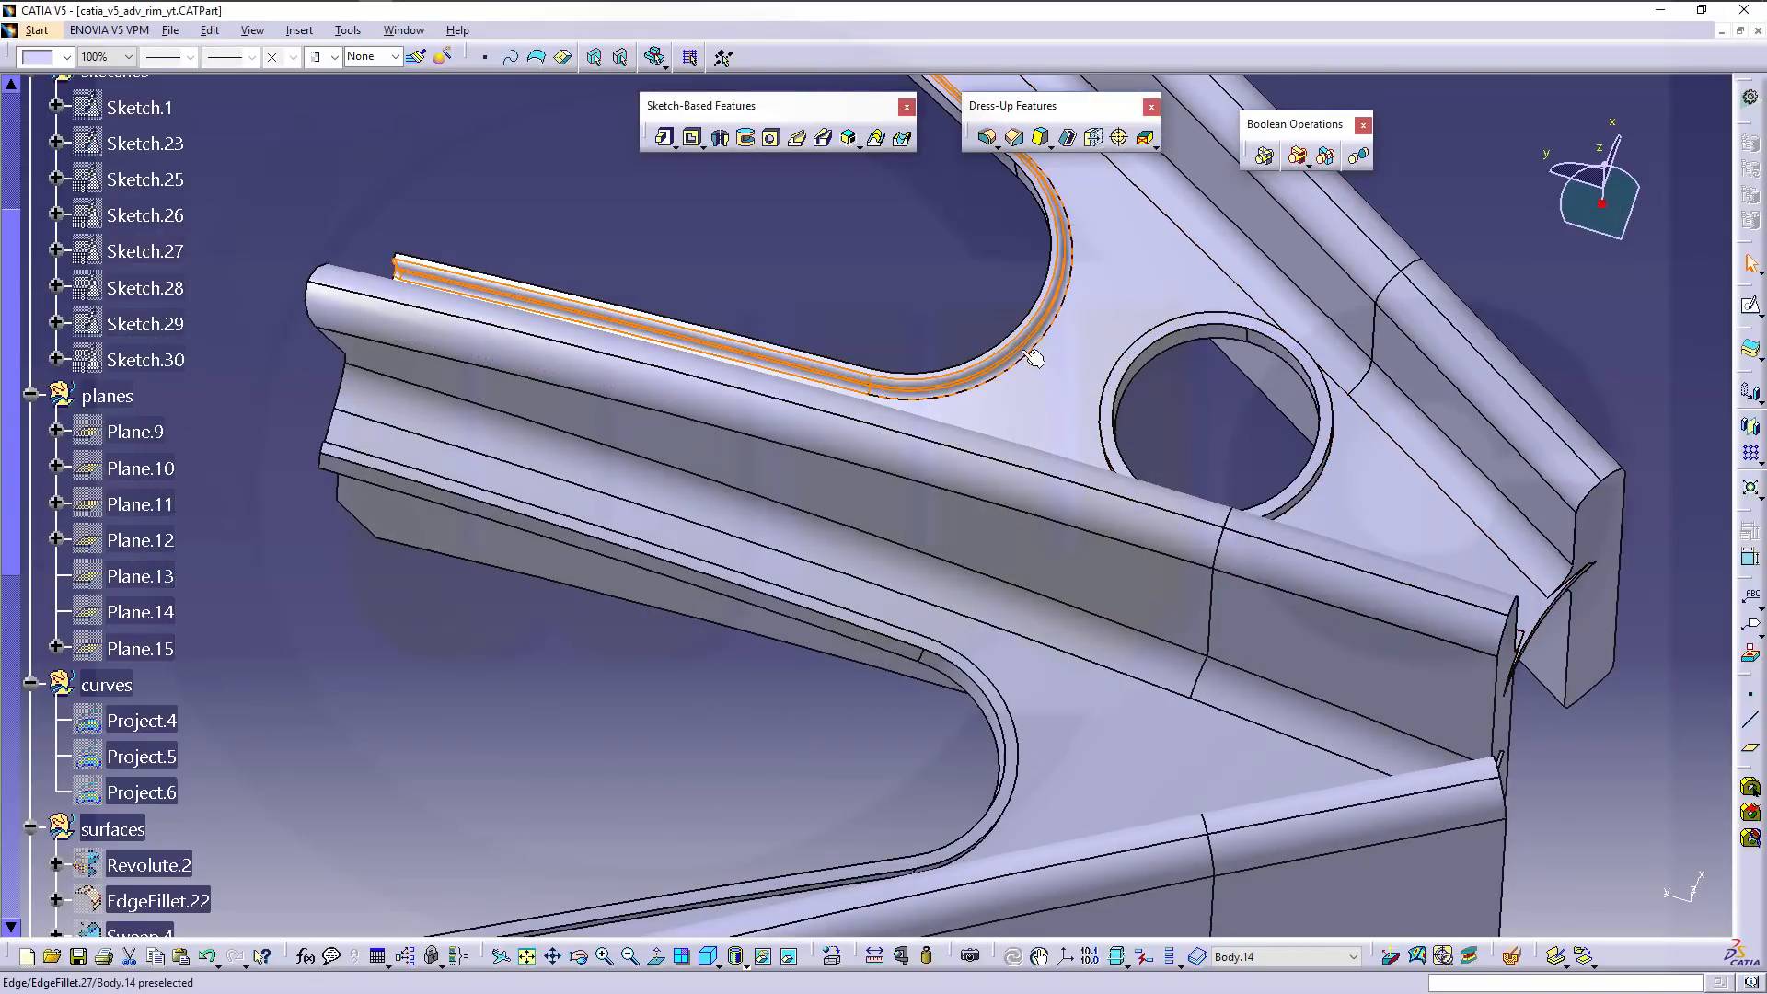
# Fillet the two step edges along the other spoke plate's U-shaped cutout with a 1 mm radius.
pyautogui.click(987, 138)
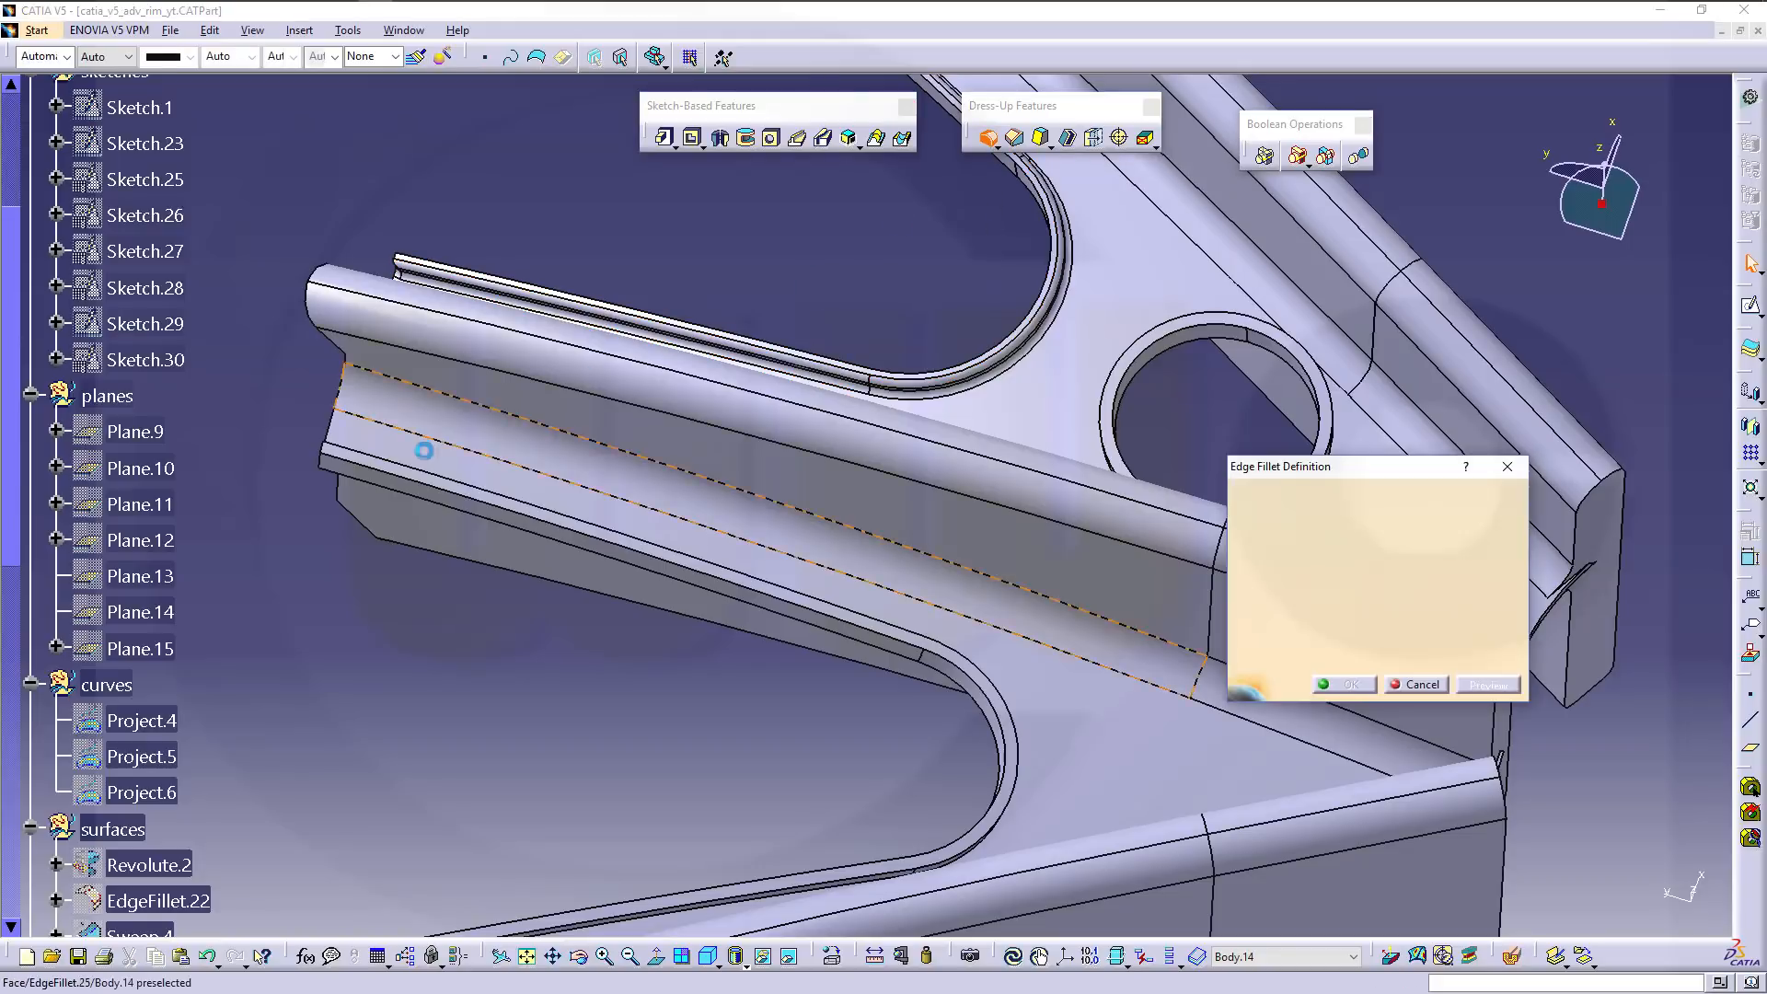
pyautogui.click(516, 504)
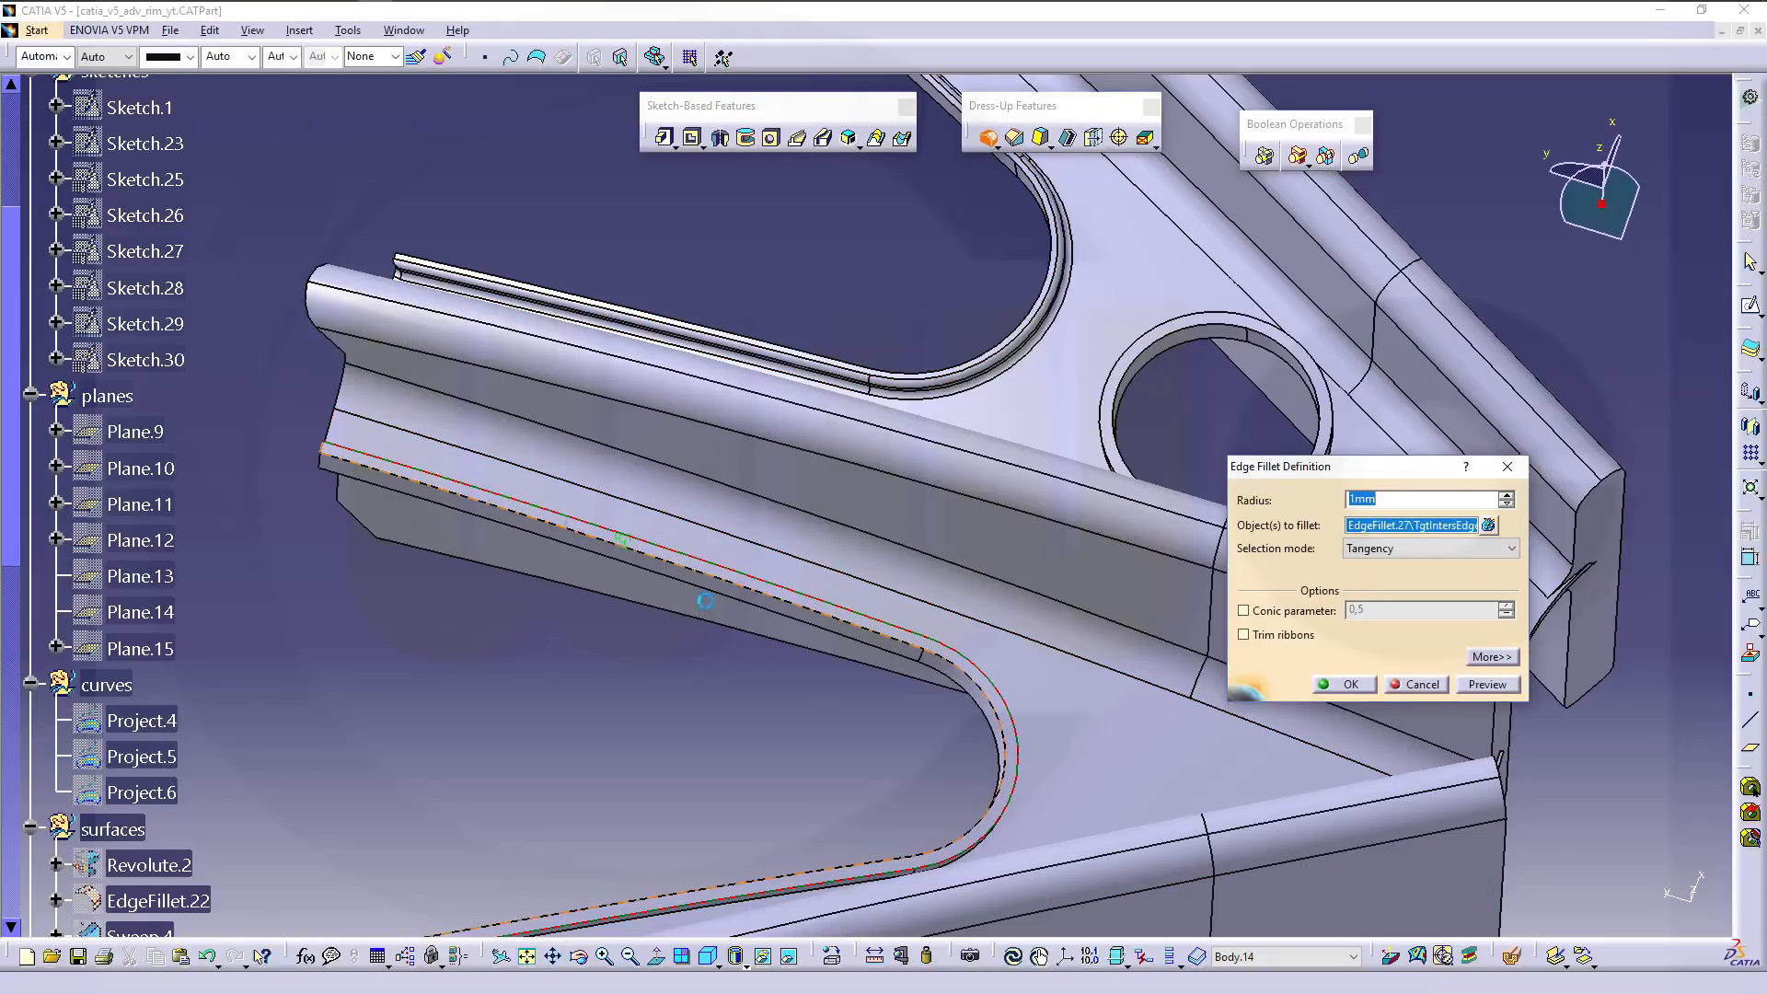
pyautogui.moveTo(861, 741); pyautogui.dragTo(701, 429, button='middle')
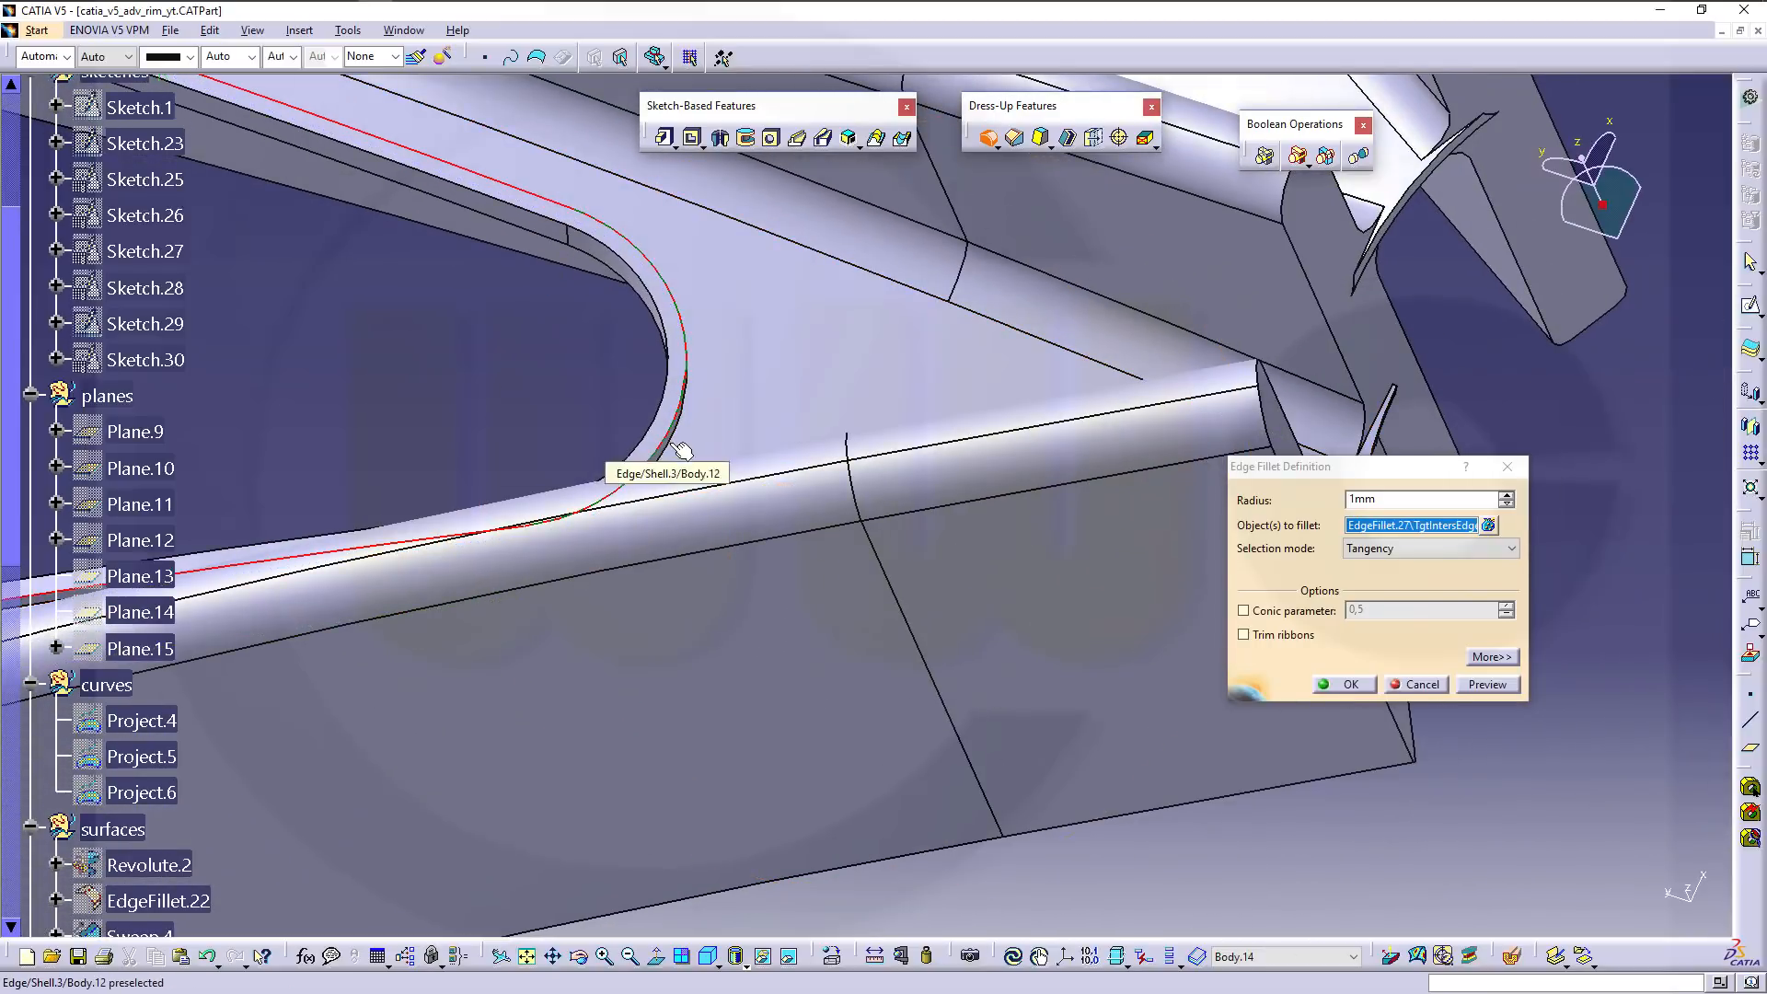
pyautogui.click(682, 450)
pyautogui.moveTo(505, 351); pyautogui.dragTo(670, 390, button='middle')
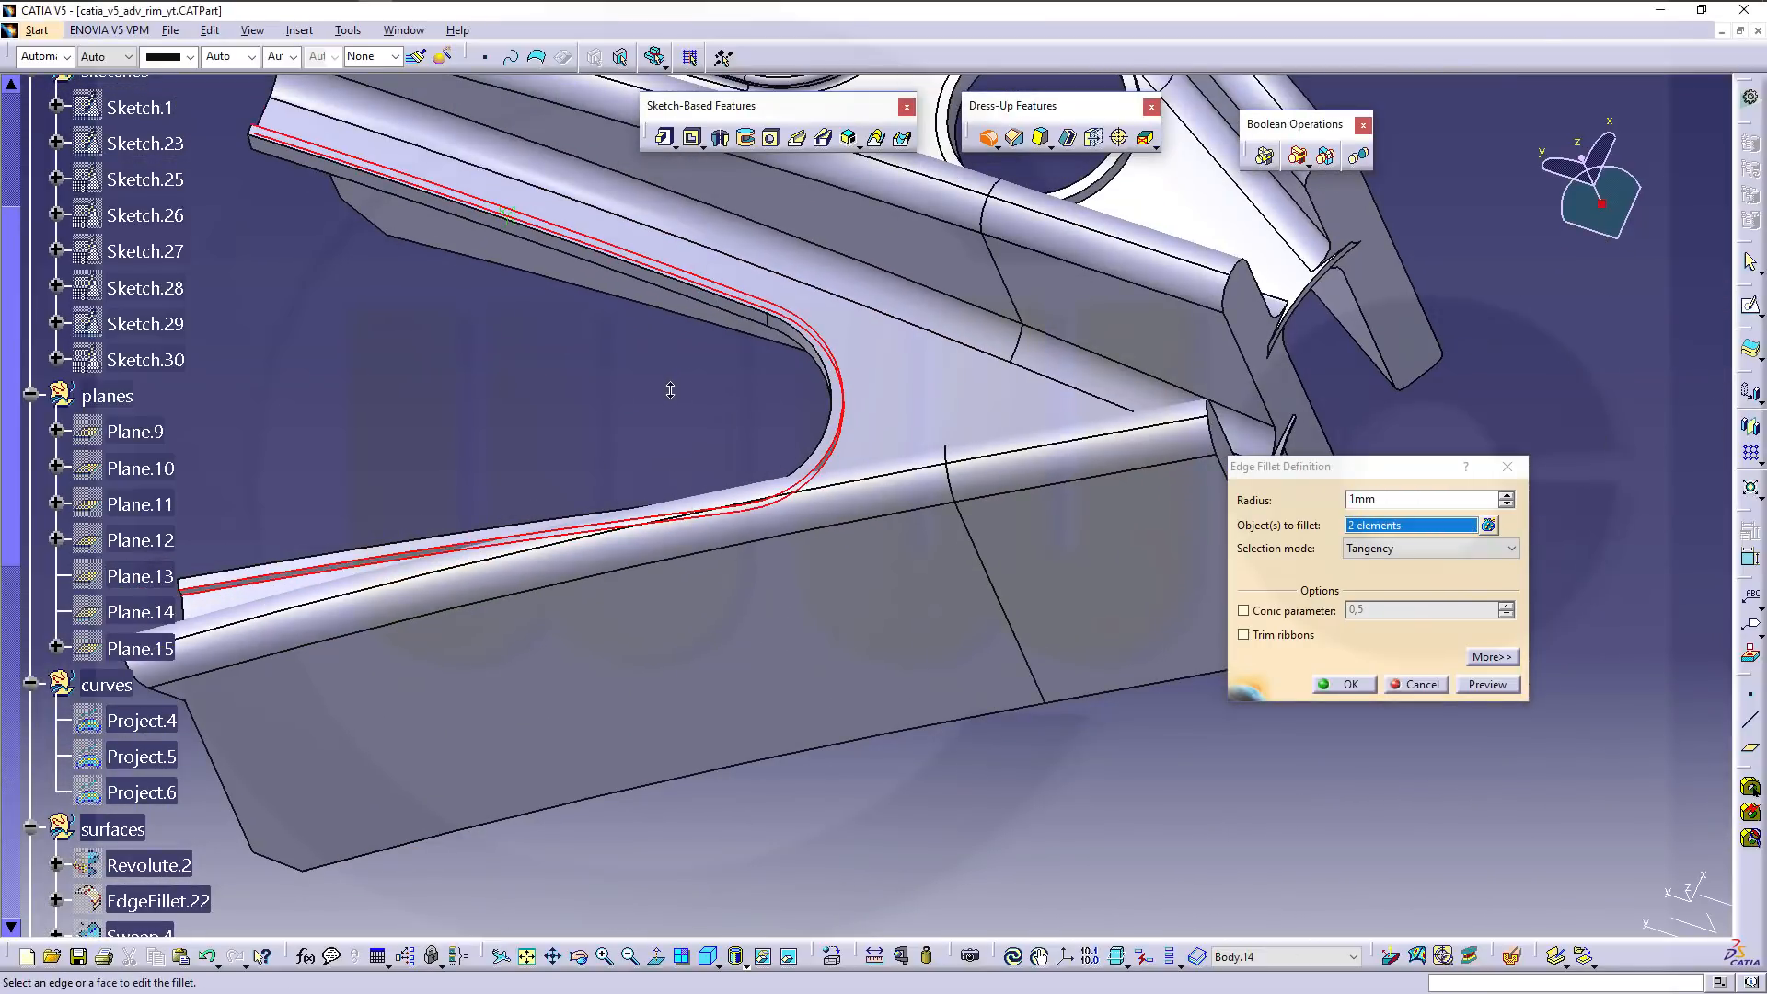
pyautogui.click(1332, 687)
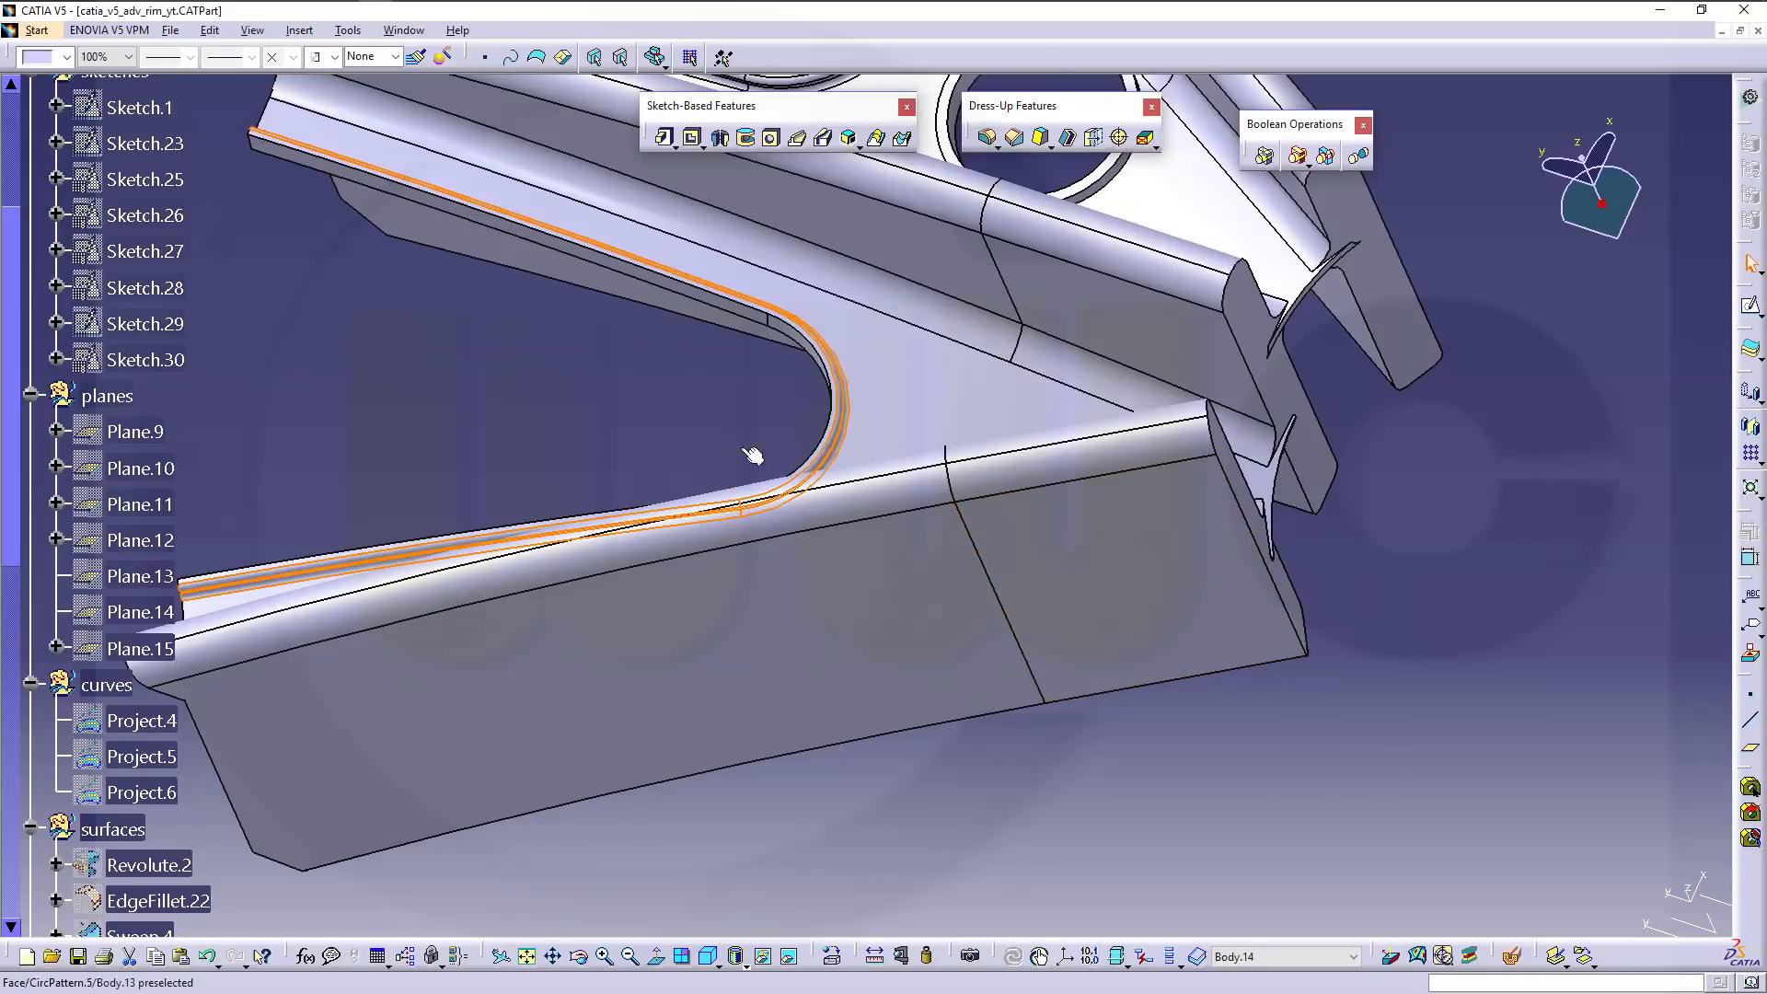
# Fillet the two step edges around the round hole of the spoke plate with a 1 mm radius.
pyautogui.moveTo(859, 458); pyautogui.dragTo(1080, 451, button='middle')
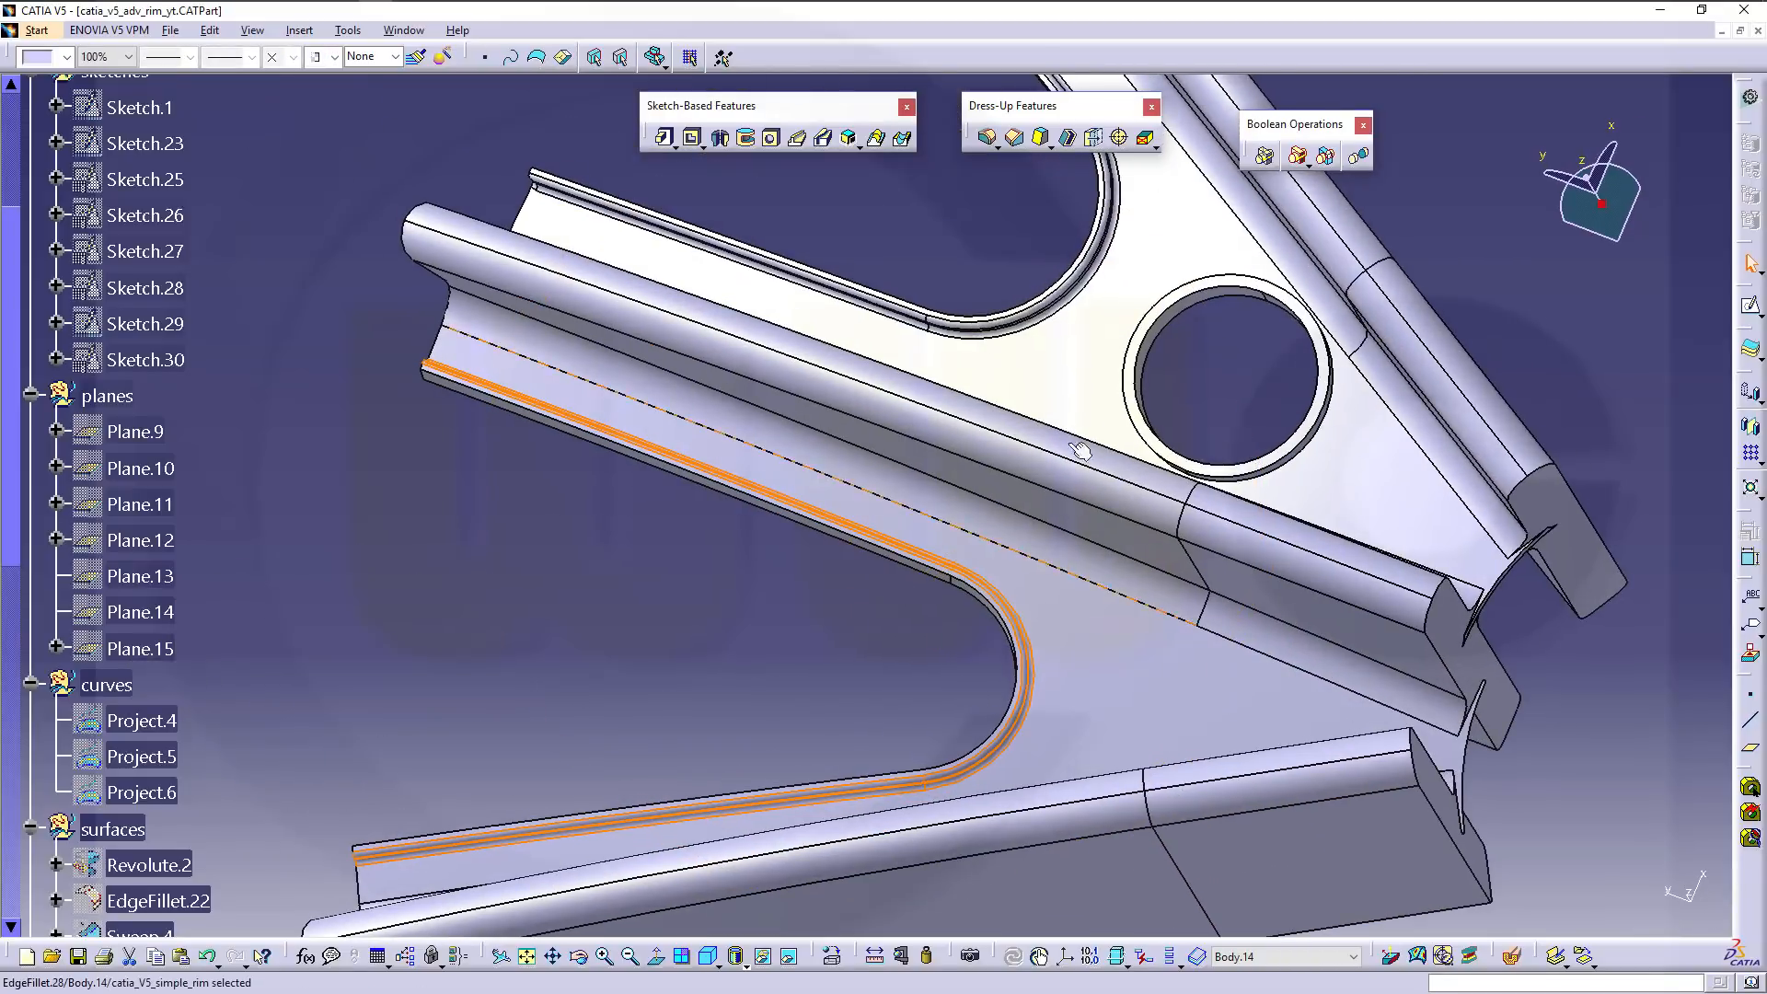
pyautogui.click(987, 138)
pyautogui.moveTo(1013, 387); pyautogui.dragTo(1049, 386, button='middle')
pyautogui.click(1073, 384)
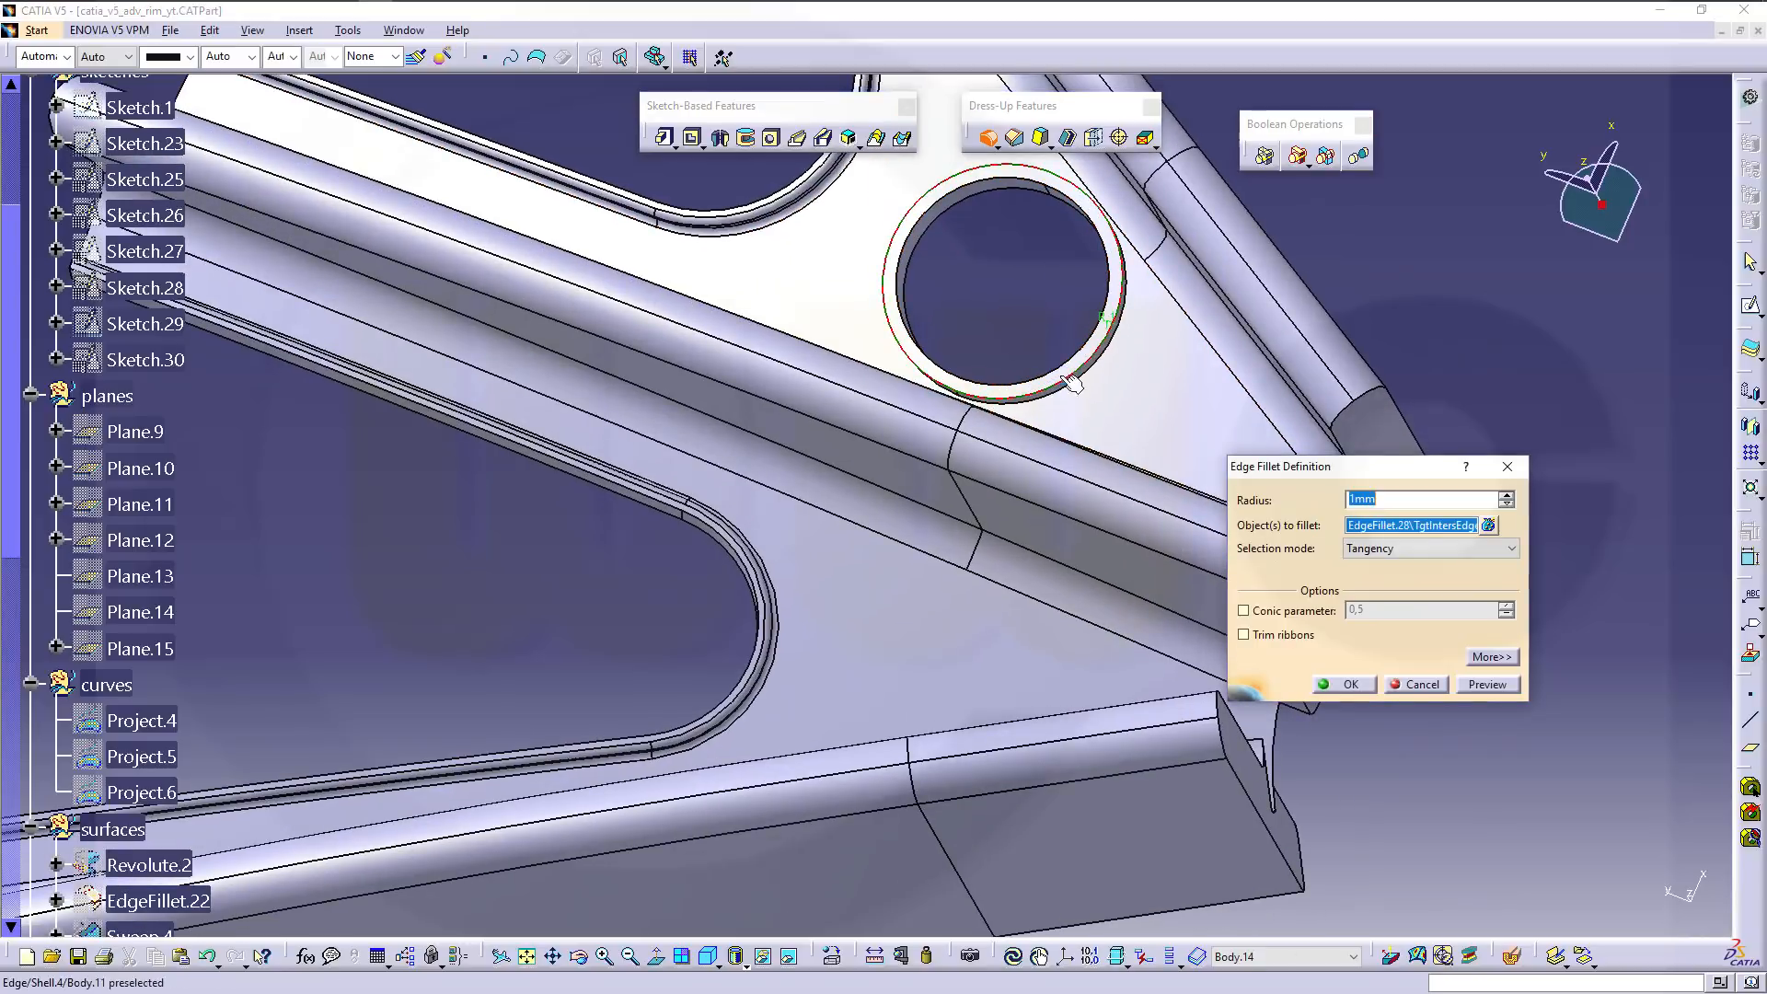
pyautogui.click(1012, 403)
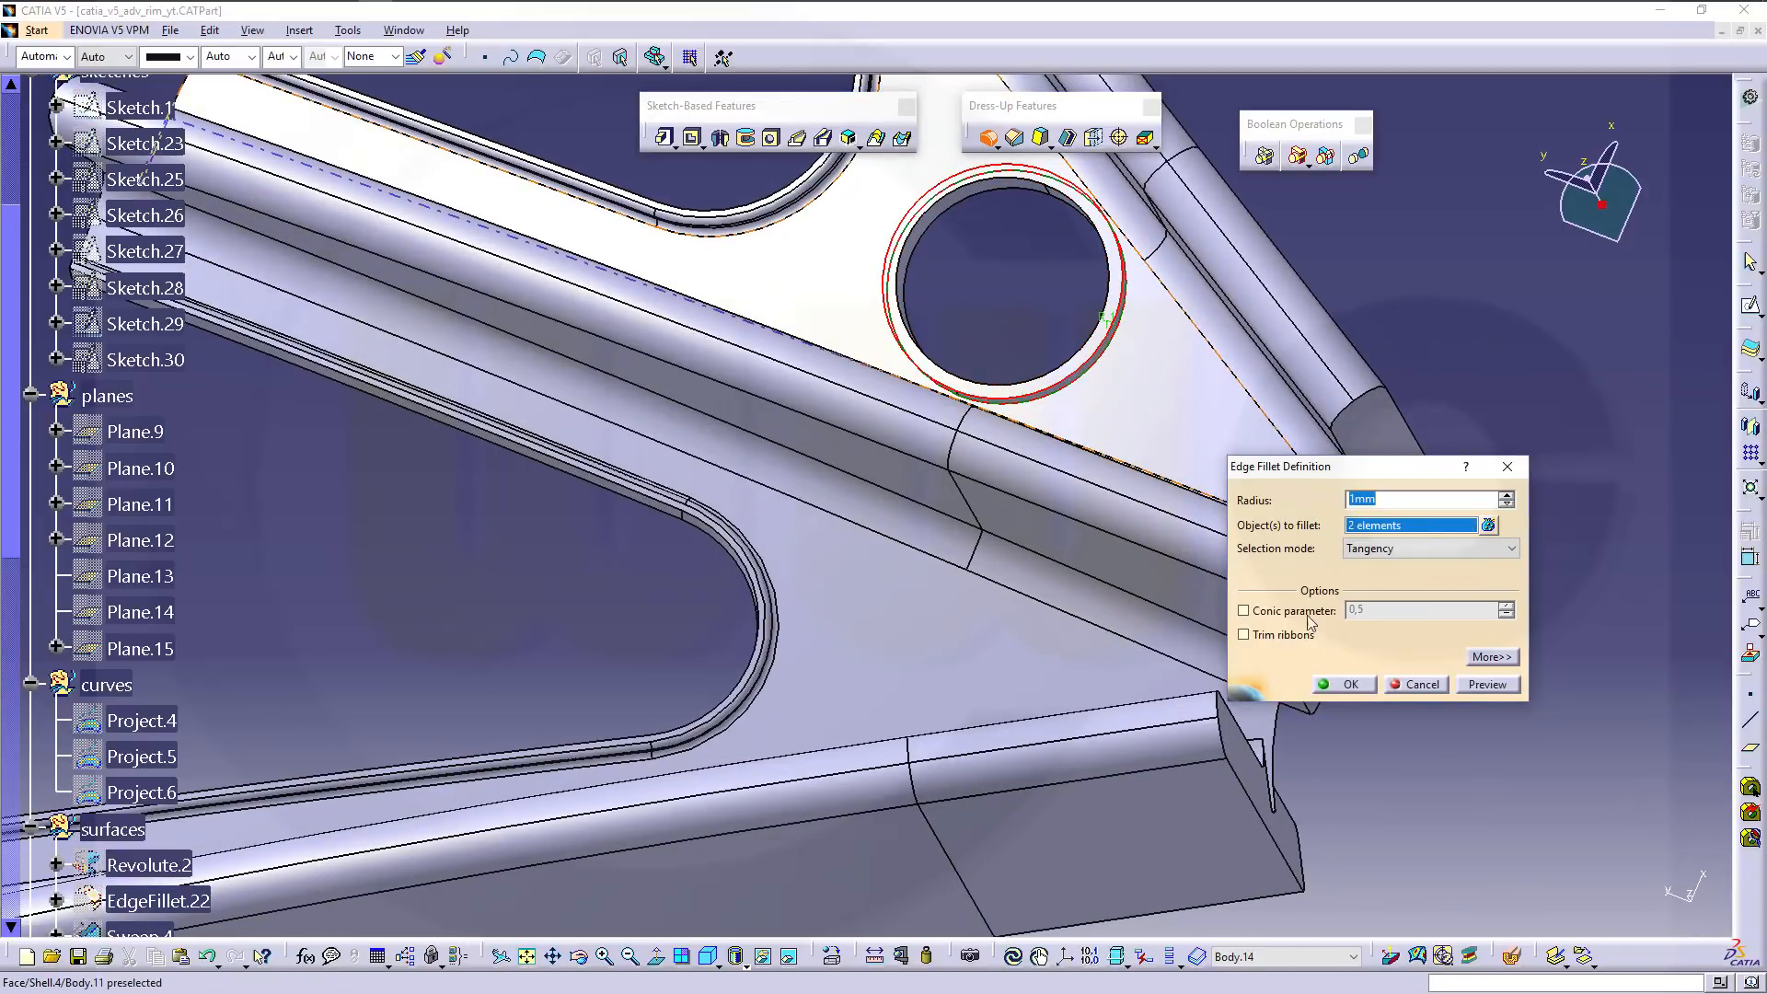
pyautogui.click(1349, 686)
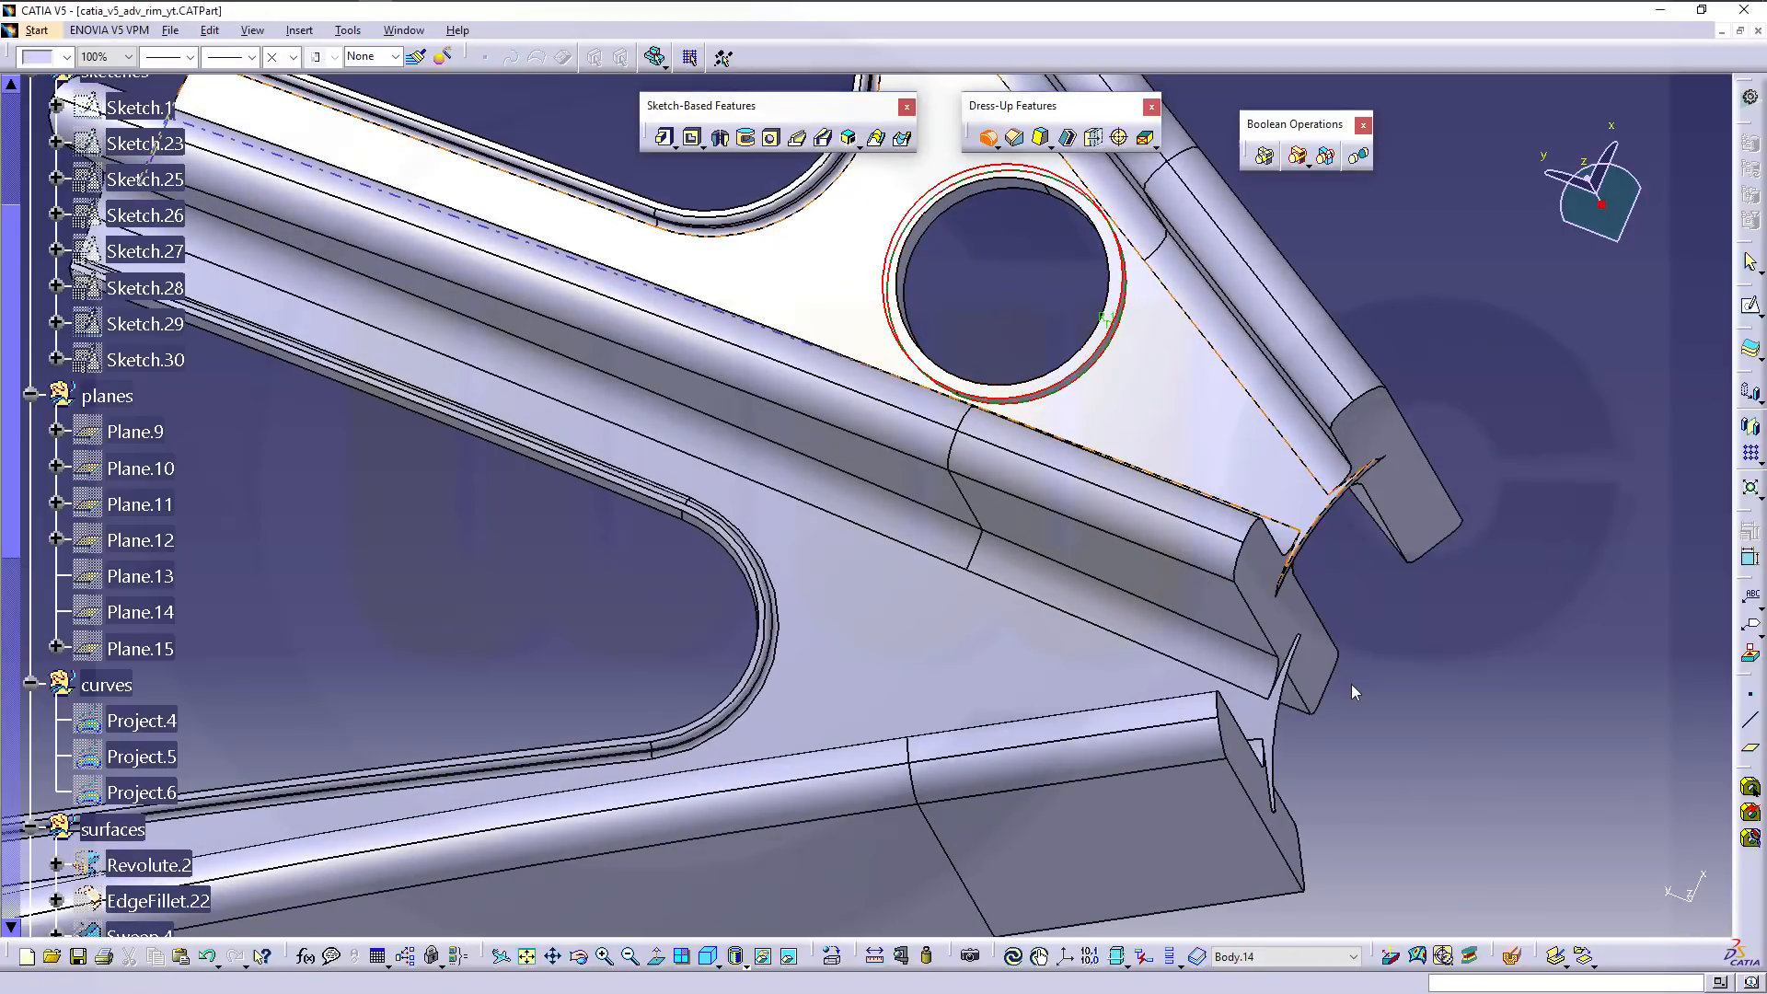
pyautogui.click(1409, 318)
# Fillet the innermost front edge of the U-shaped cutout on the spoke plate without a hole, using a 1 mm radius.
pyautogui.moveTo(1101, 402); pyautogui.dragTo(944, 524, button='middle')
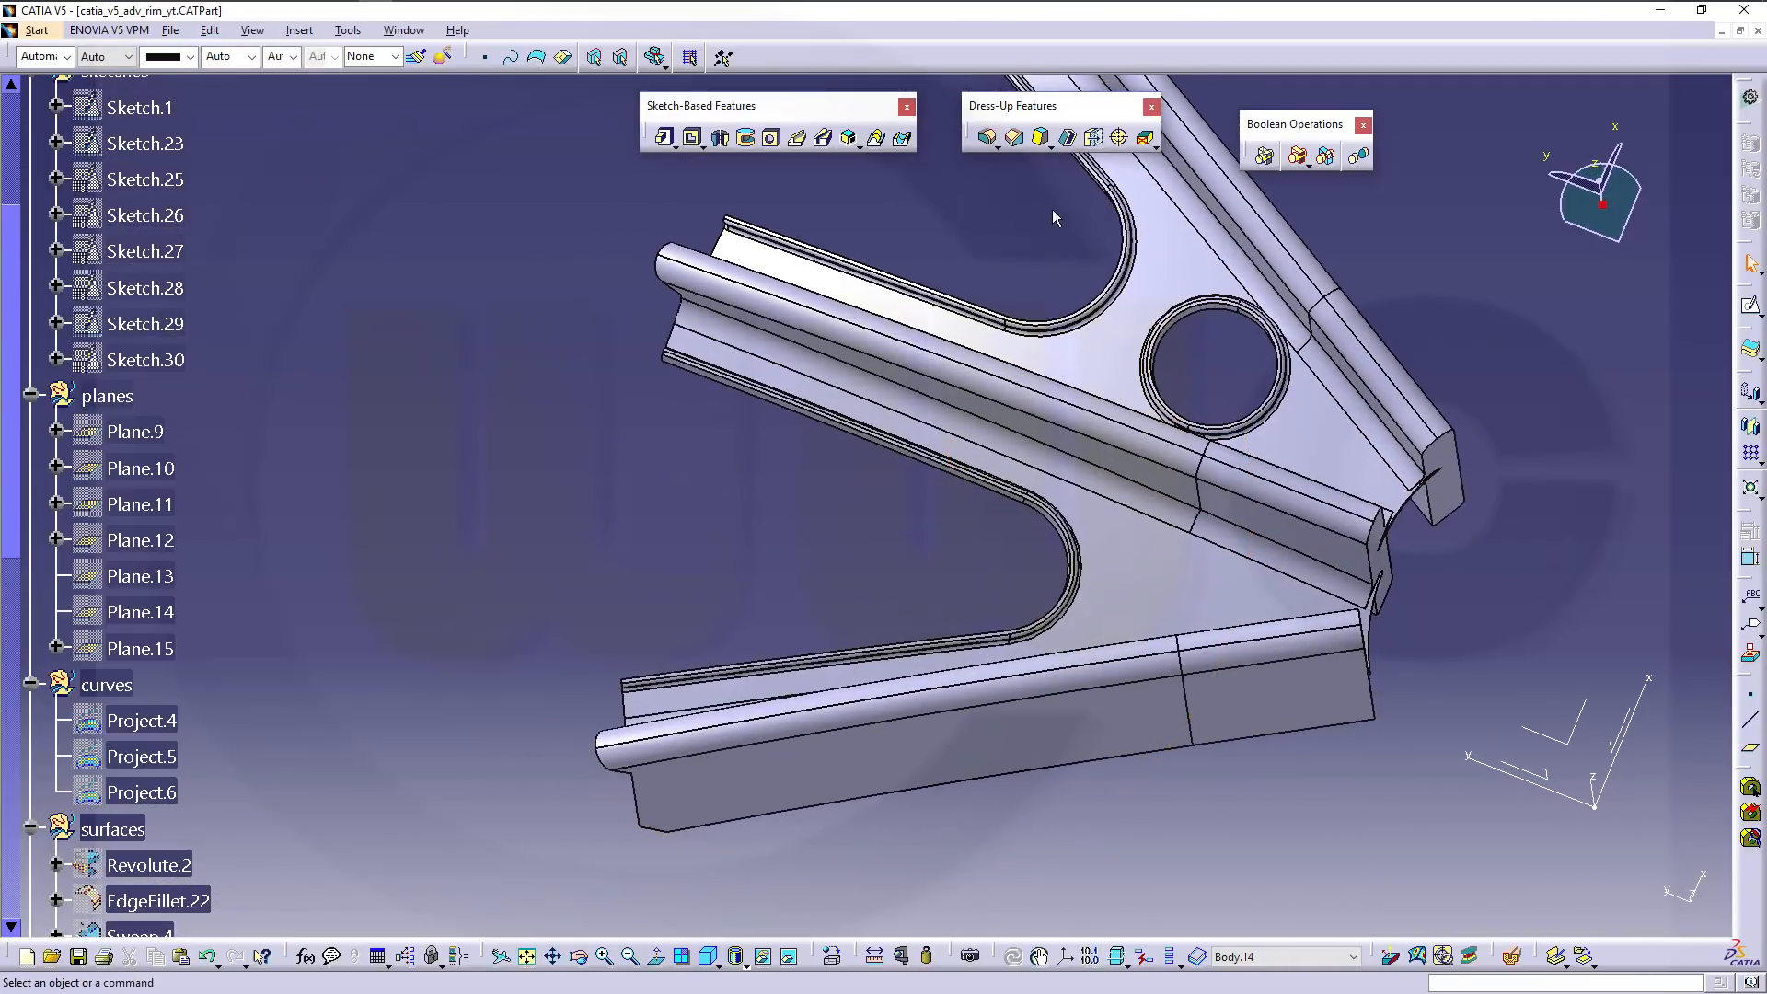
pyautogui.click(988, 138)
pyautogui.moveTo(777, 445); pyautogui.dragTo(713, 433, button='middle')
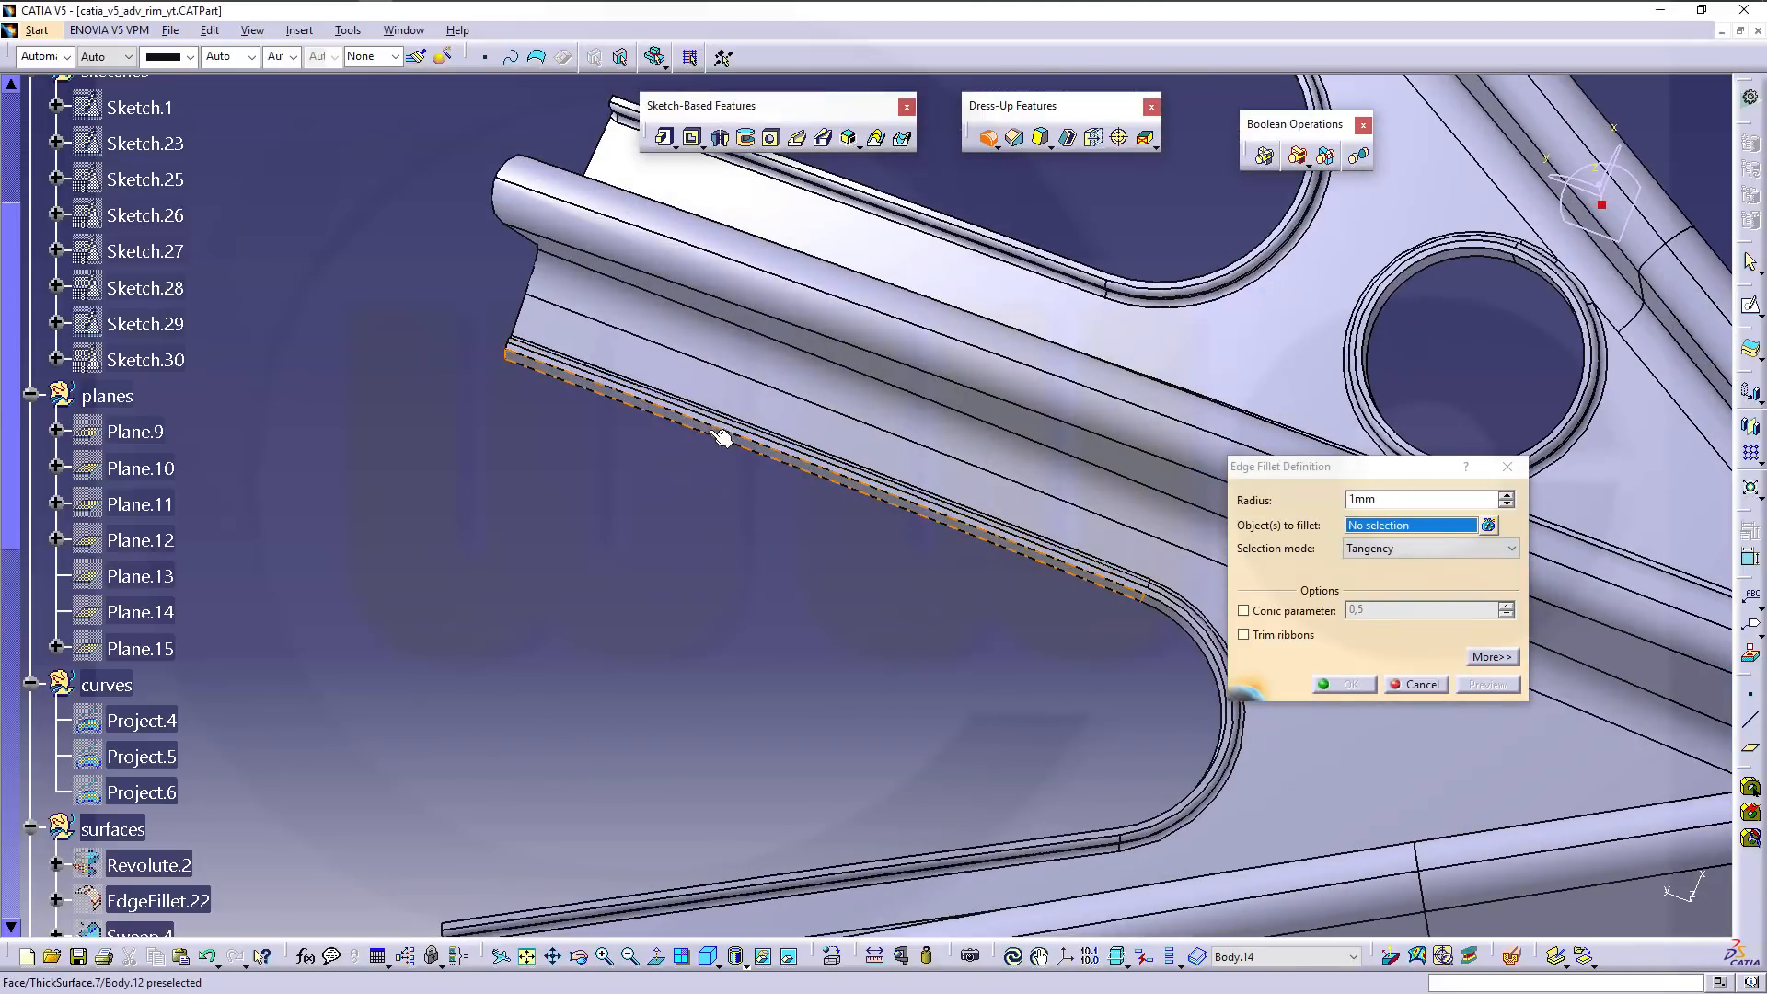
pyautogui.click(755, 447)
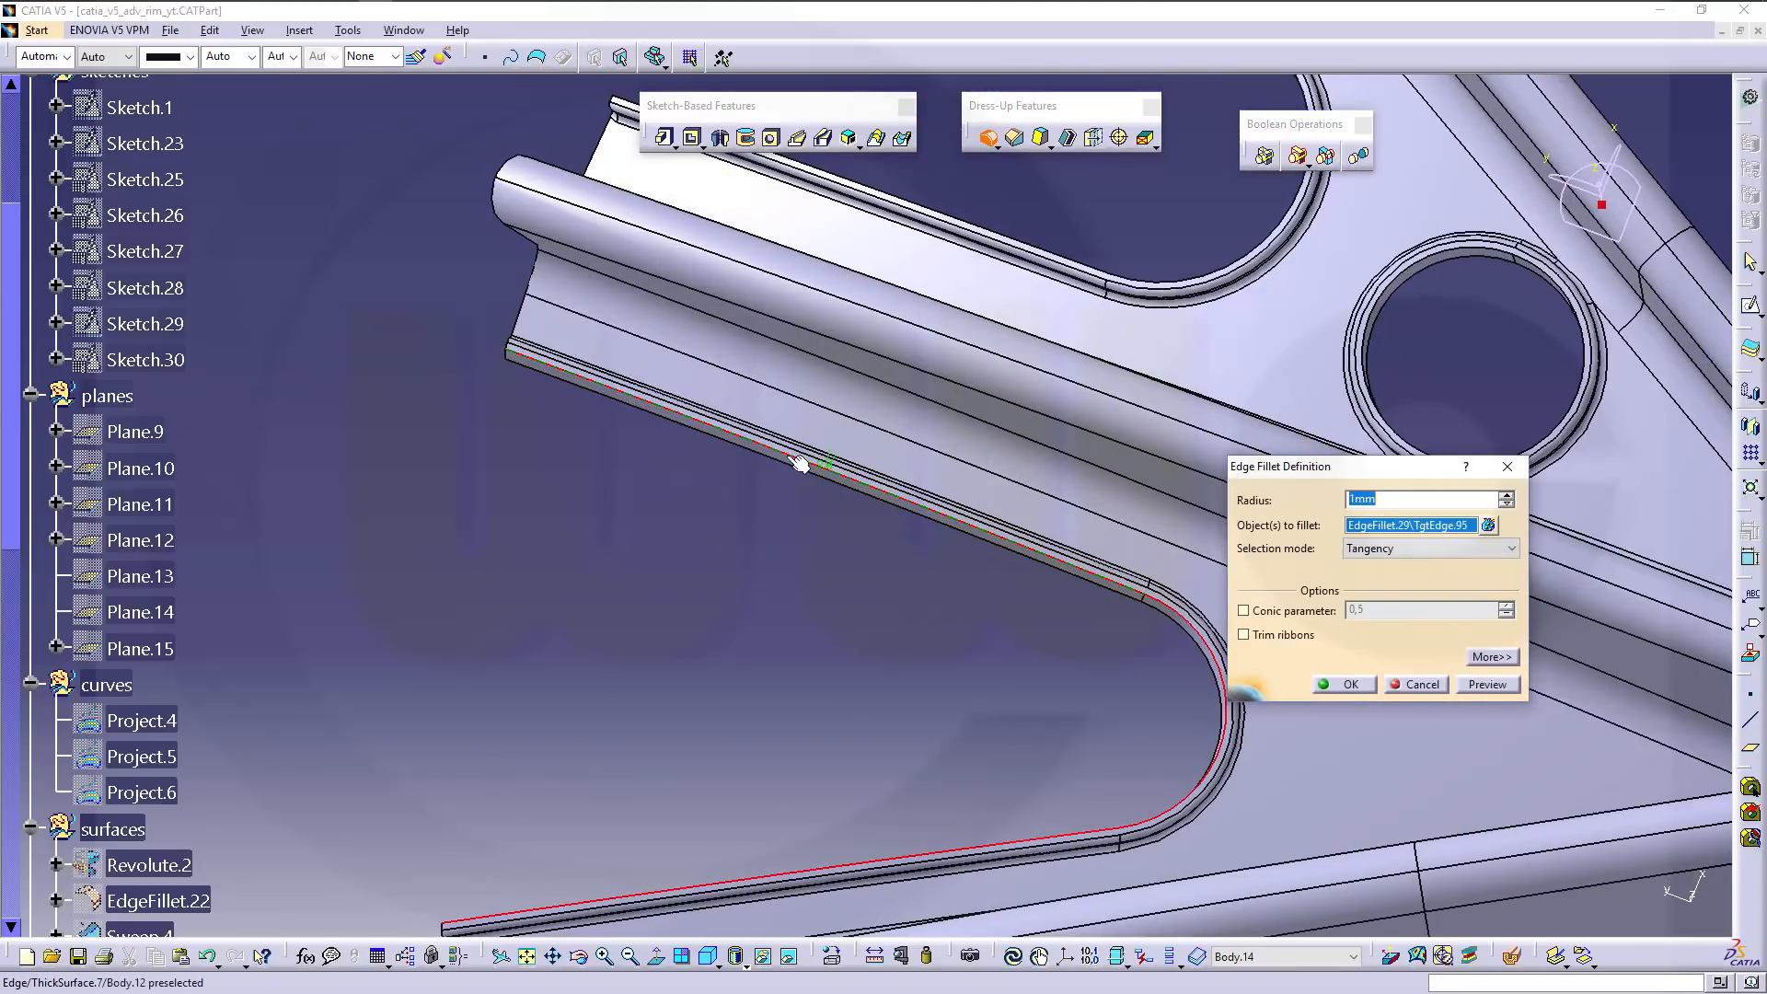
pyautogui.click(1346, 685)
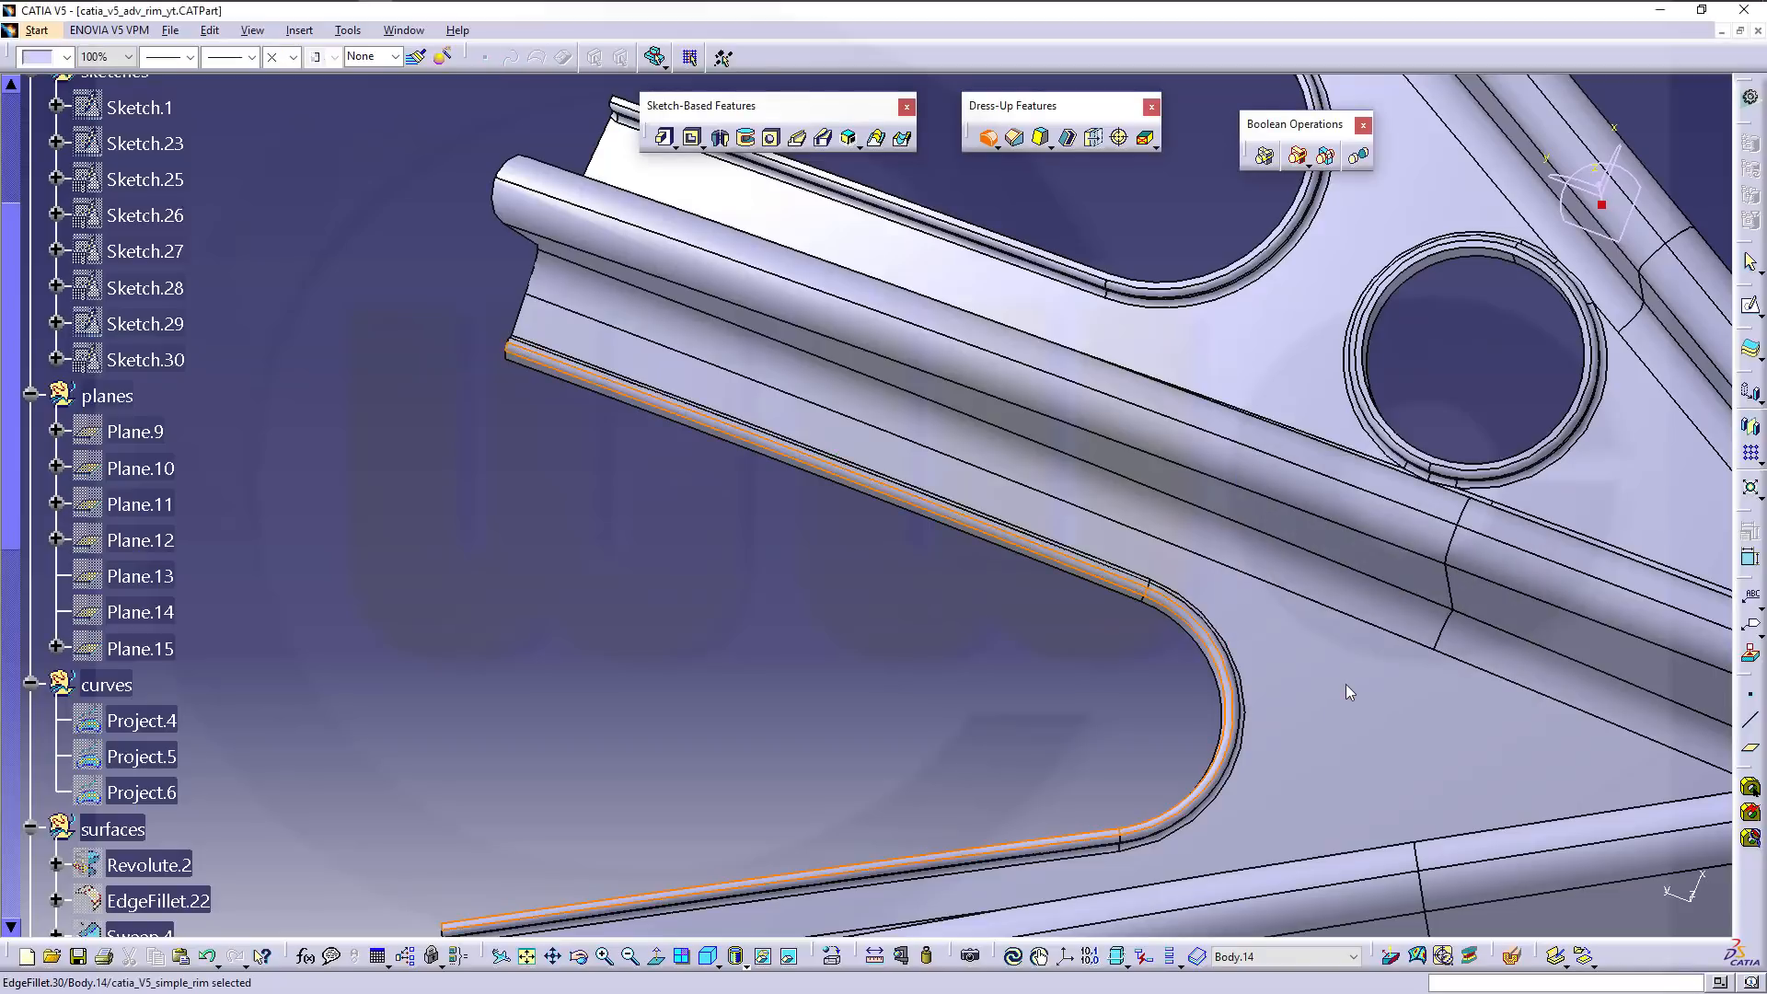
# Fillet the innermost front edges of the other plate's U-shaped cutout and its round hole with separate 1 mm edge fillets.
pyautogui.click(989, 140)
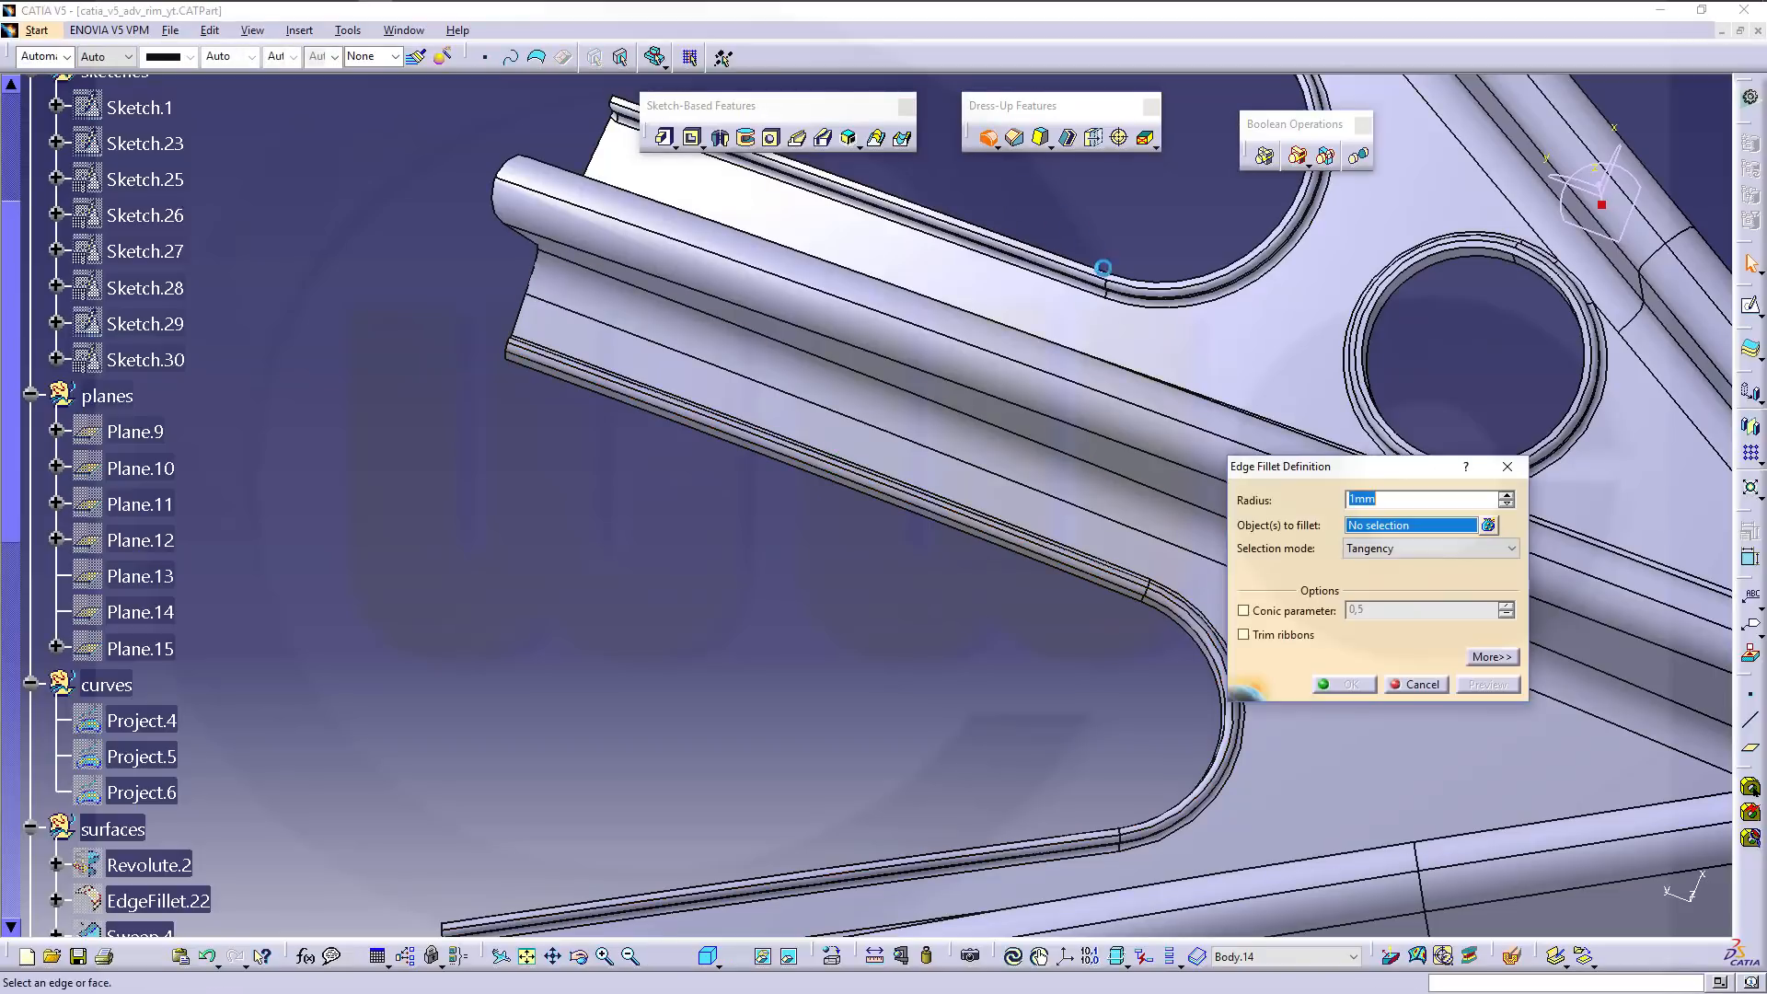
pyautogui.click(1112, 275)
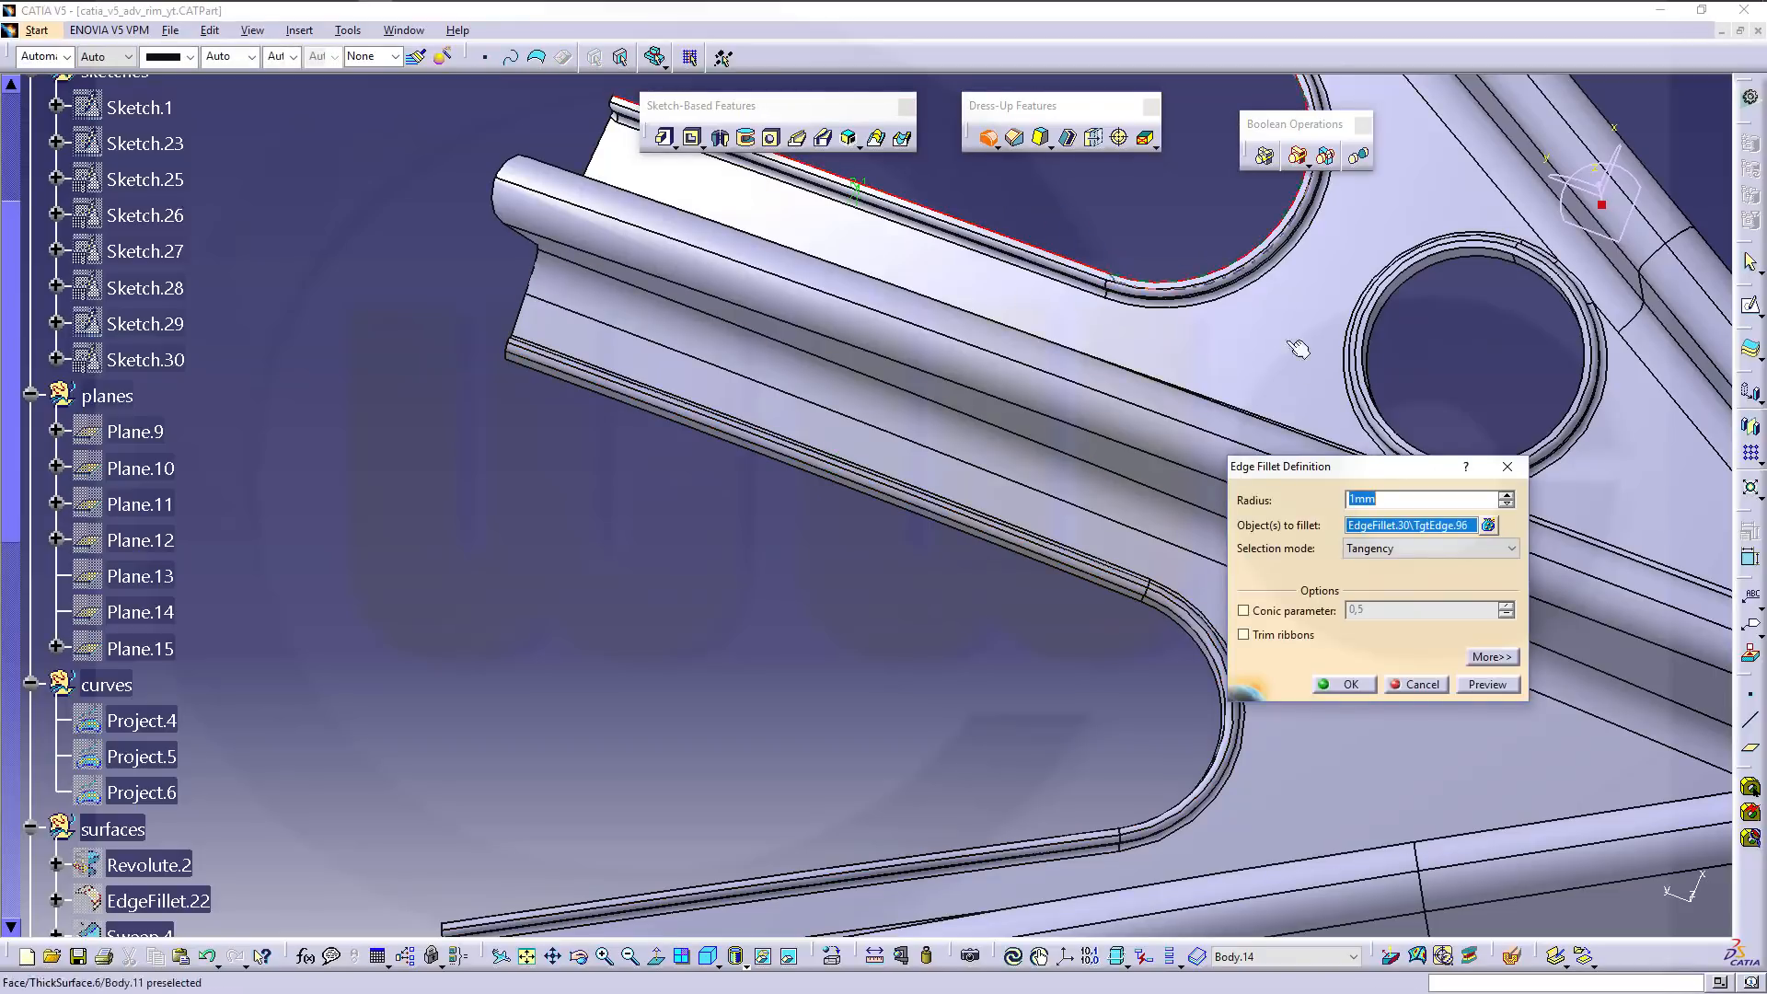
pyautogui.click(1352, 685)
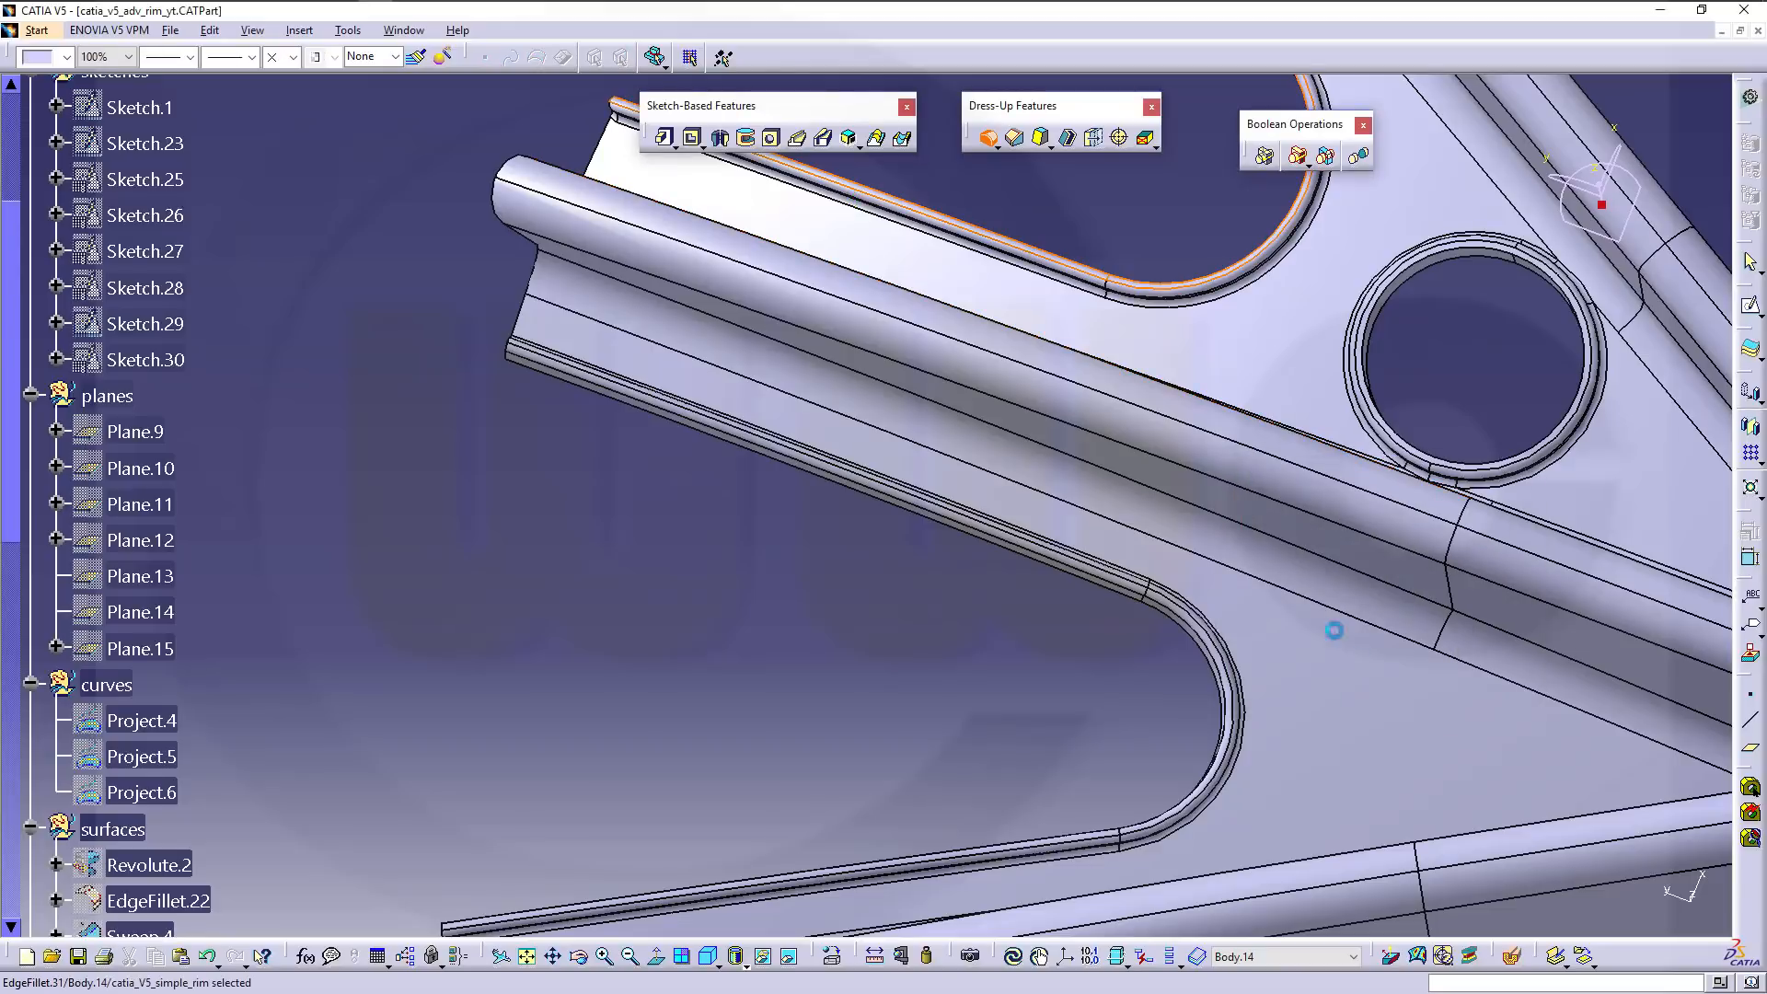
pyautogui.click(987, 139)
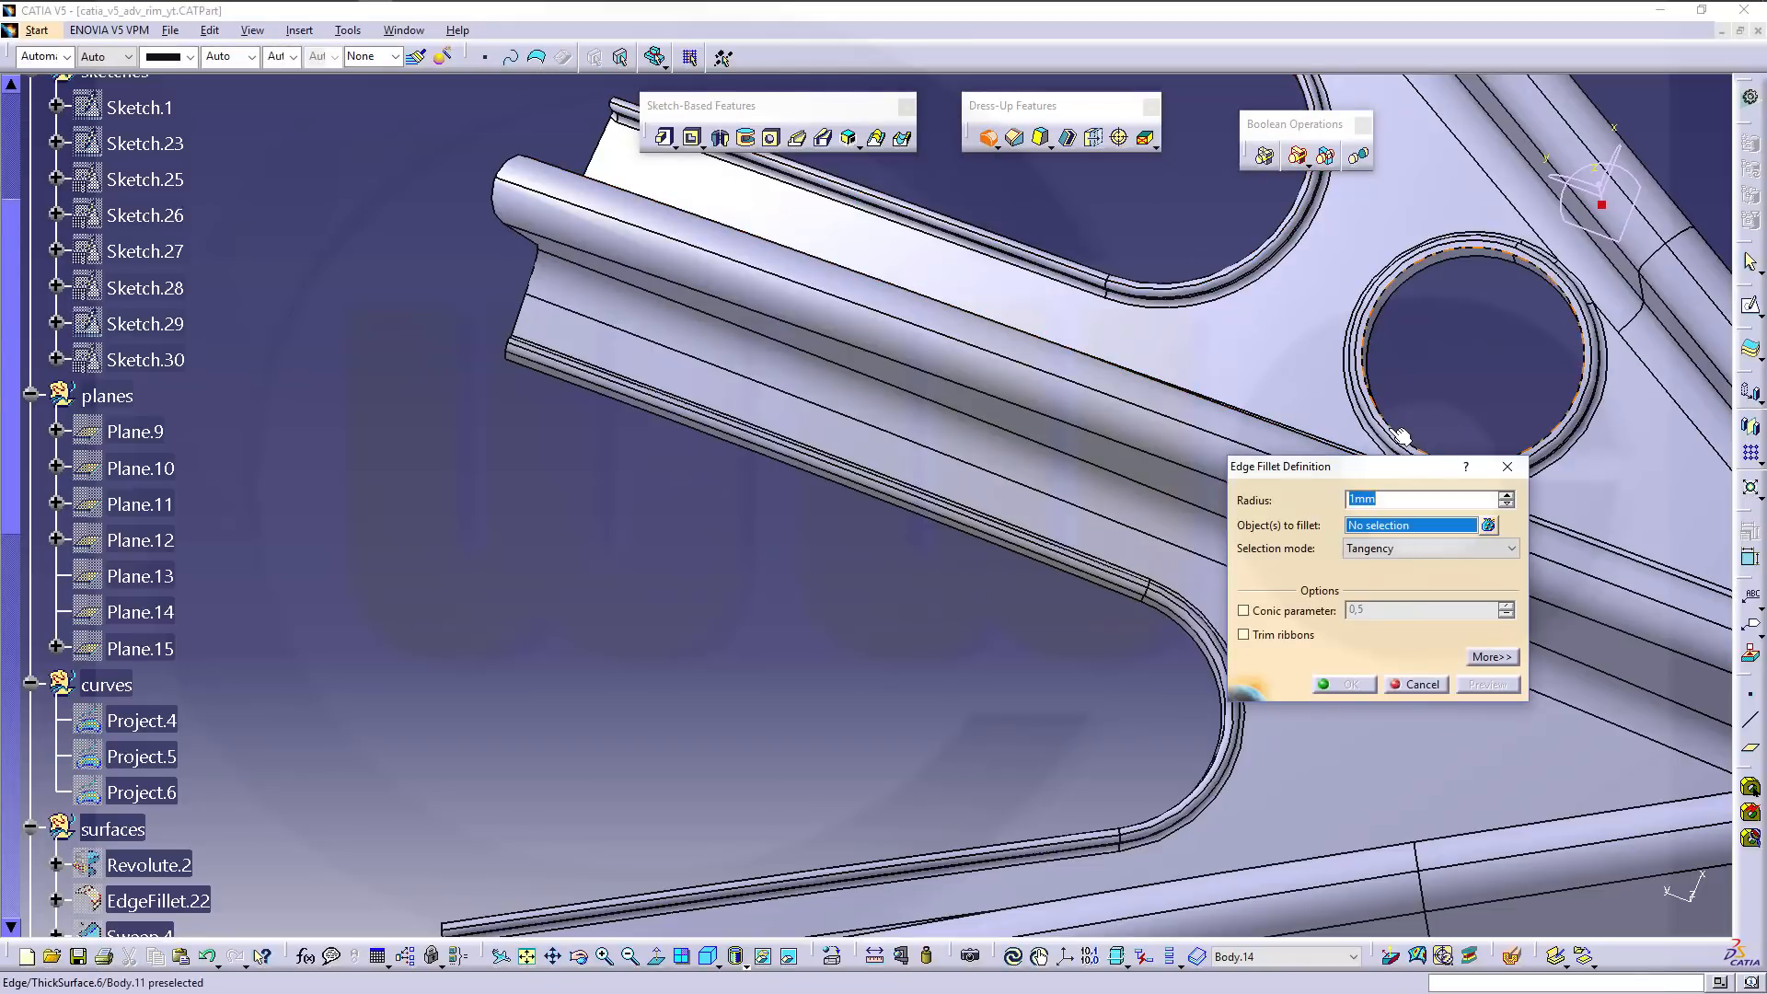
pyautogui.click(1394, 430)
pyautogui.click(1359, 689)
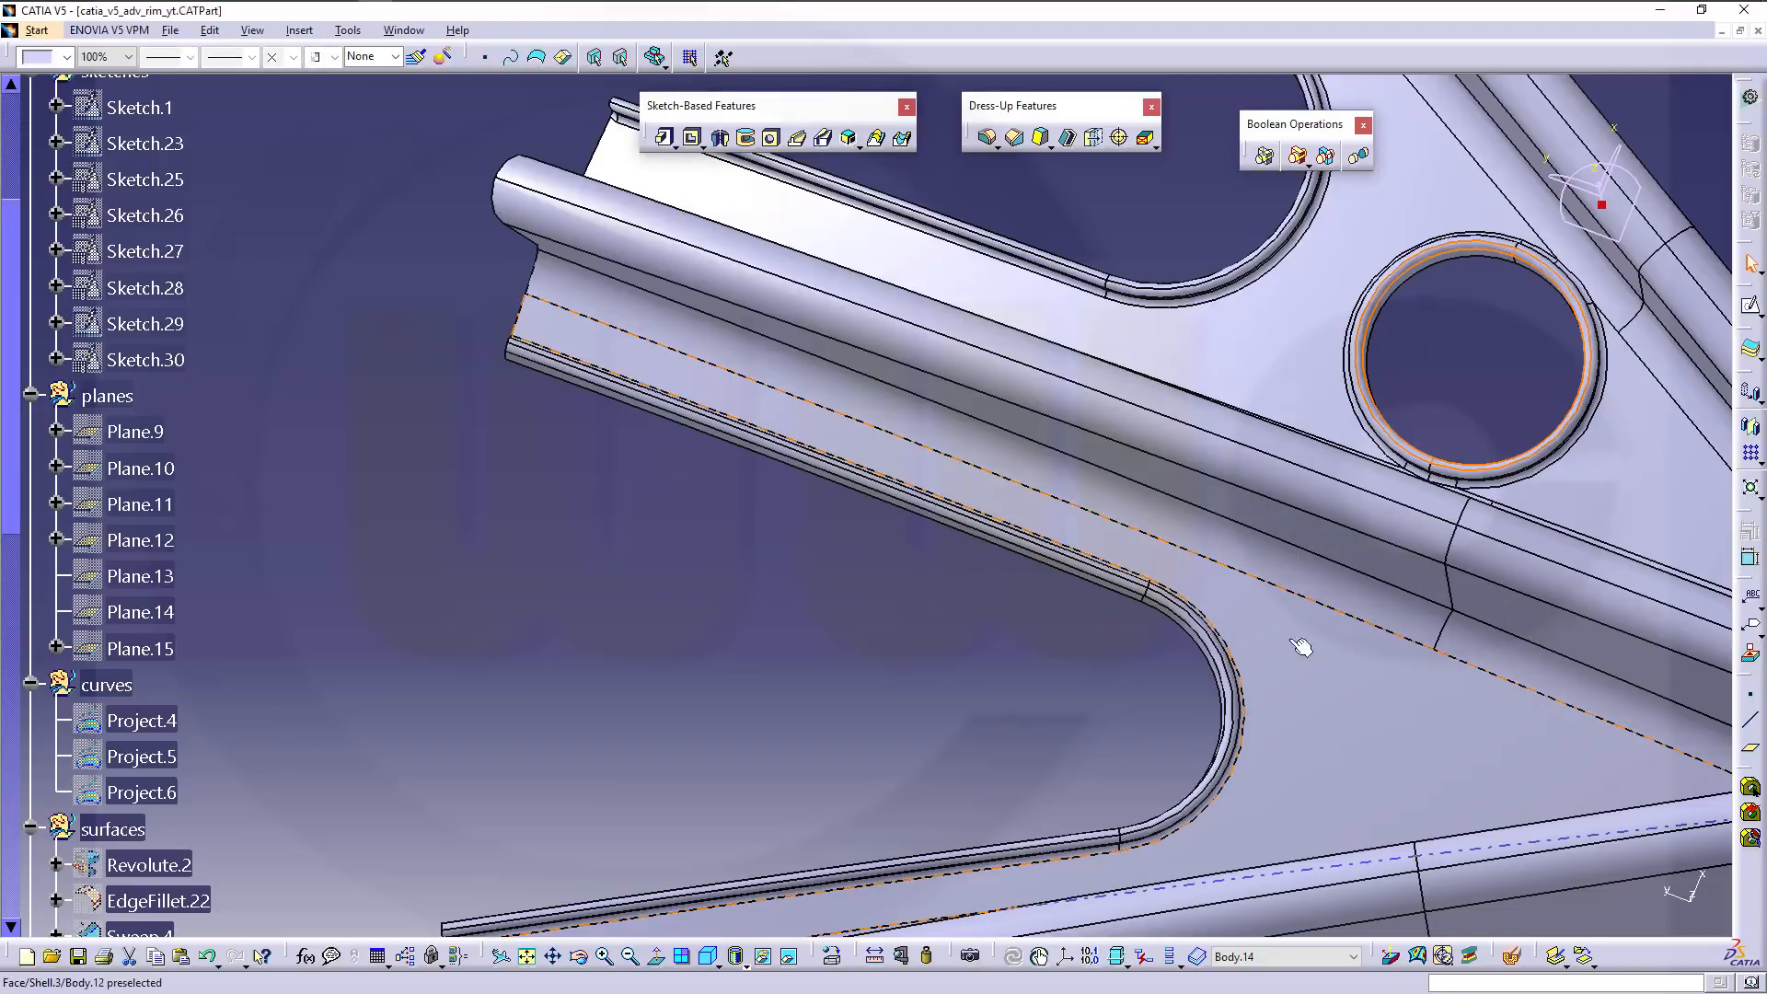
# On the back of the spoke plates, fillet the round hole's edge and both U-shaped cutout edges with one 1 mm edge fillet.
pyautogui.moveTo(938, 643); pyautogui.dragTo(1234, 367, button='middle')
pyautogui.click(987, 139)
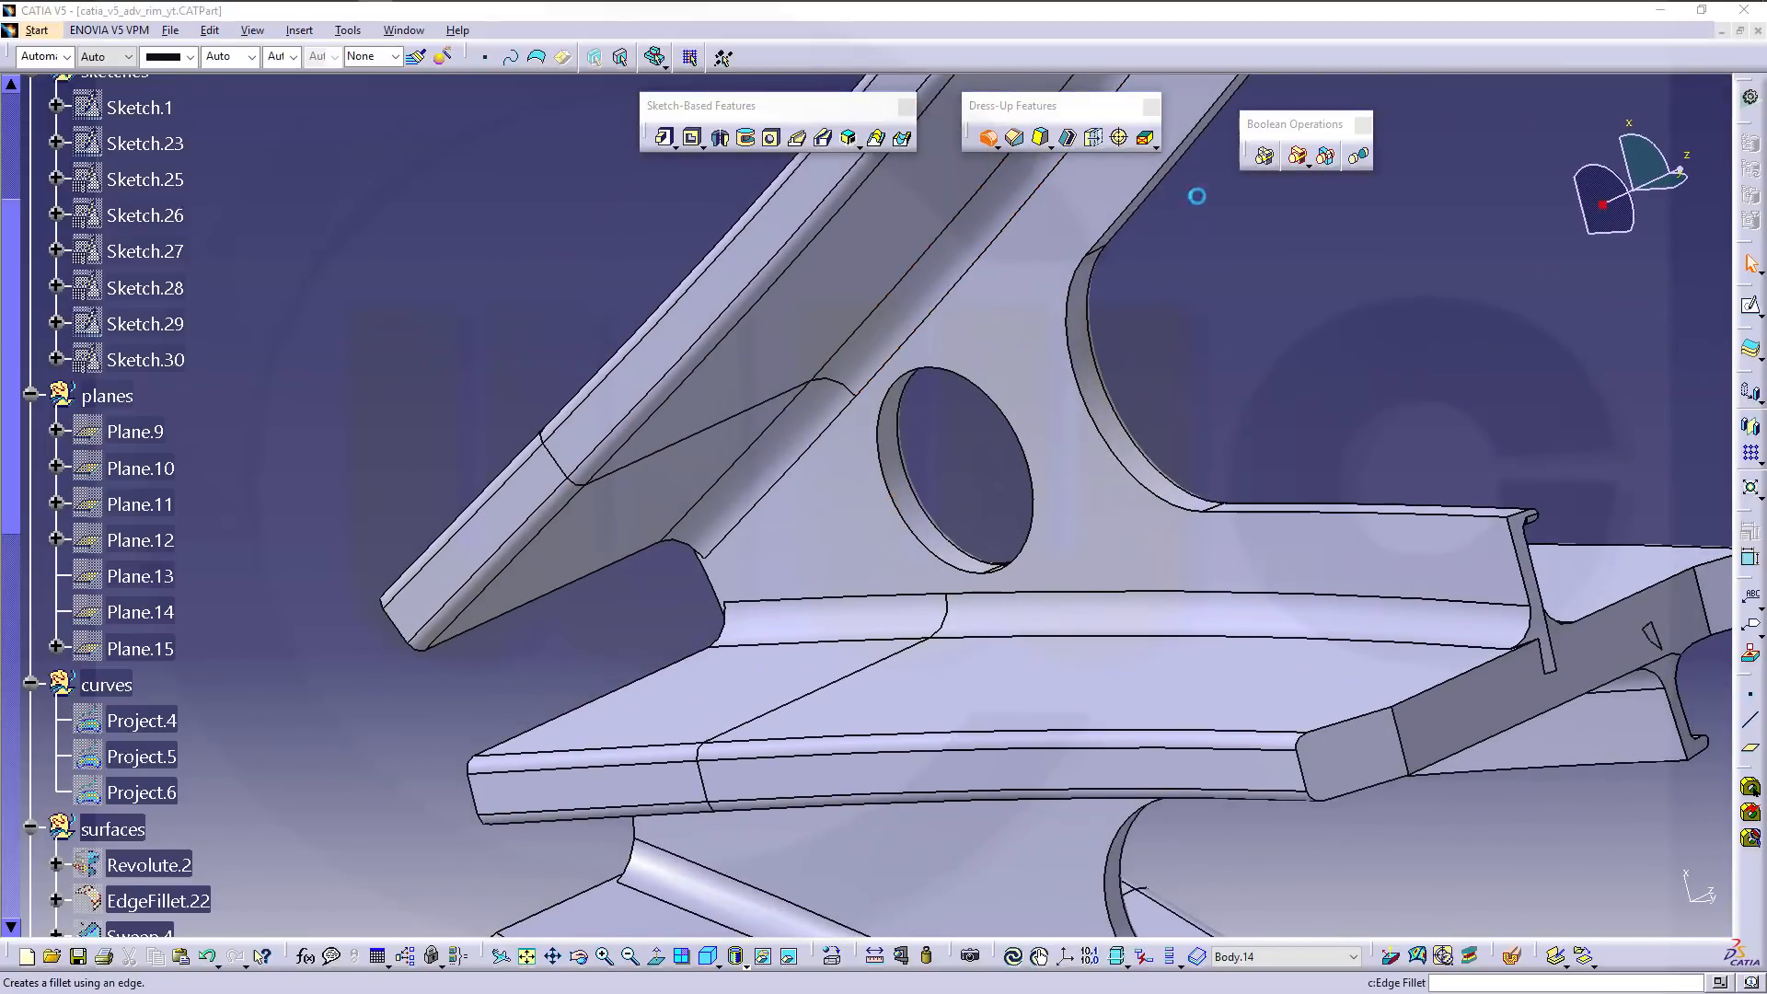
pyautogui.click(906, 518)
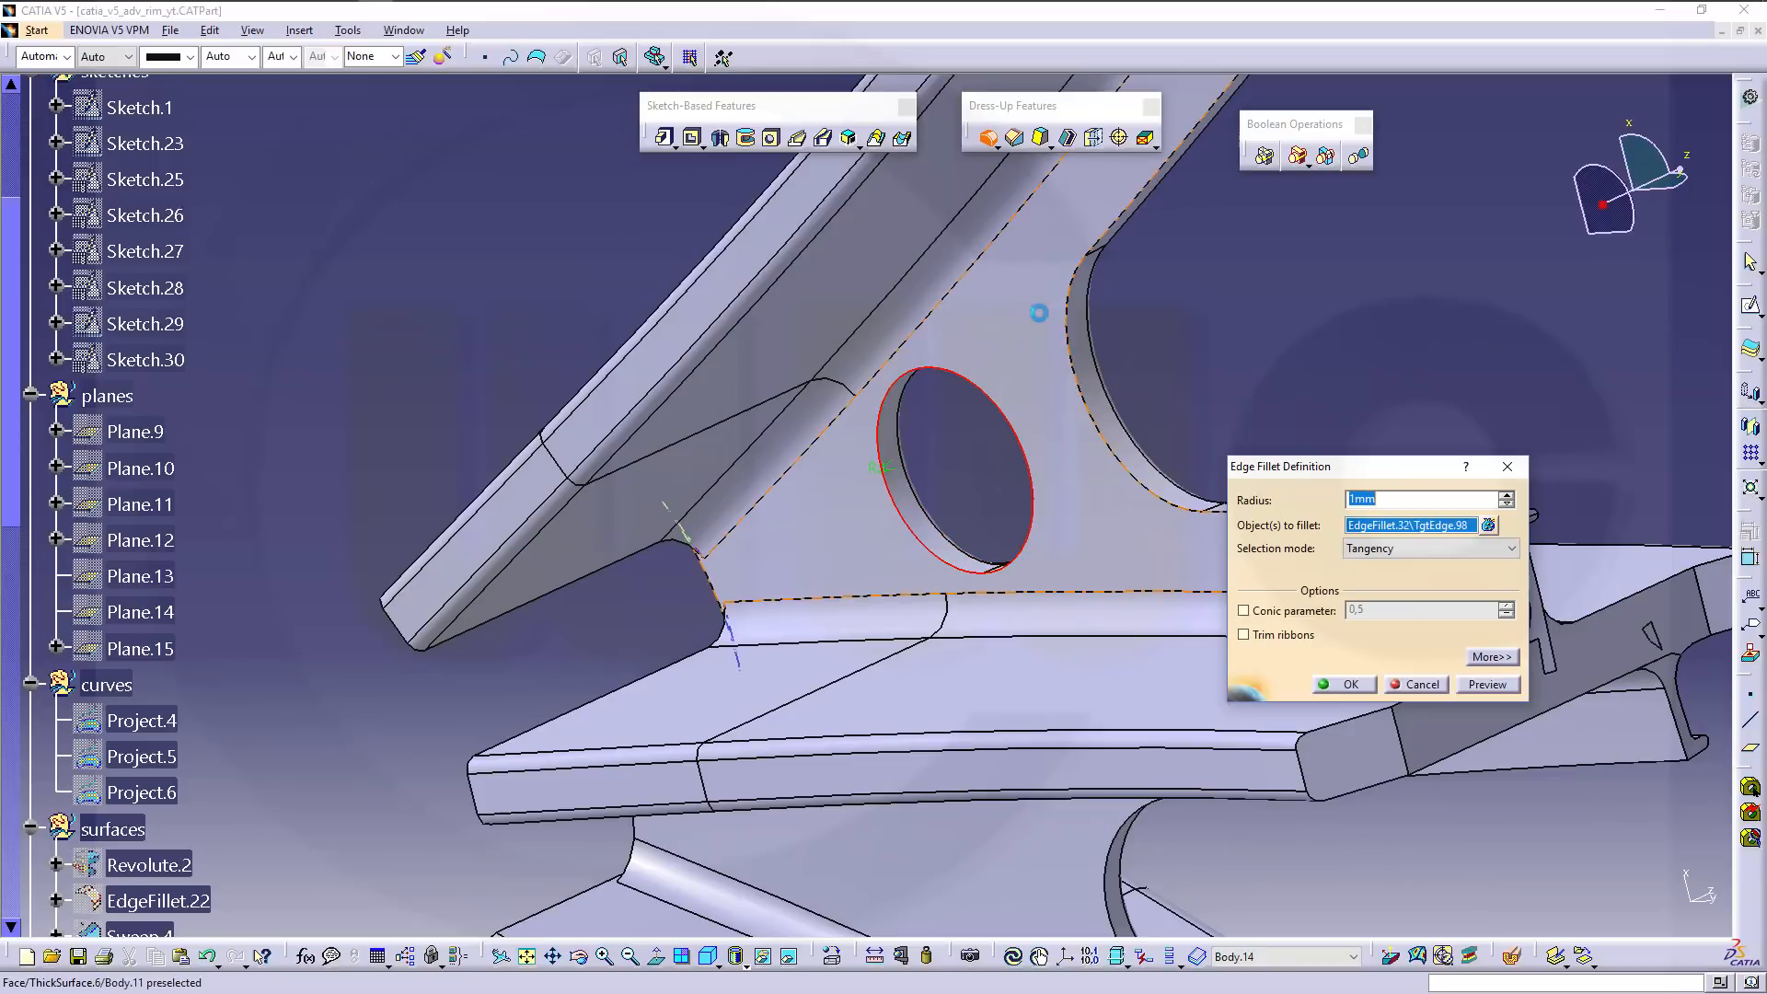
pyautogui.click(1086, 395)
pyautogui.moveTo(1080, 594); pyautogui.dragTo(1097, 433, button='middle')
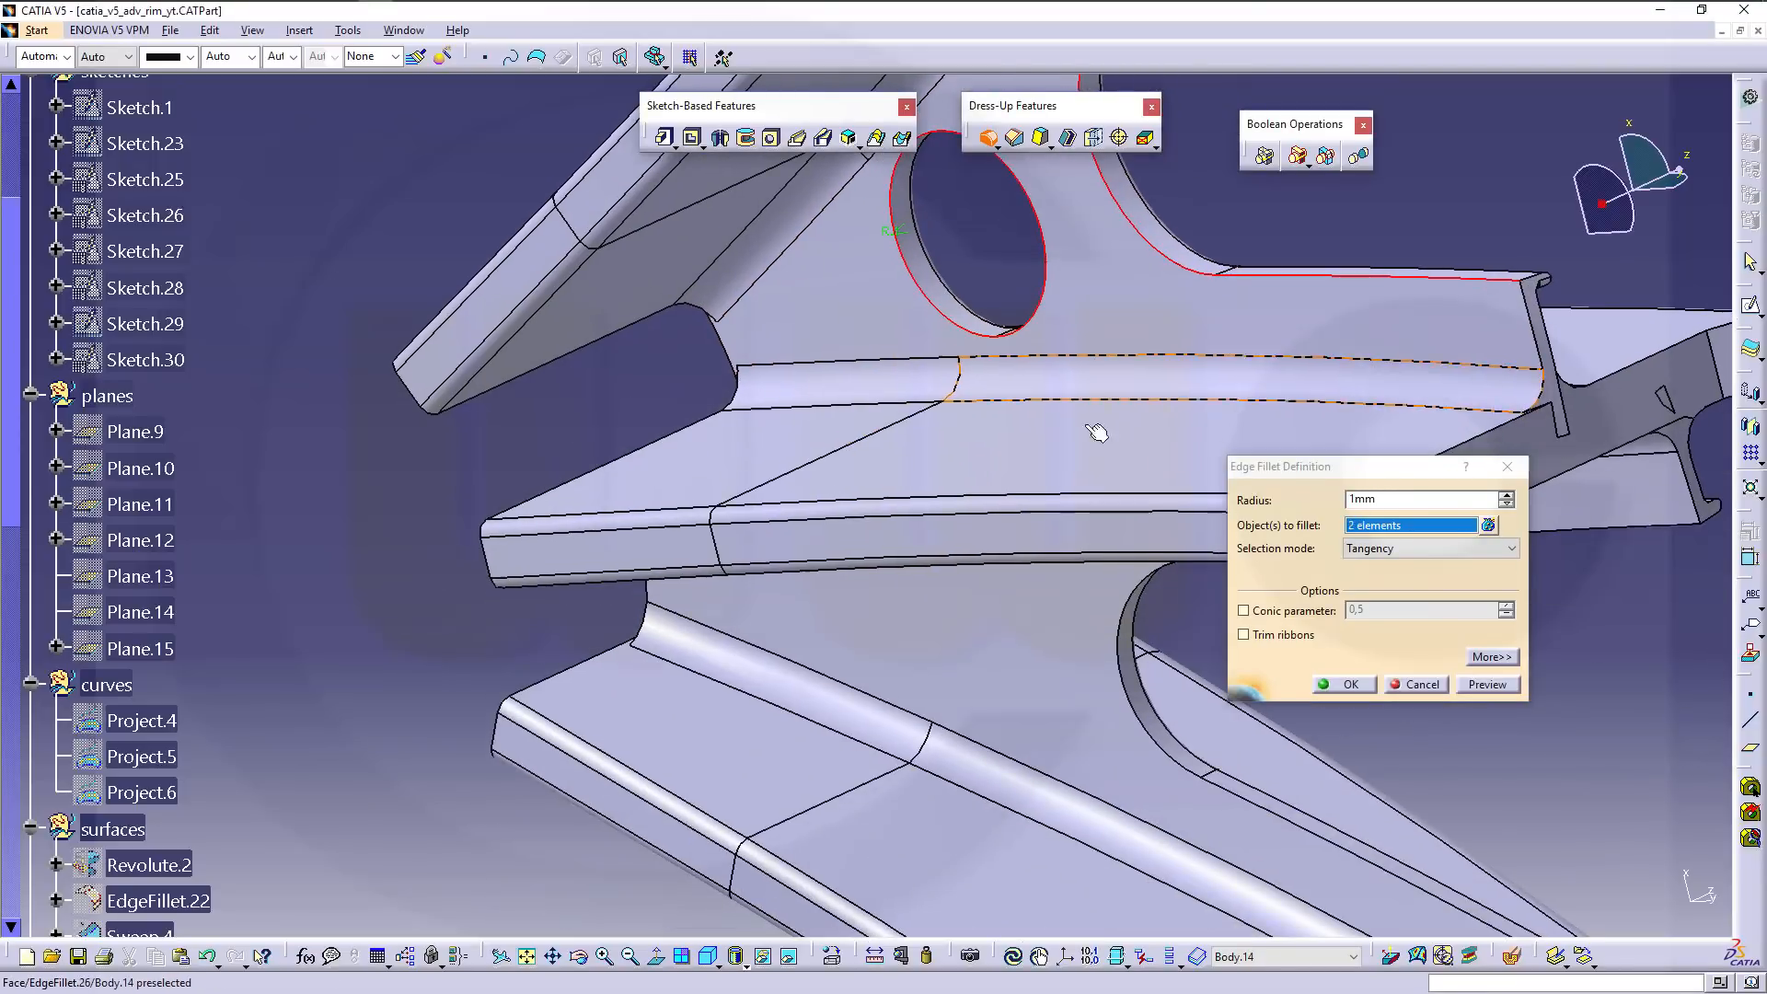
pyautogui.click(1130, 660)
pyautogui.click(1344, 683)
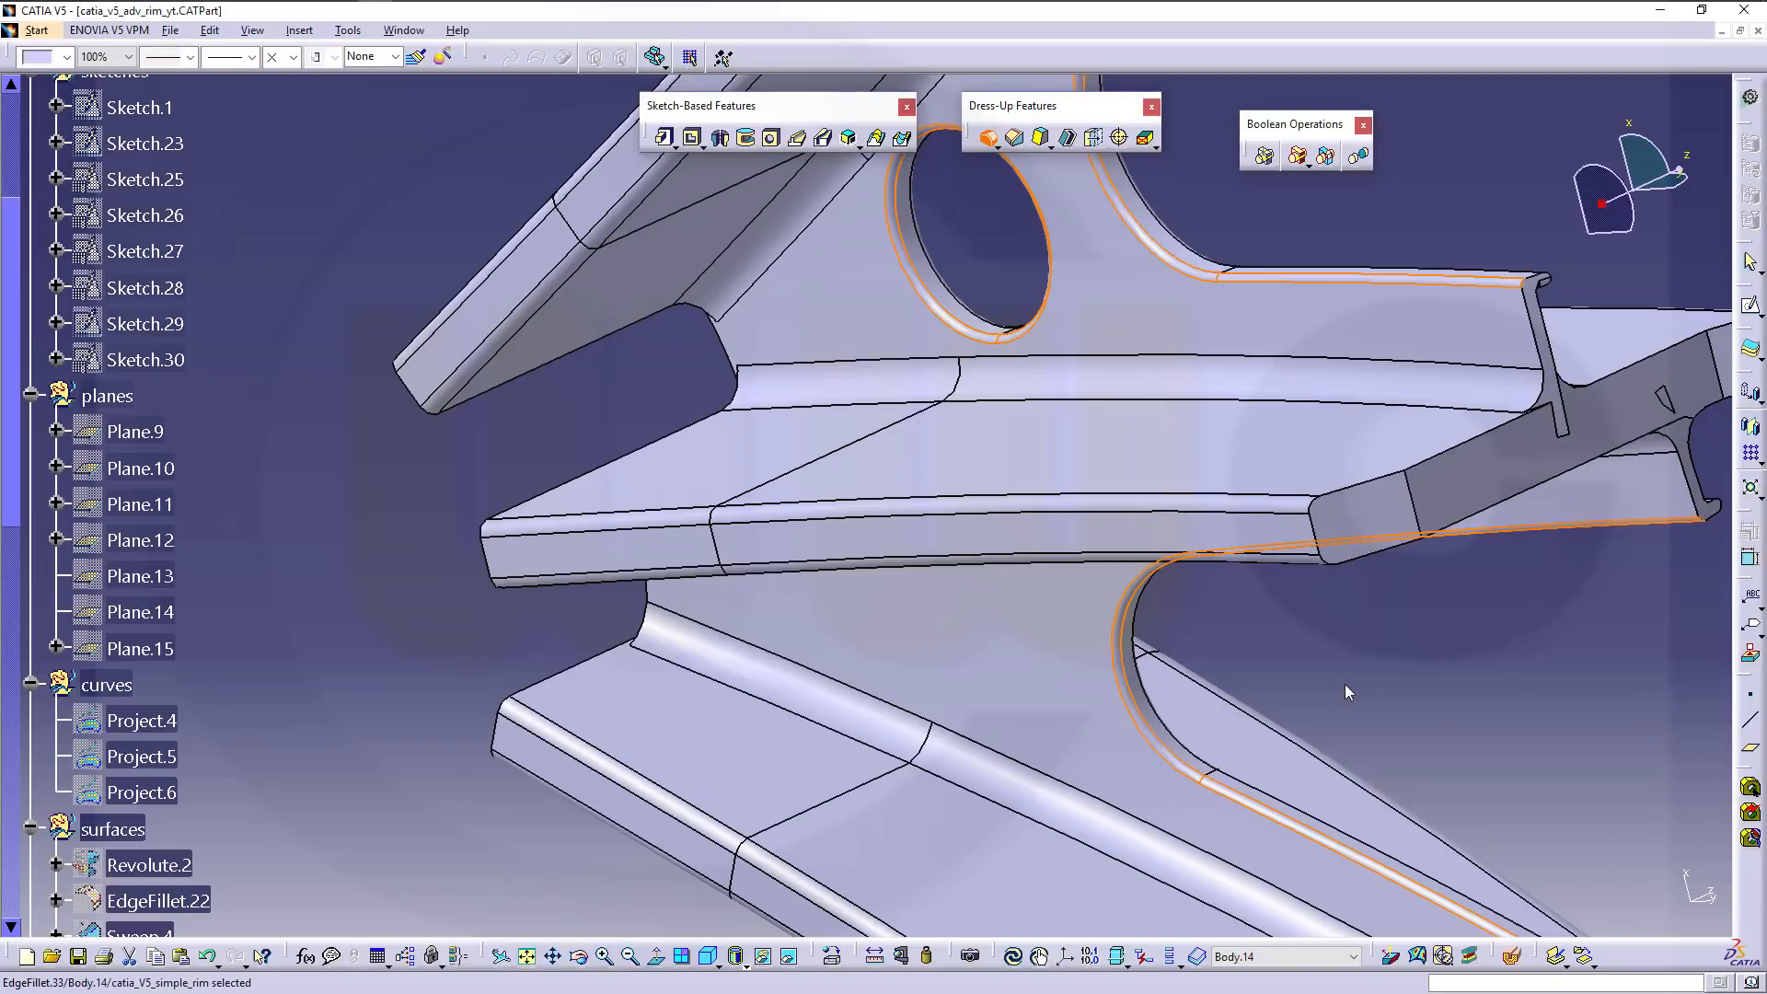
# Circular-pattern the current solid as a complete crown of 6 instances, using the Absolute Axis System as the reference.
pyautogui.moveTo(1270, 543)
pyautogui.mouseDown(button='middle')
pyautogui.moveTo(1321, 503)
pyautogui.moveTo(1003, 496)
pyautogui.moveTo(855, 460)
pyautogui.moveTo(916, 378)
pyautogui.moveTo(939, 284)
pyautogui.moveTo(1056, 347)
pyautogui.moveTo(1056, 661)
pyautogui.moveTo(986, 722)
pyautogui.moveTo(755, 537)
pyautogui.moveTo(1026, 527)
pyautogui.mouseUp(button='middle')
pyautogui.scroll(-6, 538, 635)
pyautogui.scroll(-5, 497, 617)
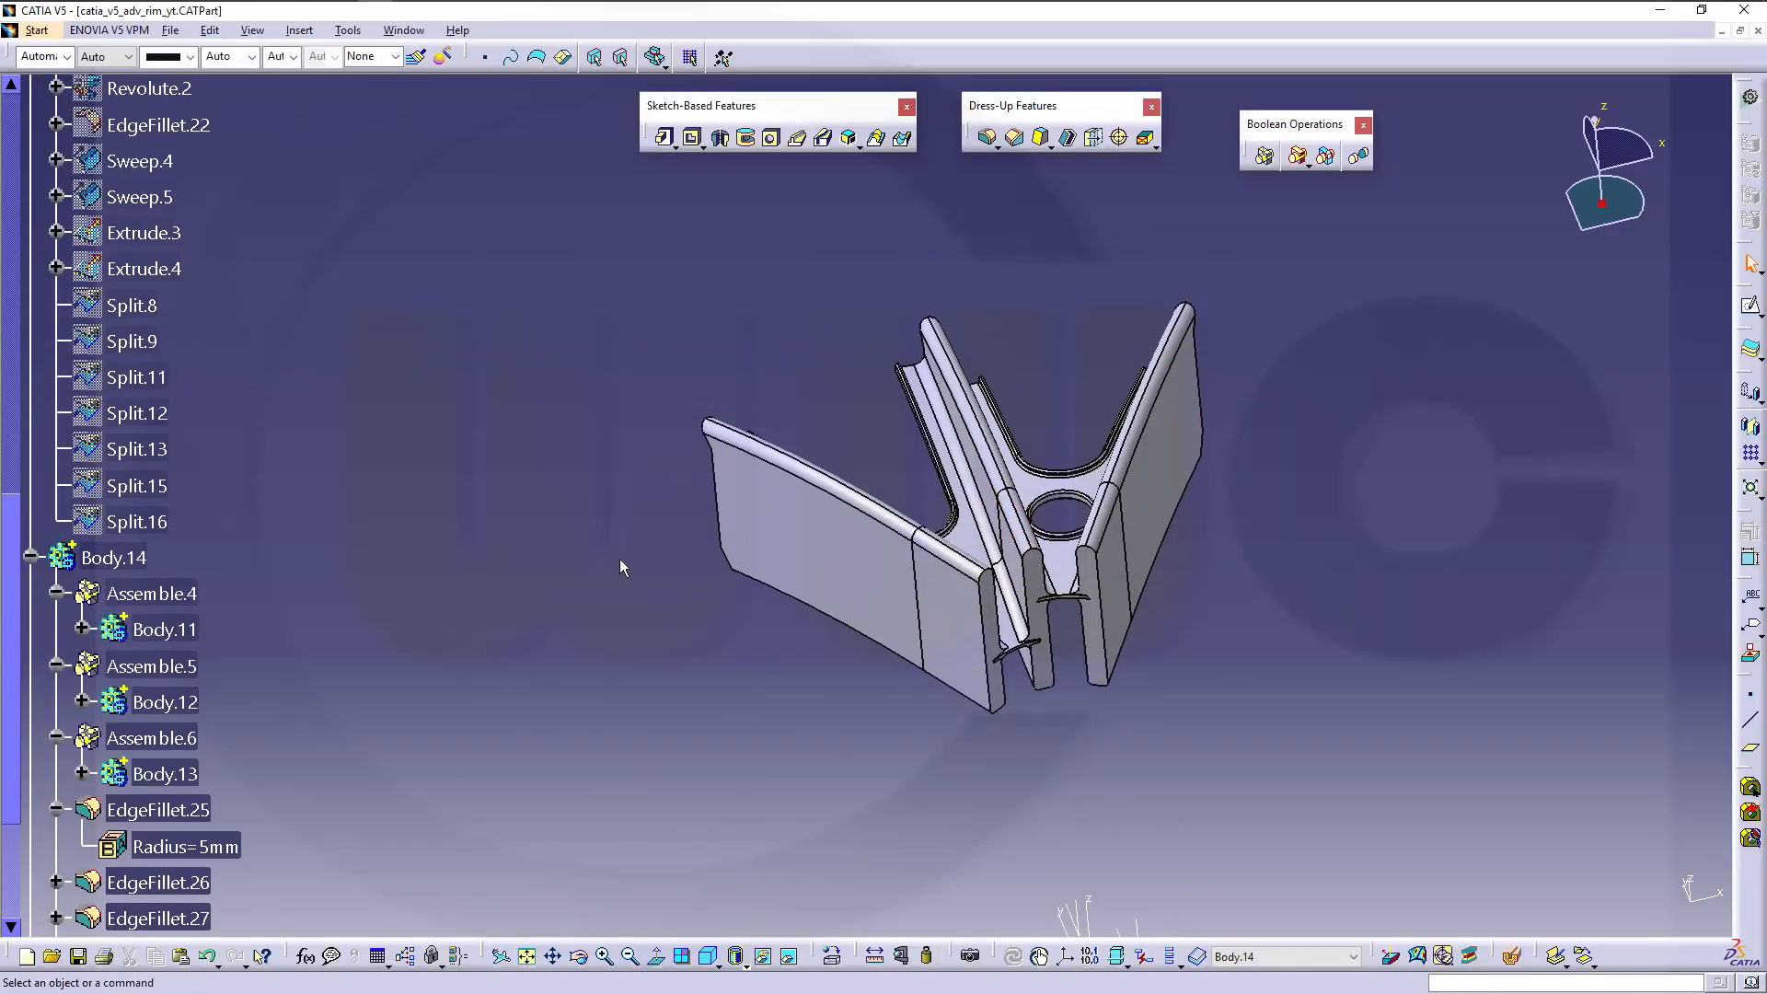
pyautogui.moveTo(1295, 607); pyautogui.dragTo(1281, 515, button='middle')
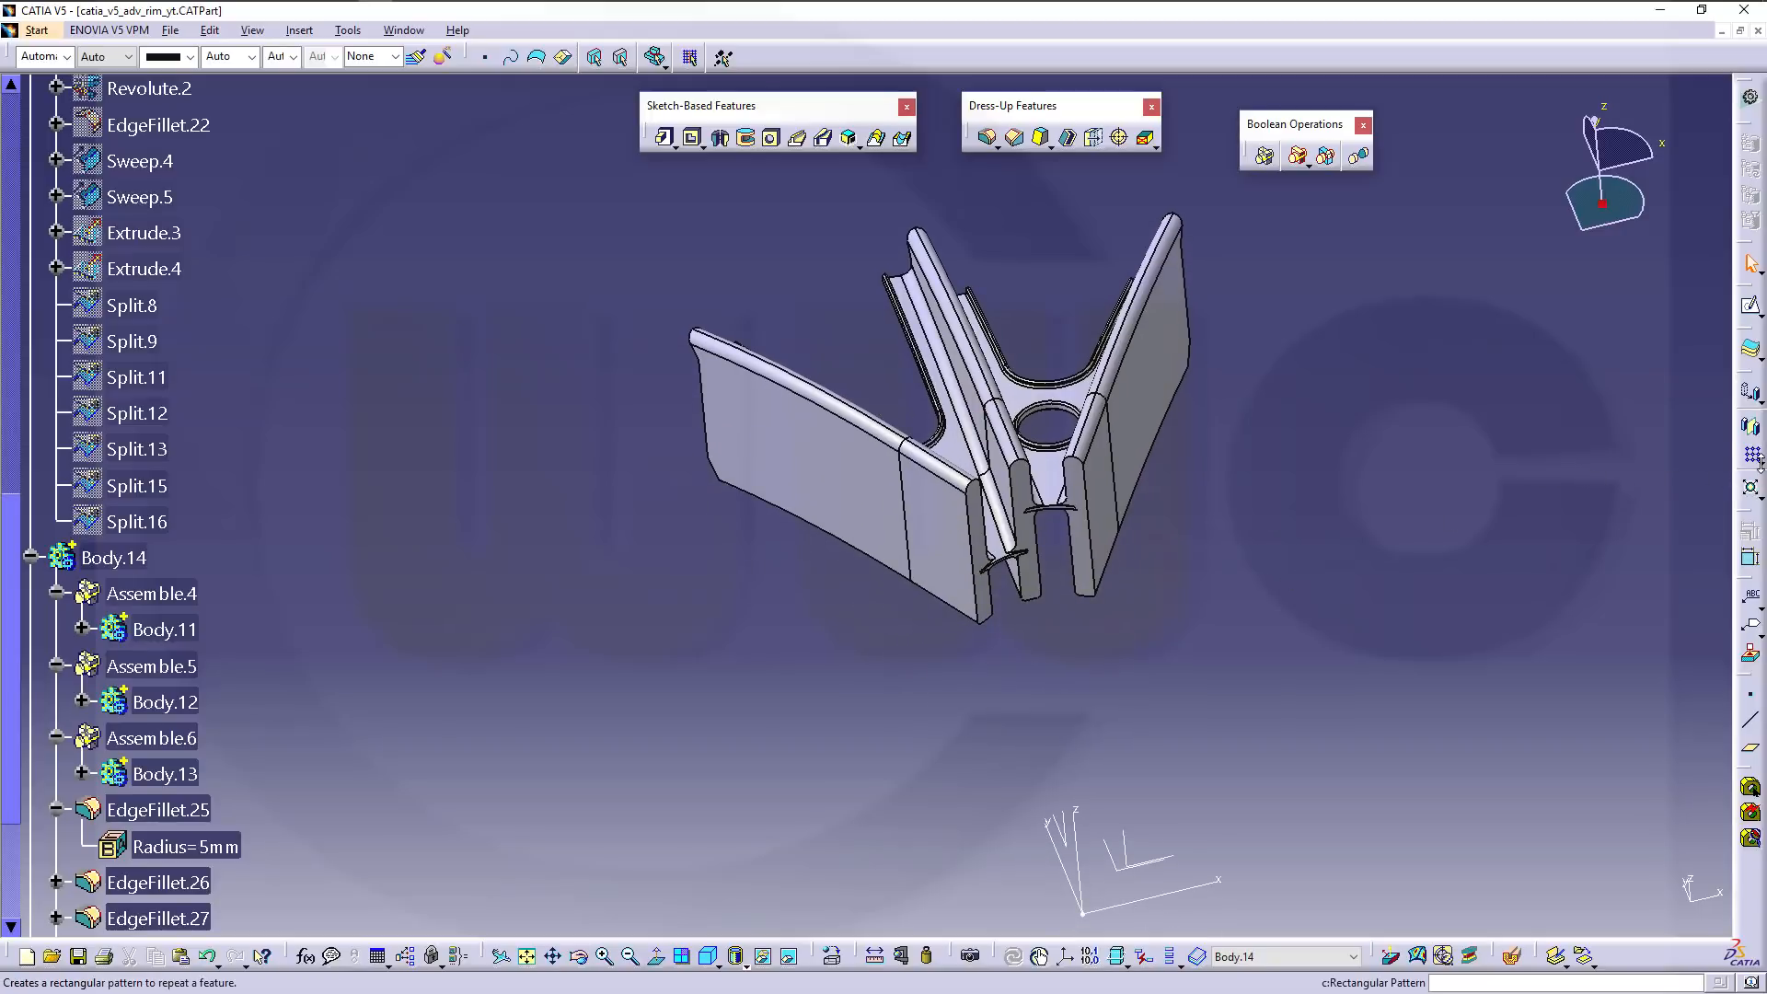
pyautogui.click(1723, 481)
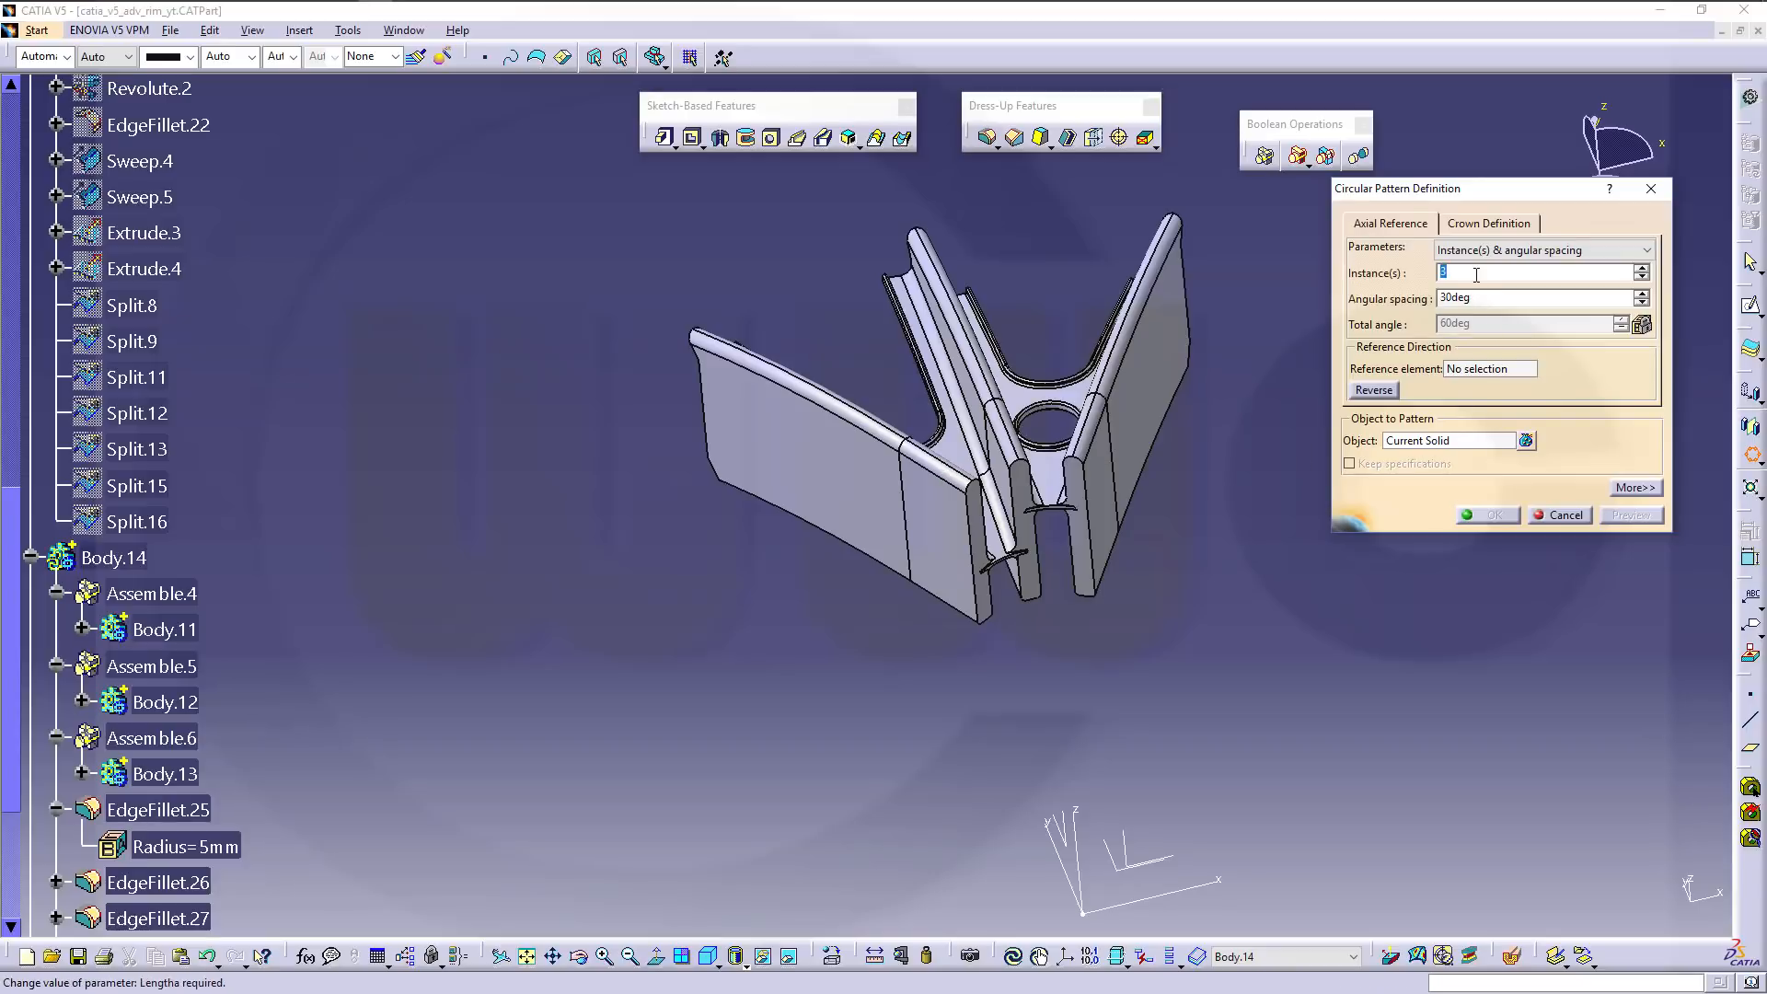
pyautogui.click(1643, 250)
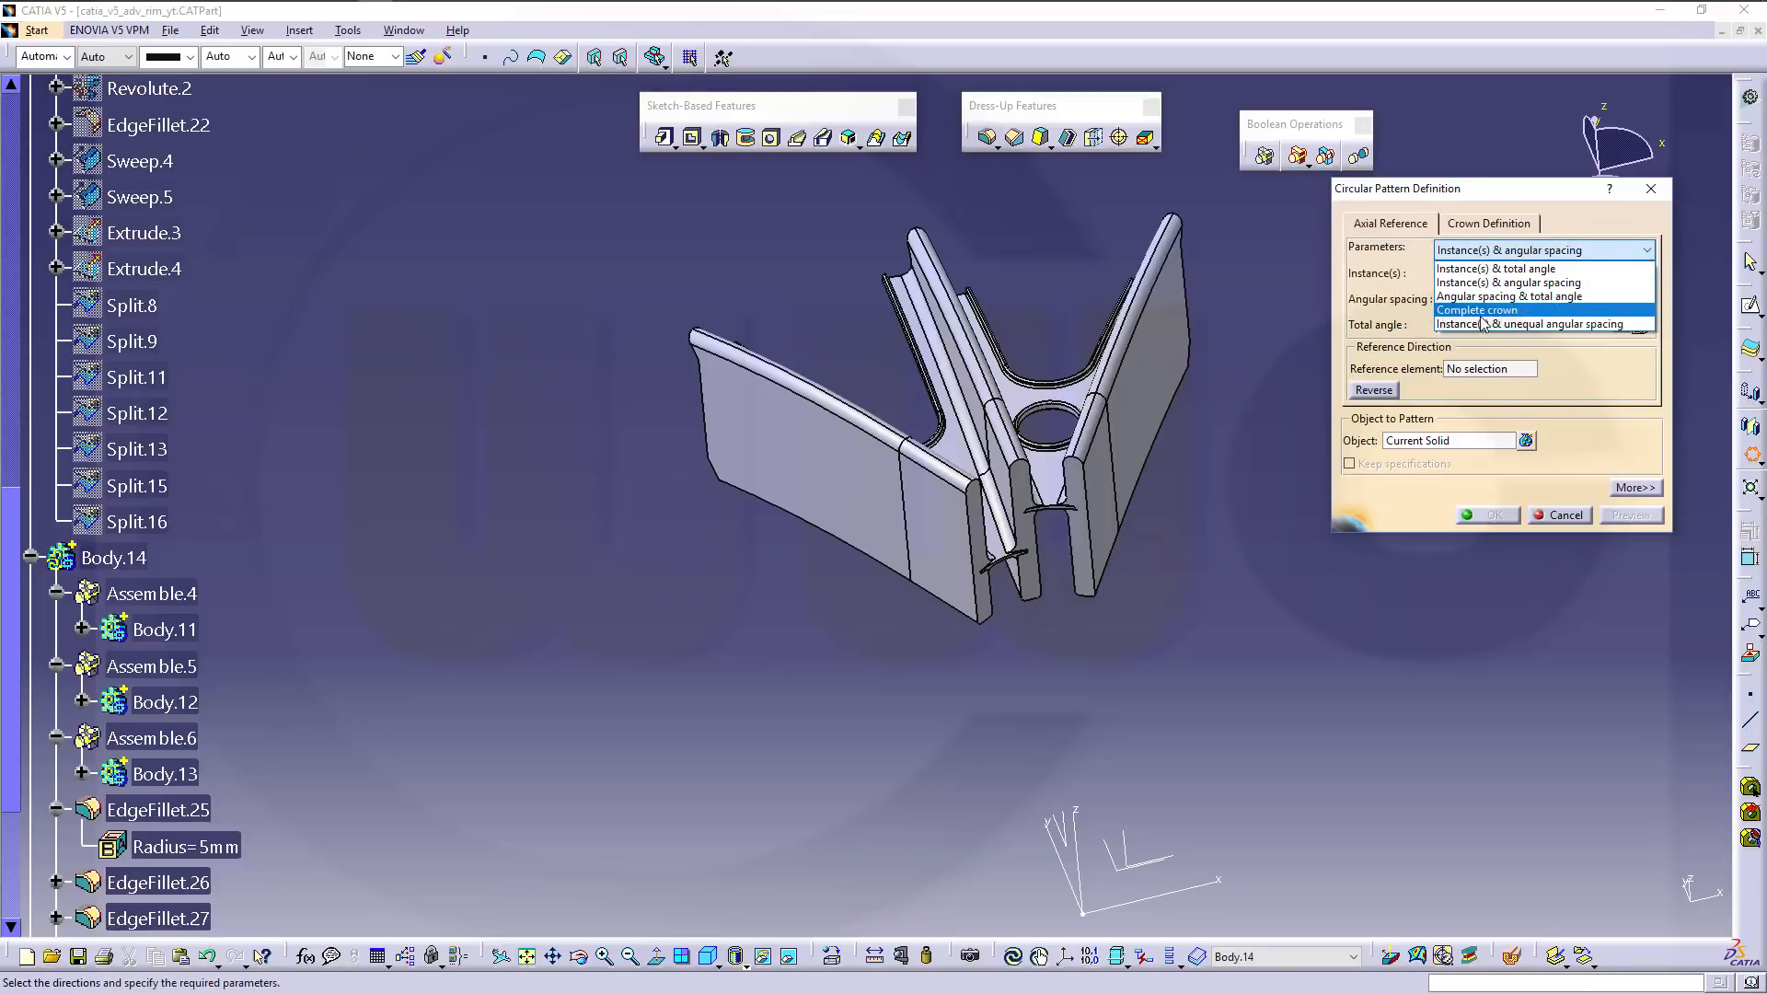
pyautogui.click(1479, 310)
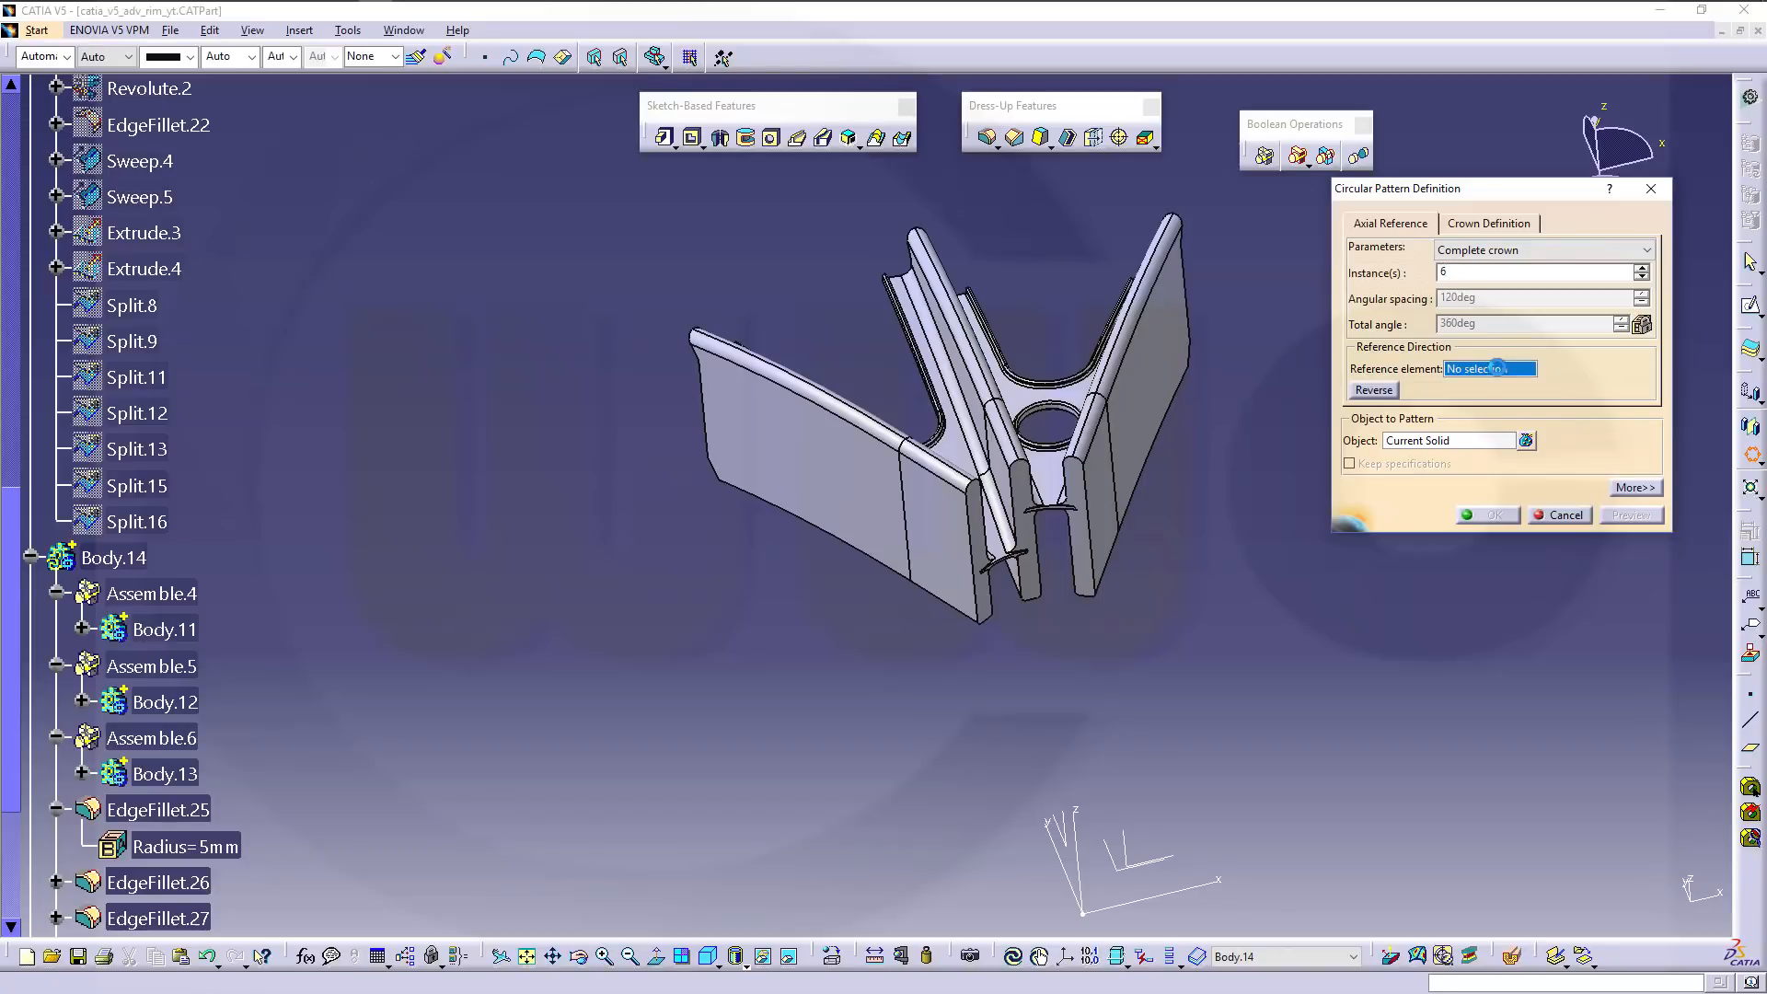
pyautogui.click(1088, 811)
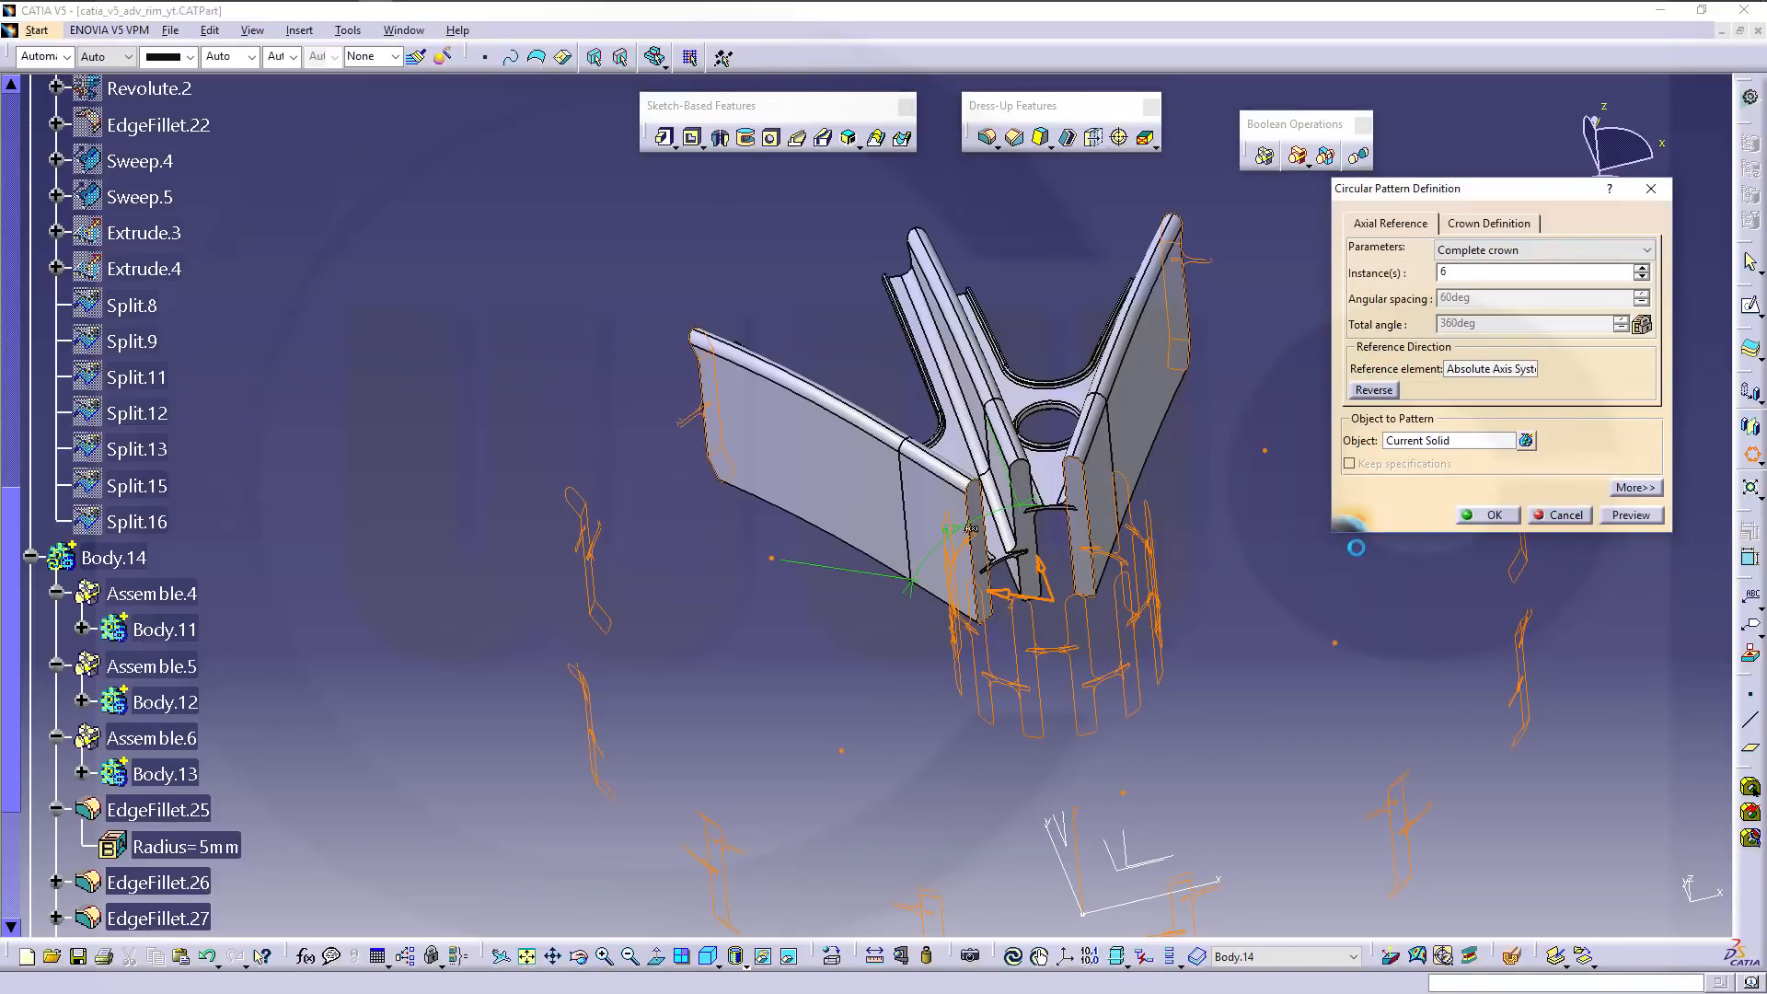
pyautogui.click(1487, 516)
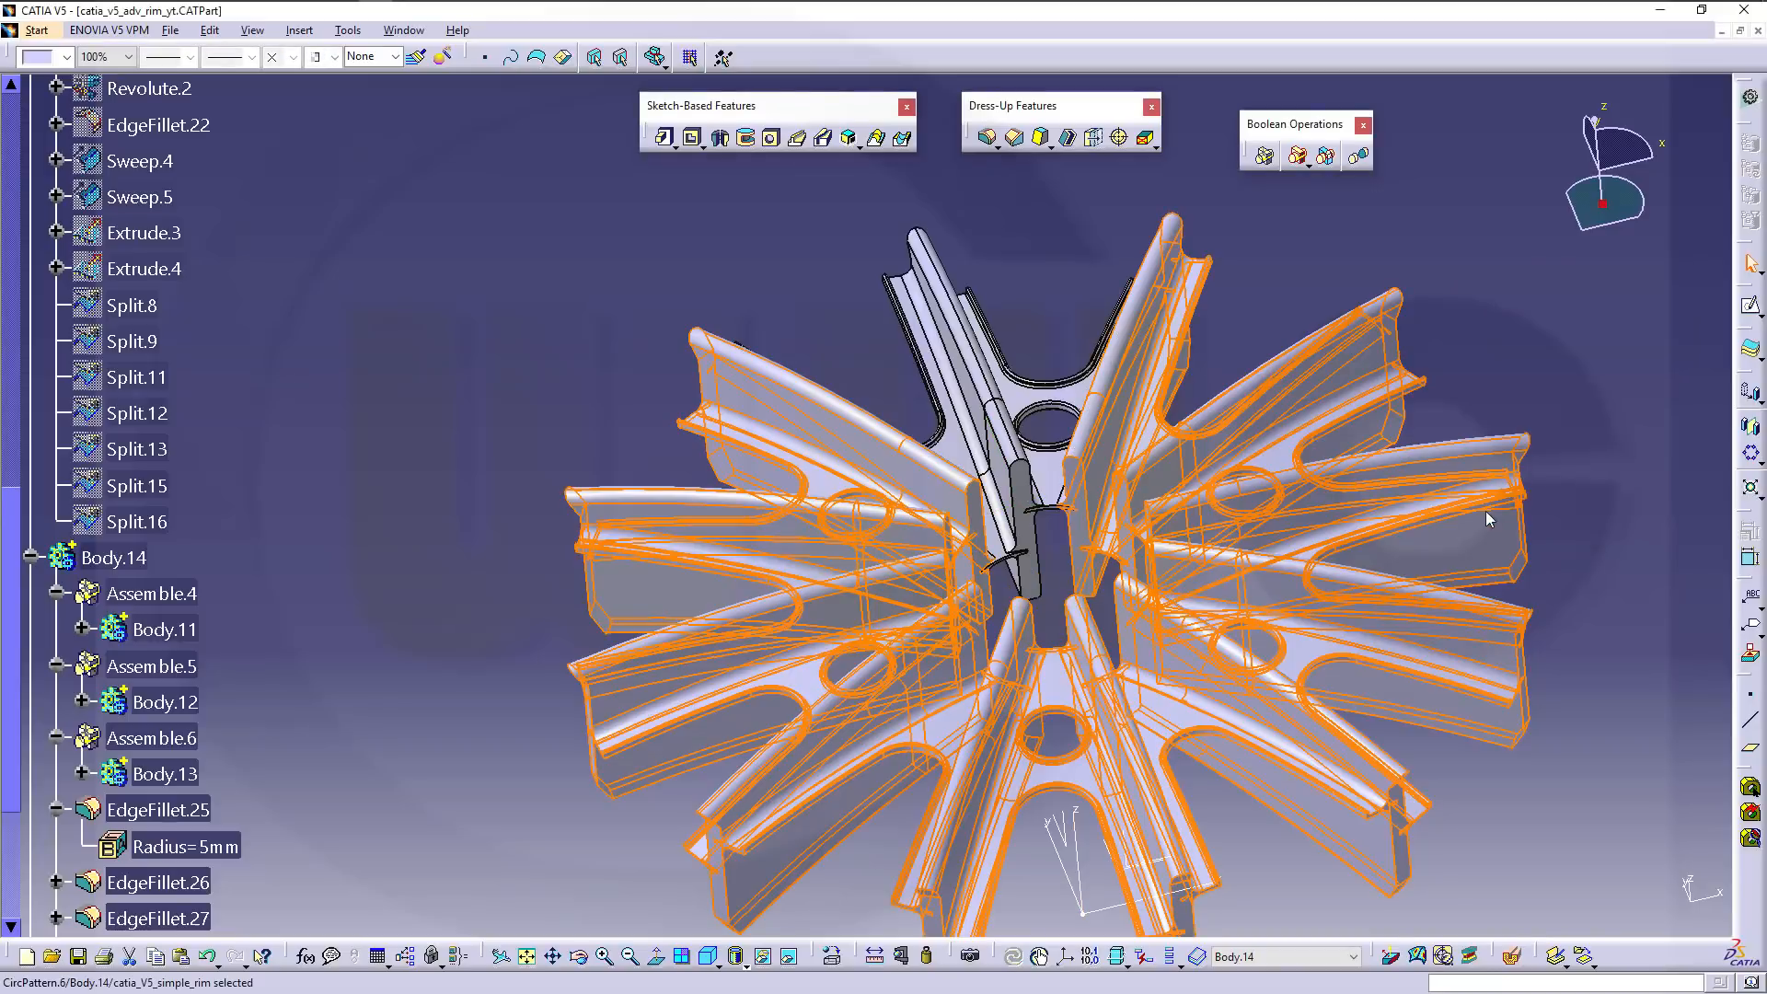
pyautogui.moveTo(1049, 359); pyautogui.dragTo(1040, 598, button='middle')
pyautogui.scroll(-4, 478, 635)
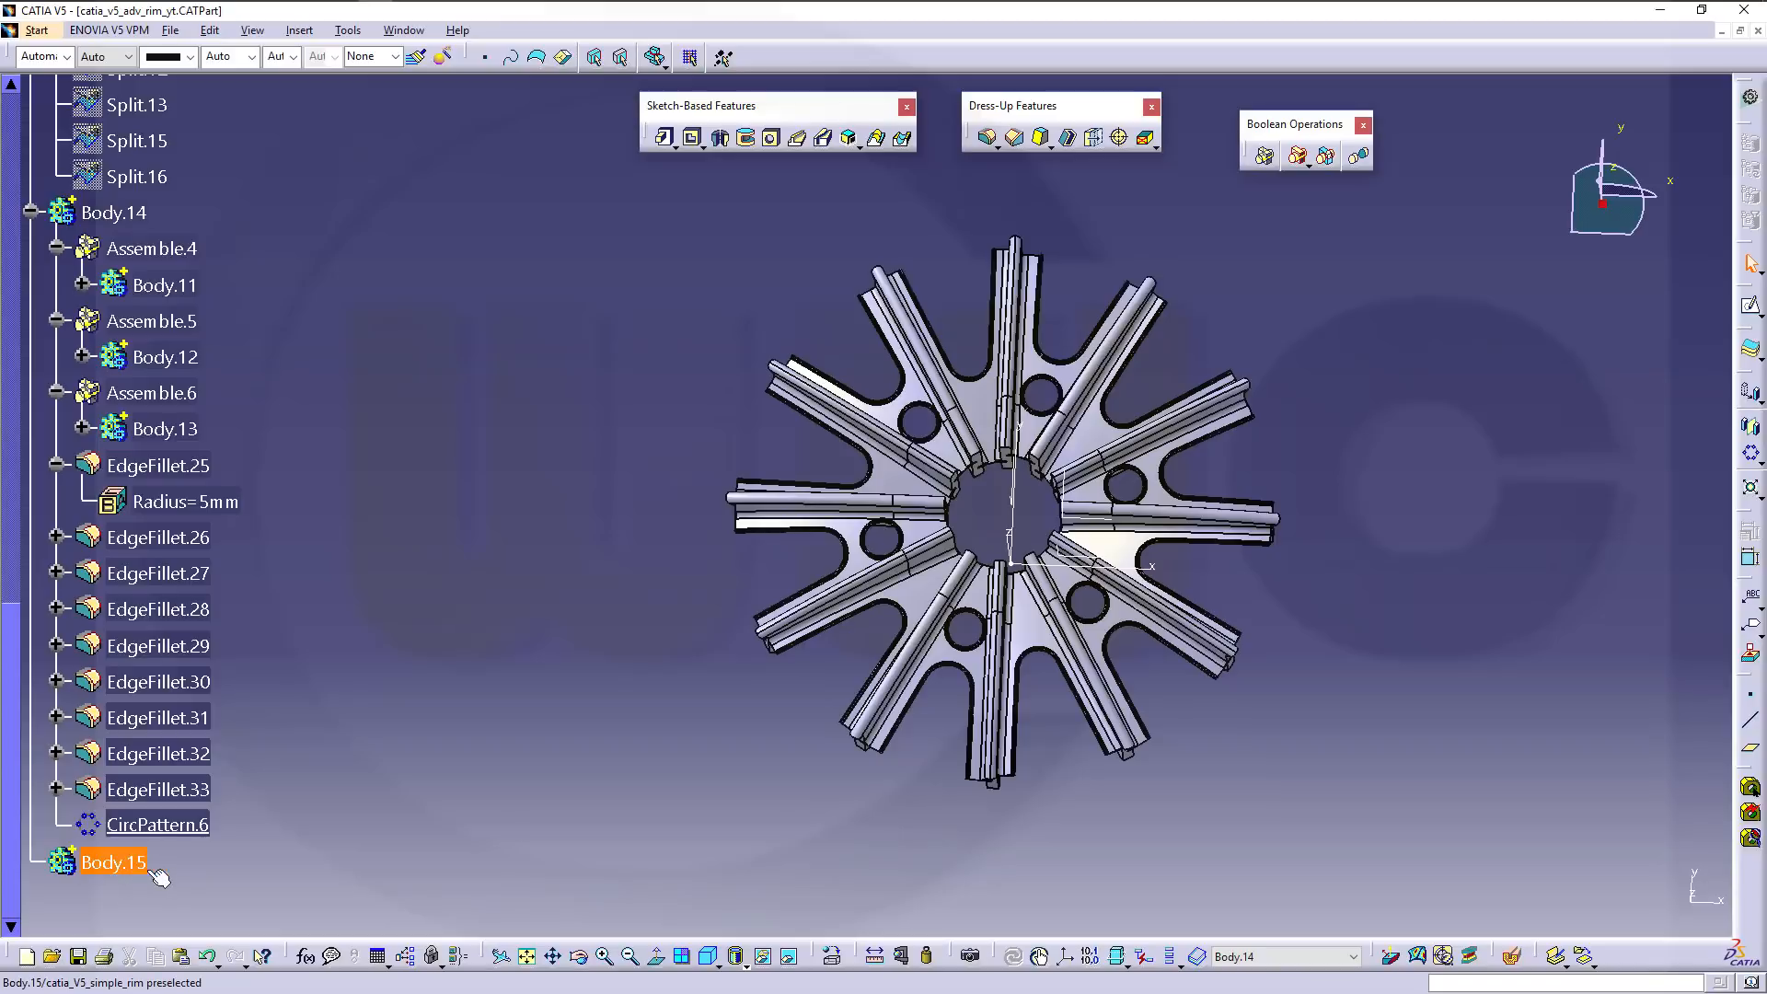
pyautogui.rightClick(124, 865)
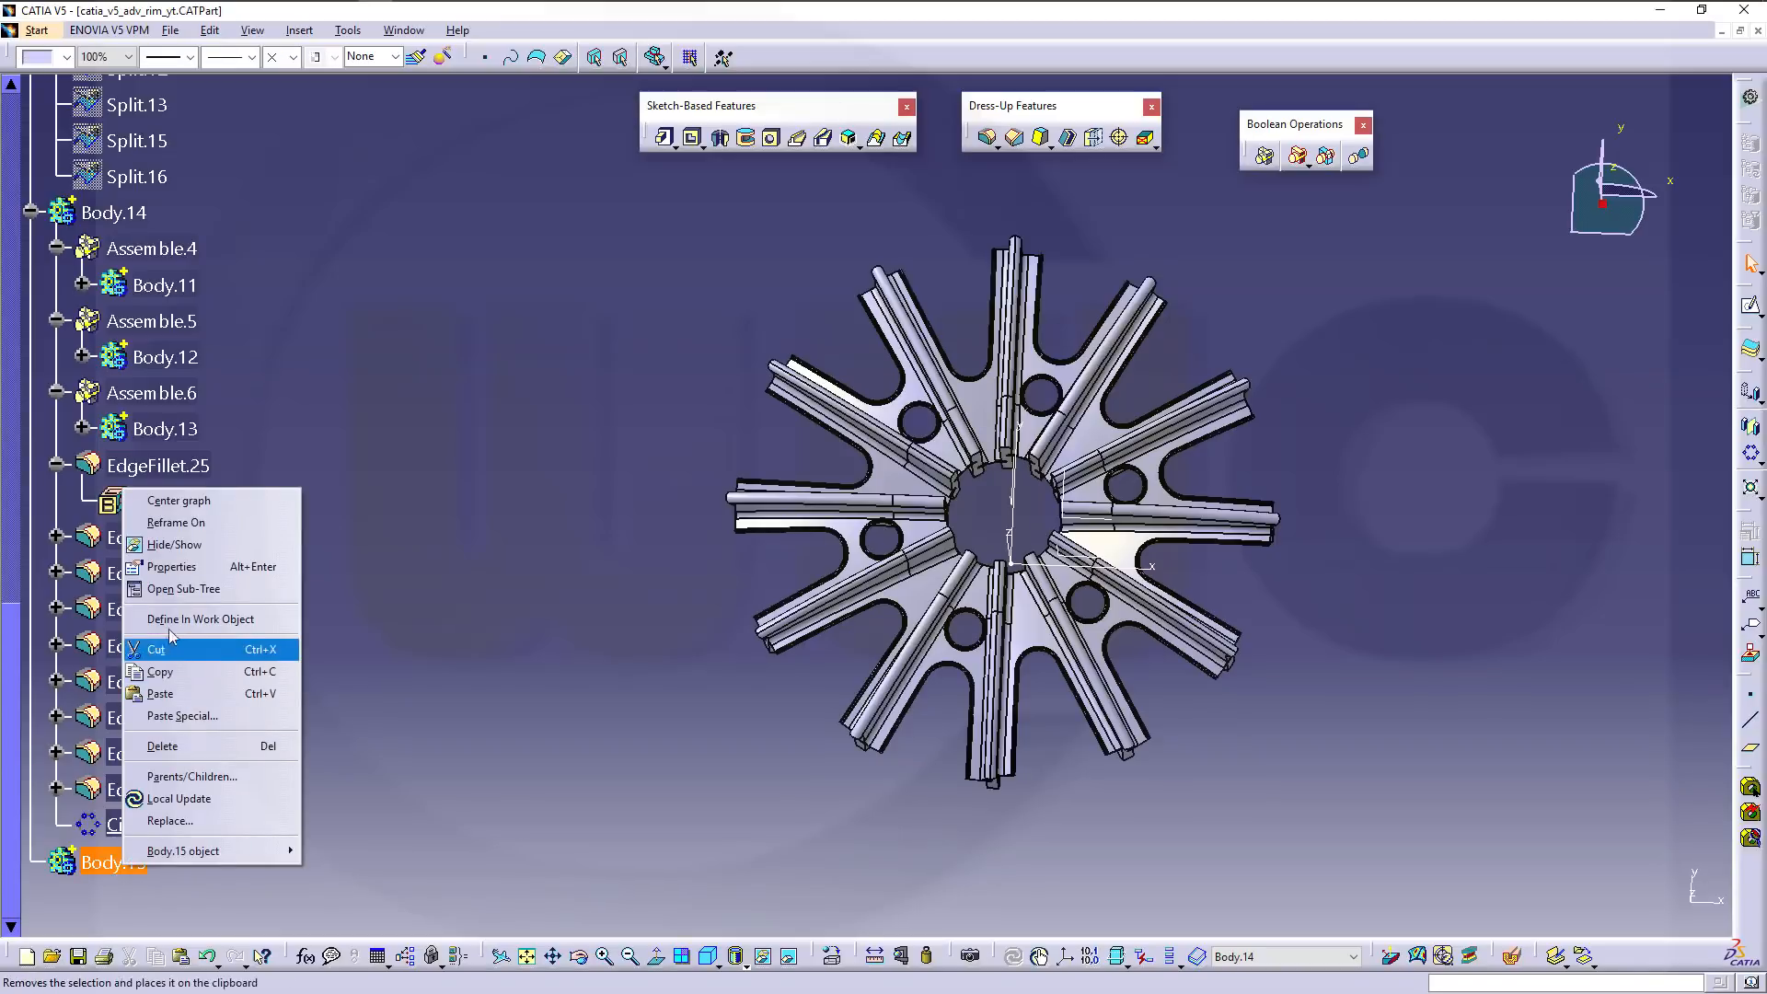
pyautogui.click(390, 614)
# Show the hidden rim surface Revolute.2 from the surfaces set.
pyautogui.scroll(2, 332, 466)
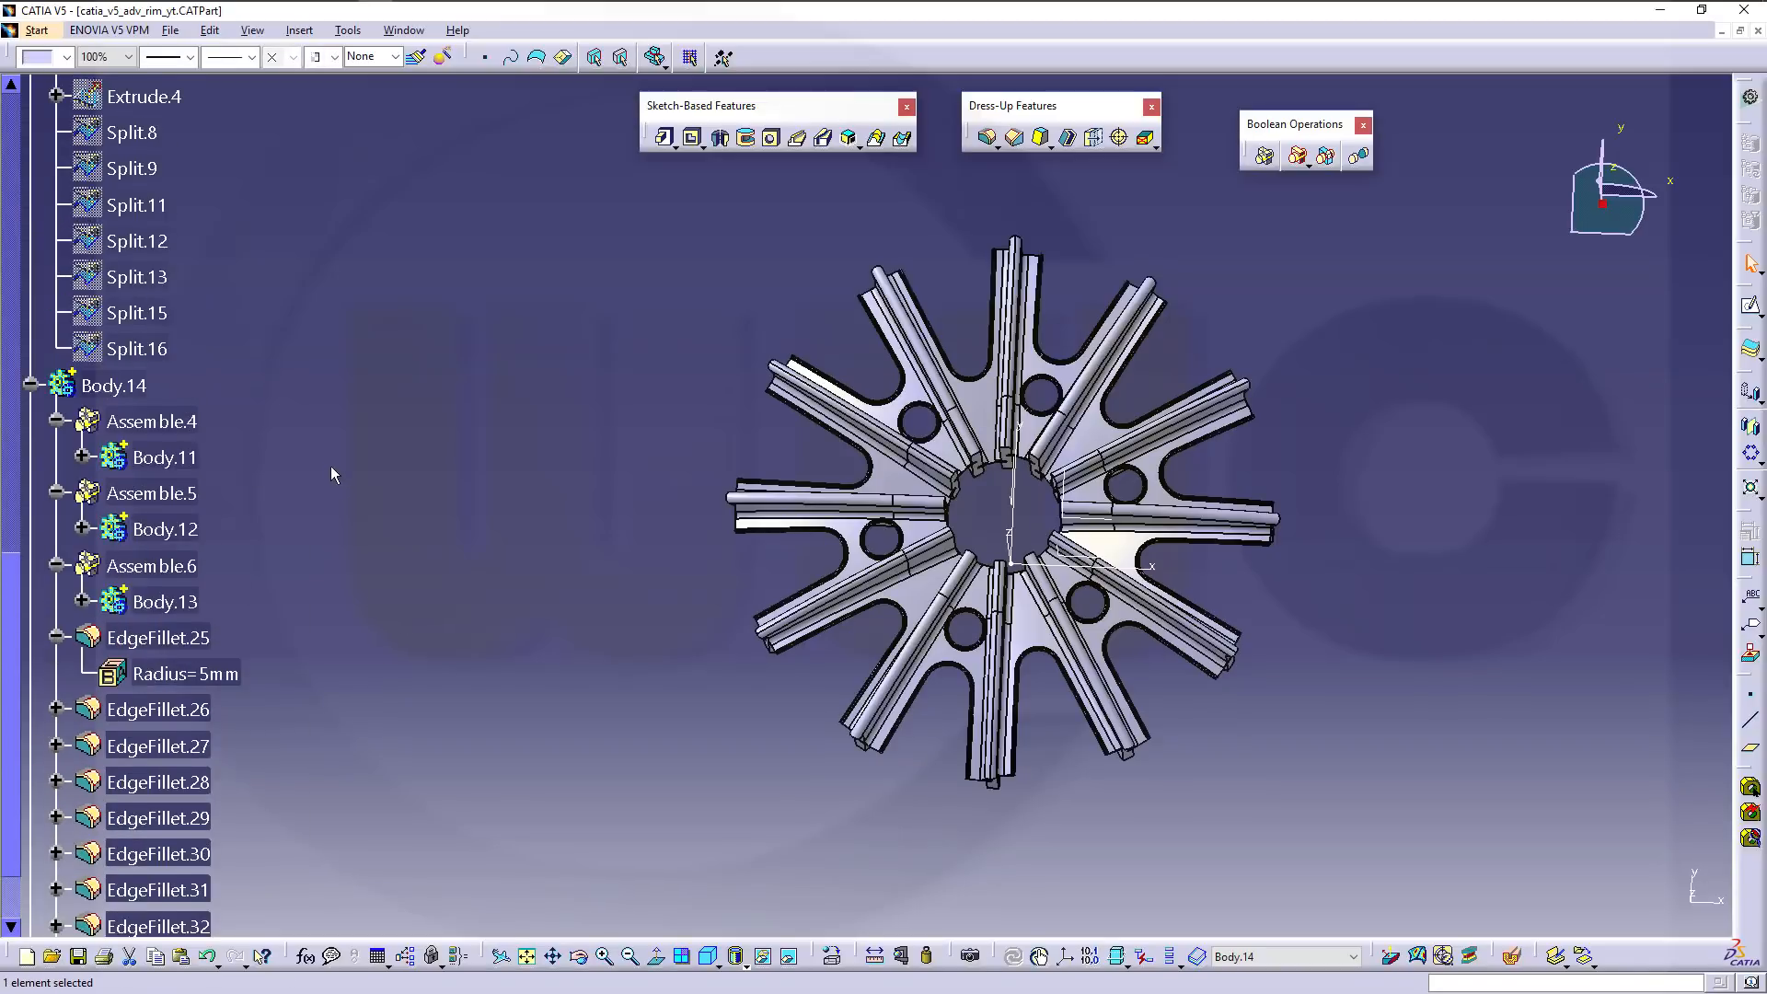
pyautogui.scroll(3, 330, 466)
pyautogui.scroll(5, 329, 460)
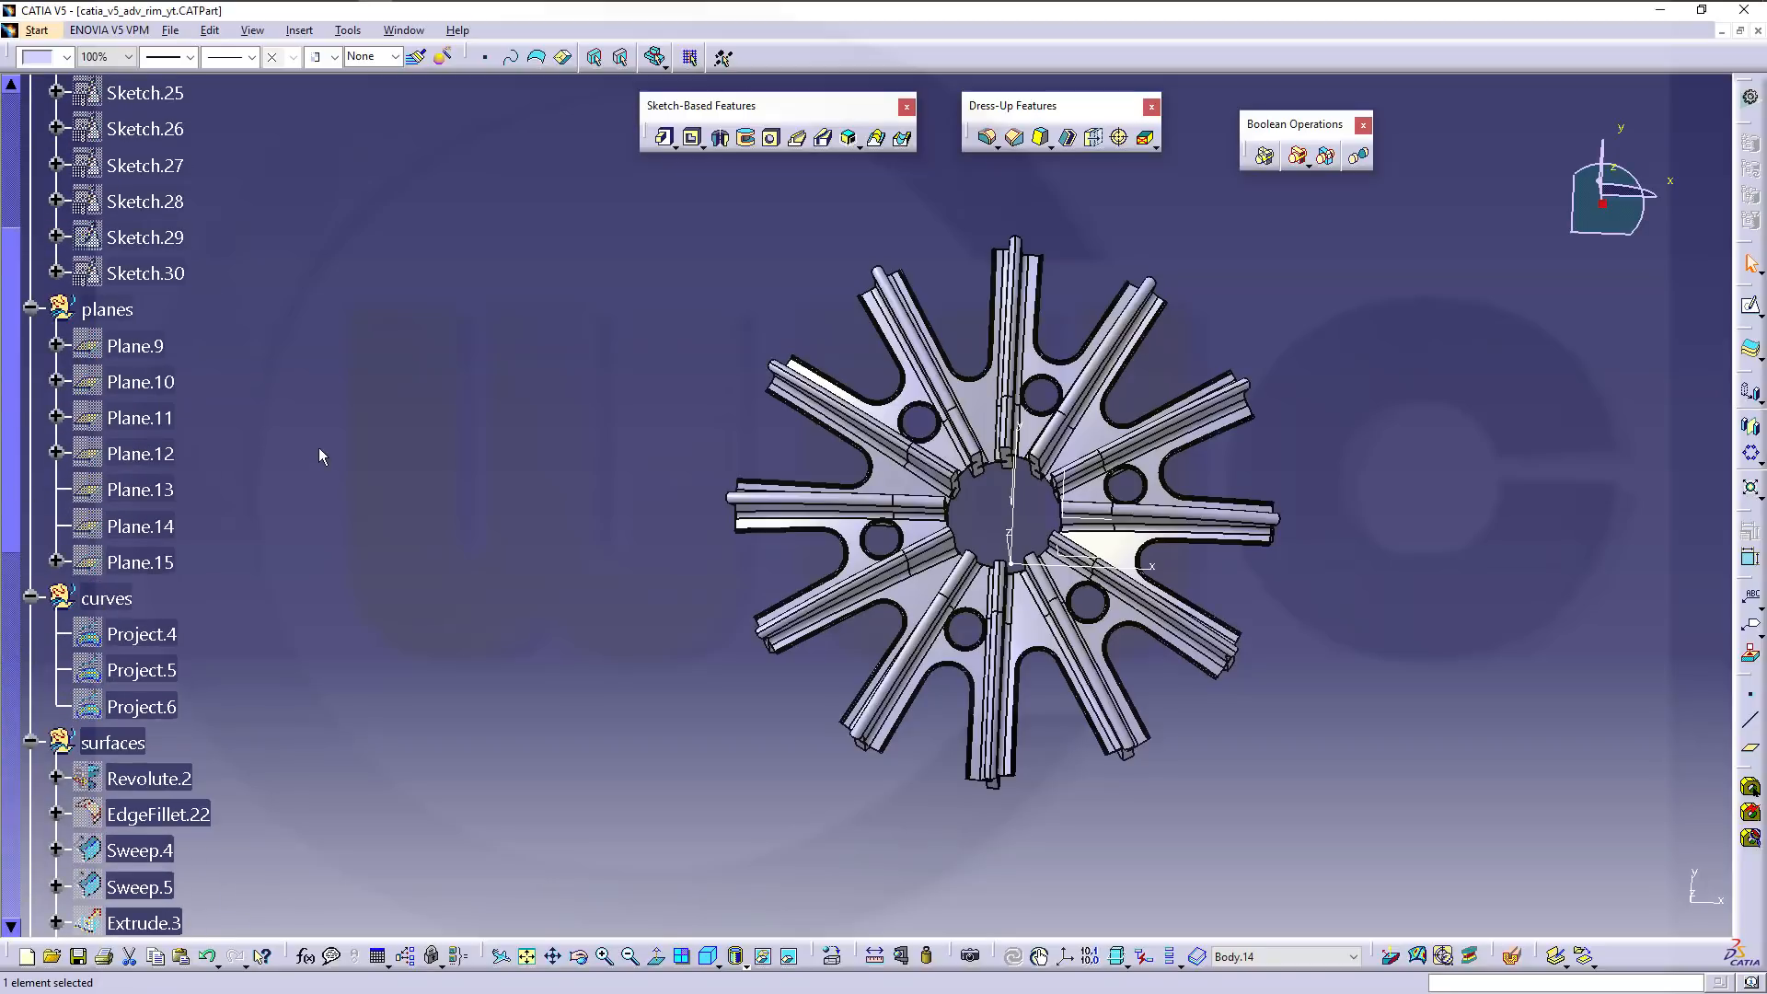
pyautogui.scroll(4, 318, 443)
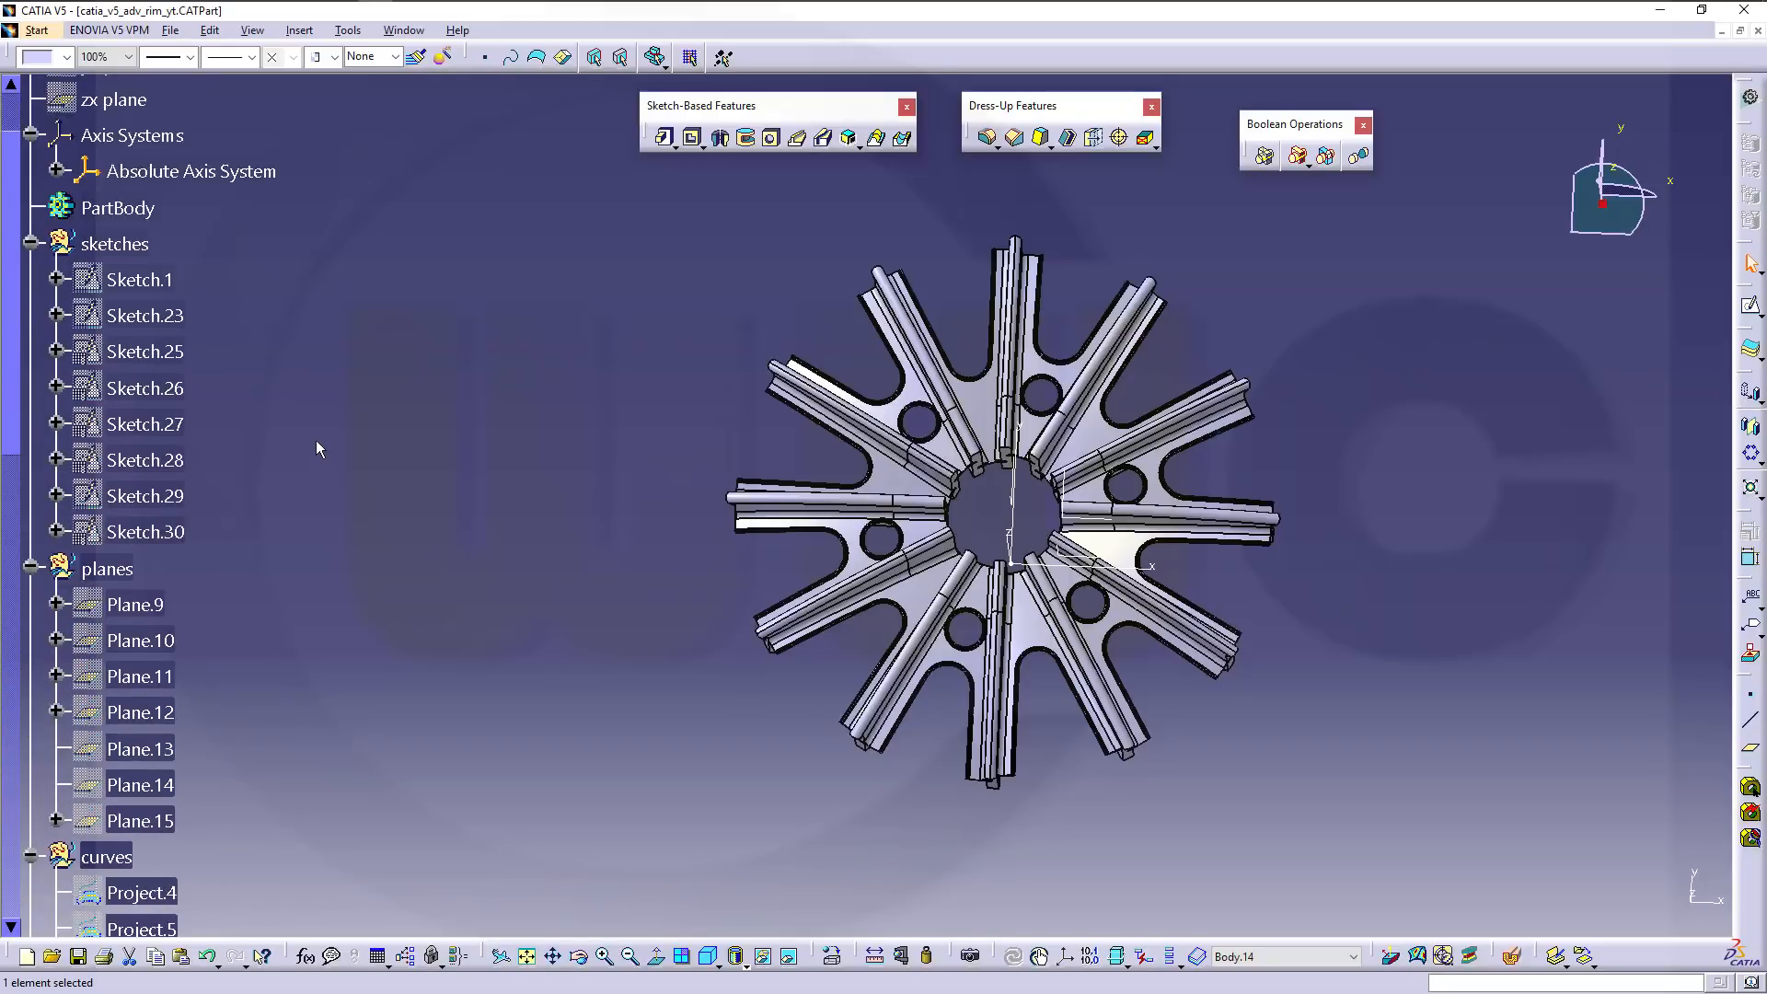
pyautogui.scroll(-3, 315, 448)
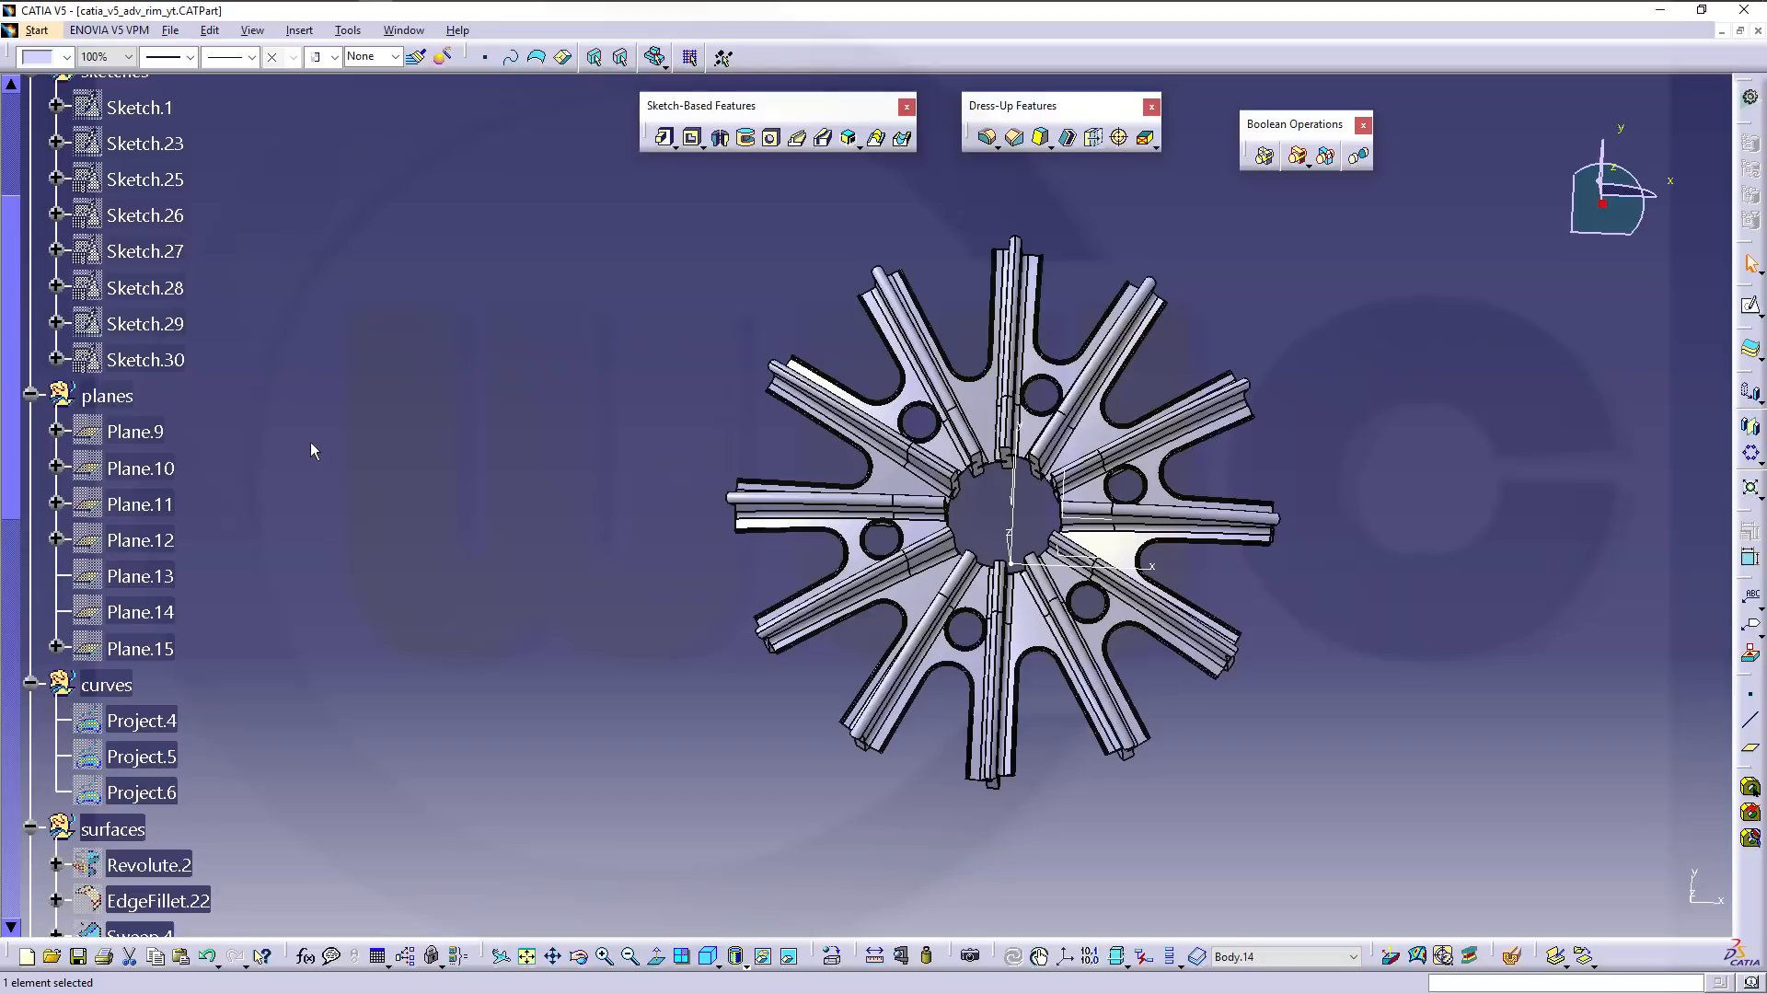
pyautogui.scroll(-2, 182, 621)
pyautogui.rightClick(166, 692)
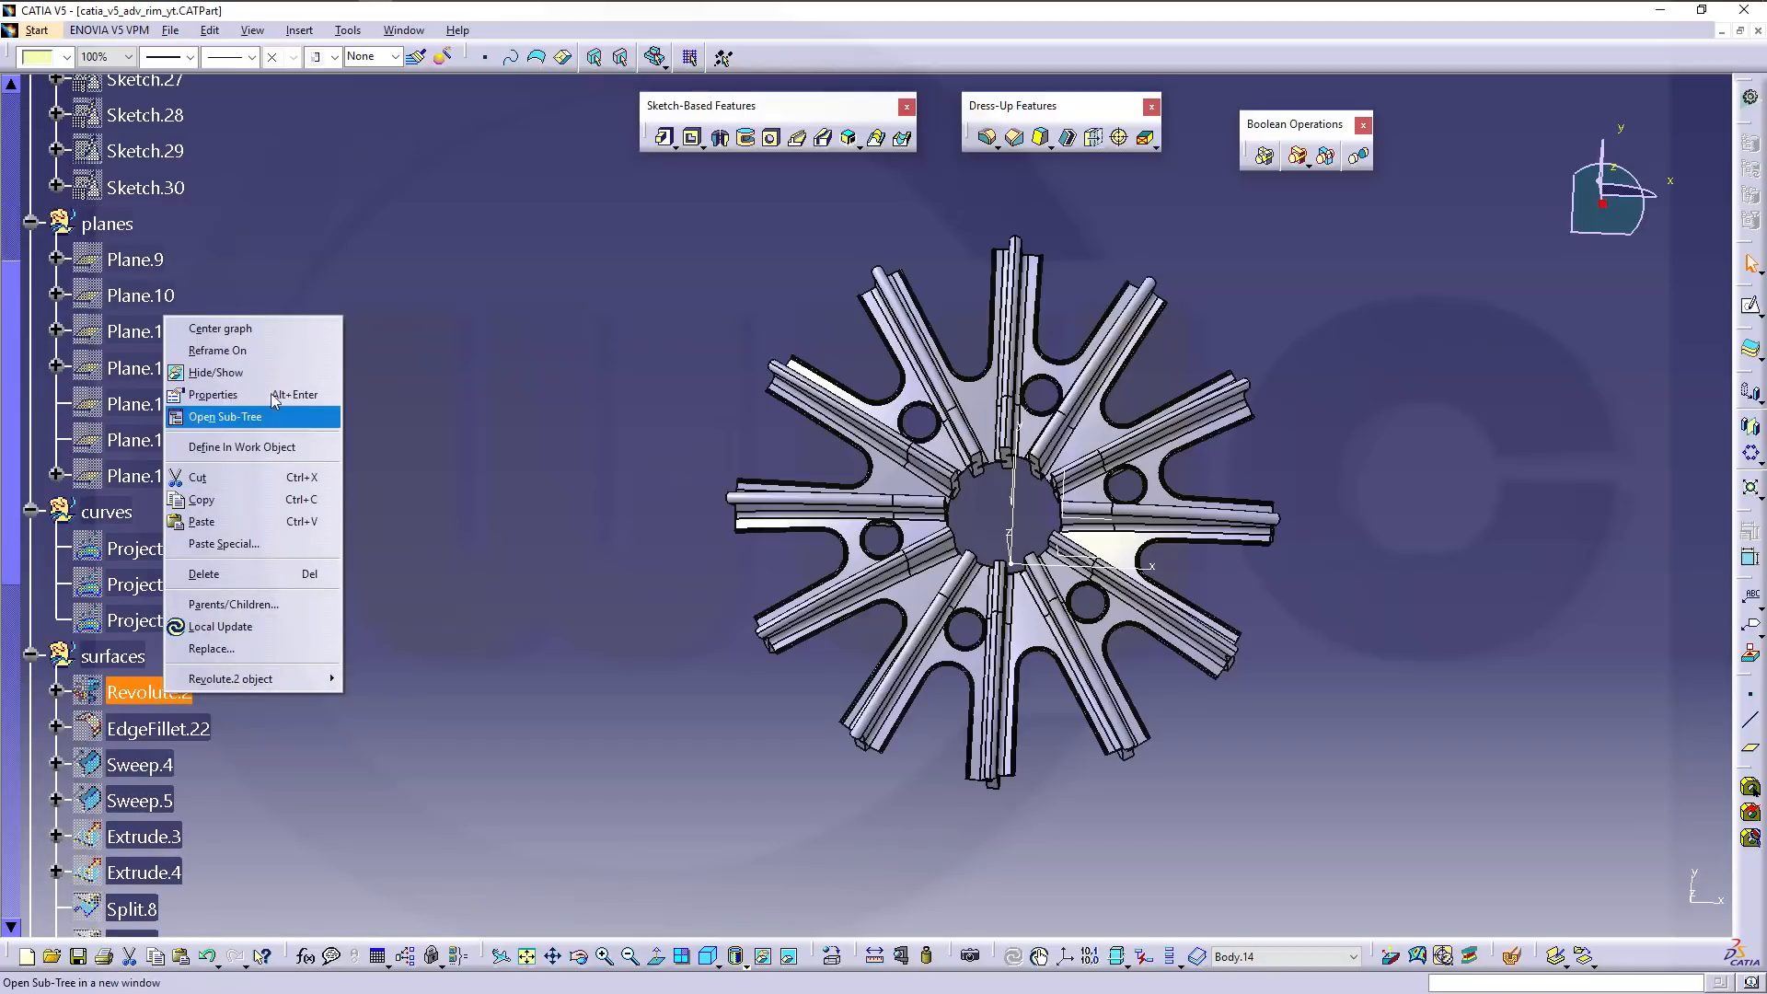
pyautogui.click(230, 372)
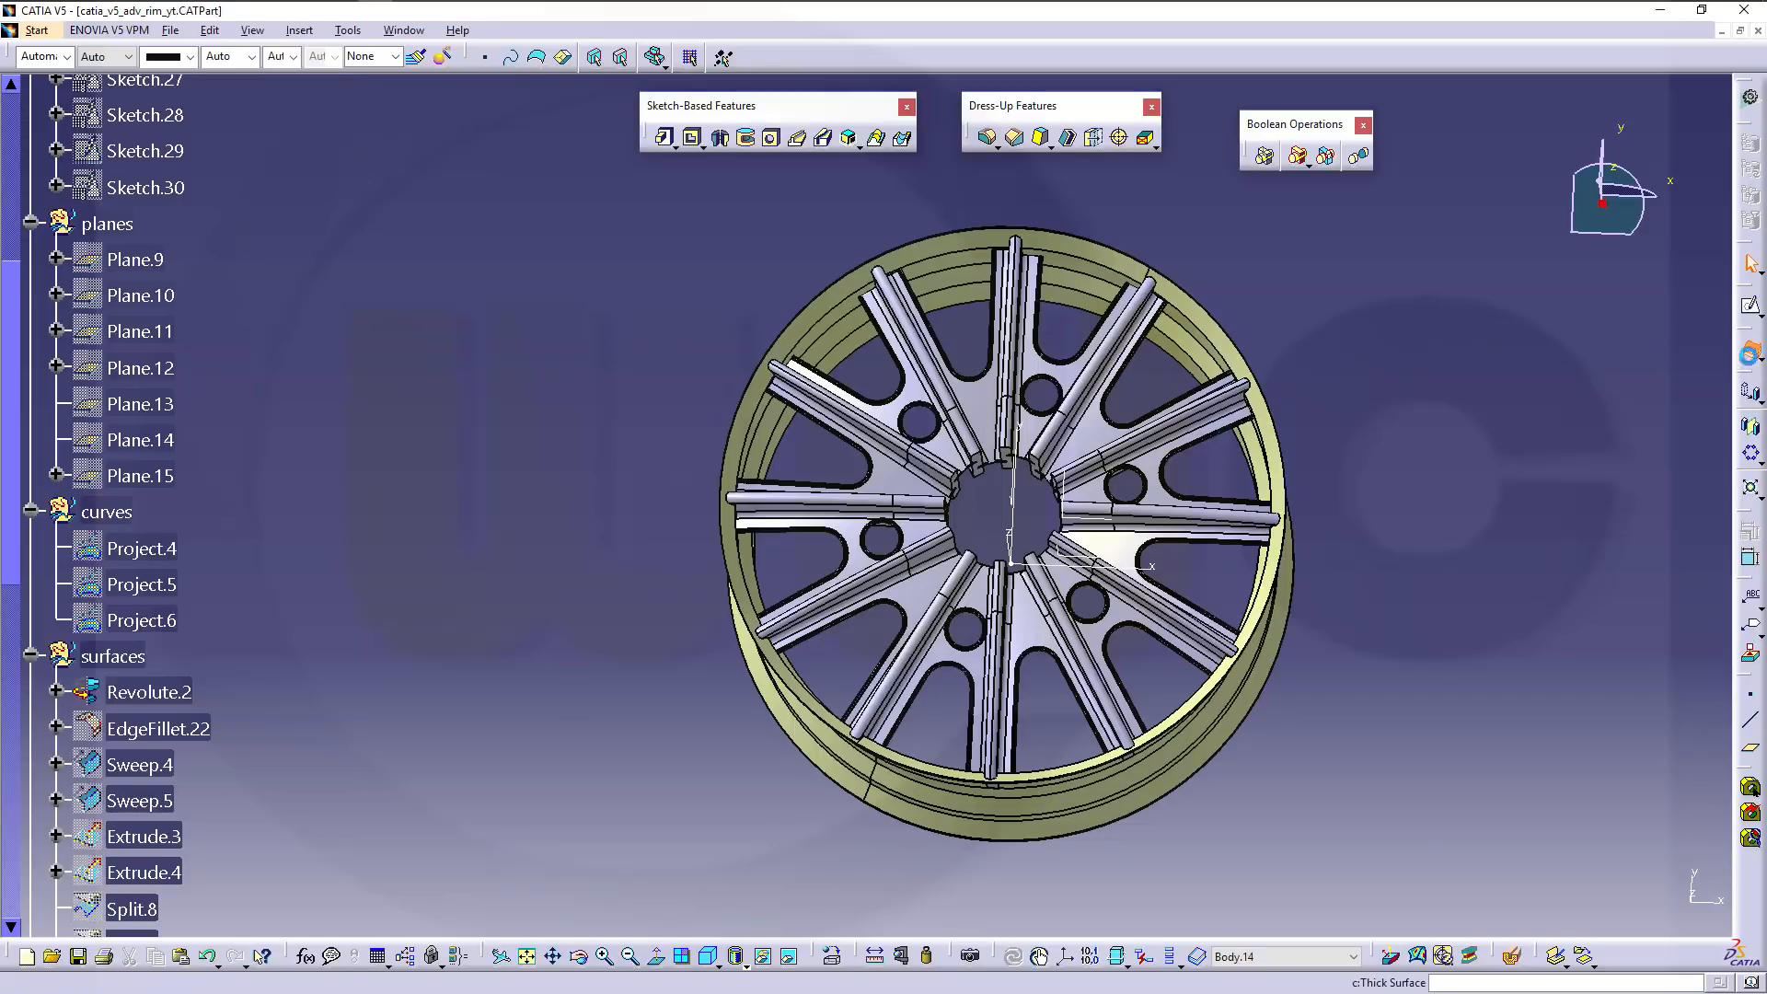
# Thicken the rim surface Revolute.2 with a first offset of 5 mm and a second offset of 5 mm.
pyautogui.press('Return')
pyautogui.click(1282, 474)
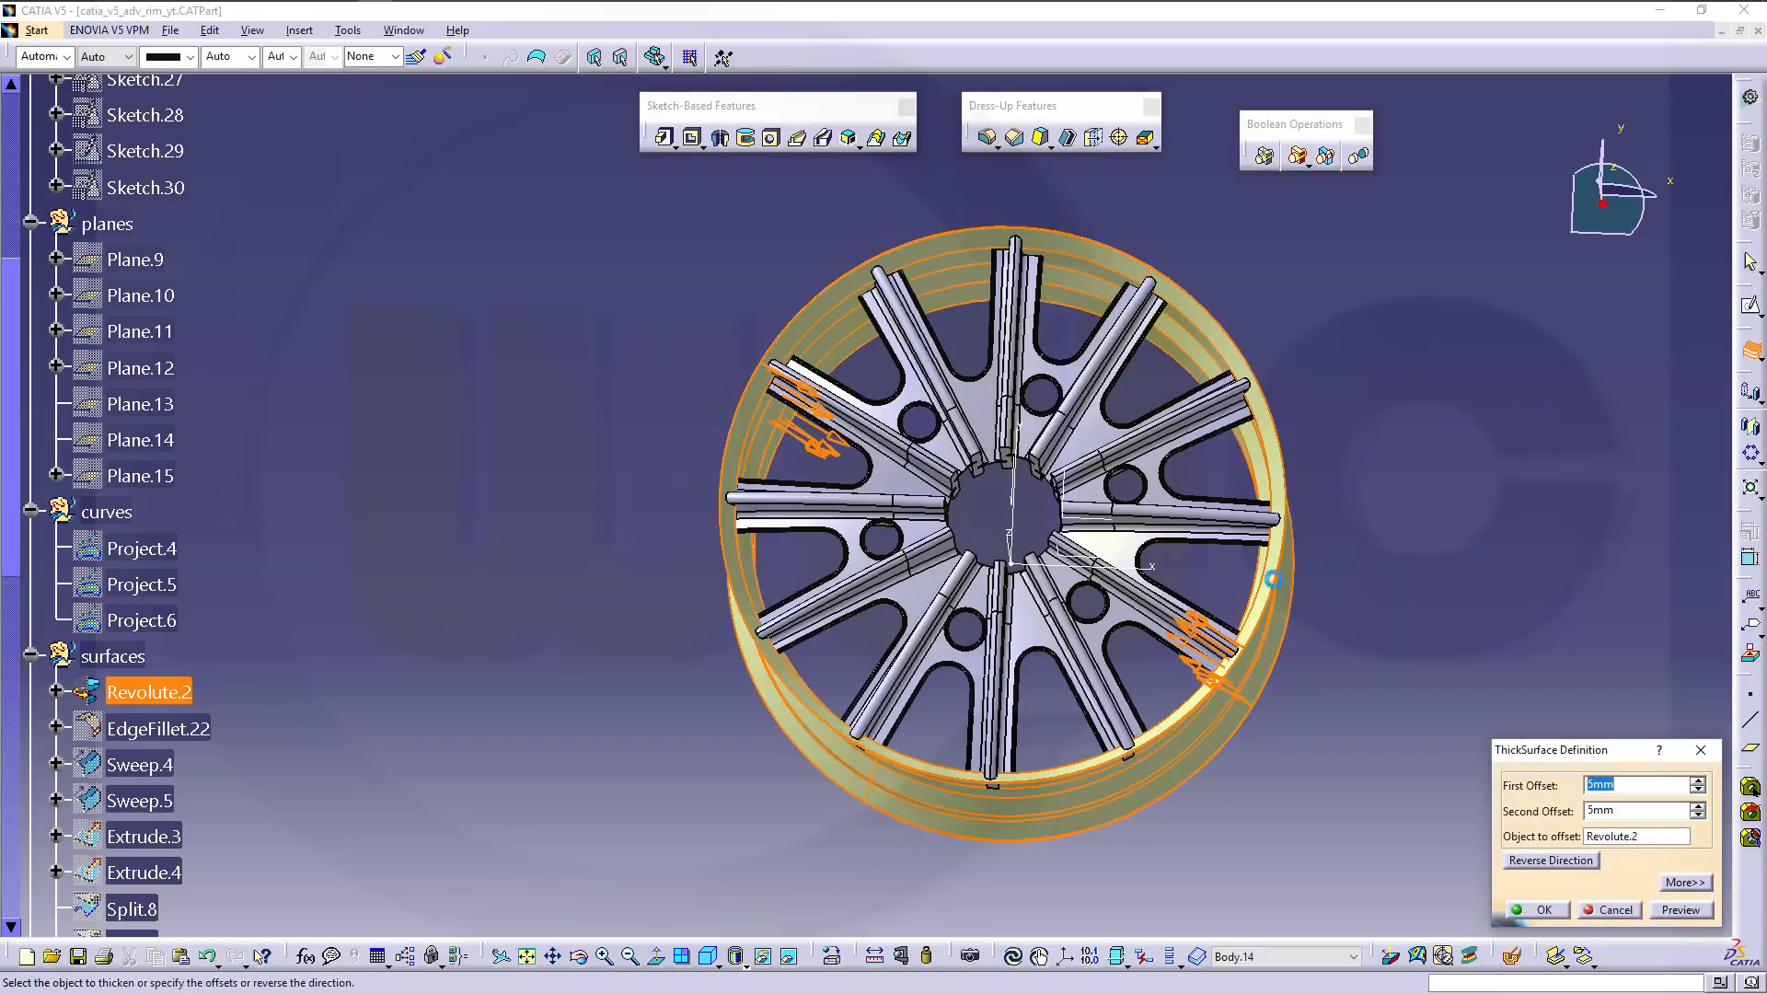
pyautogui.click(1544, 909)
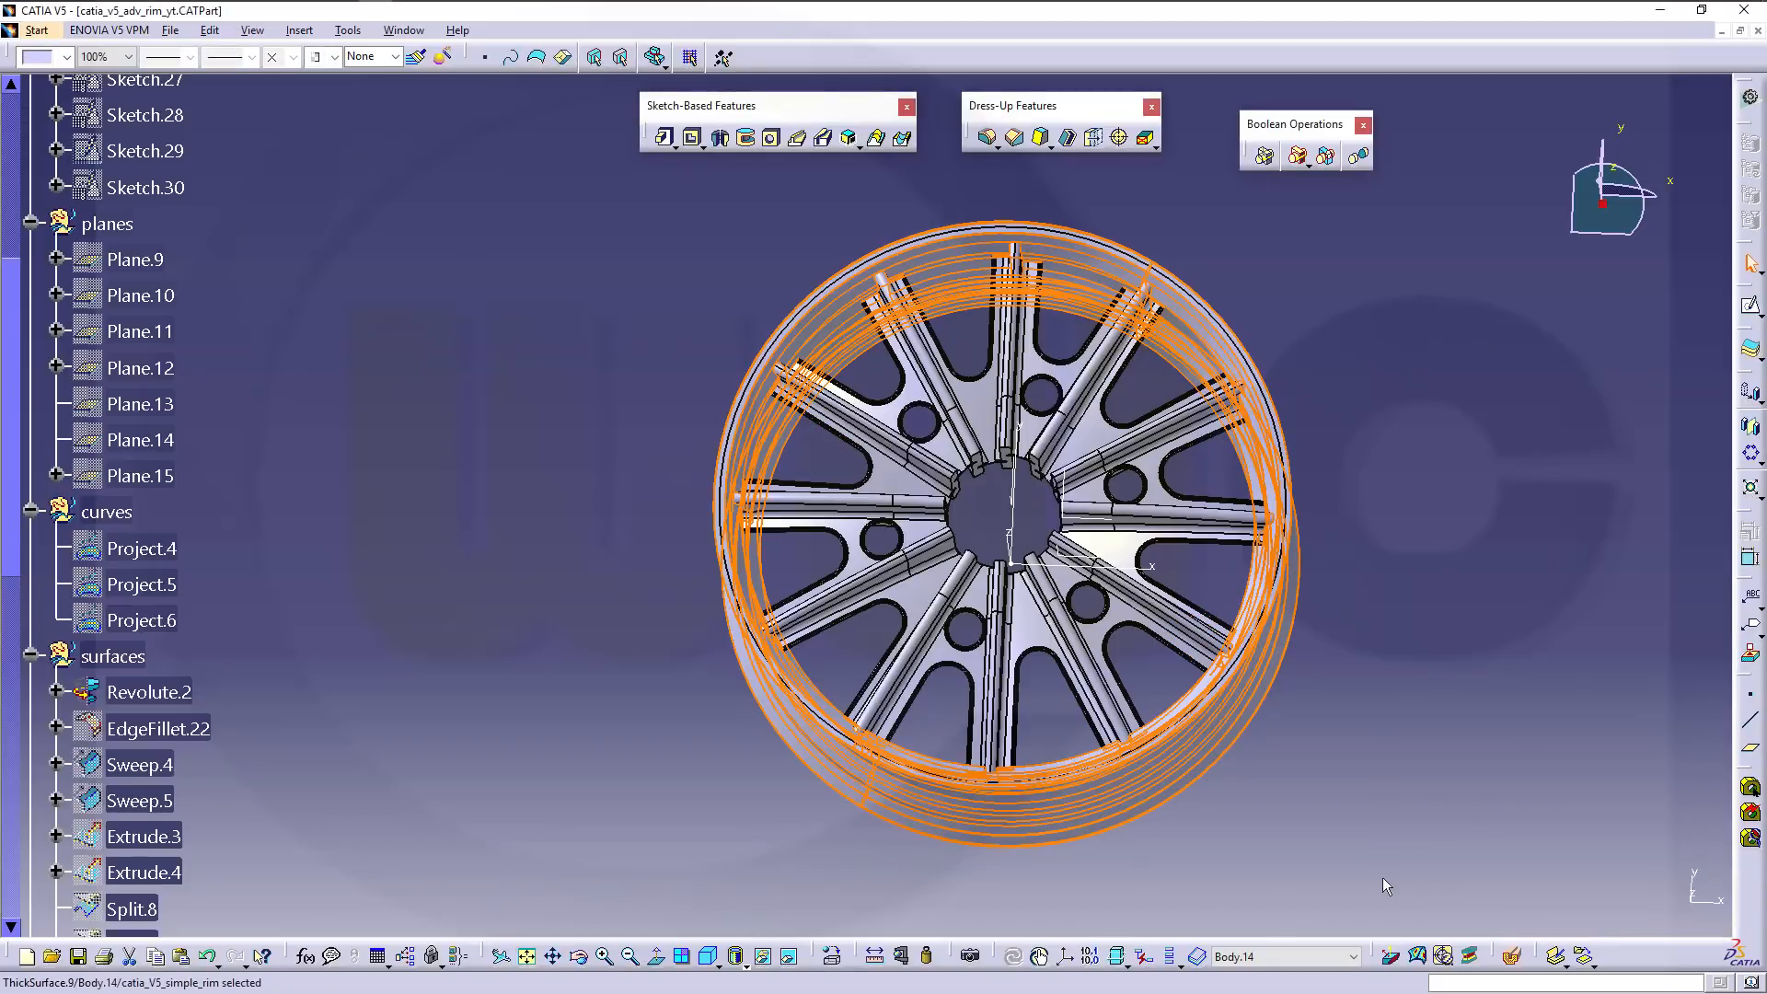
pyautogui.scroll(2, 294, 467)
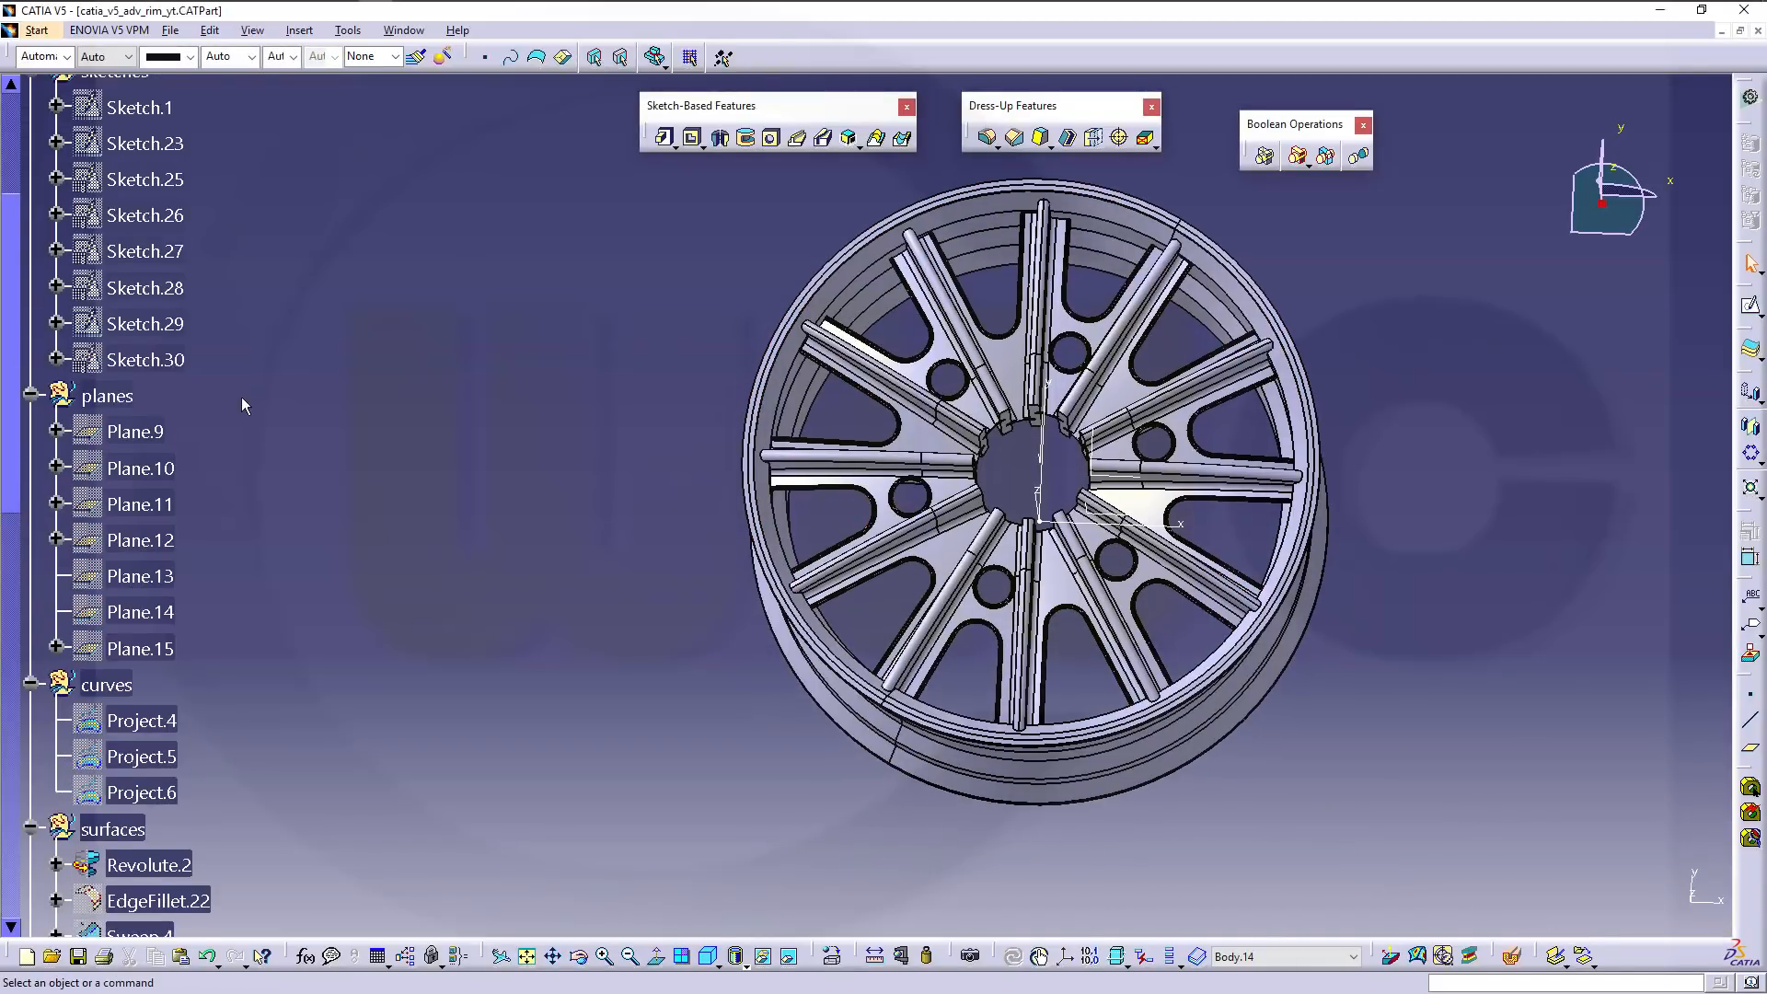
# Hide the rim surface Revolute.2 in the surfaces set.
pyautogui.scroll(3, 241, 395)
pyautogui.scroll(-4, 238, 411)
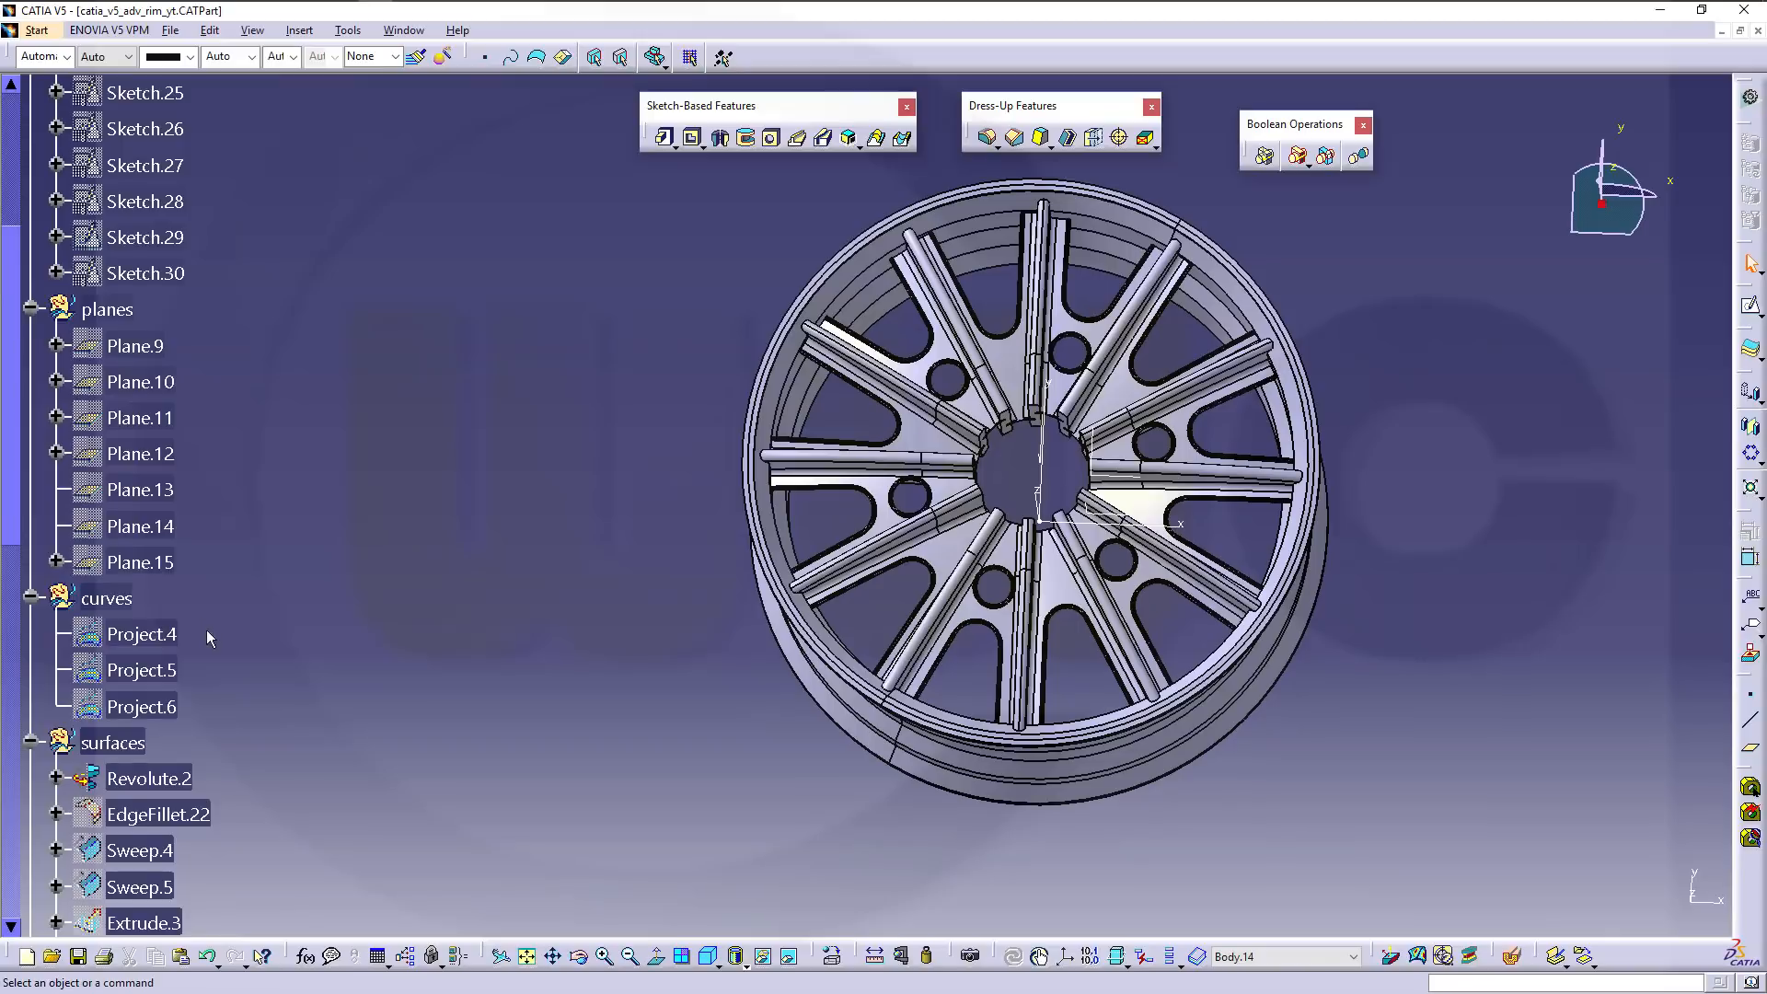
pyautogui.scroll(-1, 206, 629)
pyautogui.rightClick(170, 692)
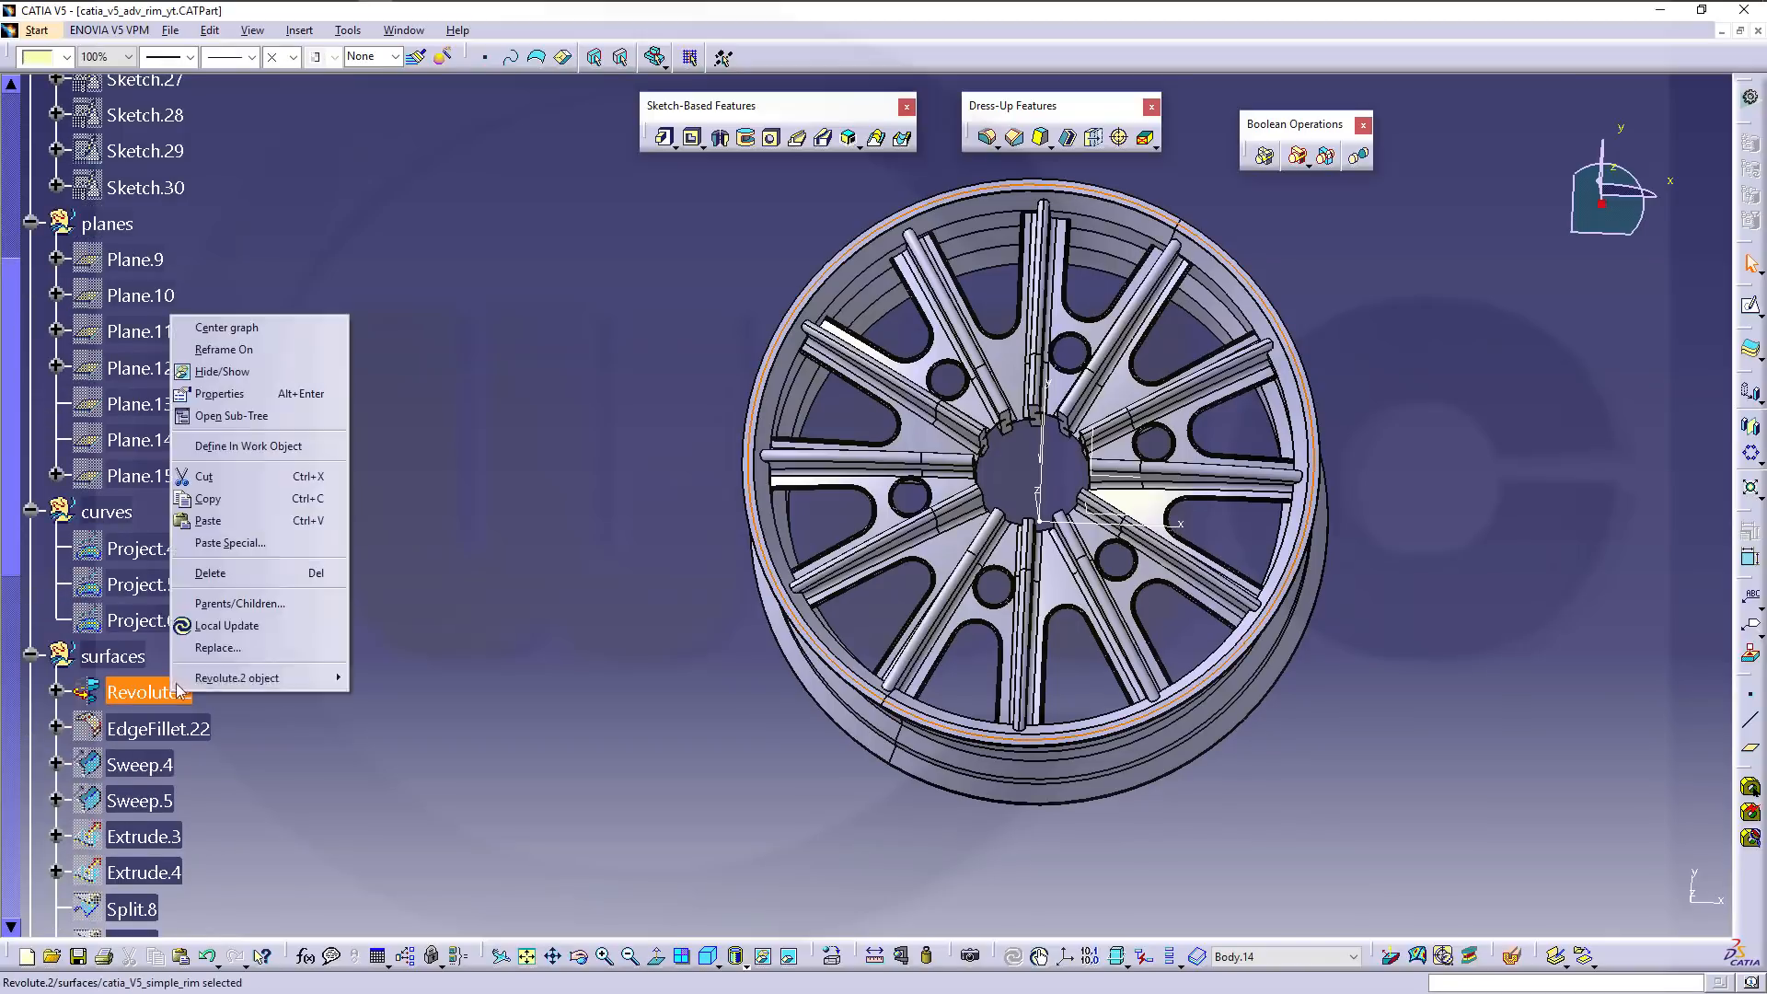
pyautogui.click(212, 373)
pyautogui.scroll(-3, 527, 578)
pyautogui.scroll(-6, 488, 598)
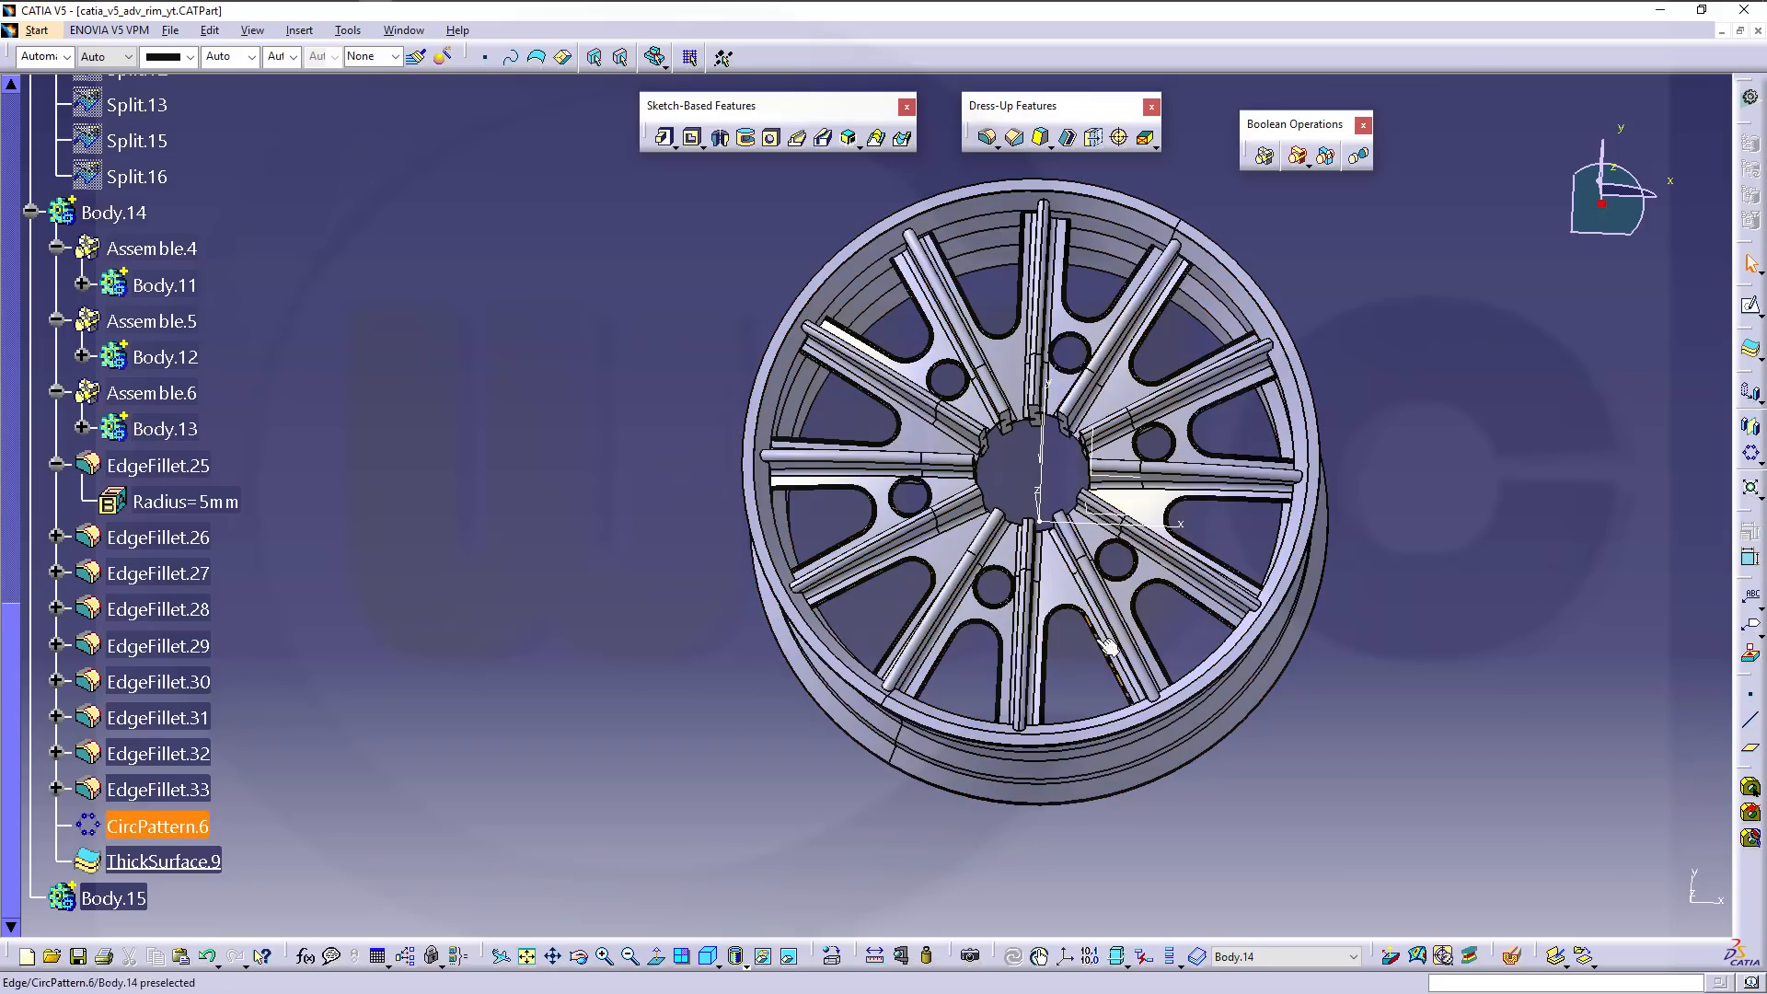
pyautogui.moveTo(1109, 647); pyautogui.dragTo(713, 569, button='middle')
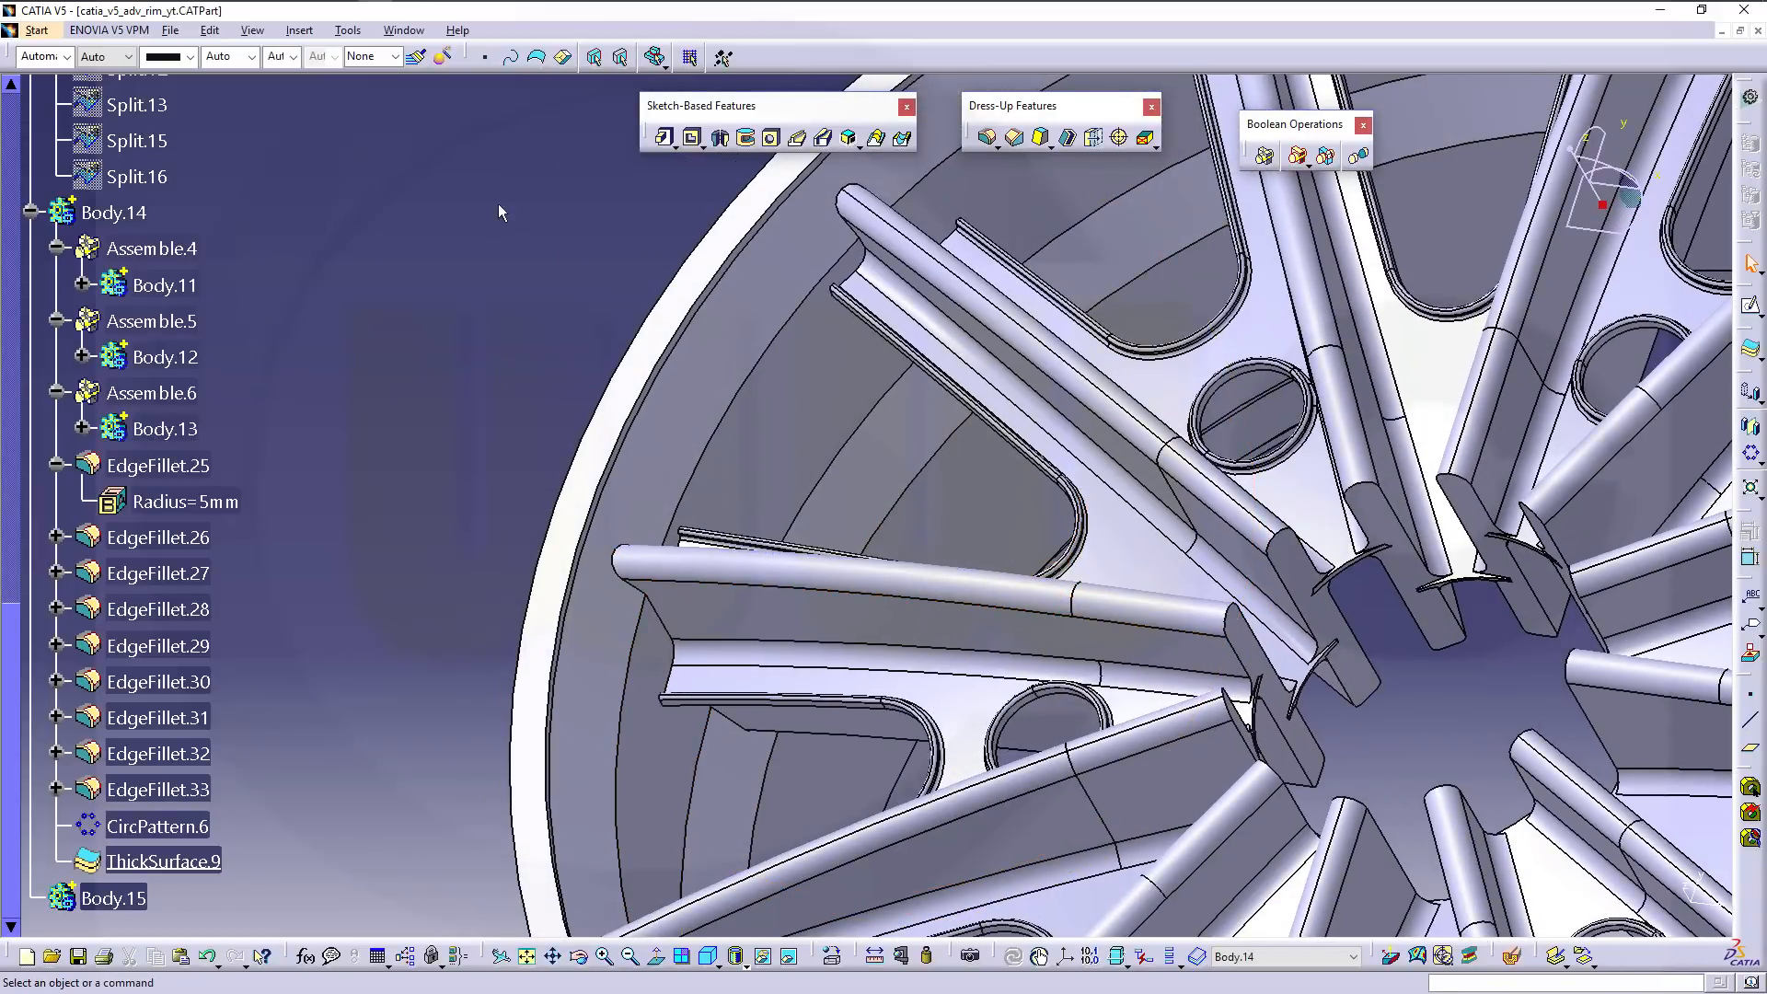
pyautogui.click(988, 139)
pyautogui.write('2')
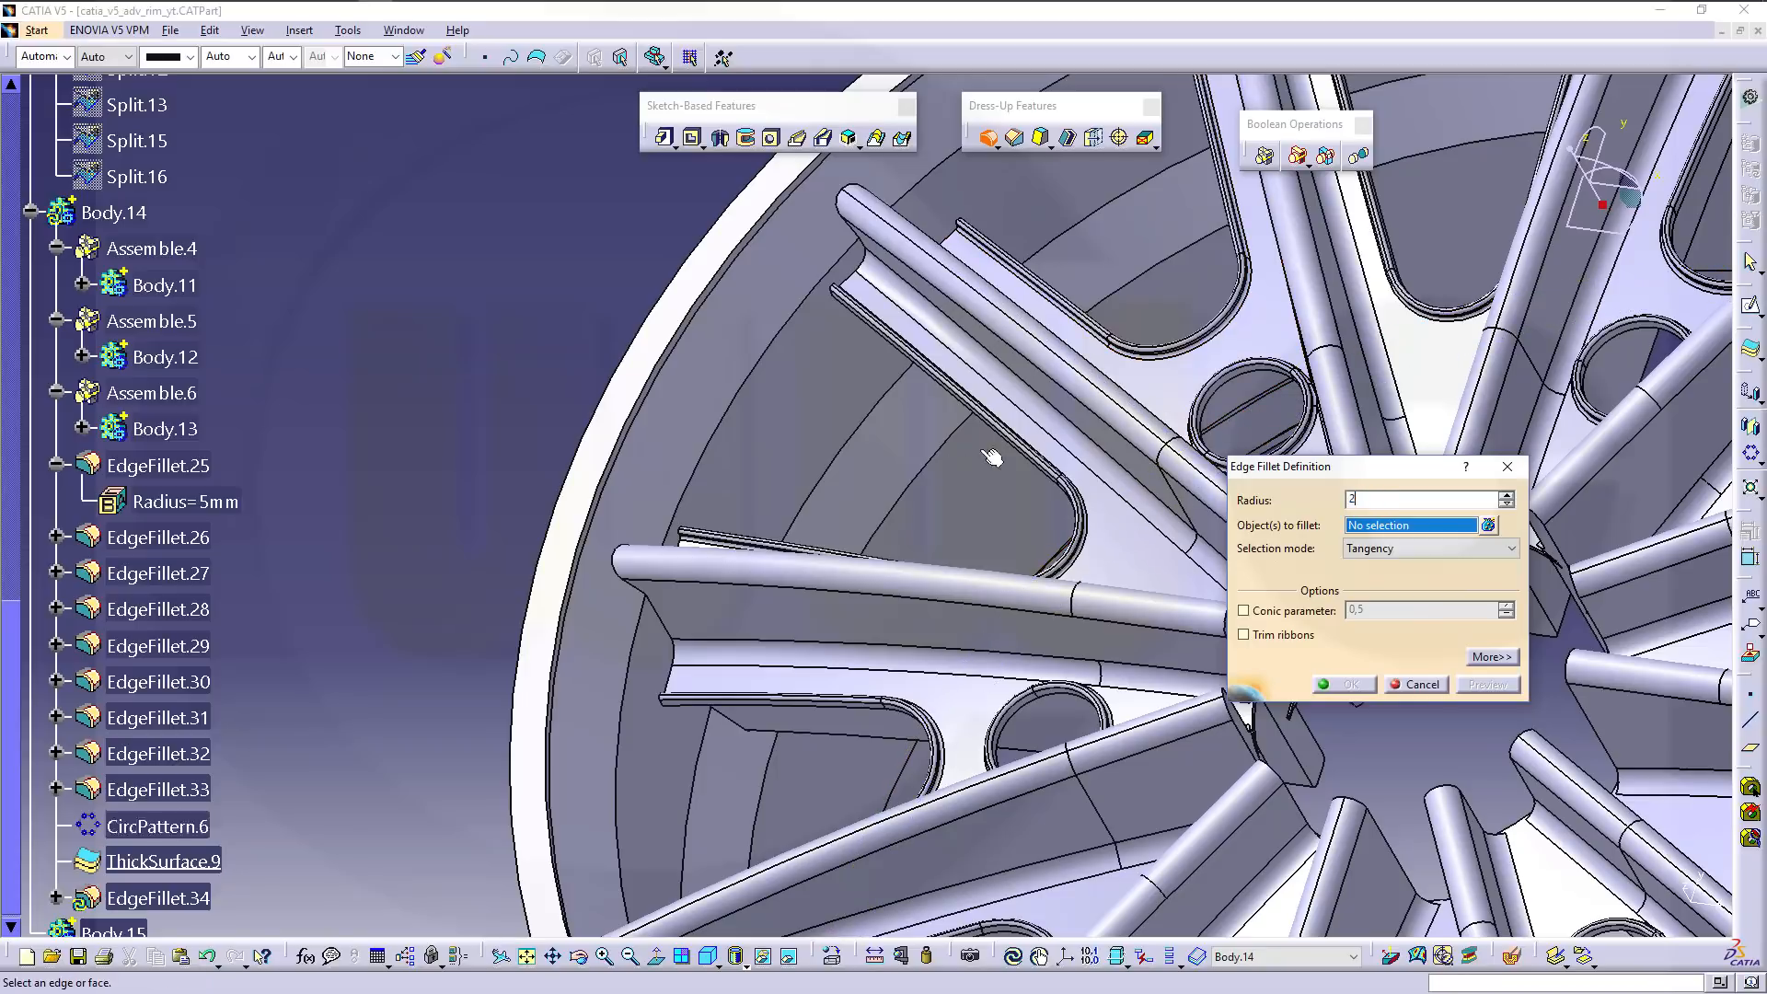
pyautogui.click(663, 619)
pyautogui.moveTo(671, 725); pyautogui.dragTo(604, 654, button='middle')
pyautogui.moveTo(721, 489); pyautogui.dragTo(682, 534, button='middle')
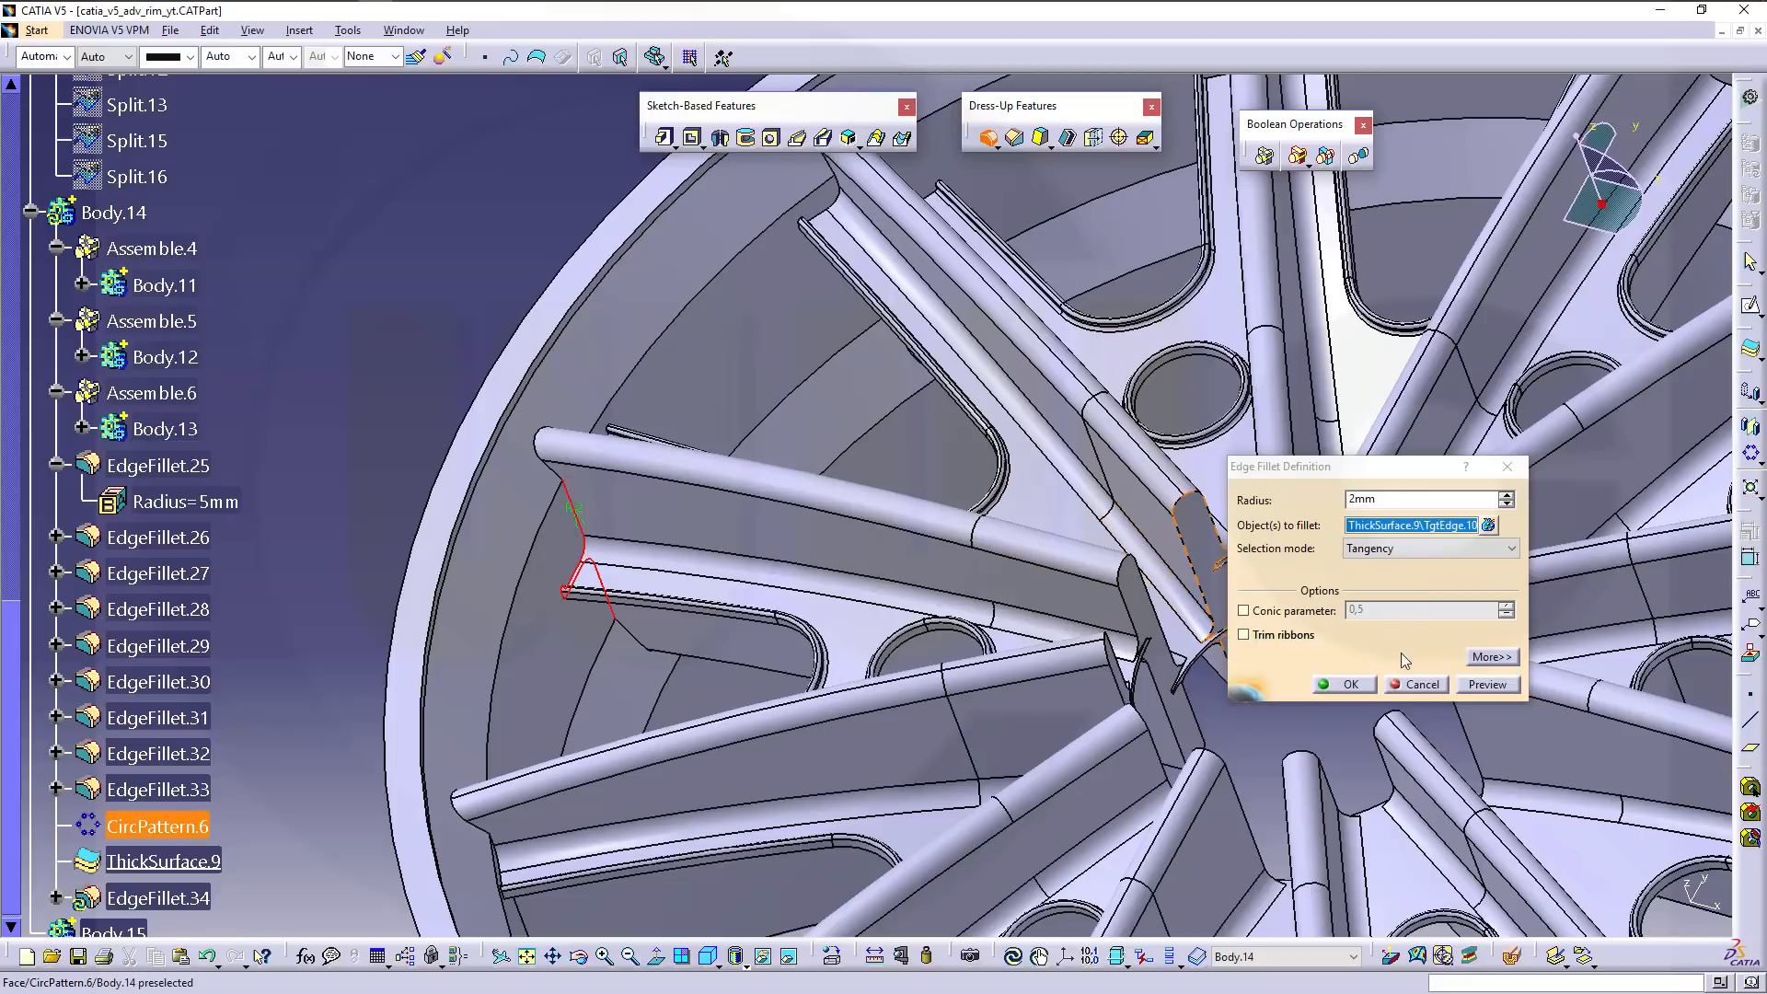
pyautogui.click(1417, 685)
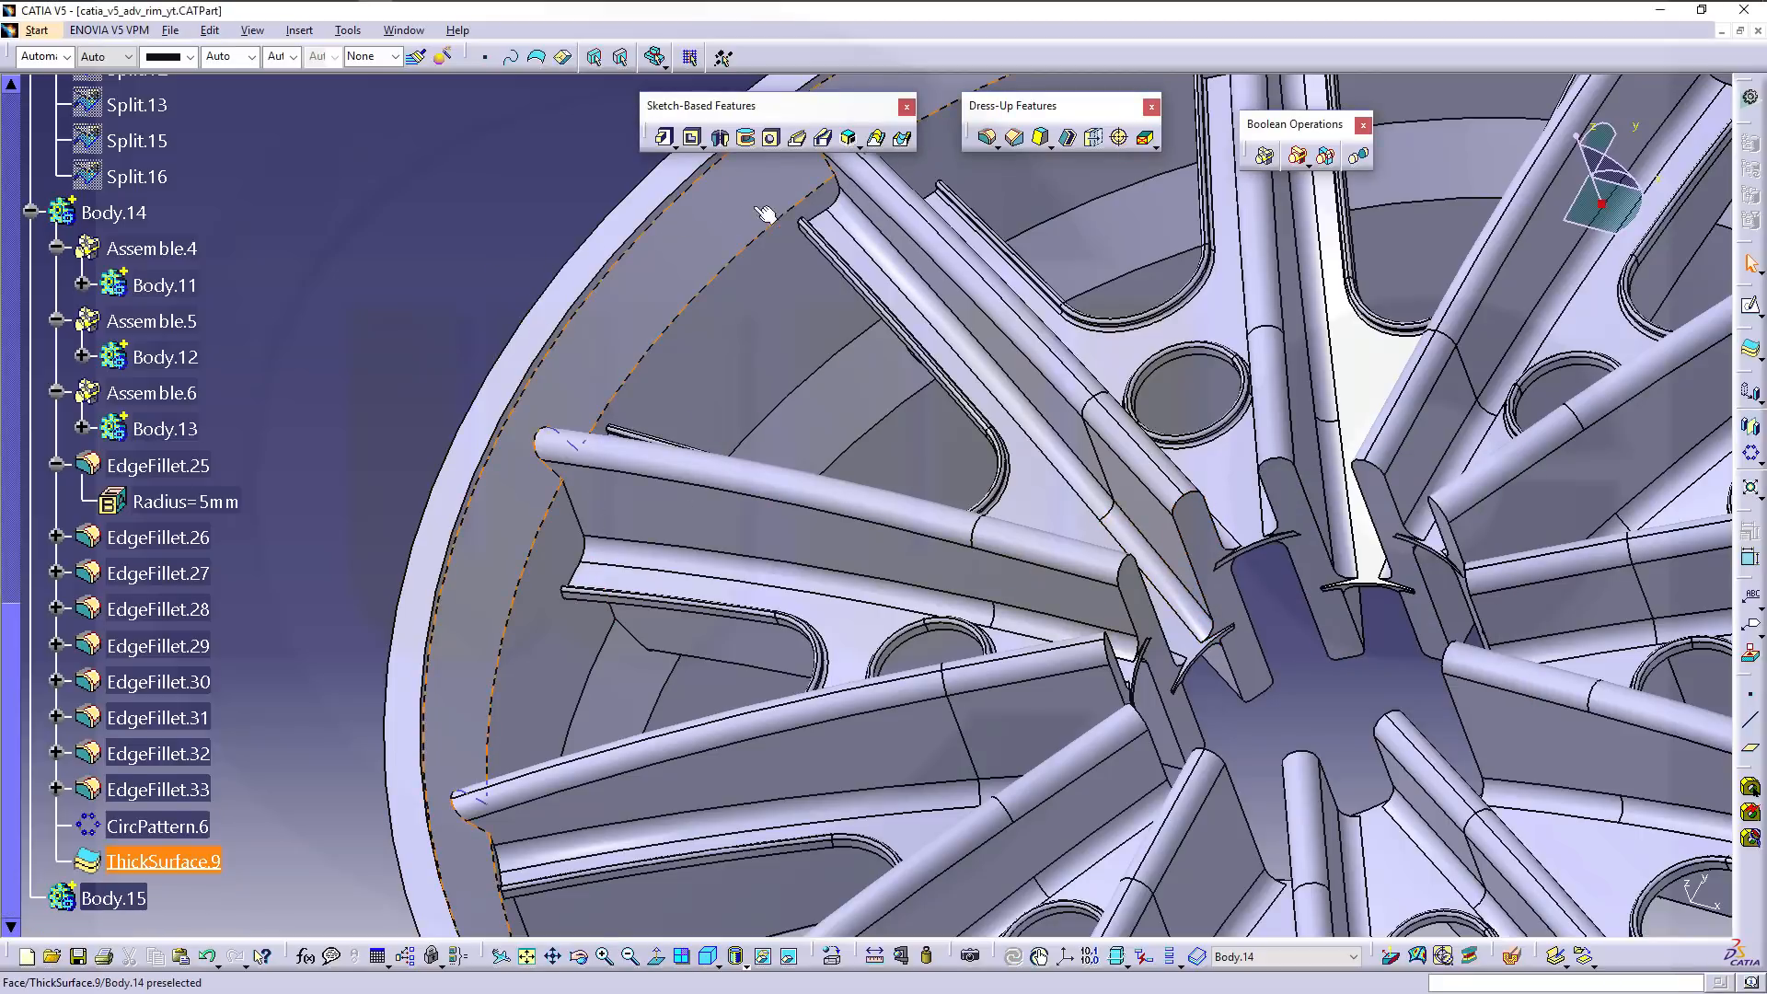
pyautogui.click(989, 138)
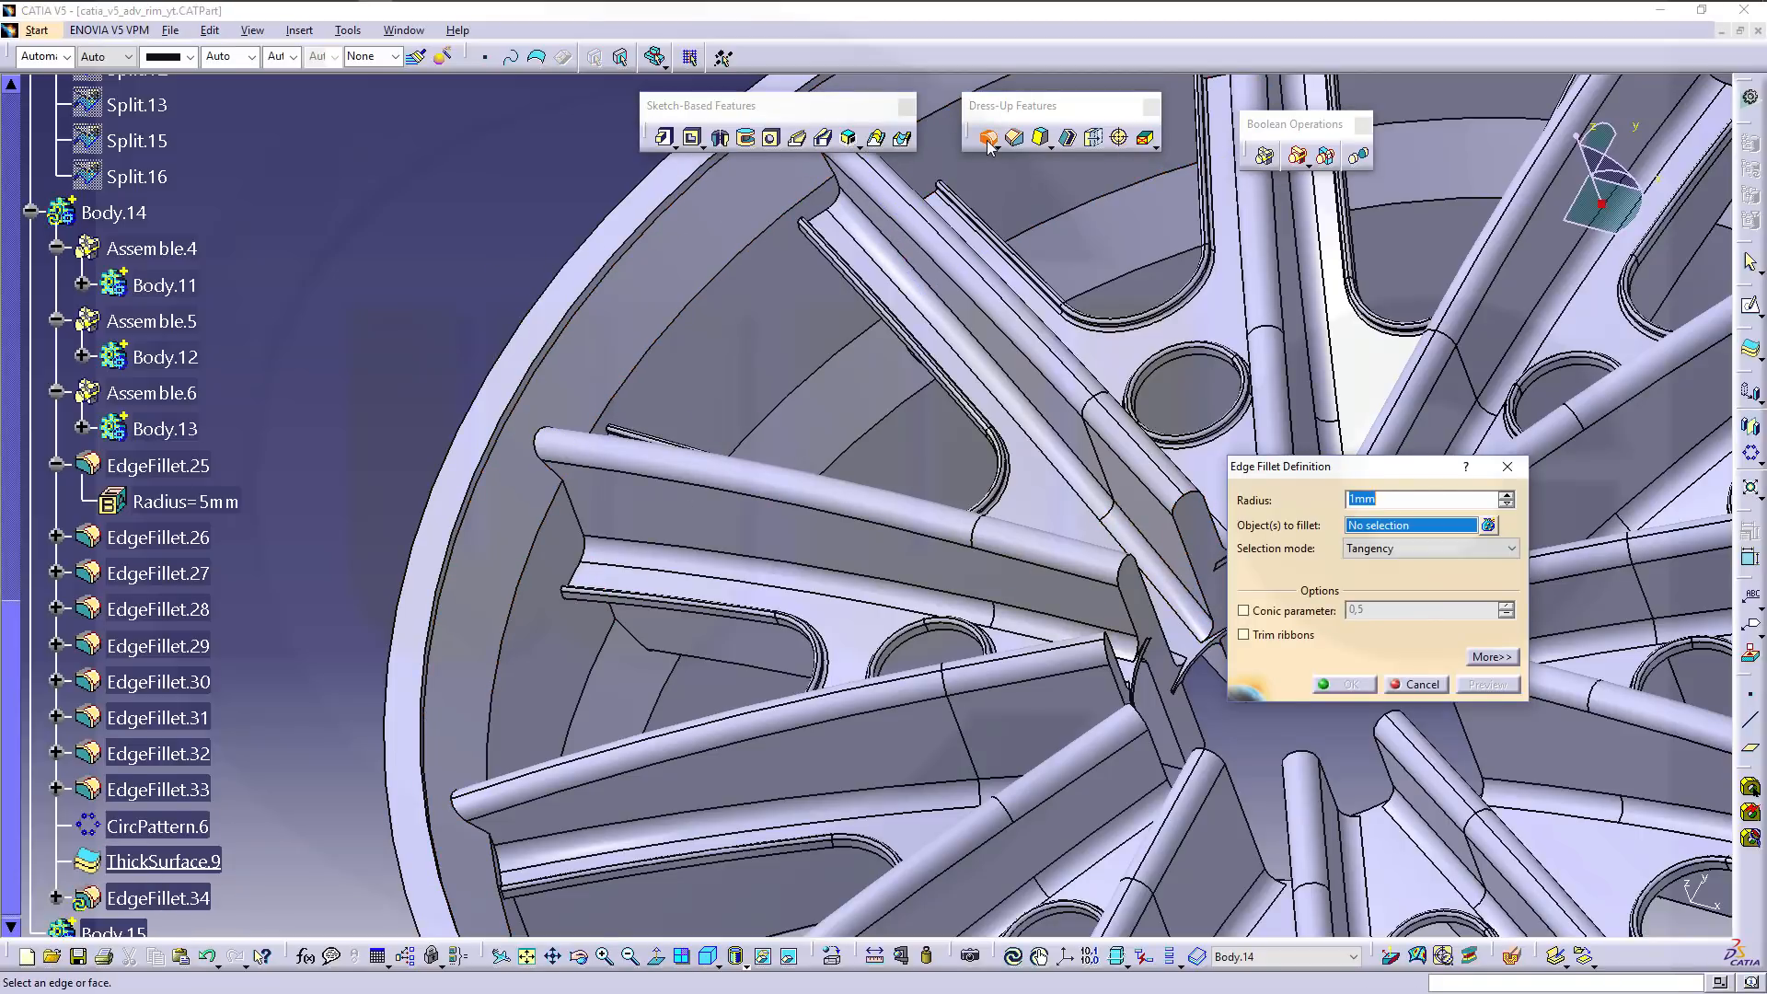
pyautogui.write('2')
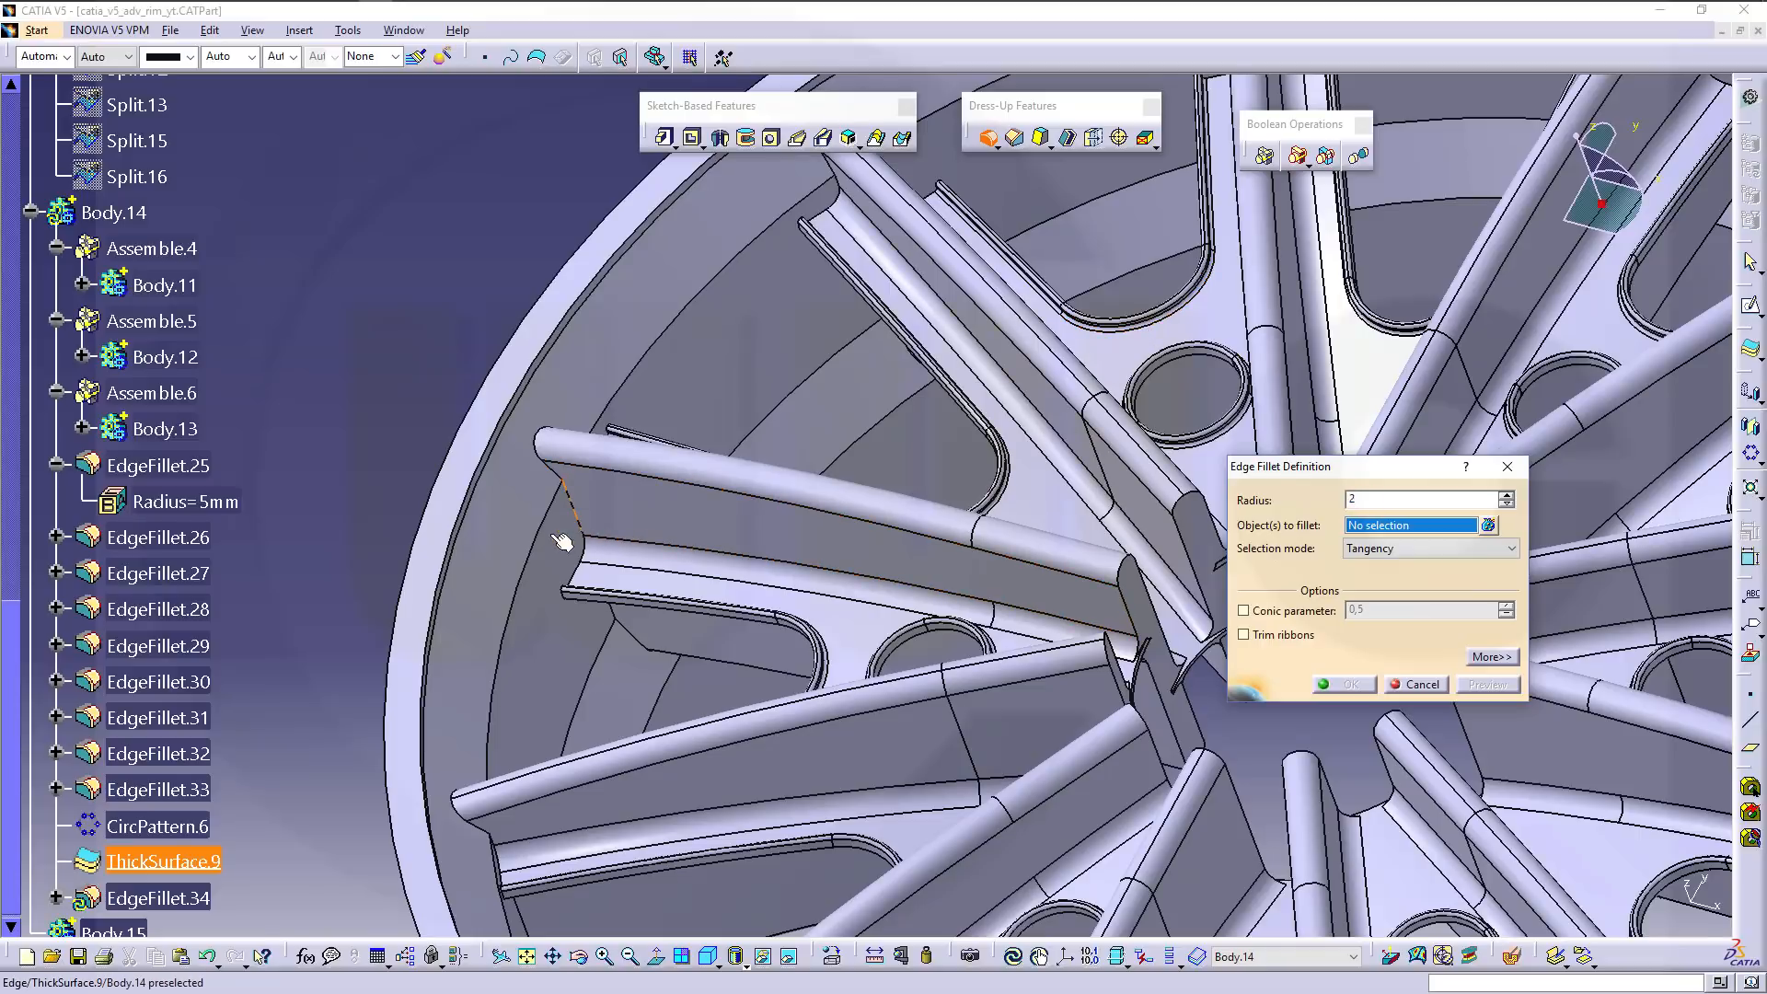
pyautogui.click(1417, 684)
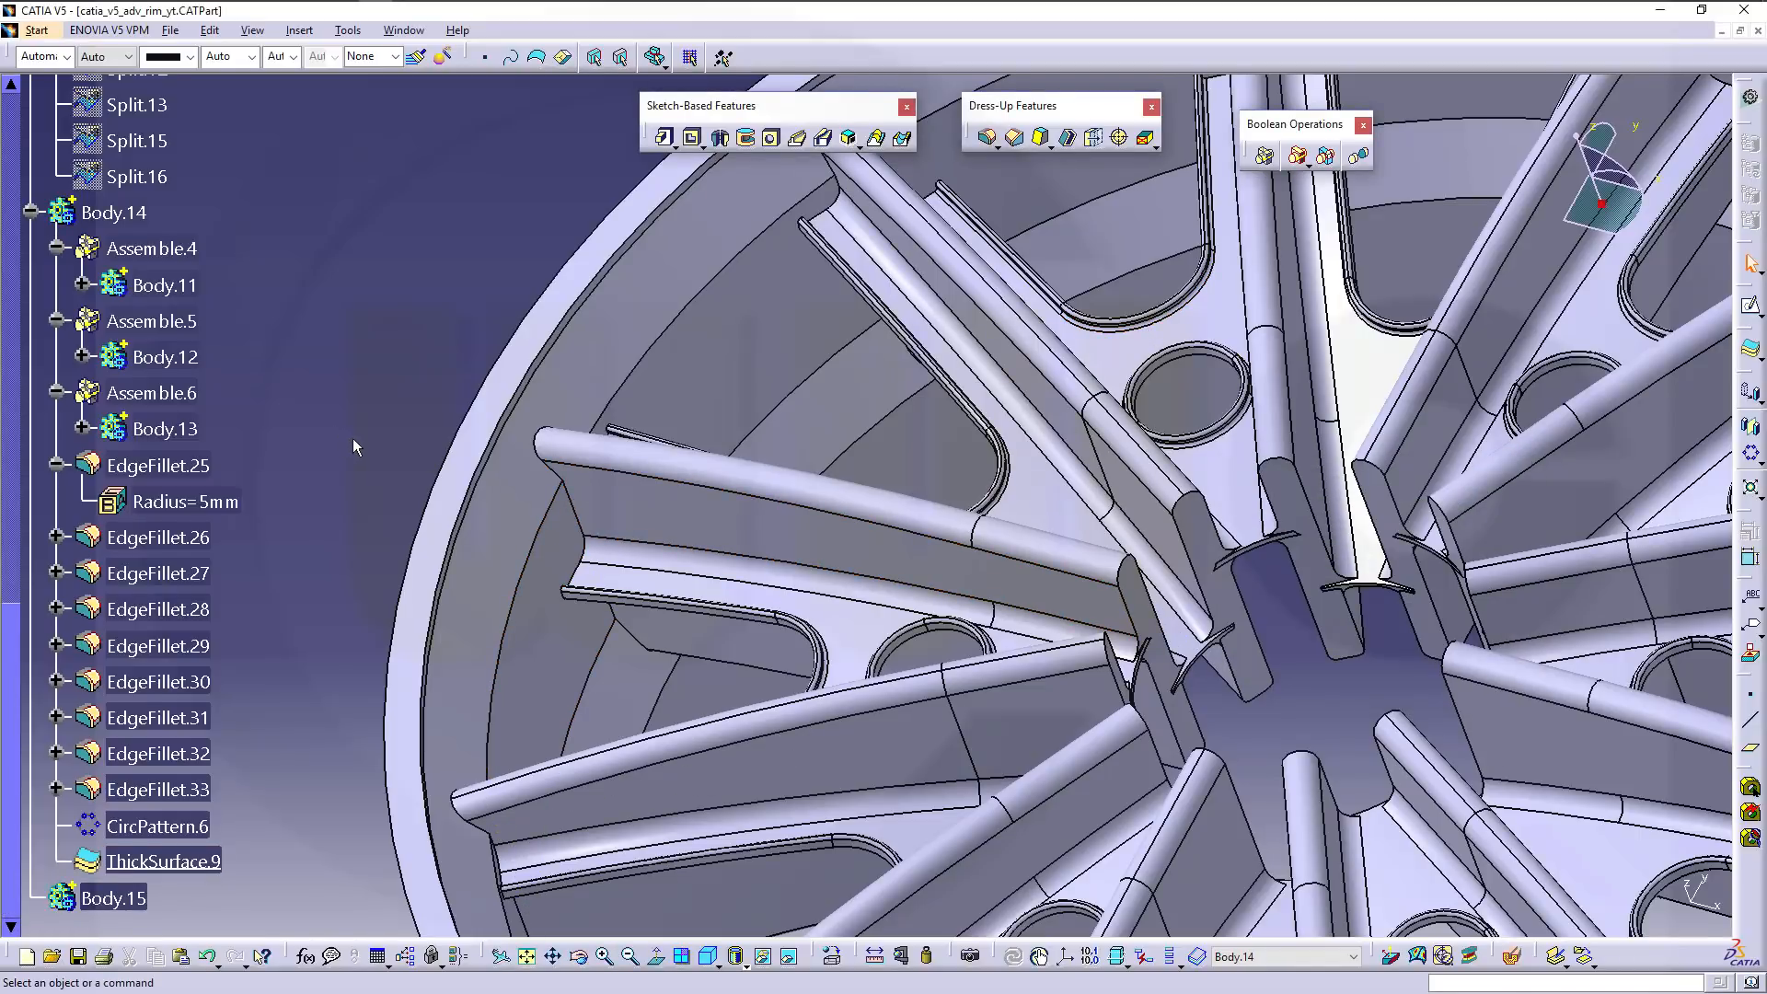
# Insert the rim's thick surface ThickSurface.9 from Body.14 into a new body.
pyautogui.scroll(-2, 352, 438)
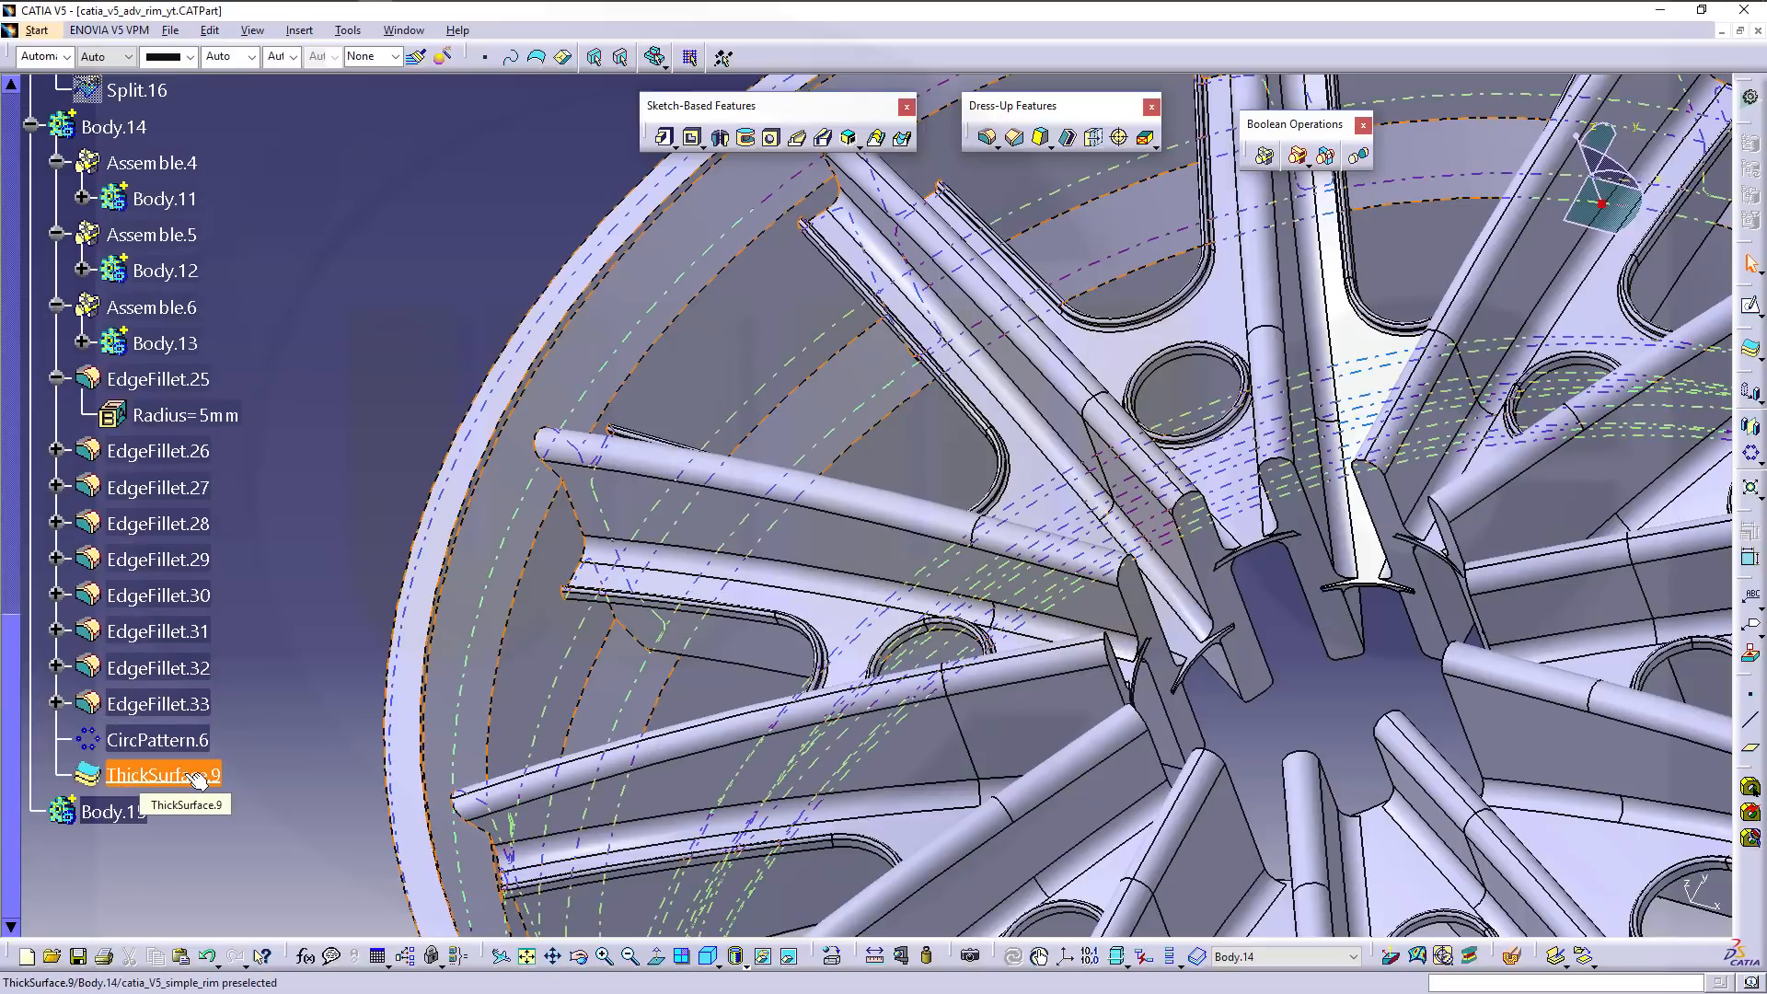
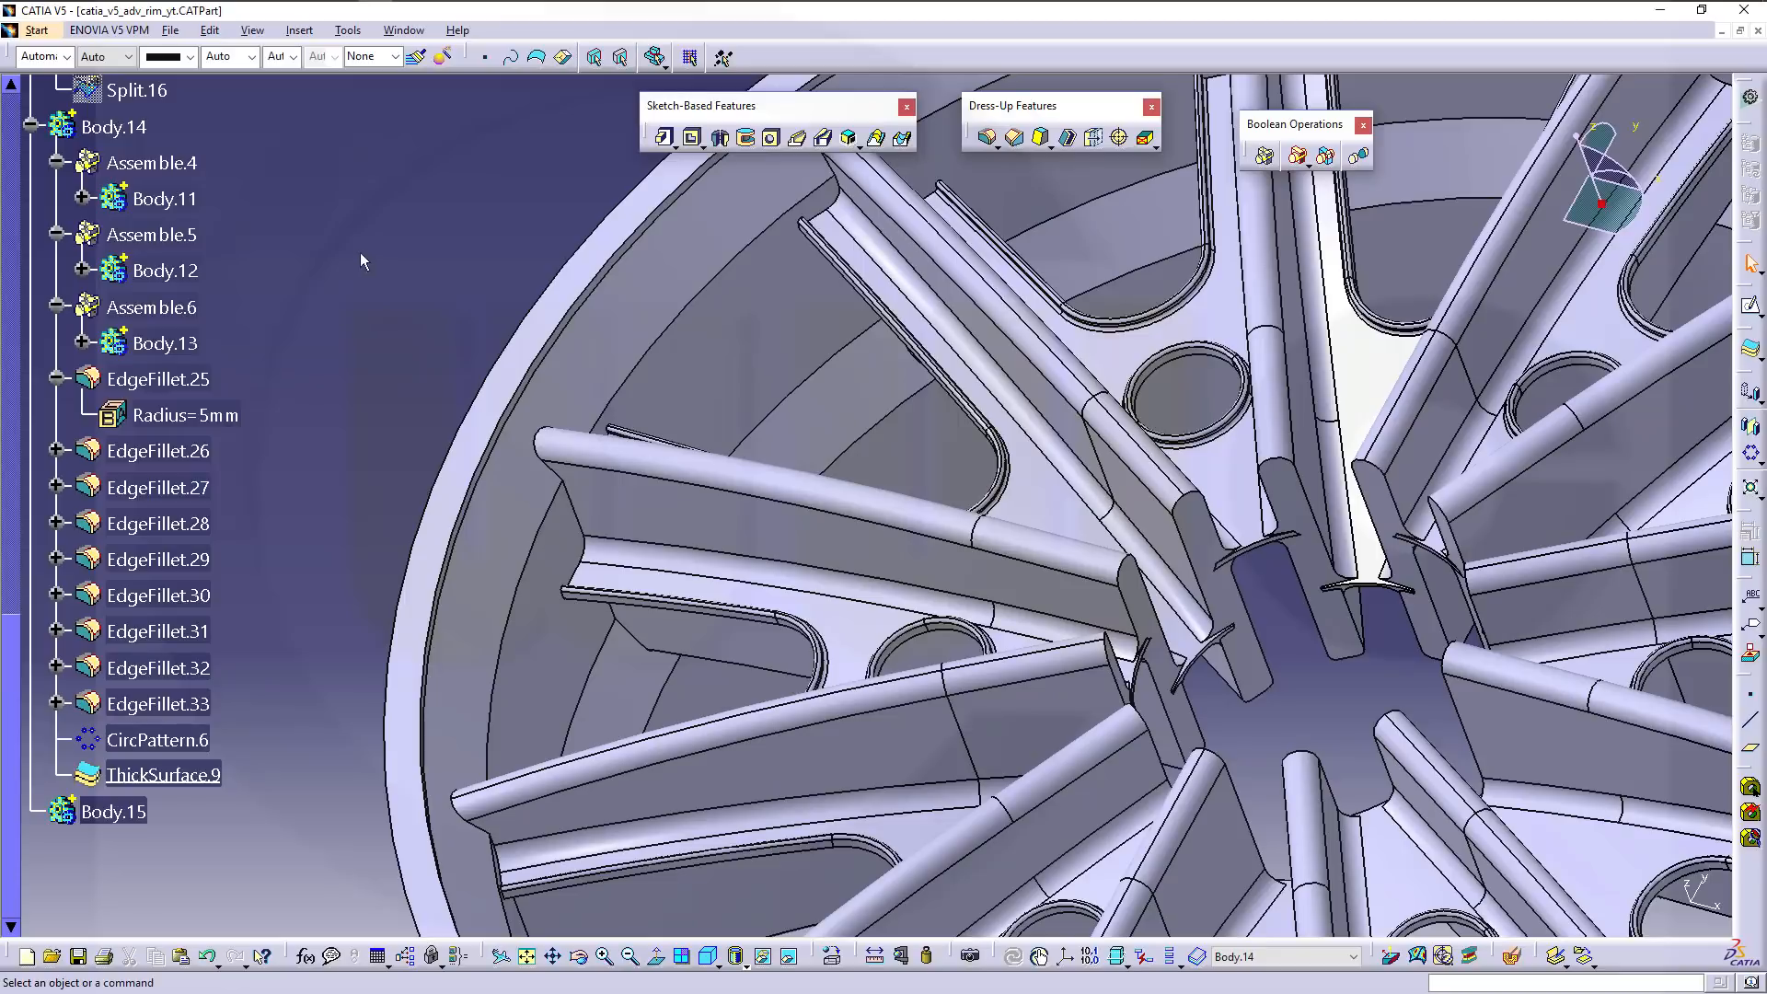
pyautogui.rightClick(186, 776)
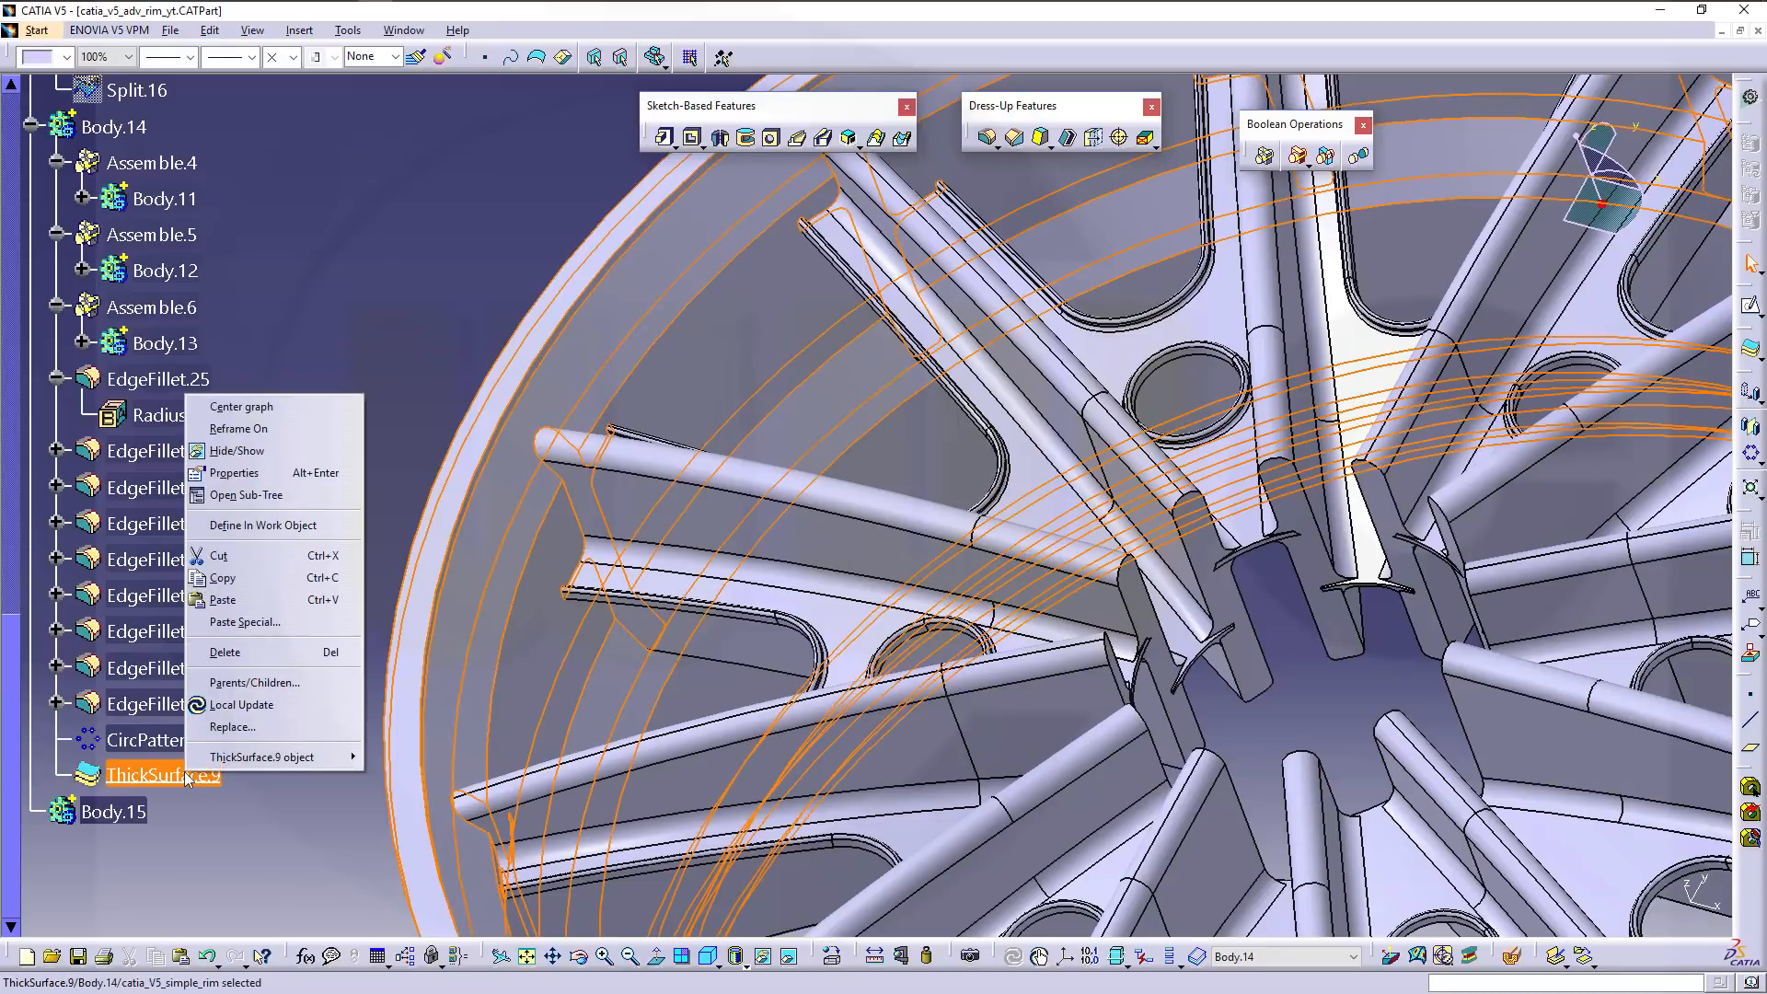
pyautogui.moveTo(263, 760)
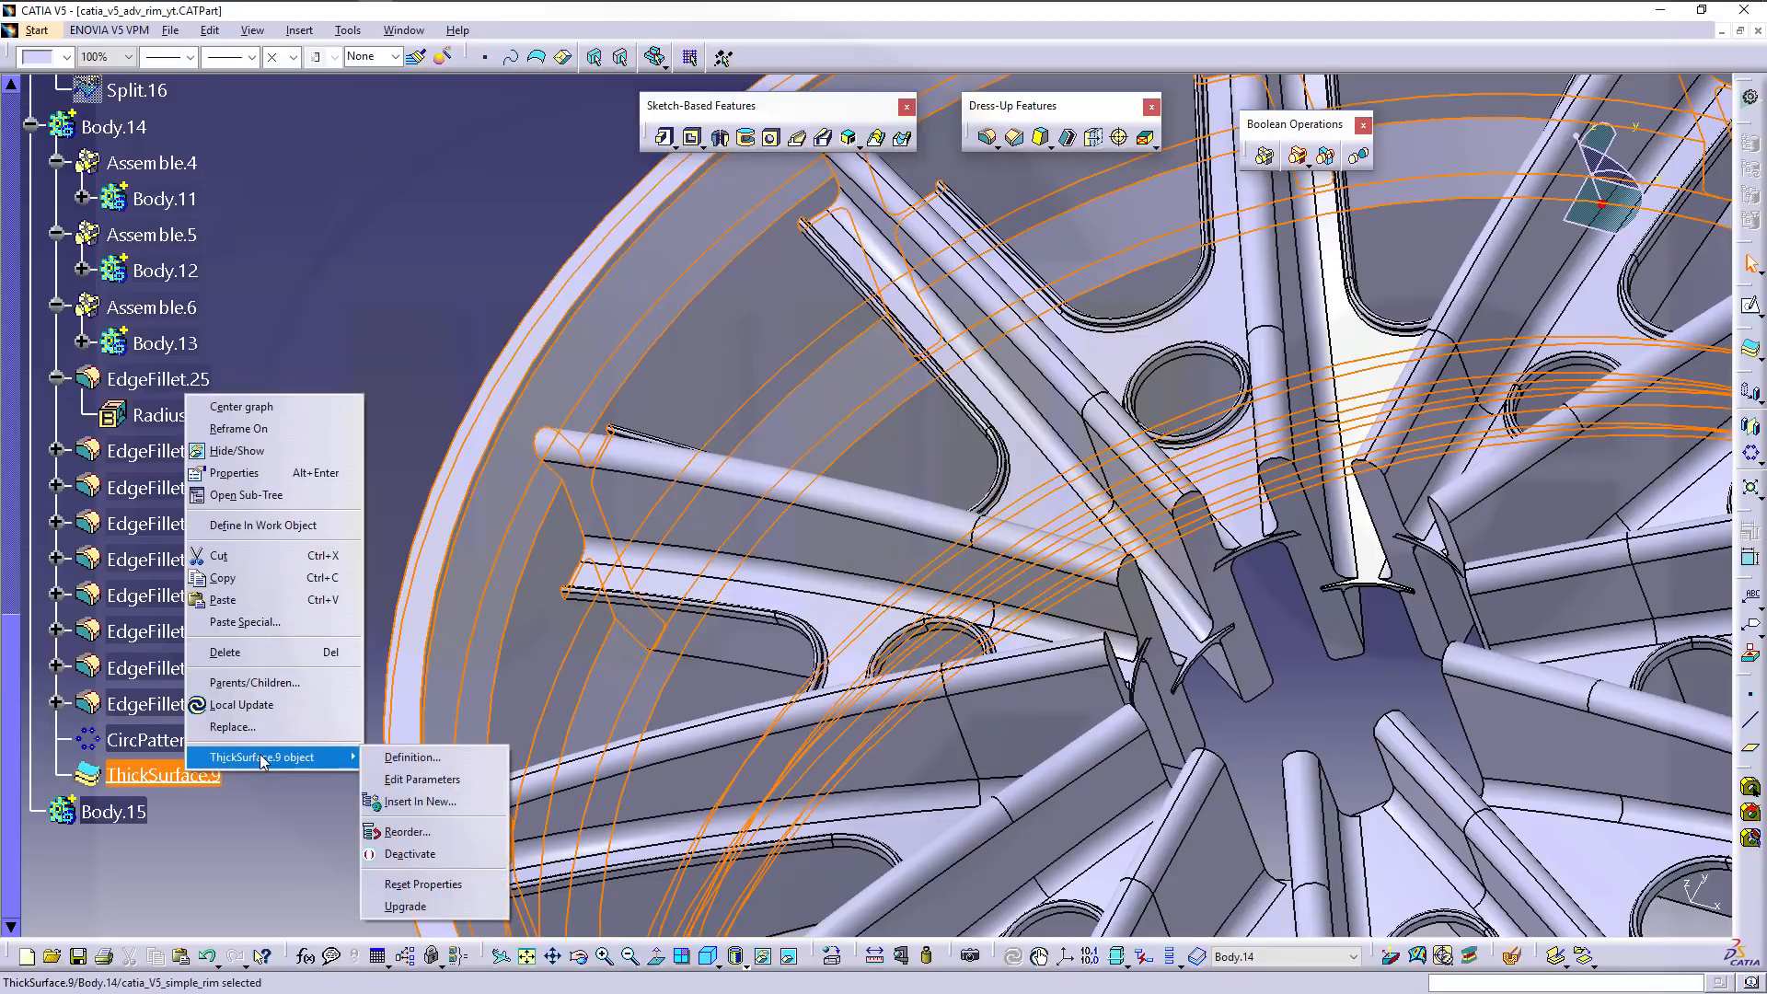
pyautogui.click(410, 802)
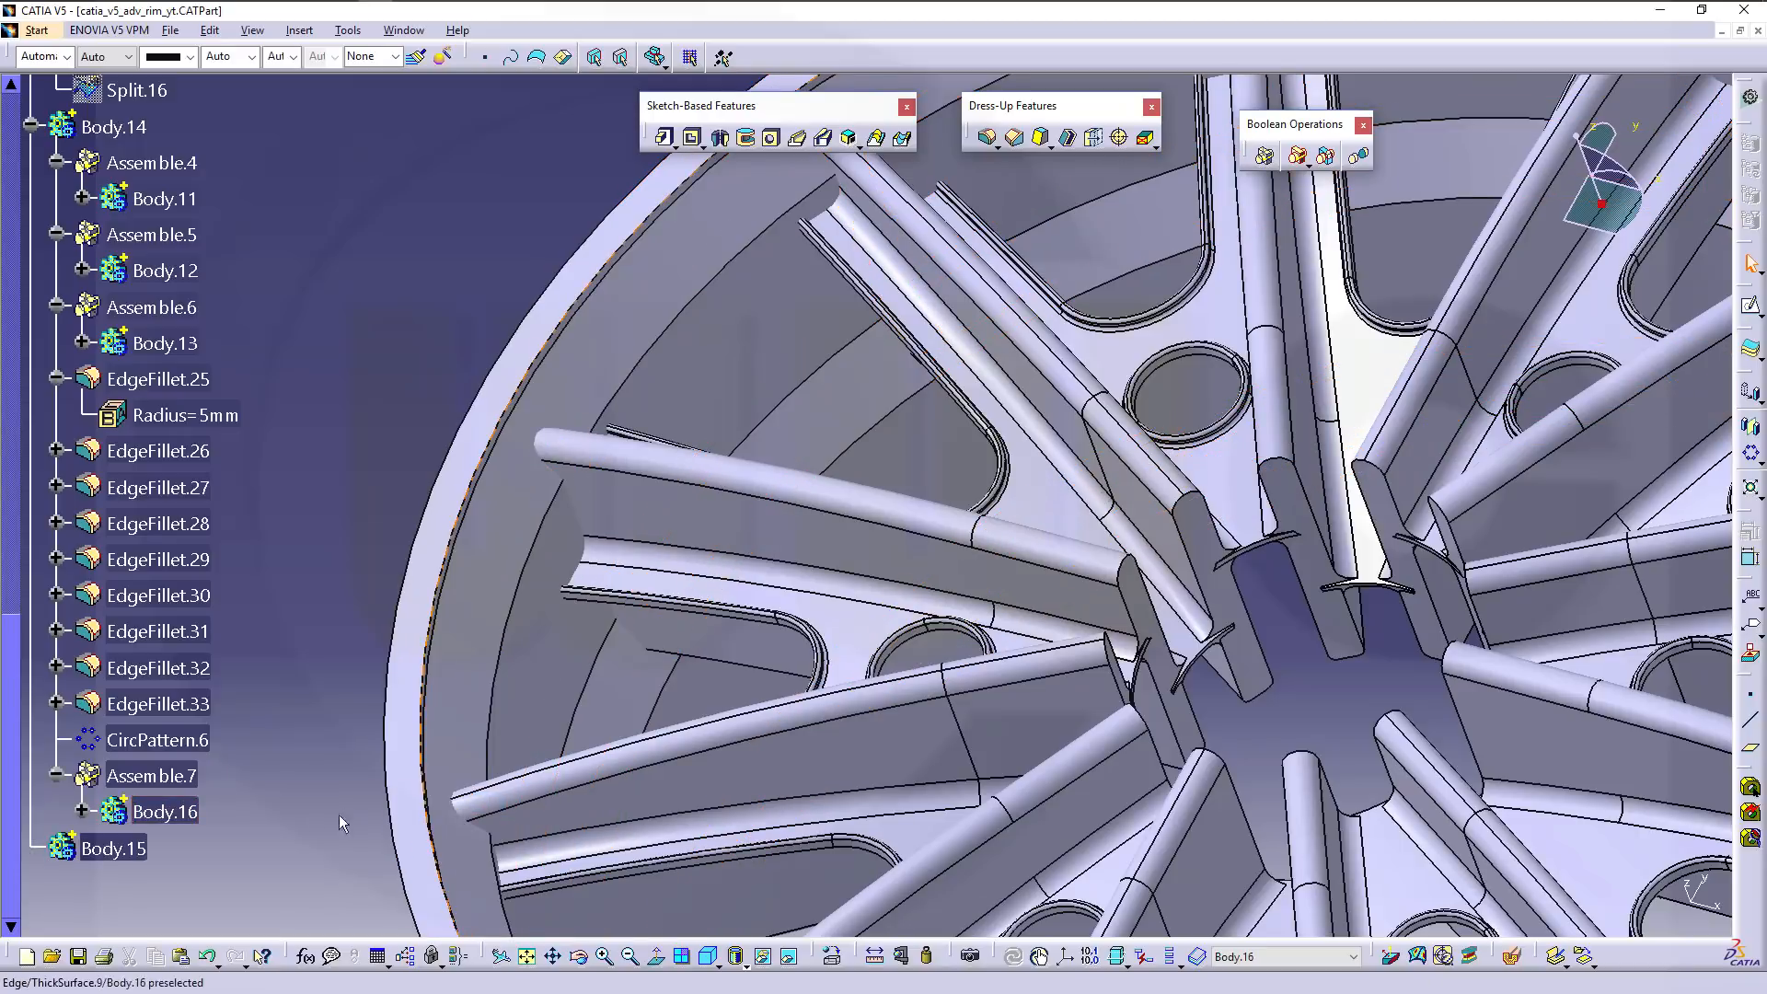
# Define Body.16 as the work object and display only the current body.
pyautogui.click(173, 812)
pyautogui.rightClick(180, 819)
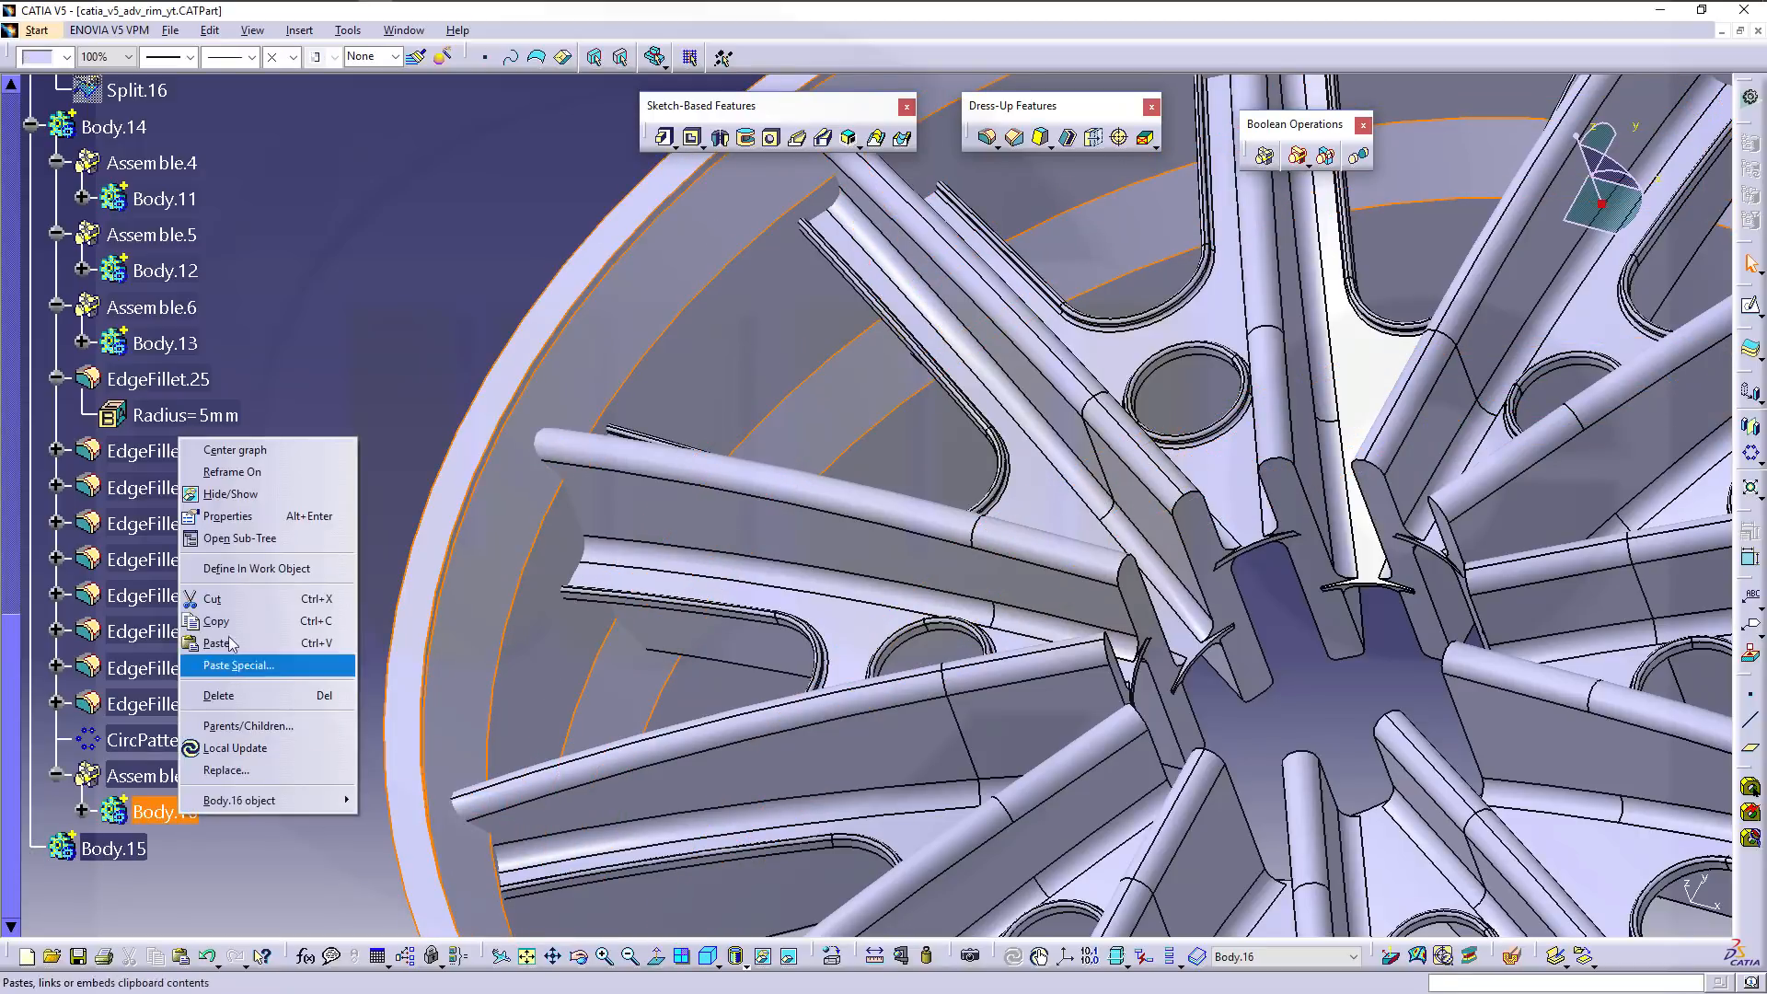
pyautogui.click(246, 570)
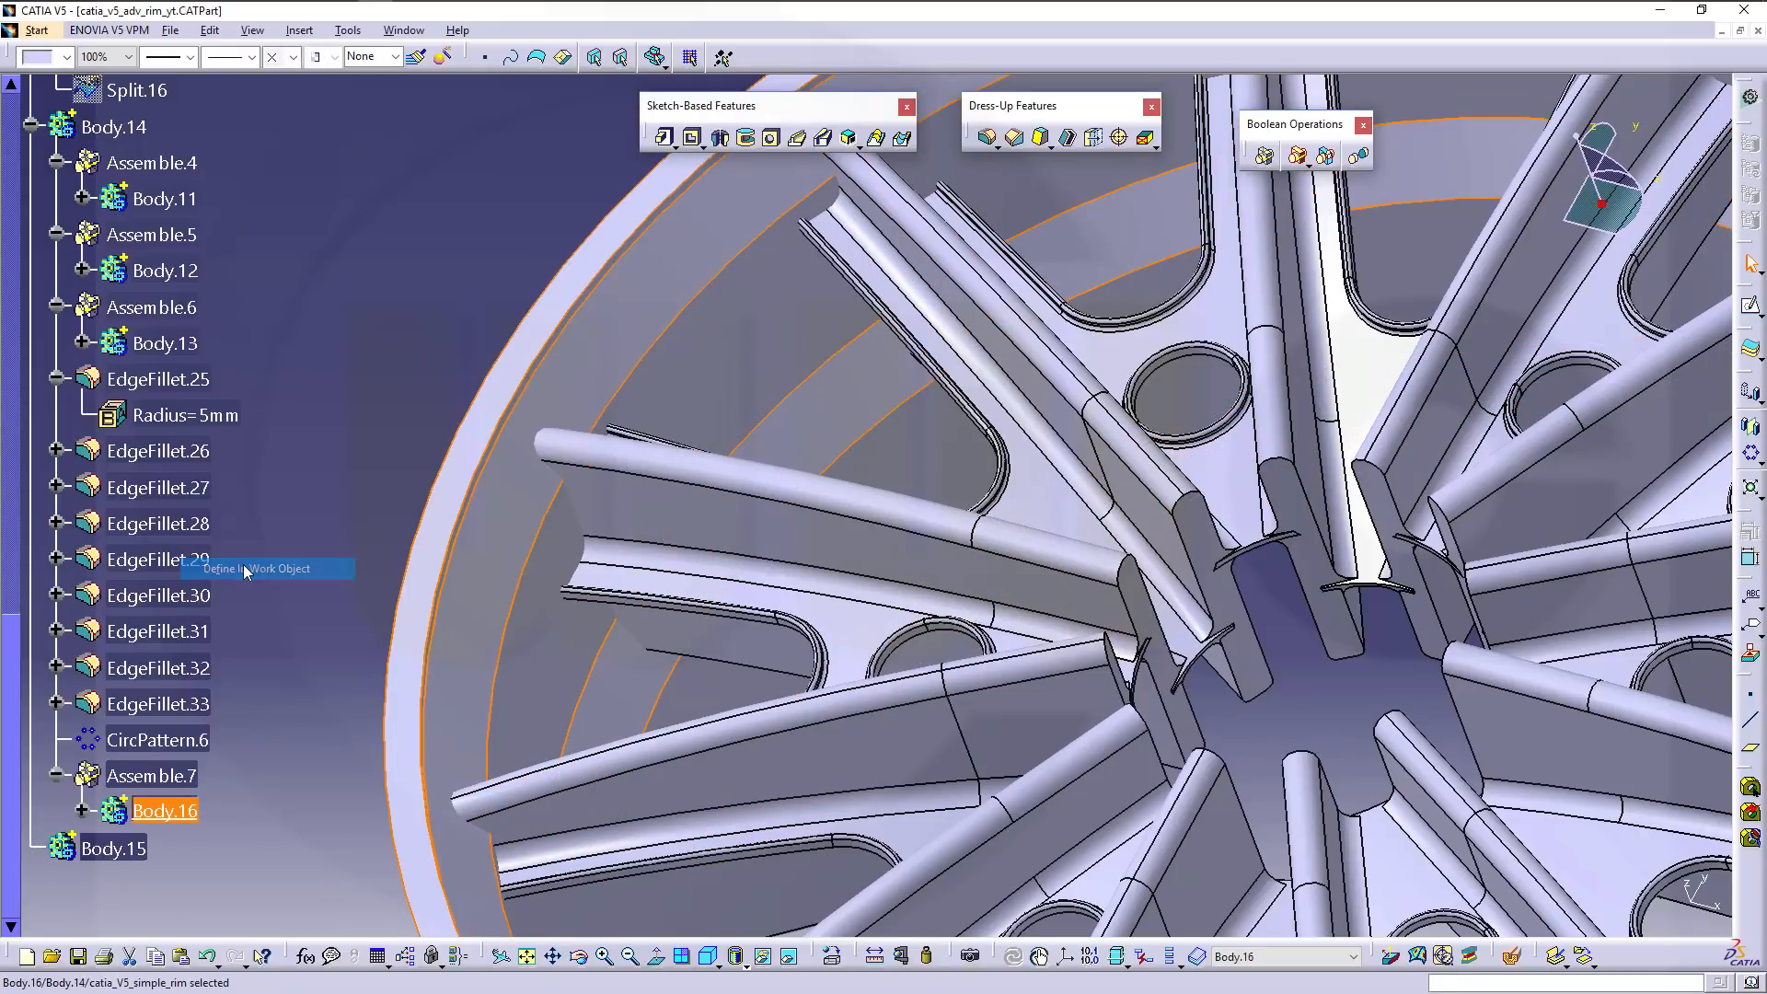
pyautogui.click(323, 534)
pyautogui.click(157, 739)
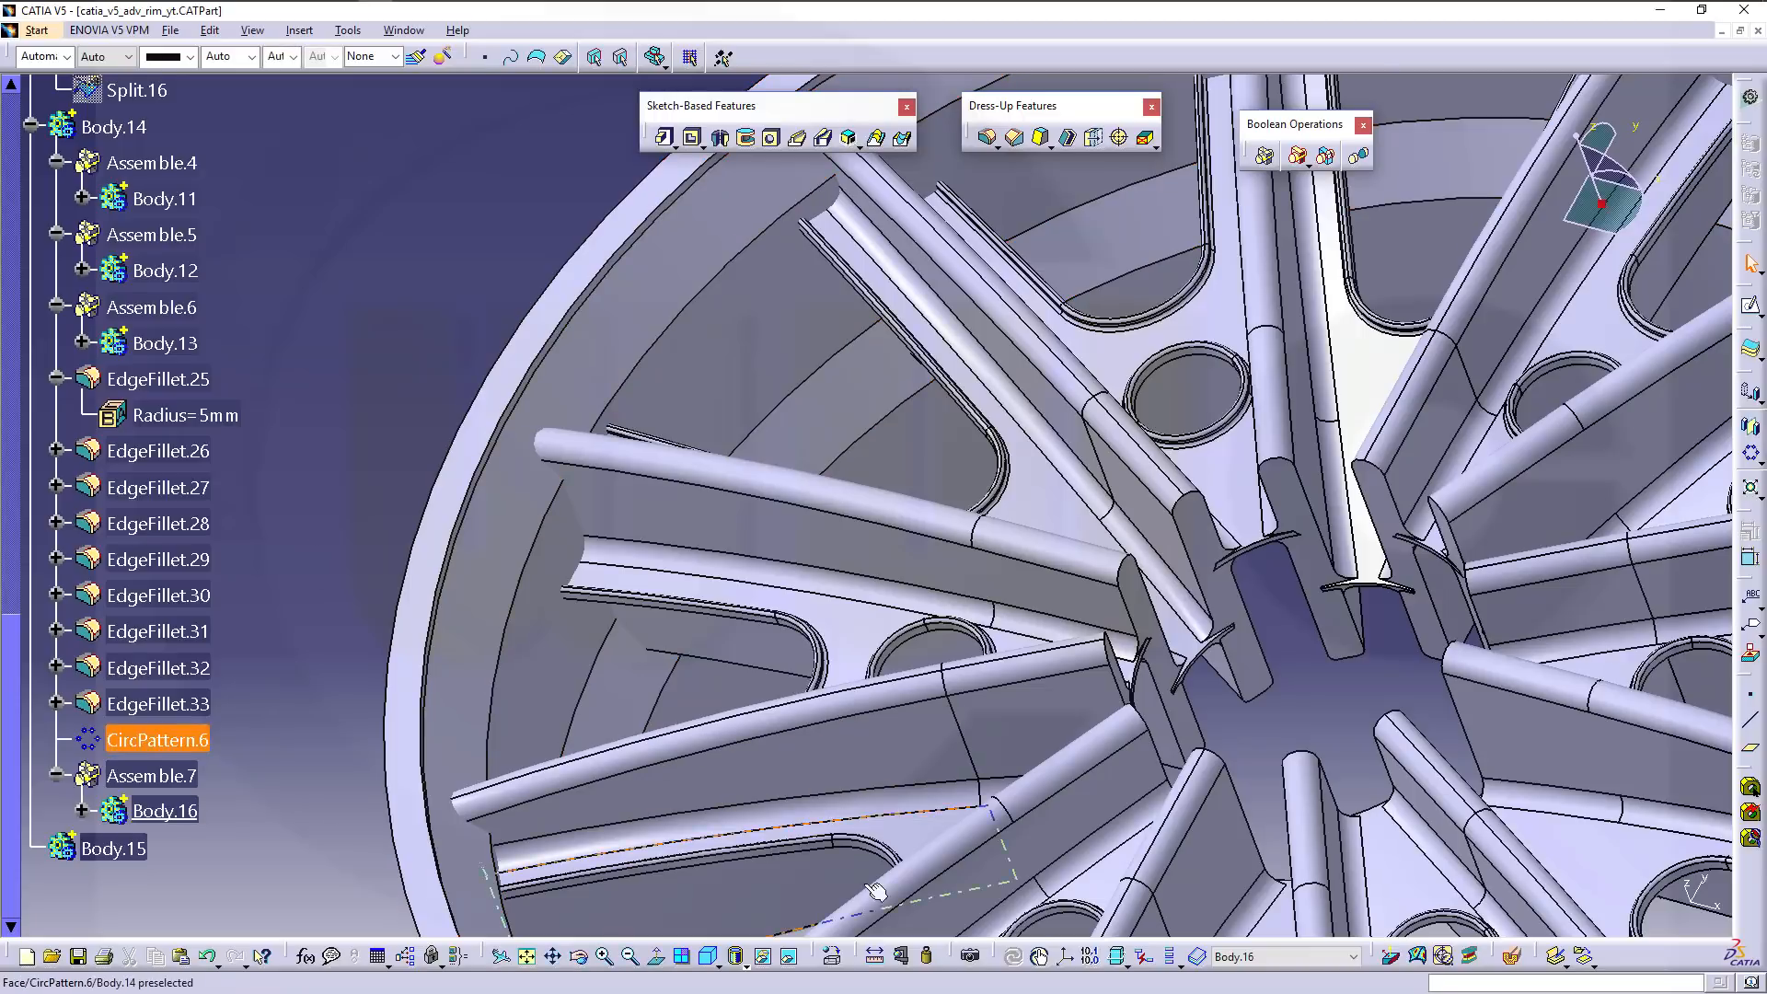
pyautogui.click(1171, 959)
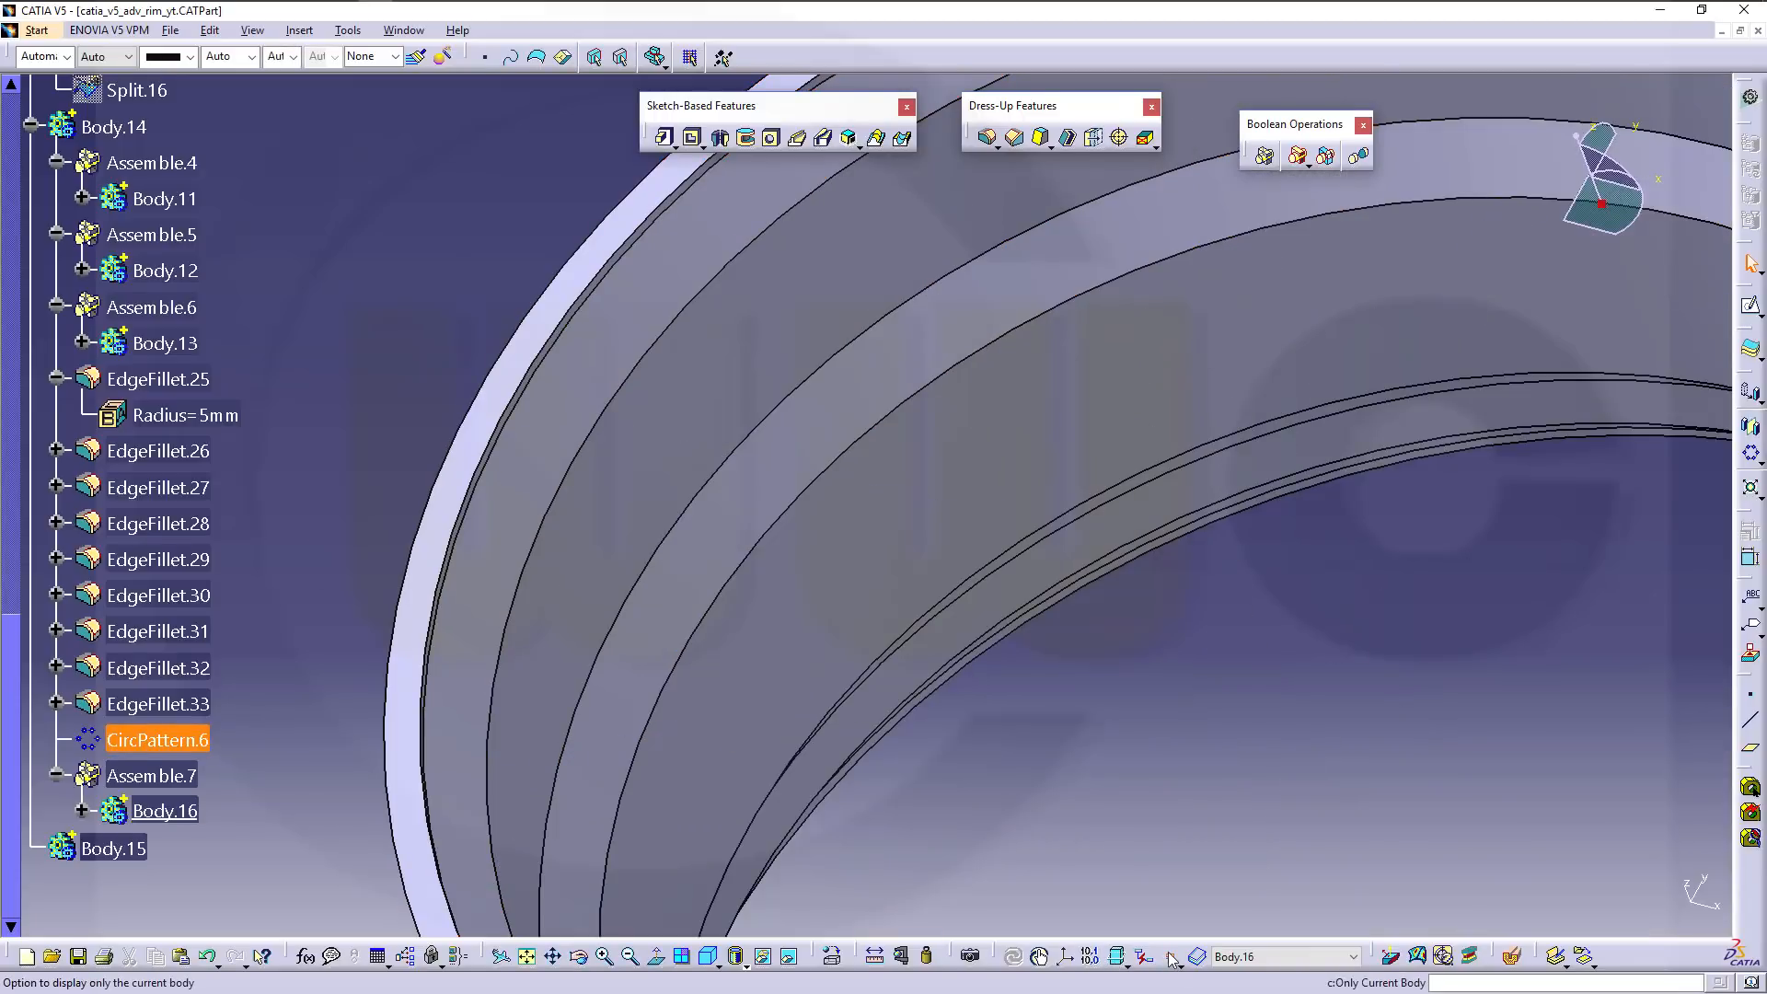
# Fillet the three circular step edges on the rim's inner wall with one 2 mm edge fillet.
pyautogui.click(966, 775)
pyautogui.moveTo(966, 775); pyautogui.dragTo(1092, 752, button='middle')
pyautogui.click(989, 139)
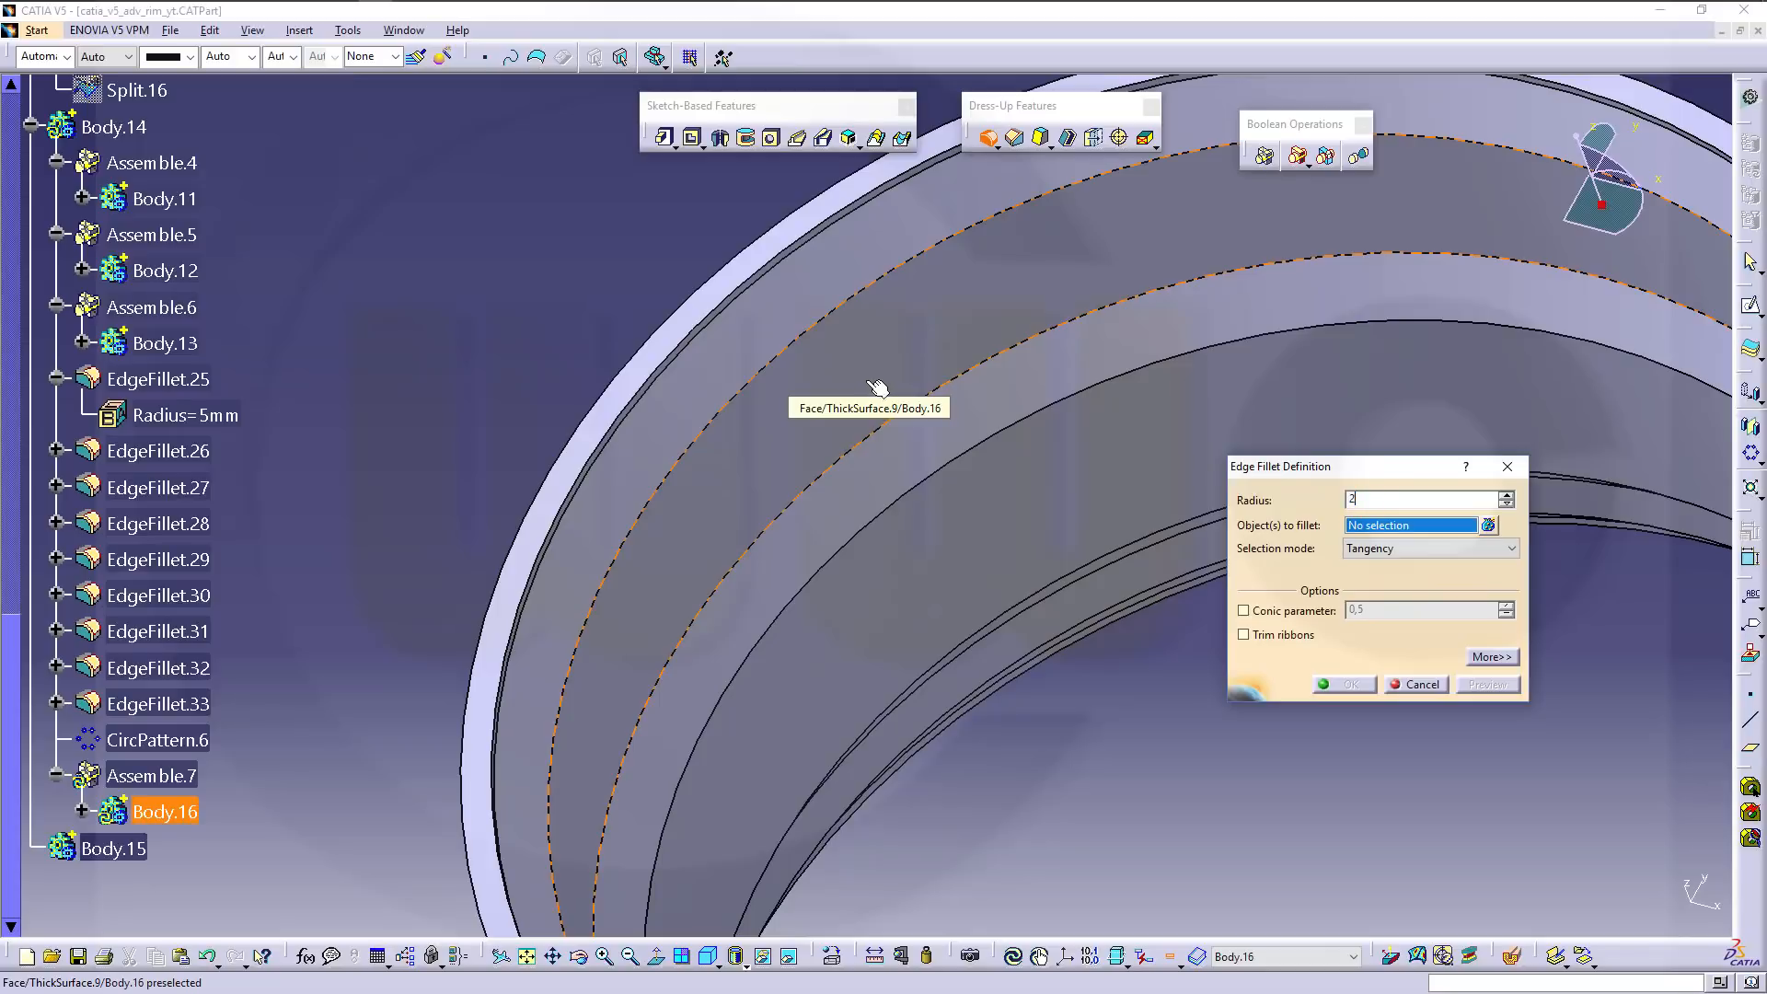
pyautogui.click(755, 394)
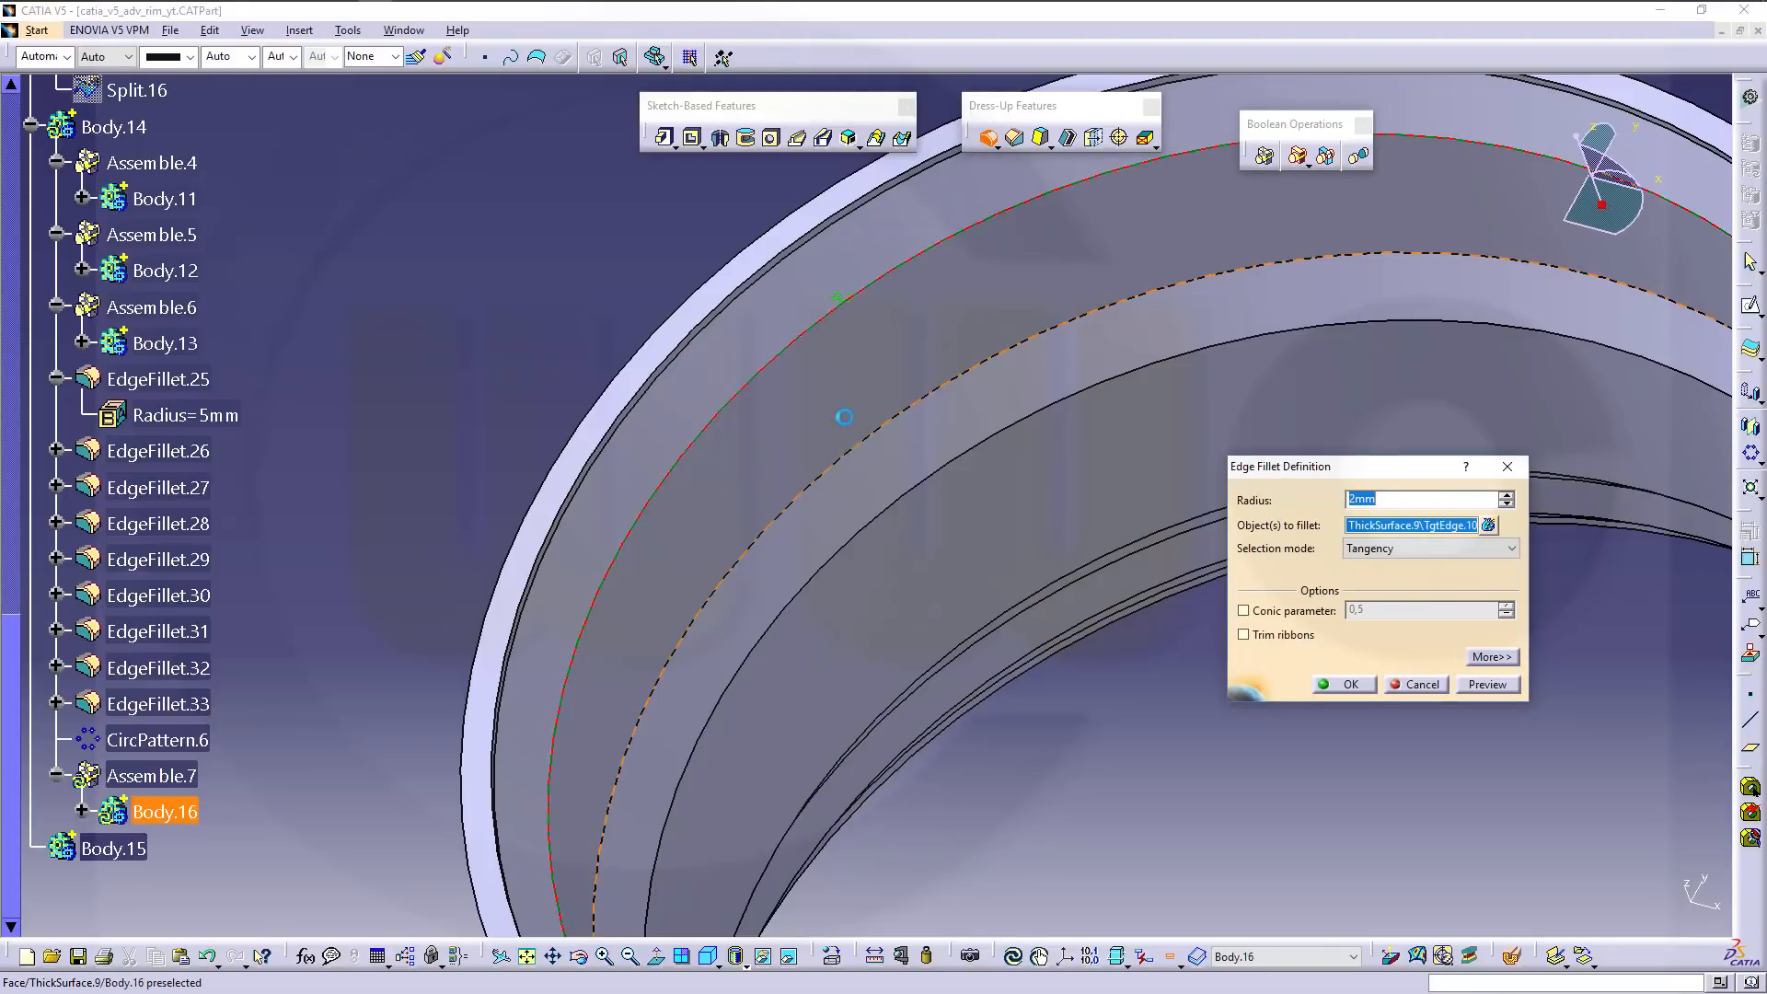
pyautogui.click(838, 476)
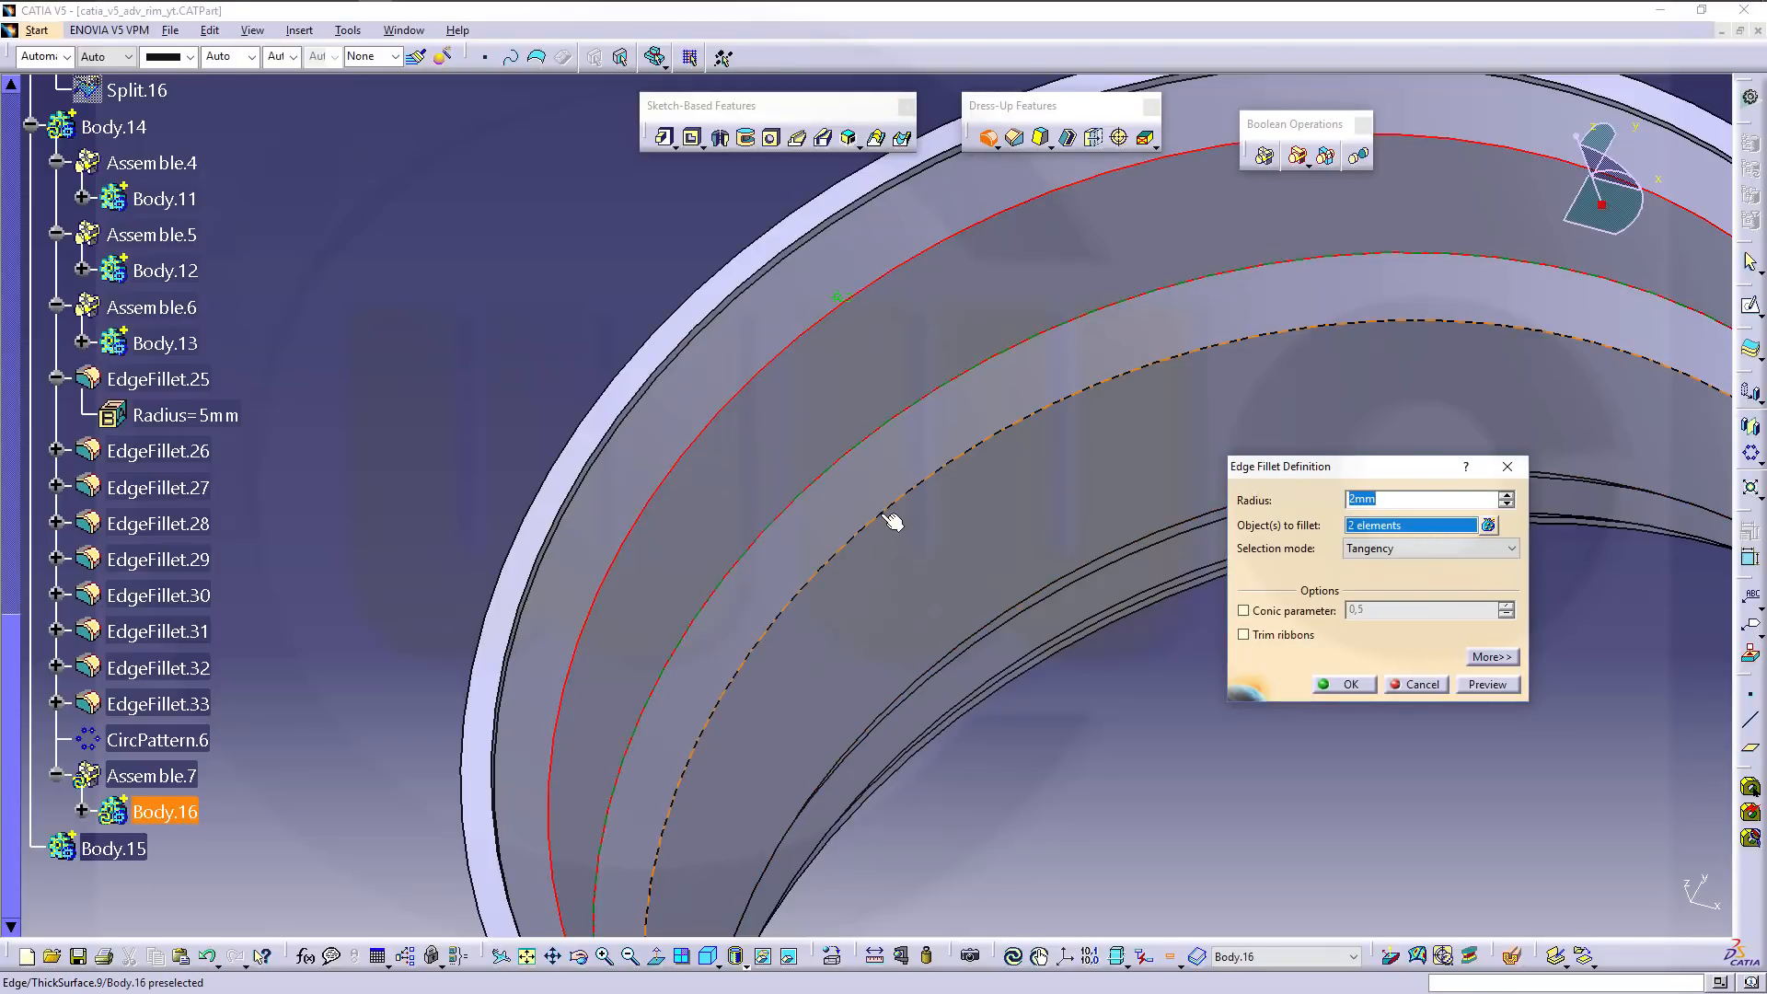
pyautogui.click(893, 521)
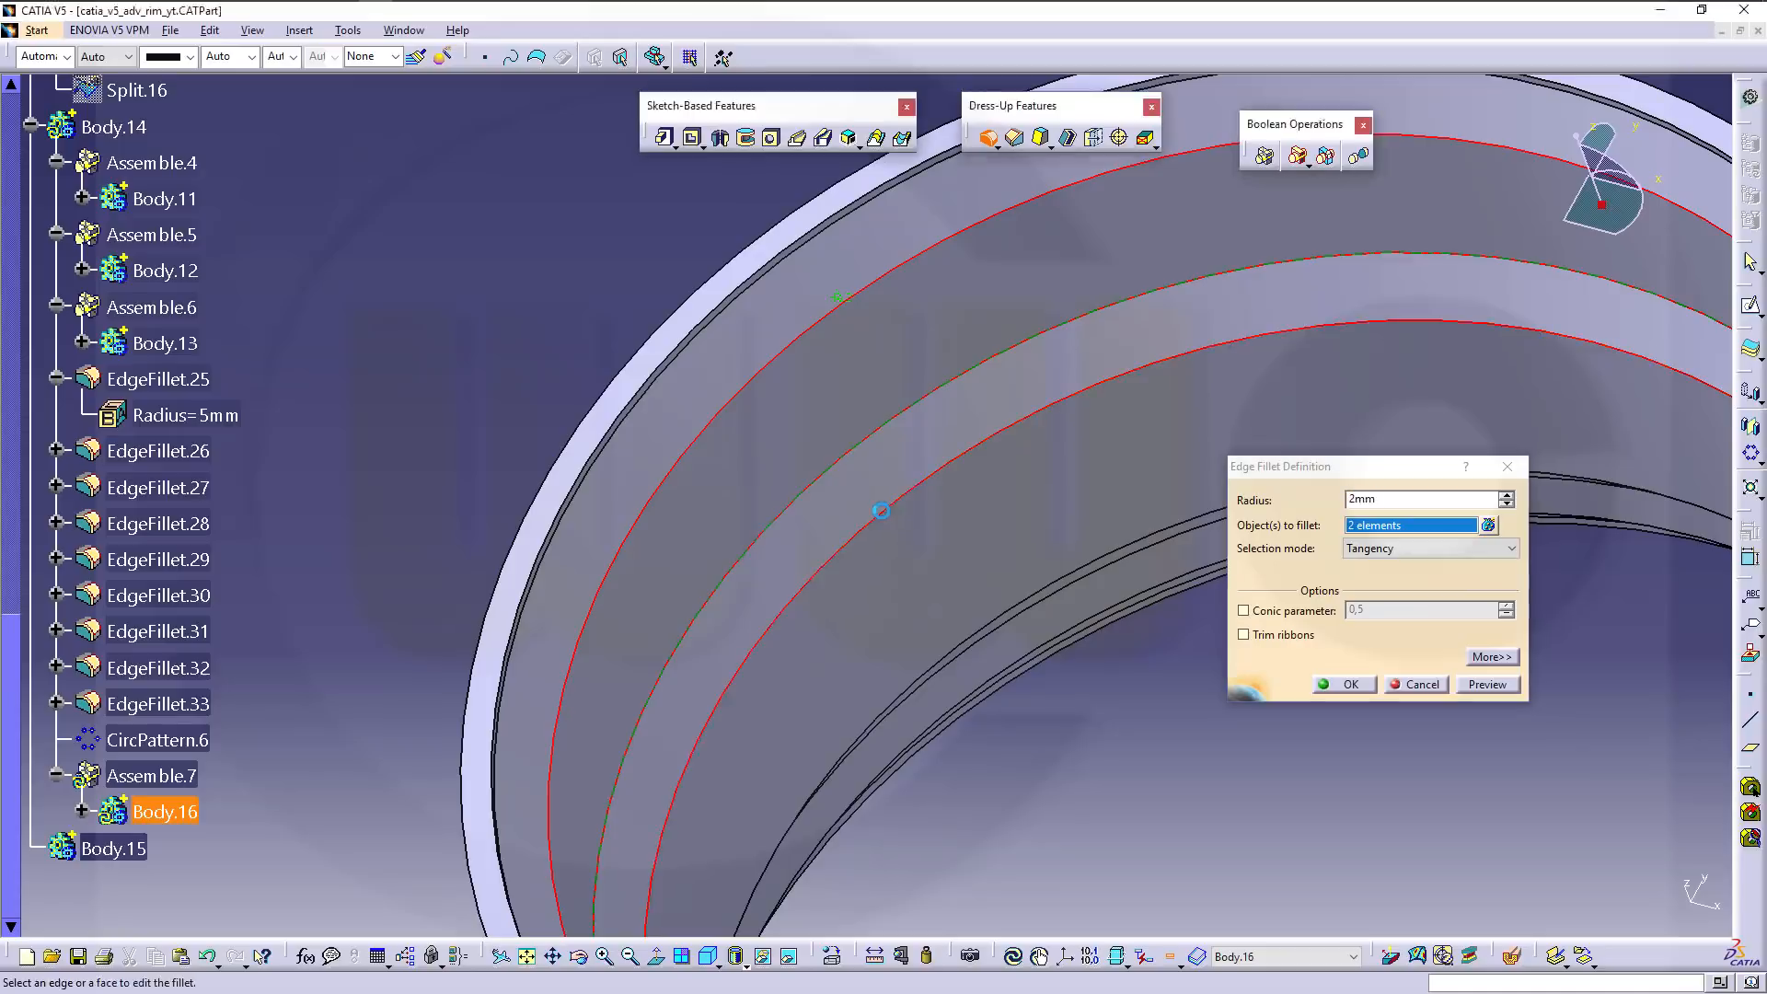
pyautogui.click(1360, 685)
pyautogui.click(1227, 677)
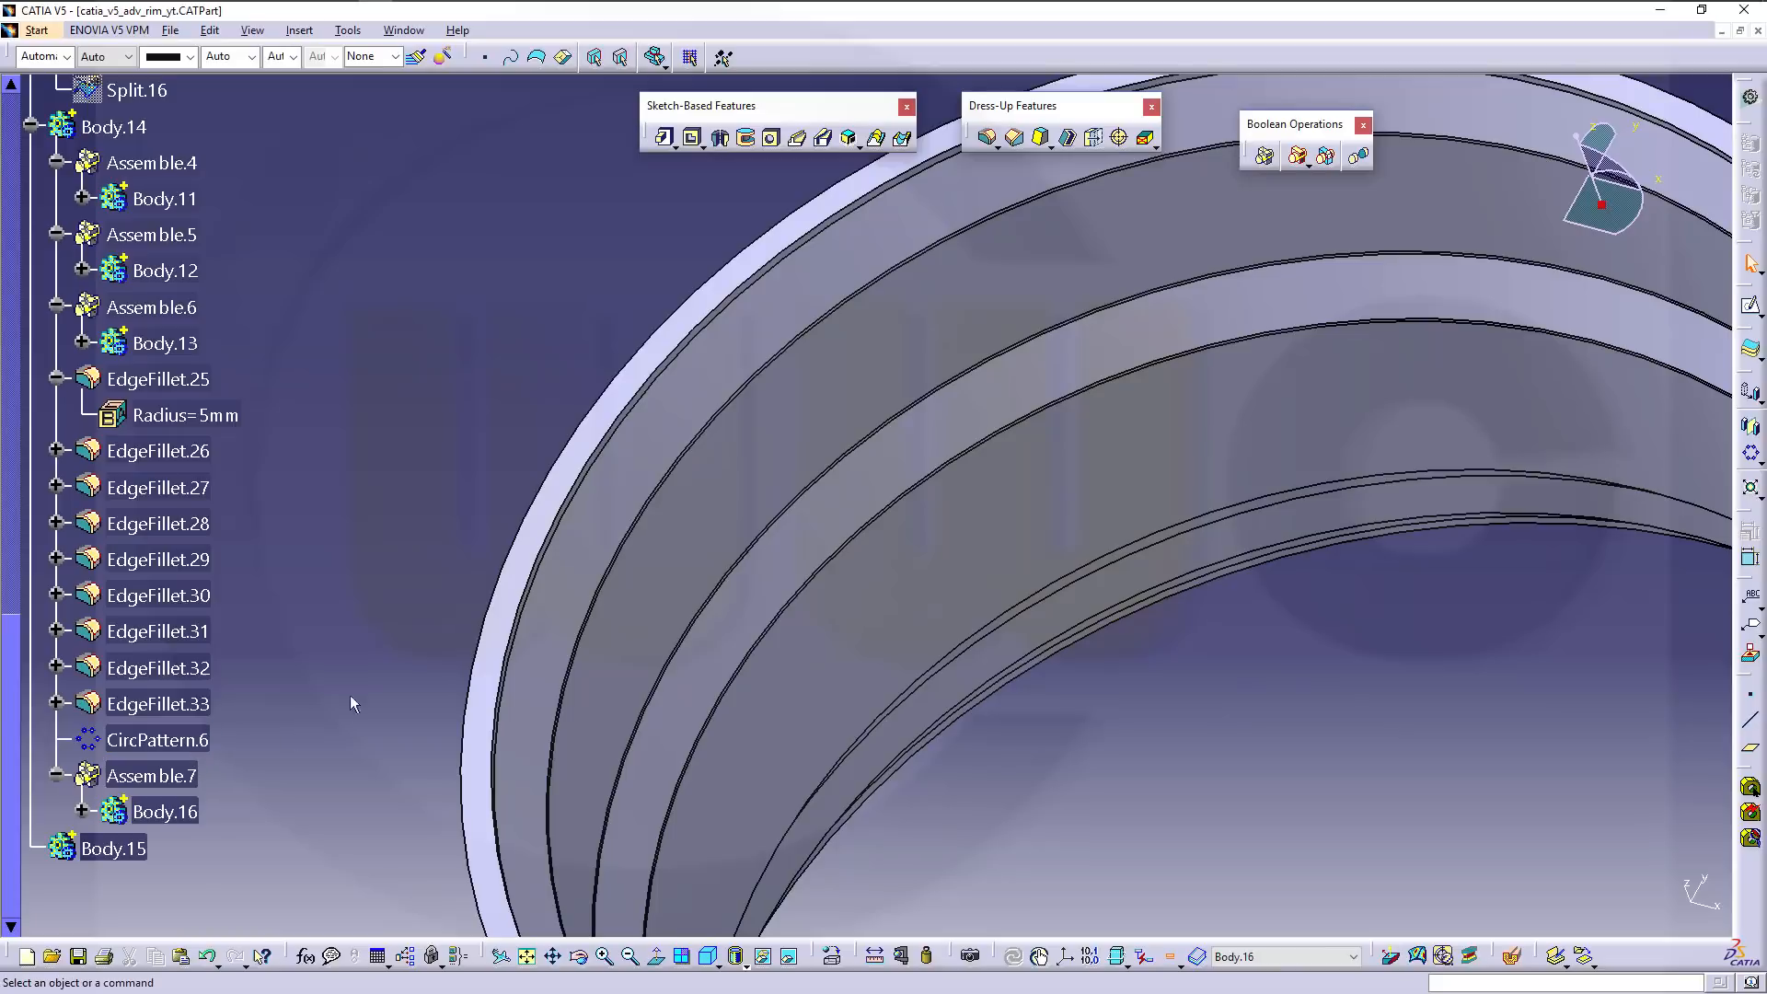
# Set the radius of the rim's edge fillet EdgeFillet.34 in Body.16 to 3 mm.
pyautogui.click(82, 811)
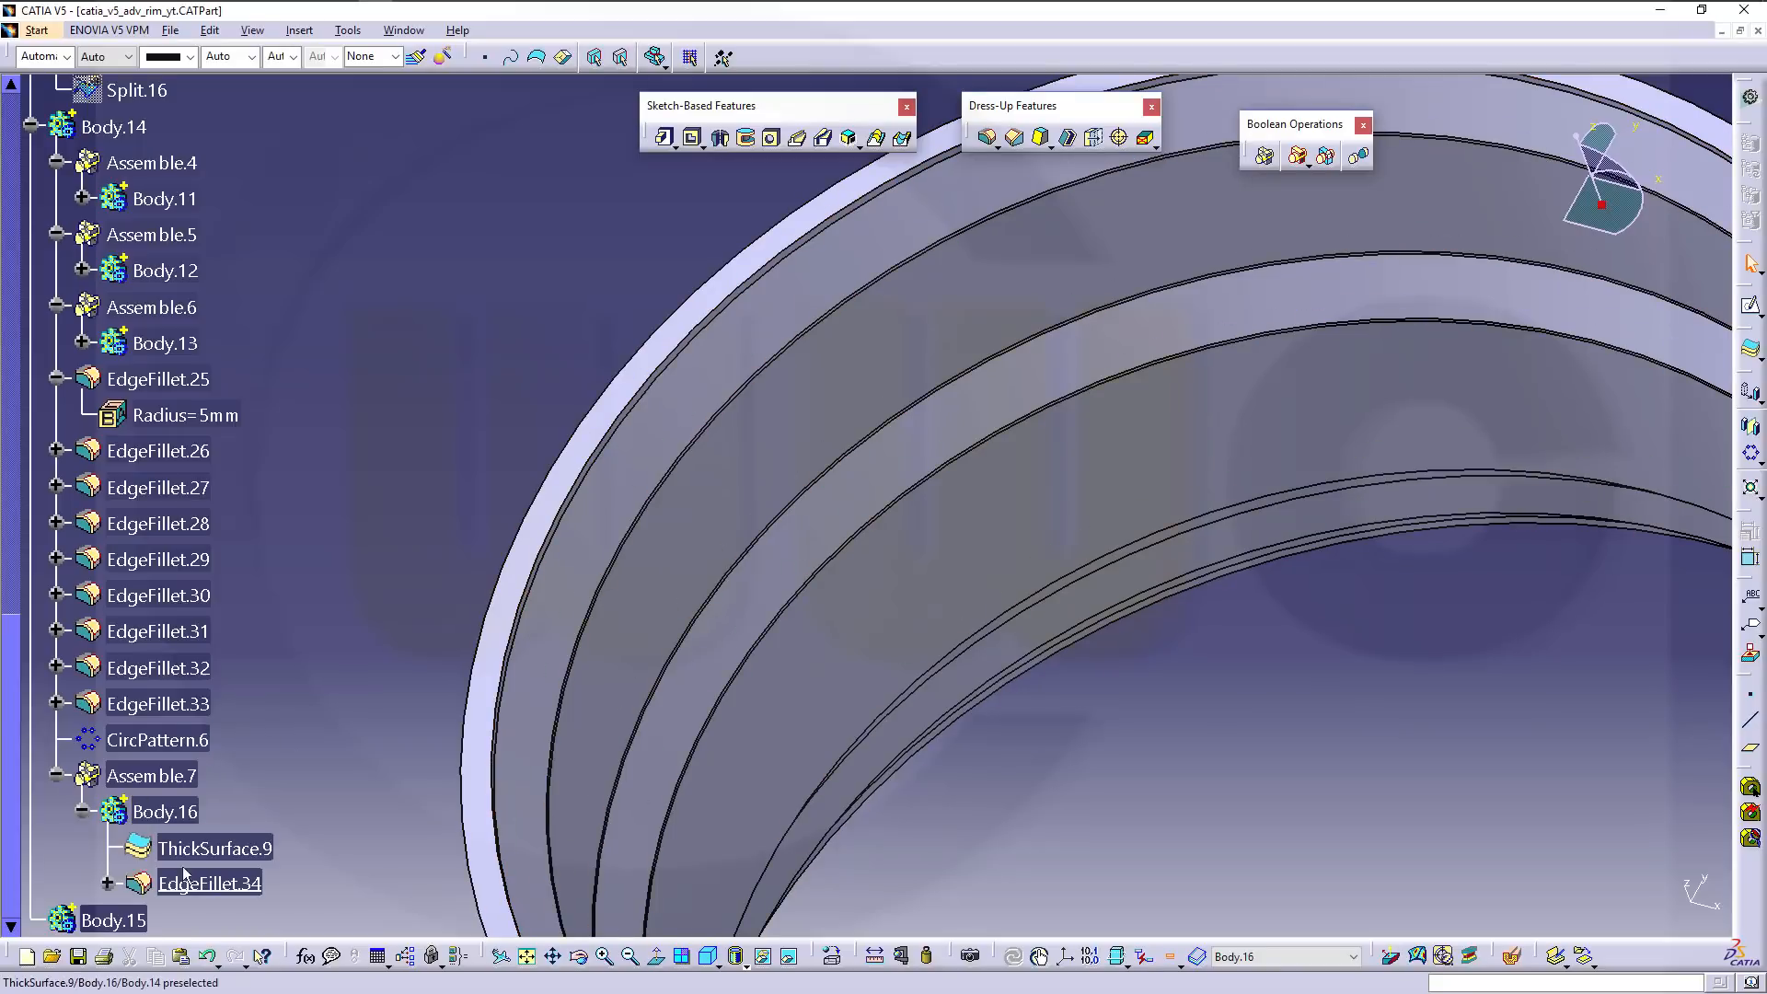
pyautogui.doubleClick(202, 884)
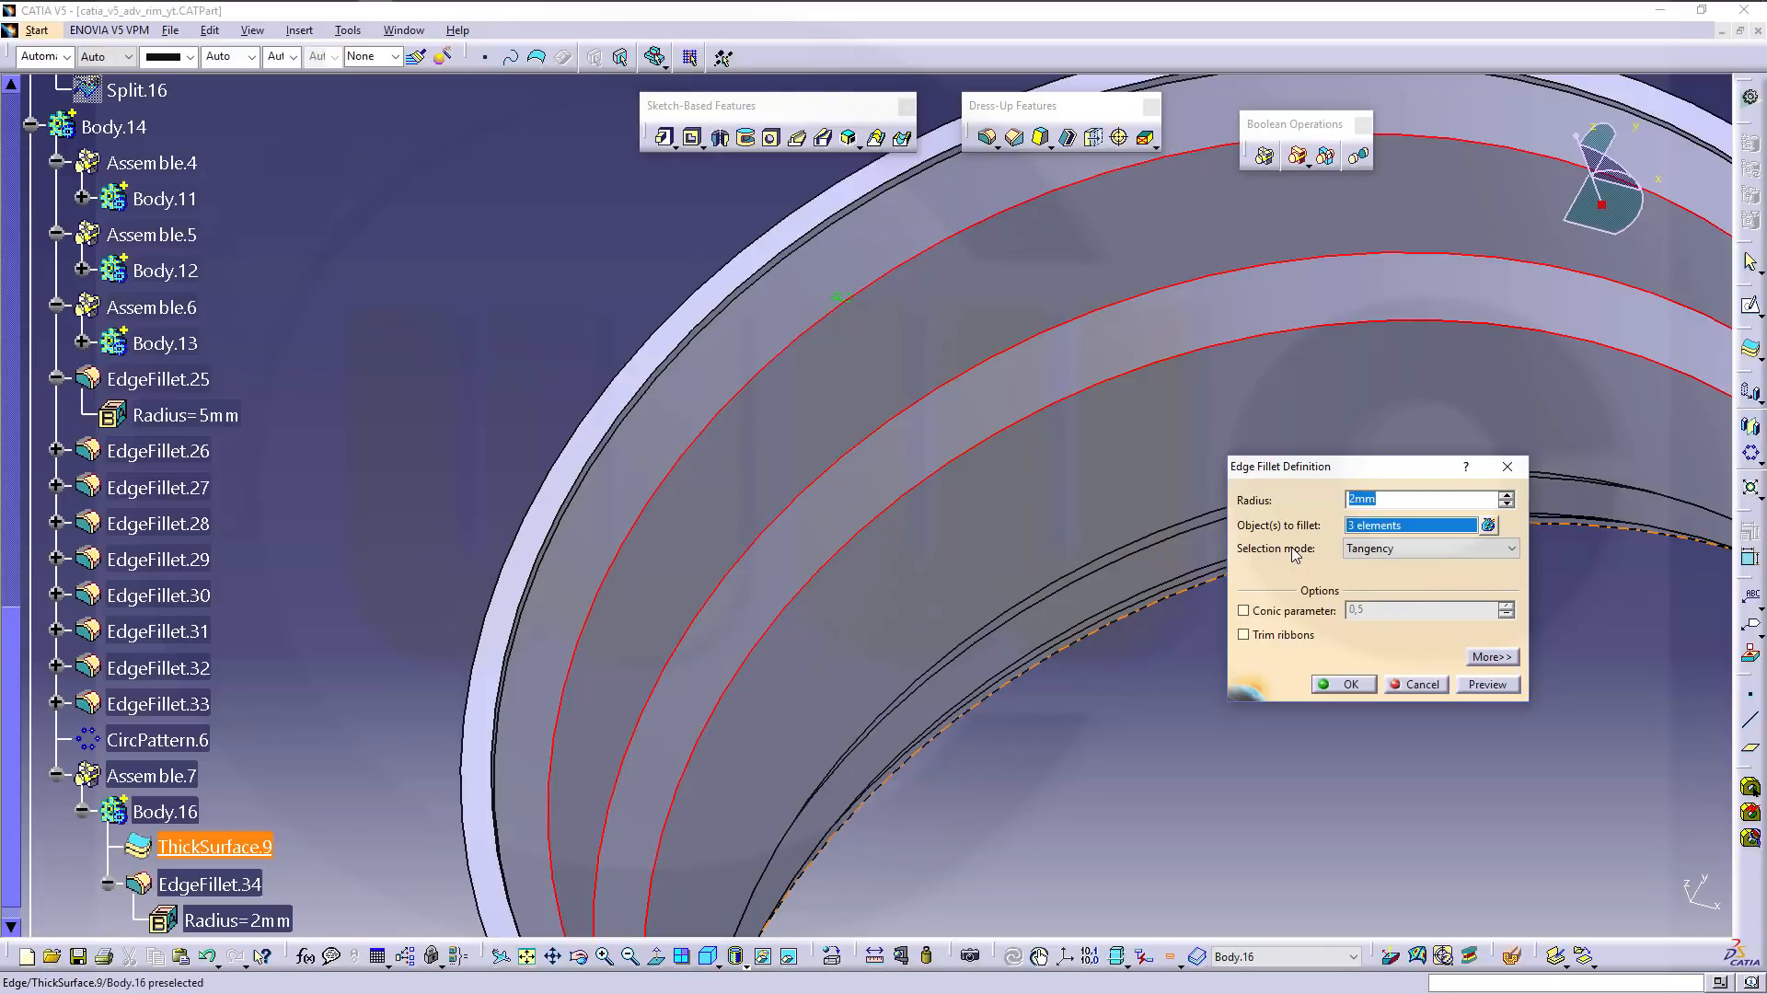
pyautogui.click(1349, 685)
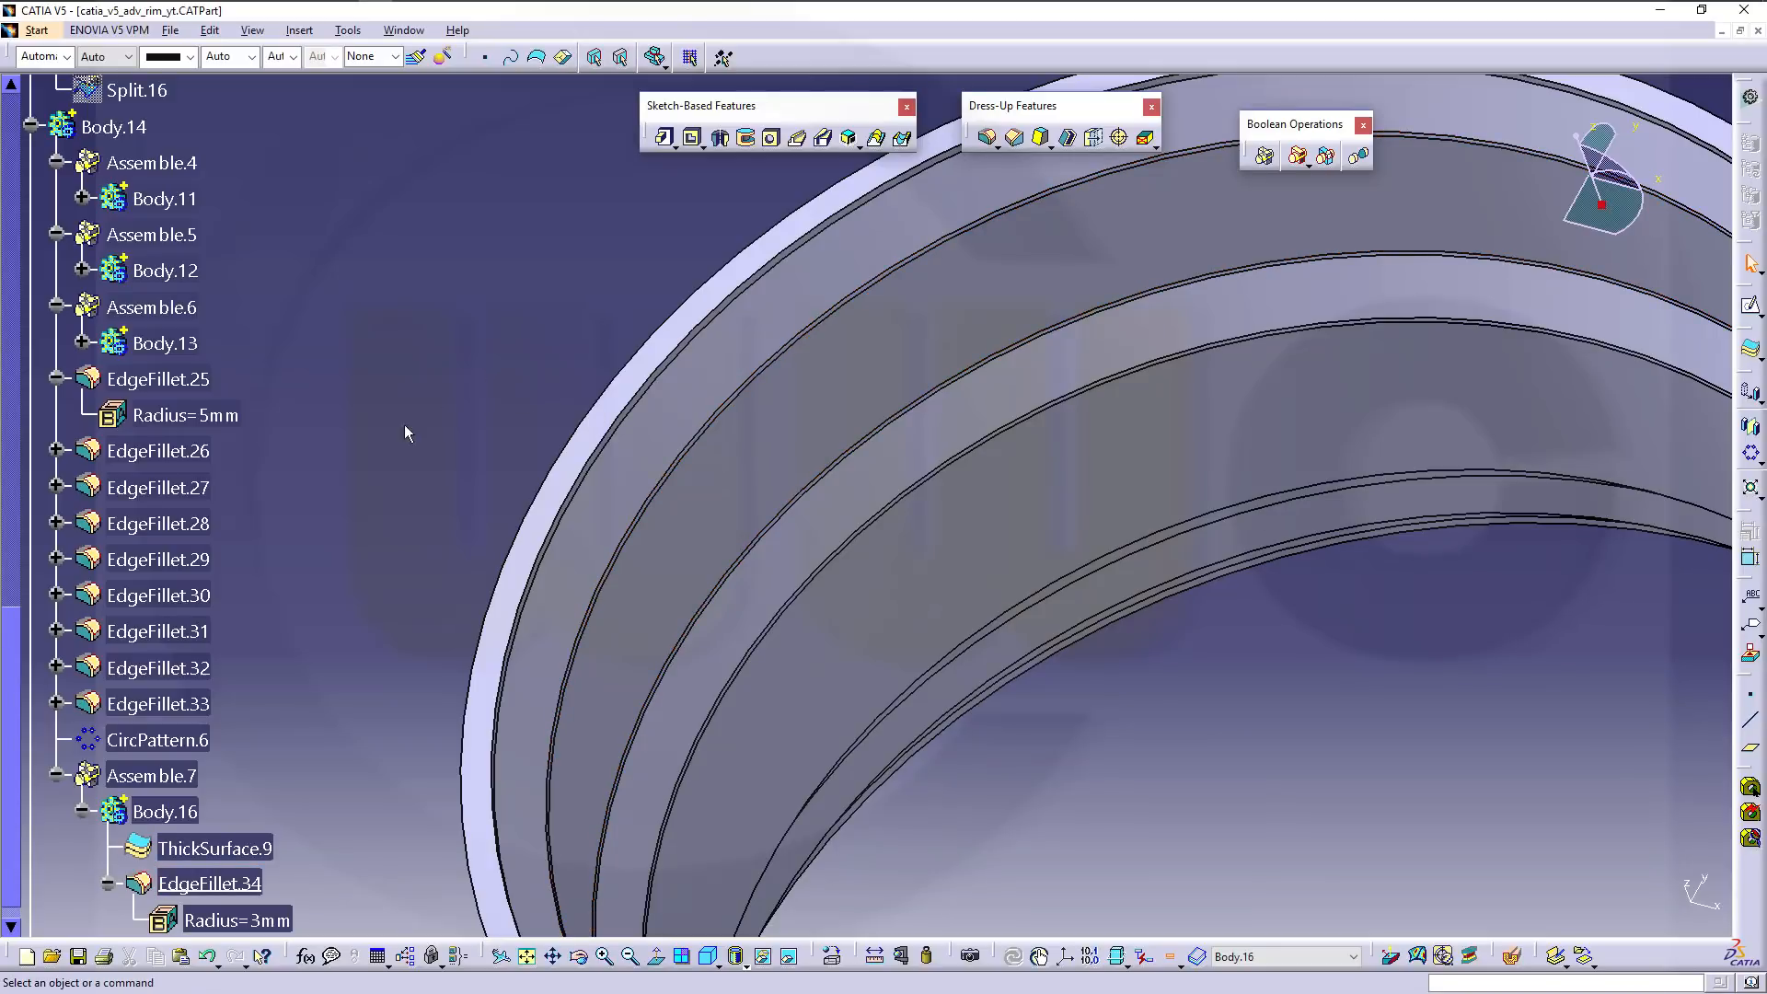
# Define Body.14 as the work object again.
pyautogui.scroll(1, 252, 245)
pyautogui.rightClick(120, 212)
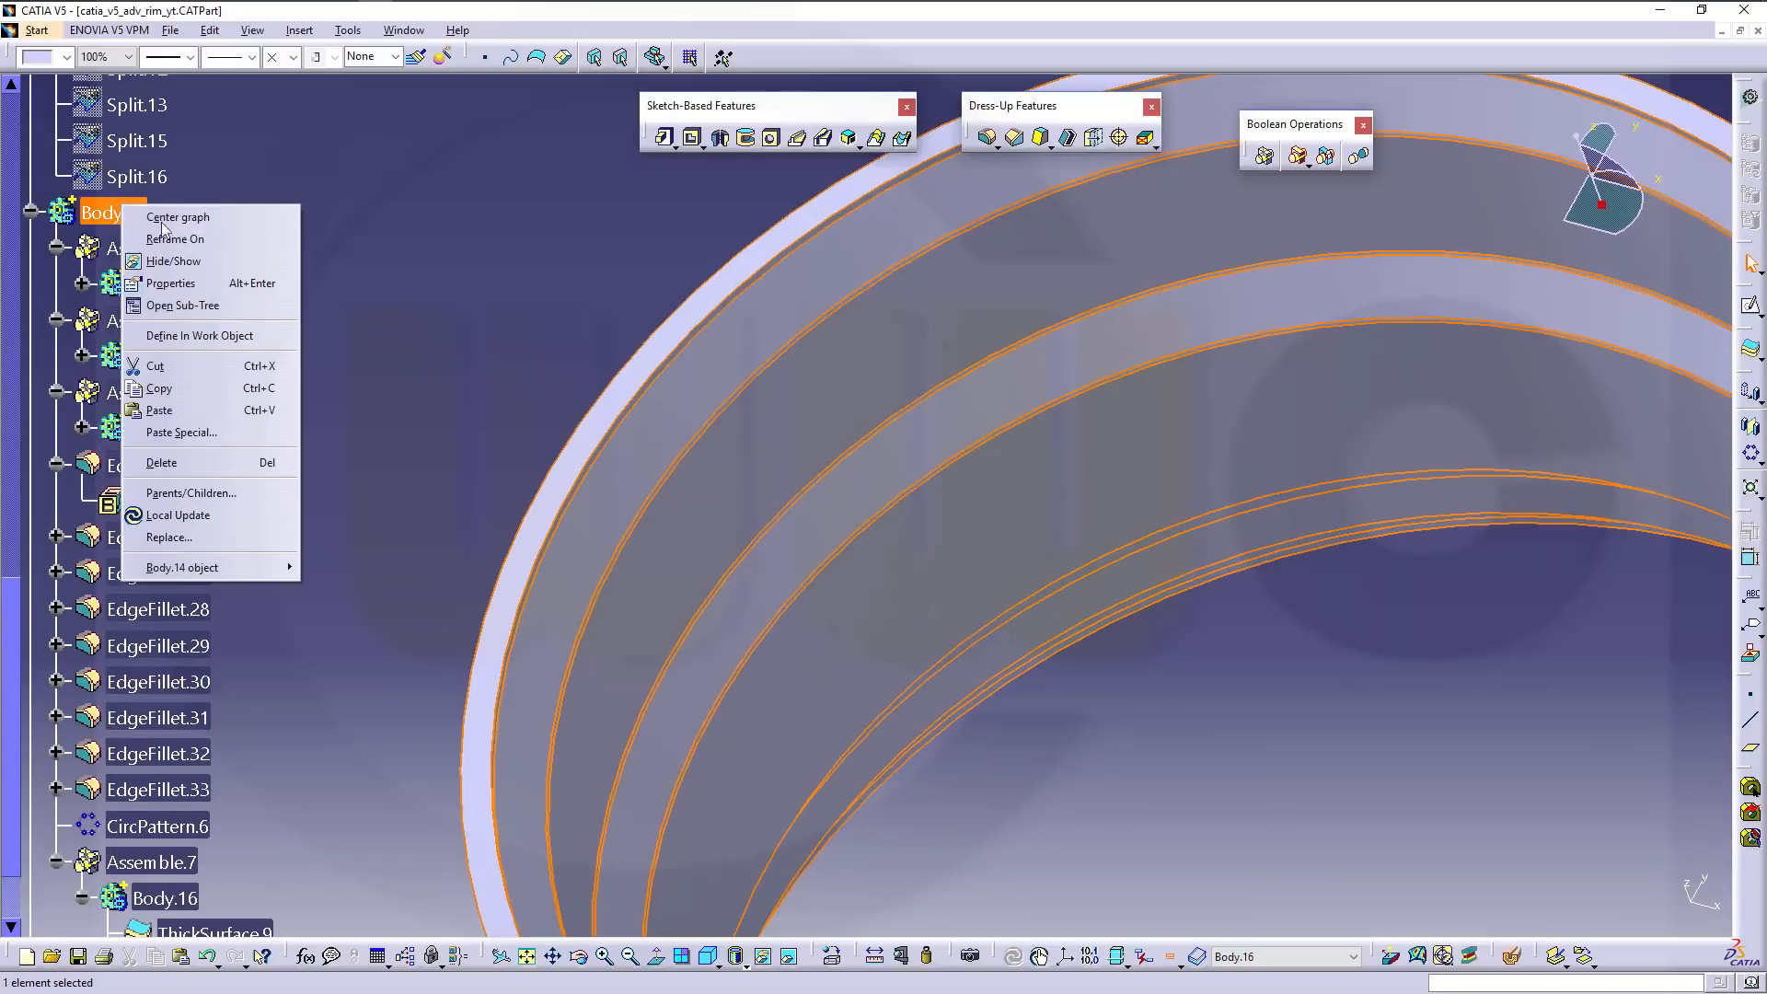
pyautogui.click(199, 335)
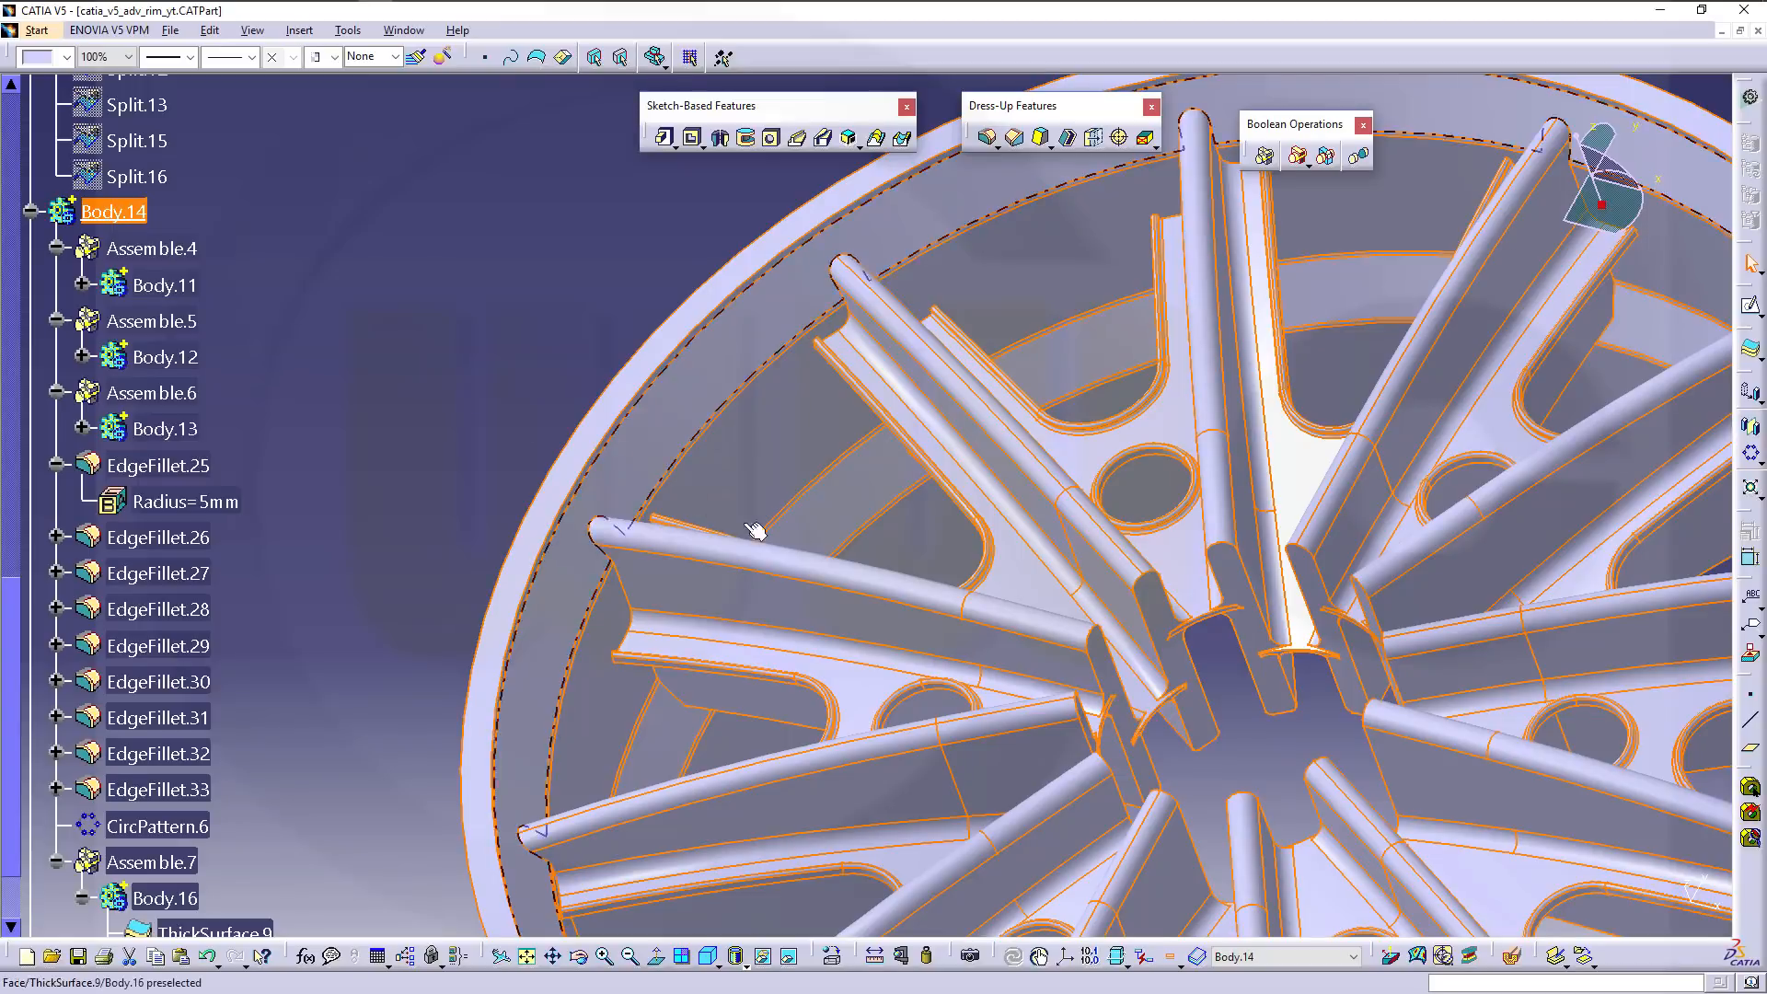
pyautogui.moveTo(754, 524); pyautogui.dragTo(743, 454, button='middle')
pyautogui.click(505, 300)
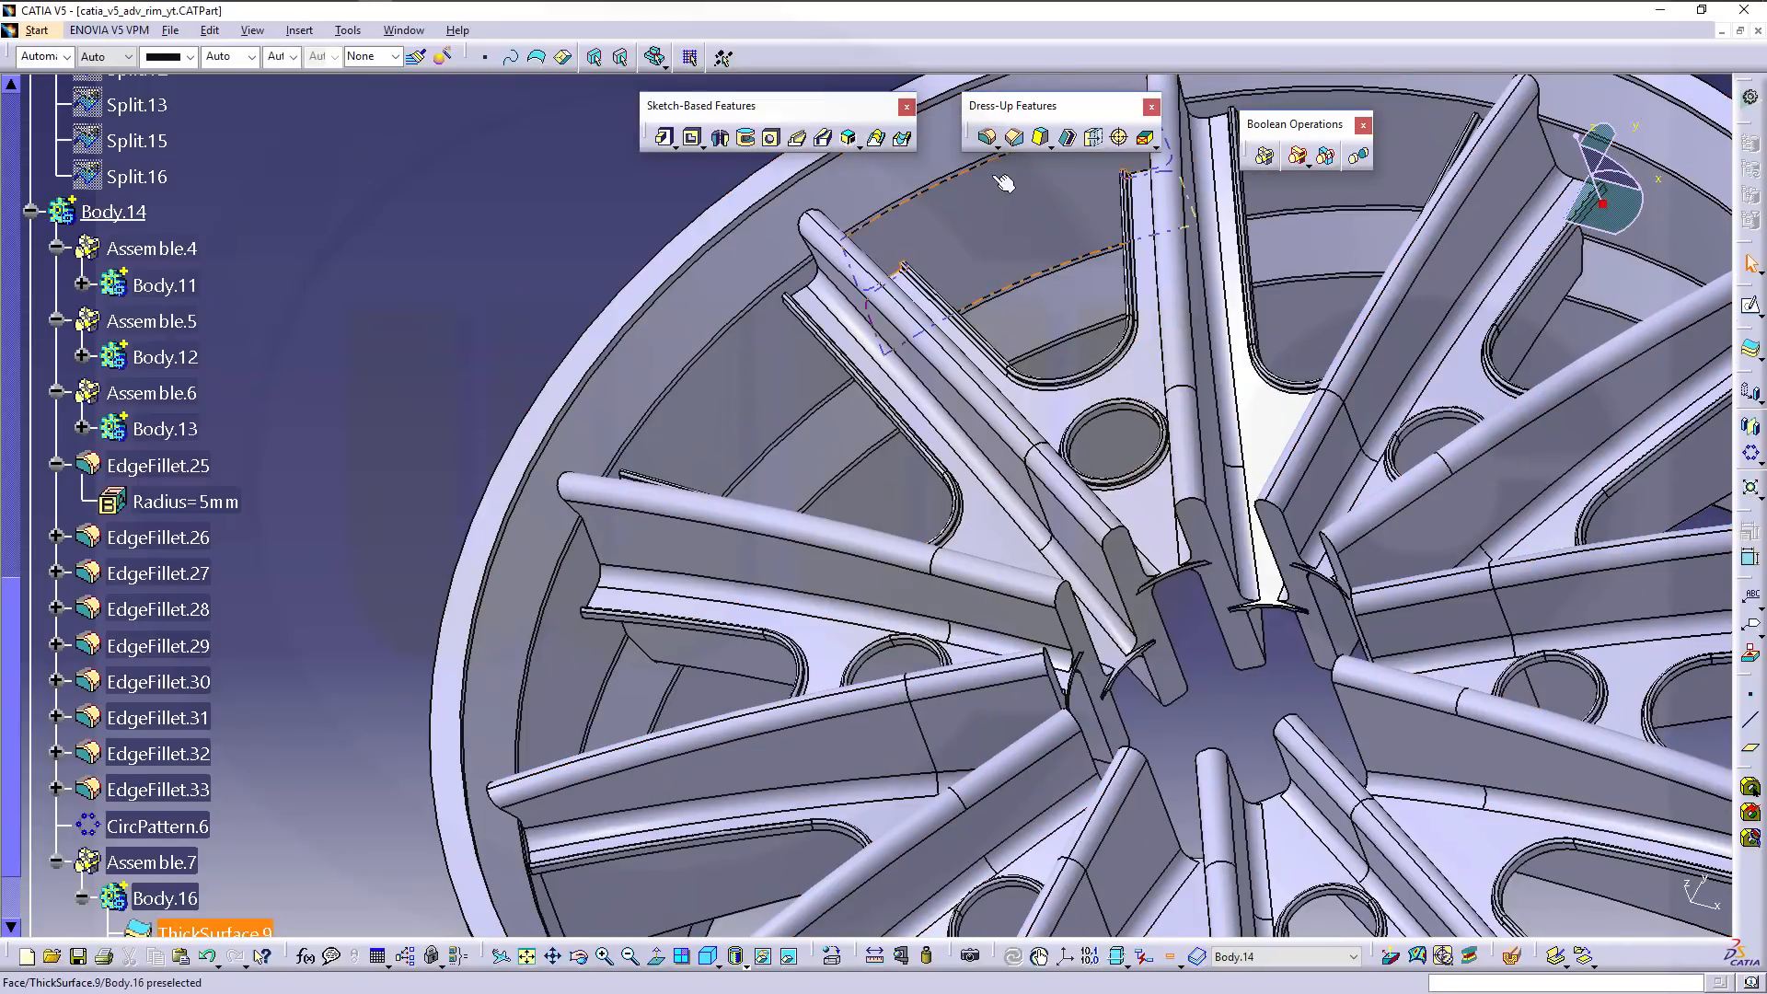
# Fillet the junction edges between all twelve spokes and the rim's inner wall with one 2 mm edge fillet.
pyautogui.click(981, 139)
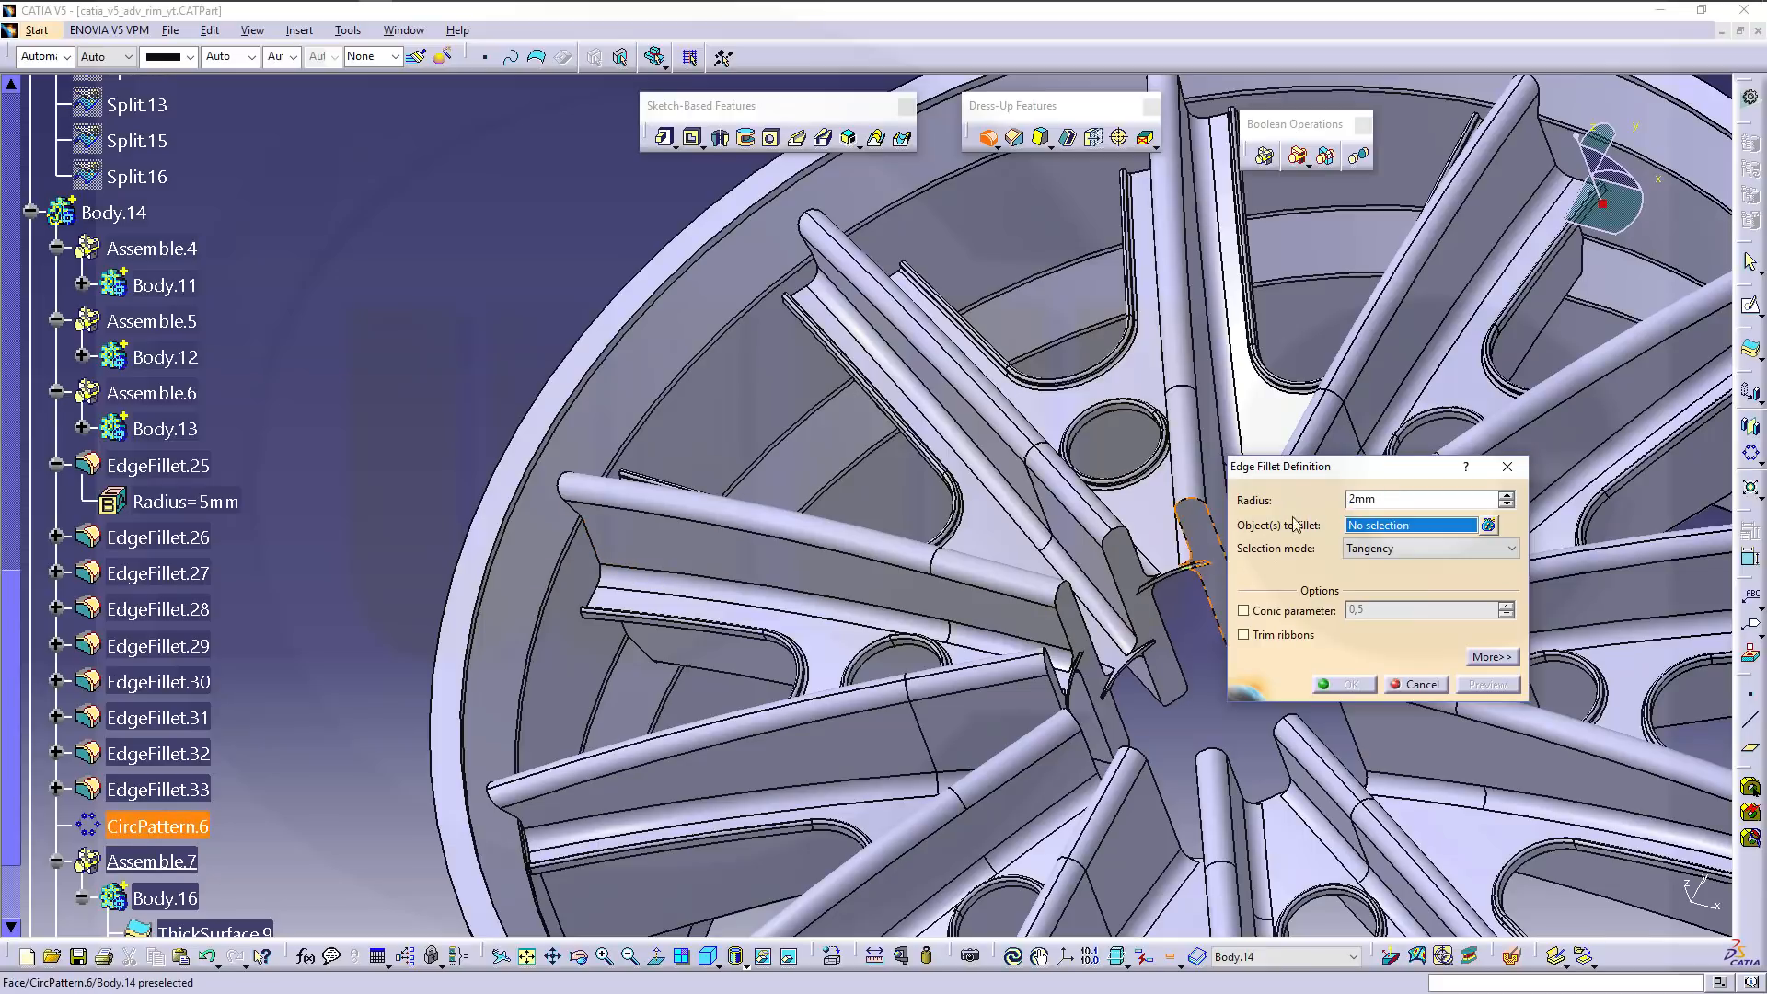
pyautogui.click(591, 541)
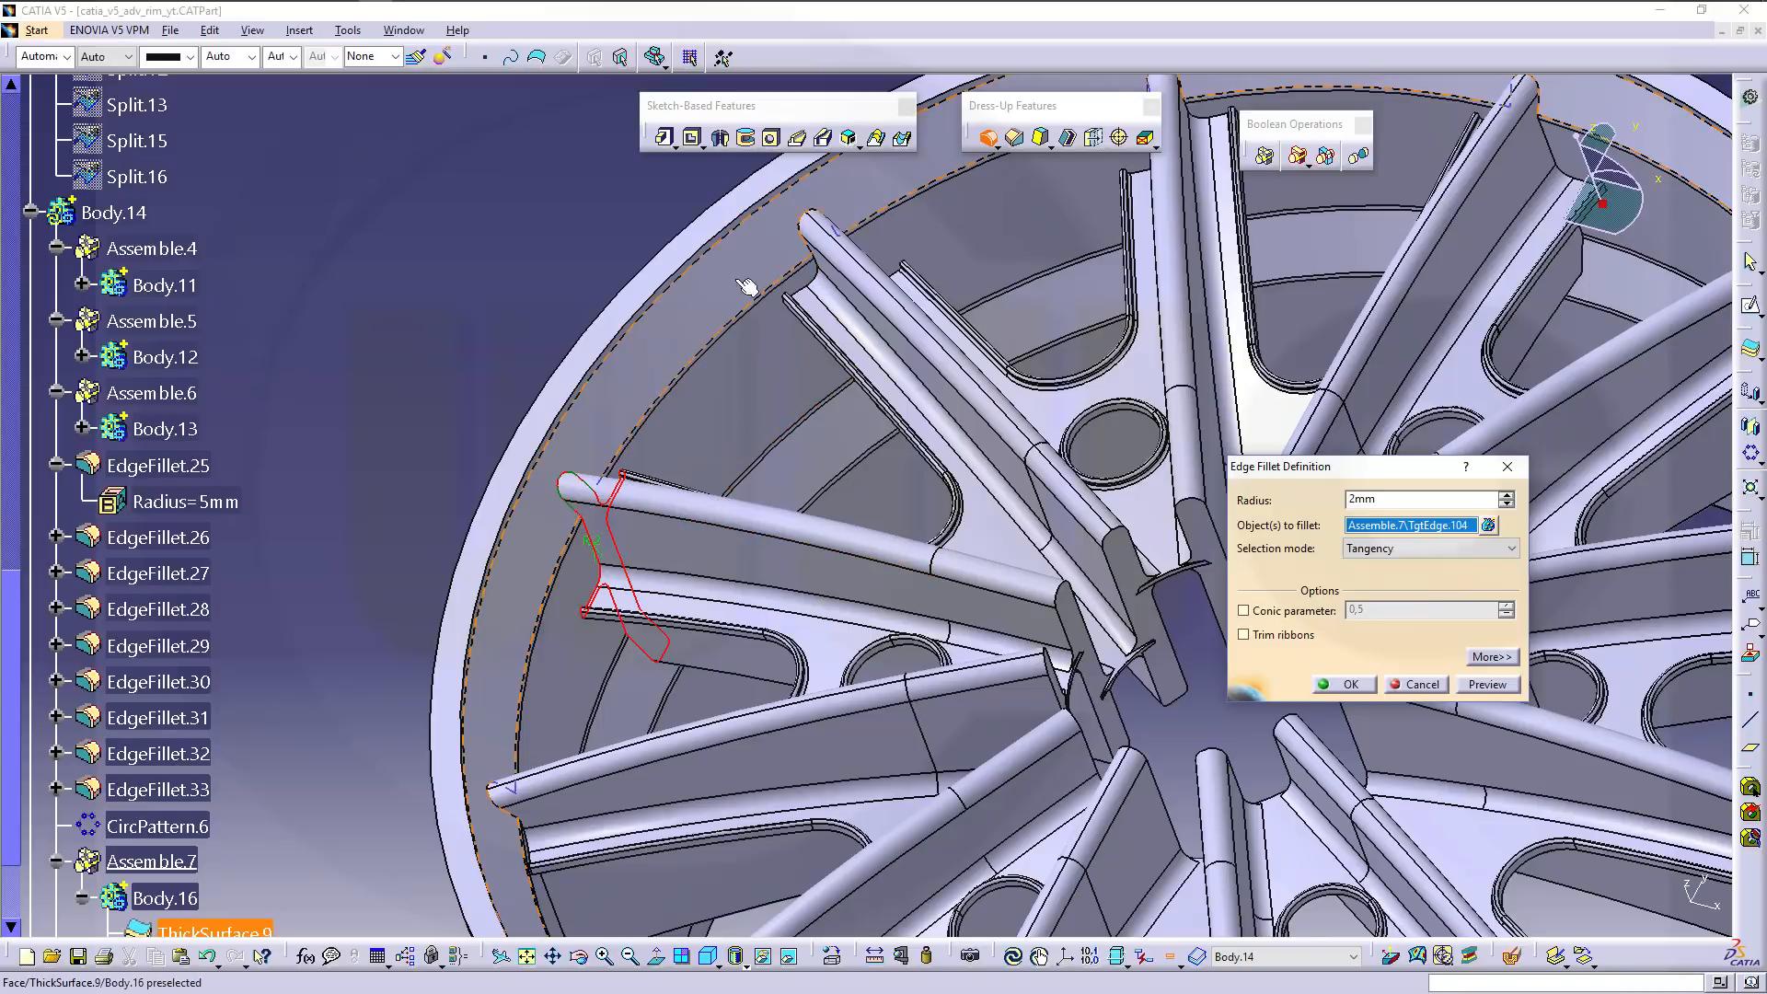
pyautogui.moveTo(864, 362); pyautogui.dragTo(876, 418, button='middle')
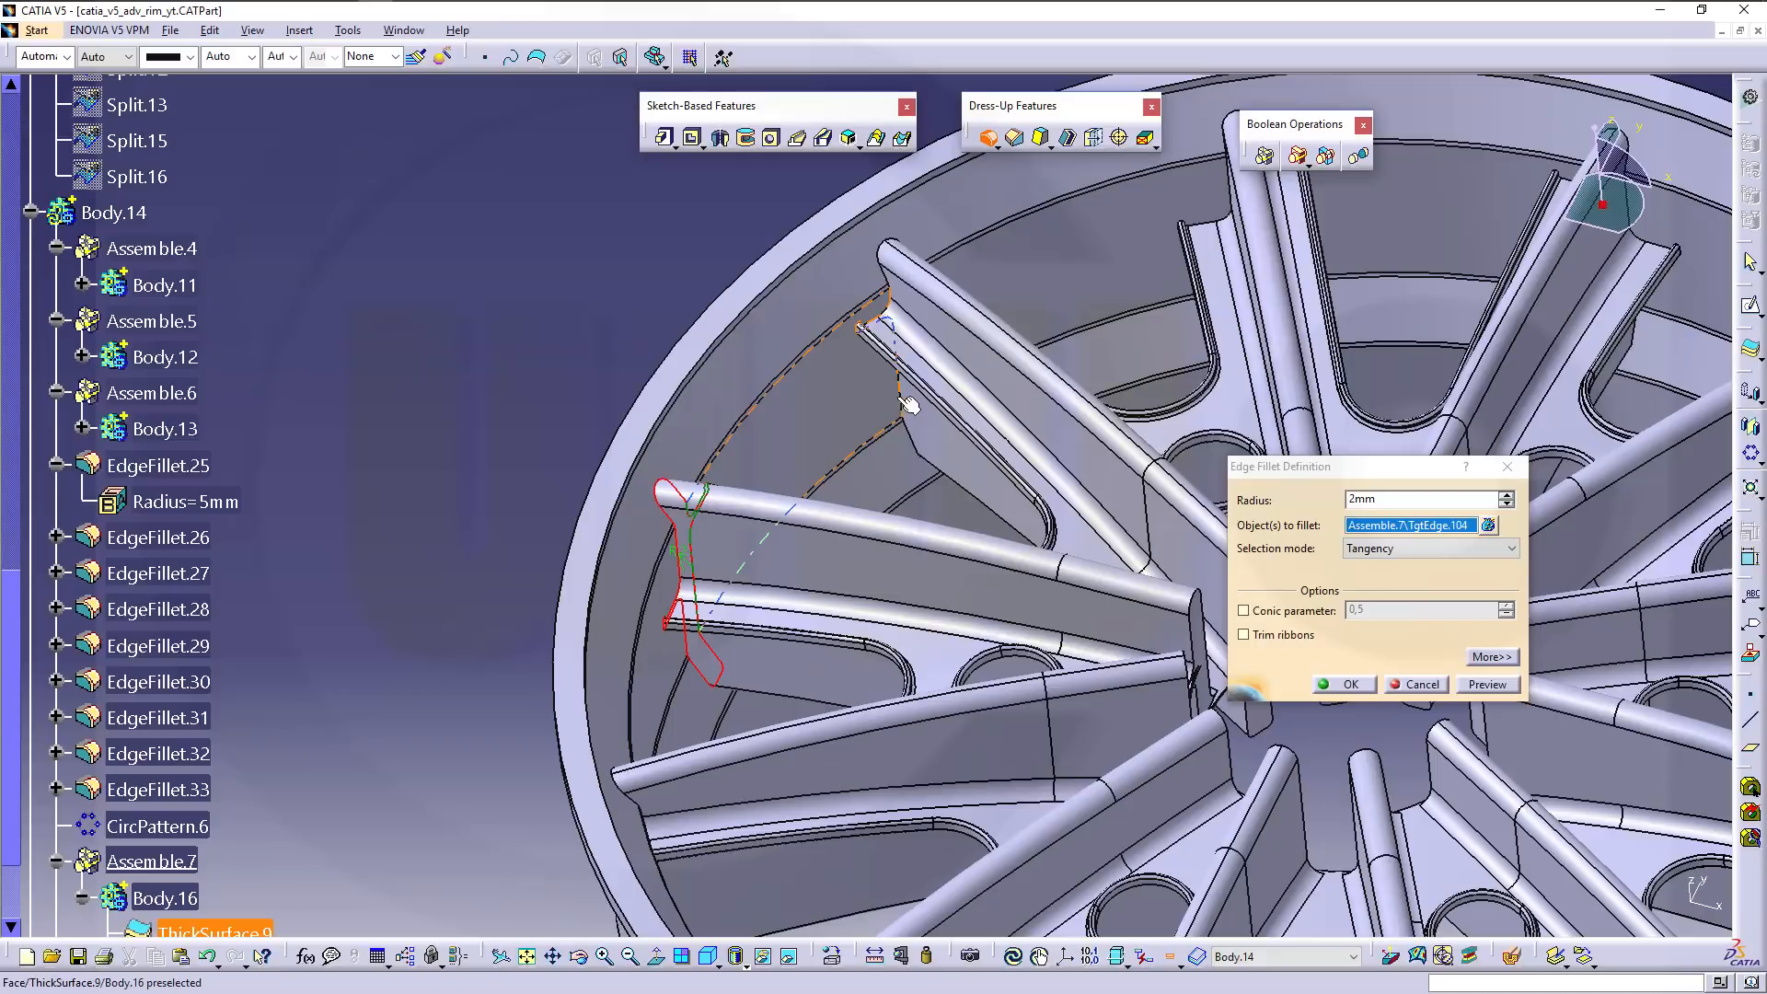
pyautogui.click(902, 403)
pyautogui.moveTo(1036, 311); pyautogui.dragTo(817, 464, button='middle')
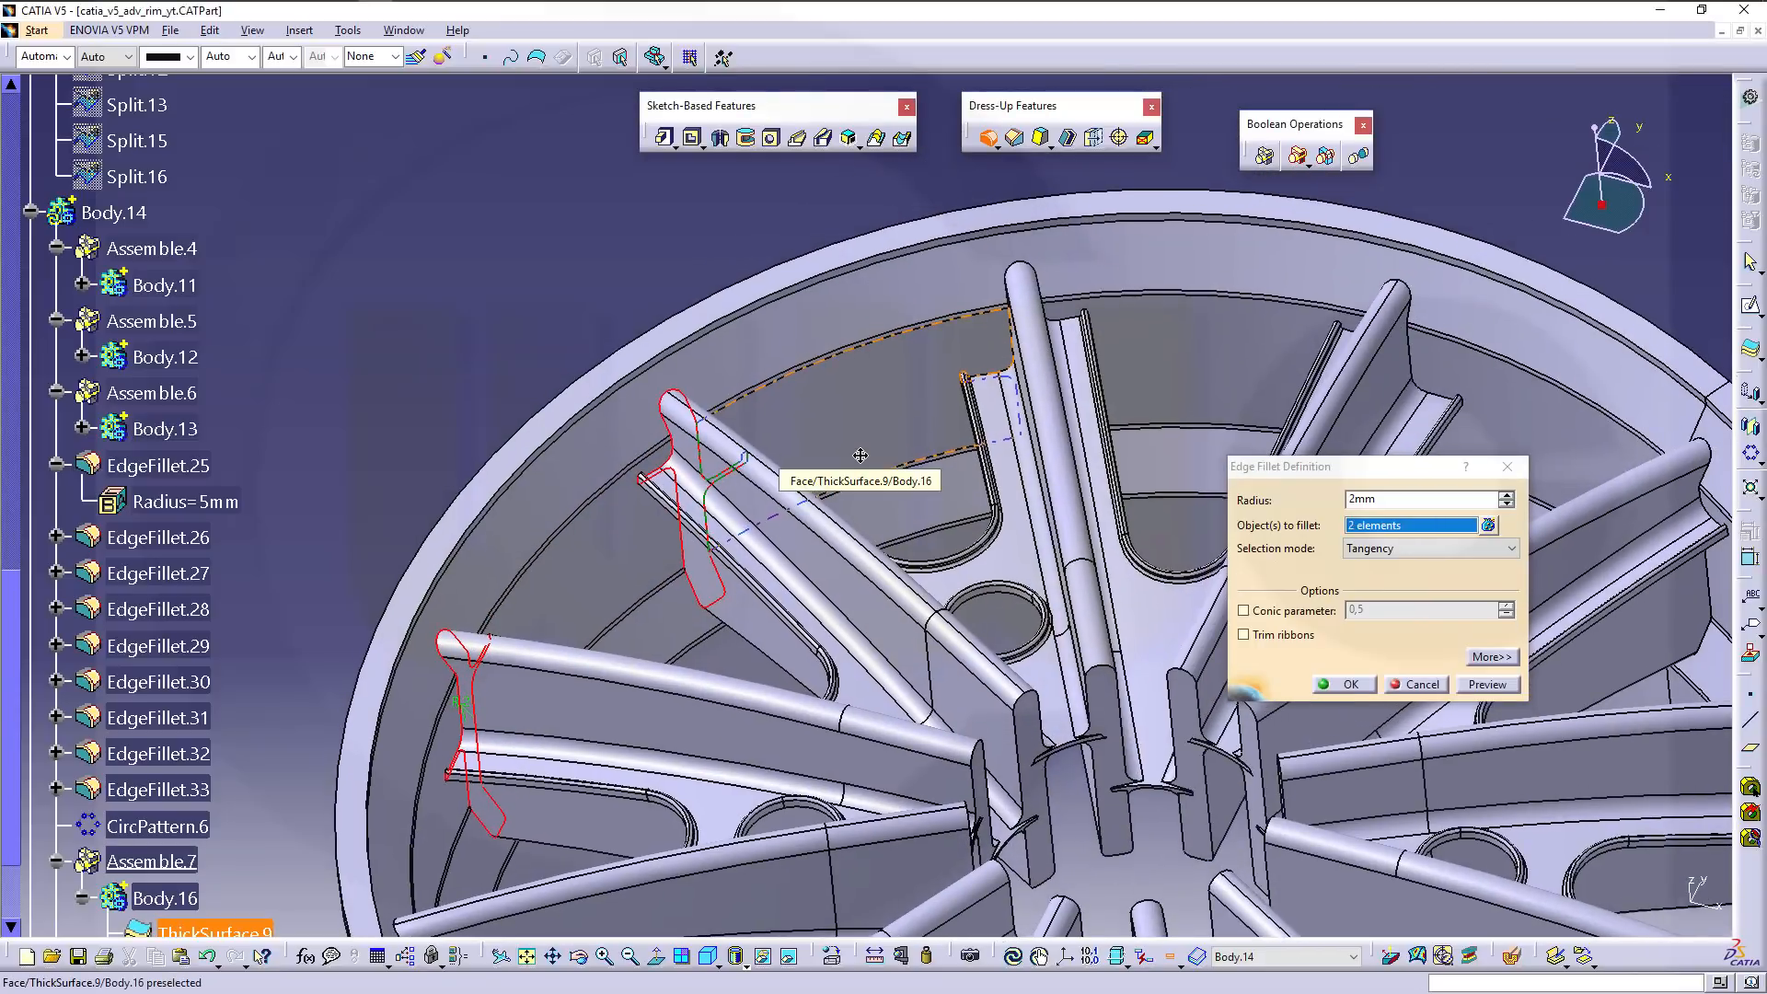
pyautogui.click(1068, 321)
pyautogui.moveTo(1168, 402); pyautogui.dragTo(794, 266, button='middle')
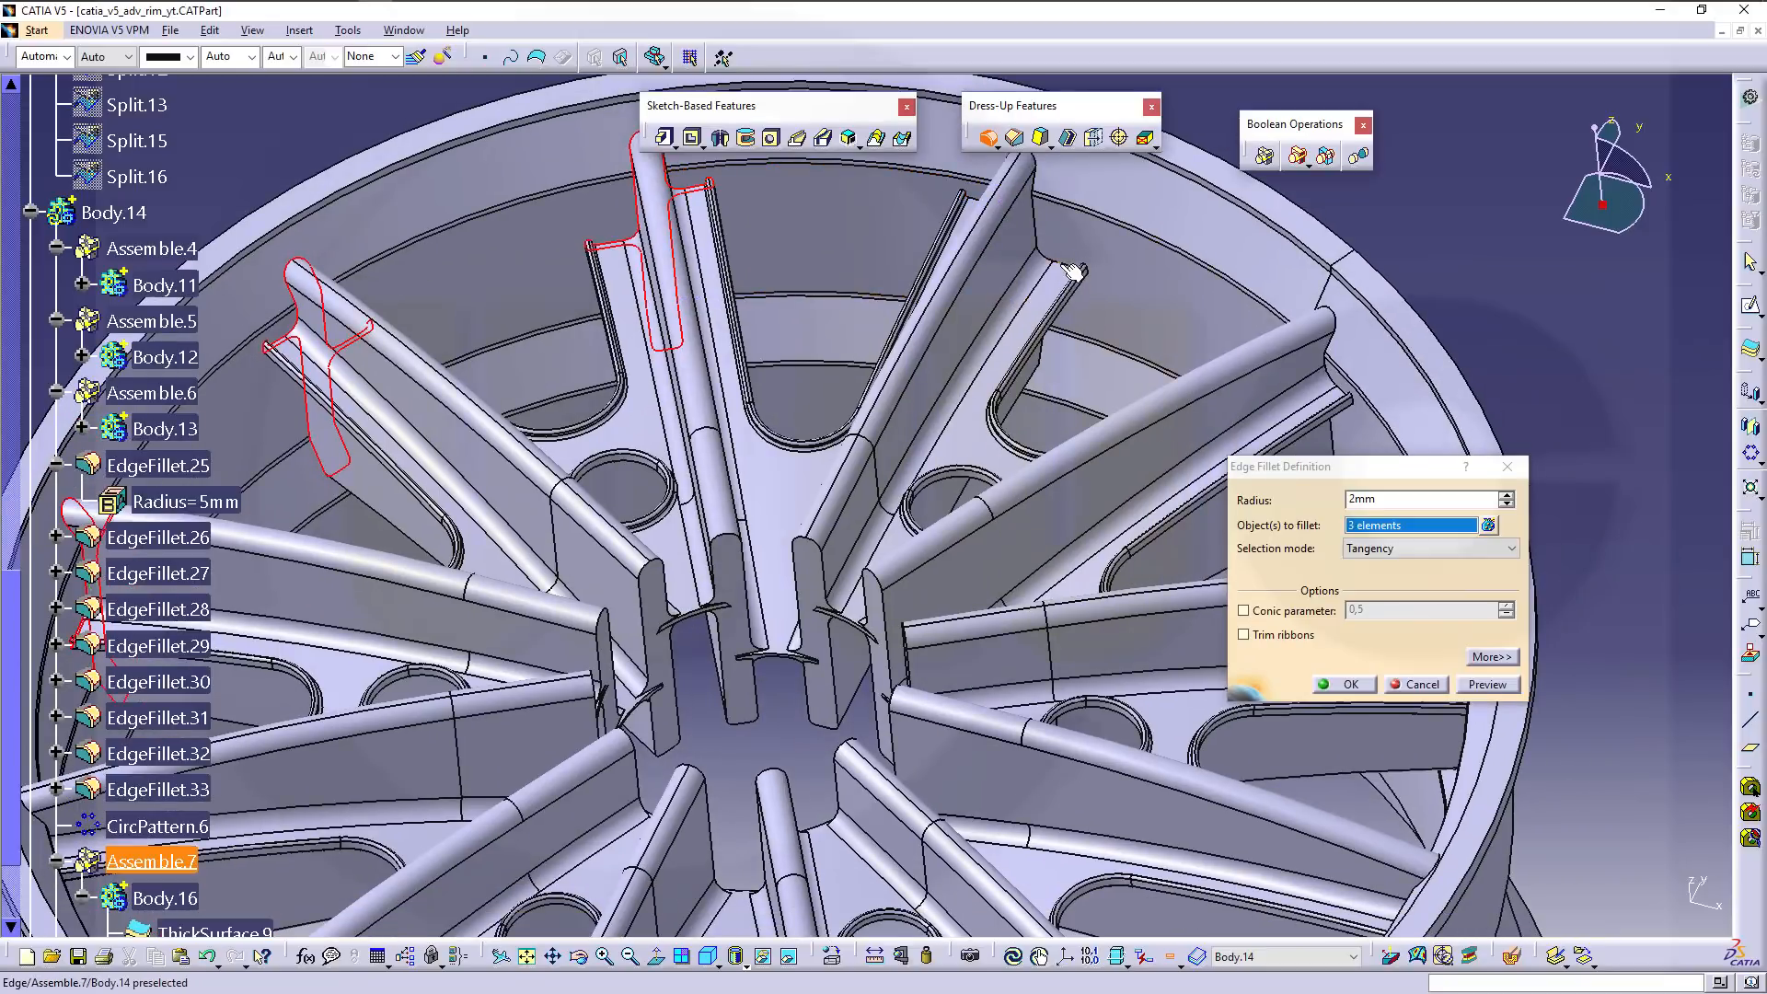
pyautogui.click(1062, 265)
pyautogui.moveTo(1185, 362); pyautogui.dragTo(1064, 277, button='middle')
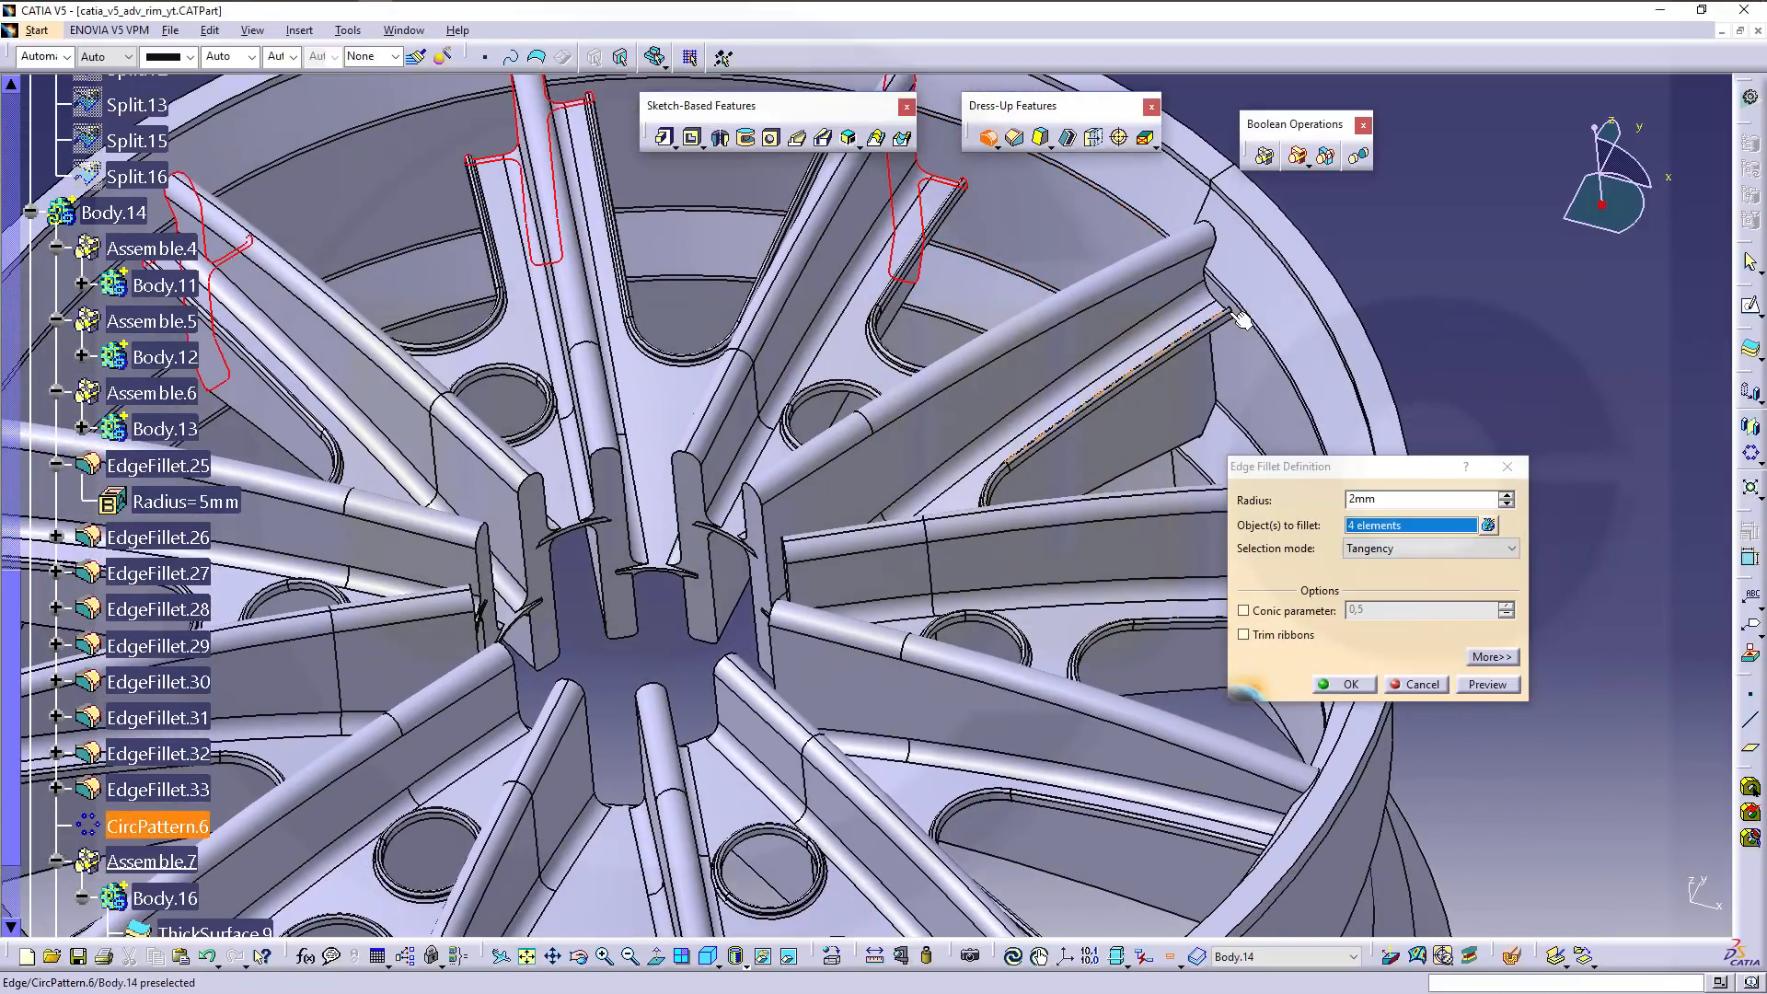
pyautogui.click(1215, 266)
pyautogui.moveTo(1215, 267); pyautogui.dragTo(1109, 304, button='middle')
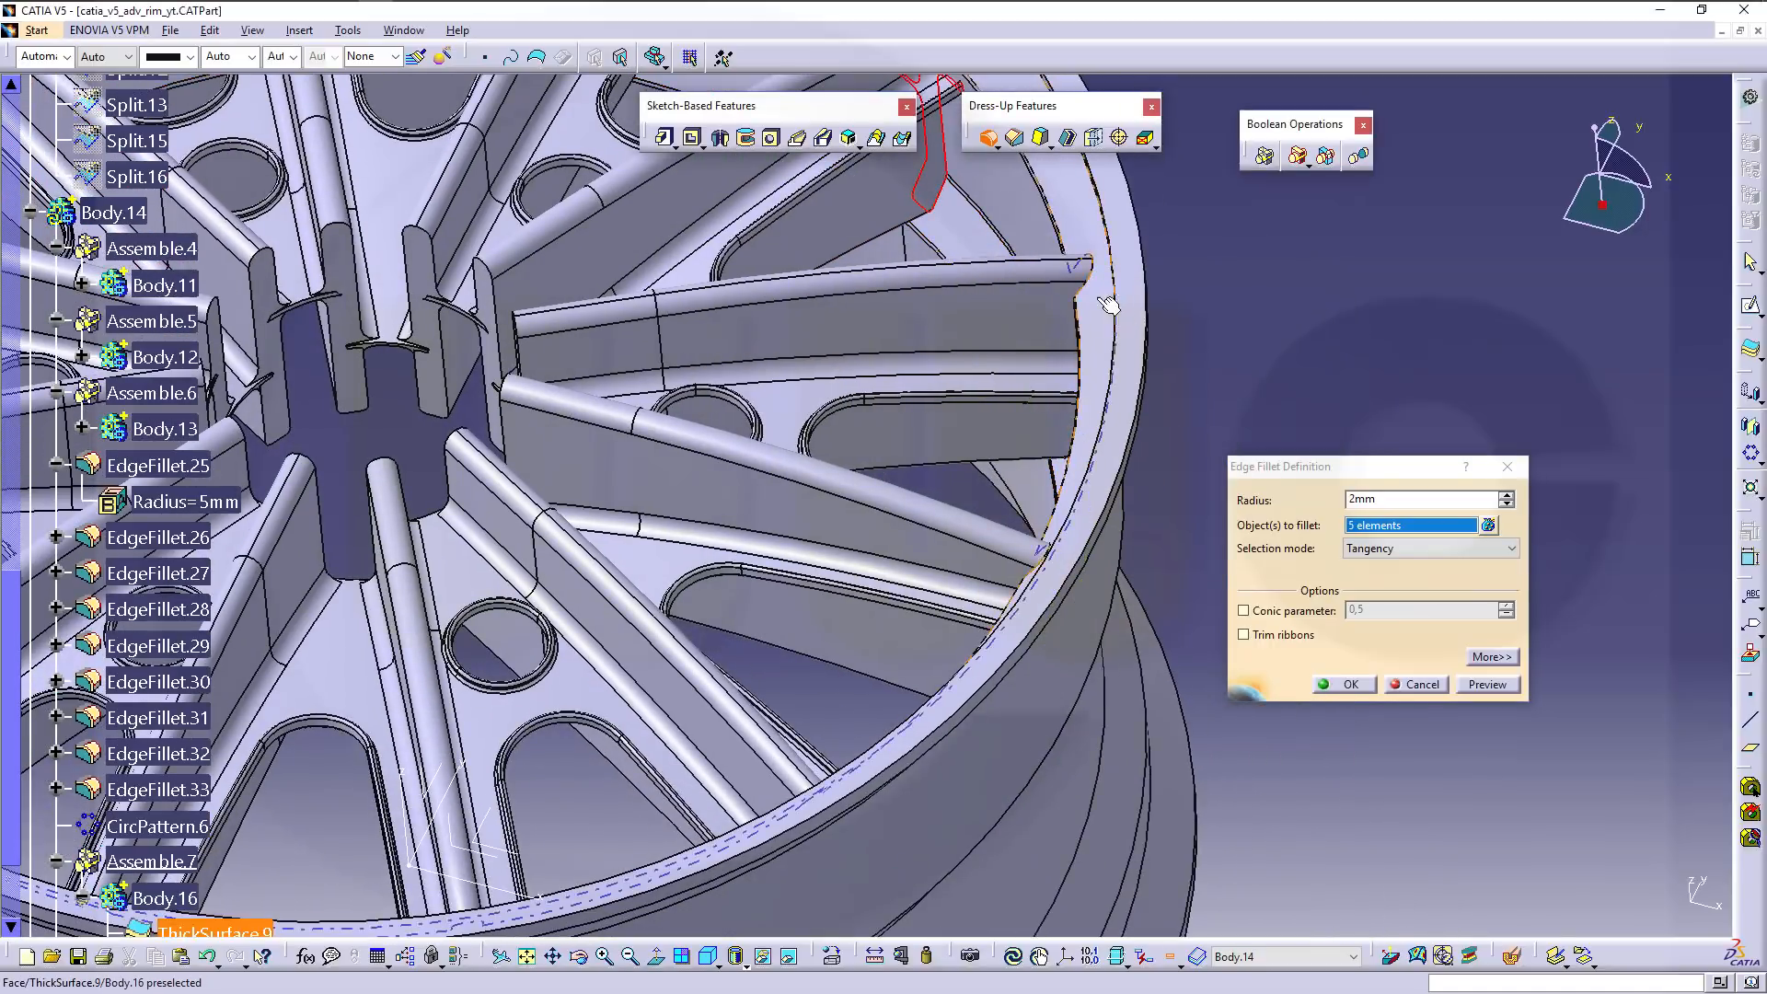
pyautogui.moveTo(898, 582); pyautogui.dragTo(958, 528, button='middle')
pyautogui.click(1123, 453)
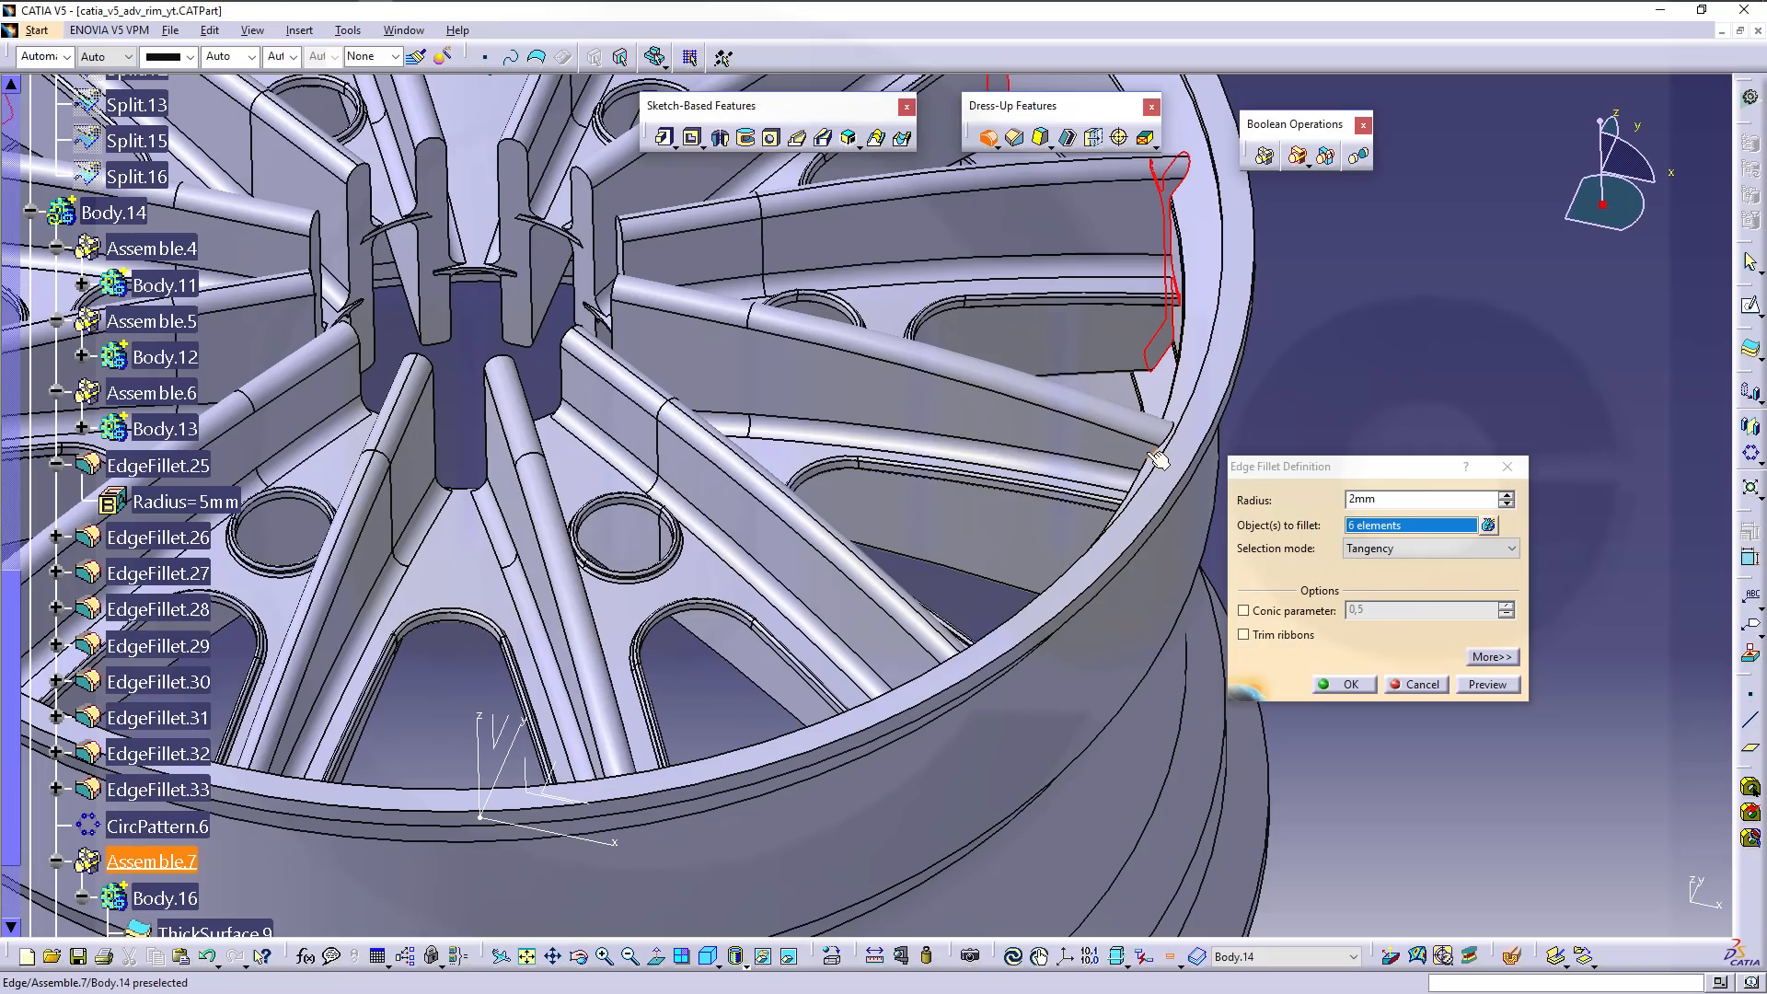
pyautogui.moveTo(902, 587); pyautogui.dragTo(721, 347, button='middle')
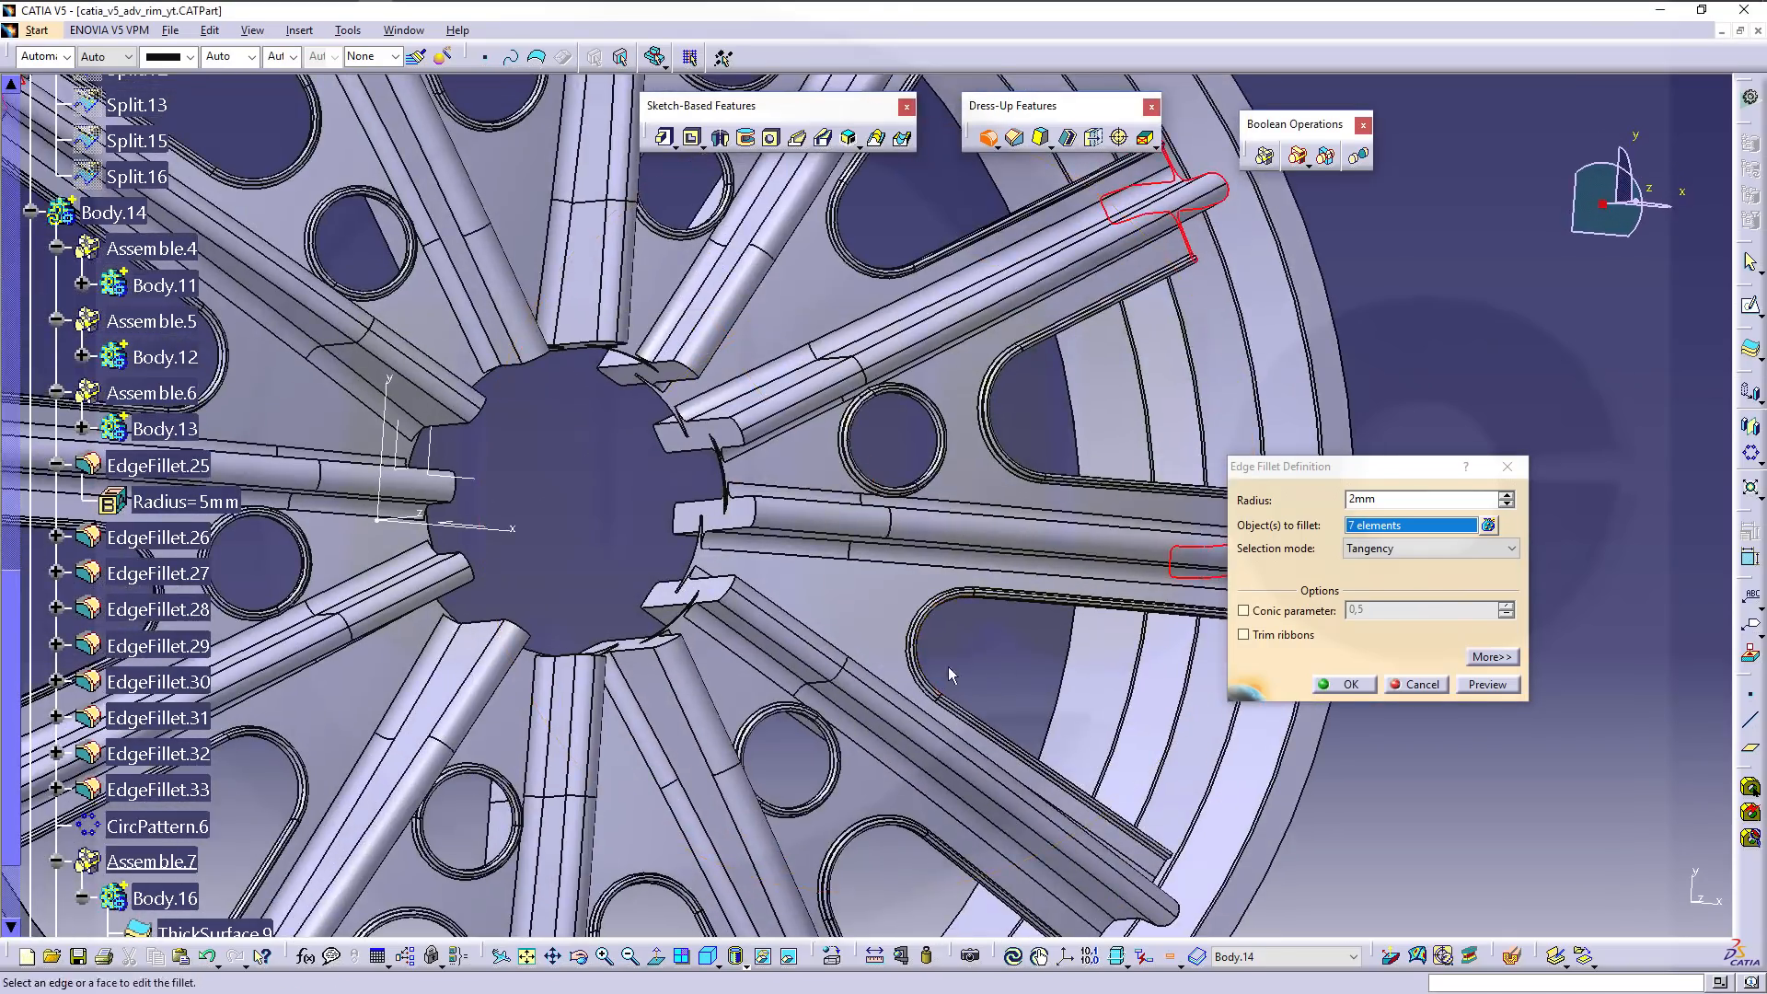
pyautogui.moveTo(947, 670); pyautogui.dragTo(840, 284, button='middle')
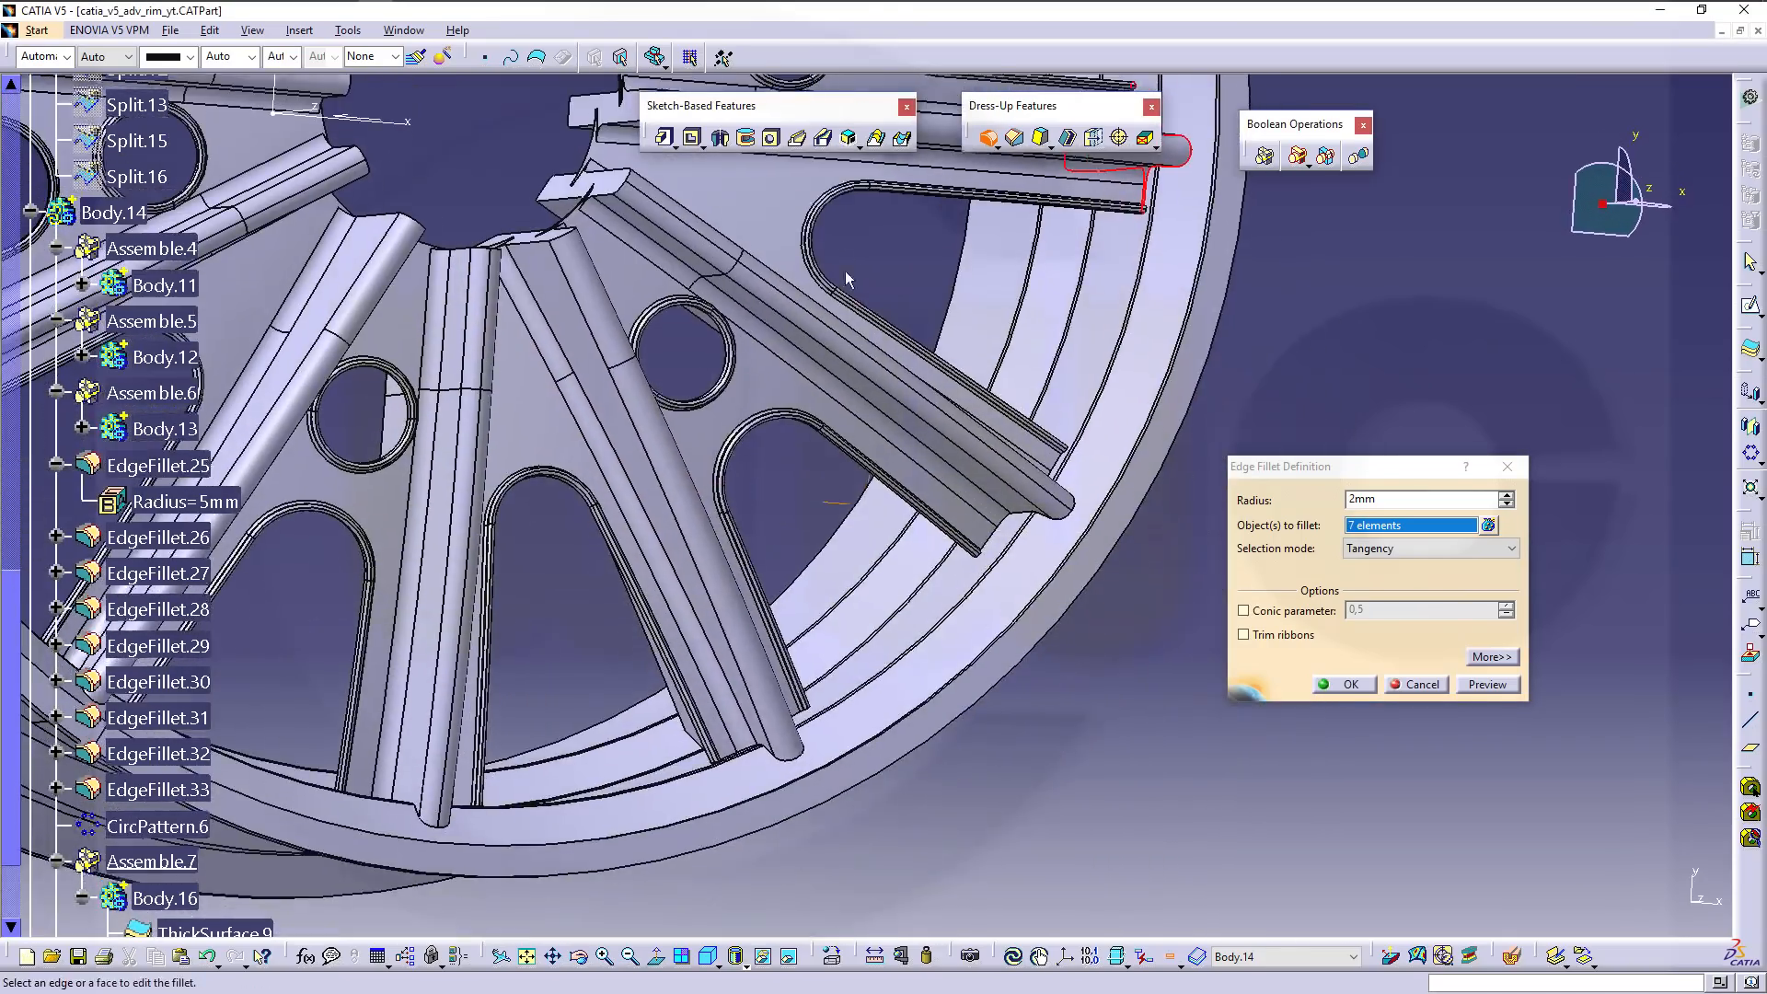
pyautogui.click(994, 551)
pyautogui.moveTo(880, 620); pyautogui.dragTo(963, 521, button='middle')
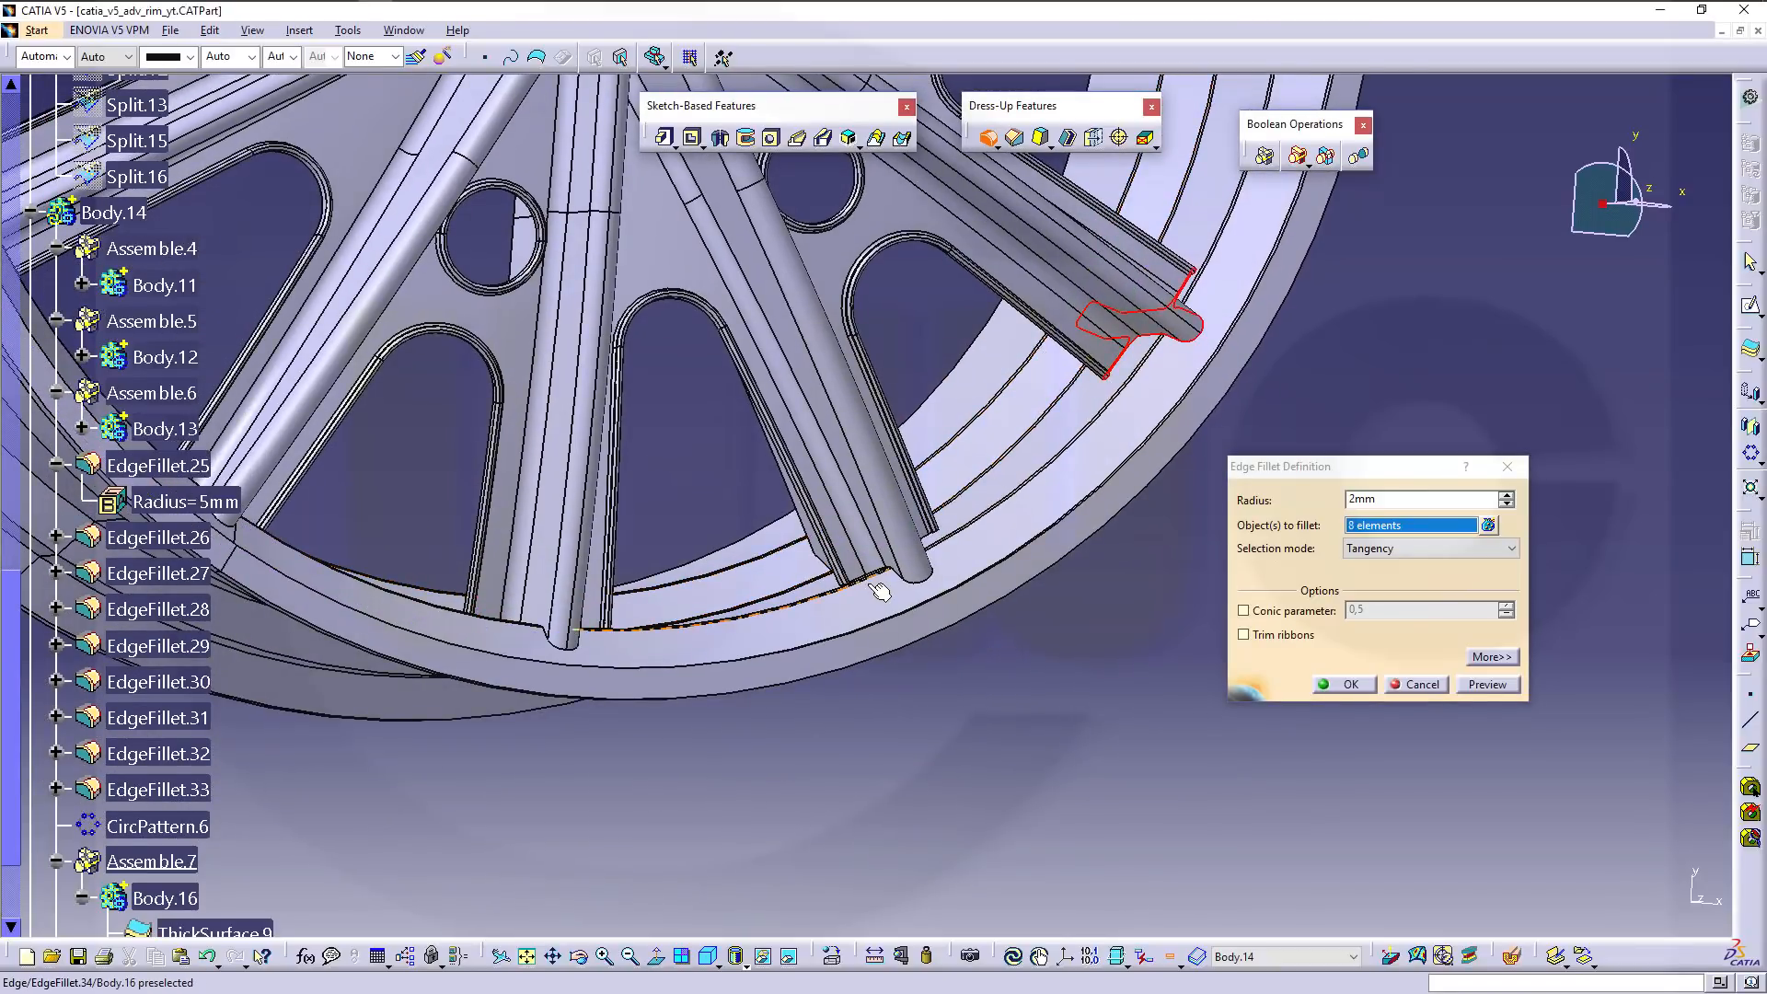
pyautogui.click(876, 588)
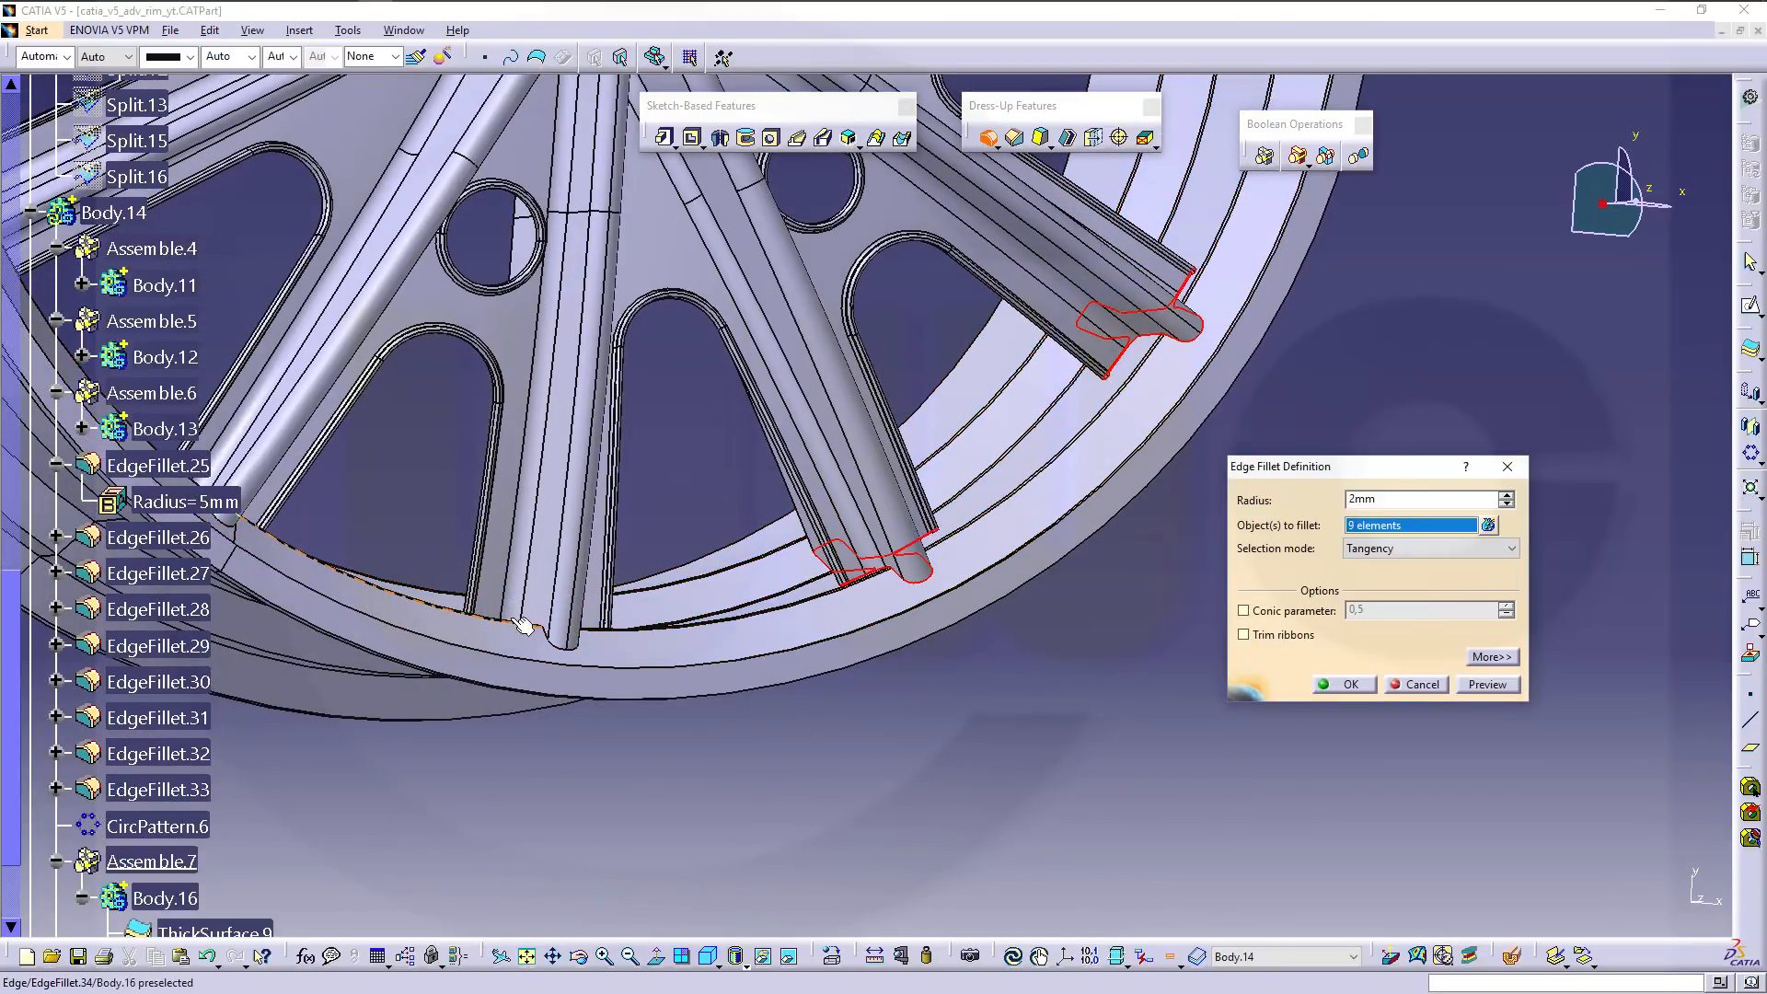
pyautogui.moveTo(543, 632); pyautogui.dragTo(606, 563, button='middle')
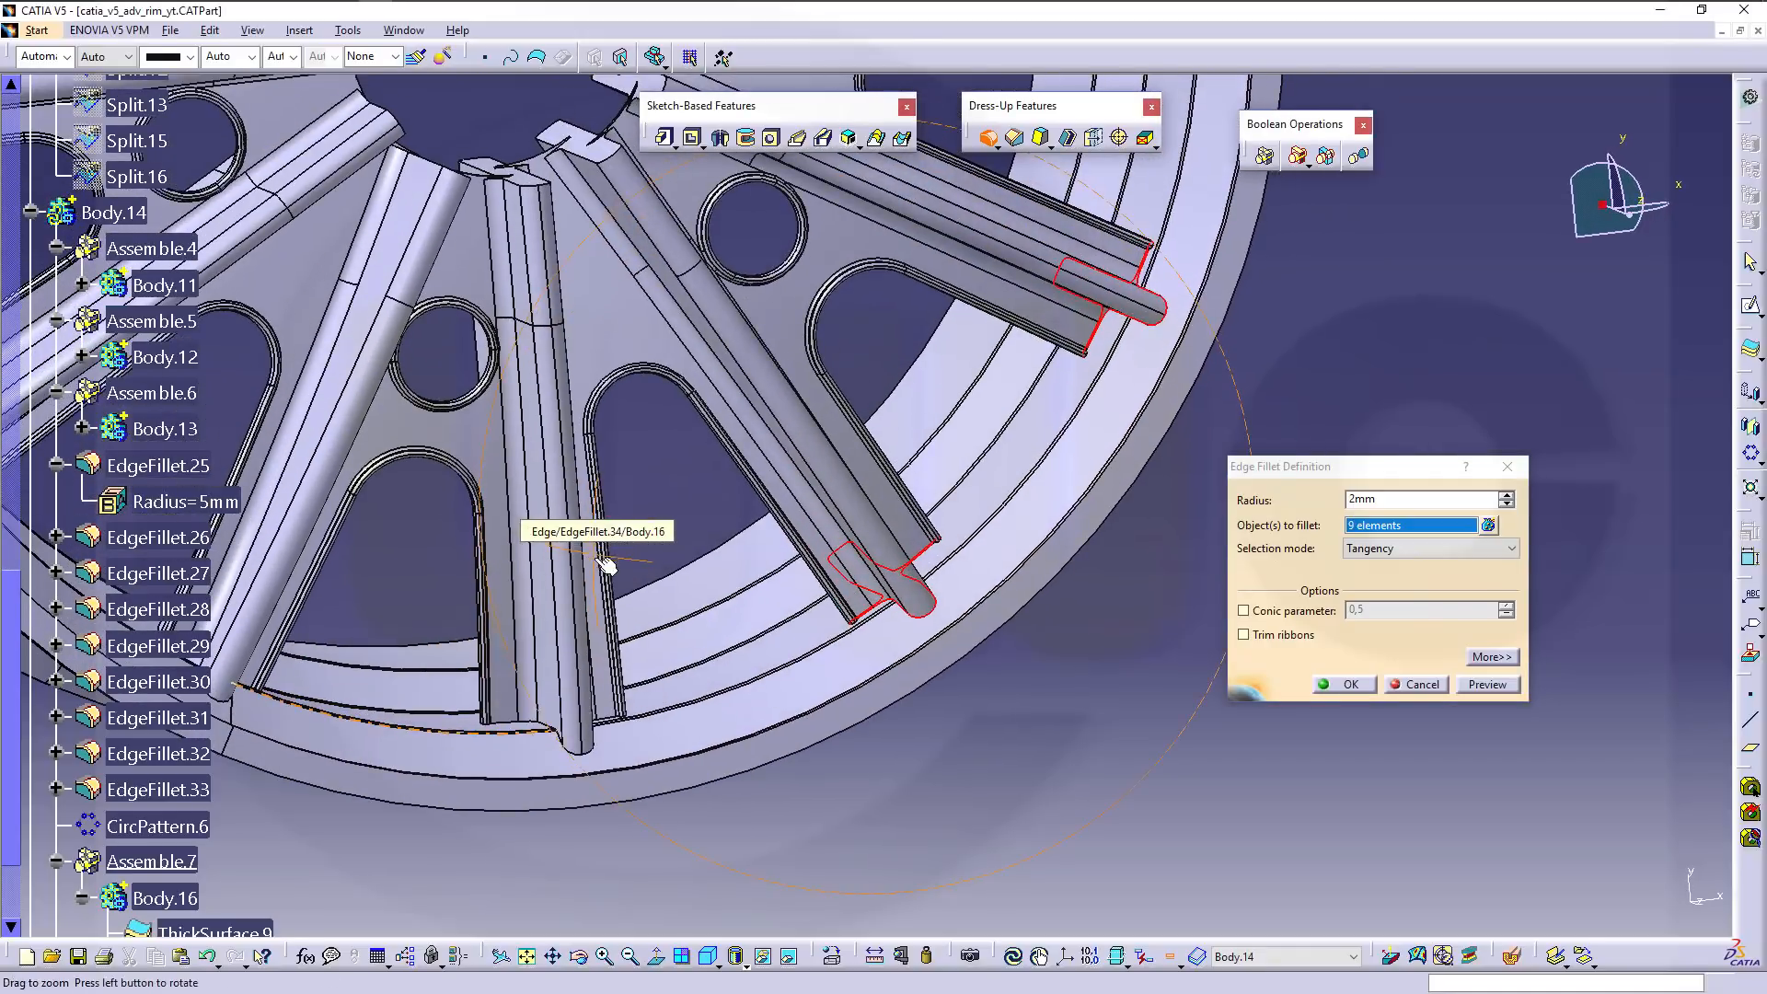
pyautogui.click(511, 720)
pyautogui.moveTo(448, 730); pyautogui.dragTo(742, 598, button='middle')
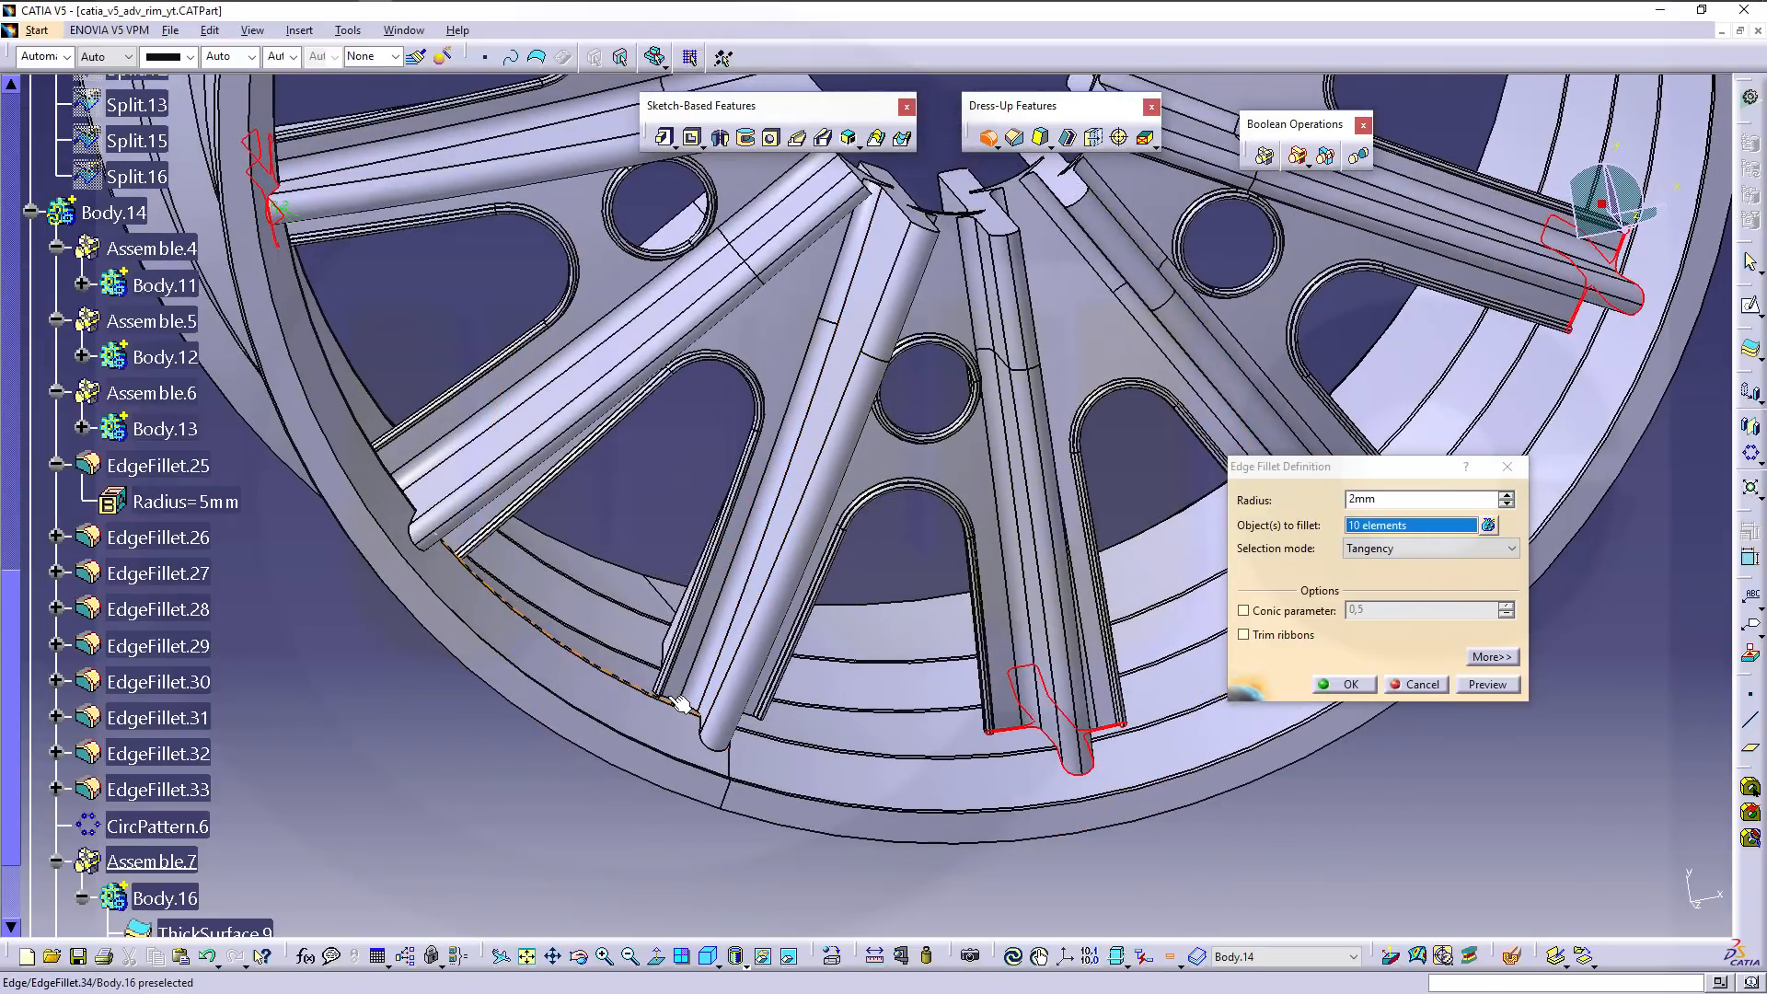
pyautogui.scroll(3, 682, 707)
pyautogui.moveTo(685, 708); pyautogui.dragTo(695, 663, button='middle')
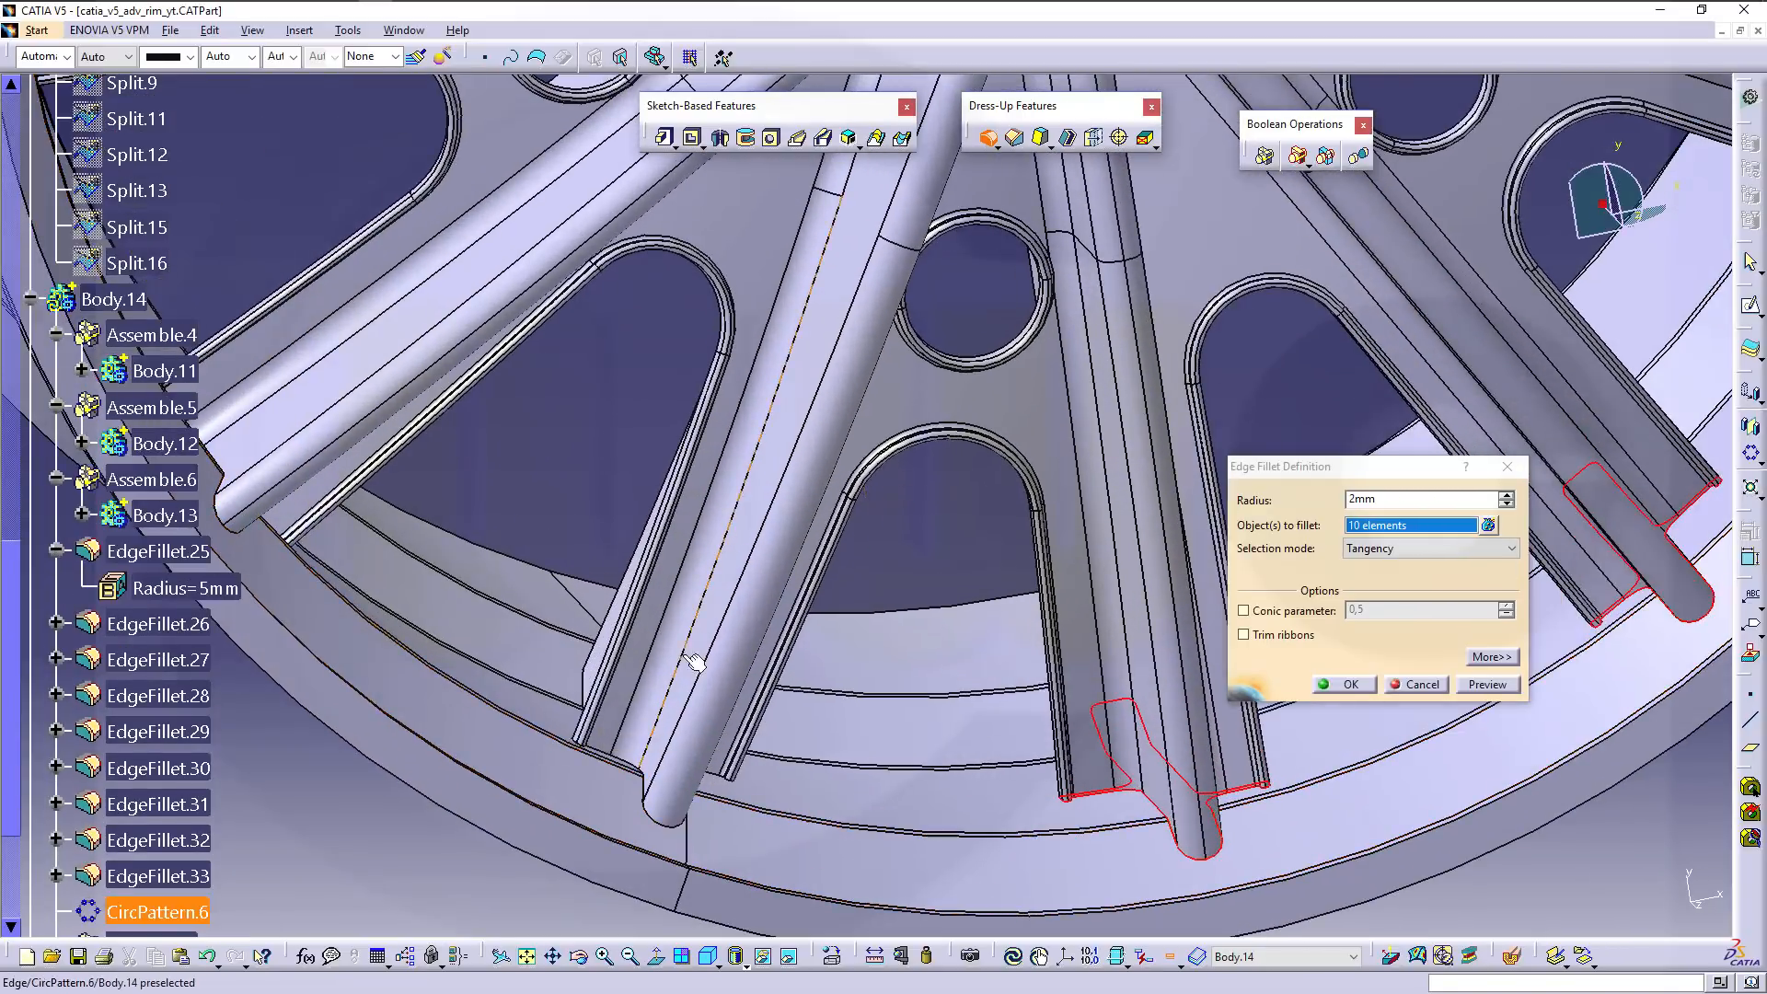
pyautogui.click(612, 753)
pyautogui.moveTo(612, 752); pyautogui.dragTo(508, 785, button='middle')
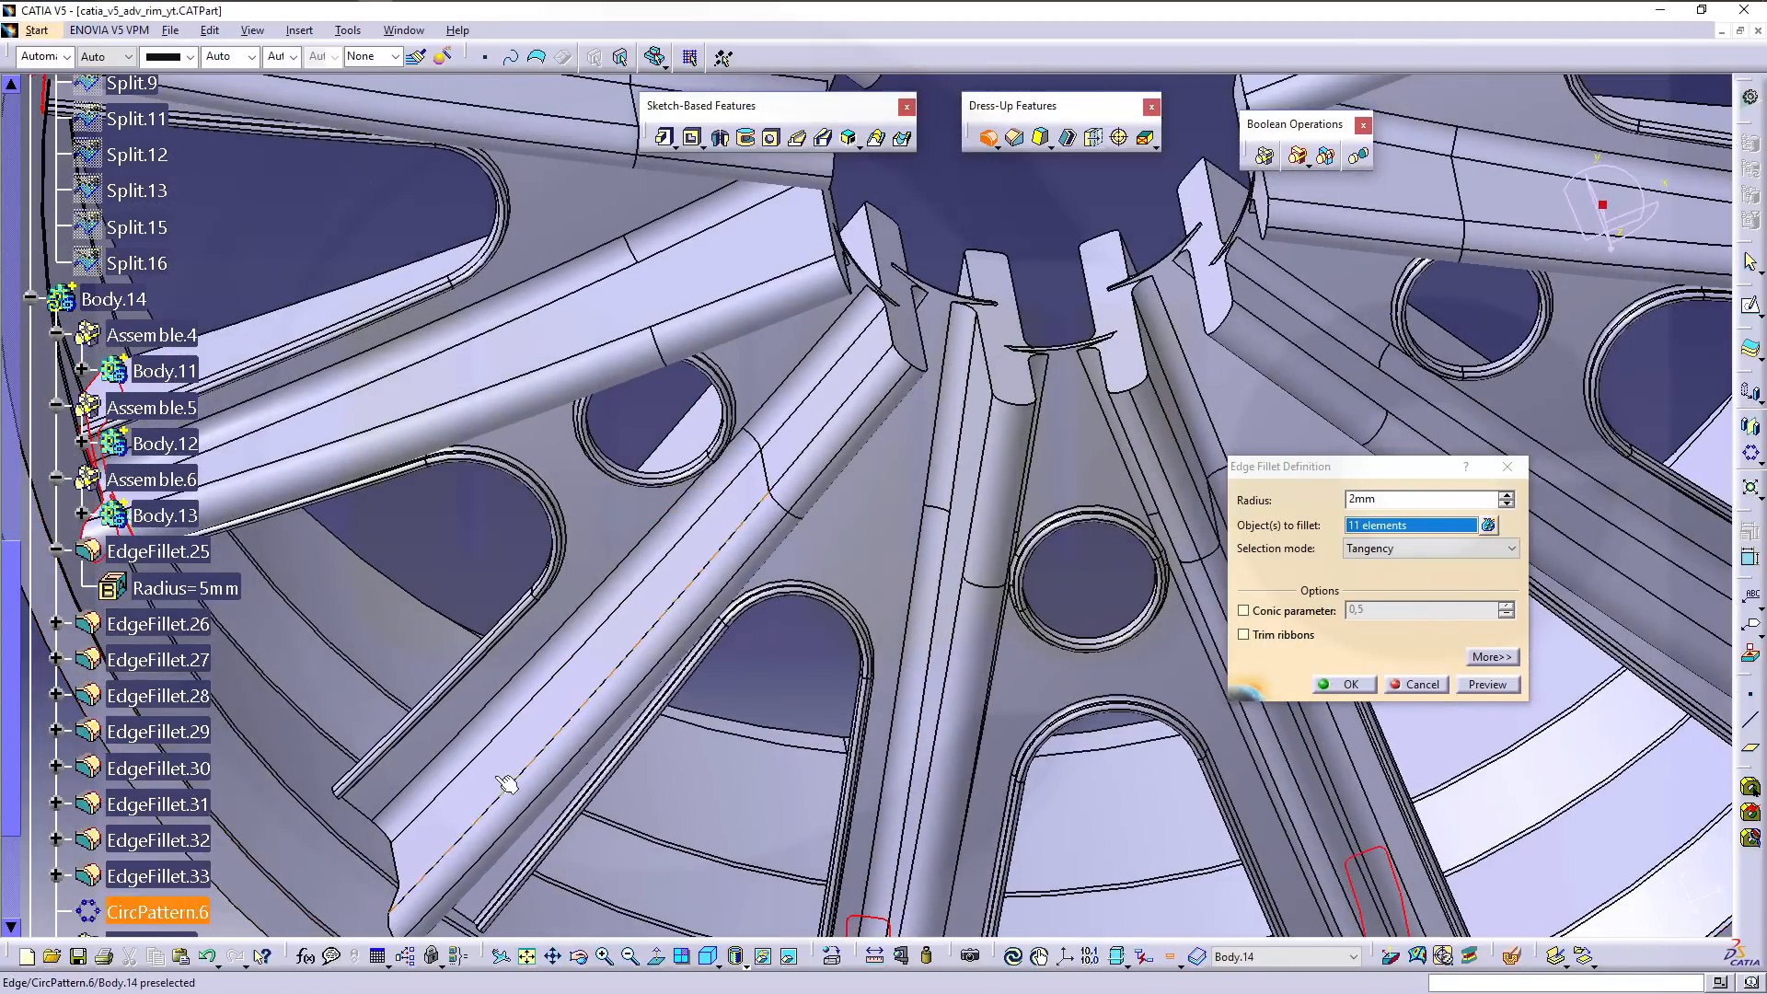
pyautogui.click(368, 817)
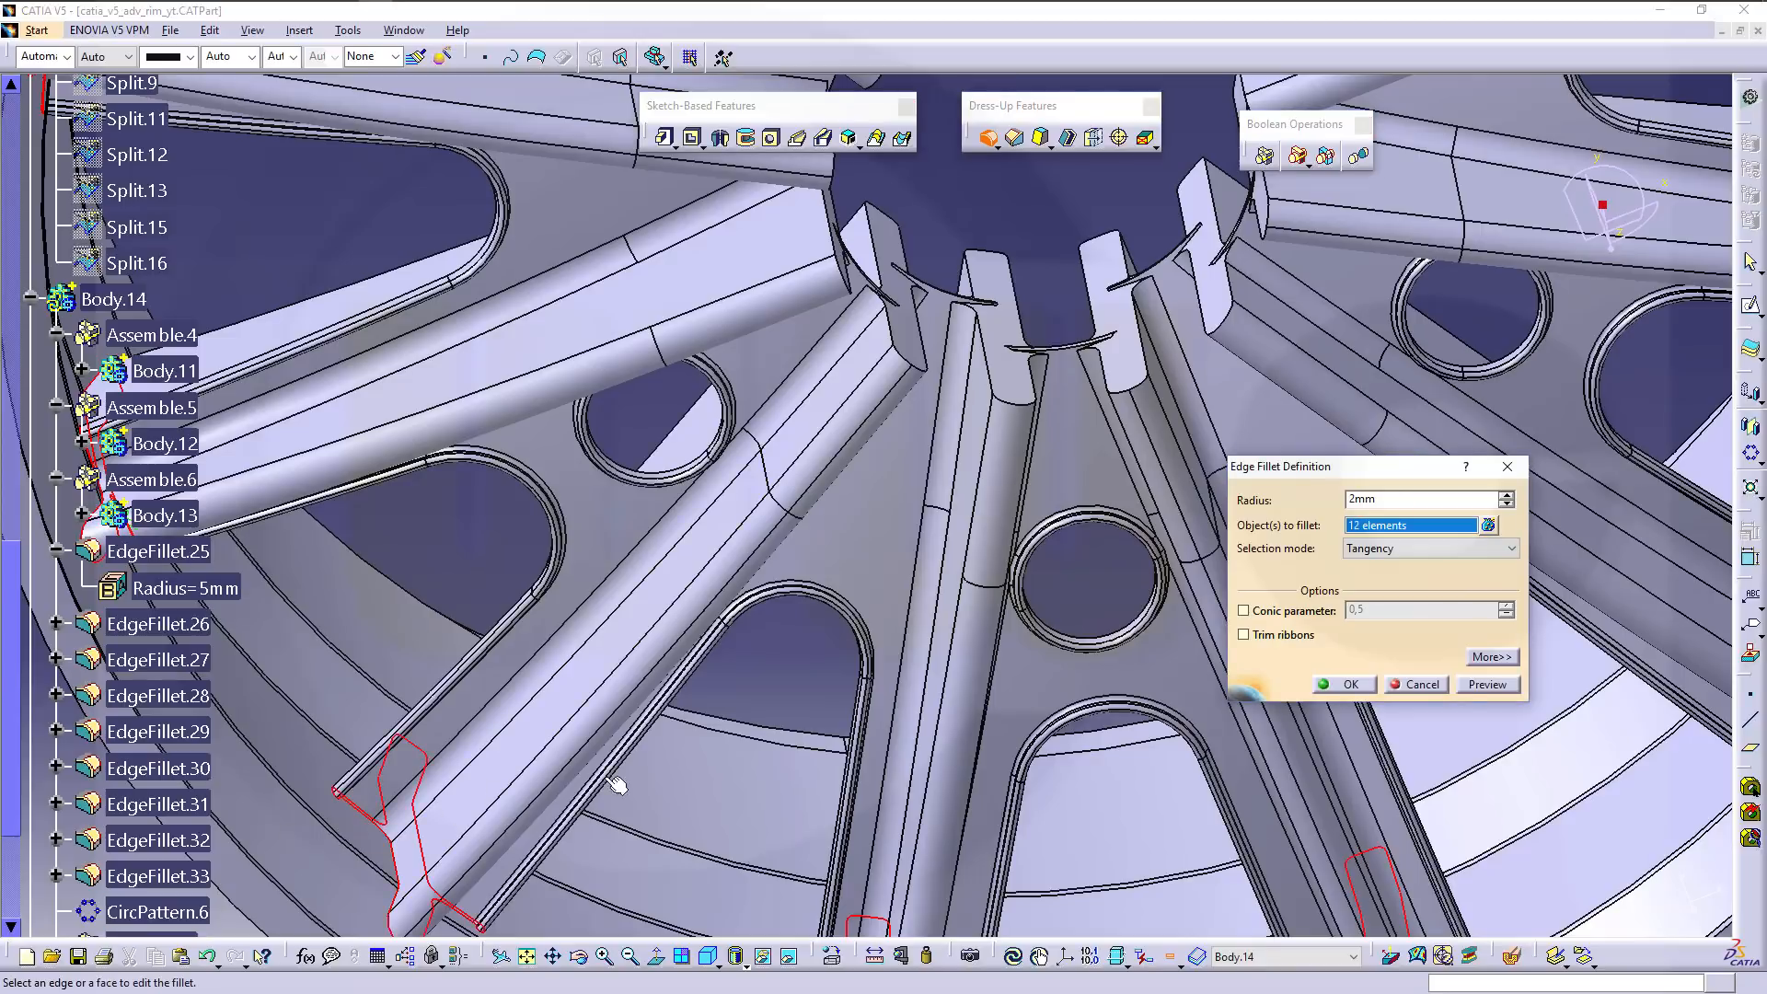
pyautogui.click(1349, 685)
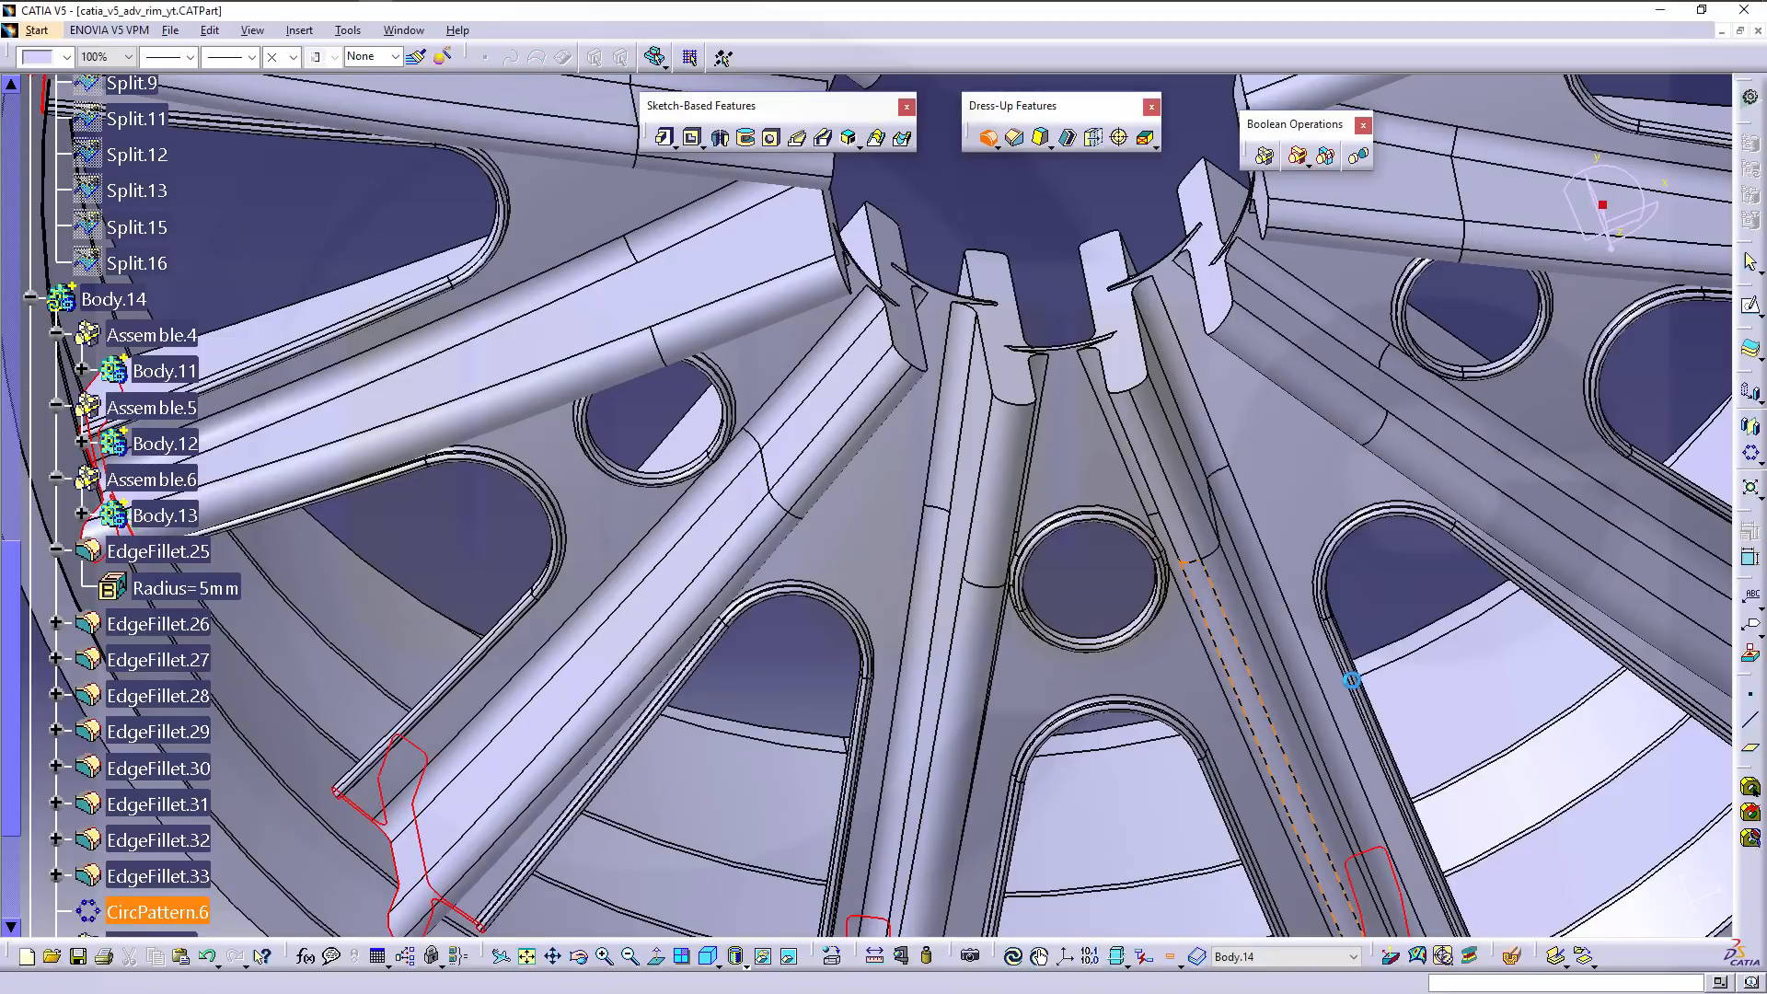
# Collapse Assemble.7, define Body.15 as the work object and display all bodies instead of only the current one.
pyautogui.moveTo(731, 699); pyautogui.dragTo(952, 570, button='middle')
pyautogui.scroll(-3, 351, 547)
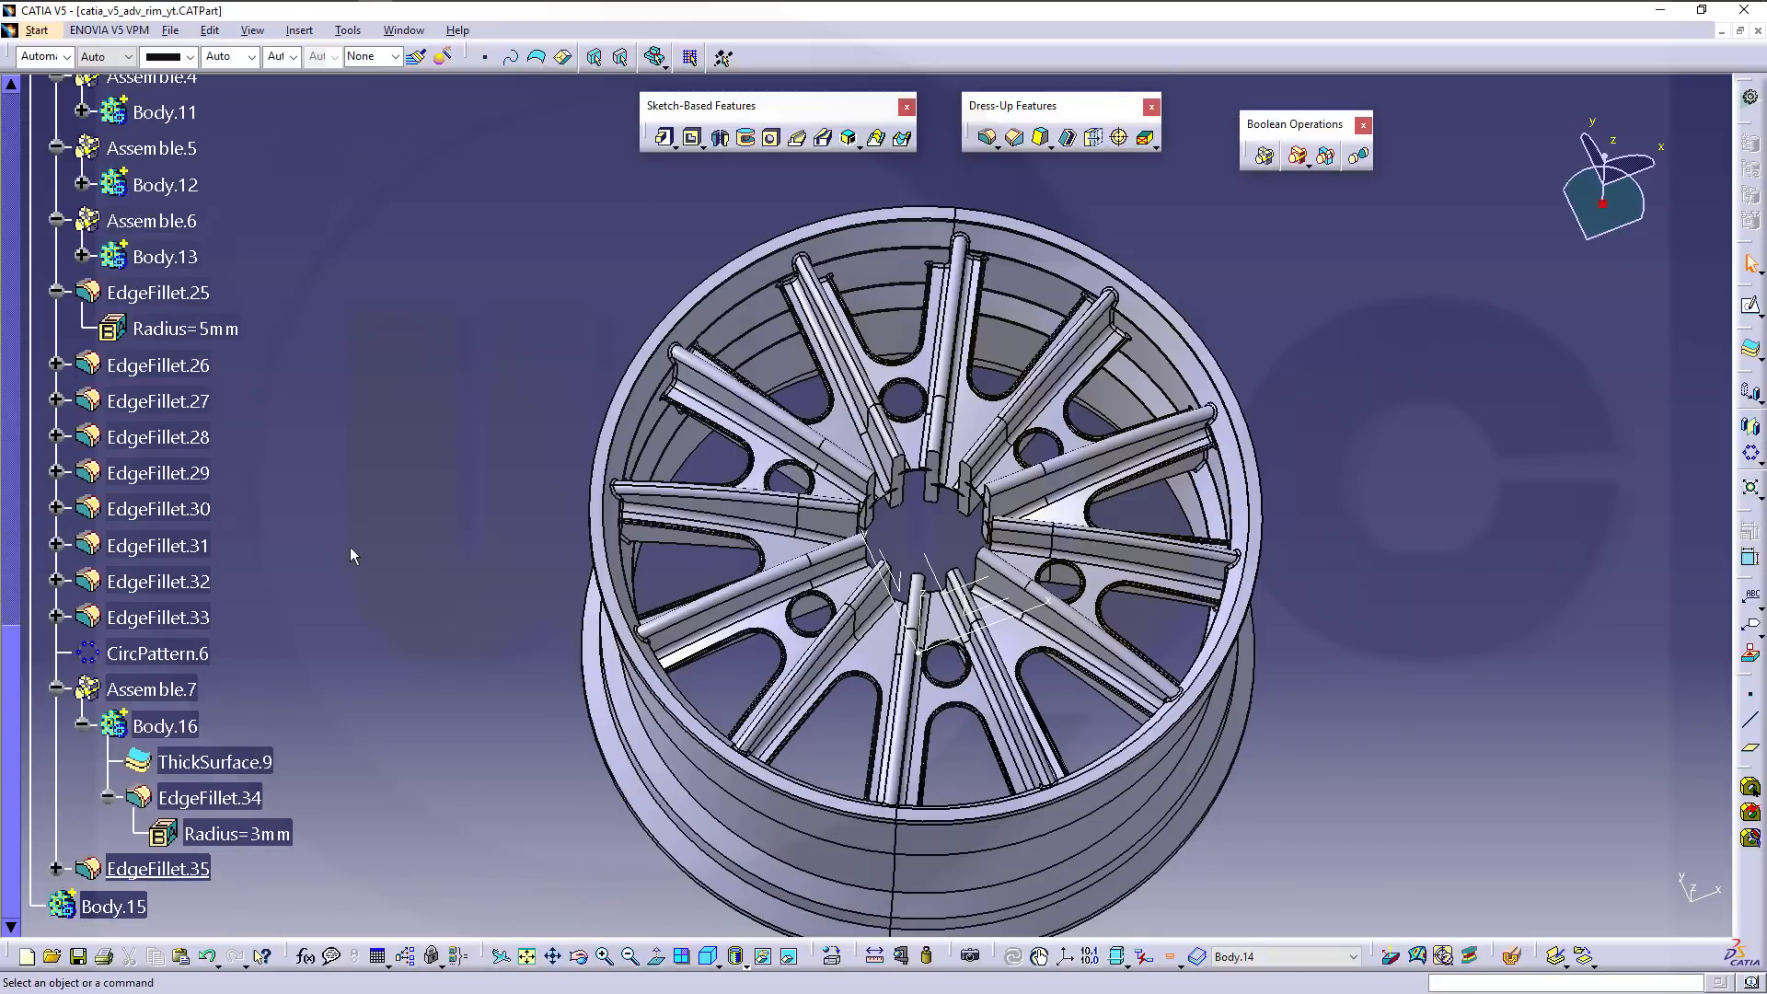
pyautogui.scroll(-3, 320, 560)
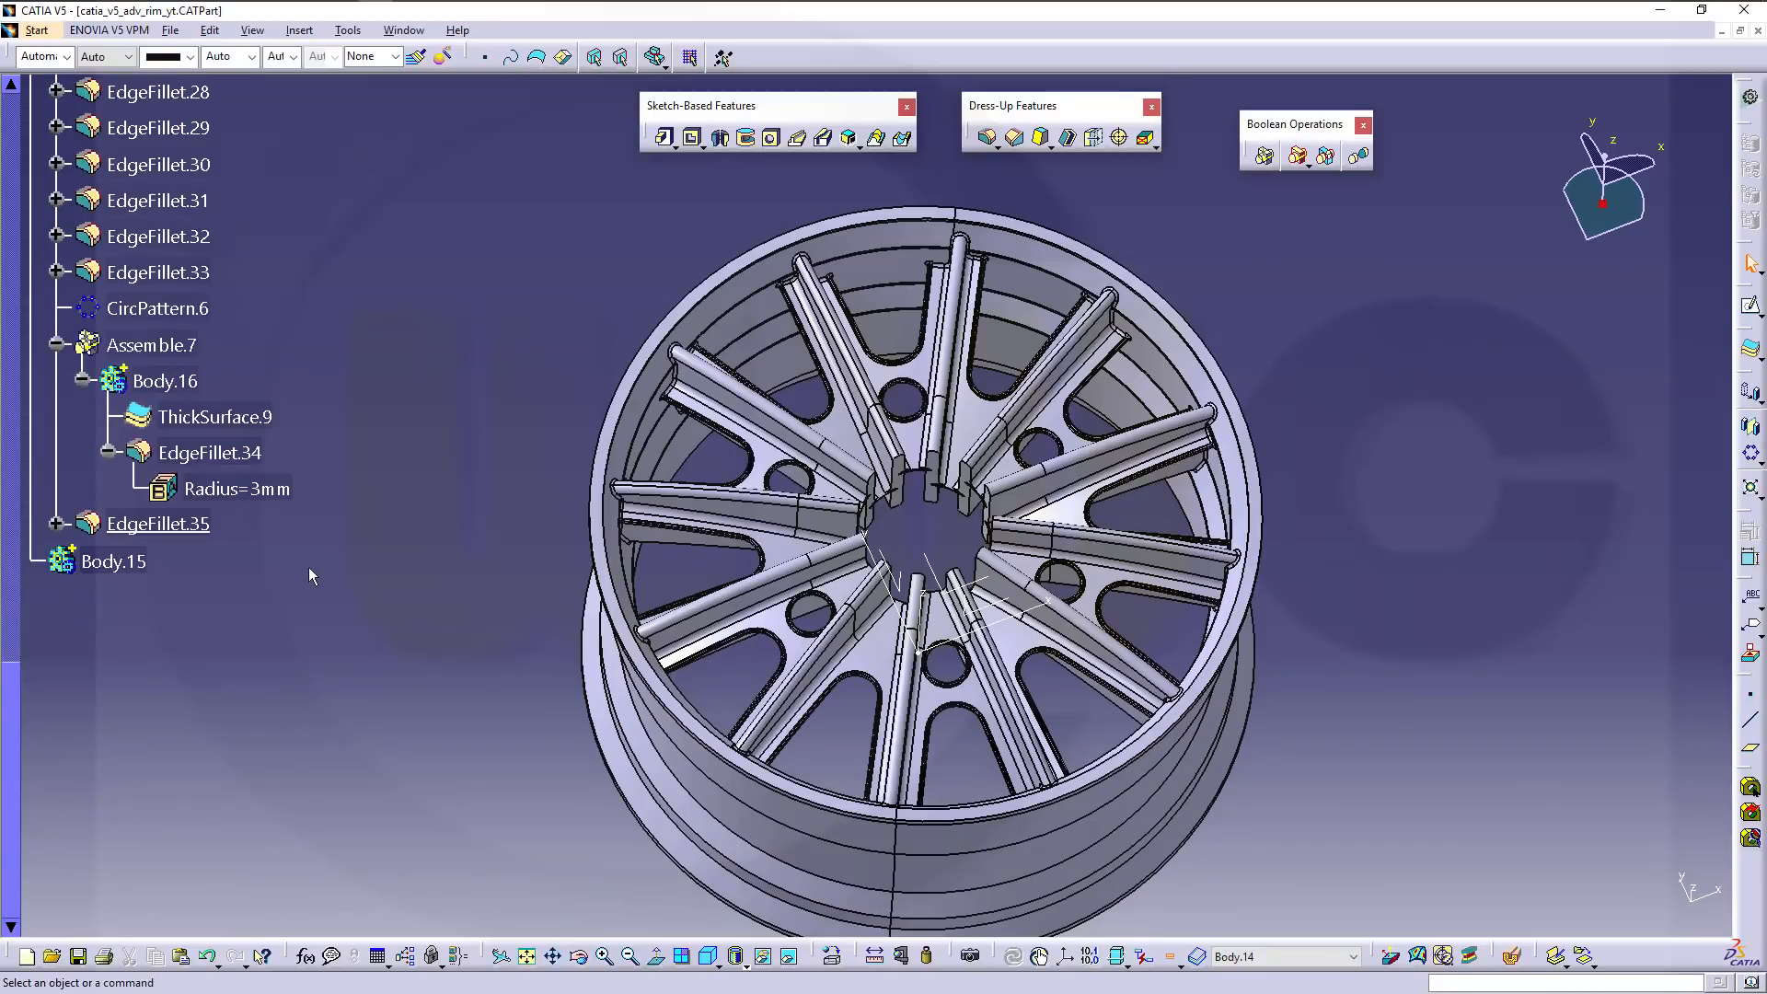
pyautogui.click(57, 345)
pyautogui.rightClick(115, 419)
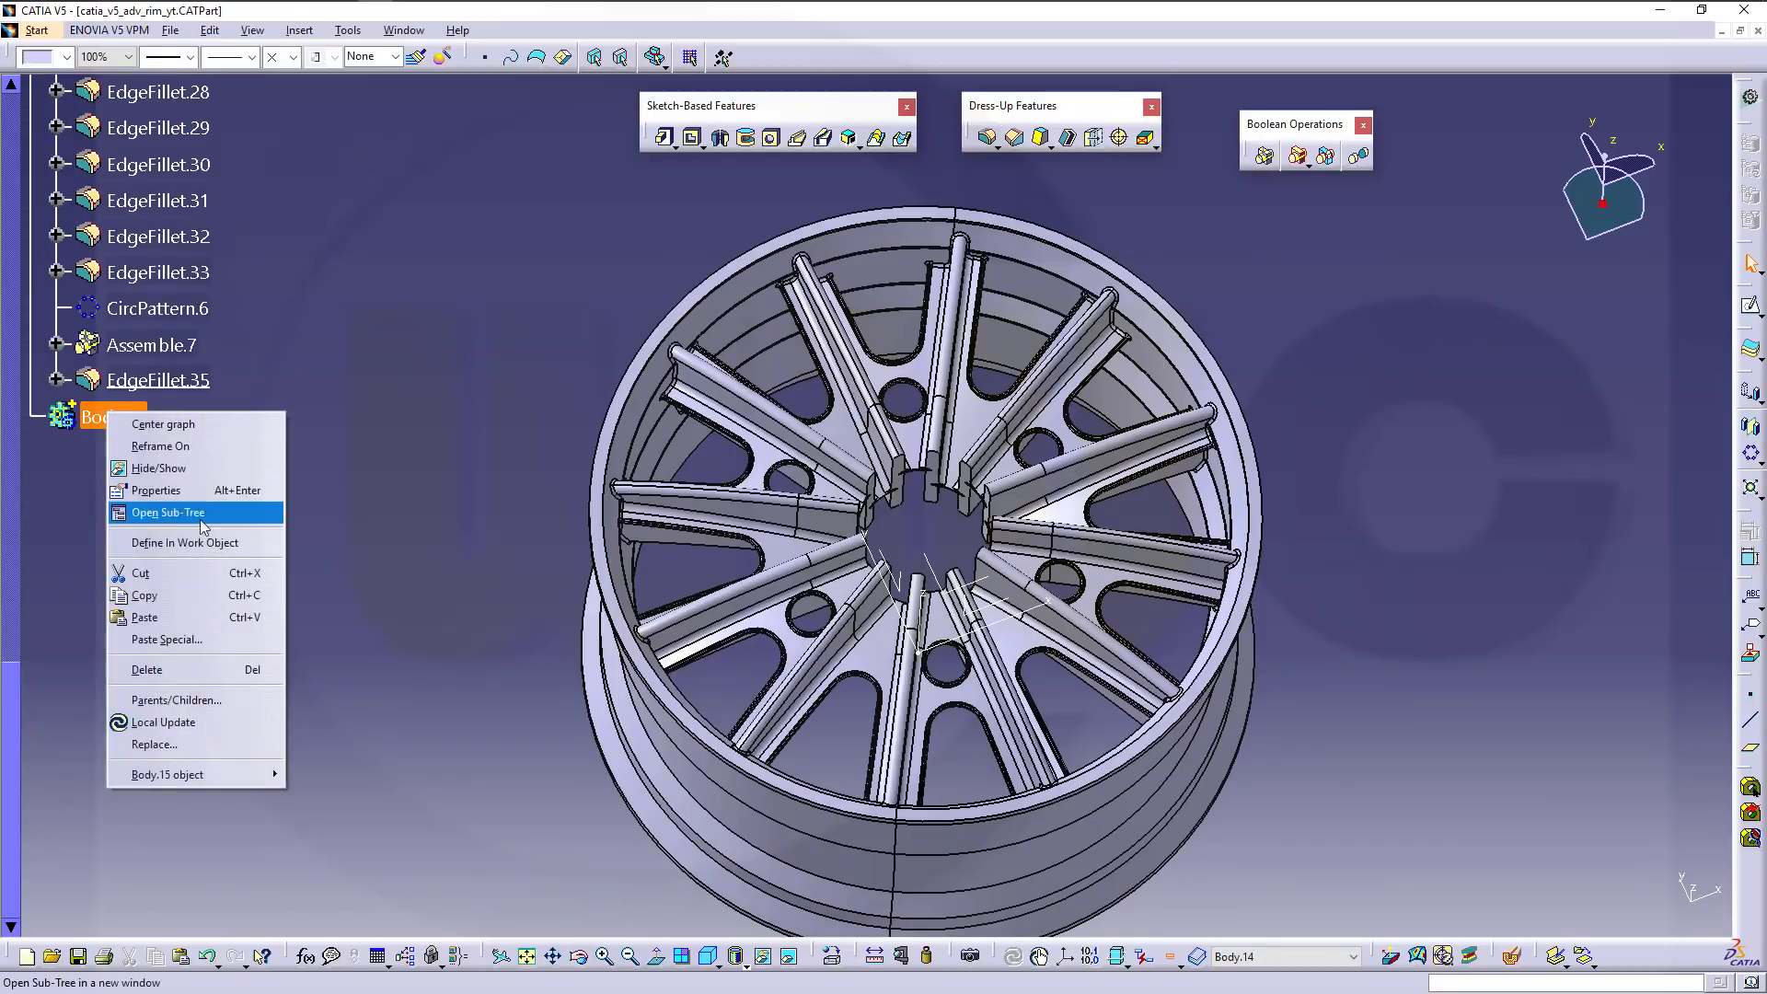
pyautogui.click(202, 543)
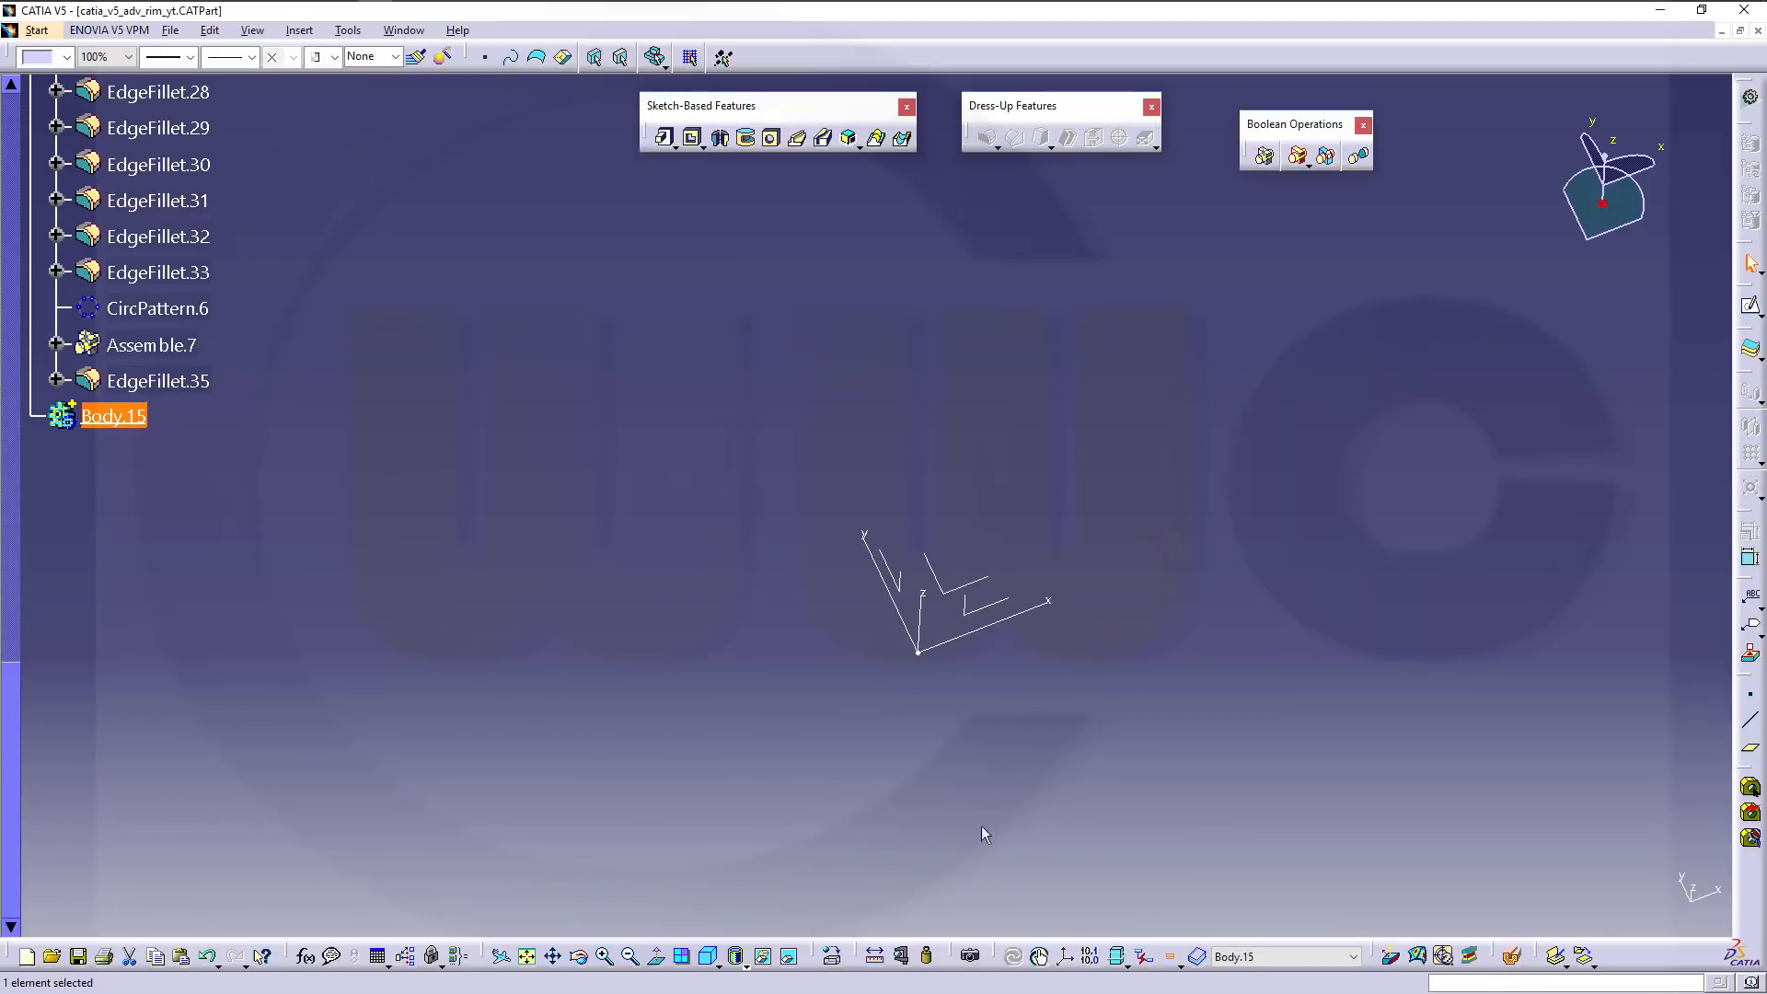
pyautogui.click(1173, 957)
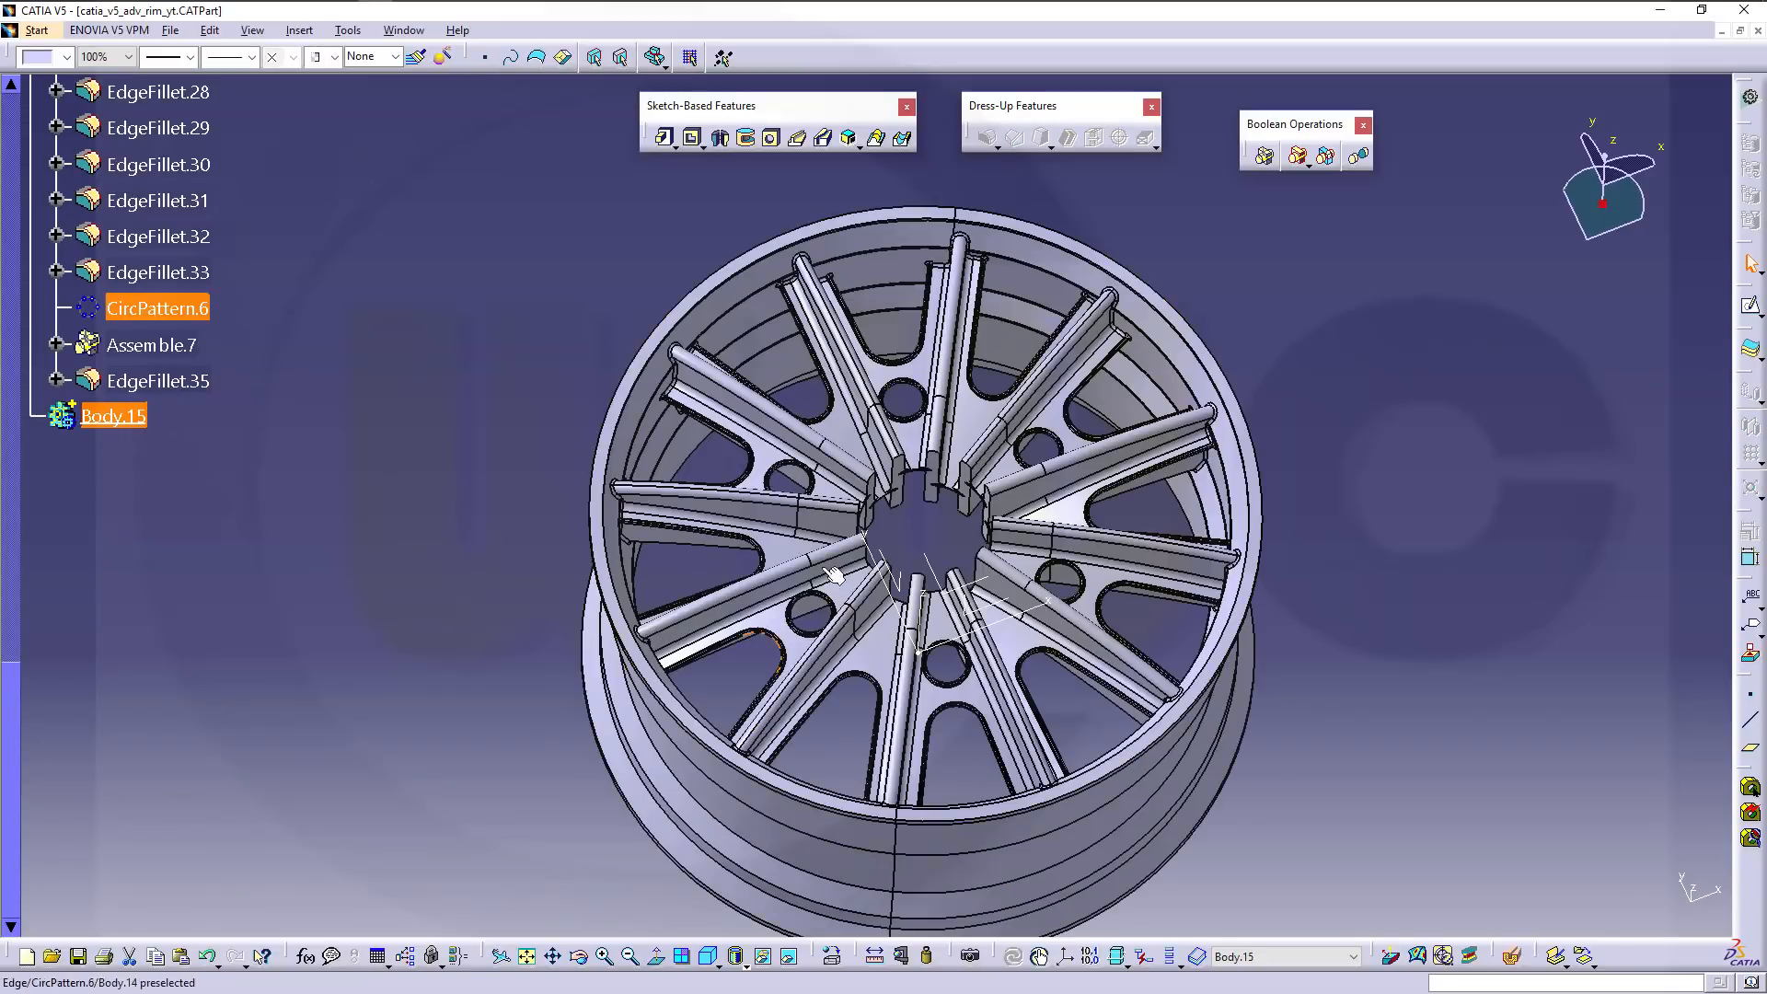
# Define the sketches geometrical set as the work object.
pyautogui.moveTo(828, 575); pyautogui.dragTo(1024, 652, button='middle')
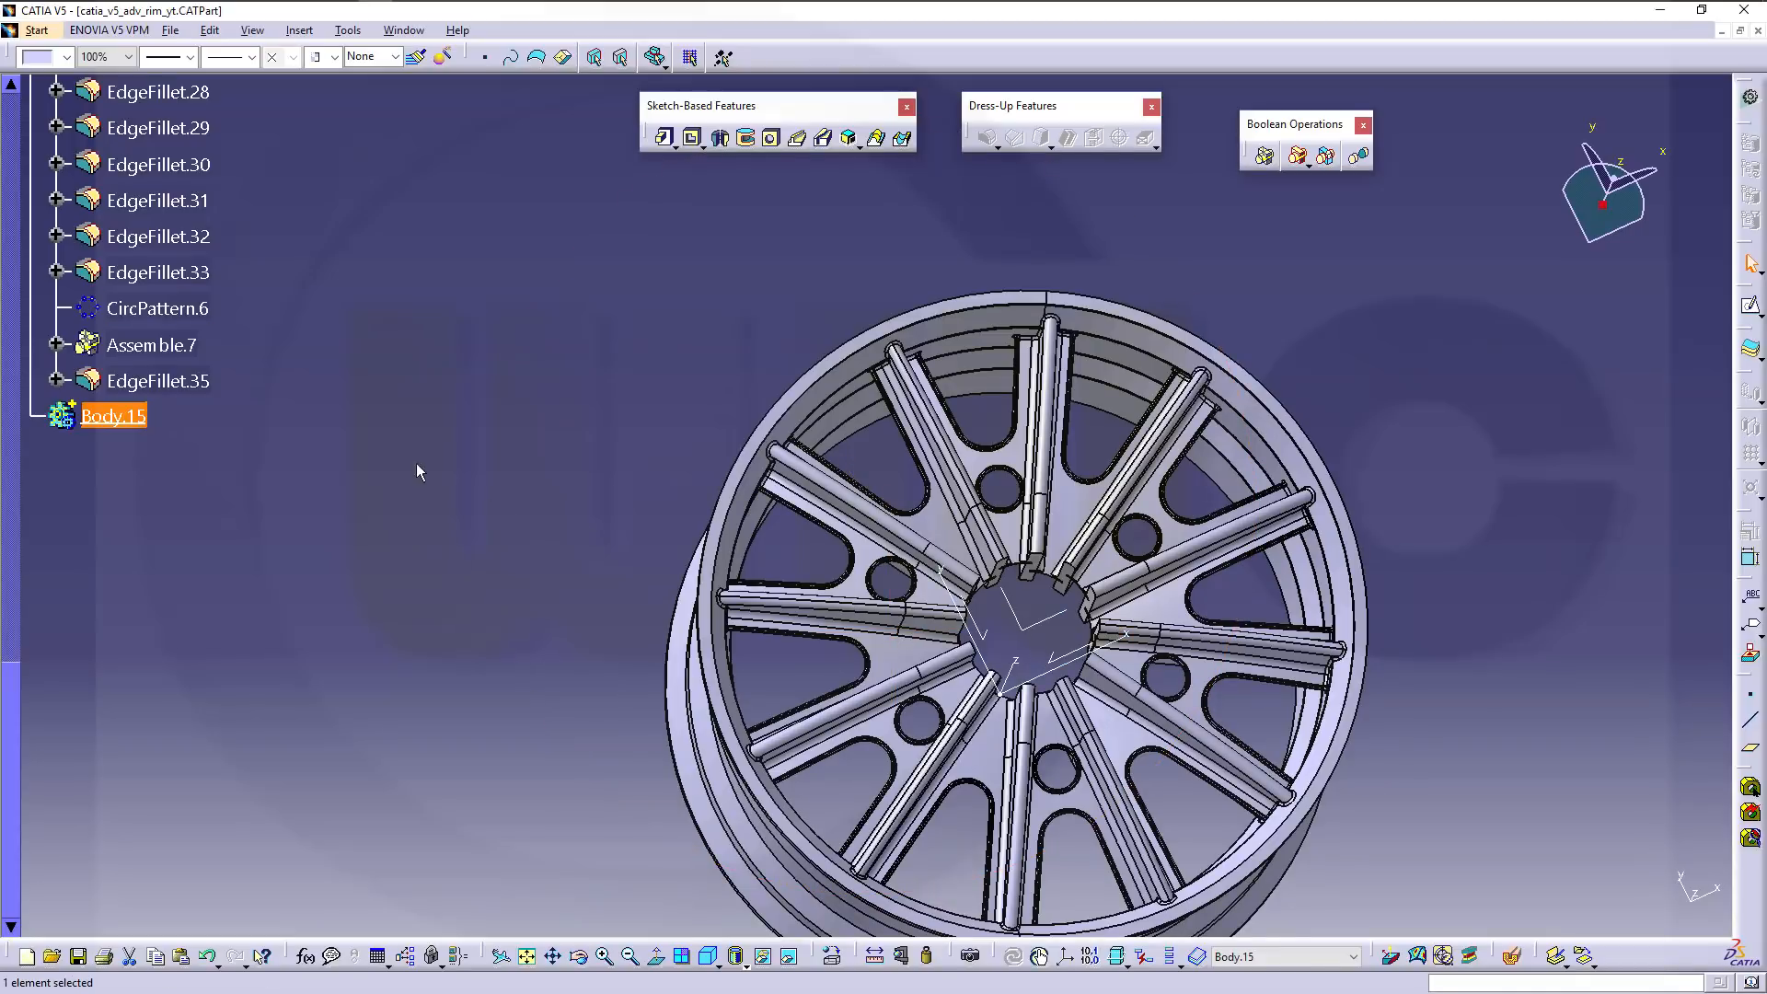
pyautogui.scroll(9, 389, 455)
pyautogui.scroll(8, 378, 438)
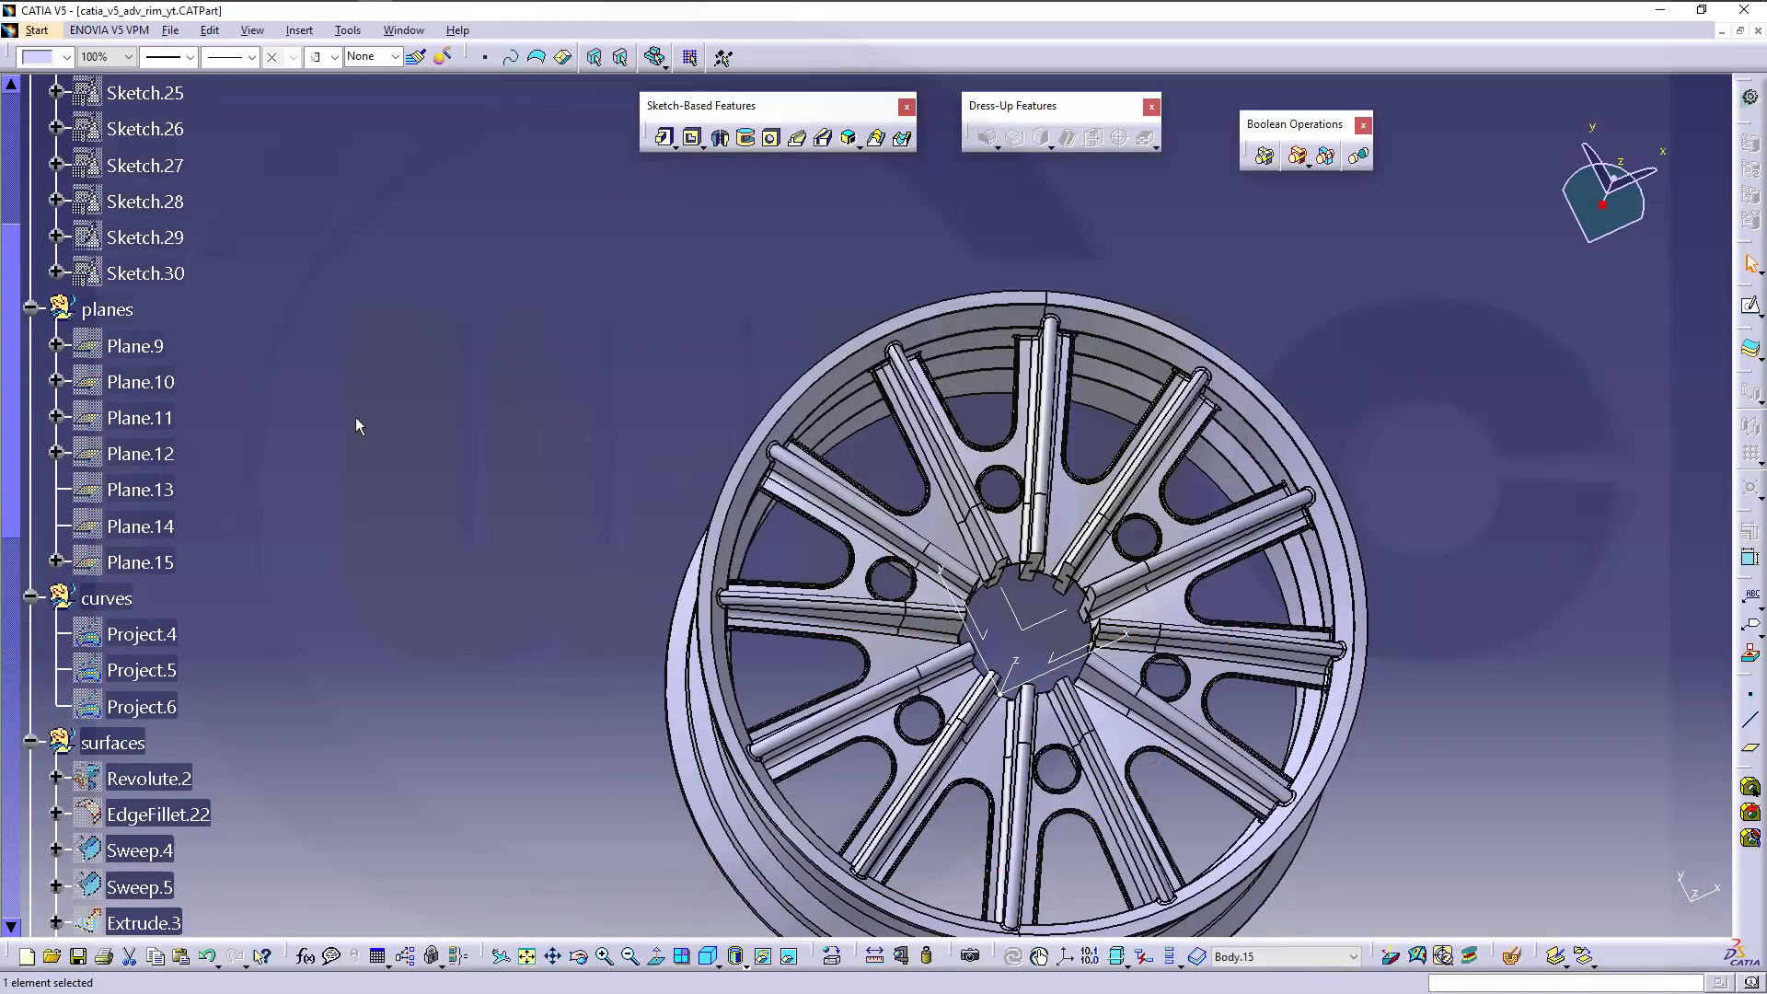
pyautogui.scroll(-3, 350, 415)
pyautogui.scroll(3, 348, 415)
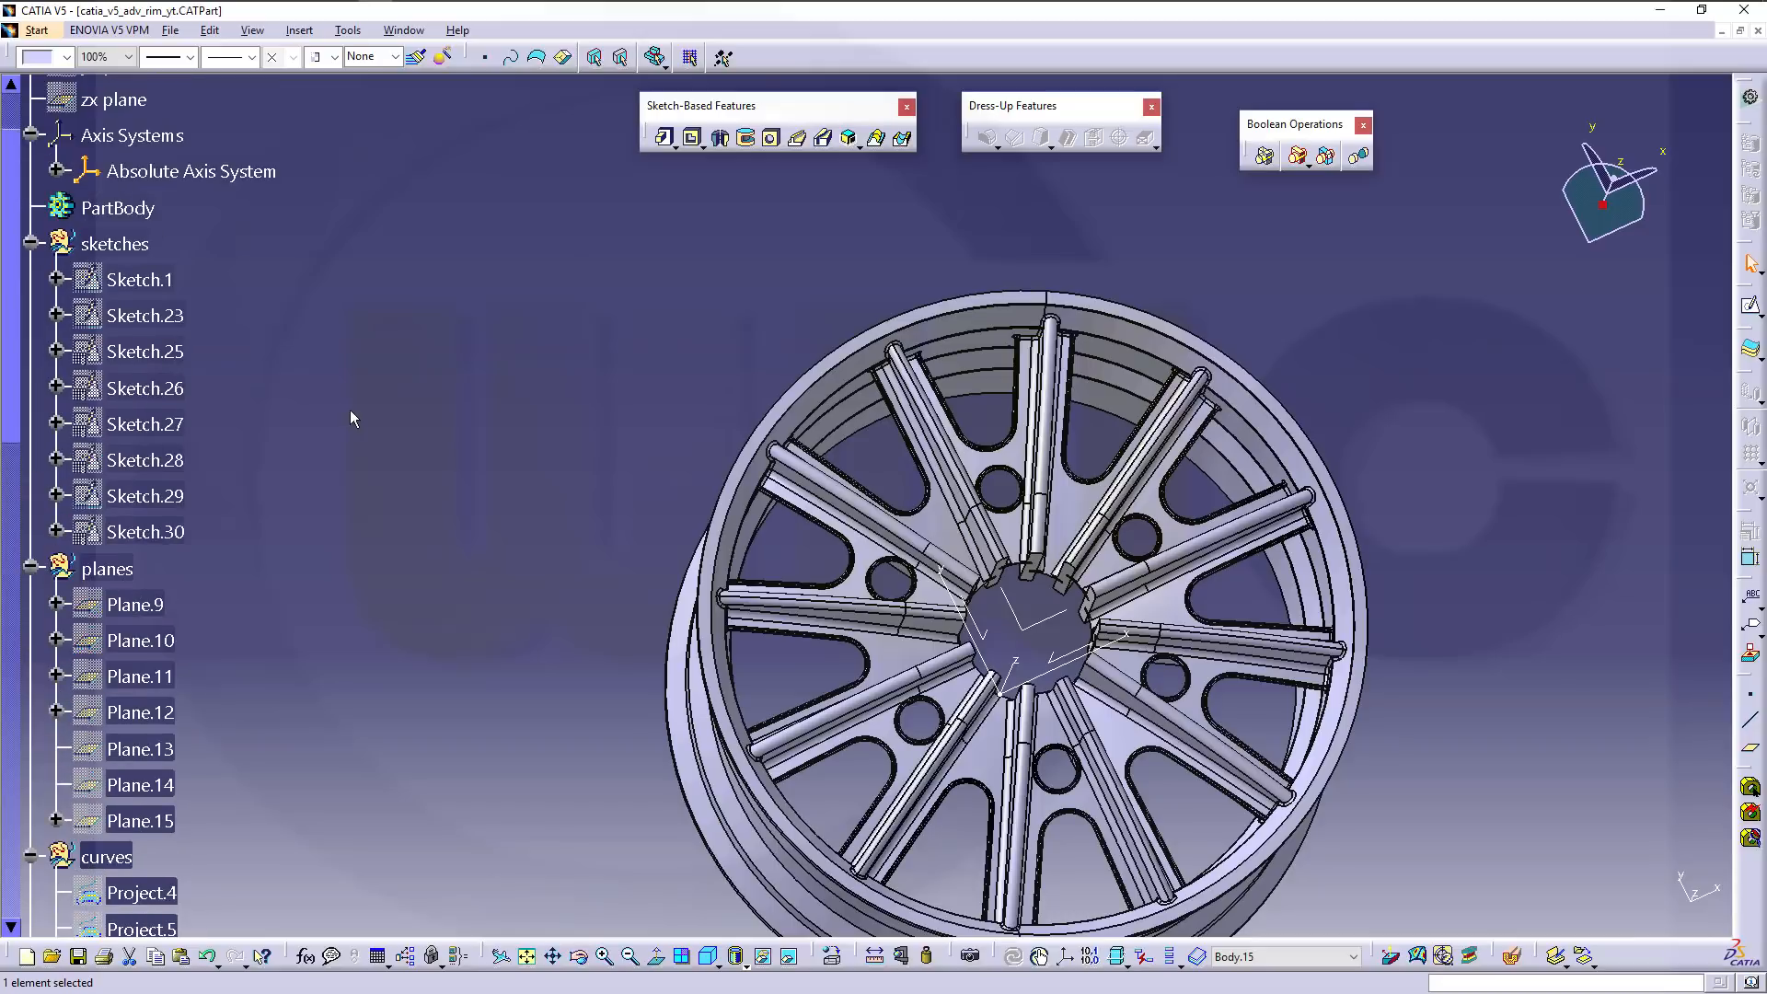
pyautogui.rightClick(114, 244)
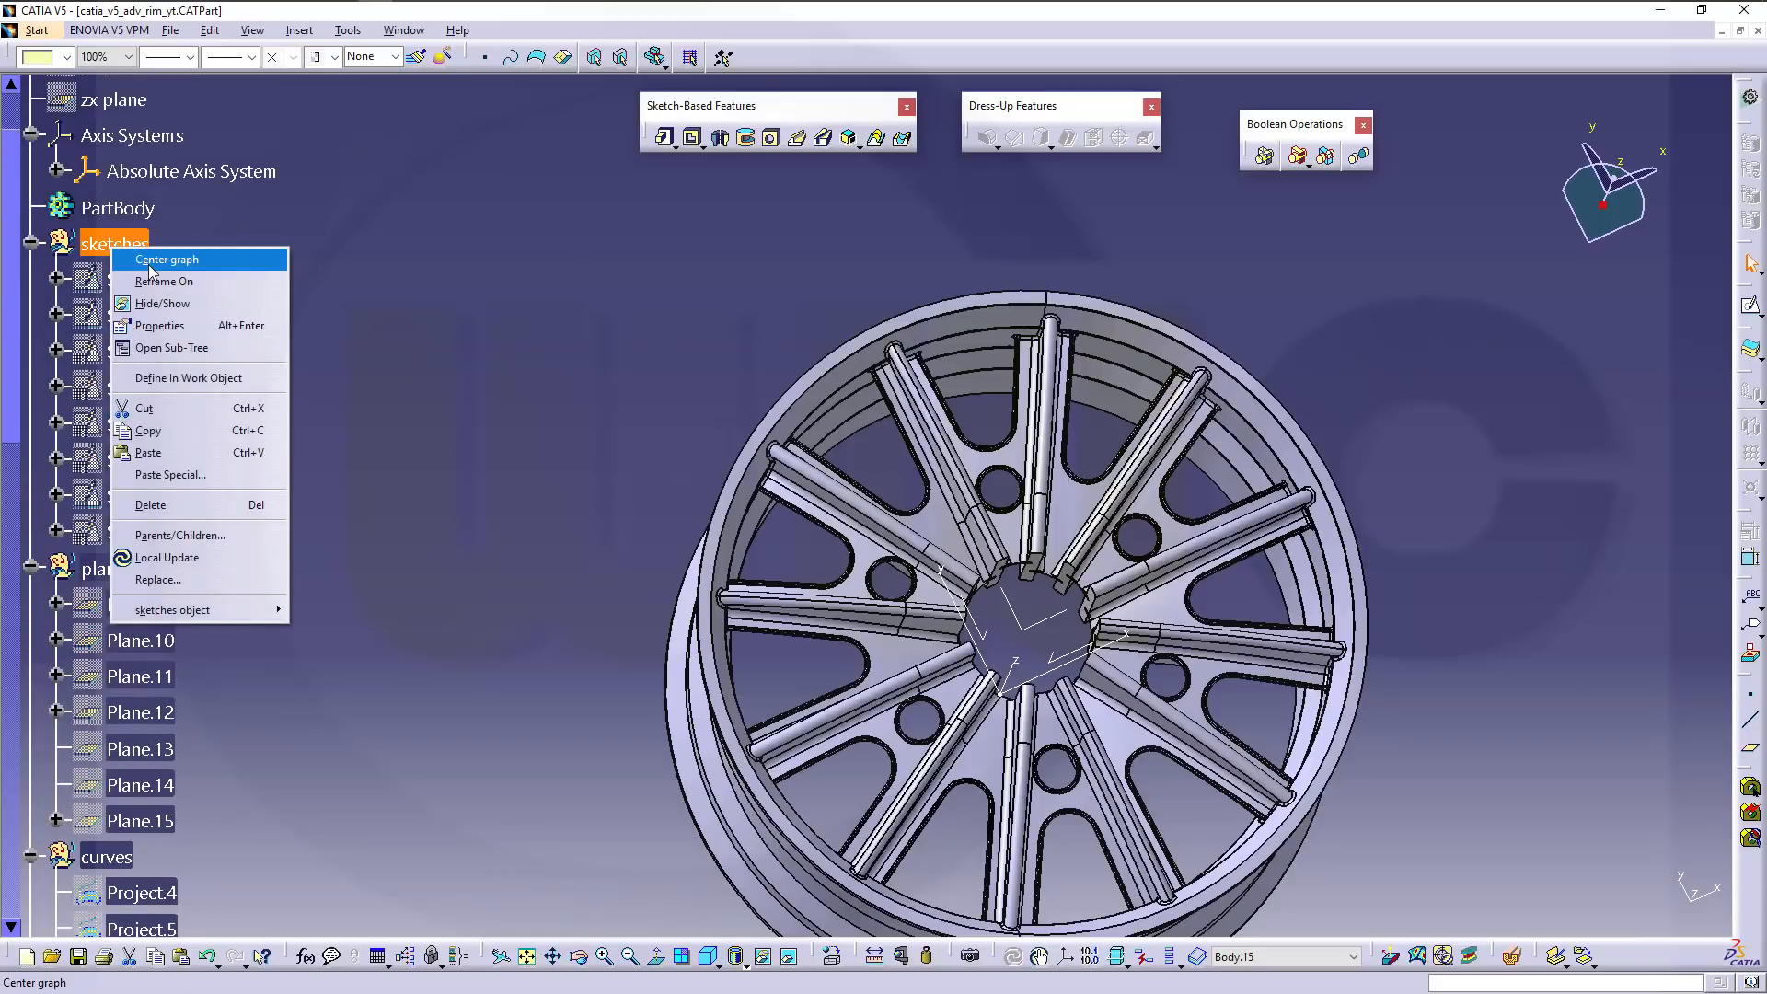
pyautogui.click(226, 378)
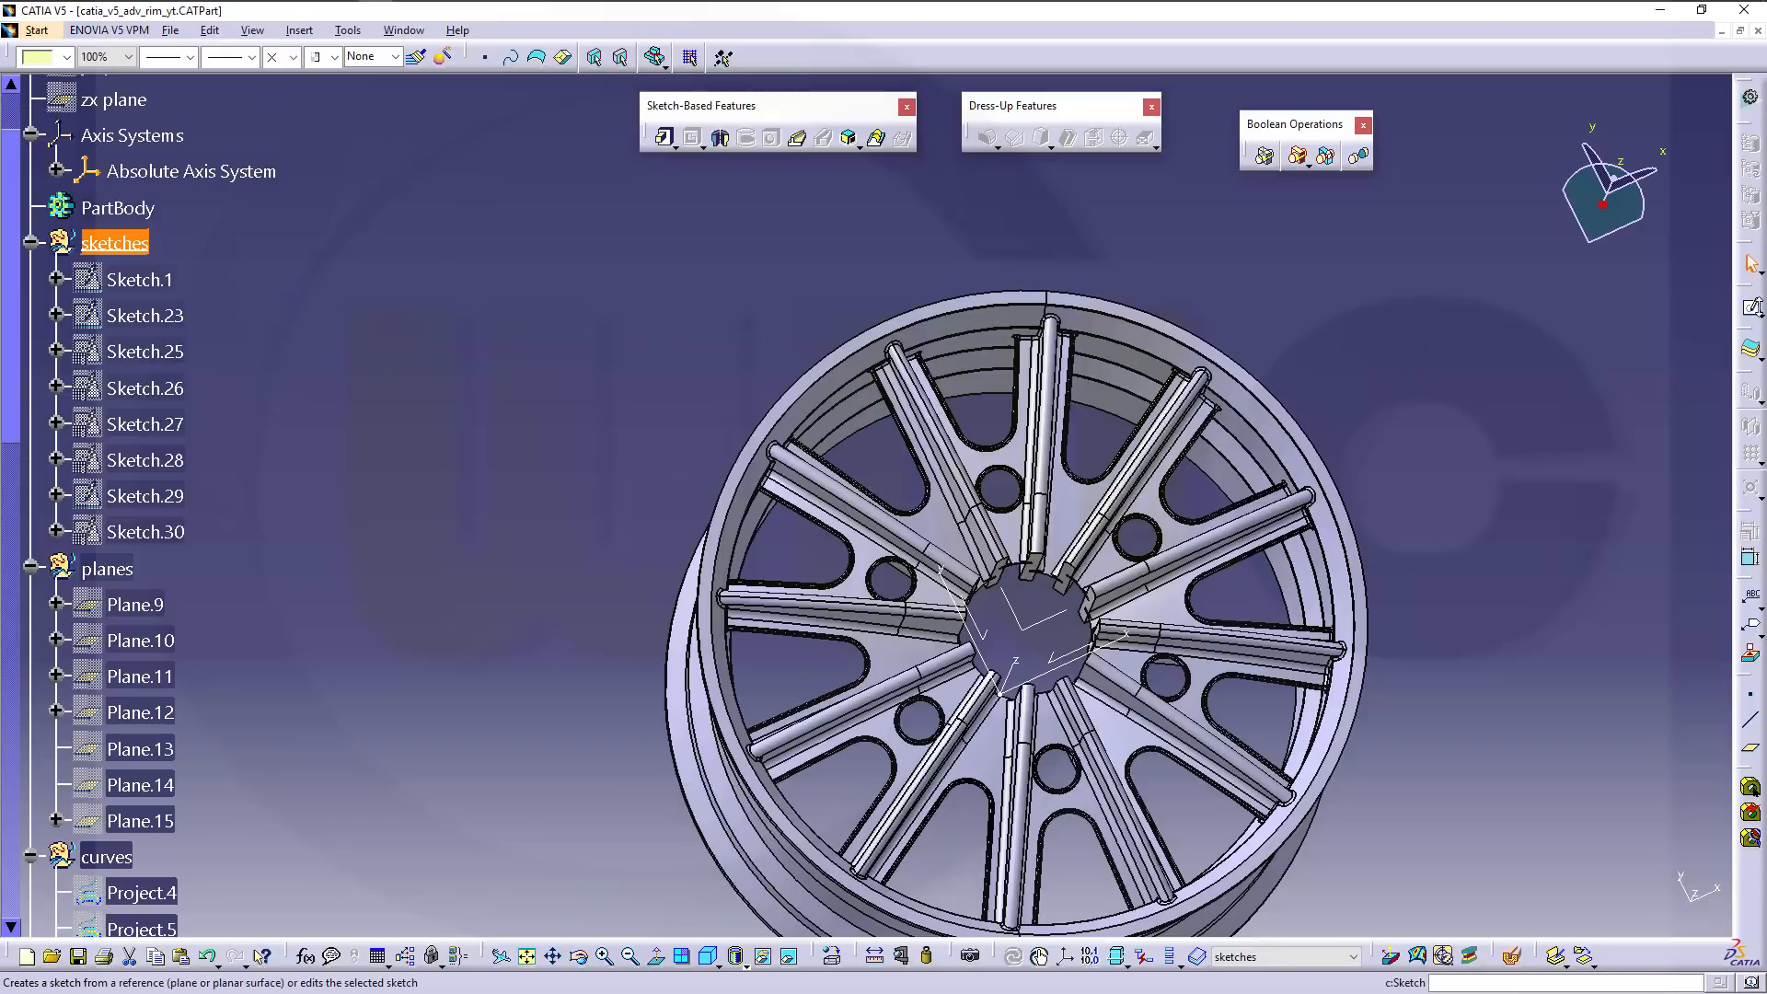
# Create a sketch on the xy plane and hide its H and V axes.
pyautogui.click(1753, 313)
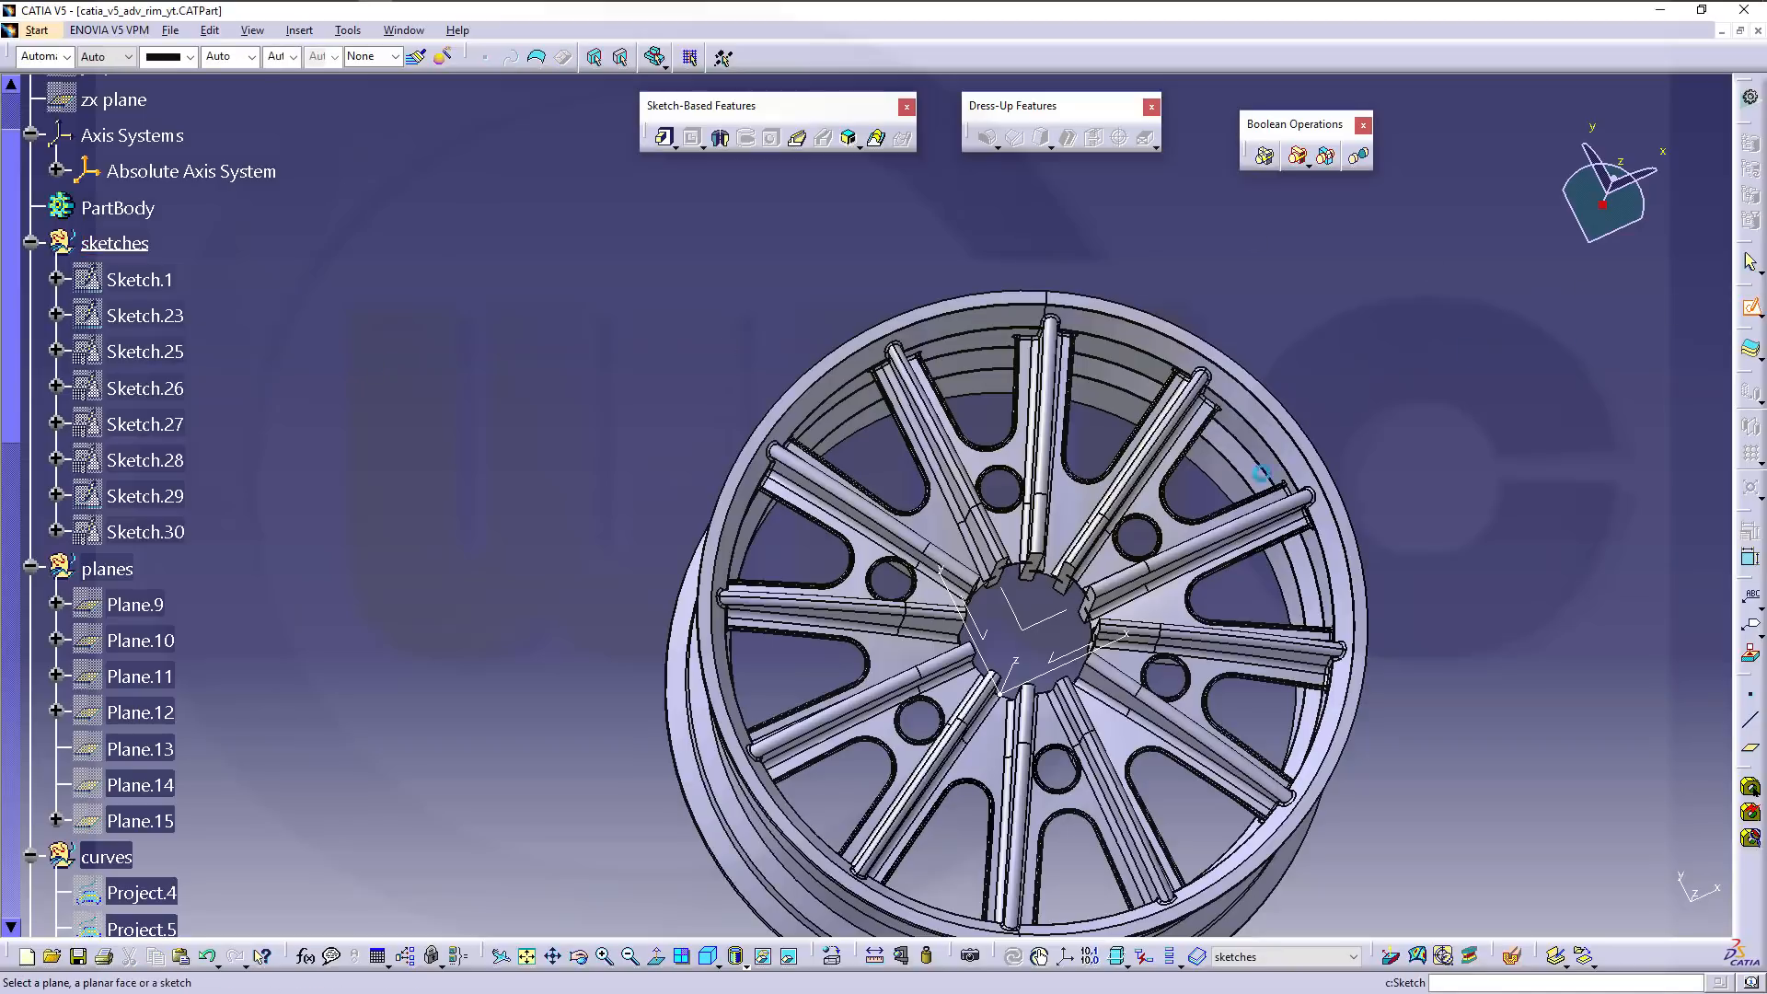
pyautogui.click(1047, 631)
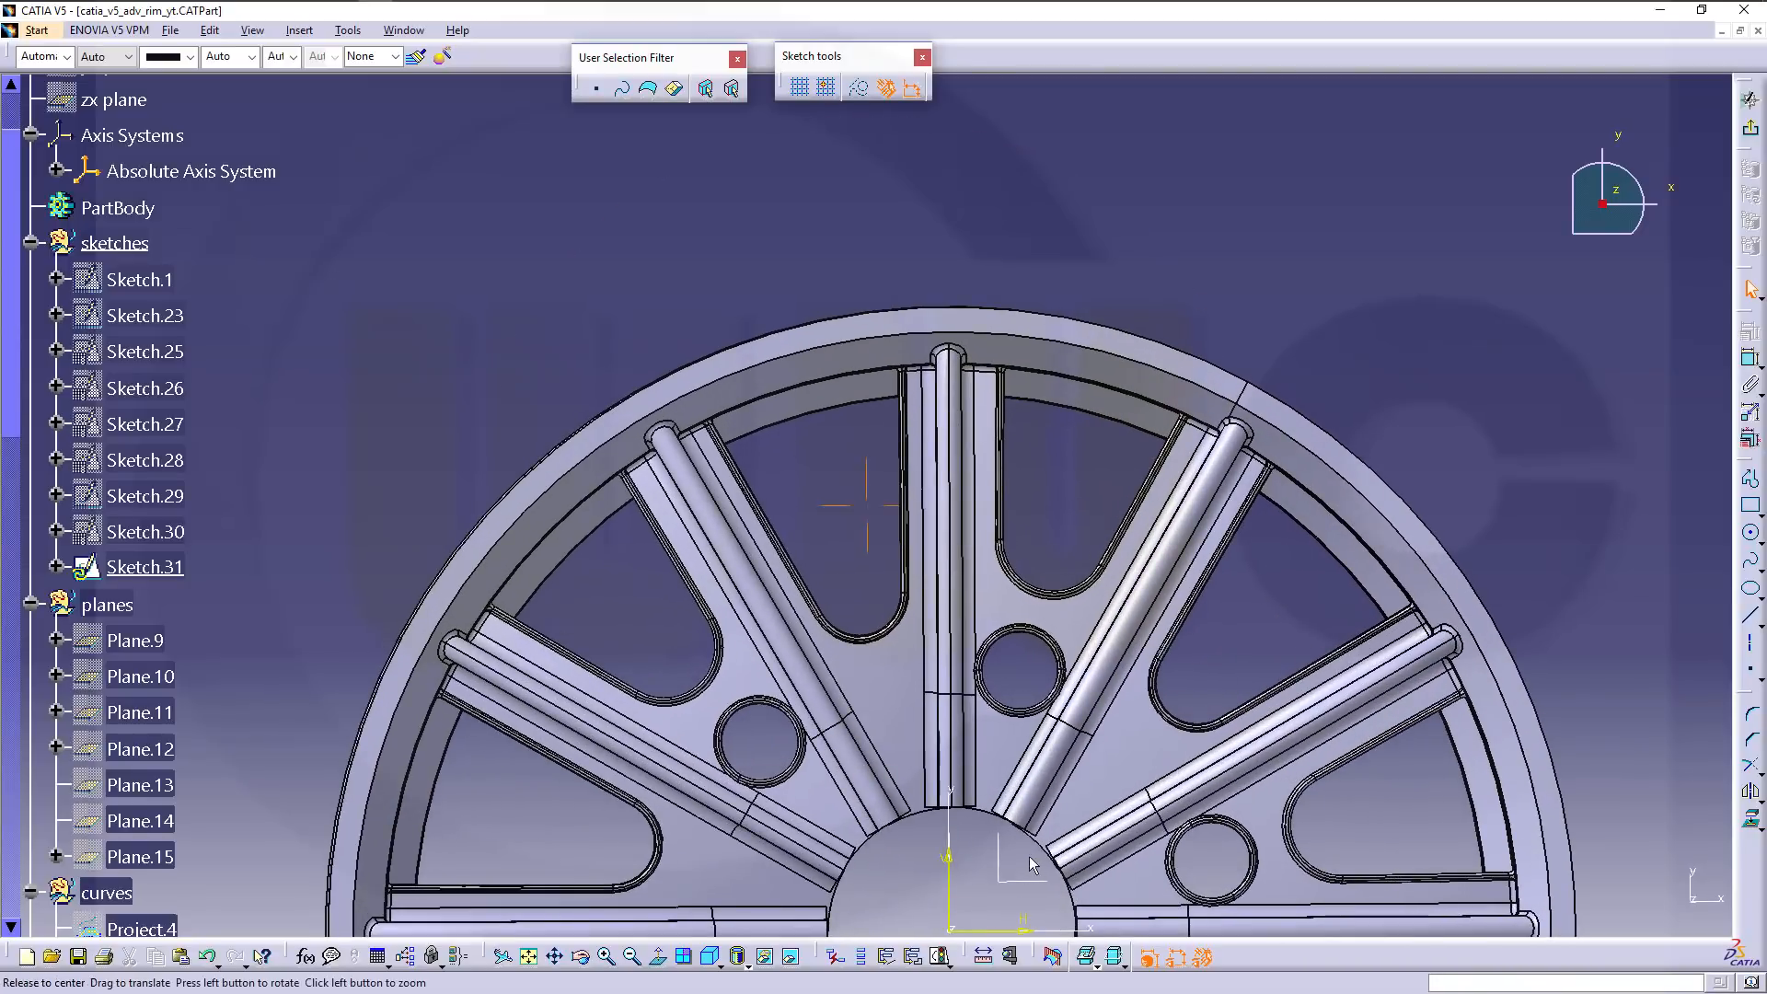
pyautogui.moveTo(1029, 855); pyautogui.dragTo(1044, 522, button='middle')
pyautogui.moveTo(935, 517)
pyautogui.mouseDown()
pyautogui.moveTo(1014, 635)
pyautogui.moveTo(1058, 641)
pyautogui.mouseUp()
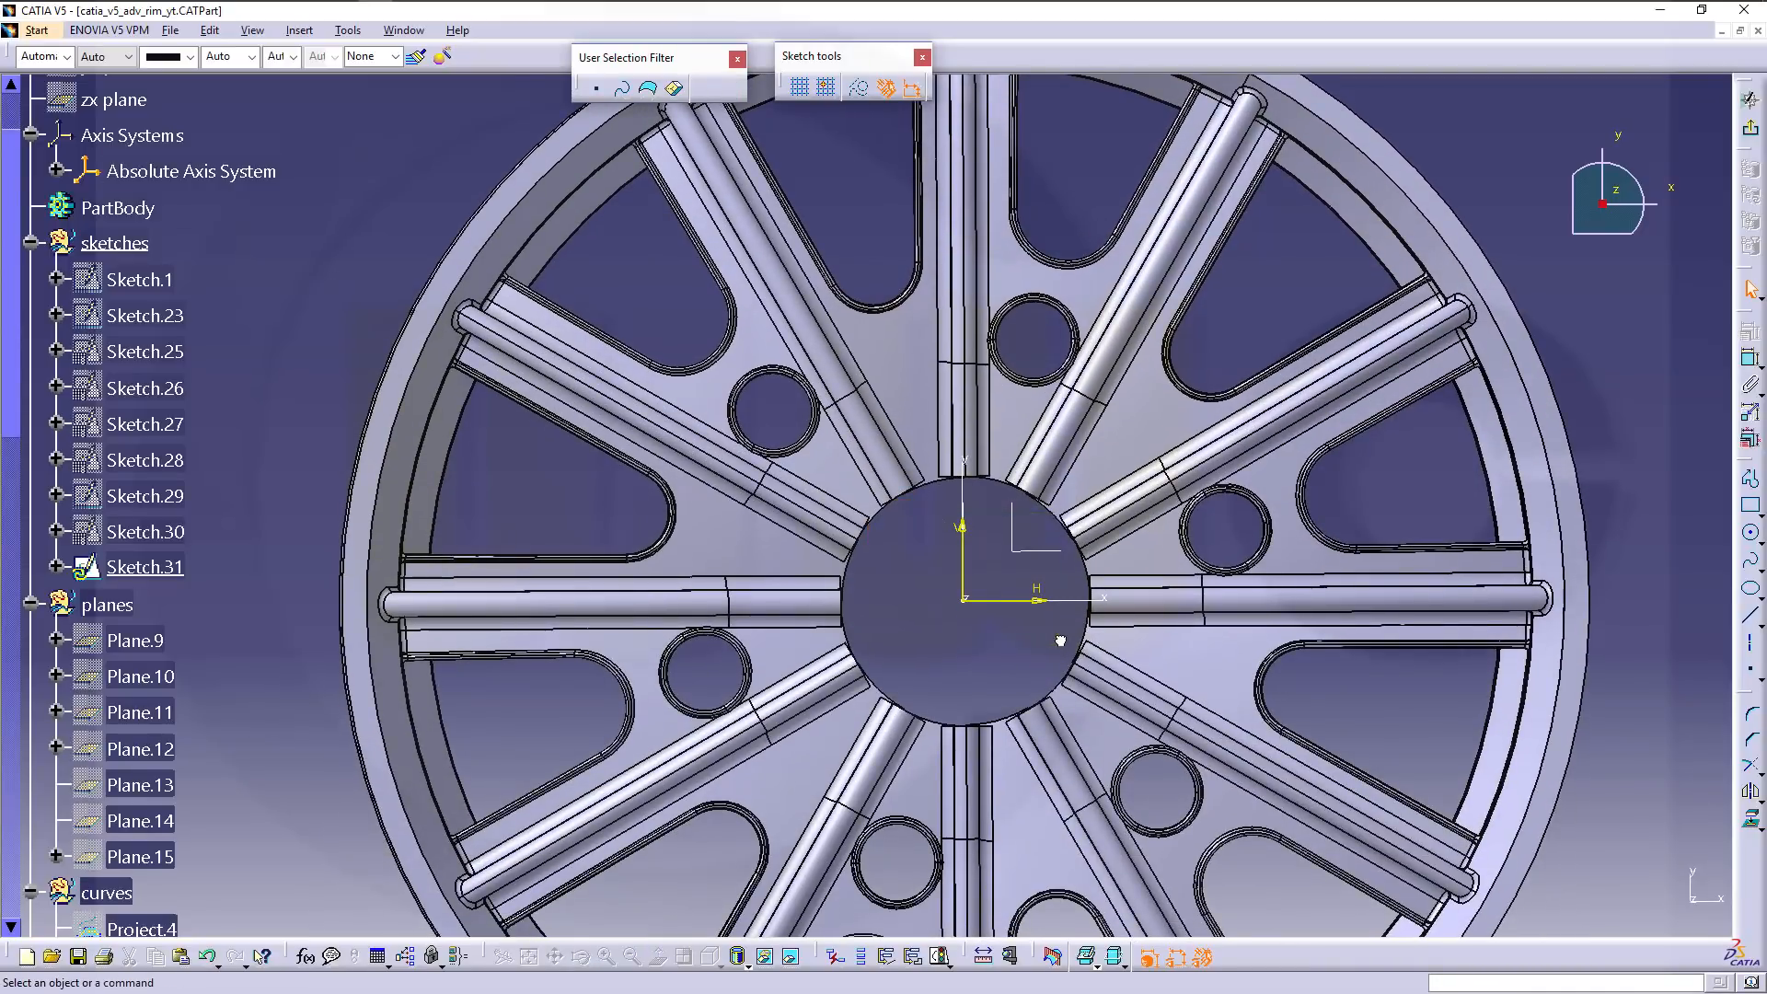
pyautogui.click(765, 956)
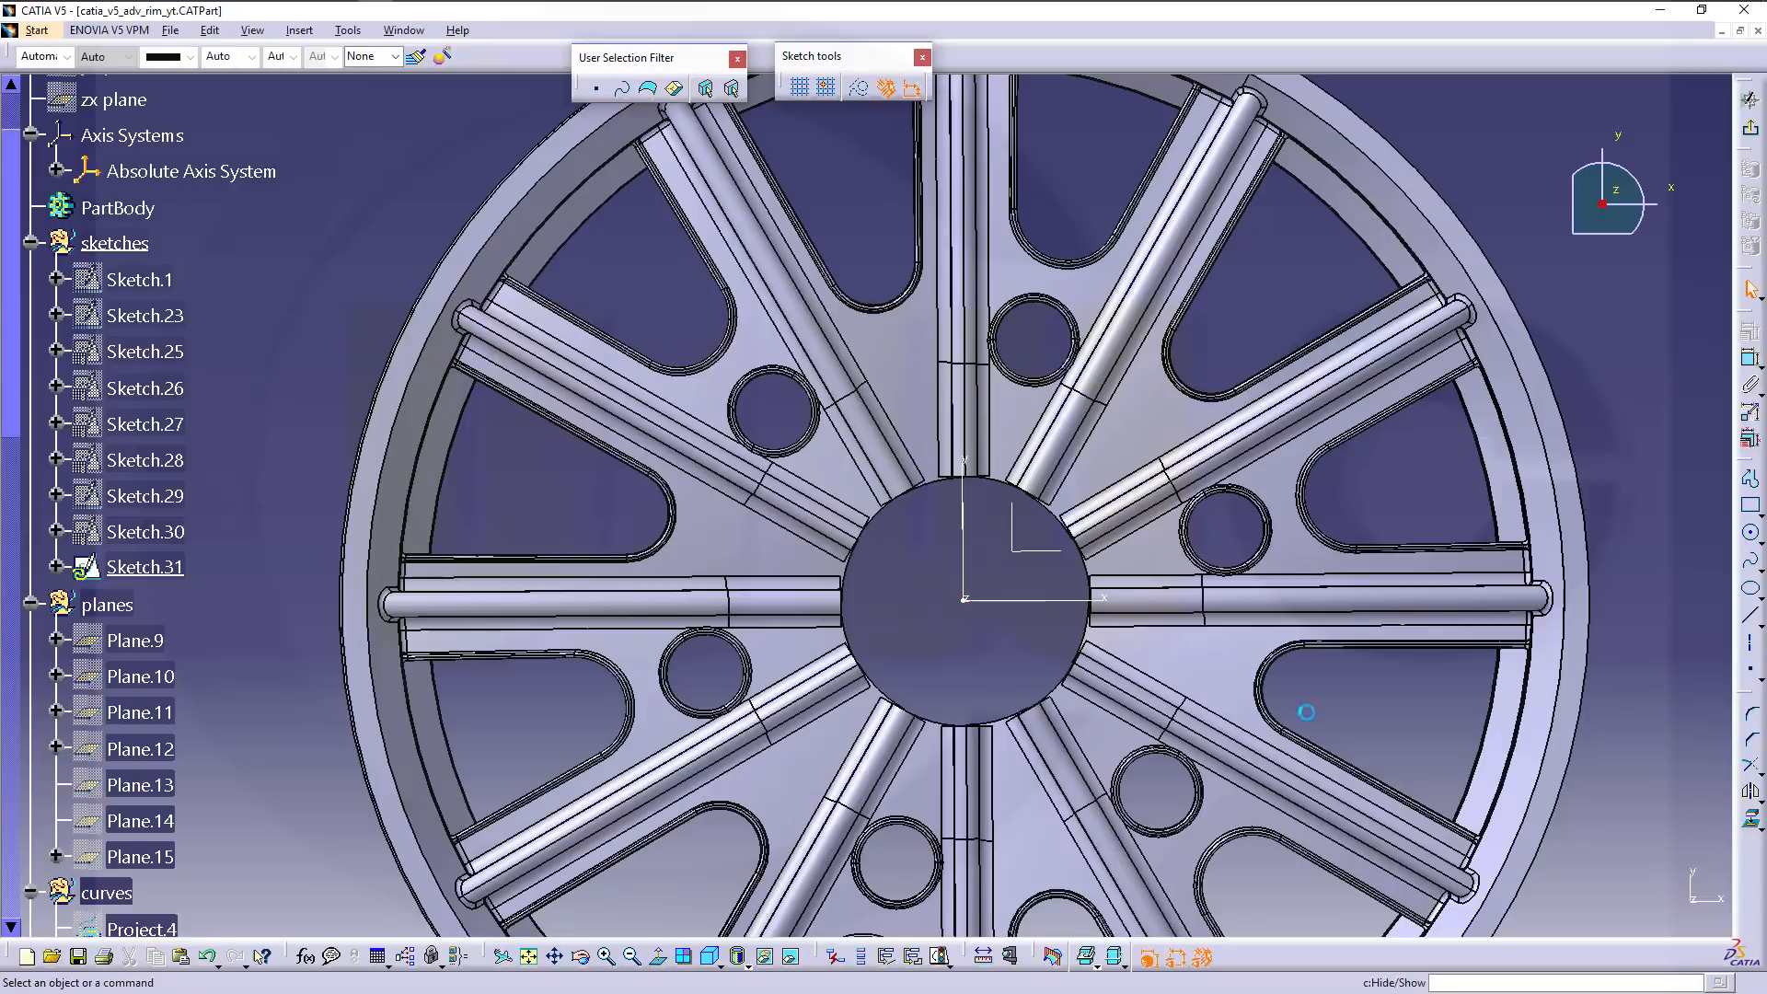
# Sketch a small circle just below the origin, inside the wheel's central opening.
pyautogui.click(1751, 536)
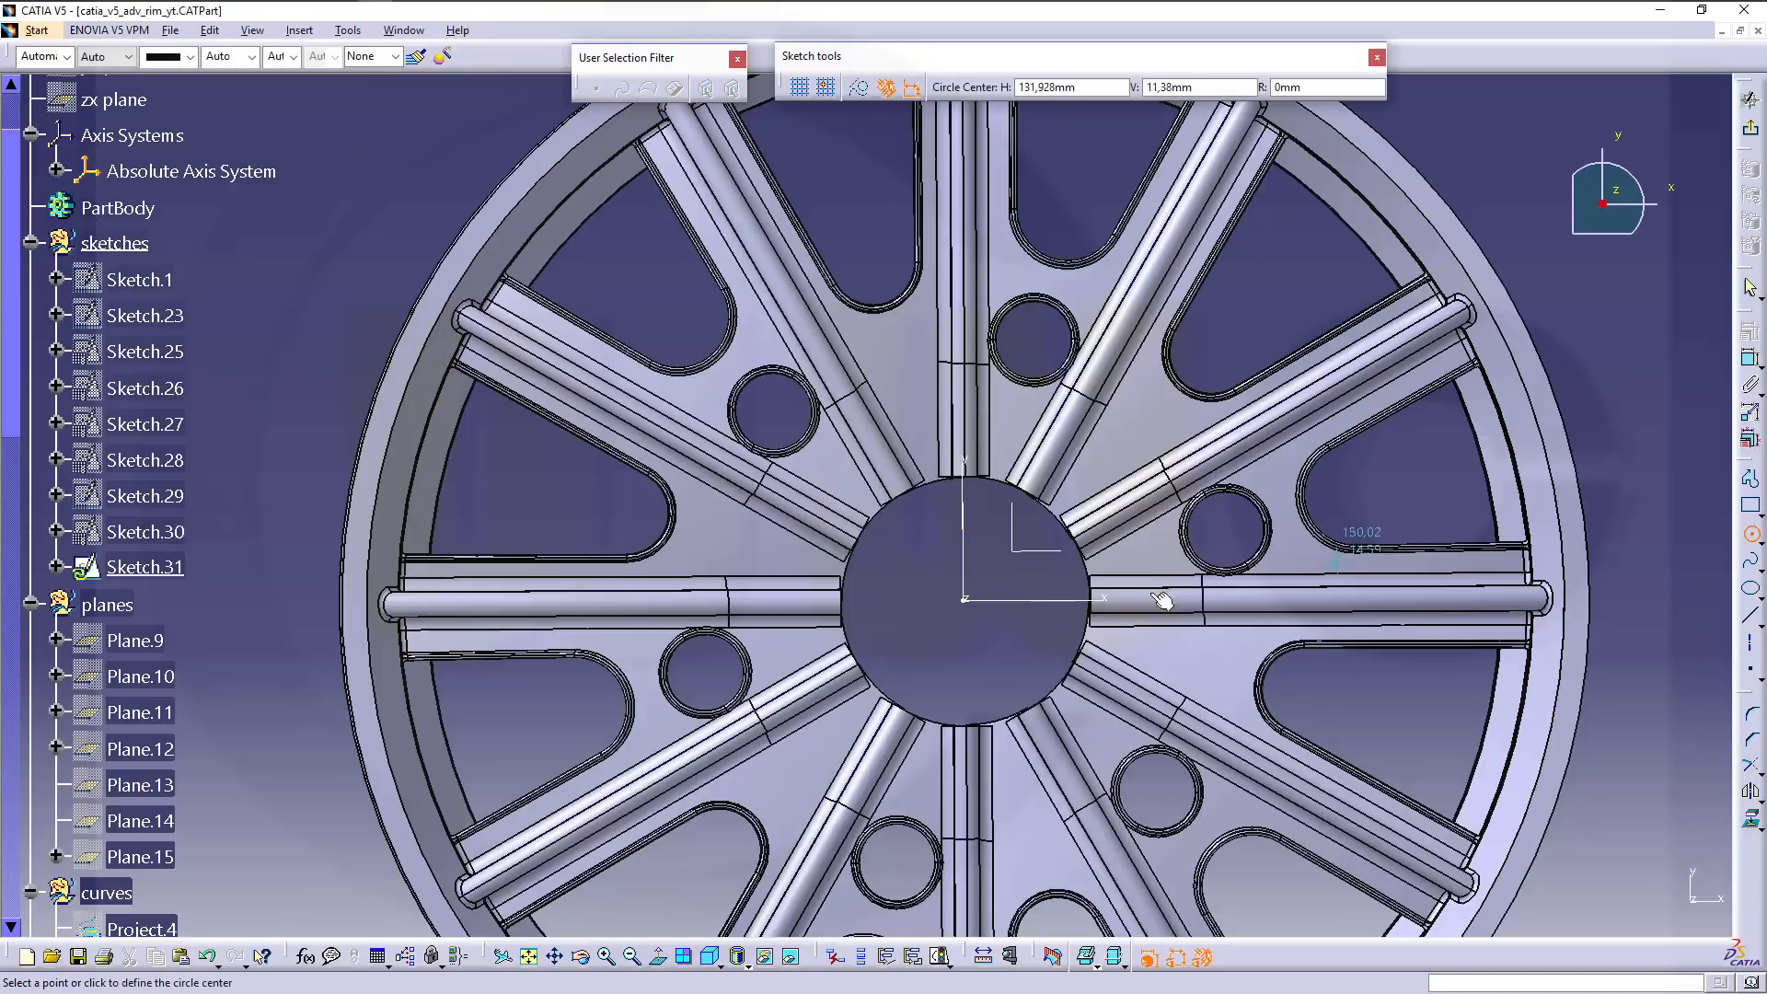
pyautogui.click(963, 599)
pyautogui.click(1007, 653)
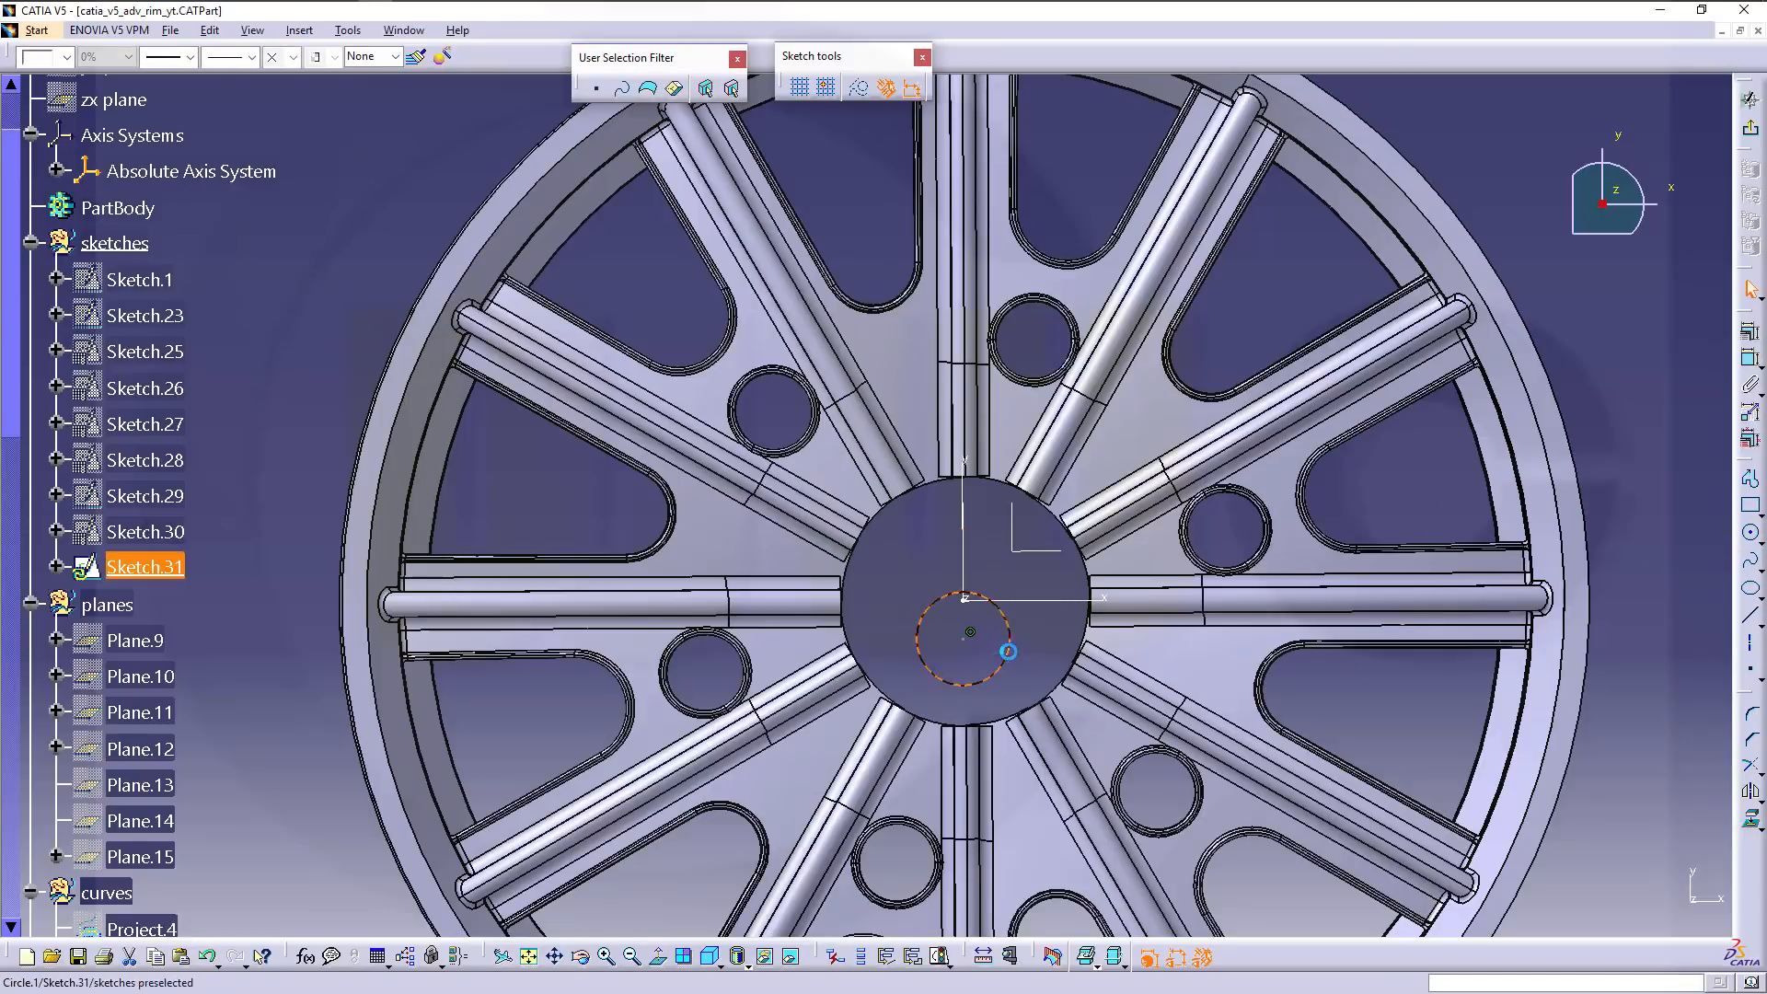
pyautogui.click(1044, 634)
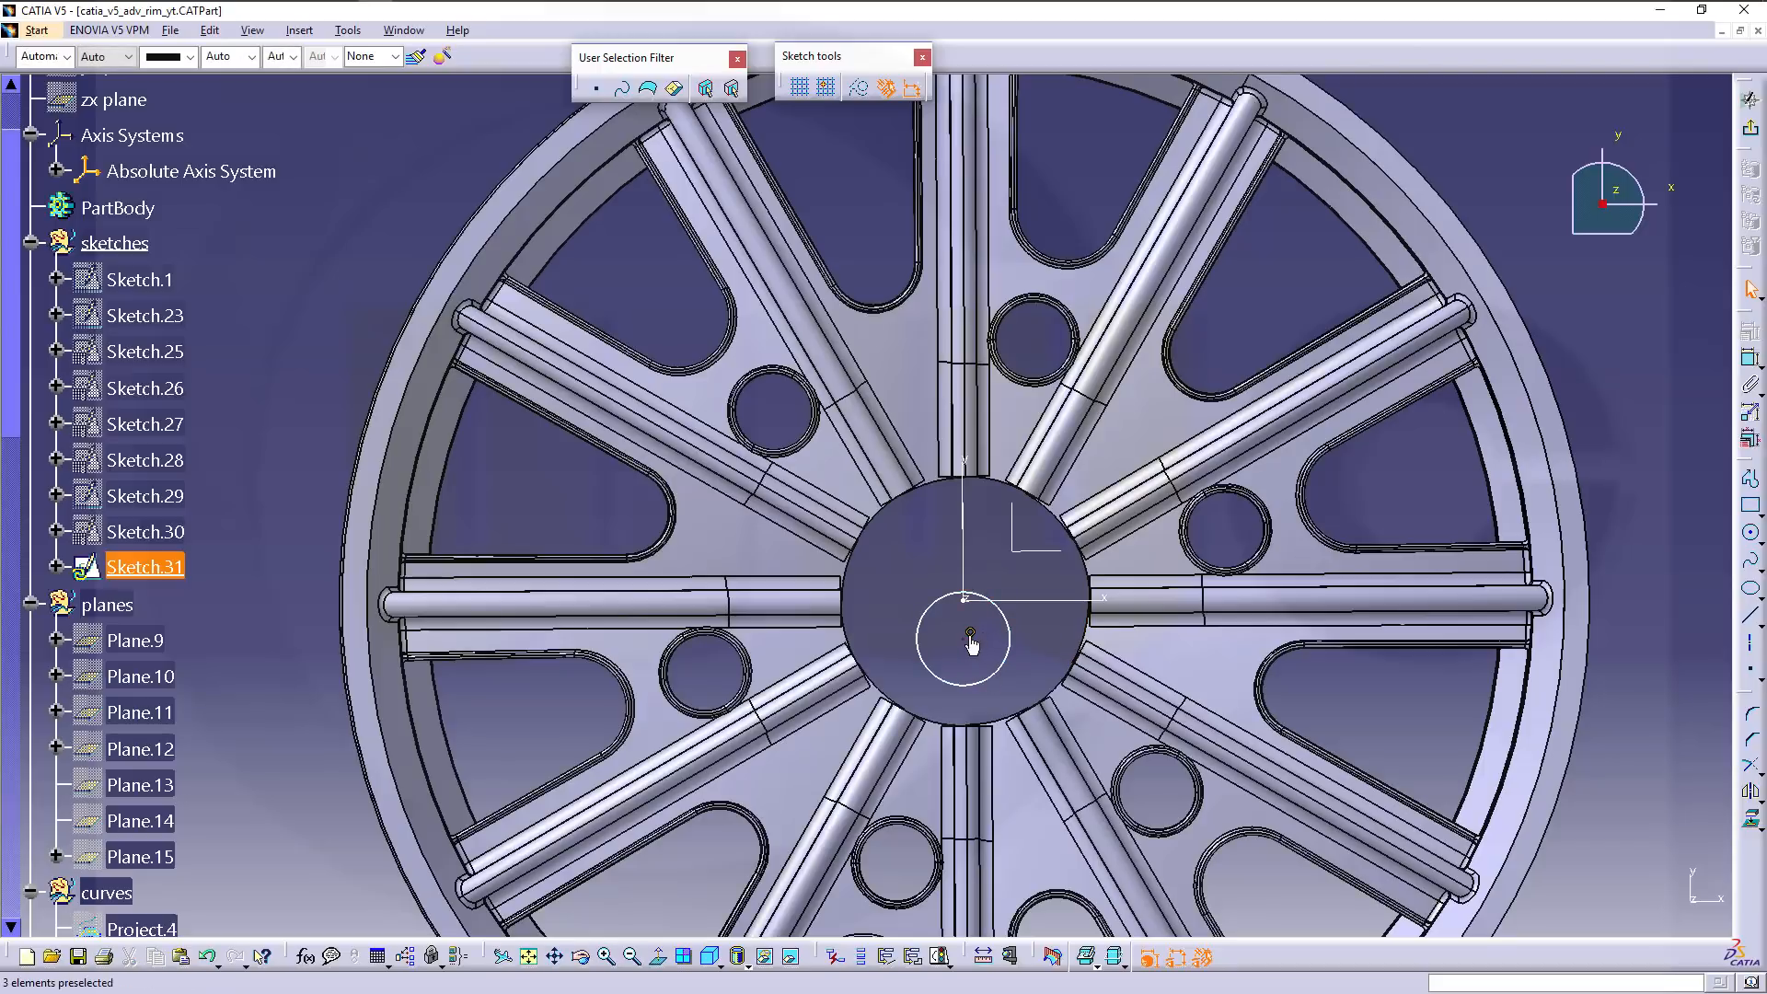
# Constrain the hub circle's centre to be coincident with the X axis of the absolute axis system.
pyautogui.click(975, 635)
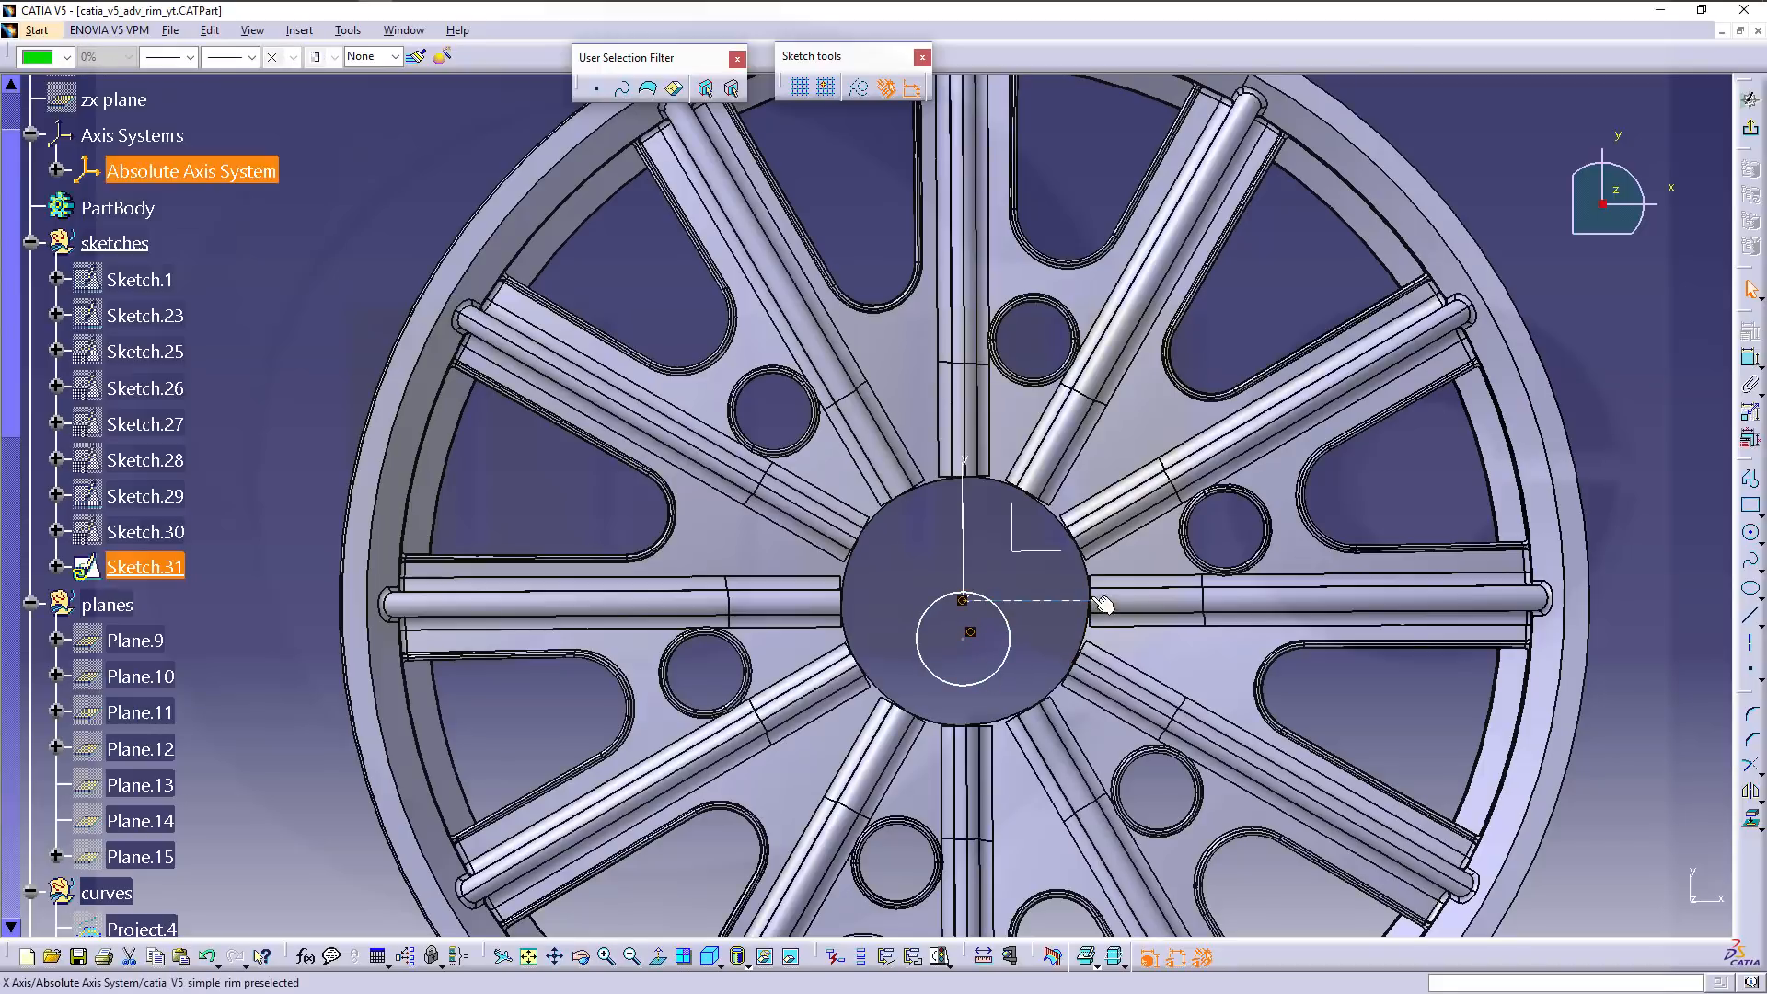
pyautogui.press('Delete')
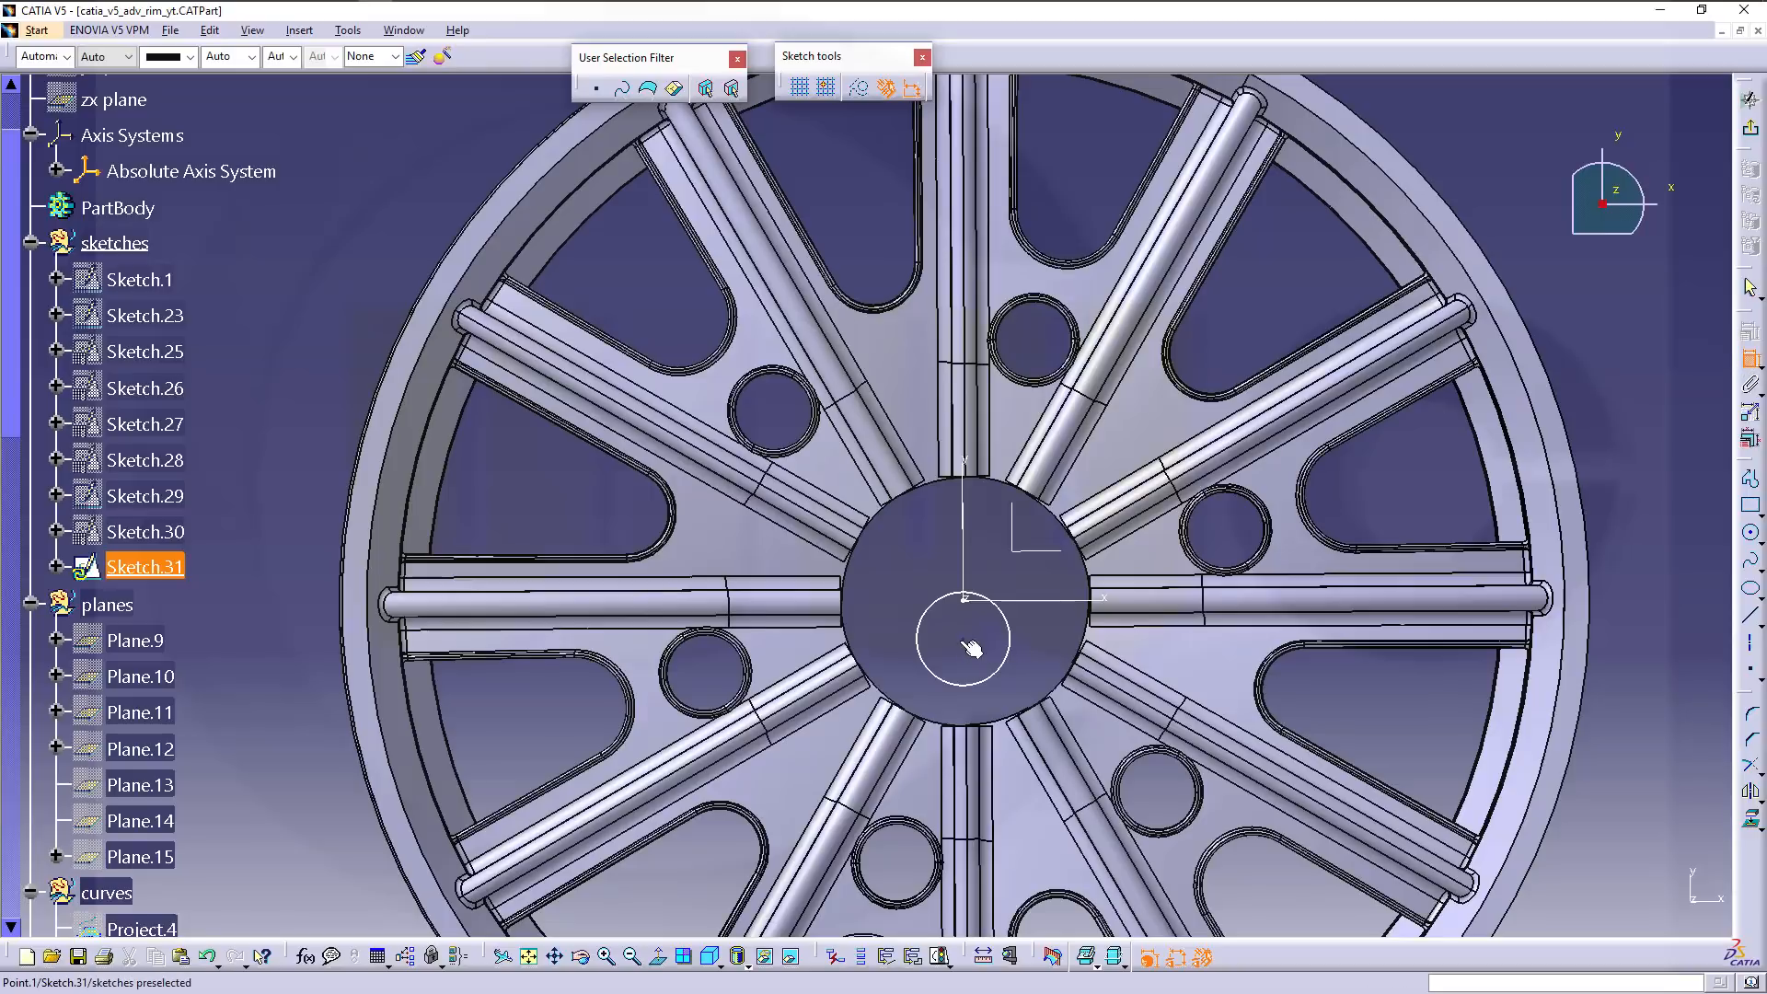
pyautogui.click(1057, 612)
pyautogui.rightClick(1057, 618)
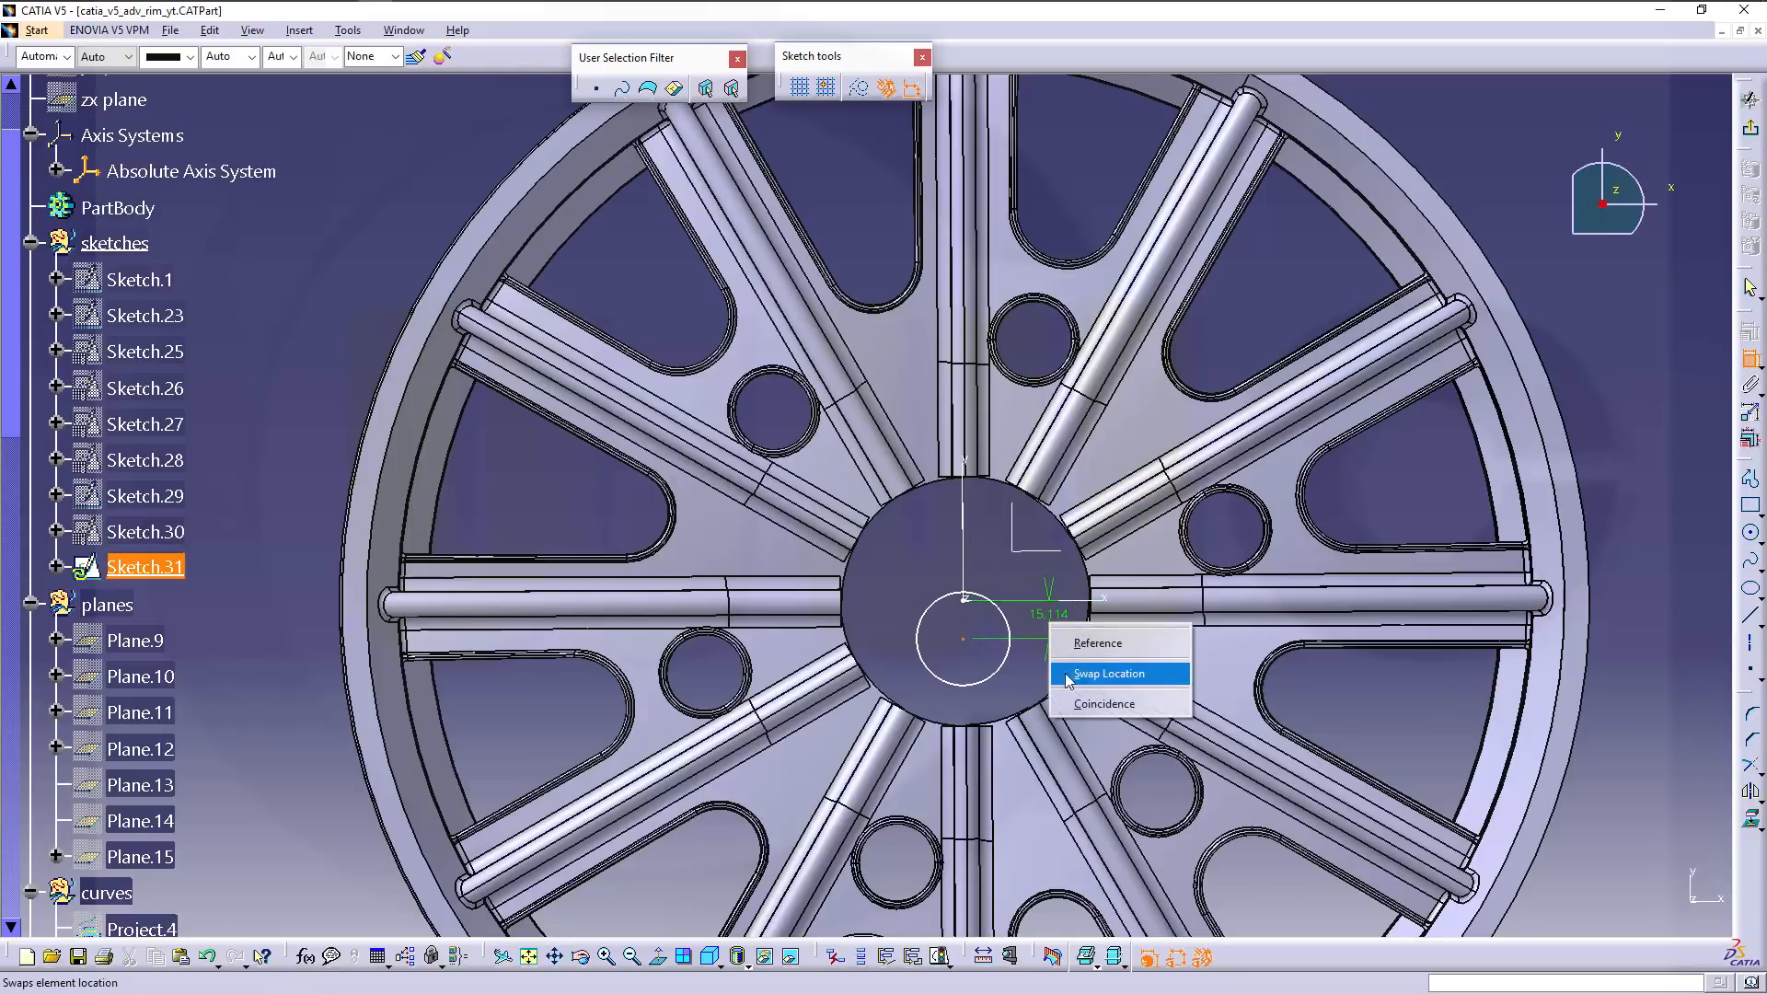
pyautogui.click(1074, 704)
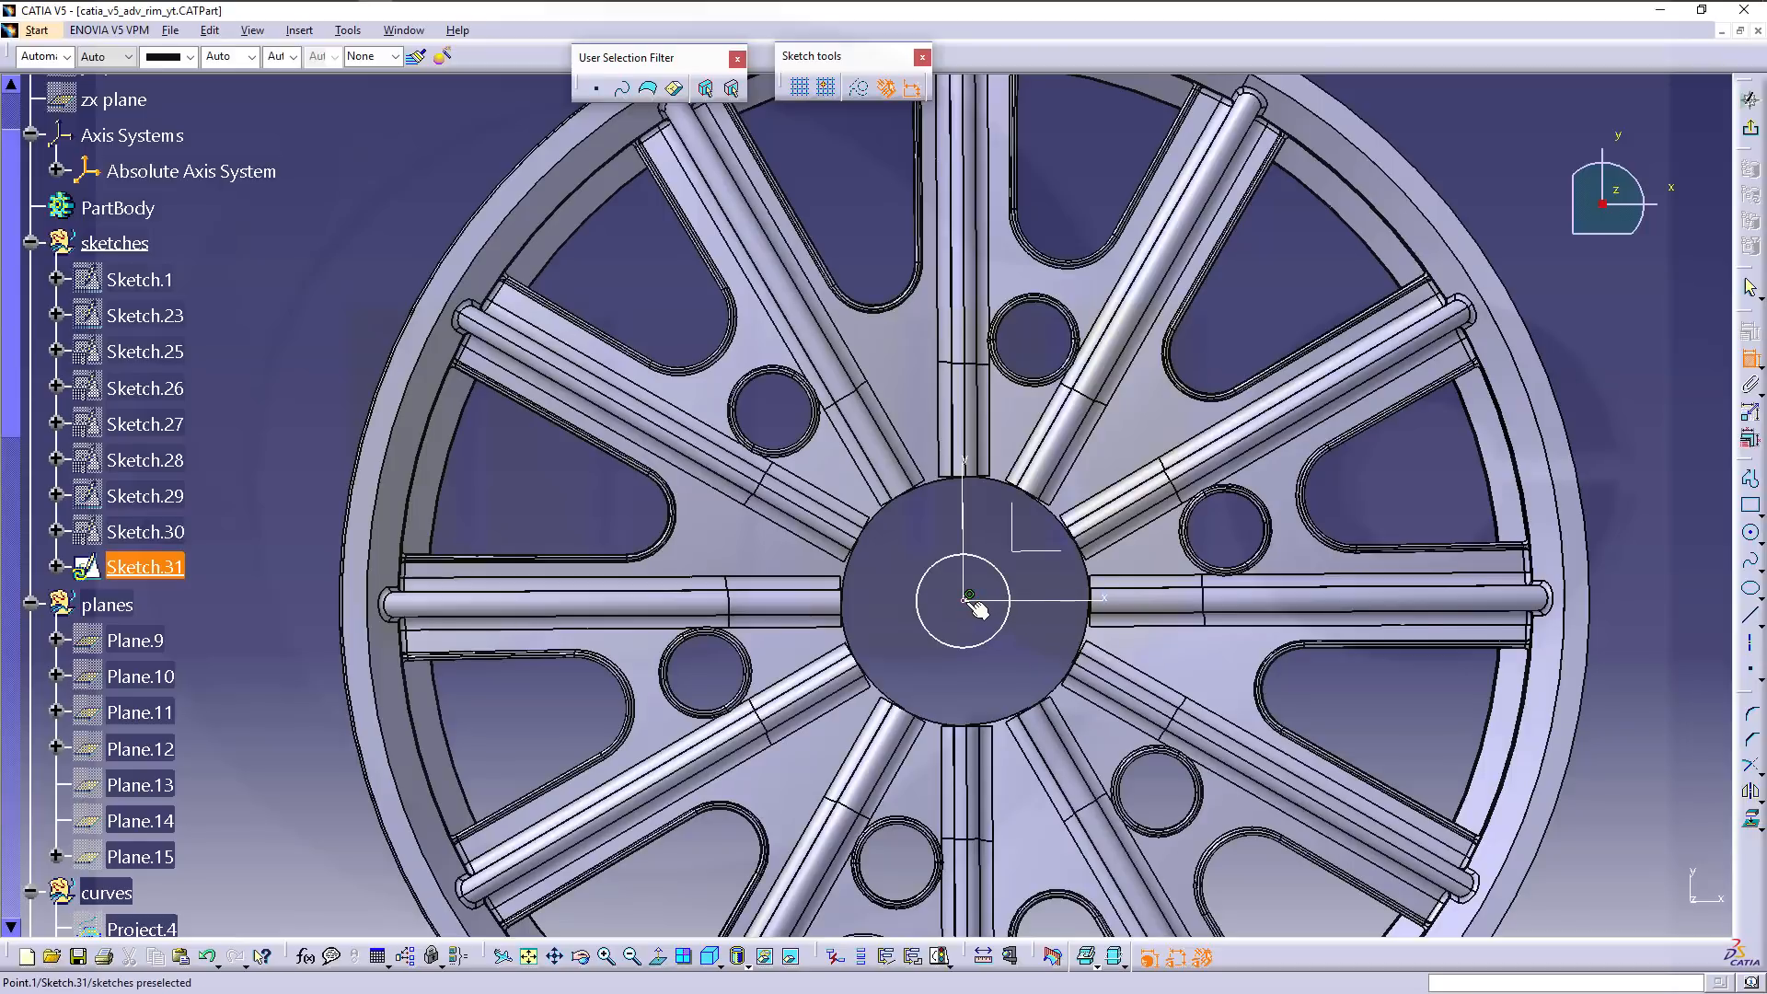
# Shift the circle's centre slightly off the origin along the X axis and enlarge the circle to about 52 mm in diameter.
pyautogui.click(964, 547)
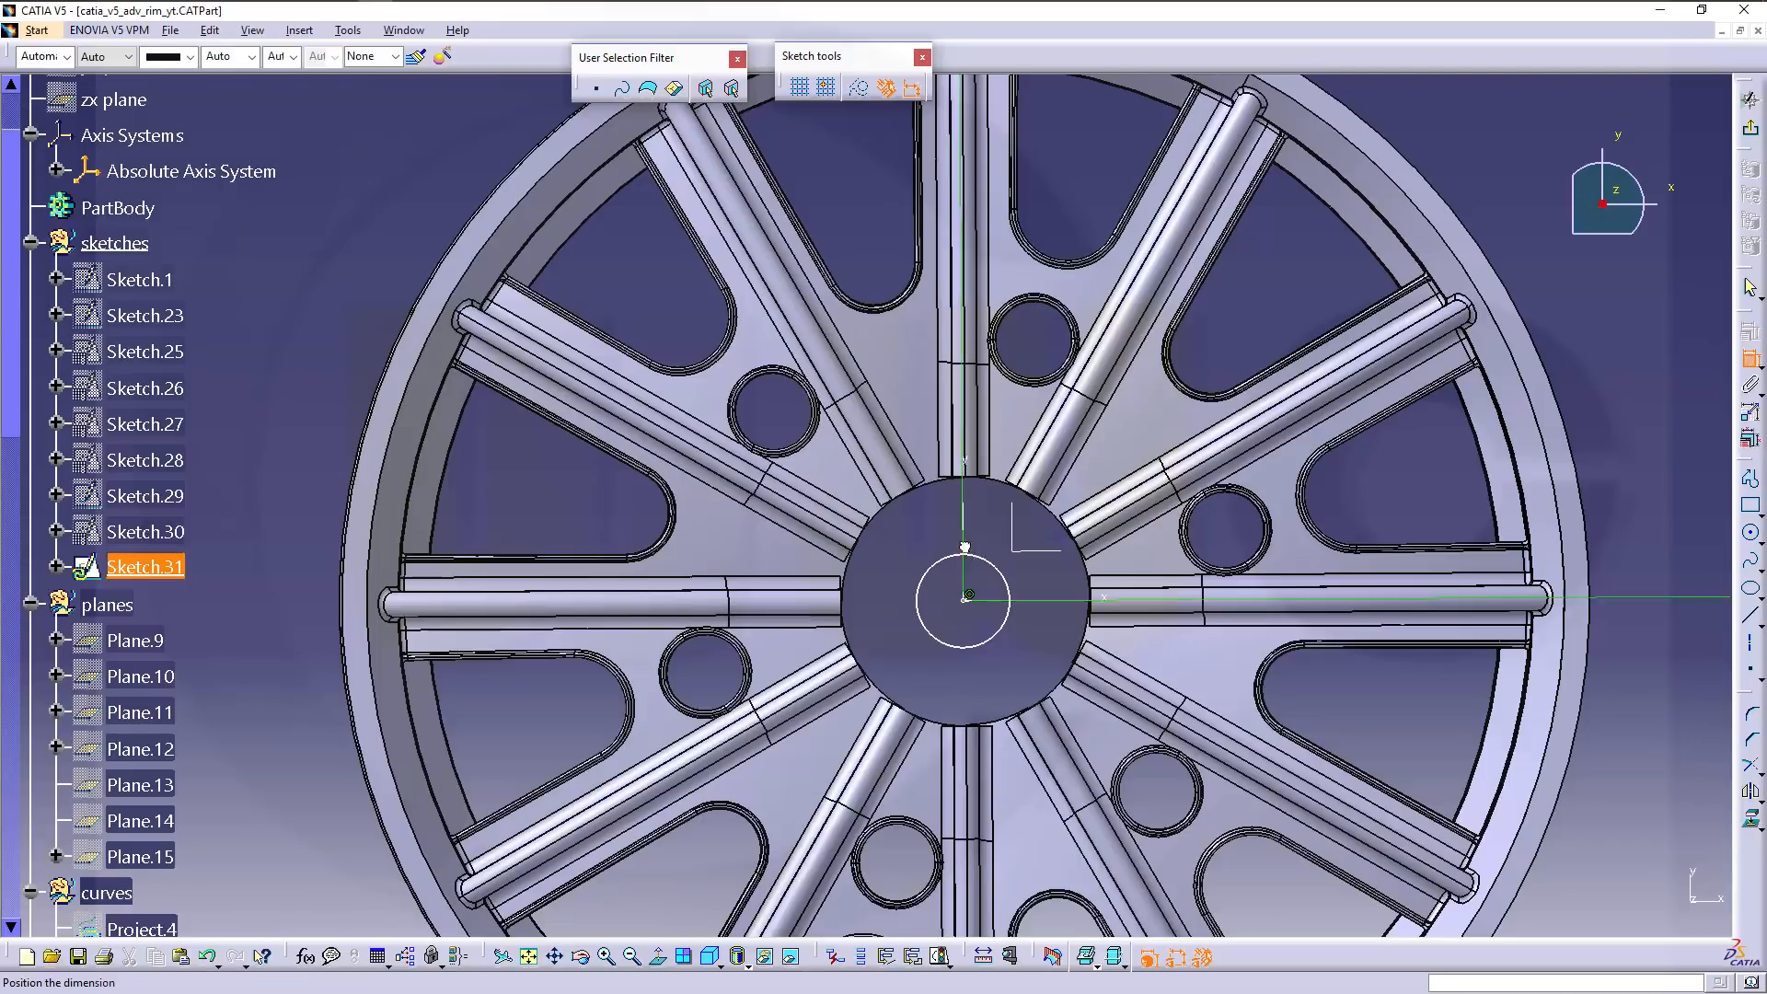
pyautogui.rightClick(966, 624)
pyautogui.press('Escape')
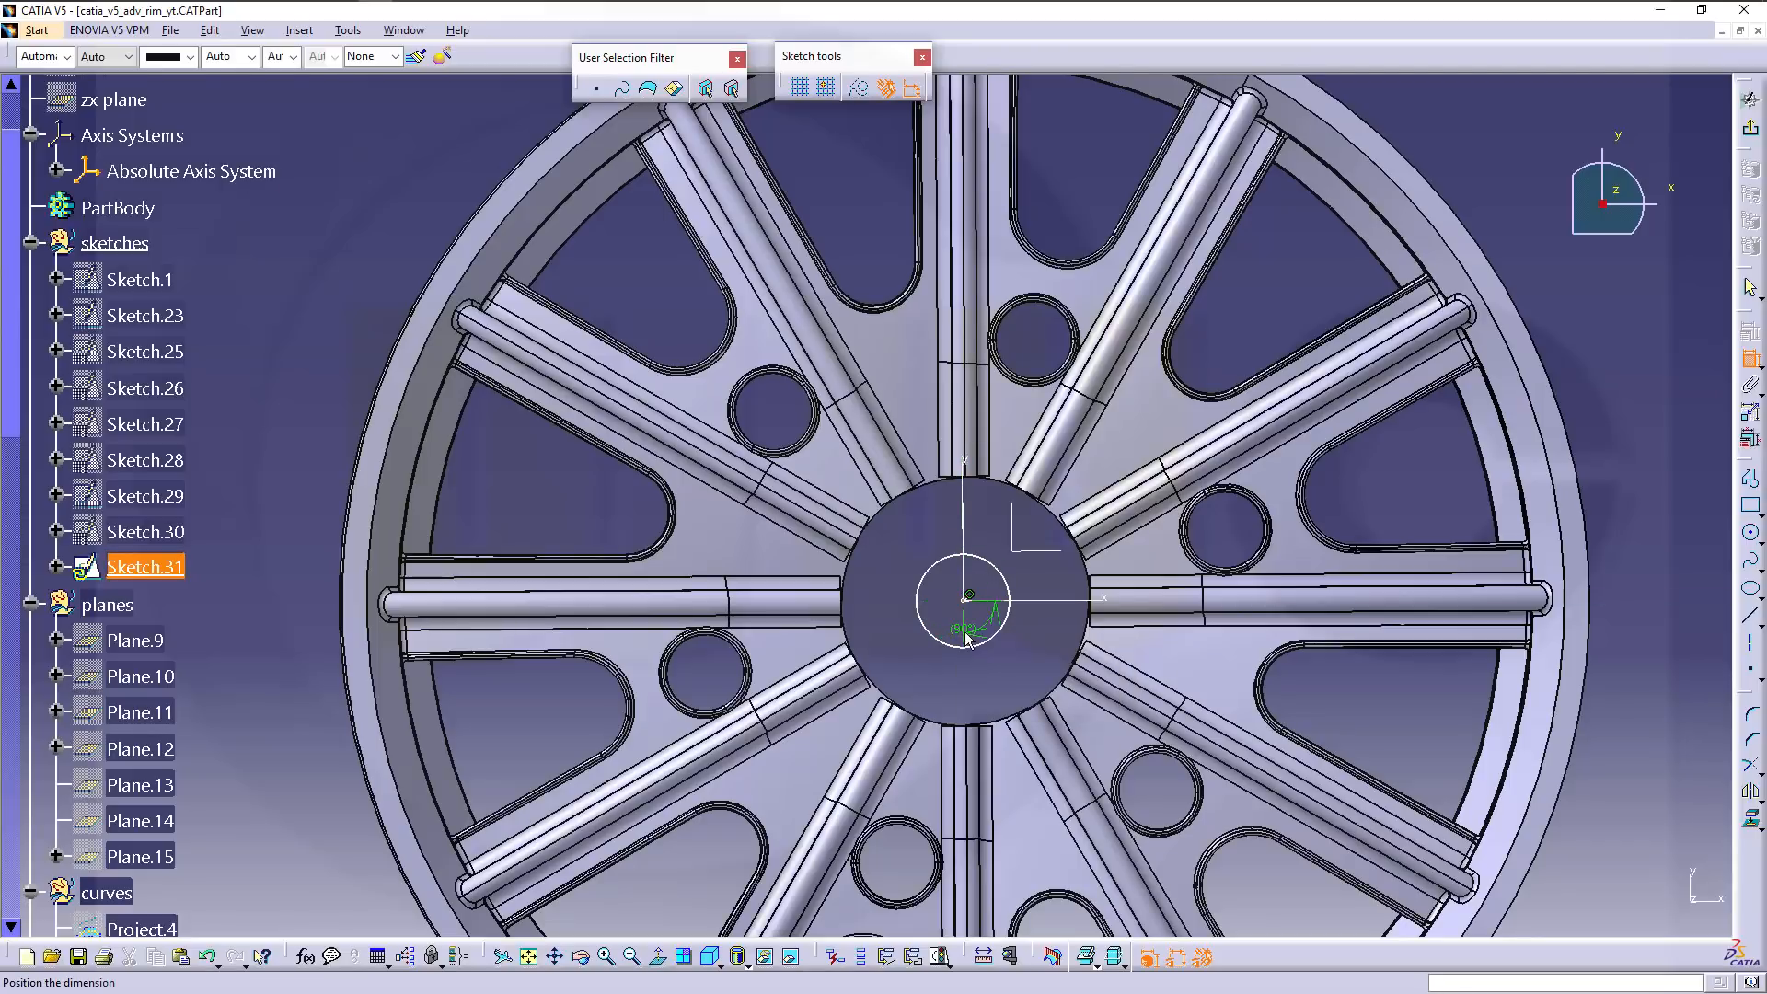
pyautogui.moveTo(1005, 634); pyautogui.dragTo(1023, 626)
pyautogui.click(1000, 622)
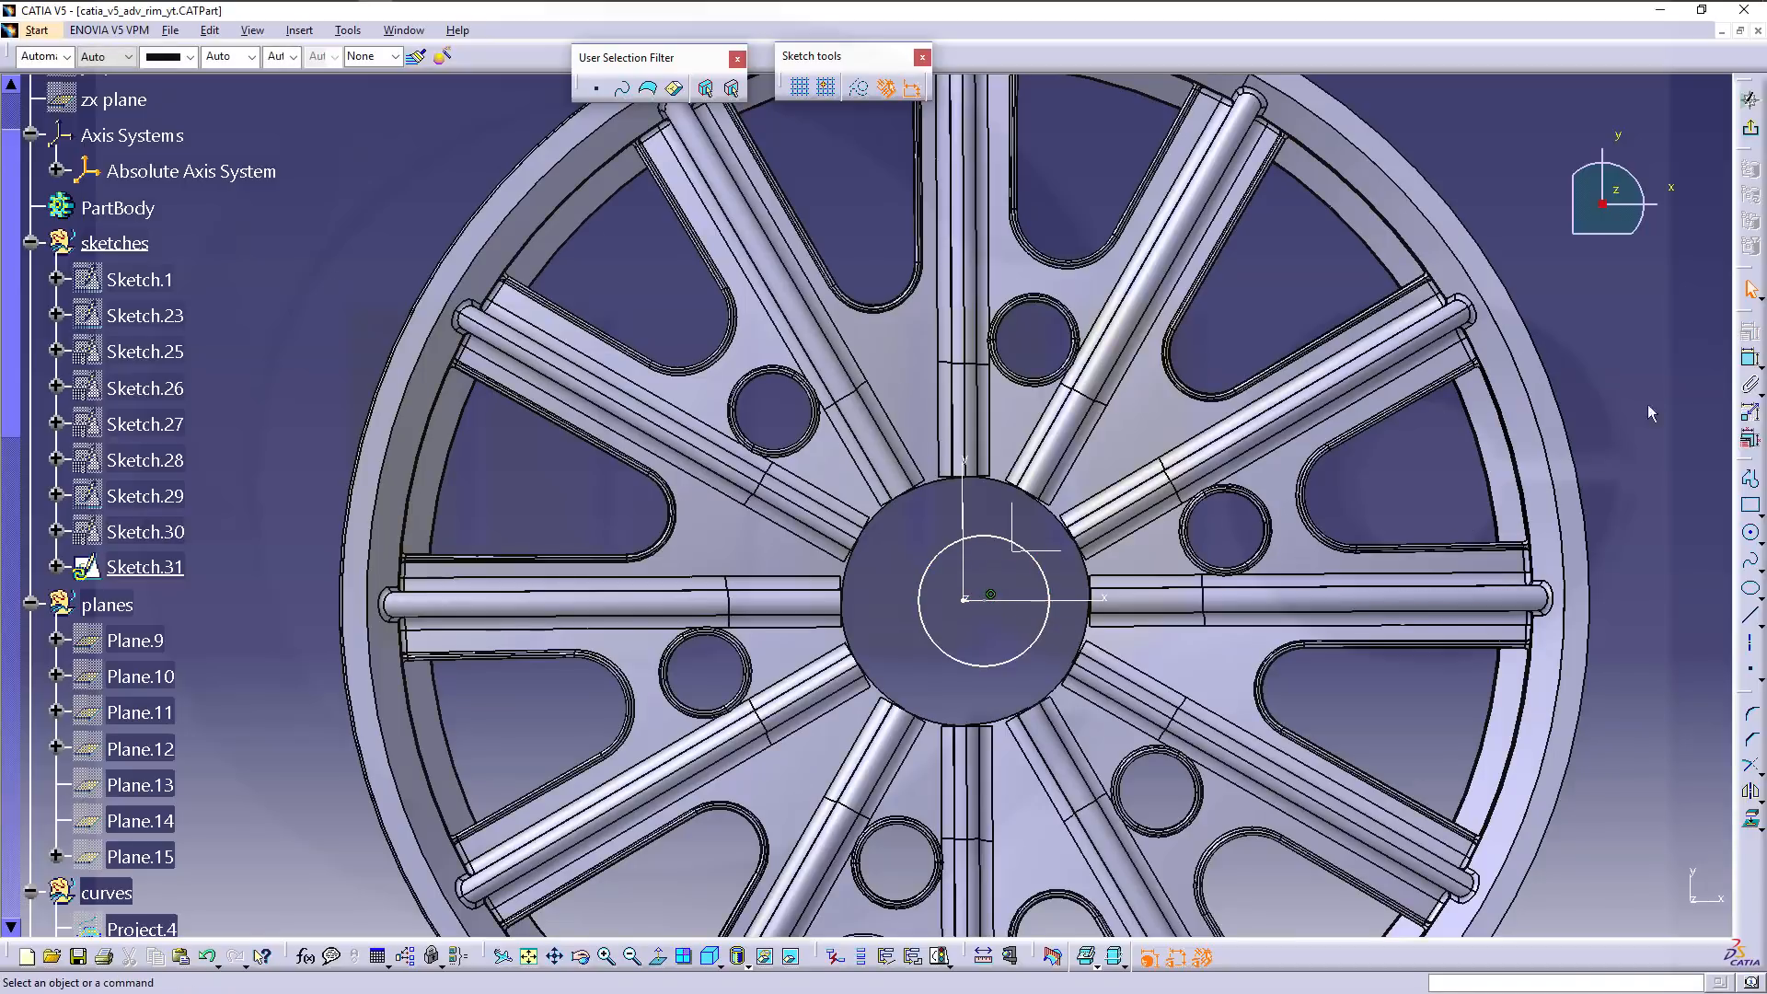
# Constrain the circle's centre to be coincident with the vertical Y axis, so the circle is centred on the origin.
pyautogui.click(1750, 358)
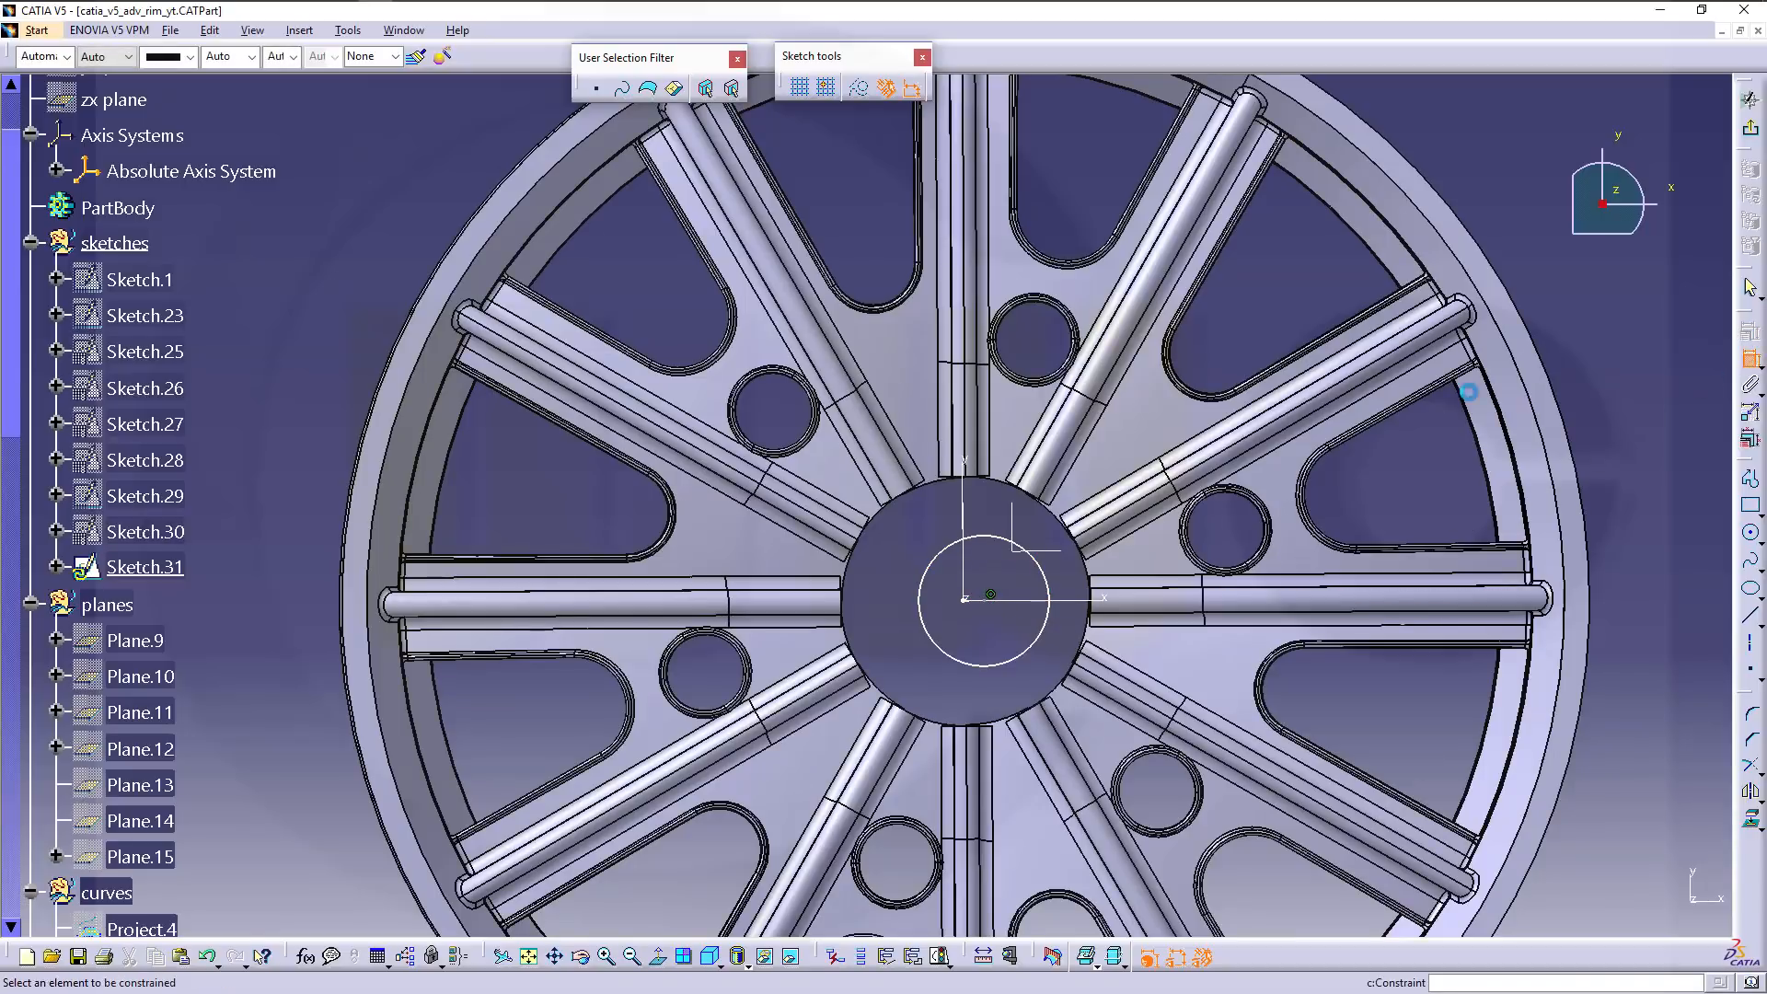
pyautogui.click(988, 607)
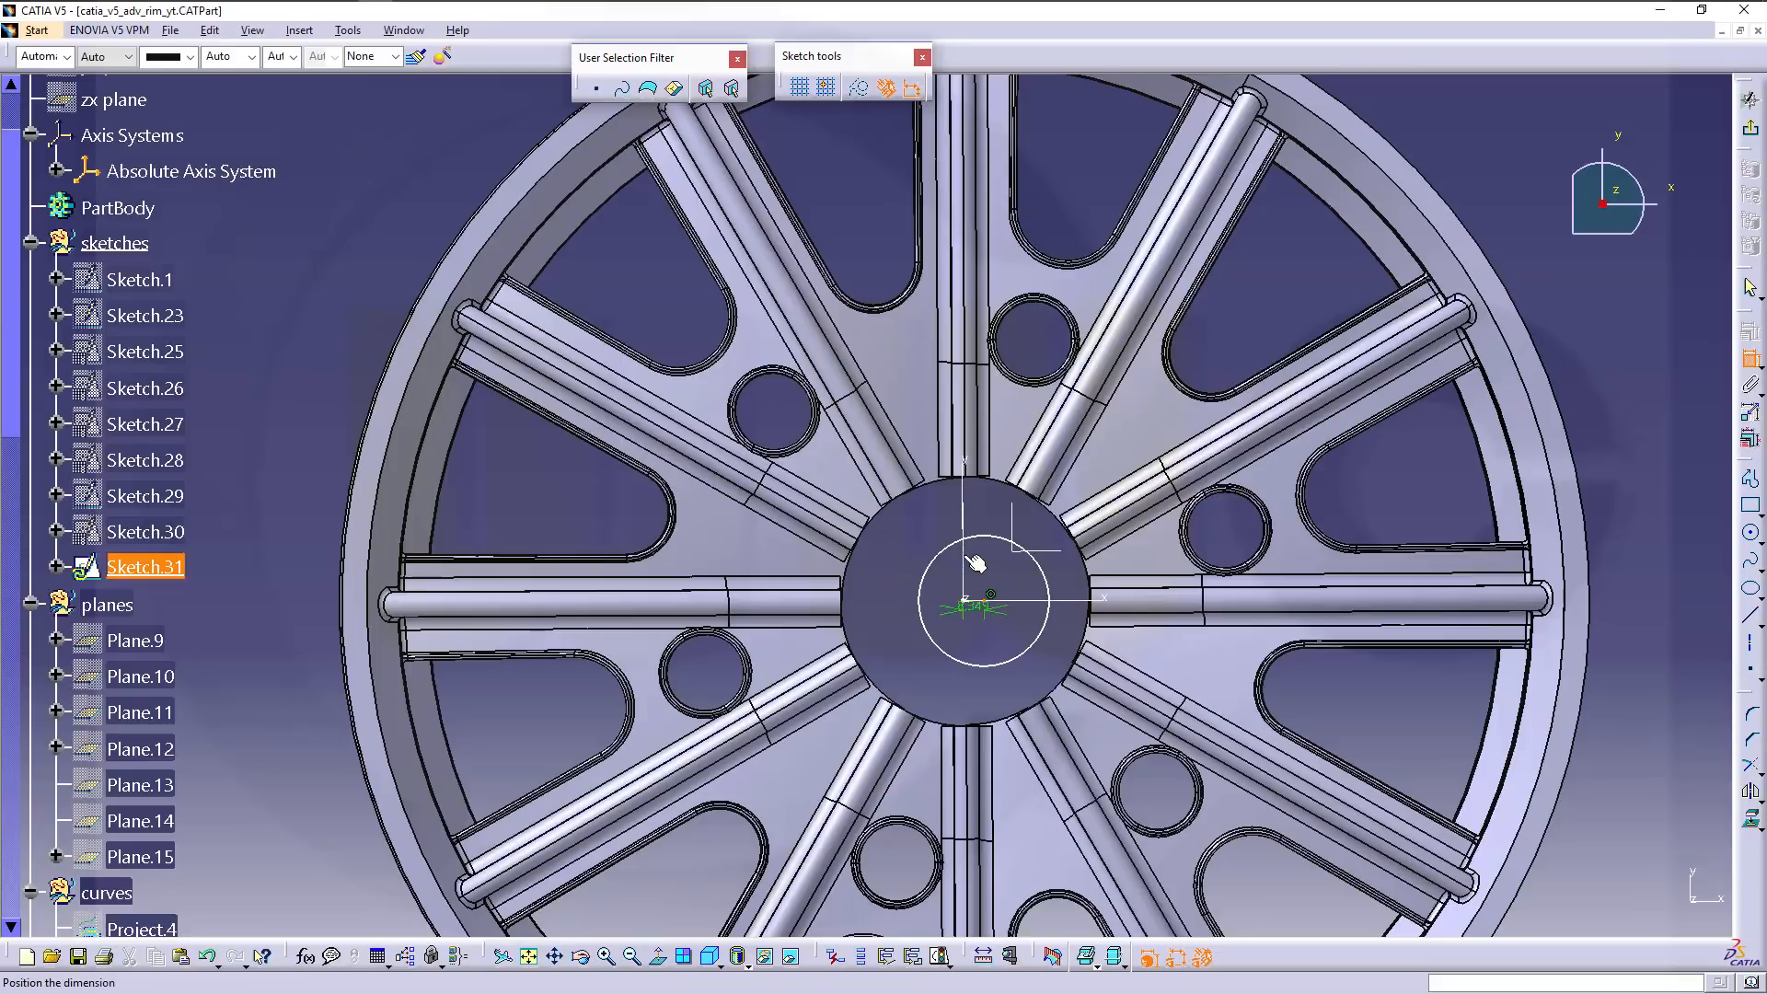
pyautogui.click(966, 589)
pyautogui.rightClick(989, 557)
pyautogui.click(1028, 637)
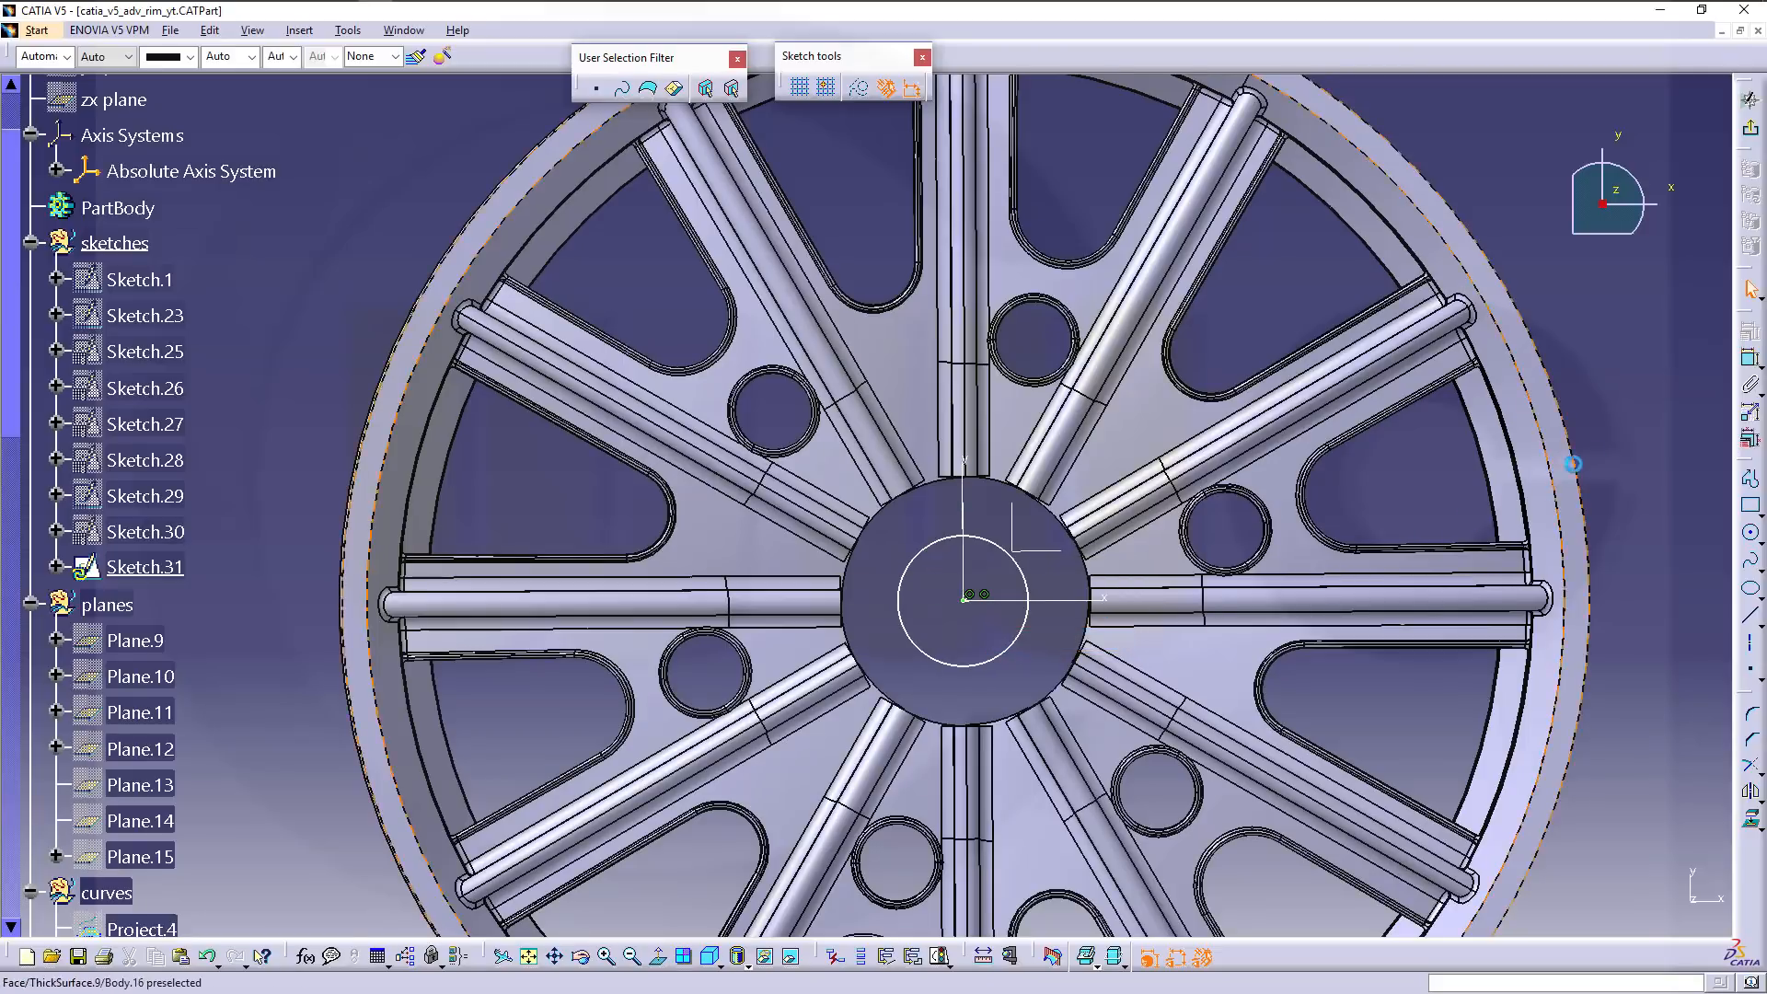
# Dimension the hub circle's diameter and set it to 160 mm.
pyautogui.click(1749, 360)
pyautogui.click(995, 658)
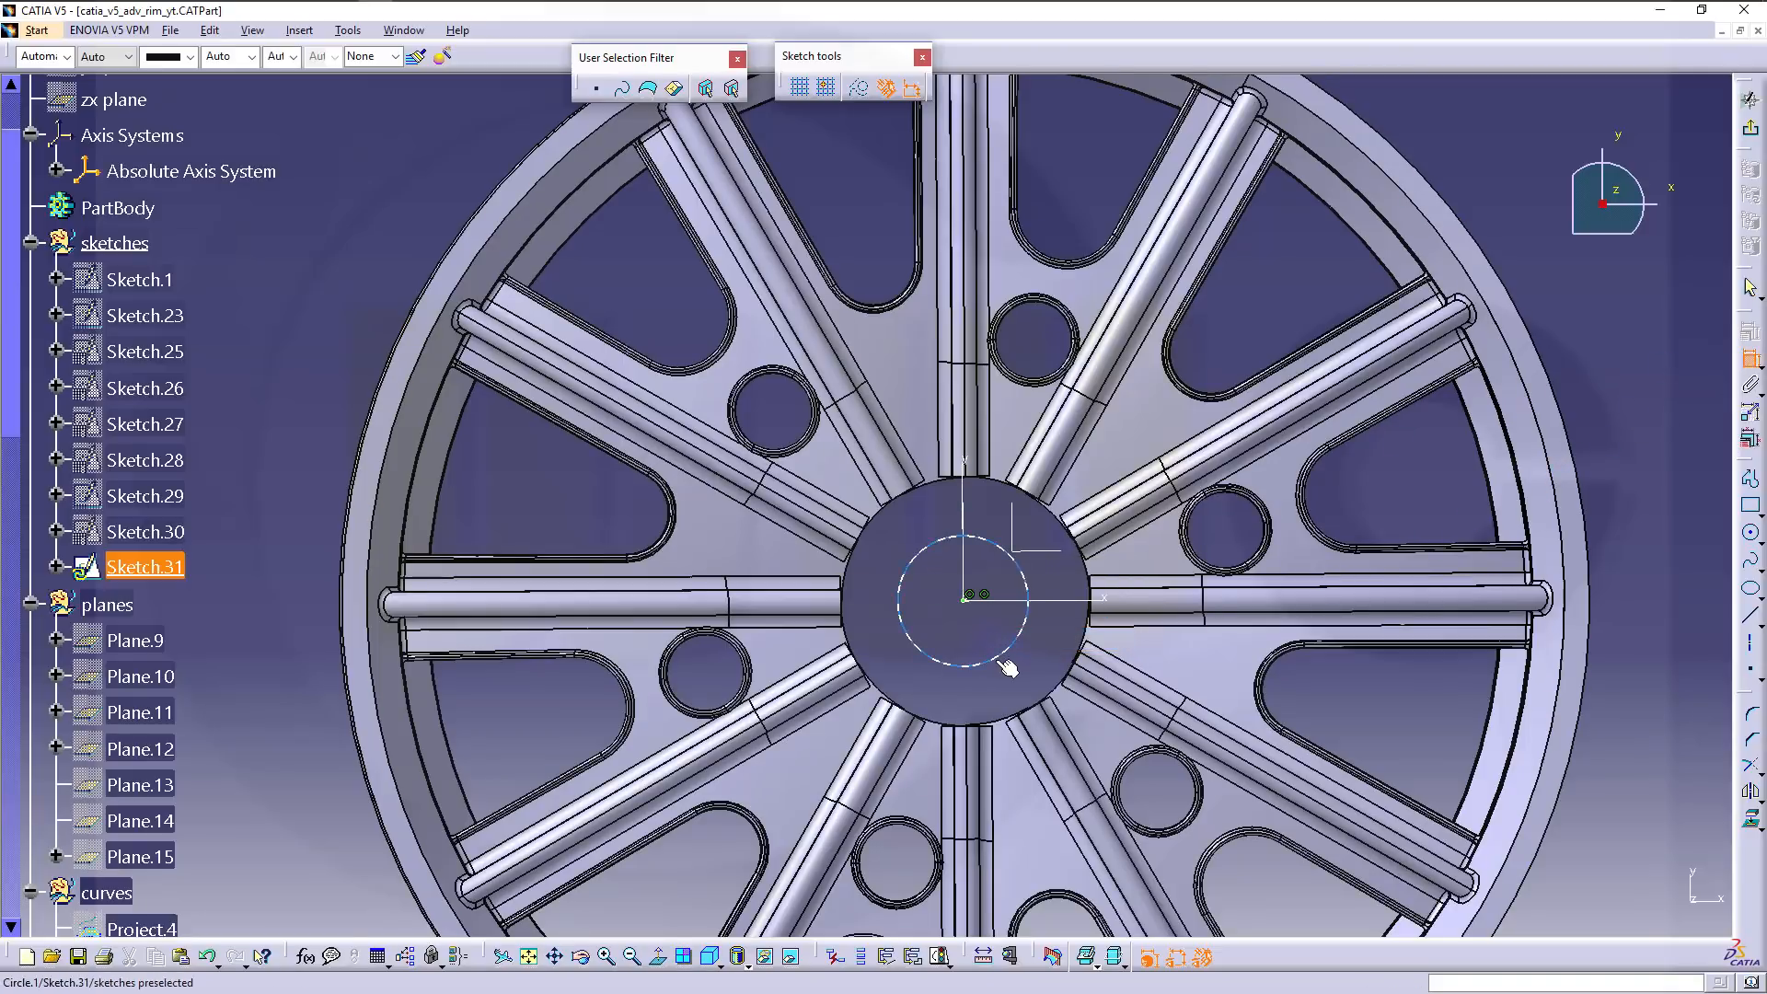
pyautogui.doubleClick(1365, 714)
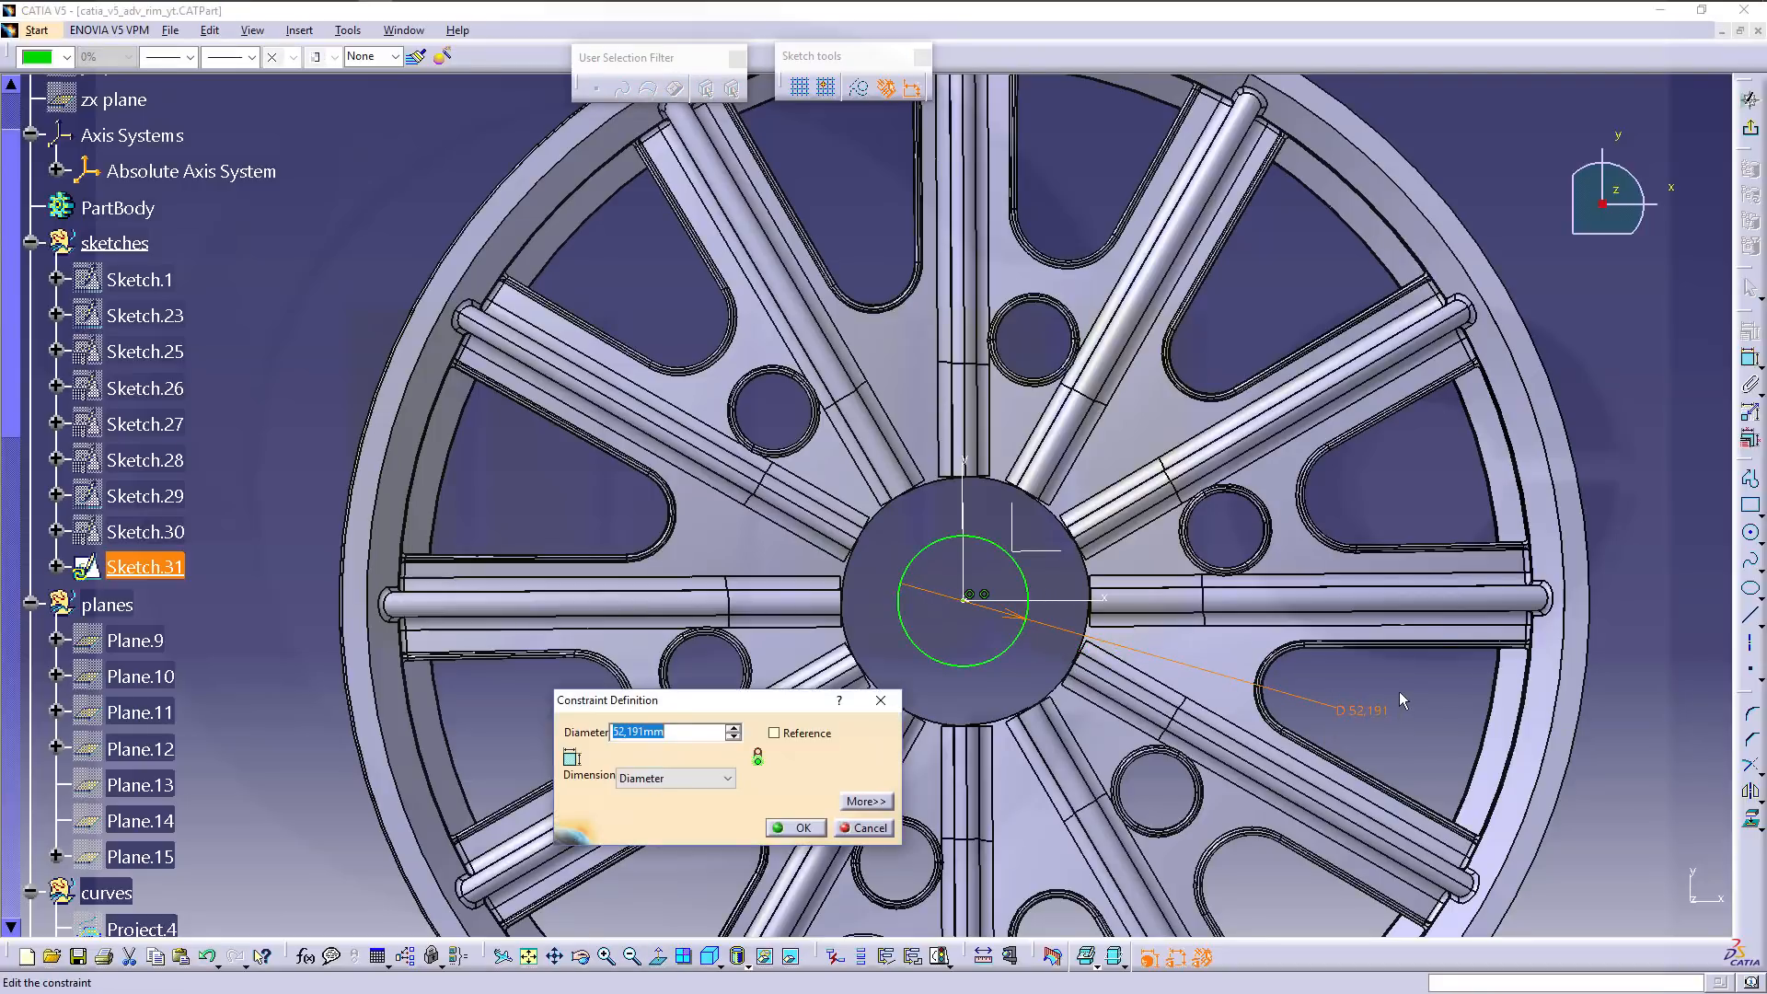
pyautogui.press('Return')
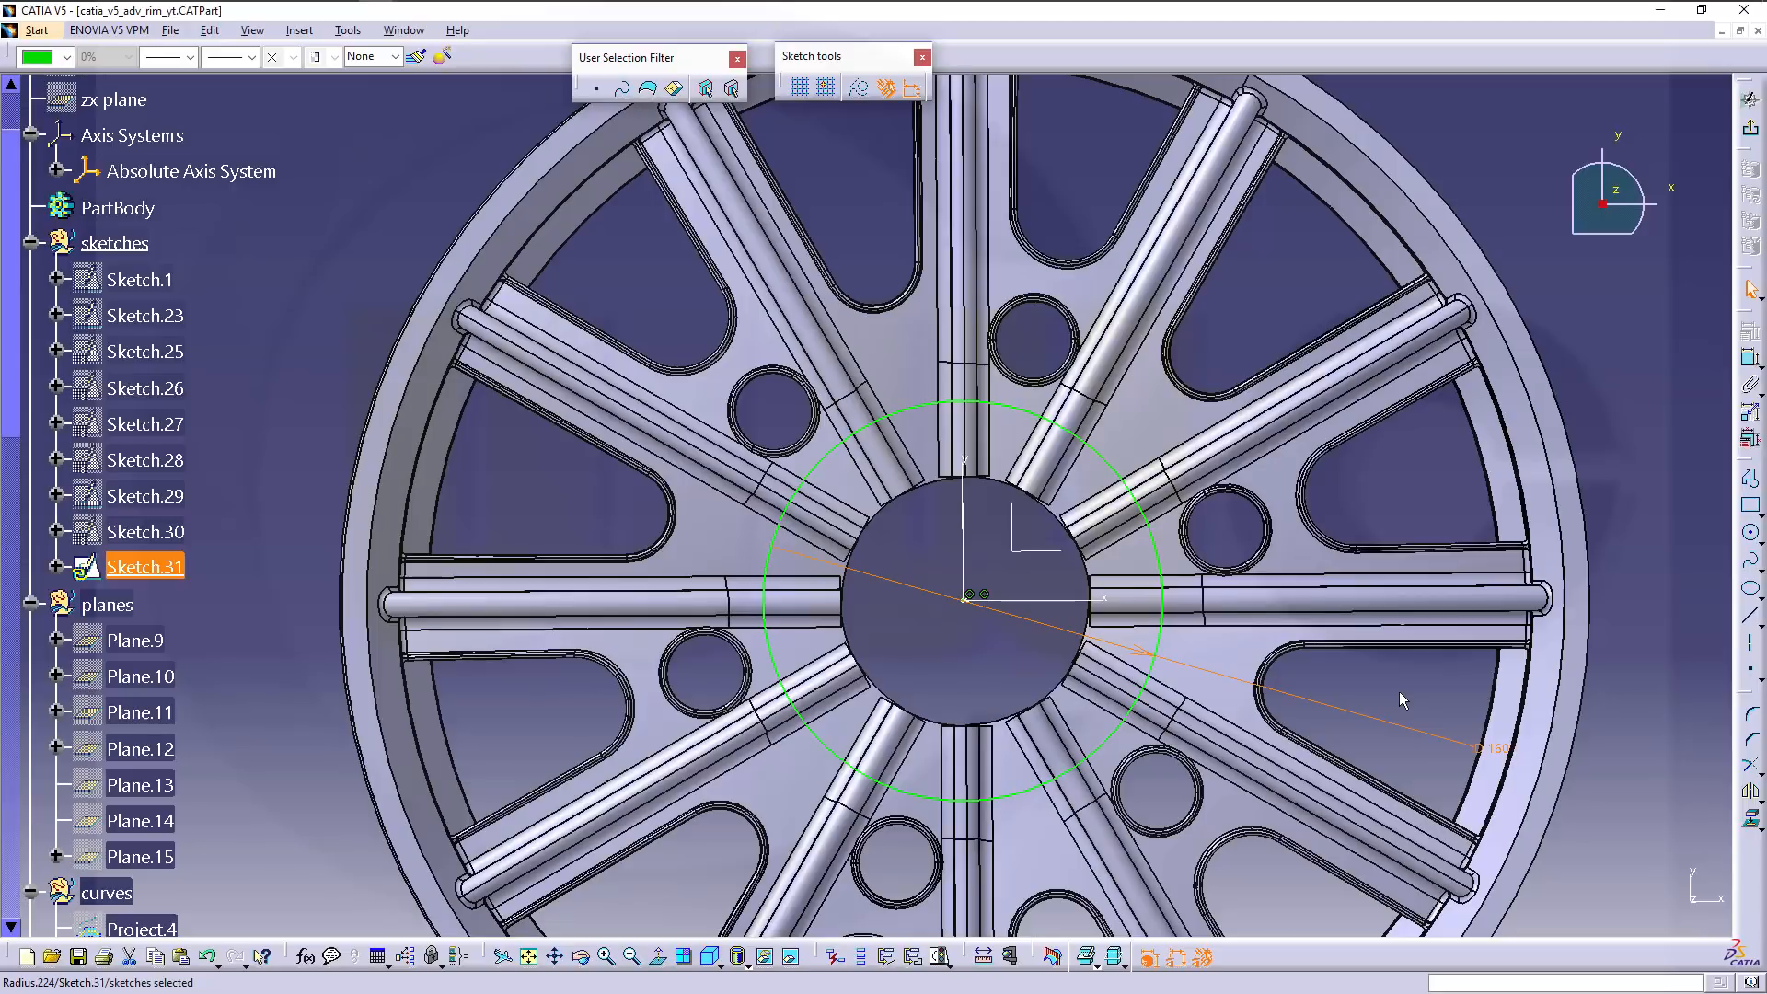
# Set the hub circle's diameter to 150 mm and exit the sketch.
pyautogui.doubleClick(1495, 748)
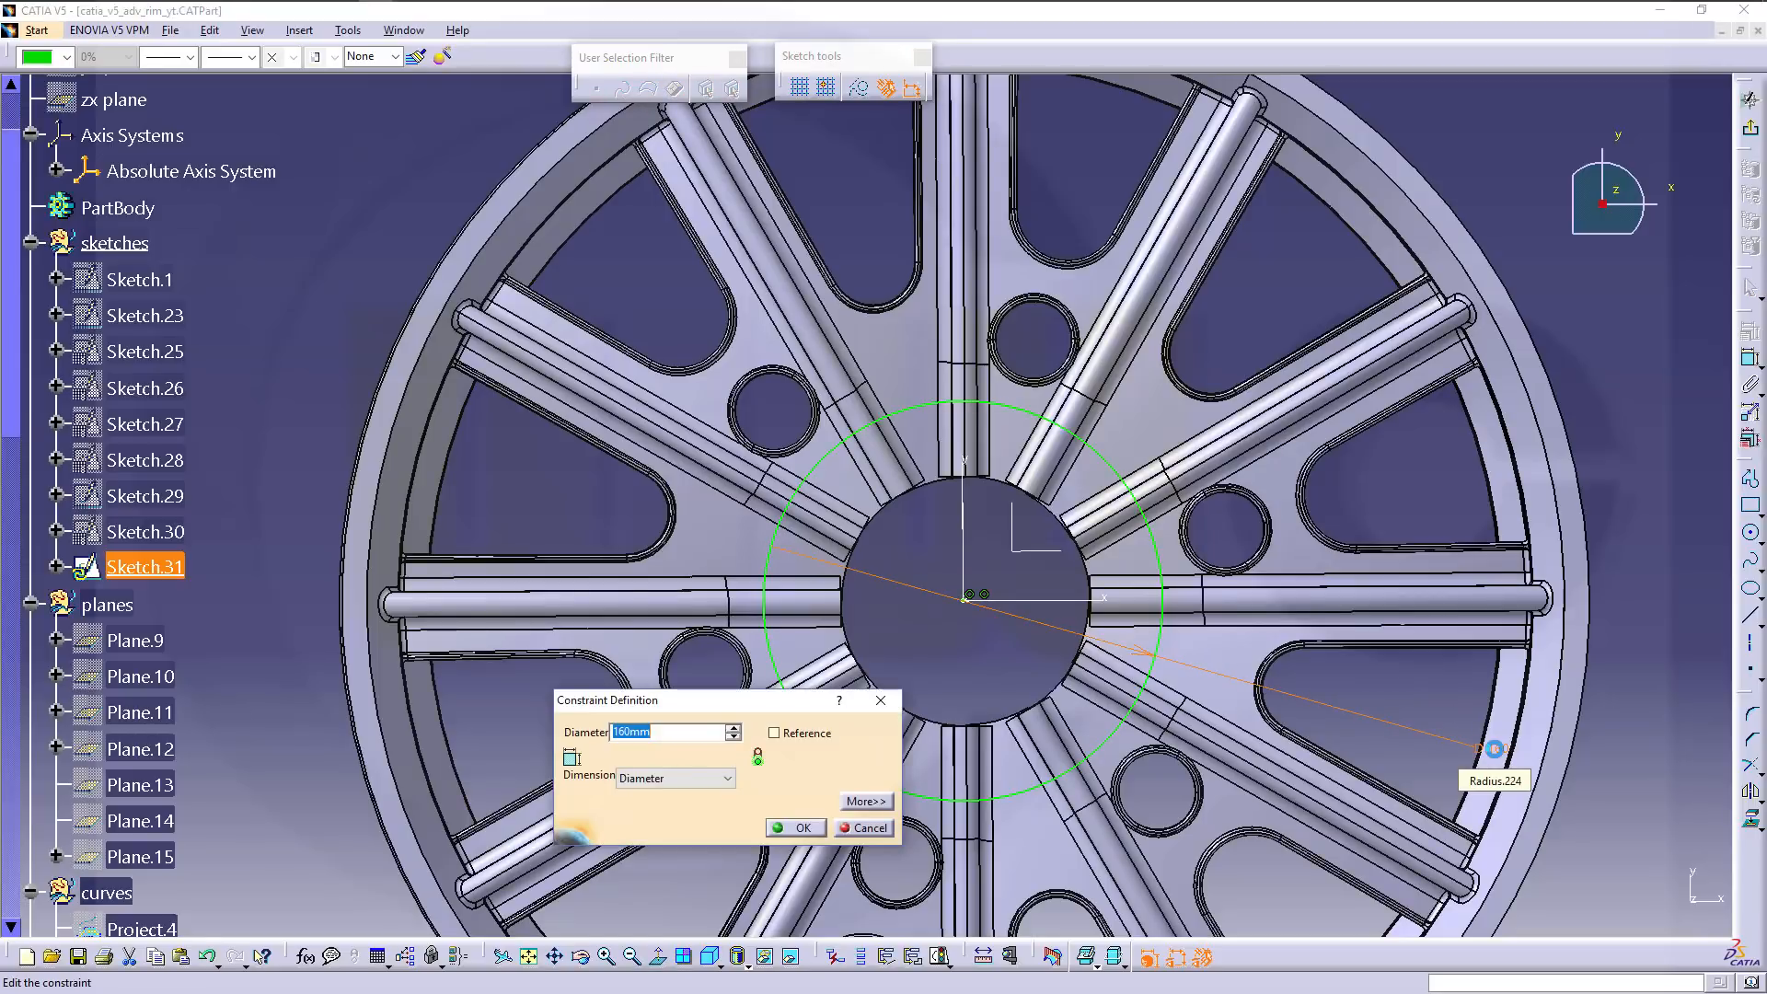
pyautogui.write('150')
pyautogui.press('Return')
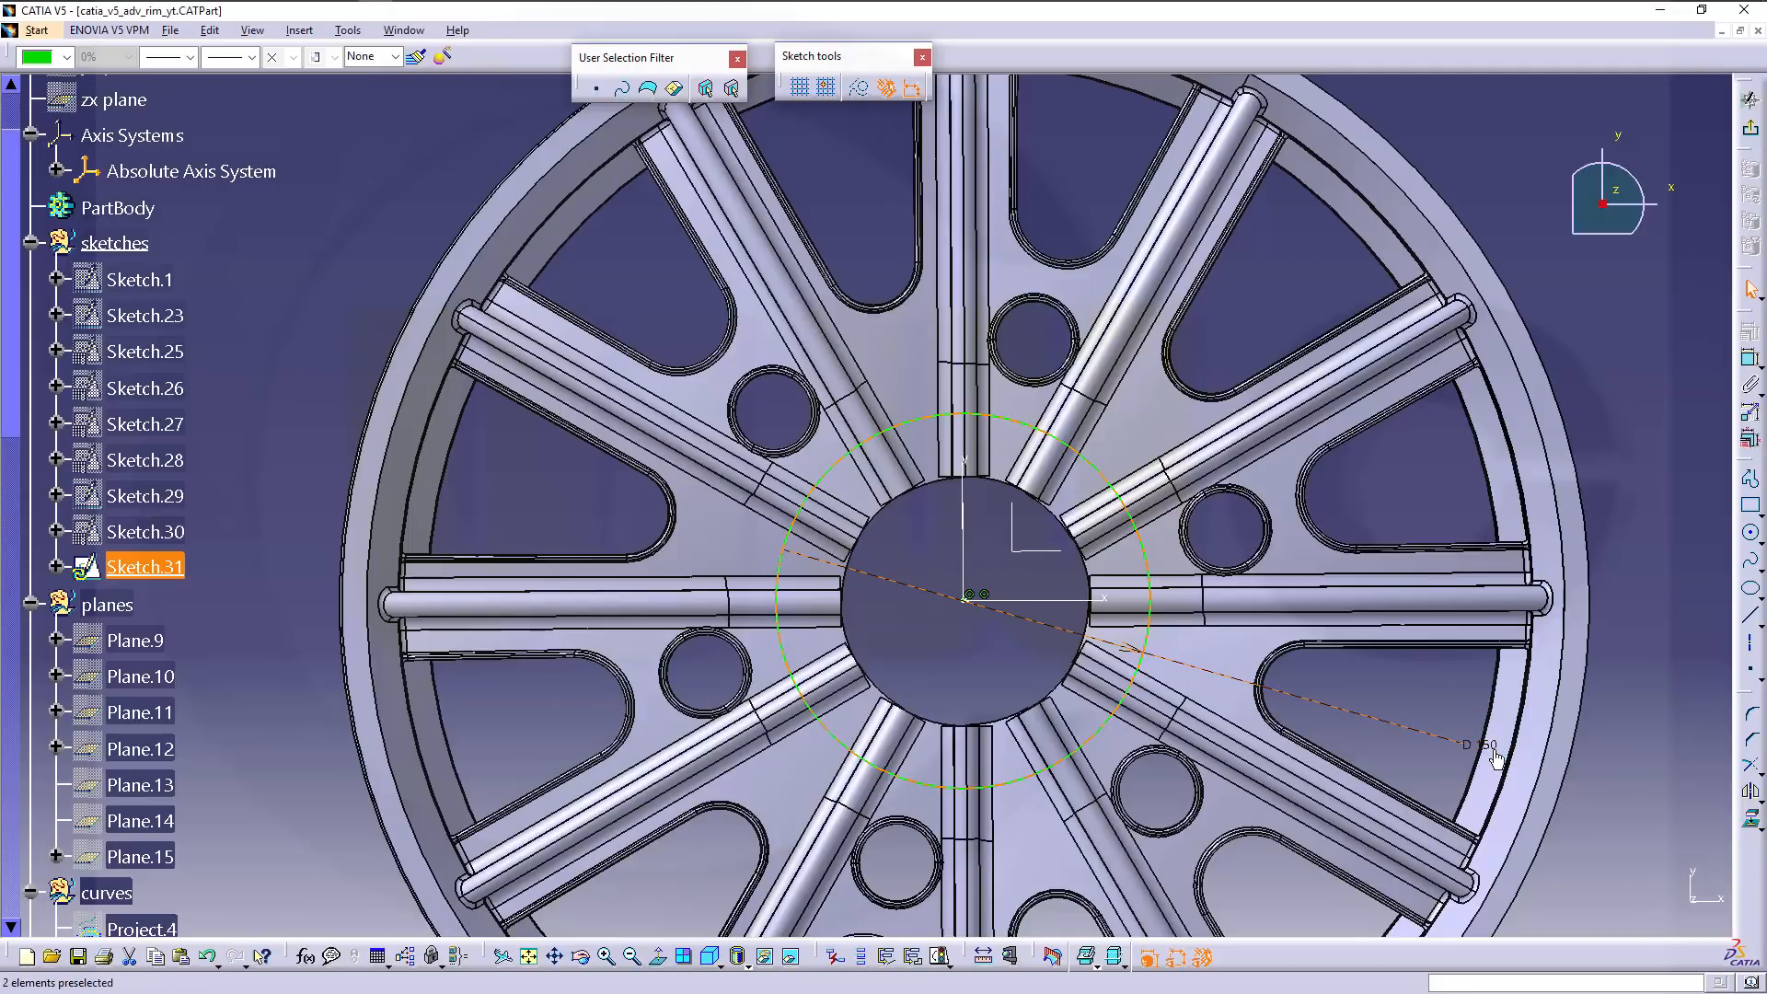
pyautogui.click(1495, 756)
pyautogui.click(1751, 128)
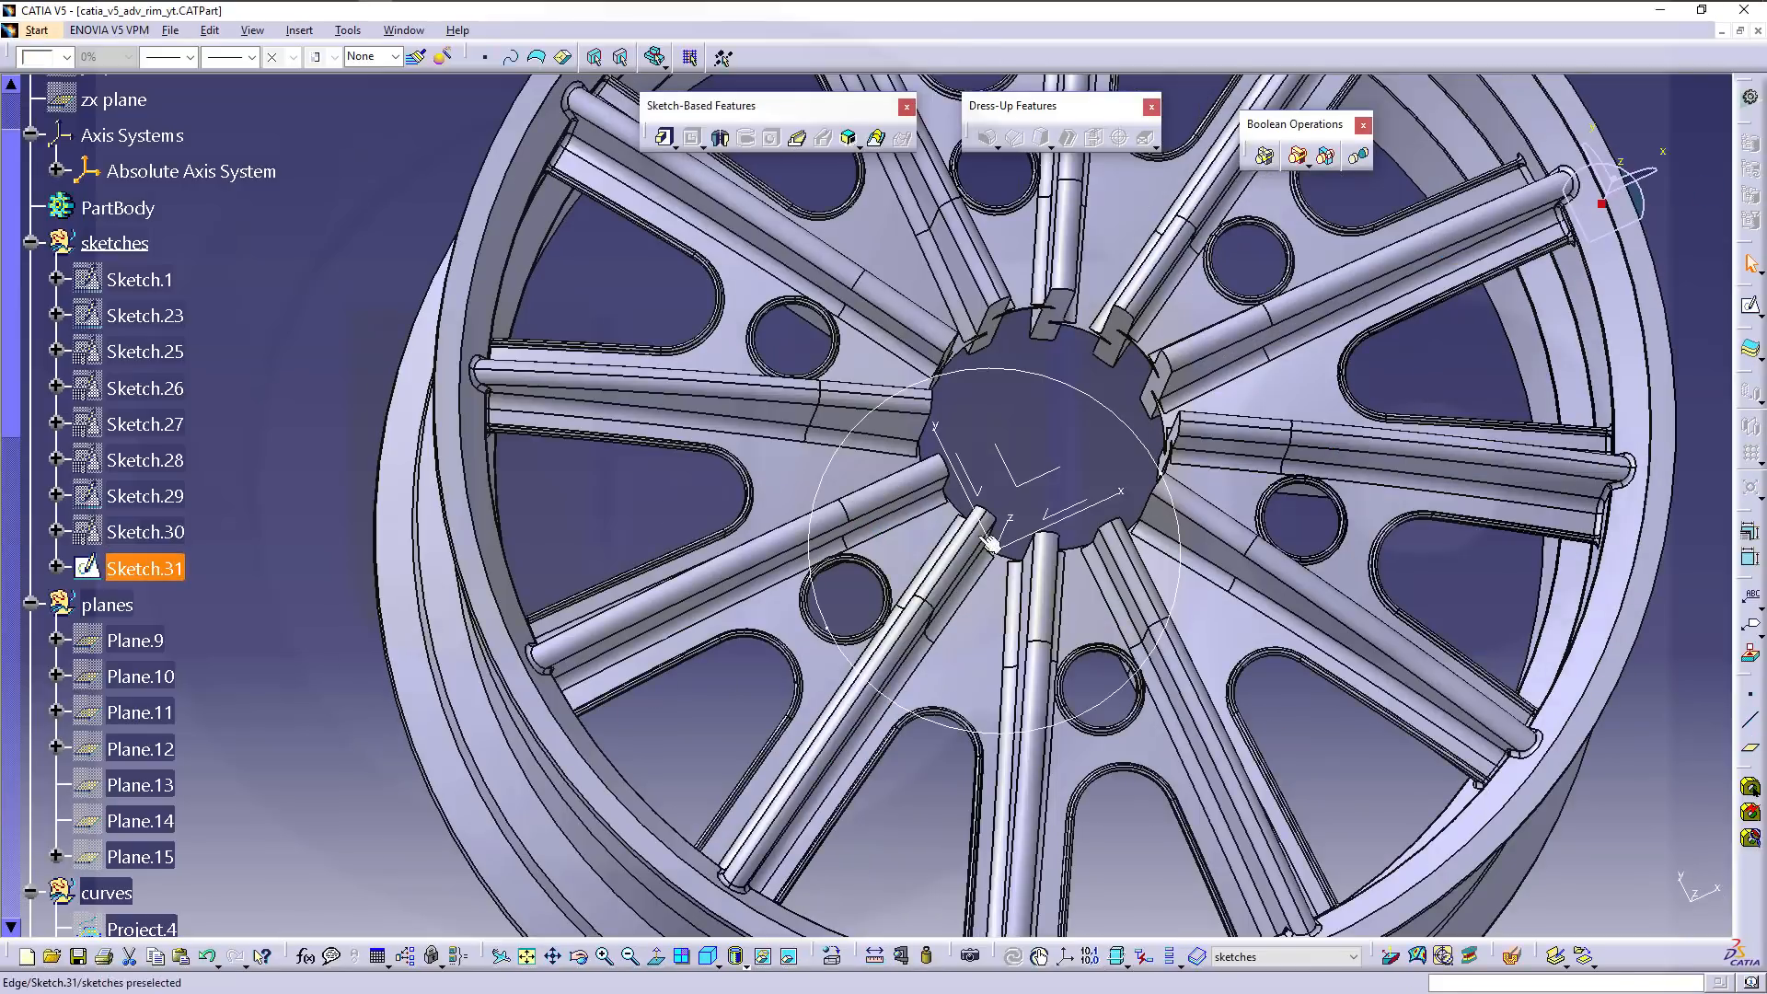
# Define Body.15 as the work object.
pyautogui.scroll(-4, 248, 727)
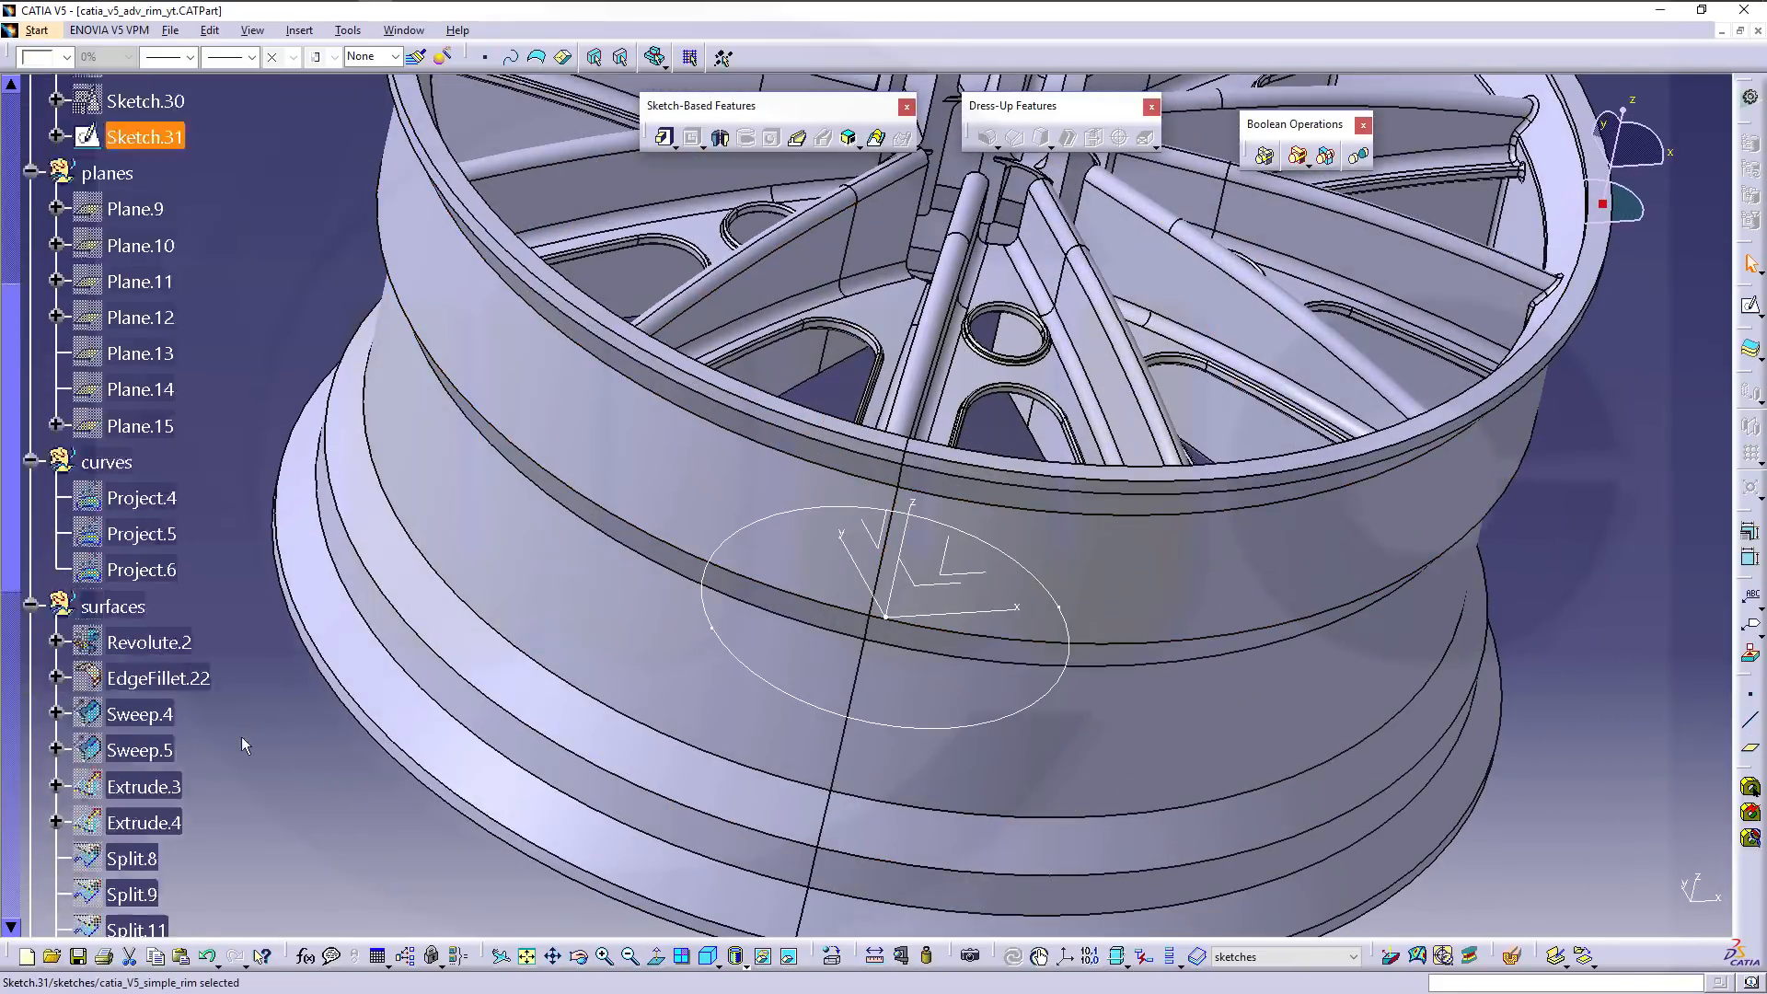
pyautogui.scroll(-12, 241, 745)
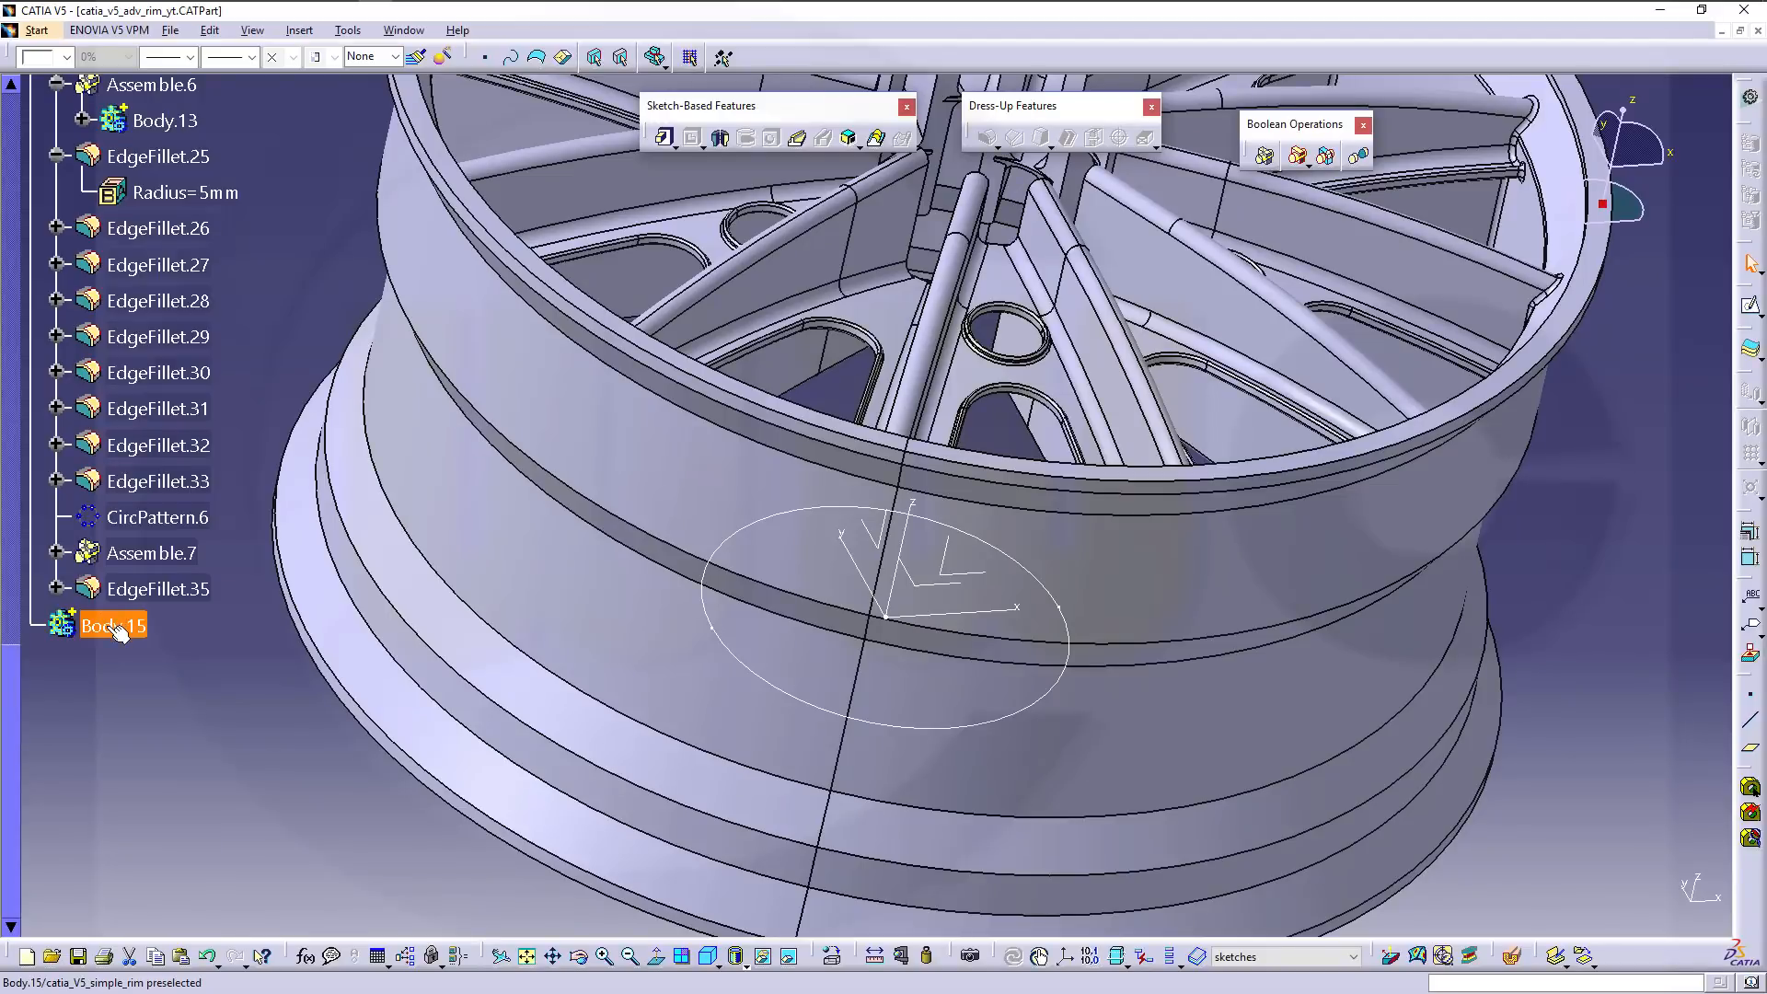
pyautogui.rightClick(116, 630)
pyautogui.click(213, 381)
pyautogui.moveTo(989, 629); pyautogui.dragTo(1014, 828, button='middle')
pyautogui.moveTo(952, 515); pyautogui.dragTo(865, 542, button='middle')
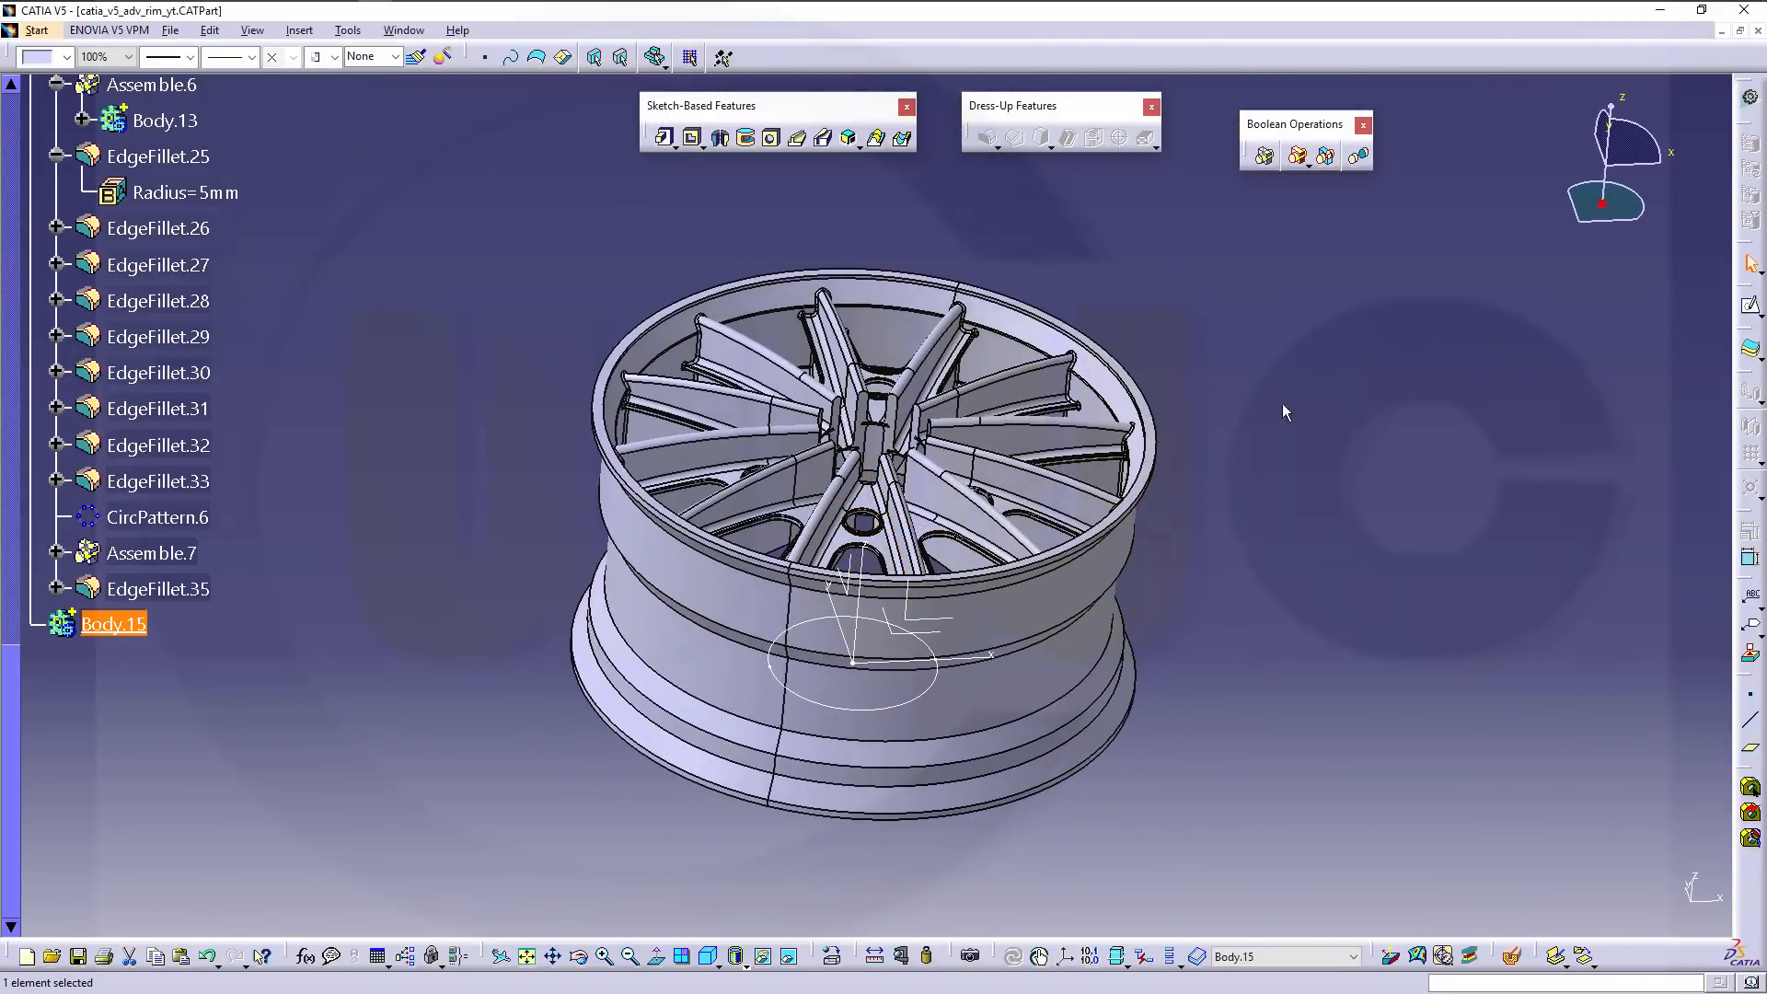
pyautogui.click(1285, 412)
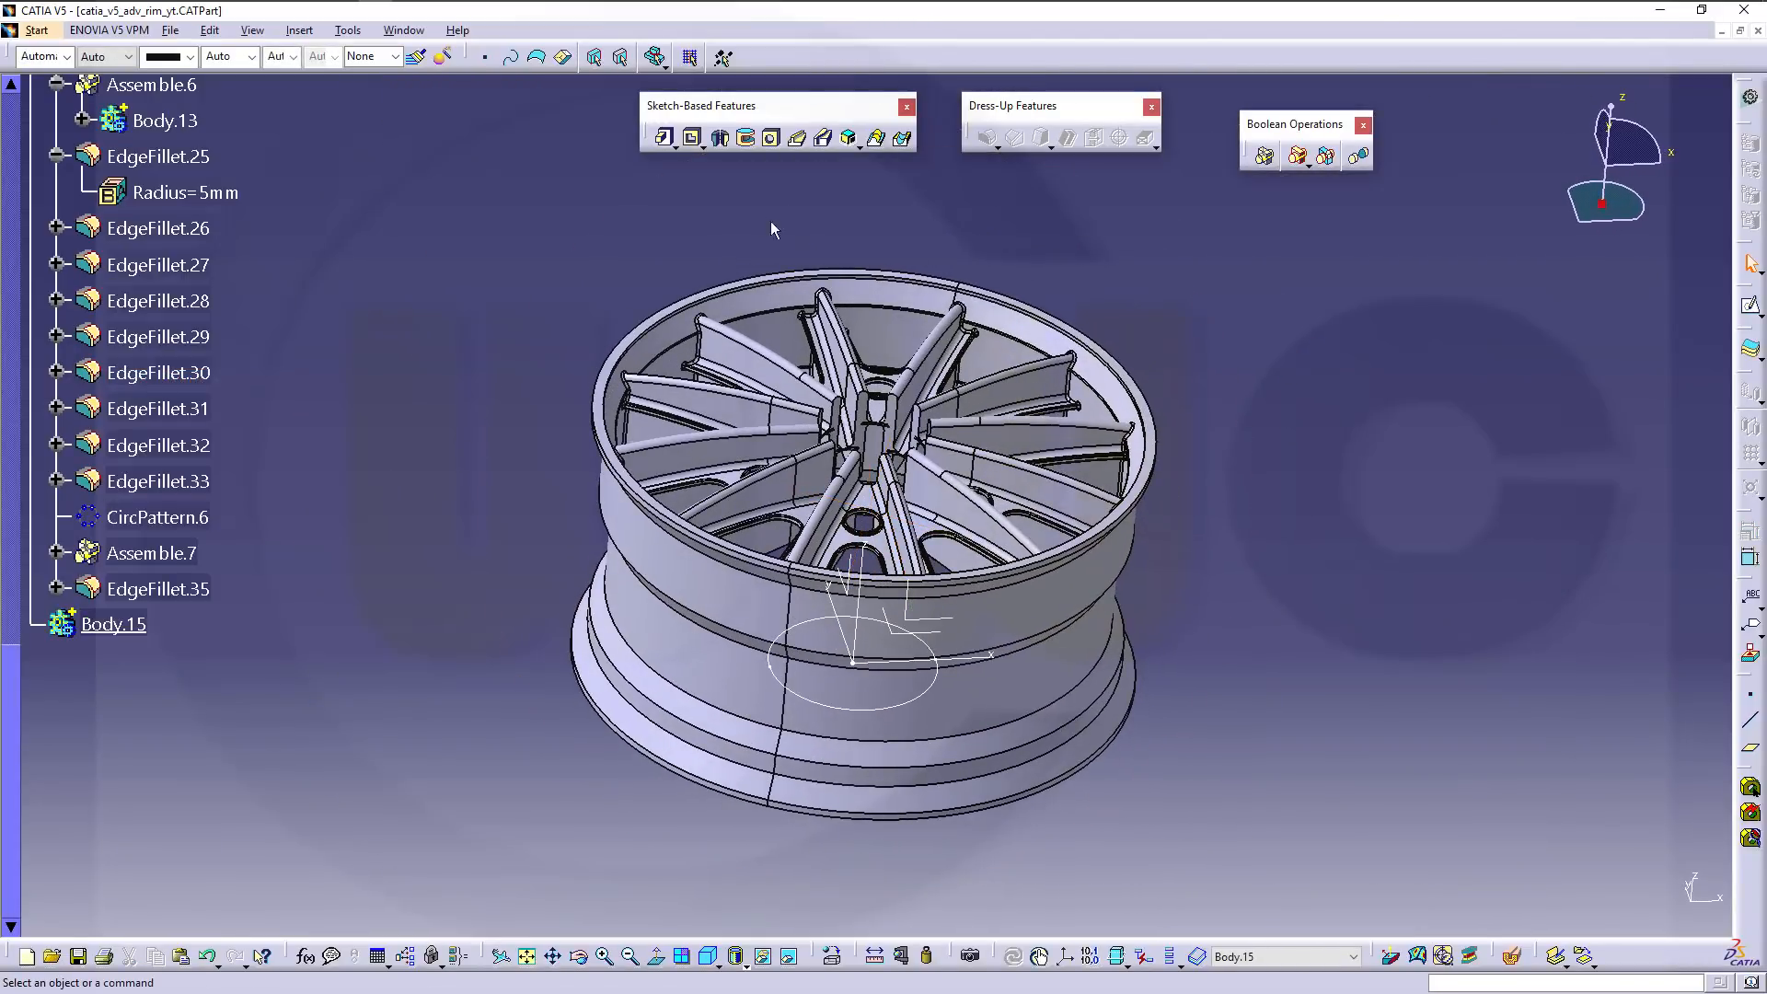
# Extrude the hub circle of Sketch.31 as a pad with a length of 260 mm.
pyautogui.click(667, 139)
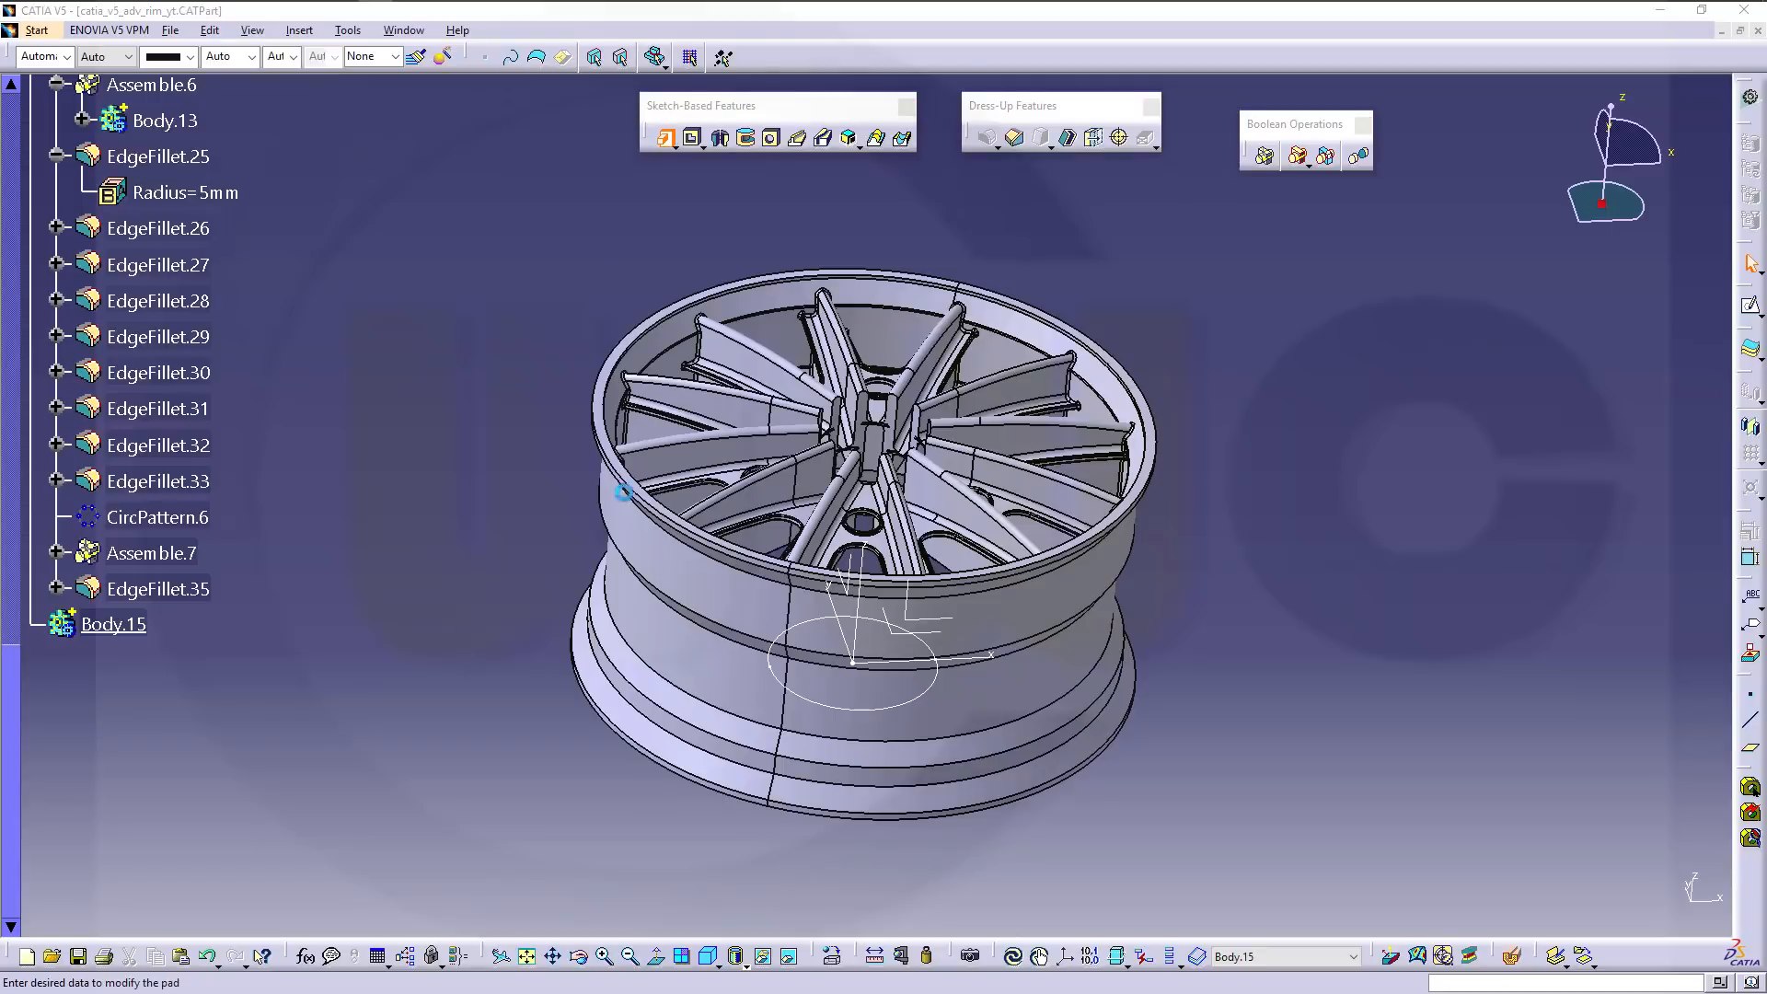
pyautogui.click(899, 707)
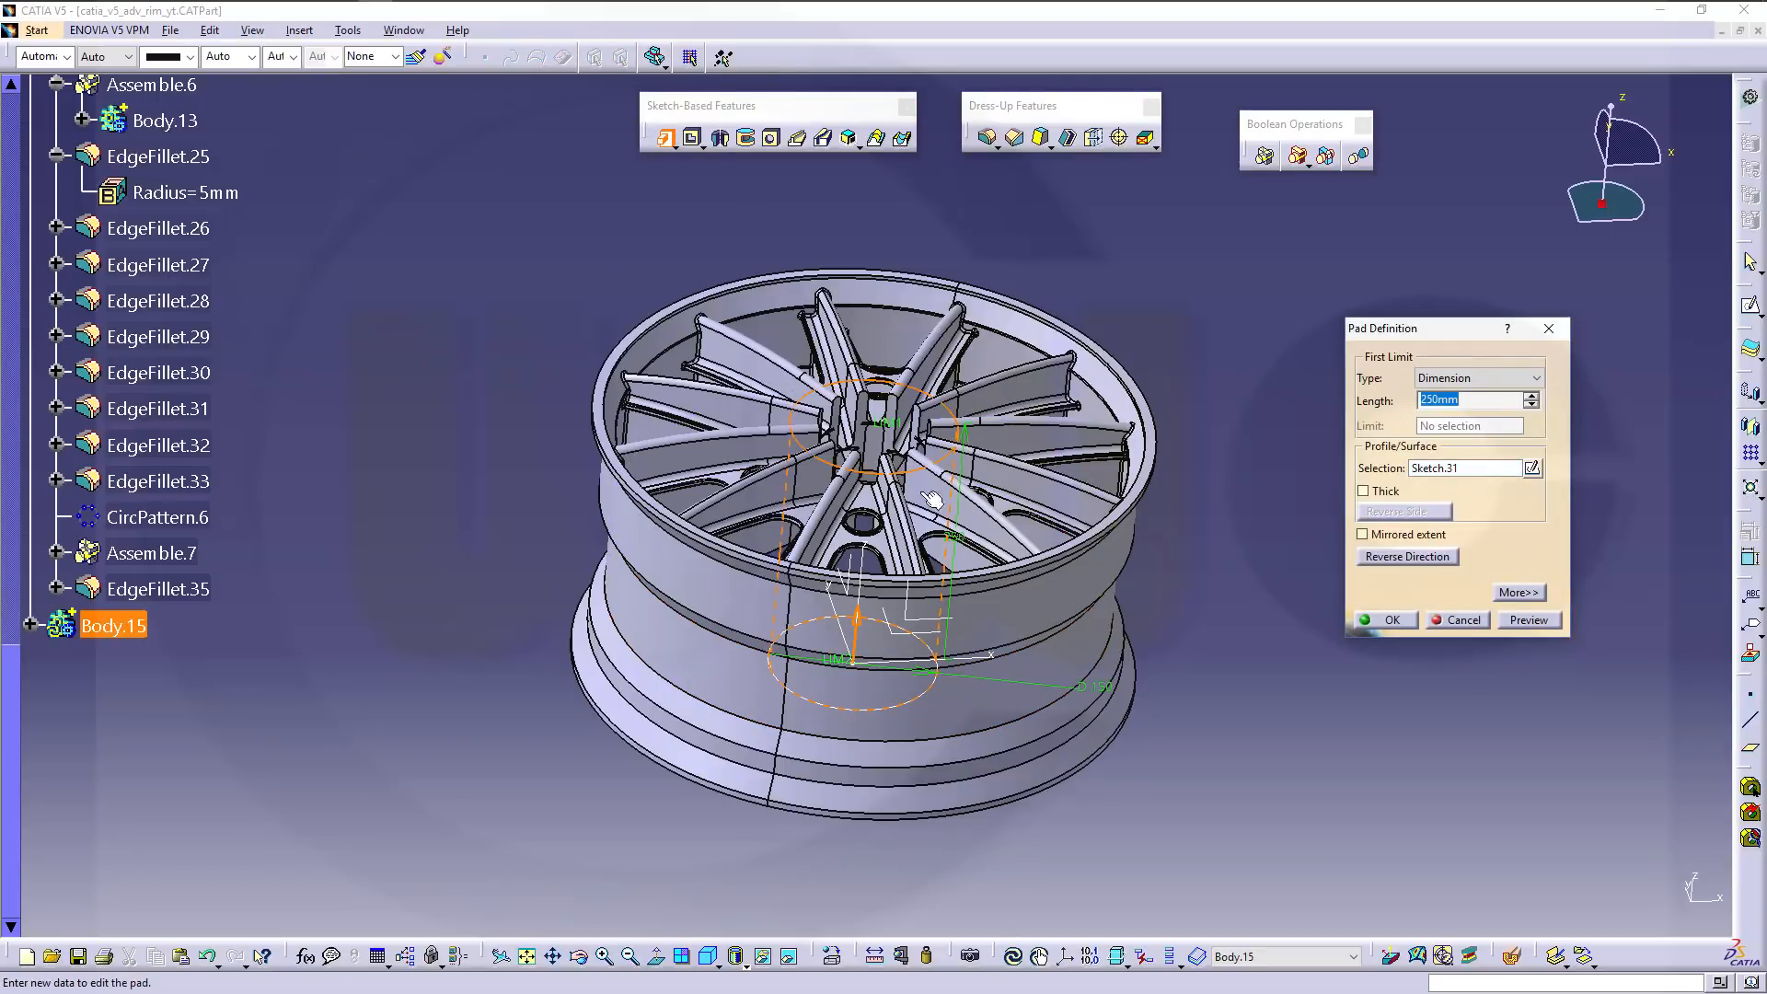
pyautogui.moveTo(932, 498); pyautogui.dragTo(855, 457, button='middle')
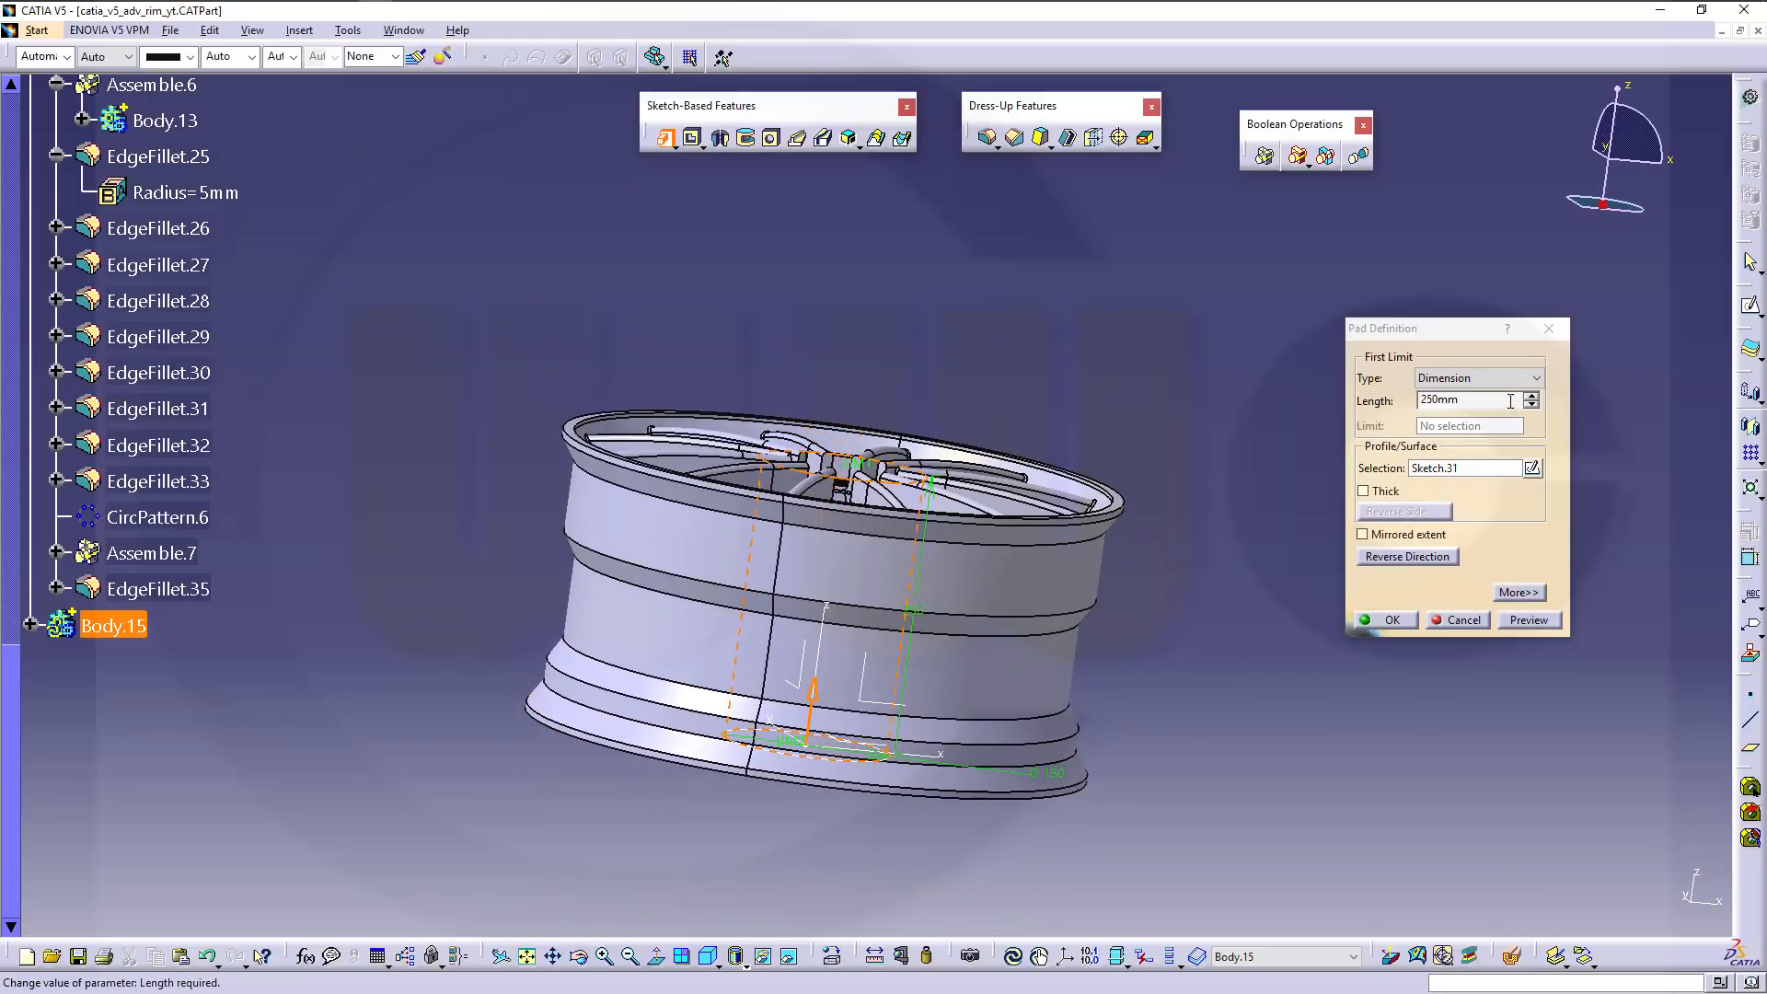
pyautogui.moveTo(1513, 401); pyautogui.dragTo(1156, 380)
pyautogui.write('260')
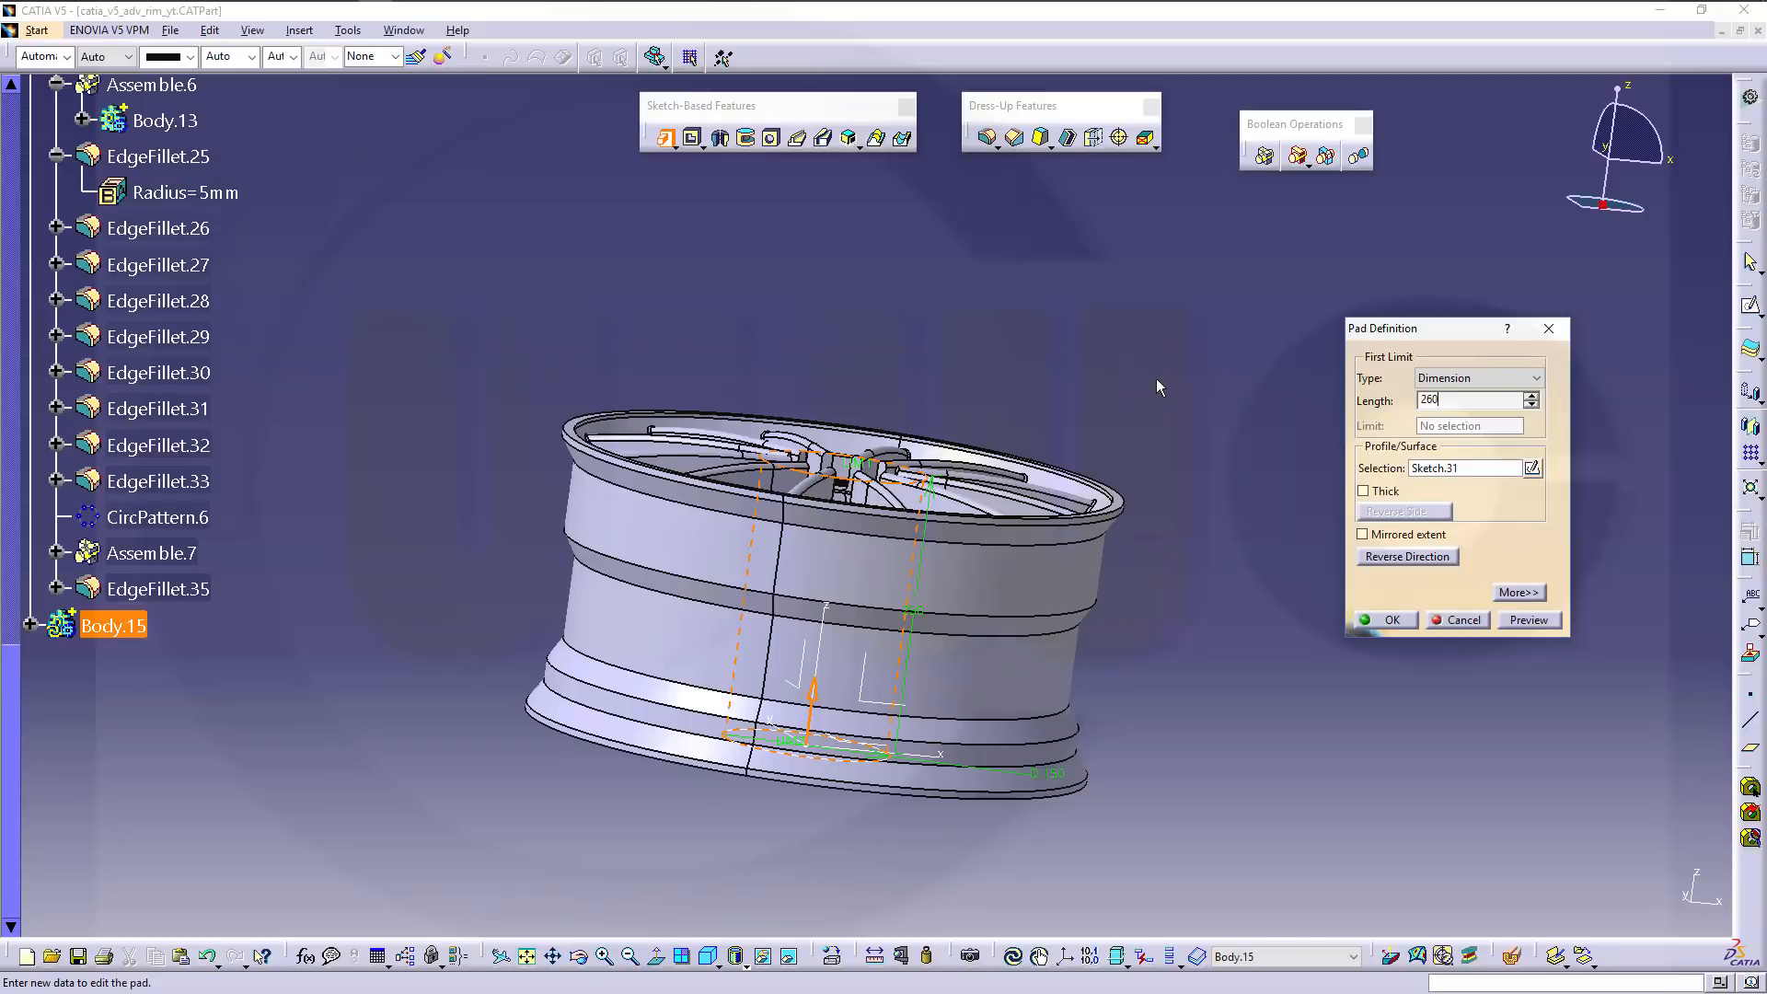
pyautogui.press('Return')
pyautogui.moveTo(860, 526)
pyautogui.mouseDown(button='middle')
pyautogui.moveTo(845, 563)
pyautogui.moveTo(877, 525)
pyautogui.mouseUp(button='middle')
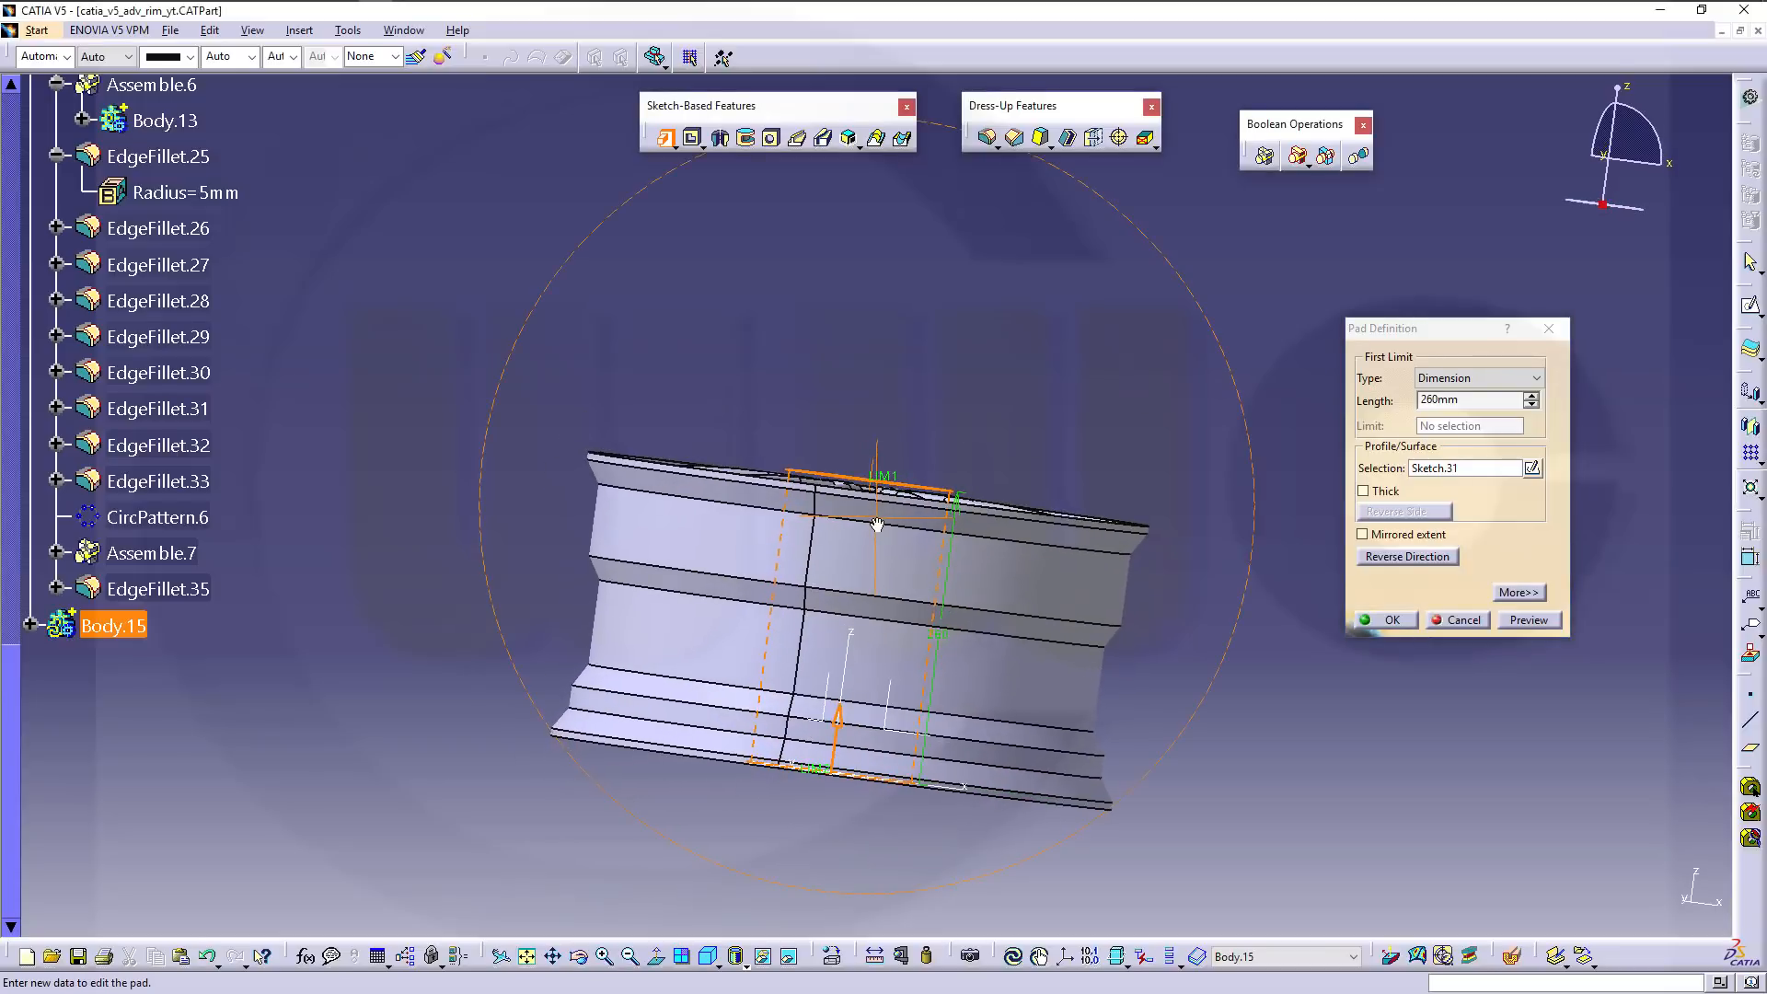
pyautogui.click(1392, 620)
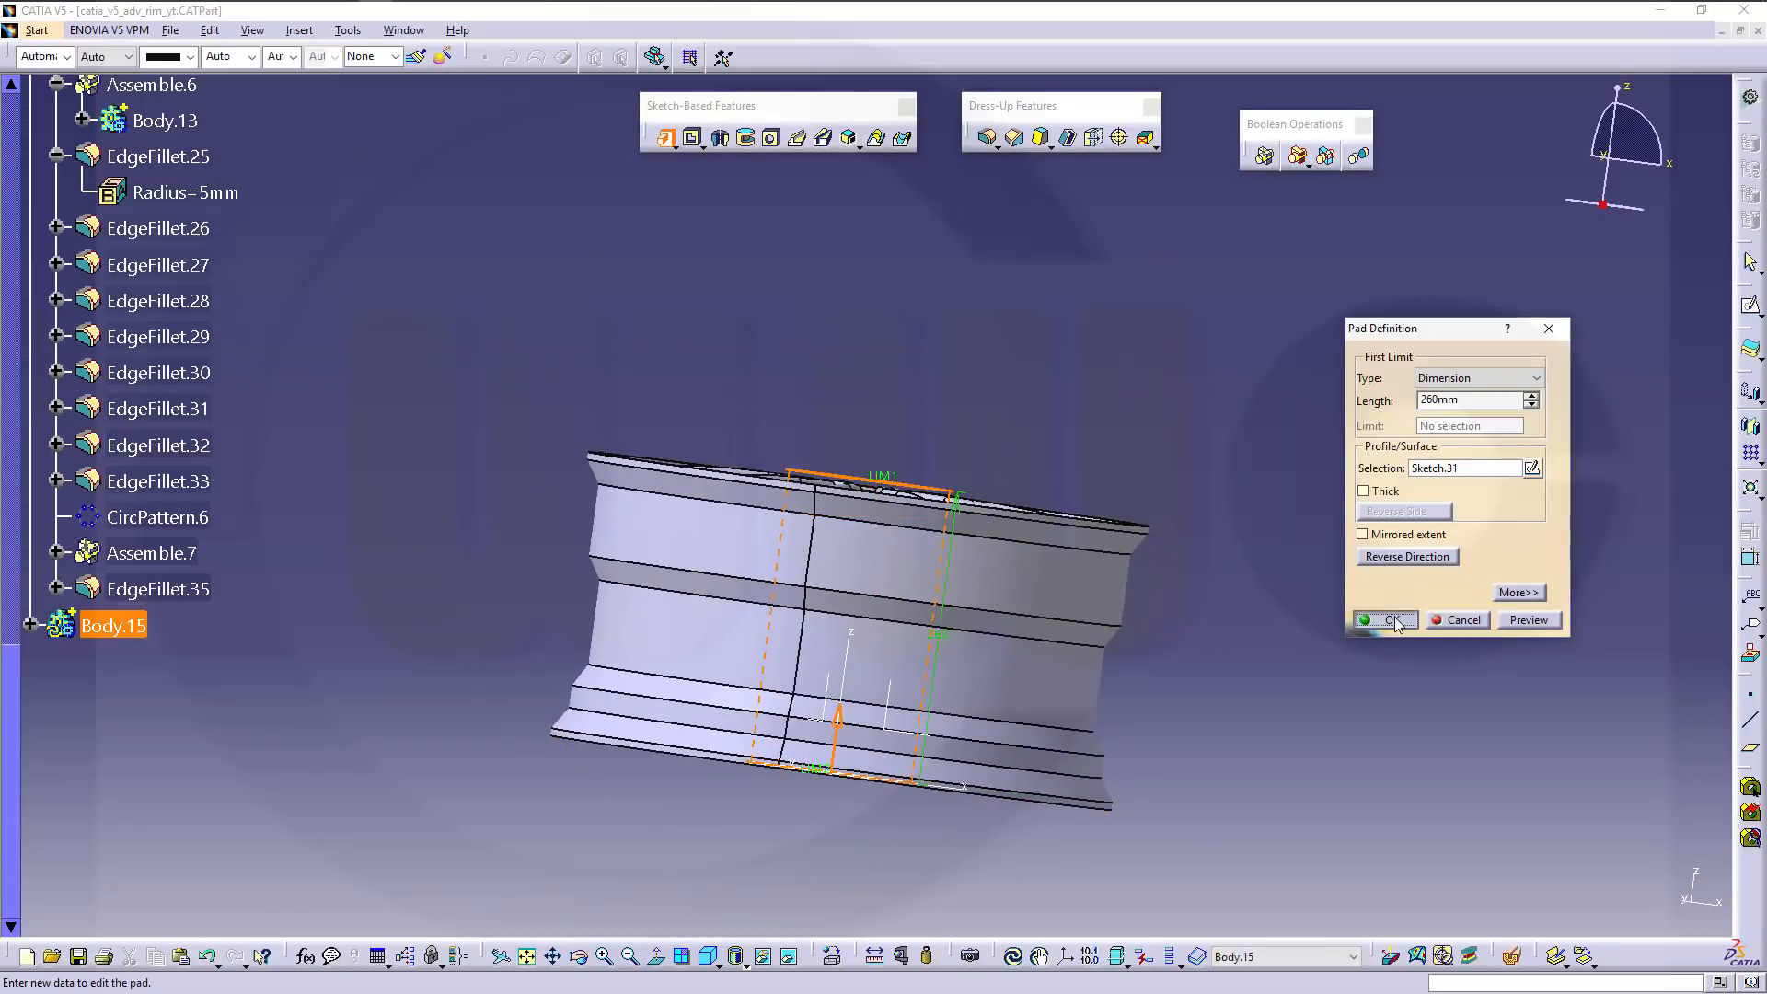
pyautogui.moveTo(1289, 662); pyautogui.dragTo(1202, 686, button='middle')
pyautogui.click(1200, 685)
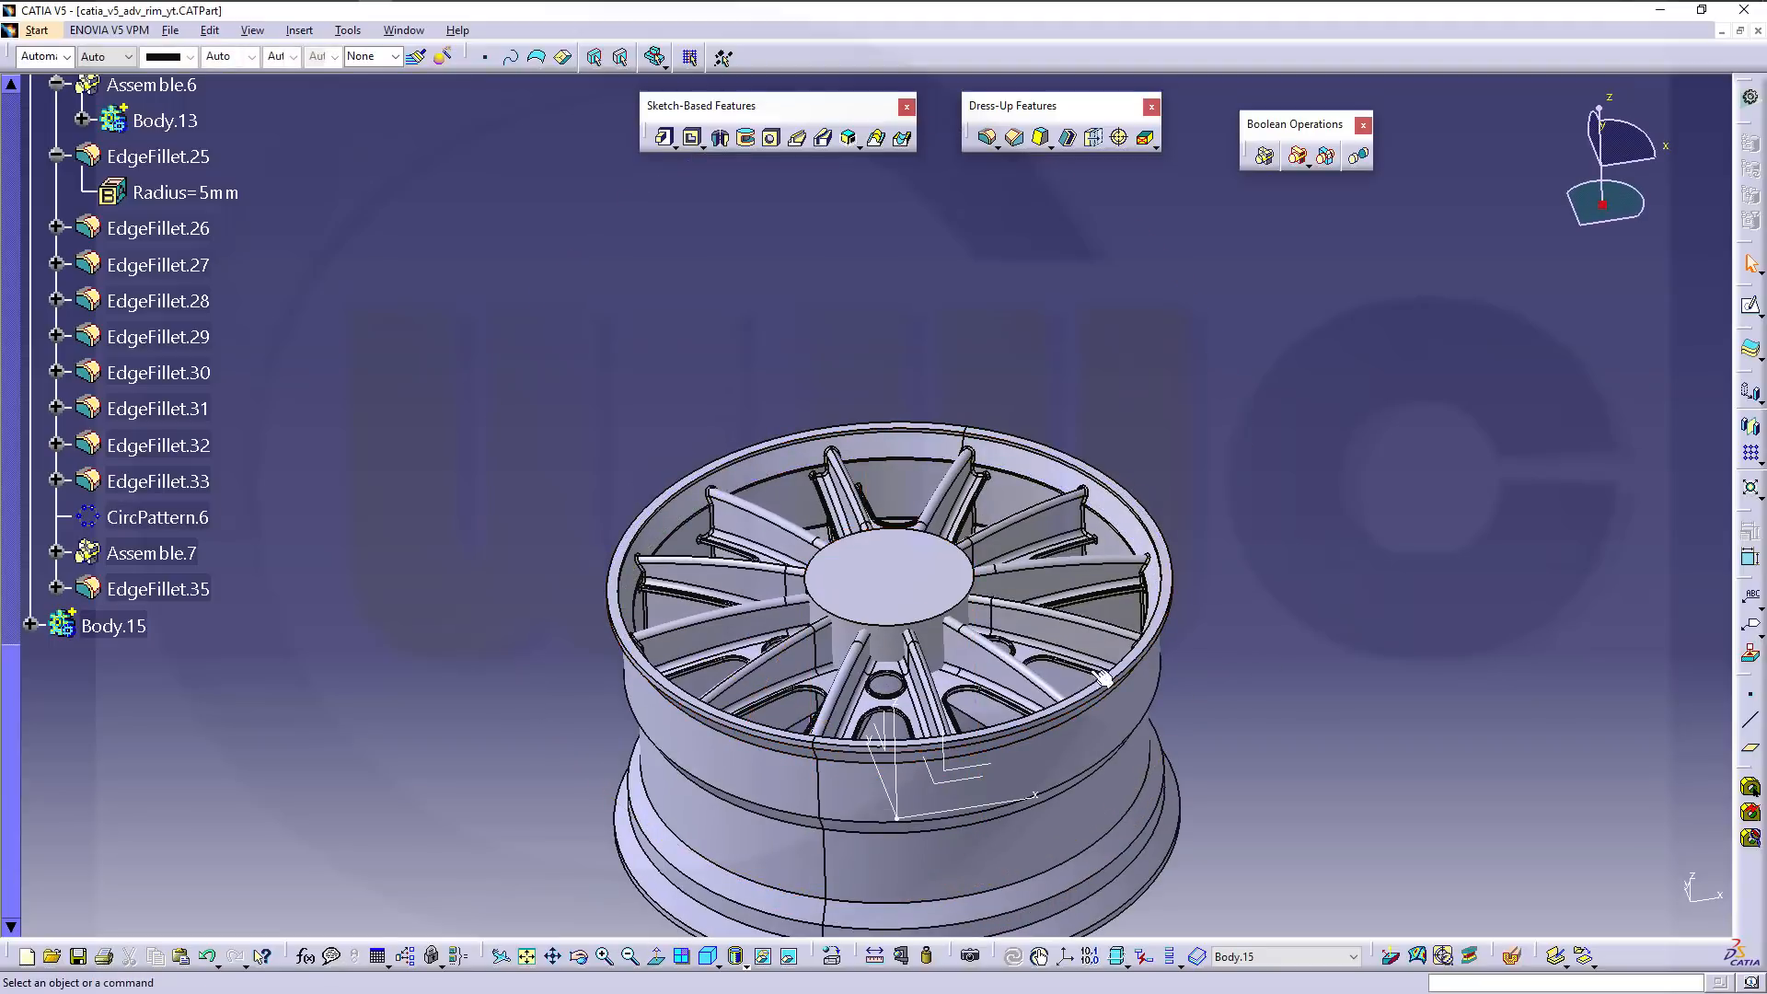
# Chamfer the hub cylinder's upper circular edge with a length of 40 mm and an angle of 15 degrees.
pyautogui.moveTo(974, 681); pyautogui.dragTo(891, 414, button='middle')
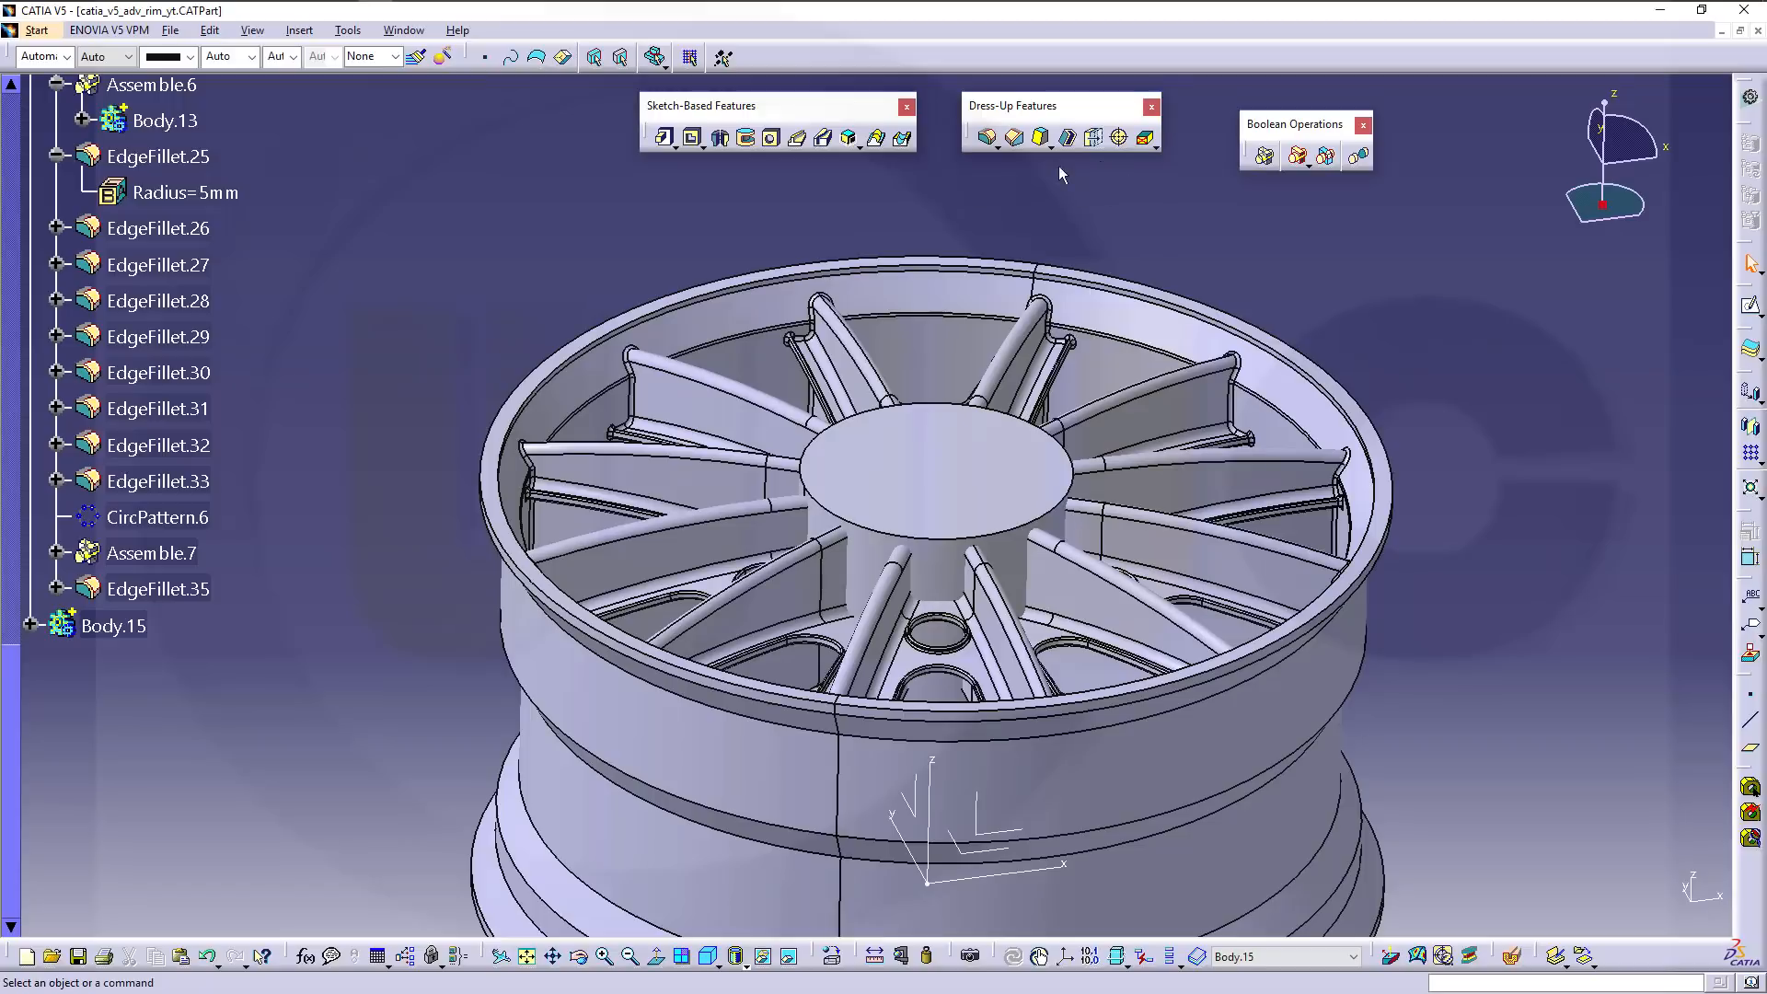
pyautogui.click(1016, 137)
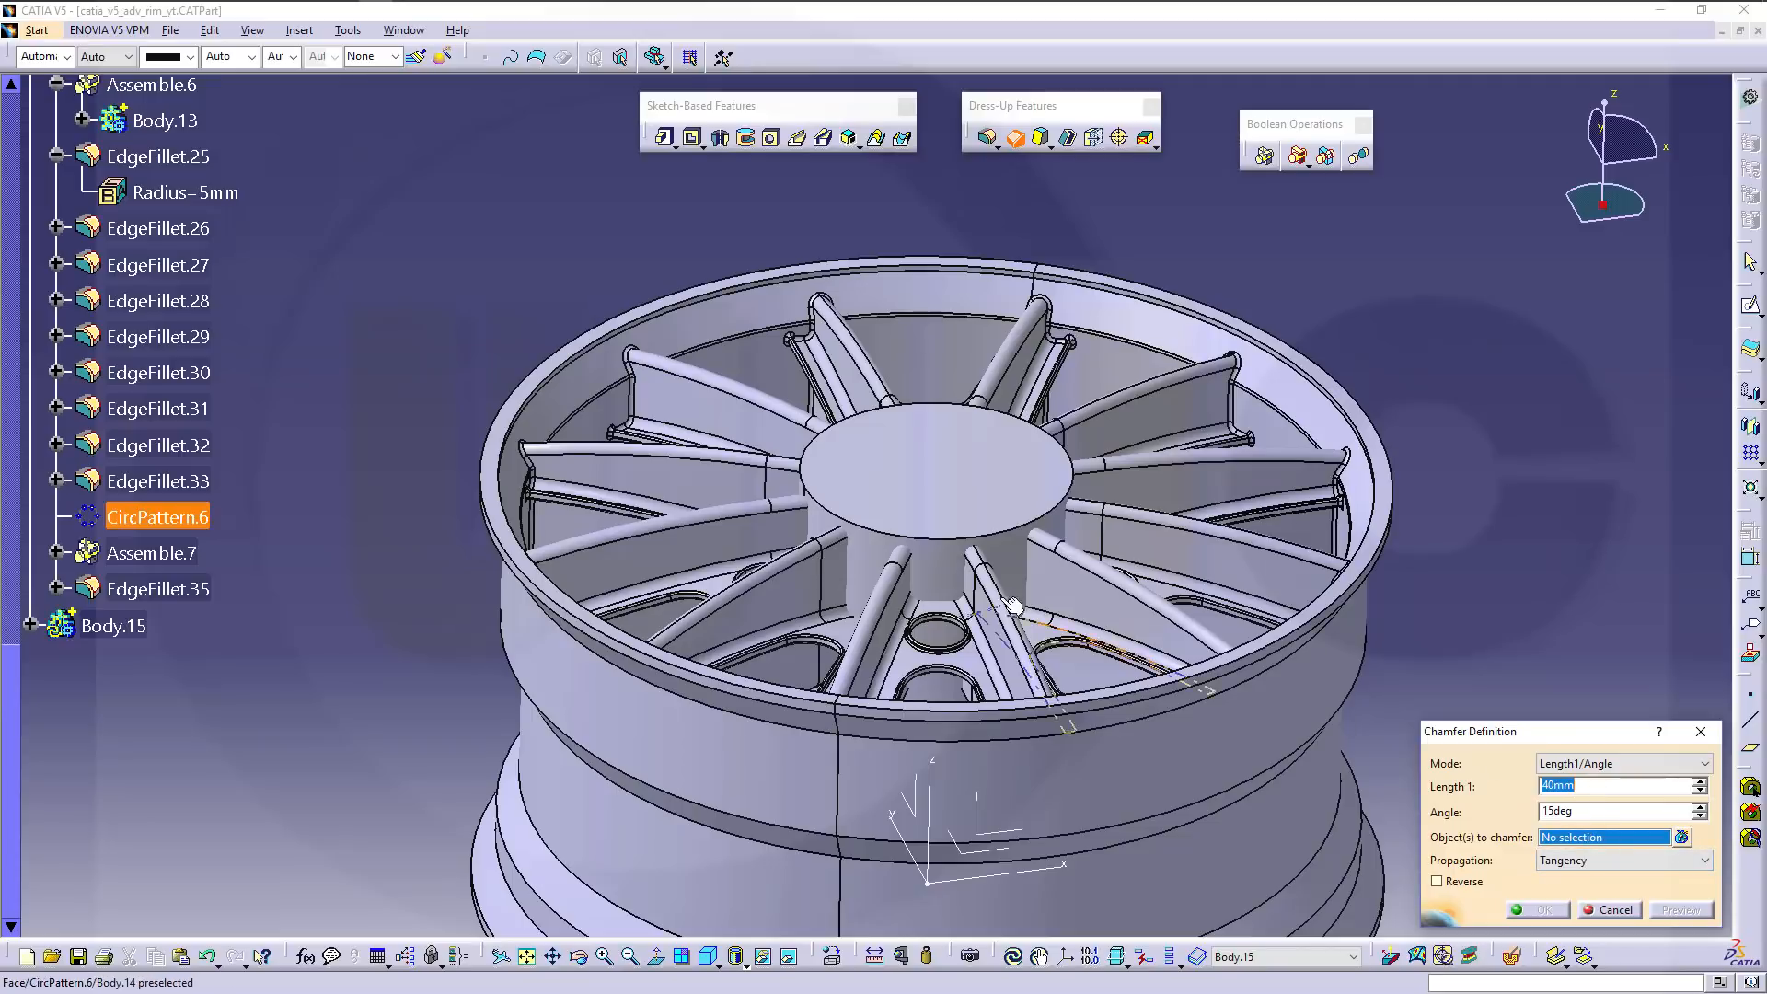
pyautogui.click(1045, 522)
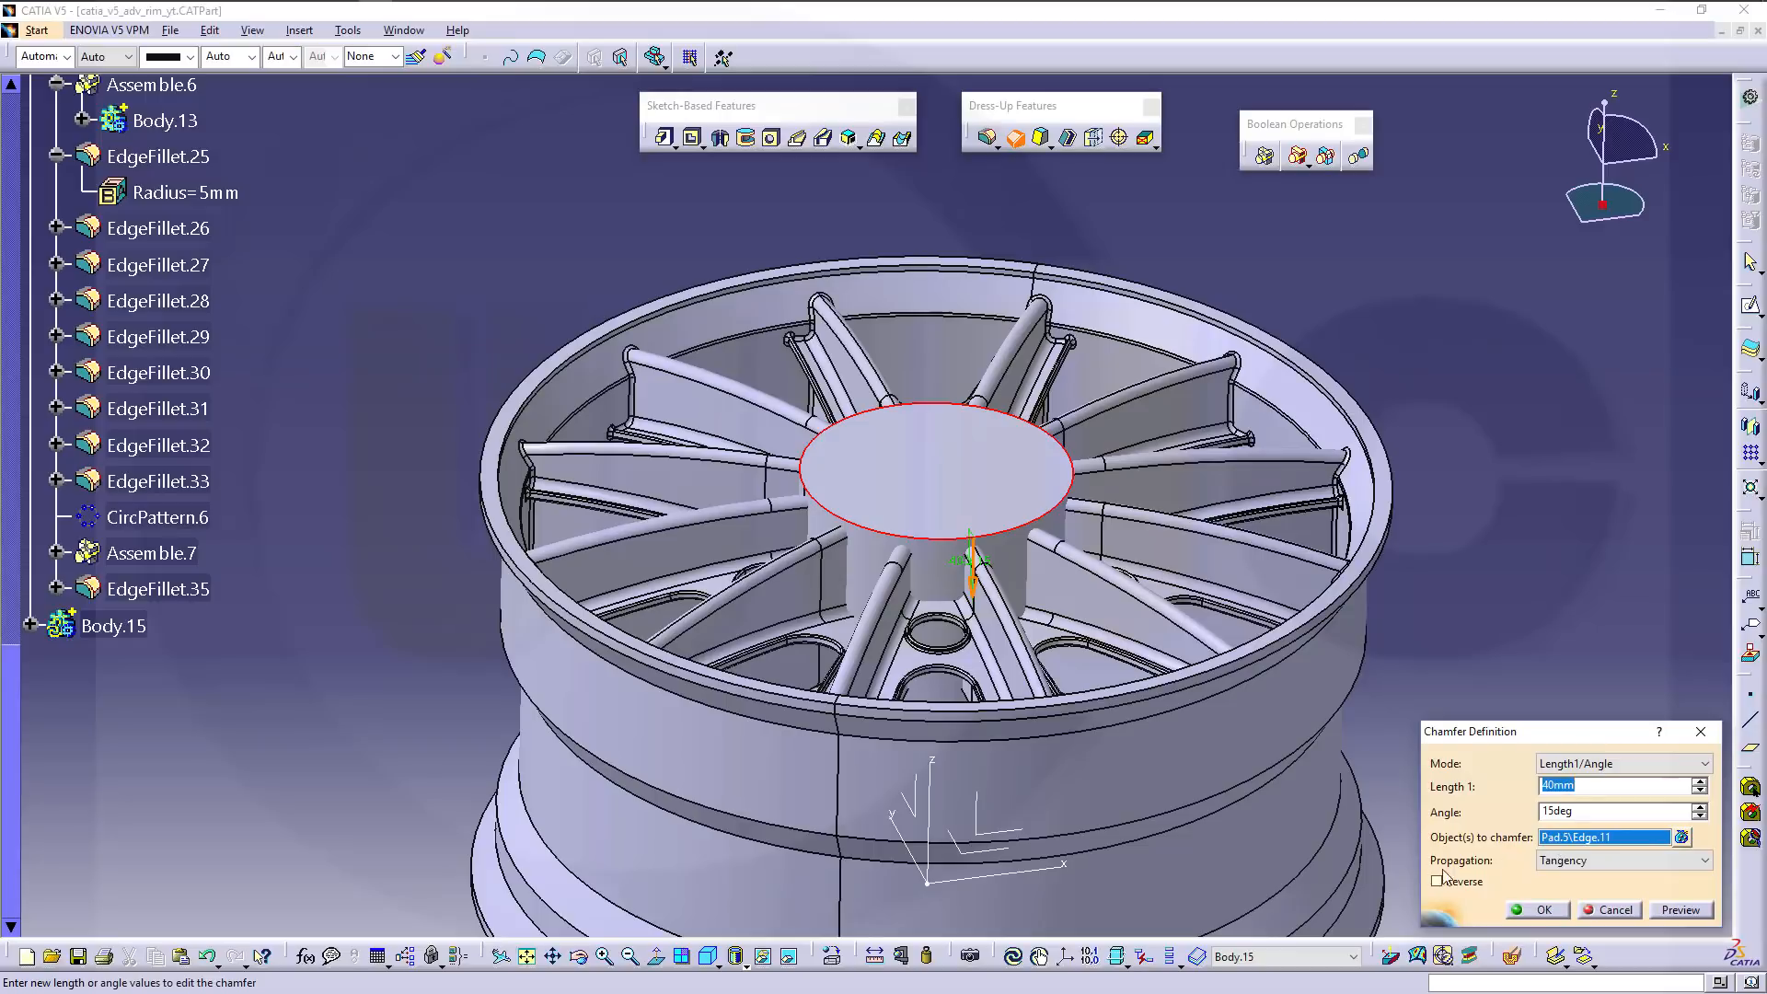
pyautogui.click(1543, 910)
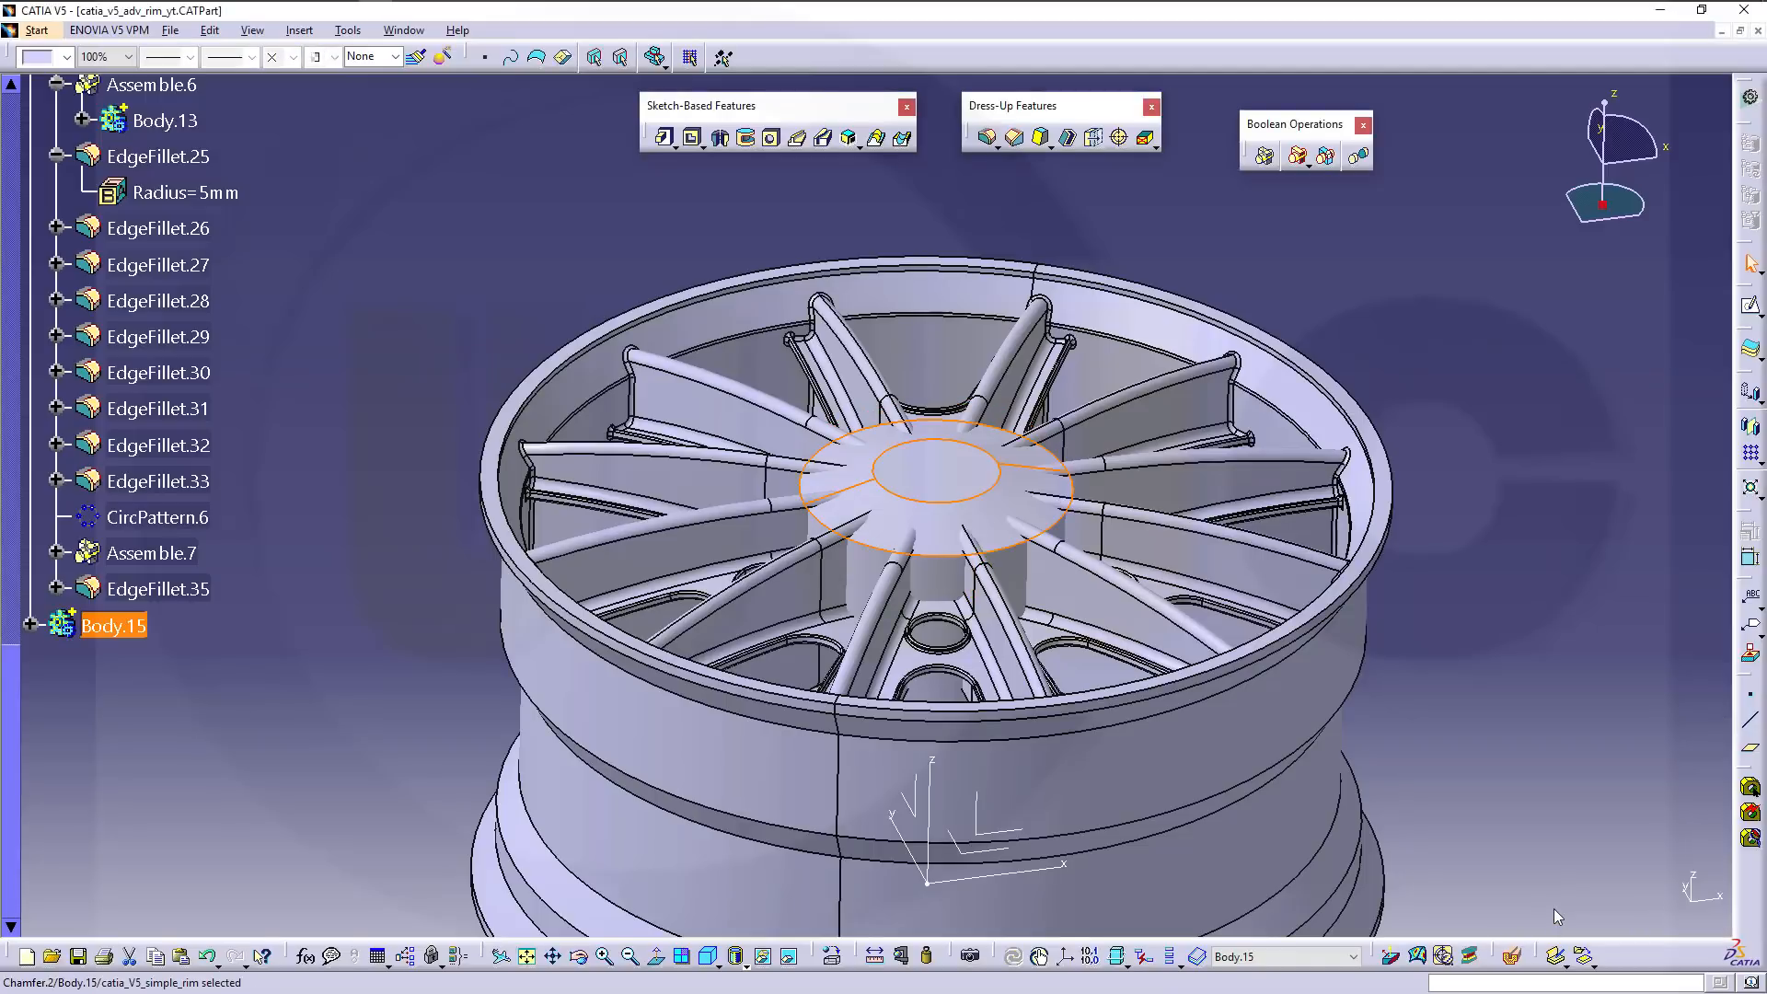
pyautogui.click(1039, 597)
# Fillet the outer edge of the hub's chamfer with a 5 mm radius.
pyautogui.keyDown('ctrl'); pyautogui.moveTo(990, 644); pyautogui.dragTo(947, 587, button='middle'); pyautogui.keyUp('ctrl')
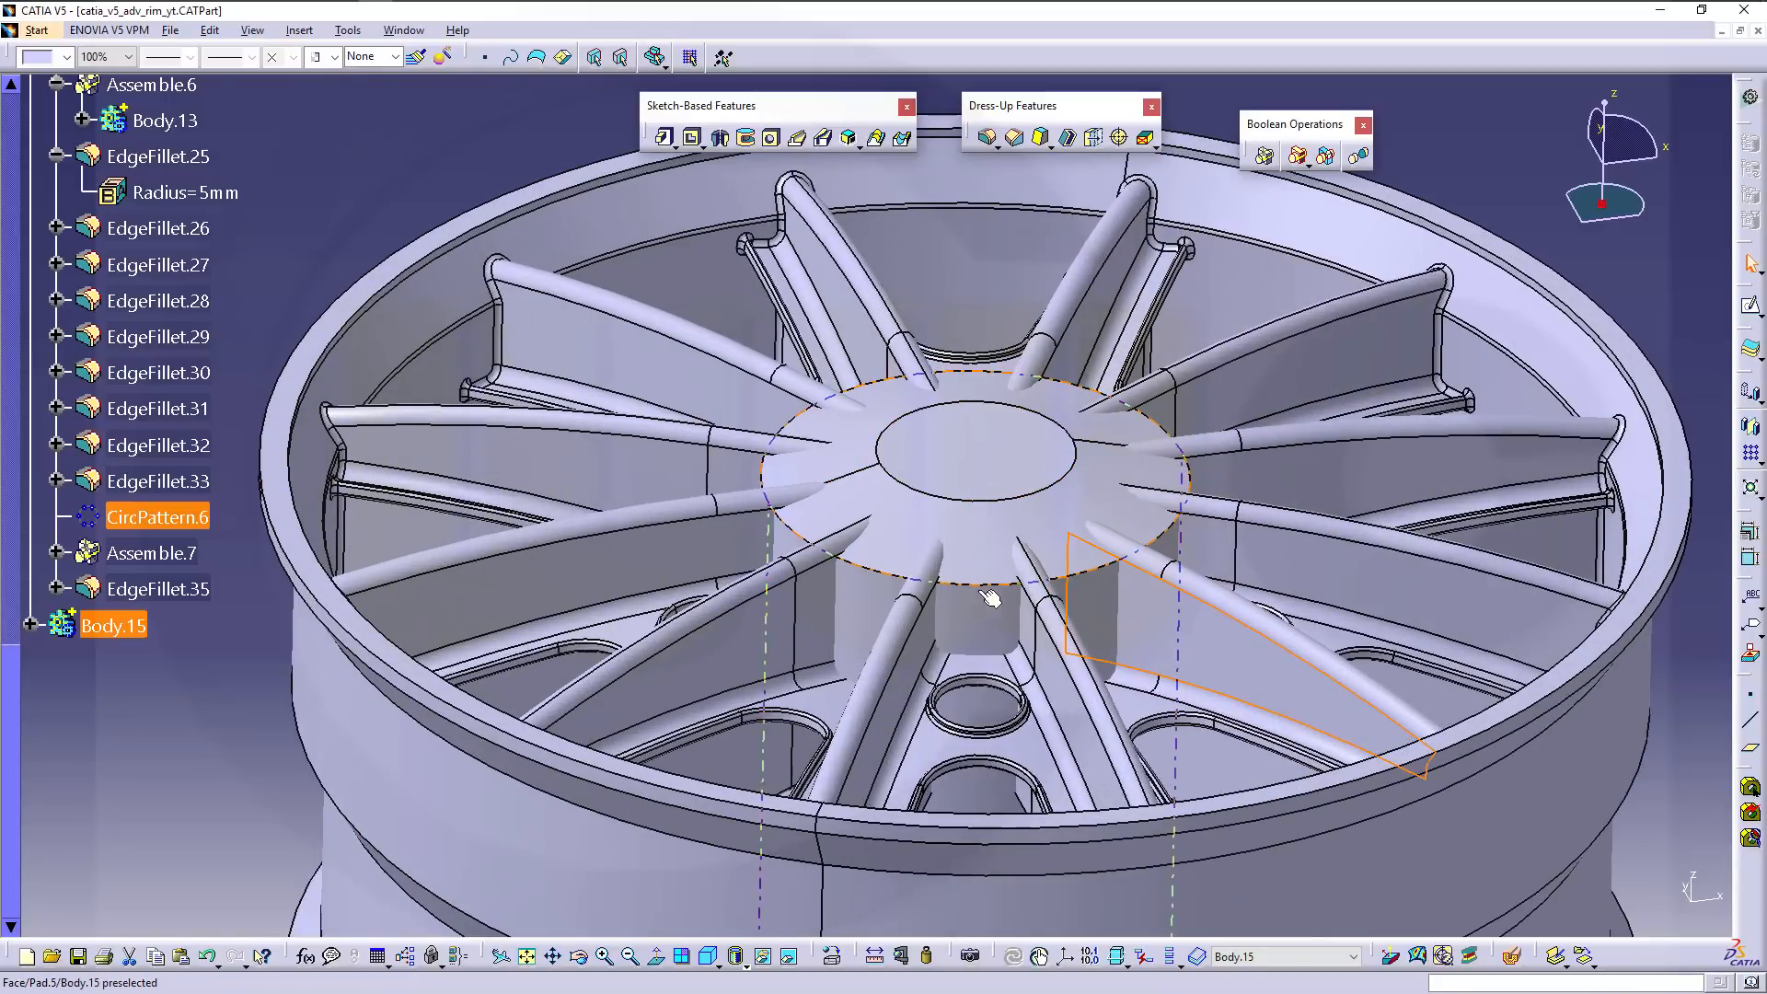
pyautogui.click(985, 137)
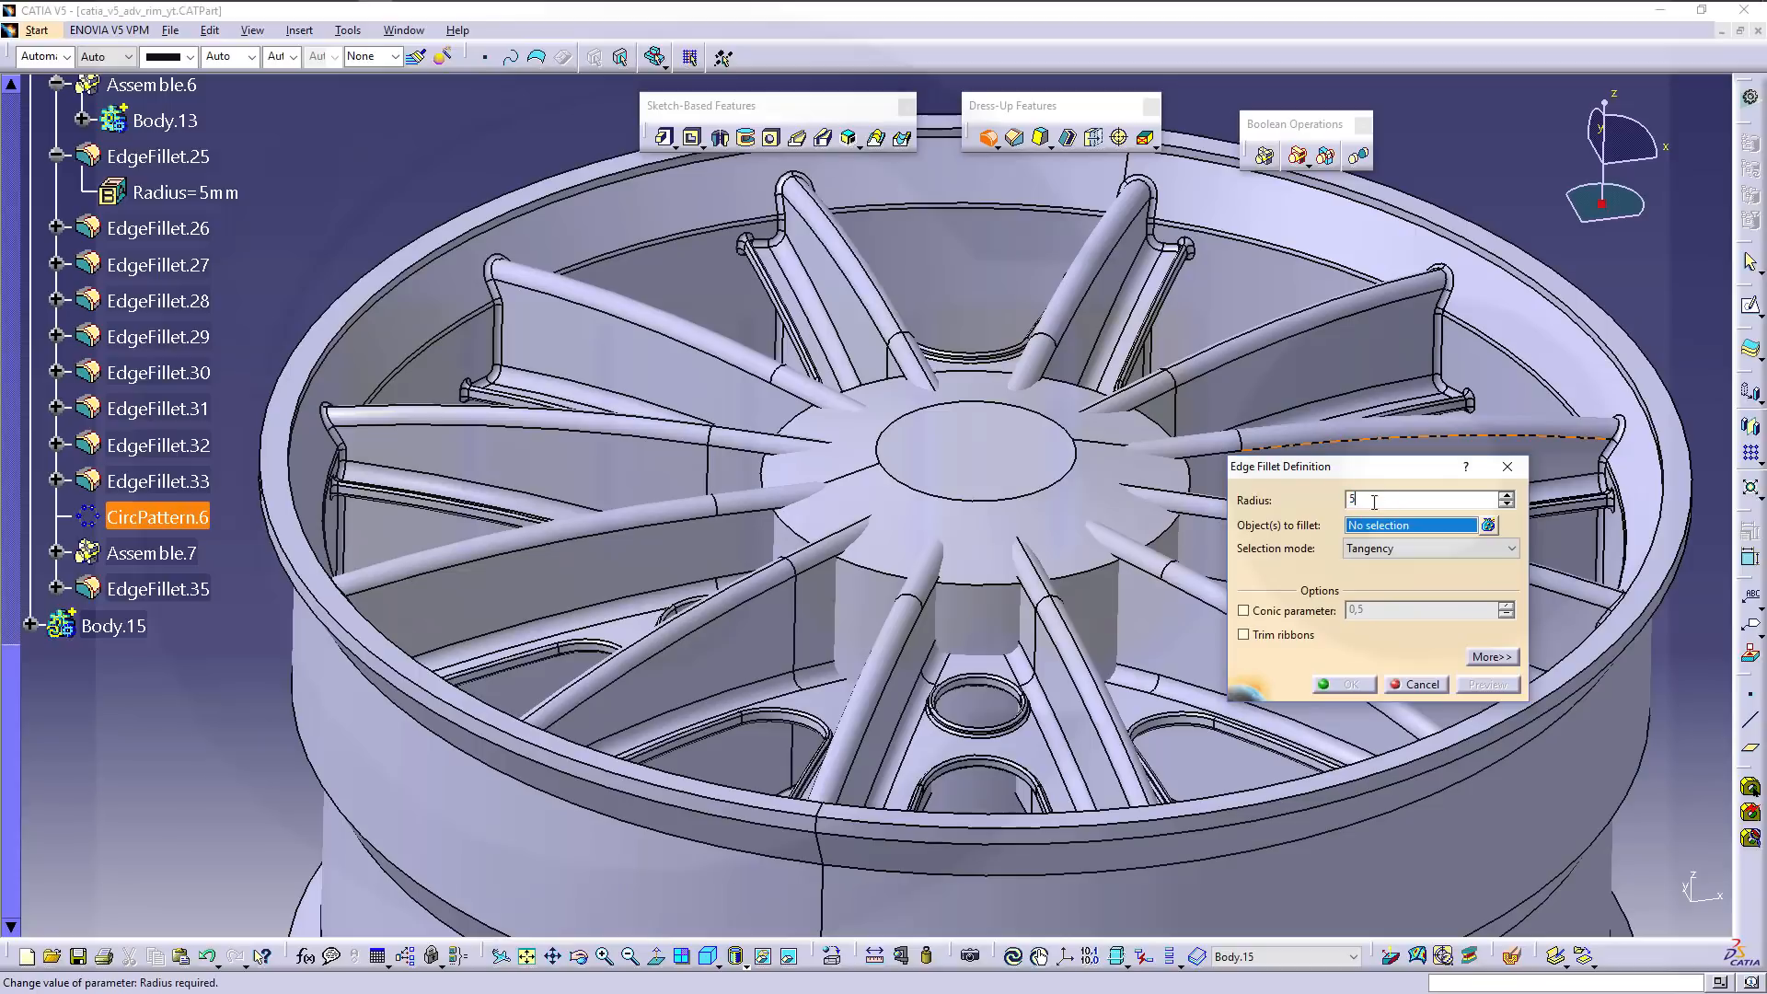
pyautogui.click(1026, 582)
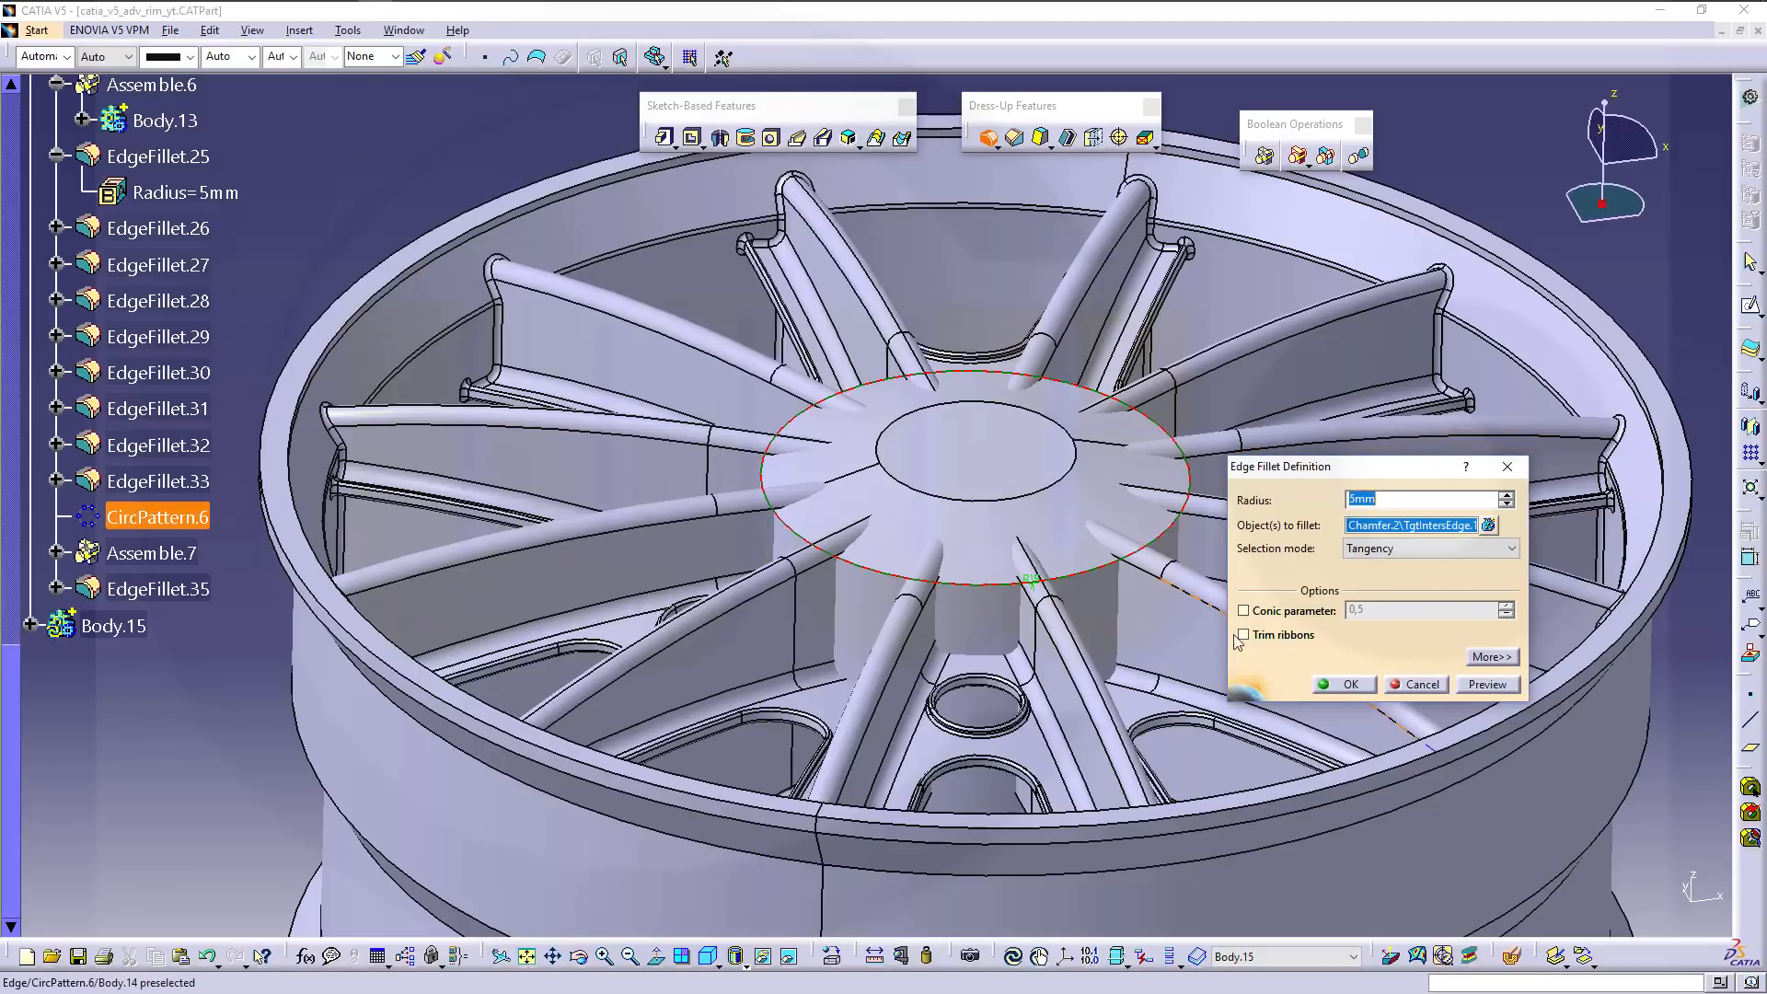
pyautogui.click(1346, 684)
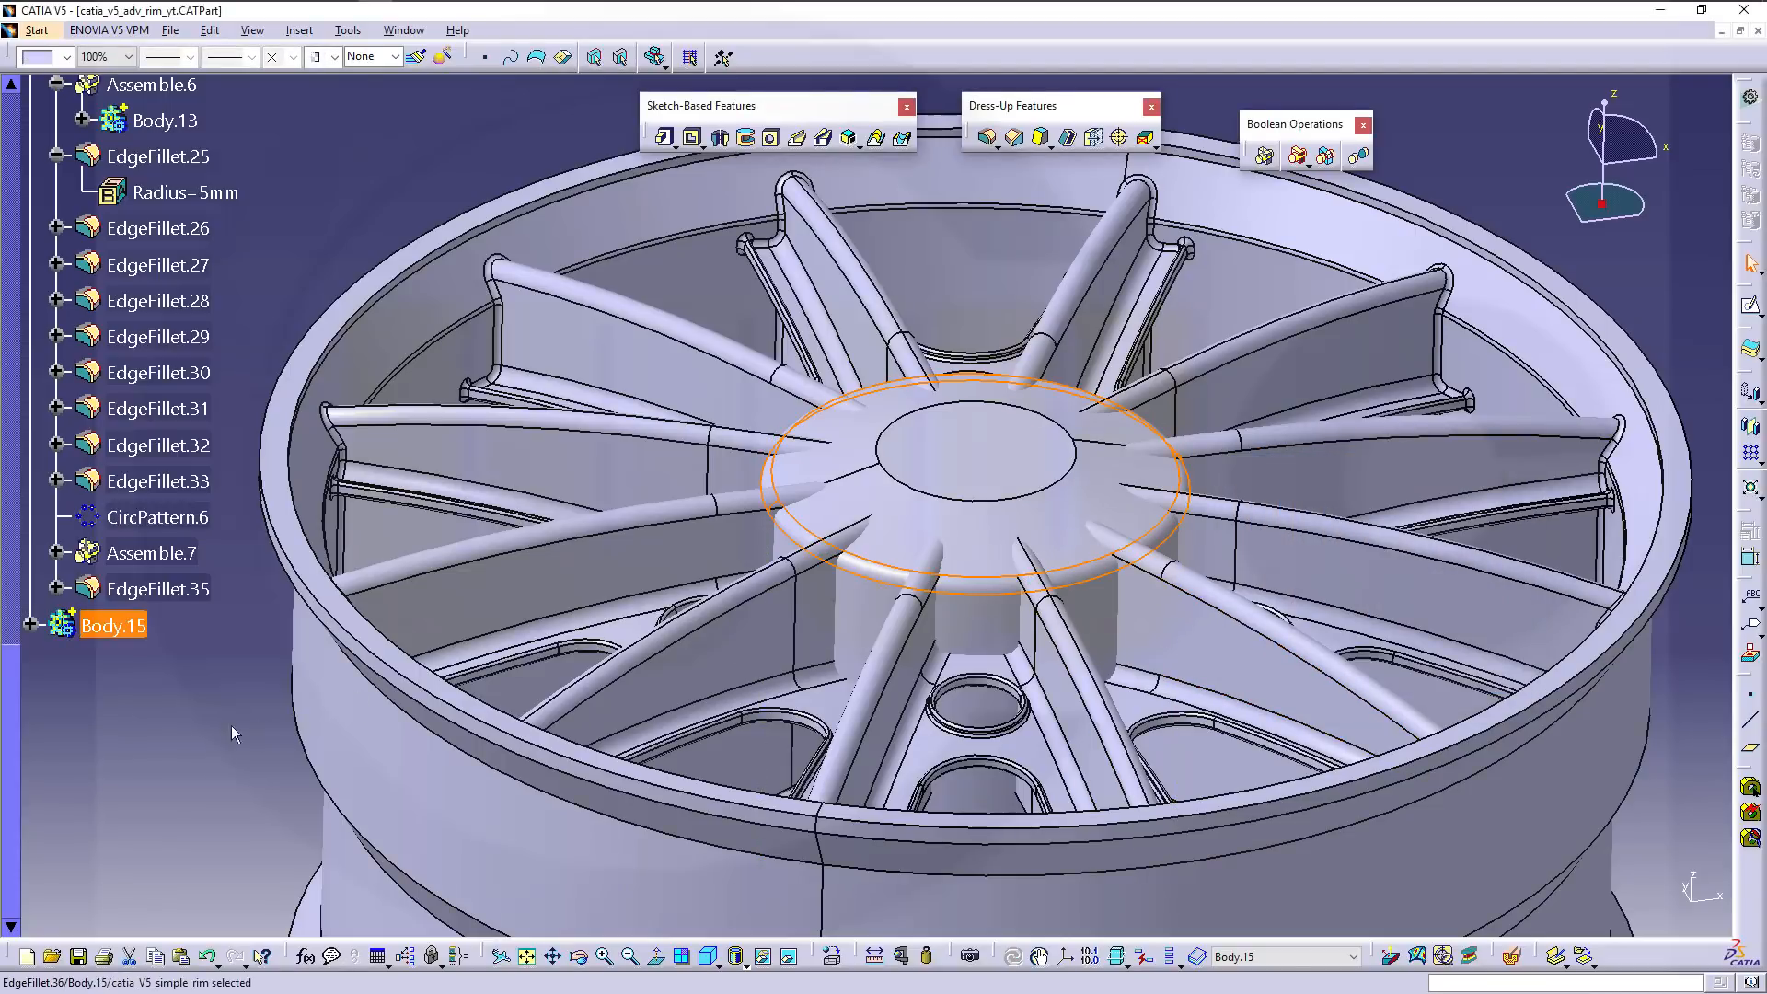
# Assemble Body.15, the central hub, to Body.14 with a Boolean Assemble operation.
pyautogui.moveTo(859, 650); pyautogui.dragTo(727, 626, button='middle')
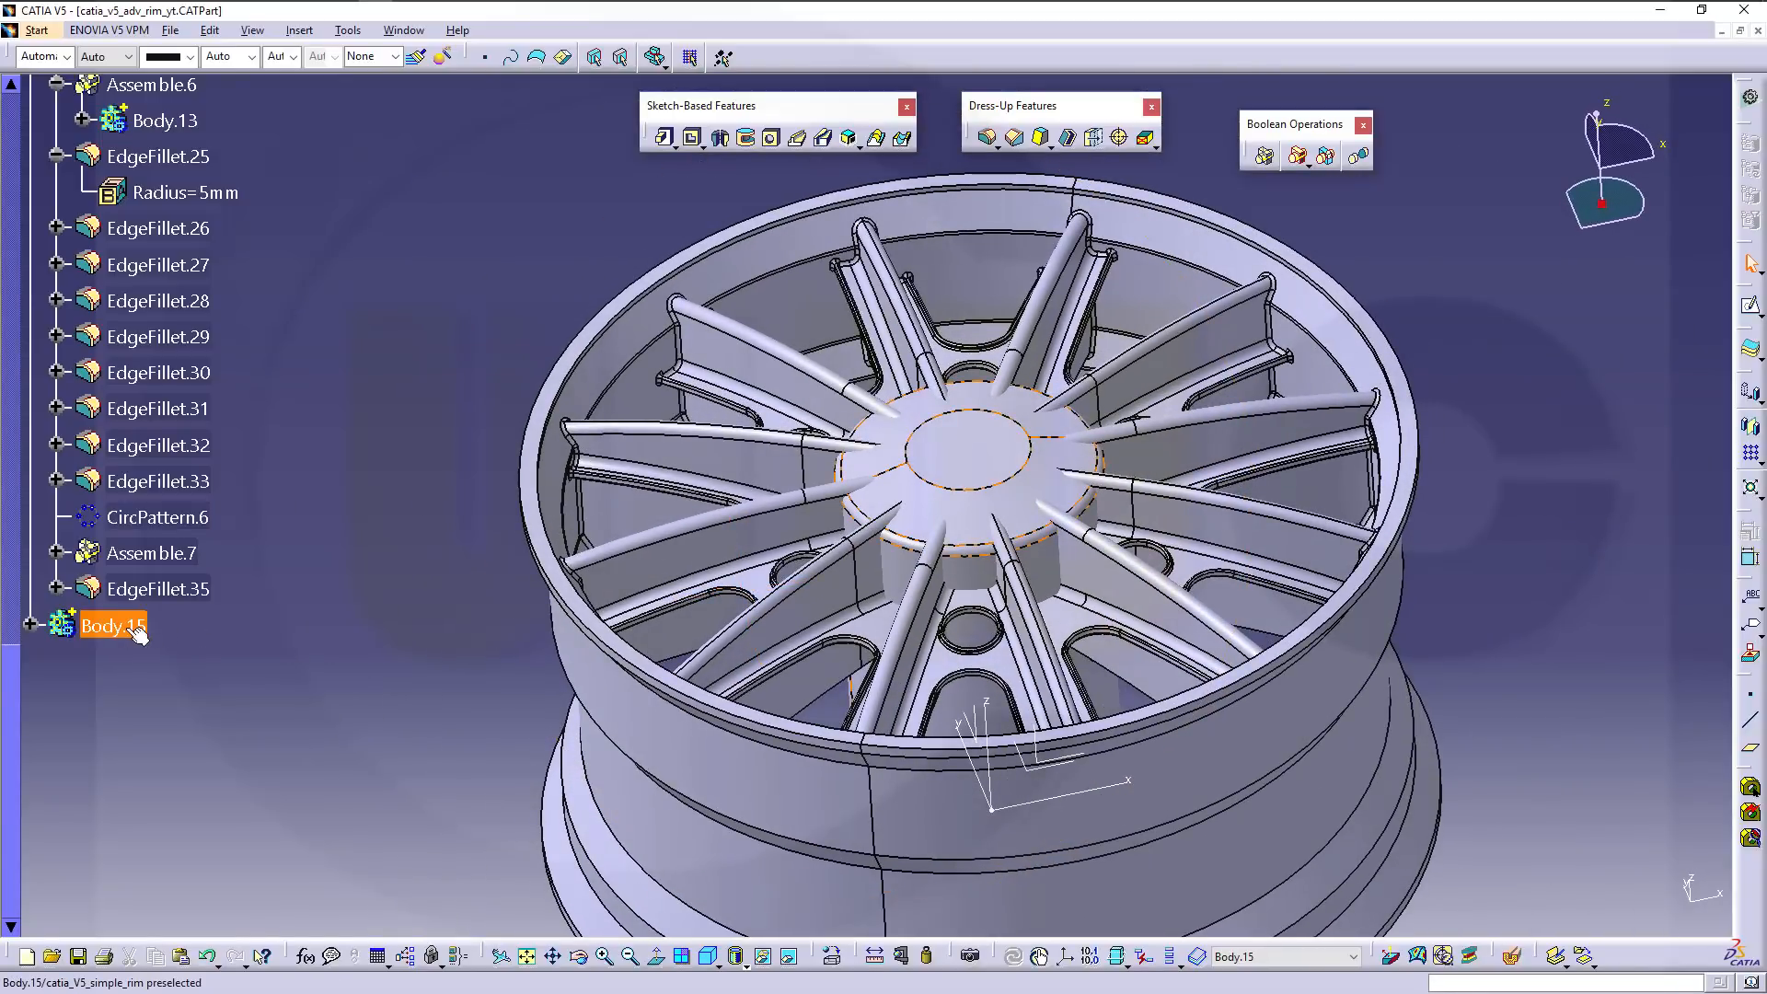
pyautogui.scroll(5, 322, 505)
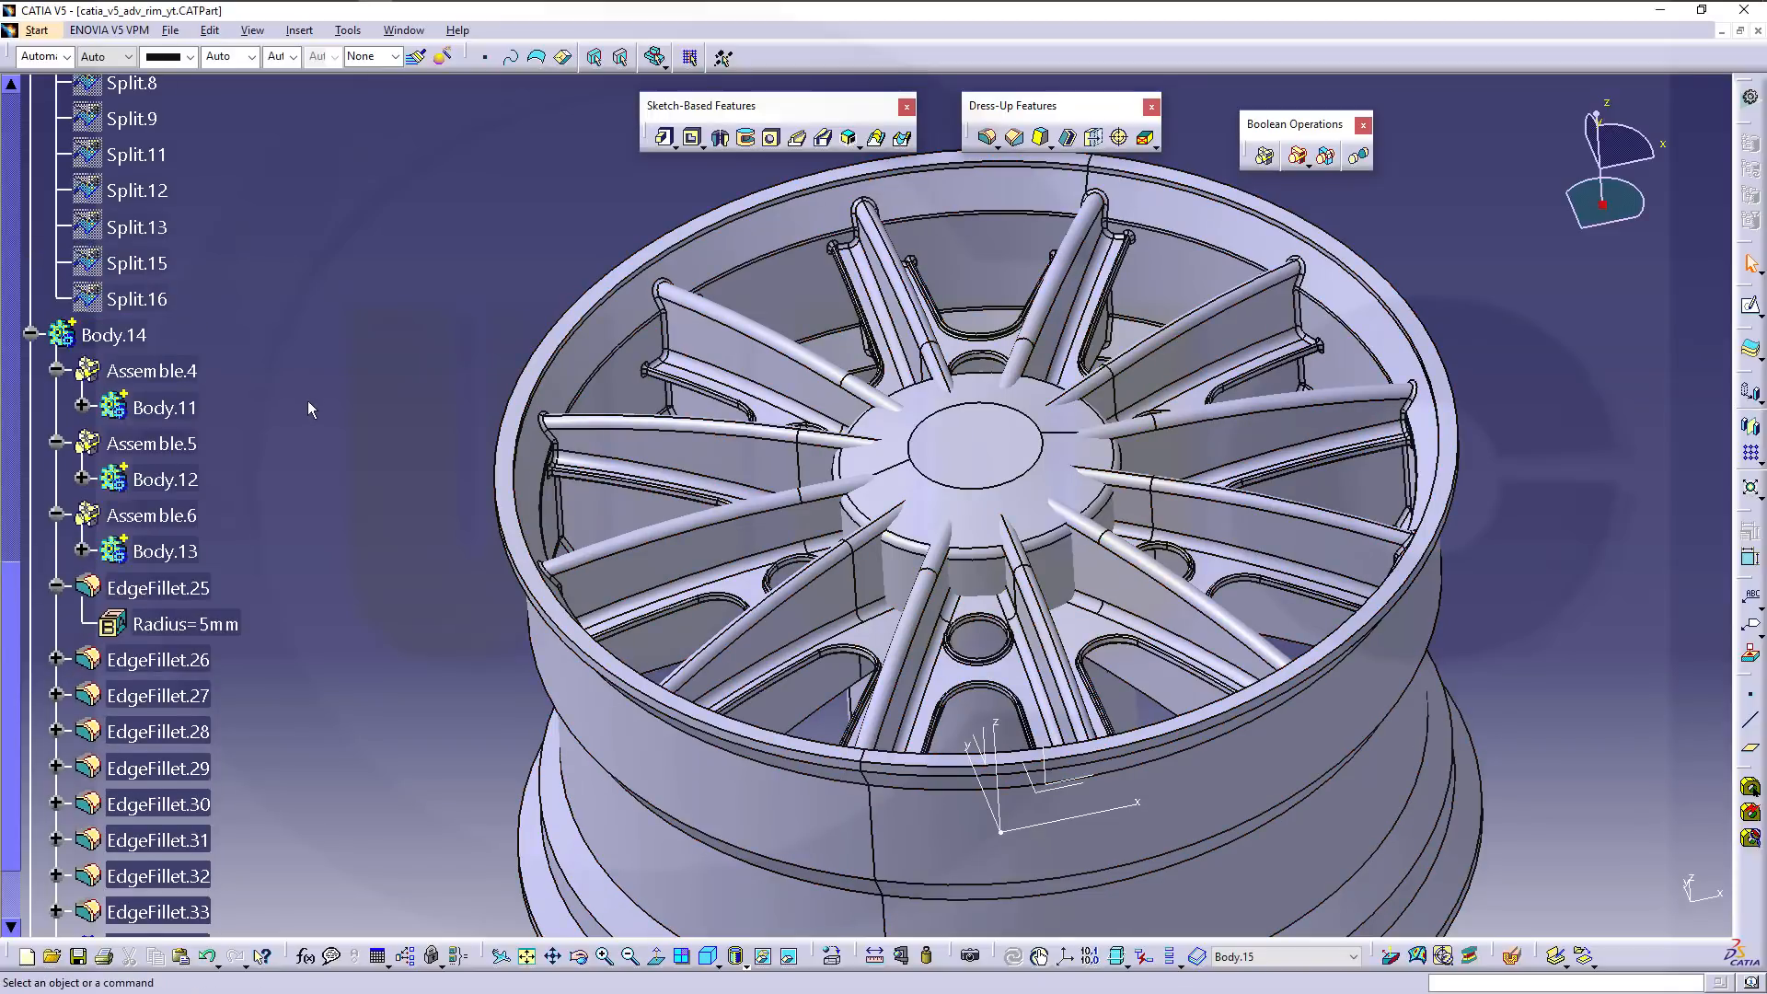
pyautogui.scroll(-4, 305, 405)
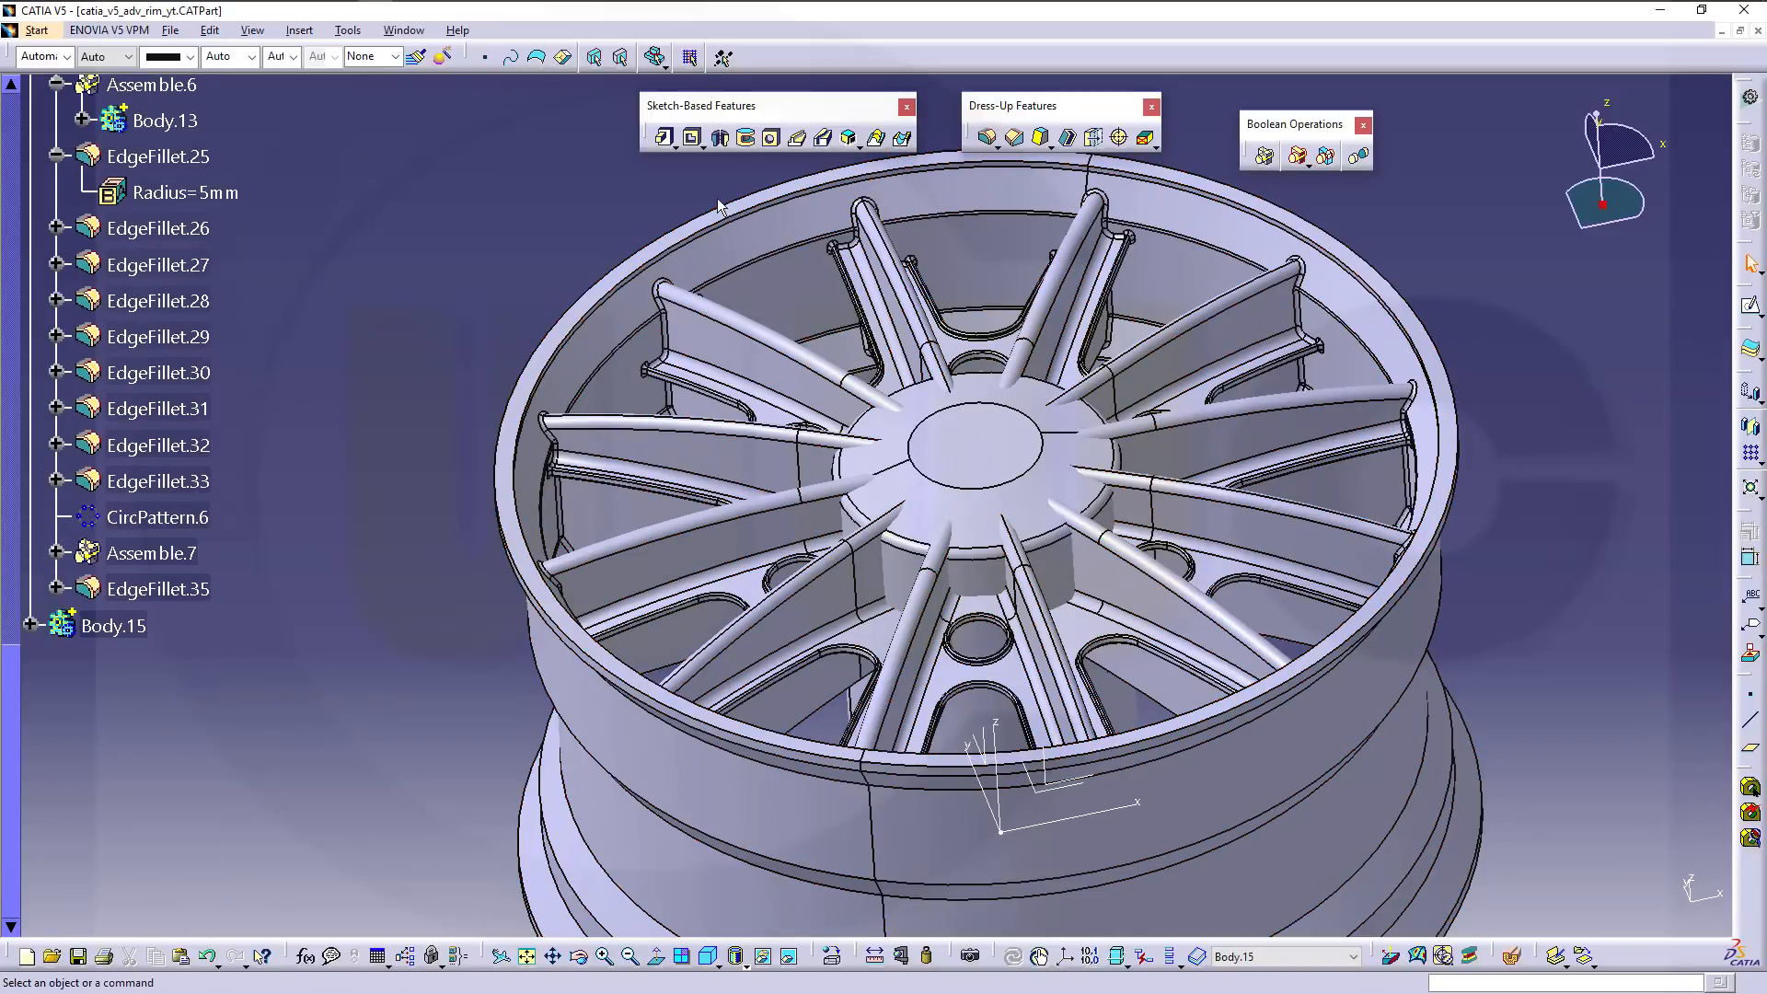
pyautogui.click(113, 626)
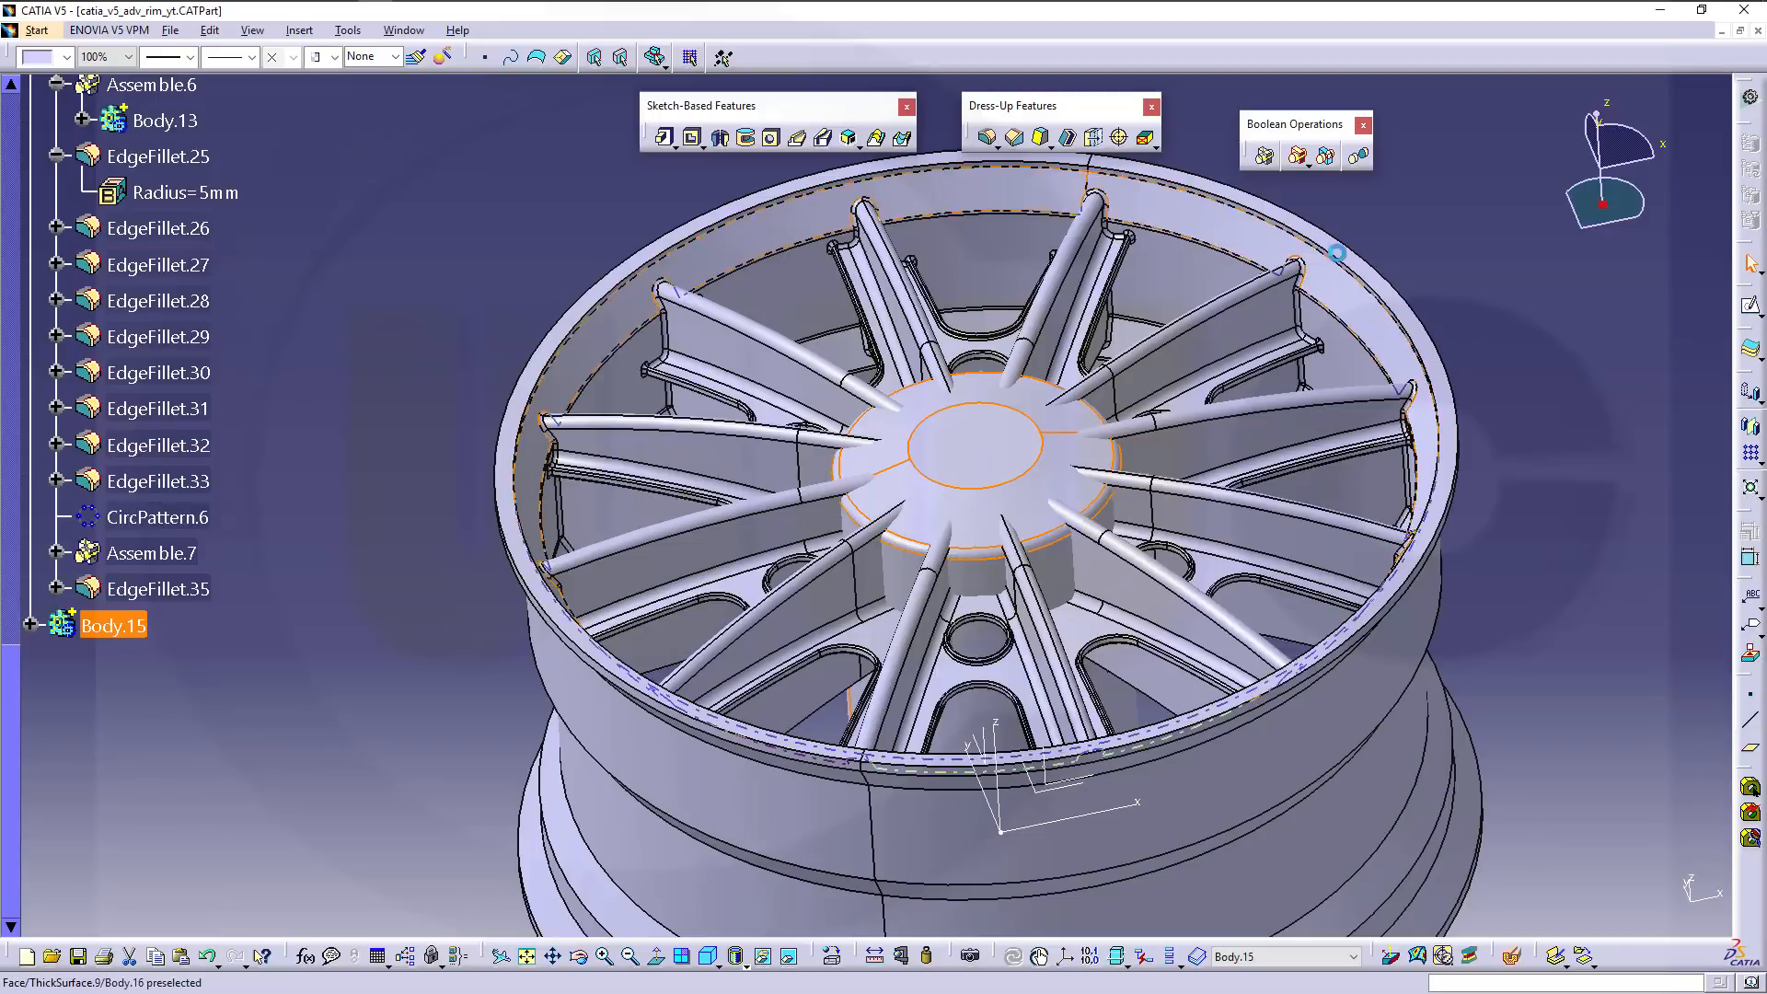
pyautogui.click(1263, 155)
pyautogui.scroll(4, 309, 255)
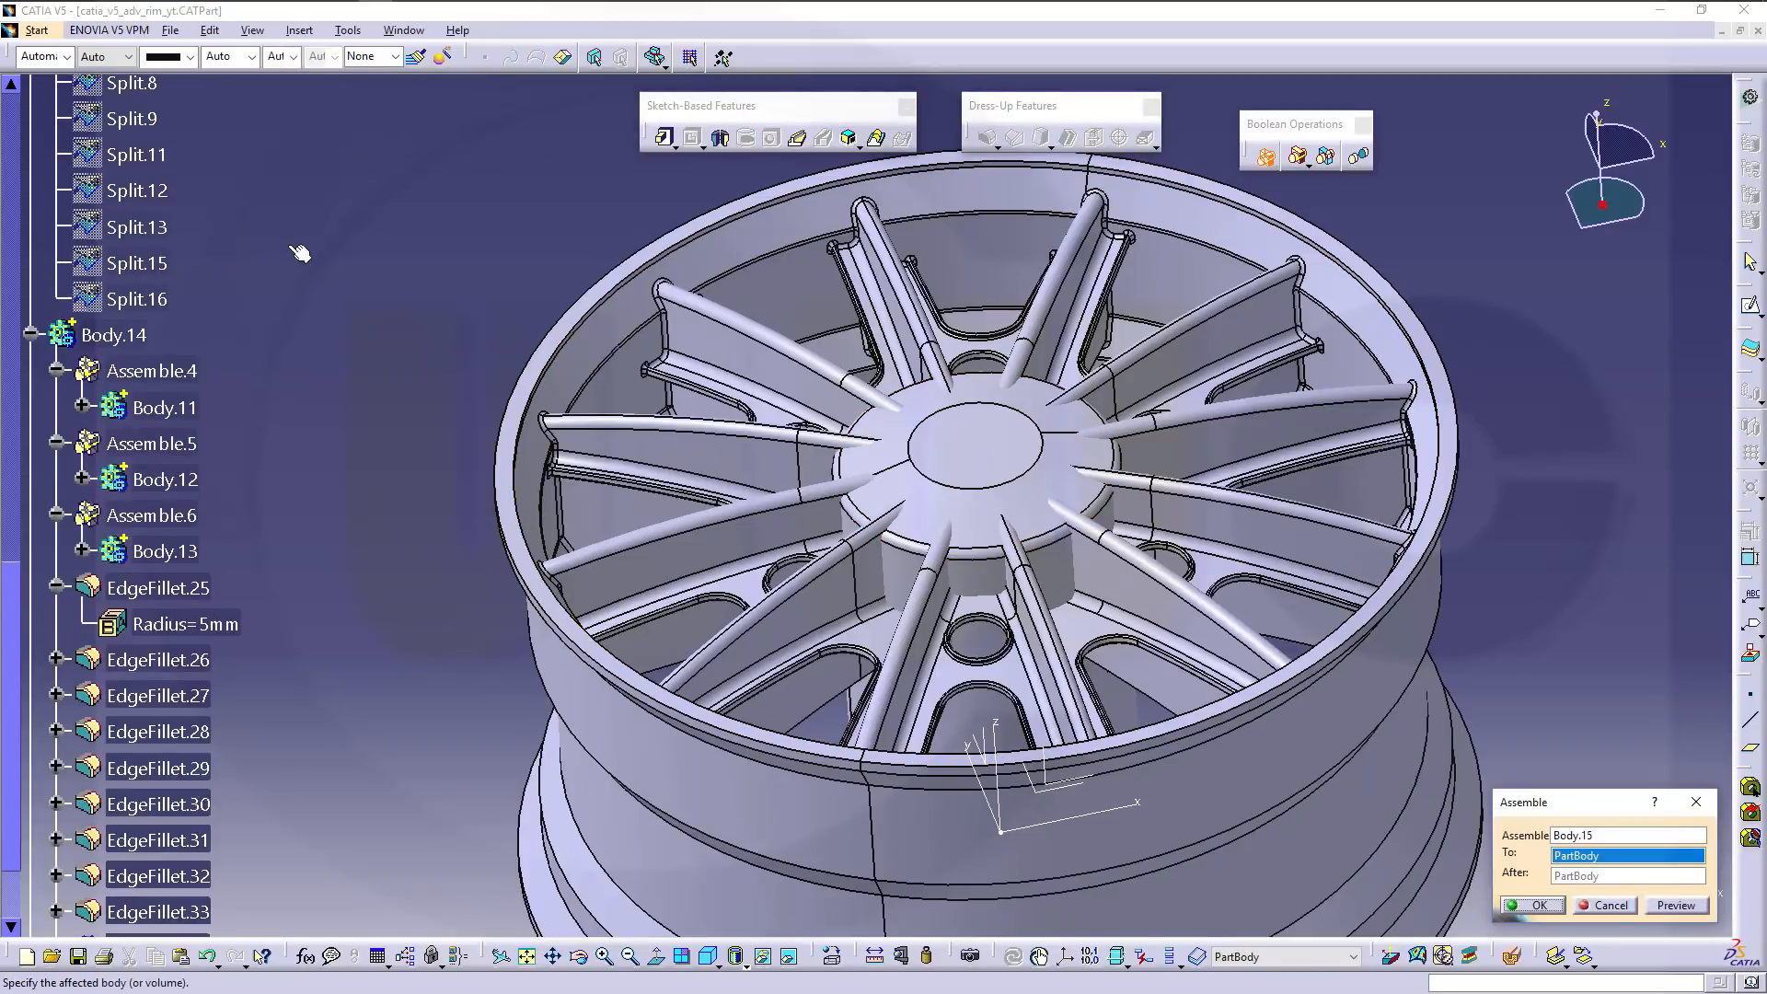
pyautogui.click(130, 339)
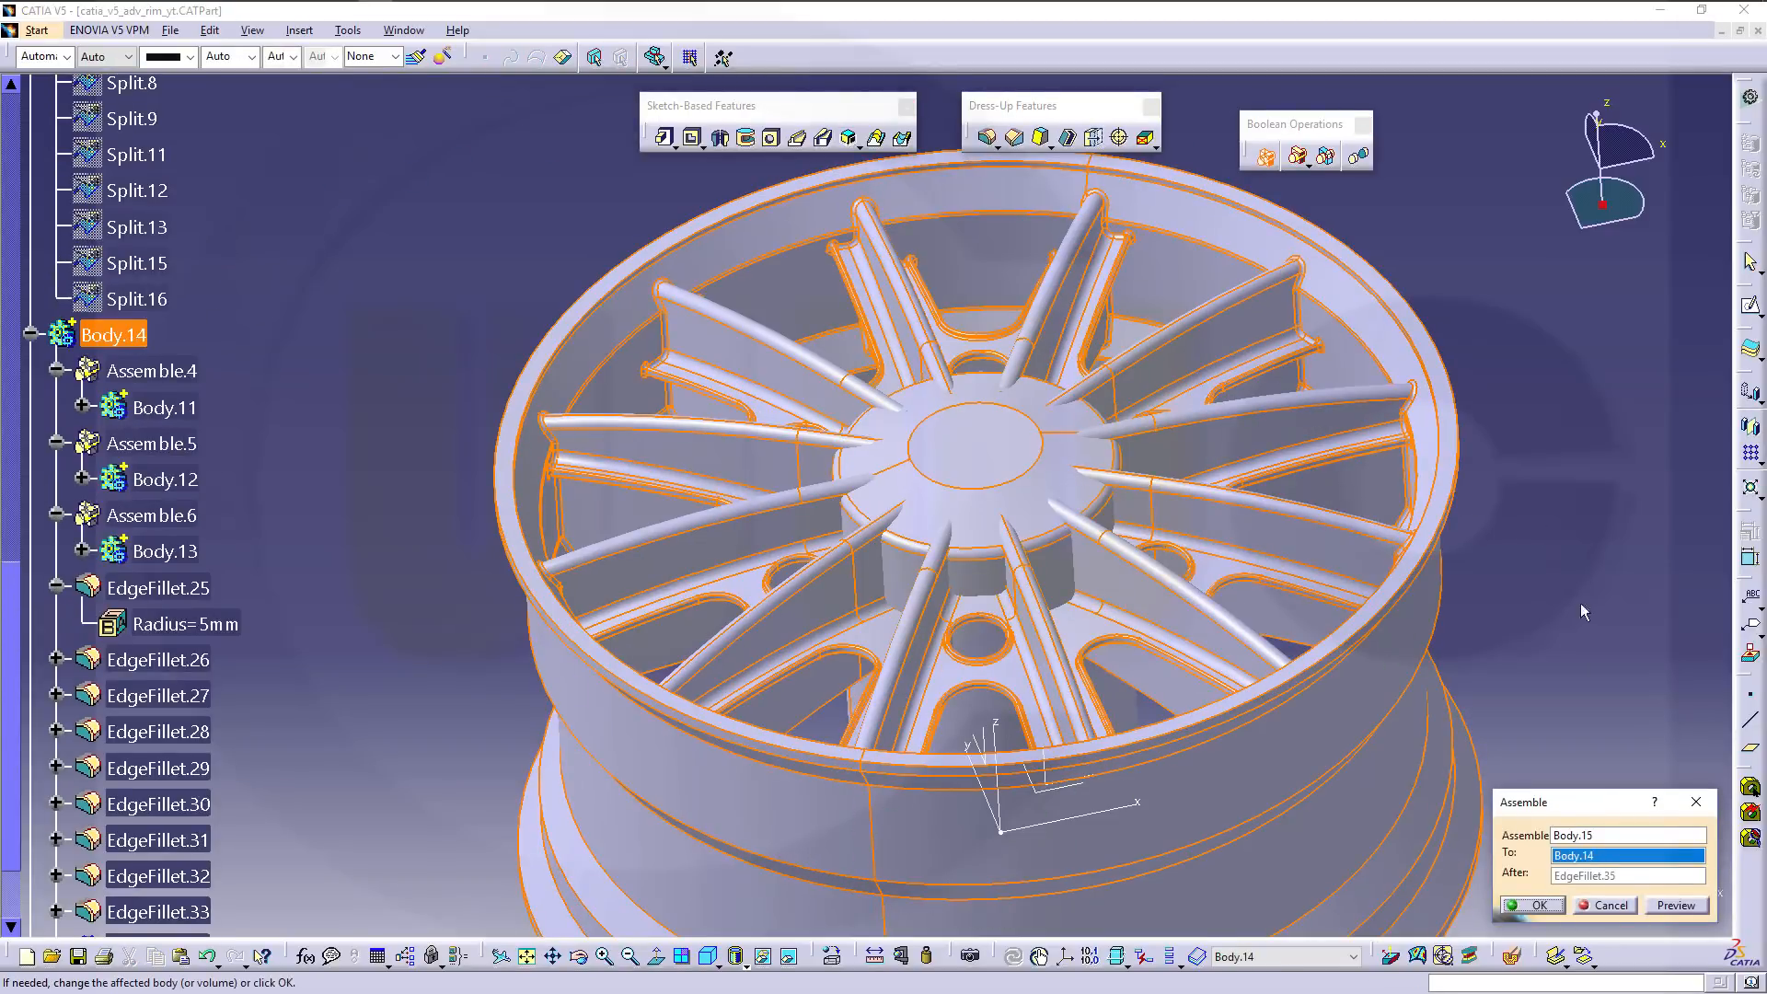
pyautogui.click(1536, 906)
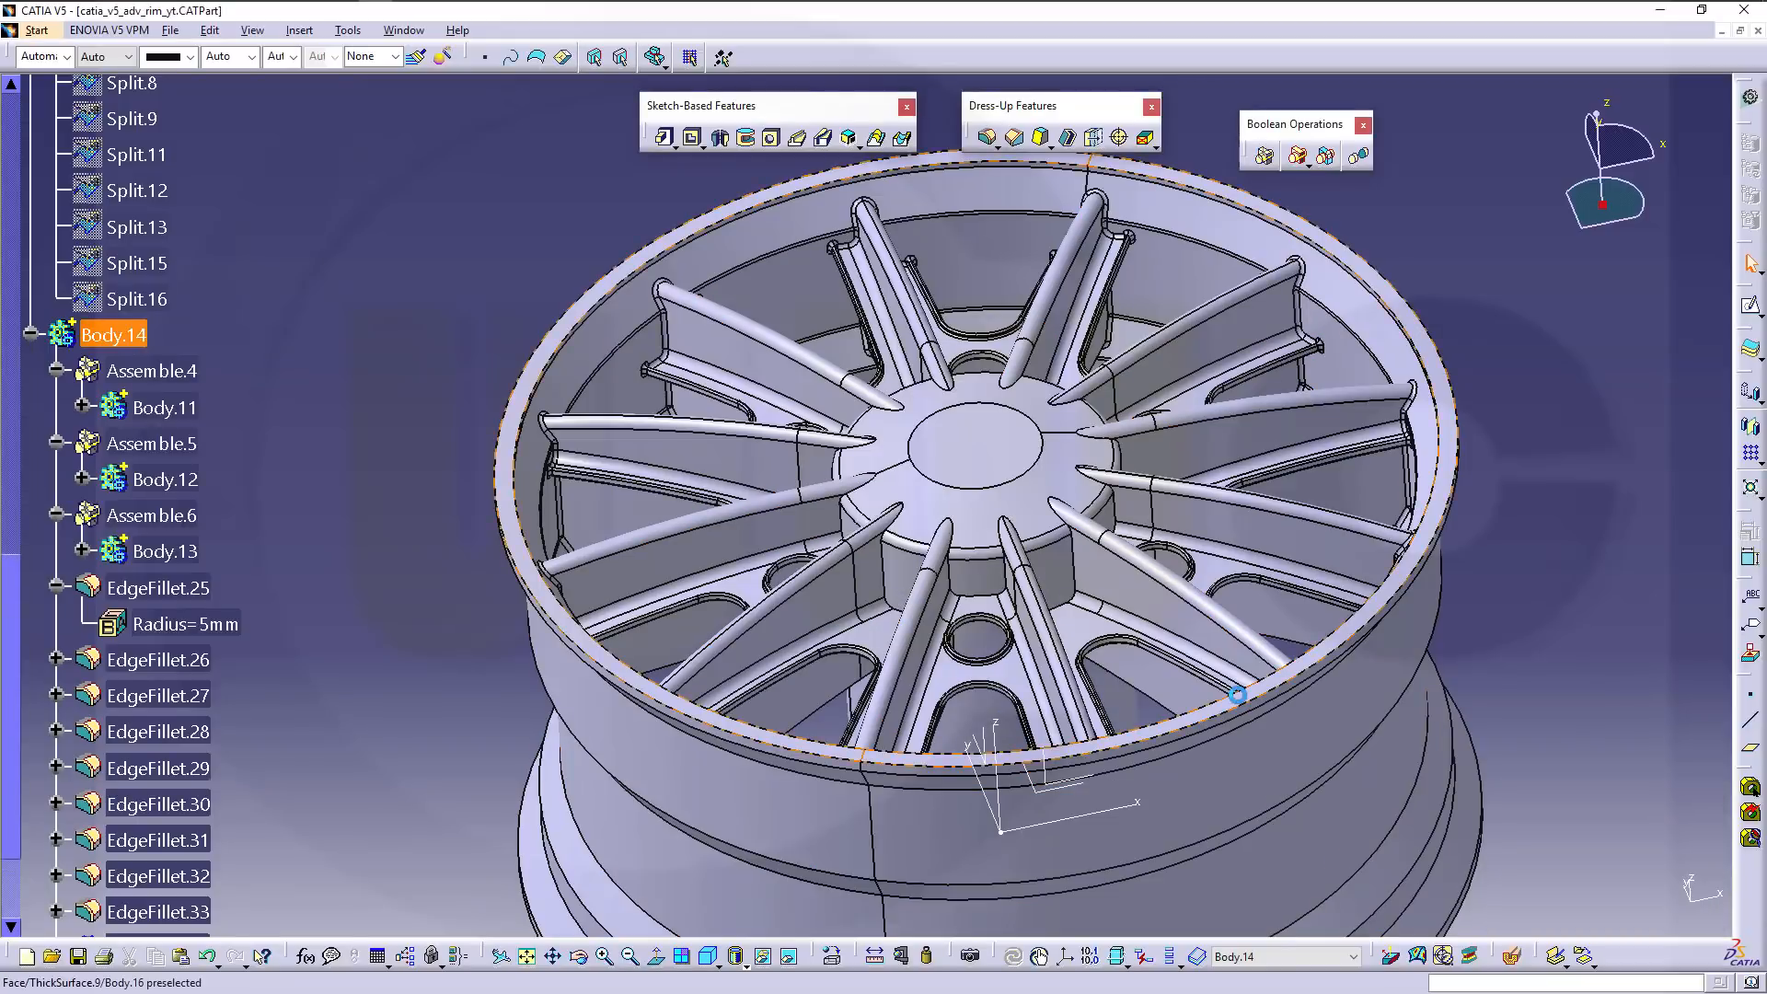
# Fillet the front-side edges where the spokes meet the hub cylinder with a 5 mm radius.
pyautogui.moveTo(1082, 570); pyautogui.dragTo(1004, 570, button='middle')
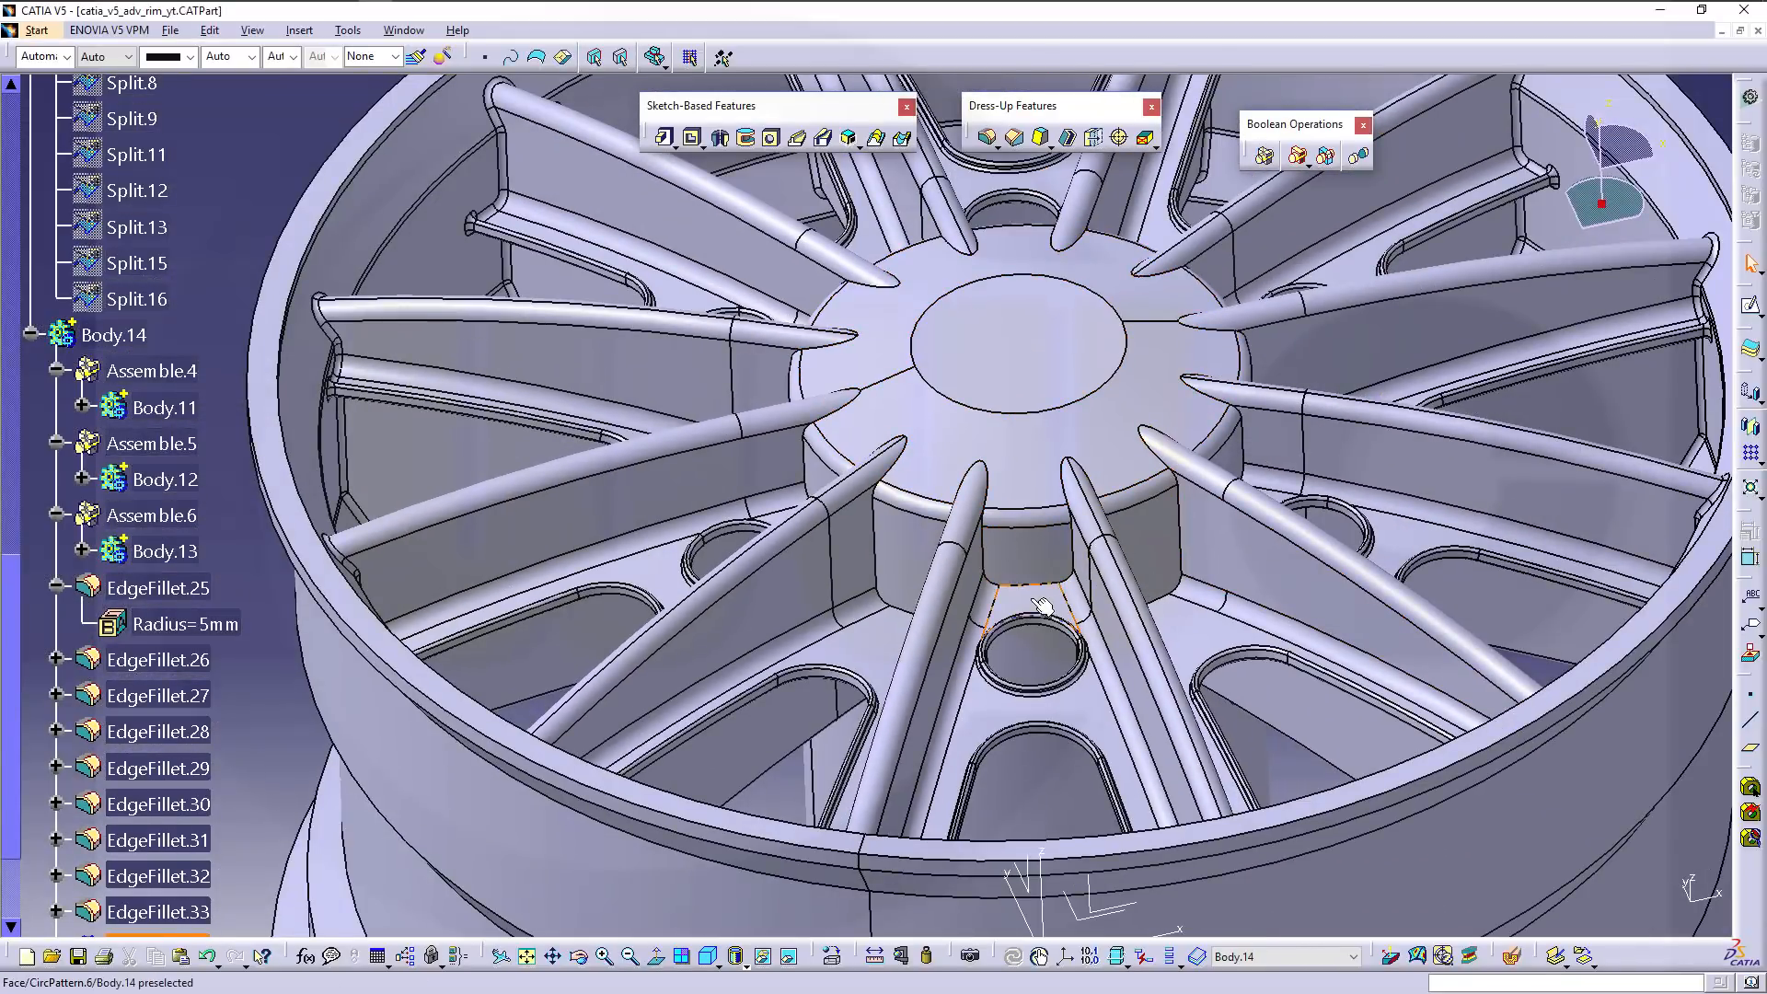
pyautogui.click(987, 137)
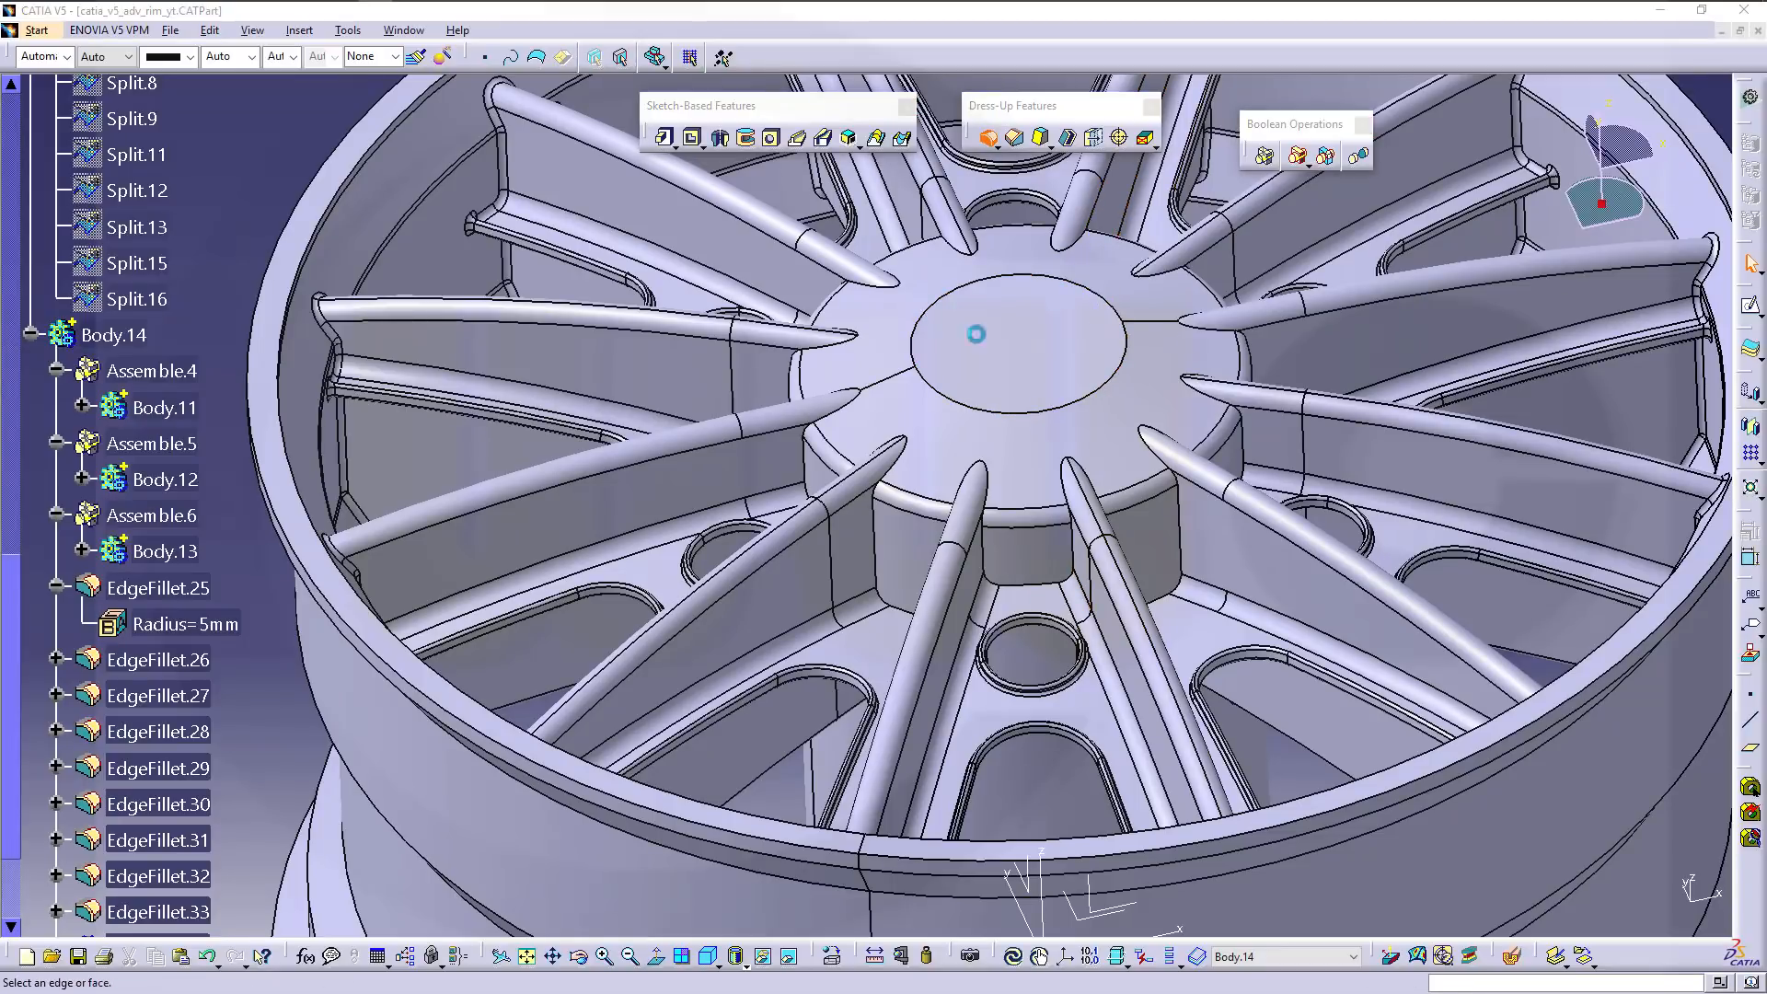
pyautogui.click(1030, 585)
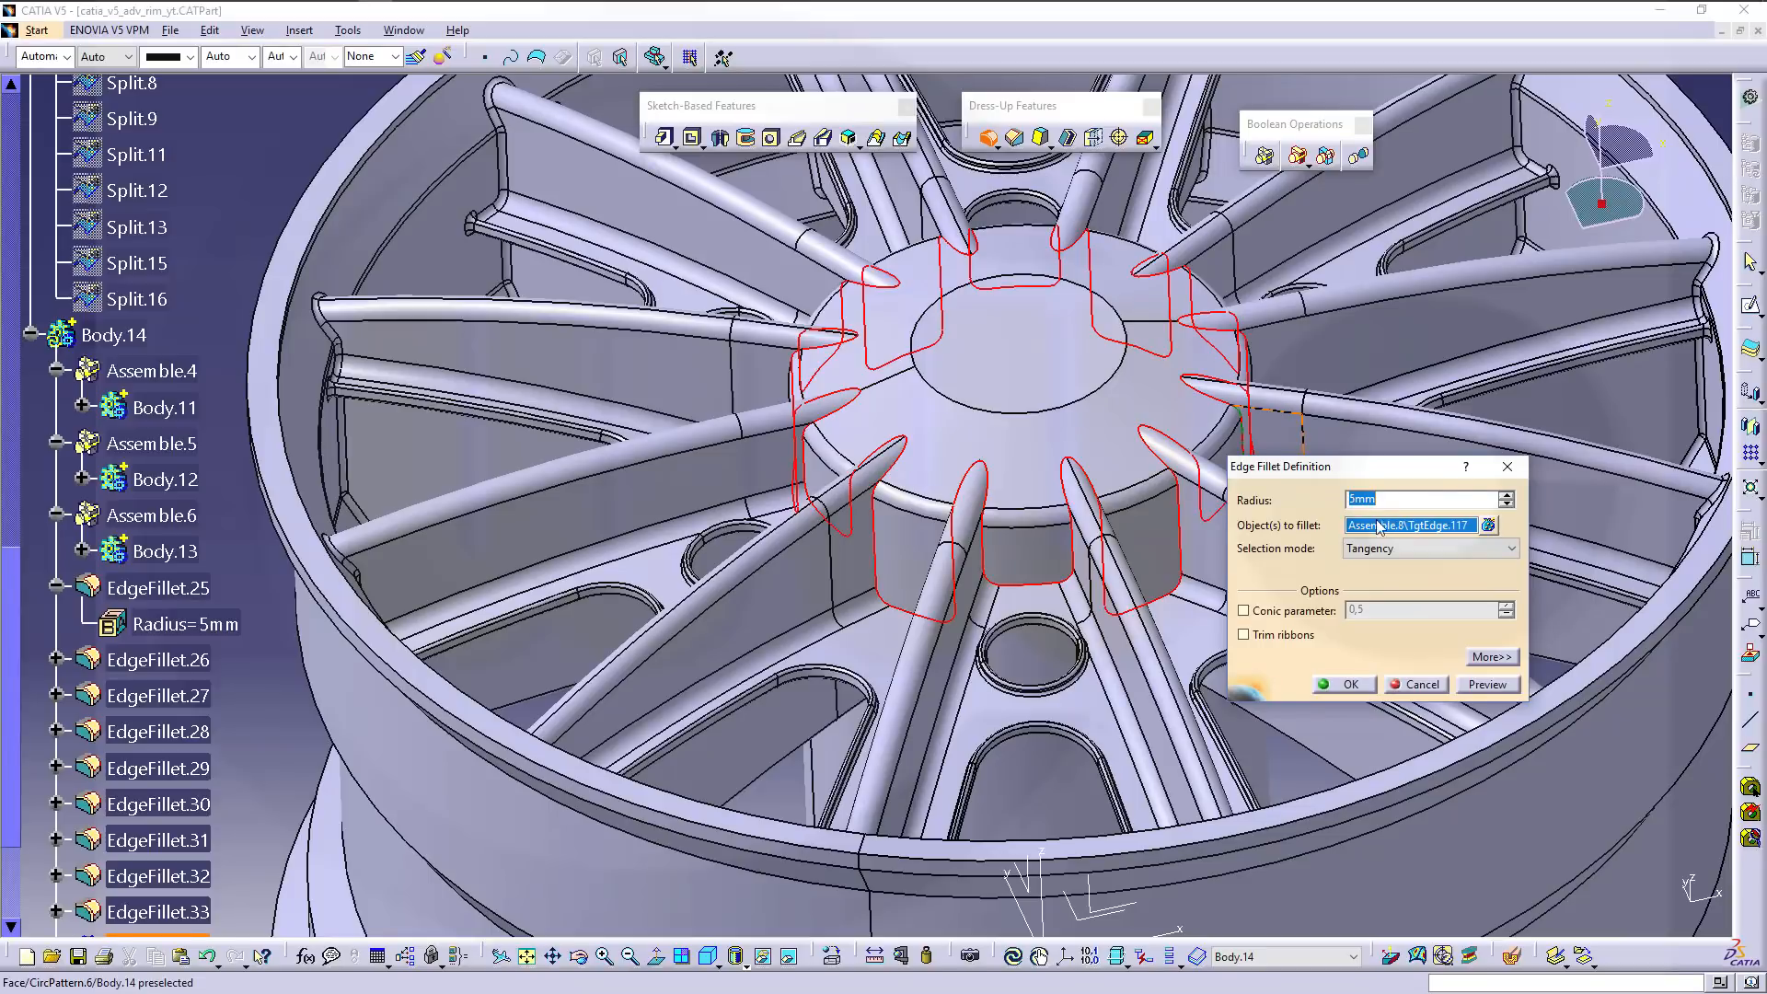
pyautogui.click(1350, 684)
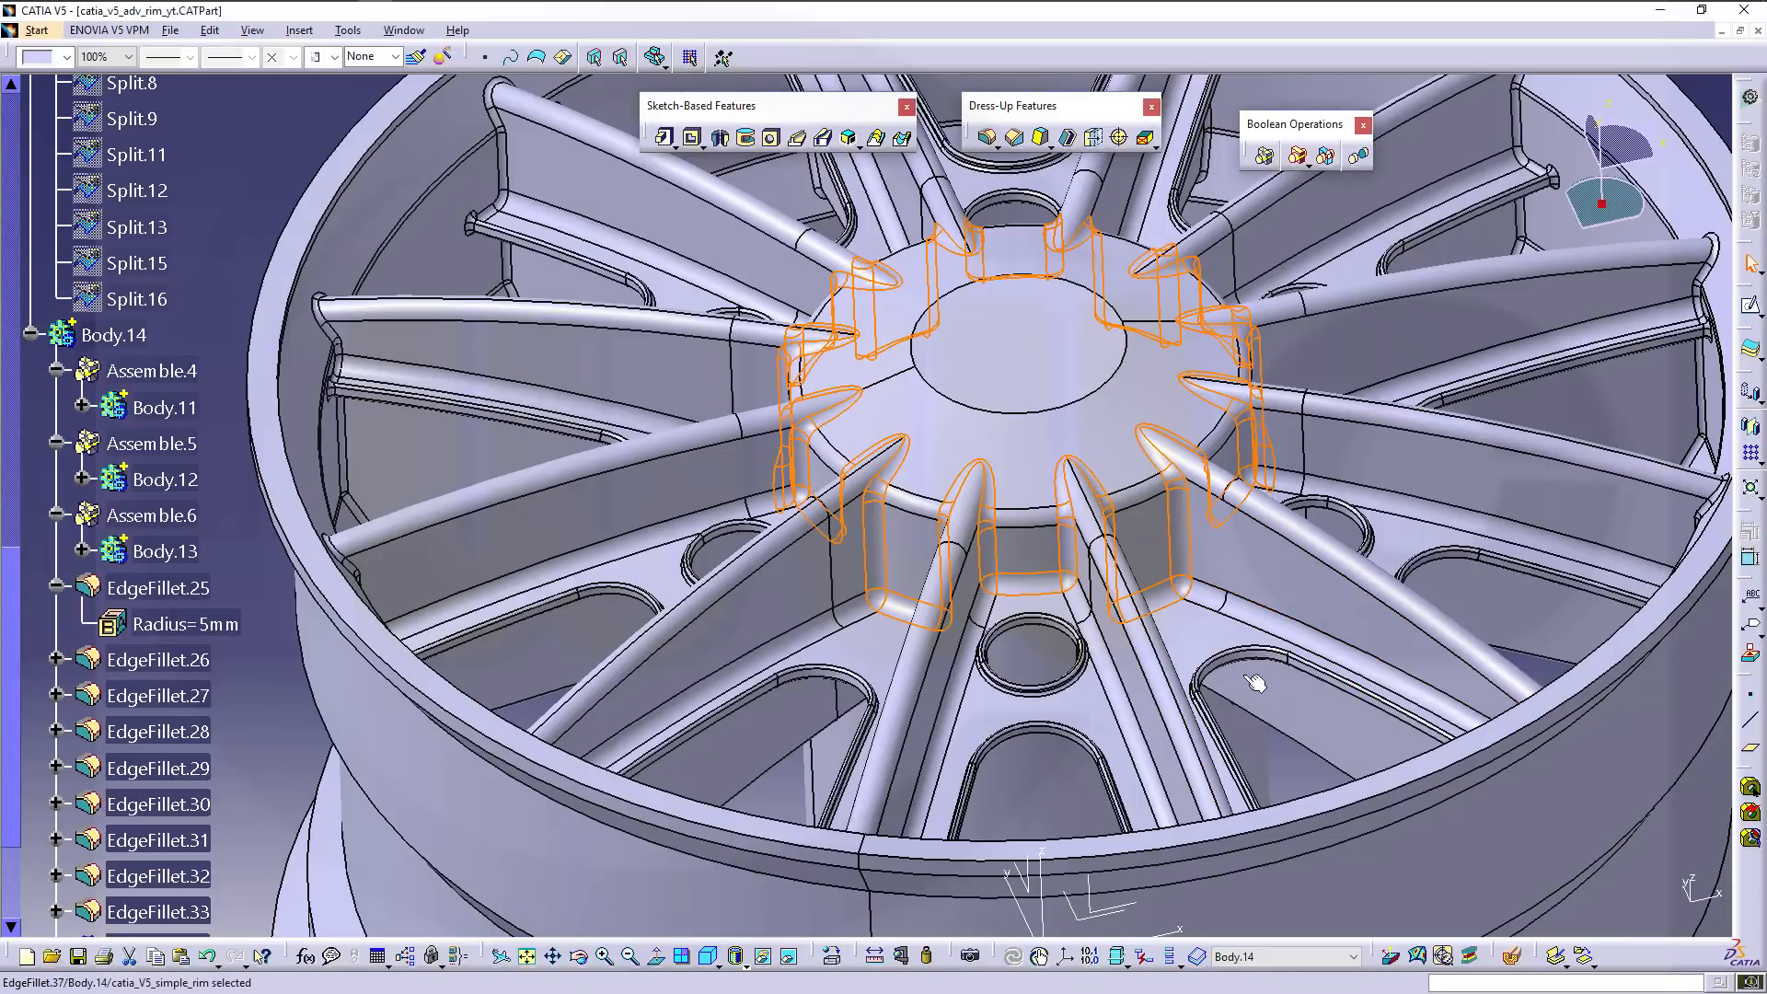
pyautogui.click(1289, 715)
# Hide the XY plane of the absolute axis system.
pyautogui.moveTo(972, 475); pyautogui.dragTo(981, 572, button='middle')
pyautogui.click(1046, 451)
pyautogui.scroll(-3, 414, 510)
pyautogui.rightClick(1011, 489)
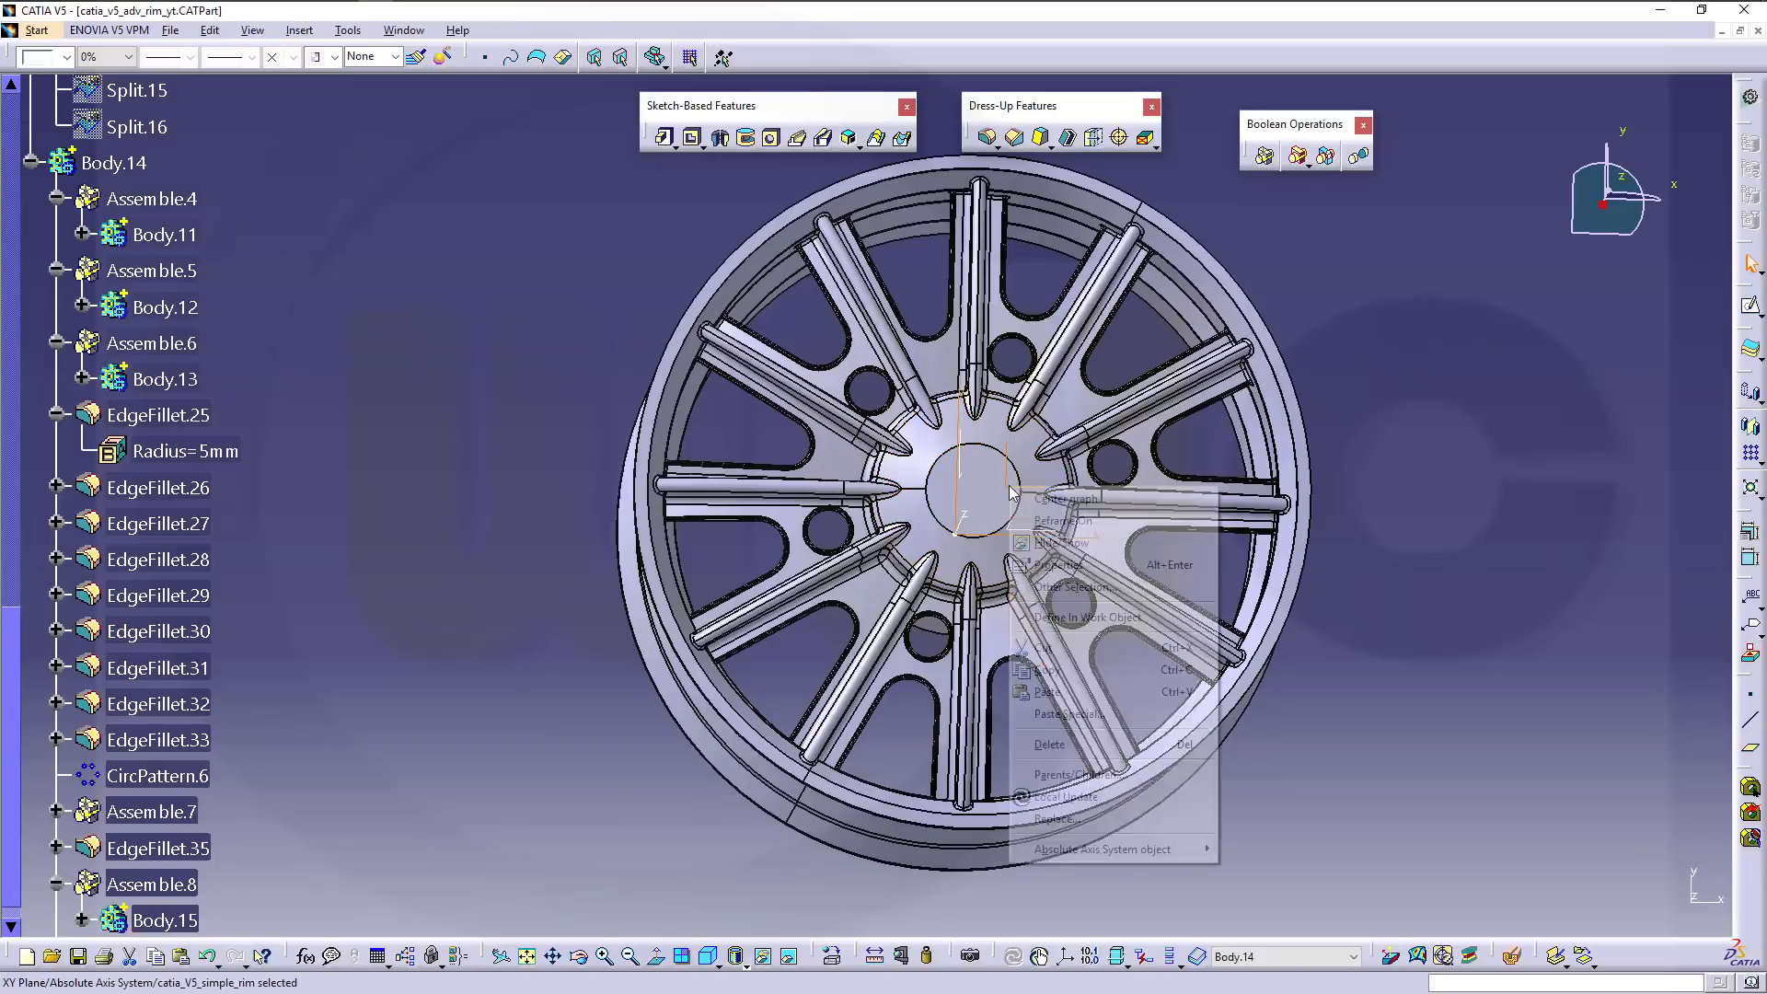
pyautogui.click(1067, 521)
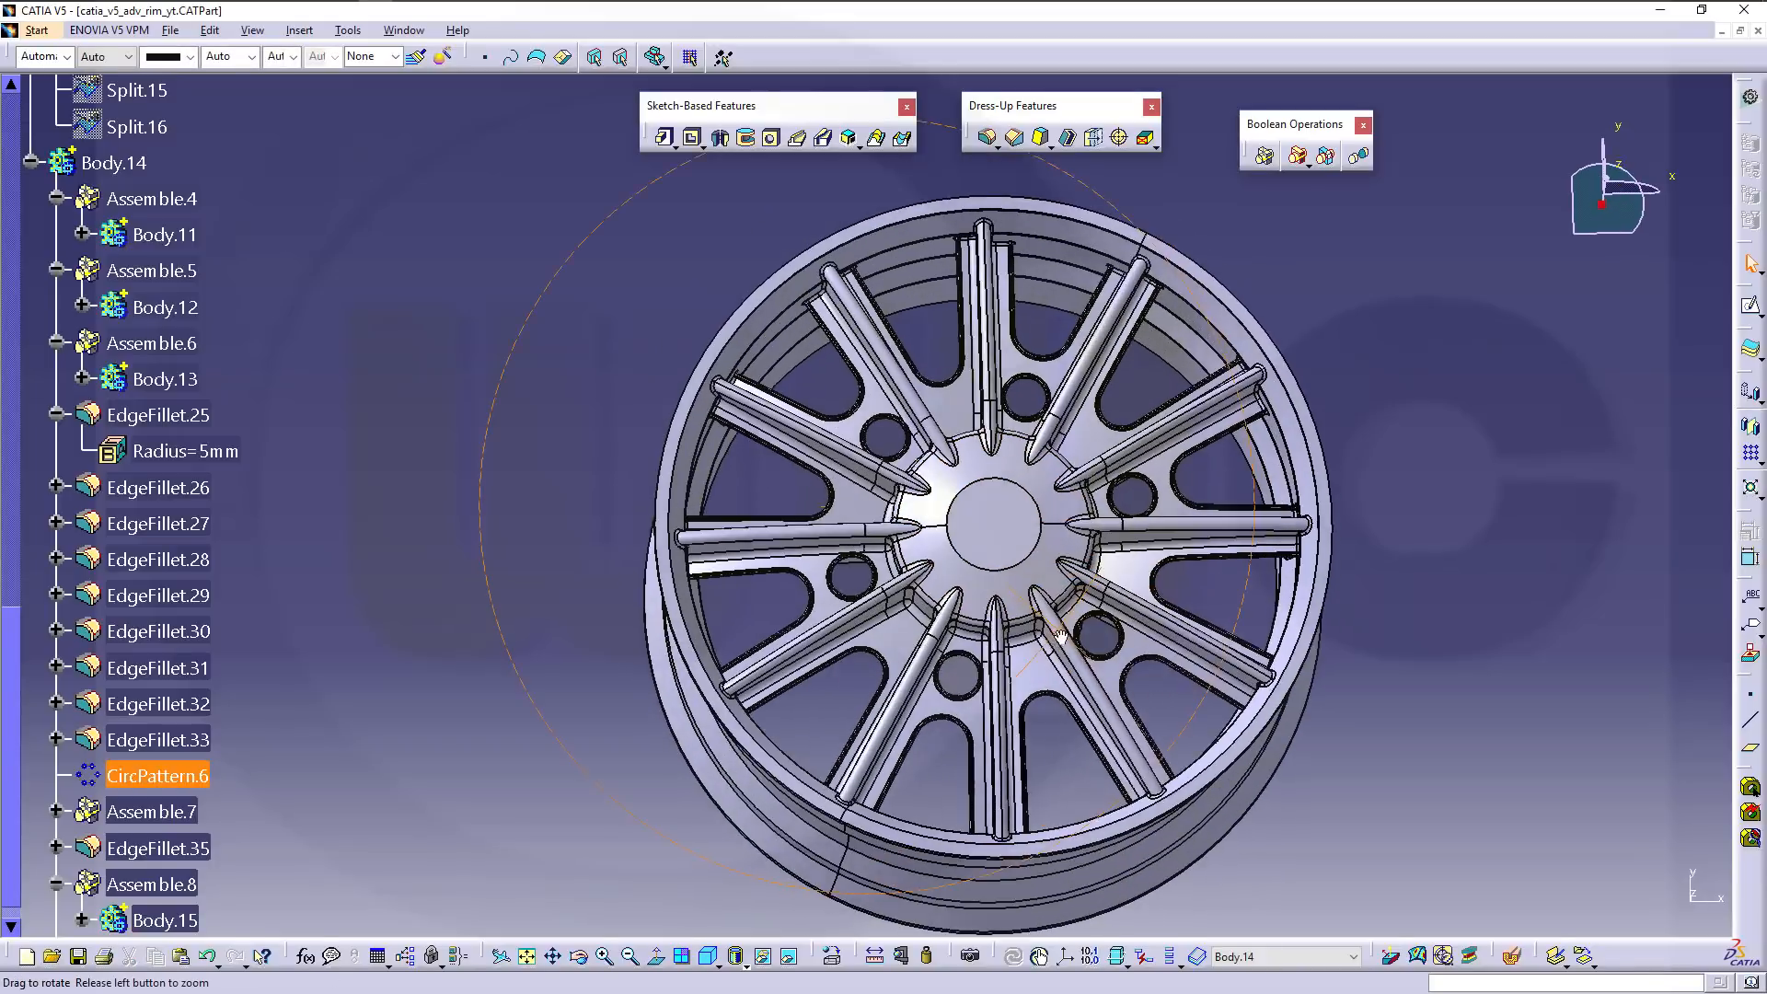
# Cut a 50 mm diameter hole through the hub, centred on its front circular face, with the Up To Last extension.
pyautogui.click(957, 506)
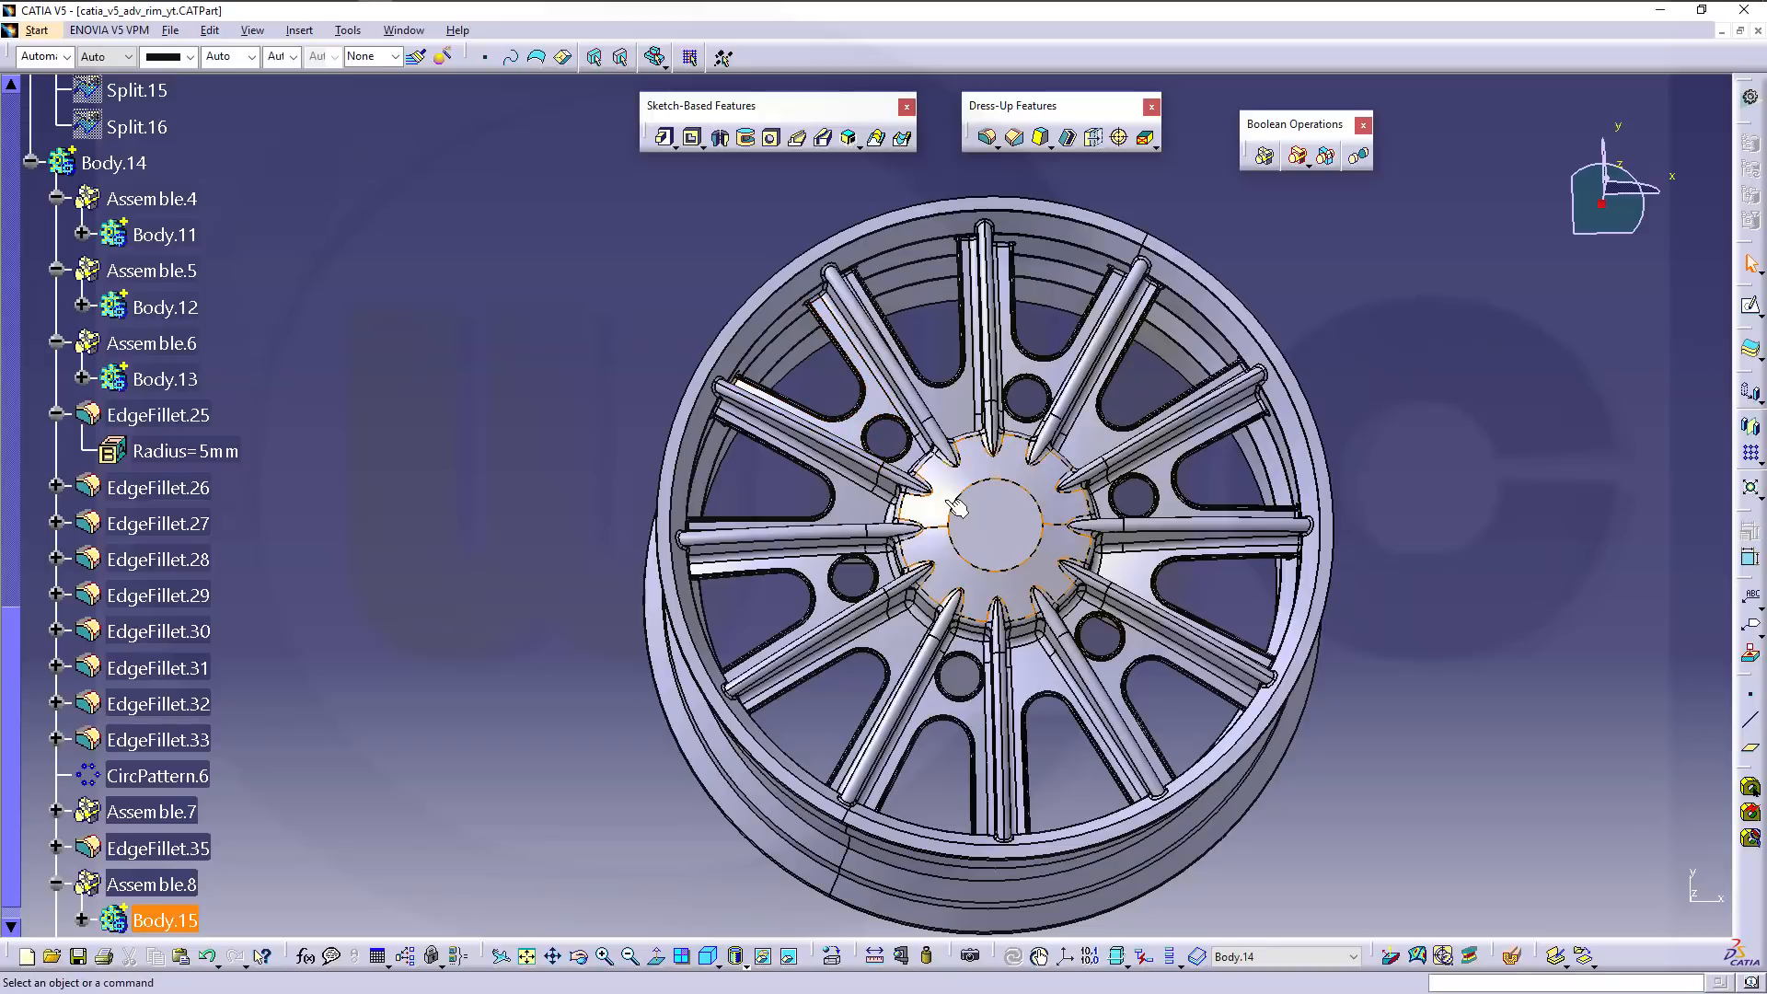
pyautogui.click(959, 504)
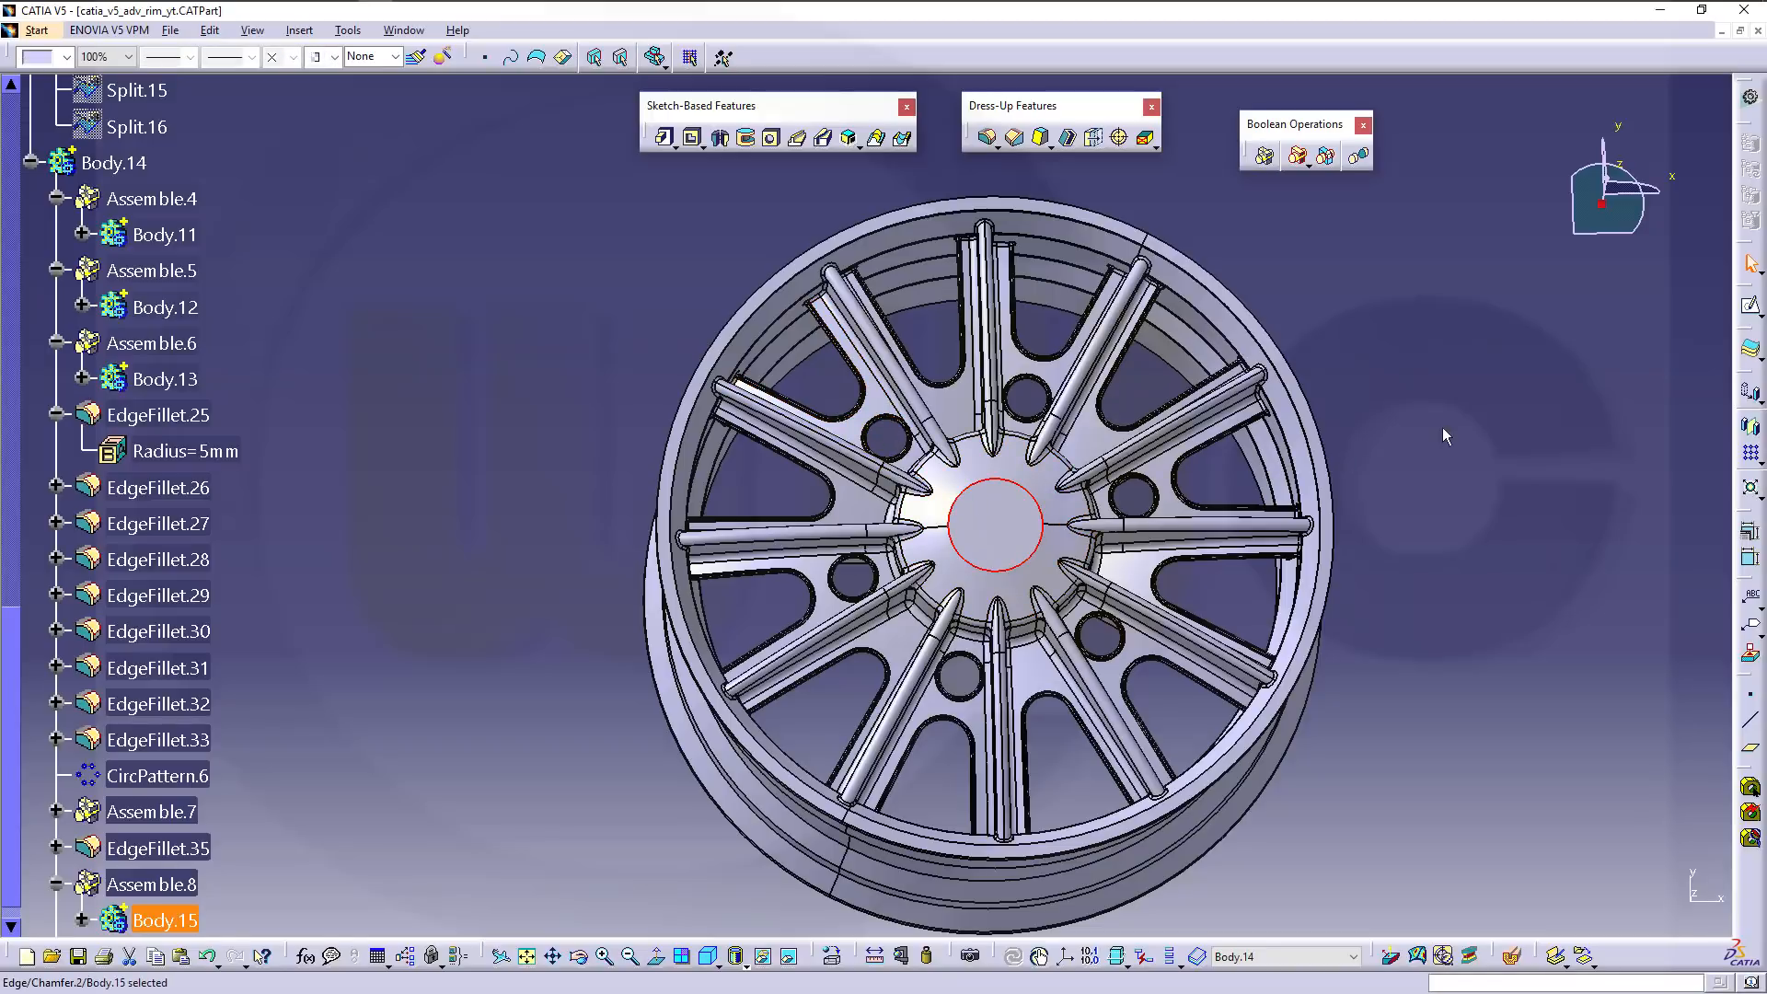
pyautogui.click(773, 138)
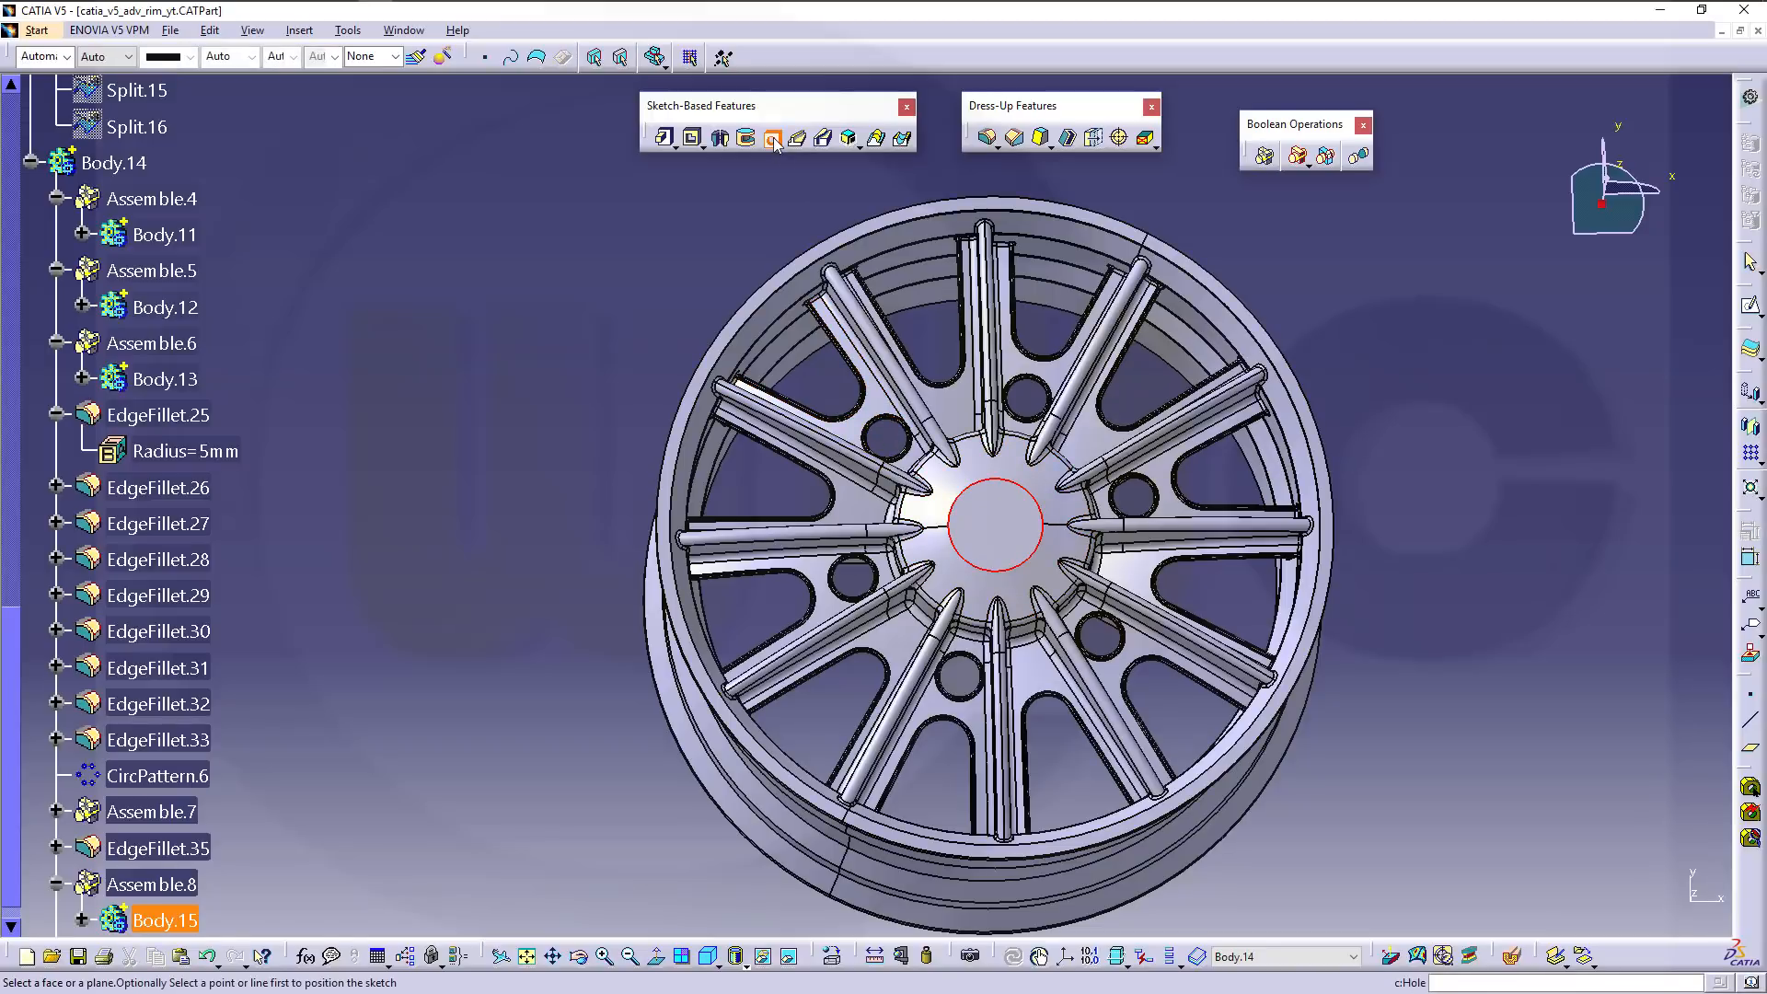
pyautogui.click(1005, 523)
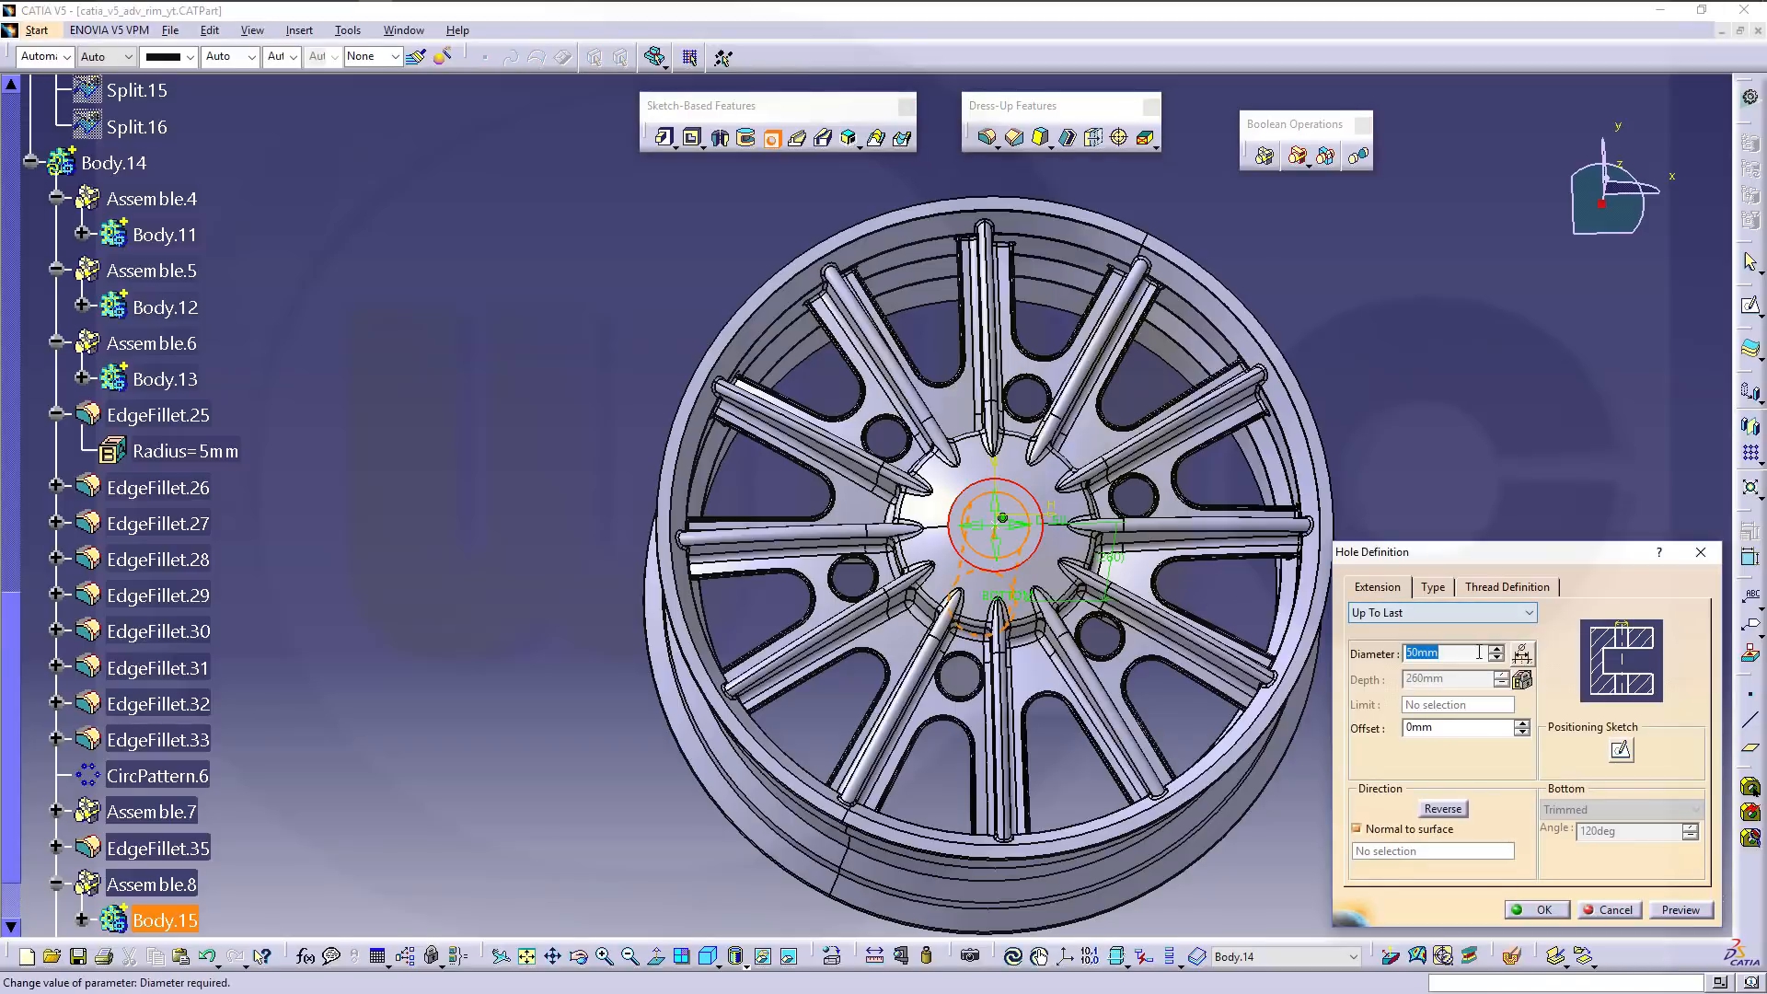
pyautogui.click(1535, 909)
# Fillet the edge where the spokes meet the hub on the rear side of the rim with a 5 mm radius.
pyautogui.moveTo(831, 619); pyautogui.dragTo(810, 498, button='middle')
pyautogui.moveTo(906, 526); pyautogui.dragTo(895, 505, button='middle')
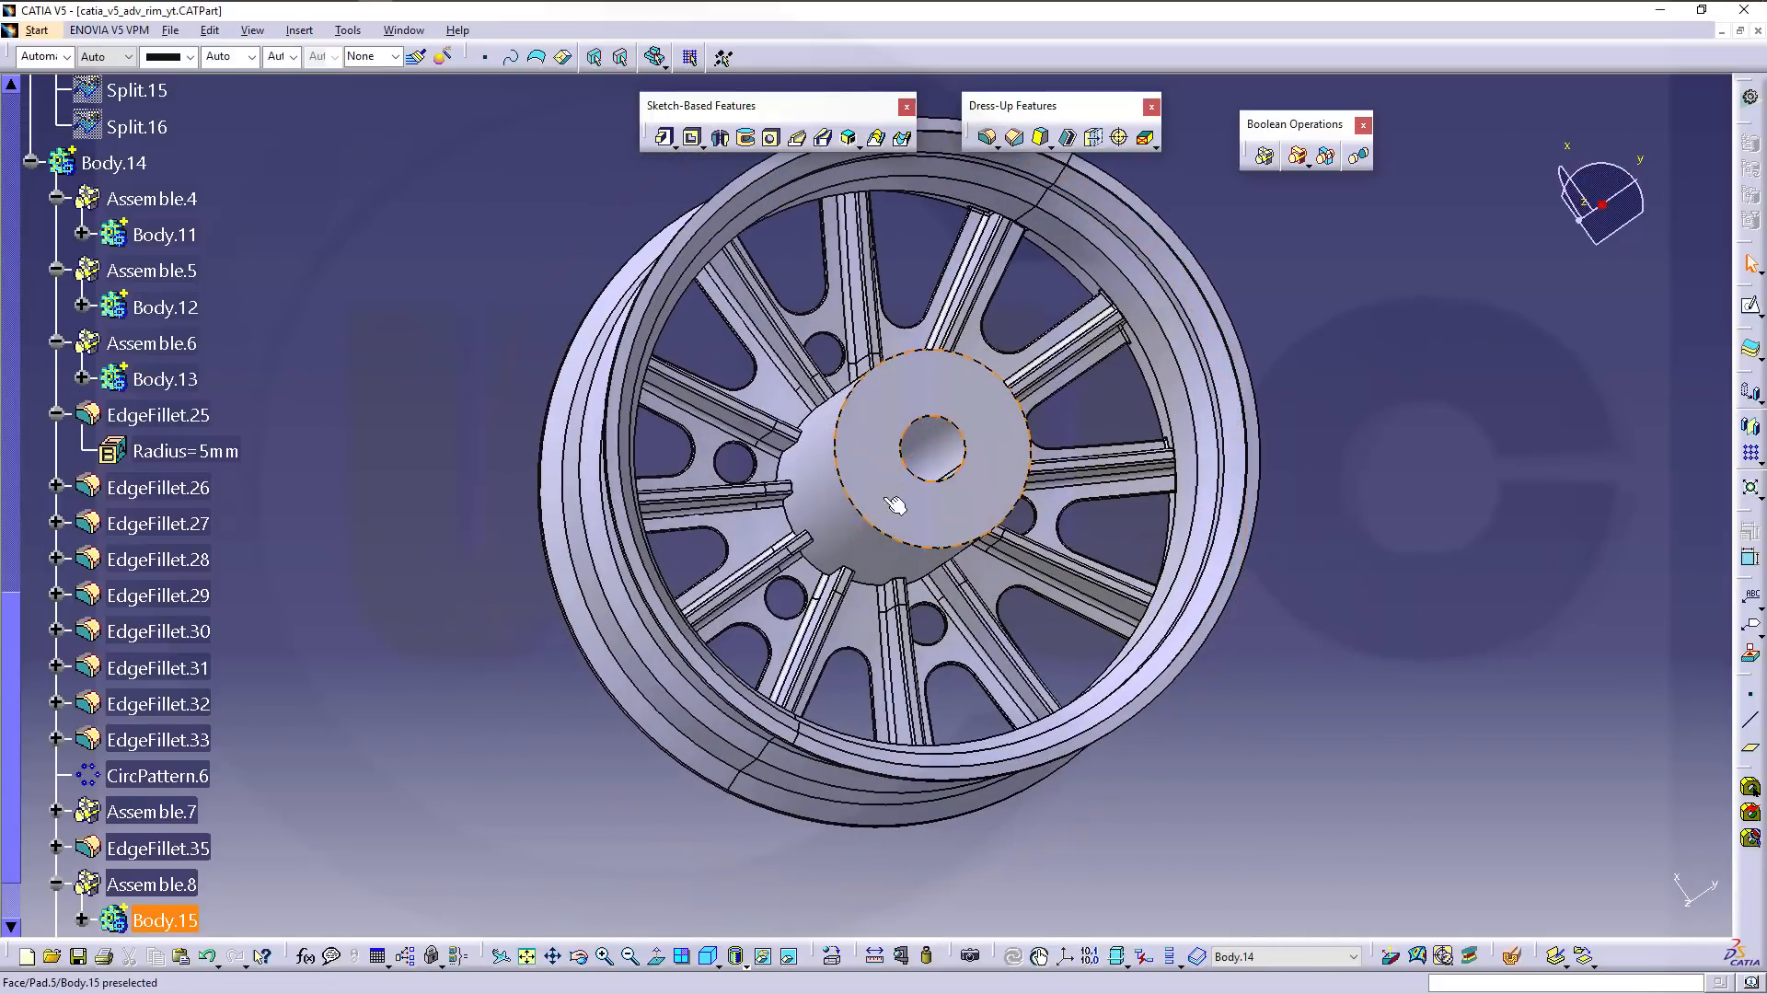
pyautogui.moveTo(828, 559); pyautogui.dragTo(930, 497, button='middle')
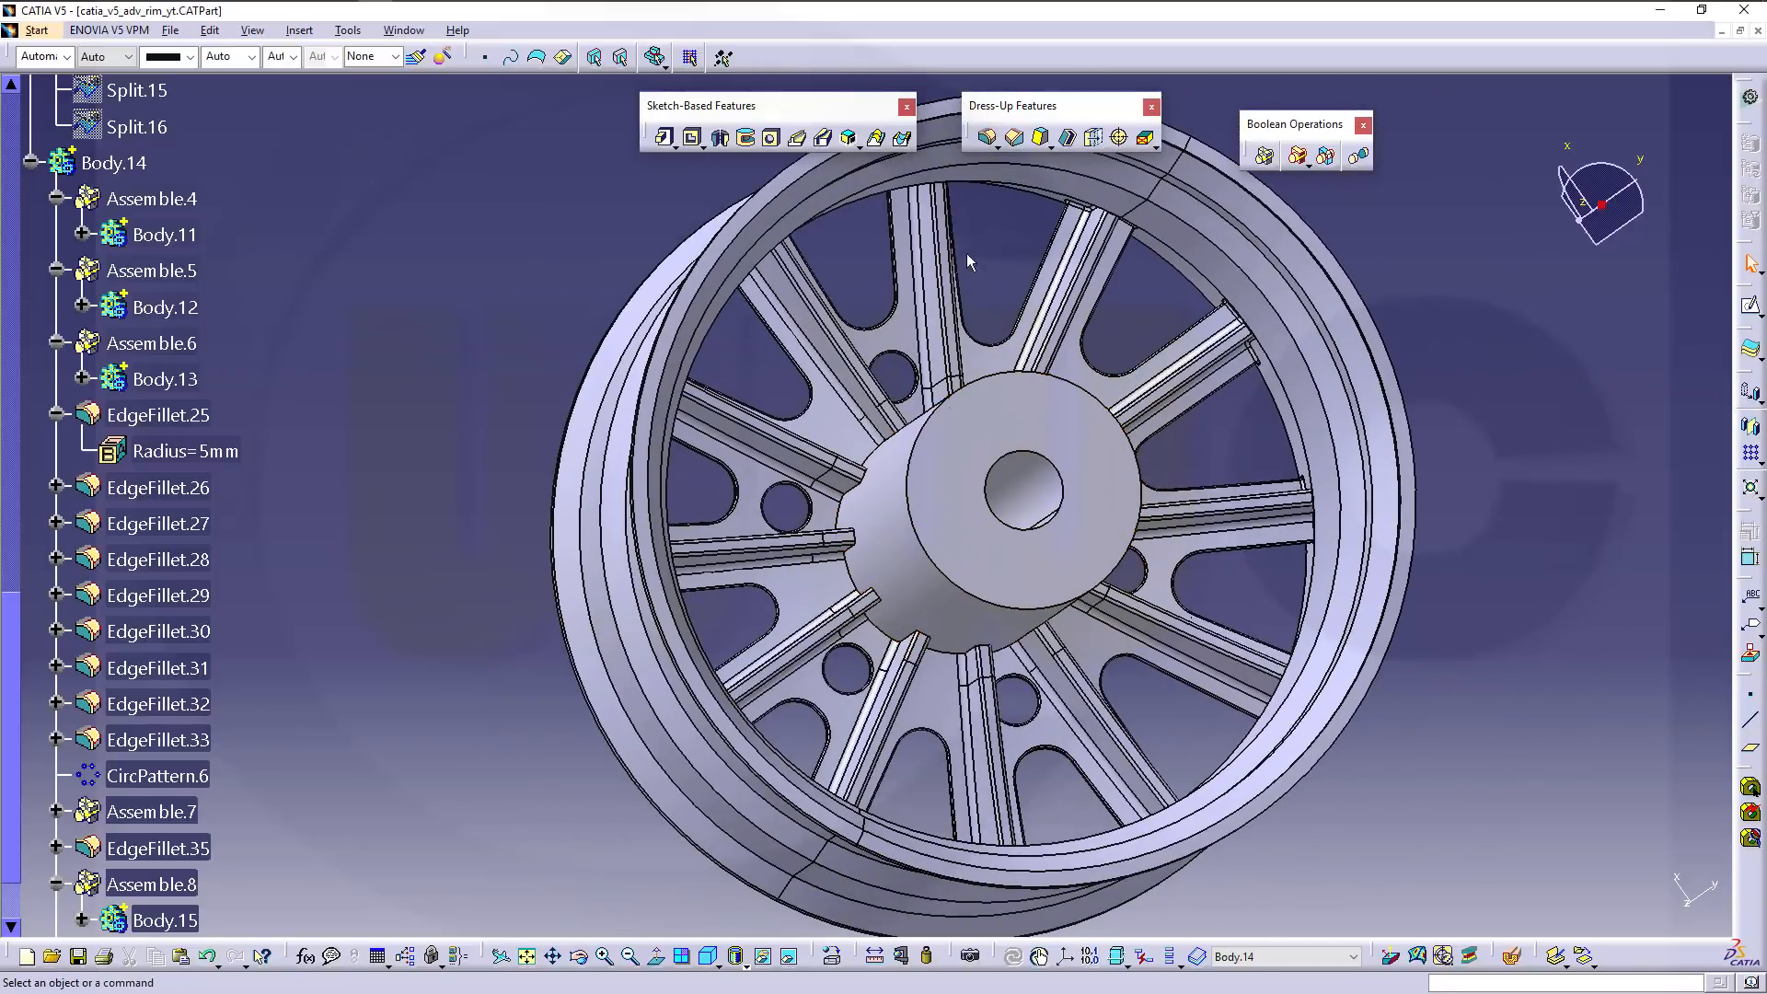
pyautogui.click(990, 139)
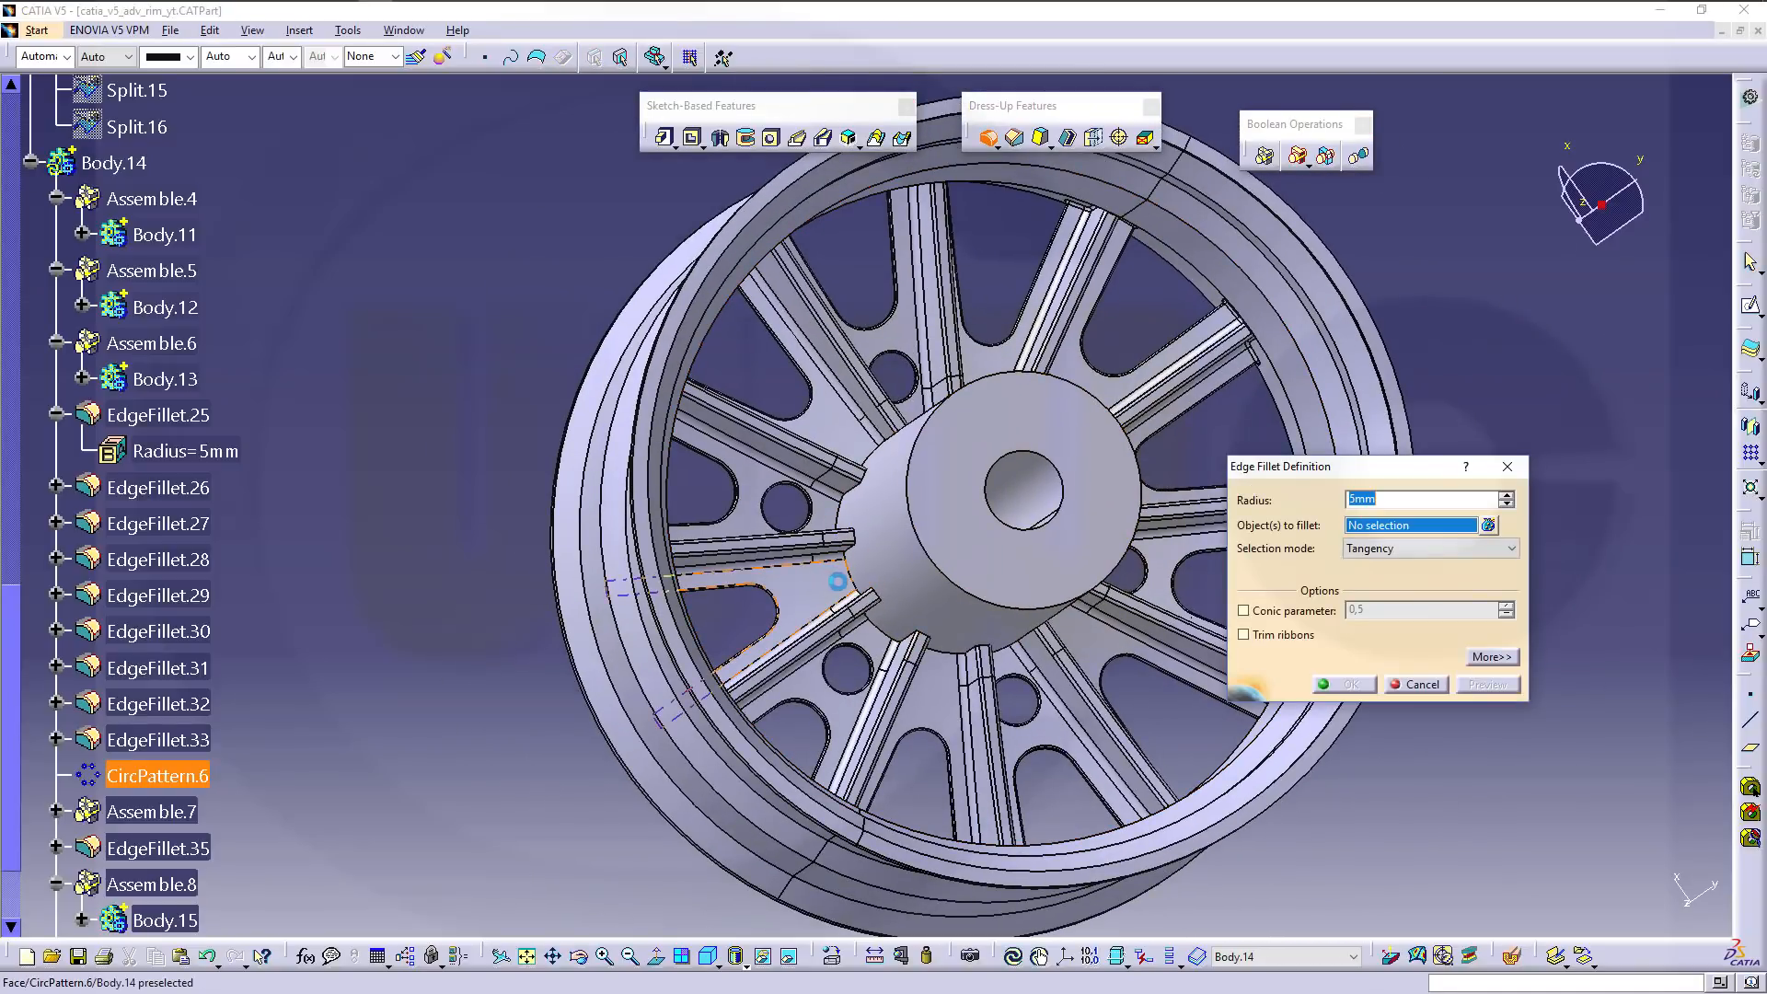
pyautogui.click(864, 583)
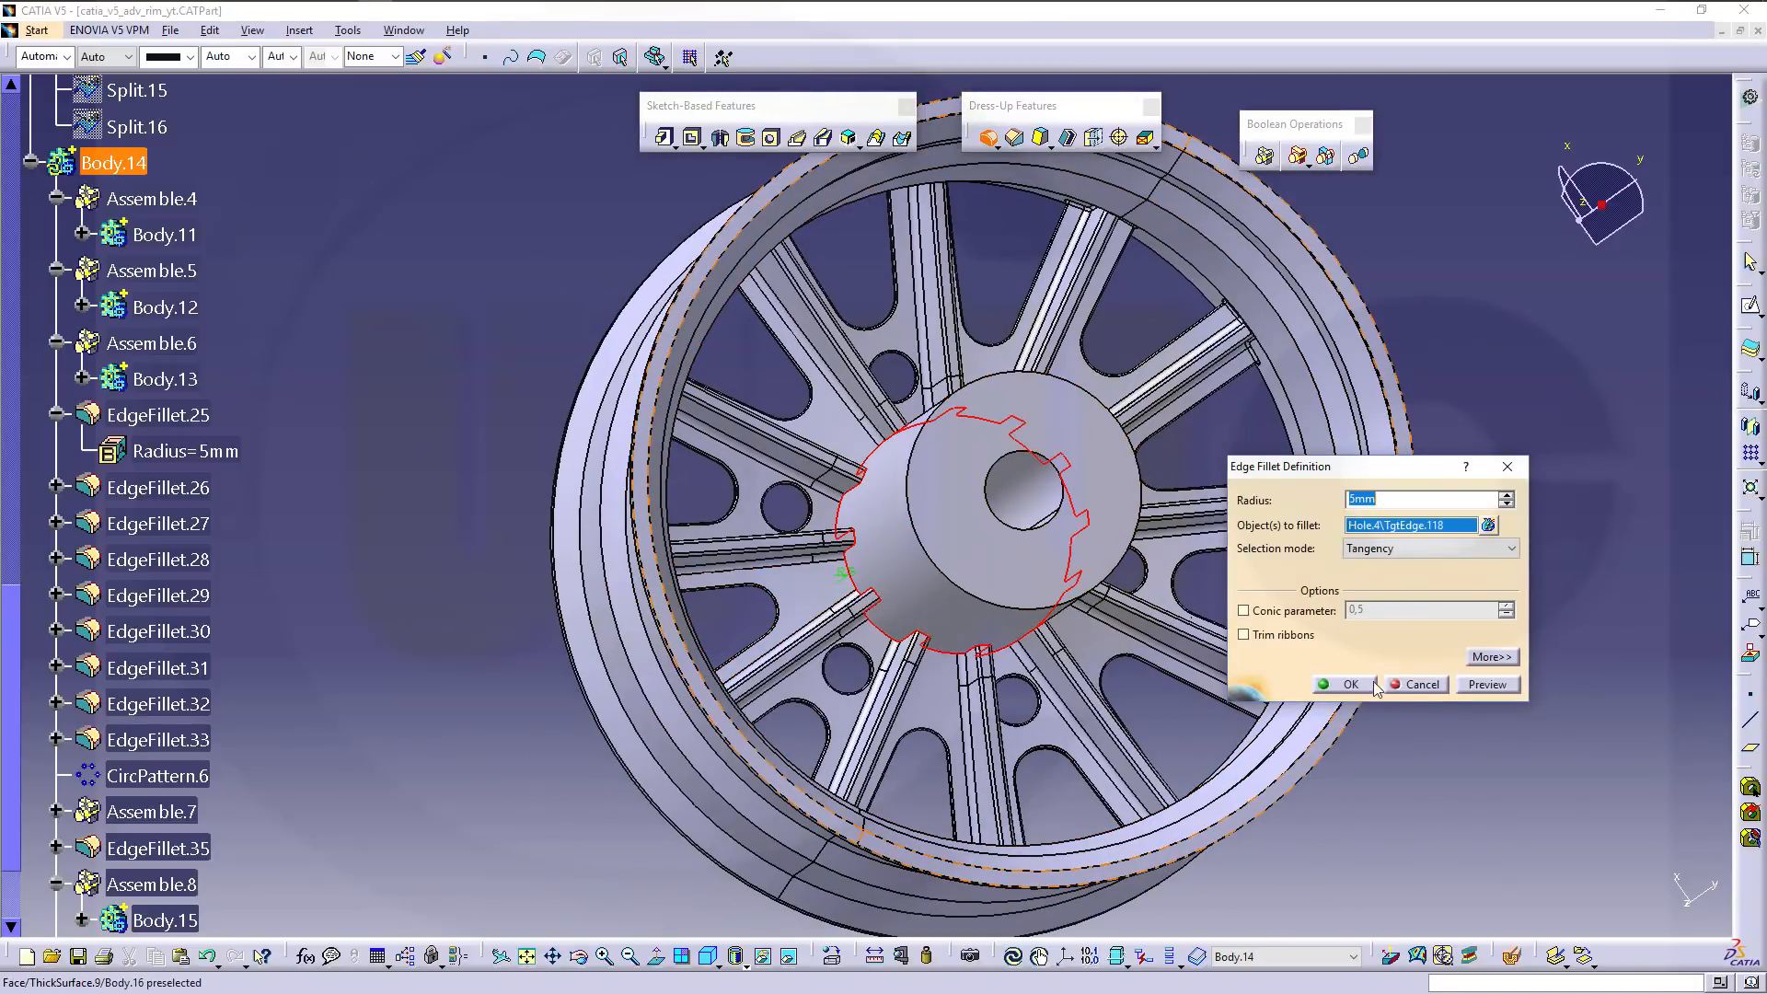
pyautogui.click(1346, 683)
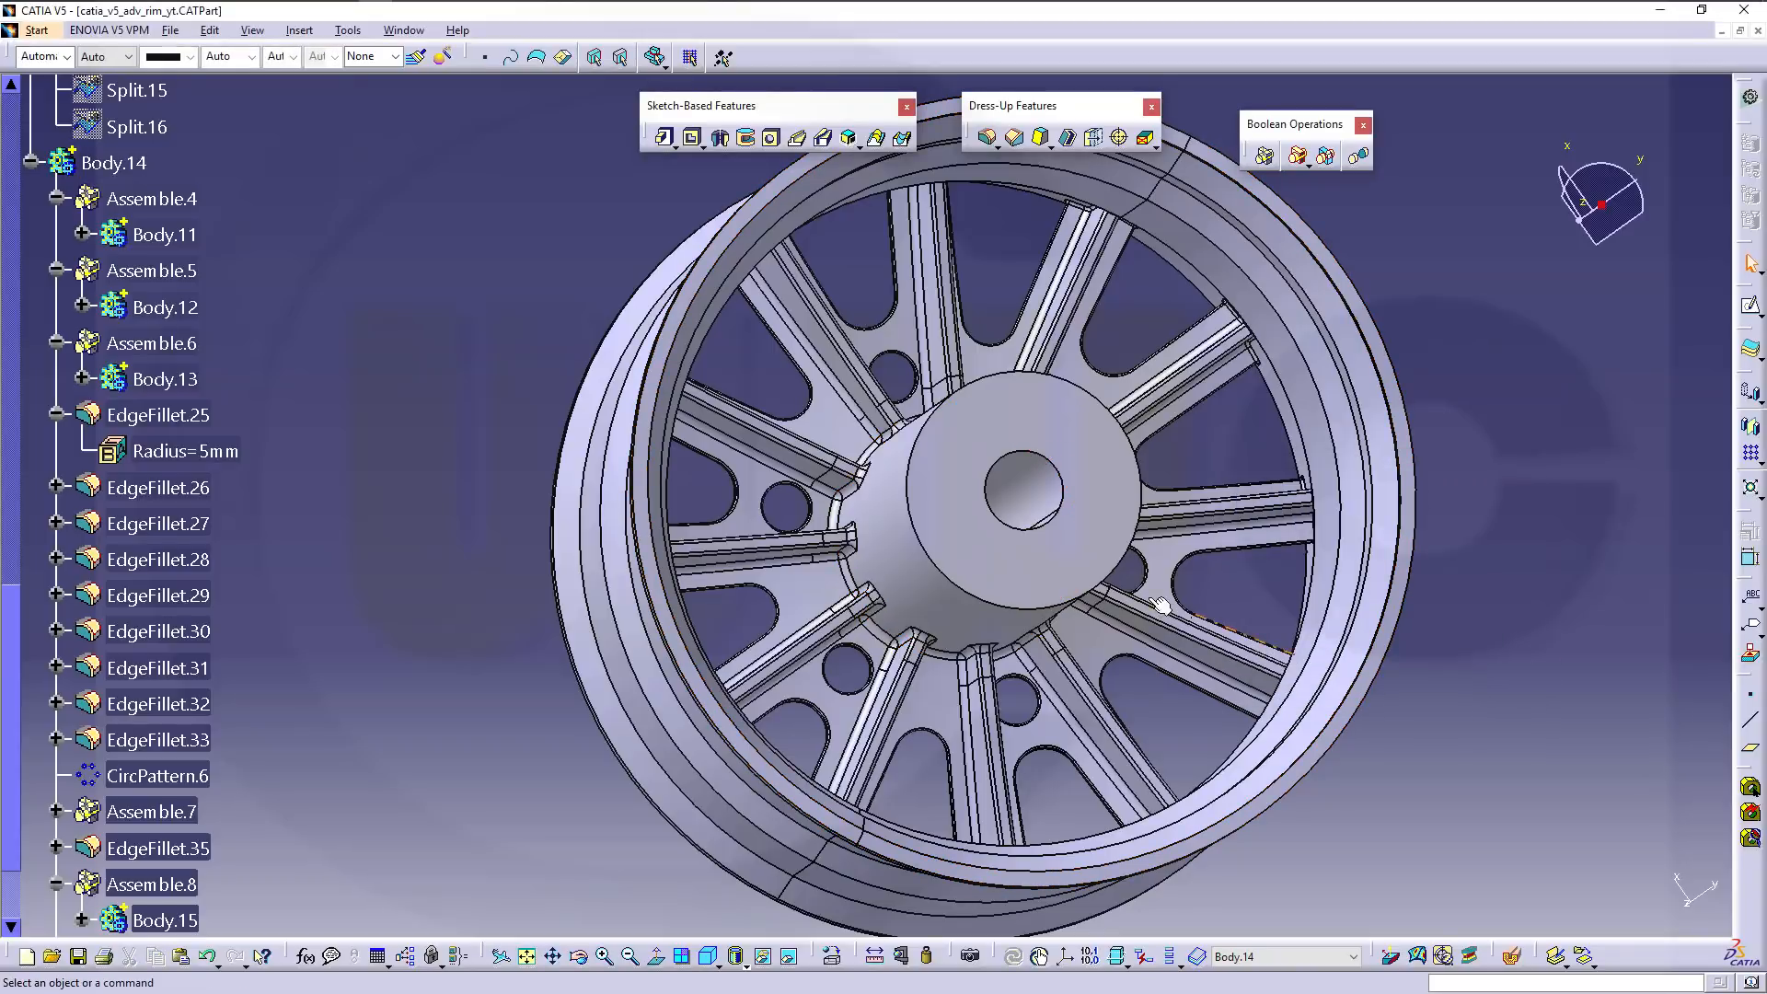
# Apply the Chroma material from the default catalog's Metal family to Body.14.
pyautogui.moveTo(1160, 604); pyautogui.dragTo(977, 724, button='middle')
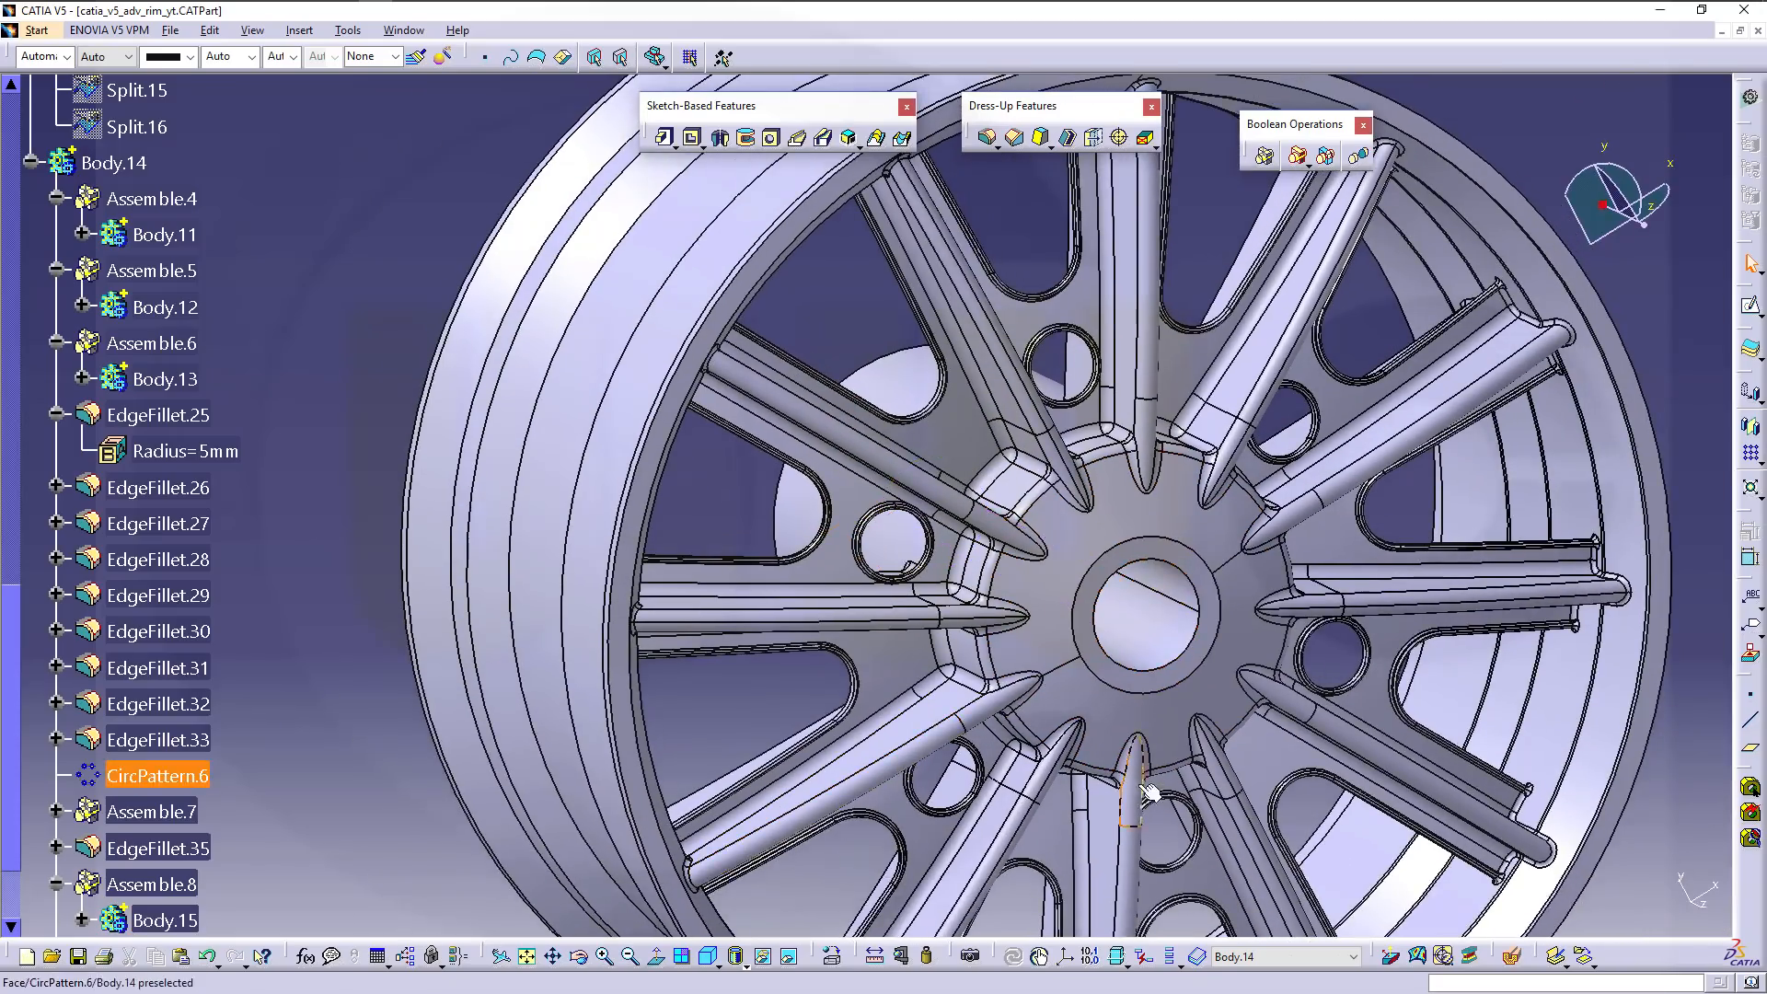
pyautogui.moveTo(1143, 787); pyautogui.dragTo(1056, 593, button='middle')
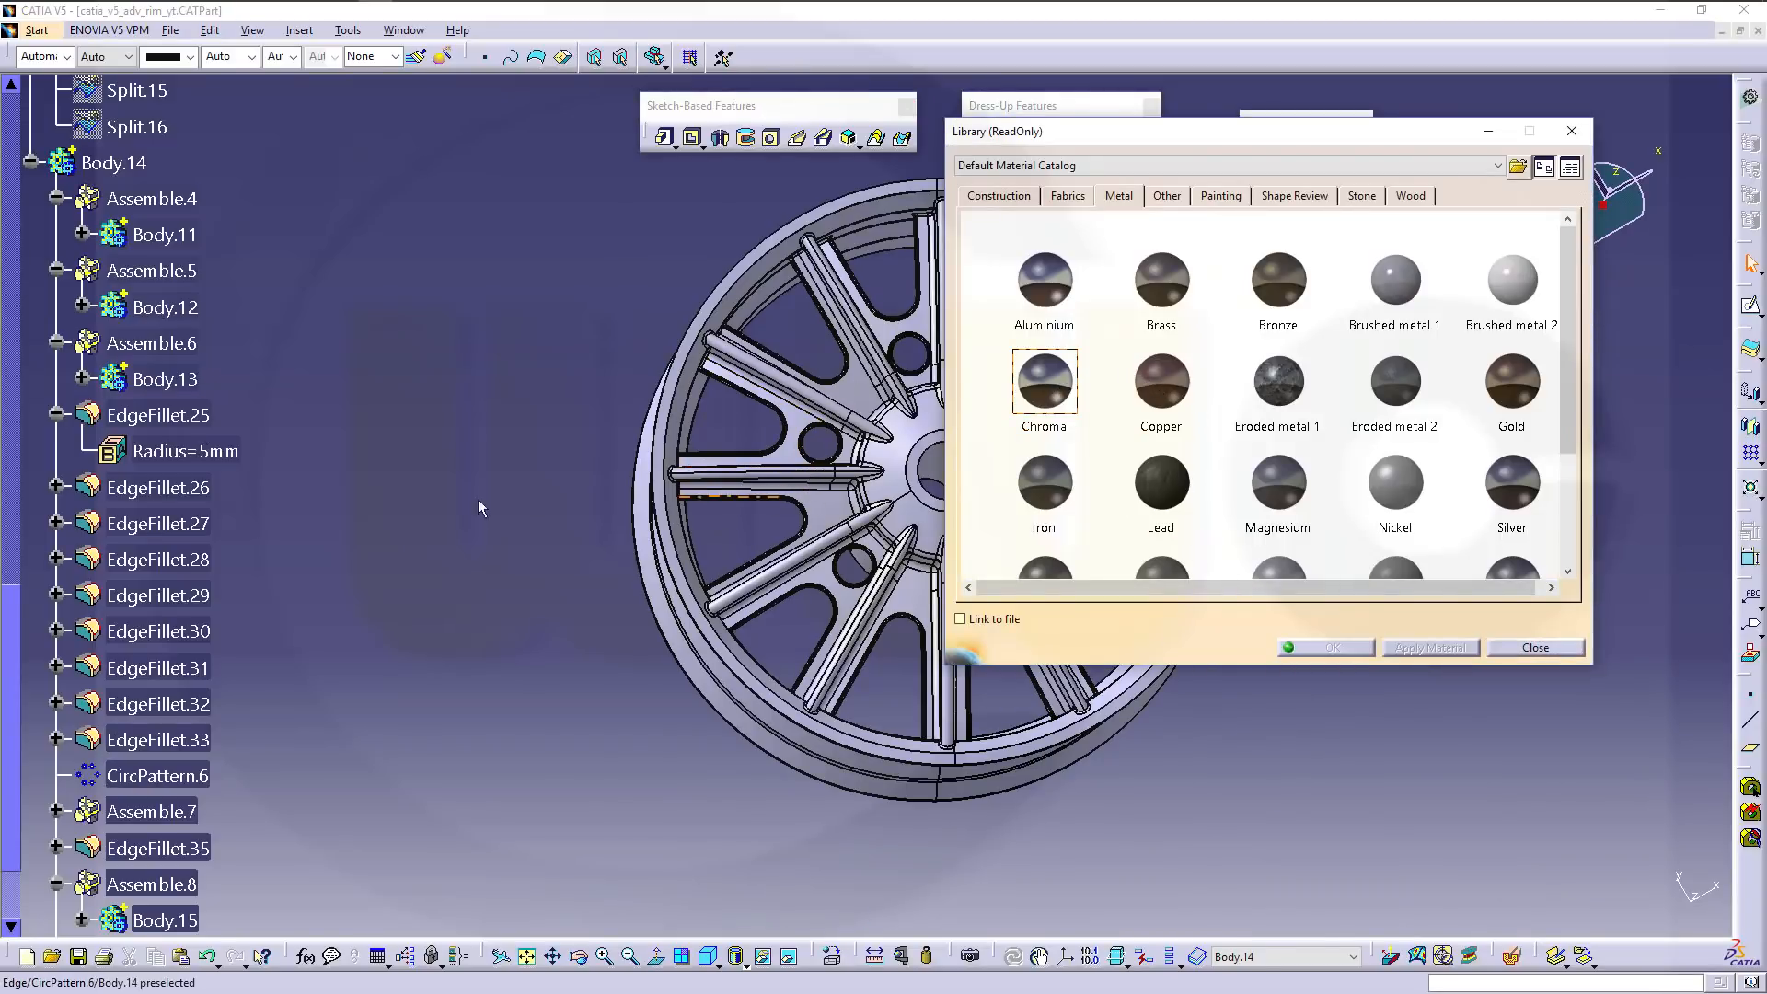
pyautogui.click(112, 164)
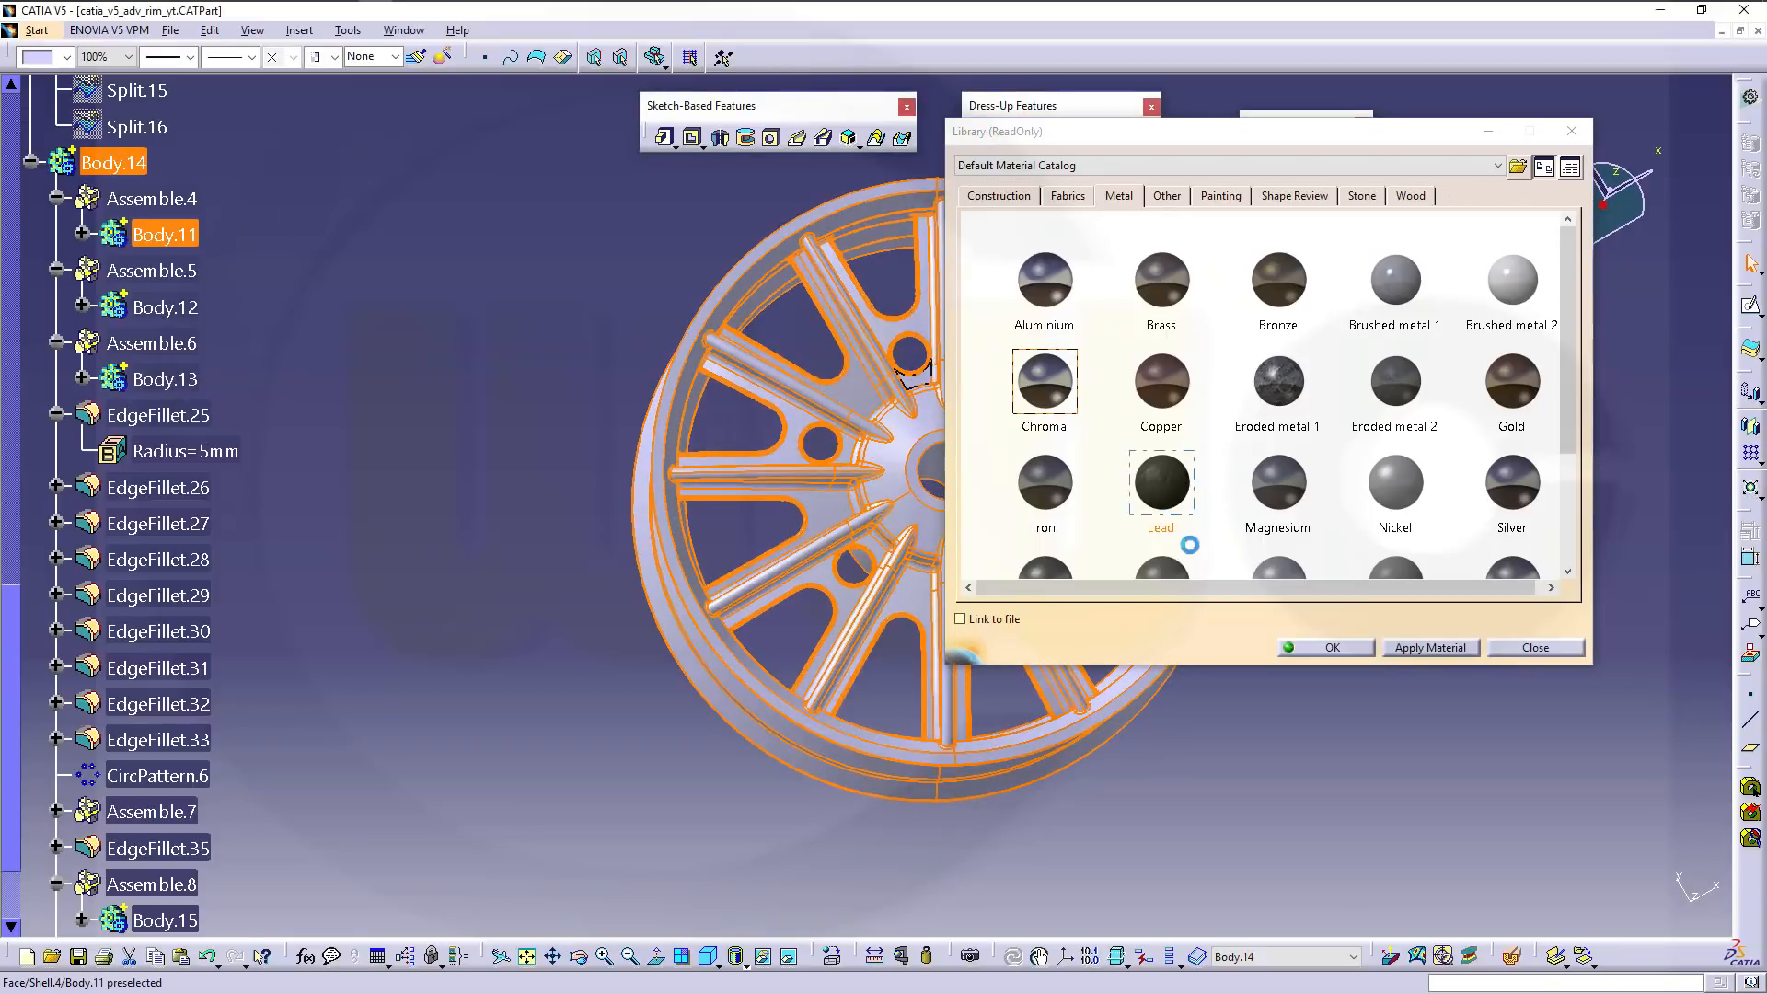
pyautogui.click(1330, 647)
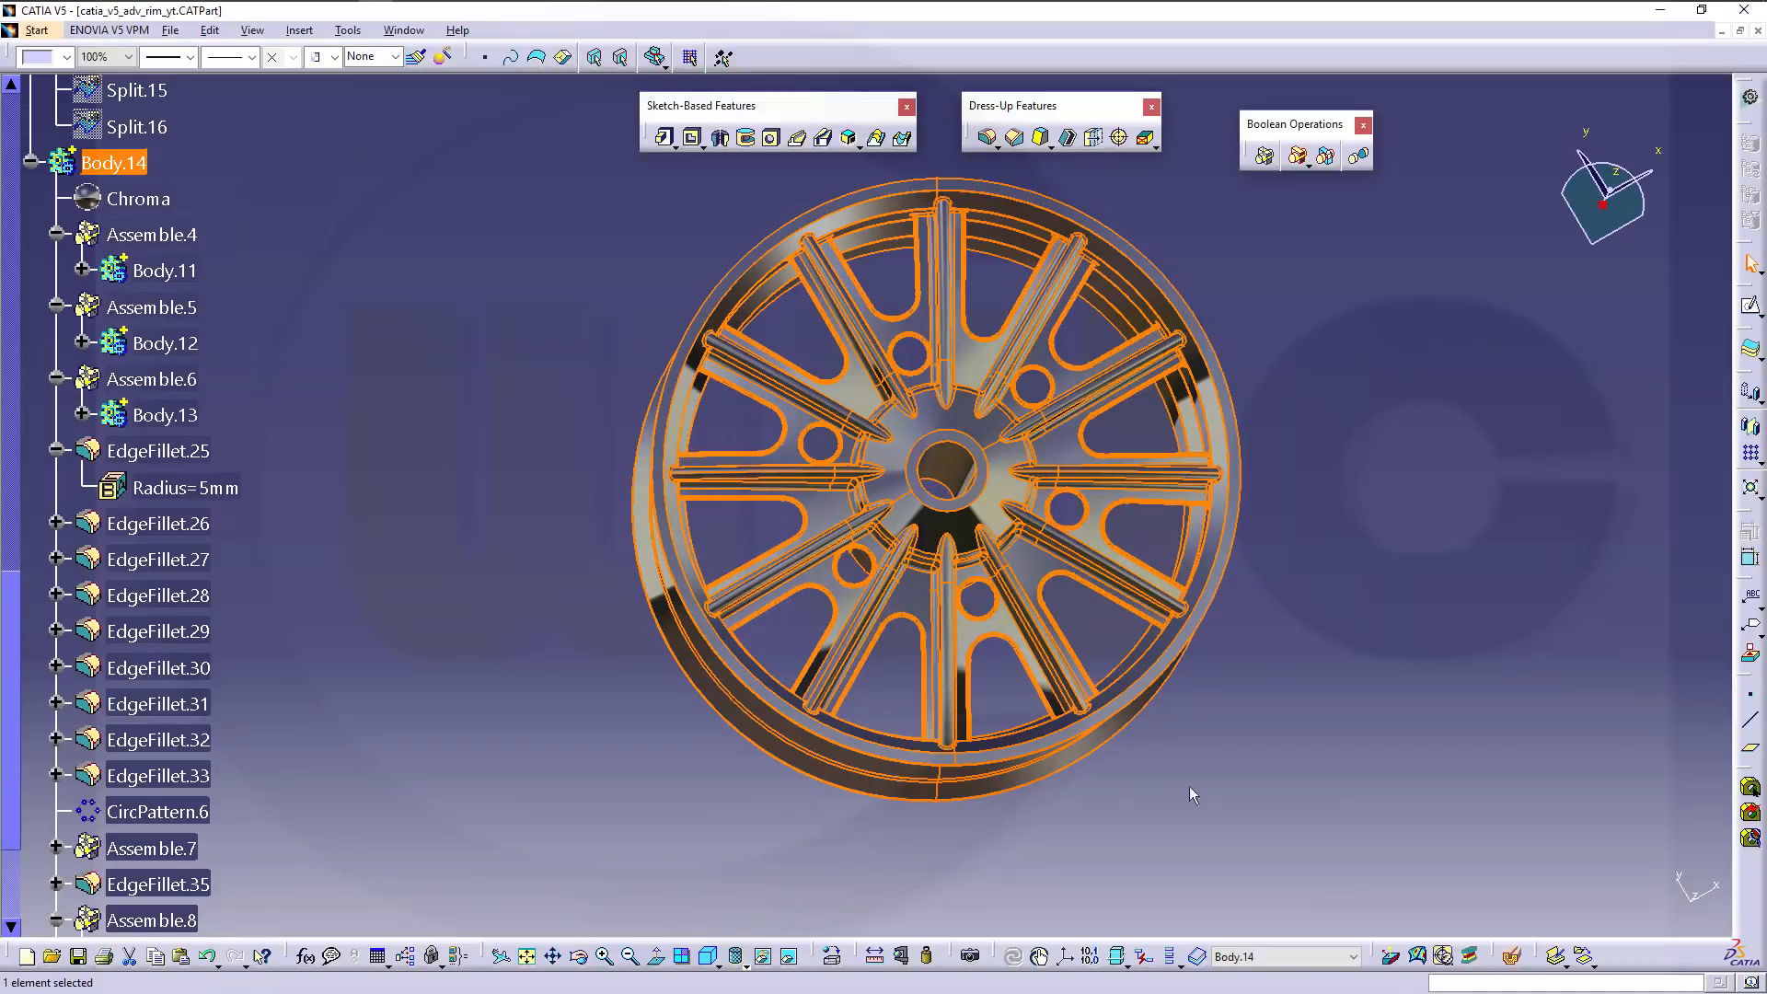
pyautogui.click(1233, 765)
pyautogui.moveTo(1234, 764)
pyautogui.mouseDown(button='middle')
pyautogui.moveTo(1338, 851)
pyautogui.moveTo(1348, 764)
pyautogui.moveTo(1187, 681)
pyautogui.moveTo(982, 478)
pyautogui.moveTo(987, 552)
pyautogui.moveTo(1021, 616)
pyautogui.moveTo(941, 413)
pyautogui.moveTo(1021, 652)
pyautogui.moveTo(937, 403)
pyautogui.moveTo(932, 622)
pyautogui.moveTo(953, 370)
pyautogui.moveTo(1164, 441)
pyautogui.mouseUp(button='middle')
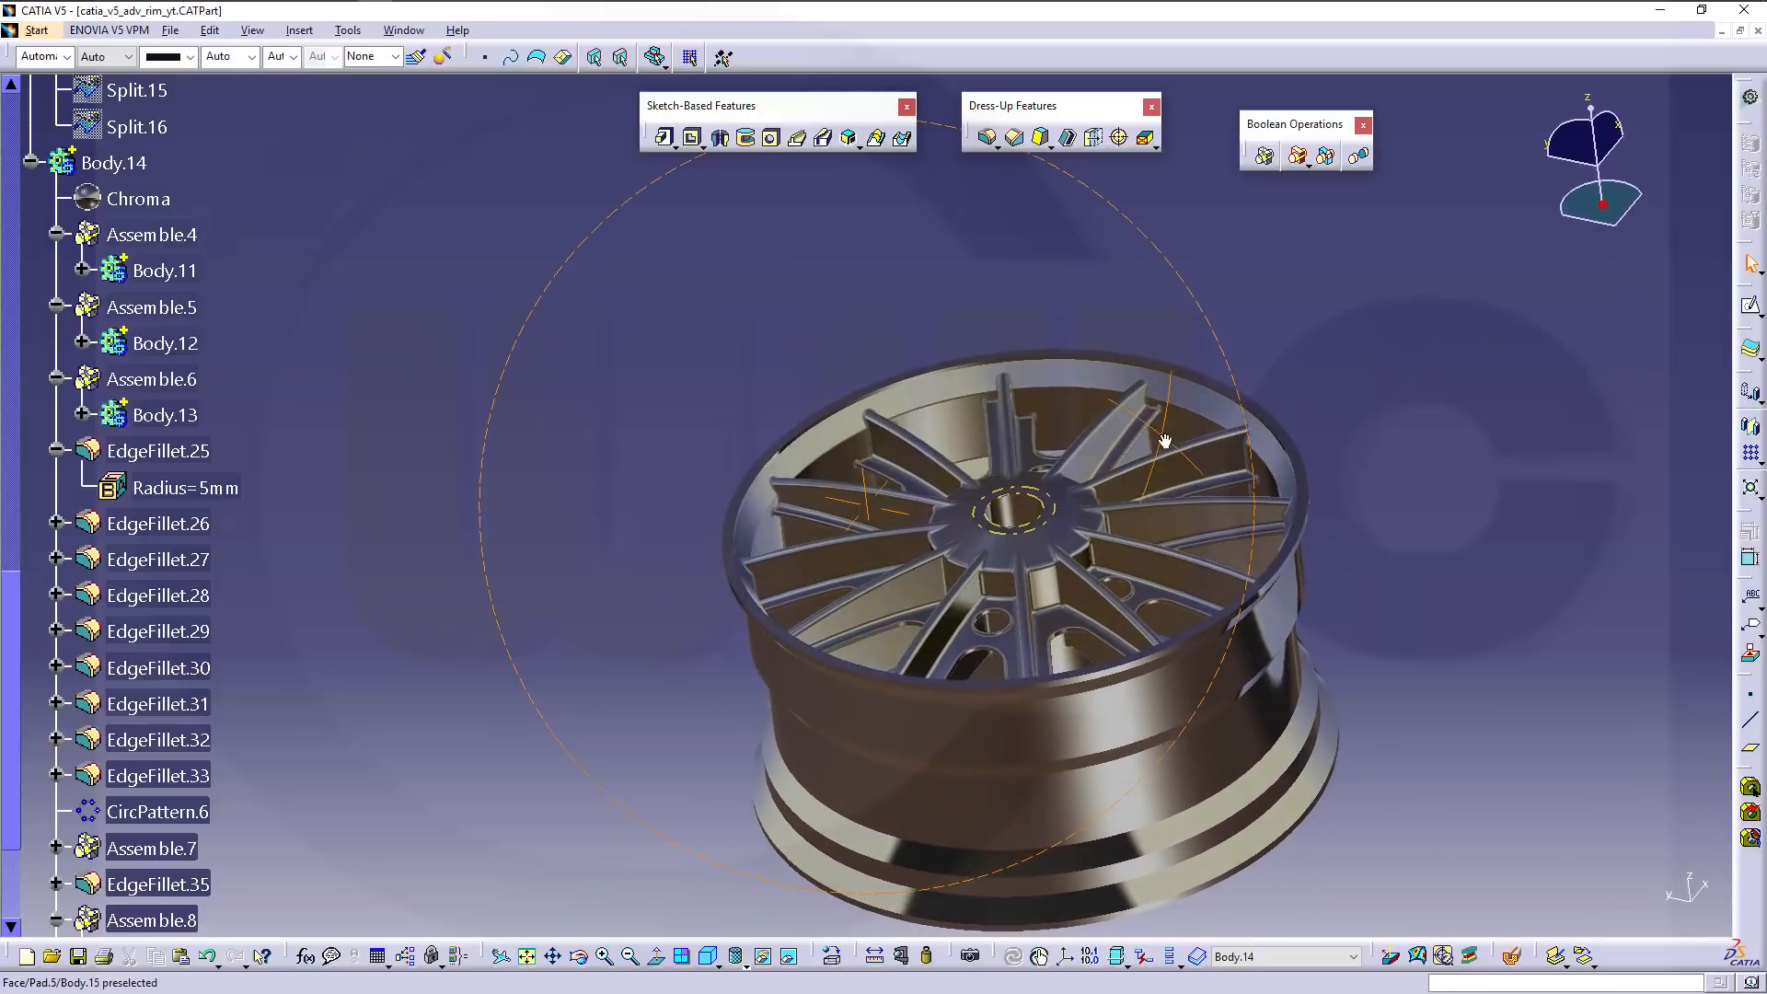
pyautogui.moveTo(1230, 543); pyautogui.dragTo(967, 626, button='middle')
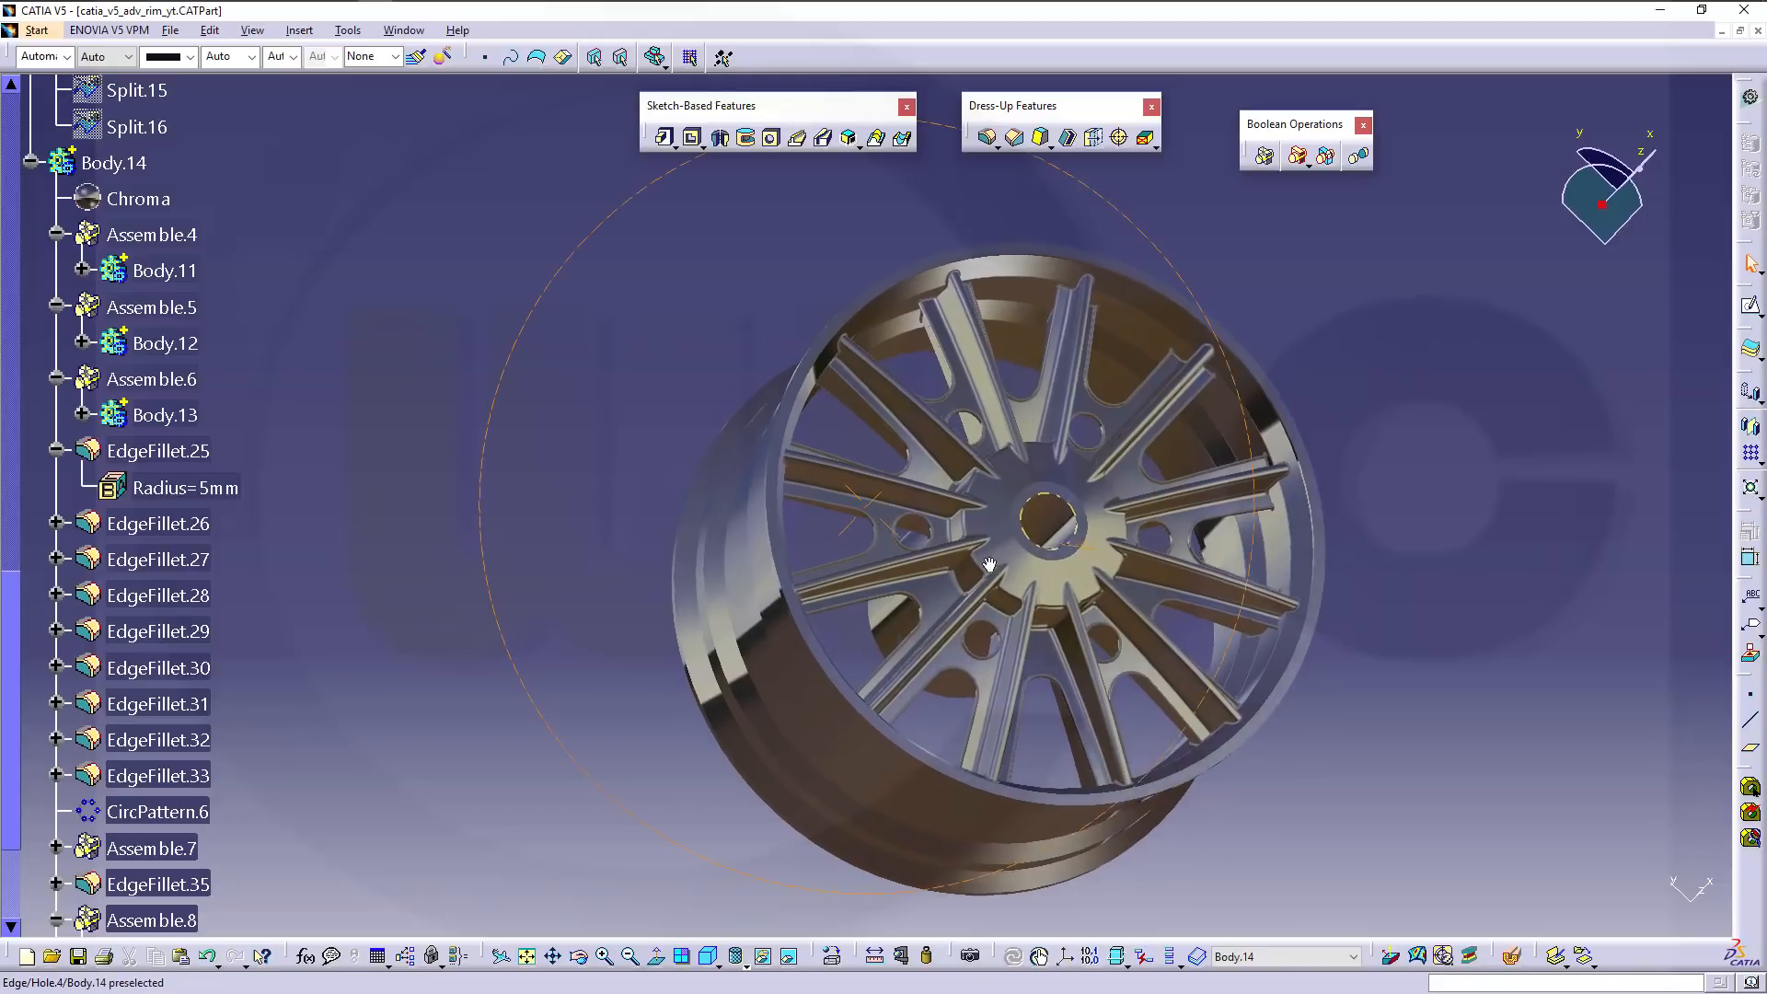
pyautogui.moveTo(989, 564); pyautogui.dragTo(975, 525, button='middle')
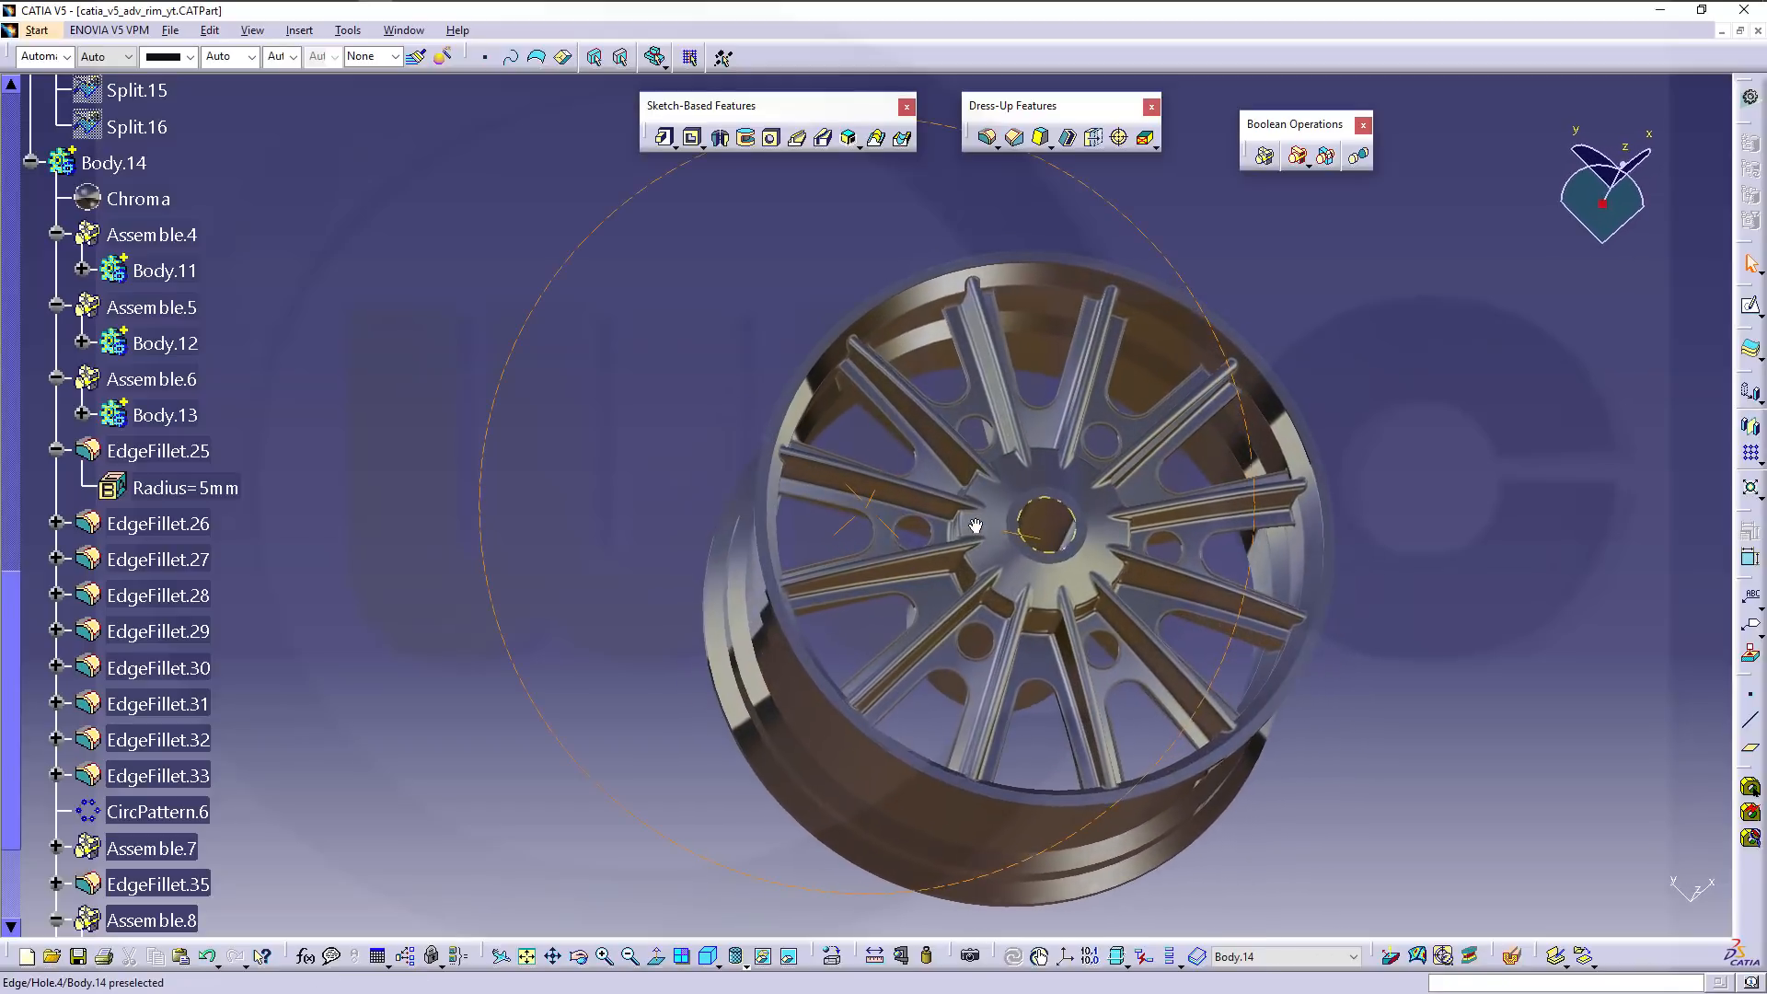
pyautogui.moveTo(1026, 583); pyautogui.dragTo(1025, 513, button='middle')
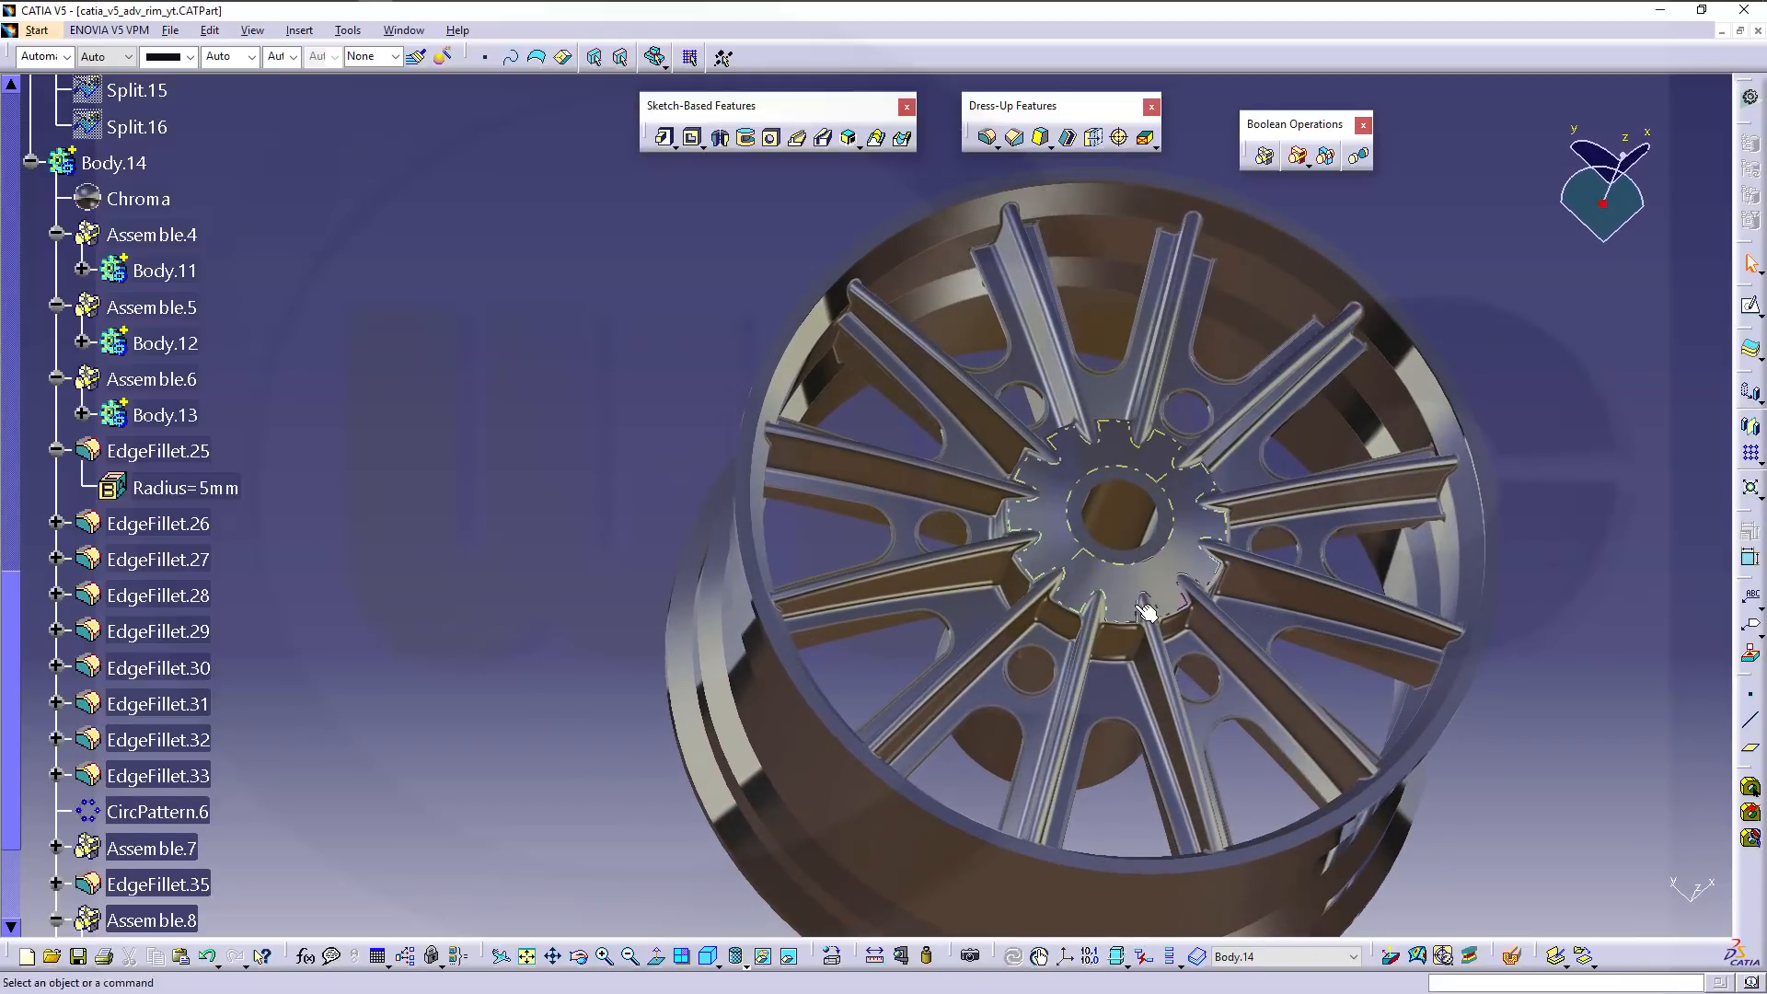
pyautogui.moveTo(1119, 603); pyautogui.dragTo(985, 575, button='middle')
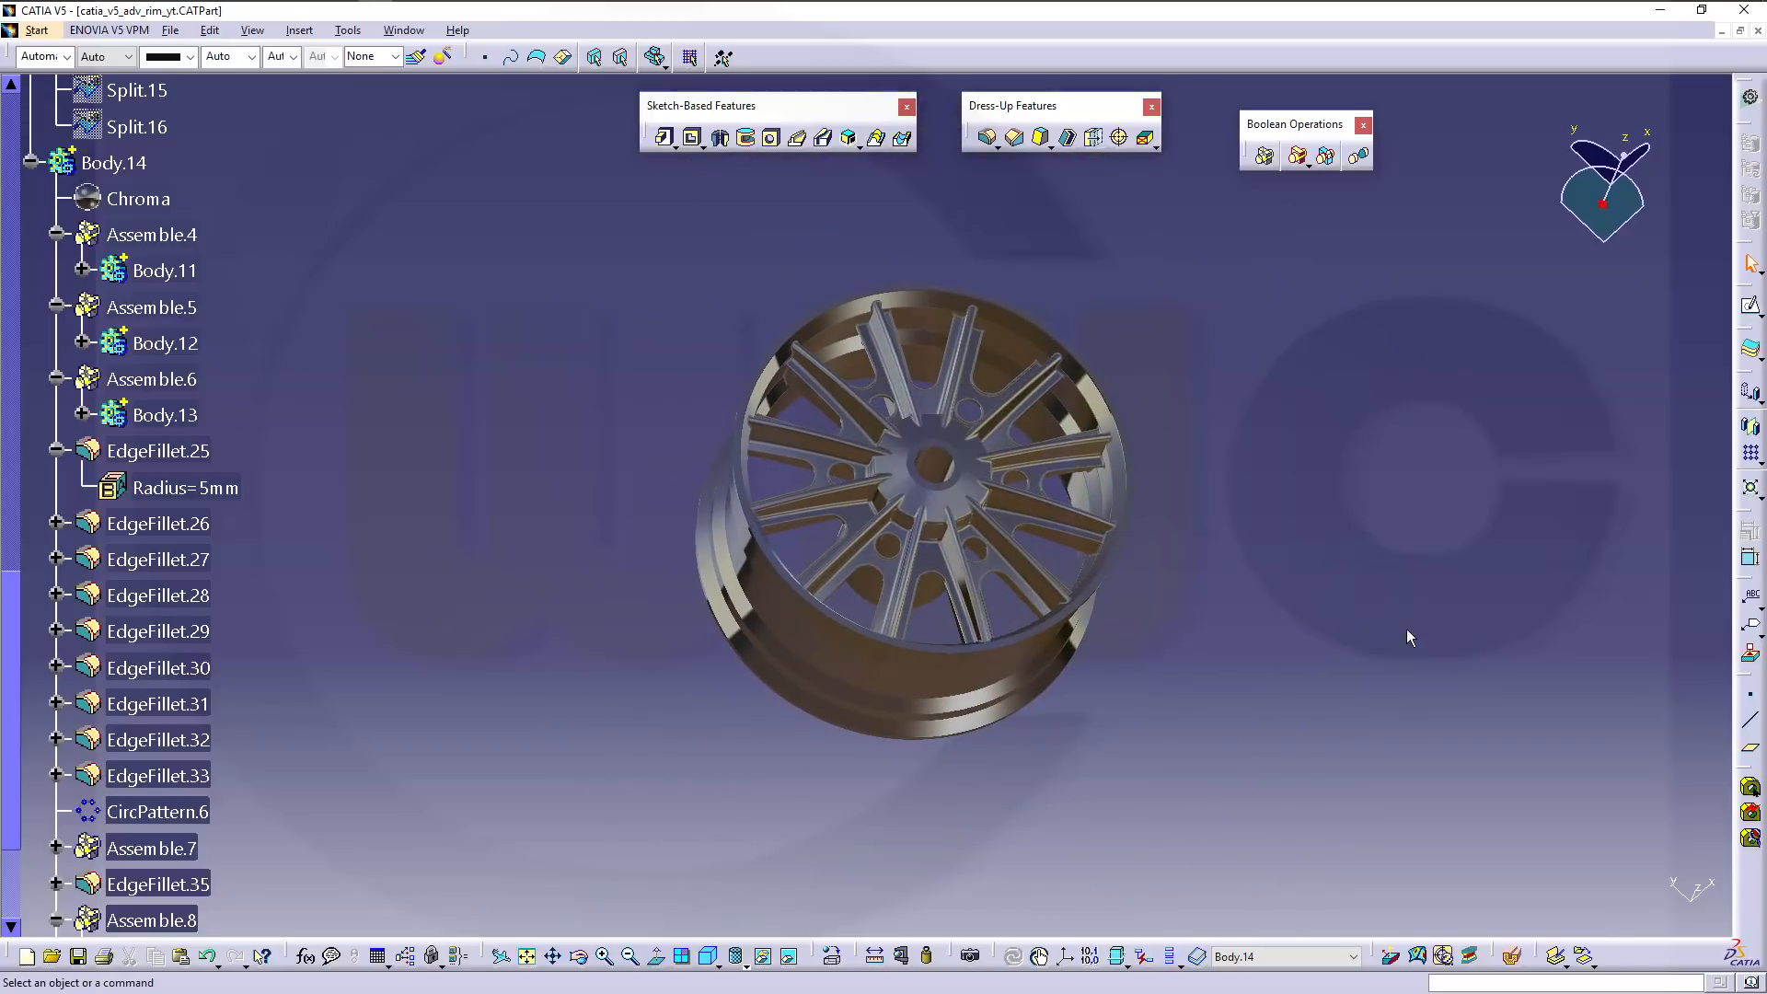